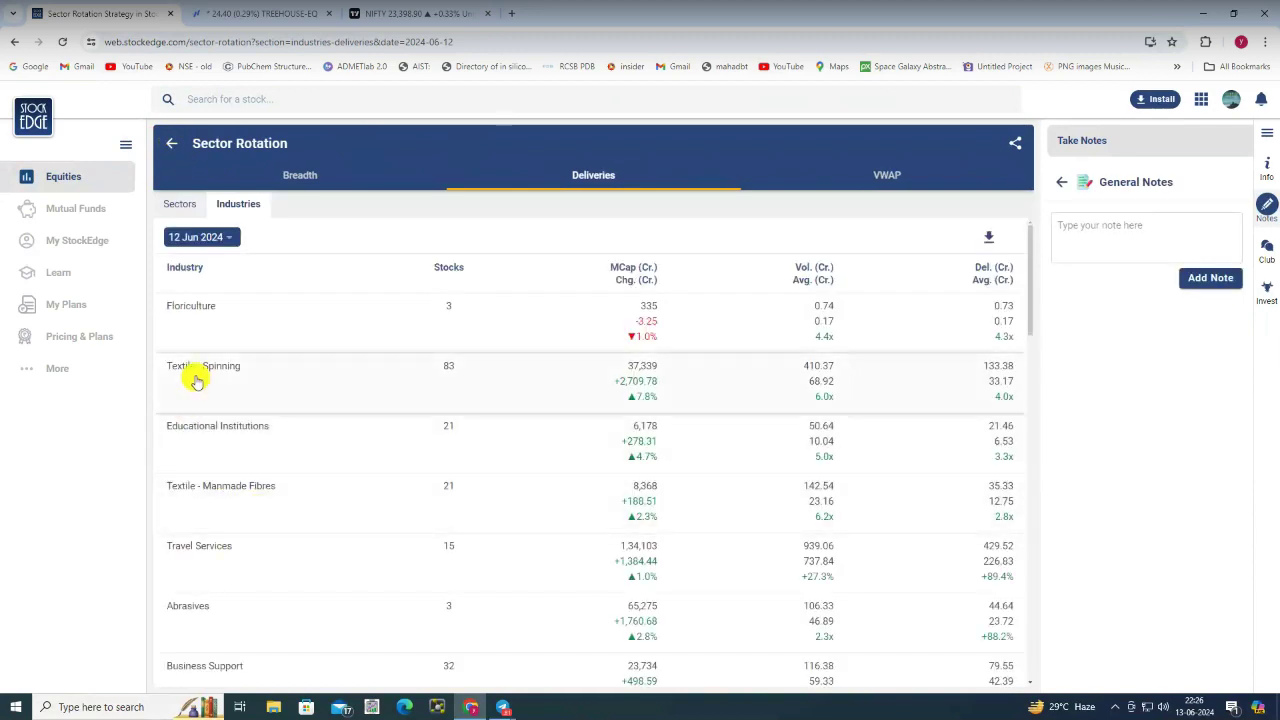
# Open the Textile - Spinning industry from the 12 Jun 2024 deliveries list and view its breadth
pyautogui.click(250, 400)
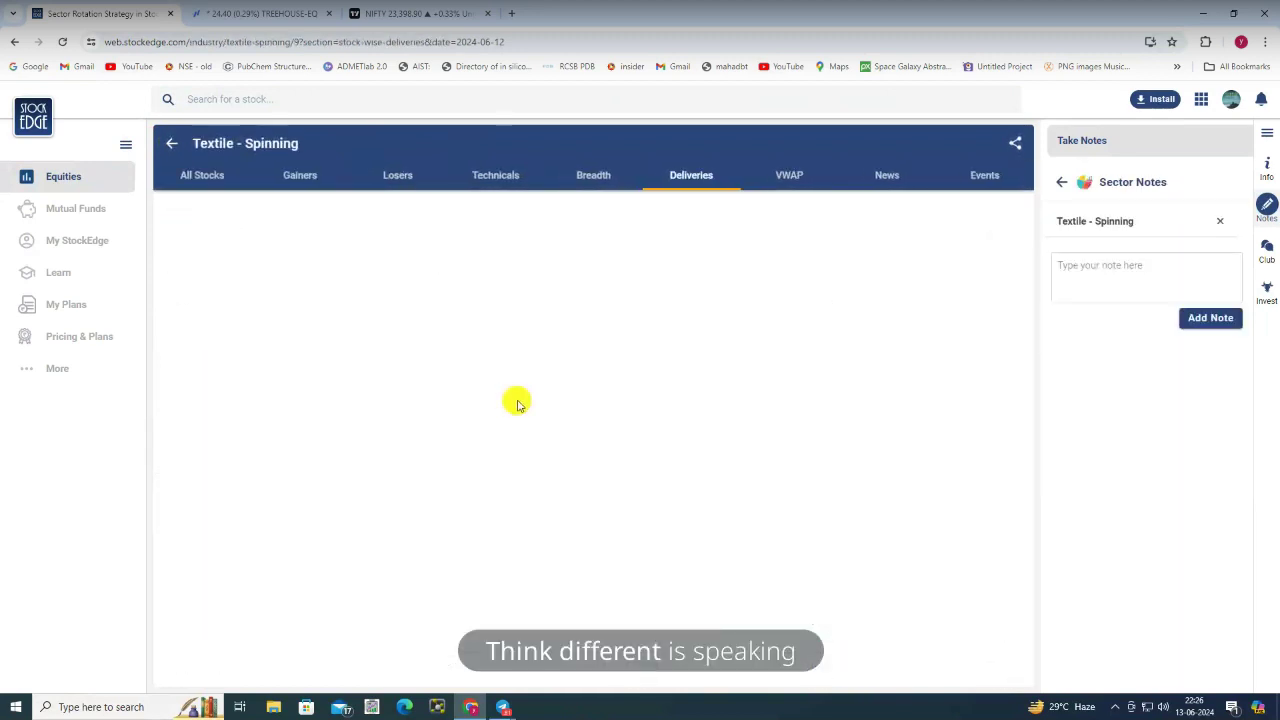
pyautogui.click(594, 176)
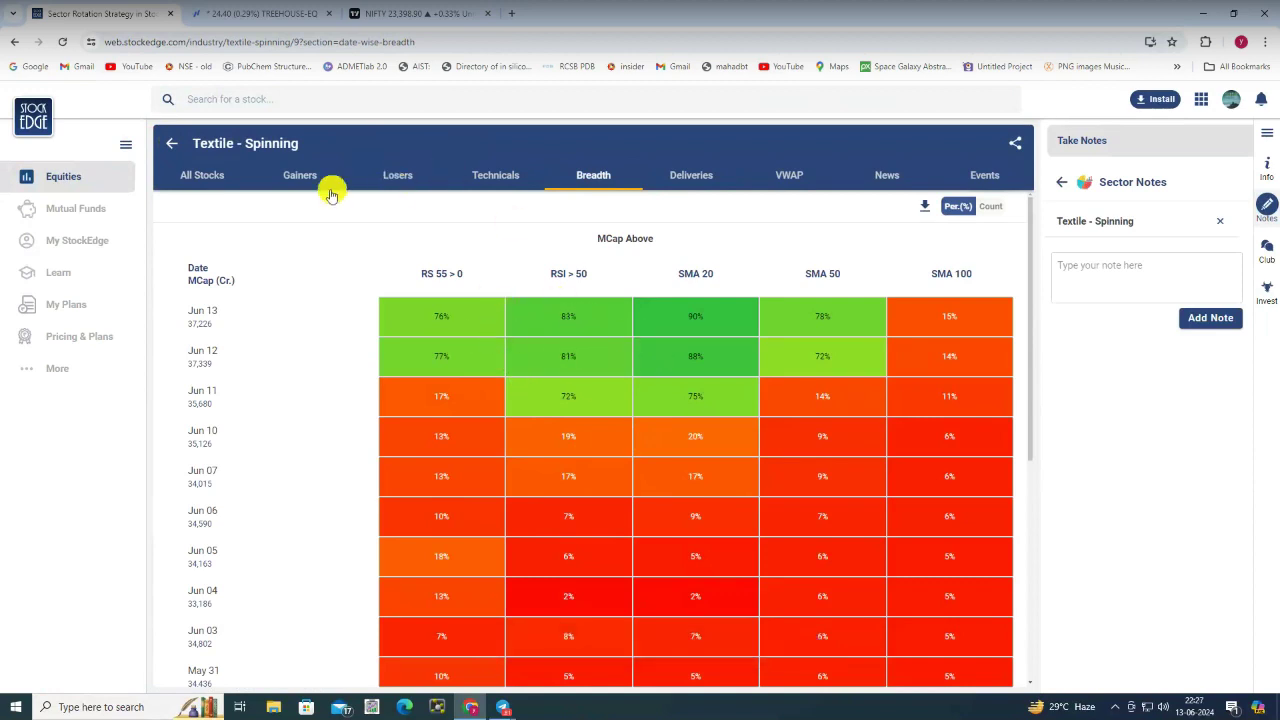
# List the one-week NSE gainers of the Textile - Spinning industry and look through the stocks for chart candidates
pyautogui.click(290, 178)
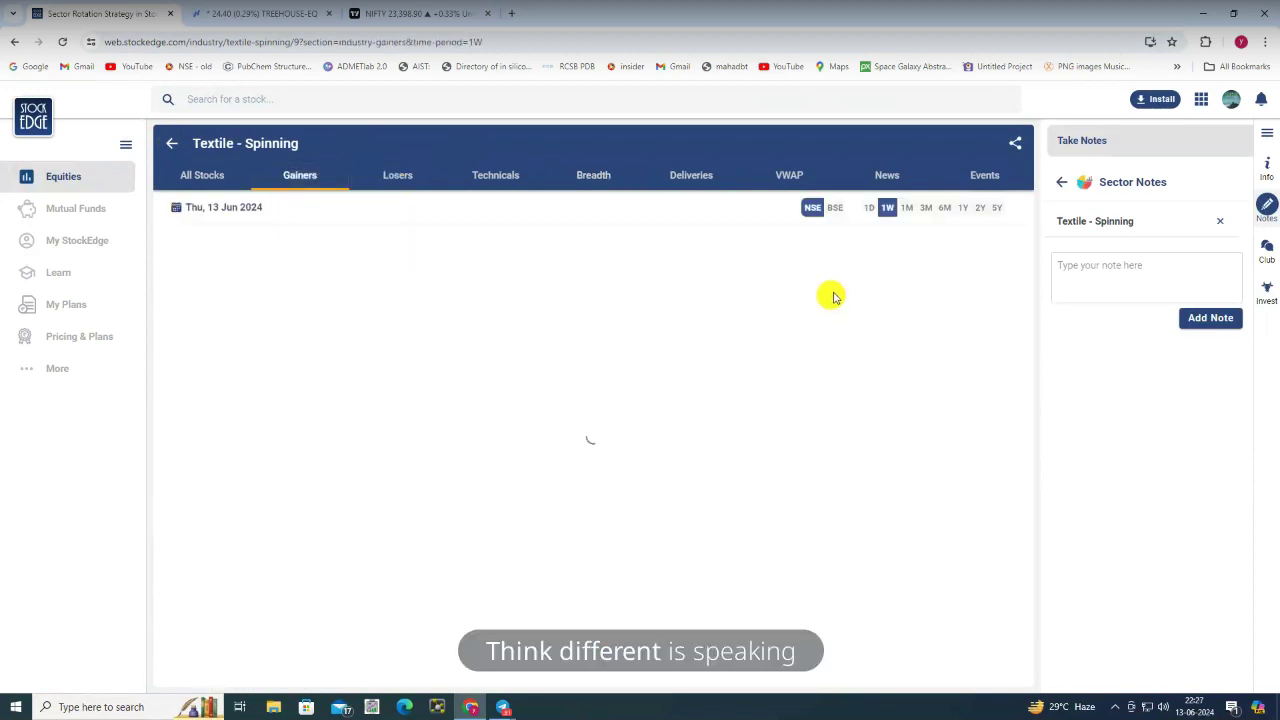
pyautogui.click(880, 207)
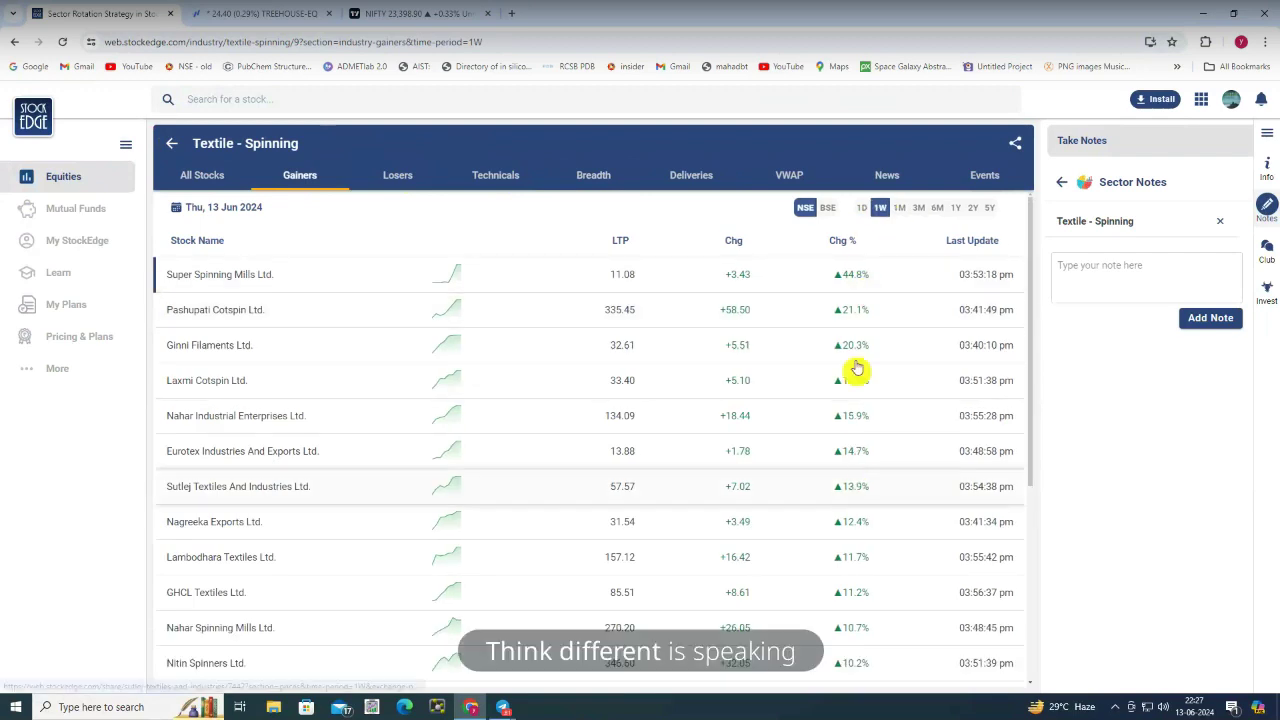
pyautogui.scroll(-3, 848, 329)
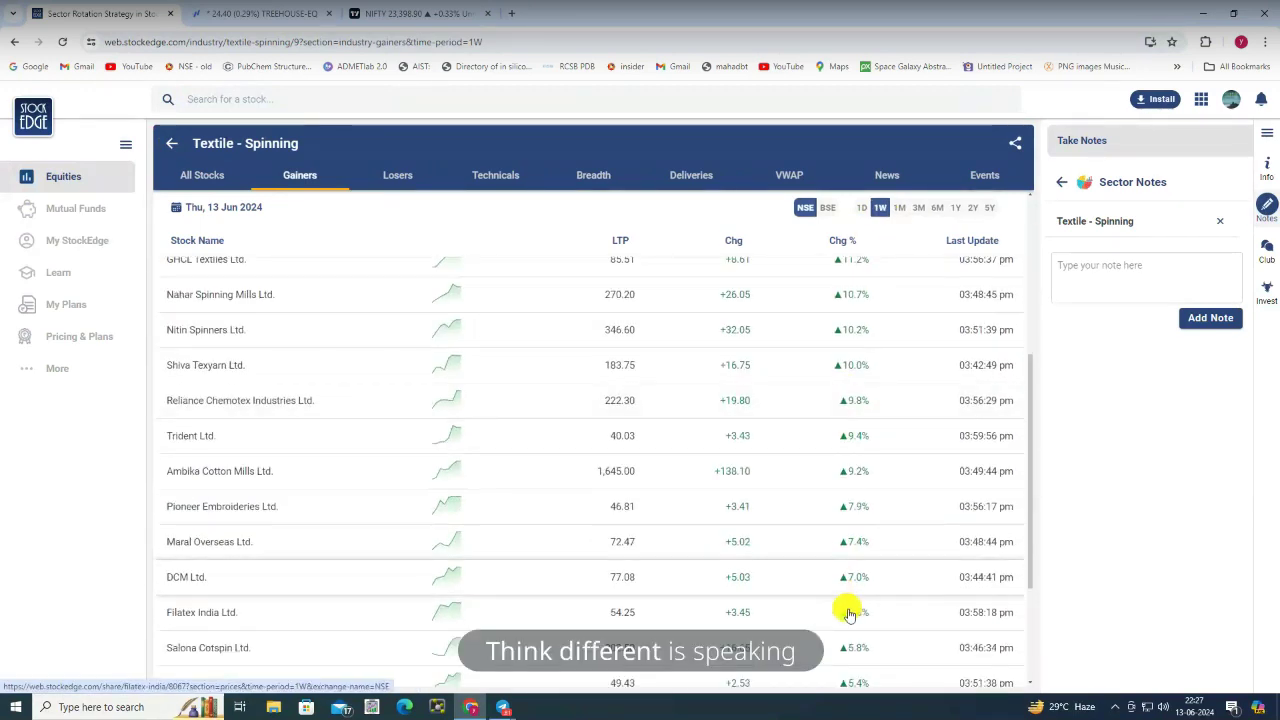
pyautogui.scroll(-2, 843, 488)
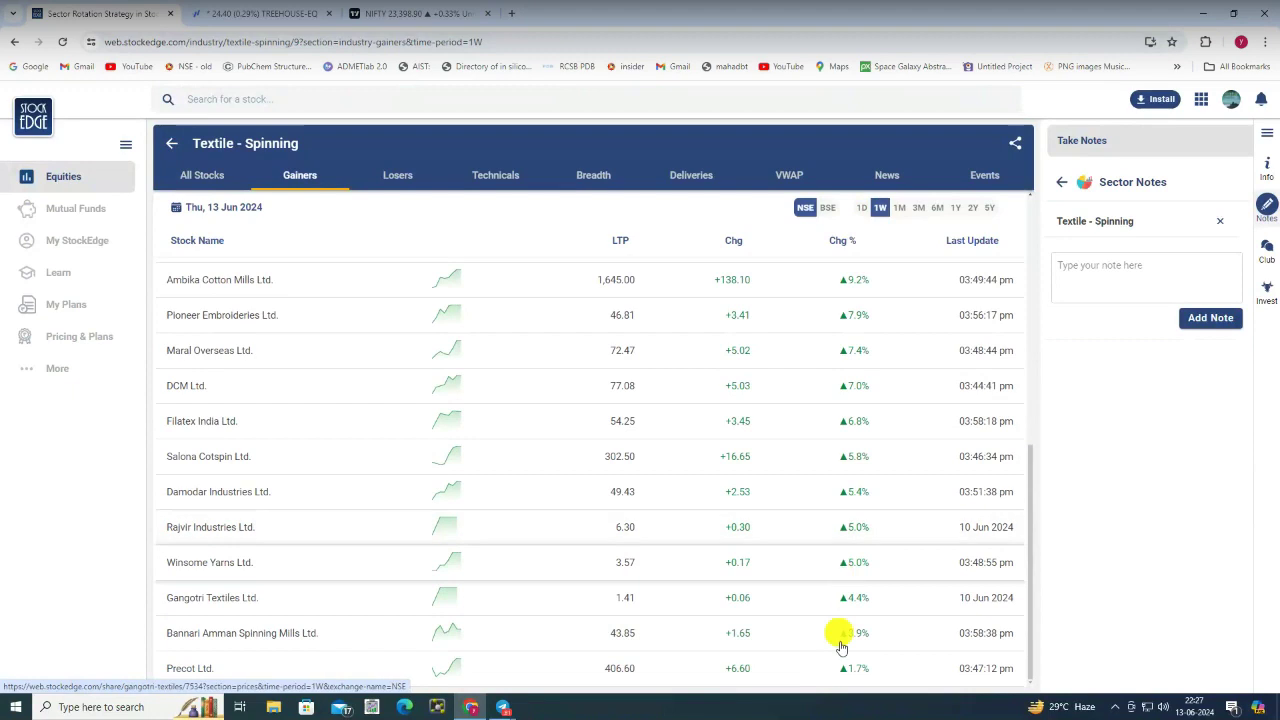
pyautogui.scroll(5, 845, 580)
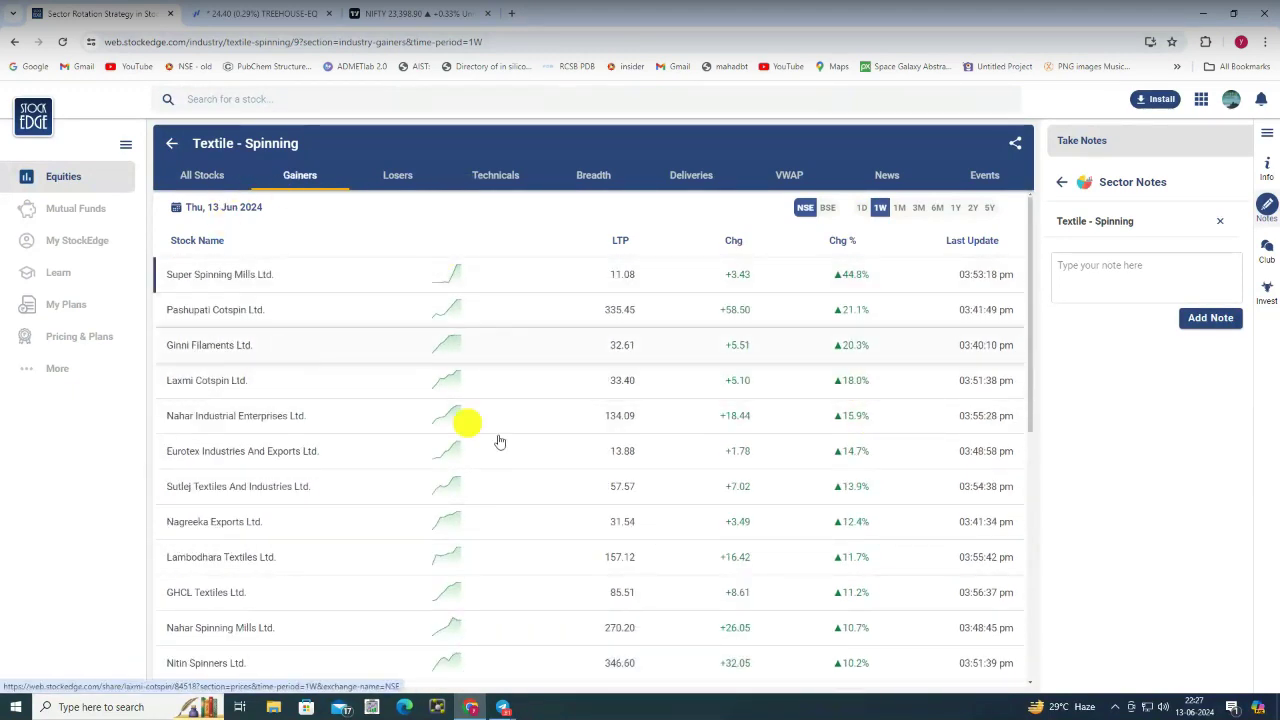
pyautogui.scroll(-1, 800, 548)
pyautogui.scroll(-4, 900, 590)
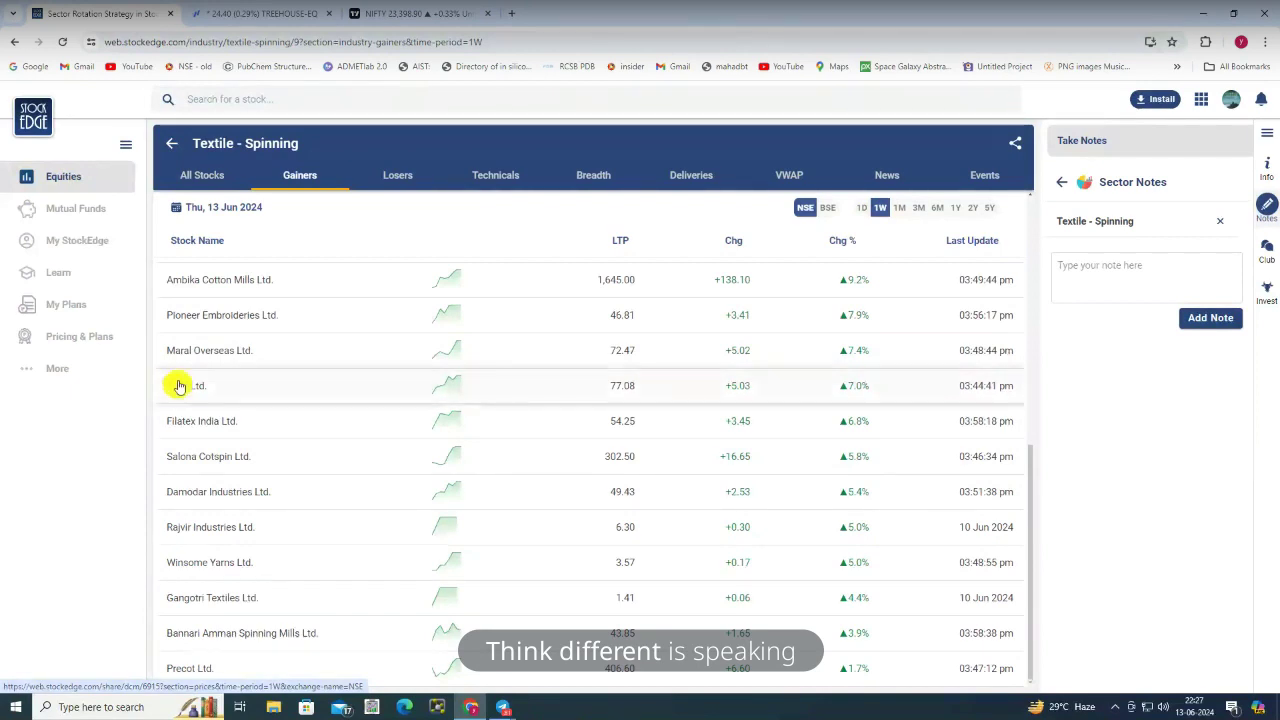
# Switch to the Fyers charting page, load the NSE:DCM-EQ daily chart and fit its price scale for viewing
pyautogui.click(254, 32)
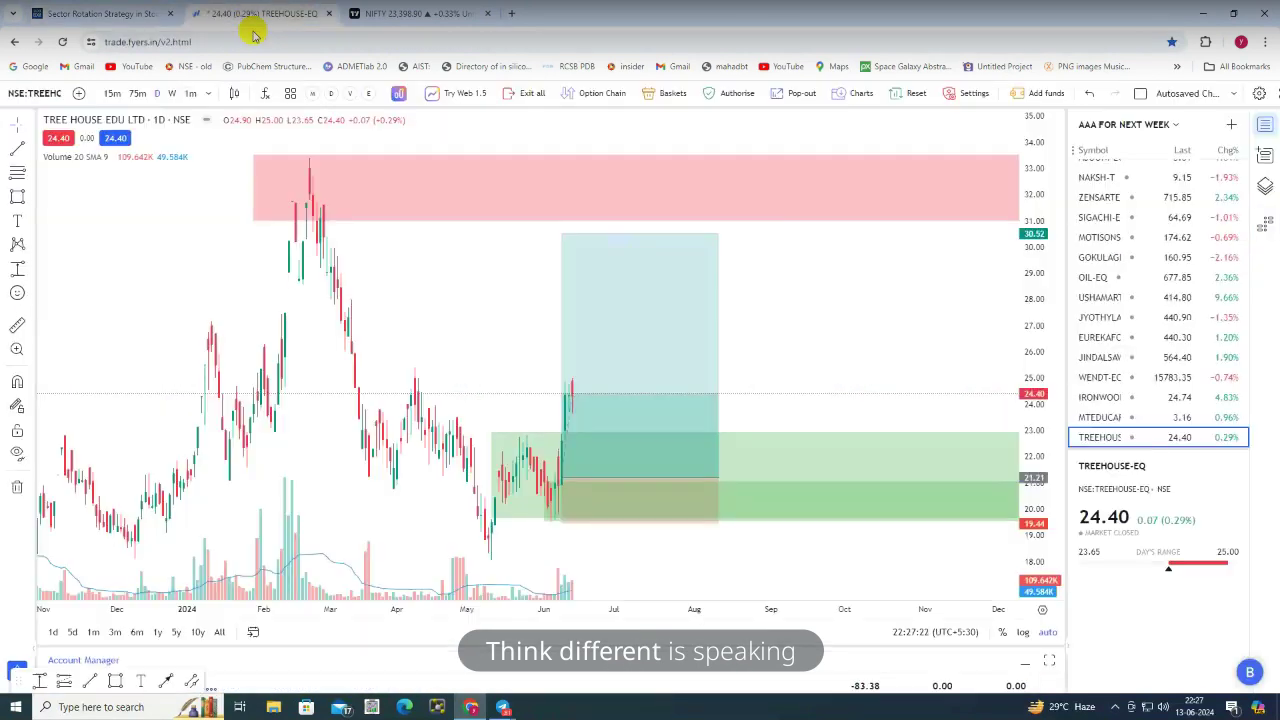
pyautogui.write('DC')
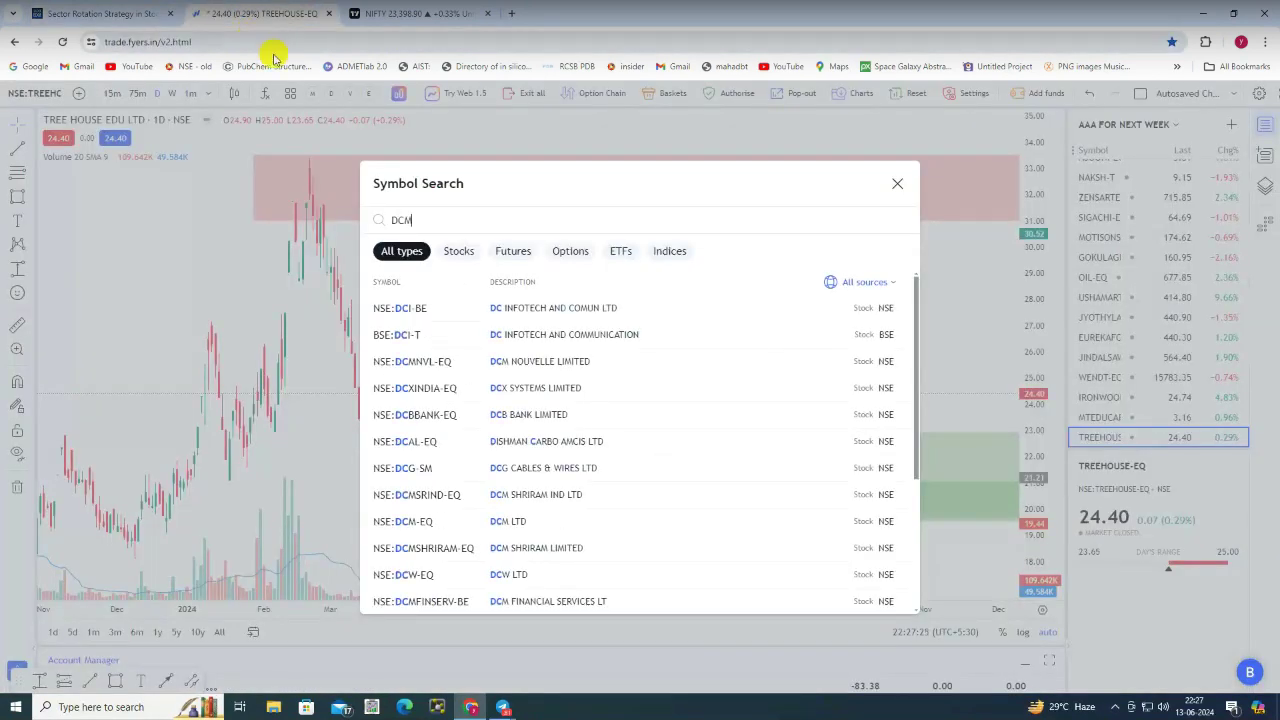
pyautogui.write('M')
pyautogui.click(507, 310)
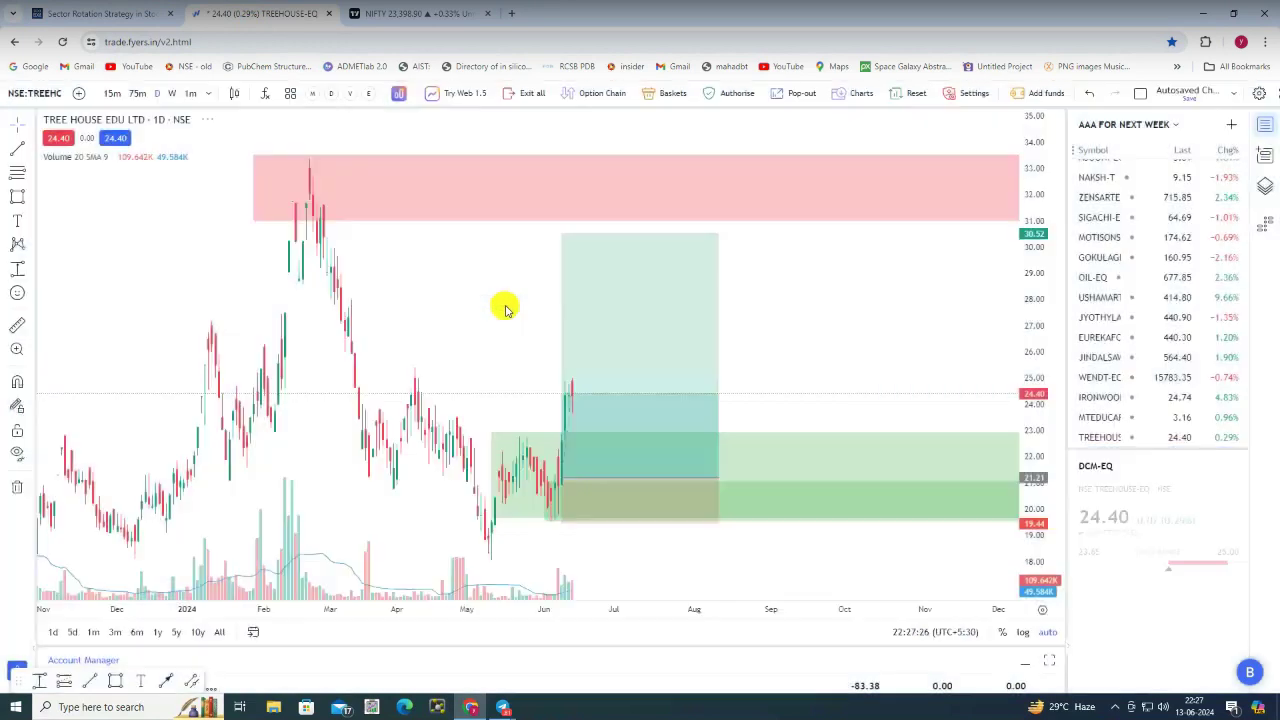
pyautogui.moveTo(680, 334); pyautogui.dragTo(885, 276)
pyautogui.moveTo(1034, 198); pyautogui.dragTo(1034, 390)
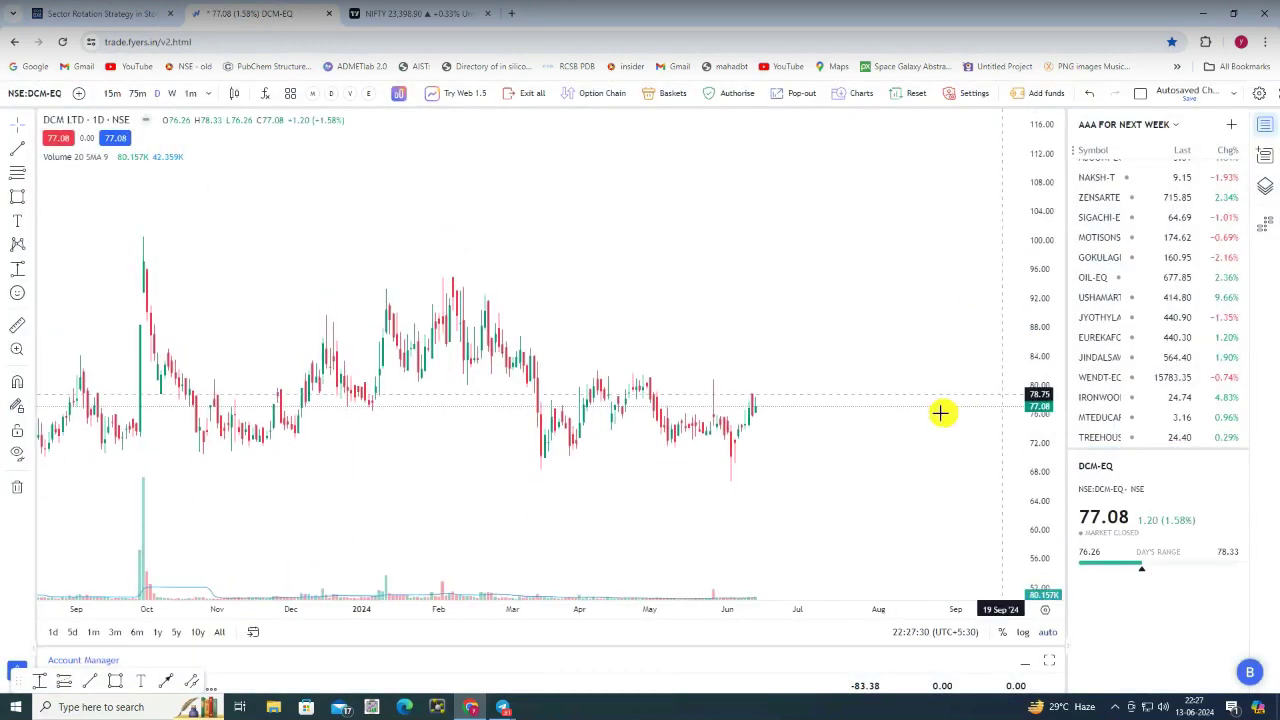
# Draw a falling trend line over DCM's highs from about 83 in March to about 77 in July, and add DCM-EQ to the watchlist
pyautogui.scroll(2, 819, 430)
pyautogui.scroll(-3, 819, 430)
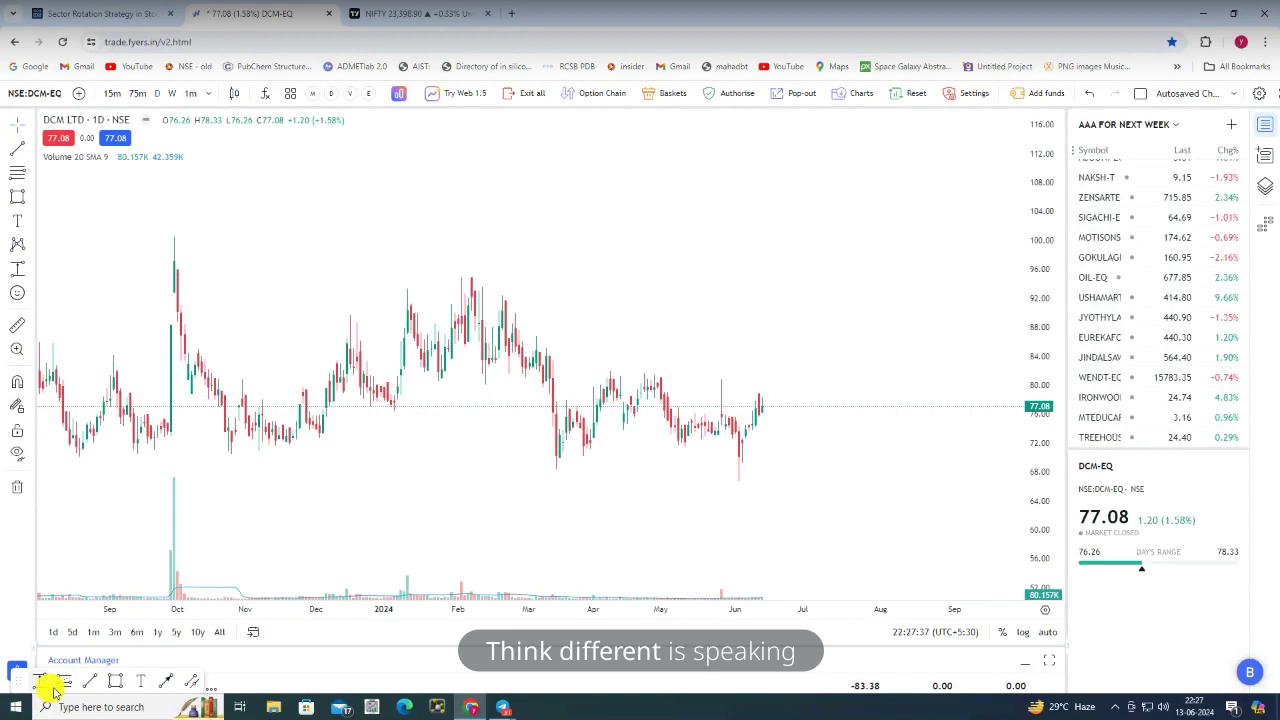
pyautogui.click(572, 361)
pyautogui.click(846, 401)
pyautogui.scroll(1, 826, 477)
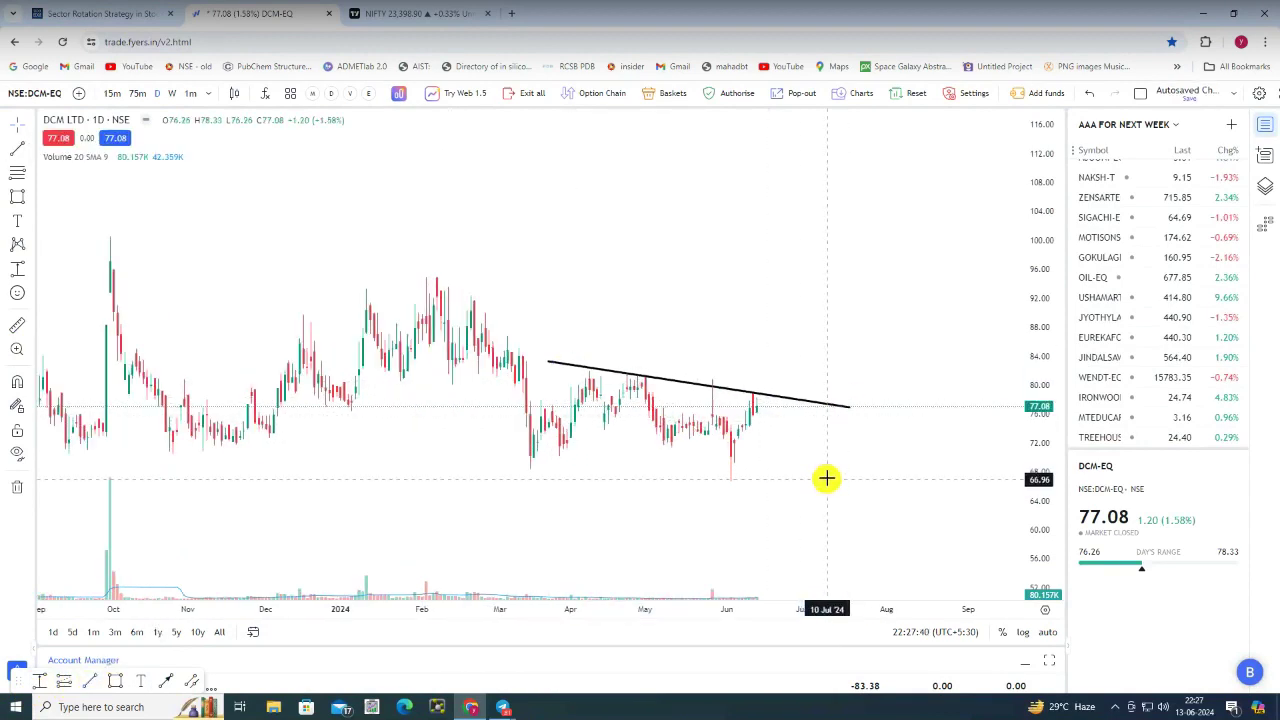
pyautogui.scroll(1, 826, 477)
pyautogui.scroll(1, 763, 431)
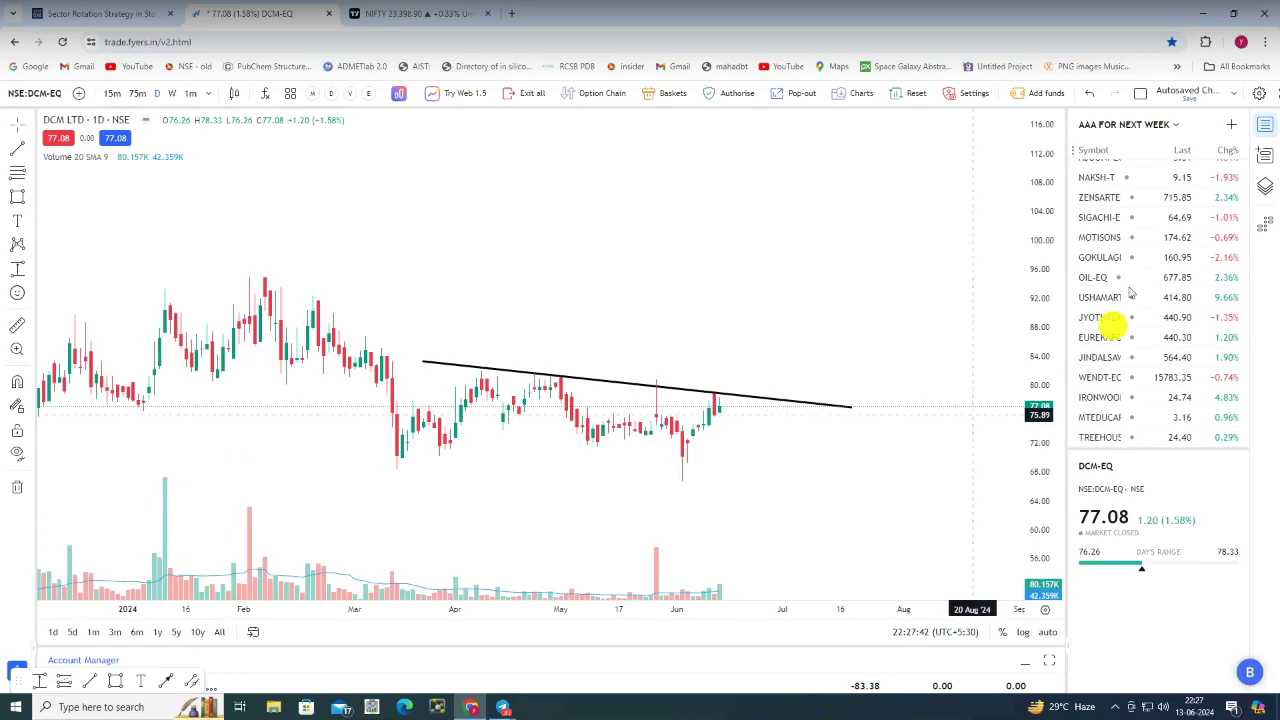
pyautogui.hotkey('alt', 'w')
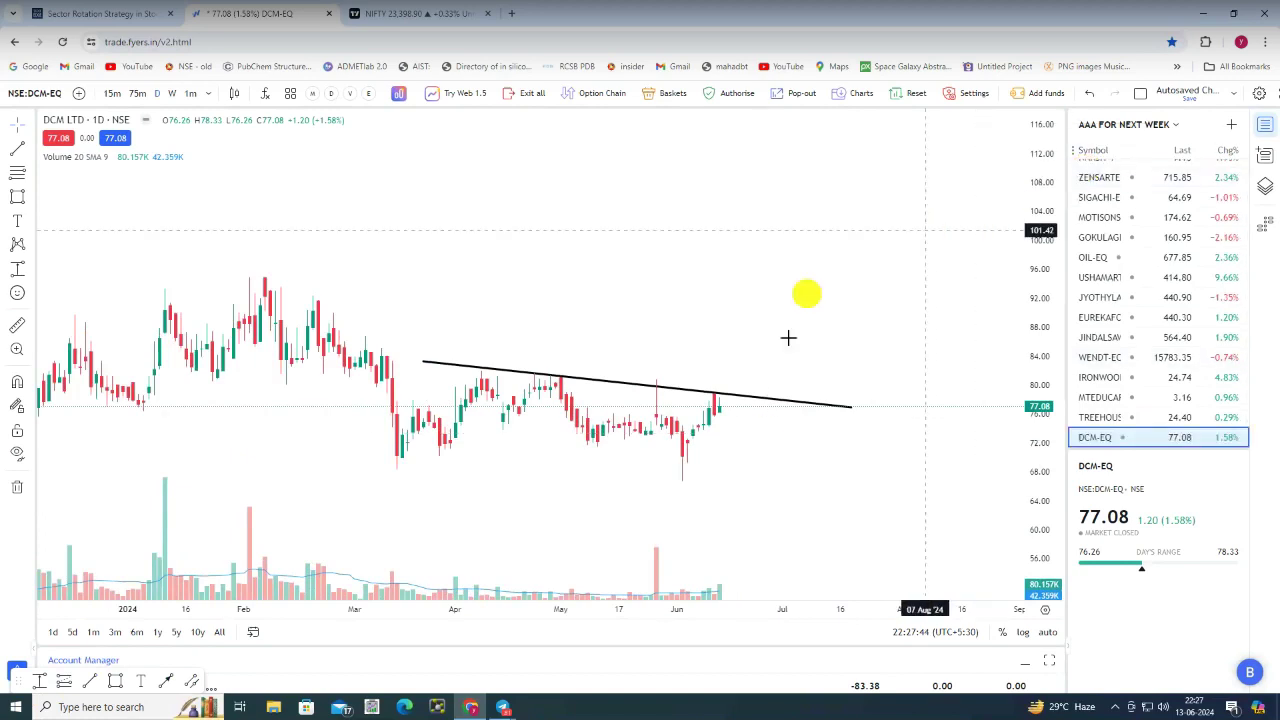
# Return to StockEdge and open Precot Ltd. from the Textile - Spinning gainers
pyautogui.click(387, 18)
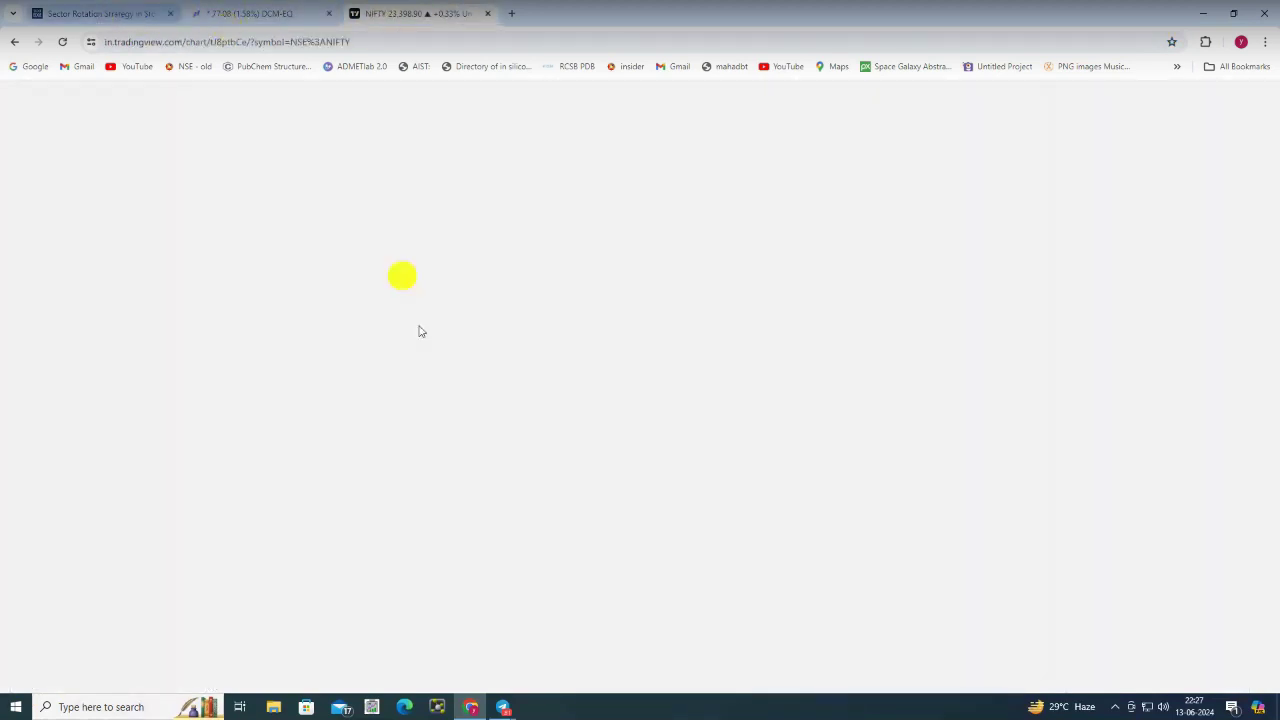
pyautogui.hotkey('ctrl', 'Tab')
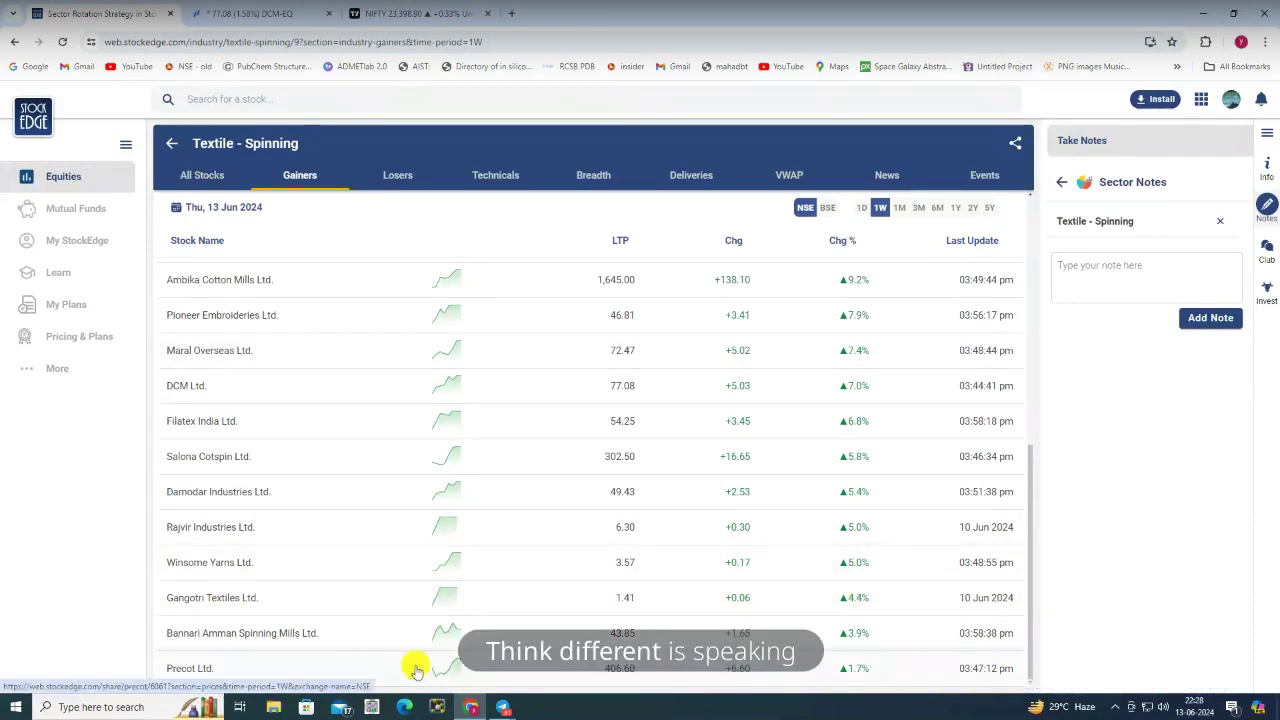
pyautogui.click(300, 656)
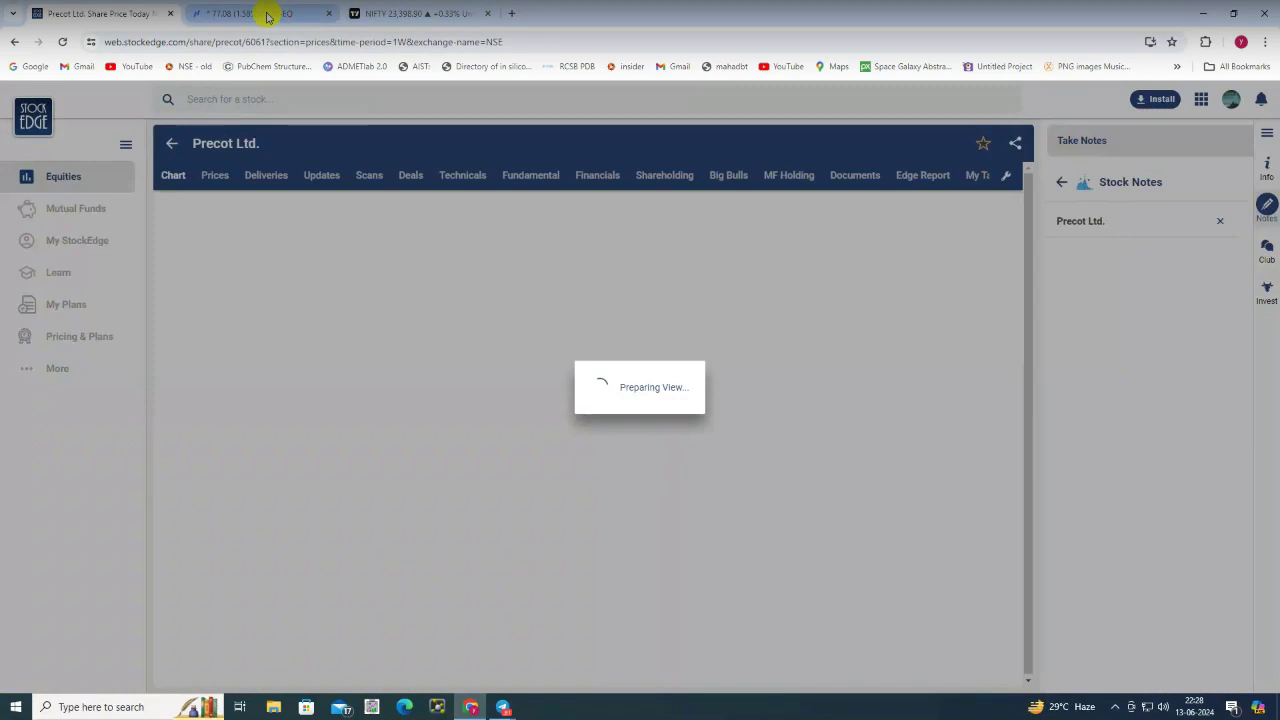
# Switch to the Fyers charting page and load the NSE:PRECOT-EQ chart by searching for PRECOT
pyautogui.click(280, 18)
pyautogui.write('p')
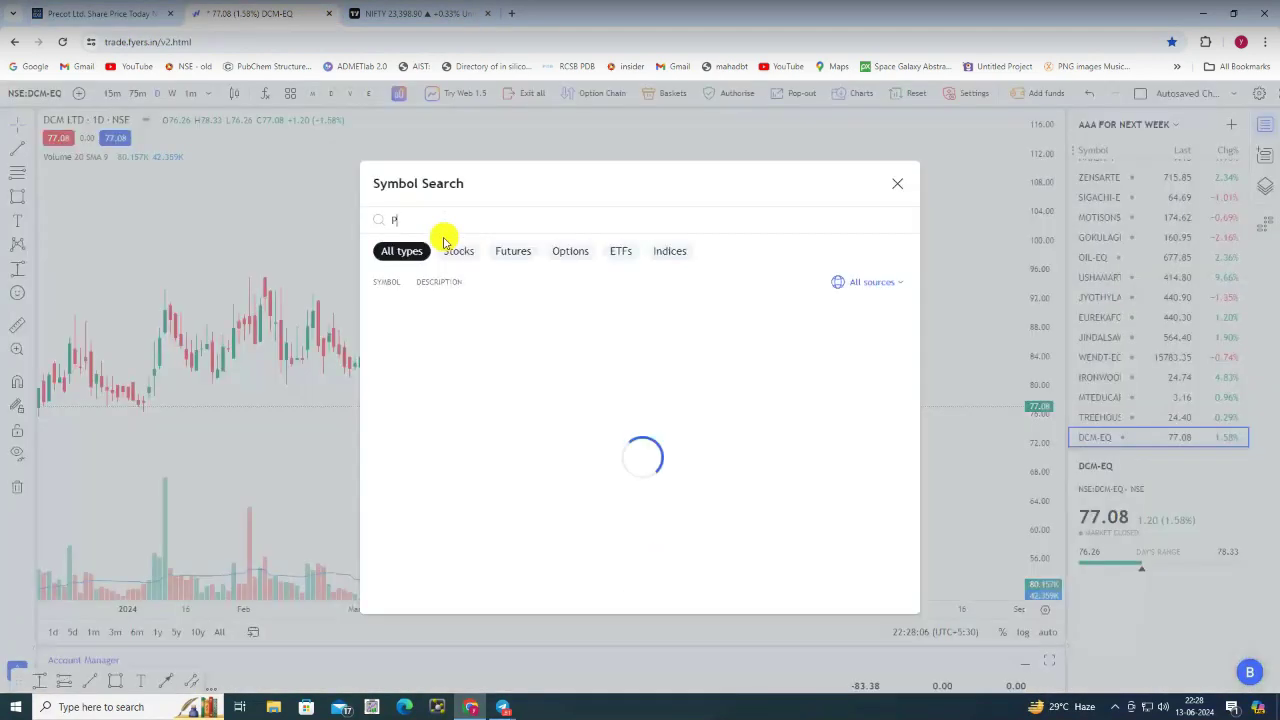
pyautogui.write('rec')
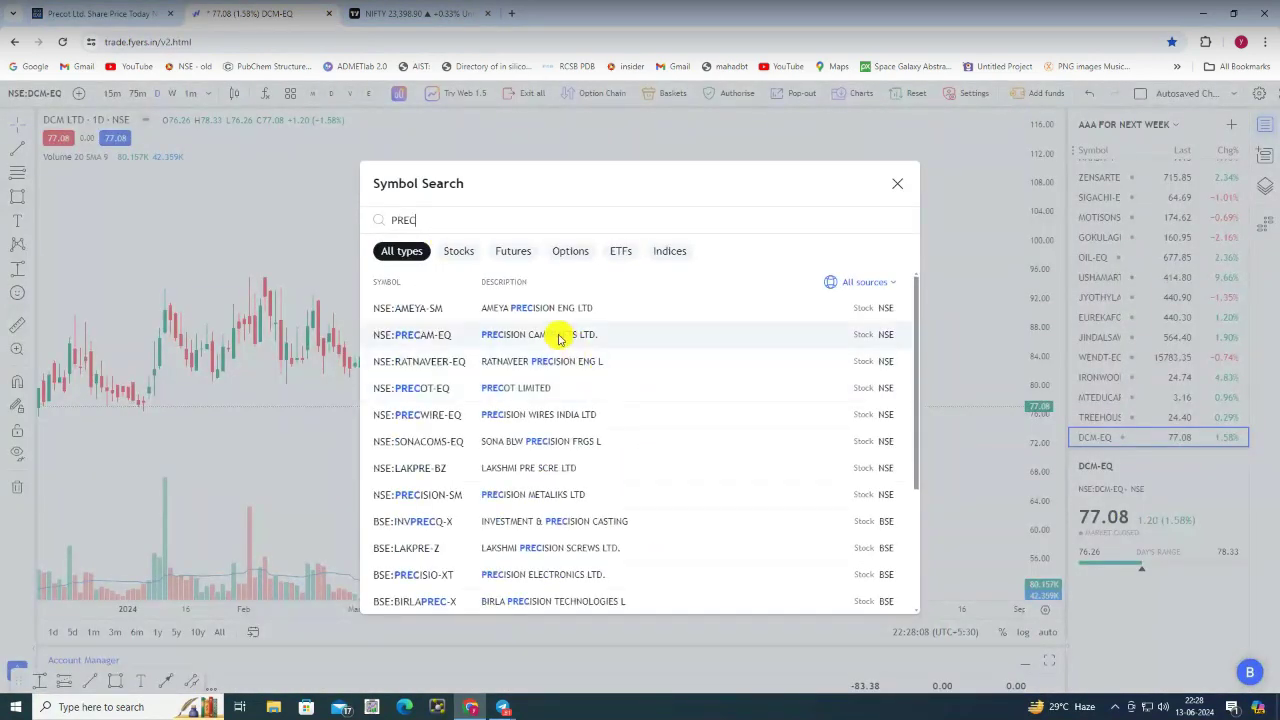
pyautogui.write('ot')
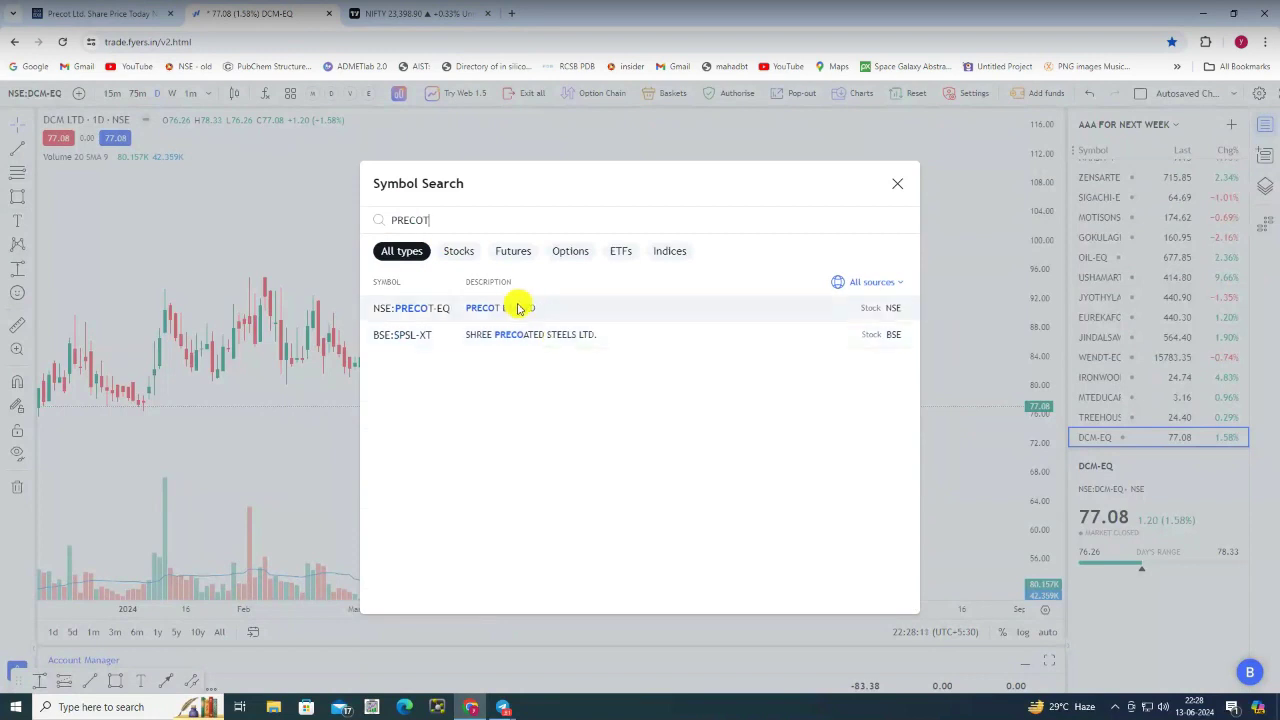
pyautogui.press('Return')
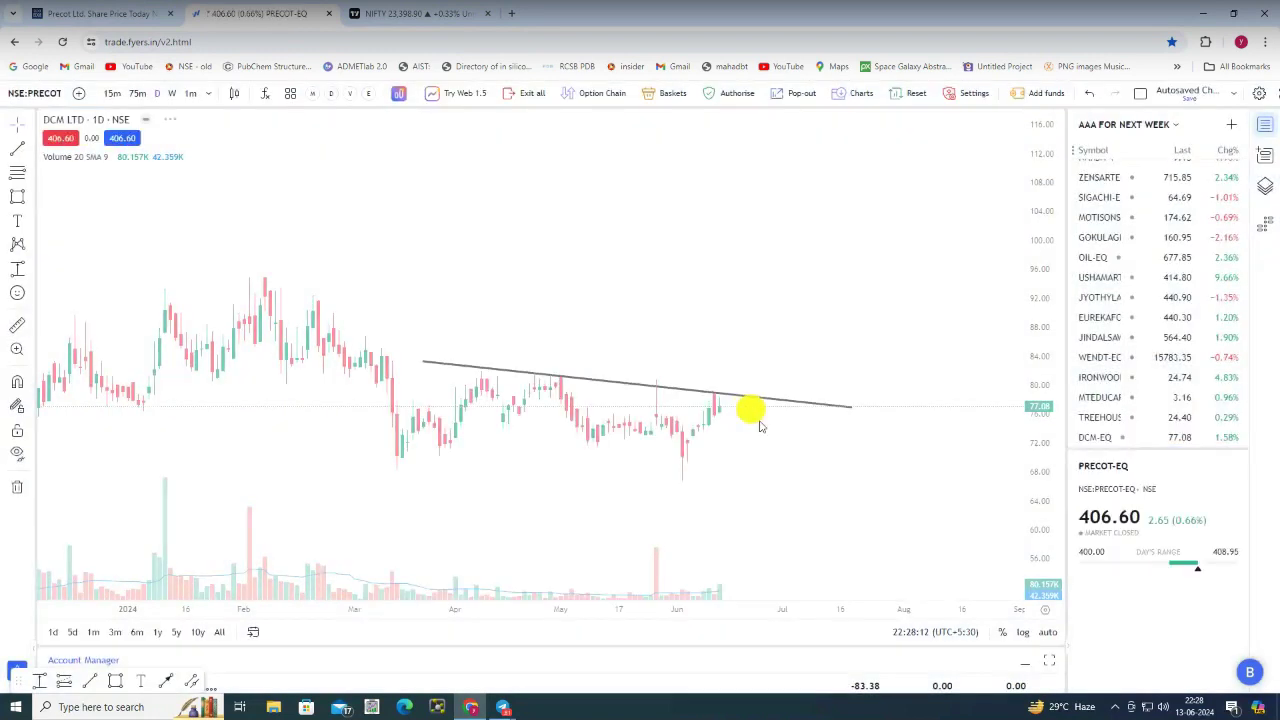
# Examine Precot's daily price action at several scales and add PRECOT-EQ to the AAA FOR NEXT WEEK watchlist
pyautogui.scroll(2, 793, 435)
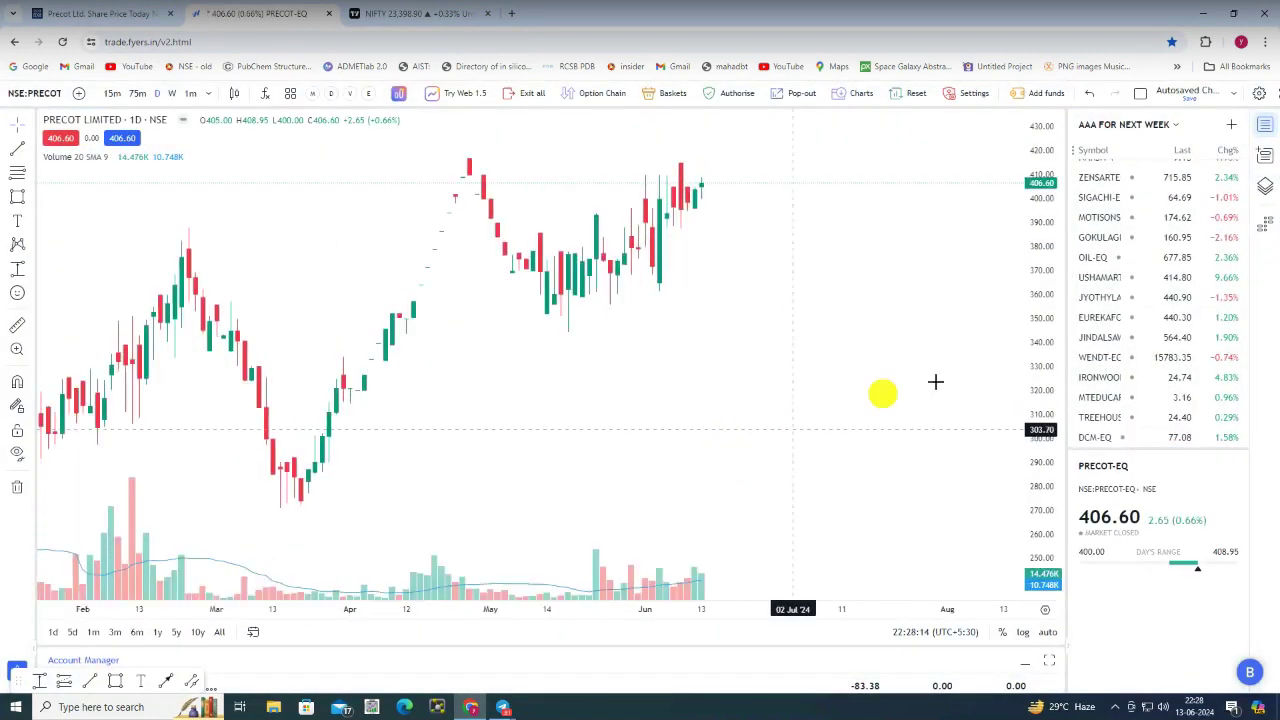
pyautogui.moveTo(1034, 229); pyautogui.dragTo(1040, 370)
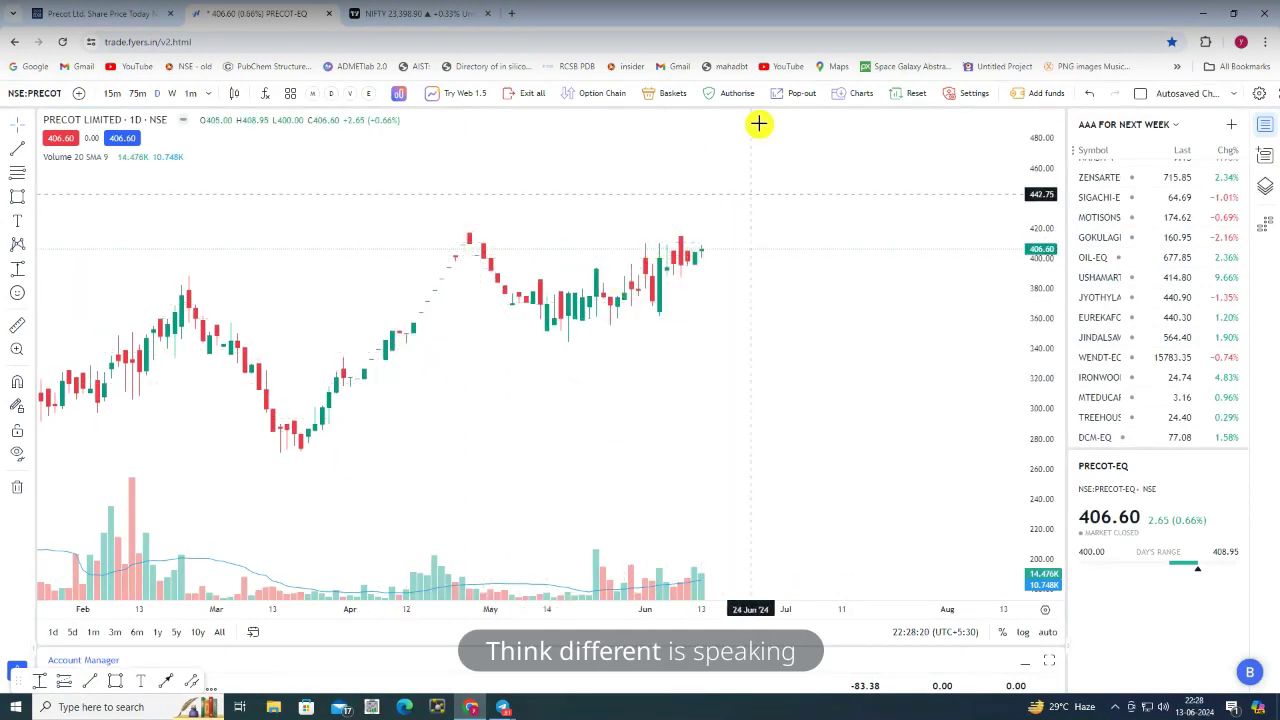
pyautogui.scroll(-4, 751, 323)
pyautogui.moveTo(1046, 213); pyautogui.dragTo(1046, 349)
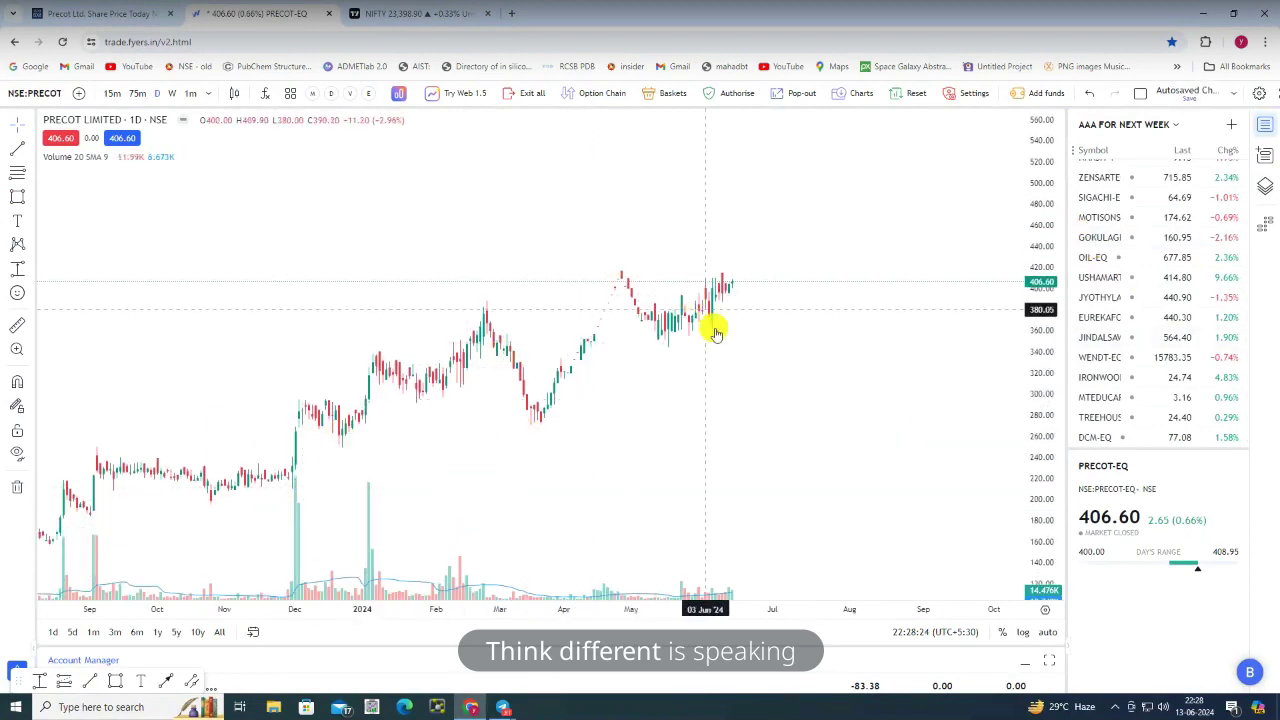
pyautogui.scroll(3, 690, 297)
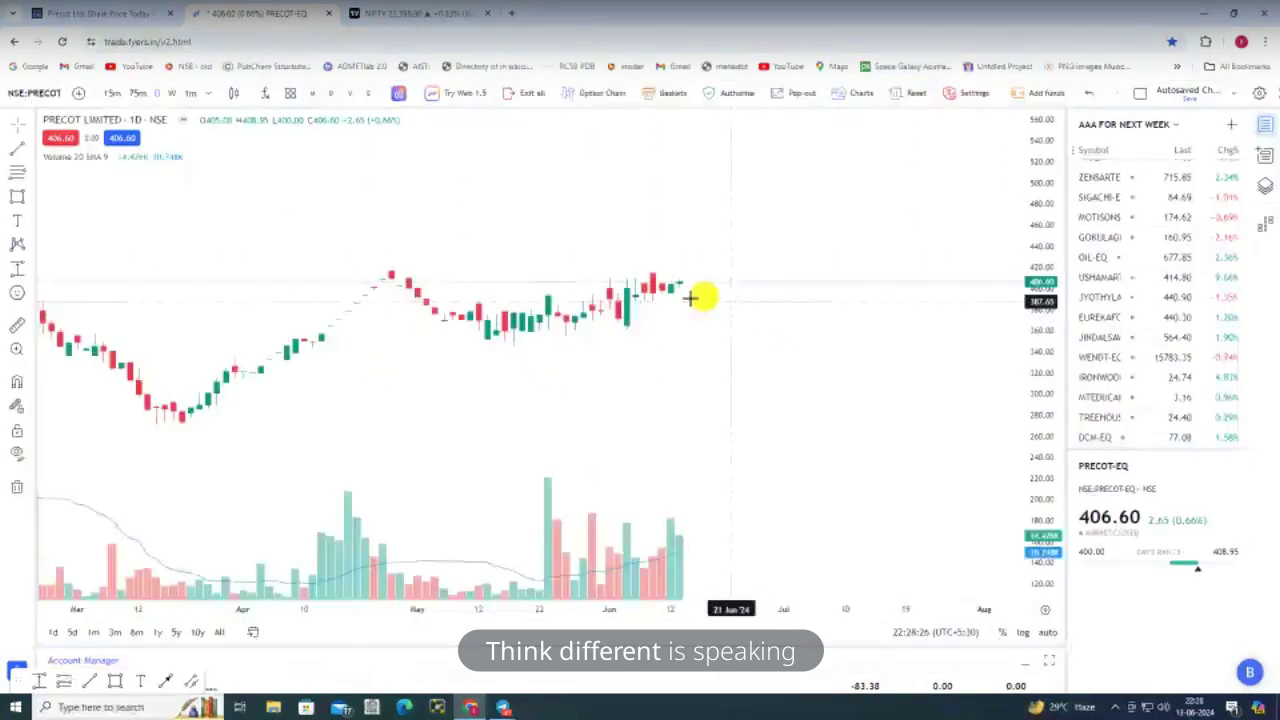
pyautogui.scroll(-3, 718, 318)
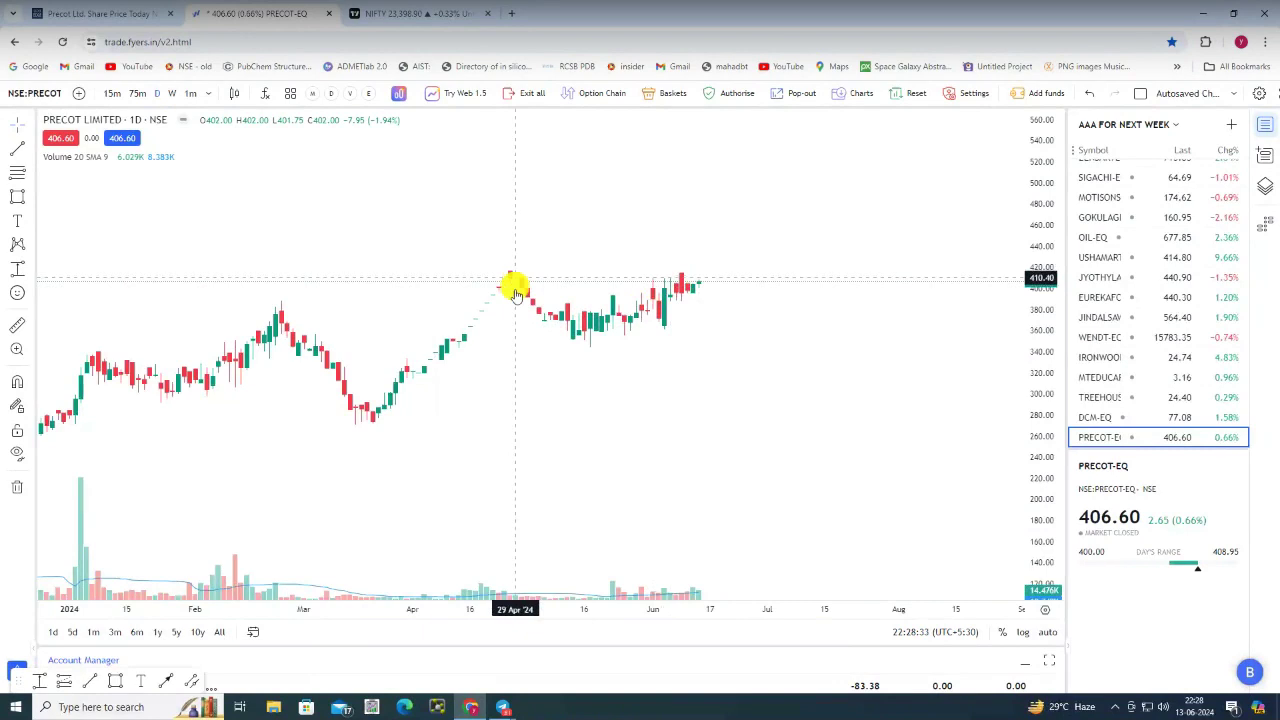
# Draw a resistance zone on the Precot chart from 25 Apr '24 onward, spanning about 409.20 to 418.20
pyautogui.click(1047, 632)
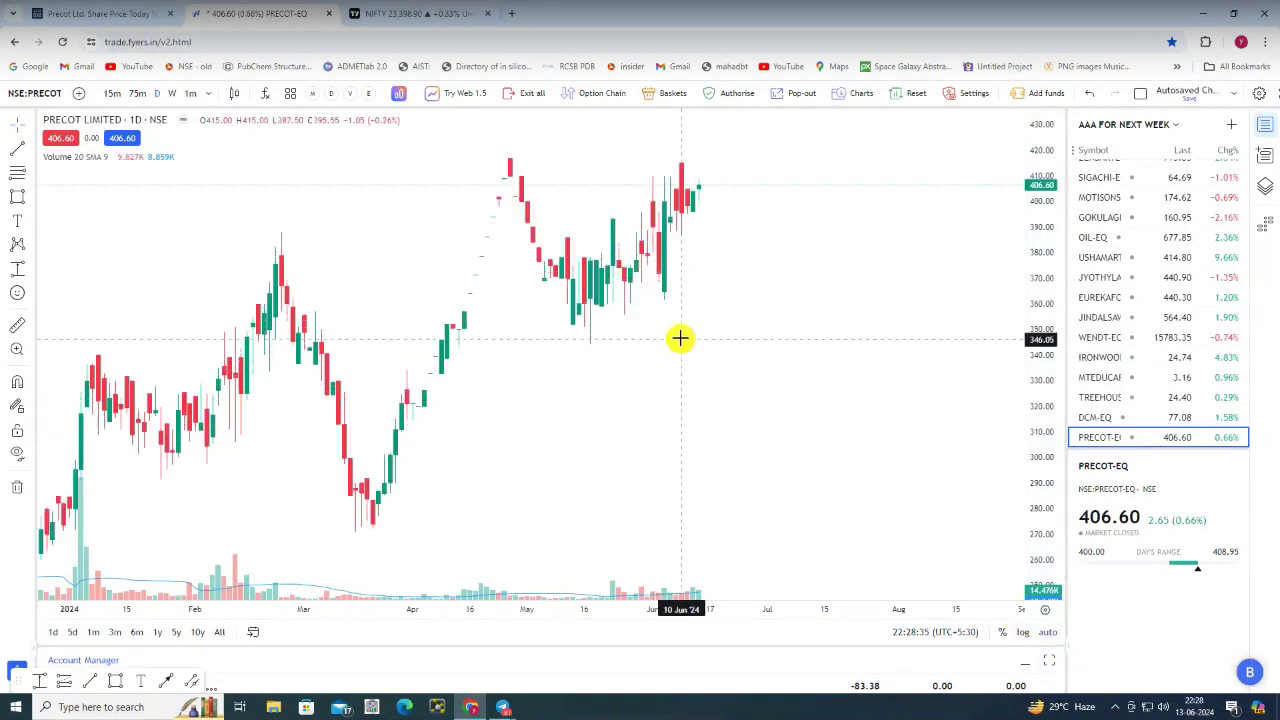
pyautogui.scroll(3, 678, 340)
pyautogui.moveTo(1049, 189); pyautogui.dragTo(886, 423)
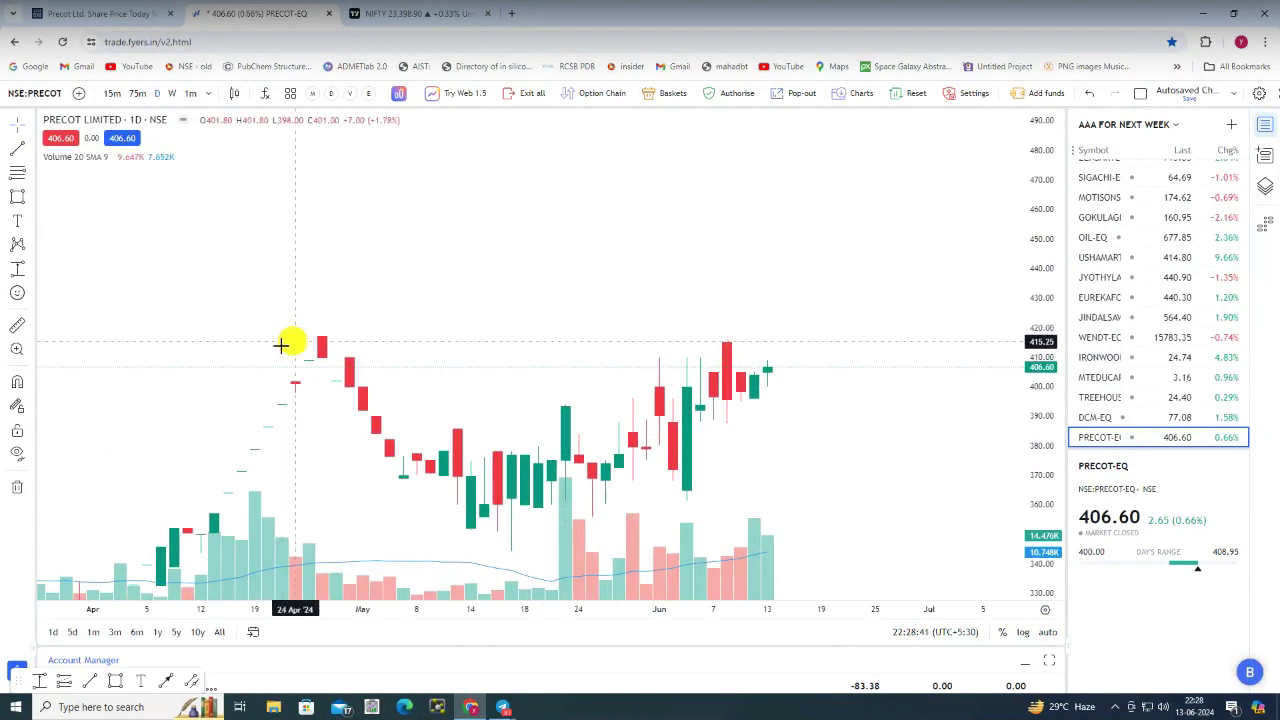
pyautogui.click(44, 684)
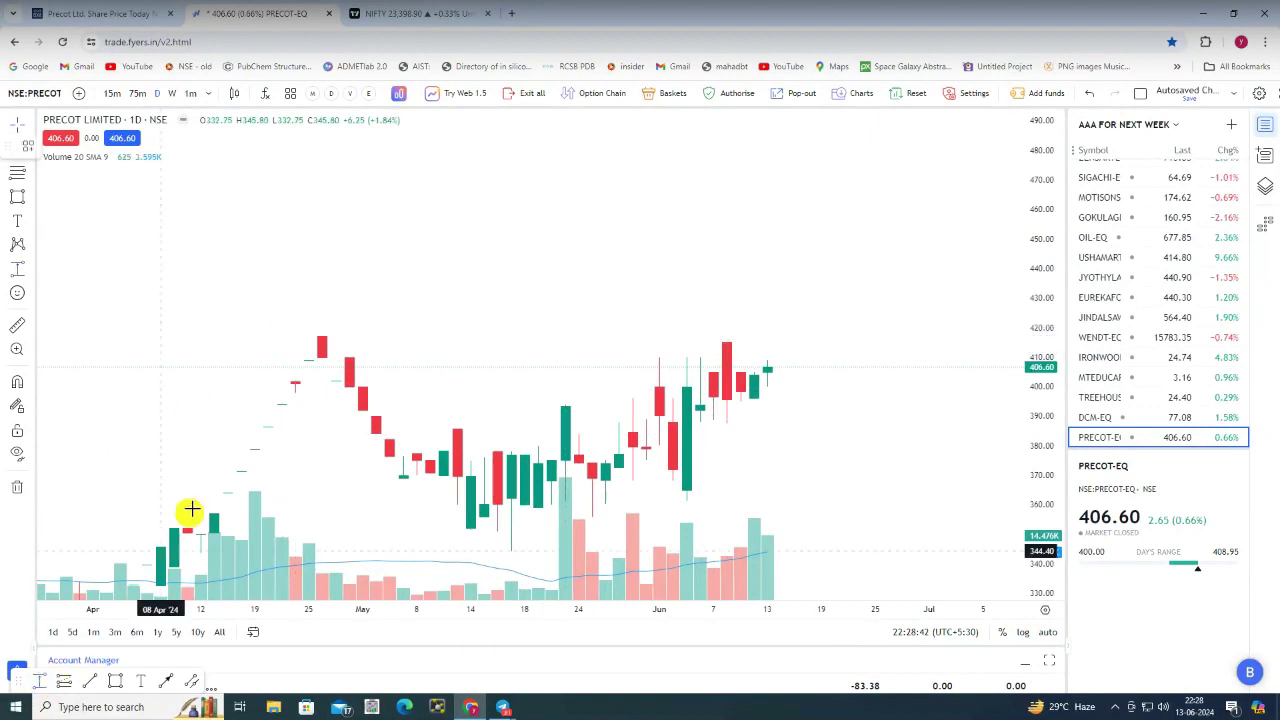
pyautogui.click(304, 344)
pyautogui.click(308, 333)
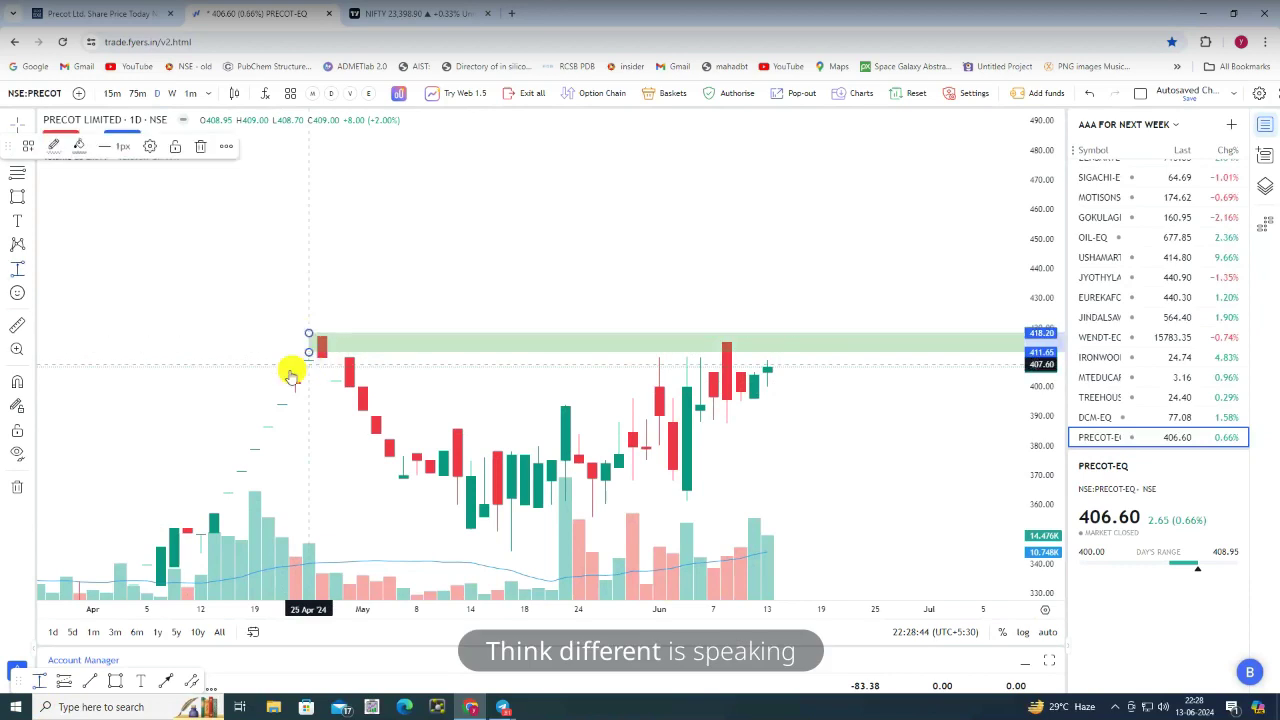
pyautogui.moveTo(308, 356); pyautogui.dragTo(309, 359)
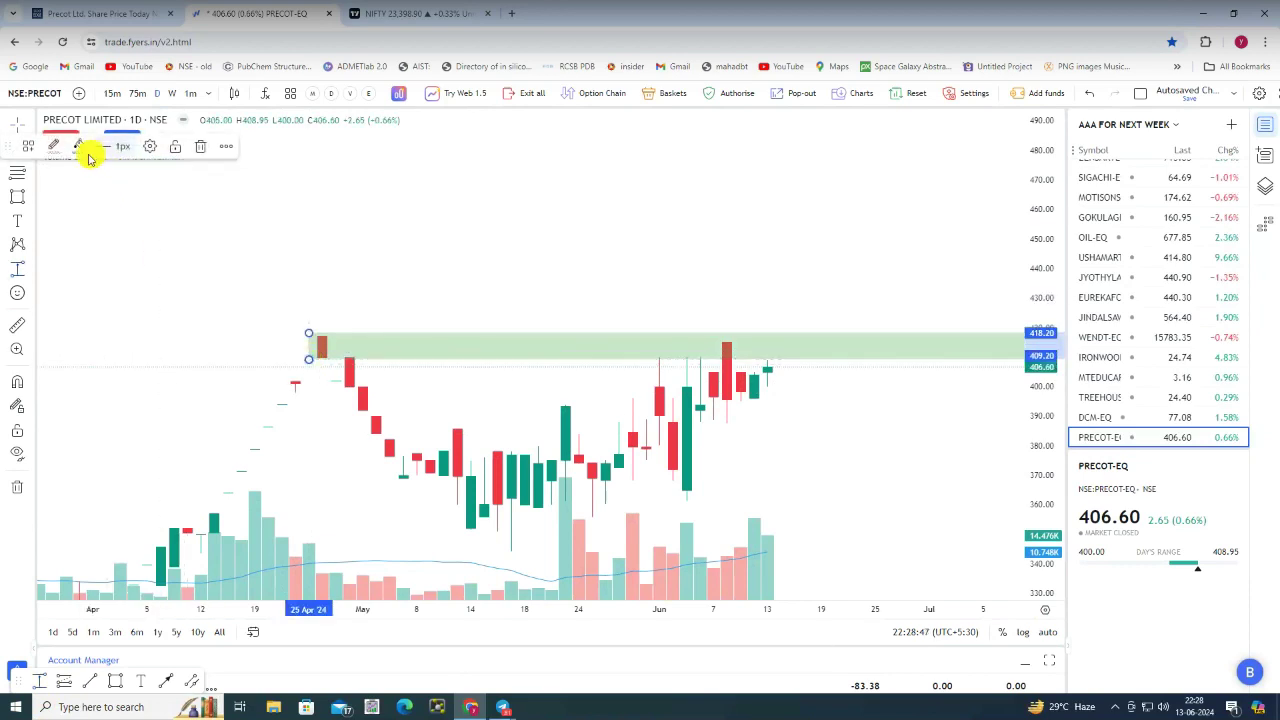
# Change the fill colour of Precot's resistance zone to light red
pyautogui.click(81, 150)
pyautogui.click(81, 196)
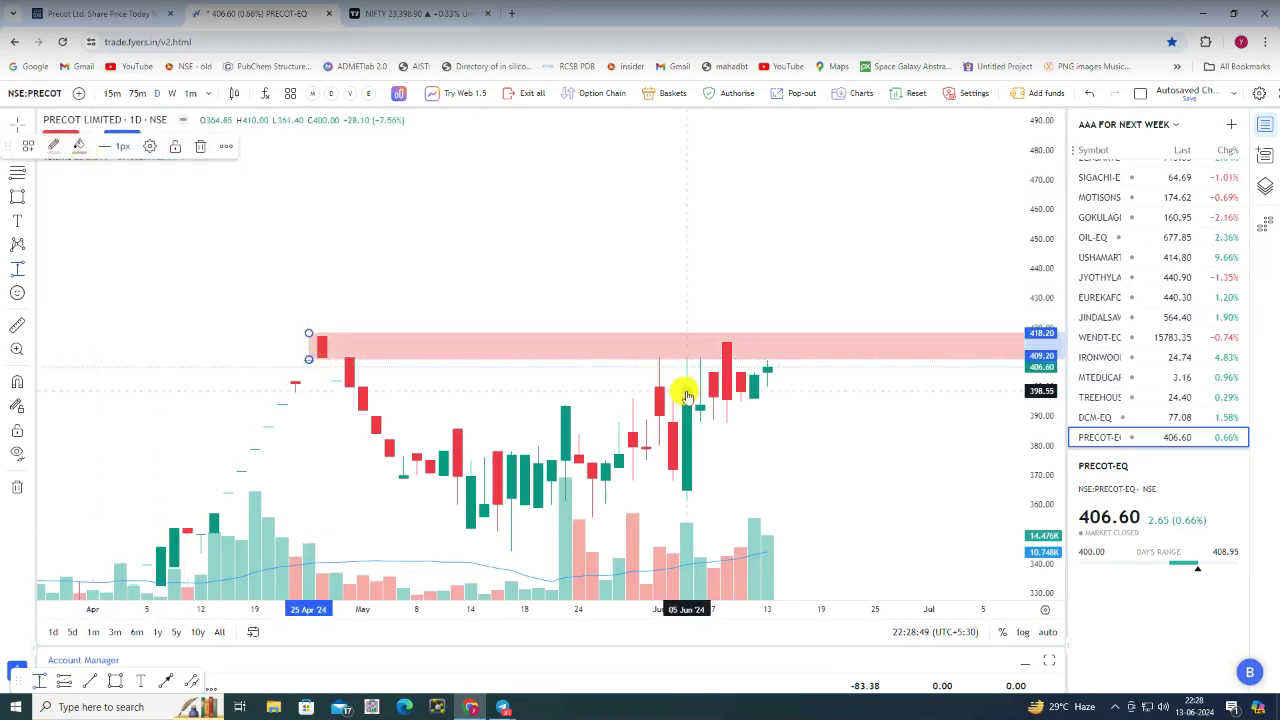
pyautogui.scroll(-2, 750, 405)
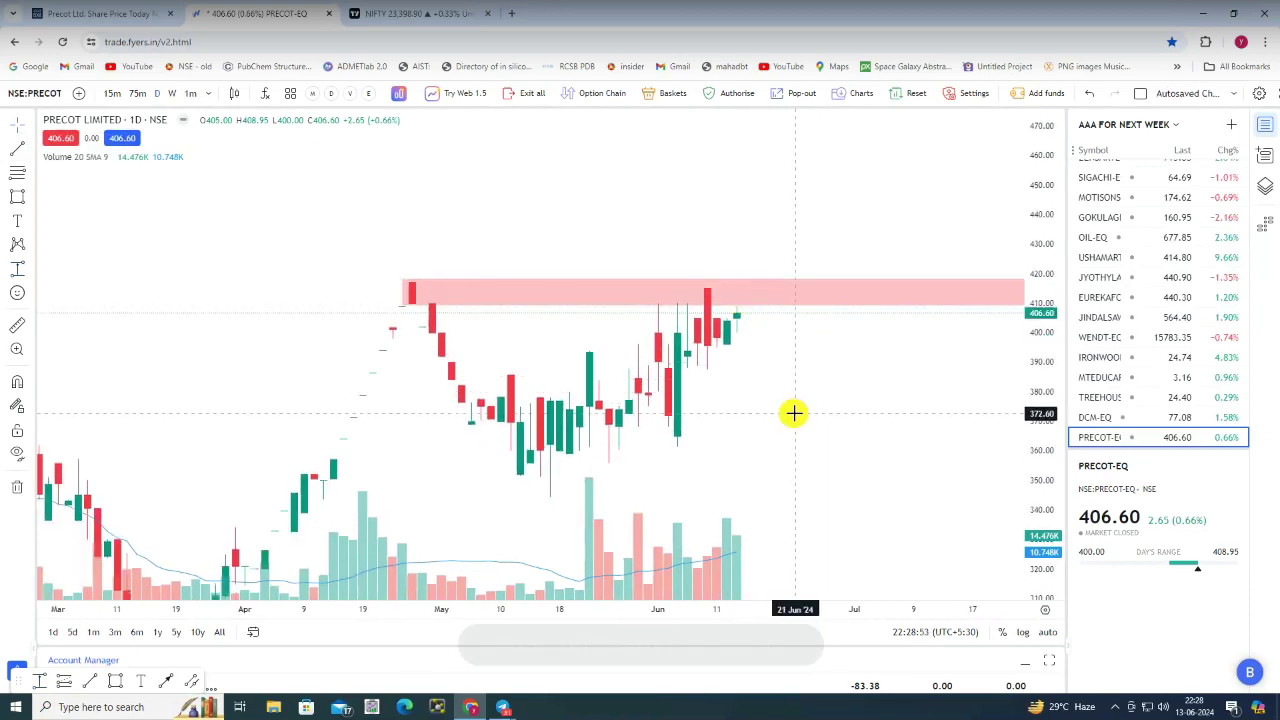
# Apply the volume and RSI indicator template to the Precot chart
pyautogui.click(348, 95)
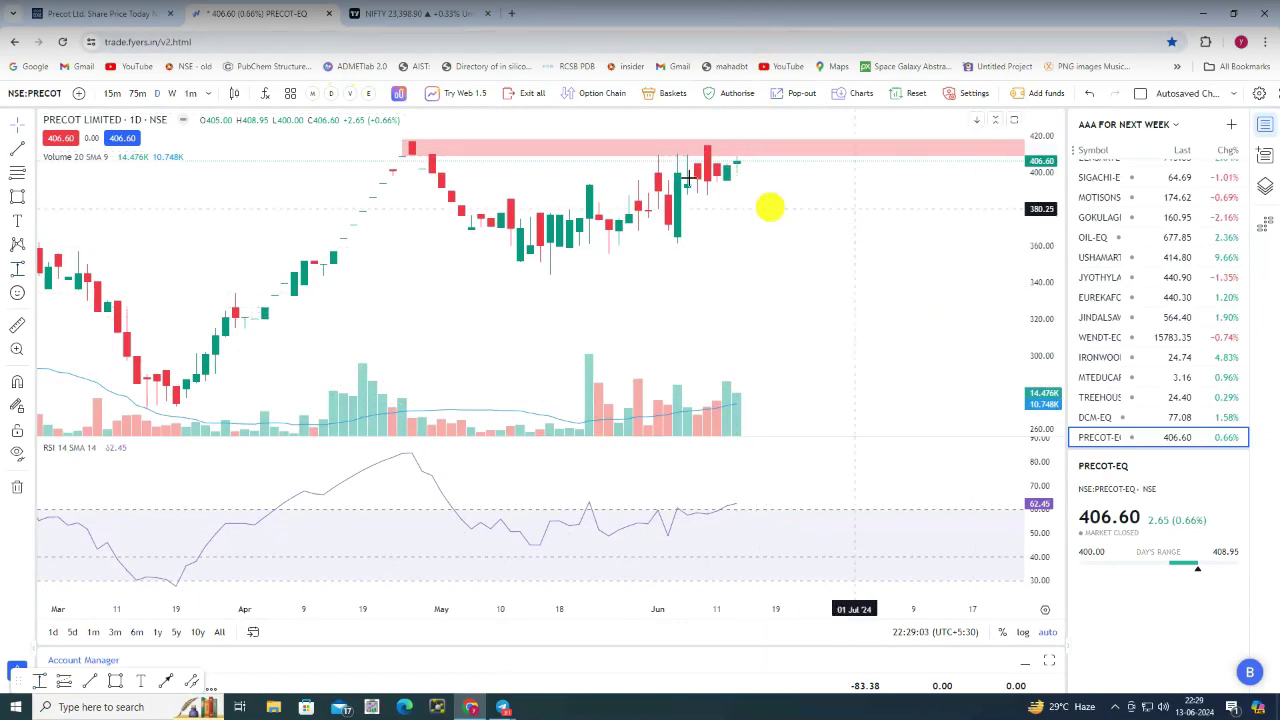
# Switch to StockEdge, return to the Textile - Spinning industry and review its one-week gainers for another candidate
pyautogui.click(98, 12)
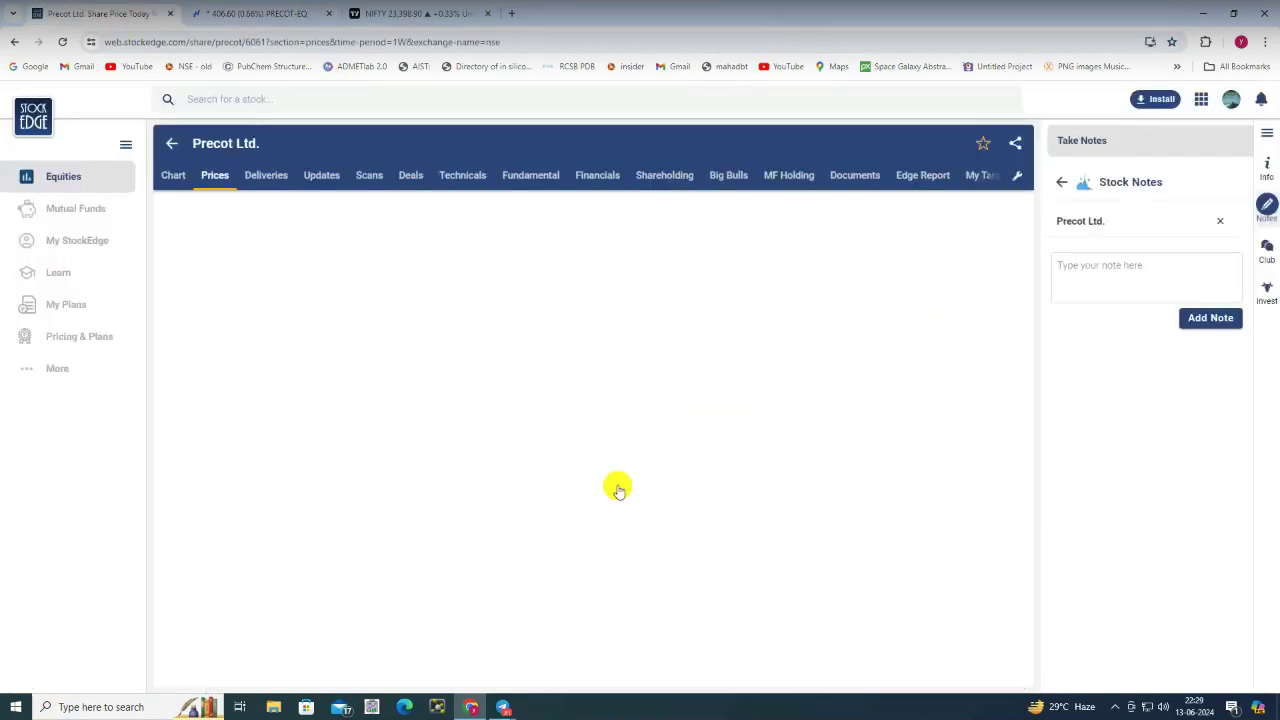
pyautogui.scroll(-1, 618, 490)
pyautogui.scroll(1, 170, 155)
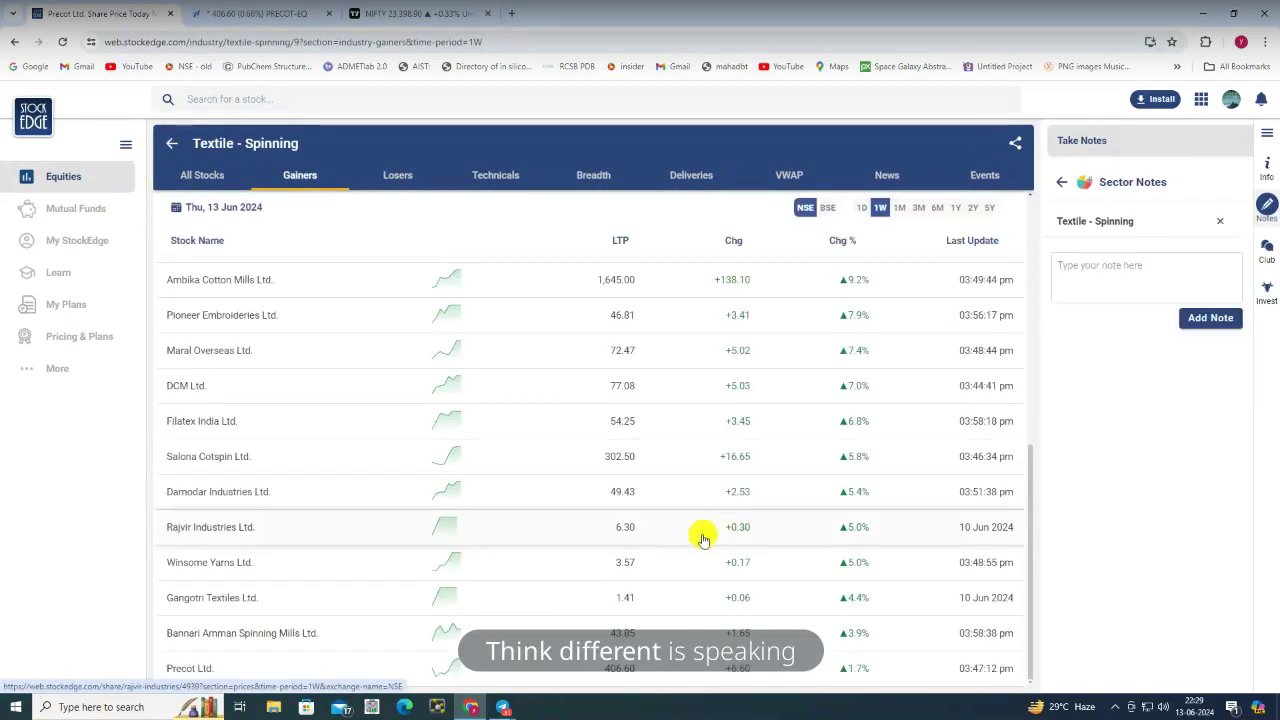
pyautogui.scroll(2, 703, 540)
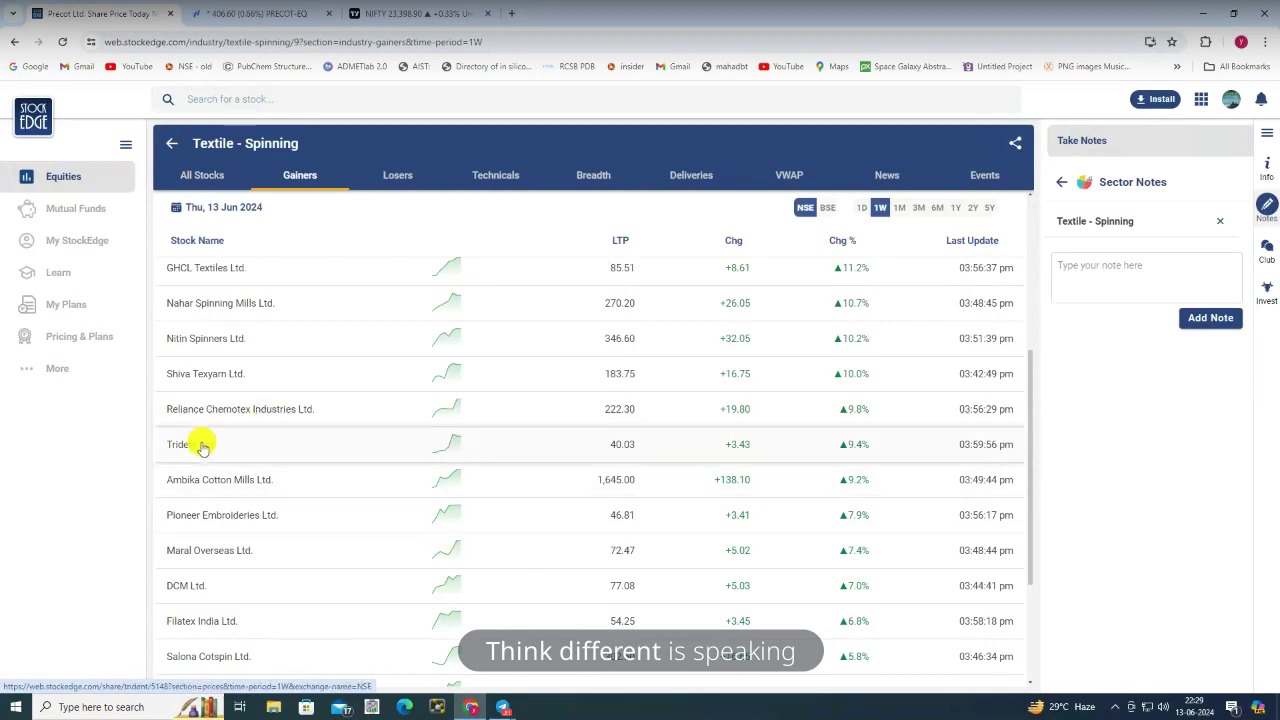
# Switch to the Fyers charting page and load the NSE:TRIDENT-EQ chart by searching for TRIDE
pyautogui.click(257, 15)
pyautogui.write('TR')
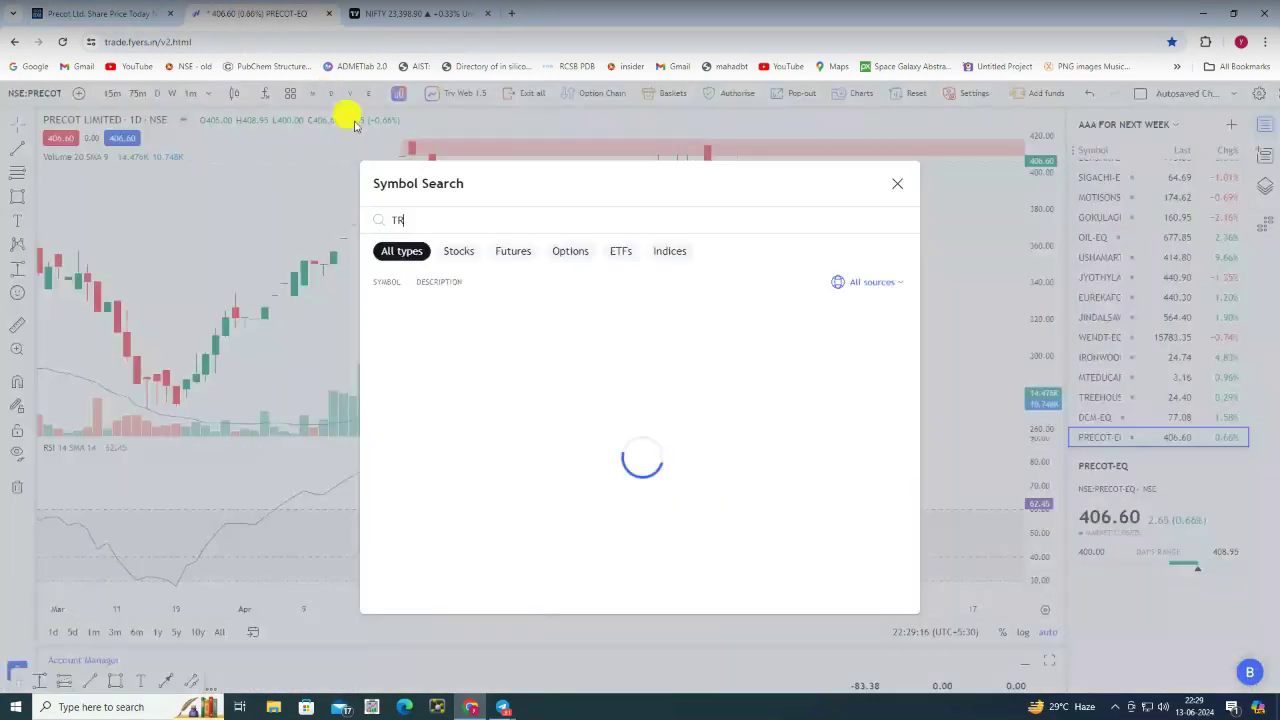
pyautogui.write('IDE')
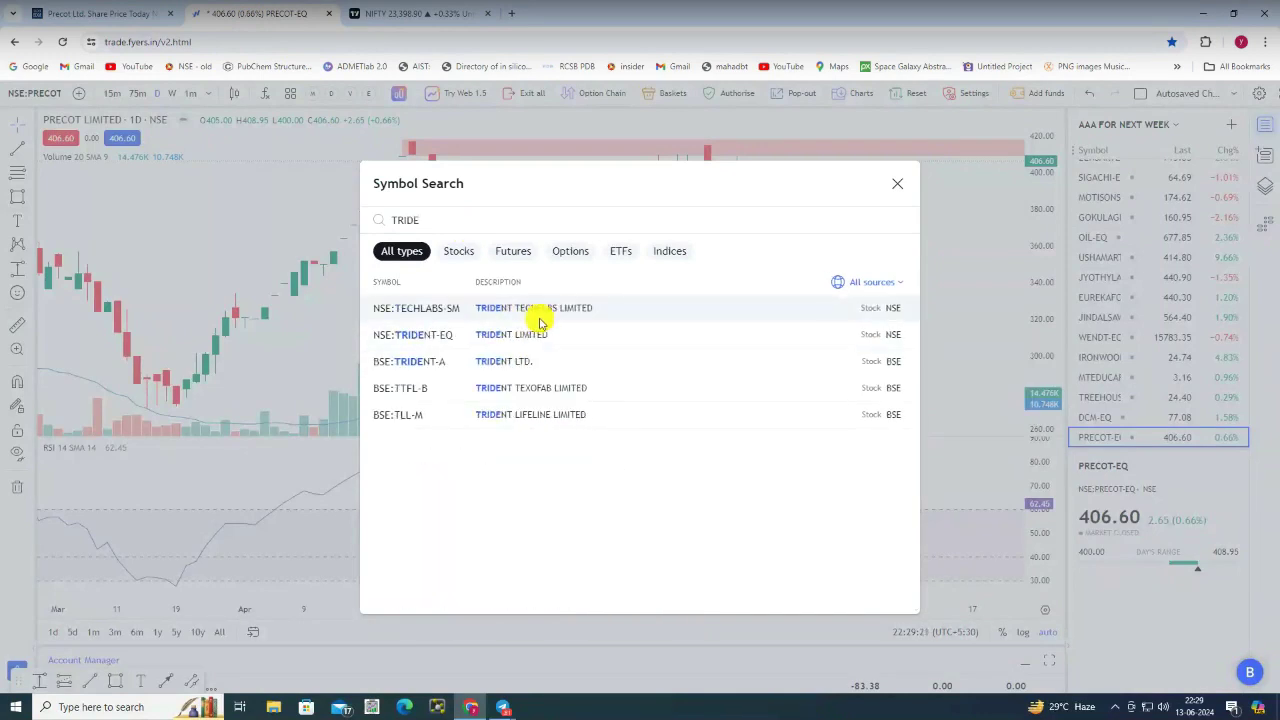
pyautogui.click(587, 341)
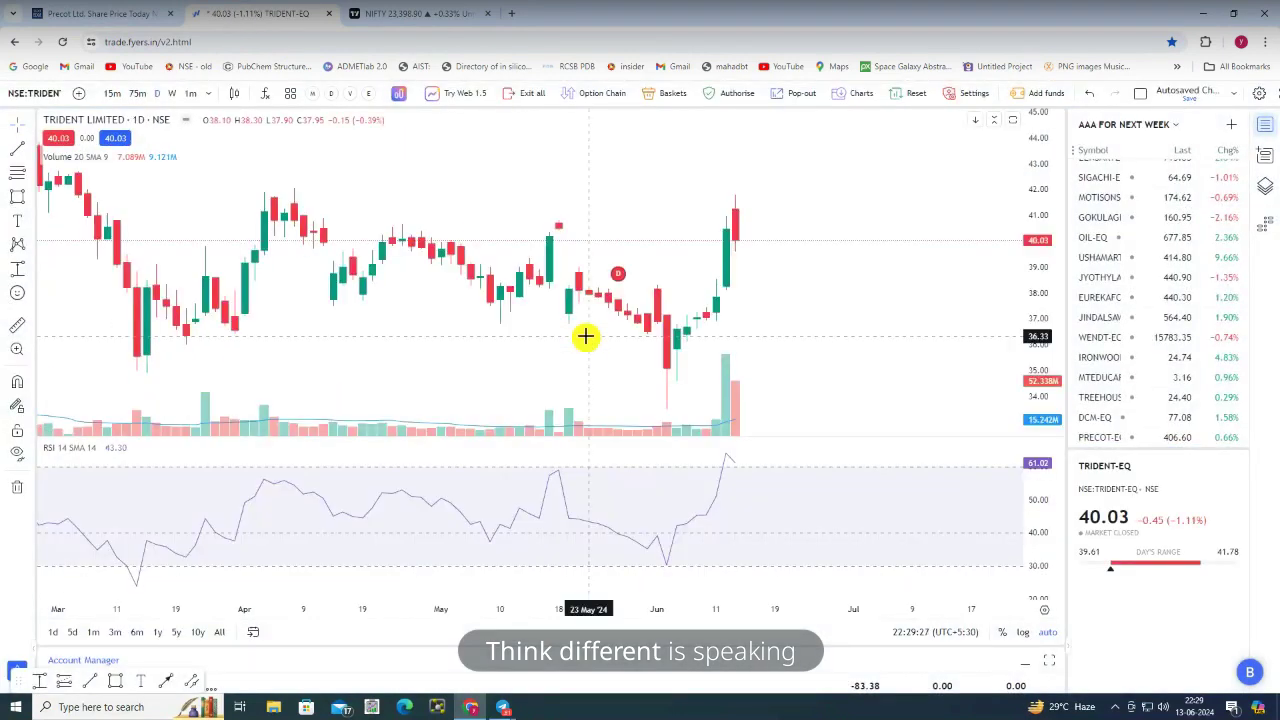
# Draw a descending trend line on Trident's daily chart from 27 Mar '24 at 42.36 to 25 Jun '24 at 37.03
pyautogui.moveTo(1040, 148); pyautogui.dragTo(1049, 286)
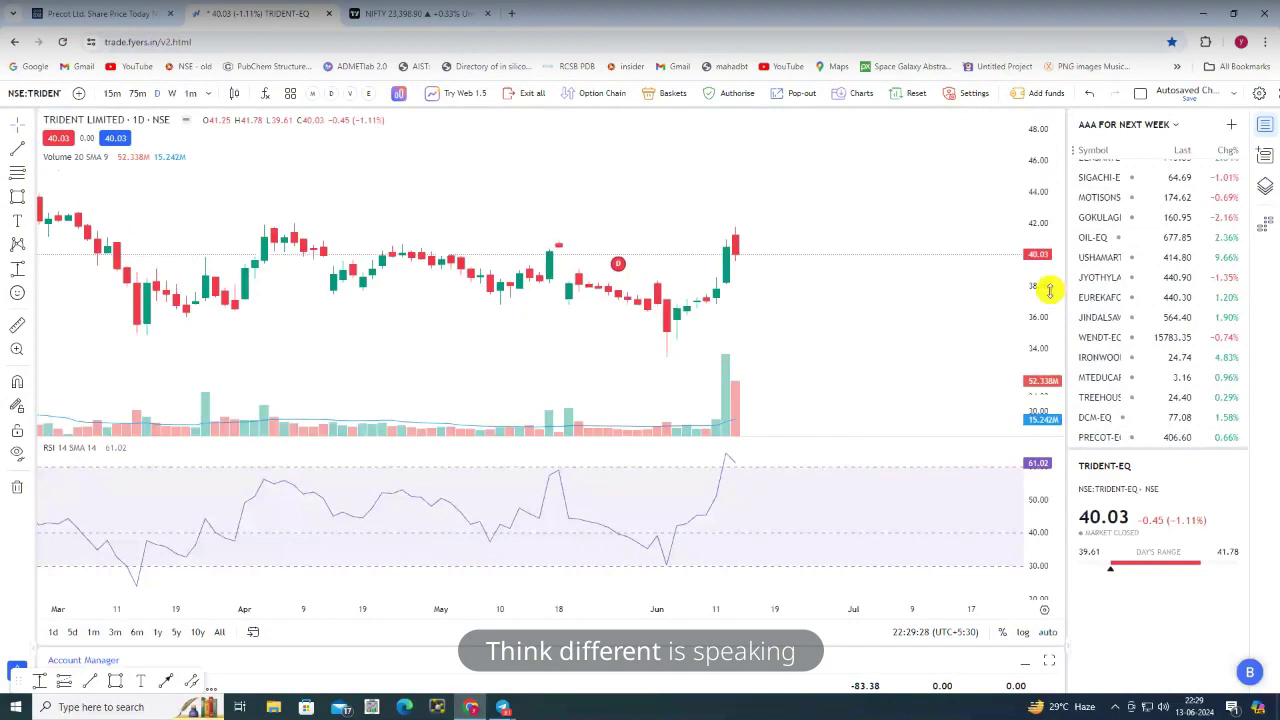
pyautogui.scroll(-5, 963, 306)
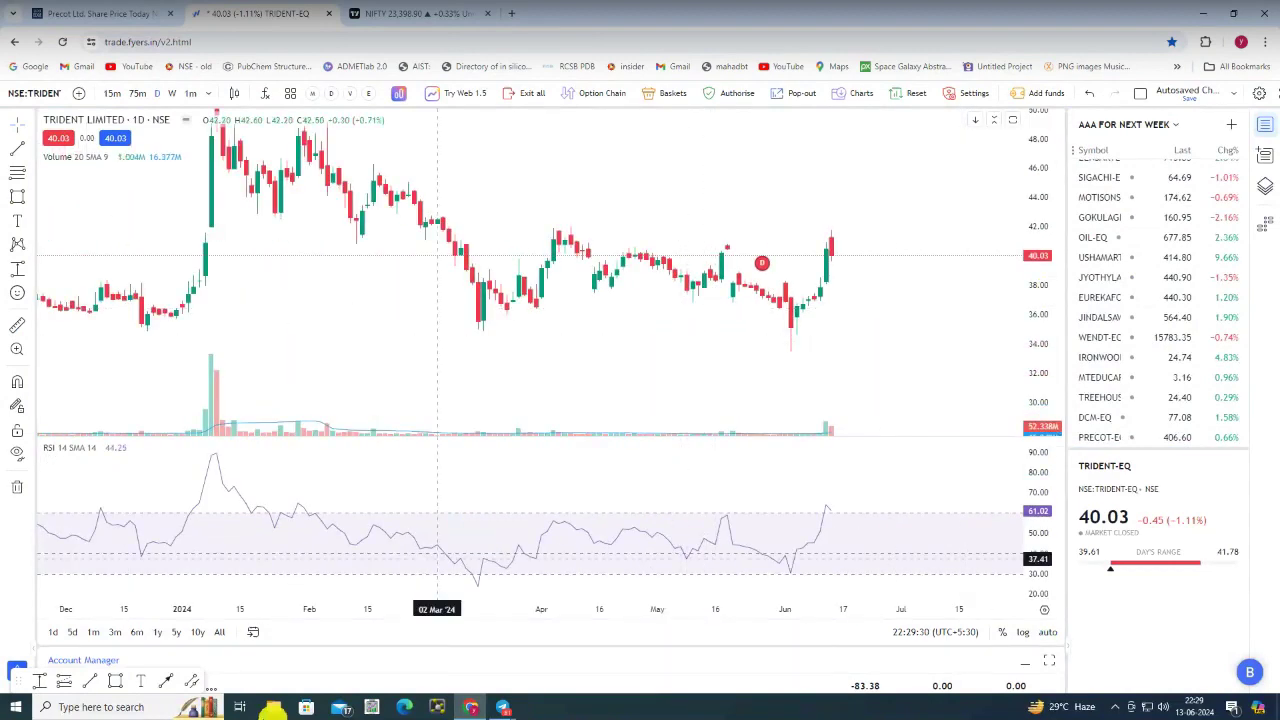
pyautogui.click(531, 221)
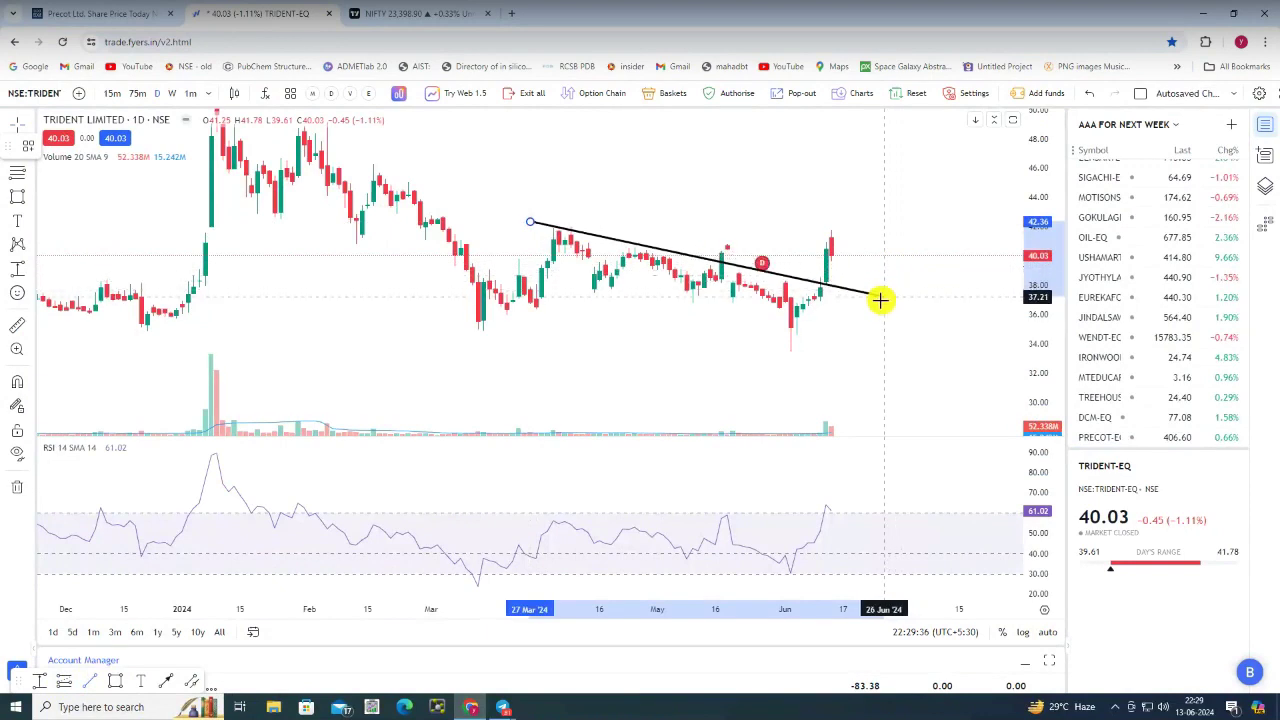
pyautogui.click(878, 299)
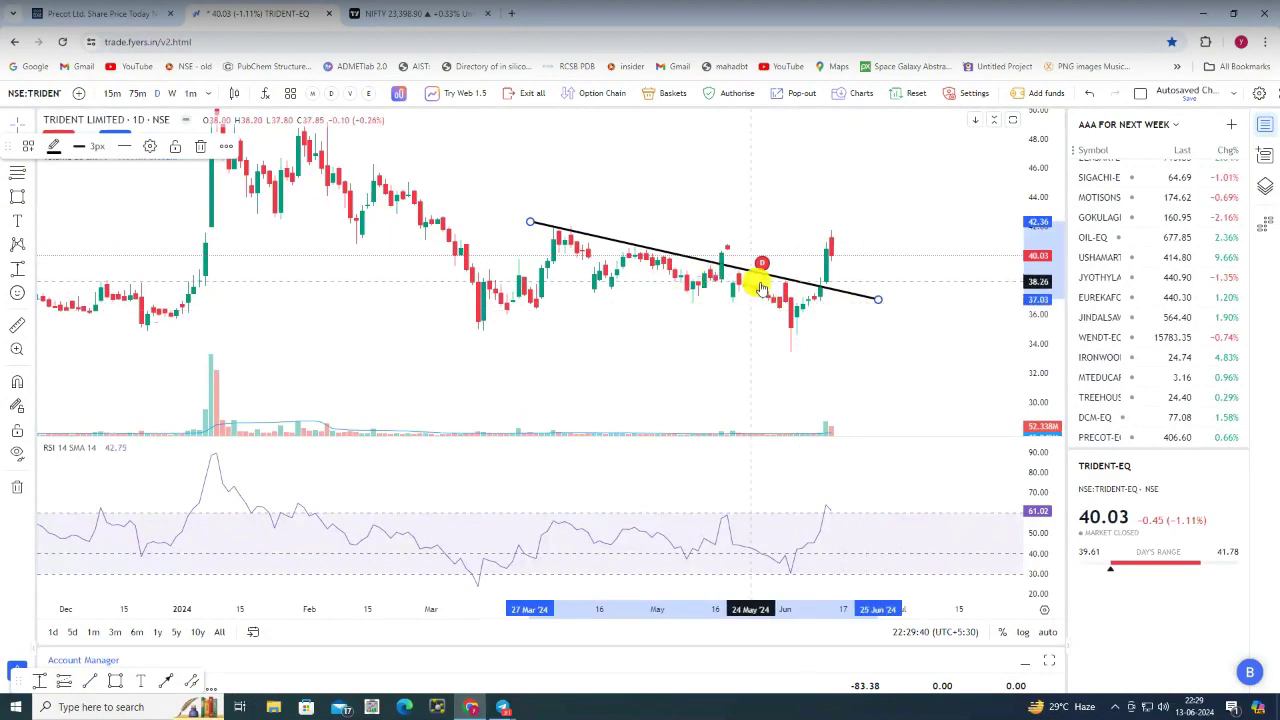
pyautogui.scroll(2, 768, 287)
pyautogui.moveTo(860, 349); pyautogui.dragTo(709, 226)
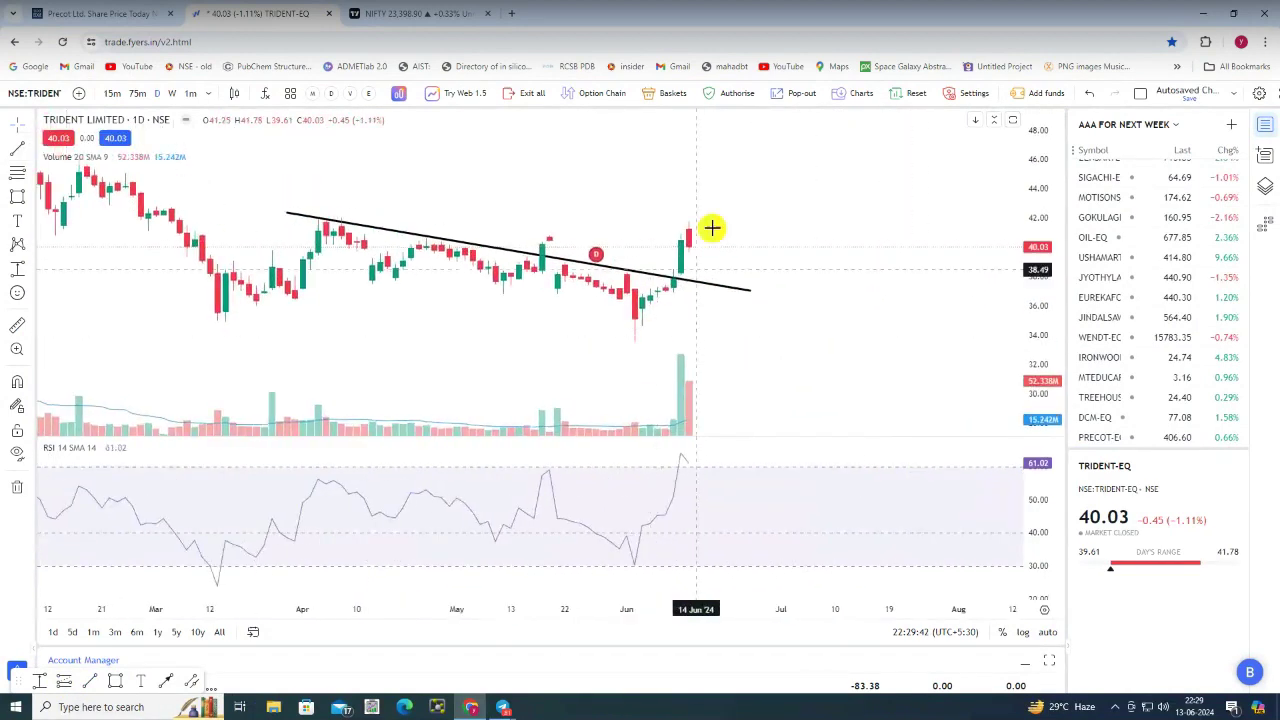
# Mark a green support zone on Trident's 75-minute chart from 11 Jun '24 09:15, spanning about 37.53 to 38.44
pyautogui.click(137, 93)
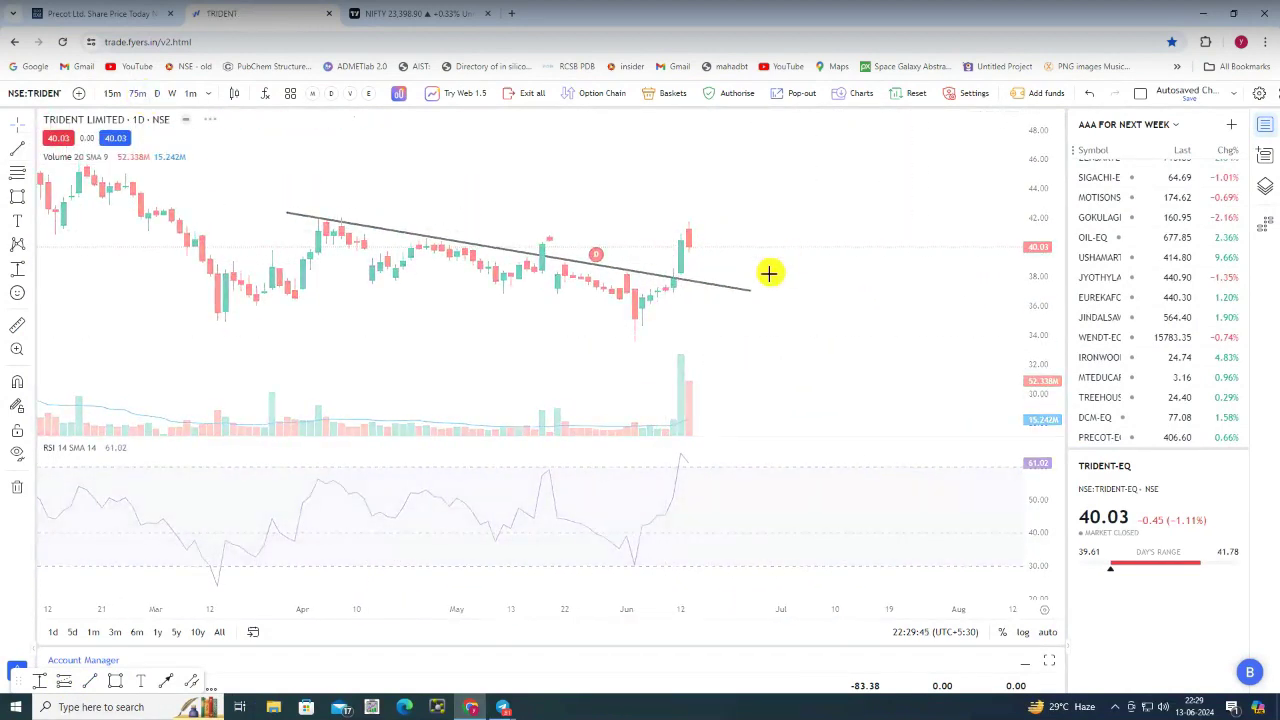
pyautogui.scroll(-2, 777, 274)
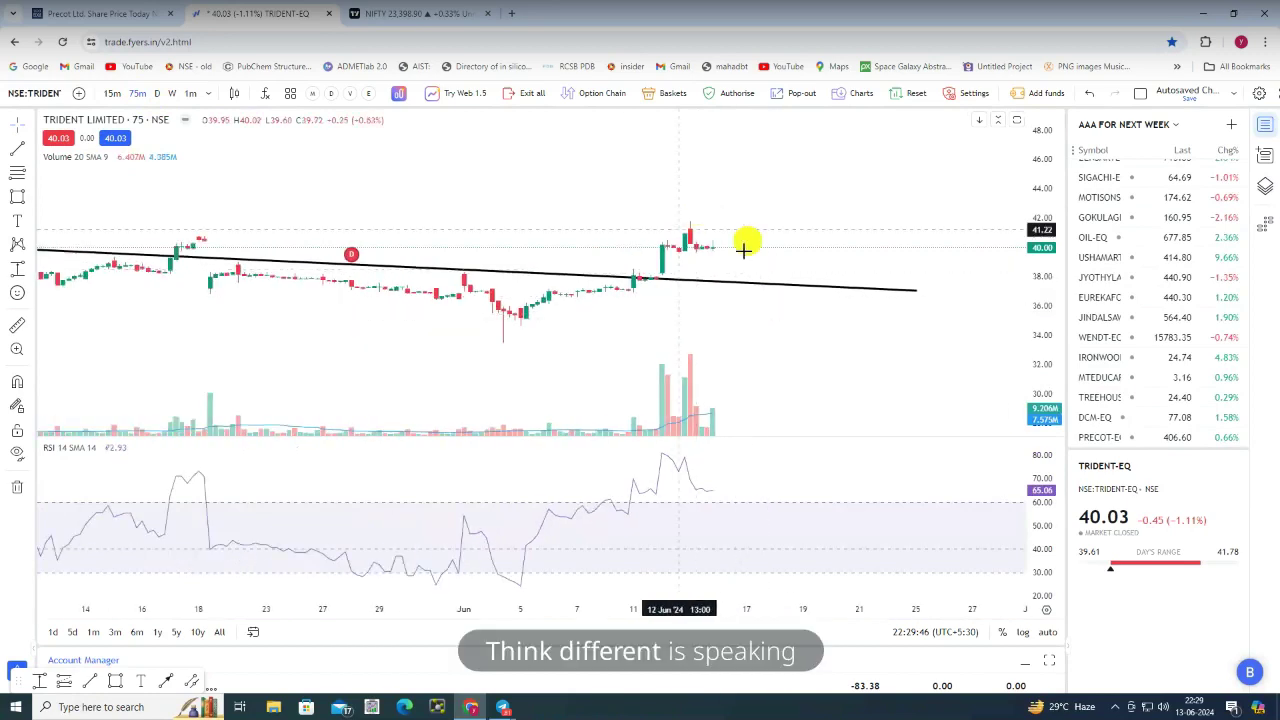
pyautogui.scroll(2, 646, 320)
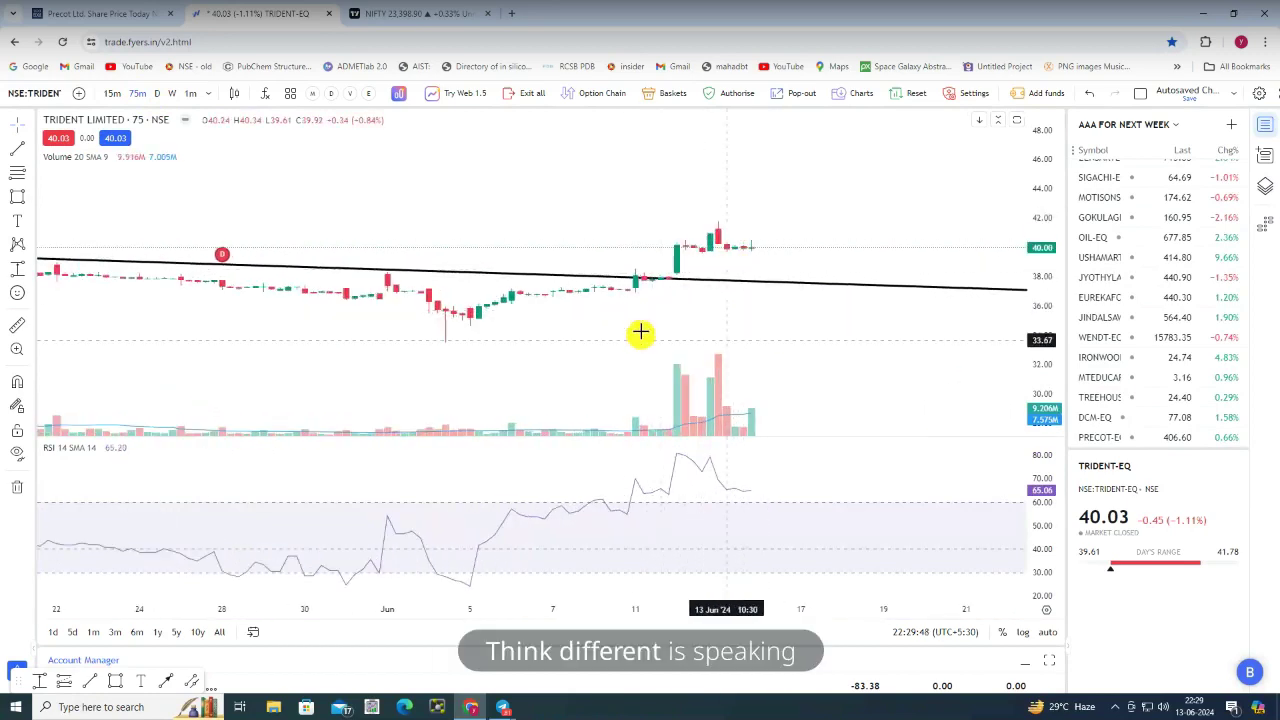
pyautogui.click(634, 269)
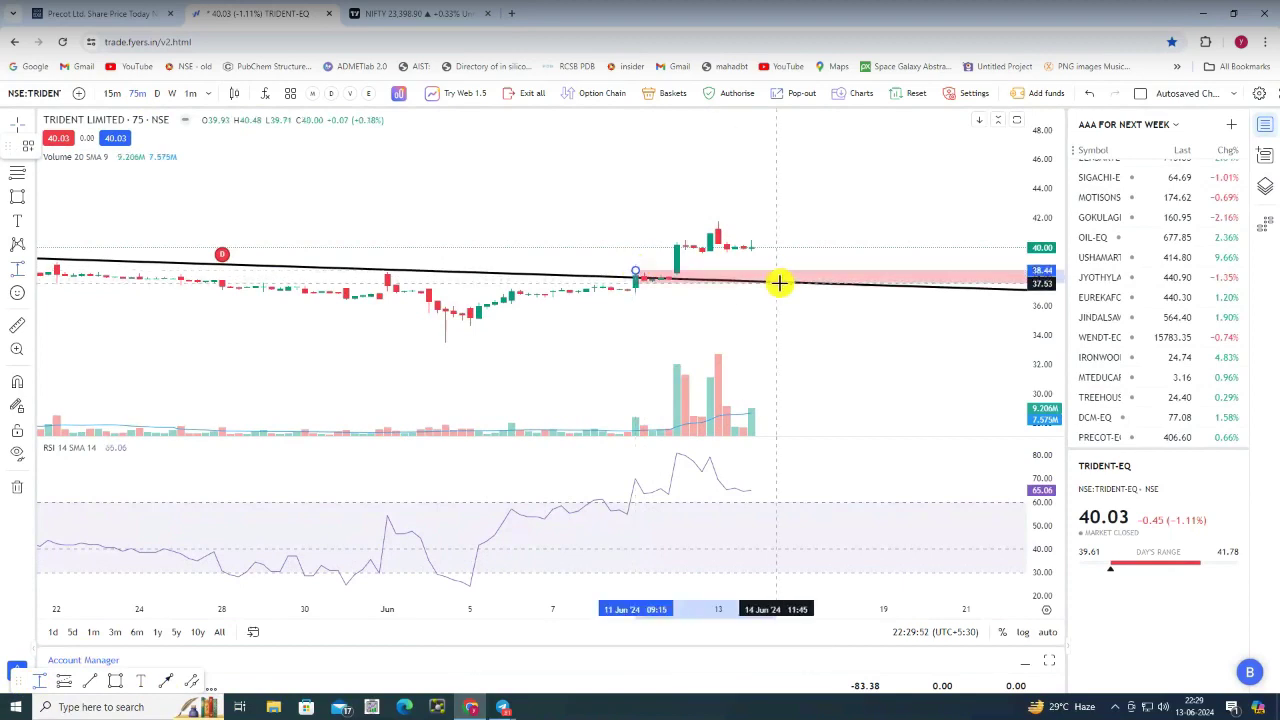
pyautogui.click(776, 283)
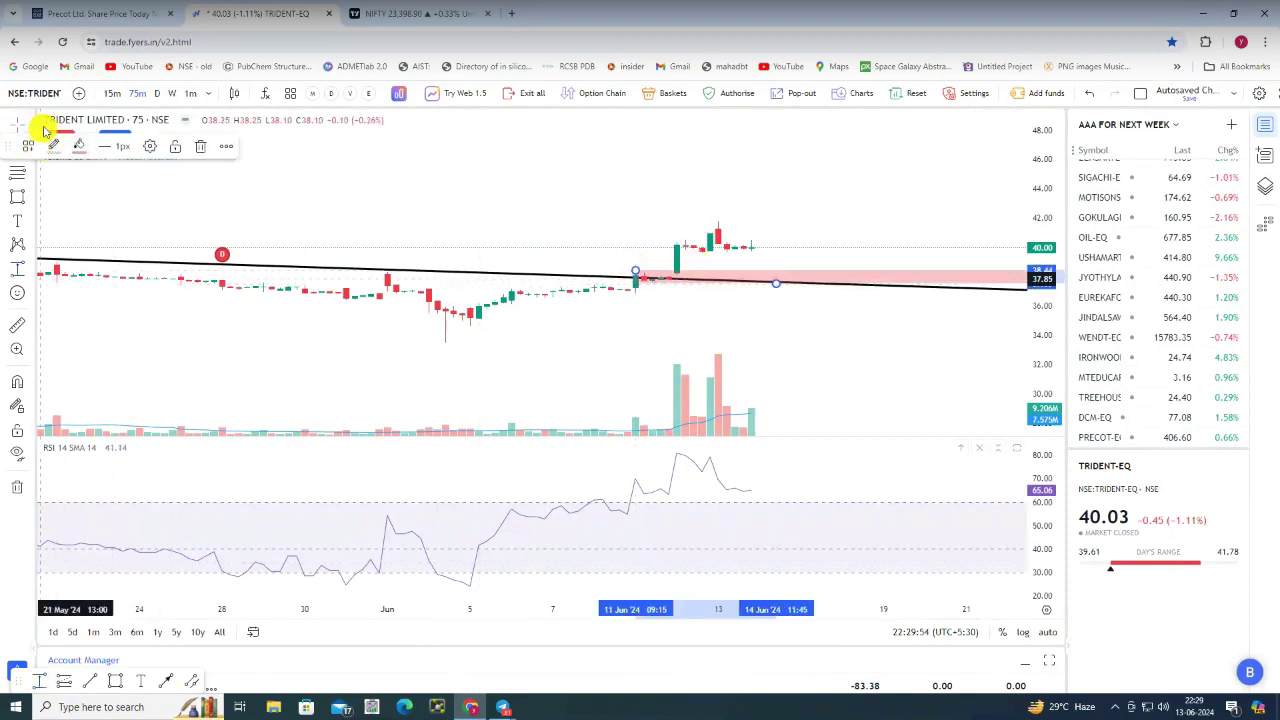
pyautogui.click(80, 150)
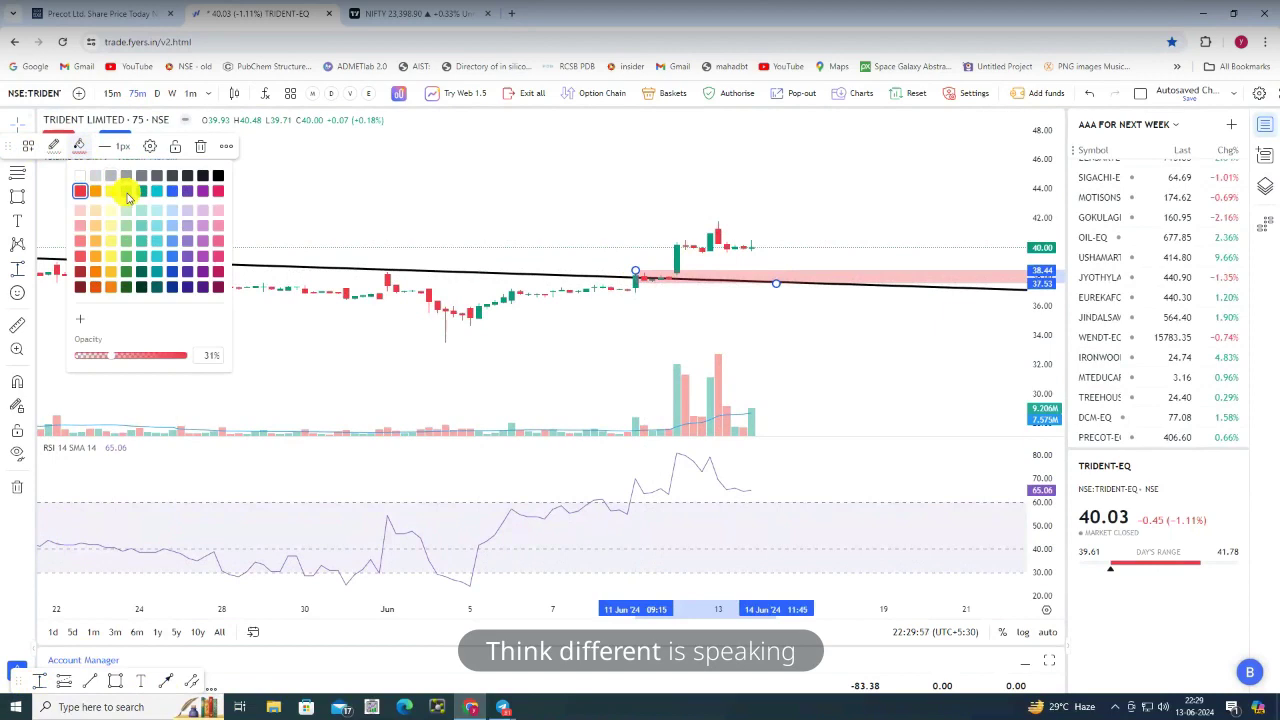
pyautogui.click(141, 191)
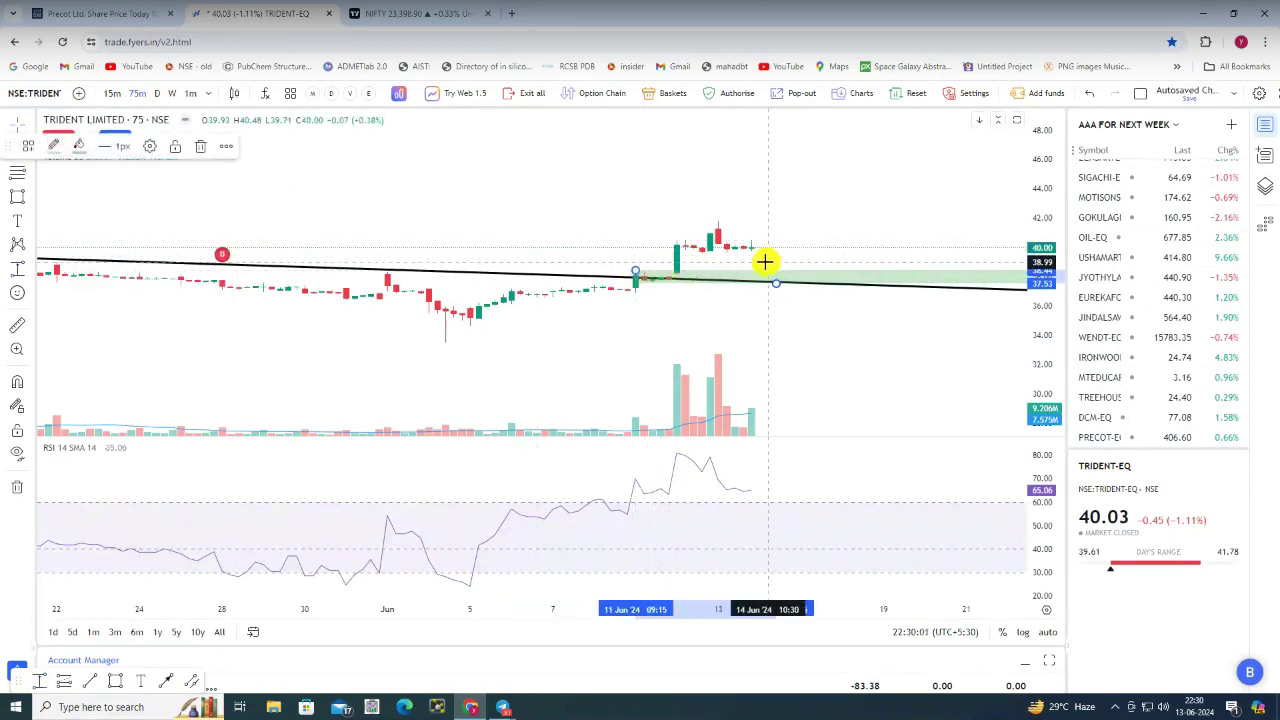
# Examine Trident's 75-minute price action with auto-scaled prices and add TRIDENT-EQ to the AAA FOR NEXT WEEK watchlist
pyautogui.scroll(3, 752, 316)
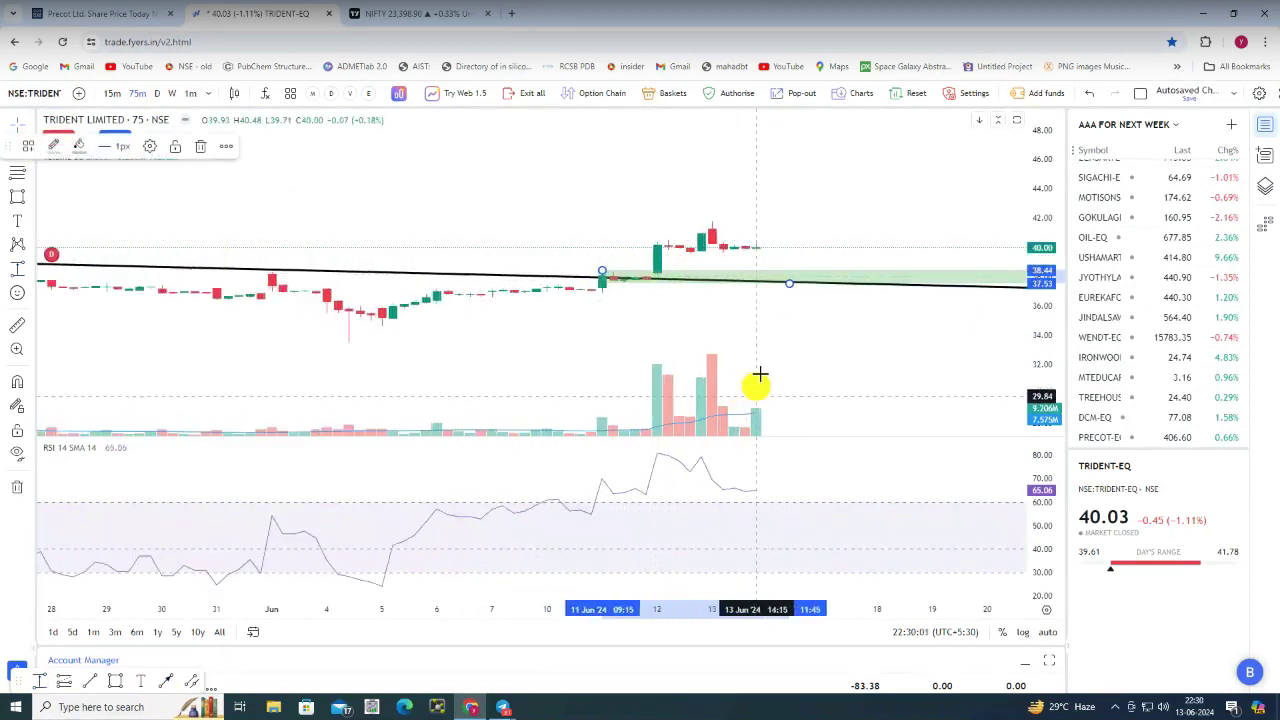
pyautogui.click(1045, 631)
pyautogui.hscroll(-5, 771, 300)
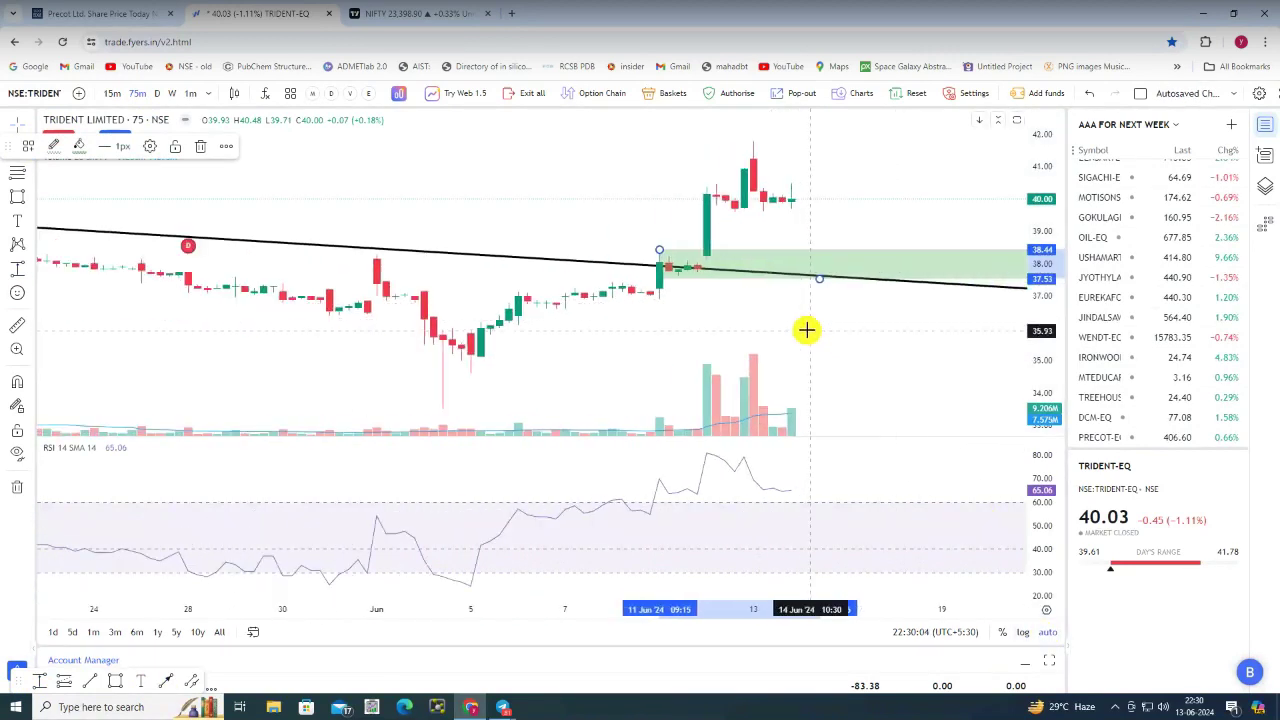
pyautogui.scroll(-2, 810, 332)
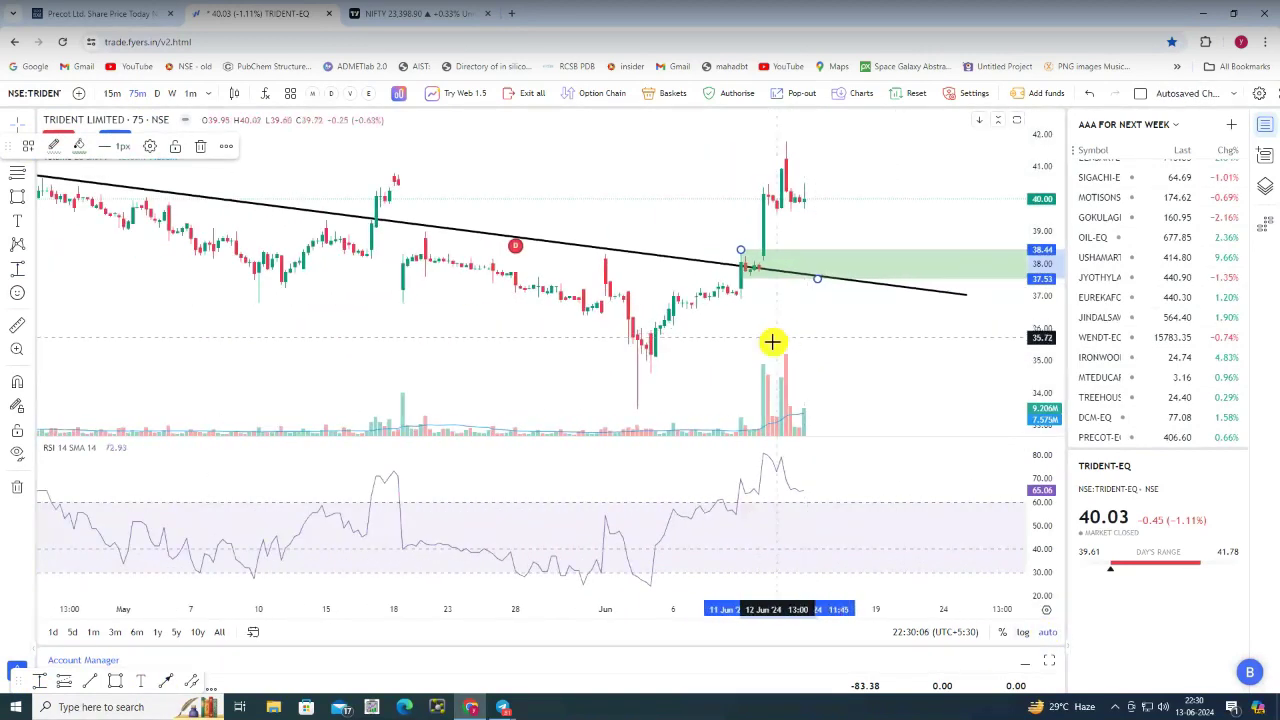
pyautogui.scroll(-2, 780, 340)
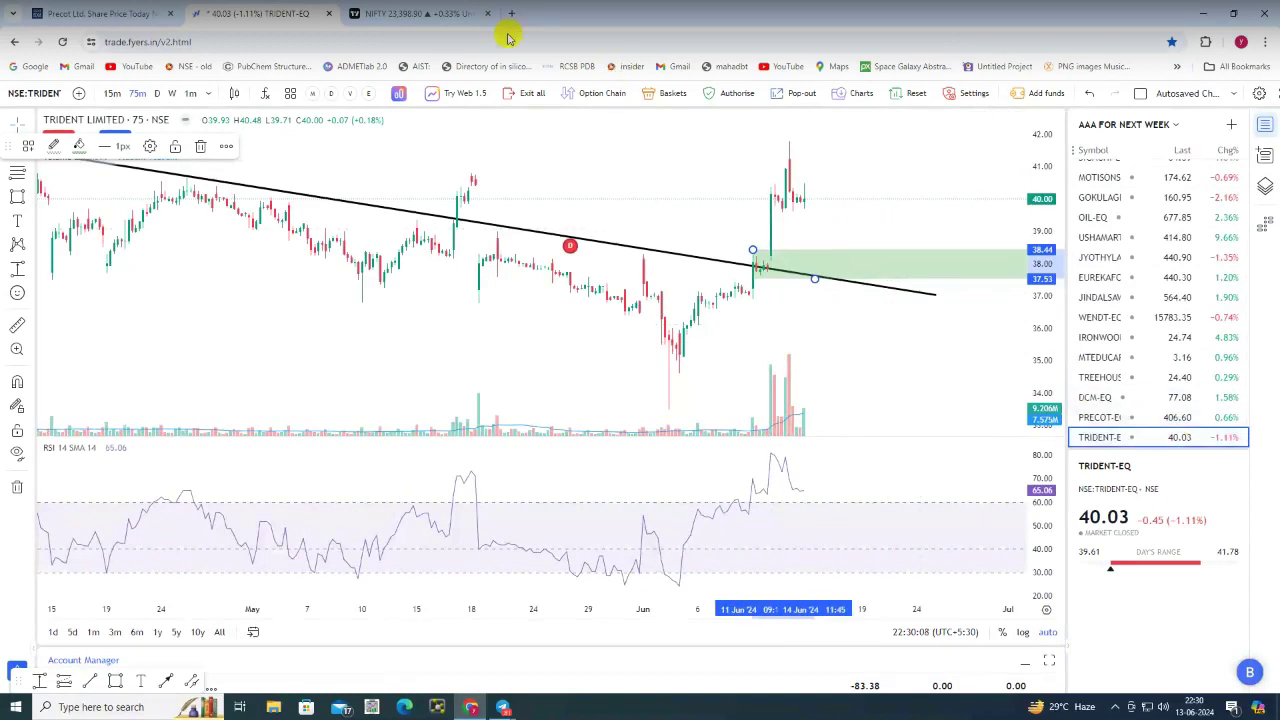
# Search for AMBIK and load the daily chart of NSE:AMBIKCO-EQ
pyautogui.write('AMBIK')
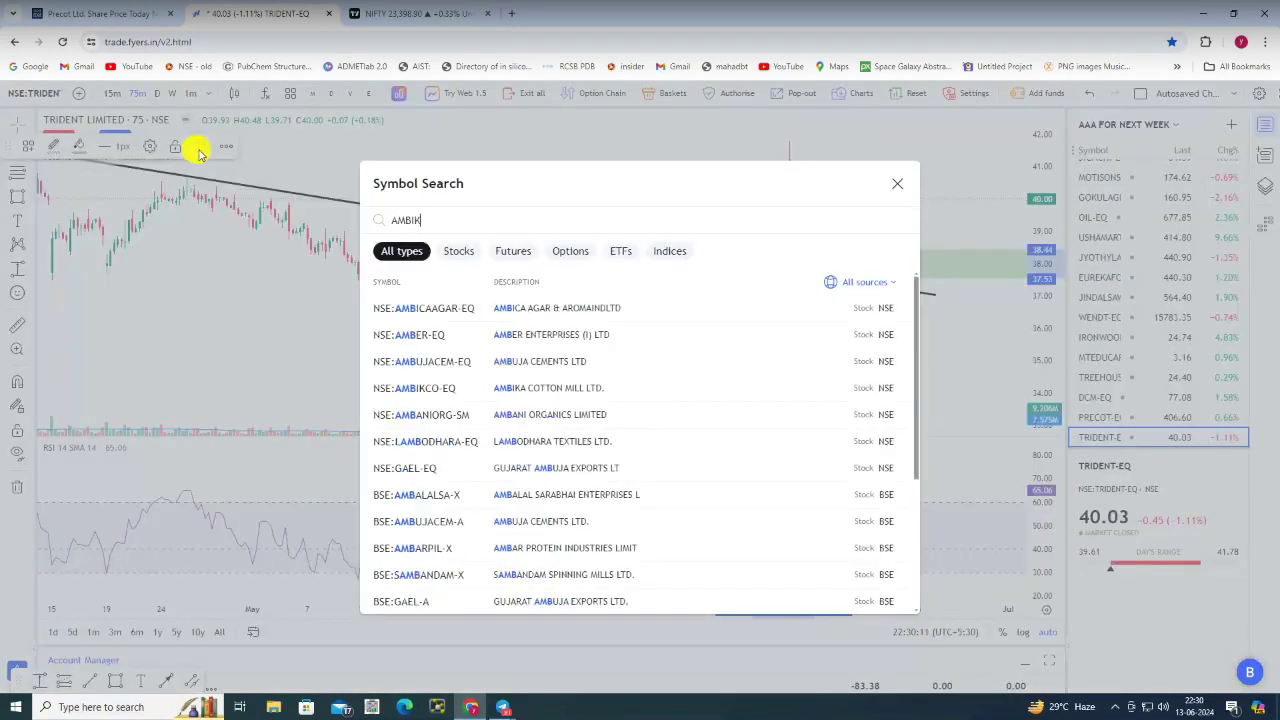
pyautogui.click(544, 310)
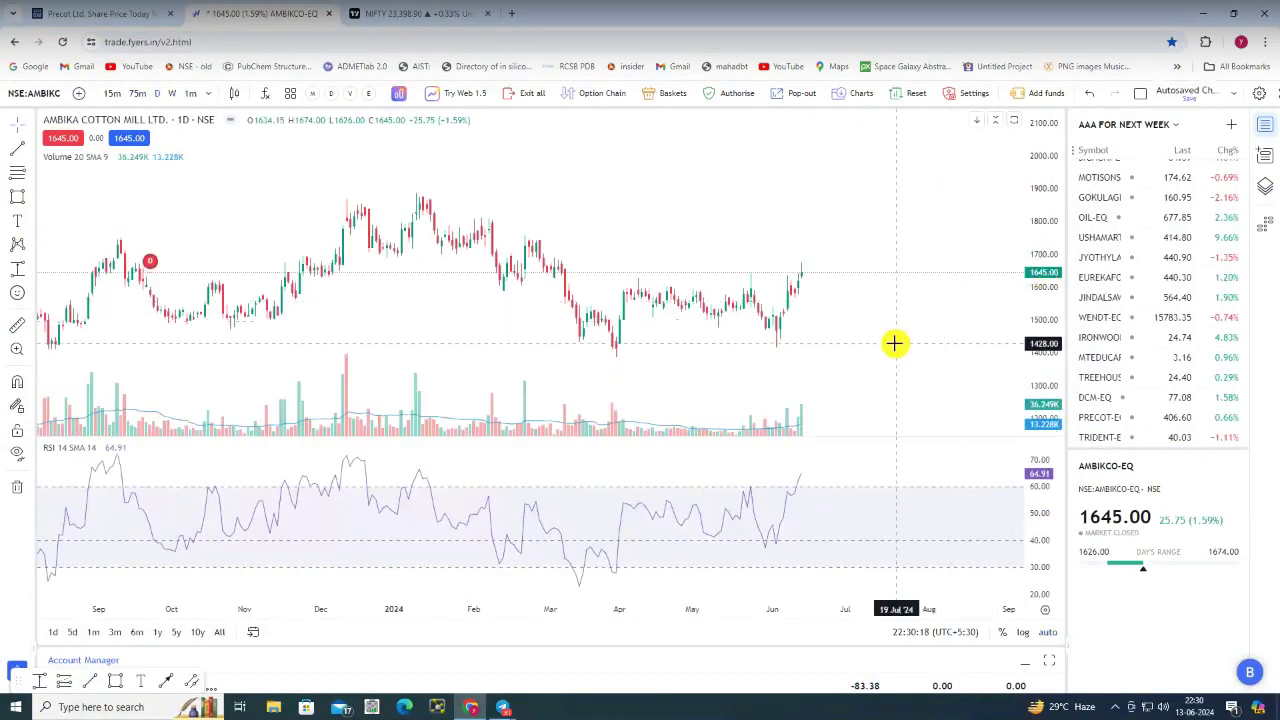
# Draw a resistance rectangle on Ambika Cotton's daily chart from 21 Mar '24 to 11 Jul '24, with its lower edge at about 1614.85
pyautogui.scroll(3, 894, 343)
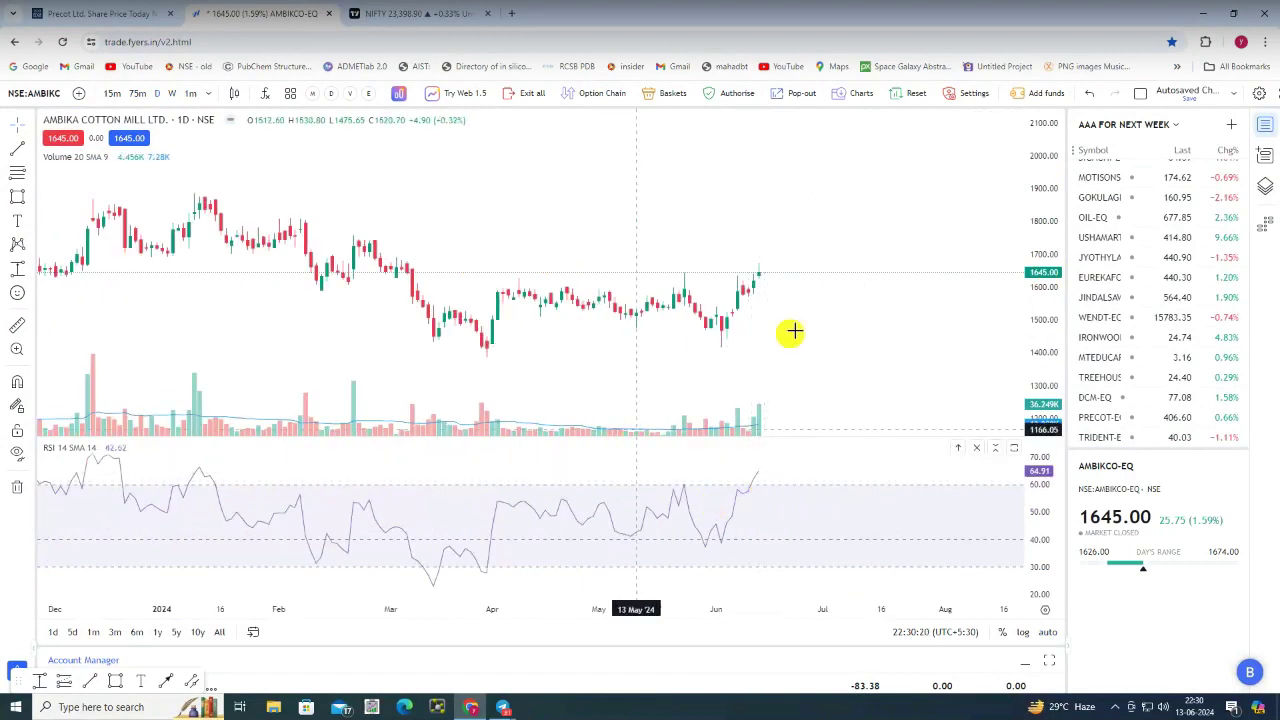
pyautogui.scroll(-2, 795, 332)
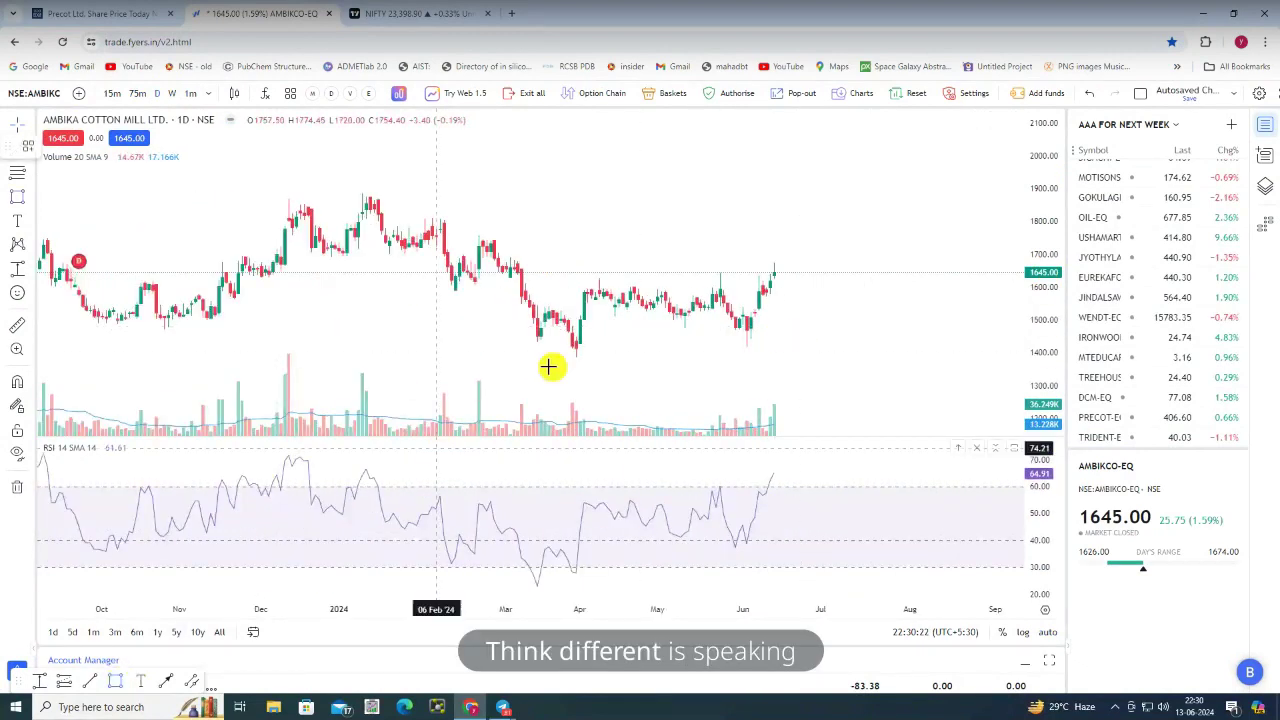
pyautogui.moveTo(558, 277); pyautogui.dragTo(851, 280)
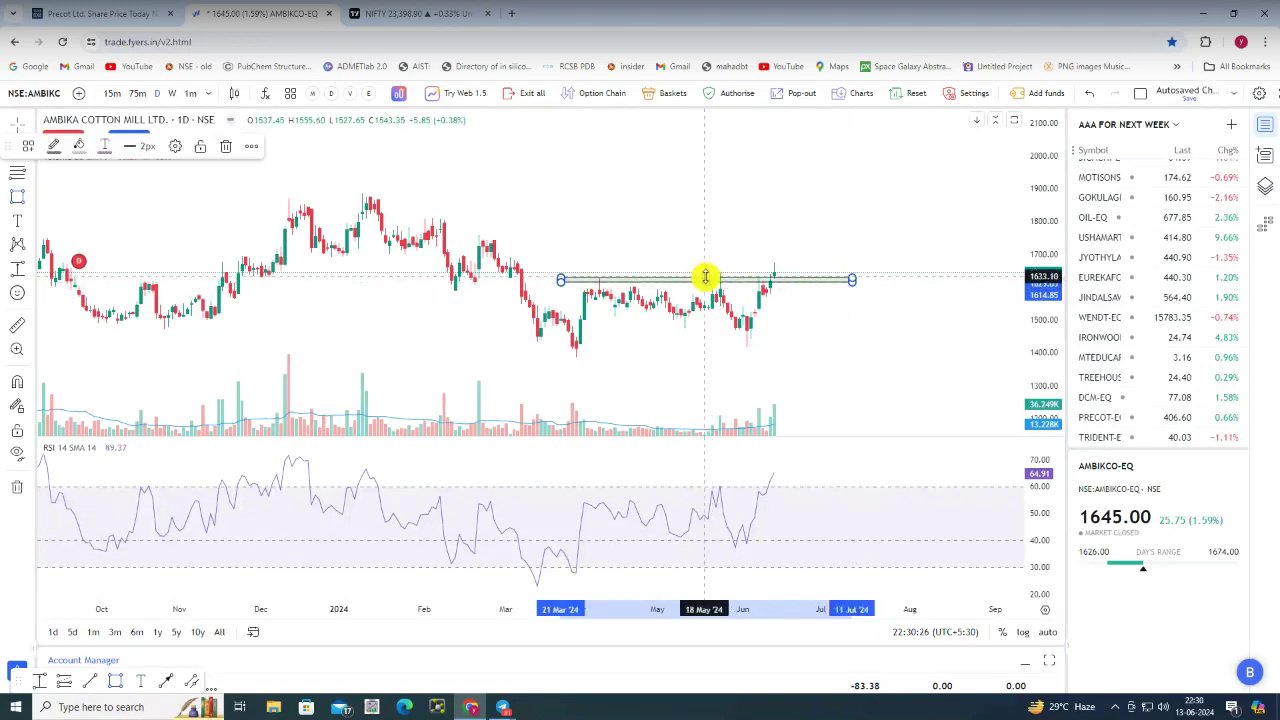
pyautogui.click(857, 363)
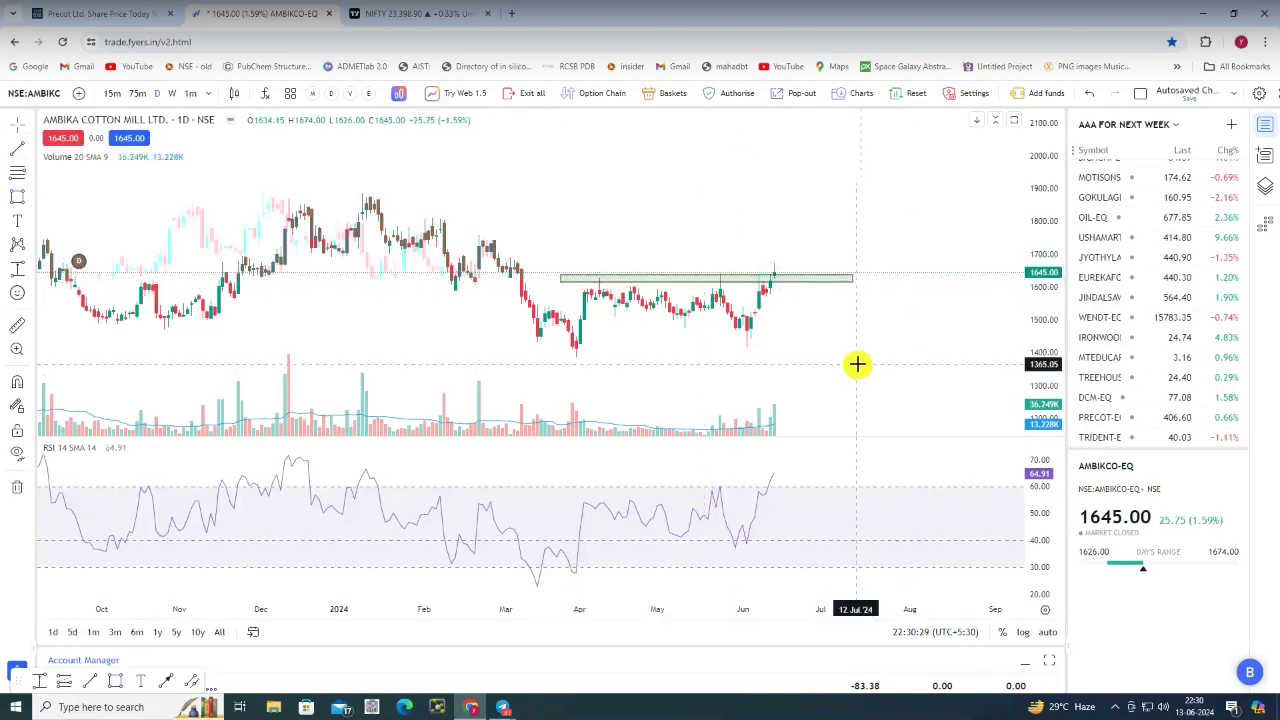
# Examine Ambika Cotton's price action on the daily and weekly timeframes and add AMBIKCO-EQ to the AAA FOR NEXT WEEK watchlist
pyautogui.scroll(3, 857, 363)
pyautogui.scroll(-3, 820, 343)
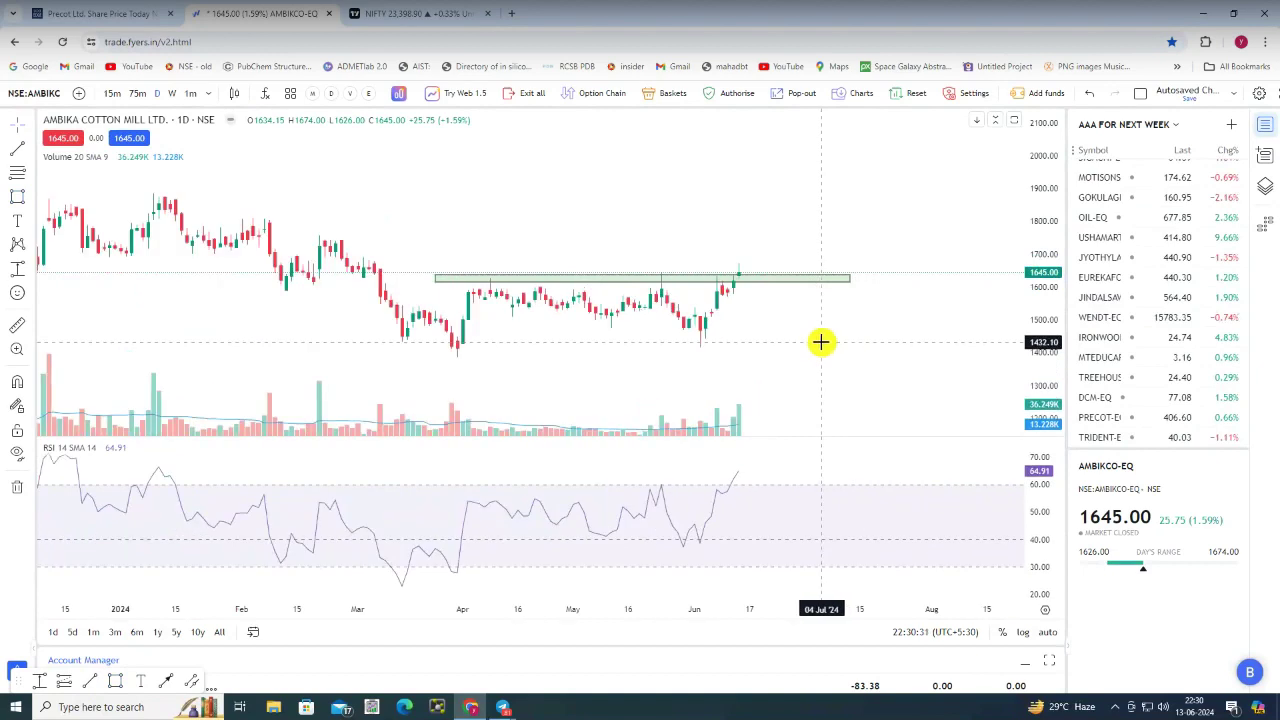
pyautogui.hotkey('alt', 'w')
pyautogui.scroll(-2, 809, 323)
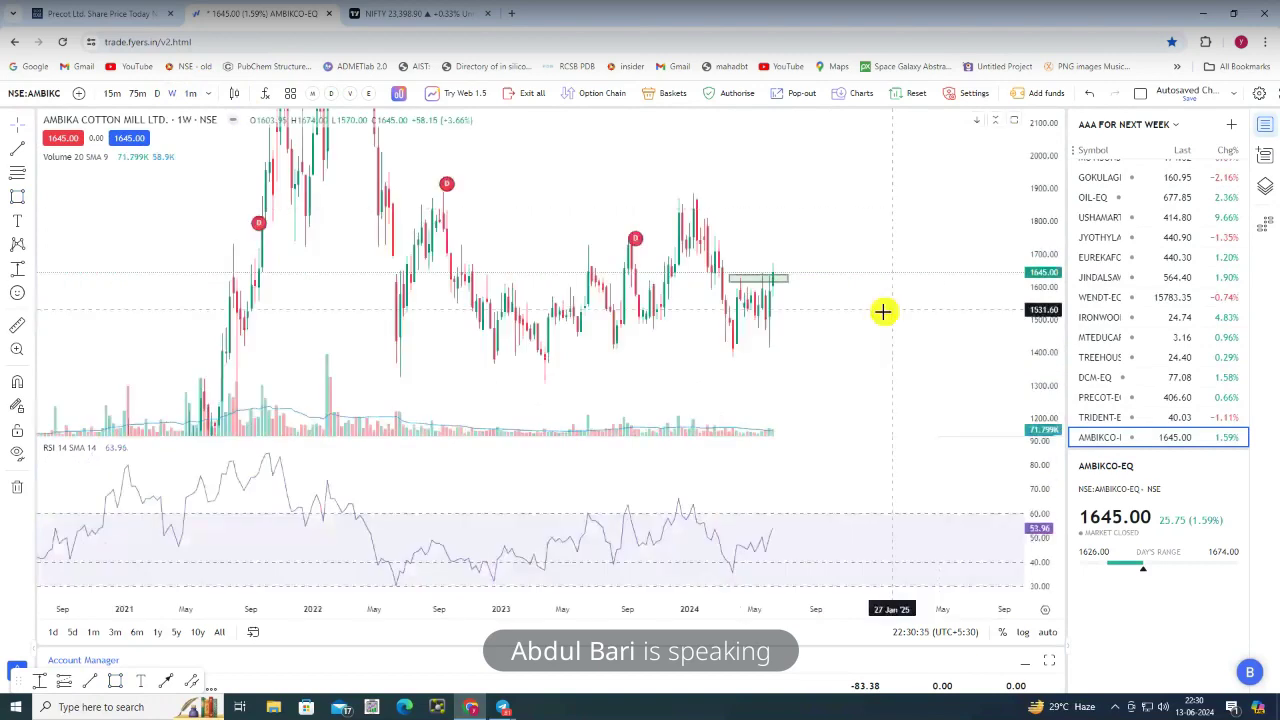
pyautogui.scroll(2, 883, 312)
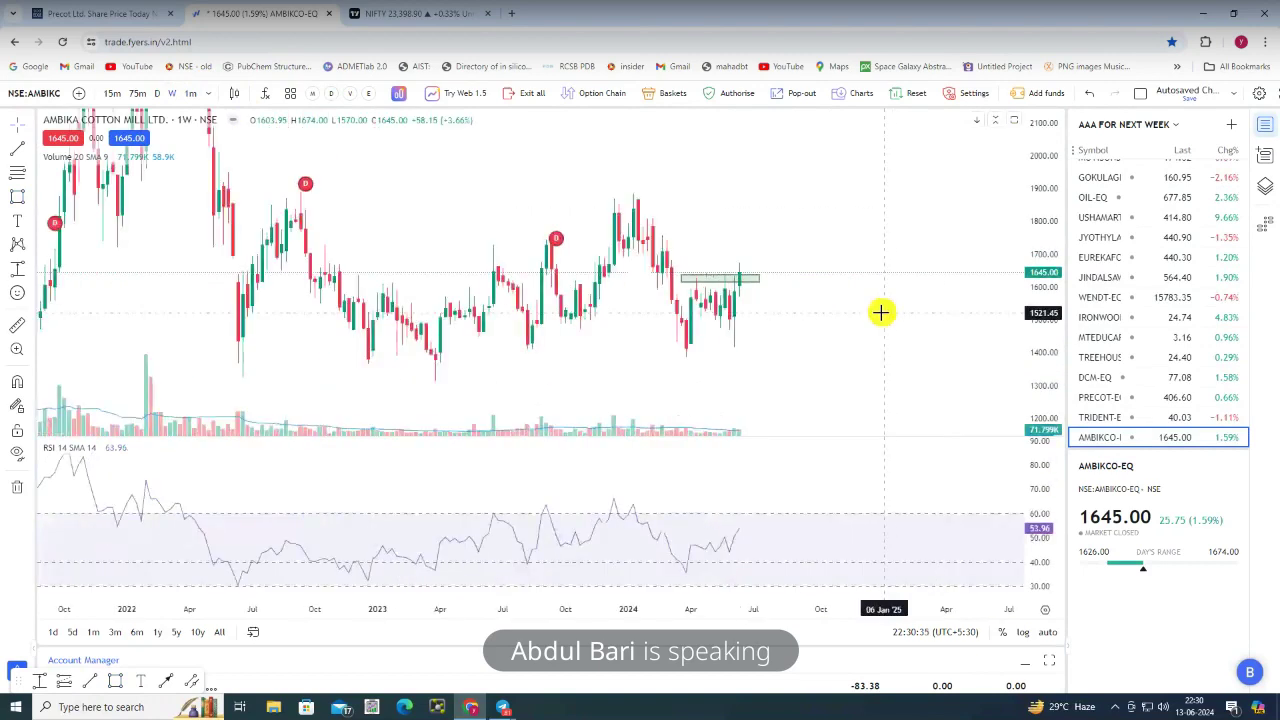
pyautogui.scroll(1, 880, 312)
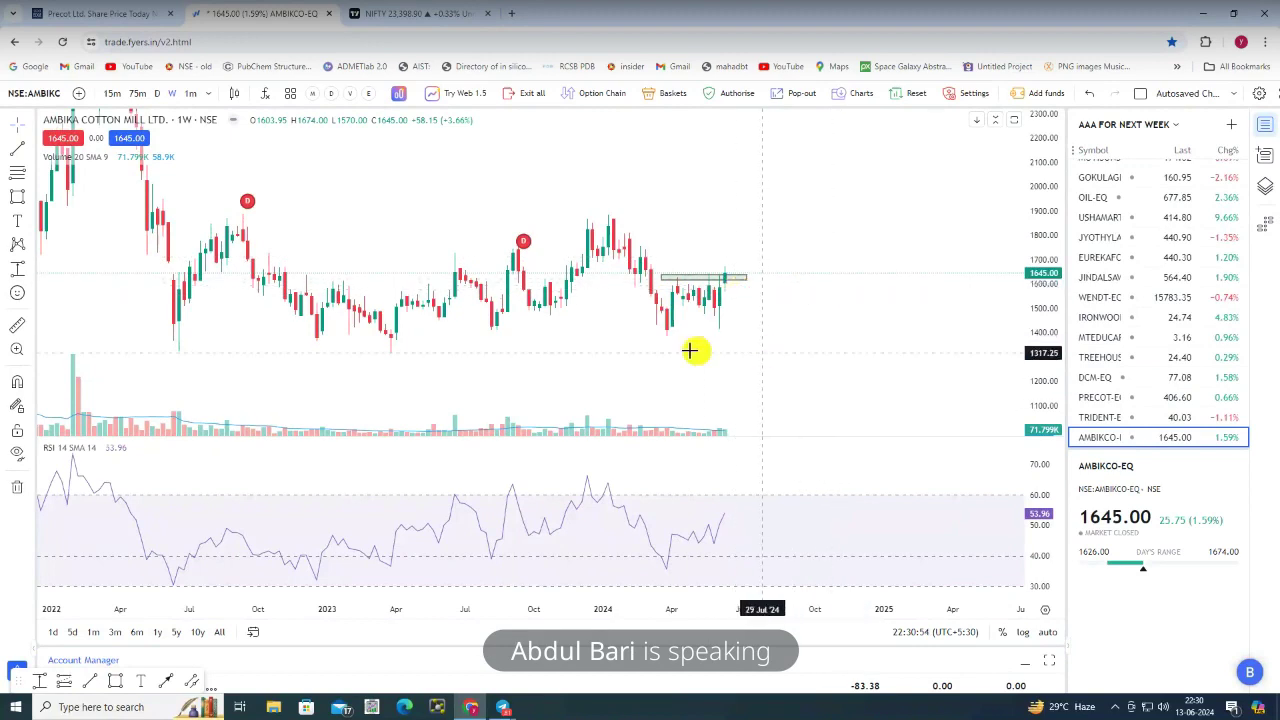
pyautogui.scroll(2, 691, 349)
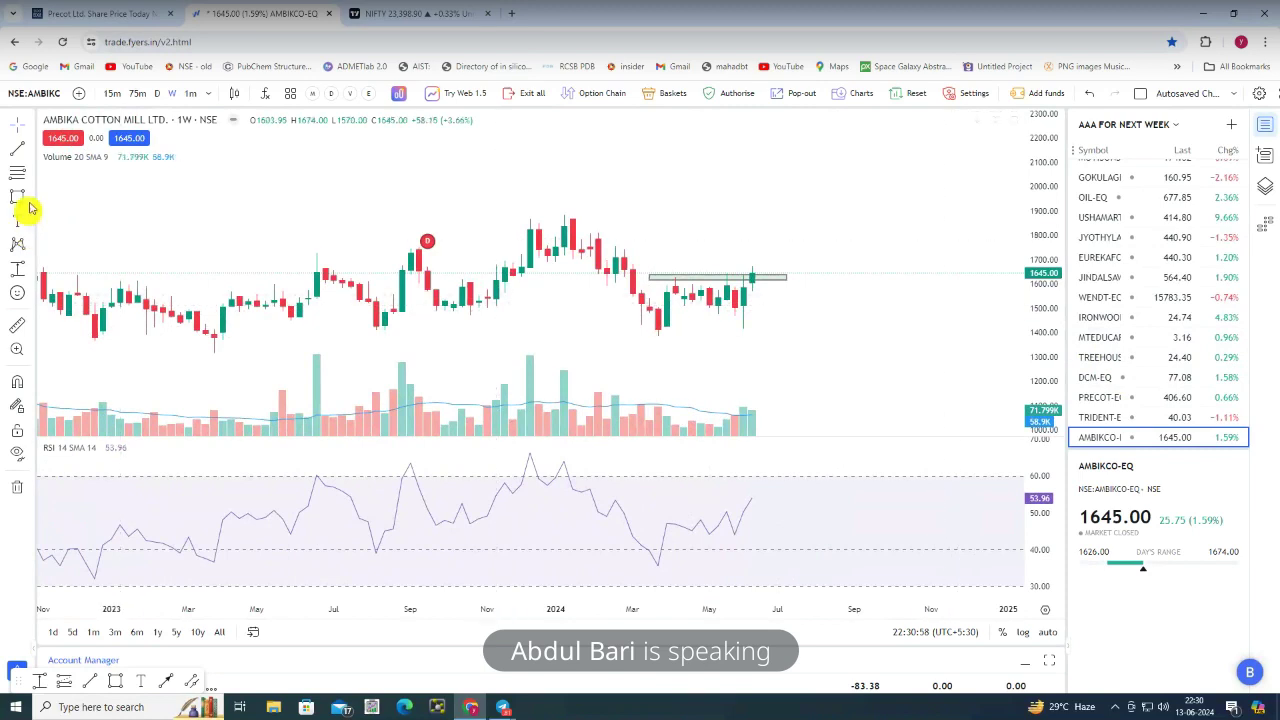
# Switch to StockEdge, leave the Textile - Spinning industry's breadth view and show the sector-wise breadth in Sector Rotation
pyautogui.click(290, 96)
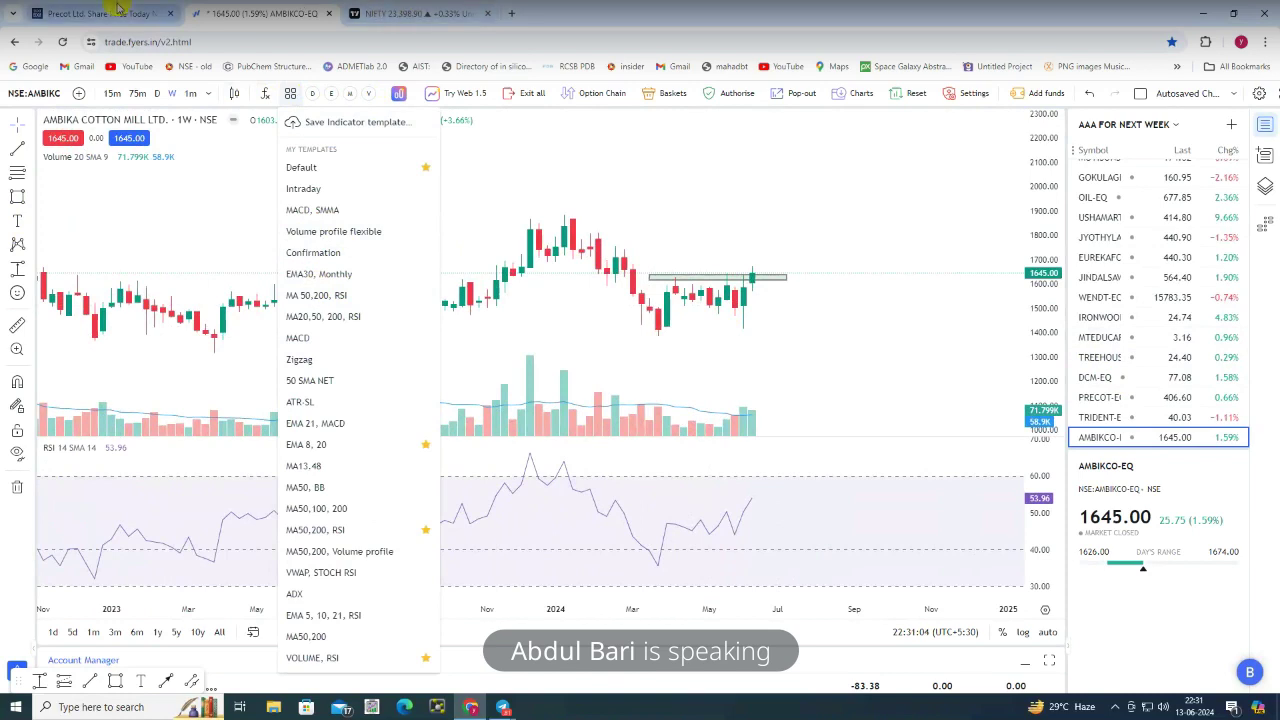
pyautogui.hotkey('ctrl', 'shift', 'Tab')
pyautogui.click(594, 176)
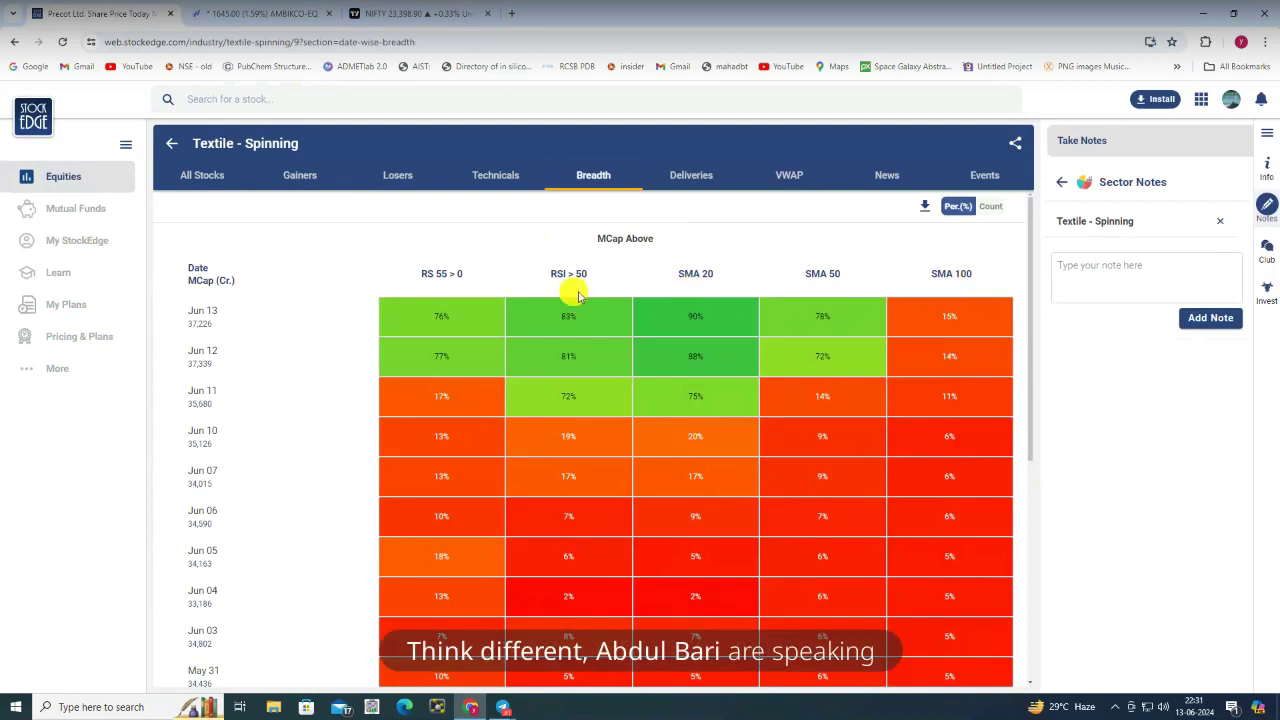
pyautogui.click(177, 152)
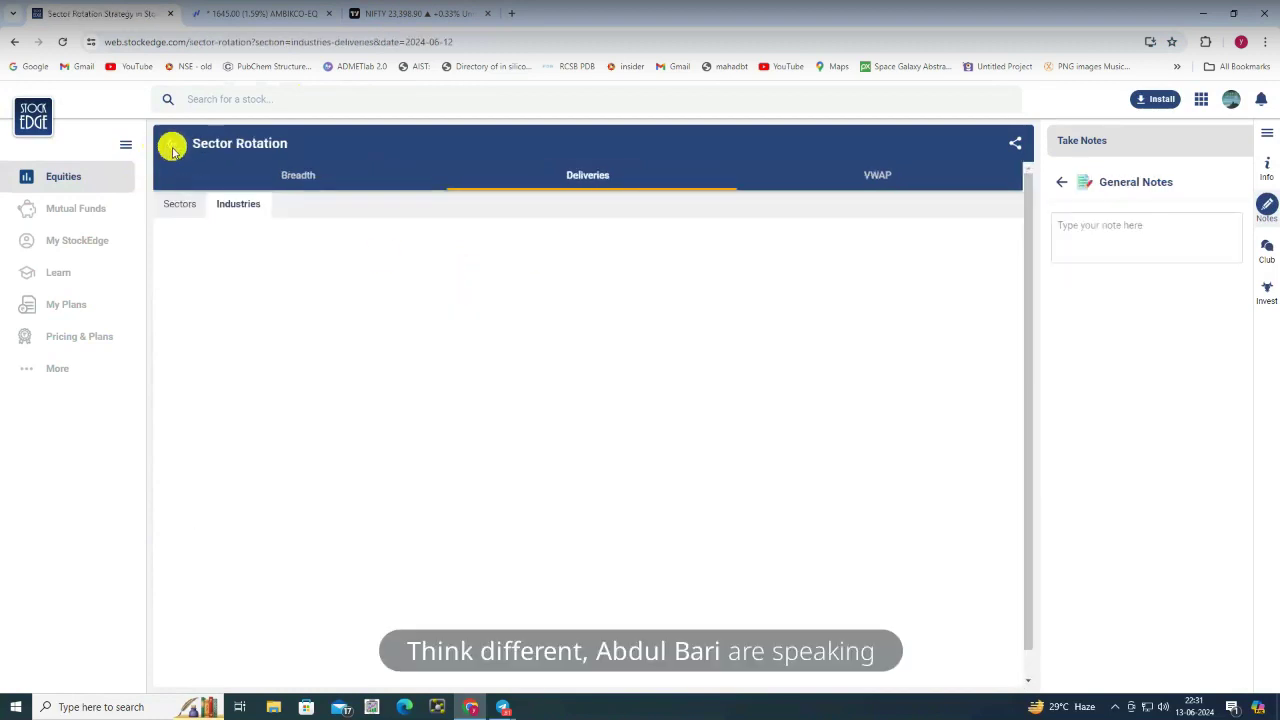
pyautogui.click(300, 182)
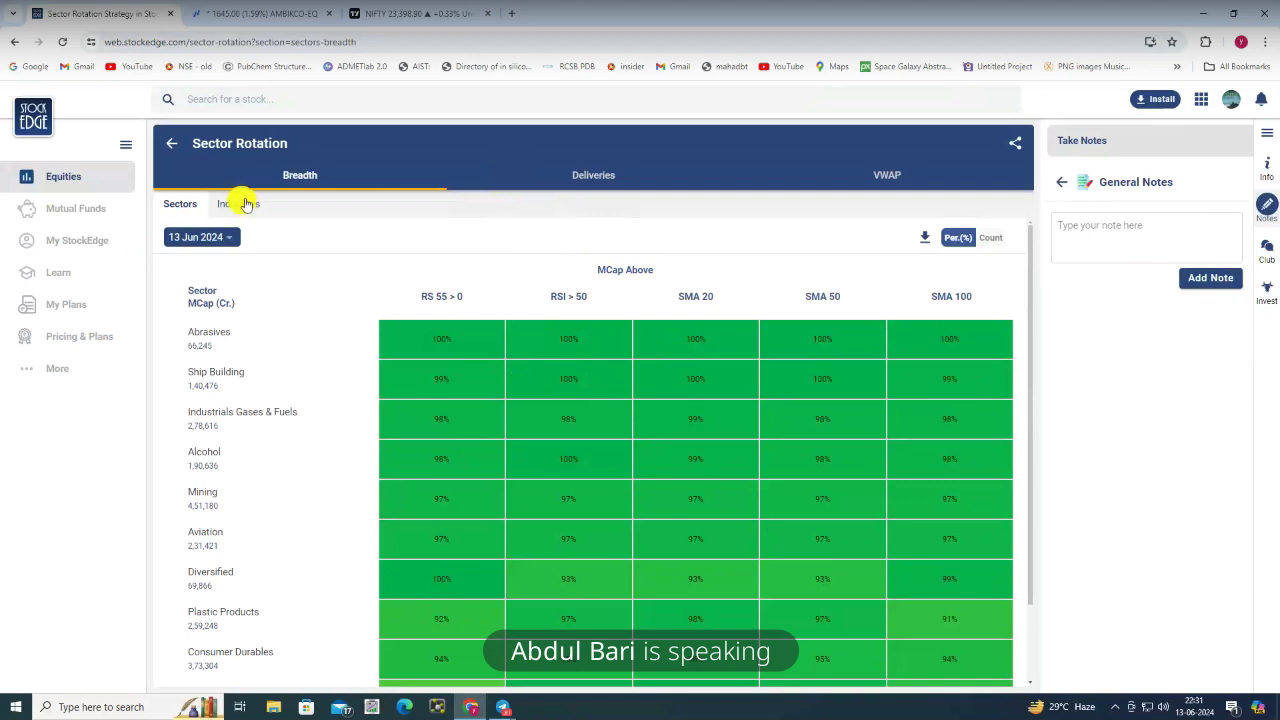
# Open the Abrasives sector and show its stocks' exponential moving average levels
pyautogui.click(450, 356)
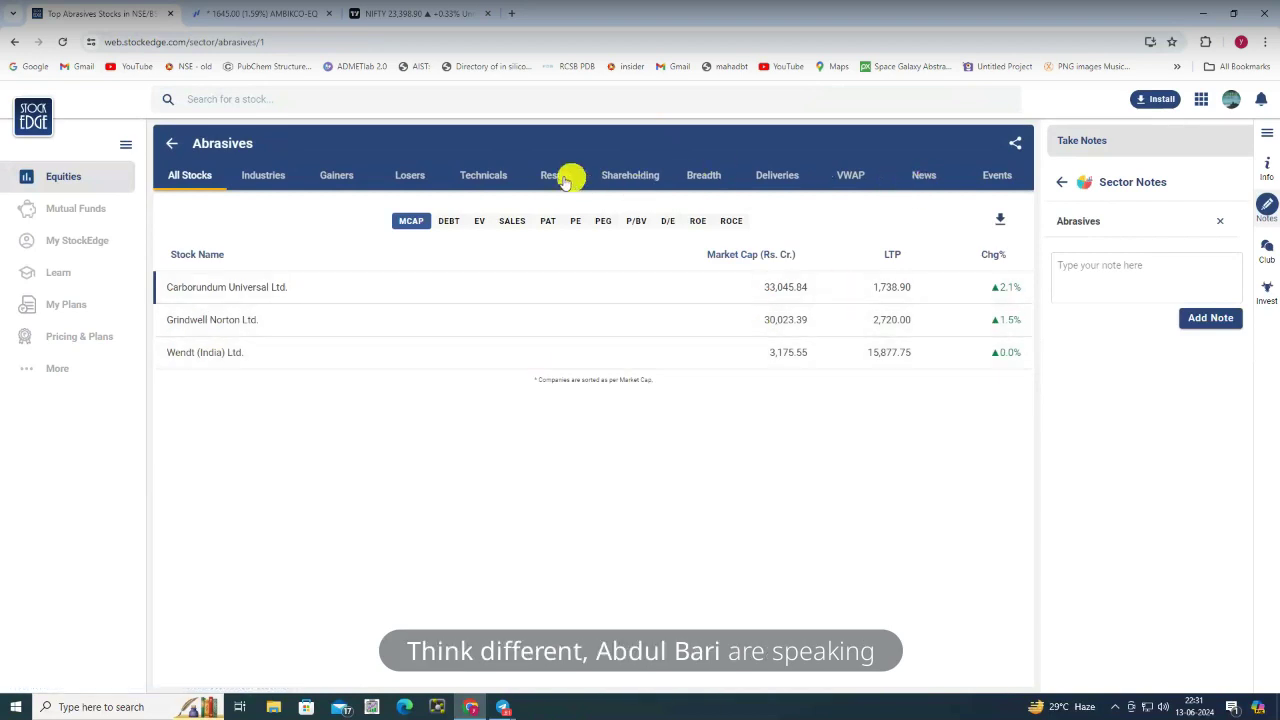
pyautogui.click(479, 181)
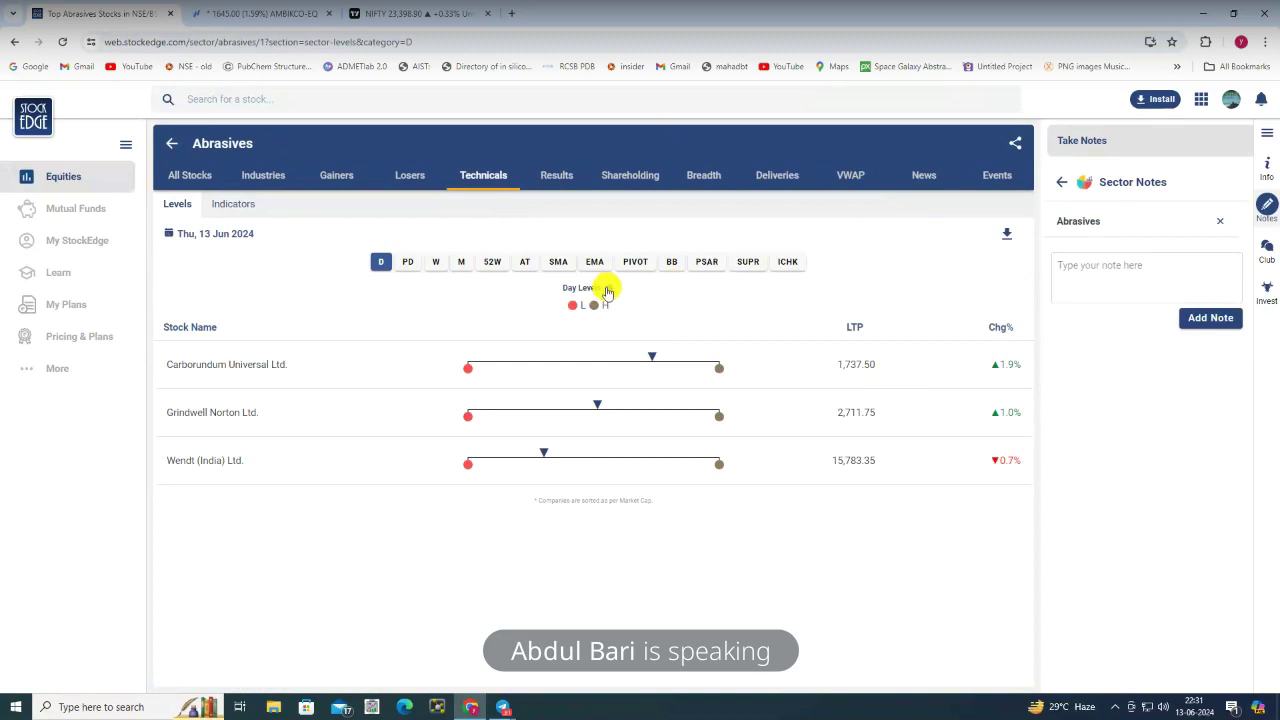
pyautogui.click(595, 262)
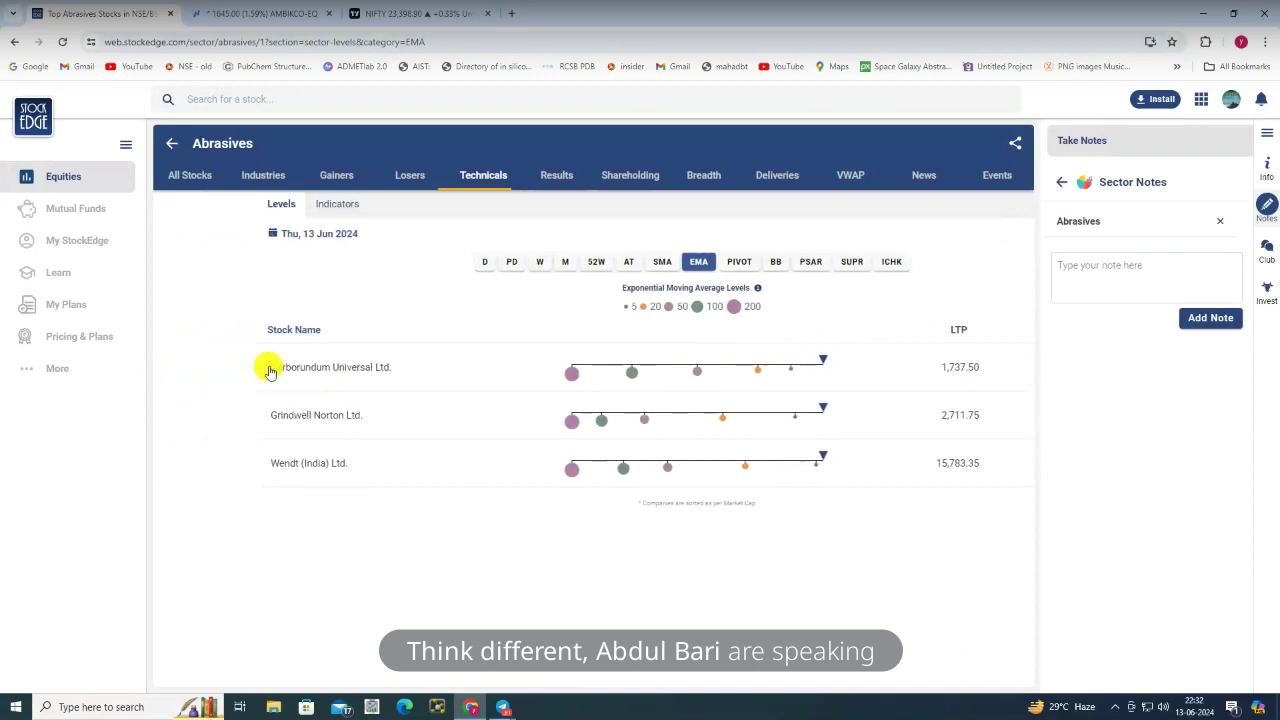
# Switch to Fyers, search for CARBO, load NSE:CARBORUNIV-EQ and apply the EMA 5, 10, 21, RSI indicator template on the daily timeframe
pyautogui.click(265, 13)
pyautogui.write('CARBO')
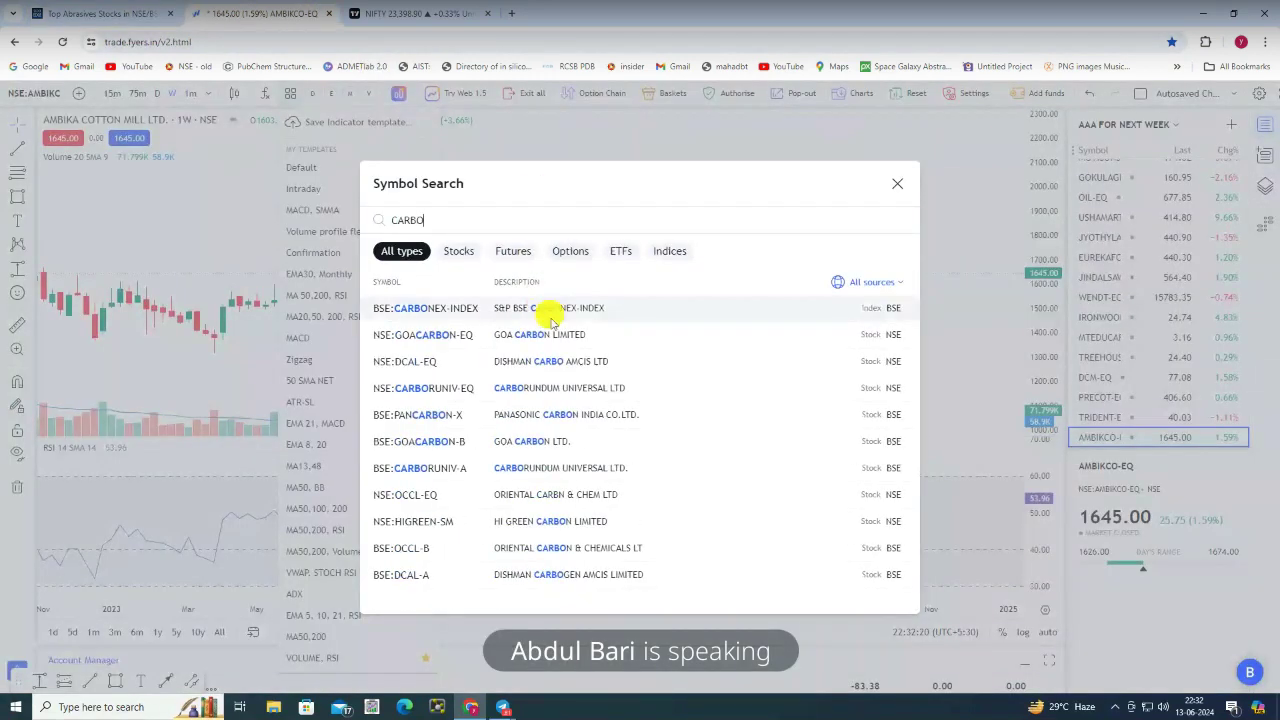
pyautogui.click(561, 390)
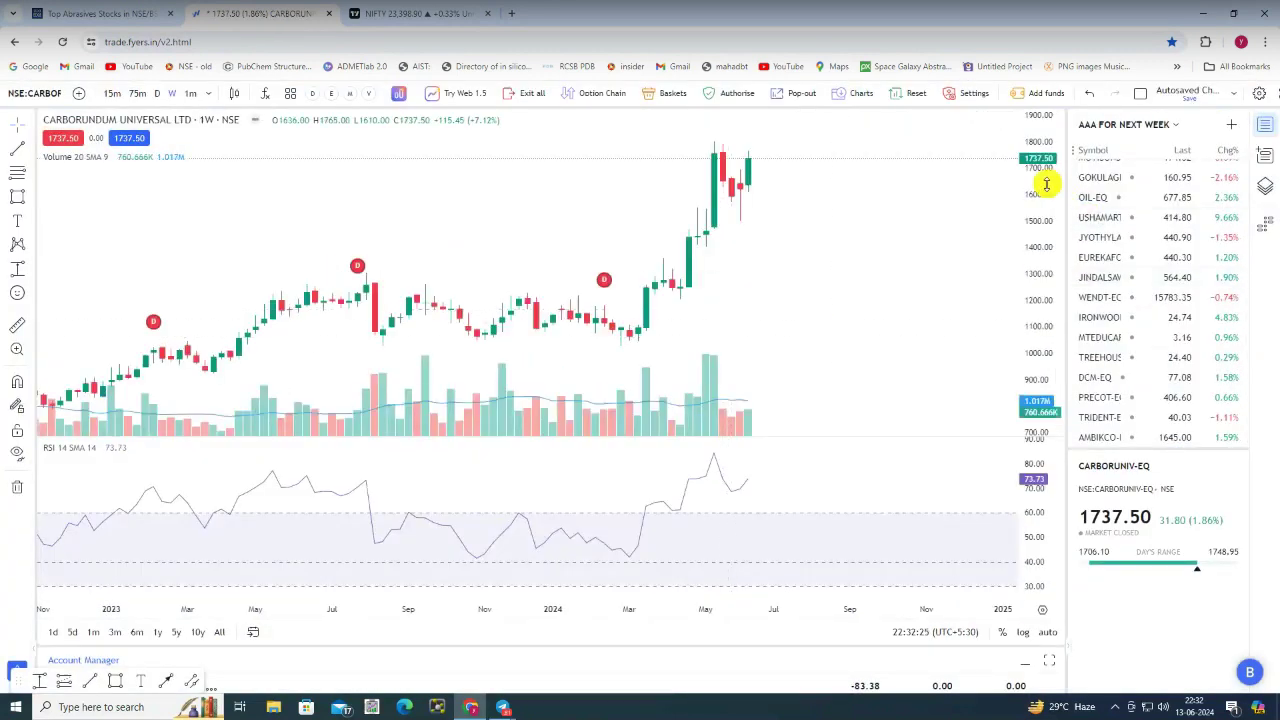
pyautogui.click(292, 96)
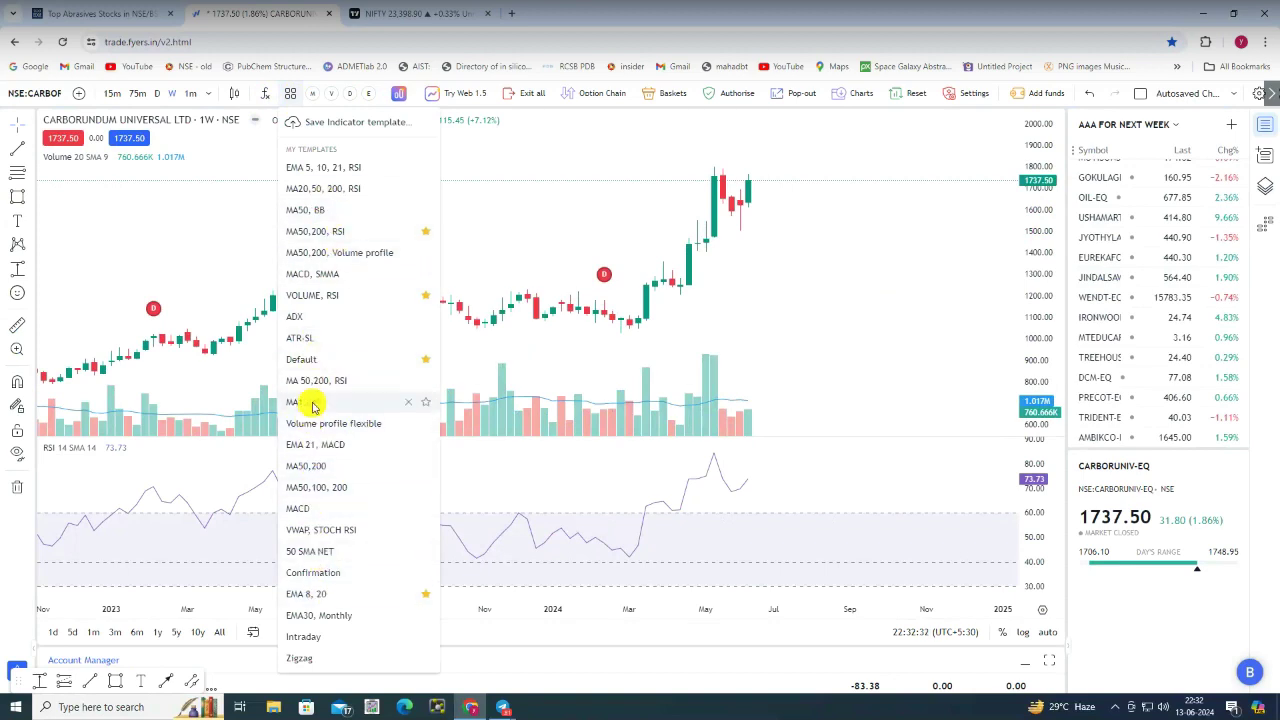
pyautogui.click(318, 167)
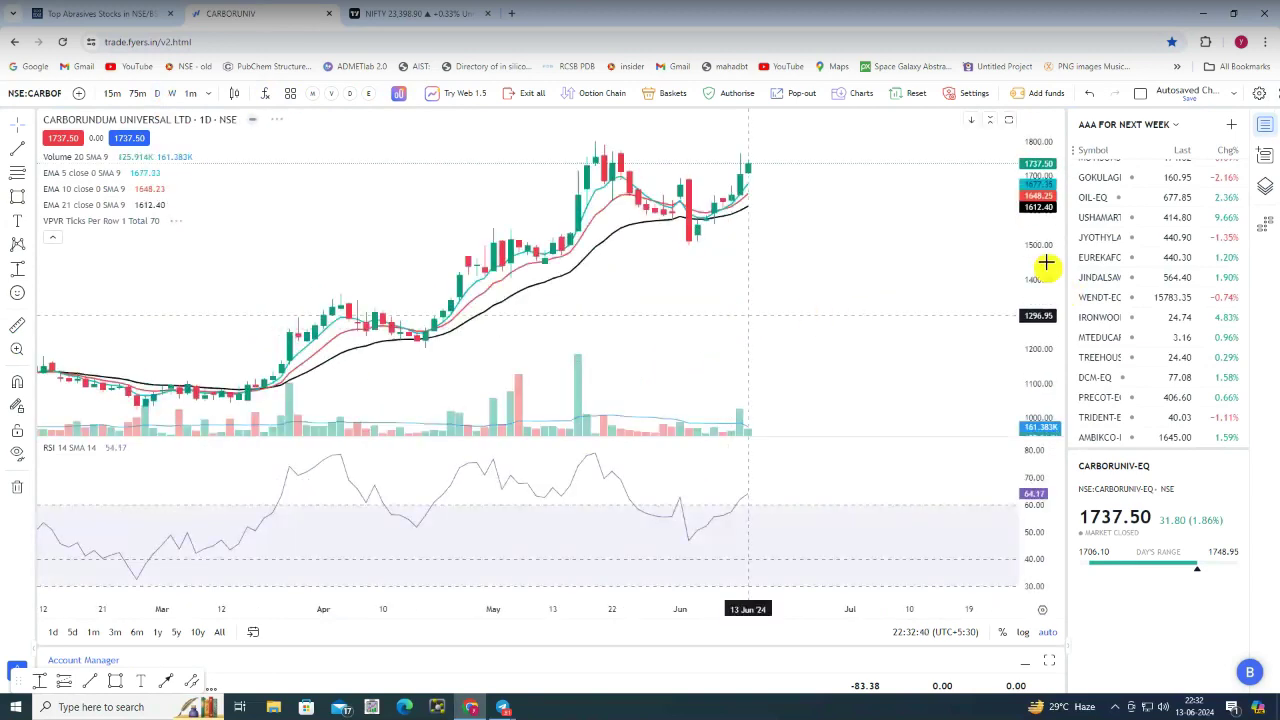
# Examine Carborundum Universal's daily price action against the 5, 10 and 21 EMAs, from the recent candles back to mid-2023
pyautogui.moveTo(776, 163); pyautogui.dragTo(853, 366)
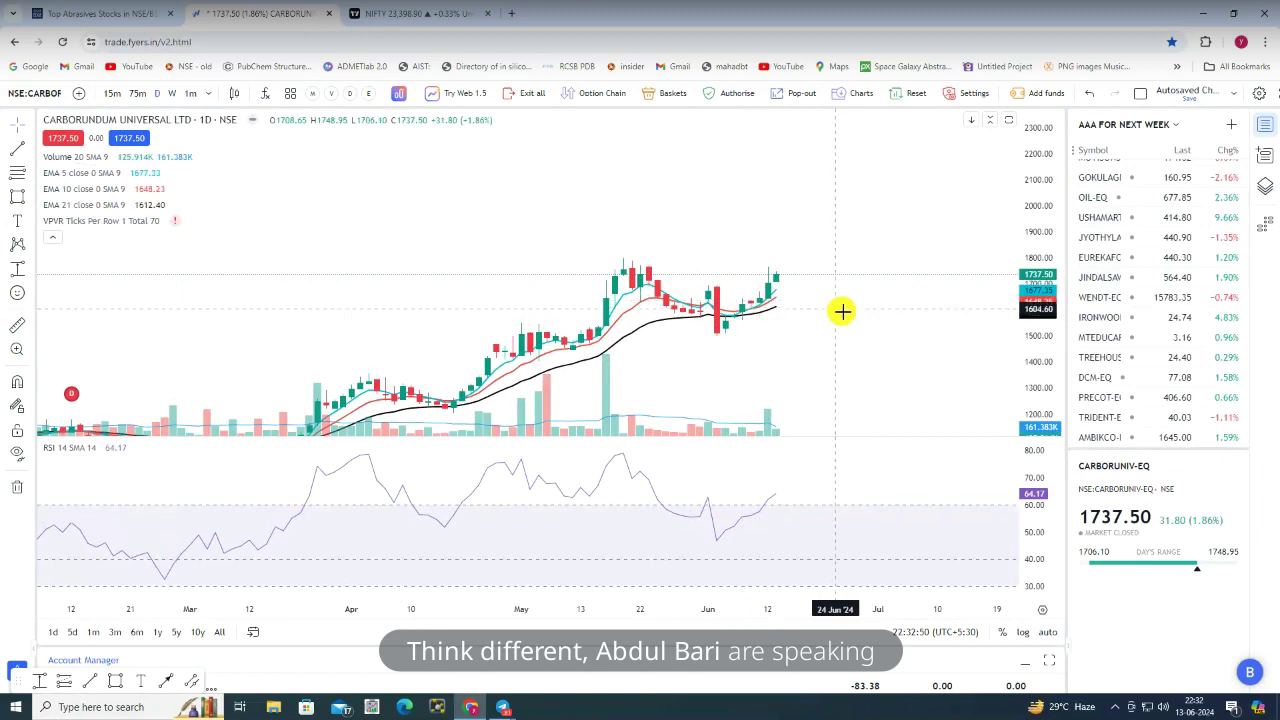
pyautogui.scroll(-3, 843, 309)
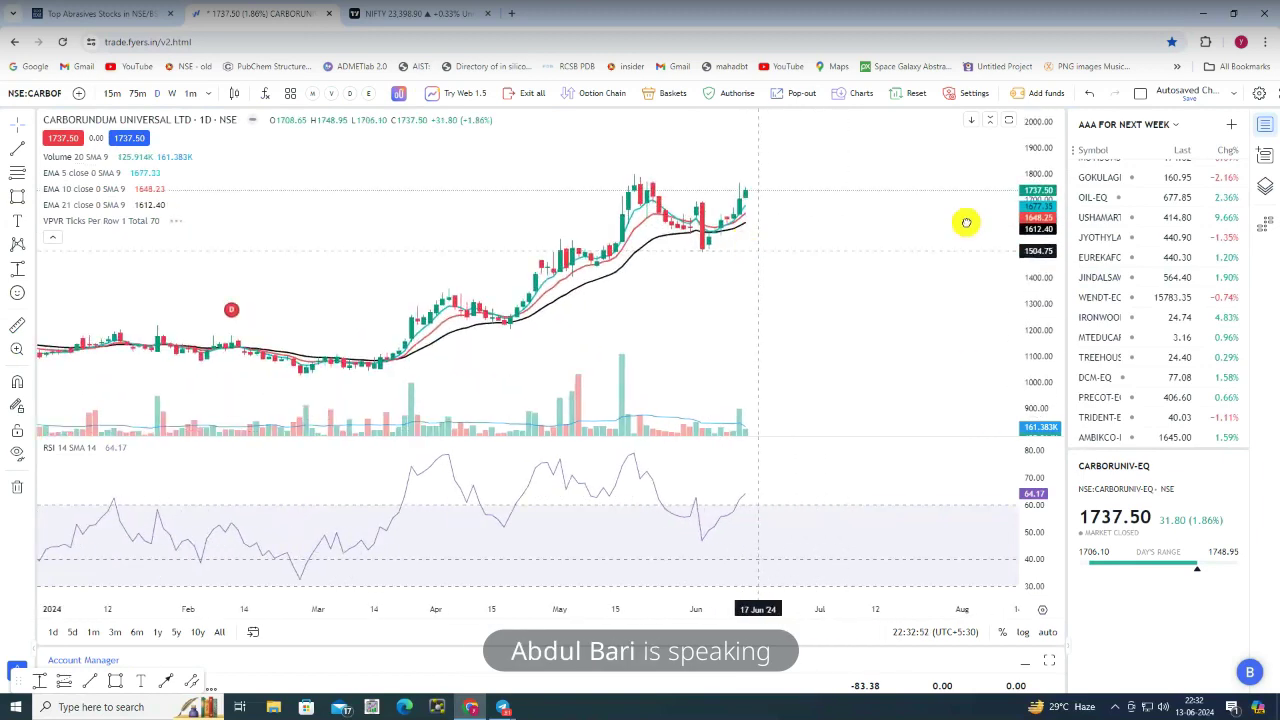
pyautogui.moveTo(748, 378); pyautogui.dragTo(716, 380)
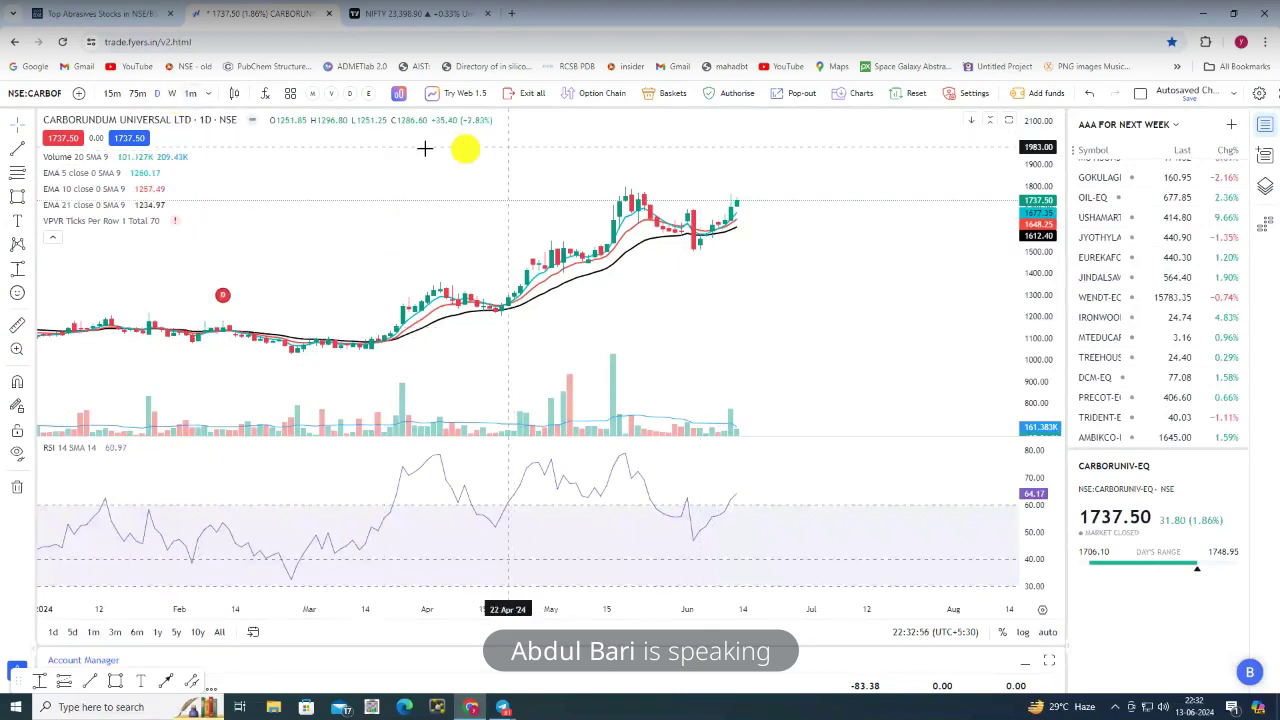
pyautogui.scroll(2, 759, 311)
pyautogui.scroll(1, 759, 311)
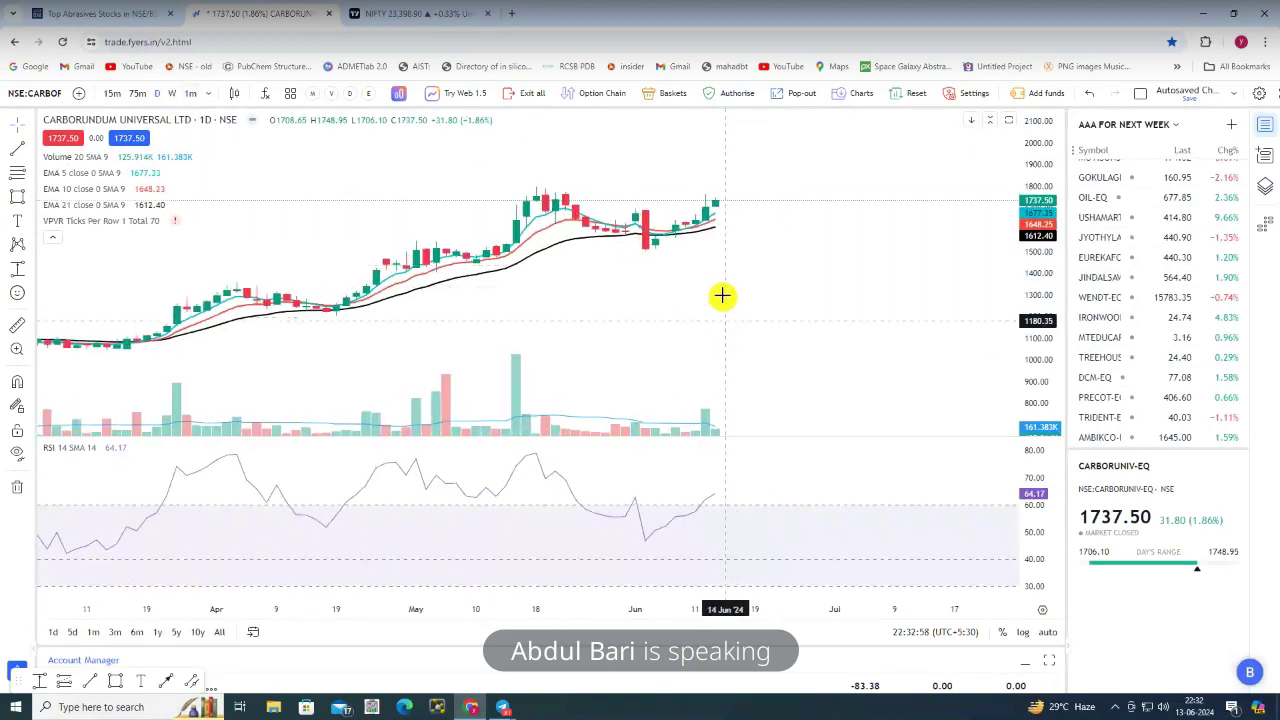
pyautogui.moveTo(1045, 243); pyautogui.dragTo(703, 277)
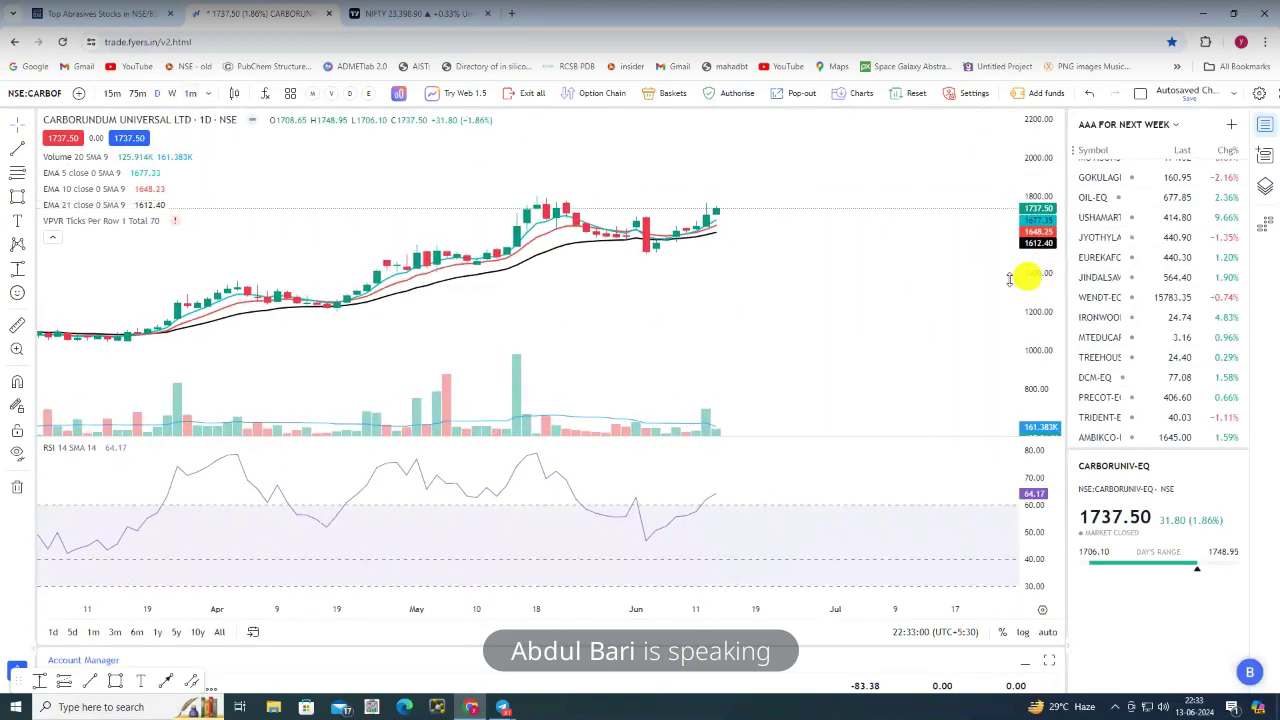
pyautogui.scroll(-3, 625, 300)
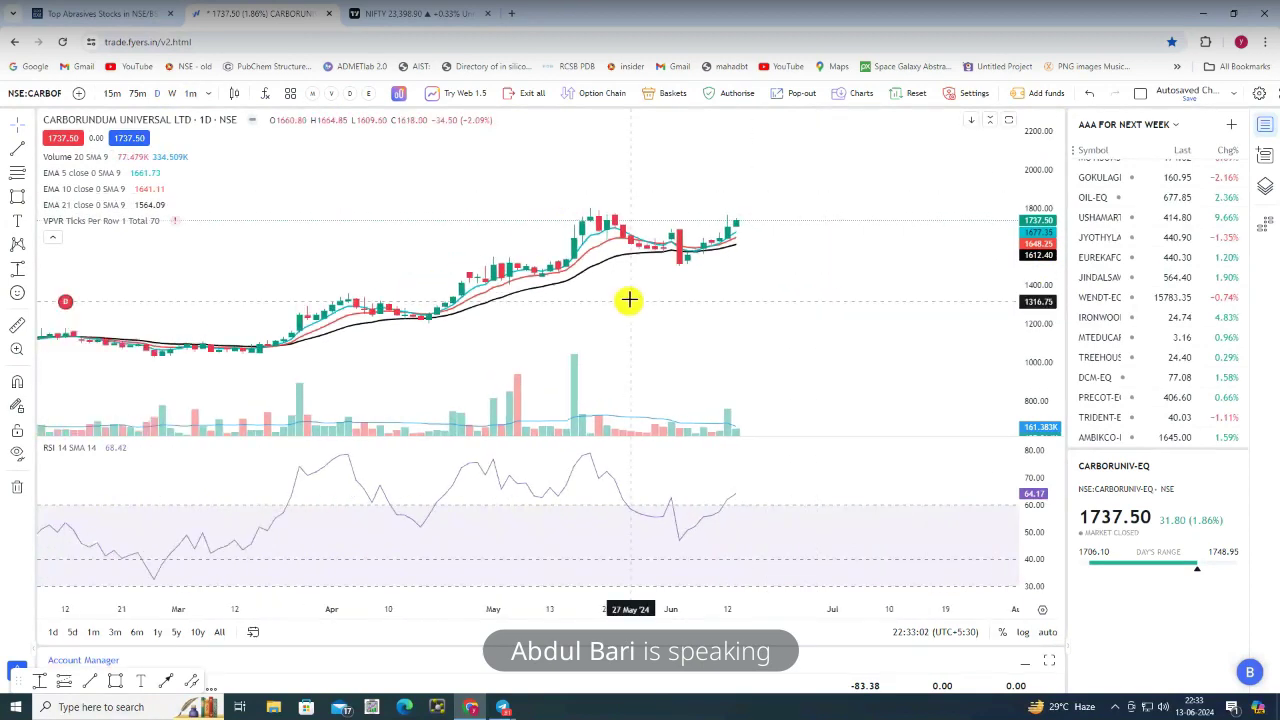
pyautogui.scroll(-1, 686, 314)
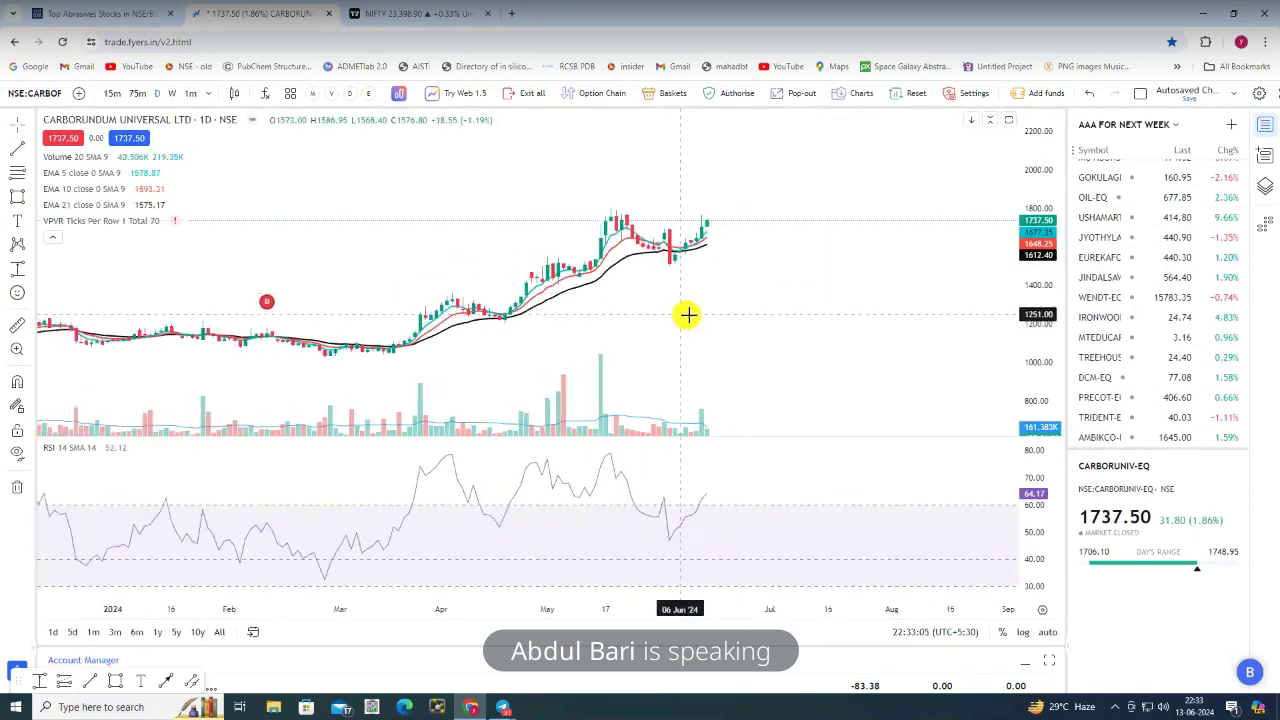
pyautogui.scroll(-1, 748, 310)
pyautogui.moveTo(746, 314); pyautogui.dragTo(978, 310)
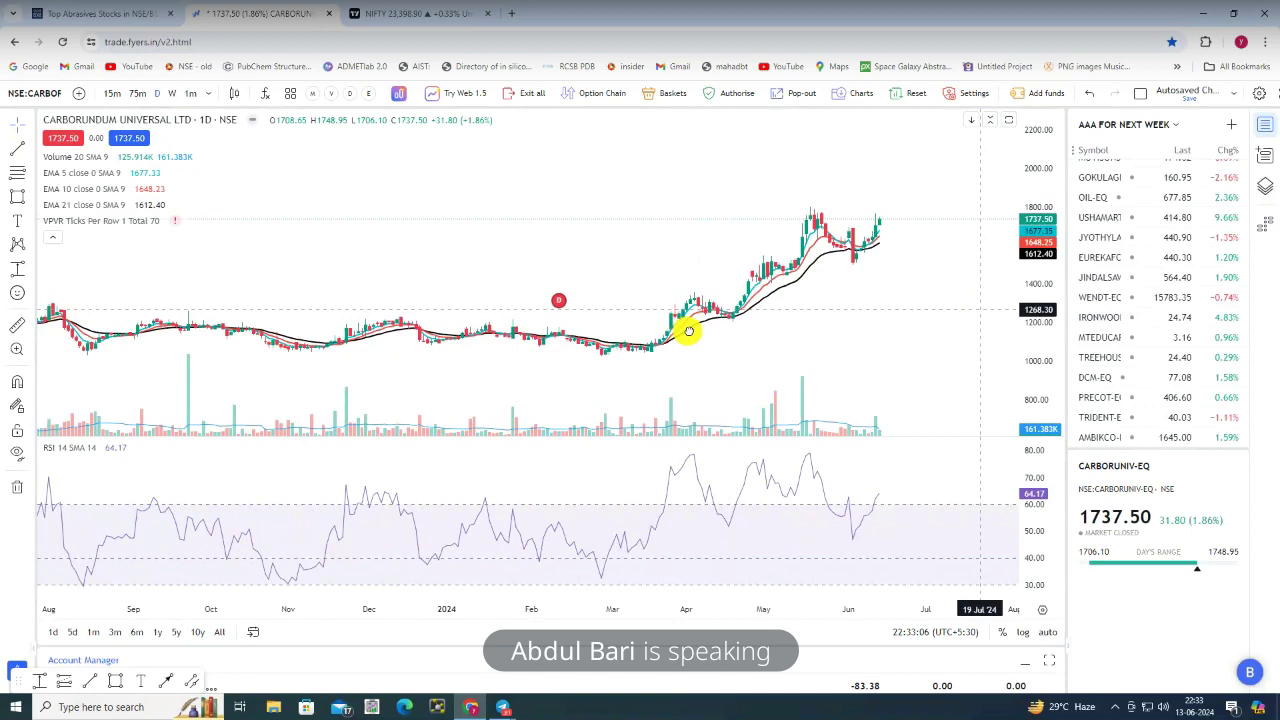
pyautogui.scroll(-2, 485, 274)
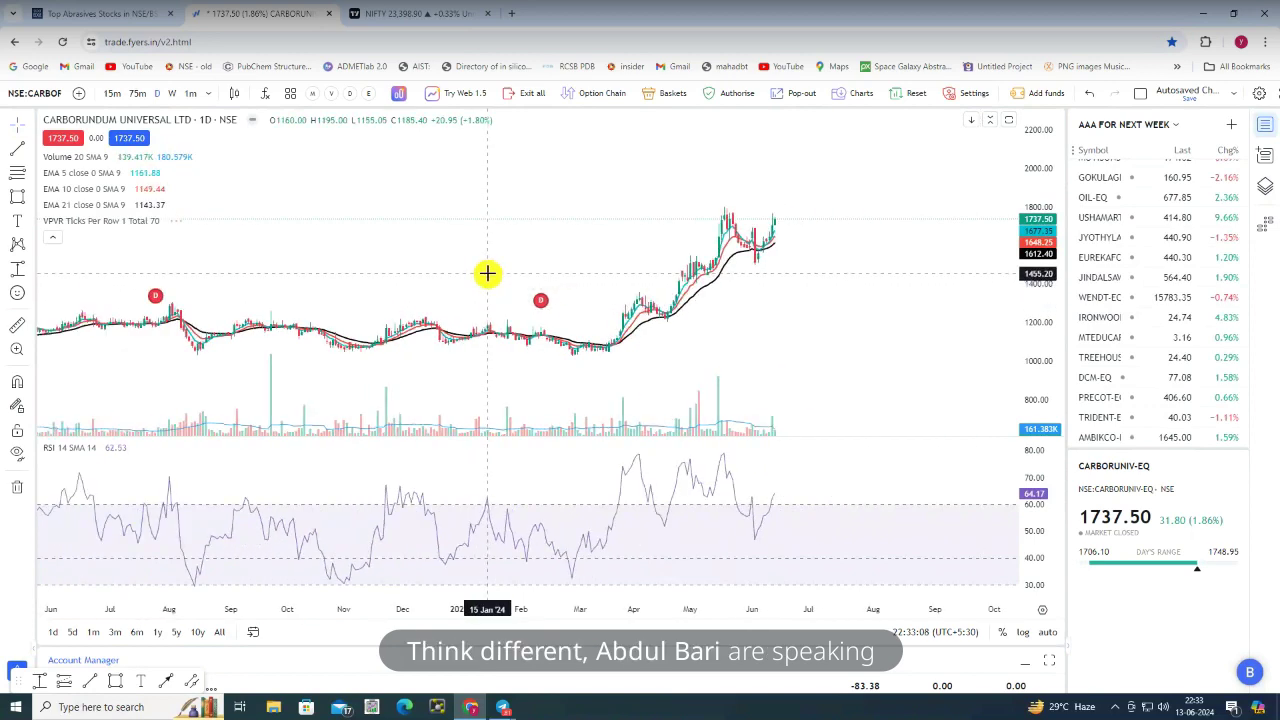
pyautogui.scroll(-1, 775, 260)
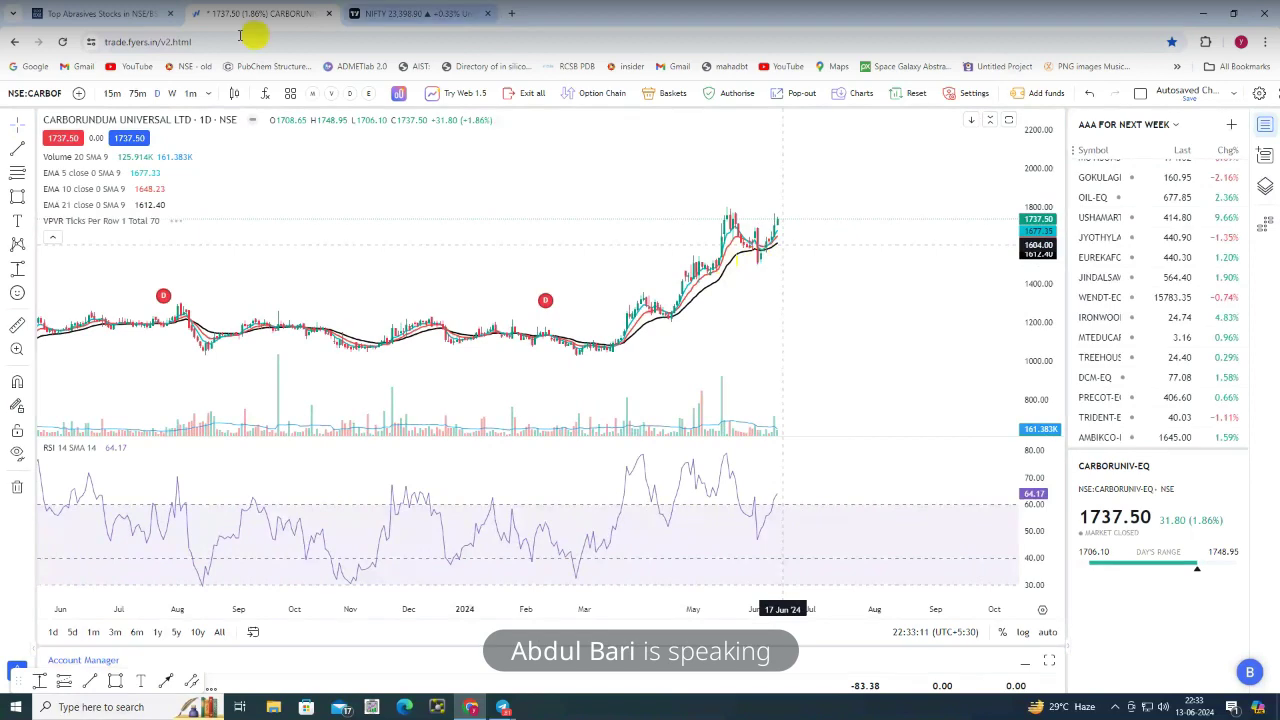
# Return to StockEdge's sector breadth list, open the Mining sector and show its stocks' exponential moving average levels
pyautogui.click(100, 13)
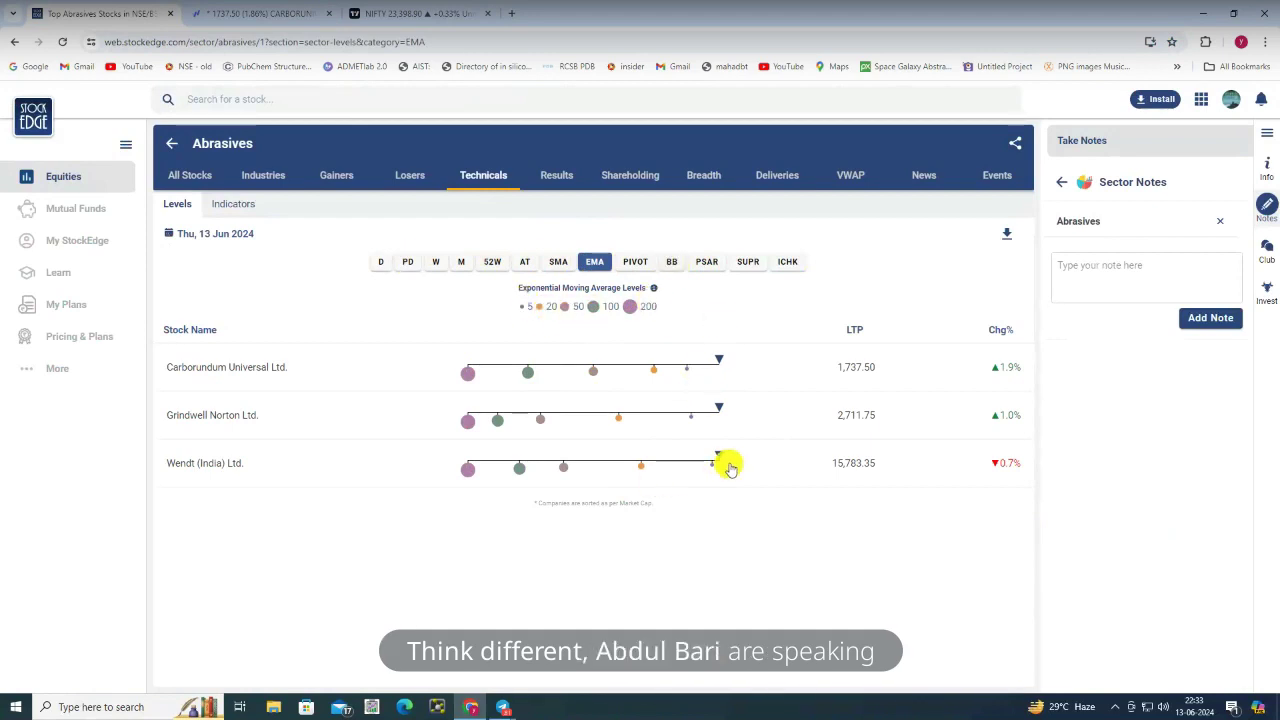
pyautogui.click(173, 146)
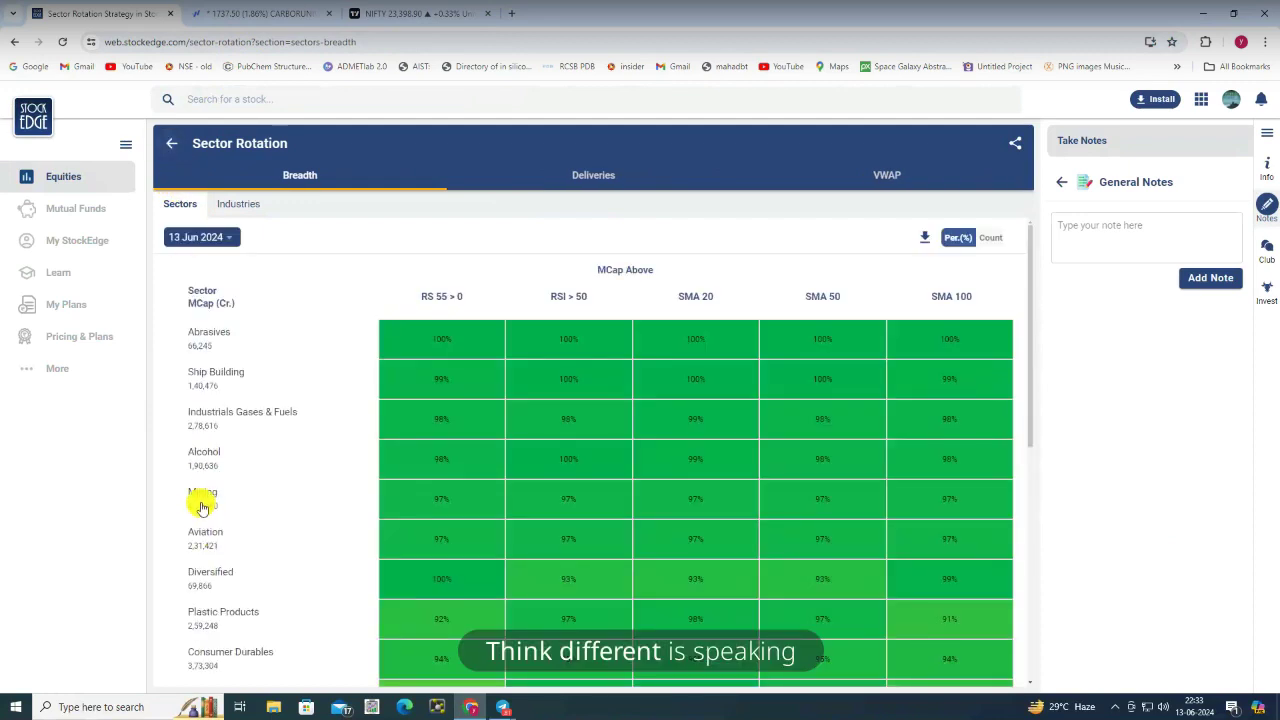
pyautogui.click(201, 503)
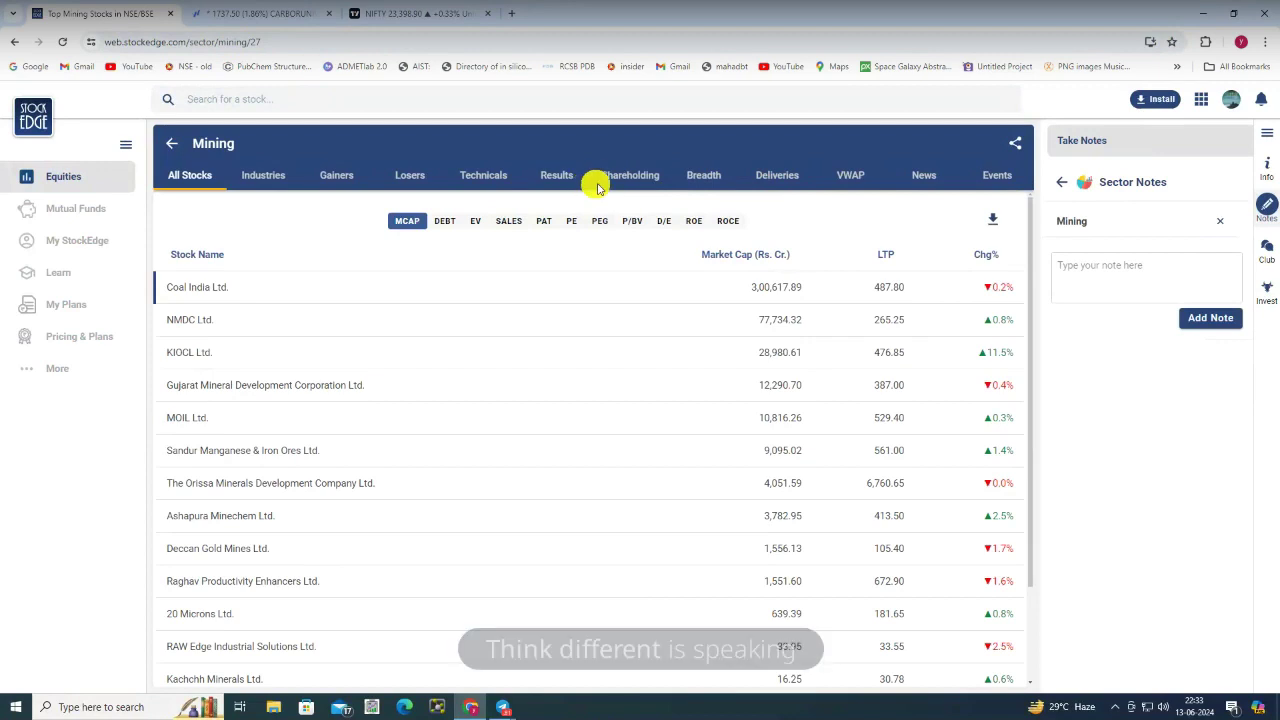
pyautogui.click(484, 180)
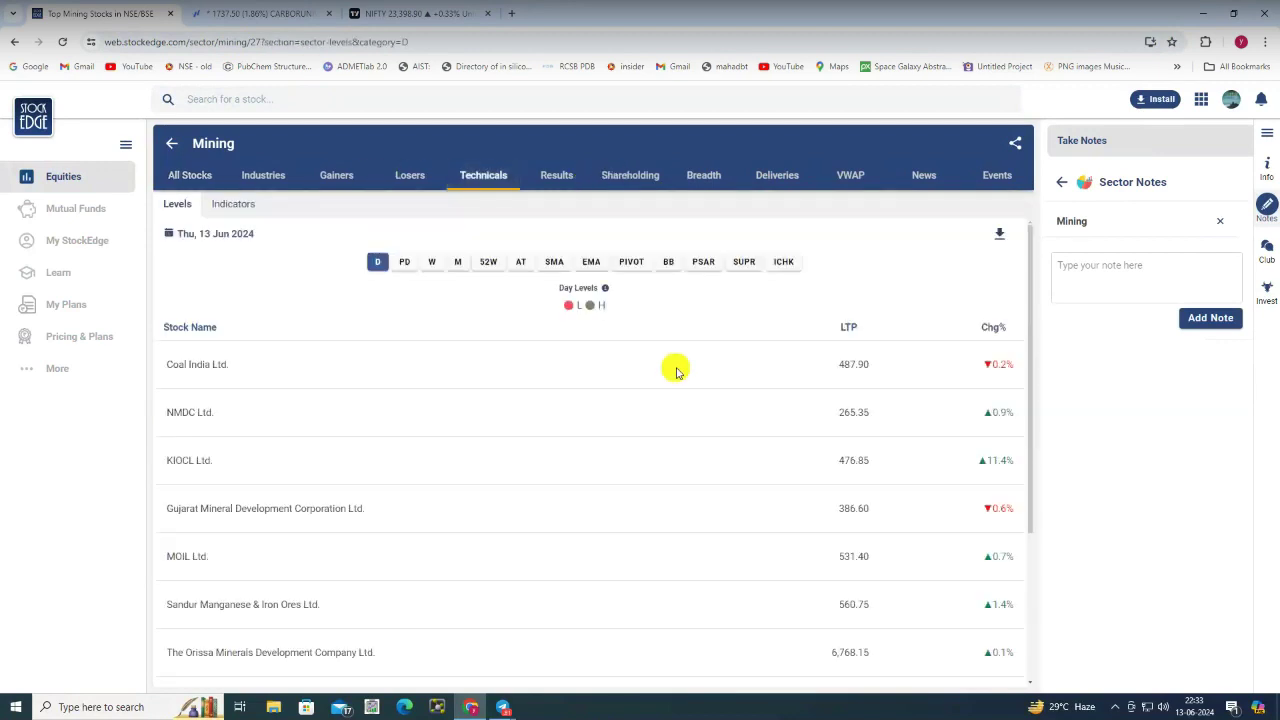
pyautogui.click(591, 266)
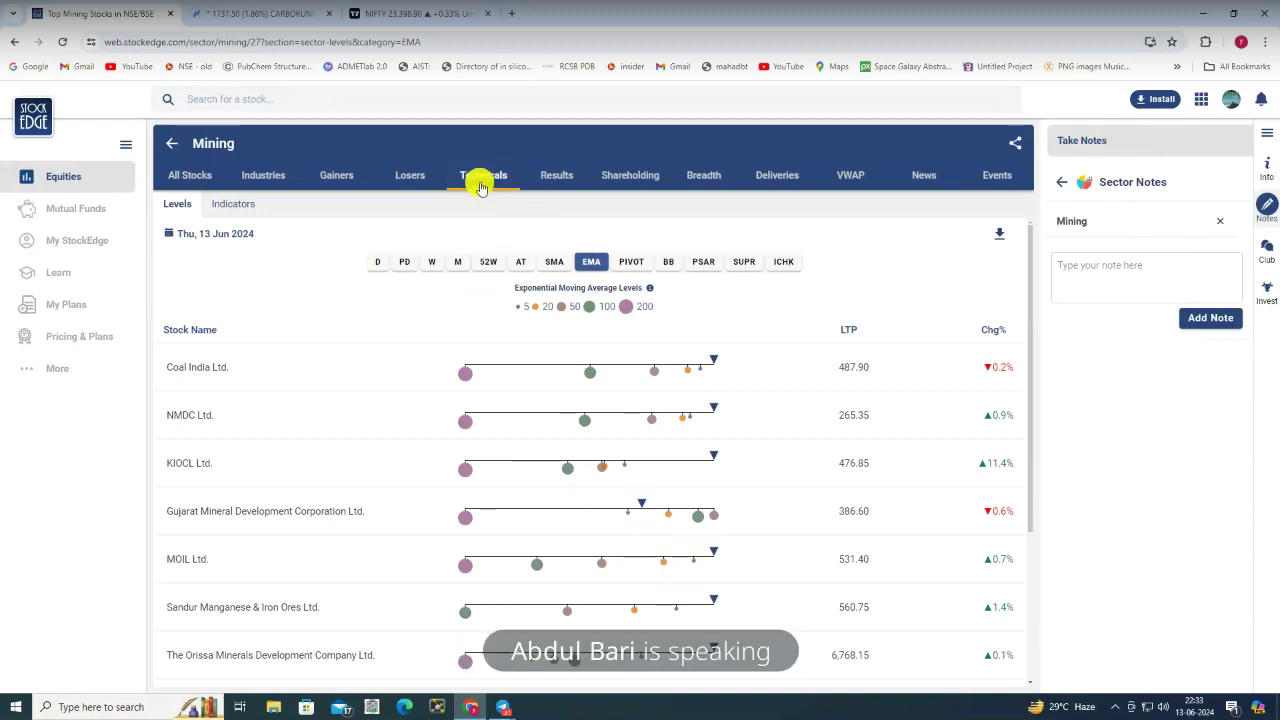
# Examine the day levels and EMA levels of the Mining stocks, from Coal India down to Rajdarshan Industries
pyautogui.click(412, 177)
pyautogui.click(478, 180)
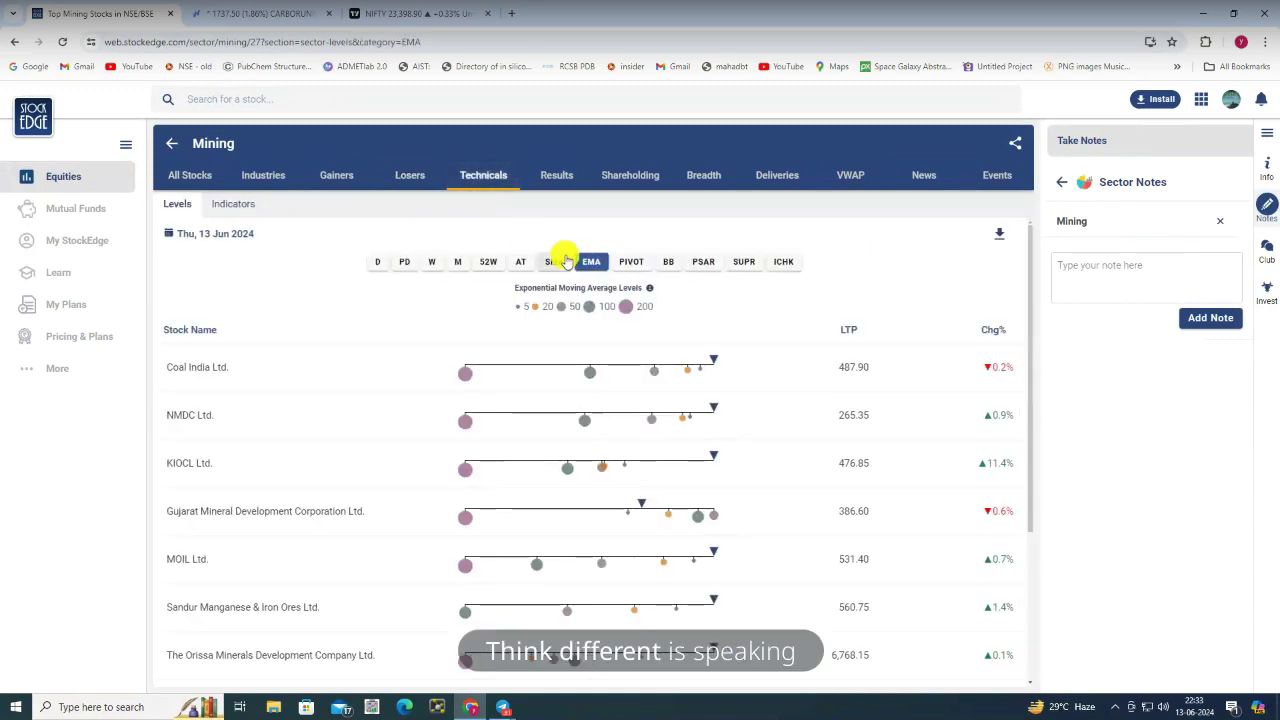
pyautogui.click(384, 265)
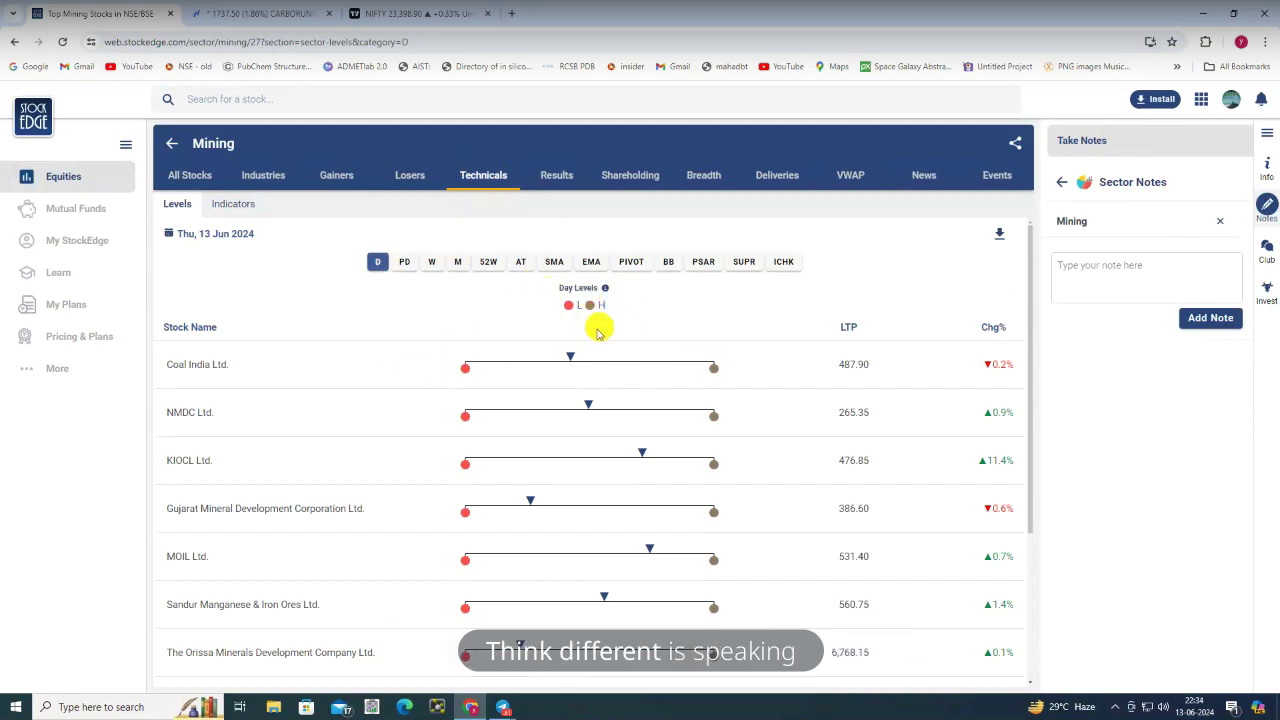
pyautogui.click(590, 262)
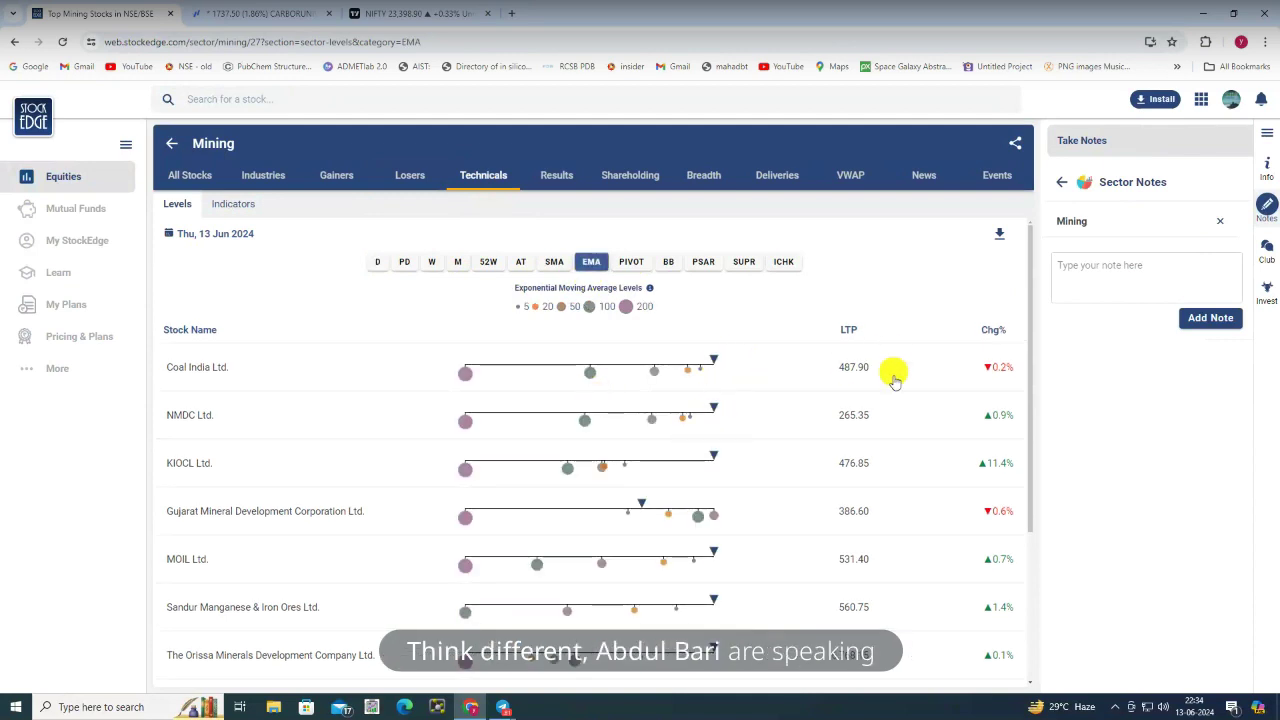
pyautogui.scroll(-1, 829, 391)
pyautogui.scroll(-3, 872, 420)
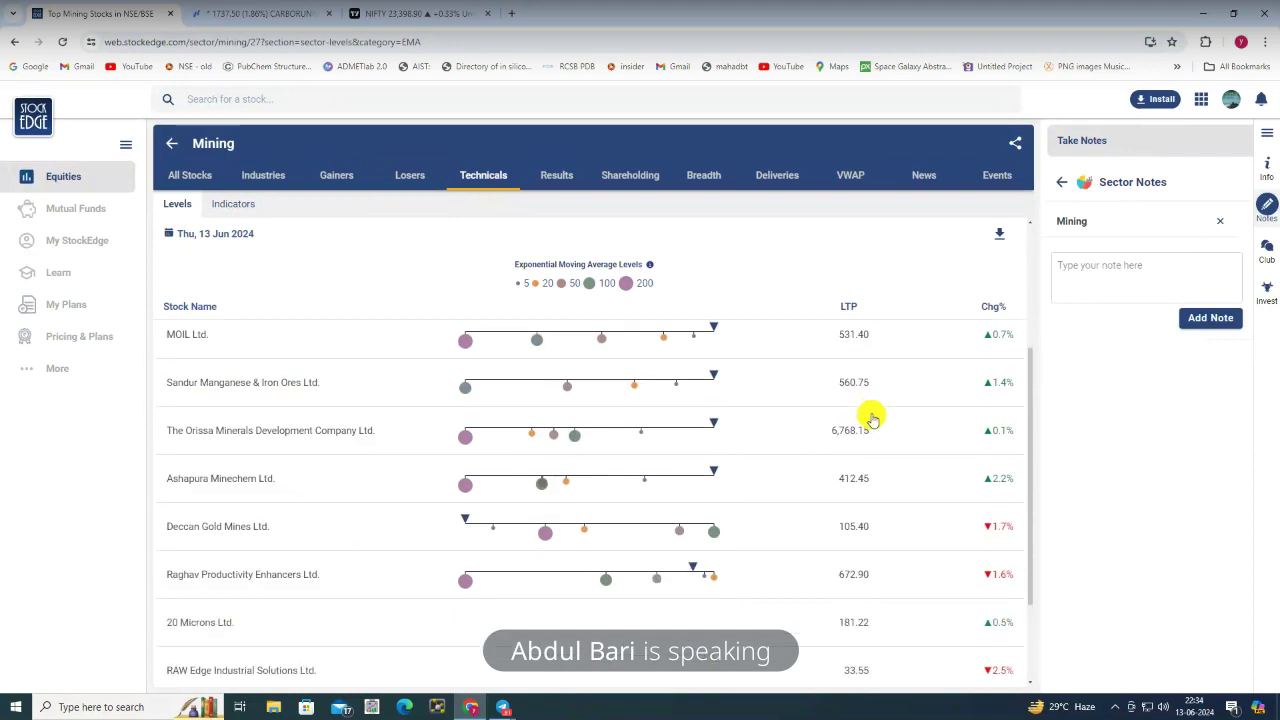
pyautogui.scroll(-1, 872, 420)
pyautogui.scroll(-1, 870, 418)
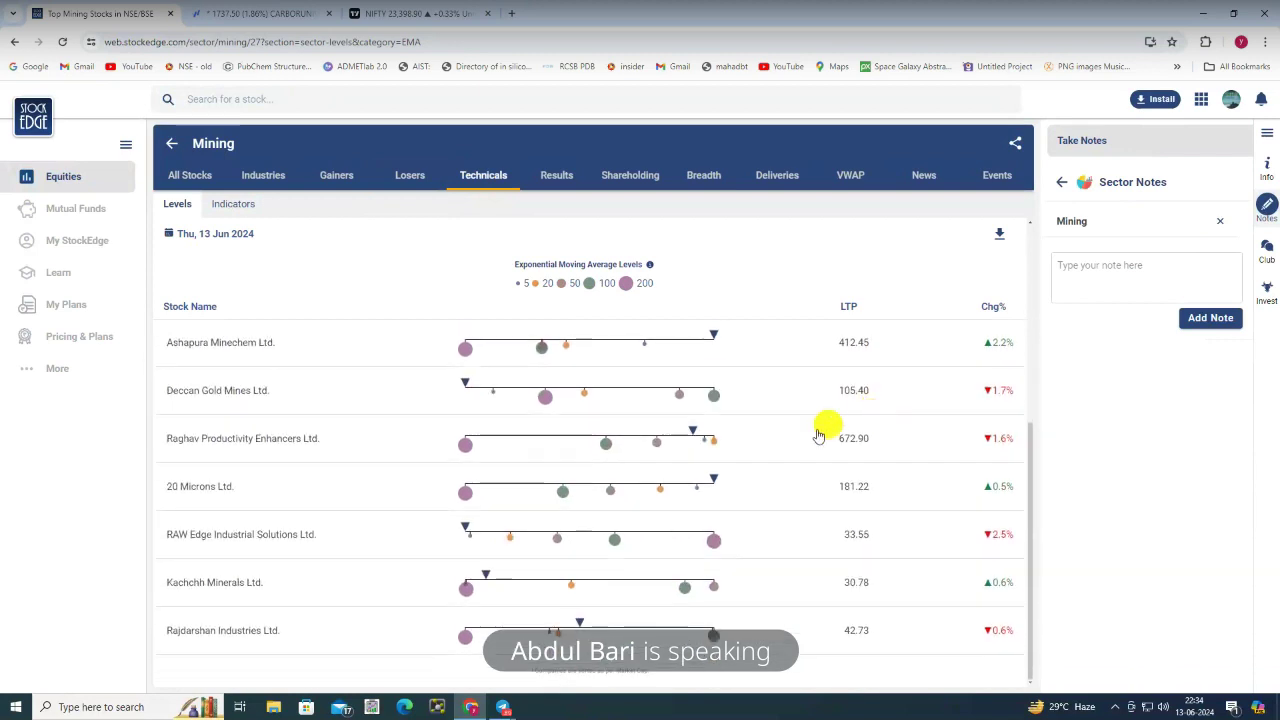
pyautogui.scroll(3, 767, 462)
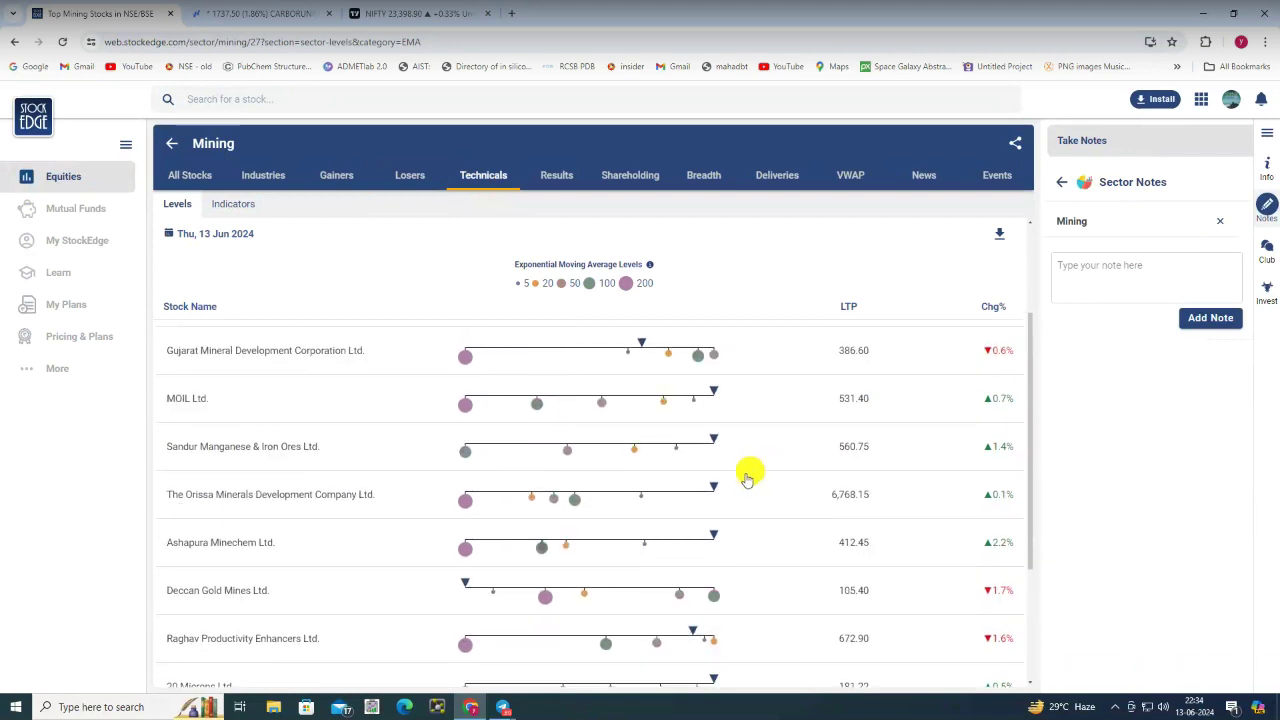
pyautogui.scroll(3, 686, 449)
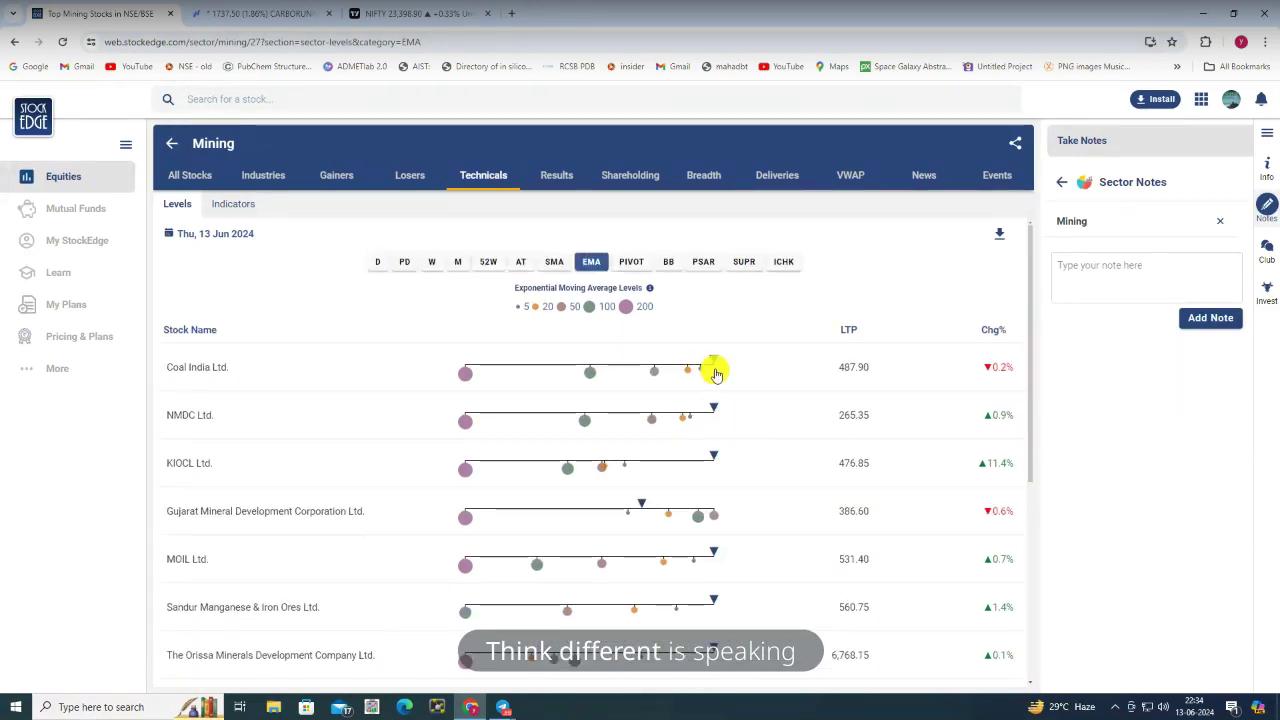
# Switch to Fyers, search for COAL and load the daily chart of NSE:COALINDIA-EQ
pyautogui.click(289, 15)
pyautogui.write('COAL')
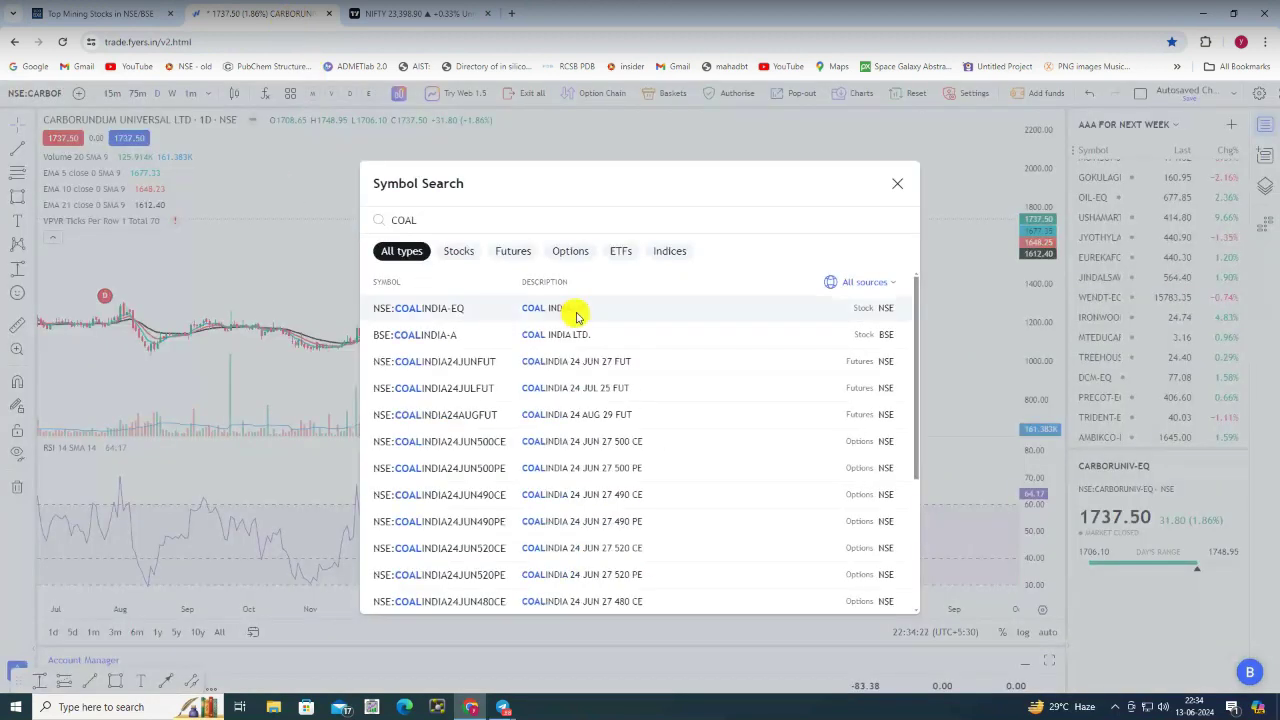
pyautogui.click(576, 316)
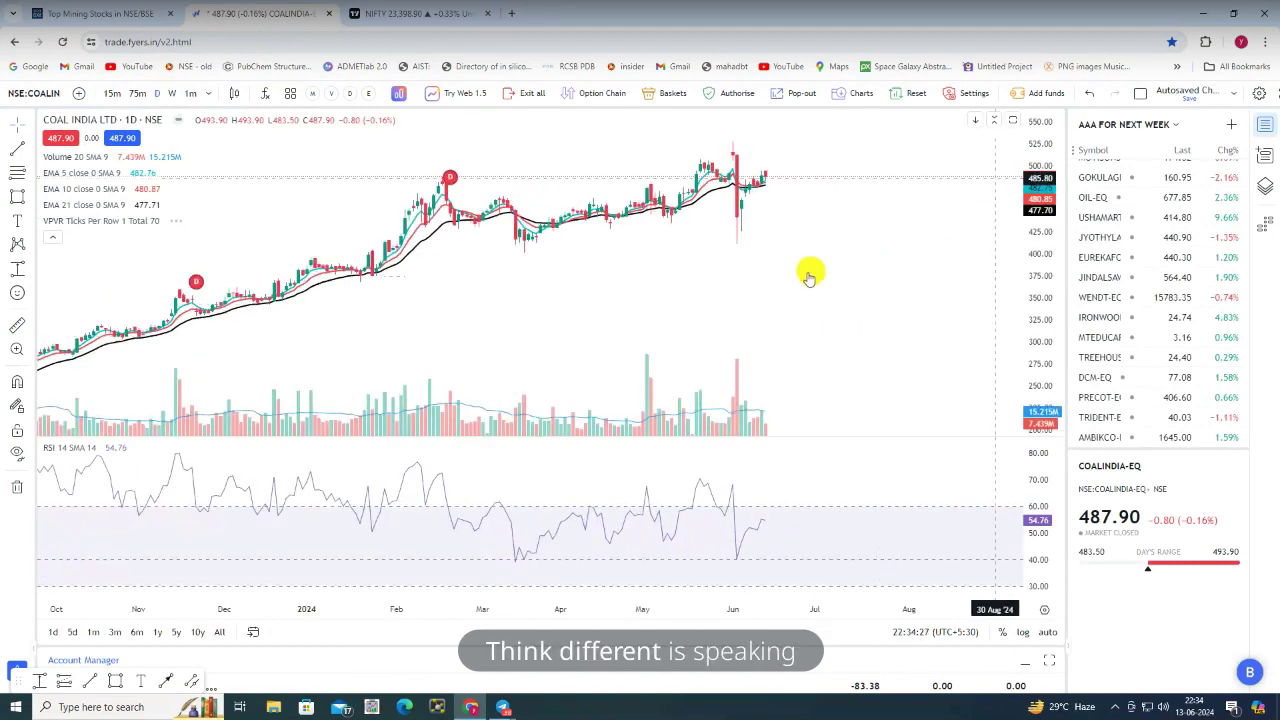
# Apply the EMA 5, 10, 21, RSI indicator template to Coal India's daily chart and examine the price against the volume profile
pyautogui.scroll(-1, 789, 278)
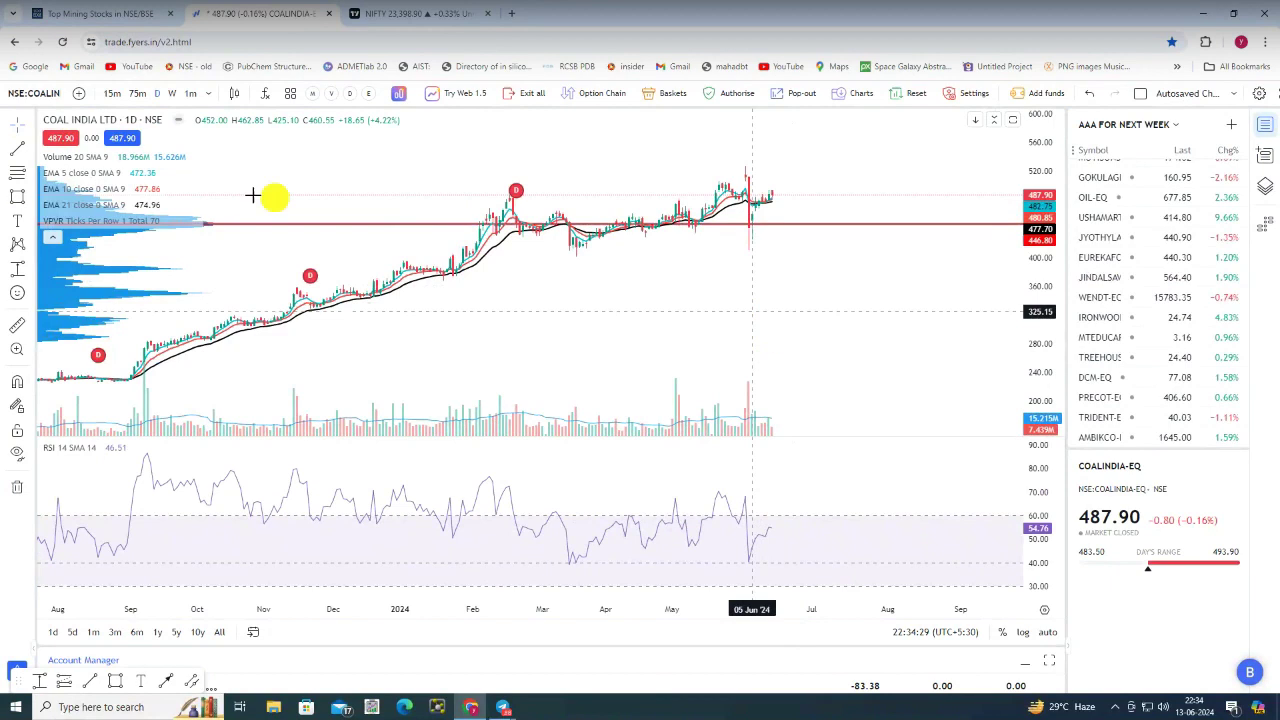
pyautogui.click(289, 93)
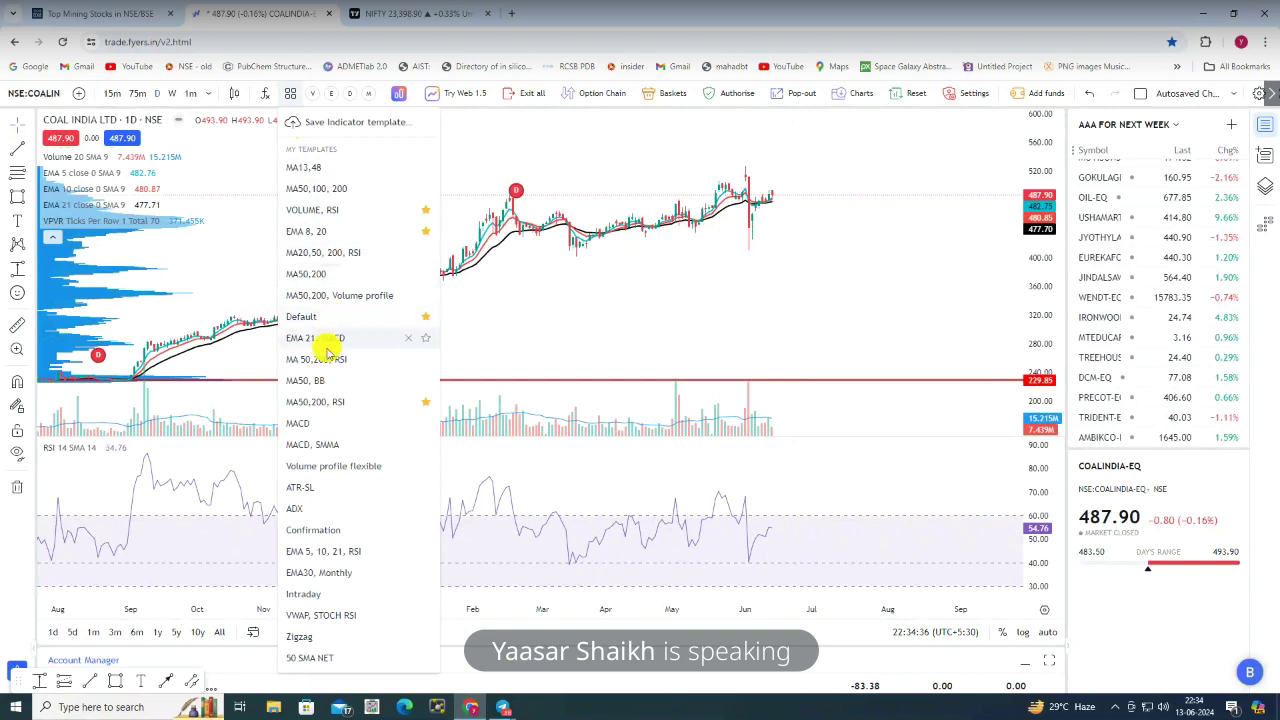
pyautogui.click(332, 551)
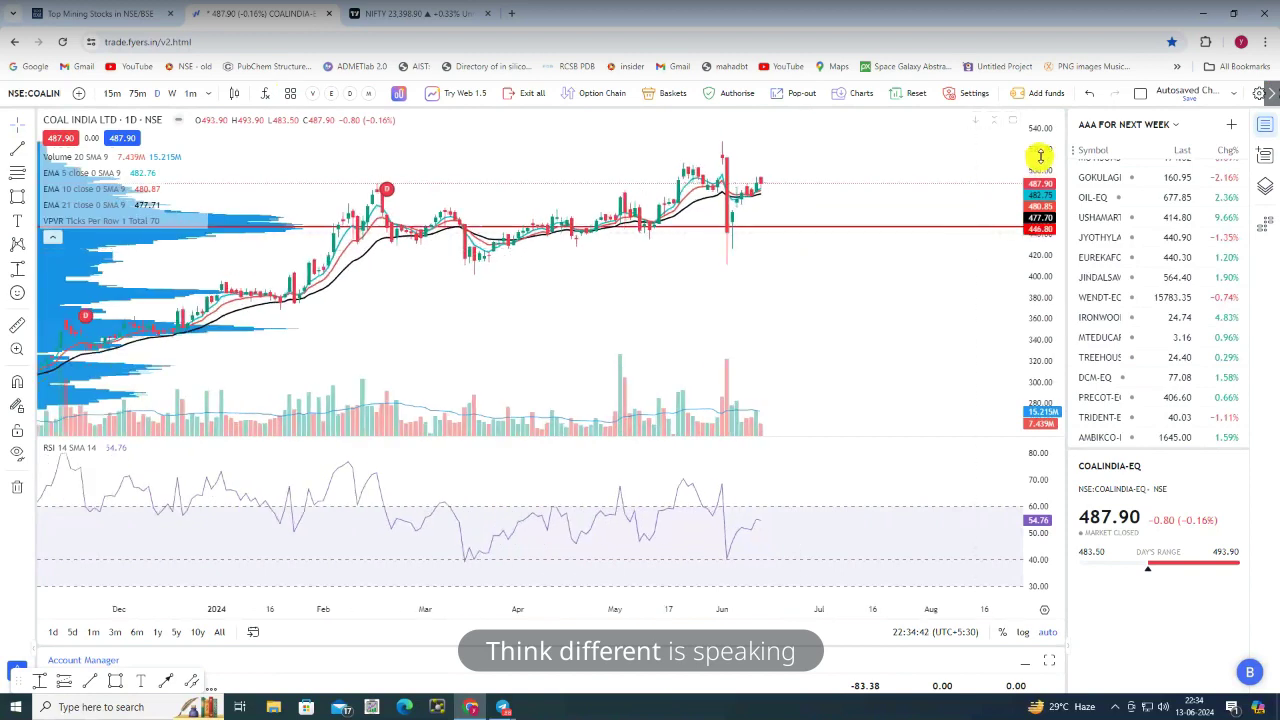
pyautogui.scroll(-3, 706, 329)
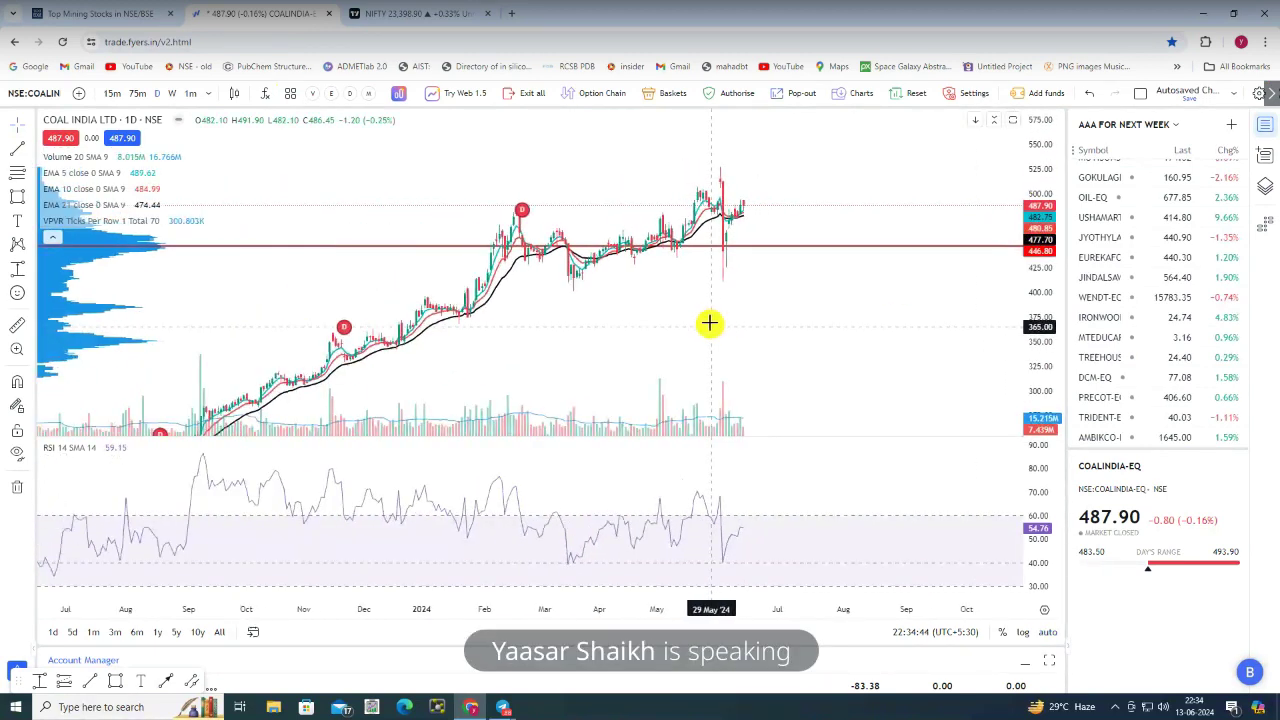
pyautogui.scroll(2, 735, 274)
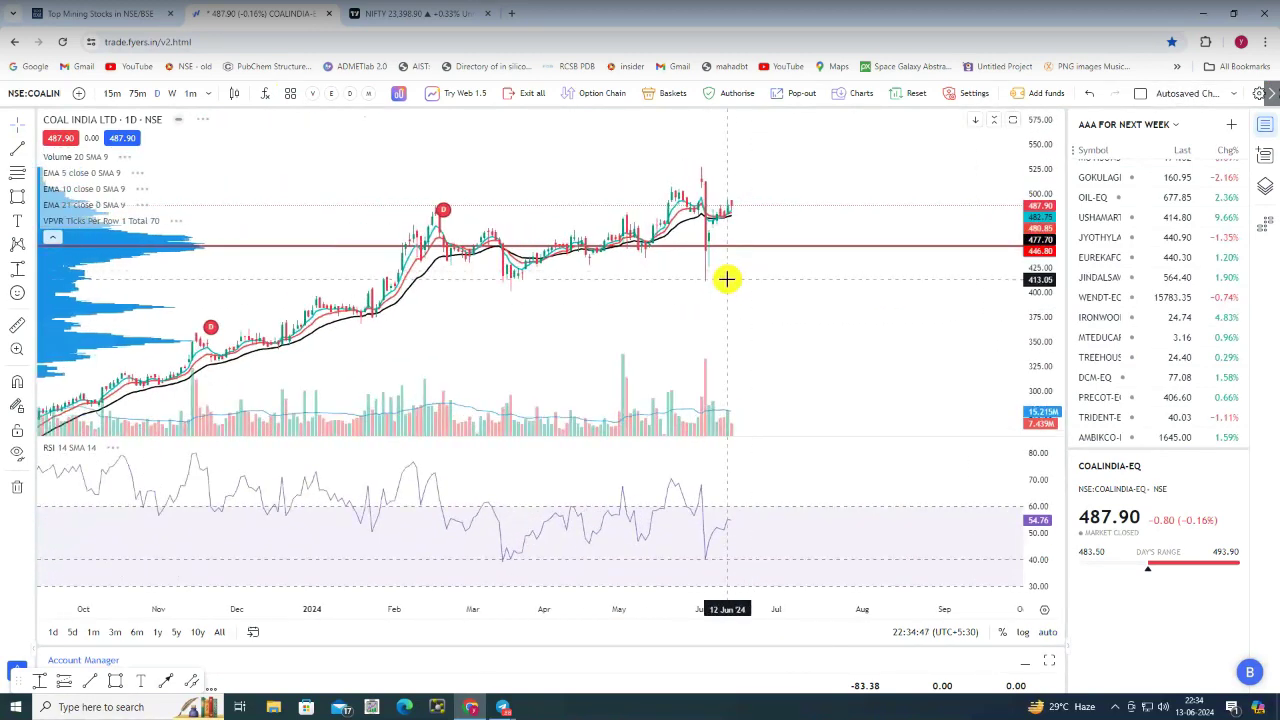
pyautogui.scroll(3, 728, 275)
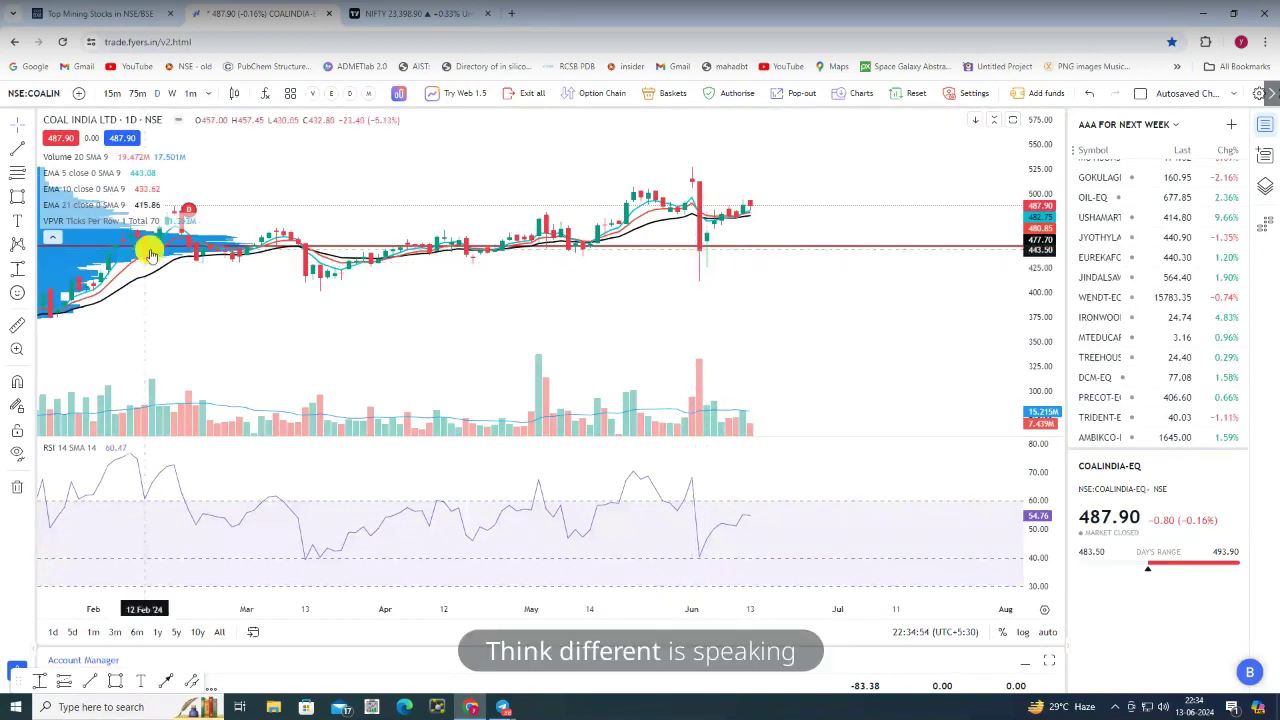
# Draw a zone from about 507.85 to 528.80 starting 28 May '24 on Coal India's chart, fill it red and compare price with it
pyautogui.scroll(-2, 186, 214)
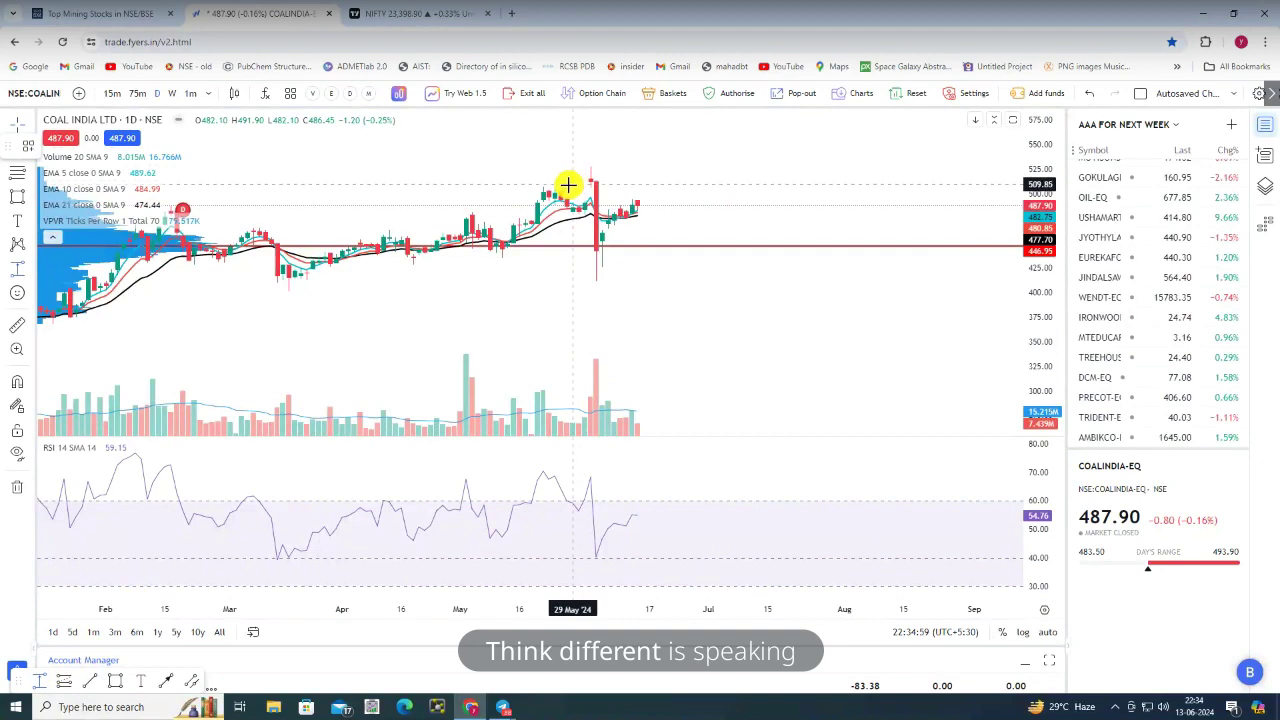
pyautogui.moveTo(567, 186); pyautogui.dragTo(570, 165)
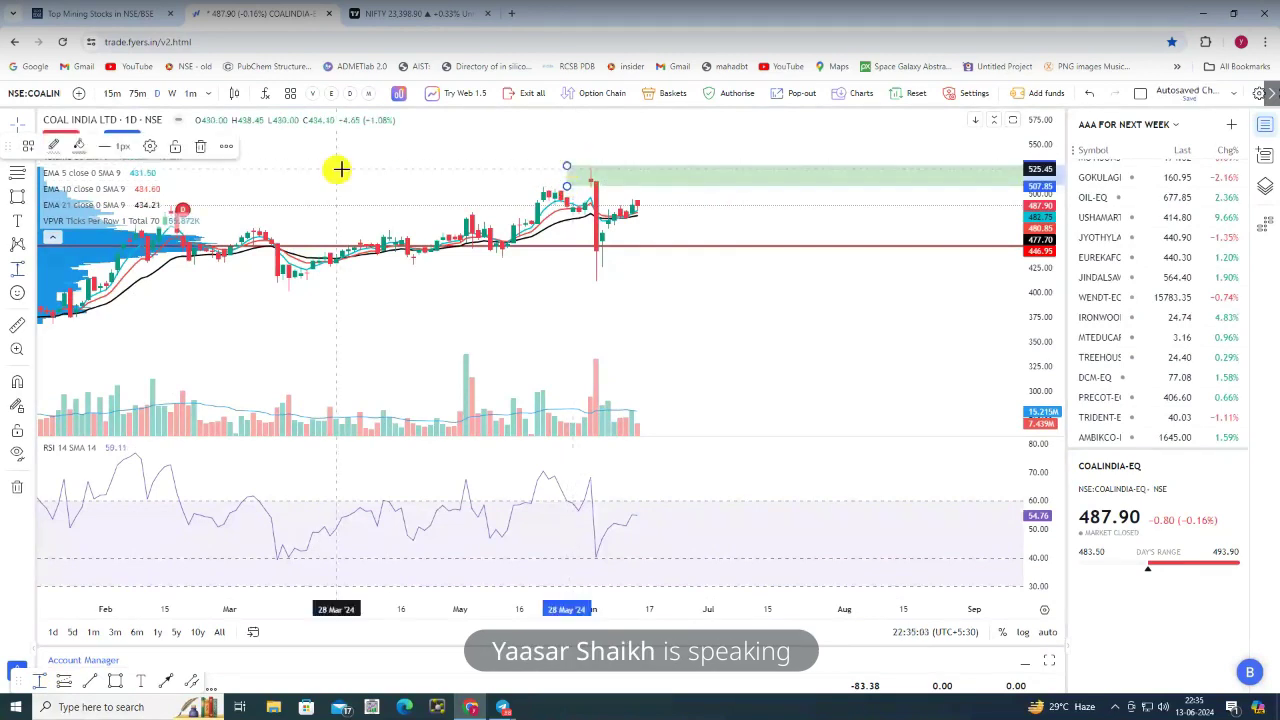
pyautogui.click(80, 147)
pyautogui.click(81, 192)
pyautogui.scroll(-5, 491, 228)
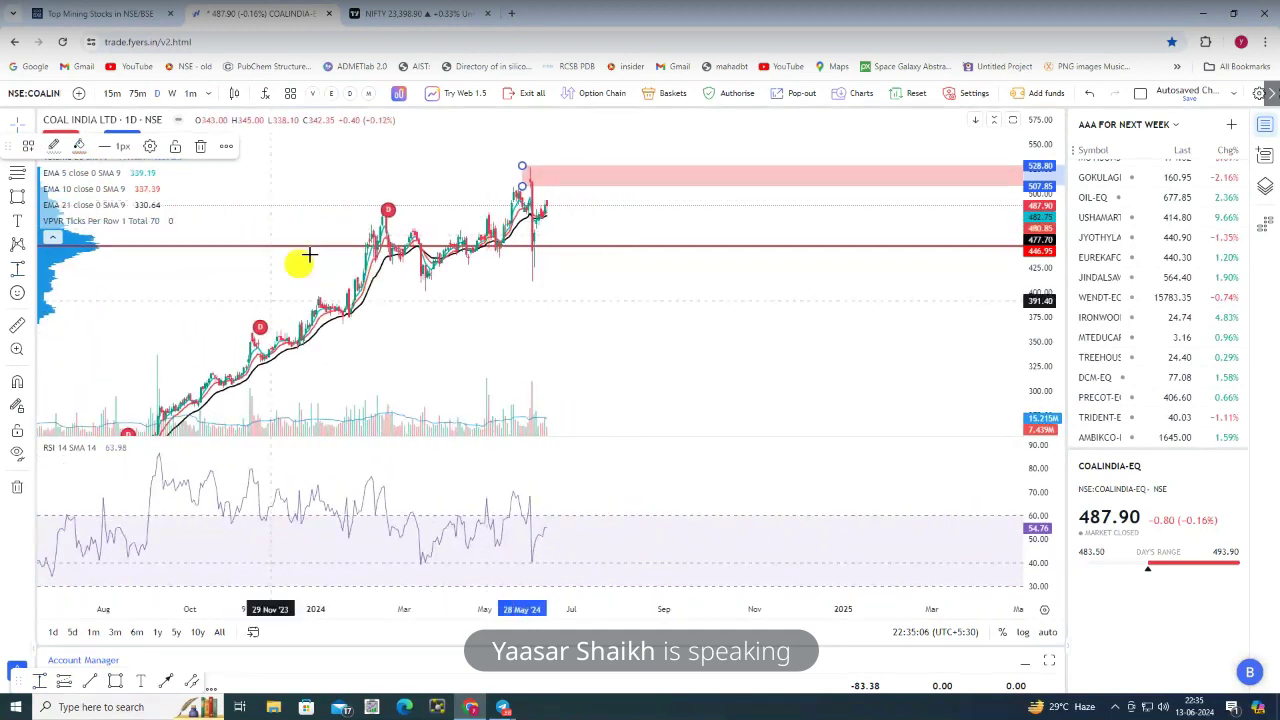
pyautogui.scroll(1, 380, 170)
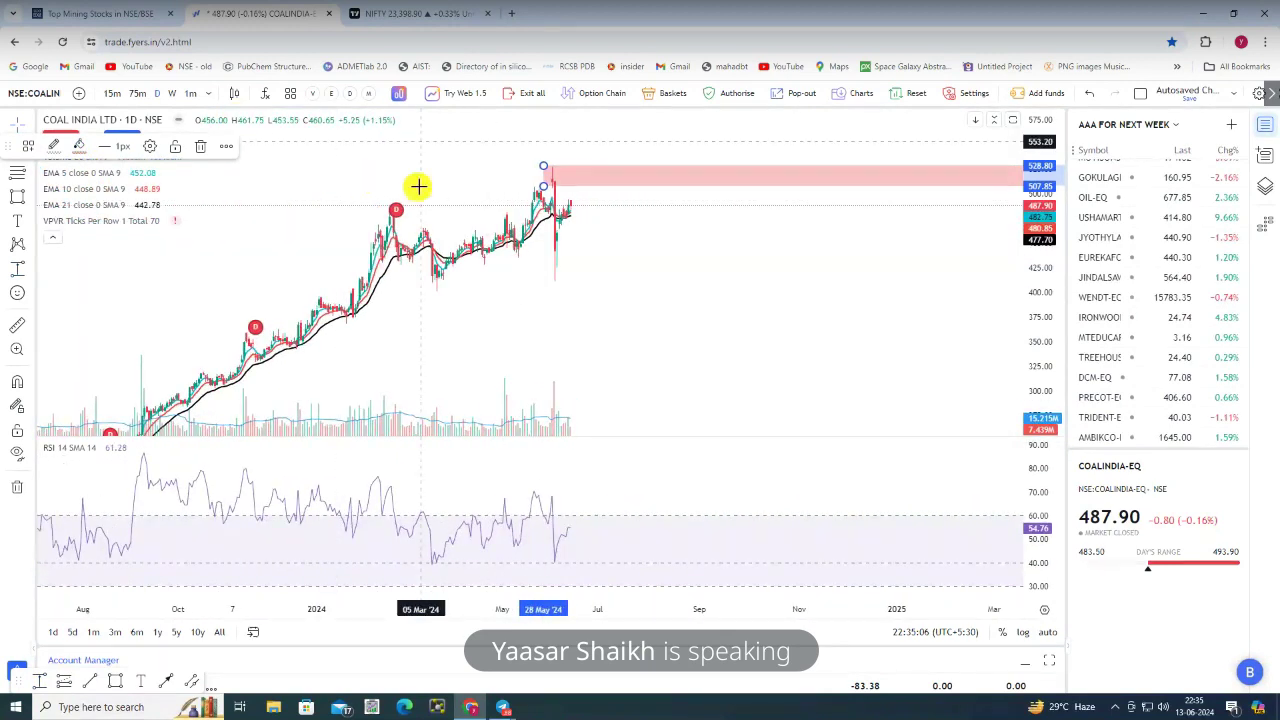
pyautogui.scroll(1, 373, 180)
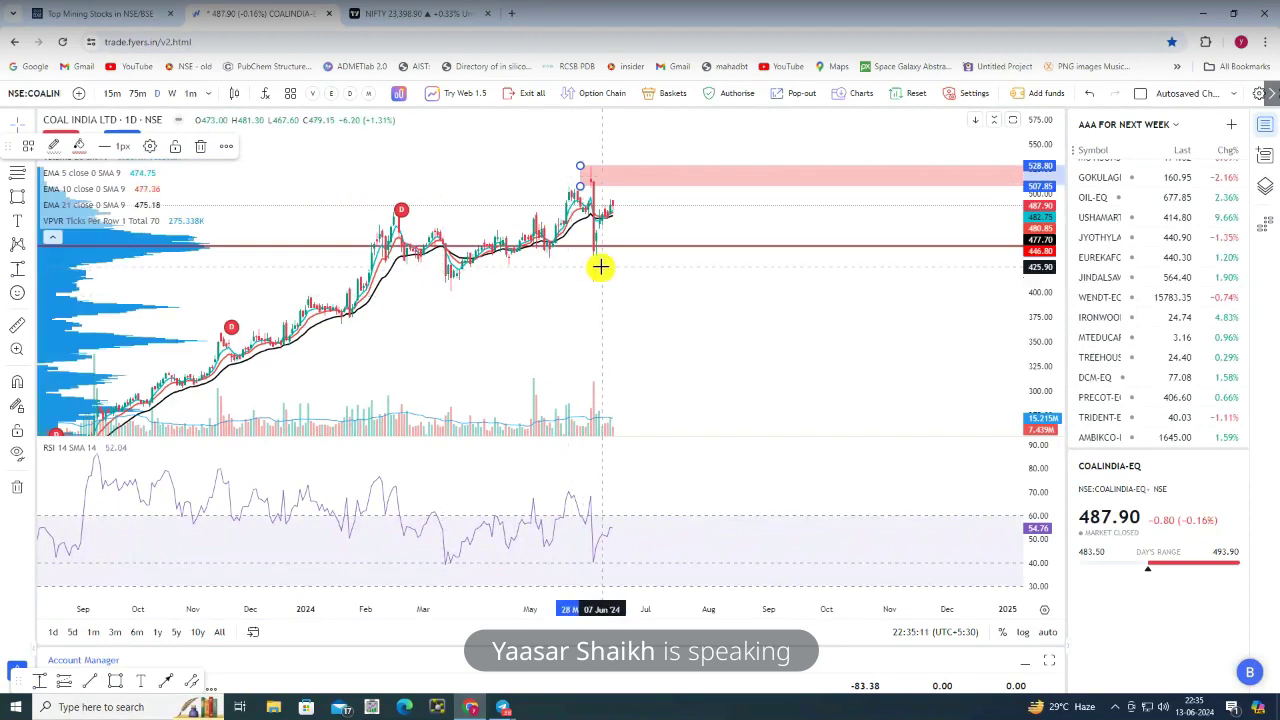
pyautogui.scroll(2, 604, 262)
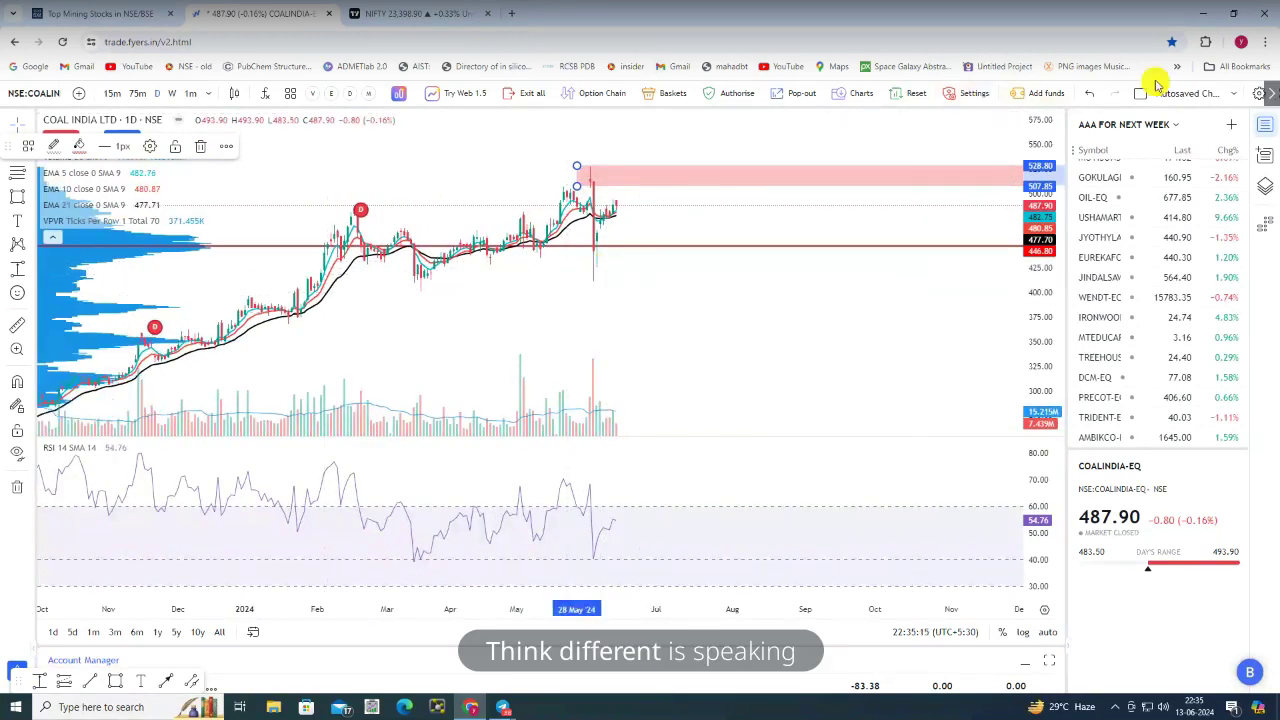
# Undo the Coal India changes back to Carborundum Universal's chart and add CARBORUNIV-EQ to the AAA FOR NEXT WEEK watchlist
pyautogui.press('Delete')
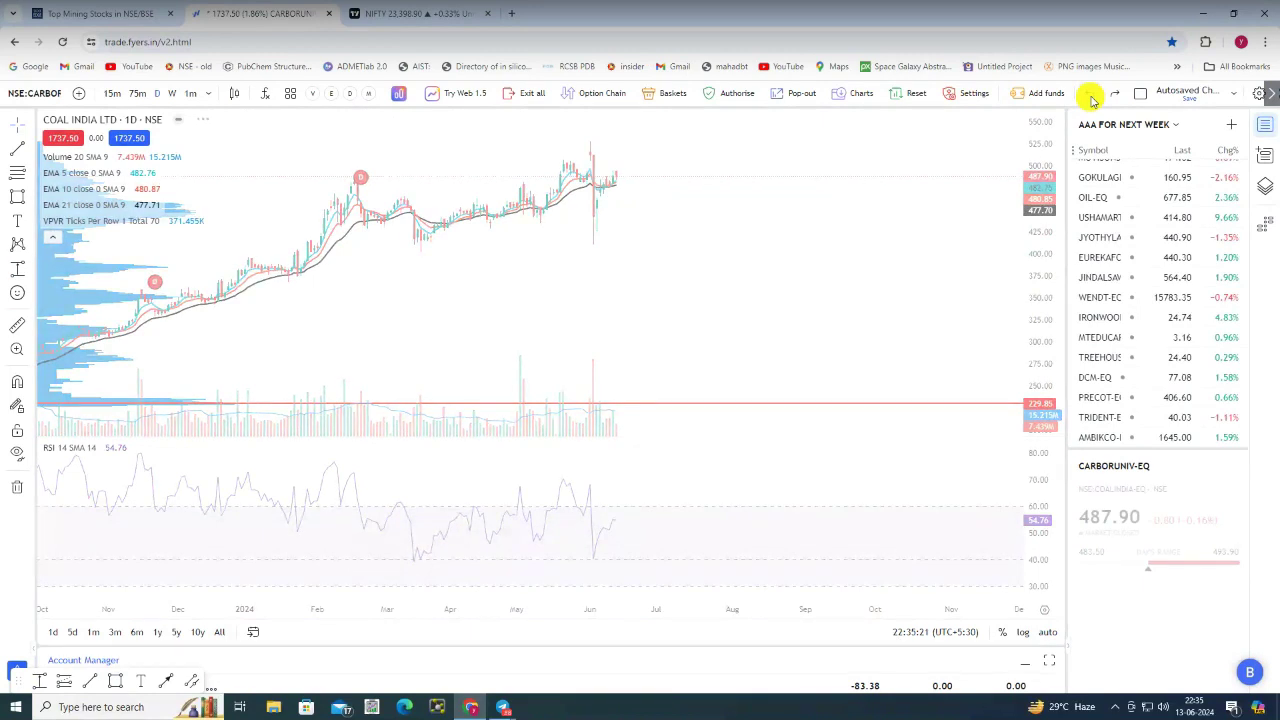
pyautogui.scroll(2, 676, 208)
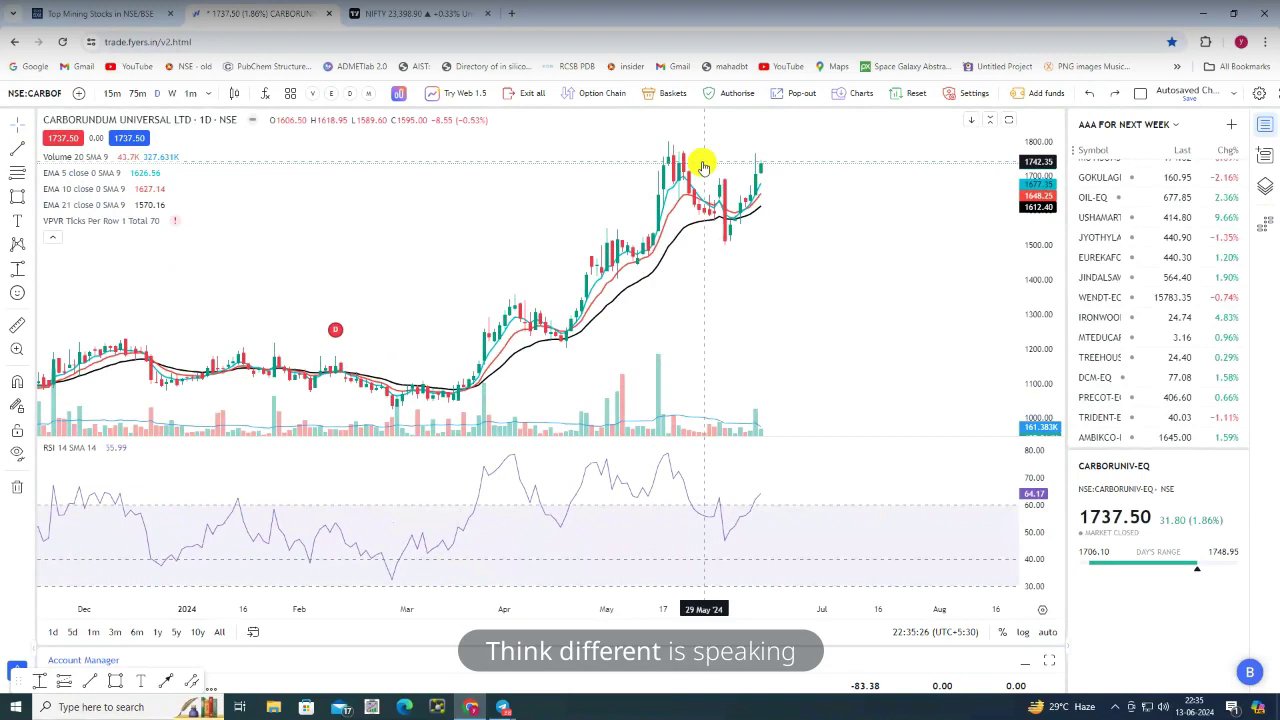
pyautogui.scroll(3, 654, 274)
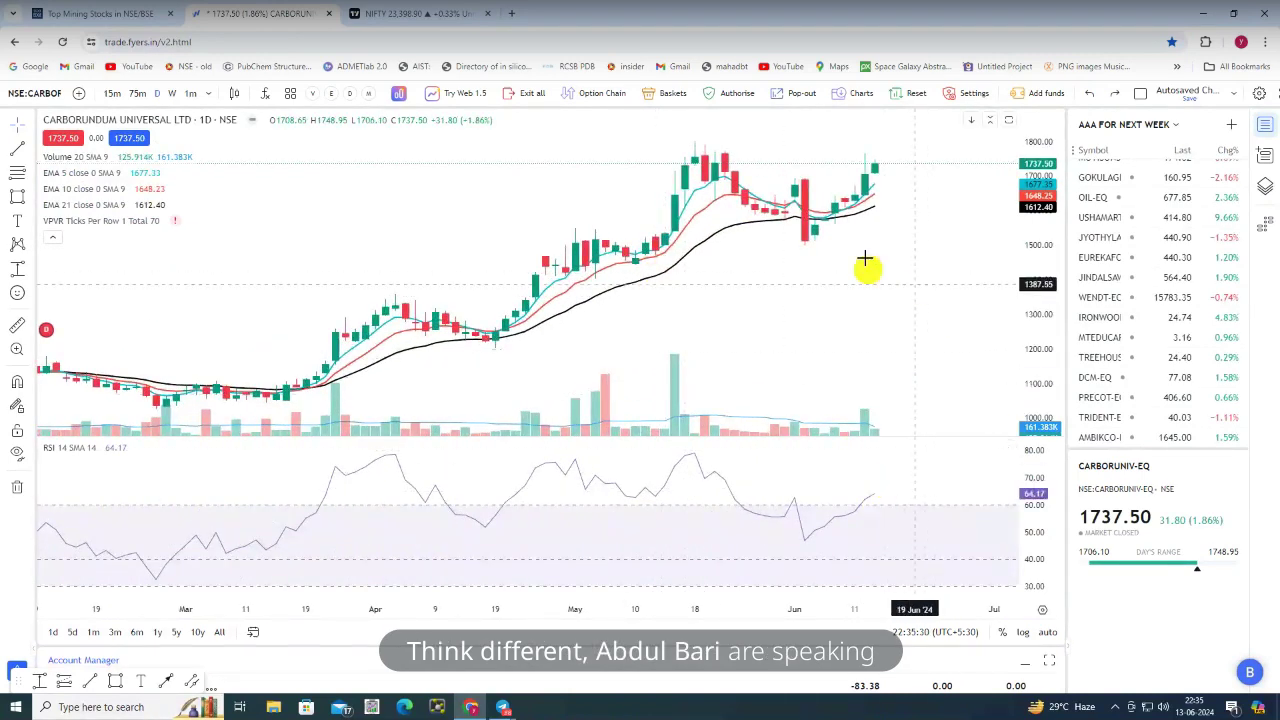
pyautogui.hscroll(2, 815, 350)
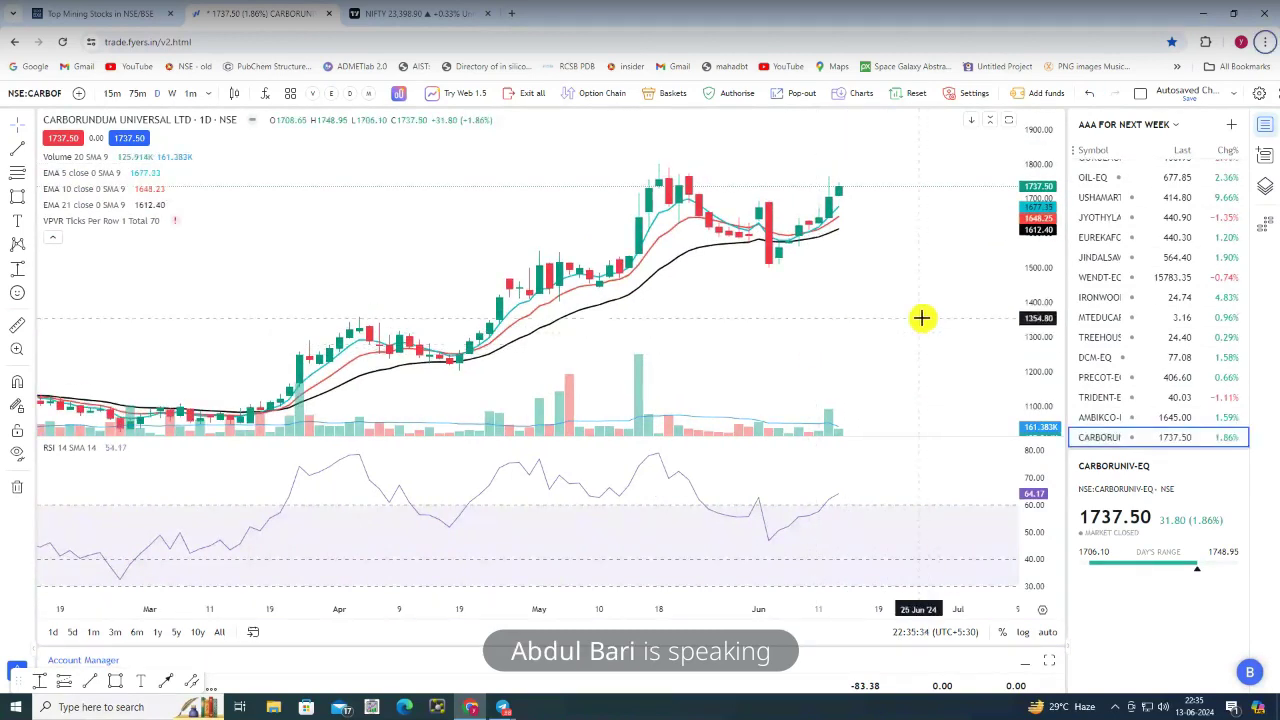
# Review the daily charts of OIL-EQ and USHAMART-EQ from the AAA FOR NEXT WEEK watchlist
pyautogui.scroll(-2, 923, 317)
pyautogui.click(1103, 177)
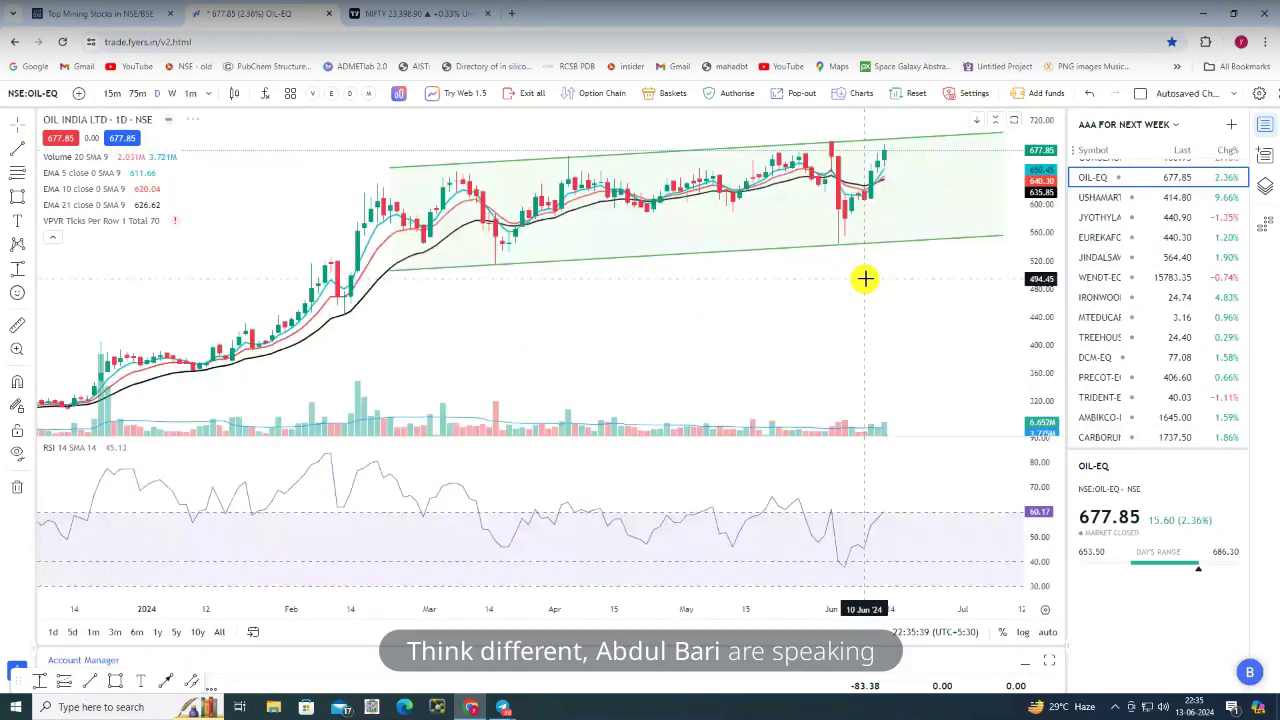
pyautogui.click(1106, 199)
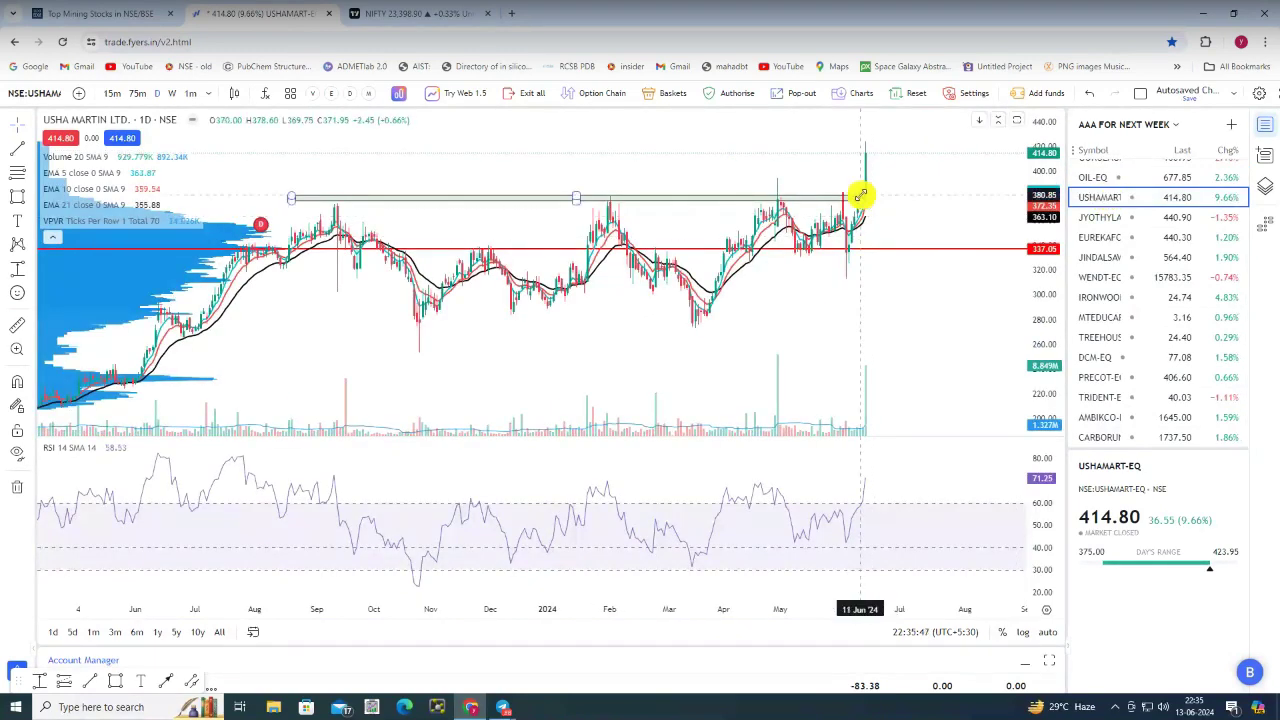
# Extend the green resistance zone near 380 on Usha Martin's chart past the latest candle
pyautogui.moveTo(860, 195); pyautogui.dragTo(883, 196)
pyautogui.scroll(2, 899, 310)
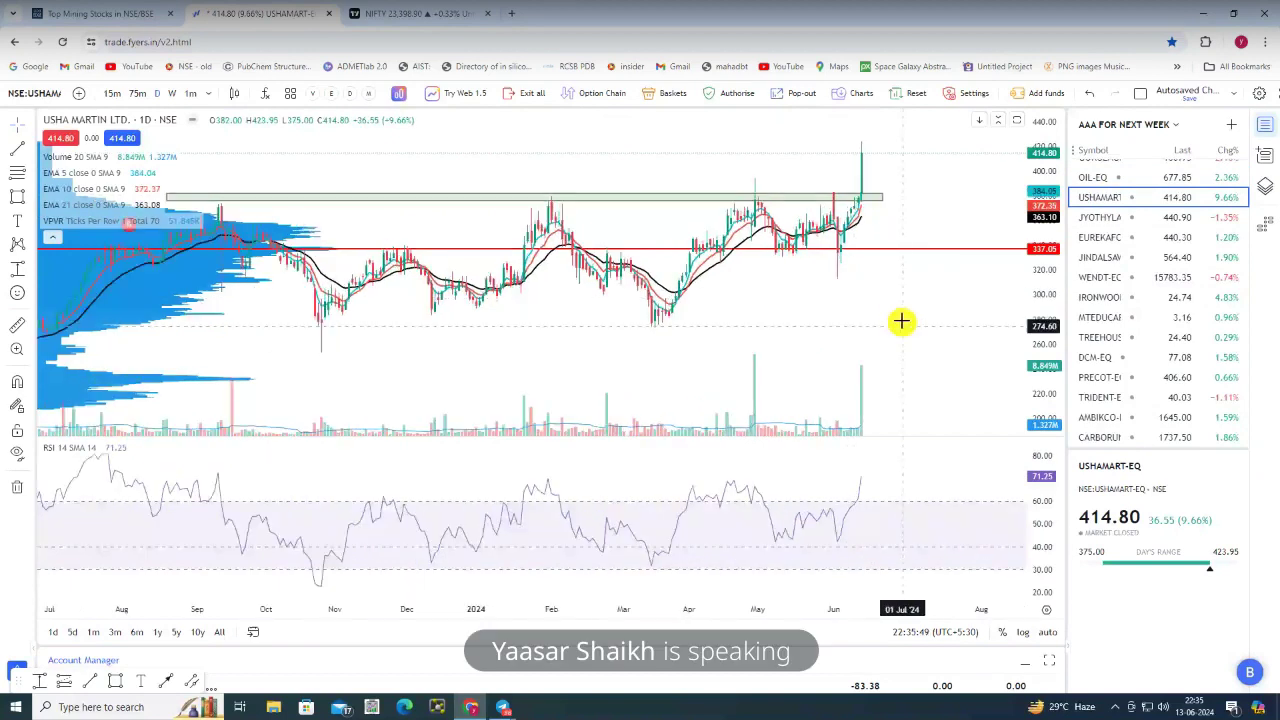
pyautogui.scroll(2, 901, 320)
pyautogui.scroll(1, 740, 205)
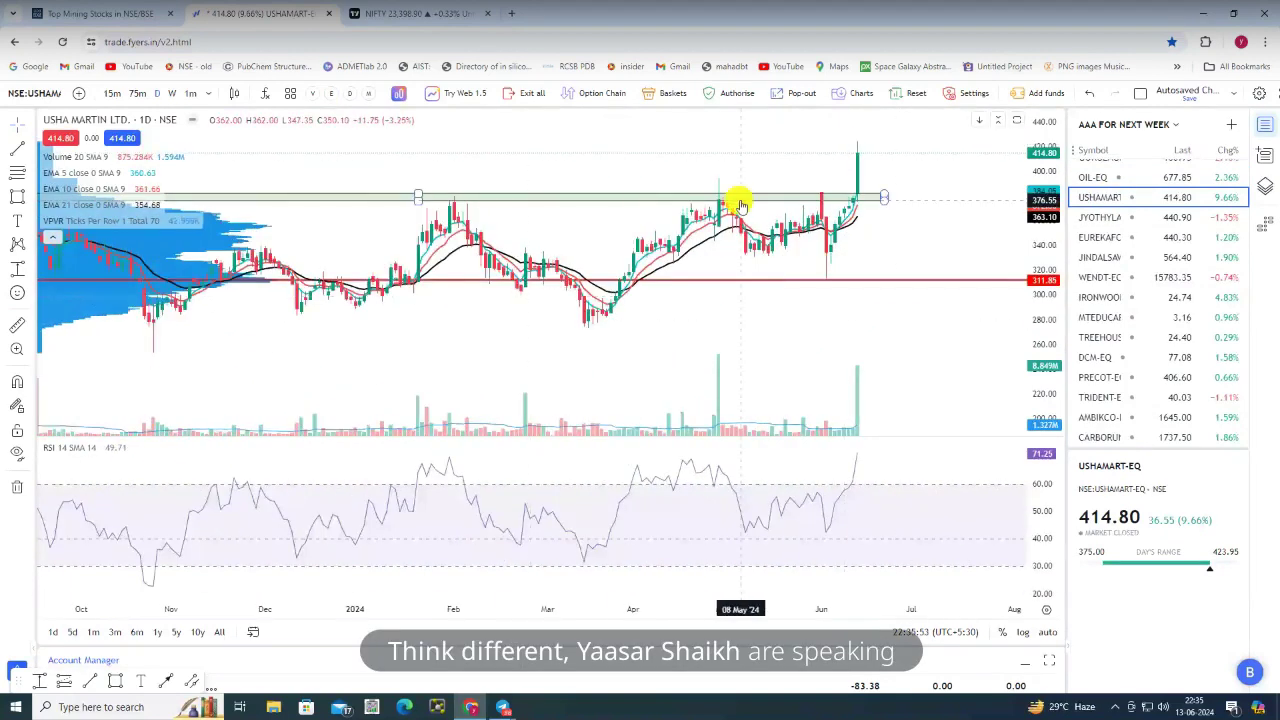
pyautogui.click(669, 145)
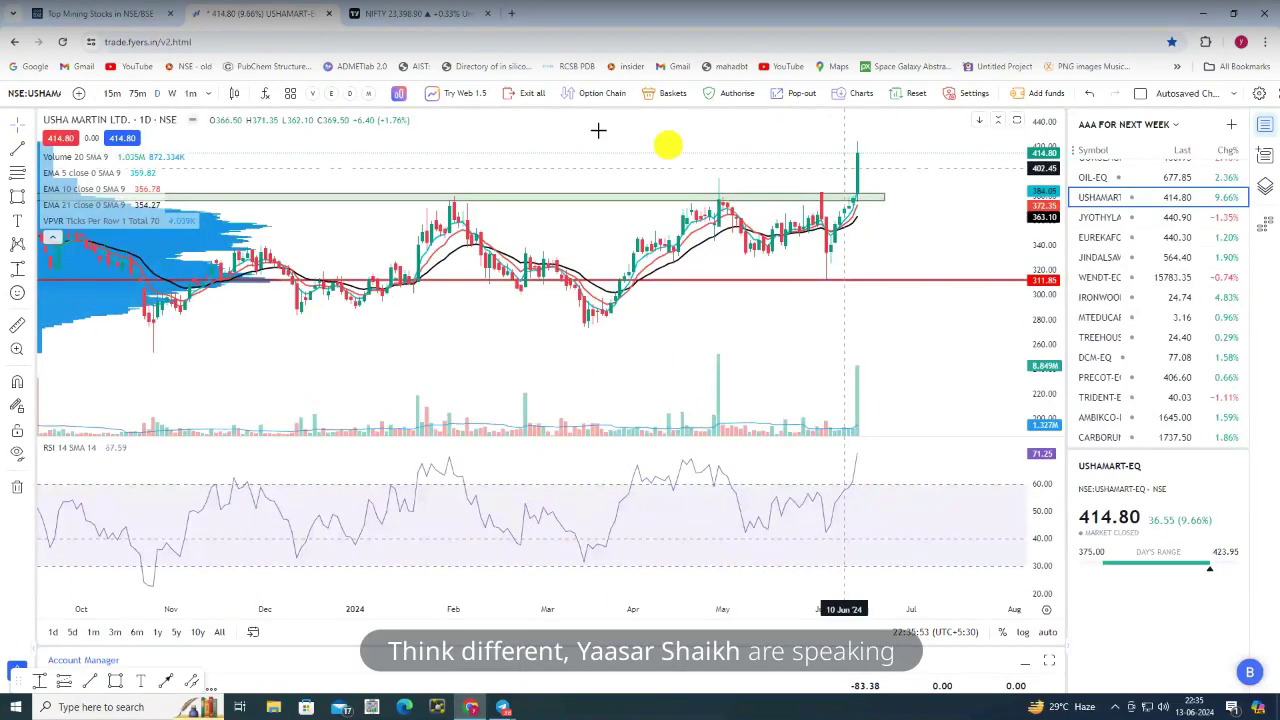
# Apply the EMA 8, 20 indicator template to Usha Martin's chart, compress the price scale and inspect the price around the green zone
pyautogui.click(333, 98)
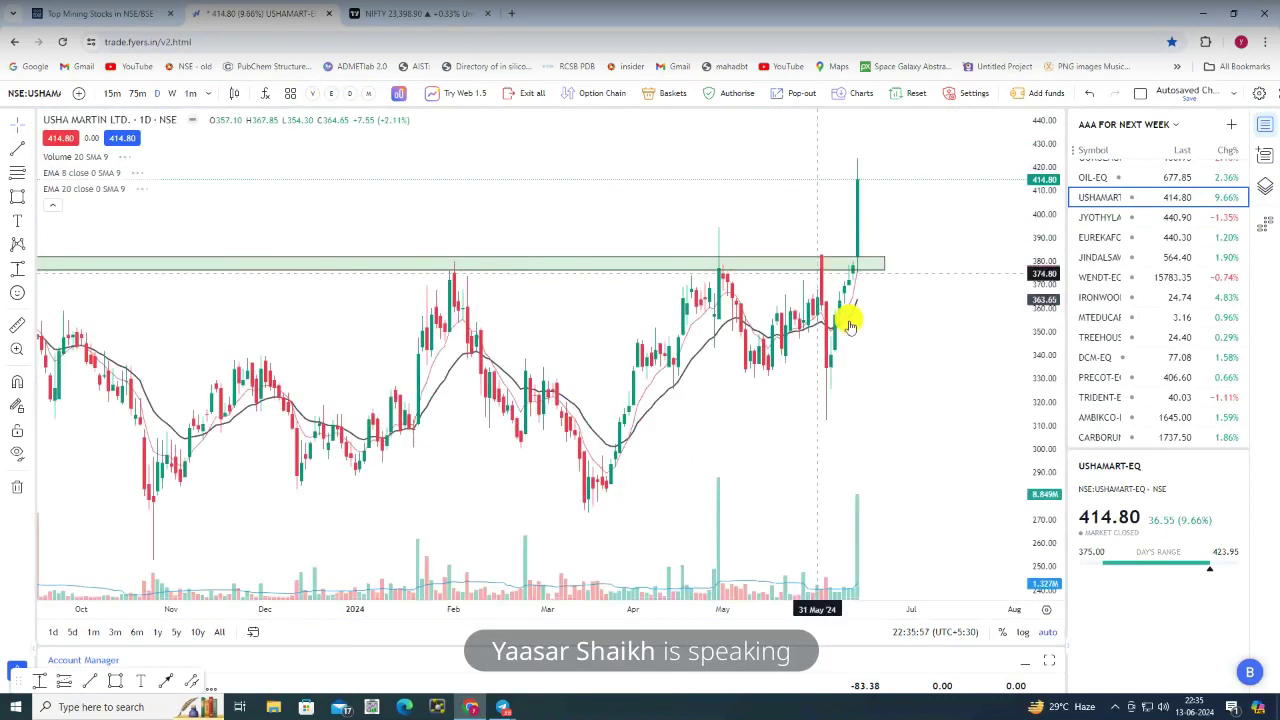
pyautogui.scroll(1, 971, 380)
pyautogui.moveTo(1049, 263); pyautogui.dragTo(1049, 400)
pyautogui.scroll(-1, 980, 405)
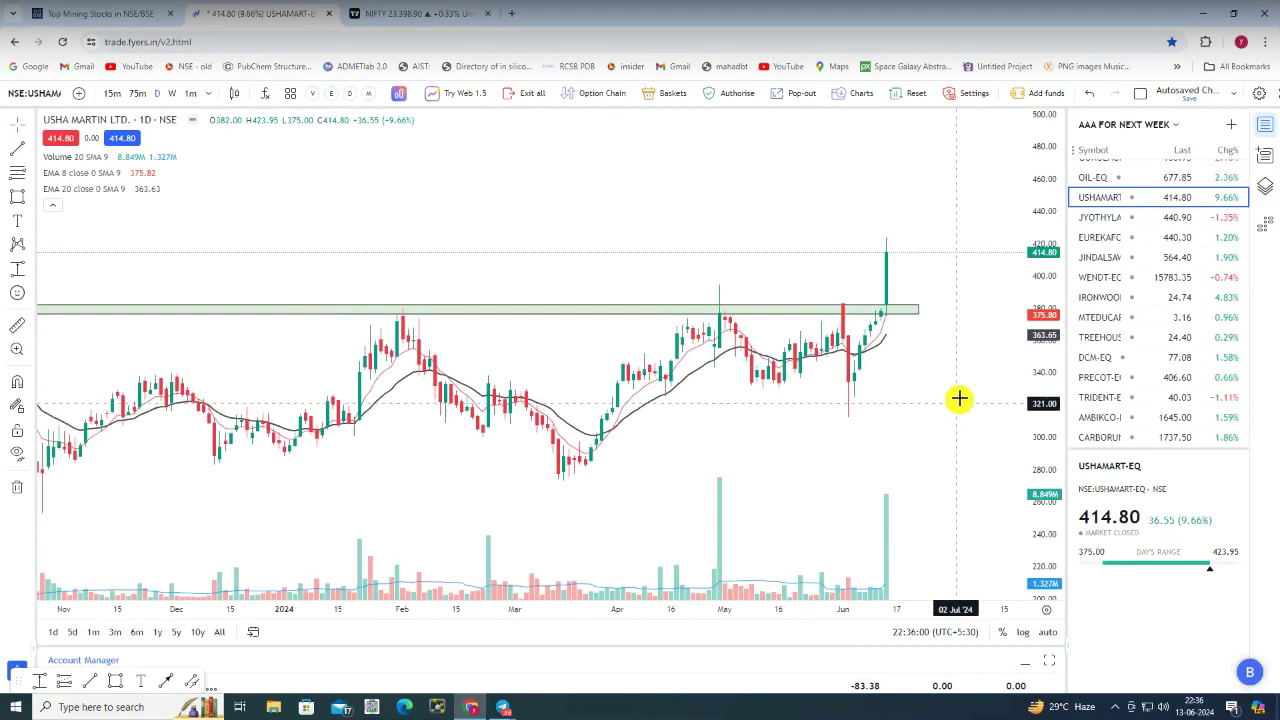
pyautogui.scroll(-1, 957, 400)
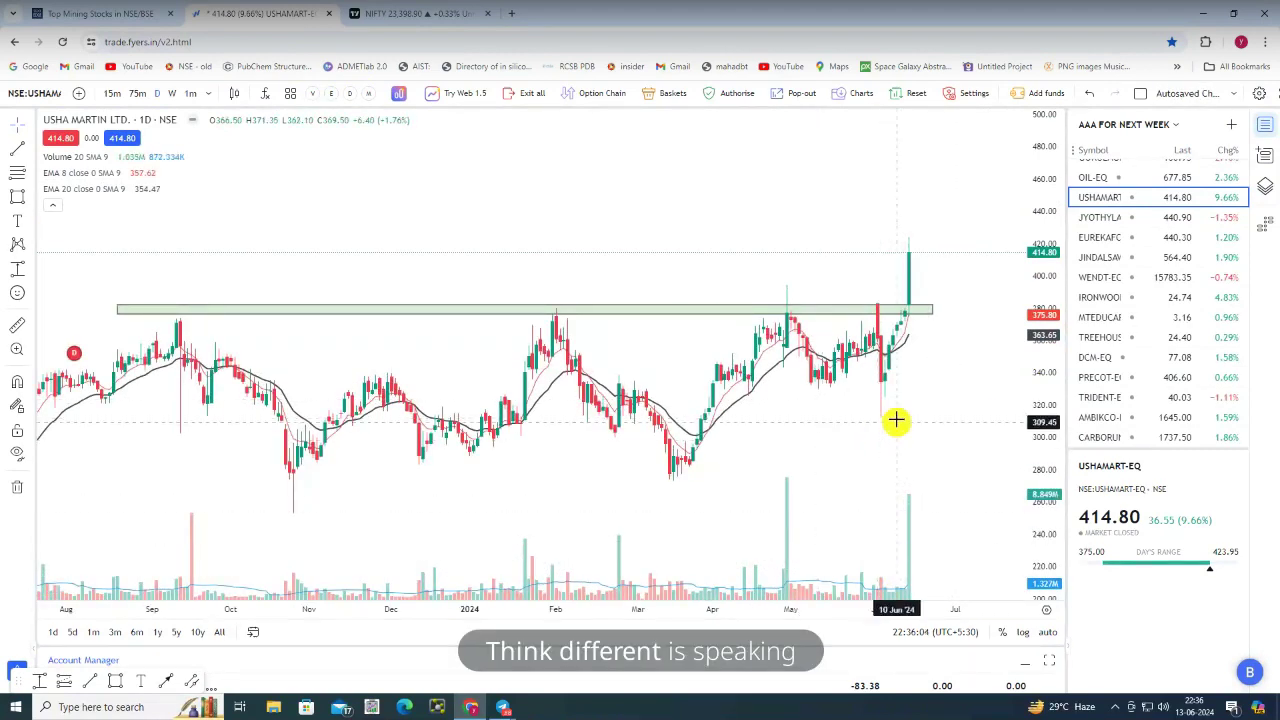
pyautogui.scroll(1, 915, 360)
pyautogui.scroll(-3, 666, 429)
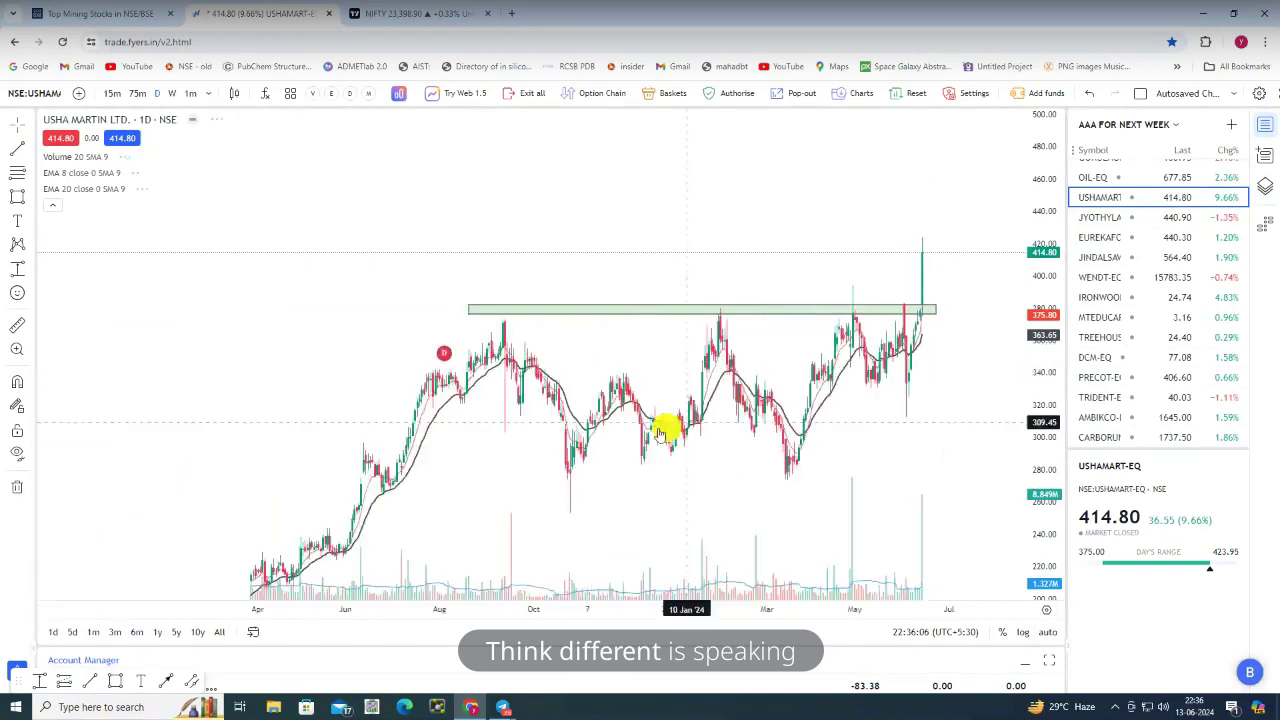
# Examine Usha Martin's price history from 2022 to June 2024 against the 8 and 20 EMAs and the green resistance zone
pyautogui.moveTo(354, 369); pyautogui.dragTo(377, 171)
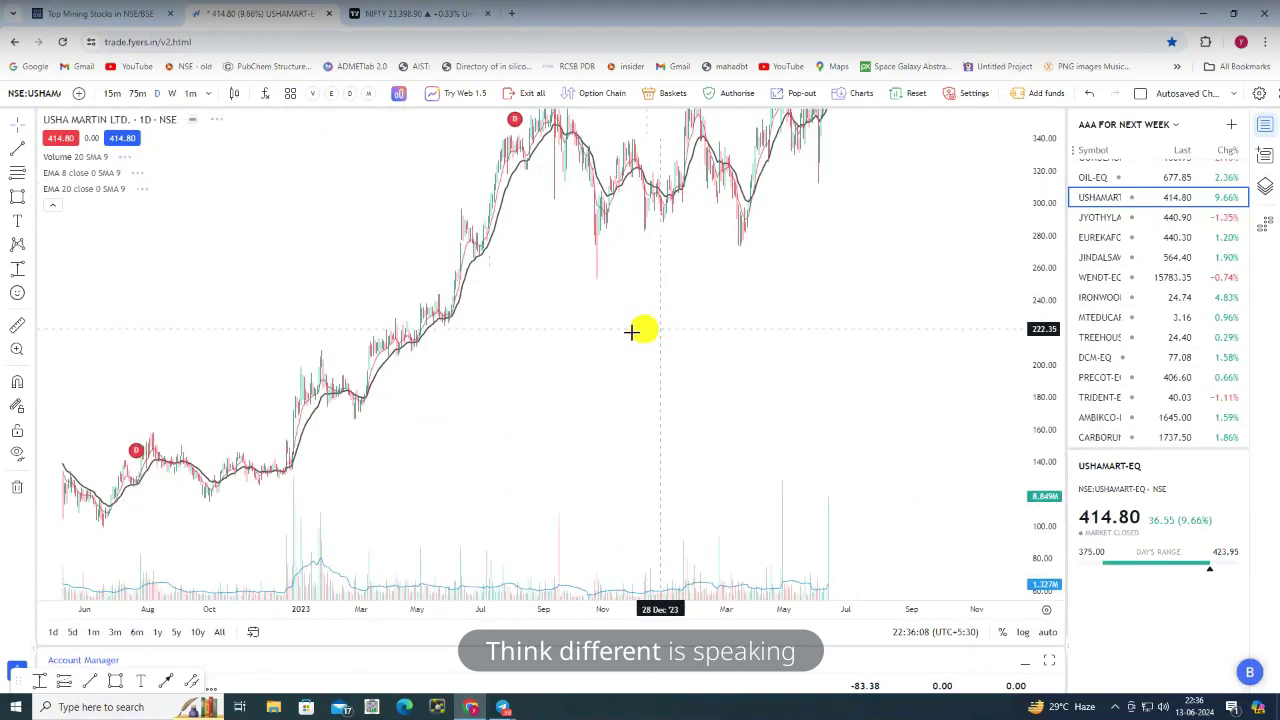
pyautogui.moveTo(484, 387); pyautogui.dragTo(463, 574)
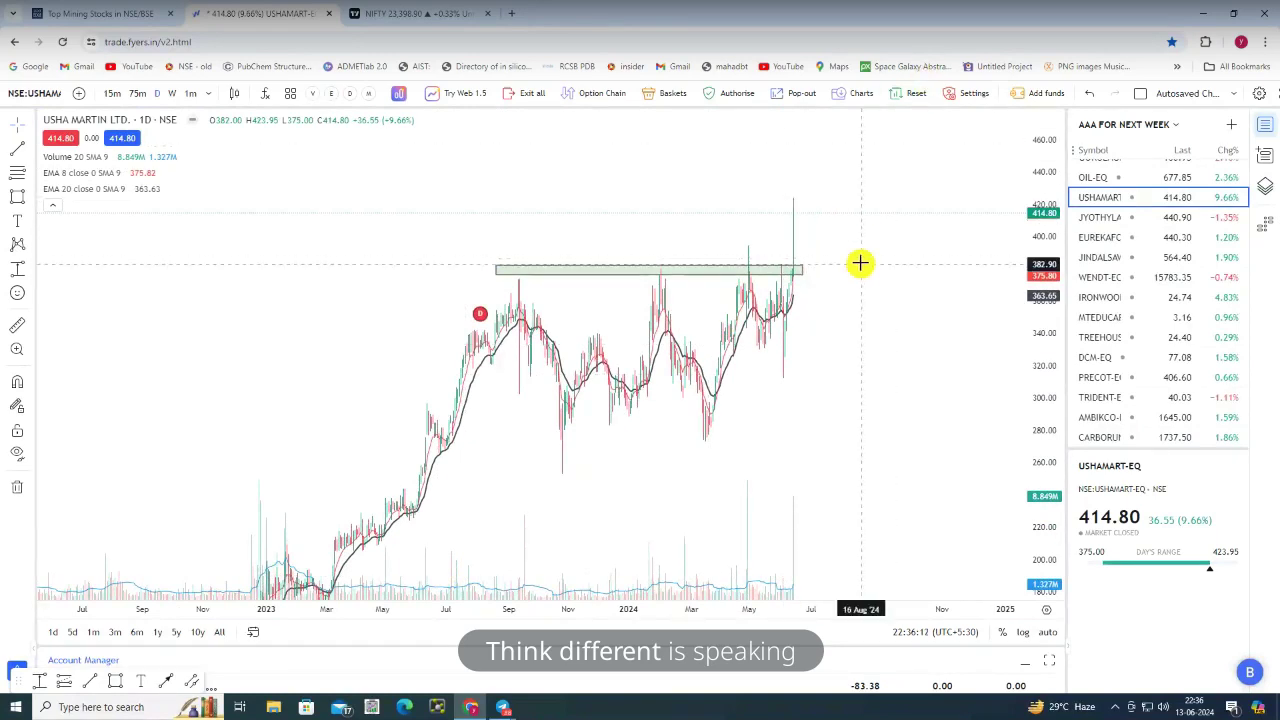
pyautogui.moveTo(860, 263); pyautogui.dragTo(723, 486)
pyautogui.scroll(3, 704, 392)
pyautogui.scroll(2, 704, 392)
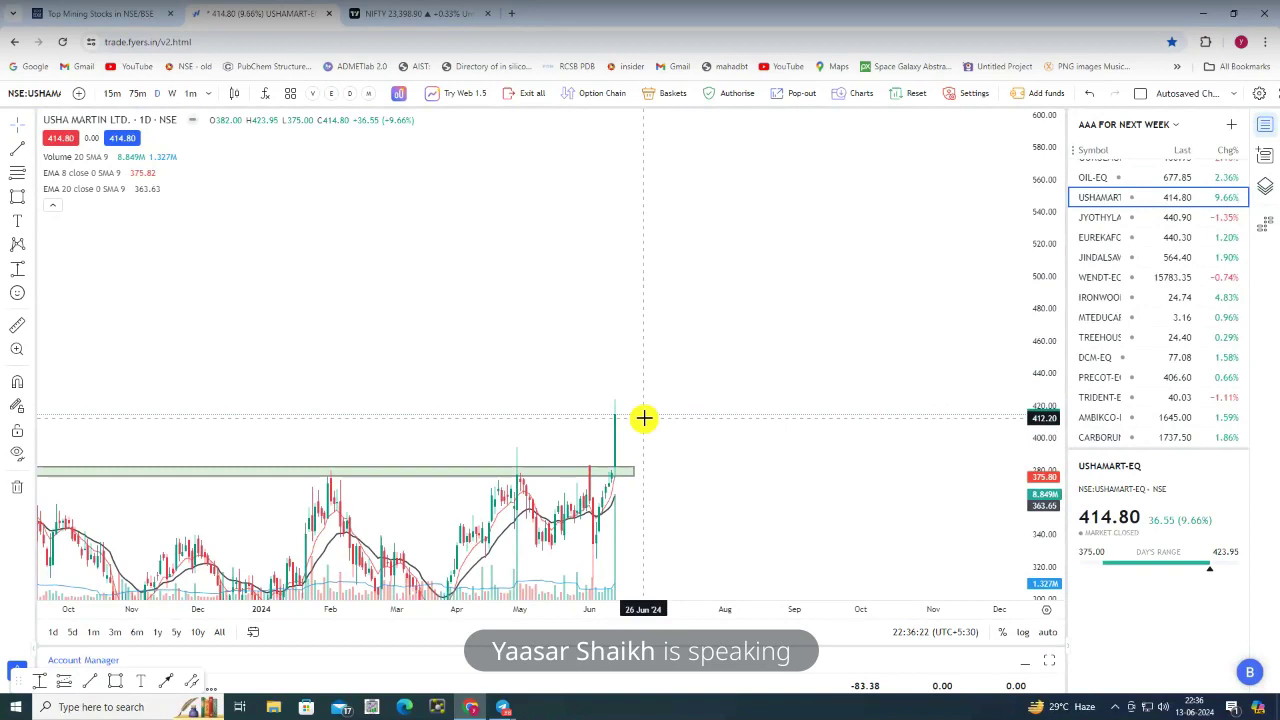
pyautogui.scroll(-3, 626, 434)
pyautogui.moveTo(411, 359); pyautogui.dragTo(490, 220)
pyautogui.moveTo(251, 591); pyautogui.dragTo(411, 480)
pyautogui.moveTo(529, 386); pyautogui.dragTo(666, 357)
pyautogui.moveTo(267, 464); pyautogui.dragTo(384, 438)
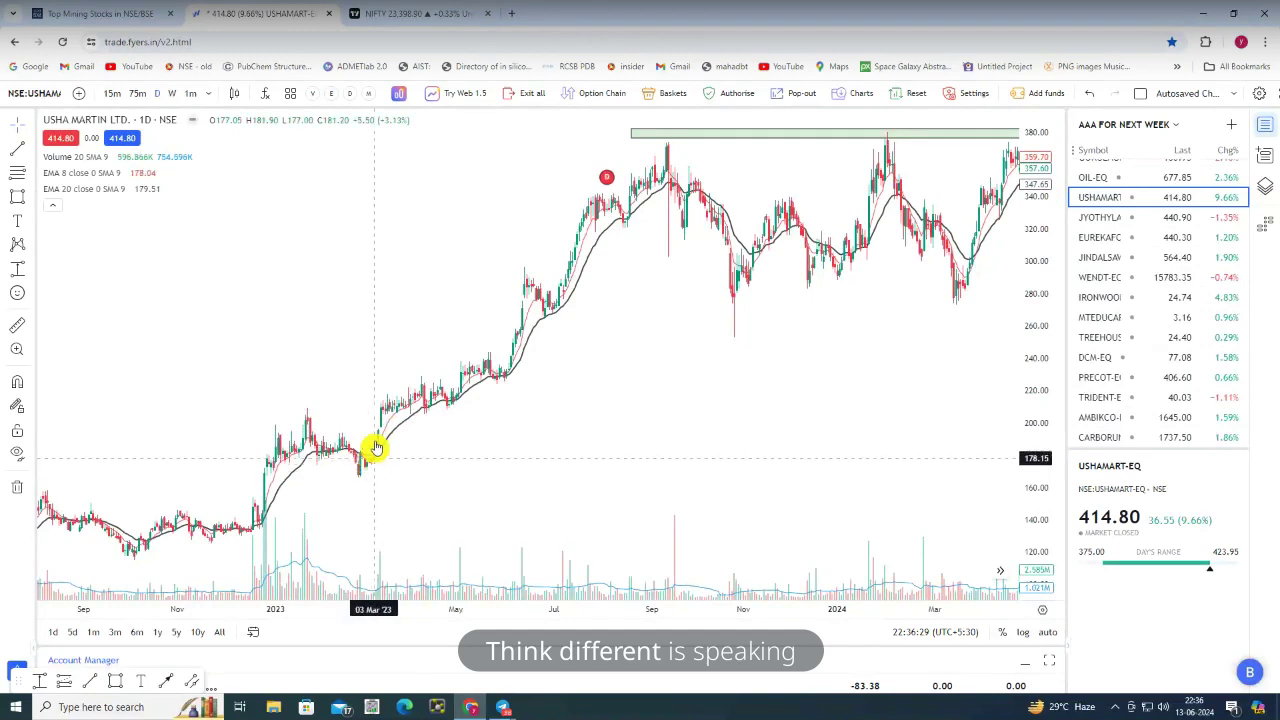
pyautogui.scroll(5, 383, 432)
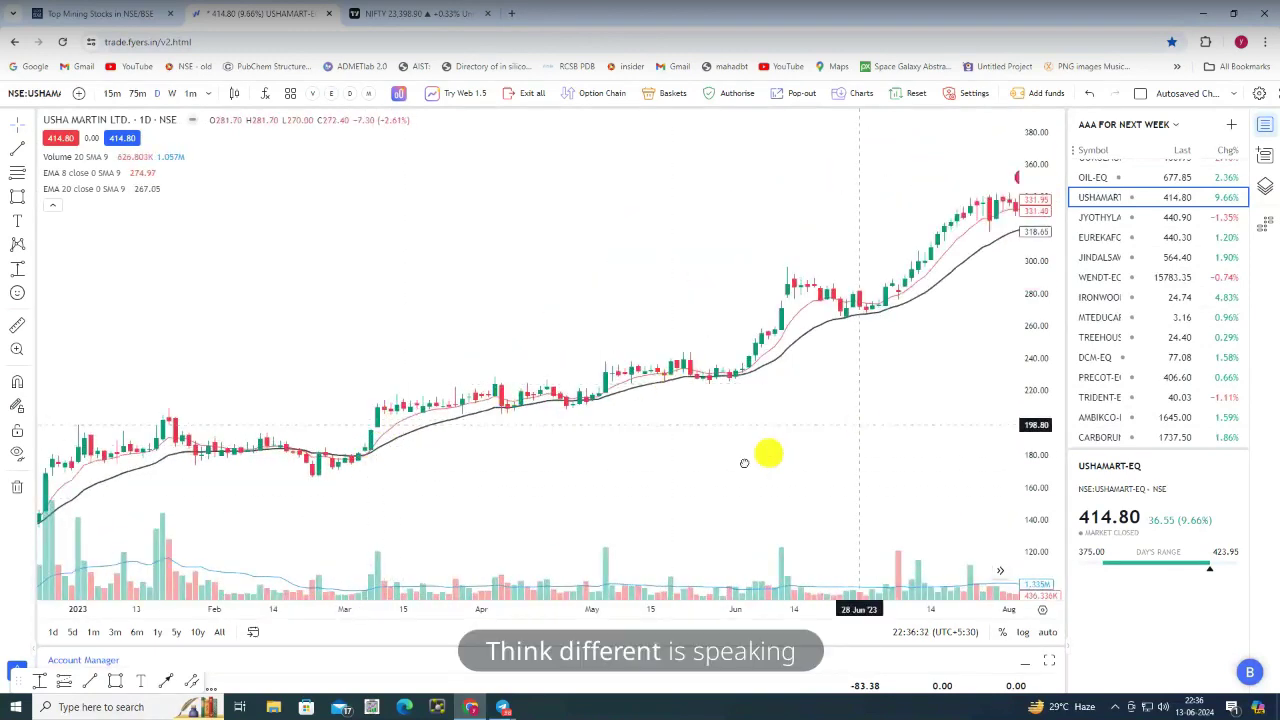
pyautogui.moveTo(766, 457); pyautogui.dragTo(590, 395)
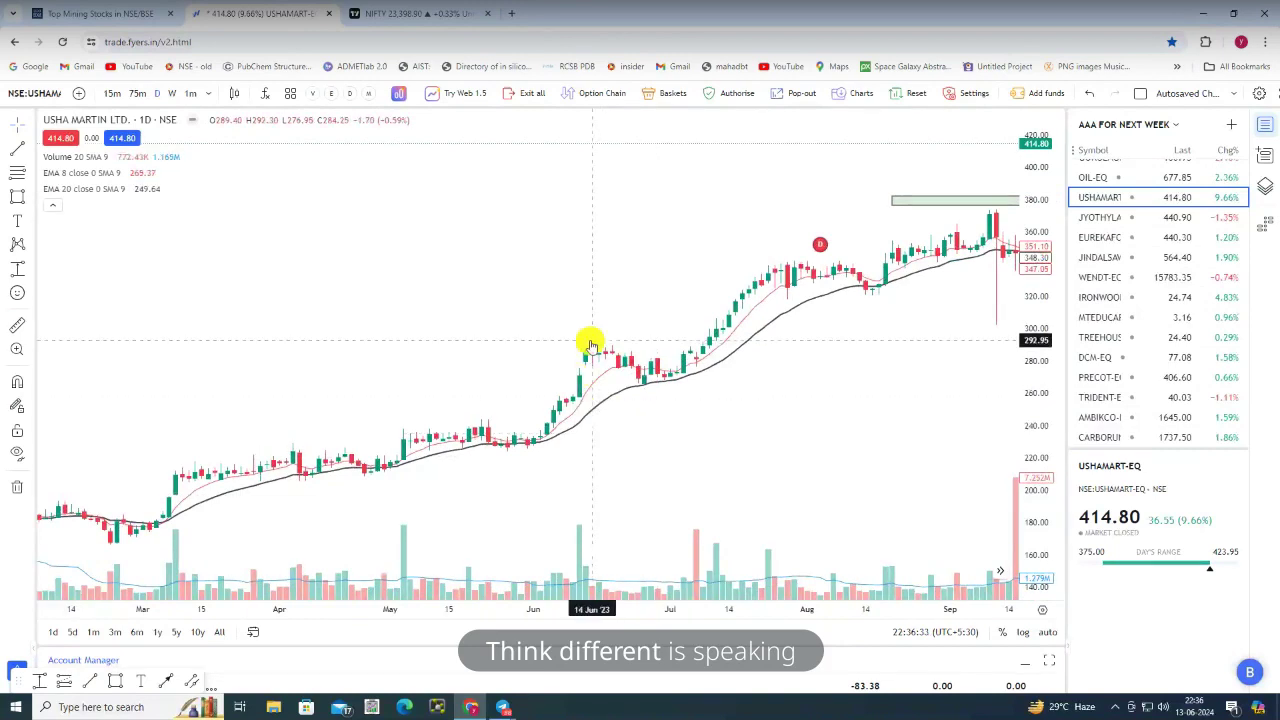
pyautogui.hscroll(10, 590, 345)
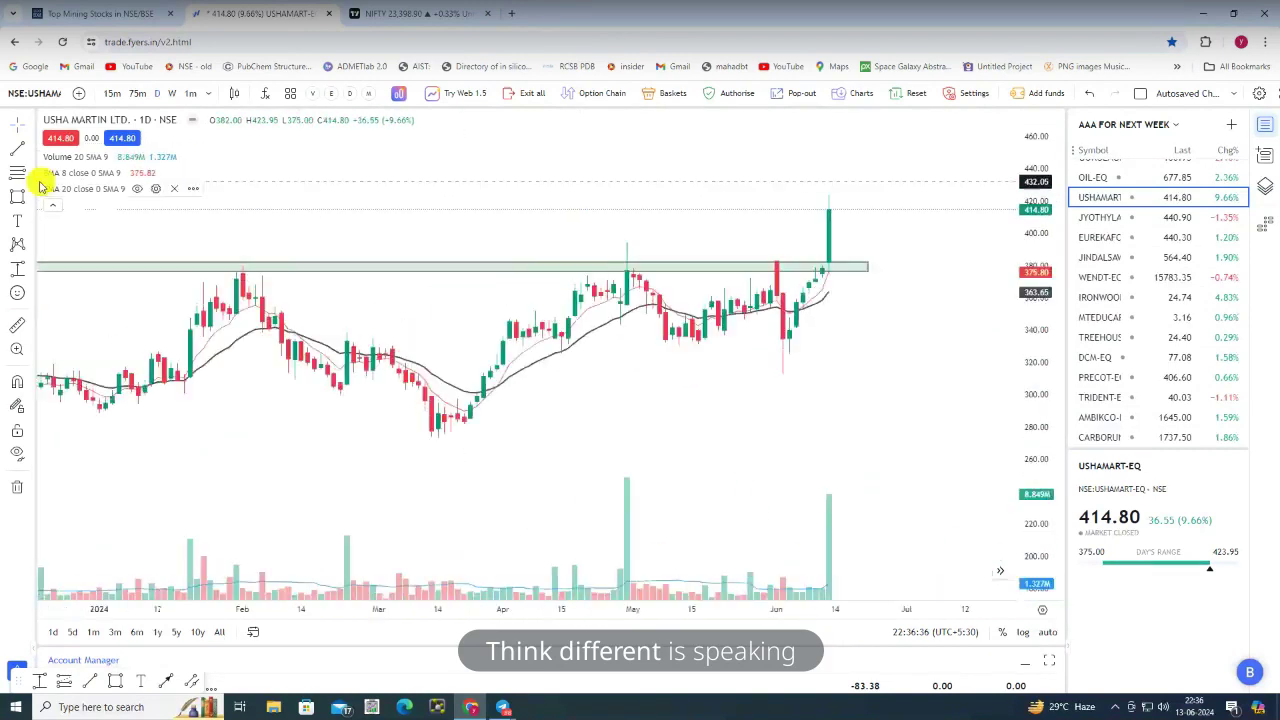
pyautogui.hscroll(1, 430, 255)
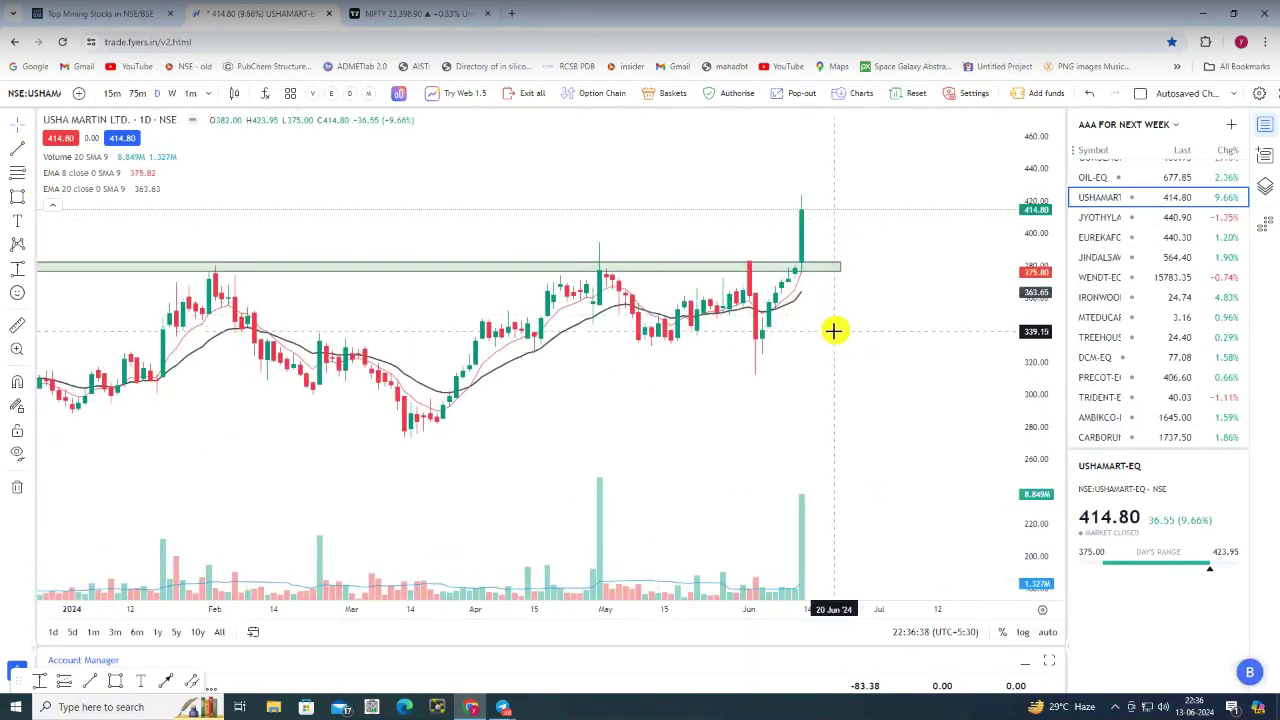
# Open the daily charts of JYOTHYLAB-EQ and EUREKAFORBE-A from the watchlist
pyautogui.click(1102, 220)
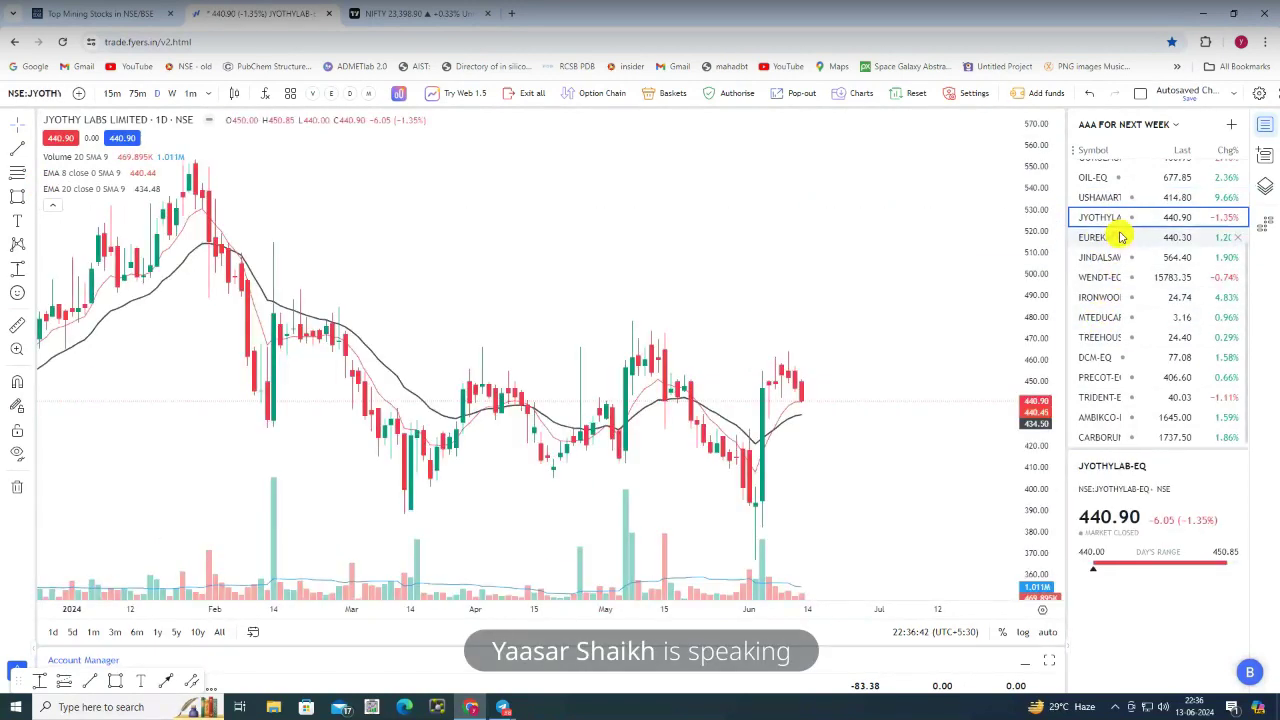
pyautogui.click(1126, 238)
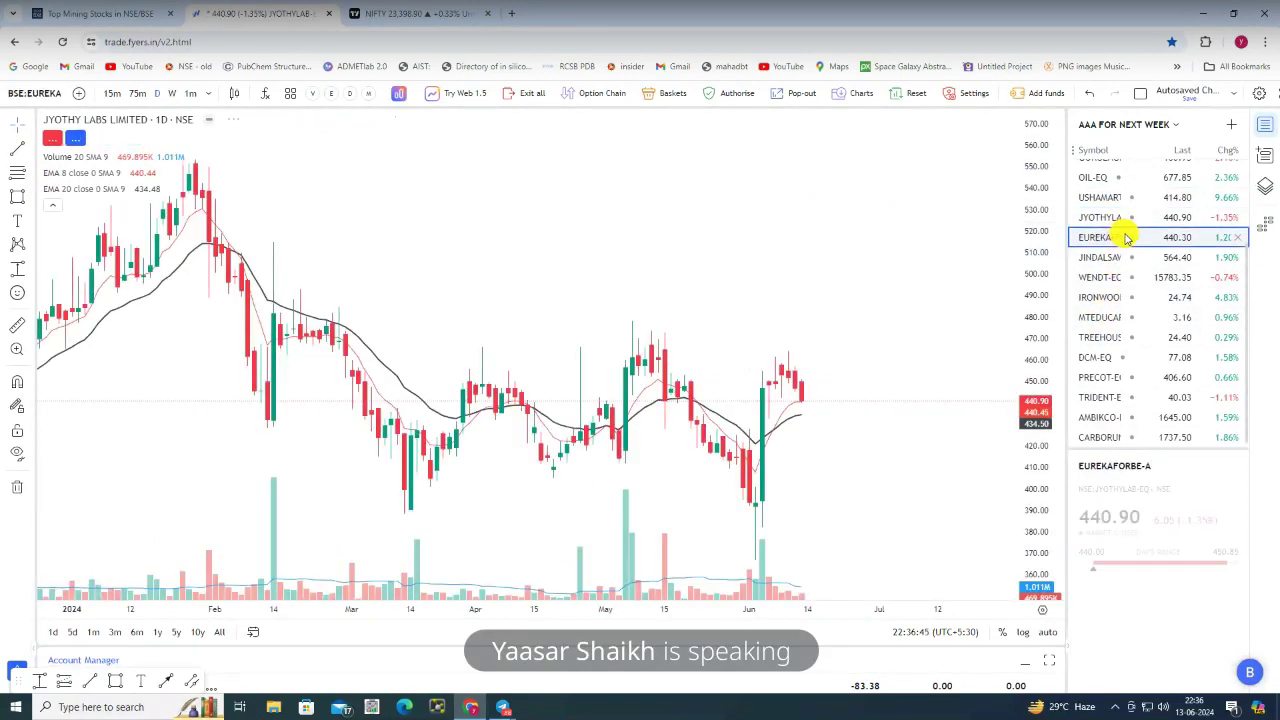
# Reload the crashed trading page and reopen the AAA FOR NEXT WEEK watchlist
pyautogui.moveTo(900, 360); pyautogui.dragTo(863, 220)
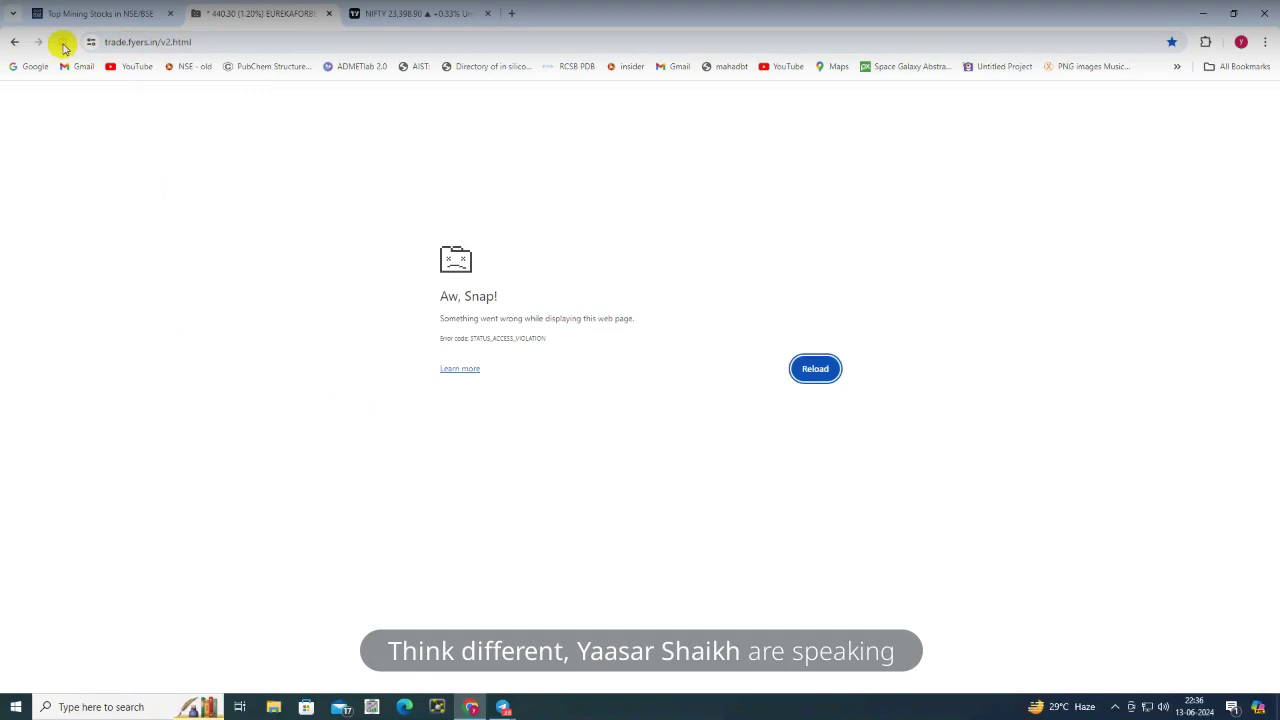
pyautogui.click(62, 43)
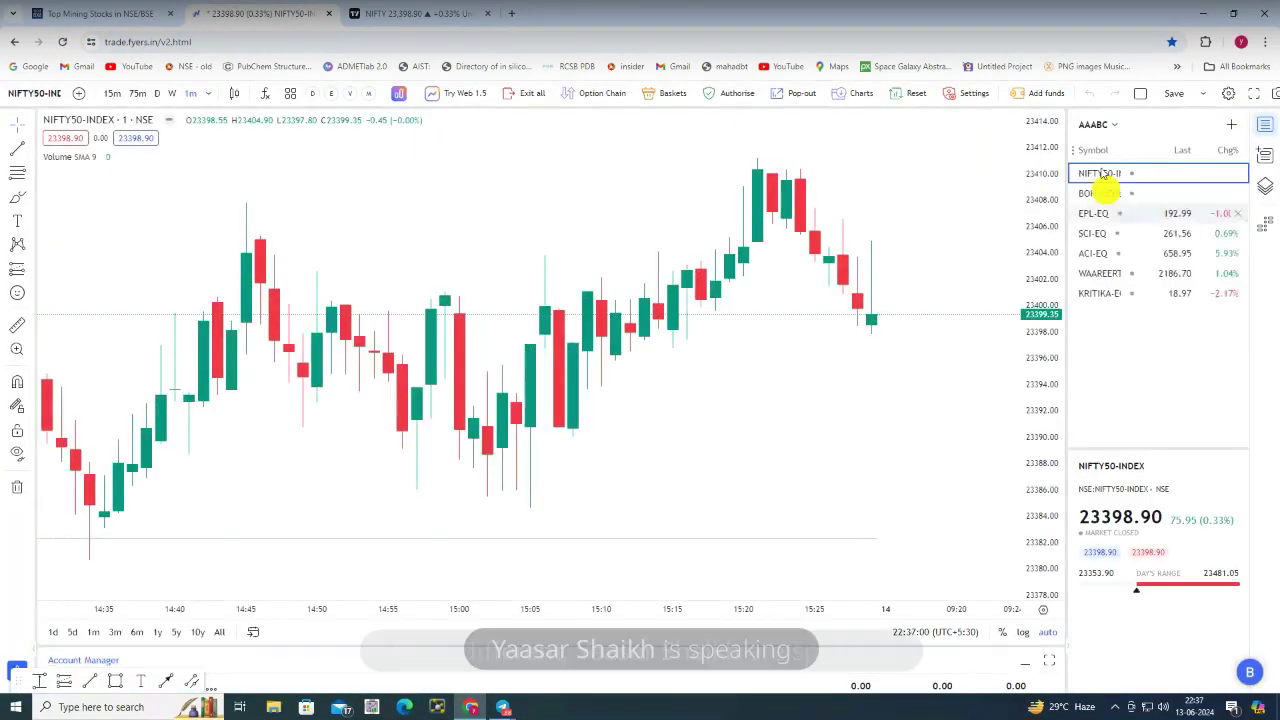
pyautogui.click(1097, 212)
pyautogui.click(1093, 124)
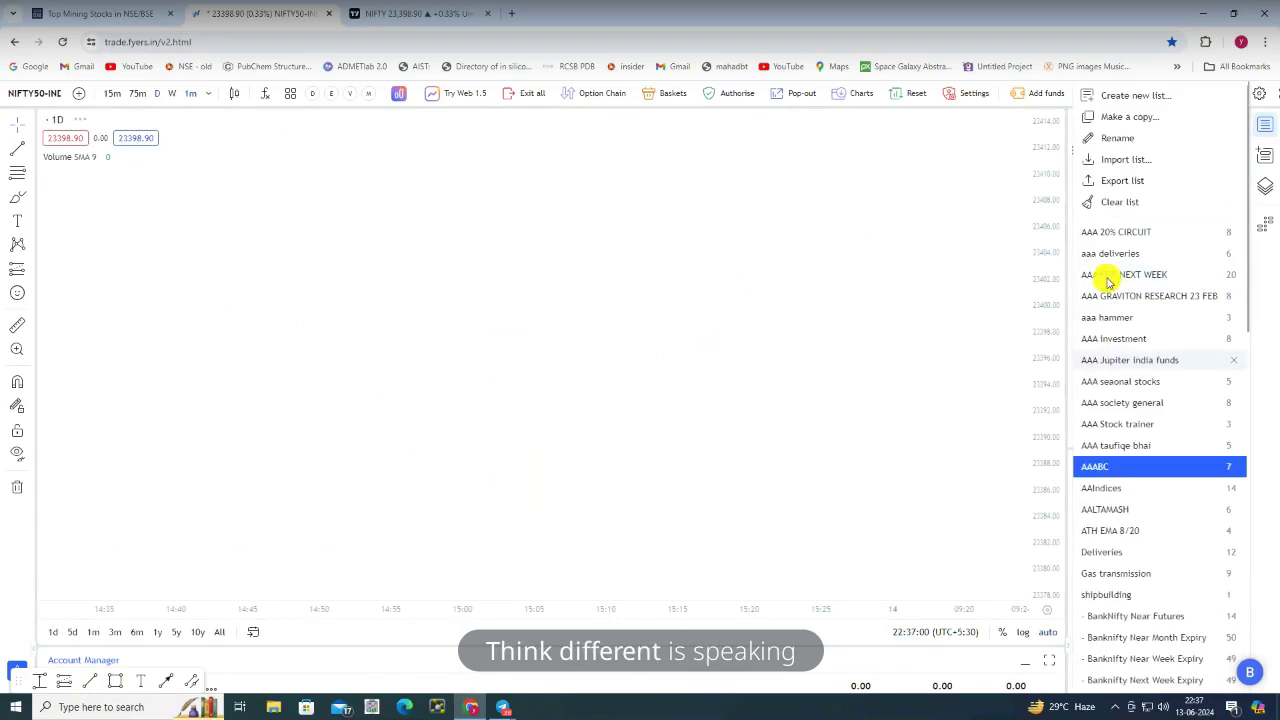
pyautogui.click(1108, 278)
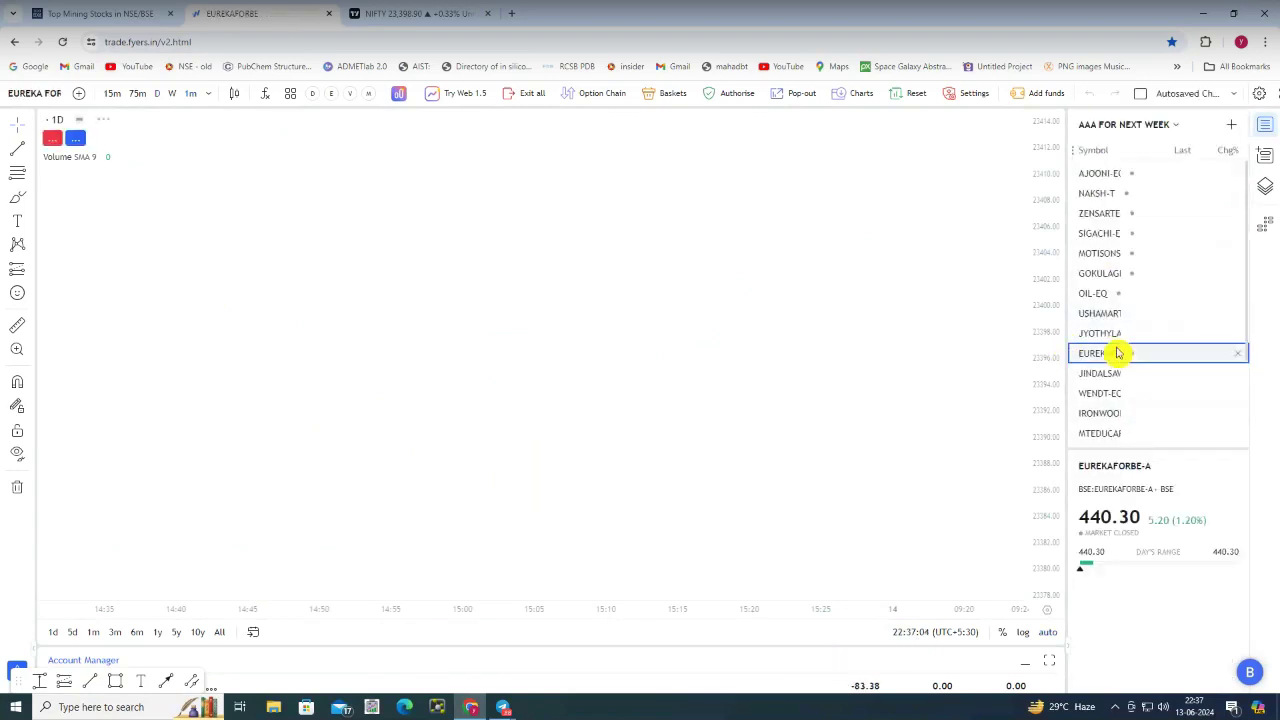
# Open the daily charts of GOKULAGRO-EQ and MOTISONS-EQ from the watchlist
pyautogui.click(1101, 268)
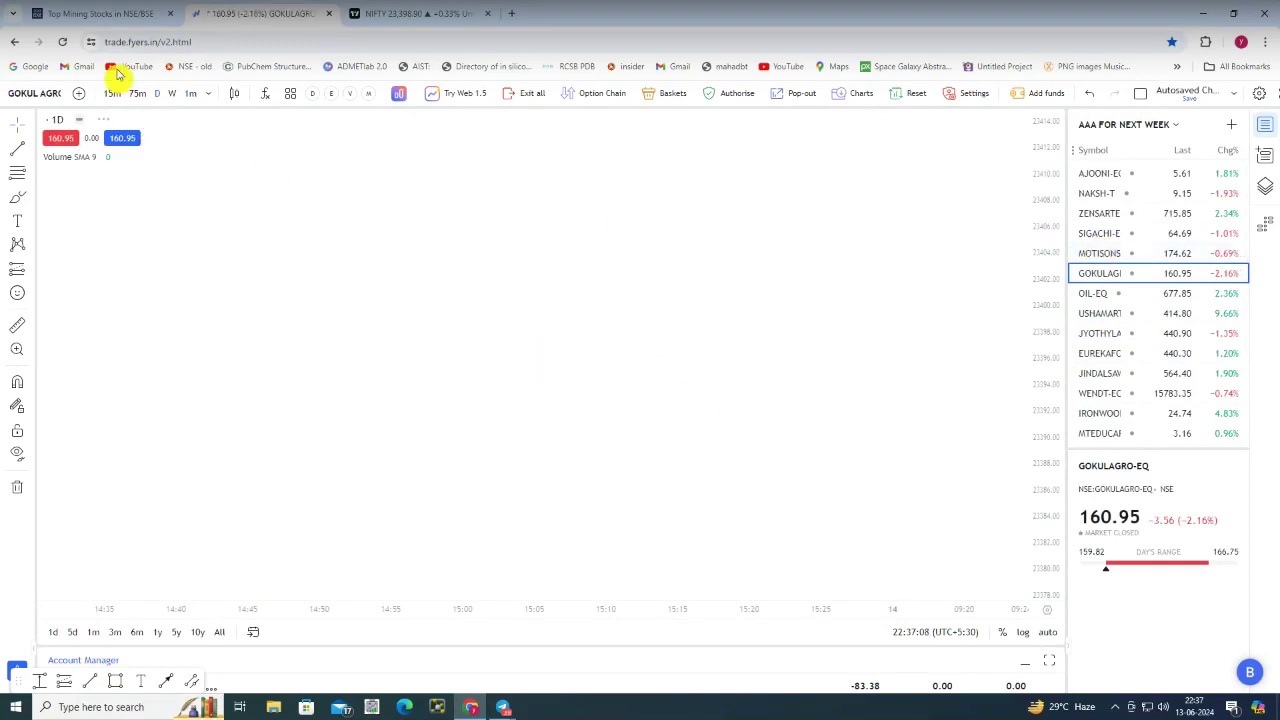
pyautogui.click(1132, 253)
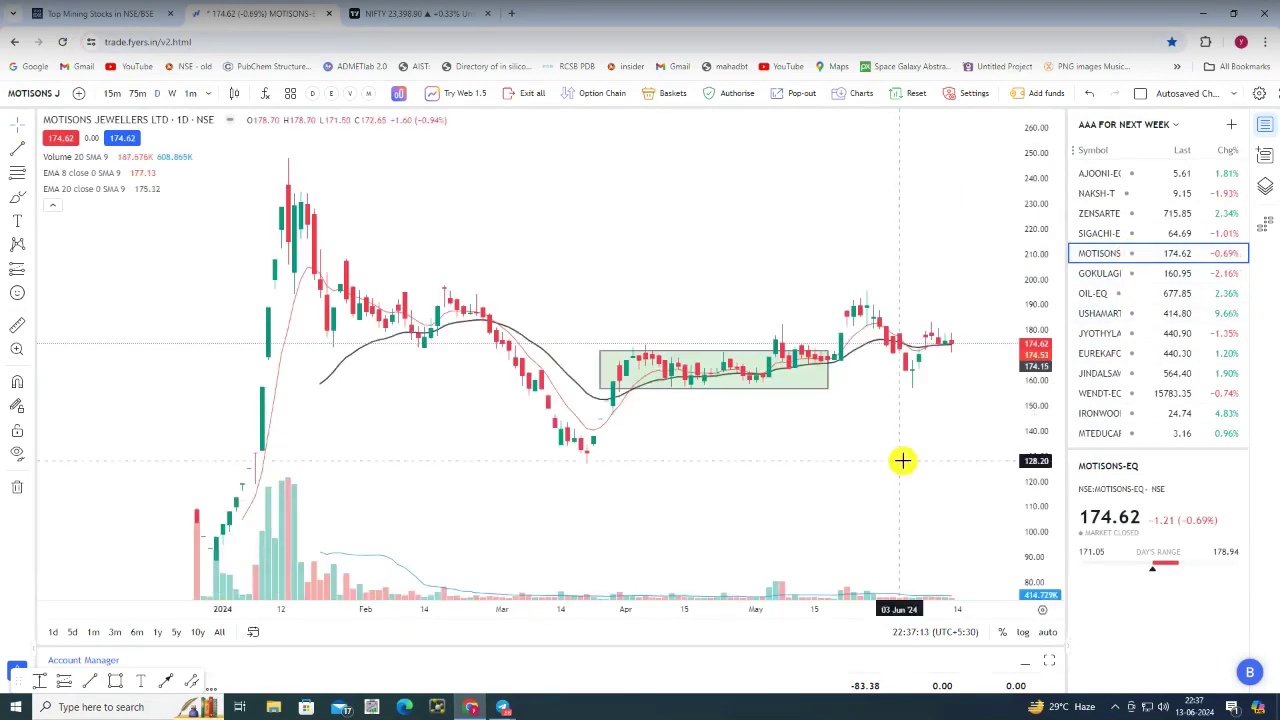
pyautogui.moveTo(949, 451); pyautogui.dragTo(839, 451)
# Switch to StockEdge, go back from Mining to Sector Rotation and show the breadth table by industry
pyautogui.click(100, 13)
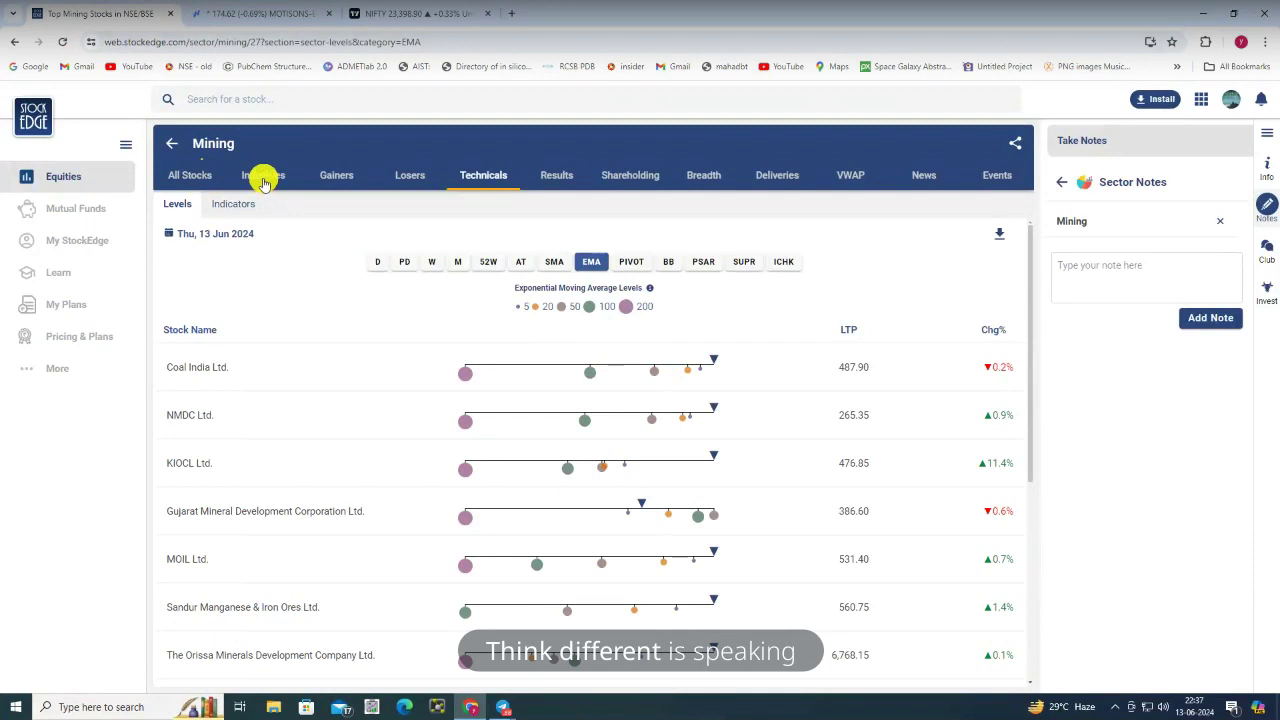
pyautogui.click(169, 144)
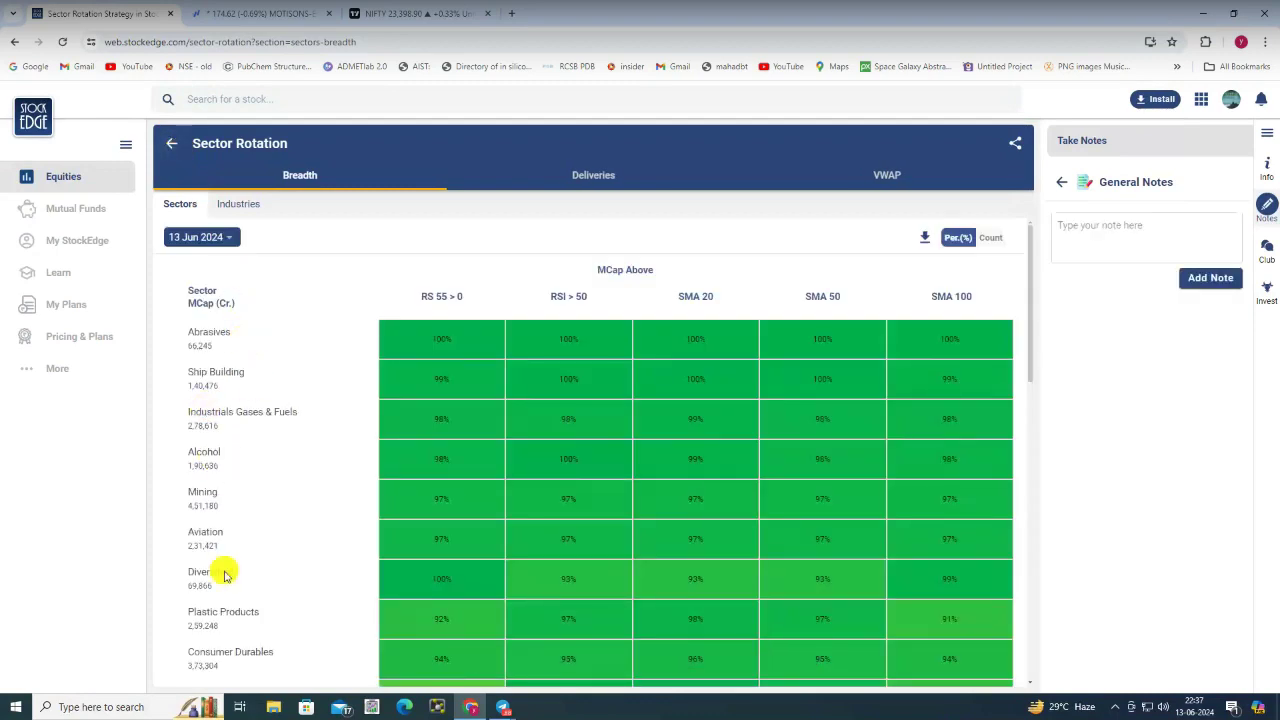
pyautogui.click(237, 204)
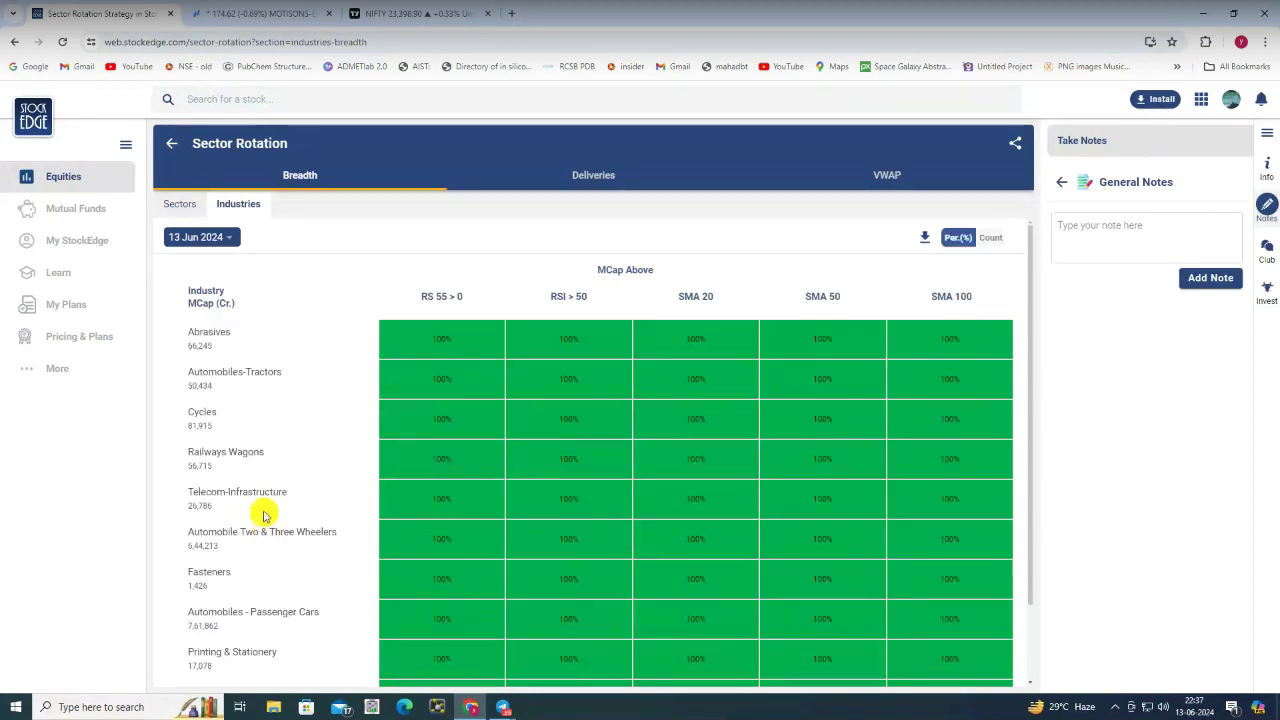
pyautogui.scroll(-1, 205, 495)
pyautogui.scroll(1, 243, 502)
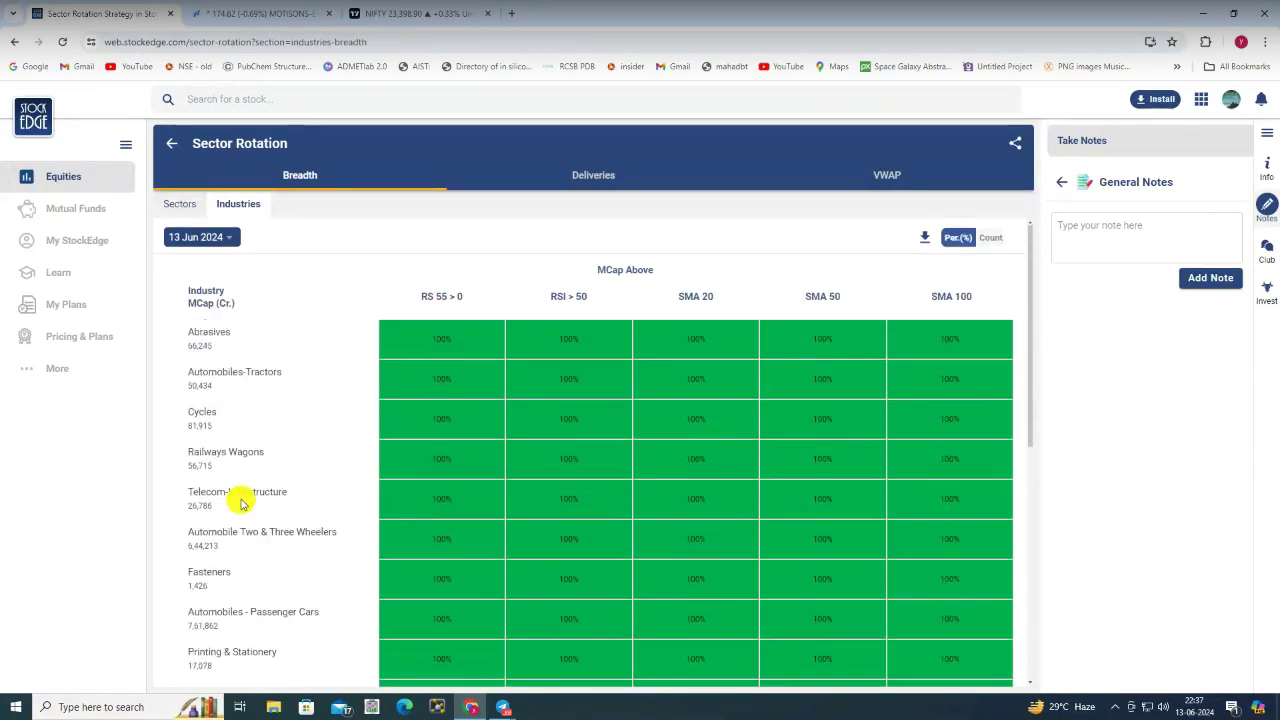
# Check the date-wise breadth of the Railways Wagons and Cycles industries, returning to the industry table after each
pyautogui.click(240, 458)
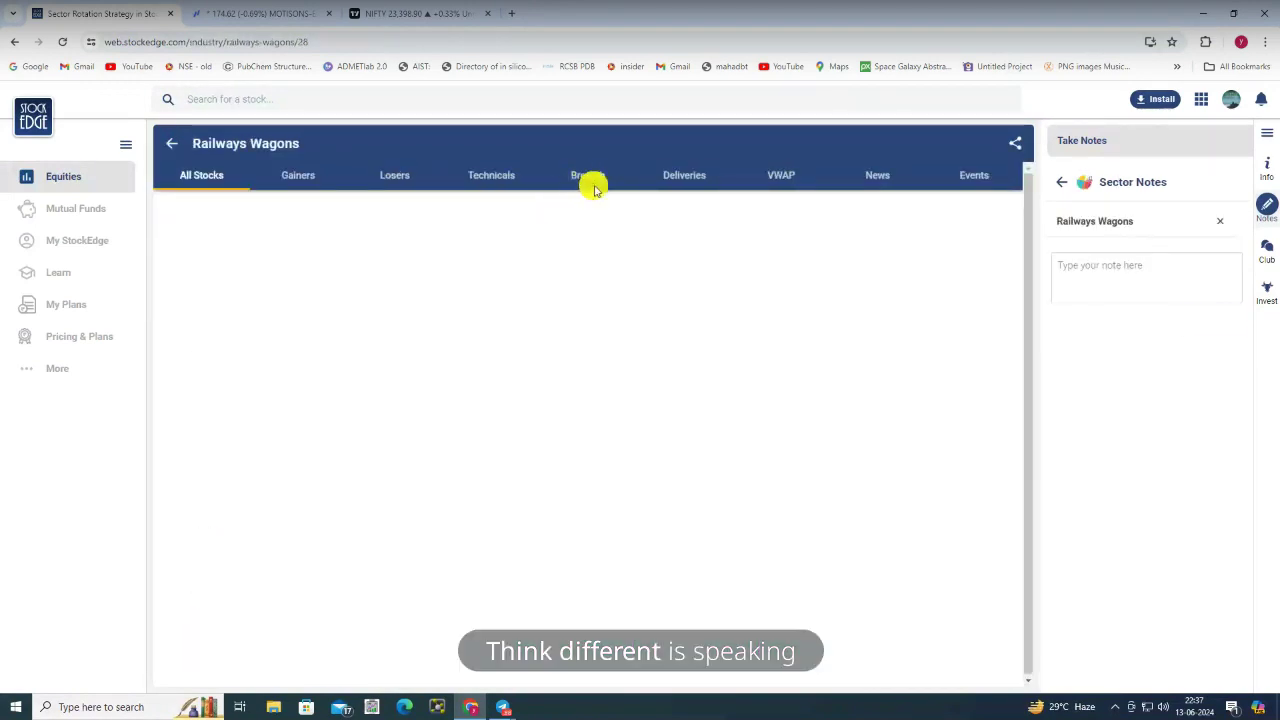
pyautogui.click(590, 180)
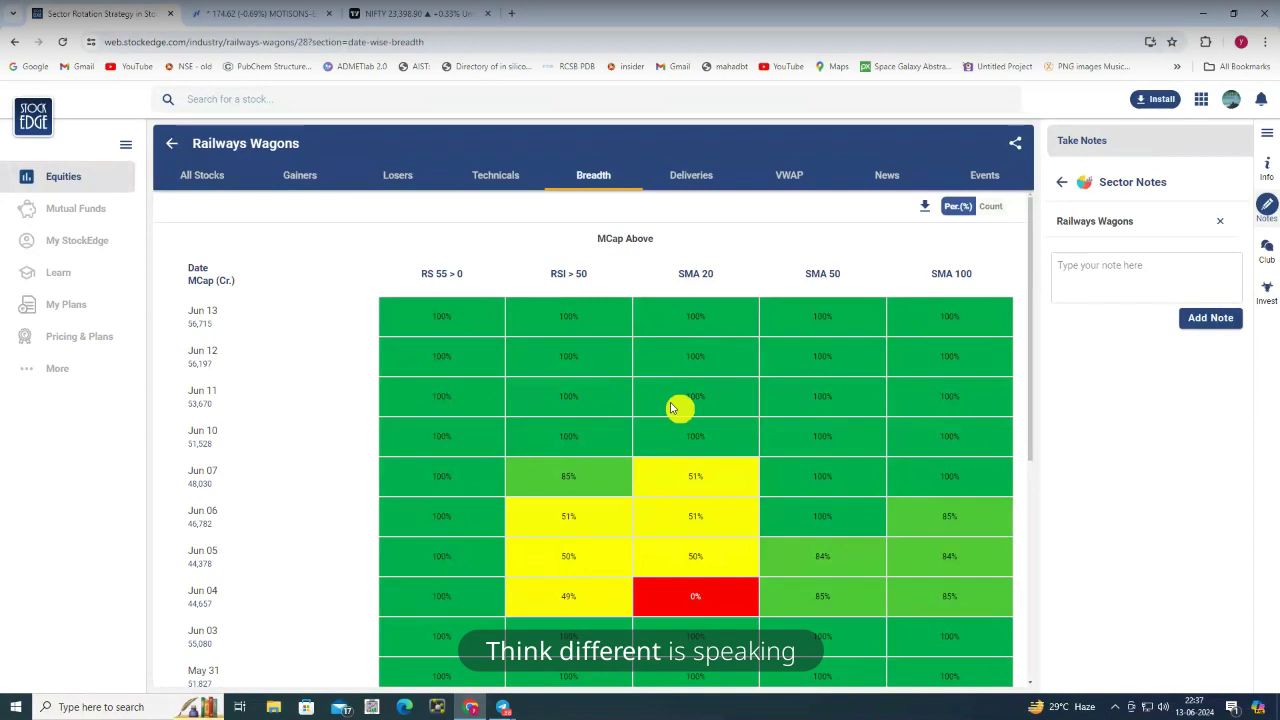
pyautogui.click(173, 146)
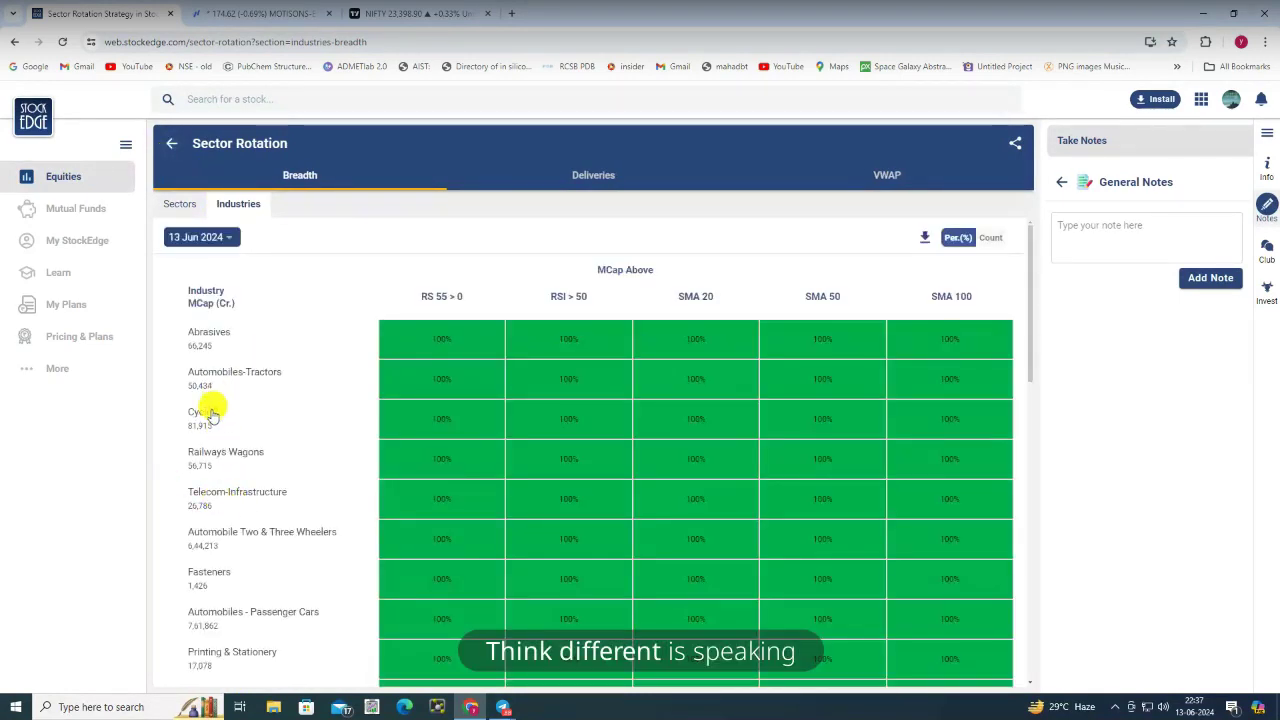
pyautogui.click(418, 411)
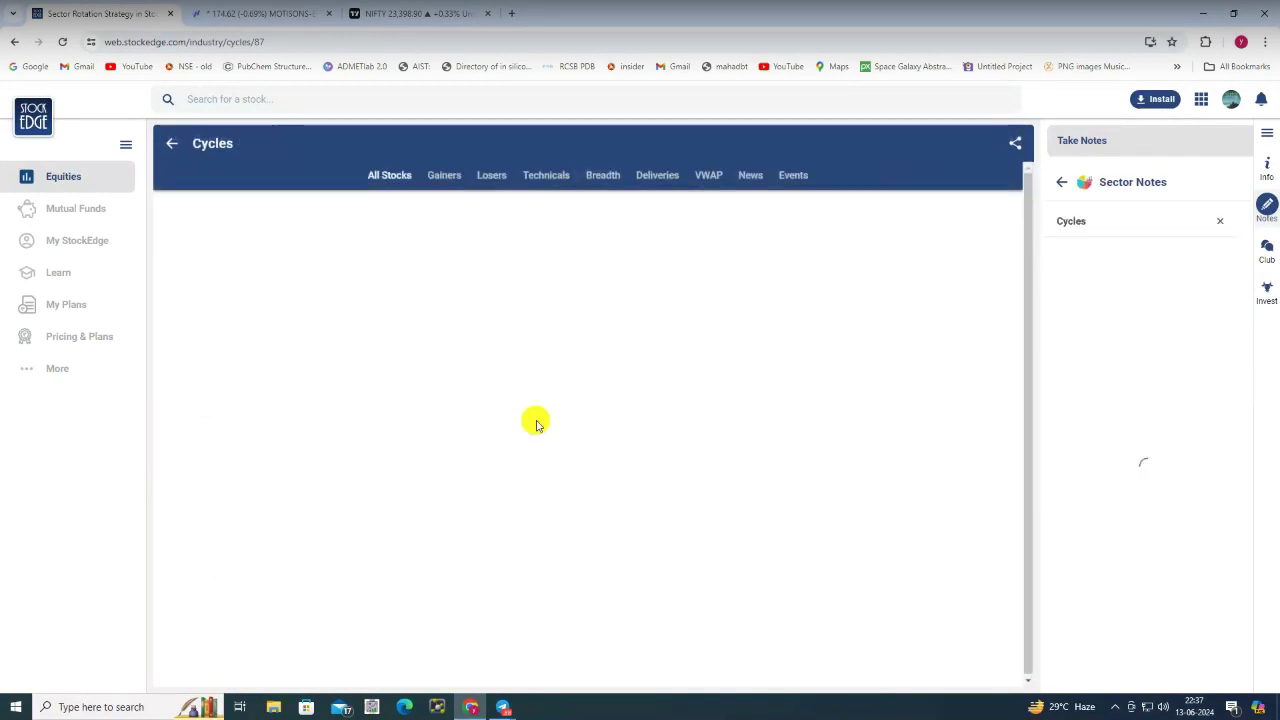
pyautogui.click(595, 177)
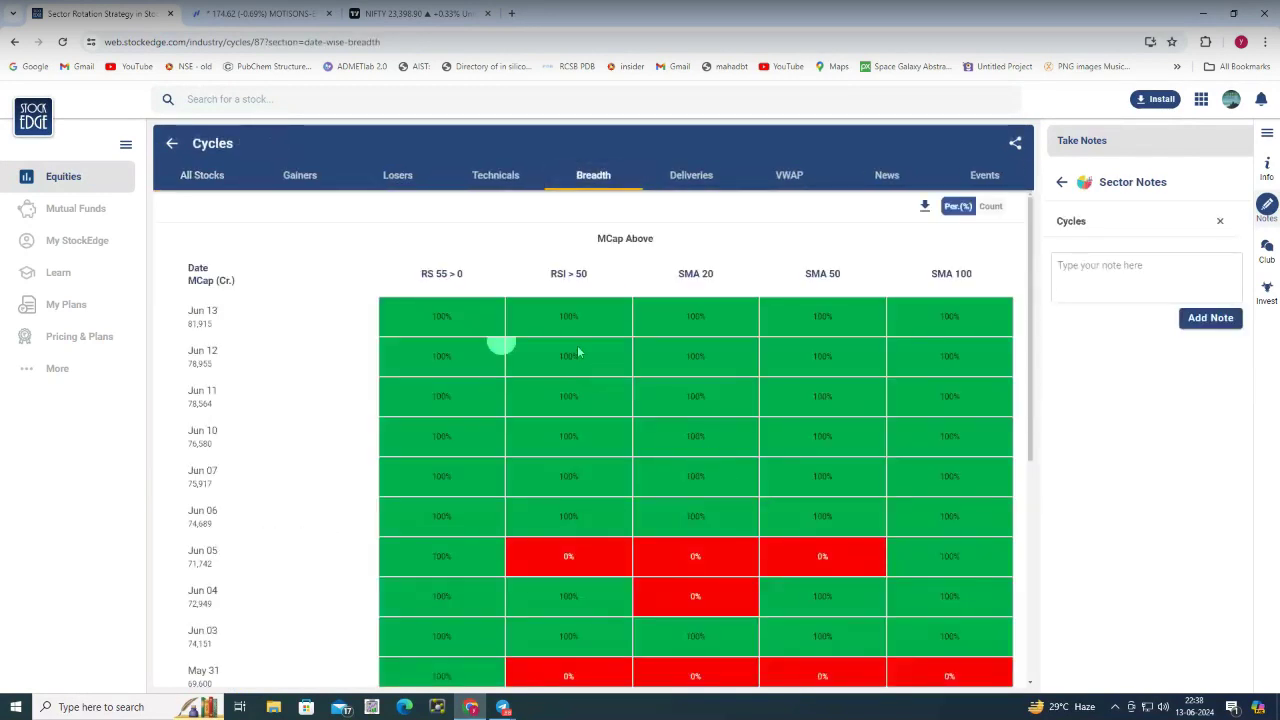
pyautogui.click(172, 143)
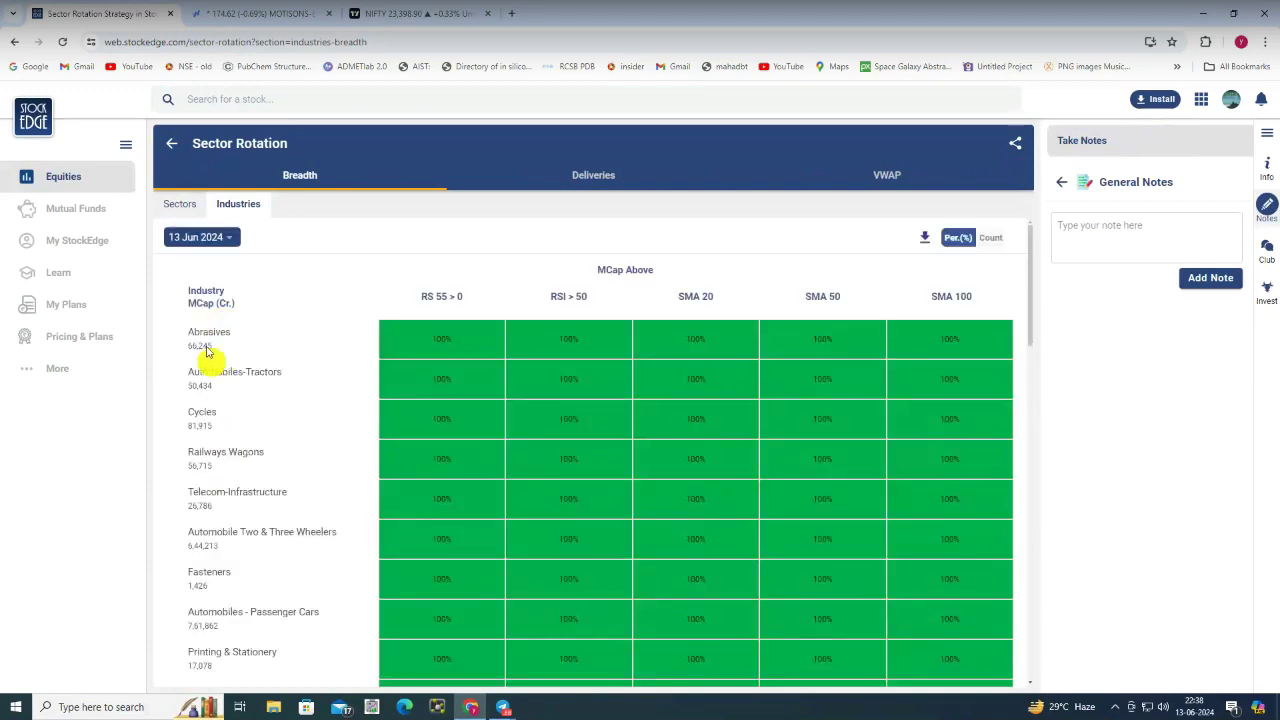
# Open the Fasteners industry and review its date-wise breadth, gainers and full stock list
pyautogui.scroll(-1, 227, 513)
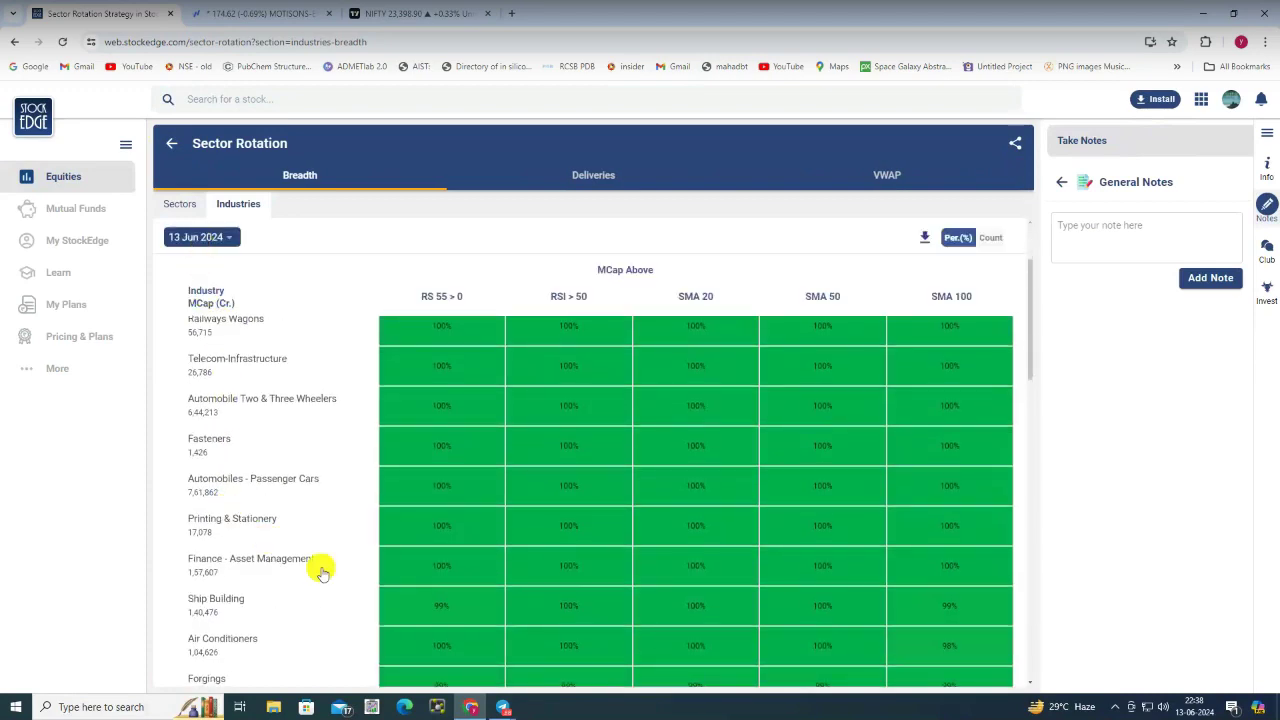
pyautogui.click(200, 447)
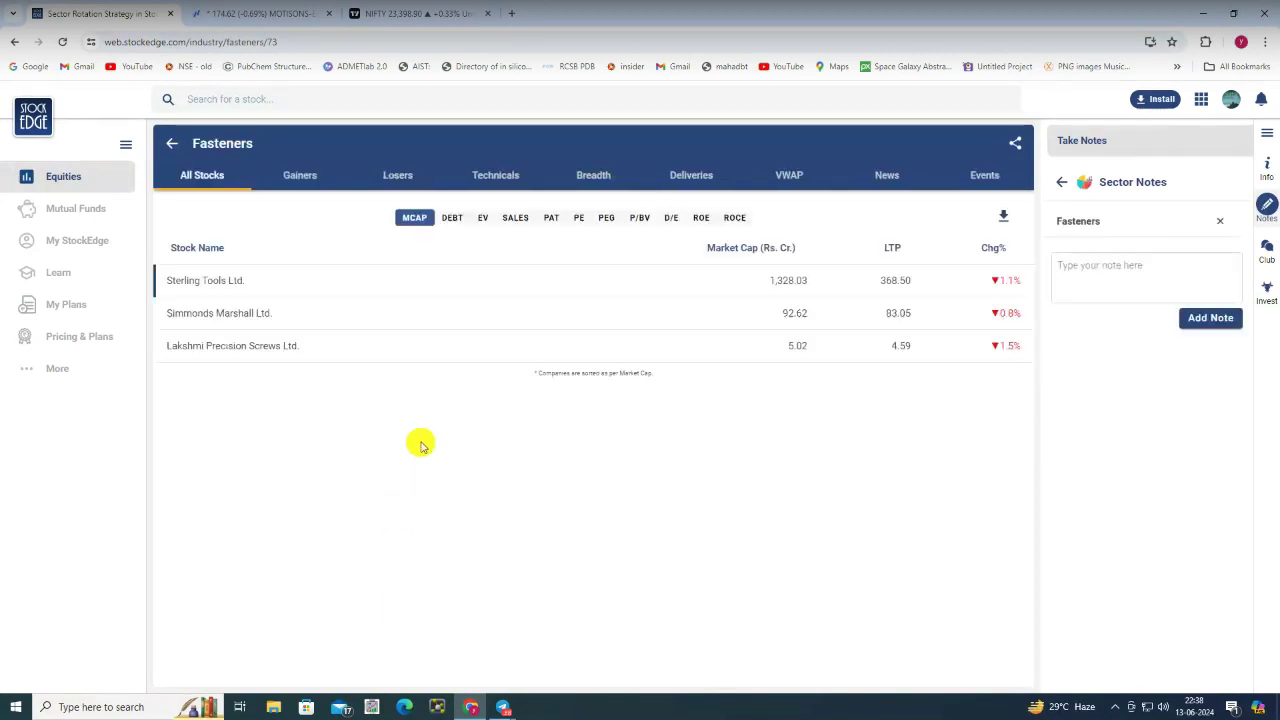
pyautogui.click(596, 188)
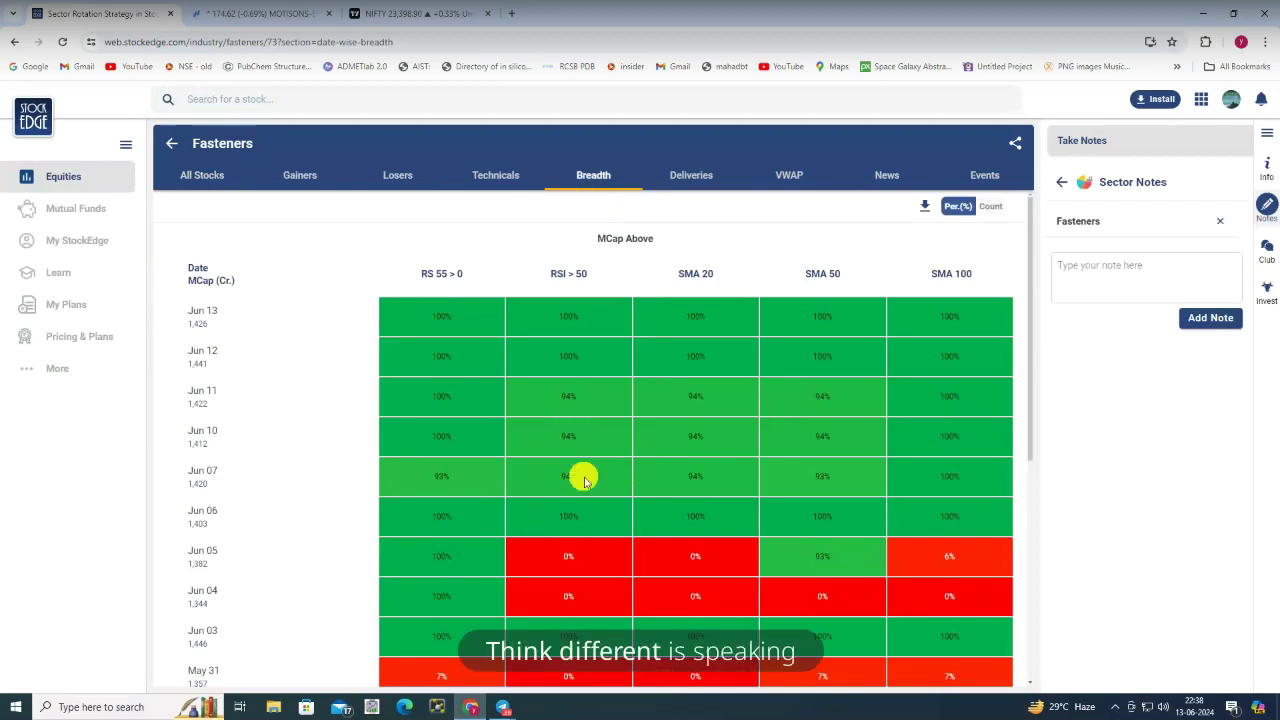
pyautogui.click(300, 181)
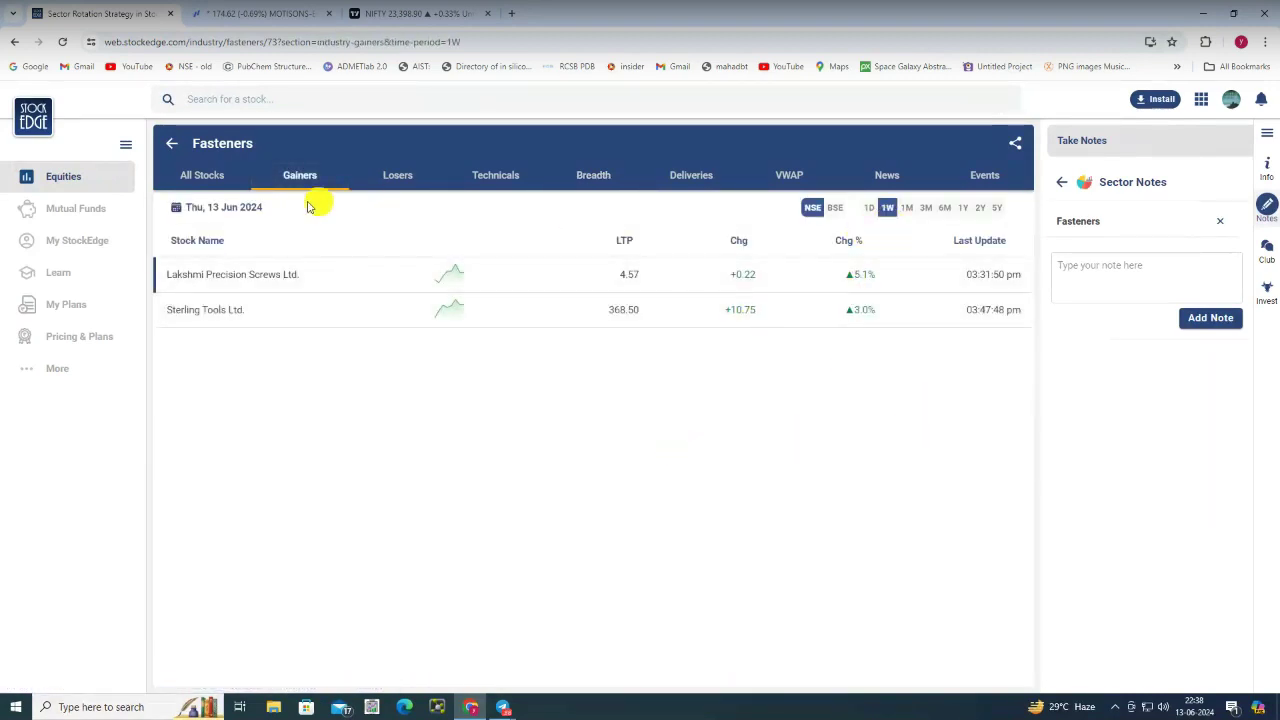
pyautogui.click(214, 184)
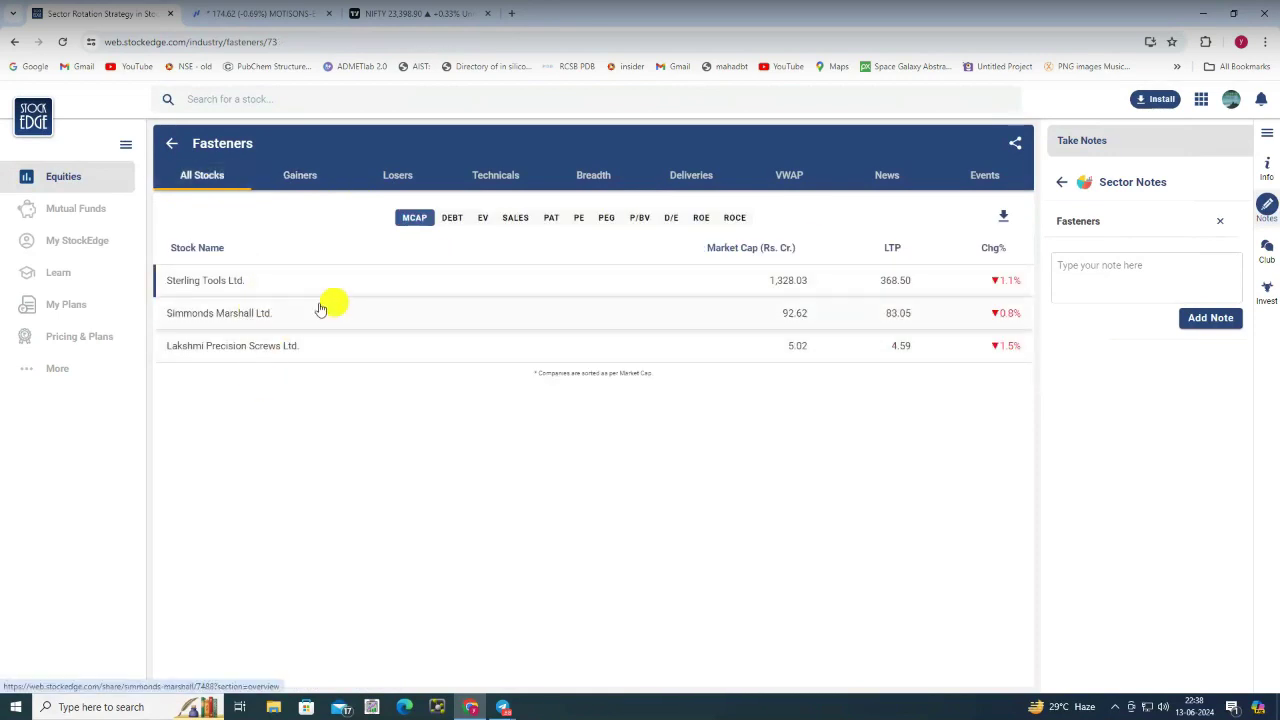
# Switch to Fyers, open the NSE chart of Sterling Tools Limited and apply the indicator template with RSI 14
pyautogui.click(230, 14)
pyautogui.write('S')
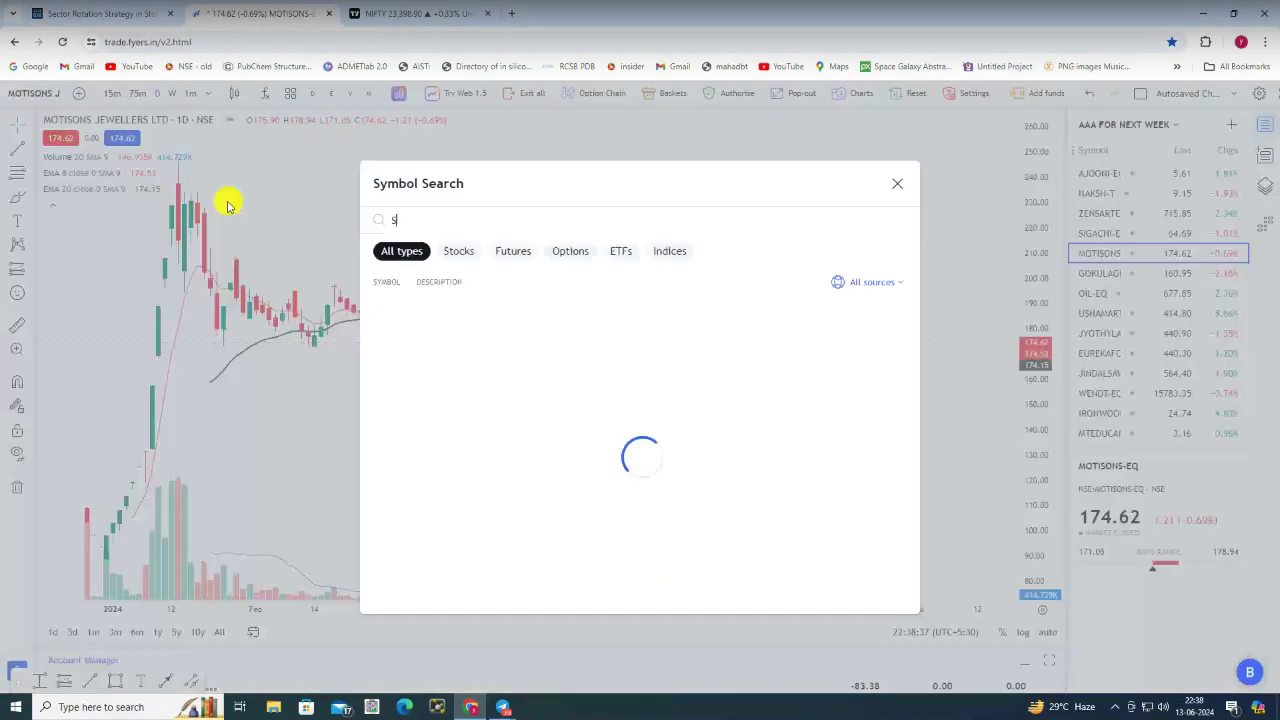
pyautogui.write('TERLING')
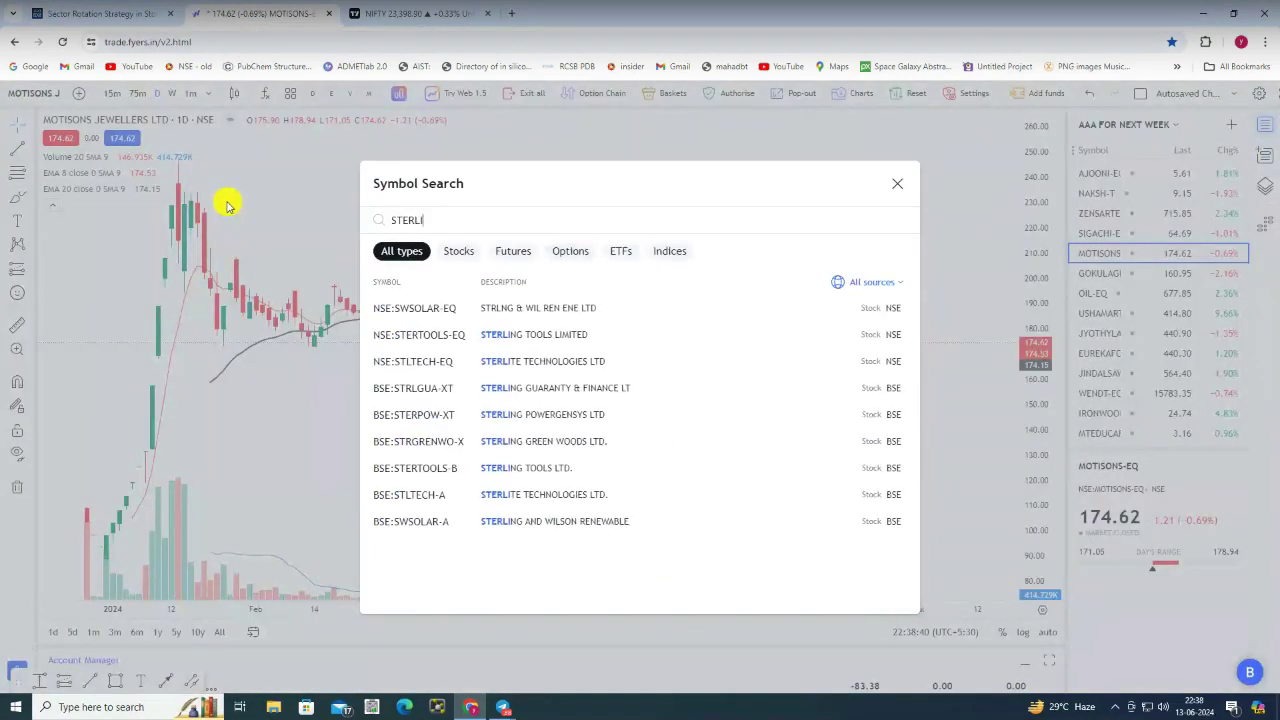
pyautogui.click(593, 341)
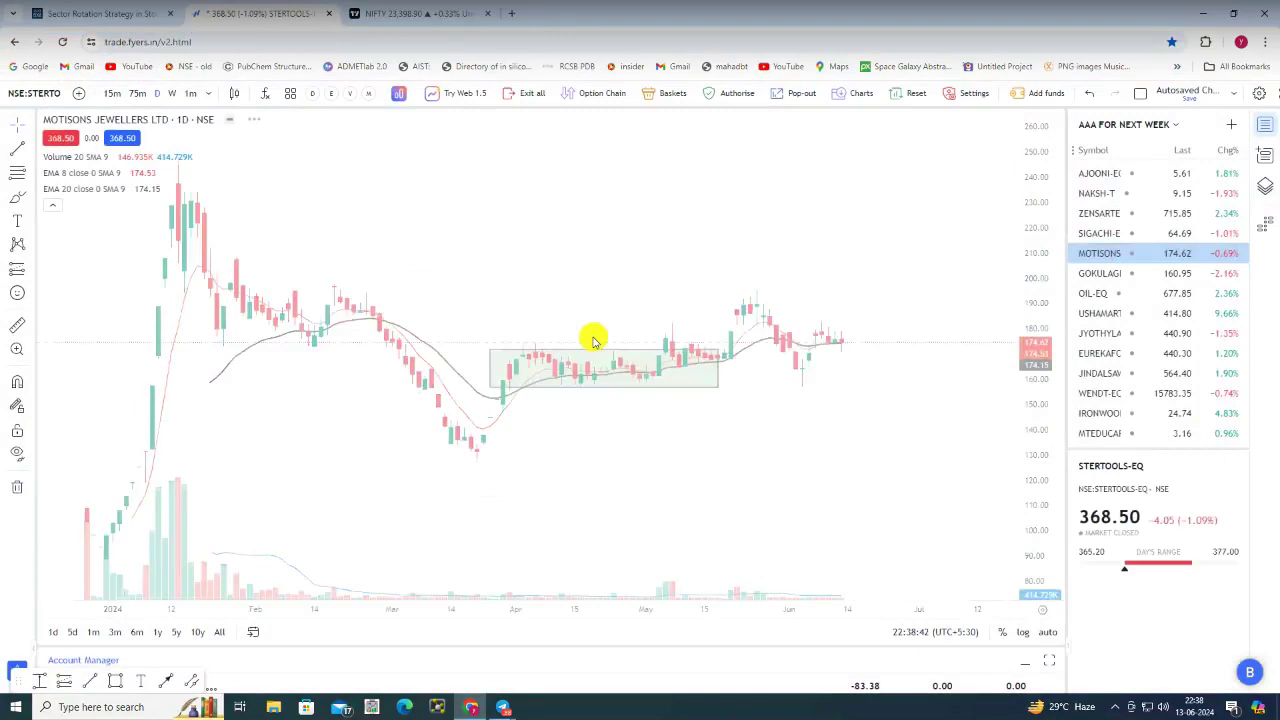
pyautogui.scroll(-3, 889, 349)
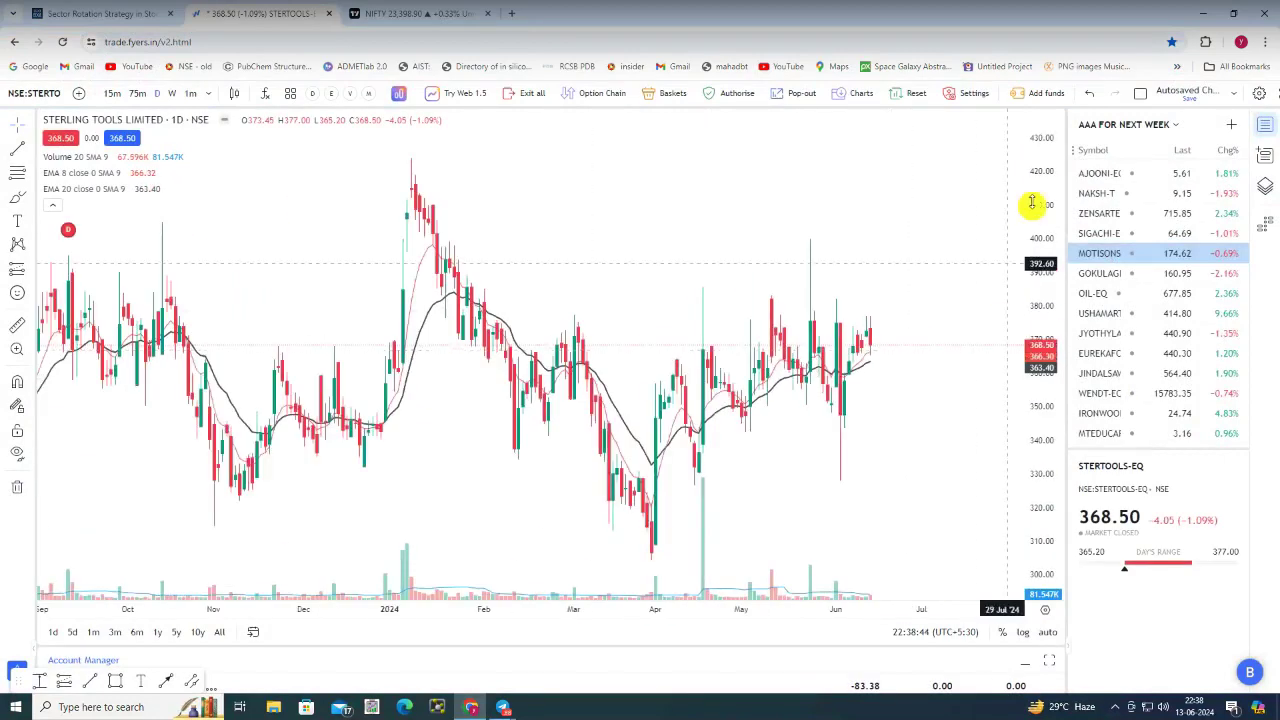
pyautogui.click(346, 99)
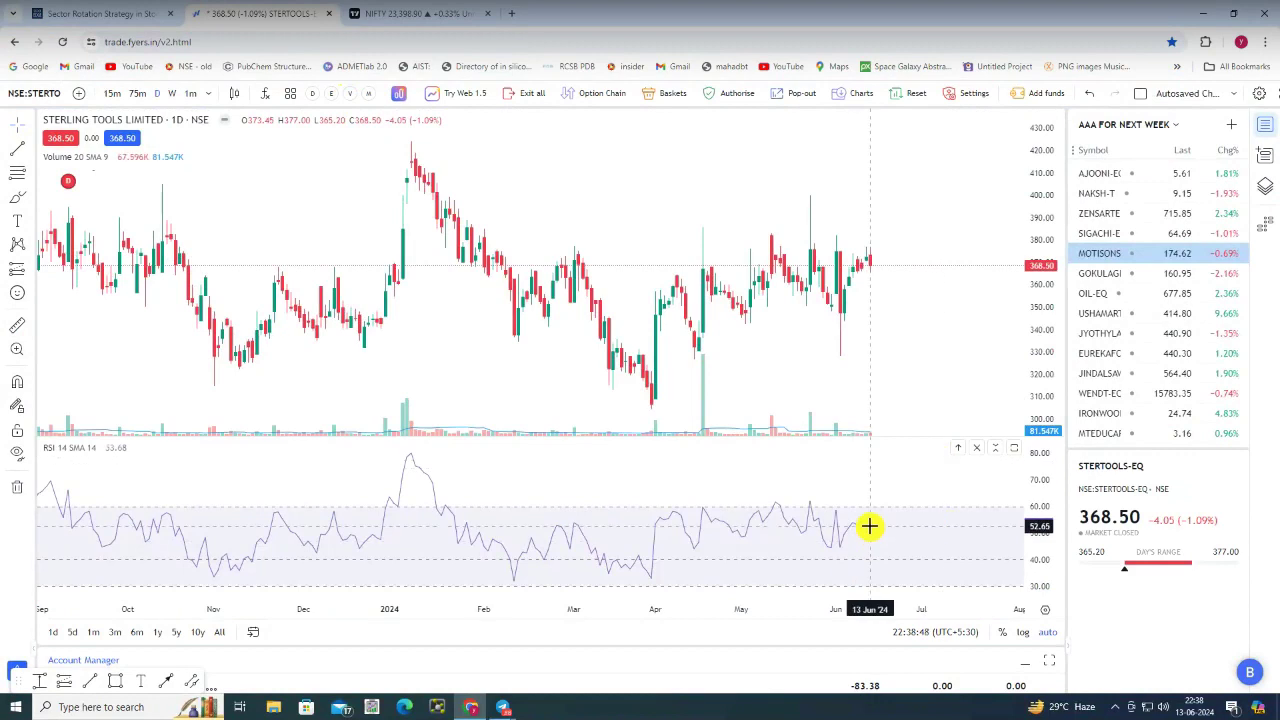
pyautogui.moveTo(914, 349); pyautogui.dragTo(749, 391)
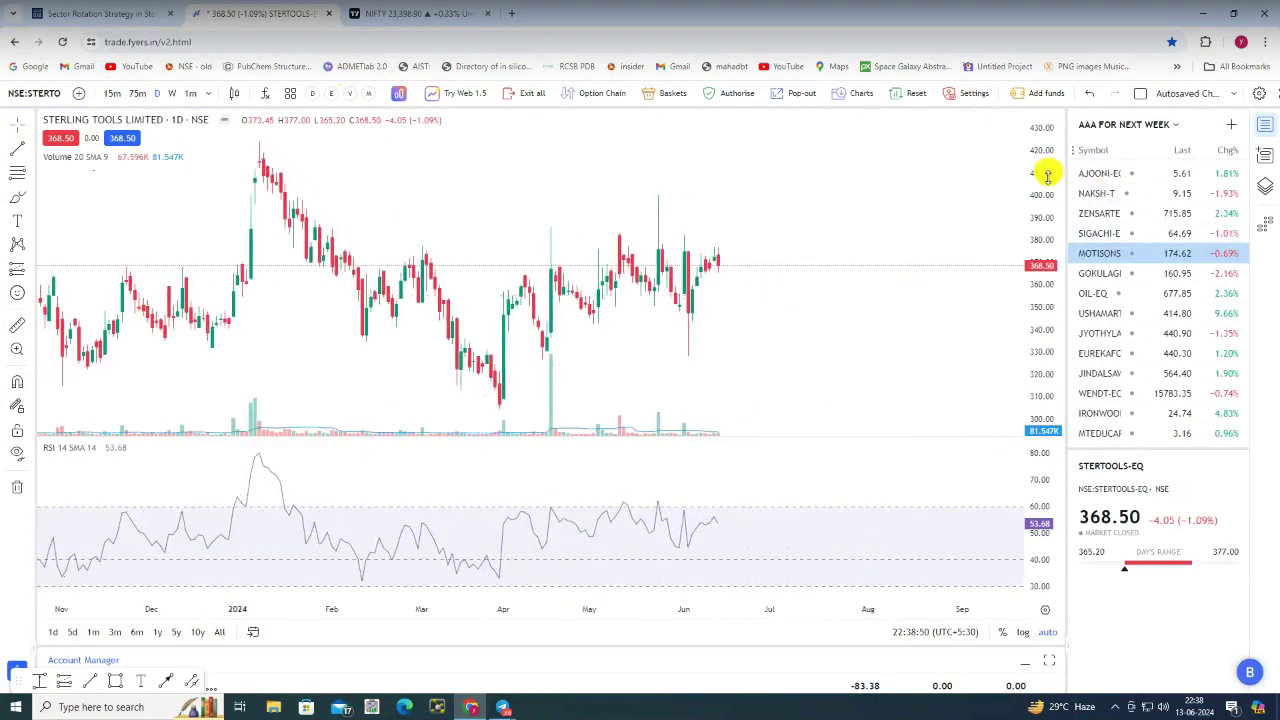
# Recheck the Fasteners stock list in StockEdge, then open the NSE:LAKPRE-BZ chart in Fyers
pyautogui.click(135, 13)
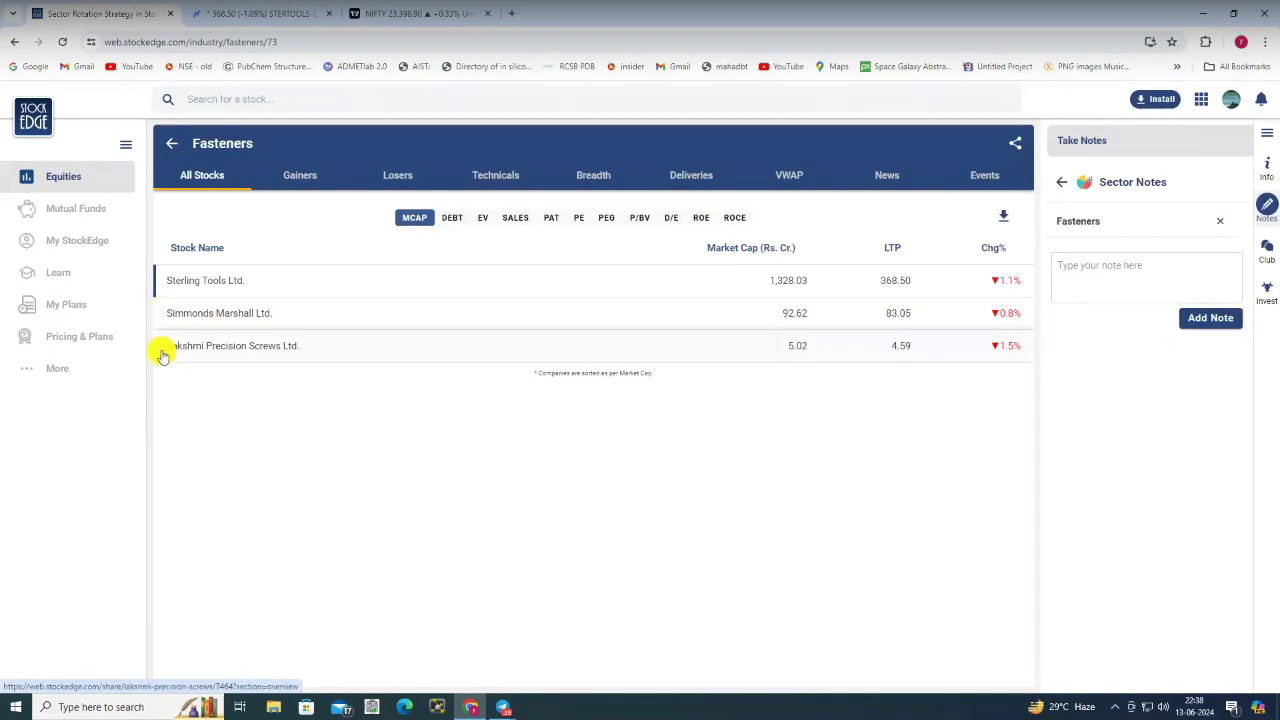
pyautogui.click(266, 18)
pyautogui.write('LAKSHMI')
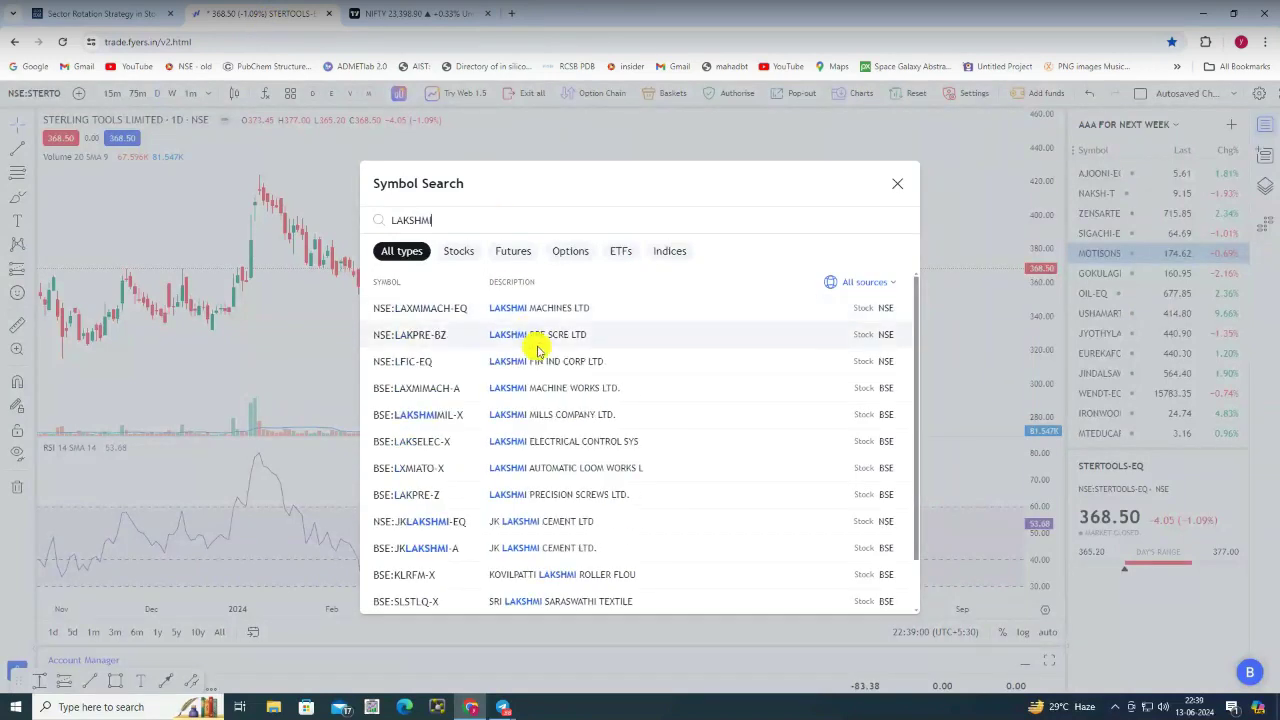
pyautogui.click(562, 343)
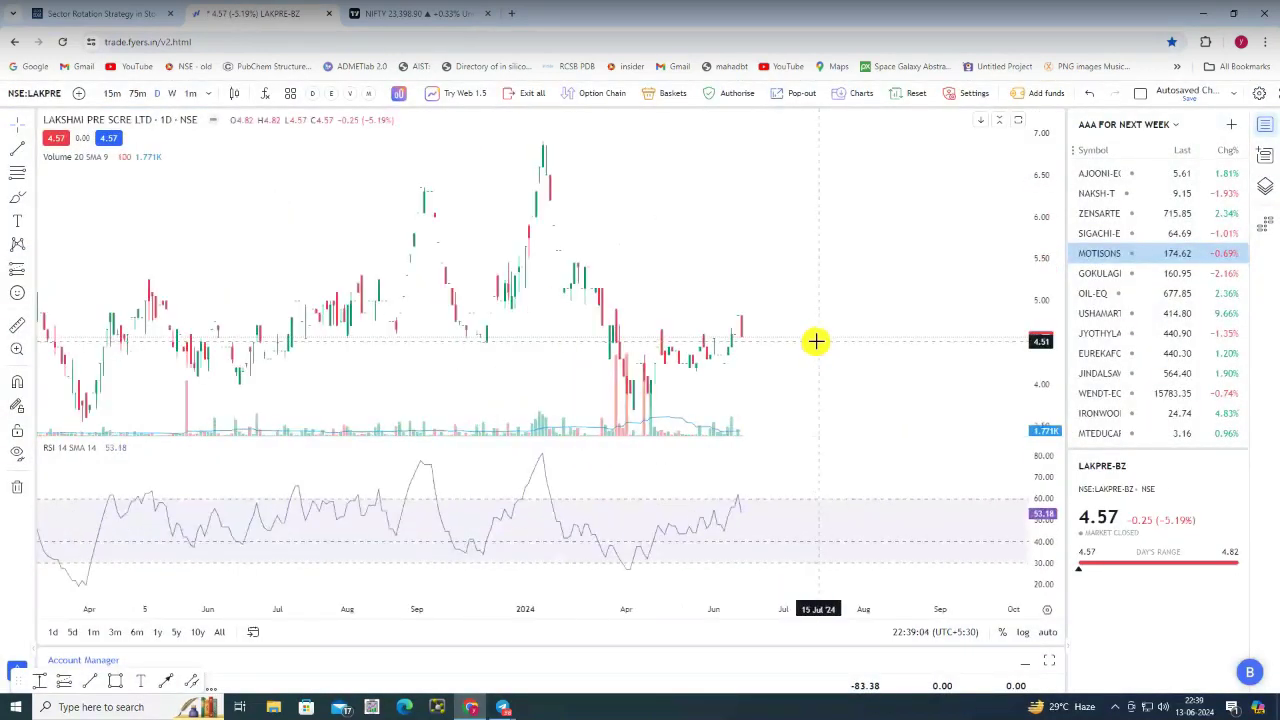
# Examine Lakshmi Precision Screws' recent and multi-year price action alongside RSI 14, compressing the price scale for the long-range view
pyautogui.scroll(-2, 816, 341)
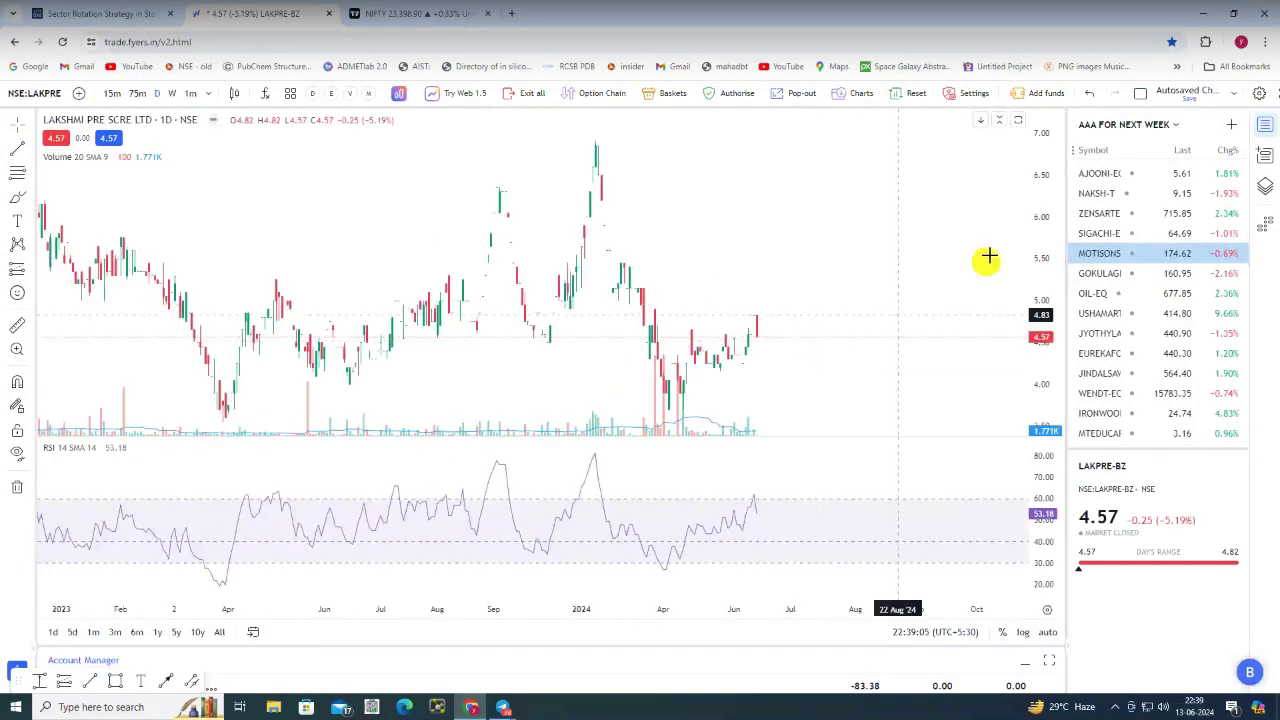
pyautogui.moveTo(1043, 296); pyautogui.dragTo(1045, 306)
pyautogui.click(1047, 631)
pyautogui.scroll(5, 780, 272)
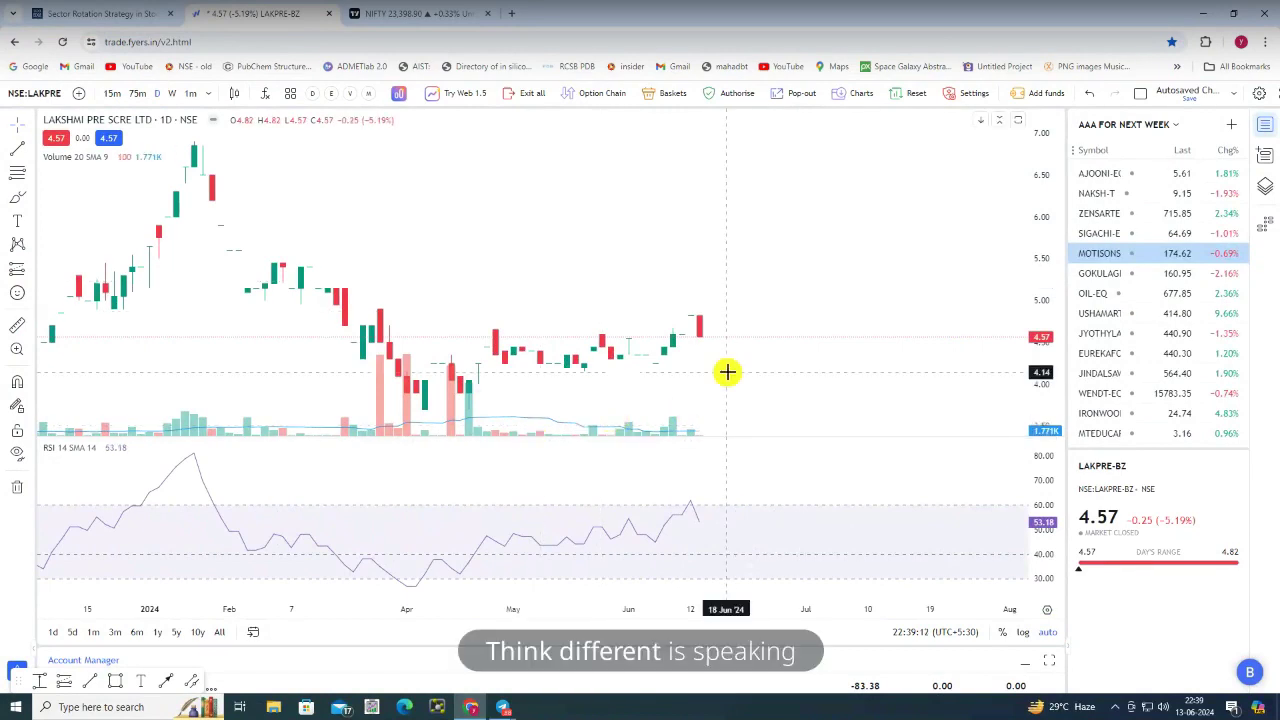
pyautogui.scroll(-5, 733, 296)
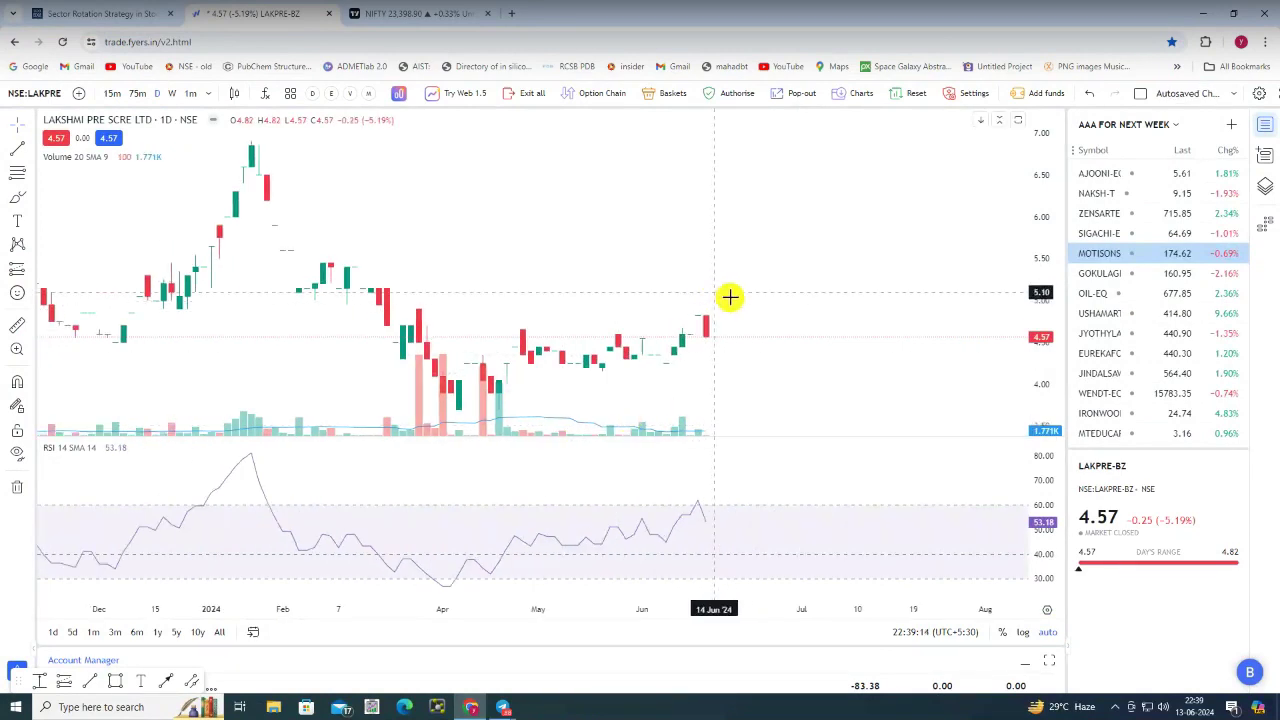
pyautogui.scroll(-5, 733, 296)
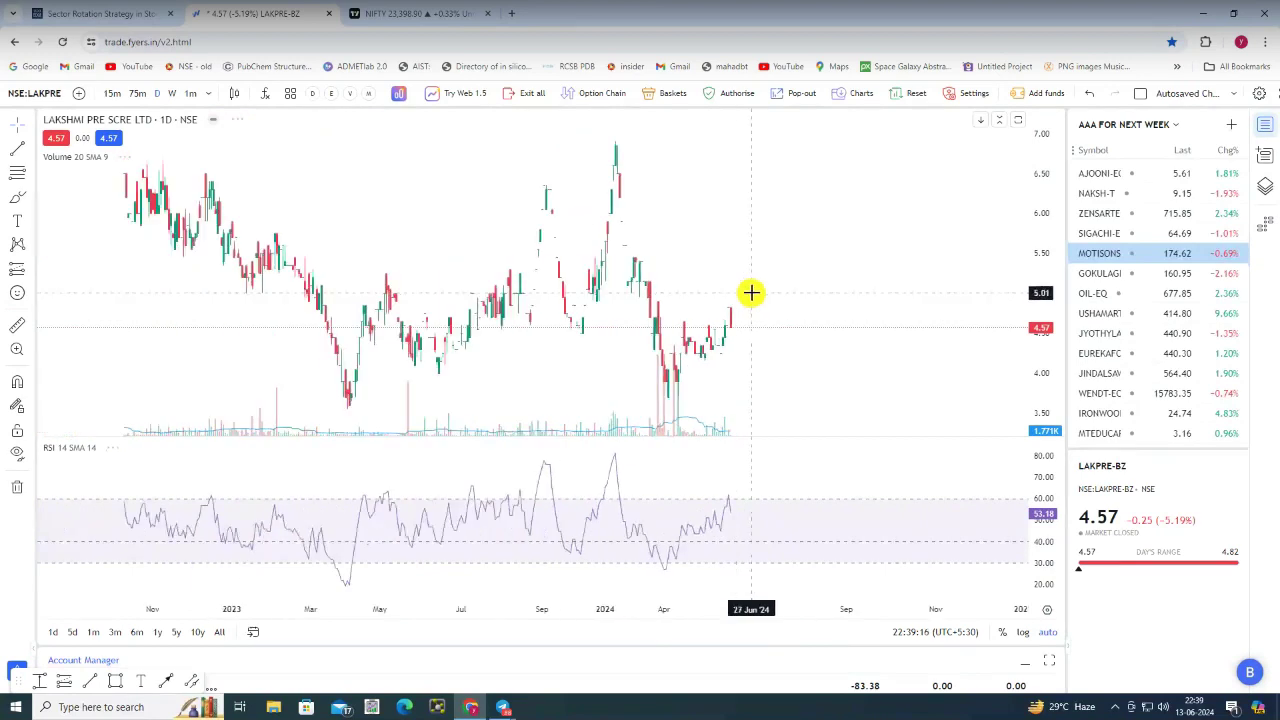
pyautogui.moveTo(1037, 149); pyautogui.dragTo(1044, 258)
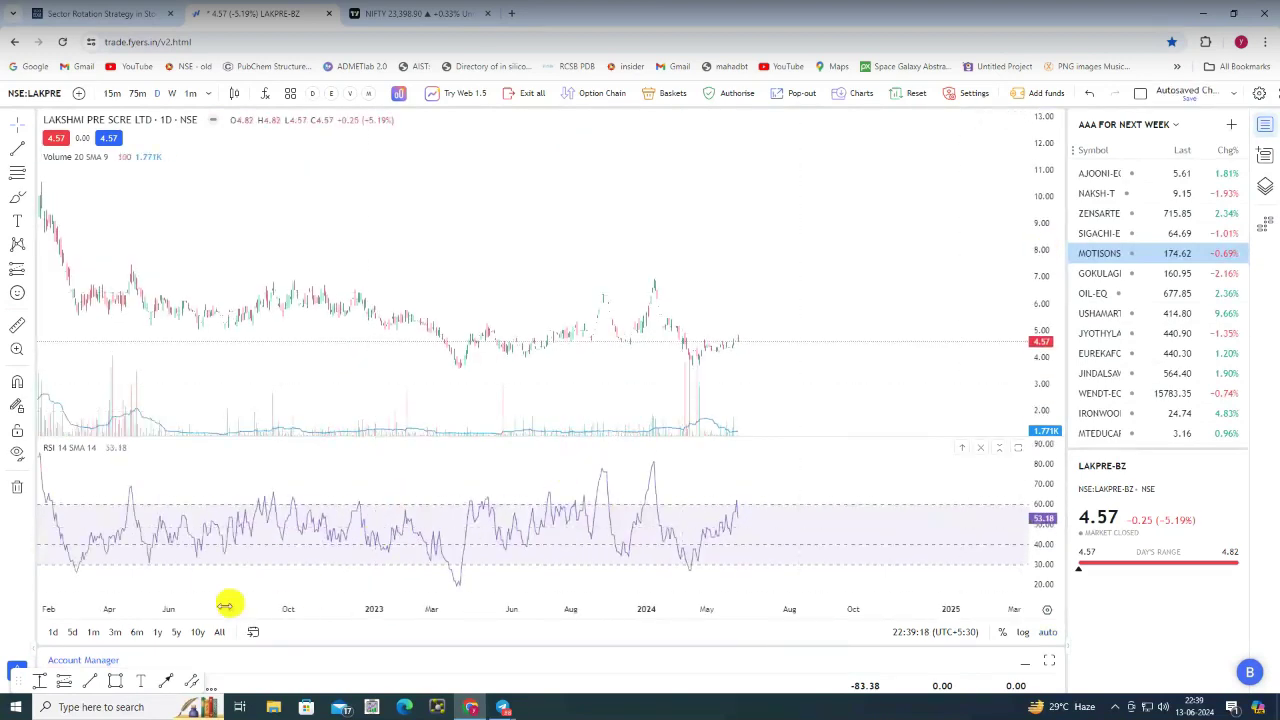
# Reload the Fyers chart page, open SCI-EQ from the AAABC watchlist and examine Shipping Corporation of India's long-range price action
pyautogui.click(113, 680)
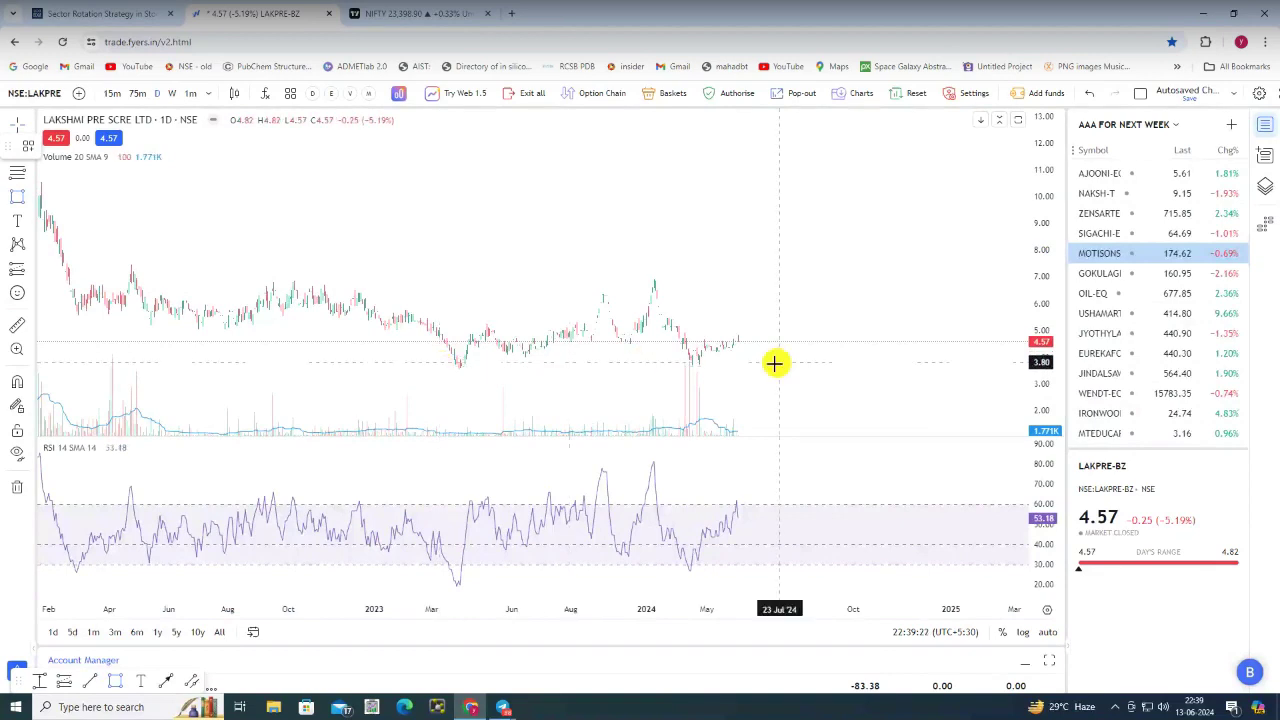
pyautogui.click(62, 43)
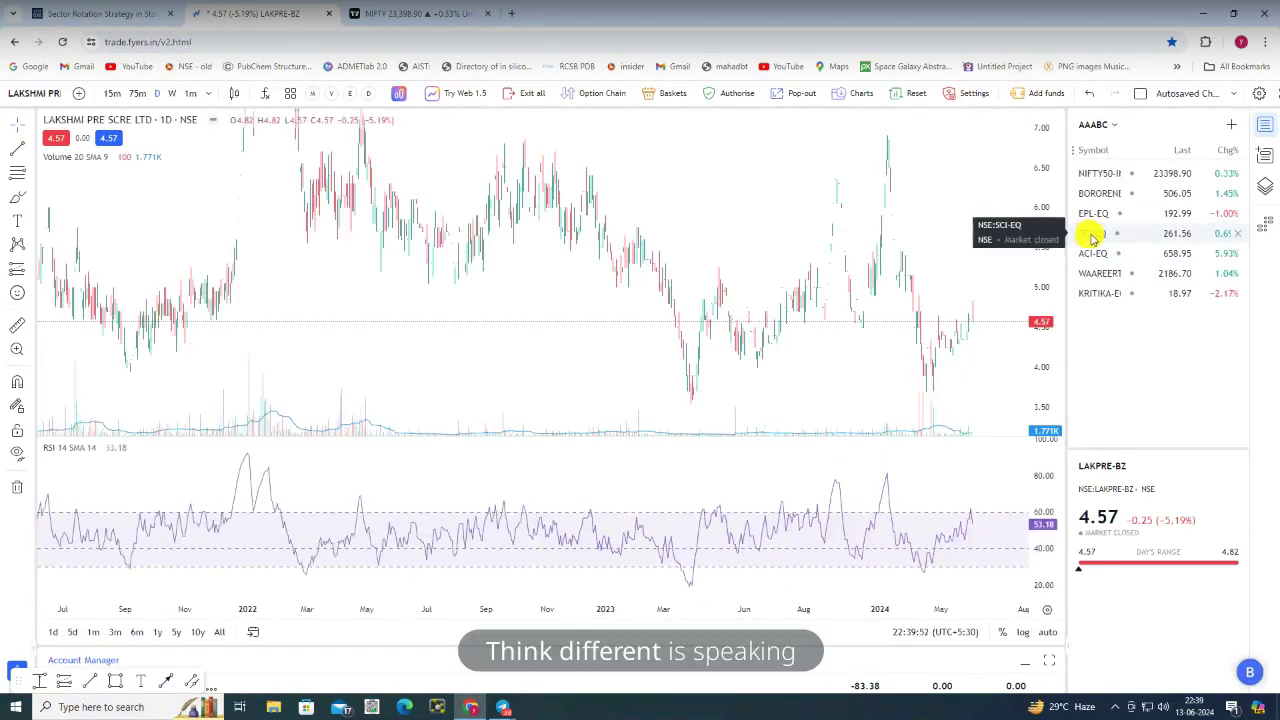
pyautogui.click(1093, 239)
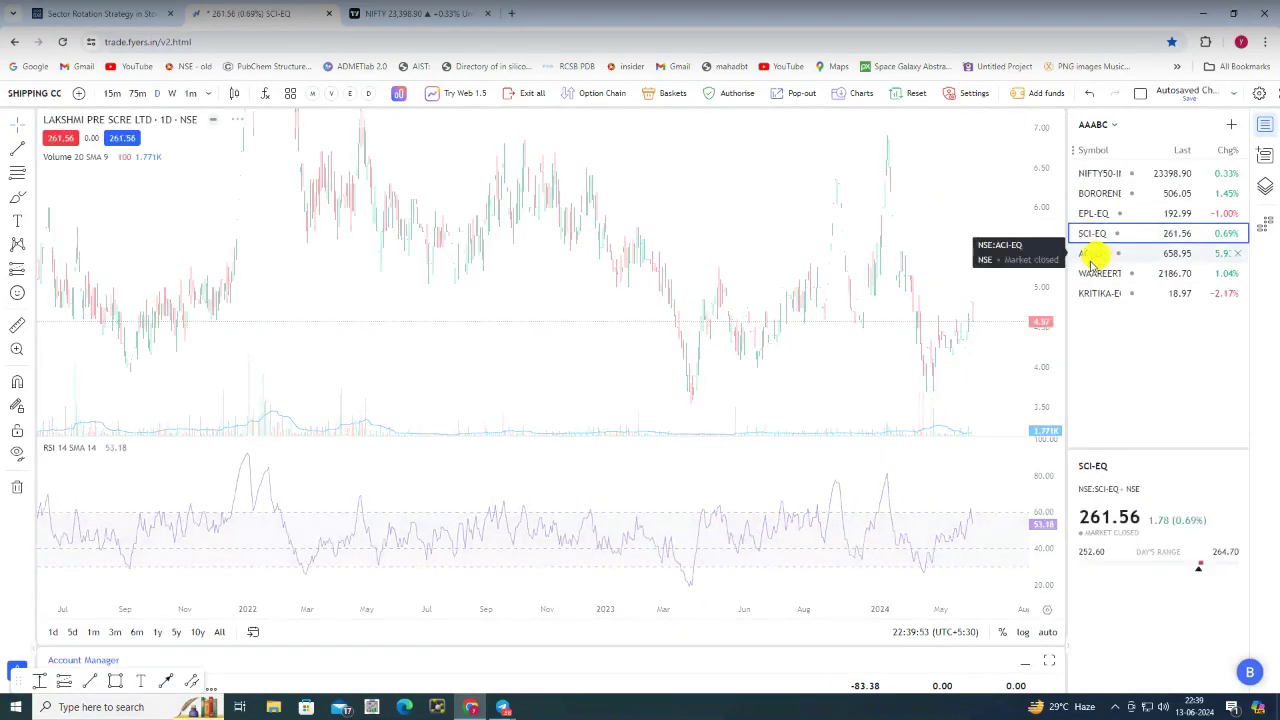
pyautogui.scroll(-8, 782, 188)
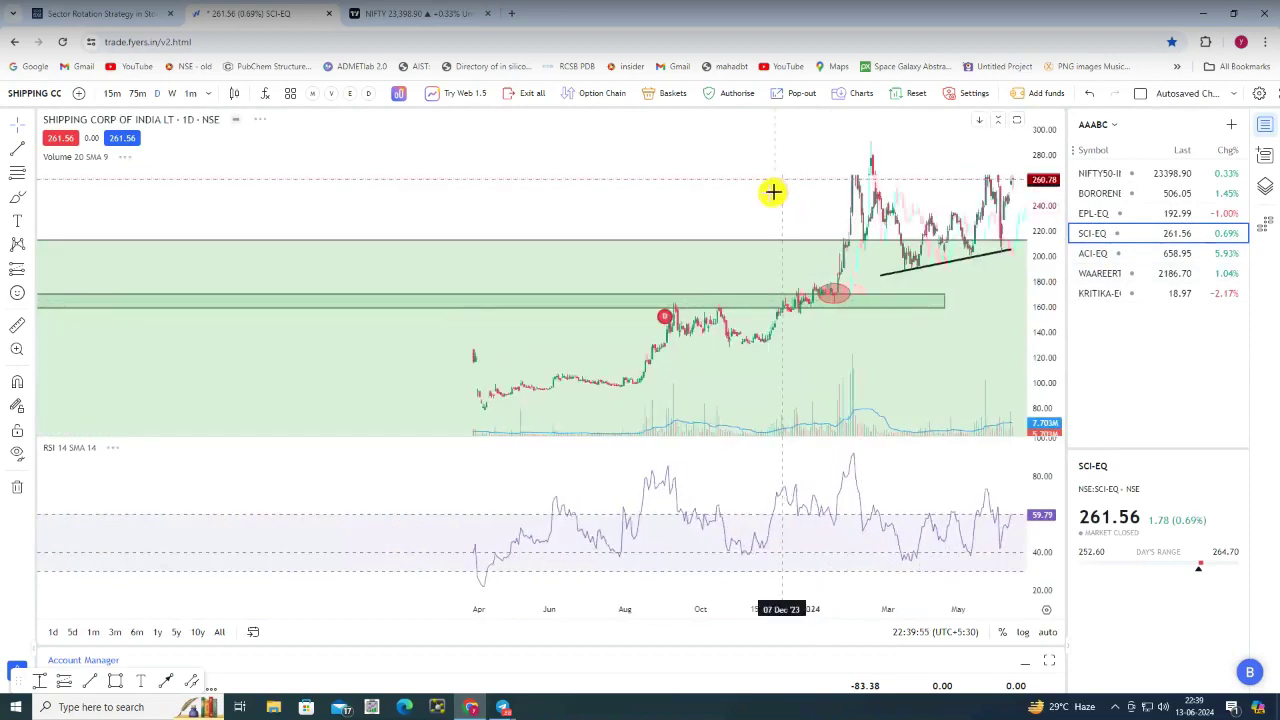
pyautogui.scroll(-3, 567, 203)
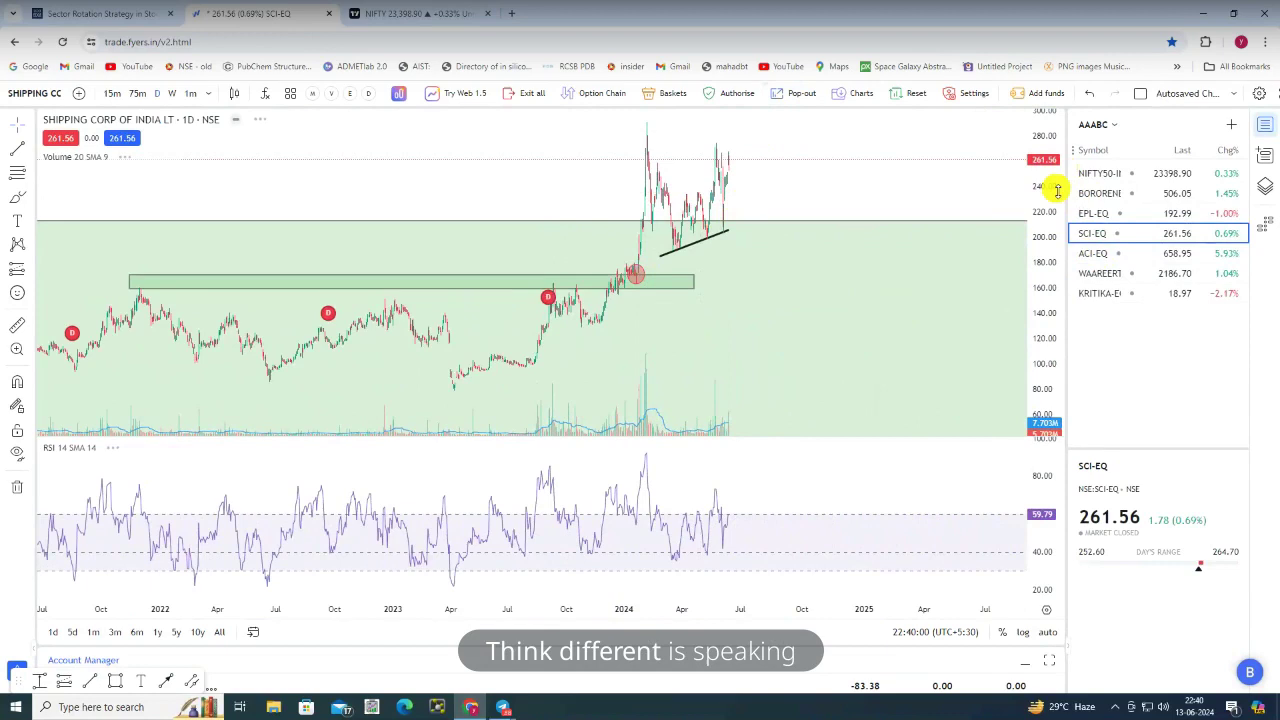
pyautogui.moveTo(1057, 189); pyautogui.dragTo(1006, 363)
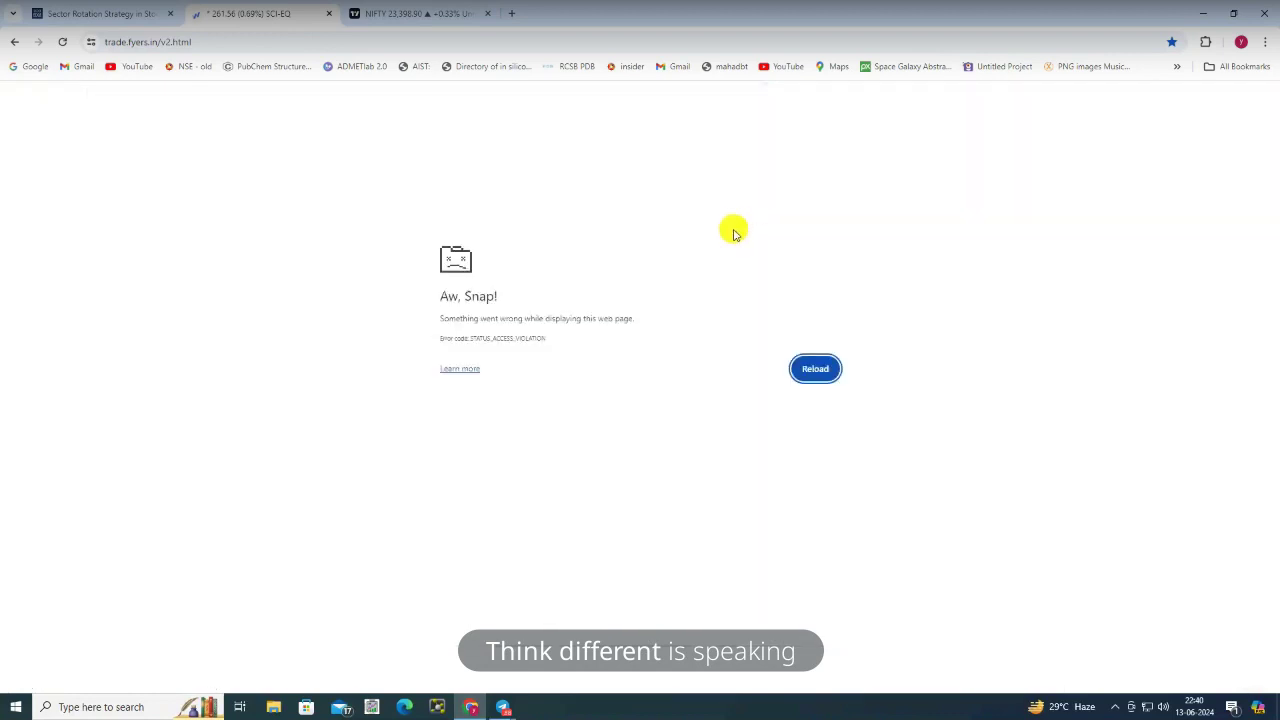
# Reload the crashed Fyers page and reopen the SCI-EQ chart from the AAABC watchlist
pyautogui.click(64, 43)
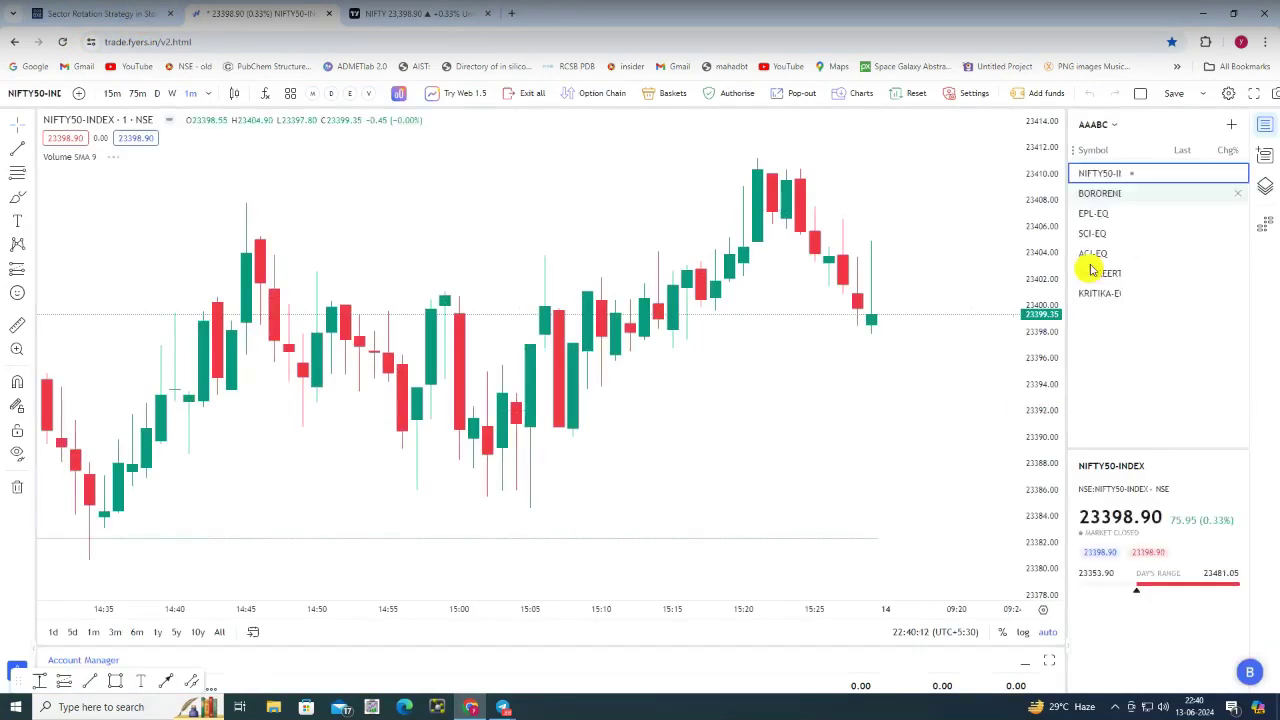
pyautogui.press('Down')
pyautogui.press('Down')
pyautogui.press('Down')
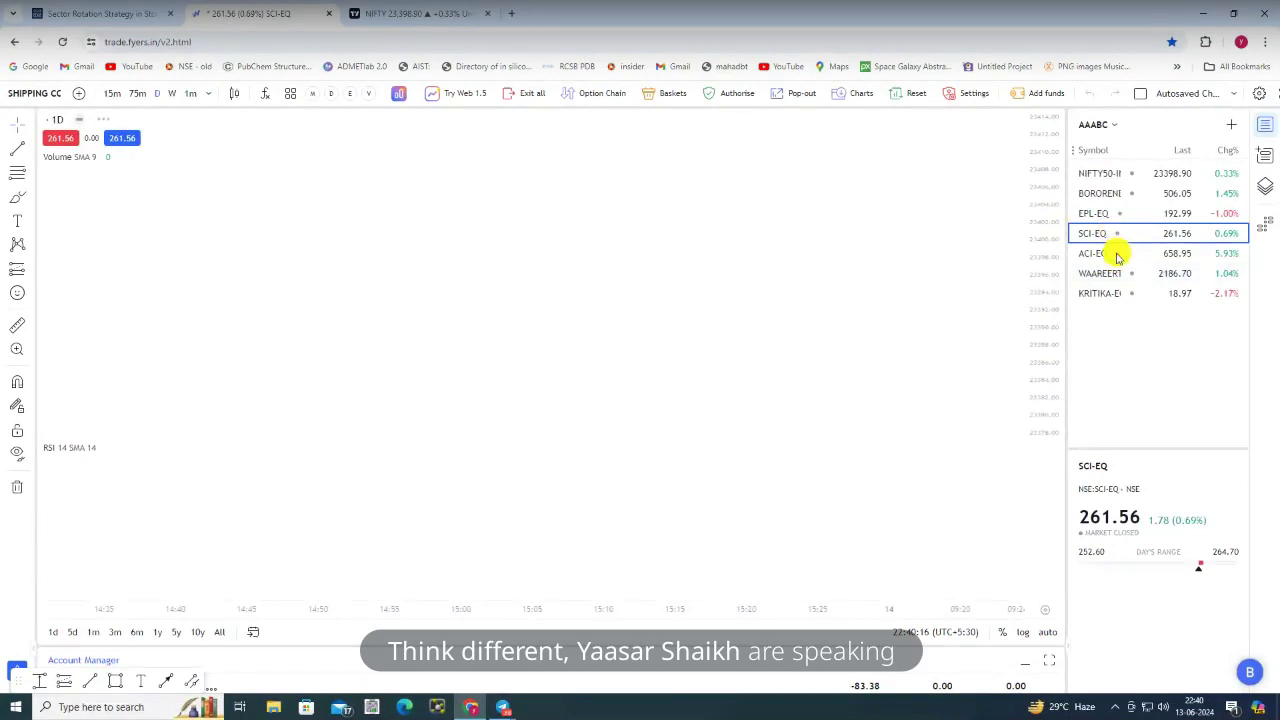
# Switch to TradingView, open the NSE chart of ACI (Archean Chemical) and examine its daily price action on a compressed scale
pyautogui.click(398, 13)
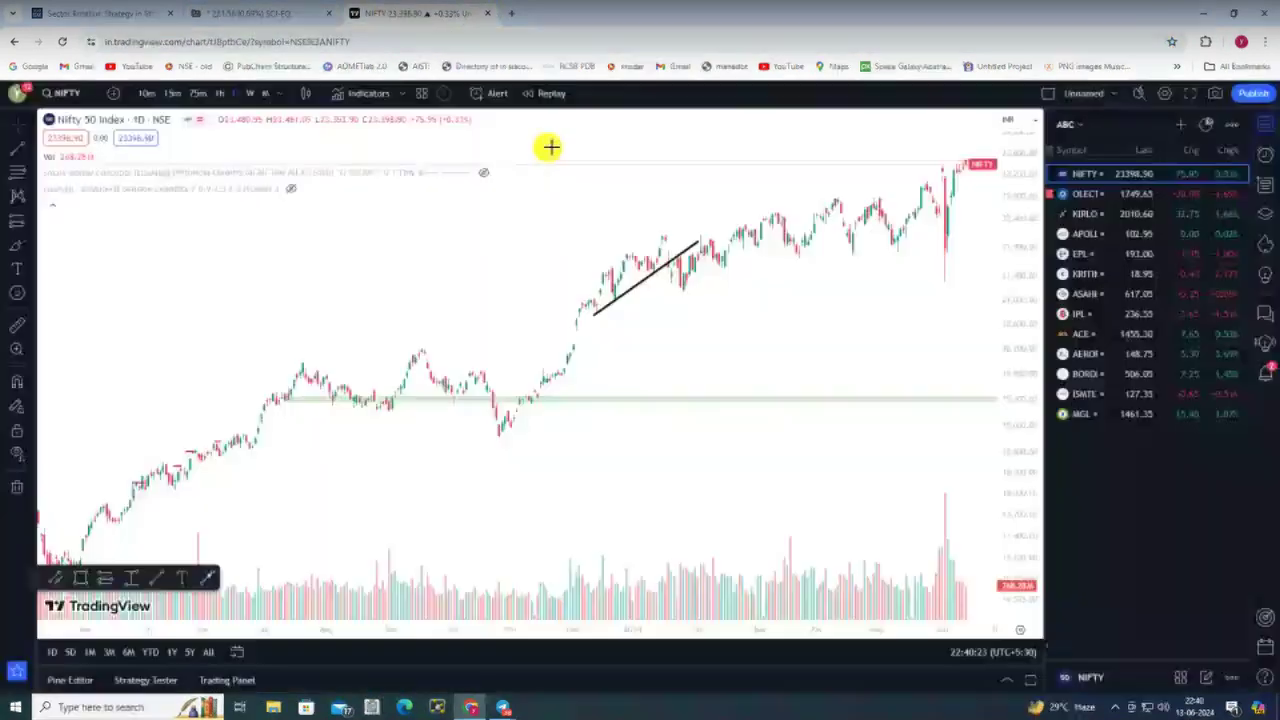
pyautogui.write('ACI')
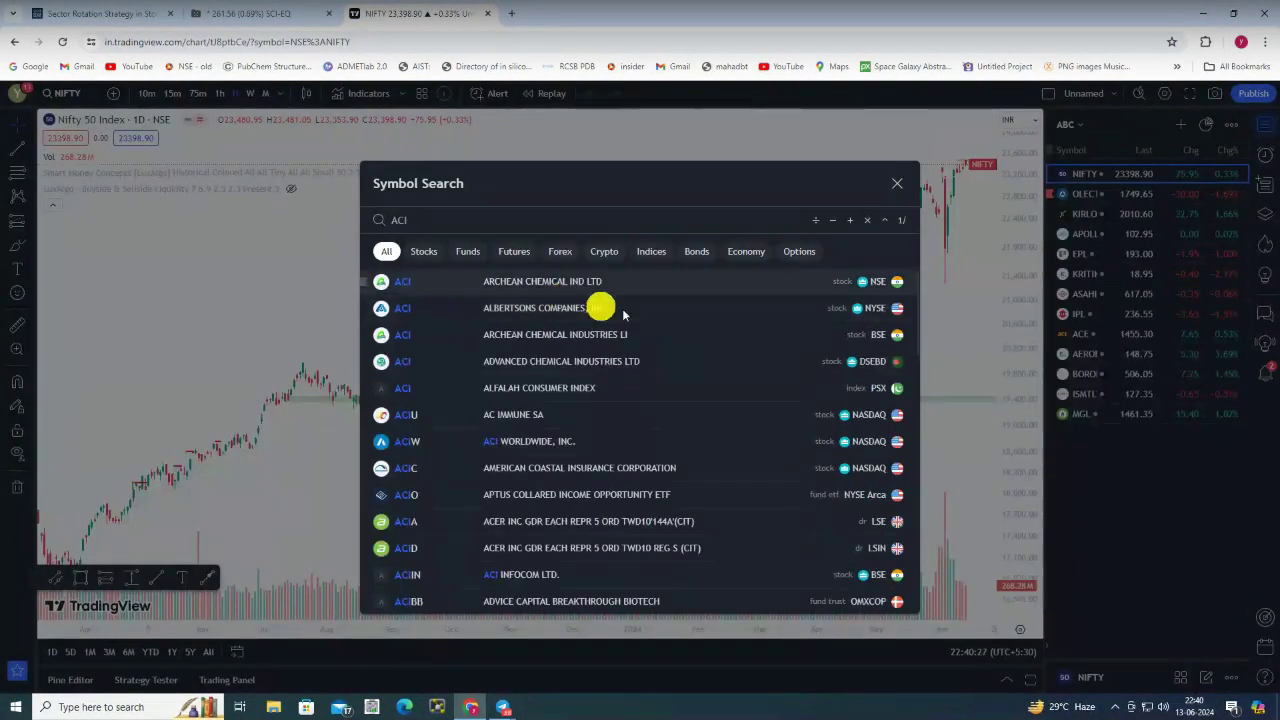
pyautogui.press('Return')
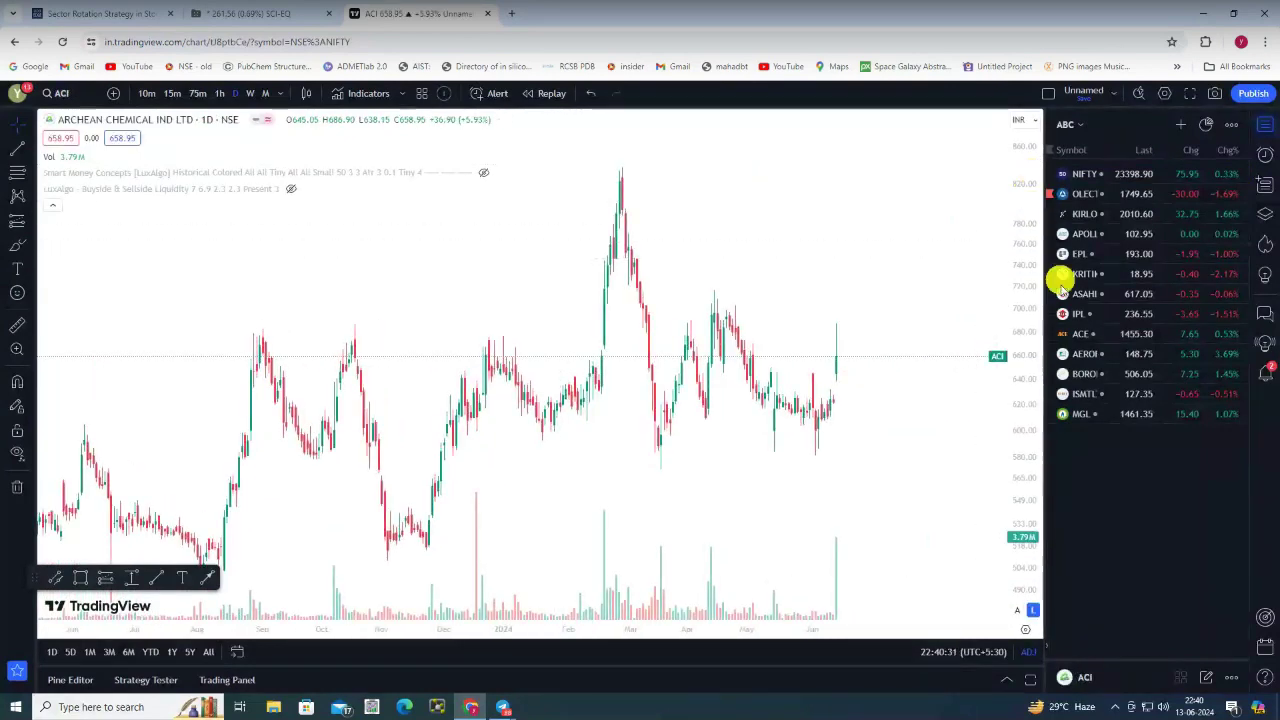
pyautogui.moveTo(1030, 400); pyautogui.dragTo(1046, 471)
pyautogui.scroll(-3, 845, 420)
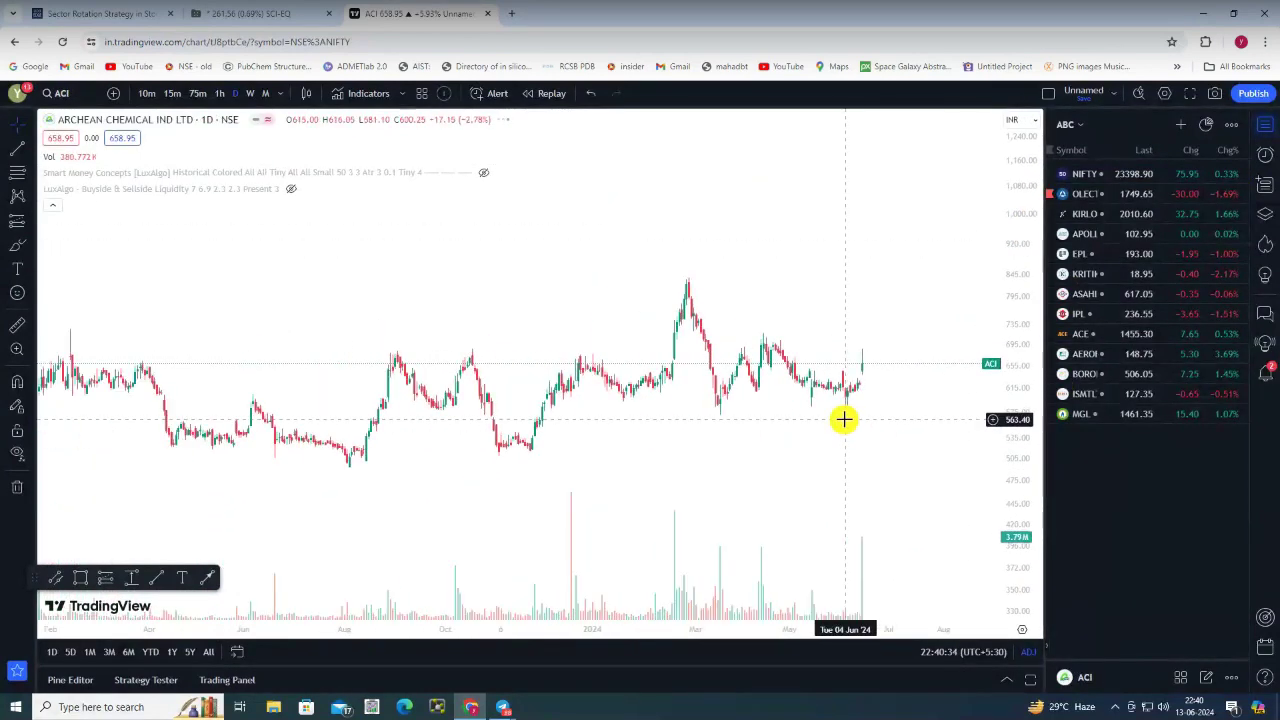
pyautogui.scroll(3, 870, 412)
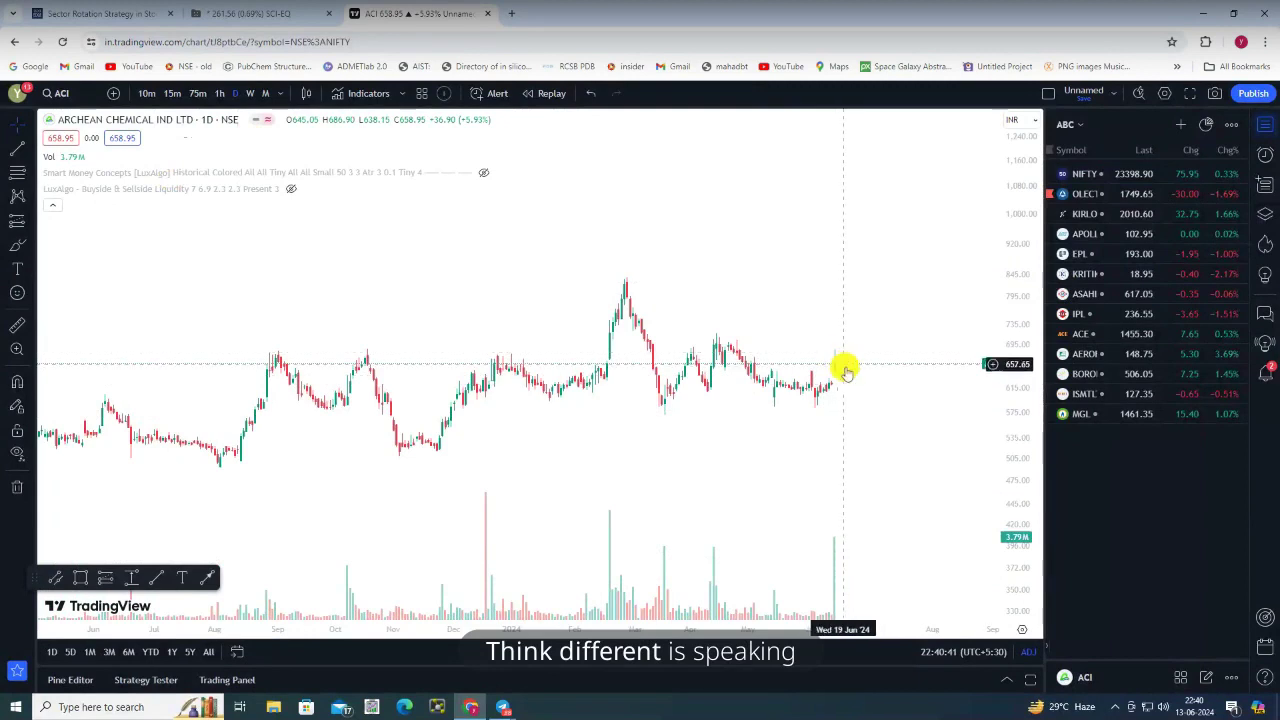
# Sketch a short dipping curve with the Brush just ahead of Archean Chemical's latest candle
pyautogui.click(15, 248)
pyautogui.click(91, 228)
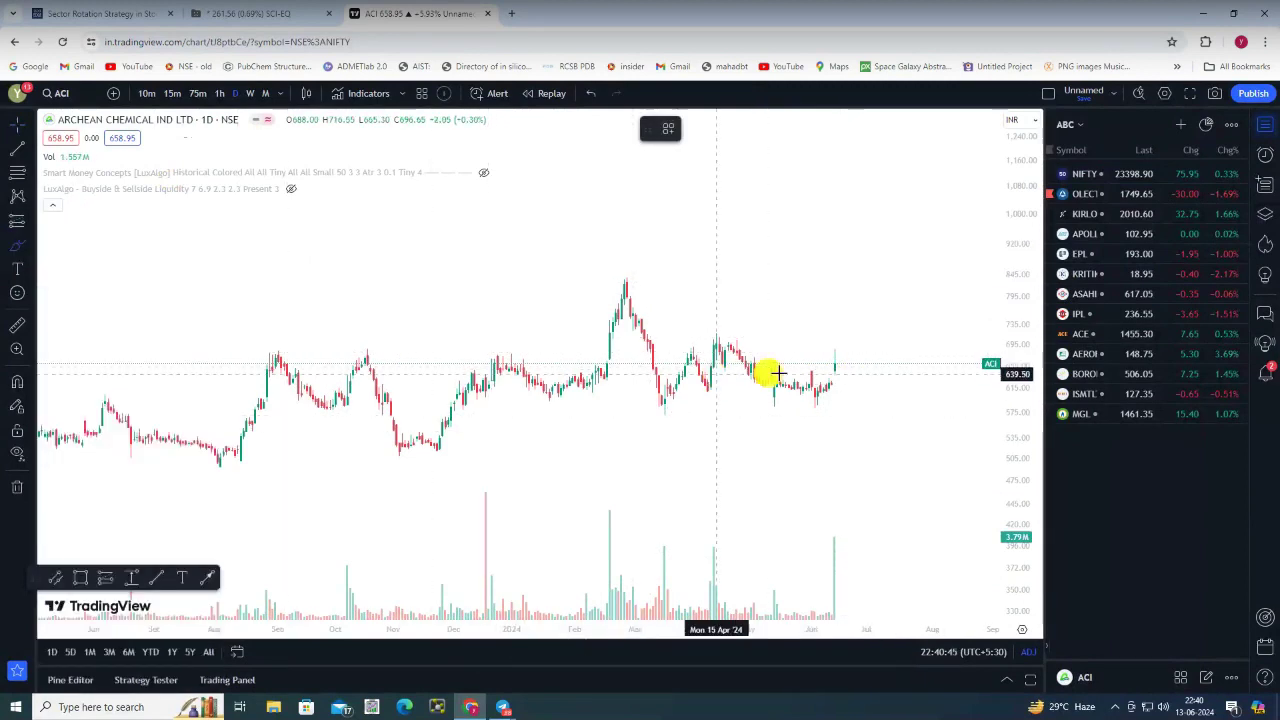
pyautogui.click(838, 367)
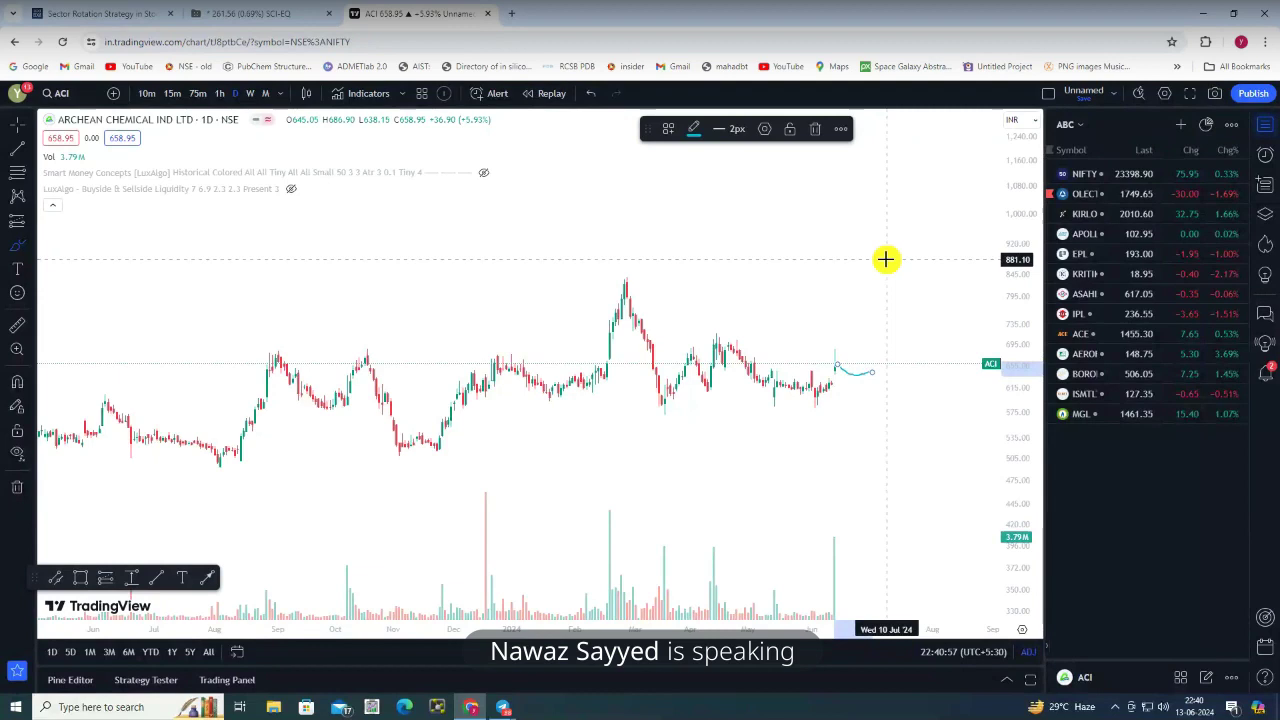
# Open the NSE chart of SCI and examine Shipping Corporation's daily price action over the past year
pyautogui.write('SC')
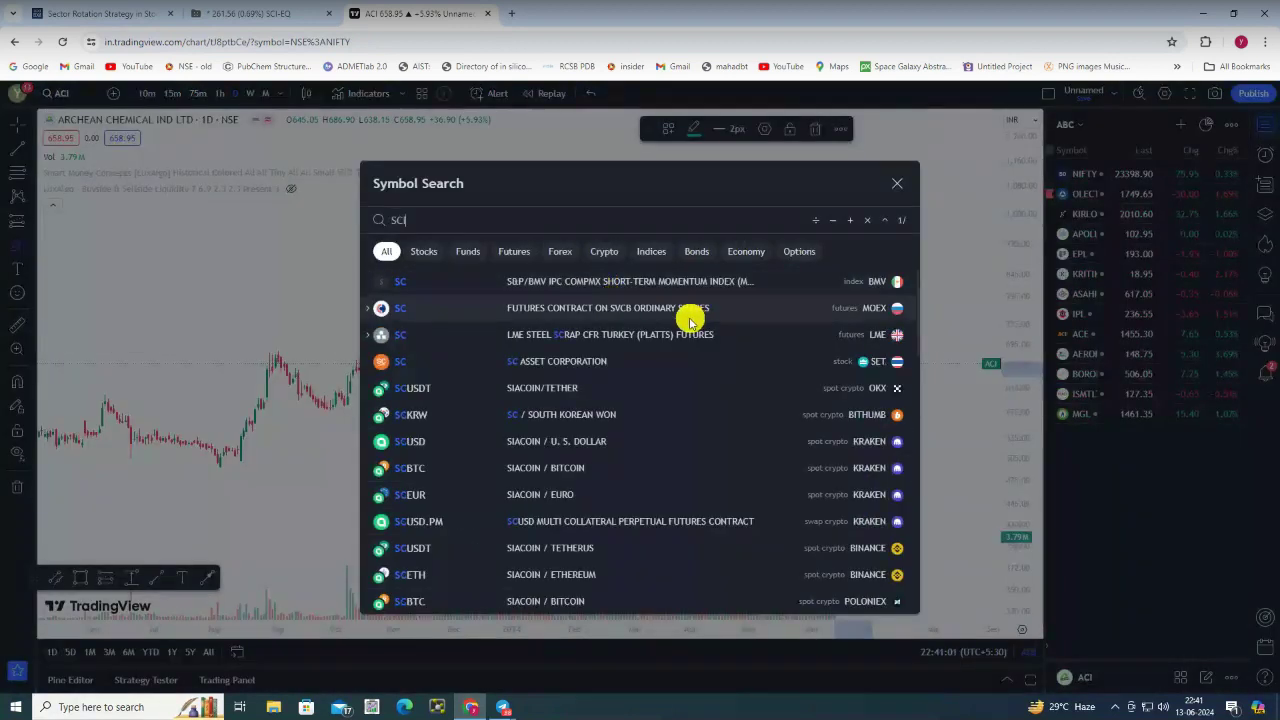
pyautogui.write('I')
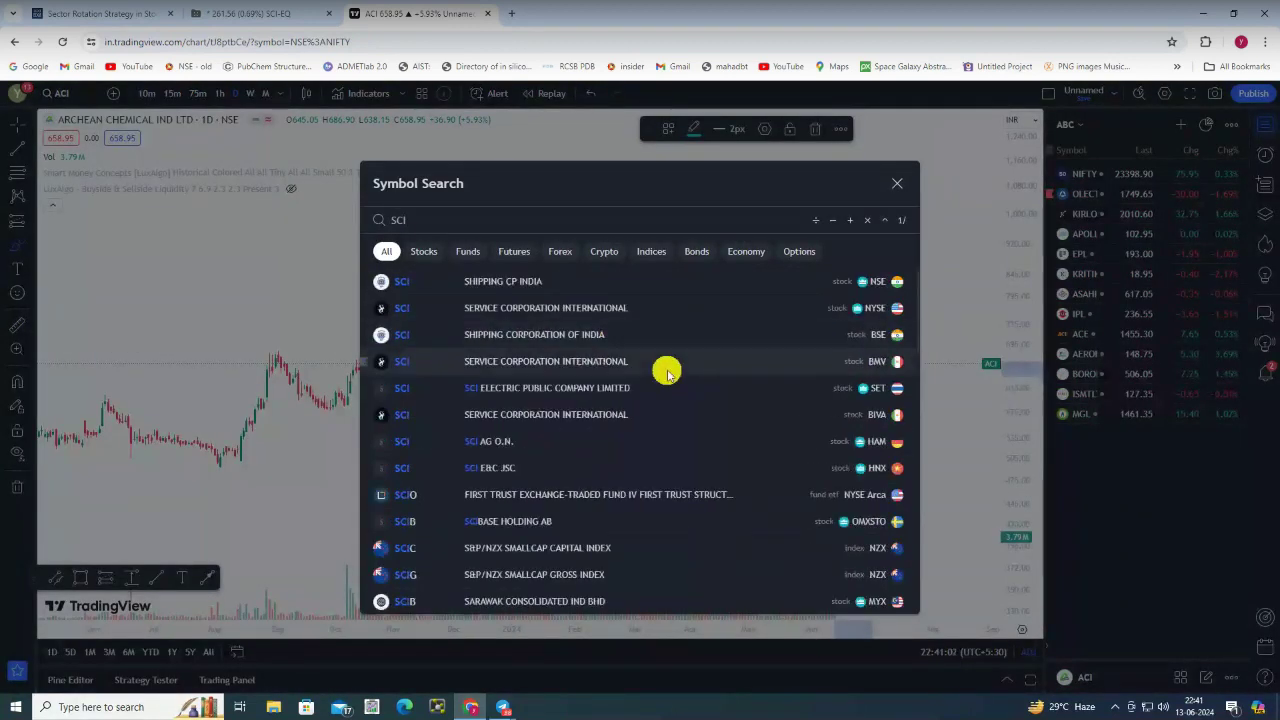
pyautogui.click(556, 292)
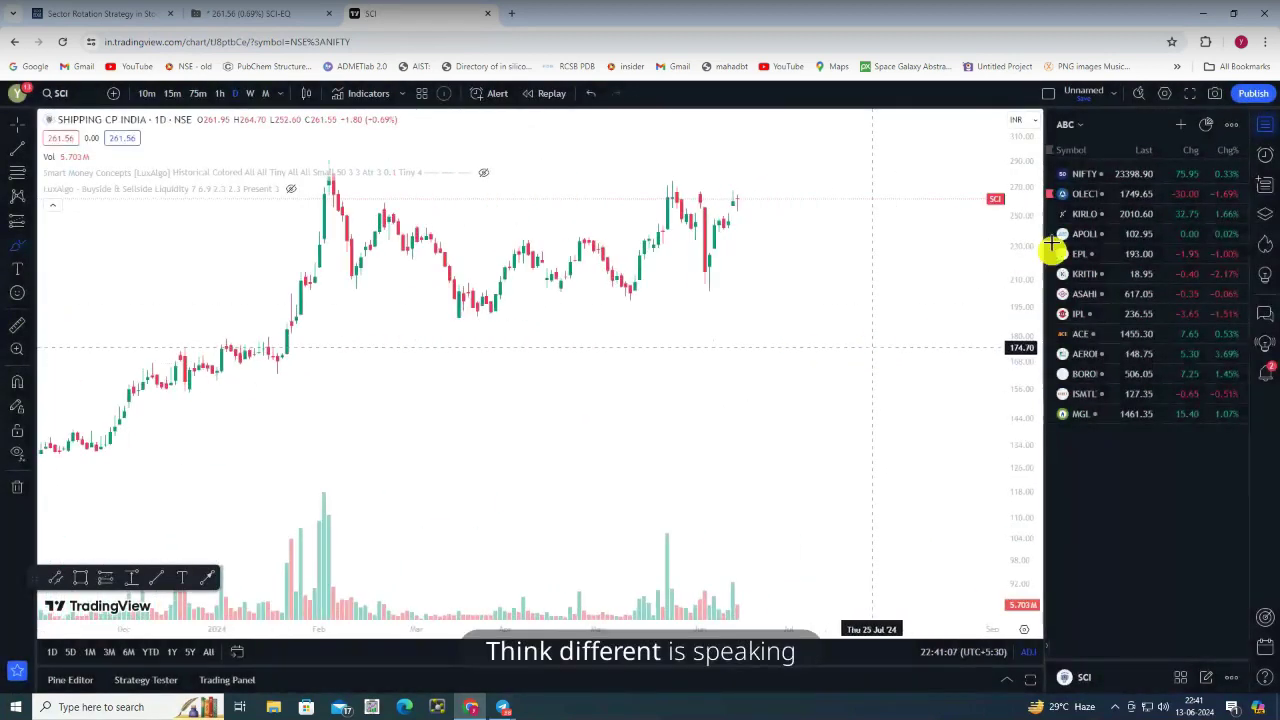
pyautogui.scroll(-5, 711, 391)
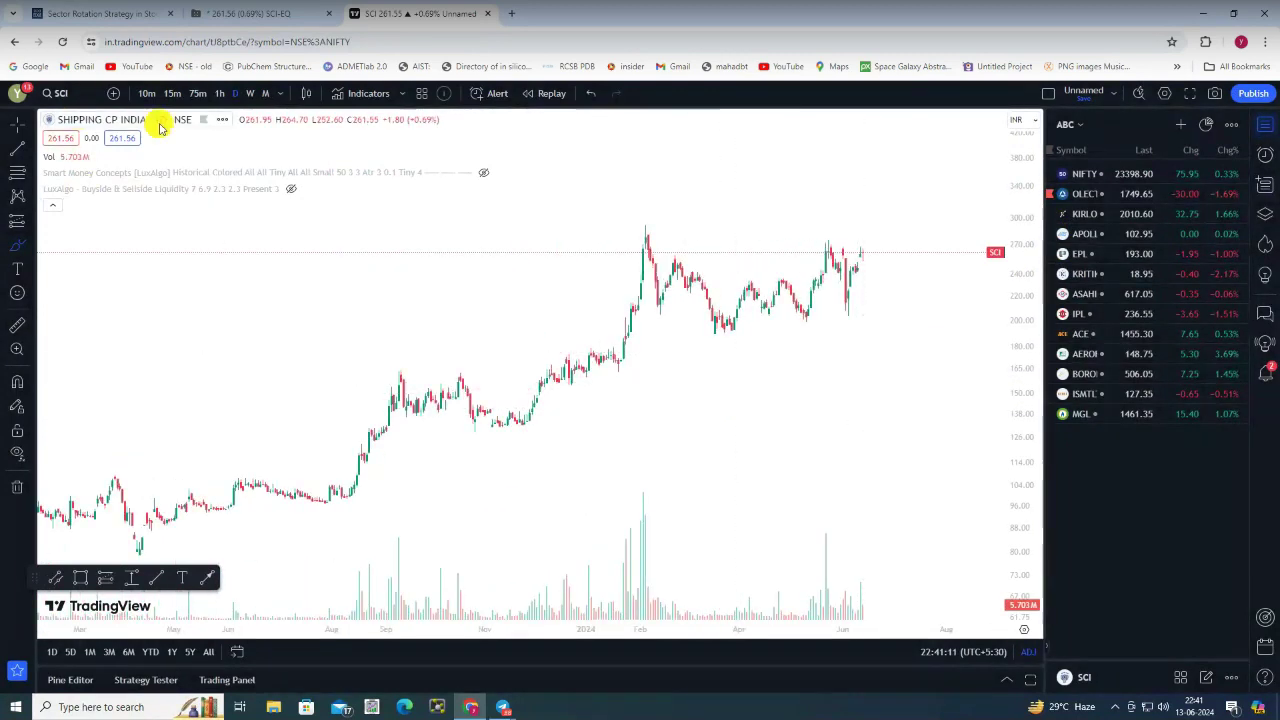
pyautogui.scroll(3, 934, 420)
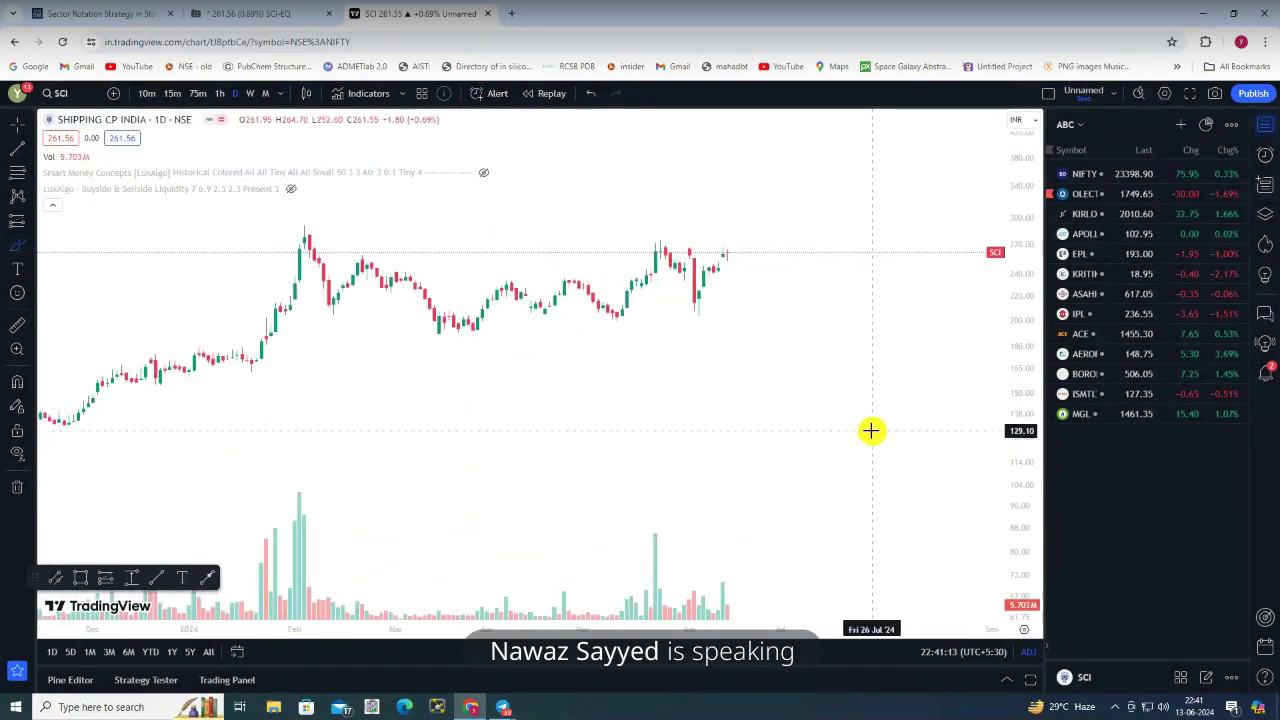
pyautogui.click(1018, 616)
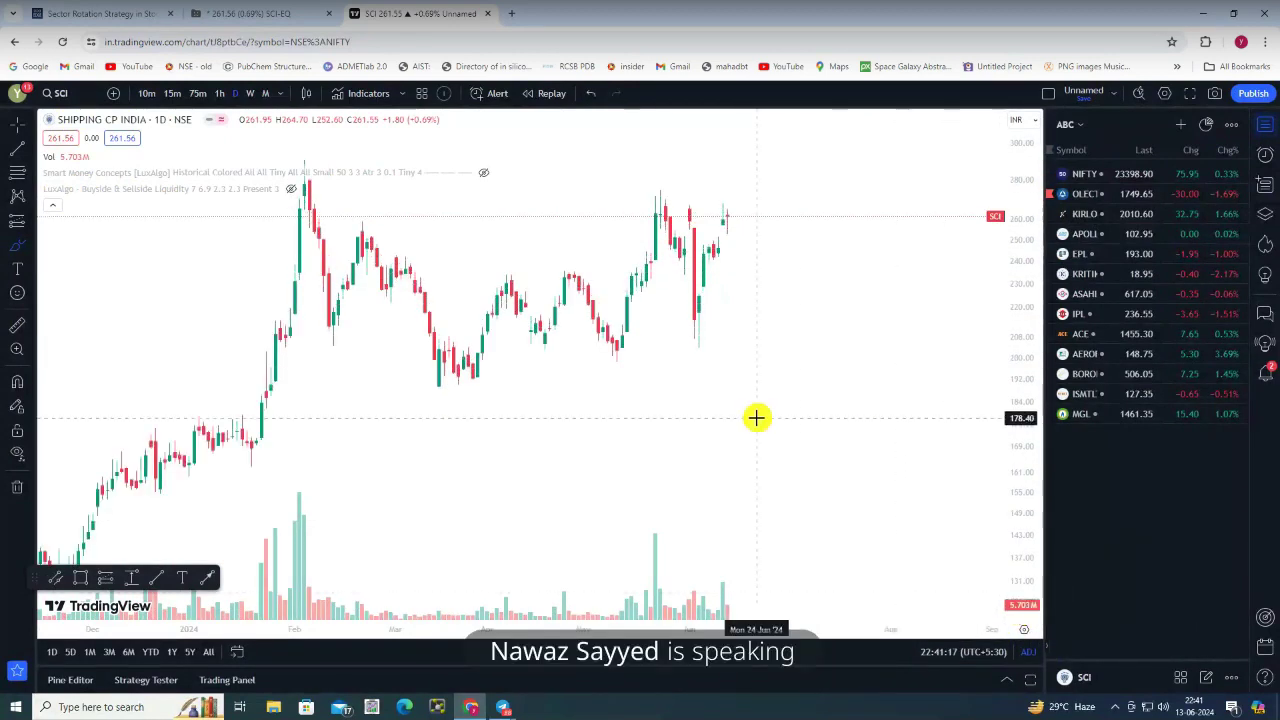
# Sketch a near-horizontal Brush line at about 200, below and ahead of Shipping Corporation's latest candles
pyautogui.scroll(3, 800, 390)
pyautogui.moveTo(1013, 388); pyautogui.dragTo(1012, 470)
pyautogui.click(600, 443)
pyautogui.click(866, 442)
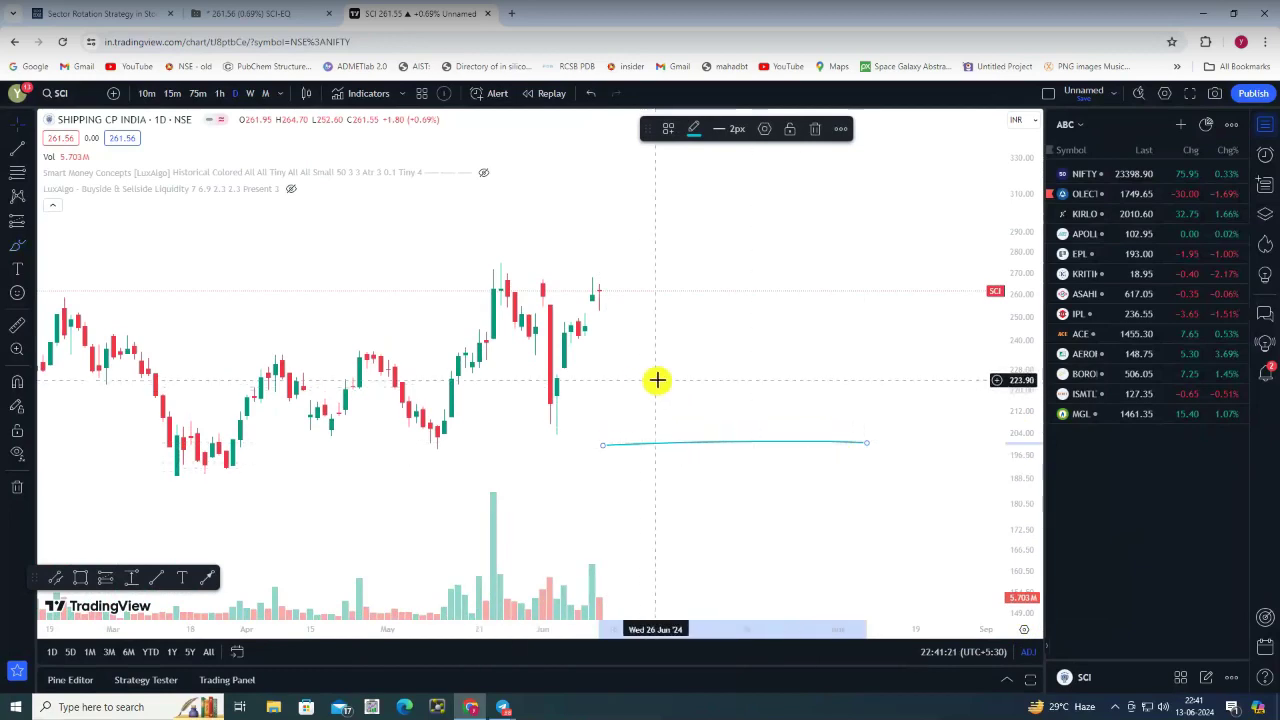
# Check the Borosil Renewables chart from the ABC watchlist, and search for JK P to open the BSE chart of JK Paper
pyautogui.click(1101, 376)
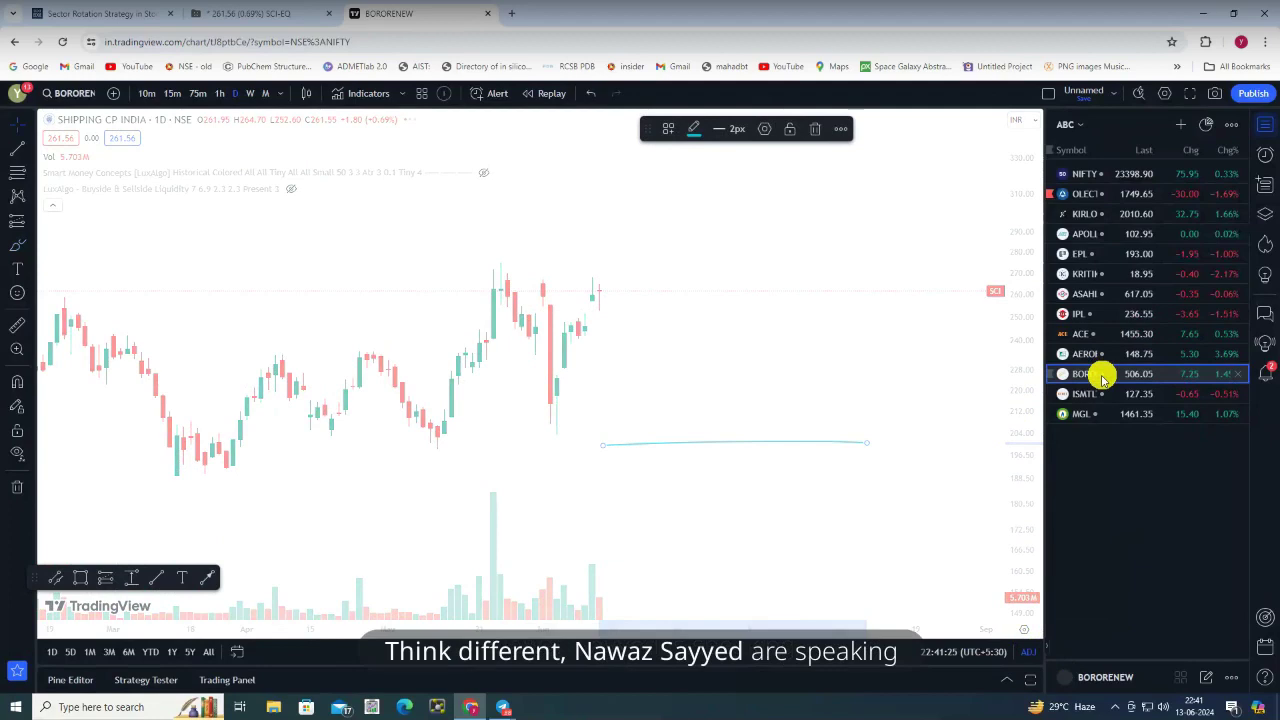
pyautogui.scroll(-3, 835, 317)
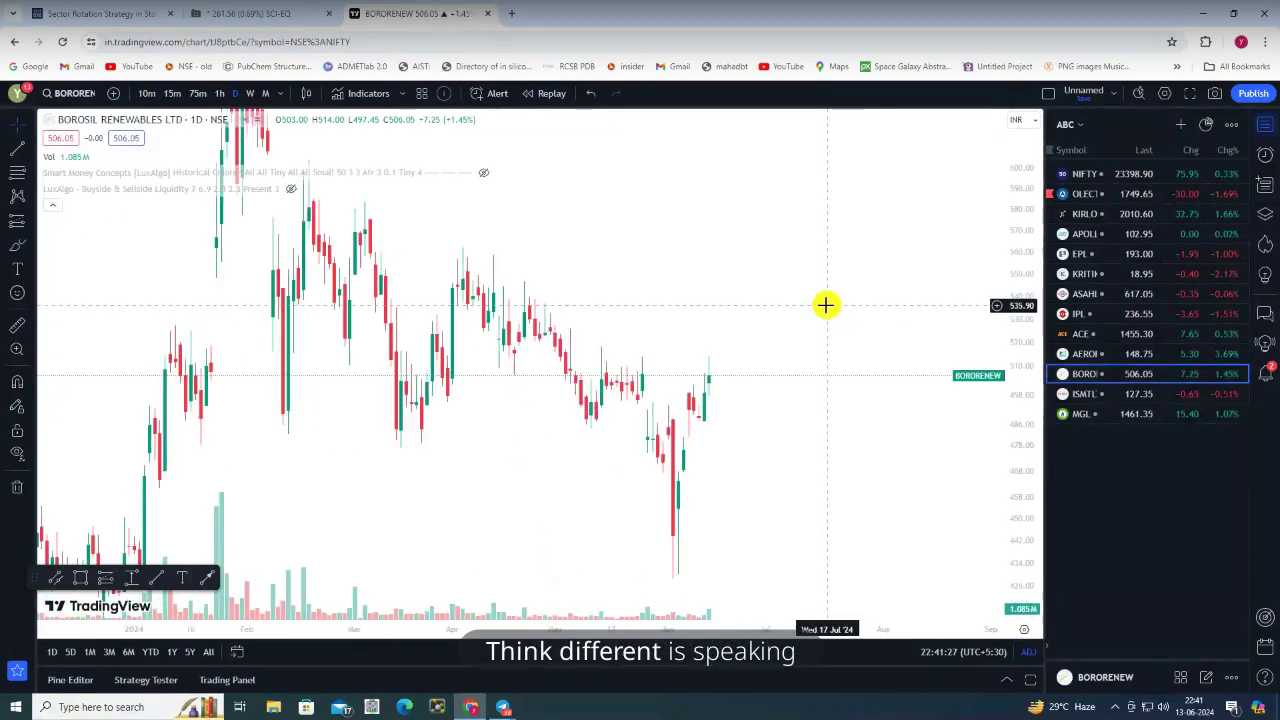
pyautogui.write('JK')
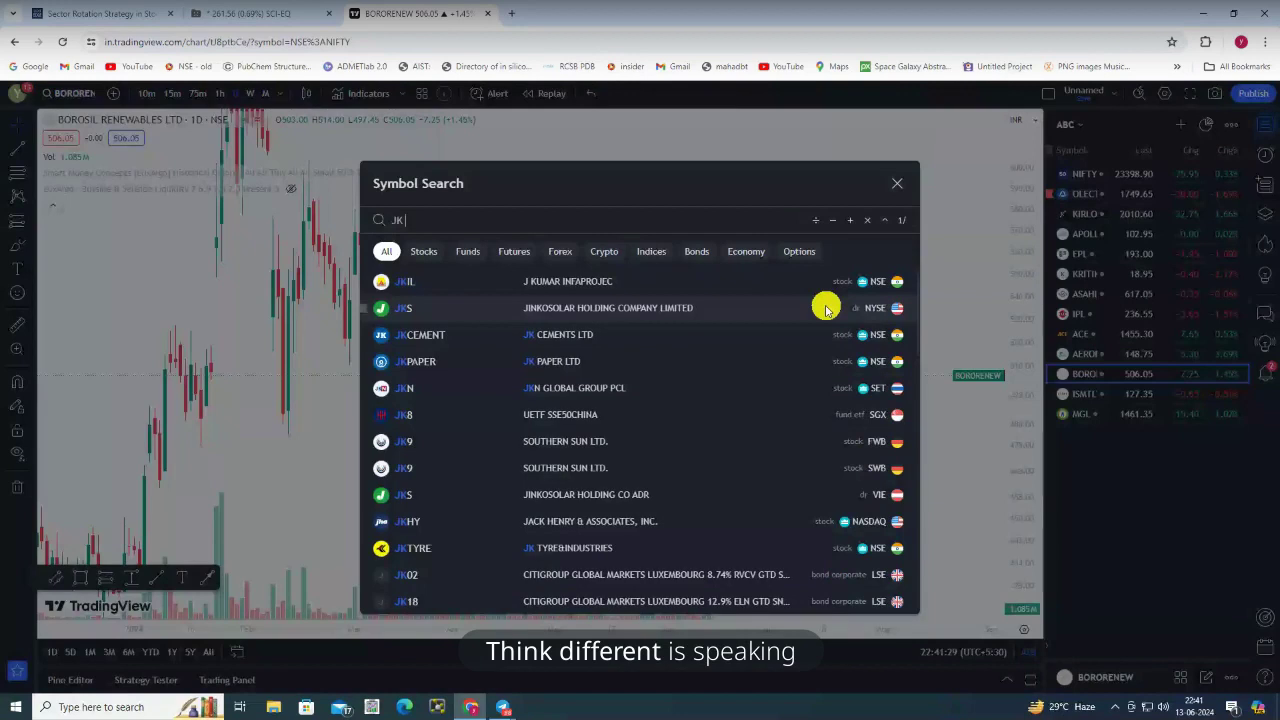
pyautogui.write(' P')
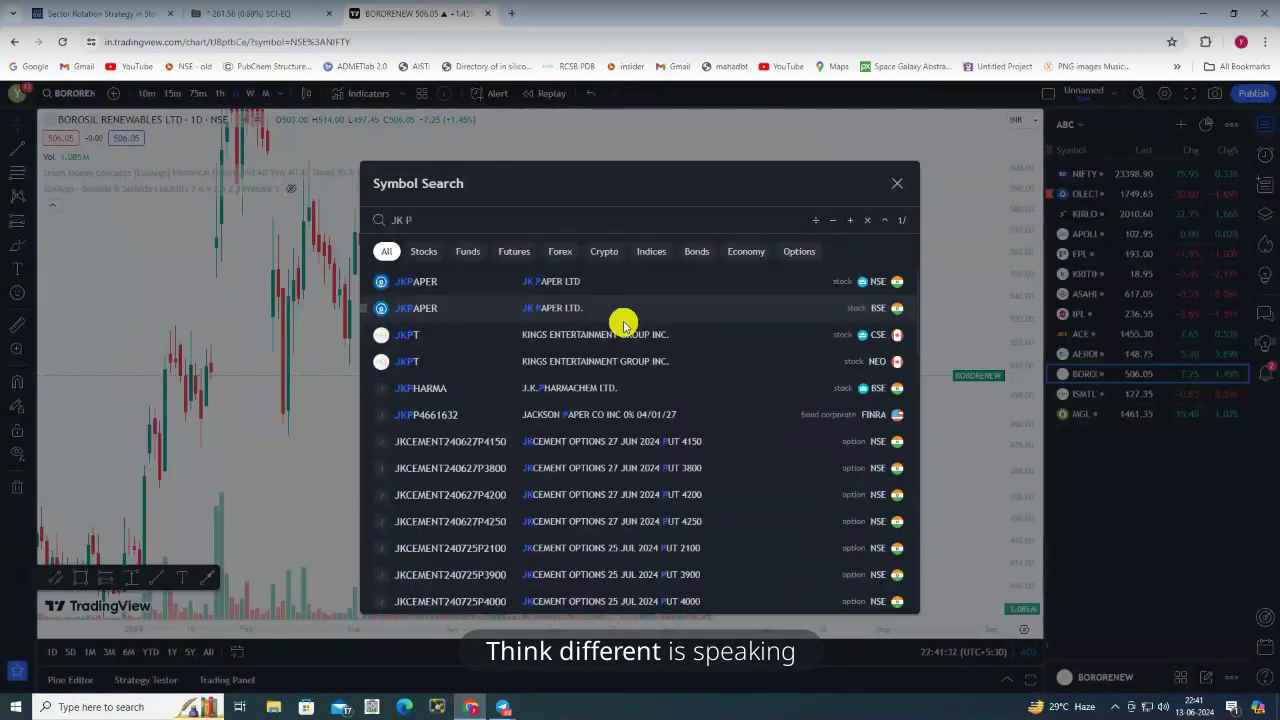
pyautogui.click(551, 308)
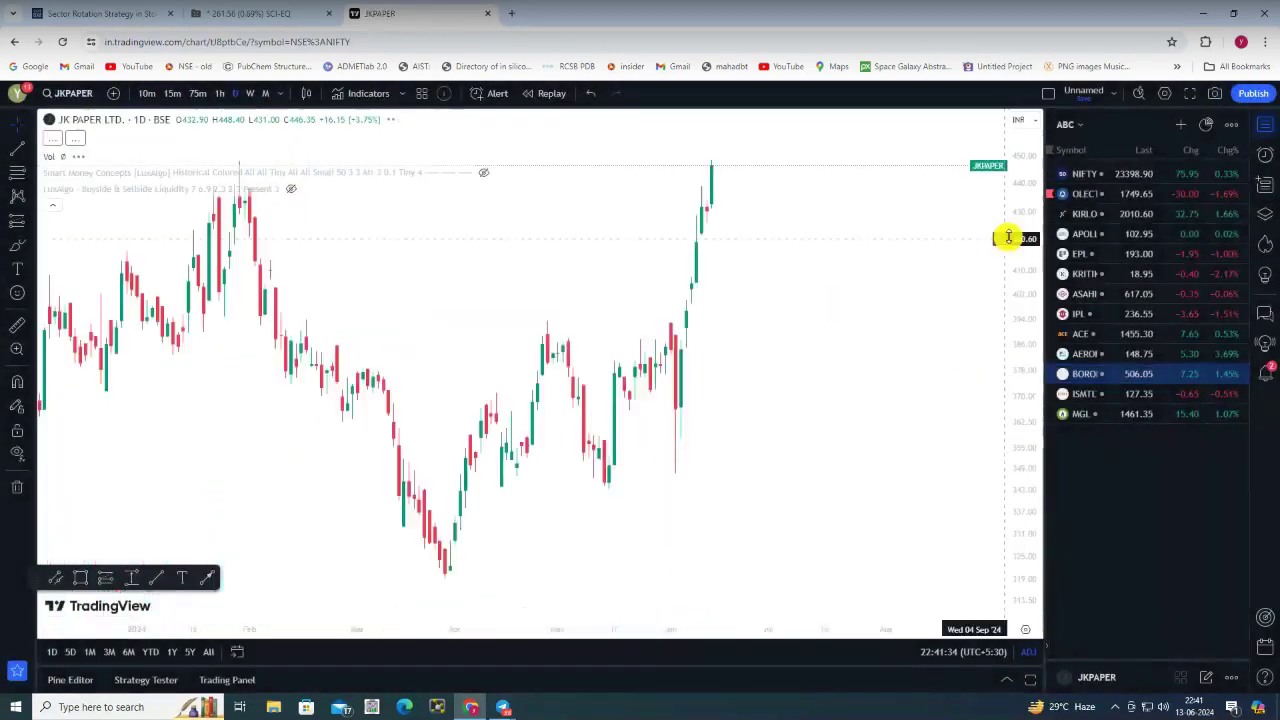
# Examine JK Paper's recent and longer-term daily price action against its earlier highs
pyautogui.scroll(-5, 986, 420)
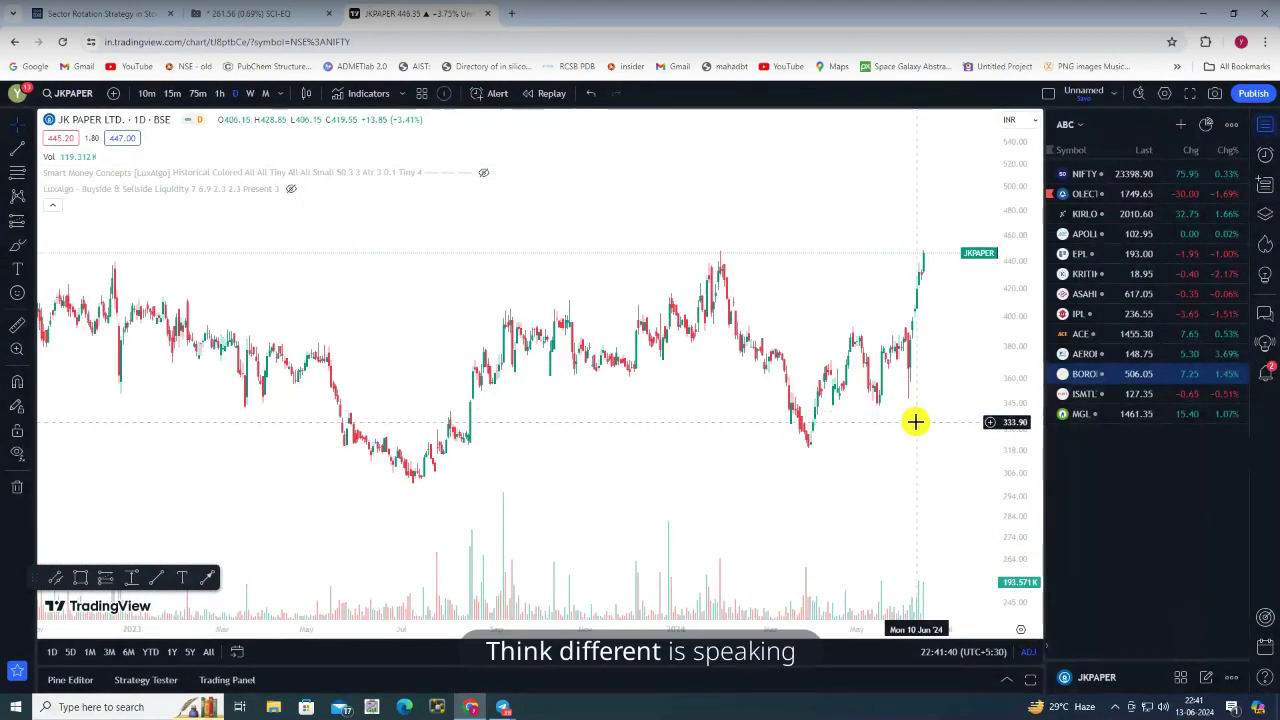
pyautogui.moveTo(900, 440); pyautogui.dragTo(726, 497)
pyautogui.hscroll(8, 806, 366)
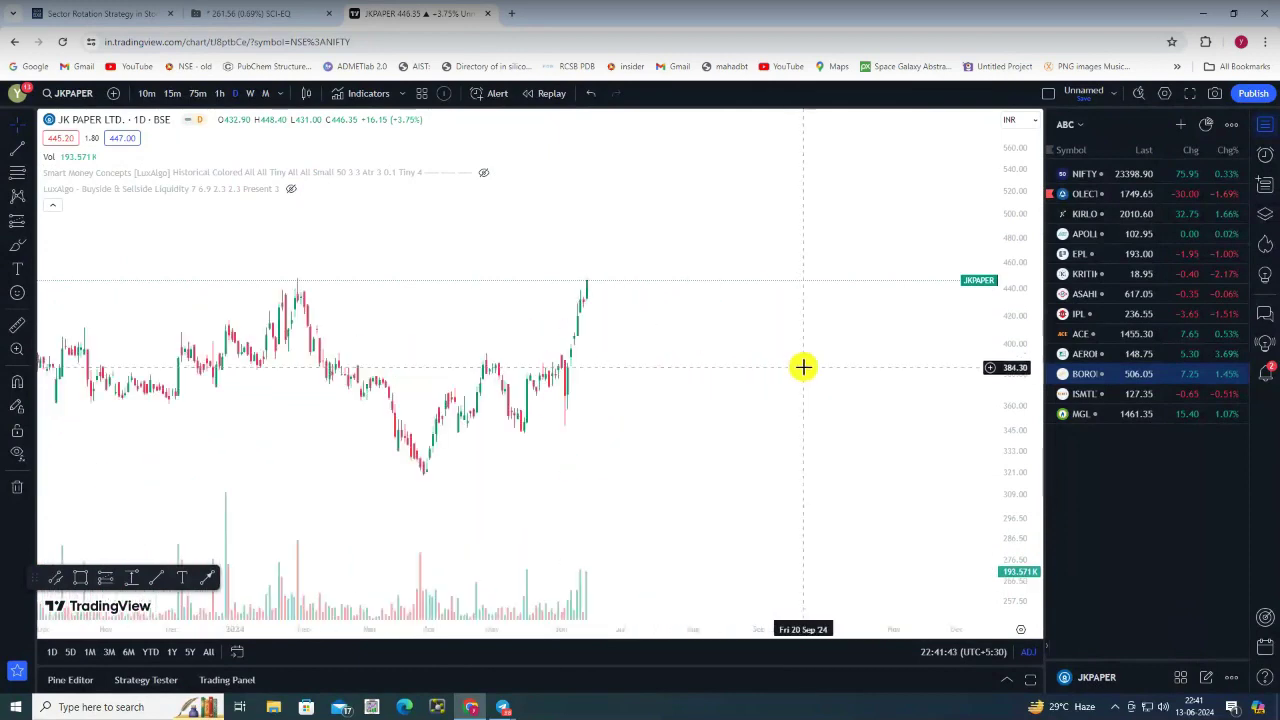
pyautogui.moveTo(1009, 229); pyautogui.dragTo(569, 380)
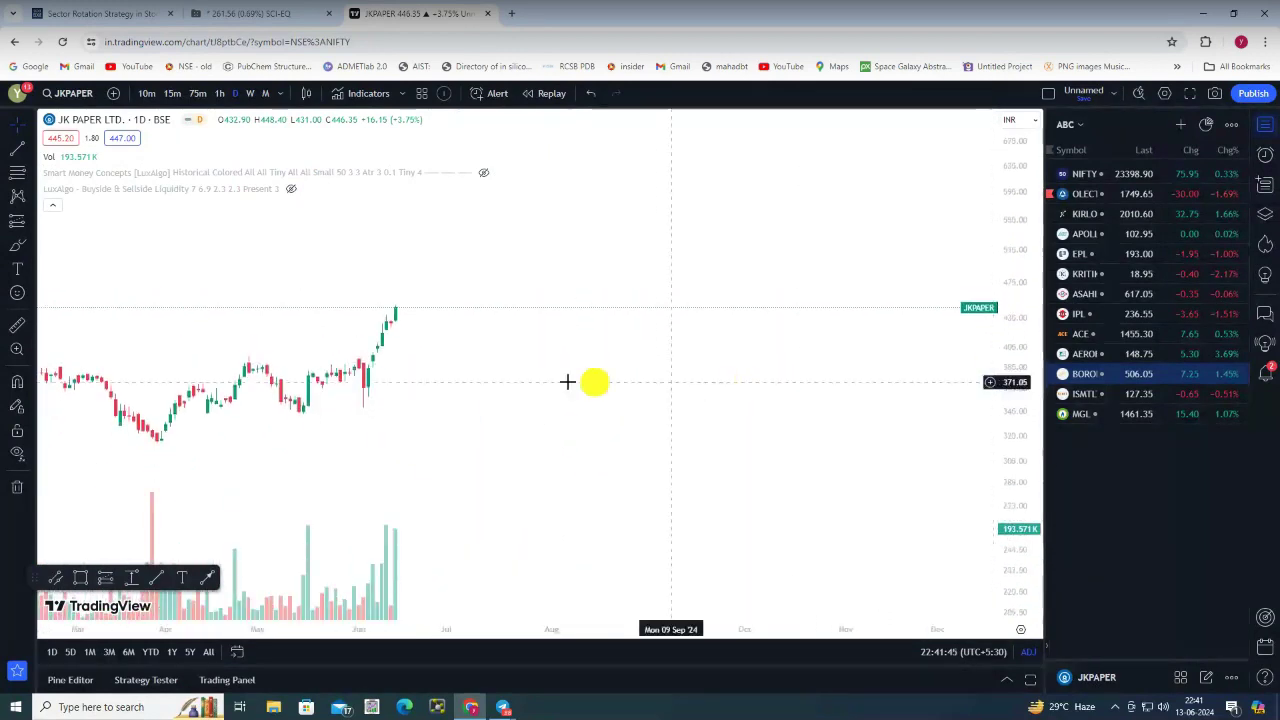
pyautogui.hscroll(-7, 685, 287)
# Switch the JK Paper chart to the weekly timeframe and compress its price scale to show the multi-year trend
pyautogui.click(250, 94)
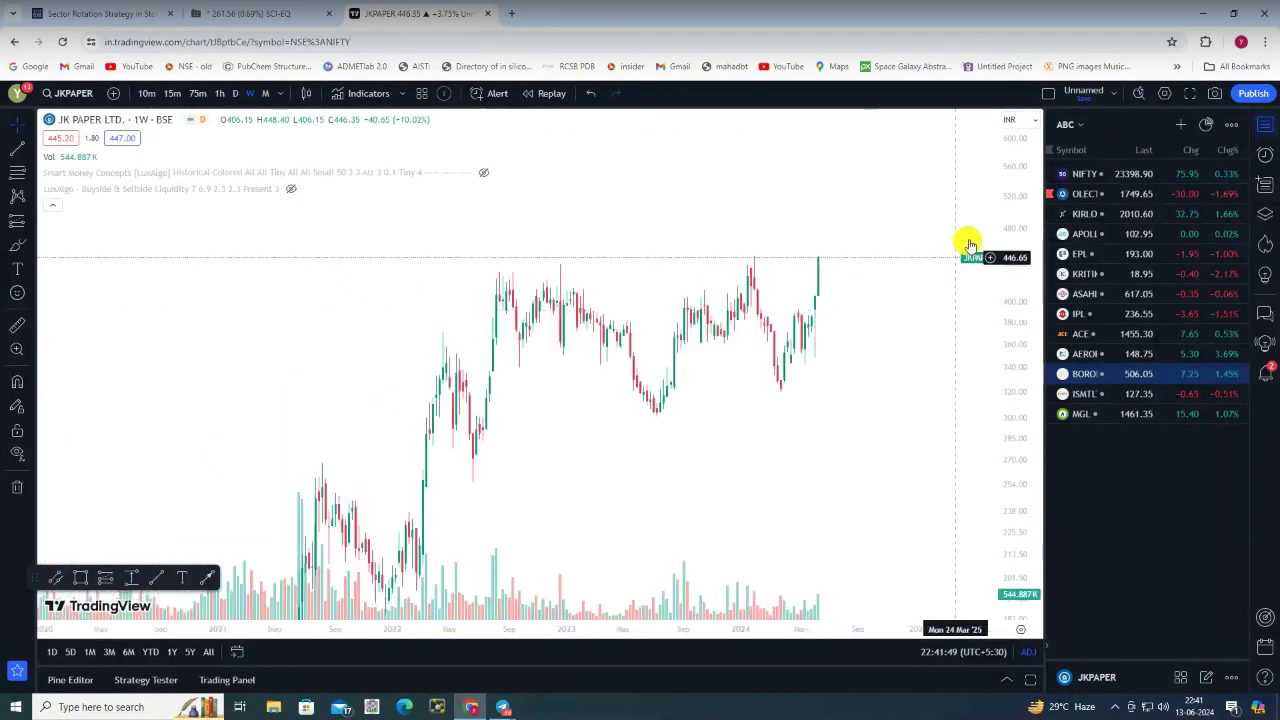
pyautogui.moveTo(1014, 220); pyautogui.dragTo(987, 447)
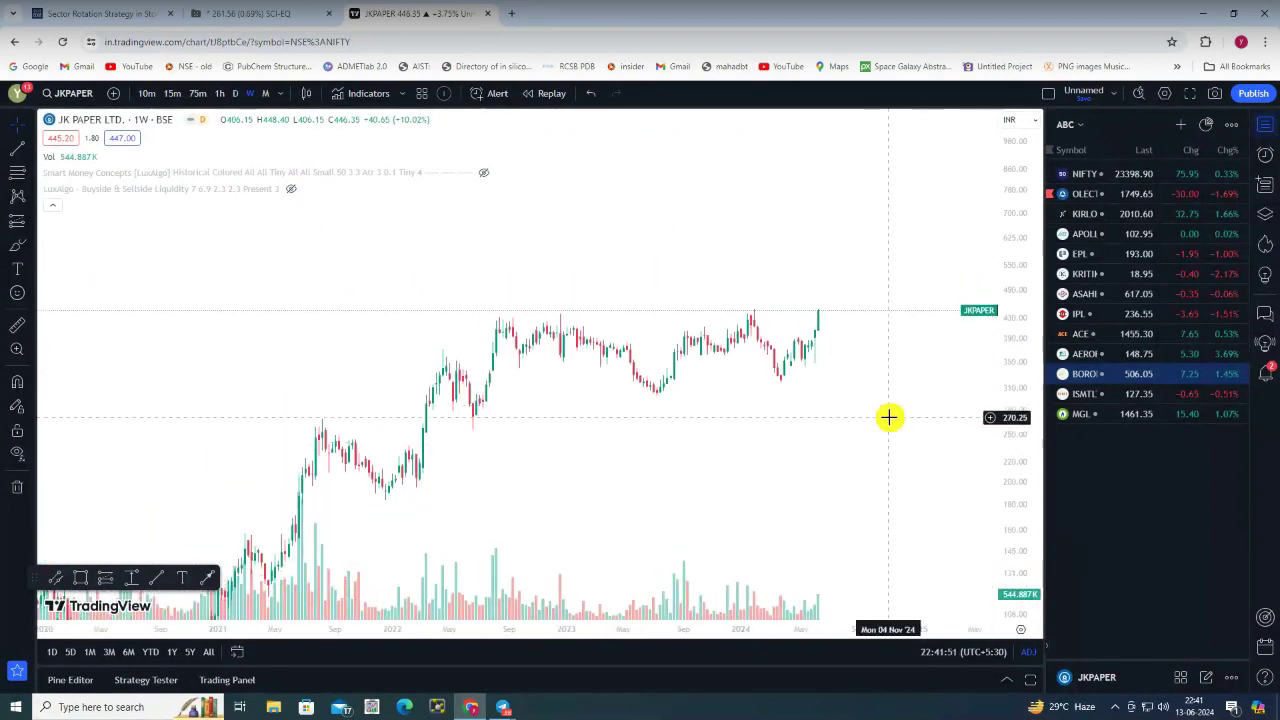
pyautogui.scroll(2, 888, 417)
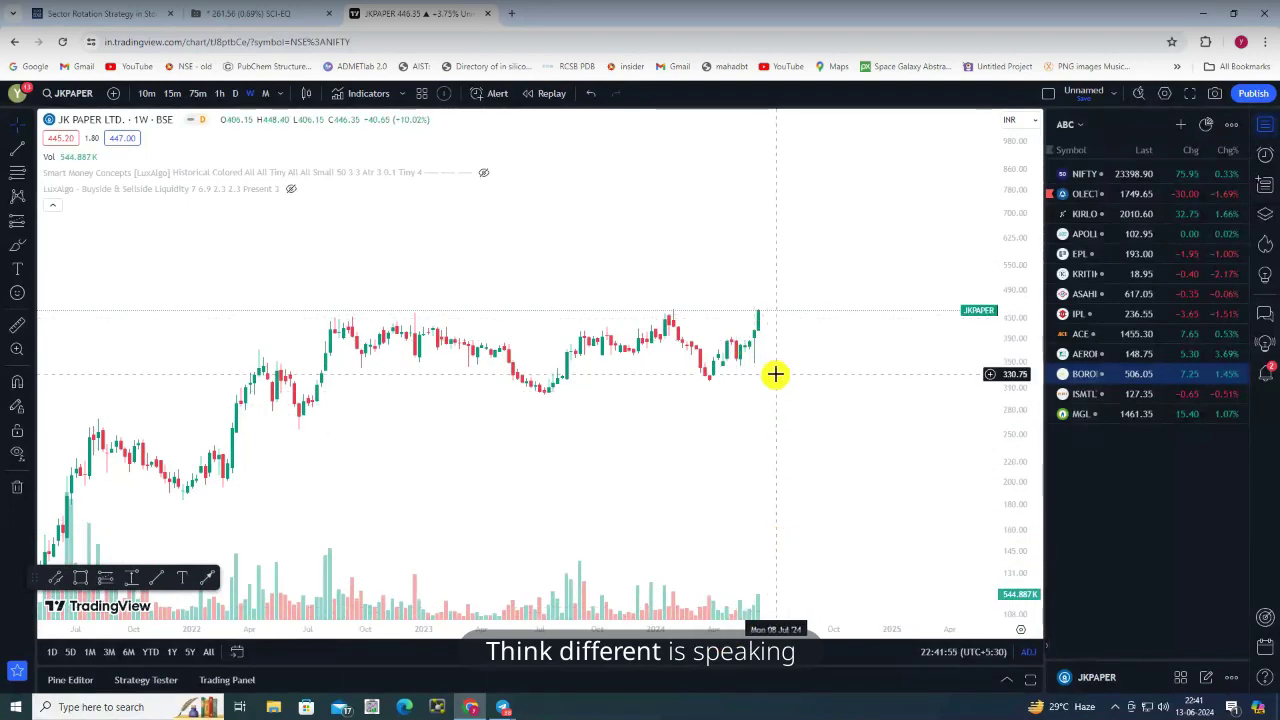
# Draw a rectangle over JK Paper's weekly consolidation from mid-2022 past the latest candle, spanning about 320 to 440
pyautogui.click(80, 578)
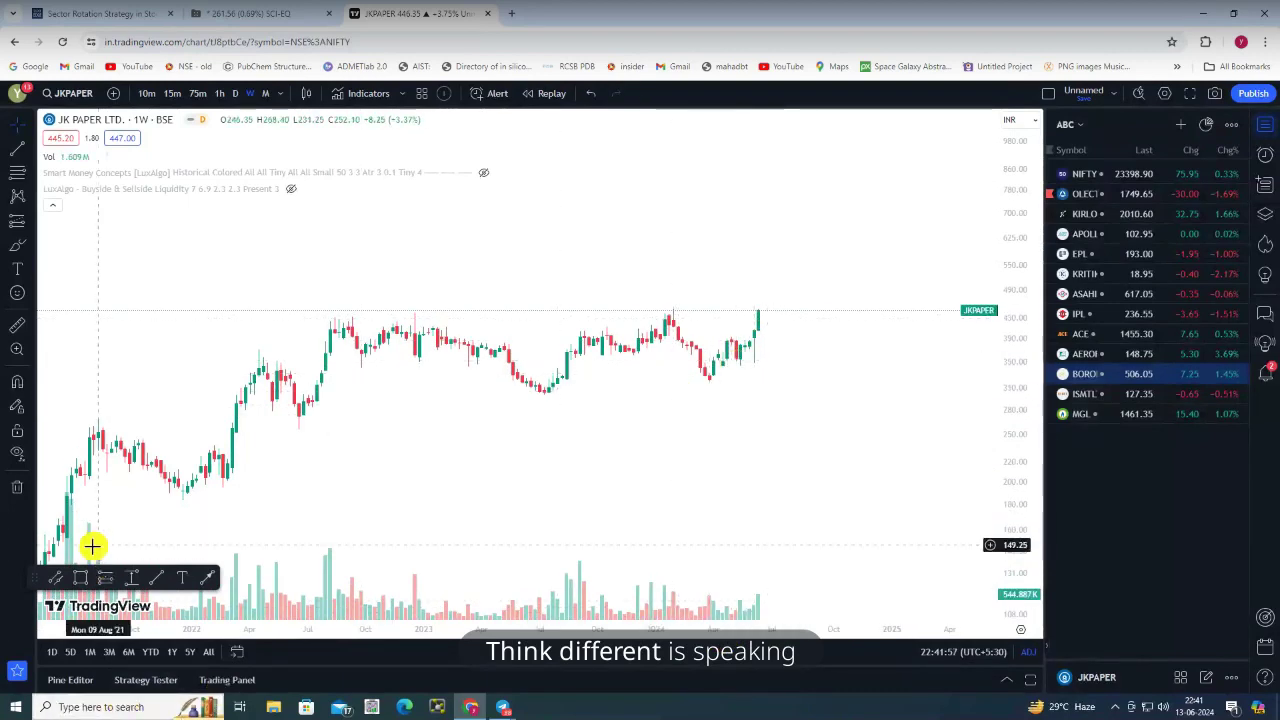
pyautogui.moveTo(313, 313)
pyautogui.mouseDown()
pyautogui.moveTo(694, 334)
pyautogui.moveTo(803, 360)
pyautogui.moveTo(811, 378)
pyautogui.mouseUp()
pyautogui.click(811, 440)
pyautogui.scroll(-2, 820, 442)
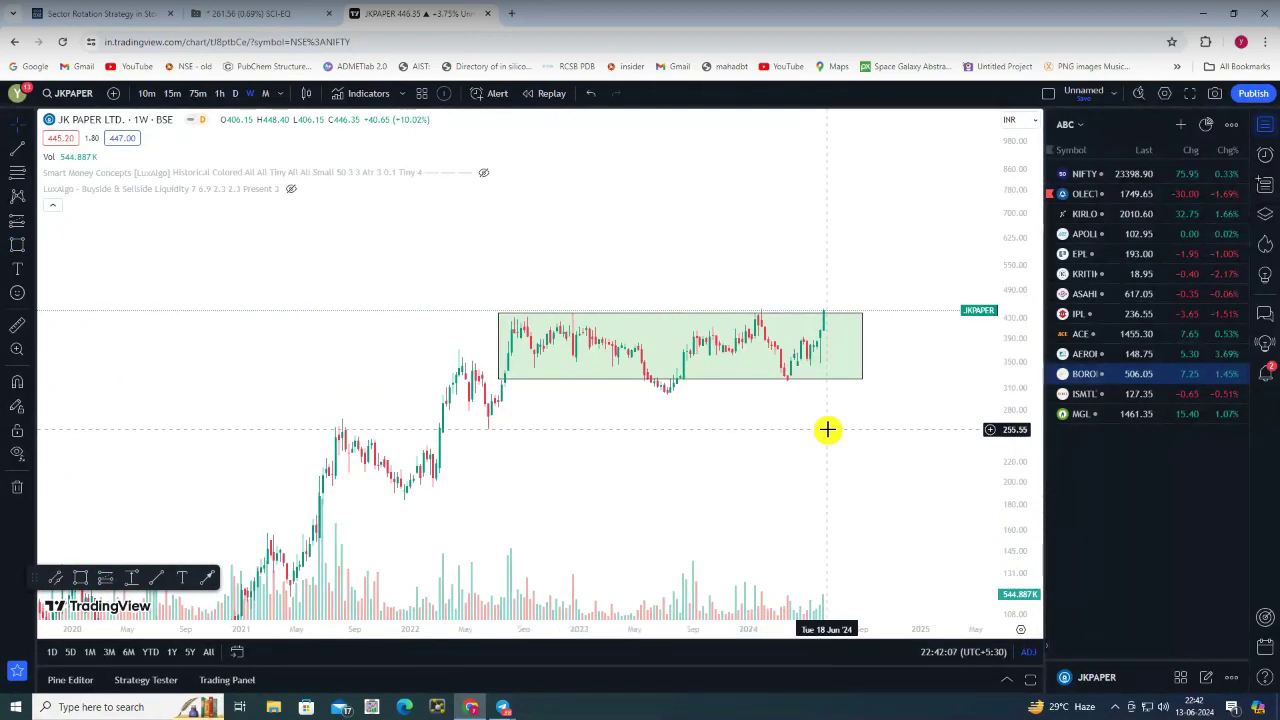
# Open the weekly Borosil Renewables chart from the ABC watchlist and rescale its price axis
pyautogui.click(1147, 375)
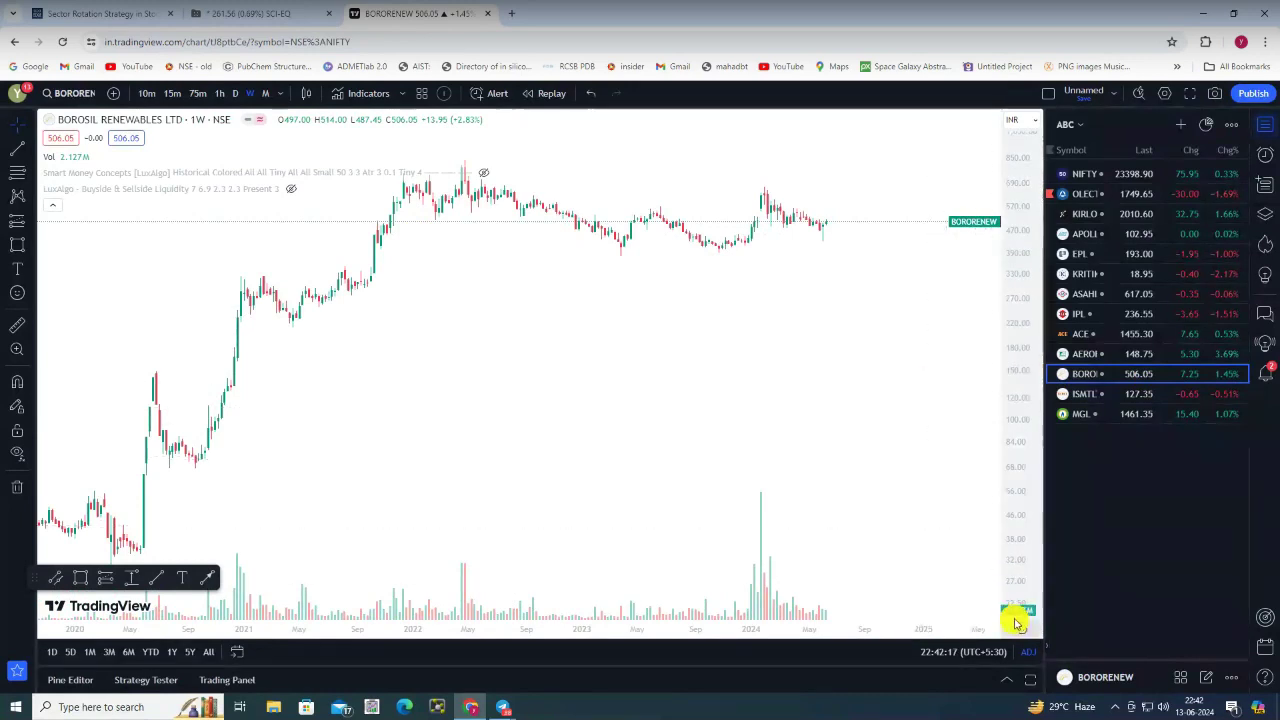
pyautogui.moveTo(1022, 462); pyautogui.dragTo(1017, 311)
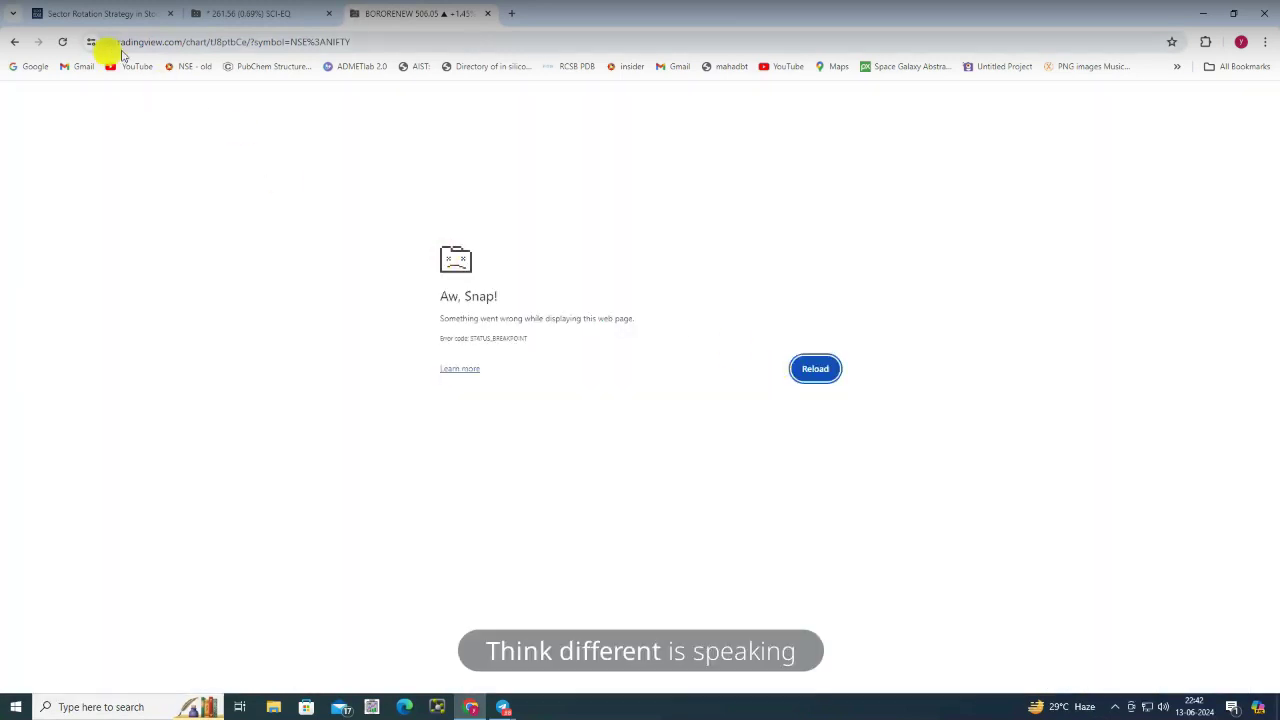
# Check the open StockEdge page, and reload the crashed Fyers trading page
pyautogui.click(75, 22)
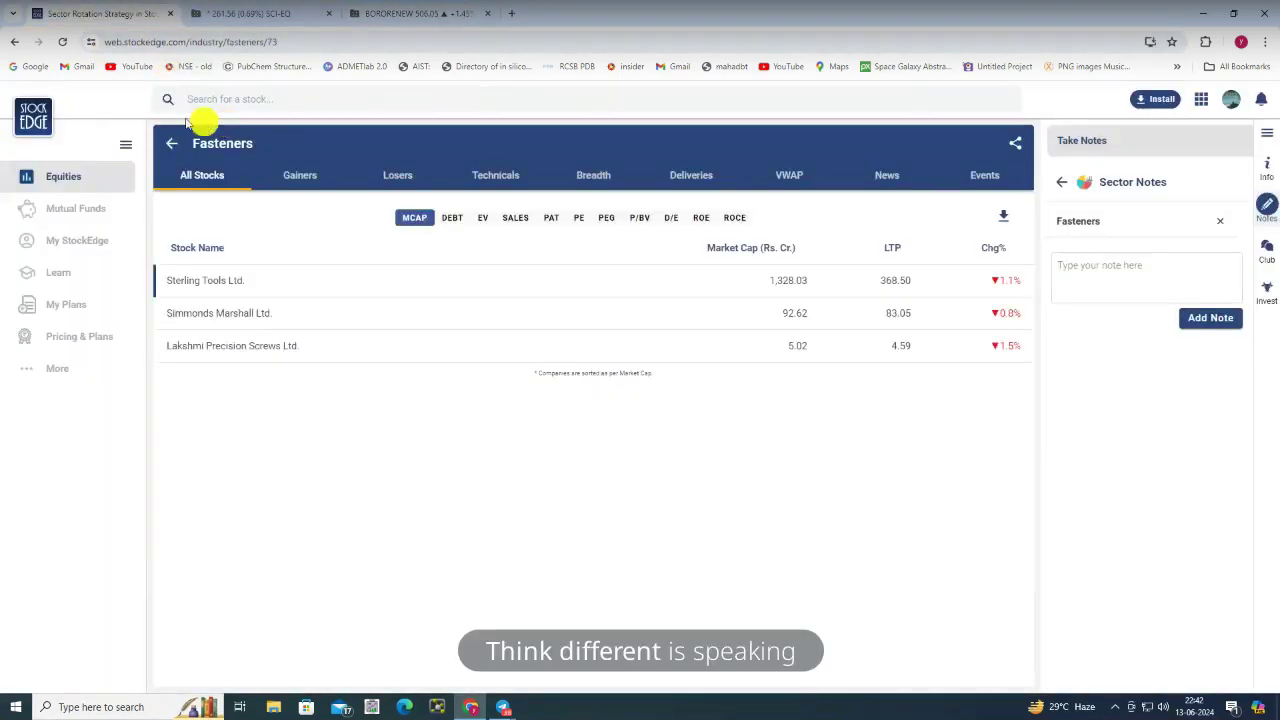
pyautogui.click(244, 16)
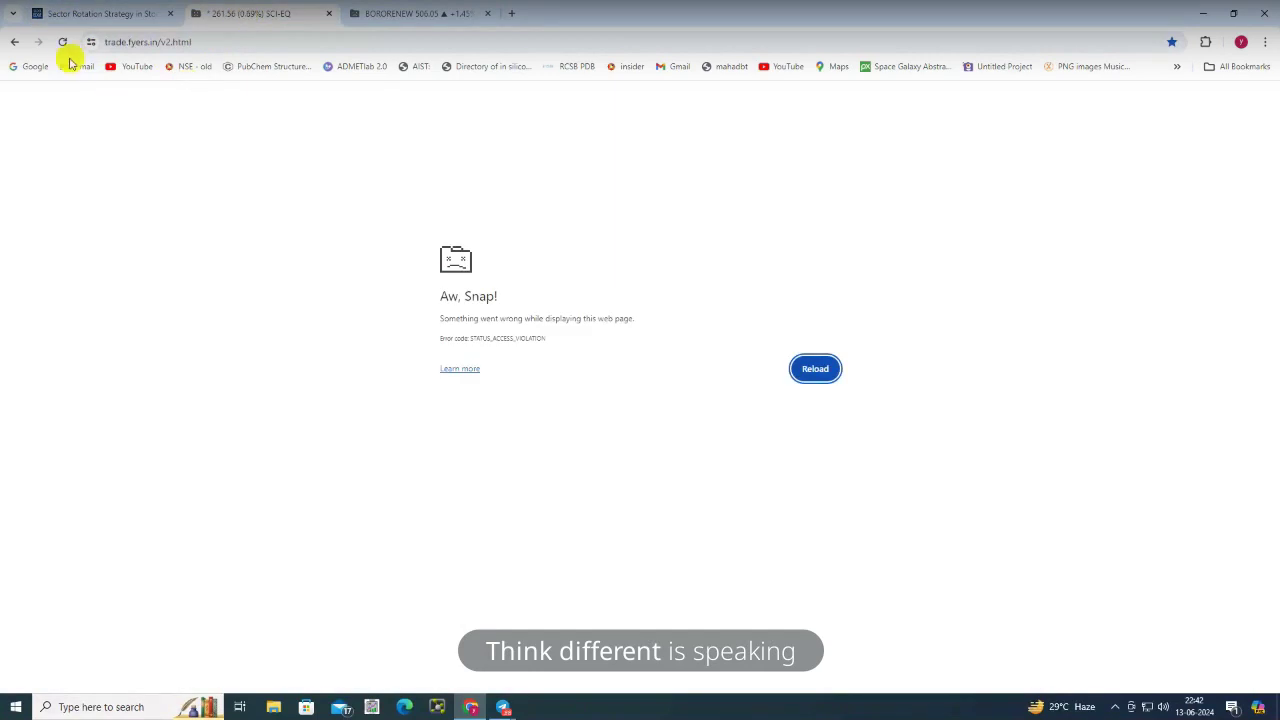
pyautogui.click(63, 43)
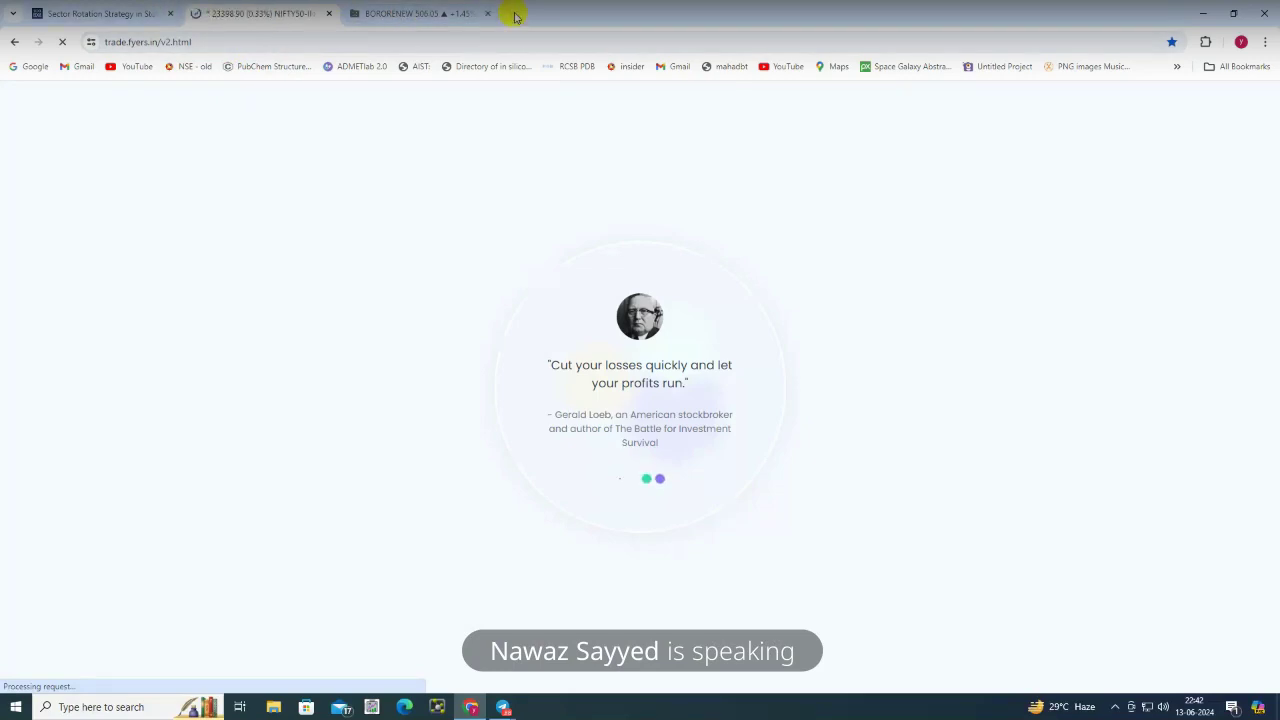
# Open Screener in a new browser tab and go to its login page
pyautogui.click(511, 13)
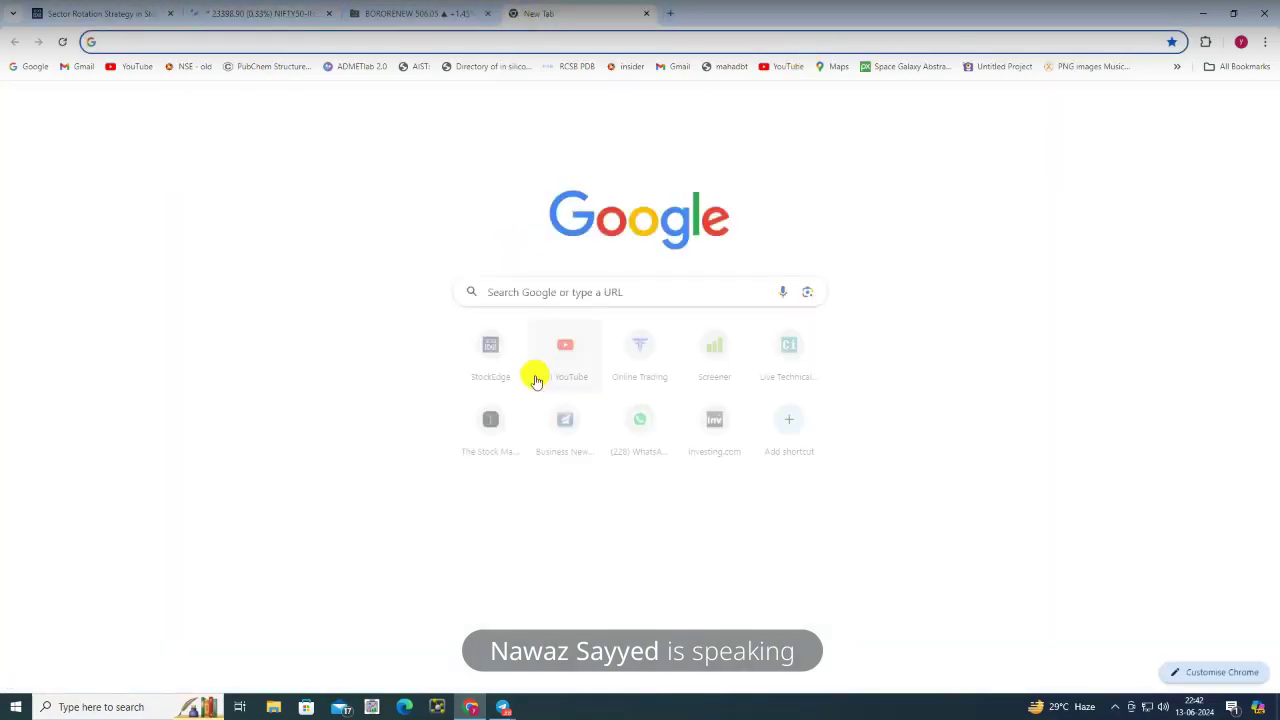
pyautogui.click(714, 345)
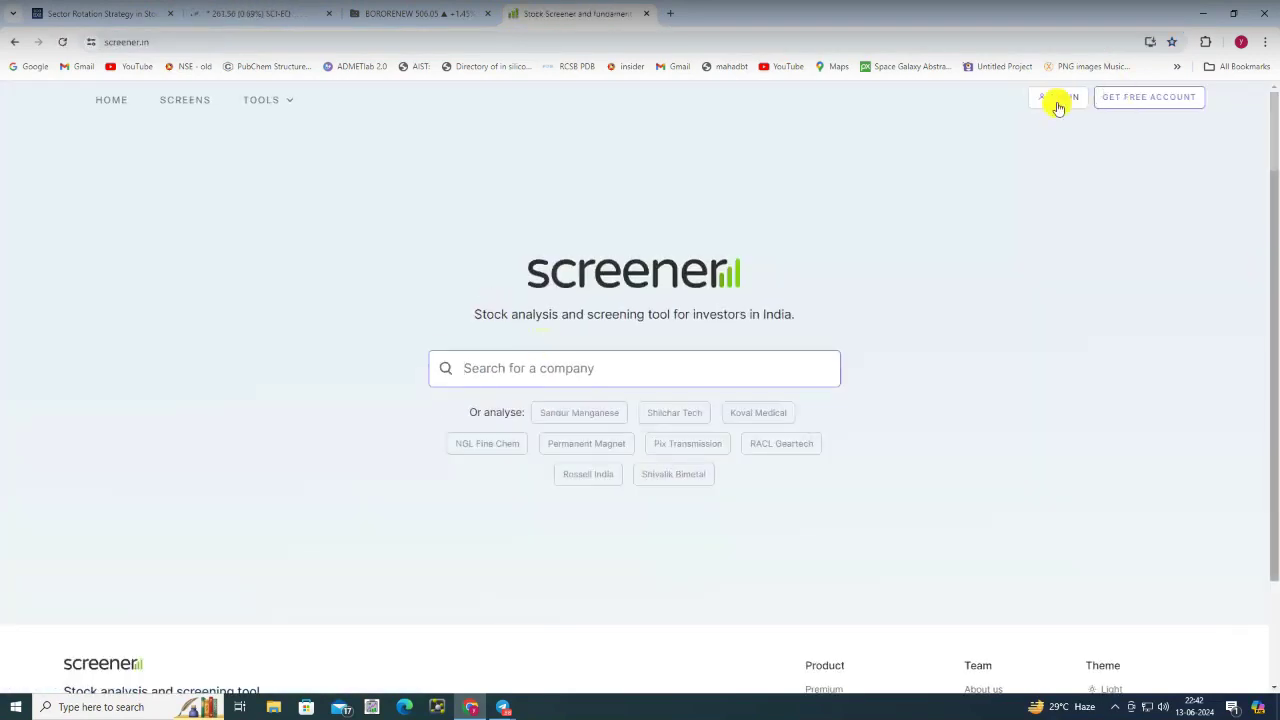
pyautogui.click(1058, 104)
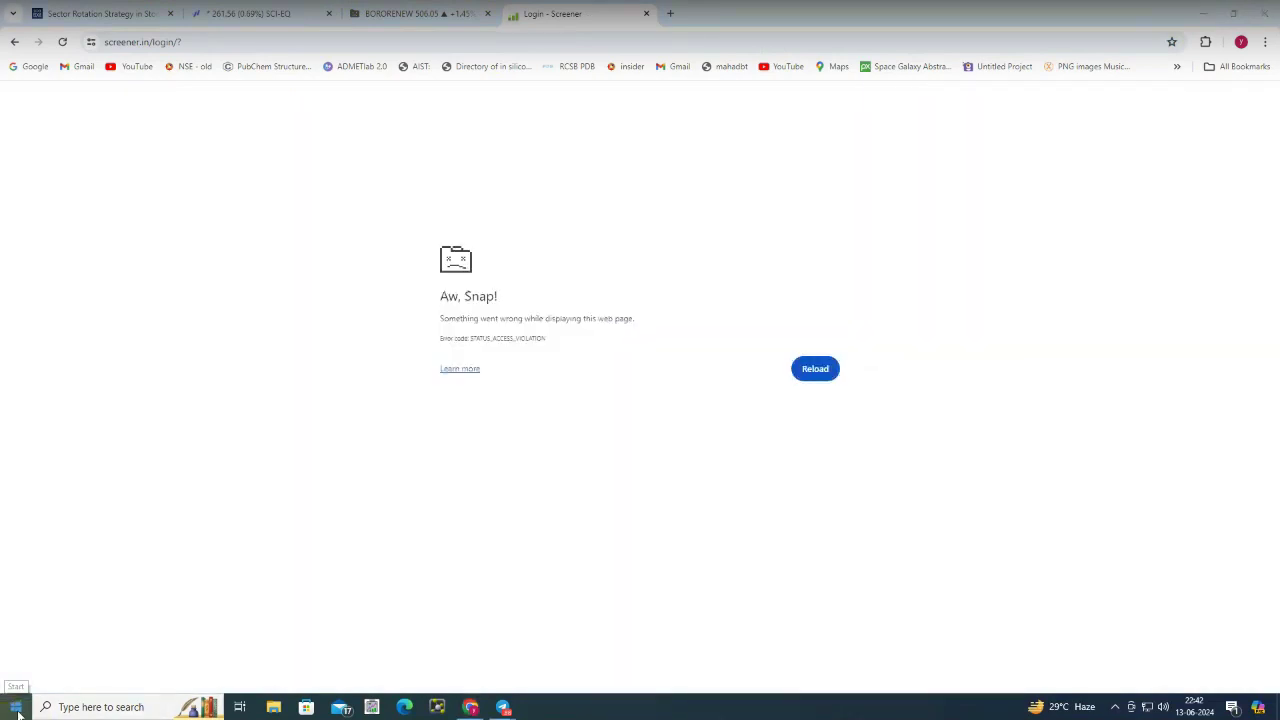
# Open the Temp folder under AppData > Local with the Windows Run command
pyautogui.rightClick(18, 714)
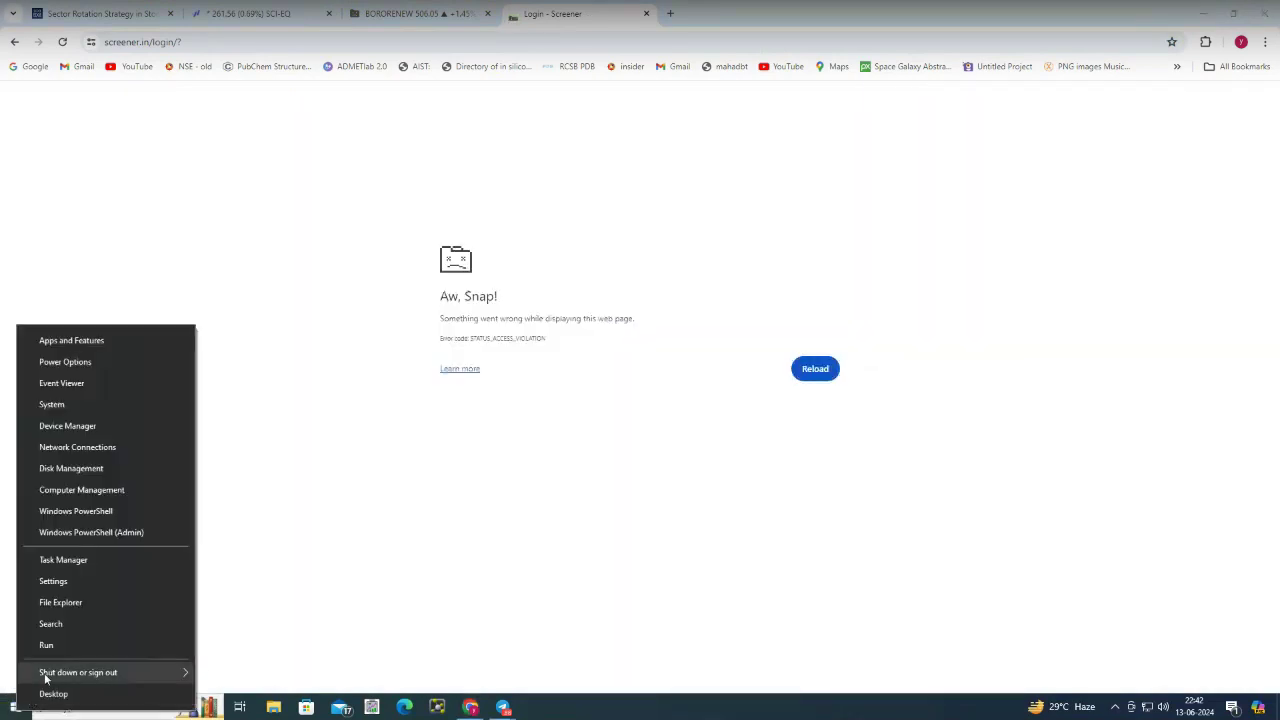
pyautogui.click(48, 648)
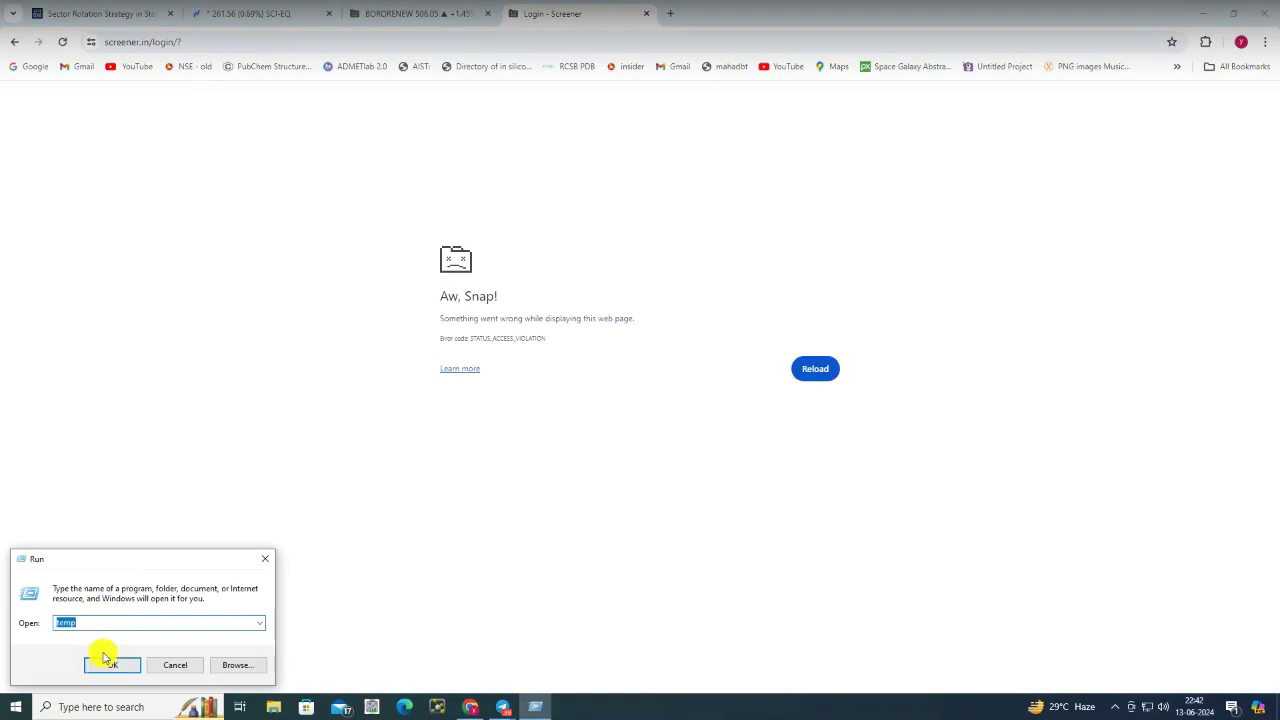
pyautogui.write('%')
pyautogui.click(110, 641)
pyautogui.click(110, 664)
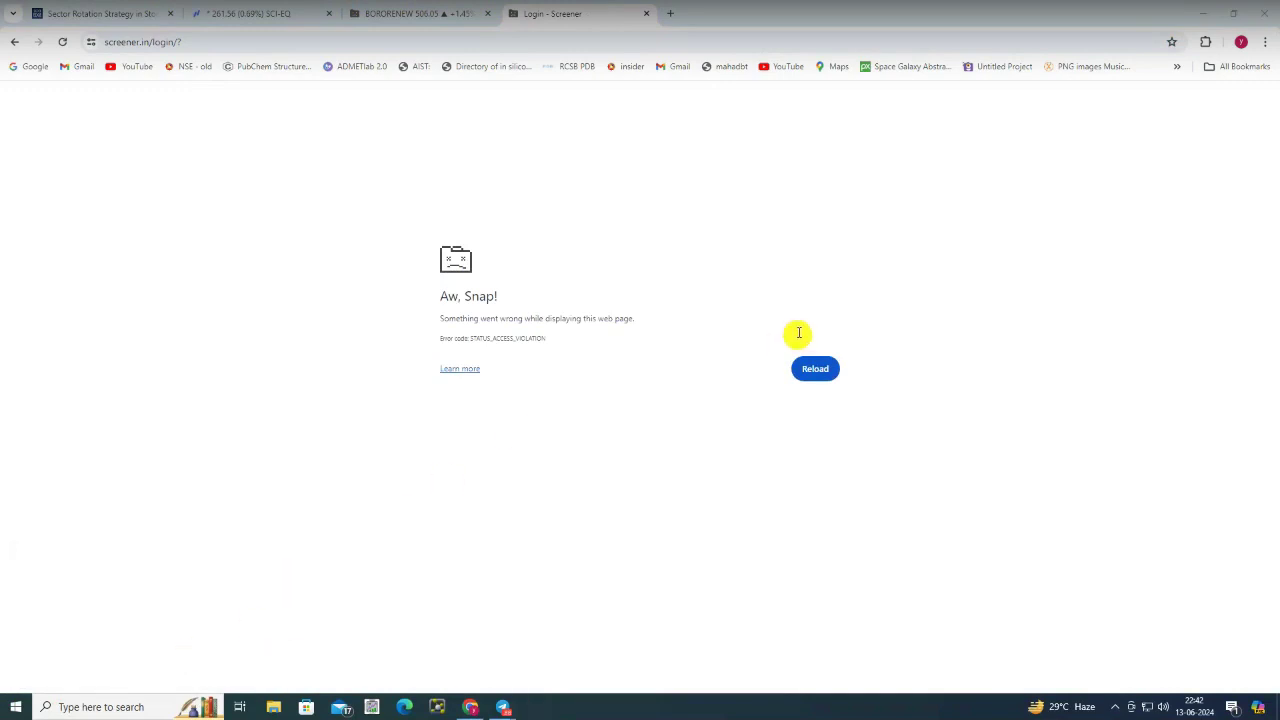
# Permanently delete all items in the Temp folder, skipping the file in use by Google Chrome, and close the folder
pyautogui.hotkey('ctrl', 'a')
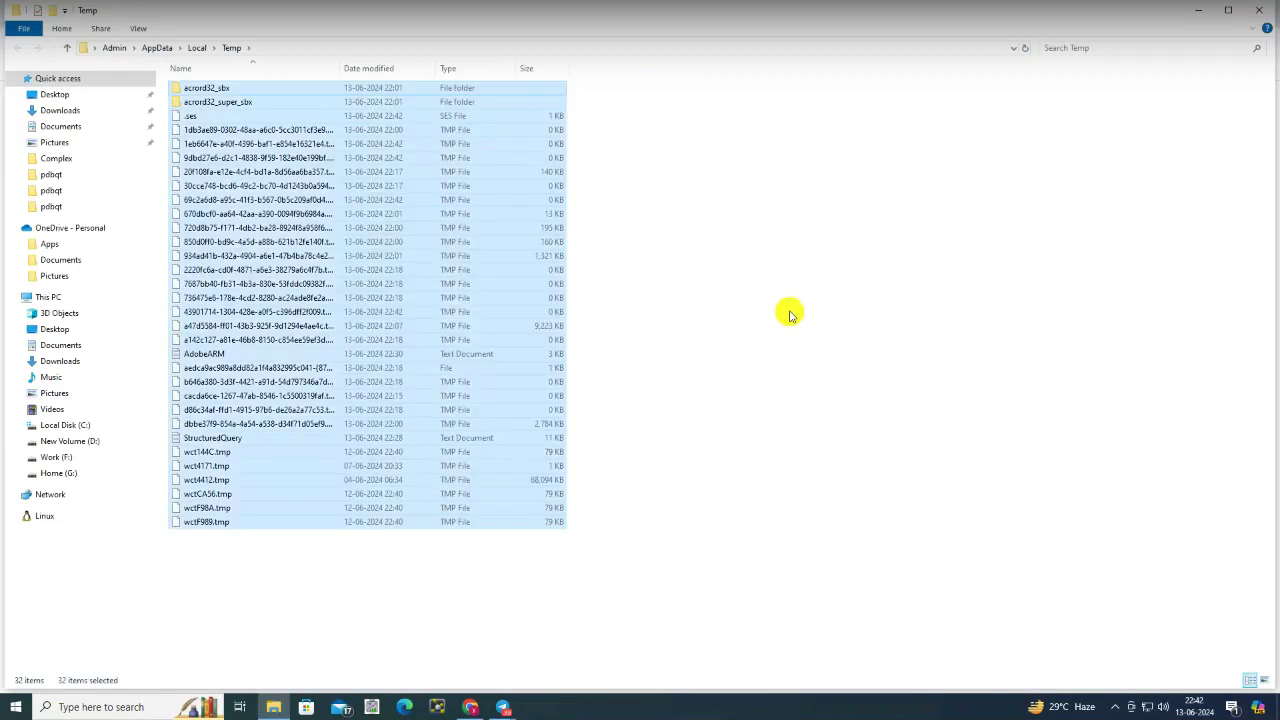
pyautogui.hotkey('shift', 'Delete')
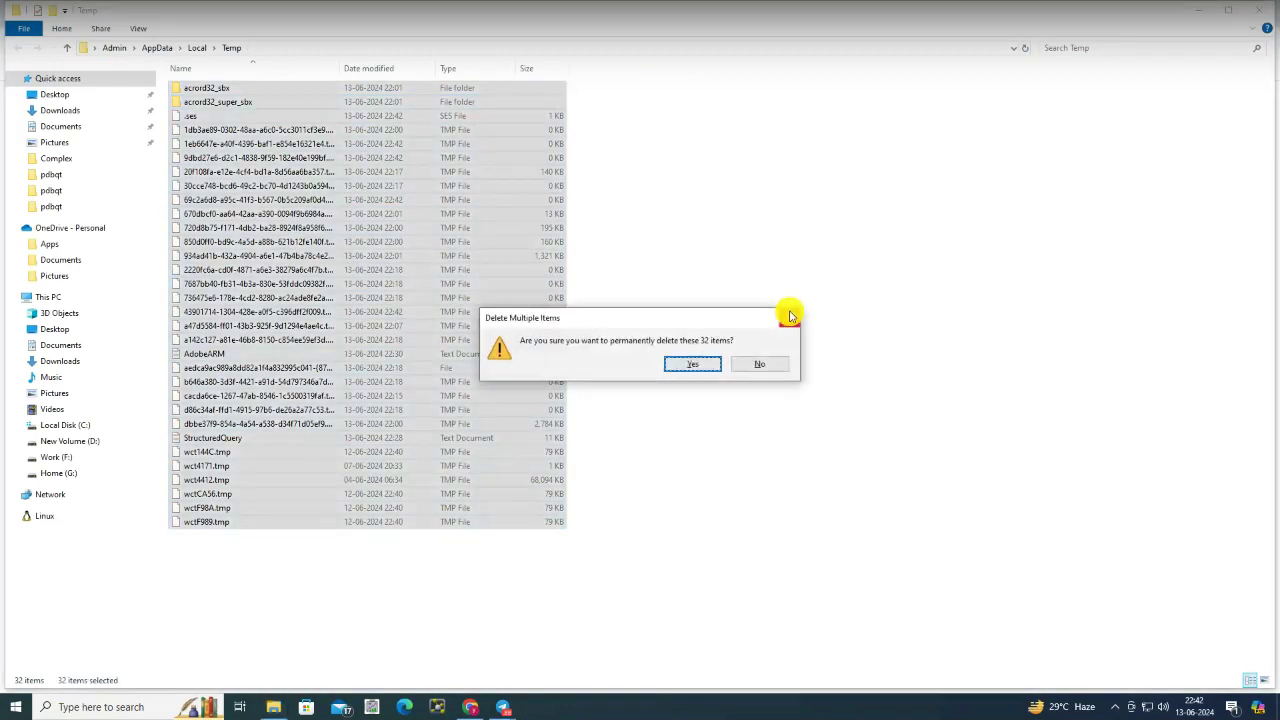
pyautogui.press('Return')
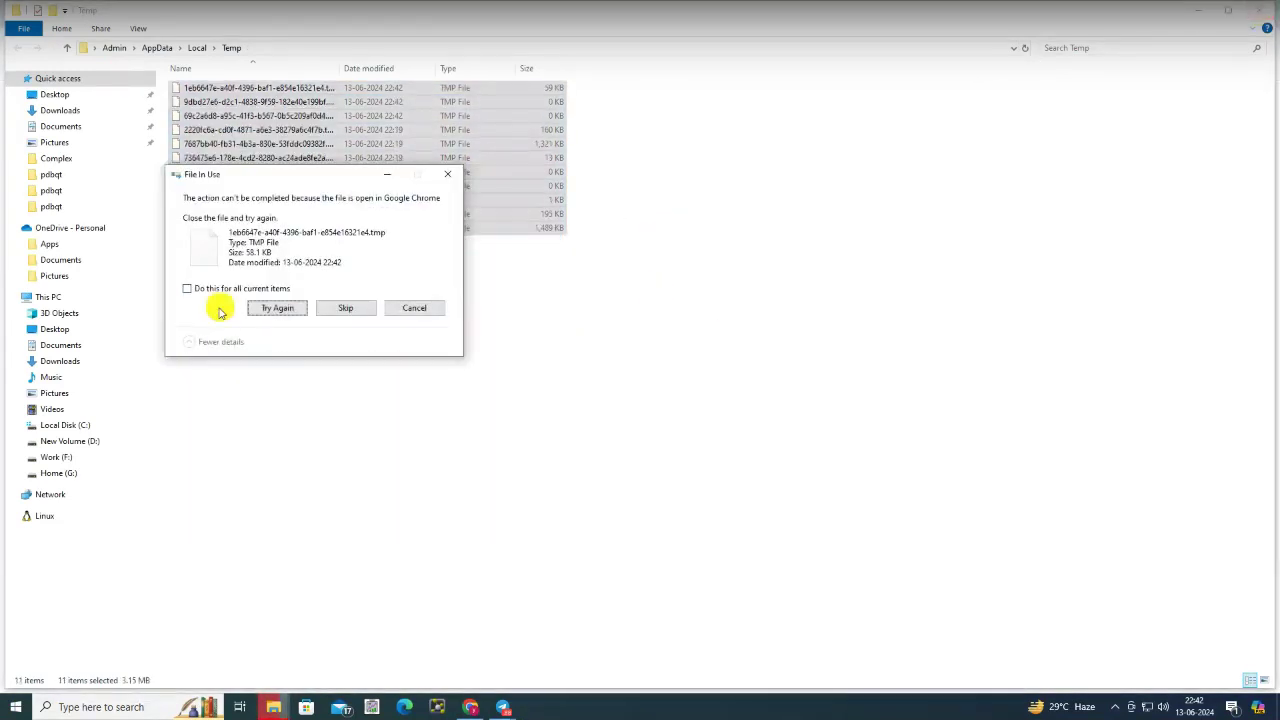
pyautogui.click(346, 308)
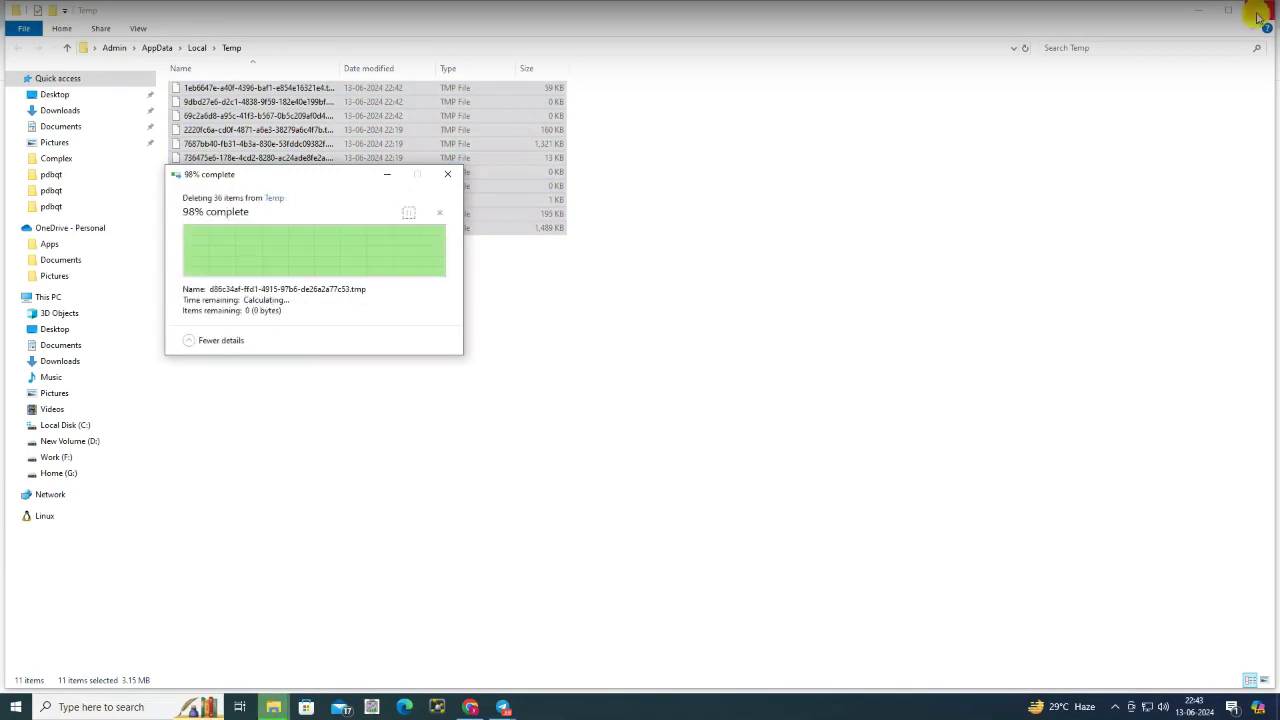
pyautogui.click(1257, 10)
# Reload the crashed Screener login page and sign in with a saved Google account
pyautogui.click(62, 41)
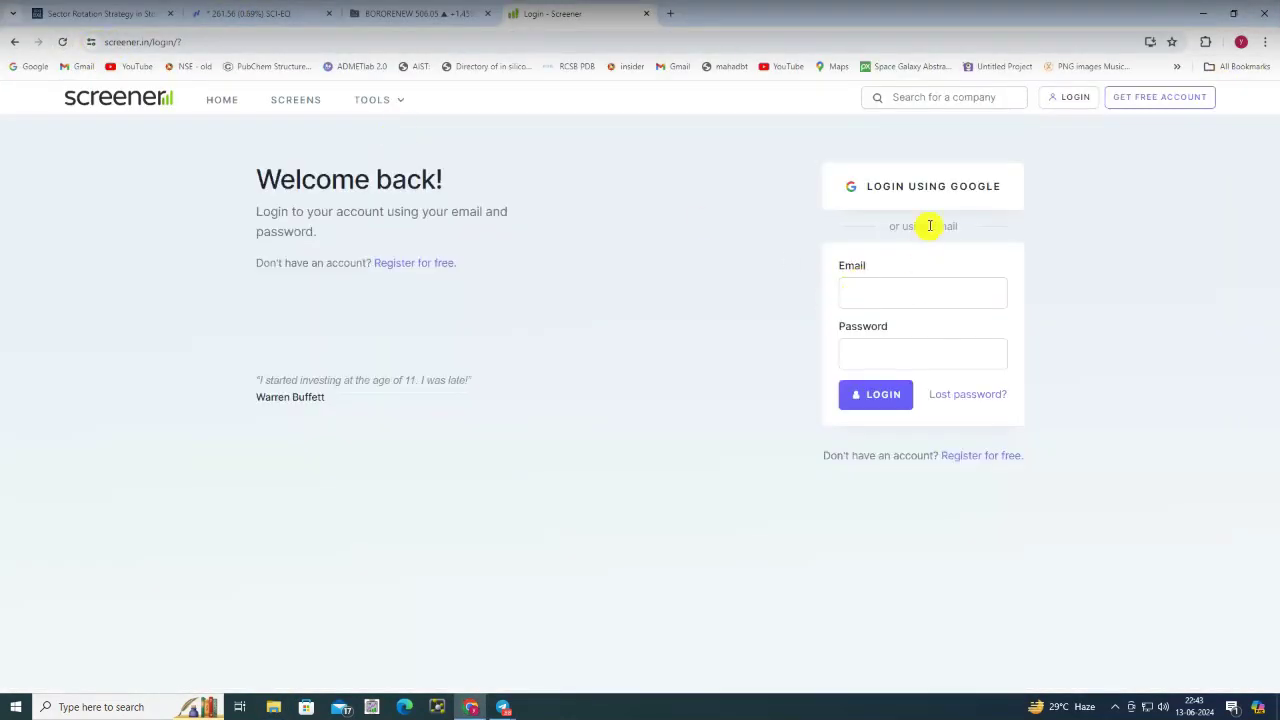
pyautogui.click(928, 190)
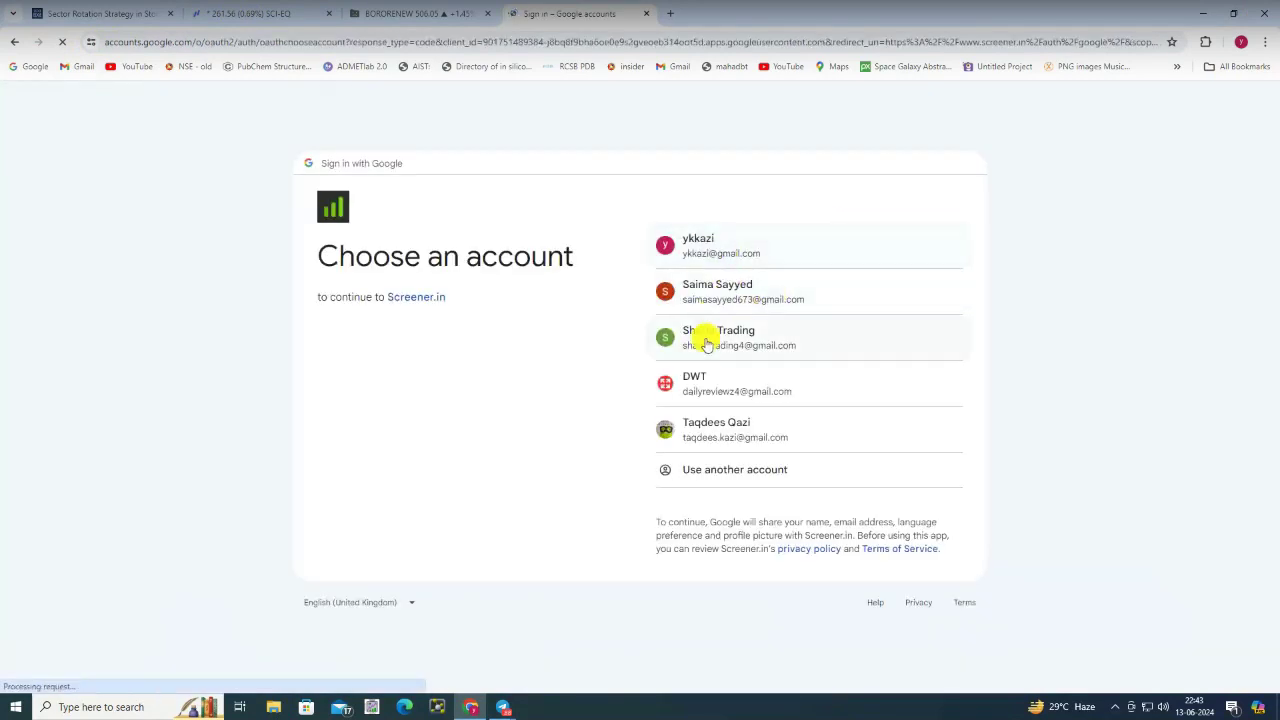
pyautogui.click(706, 386)
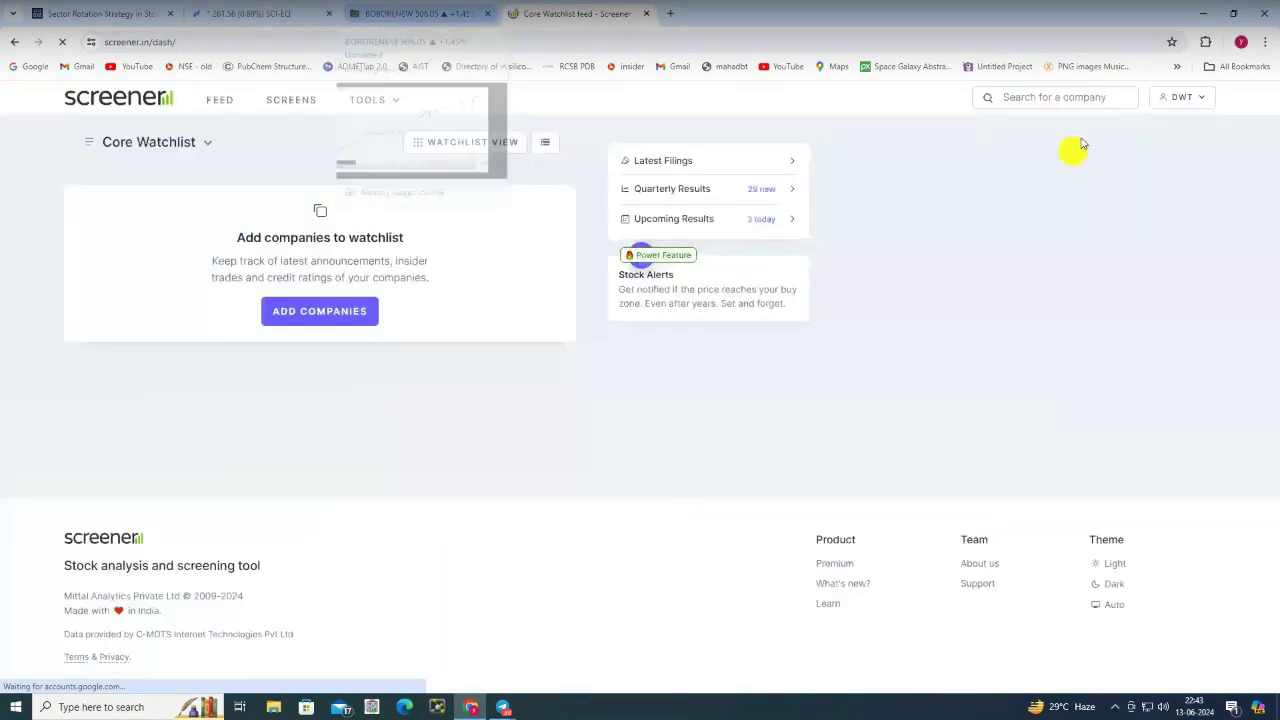
# Search Screener for "indra" and open the Indraprastha Medical Corporation Ltd company page
pyautogui.click(1066, 95)
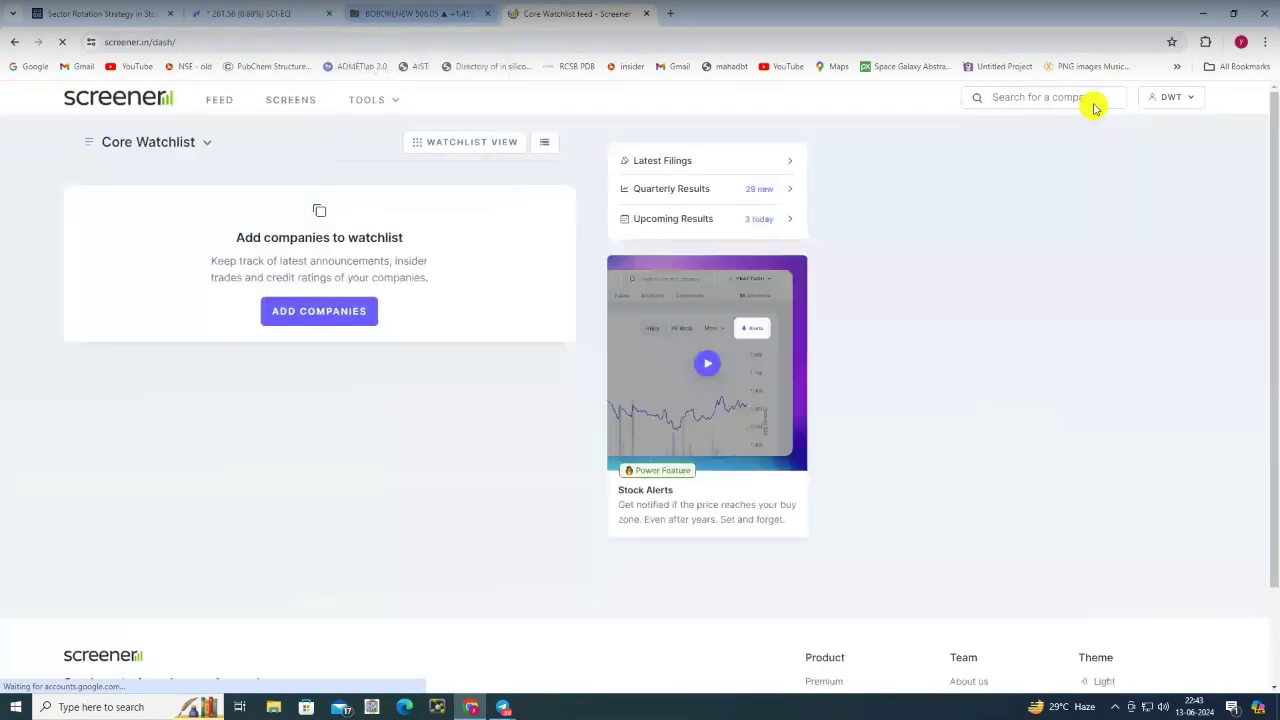
pyautogui.write('indo')
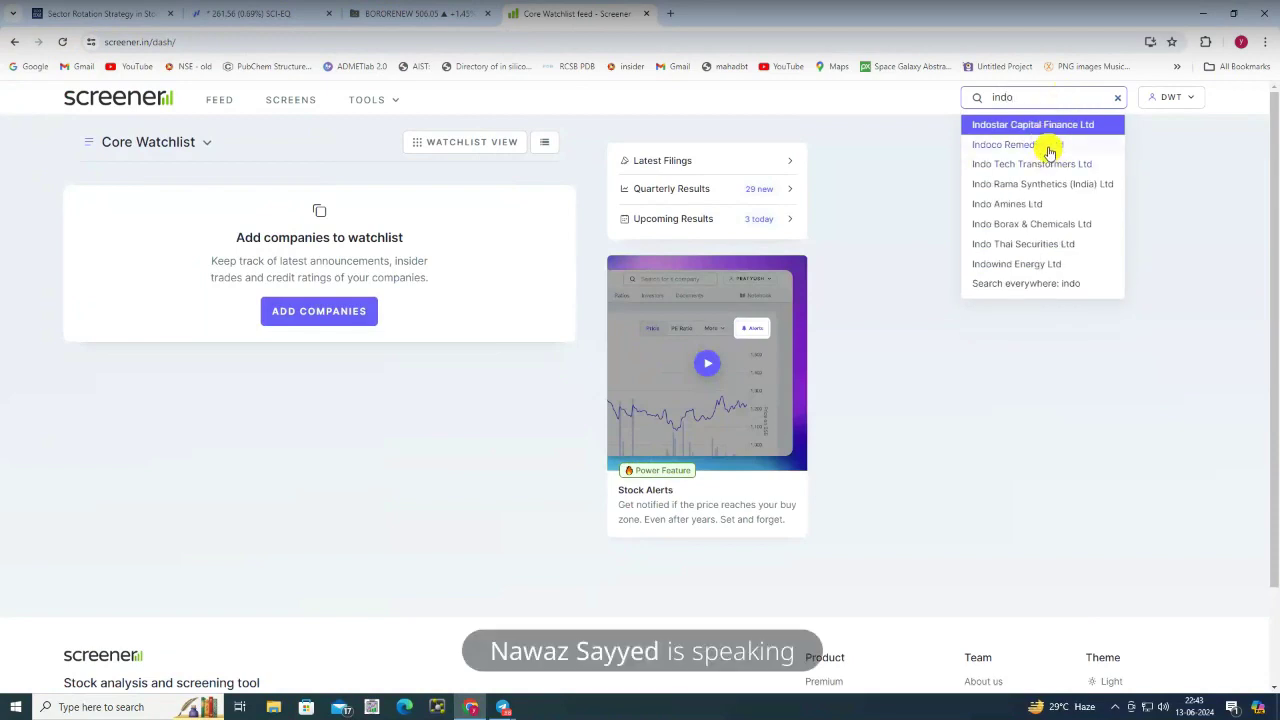
pyautogui.press('BackSpace')
pyautogui.write('ra')
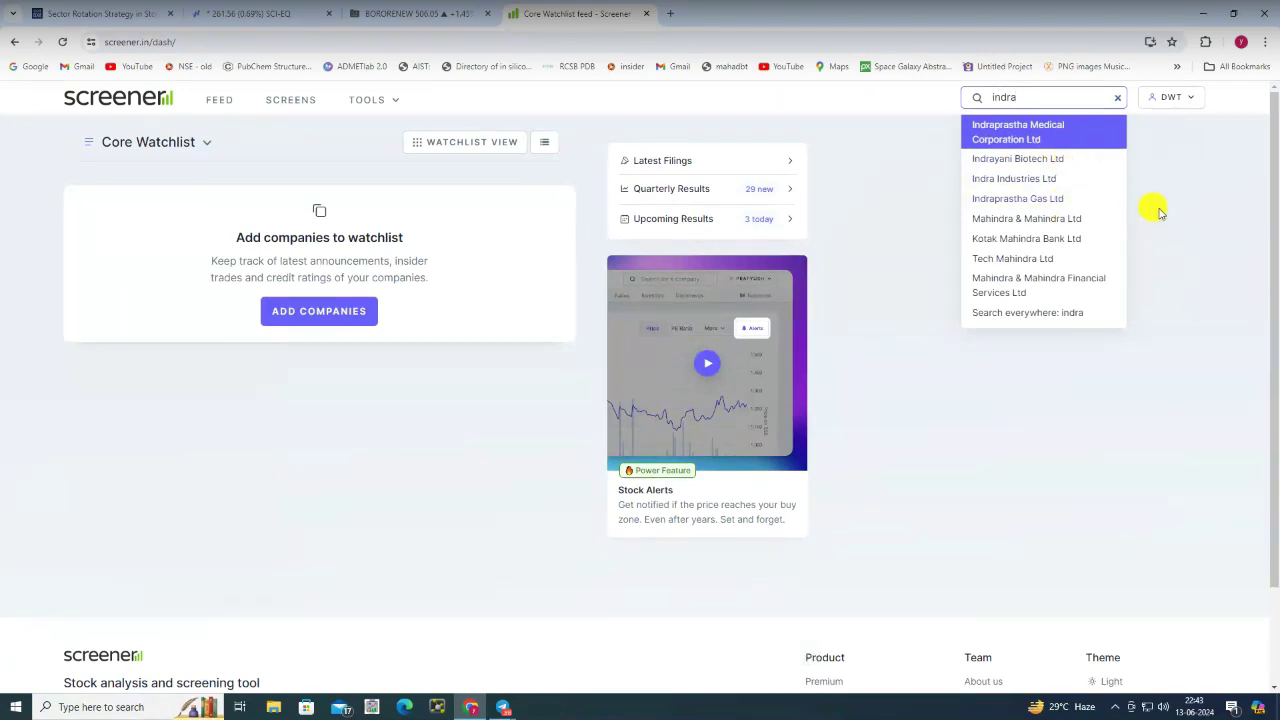
pyautogui.click(1020, 126)
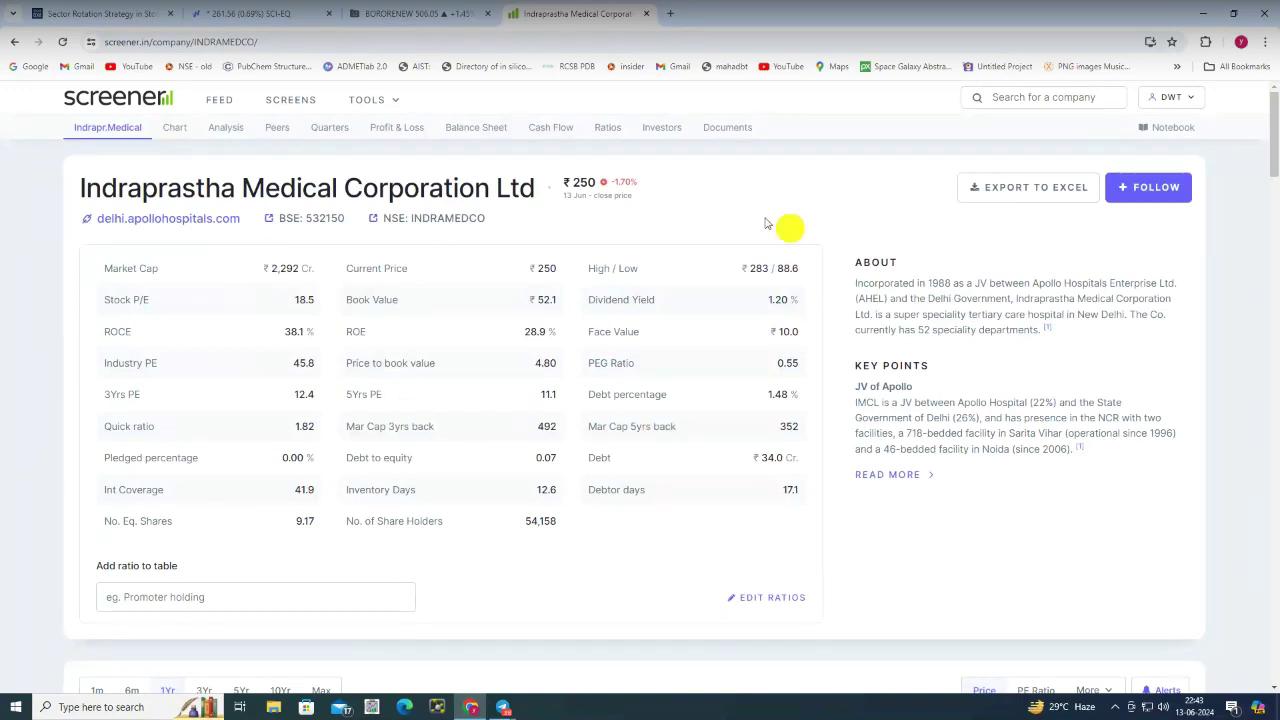
# Examine Indraprastha Medical's yearly profit and loss, quarterly results, balance sheet and cash flows
pyautogui.click(392, 128)
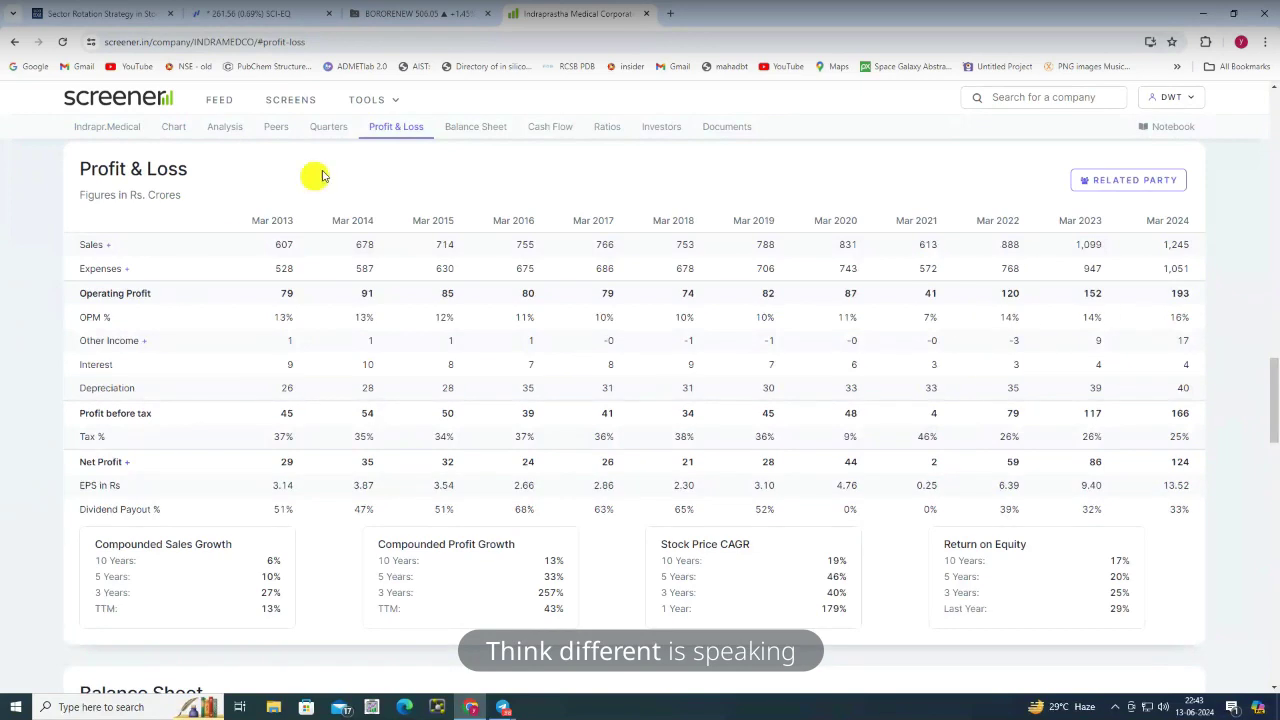
pyautogui.click(336, 128)
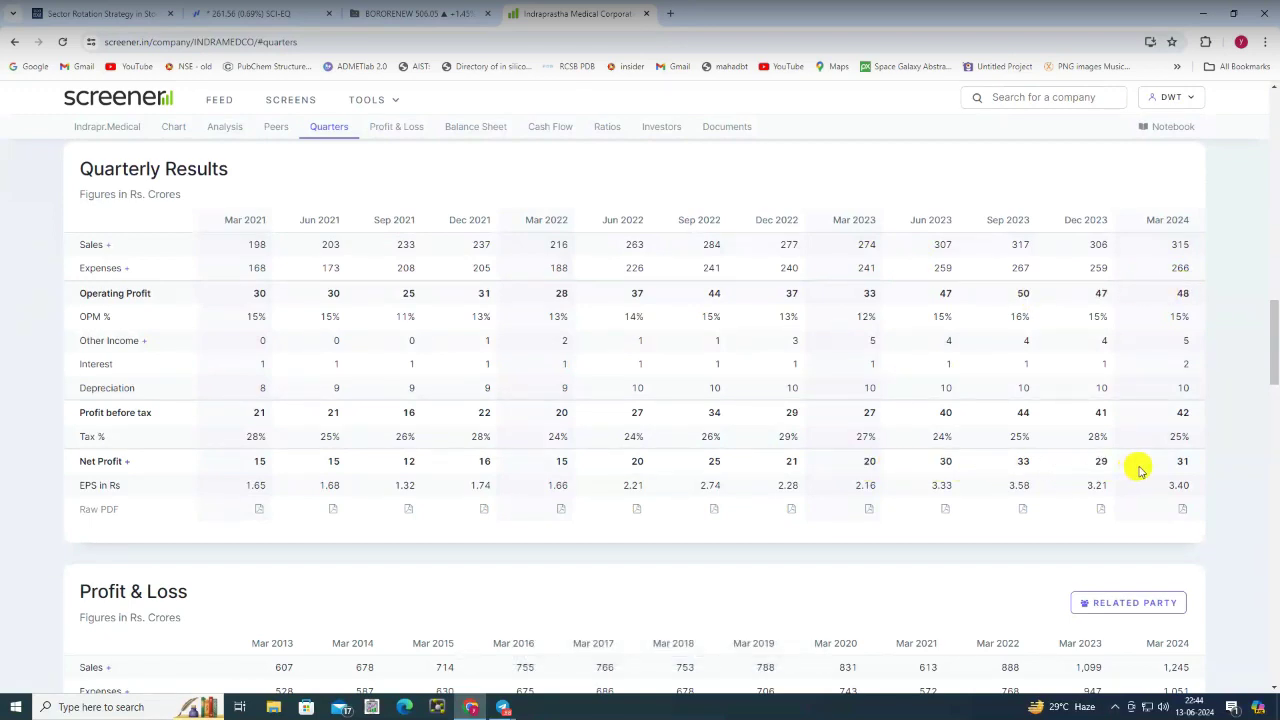
pyautogui.scroll(-4, 829, 486)
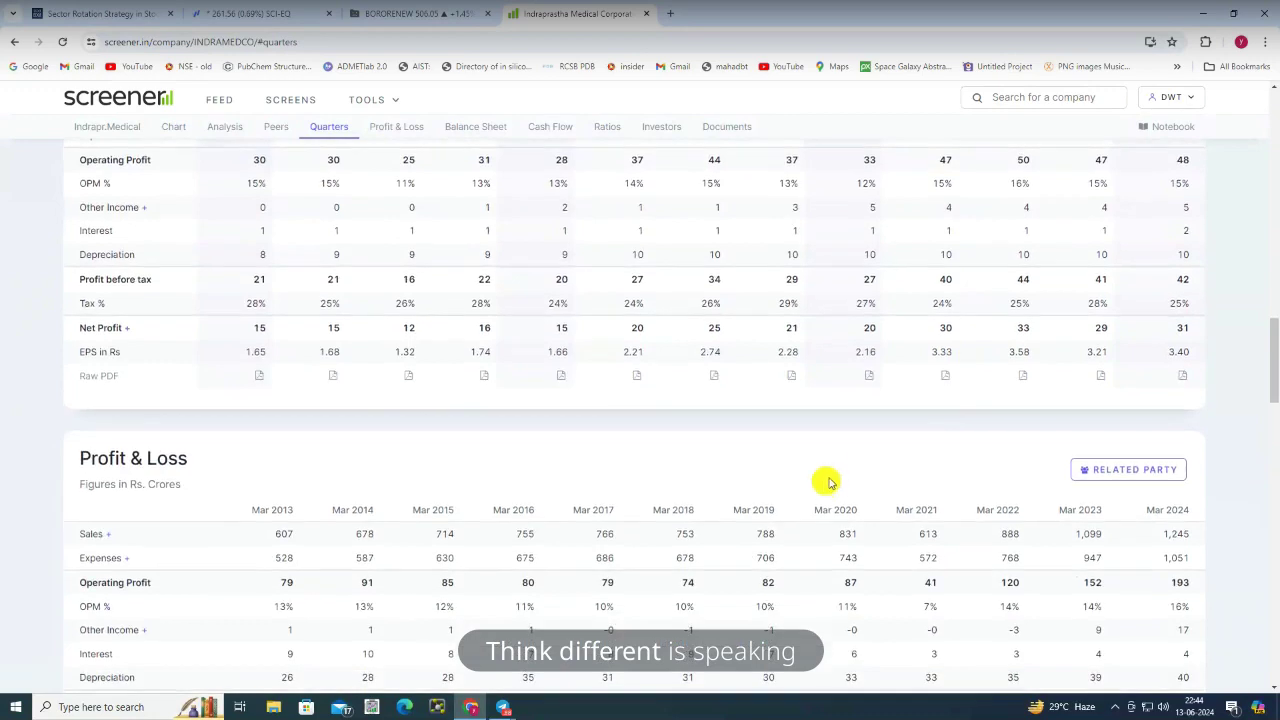
pyautogui.scroll(-4, 835, 474)
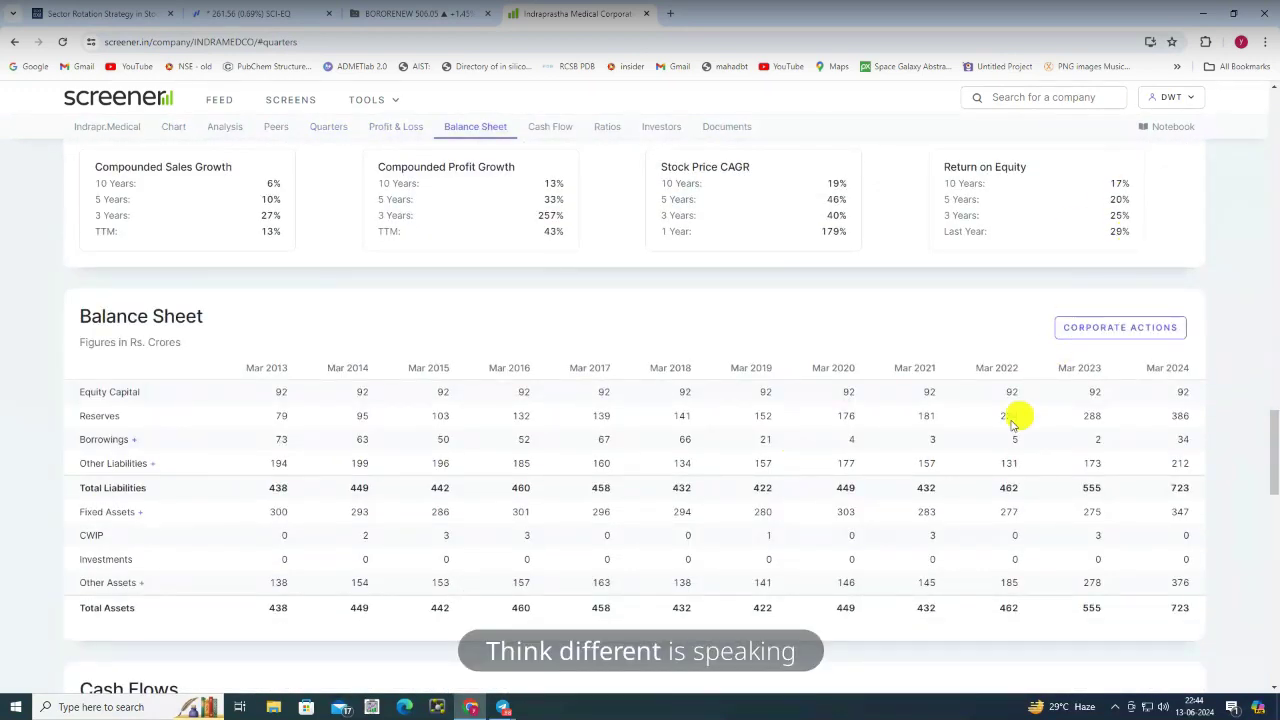
pyautogui.scroll(-1, 812, 515)
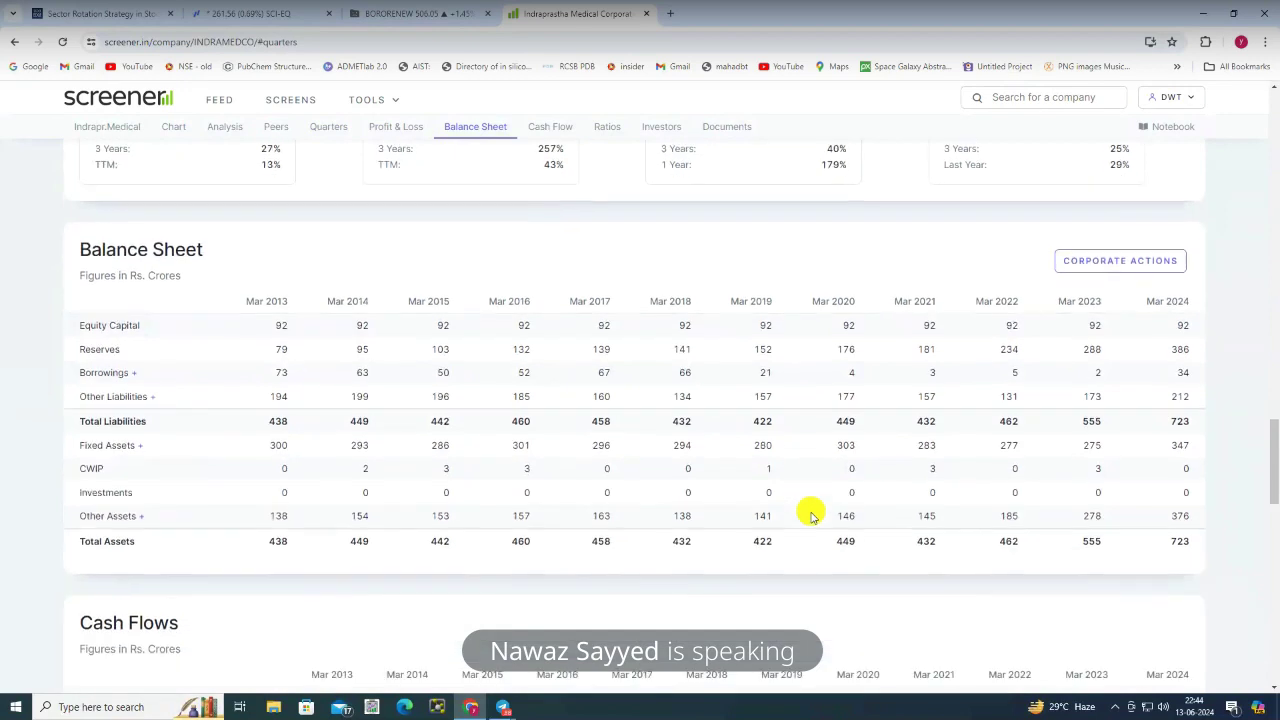
pyautogui.scroll(-3, 810, 512)
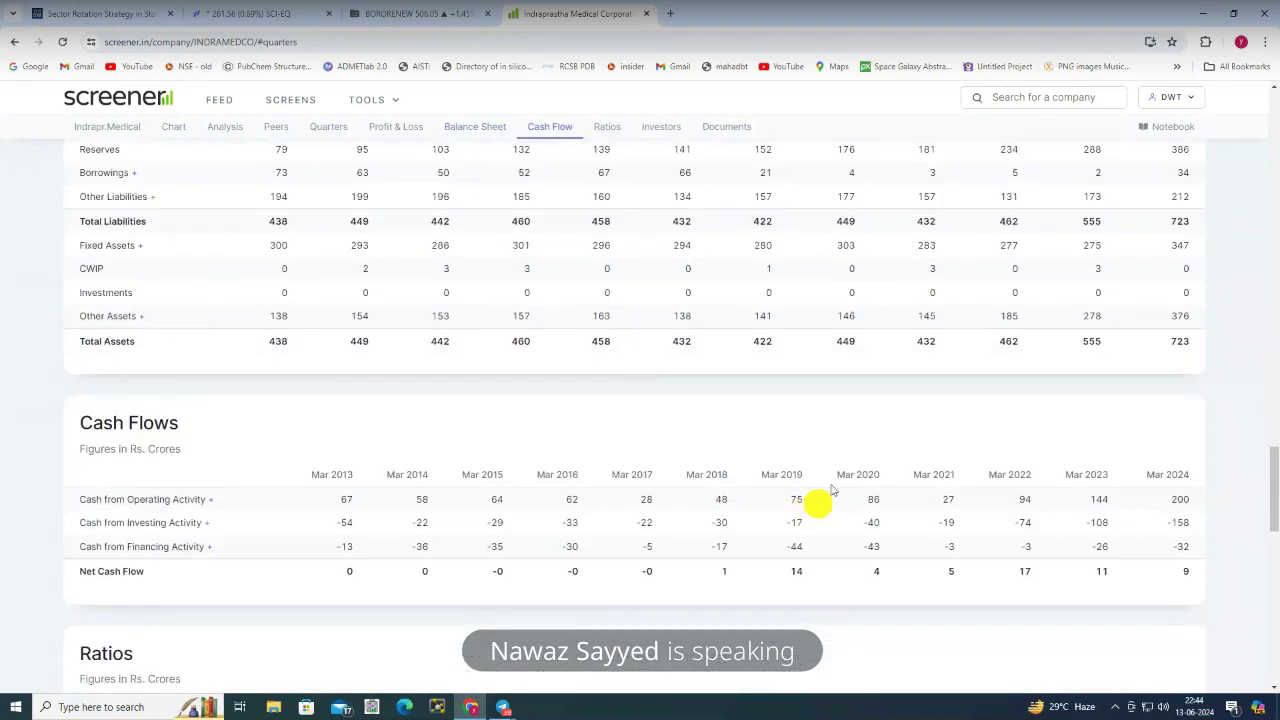
# Examine Indraprastha Medical's quarterly shareholding pattern, including the breakdown of its promoters
pyautogui.click(656, 128)
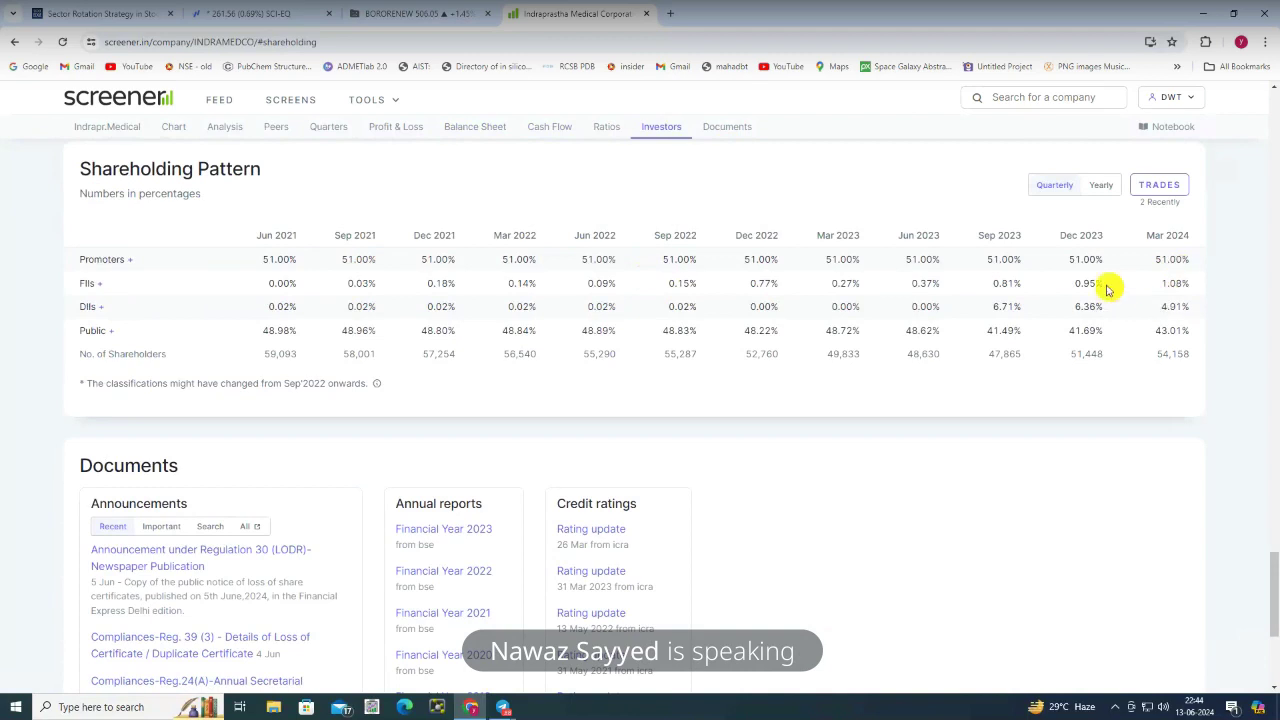
pyautogui.click(127, 261)
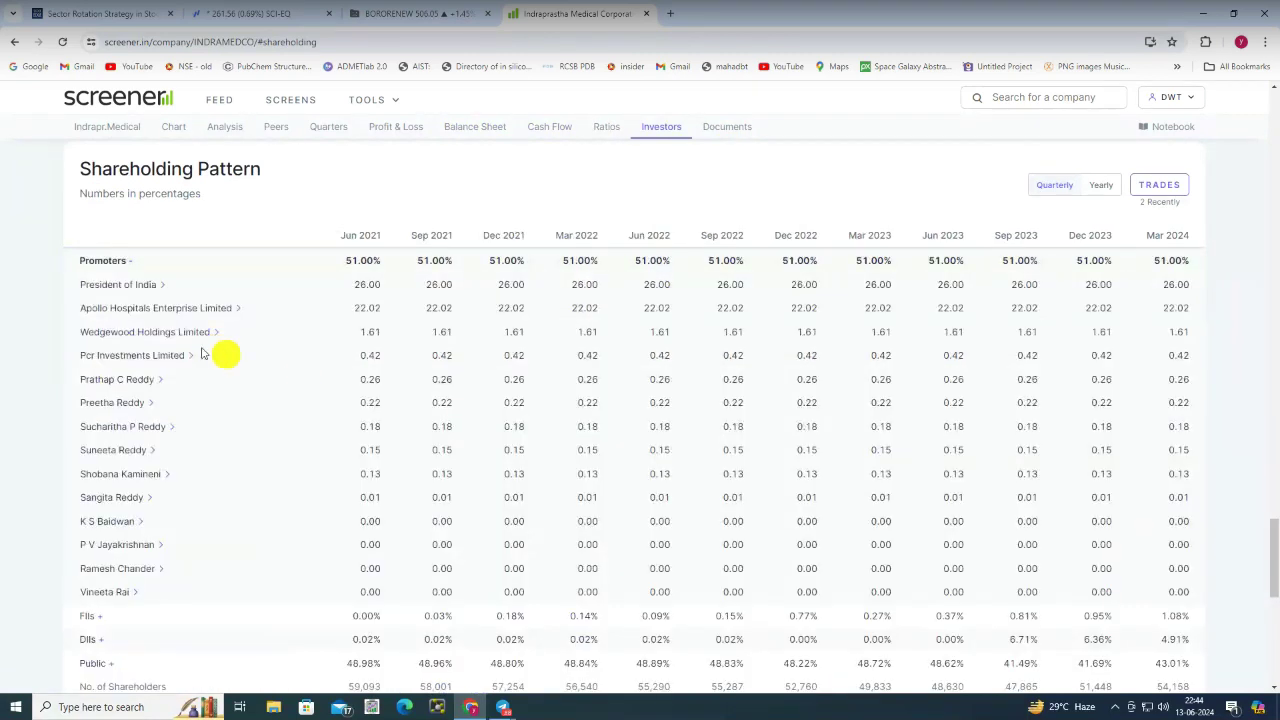
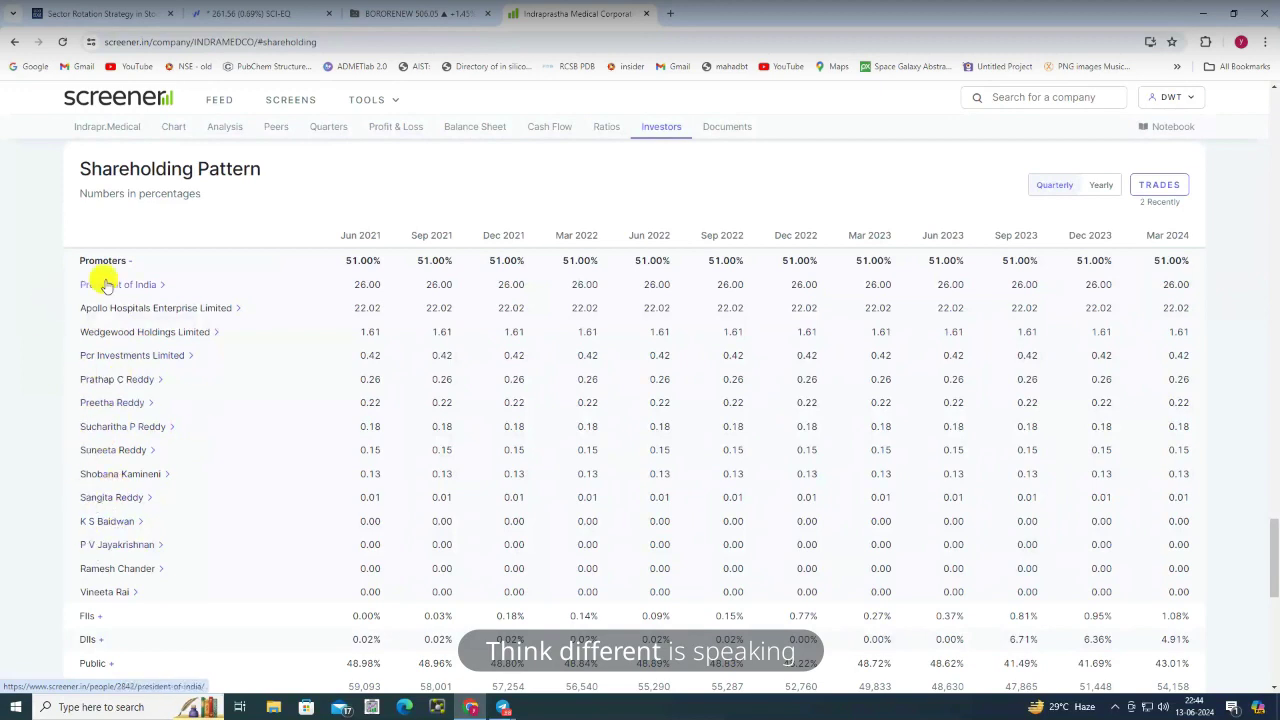
pyautogui.click(132, 263)
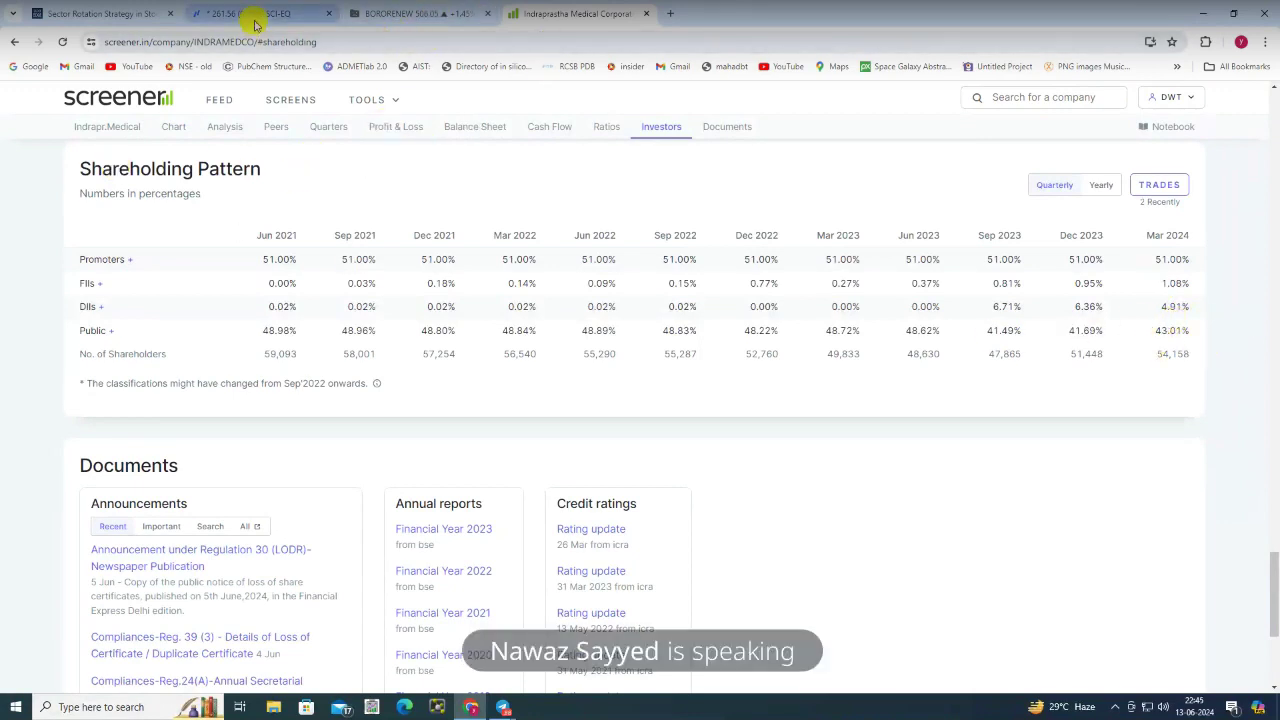
# Select the Indraprastha Medical Corporation Ltd heading on its company page and switch to the Fyers chart
pyautogui.scroll(3, 262, 210)
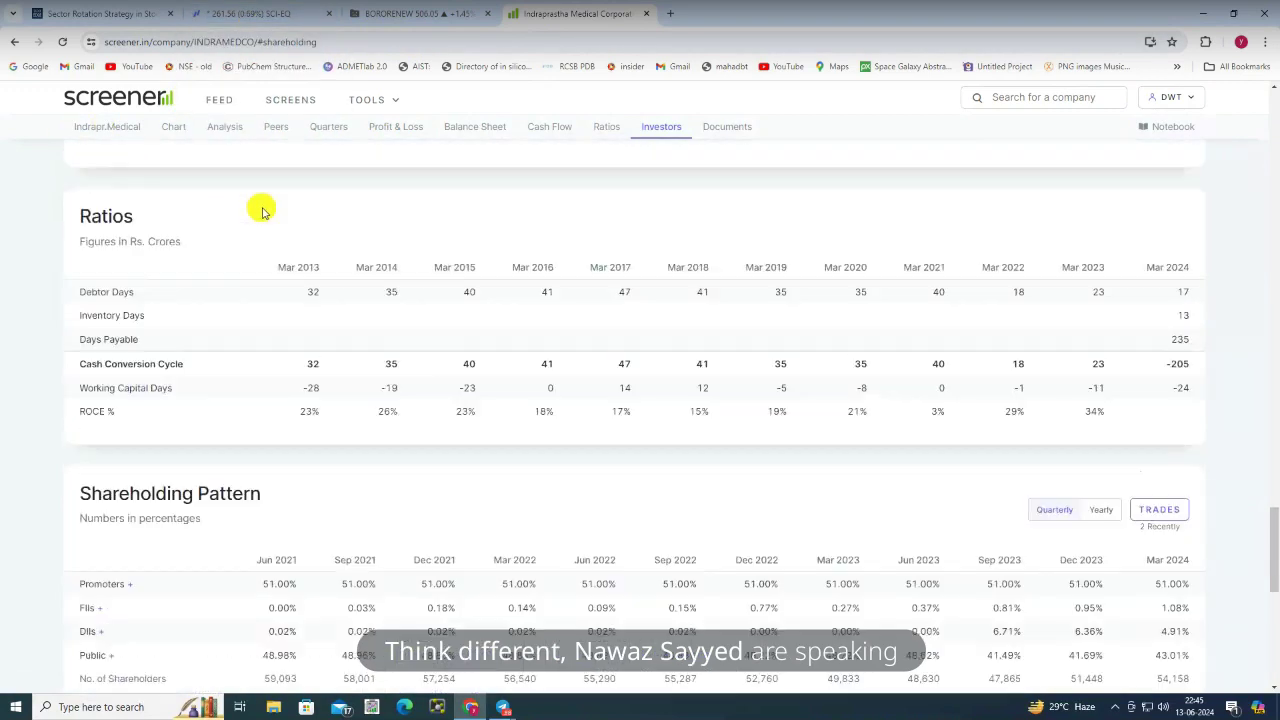
pyautogui.scroll(20, 265, 209)
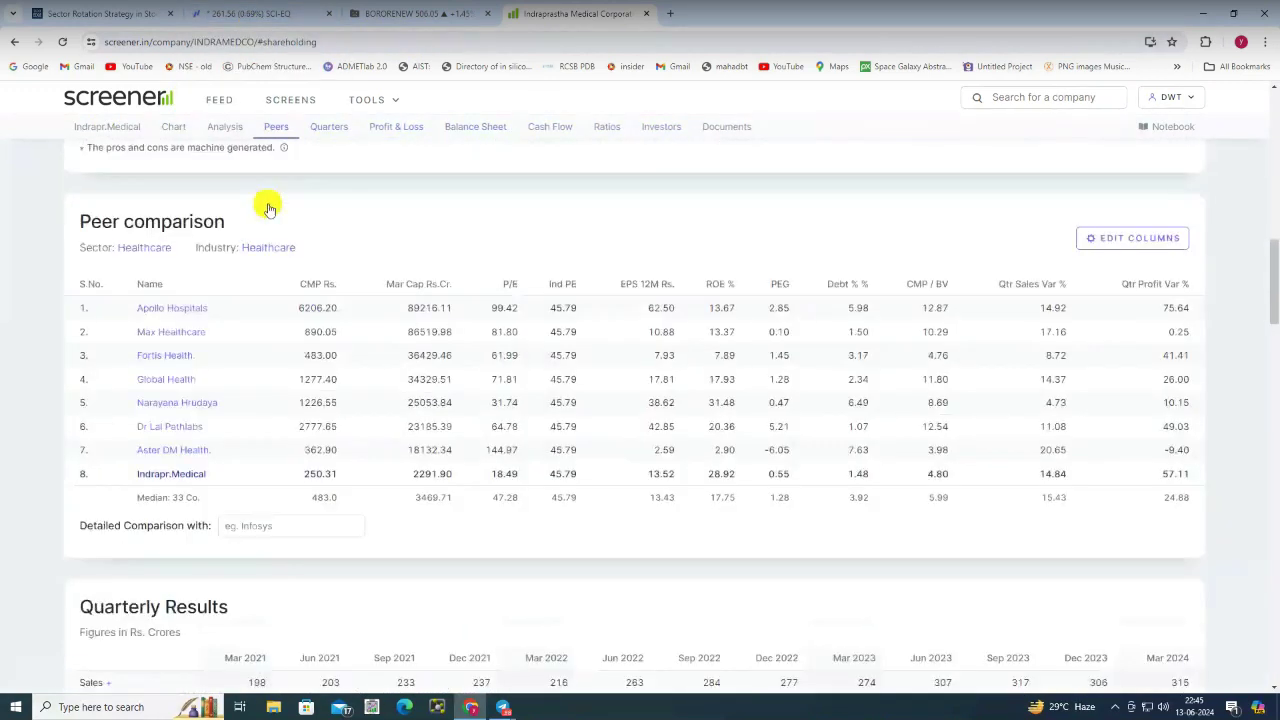
pyautogui.scroll(10, 267, 207)
pyautogui.moveTo(76, 201); pyautogui.dragTo(532, 190)
pyautogui.click(297, 16)
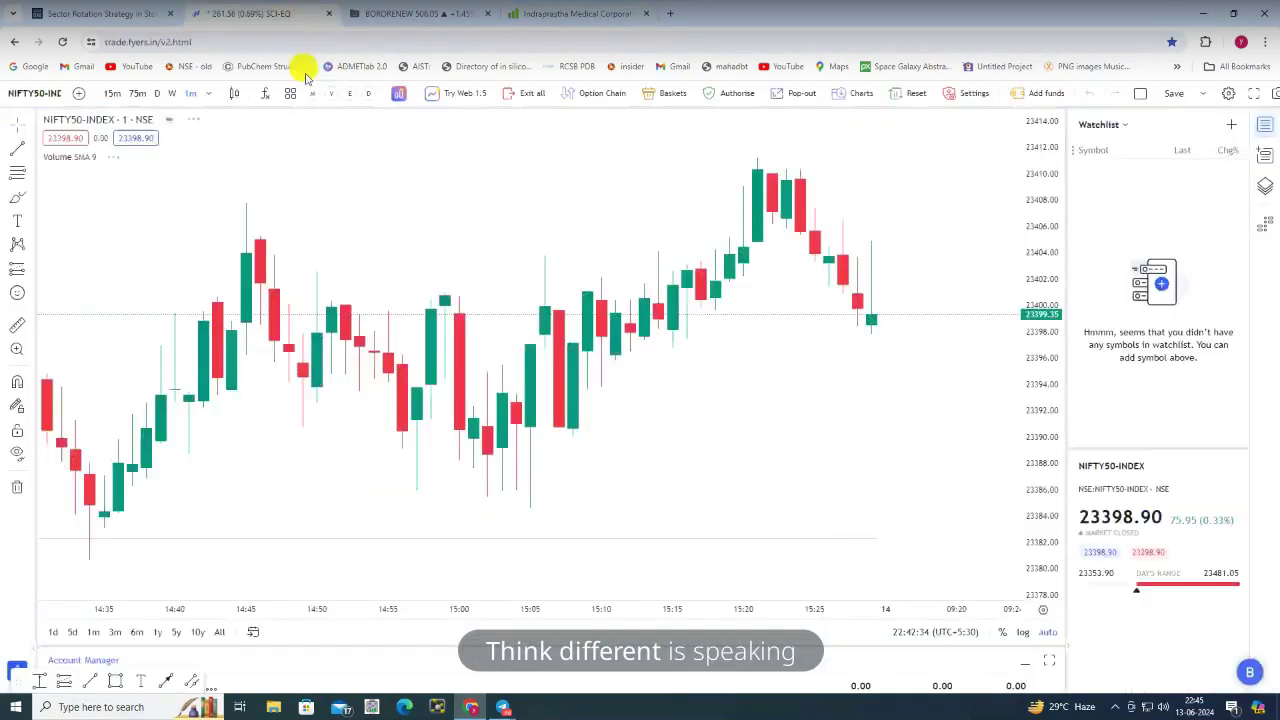
# Find INDRAPRASTHA MEDICAL CORPORATION in the symbol search and load the NSE:INDRAMEDCO-EQ chart
pyautogui.click(60, 100)
pyautogui.write('INDRAPRASTHA MEDICAL CORPORATION')
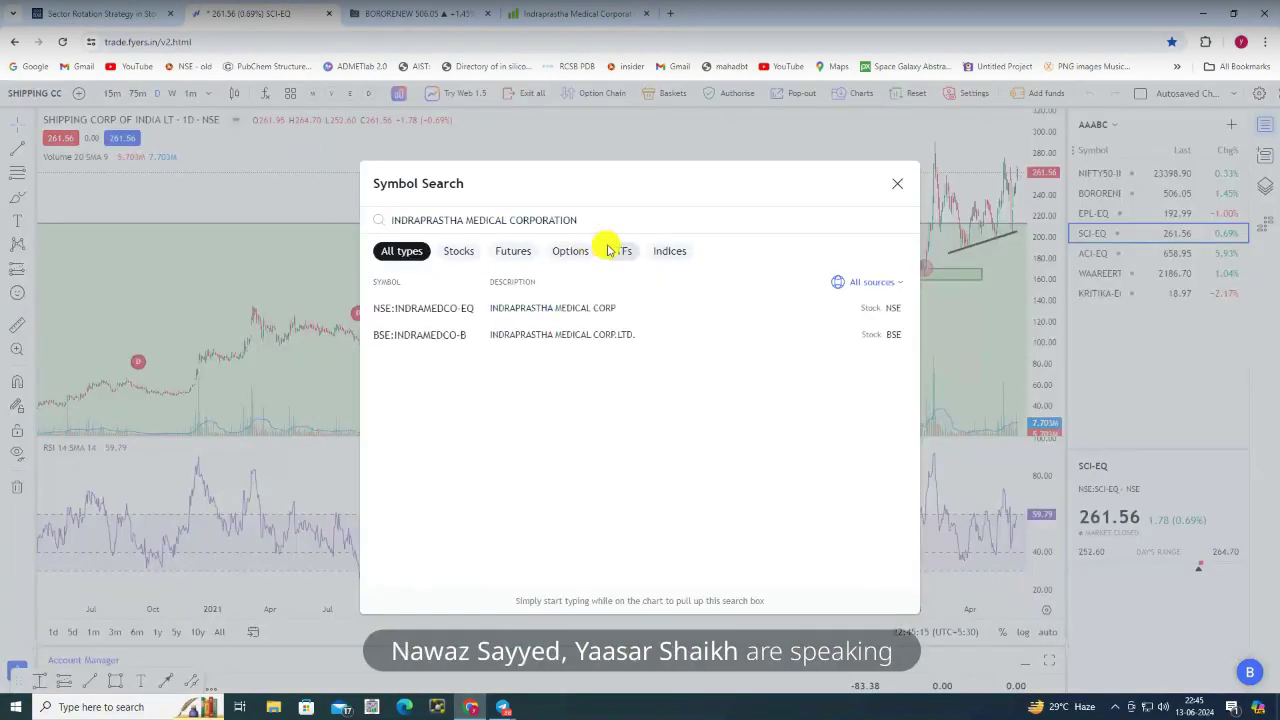
pyautogui.click(571, 312)
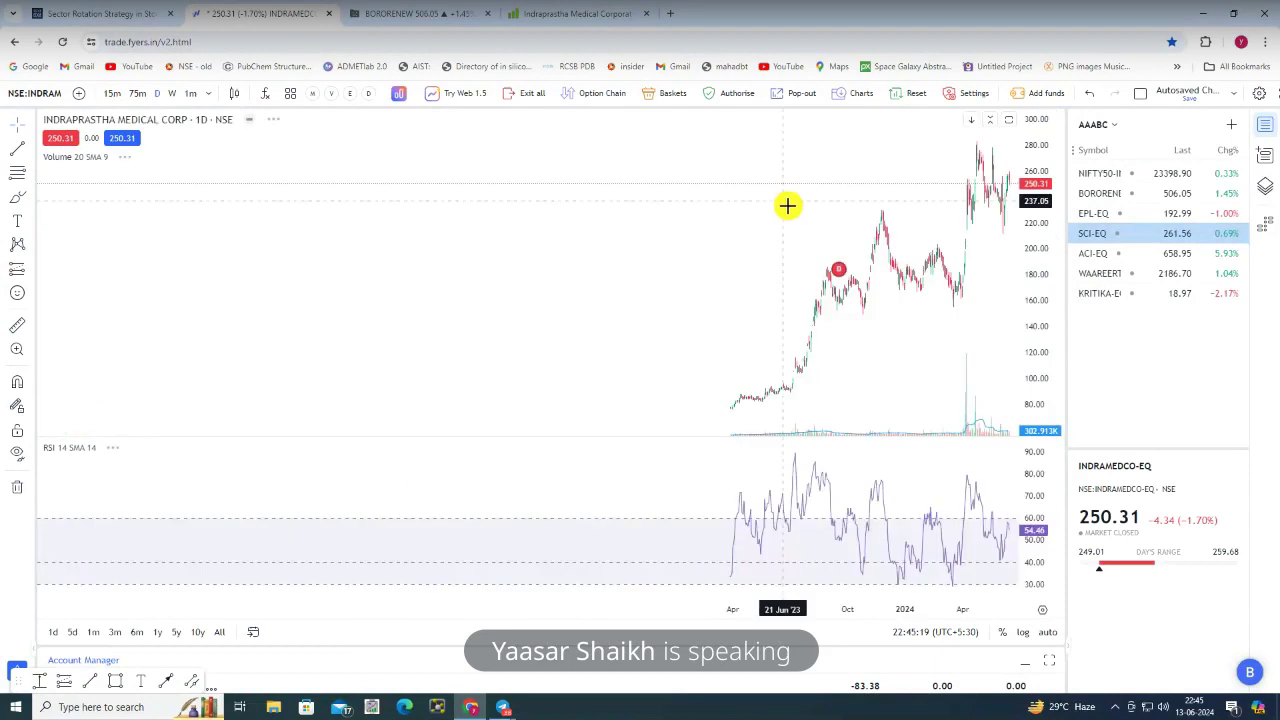
# Draw a parallel channel enclosing Indraprastha Medical's declining prices from about 17 Nov '23 to 16 Apr '24
pyautogui.scroll(-3, 787, 205)
pyautogui.scroll(4, 346, 274)
pyautogui.scroll(5, 730, 347)
pyautogui.moveTo(531, 372); pyautogui.dragTo(697, 343)
pyautogui.scroll(-2, 708, 332)
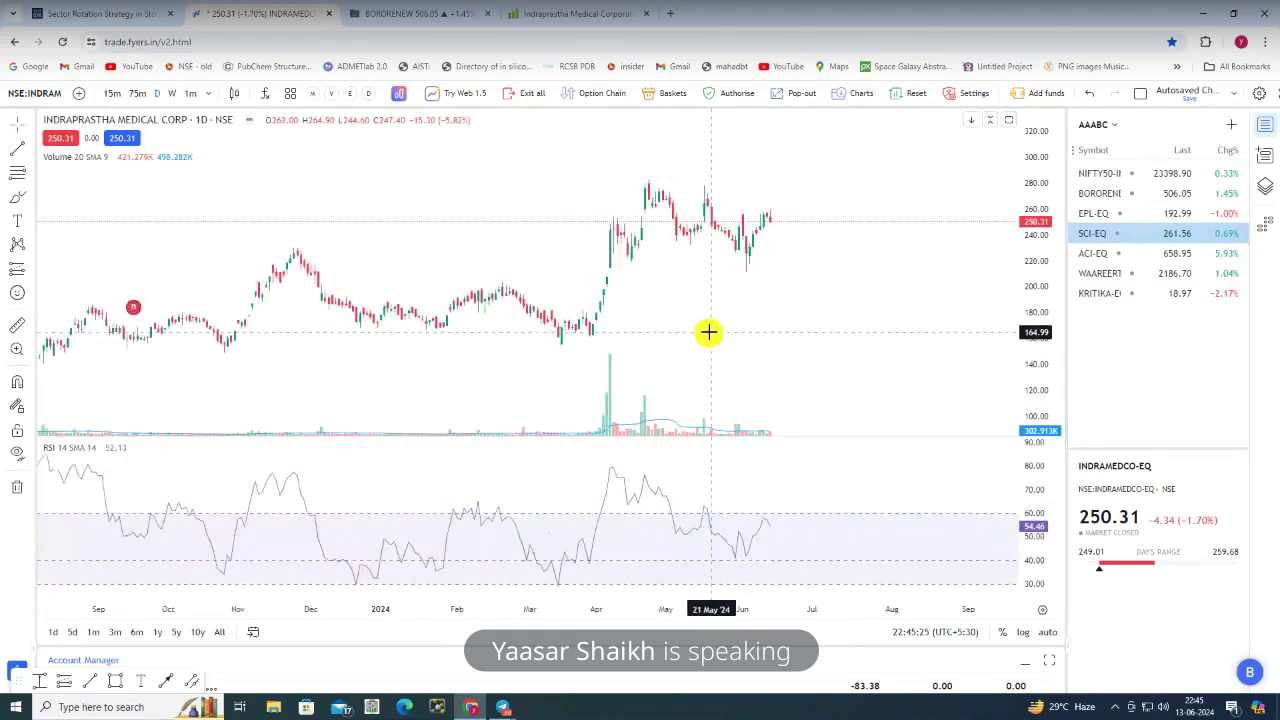
pyautogui.scroll(2, 666, 340)
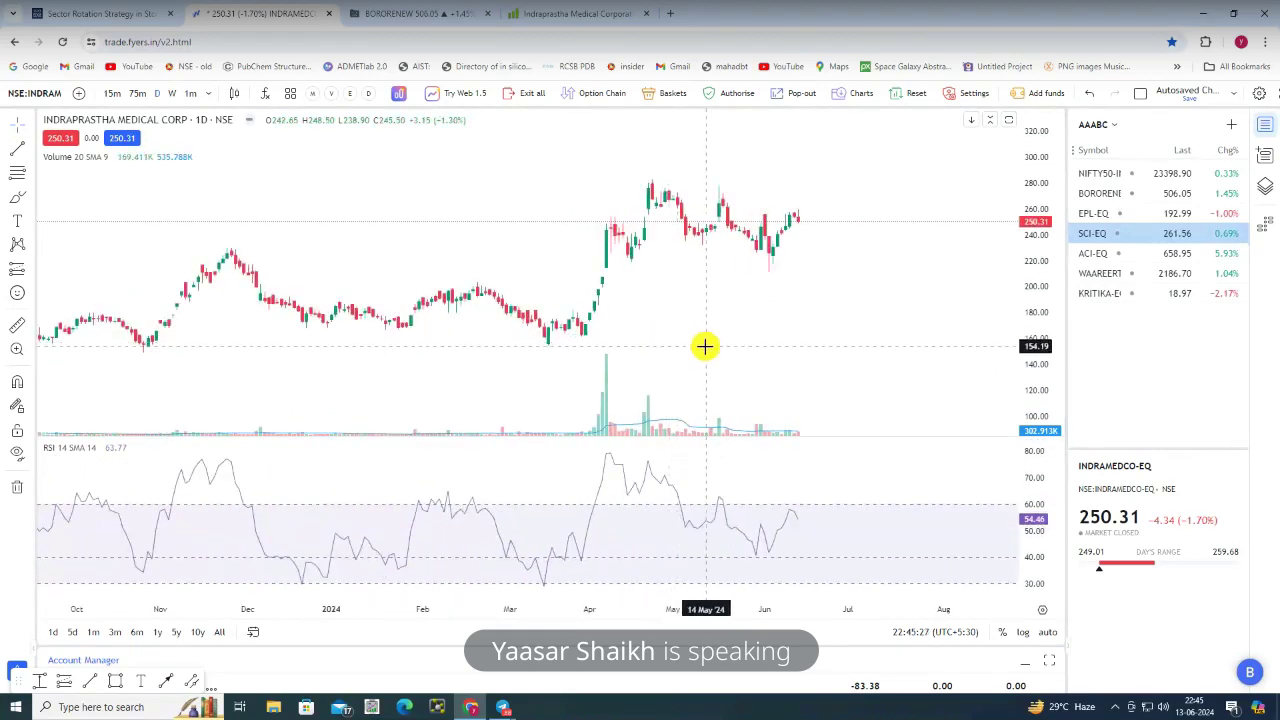
pyautogui.moveTo(729, 323); pyautogui.dragTo(900, 283)
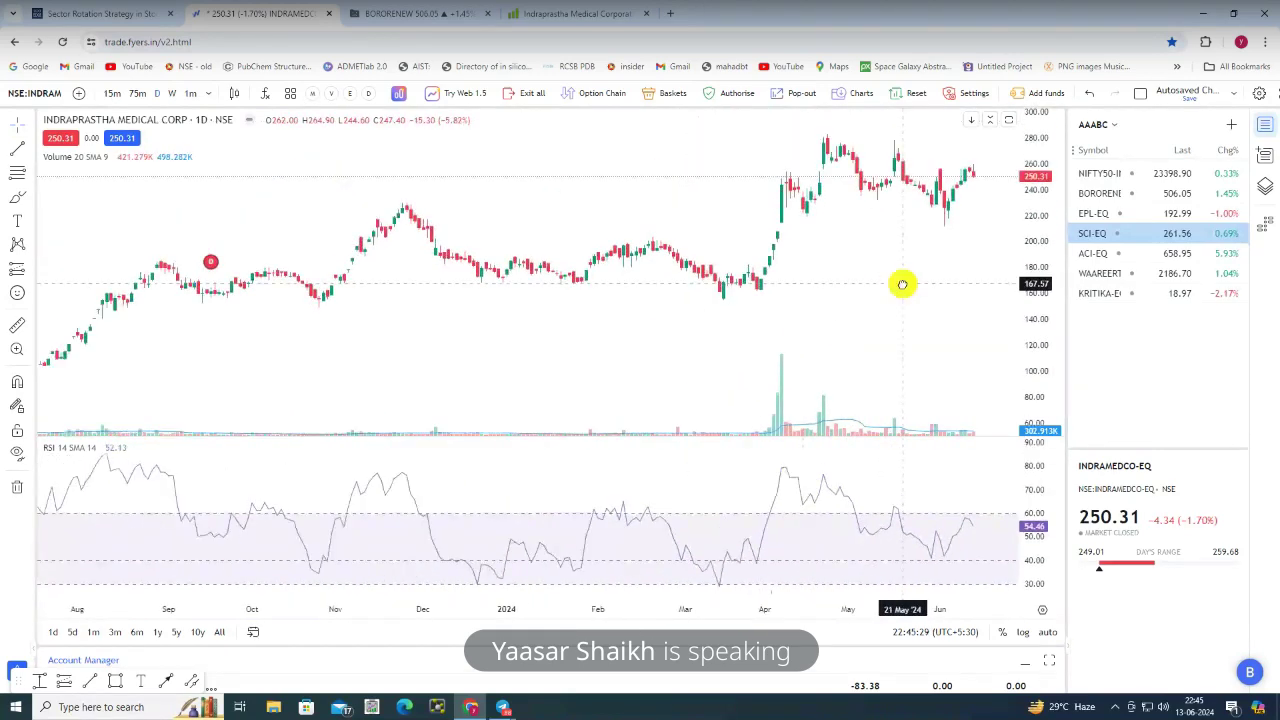
pyautogui.scroll(-1, 900, 283)
pyautogui.click(187, 679)
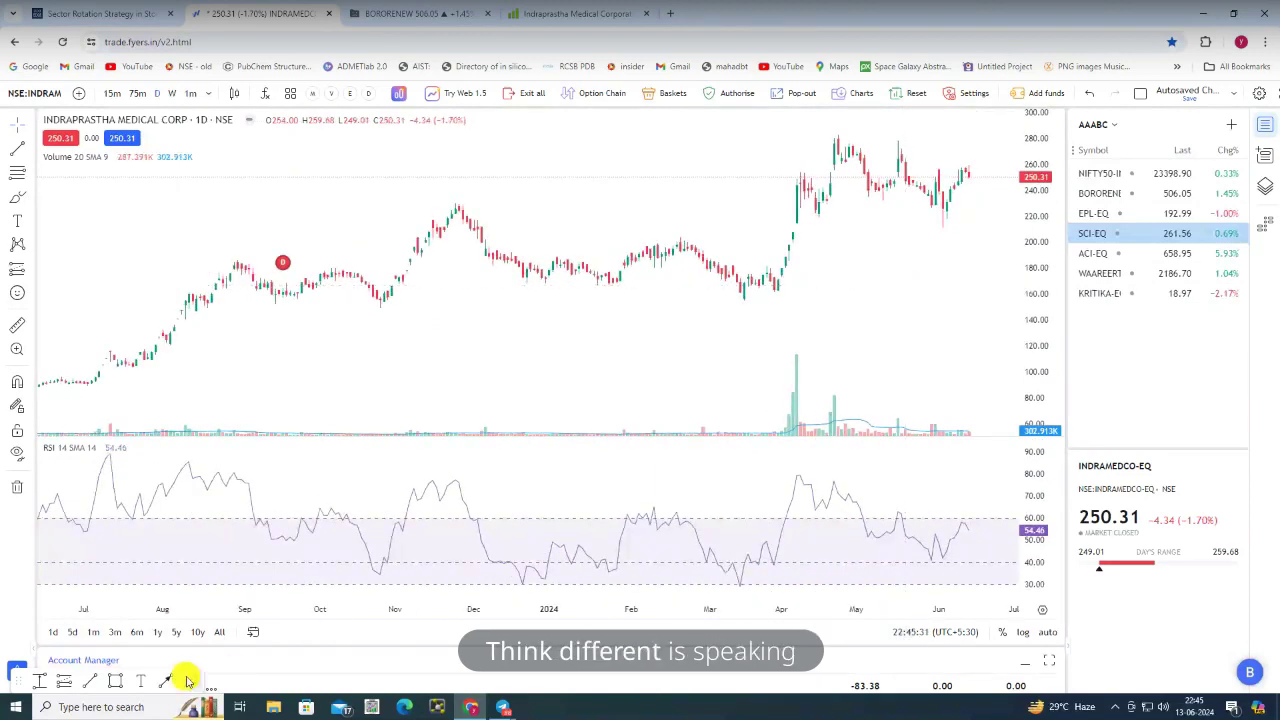
pyautogui.click(440, 205)
pyautogui.click(801, 258)
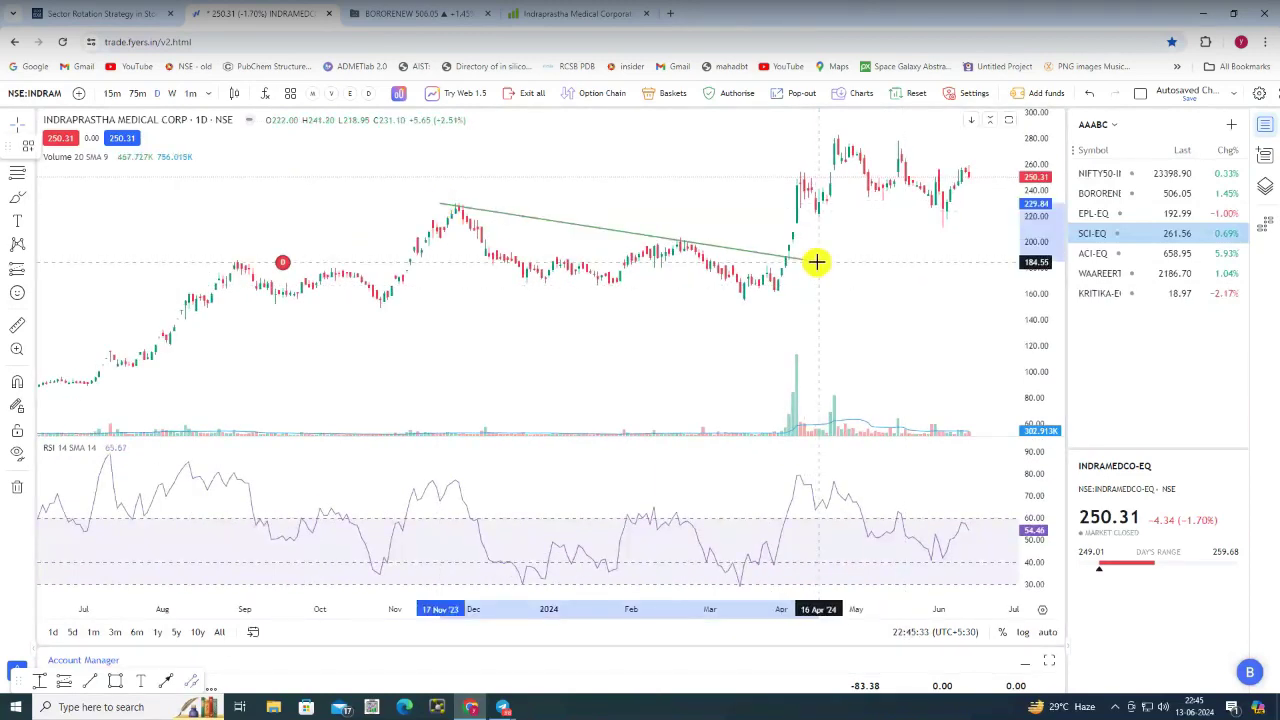
pyautogui.click(789, 309)
pyautogui.click(566, 343)
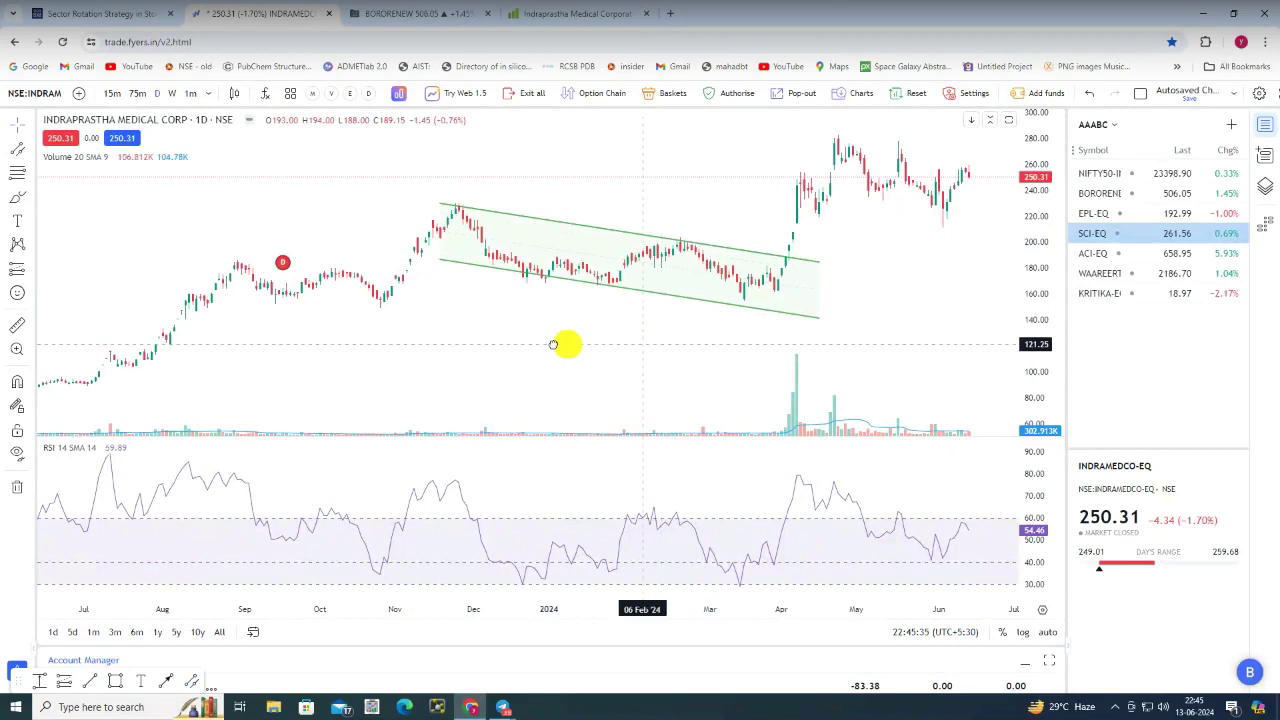
# Draw a second parallel channel enclosing the pullback after the April rally, from about 15 Apr '24 to 26 Jun '24
pyautogui.moveTo(436, 452); pyautogui.dragTo(281, 578)
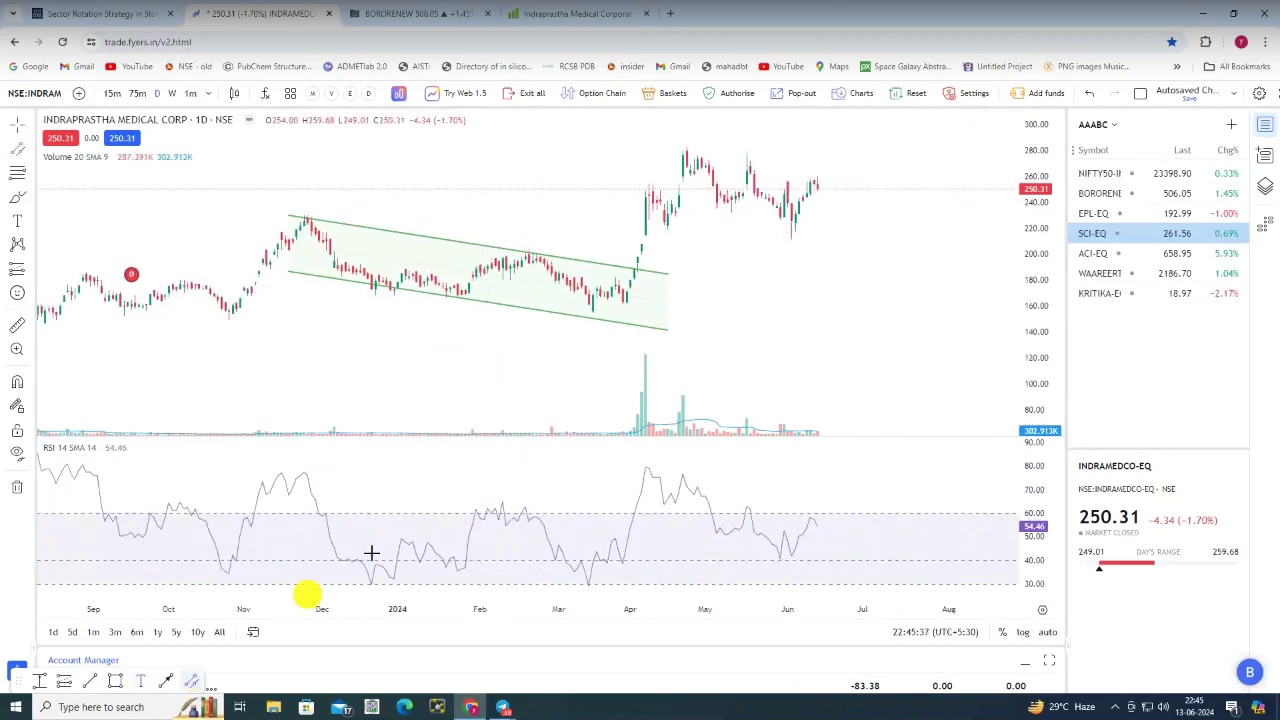
pyautogui.click(663, 136)
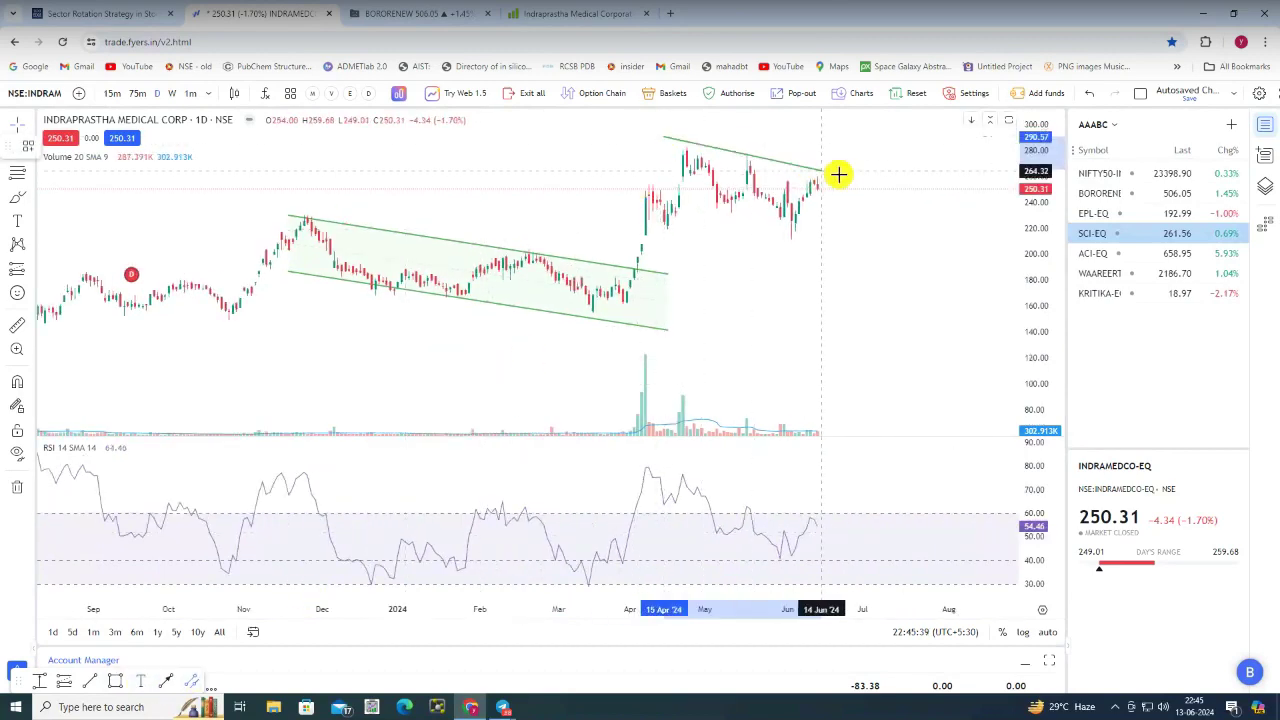
pyautogui.click(851, 187)
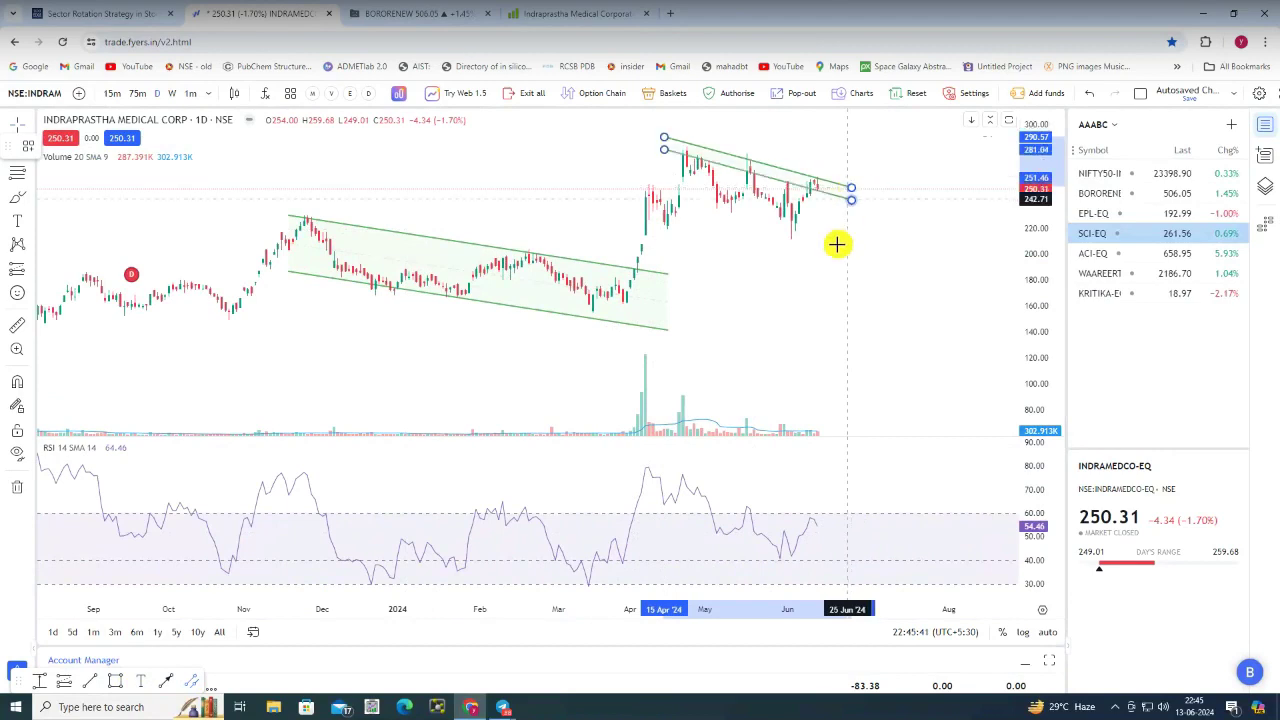
pyautogui.click(832, 246)
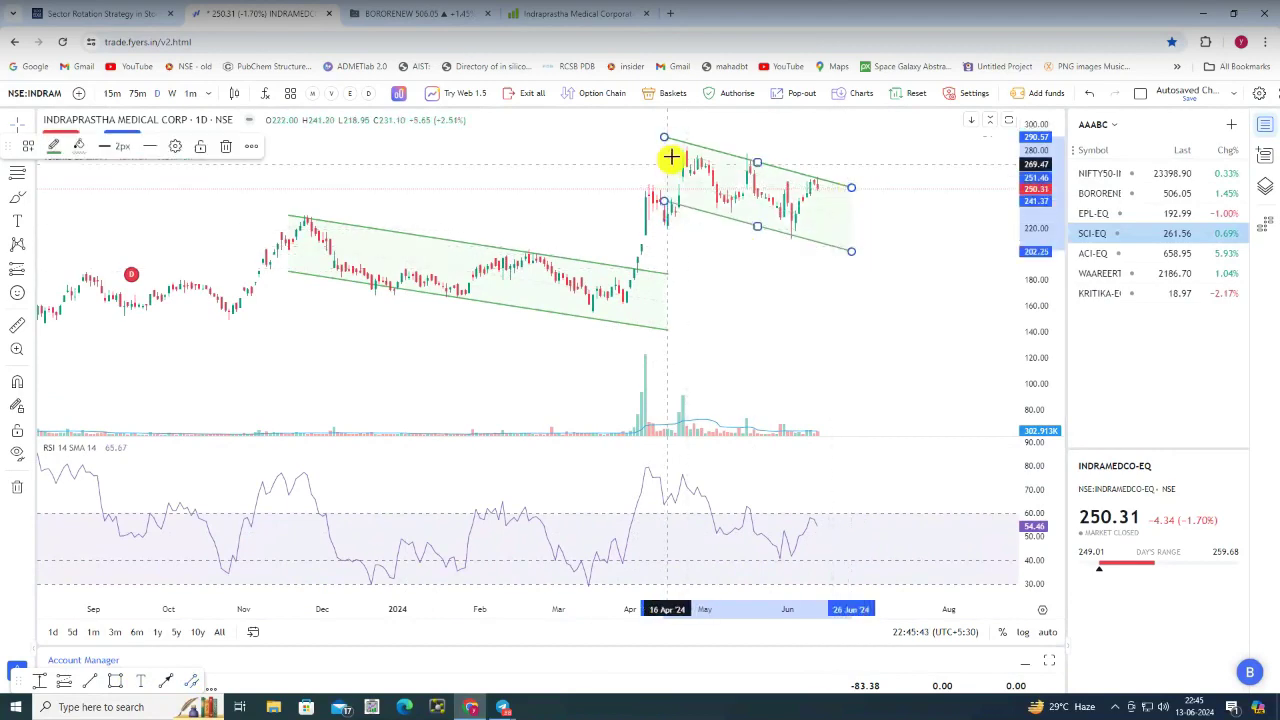
# Adjust the second channel's corners so its edges follow the recent highs and lows, with the lower edge ending near 194.84 on 25 Jun '24
pyautogui.moveTo(667, 133); pyautogui.dragTo(667, 128)
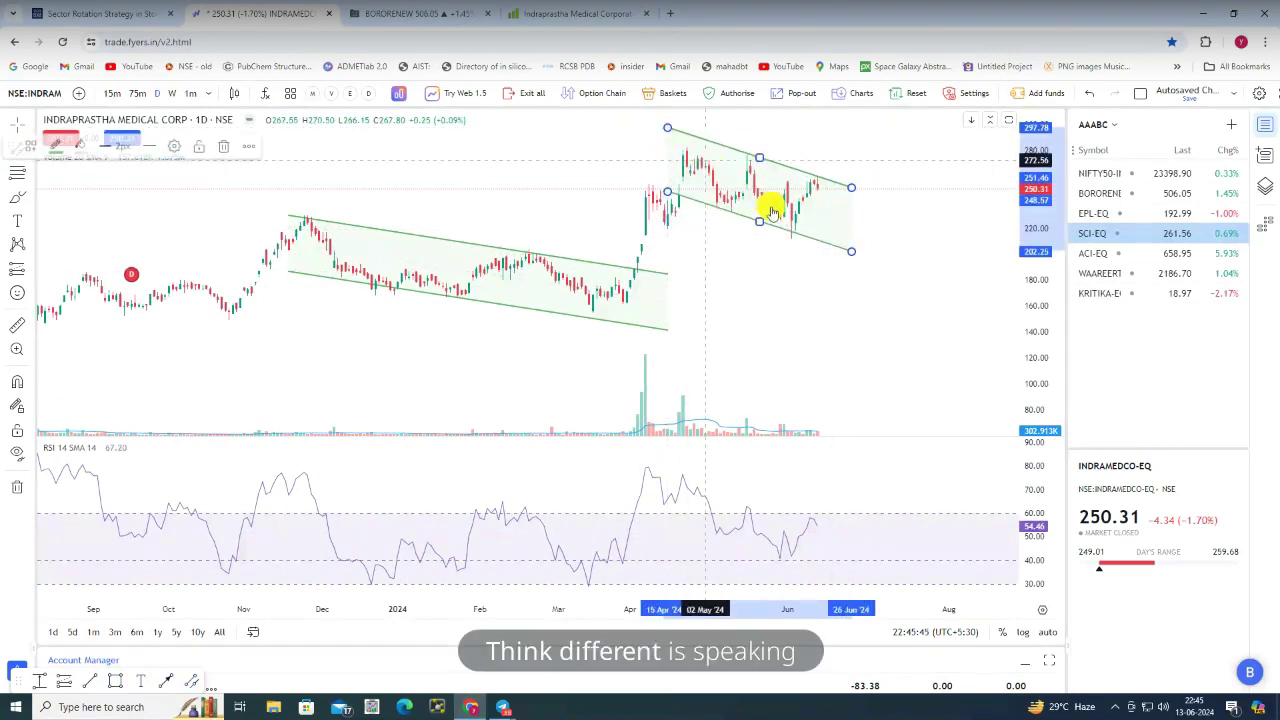
pyautogui.moveTo(848, 256); pyautogui.dragTo(849, 261)
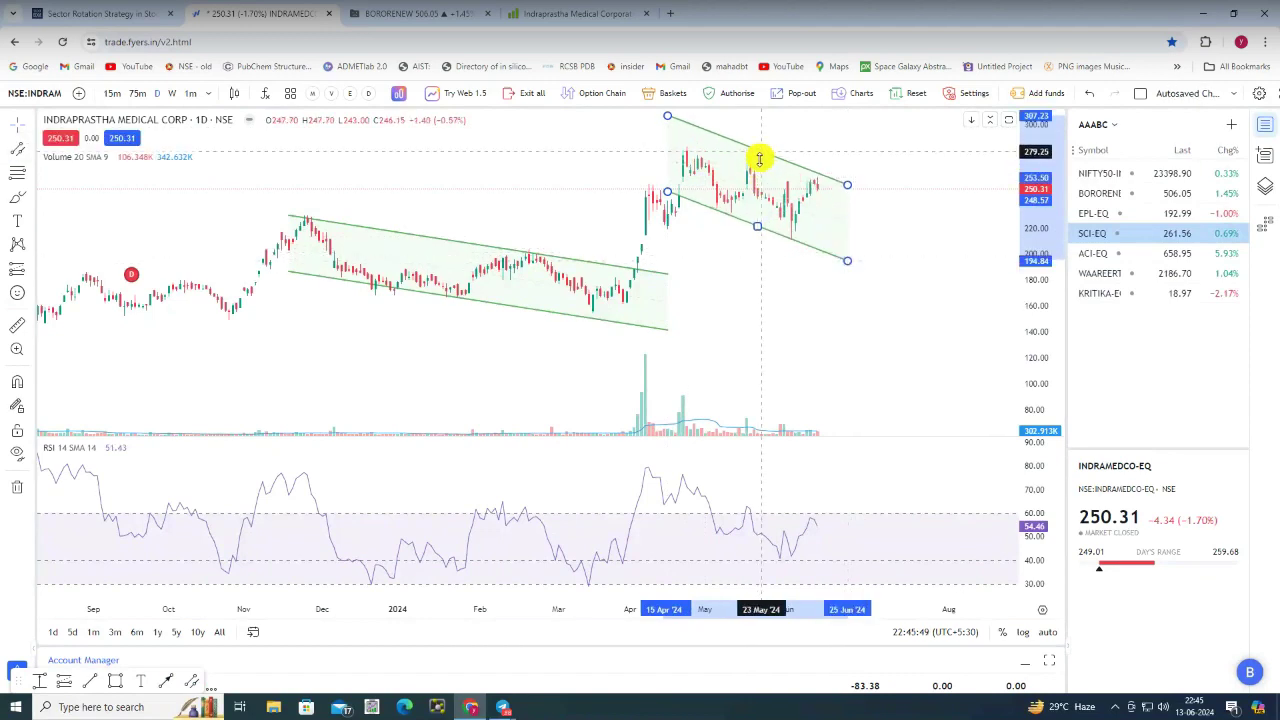
# Examine the latest candles against the second channel's upper edge with automatic price scaling, and the longer price history back to 2022
pyautogui.scroll(4, 891, 260)
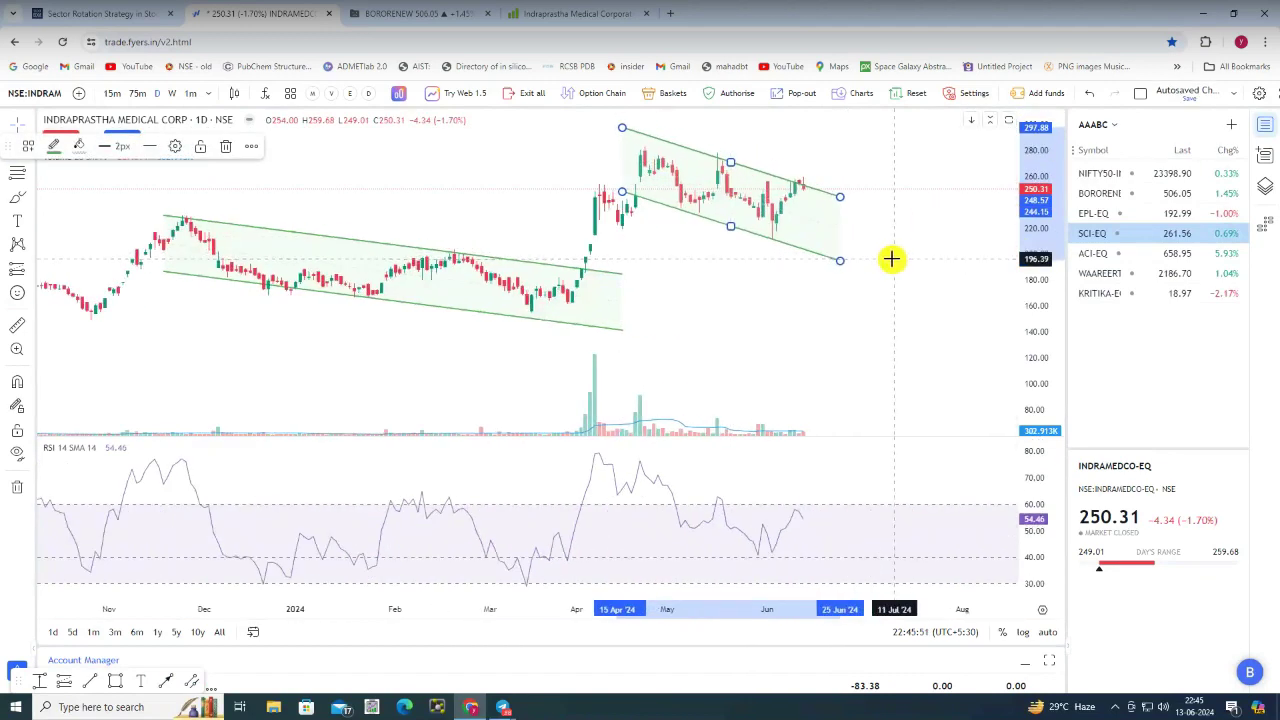
pyautogui.scroll(-3, 890, 268)
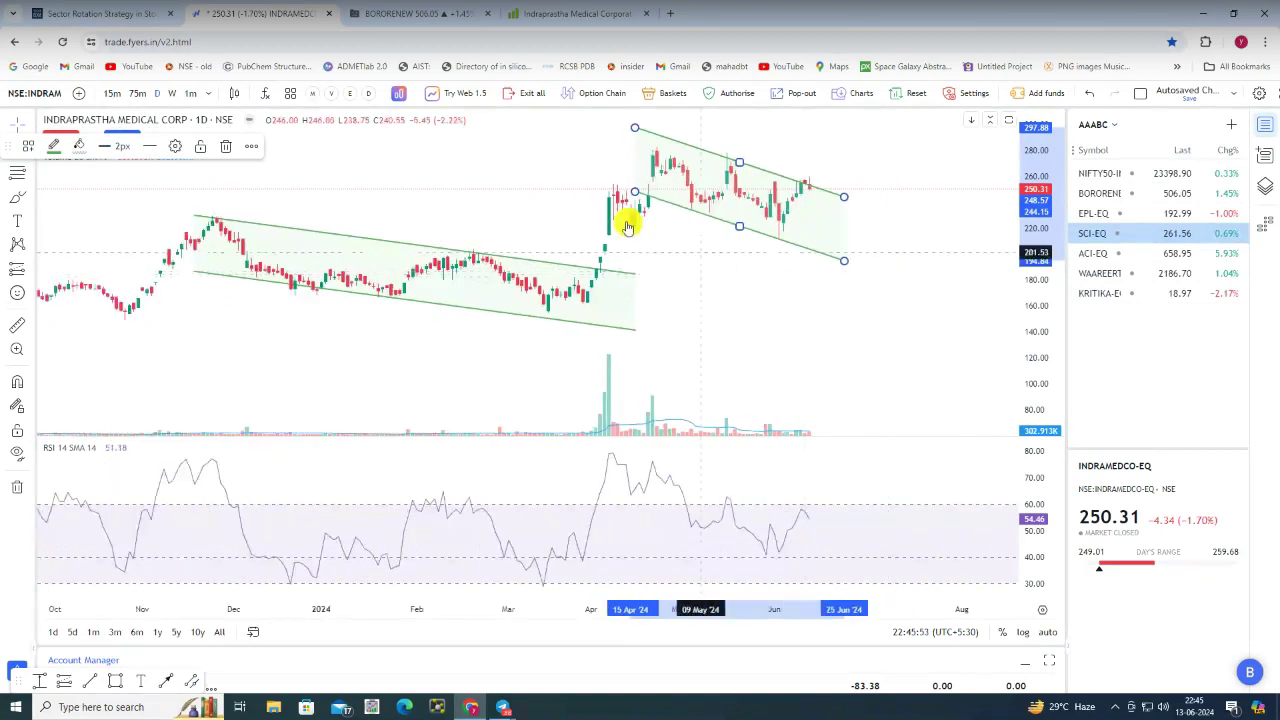
pyautogui.scroll(4, 822, 185)
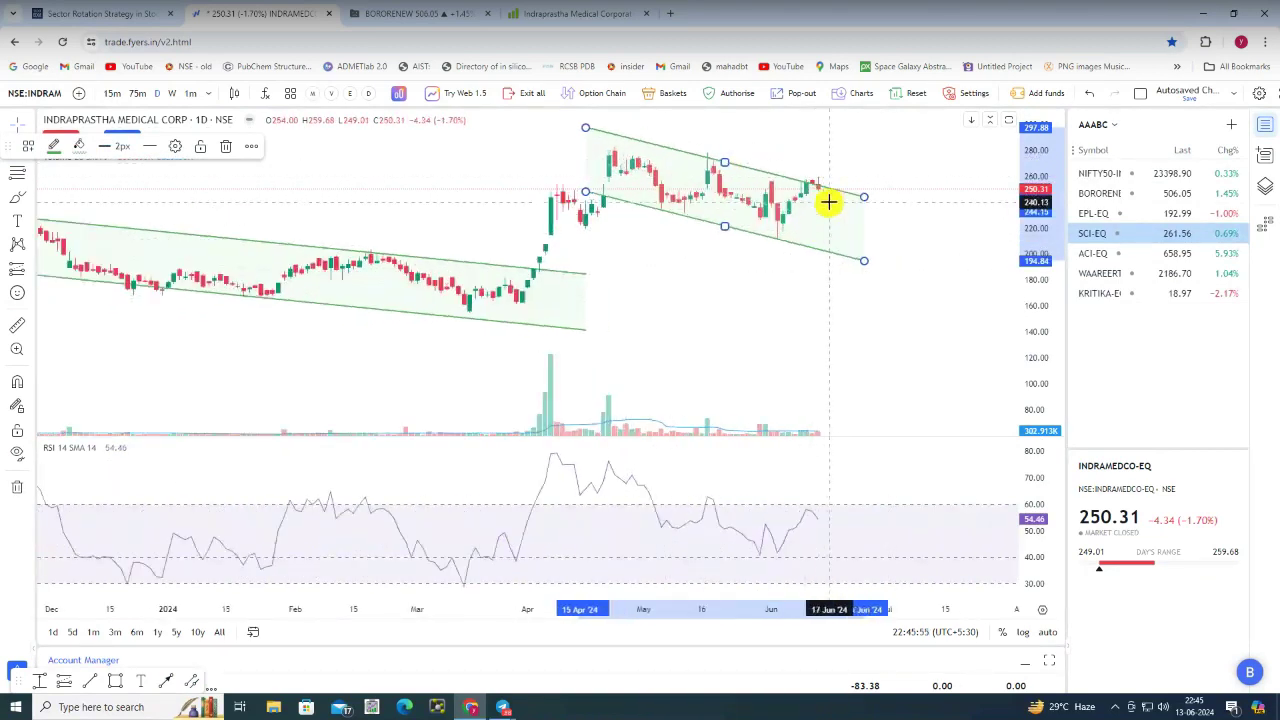
pyautogui.click(1044, 632)
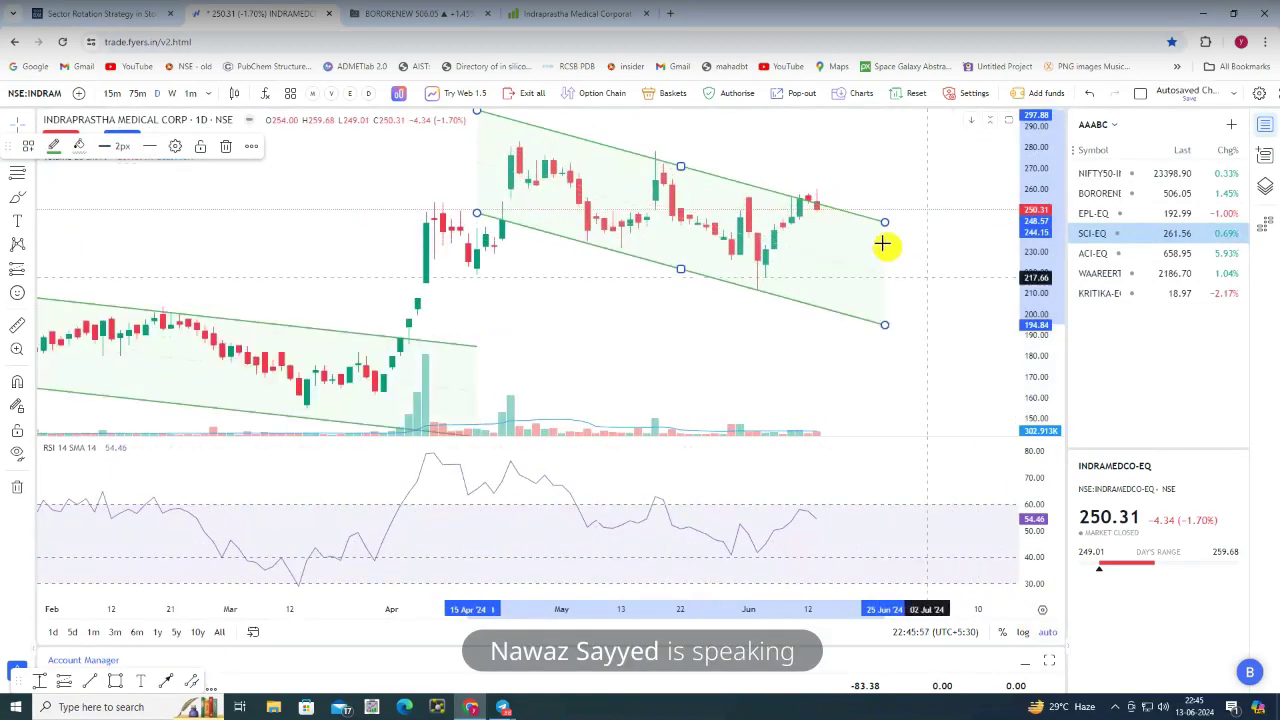
pyautogui.scroll(2, 875, 227)
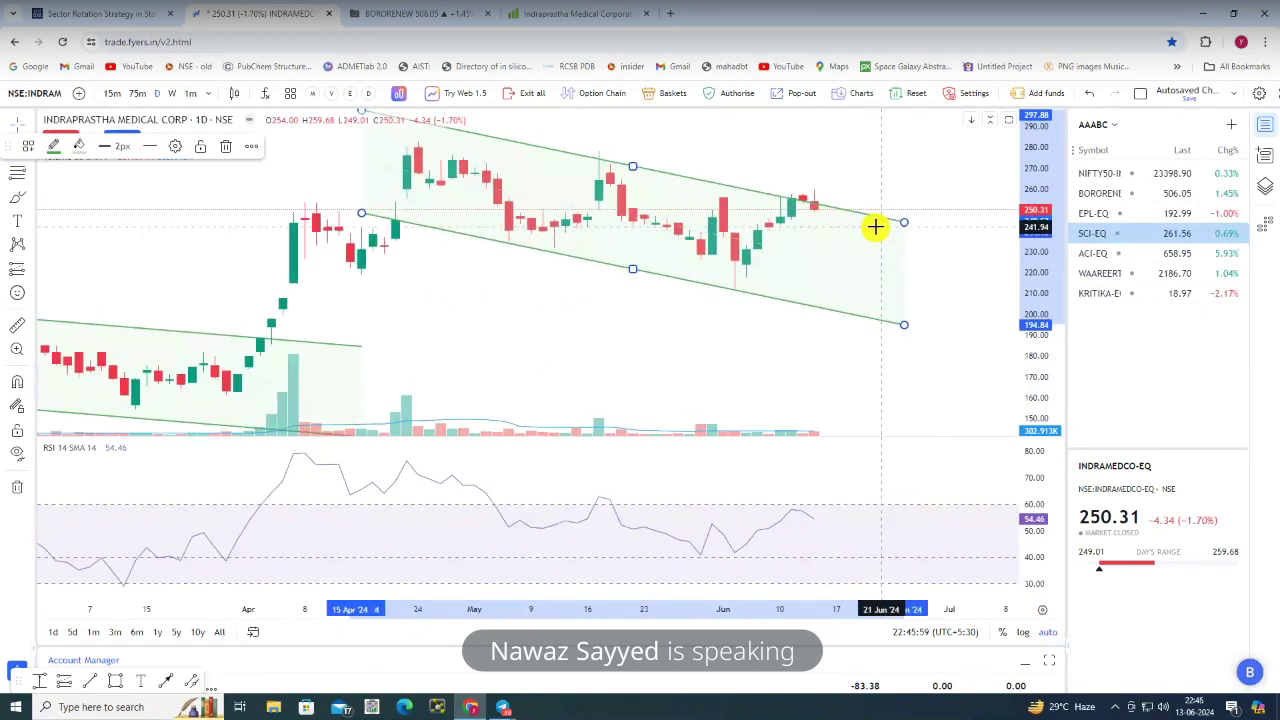
pyautogui.scroll(-2, 875, 227)
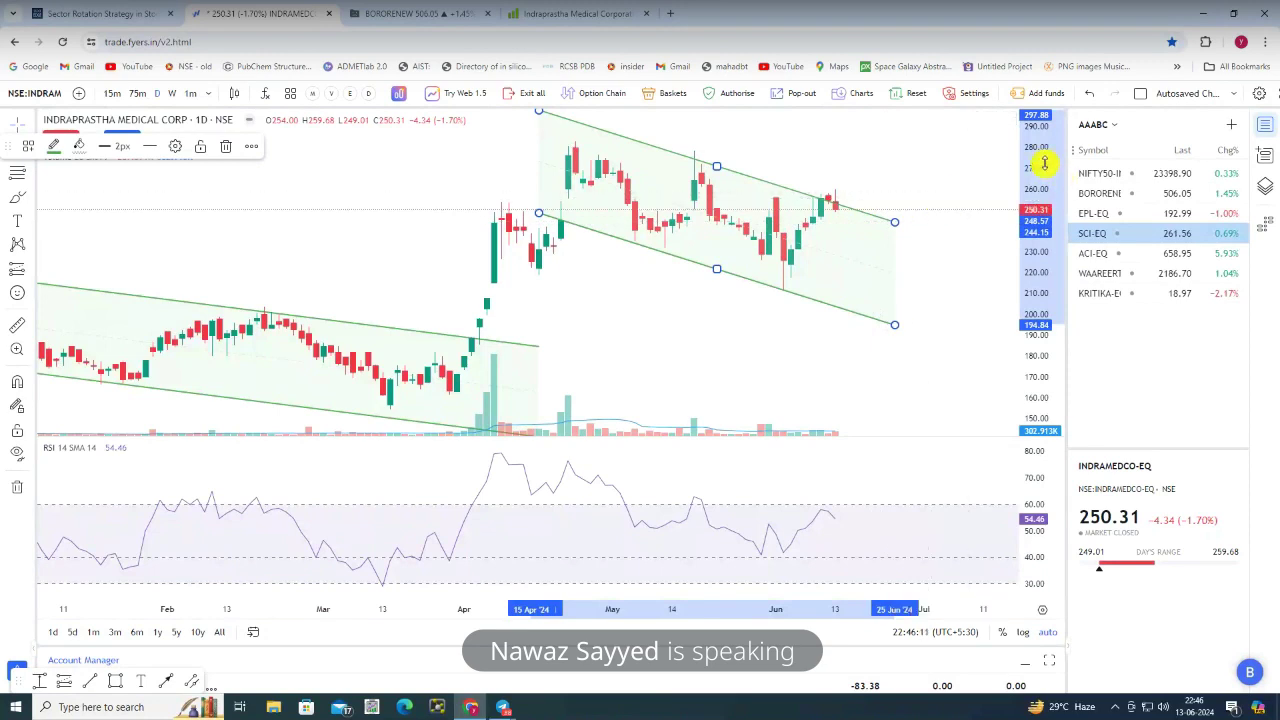
pyautogui.scroll(-3, 1015, 255)
pyautogui.scroll(-5, 907, 278)
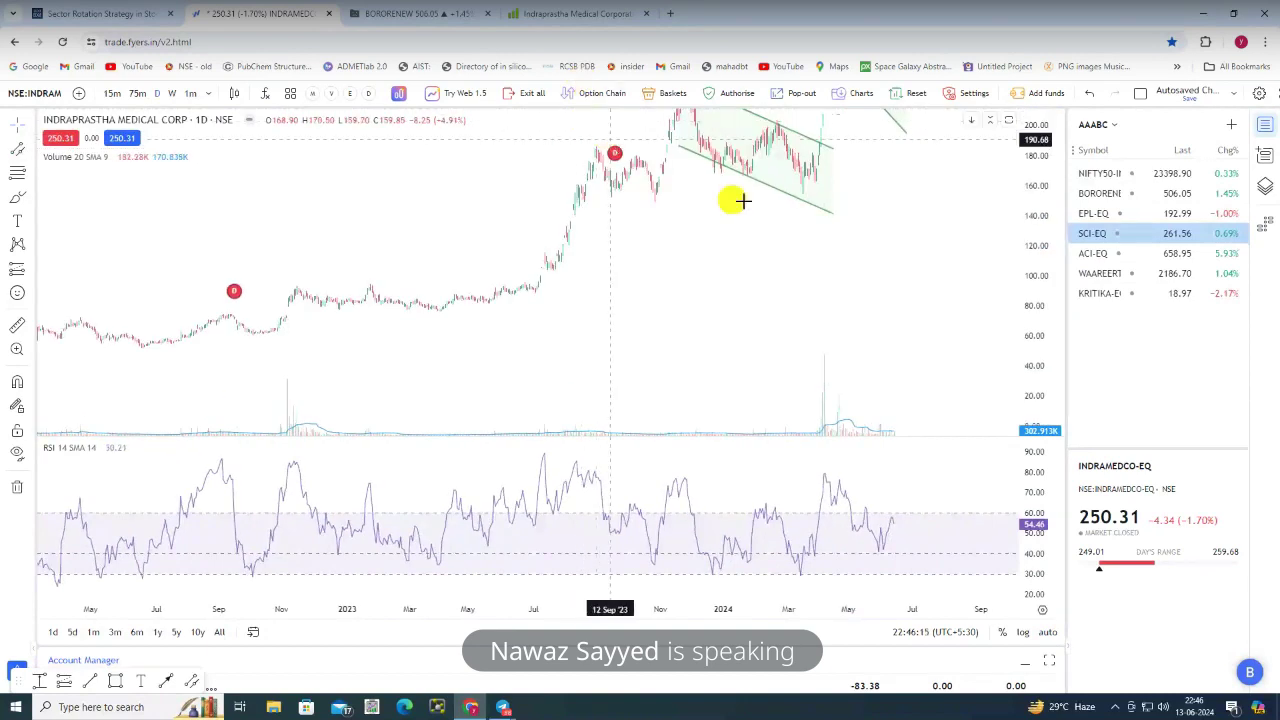
# Switch to Screener, examine Indraprastha Medical's yearly cash flows and investing activity breakdown, and return to the Fyers chart
pyautogui.click(556, 12)
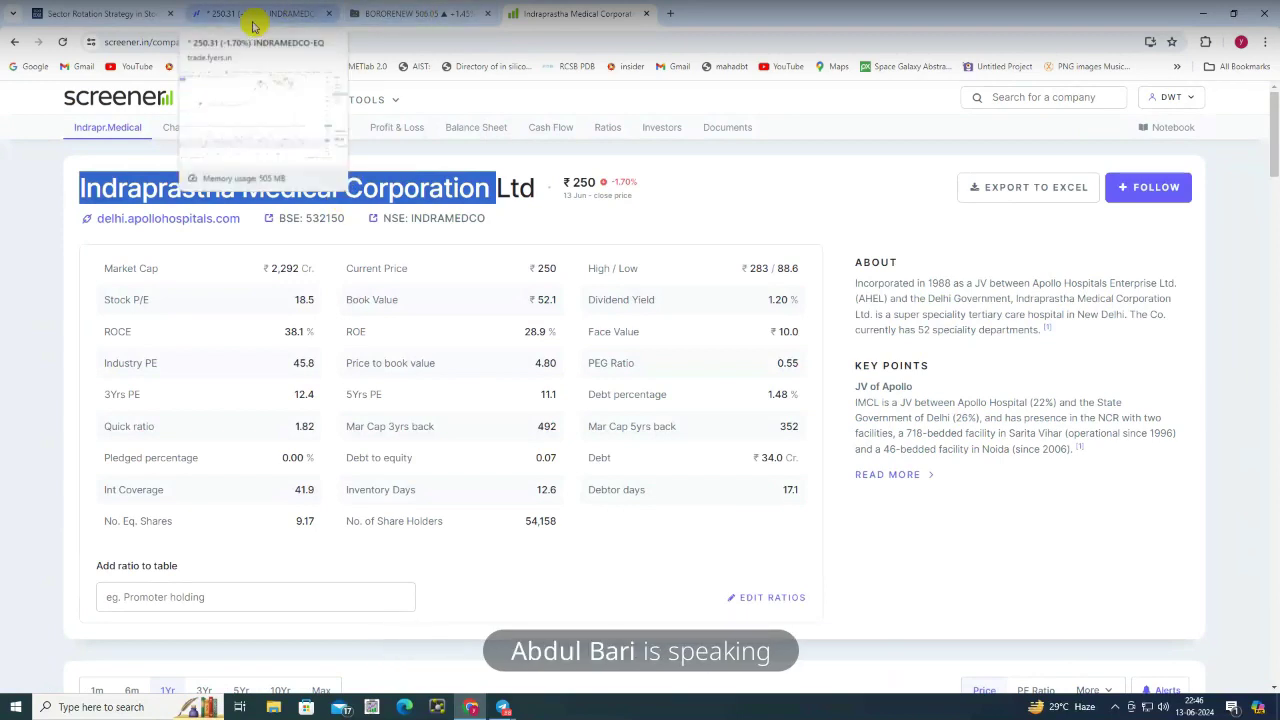
pyautogui.click(557, 130)
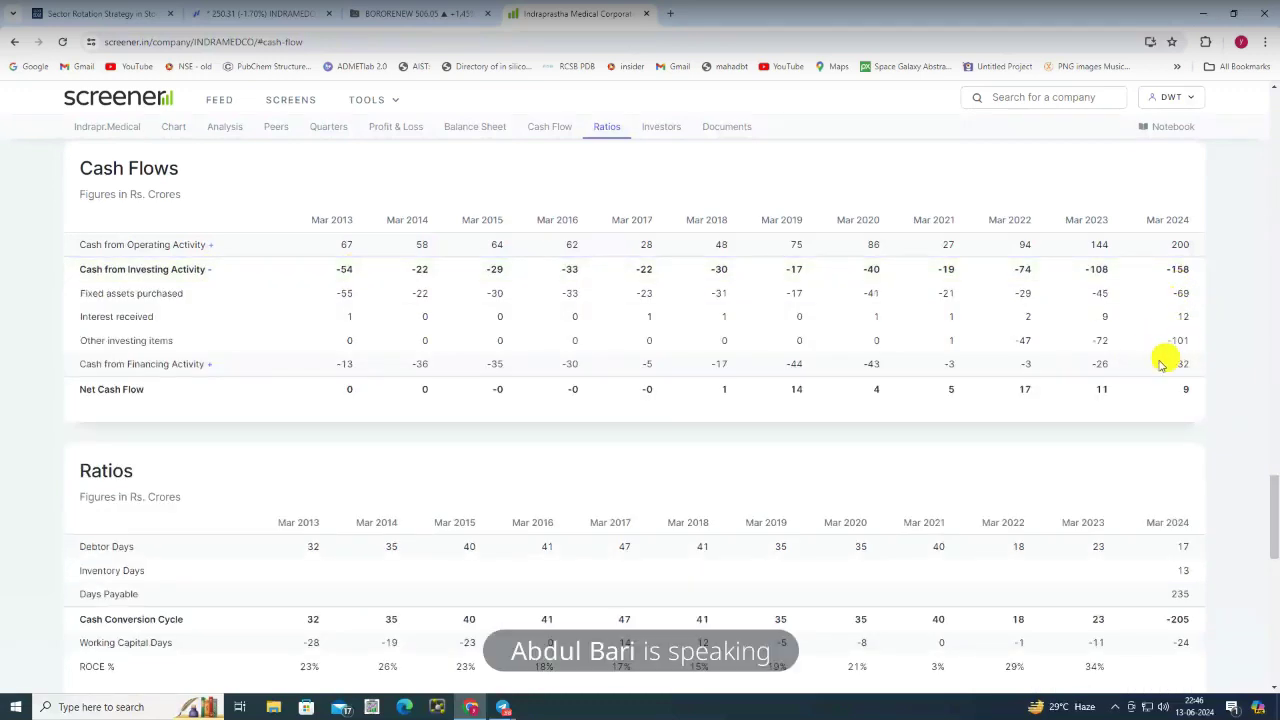
pyautogui.scroll(2, 323, 249)
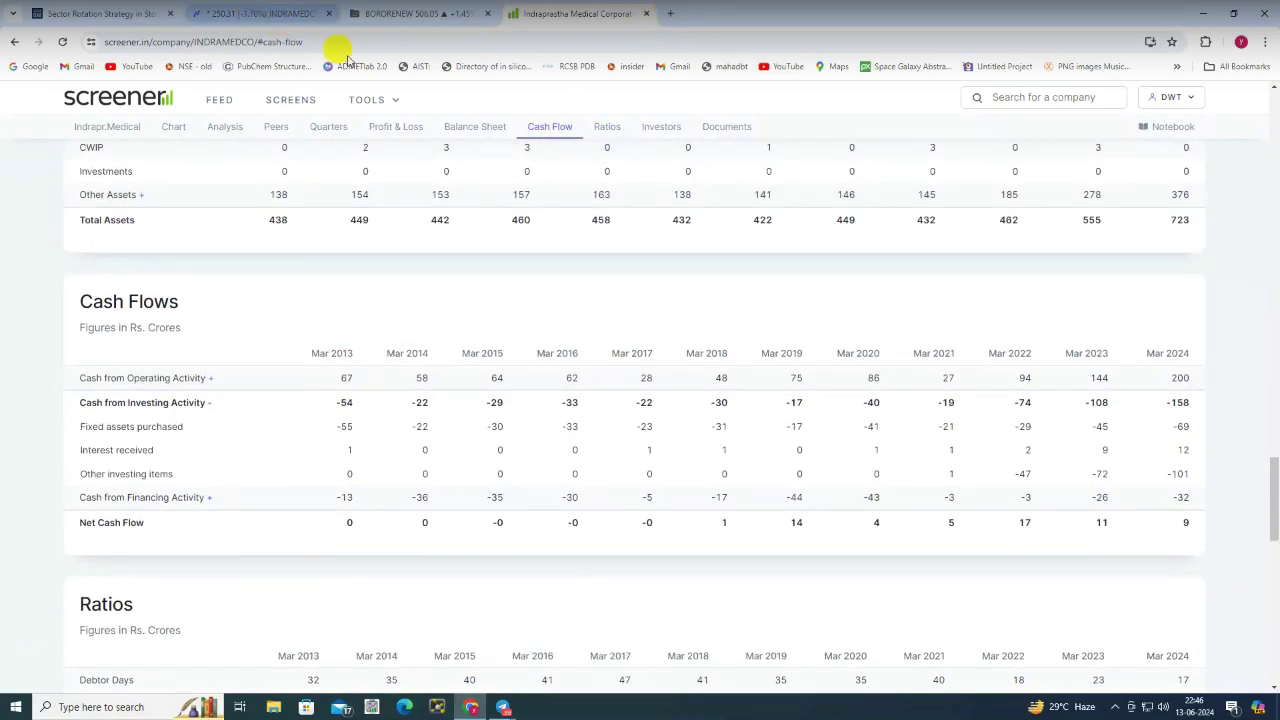
pyautogui.hotkey('ctrl', '2')
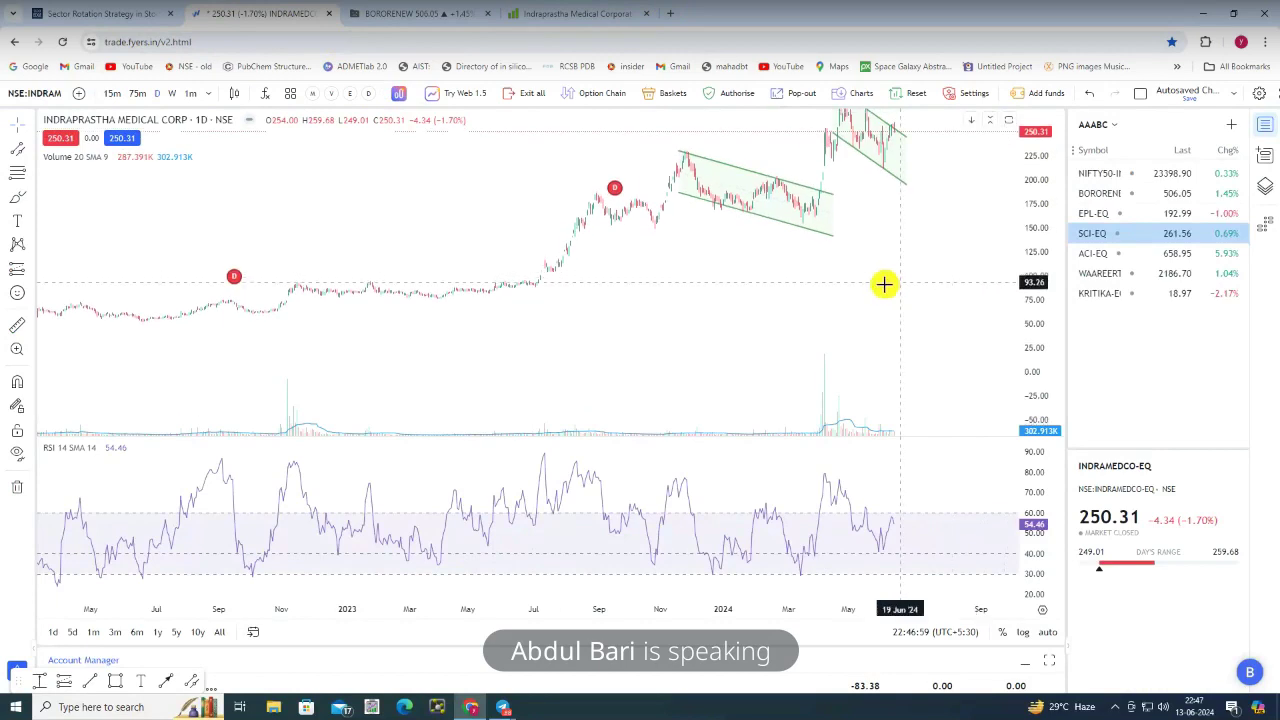
# Examine Indraprastha Medical's two price channels and how the price sits against the 50 and 200 moving averages
pyautogui.scroll(5, 884, 284)
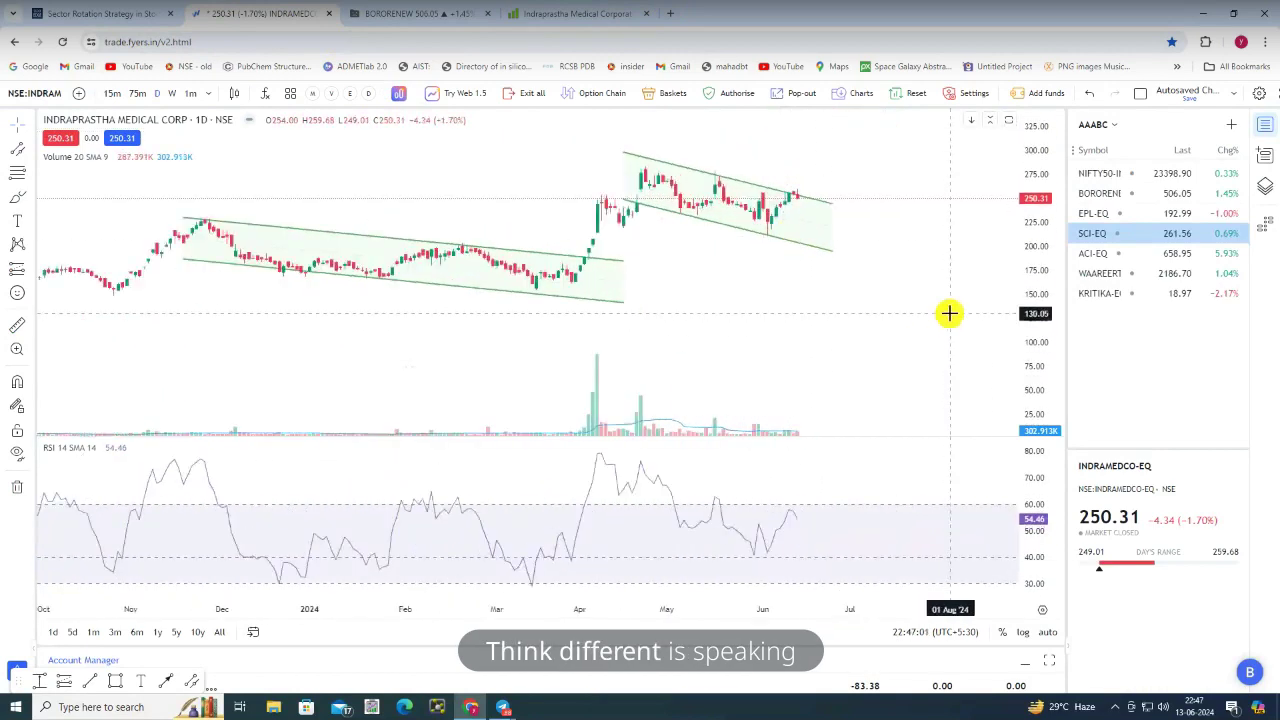
pyautogui.scroll(2, 875, 277)
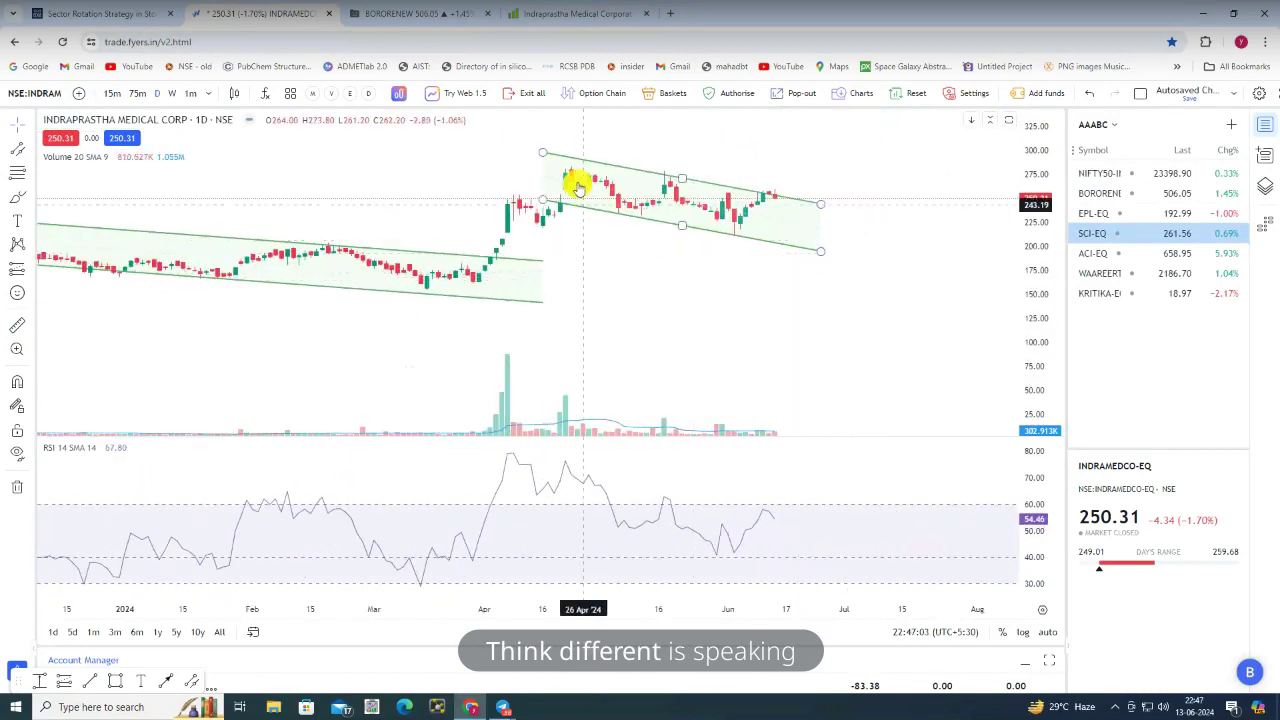
pyautogui.scroll(-4, 770, 204)
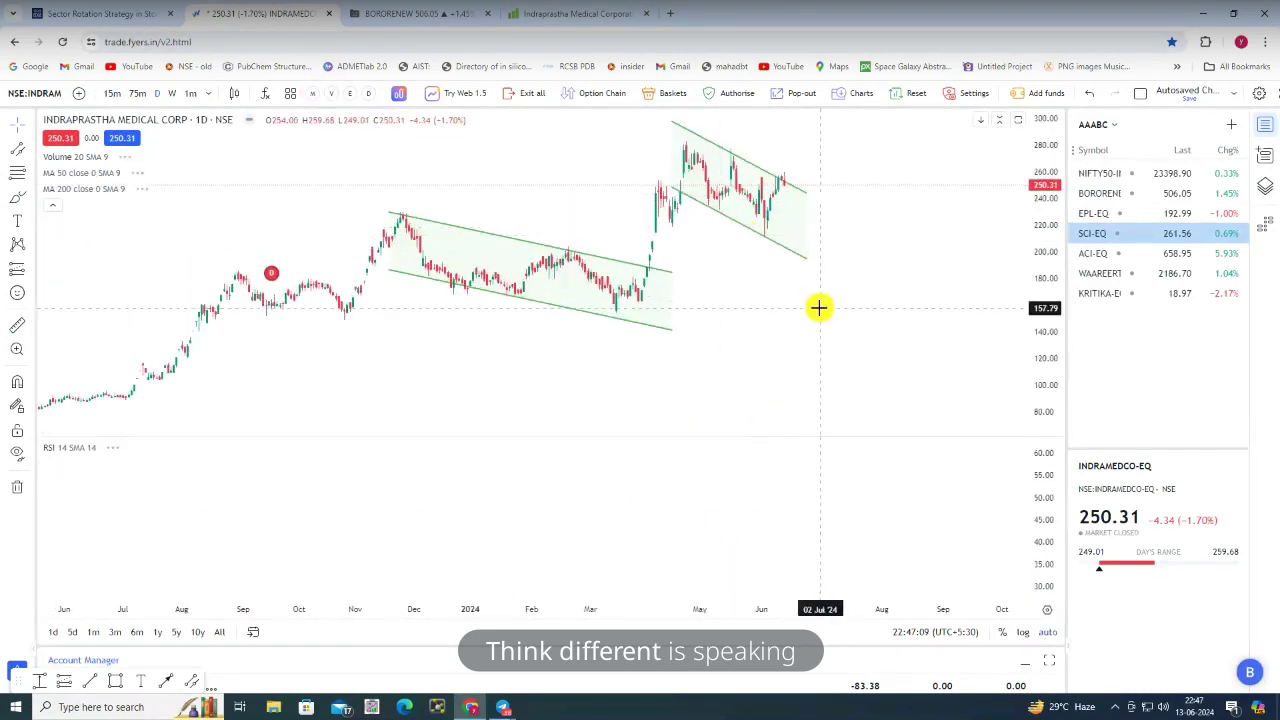
pyautogui.scroll(3, 794, 369)
pyautogui.scroll(-6, 708, 341)
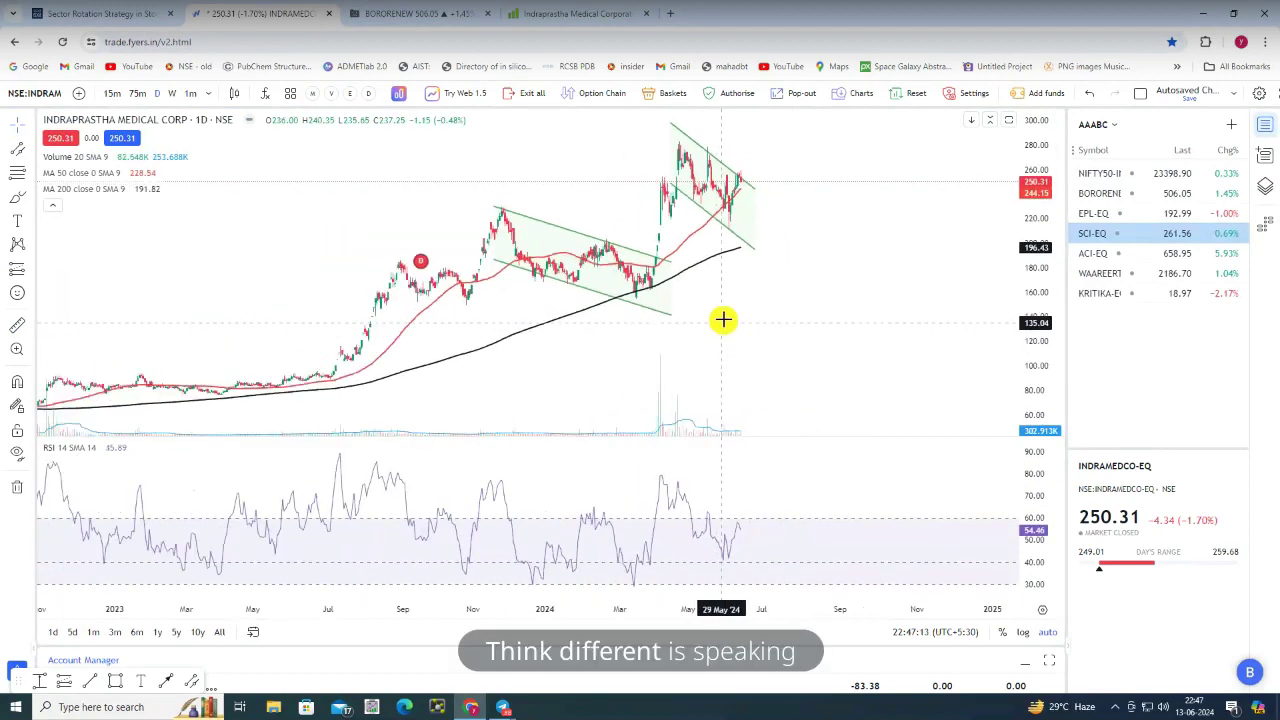
pyautogui.scroll(-2, 723, 322)
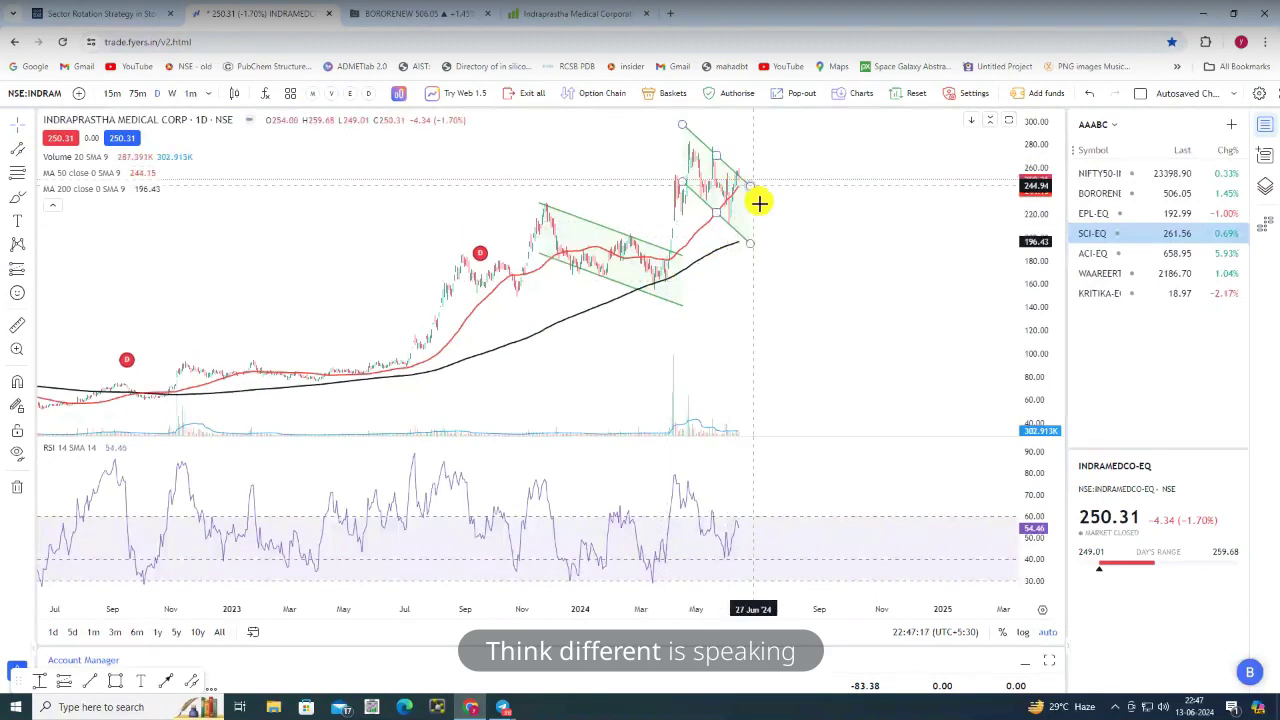
pyautogui.scroll(3, 769, 240)
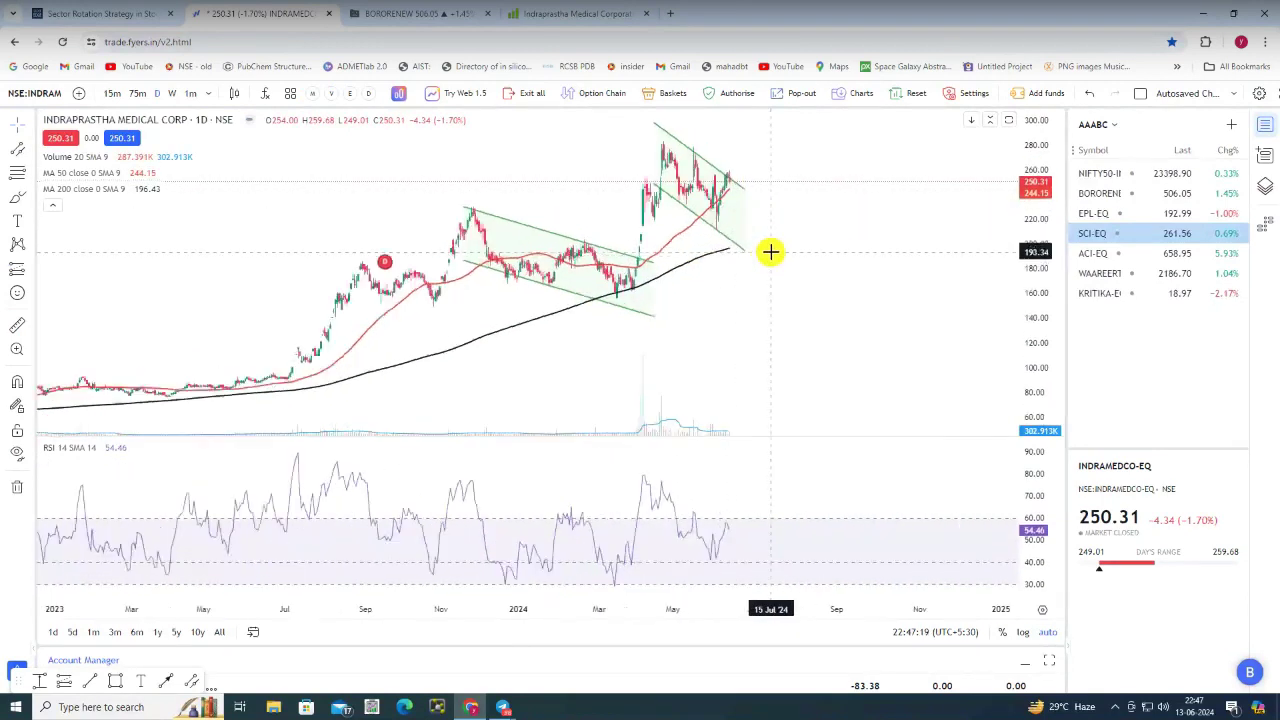
# Examine the recent candles inside the second channel against the 8 and 20 EMAs and the RSI
pyautogui.scroll(3, 720, 263)
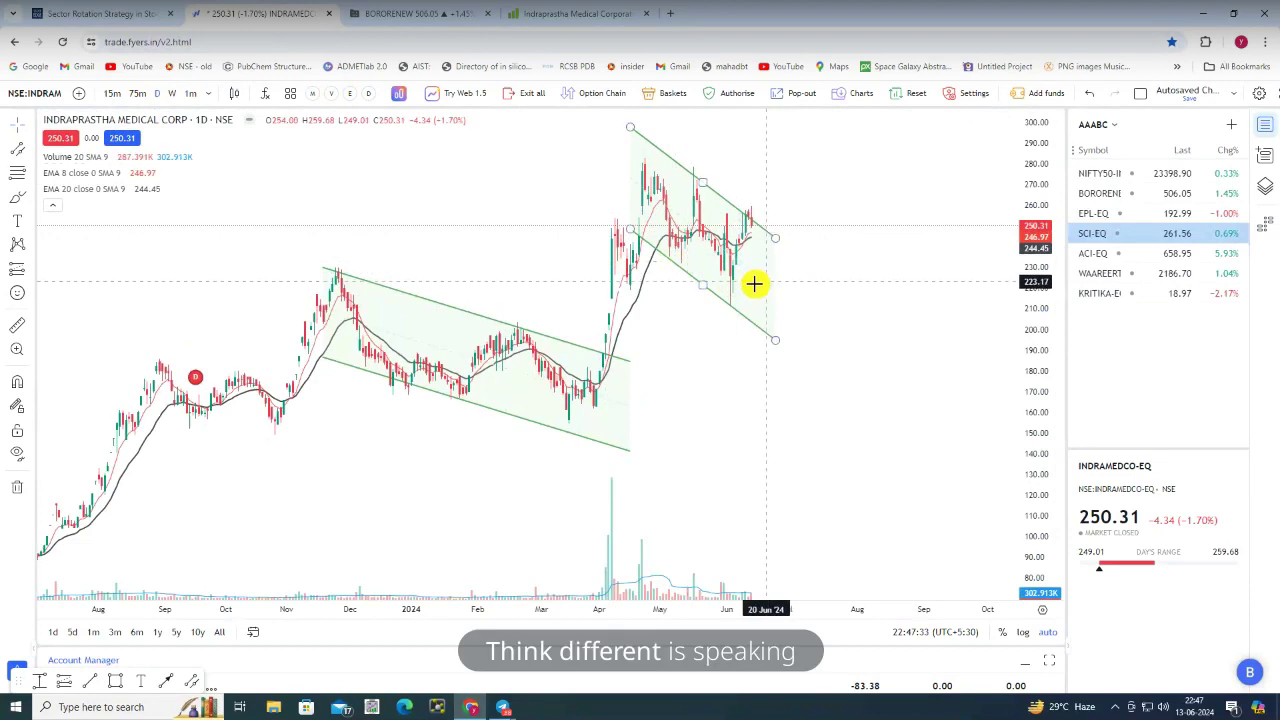
pyautogui.scroll(5, 774, 291)
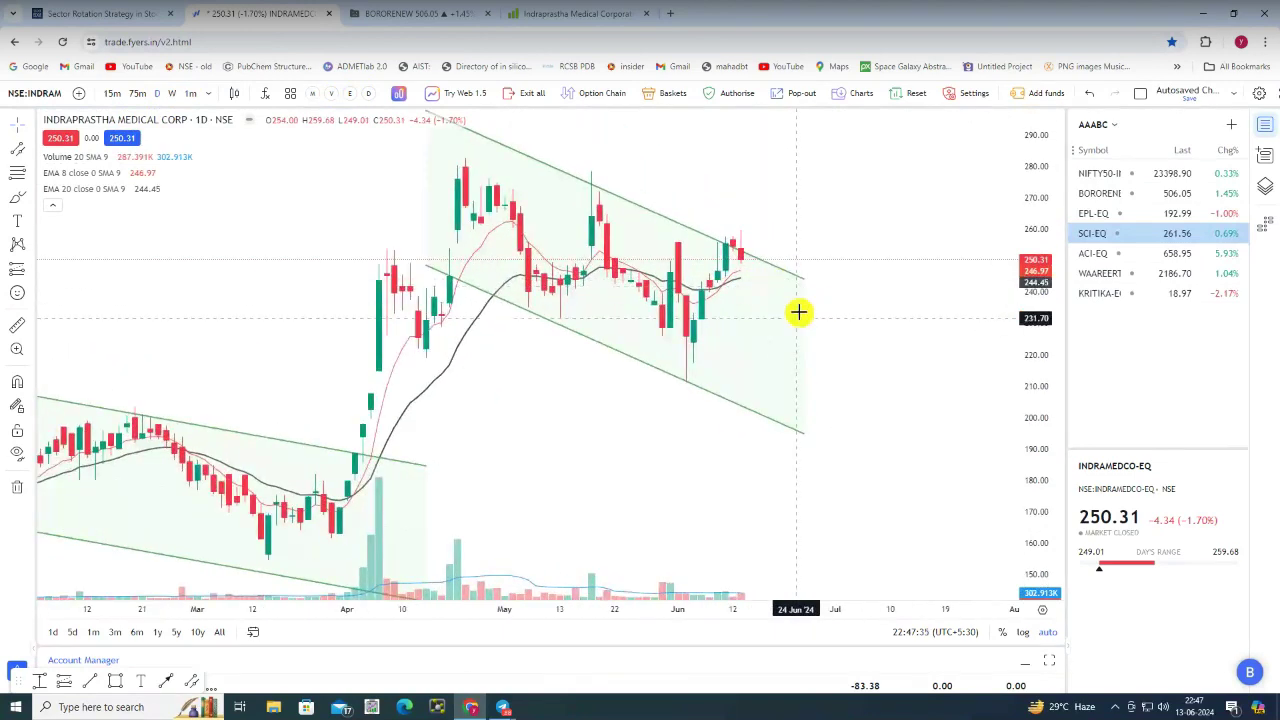
pyautogui.scroll(2, 799, 313)
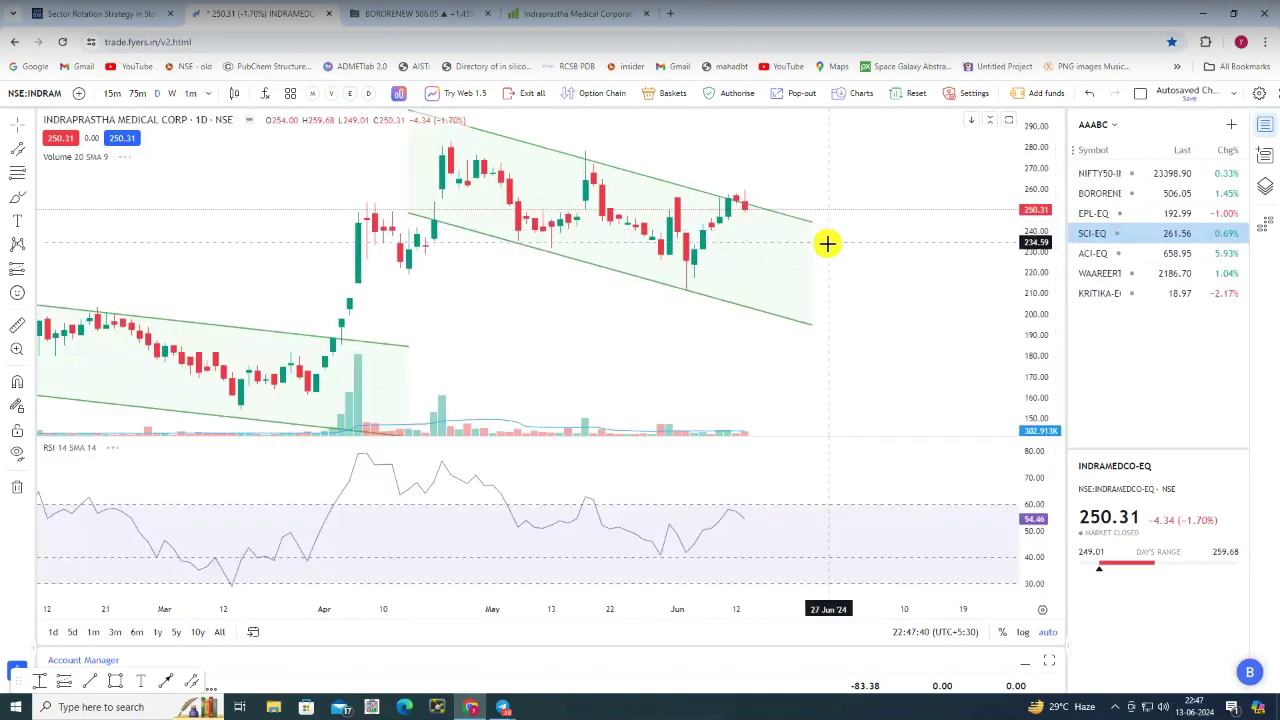
pyautogui.scroll(-2, 826, 243)
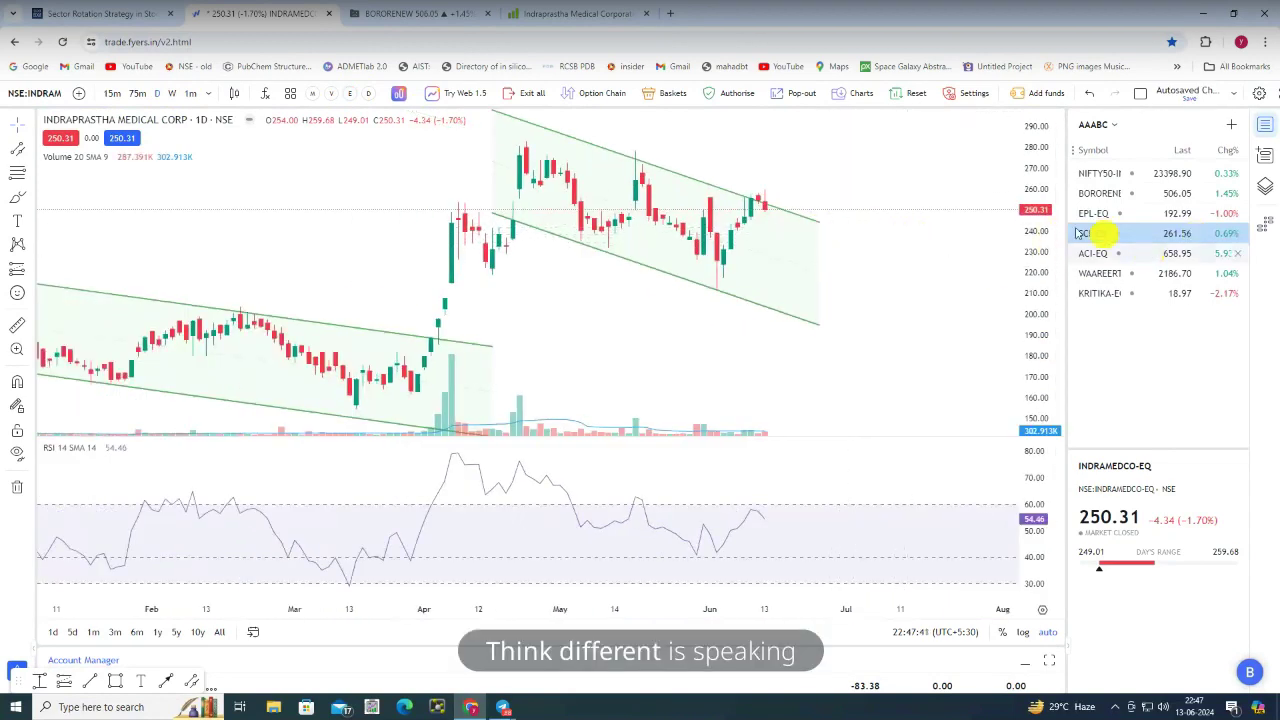
# Open Waaree Renewable Technologies from the watchlist and examine its channel and green price zone on the weekly and daily timeframes
pyautogui.click(1076, 272)
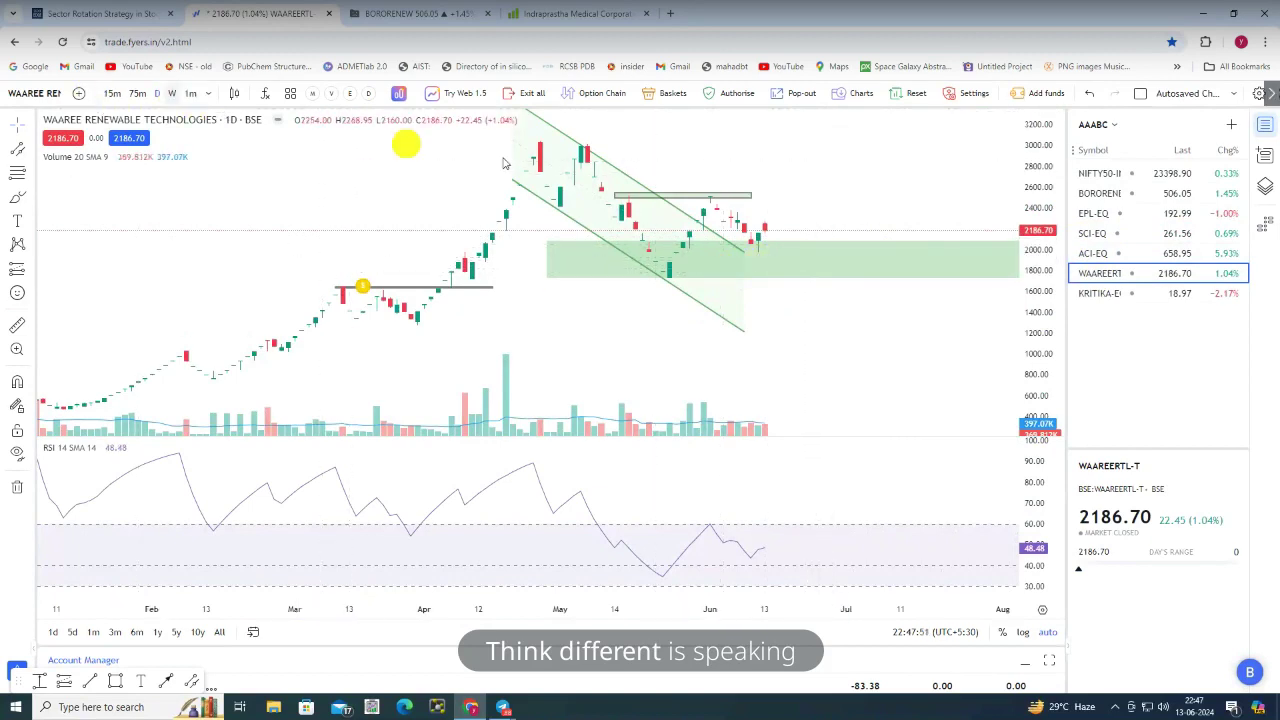
pyautogui.click(192, 95)
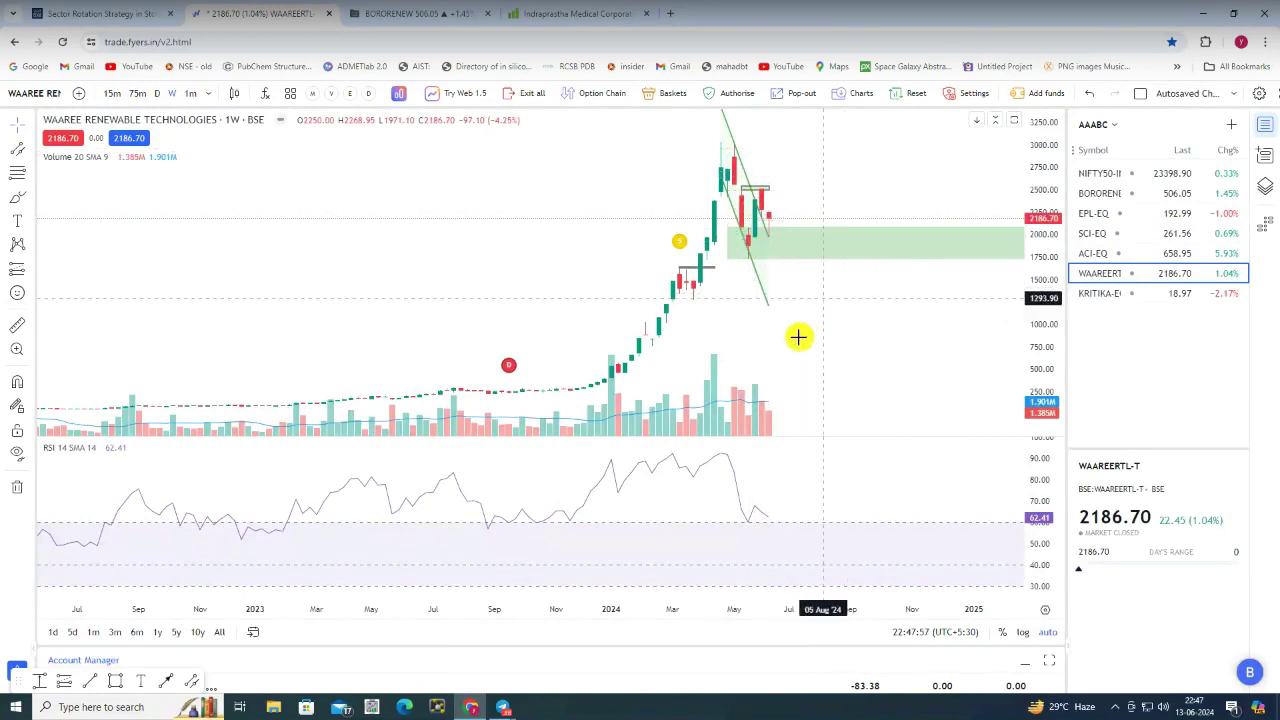
pyautogui.scroll(2, 712, 178)
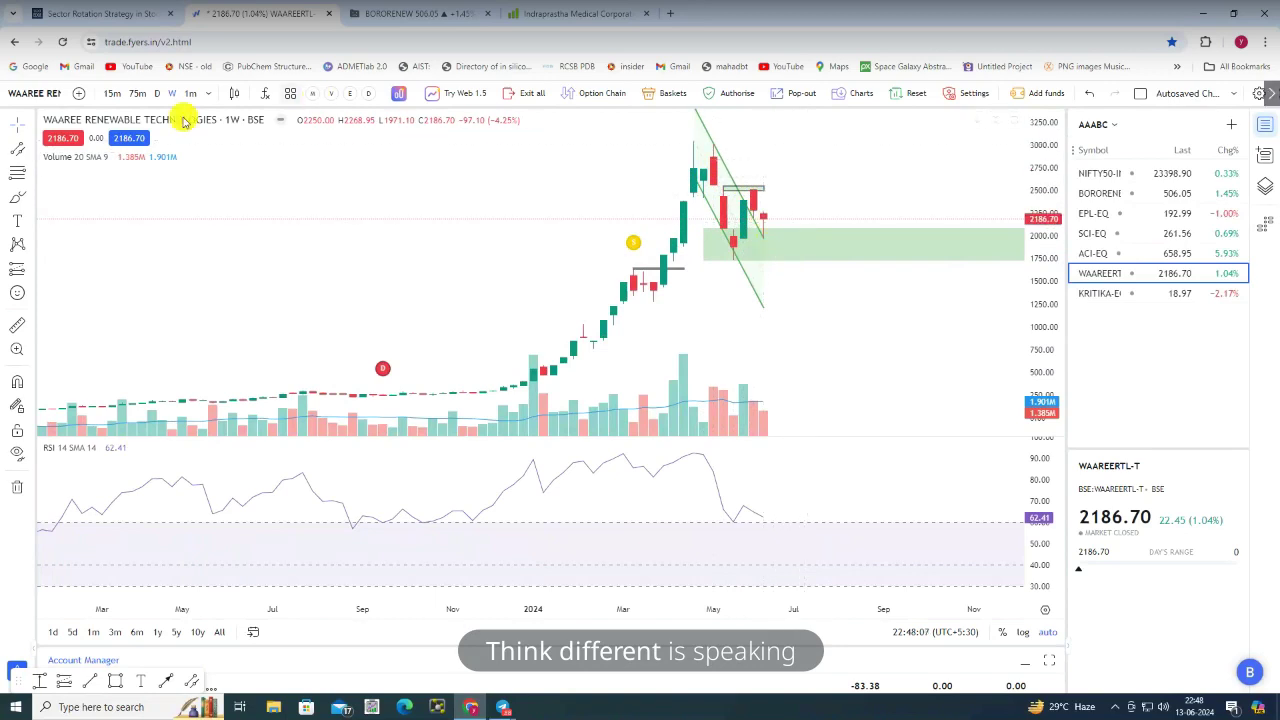
pyautogui.click(158, 93)
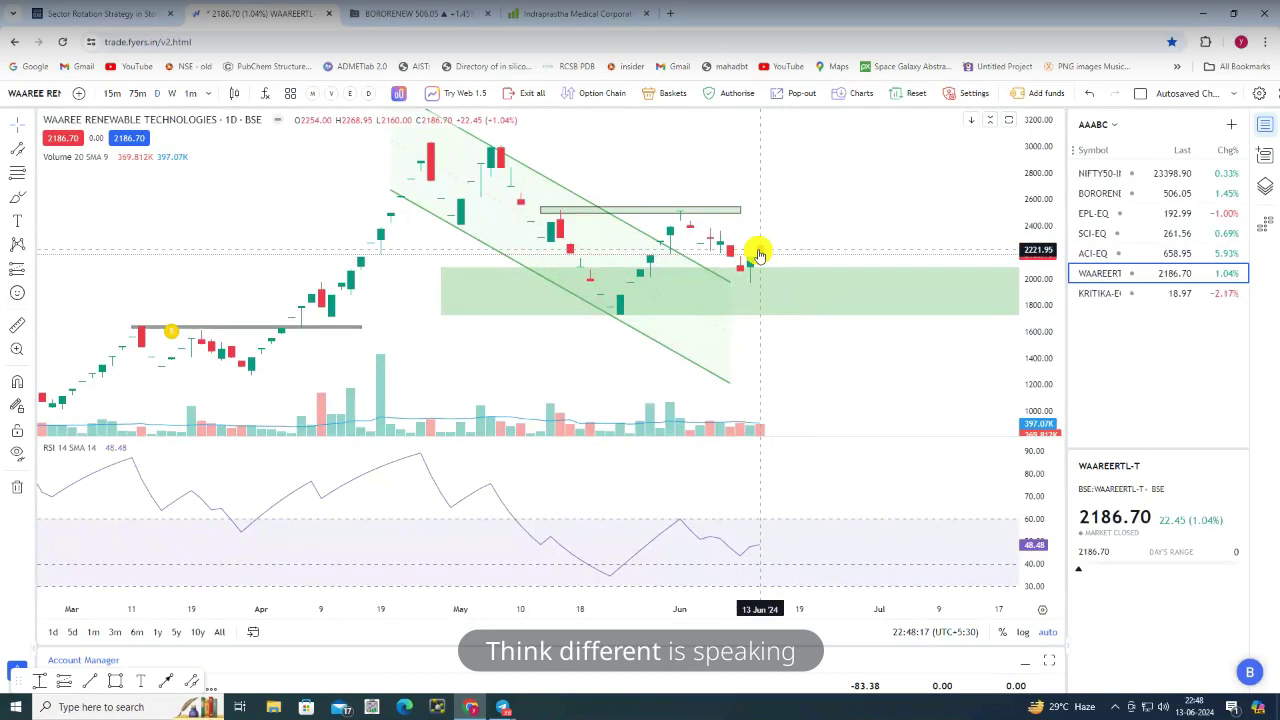
pyautogui.scroll(-2, 760, 255)
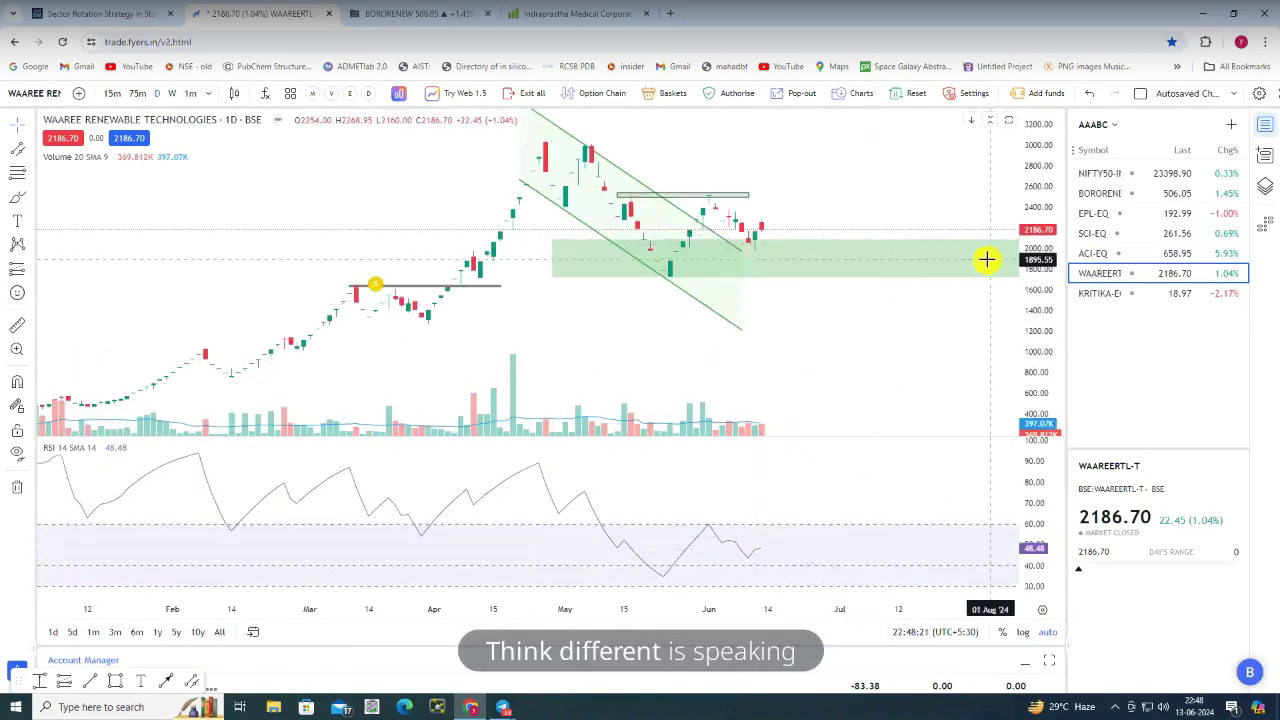
# Open the EPL Limited chart and lower the descending channel's upper edge to fit the swing highs since July 2023
pyautogui.click(1117, 215)
pyautogui.moveTo(1040, 157); pyautogui.dragTo(851, 354)
pyautogui.scroll(-4, 851, 352)
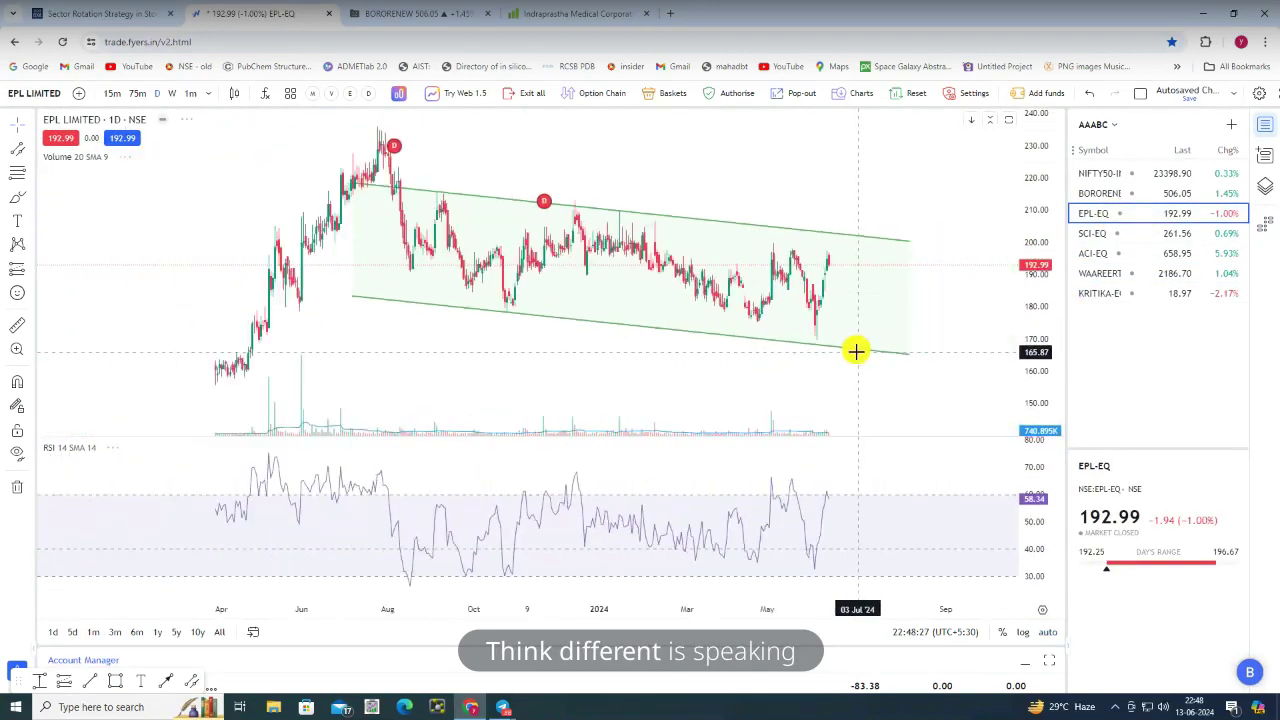
pyautogui.click(905, 244)
pyautogui.scroll(-2, 913, 243)
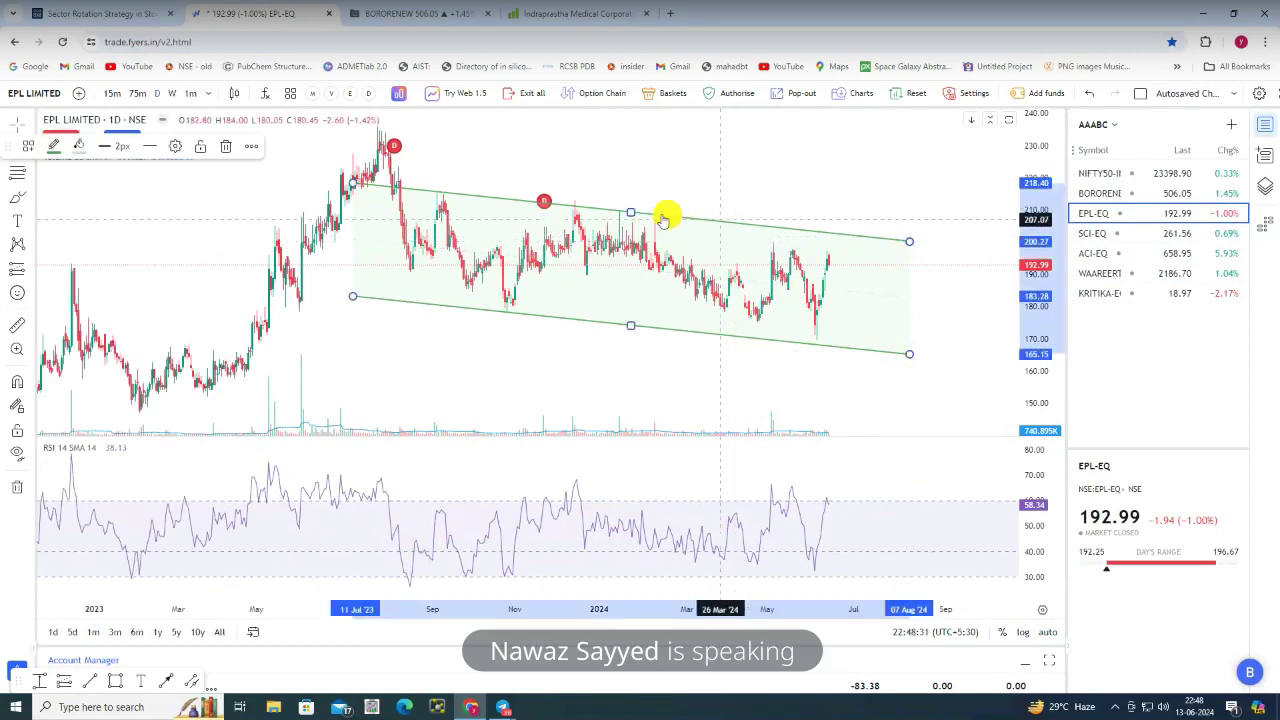
pyautogui.moveTo(632, 211); pyautogui.dragTo(631, 229)
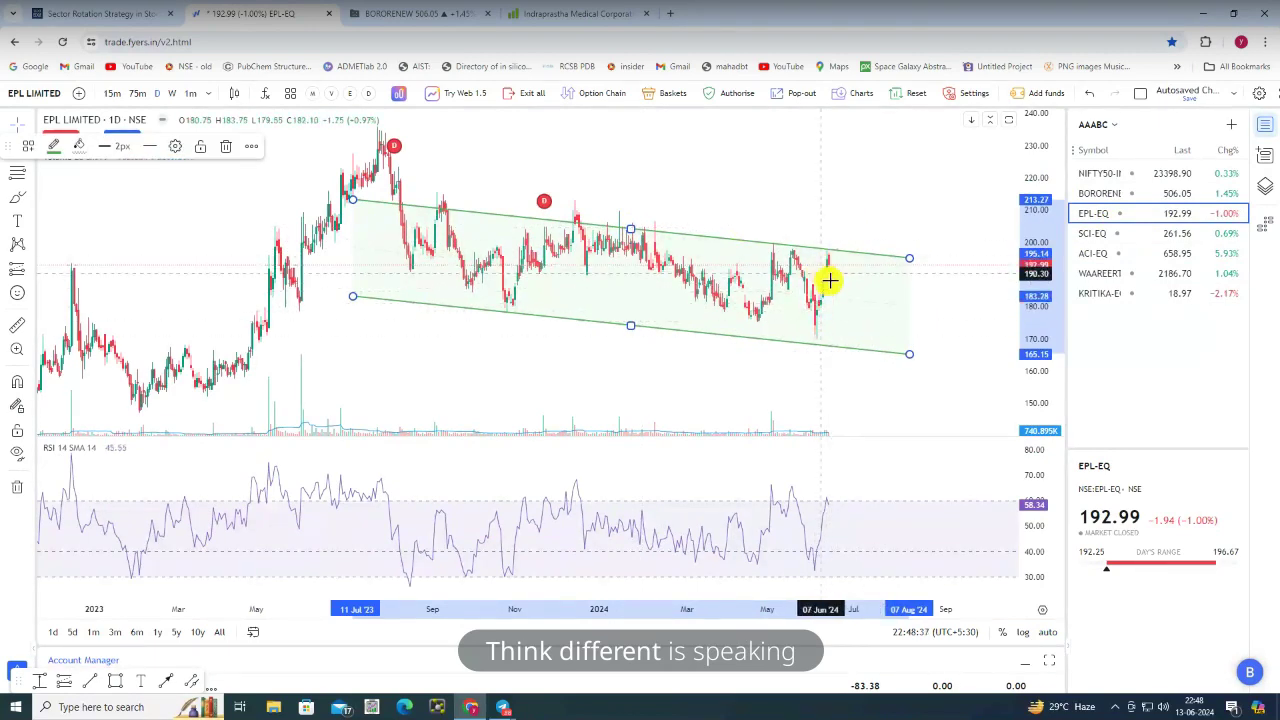
pyautogui.scroll(3, 826, 277)
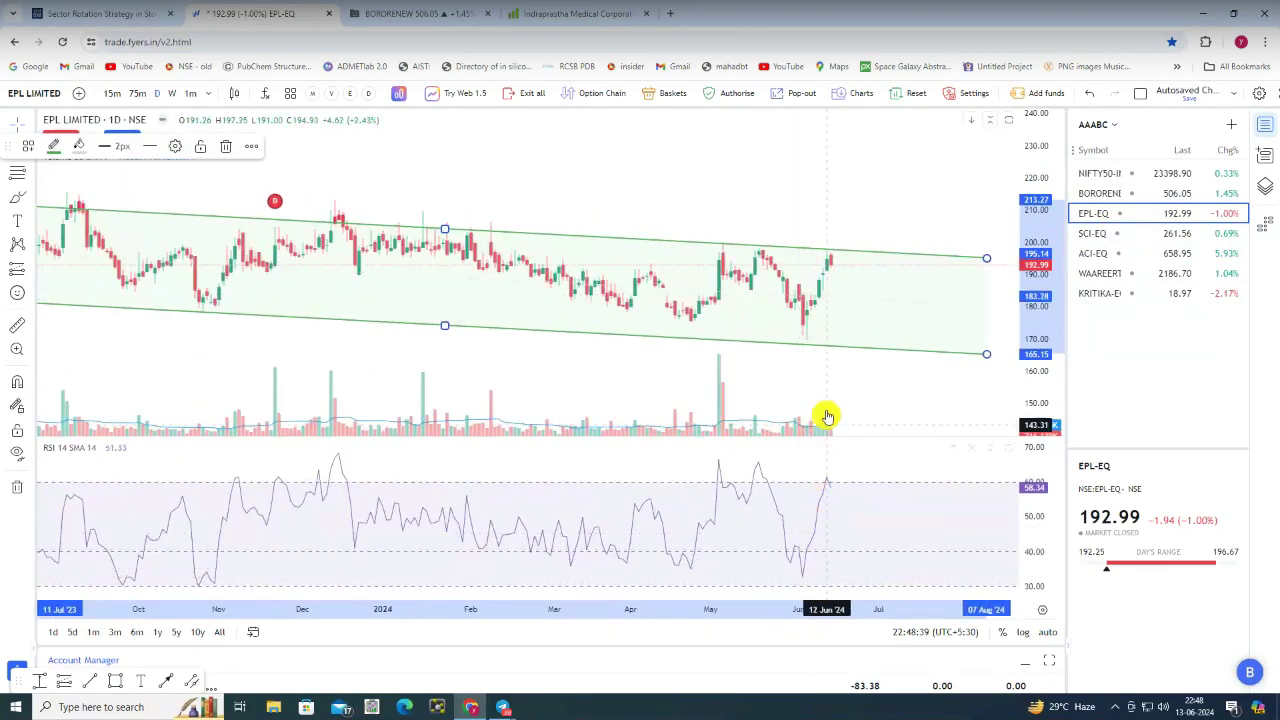
pyautogui.scroll(3, 849, 271)
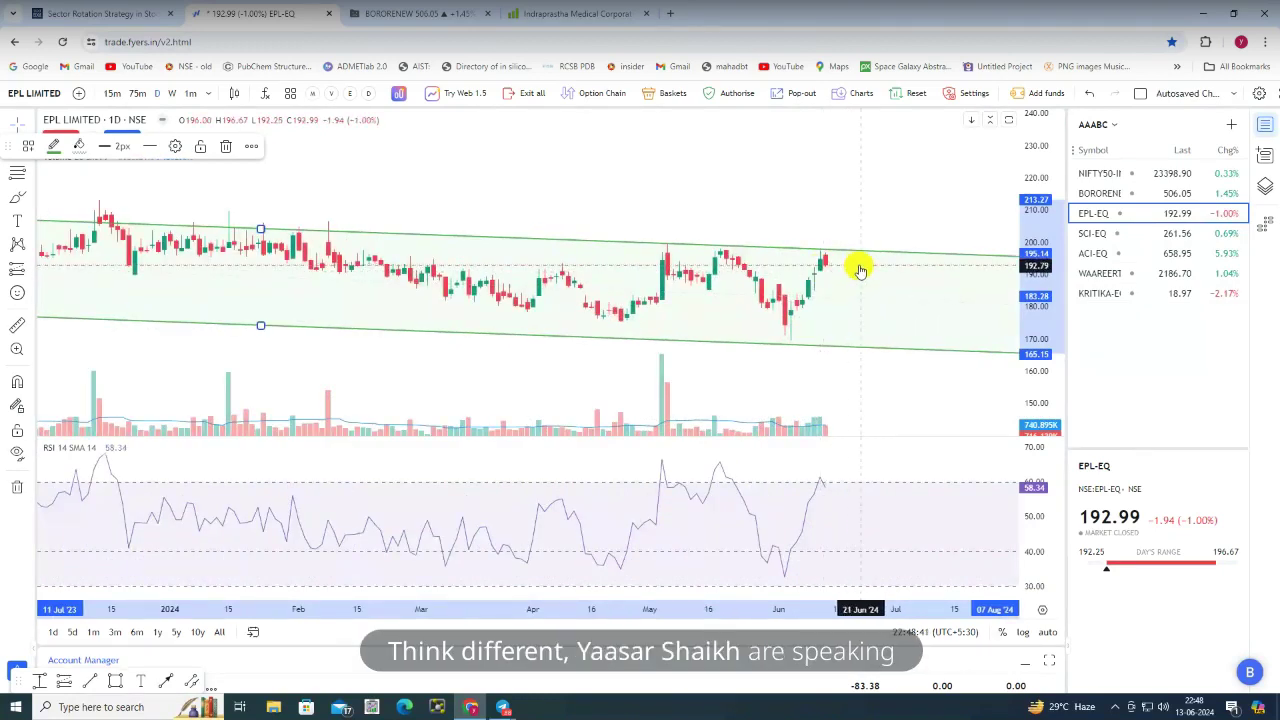
# Switch to Screener, search for epl and open EPL Ltd's company page
pyautogui.click(576, 14)
pyautogui.write('epl')
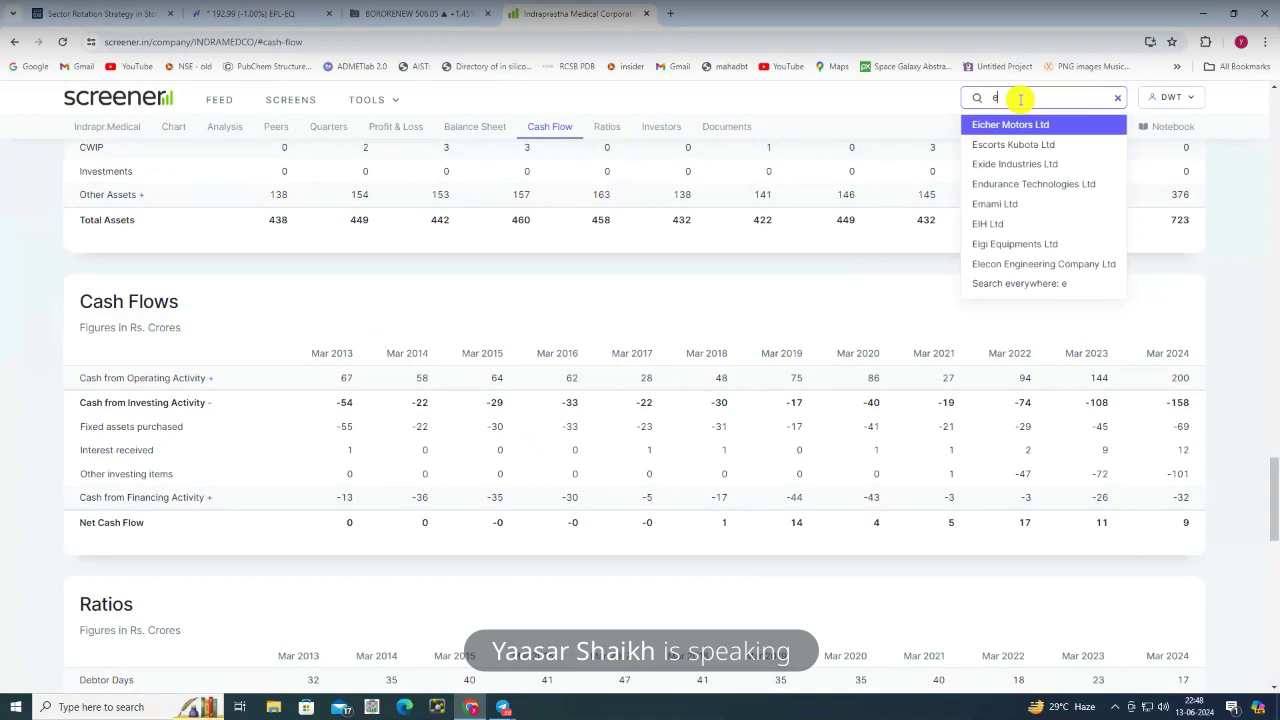
pyautogui.click(1030, 123)
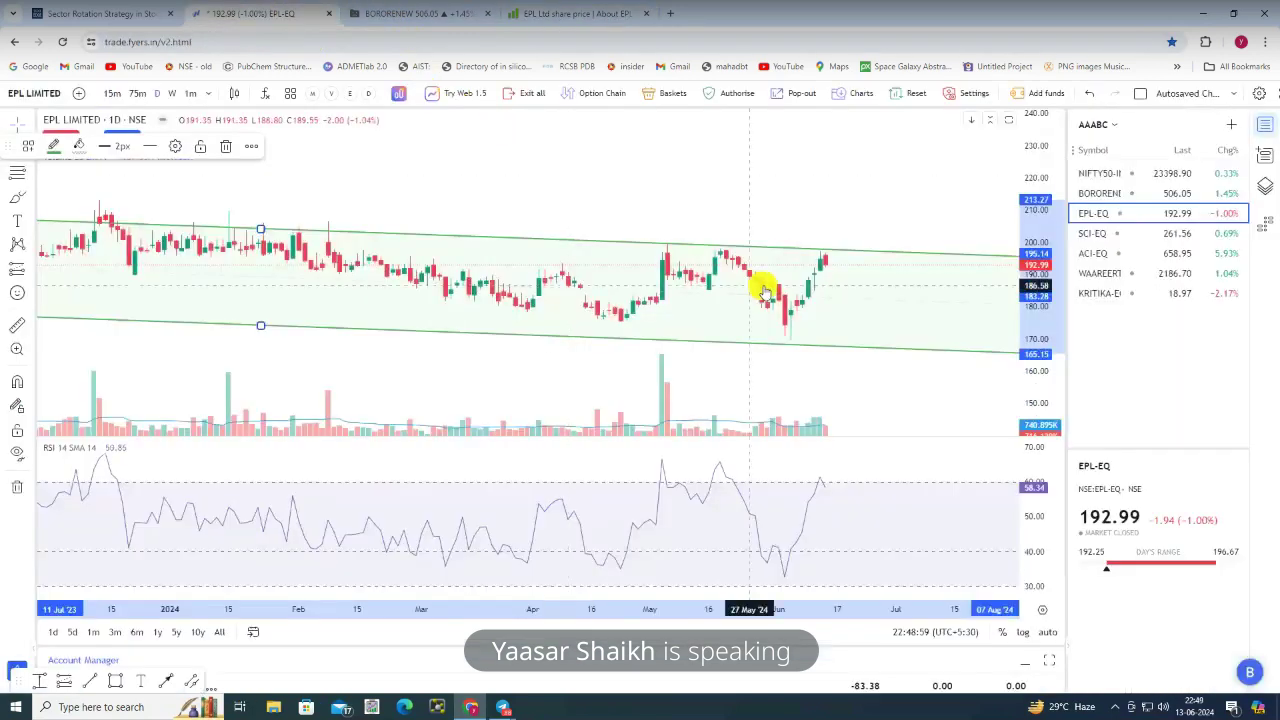
# Load the NSE chart of D-Link India Ltd in Fyers and examine its price history back to early 2023
pyautogui.write('DLINK')
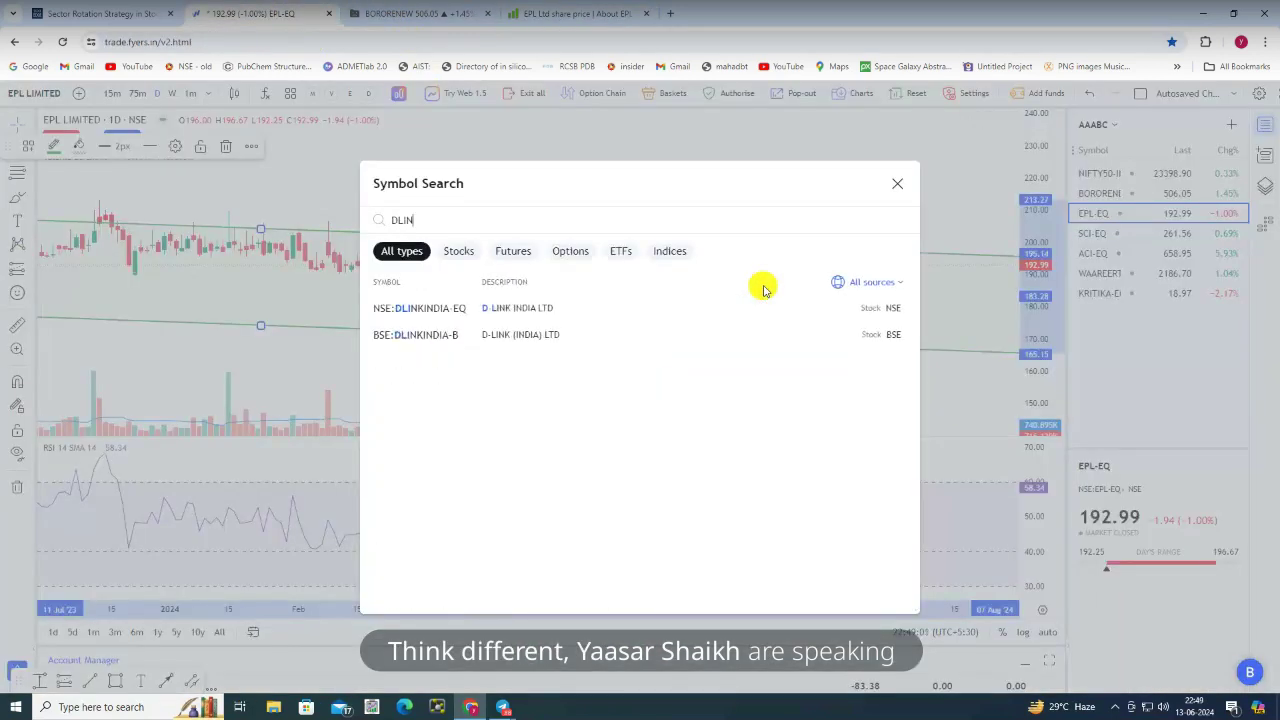
pyautogui.click(532, 309)
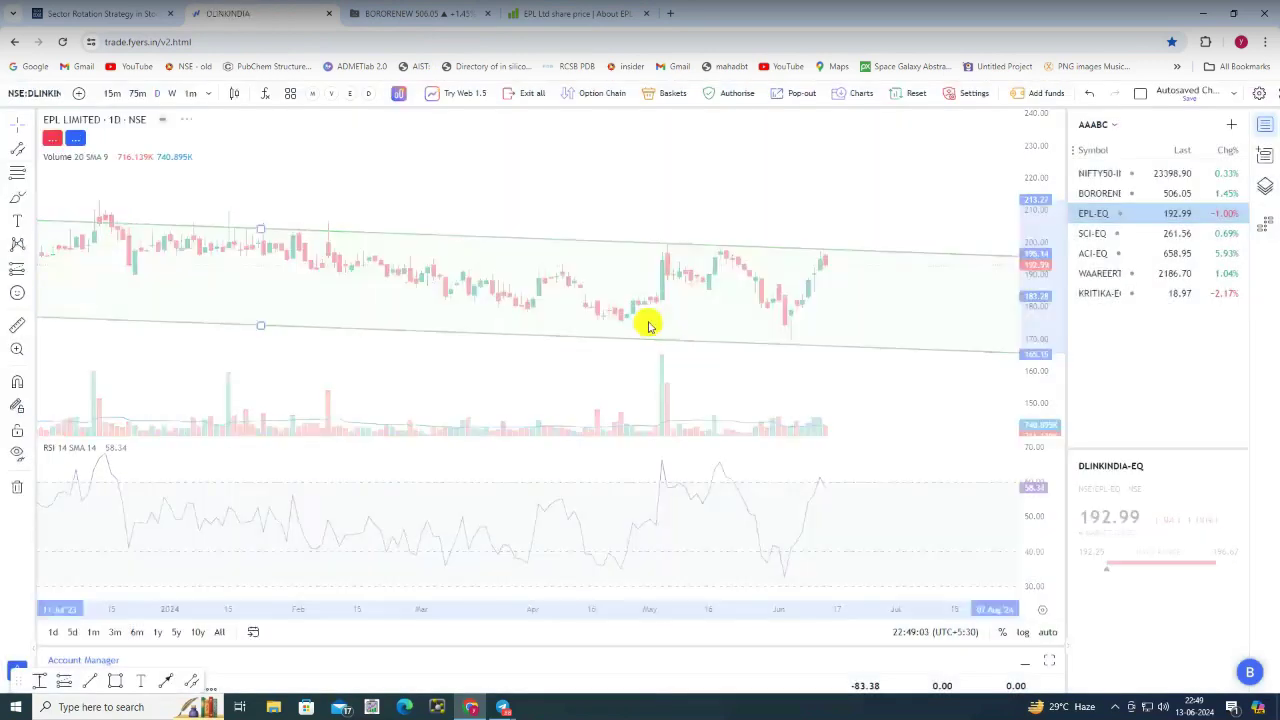
pyautogui.scroll(-5, 672, 311)
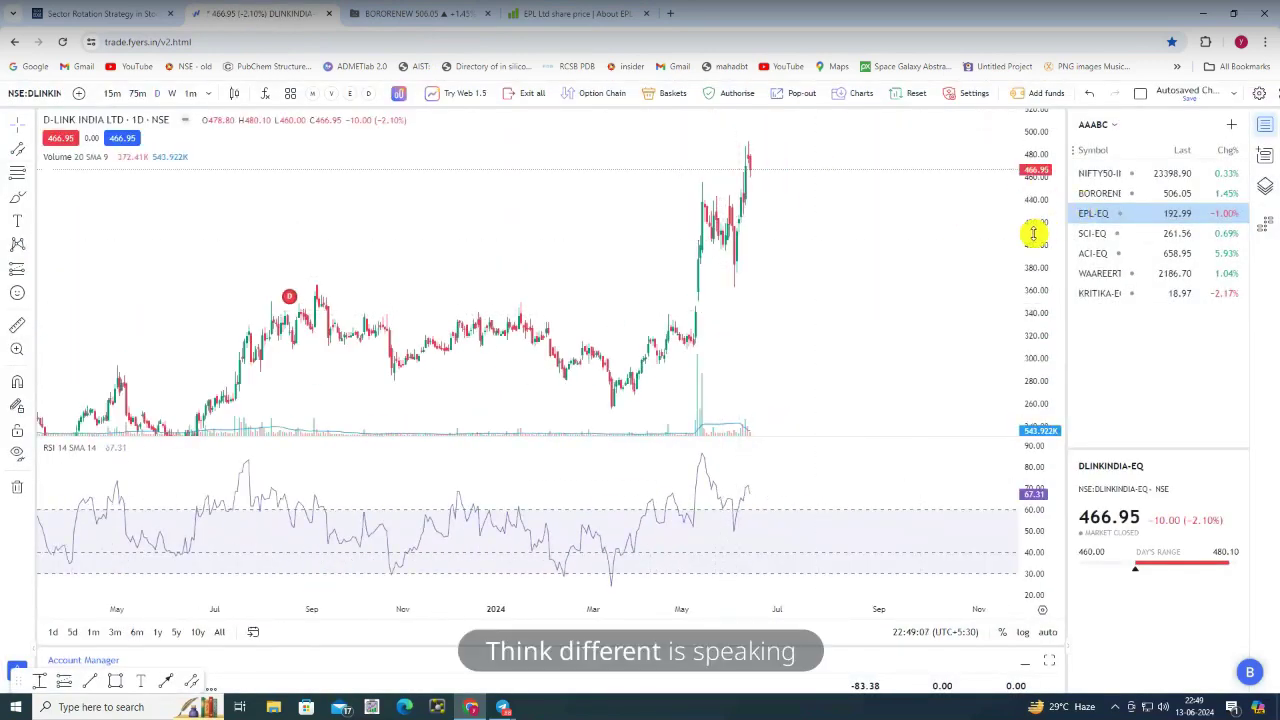
# Load the NSE chart of Action Construction Equipment (ACE) and examine its price against the 50 and 200 moving averages
pyautogui.write('ACE')
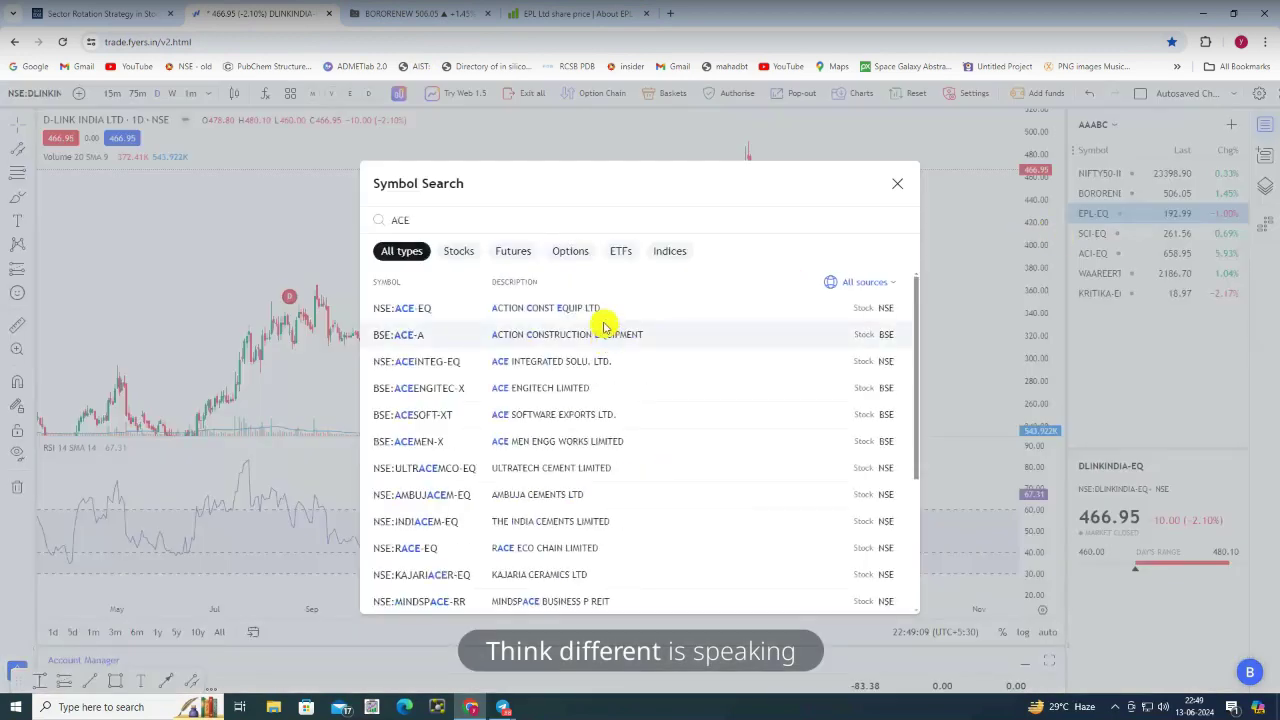
pyautogui.click(599, 312)
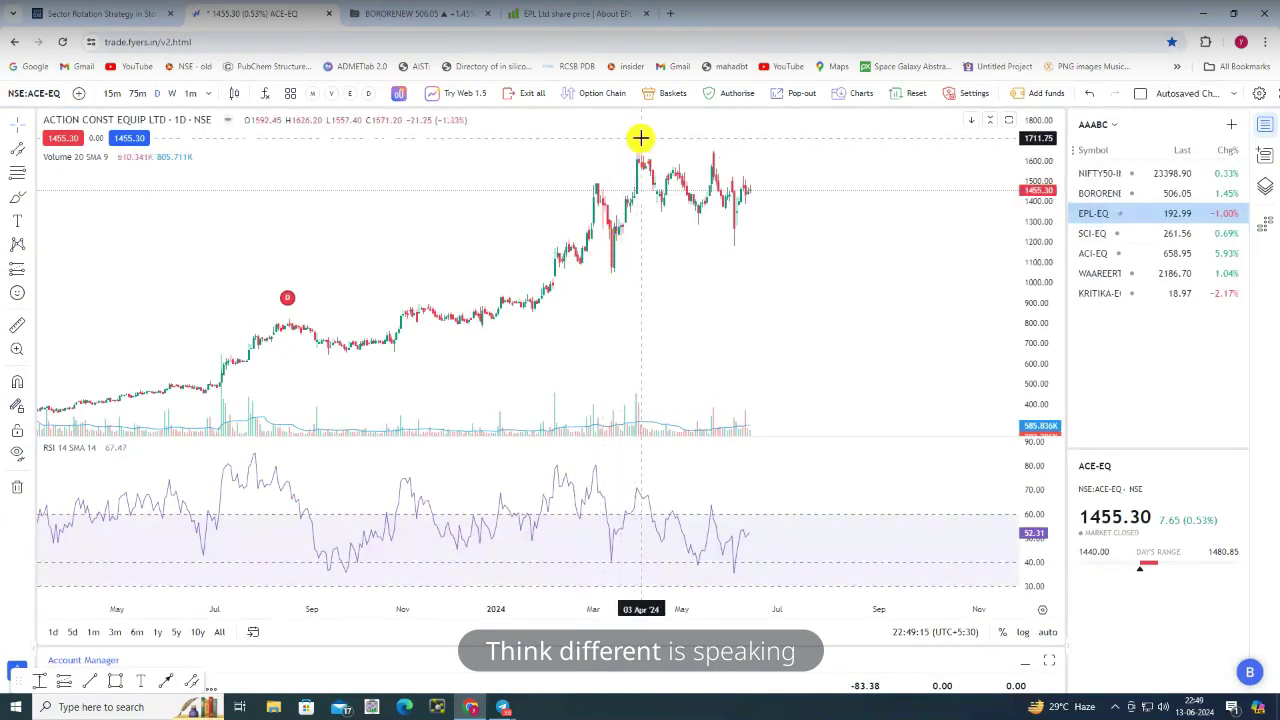
pyautogui.scroll(3, 641, 140)
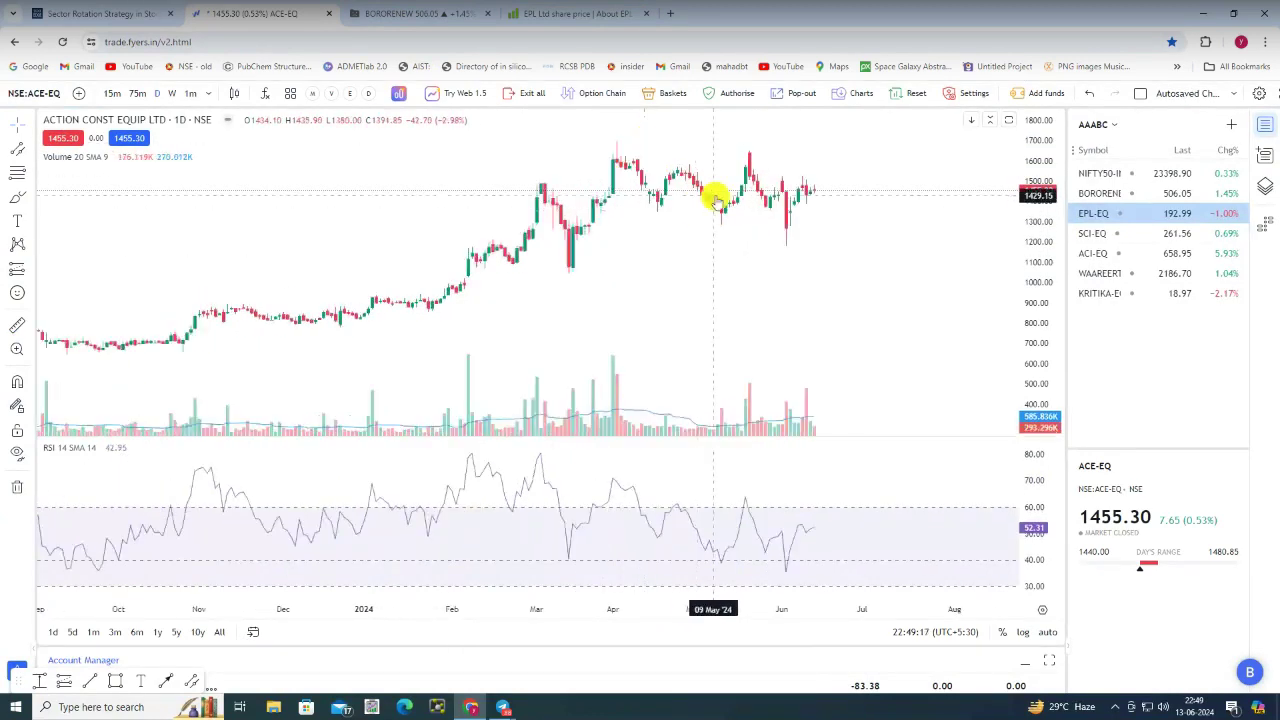
pyautogui.scroll(-5, 677, 286)
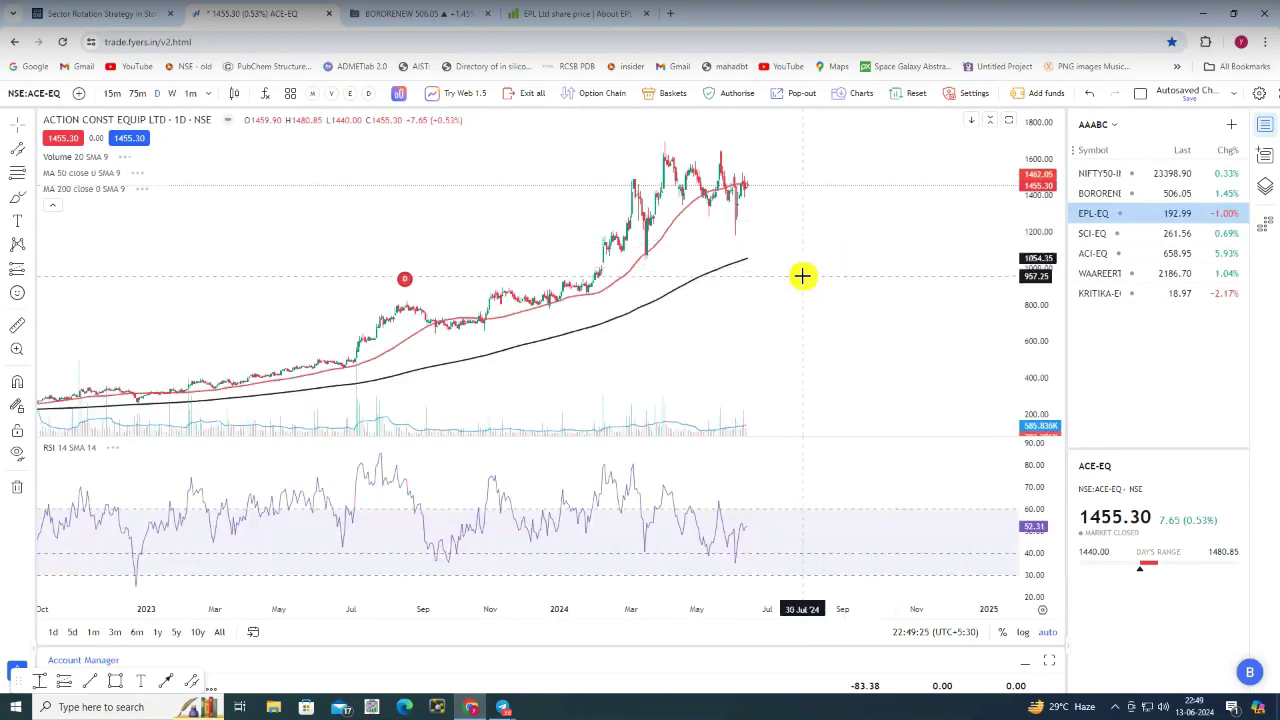
pyautogui.scroll(3, 803, 277)
pyautogui.scroll(2, 803, 277)
pyautogui.moveTo(1034, 157); pyautogui.dragTo(1034, 257)
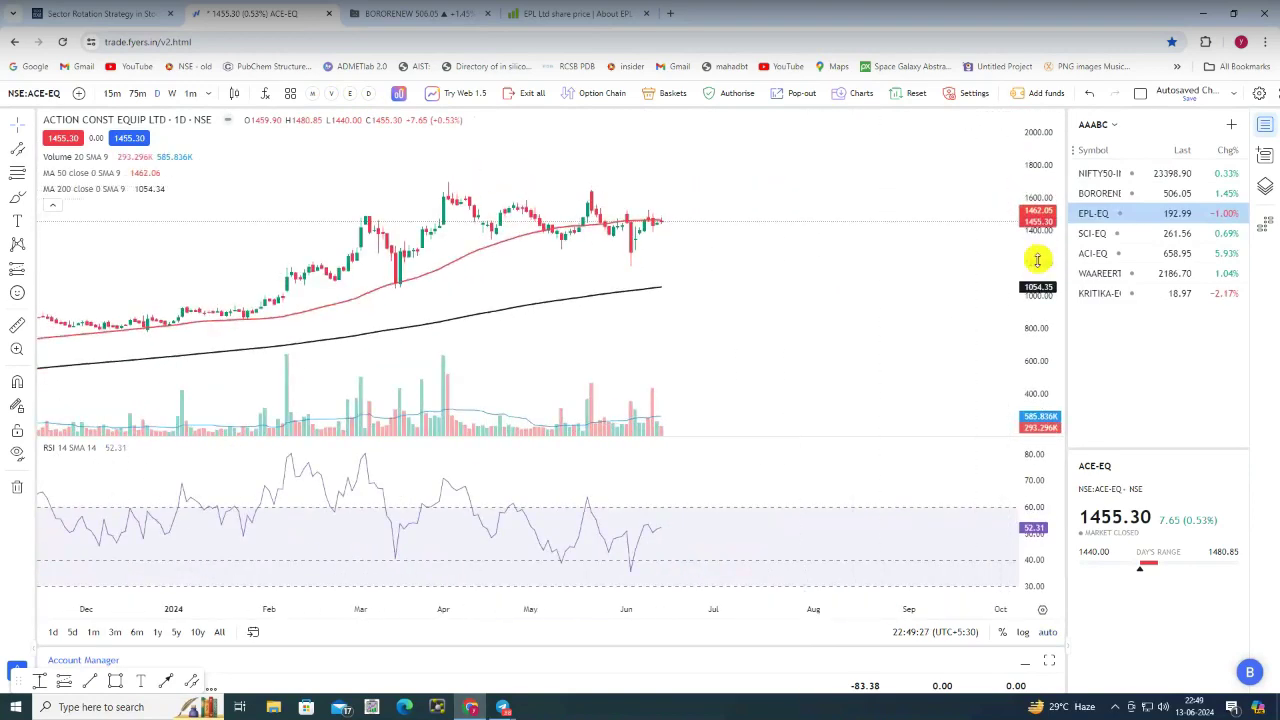
pyautogui.scroll(-3, 646, 276)
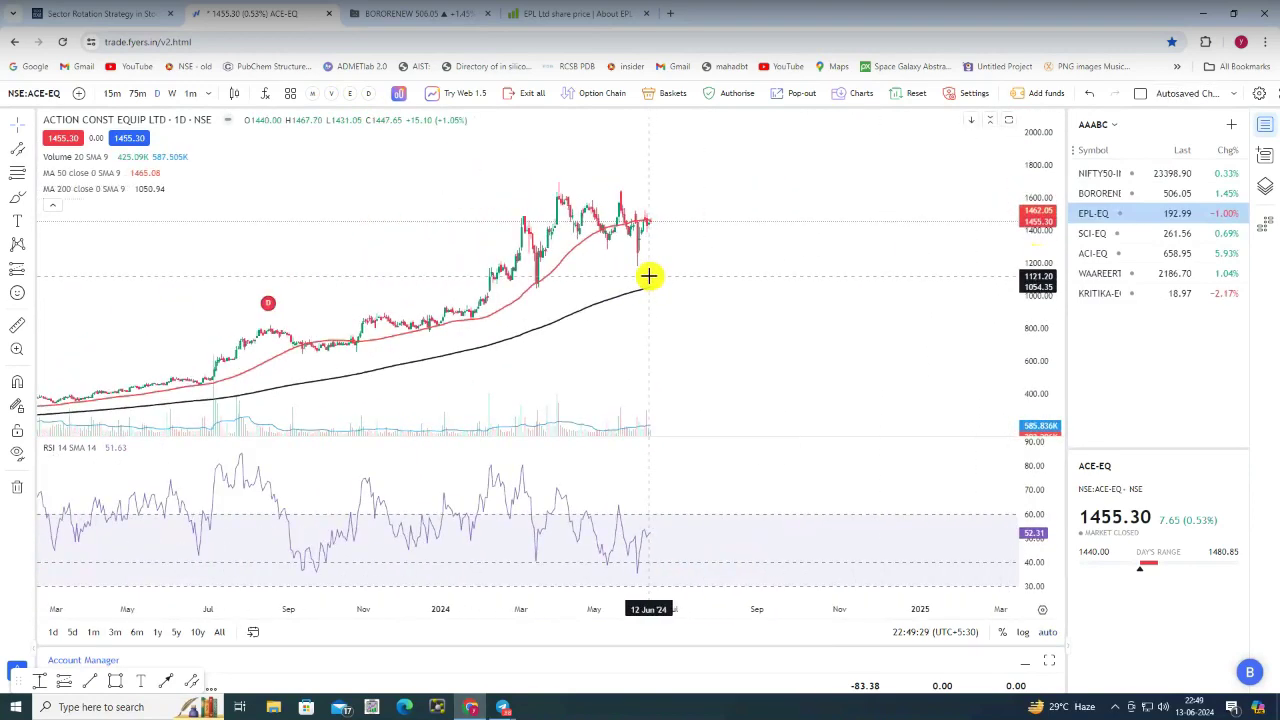
# Load the NSE chart of Jai Corp Limited and examine the latest rally against the earlier highs and the moving averages
pyautogui.write('JAICORP')
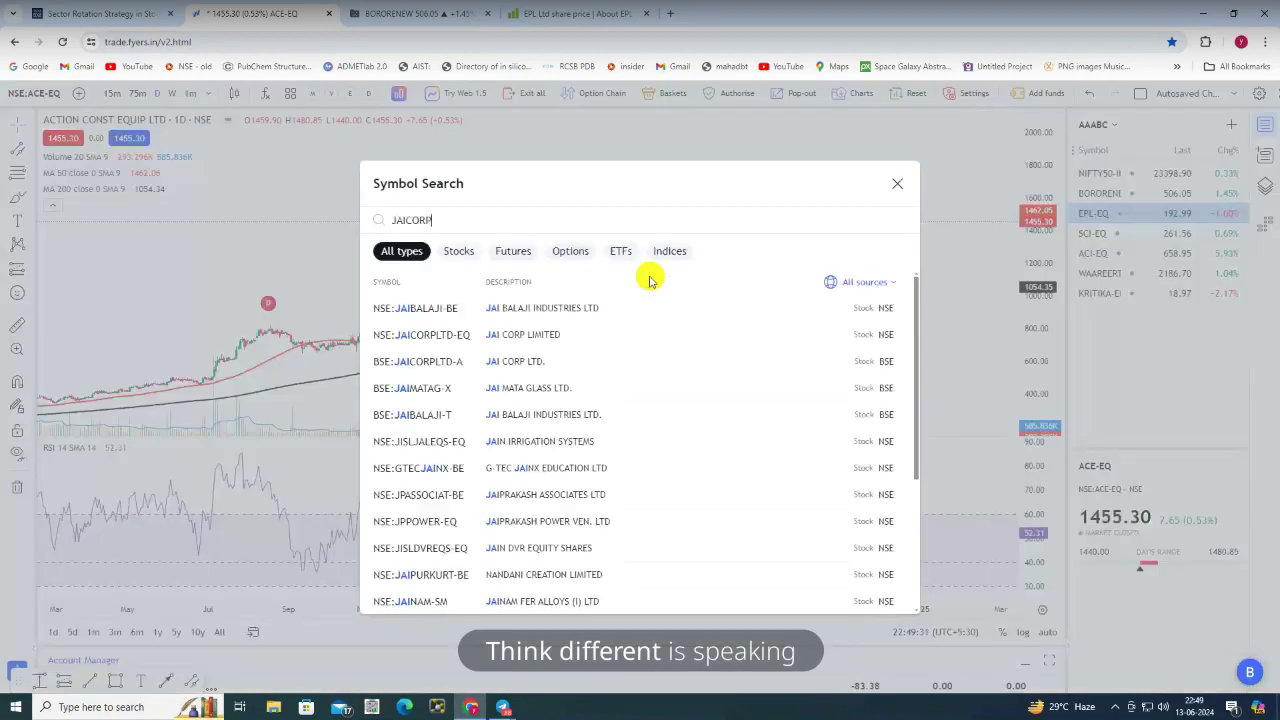
pyautogui.click(588, 318)
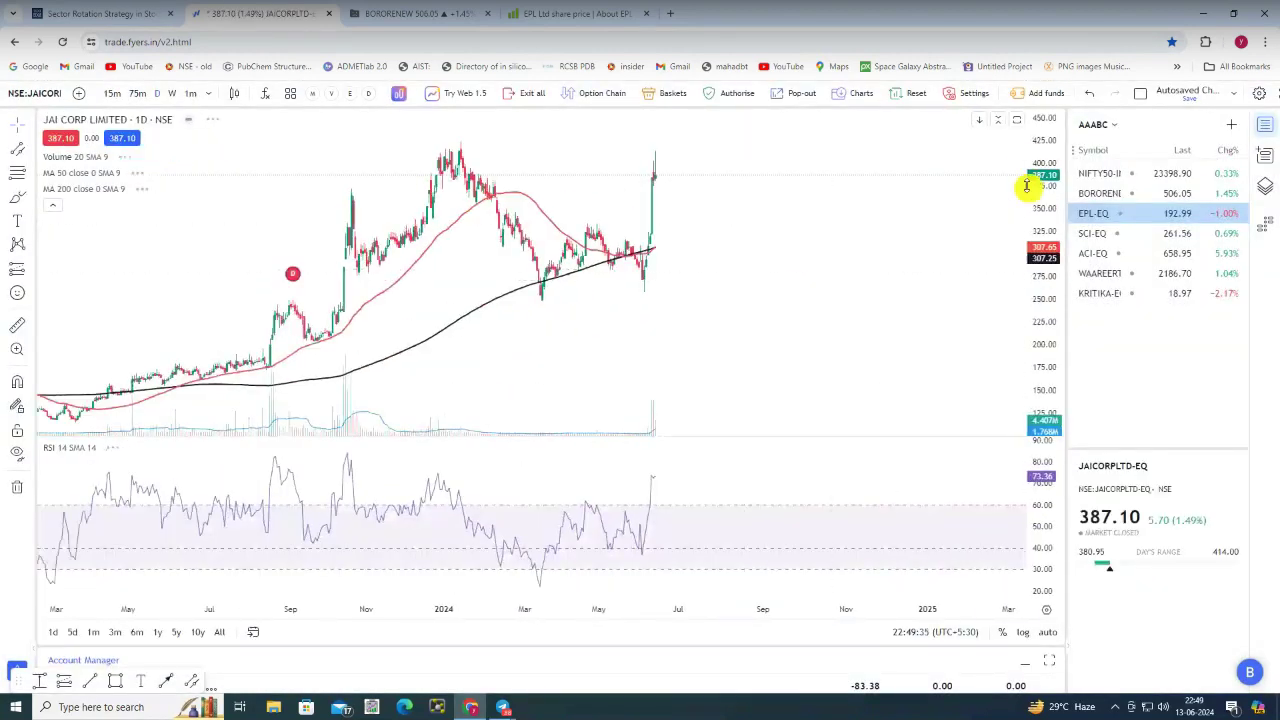
pyautogui.moveTo(1027, 190); pyautogui.dragTo(1028, 248)
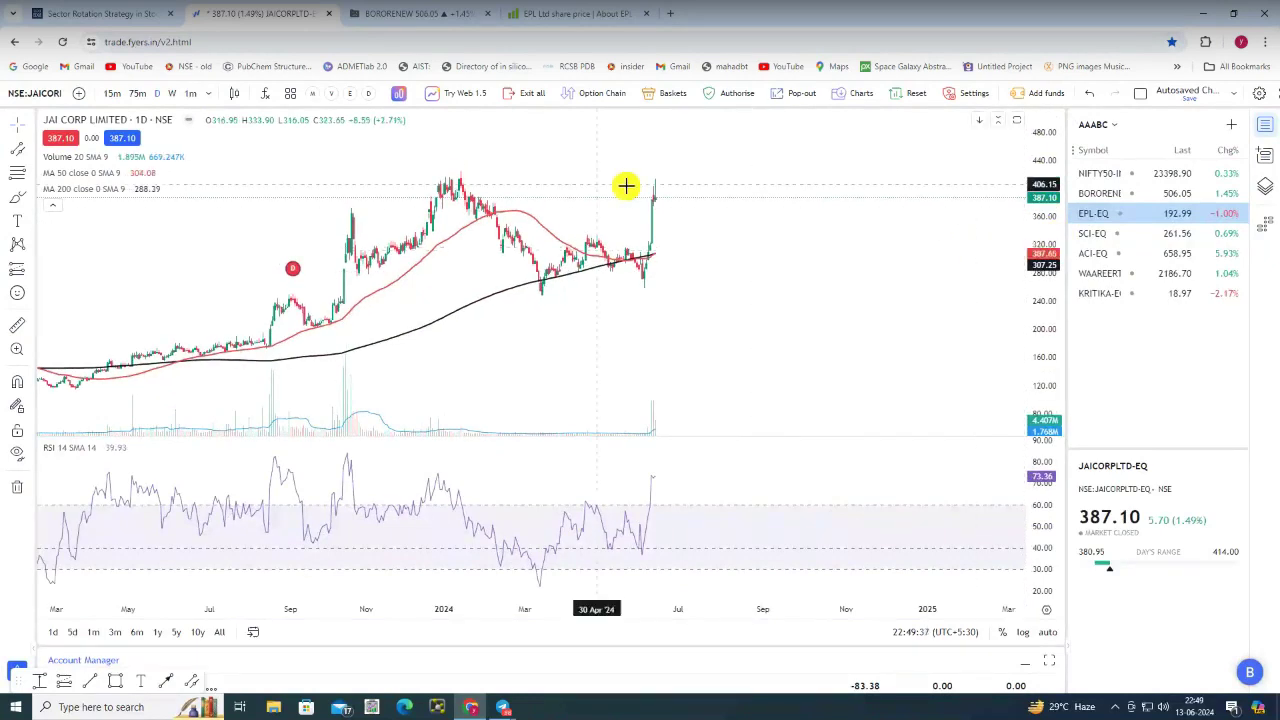
pyautogui.scroll(3, 690, 205)
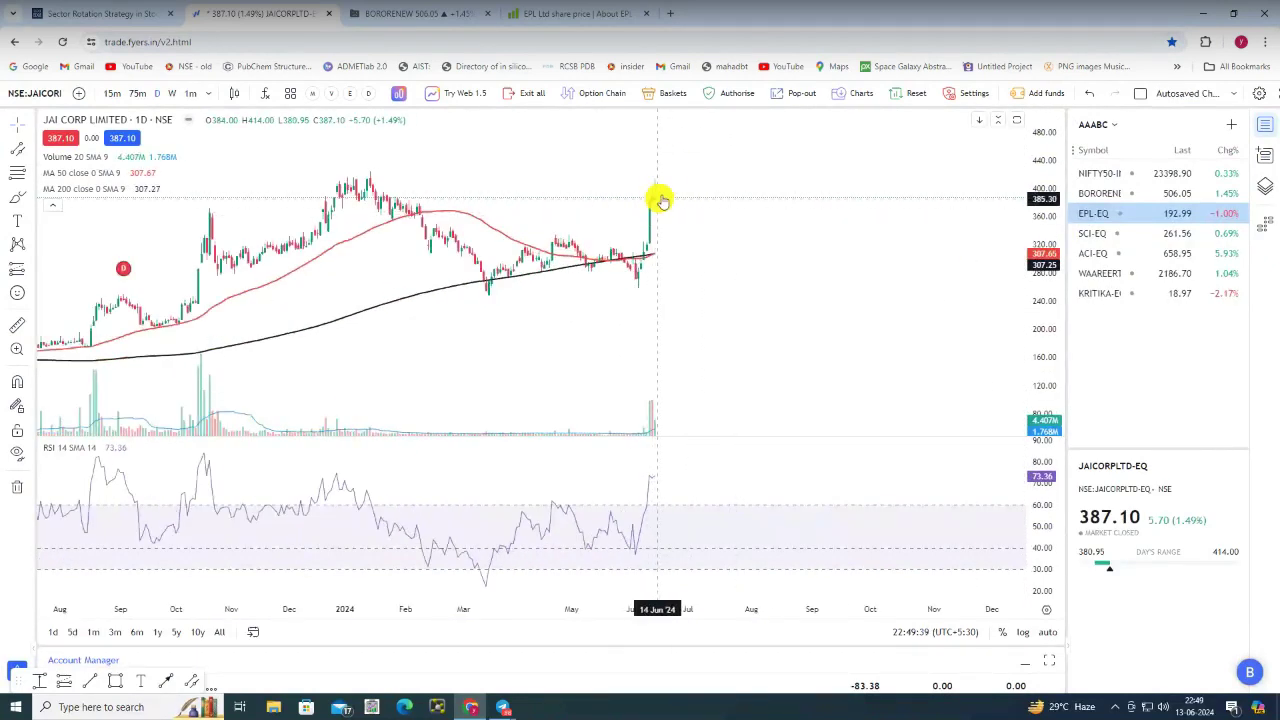
pyautogui.hscroll(-5, 937, 195)
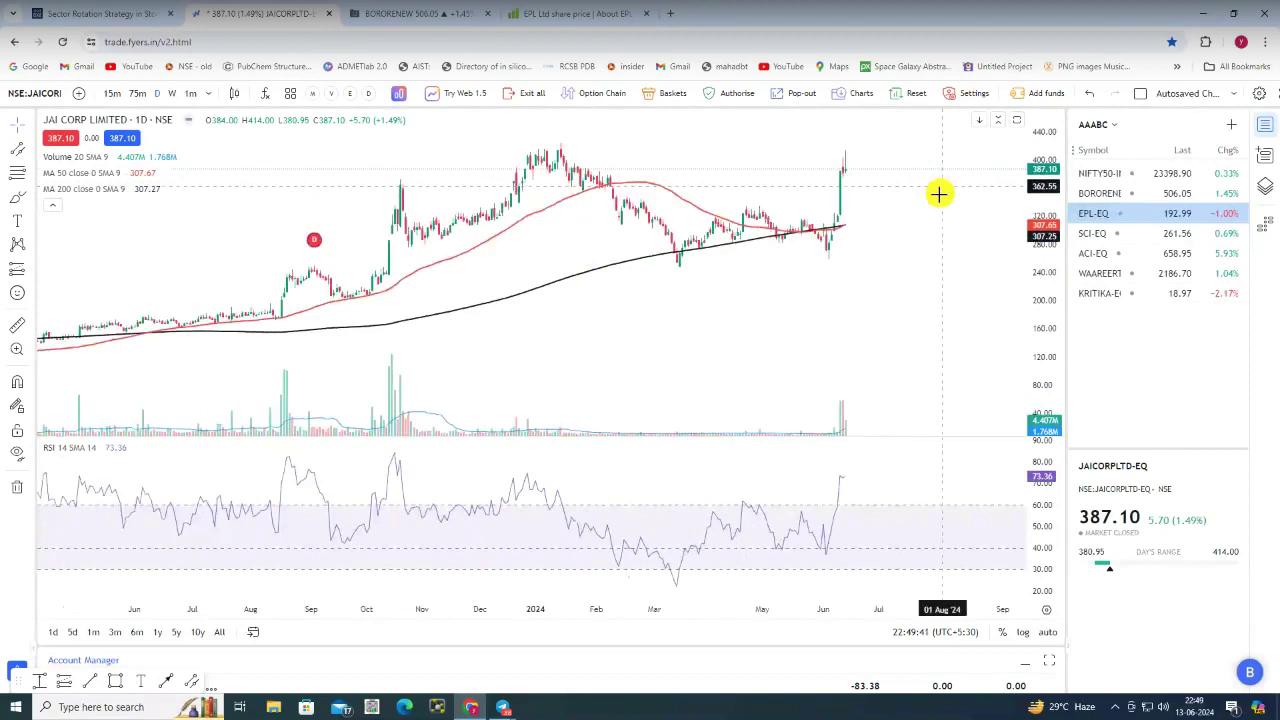
pyautogui.scroll(2, 935, 197)
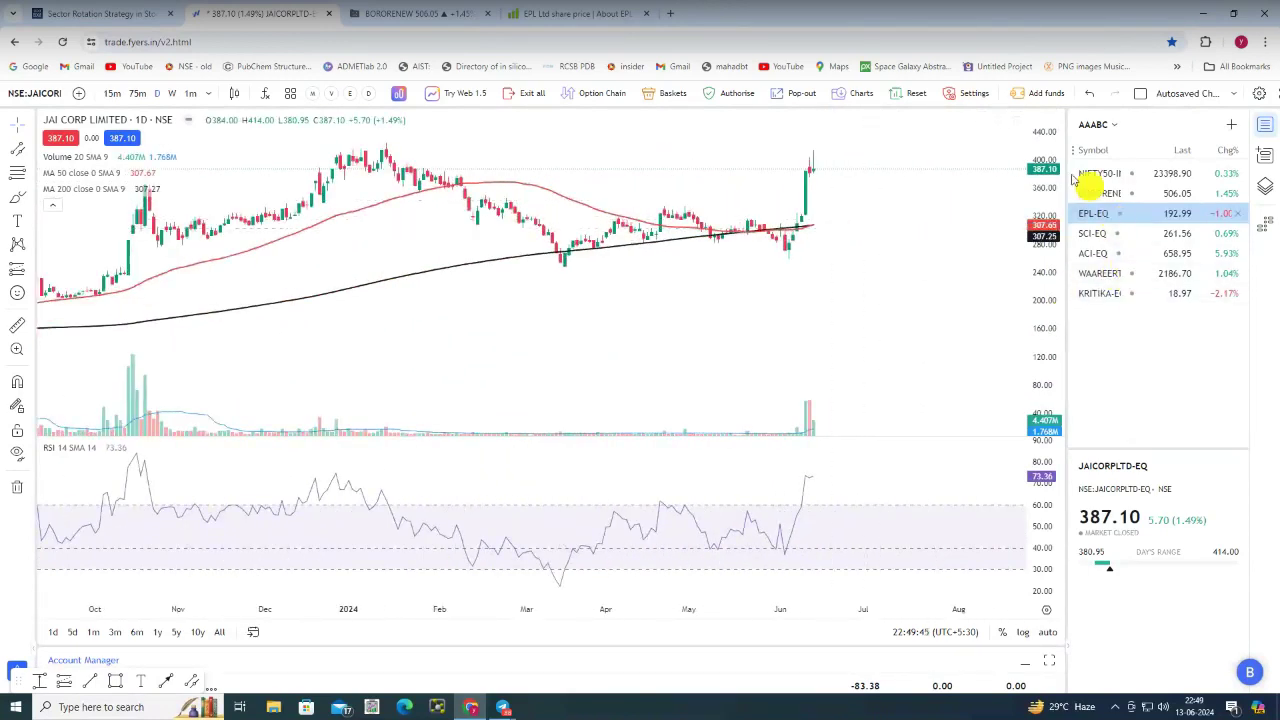
# Switch to the aaa hammer watchlist and view the charts of Vardhman Textiles and SUMICHEM
pyautogui.click(1106, 130)
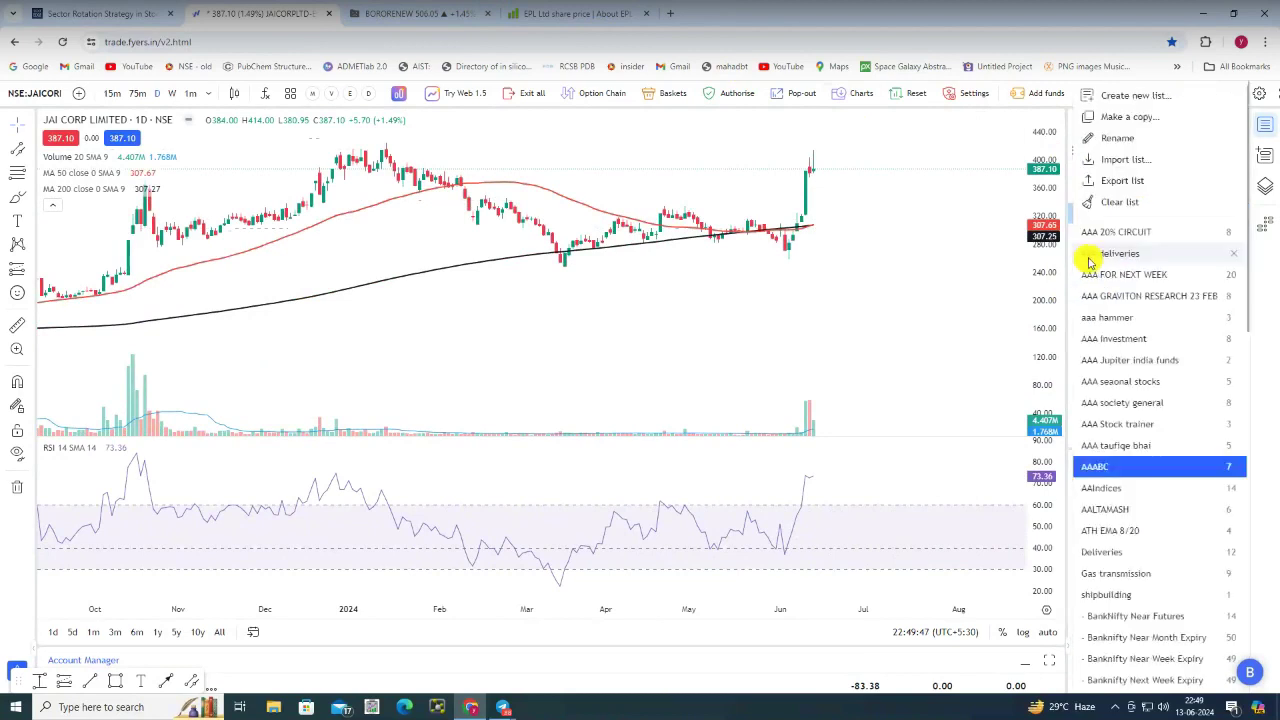
pyautogui.click(1106, 320)
pyautogui.click(1118, 180)
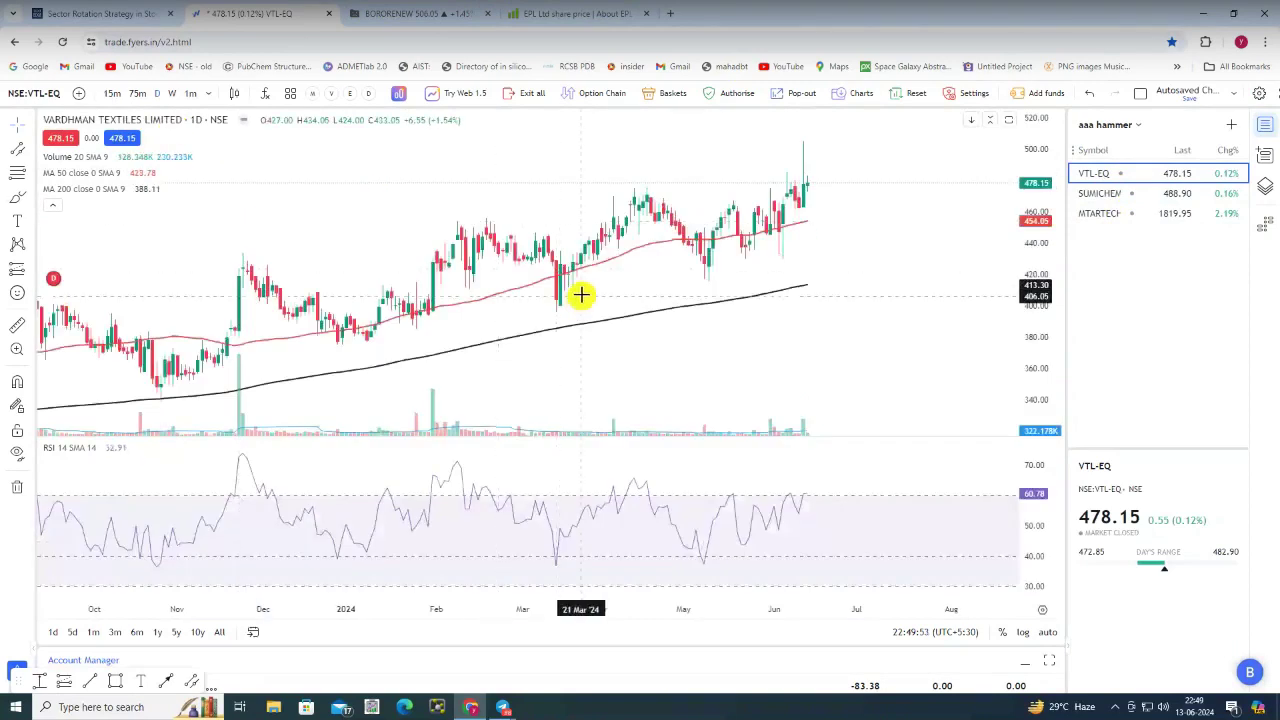
pyautogui.scroll(-2, 650, 305)
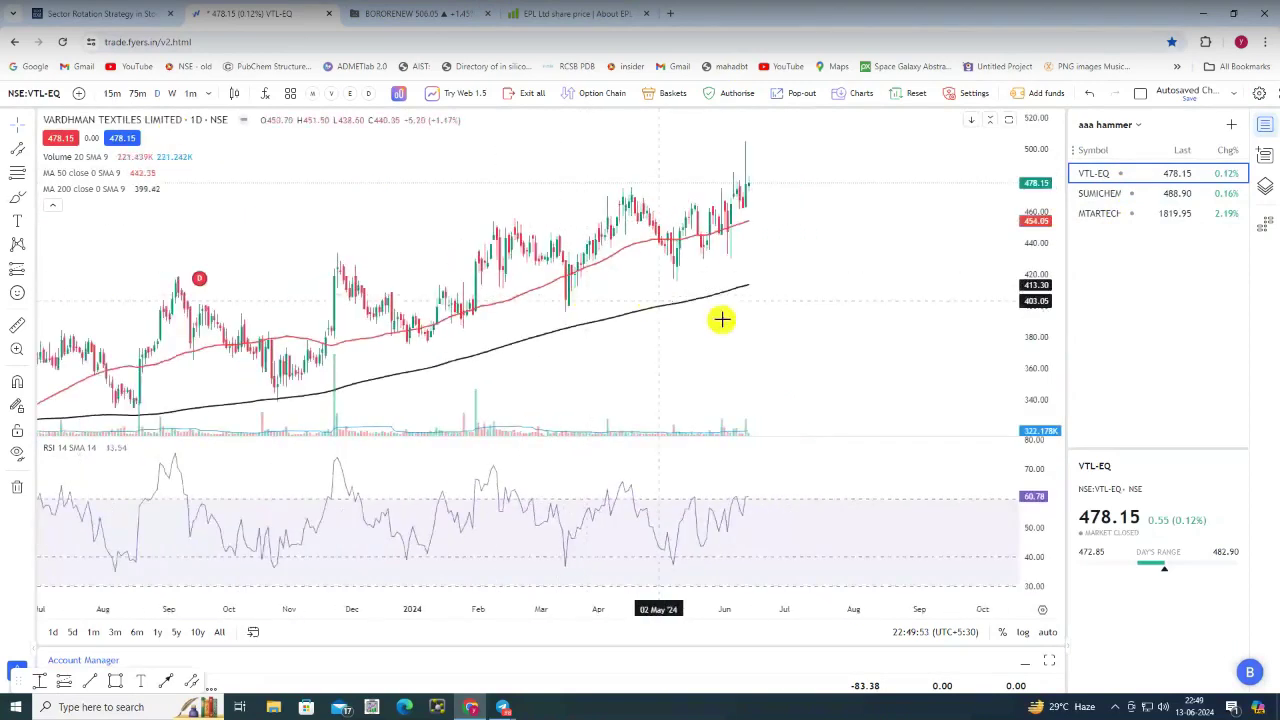
pyautogui.click(1116, 197)
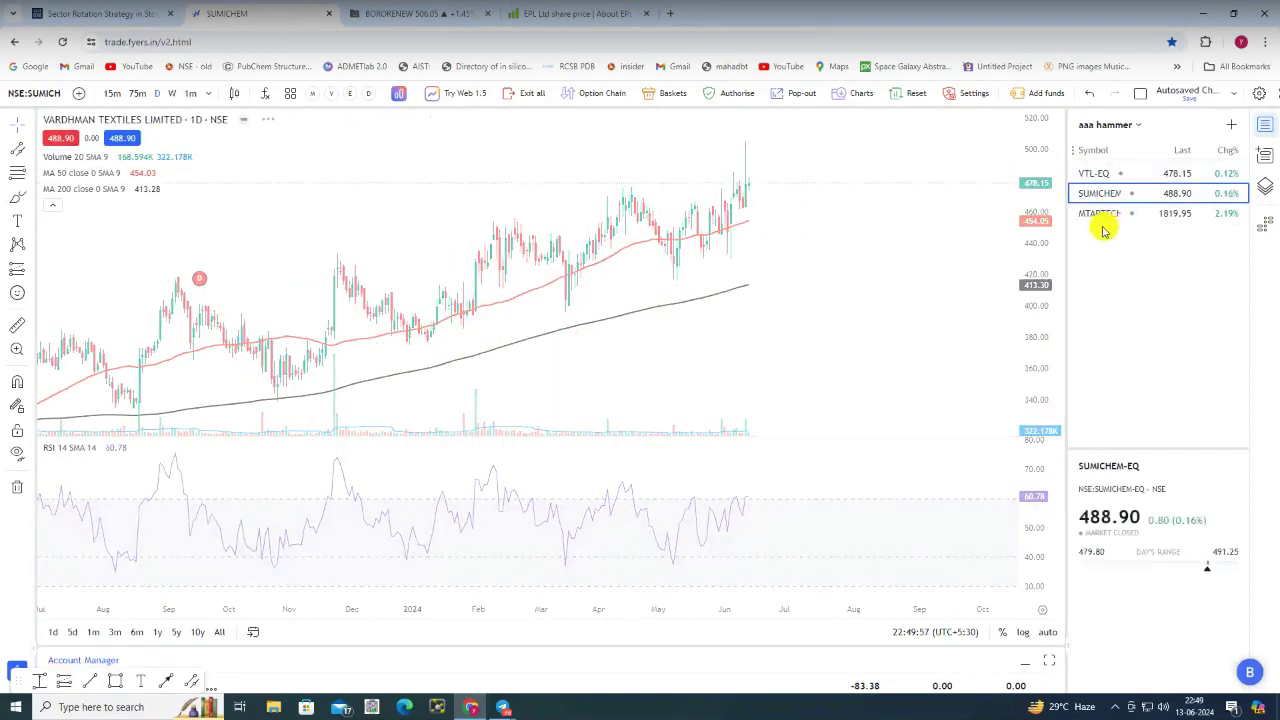
# Switch to StockEdge, return from Fasteners to the Sector Rotation industries breadth table, and examine the strongest industries
pyautogui.click(557, 17)
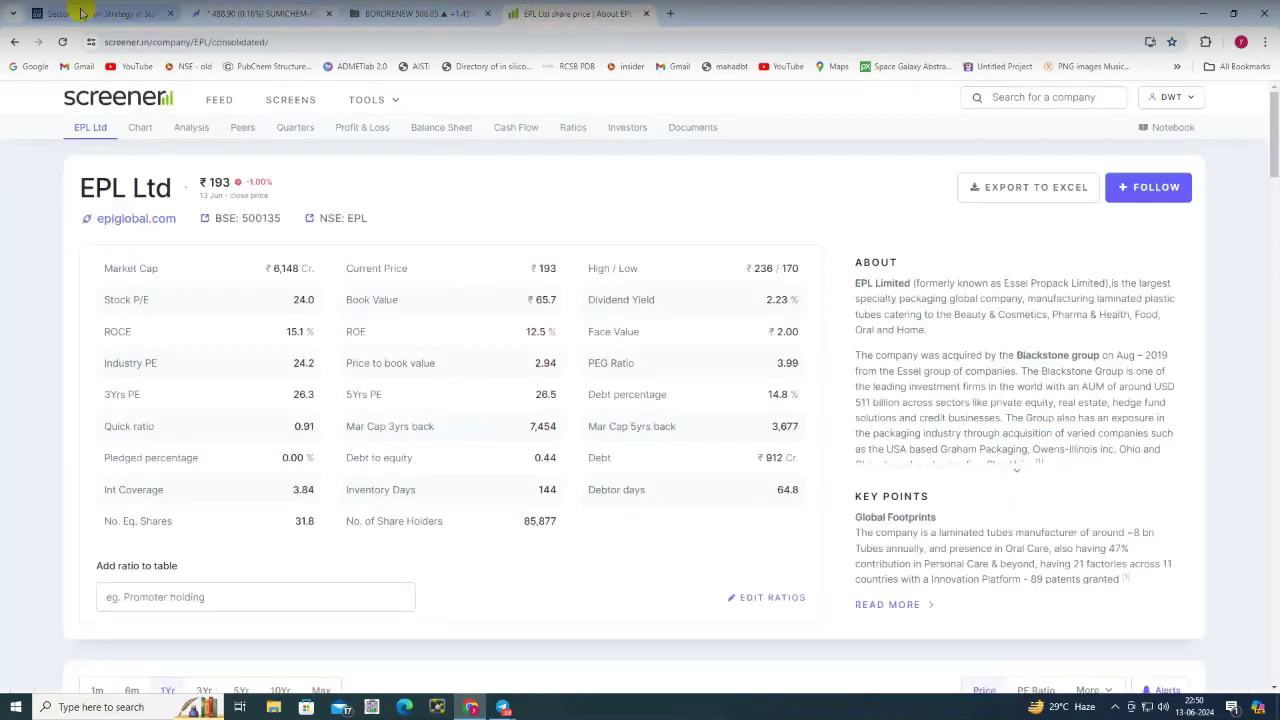
pyautogui.click(140, 14)
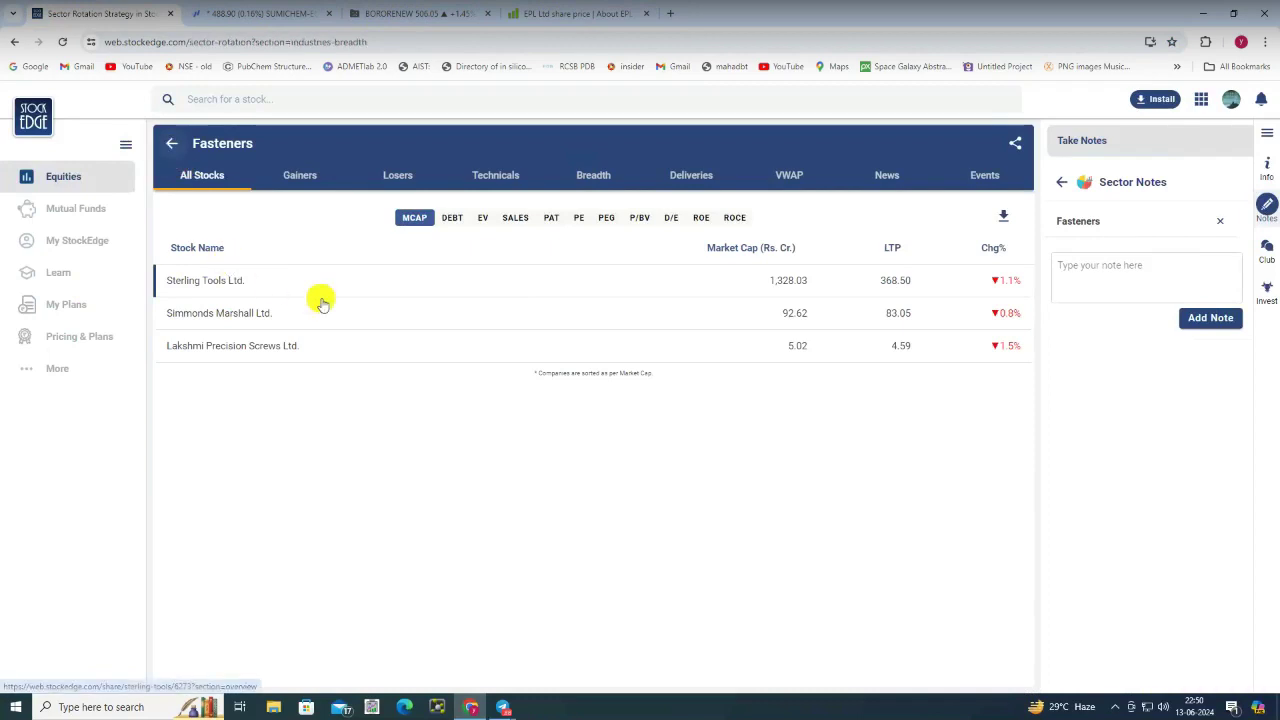
pyautogui.click(171, 143)
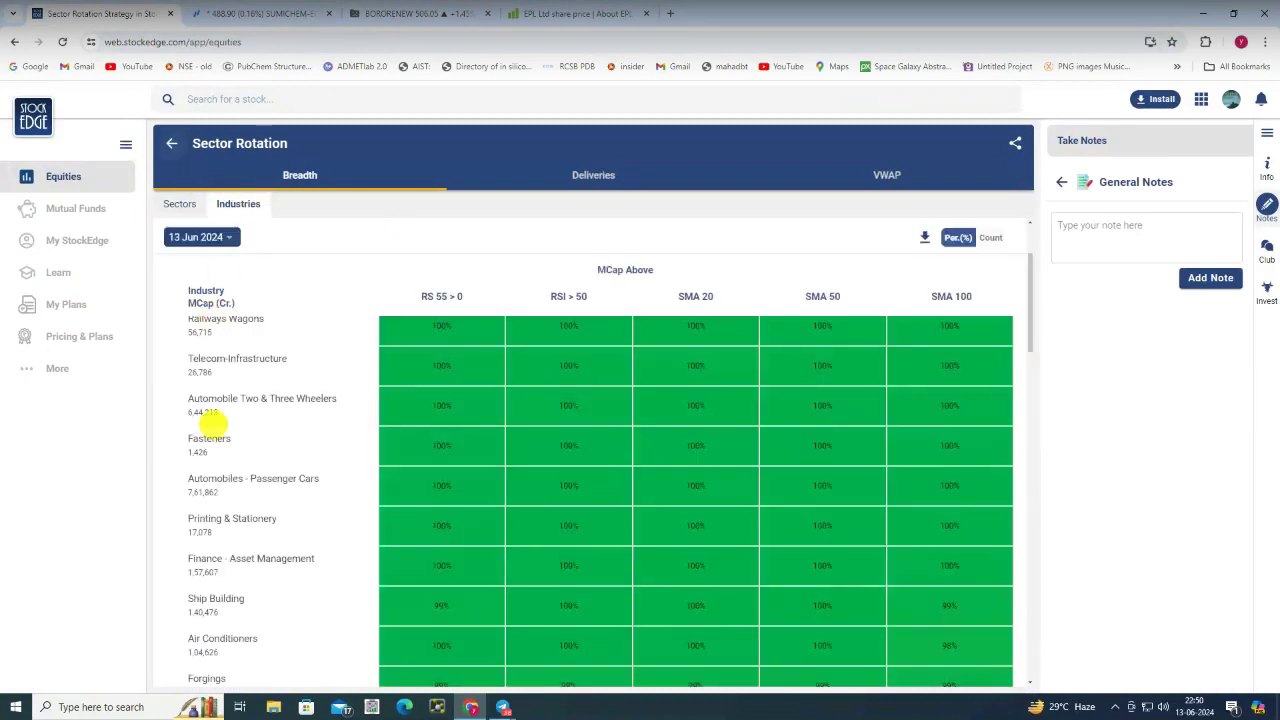
pyautogui.scroll(-2, 218, 552)
pyautogui.scroll(1, 228, 500)
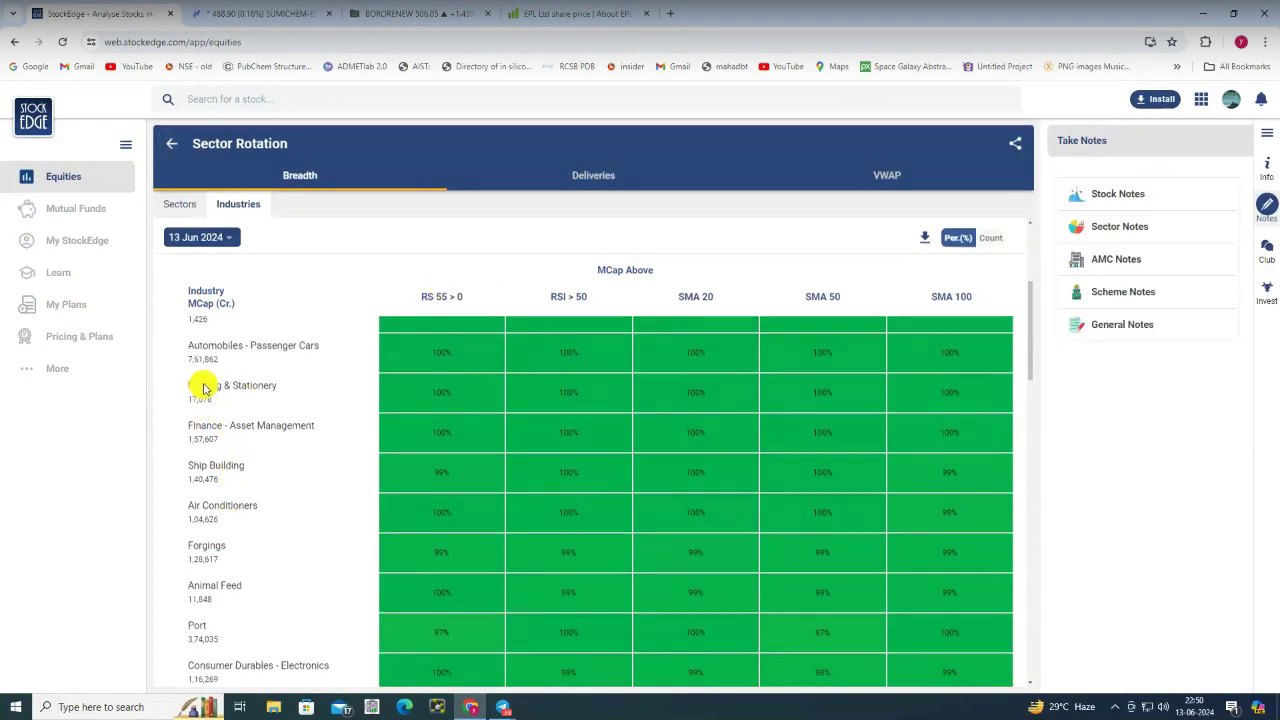
# Reload the crashed StockEdge page, reopen the Sector Rotation industries breadth table, and open the Printing & Stationery industry
pyautogui.hotkey('alt', 'Left')
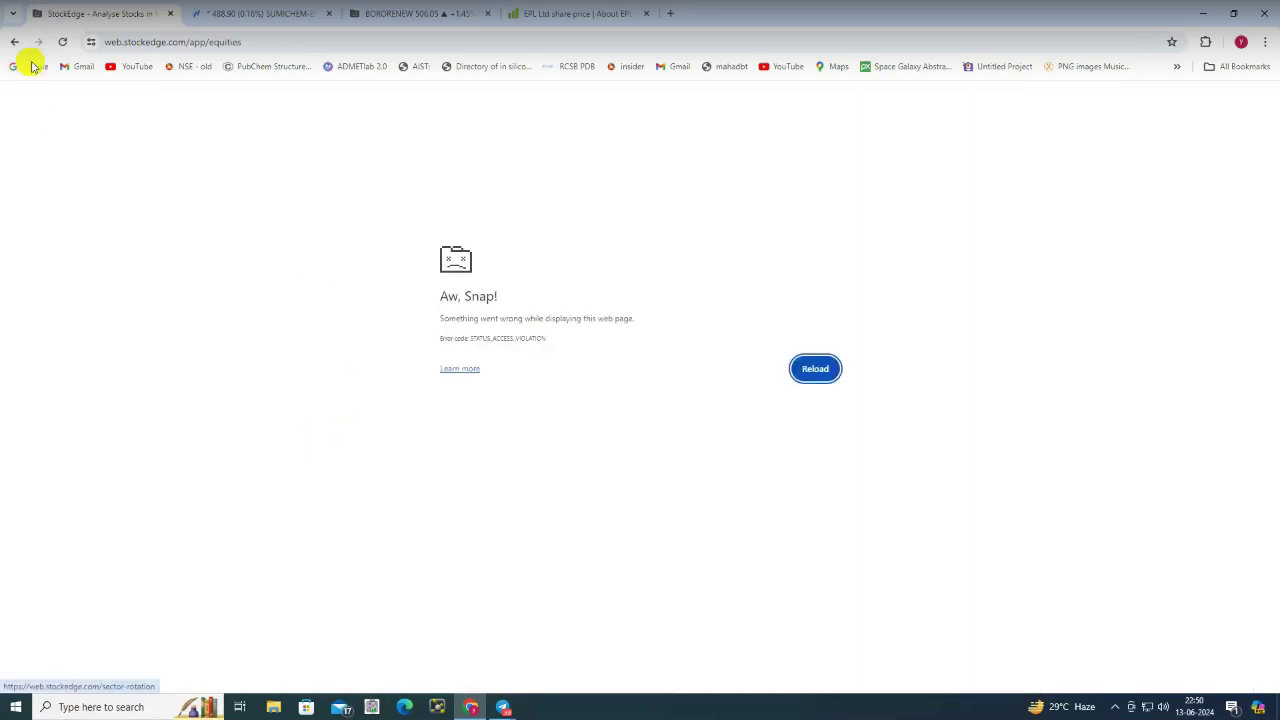
pyautogui.click(61, 42)
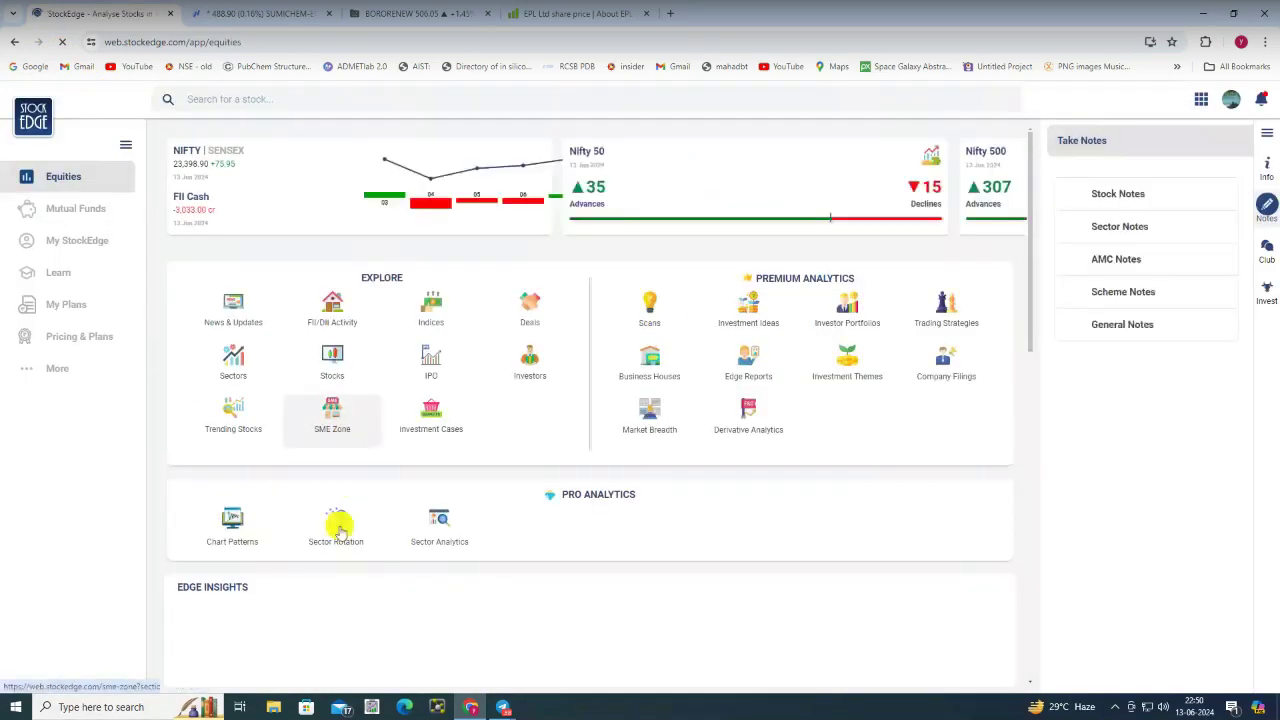
pyautogui.click(339, 528)
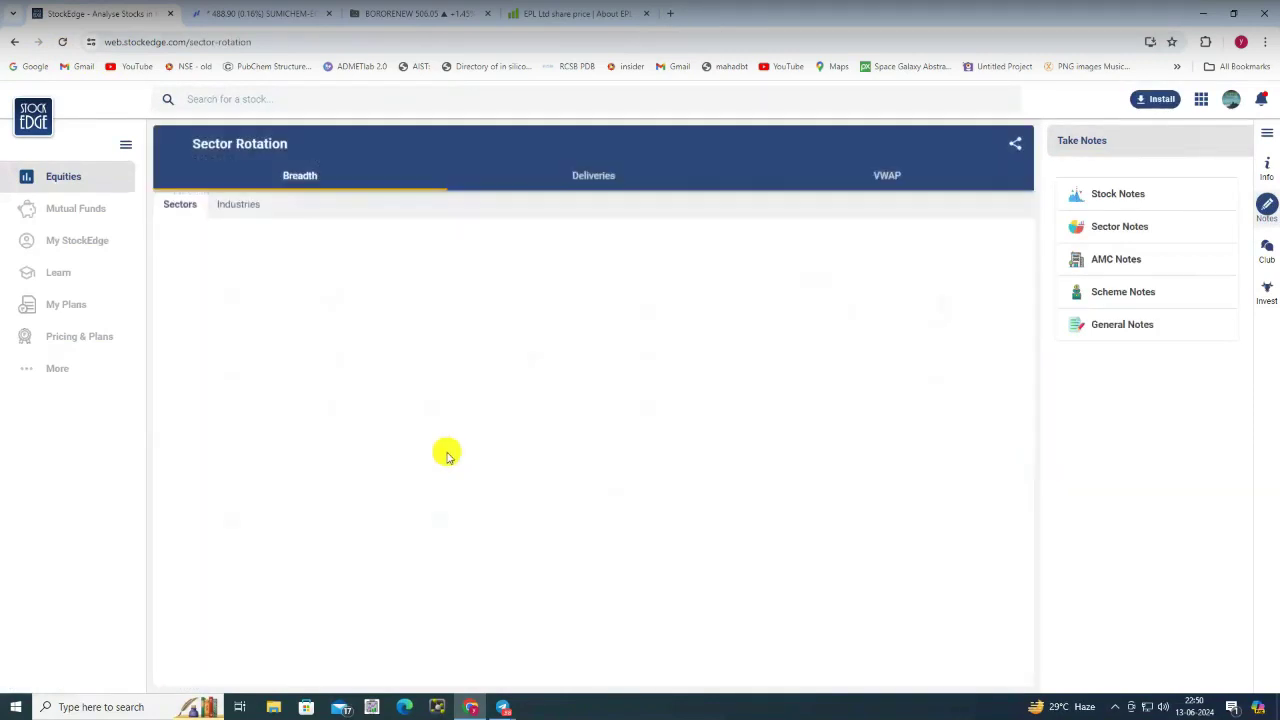
pyautogui.click(238, 203)
pyautogui.scroll(-1, 243, 600)
pyautogui.click(226, 598)
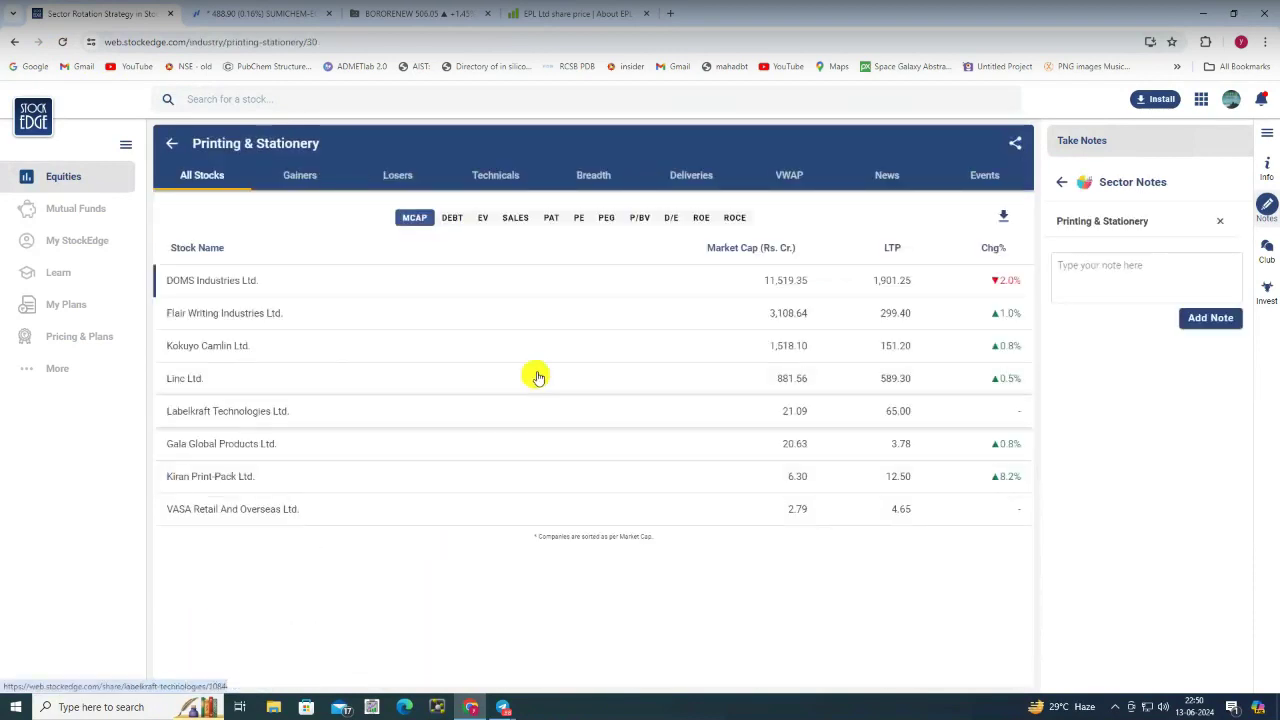
# Review the Printing & Stationery industry's date-wise breadth and stock list, and show its gainers over one week (1W)
pyautogui.click(592, 177)
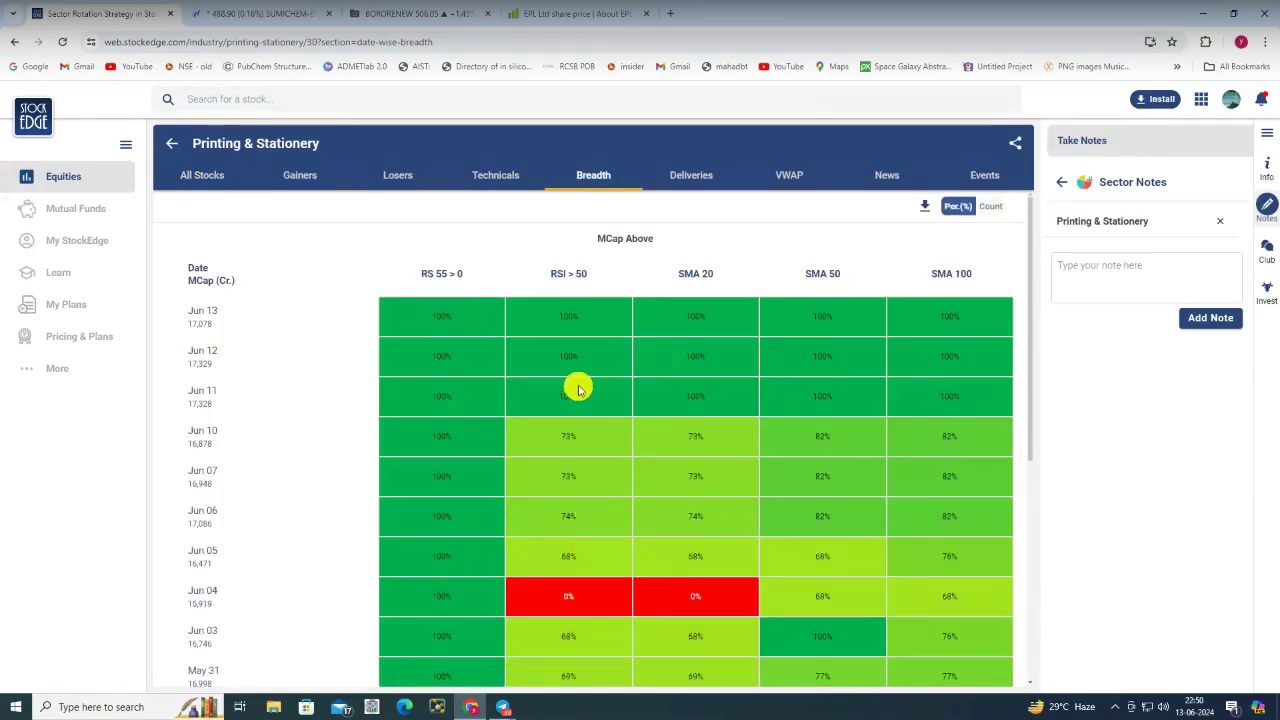
pyautogui.click(201, 176)
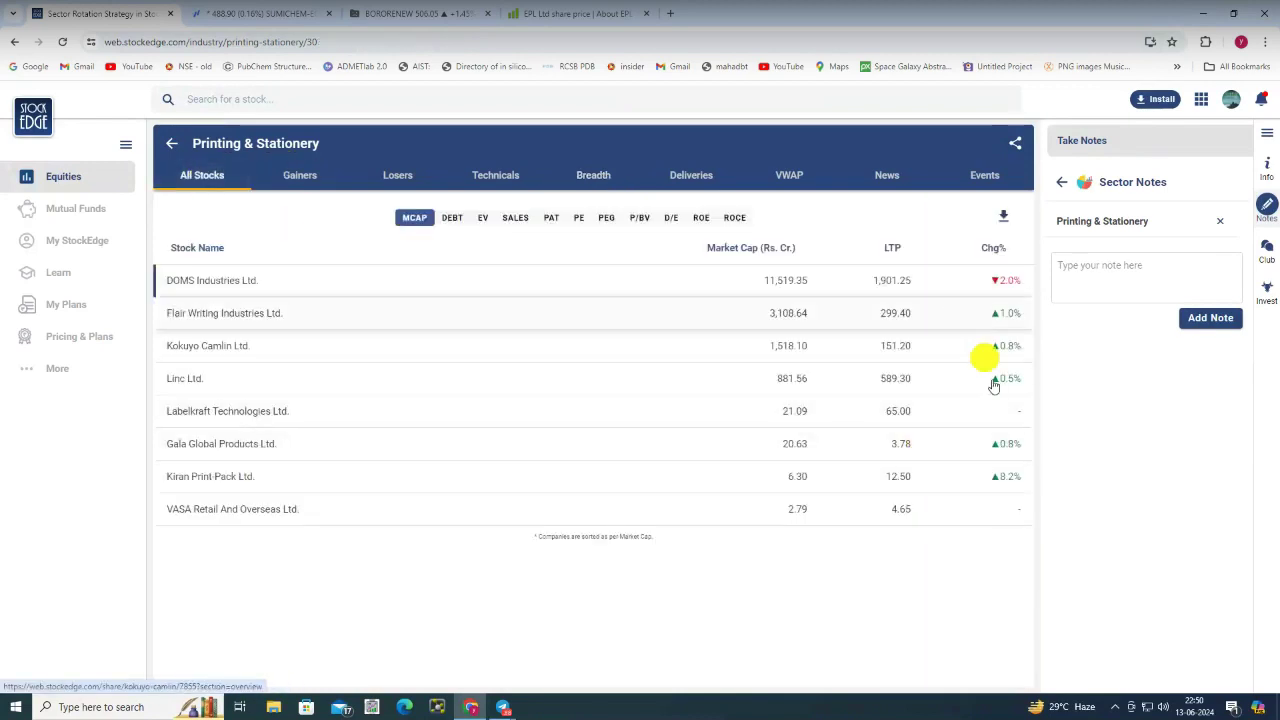
pyautogui.click(298, 179)
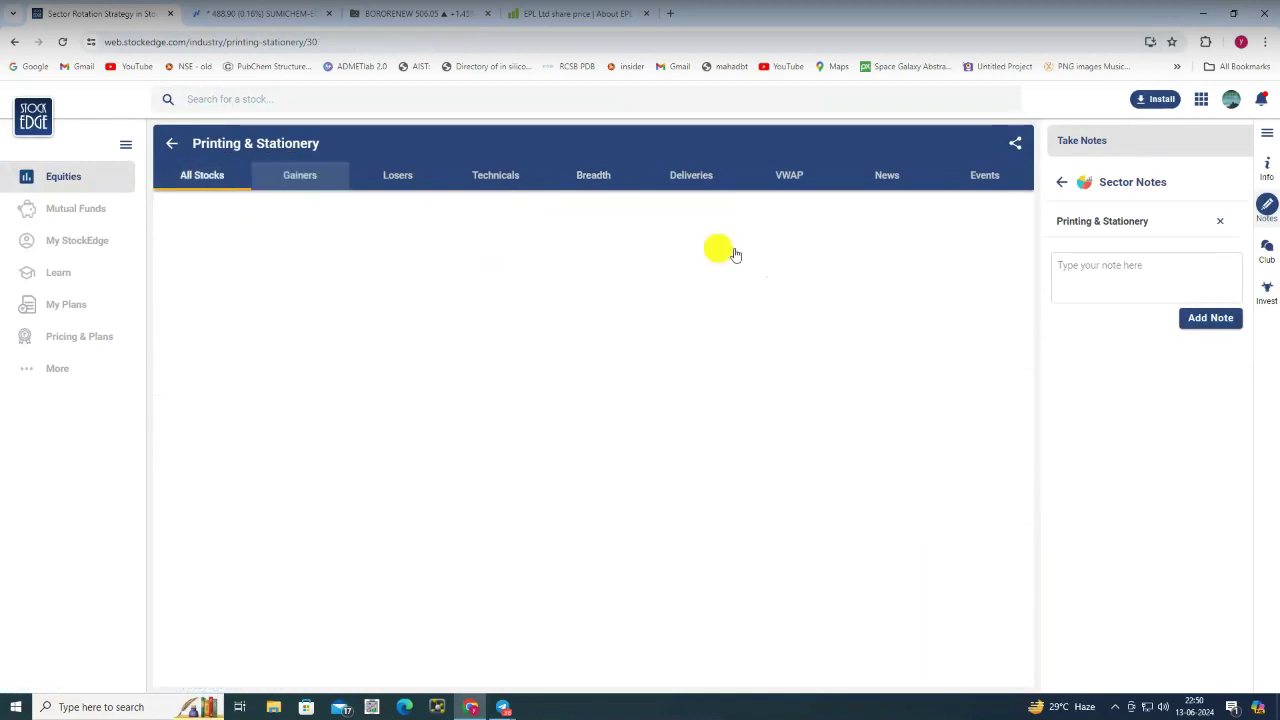
pyautogui.click(888, 210)
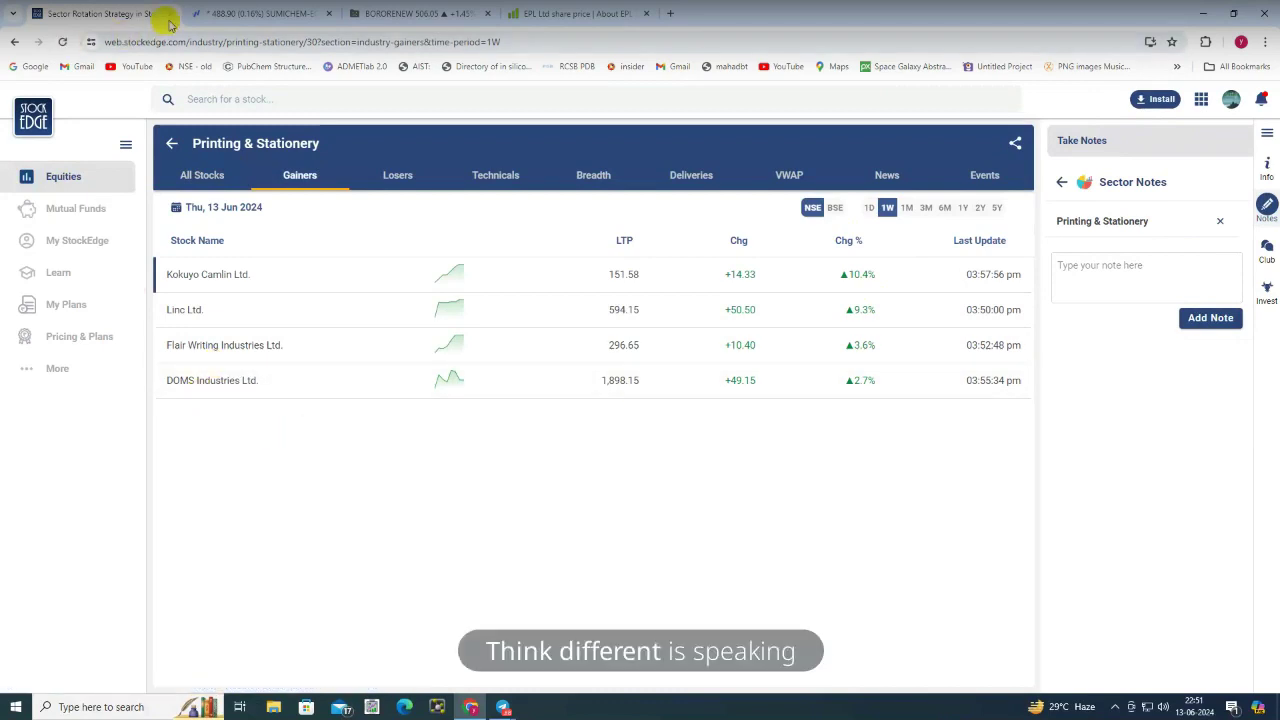
# Switch to the Fyers chart and load the NSE chart of DOMS Industries Limited
pyautogui.click(260, 13)
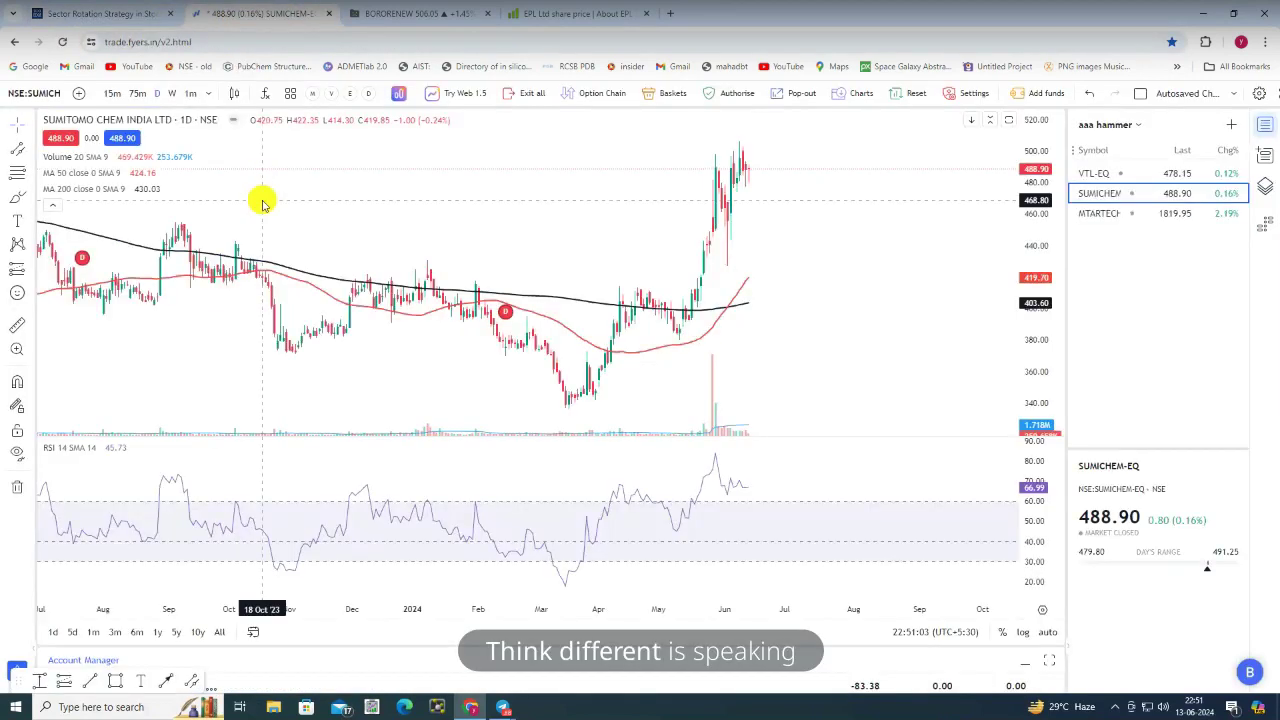
pyautogui.write('DOMS')
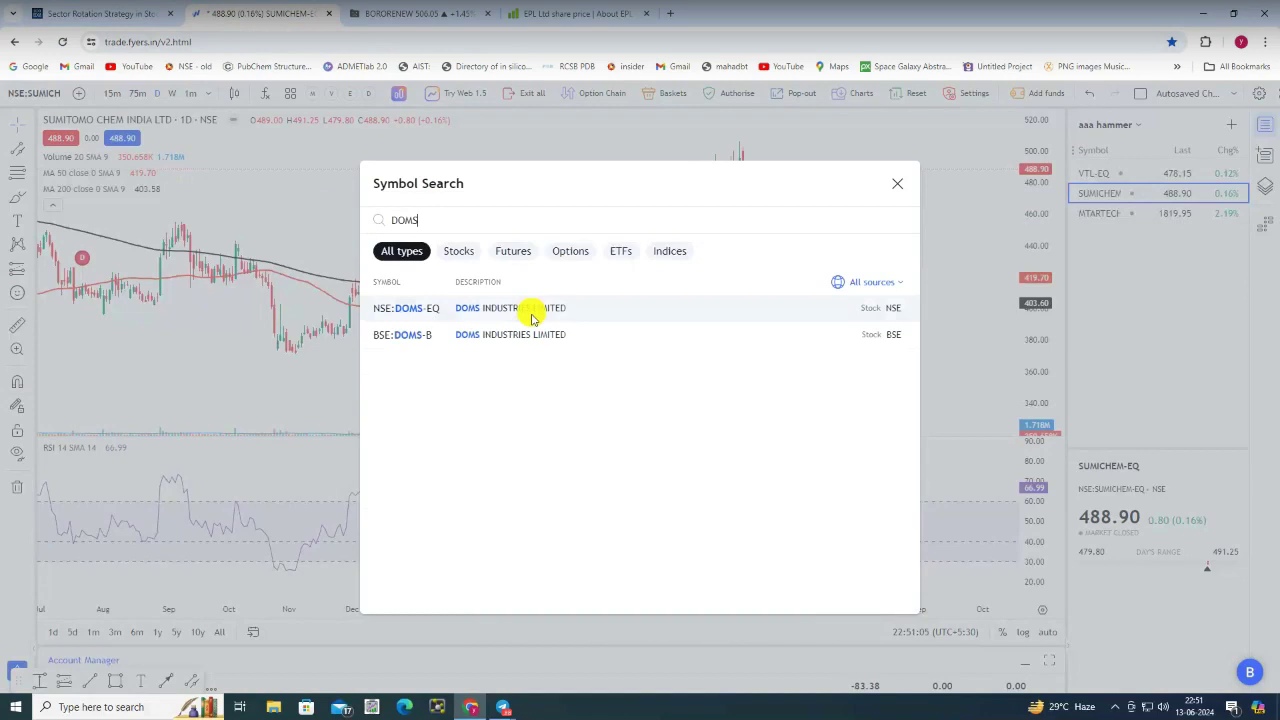
pyautogui.click(530, 312)
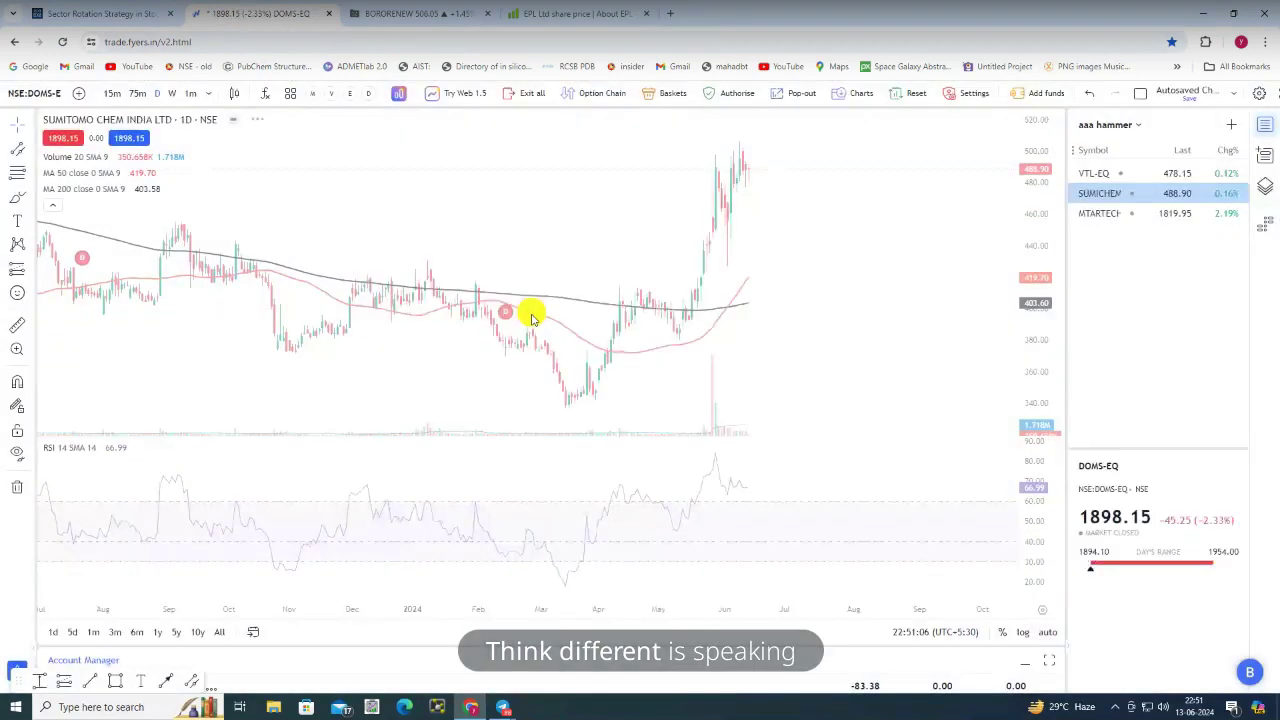
# Switch to Screener, search for "doms" and open the Doms Industries Ltd company page
pyautogui.click(640, 10)
pyautogui.click(1043, 96)
pyautogui.write('doms')
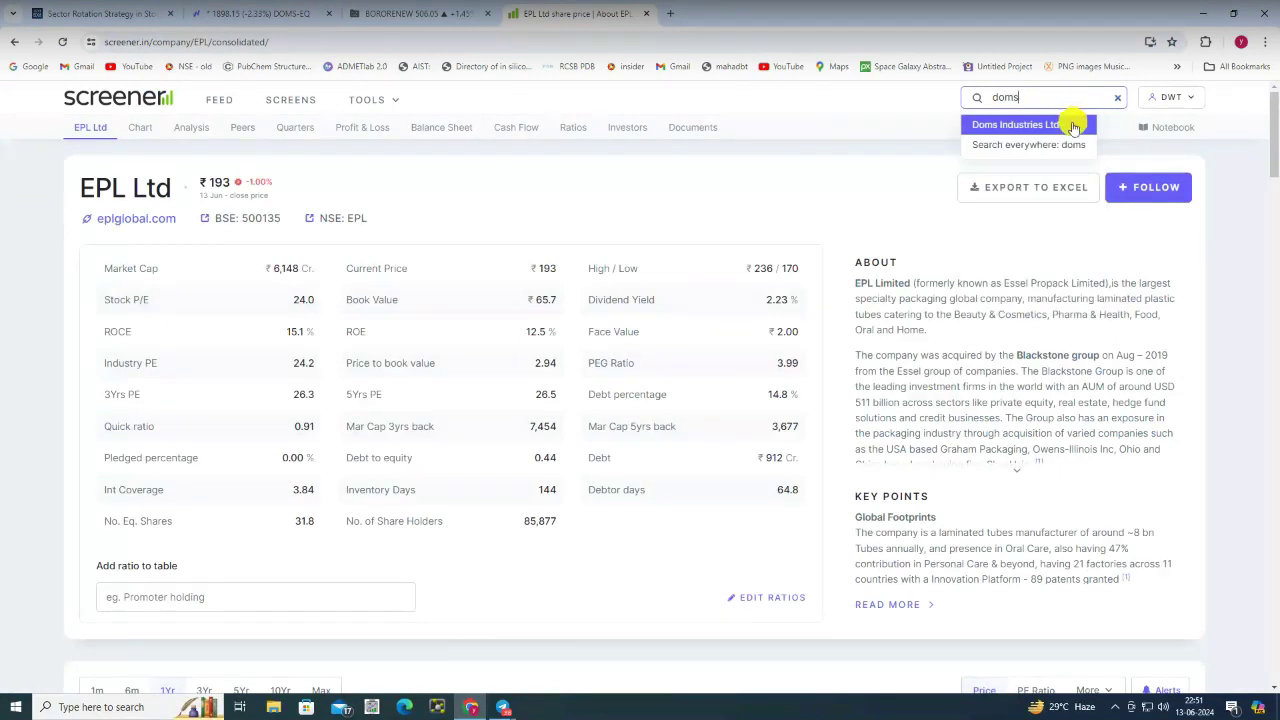
pyautogui.click(1068, 124)
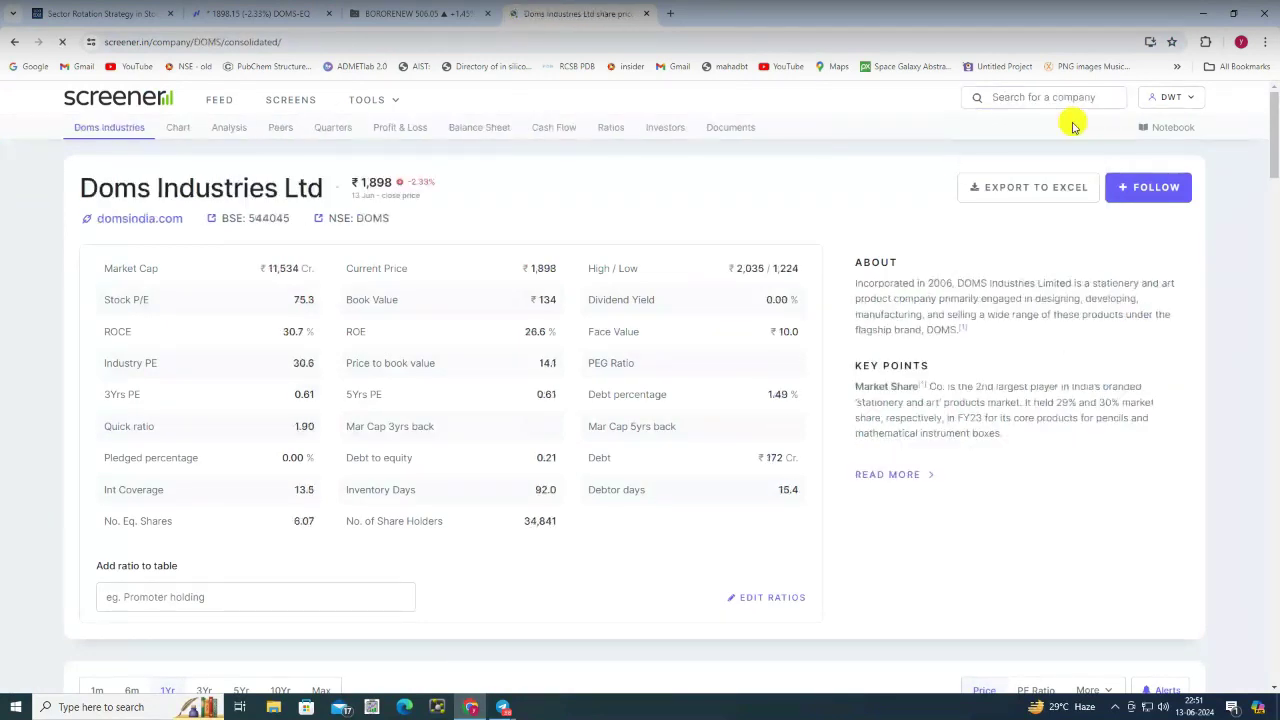
# Examine Doms Industries' annual profit and loss, quarterly results, balance sheet, cash flows, ratios and shareholding pattern
pyautogui.click(402, 130)
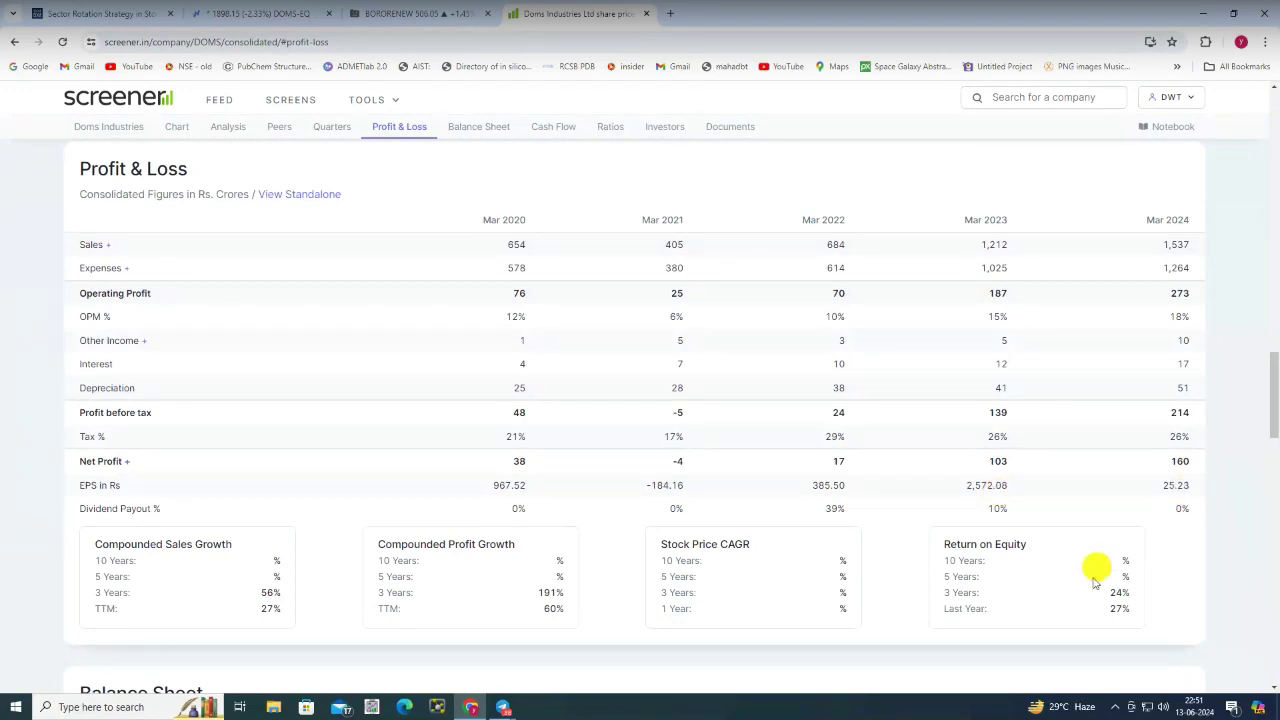
pyautogui.click(345, 128)
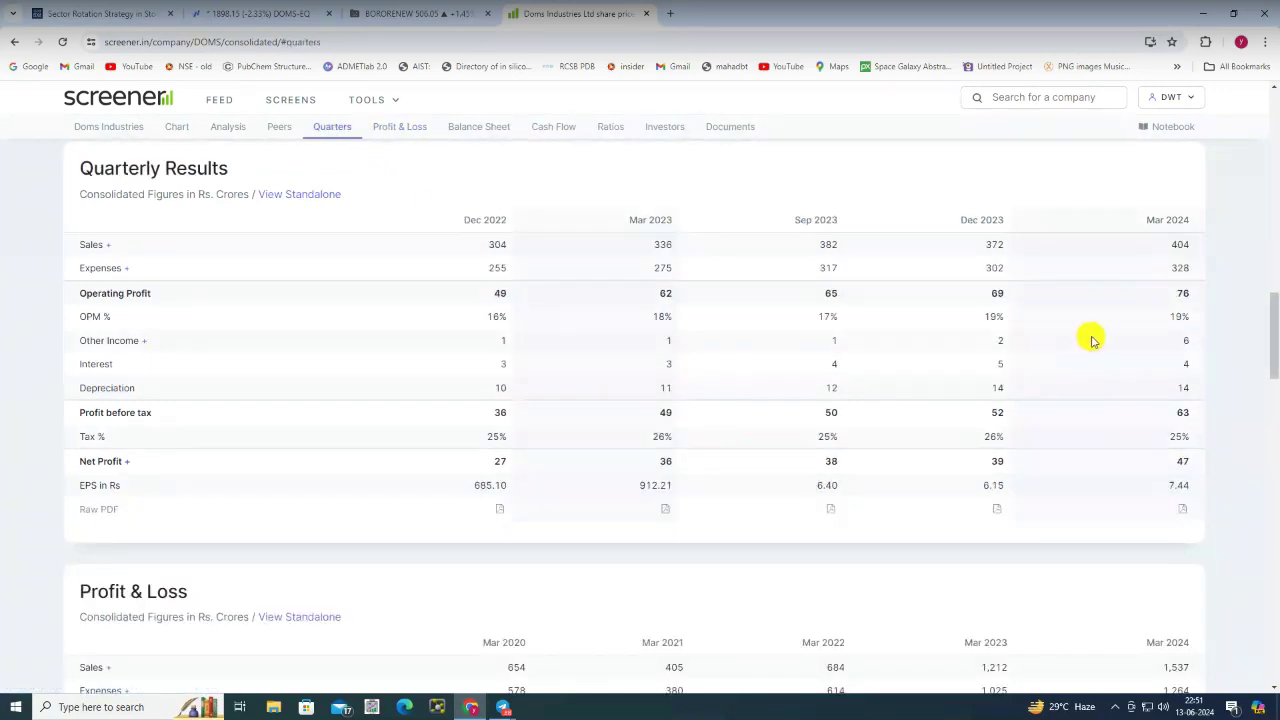
pyautogui.scroll(-1, 931, 372)
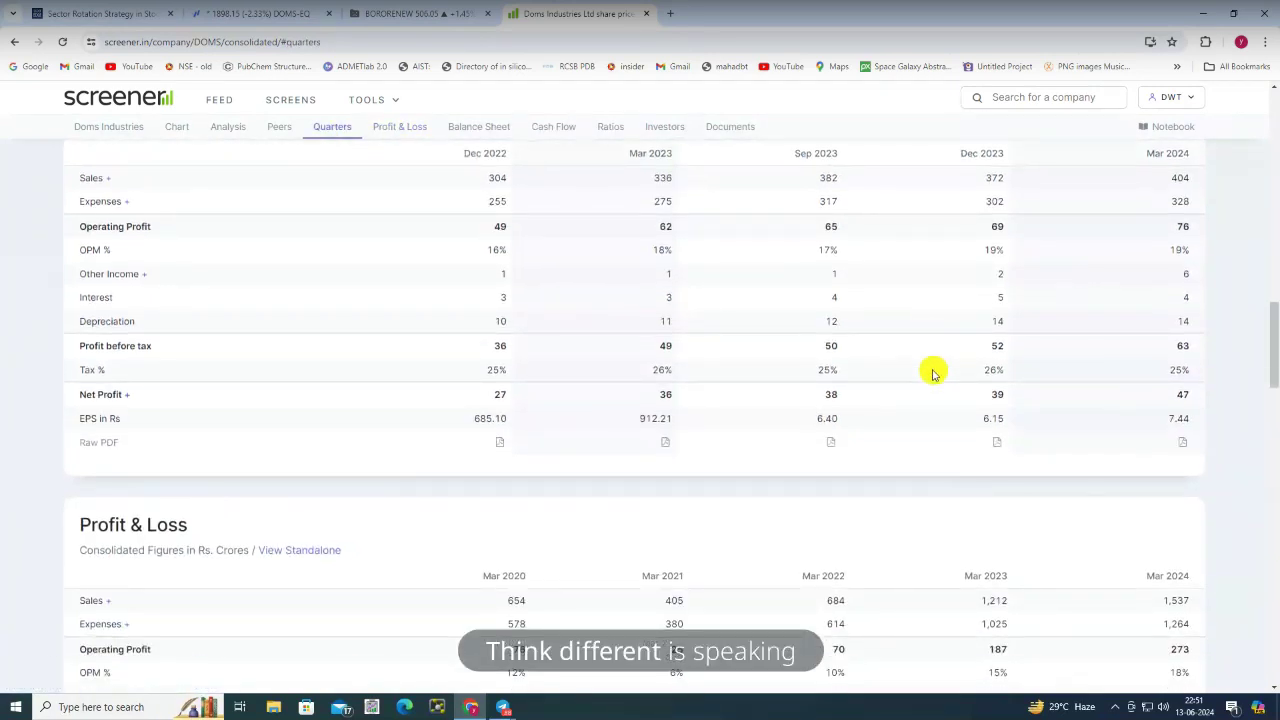
pyautogui.scroll(1, 931, 372)
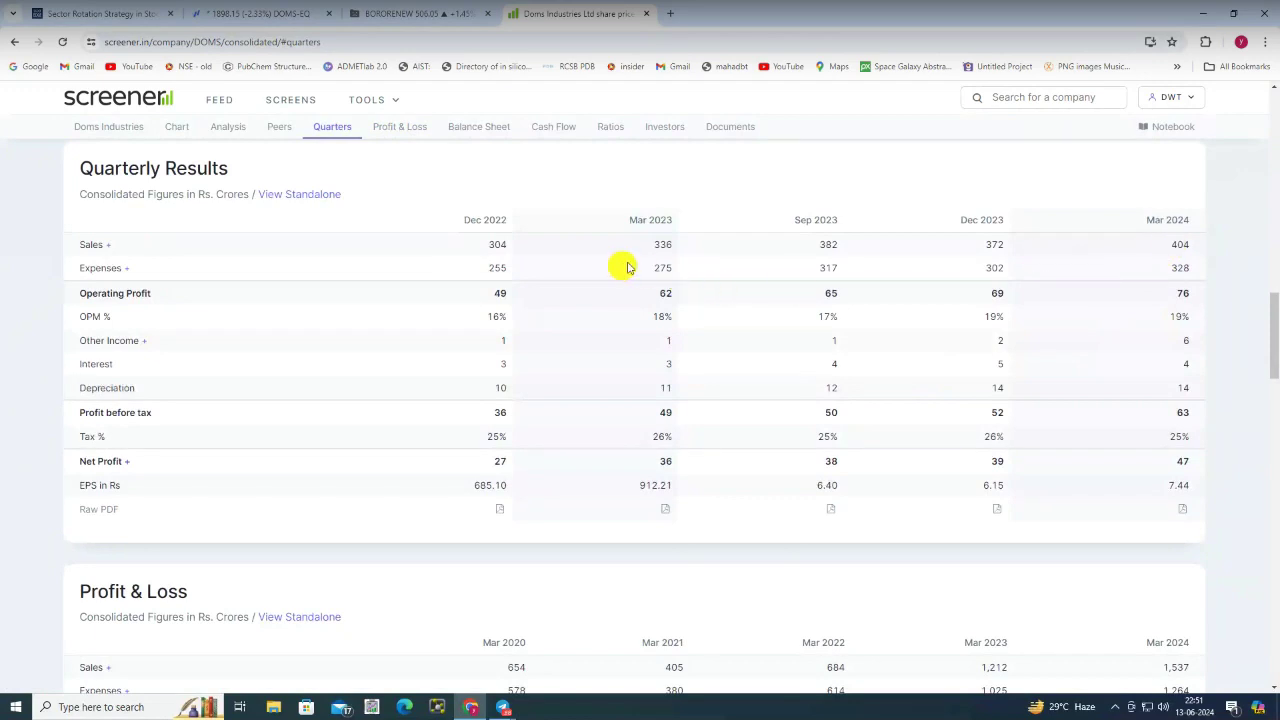
pyautogui.scroll(-4, 960, 477)
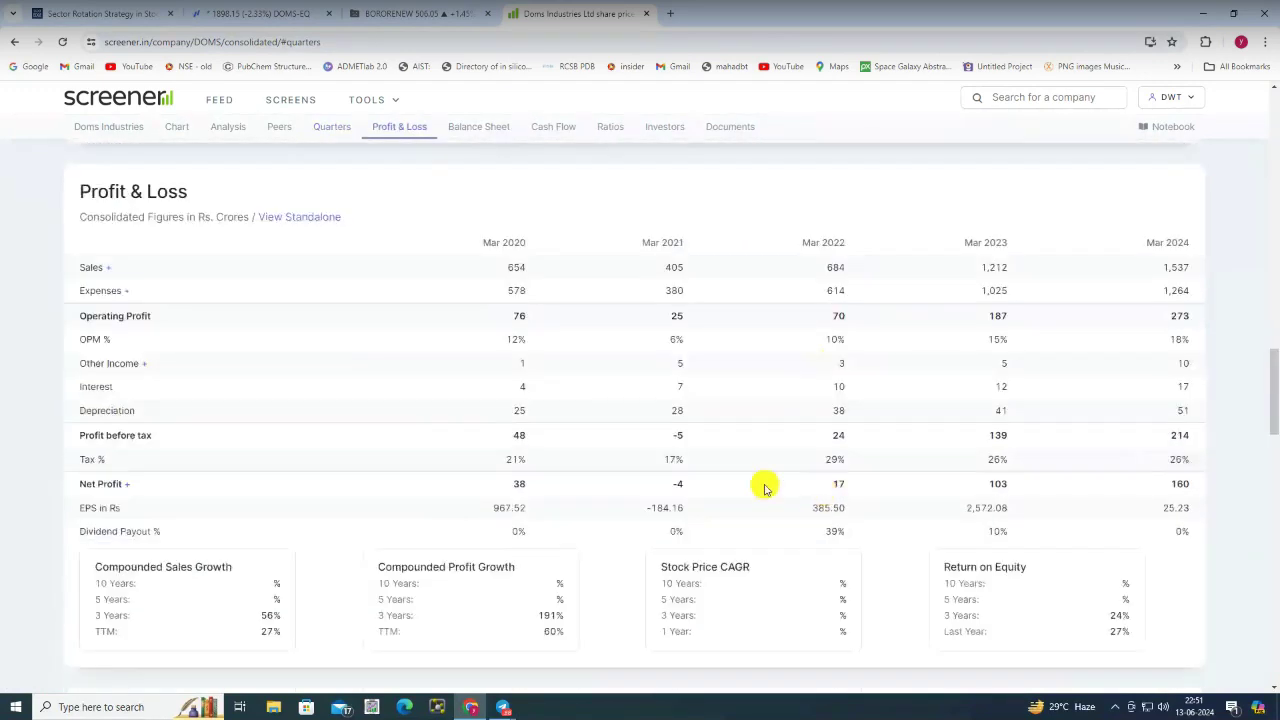
pyautogui.scroll(-5, 821, 480)
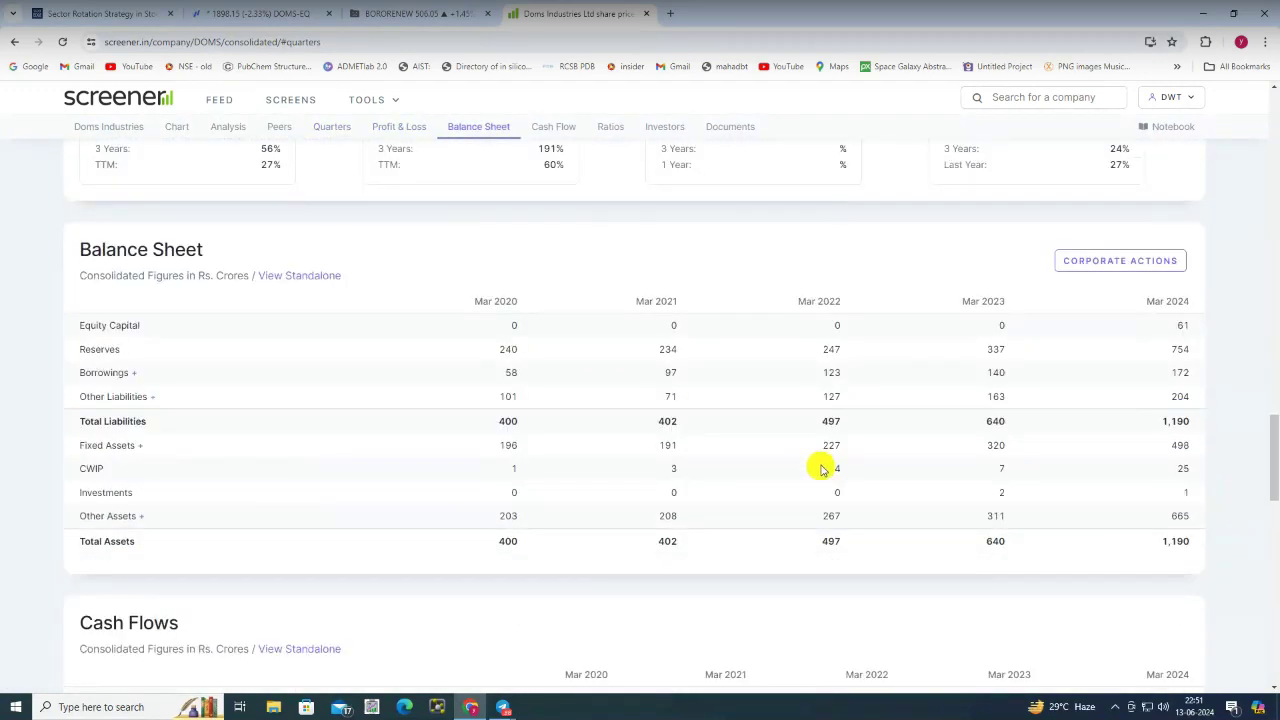
pyautogui.scroll(-3, 821, 469)
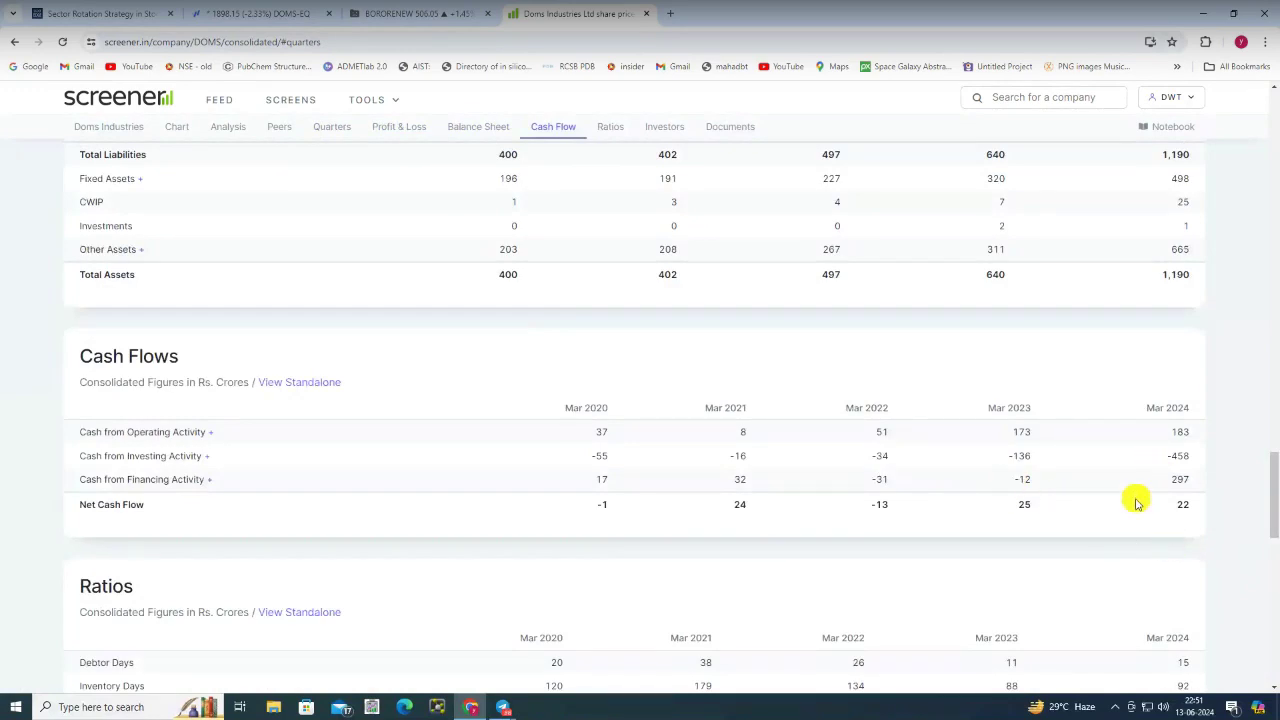
pyautogui.scroll(-2, 733, 543)
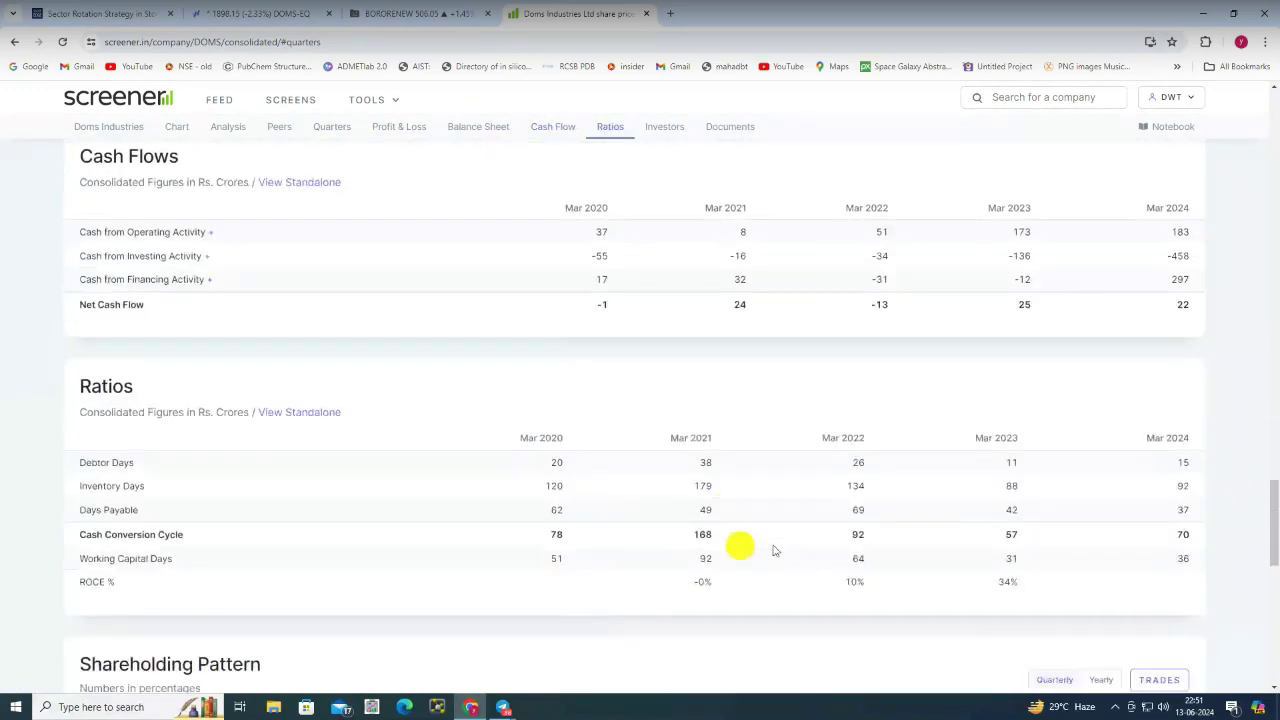
pyautogui.scroll(-3, 907, 503)
pyautogui.scroll(-2, 907, 503)
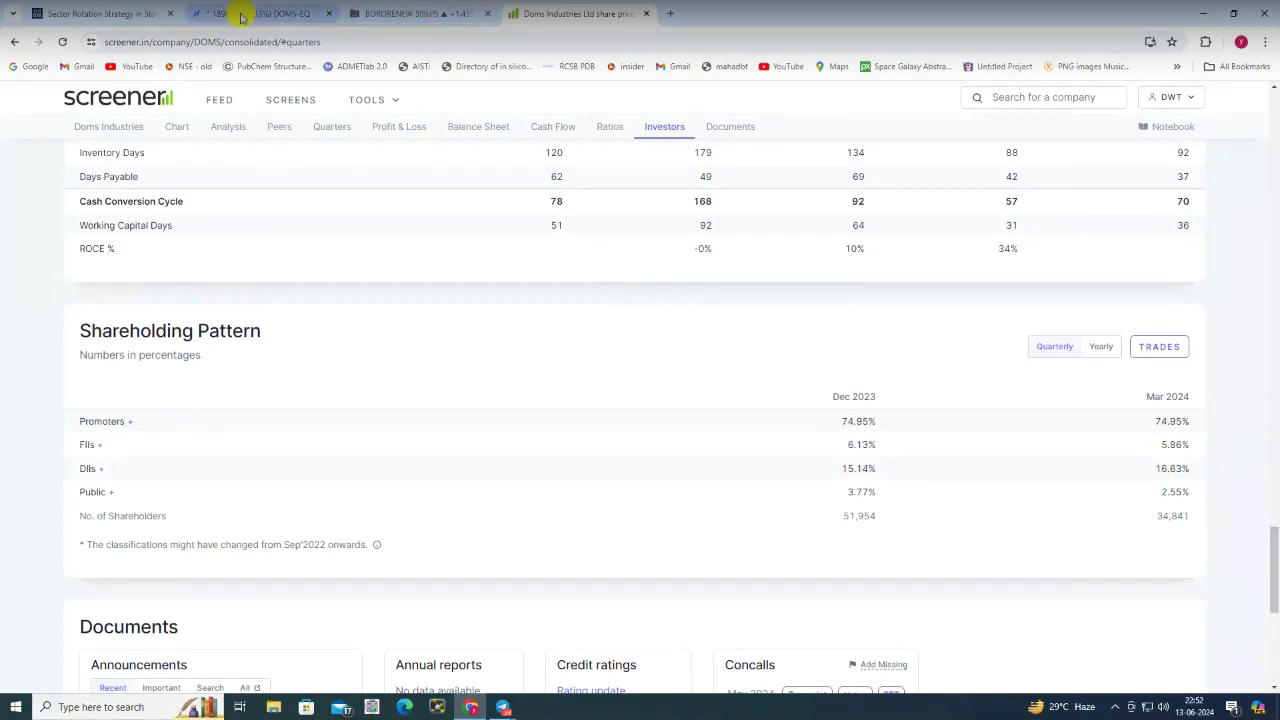
# Return to the DOMS chart on Fyers, auto-fit its price scale, and examine price against the 50-day moving average and RSI
pyautogui.hotkey('ctrl', '2')
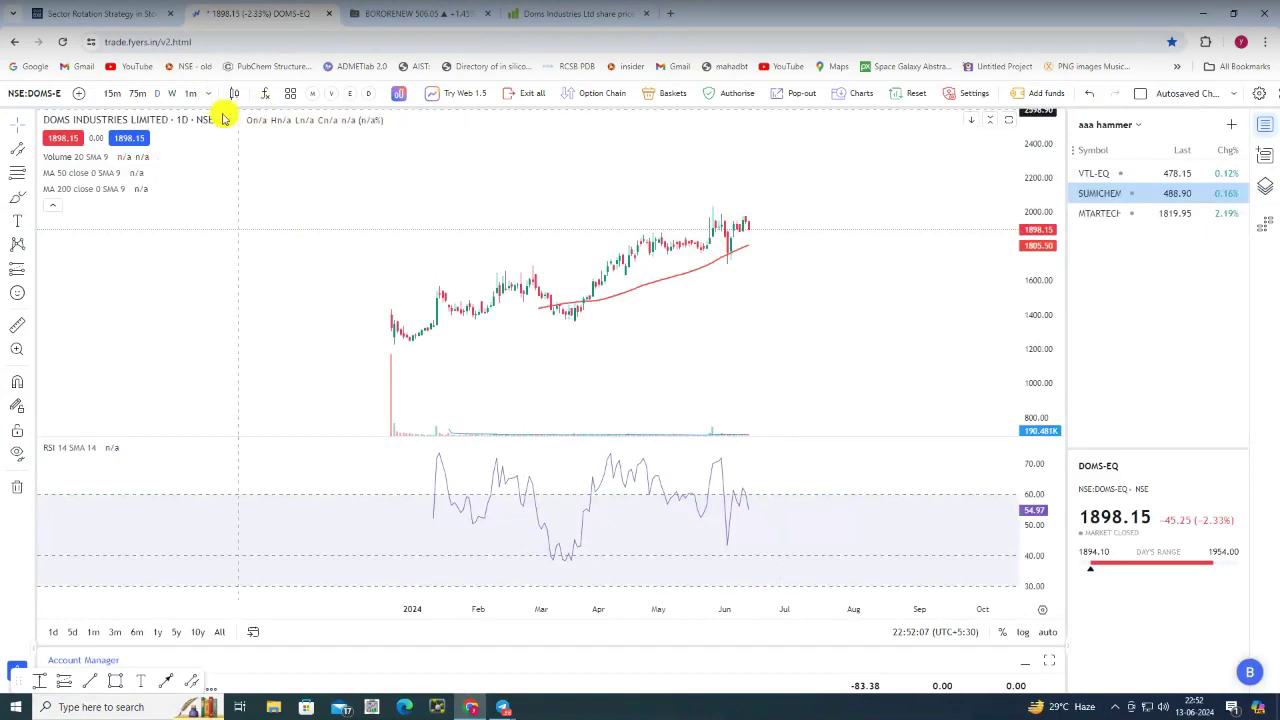
pyautogui.scroll(2, 720, 280)
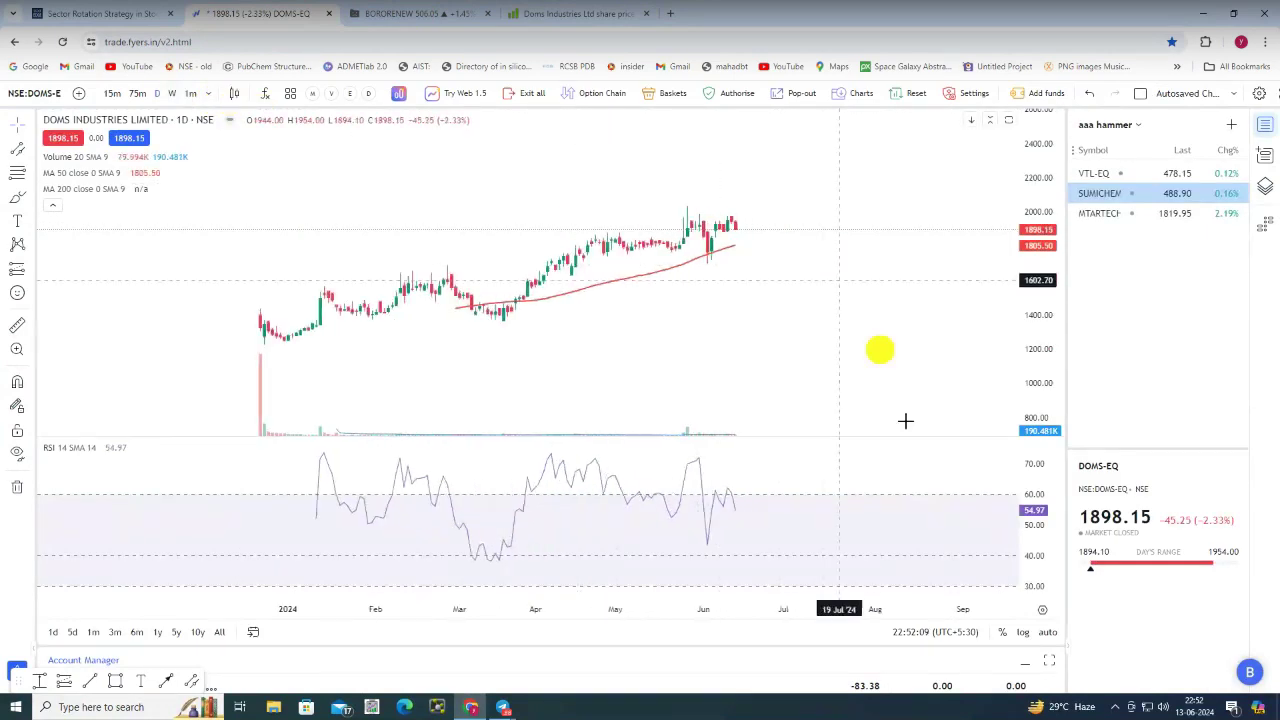
pyautogui.click(1046, 631)
pyautogui.scroll(3, 787, 346)
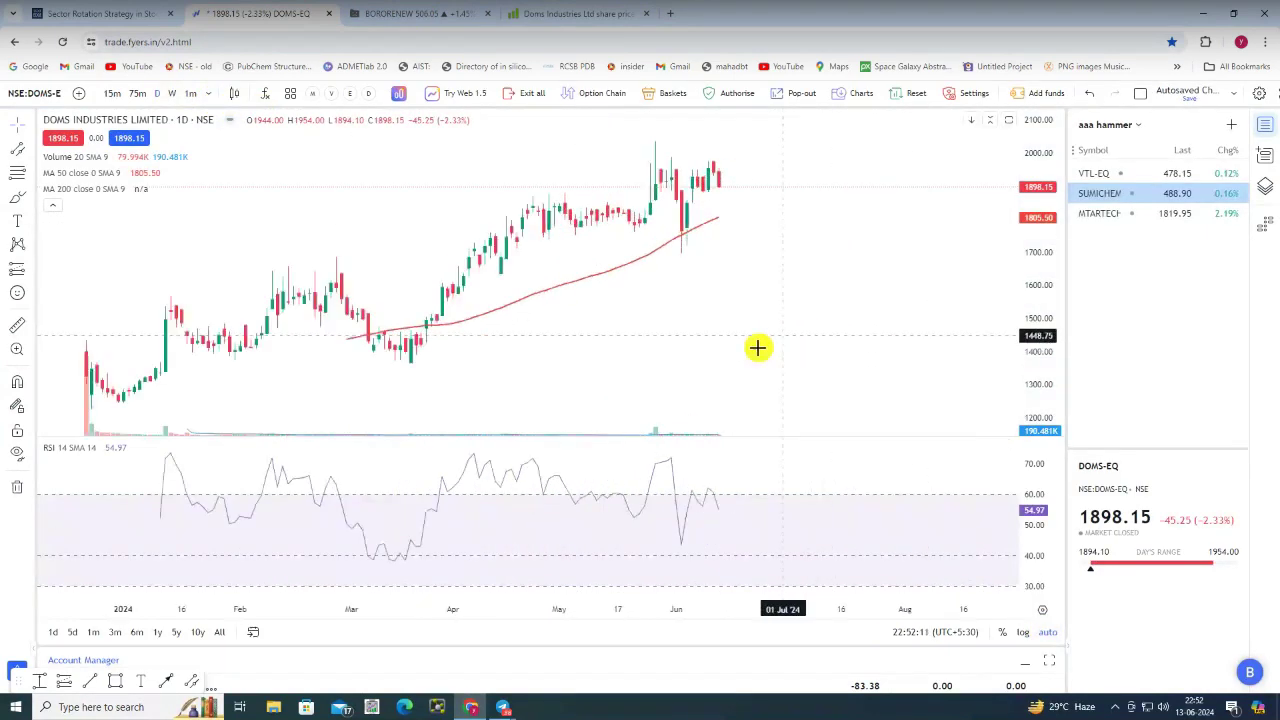
pyautogui.moveTo(1050, 172); pyautogui.dragTo(1049, 297)
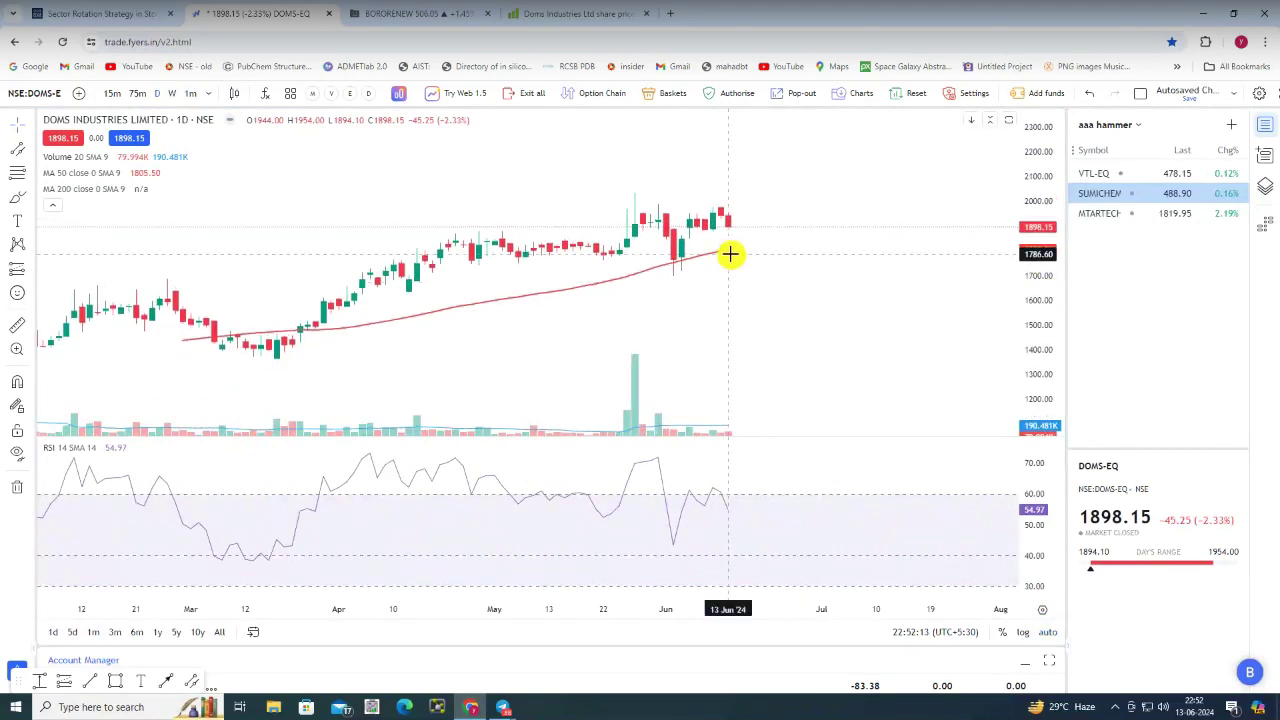
pyautogui.scroll(-3, 734, 254)
pyautogui.scroll(-4, 740, 255)
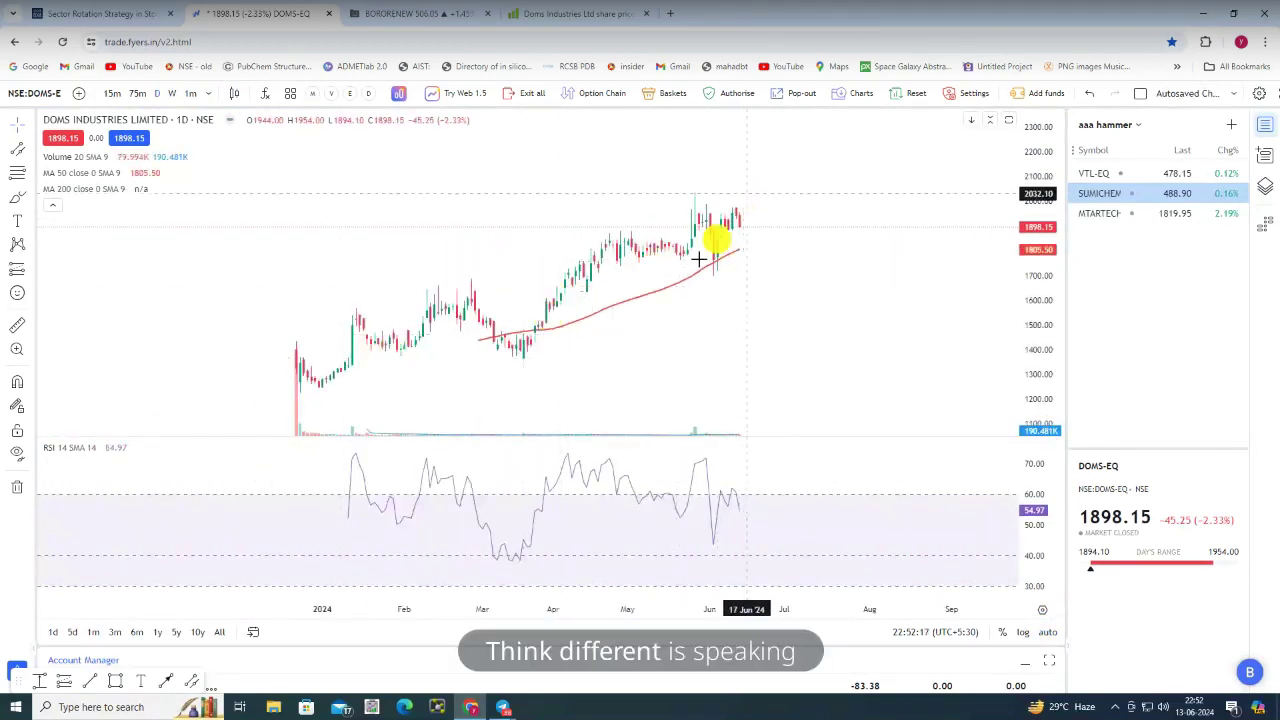
pyautogui.scroll(4, 777, 240)
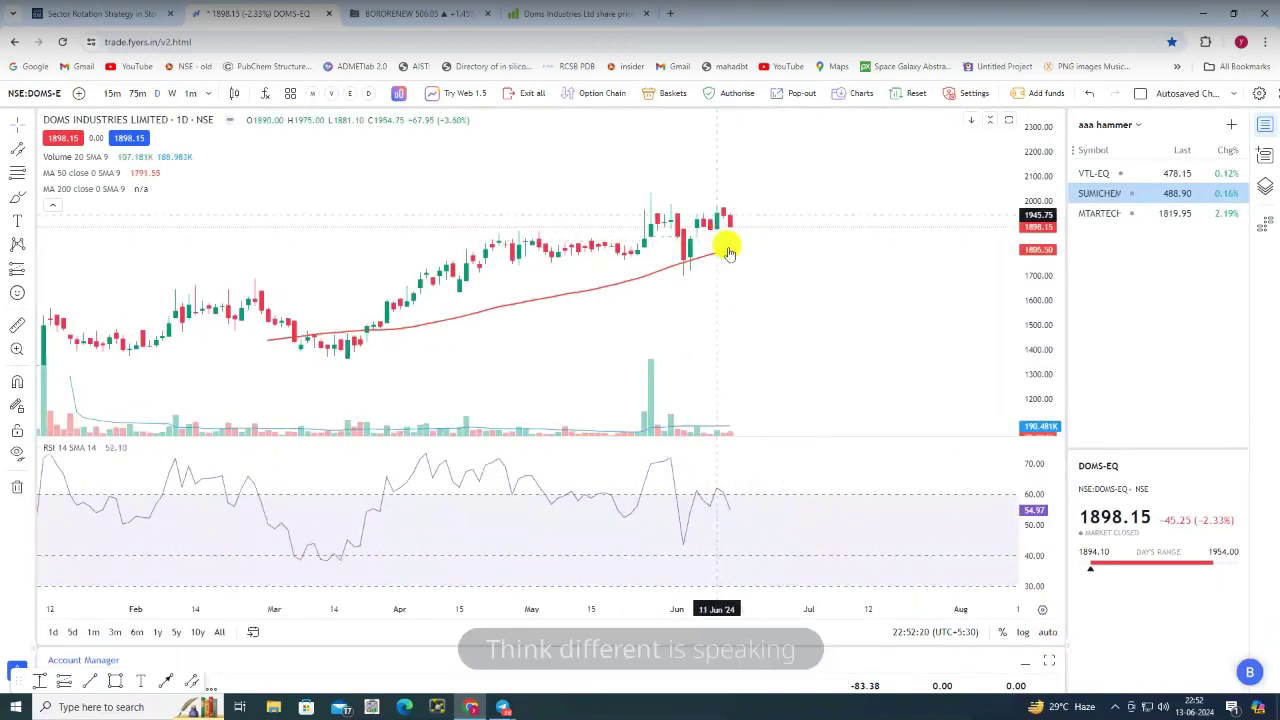
# Recheck the Printing & Stationery gainers, load the NSE chart of Flair Writing, and examine its price history against the 50-day moving average
pyautogui.click(100, 13)
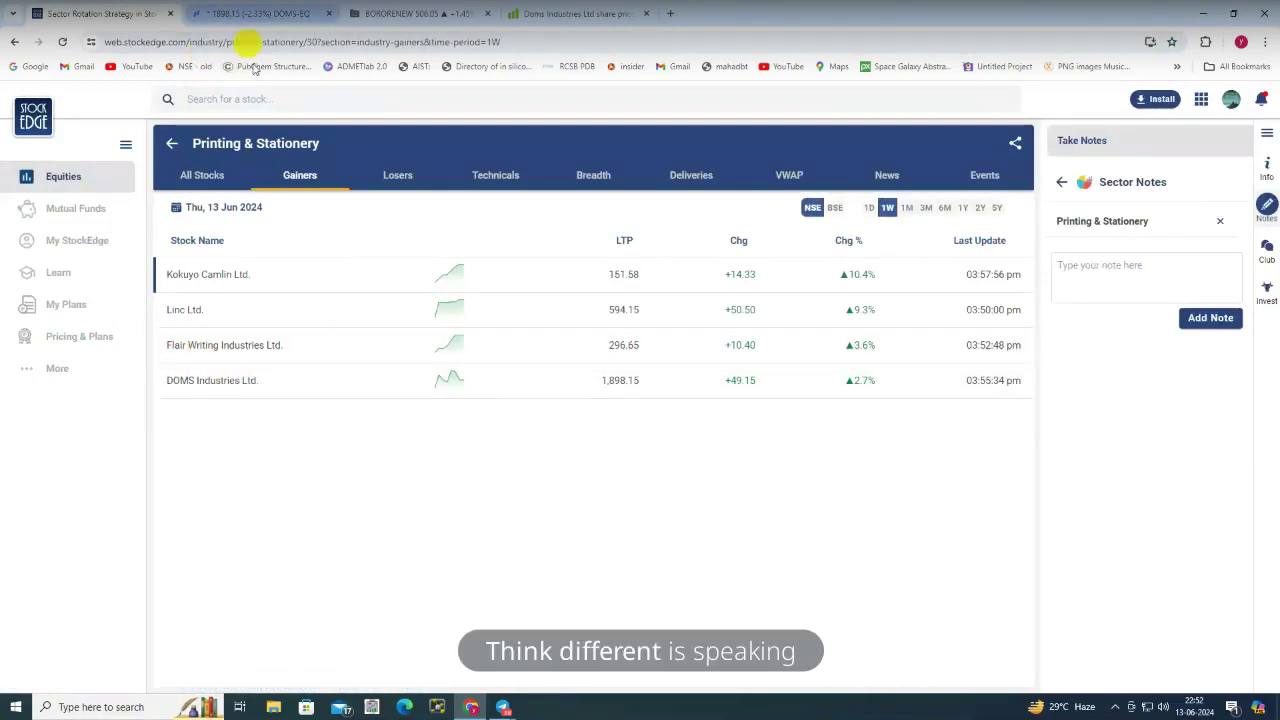
pyautogui.click(255, 13)
pyautogui.write('FLAIR')
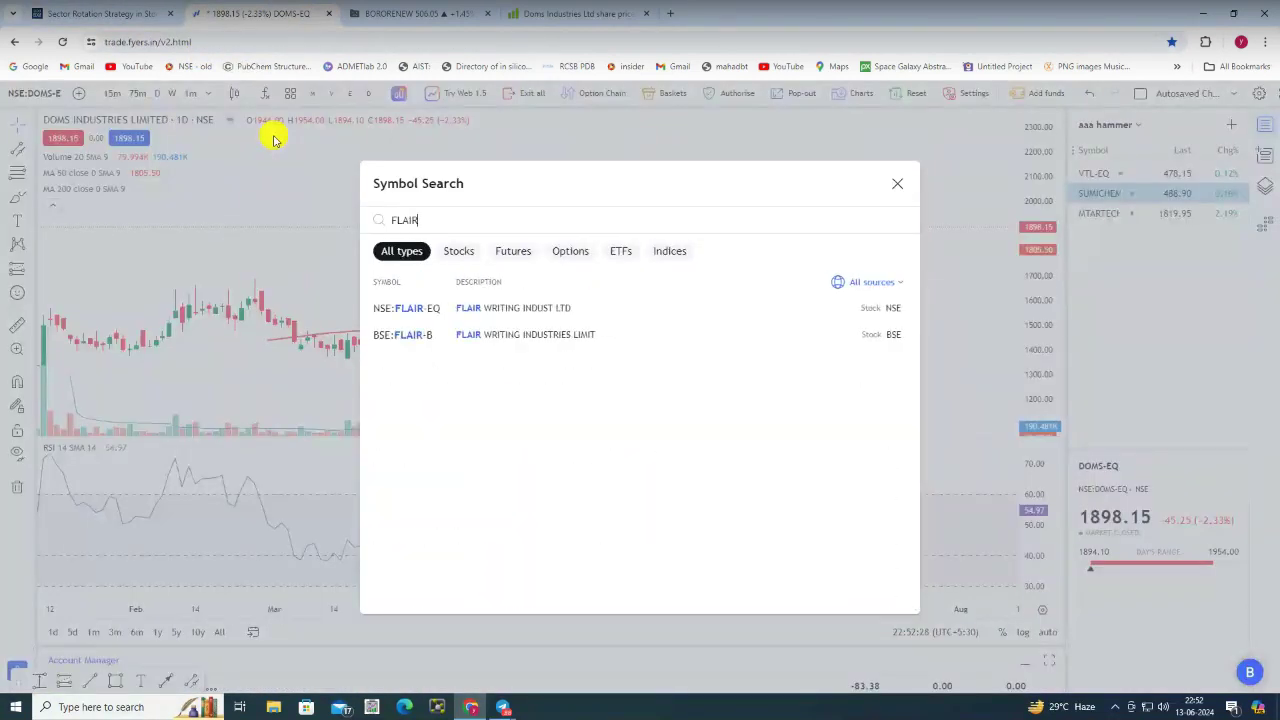
pyautogui.click(497, 311)
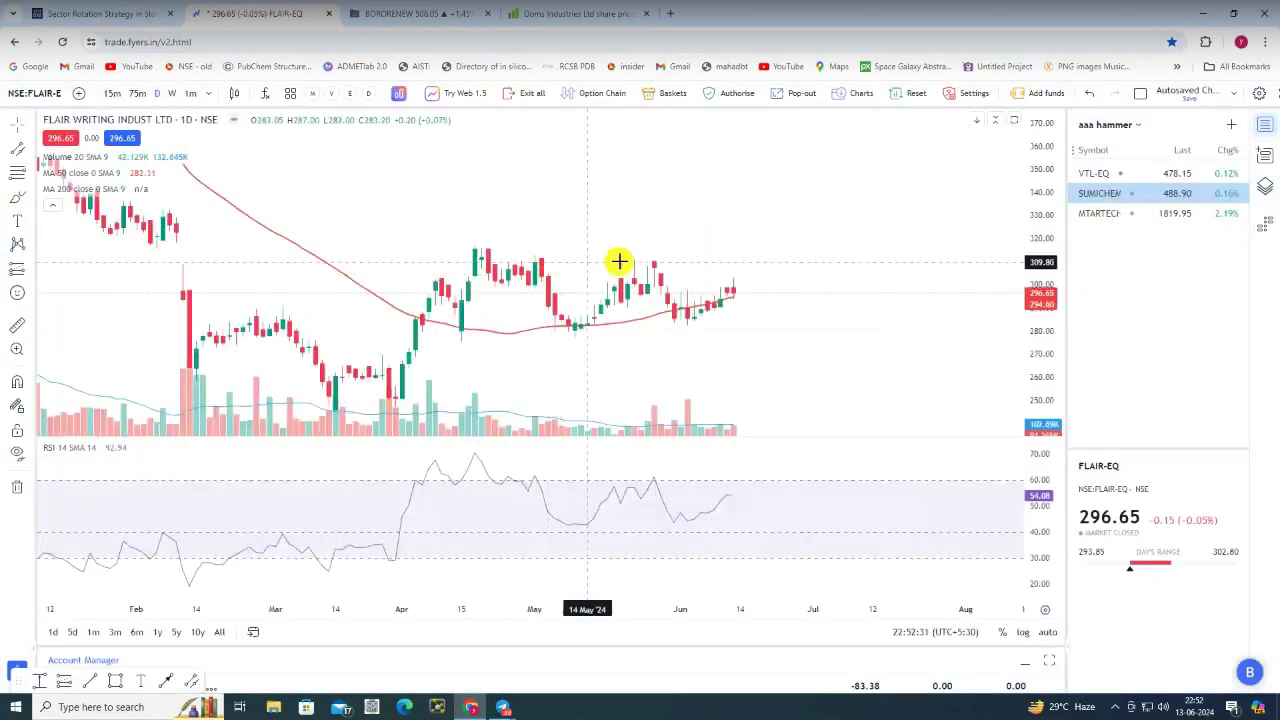
pyautogui.scroll(-2, 717, 278)
pyautogui.scroll(2, 818, 276)
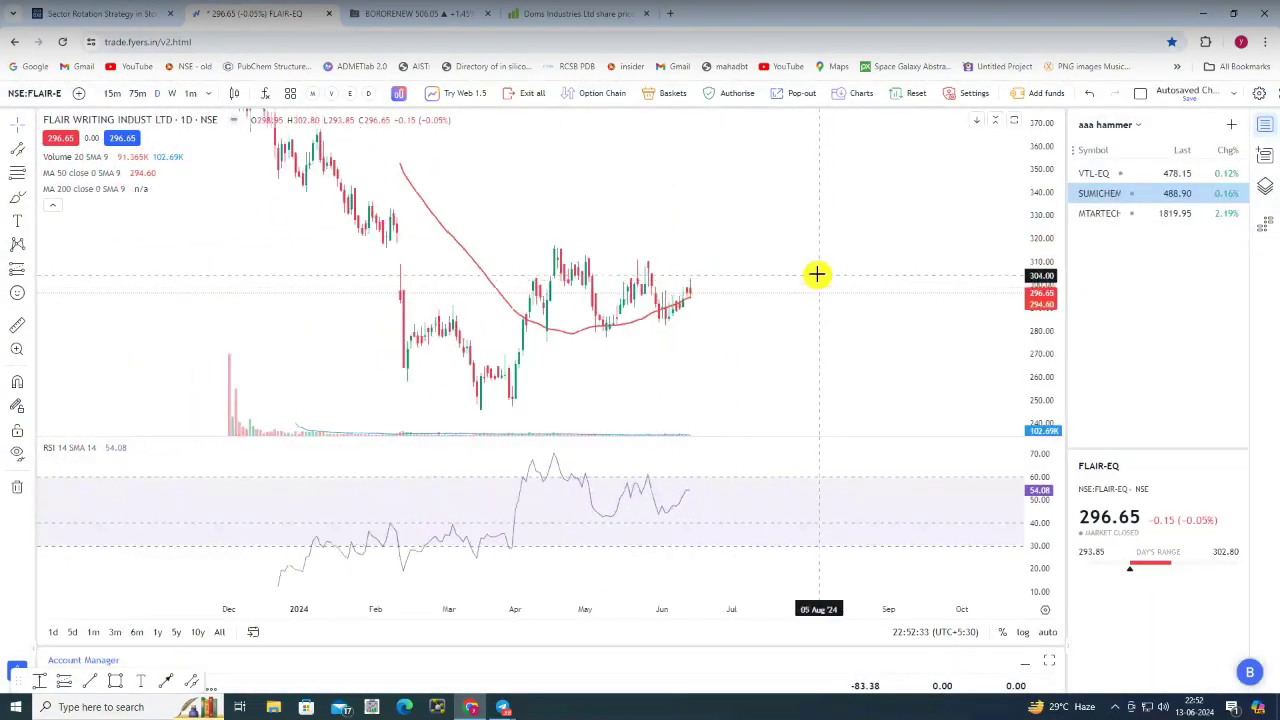
pyautogui.scroll(3, 777, 294)
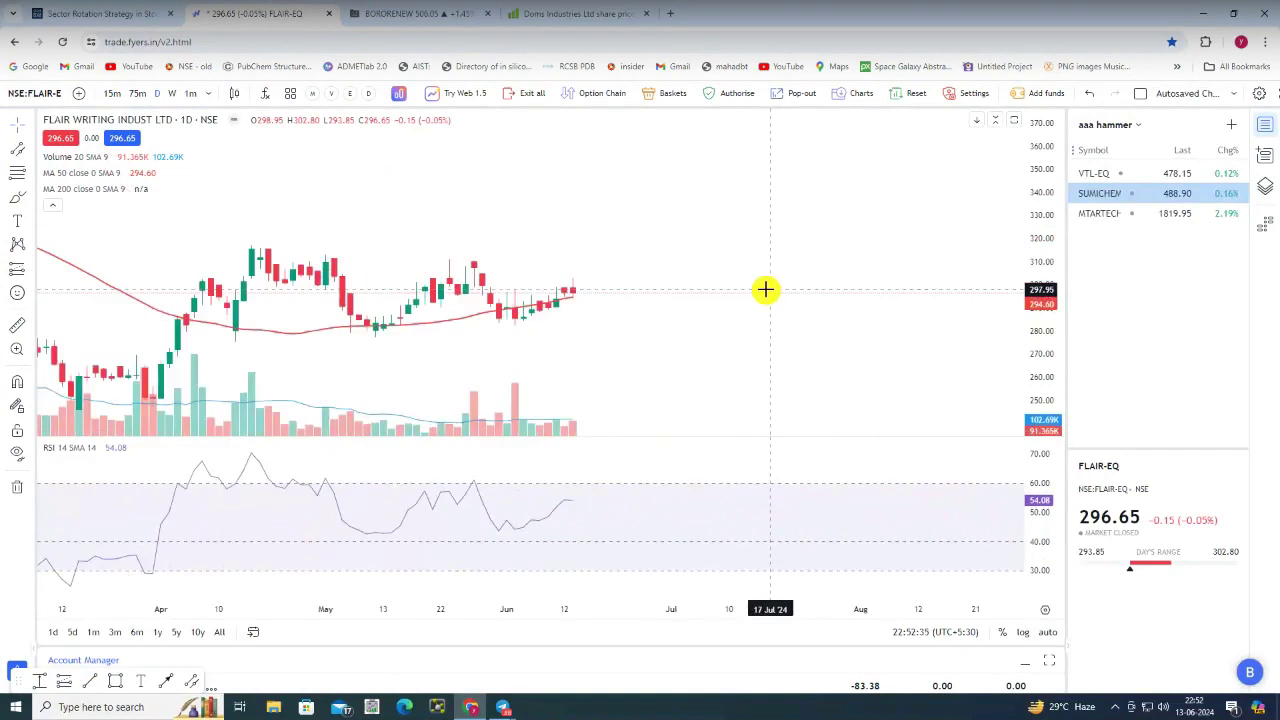
pyautogui.scroll(-4, 765, 290)
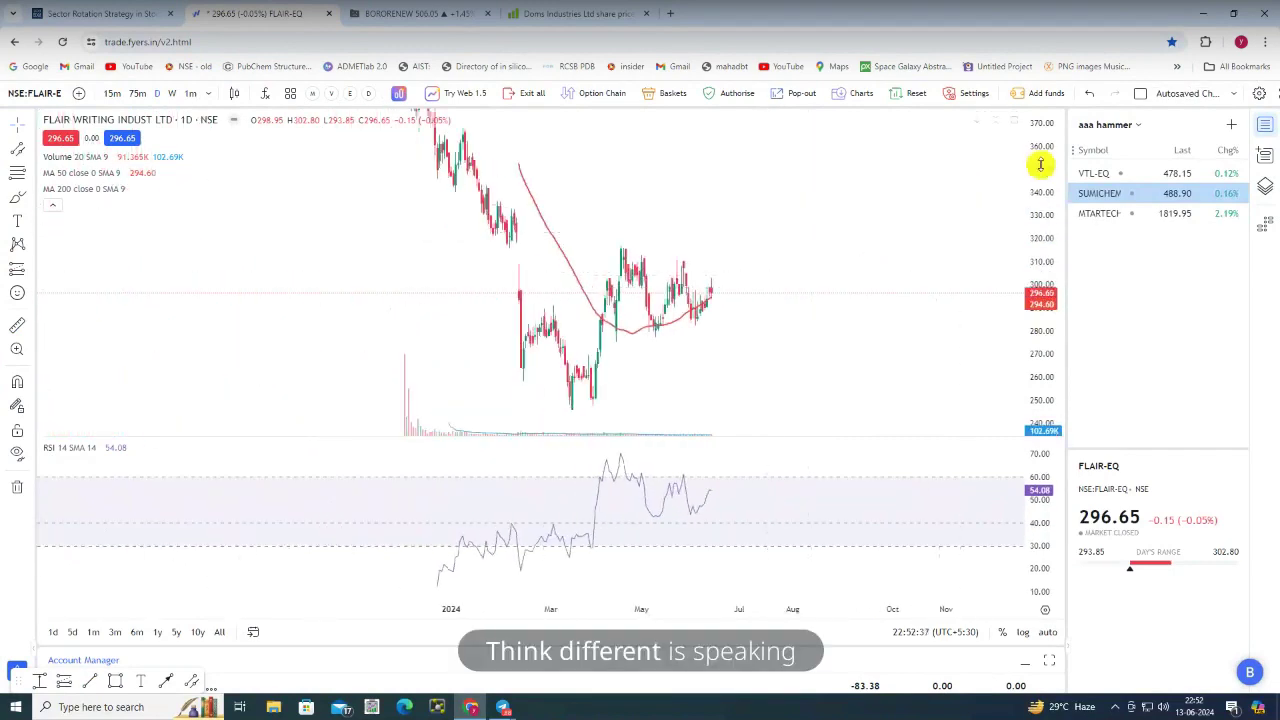
pyautogui.moveTo(1040, 164); pyautogui.dragTo(1020, 343)
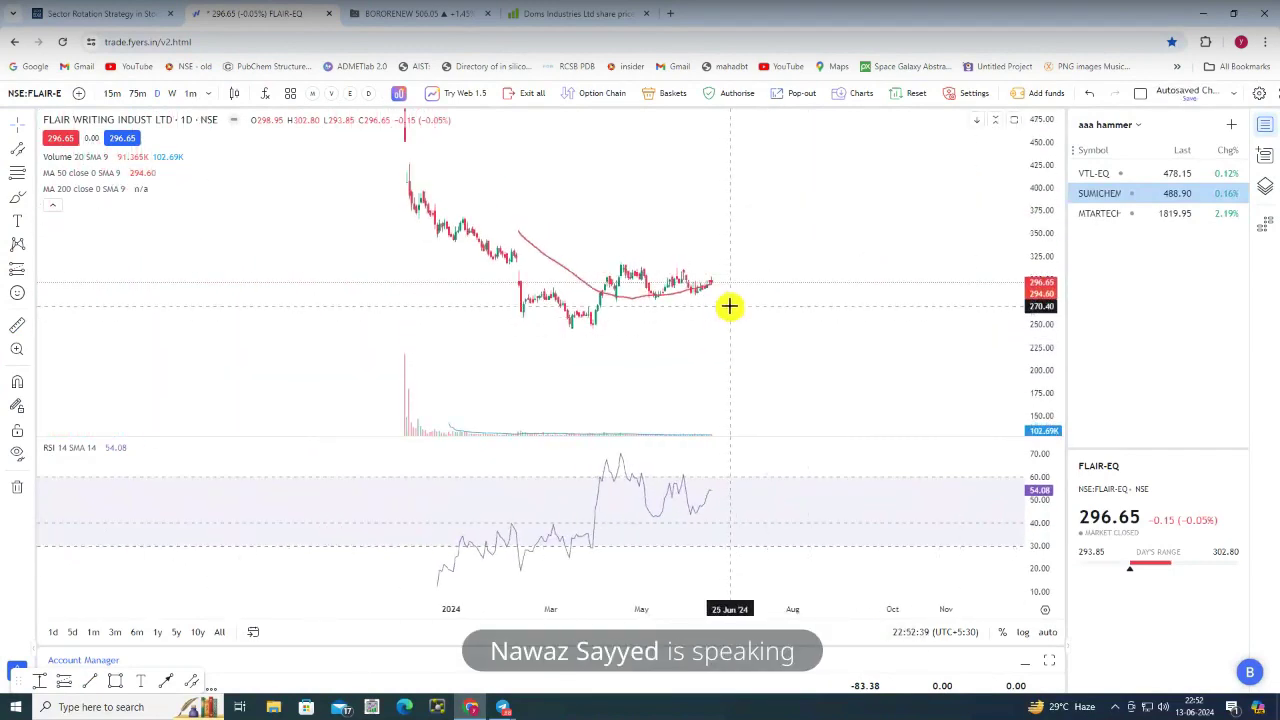
# Show the 8 and 20 EMAs on the Flair Writing daily chart and examine the price history and recent candles against them
pyautogui.scroll(1, 730, 306)
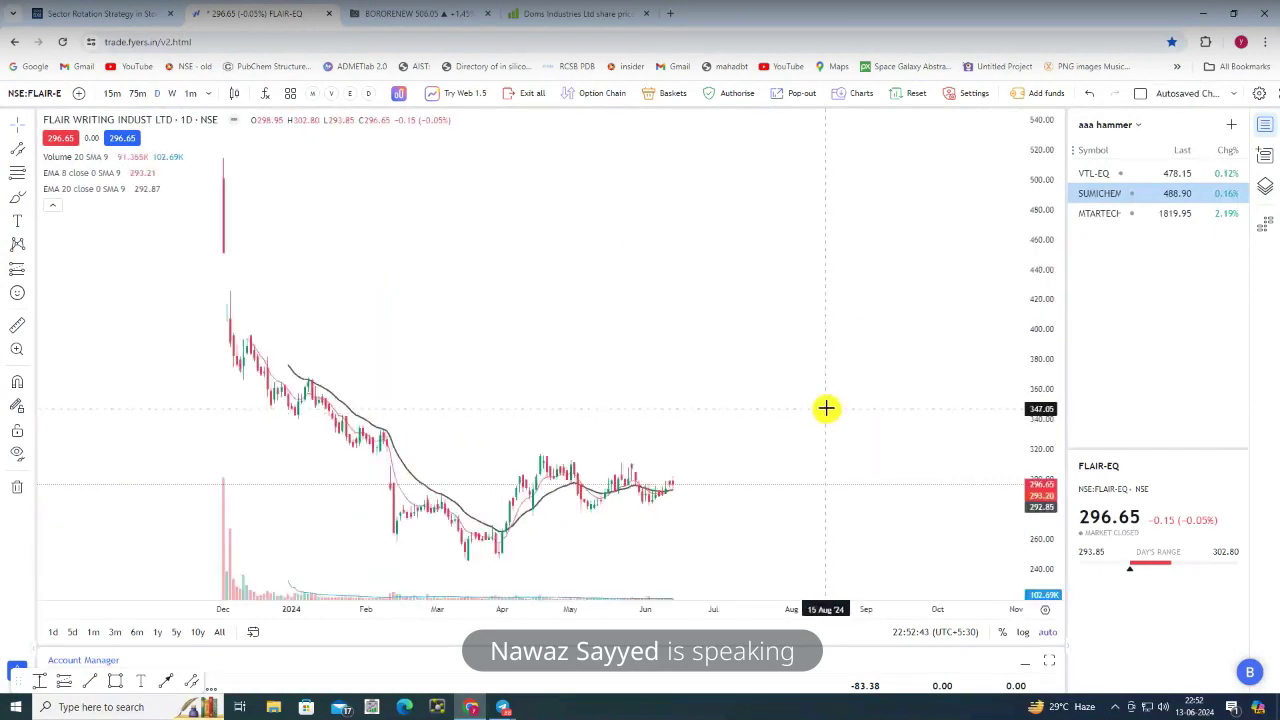
pyautogui.scroll(-2, 806, 407)
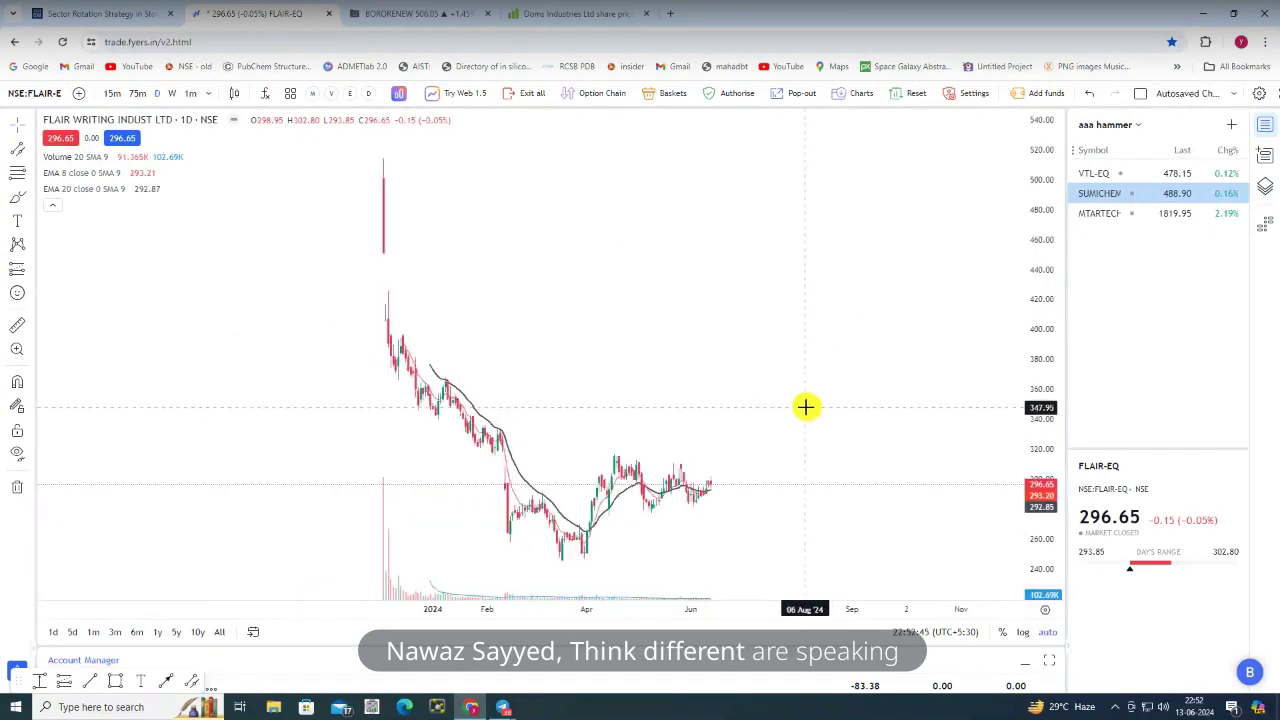
pyautogui.scroll(2, 806, 407)
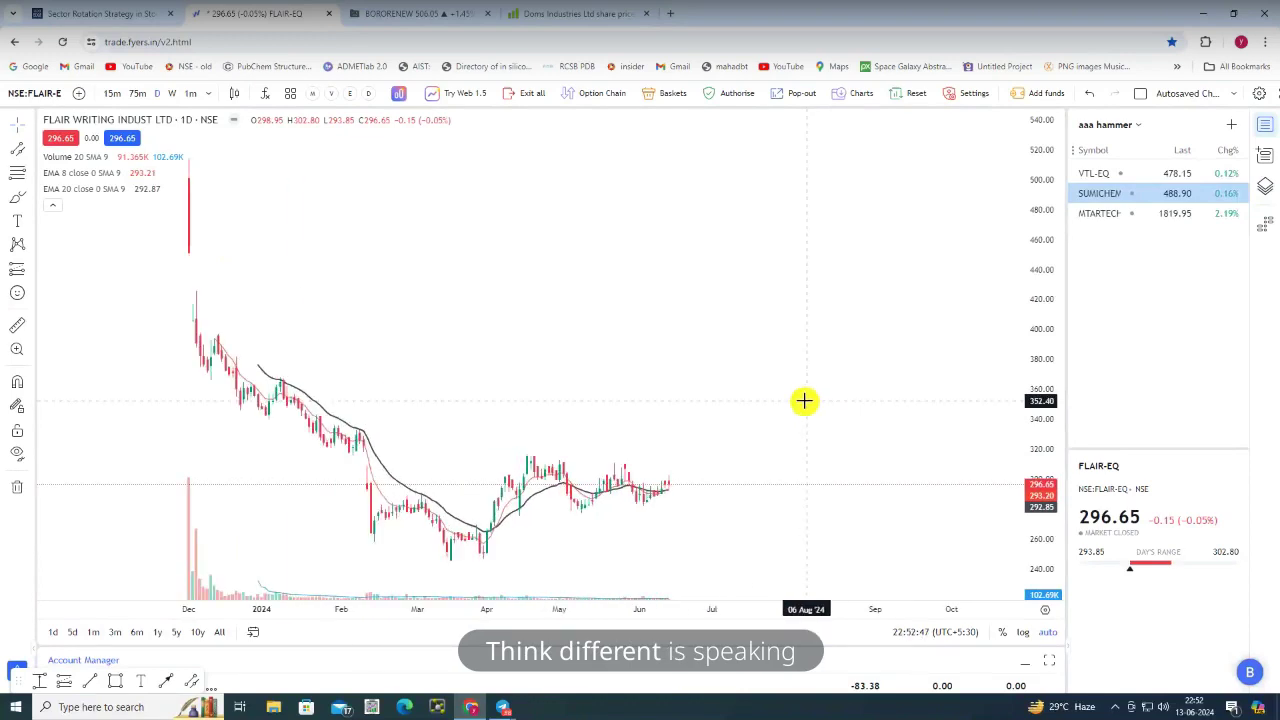
pyautogui.scroll(2, 803, 403)
pyautogui.scroll(1, 642, 357)
pyautogui.scroll(1, 640, 358)
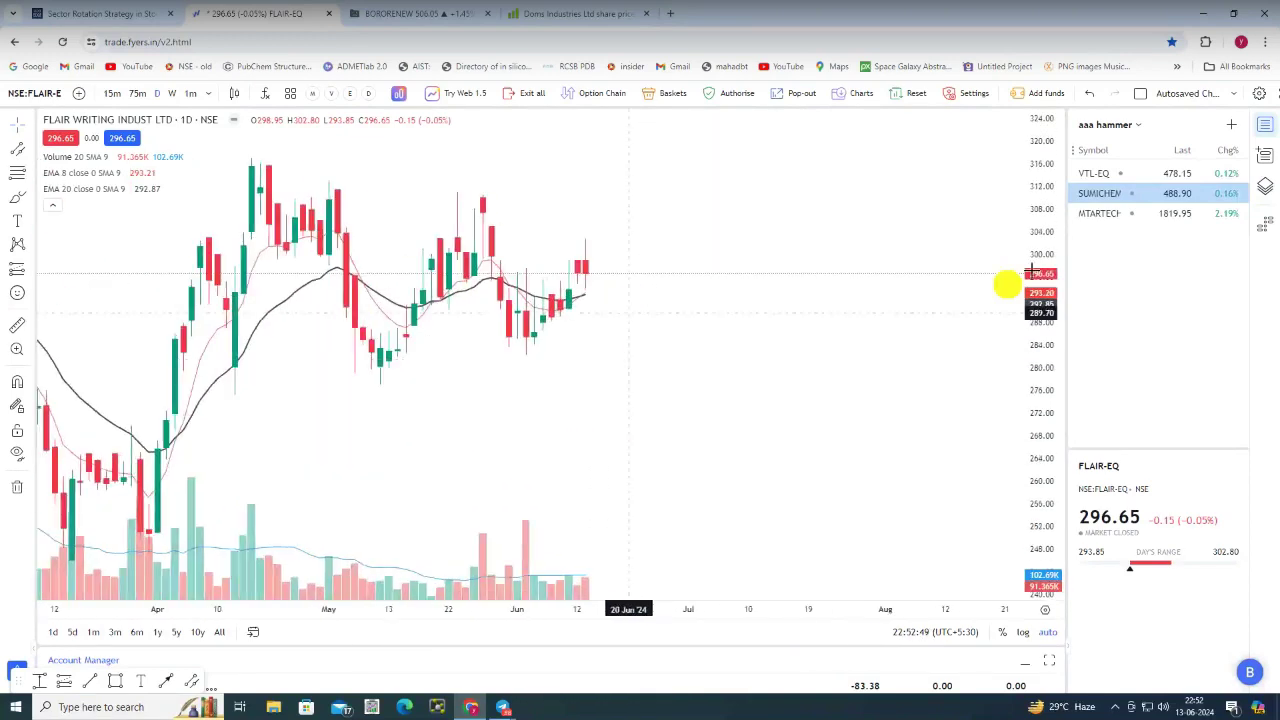
pyautogui.moveTo(1006, 280); pyautogui.dragTo(543, 152)
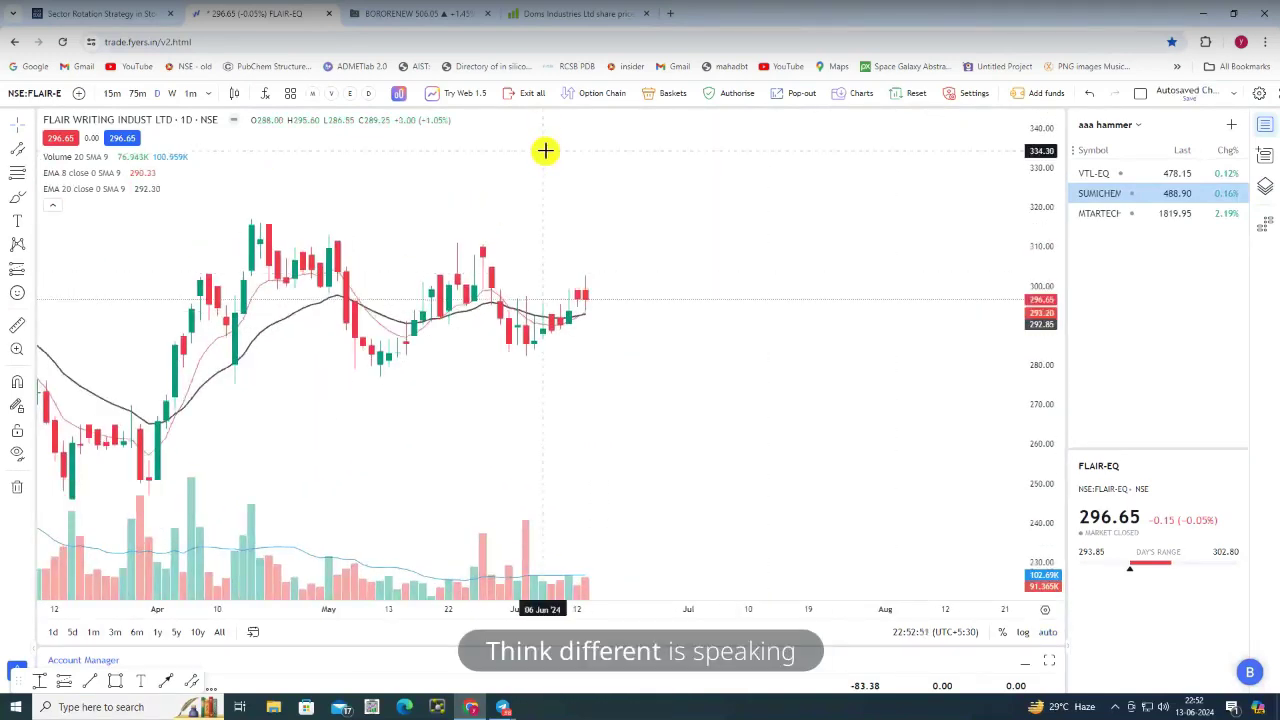
# Search the chart symbols for "MOTHERS"
pyautogui.write('MOTHERS')
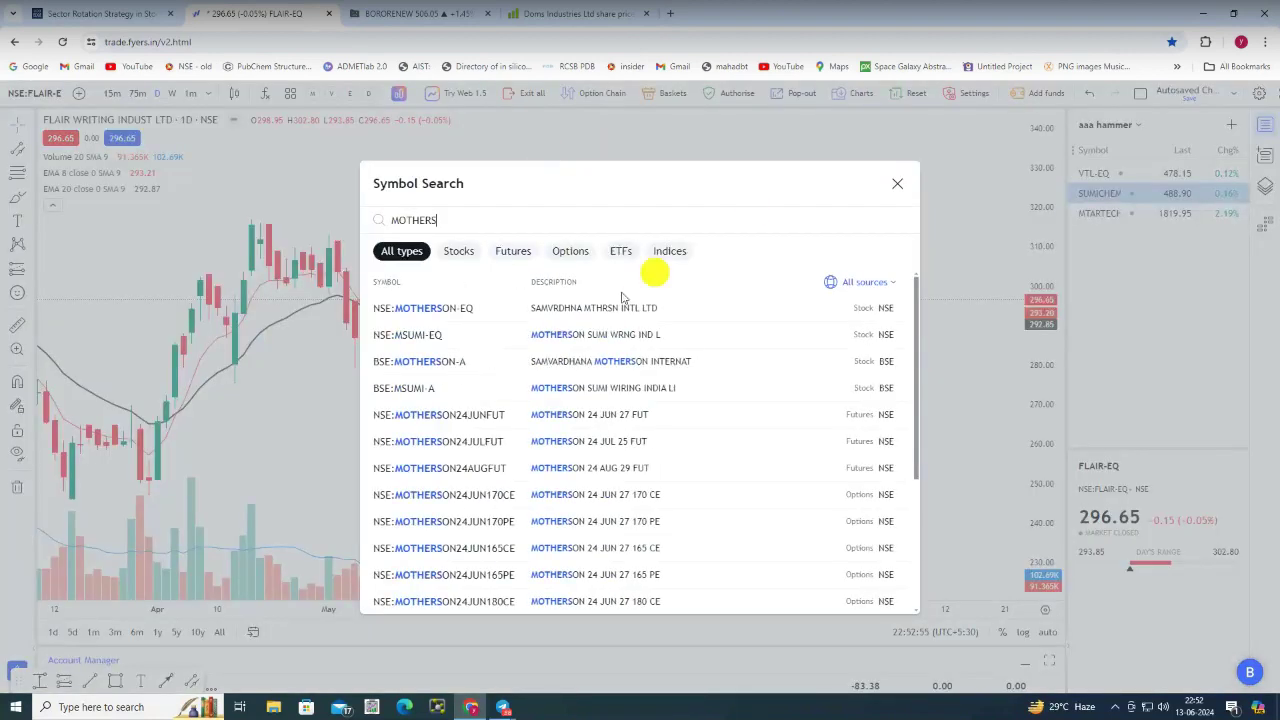
# Load the daily chart of Motherson Sumi Wiring (NSE:MSUMI-EQ) and inspect its price history since November
pyautogui.press('Return')
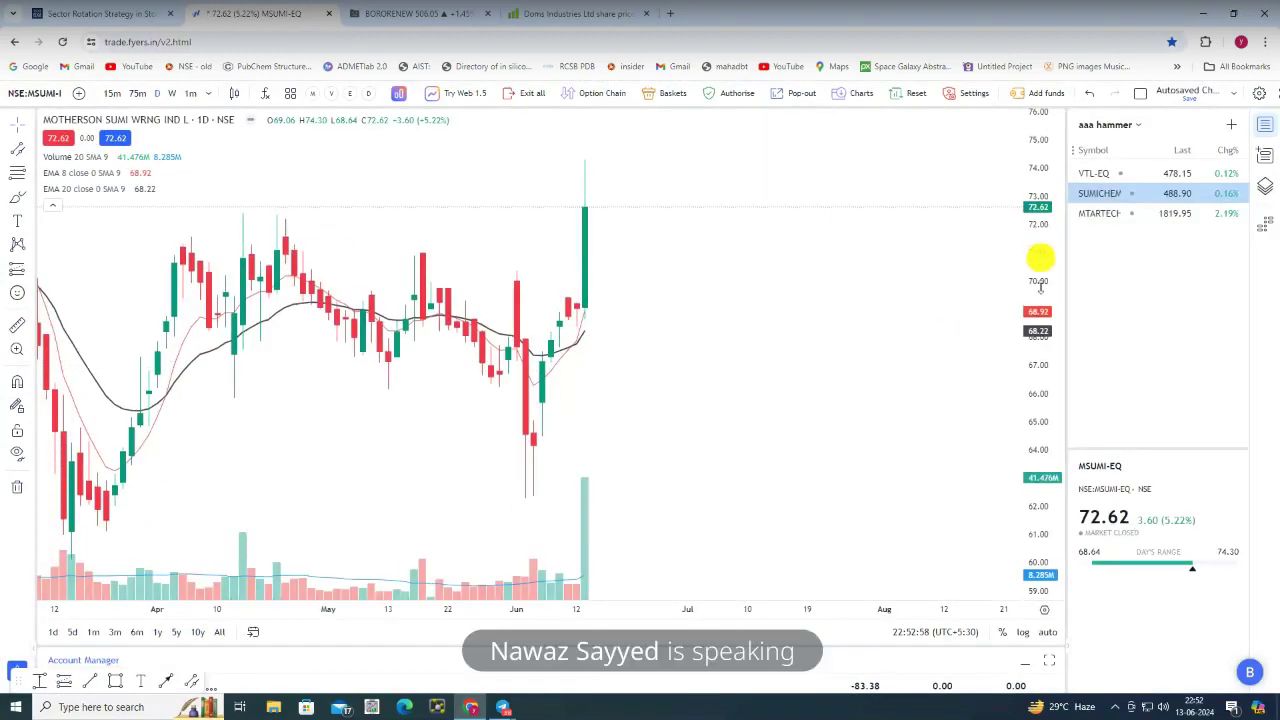
pyautogui.scroll(-5, 735, 418)
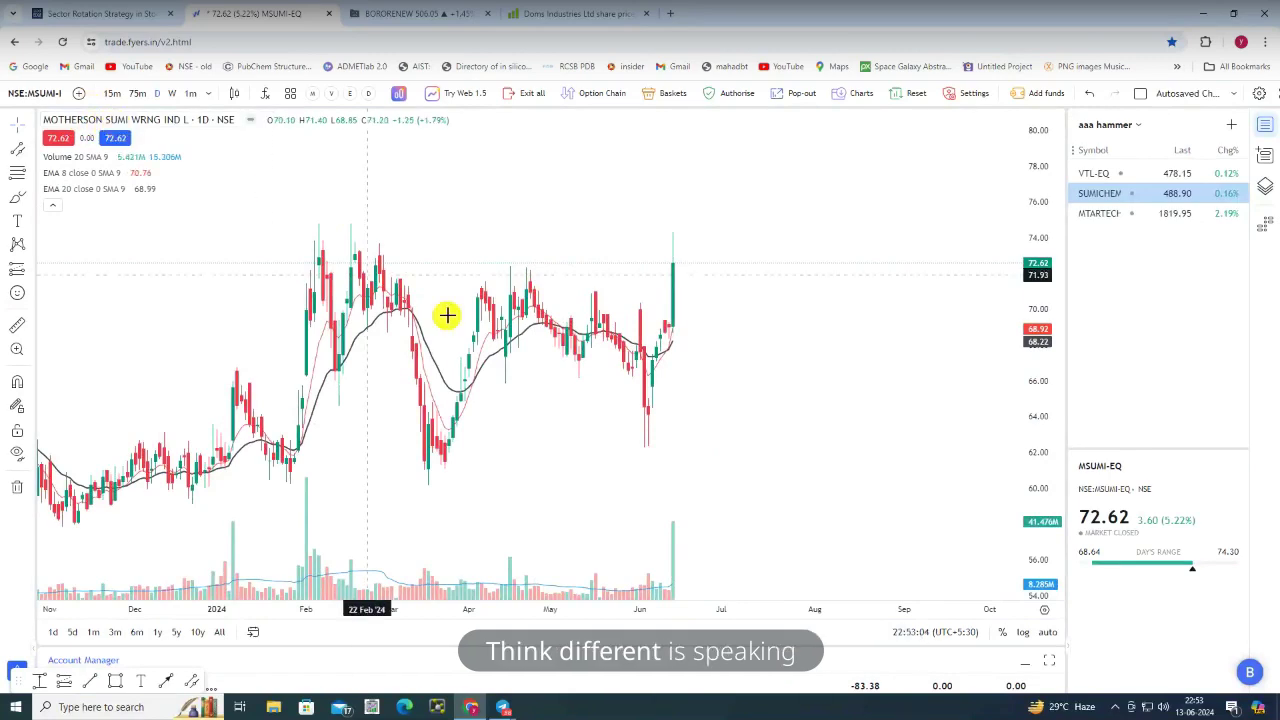
pyautogui.moveTo(1030, 283); pyautogui.dragTo(1051, 390)
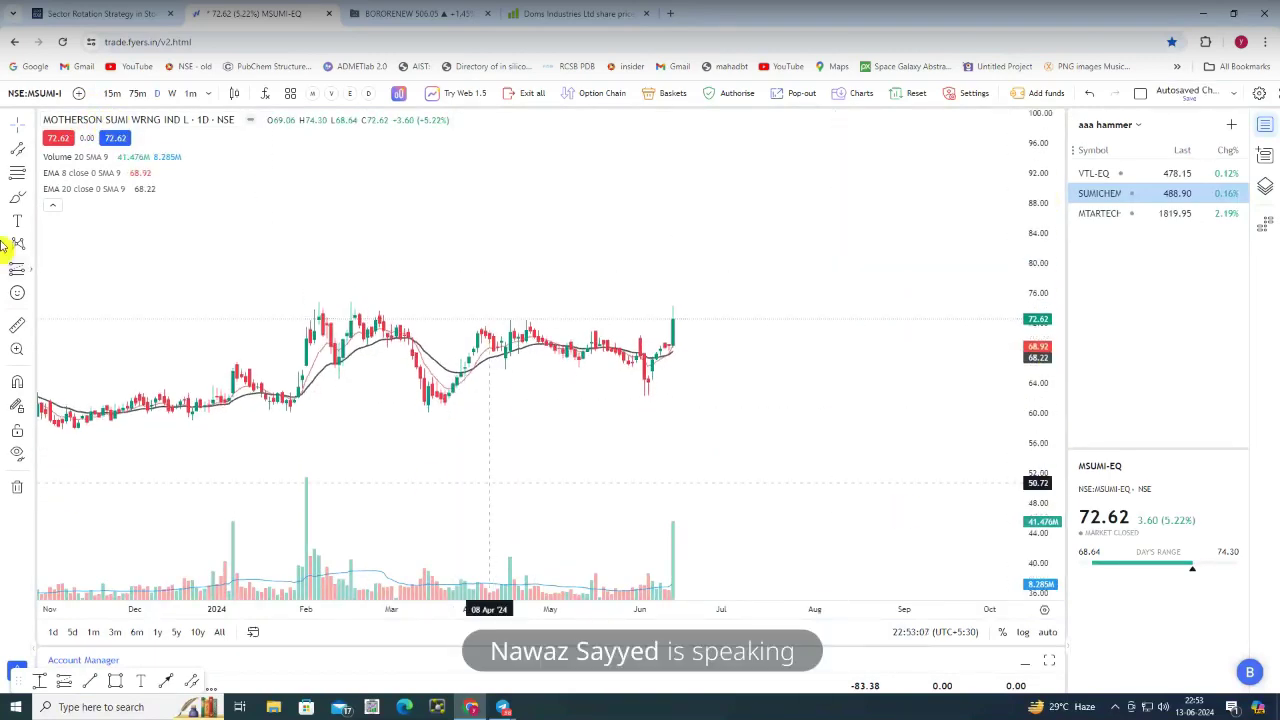
# Search the symbols for MOTHERSON and load the NSE:MOTHERSON-EQ stock chart to inspect its longer price trend
pyautogui.click(53, 93)
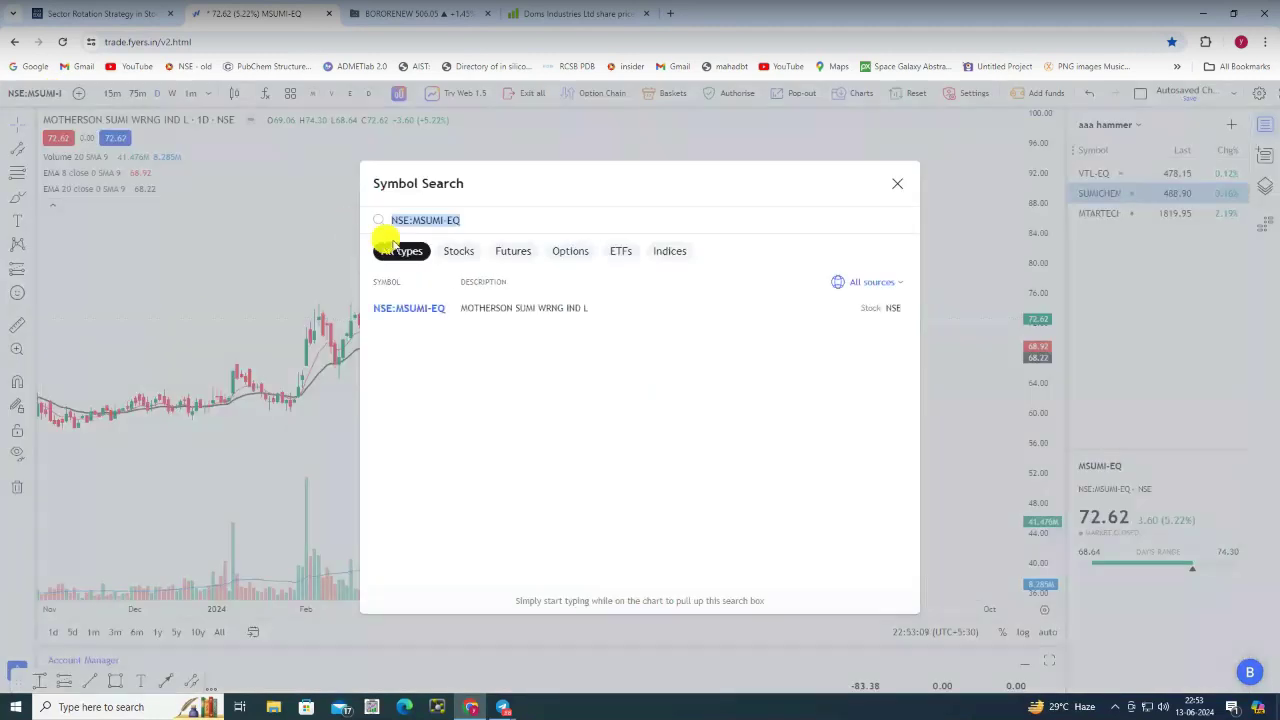
pyautogui.write('MOTHER')
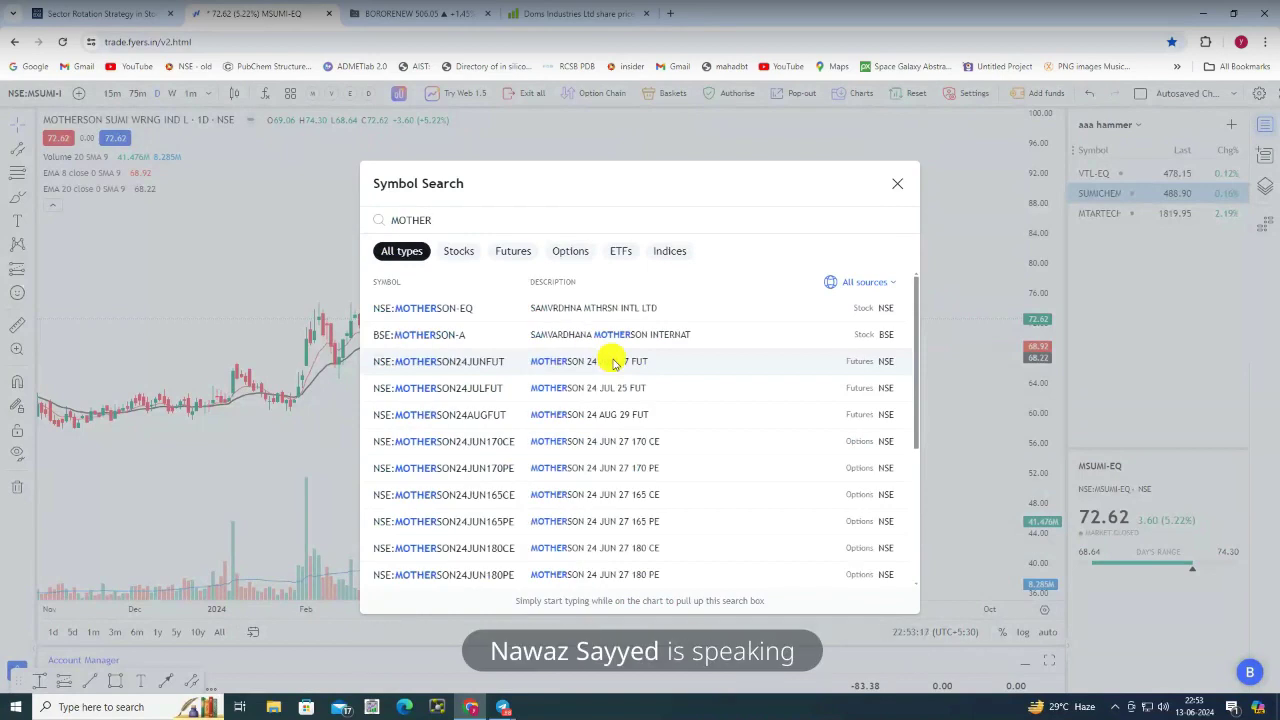
pyautogui.press('BackSpace')
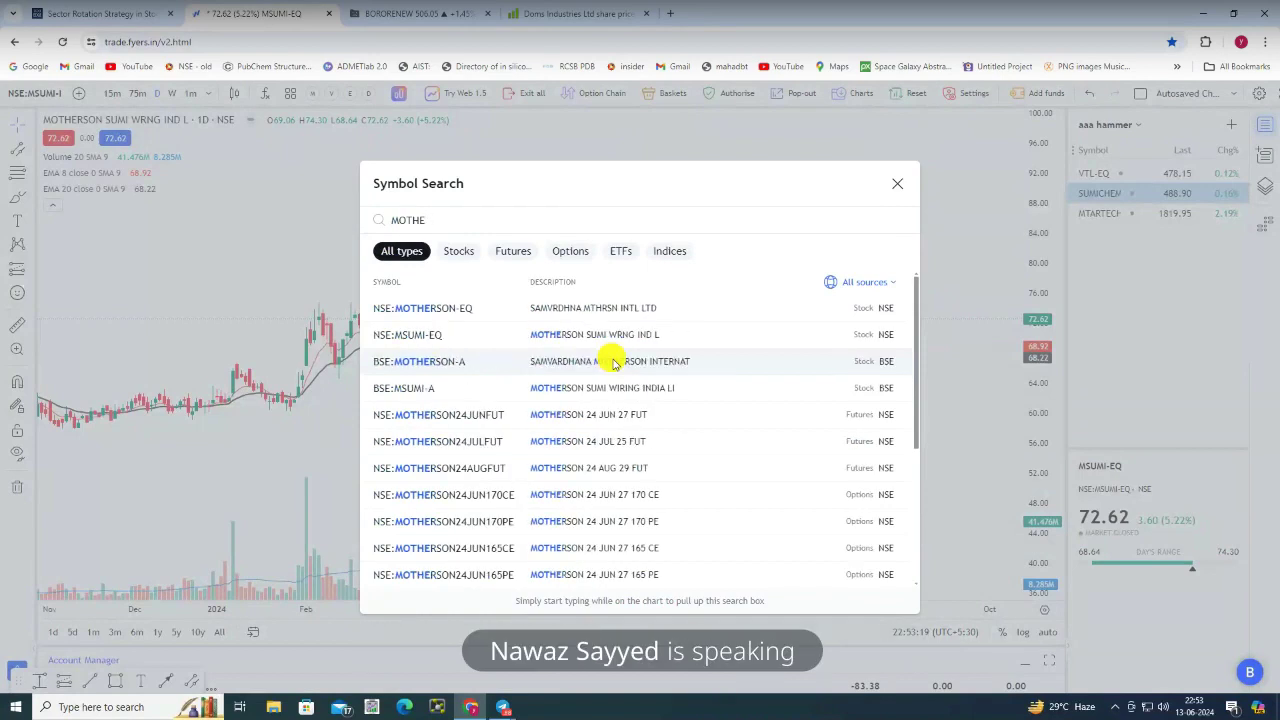
pyautogui.write('RSOL')
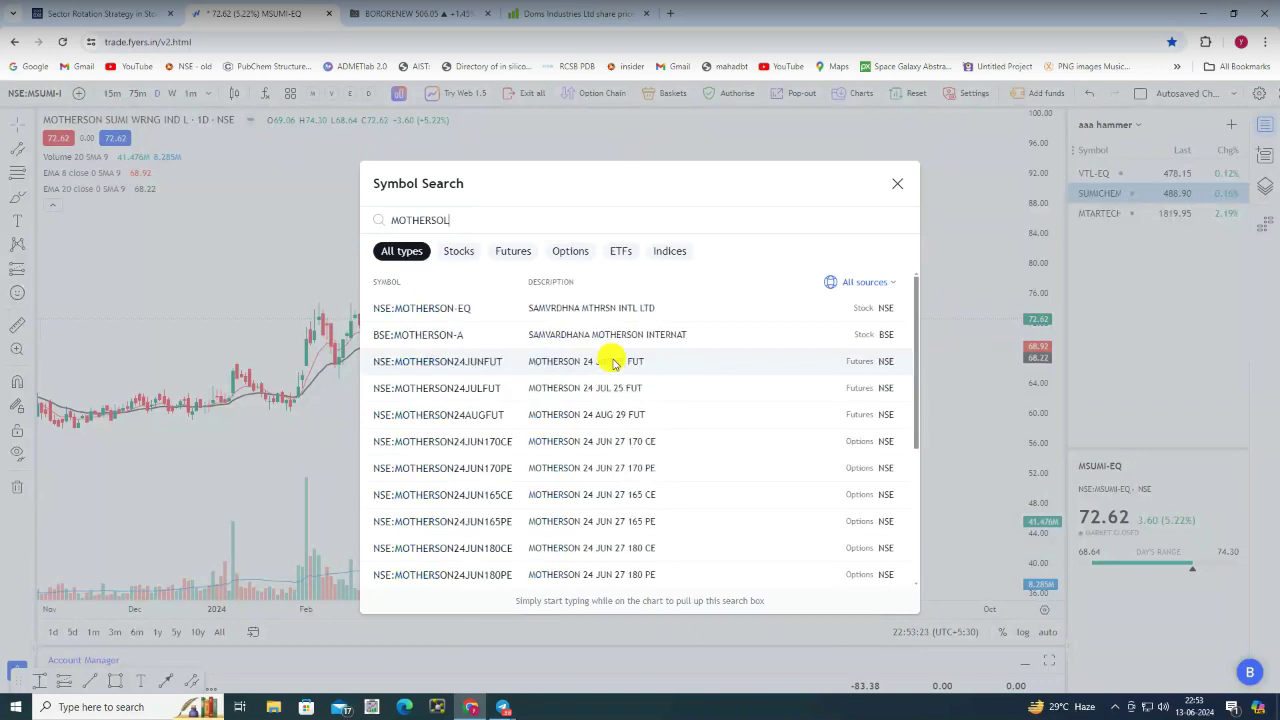
pyautogui.press('BackSpace')
pyautogui.press('BackSpace')
pyautogui.write('AL')
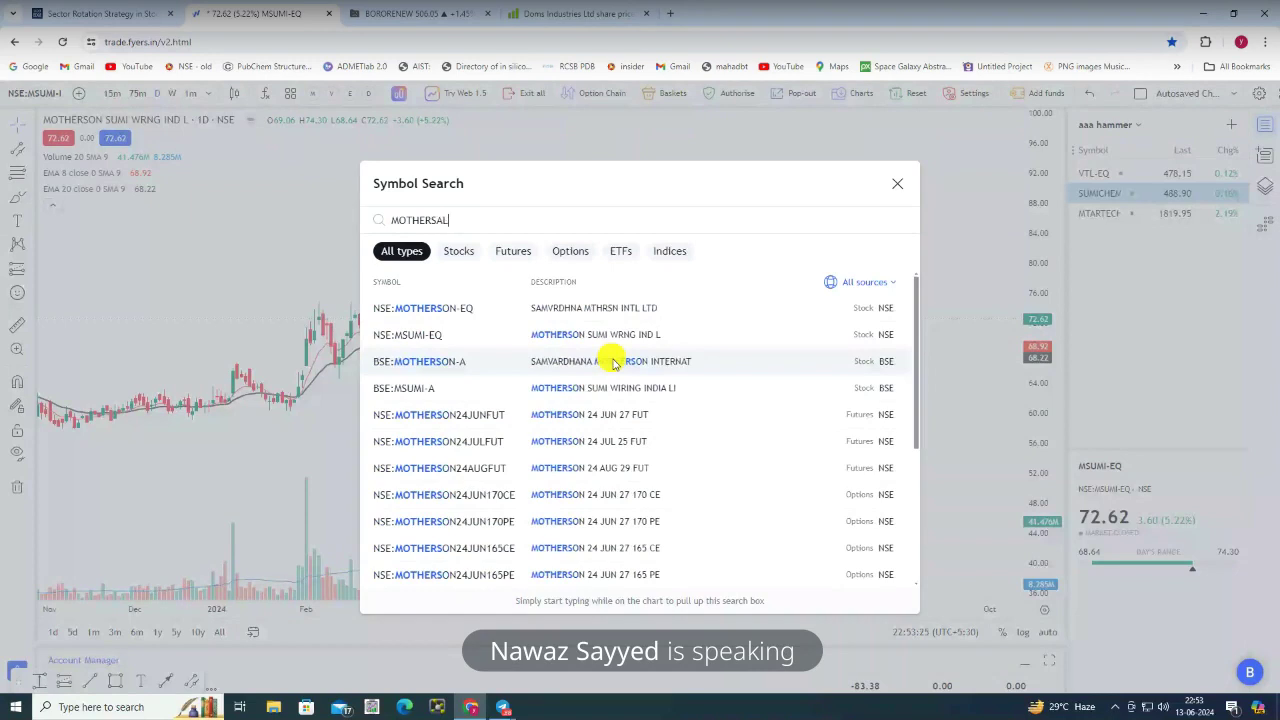
pyautogui.press('BackSpace')
pyautogui.press('BackSpace')
pyautogui.write('OL')
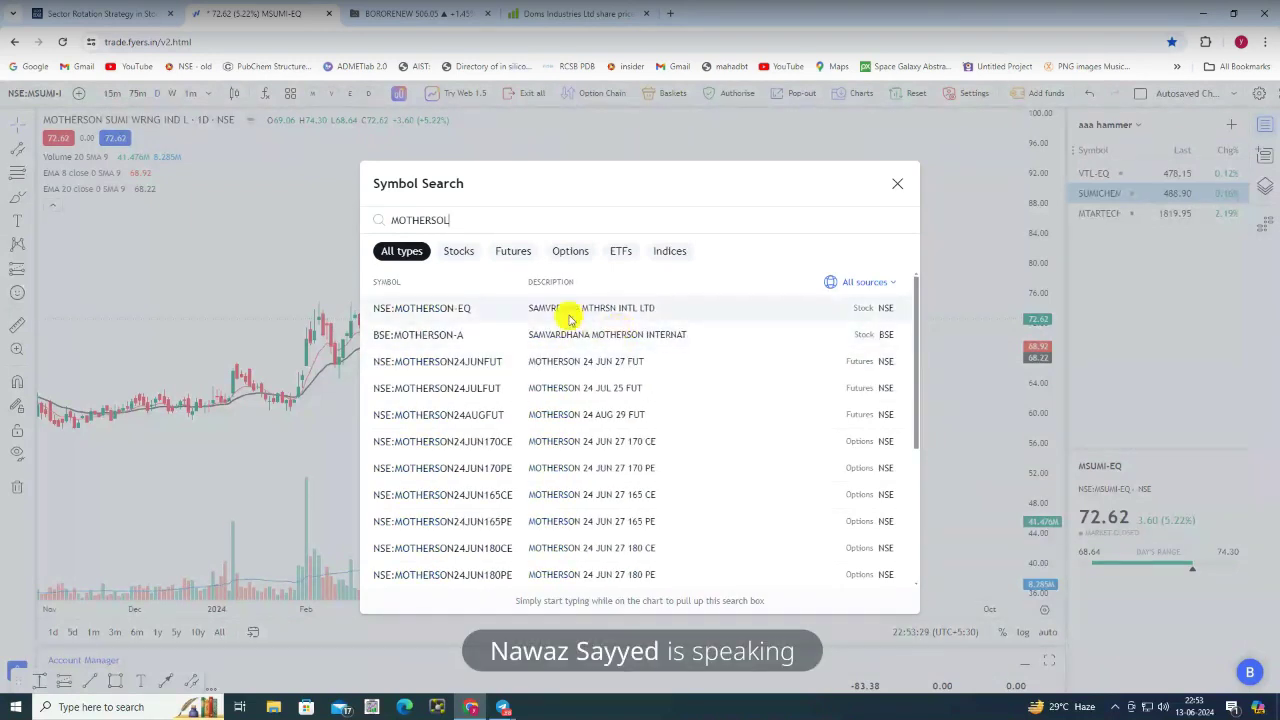
pyautogui.press('BackSpace')
pyautogui.write('N')
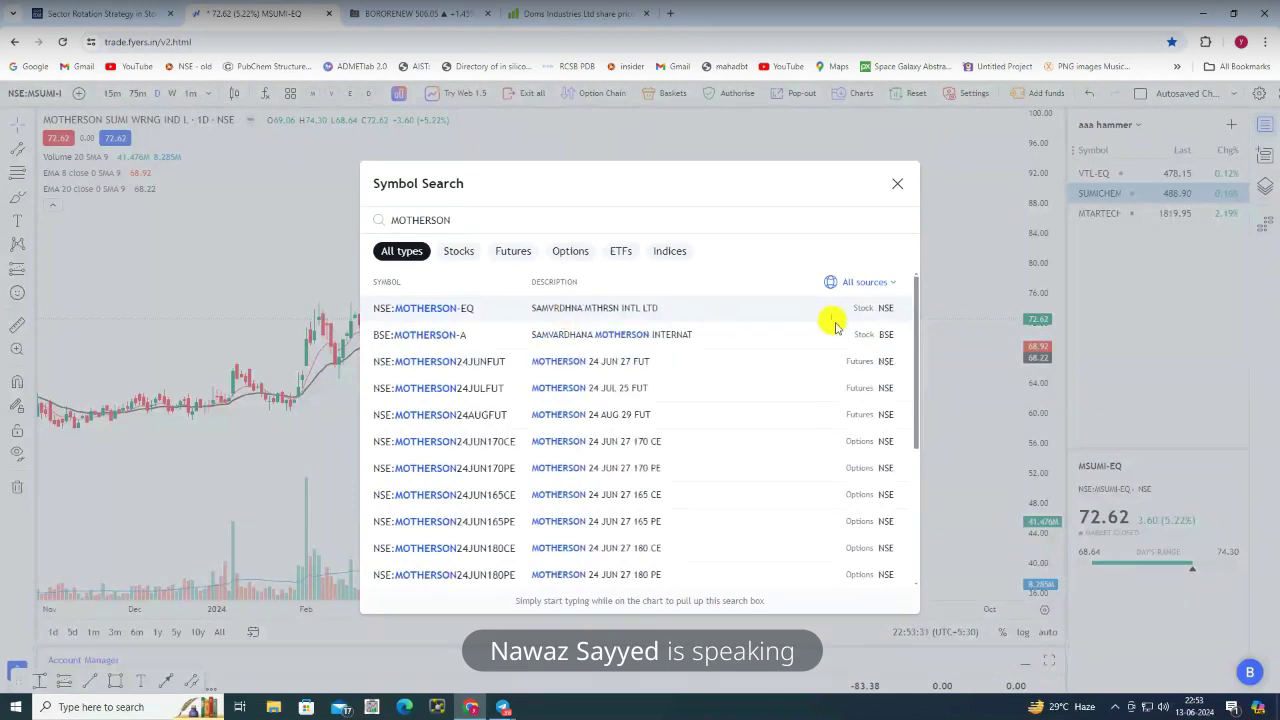
pyautogui.click(451, 318)
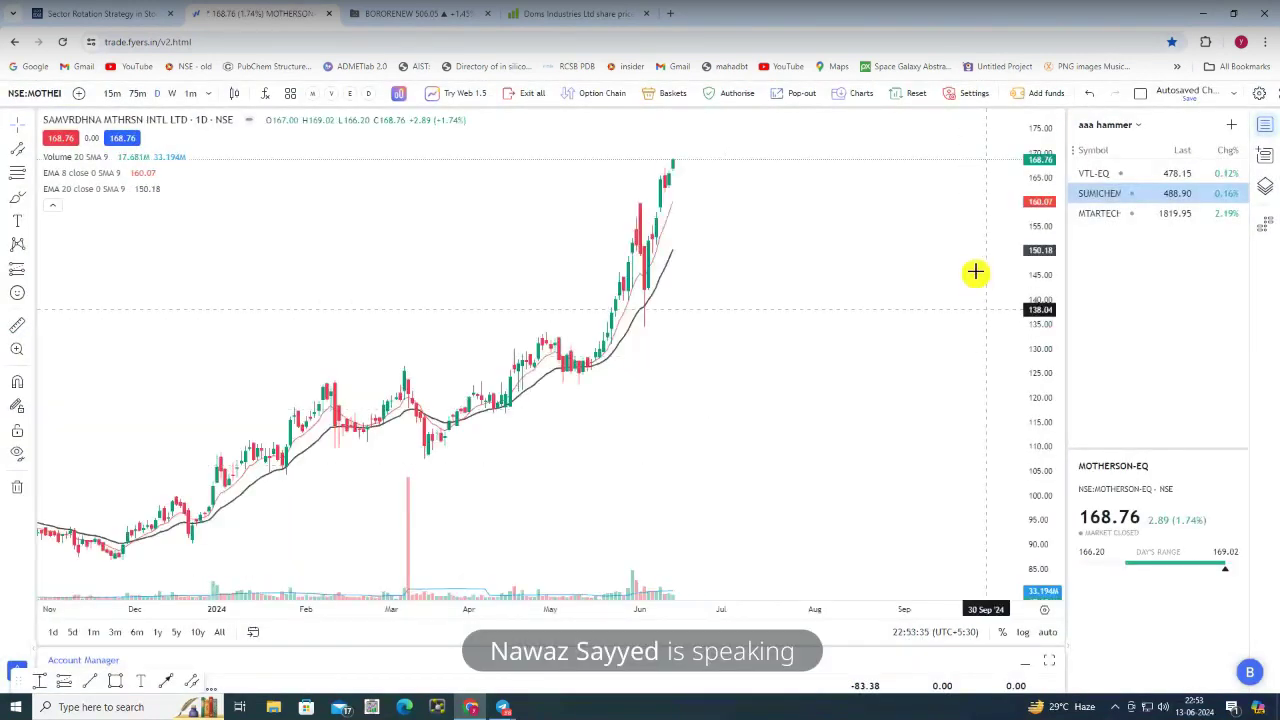
pyautogui.scroll(-2, 700, 460)
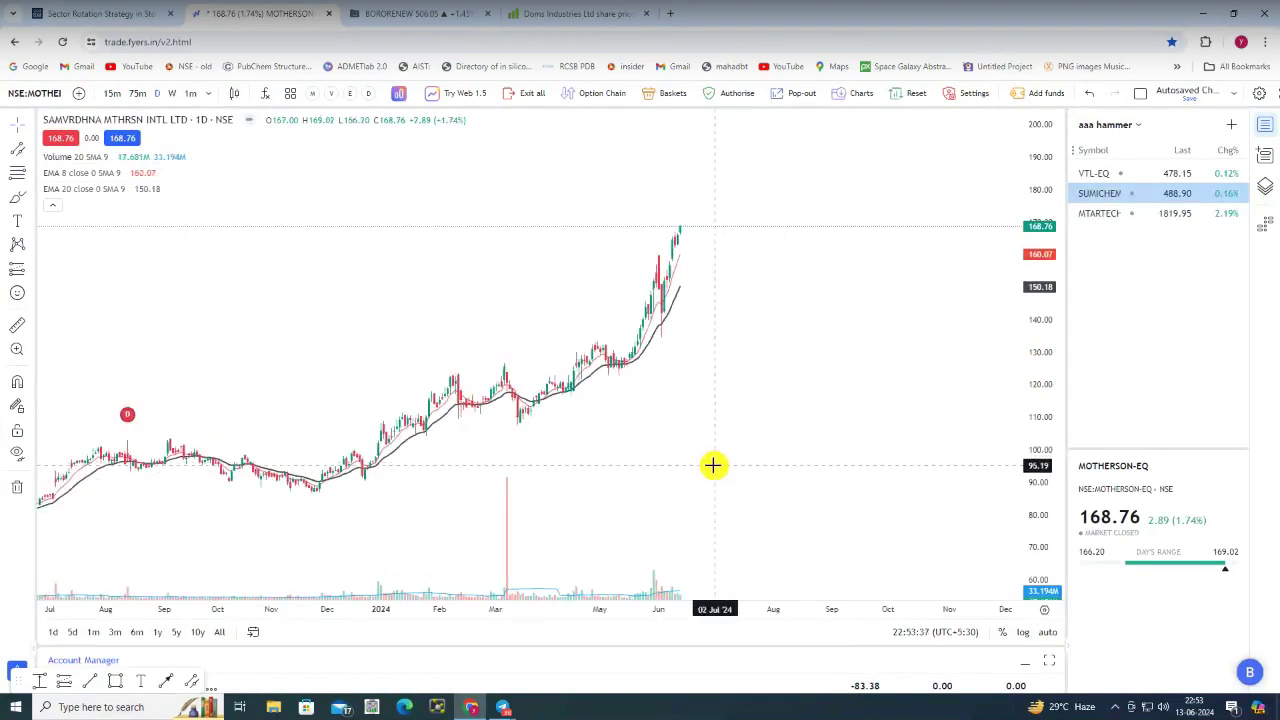
pyautogui.scroll(3, 713, 462)
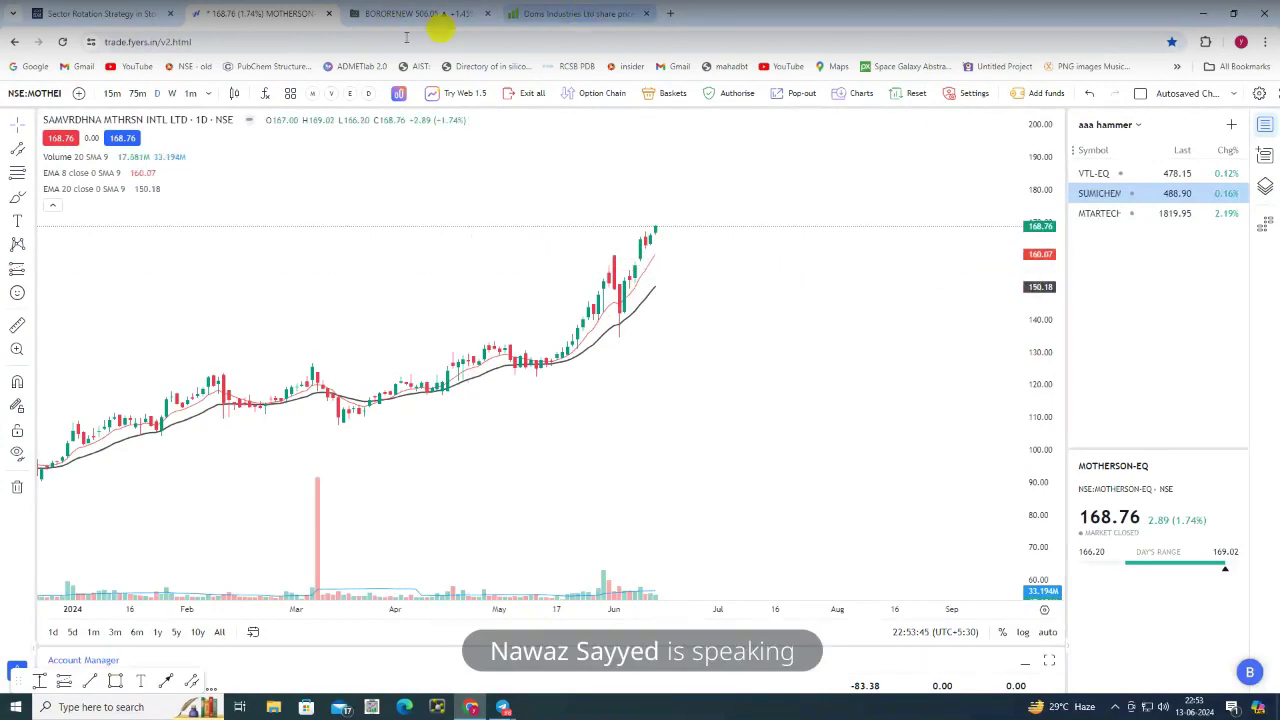
# Copy the symbol NSE:MOTHERSON-EQ from the chart and search for it everywhere on the Screener site
pyautogui.click(30, 95)
pyautogui.hotkey('ctrl', 'c')
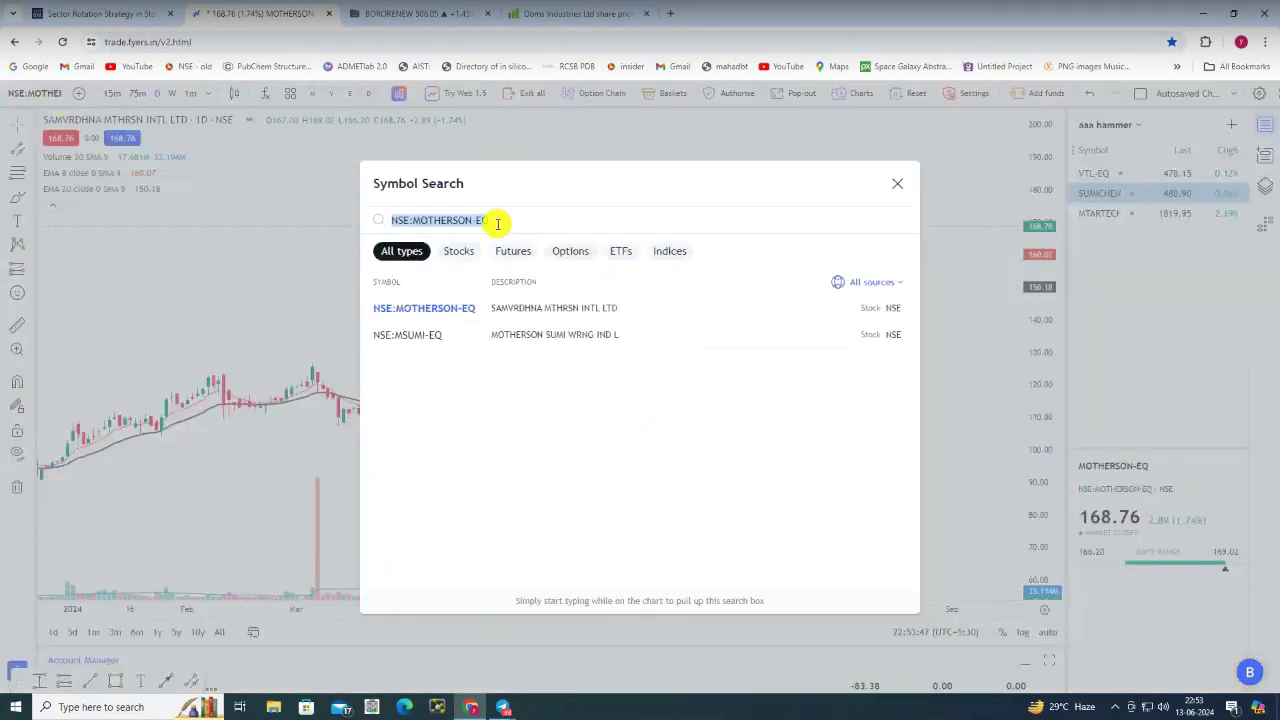
pyautogui.click(617, 14)
pyautogui.hotkey('ctrl', 'v')
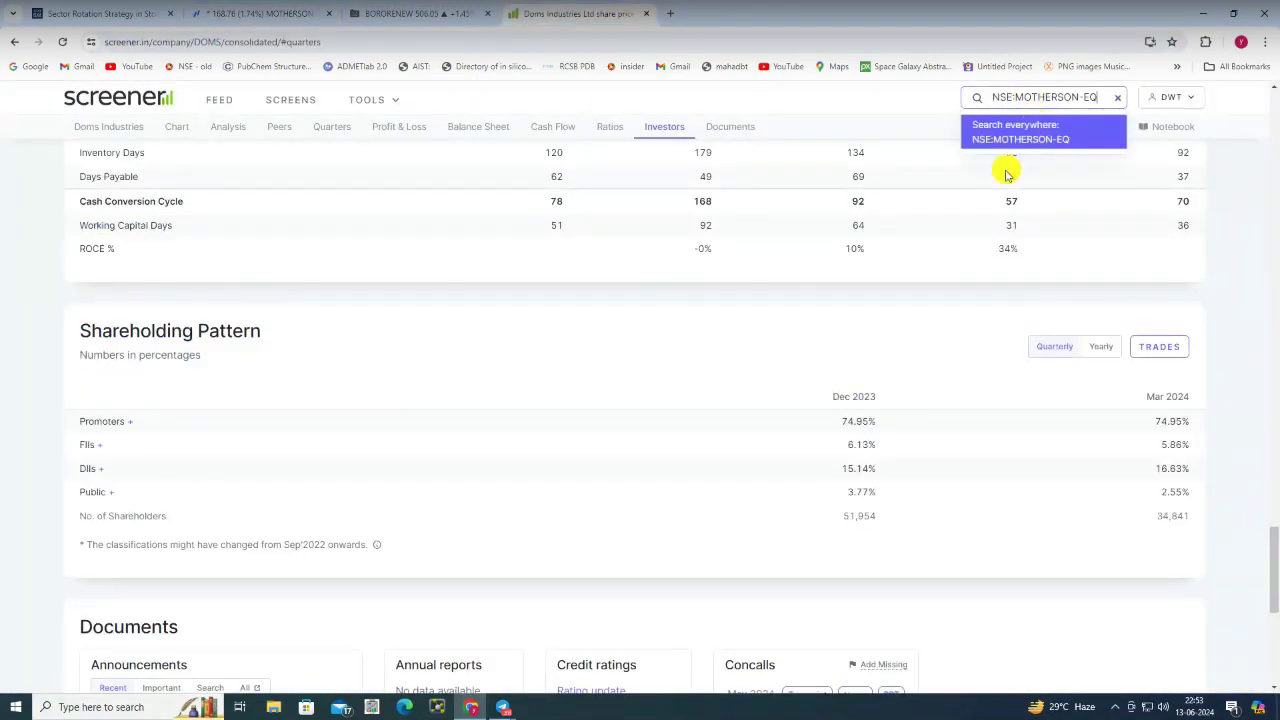
pyautogui.click(1011, 141)
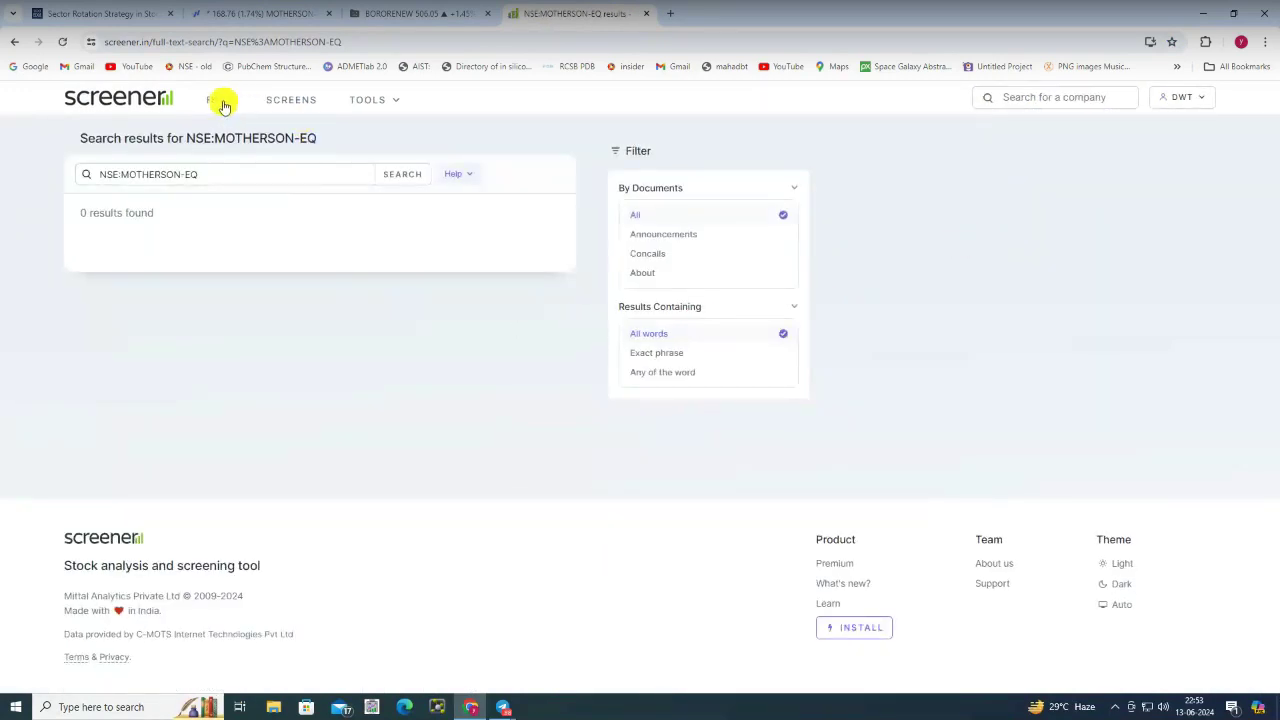
# Shorten the Screener search text to MOTHERSON, rerun it and open the Samvardhana Motherson International Ltd company page
pyautogui.click(119, 174)
pyautogui.press('BackSpace')
pyautogui.press('BackSpace')
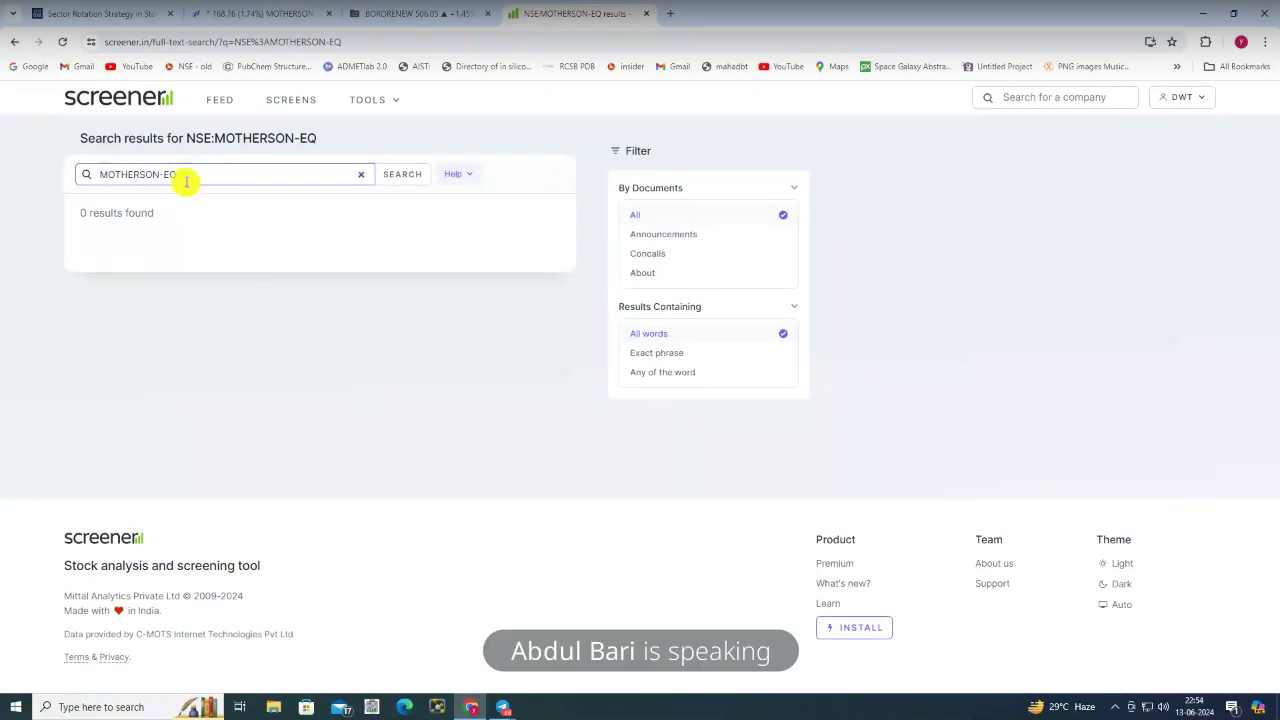
pyautogui.press('BackSpace')
pyautogui.click(398, 175)
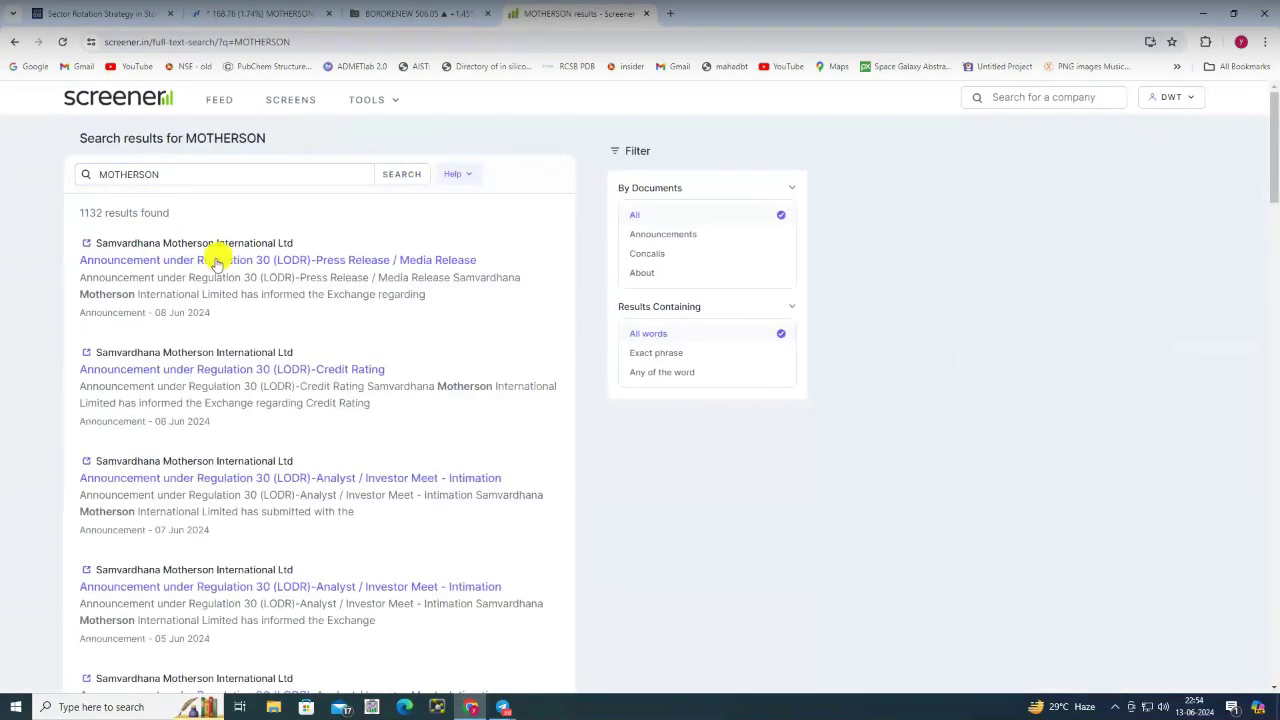
pyautogui.click(211, 246)
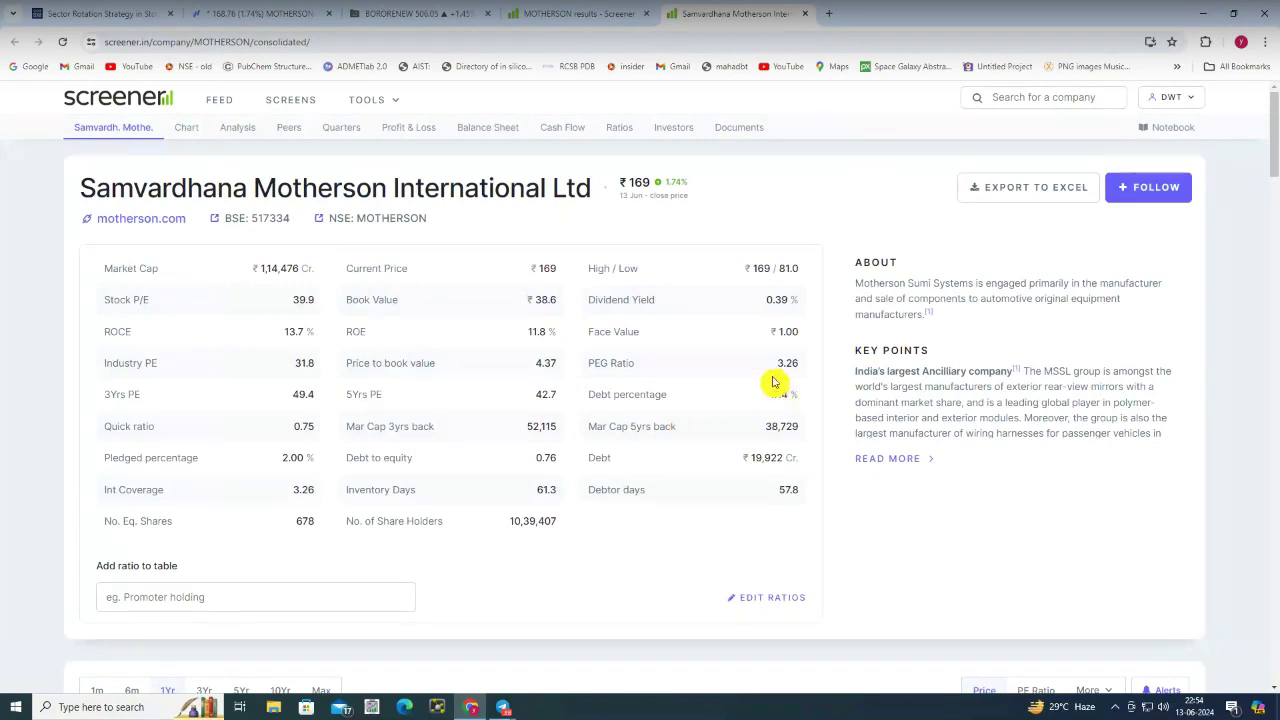
# Review the company's profit and loss, quarterly results, balance sheet, cash flows, ratios and shareholding pattern
pyautogui.click(410, 128)
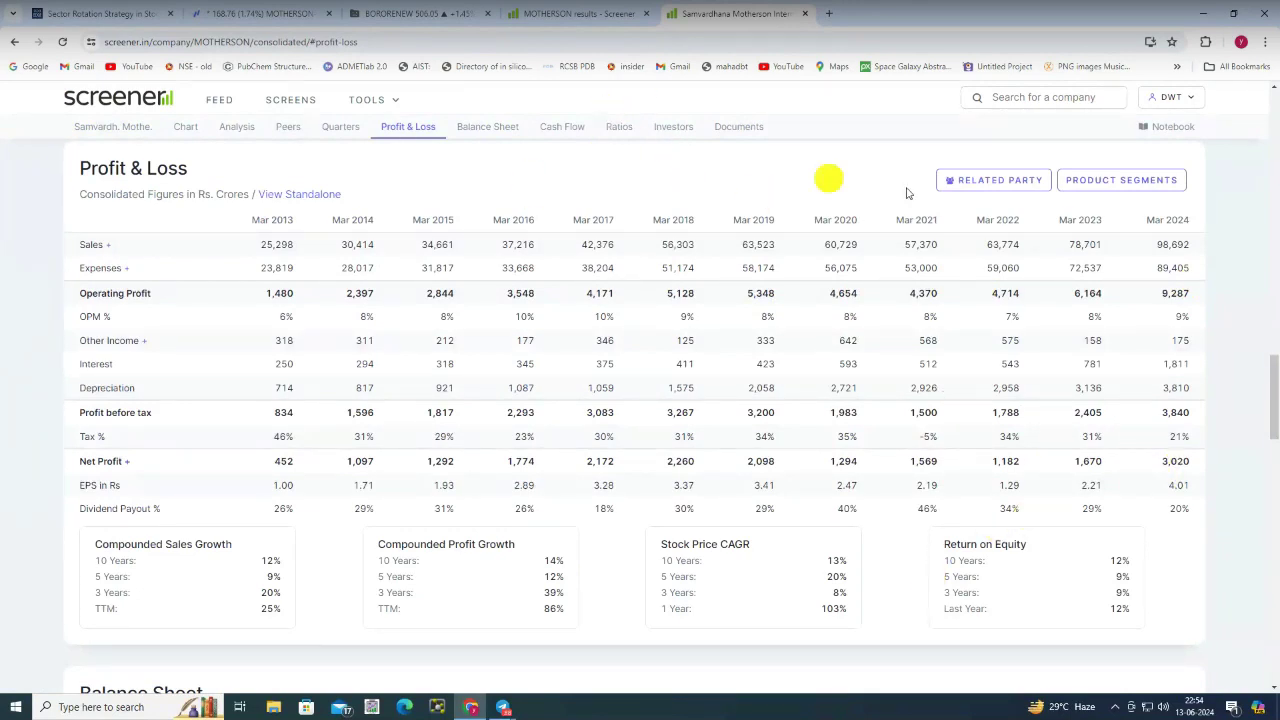
pyautogui.click(339, 128)
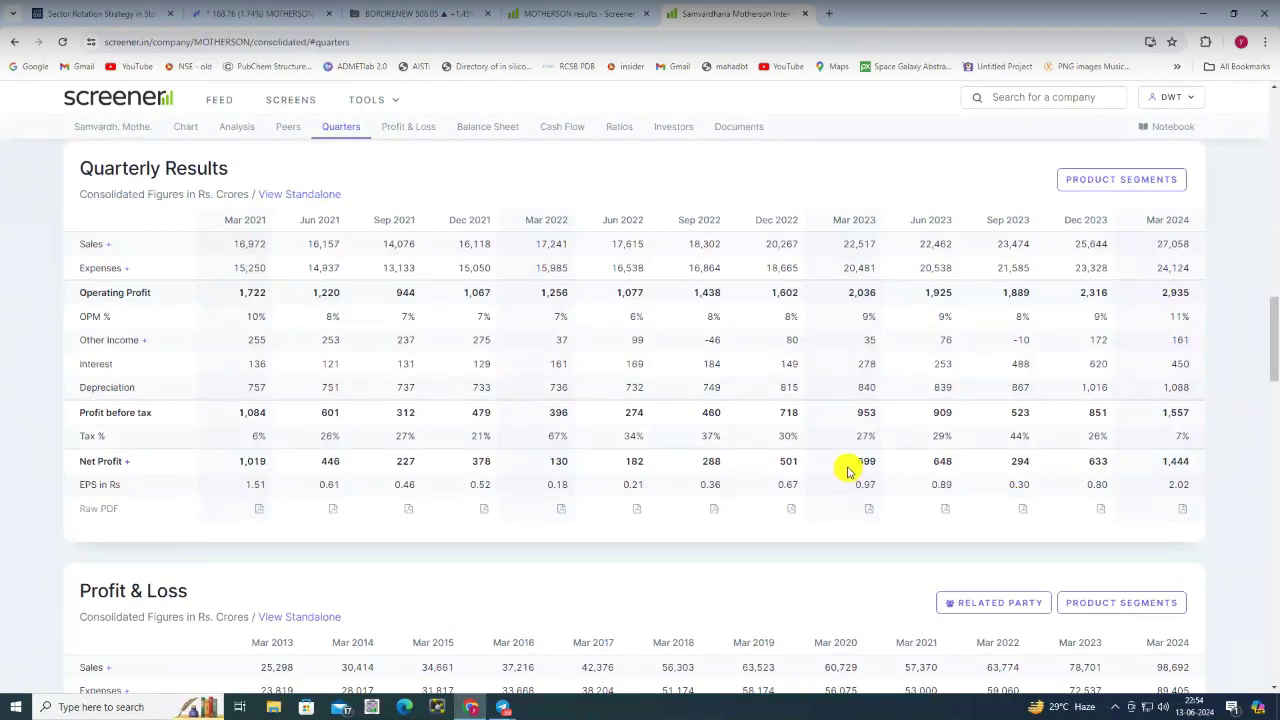
pyautogui.scroll(-10, 848, 470)
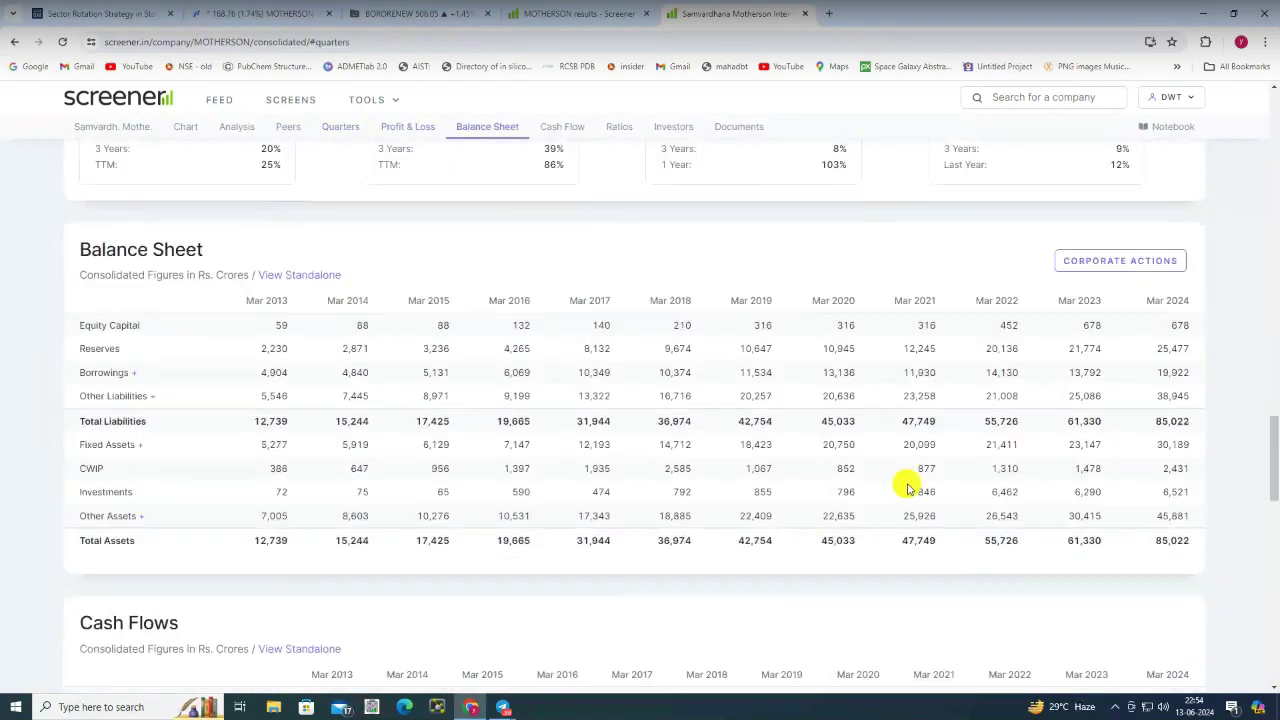
pyautogui.scroll(-3, 905, 488)
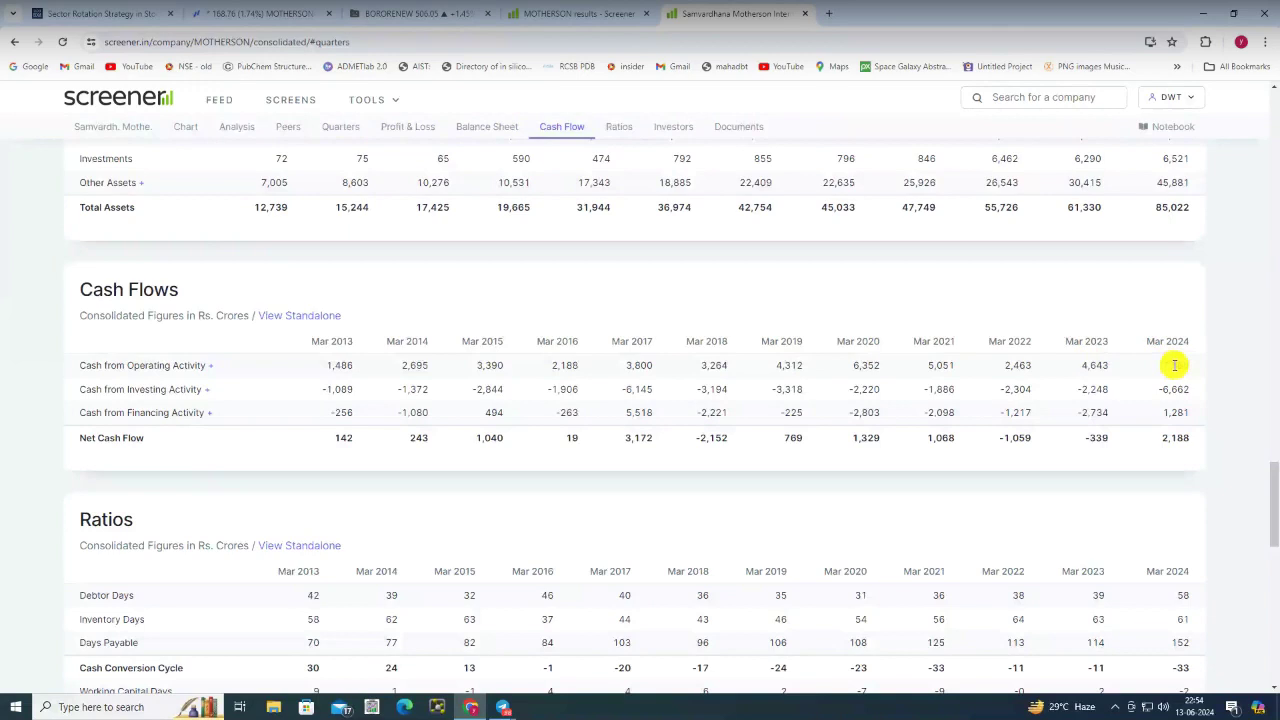
pyautogui.scroll(-5, 1175, 365)
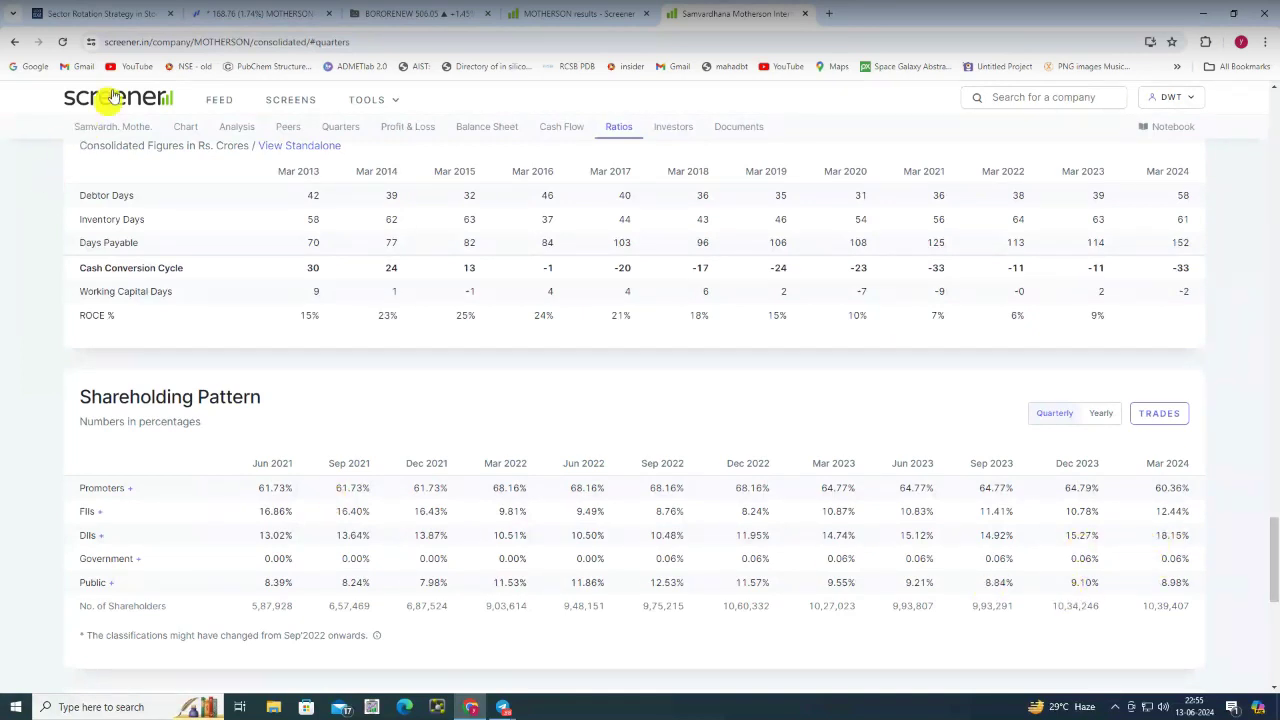
# Return to the Fyers chart of NSE:MOTHERSON-EQ and switch it to the 75-minute timeframe, with recent price action and volume in view
pyautogui.click(258, 14)
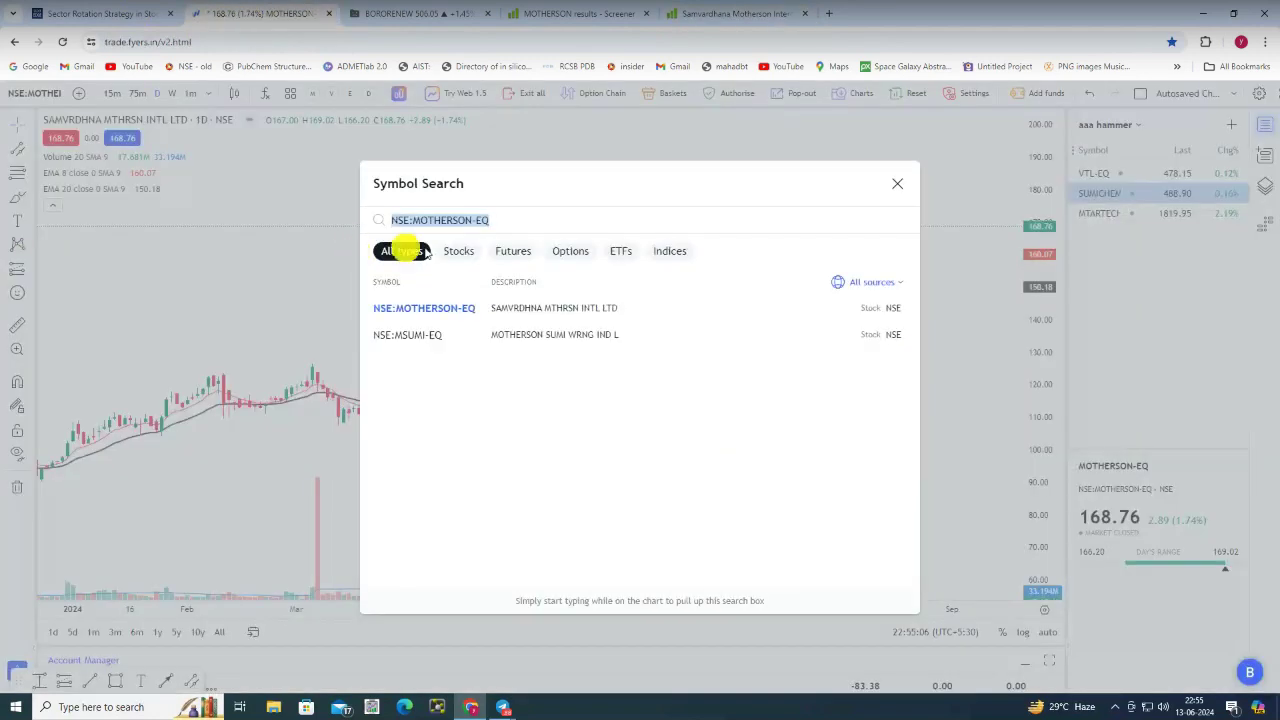
pyautogui.click(495, 318)
pyautogui.click(494, 316)
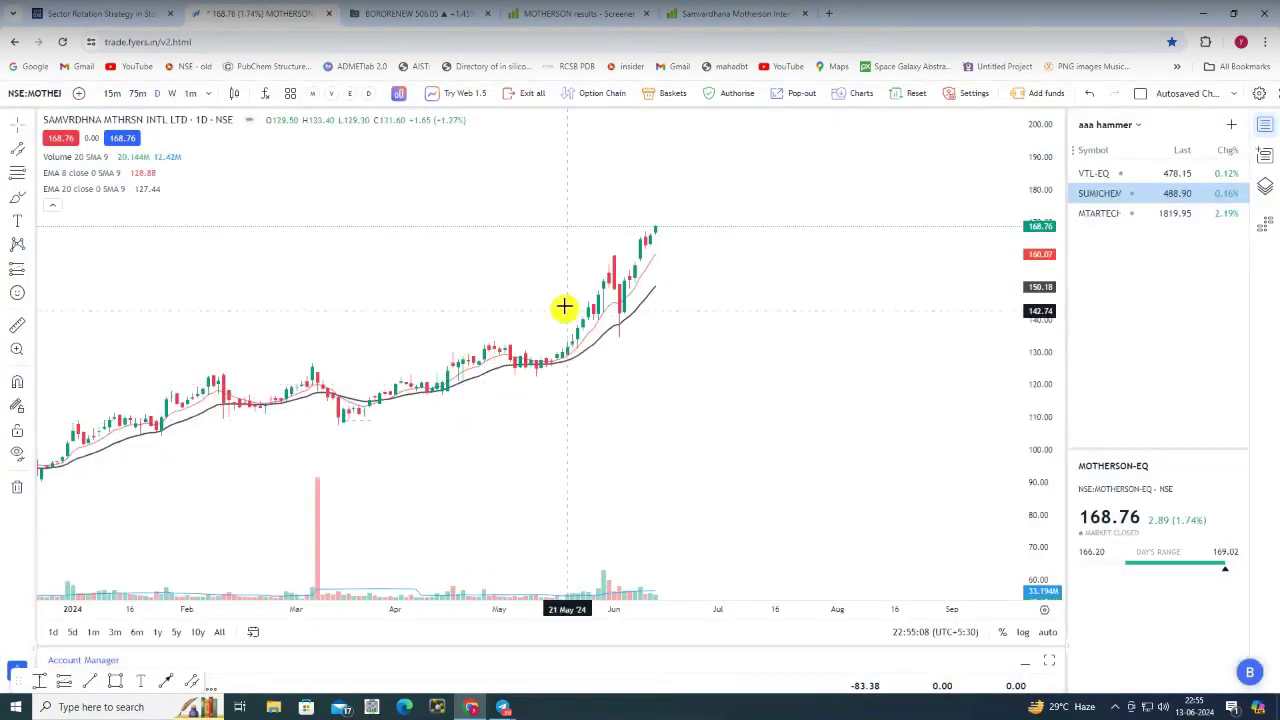
pyautogui.scroll(3, 470, 235)
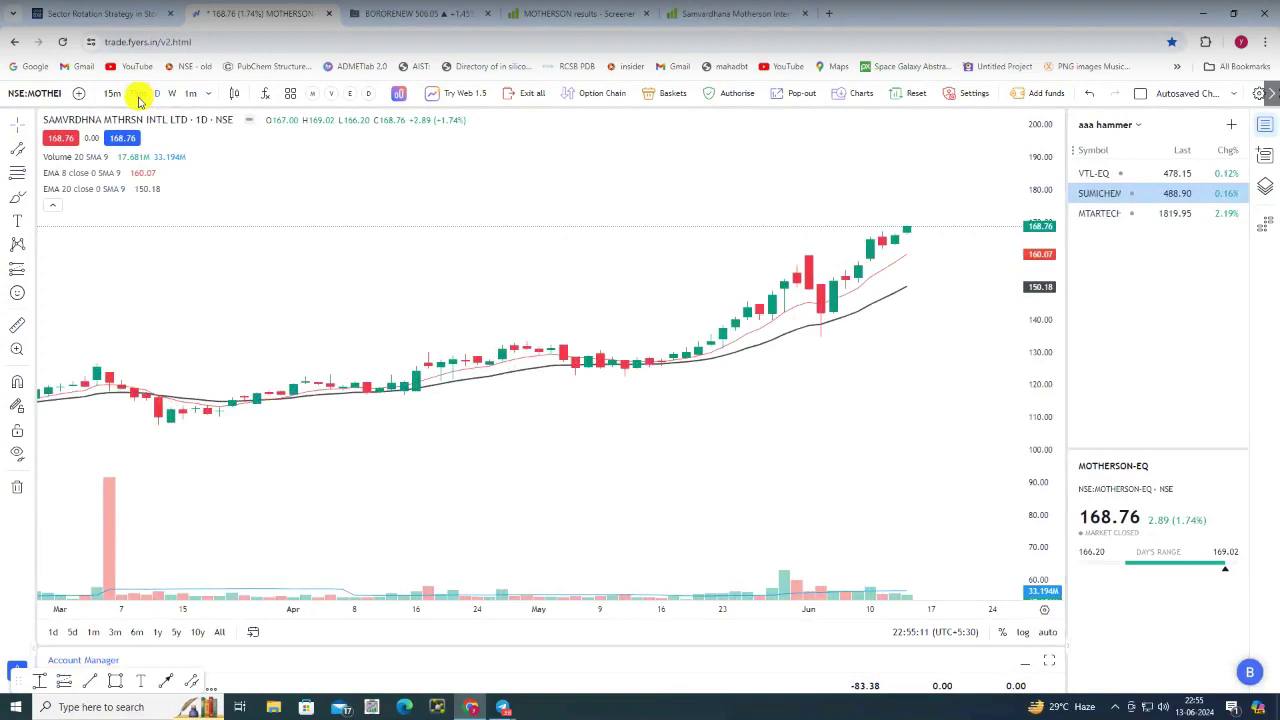
pyautogui.click(138, 94)
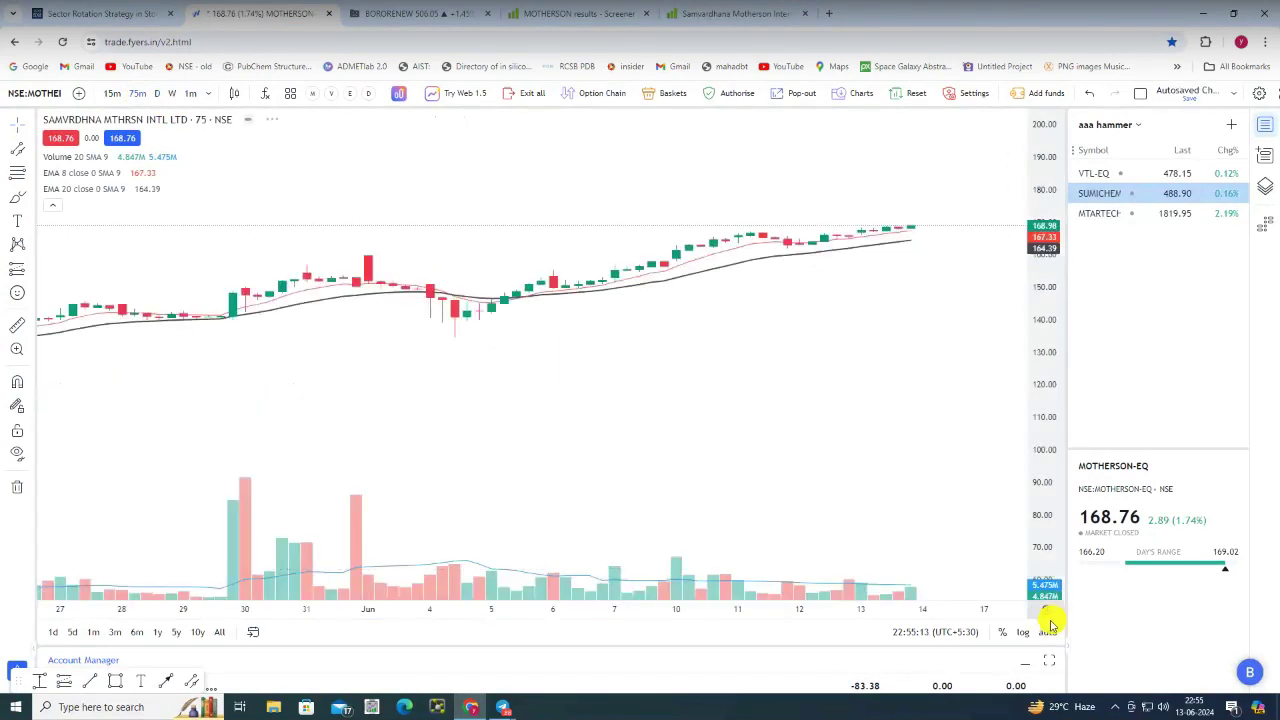
pyautogui.scroll(-4, 940, 425)
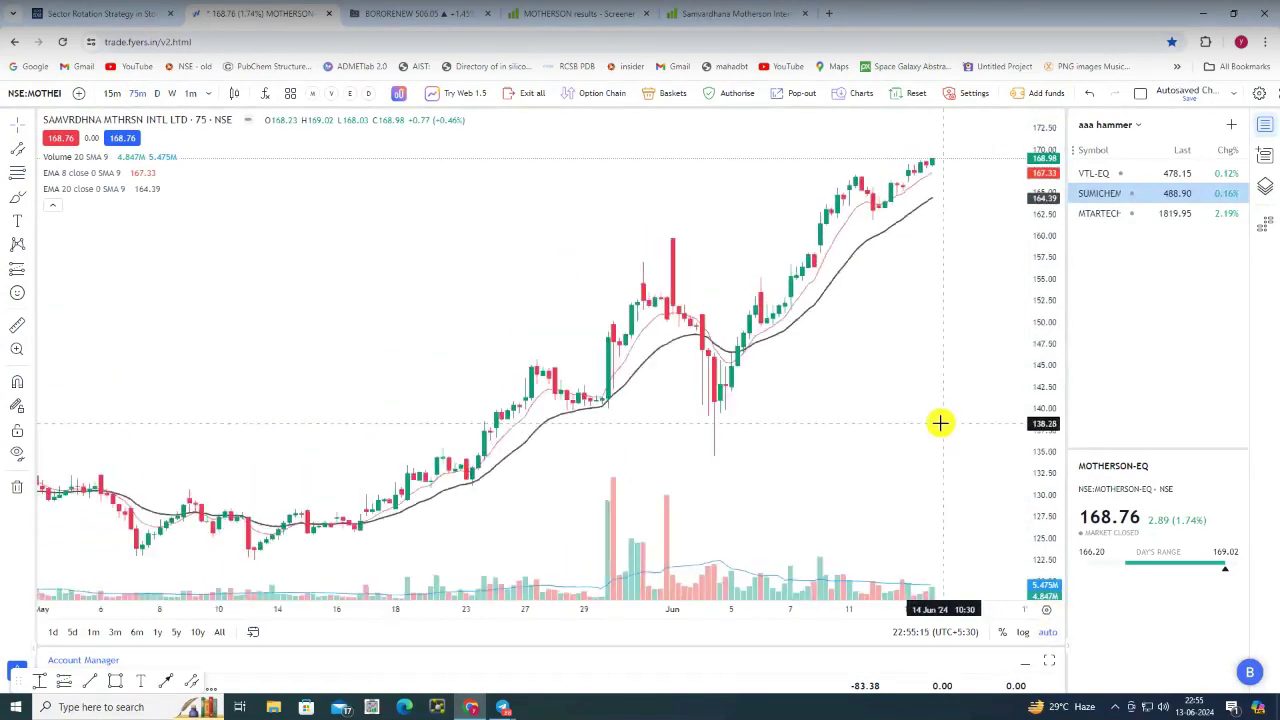
pyautogui.moveTo(1057, 283); pyautogui.dragTo(1062, 385)
pyautogui.moveTo(903, 386); pyautogui.dragTo(689, 391)
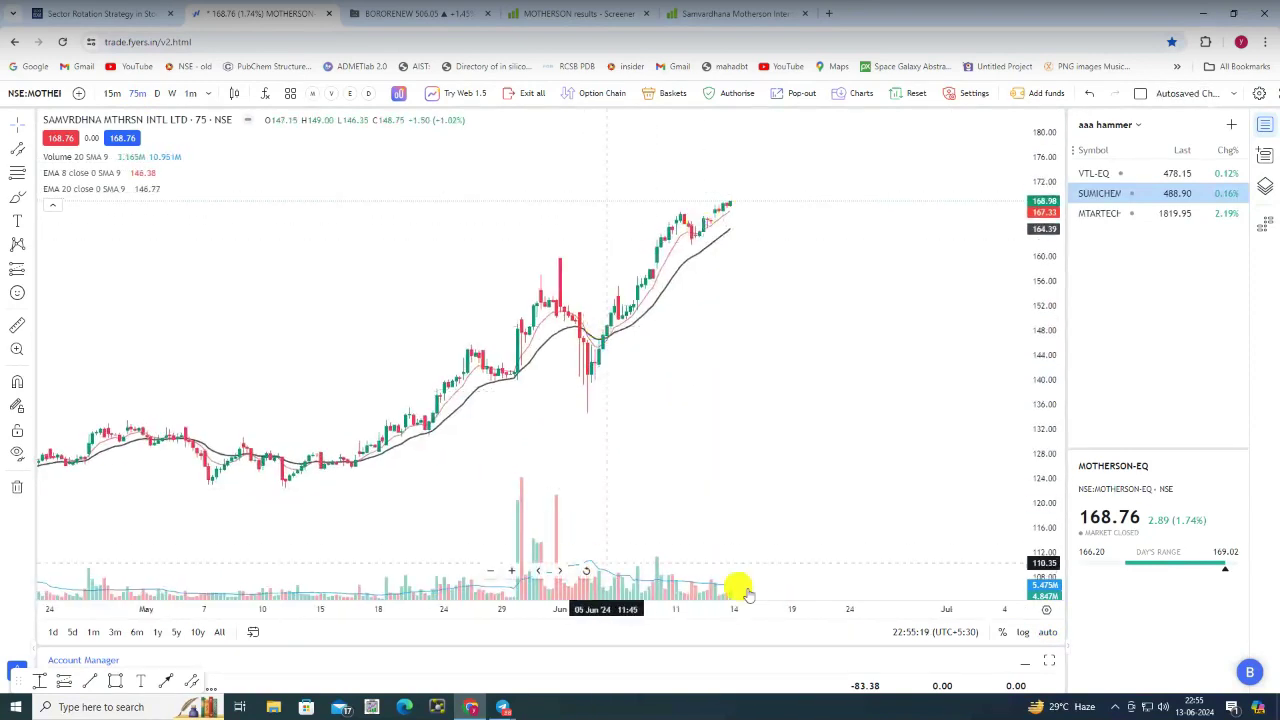
# Draw a rising arrow above the June price move from about 157.4 to 171.6, and a falling arrow over the June volume bars
pyautogui.click(163, 688)
pyautogui.moveTo(591, 271); pyautogui.dragTo(714, 186)
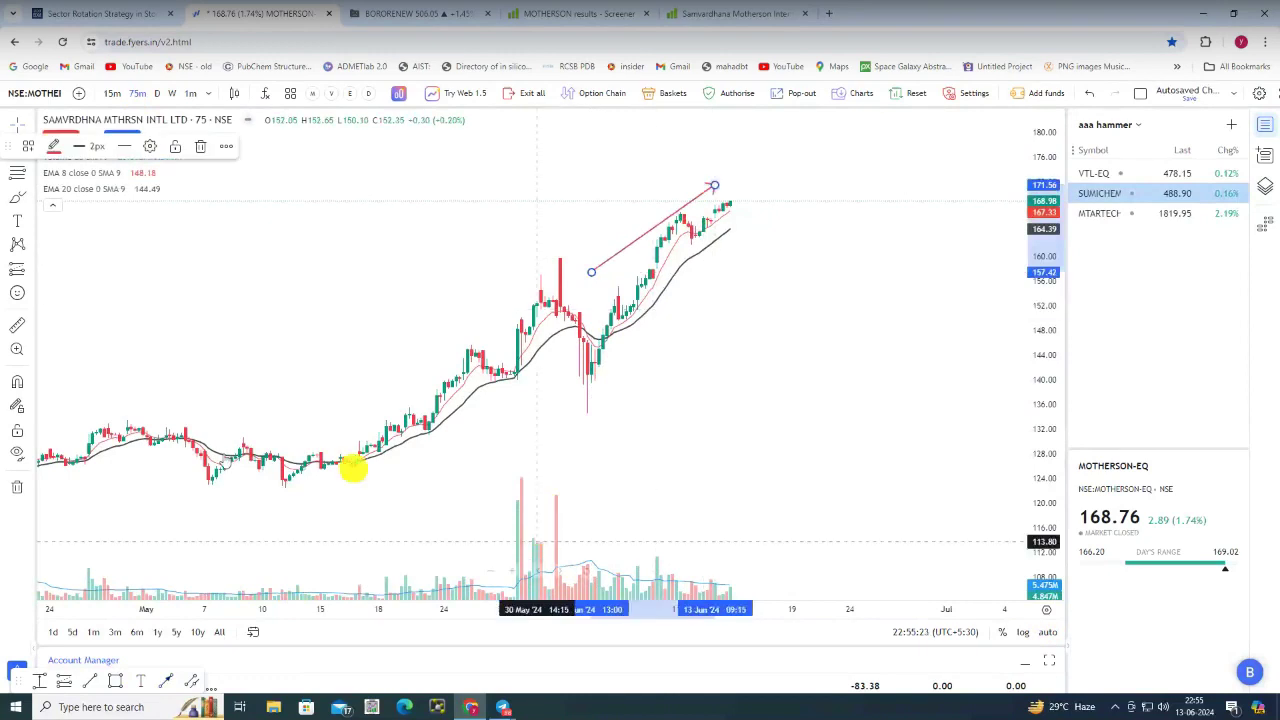
pyautogui.click(169, 679)
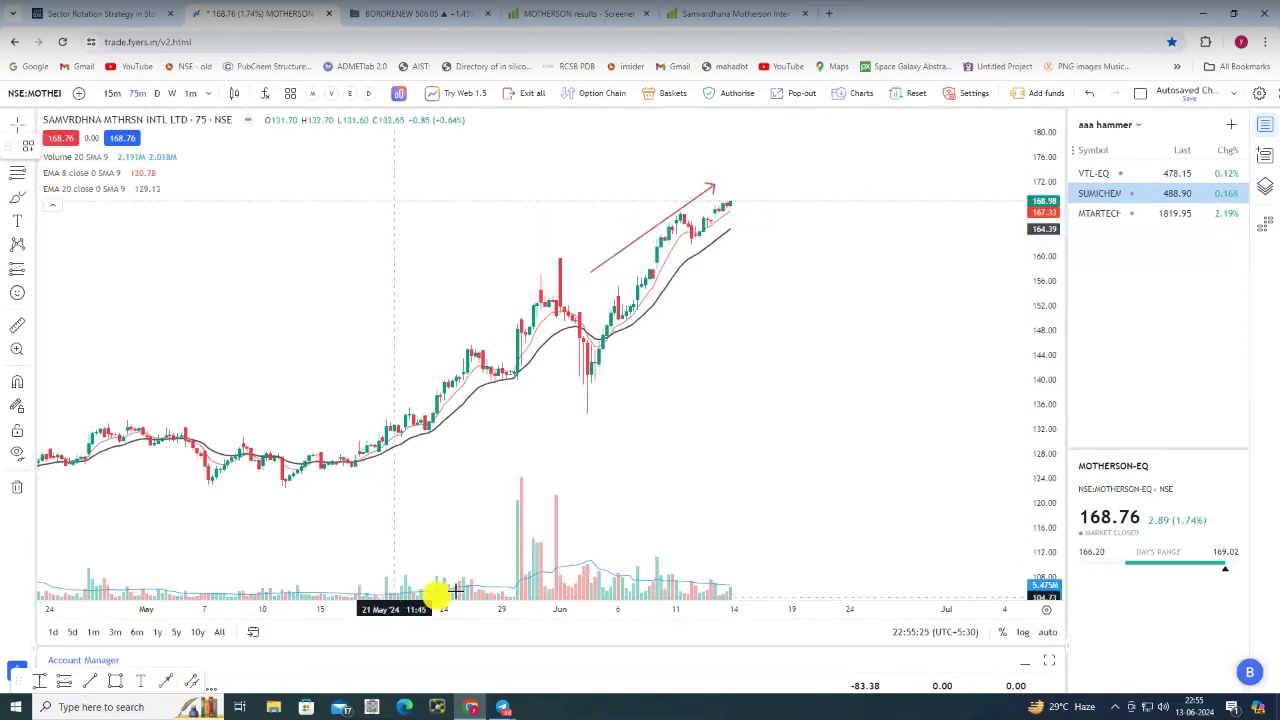
pyautogui.moveTo(568, 536); pyautogui.dragTo(745, 573)
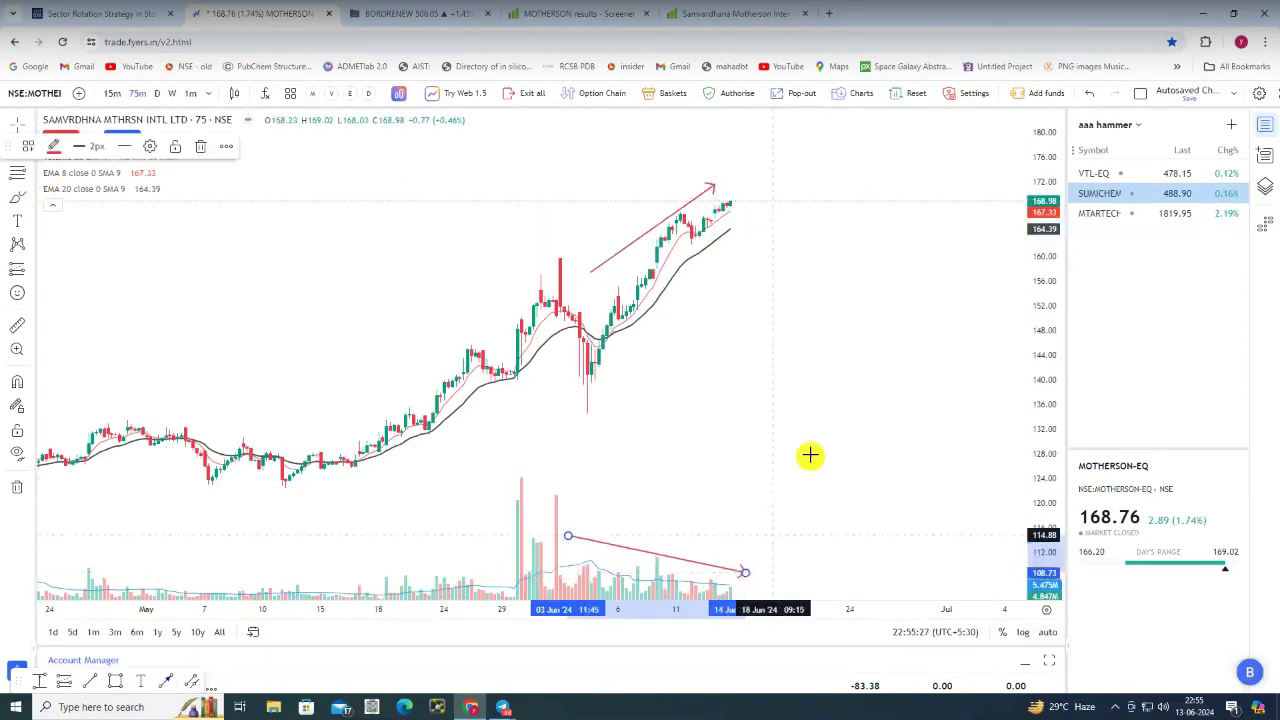
pyautogui.click(809, 452)
# Check the RSI indicator setup, restore the EMA overlays and switch the chart to the daily timeframe
pyautogui.click(335, 93)
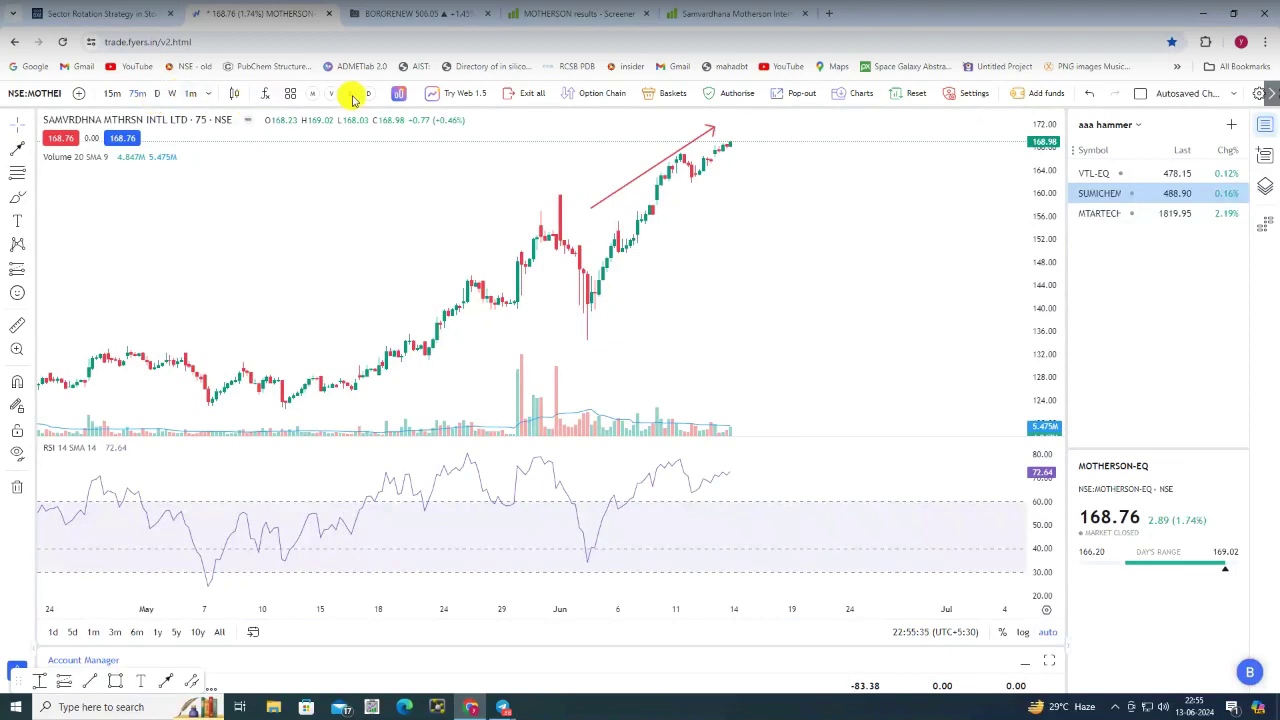
pyautogui.click(157, 93)
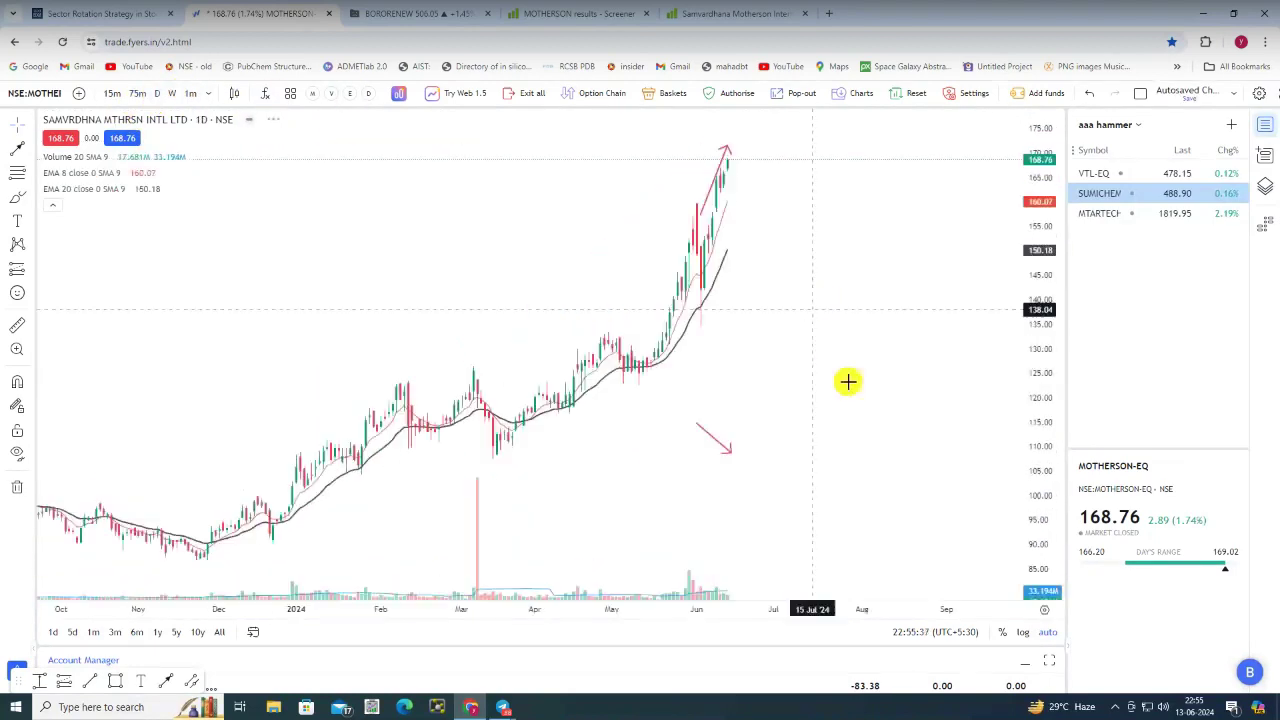
# Draw a green support zone from early June extending forward, spanning about 150 to 156.5 on the daily chart
pyautogui.scroll(3, 817, 355)
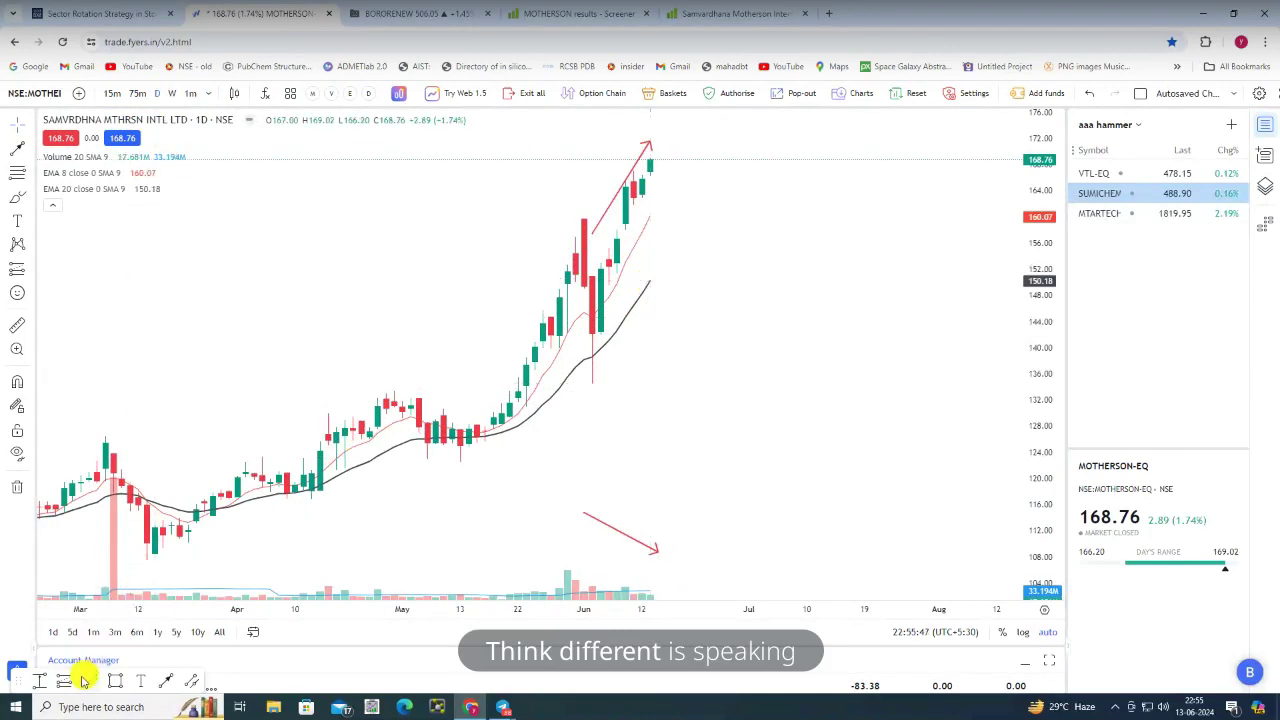
pyautogui.click(37, 684)
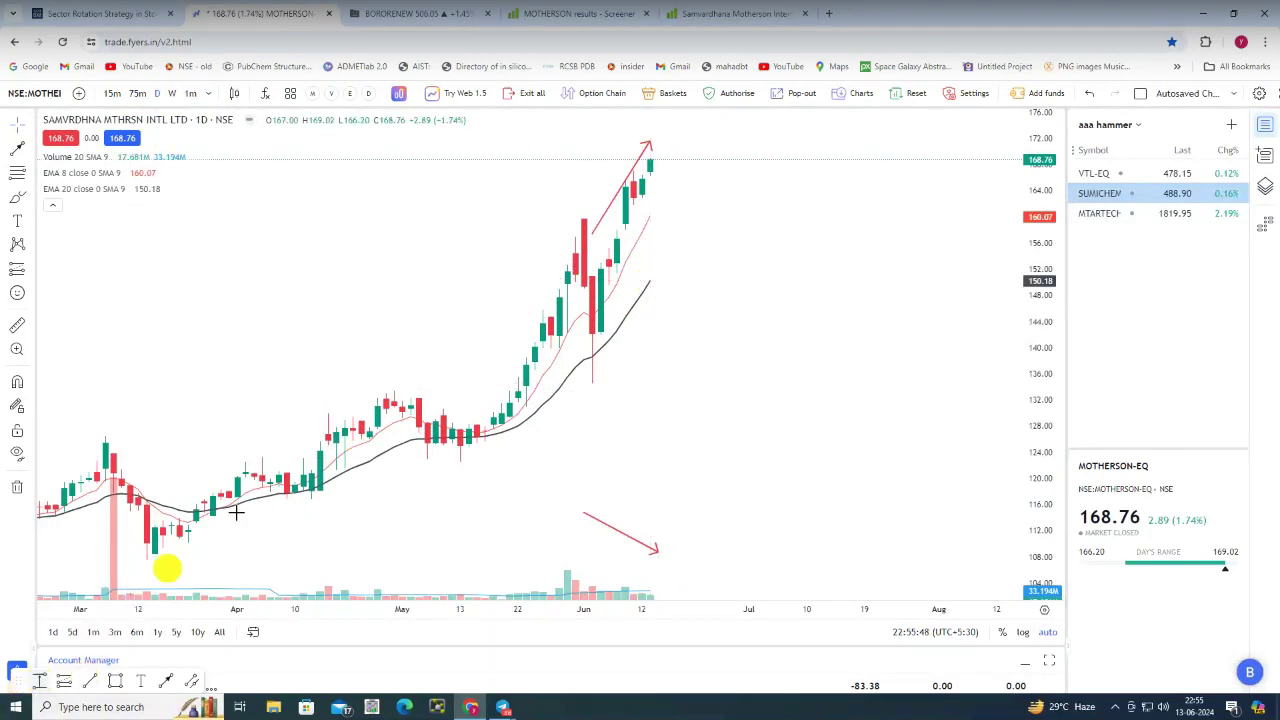
pyautogui.click(600, 239)
pyautogui.click(705, 279)
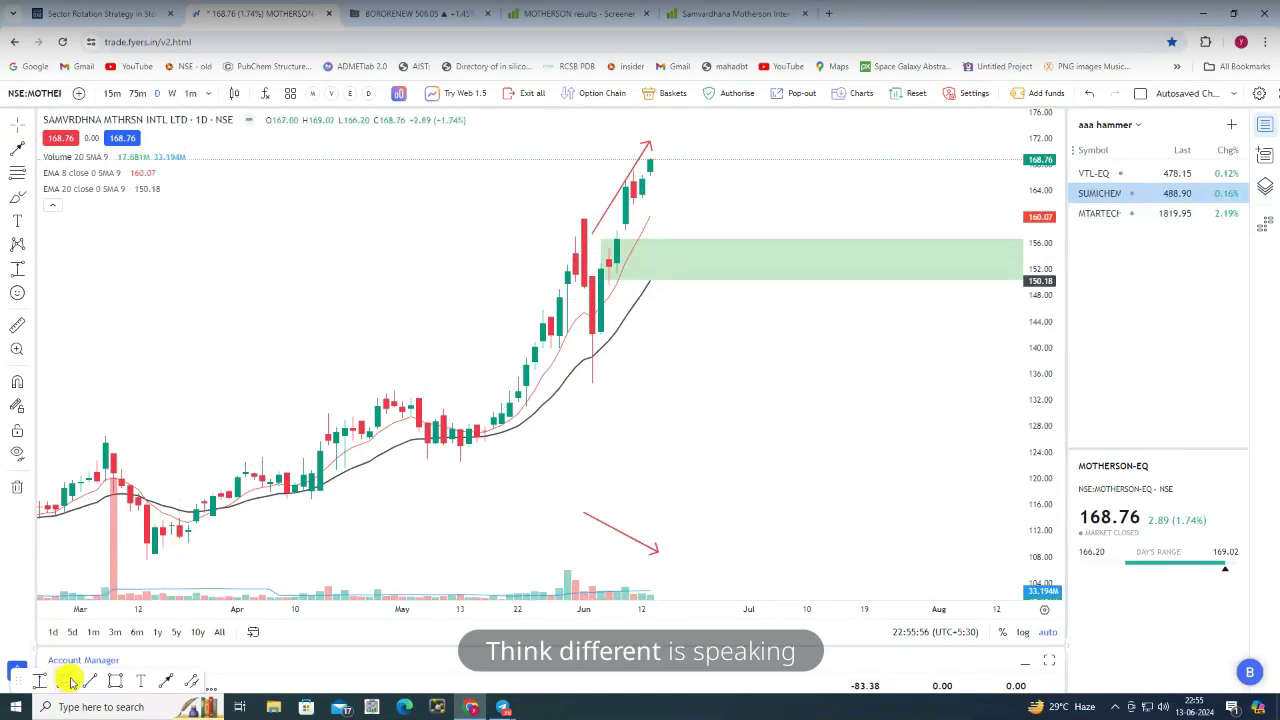
# Place a long position just after the latest candle, with entry about 157.35, stop about 149.30 and target about 173.56
pyautogui.click(700, 229)
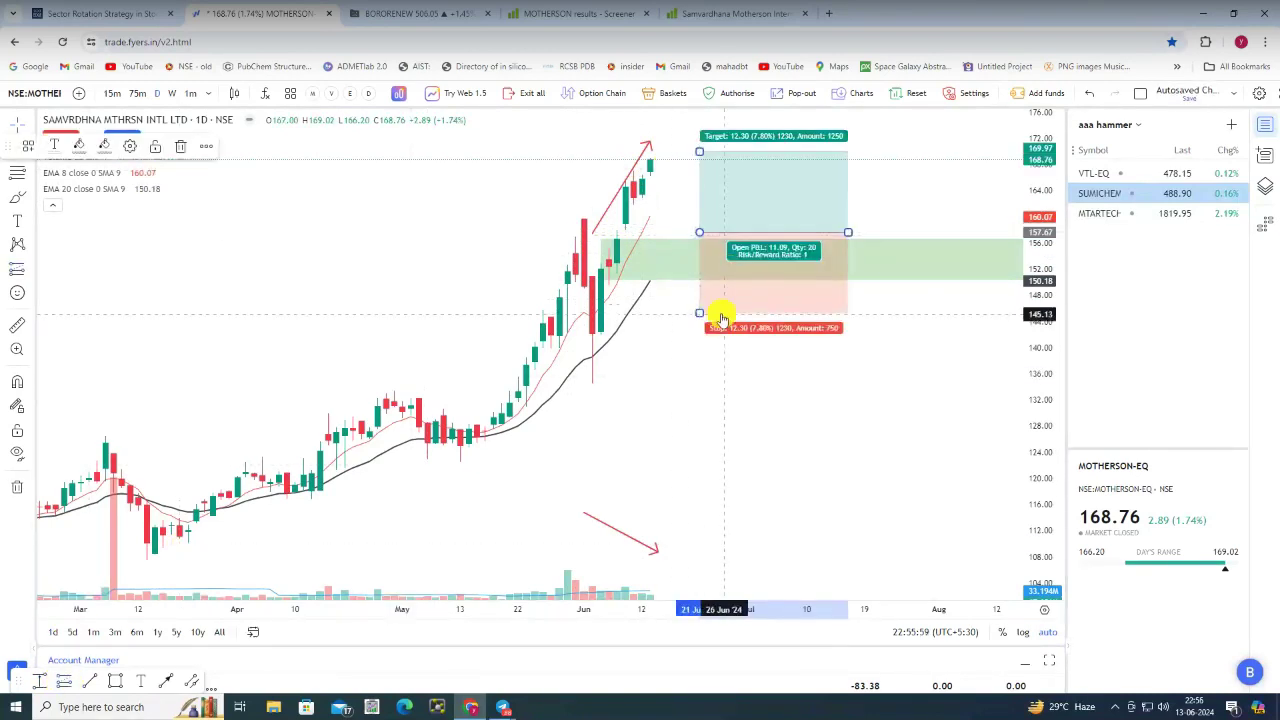
pyautogui.moveTo(700, 289); pyautogui.dragTo(700, 285)
pyautogui.moveTo(700, 152); pyautogui.dragTo(700, 126)
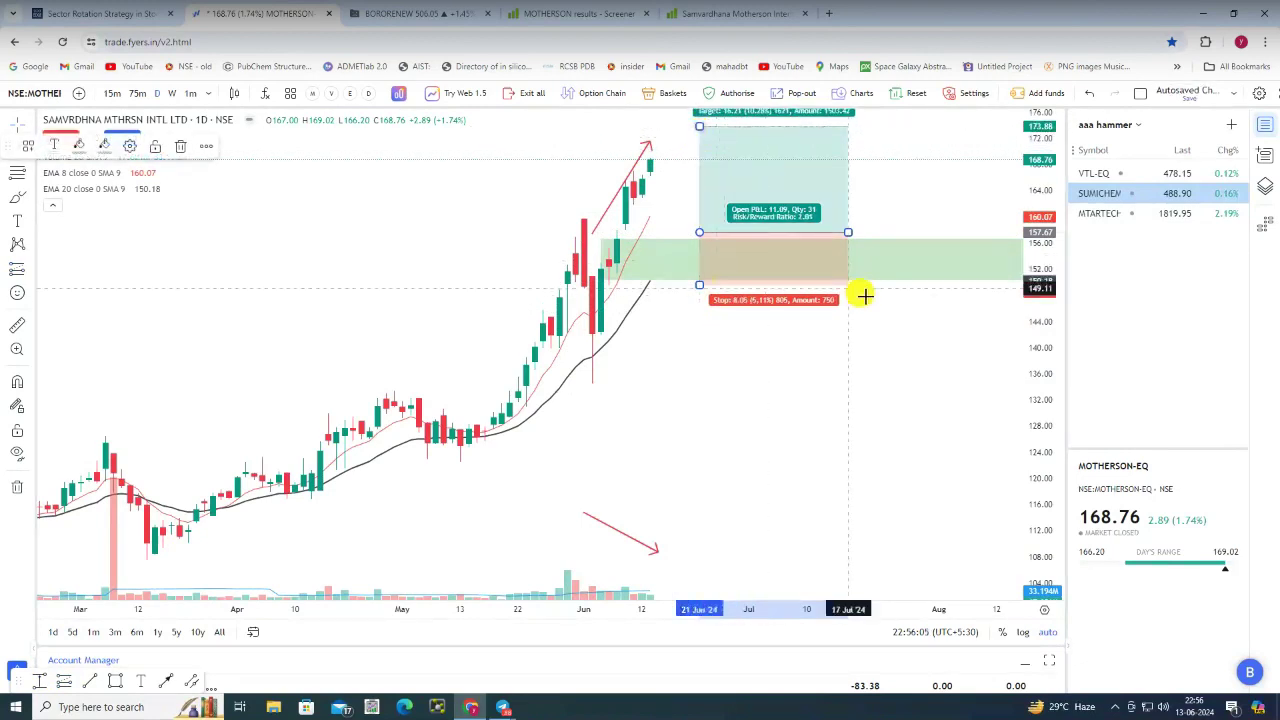
pyautogui.moveTo(1051, 209); pyautogui.dragTo(1041, 222)
pyautogui.moveTo(943, 374); pyautogui.dragTo(909, 429)
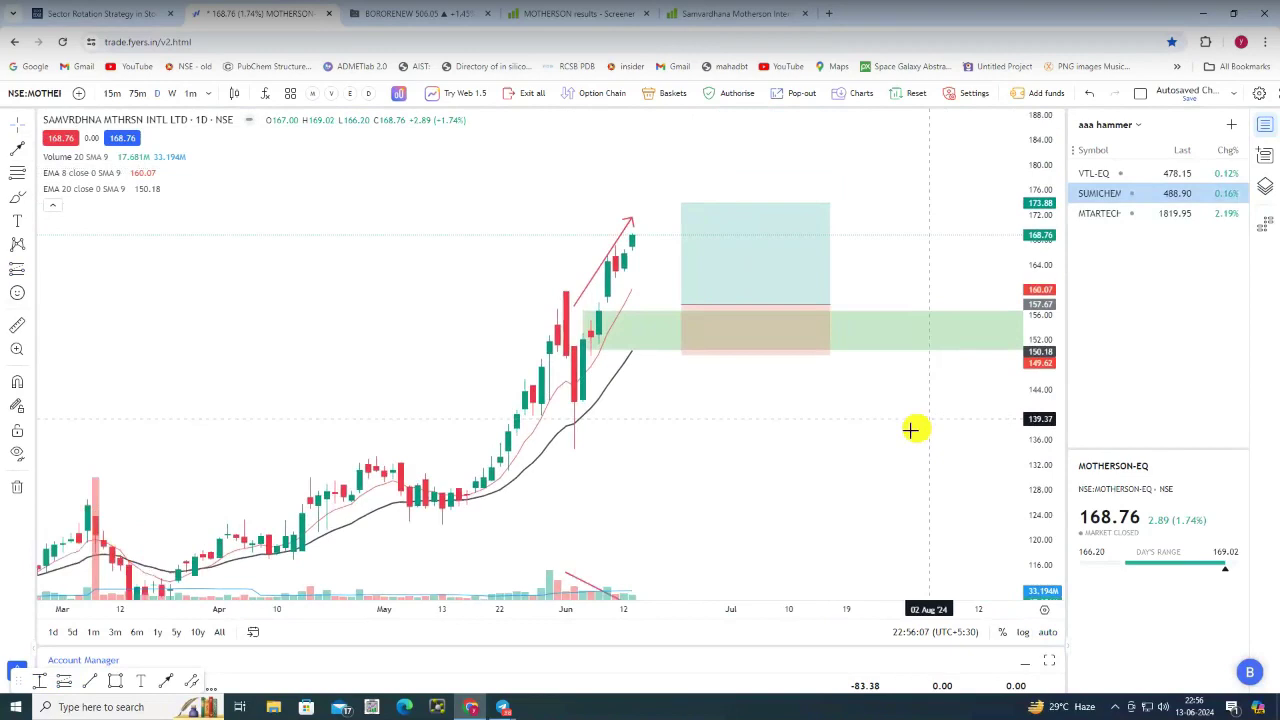
pyautogui.moveTo(703, 286); pyautogui.dragTo(686, 290)
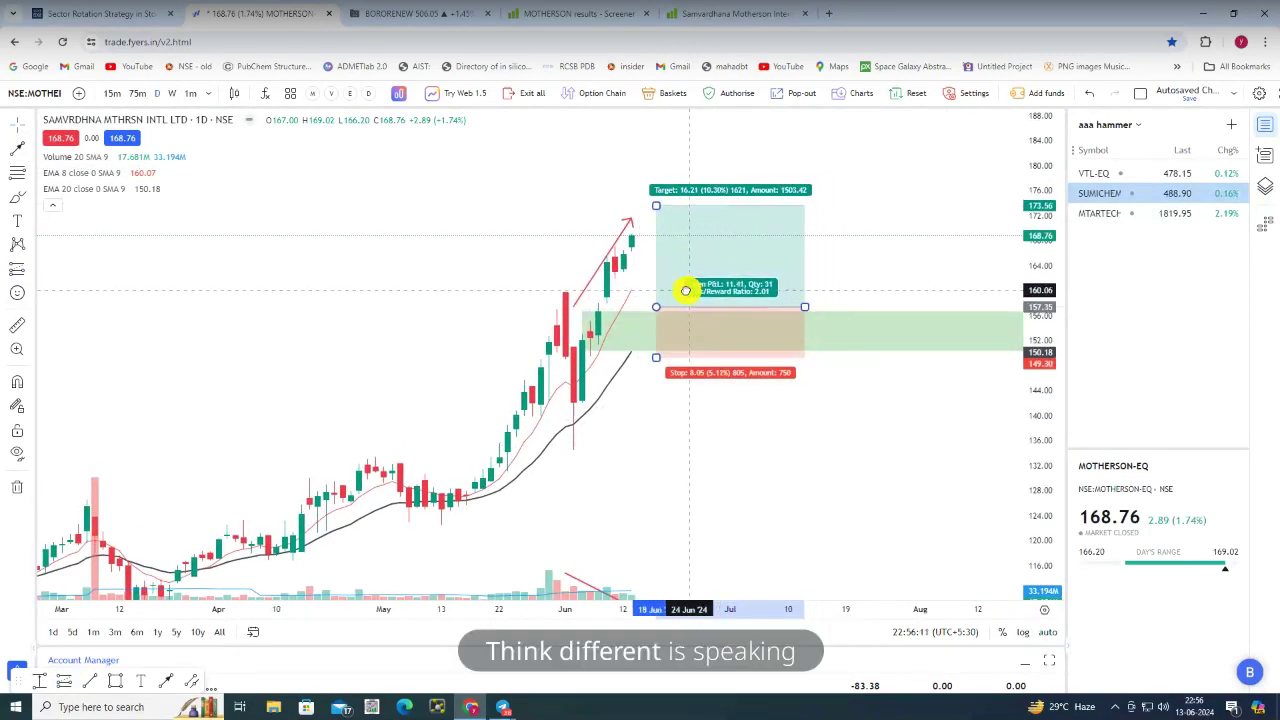
pyautogui.click(805, 415)
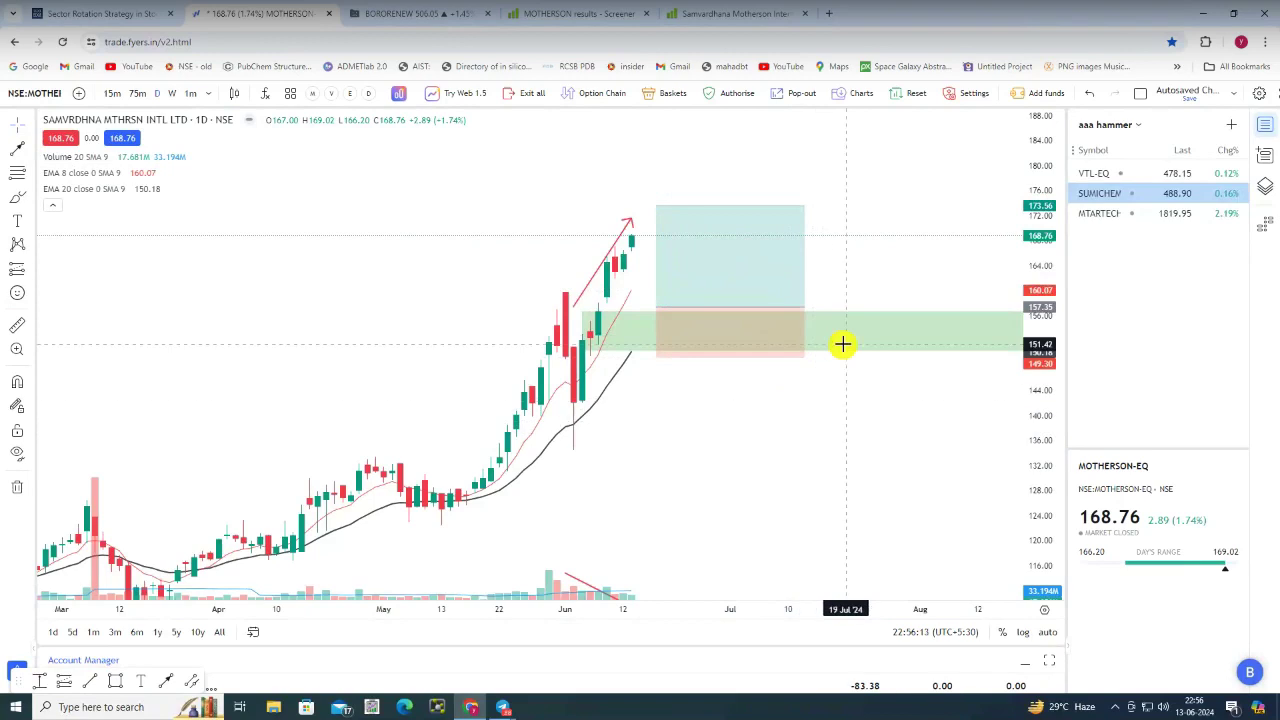
# Open the AAA FOR NEXT WEEK watchlist, add MOTHERSON-EQ to it and bring the trade setup into view
pyautogui.scroll(-2, 831, 299)
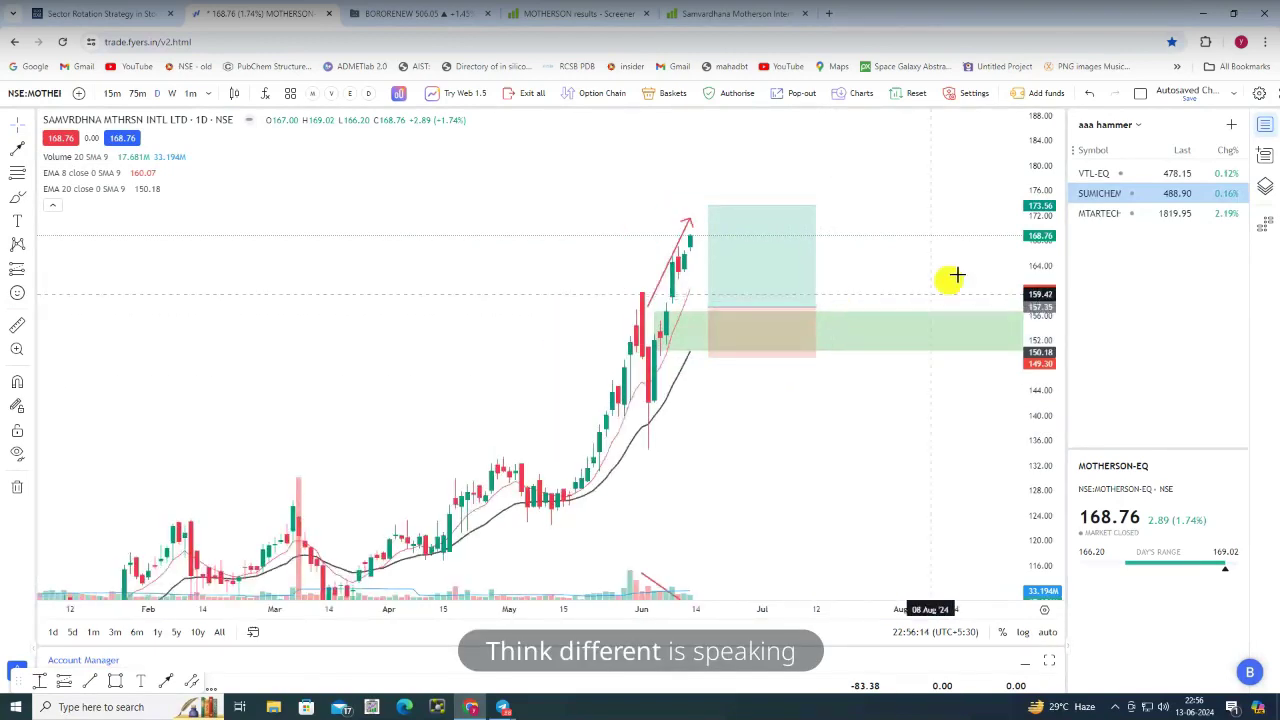
pyautogui.doubleClick(1022, 223)
pyautogui.click(1123, 128)
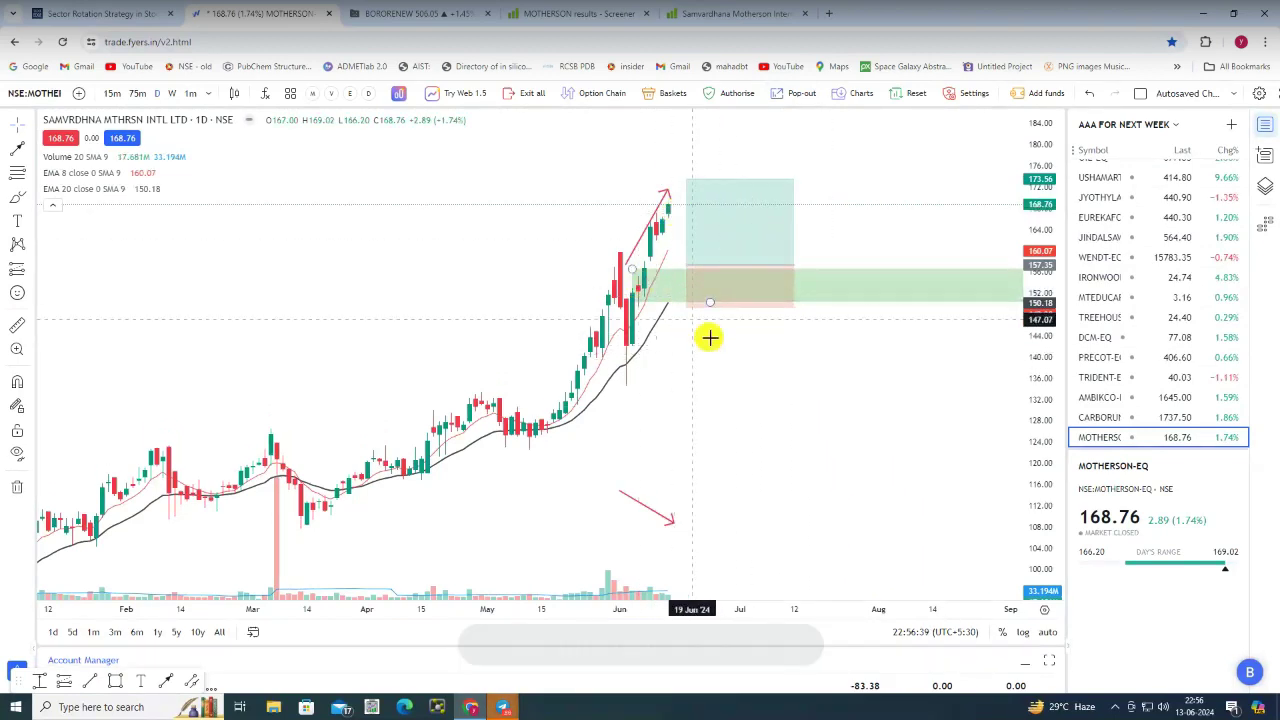
pyautogui.hscroll(-4, 821, 424)
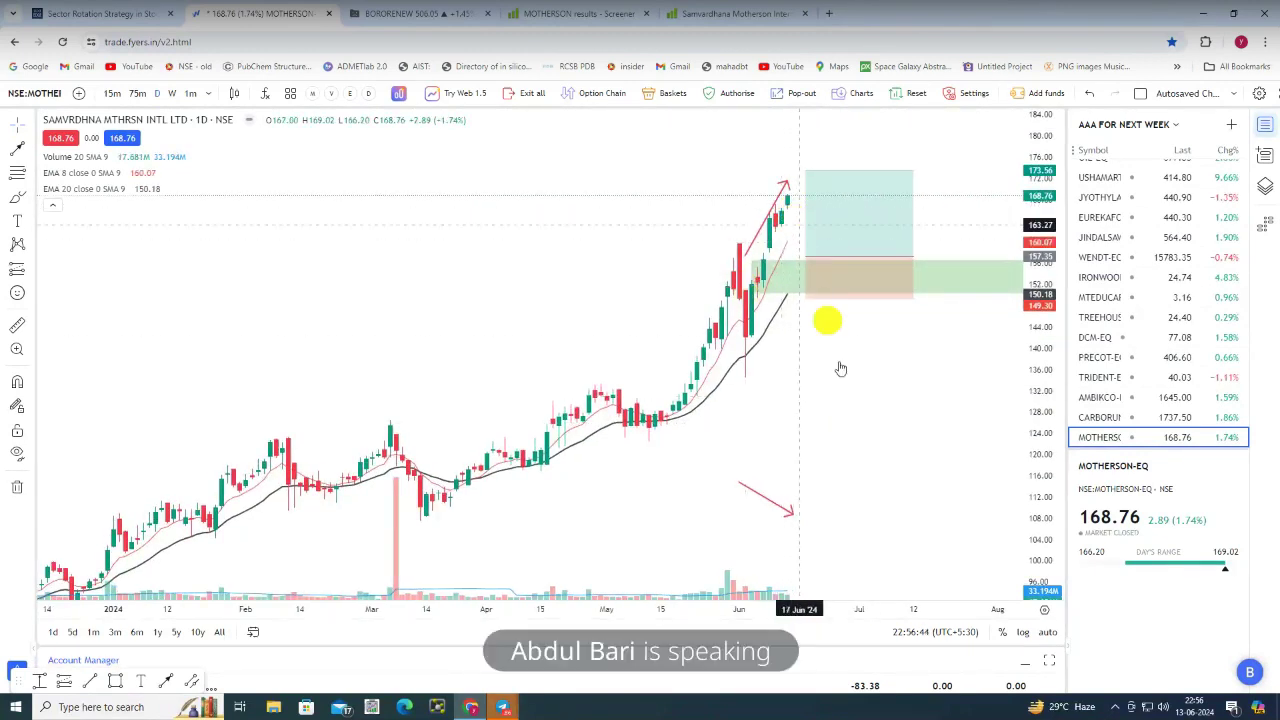
pyautogui.scroll(2, 853, 393)
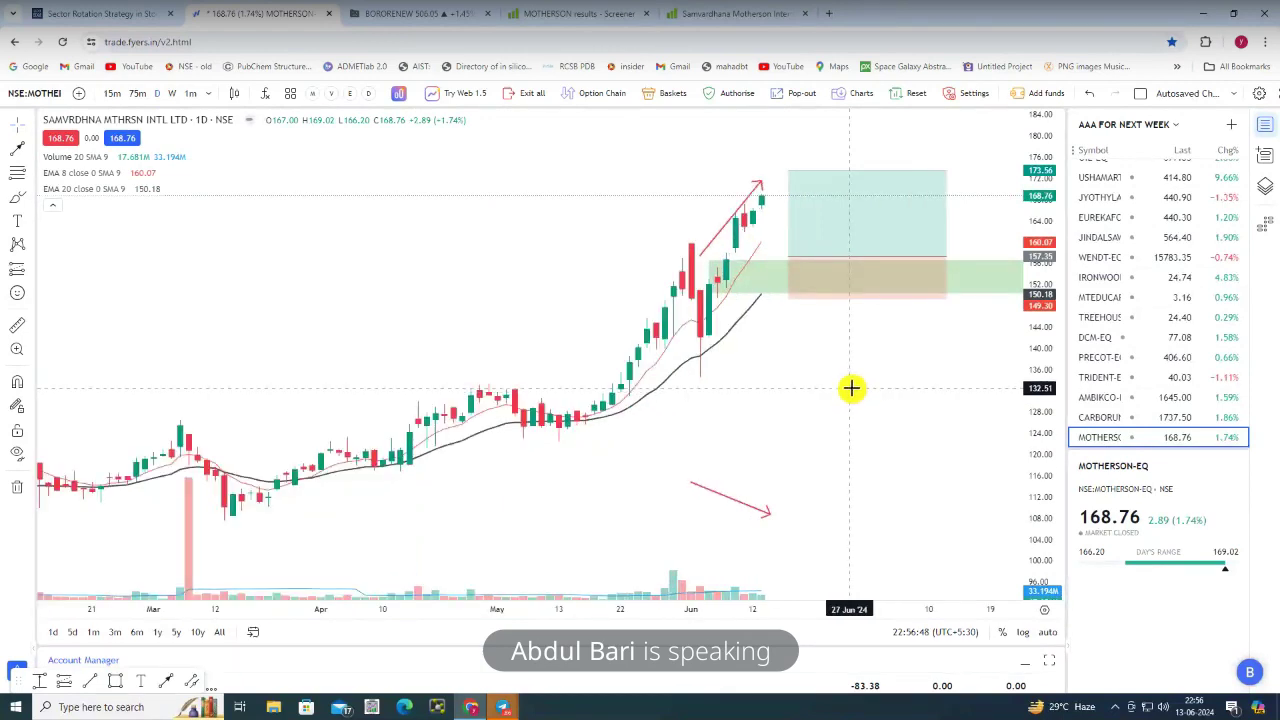
# Switch to the Samvardhana Motherson page on Screener and review its one-year price chart, pros and cons
pyautogui.click(705, 15)
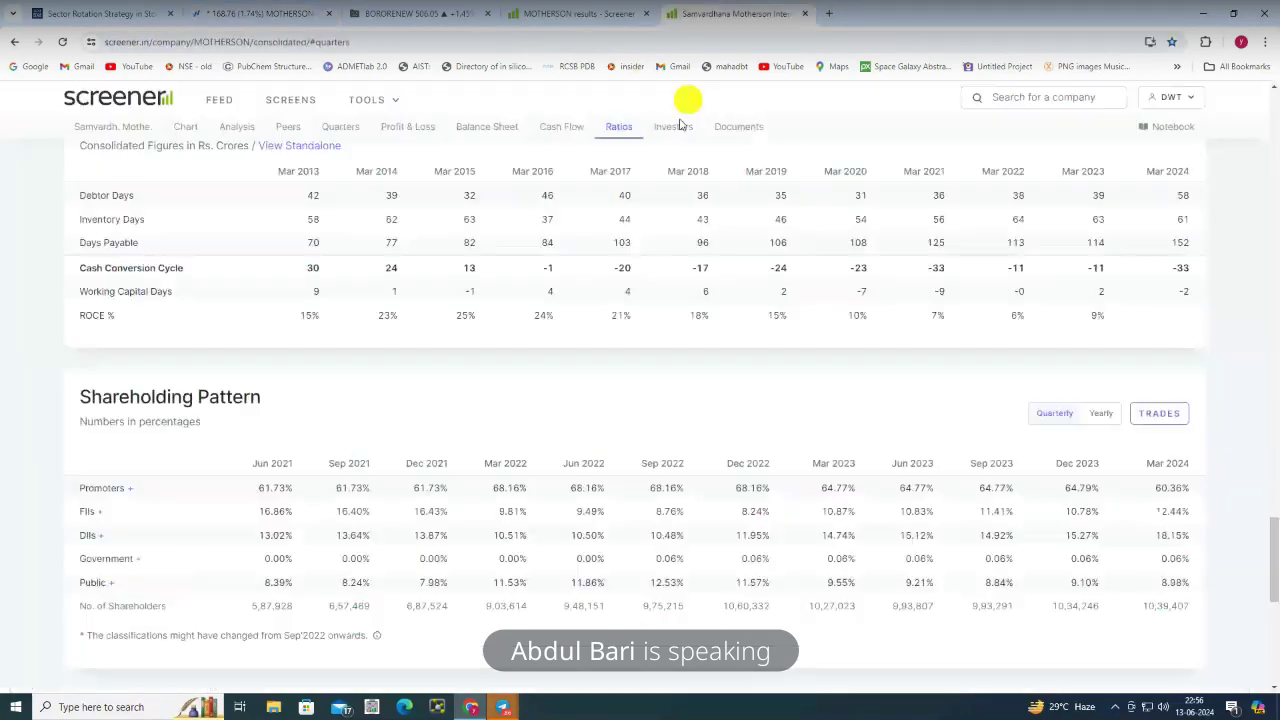
pyautogui.scroll(10, 335, 395)
pyautogui.scroll(15, 352, 410)
pyautogui.scroll(3, 358, 405)
pyautogui.scroll(-5, 358, 405)
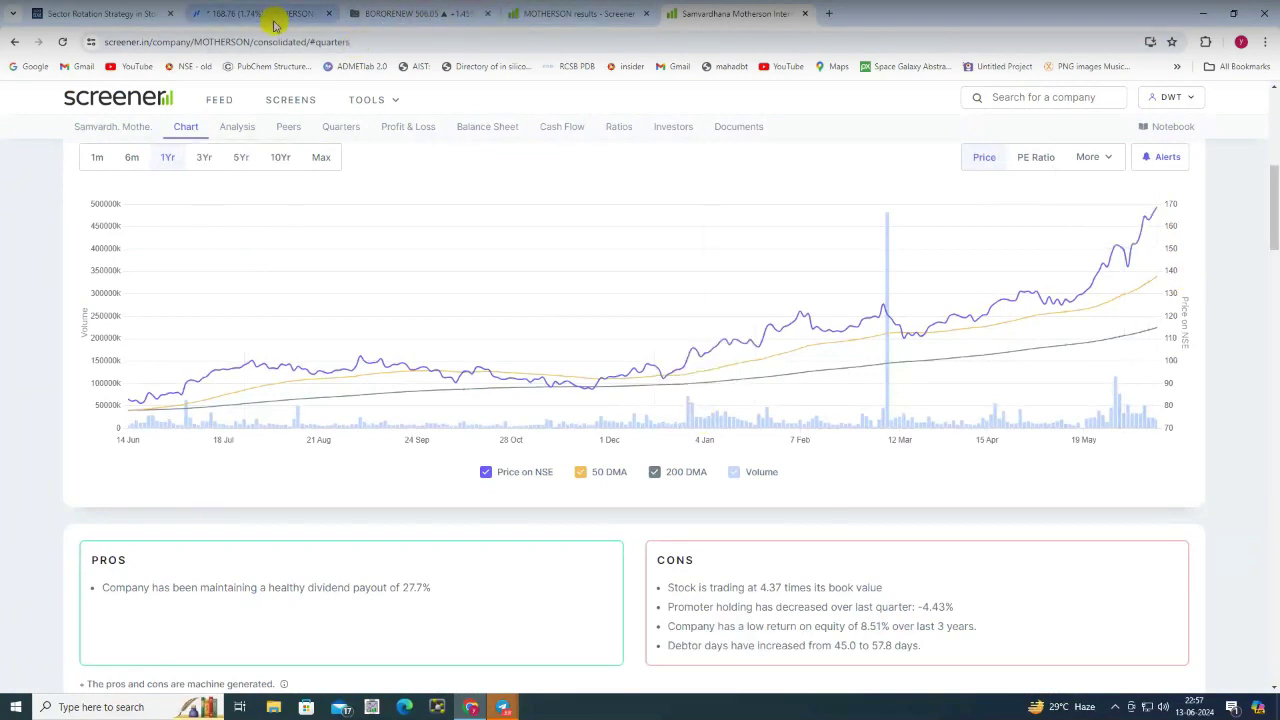
# Switch to StockEdge and list all stocks in the Printing & Stationery industry
pyautogui.click(200, 14)
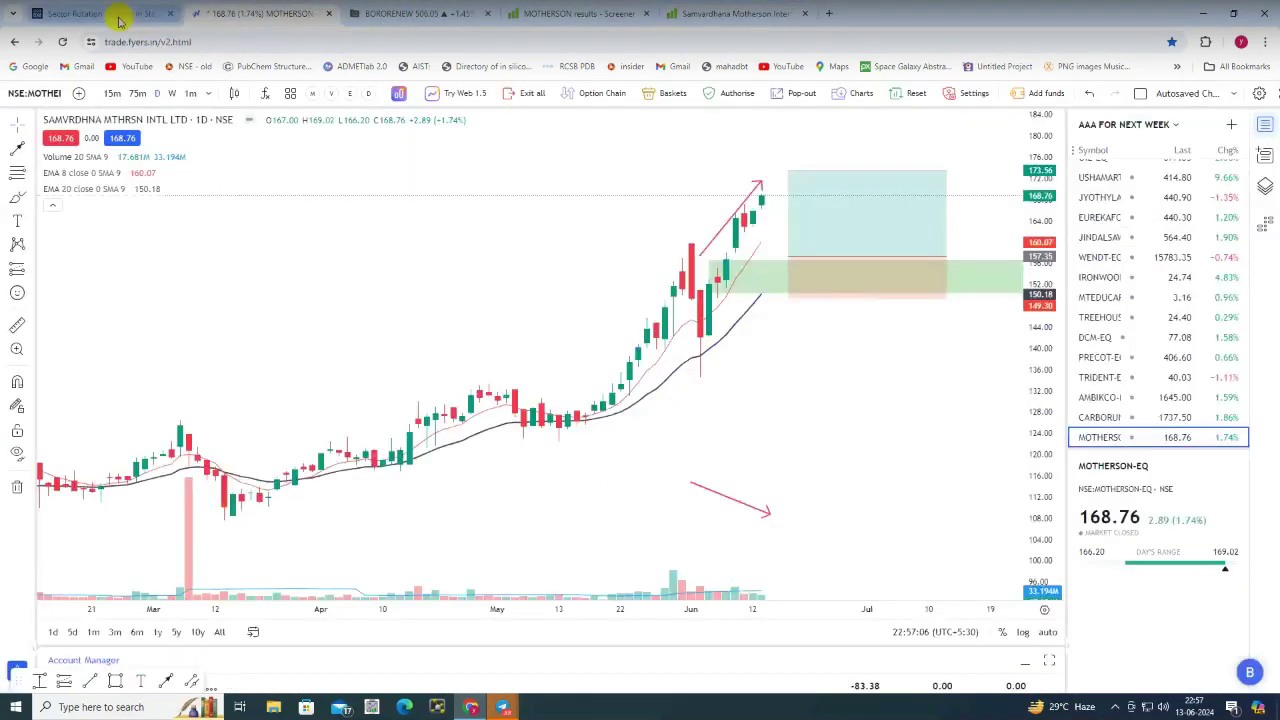
pyautogui.click(118, 18)
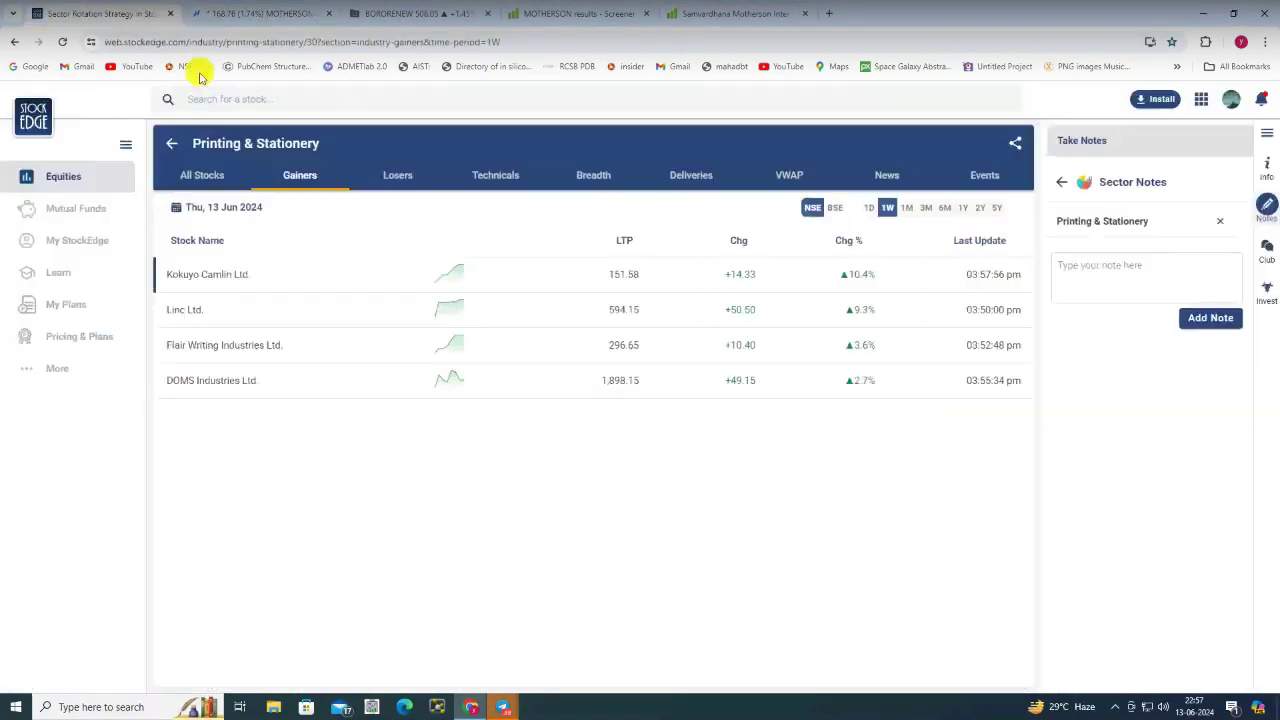
pyautogui.click(205, 178)
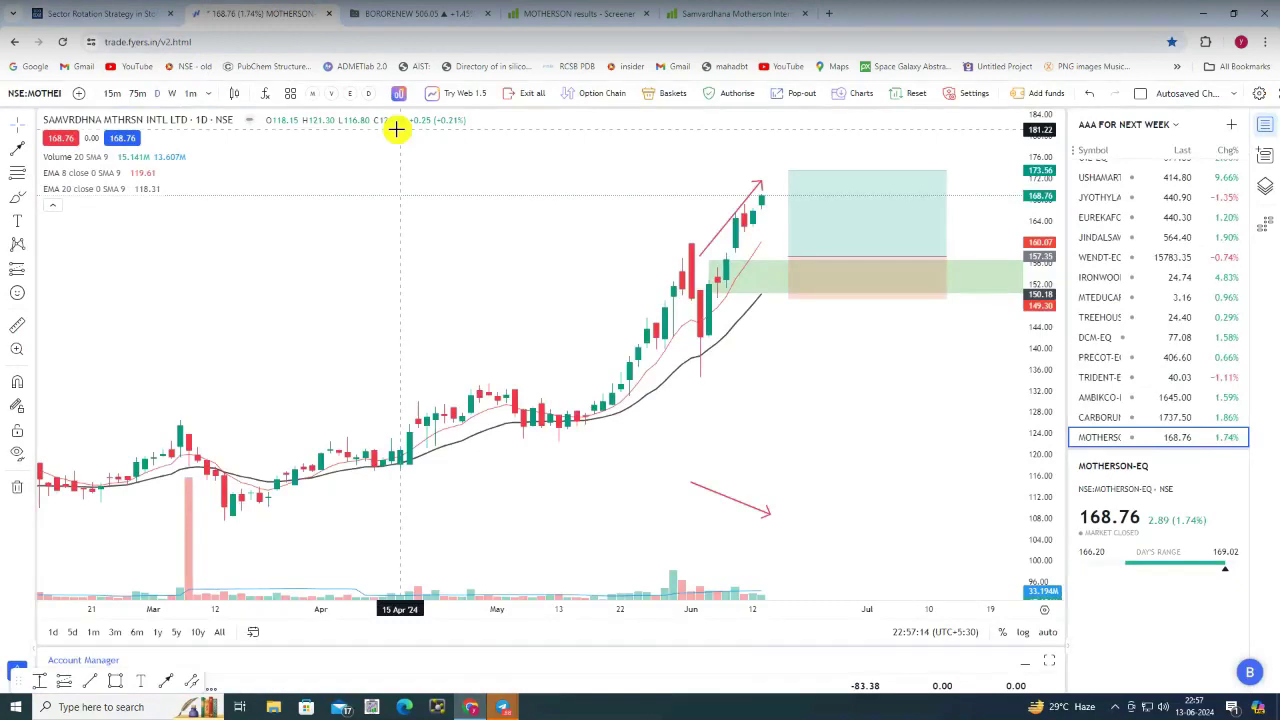
# Search for KIRAN in Fyers, open the BSE:KIRANPR-X chart and compress its price scale to show the full trend
pyautogui.write('KIRAN')
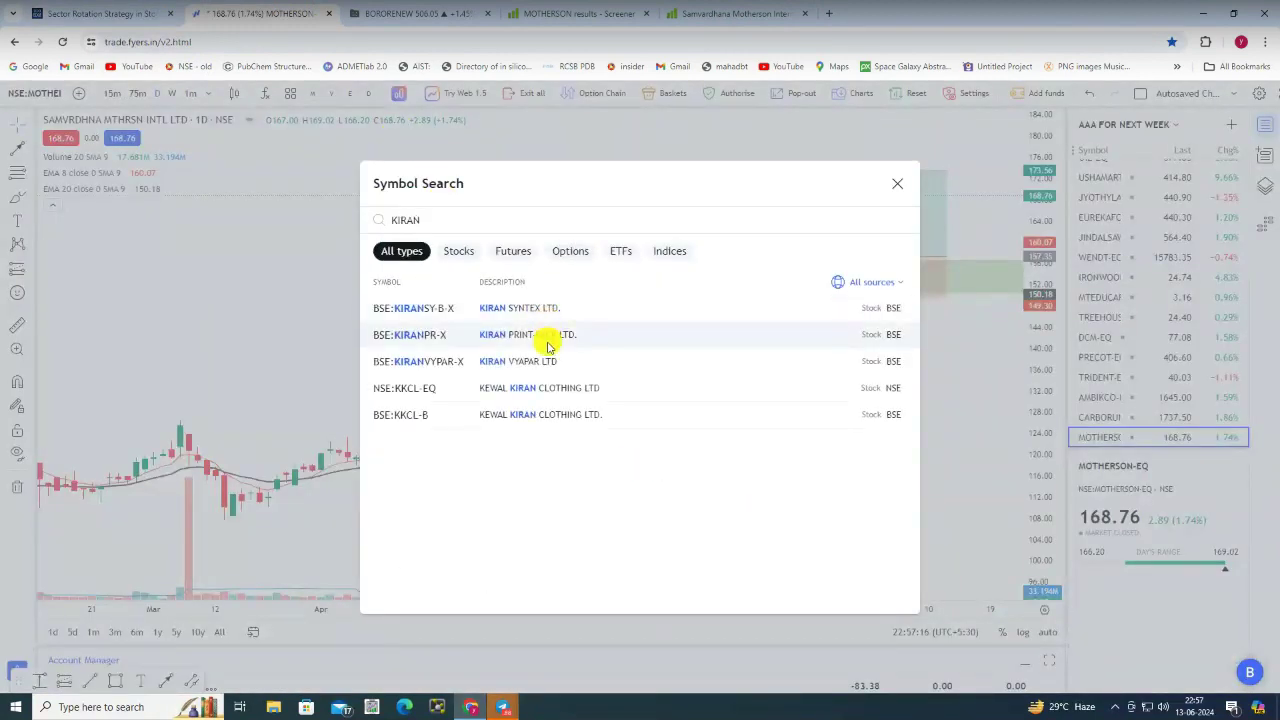
pyautogui.click(548, 345)
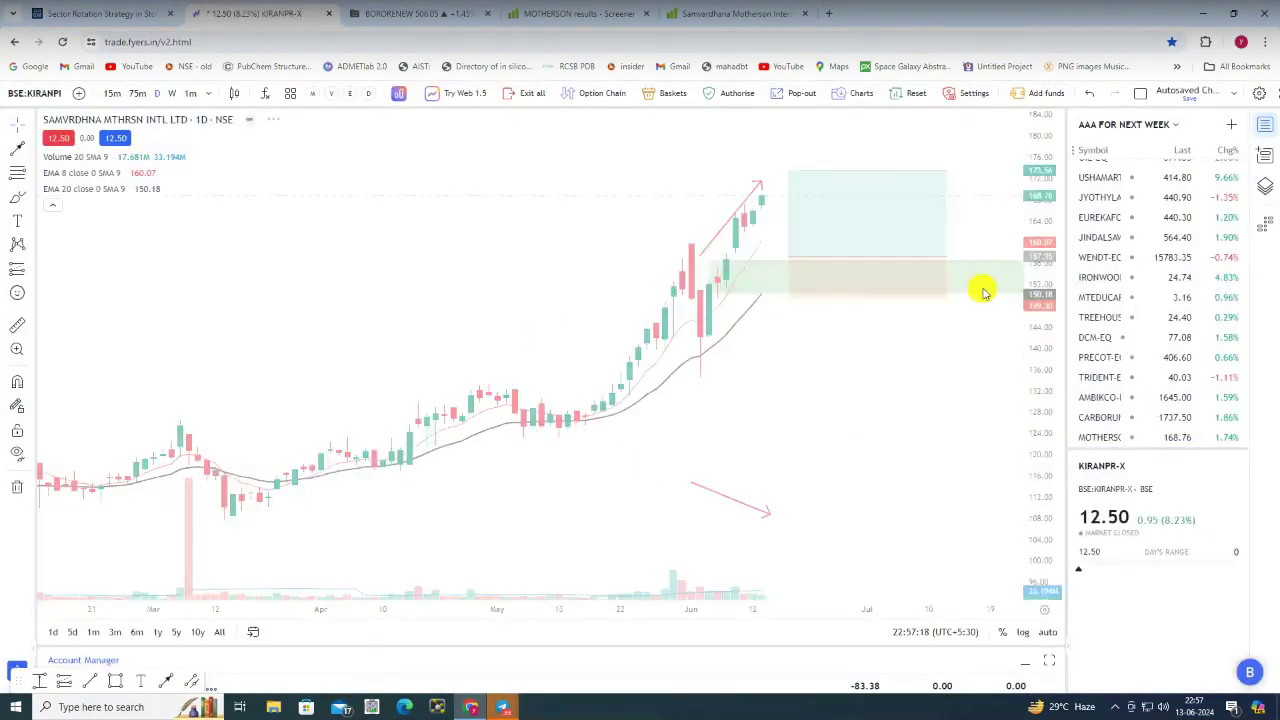
pyautogui.scroll(-3, 963, 336)
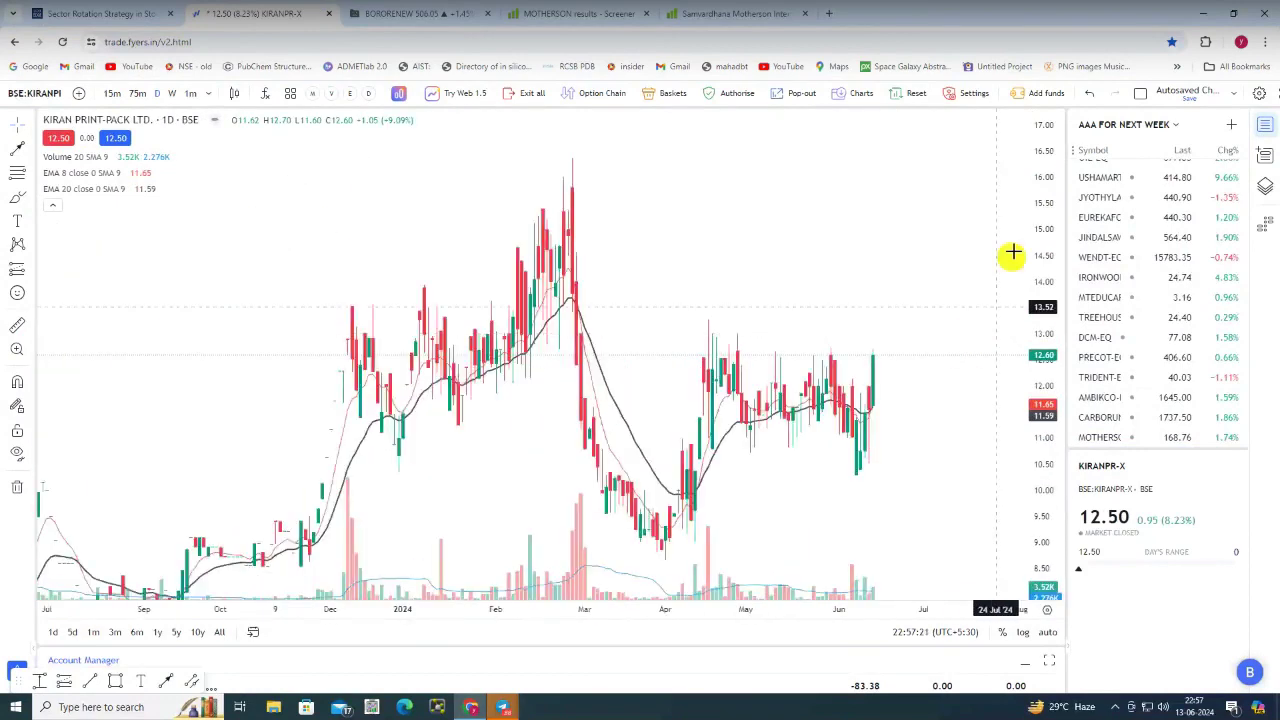
pyautogui.moveTo(1040, 290); pyautogui.dragTo(609, 471)
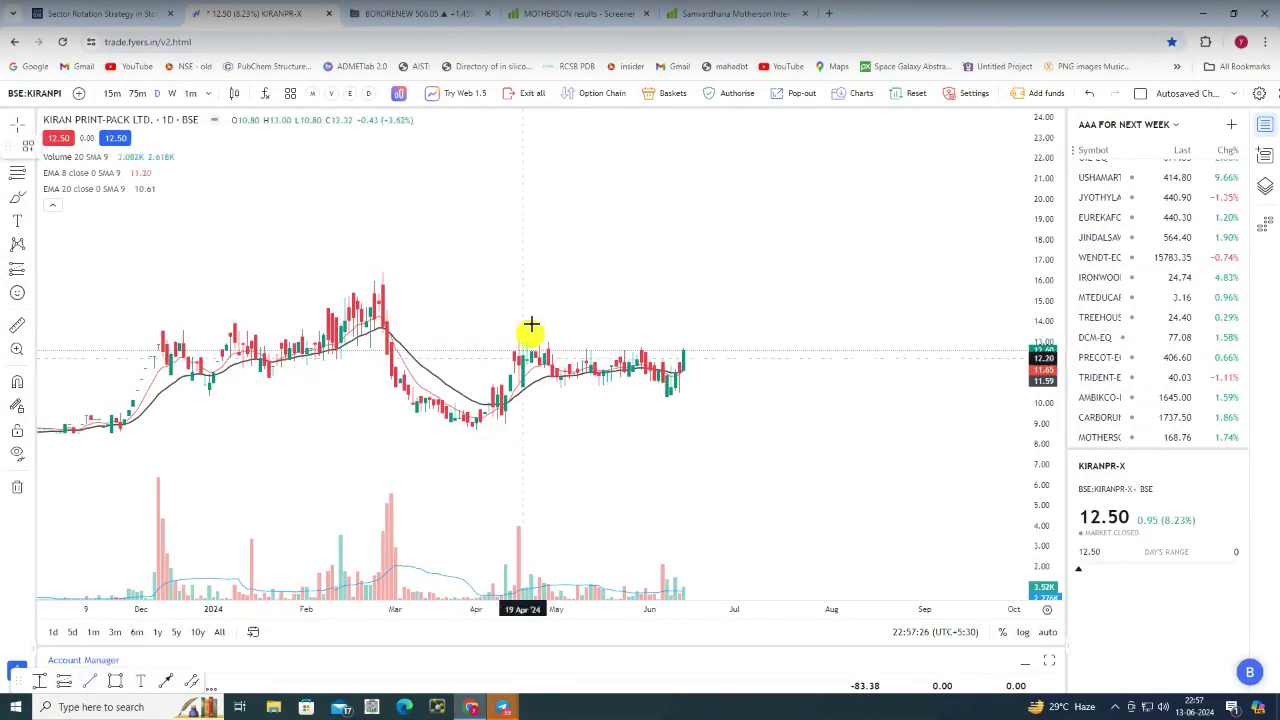
# Draw a falling trendline from about 12.98 on 12 April to about 12.3 in early July, and add KIRANPR-X to the watchlist
pyautogui.click(504, 342)
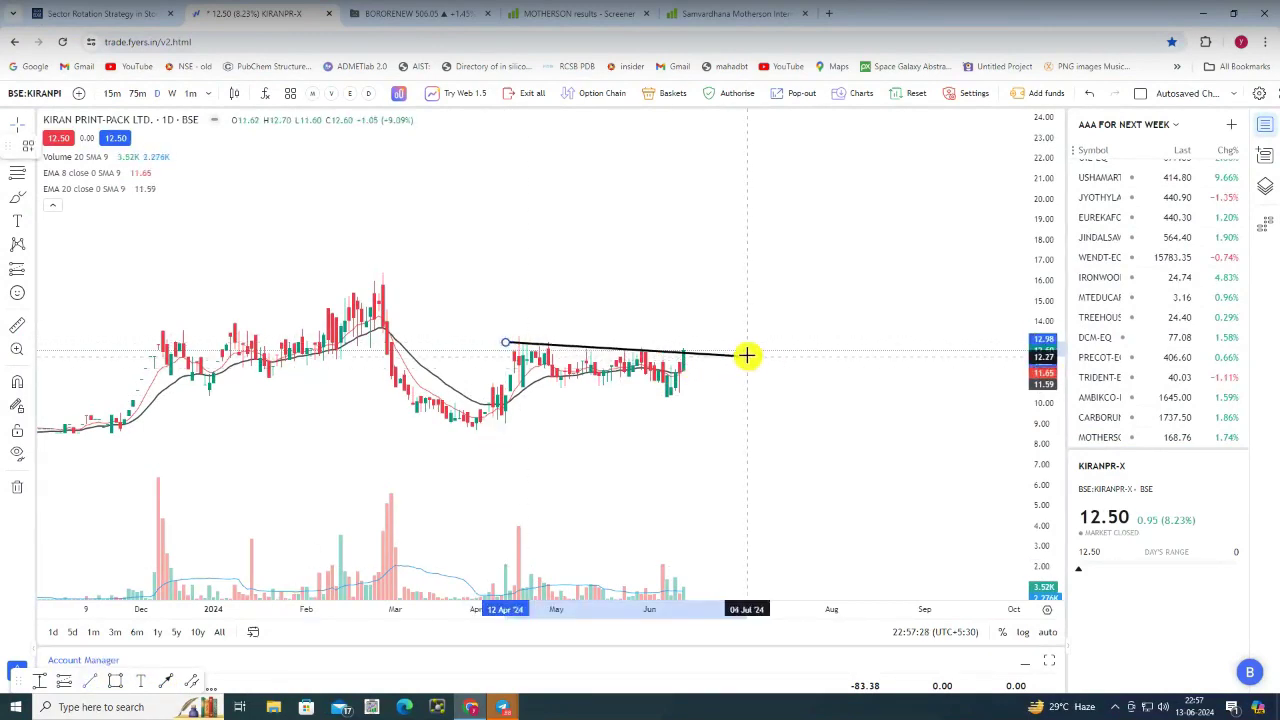
pyautogui.click(748, 357)
pyautogui.scroll(-2, 775, 440)
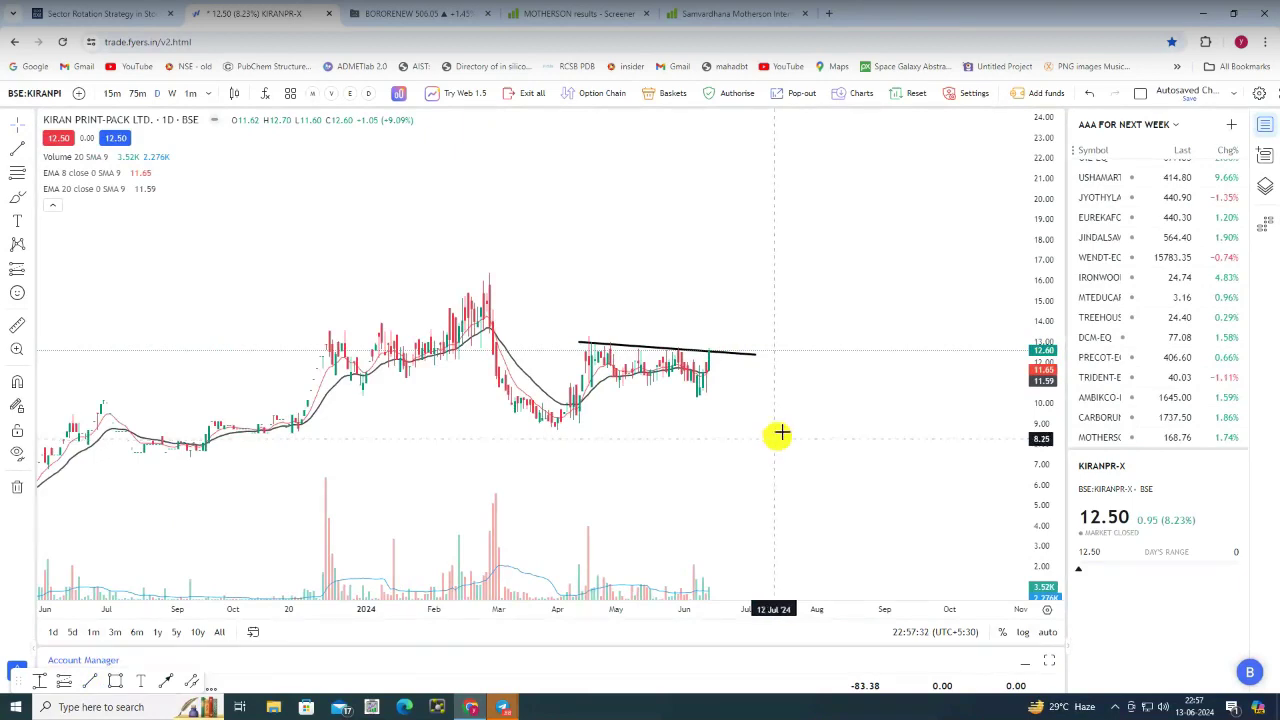
pyautogui.moveTo(780, 433); pyautogui.dragTo(837, 390)
pyautogui.hotkey('alt', 'w')
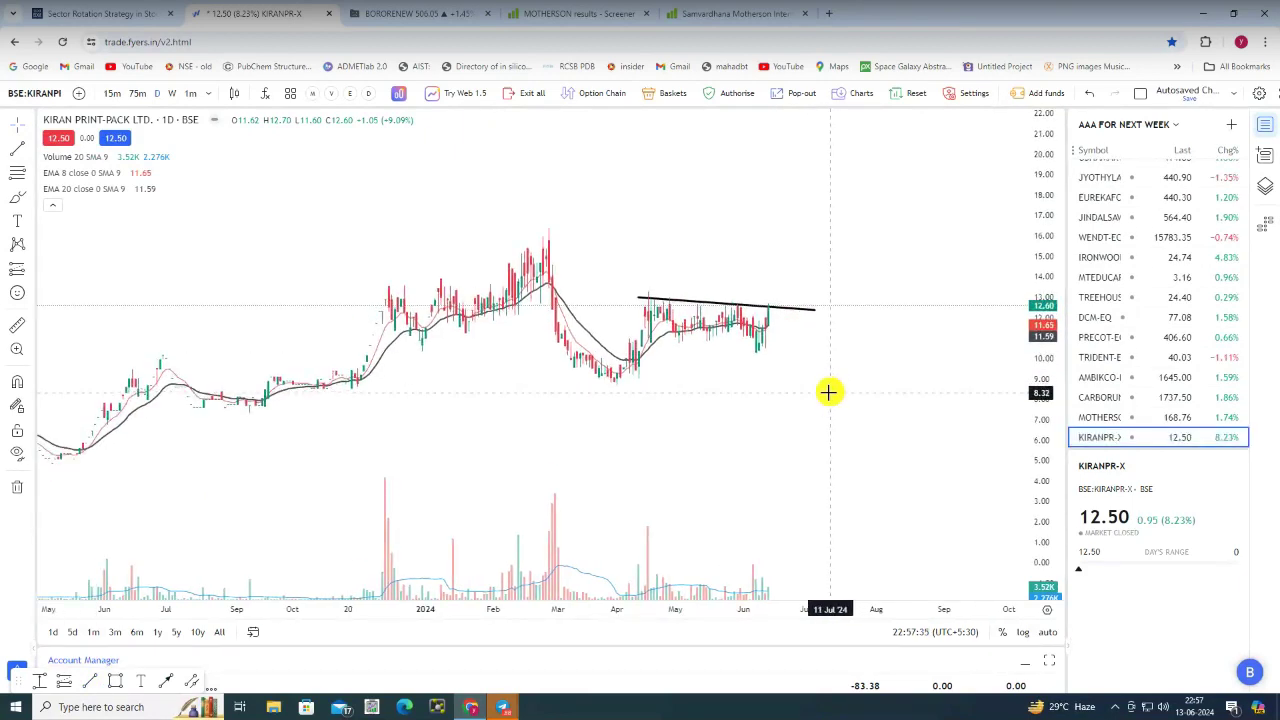
# Move the trendline's starting point to about 13.31 on 9 April so it passes over the April high
pyautogui.scroll(4, 837, 370)
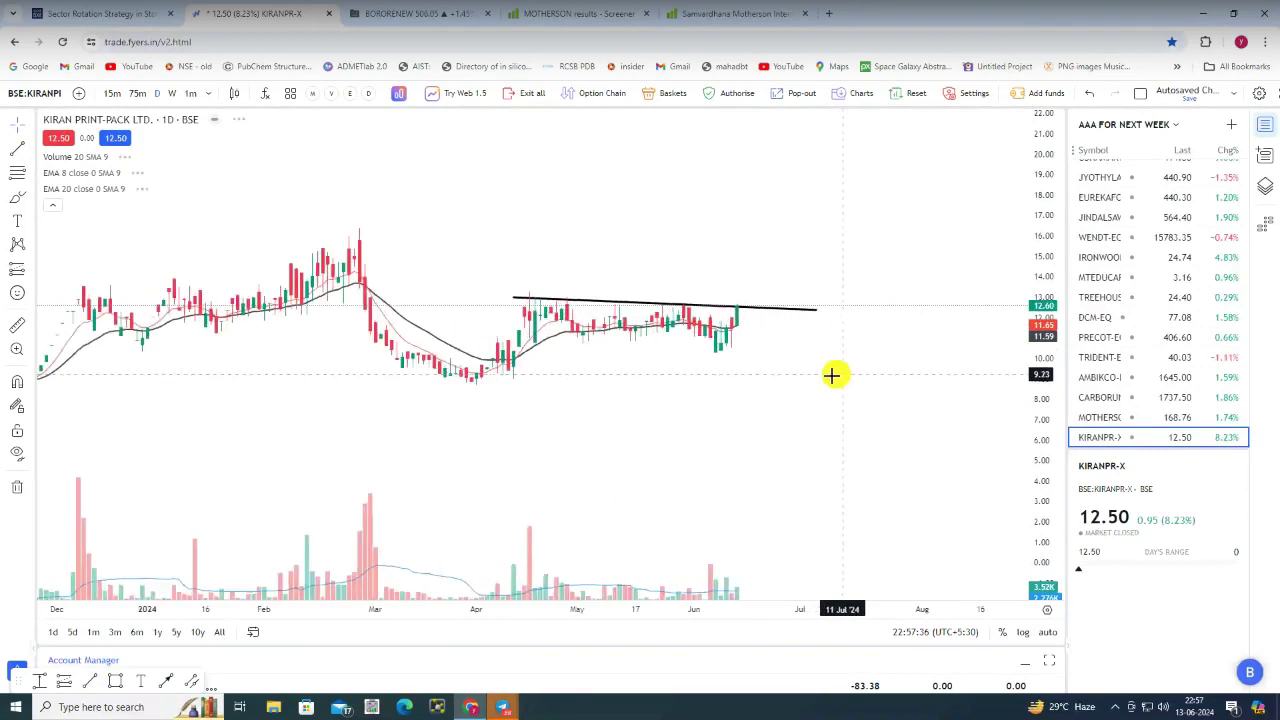
pyautogui.moveTo(507, 297); pyautogui.dragTo(502, 291)
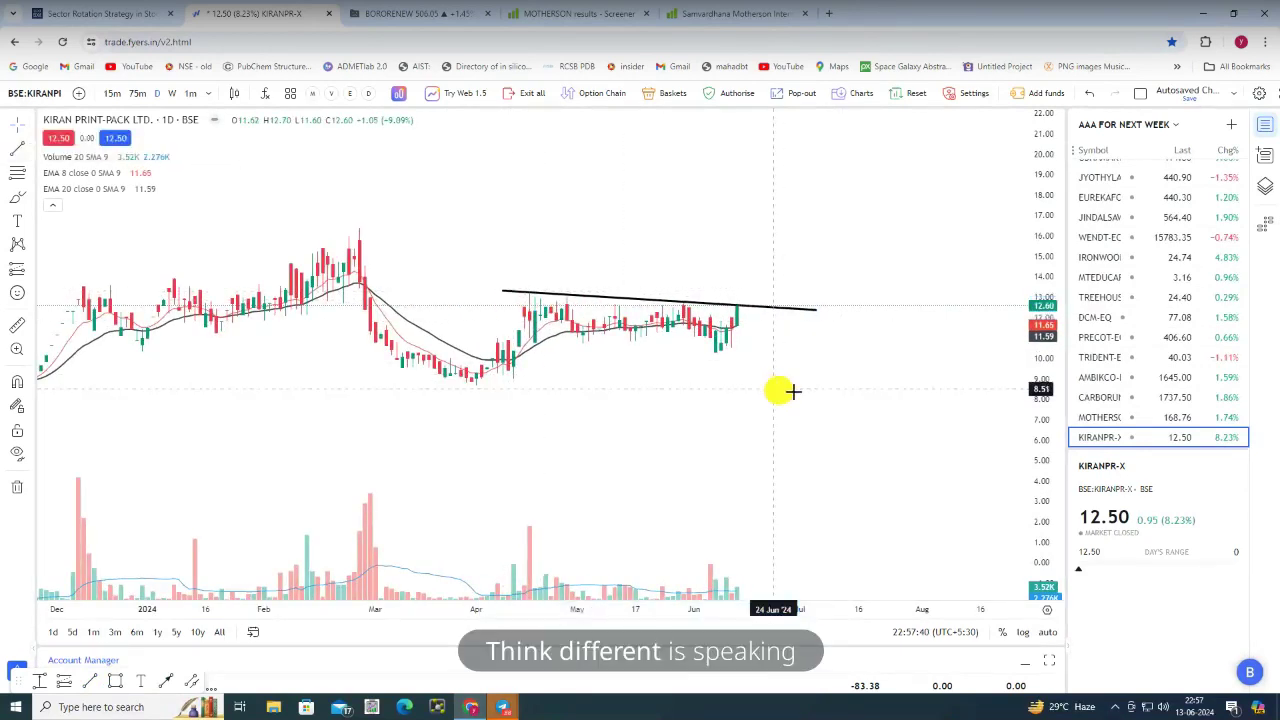
pyautogui.click(818, 313)
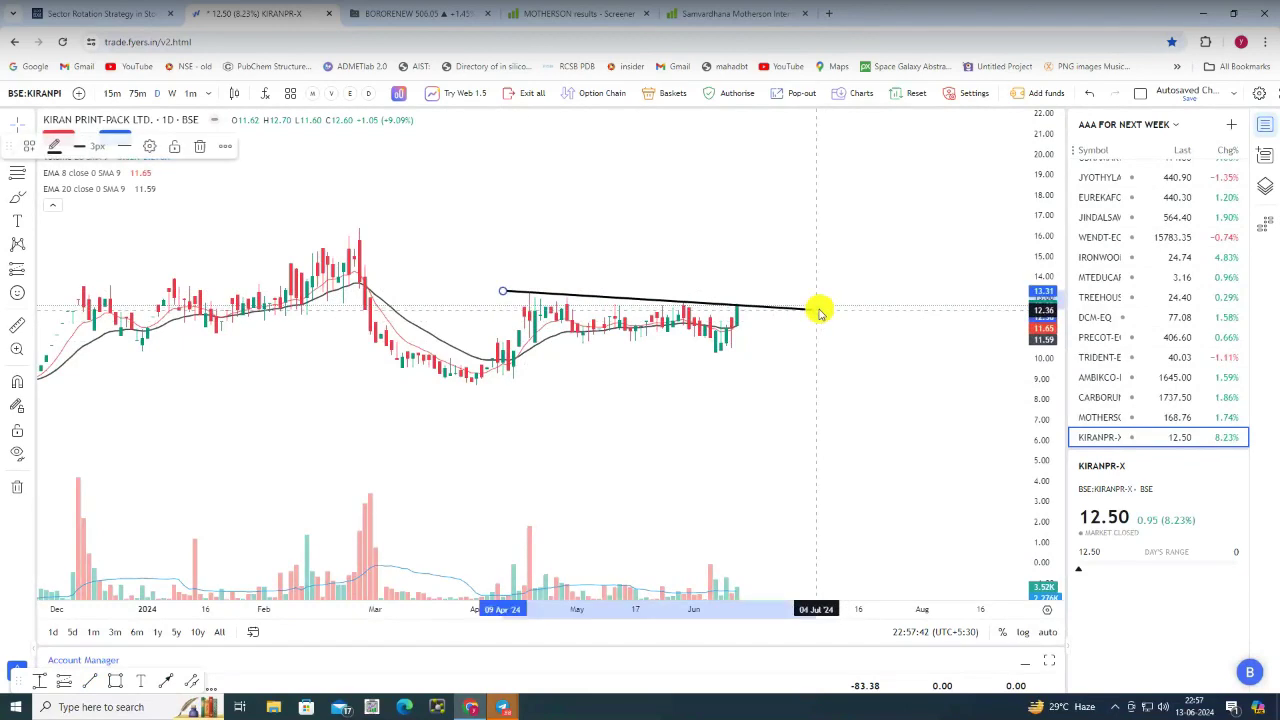
pyautogui.click(847, 374)
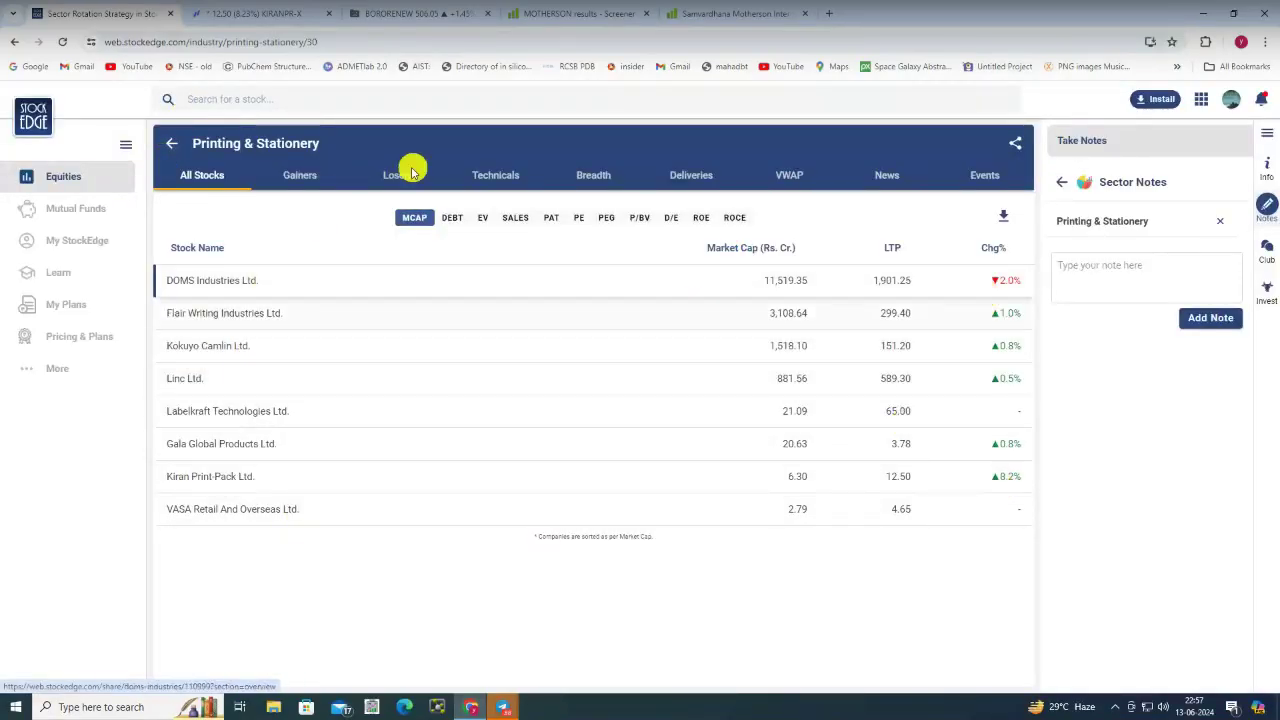
# Return to StockEdge, leave the Printing & Stationery industry and reopen Sector Rotation with breadth listed by industries
pyautogui.click(172, 150)
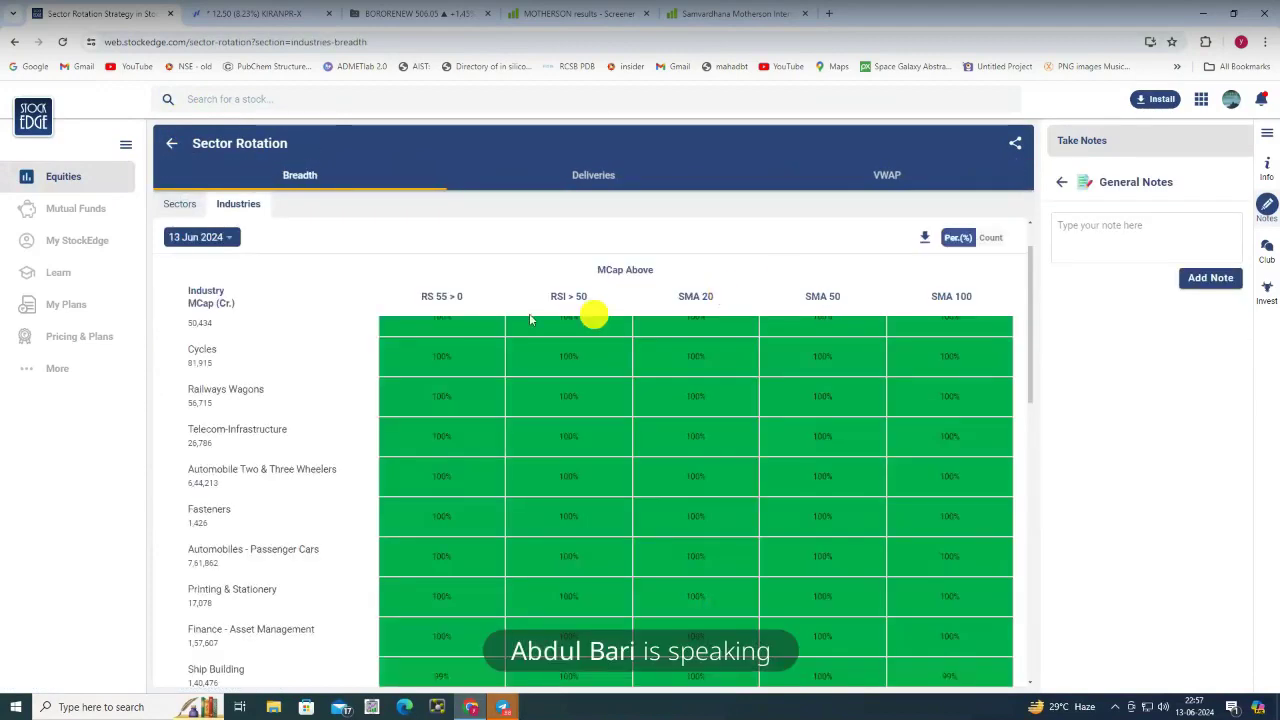
pyautogui.click(176, 151)
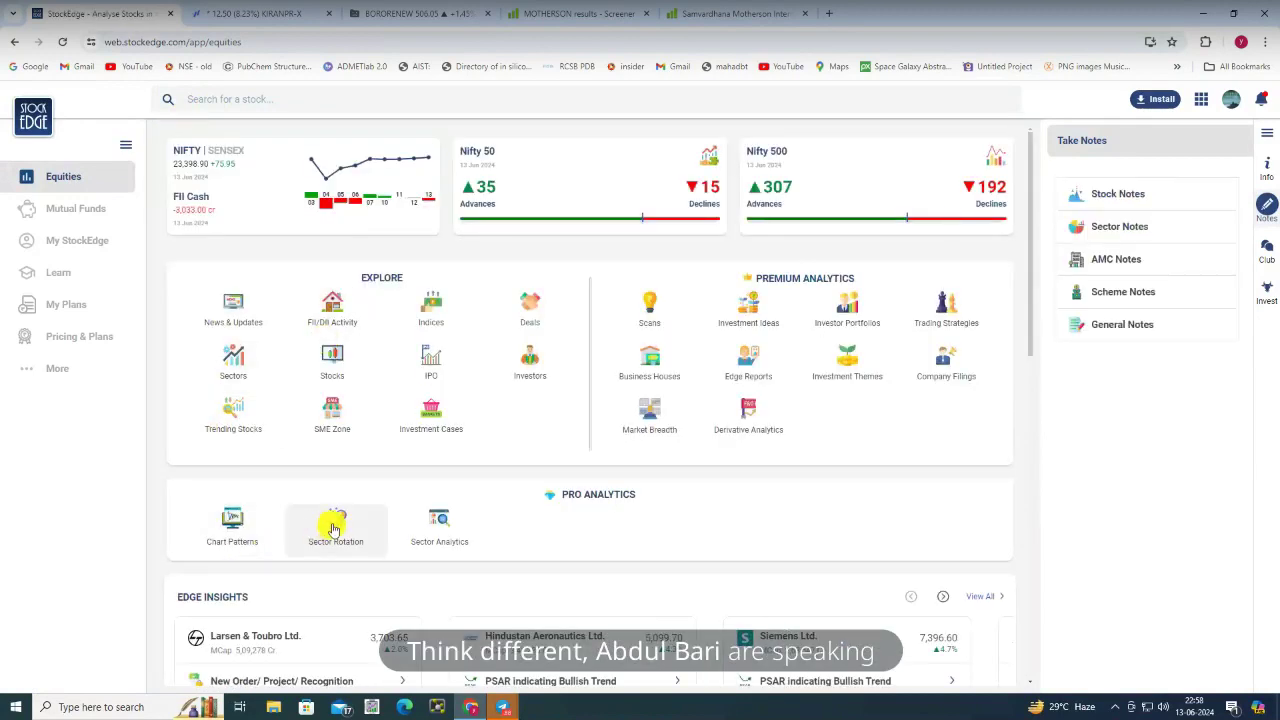
pyautogui.click(334, 528)
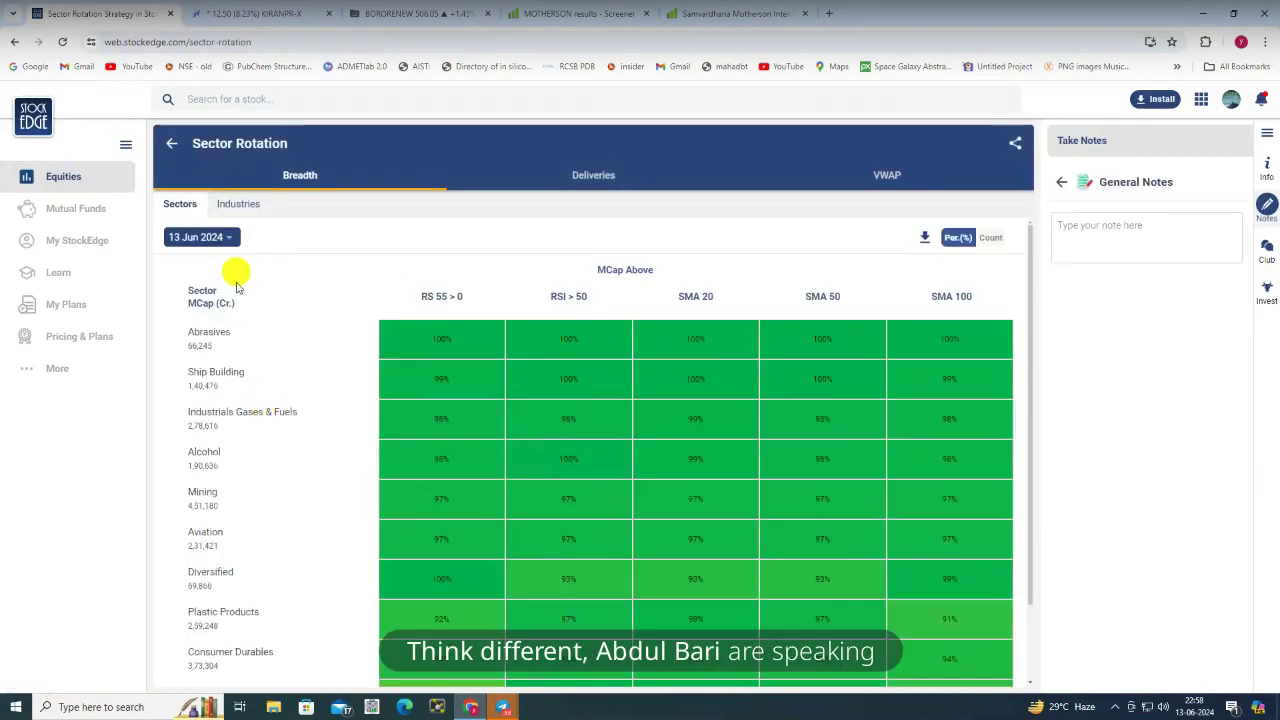
pyautogui.click(228, 212)
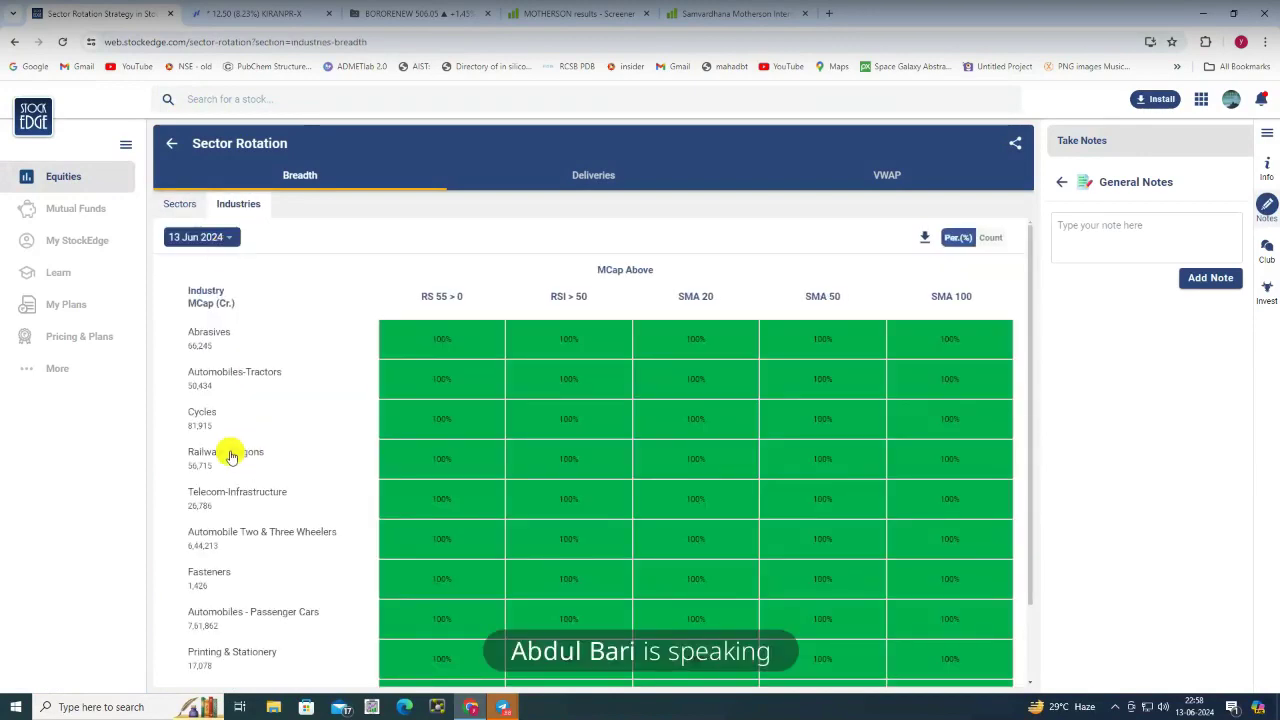
# Open the Railways Wagons industry and display the EMA technical levels of its stocks
pyautogui.click(230, 456)
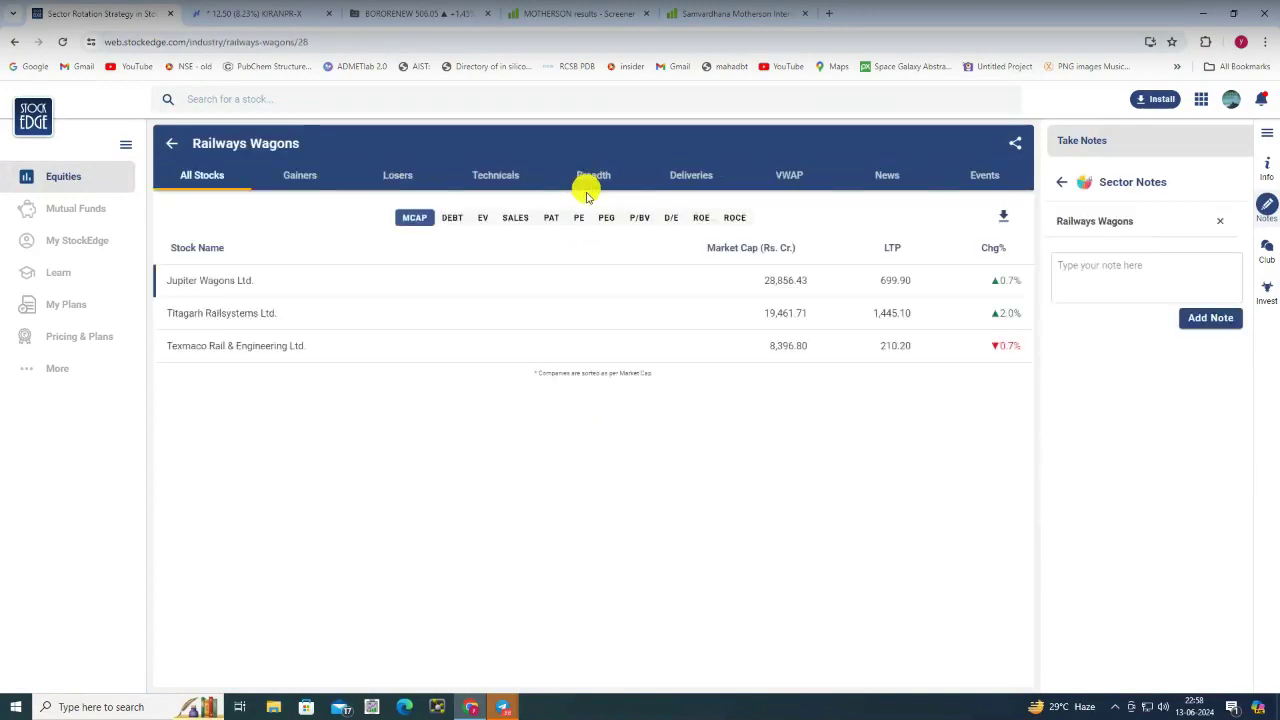
pyautogui.click(503, 185)
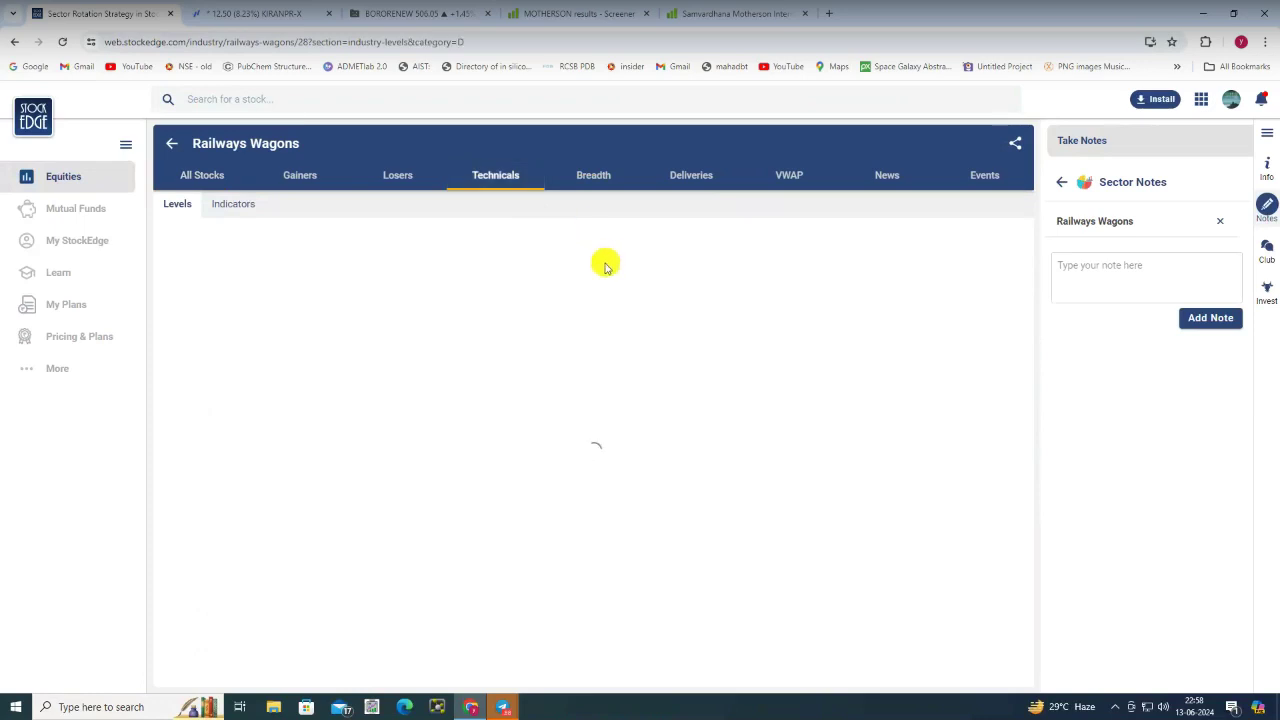
pyautogui.click(596, 262)
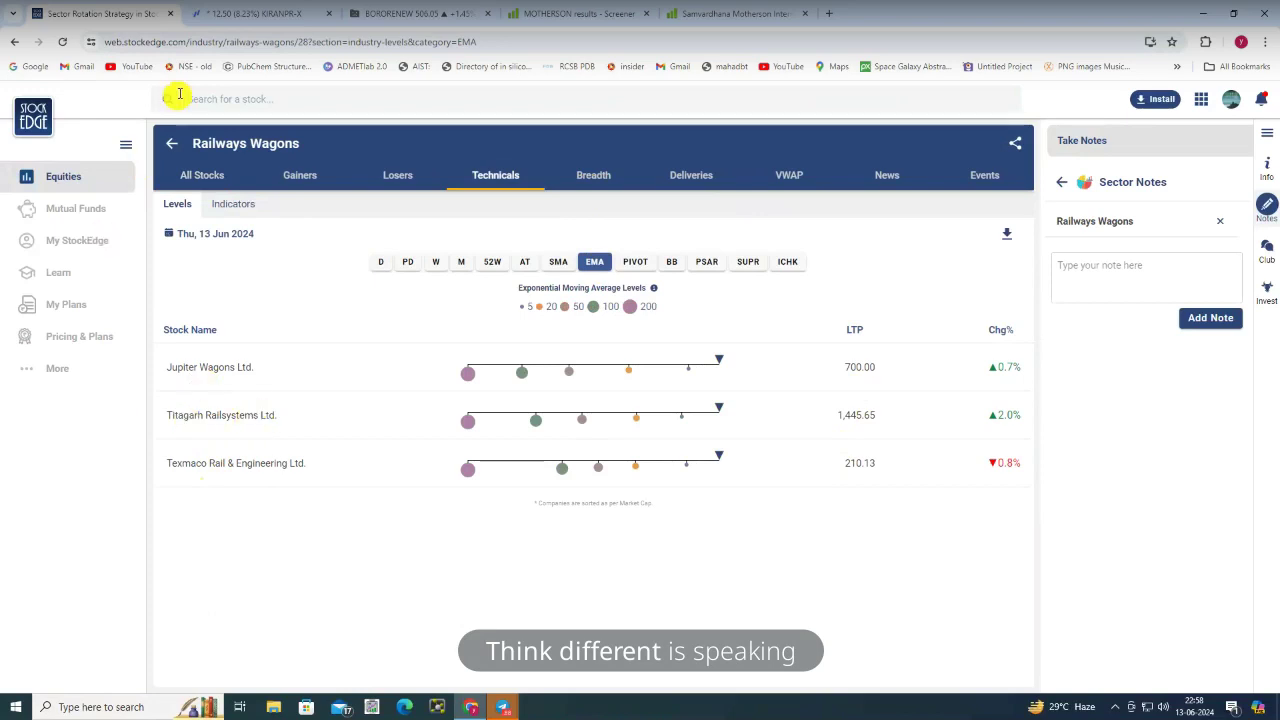
# Switch to the Fyers chart and load the NSE:TITAGARH-EQ stock
pyautogui.click(236, 13)
pyautogui.write('t')
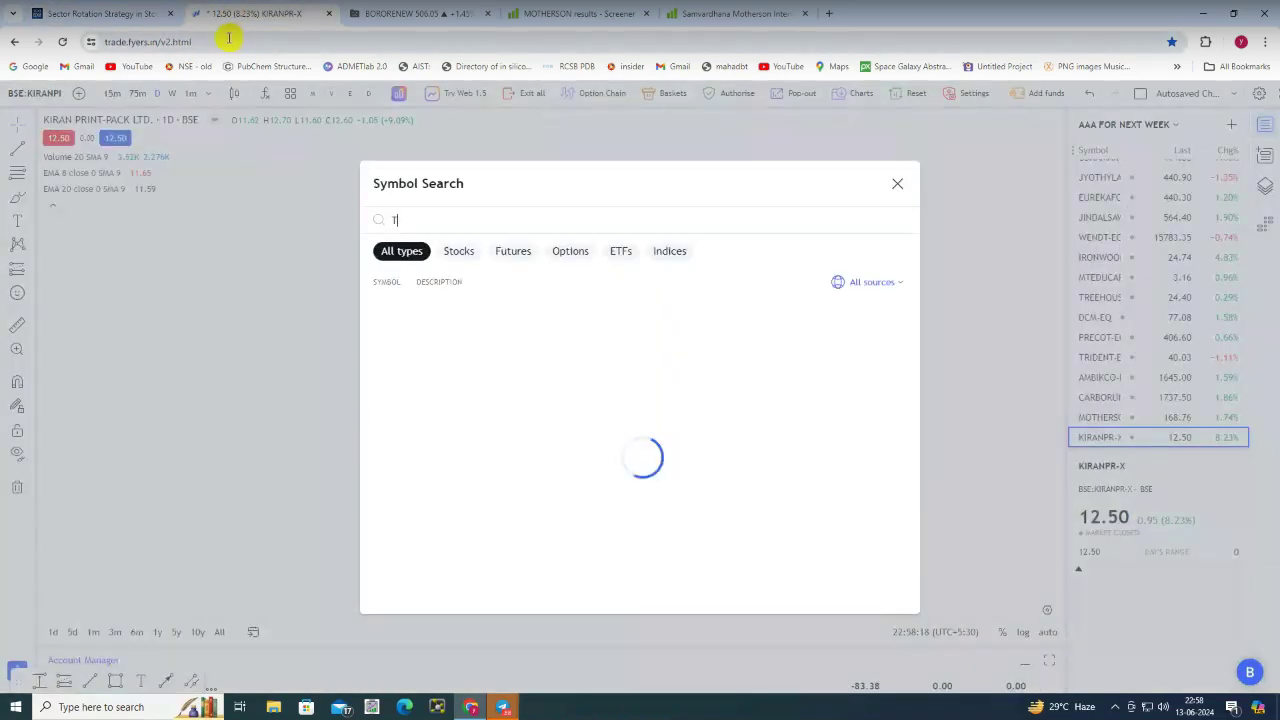
pyautogui.write('it')
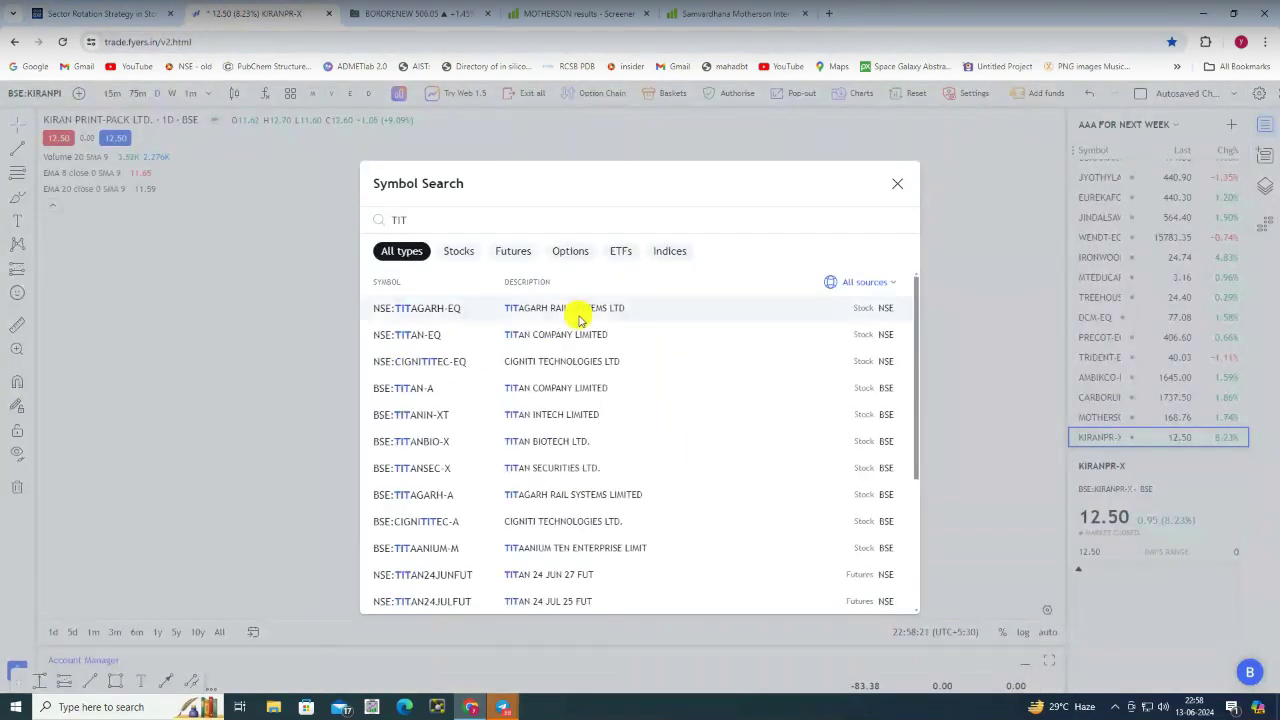
pyautogui.click(579, 316)
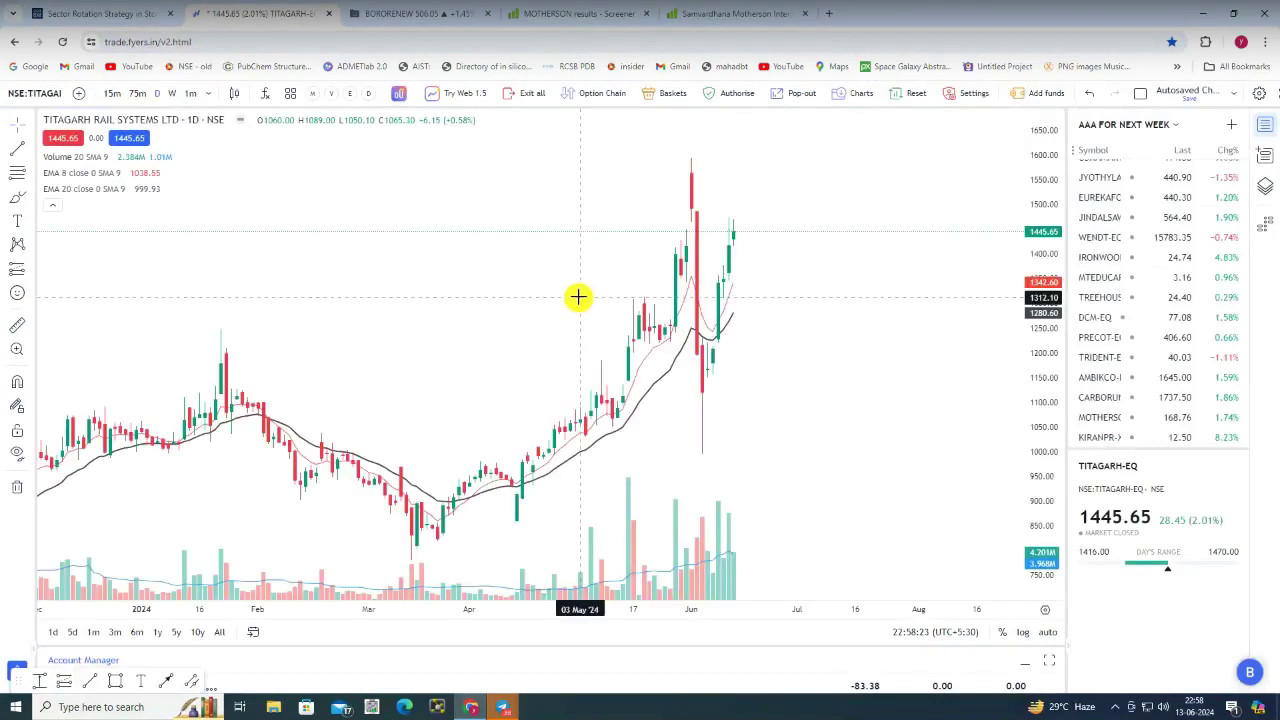
# Apply the EMA 5, 10, 21, RSI indicator template to the daily chart and restore automatic price scaling
pyautogui.click(289, 95)
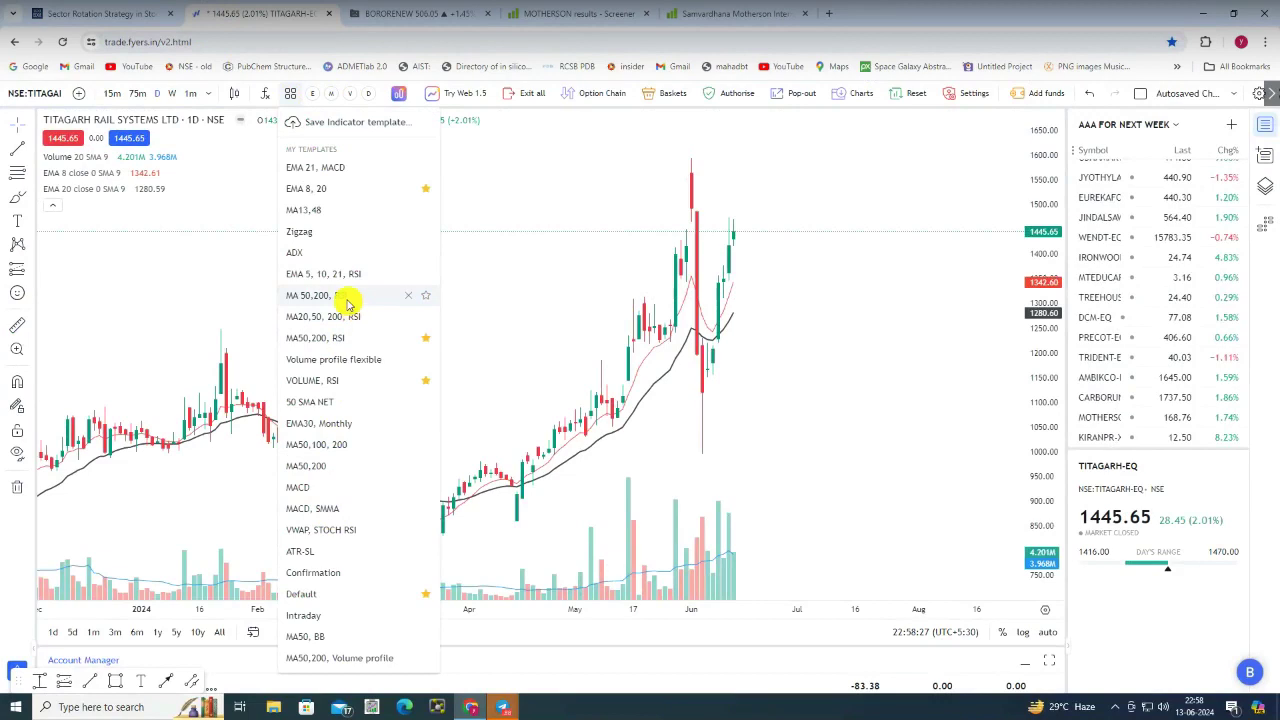
pyautogui.click(343, 275)
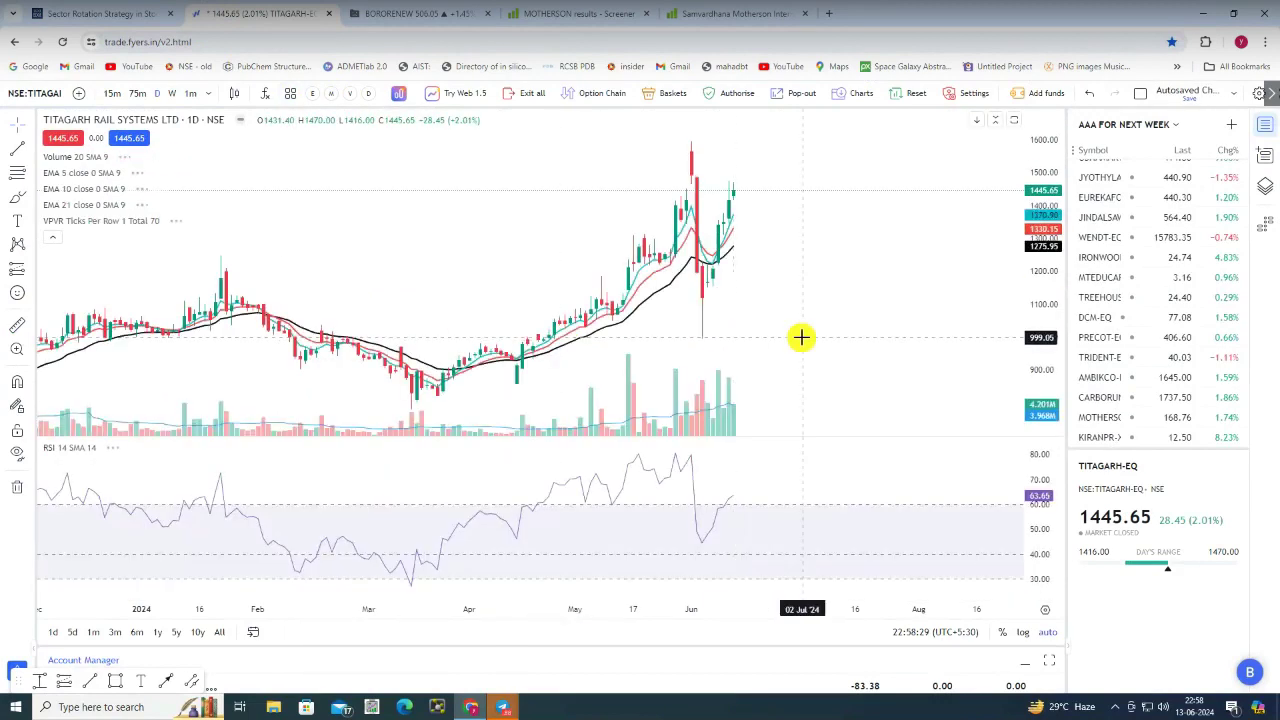
pyautogui.moveTo(1035, 213); pyautogui.dragTo(766, 294)
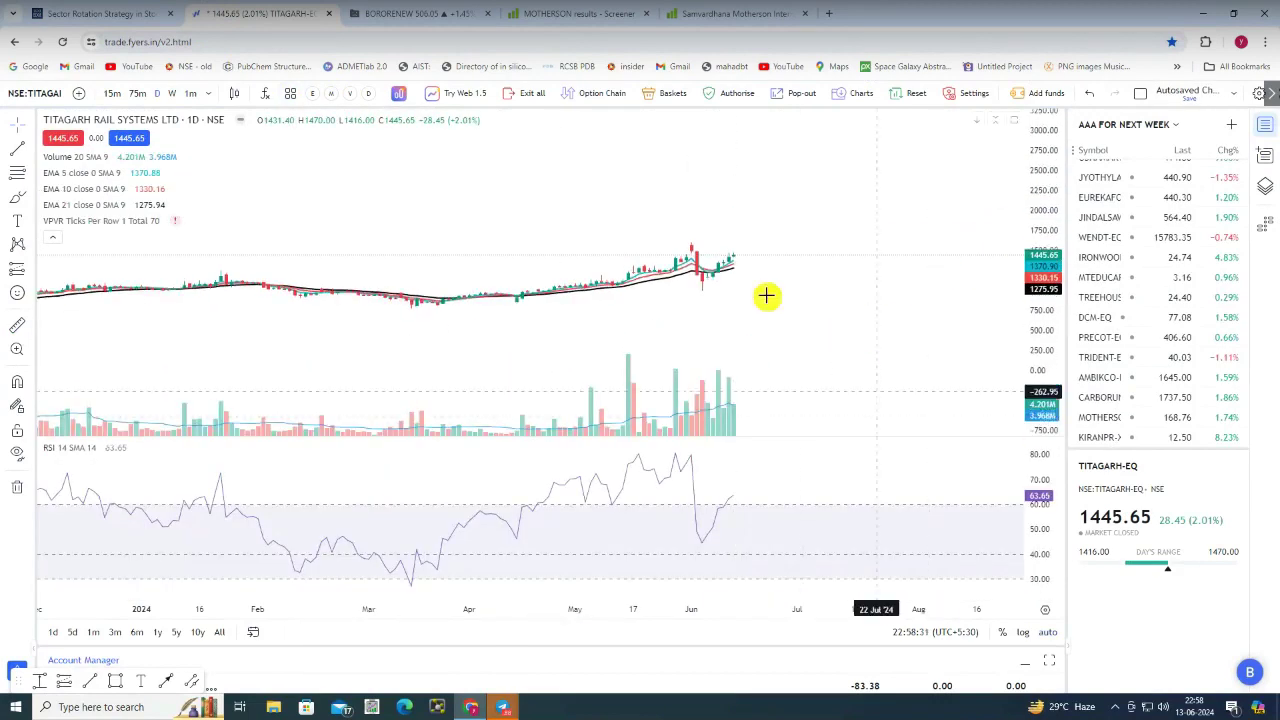
pyautogui.click(1047, 632)
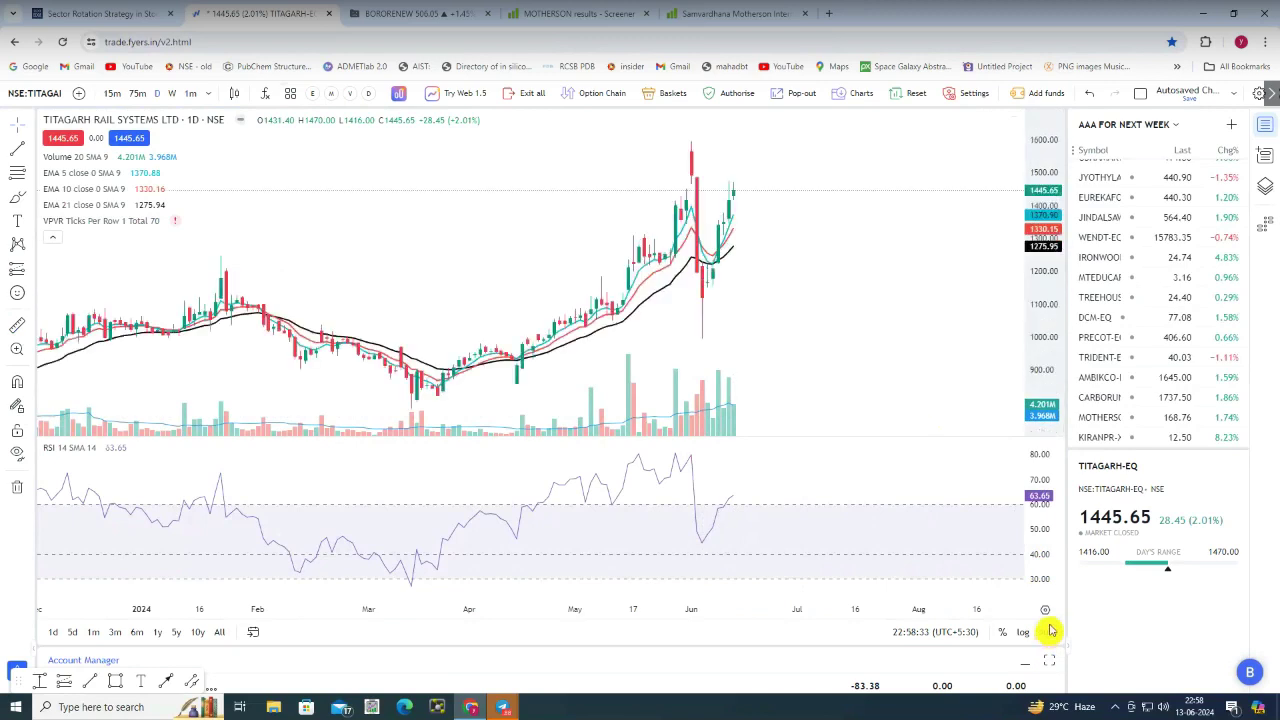
pyautogui.scroll(-1, 795, 316)
pyautogui.scroll(-4, 797, 317)
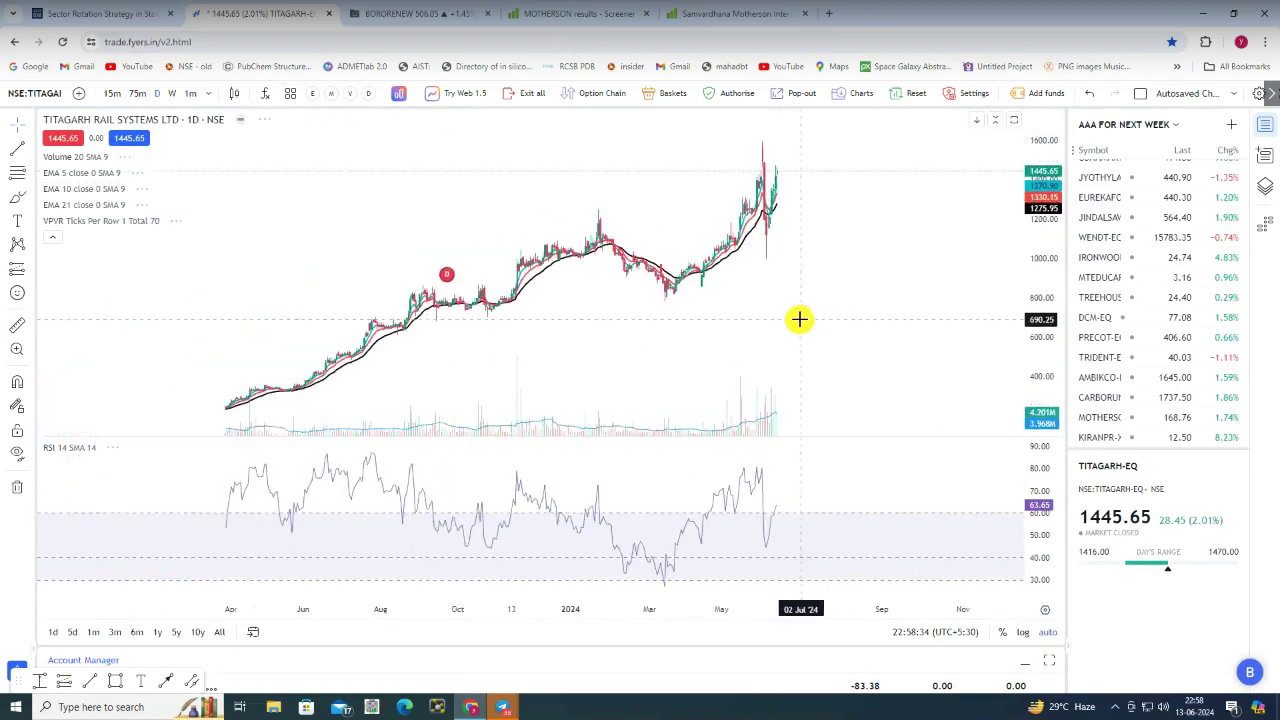
pyautogui.scroll(3, 789, 319)
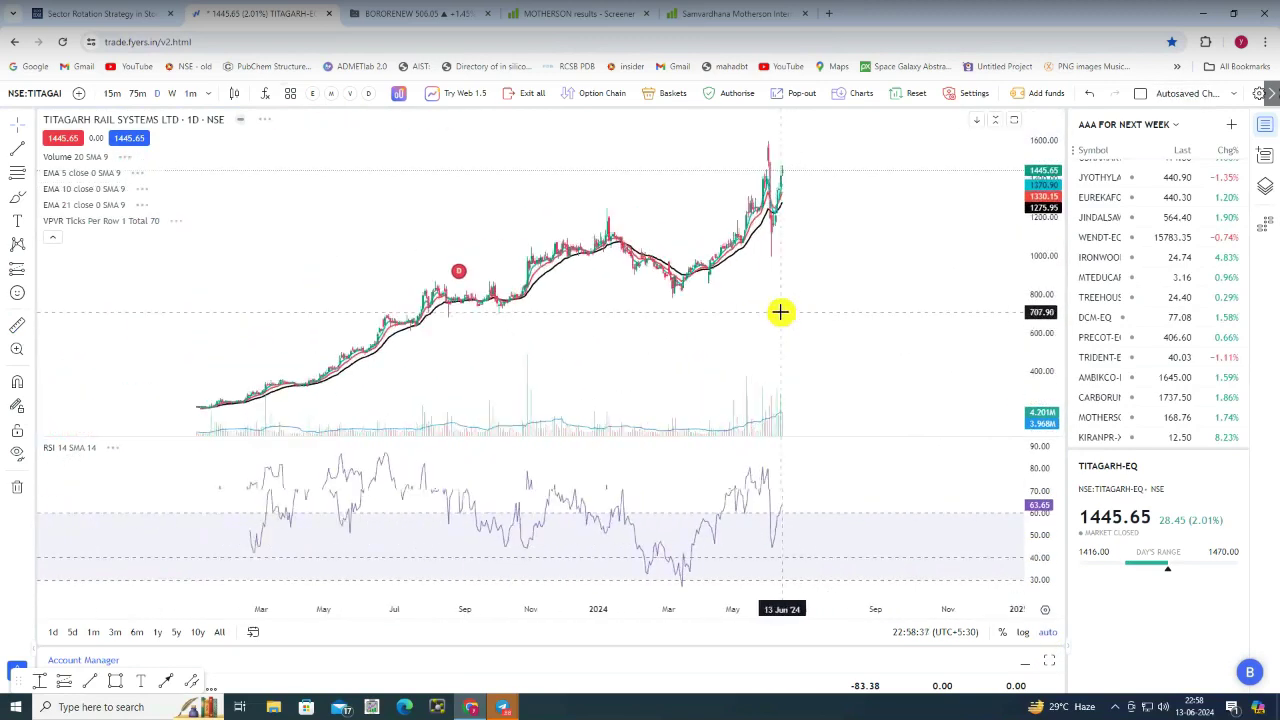
pyautogui.scroll(2, 770, 318)
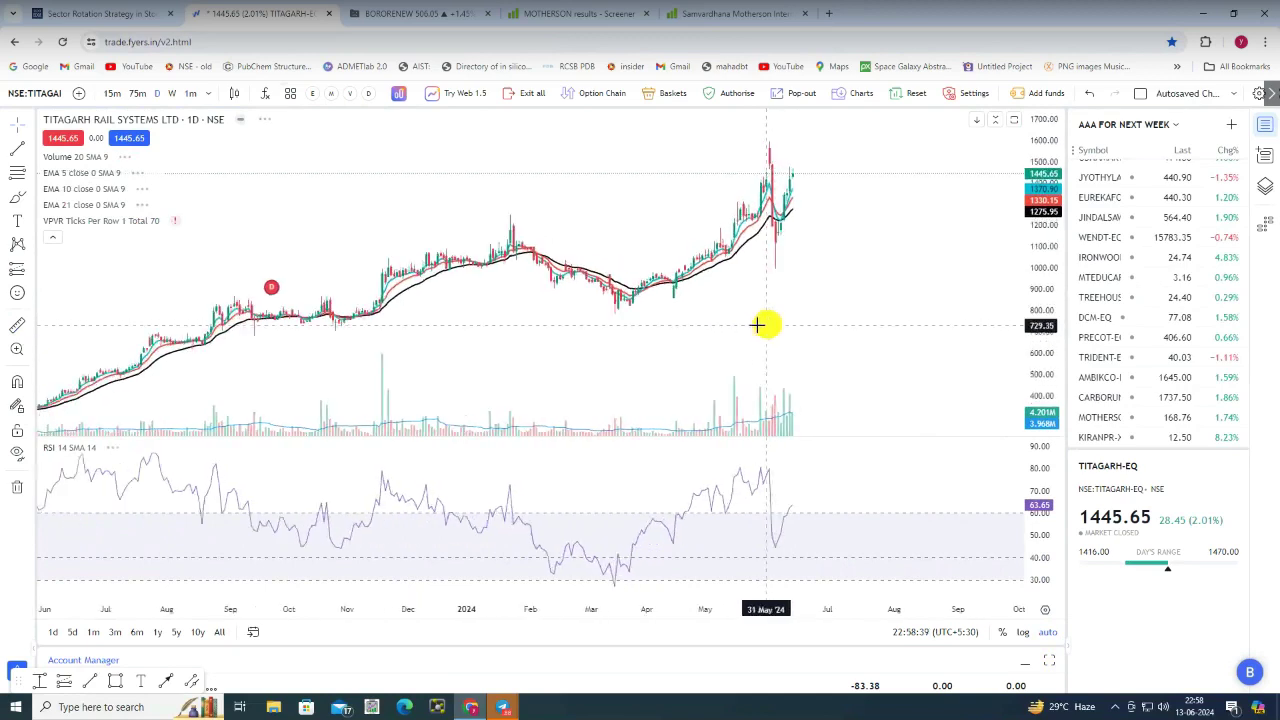
# Examine the stock's price, volume and RSI trend on the weekly timeframe
pyautogui.scroll(2, 714, 321)
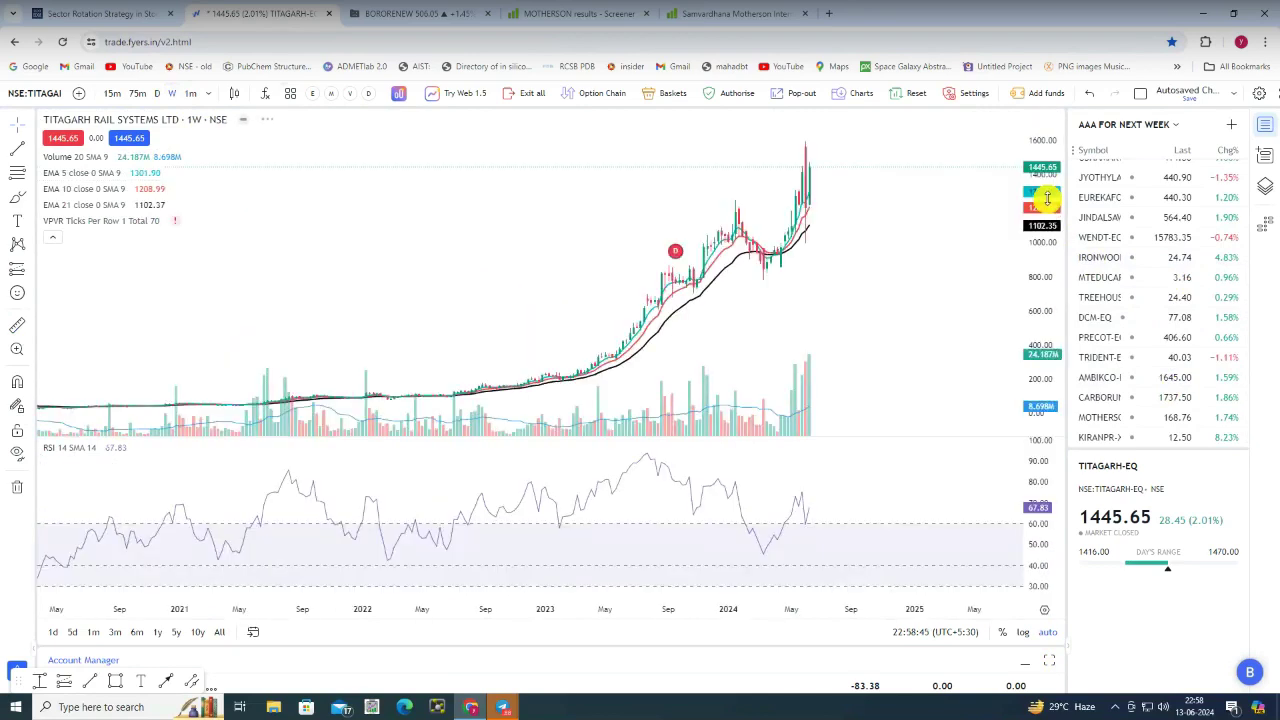
pyautogui.moveTo(1037, 305); pyautogui.dragTo(1029, 337)
pyautogui.scroll(3, 855, 367)
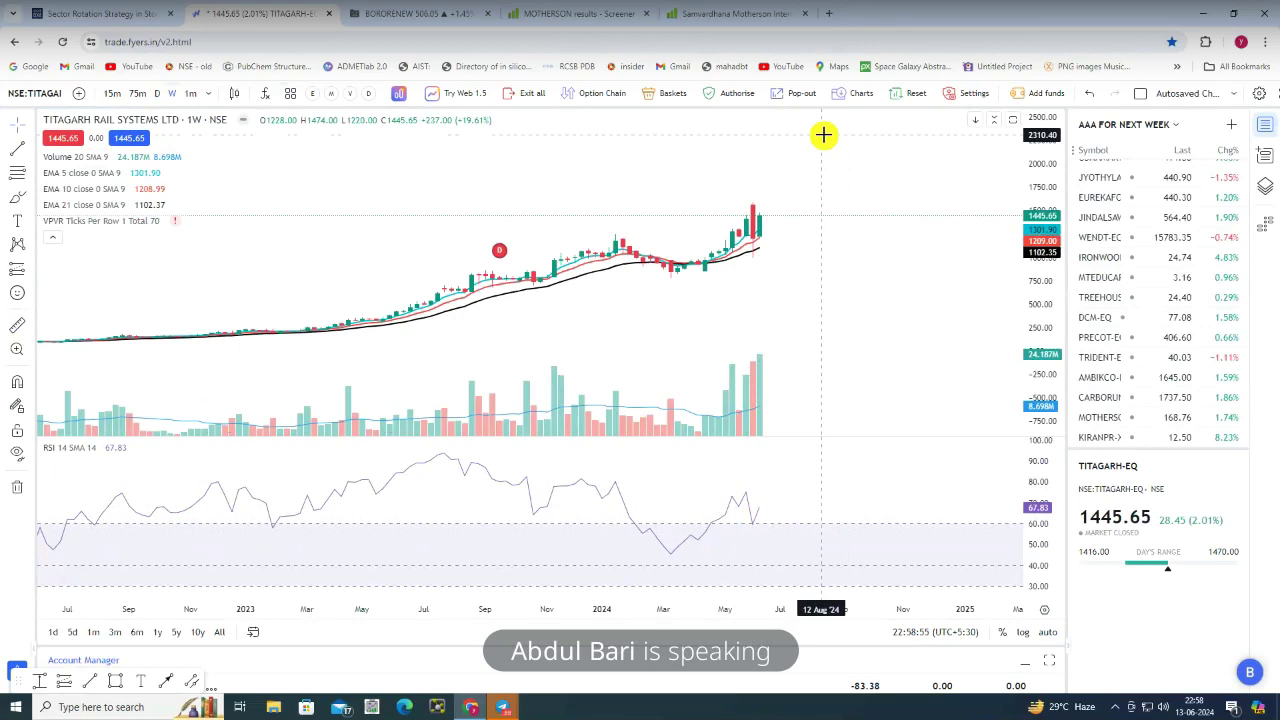
pyautogui.scroll(1, 728, 400)
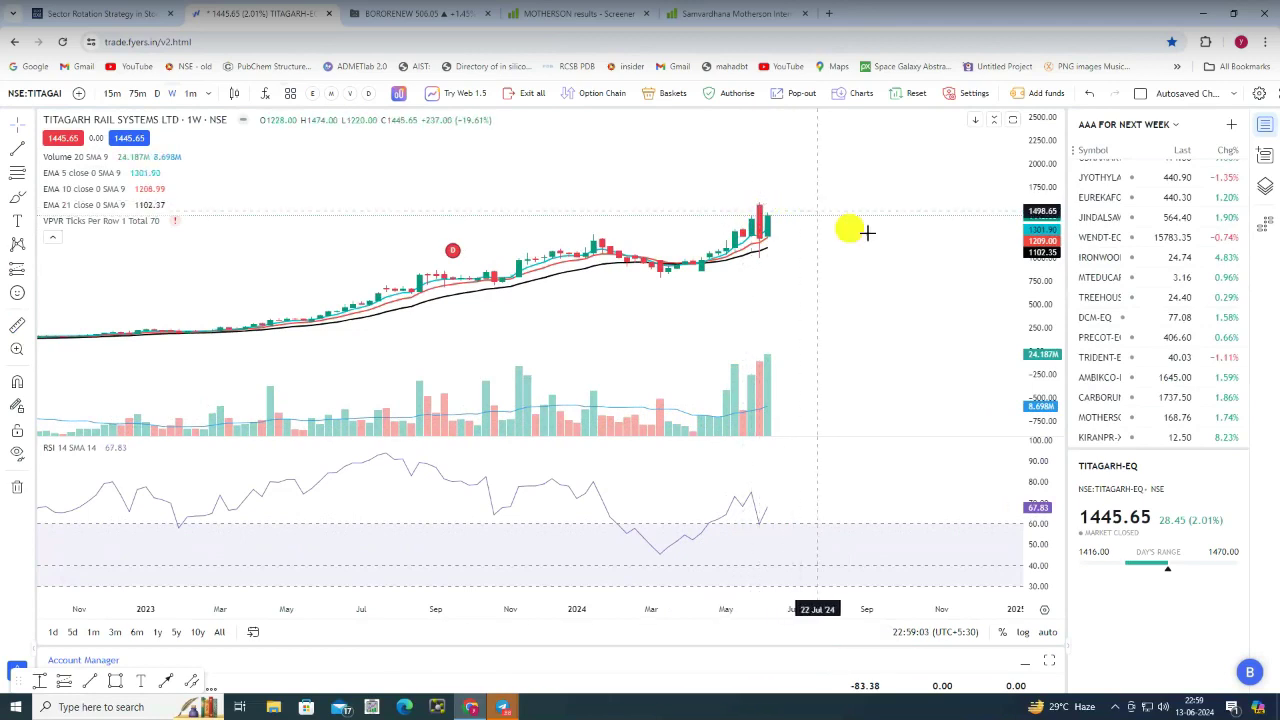
pyautogui.scroll(-5, 908, 255)
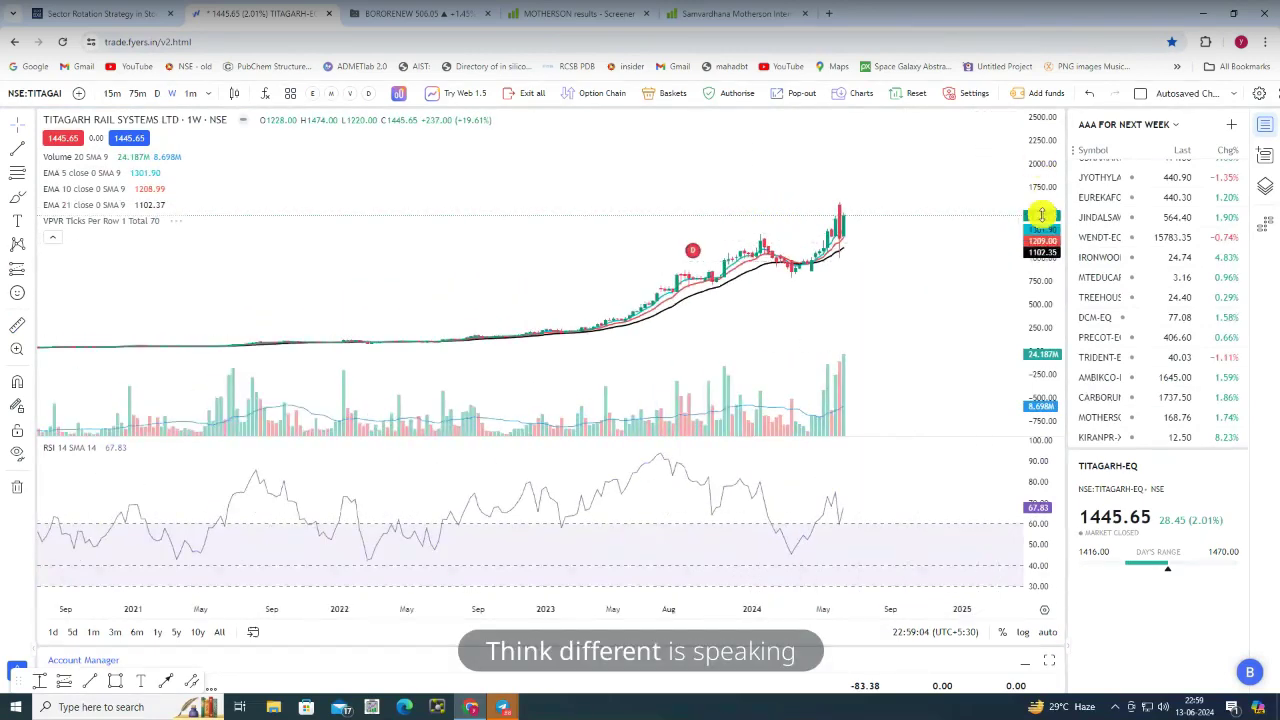
pyautogui.scroll(3, 837, 266)
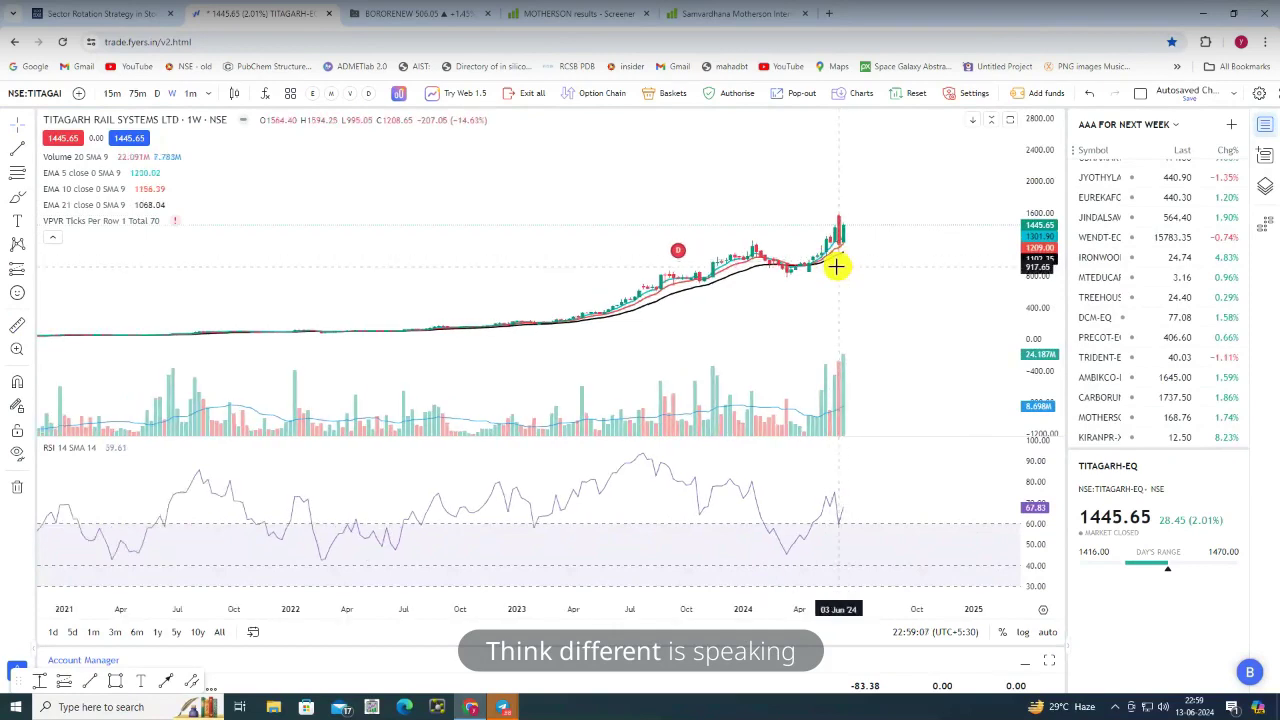
pyautogui.scroll(2, 836, 266)
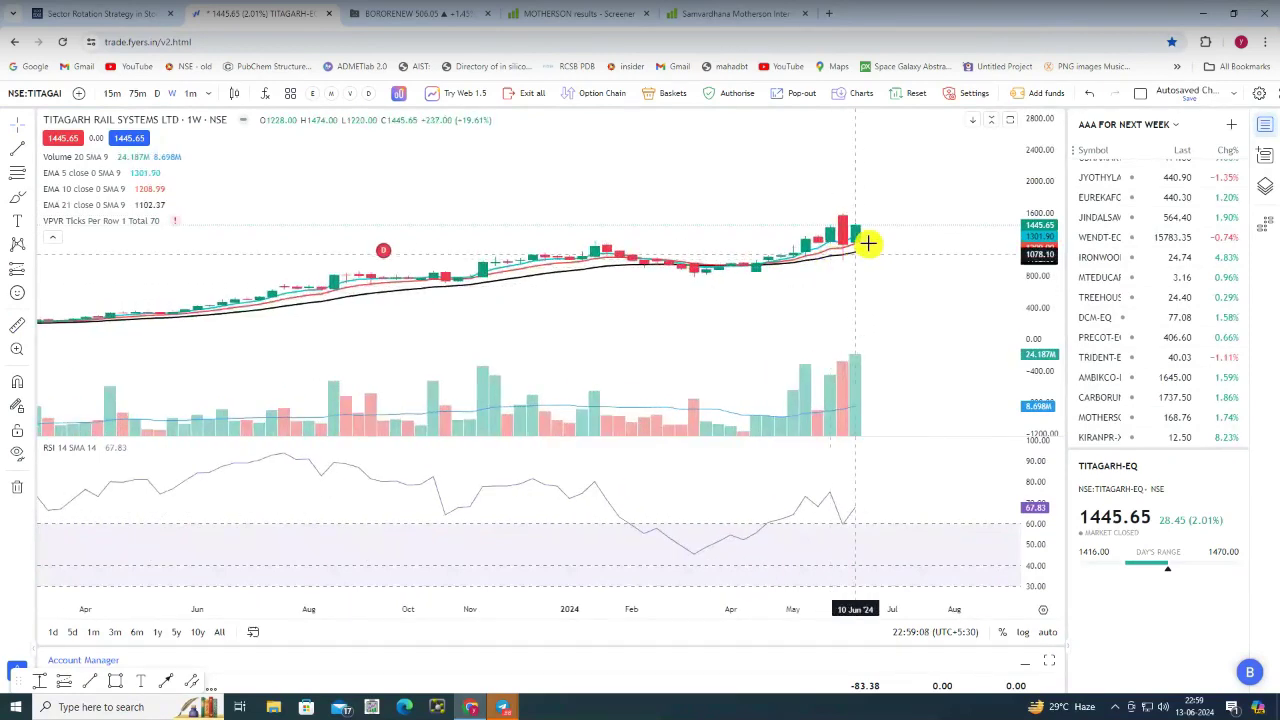
# Return the Titagarh chart to the daily timeframe with automatic price scaling, focused on the candles from May to mid-June
pyautogui.click(157, 93)
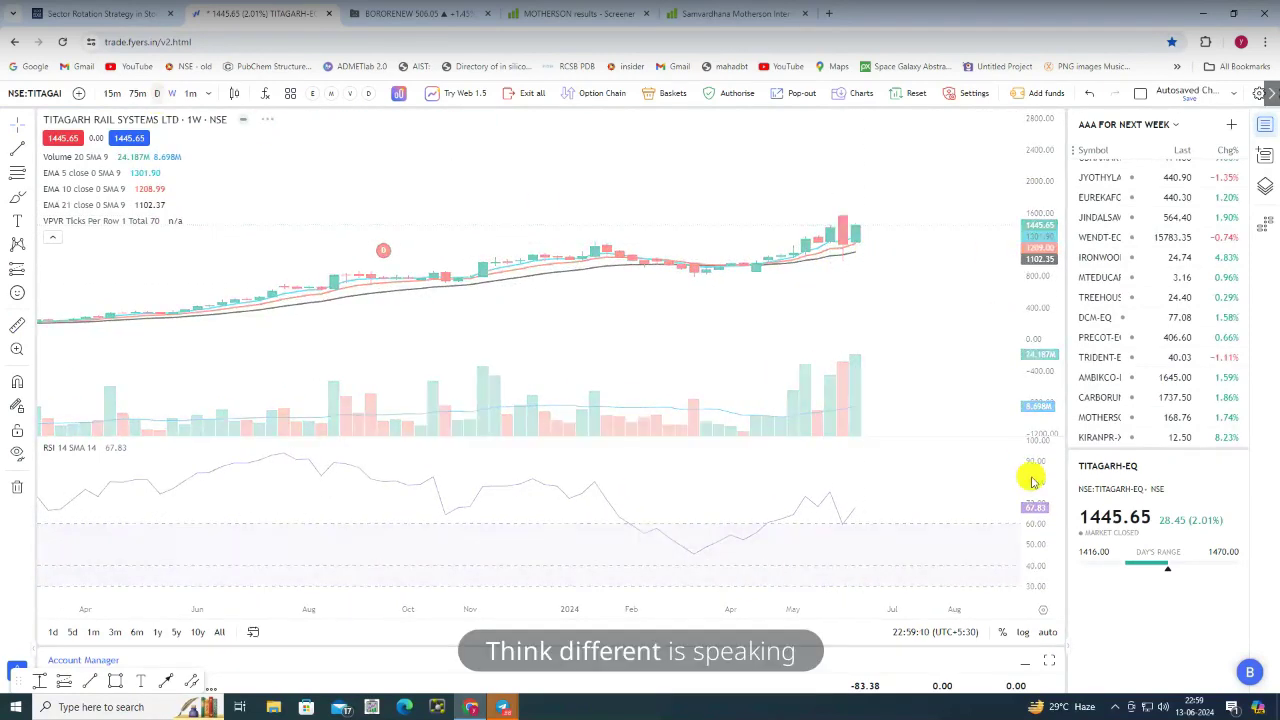
pyautogui.click(1047, 634)
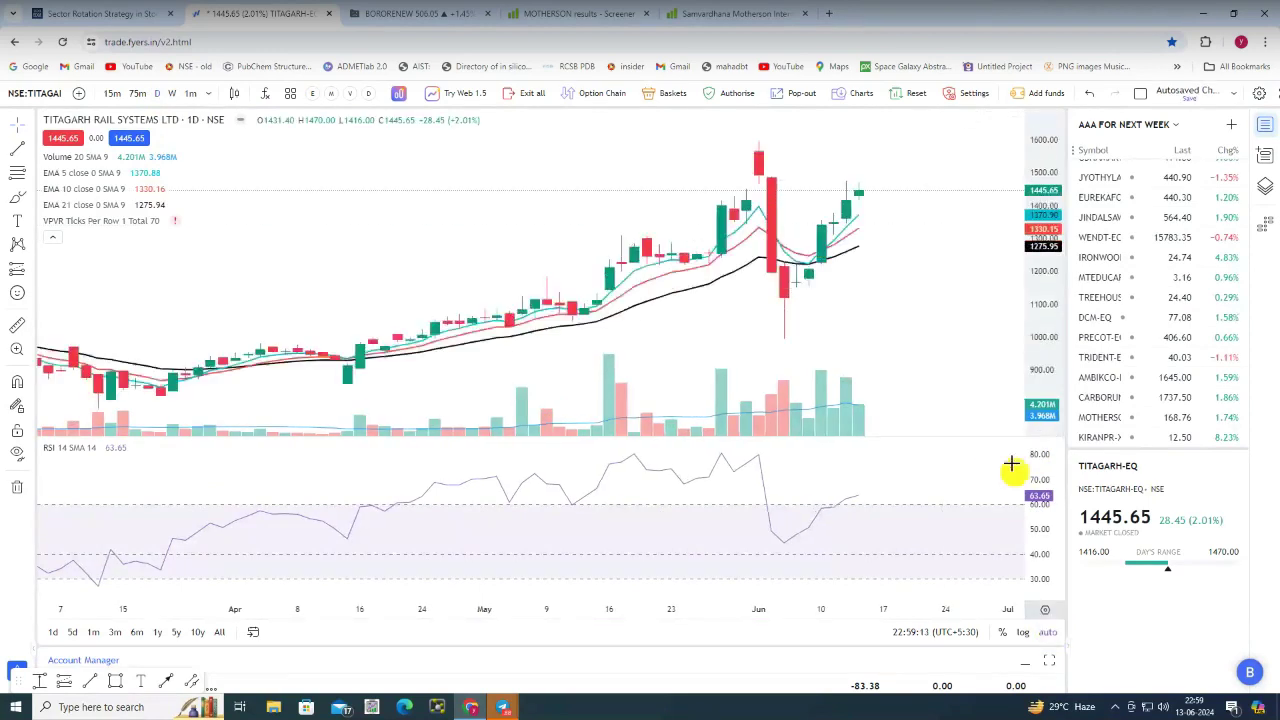
pyautogui.scroll(1, 866, 368)
pyautogui.scroll(1, 866, 368)
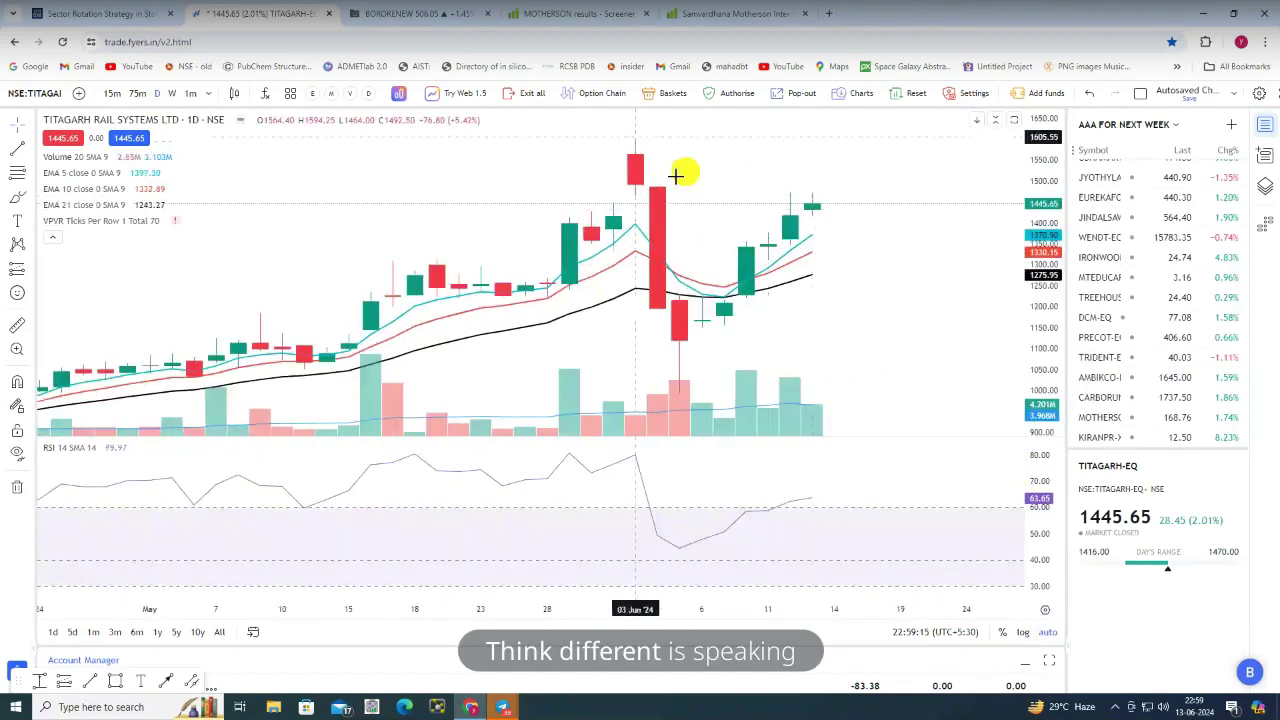
# Draw a right-extended rectangular zone from about 1463.9 to 1592.8 starting at 30 May and fill it red
pyautogui.click(40, 681)
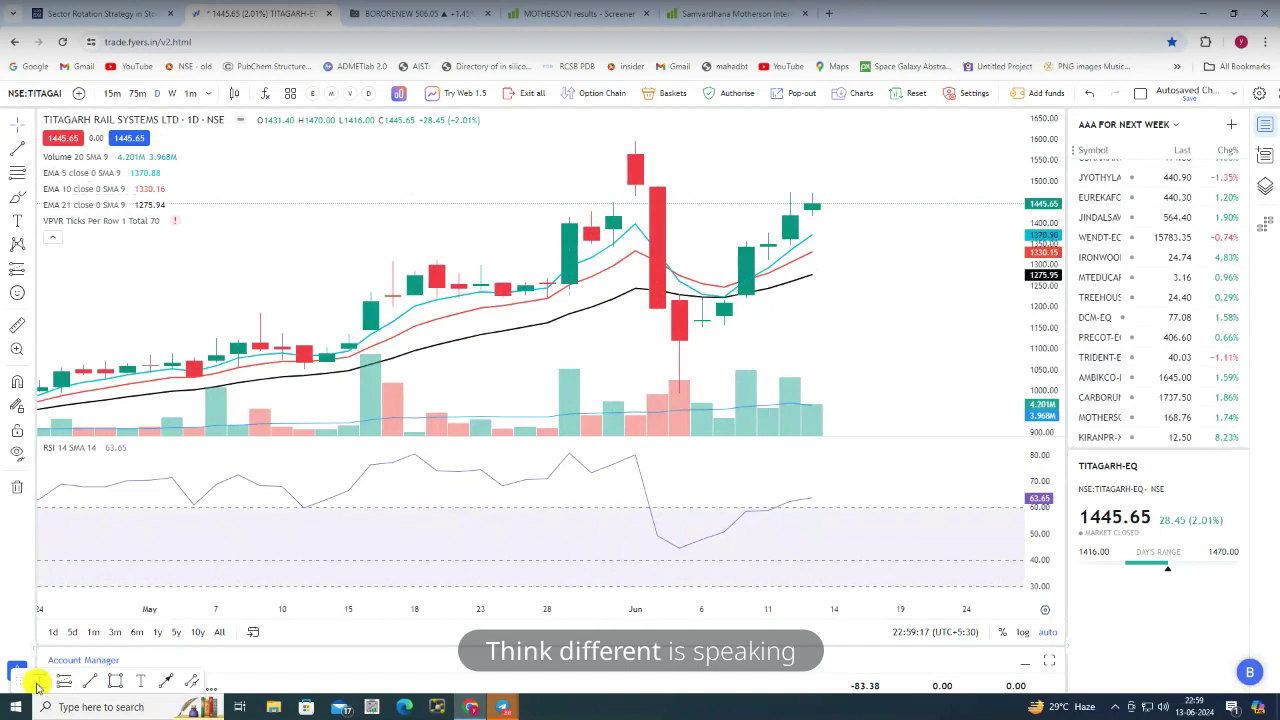
pyautogui.click(600, 195)
pyautogui.click(600, 143)
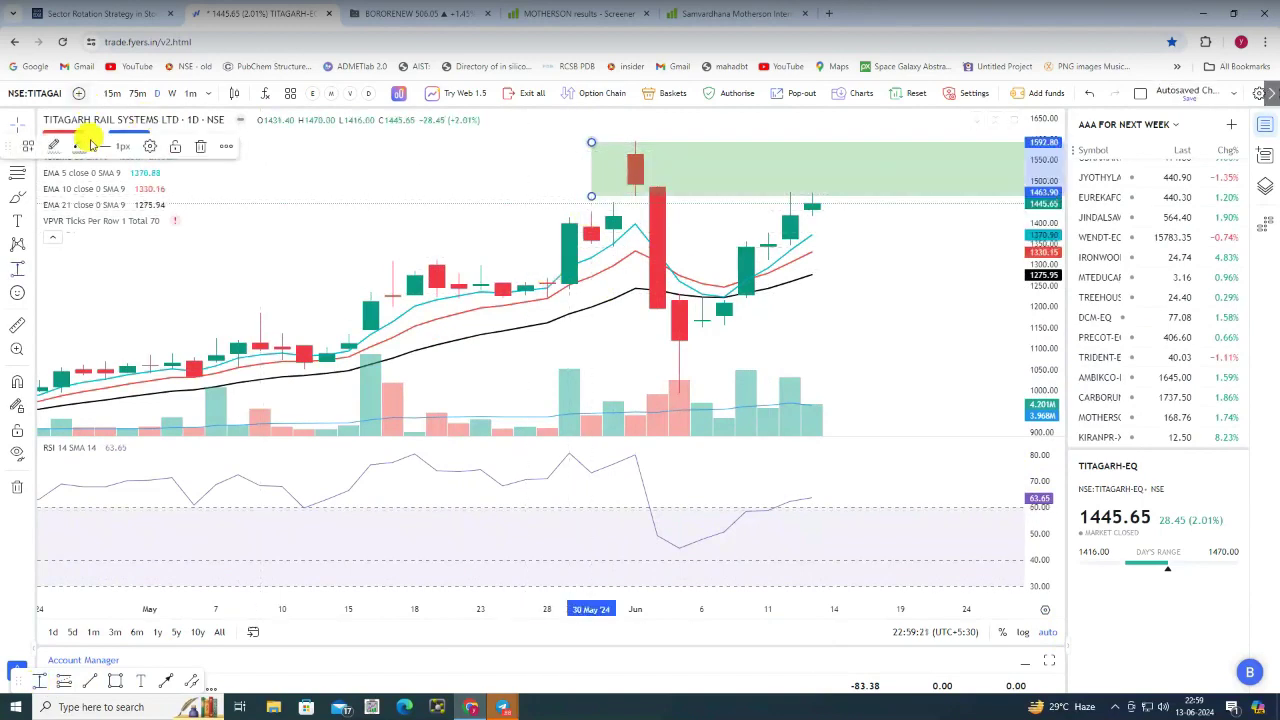
pyautogui.click(85, 147)
pyautogui.click(86, 194)
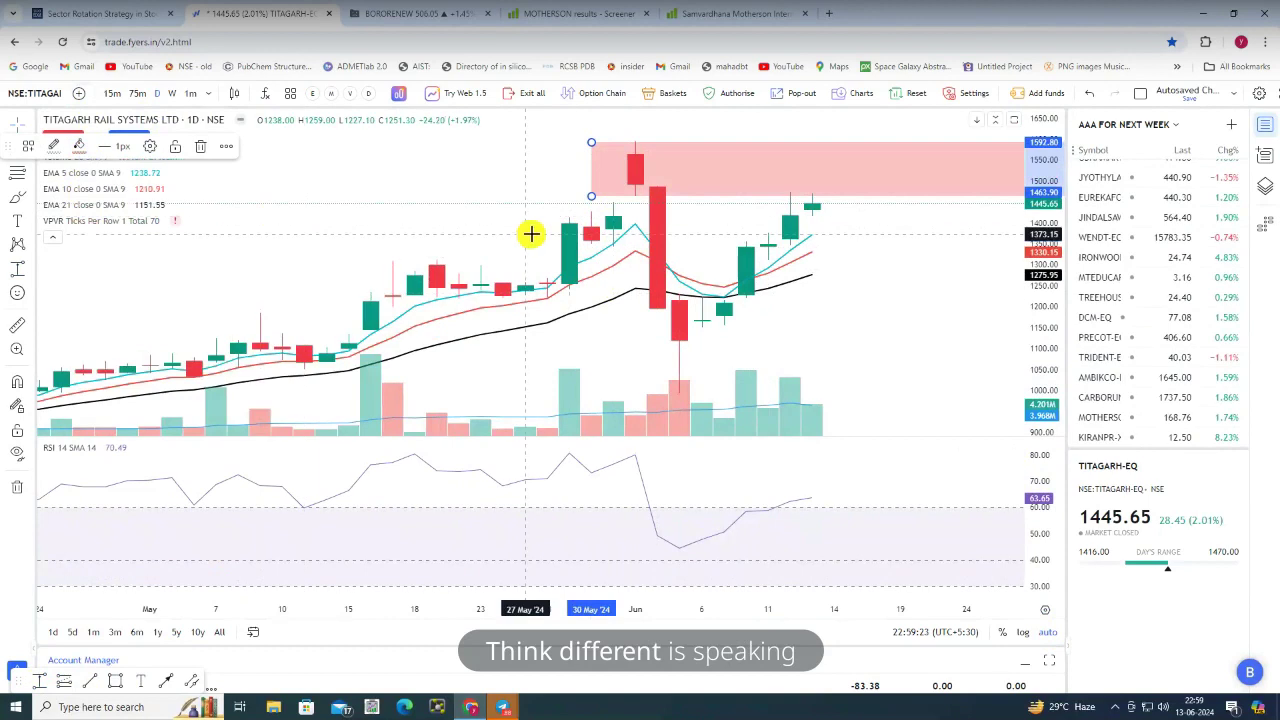
# Change to the 75-minute timeframe and draw a second red zone from about 1509.3 to 1469.95, starting on 31 May
pyautogui.click(137, 93)
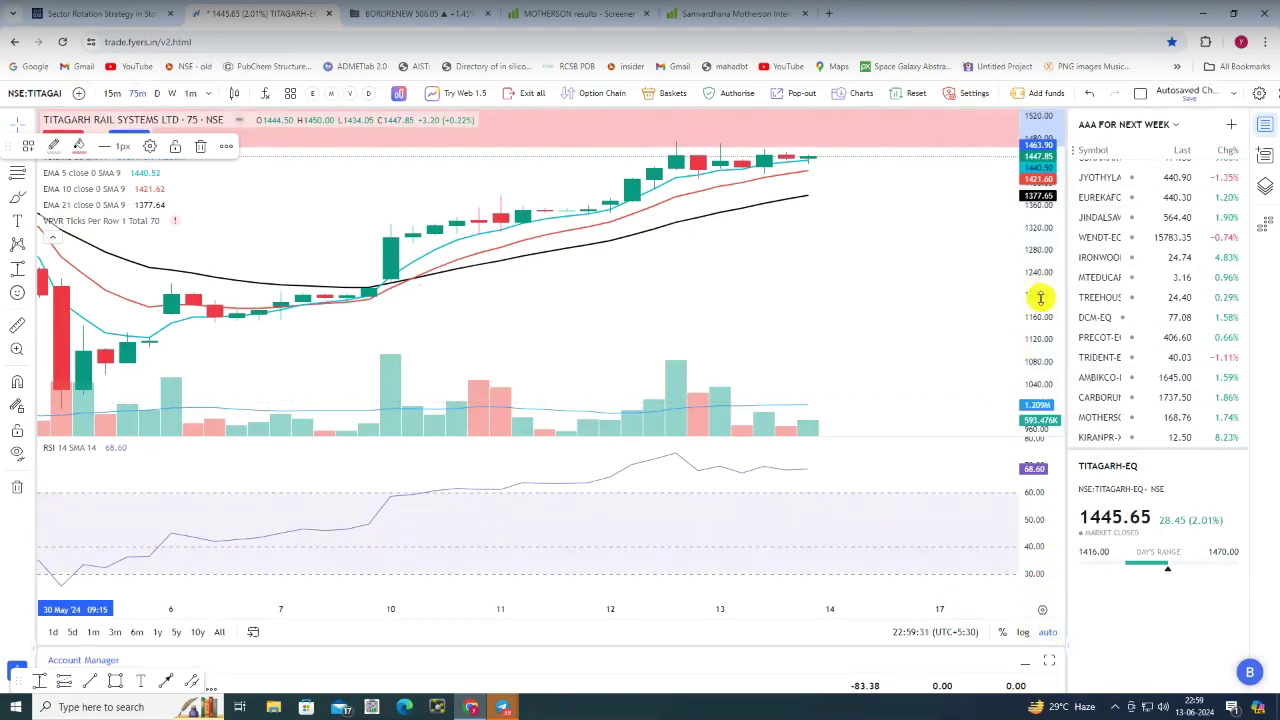
pyautogui.scroll(-5, 991, 266)
pyautogui.scroll(-4, 921, 334)
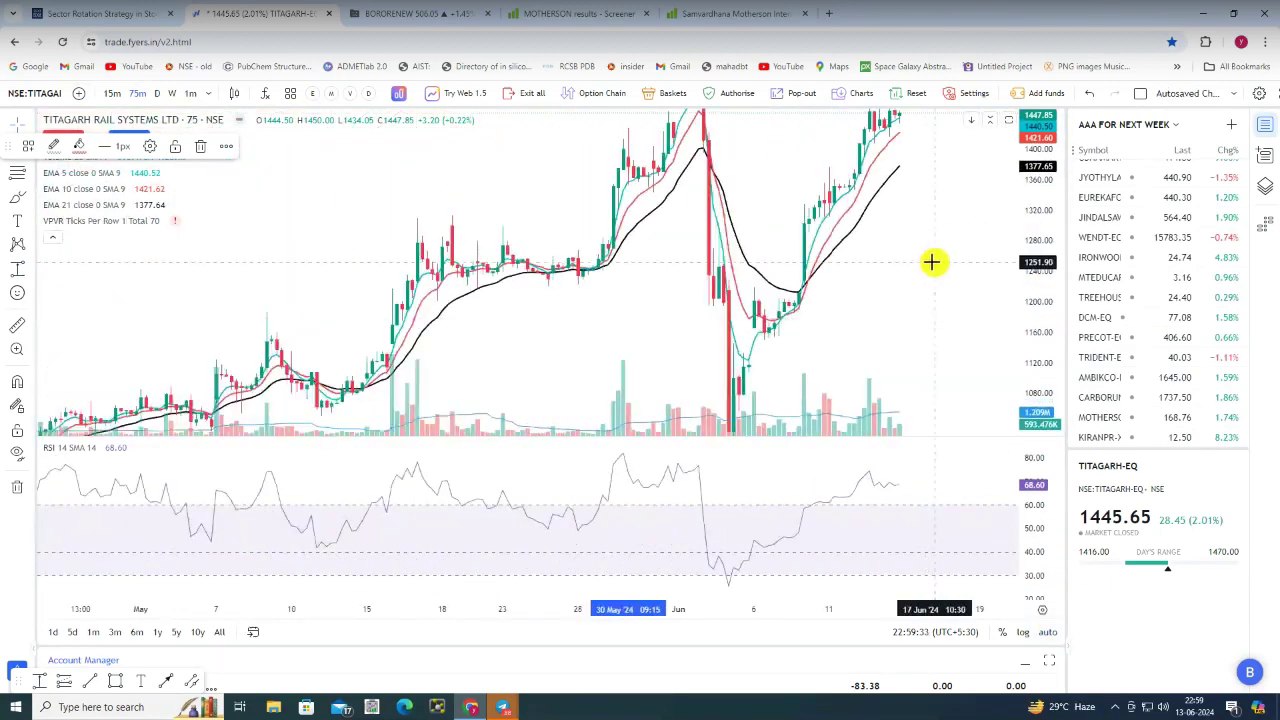
pyautogui.moveTo(1038, 197); pyautogui.dragTo(977, 251)
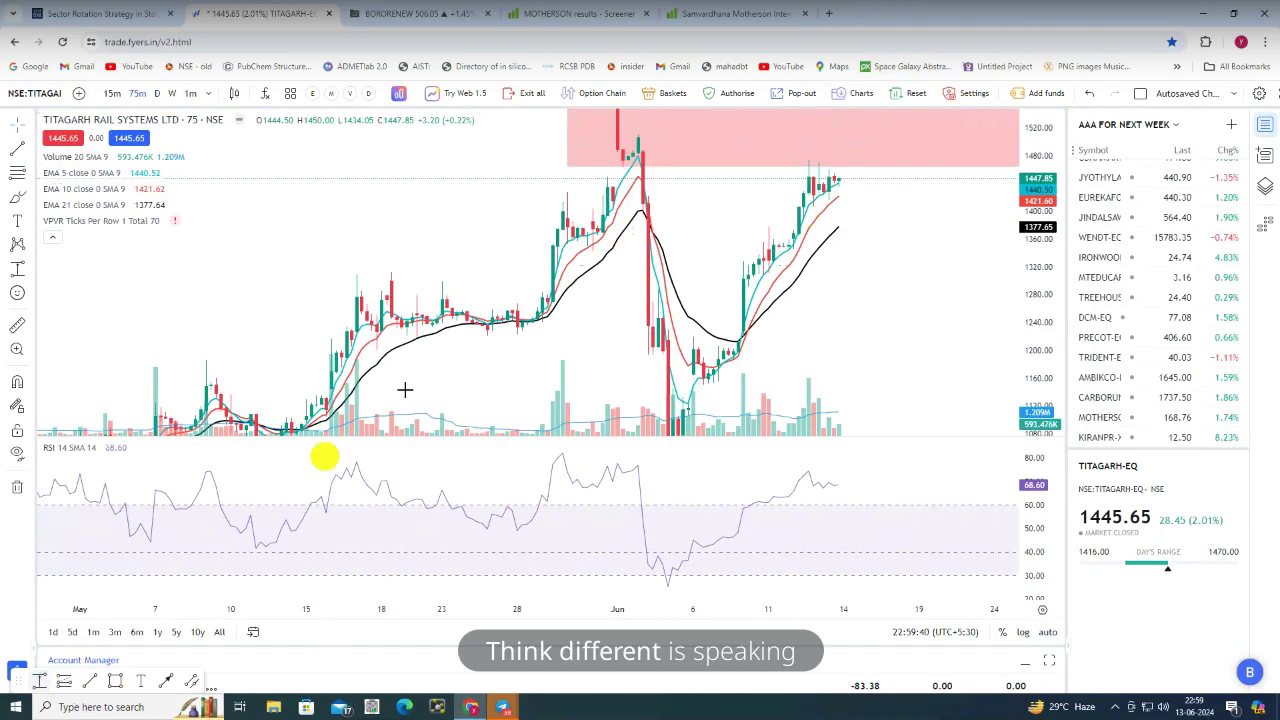
pyautogui.click(612, 135)
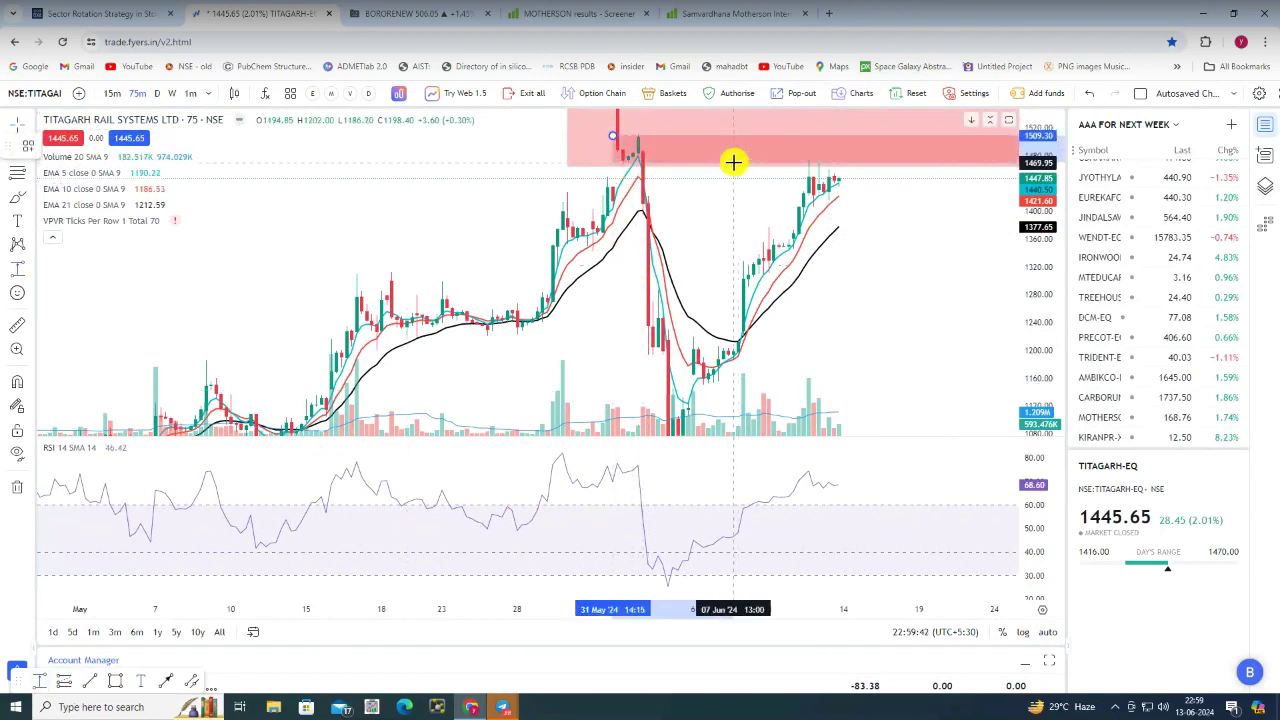
pyautogui.click(734, 161)
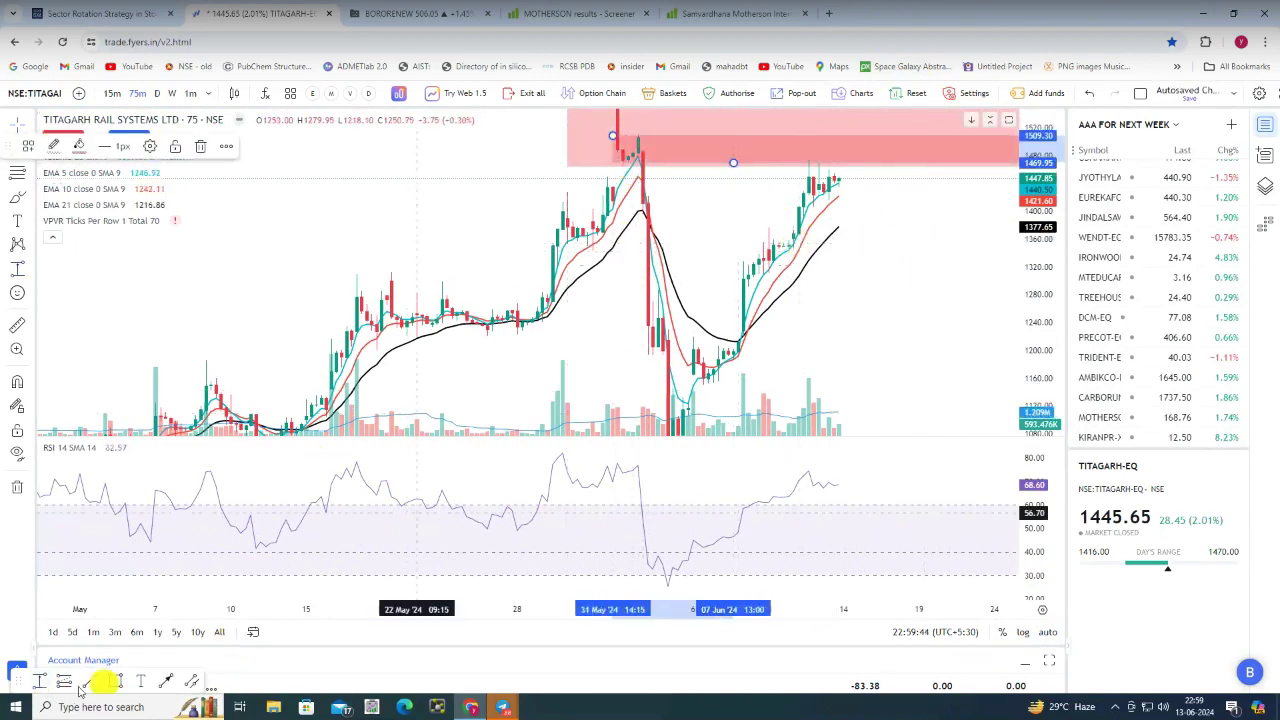
# Draw a zone from about 1373 to 1343.3 starting on 10 June, and fill it green
pyautogui.click(652, 310)
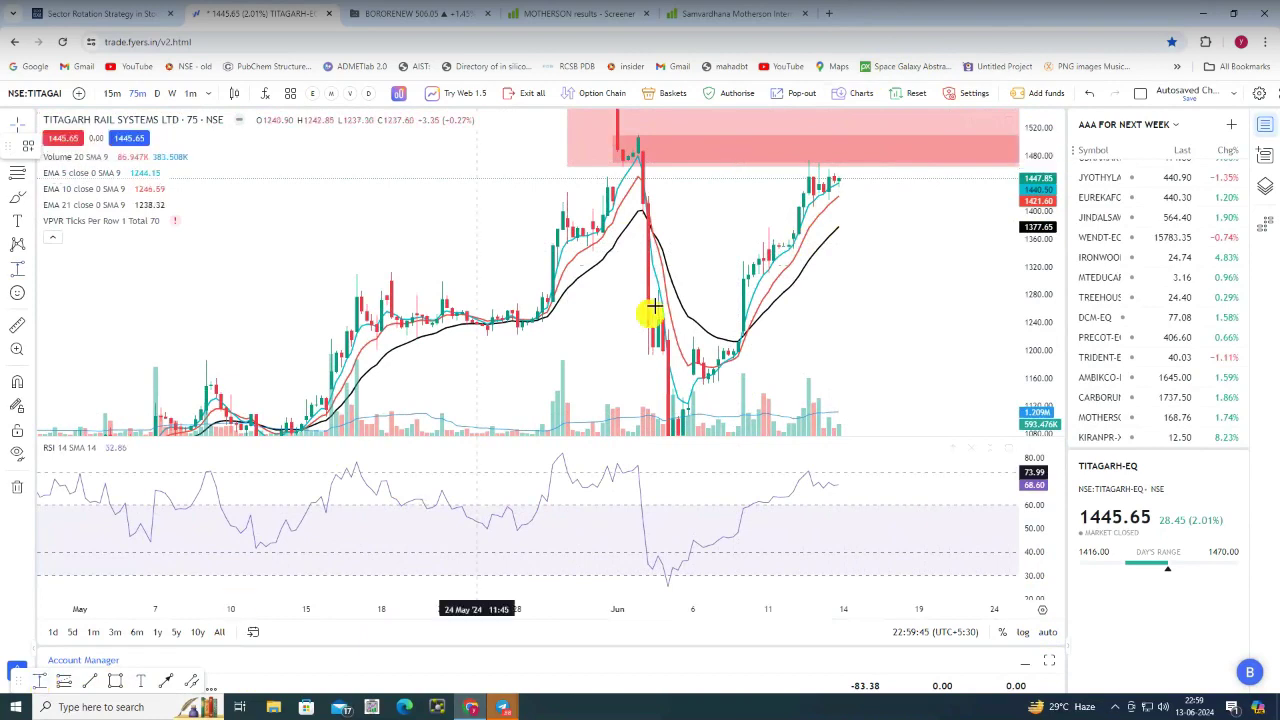
pyautogui.click(763, 230)
pyautogui.click(922, 250)
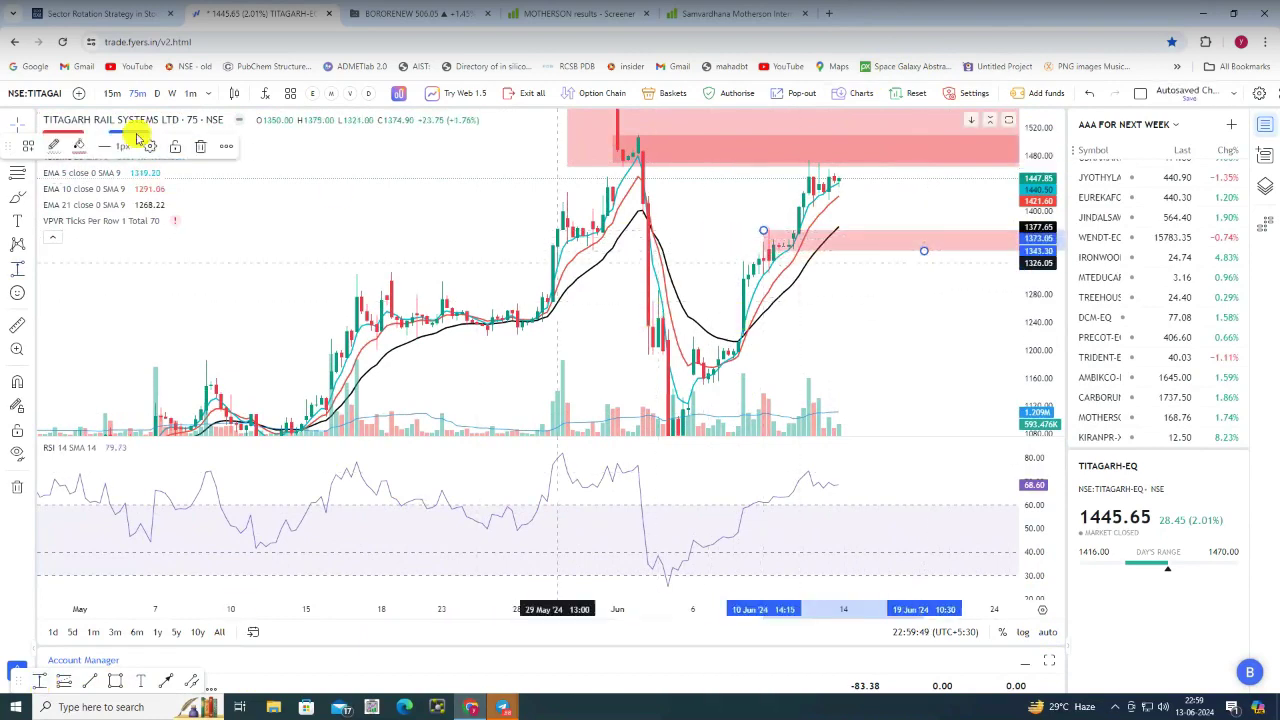
pyautogui.click(80, 150)
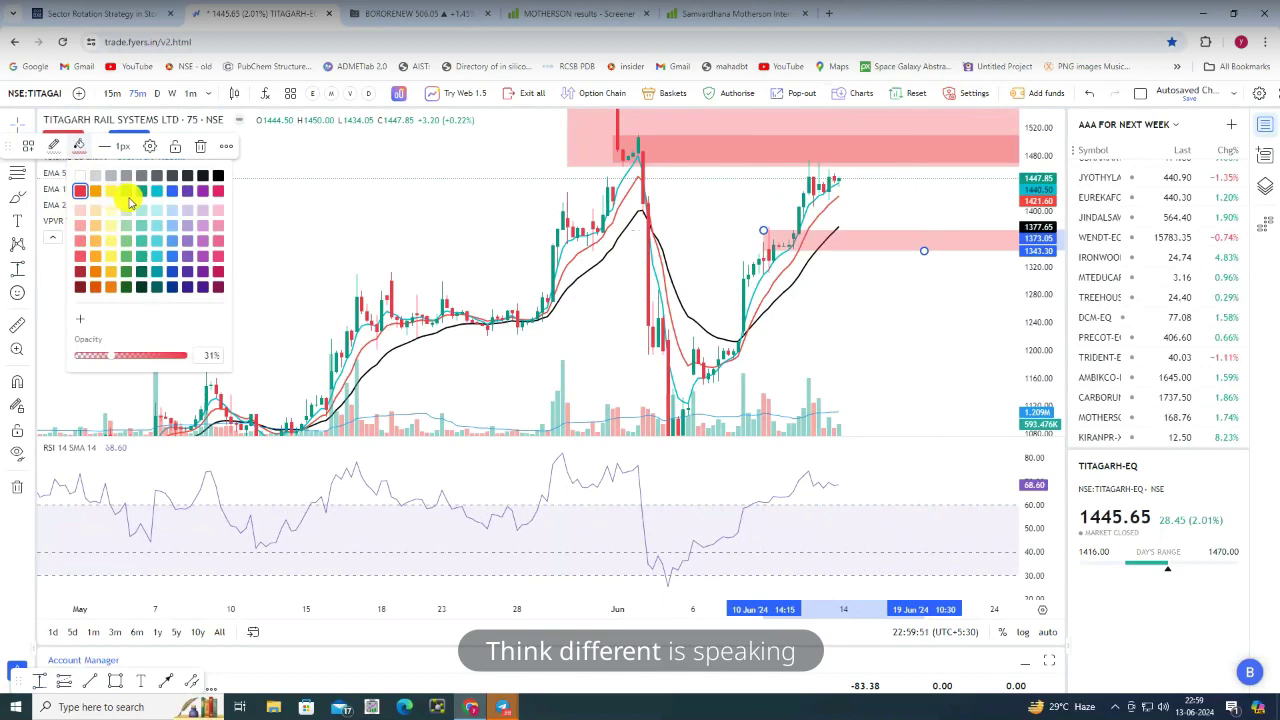
pyautogui.click(130, 199)
pyautogui.moveTo(851, 284)
pyautogui.mouseDown()
pyautogui.moveTo(780, 340)
pyautogui.moveTo(729, 354)
pyautogui.moveTo(732, 341)
pyautogui.mouseUp()
pyautogui.scroll(-2, 733, 341)
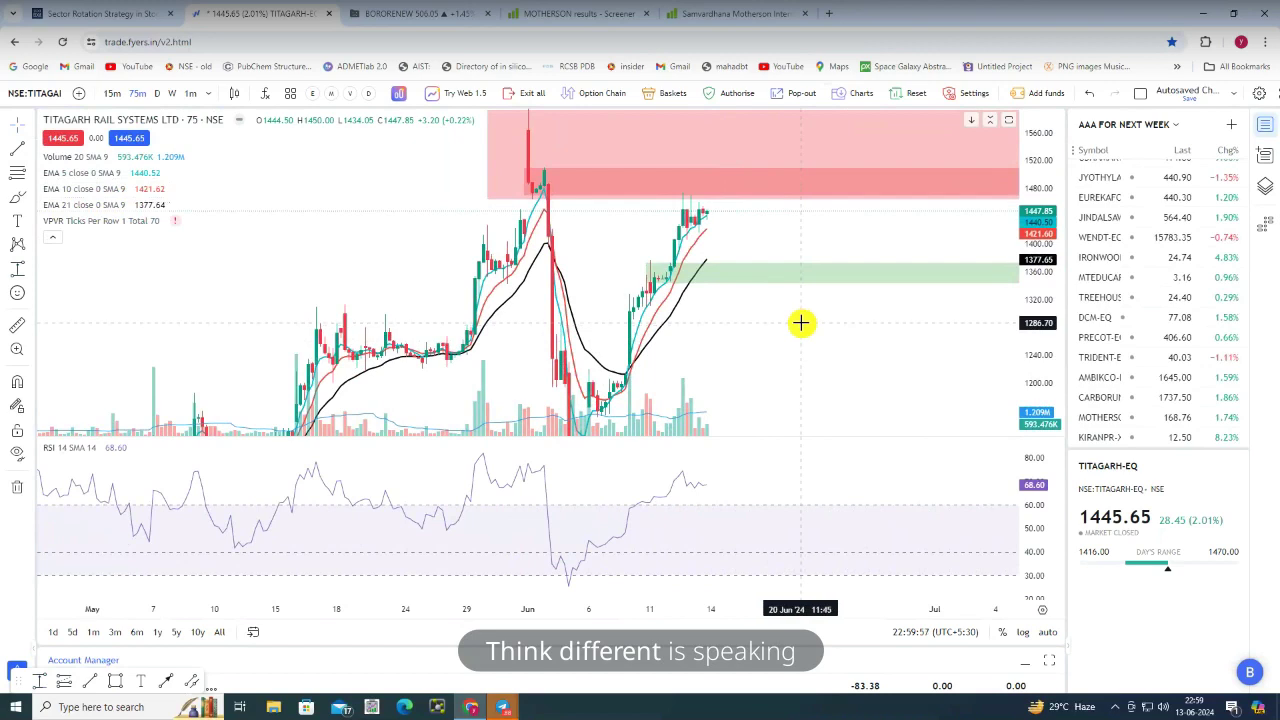
pyautogui.scroll(1, 801, 322)
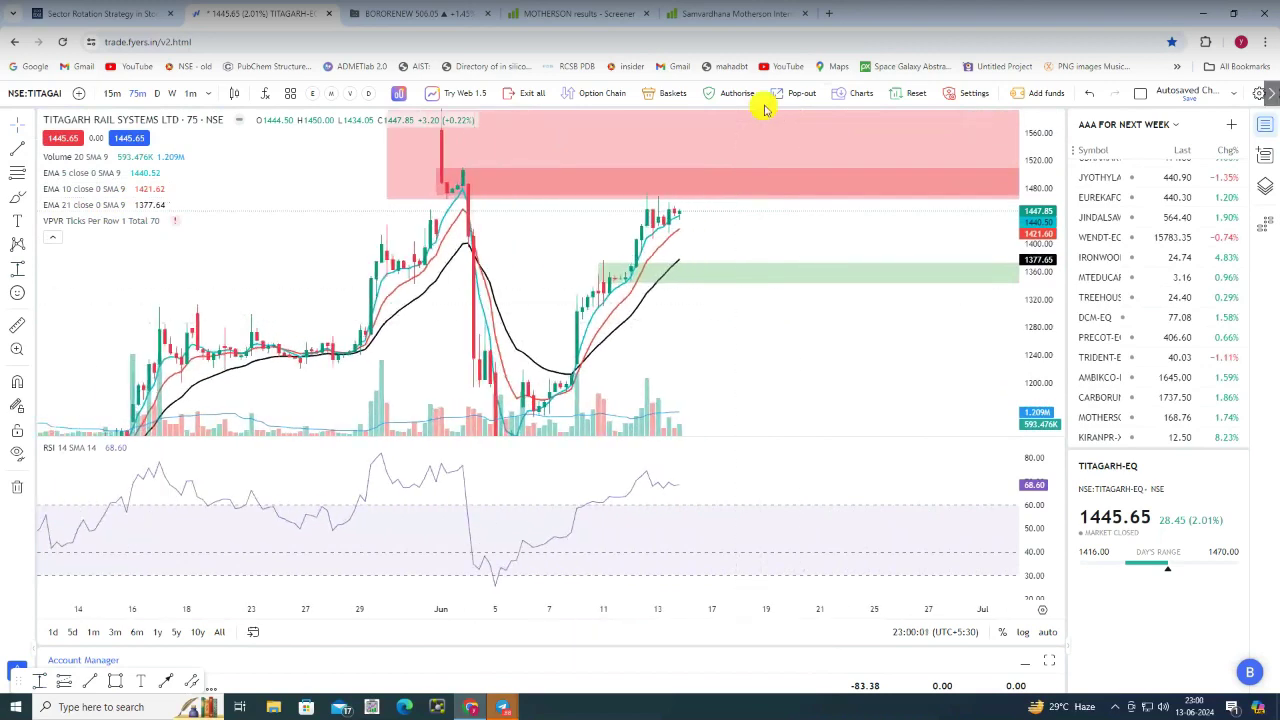
# Open the Chartink stock screener in a new browser tab
pyautogui.click(828, 15)
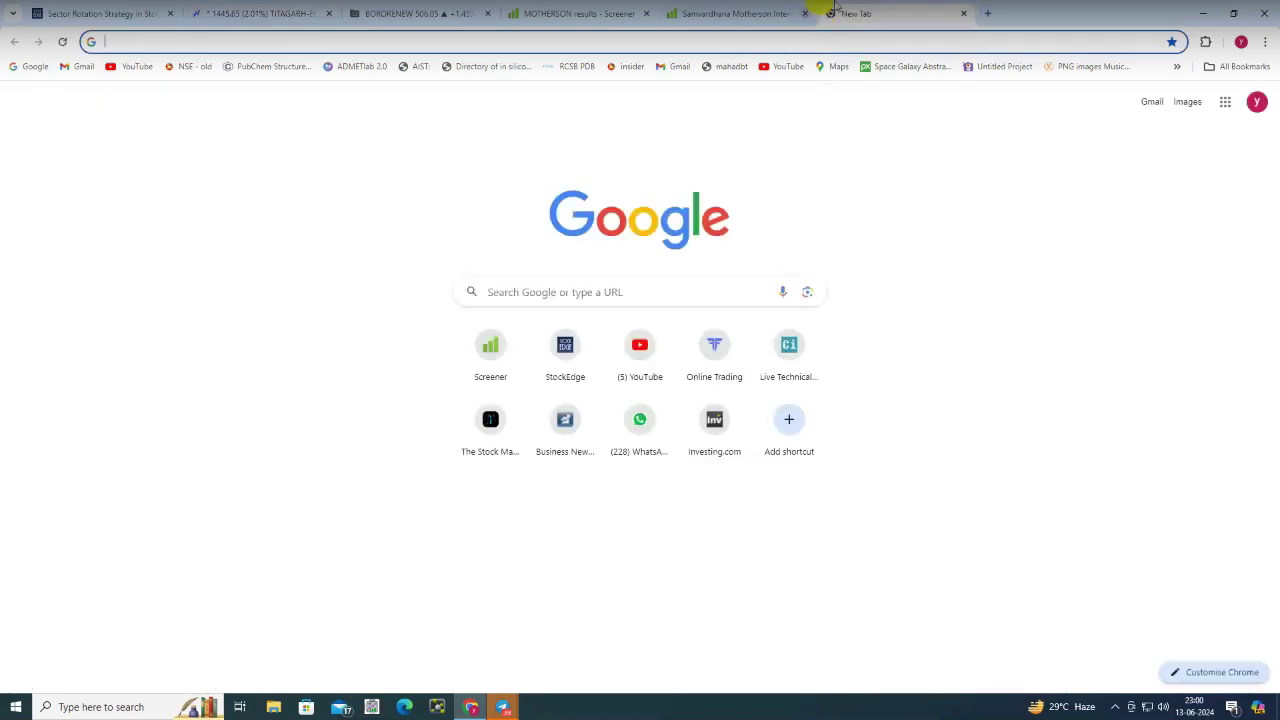
pyautogui.click(783, 375)
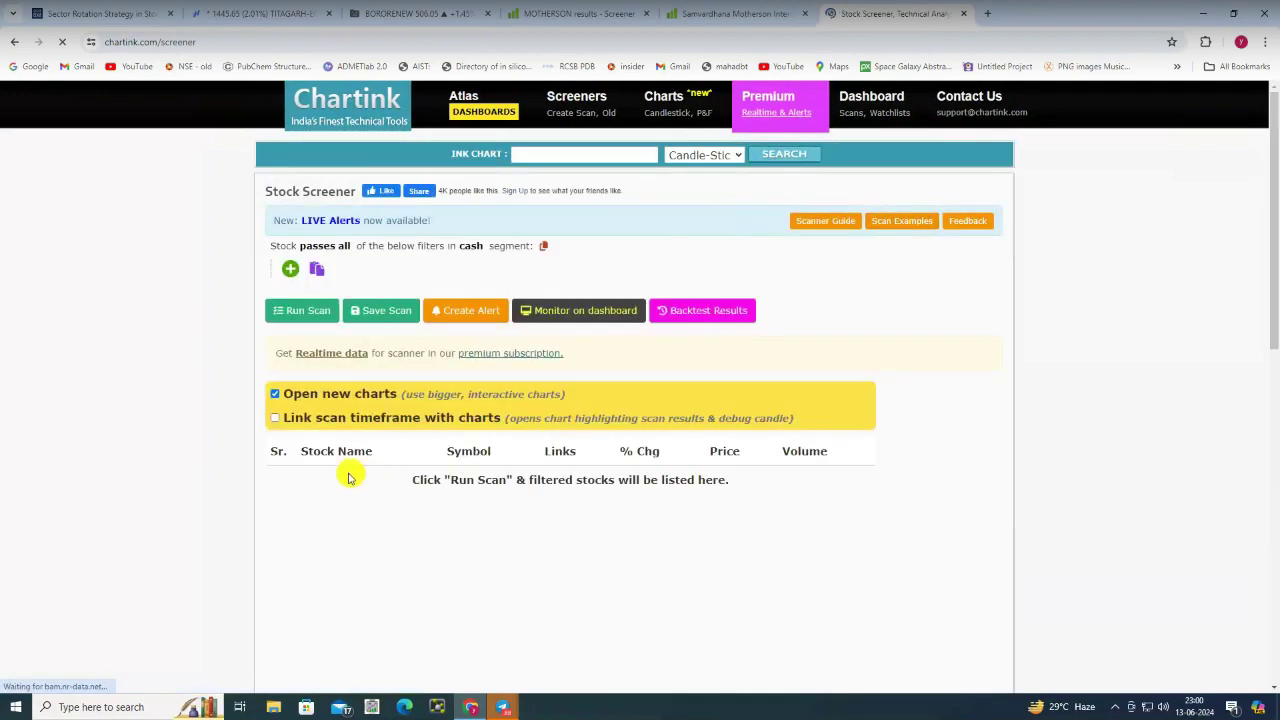
pyautogui.click(289, 270)
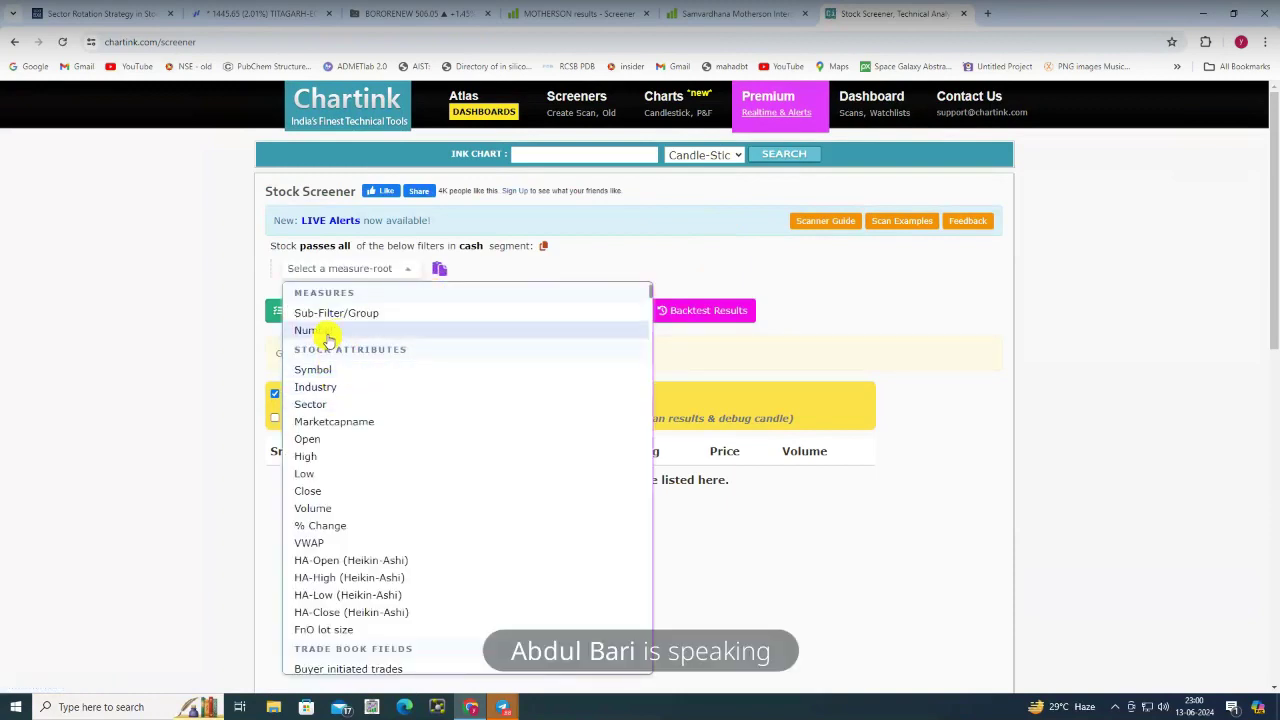
pyautogui.click(331, 491)
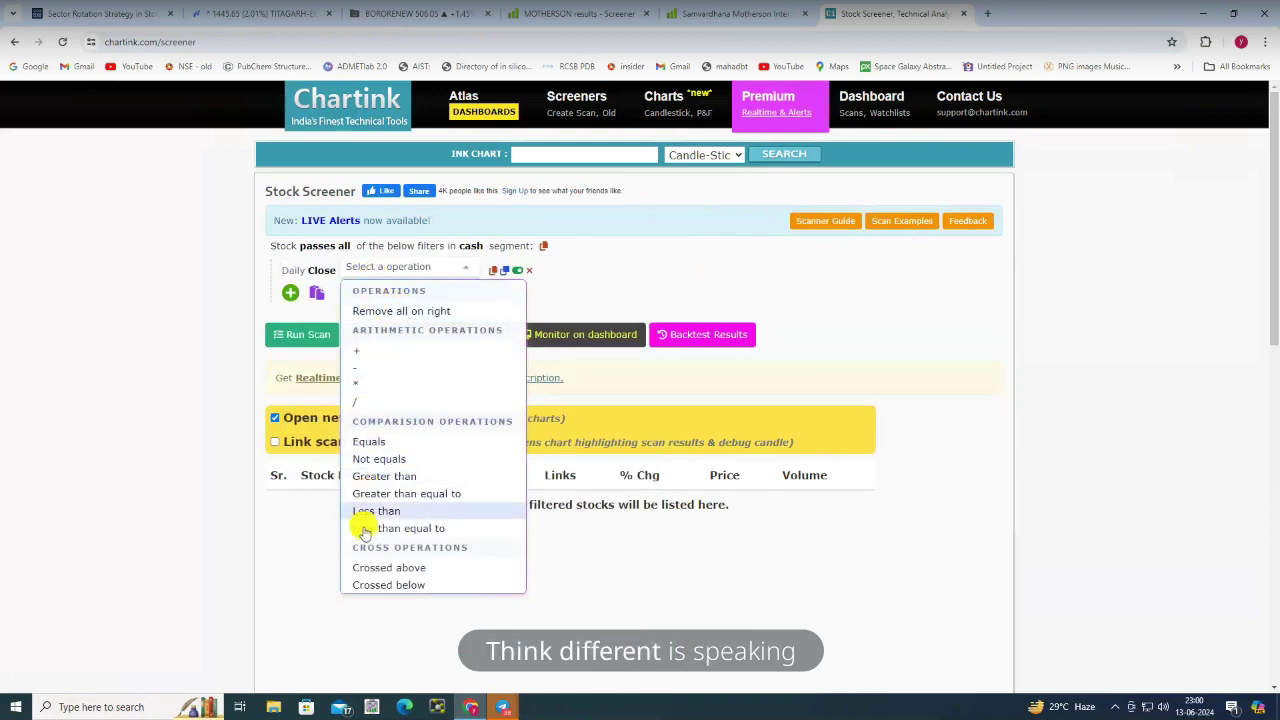
pyautogui.click(401, 567)
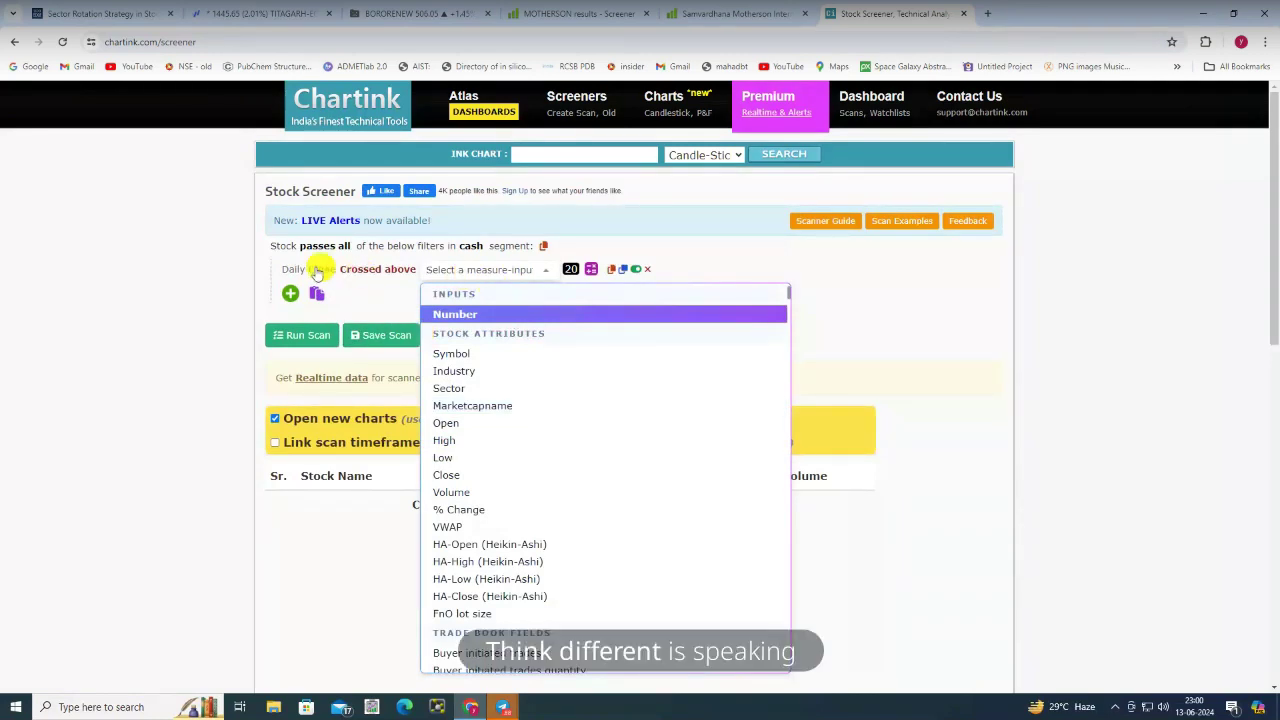
pyautogui.click(545, 314)
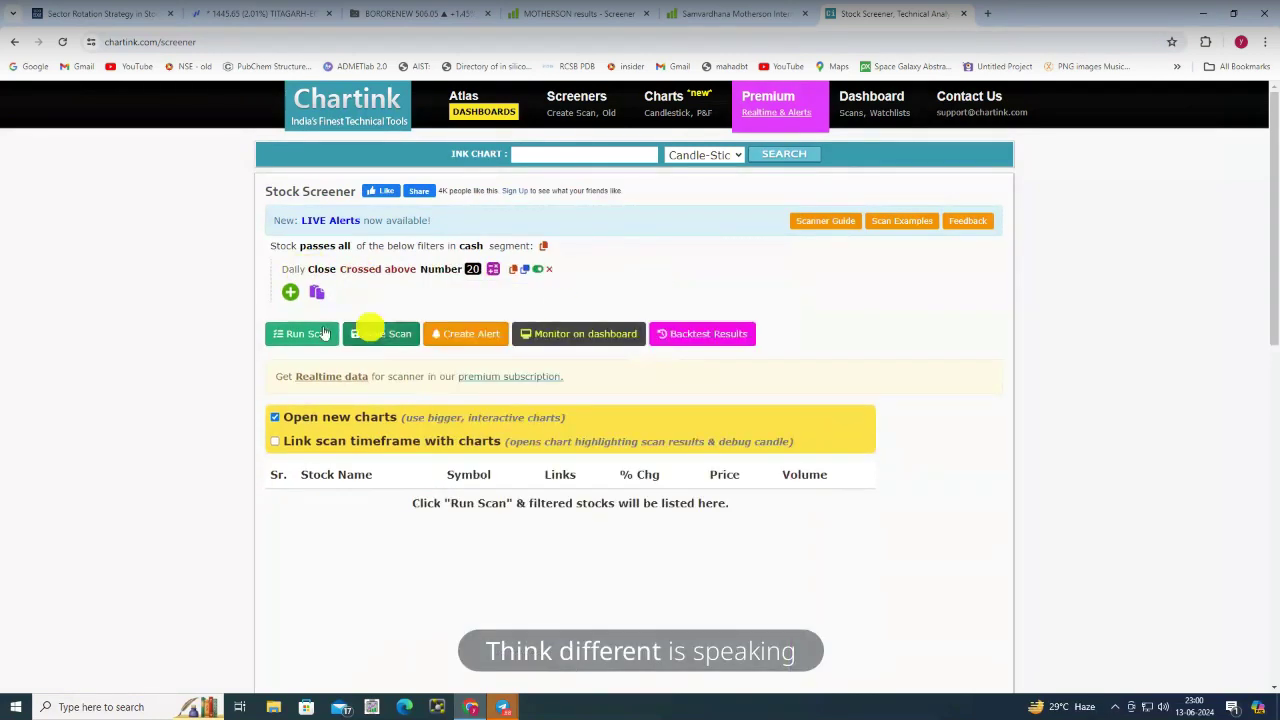
pyautogui.click(548, 269)
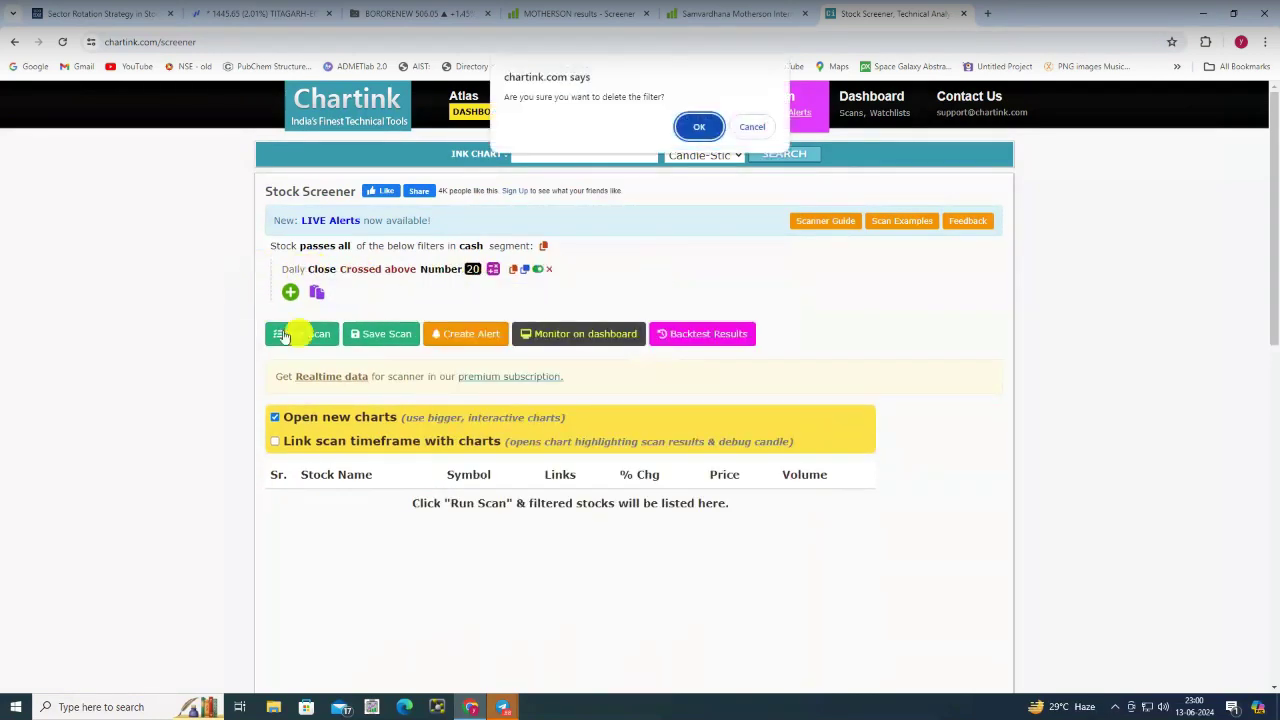
pyautogui.click(698, 127)
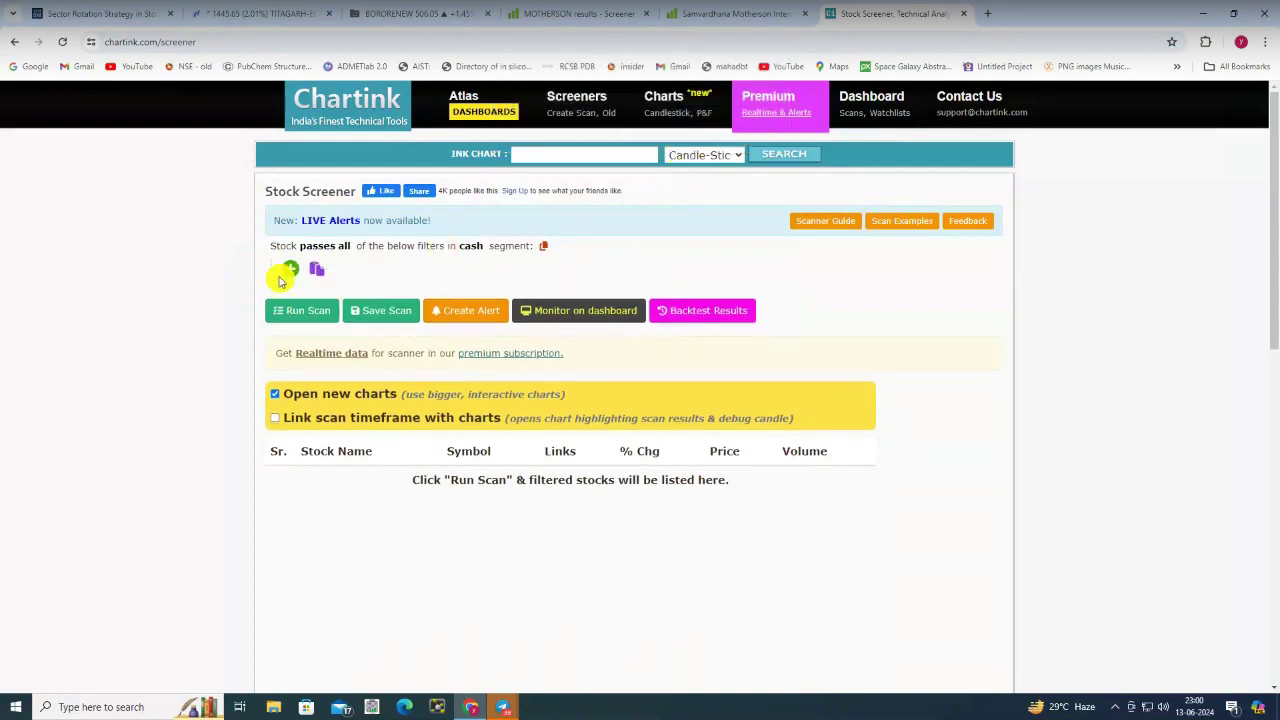
# Add a scan filter for daily RSI(14) crossed above the number 60, and run the scan
pyautogui.click(286, 272)
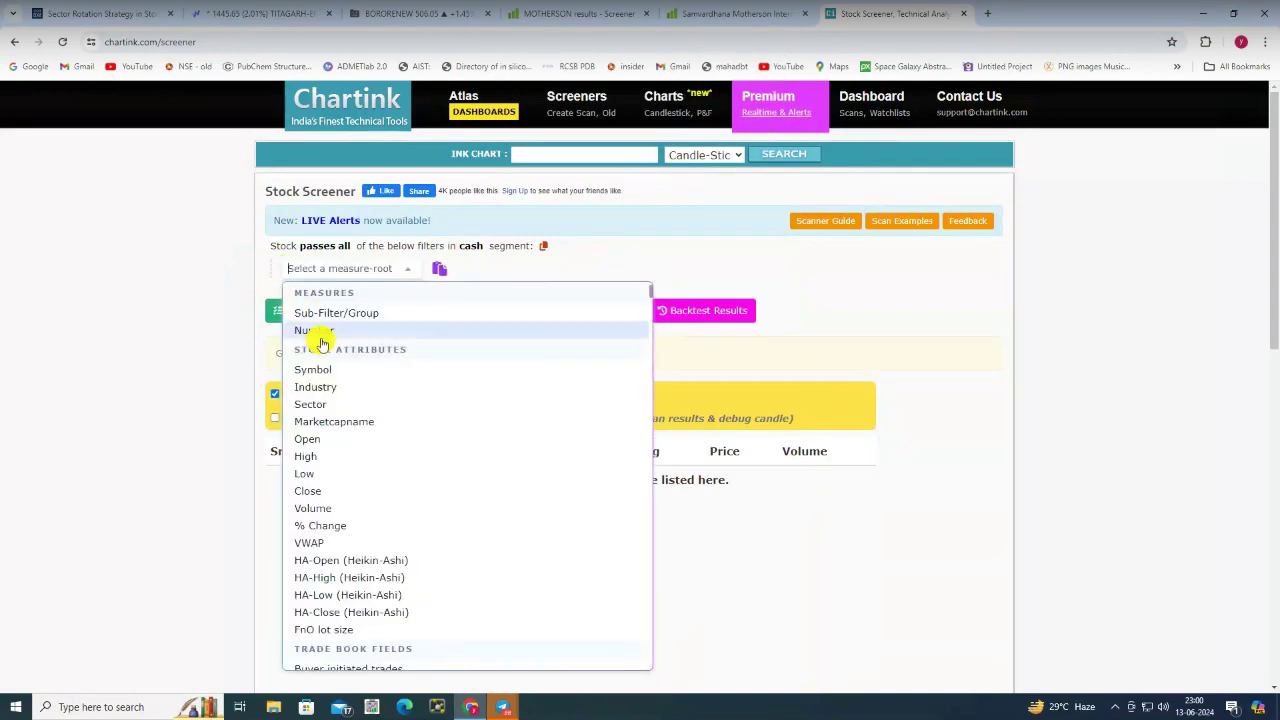
pyautogui.write('rsi')
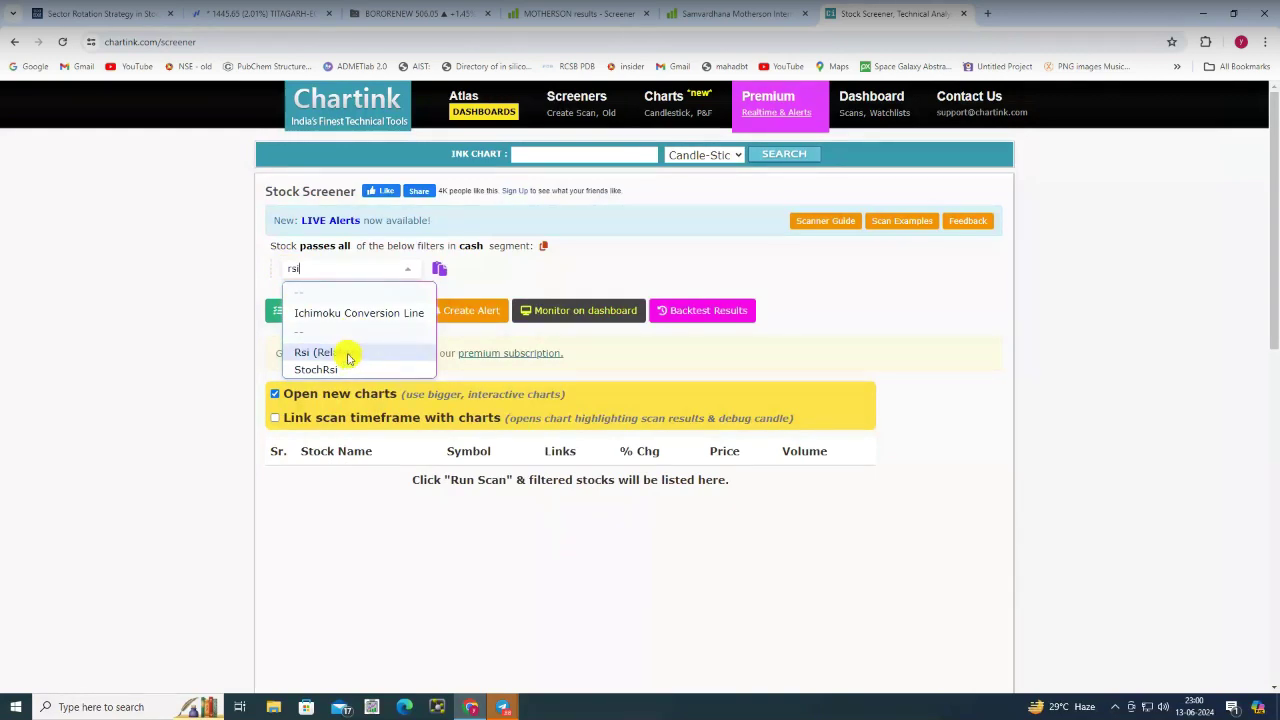
pyautogui.click(349, 357)
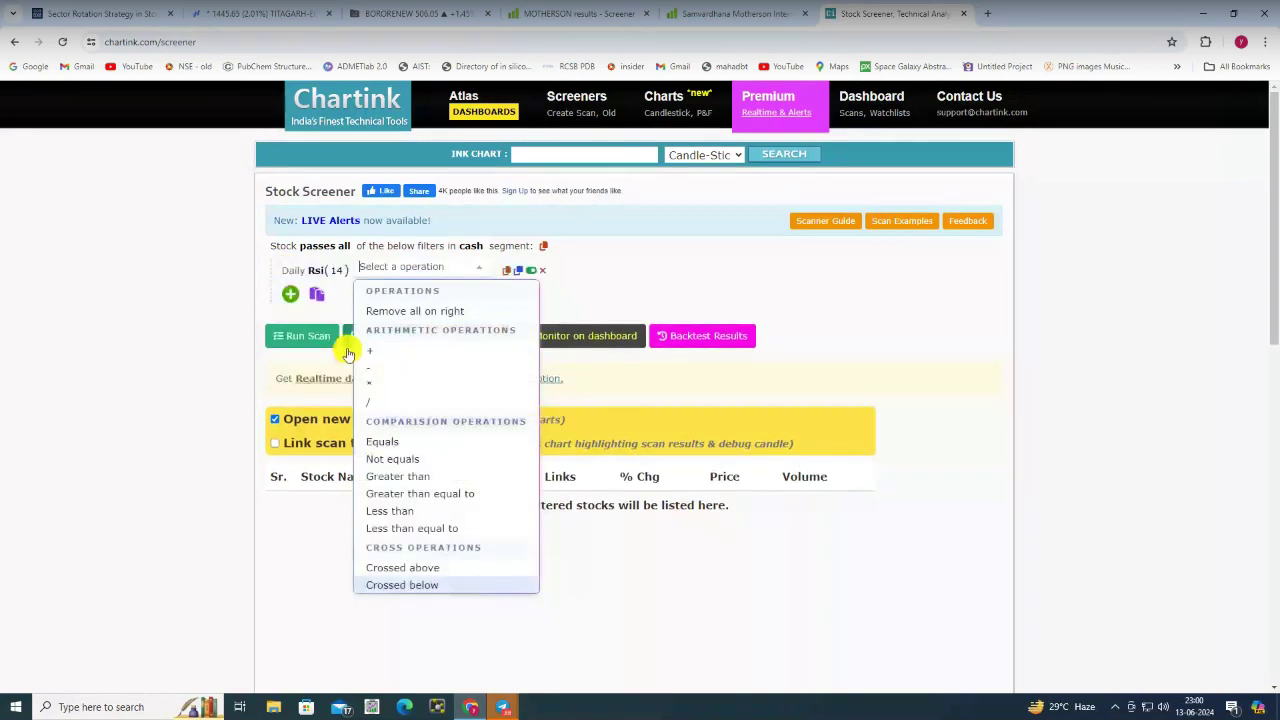
pyautogui.click(403, 568)
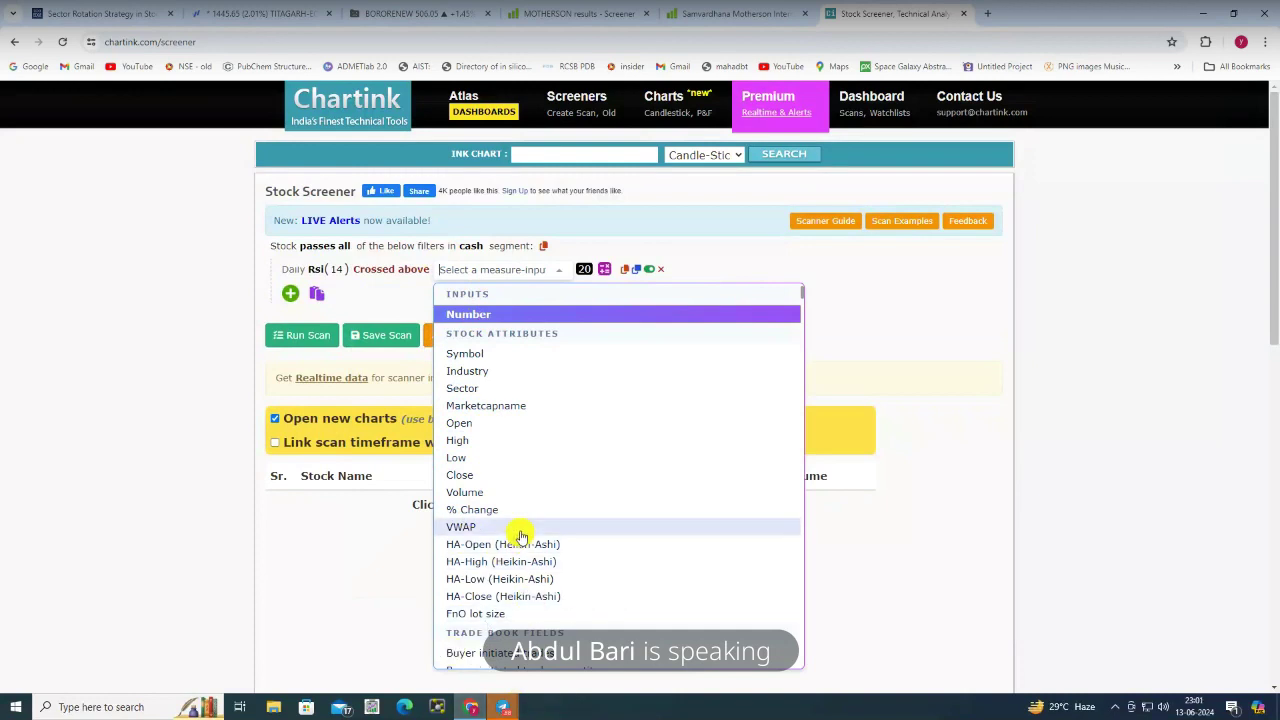
pyautogui.click(488, 314)
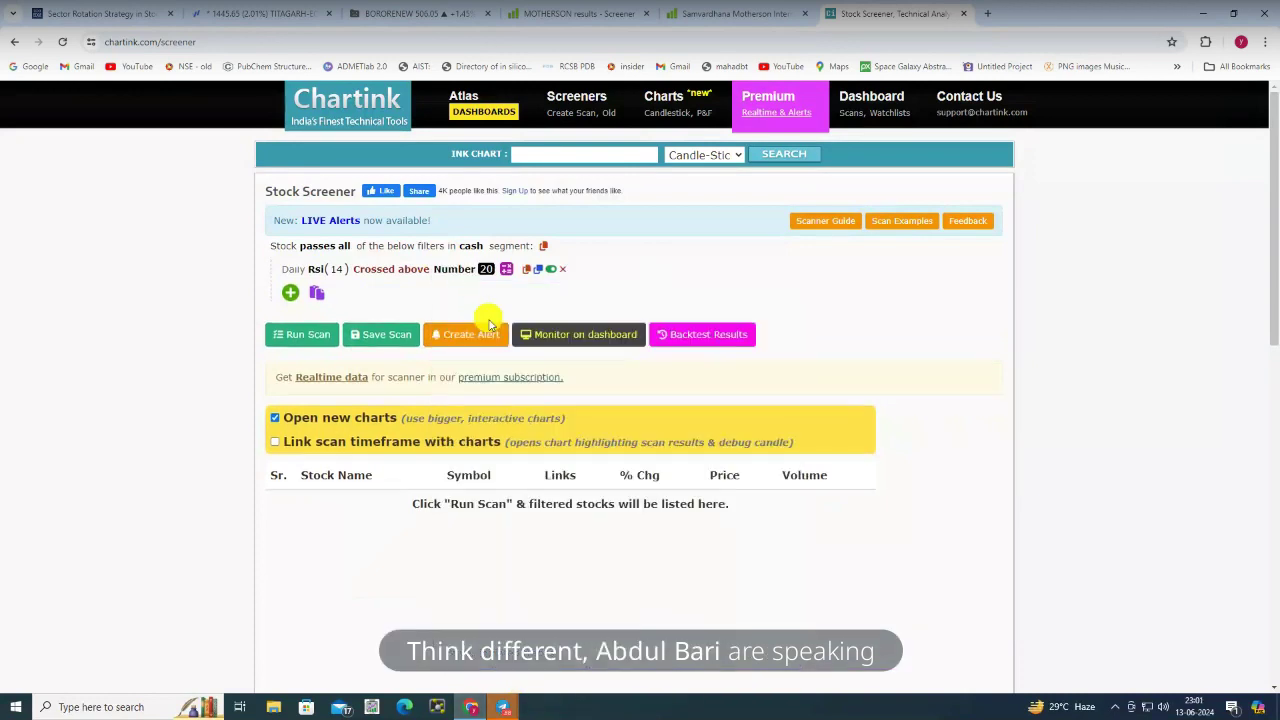
pyautogui.click(486, 270)
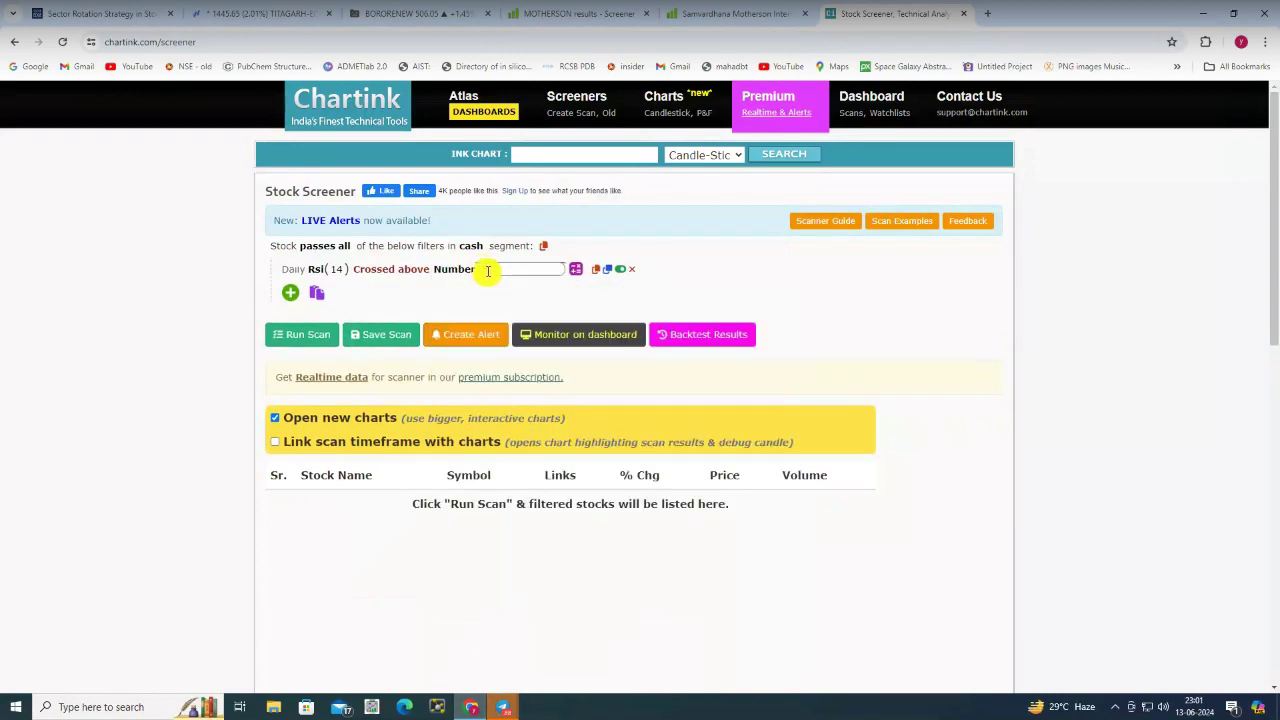
pyautogui.write('60')
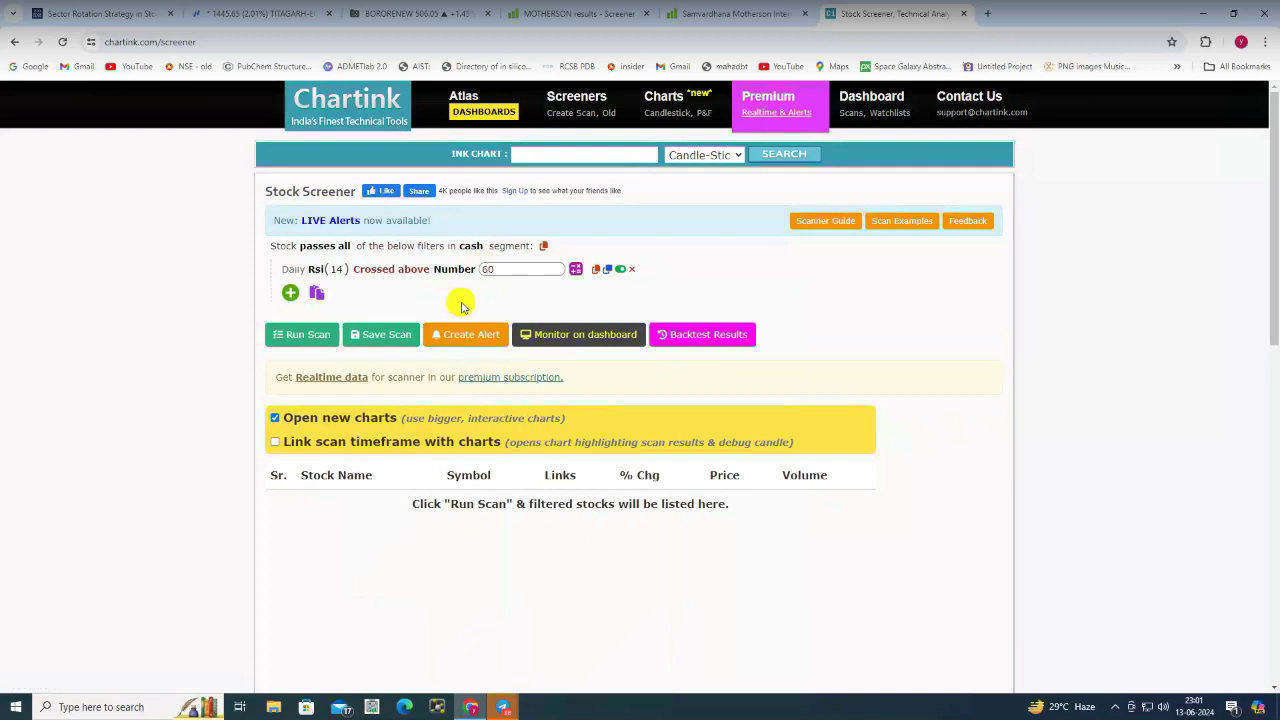
pyautogui.click(461, 307)
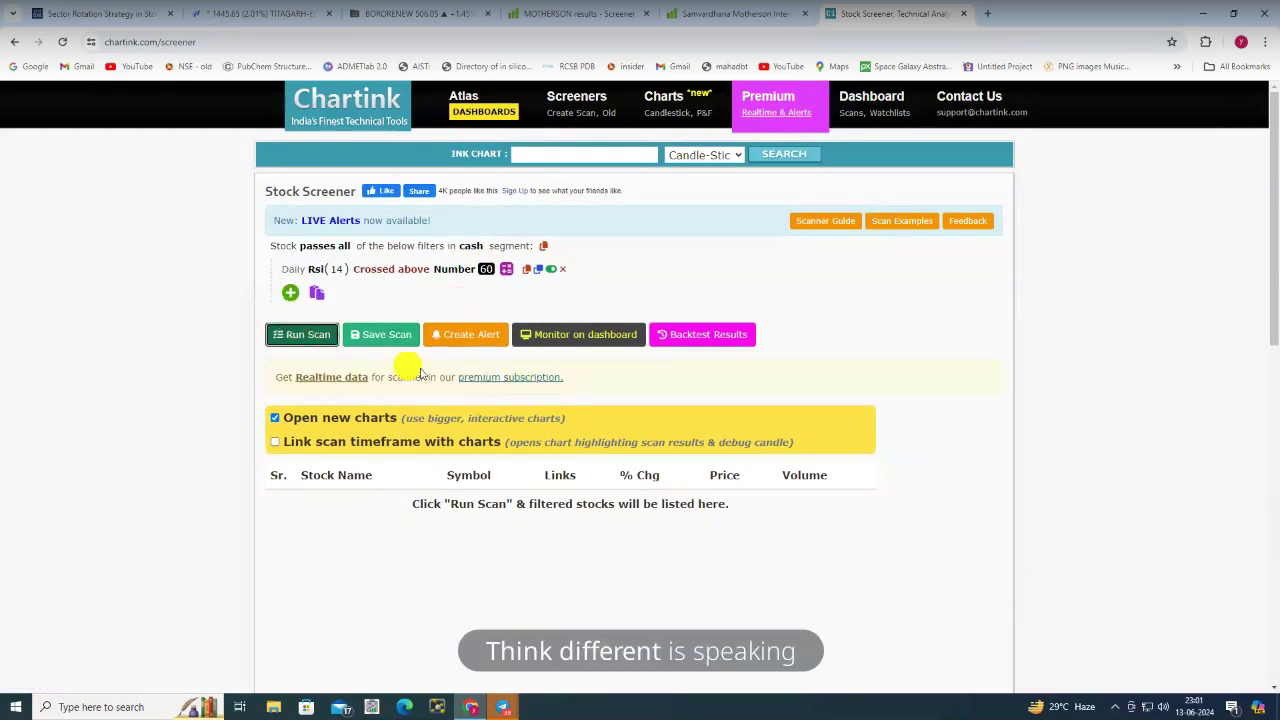
# Look through the stocks on the first two pages of the scan results
pyautogui.scroll(-2, 423, 370)
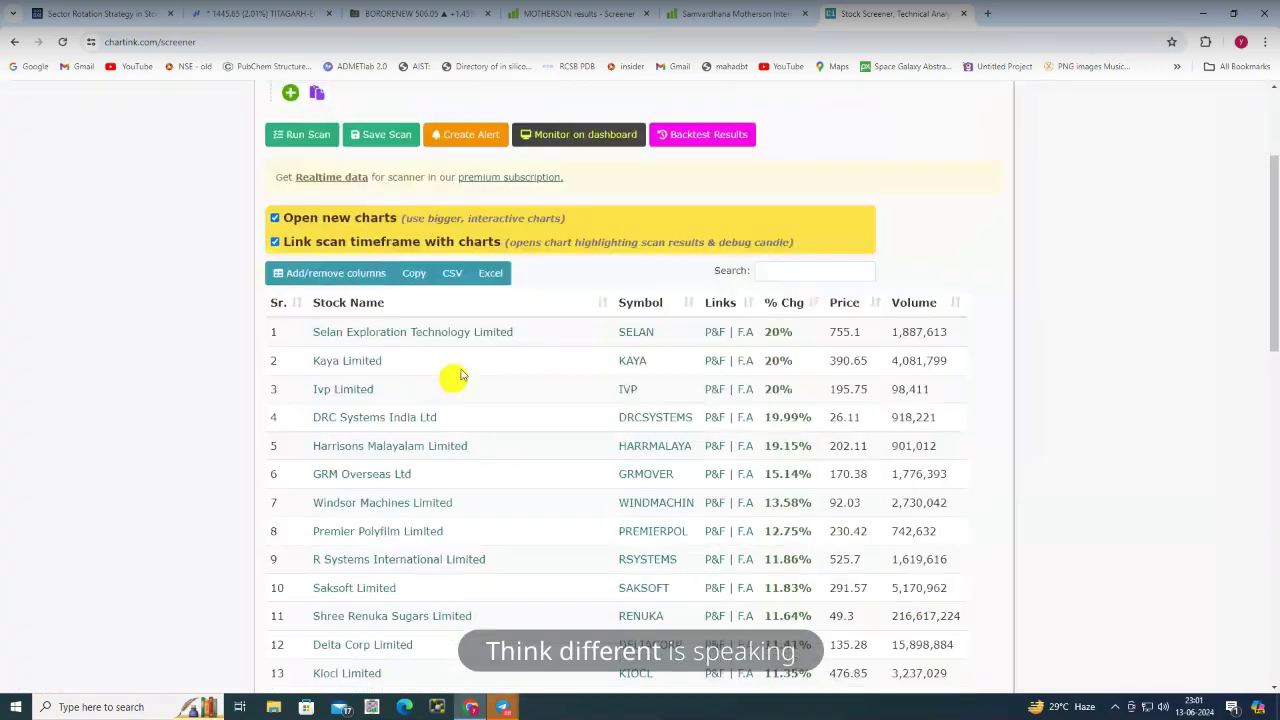
pyautogui.scroll(-1, 477, 360)
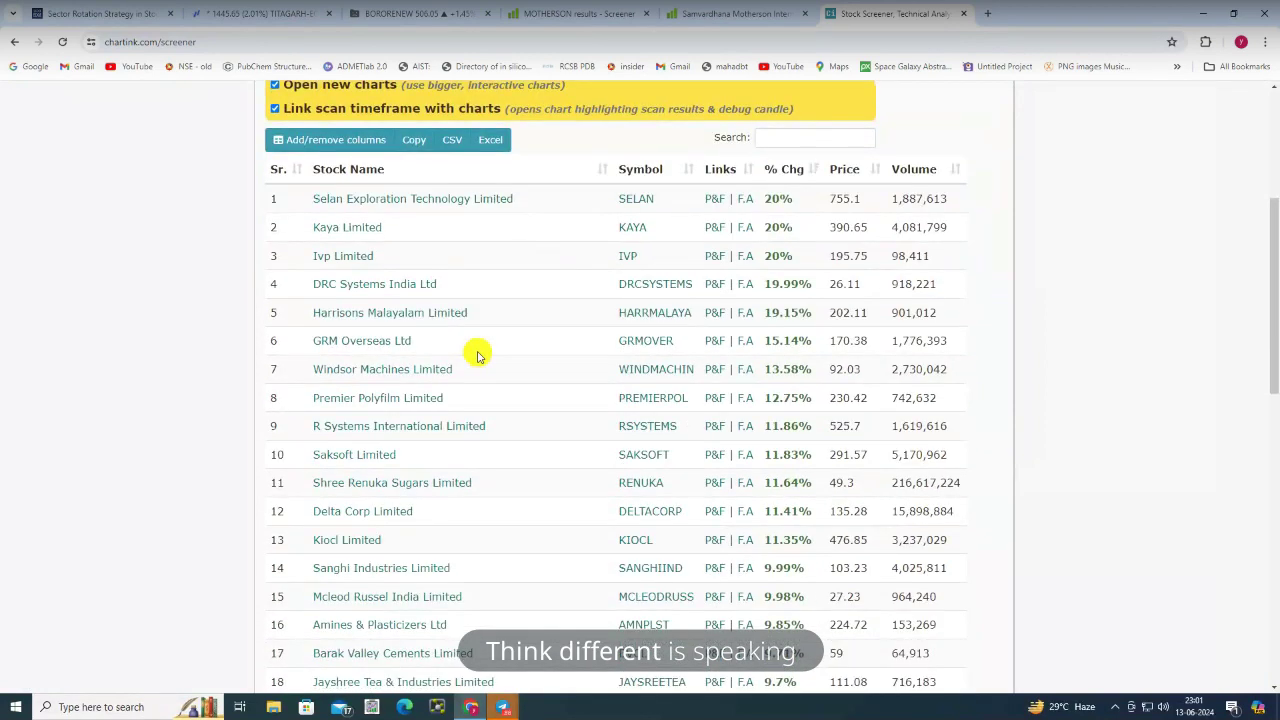
pyautogui.scroll(-1, 480, 354)
pyautogui.scroll(-3, 758, 446)
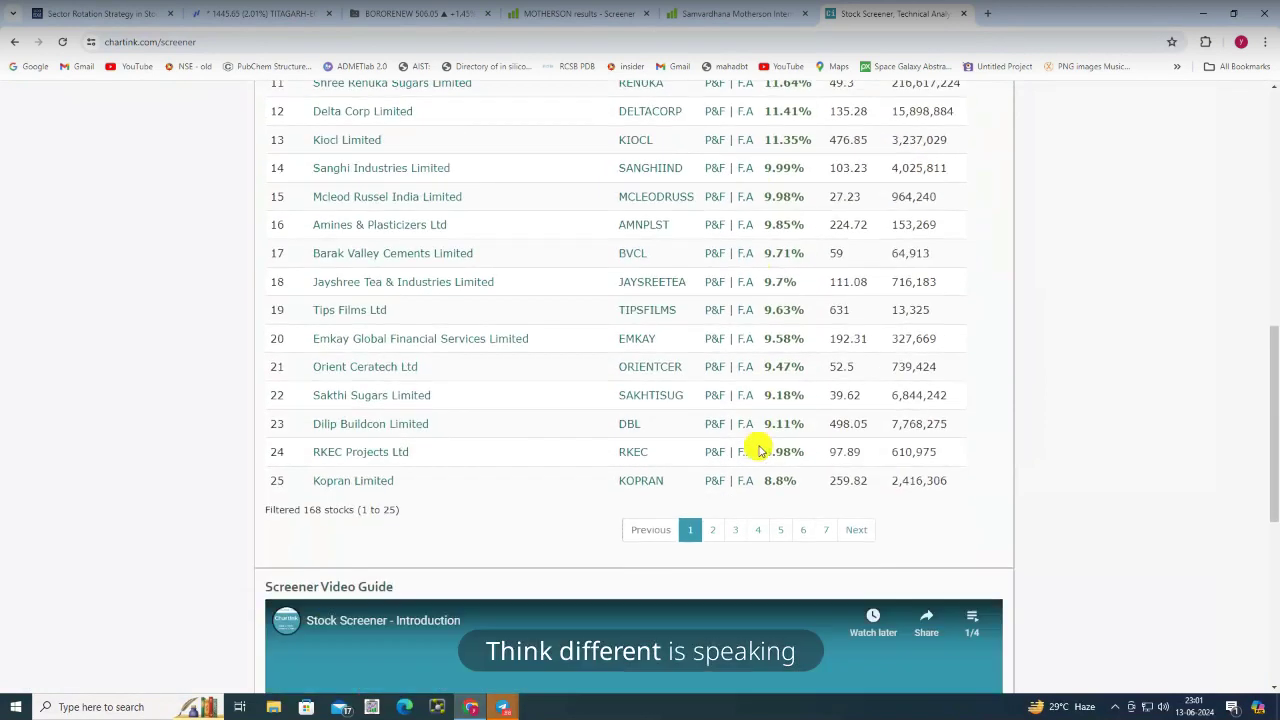
pyautogui.click(713, 463)
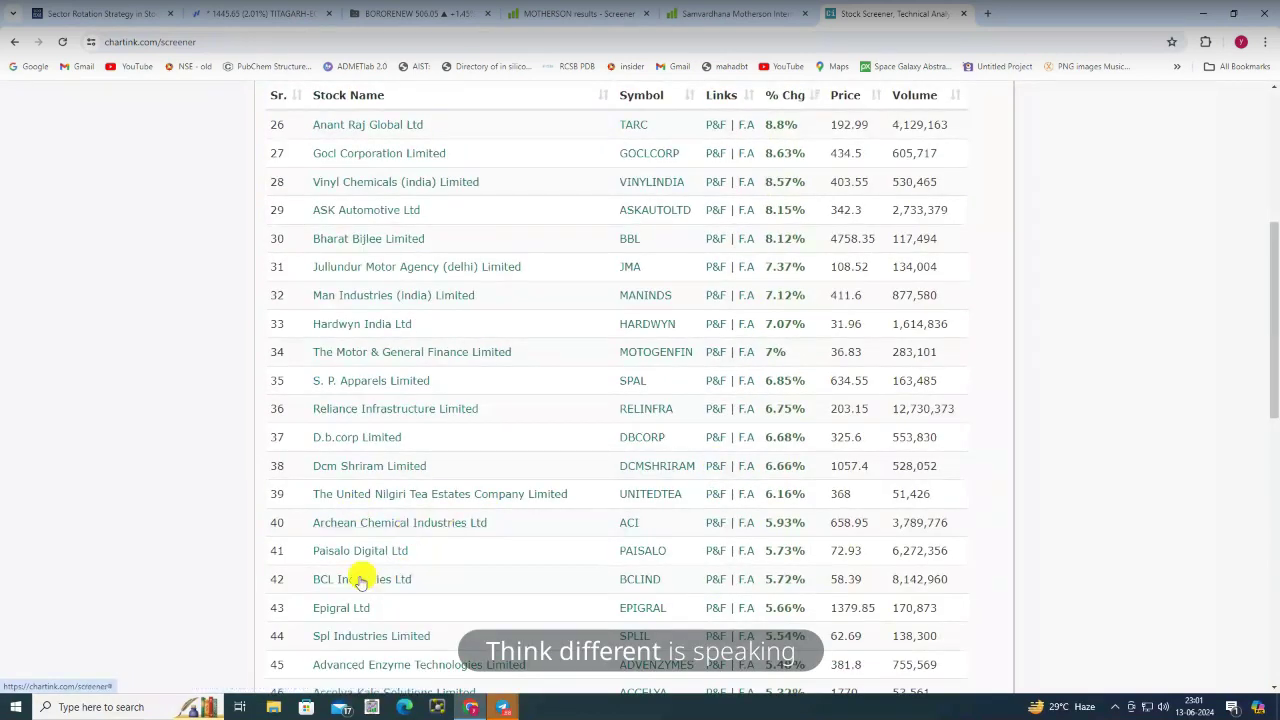
pyautogui.scroll(-1, 365, 572)
pyautogui.scroll(-2, 365, 572)
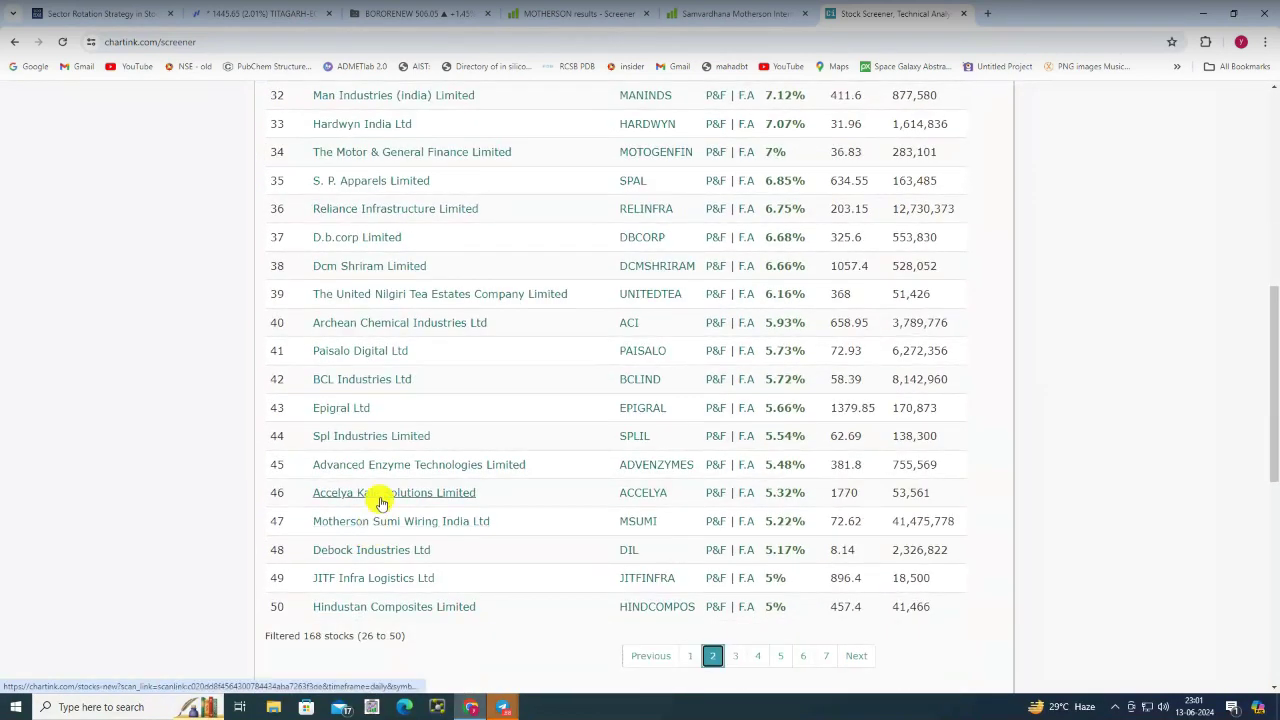
# Switch to the Fyers chart and load the NSE symbol DCM-EQ
pyautogui.click(247, 16)
pyautogui.write('DCM')
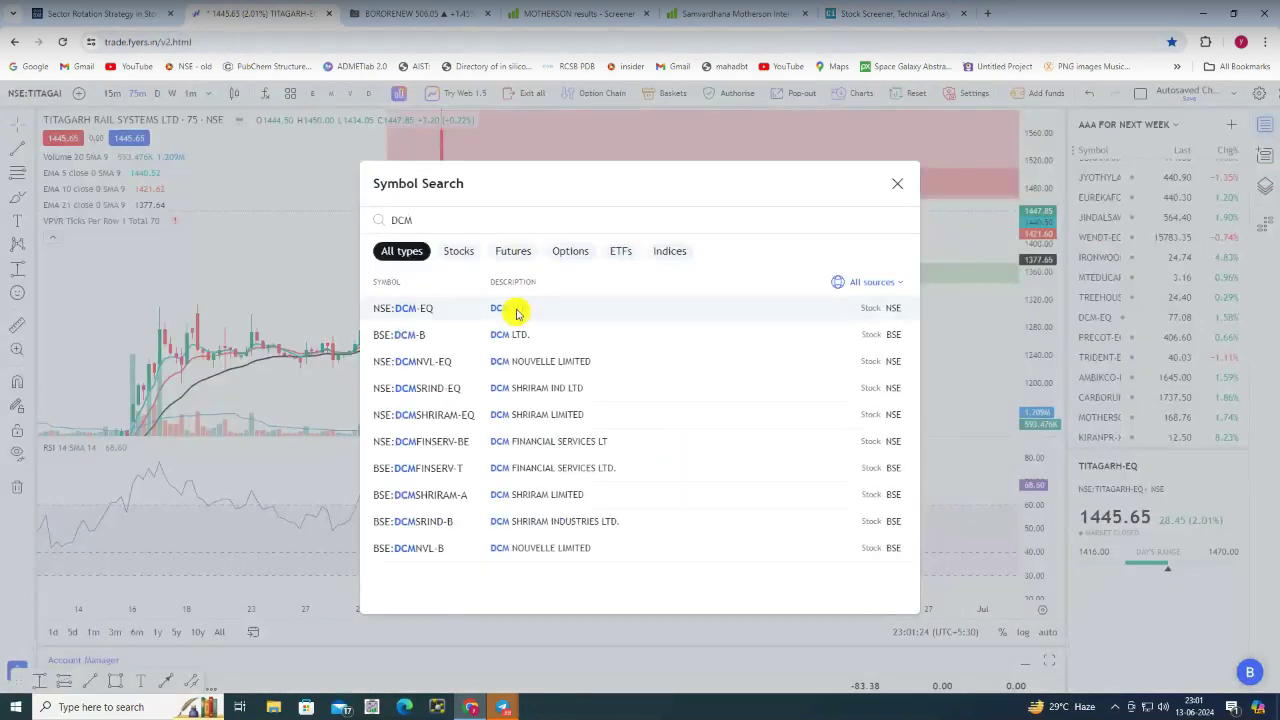
pyautogui.click(516, 313)
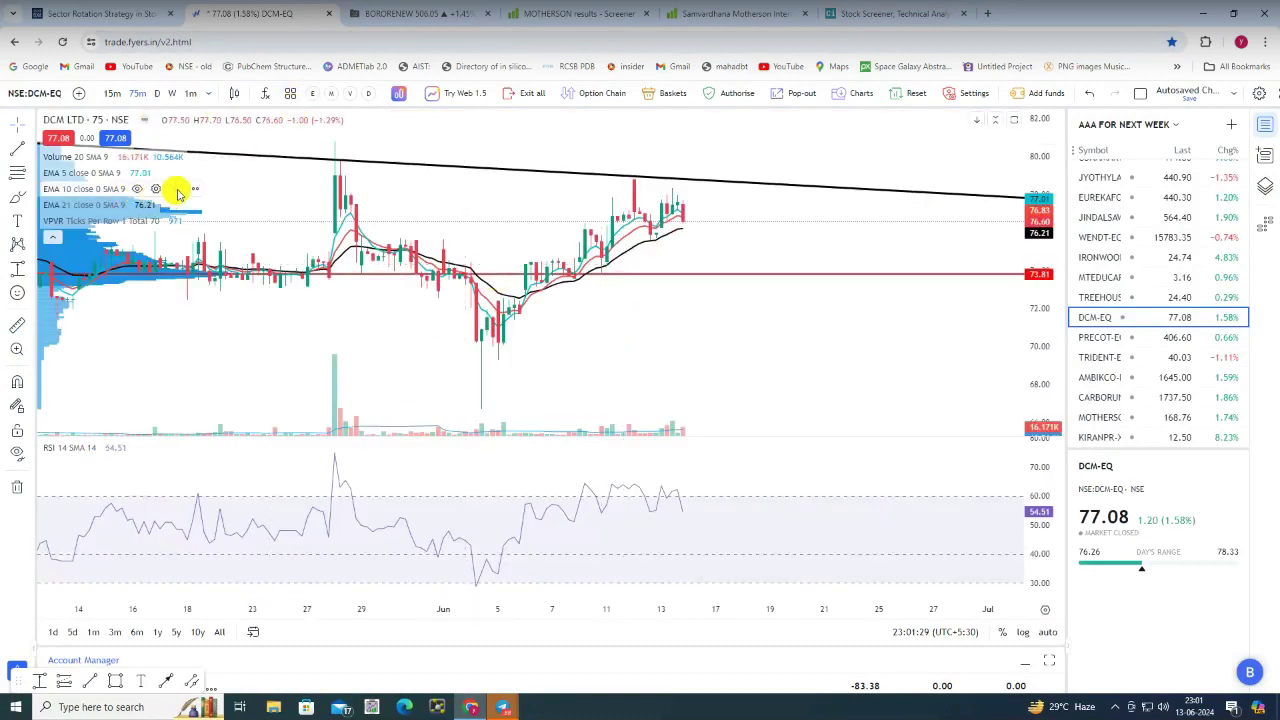
# Remove the EMA 5, EMA 10, EMA 21 and VPVR indicators from the DCM chart
pyautogui.click(176, 189)
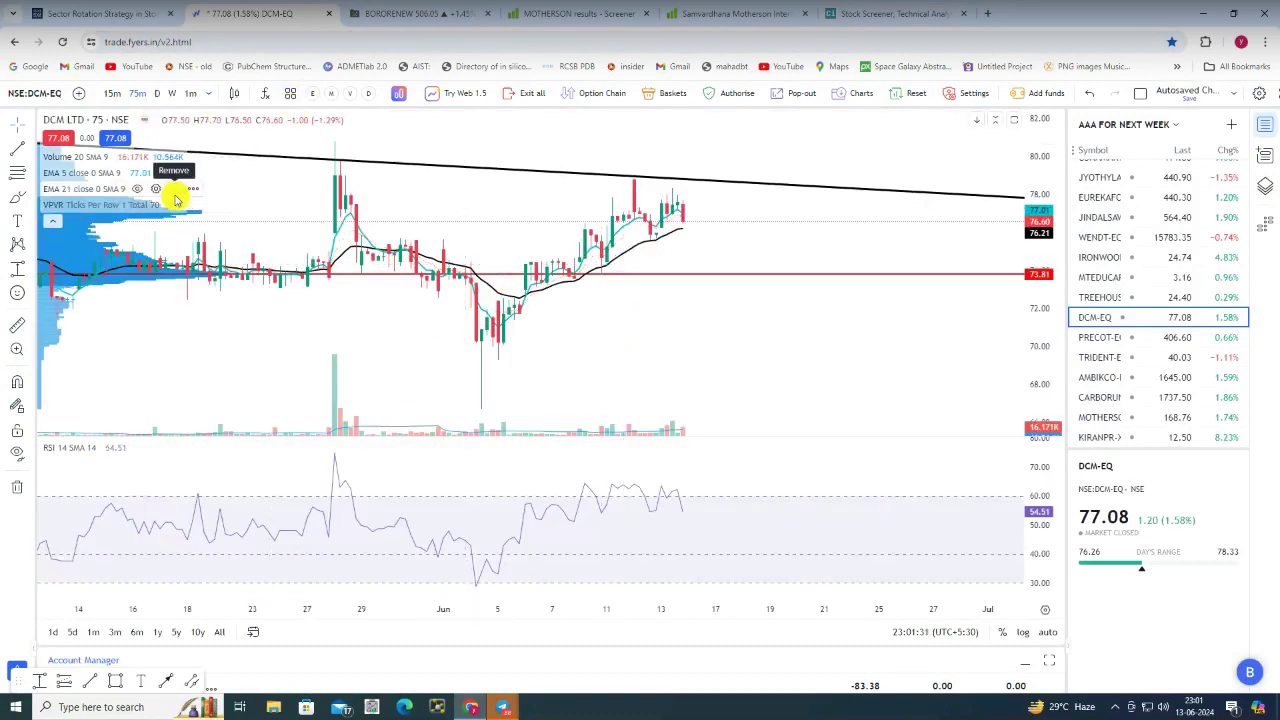
pyautogui.click(172, 190)
pyautogui.click(174, 190)
pyautogui.click(166, 173)
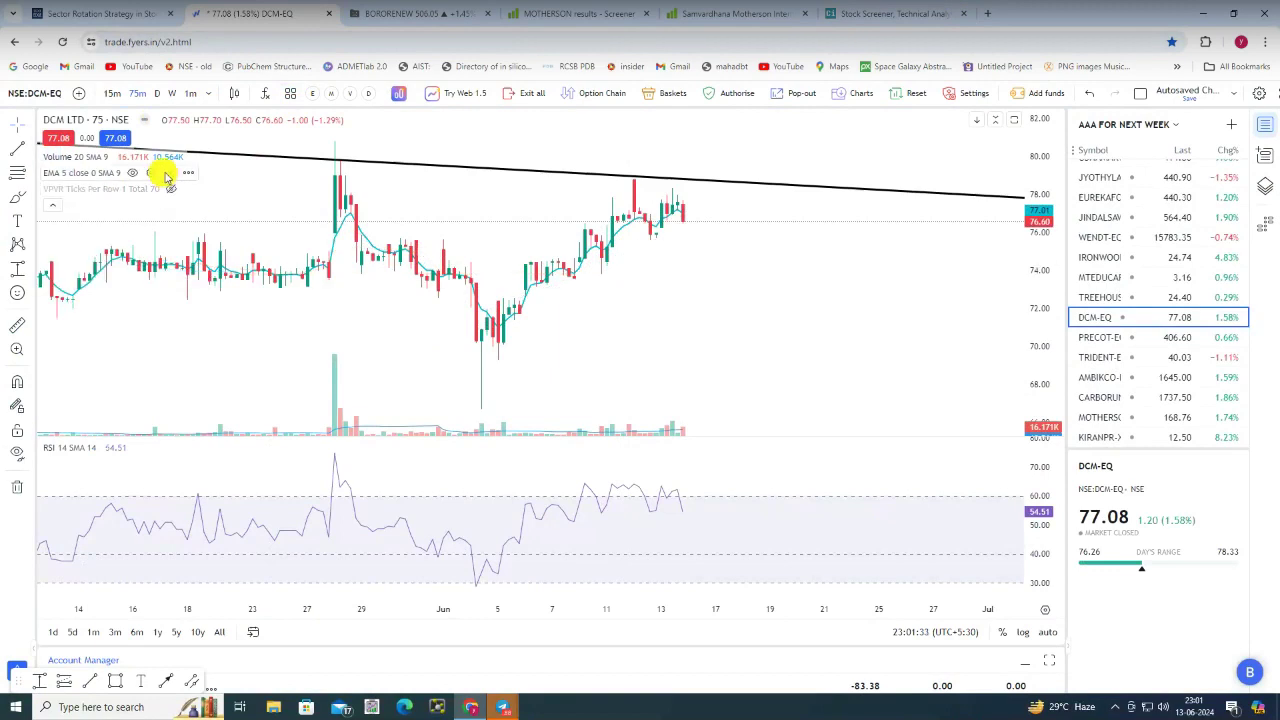
pyautogui.click(208, 173)
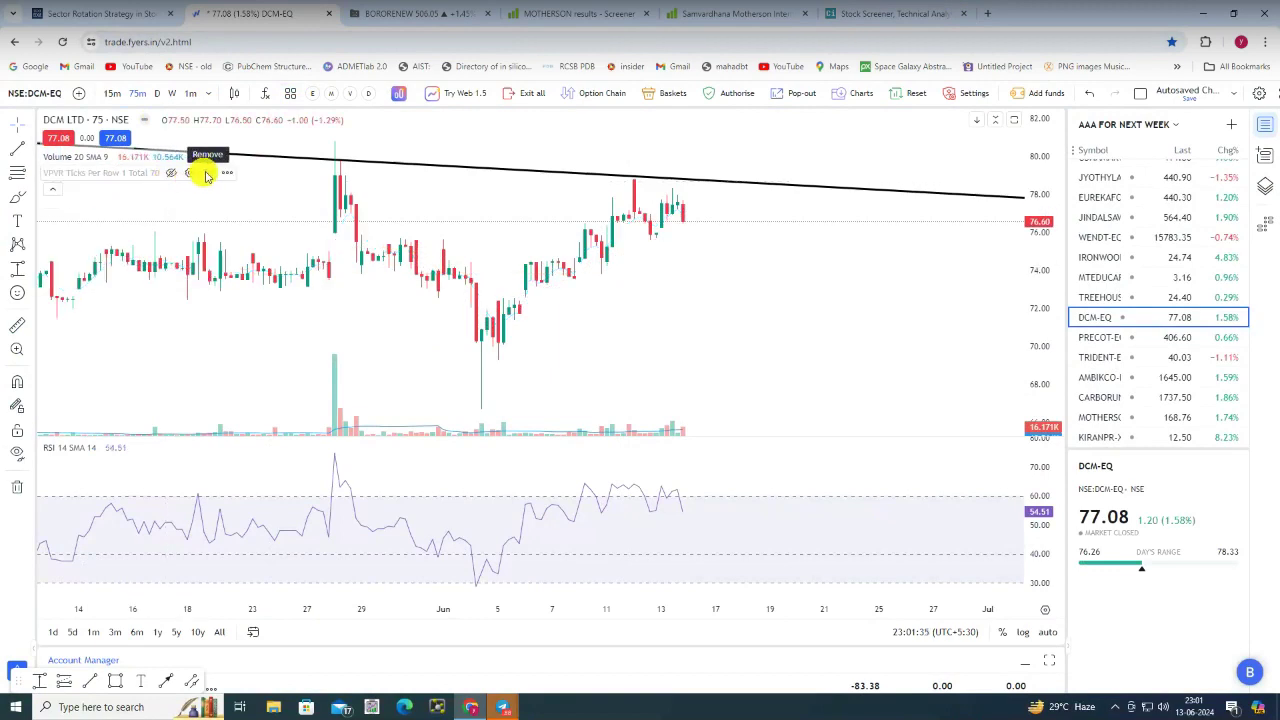
# Show the DCM chart on the daily timeframe and apply the saved VOLUME, RSI indicator template
pyautogui.scroll(-2, 768, 316)
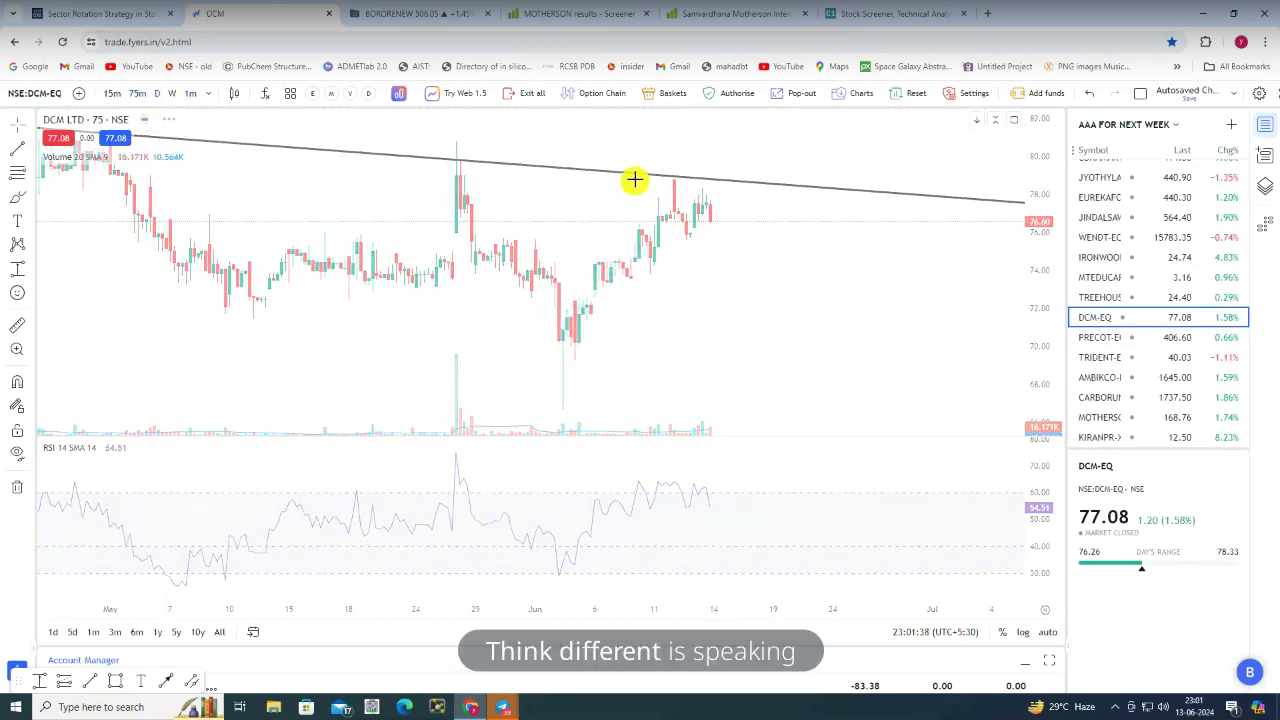
pyautogui.click(290, 93)
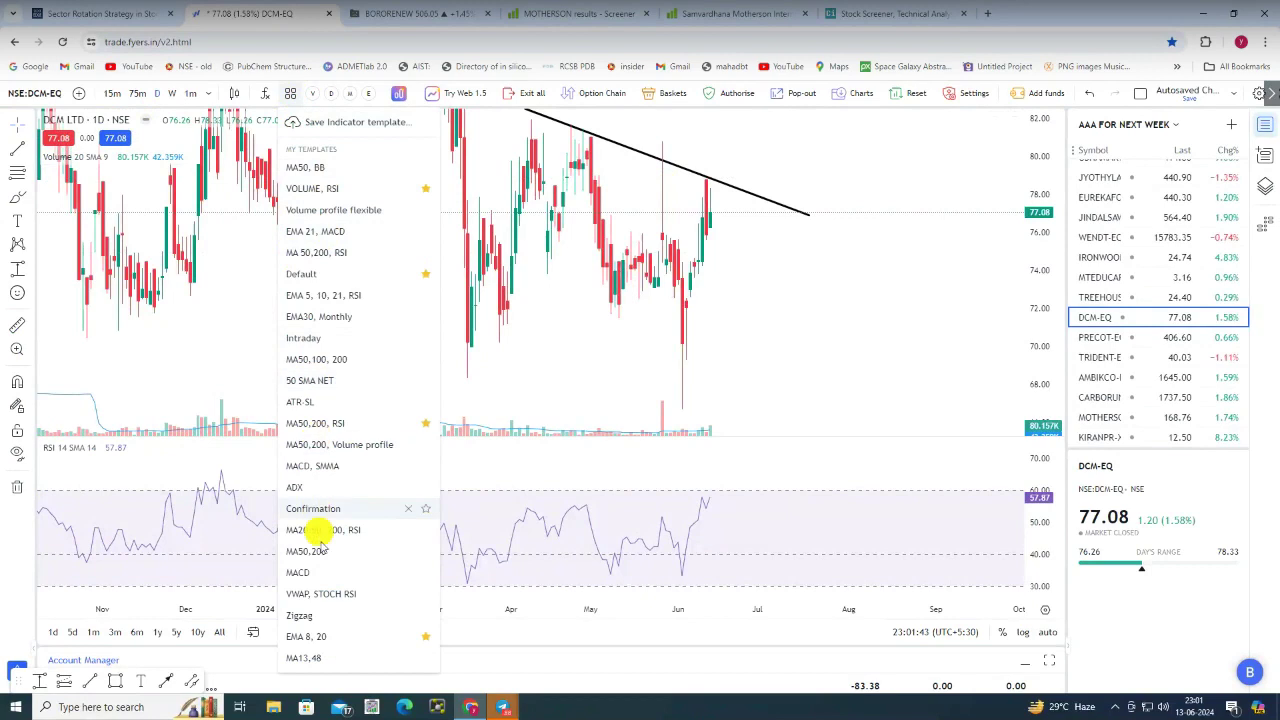
pyautogui.click(617, 314)
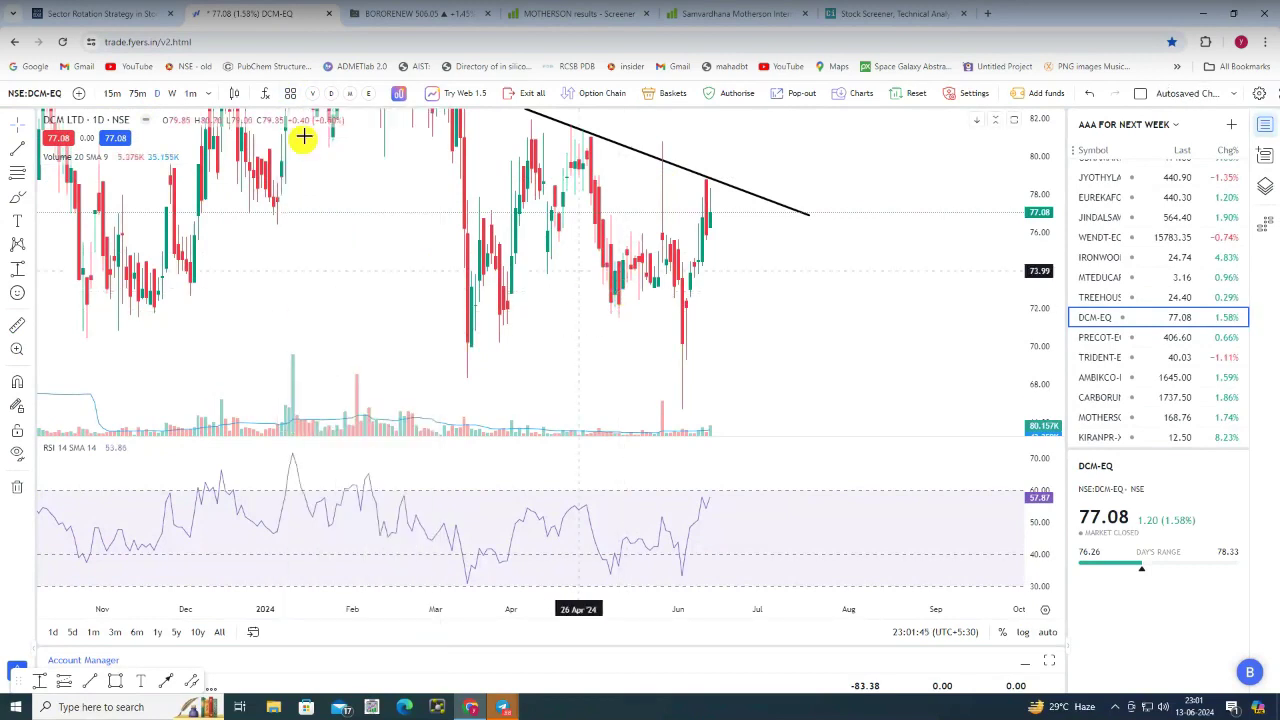
pyautogui.click(290, 95)
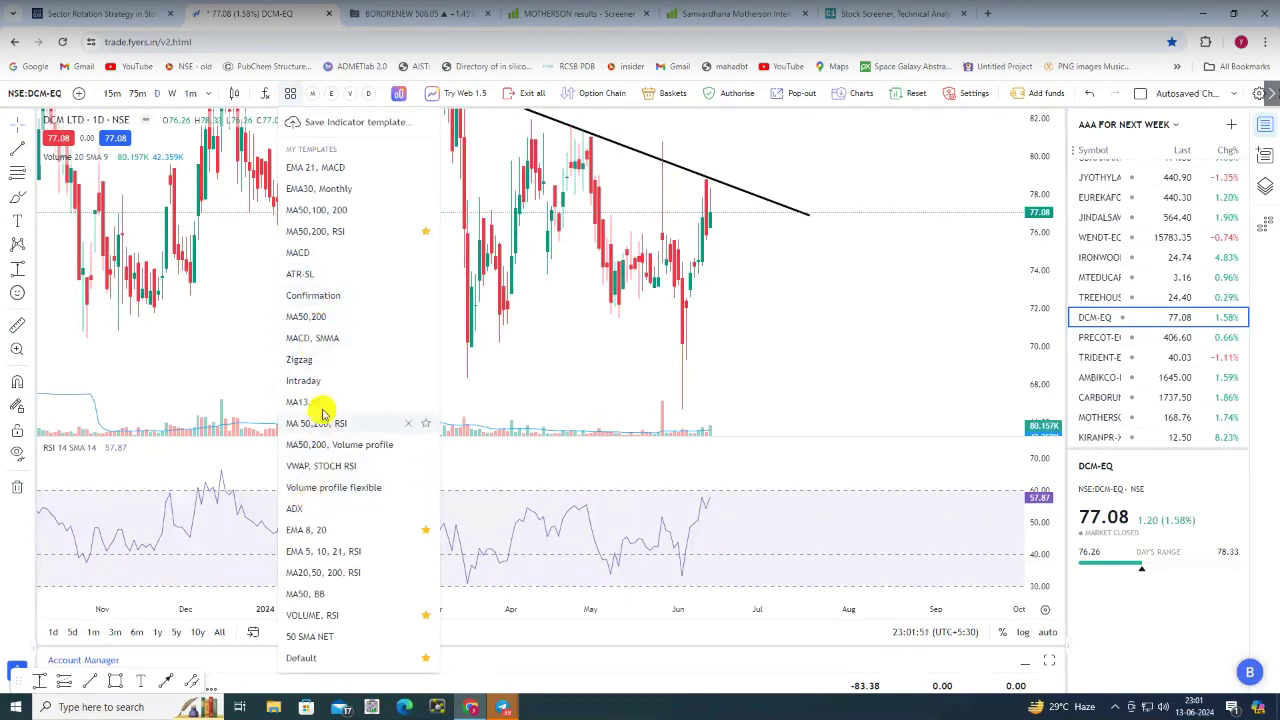
pyautogui.click(334, 615)
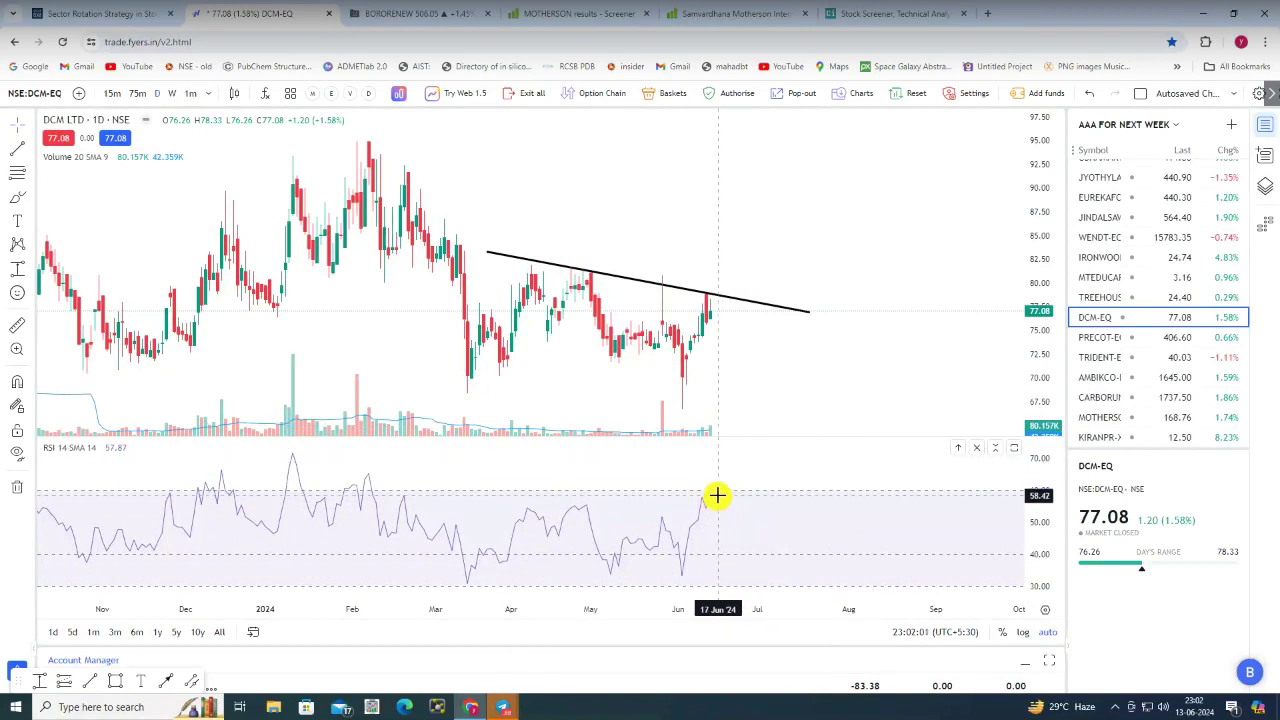
# Apply the saved template with EMA 8 and EMA 20 to the DCM chart, then add the Relative Strength Index indicator
pyautogui.click(333, 97)
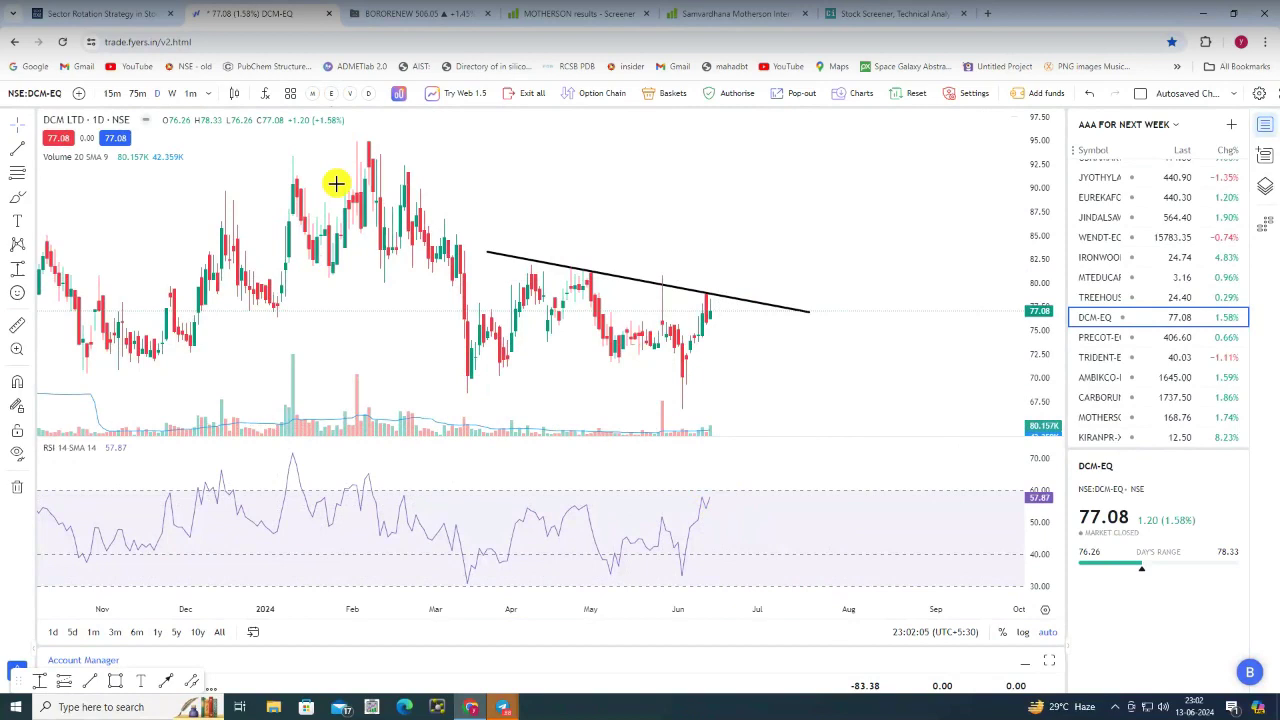
pyautogui.scroll(3, 736, 469)
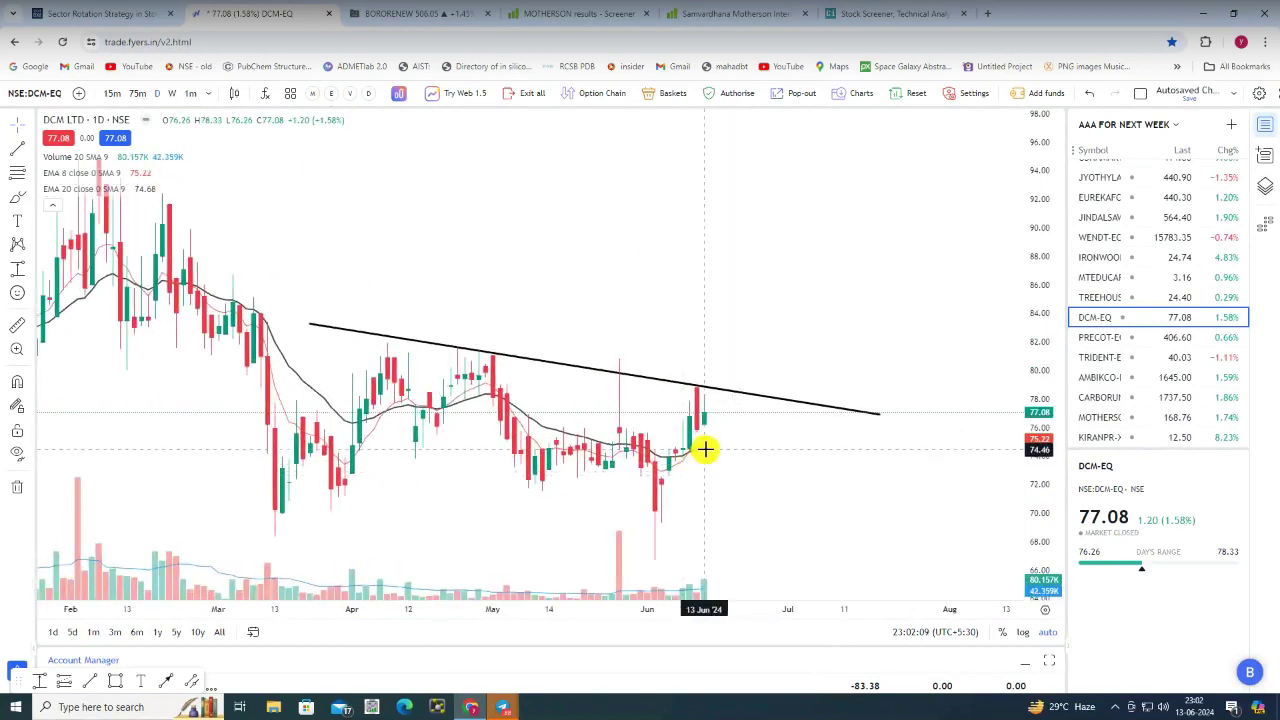
pyautogui.click(266, 96)
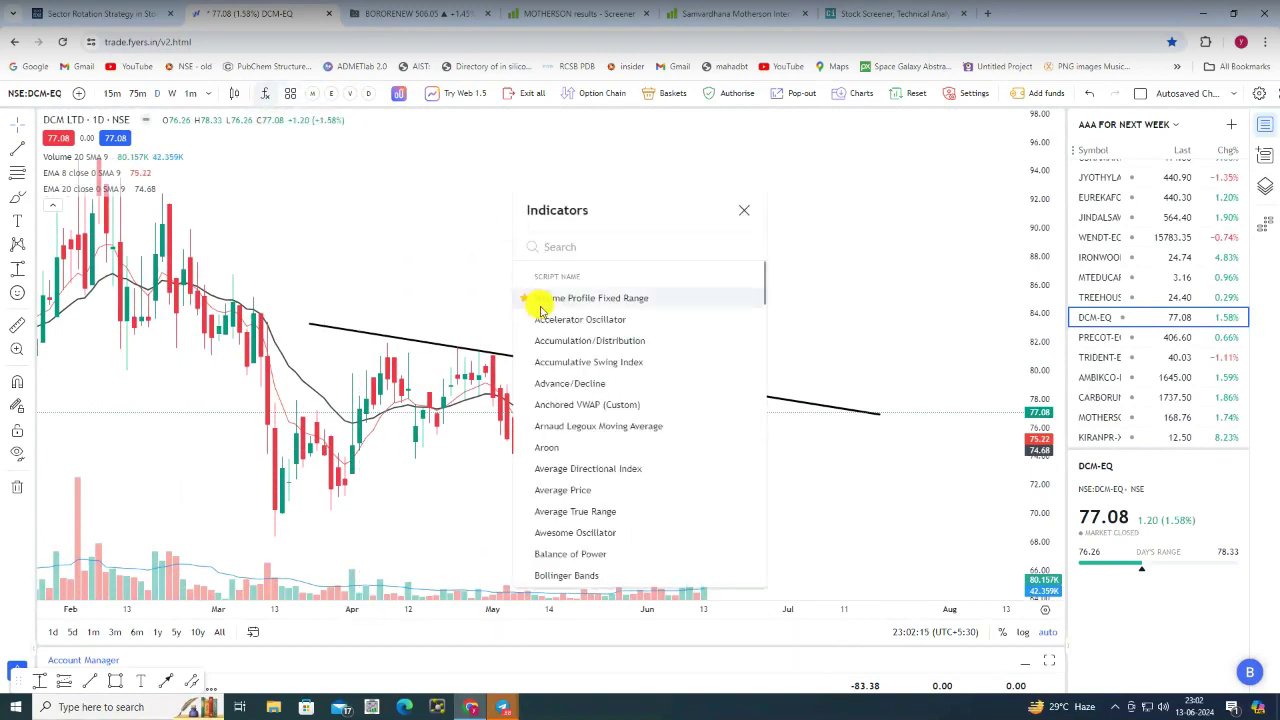
pyautogui.write('rsi')
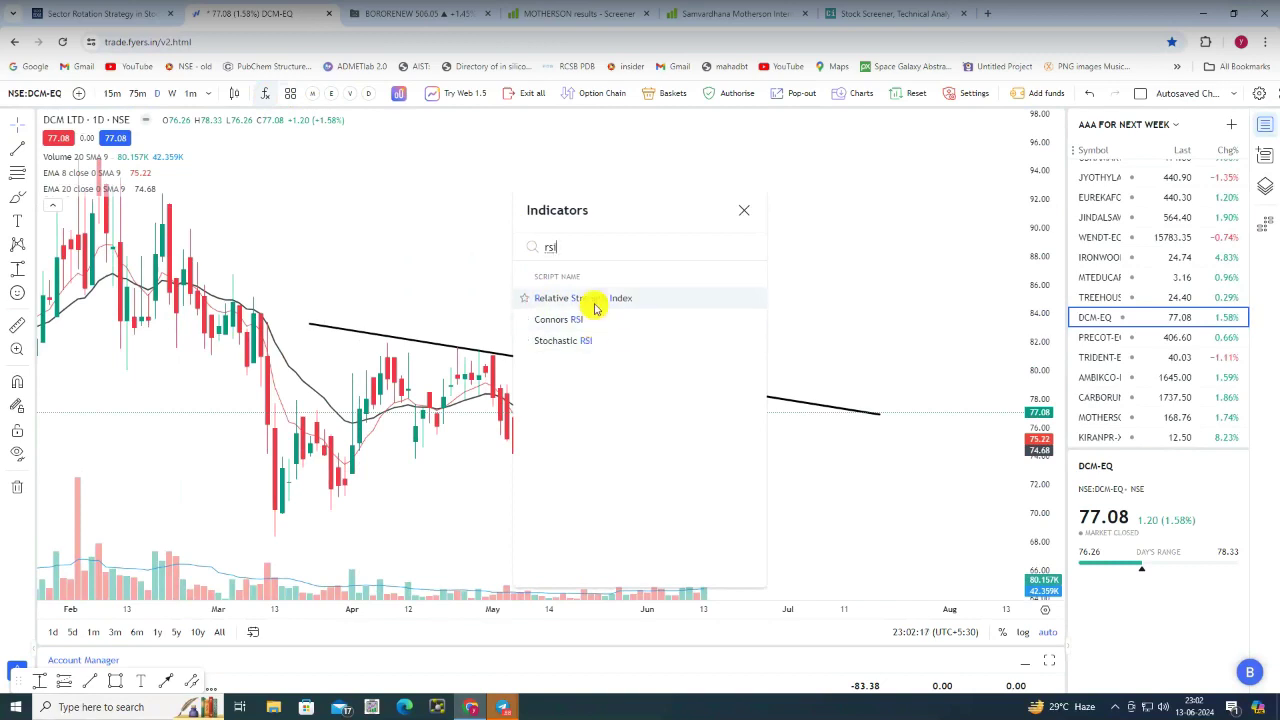
pyautogui.click(588, 298)
pyautogui.click(740, 219)
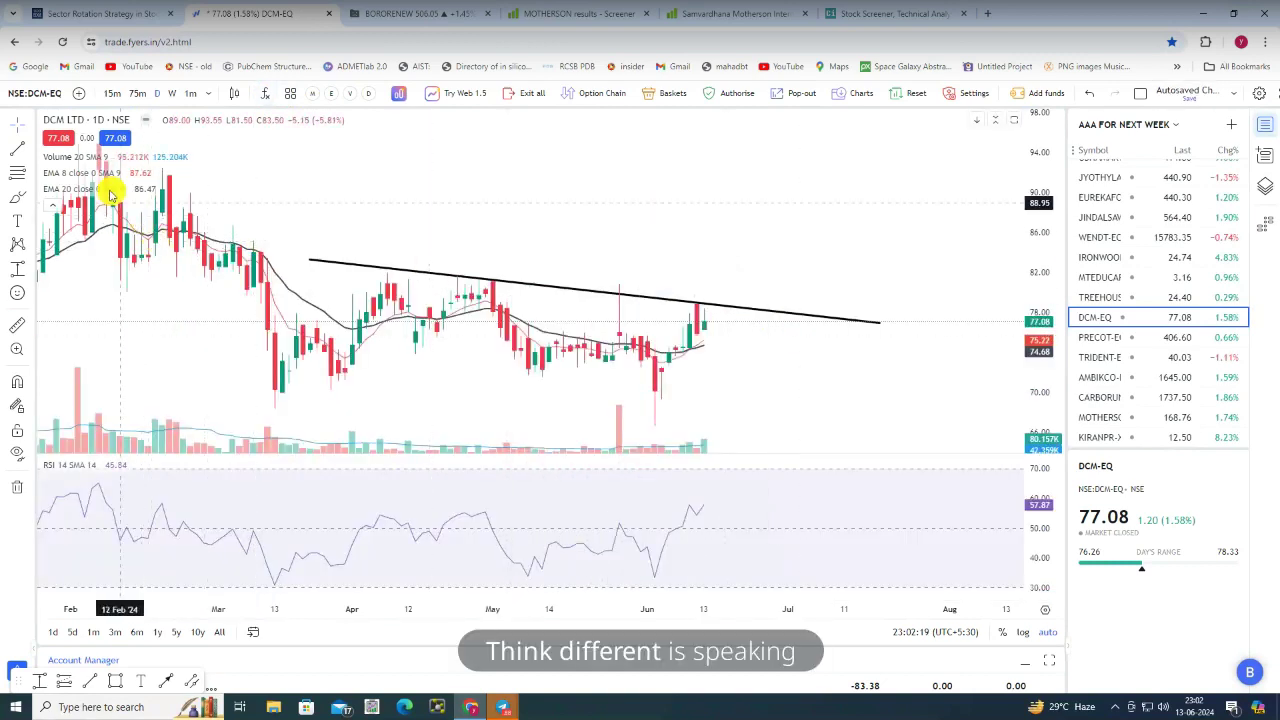
# Hide the EMA 8 line on the DCM chart and compress the value scale of the RSI pane
pyautogui.scroll(-3, 894, 394)
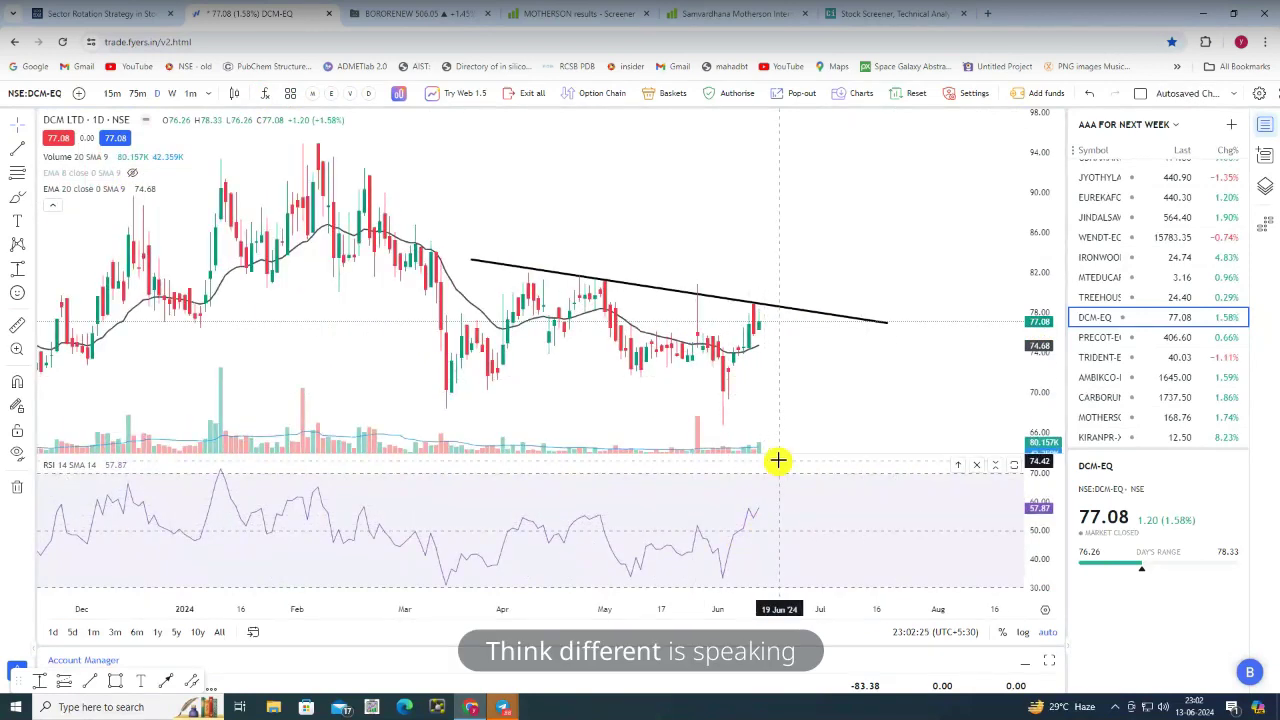
pyautogui.scroll(3, 773, 309)
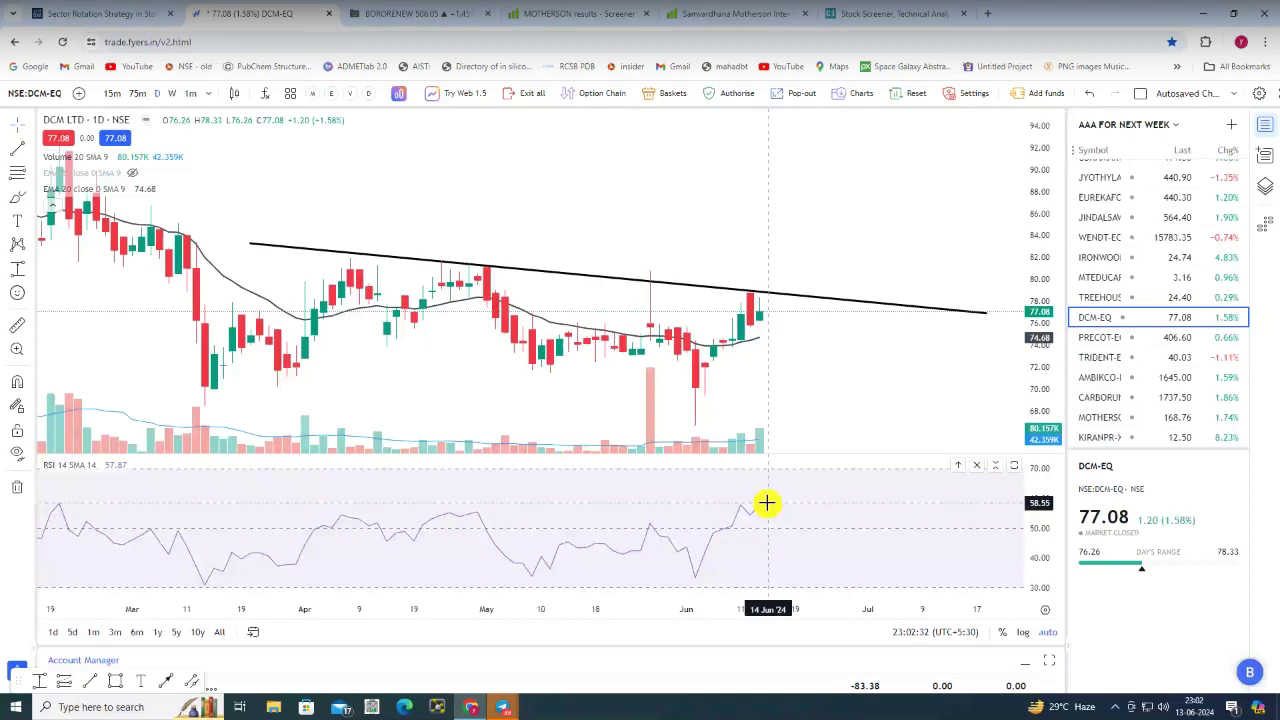
pyautogui.moveTo(1034, 480); pyautogui.dragTo(1040, 534)
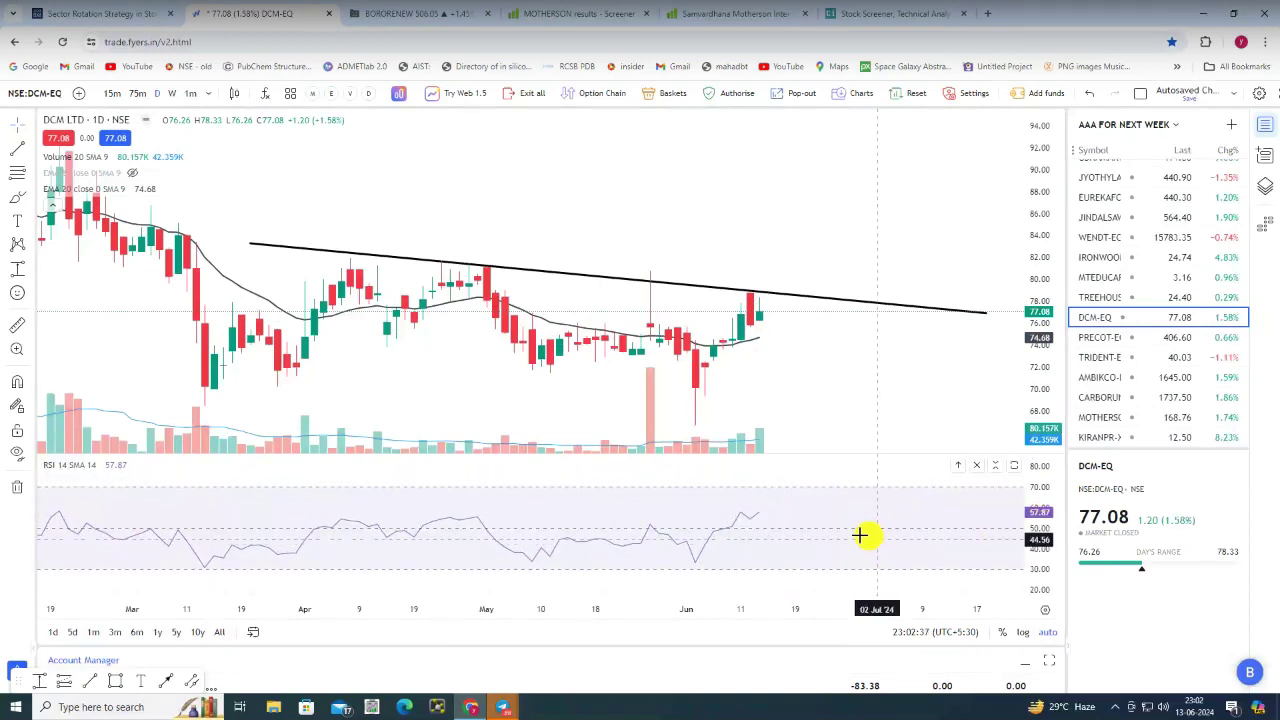
pyautogui.scroll(3, 755, 515)
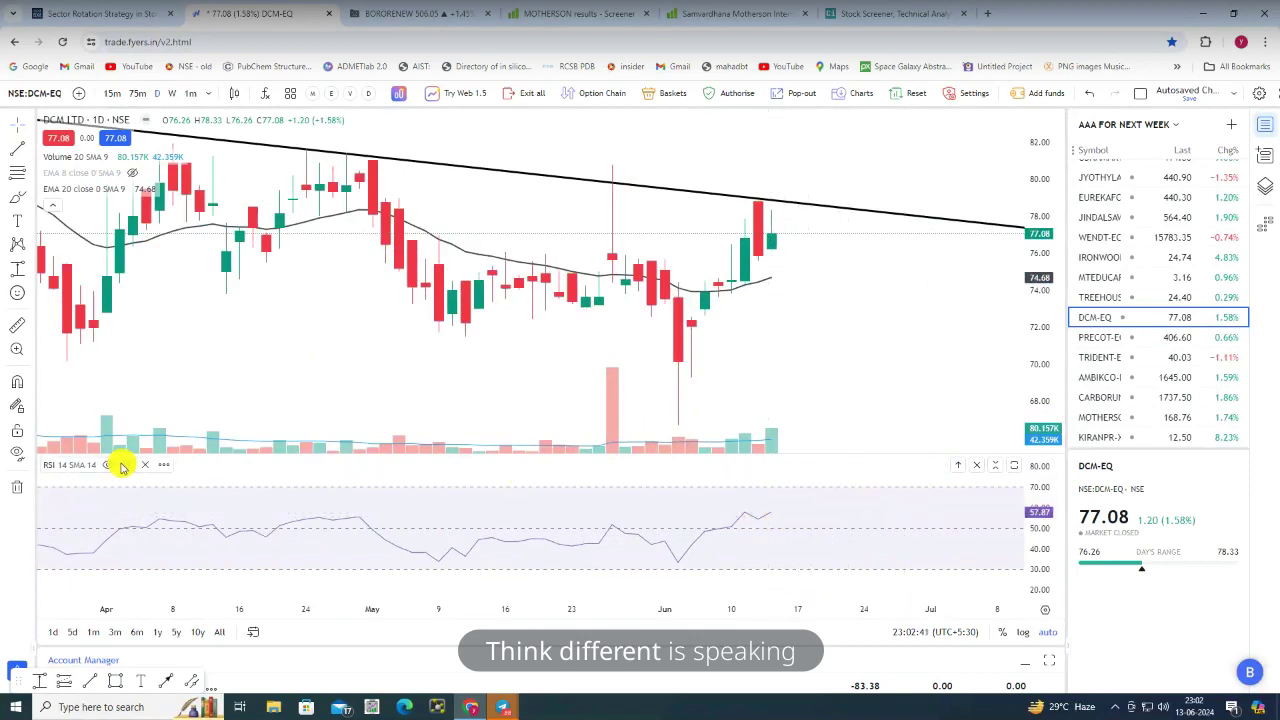
# Set the upper limit line of the RSI indicator to 60 in its style settings
pyautogui.click(126, 465)
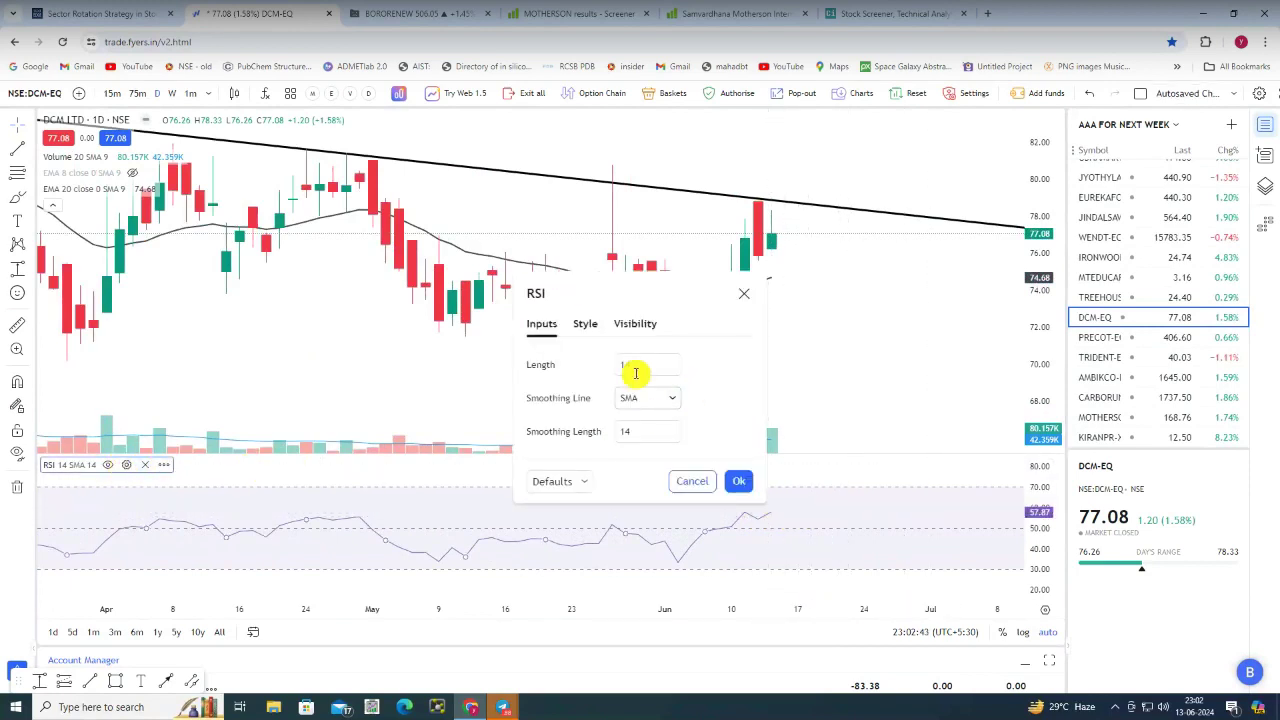
pyautogui.click(587, 324)
pyautogui.click(734, 414)
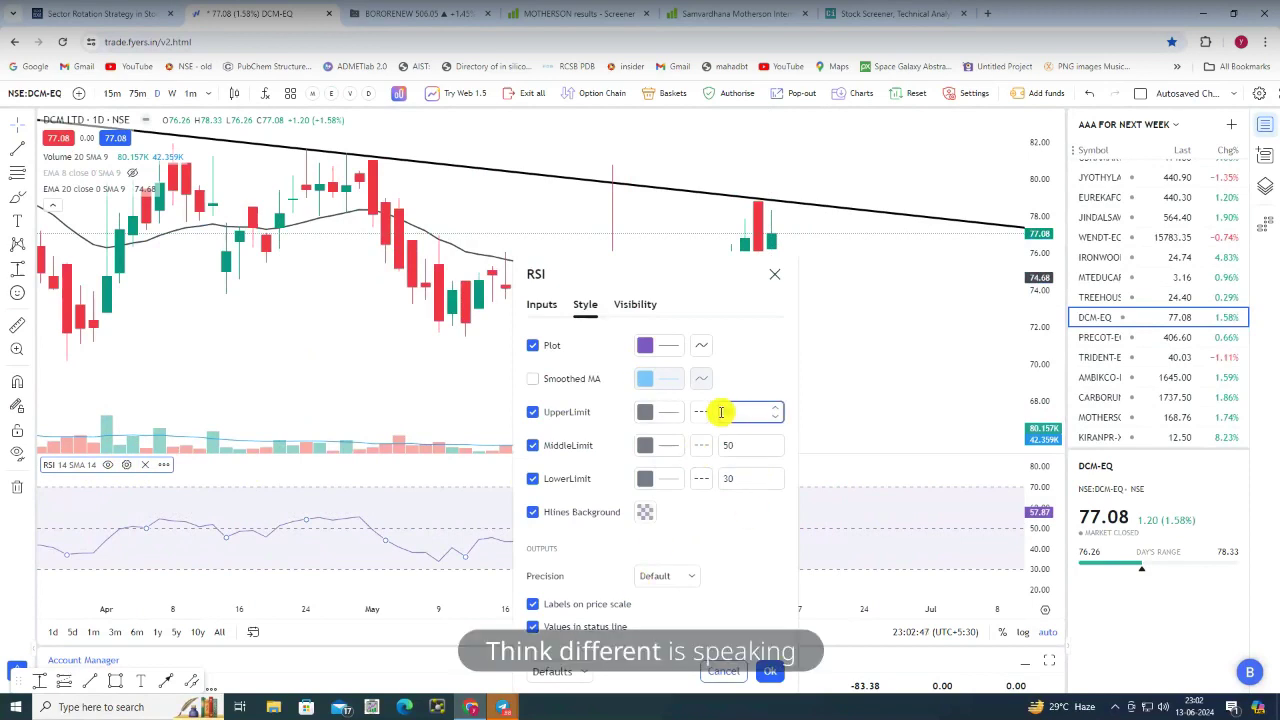
pyautogui.write('60')
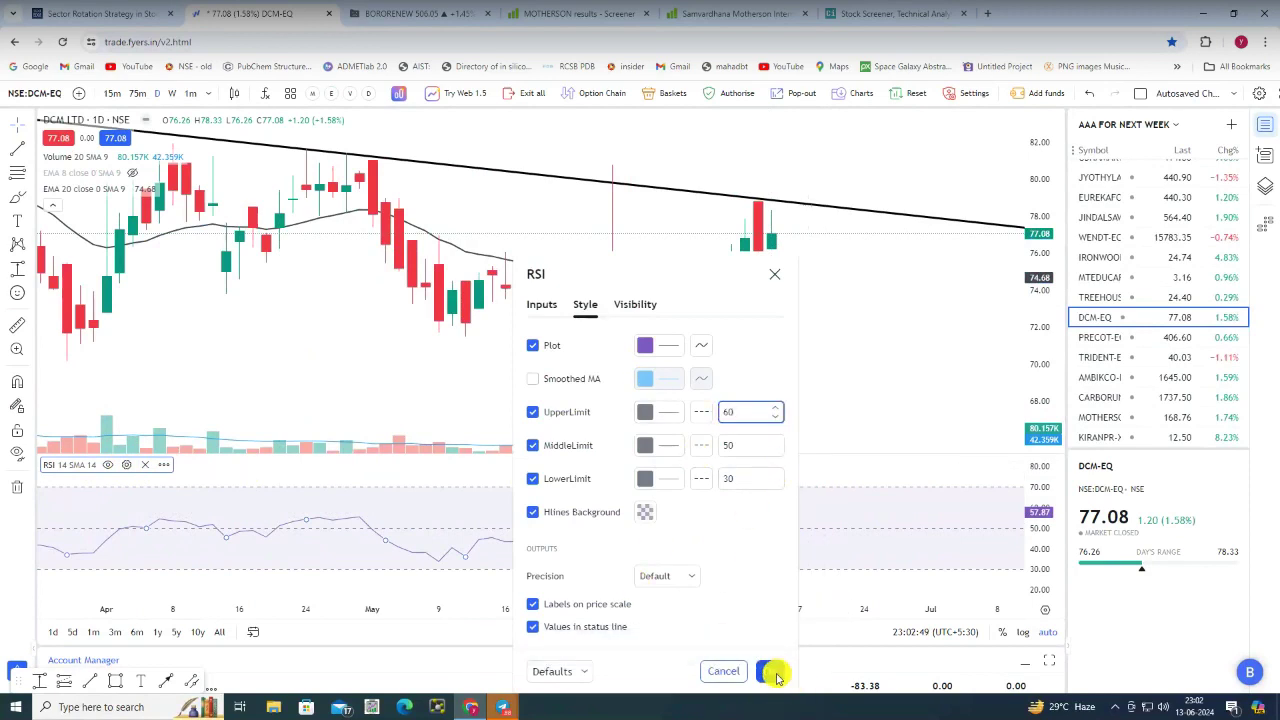
pyautogui.click(777, 678)
pyautogui.scroll(-3, 780, 423)
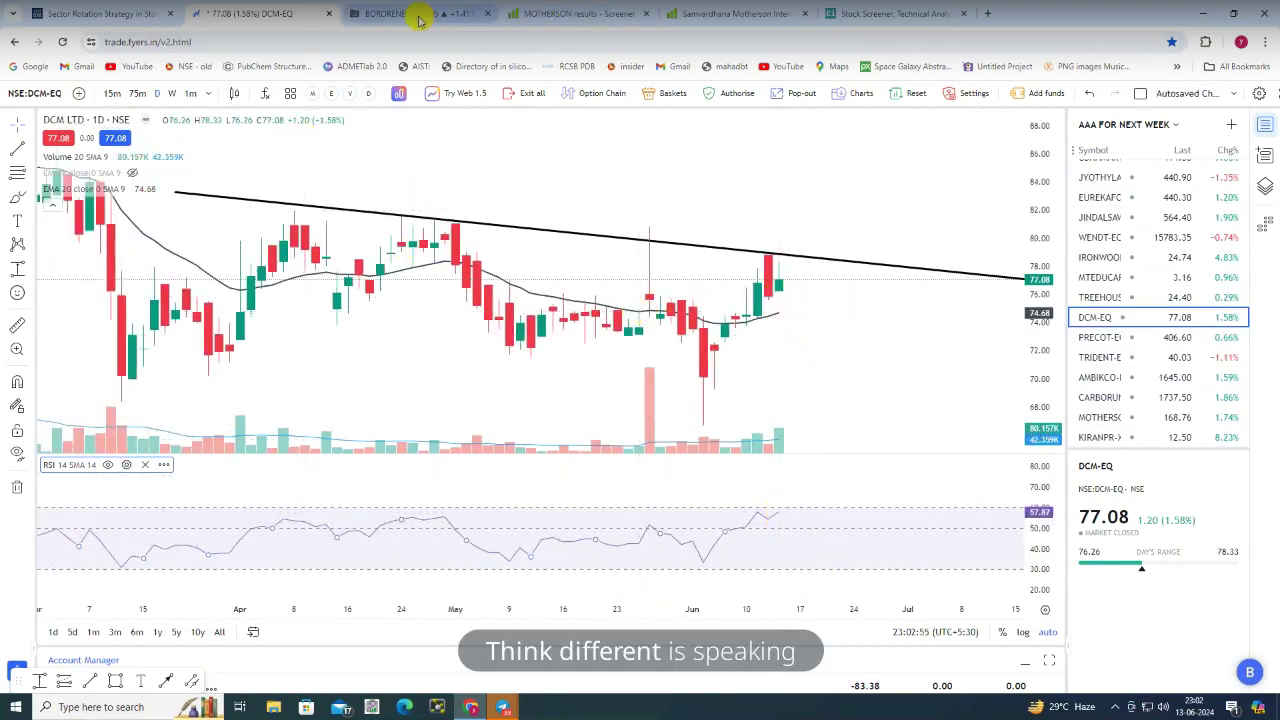
# Look up SPL Industries in the Chartink scan results and load NSE:SPLIL-EQ in the Fyers chart
pyautogui.click(848, 14)
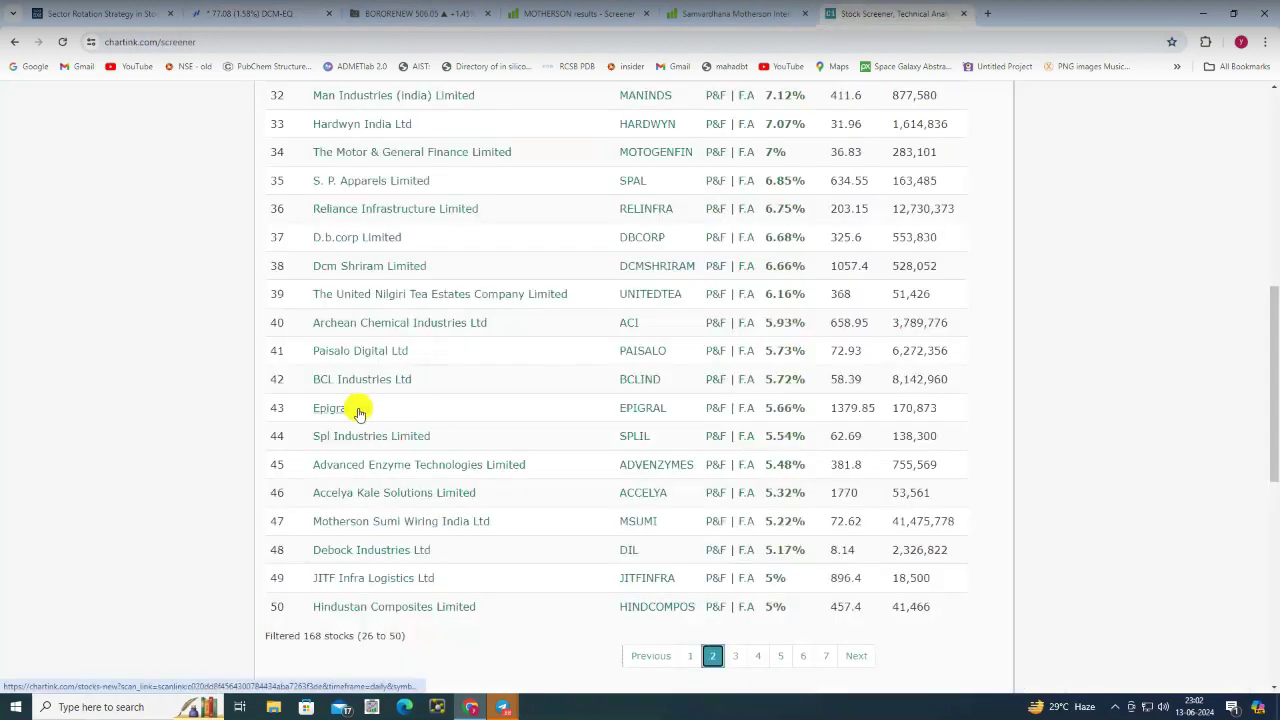
pyautogui.click(238, 14)
pyautogui.write('SPL')
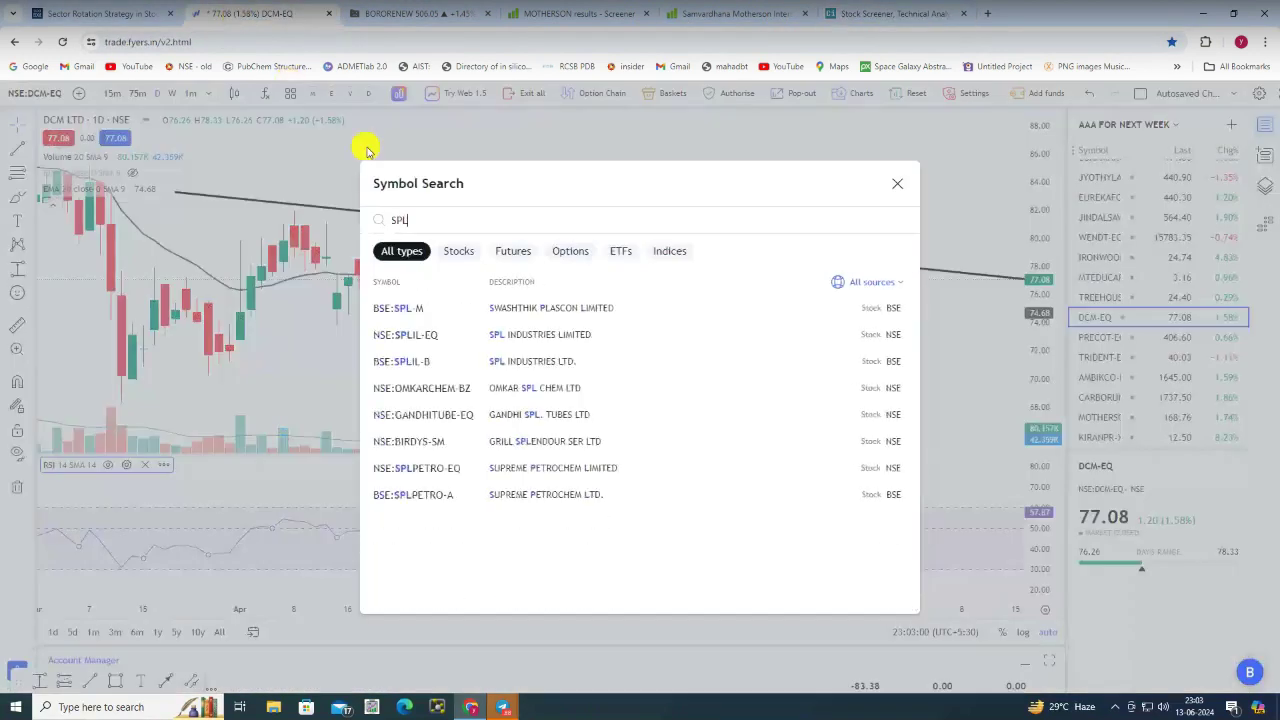
pyautogui.click(573, 338)
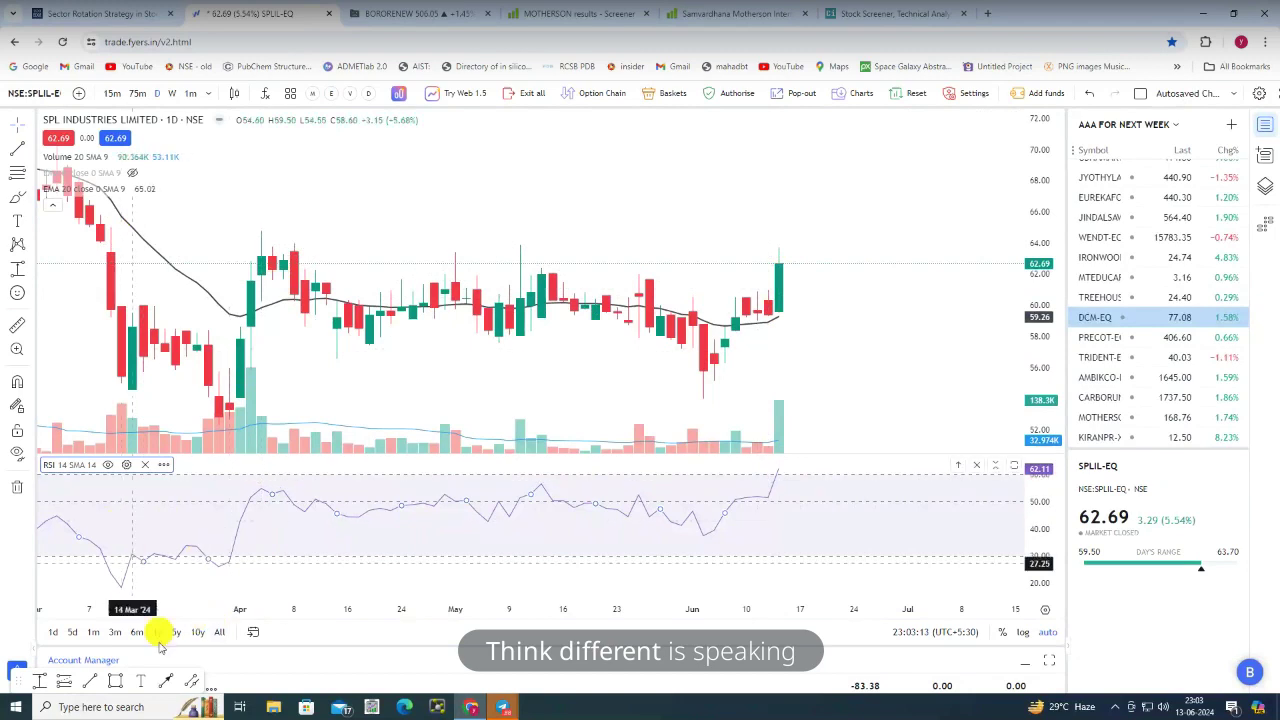
# Draw a parallel channel from the high to the low of the latest SPL Industries candle, starting at about 63.71
pyautogui.click(757, 247)
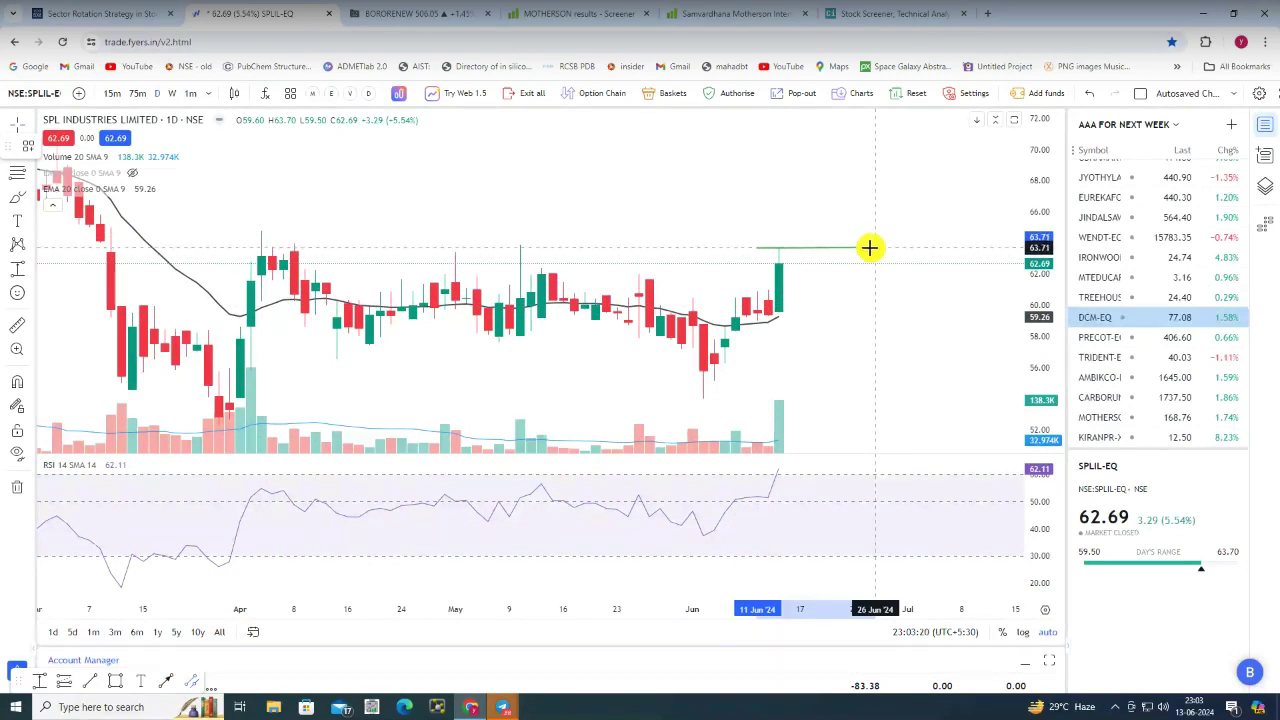
pyautogui.click(876, 312)
pyautogui.click(779, 319)
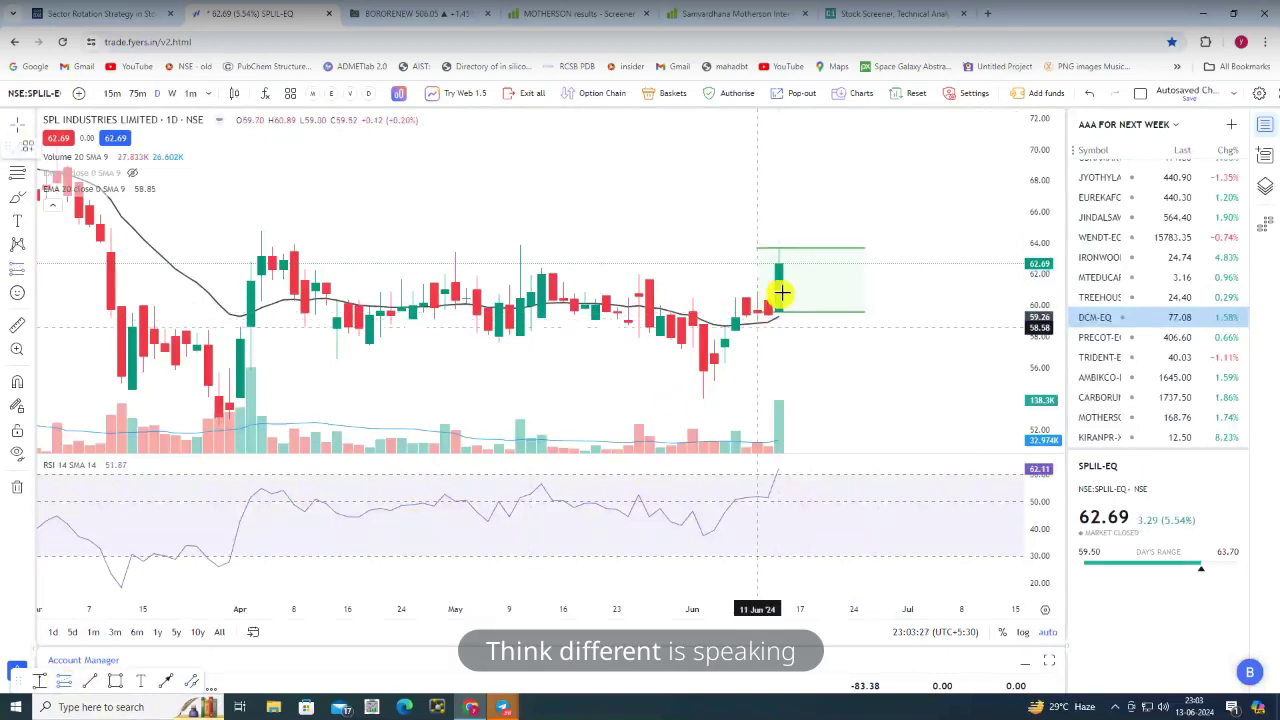
# Place a long position beside the latest candle with entry at about 63.97, stop at about 59.13 and target at about 72.84
pyautogui.click(796, 243)
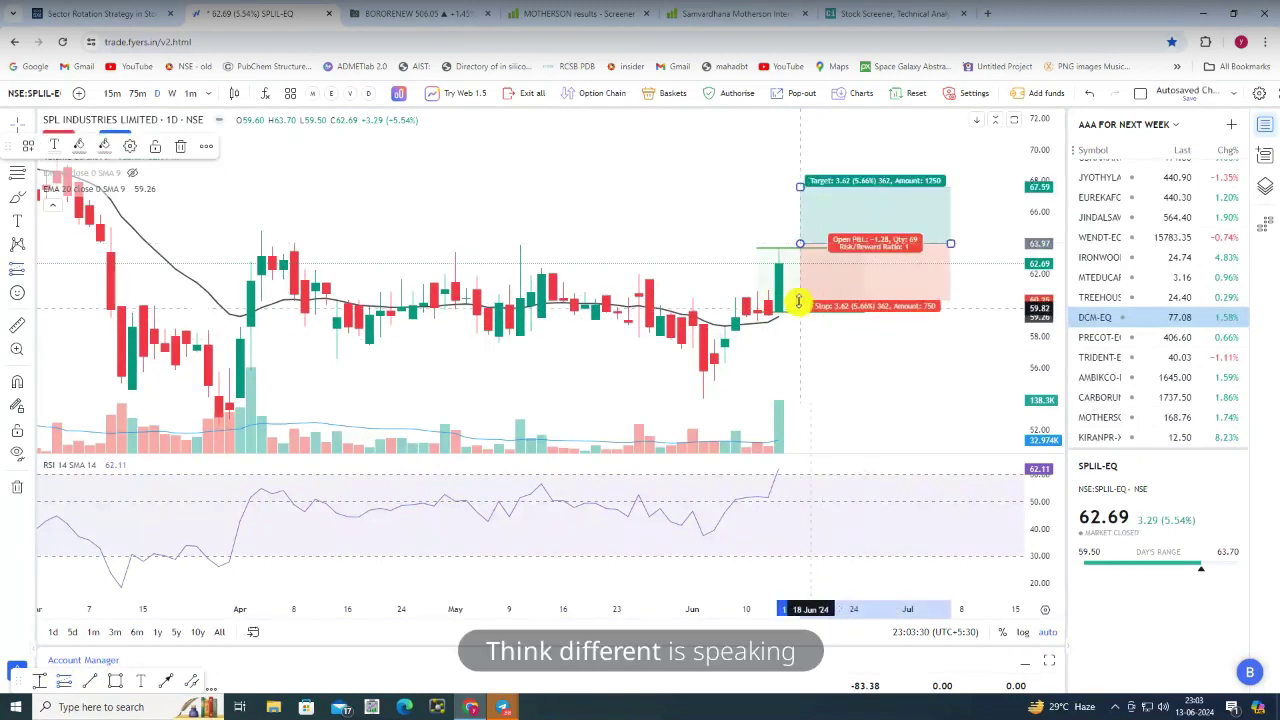
pyautogui.moveTo(799, 301)
pyautogui.mouseDown()
pyautogui.moveTo(823, 335)
pyautogui.moveTo(800, 319)
pyautogui.mouseUp()
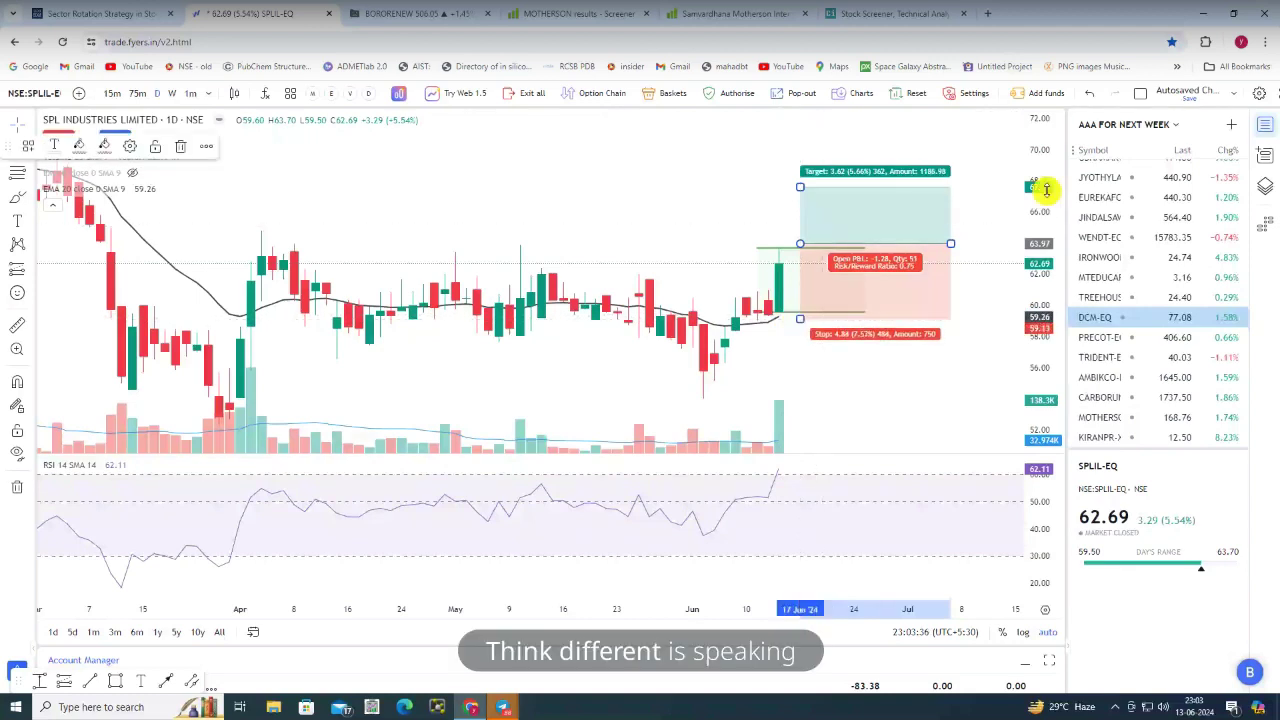
pyautogui.moveTo(1045, 189); pyautogui.dragTo(894, 329)
pyautogui.moveTo(771, 315); pyautogui.dragTo(779, 249)
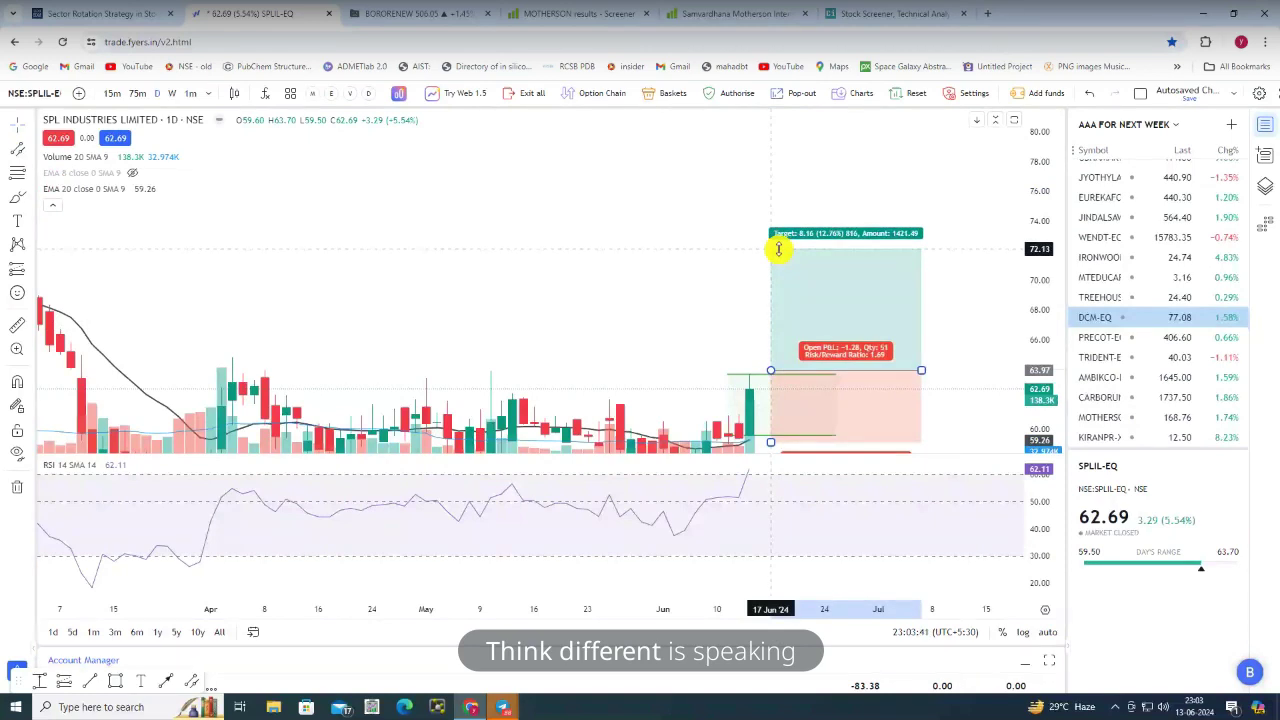
pyautogui.moveTo(779, 245); pyautogui.dragTo(779, 235)
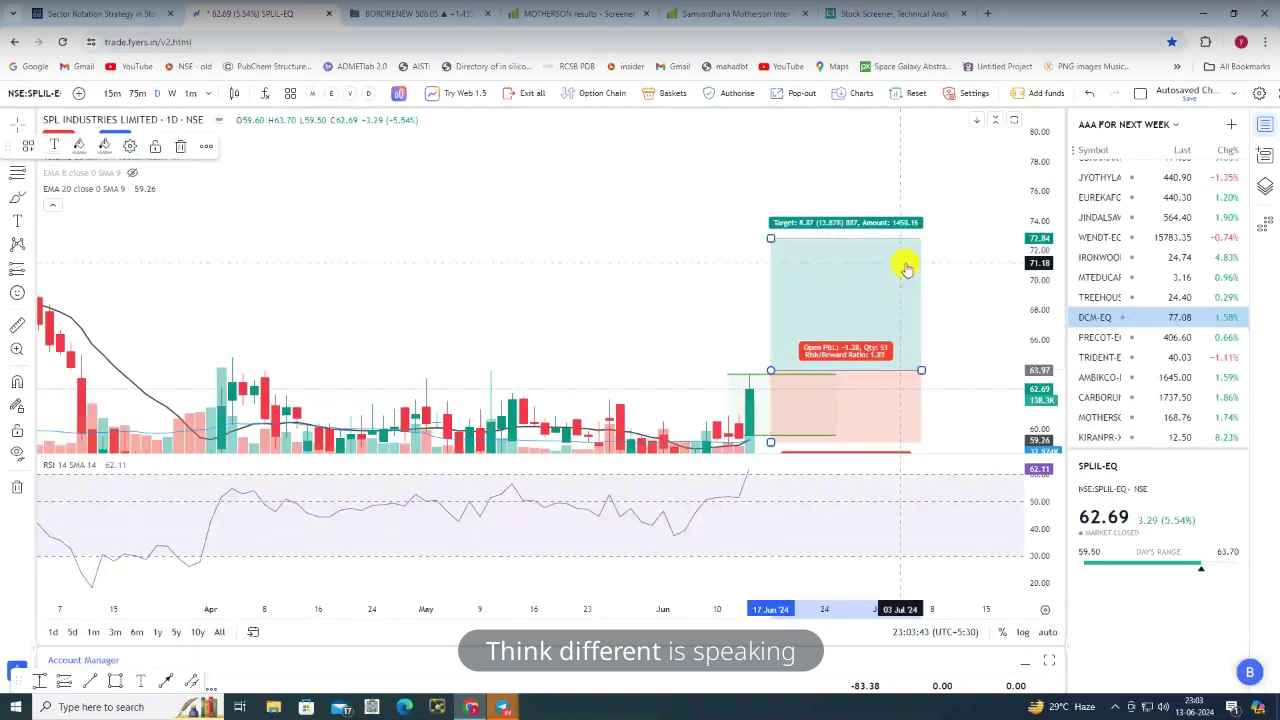
pyautogui.moveTo(1040, 259); pyautogui.dragTo(991, 226)
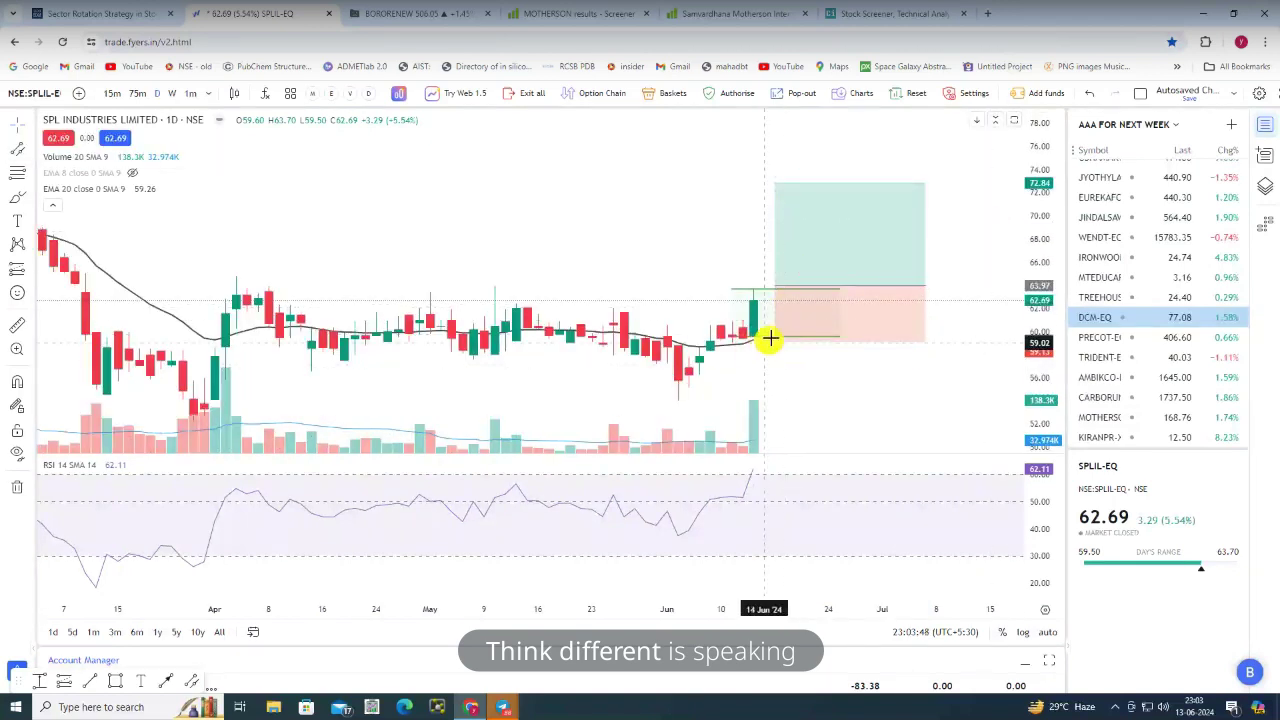
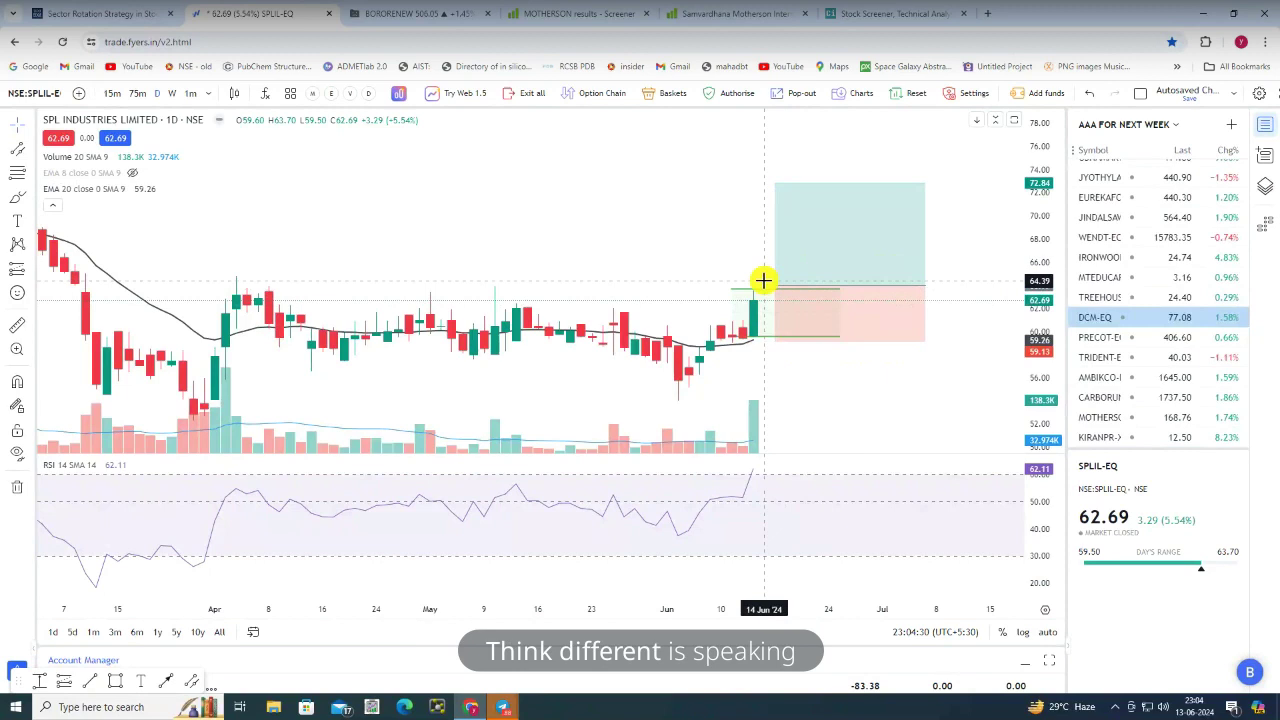
# Switch to the Chartink screener and try to backtest the results of the RSI scan
pyautogui.click(853, 16)
pyautogui.scroll(-6, 806, 316)
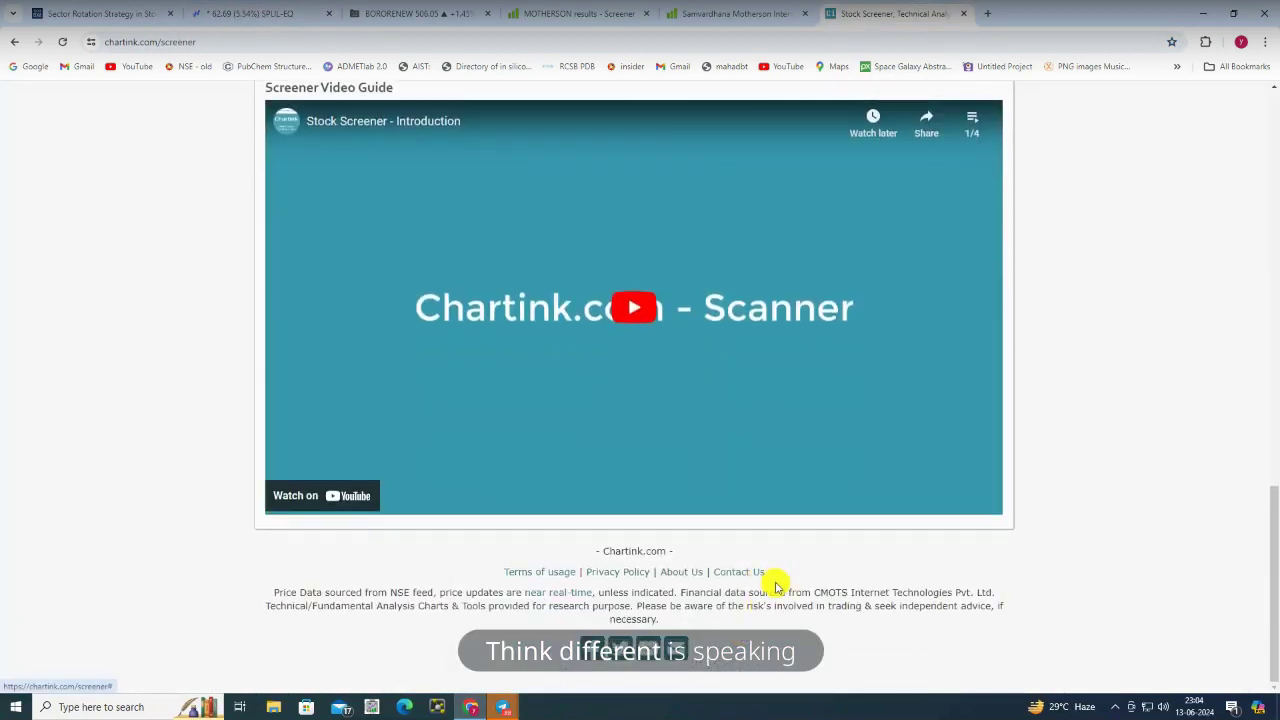
pyautogui.scroll(6, 1098, 575)
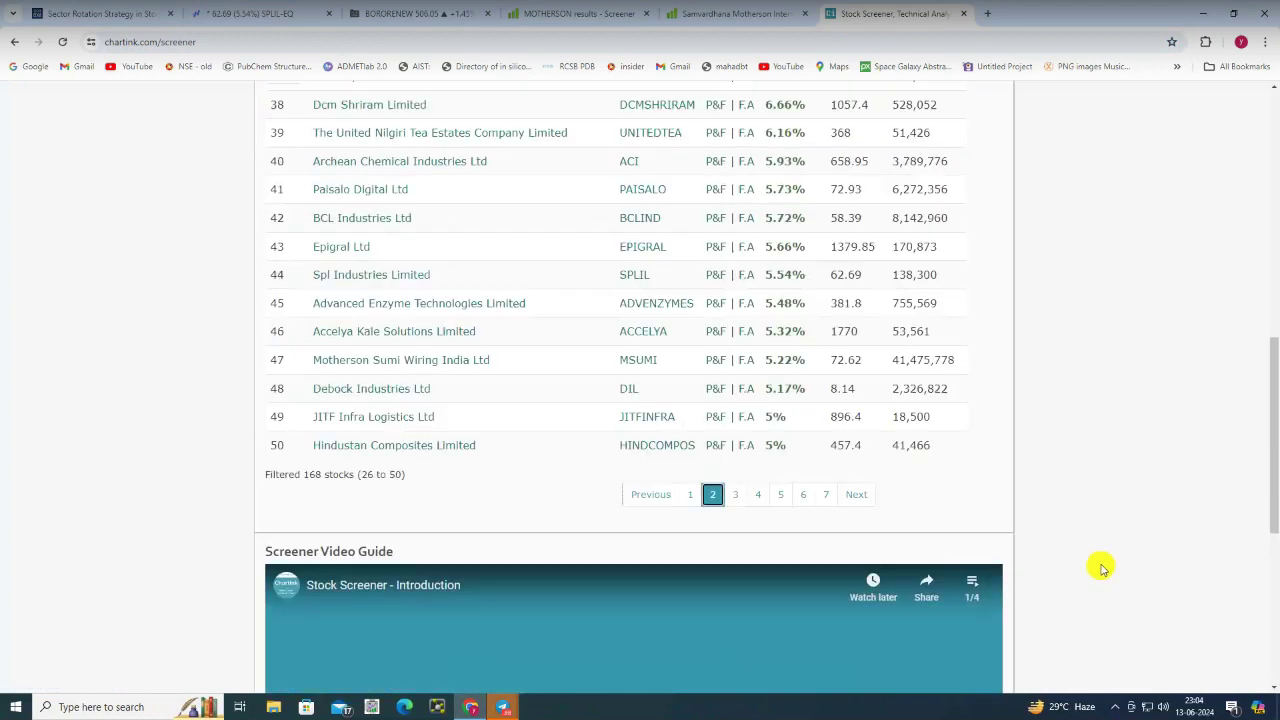
pyautogui.scroll(3, 1100, 562)
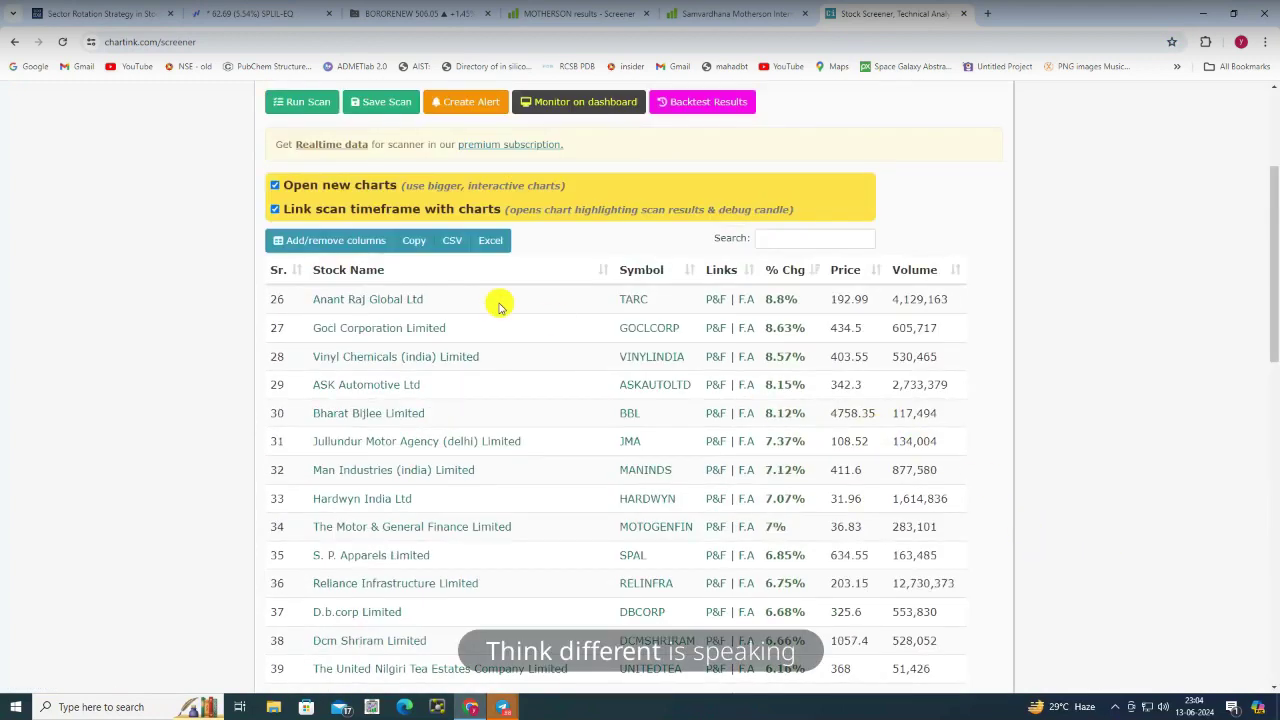
pyautogui.click(688, 103)
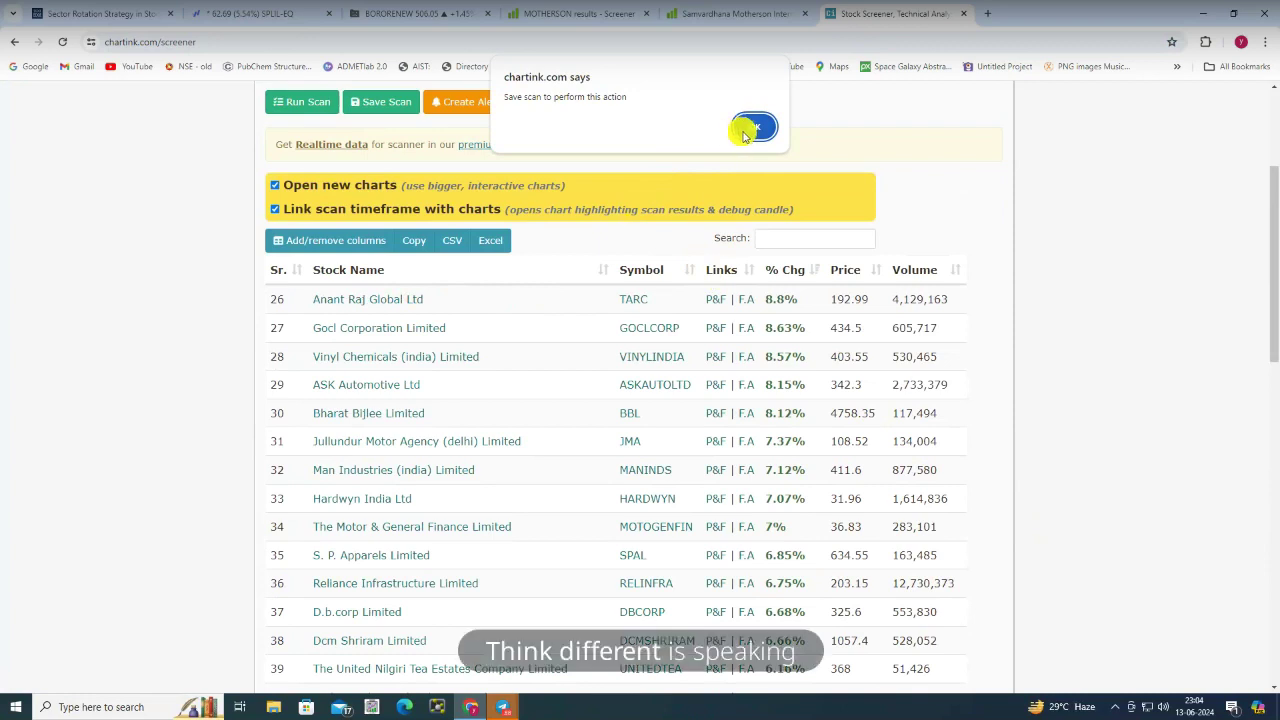
pyautogui.click(754, 126)
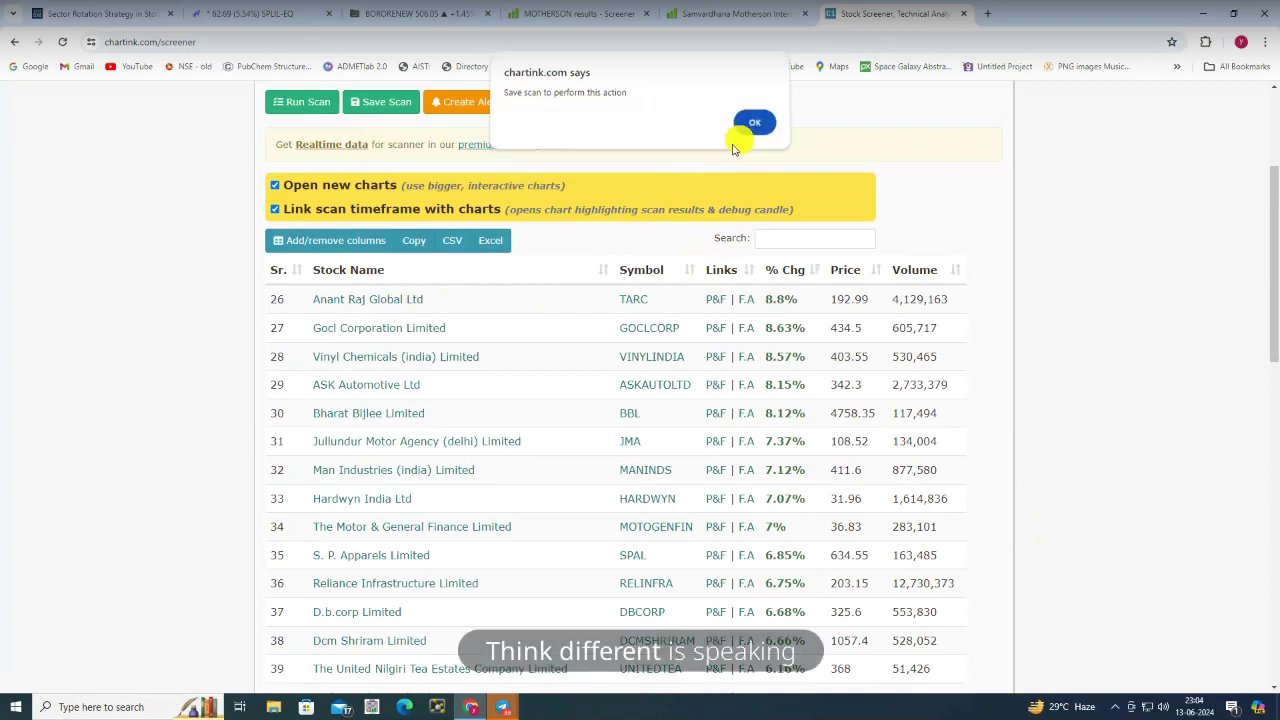
# Save the Chartink scan under the name RSI 60 MOMENTUM
pyautogui.click(395, 105)
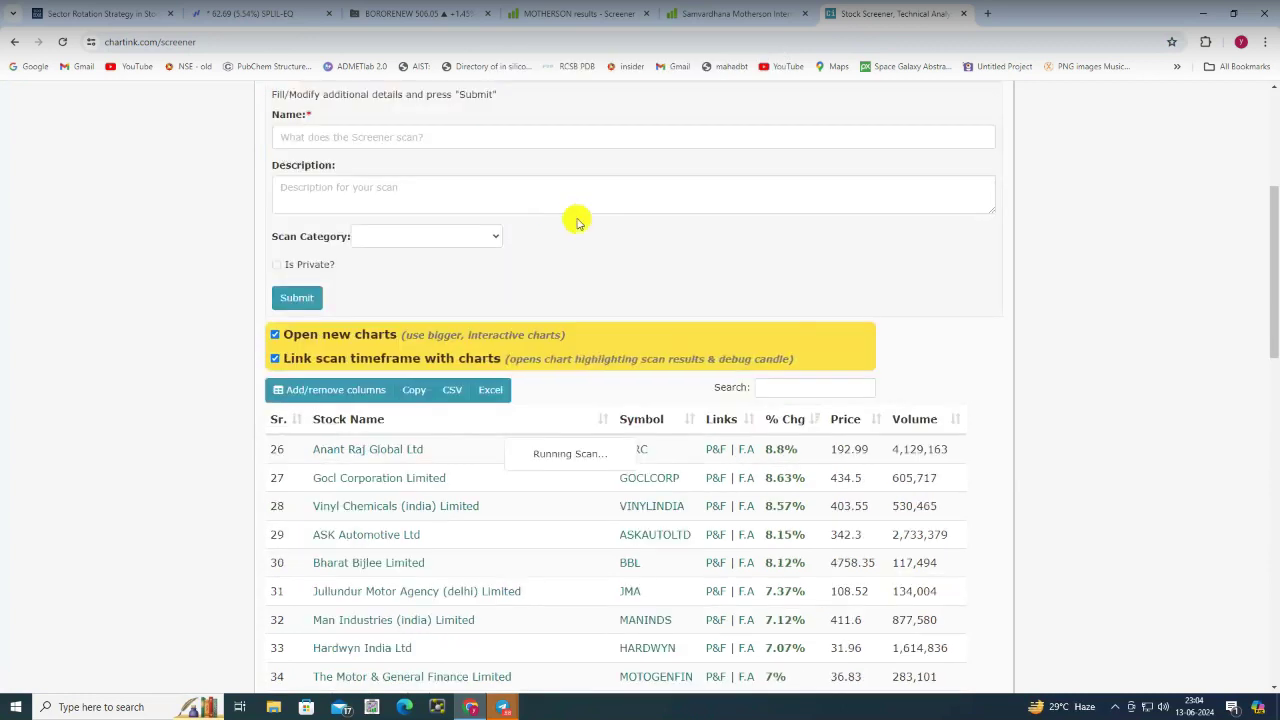
pyautogui.click(326, 133)
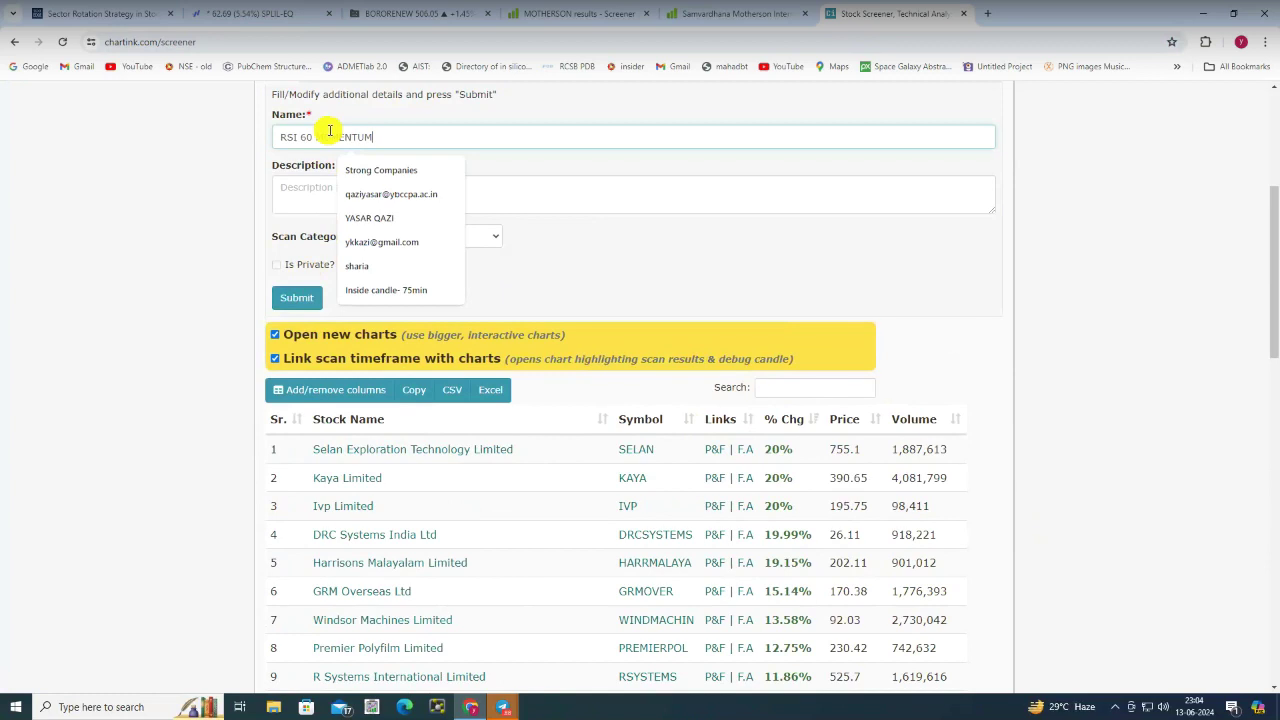
pyautogui.click(288, 296)
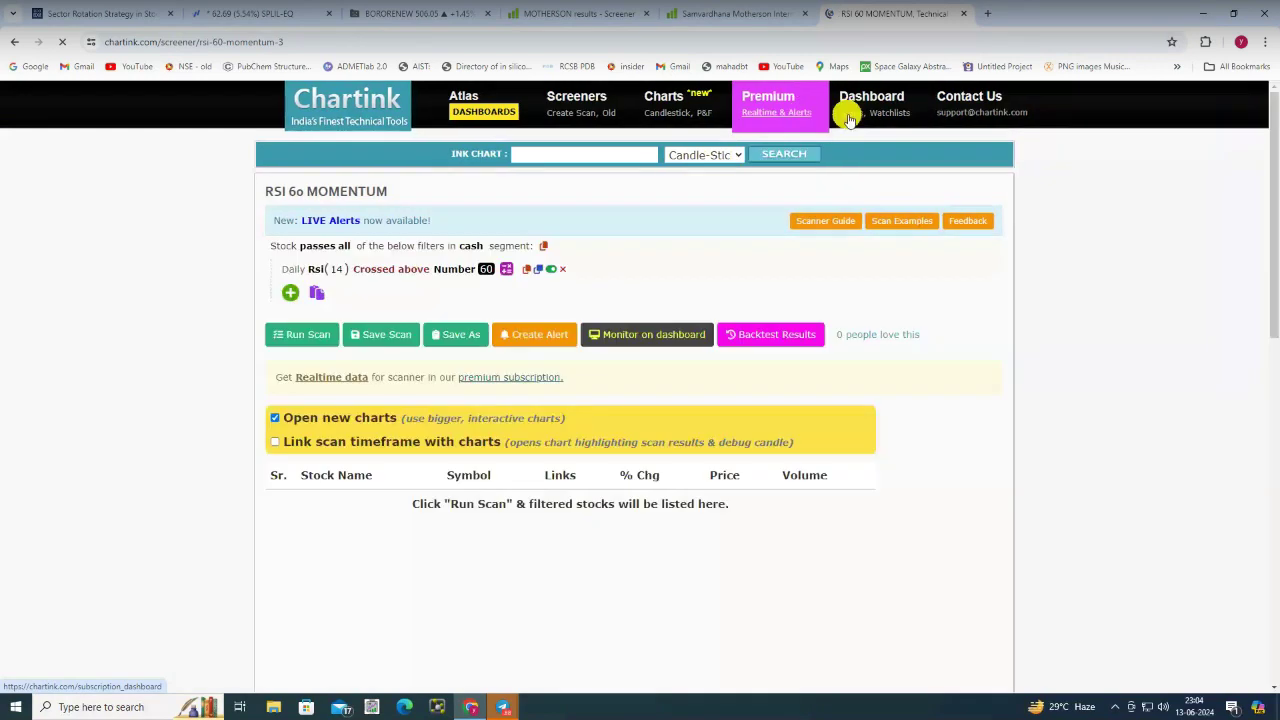
# Open the saved RSI 60 MOMENTUM scan from the dashboard's scan list and look through its results
pyautogui.scroll(-10, 409, 491)
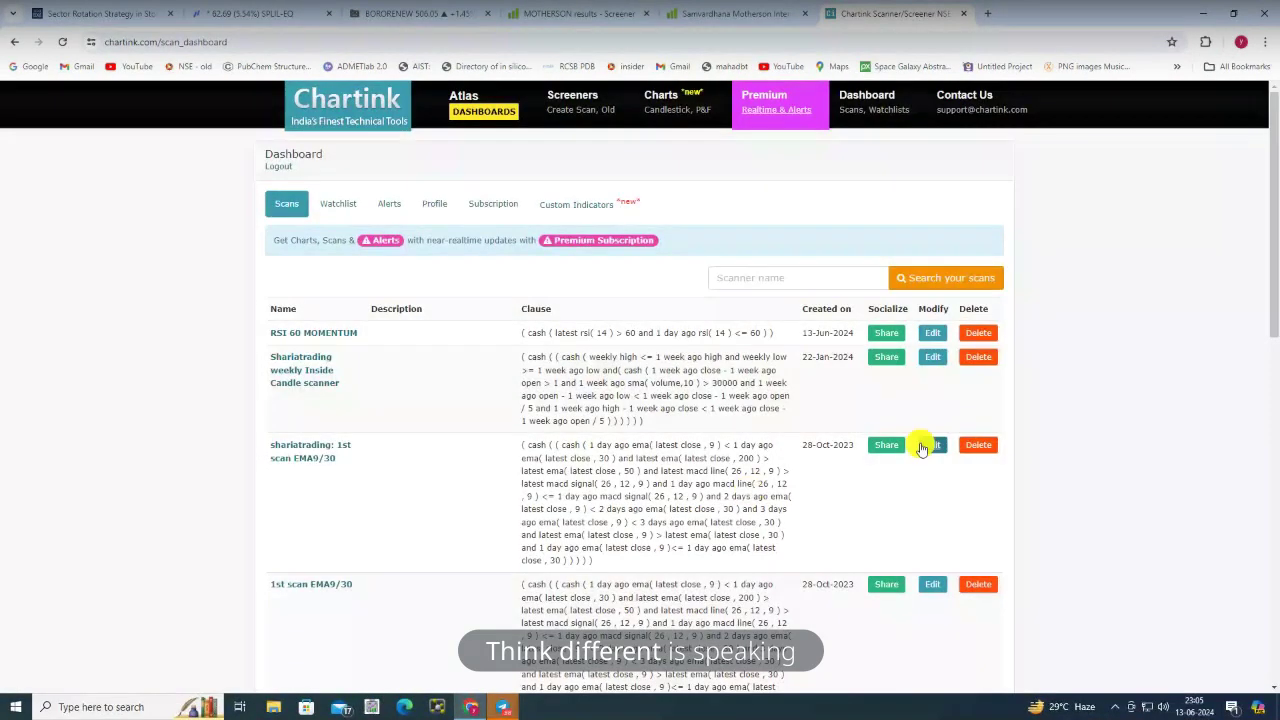
pyautogui.click(296, 336)
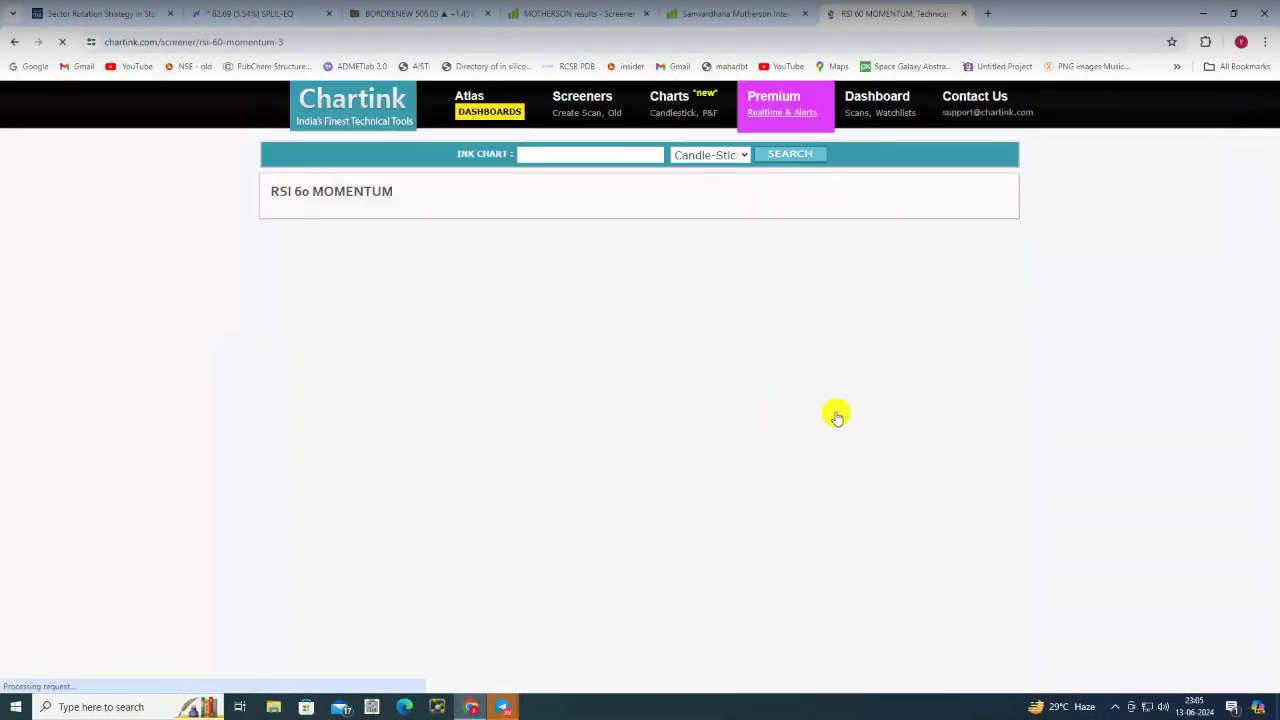
pyautogui.scroll(-5, 846, 423)
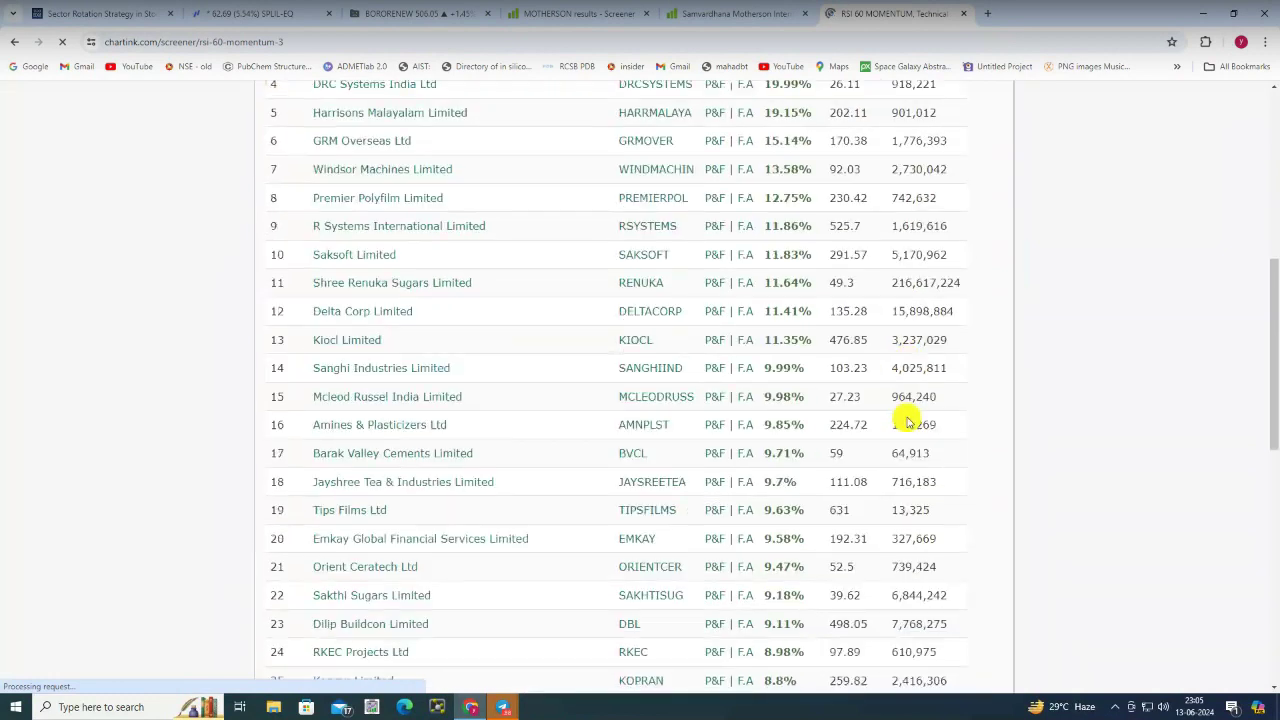
# List the scan's backtested stocks for 3 June 2024, switch to Fyers and open the NSE chart of CESC
pyautogui.scroll(-5, 907, 423)
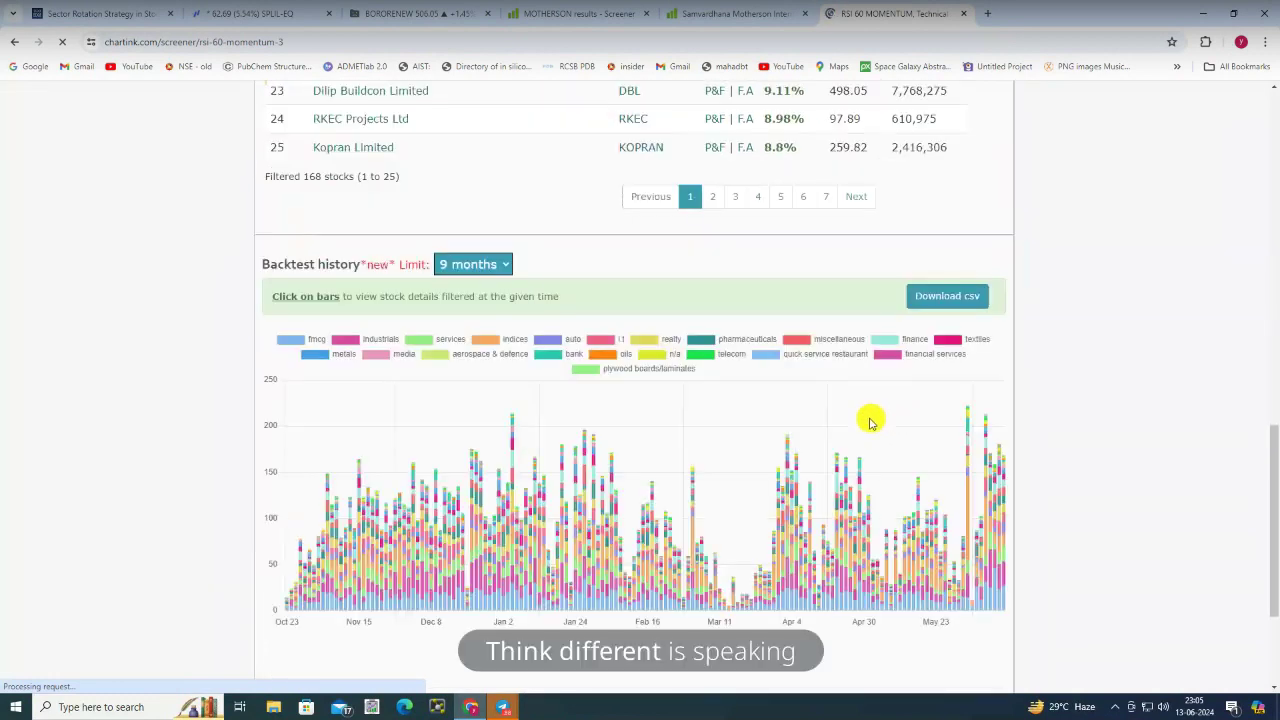
pyautogui.click(968, 490)
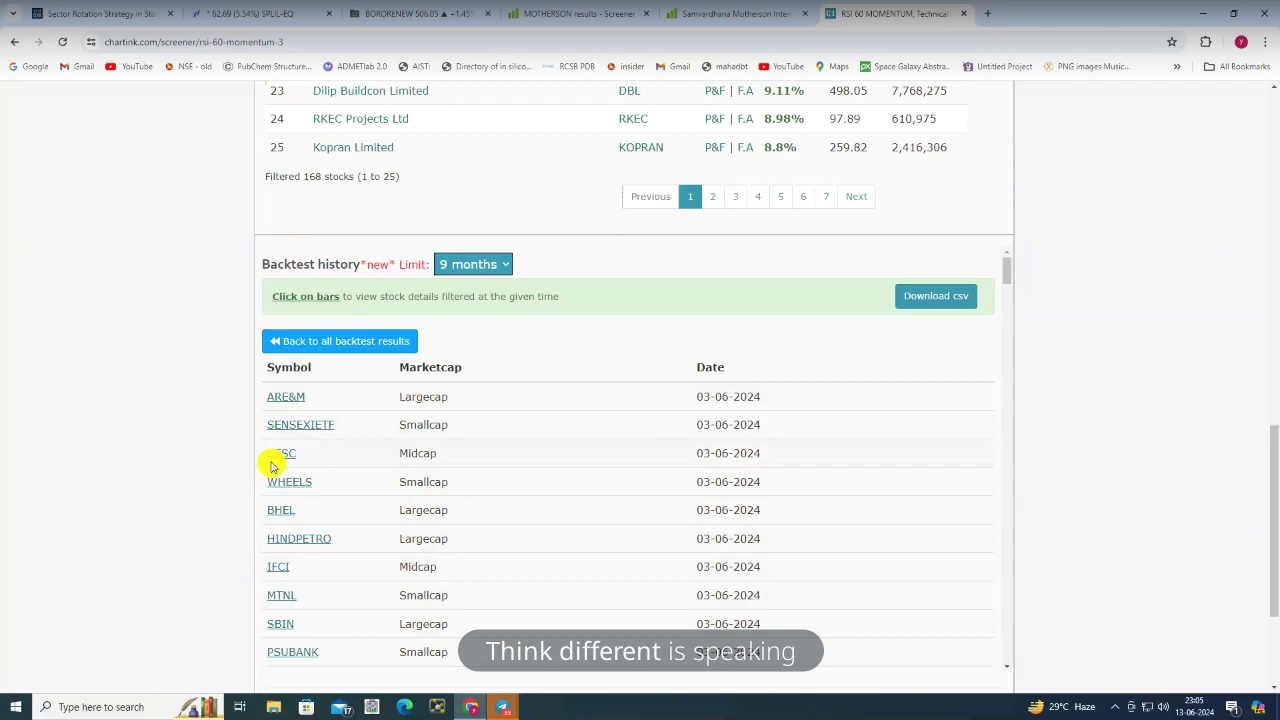
pyautogui.click(248, 18)
pyautogui.write('CESC')
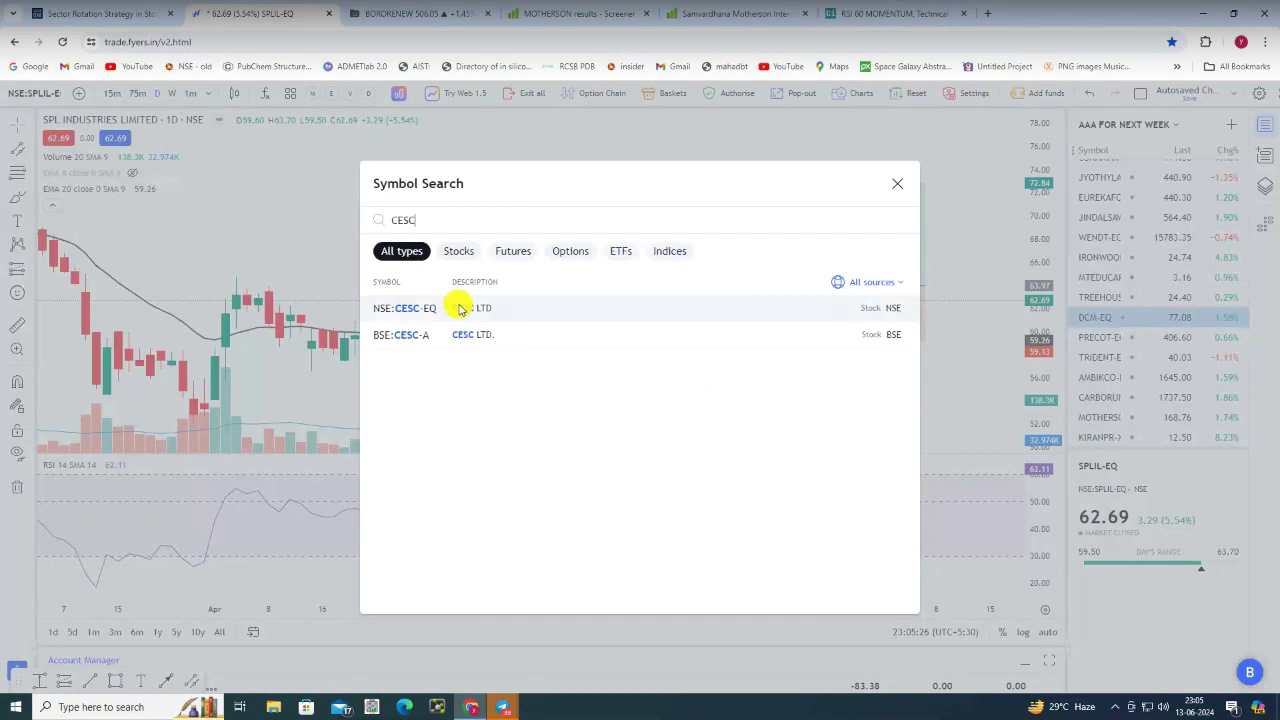
pyautogui.click(457, 309)
pyautogui.click(898, 18)
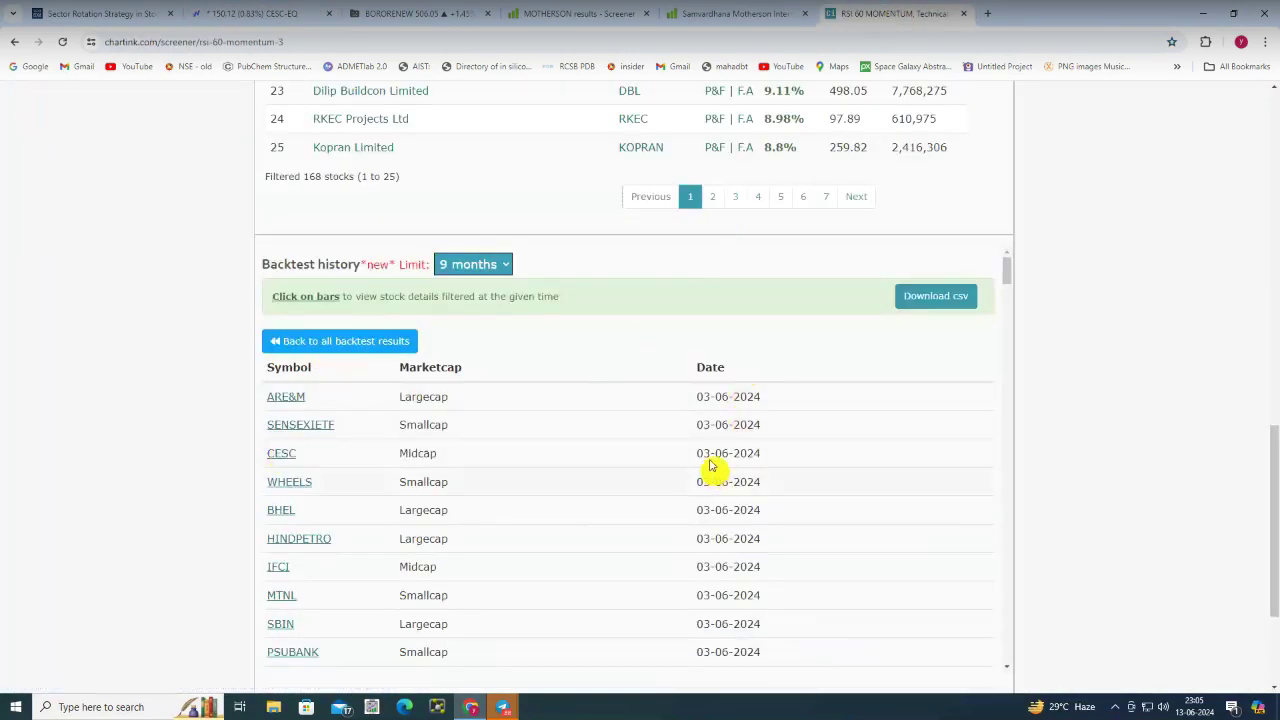
pyautogui.click(257, 14)
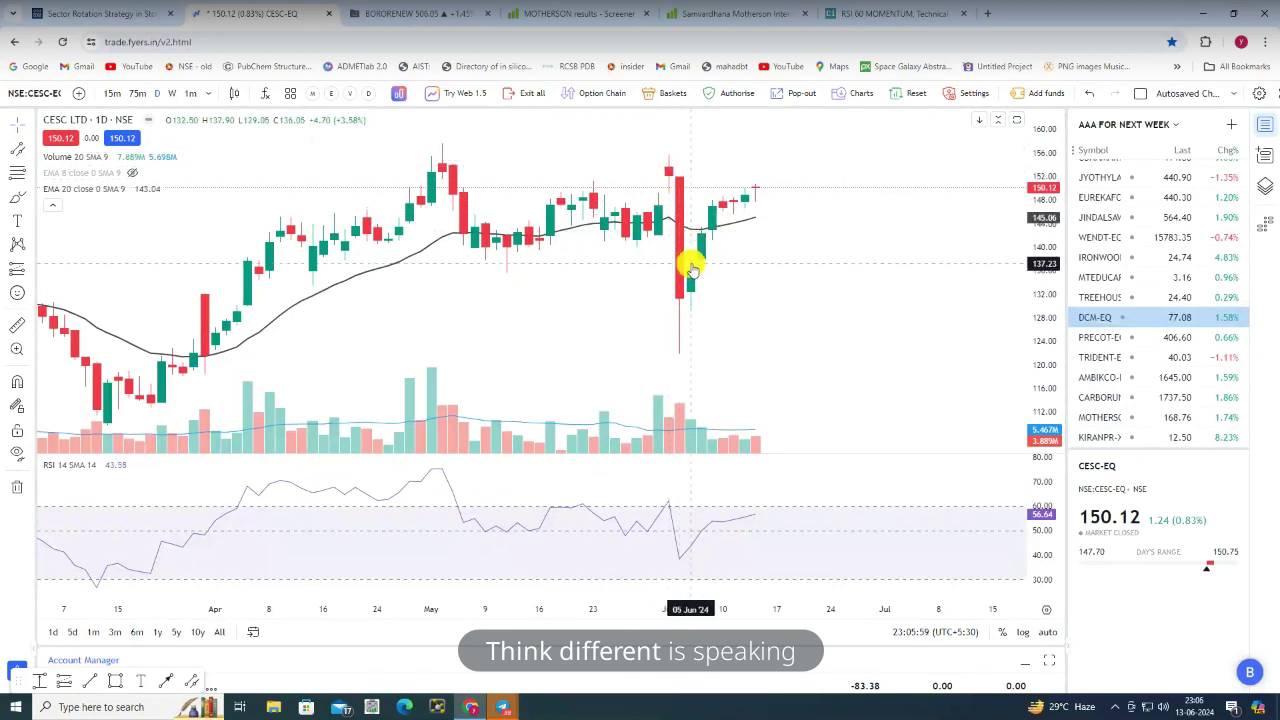
# Check the Chartink backtest list for another stock and open the BSE chart of HINDPETRO in Fyers
pyautogui.click(902, 20)
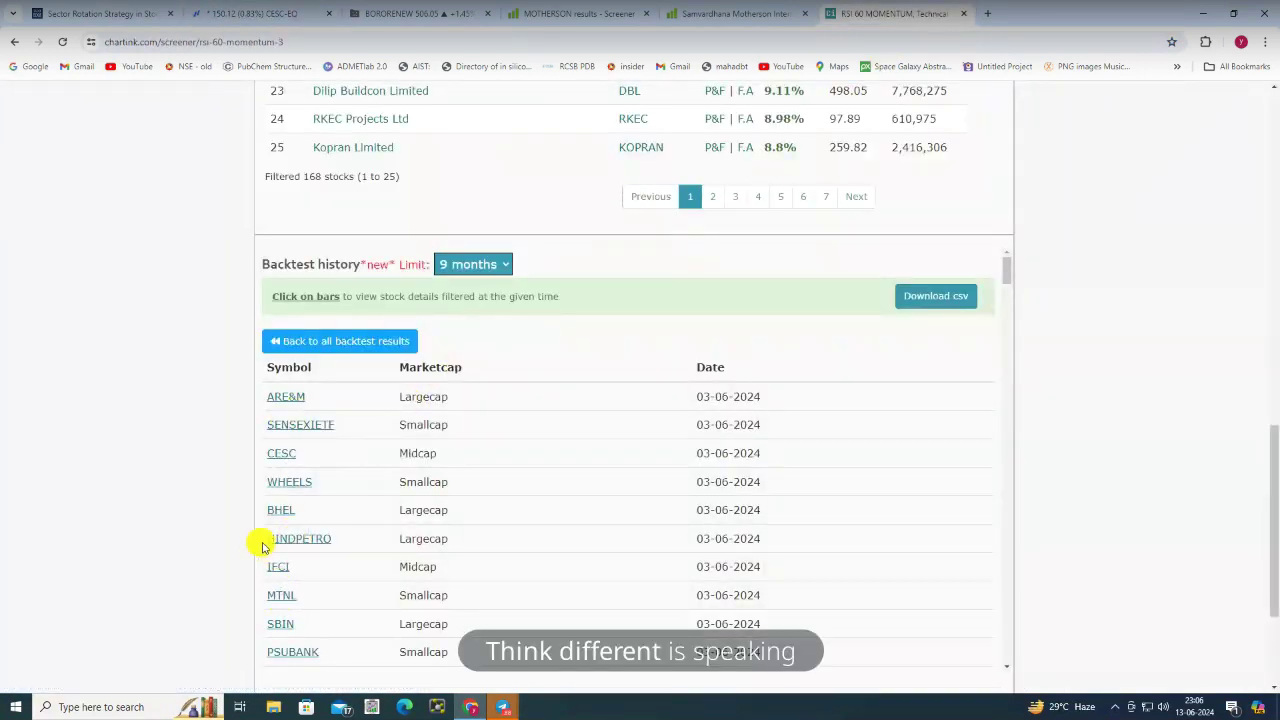
pyautogui.click(270, 22)
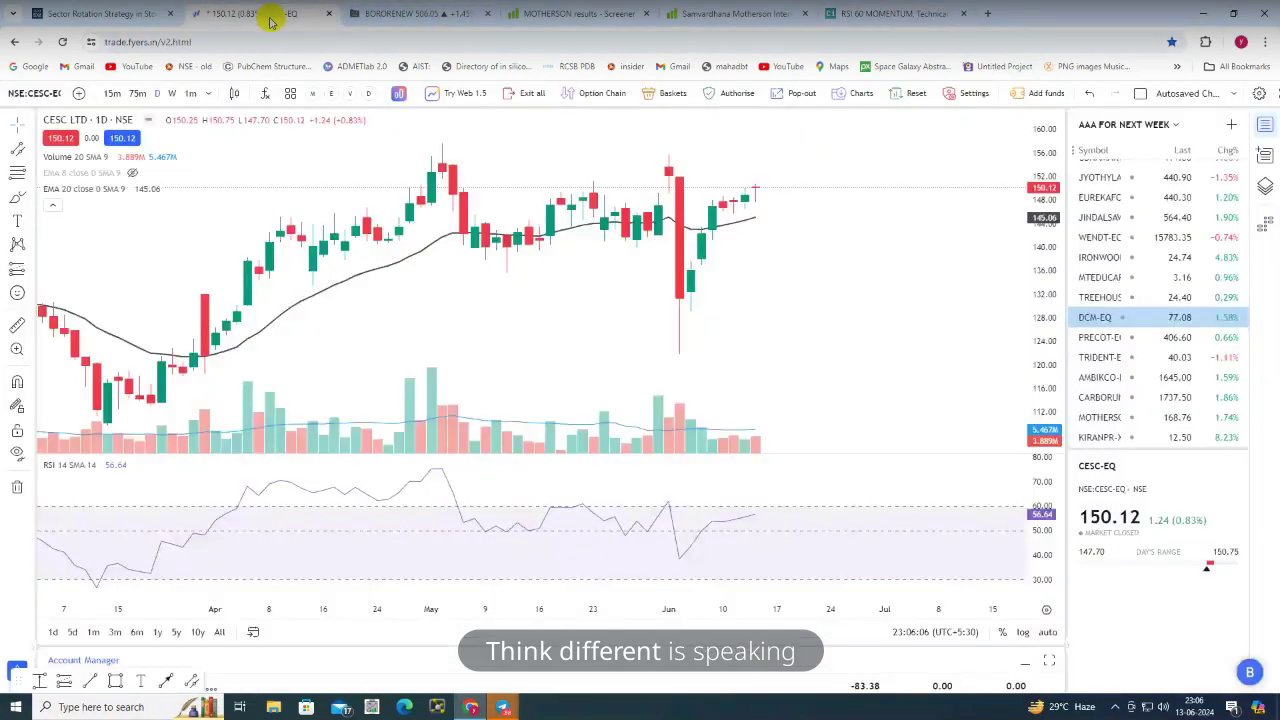
pyautogui.write('HIND')
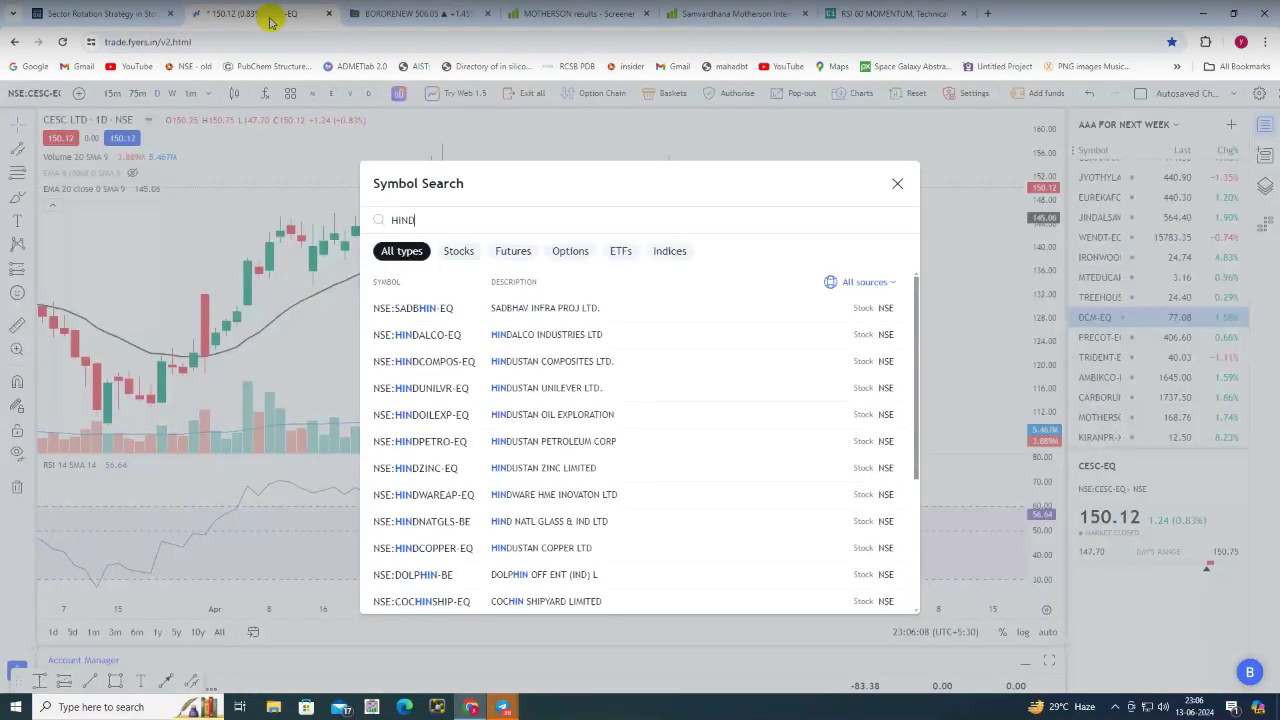
pyautogui.write('PETRO')
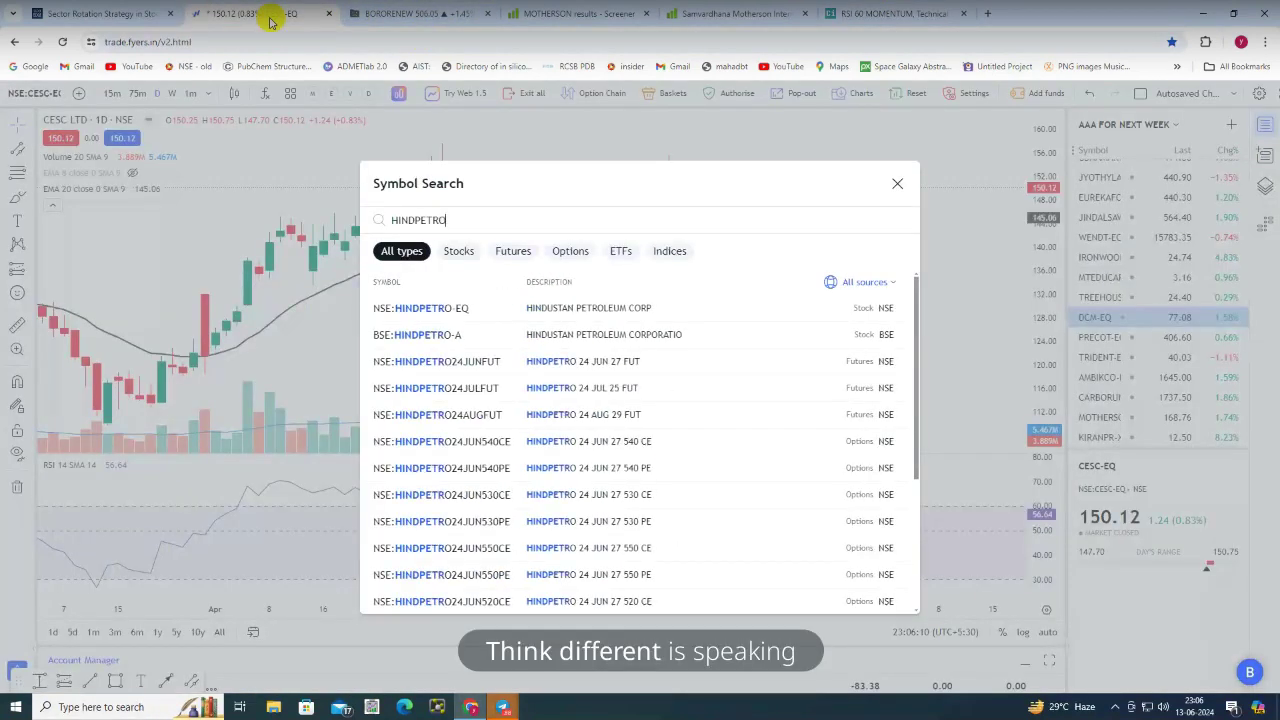
pyautogui.click(430, 328)
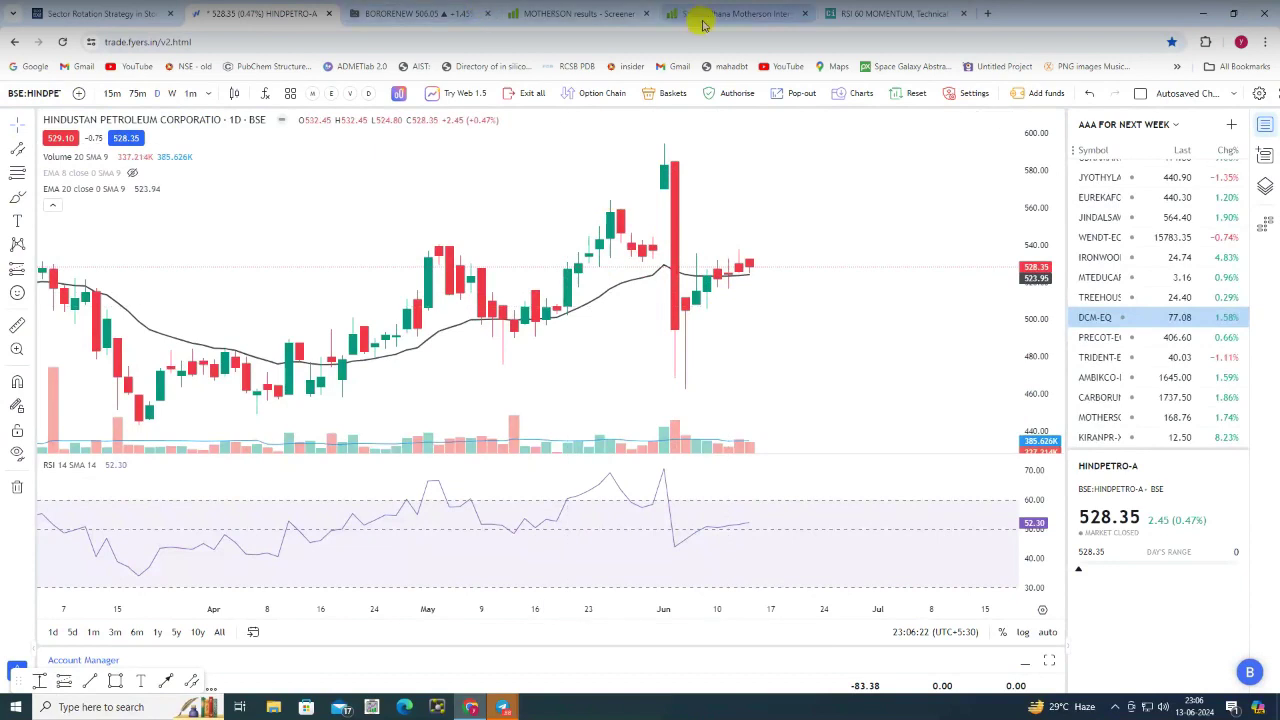
# Return to the RSI 60 MOMENTUM scan in Chartink and list its backtested stocks for 1 March 2024
pyautogui.click(858, 18)
pyautogui.scroll(-3, 646, 414)
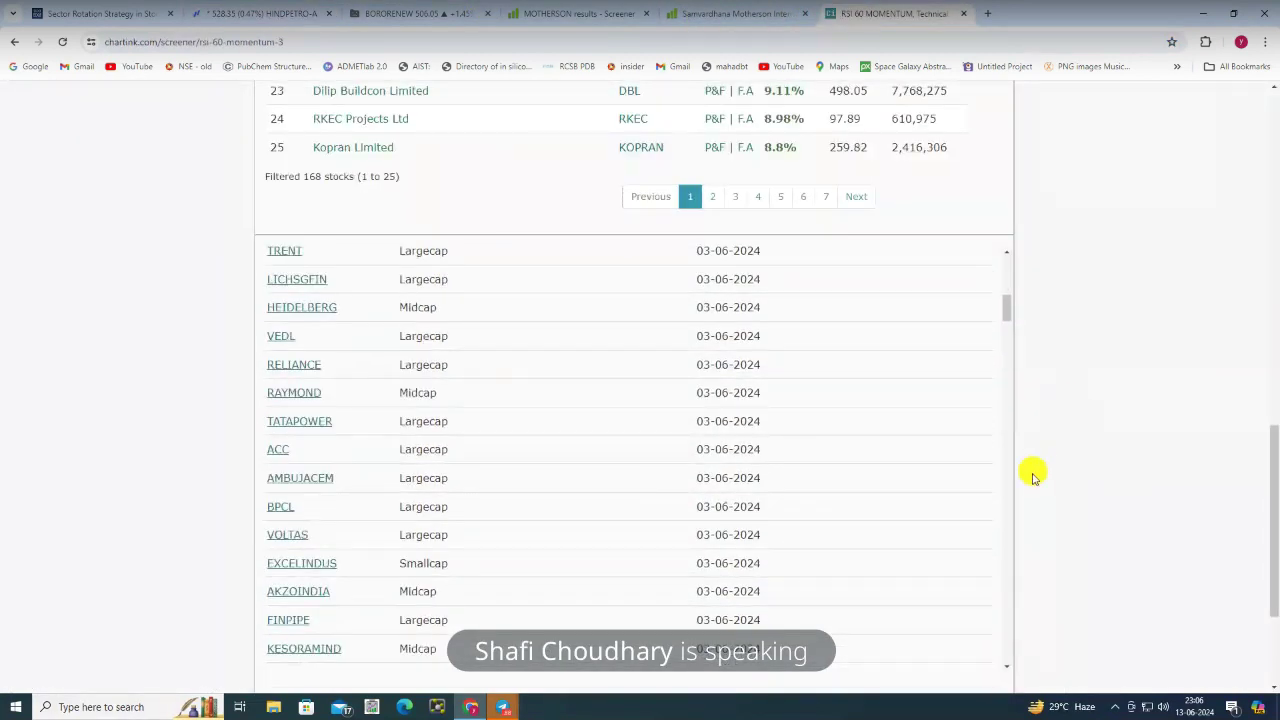
pyautogui.scroll(7, 1034, 477)
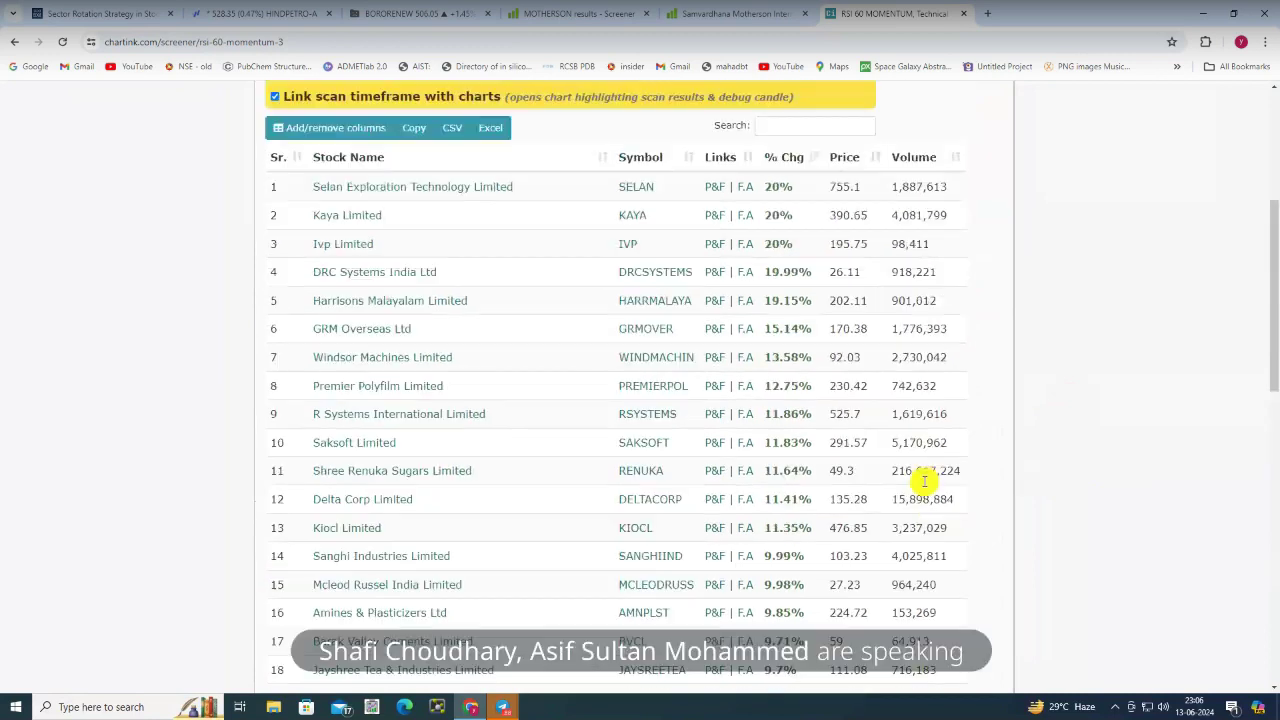
pyautogui.click(14, 41)
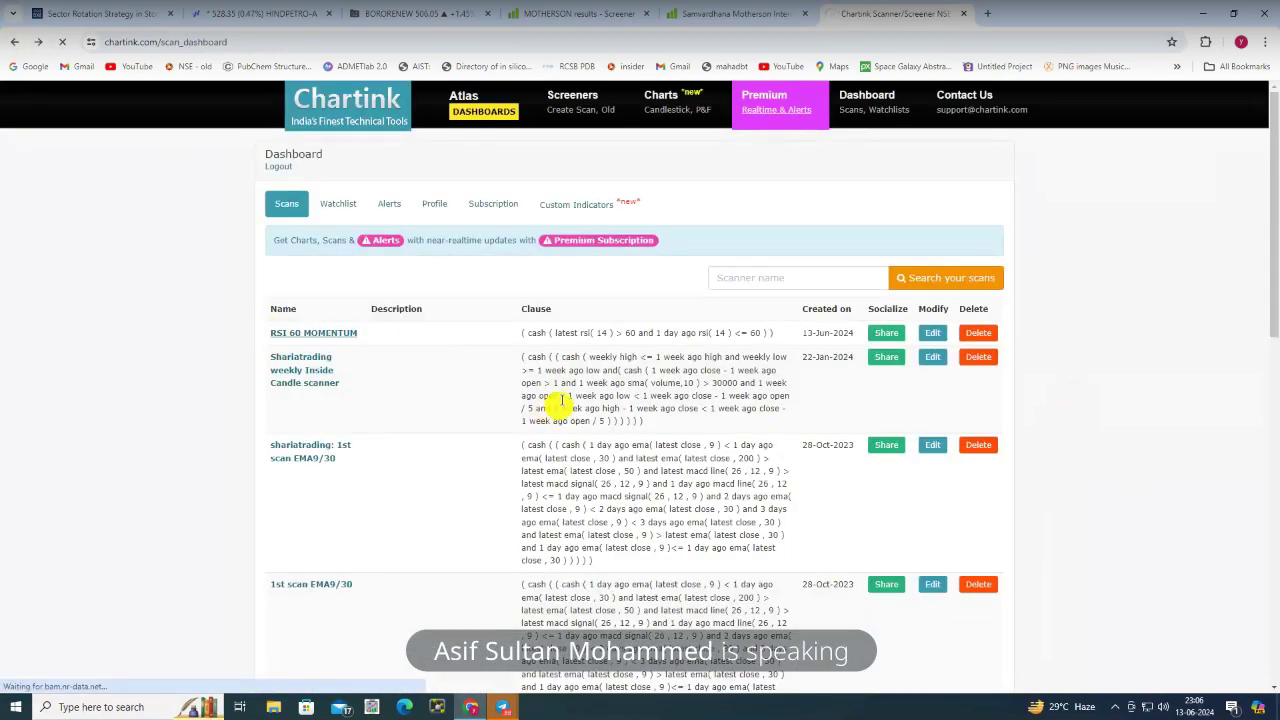
pyautogui.hotkey('alt', 'Right')
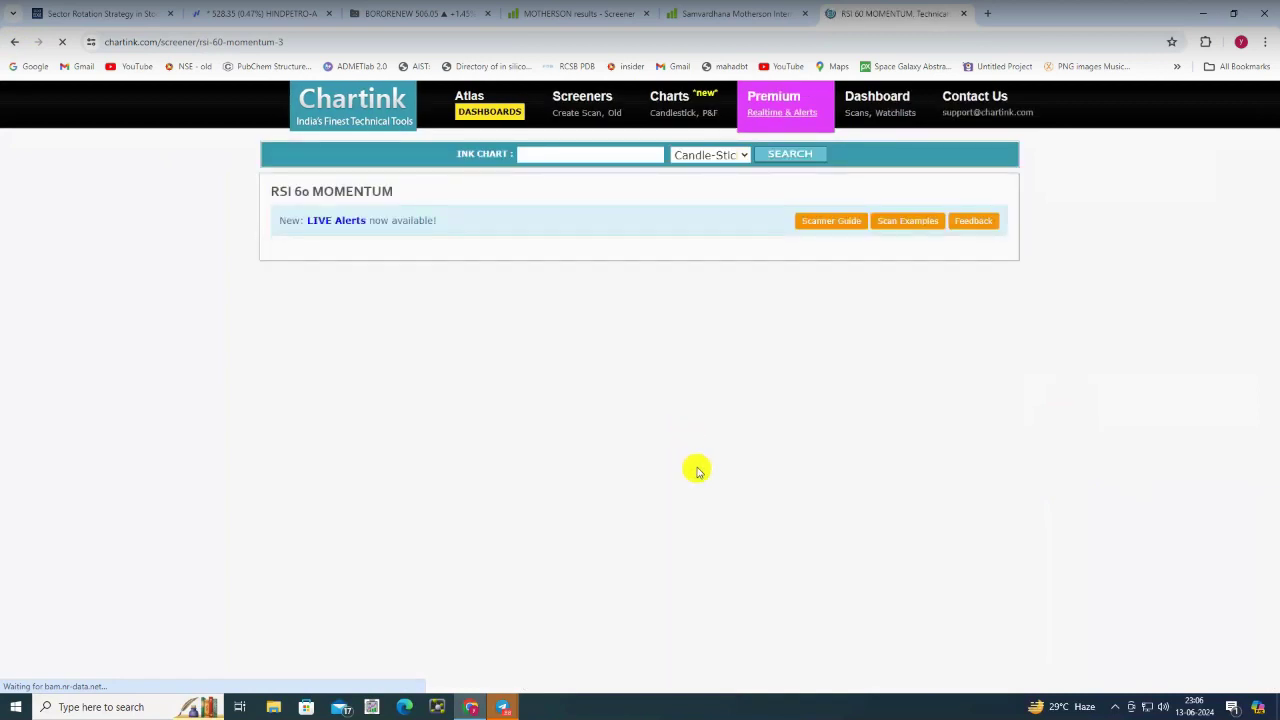
pyautogui.scroll(-7, 703, 523)
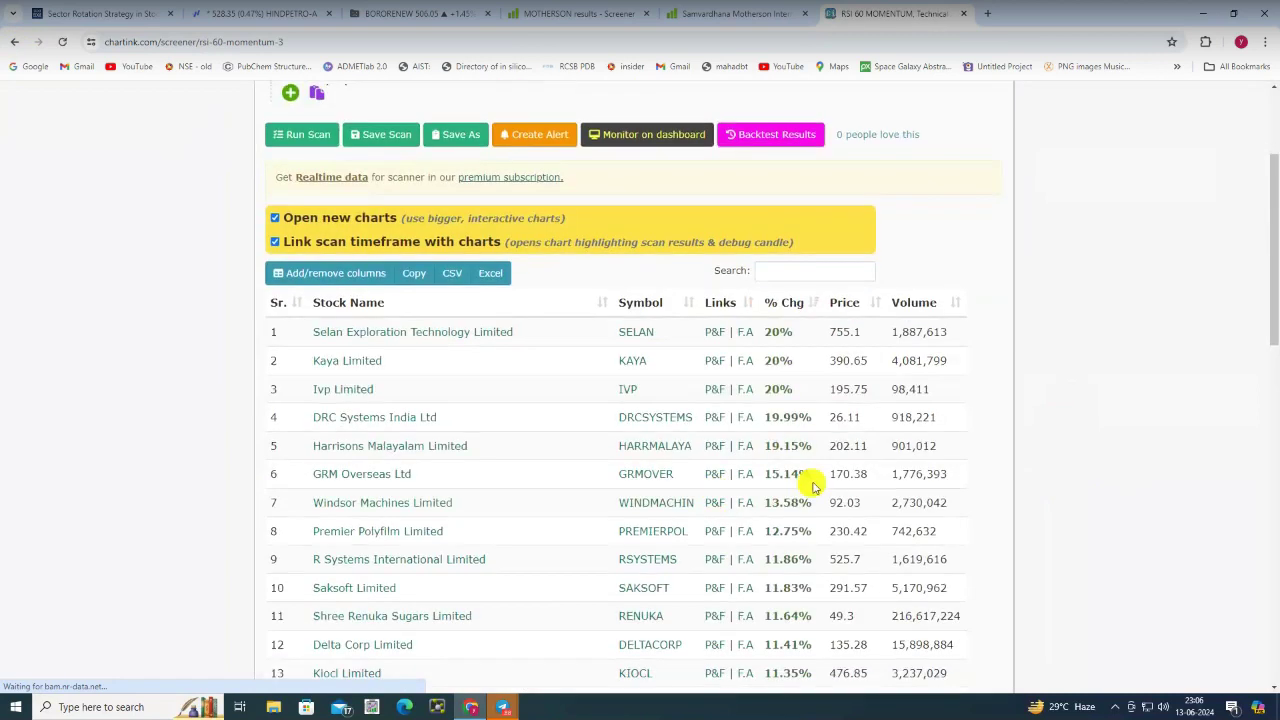
pyautogui.scroll(-5, 750, 575)
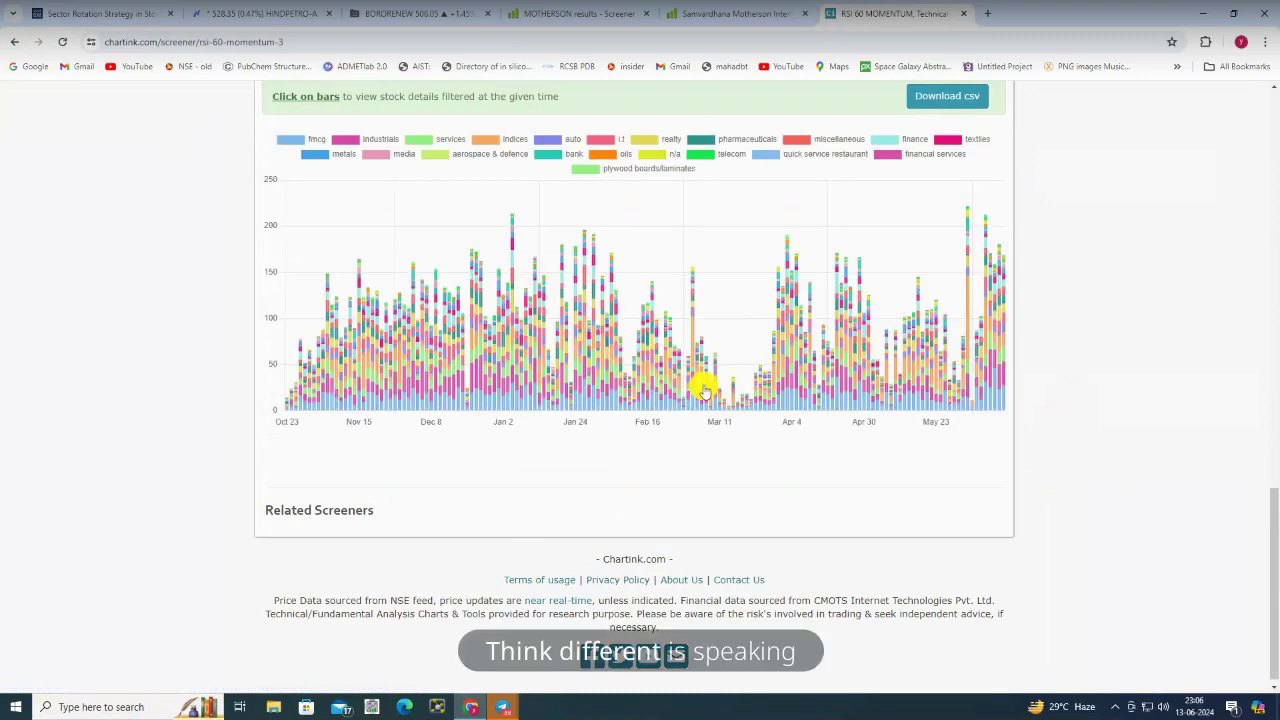
pyautogui.scroll(-1, 700, 370)
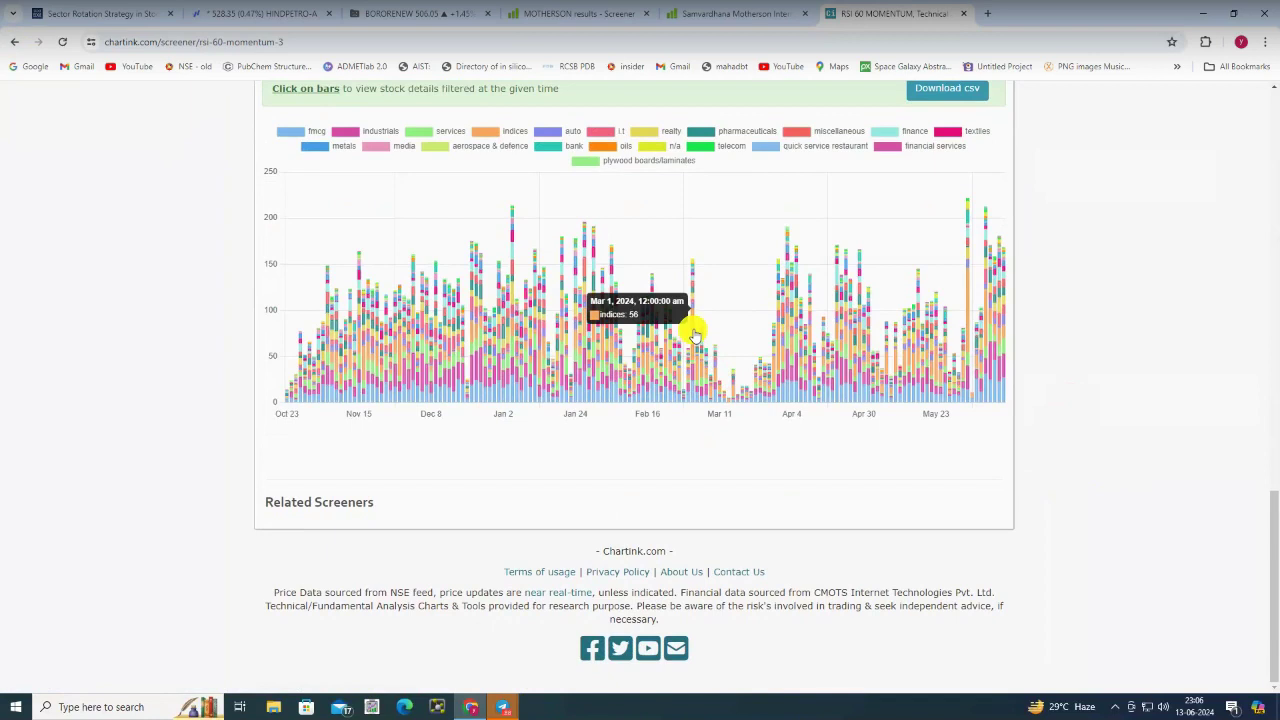
pyautogui.click(694, 334)
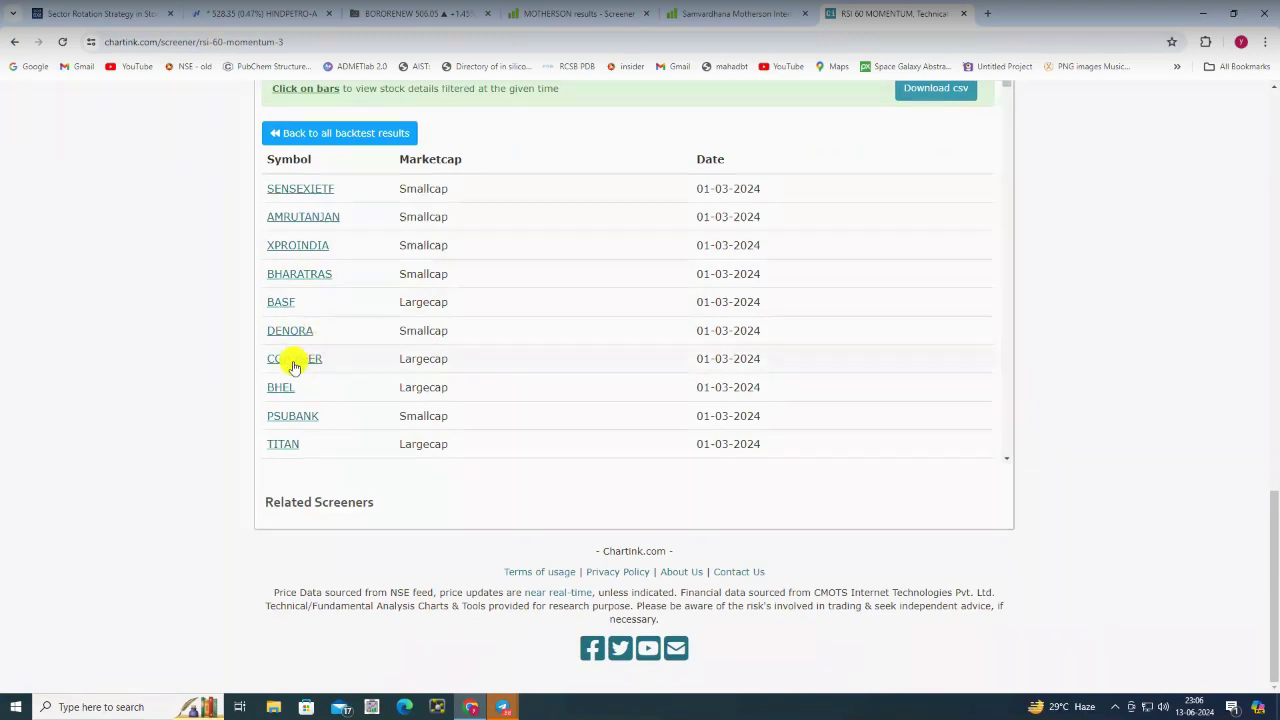
# Switch to Fyers, open the NSE chart of CGPOWER and examine its price and RSI around March 2024
pyautogui.click(256, 13)
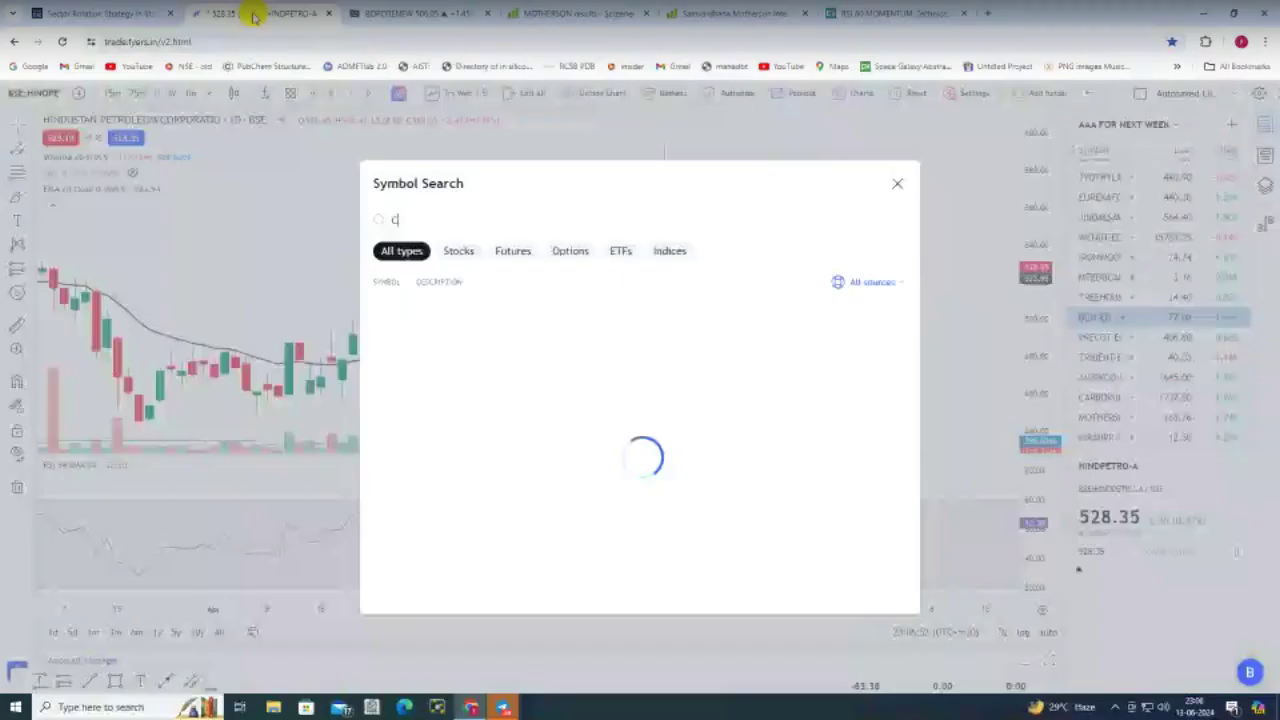
pyautogui.write('gpo')
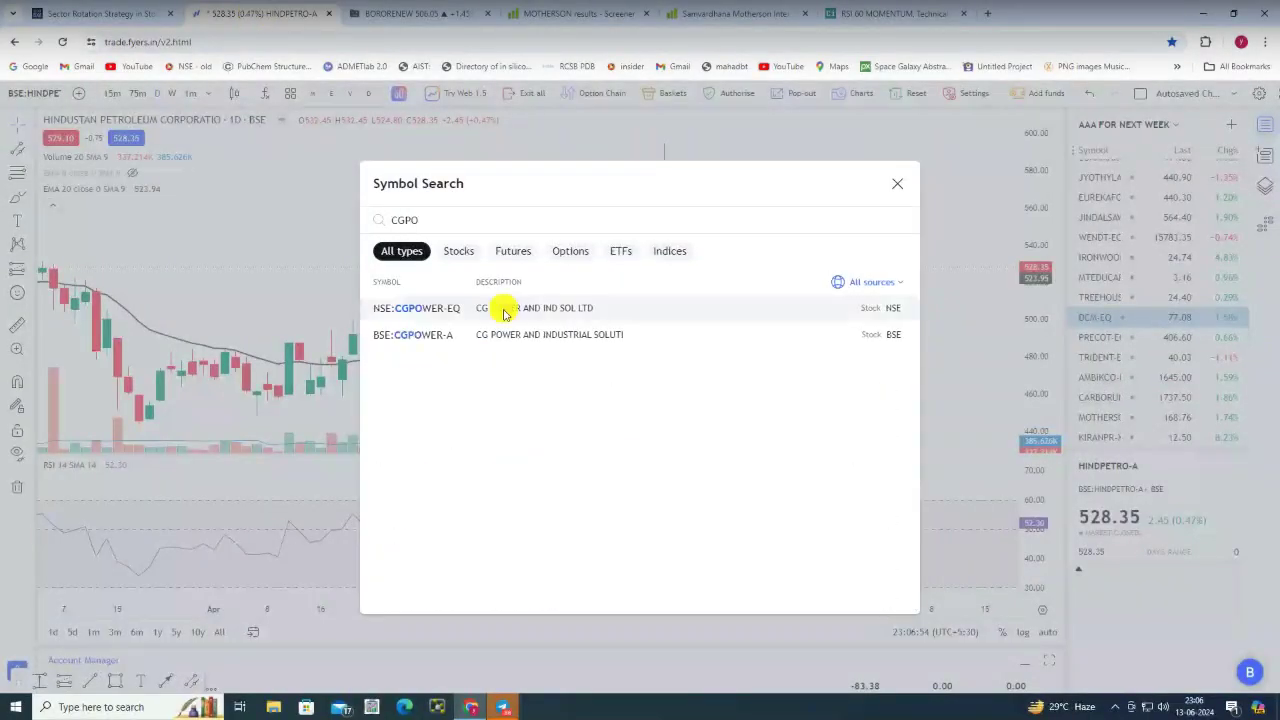
pyautogui.click(500, 307)
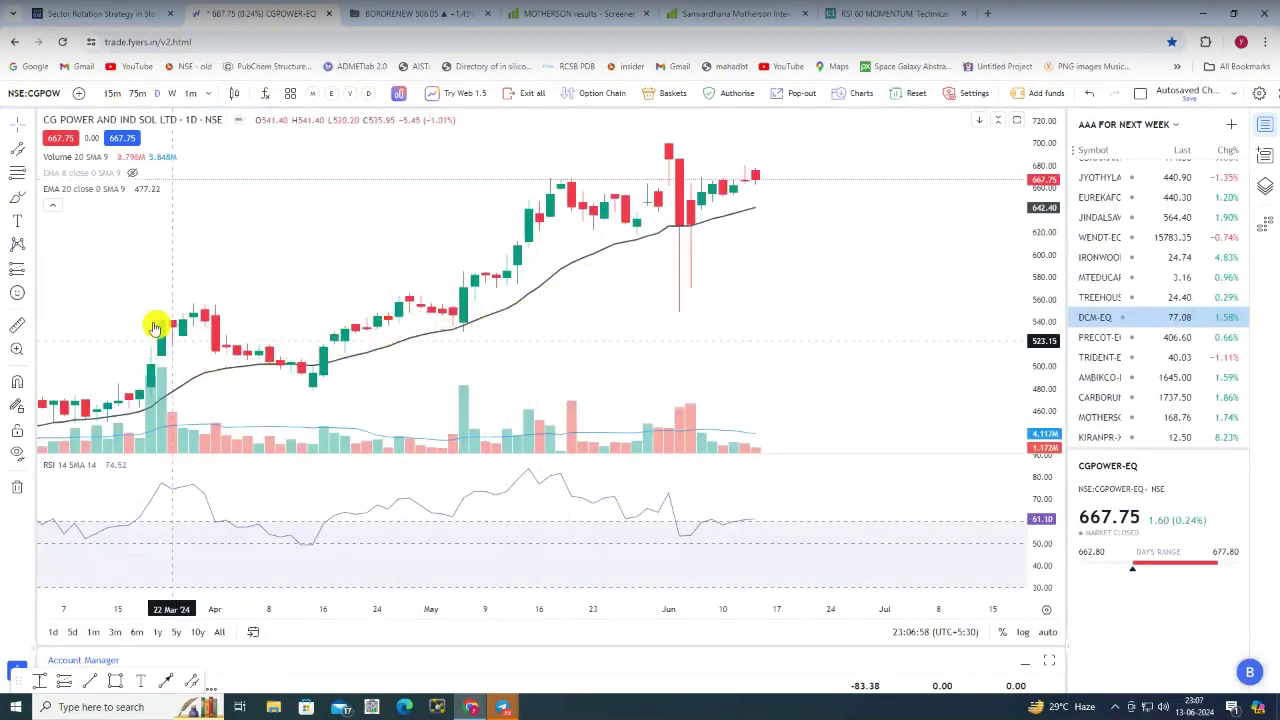
pyautogui.moveTo(137, 289); pyautogui.dragTo(568, 246)
pyautogui.scroll(-3, 509, 249)
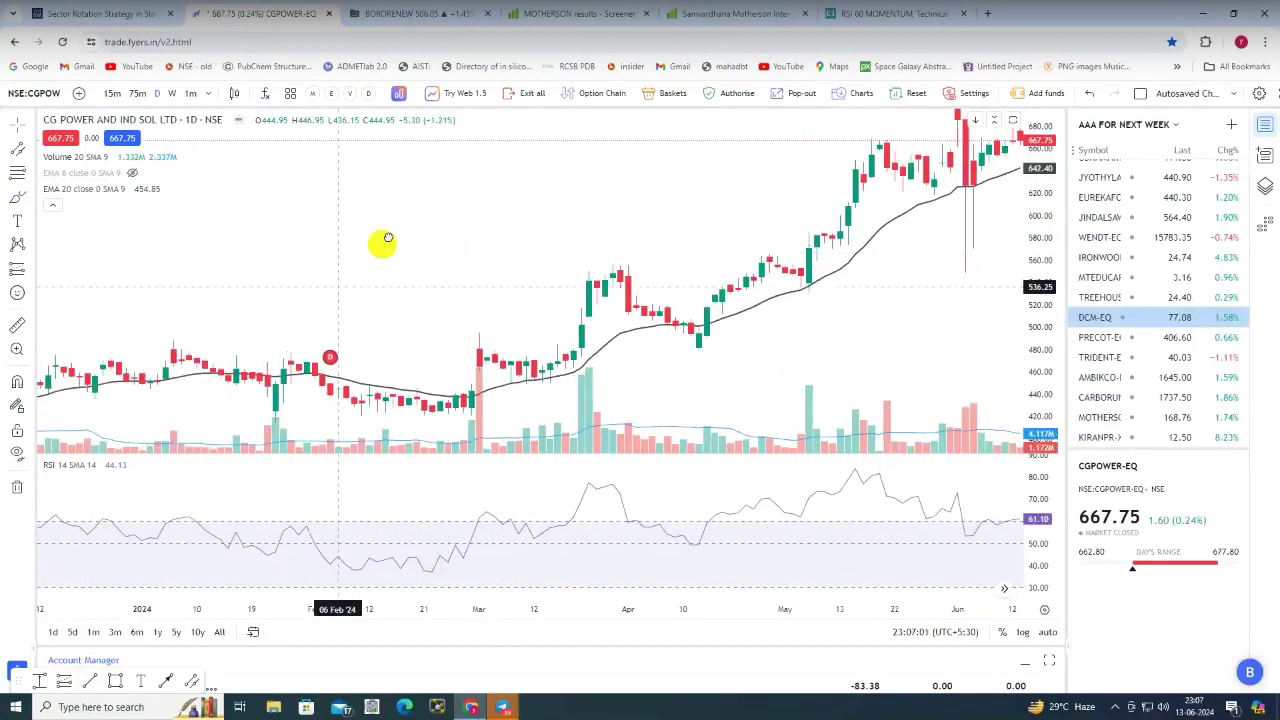
pyautogui.scroll(-2, 410, 228)
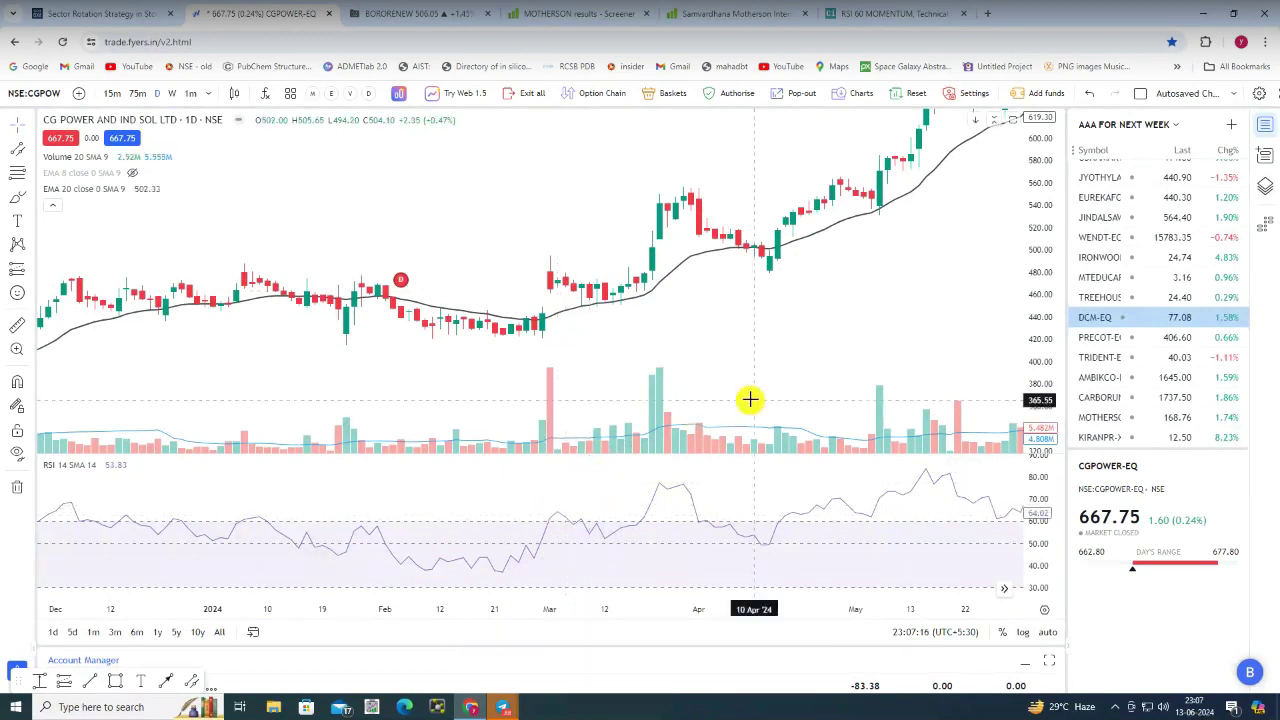
pyautogui.moveTo(750, 400); pyautogui.dragTo(574, 269)
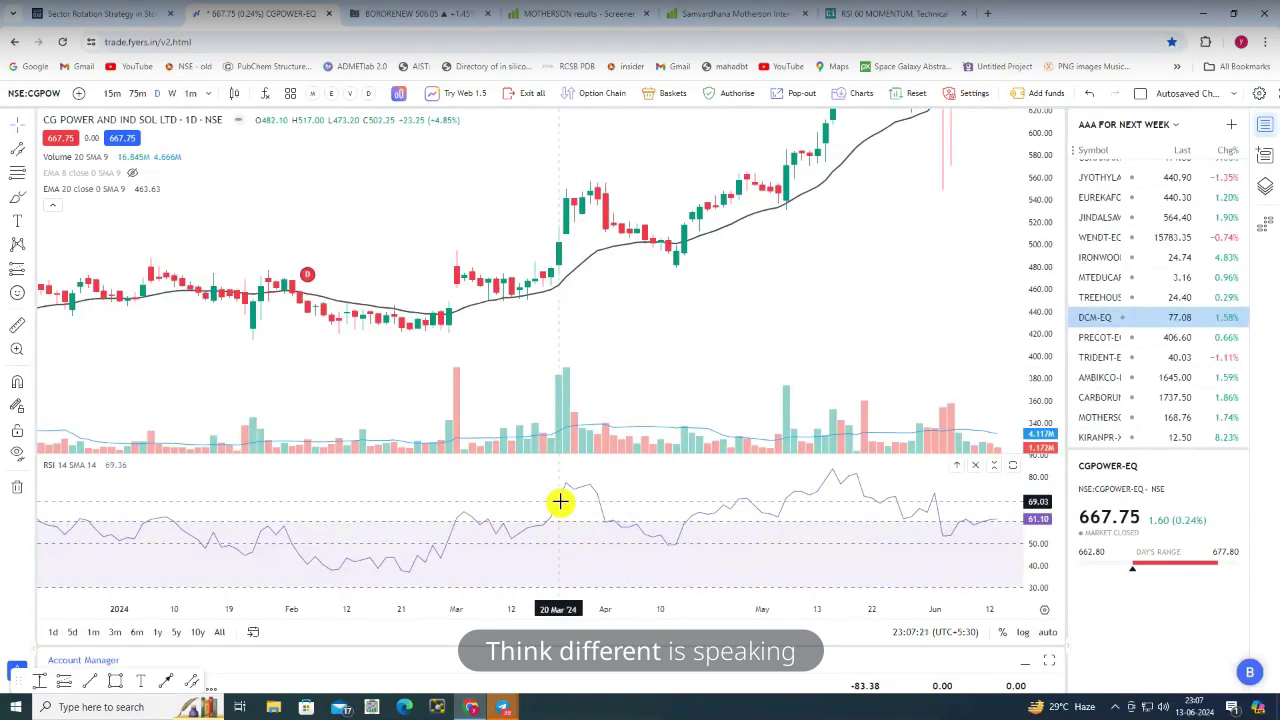
# Place a long position at the 20 March 2024 candle with entry at about 517.75, stop at about 472.40 and target at about 545.80
pyautogui.click(561, 229)
pyautogui.moveTo(566, 250)
pyautogui.mouseDown()
pyautogui.moveTo(600, 300)
pyautogui.moveTo(568, 305)
pyautogui.moveTo(563, 275)
pyautogui.mouseUp()
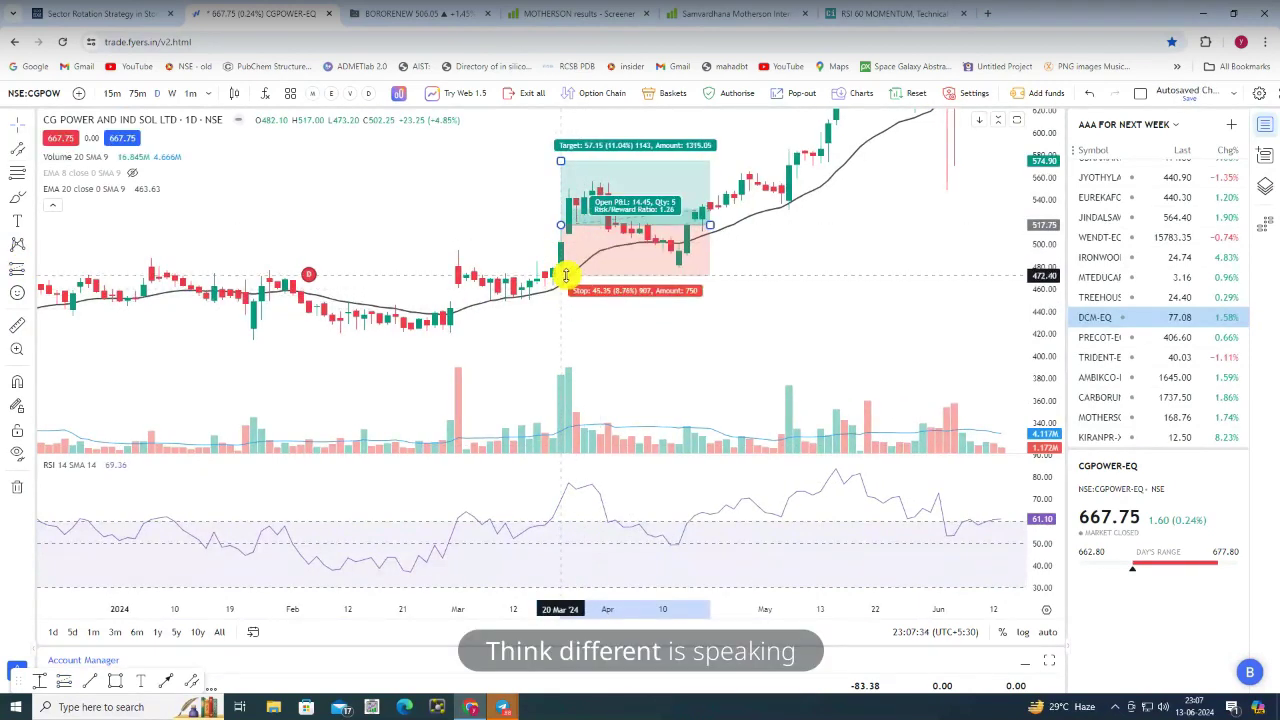
pyautogui.moveTo(557, 163); pyautogui.dragTo(551, 193)
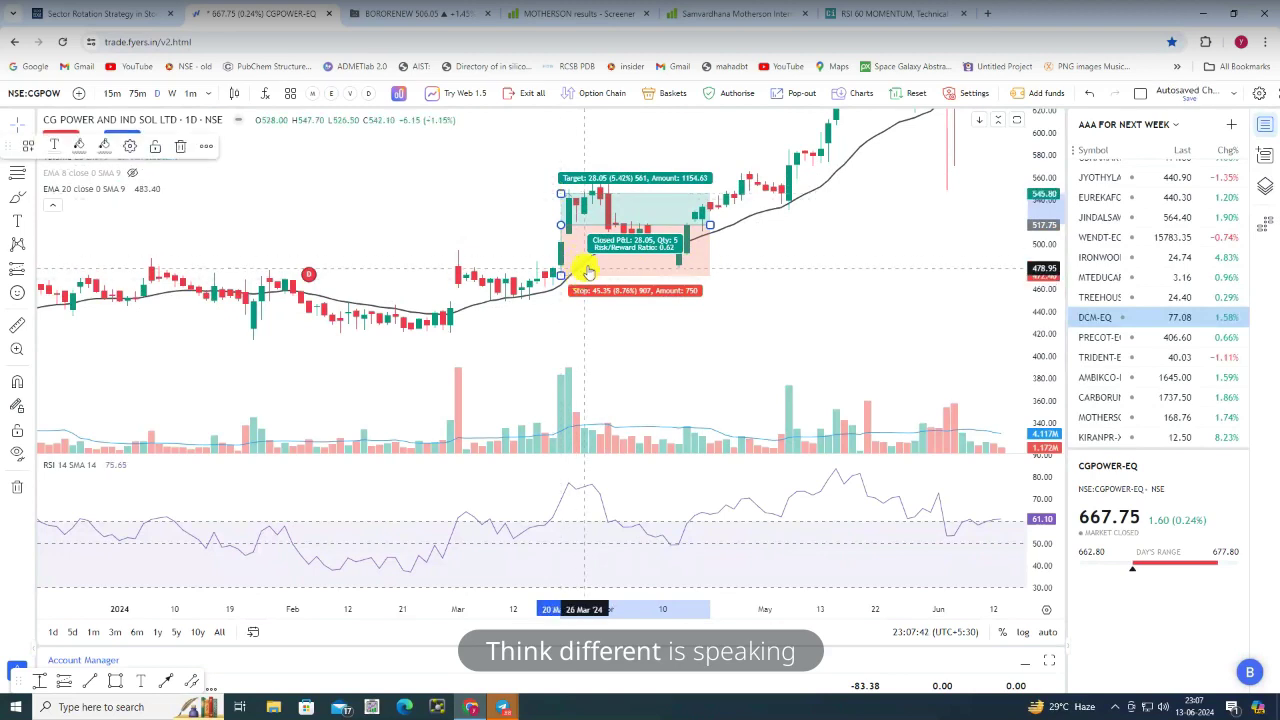
pyautogui.click(689, 291)
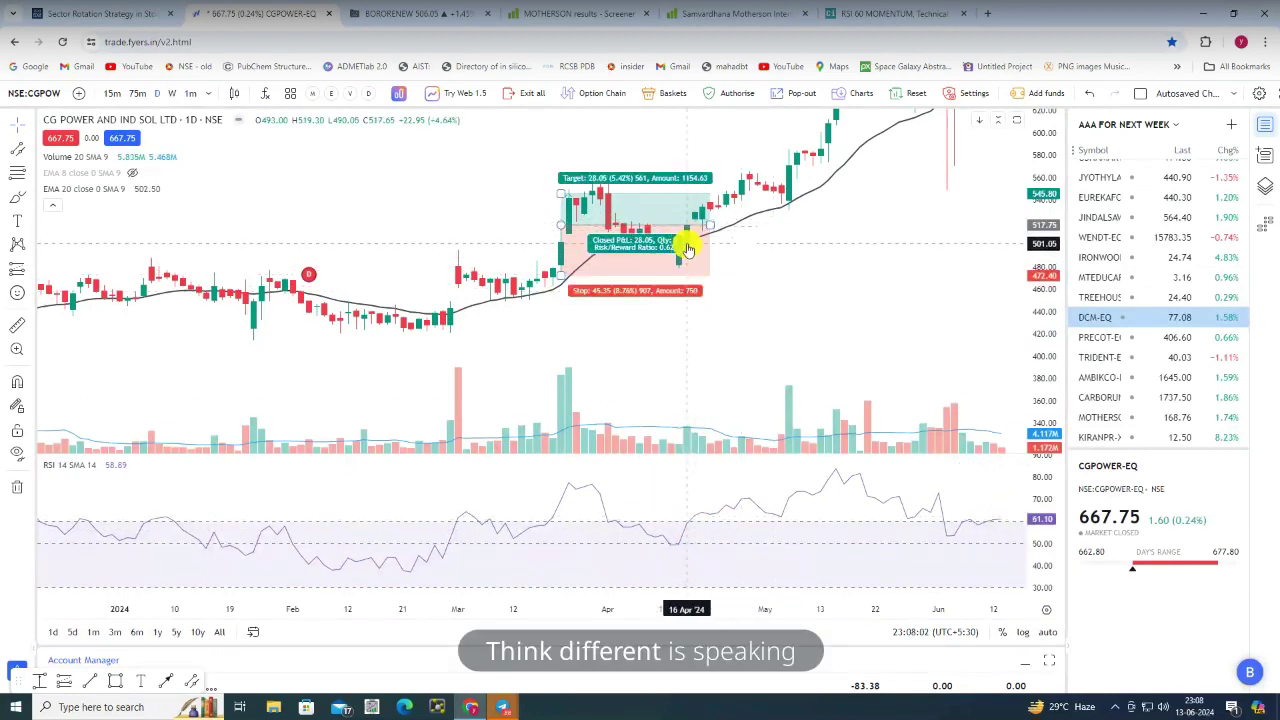
# Move the long position to mid-April 2024 with entry at about 521.35, stop at about 500.45 and target at about 562
pyautogui.moveTo(679, 221); pyautogui.dragTo(793, 217)
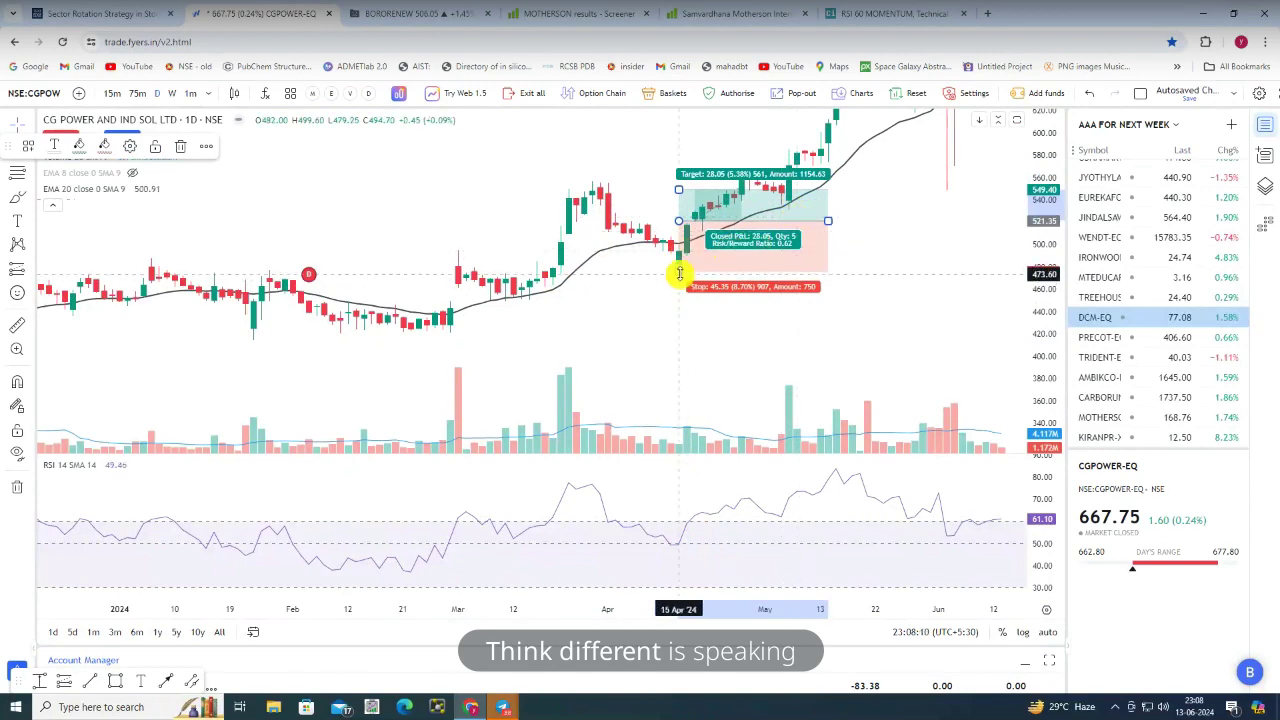
pyautogui.moveTo(679, 273); pyautogui.dragTo(680, 244)
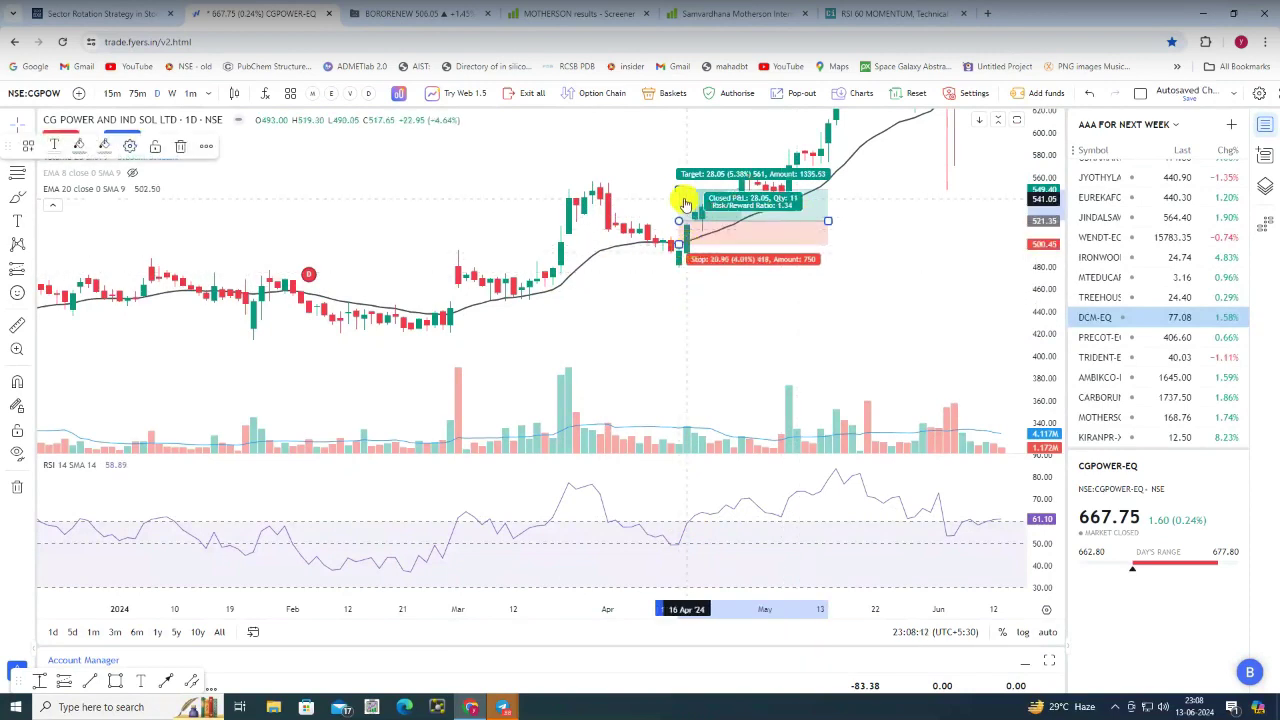
pyautogui.moveTo(680, 180); pyautogui.dragTo(682, 175)
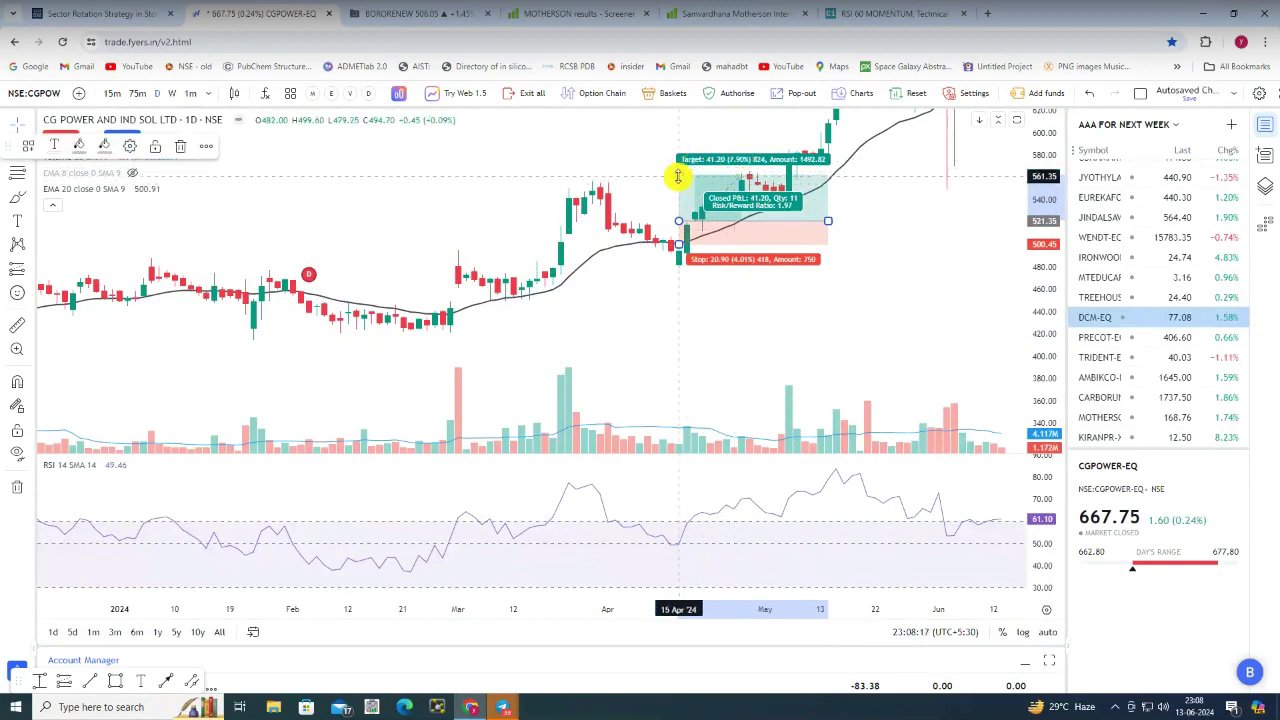
# Raise the long position's target to about 689.65 and extend its time span to mid-June 2024
pyautogui.scroll(-2, 880, 282)
pyautogui.moveTo(889, 280); pyautogui.dragTo(810, 349)
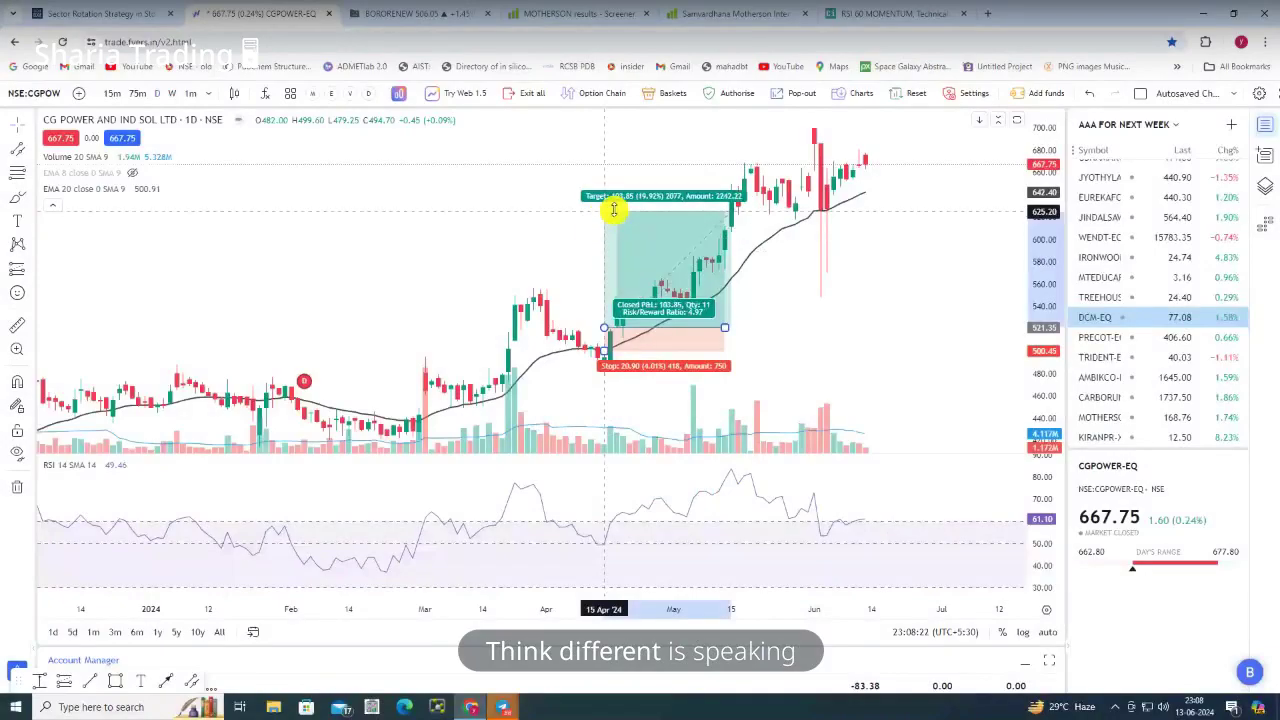
pyautogui.moveTo(614, 209); pyautogui.dragTo(604, 139)
pyautogui.moveTo(725, 329); pyautogui.dragTo(872, 280)
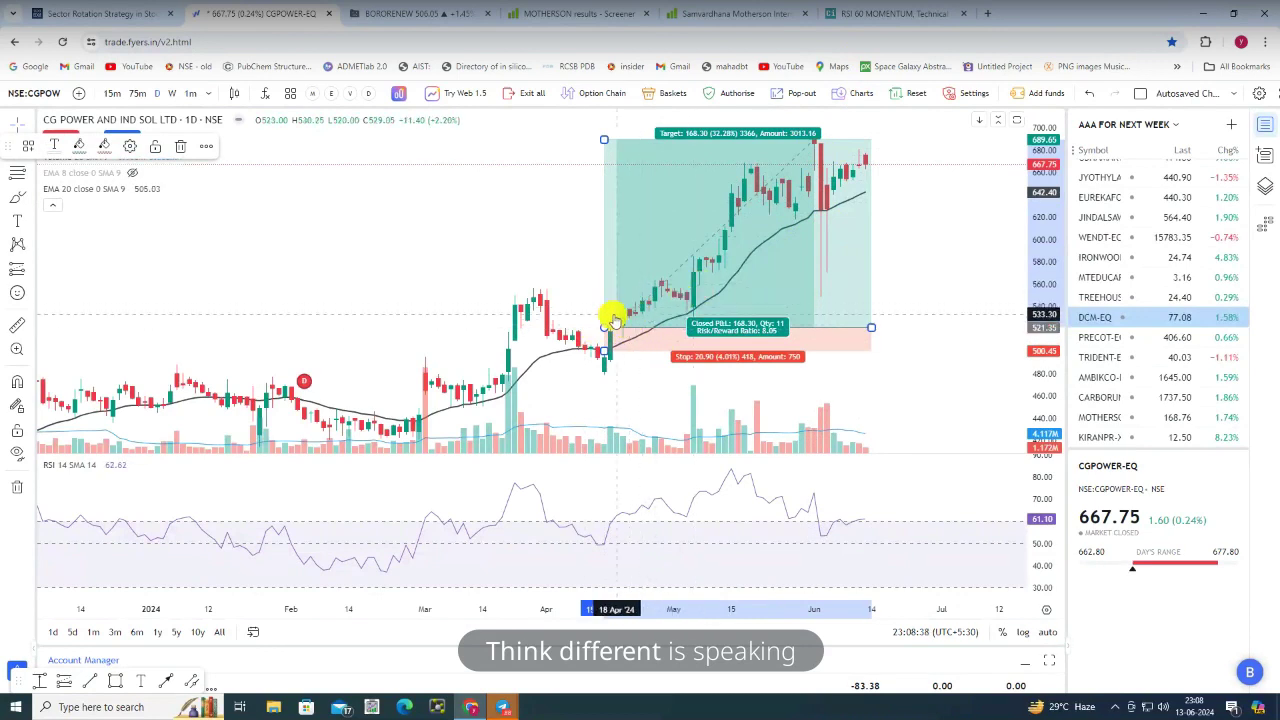
# Review the long position against the wider price history and delete it from the CG Power chart
pyautogui.scroll(-5, 613, 318)
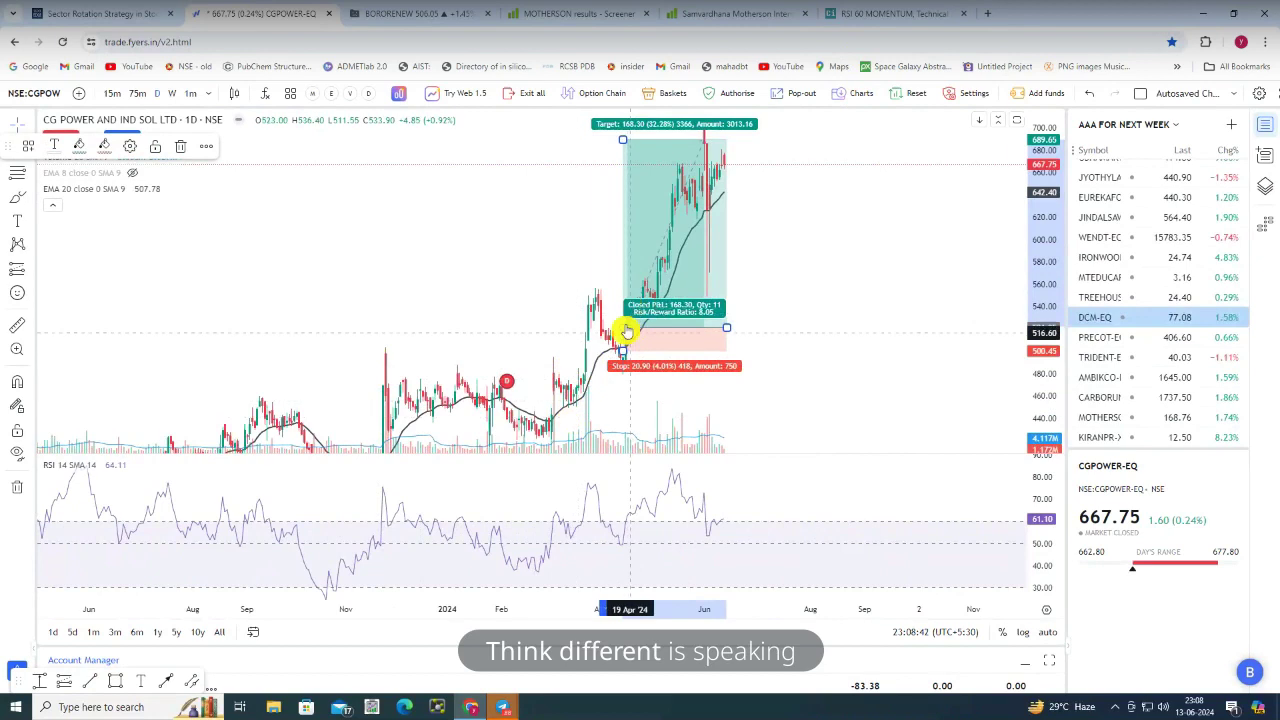
pyautogui.scroll(2, 636, 290)
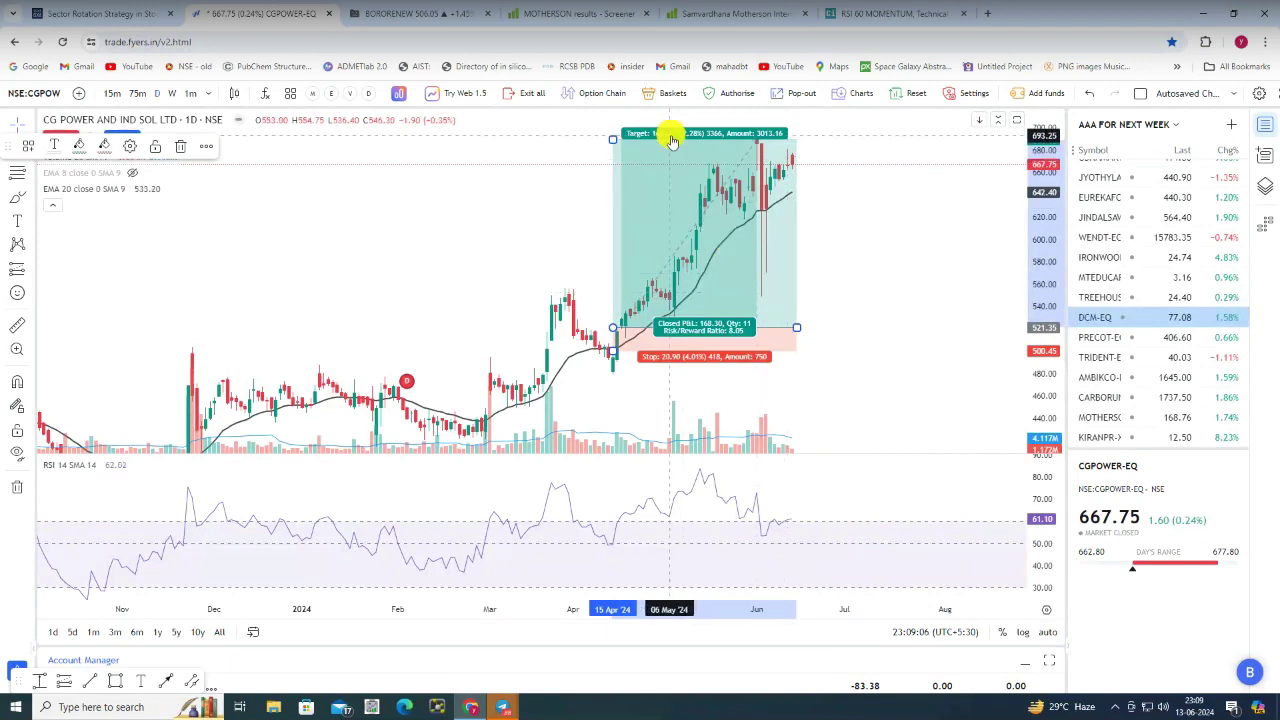
pyautogui.press('Delete')
pyautogui.scroll(-3, 571, 206)
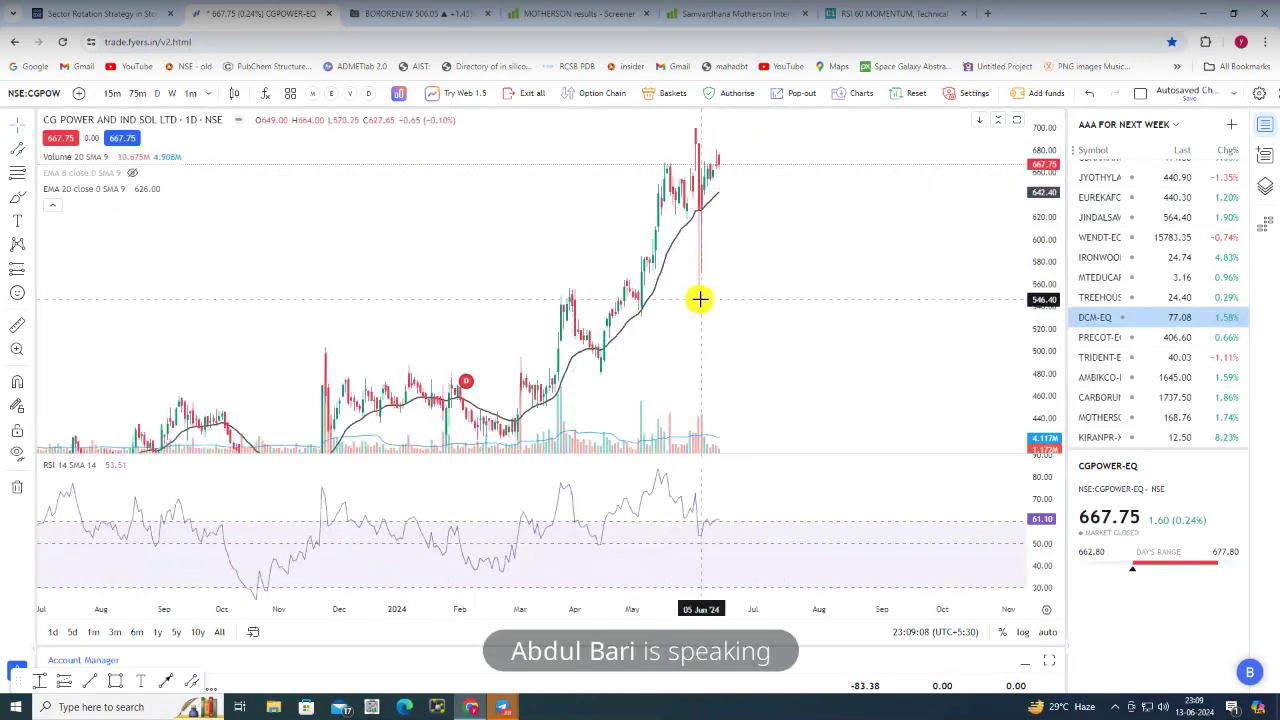
# Review the CG Power daily price history, rescaled for a closer look, and the industry breadth table in StockEdge
pyautogui.scroll(3, 701, 297)
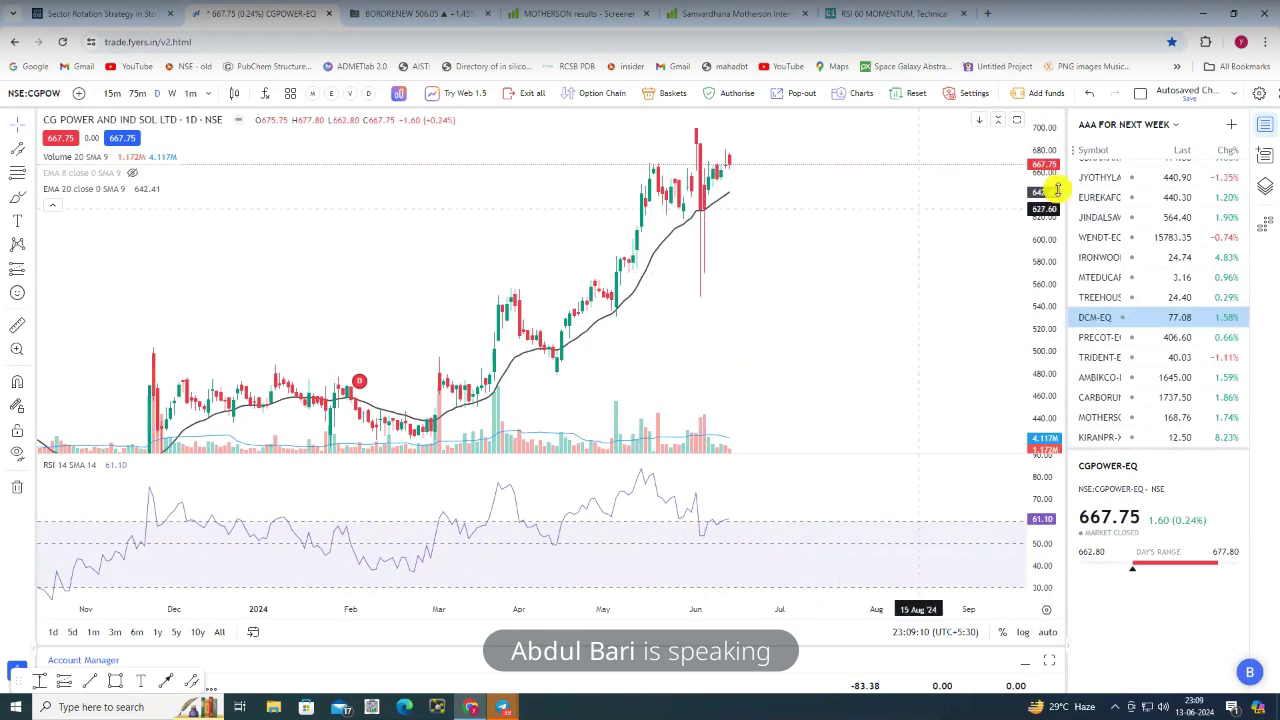
pyautogui.moveTo(1057, 183); pyautogui.dragTo(1048, 305)
pyautogui.moveTo(849, 334); pyautogui.dragTo(914, 334)
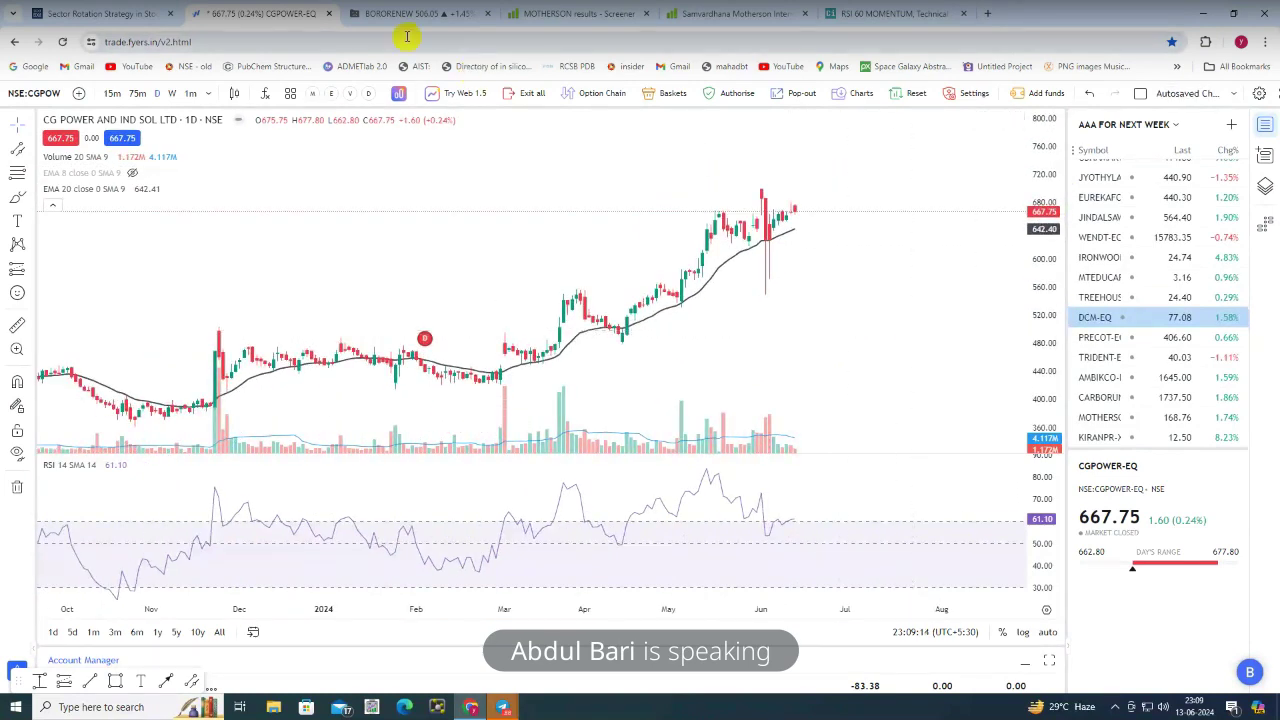
pyautogui.click(172, 8)
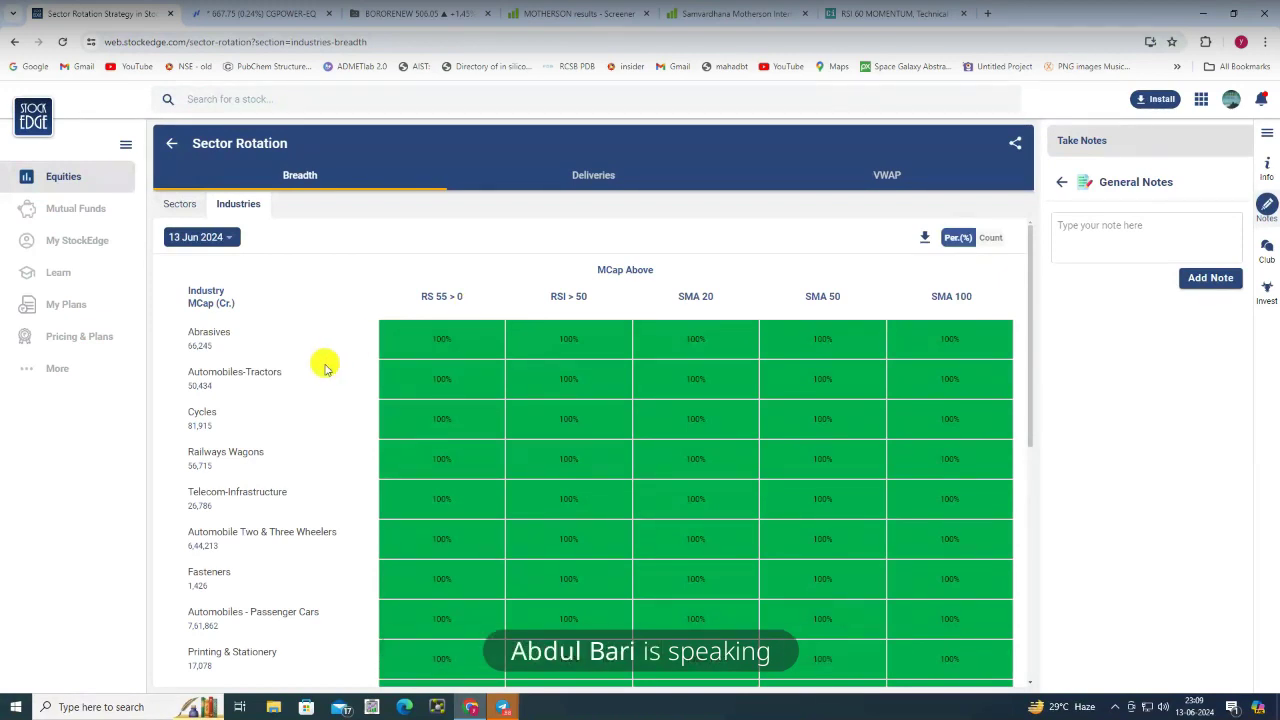
# Switch to Chartink and view the Intraday Traders desk dashboard in Atlas
pyautogui.click(868, 20)
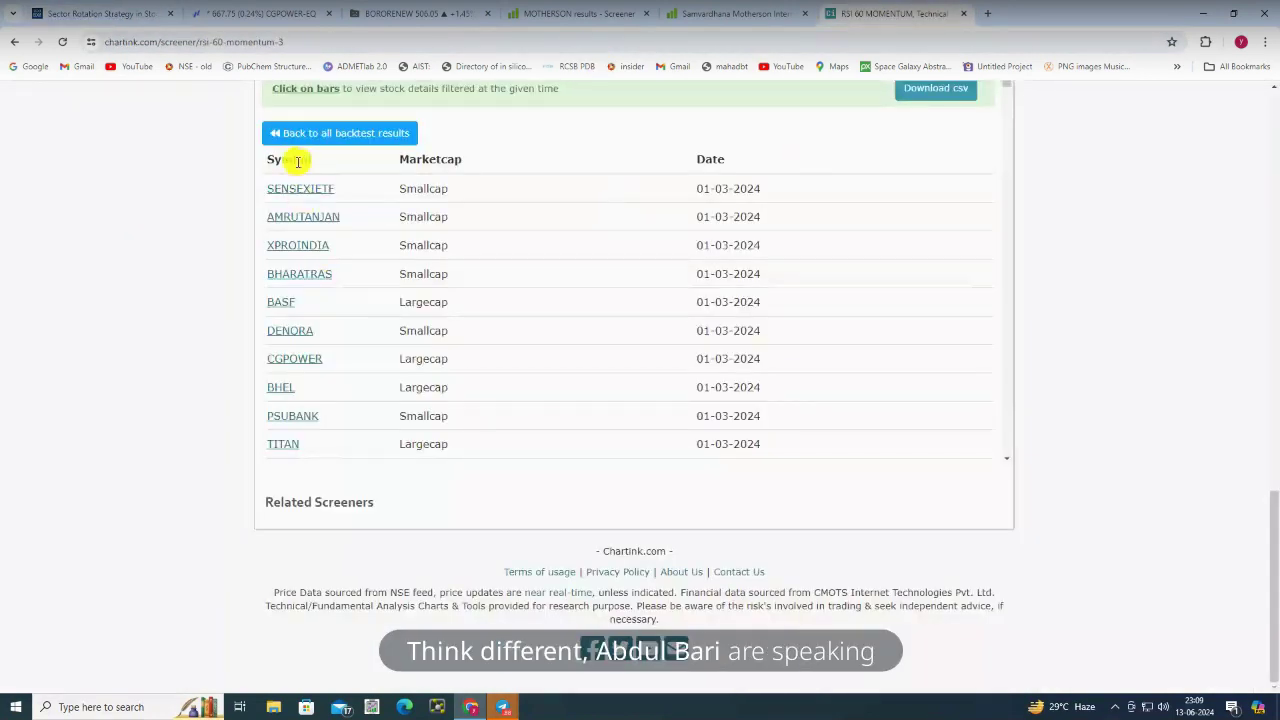
pyautogui.scroll(15, 280, 230)
pyautogui.scroll(2, 271, 238)
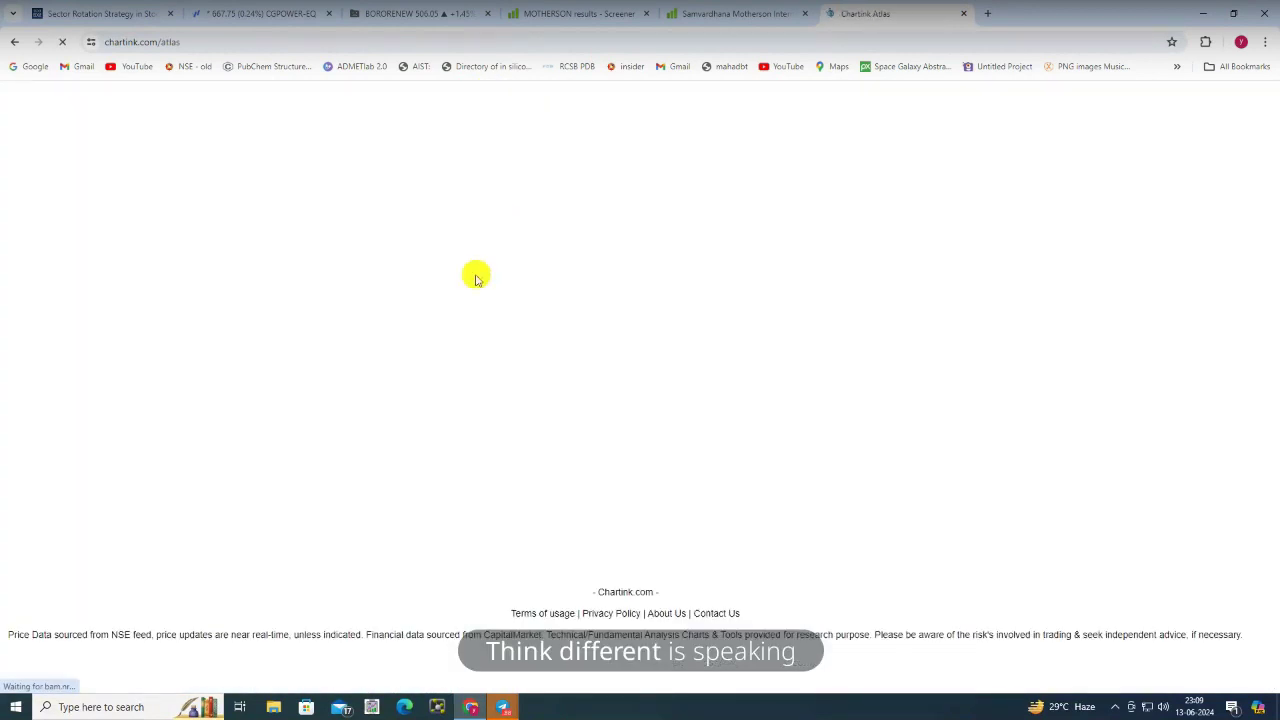
pyautogui.click(80, 341)
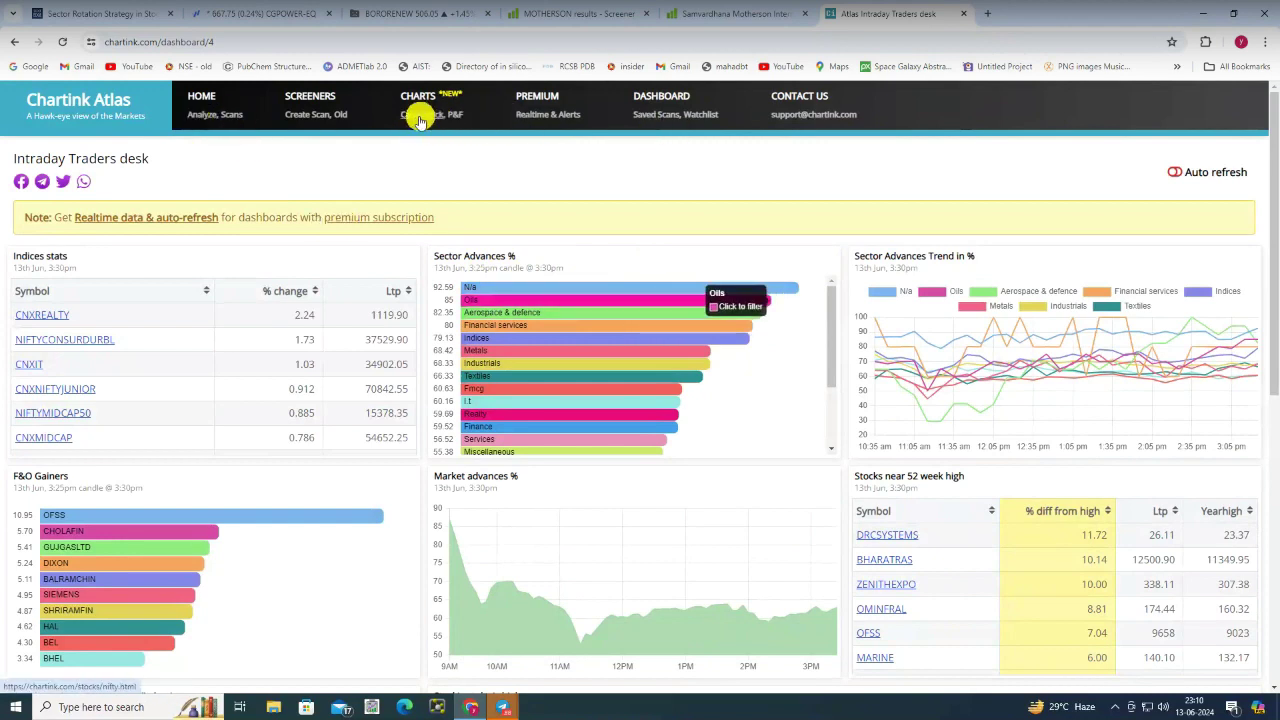
# Try to add a blank, unsaved stock scan to a monitoring dashboard from the screener page
pyautogui.click(313, 118)
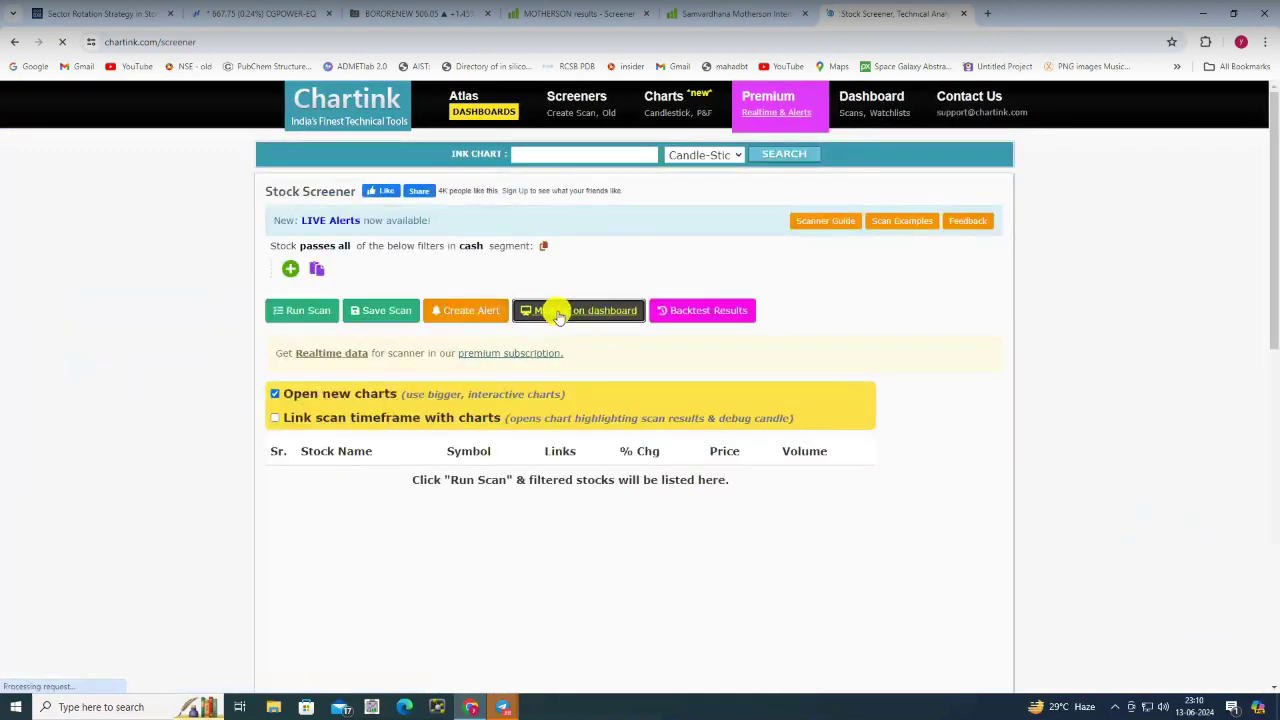
pyautogui.click(558, 314)
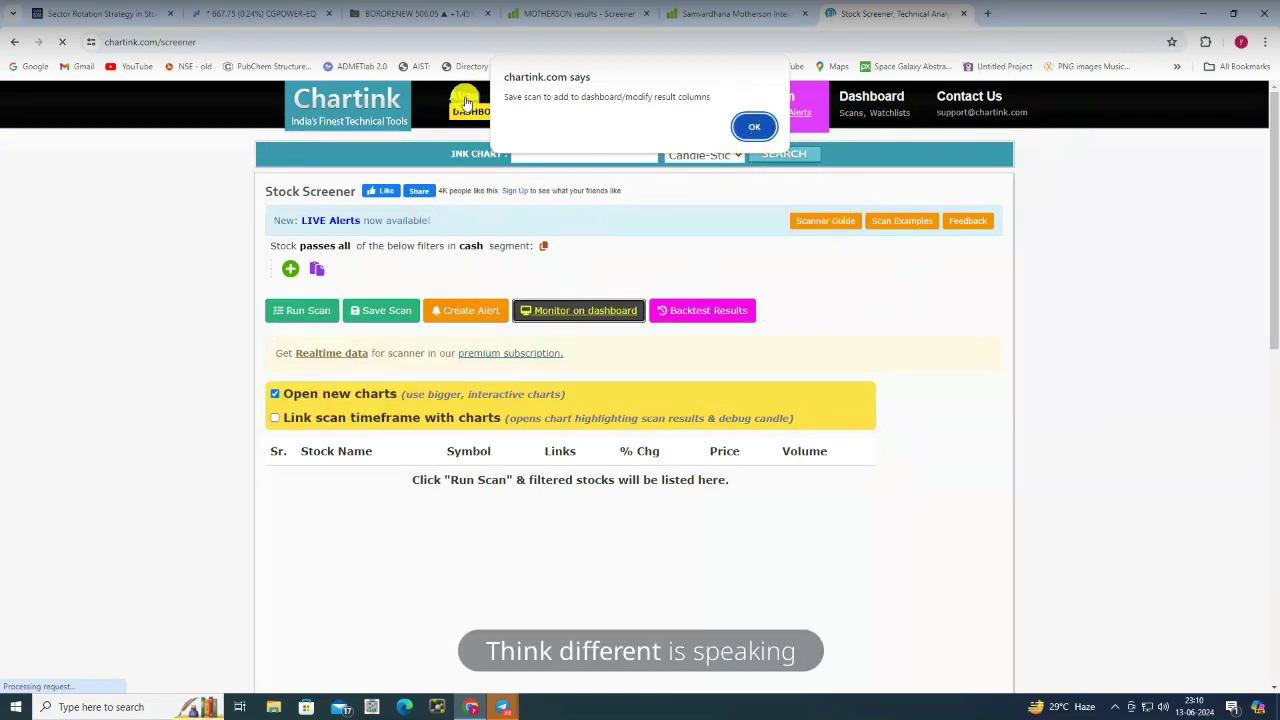
pyautogui.click(755, 127)
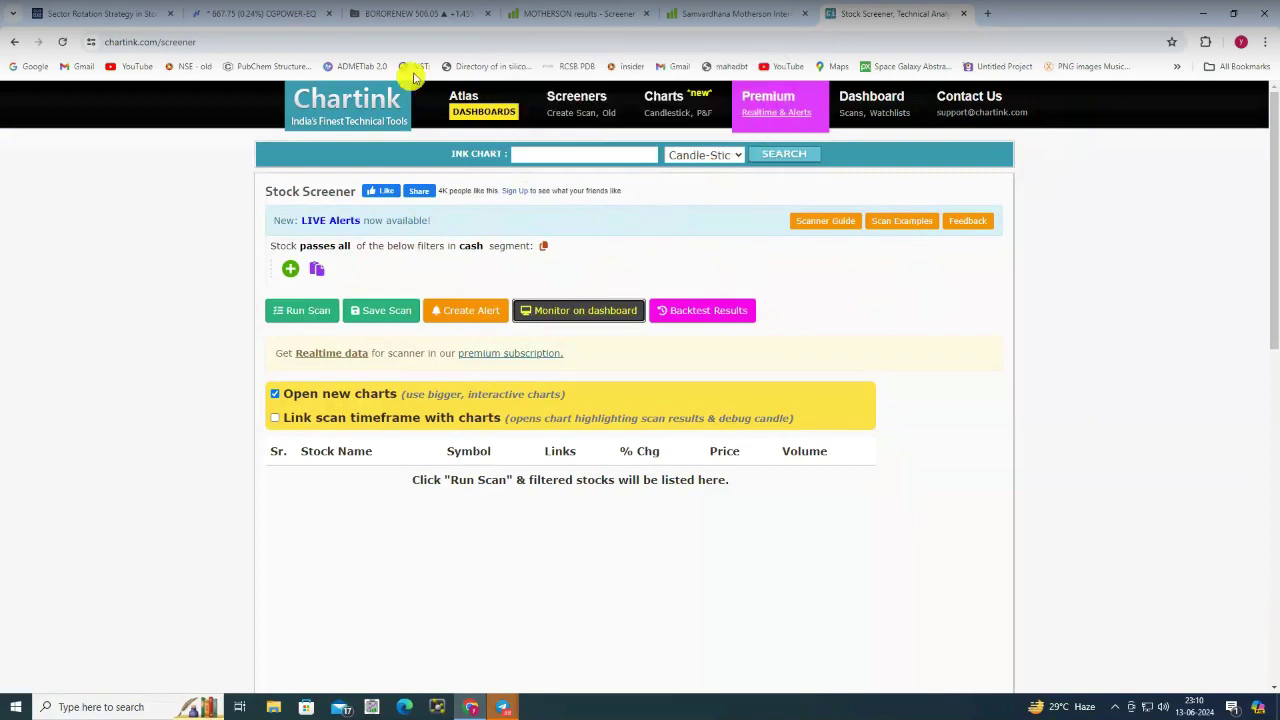
# Create a new Atlas dashboard named 123
pyautogui.click(486, 95)
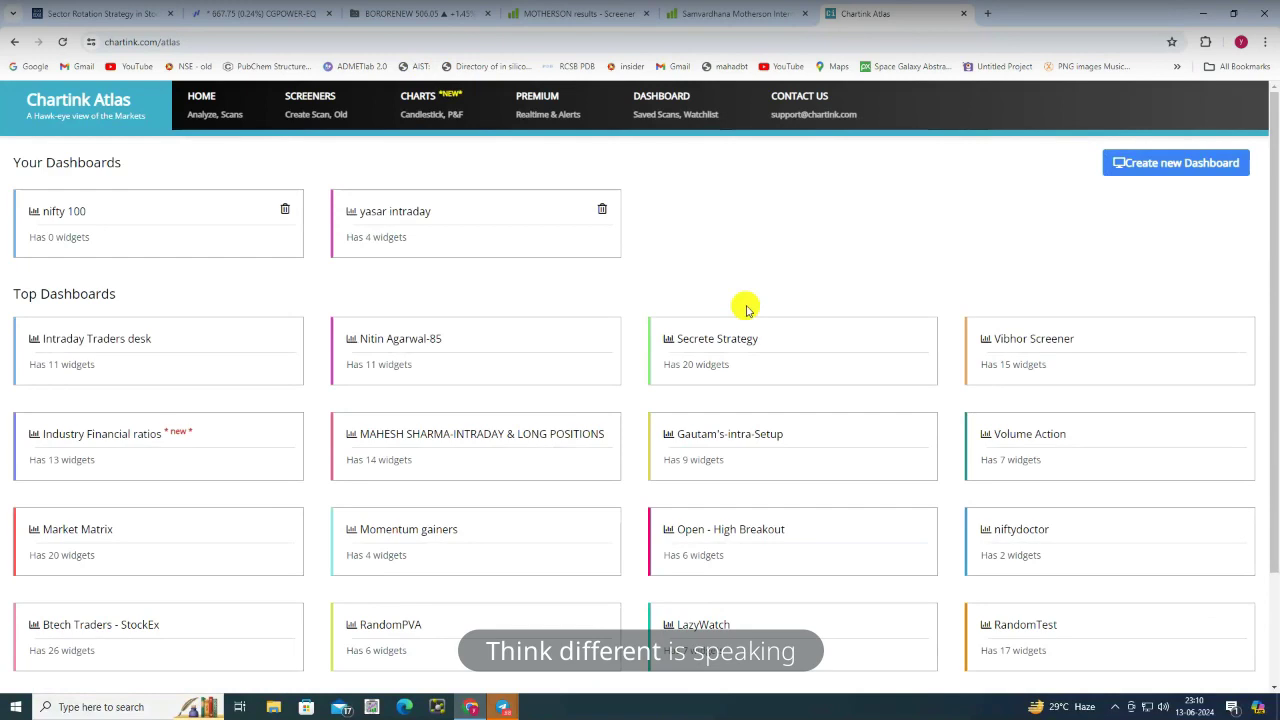
pyautogui.click(1146, 163)
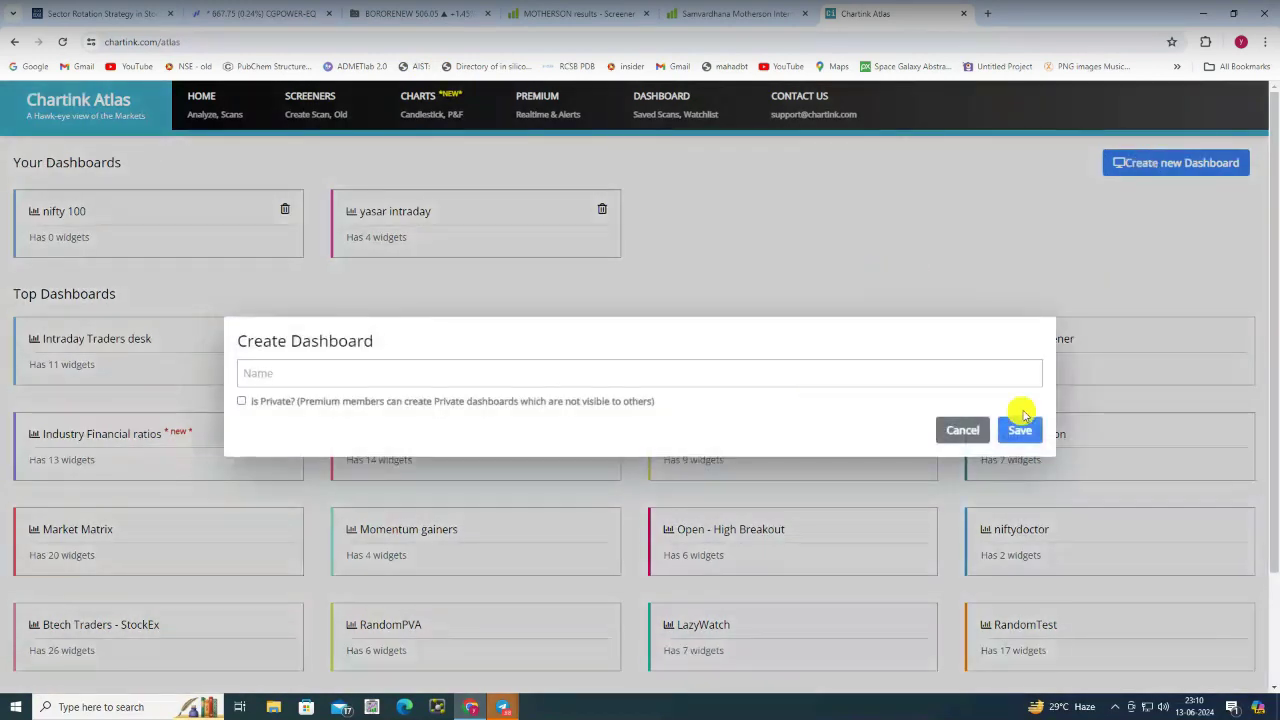
pyautogui.click(701, 372)
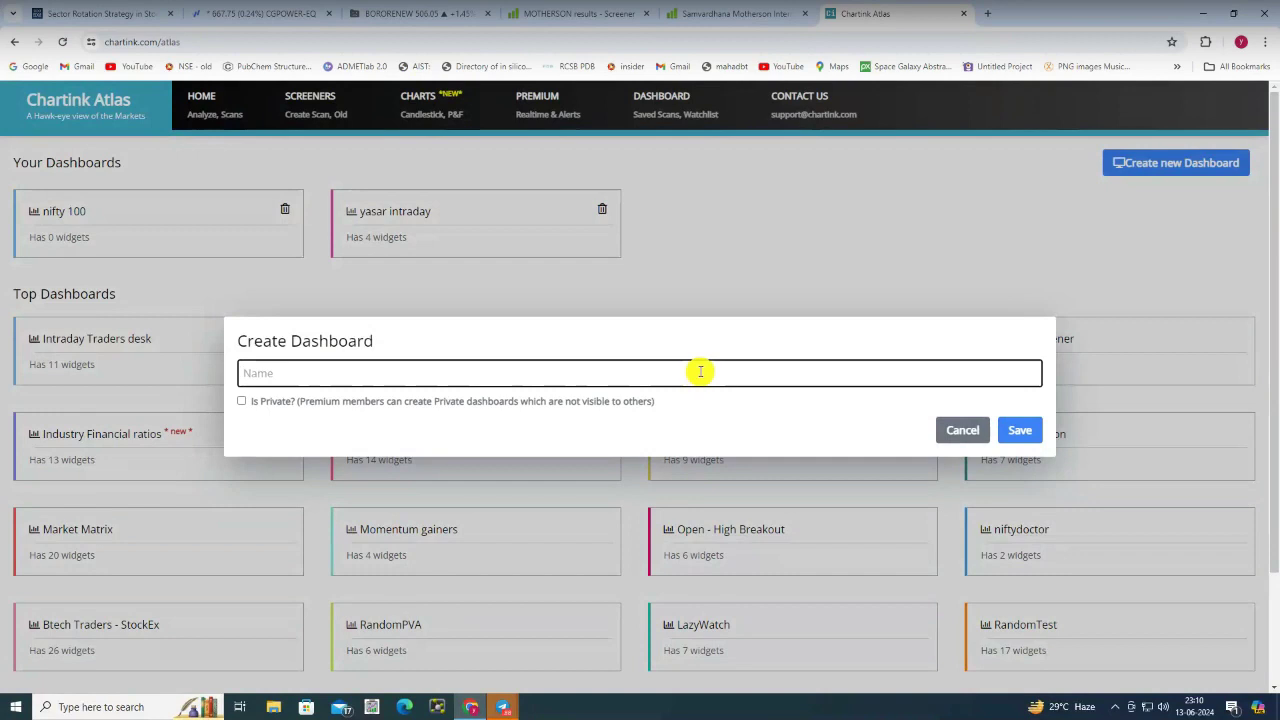
pyautogui.click(1021, 430)
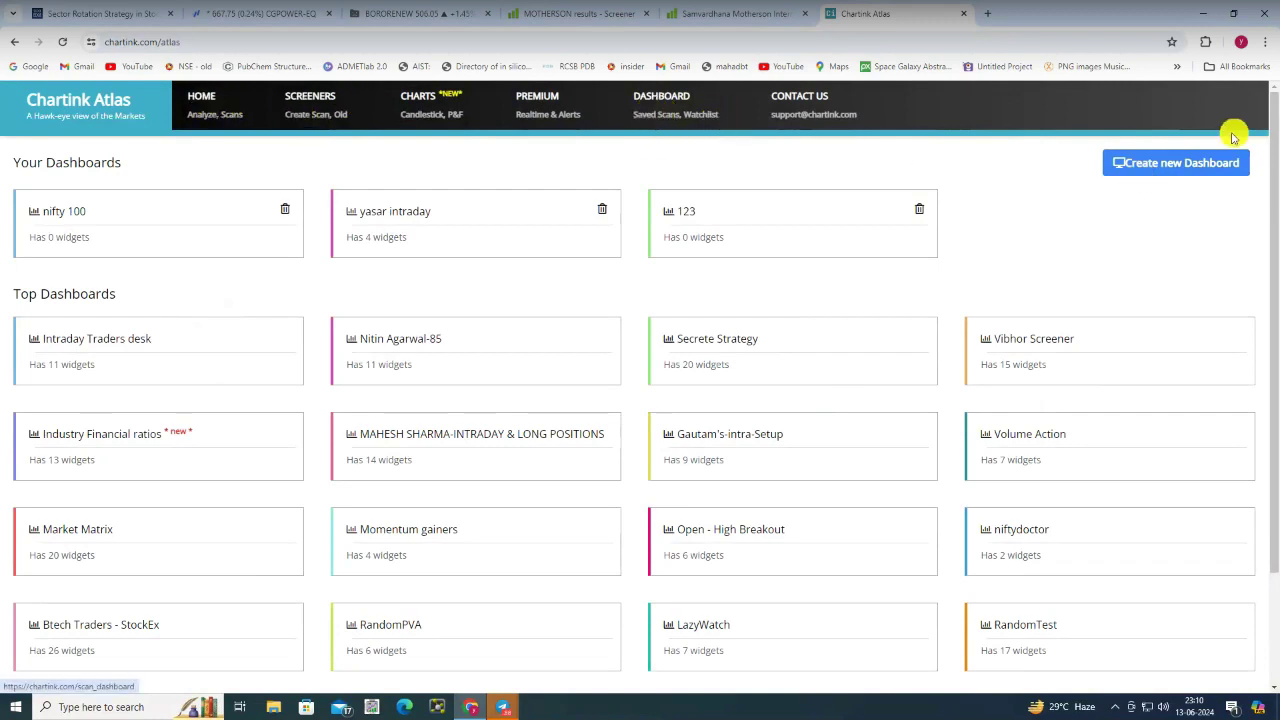
# Create a second Atlas dashboard named ABC
pyautogui.click(1200, 166)
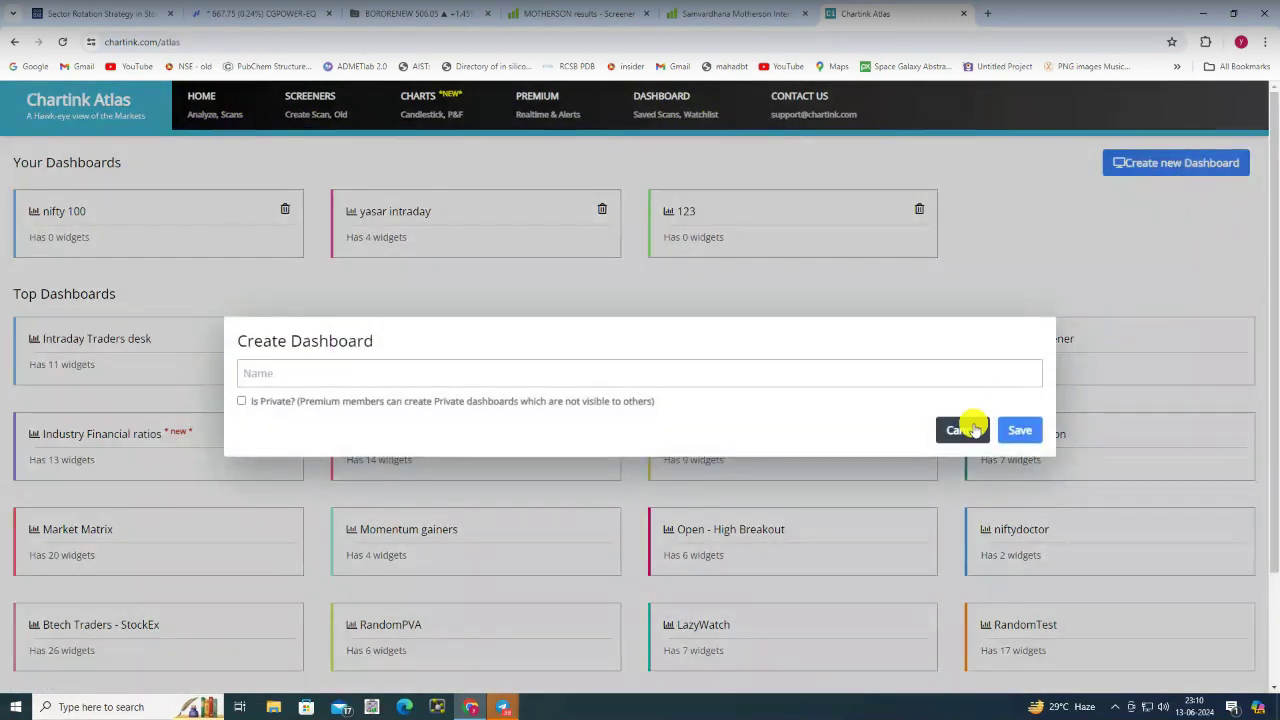
pyautogui.click(448, 374)
pyautogui.write('A')
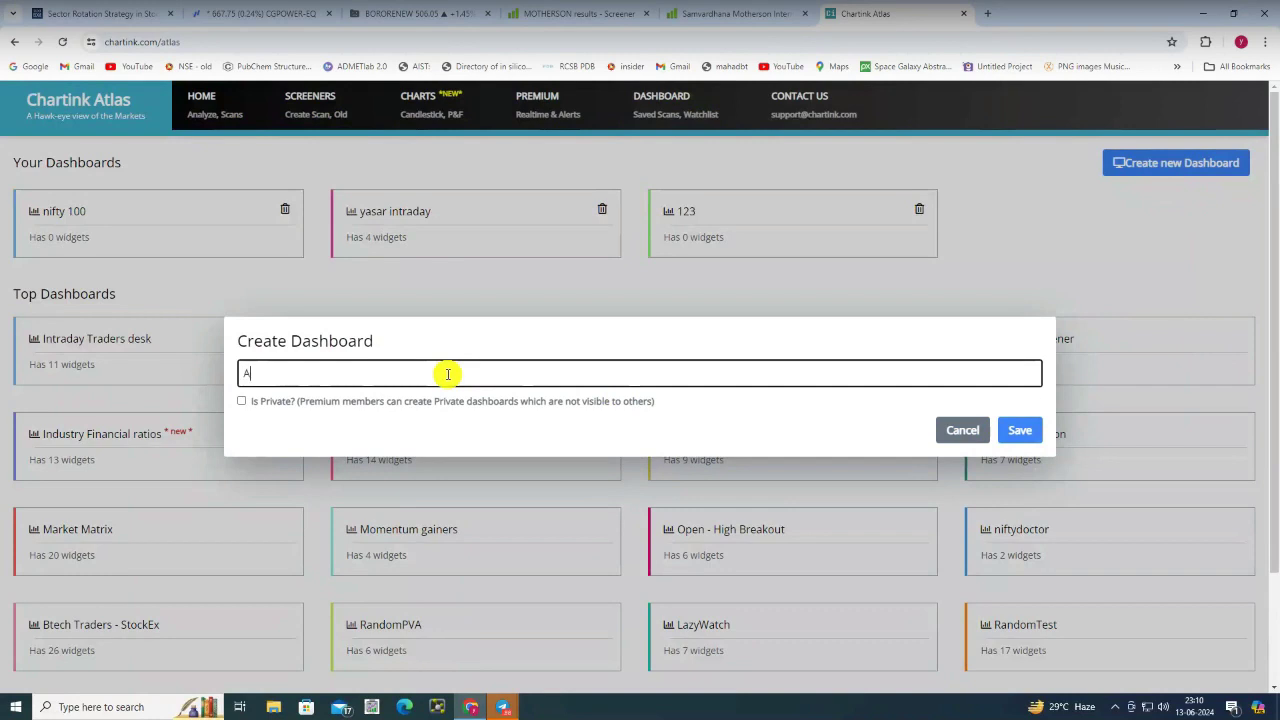
pyautogui.write('BC')
pyautogui.click(1020, 430)
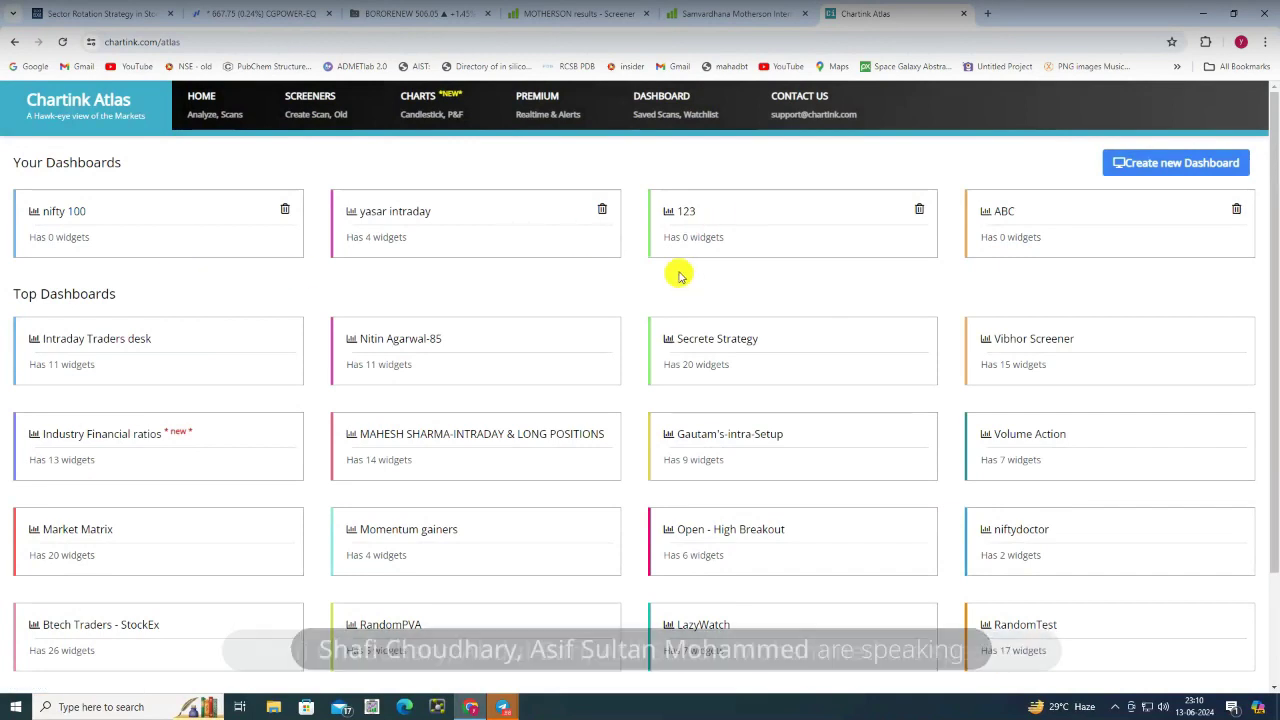
# Open dashboard 123, start a new chart in it and run its default sector advances design
pyautogui.click(684, 212)
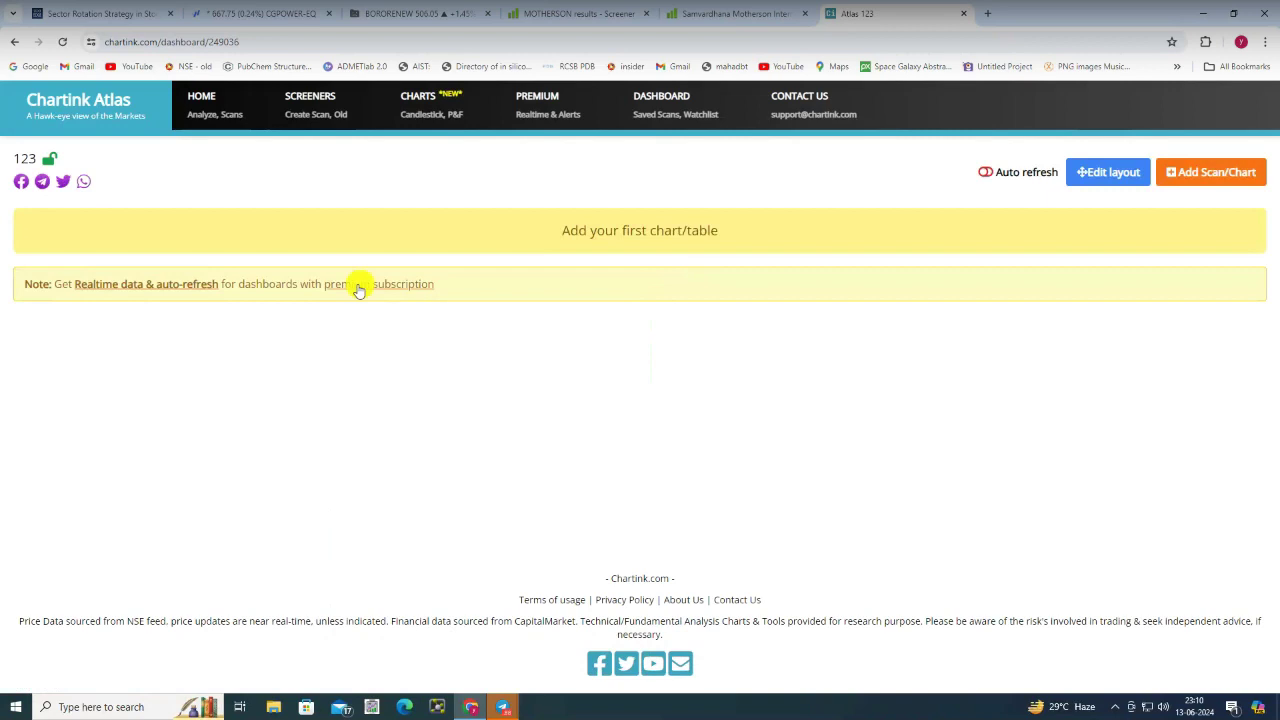
pyautogui.click(1205, 182)
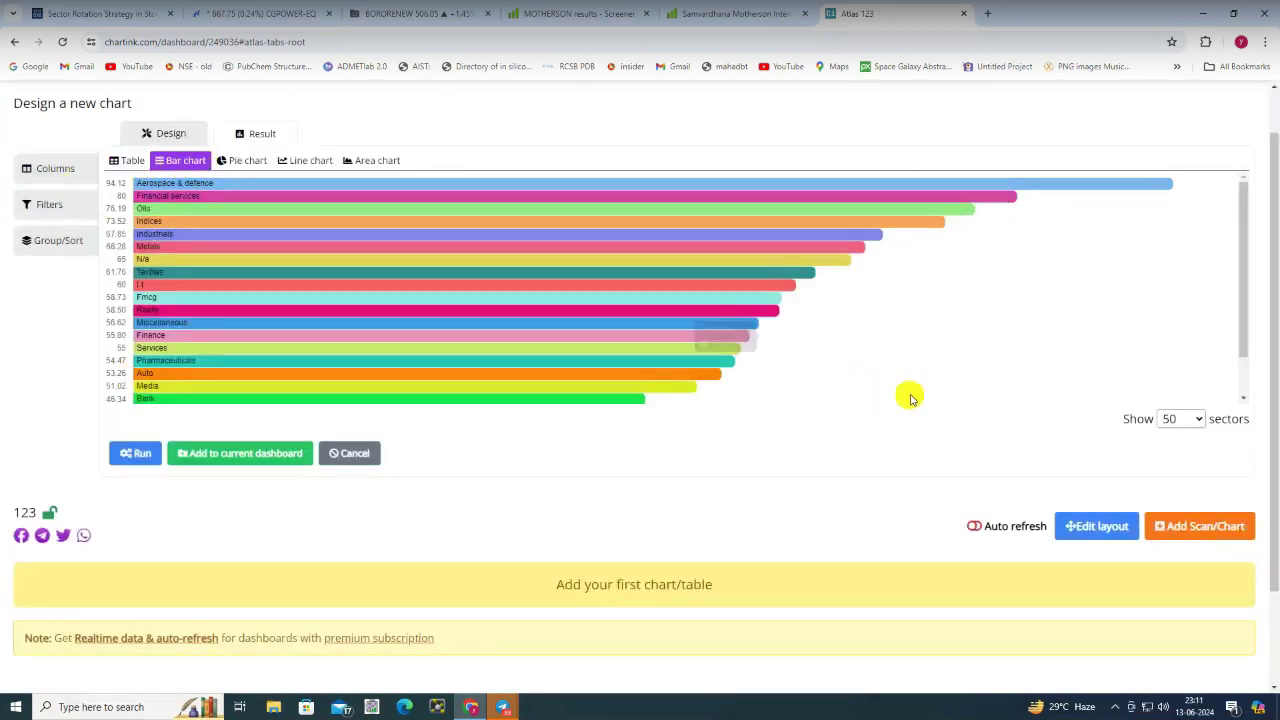
pyautogui.click(138, 458)
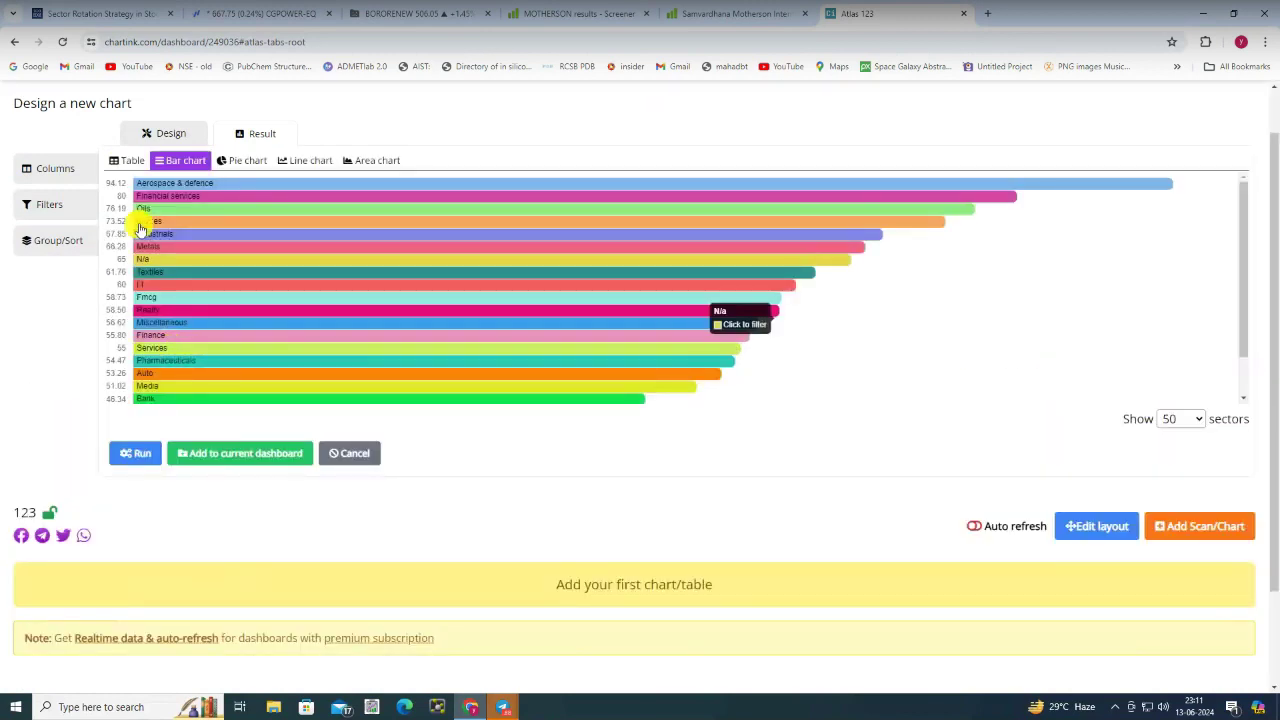
# Examine the new chart's column formula and cash segment filters against its sector bar chart result
pyautogui.click(168, 136)
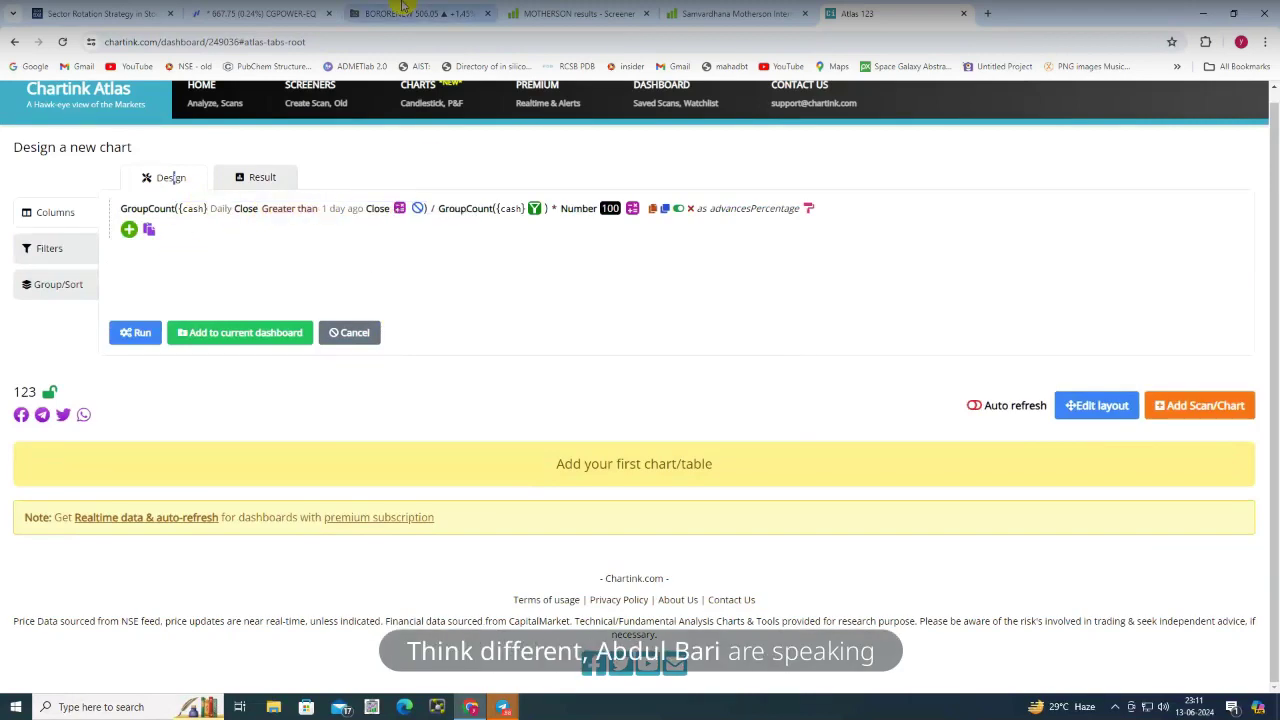
pyautogui.click(48, 259)
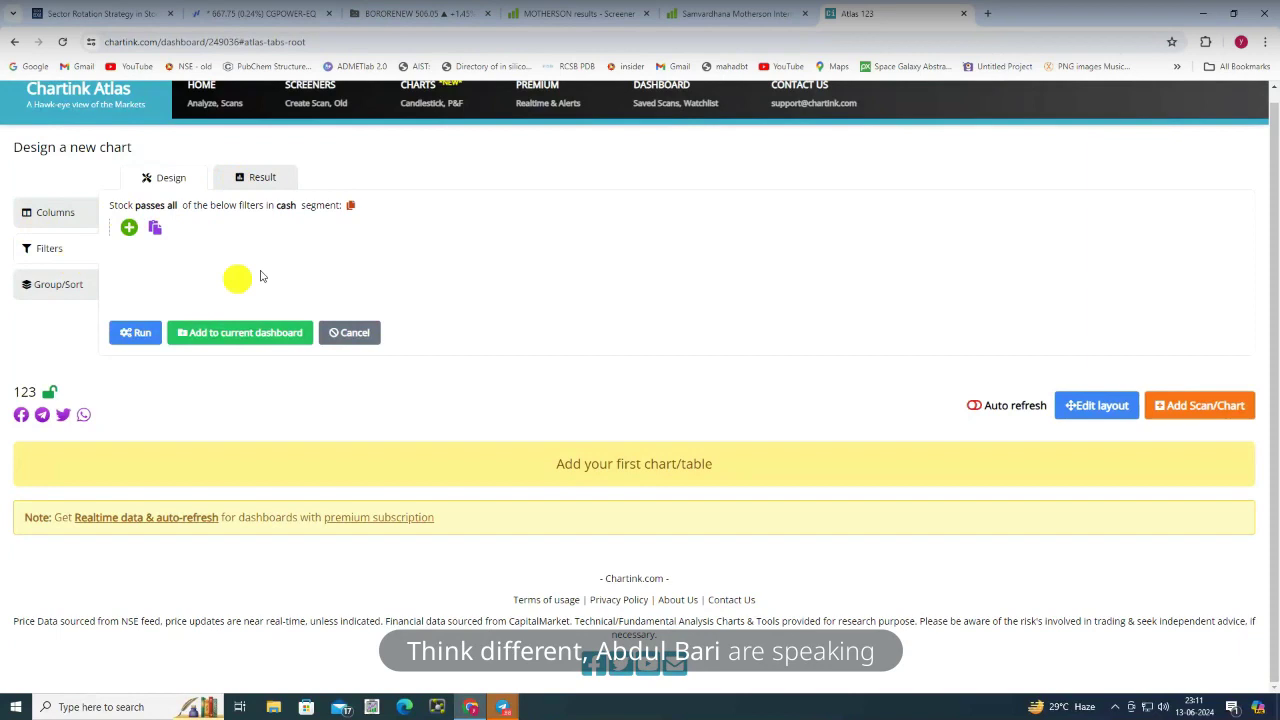
pyautogui.click(128, 332)
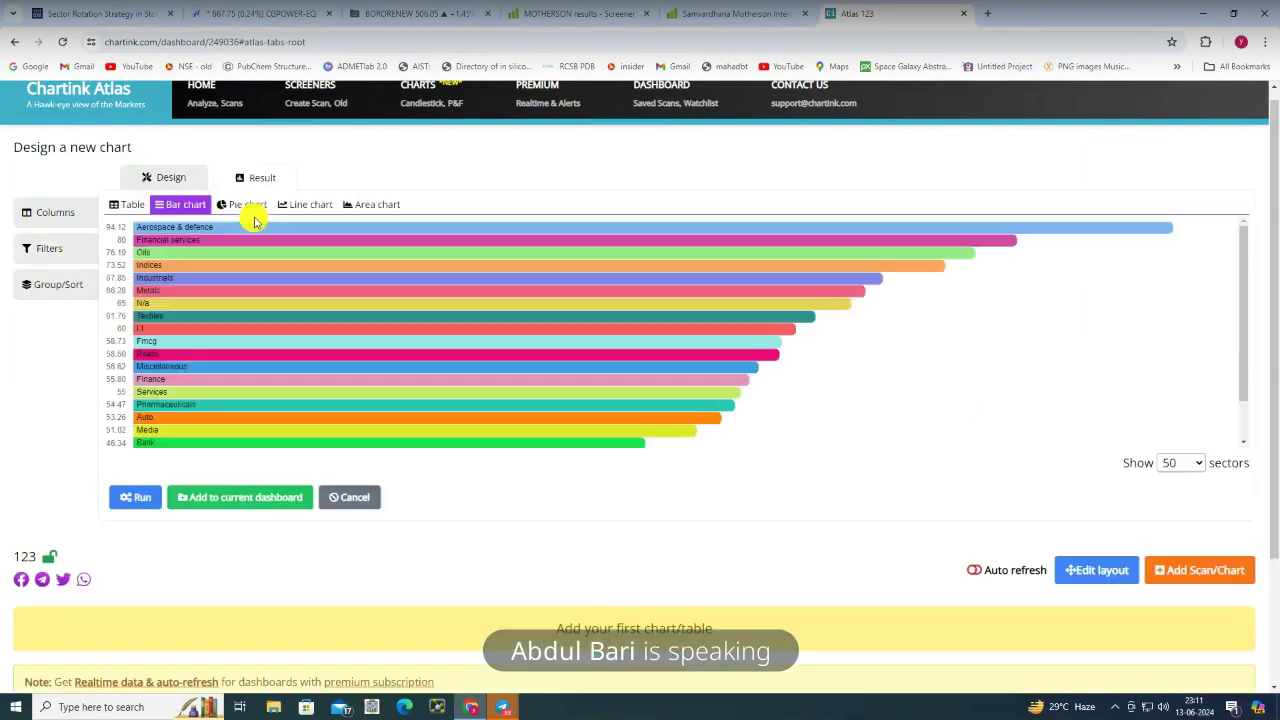
pyautogui.click(163, 177)
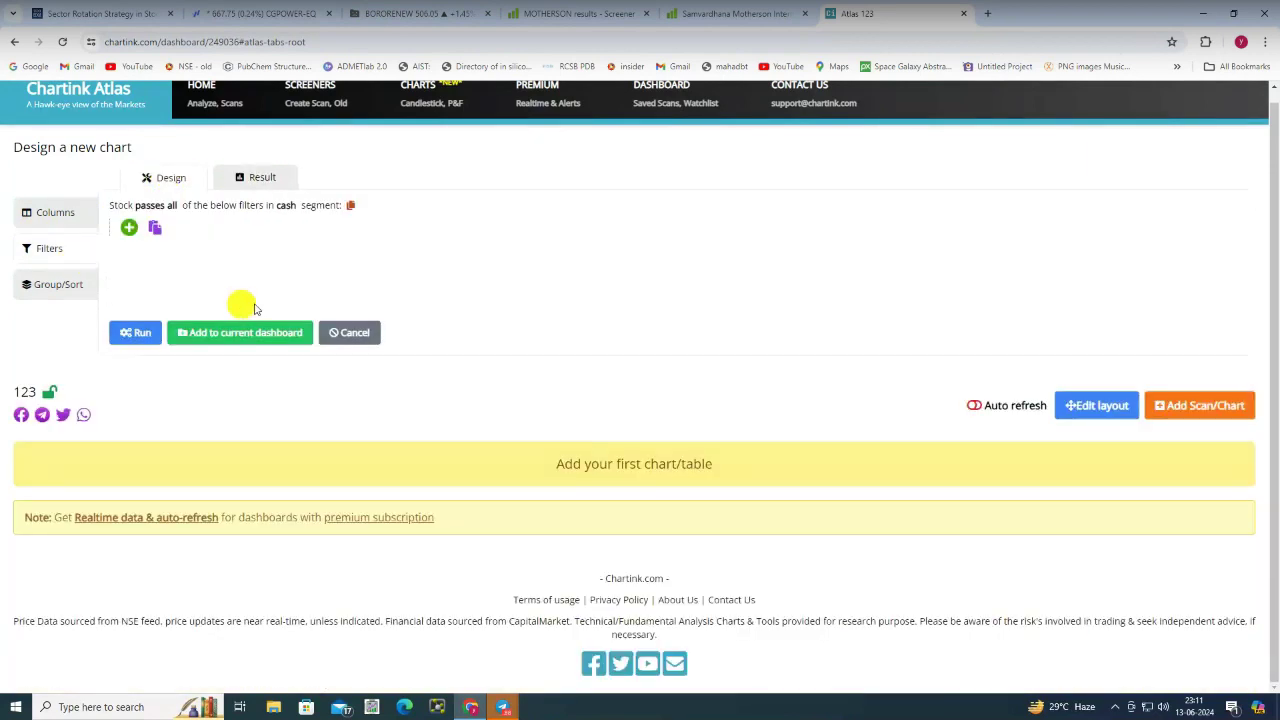
pyautogui.click(239, 179)
pyautogui.click(162, 180)
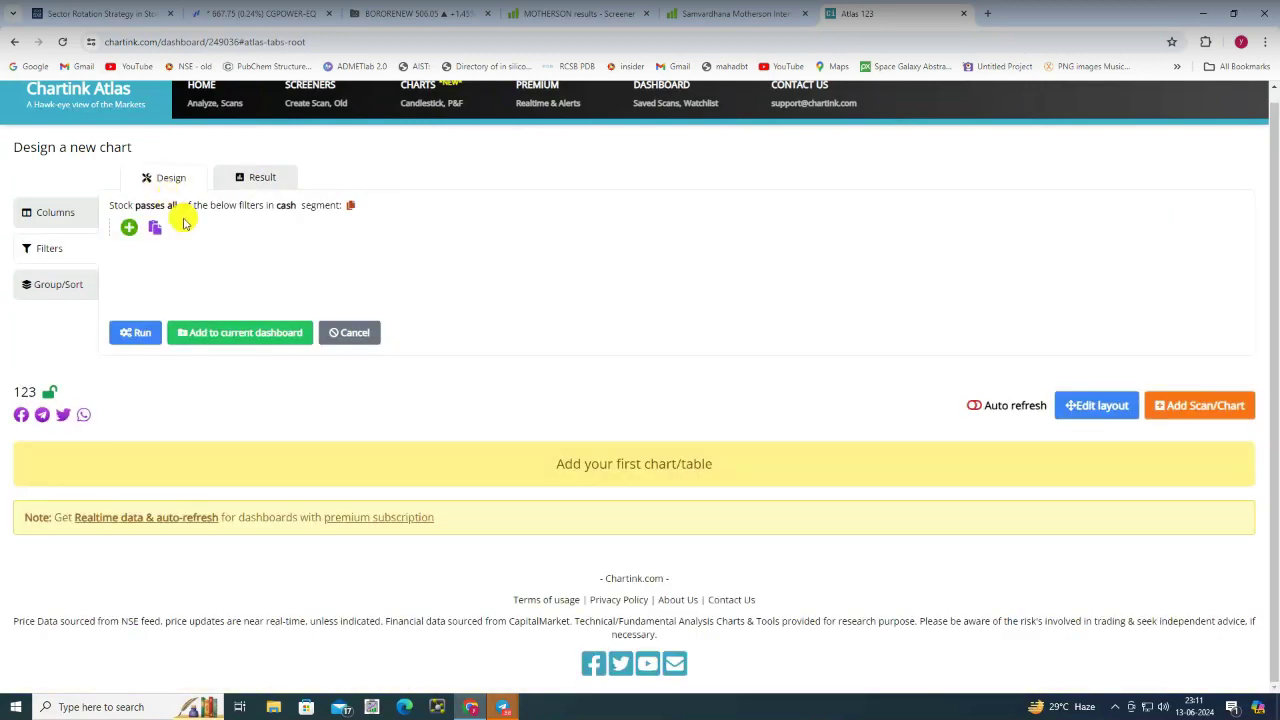
# Set the comparison close in the advancesPercentage column formula to 3 days ago
pyautogui.click(30, 212)
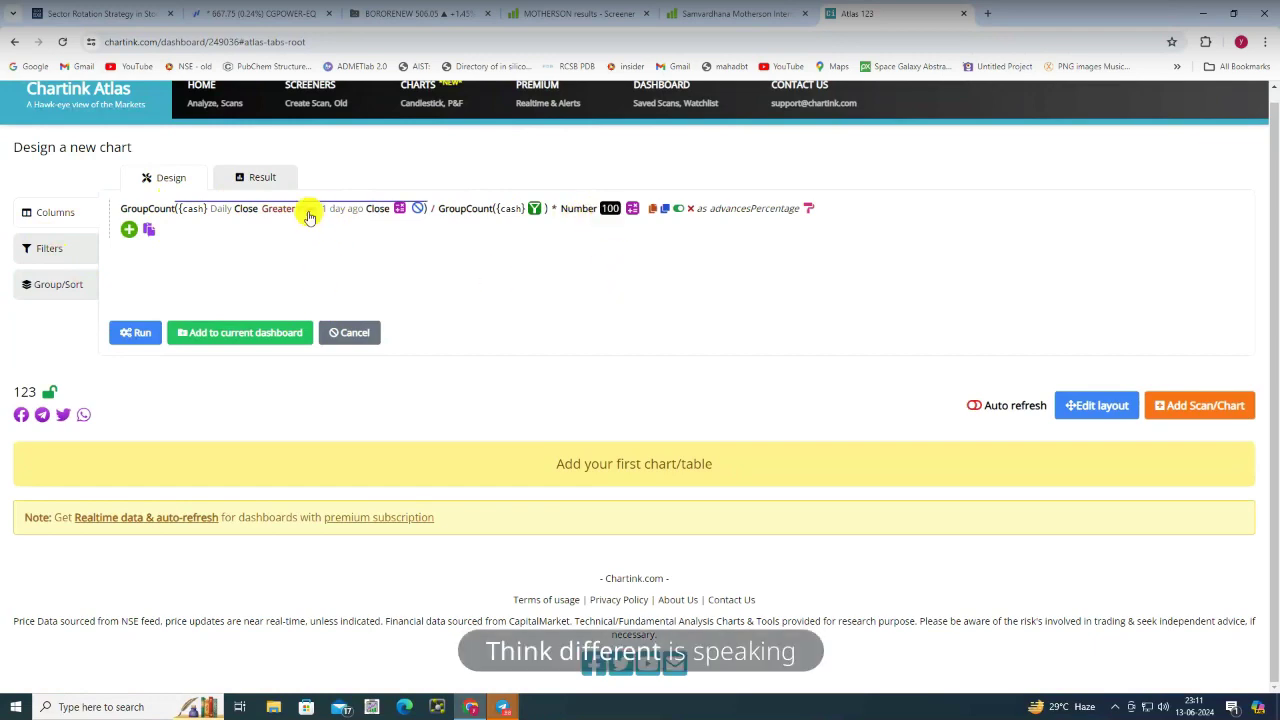
pyautogui.click(342, 208)
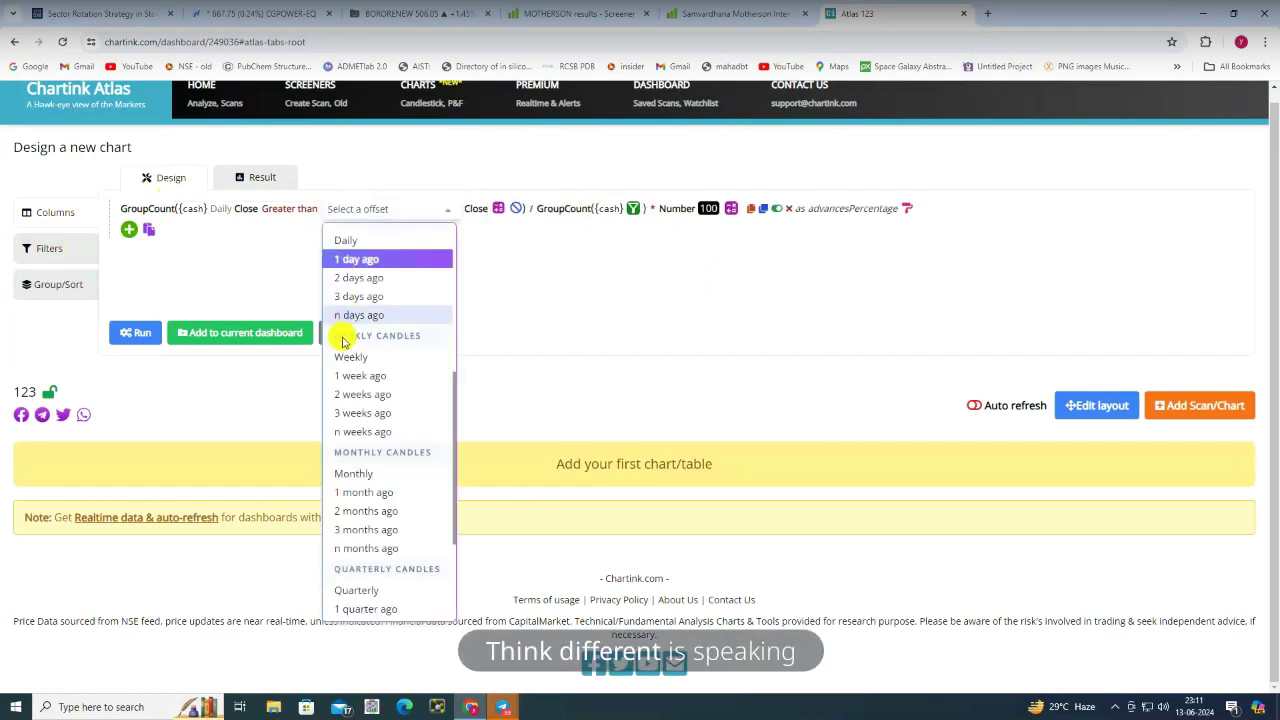
pyautogui.click(350, 296)
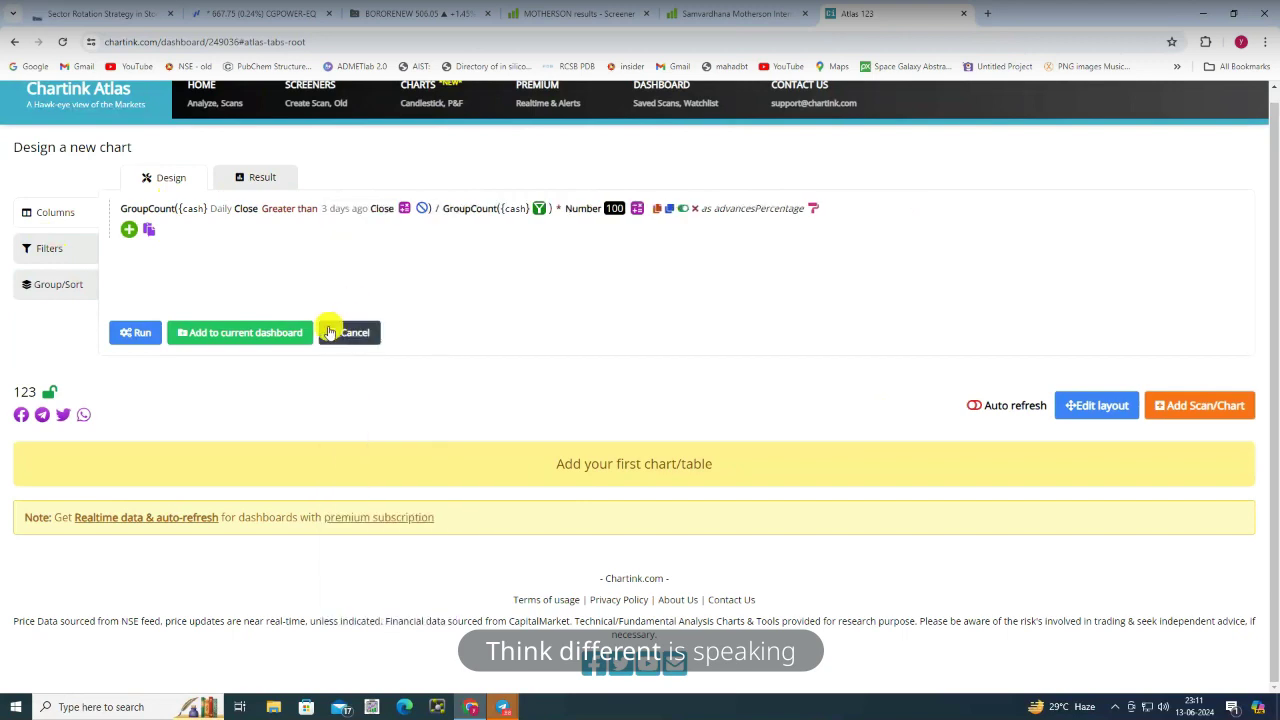
# Set the first close in the advancesPercentage formula to 3 days ago and run the sector chart
pyautogui.click(224, 211)
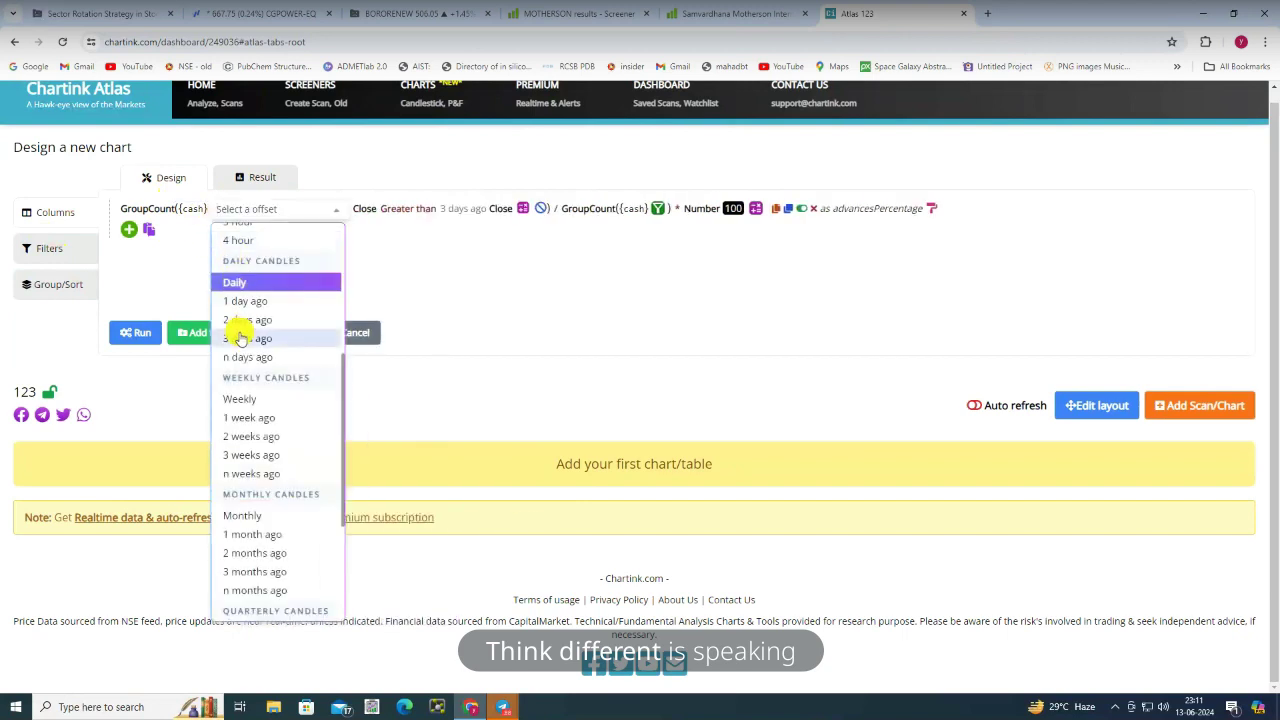
pyautogui.click(248, 340)
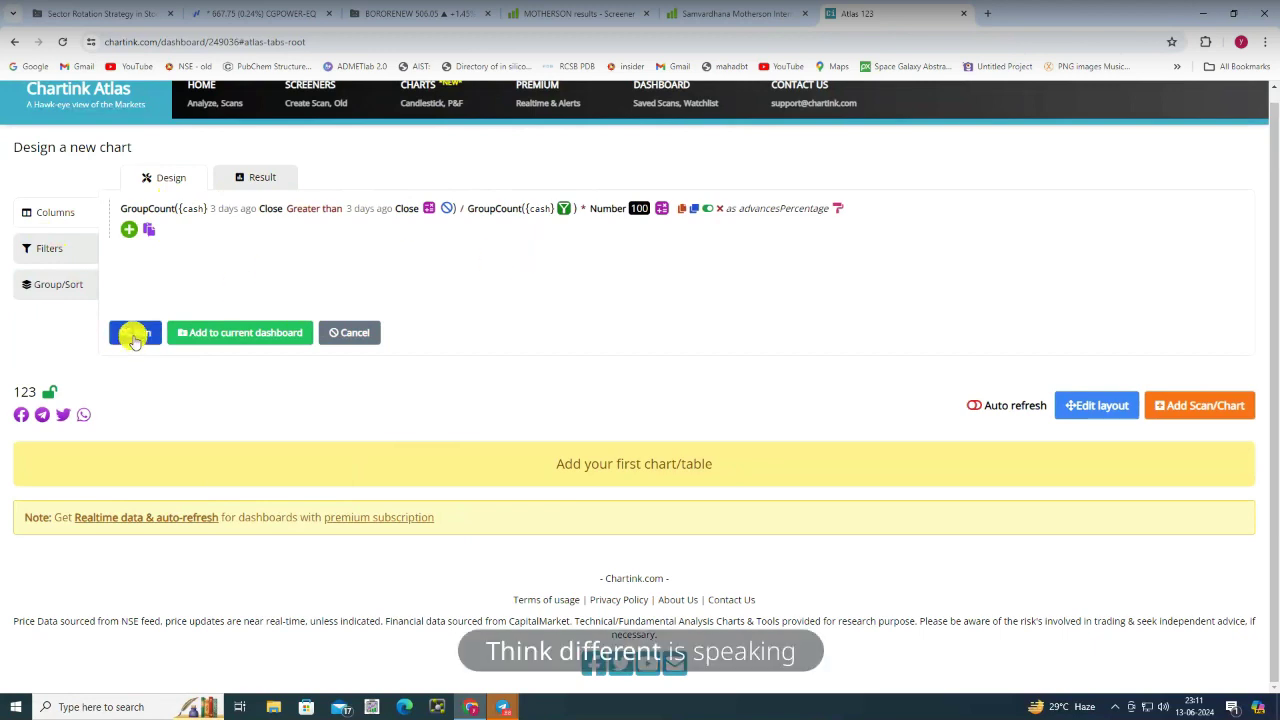
pyautogui.click(134, 336)
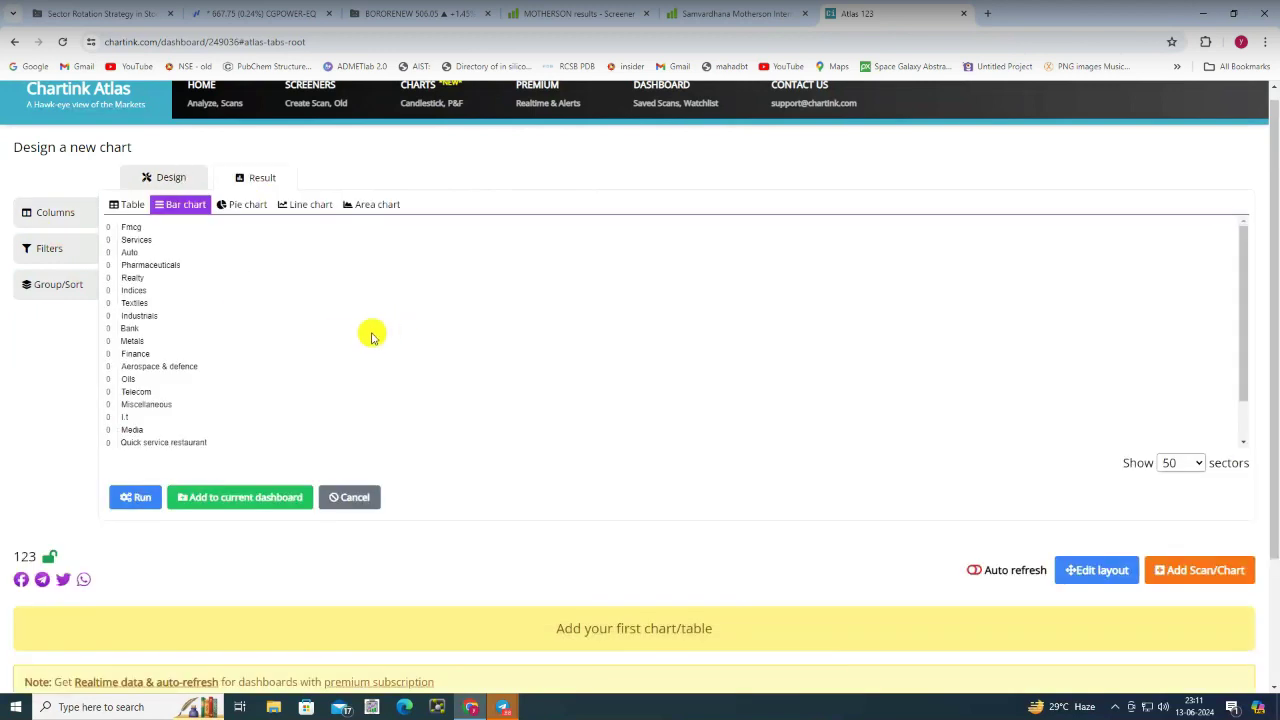
pyautogui.scroll(1, 238, 403)
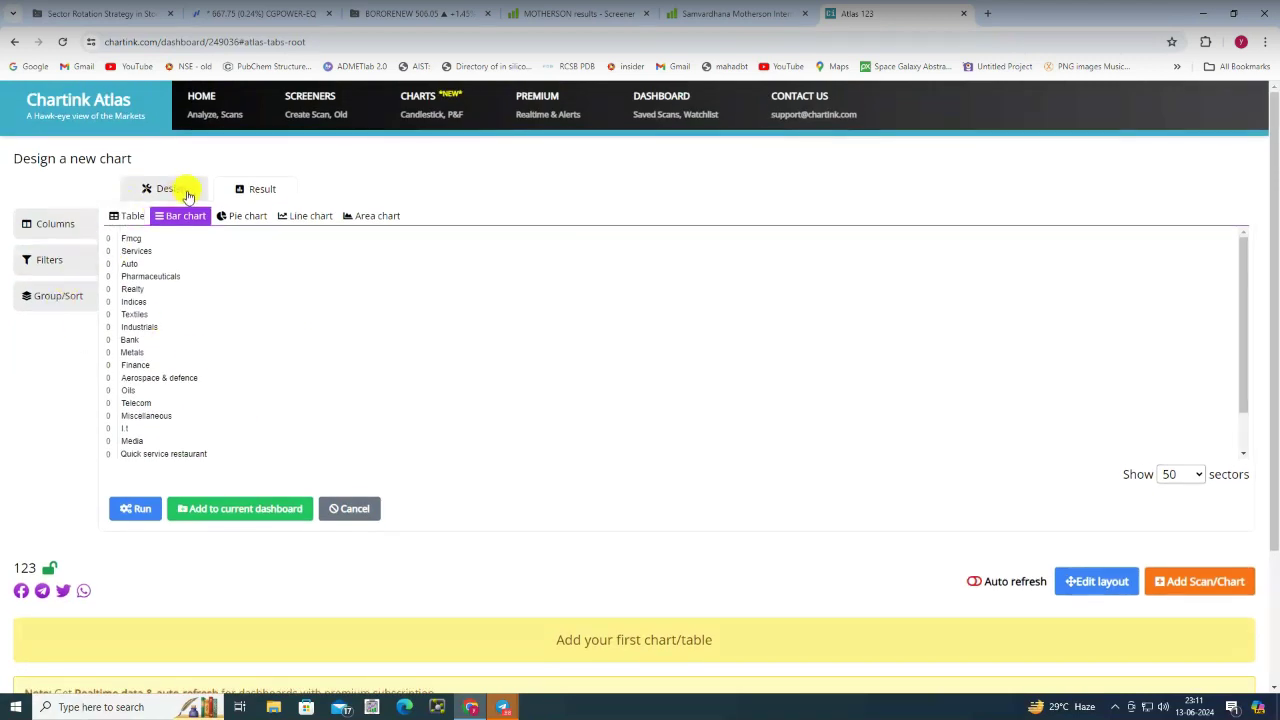
# Change the first close in the advancesPercentage formula to a more recent candle and rerun the sector chart
pyautogui.click(177, 192)
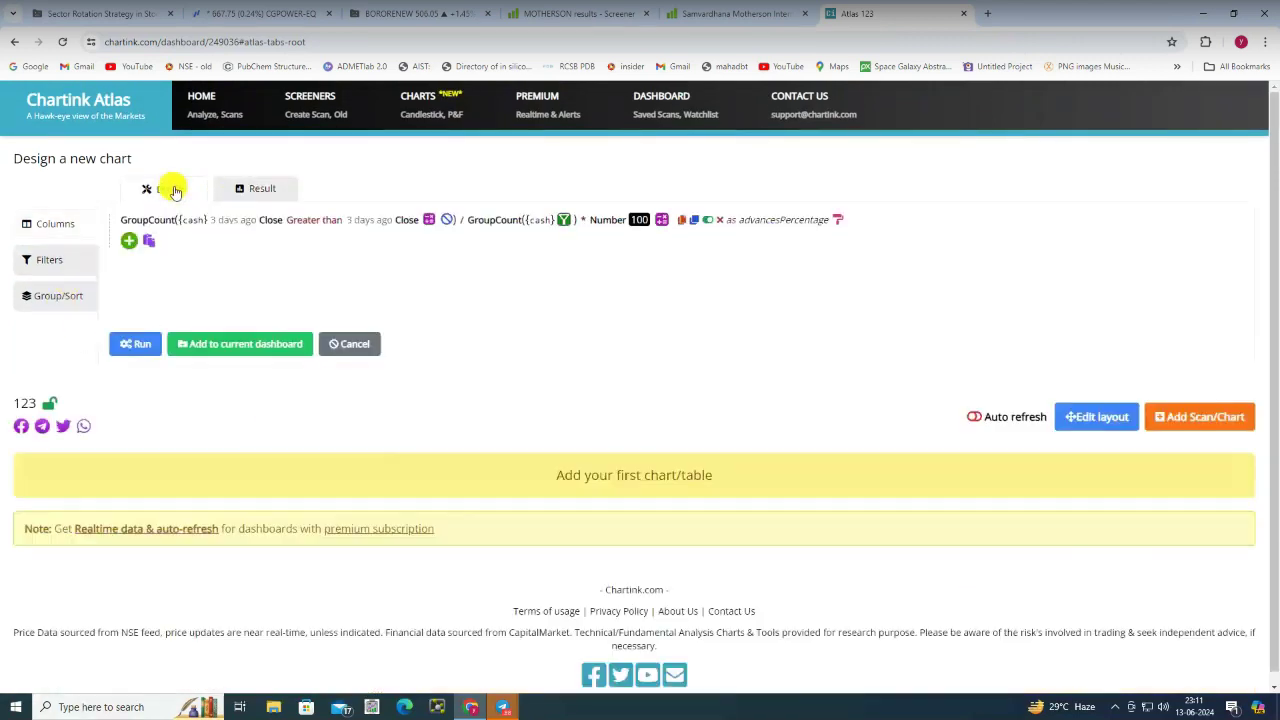
pyautogui.click(224, 220)
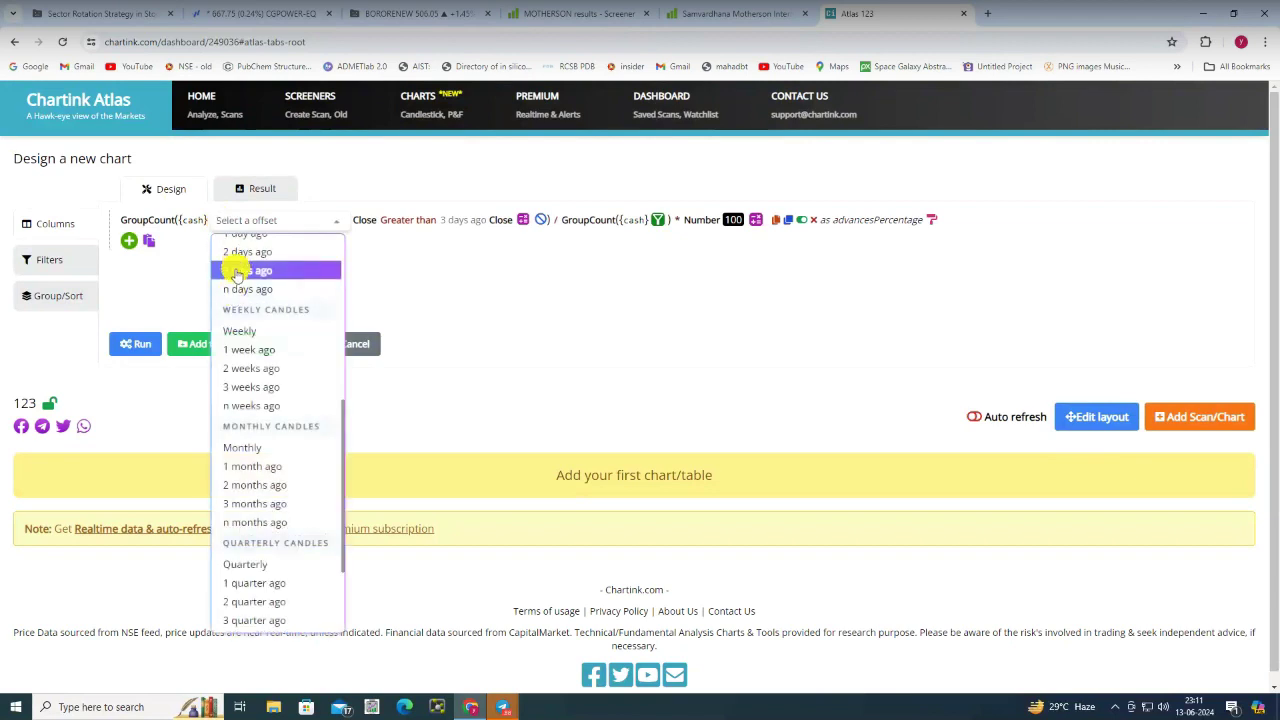
pyautogui.scroll(3, 268, 268)
pyautogui.click(240, 347)
pyautogui.click(141, 350)
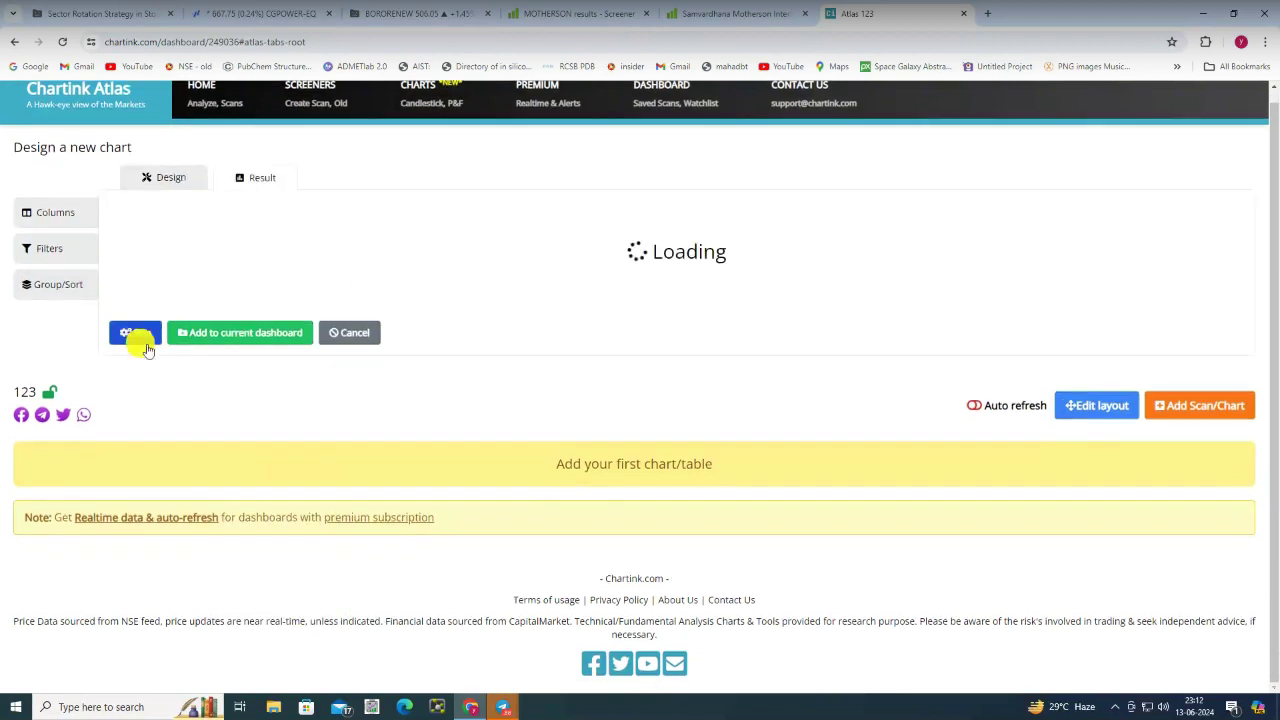
pyautogui.scroll(1, 175, 358)
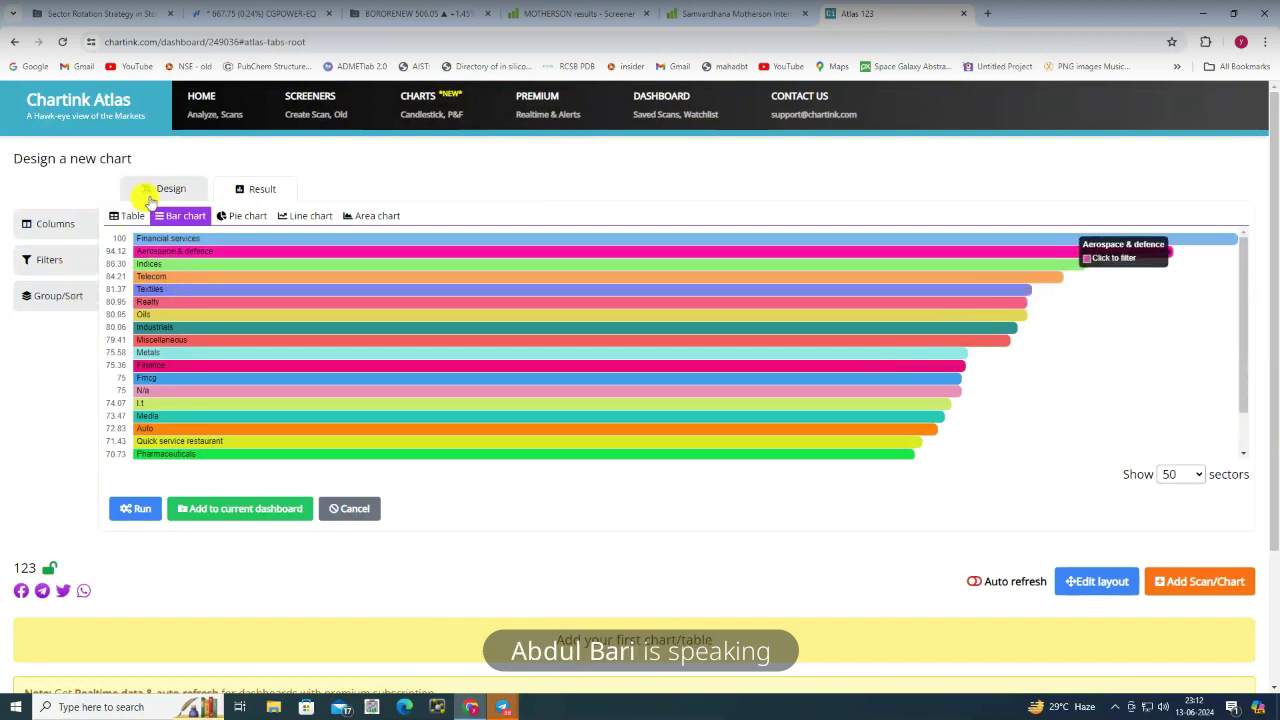
# Open the Intraday Traders desk dashboard, filter it by the Oils sector and review its sector, market advances and 52-week-high widgets
pyautogui.click(14, 42)
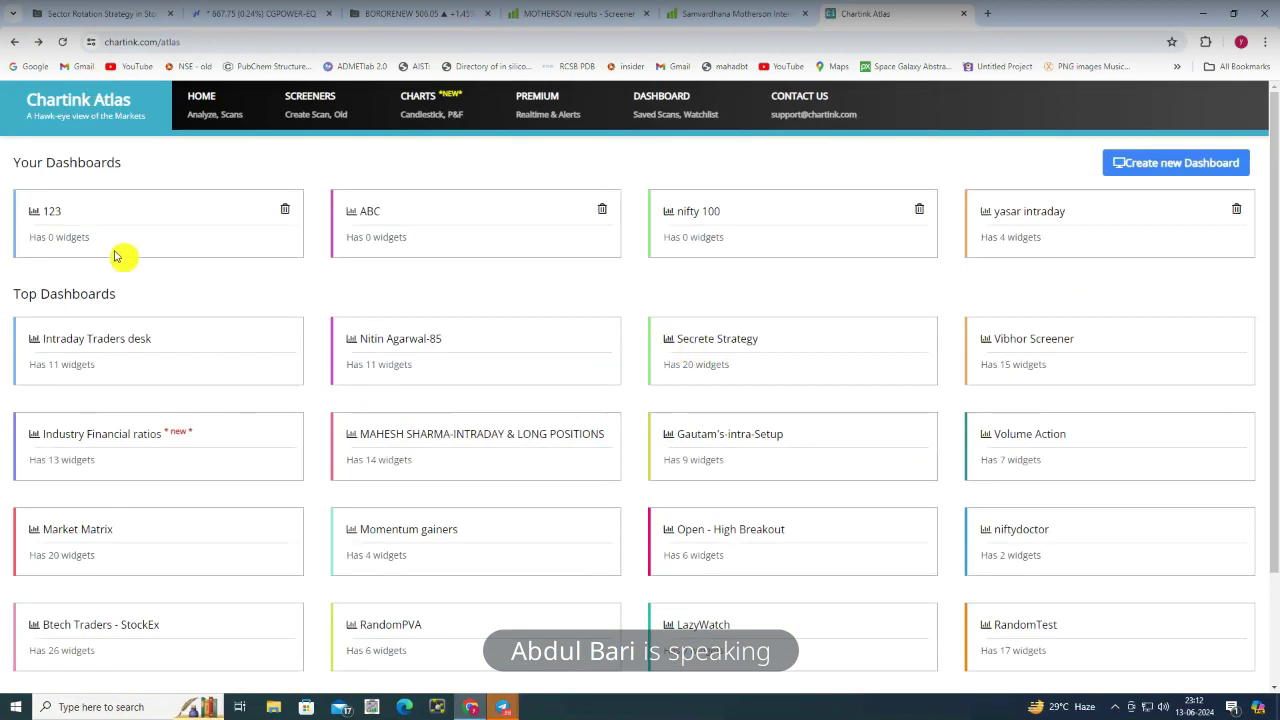
pyautogui.click(63, 338)
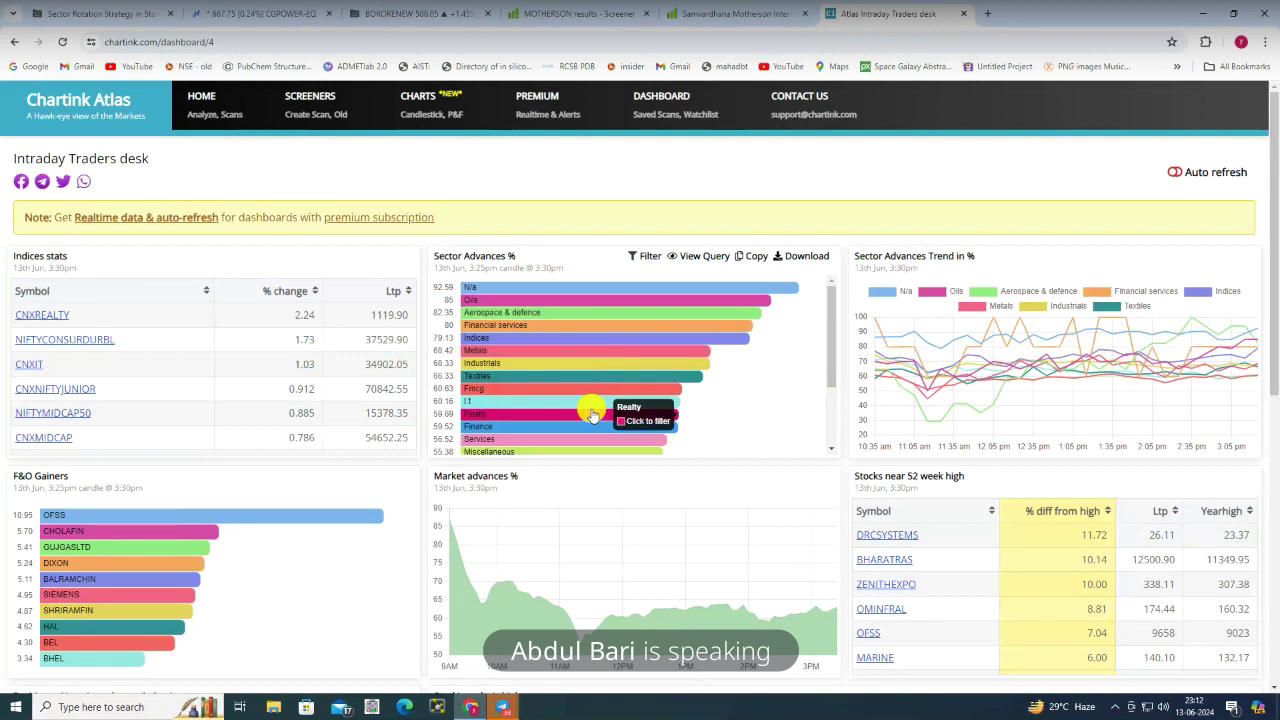
pyautogui.click(501, 302)
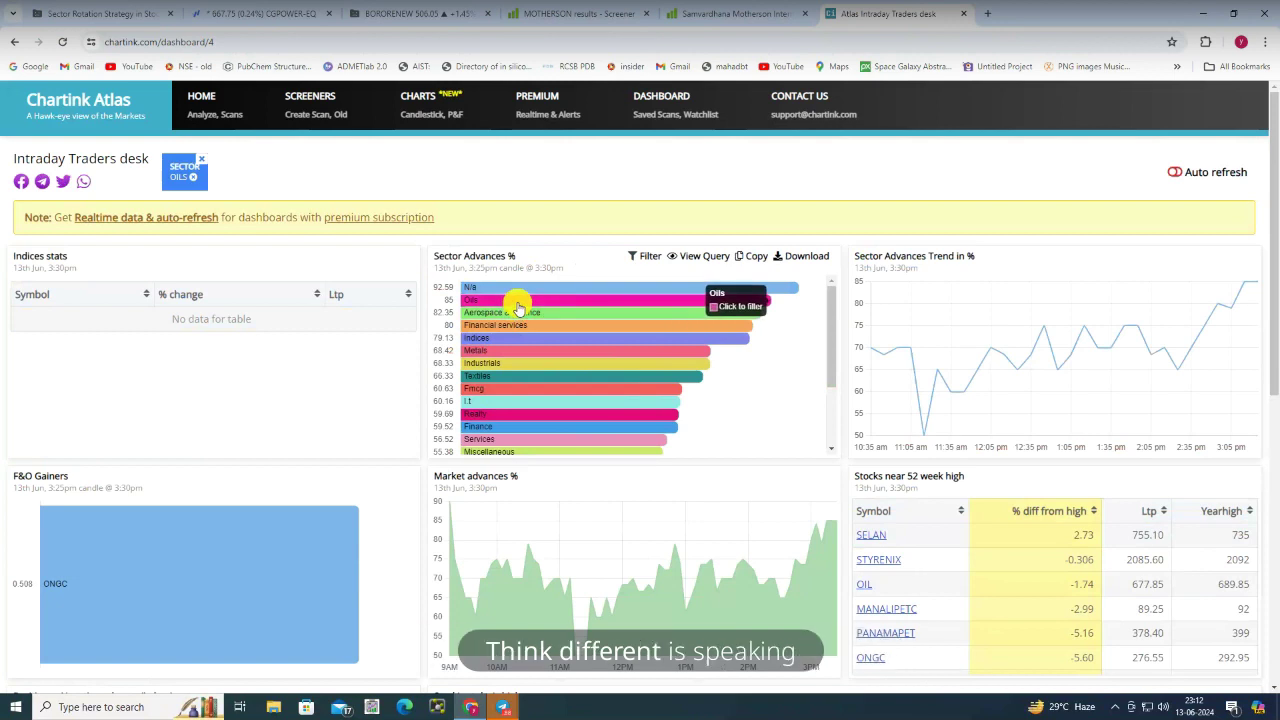
pyautogui.scroll(-2, 518, 305)
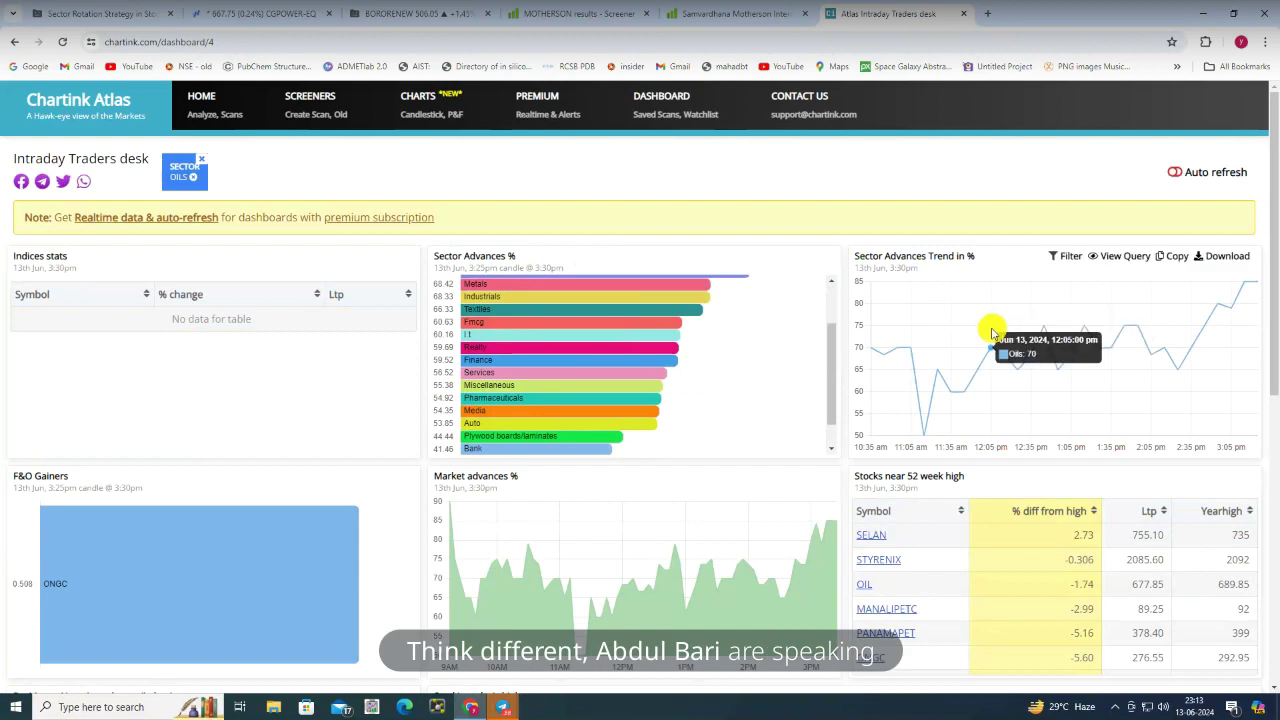
pyautogui.scroll(-1, 978, 363)
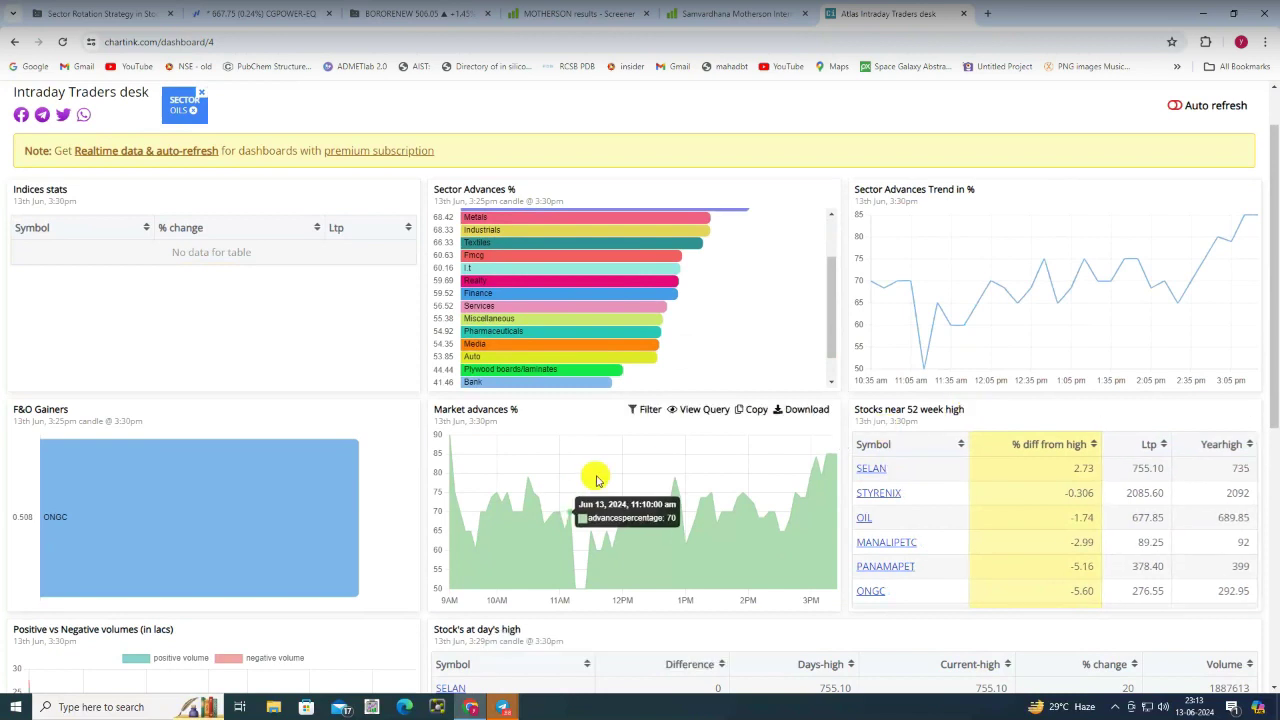
pyautogui.scroll(-1, 597, 478)
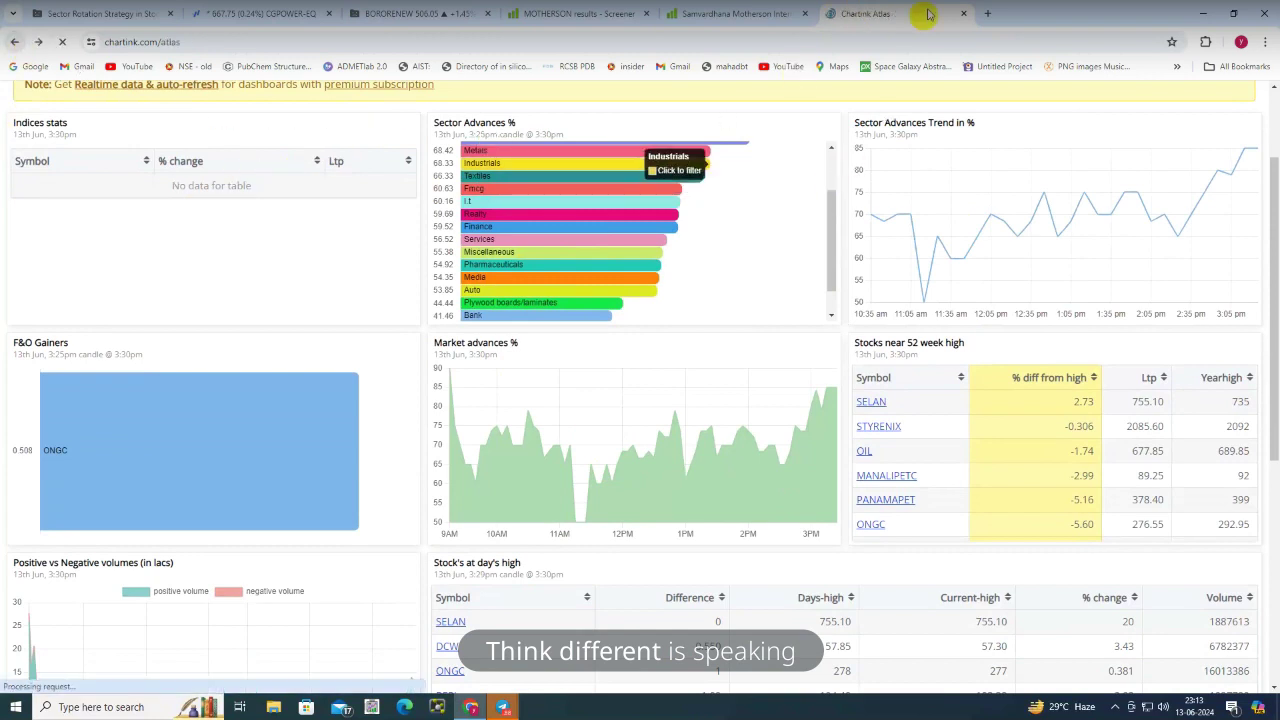
pyautogui.hotkey('alt', 'Left')
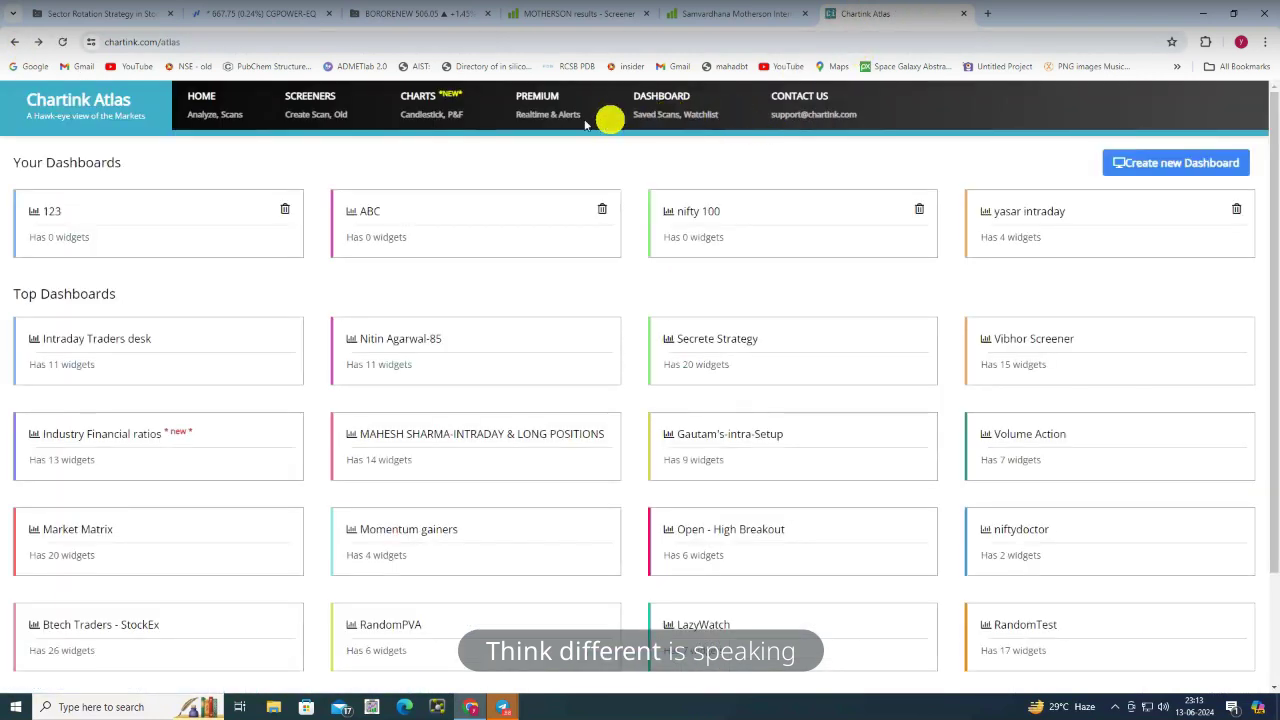
# Start a new stock scan filter on the Close measure and set its offset to the 15 minute candle
pyautogui.click(308, 118)
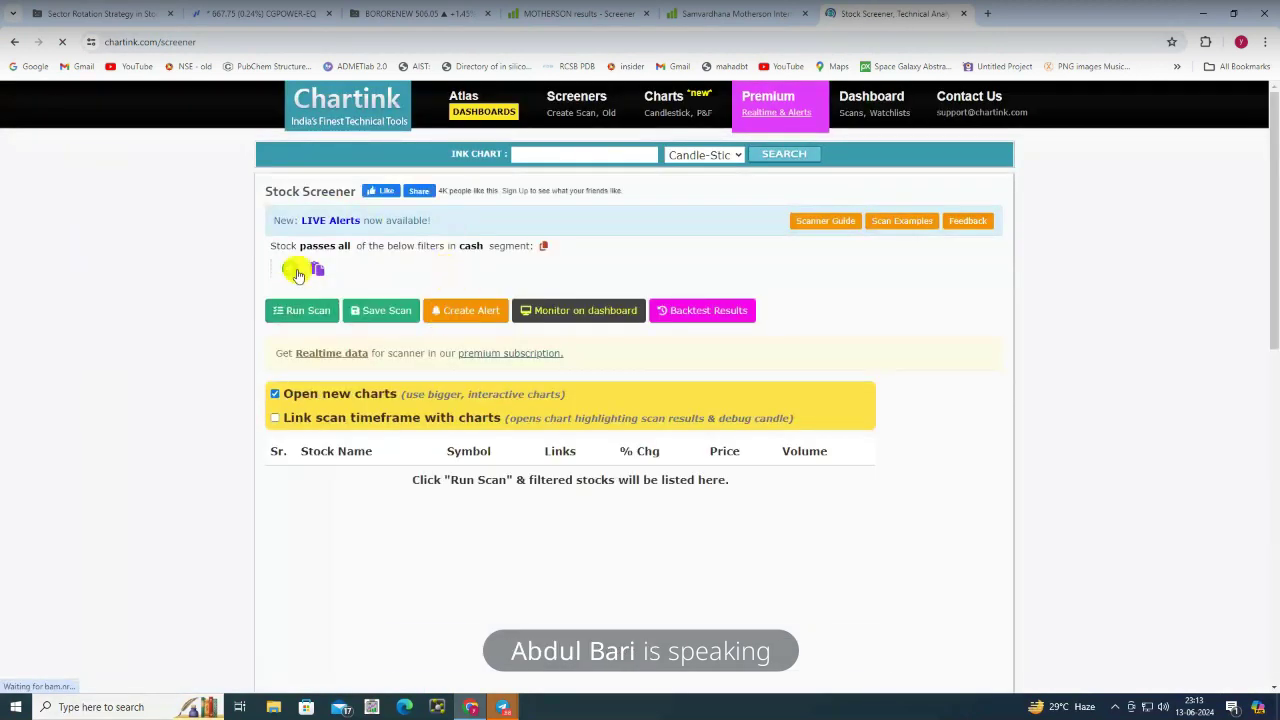
pyautogui.click(290, 272)
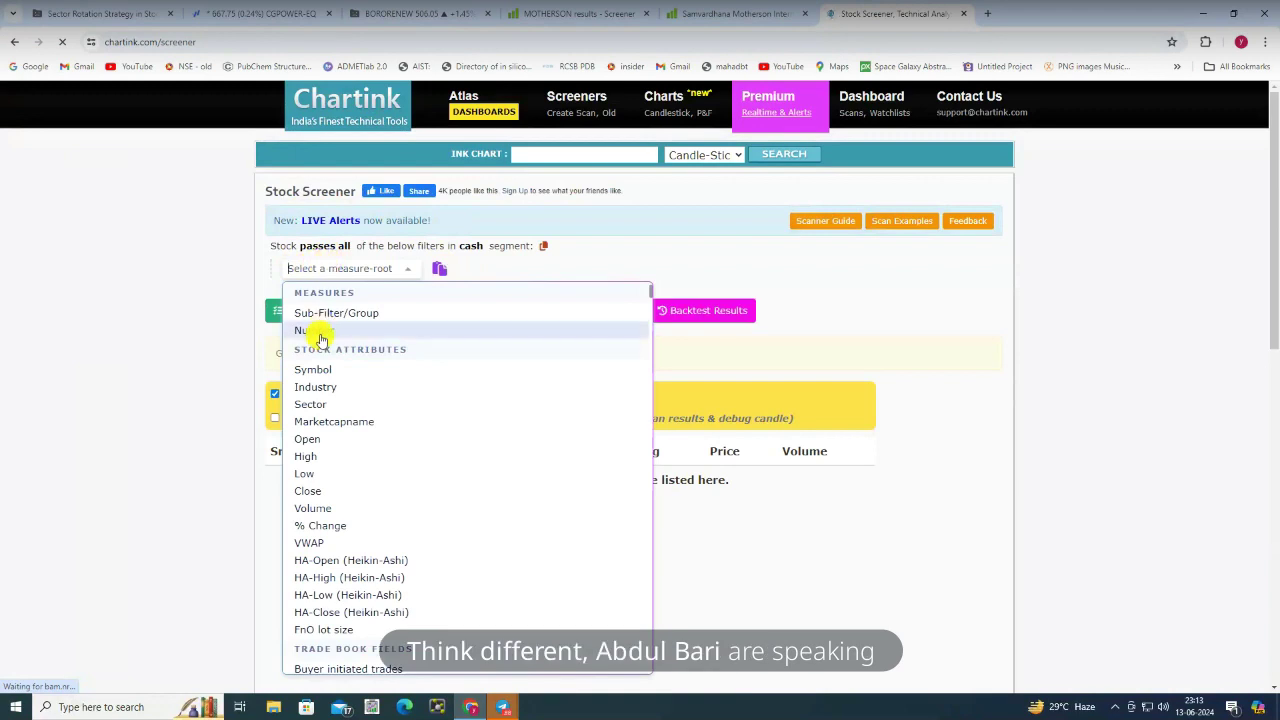
pyautogui.click(310, 493)
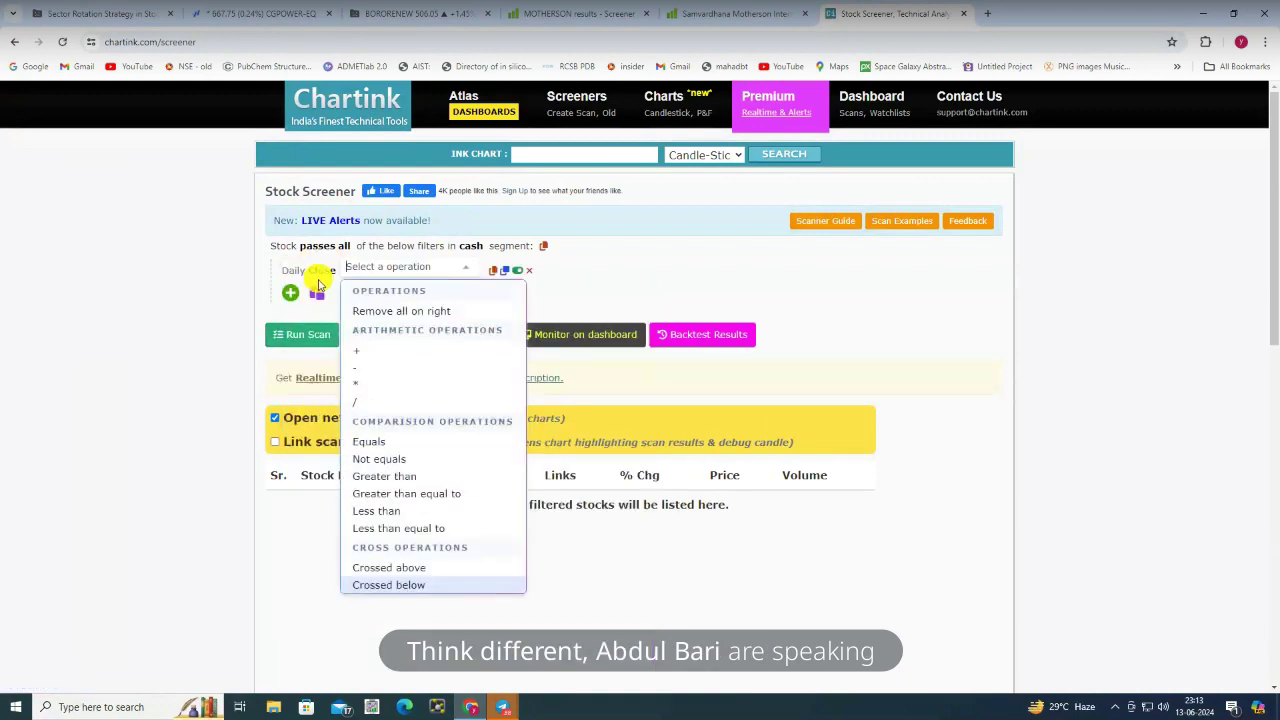
pyautogui.click(300, 278)
pyautogui.click(305, 270)
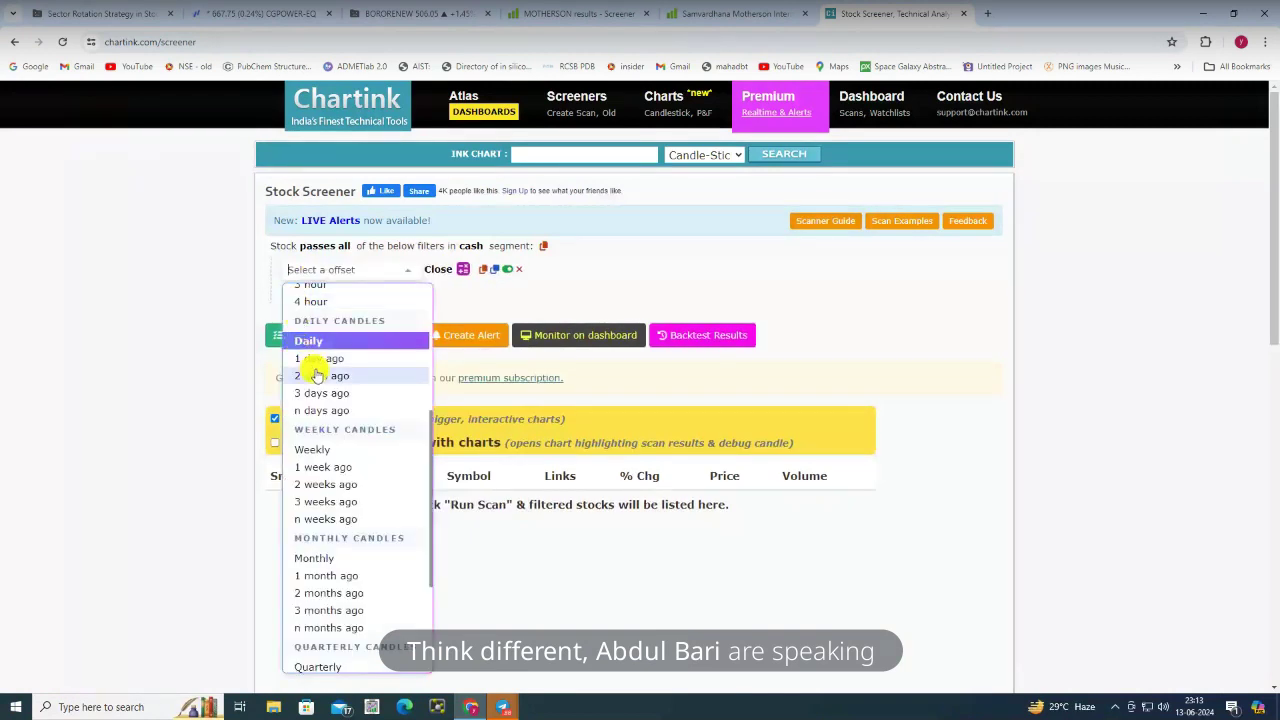
pyautogui.scroll(4, 366, 394)
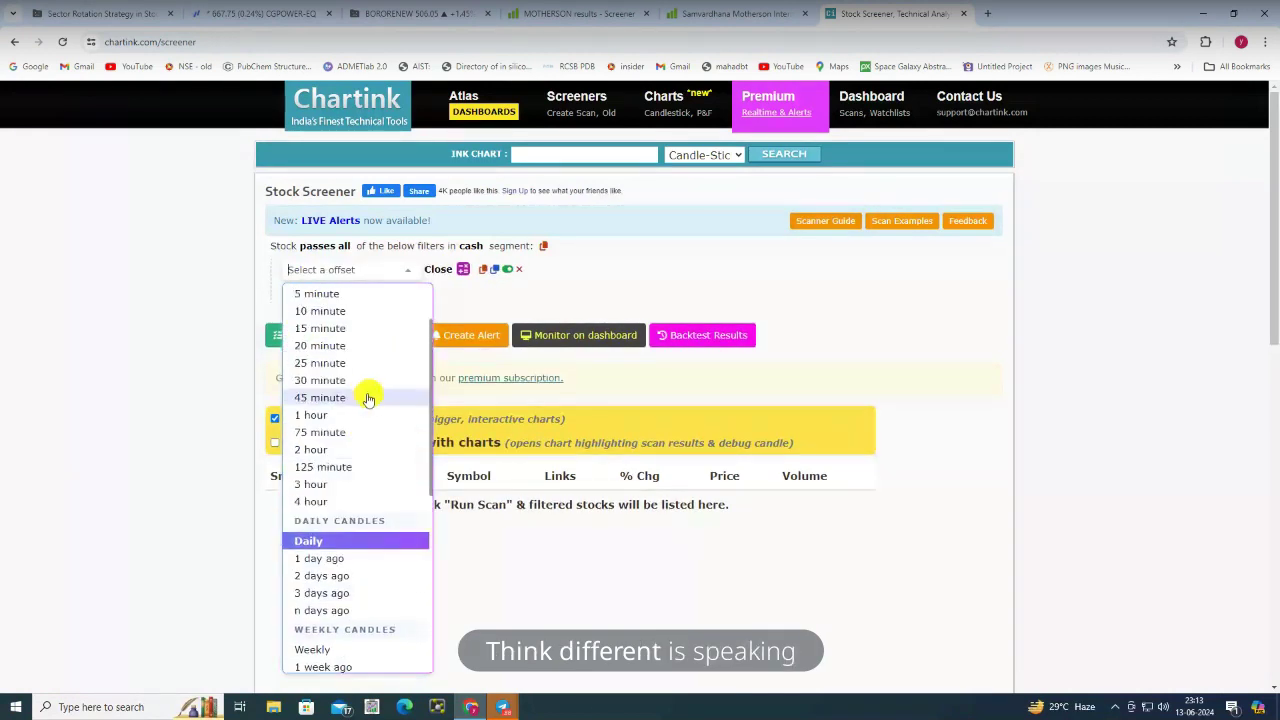
pyautogui.click(318, 329)
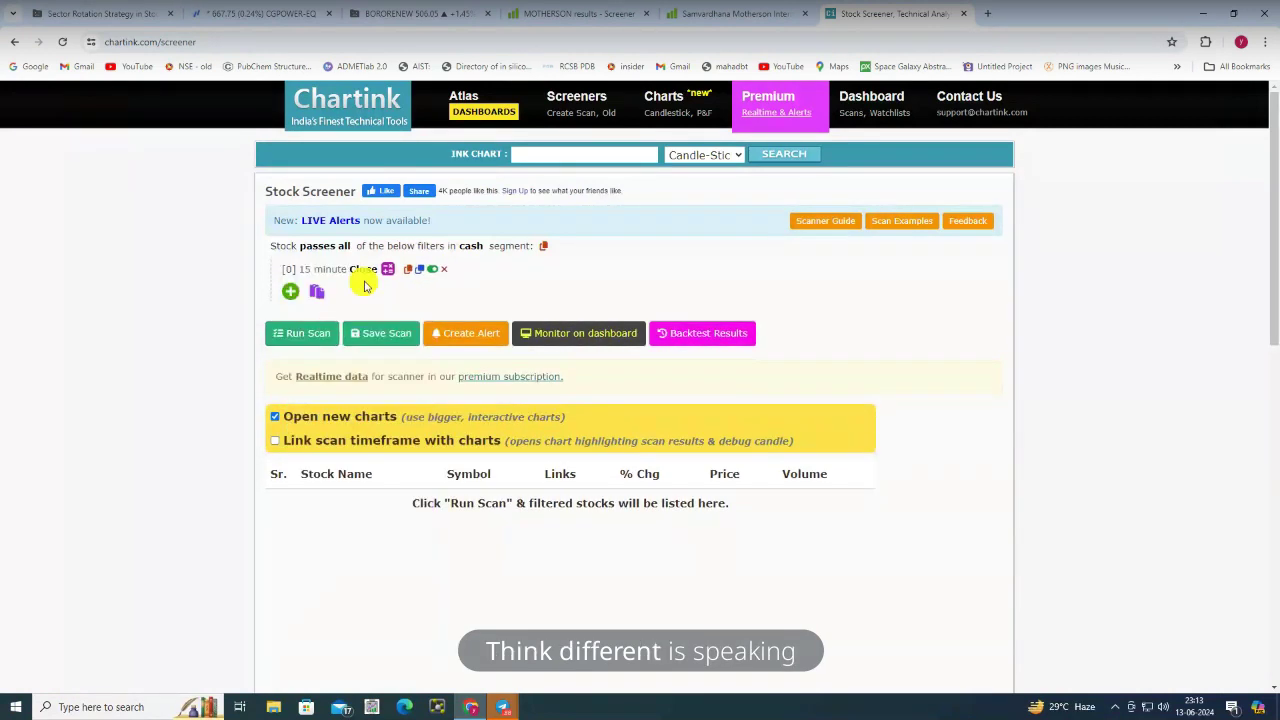
# Review the segments available for the scan and keep cash selected
pyautogui.click(480, 248)
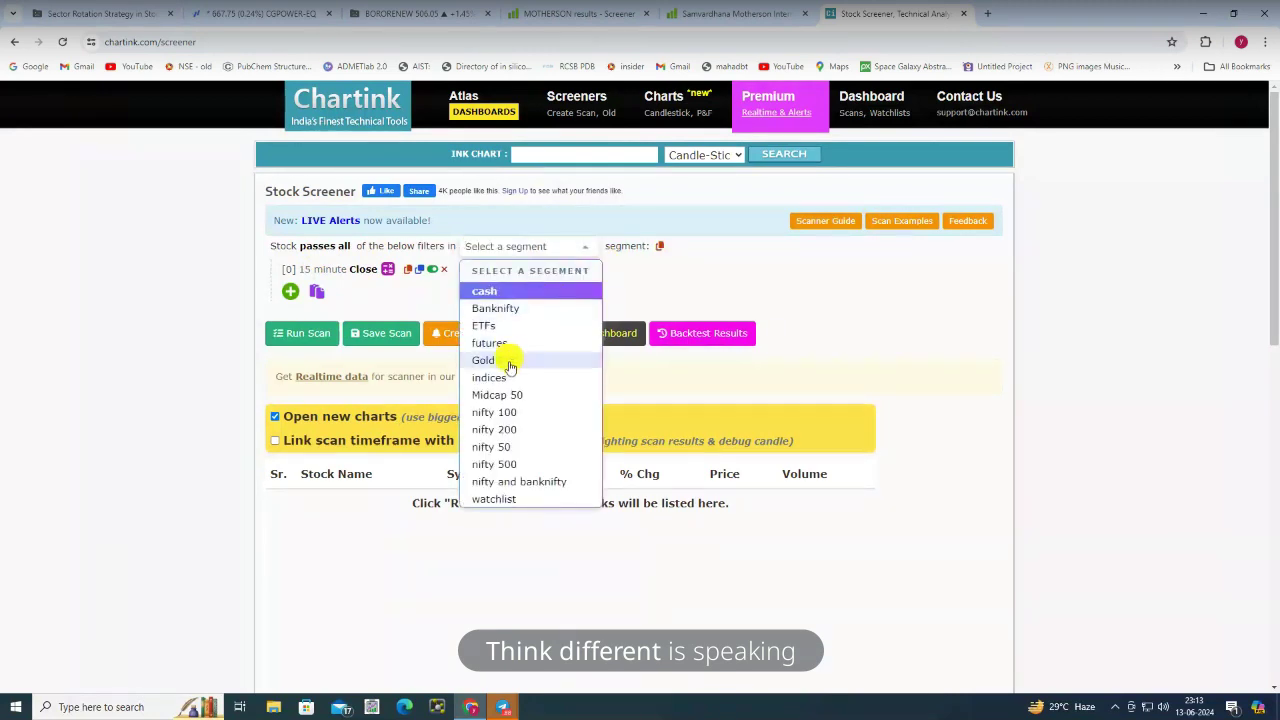
pyautogui.scroll(-2, 503, 390)
pyautogui.scroll(2, 495, 306)
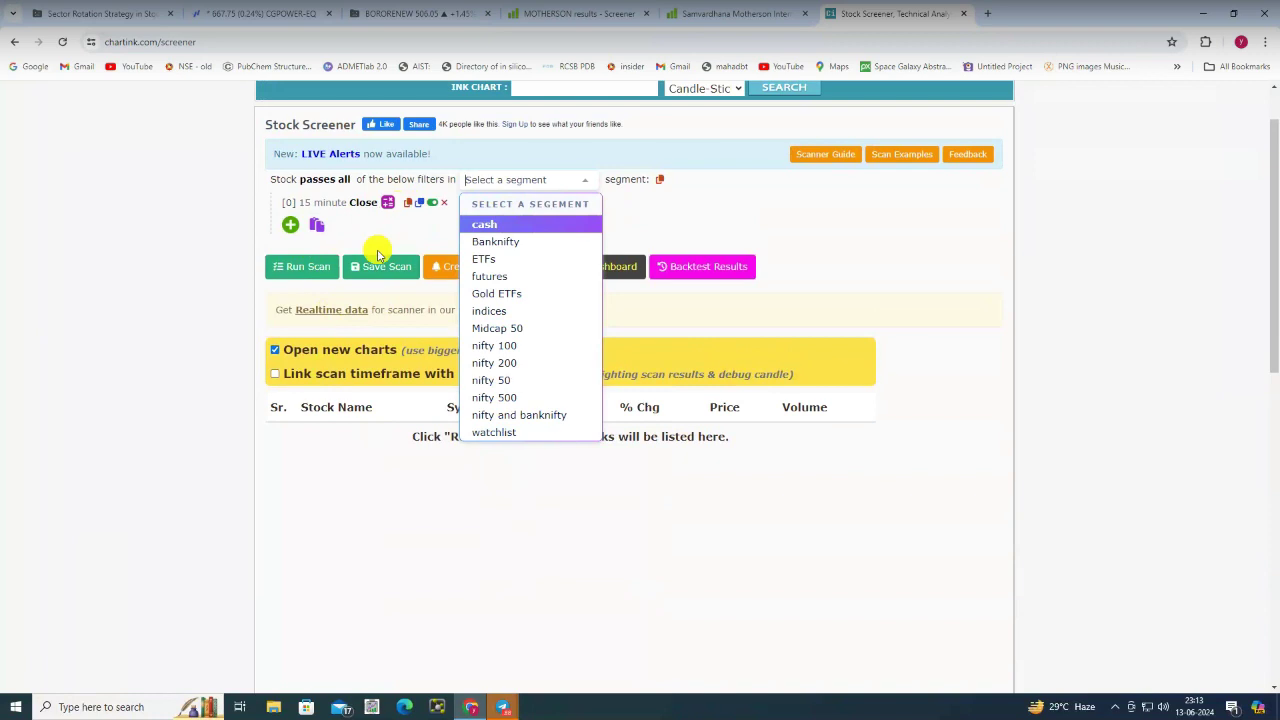
pyautogui.click(569, 228)
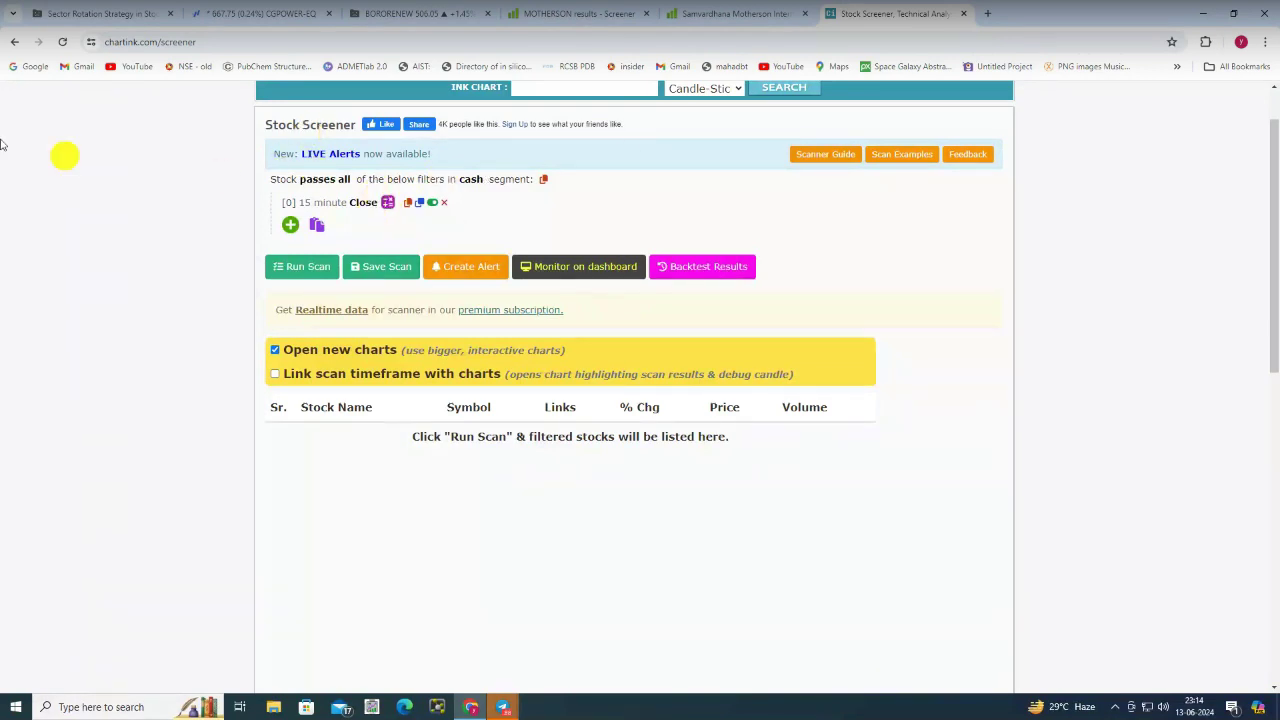
# Leave the unsaved scan and reopen the Intraday Traders desk dashboard in Atlas
pyautogui.click(14, 41)
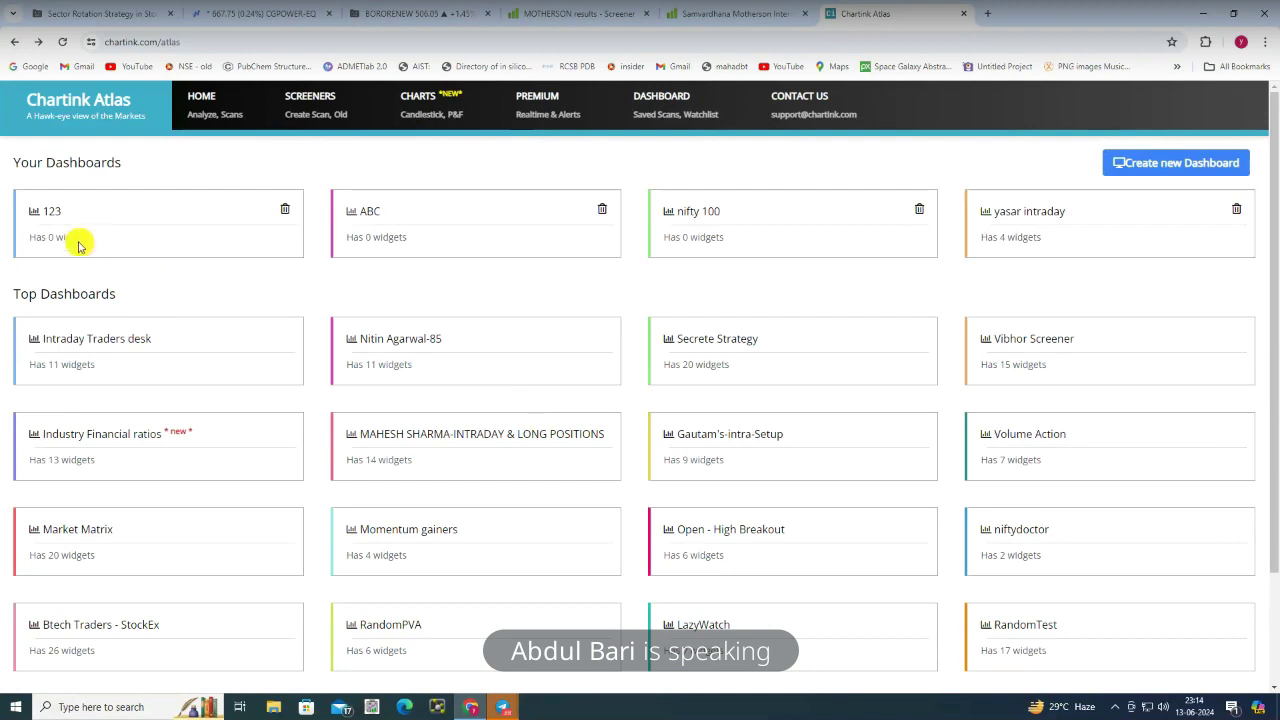
pyautogui.click(80, 338)
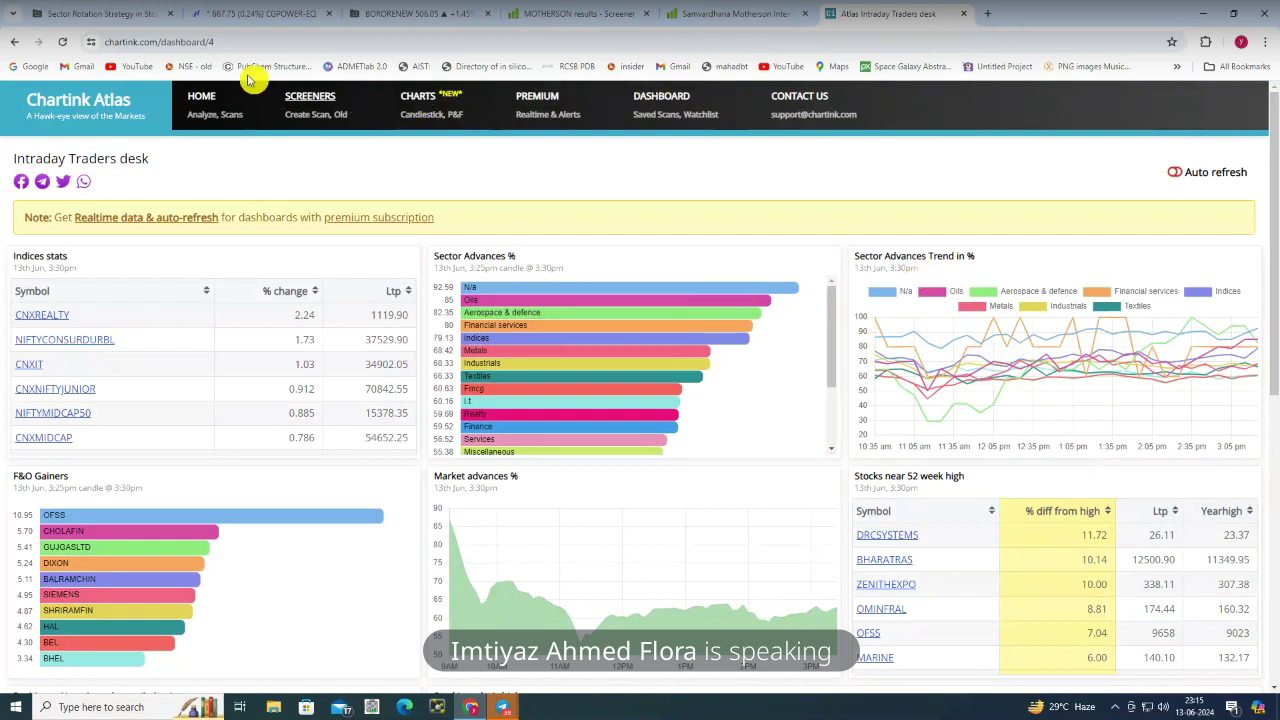
pyautogui.moveTo(503, 708)
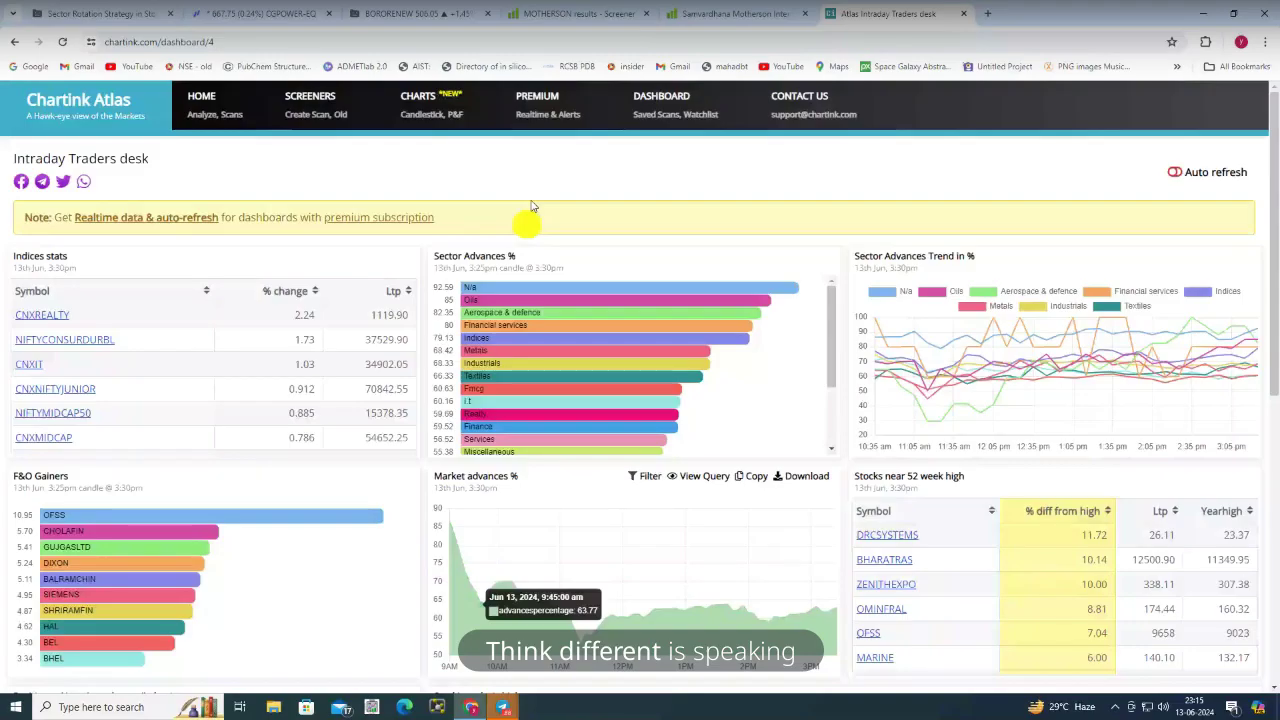
# Switch to the Fyers chart, load the Nifty Metals watchlist and sort its stocks by percentage change
pyautogui.click(240, 13)
pyautogui.click(1098, 126)
pyautogui.scroll(-5, 1136, 468)
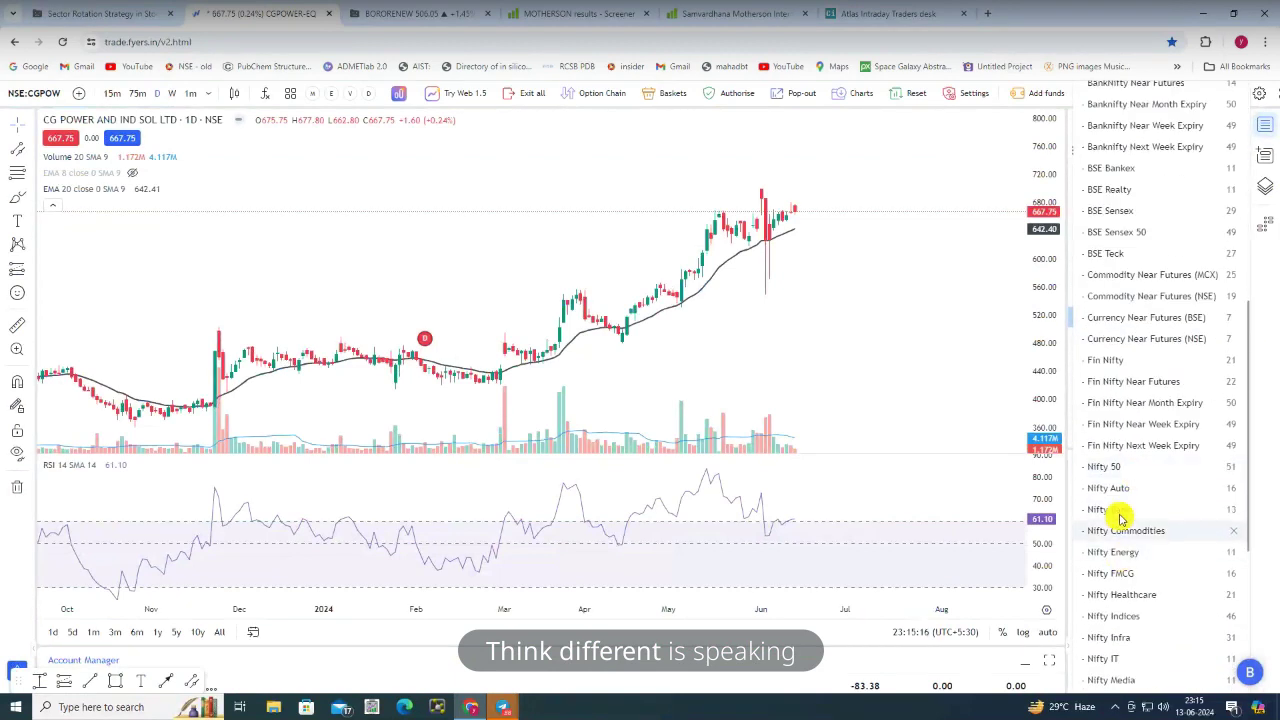
pyautogui.scroll(-3, 1120, 555)
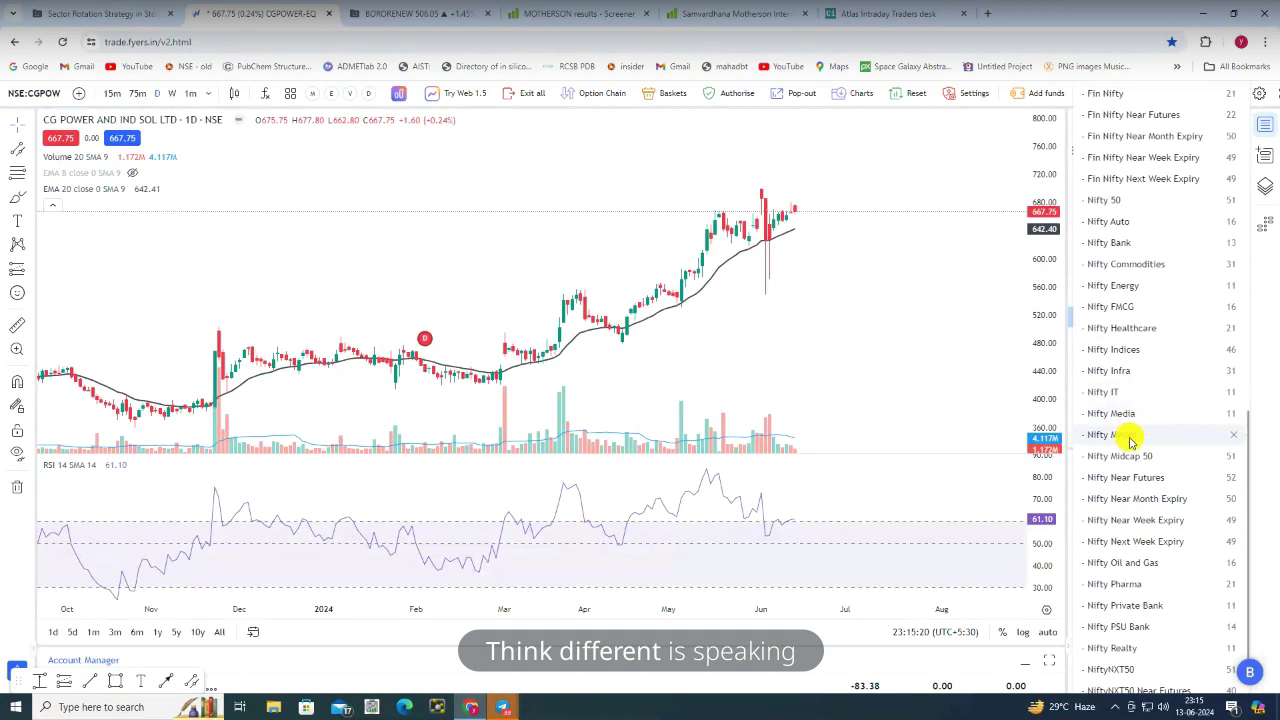
pyautogui.click(1125, 436)
pyautogui.click(1225, 152)
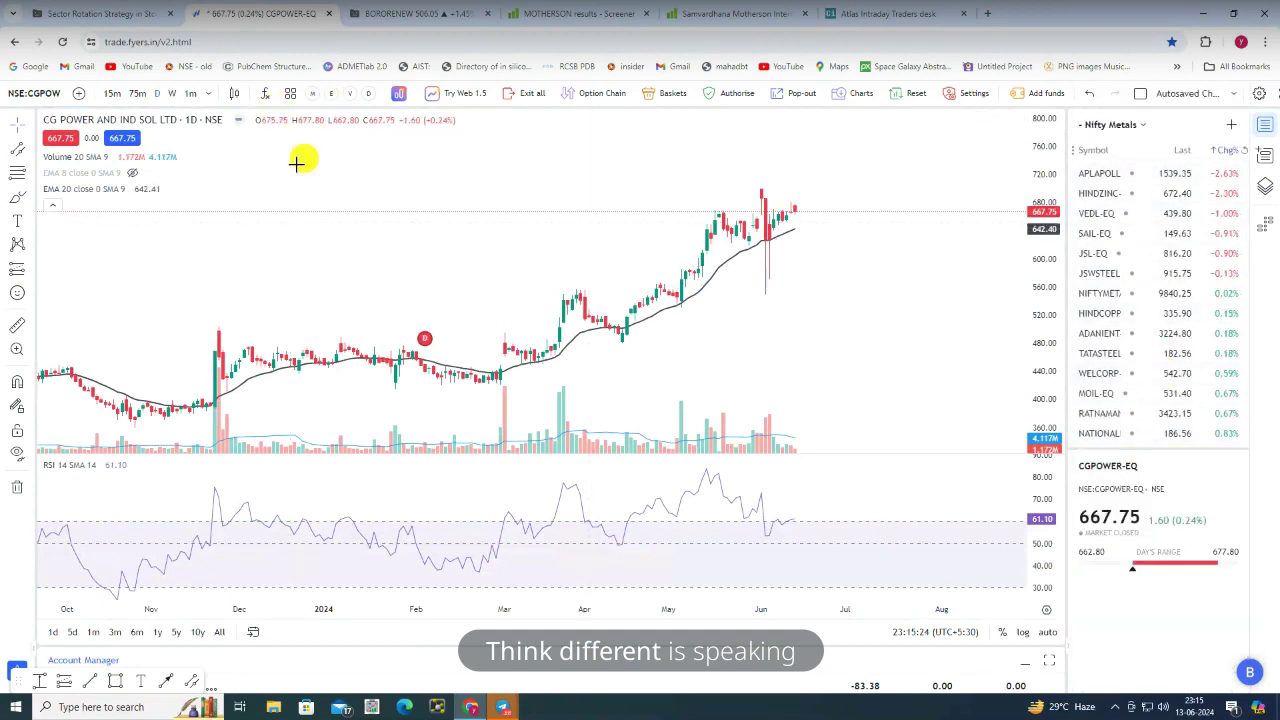
# Apply the saved "EMA 5, 10, 21, RSI" indicator template to the CG Power daily chart
pyautogui.click(291, 96)
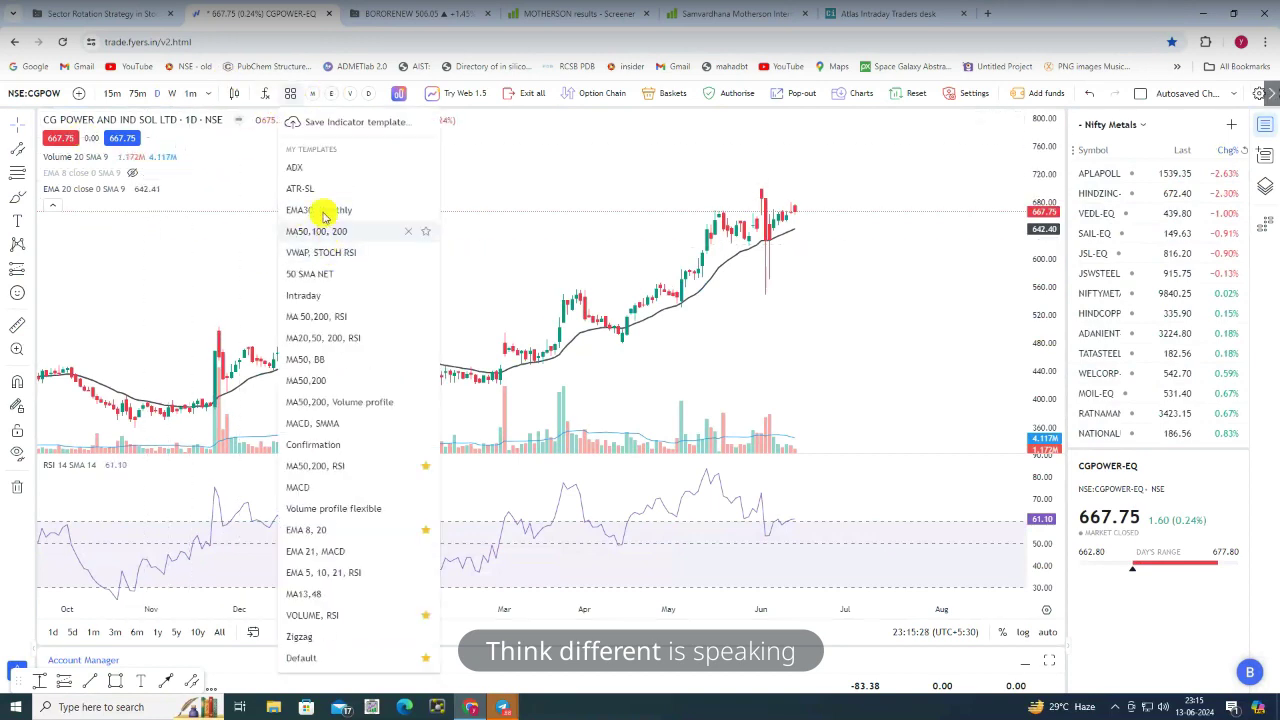
pyautogui.click(324, 572)
pyautogui.click(735, 252)
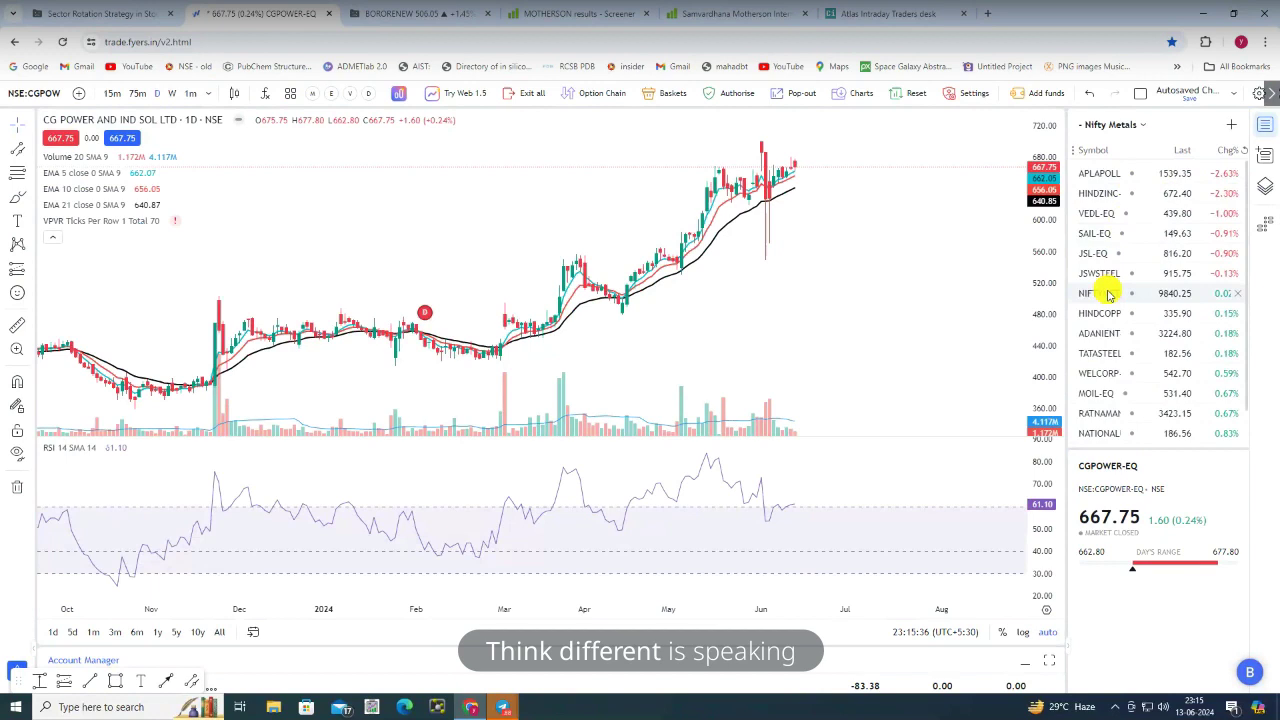
# Examine the daily charts of VEDL, SAIL and JSL from the Nifty Metals watchlist
pyautogui.click(1098, 214)
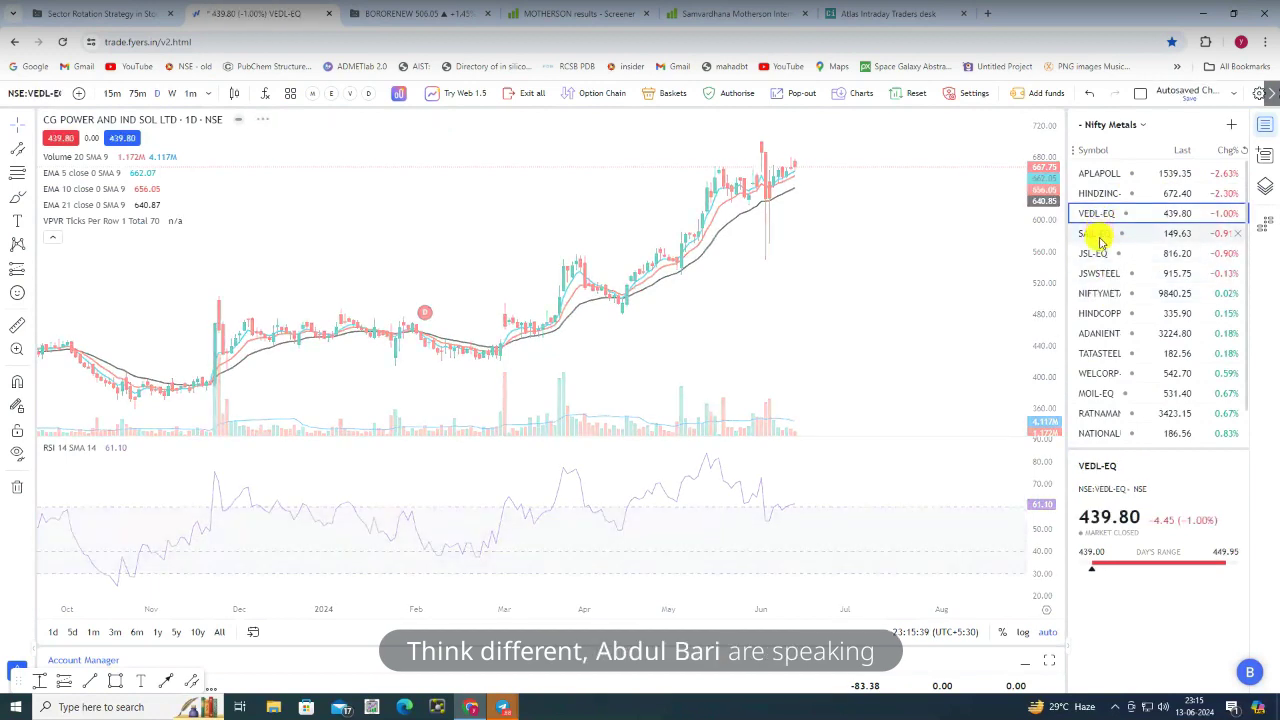
pyautogui.click(1101, 238)
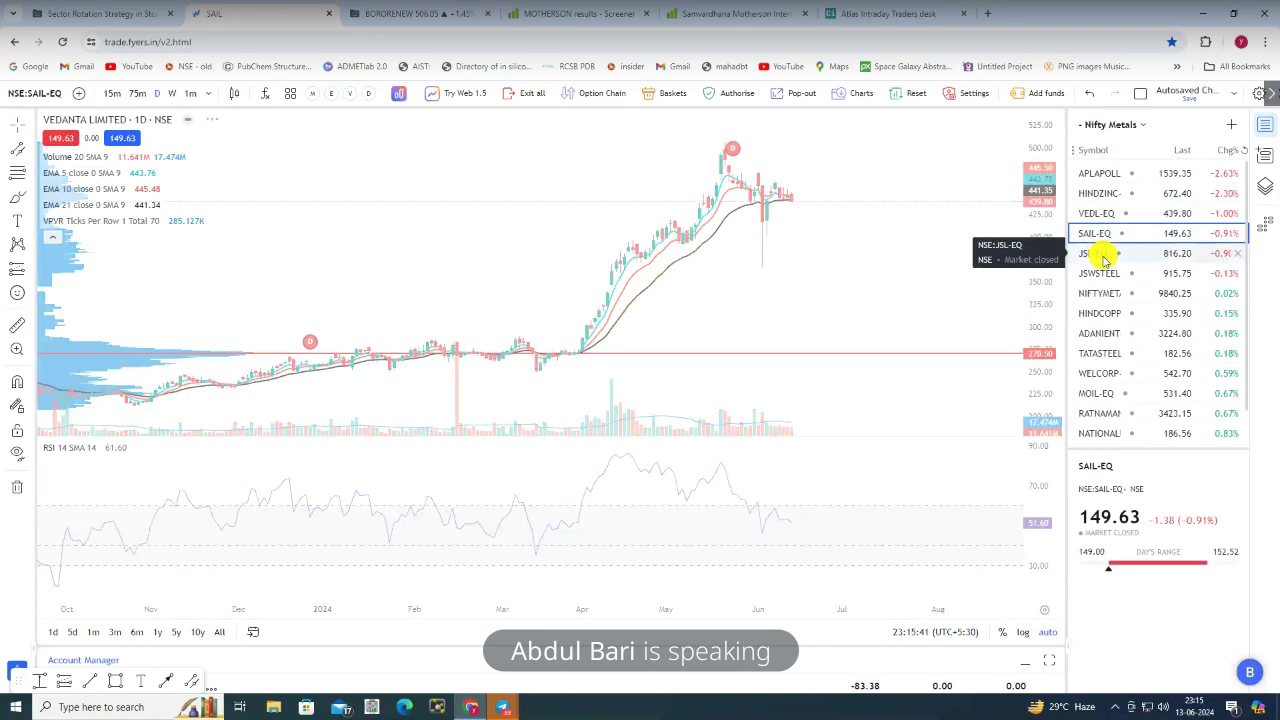
pyautogui.click(1104, 254)
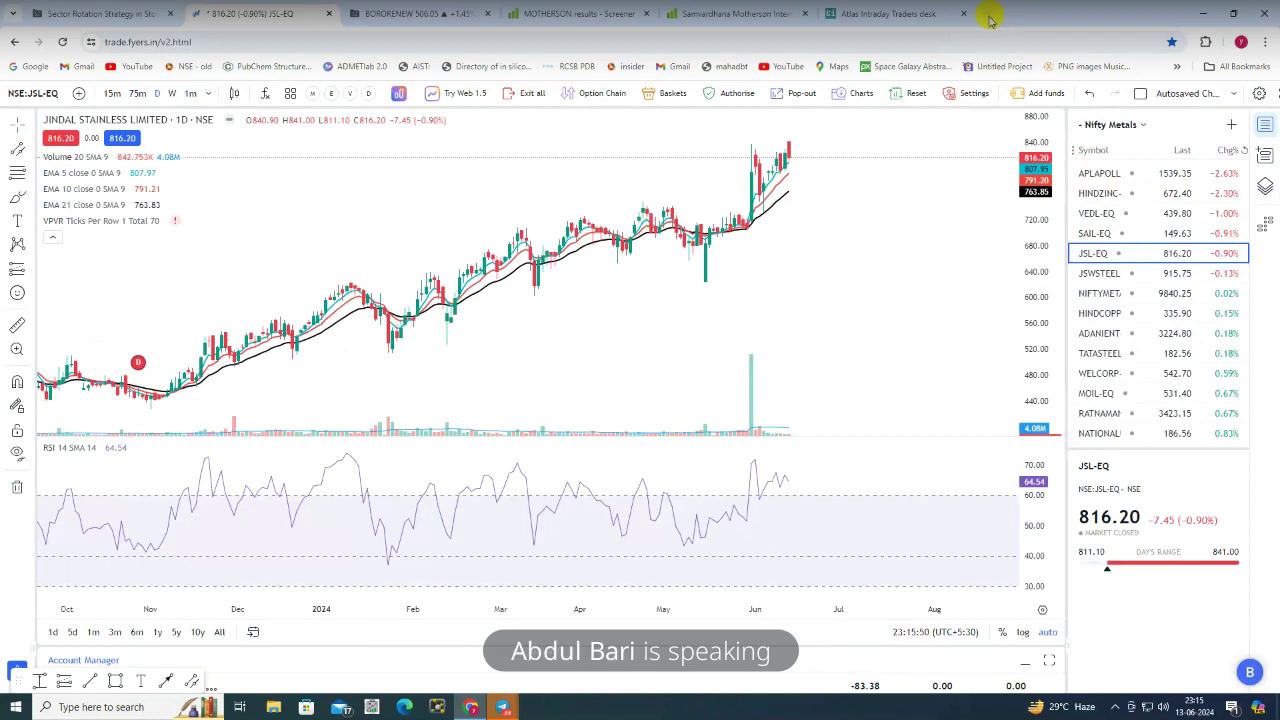
# Search Google for "NIFTY IT PDF" in a new tab and look over the NIFTY IT page and its downloads on niftyindices.com
pyautogui.click(988, 15)
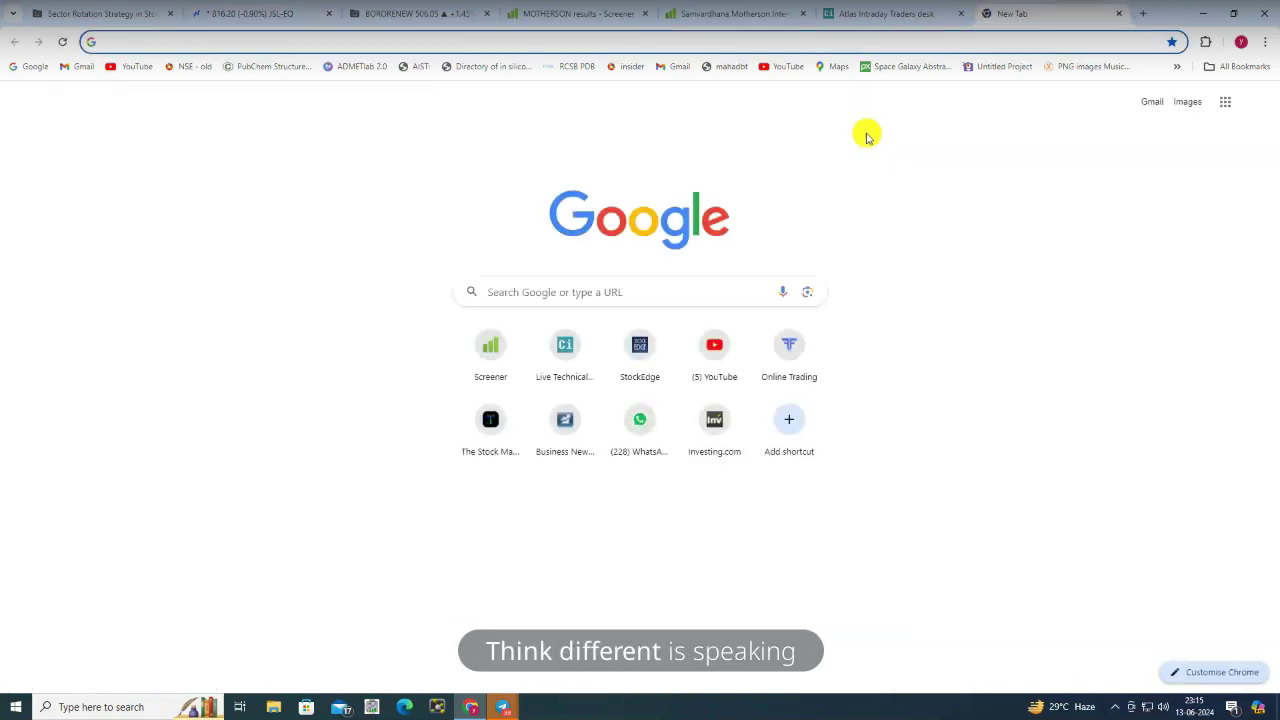
pyautogui.write('NIFTY IT')
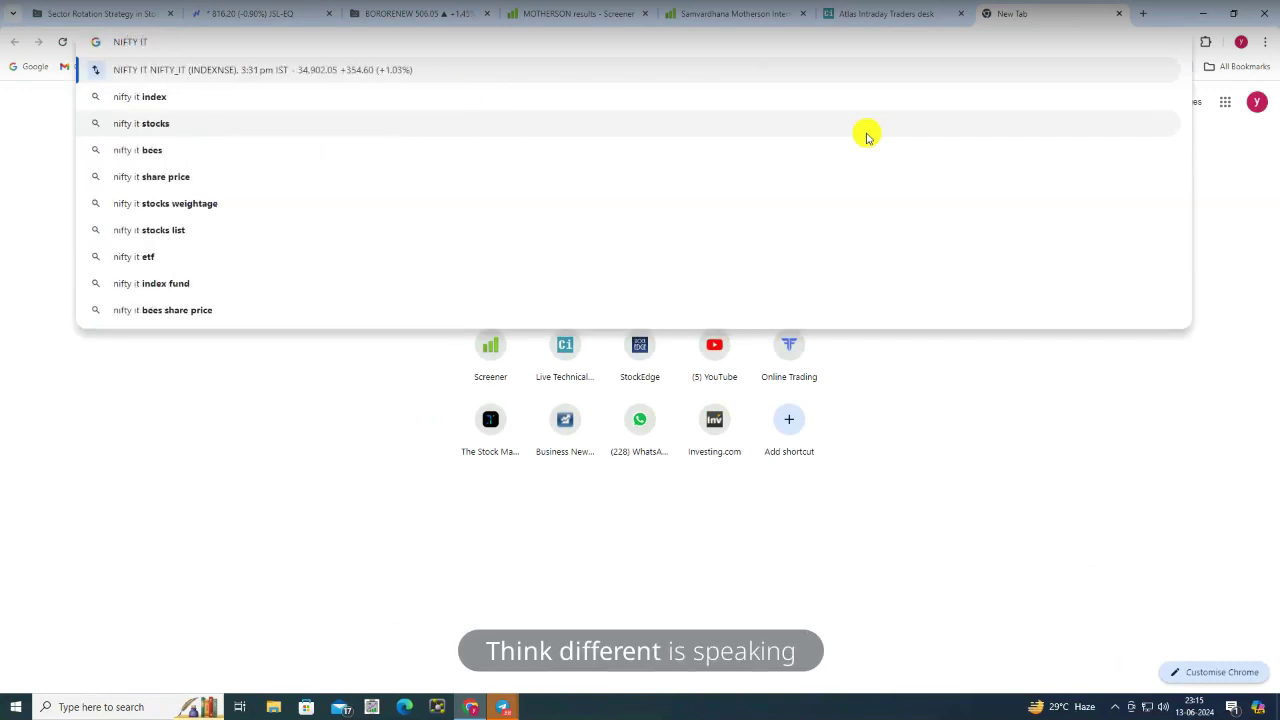
pyautogui.write(' PDF')
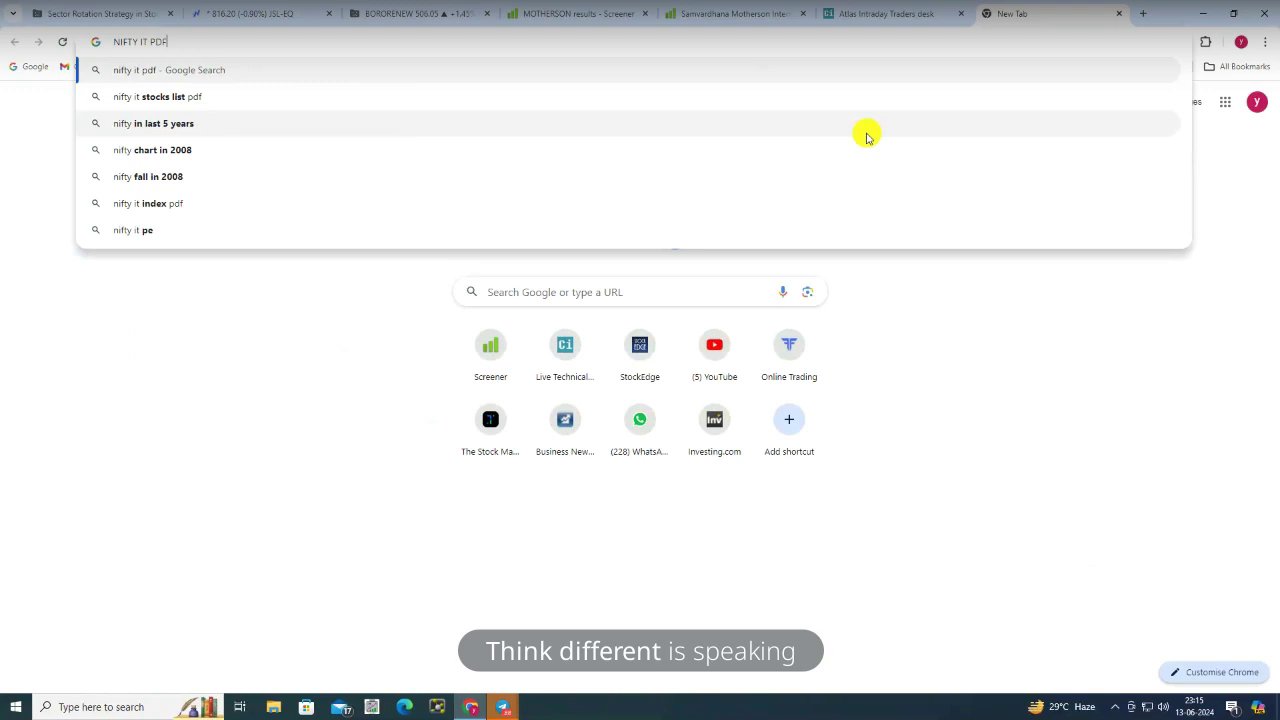
pyautogui.press('Return')
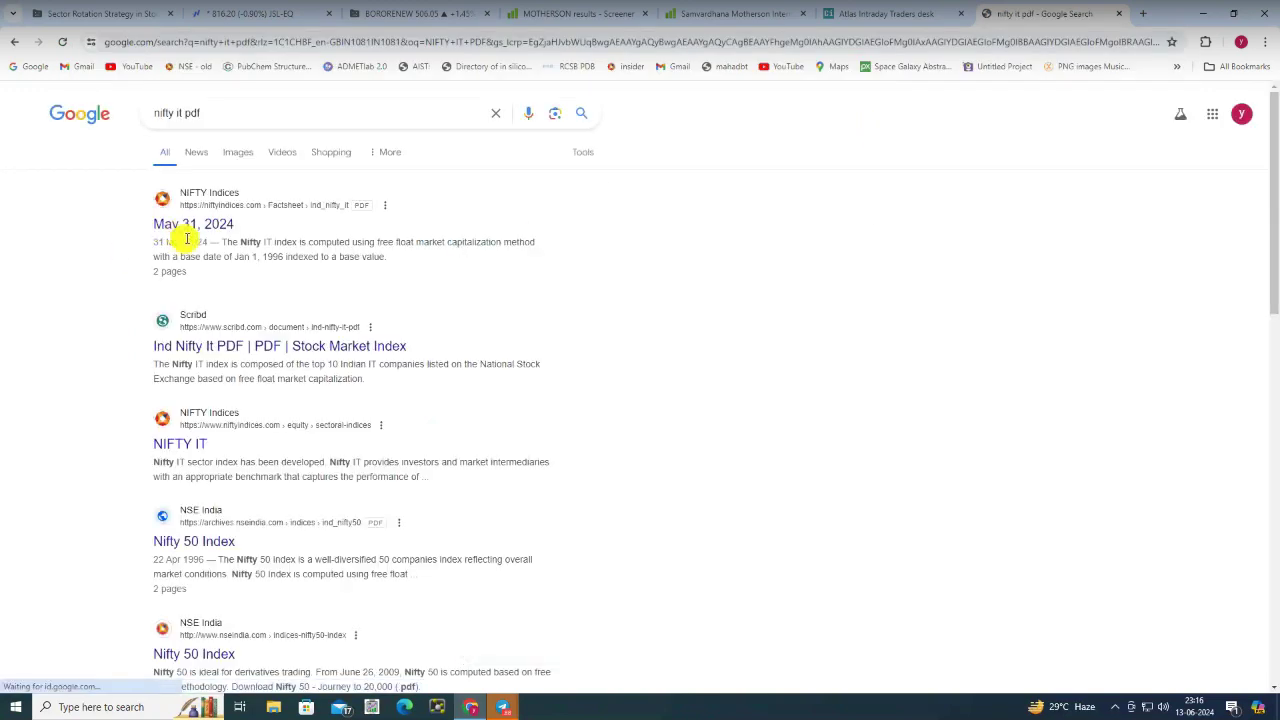
pyautogui.click(172, 444)
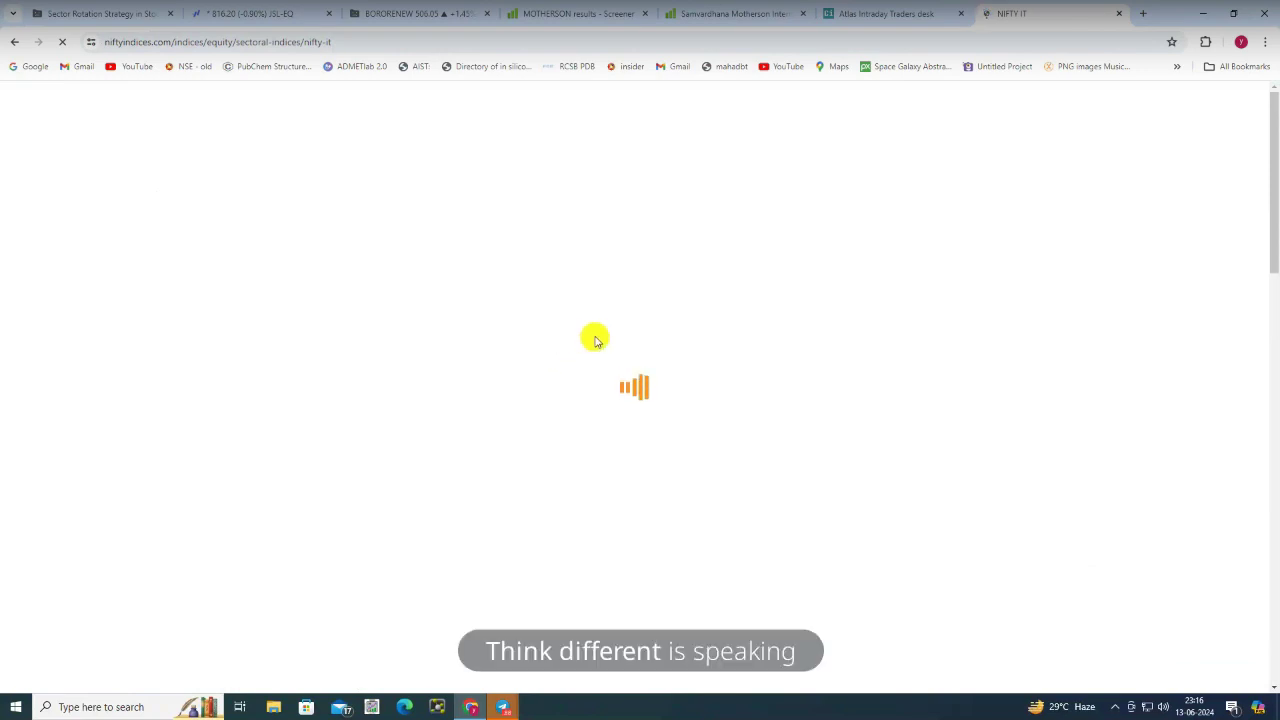
pyautogui.scroll(-3, 998, 583)
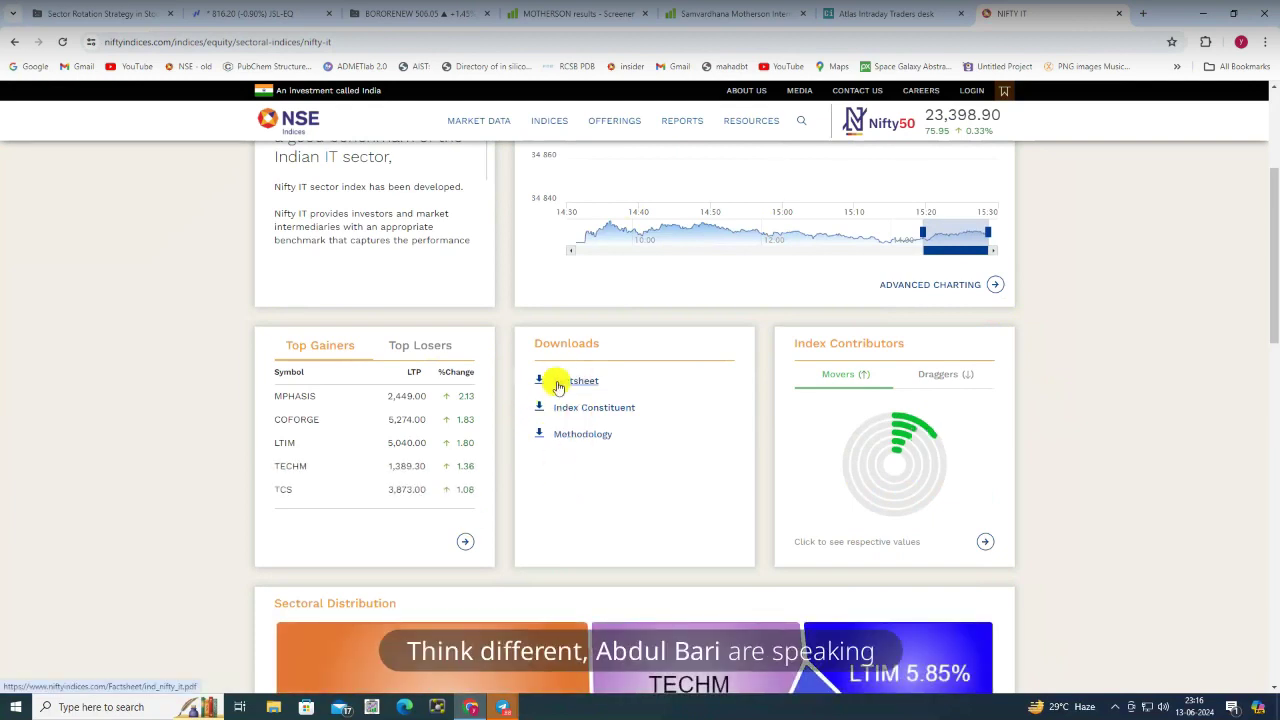
pyautogui.scroll(3, 557, 385)
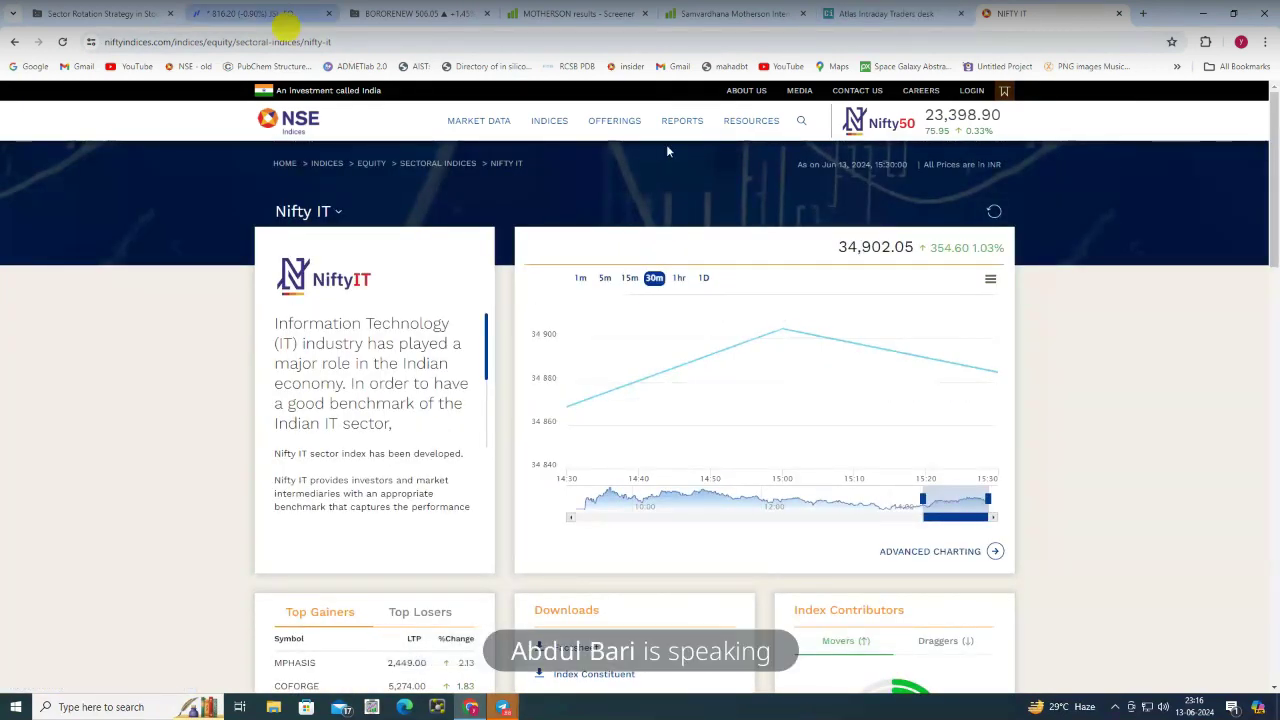
# Look through the list of Nifty sector watchlists on the Fyers chart and review the Atlas Intraday Traders desk dashboard
pyautogui.click(275, 14)
pyautogui.click(1123, 124)
pyautogui.scroll(-1, 1138, 518)
pyautogui.scroll(-10, 1138, 518)
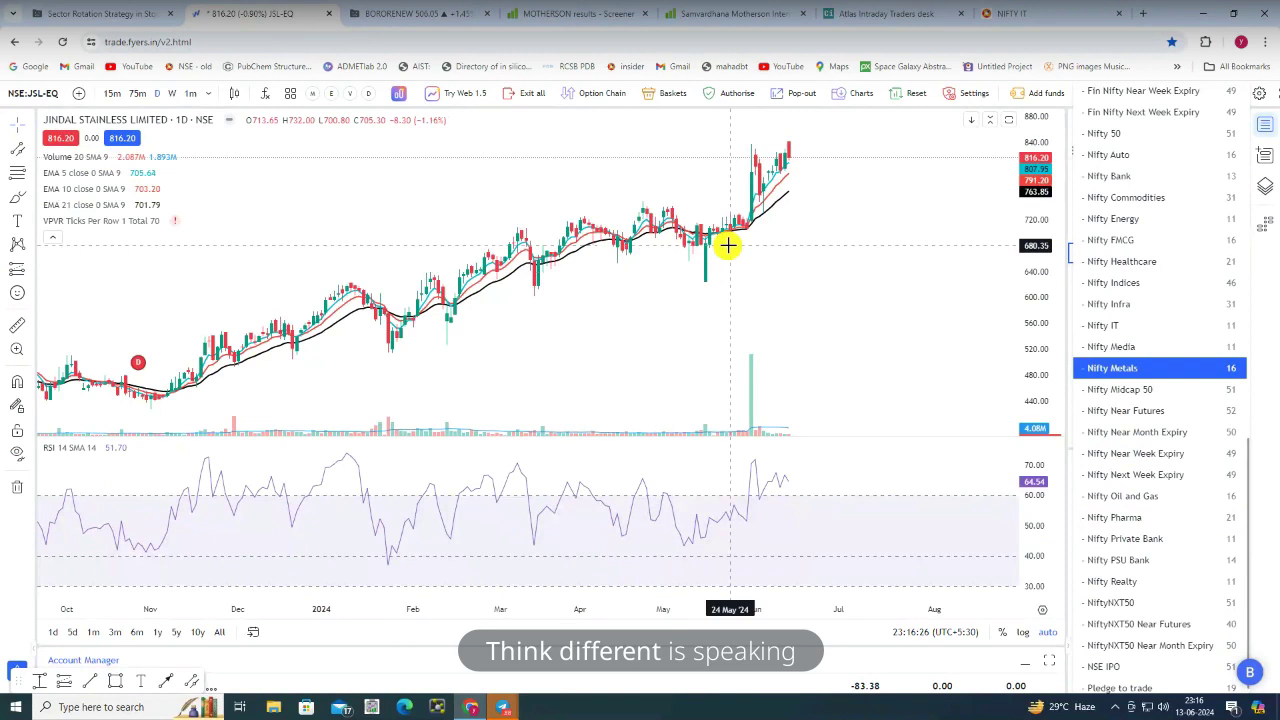
pyautogui.click(858, 22)
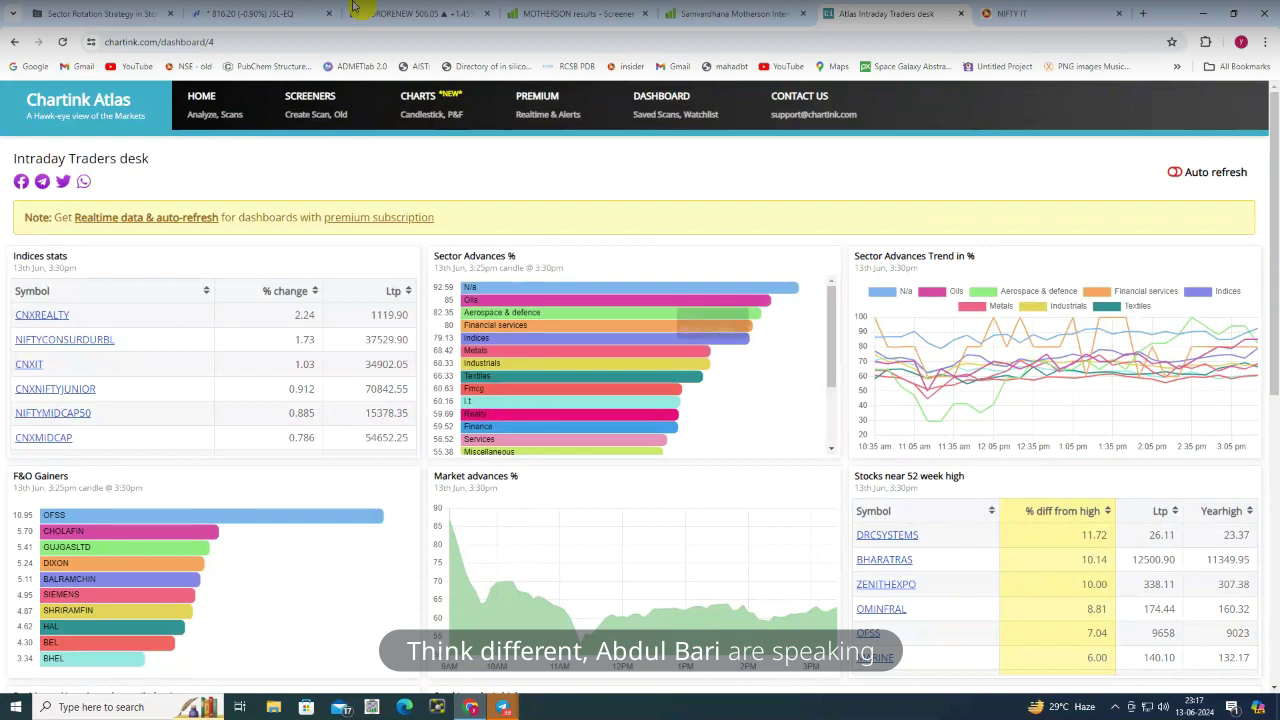
# Return to the Fyers JSL daily chart and hide its EMA 10 and EMA 21 indicators
pyautogui.click(253, 18)
pyautogui.scroll(3, 528, 294)
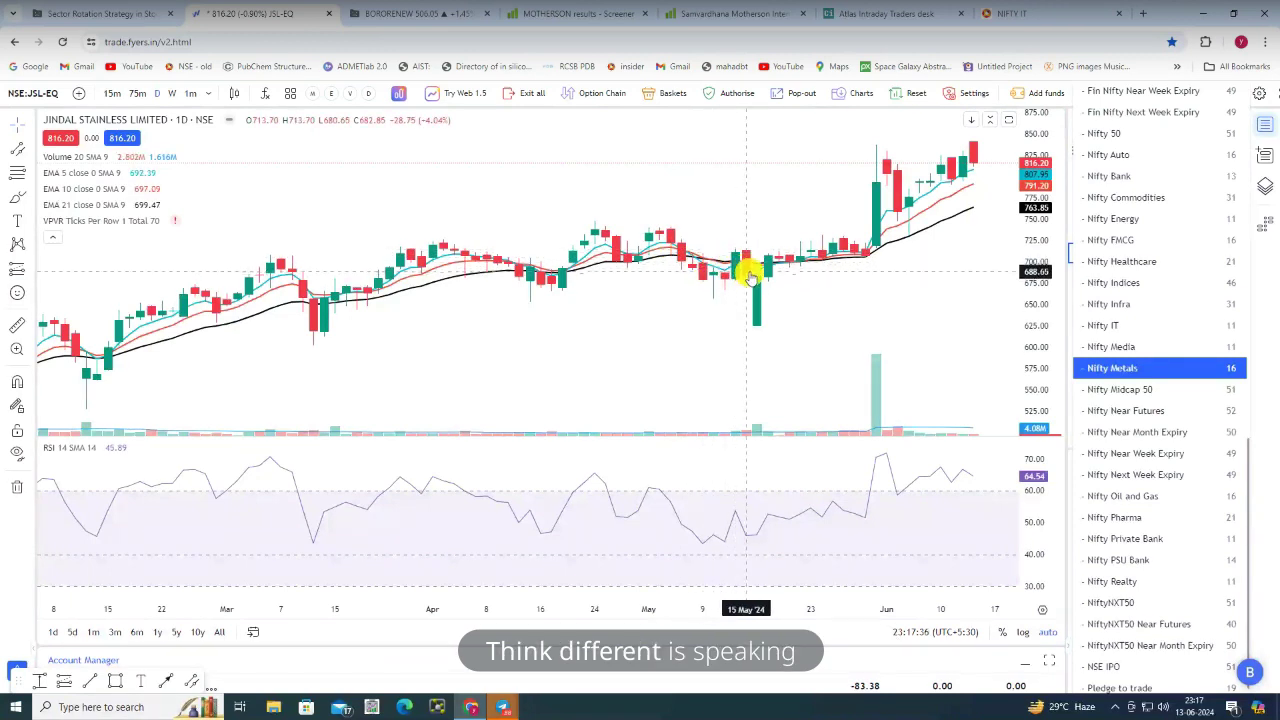
pyautogui.click(140, 191)
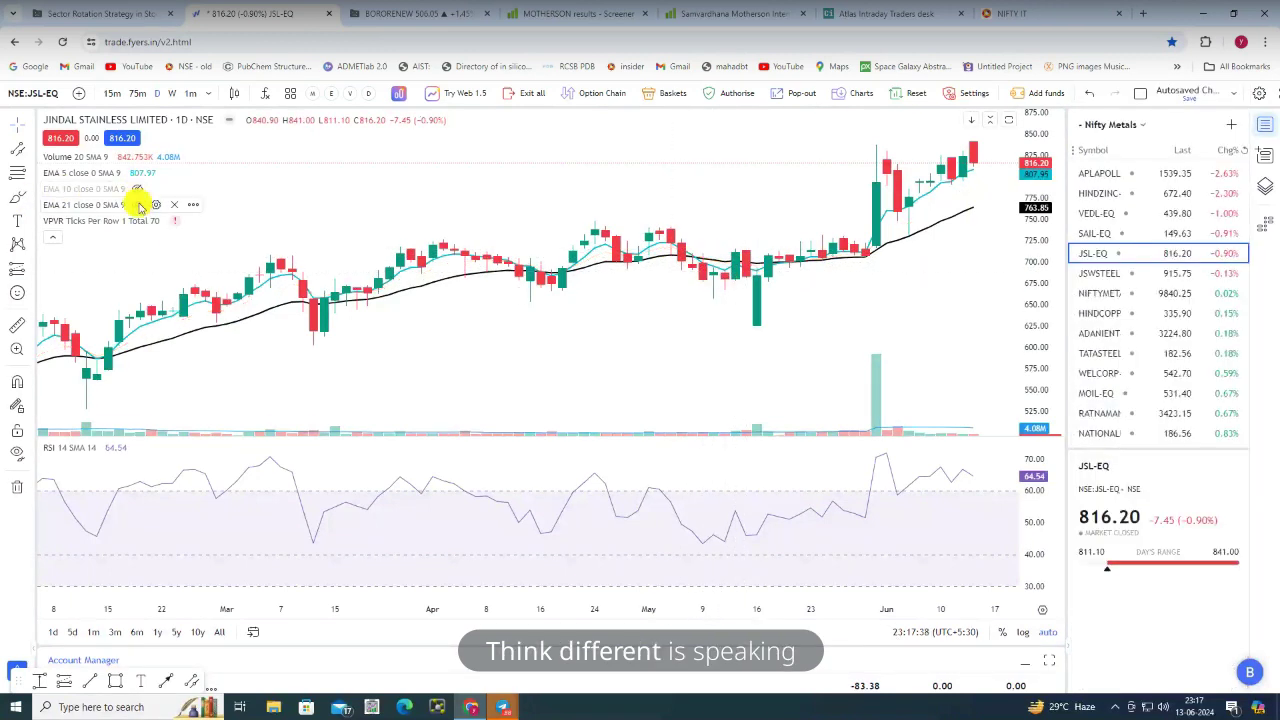
pyautogui.click(140, 205)
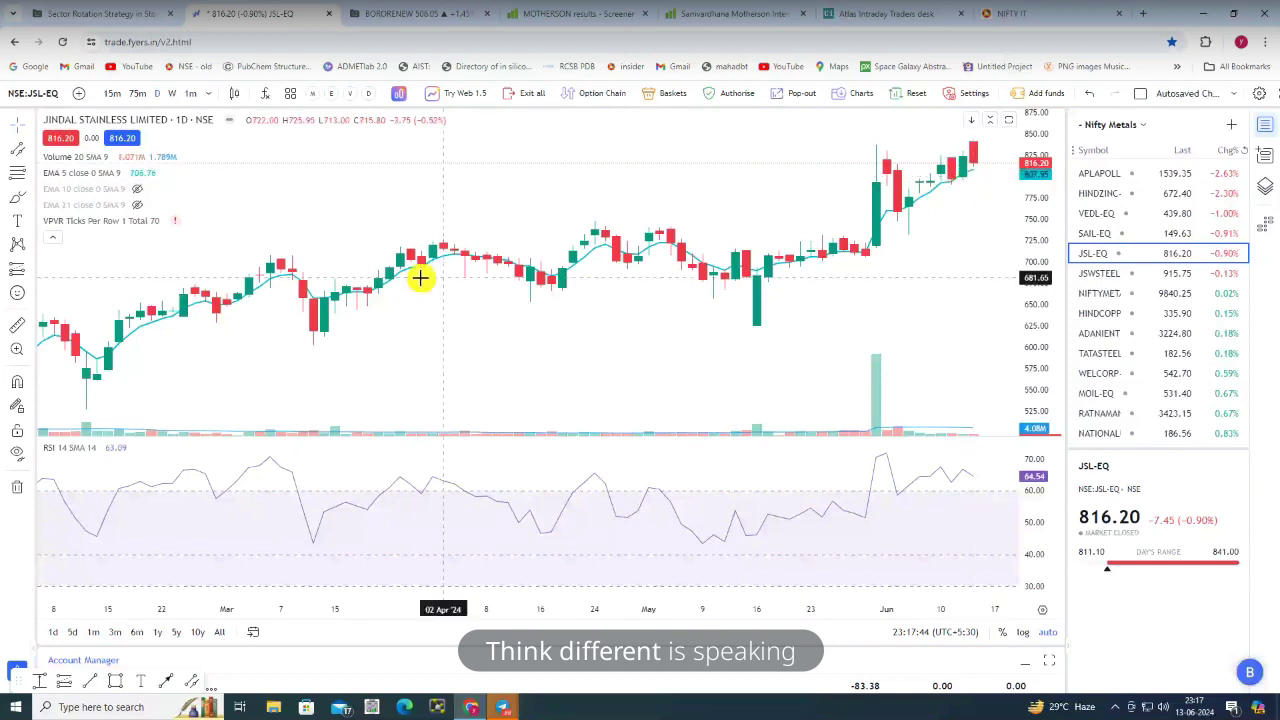
pyautogui.moveTo(860, 277); pyautogui.dragTo(710, 276)
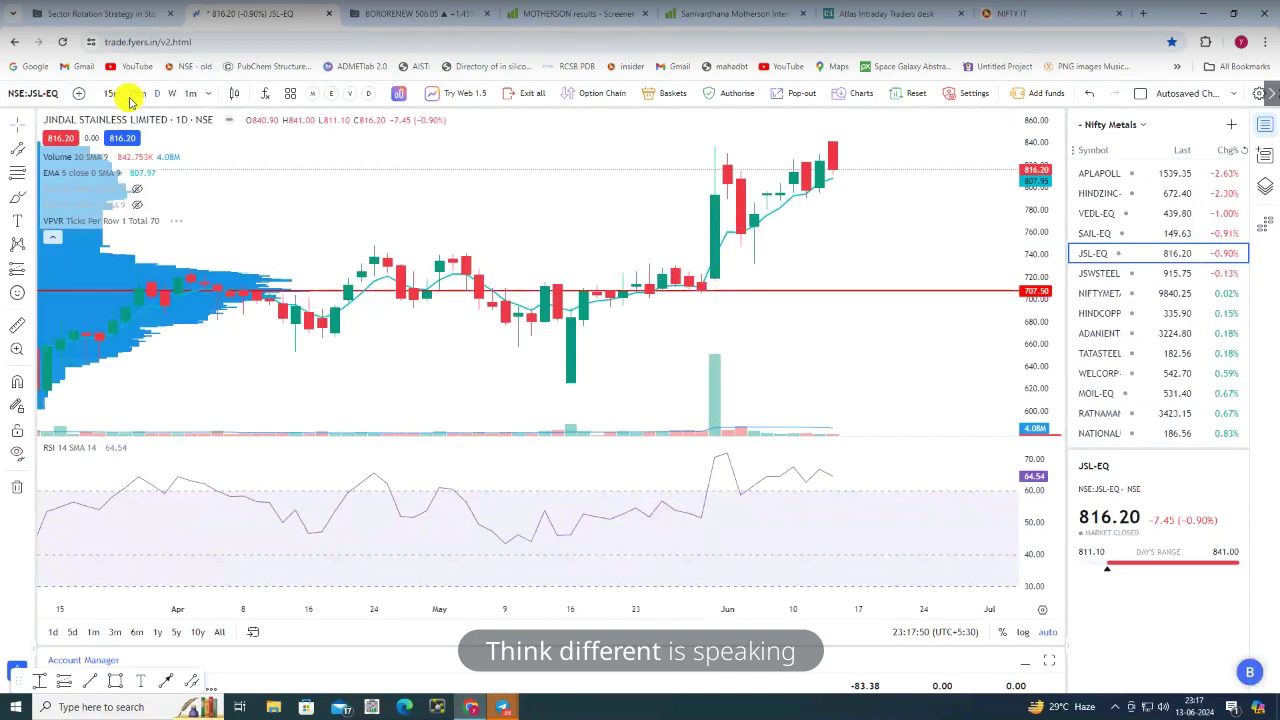
# Set the JSL chart to the 15-minute timeframe and examine its recent candles against the EMA 5 line
pyautogui.click(129, 96)
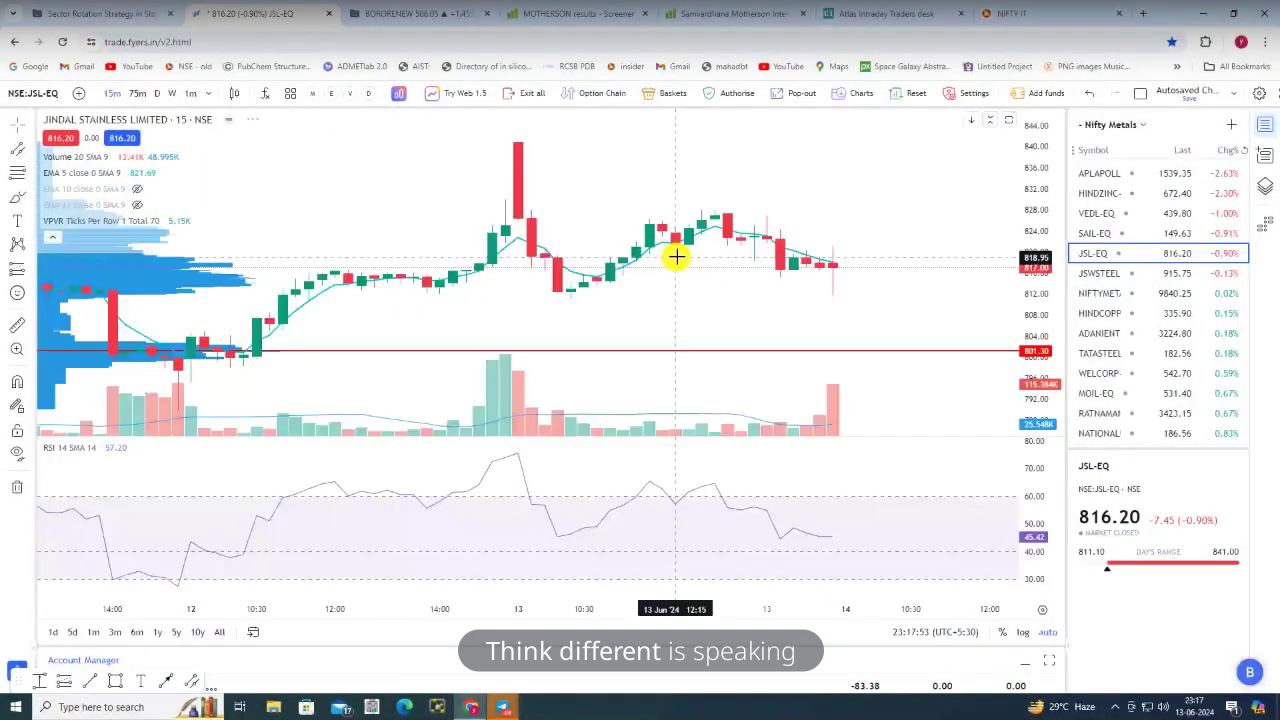
pyautogui.scroll(-3, 560, 300)
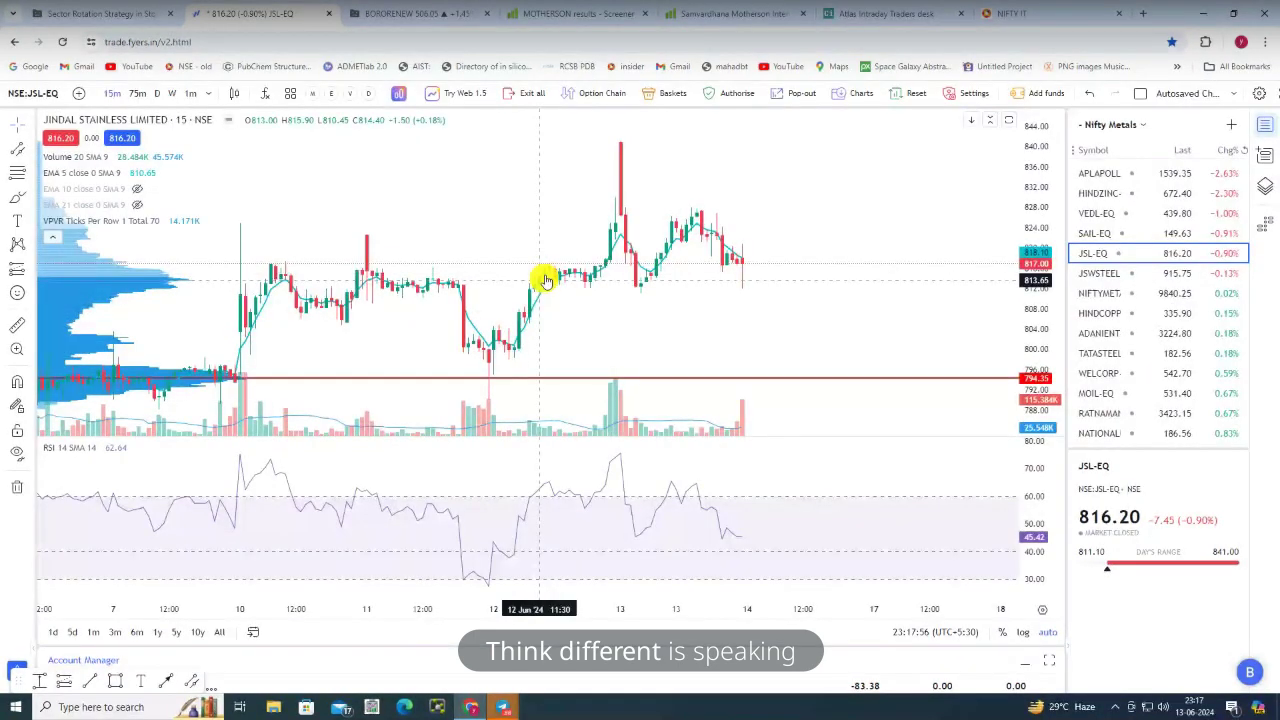
pyautogui.scroll(3, 525, 290)
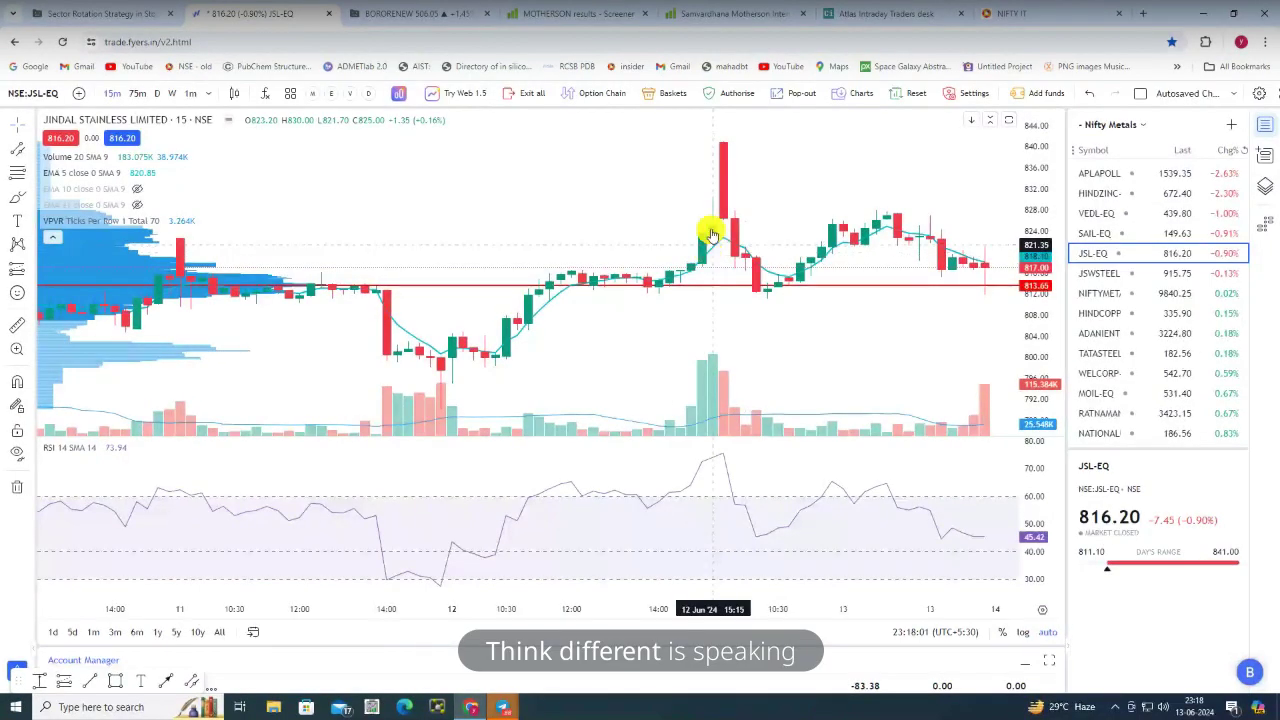
pyautogui.scroll(-5, 937, 237)
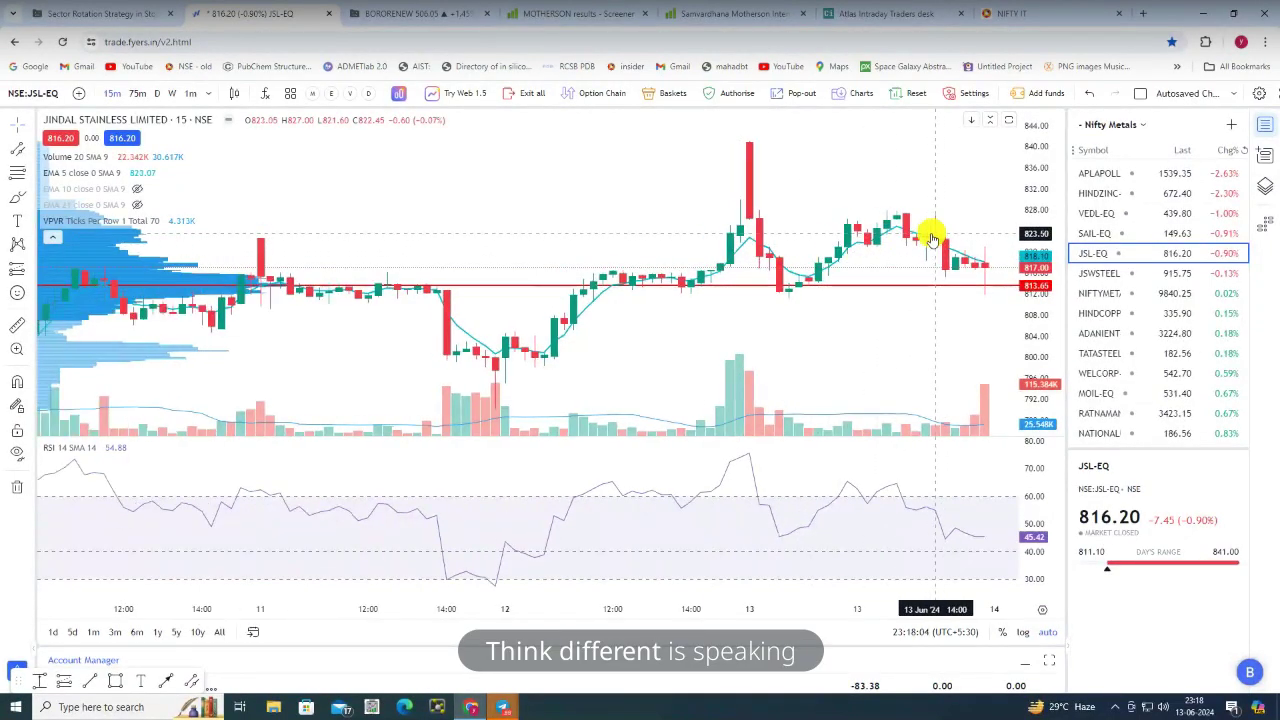
# Switch to Telegram and open the Chartink dashboard link shared in the Sharia Trading group
pyautogui.click(1216, 666)
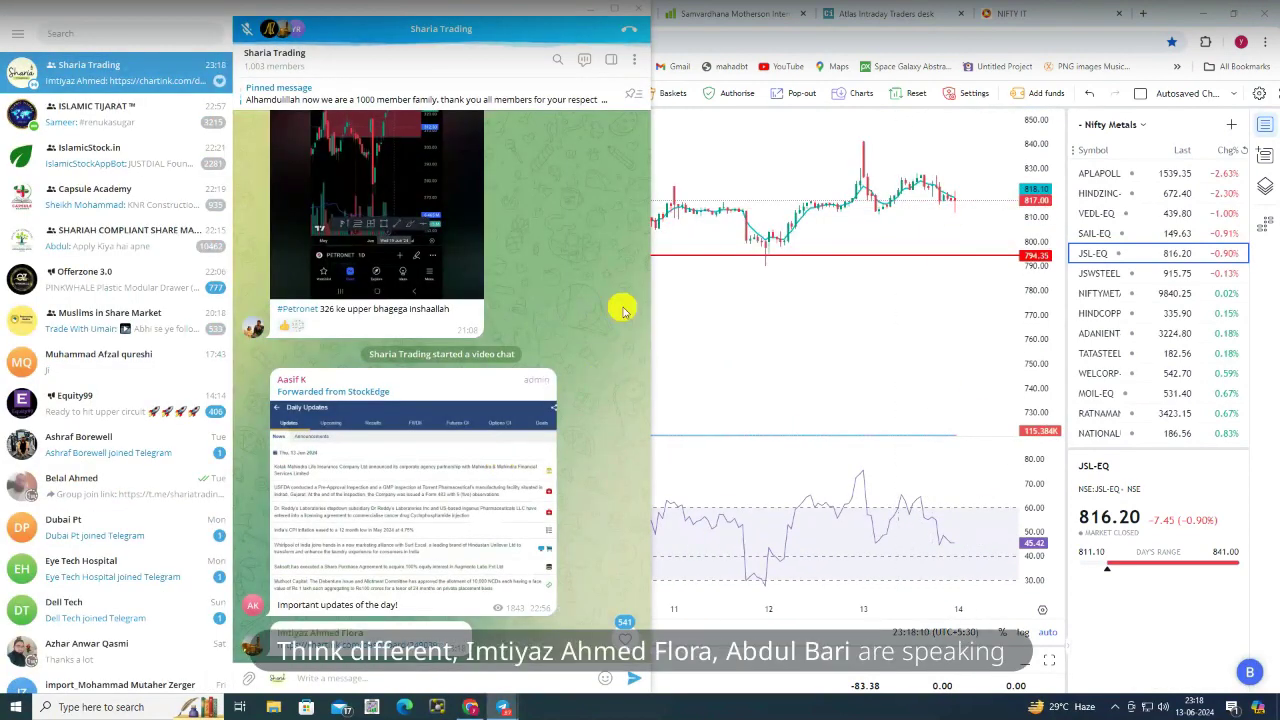
pyautogui.click(429, 529)
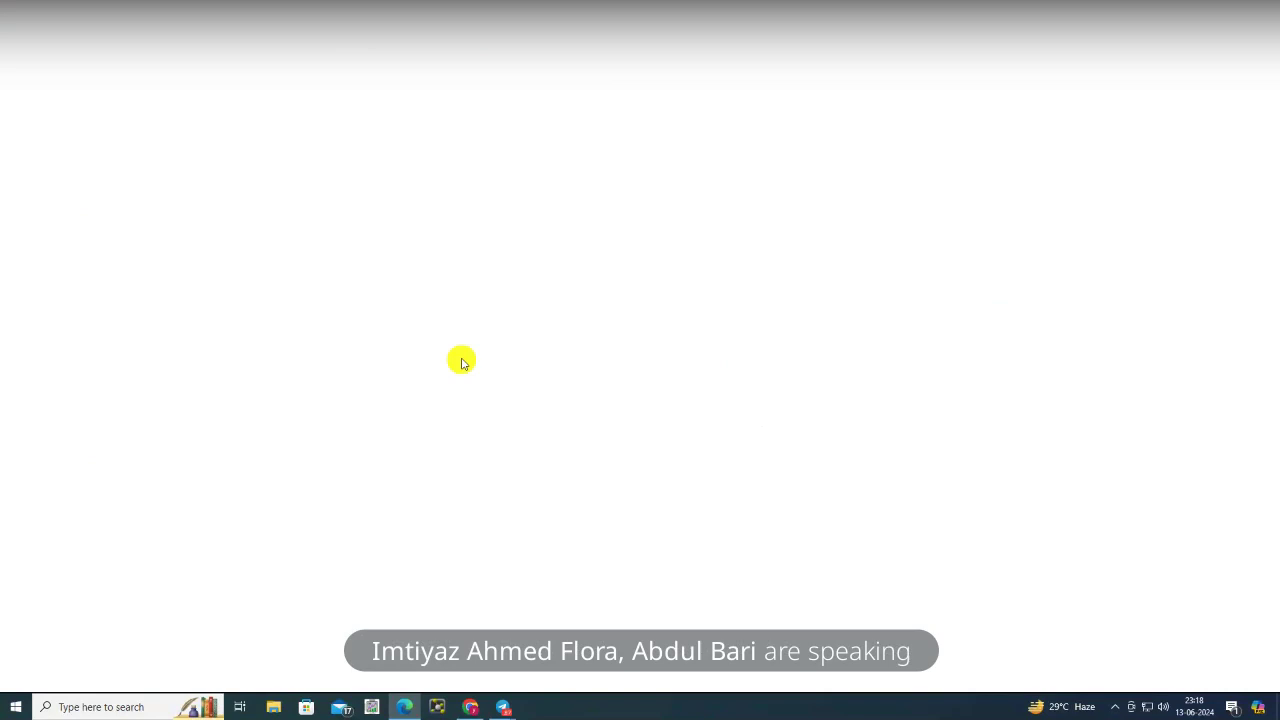
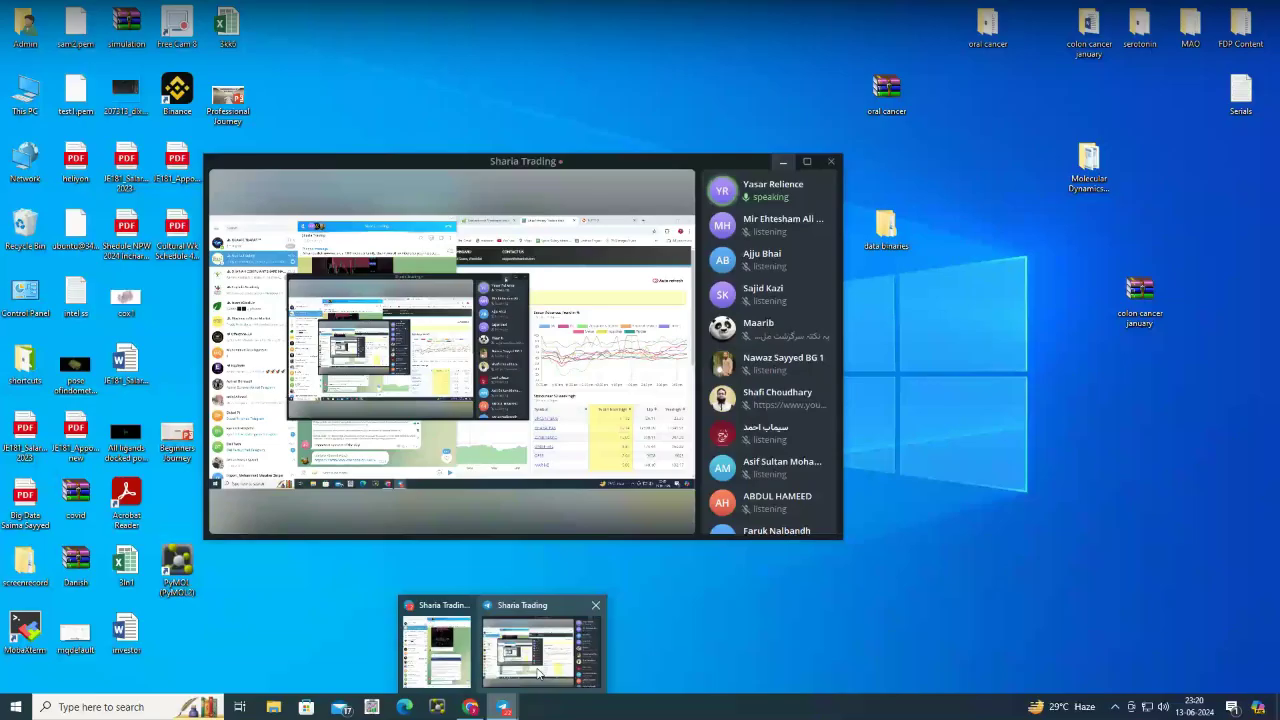
pyautogui.click(538, 673)
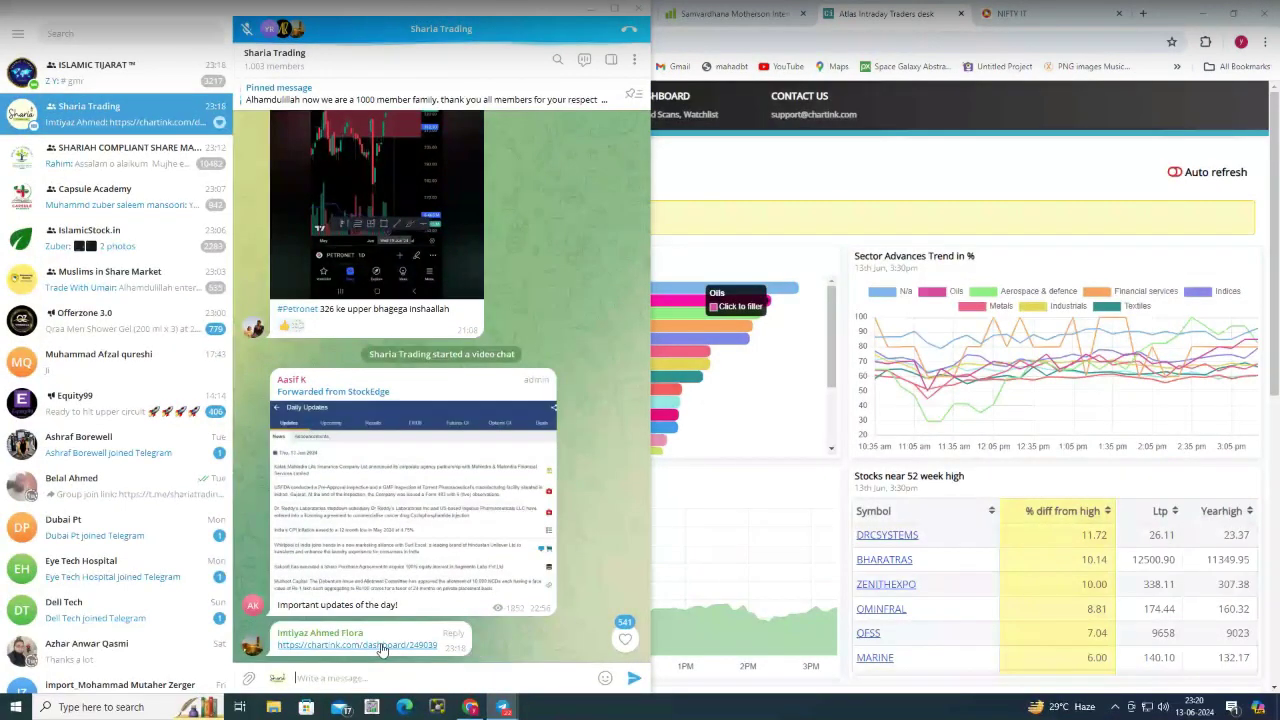
pyautogui.click(381, 646)
pyautogui.click(1239, 55)
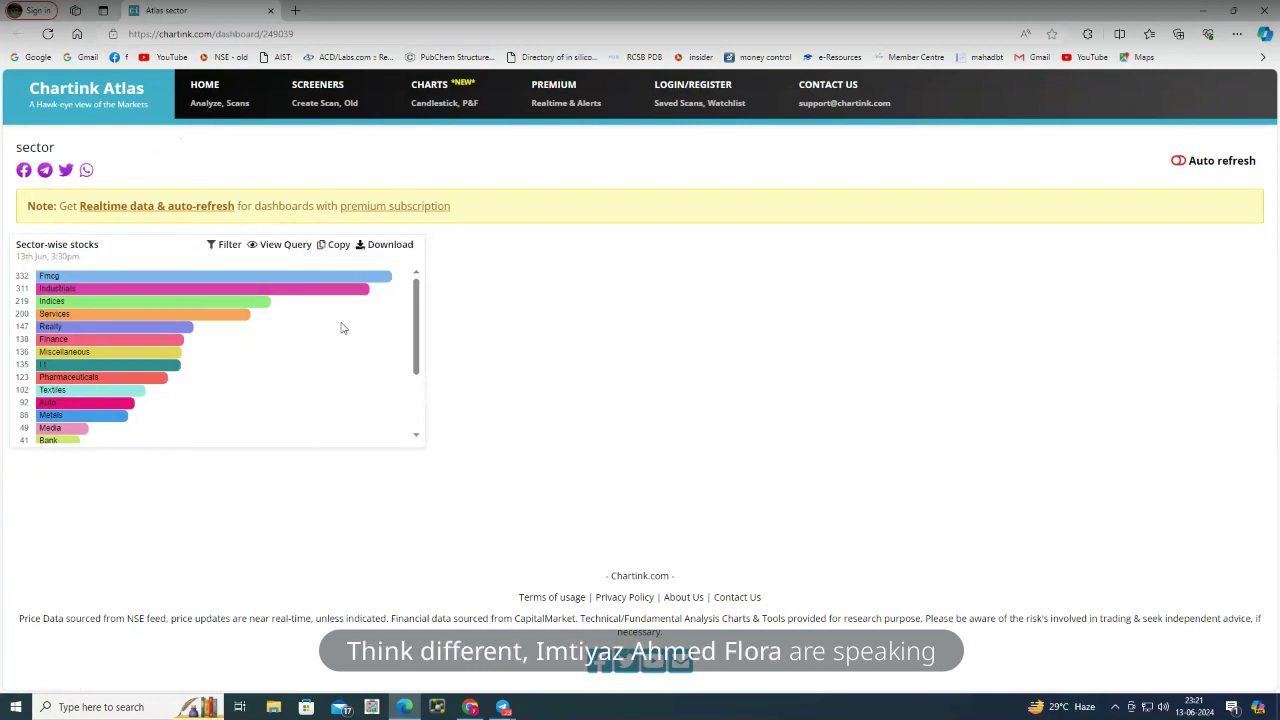
# Try filtering the Sector-wise stocks widget by the Fmcg sector and clear that filter
pyautogui.moveTo(234, 357)
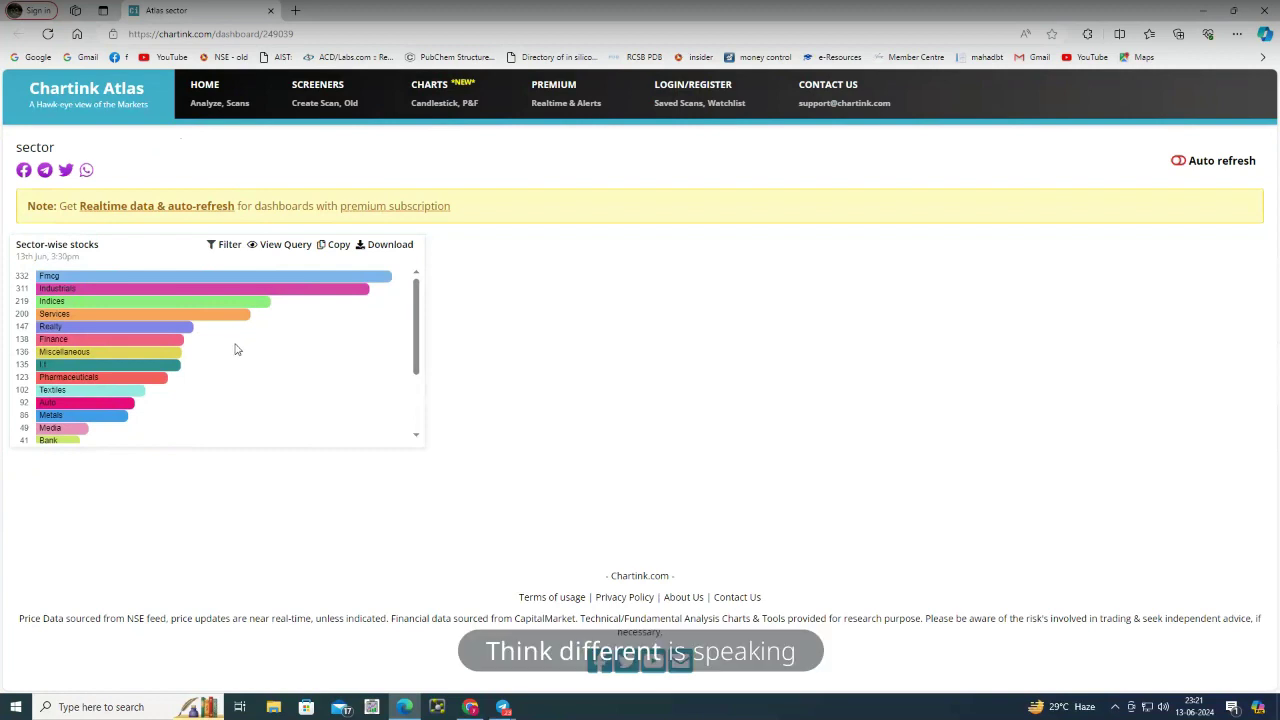
pyautogui.click(226, 245)
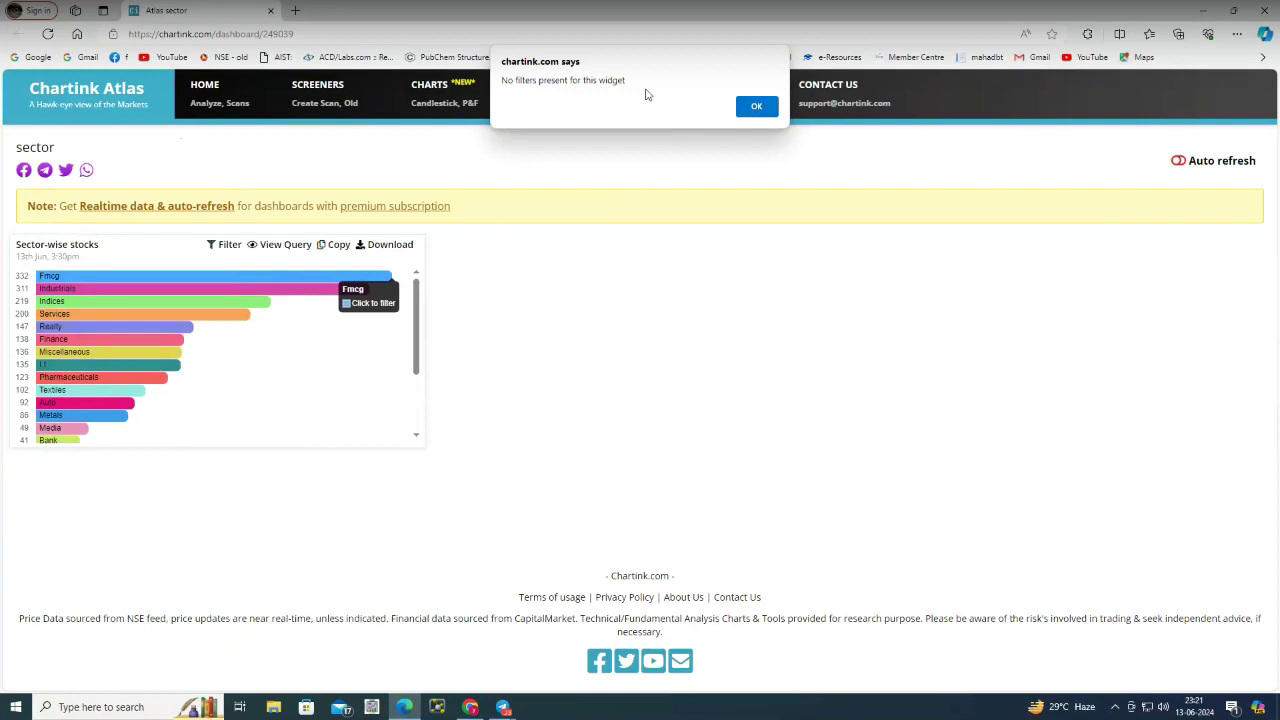
pyautogui.click(745, 108)
pyautogui.click(263, 277)
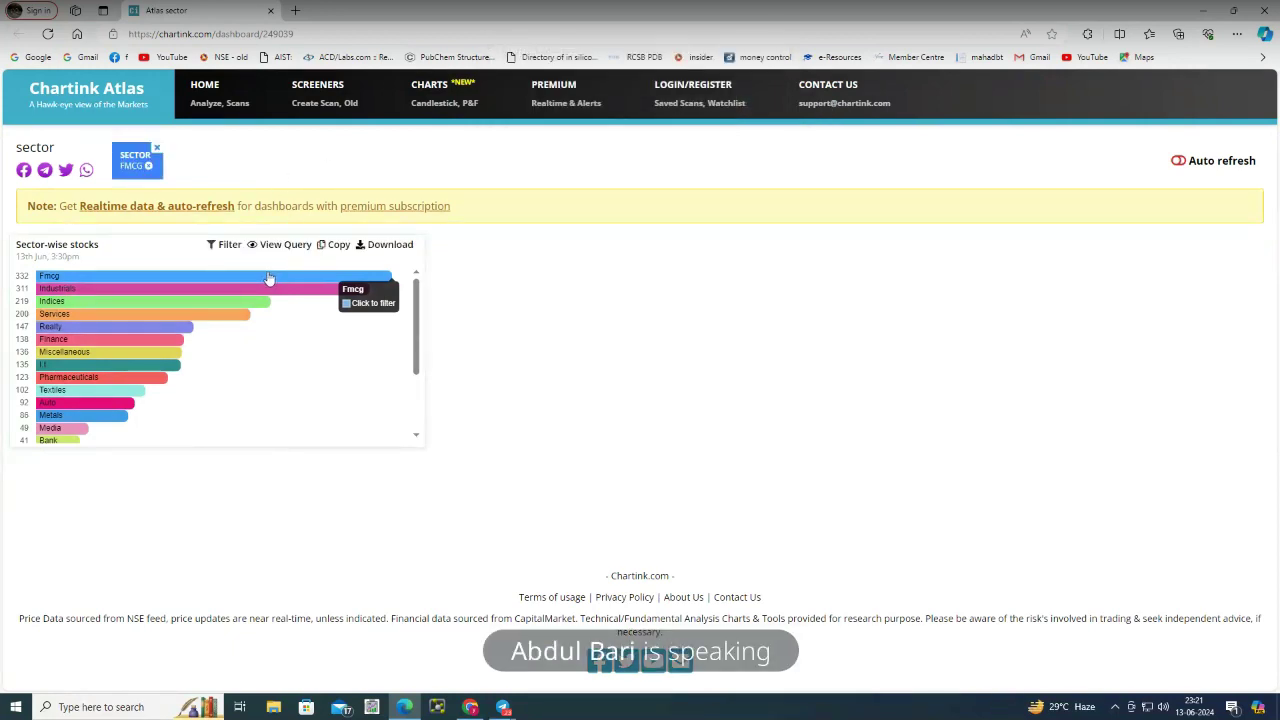
pyautogui.click(156, 148)
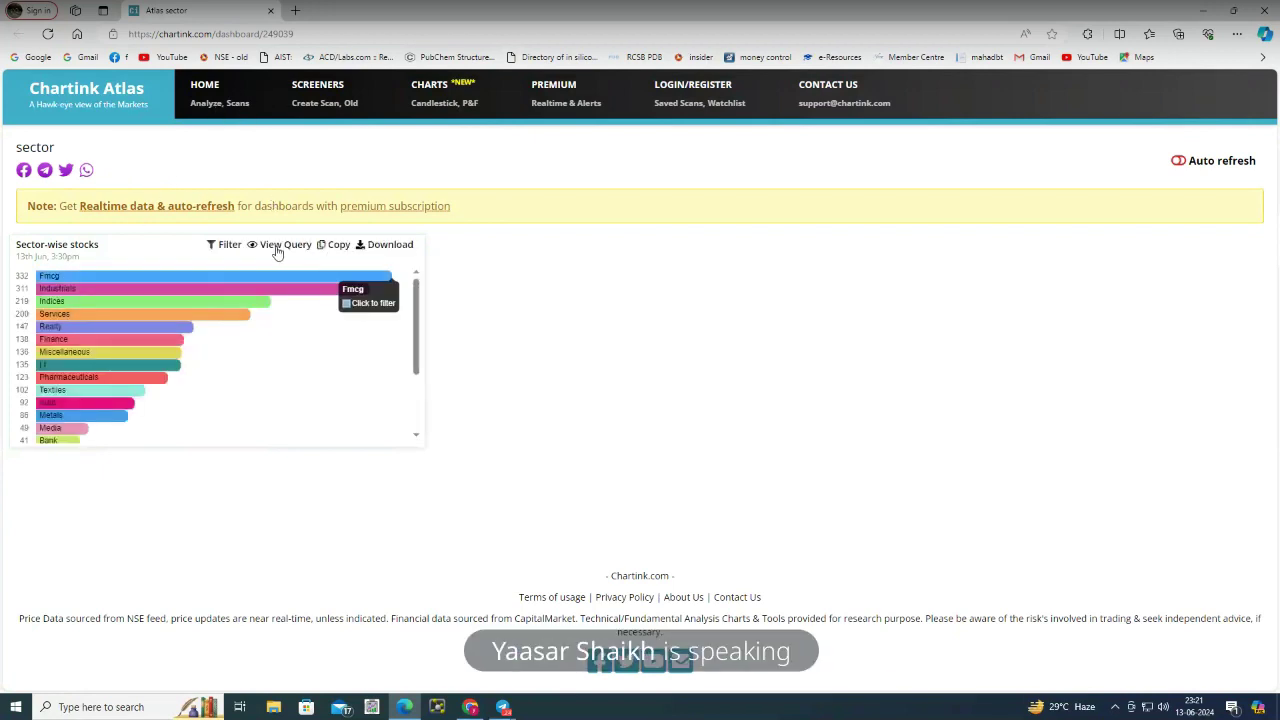
# Open the Sector-wise stocks query and try adding a daily VWAP "Crossed above" condition to its GroupCount column
pyautogui.click(280, 247)
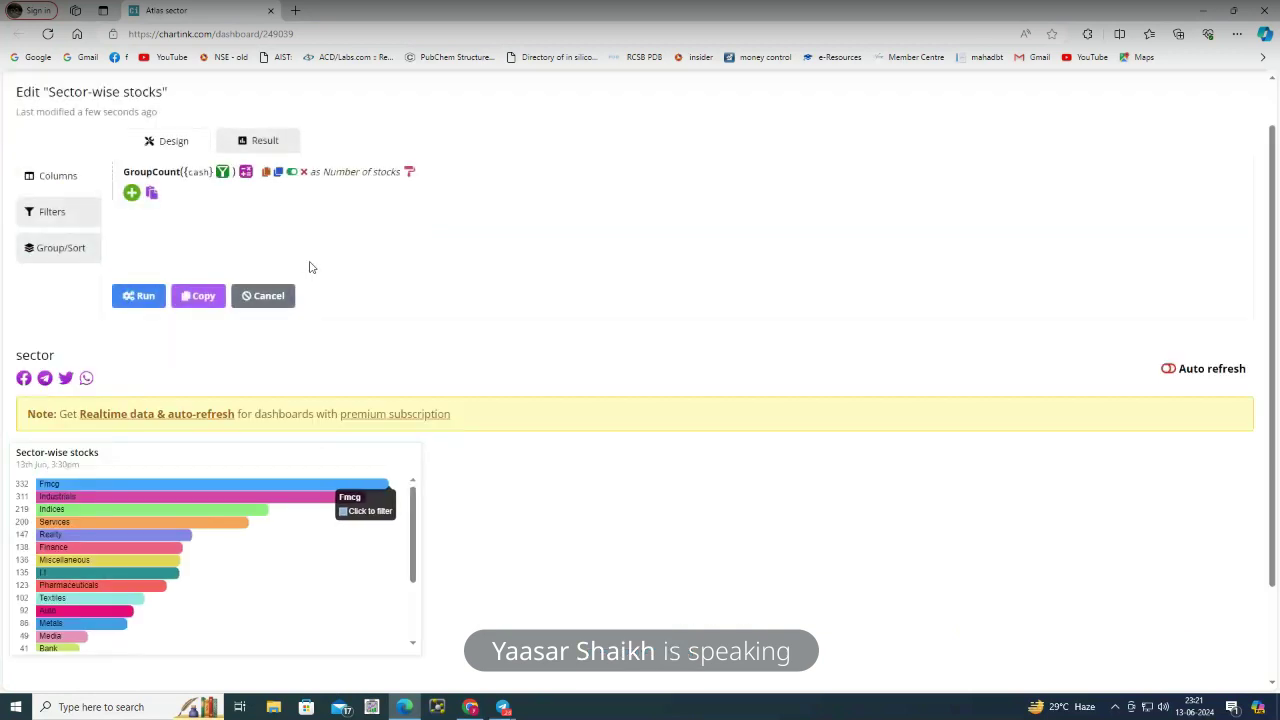
pyautogui.click(204, 175)
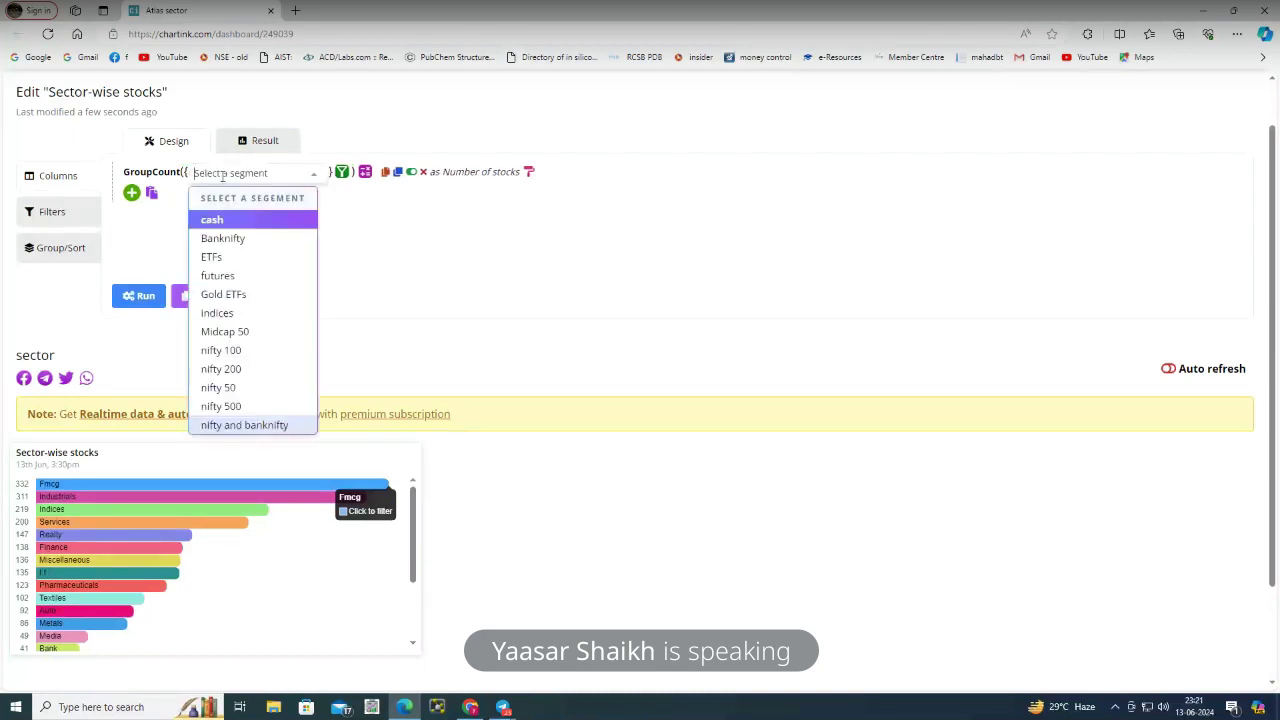
pyautogui.click(441, 263)
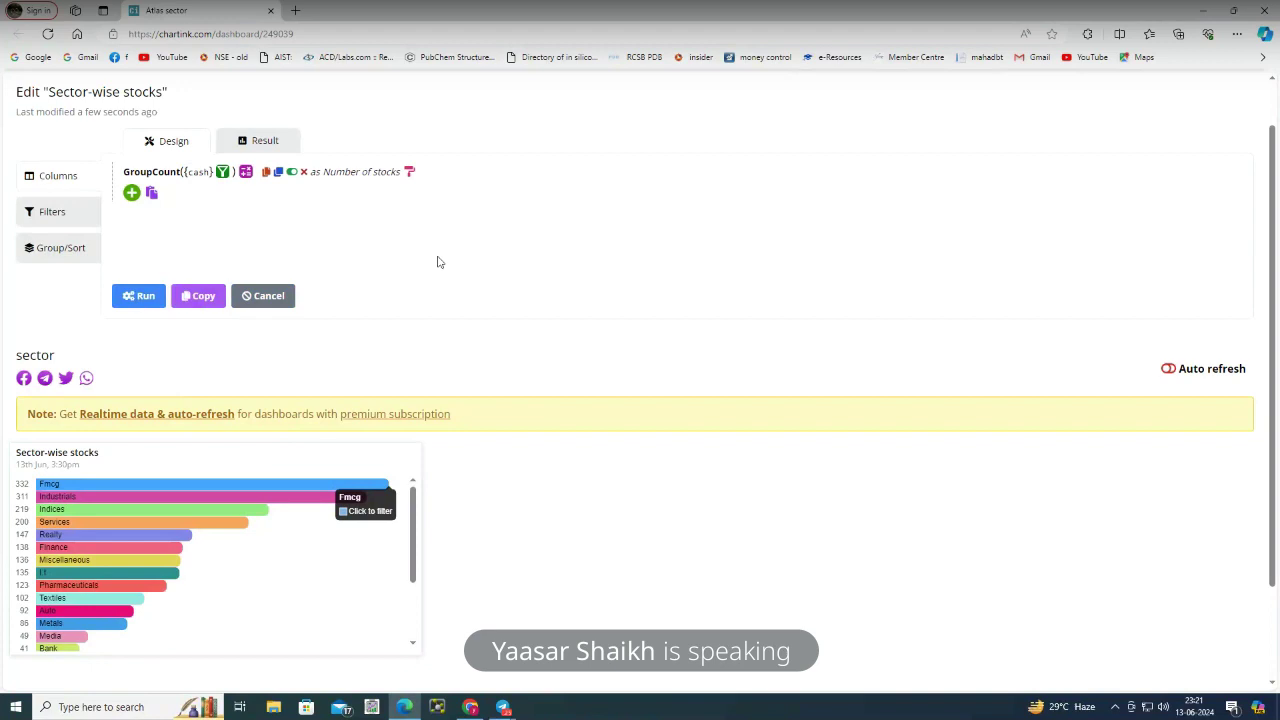
pyautogui.click(230, 175)
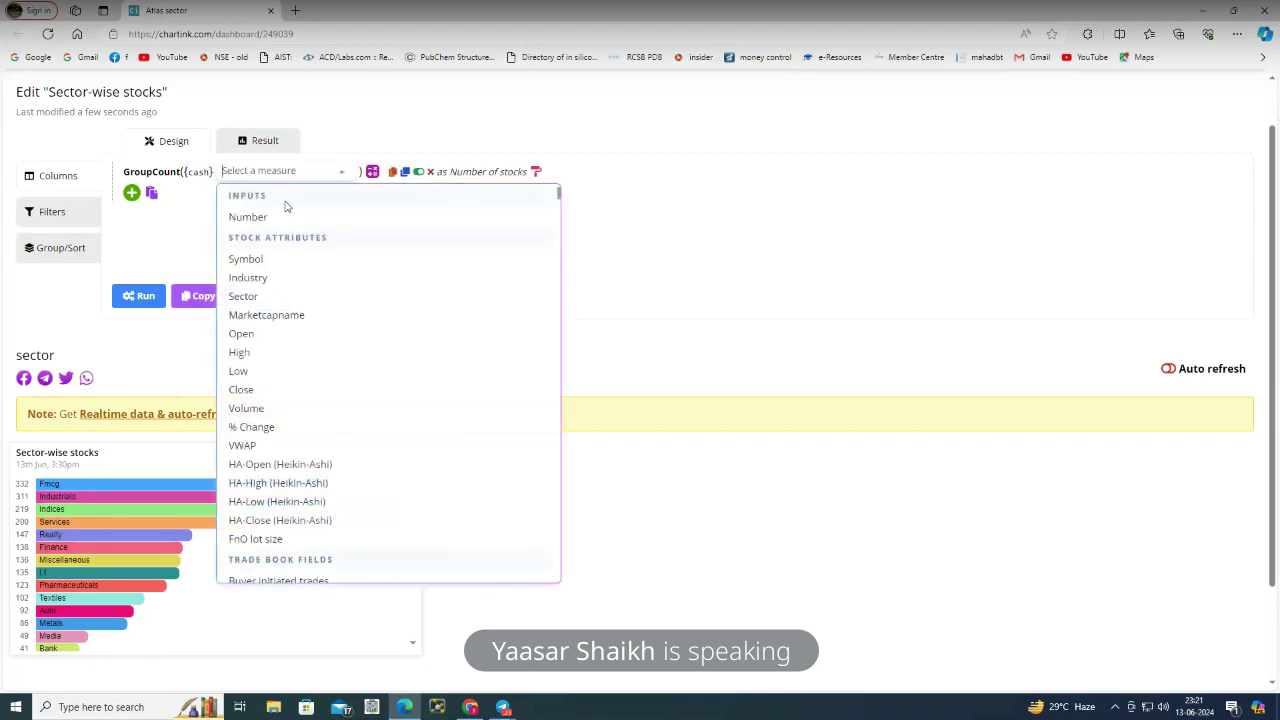
pyautogui.click(266, 392)
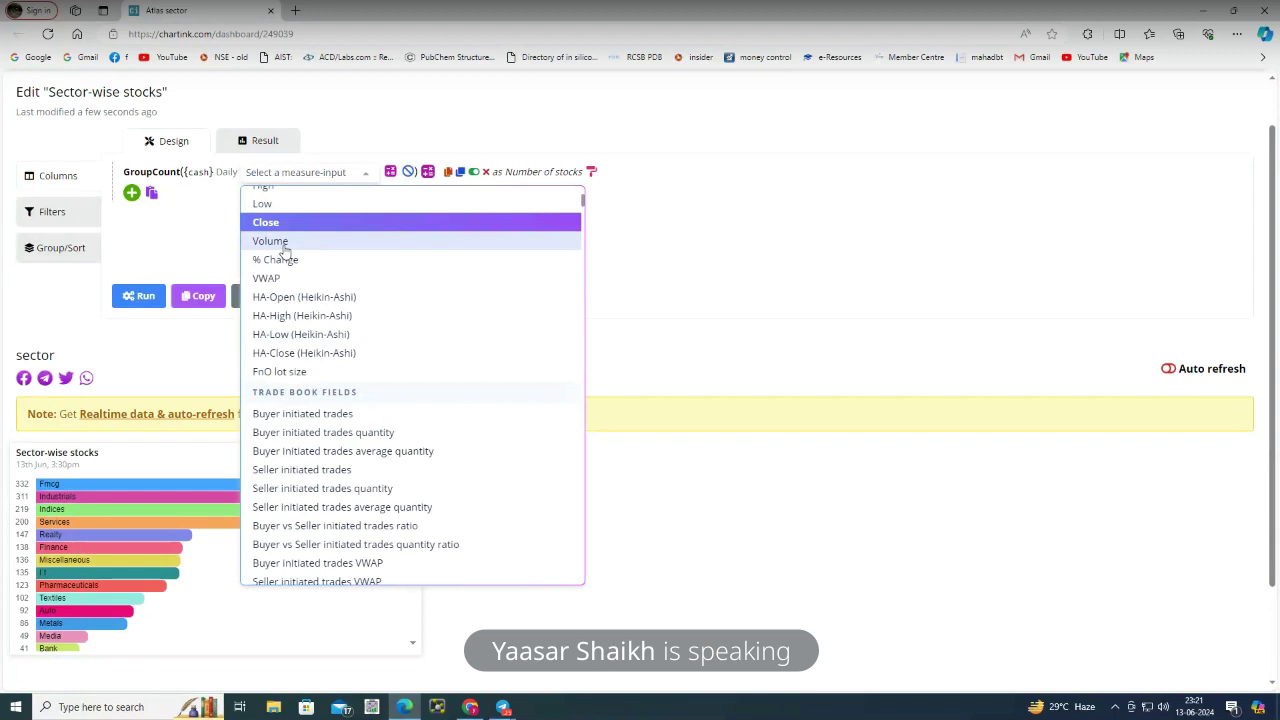
pyautogui.click(268, 278)
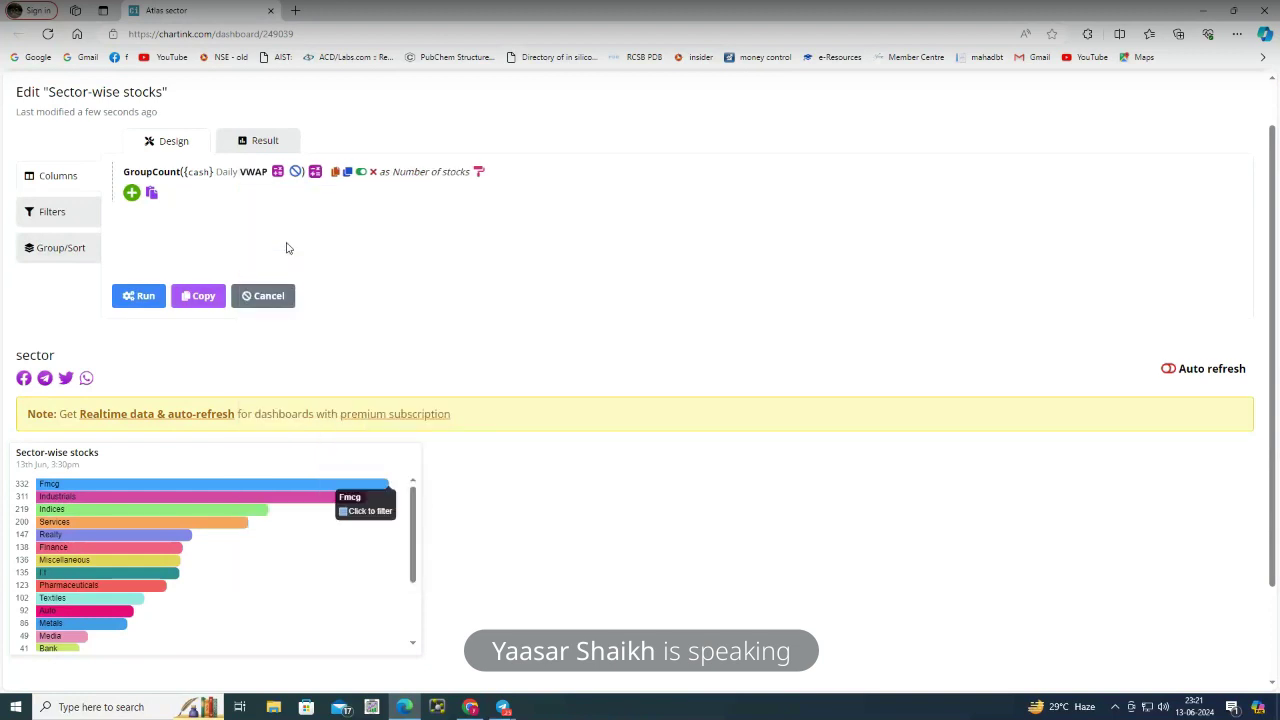
pyautogui.click(280, 172)
pyautogui.click(337, 490)
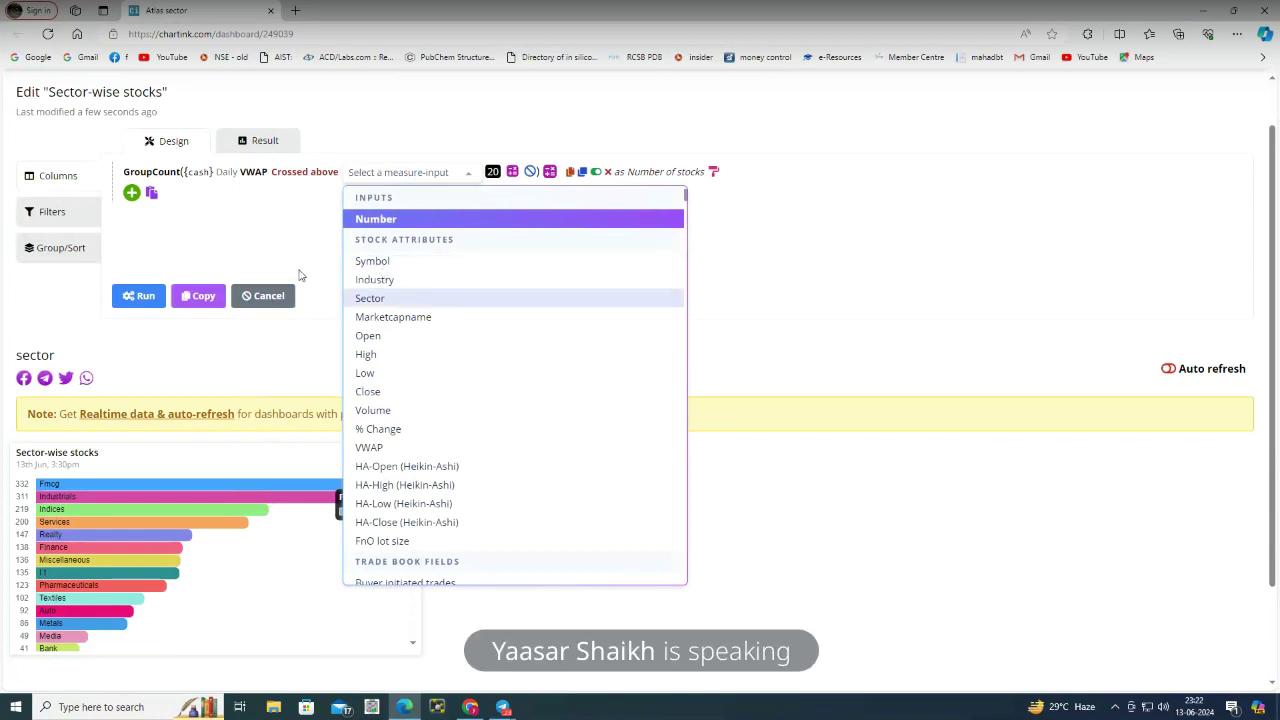
# Reload the sector dashboard, filter it by the Fmcg sector and open the query of the "above 5 Ema" widget
pyautogui.press('F5')
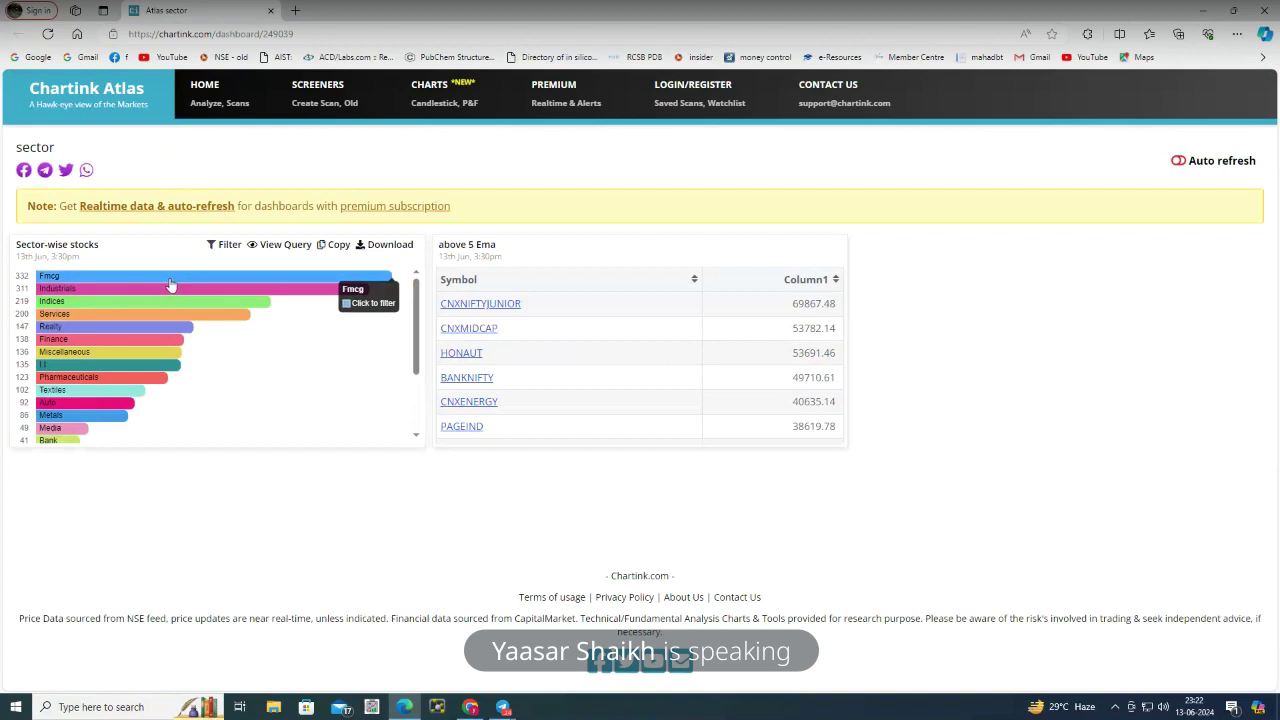
pyautogui.click(171, 285)
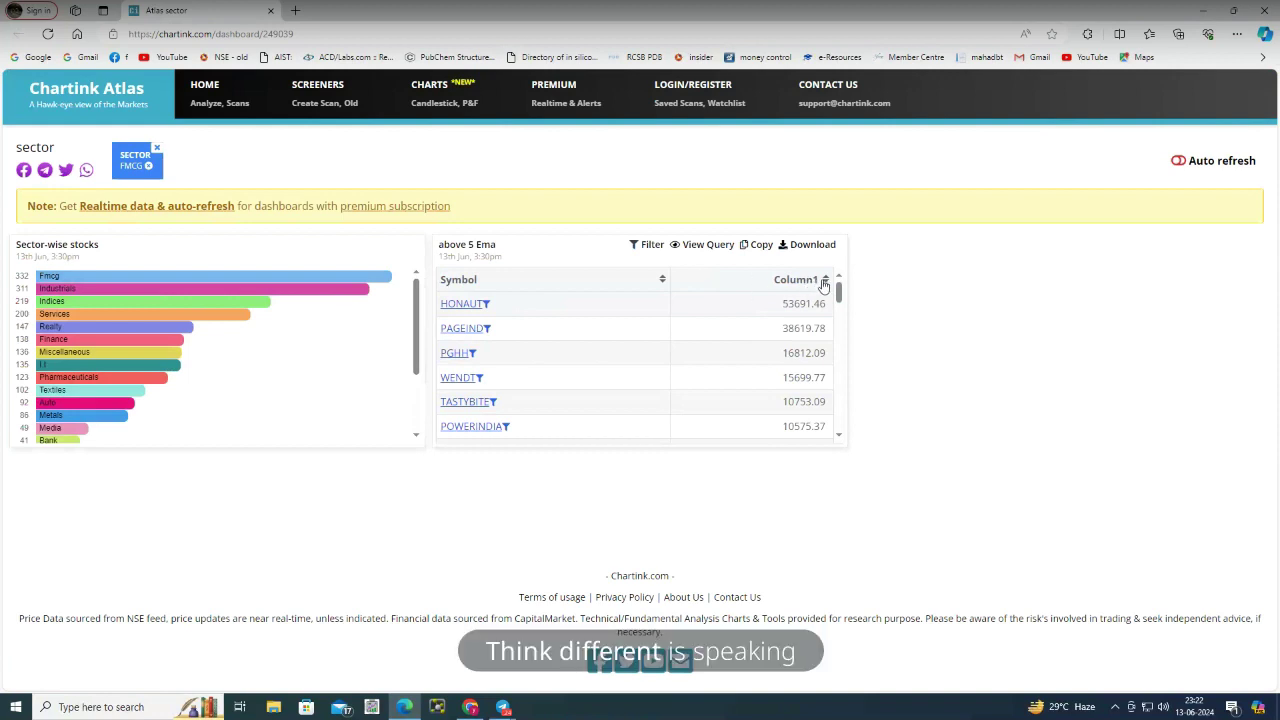
pyautogui.click(706, 246)
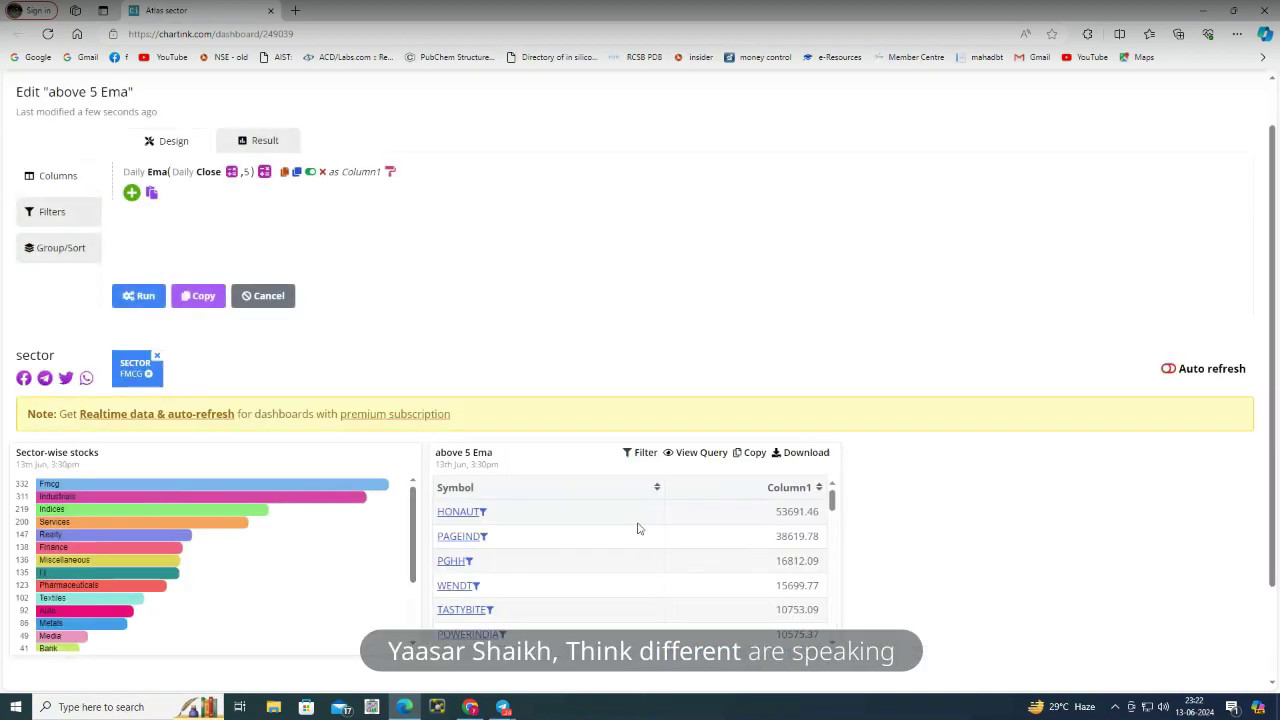
# Examine the Chartink daily chart of HONAUT from the "above 5 Ema" list and close it
pyautogui.click(452, 513)
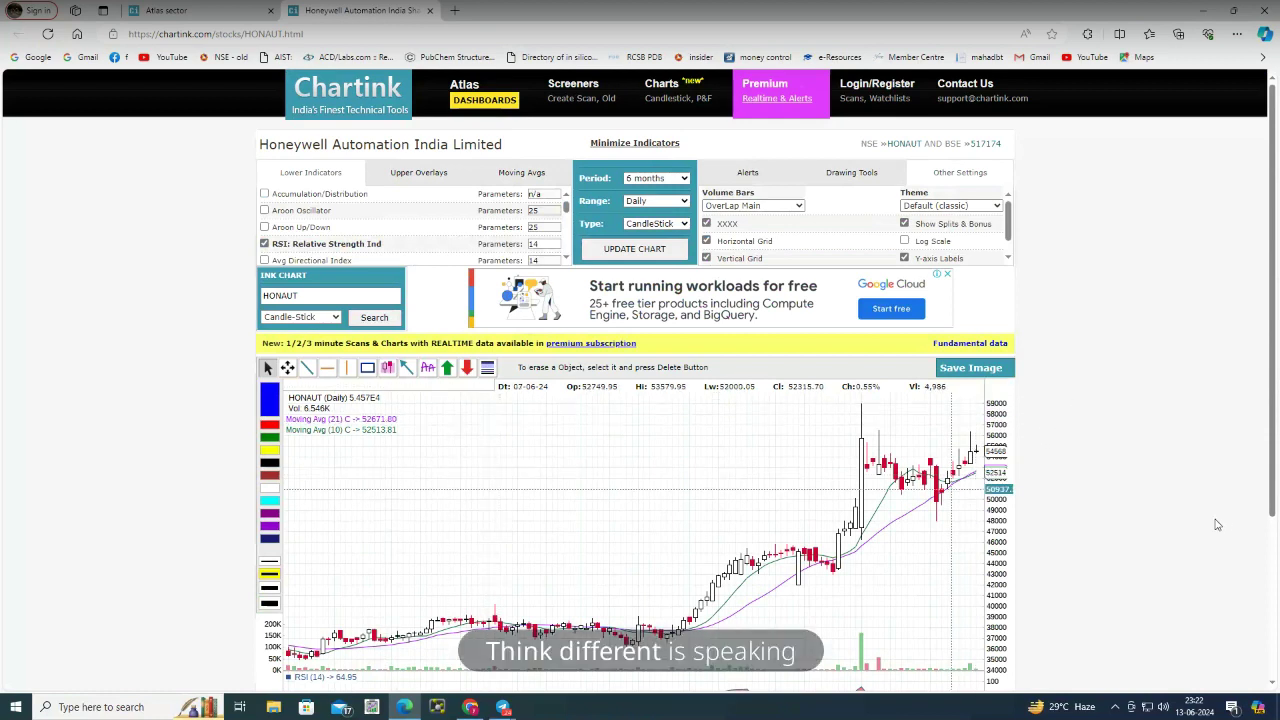
pyautogui.scroll(-1, 1108, 519)
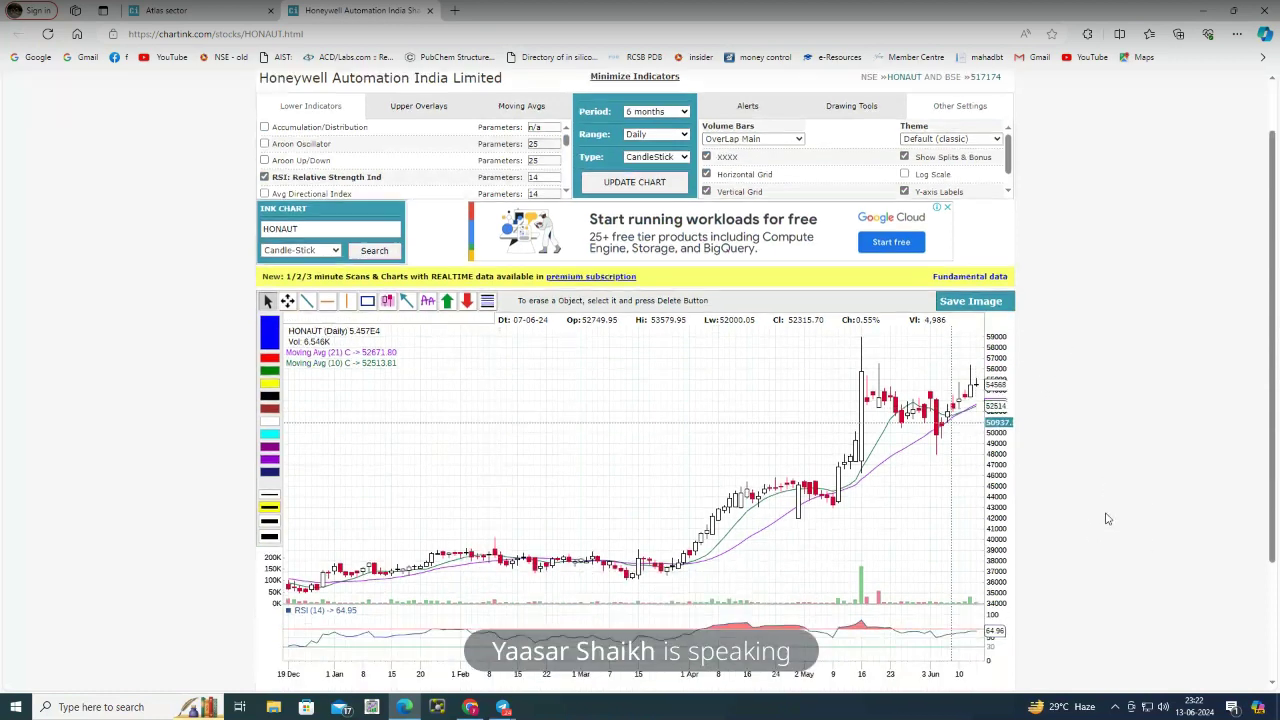
pyautogui.scroll(1, 1101, 517)
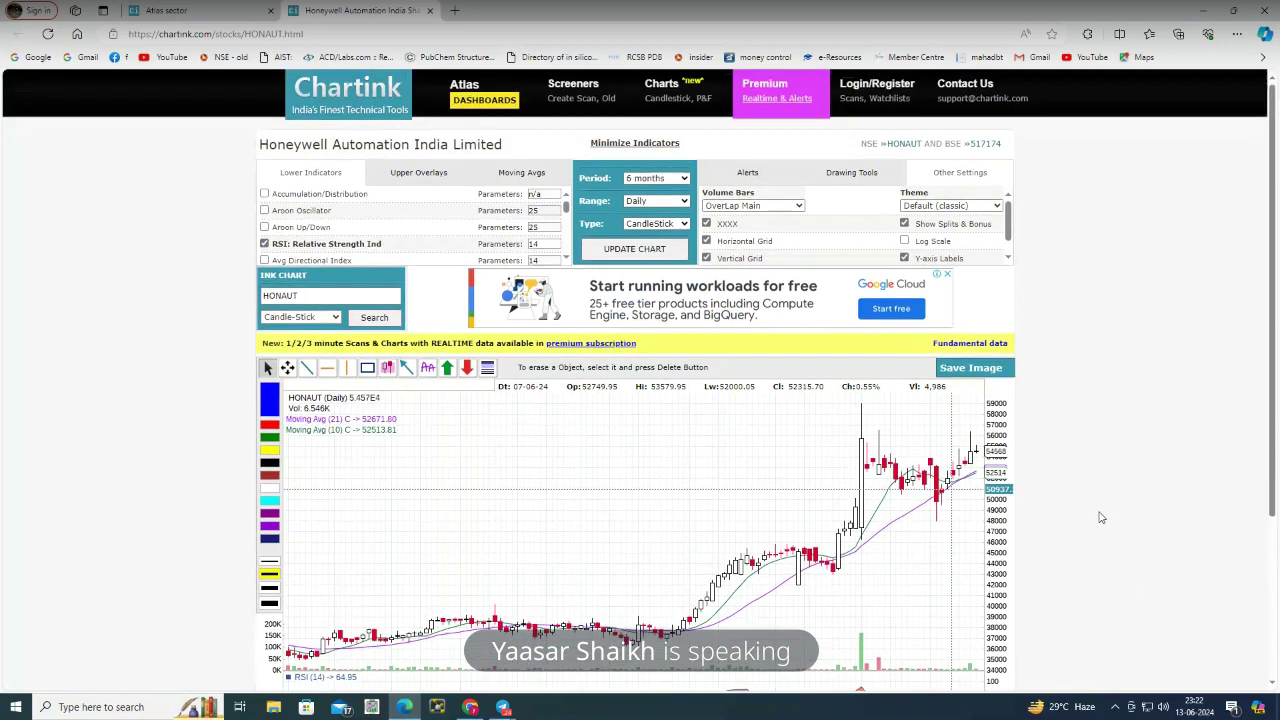
pyautogui.click(429, 10)
# Reopen the "above 5 Ema" widget's query and view its filter conditions
pyautogui.scroll(-2, 500, 447)
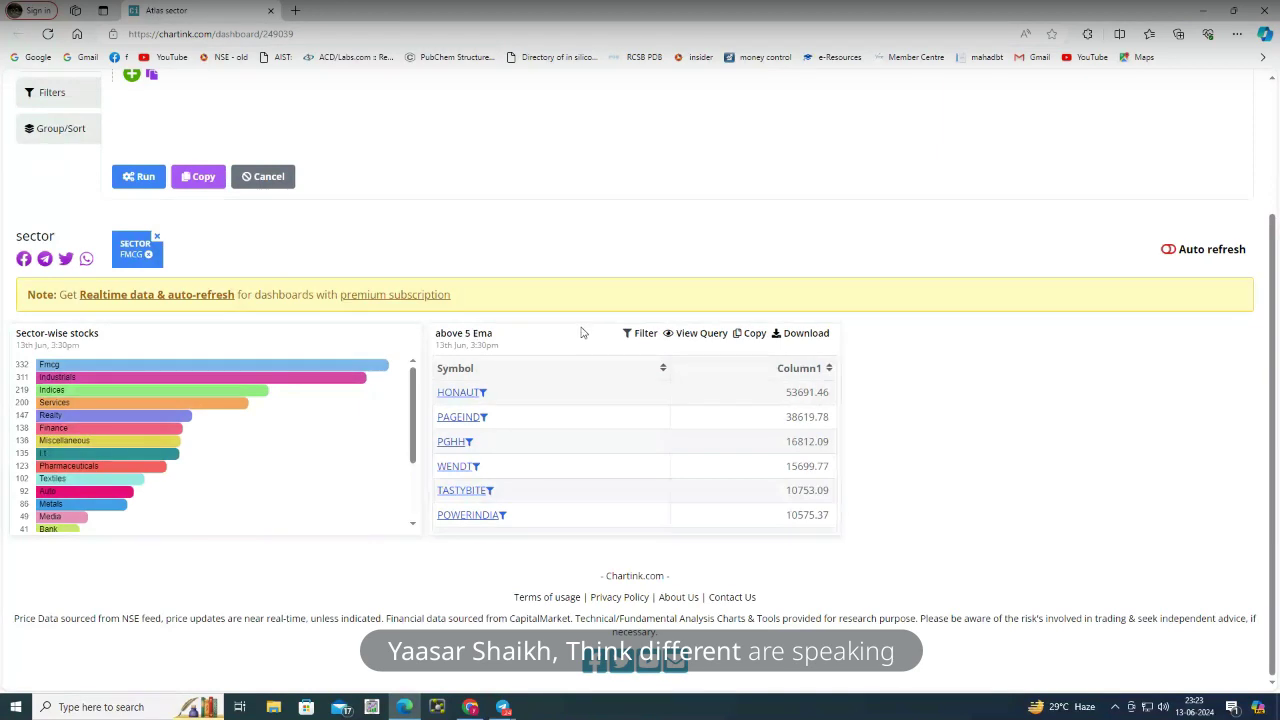
pyautogui.click(695, 333)
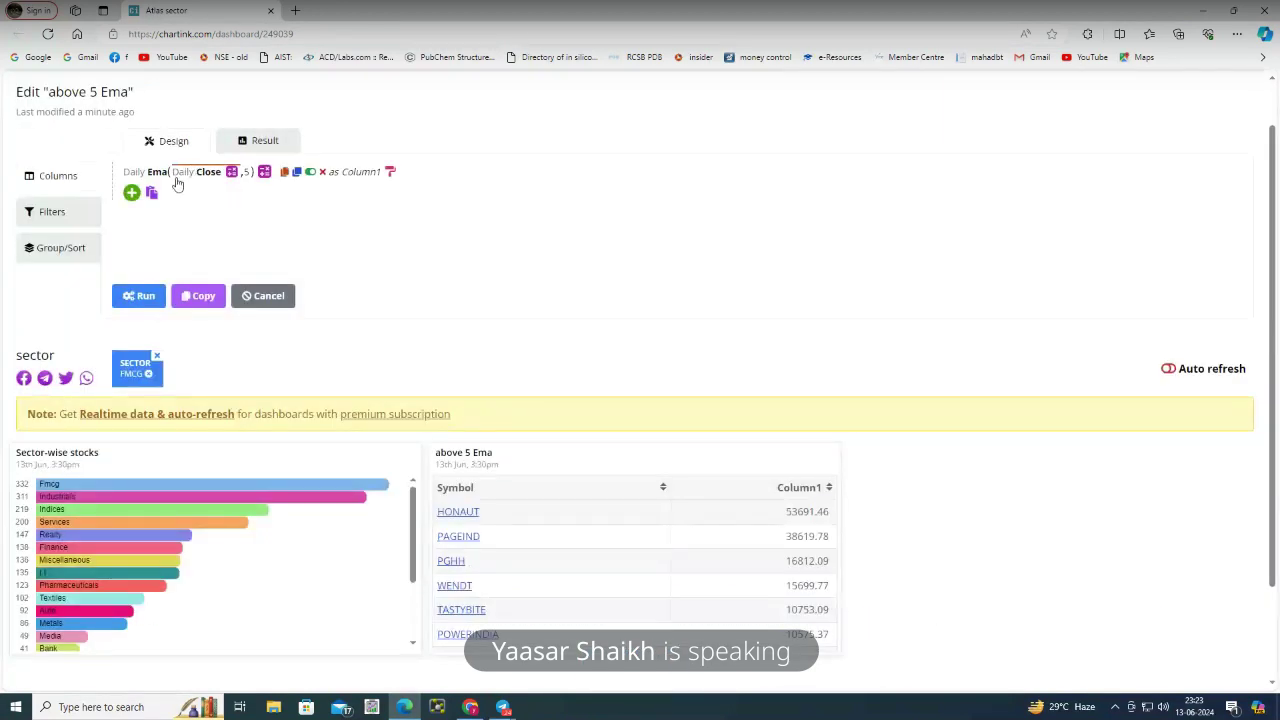
pyautogui.click(55, 220)
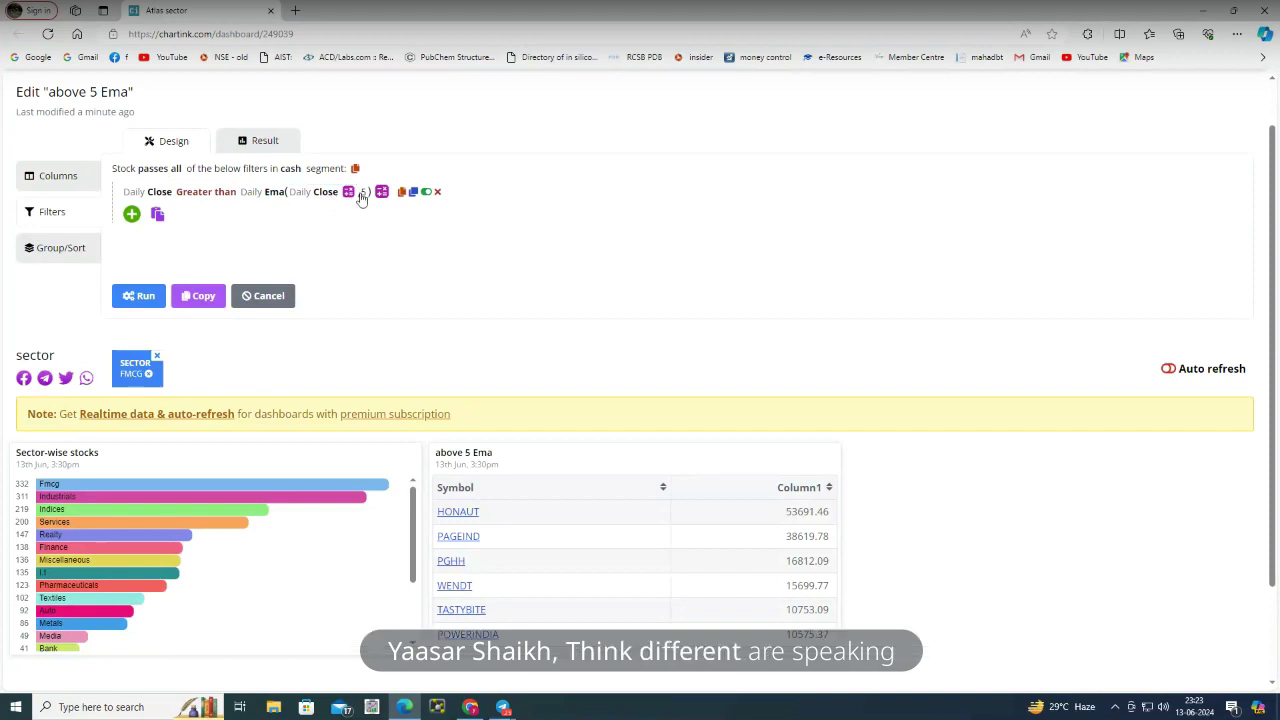
# Add a second filter row to the "above 5 Ema" query based on the 1 day ago Close
pyautogui.click(131, 215)
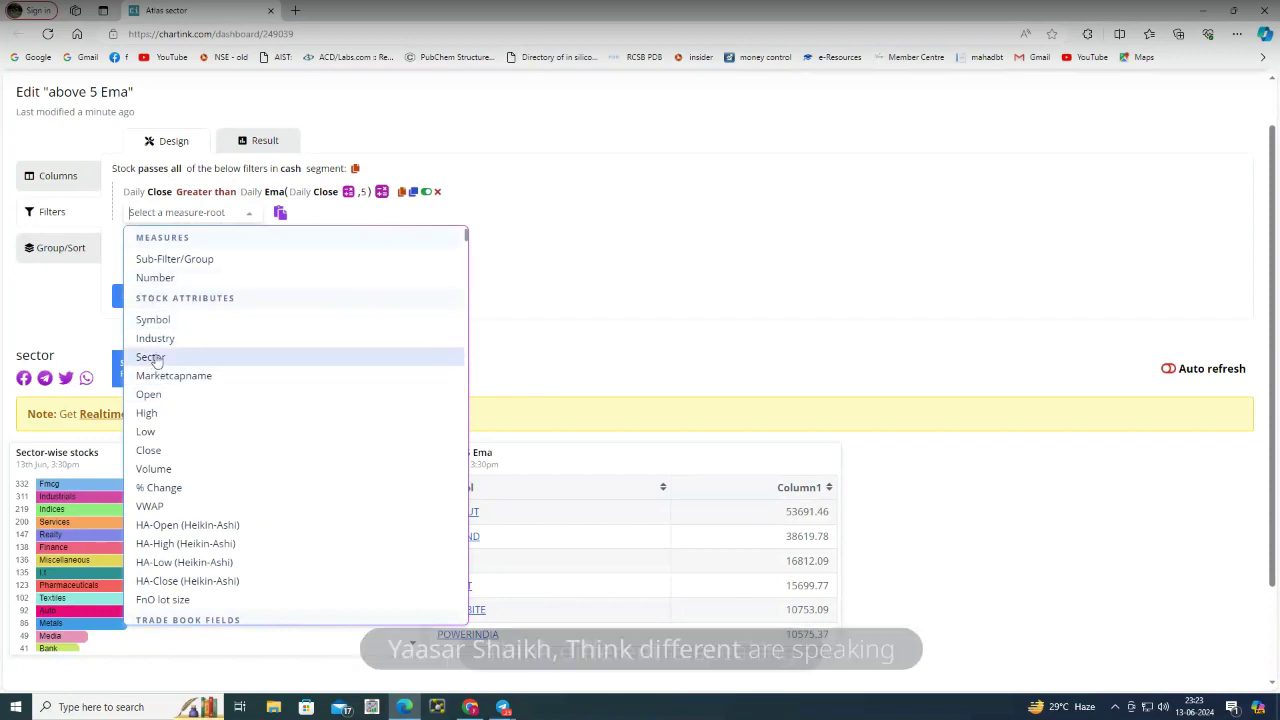
pyautogui.click(519, 195)
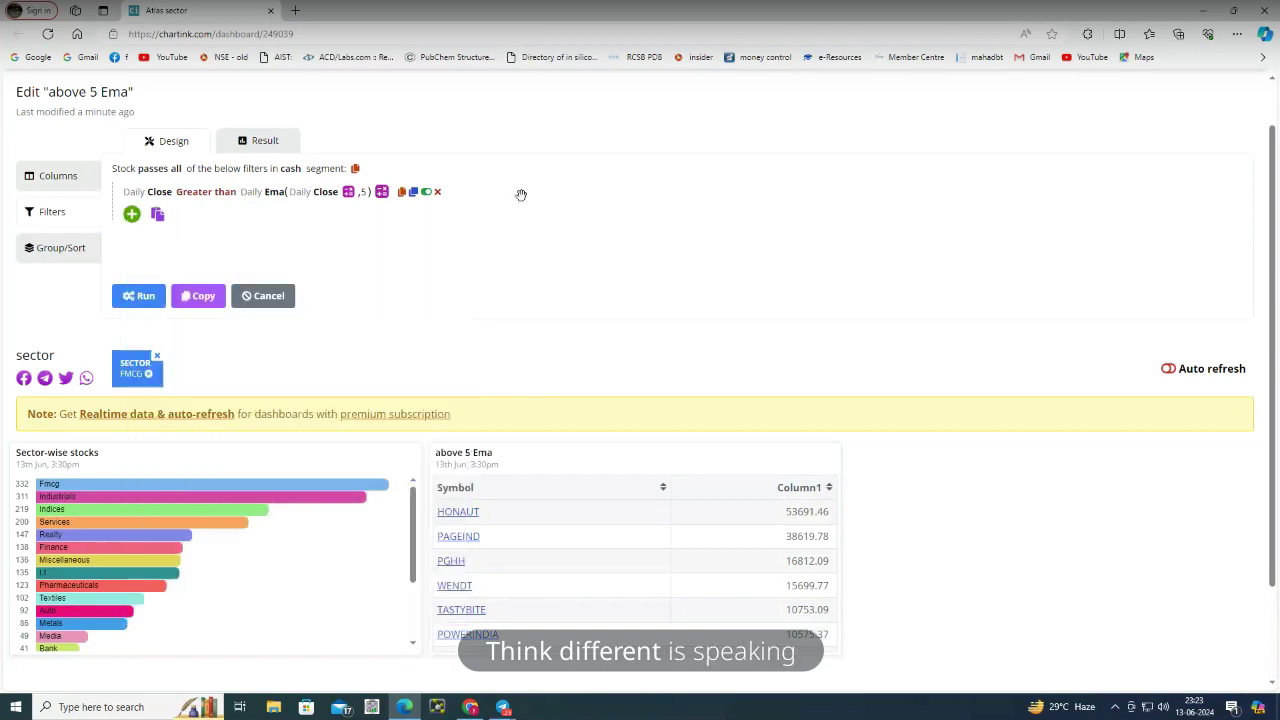
pyautogui.click(146, 217)
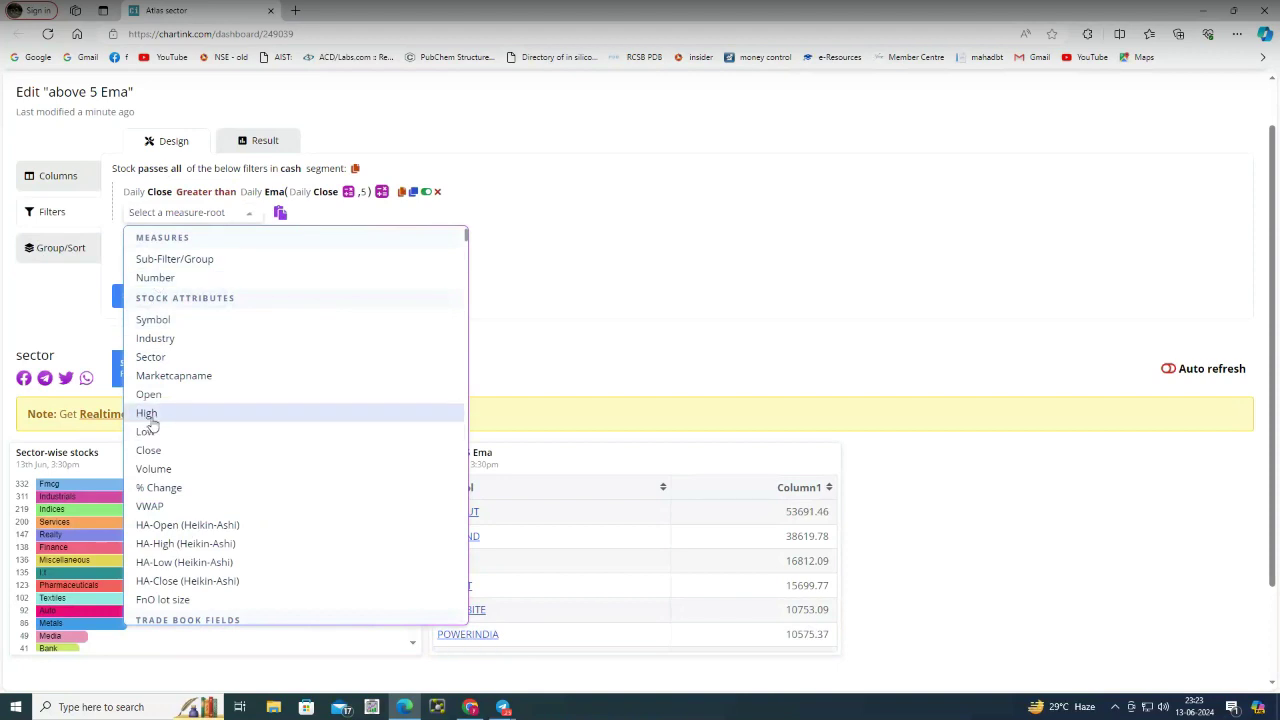
pyautogui.click(158, 451)
pyautogui.click(135, 215)
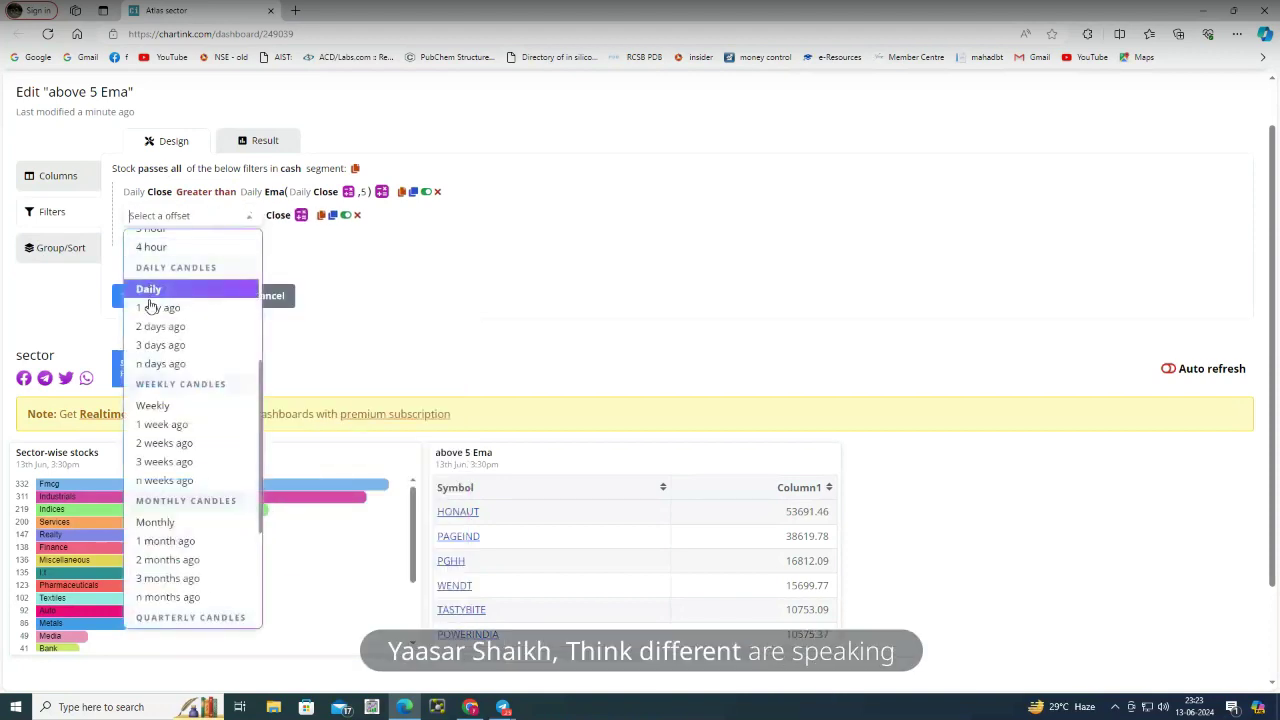
pyautogui.click(152, 311)
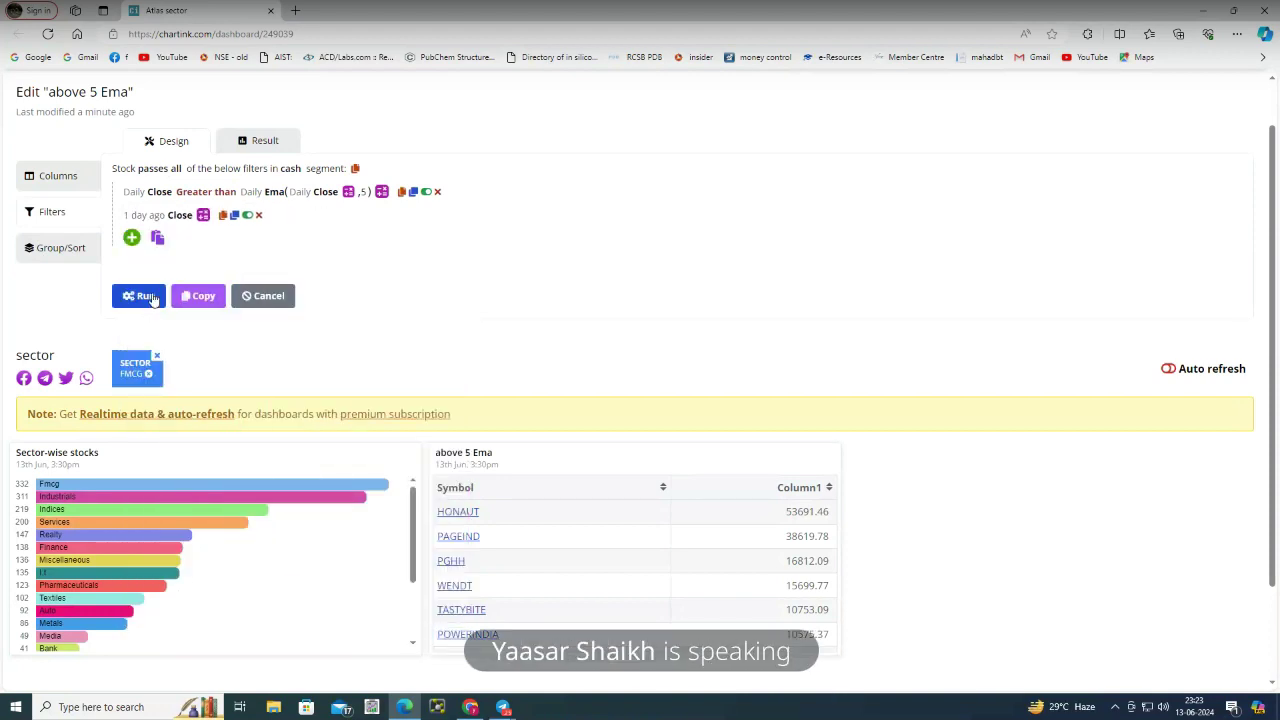
pyautogui.click(203, 216)
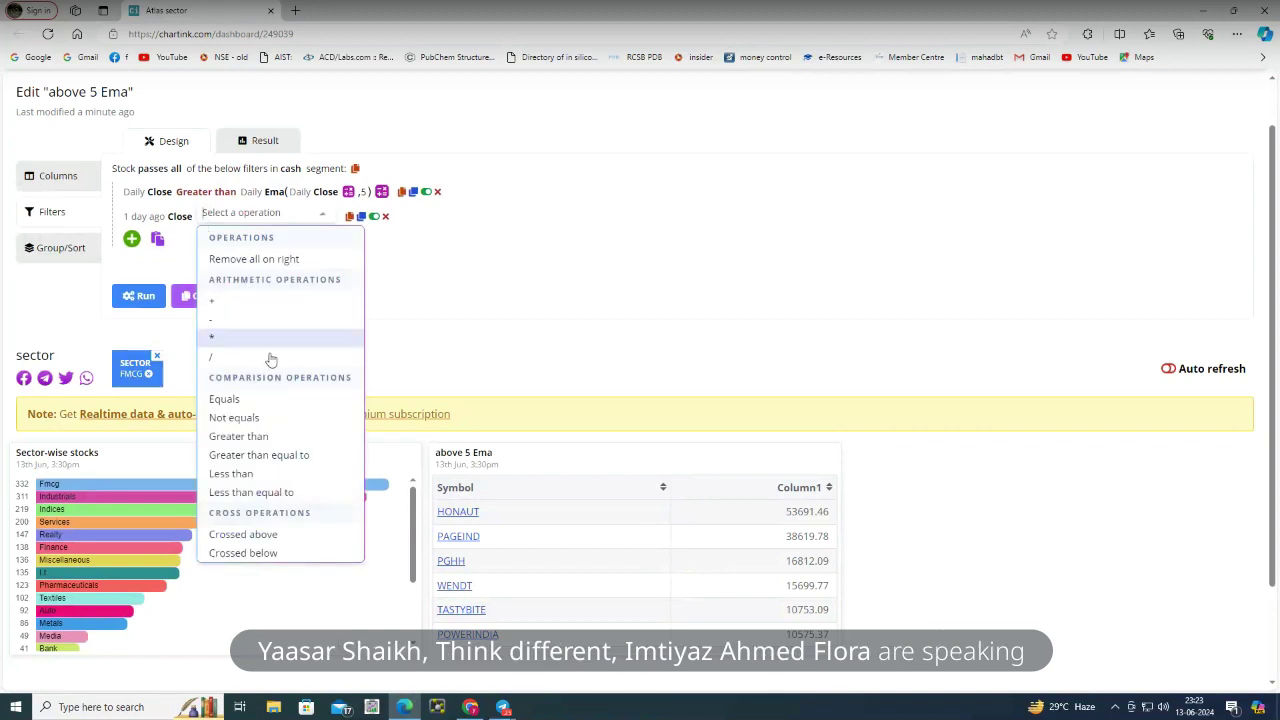
pyautogui.click(435, 305)
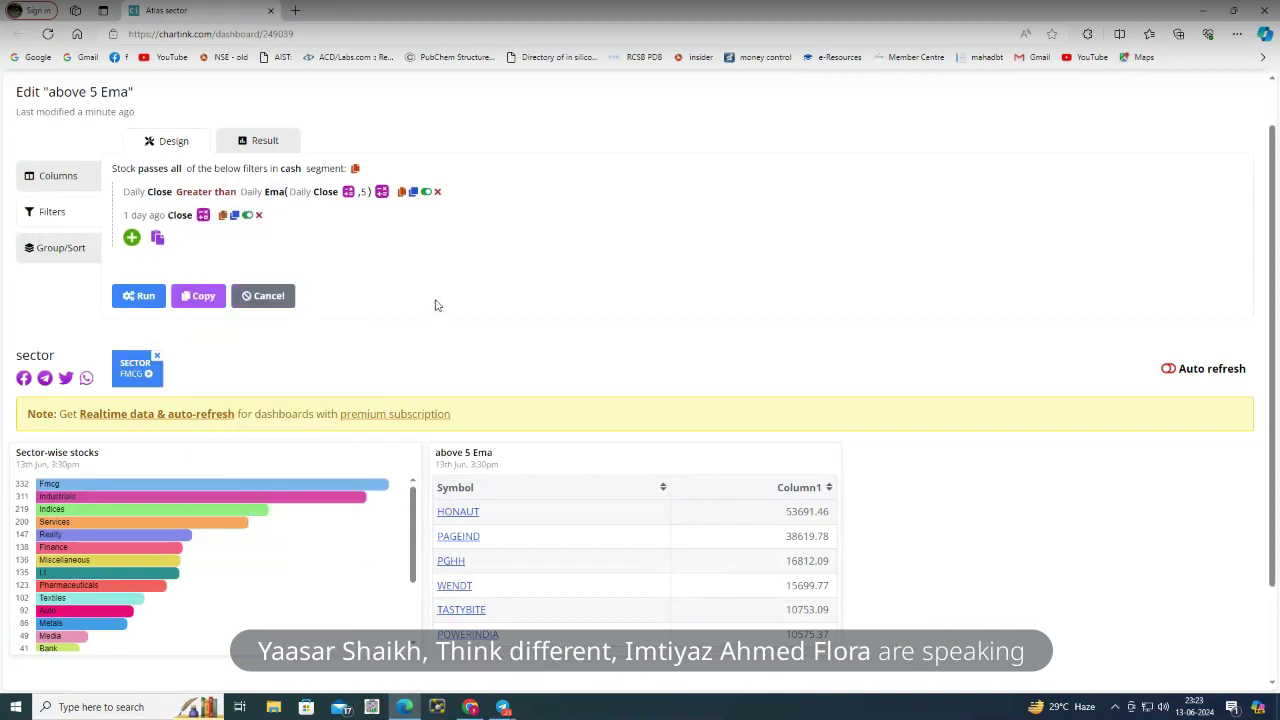
# Try a Less than comparison in the 1 day ago Close filter row
pyautogui.click(202, 216)
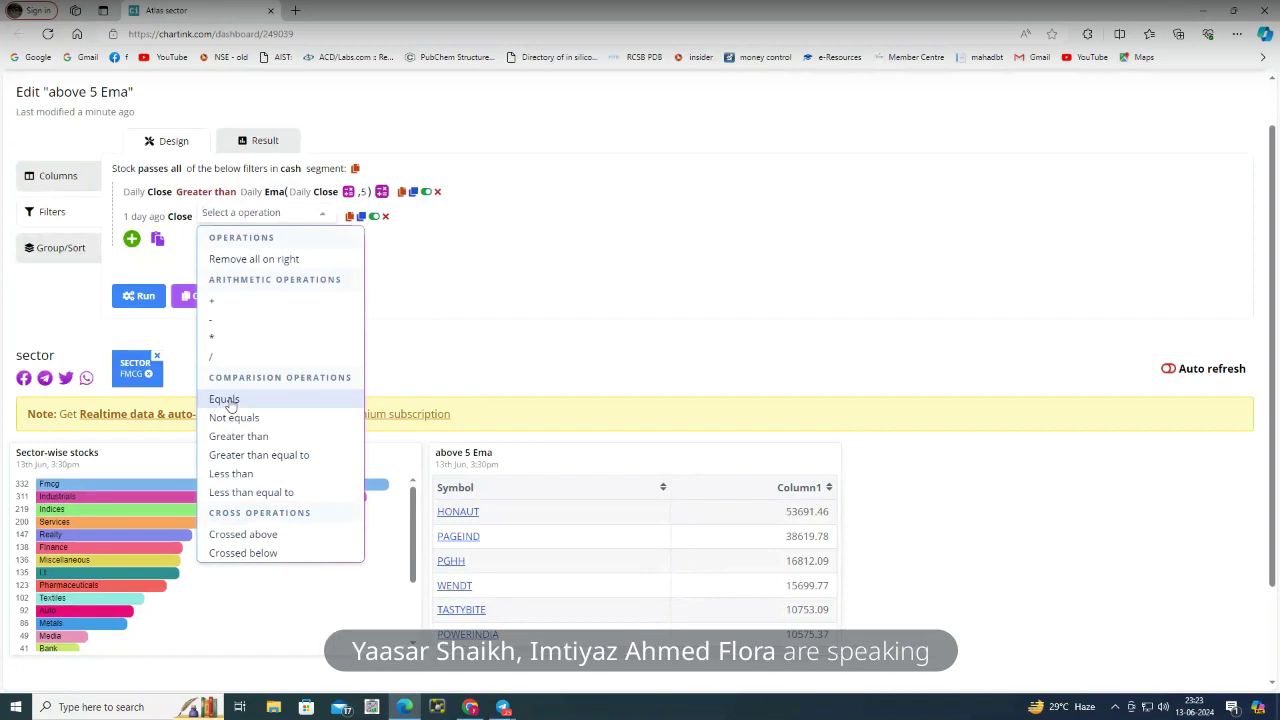
pyautogui.click(231, 474)
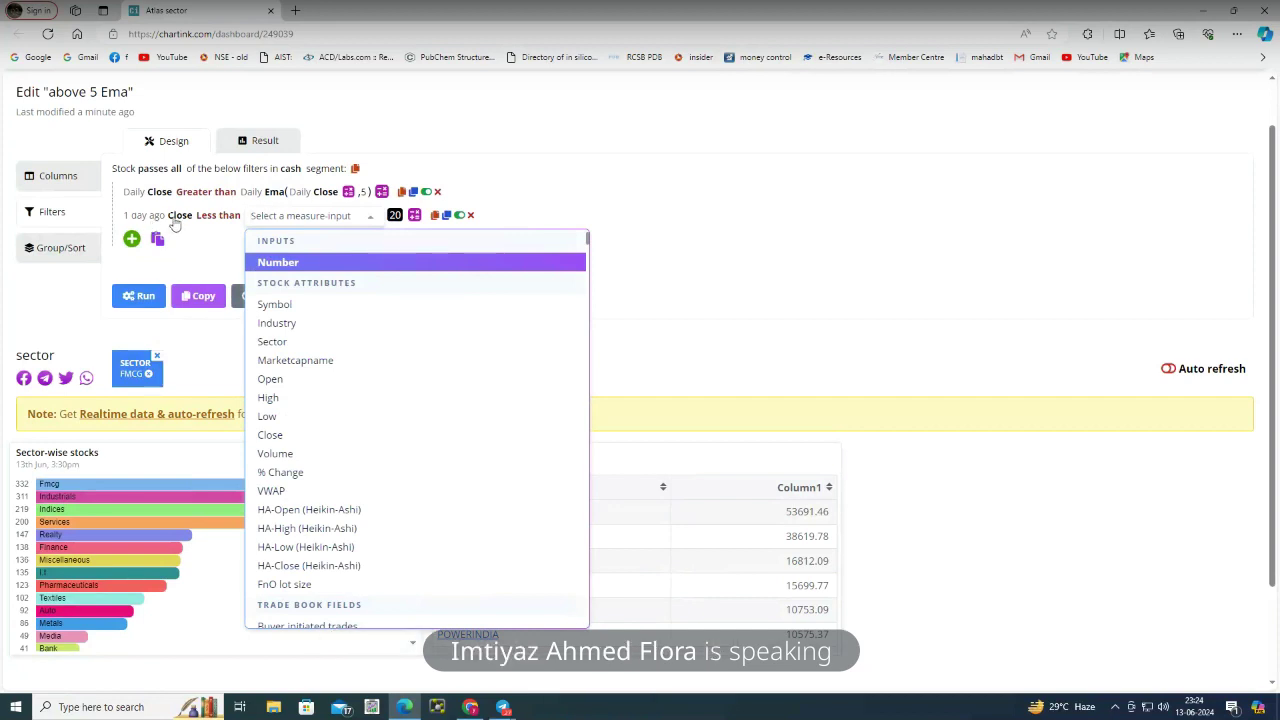
pyautogui.click(227, 216)
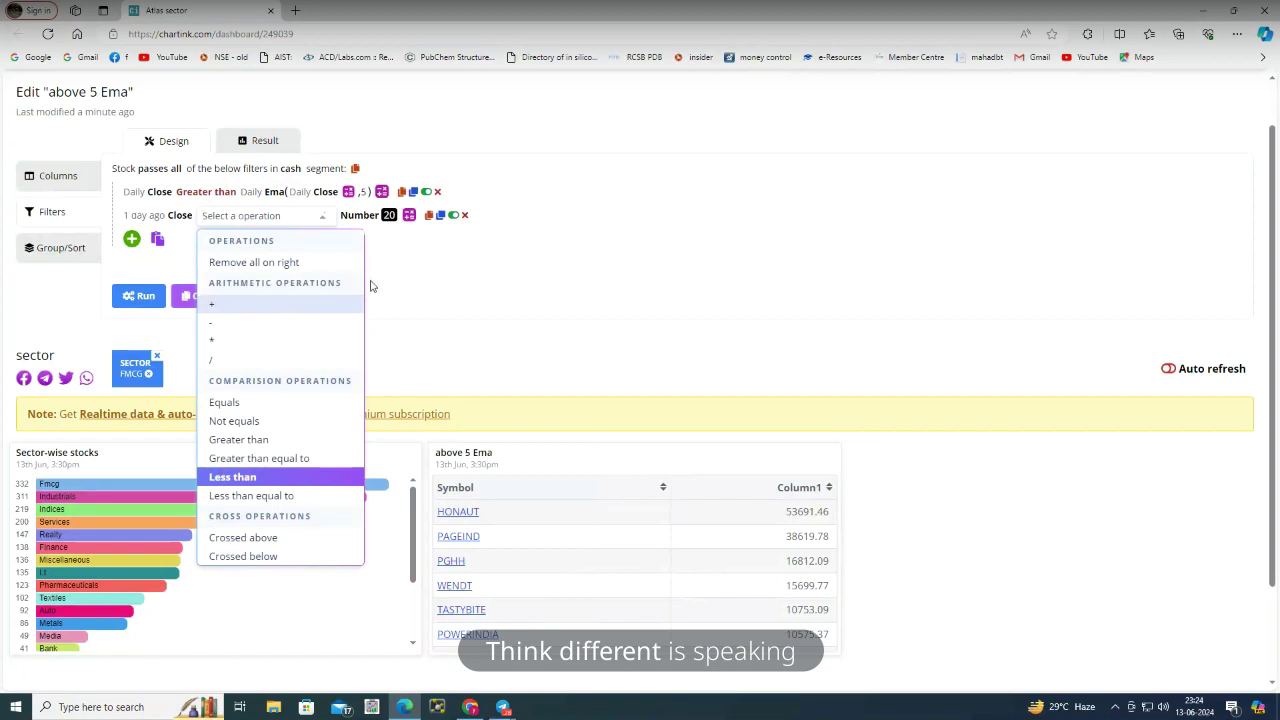
pyautogui.click(183, 216)
pyautogui.click(180, 258)
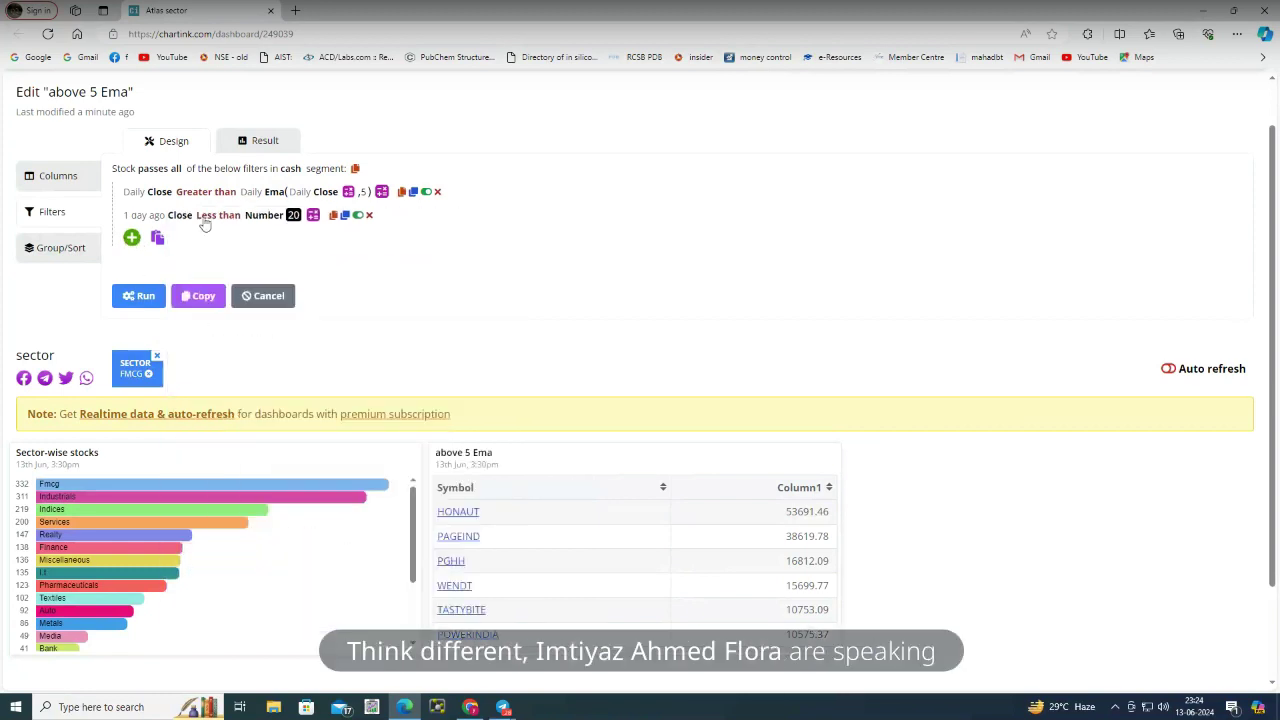
pyautogui.click(205, 216)
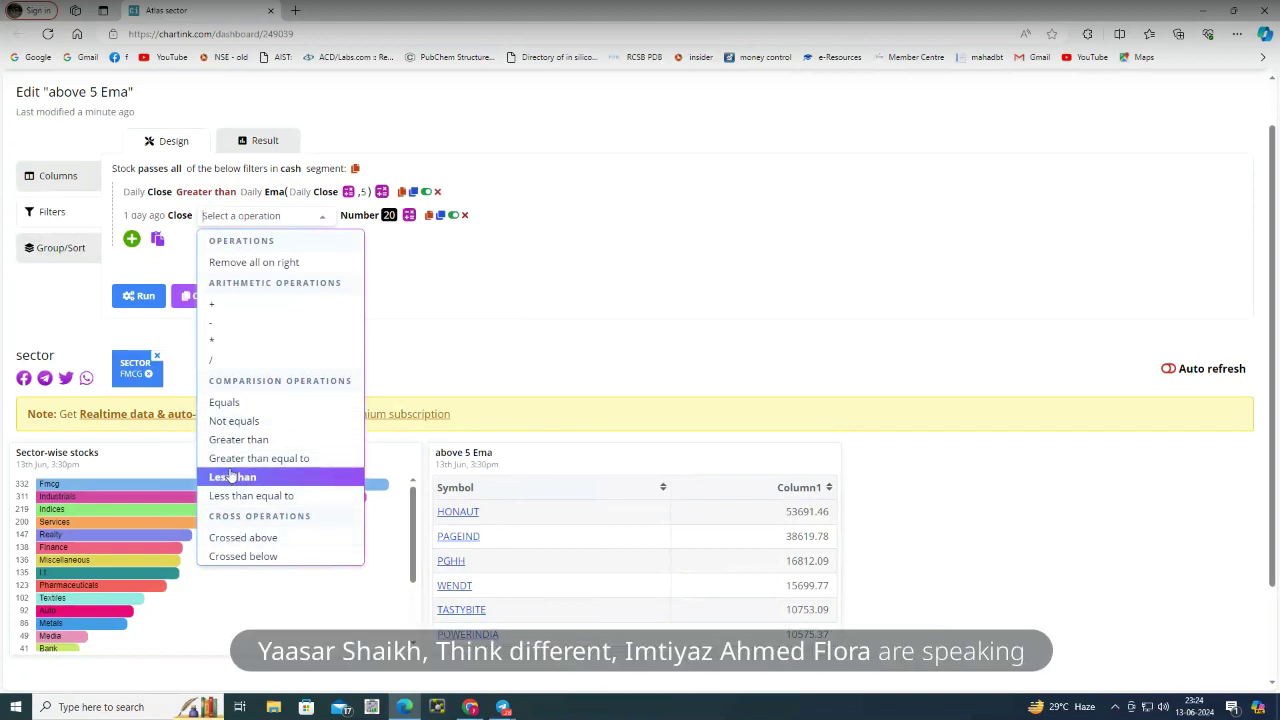
pyautogui.click(380, 277)
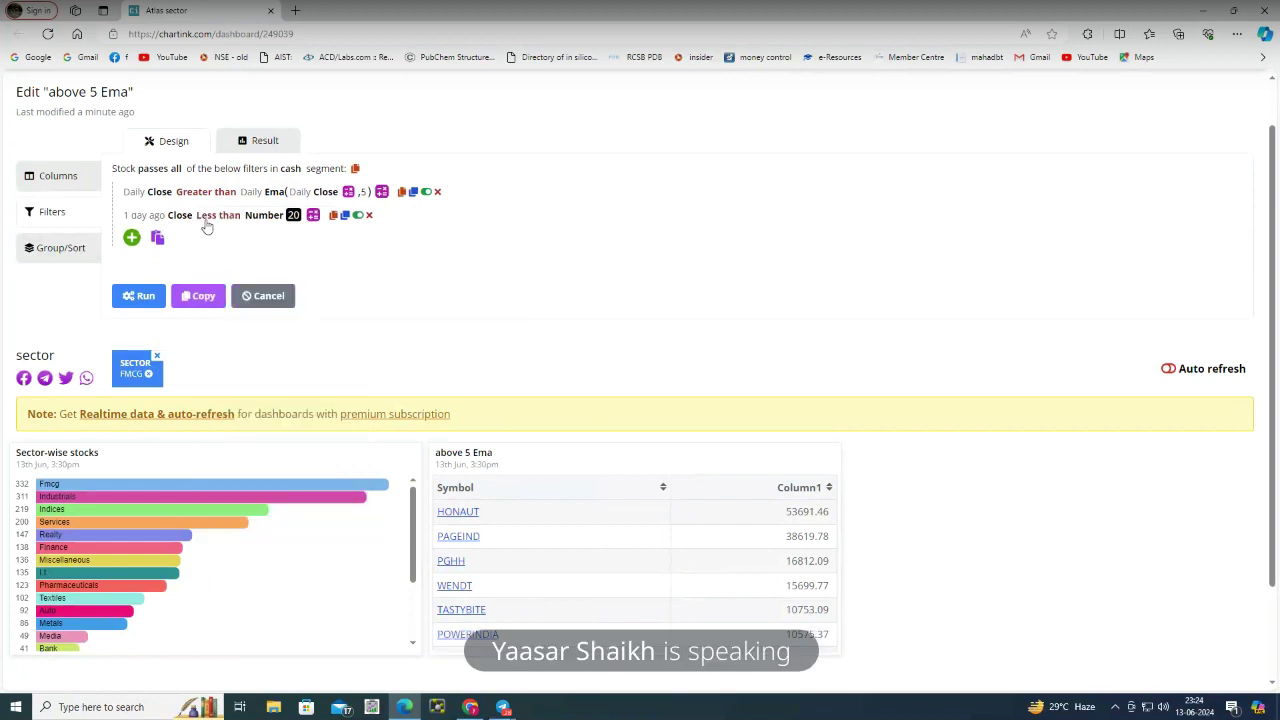
pyautogui.click(179, 217)
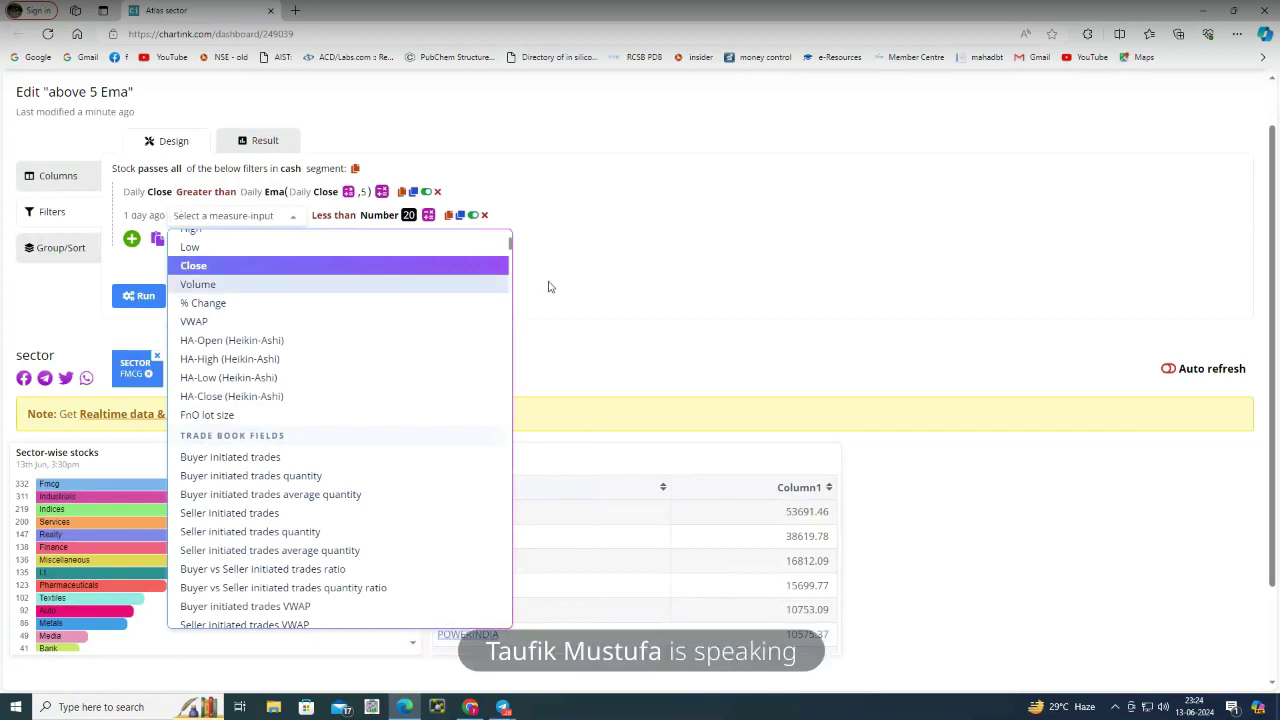
pyautogui.click(185, 268)
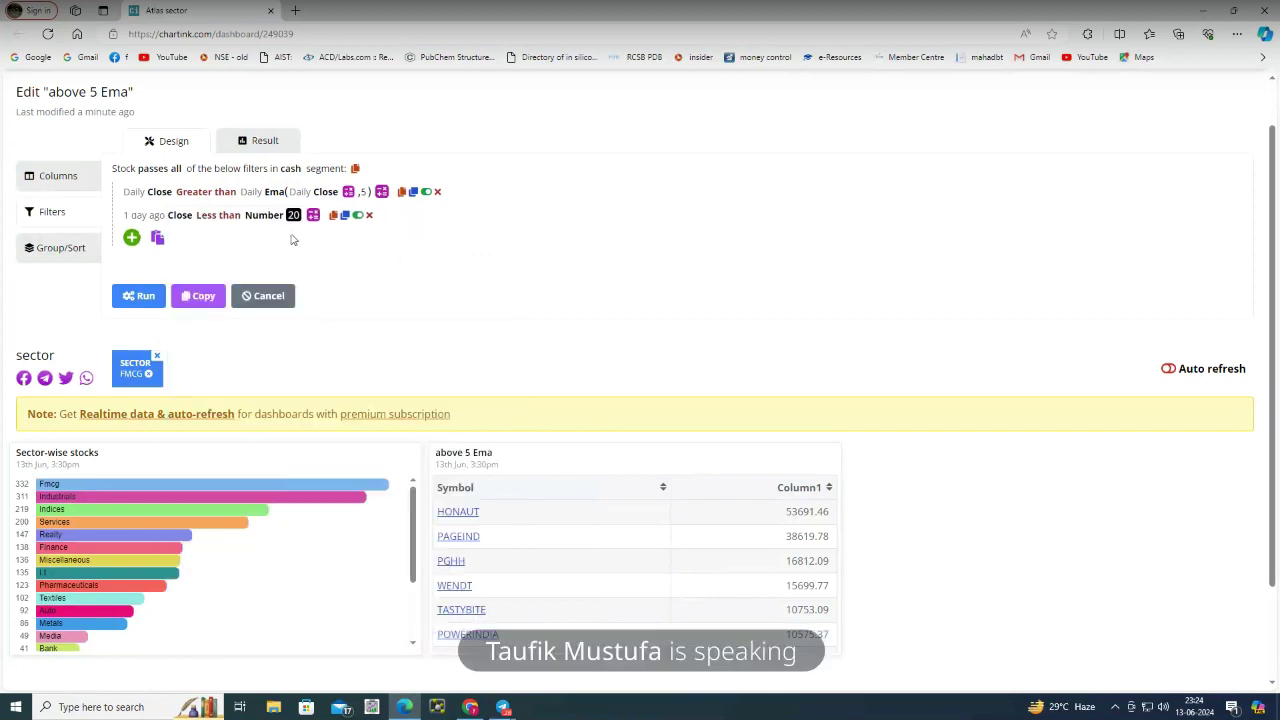
# Complete the second filter condition as 1 day ago Close Greater than Daily Close
pyautogui.click(222, 216)
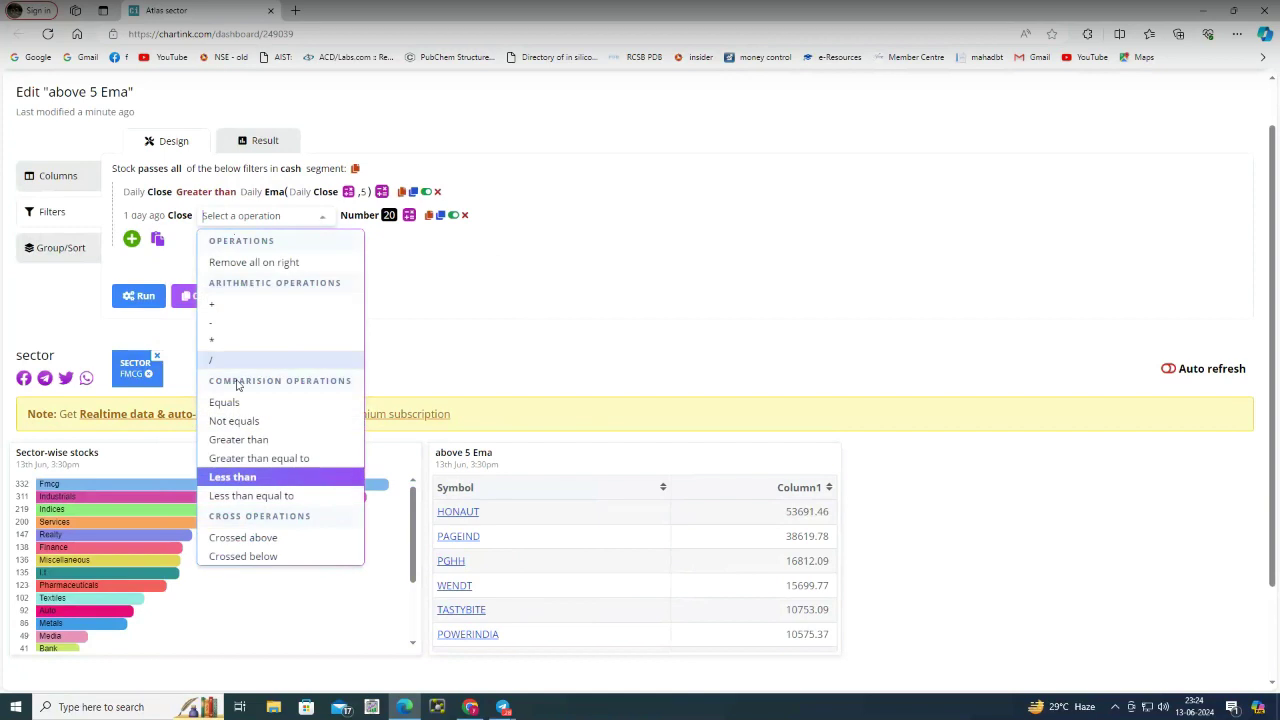
pyautogui.click(228, 442)
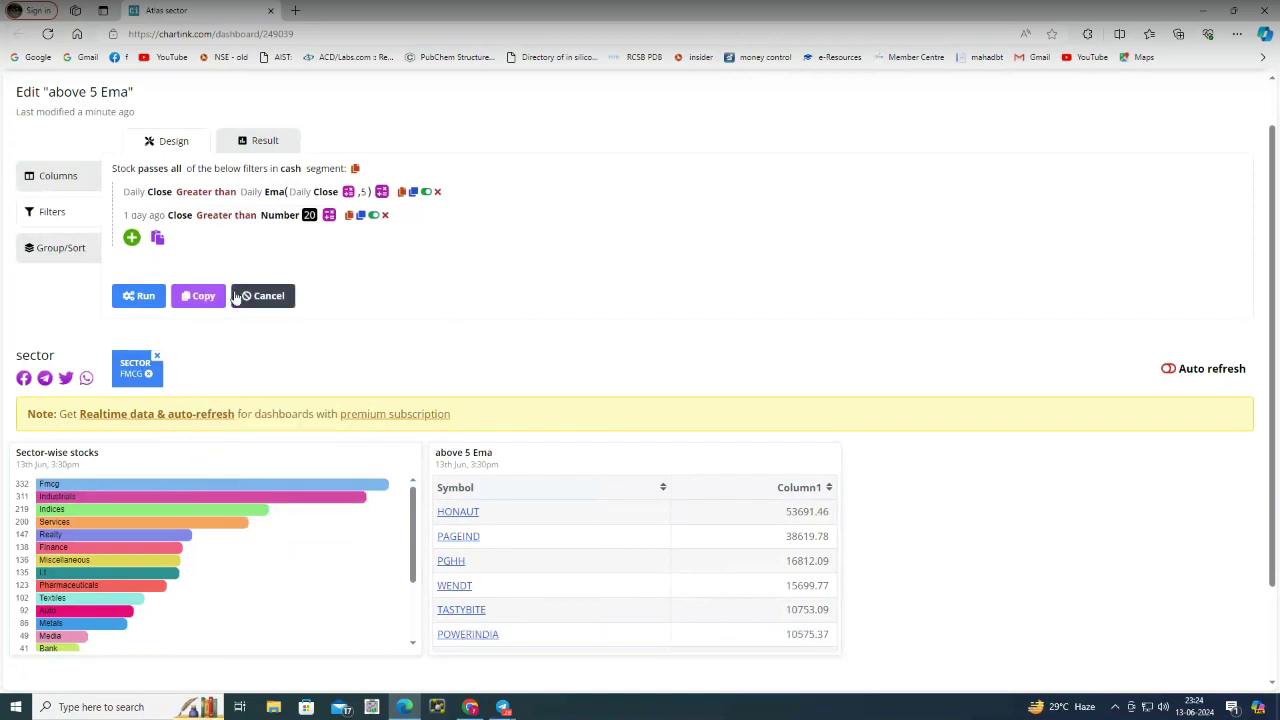
pyautogui.click(279, 216)
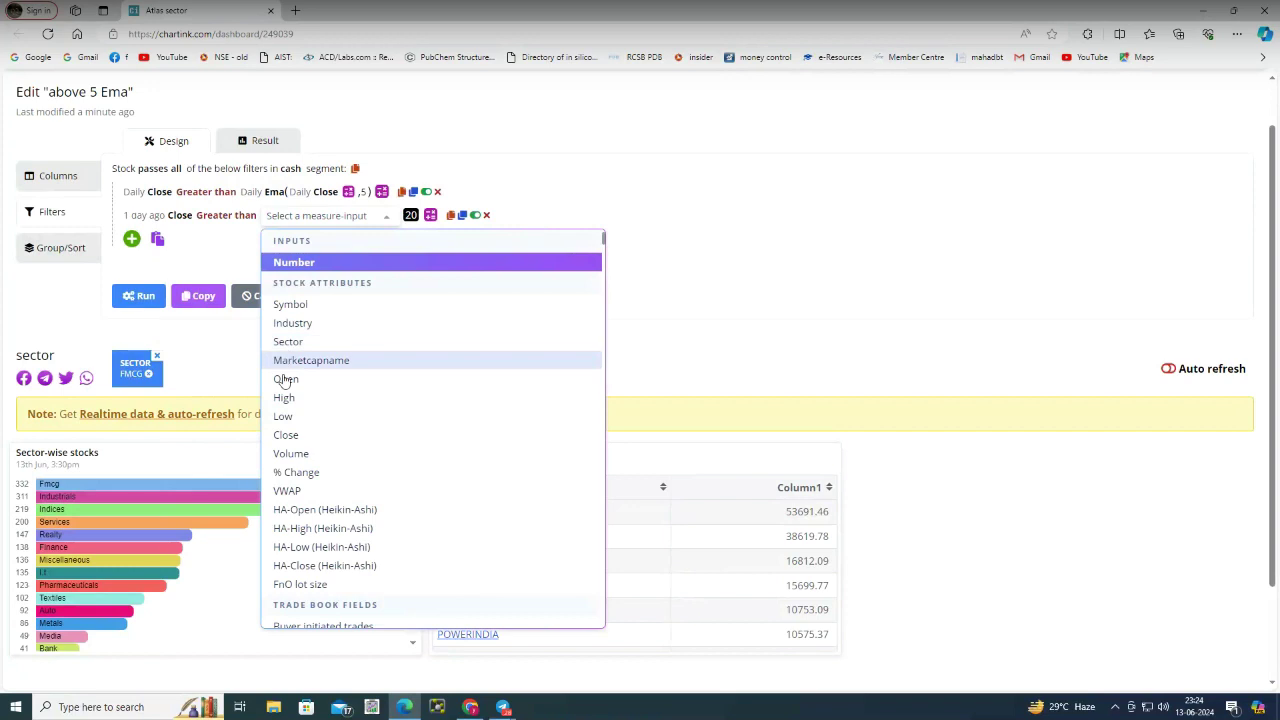
pyautogui.click(286, 435)
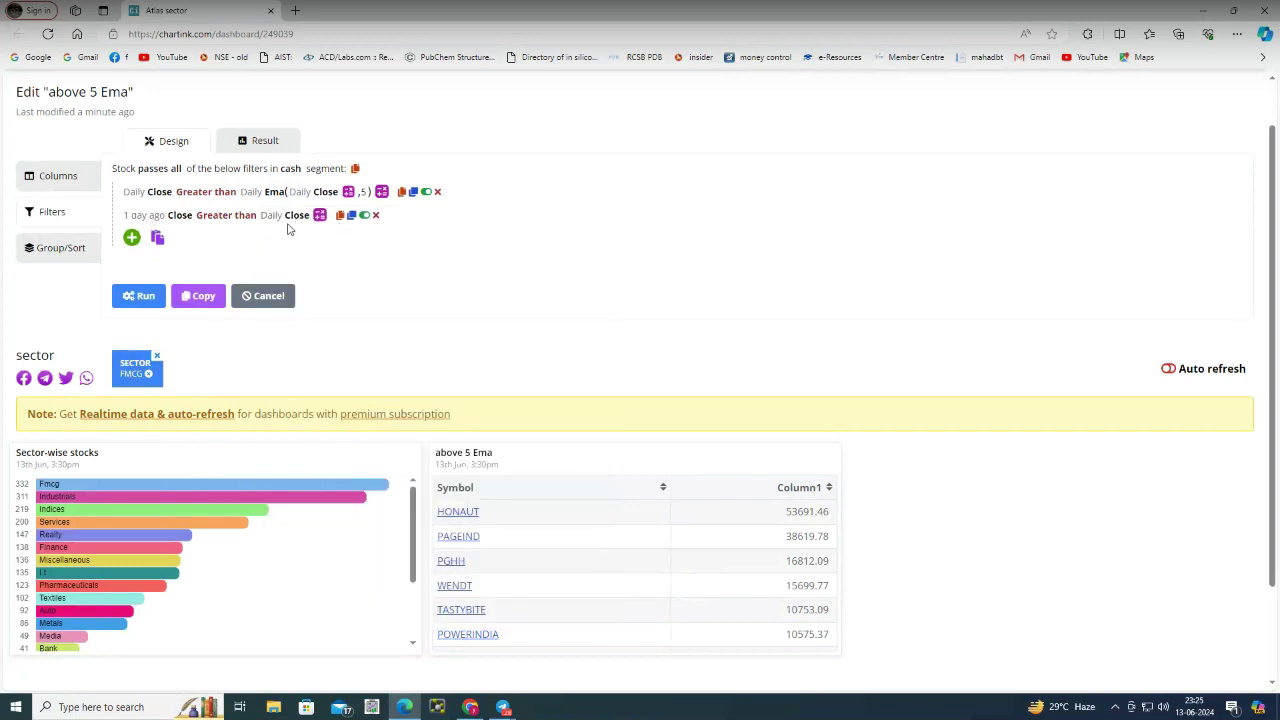
# Duplicate the 1 day ago Close condition and set the copy to 2 days ago Close Greater than 1 day ago Close
pyautogui.click(351, 215)
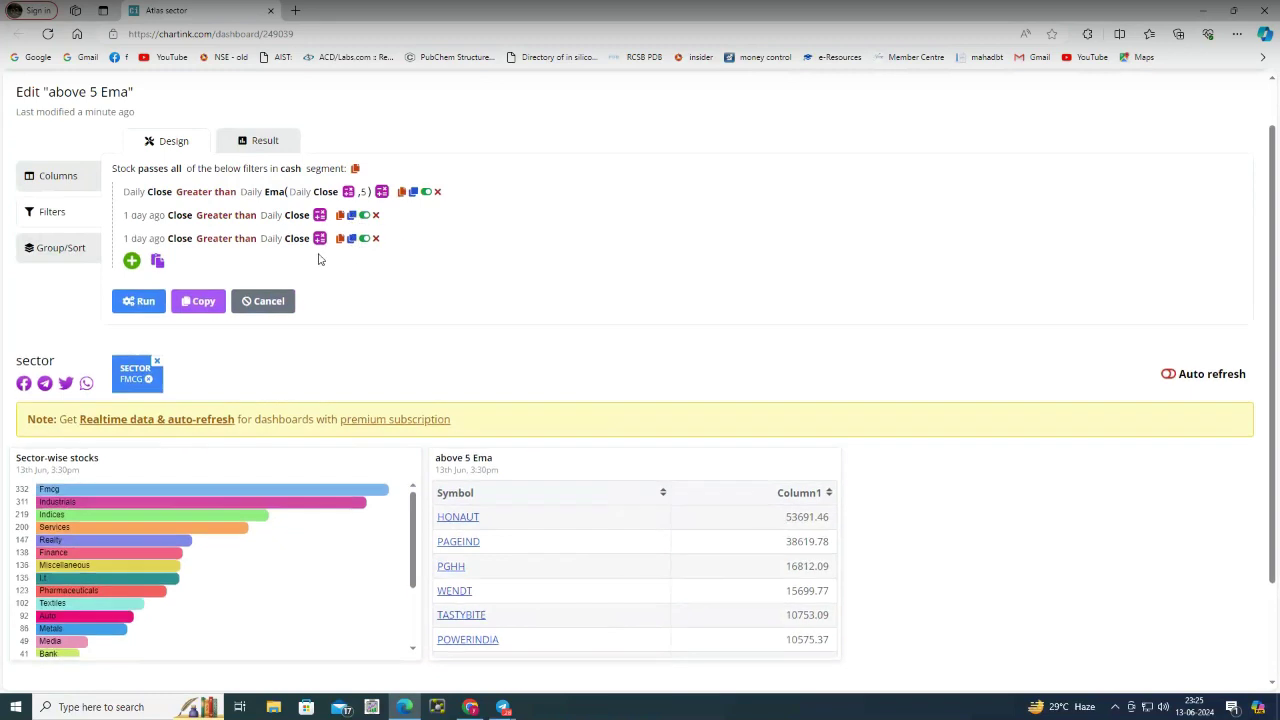
pyautogui.click(135, 240)
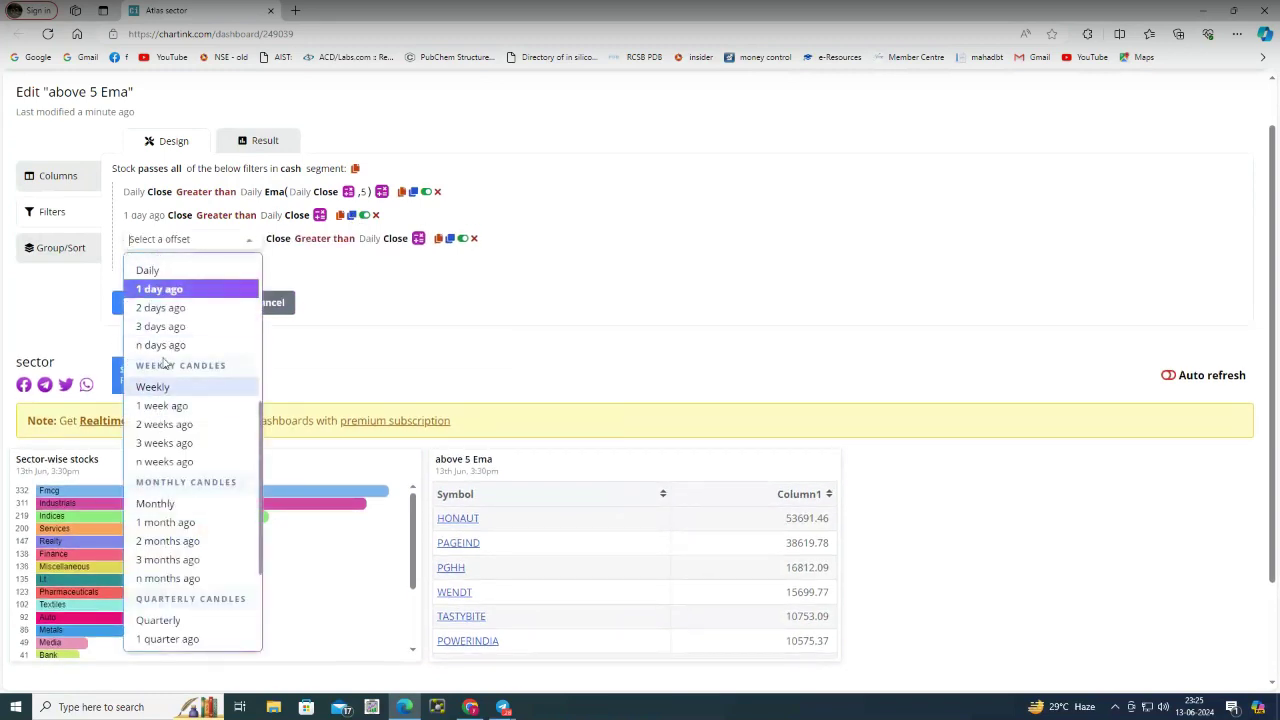
pyautogui.click(160, 308)
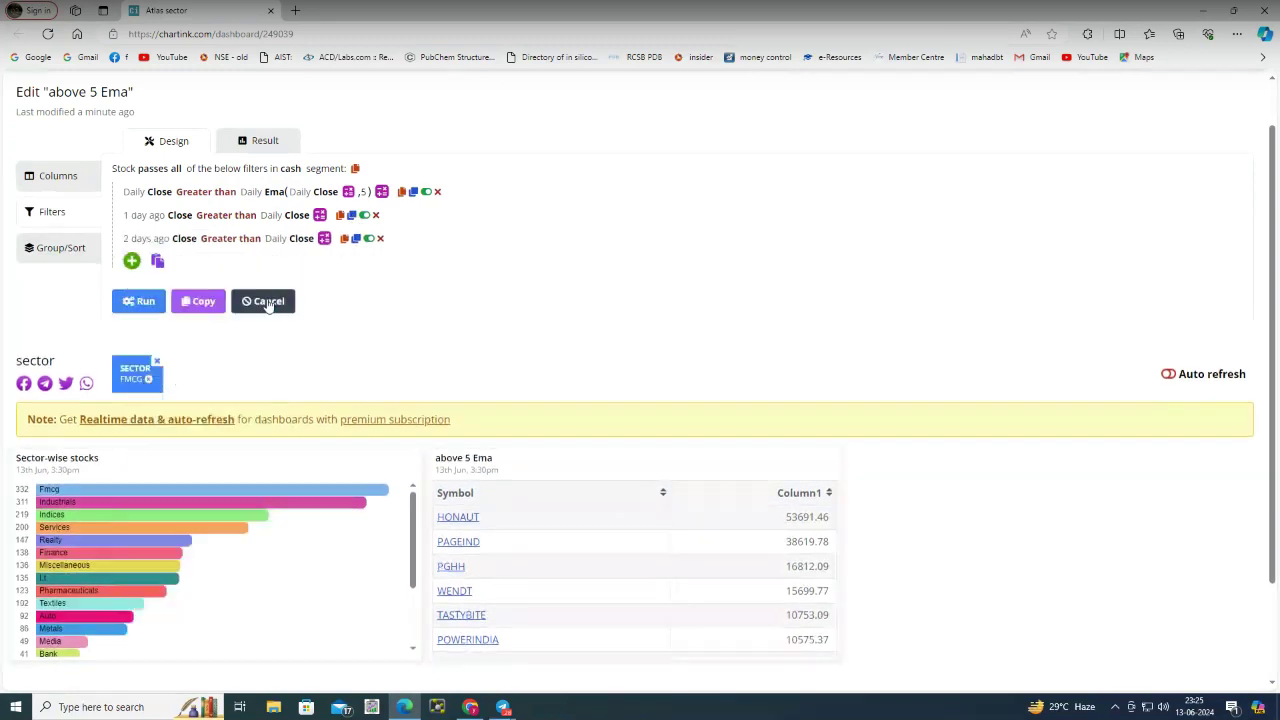
pyautogui.click(273, 240)
pyautogui.click(284, 334)
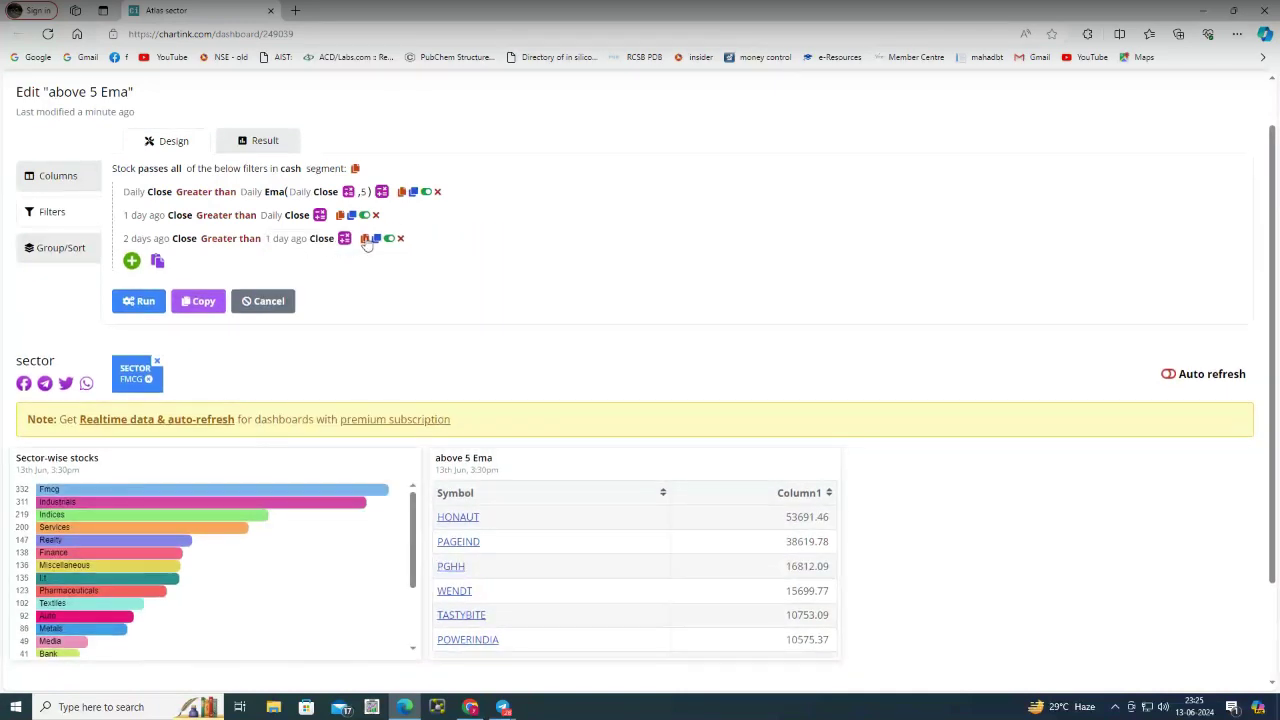
# Duplicate the 2 days ago Close condition and set the copy to 3 days ago Close Greater than 2 days ago Close
pyautogui.click(366, 239)
pyautogui.click(132, 262)
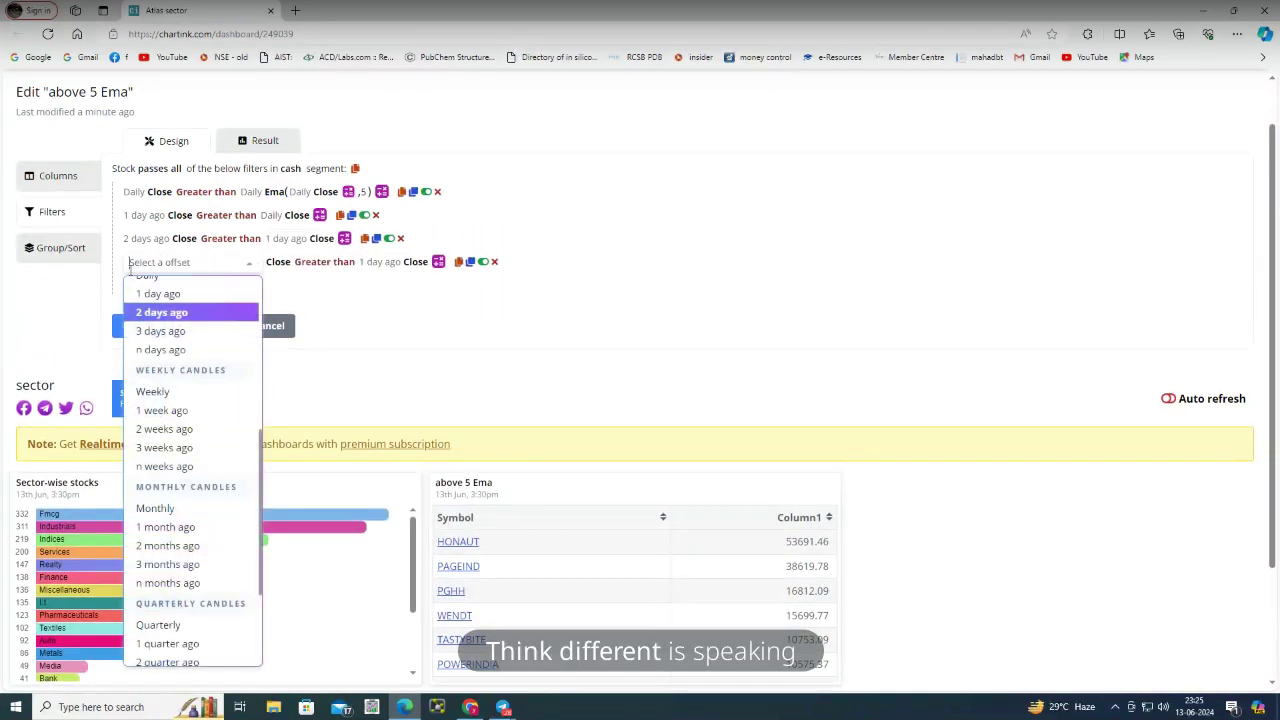
pyautogui.click(153, 333)
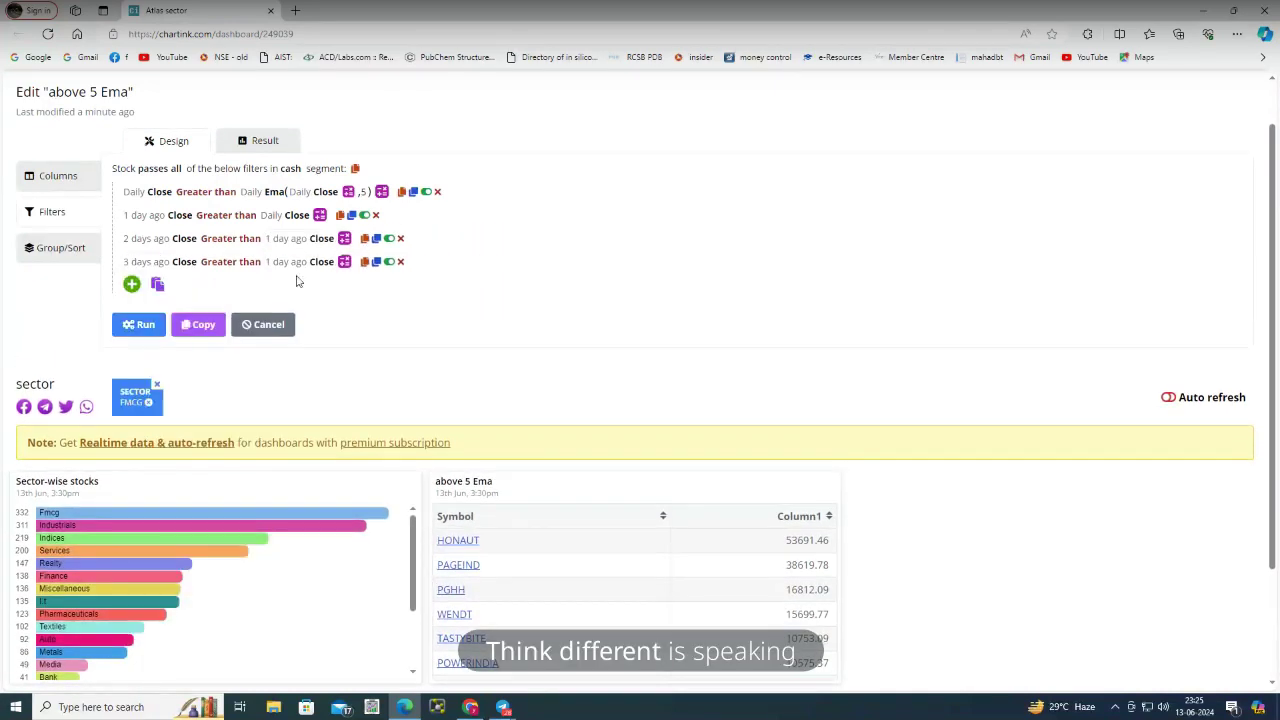
pyautogui.click(286, 262)
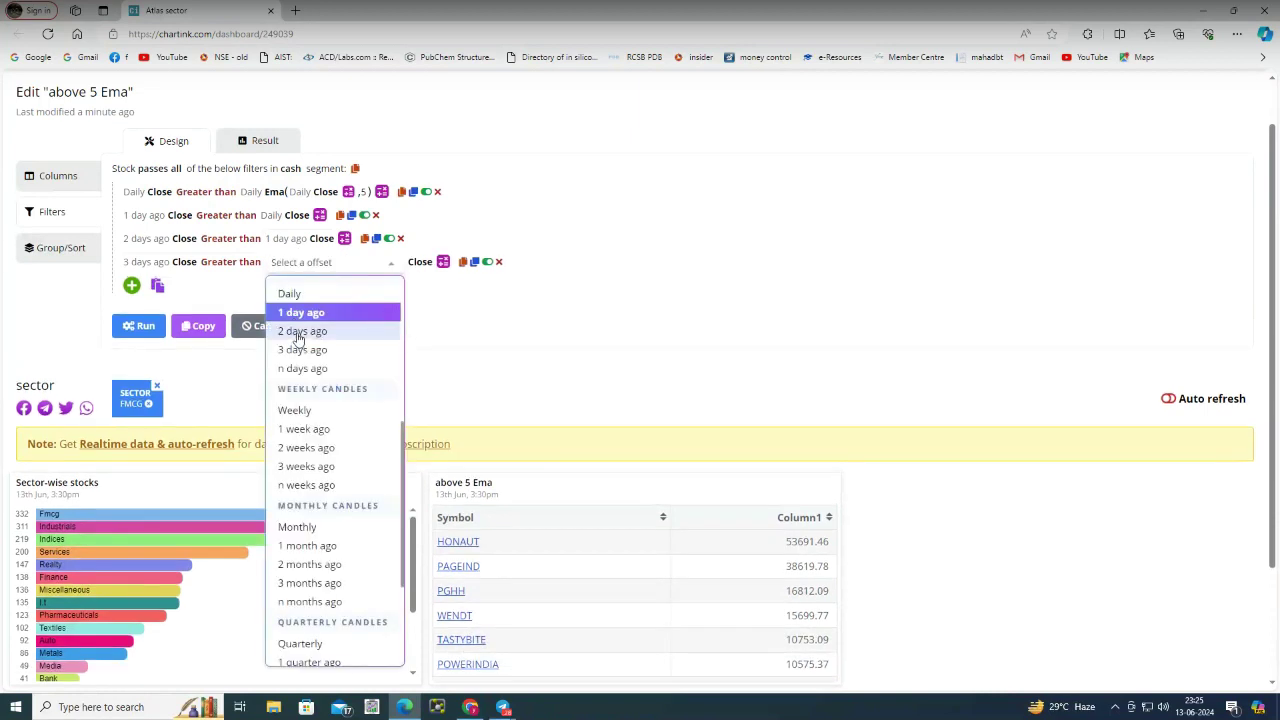
pyautogui.click(298, 335)
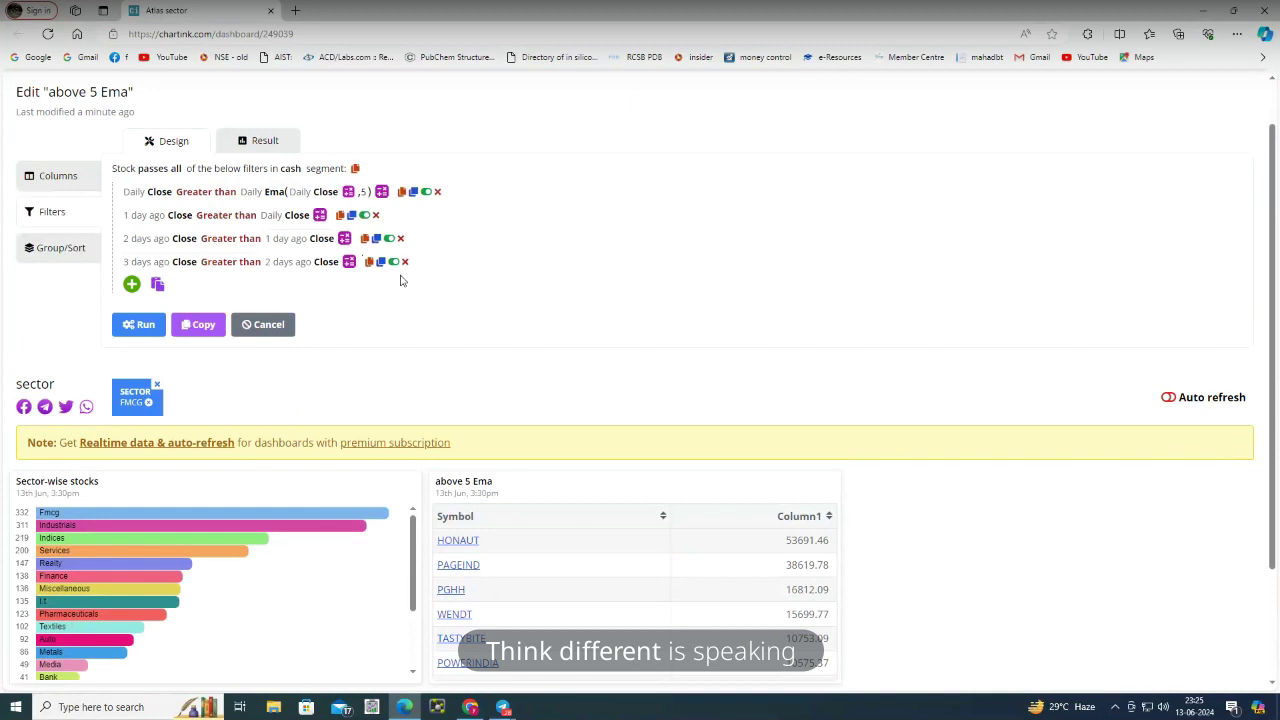
# Change the comparison to Less than in the 3 days, 2 days and 1 day ago Close conditions
pyautogui.click(225, 263)
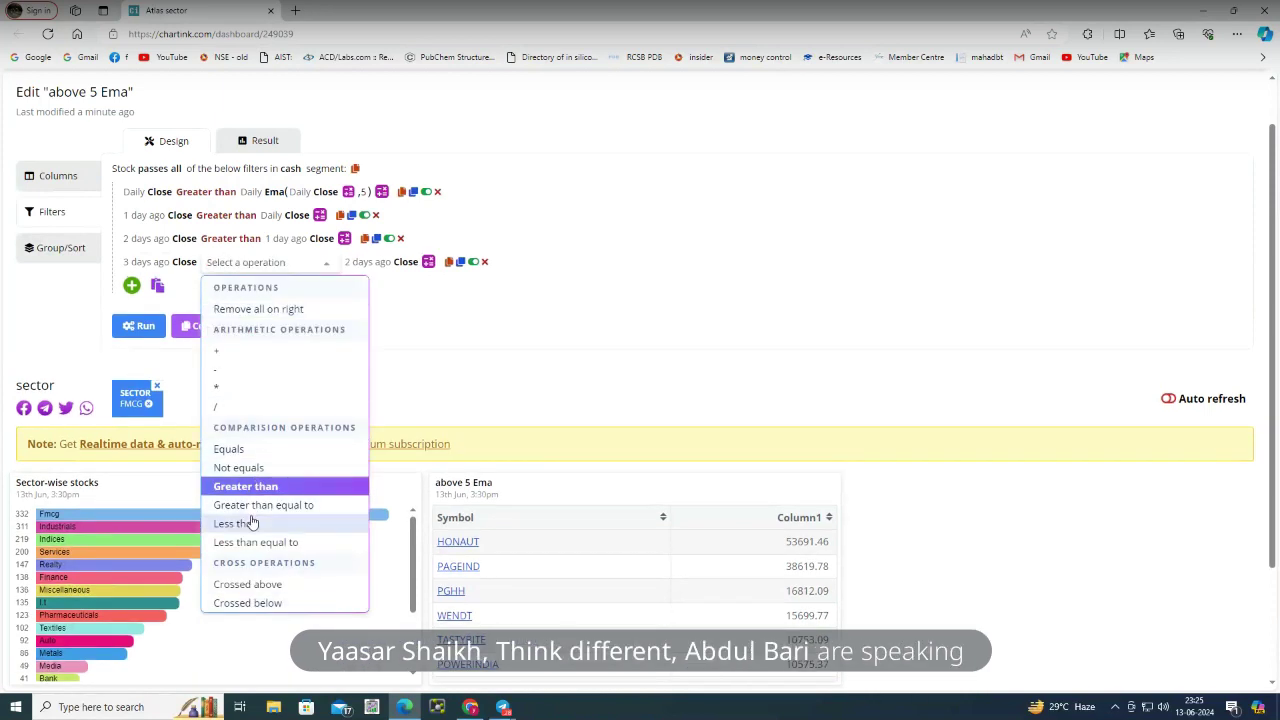
pyautogui.click(250, 523)
pyautogui.click(229, 240)
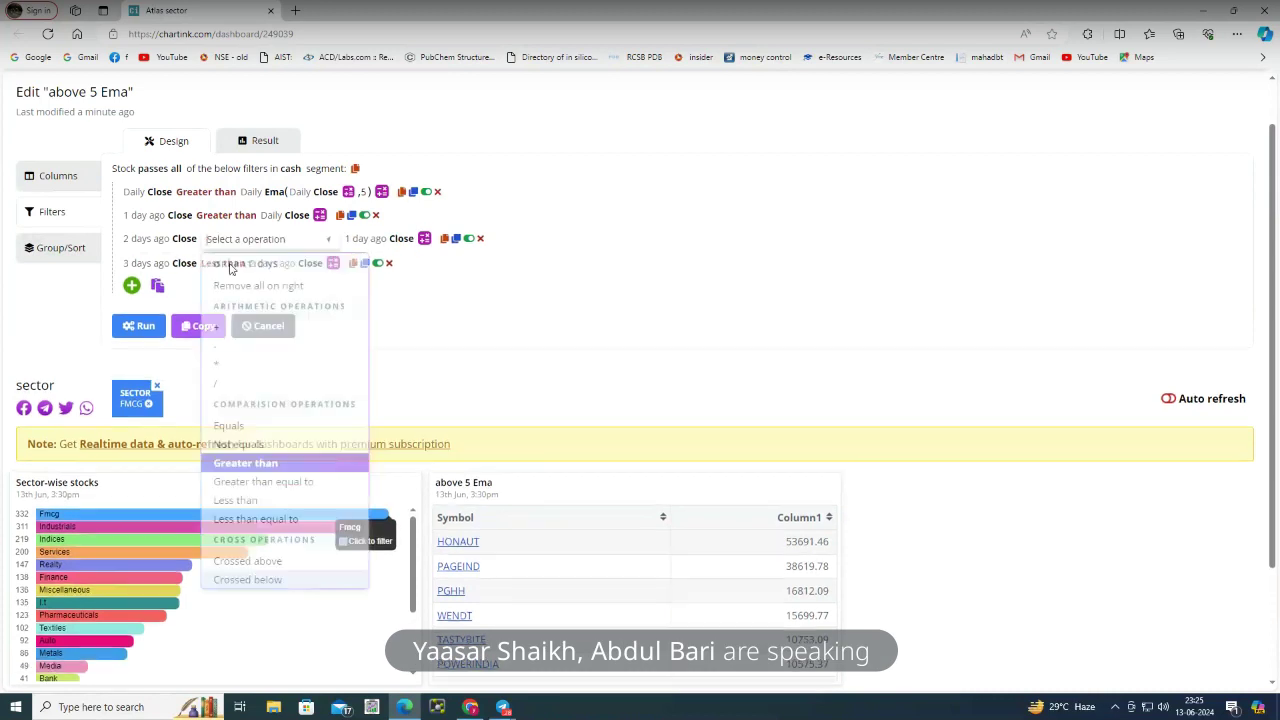
pyautogui.click(250, 500)
pyautogui.click(225, 216)
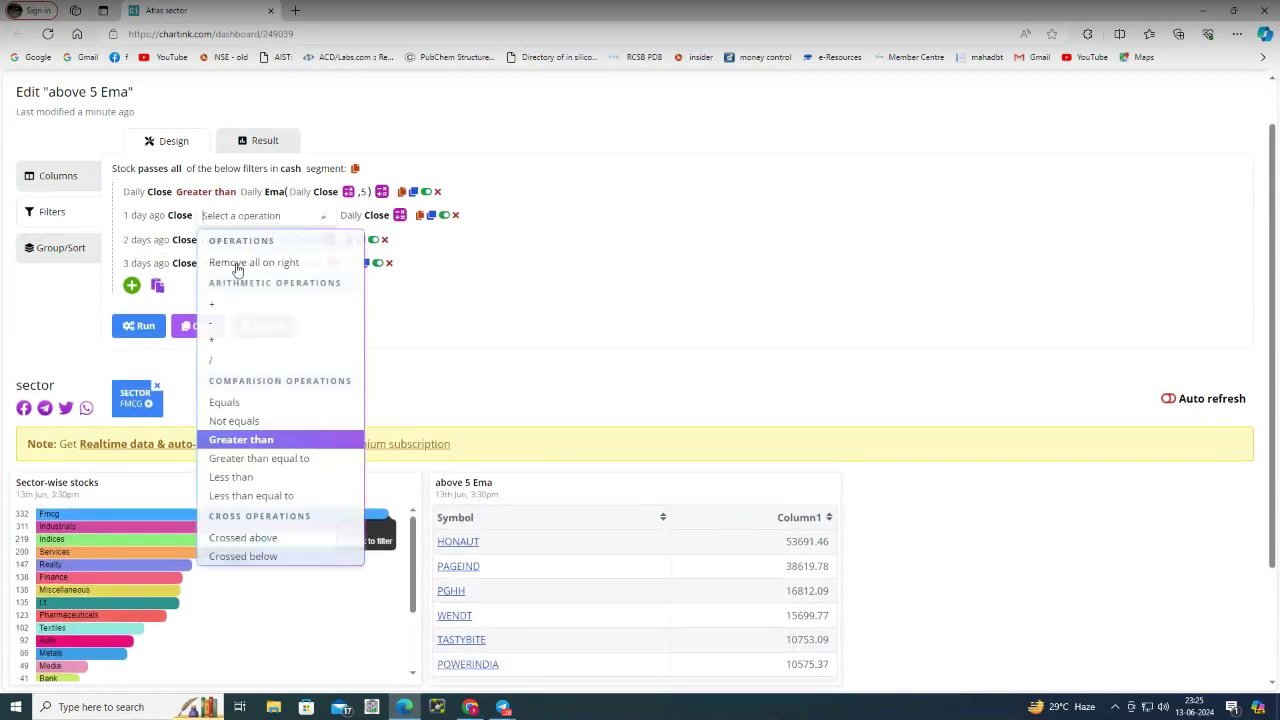
pyautogui.click(252, 477)
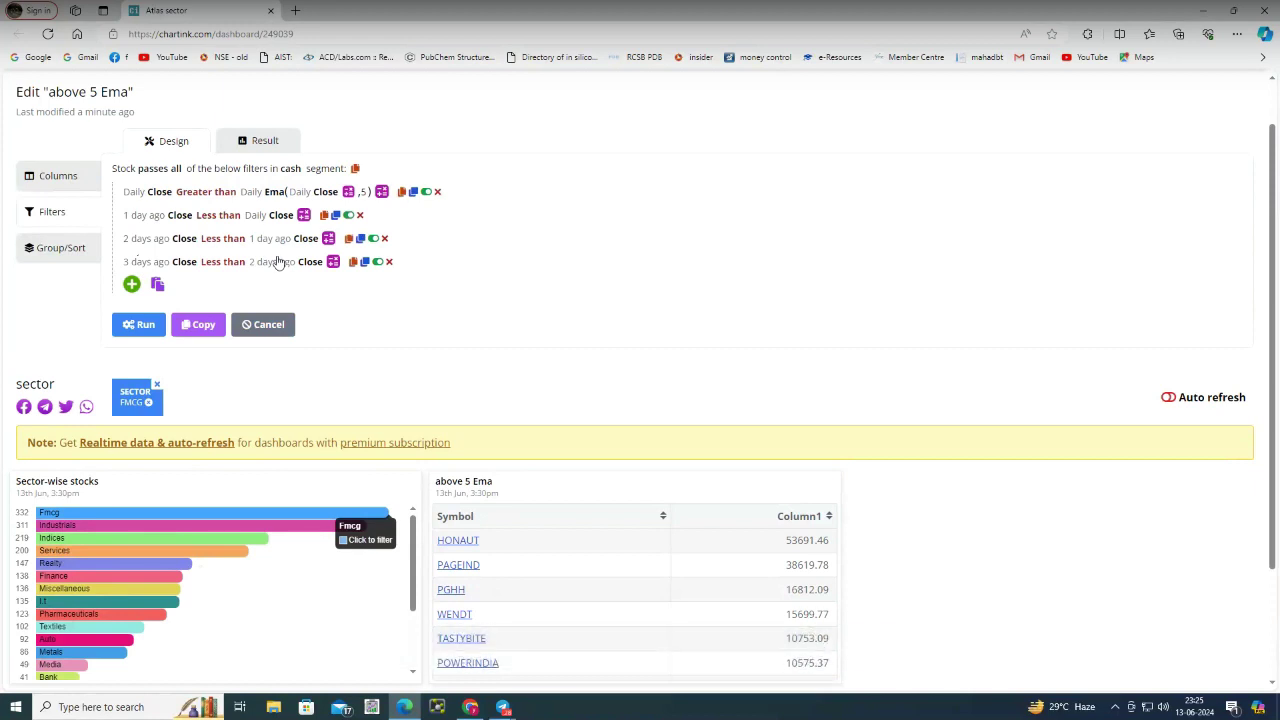
# Set the comparison back to Greater than in the 1 day, 2 days and 3 days ago Close conditions
pyautogui.click(213, 218)
pyautogui.click(335, 437)
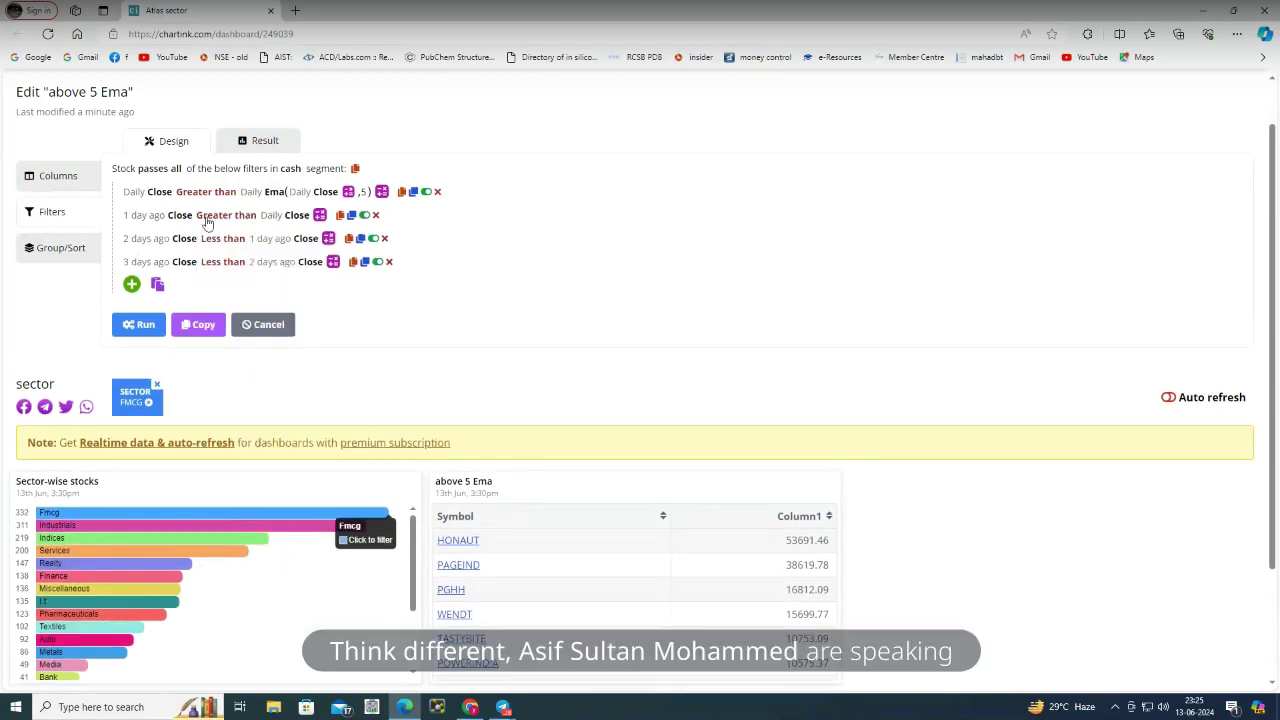
pyautogui.click(213, 240)
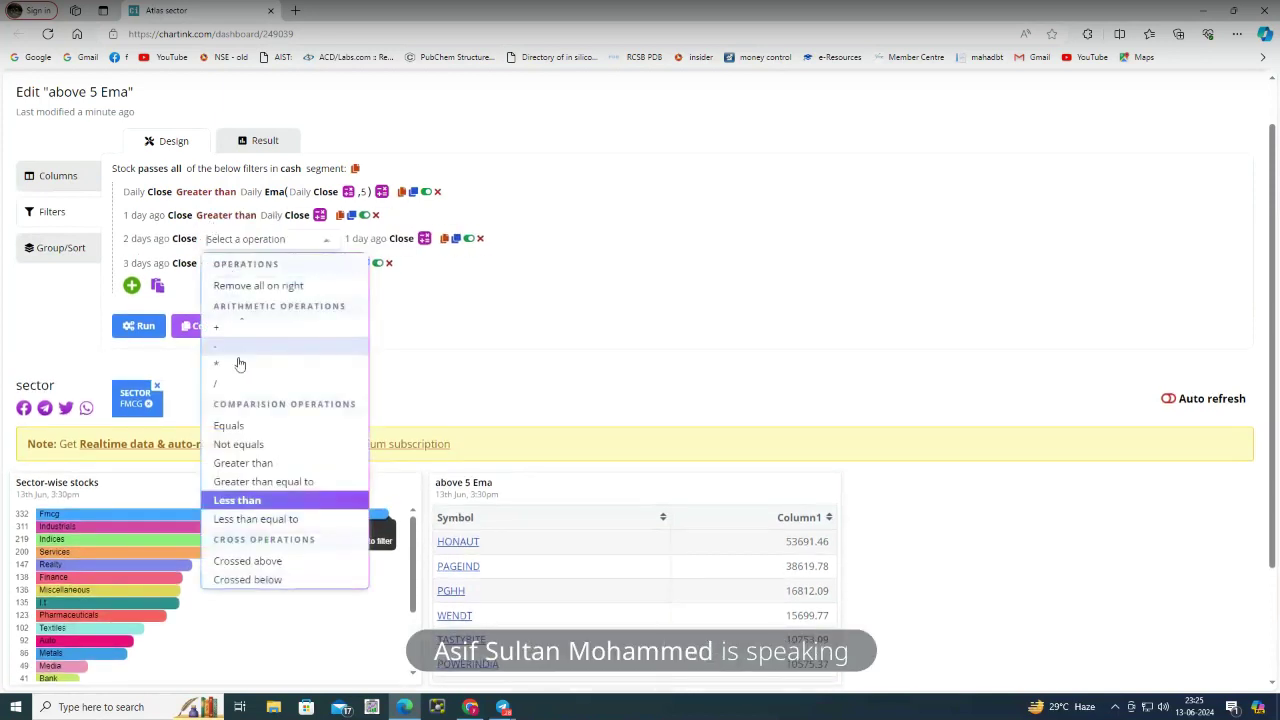
pyautogui.click(234, 461)
pyautogui.click(230, 262)
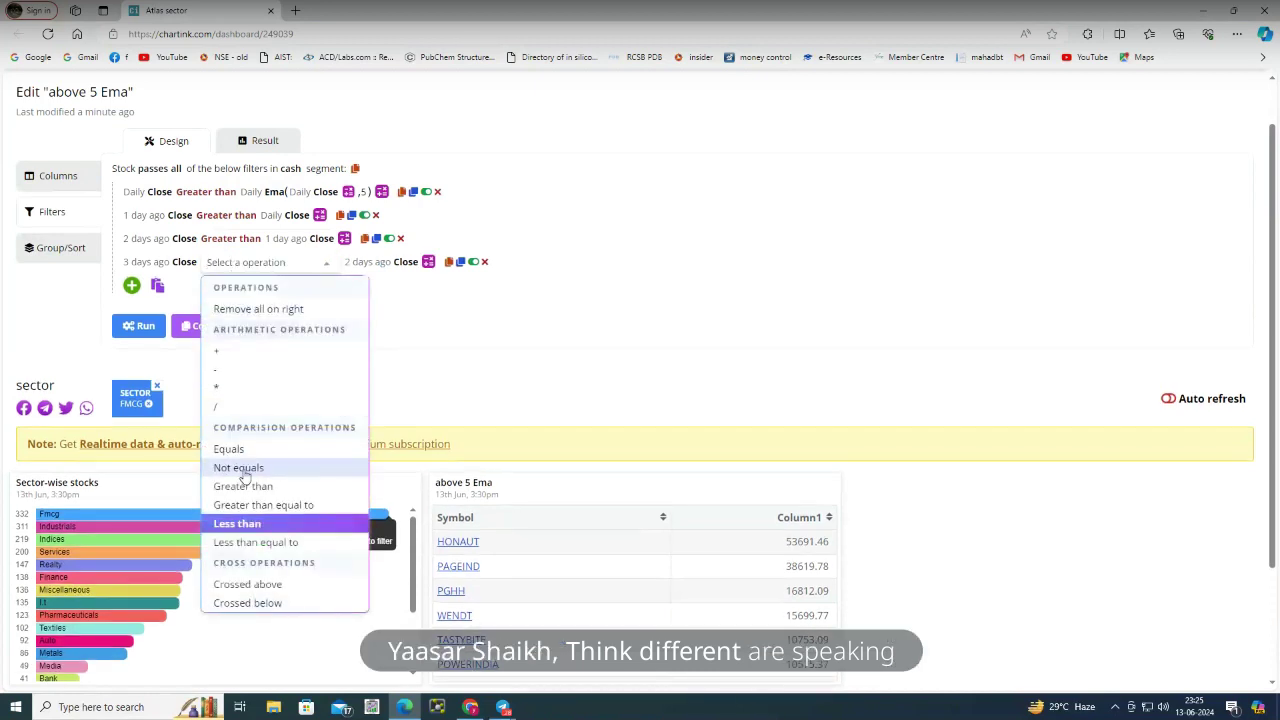
pyautogui.click(245, 487)
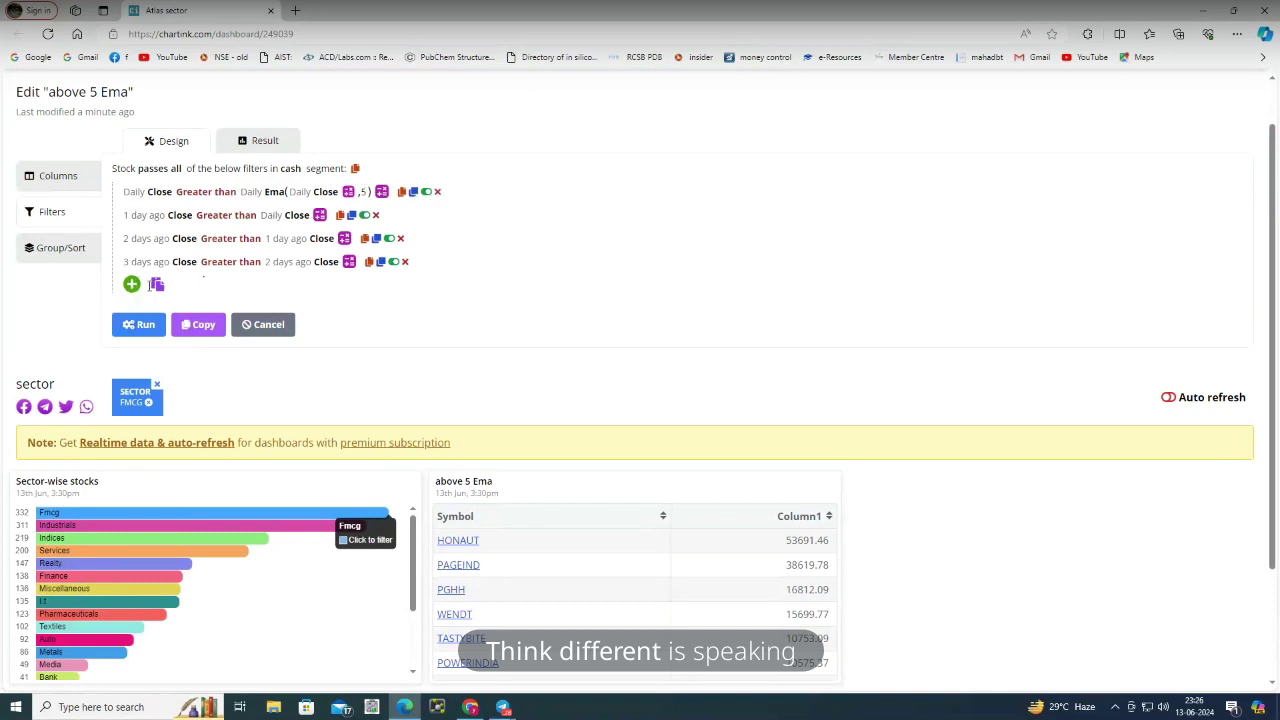
# Run the "above 5 Ema" scan with the consecutive-day Close conditions, check the resulting stocks, and return to its filters
pyautogui.click(131, 285)
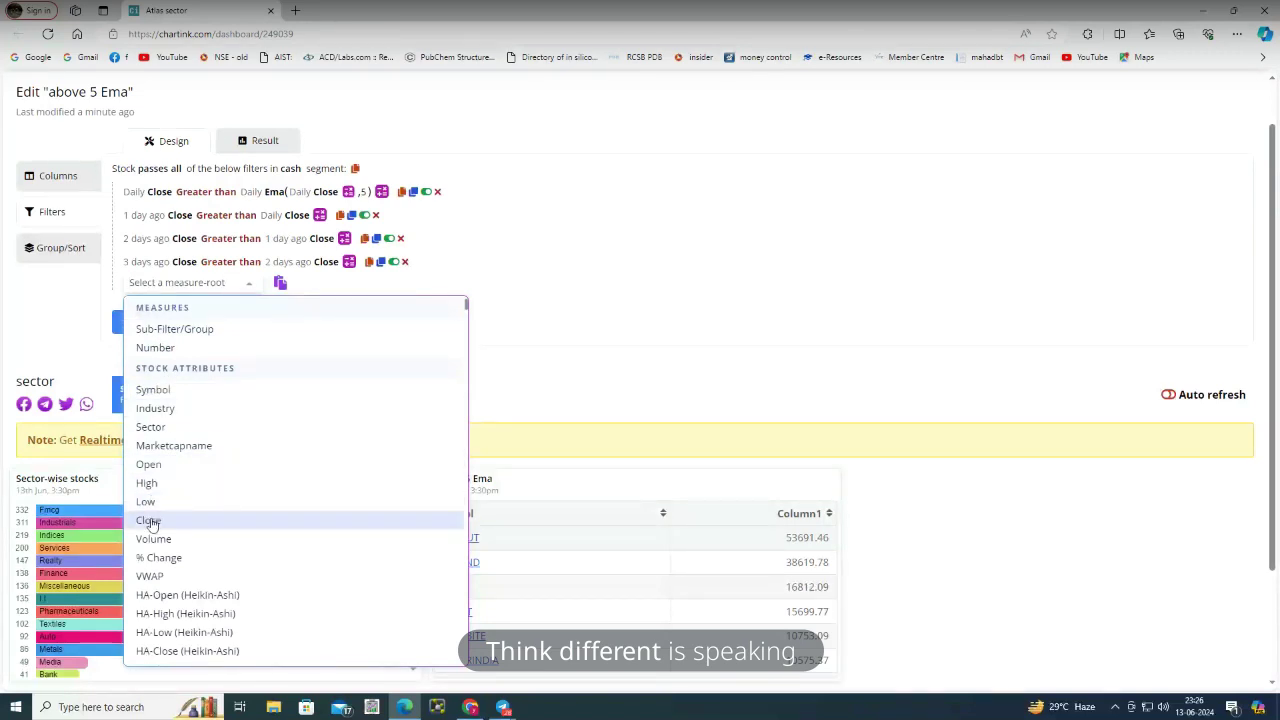
pyautogui.click(663, 261)
pyautogui.click(140, 324)
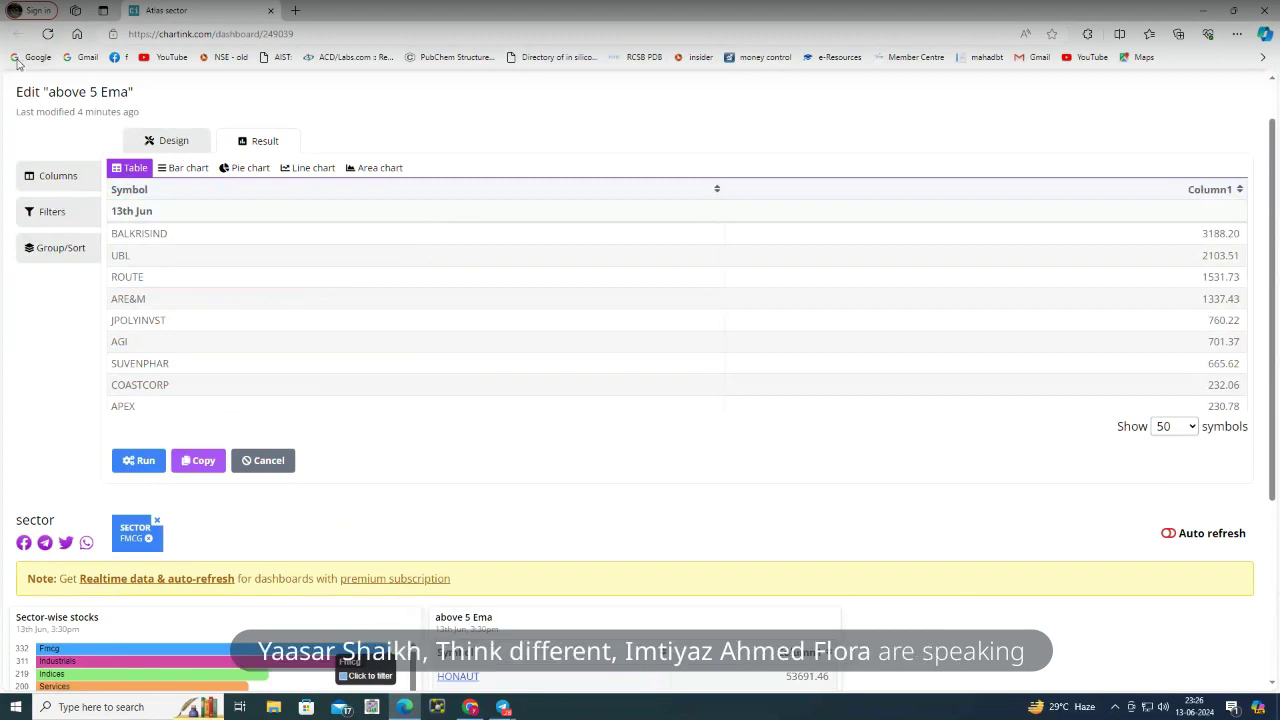
pyautogui.click(44, 216)
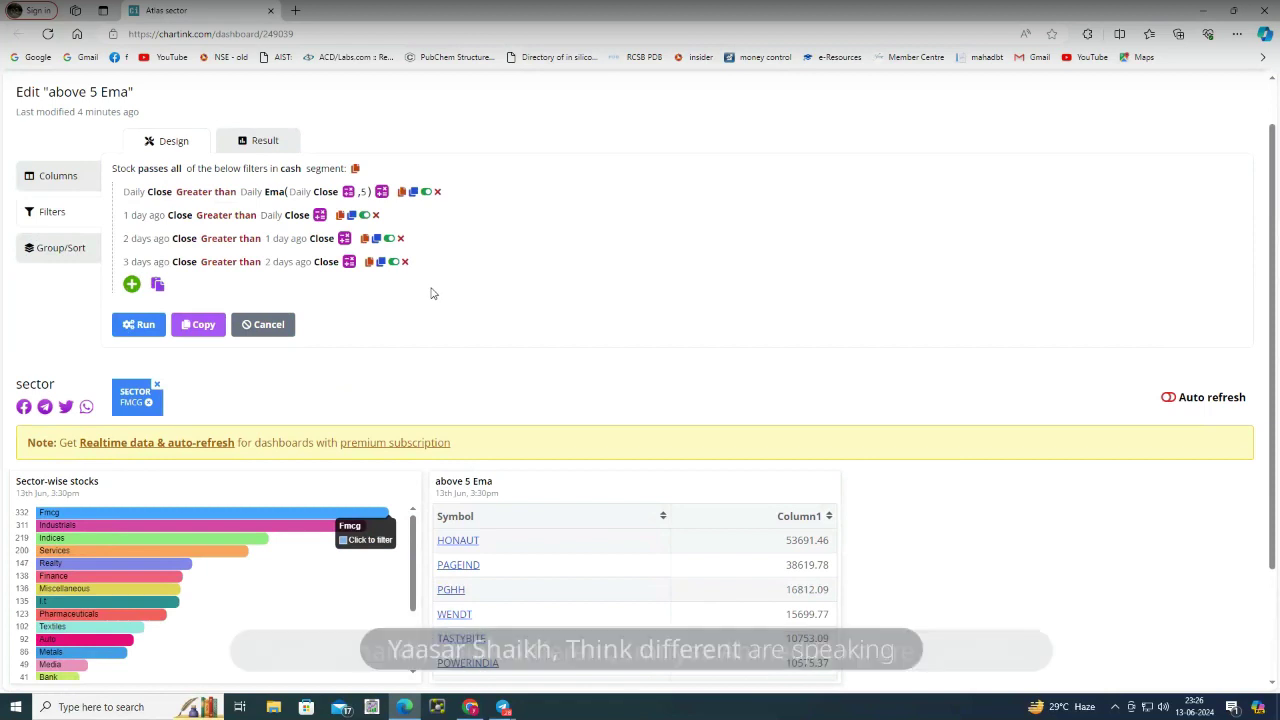
# Launch ZoomIt64 and start its on-screen drawing mode over the filter conditions
pyautogui.click(129, 707)
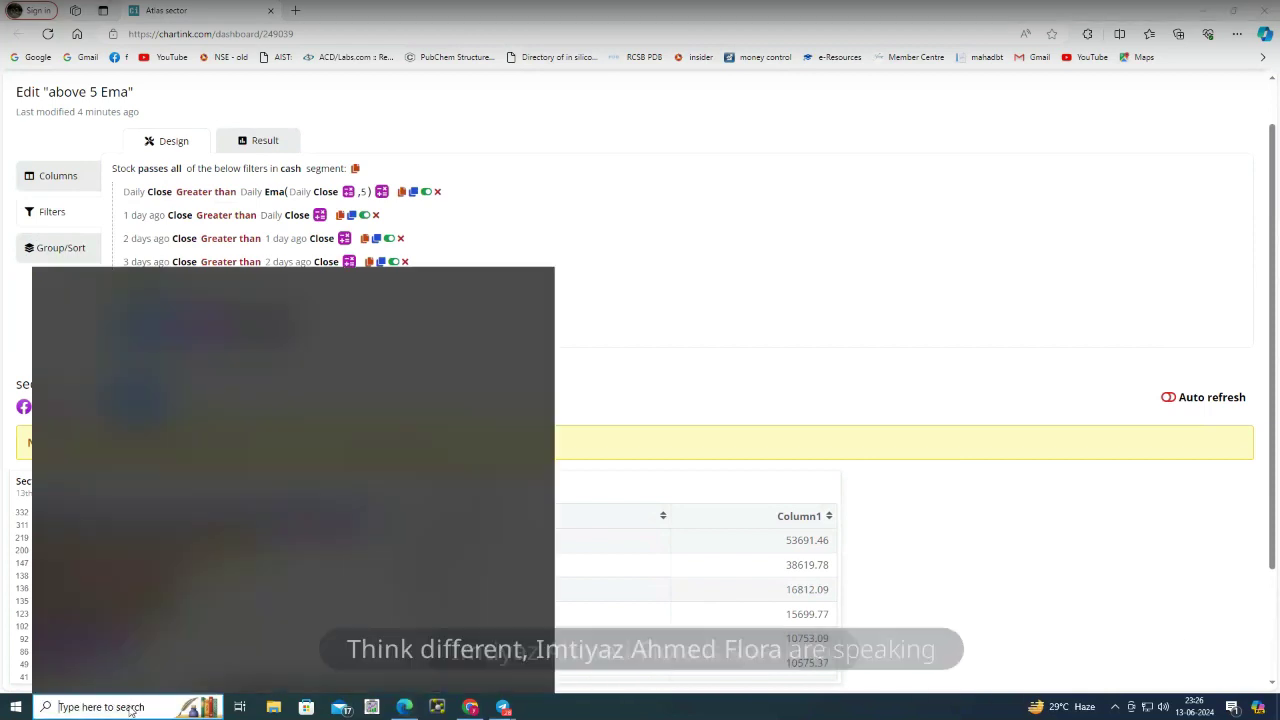
pyautogui.write('zoomit')
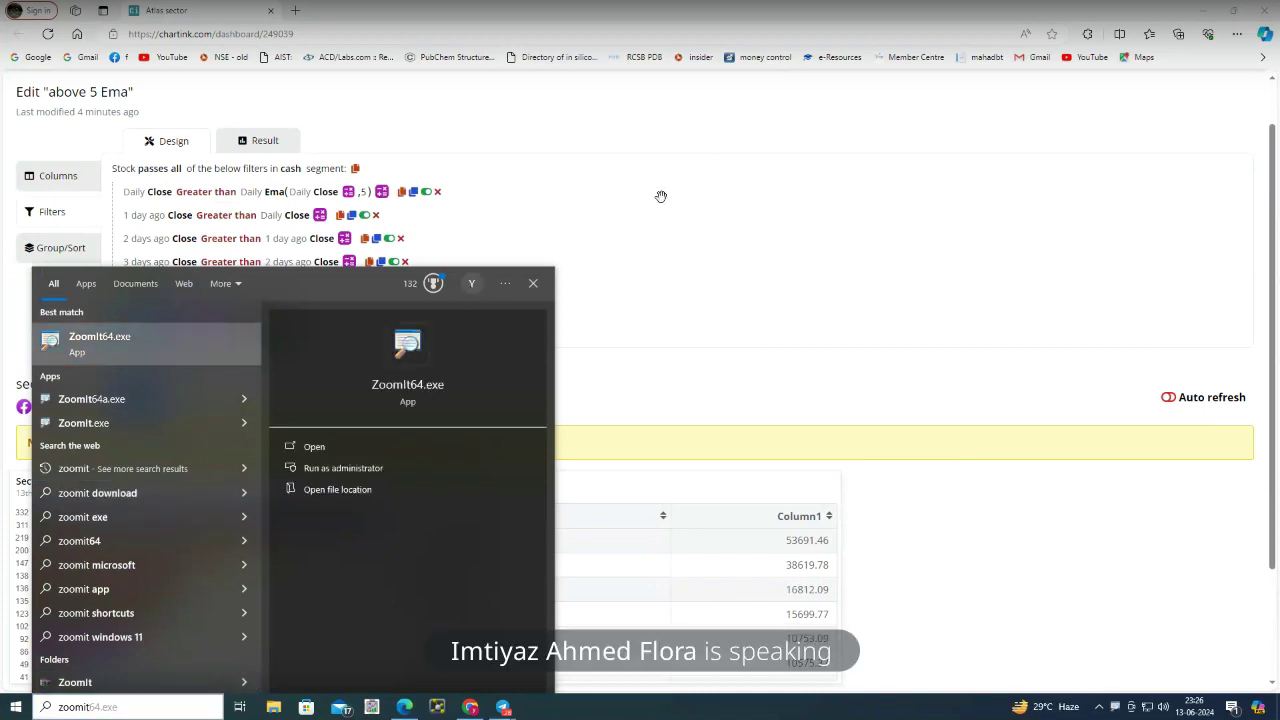
pyautogui.press('Return')
pyautogui.hotkey('ctrl', '2')
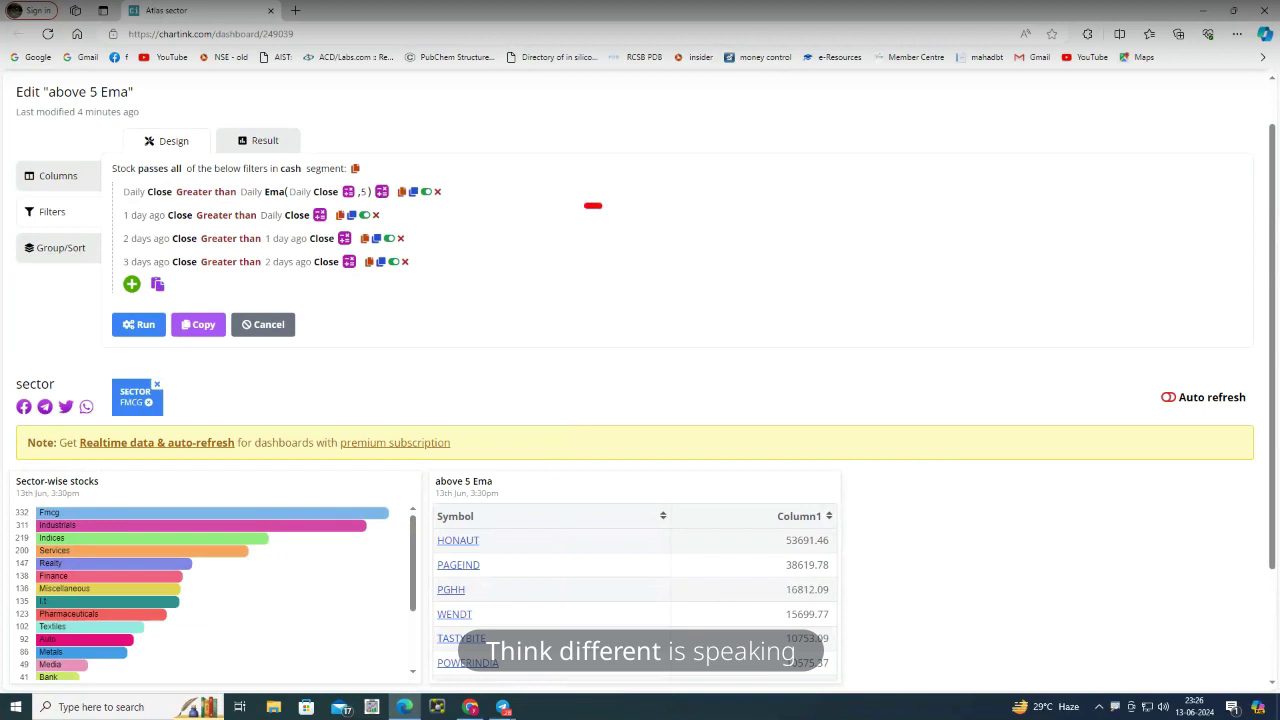
# Sketch a red descending staircase line beside the filters, ending in an upturn marked 5, with its levels numbered 1, 2 and 3
pyautogui.moveTo(605, 206); pyautogui.dragTo(612, 233)
pyautogui.moveTo(636, 255); pyautogui.dragTo(644, 288)
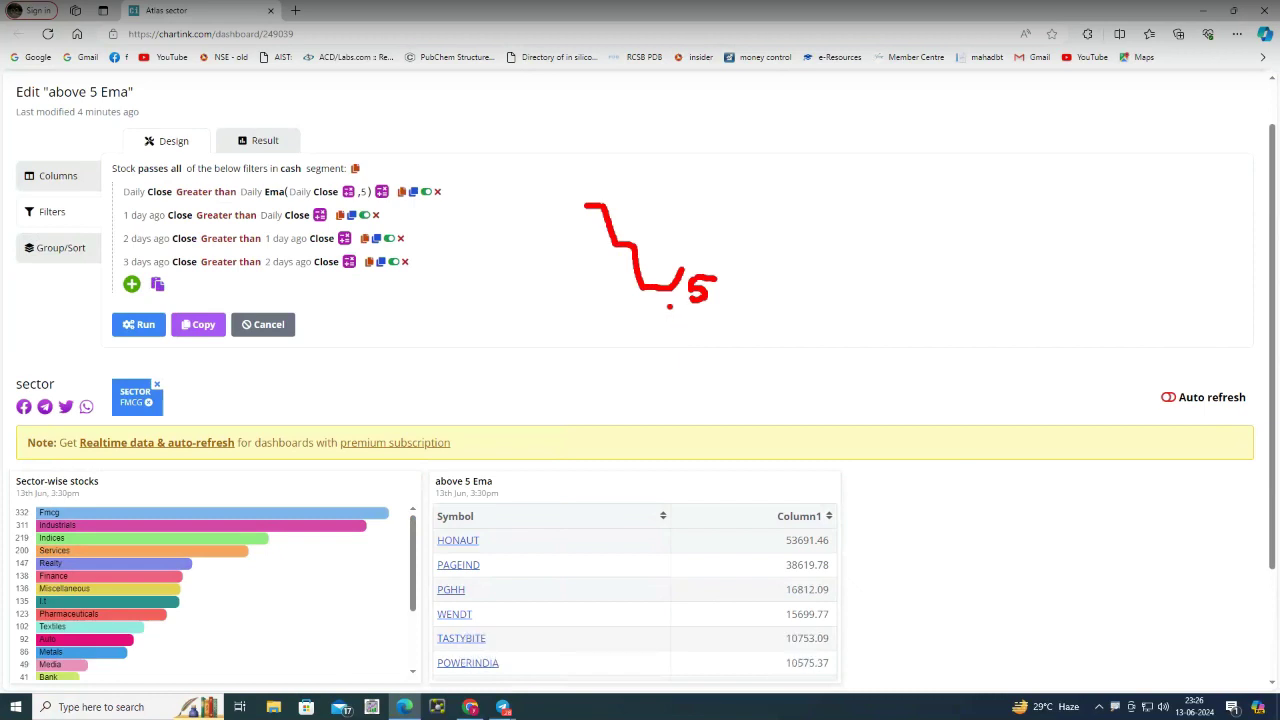
pyautogui.moveTo(669, 306); pyautogui.dragTo(669, 326)
pyautogui.moveTo(589, 238)
pyautogui.mouseDown()
pyautogui.moveTo(591, 257)
pyautogui.moveTo(615, 258)
pyautogui.mouseUp()
pyautogui.moveTo(561, 190); pyautogui.dragTo(567, 206)
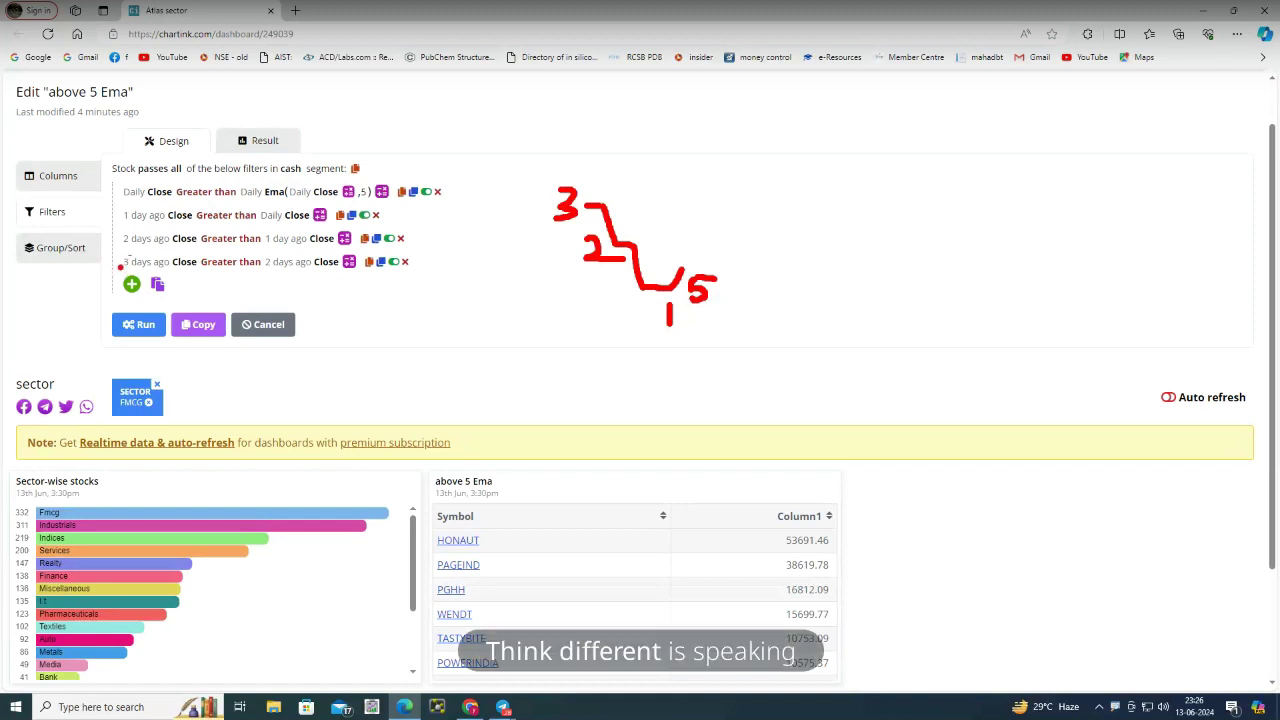
# Change the last filter condition to 4 days ago Close Greater than 3 days ago Close
pyautogui.click(128, 262)
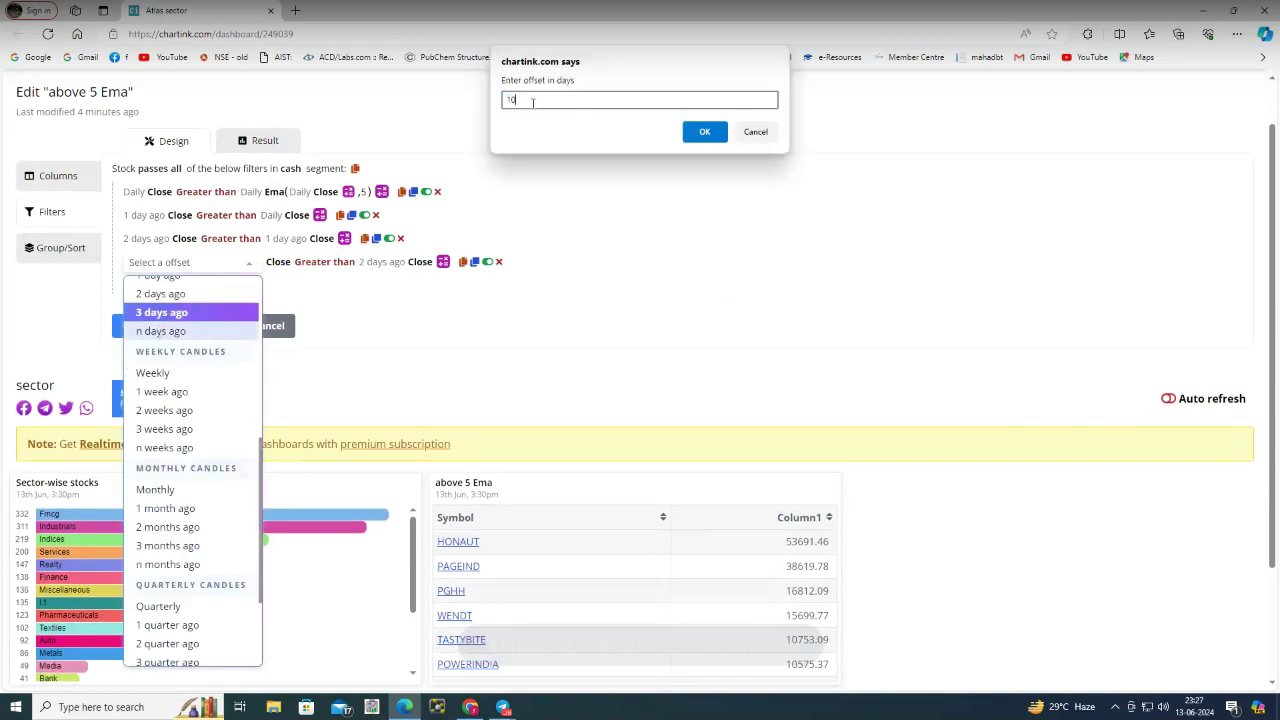
pyautogui.click(705, 132)
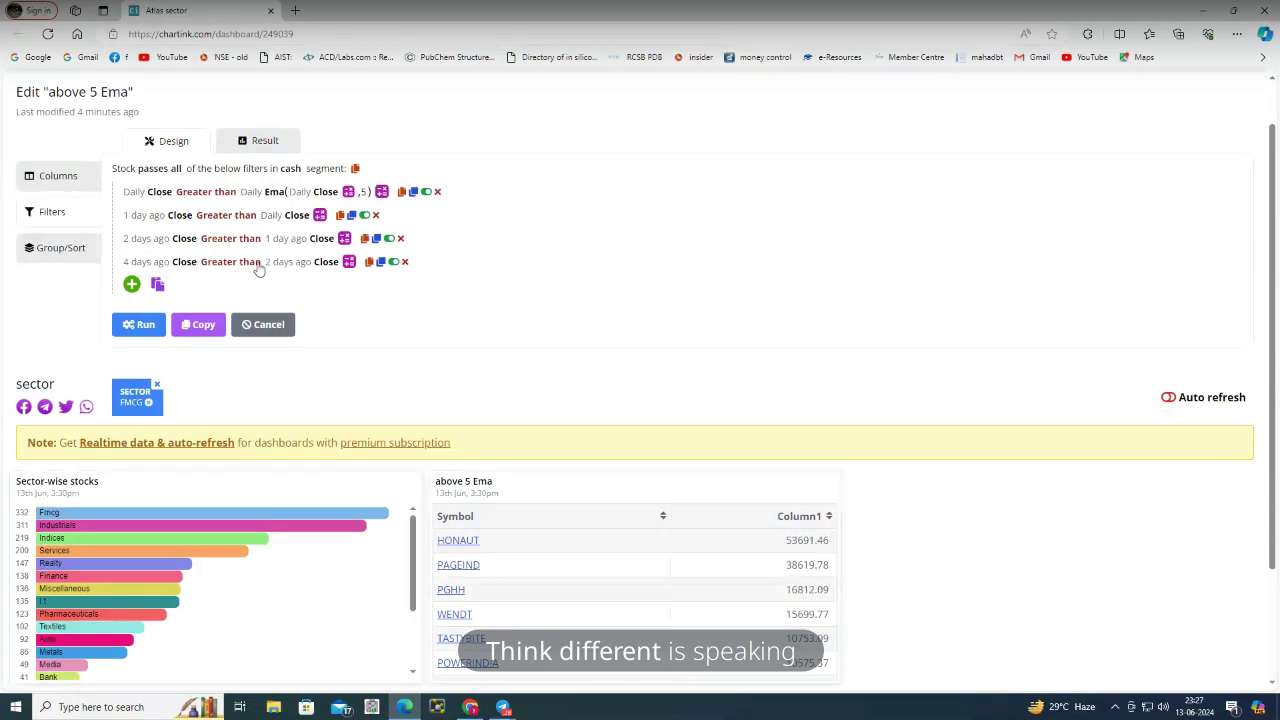
pyautogui.click(285, 262)
pyautogui.click(300, 329)
# Change the 2 days ago Close condition to 3 days ago Close Greater than 2 days ago Close
pyautogui.click(125, 238)
pyautogui.click(148, 305)
pyautogui.click(278, 238)
pyautogui.click(300, 306)
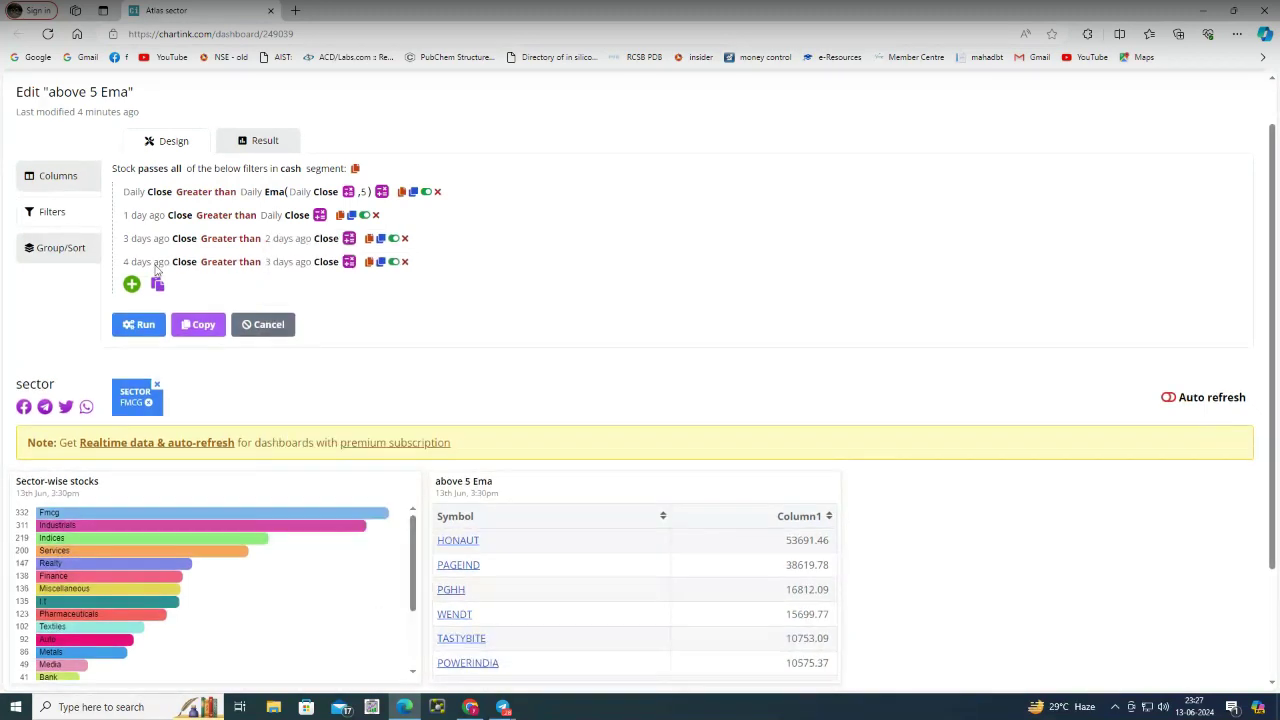
pyautogui.click(129, 216)
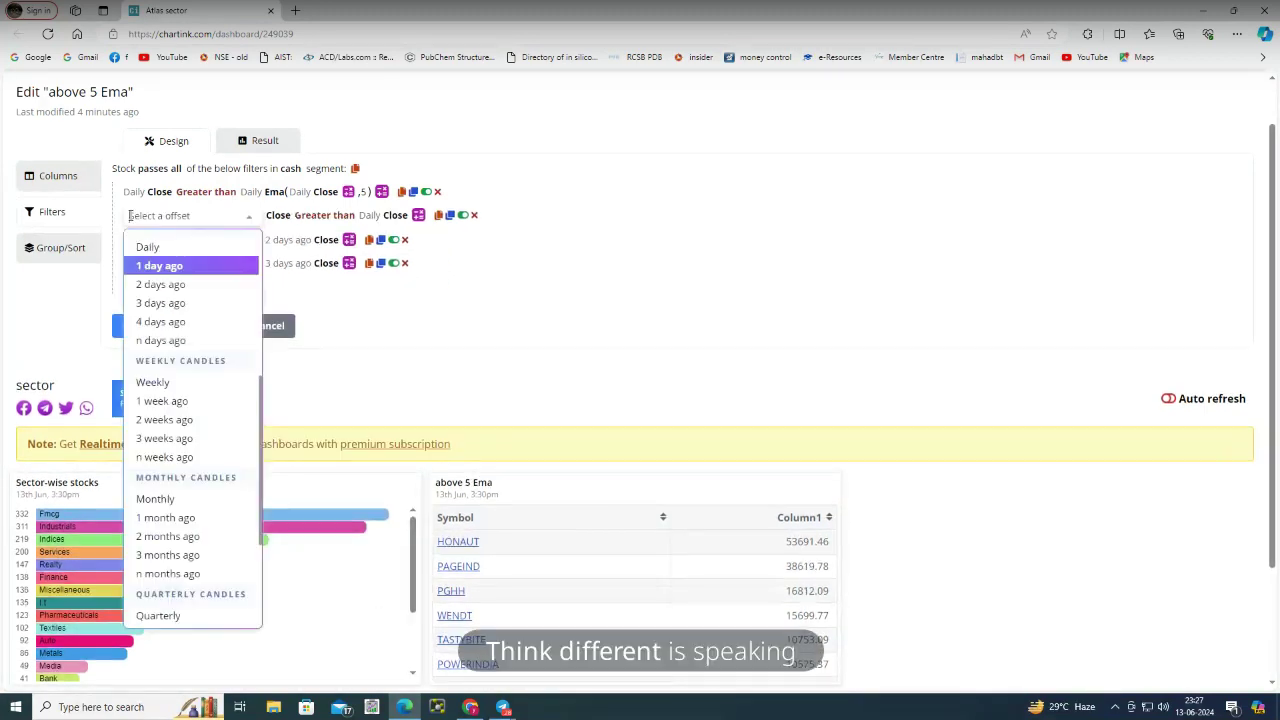
pyautogui.click(423, 300)
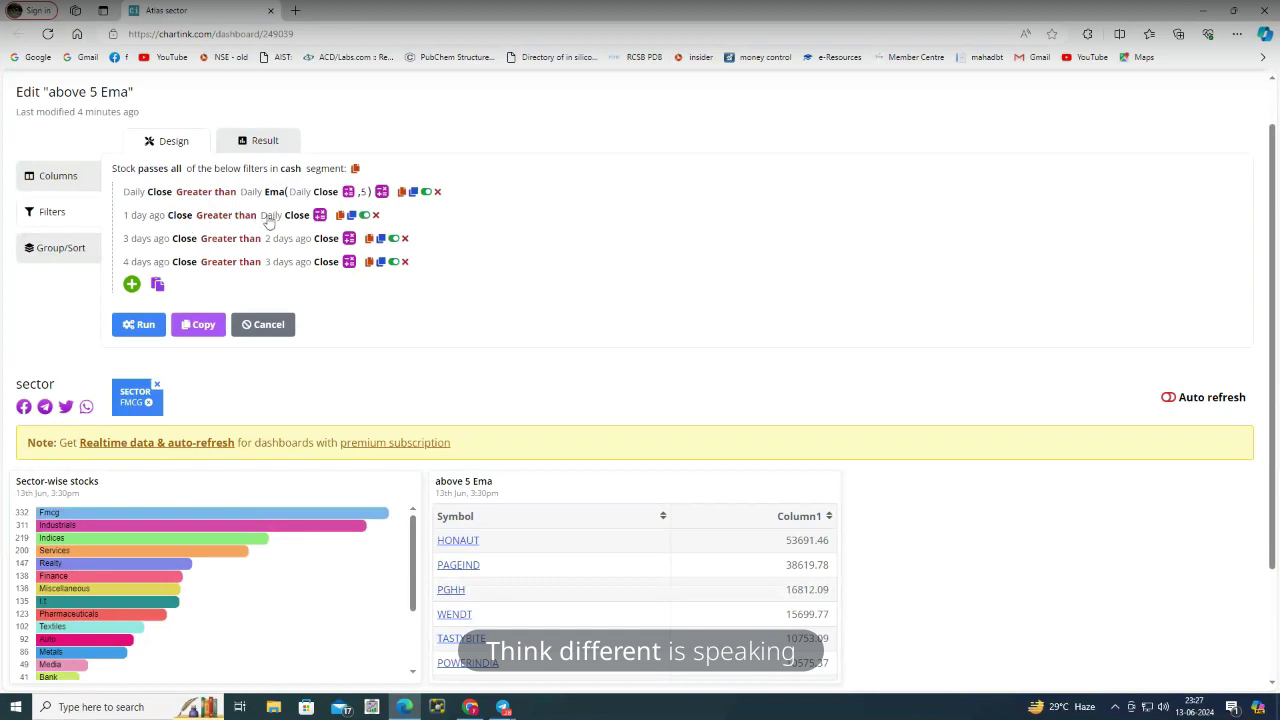
# Change the second filter to 2 days ago Close Less than 1 day ago Close
pyautogui.click(130, 215)
pyautogui.click(146, 284)
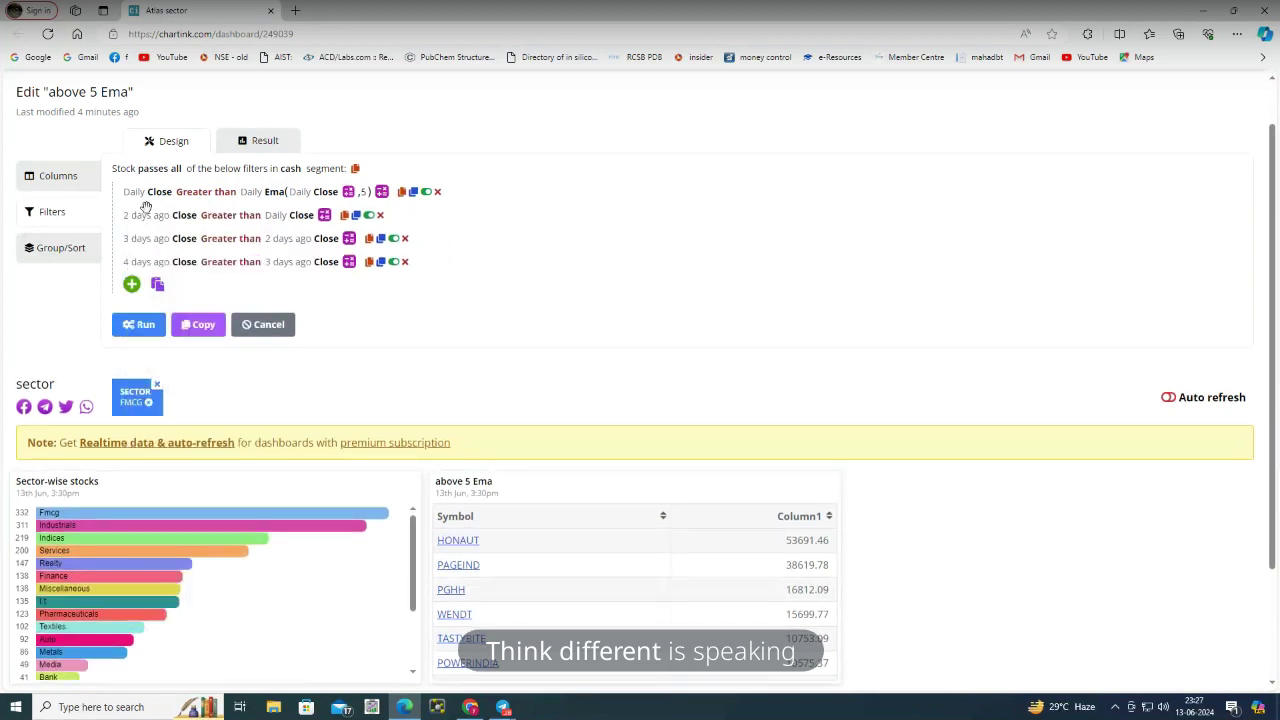
pyautogui.click(272, 215)
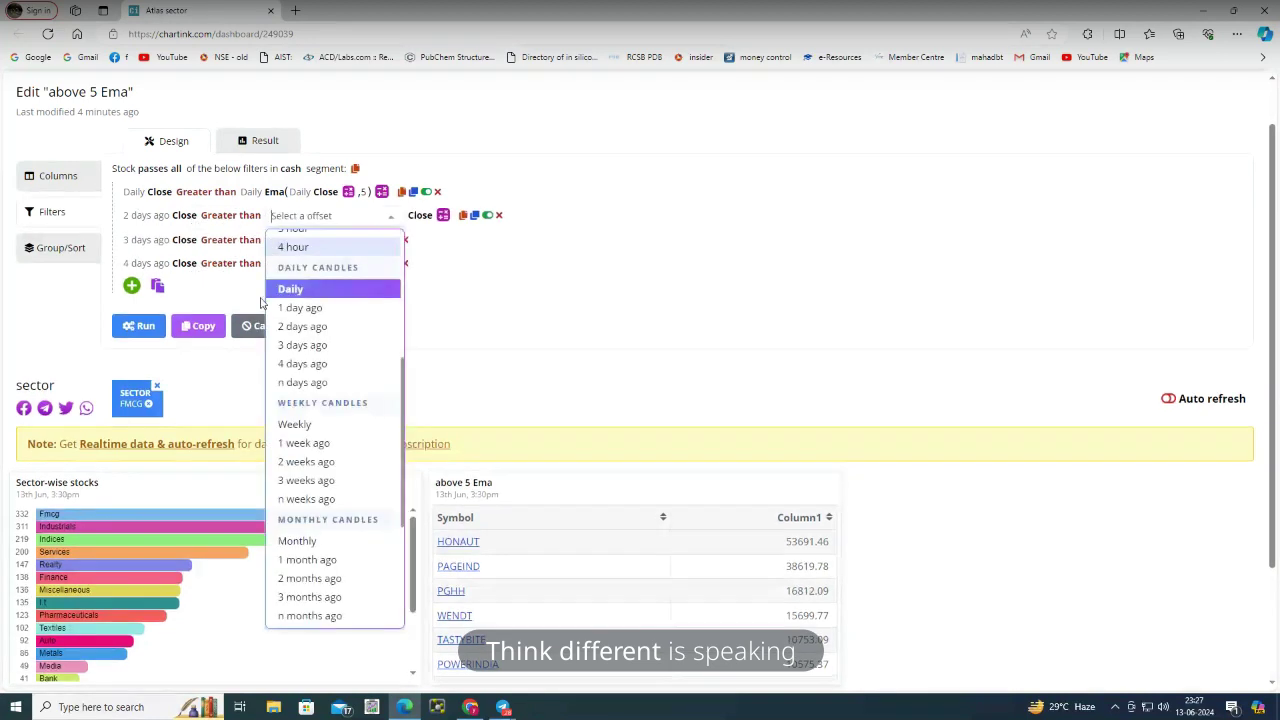
pyautogui.click(281, 307)
pyautogui.click(230, 216)
pyautogui.click(233, 477)
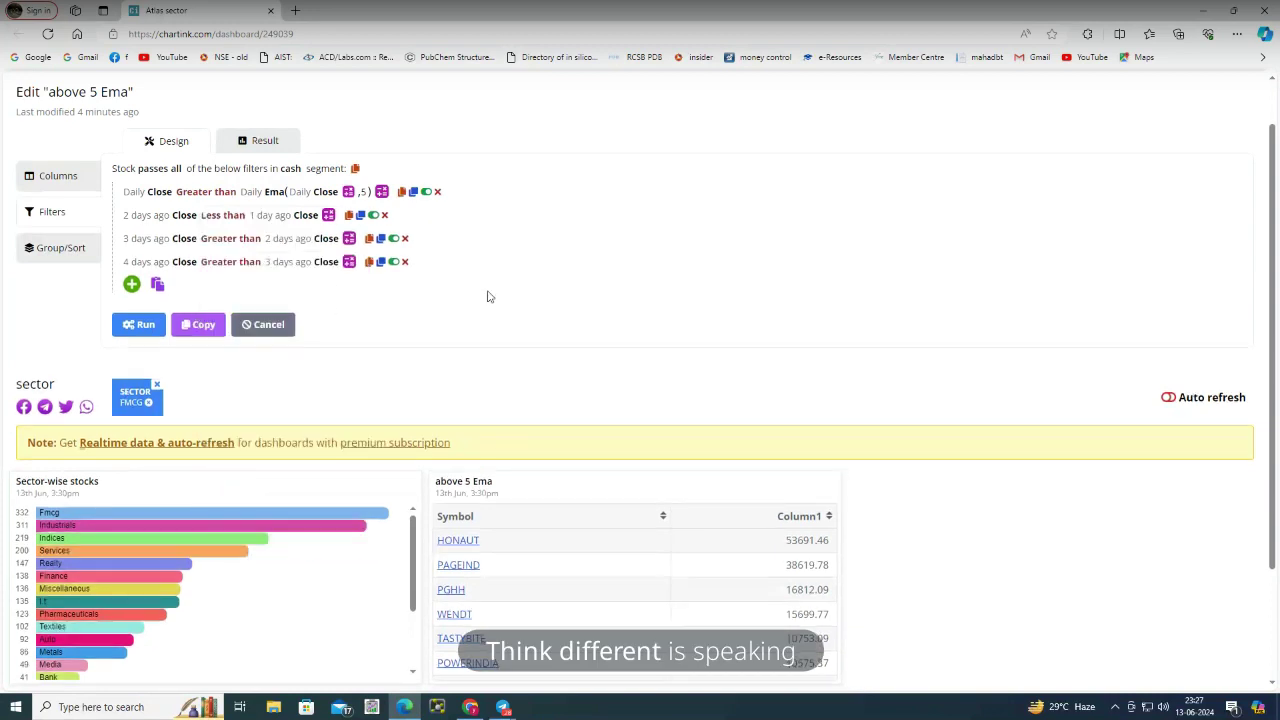
# Run the "above 5 Ema" scan and browse the matching symbols in the result table
pyautogui.click(152, 325)
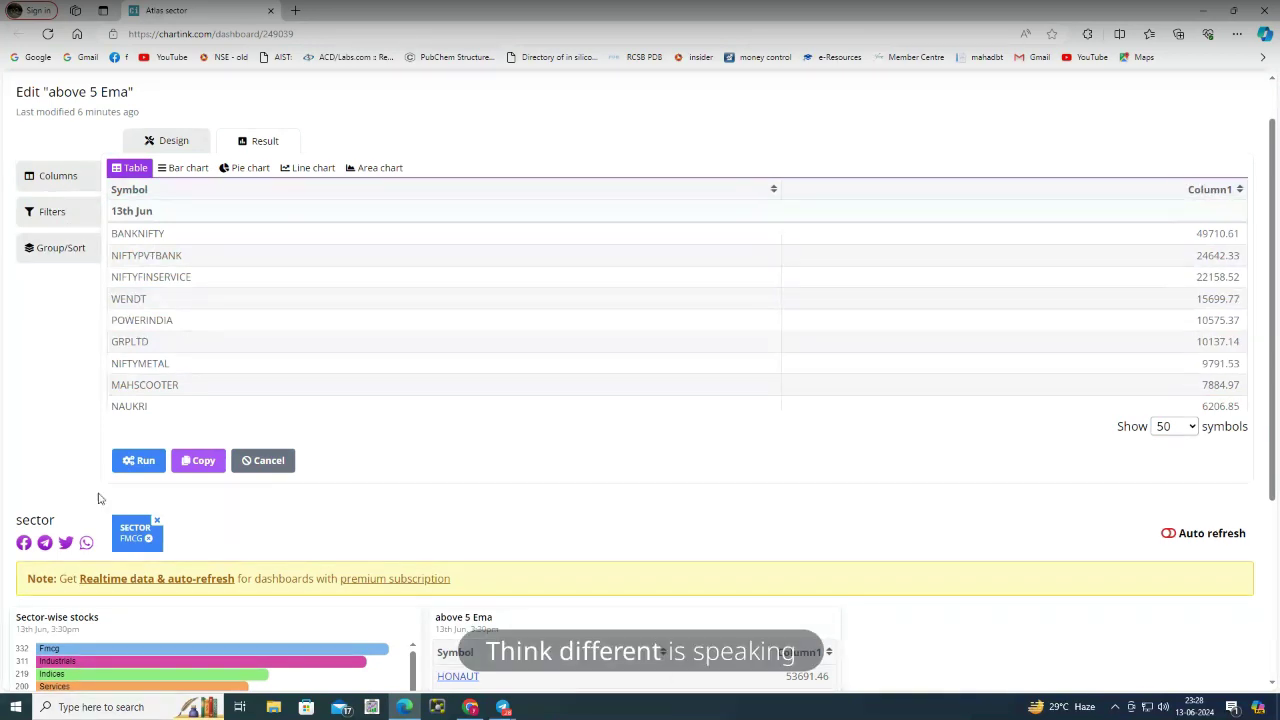
pyautogui.click(138, 462)
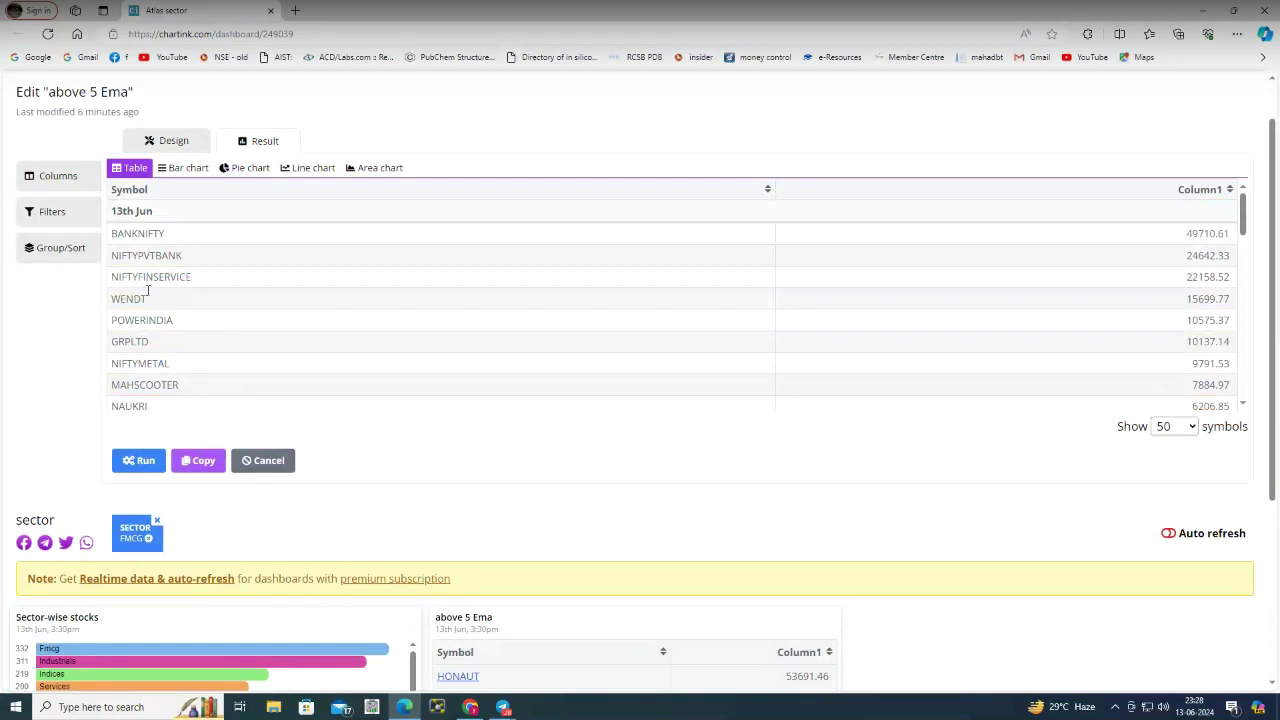
pyautogui.scroll(-1, 208, 300)
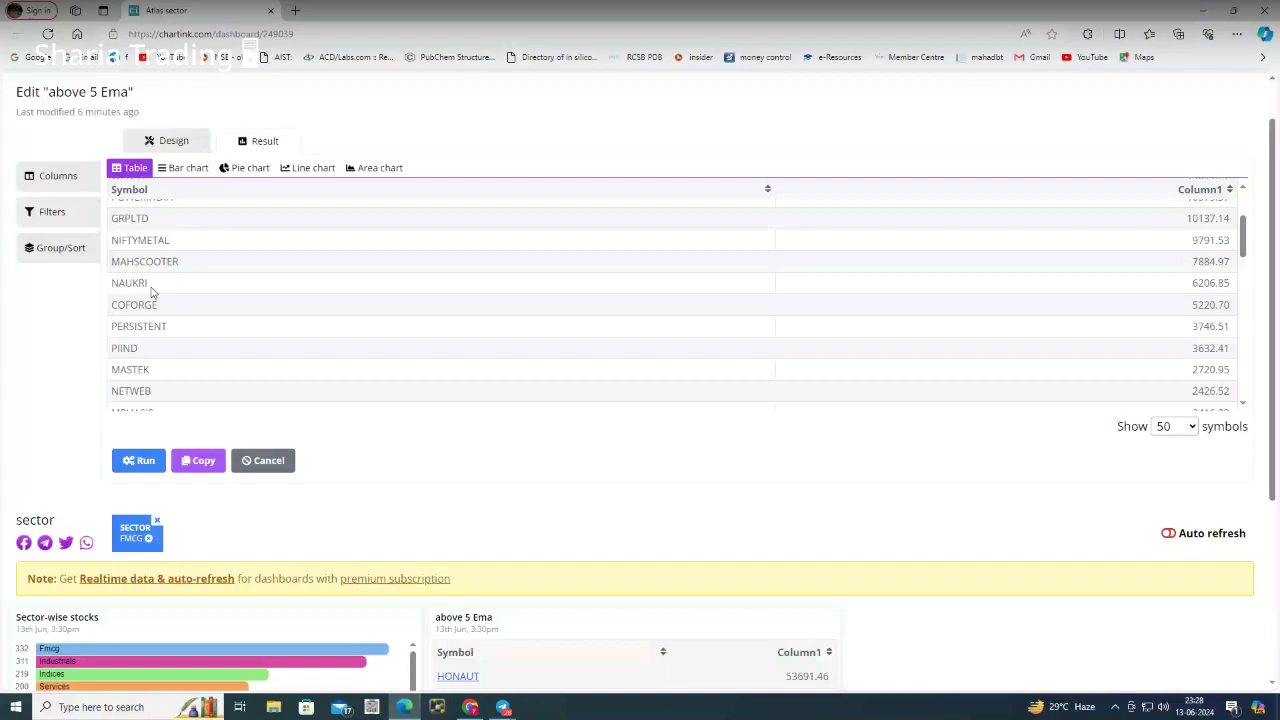
pyautogui.scroll(-5, 115, 318)
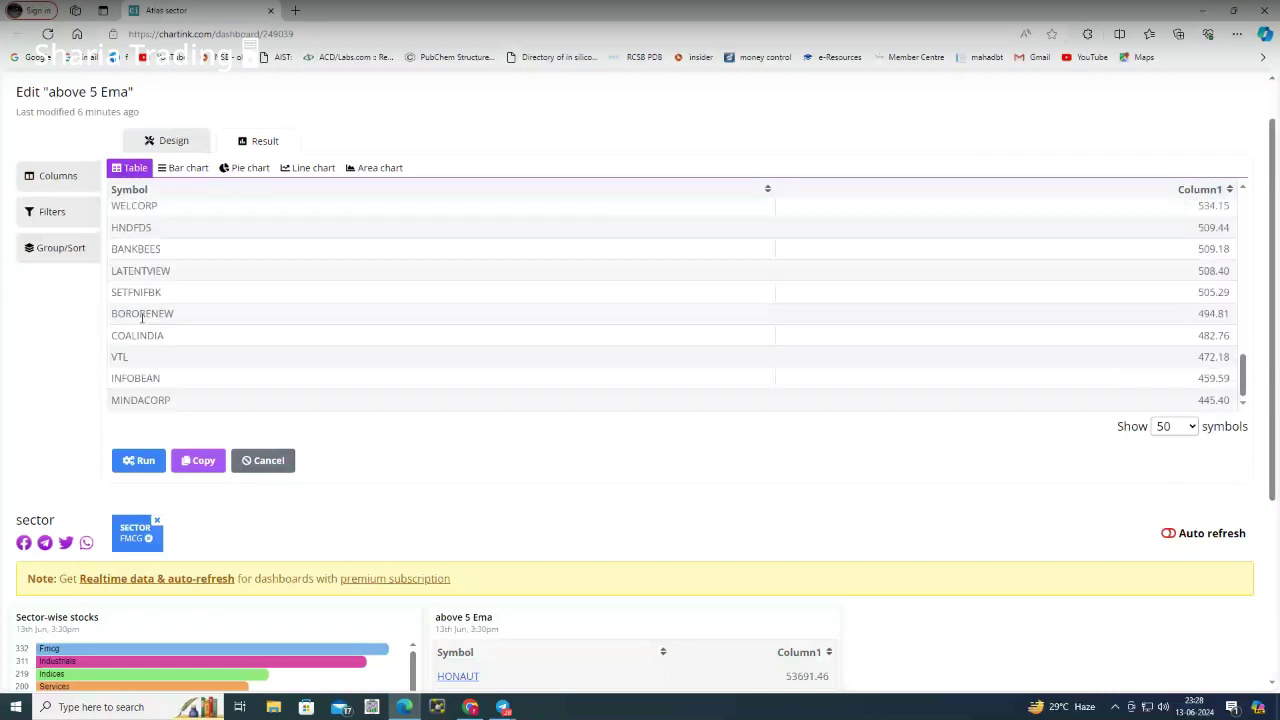
pyautogui.scroll(1, 143, 318)
pyautogui.click(308, 167)
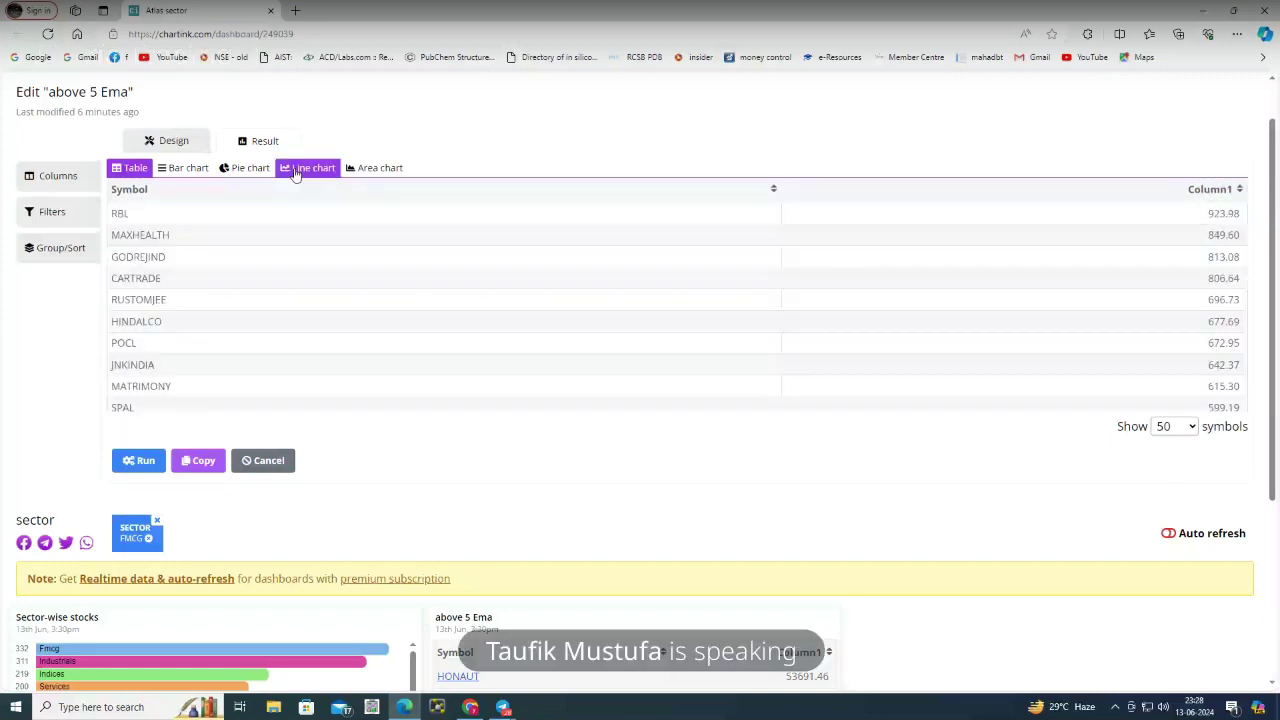
pyautogui.click(136, 169)
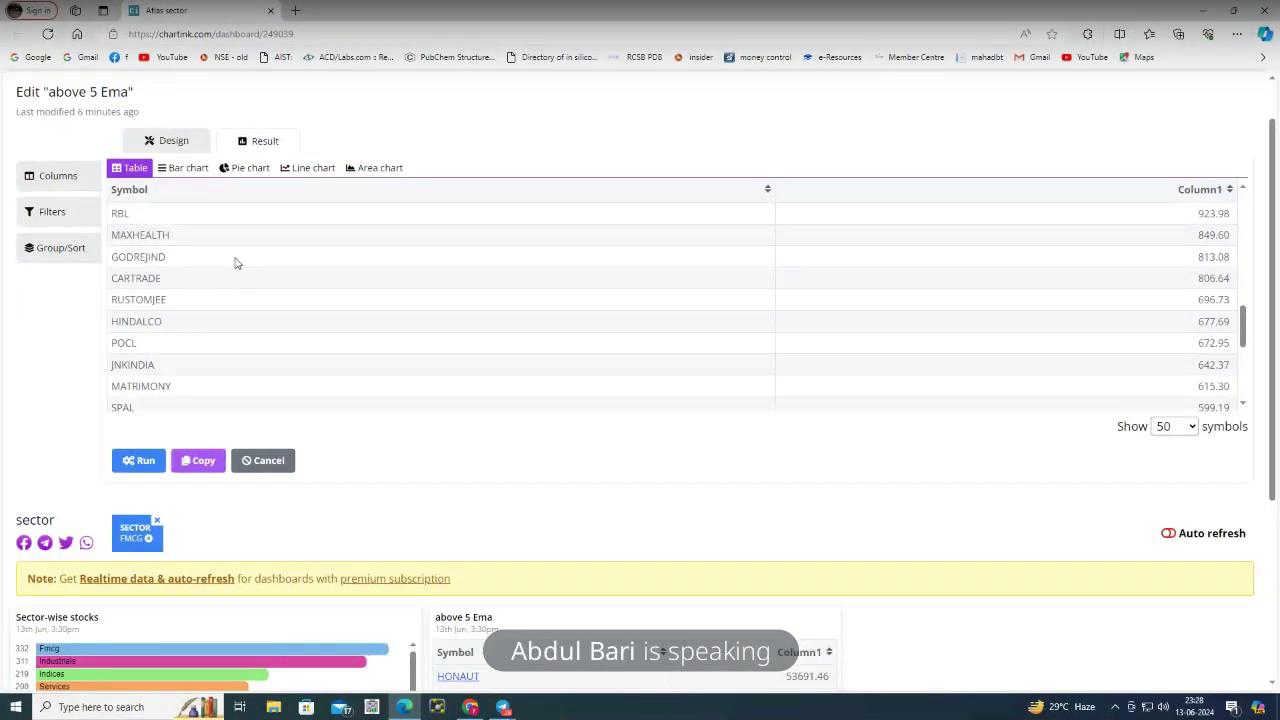
# Switch to the Fyers chart in Chrome and load the NSE stock Godrej Industries Ltd through a symbol search for GODRE
pyautogui.click(473, 707)
pyautogui.hotkey('ctrl', '2')
pyautogui.write('d')
pyautogui.press('BackSpace')
pyautogui.write('godretrade.fyers.in/v2.html')
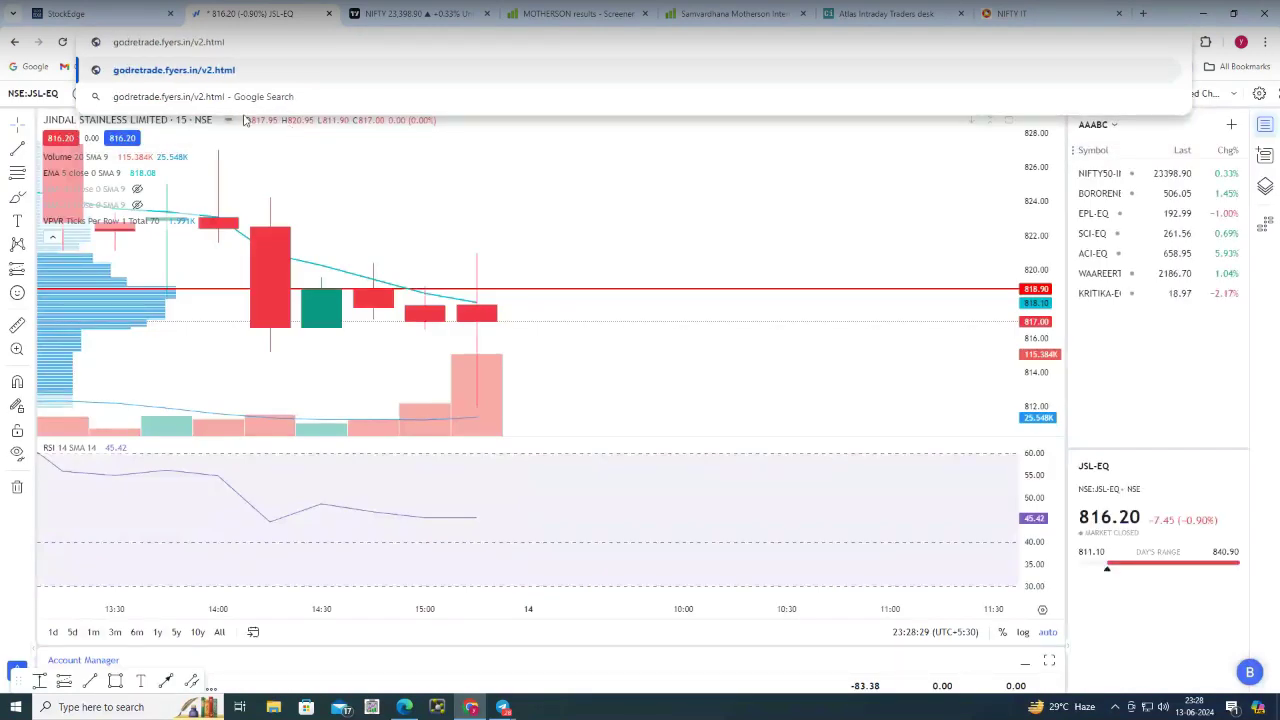
pyautogui.click(359, 202)
pyautogui.write('g')
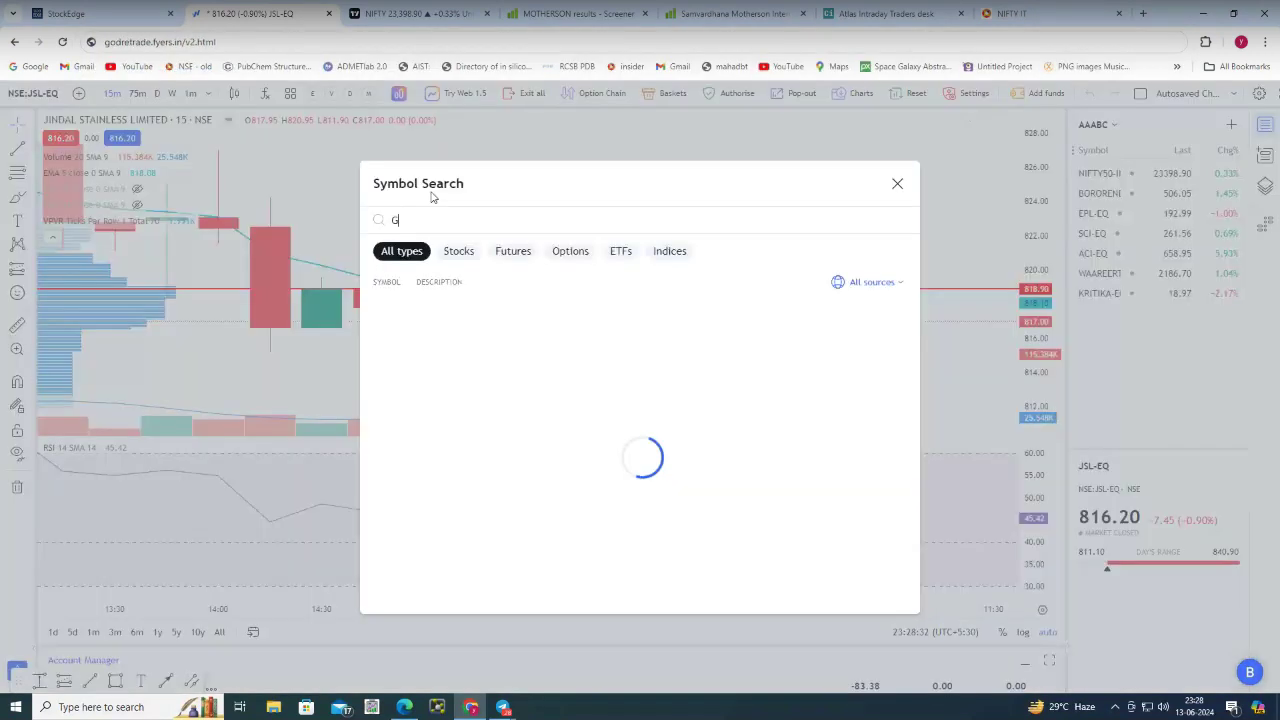
pyautogui.write('odre')
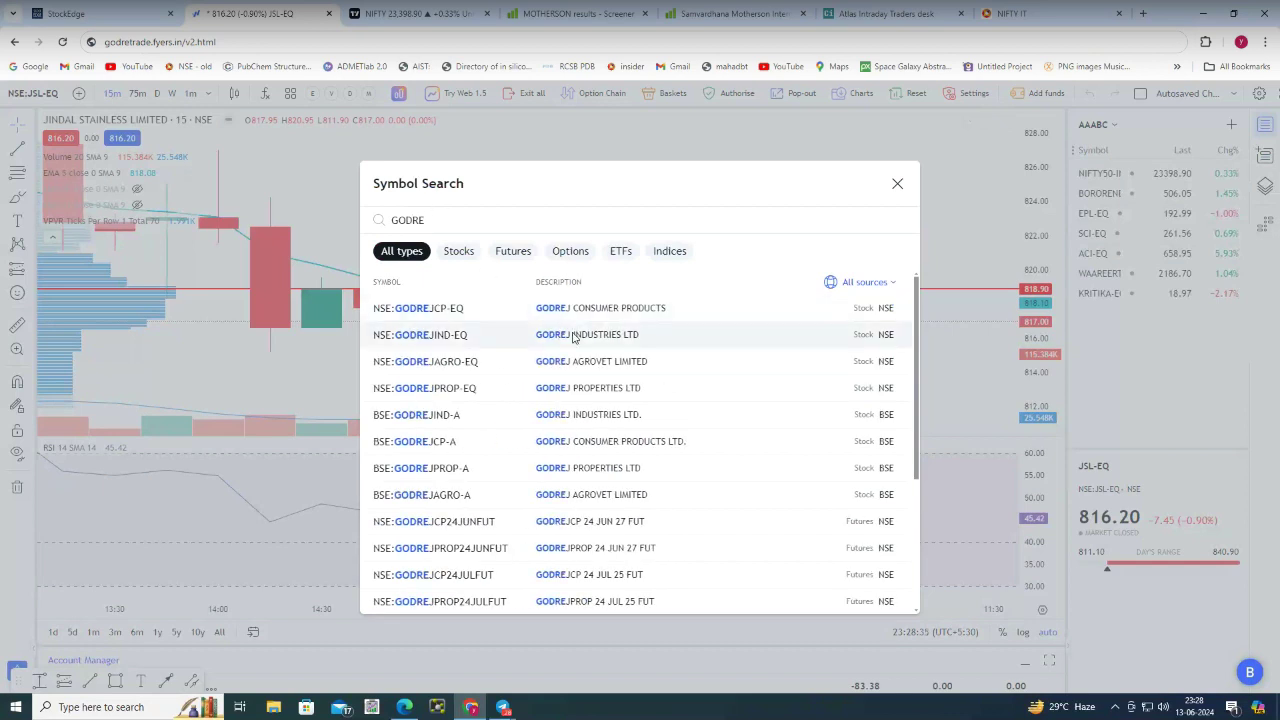
pyautogui.click(573, 337)
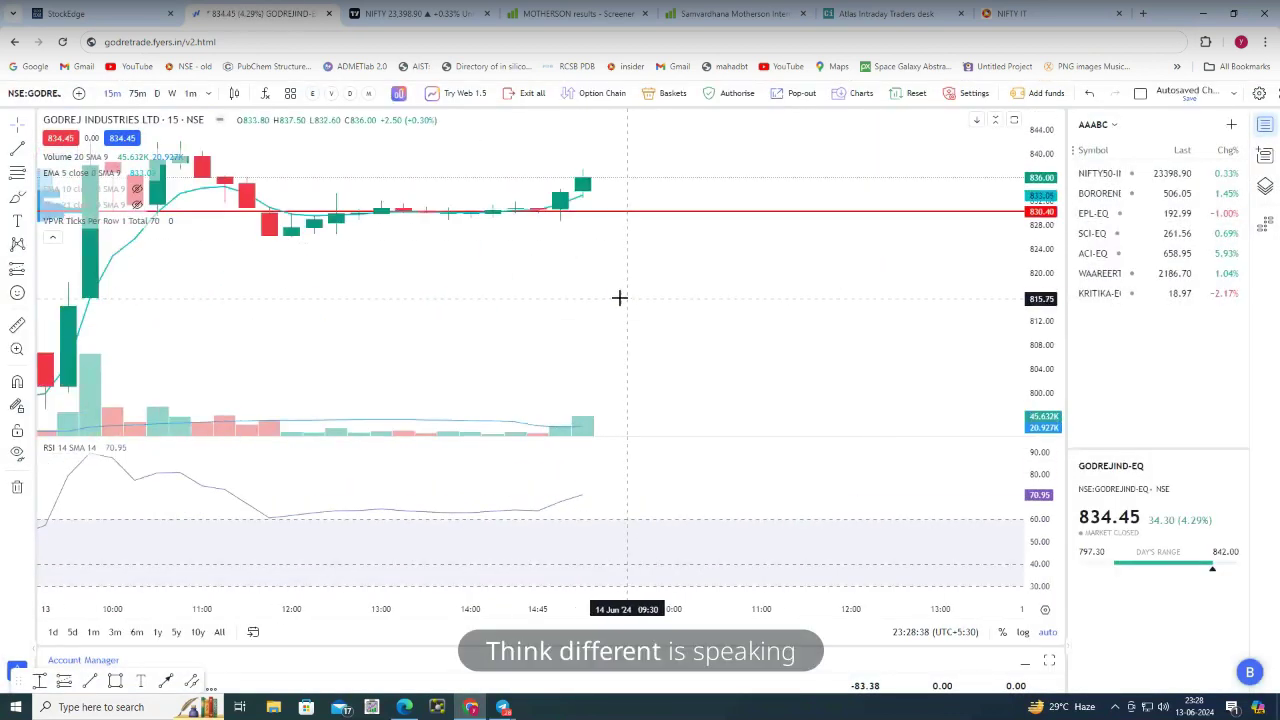
# Set the Godrej Industries chart to the daily timeframe and apply the "EMA 5, 10, 21, RSI" indicator template
pyautogui.click(157, 94)
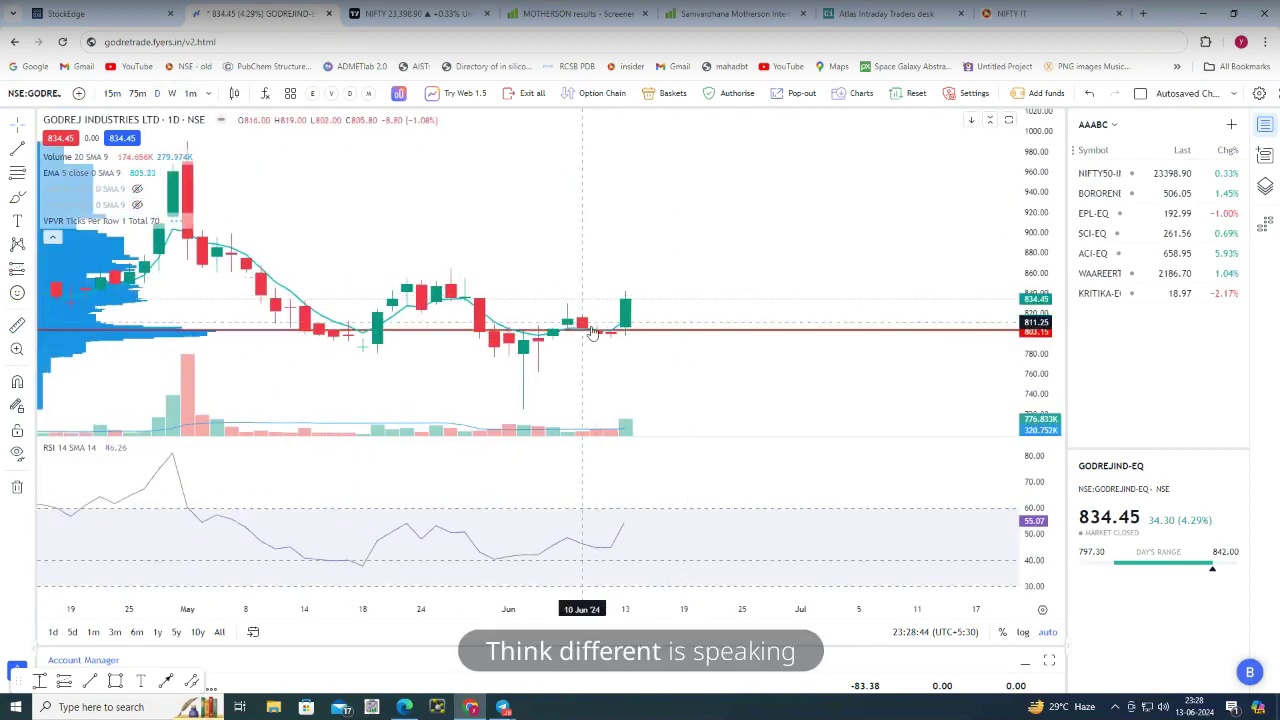
pyautogui.click(290, 94)
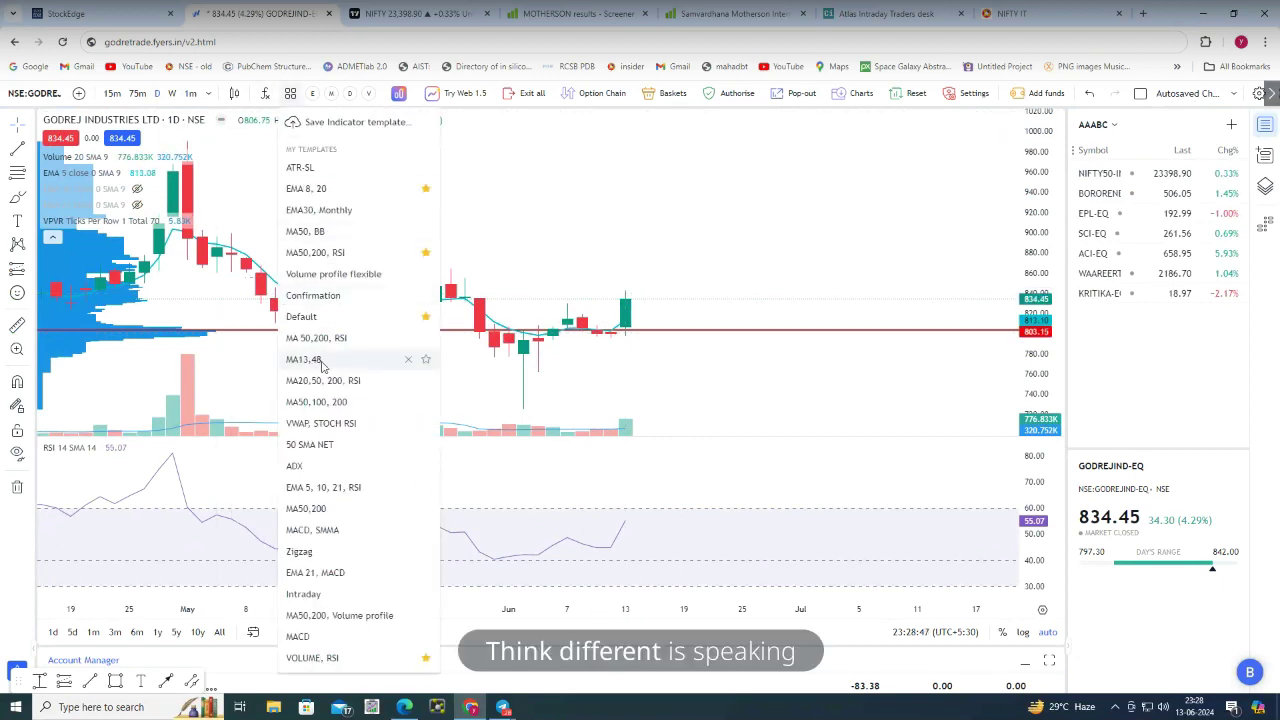
pyautogui.click(314, 487)
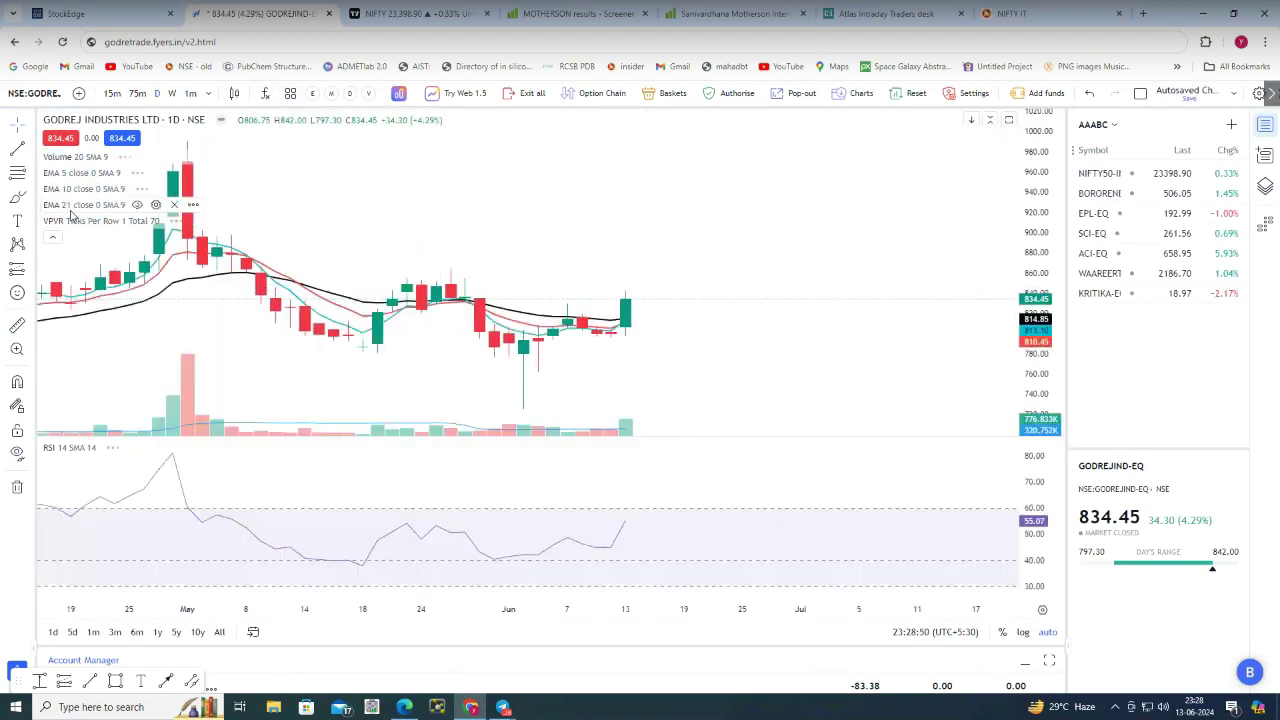
# Hide the EMA 21 and EMA 10 lines and remove the VPVR indicator from the chart
pyautogui.click(137, 204)
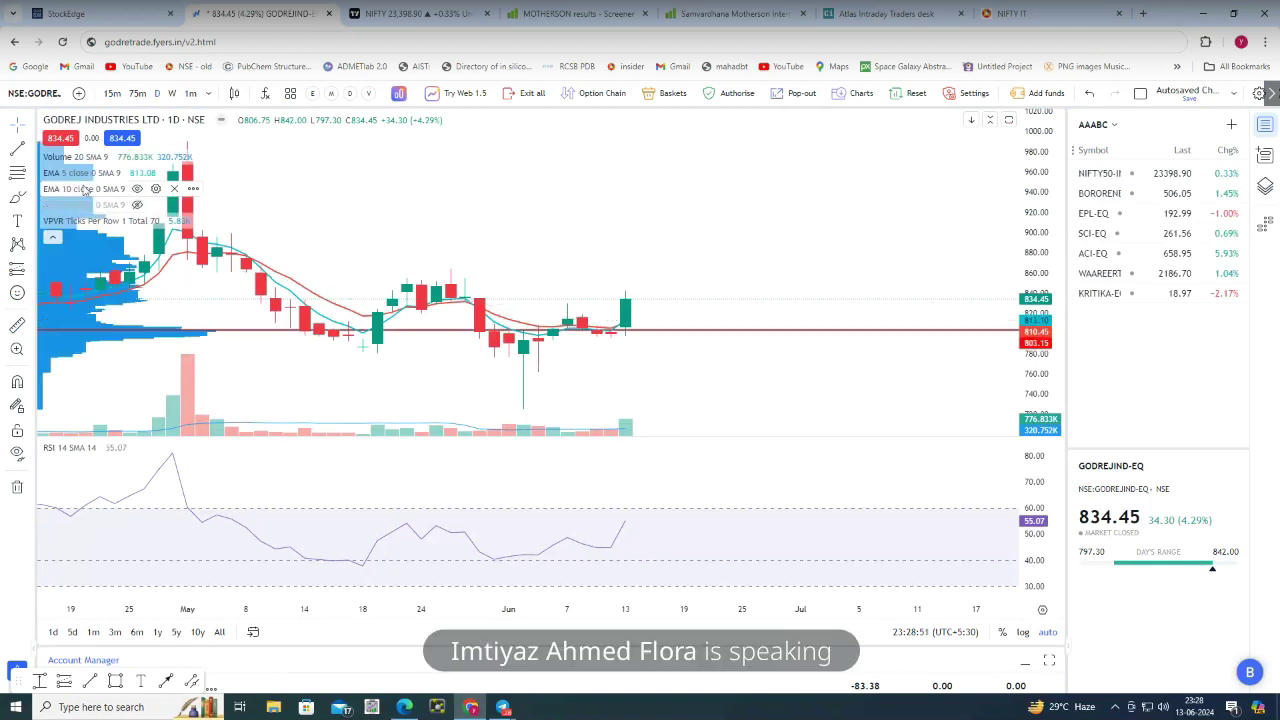
pyautogui.click(208, 220)
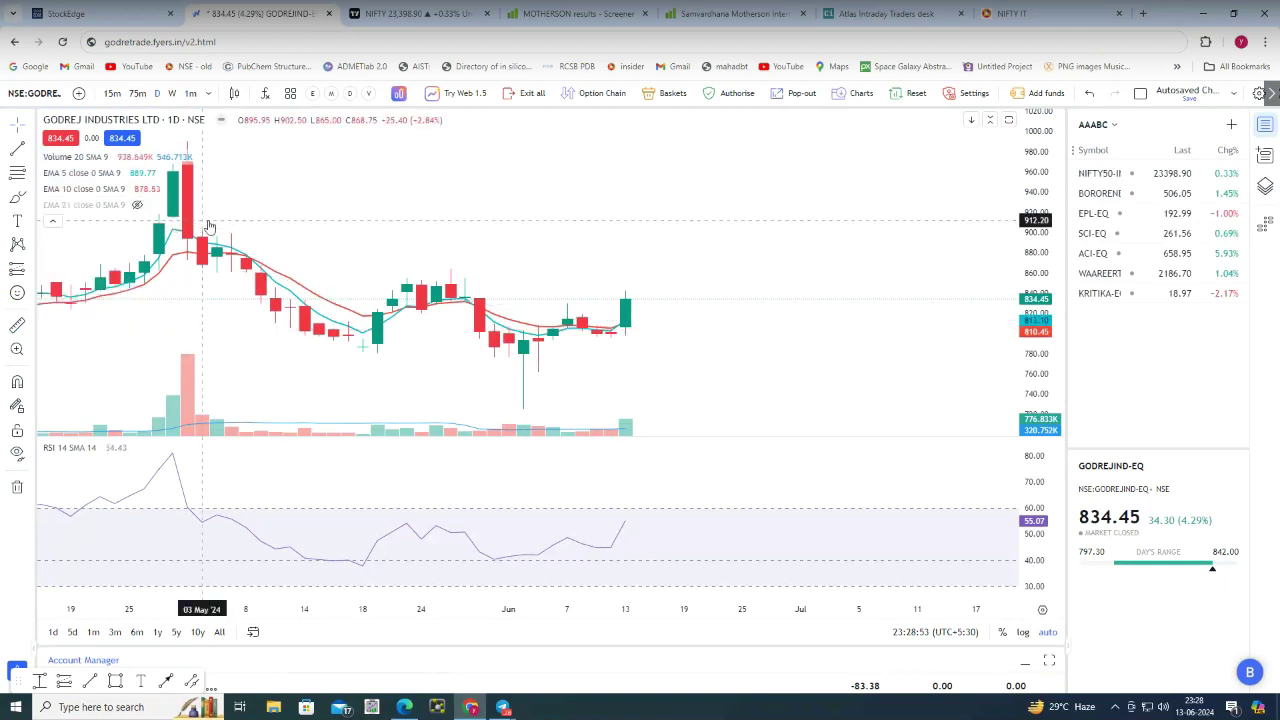
pyautogui.click(137, 189)
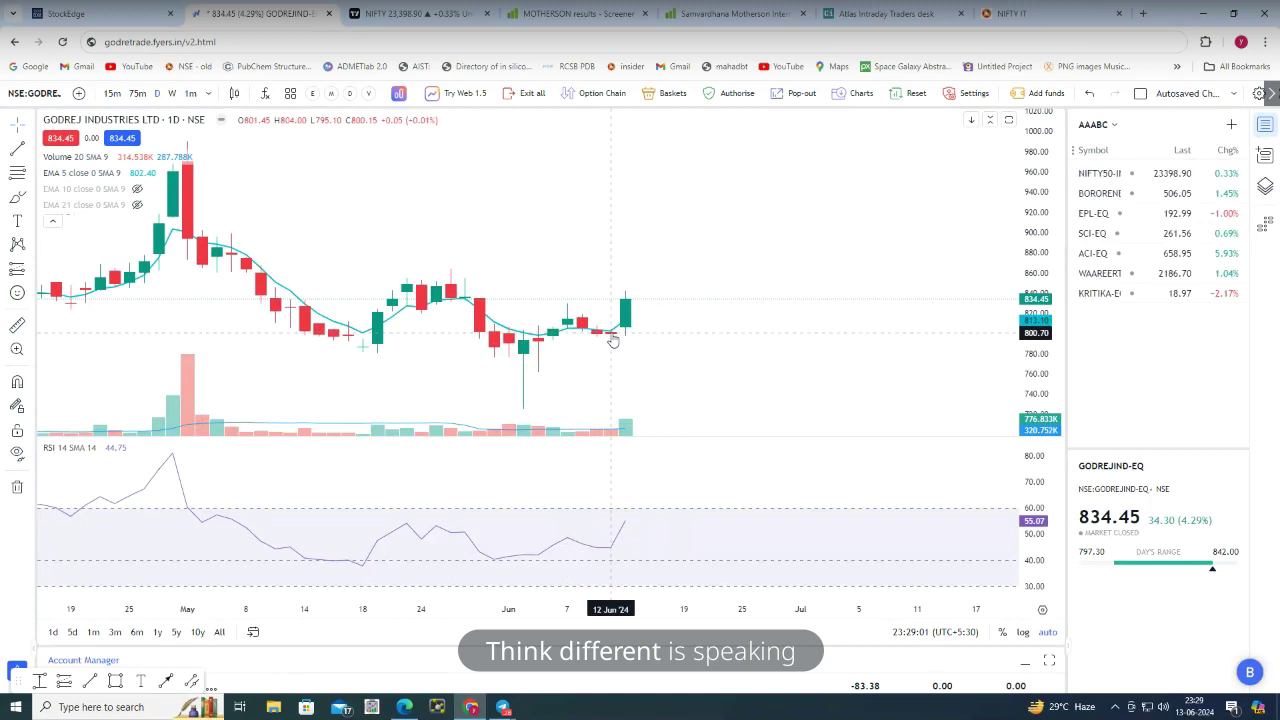
# Examine the latest daily candles of Godrej Industries against the 5 EMA line, up close and across the wider trend
pyautogui.scroll(2, 615, 335)
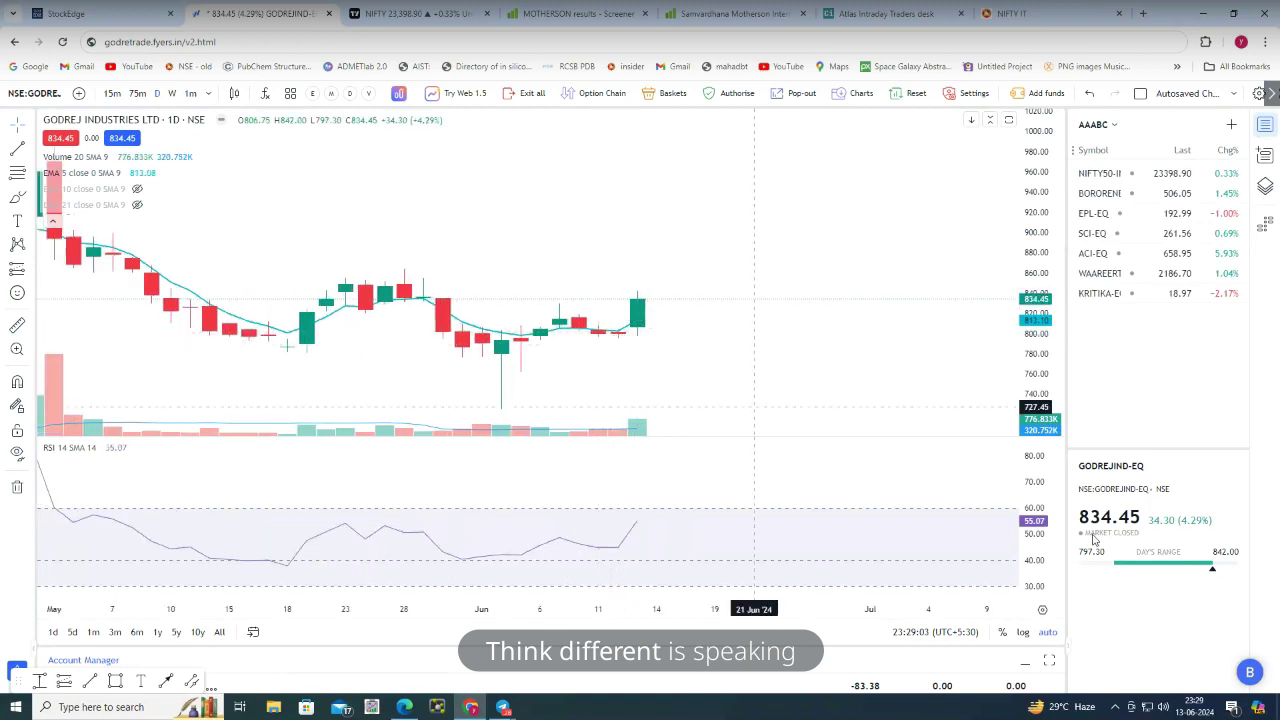
pyautogui.moveTo(1029, 343); pyautogui.dragTo(1030, 158)
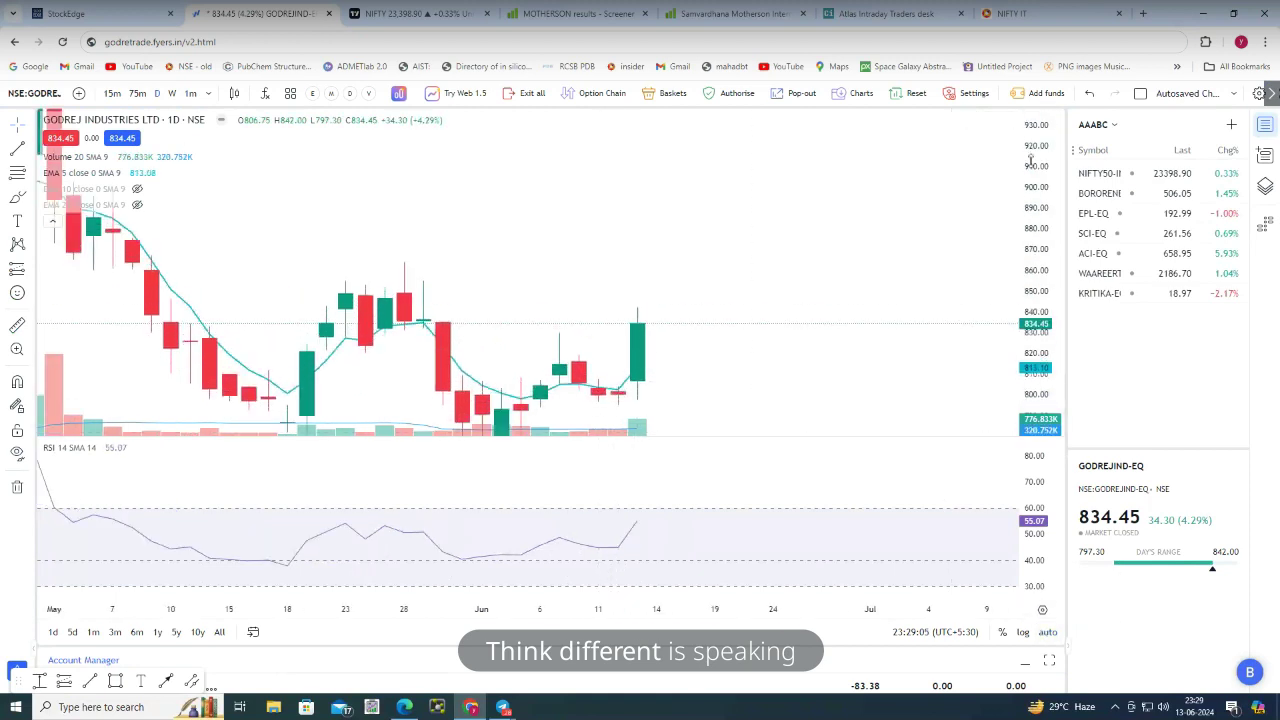
pyautogui.moveTo(797, 277); pyautogui.dragTo(808, 100)
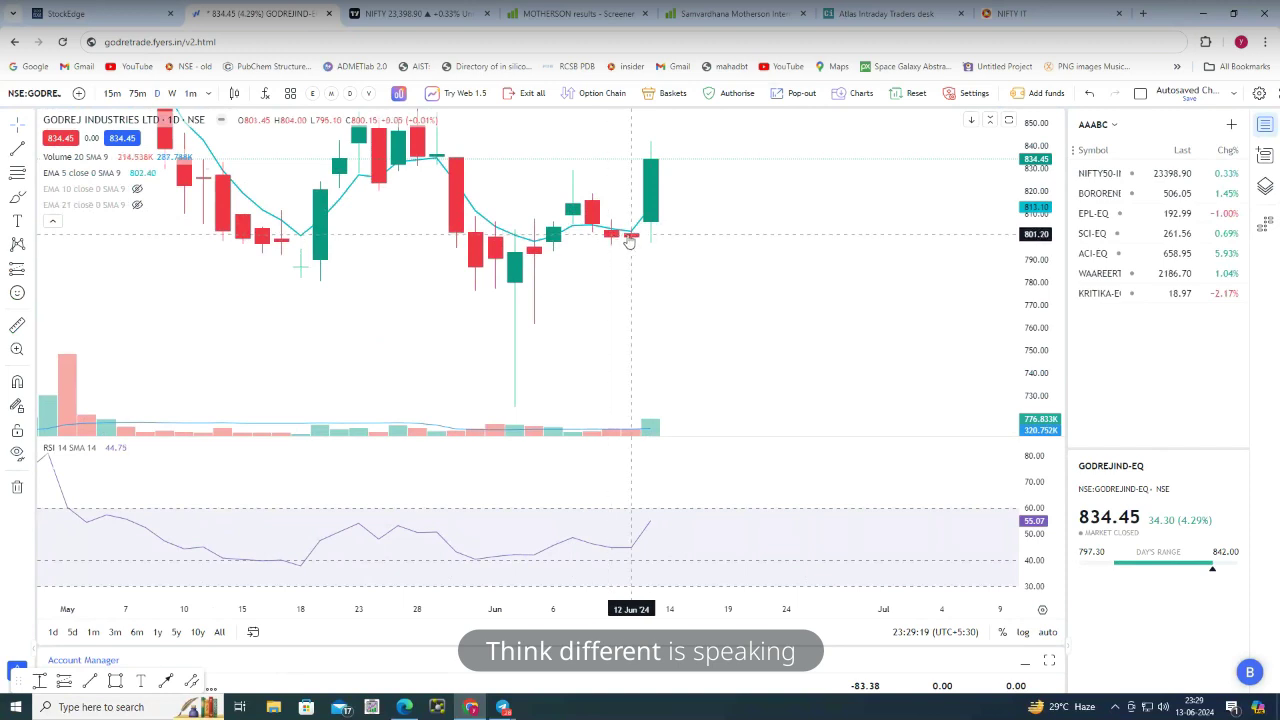
pyautogui.scroll(5, 631, 250)
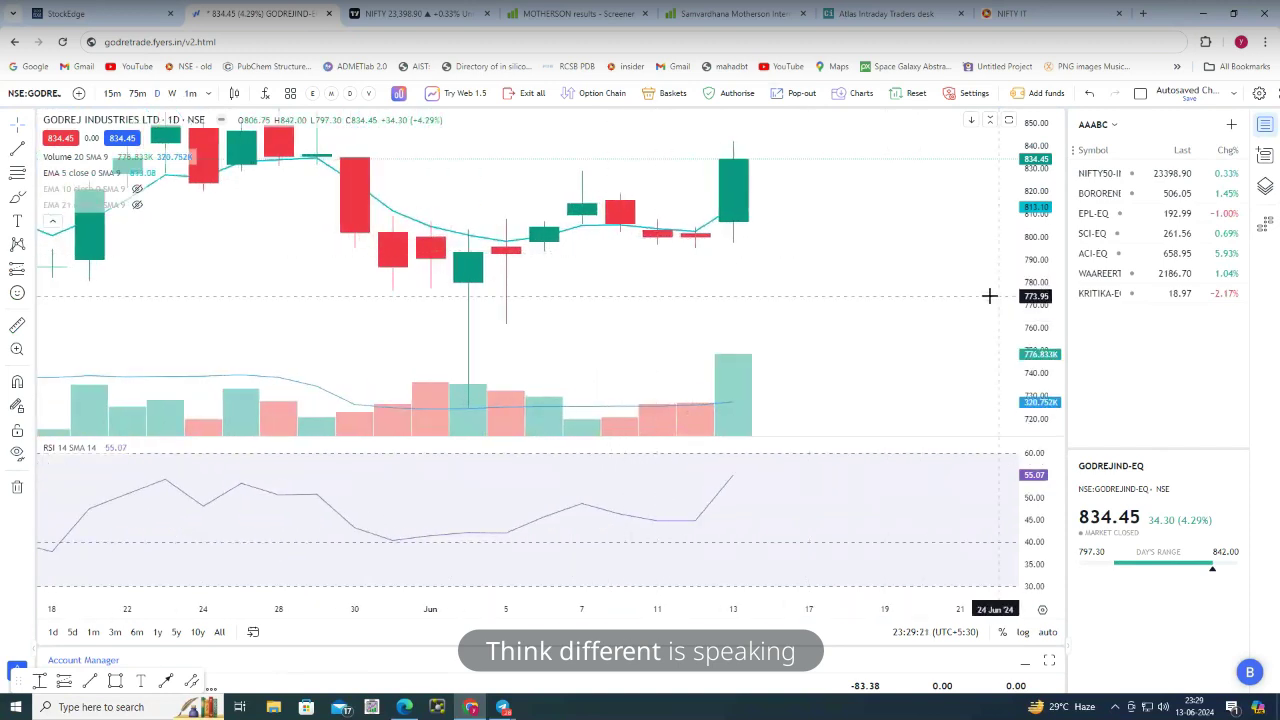
pyautogui.scroll(2, 710, 232)
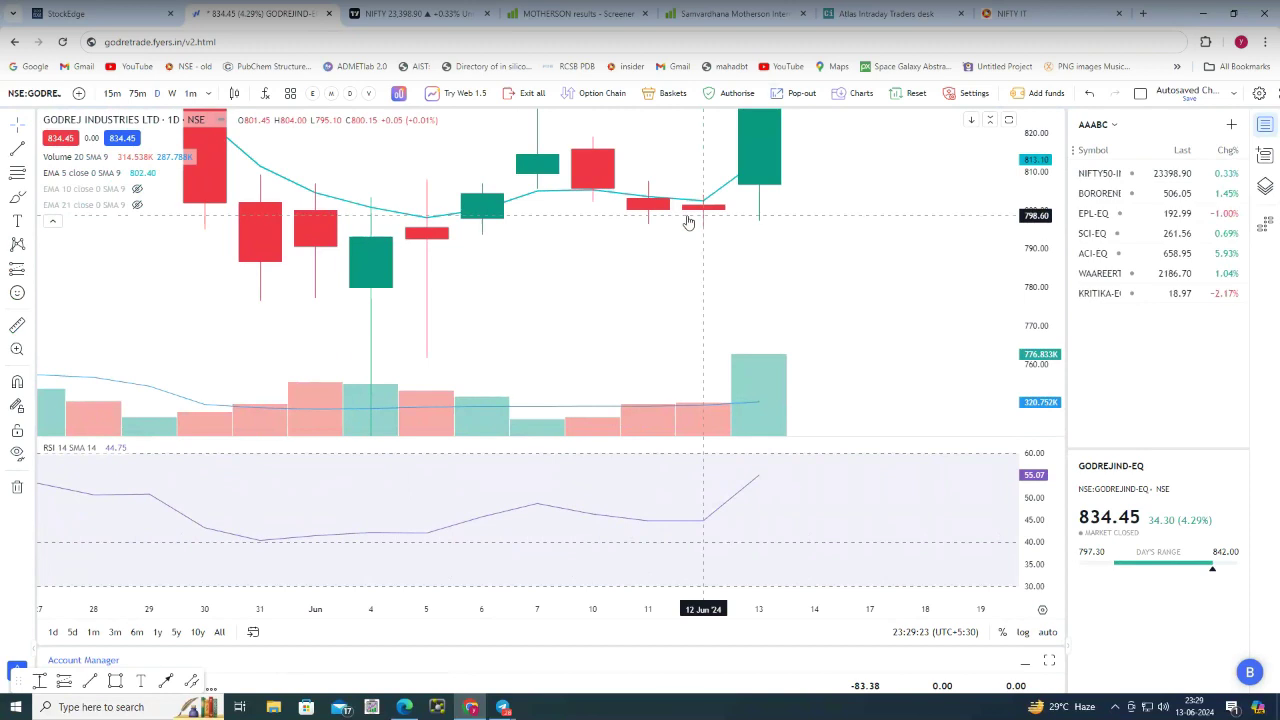
pyautogui.scroll(-3, 837, 320)
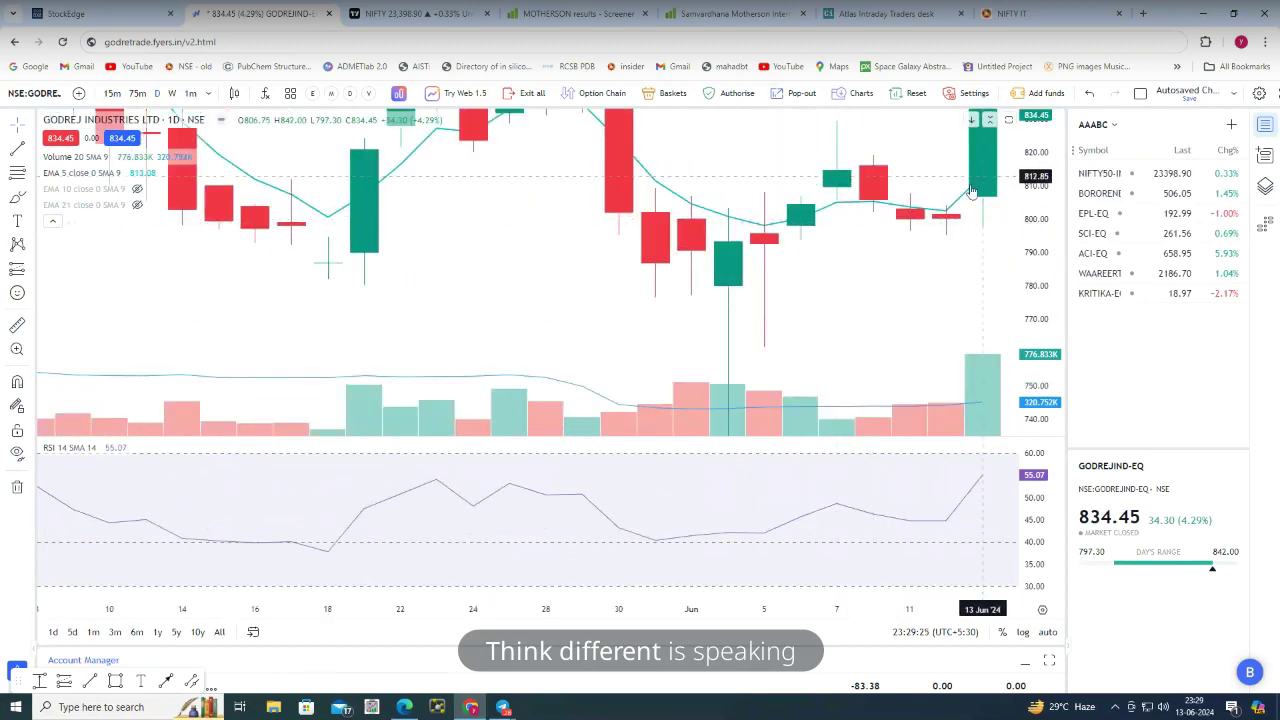
pyautogui.moveTo(875, 320); pyautogui.dragTo(797, 320)
pyautogui.scroll(-4, 789, 251)
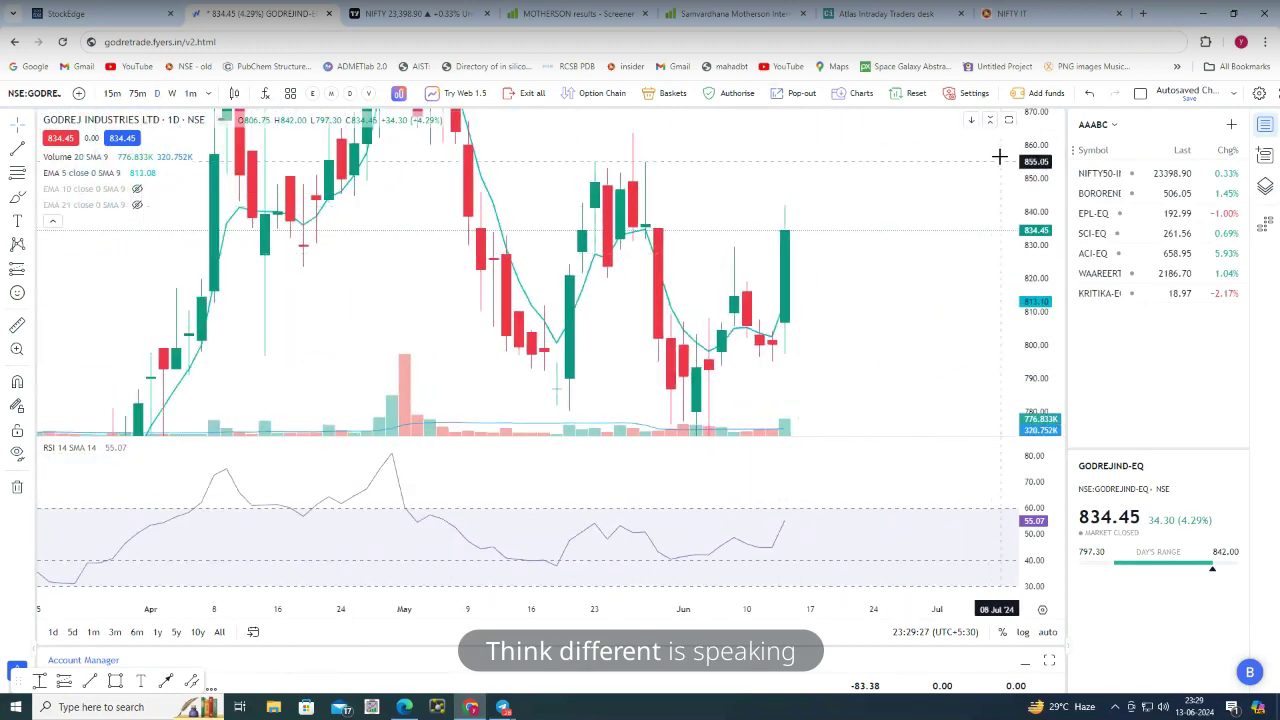
pyautogui.moveTo(1027, 178); pyautogui.dragTo(943, 371)
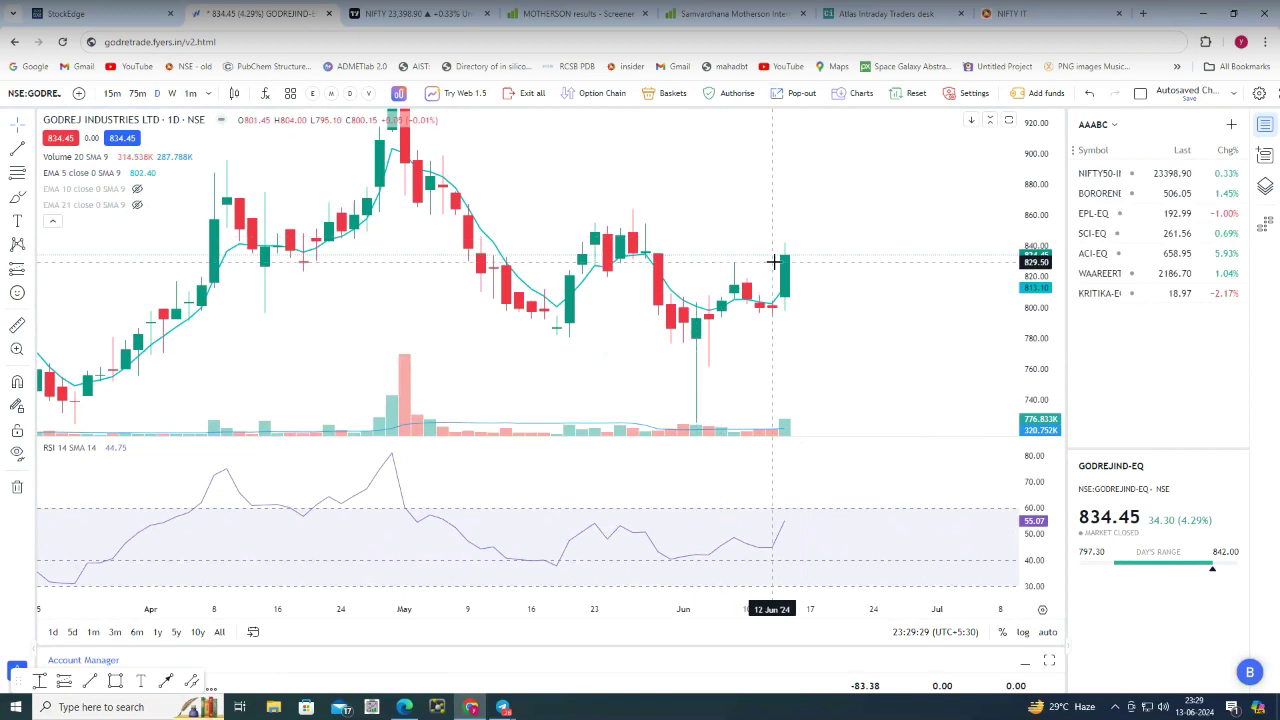
# Recheck the scan results in Edge, return to the Fyers chart in Chrome and load NSE Hindalco Industries for a close look at its recent candles
pyautogui.click(906, 14)
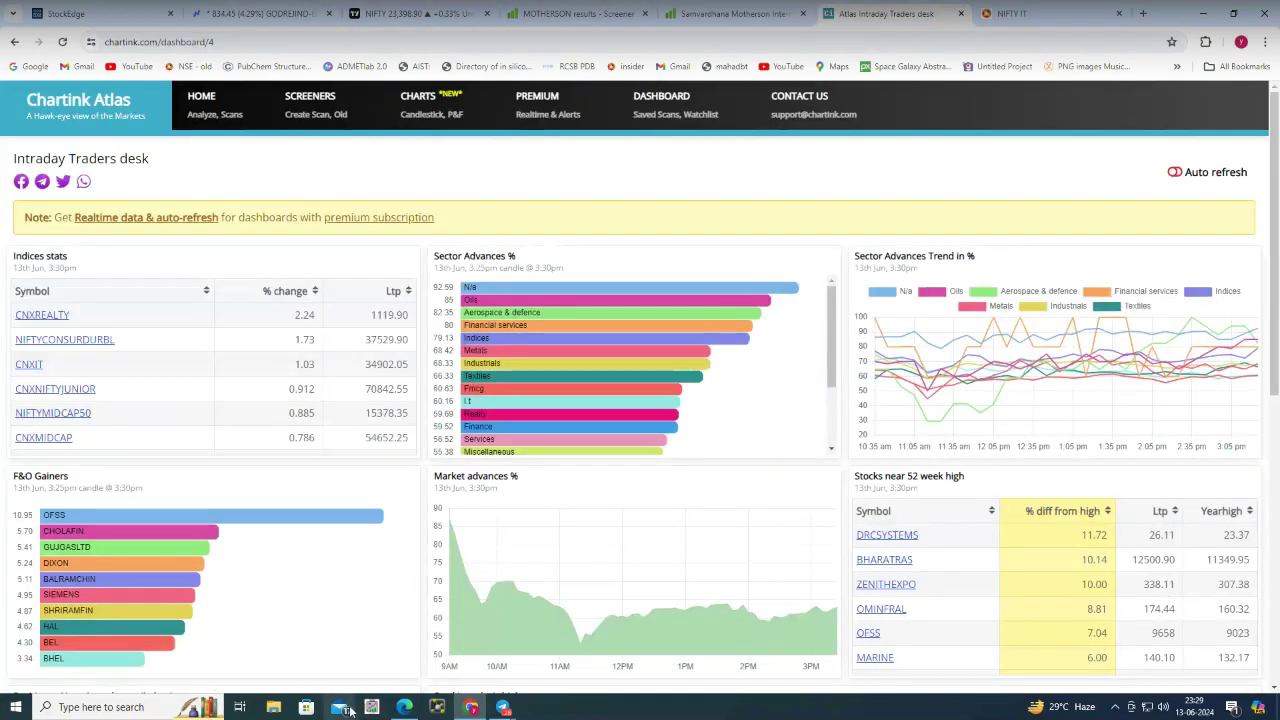
pyautogui.click(406, 707)
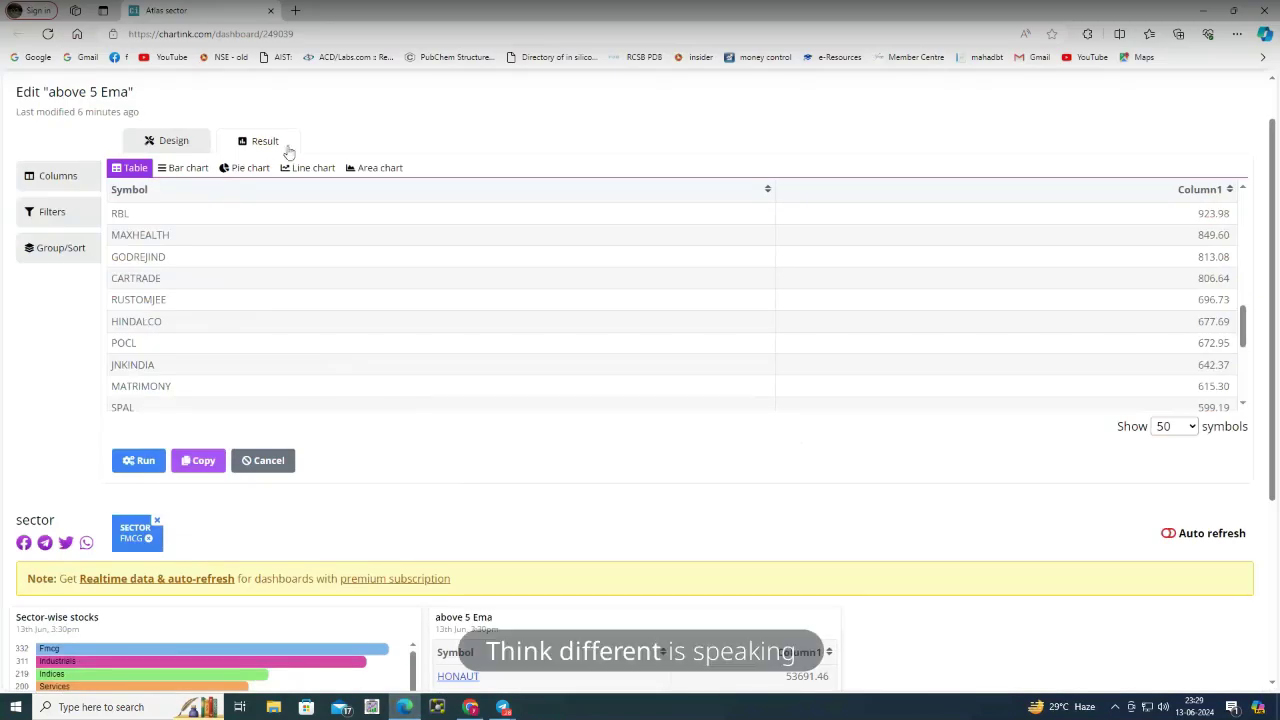
pyautogui.click(470, 707)
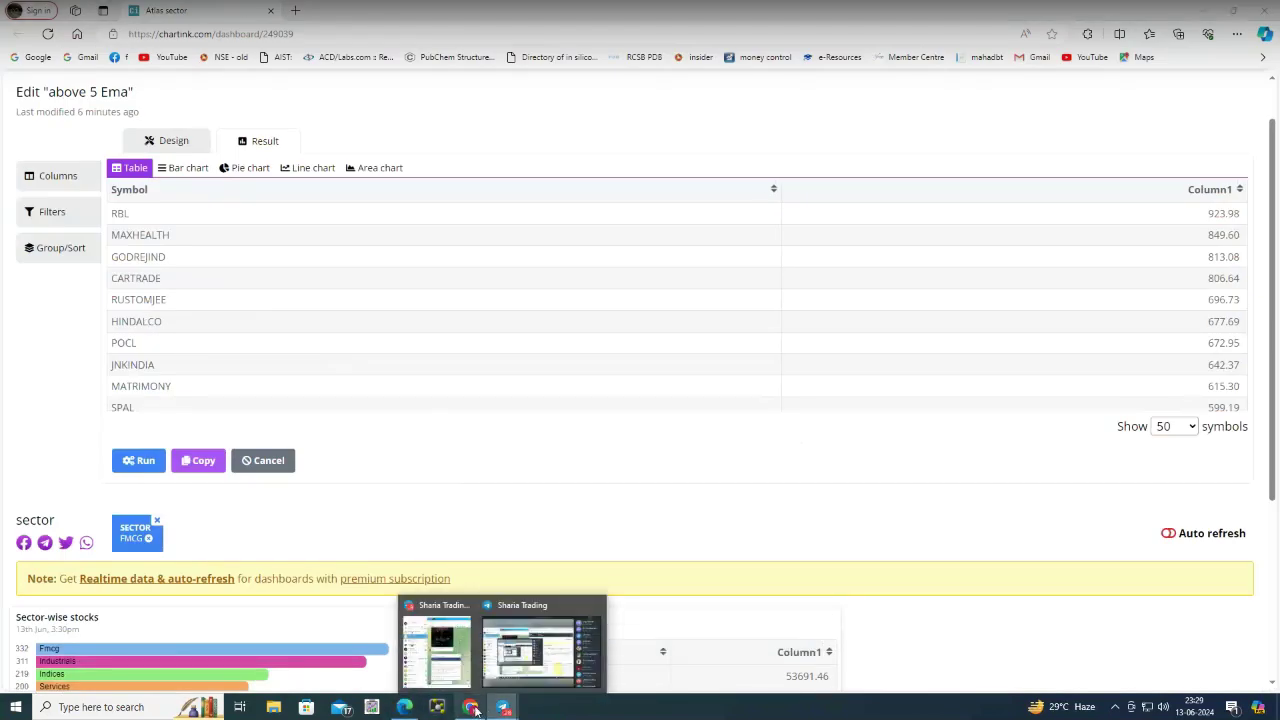
pyautogui.click(437, 652)
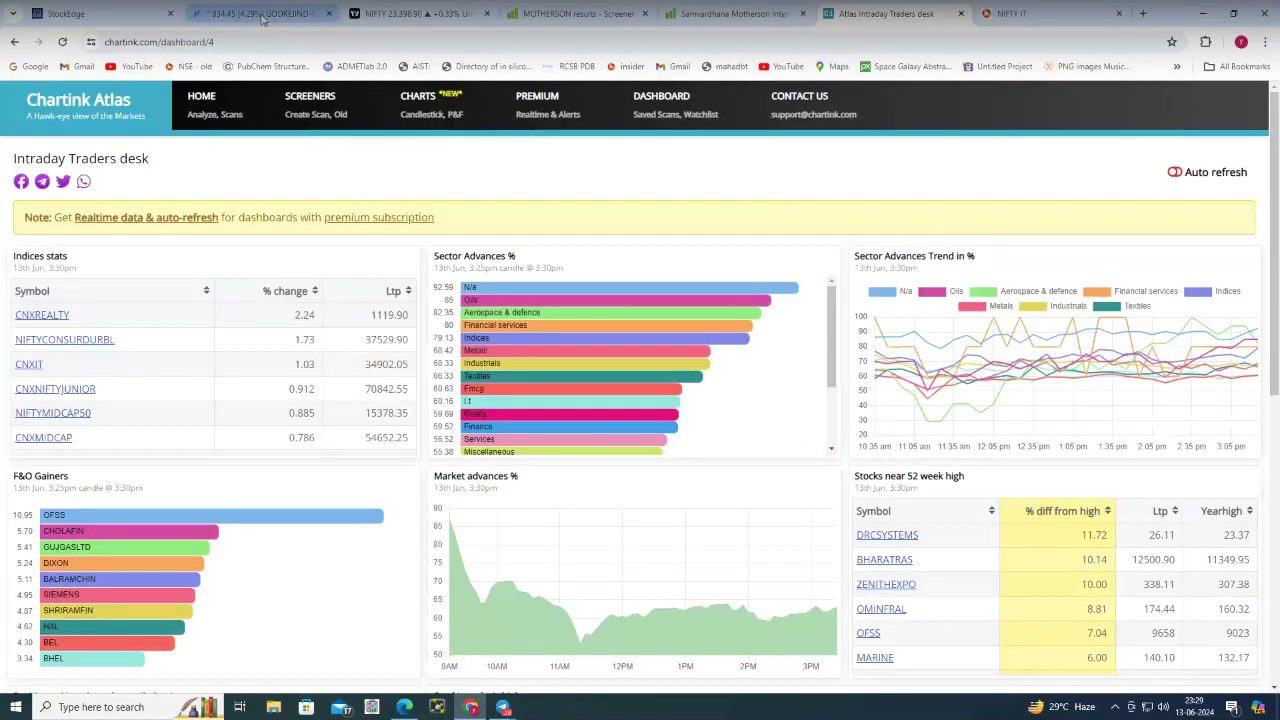
pyautogui.click(262, 13)
pyautogui.write('HIND')
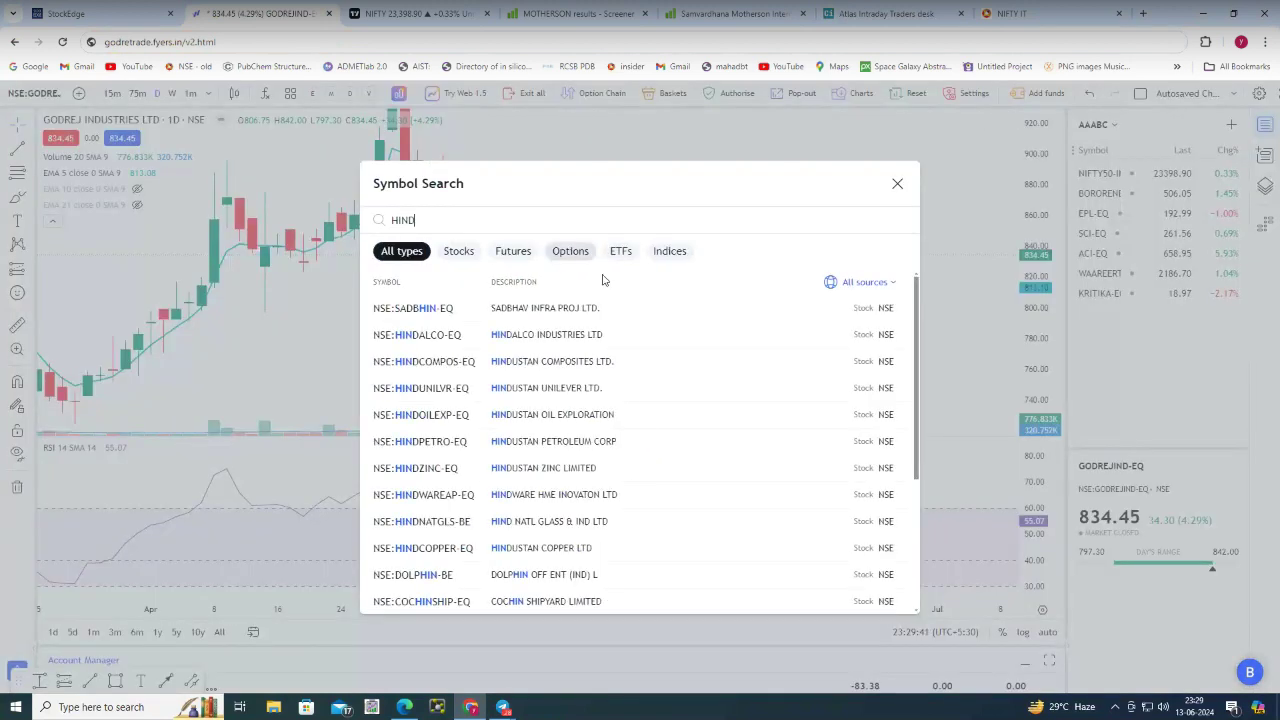
pyautogui.write('AL')
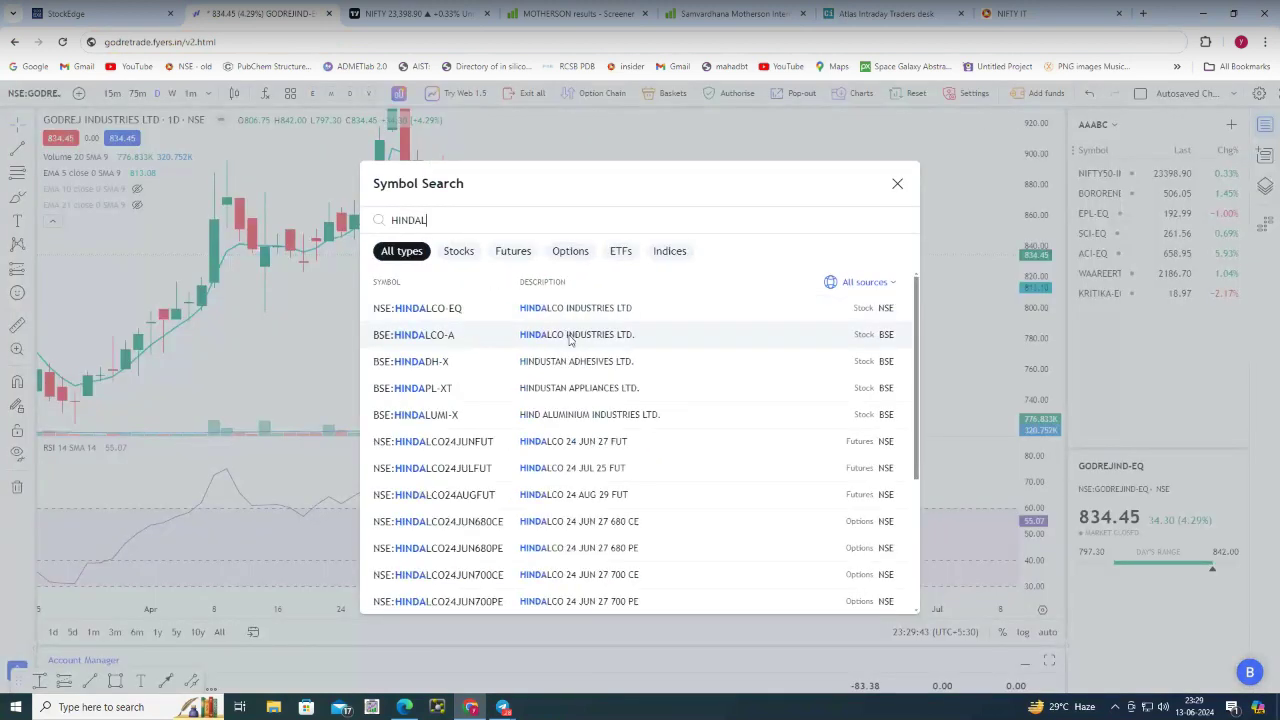
pyautogui.click(574, 316)
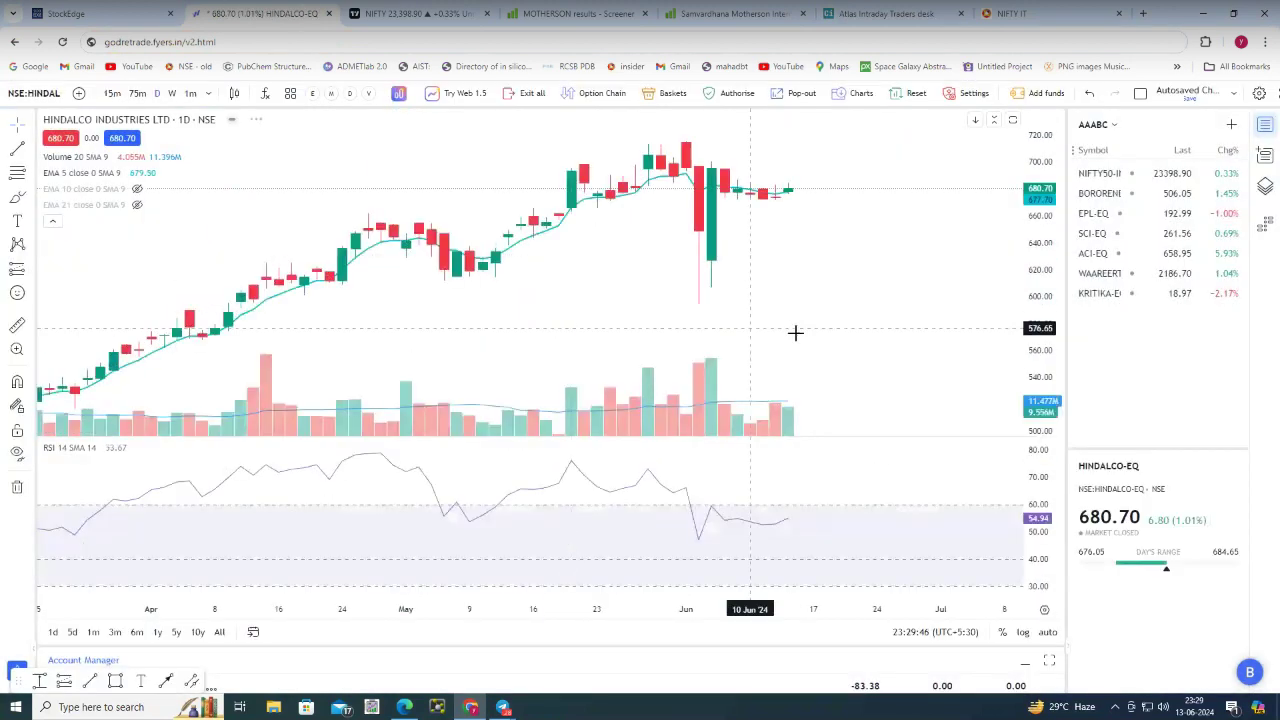
pyautogui.scroll(5, 946, 323)
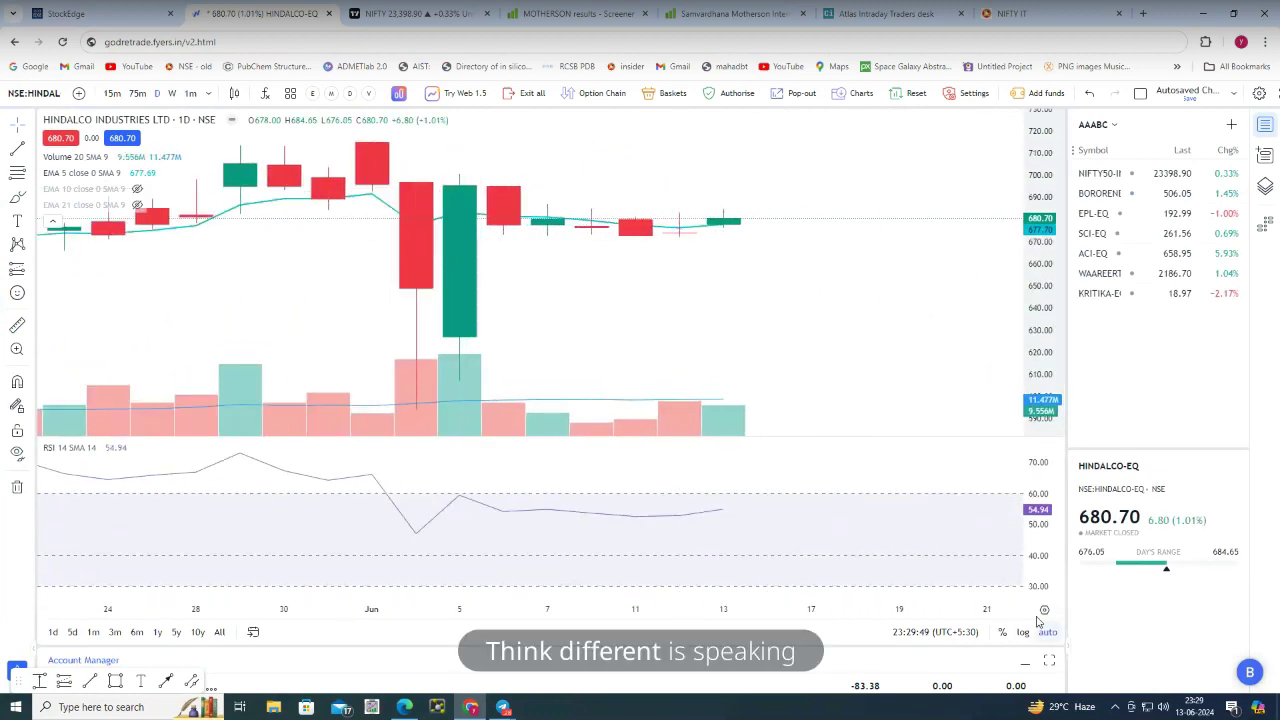
# Examine Hindalco's daily candles from April to June 2024 against the 5 EMA line, up close and across the trend
pyautogui.moveTo(1040, 330); pyautogui.dragTo(1022, 72)
pyautogui.scroll(-5, 777, 300)
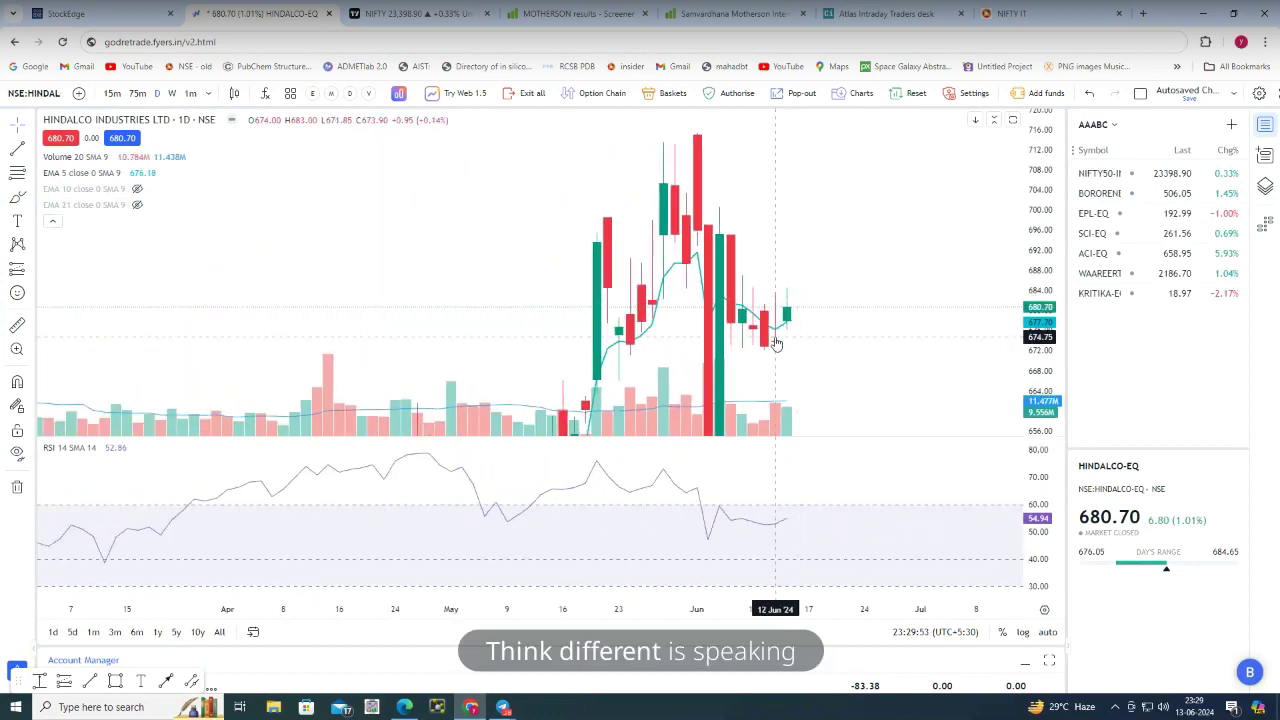
pyautogui.moveTo(840, 331); pyautogui.dragTo(860, 139)
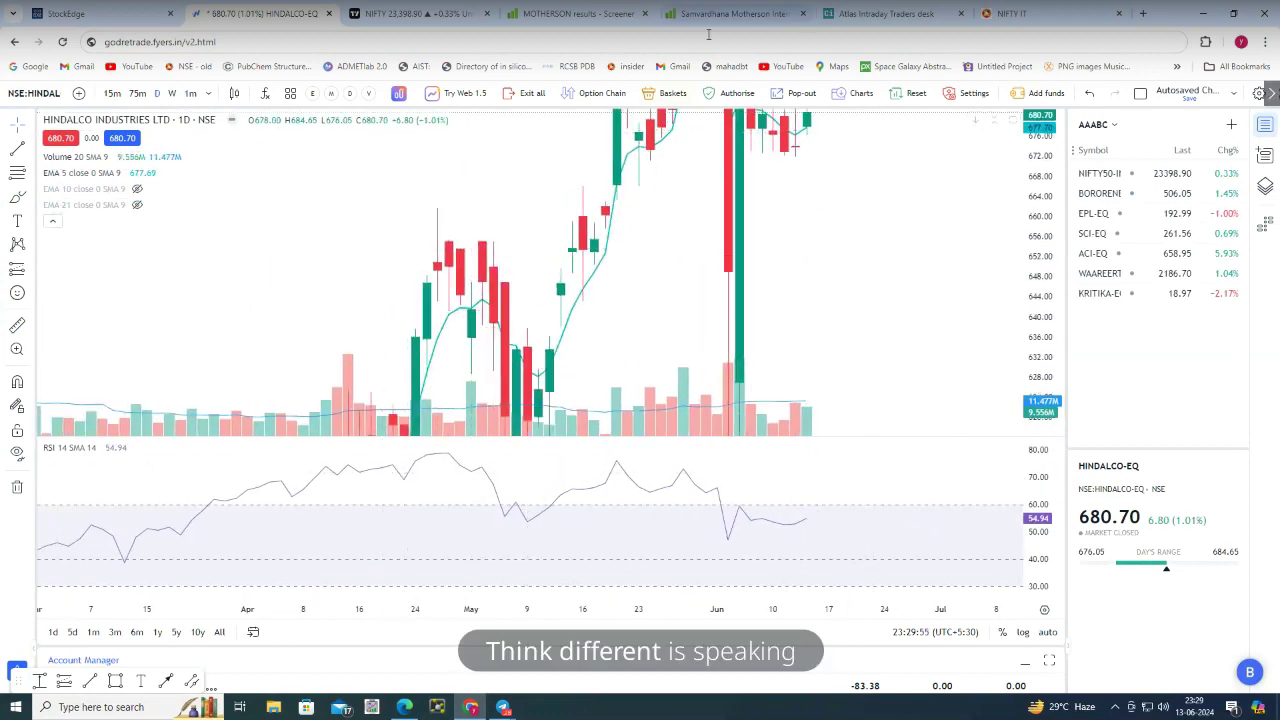
pyautogui.doubleClick(1045, 170)
pyautogui.moveTo(911, 305); pyautogui.dragTo(949, 194)
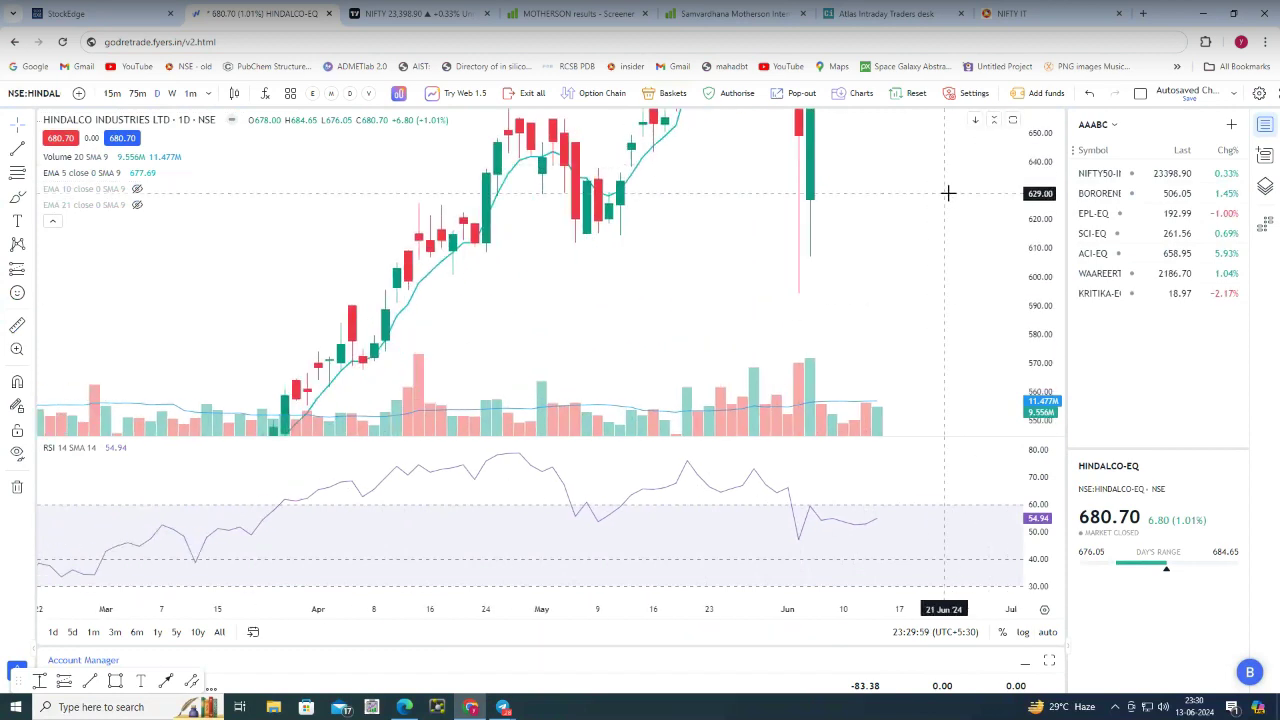
pyautogui.scroll(4, 451, 278)
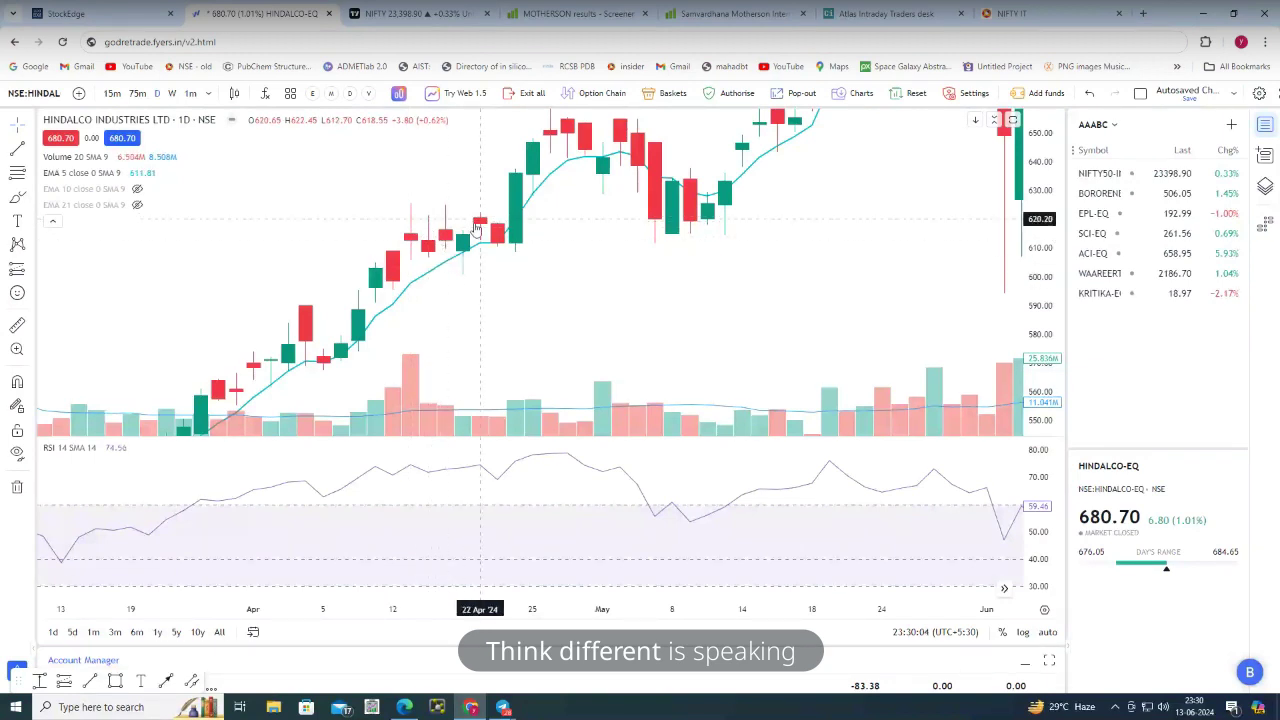
pyautogui.scroll(2, 681, 323)
pyautogui.moveTo(681, 323); pyautogui.dragTo(463, 334)
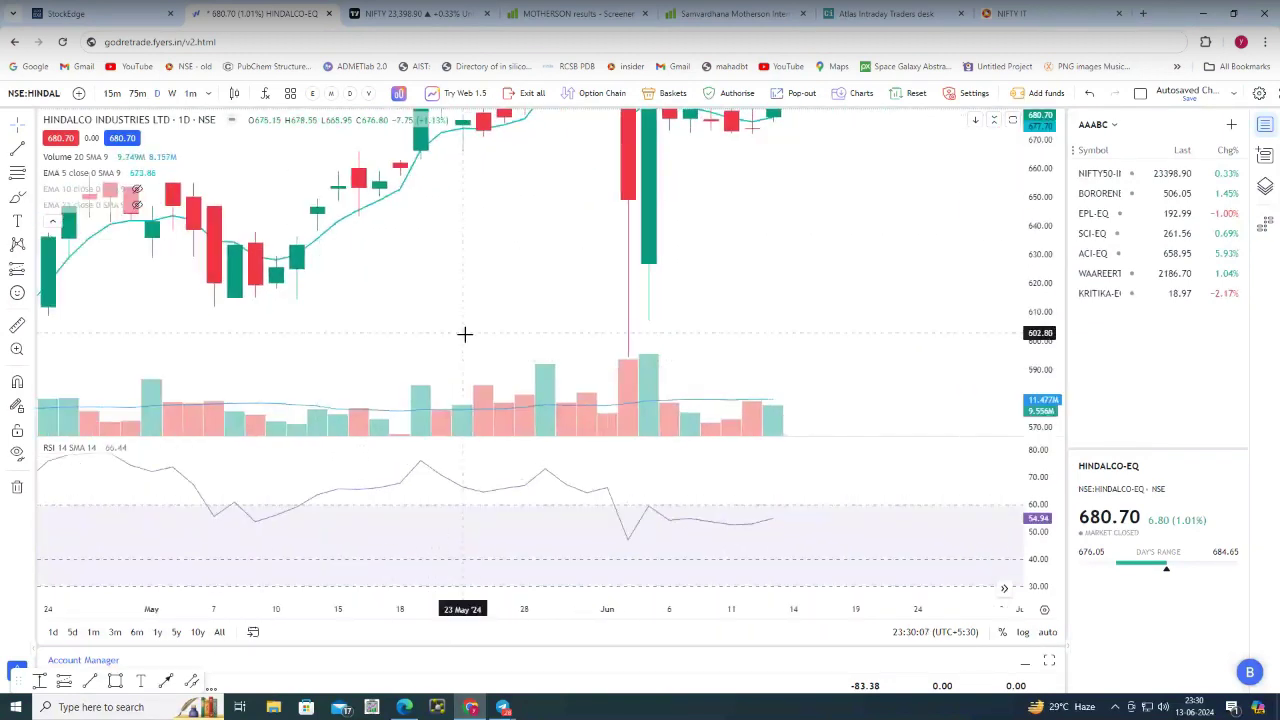
pyautogui.scroll(-4, 500, 323)
pyautogui.scroll(-5, 705, 385)
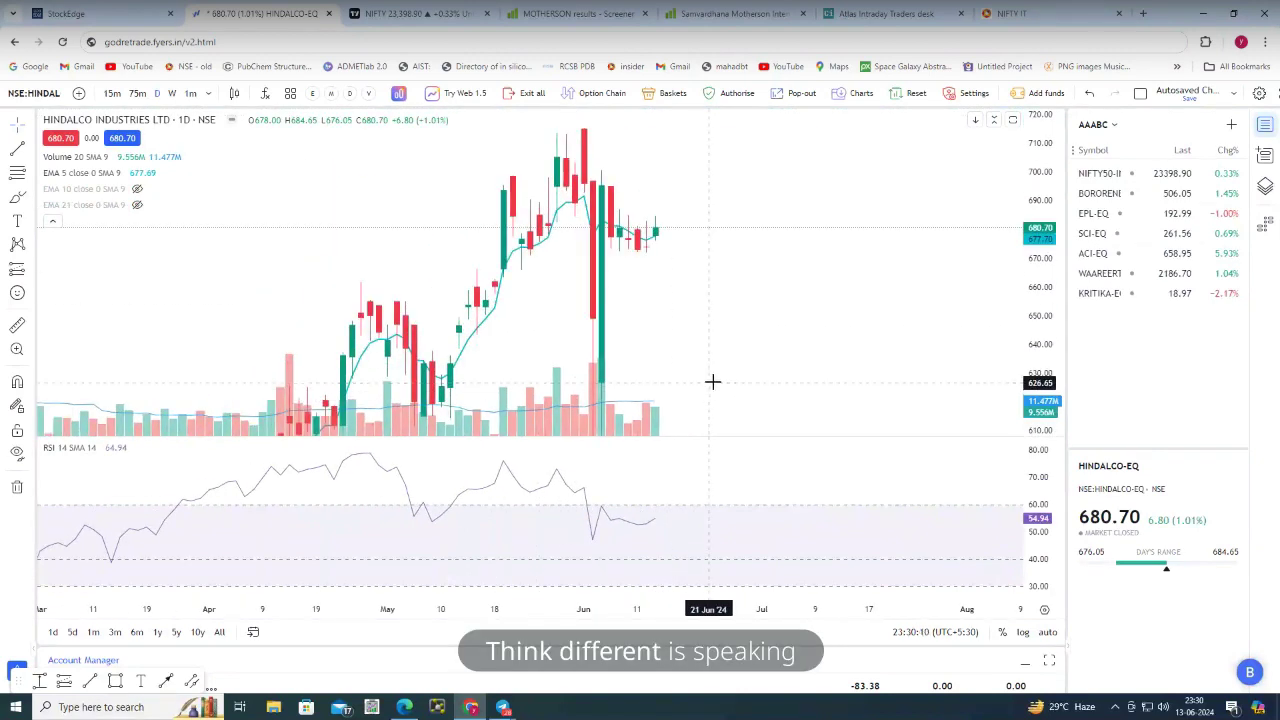
# Examine Hindalco's February to March 2024 drop and the rally that follows it against the 5 EMA line
pyautogui.moveTo(393, 151); pyautogui.dragTo(502, 251)
pyautogui.scroll(3, 502, 251)
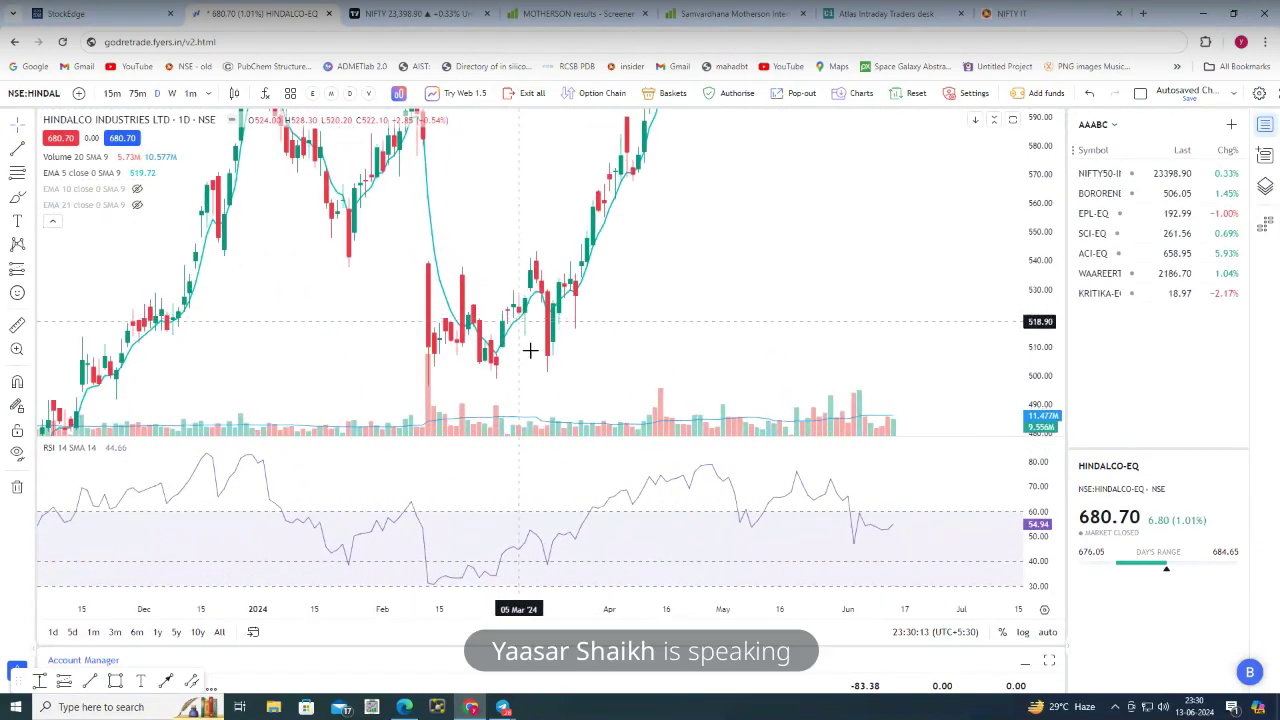
pyautogui.scroll(2, 515, 375)
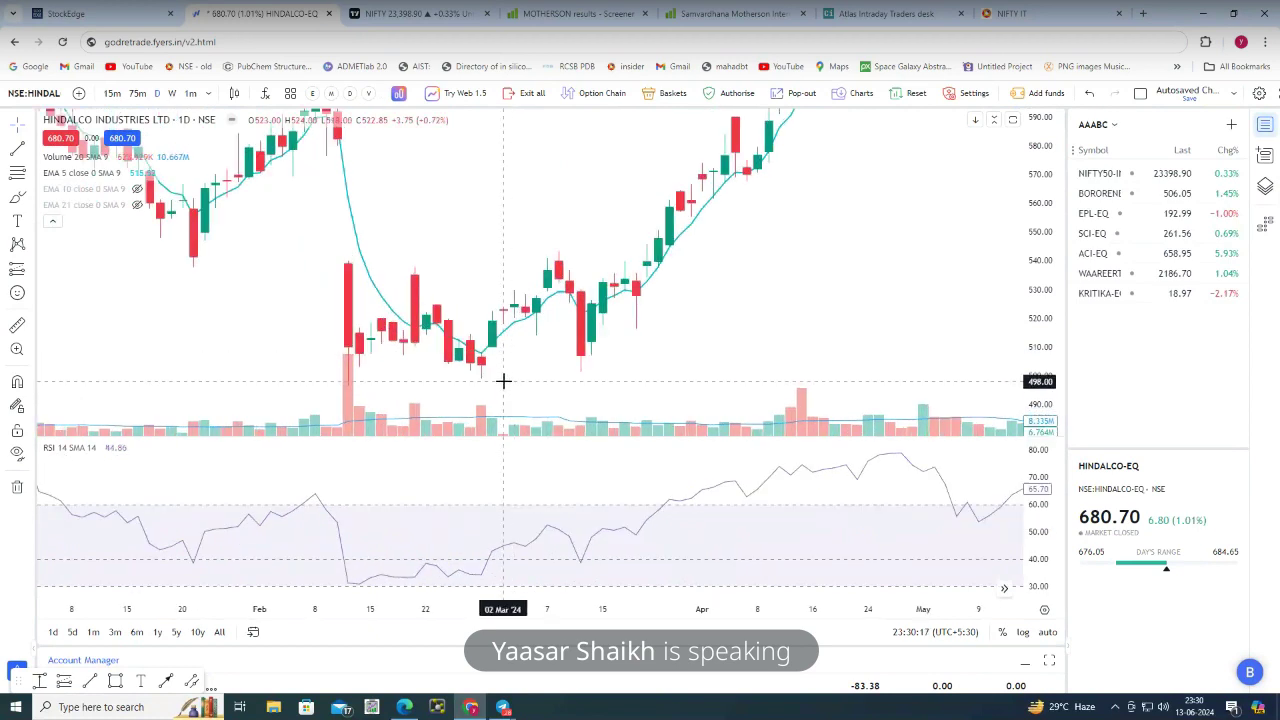
pyautogui.moveTo(709, 320); pyautogui.dragTo(260, 322)
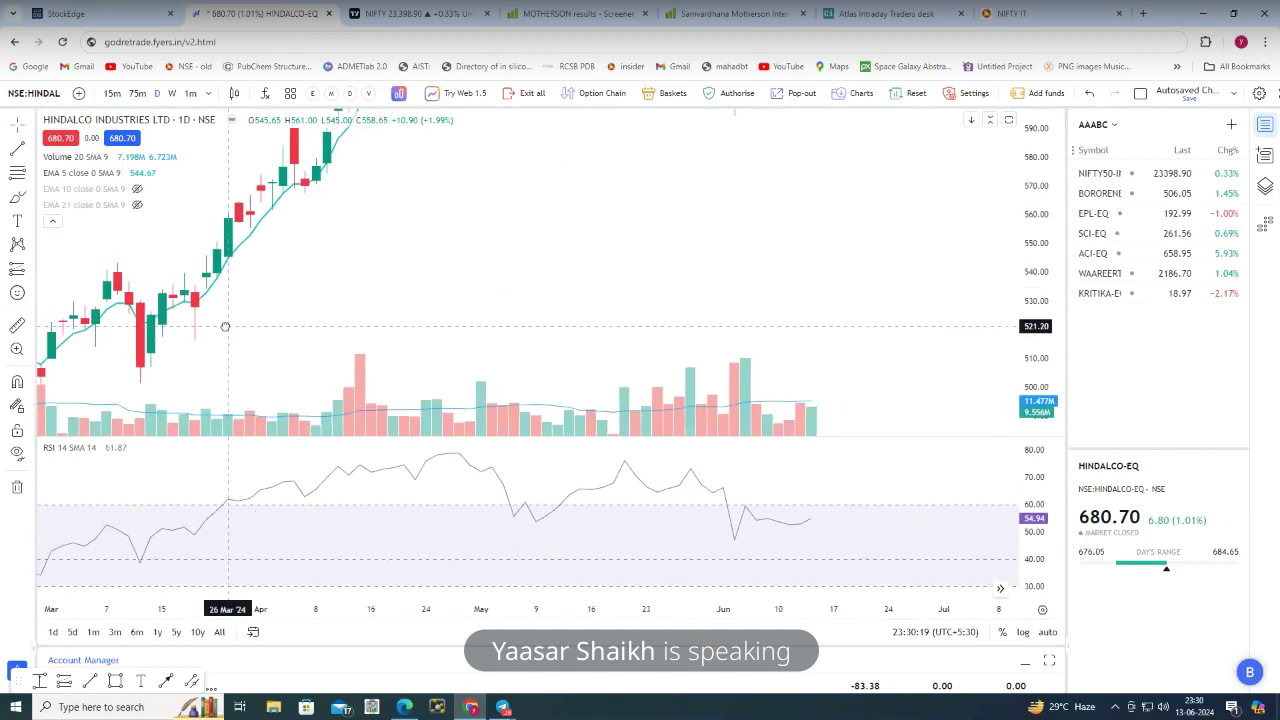
pyautogui.scroll(-2, 514, 286)
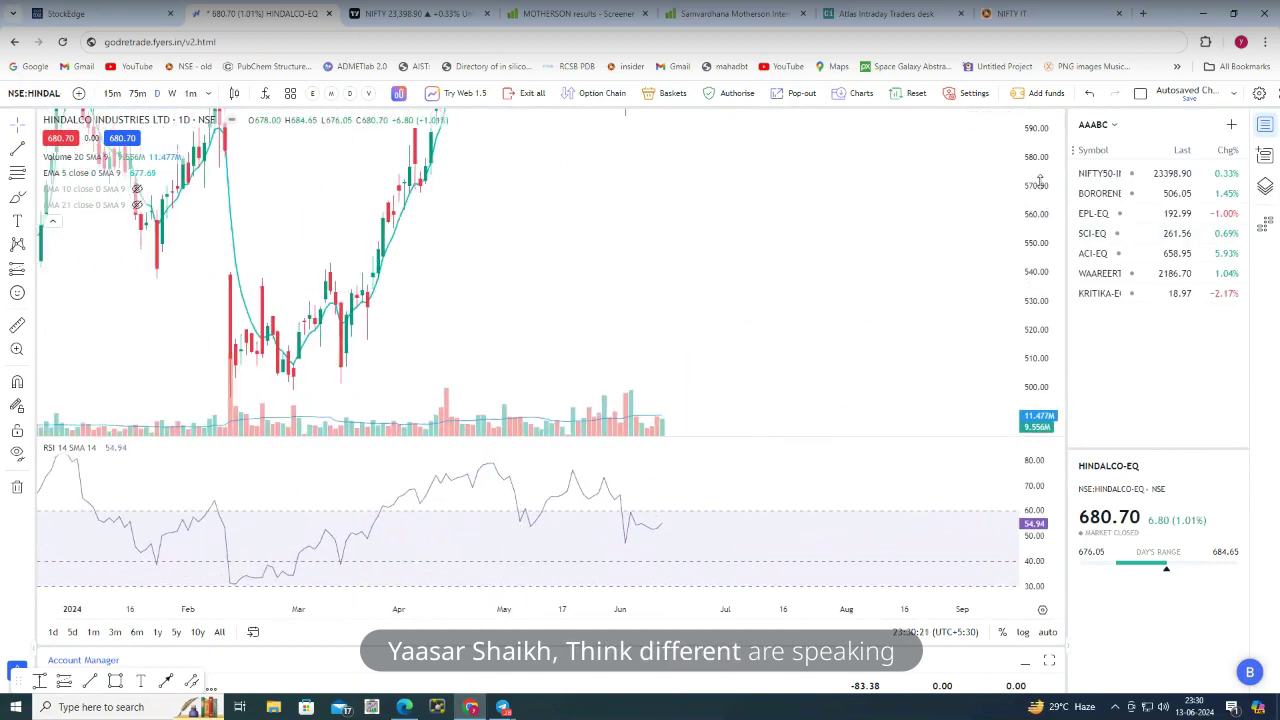
pyautogui.moveTo(863, 226); pyautogui.dragTo(851, 309)
pyautogui.moveTo(1047, 178); pyautogui.dragTo(941, 353)
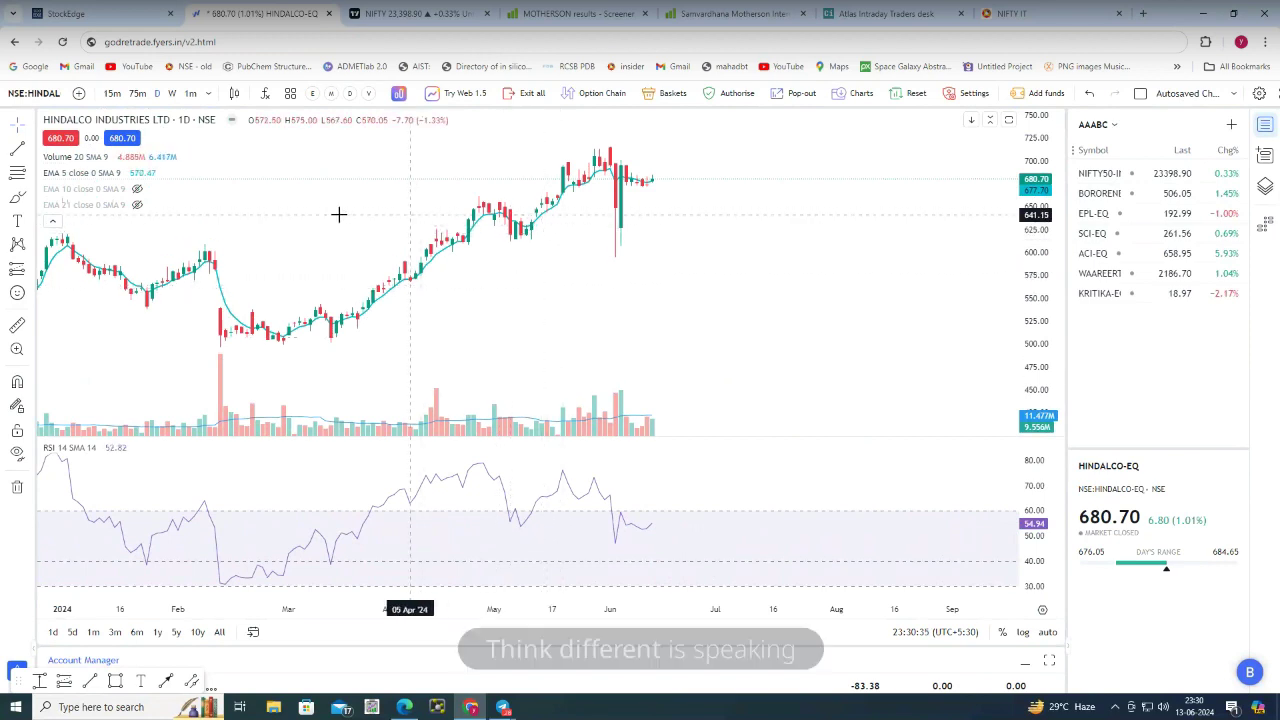
# Hide the EMA 5 line on the Hindalco chart and show the EMA 21 line, keeping EMA 10 hidden
pyautogui.click(133, 174)
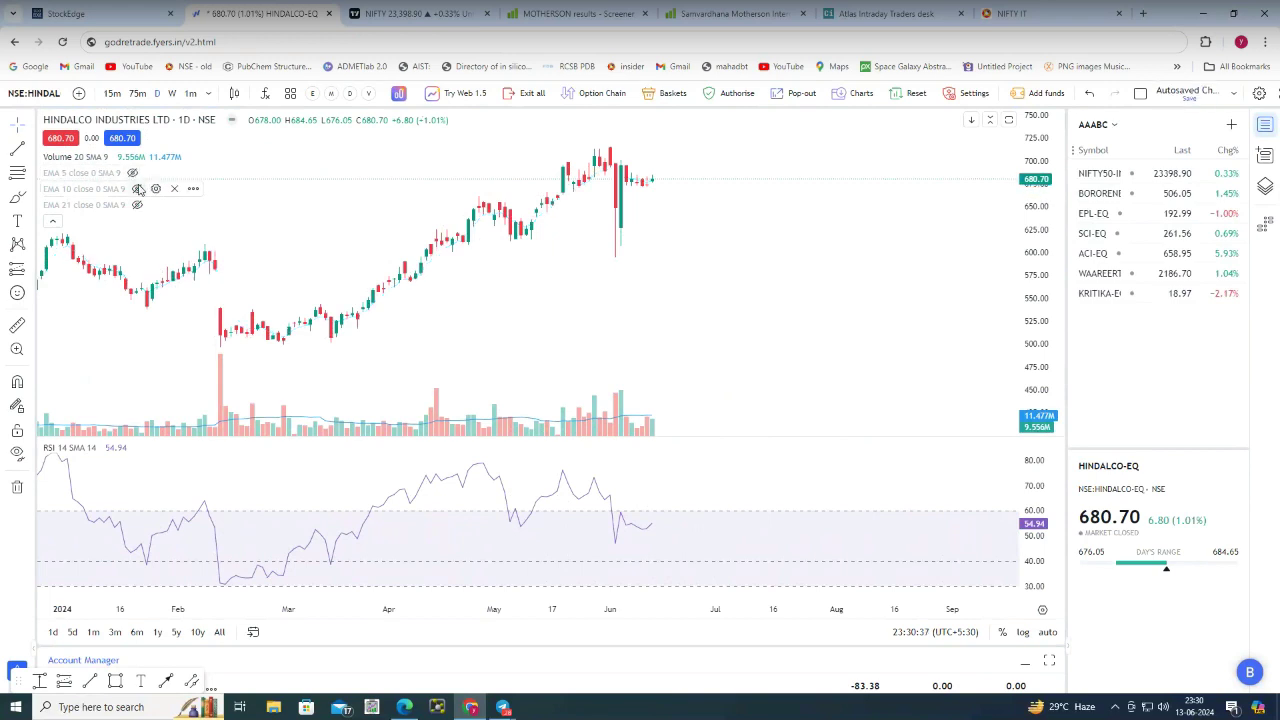
pyautogui.click(138, 189)
pyautogui.click(137, 189)
pyautogui.click(137, 204)
# Examine Hindalco's daily trend since mid-2023 against the EMA 21 line and the RSI
pyautogui.scroll(2, 502, 295)
pyautogui.scroll(1, 502, 295)
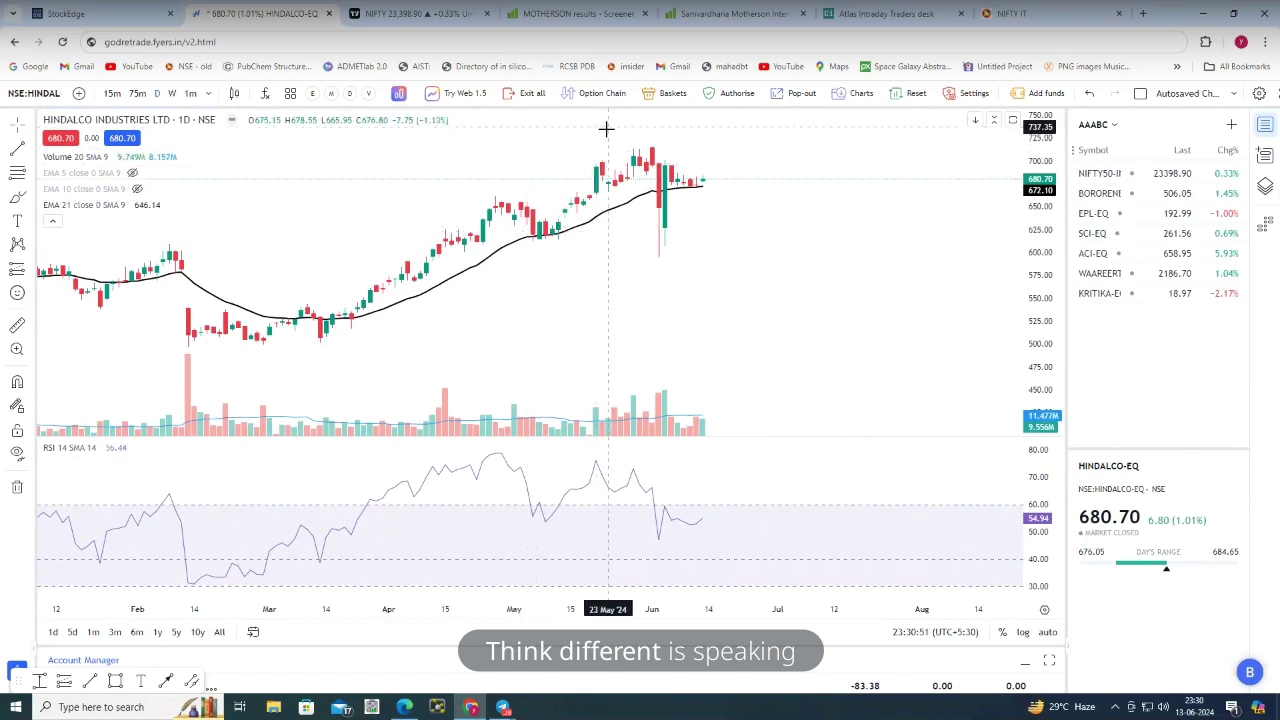
pyautogui.scroll(-3, 656, 207)
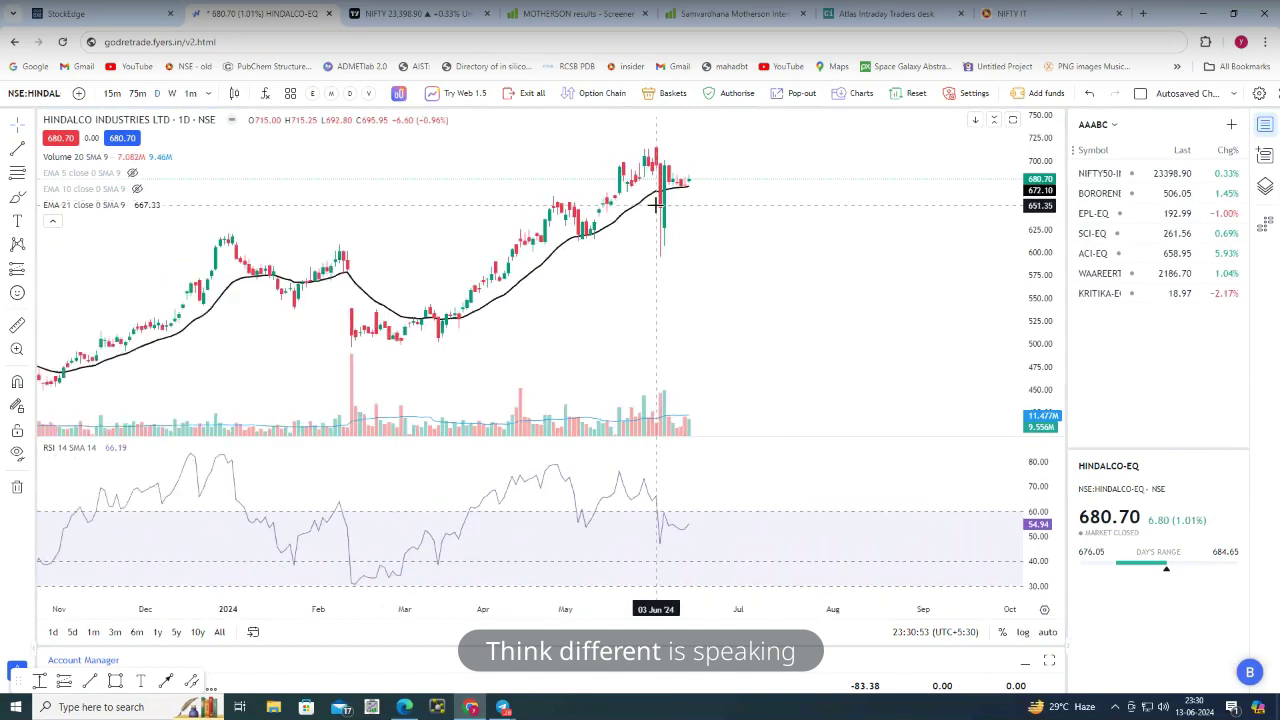
pyautogui.scroll(-2, 656, 207)
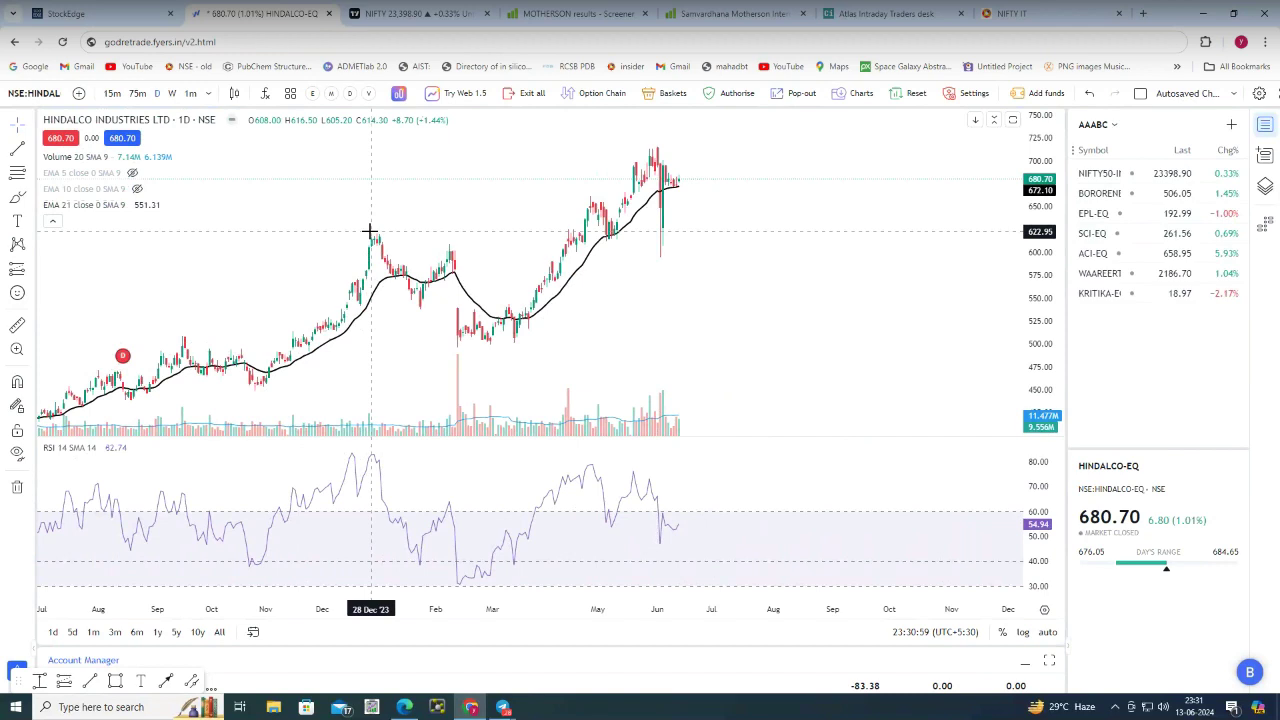
pyautogui.scroll(2, 586, 320)
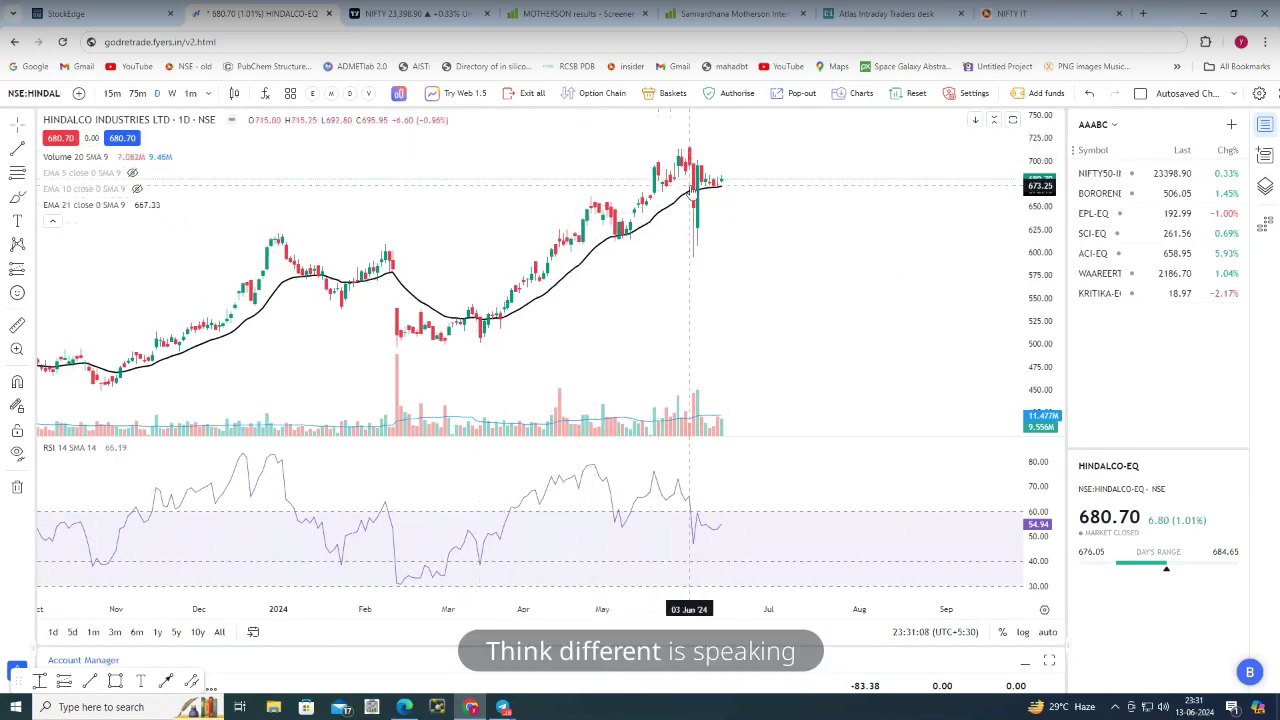
pyautogui.scroll(1, 690, 190)
pyautogui.scroll(1, 769, 218)
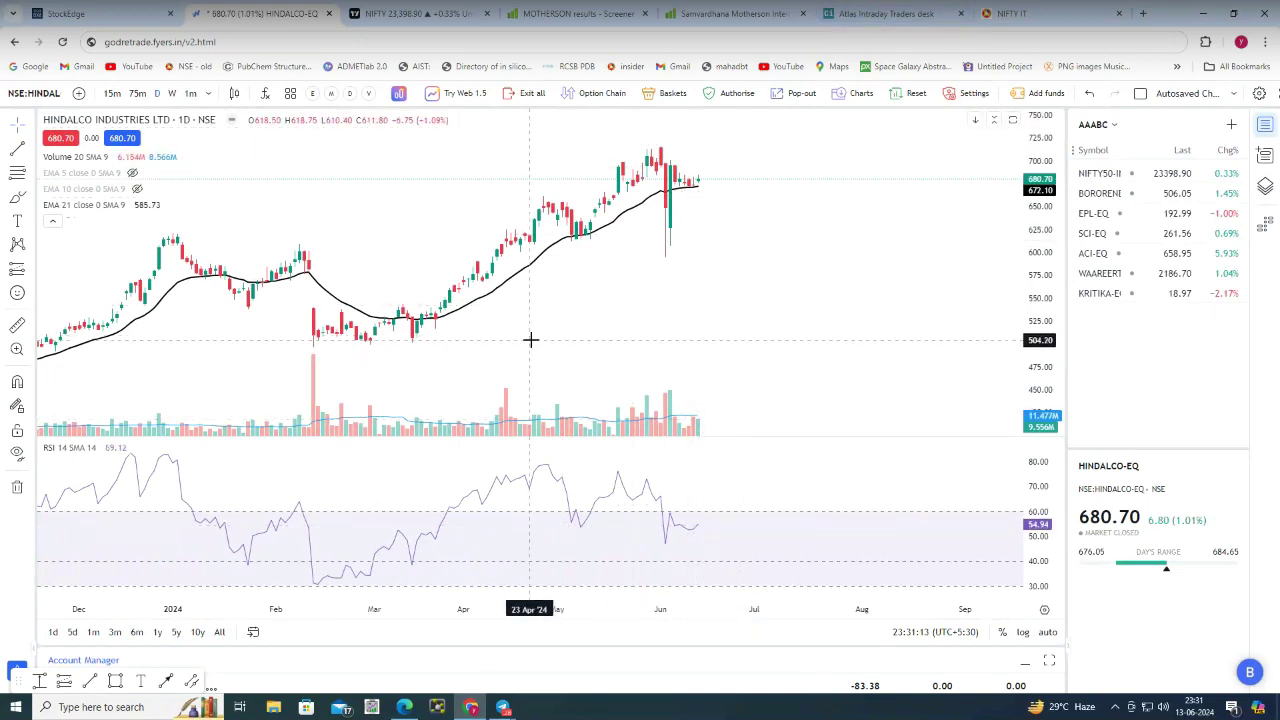
pyautogui.scroll(-1, 450, 280)
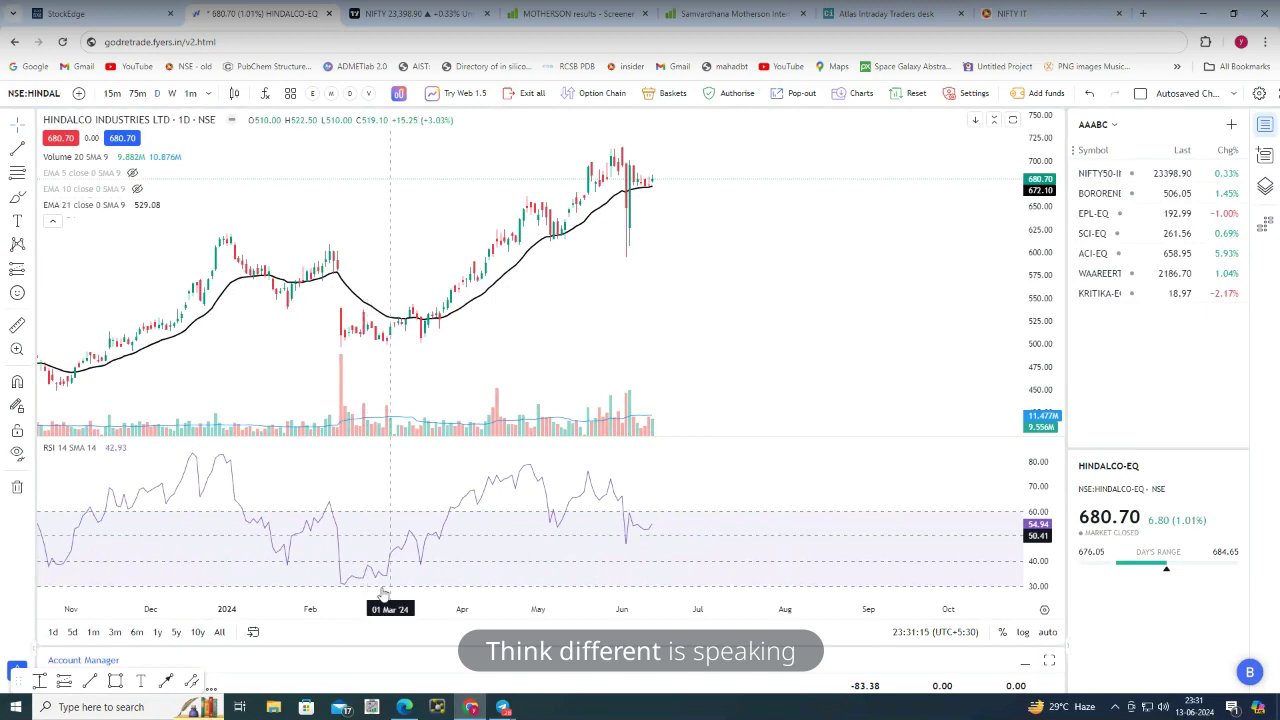
# Switch to the Chartink dashboard in Edge and review the filters of the "above 5 Ema" scan
pyautogui.click(402, 708)
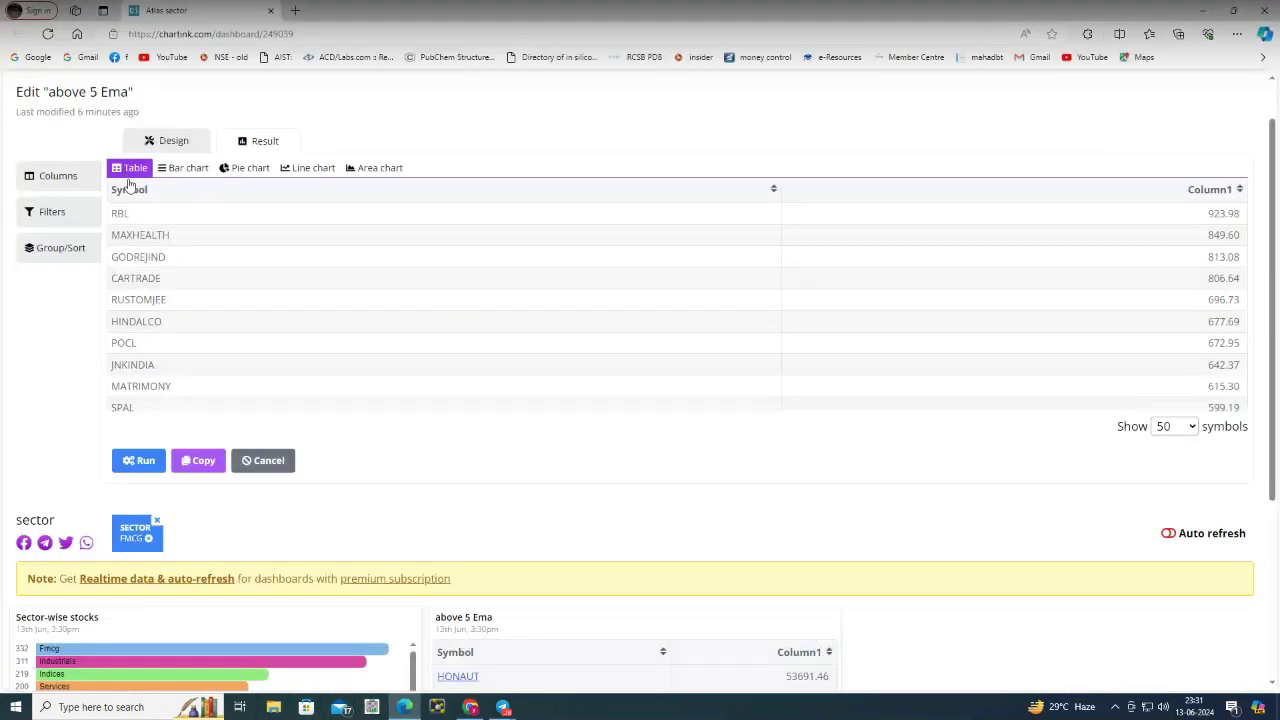
pyautogui.click(80, 216)
pyautogui.scroll(-2, 285, 240)
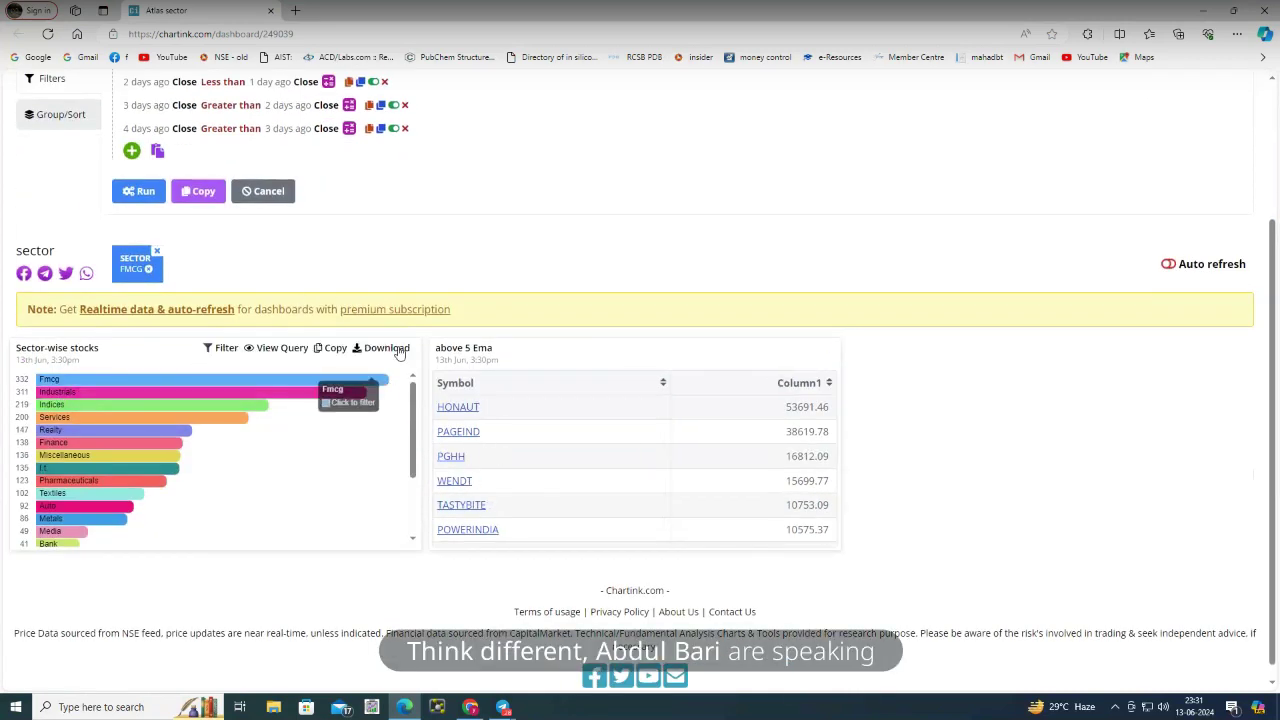
pyautogui.moveTo(480, 405)
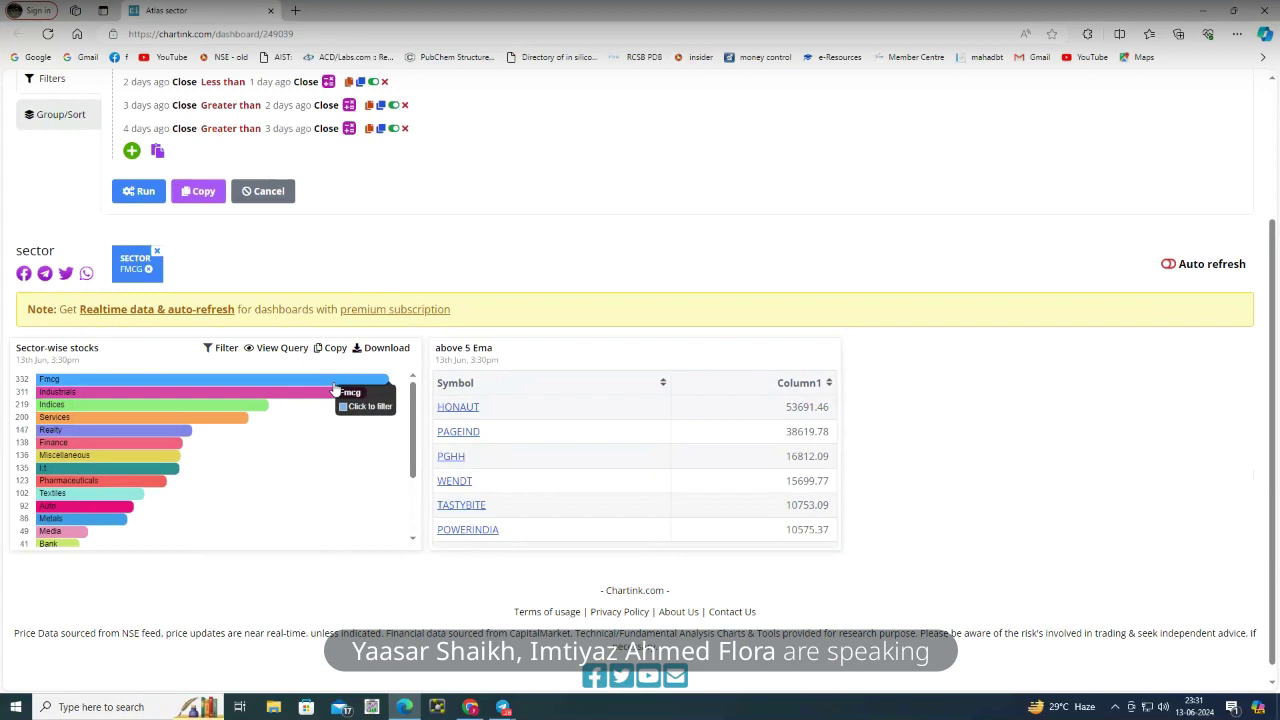
pyautogui.scroll(2, 38, 302)
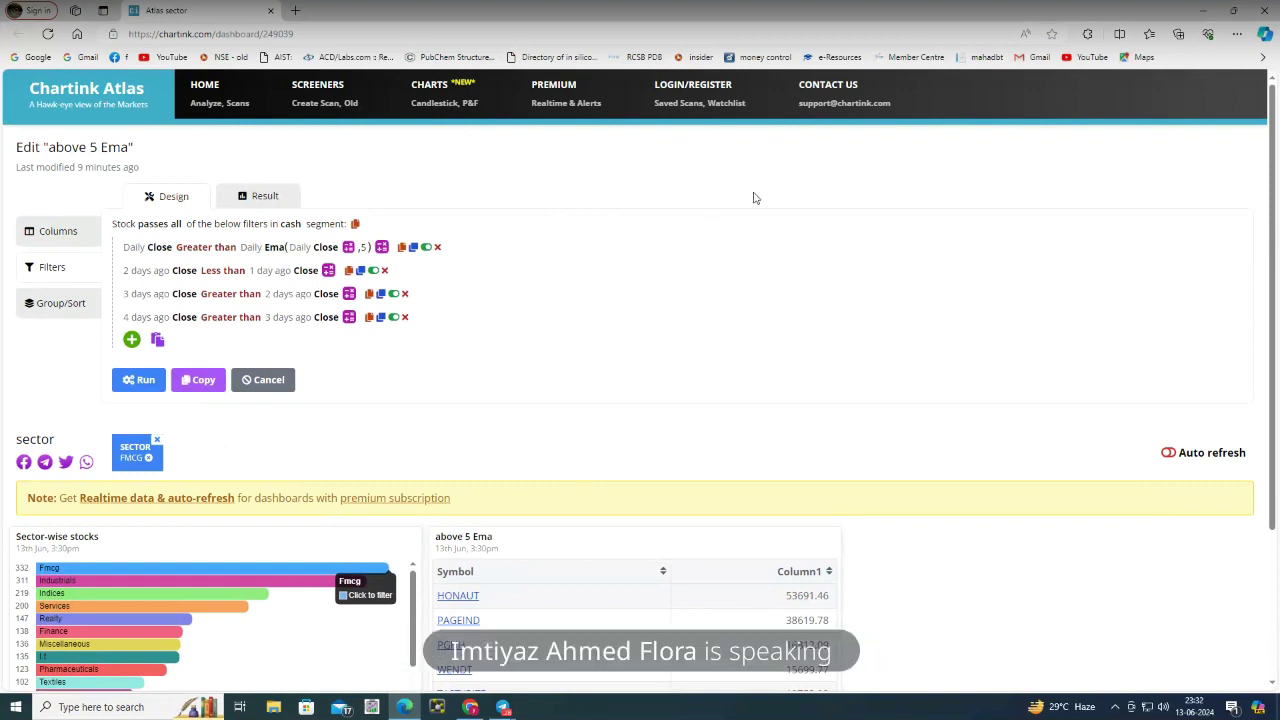
# Try to copy the "above 5 Ema" scan table, dismissing the notice each time
pyautogui.click(198, 380)
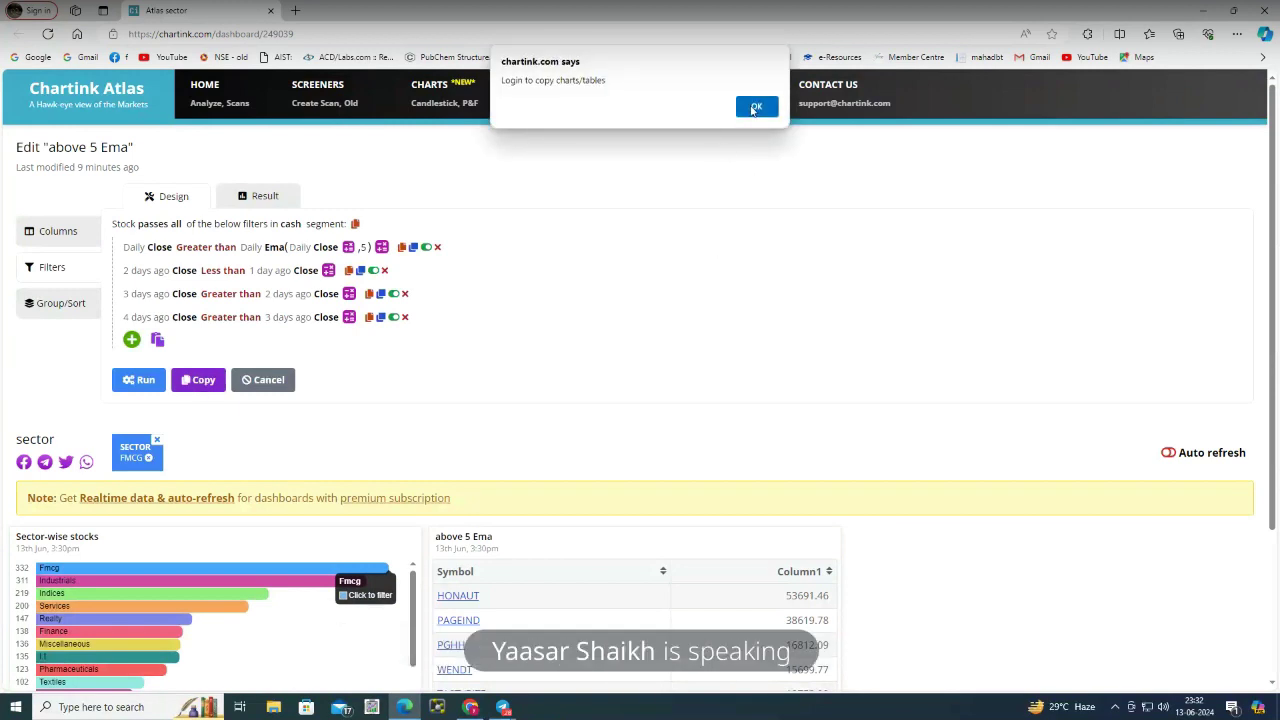
pyautogui.click(753, 108)
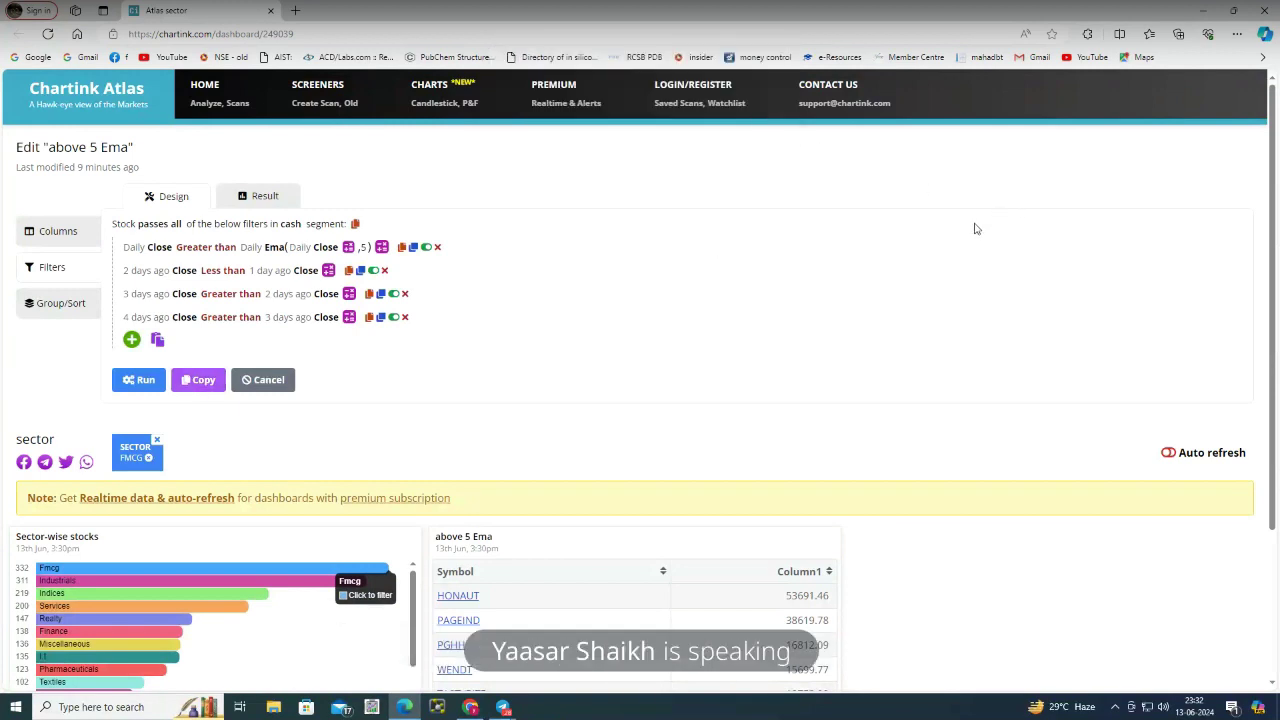
pyautogui.click(203, 383)
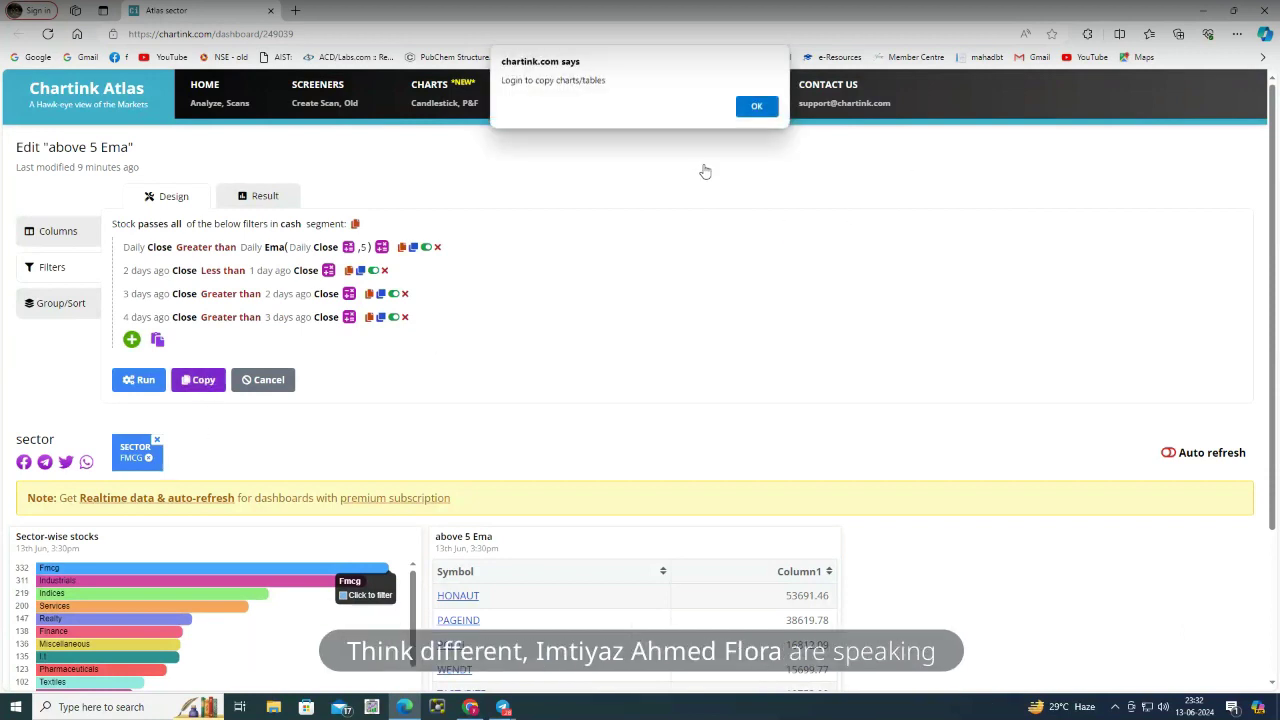
pyautogui.click(753, 108)
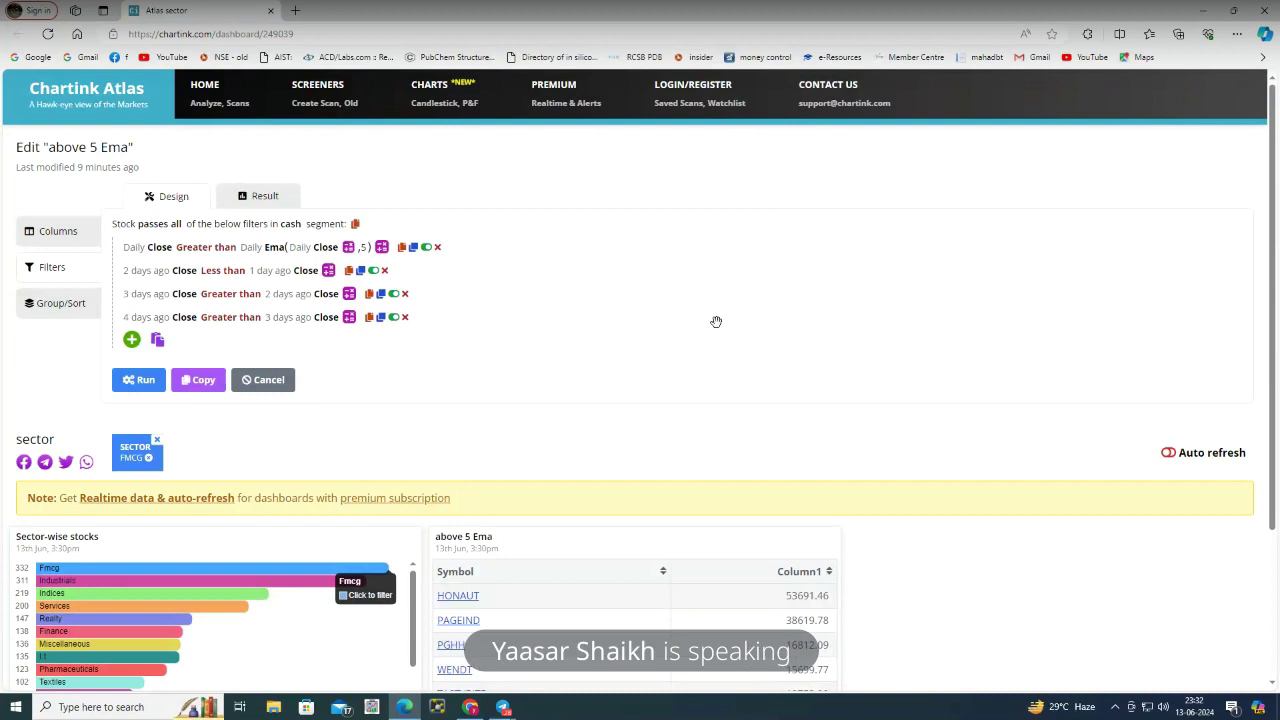
# Copy the whole filter group of the "above 5 Ema" scan to the clipboard
pyautogui.scroll(-2, 714, 322)
pyautogui.scroll(1, 600, 322)
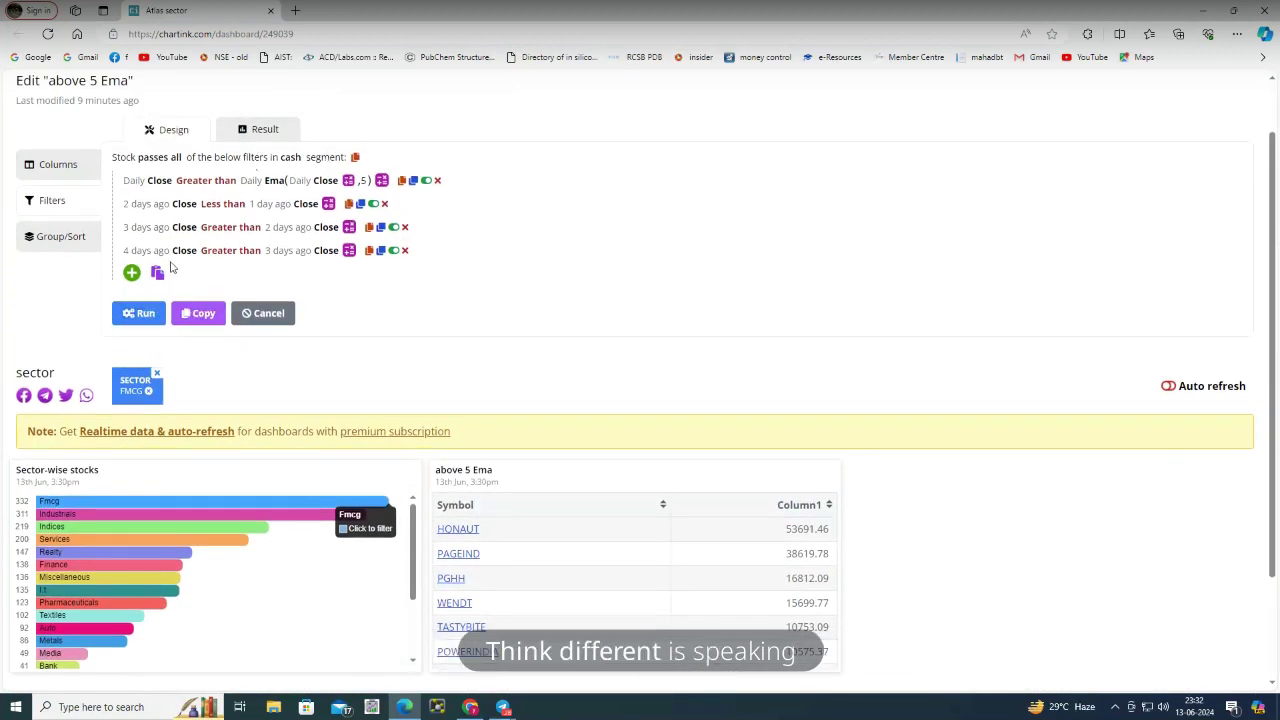
pyautogui.click(355, 158)
pyautogui.click(773, 121)
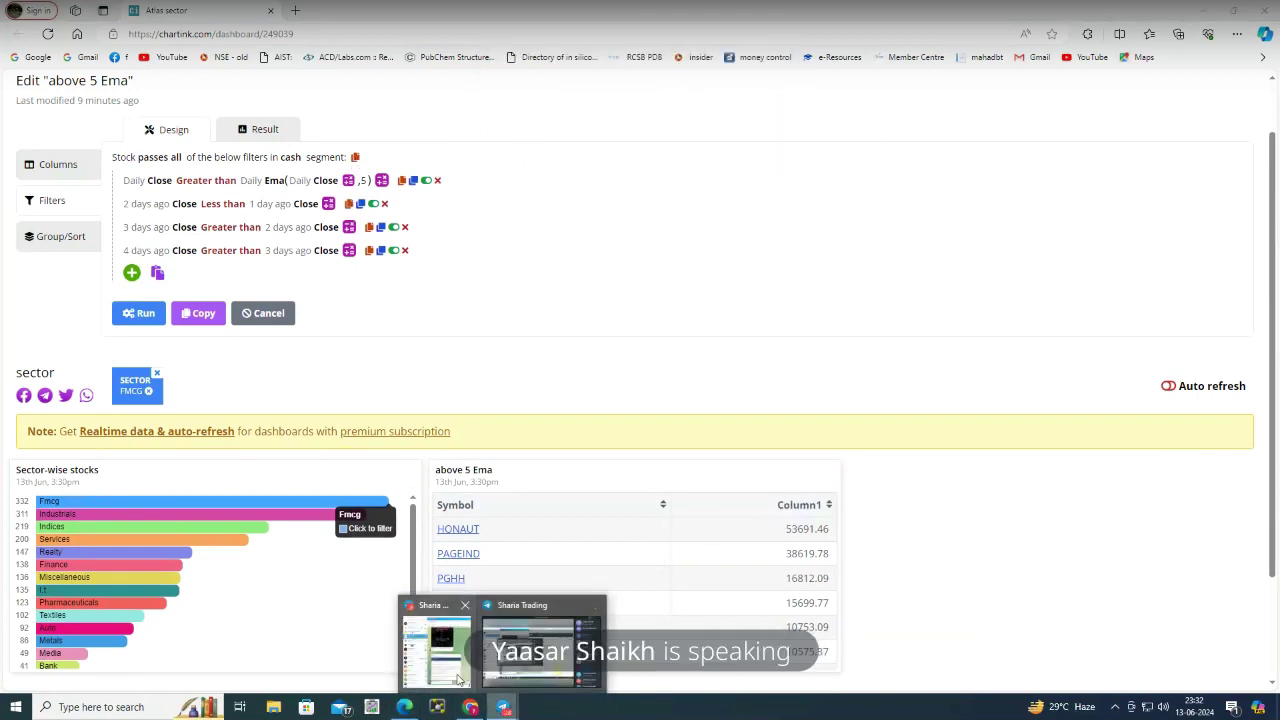
# Send the copied filter query to the Sharia Trading group in Telegram, return to the scan and dismiss its notice
pyautogui.click(518, 684)
pyautogui.hotkey('ctrl', 'v')
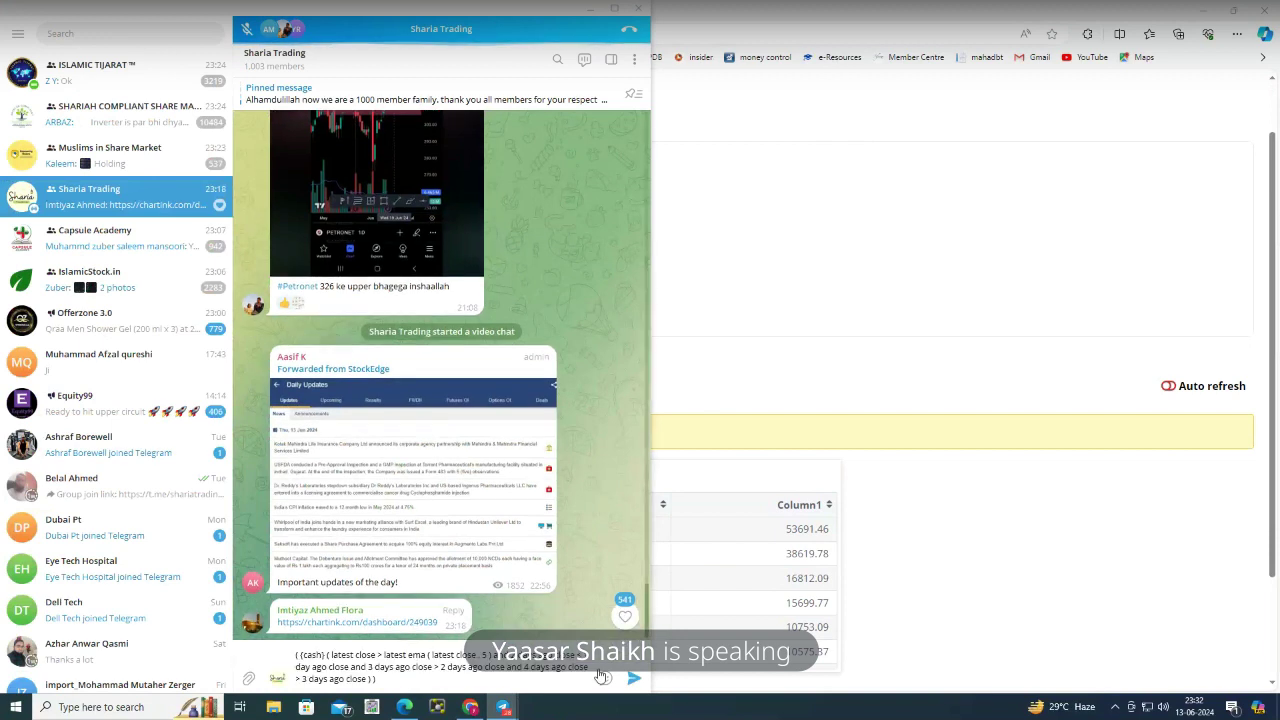
pyautogui.click(634, 678)
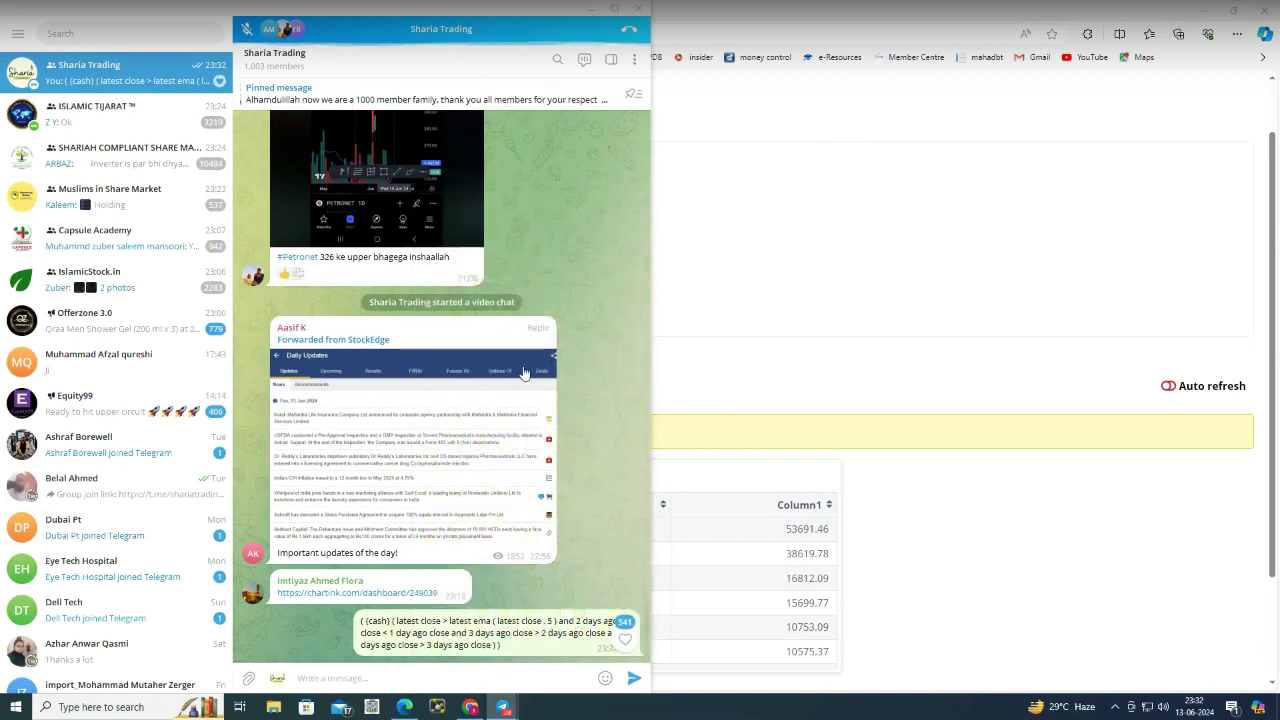
pyautogui.click(596, 17)
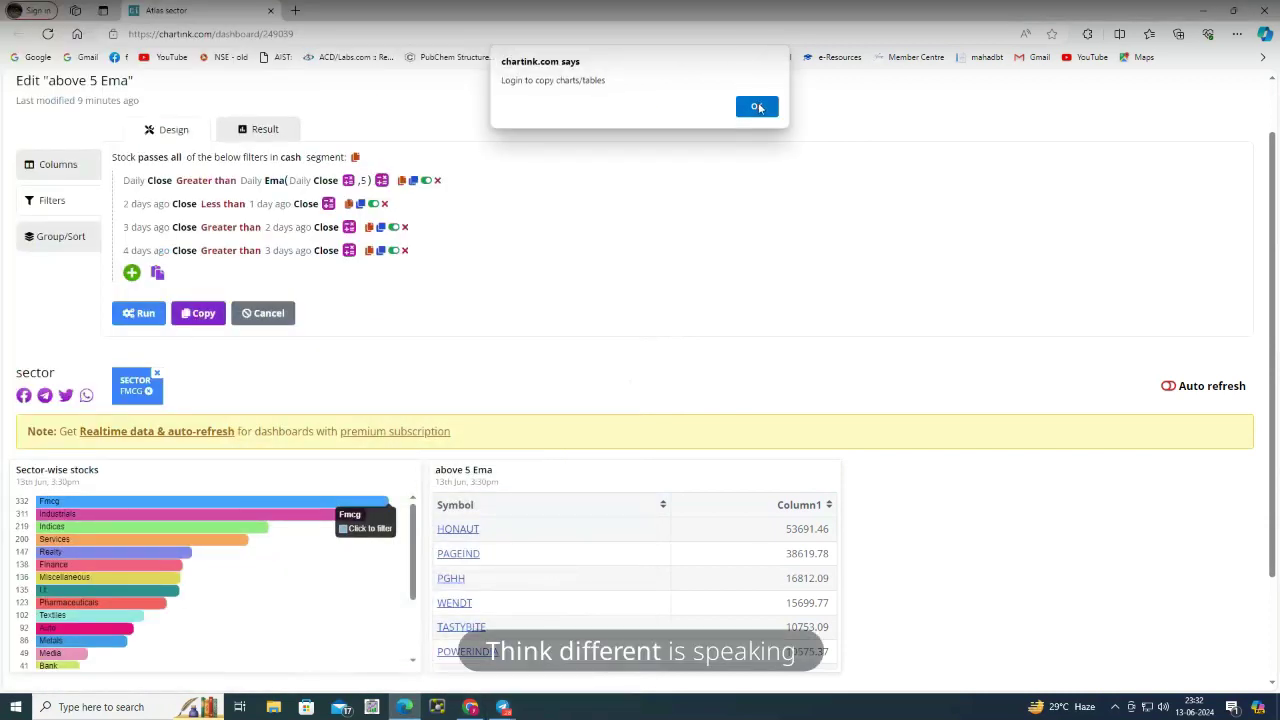
pyautogui.press('Return')
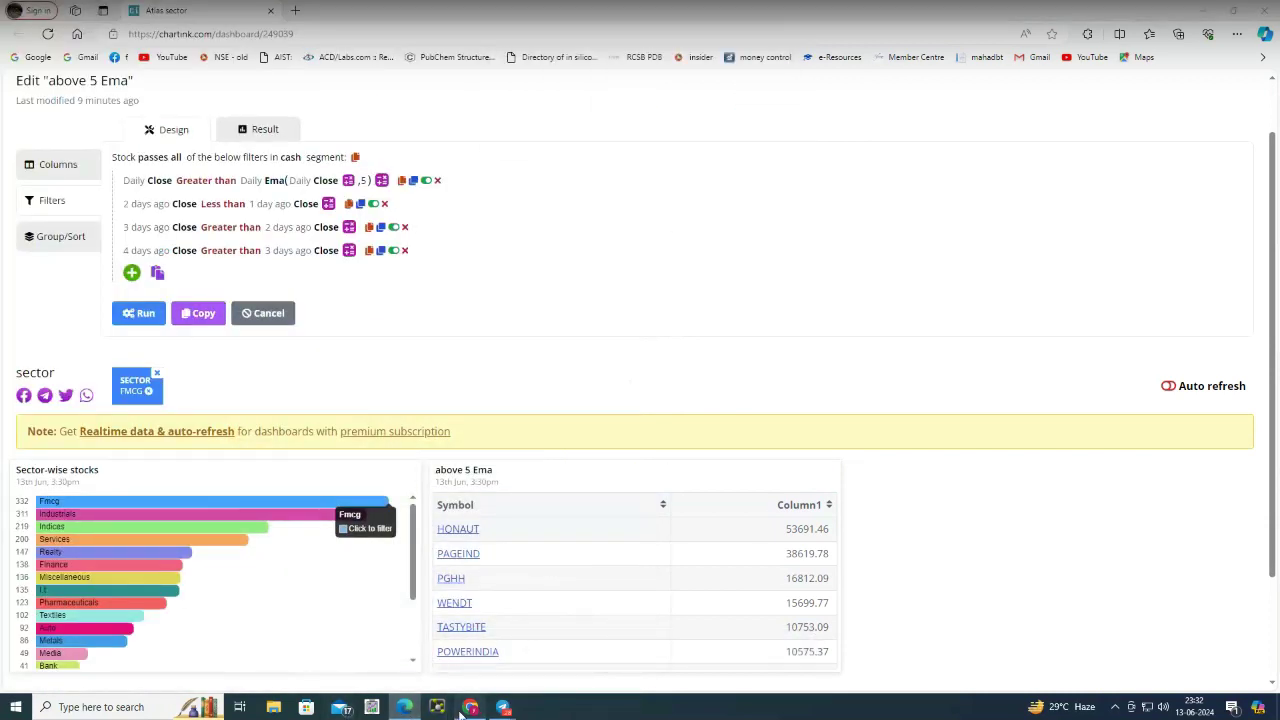
# Switch to Chrome, open the Chartink stock screener and copy its cash-segment filter group to the clipboard
pyautogui.click(470, 707)
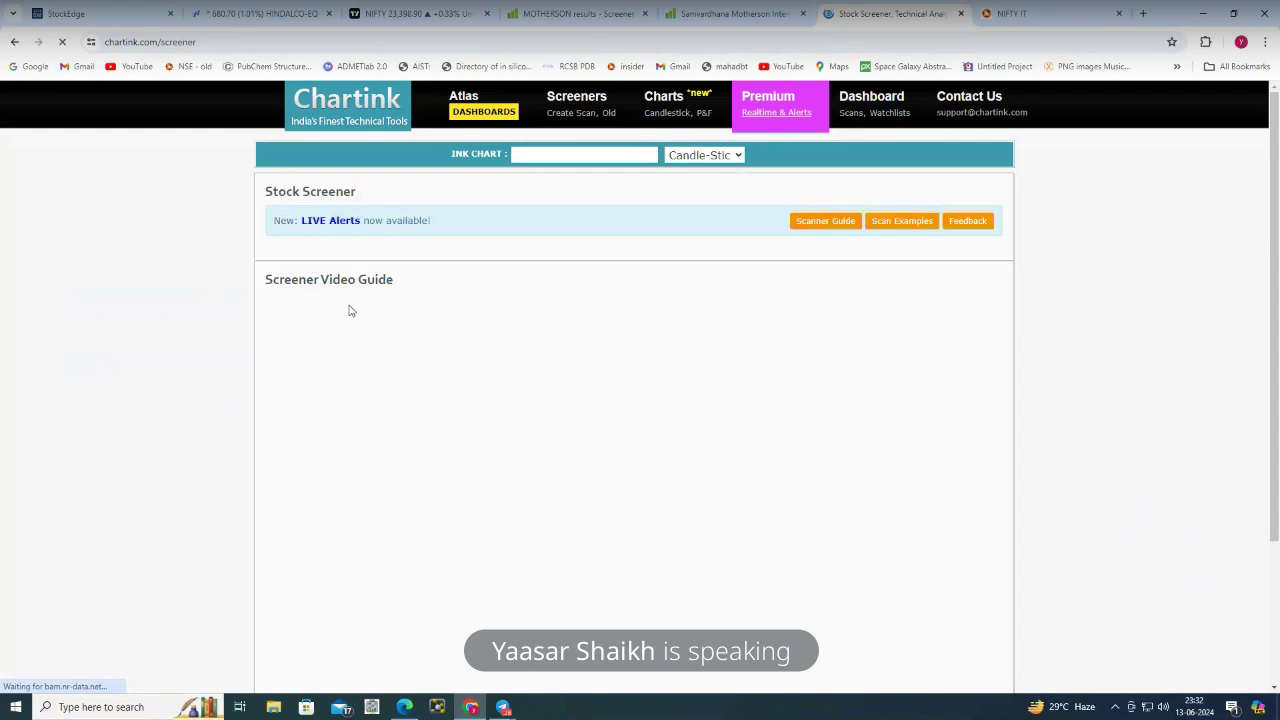
pyautogui.click(544, 248)
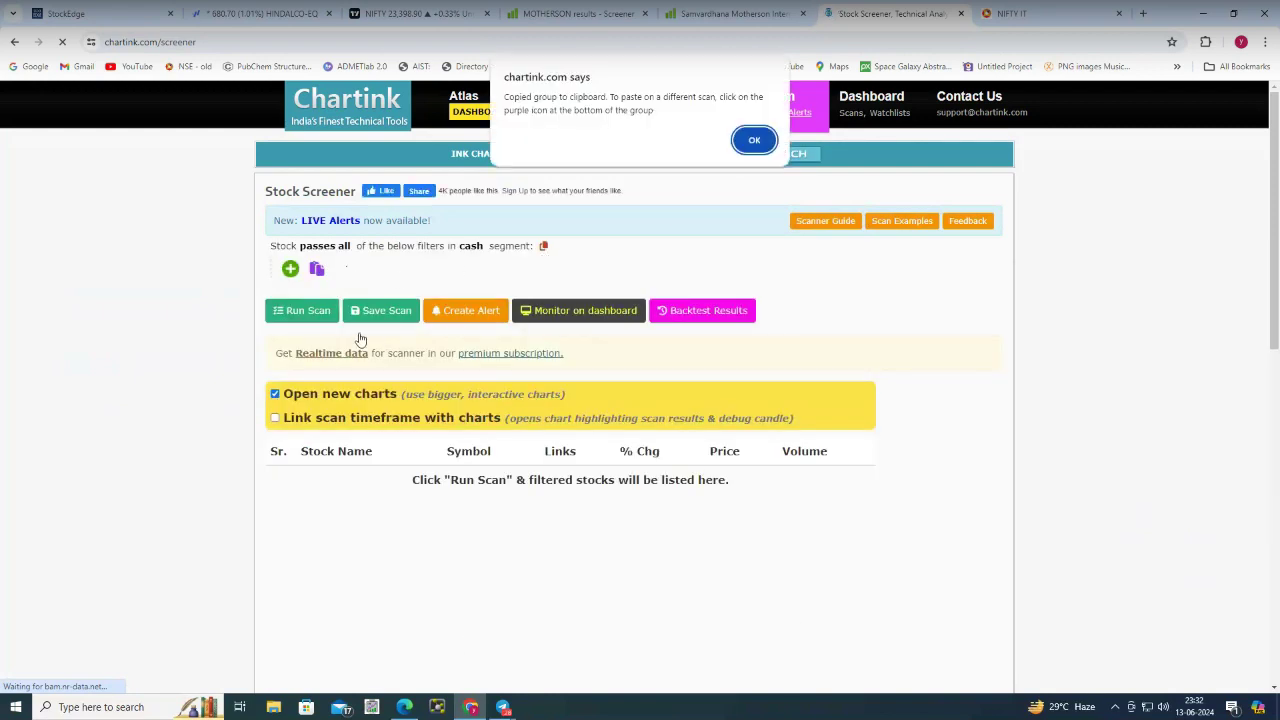
pyautogui.click(752, 137)
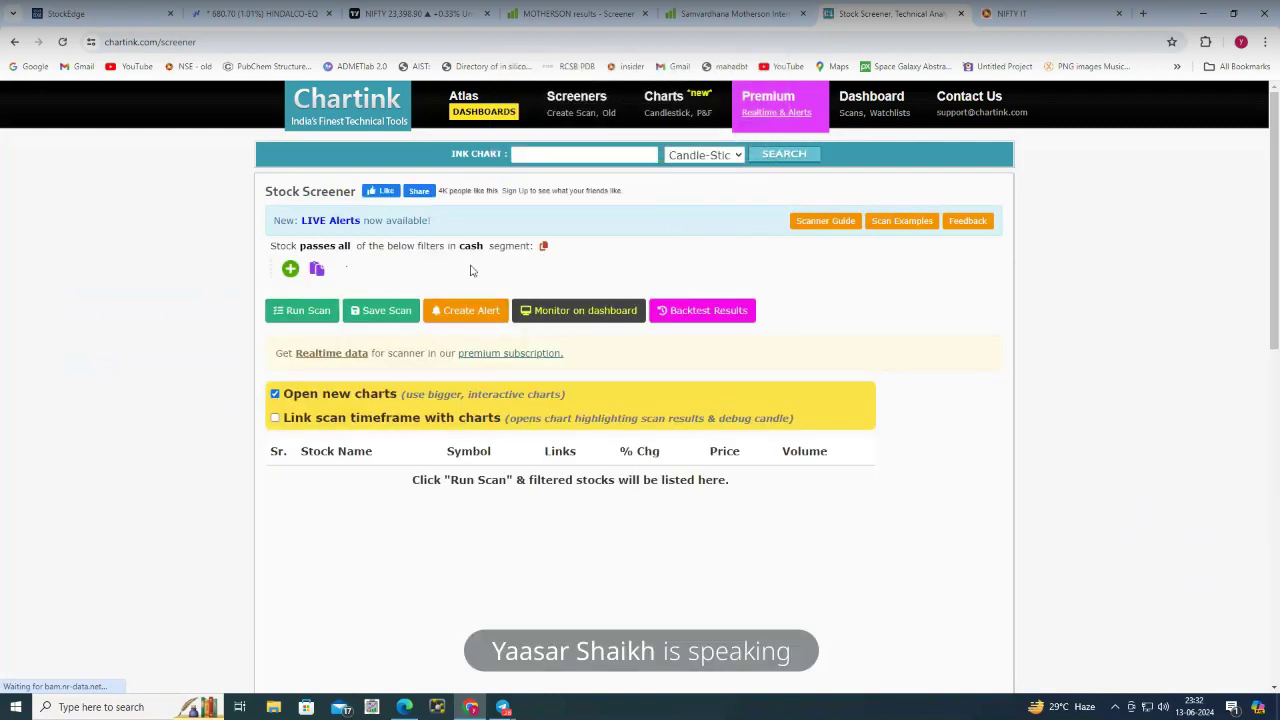
# Paste the copied group into the screener, recopy the whole "above 5 Ema" filter group in Edge, and return to the screener in Chrome
pyautogui.click(317, 269)
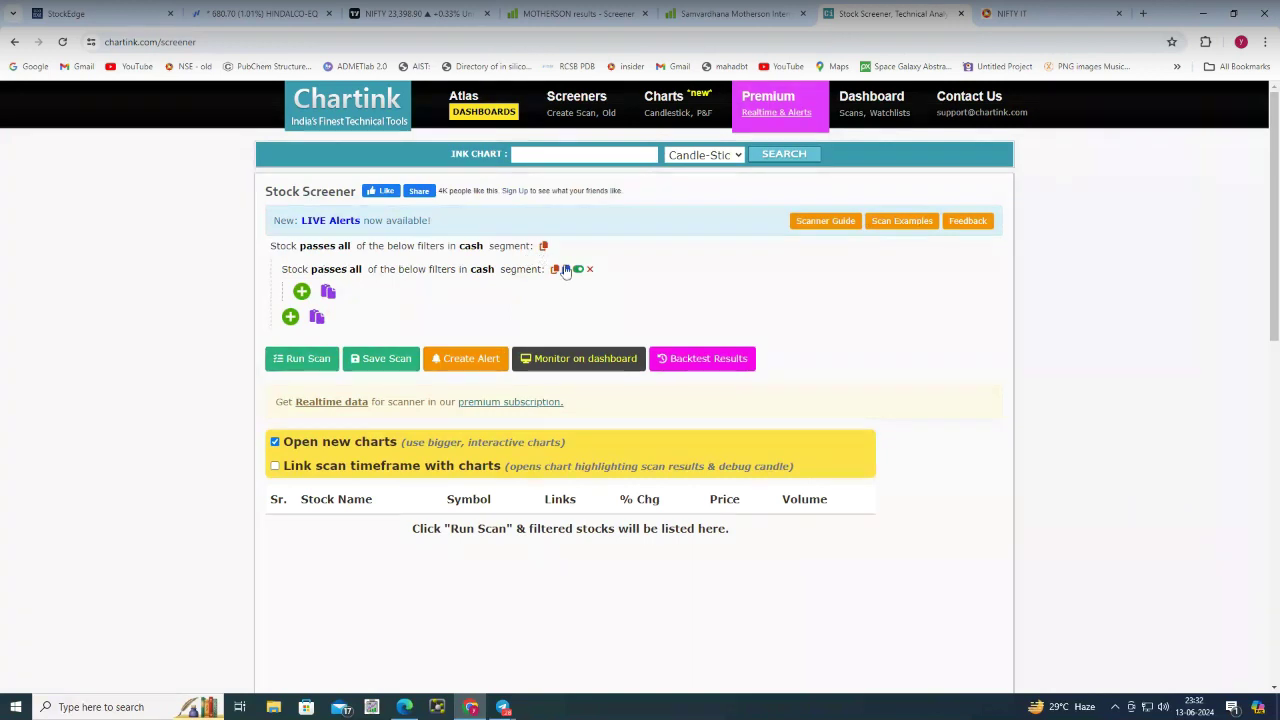
pyautogui.click(404, 708)
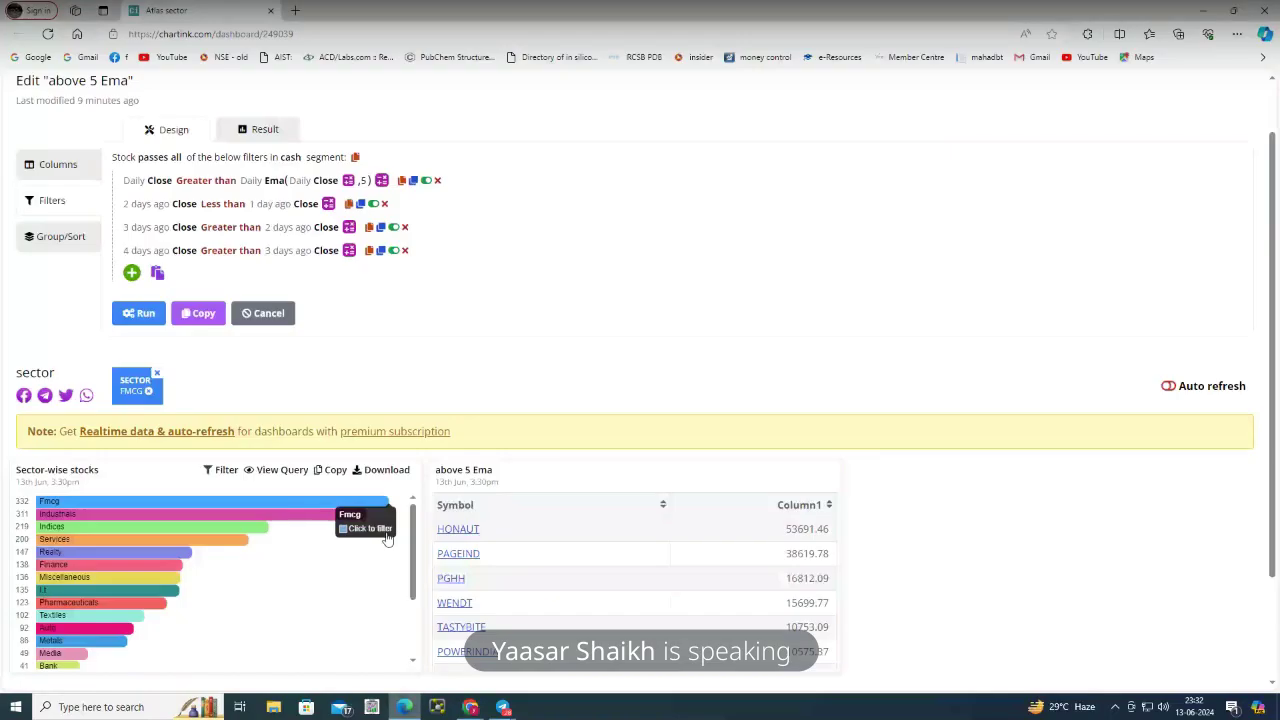
pyautogui.click(355, 158)
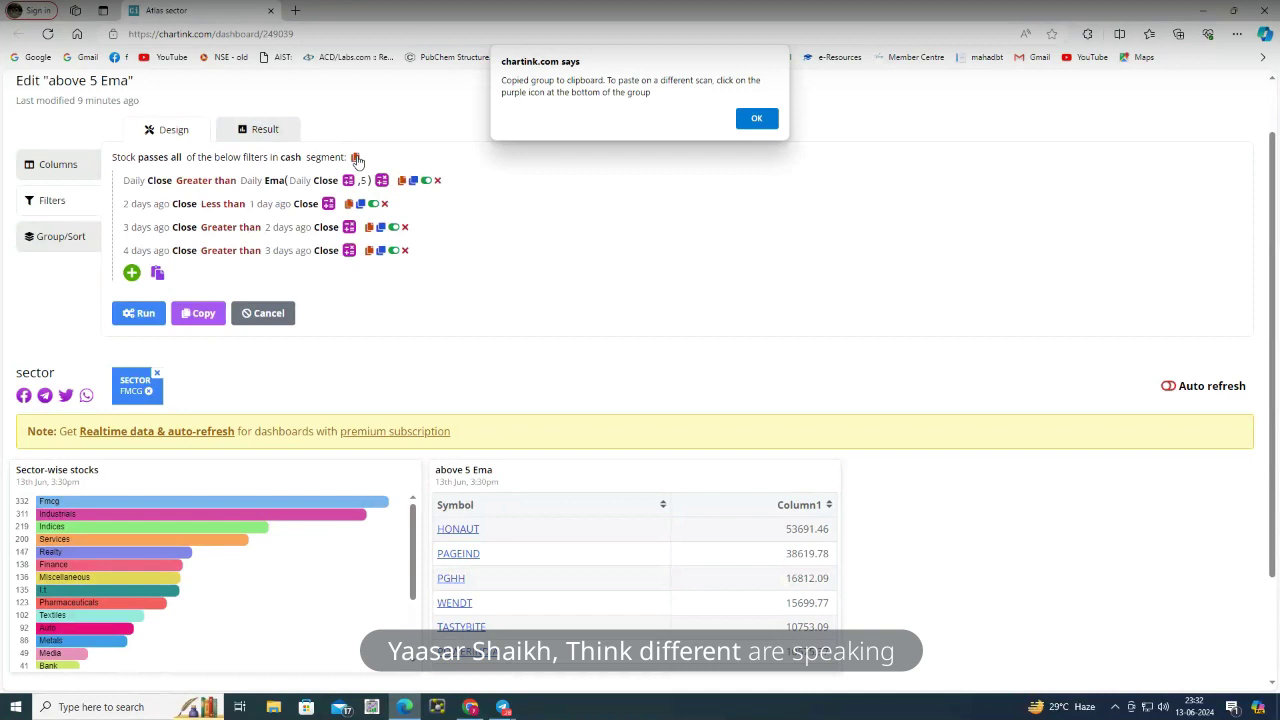
pyautogui.click(757, 119)
pyautogui.click(470, 708)
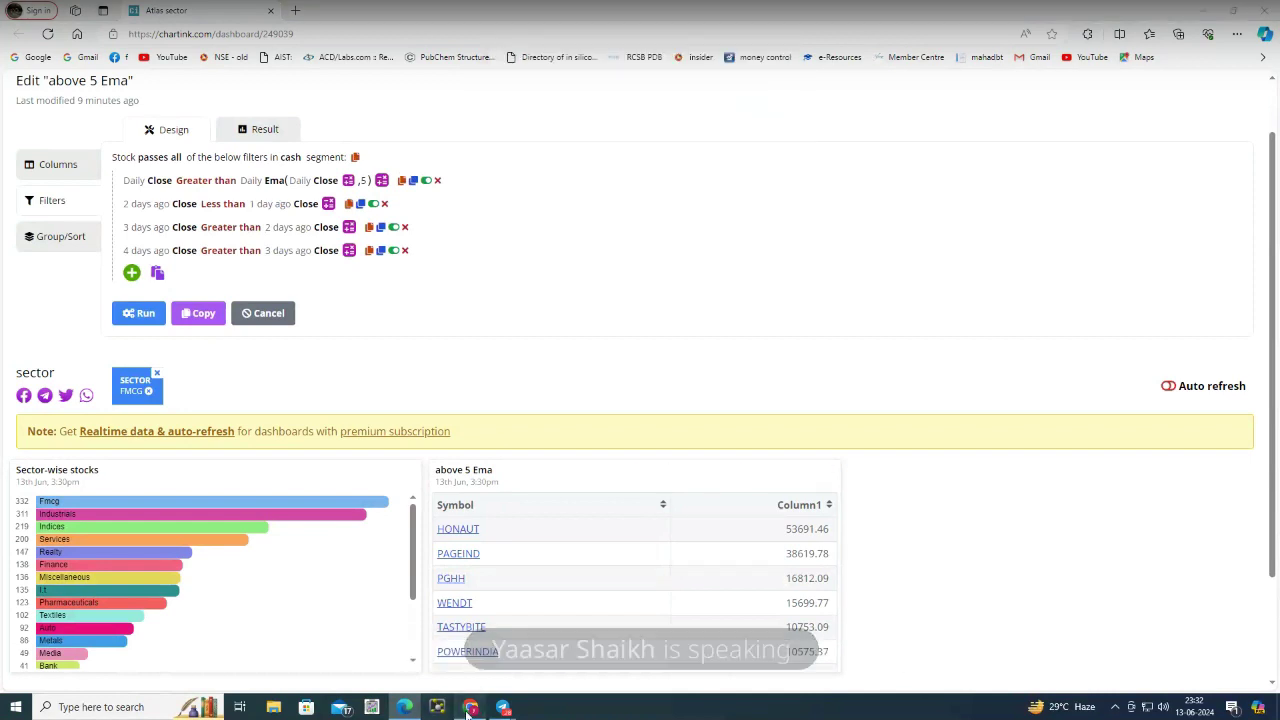
# Copy the screener's outer cash-segment filter group and try to remove the empty group nested inside it
pyautogui.click(543, 247)
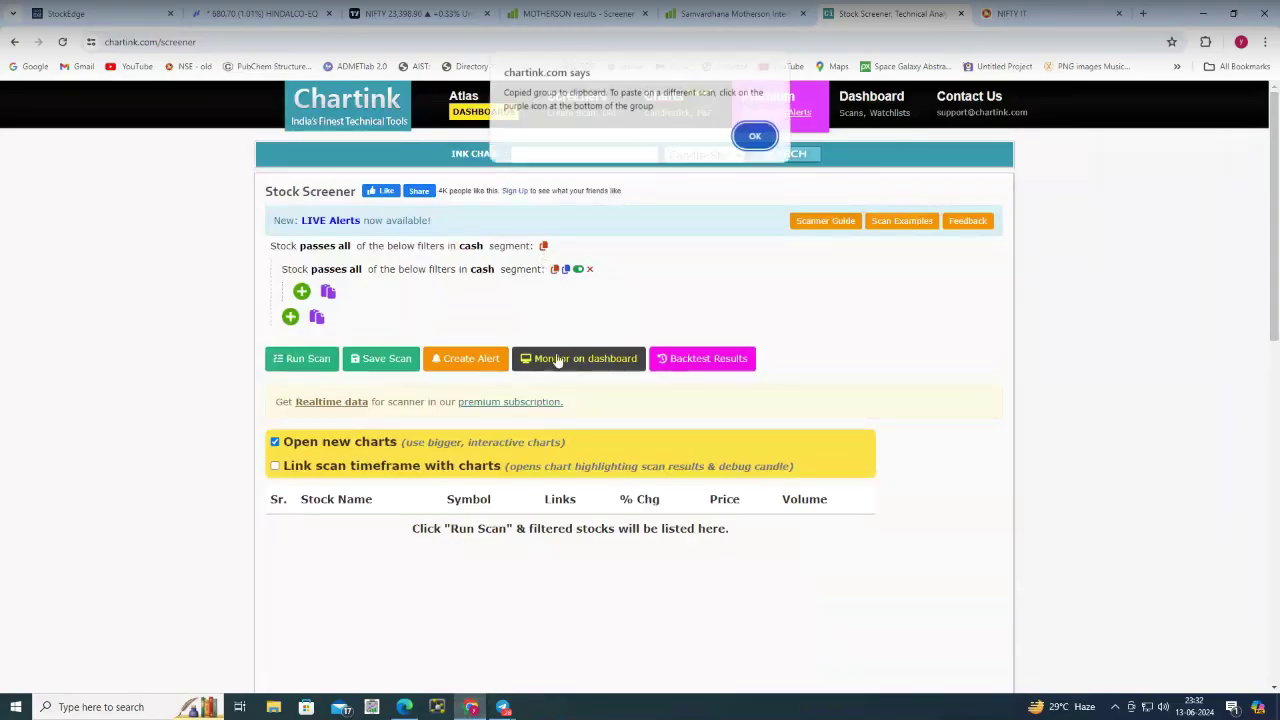
pyautogui.click(752, 139)
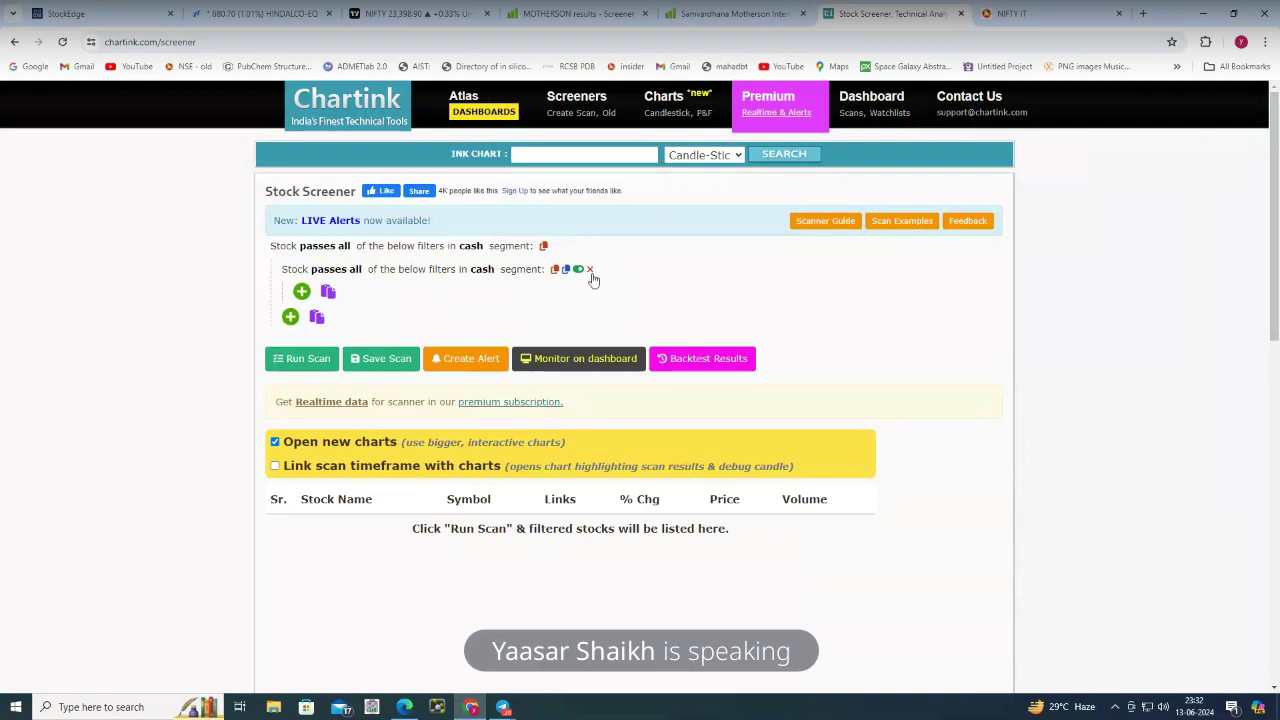
pyautogui.click(591, 272)
pyautogui.click(756, 127)
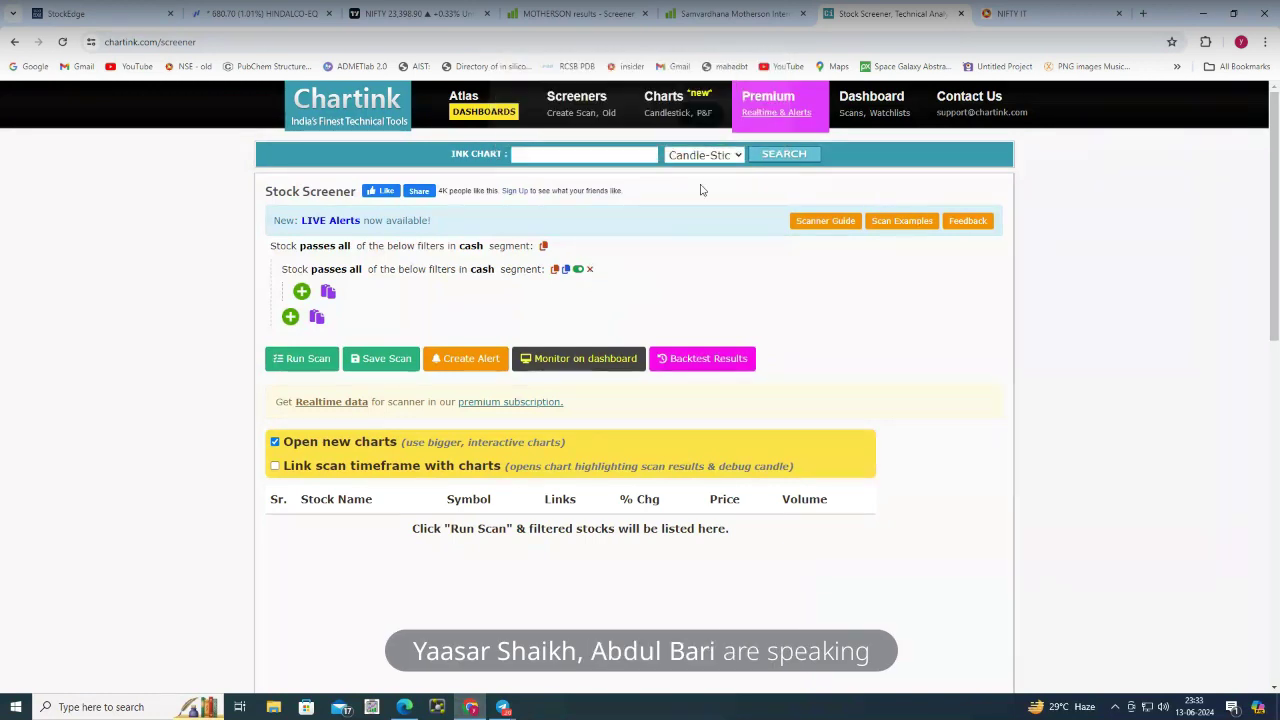
# Switch to Edge and try twice to copy the Sector-wise stocks widget, dismissing the notice each time
pyautogui.click(403, 707)
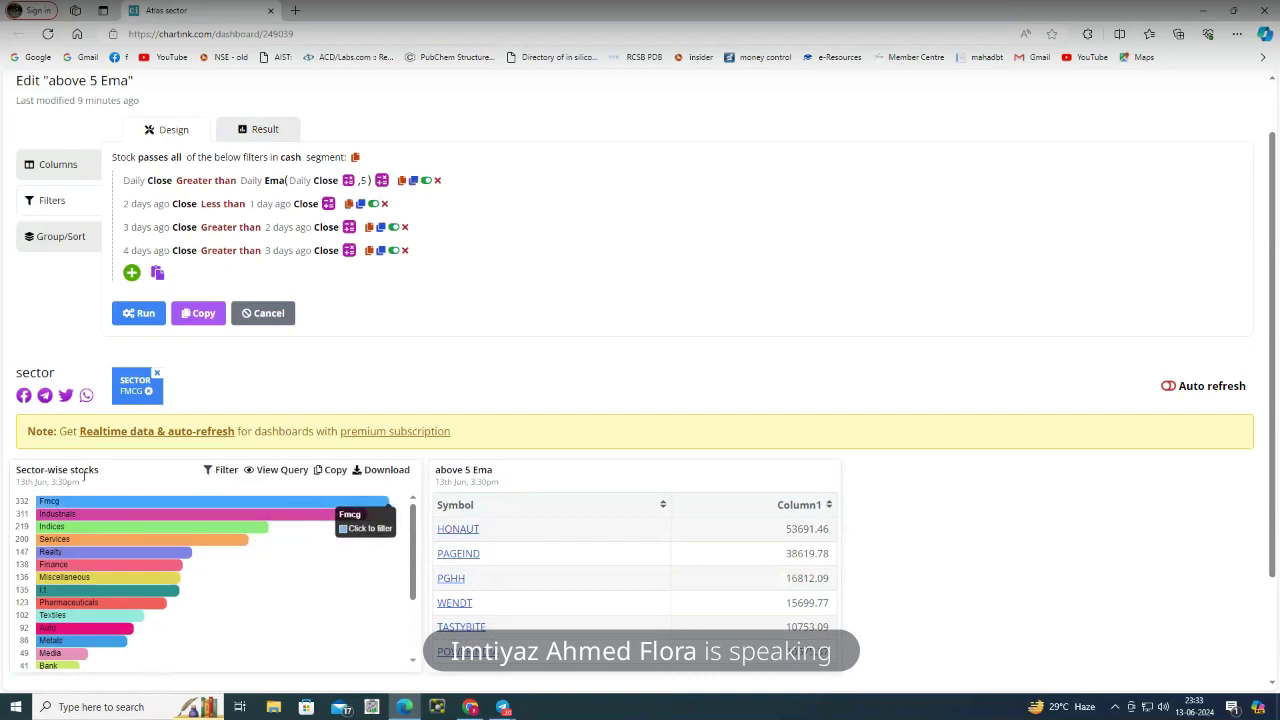
pyautogui.click(321, 477)
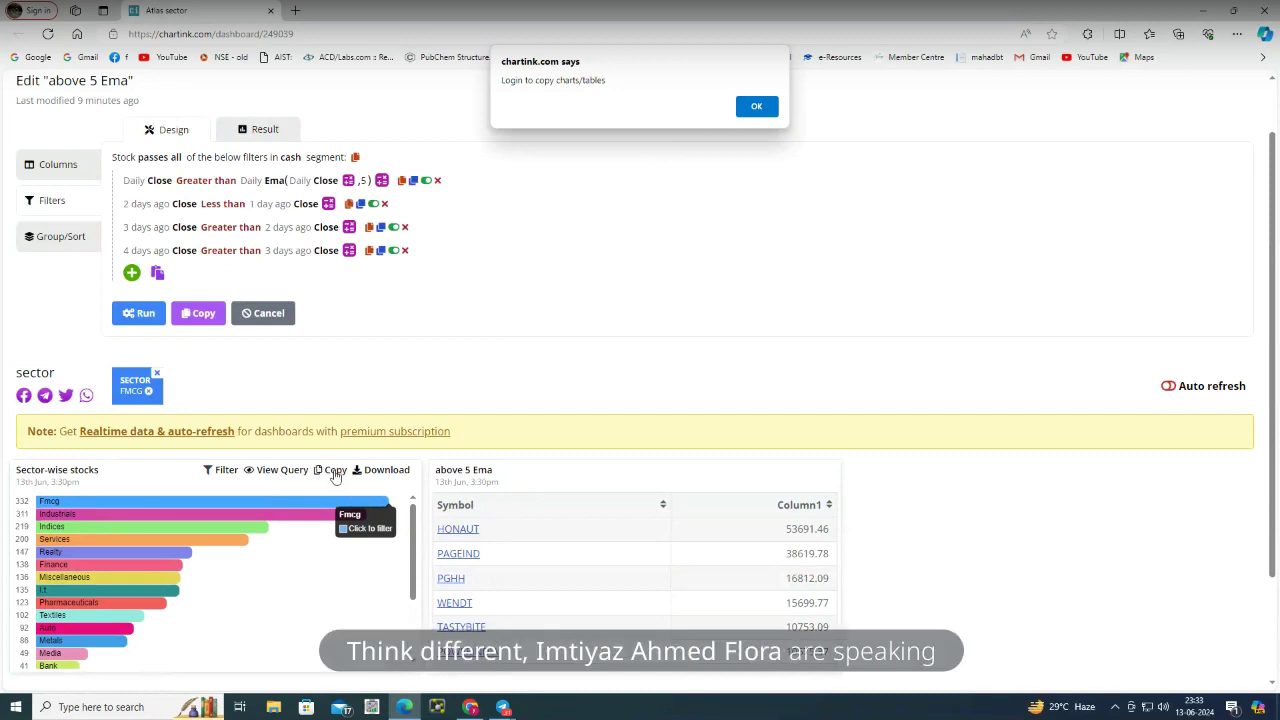
pyautogui.click(748, 112)
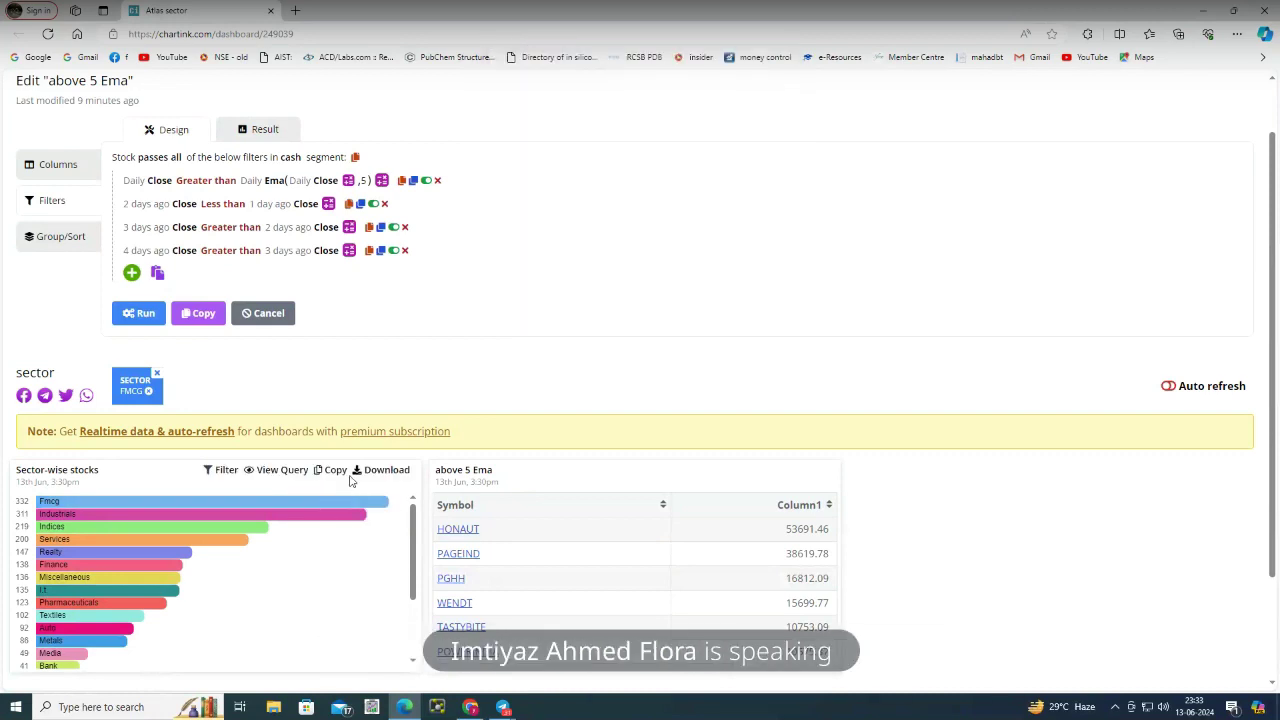
pyautogui.click(334, 472)
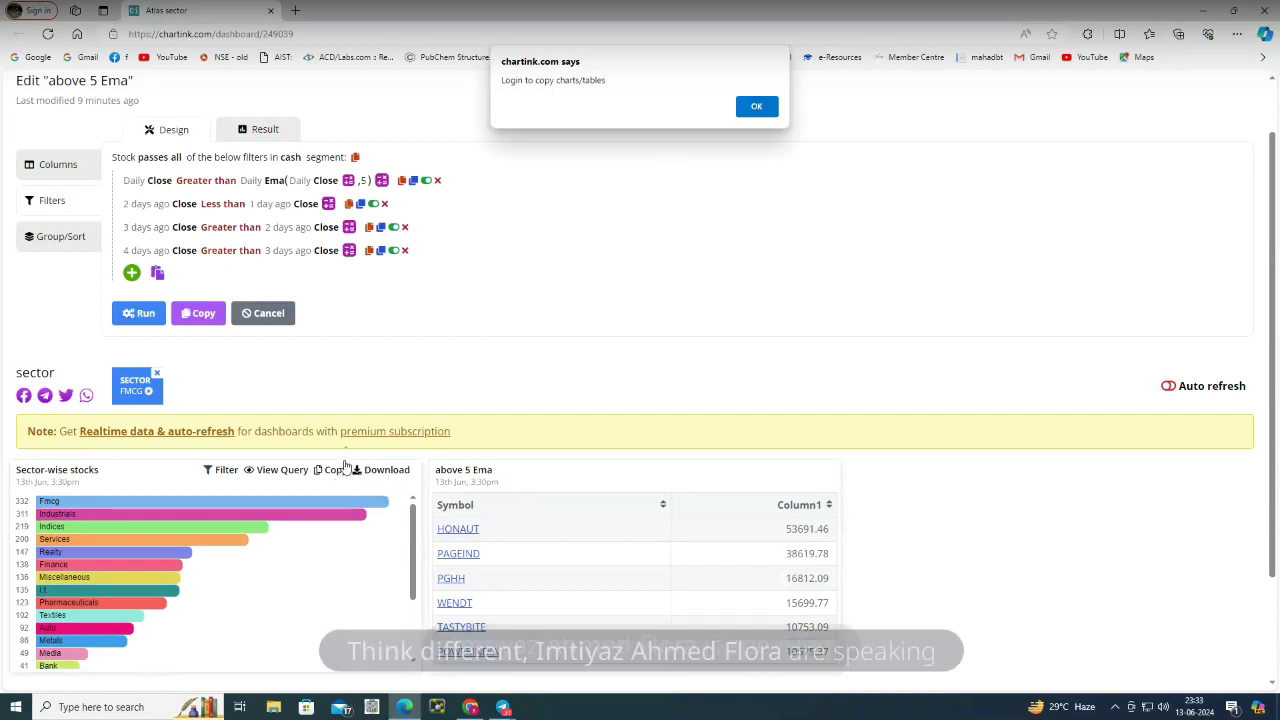
pyautogui.click(757, 108)
# Log in to Chartink in Edge, then open the shared sector dashboard from its link in the Sharia Trading Telegram group
pyautogui.scroll(1, 800, 130)
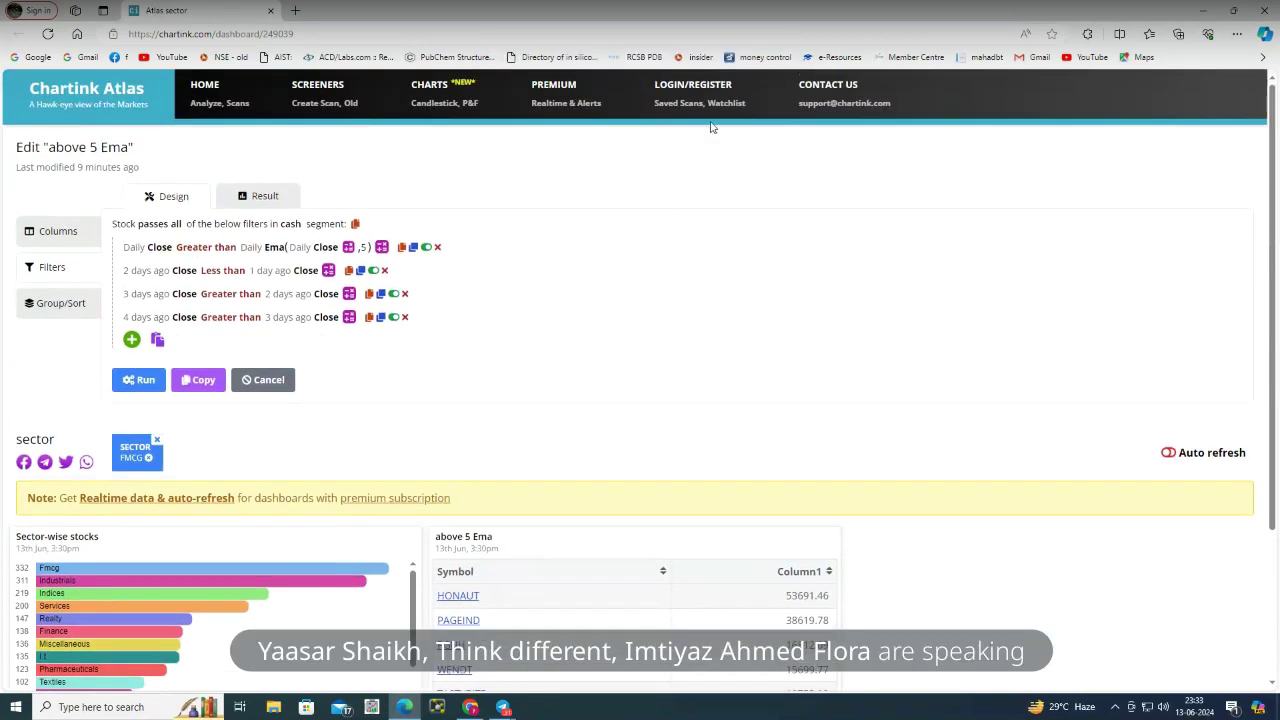
pyautogui.click(686, 88)
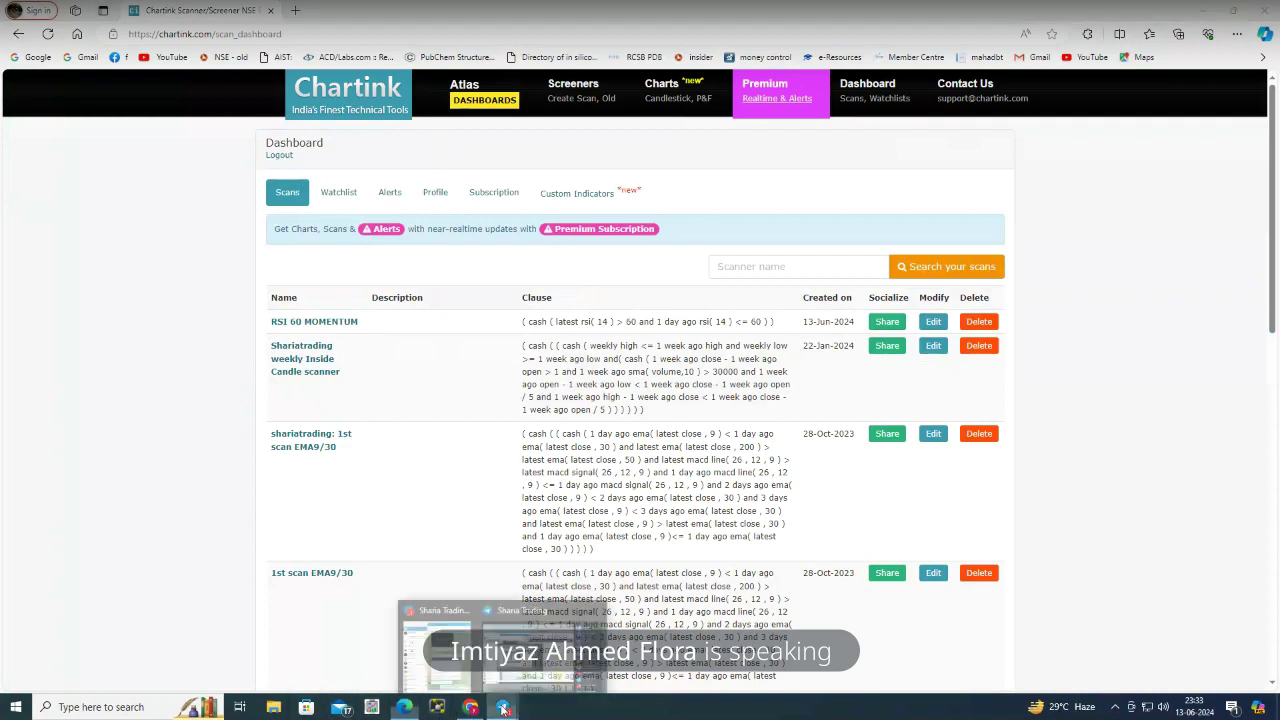
pyautogui.click(458, 665)
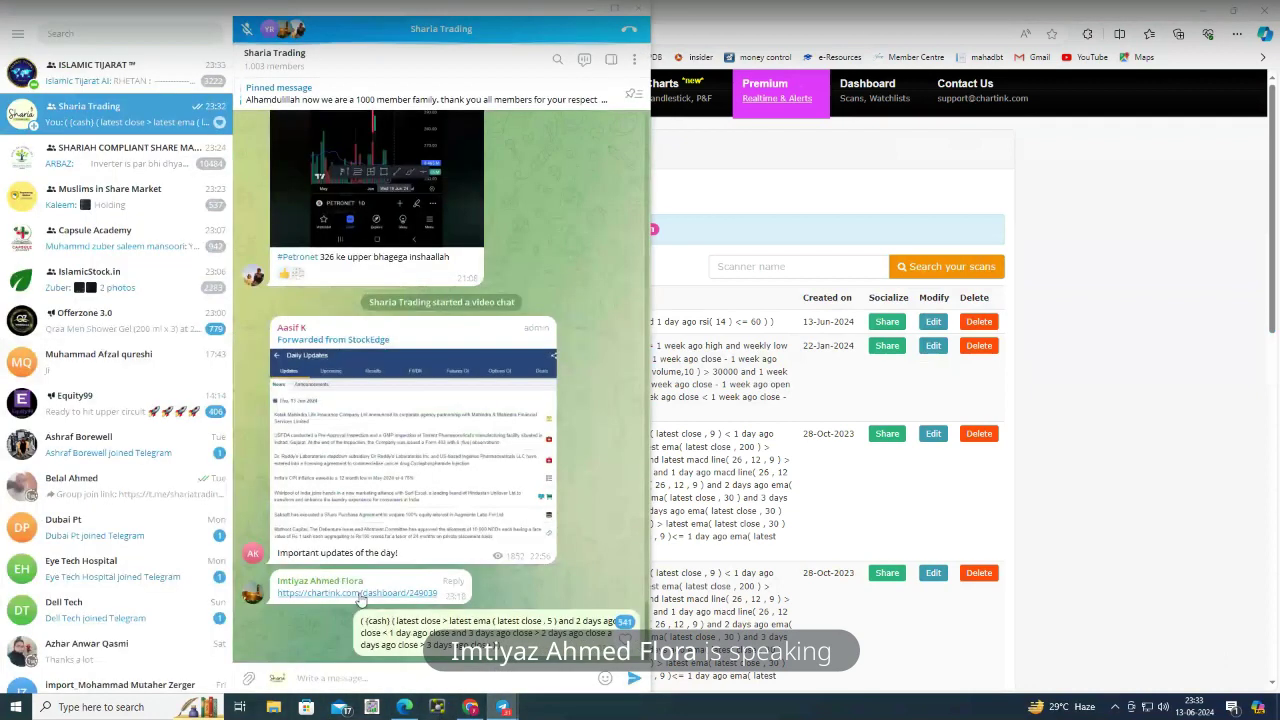
pyautogui.click(365, 582)
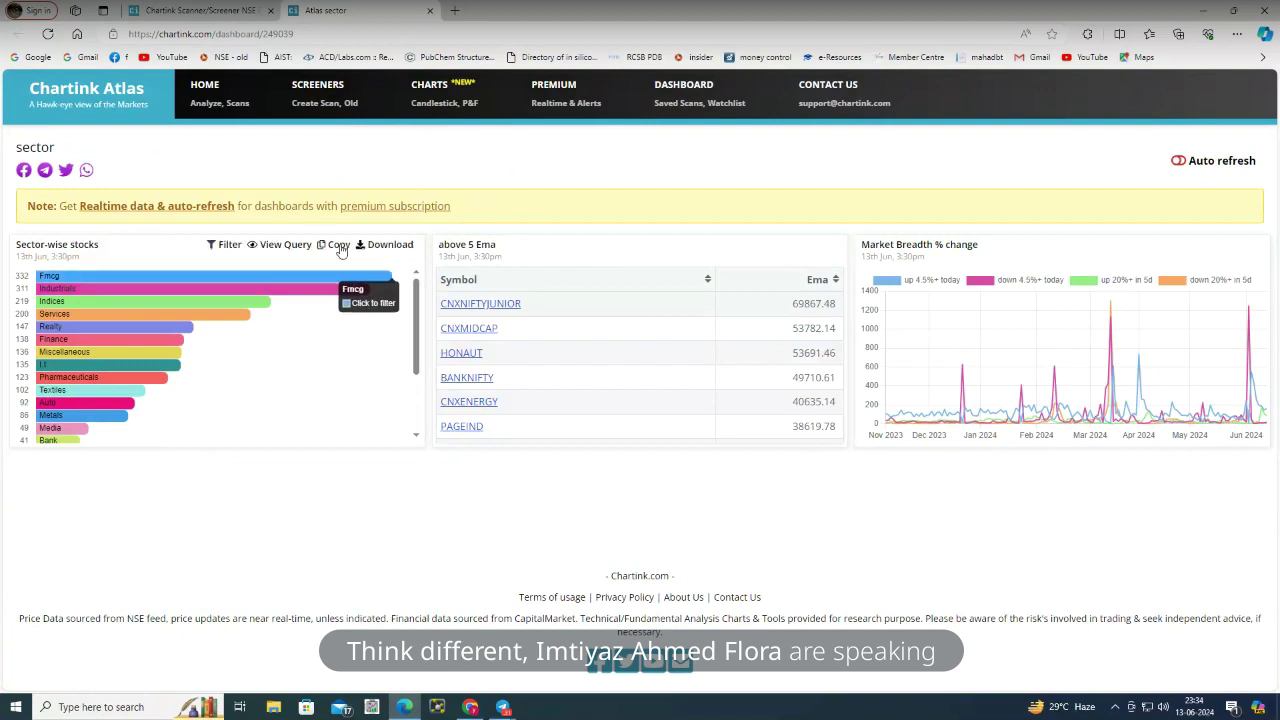
# Copy the Sector-wise stocks and above 5 Ema widgets from the shared sector dashboard into dashboard 123
pyautogui.click(378, 247)
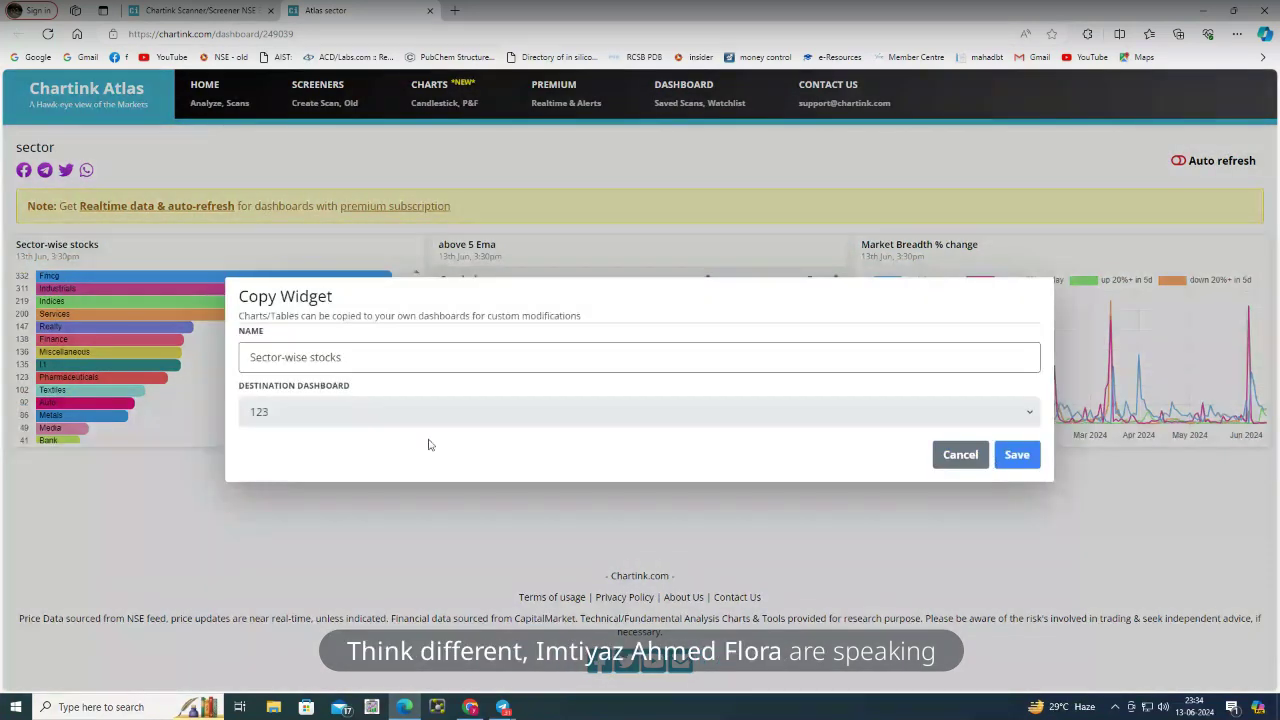
pyautogui.click(248, 415)
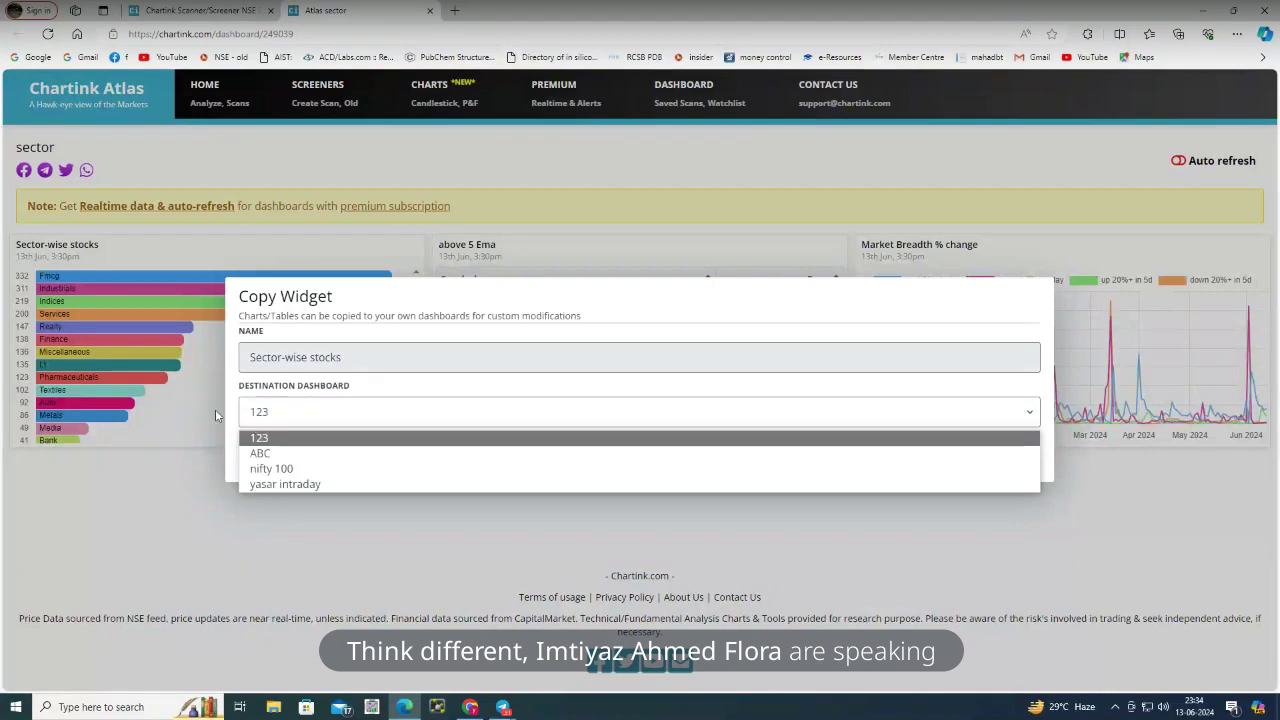
pyautogui.click(270, 416)
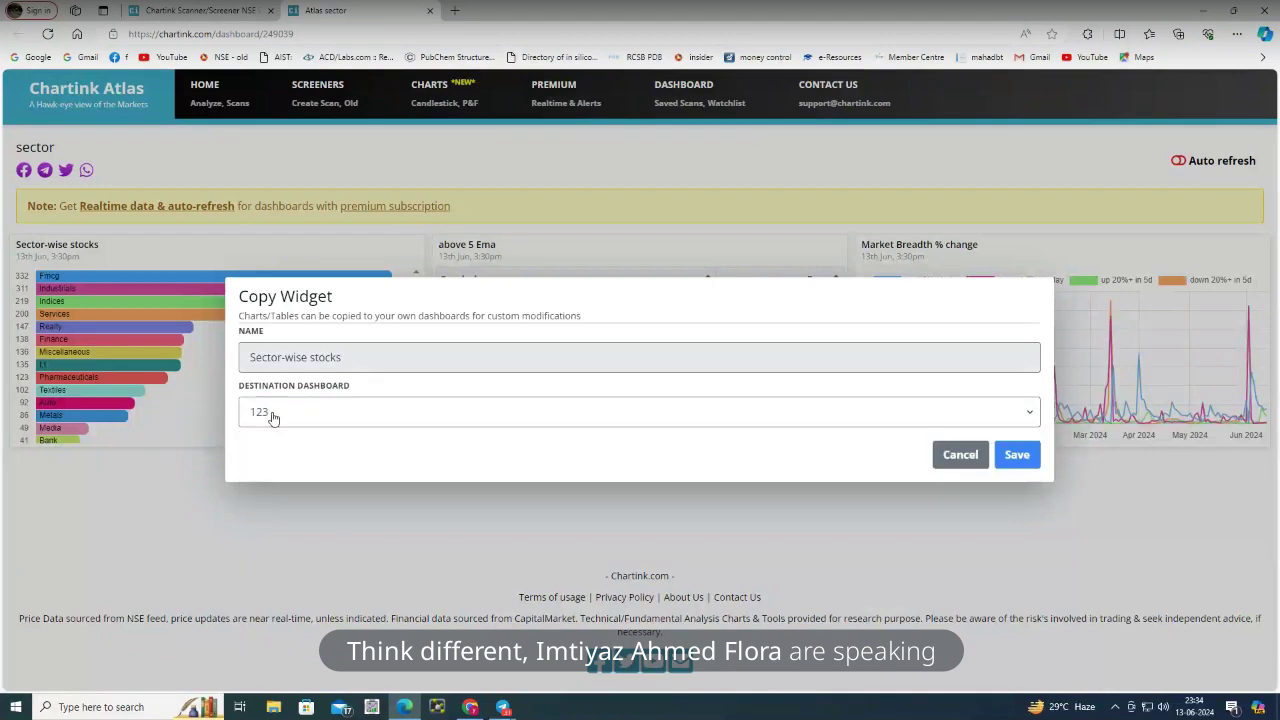
pyautogui.click(1028, 415)
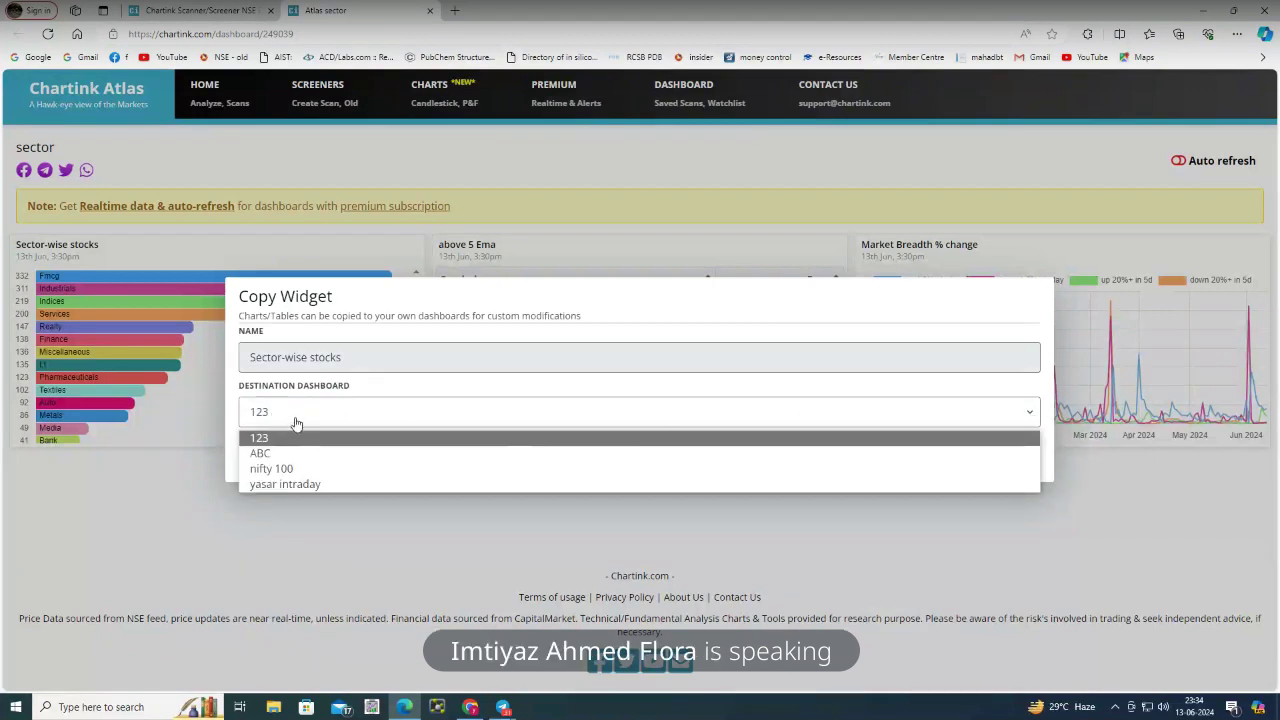
pyautogui.click(294, 437)
pyautogui.click(1016, 455)
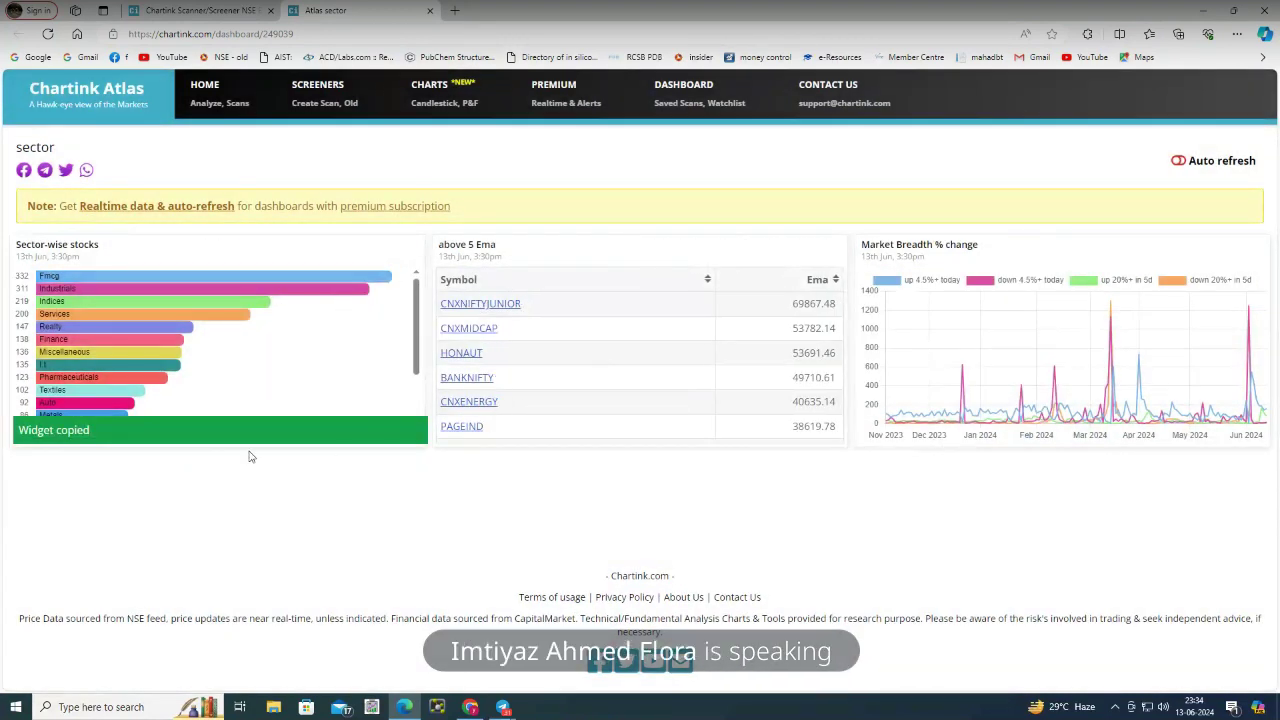
pyautogui.click(760, 246)
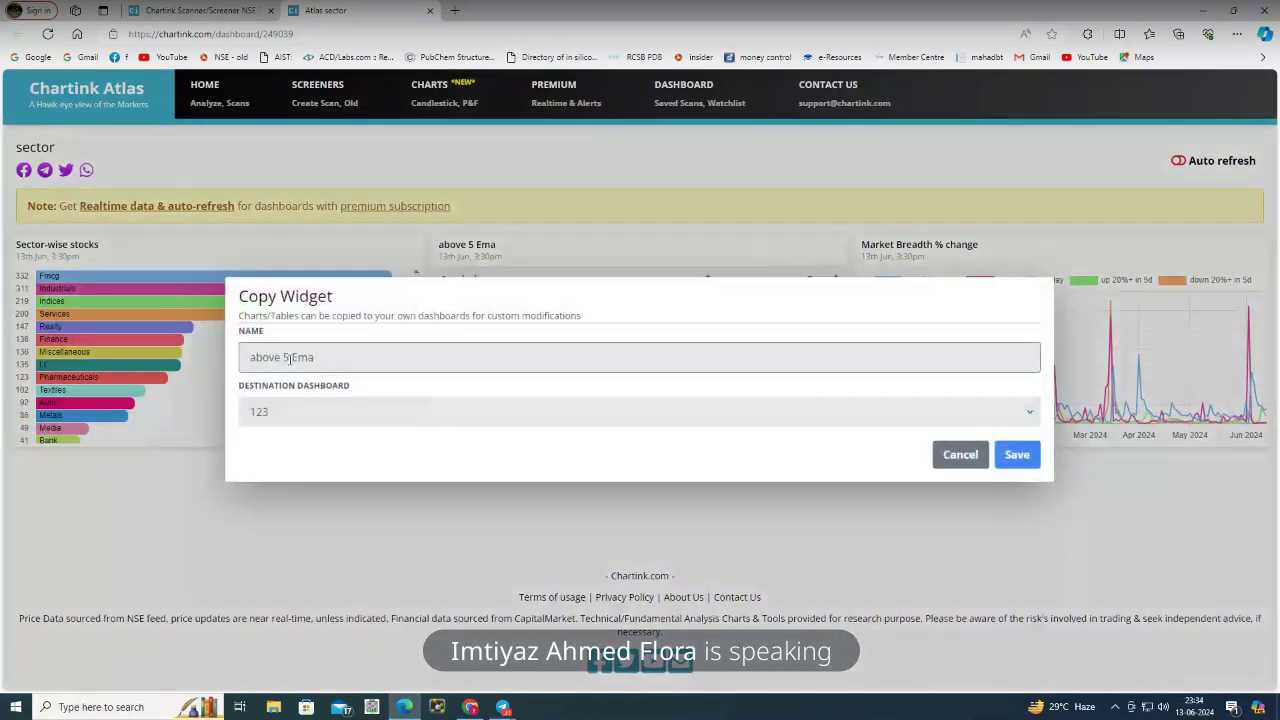
pyautogui.click(1030, 462)
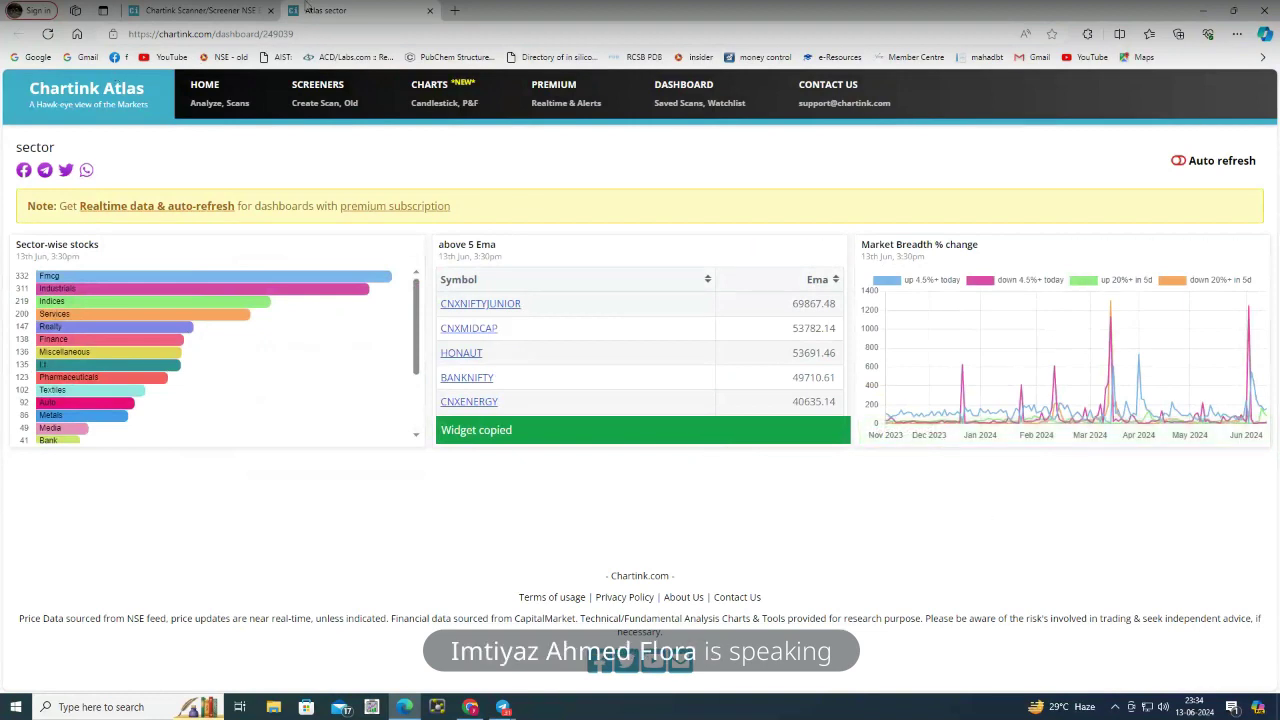
# Switch to Chrome, minimize the video chat window and open dashboard 123 from the Chartink Atlas dashboards
pyautogui.click(505, 705)
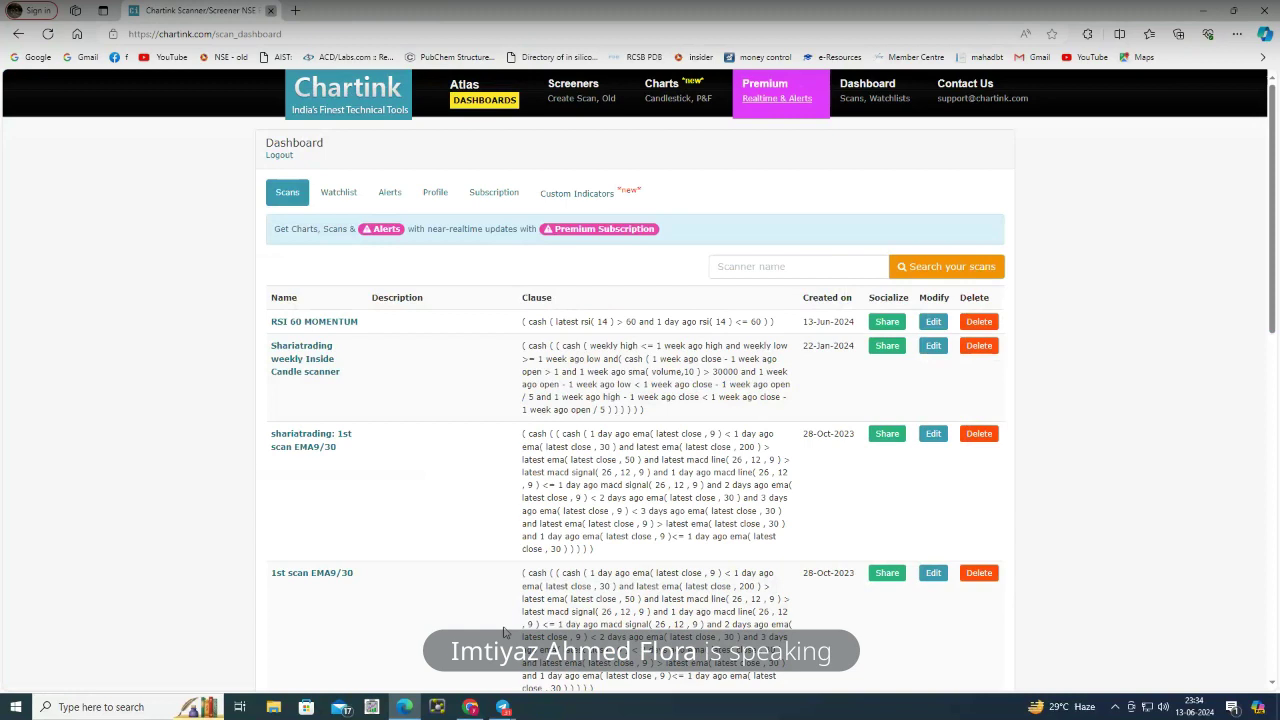
pyautogui.click(472, 706)
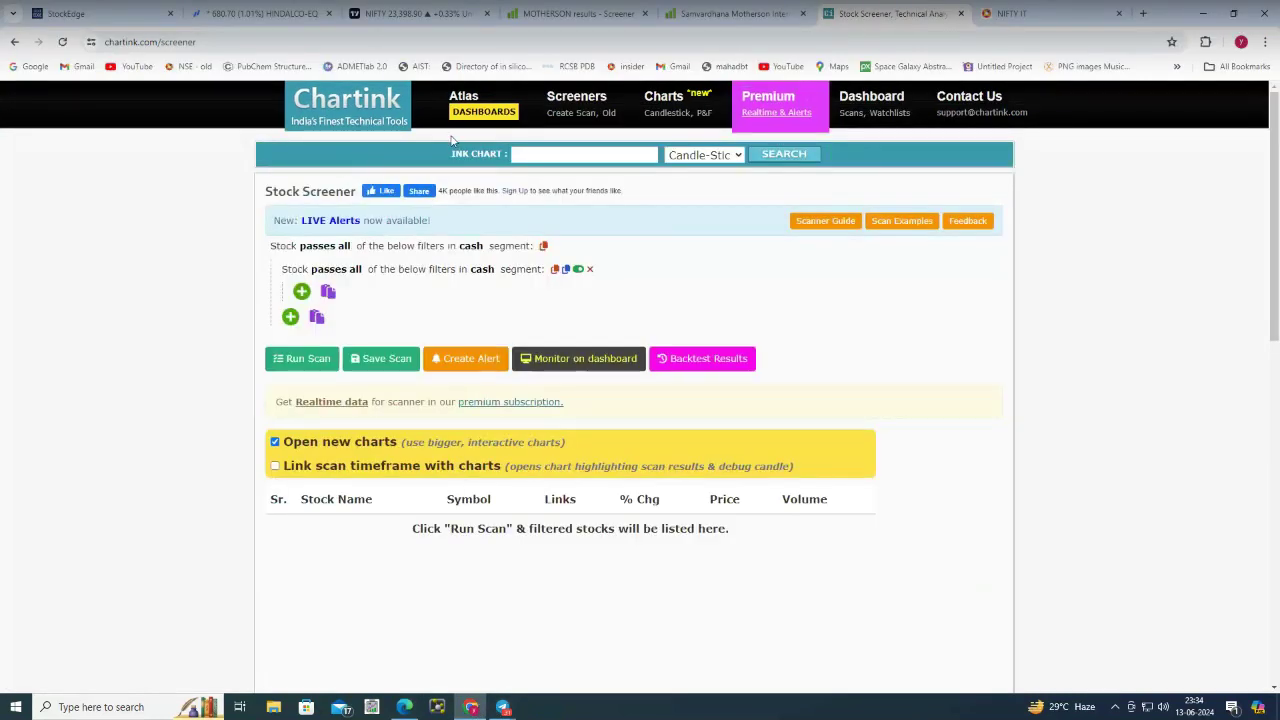
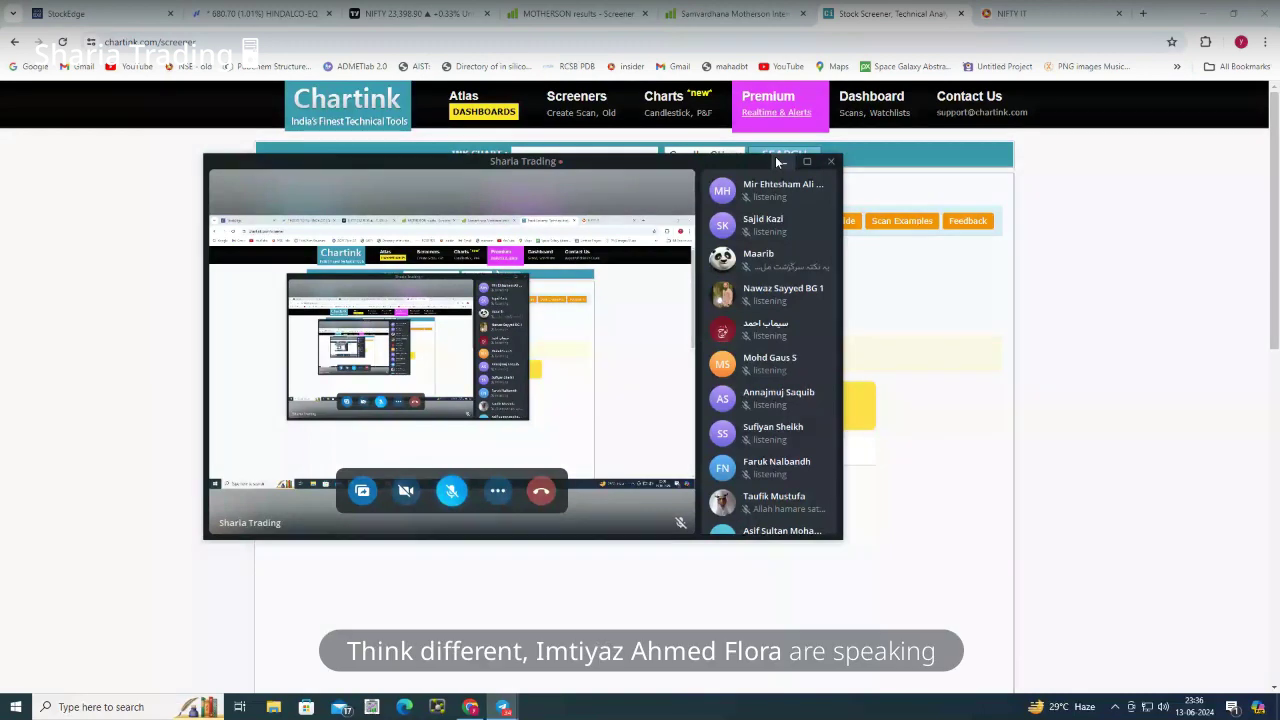
pyautogui.click(781, 161)
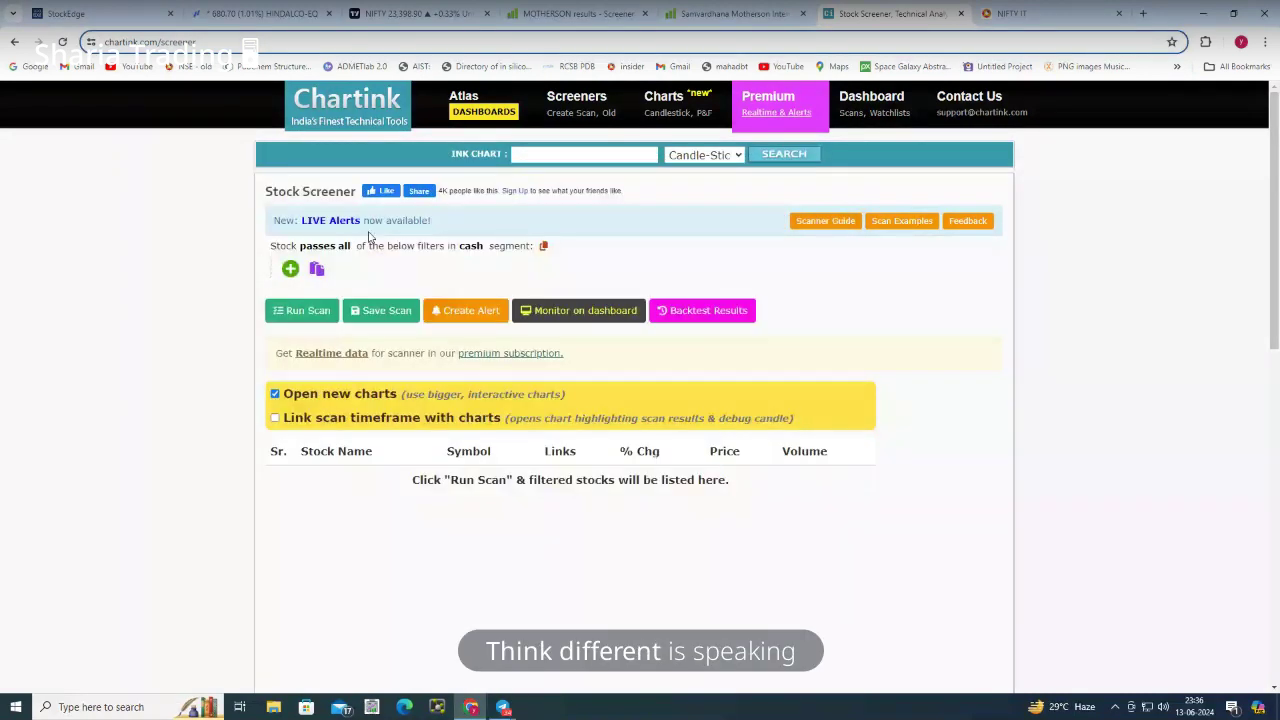
pyautogui.click(507, 112)
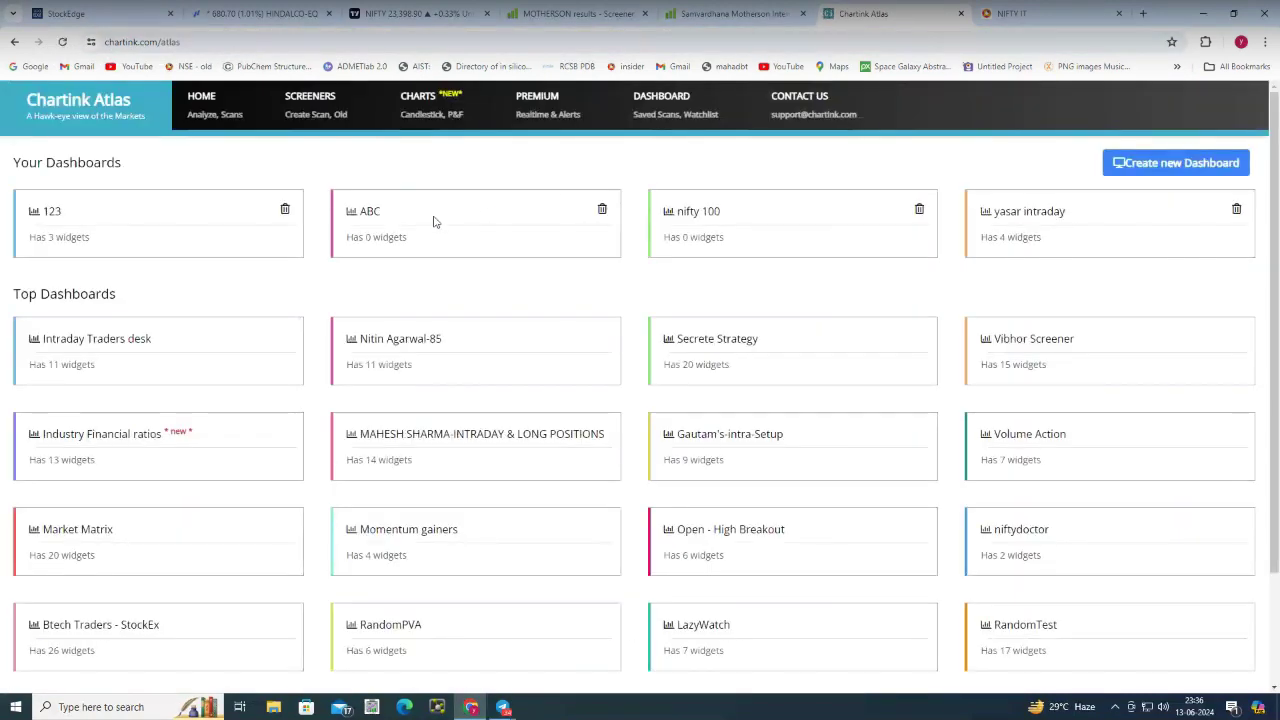
pyautogui.click(57, 219)
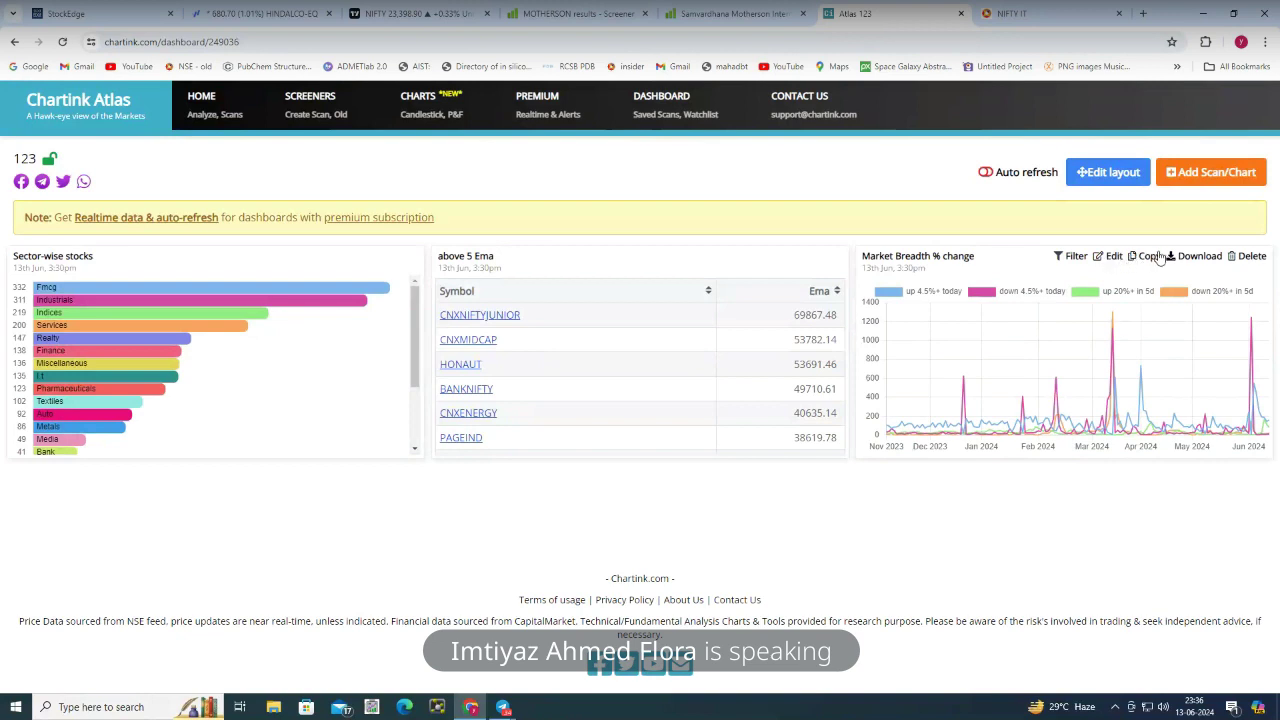
# Filter dashboard 123 by the Market Breadth % change widget and open that widget's query for editing
pyautogui.click(1073, 257)
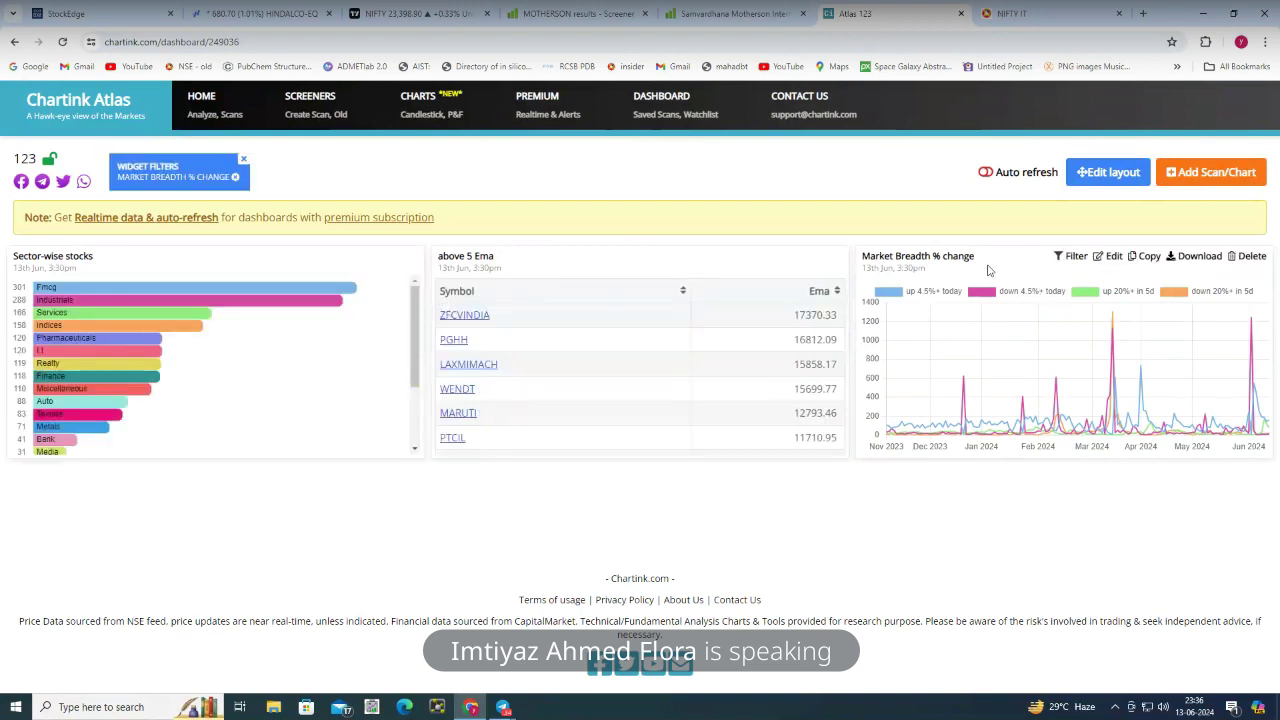
pyautogui.click(1110, 257)
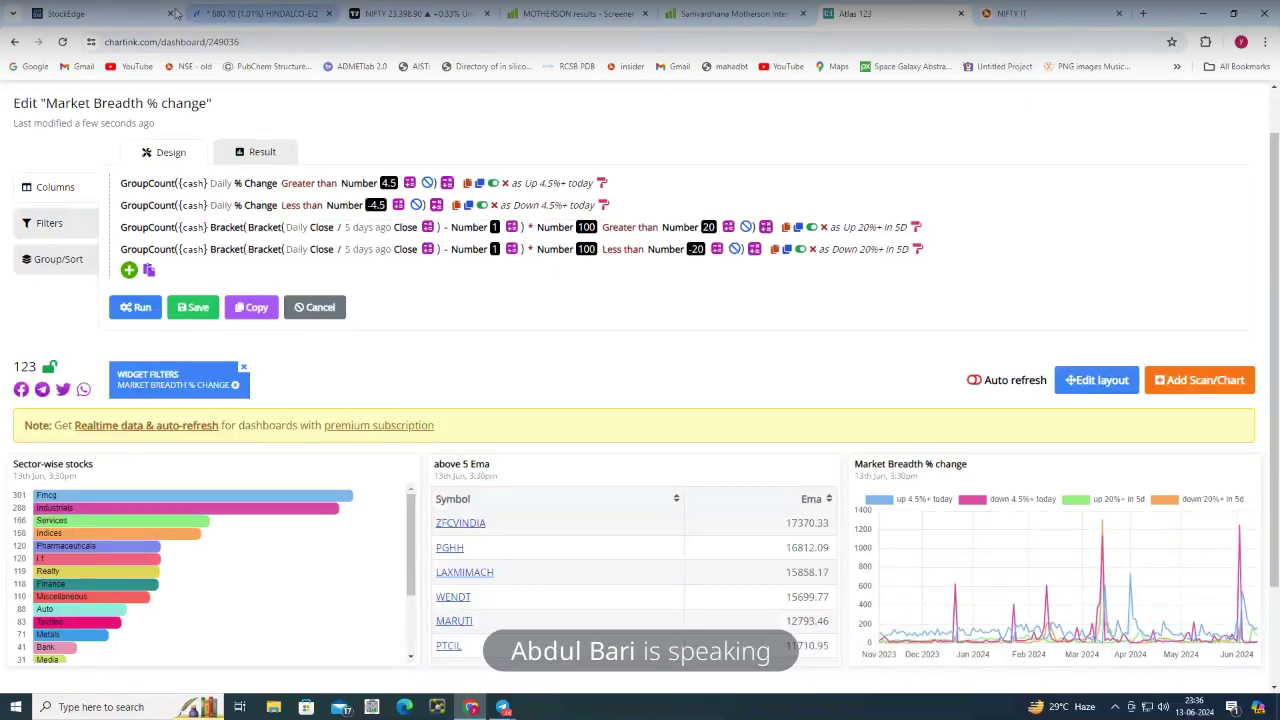
# Switch to the StockEdge page with the Sector Rotation industry breadth table and launch ZoomIt64.exe
pyautogui.click(70, 13)
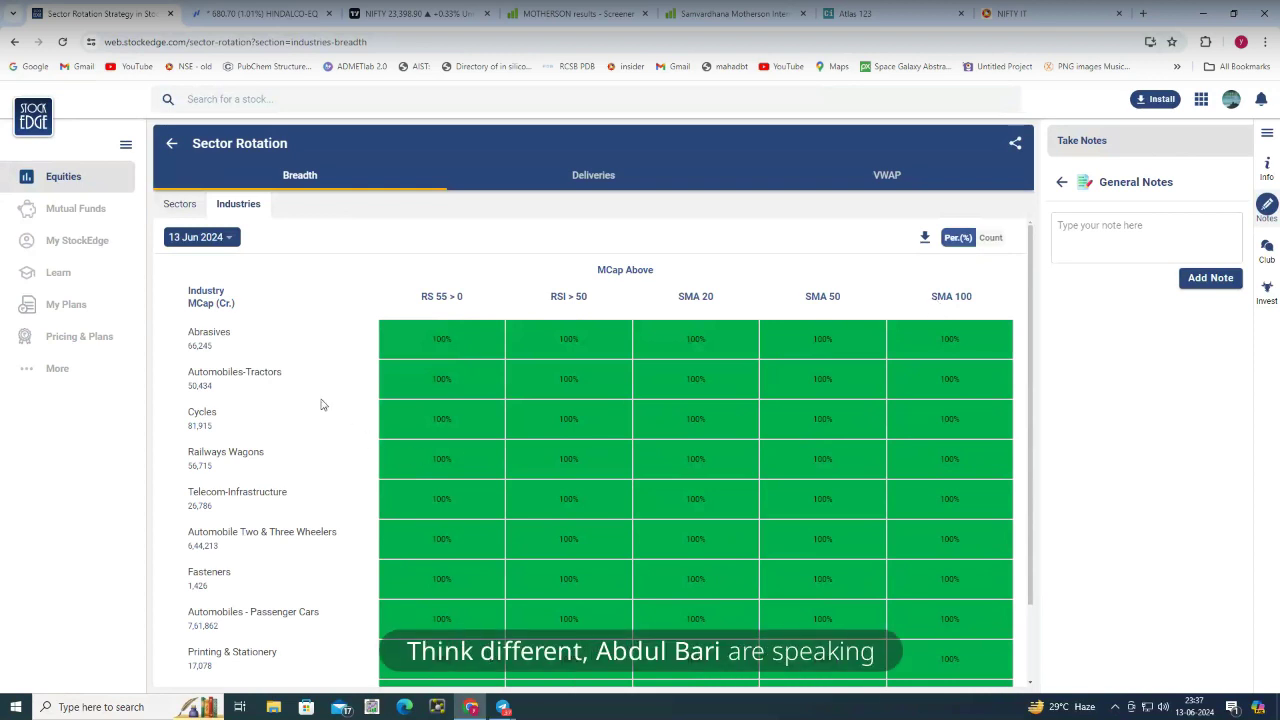
pyautogui.click(145, 707)
pyautogui.write('zoomit')
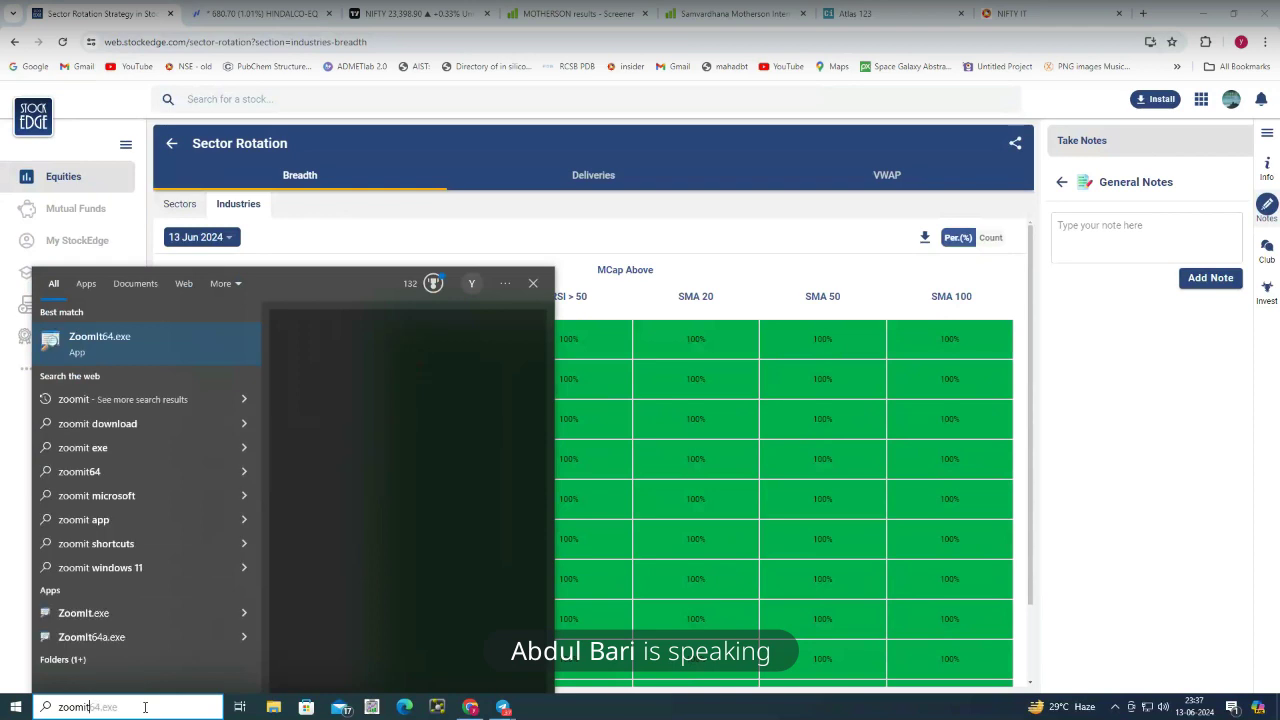
pyautogui.click(135, 324)
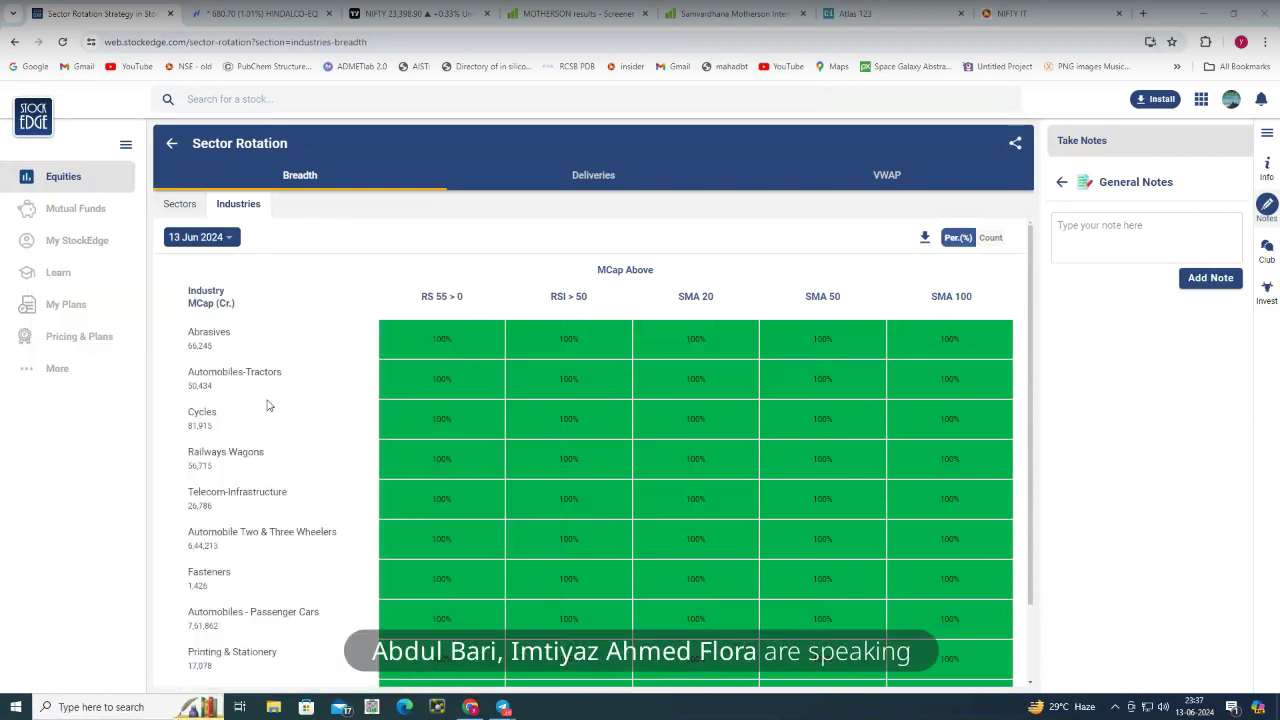
# Annotate the Sector Rotation table, marking down the industry list and across the RS 55 > 0 to SMA 100 headings
pyautogui.hotkey('ctrl', '2')
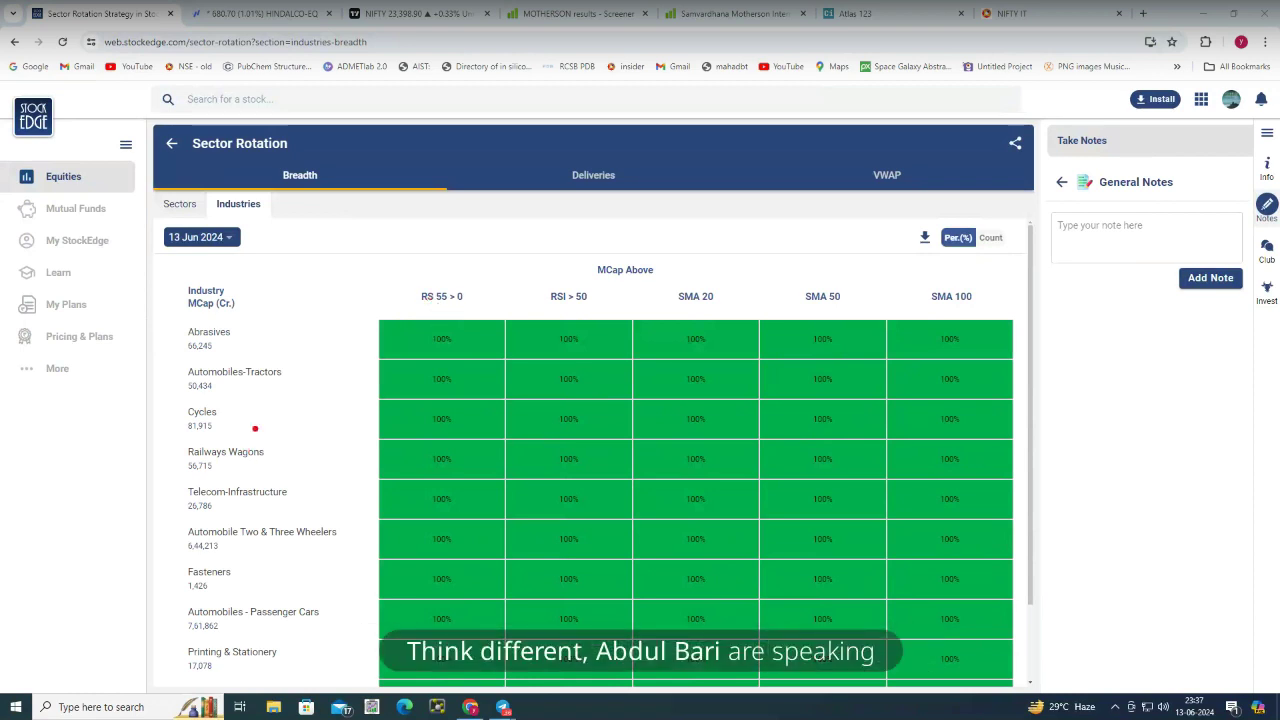
pyautogui.moveTo(246, 332); pyautogui.dragTo(234, 636)
pyautogui.moveTo(410, 292)
pyautogui.mouseDown()
pyautogui.moveTo(640, 272)
pyautogui.moveTo(966, 304)
pyautogui.mouseUp()
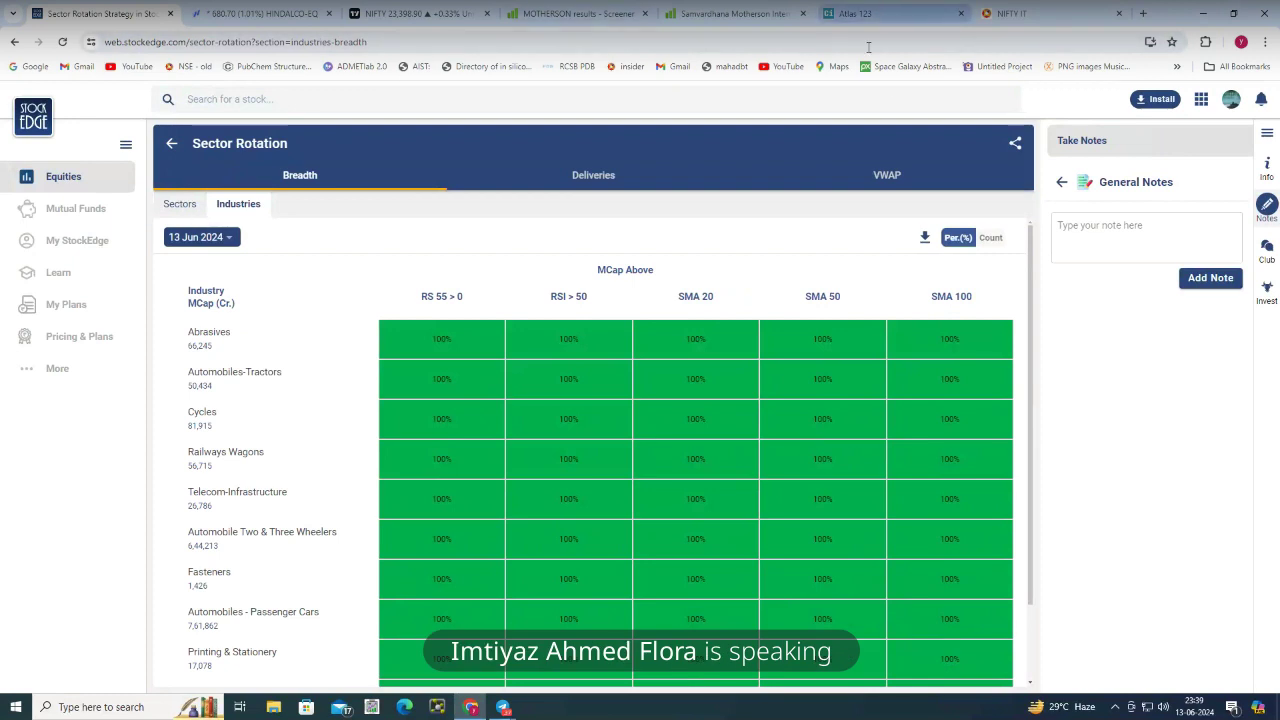
# Switch to the sector dashboard in Edge and copy its "Relative Strength crossed above zero" widget into dashboard 123
pyautogui.click(882, 14)
pyautogui.scroll(-2, 966, 419)
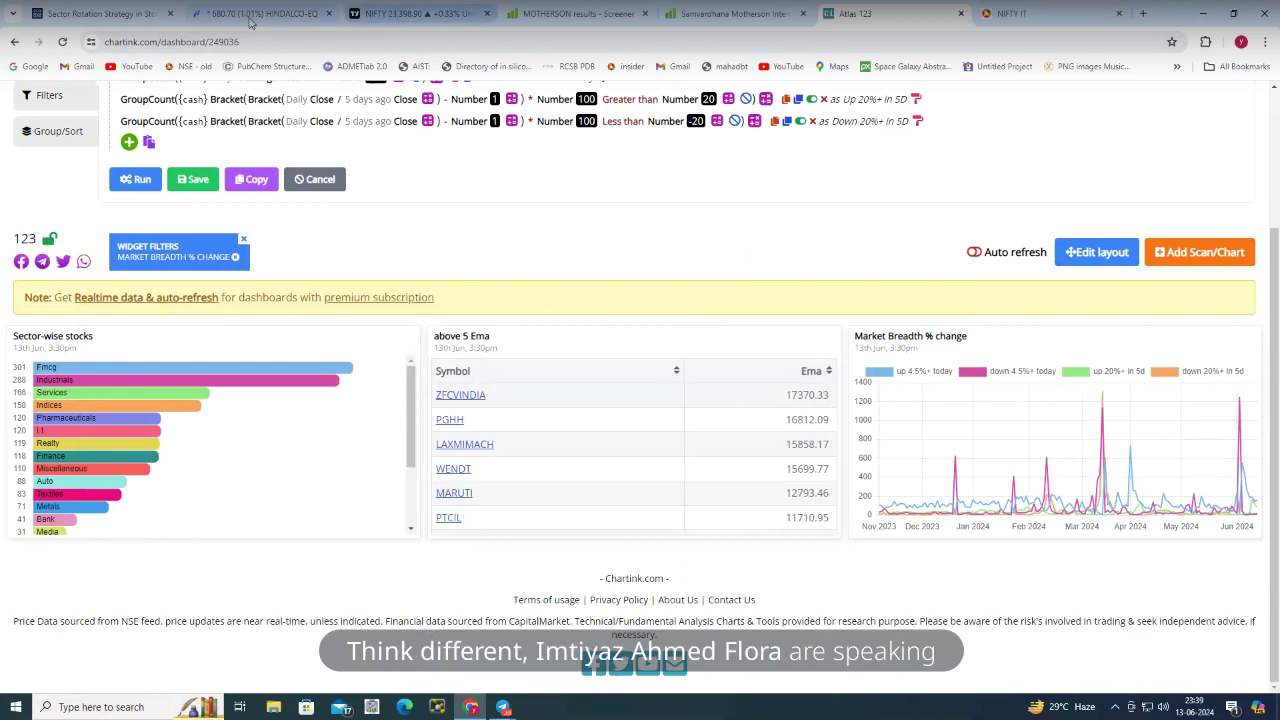
pyautogui.click(455, 665)
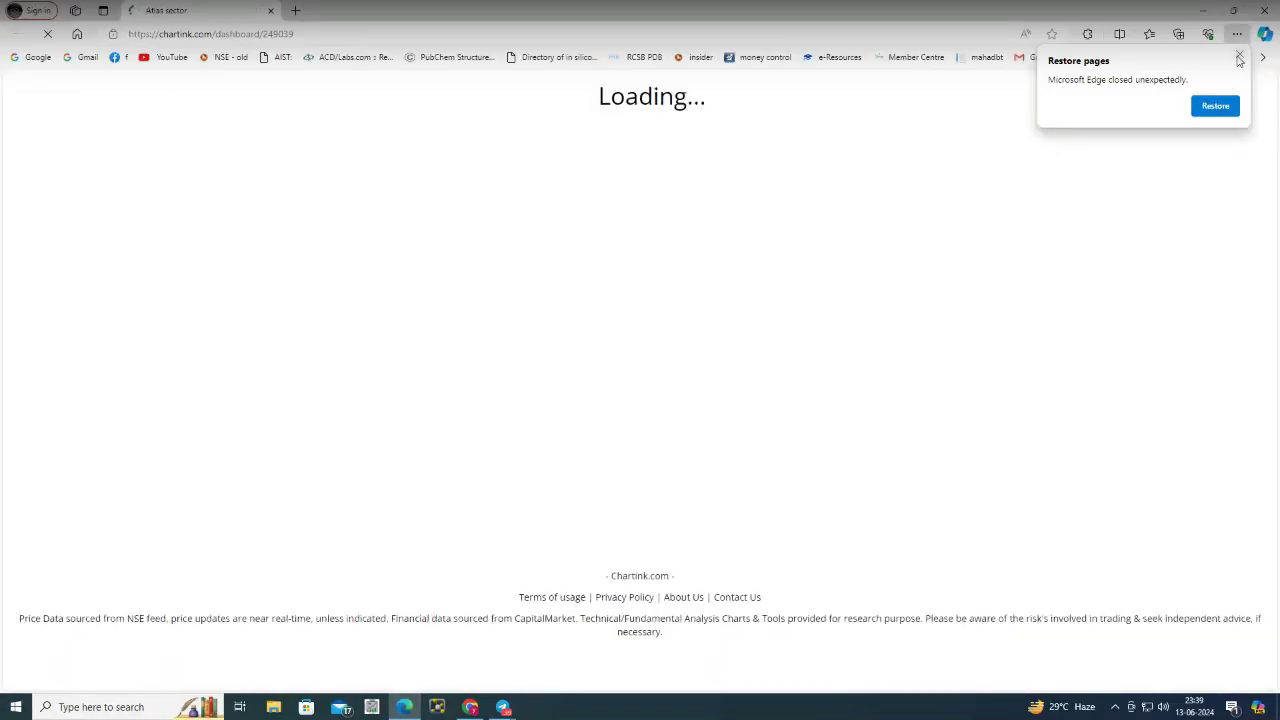
pyautogui.click(1239, 60)
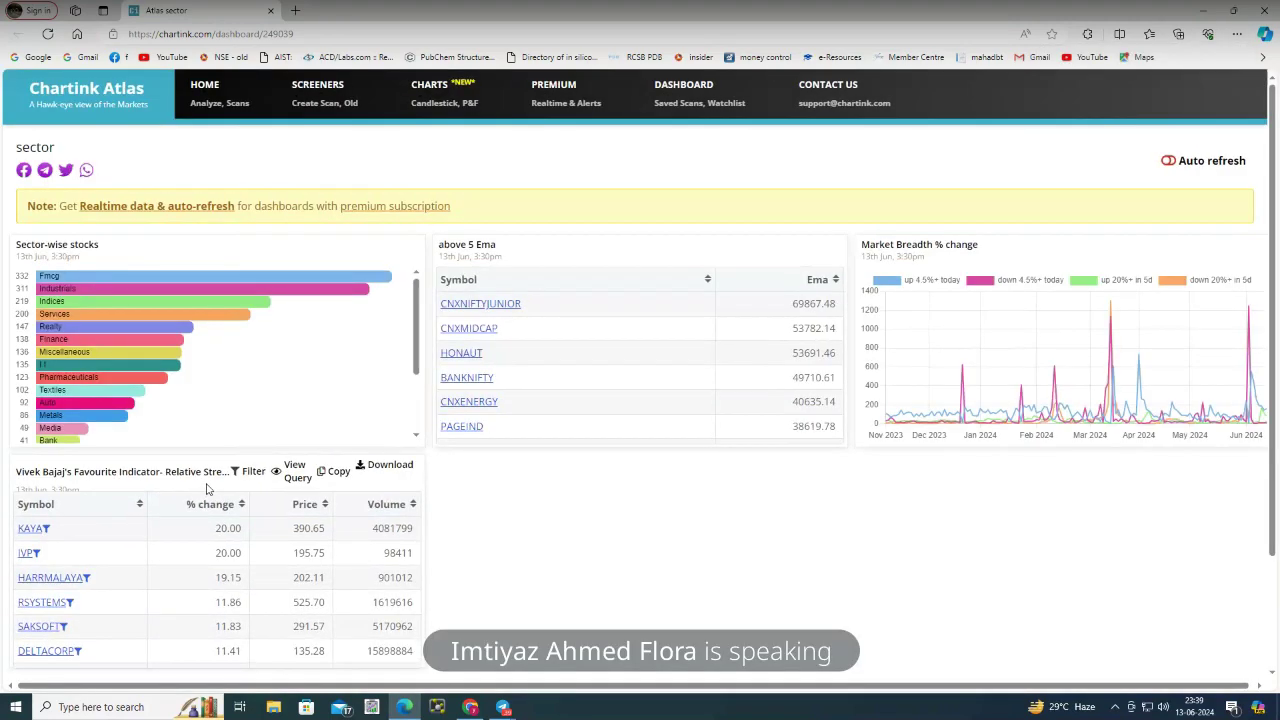
pyautogui.click(330, 472)
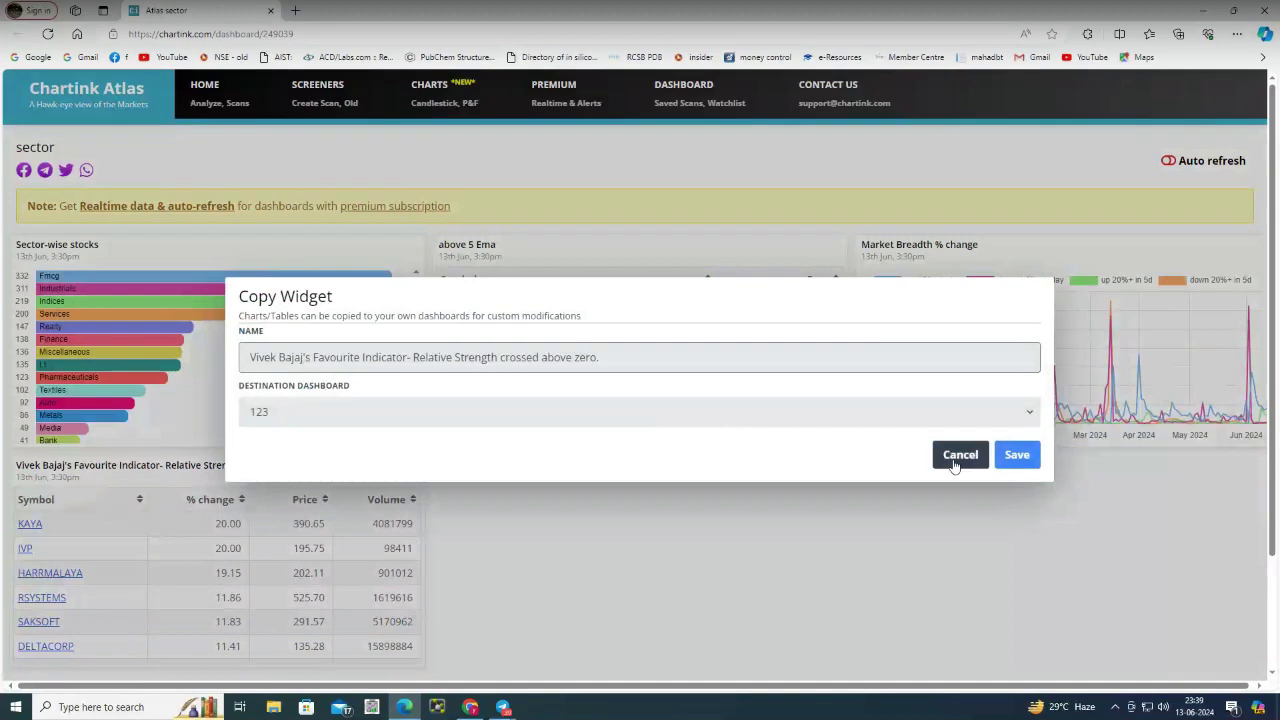
pyautogui.click(1016, 454)
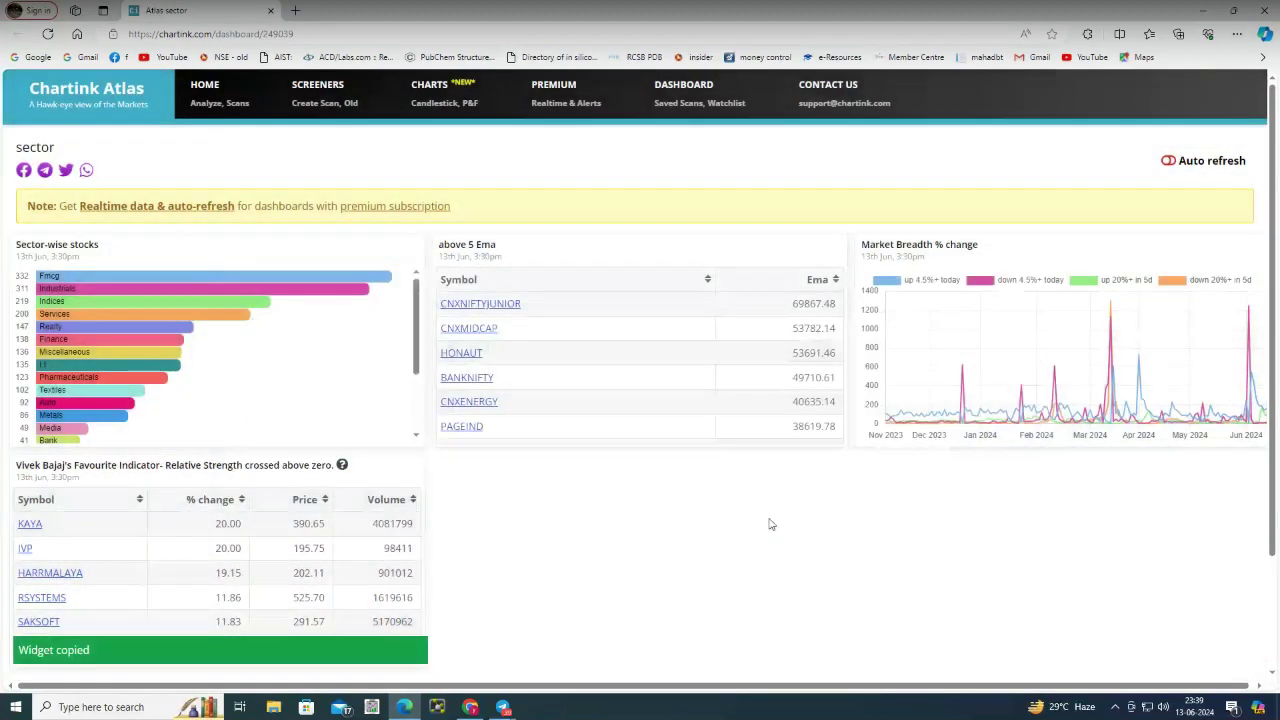
# Reload dashboard 123 in Chrome, filter it by the copied Relative Strength widget, and open that widget's query filters
pyautogui.click(474, 708)
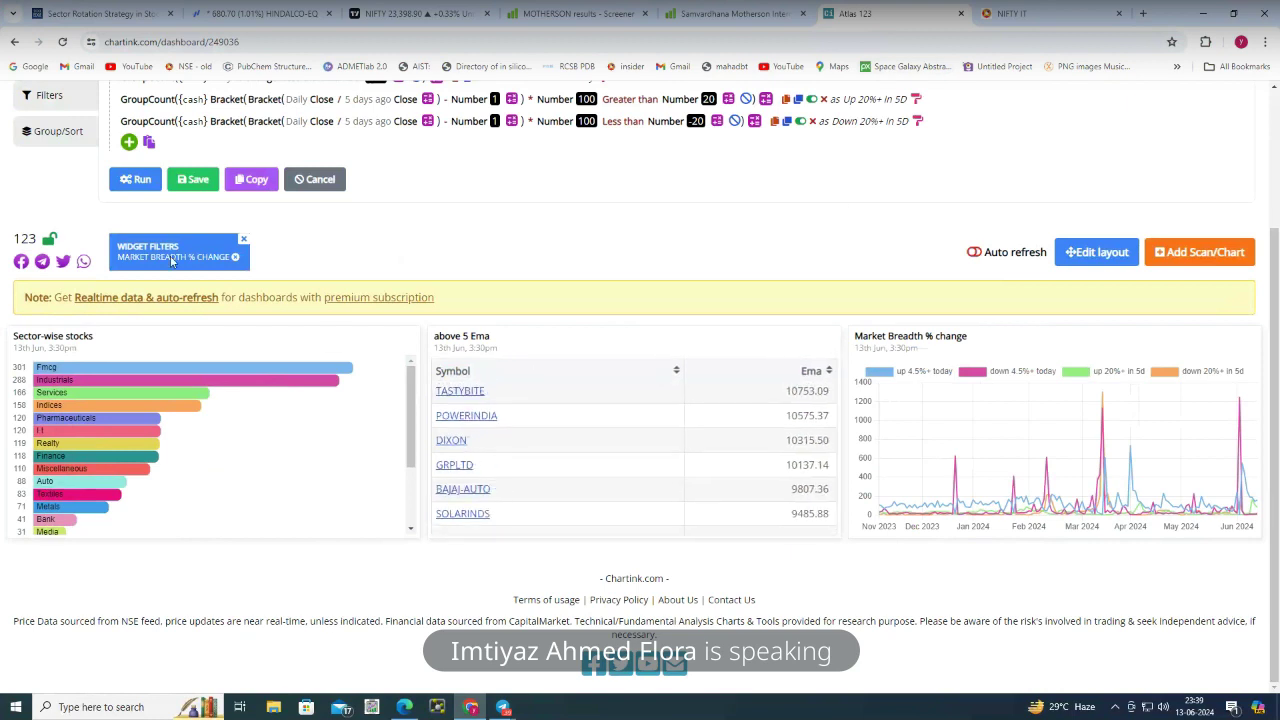
pyautogui.press('F5')
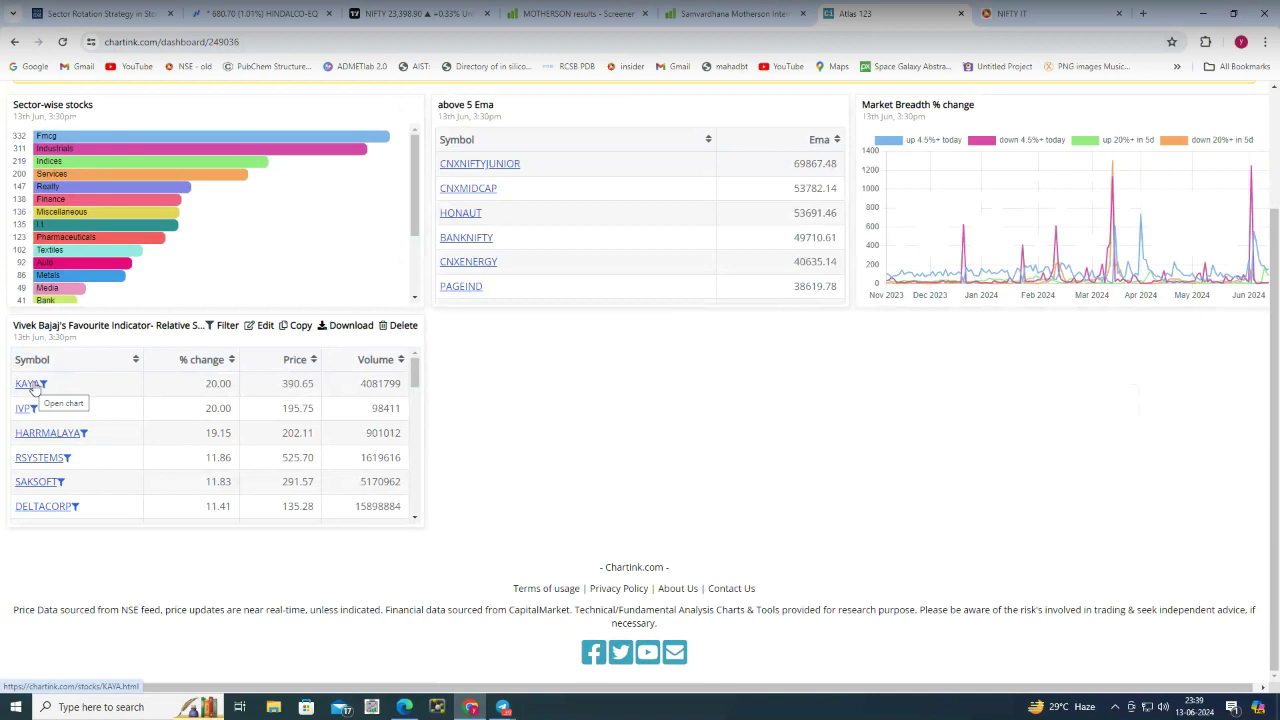
pyautogui.click(228, 325)
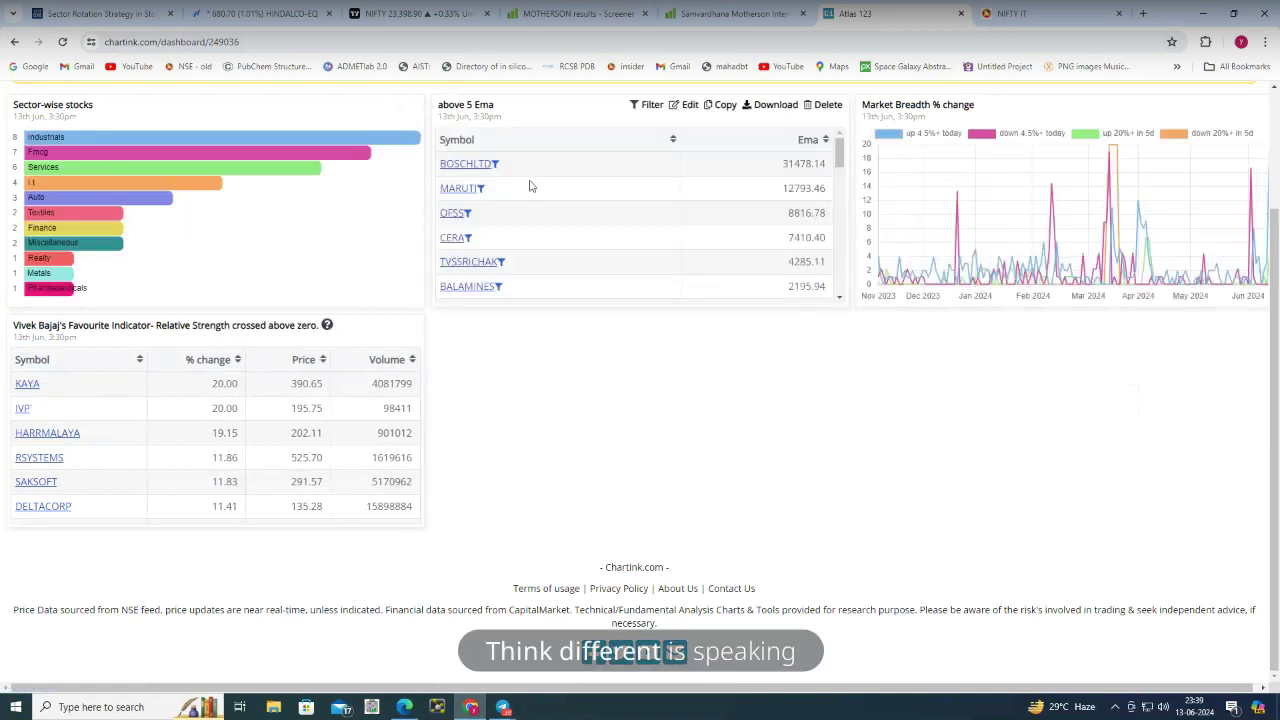
pyautogui.click(266, 325)
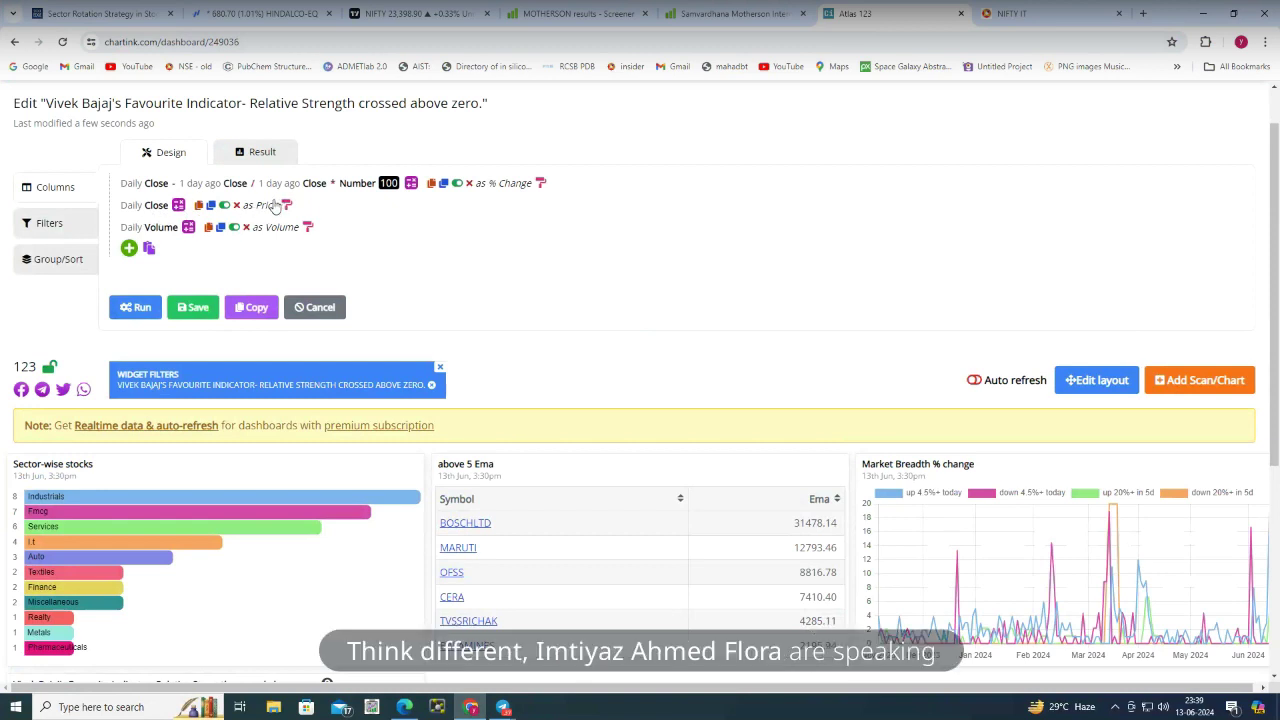
pyautogui.click(60, 222)
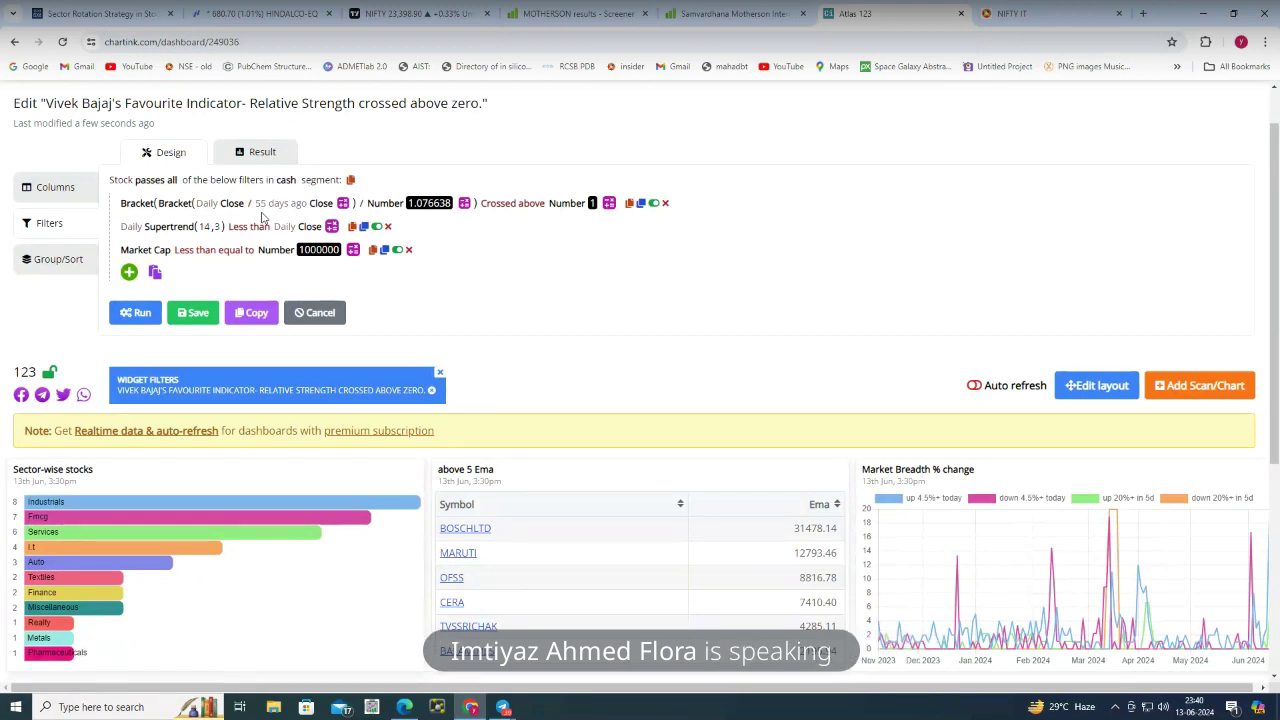
# Switch to the HINDALCO chart in Fyers and open its RSI indicator settings
pyautogui.click(250, 13)
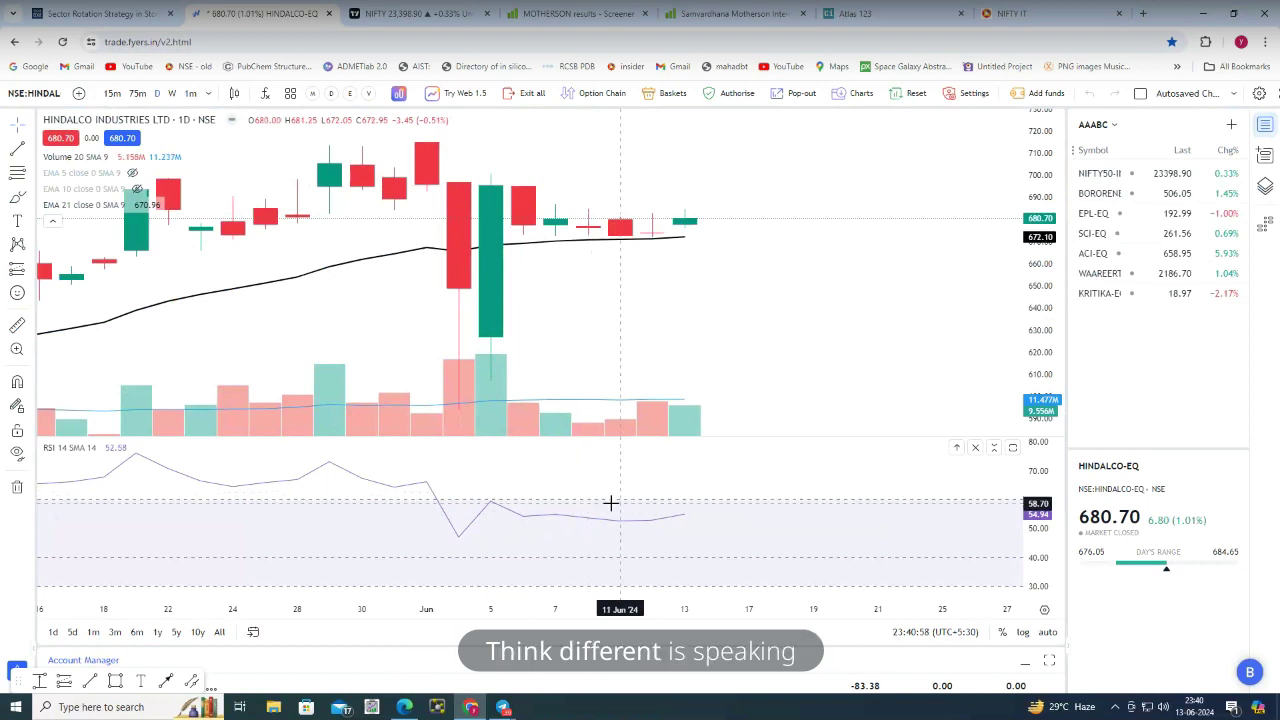
pyautogui.doubleClick(128, 459)
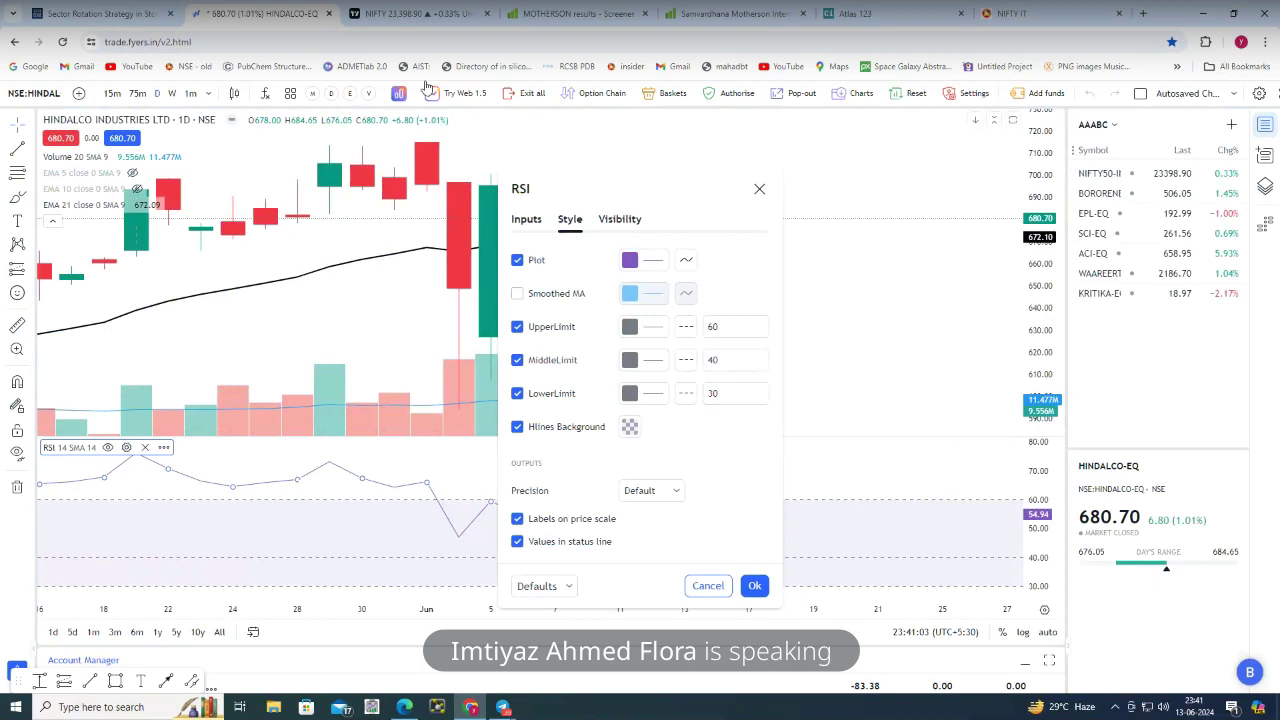
# Switch to the NIFTY chart in TradingView and search the indicators for "relative strength"
pyautogui.click(397, 14)
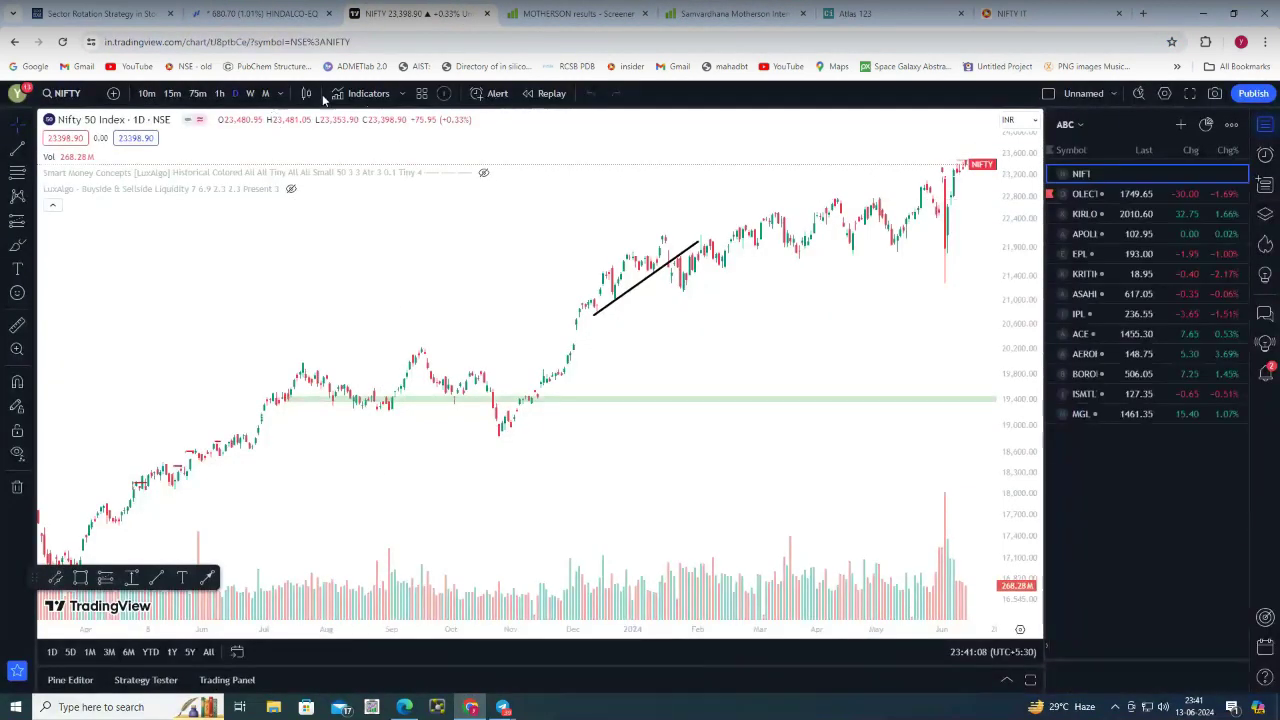
pyautogui.click(368, 93)
pyautogui.write('rs')
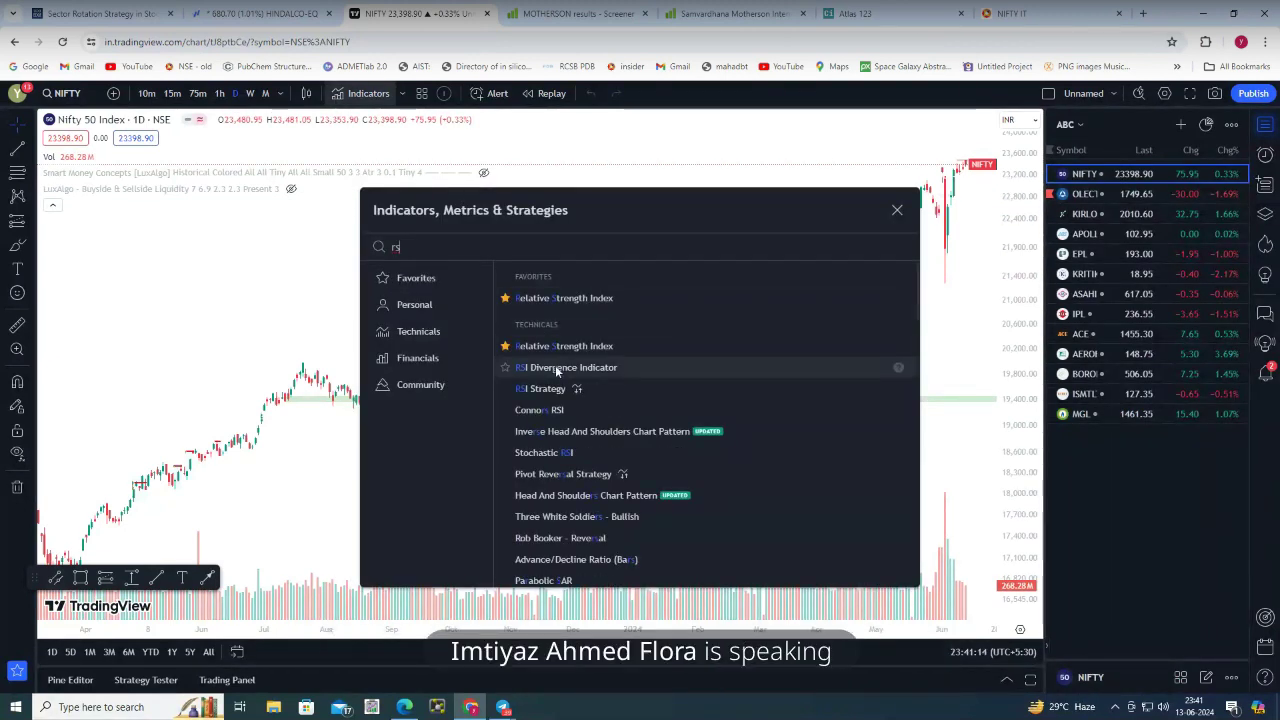
pyautogui.press('BackSpace')
pyautogui.write('elative ')
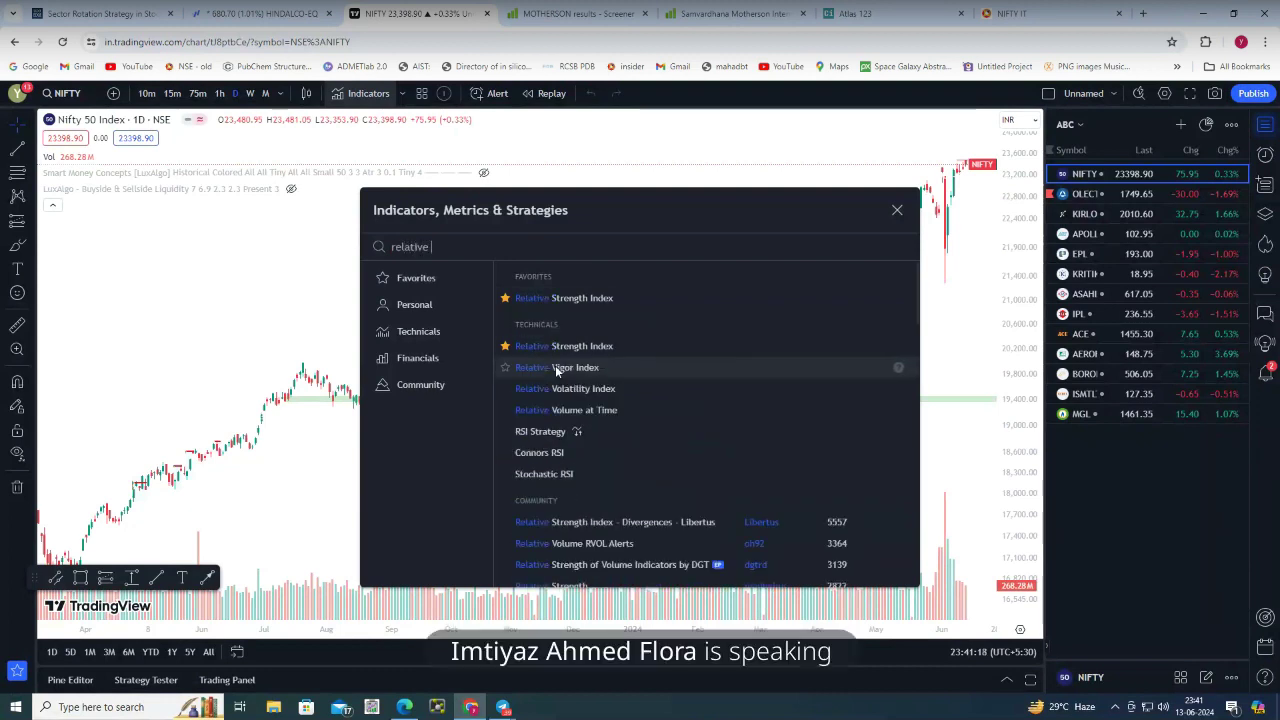
pyautogui.write('str')
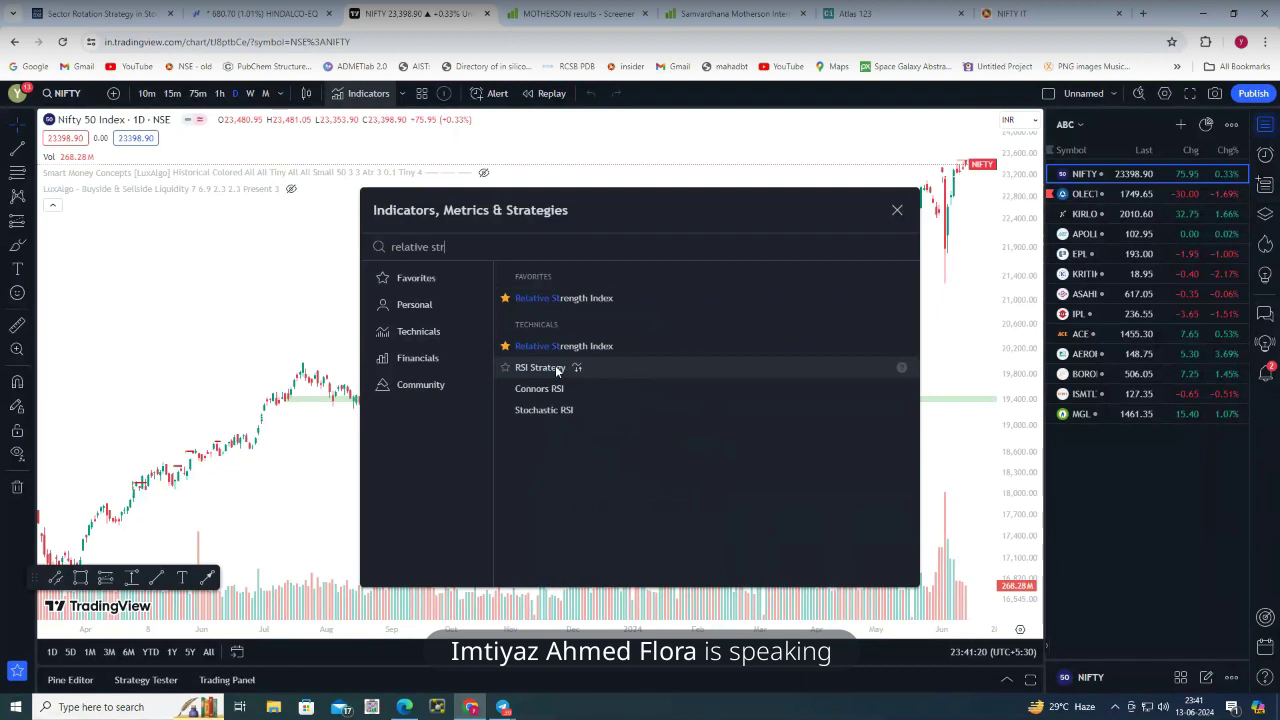
pyautogui.write('enght')
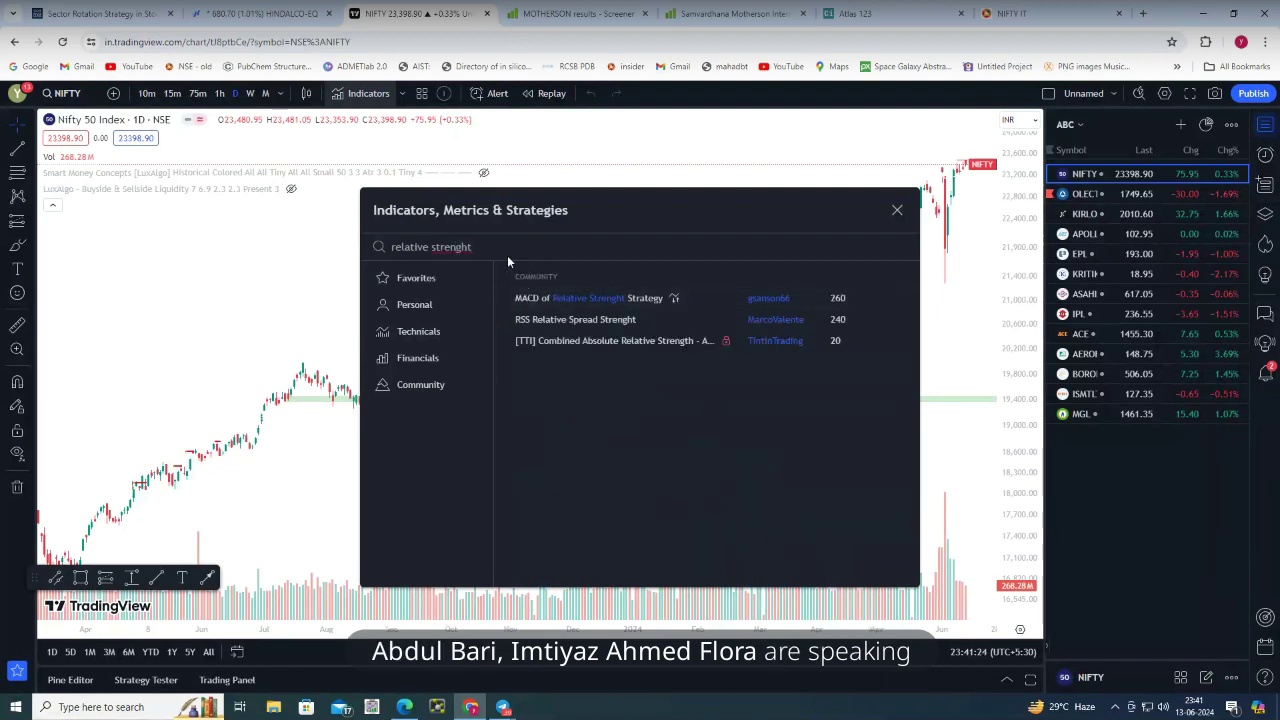
pyautogui.press('BackSpace')
pyautogui.press('BackSpace')
pyautogui.write('t')
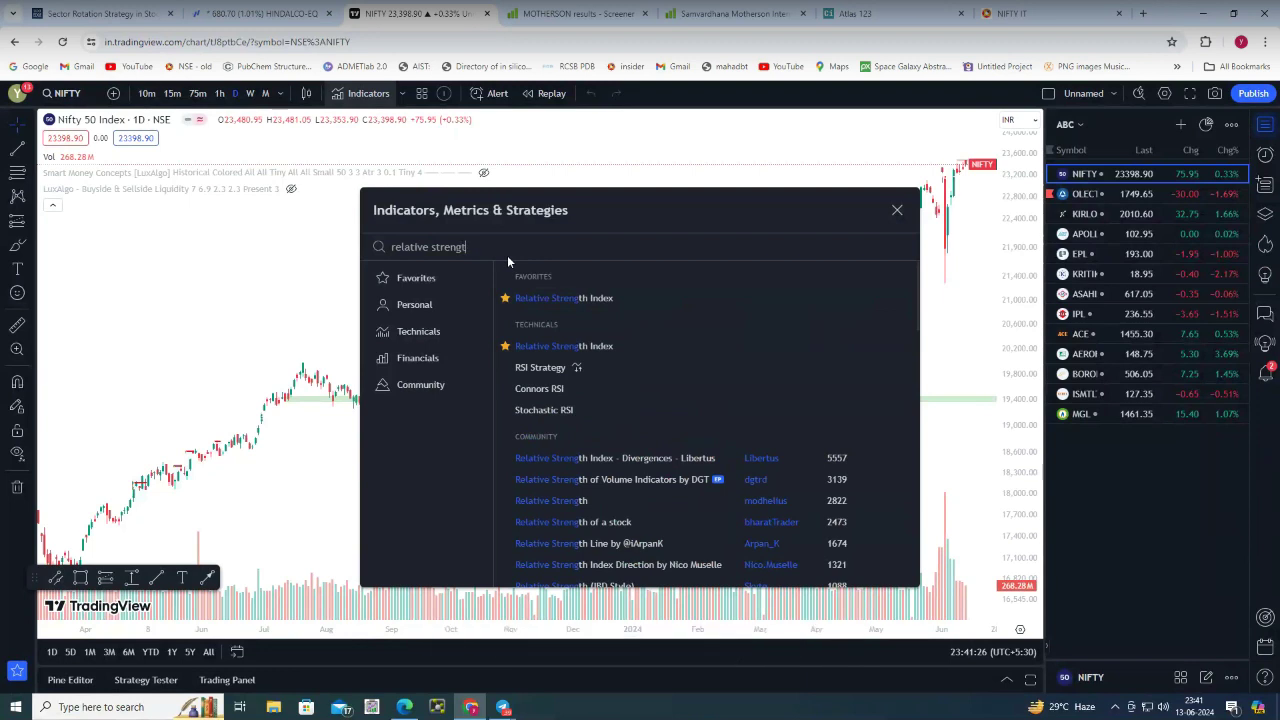
pyautogui.write('h')
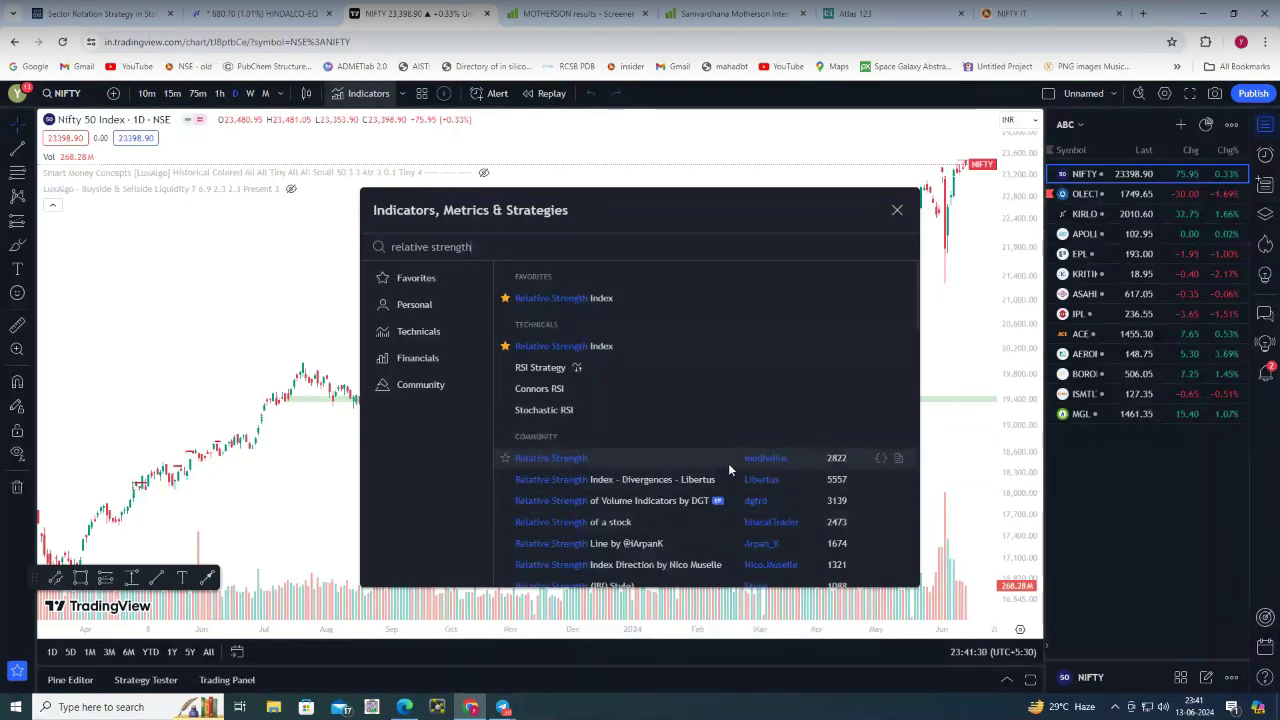
# Check the author page of the community indicator "Relative Strength of a stock" and add that indicator to the NIFTY chart
pyautogui.scroll(-1, 729, 464)
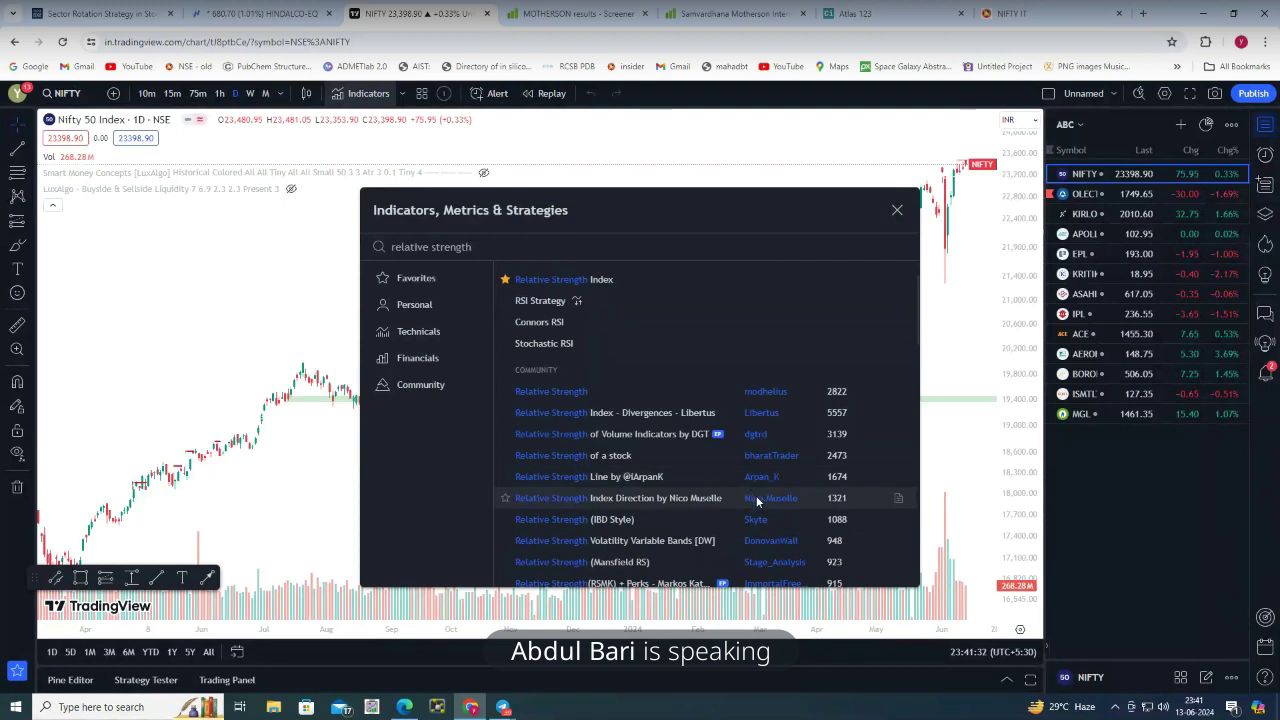
pyautogui.scroll(-1, 756, 497)
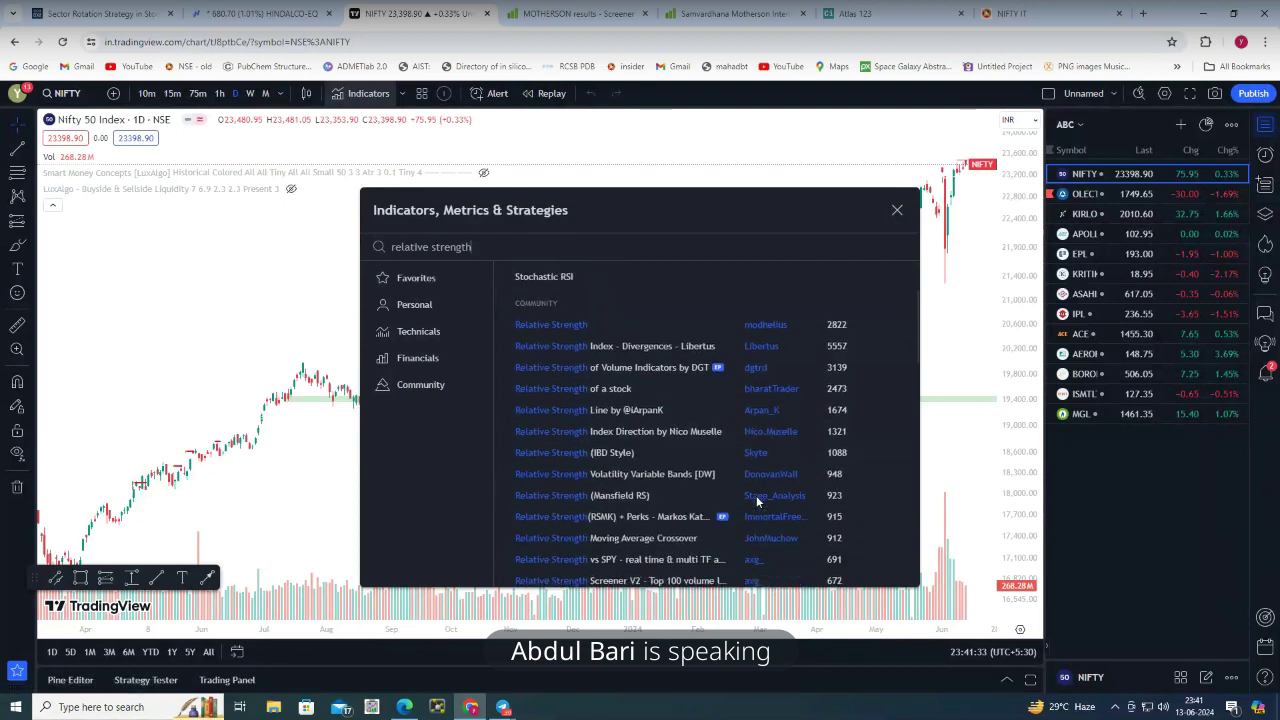
pyautogui.click(761, 391)
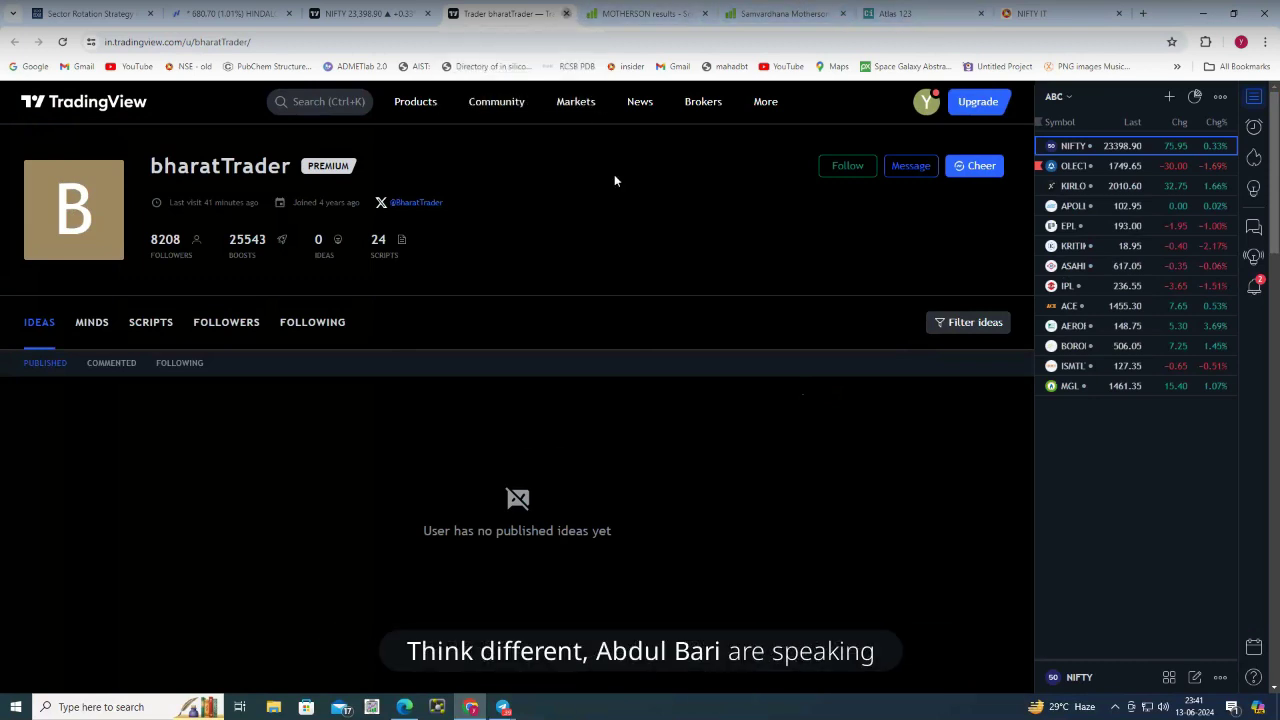
pyautogui.hotkey('ctrl', 'w')
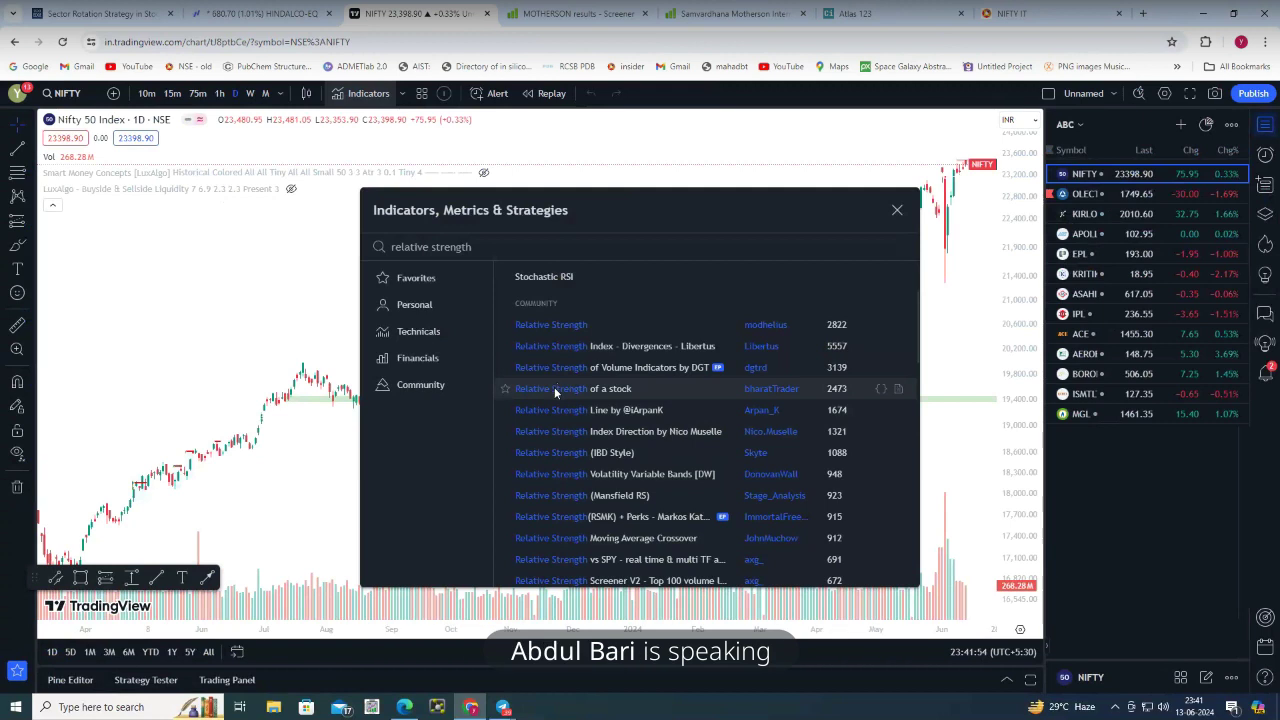
pyautogui.hotkey('ctrl', 'a')
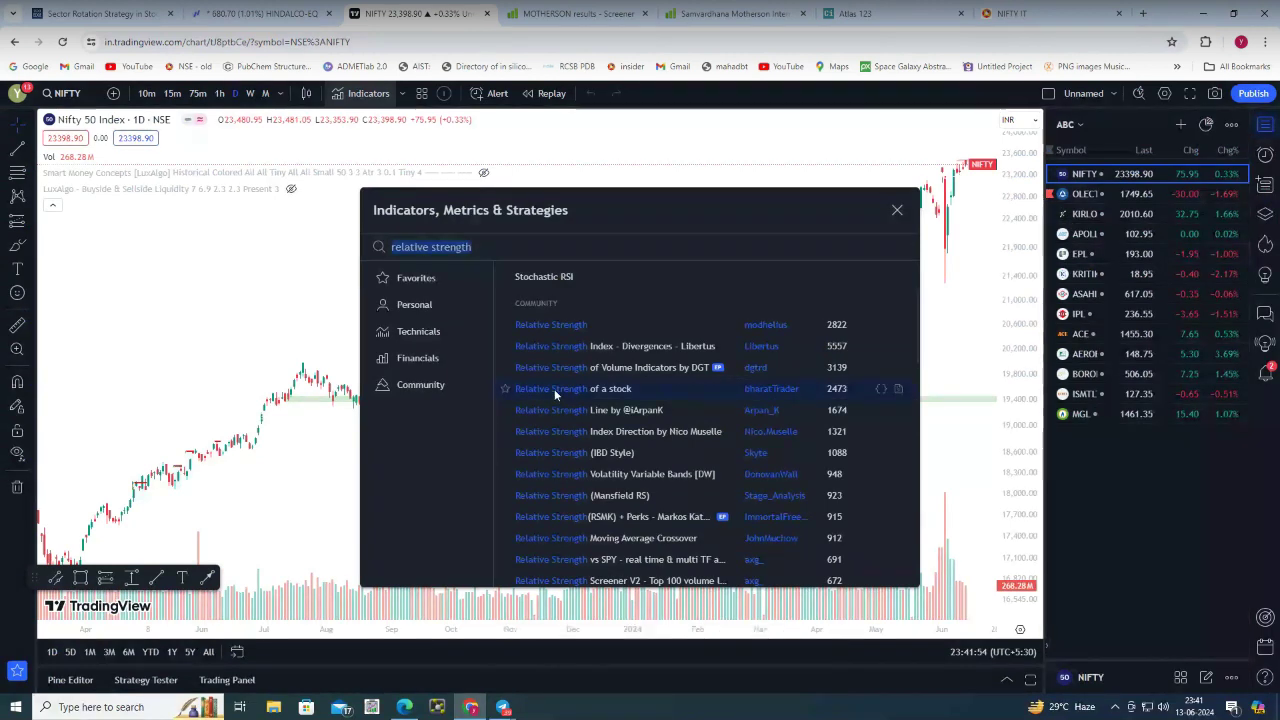
pyautogui.click(554, 389)
pyautogui.click(897, 214)
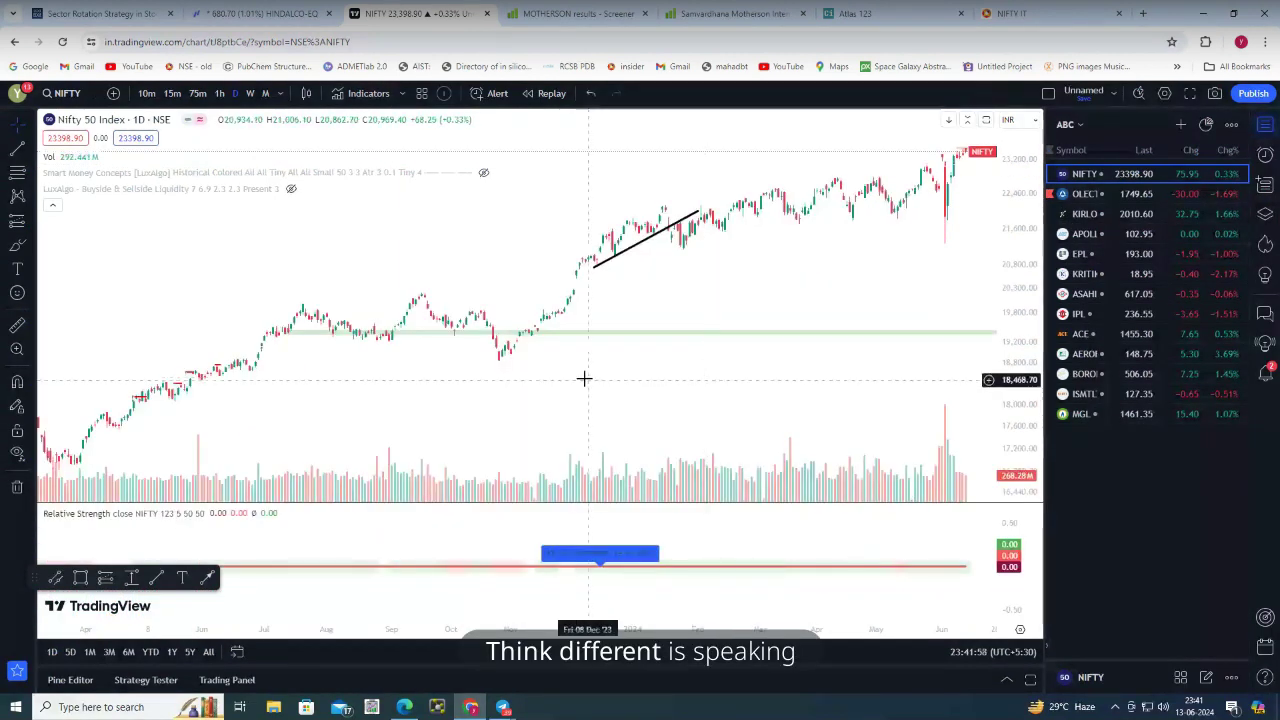
# Load EPL from the watchlist on the chart and bring its latest candles and Relative Strength line into view
pyautogui.scroll(-3, 518, 390)
pyautogui.scroll(5, 518, 390)
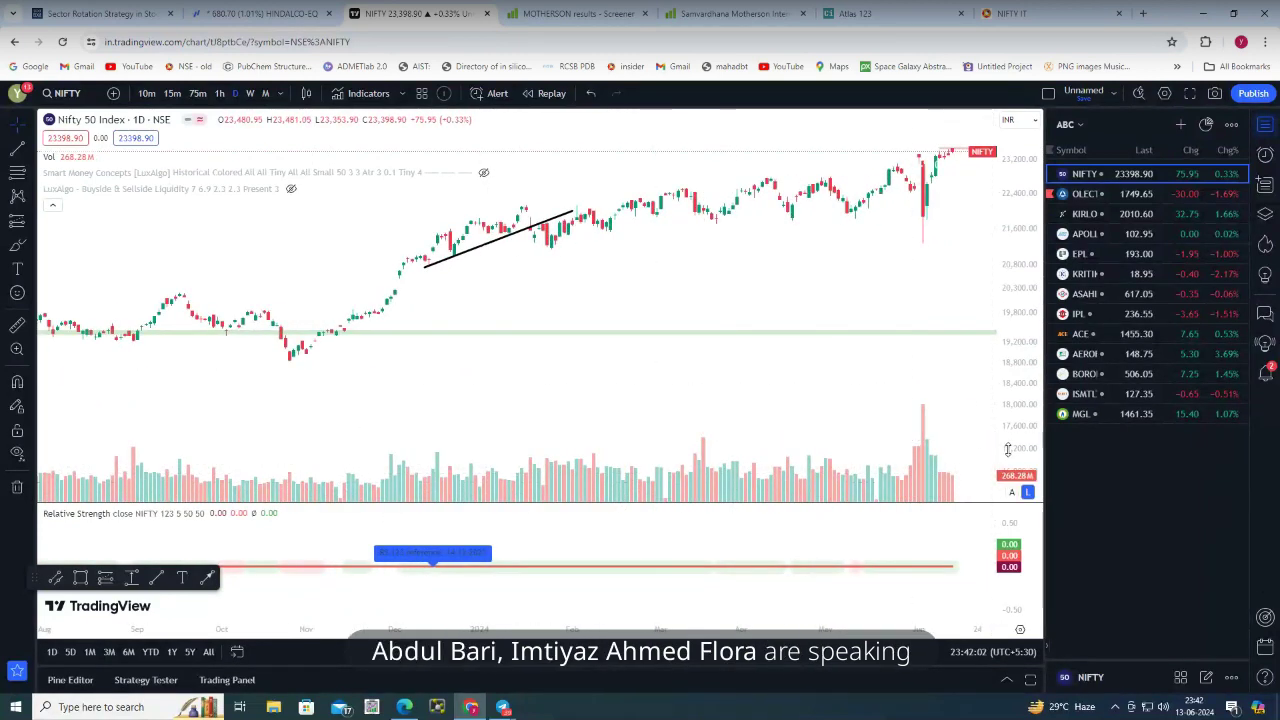
pyautogui.click(87, 121)
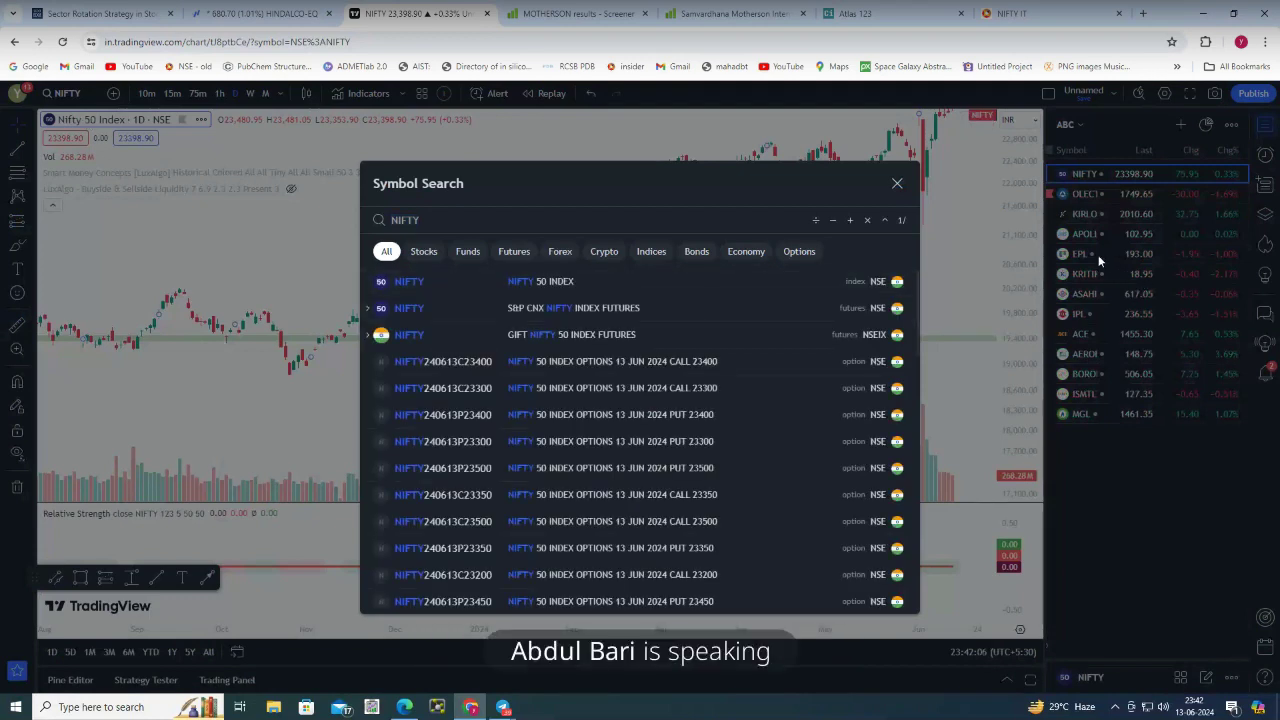
pyautogui.click(1098, 255)
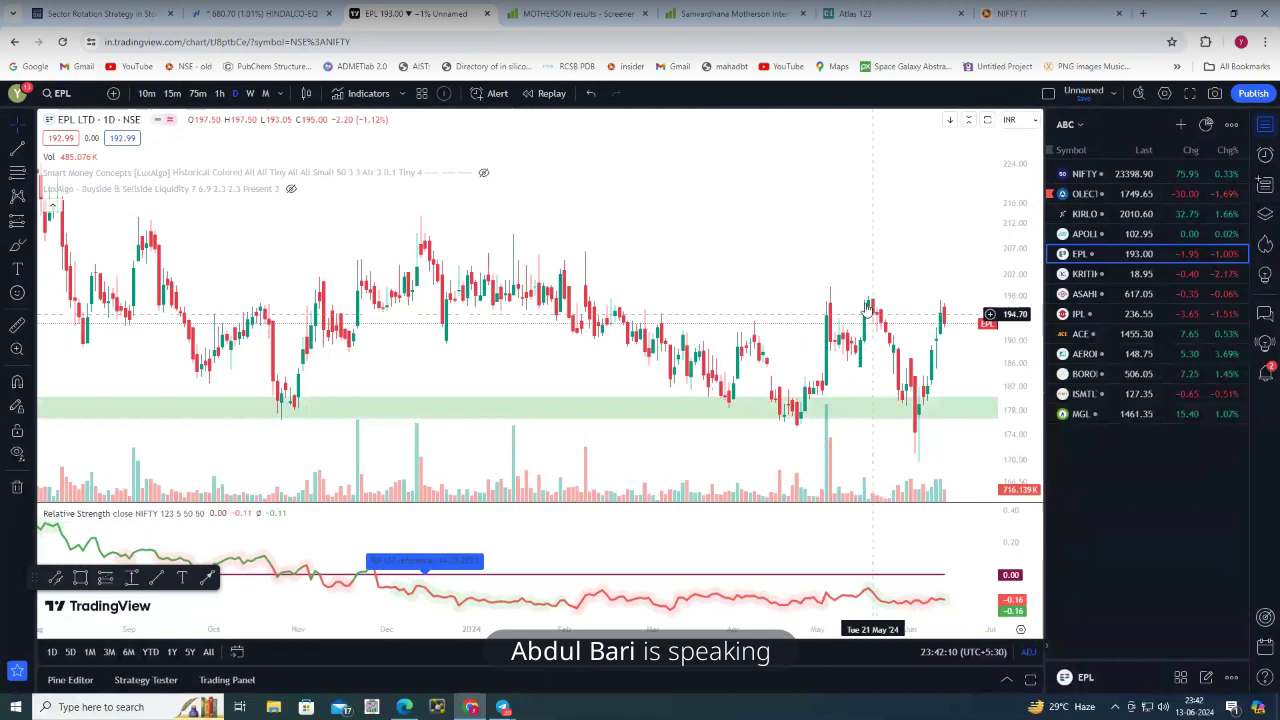
pyautogui.scroll(5, 863, 297)
pyautogui.moveTo(908, 290); pyautogui.dragTo(737, 191)
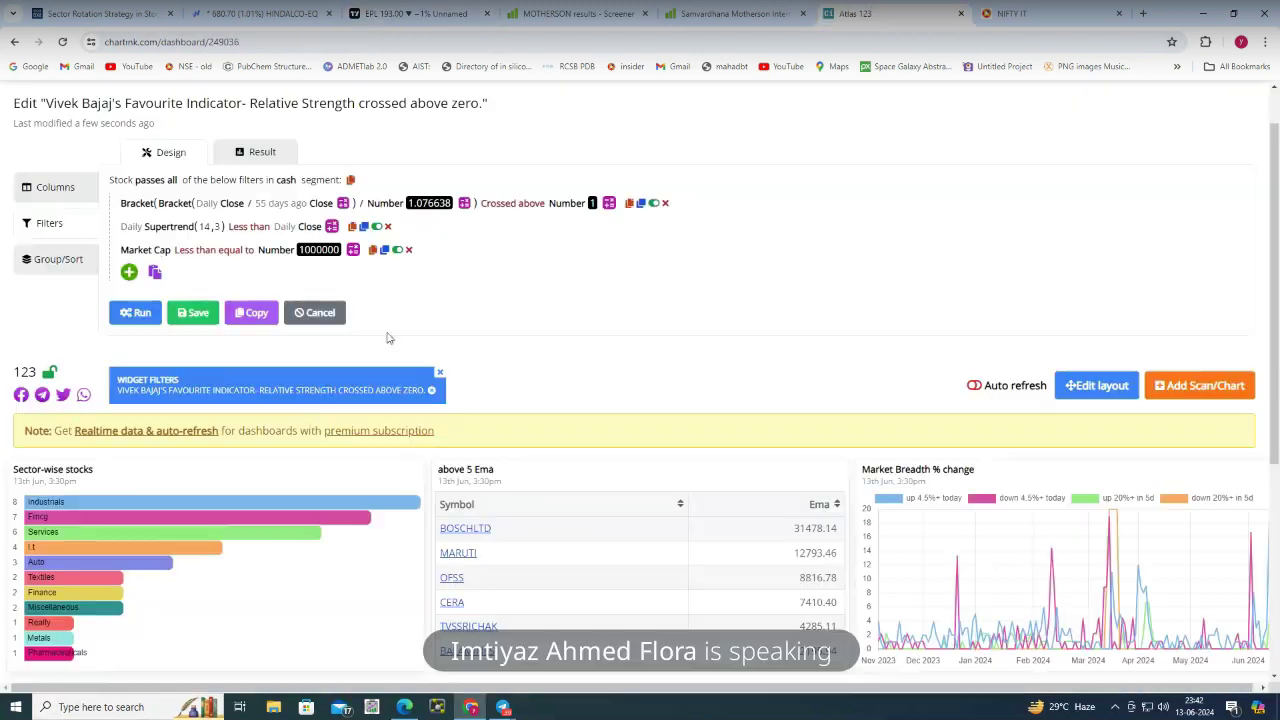
# Compare dashboard 123's Relative Strength query filters with EPL's Relative Strength line and review the widget's stock list
pyautogui.click(855, 13)
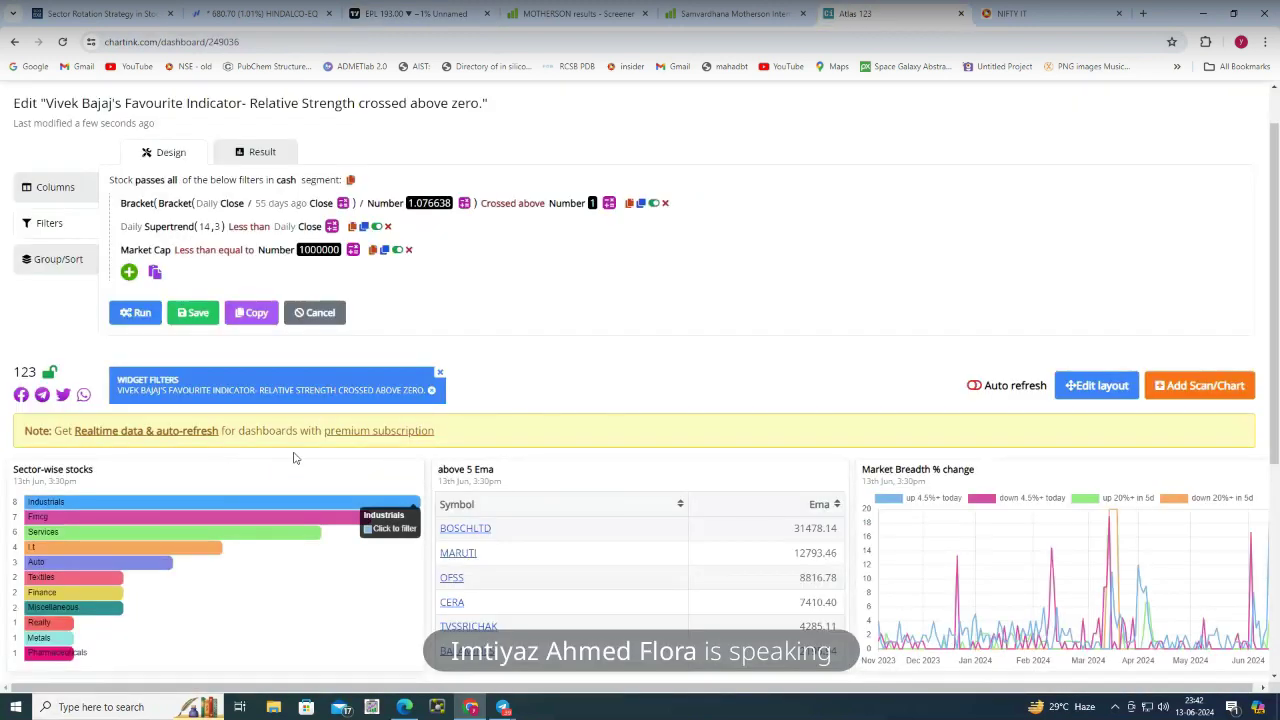
pyautogui.click(422, 13)
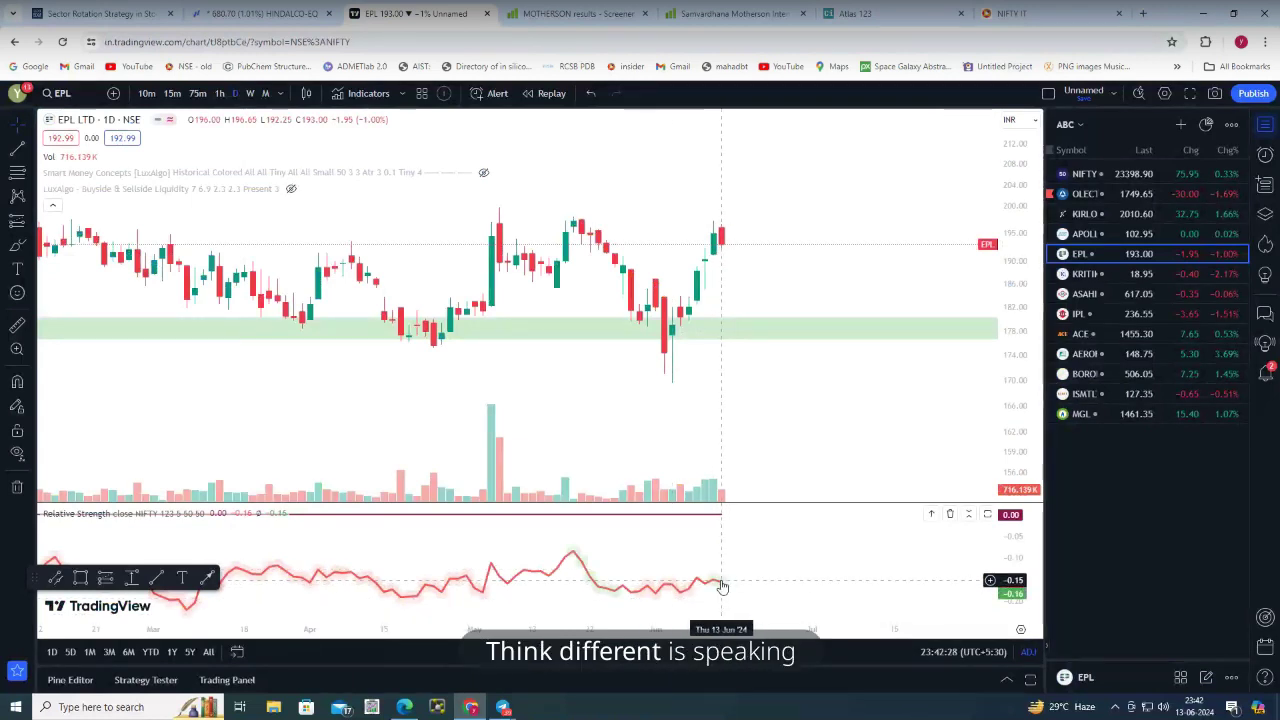
pyautogui.click(869, 15)
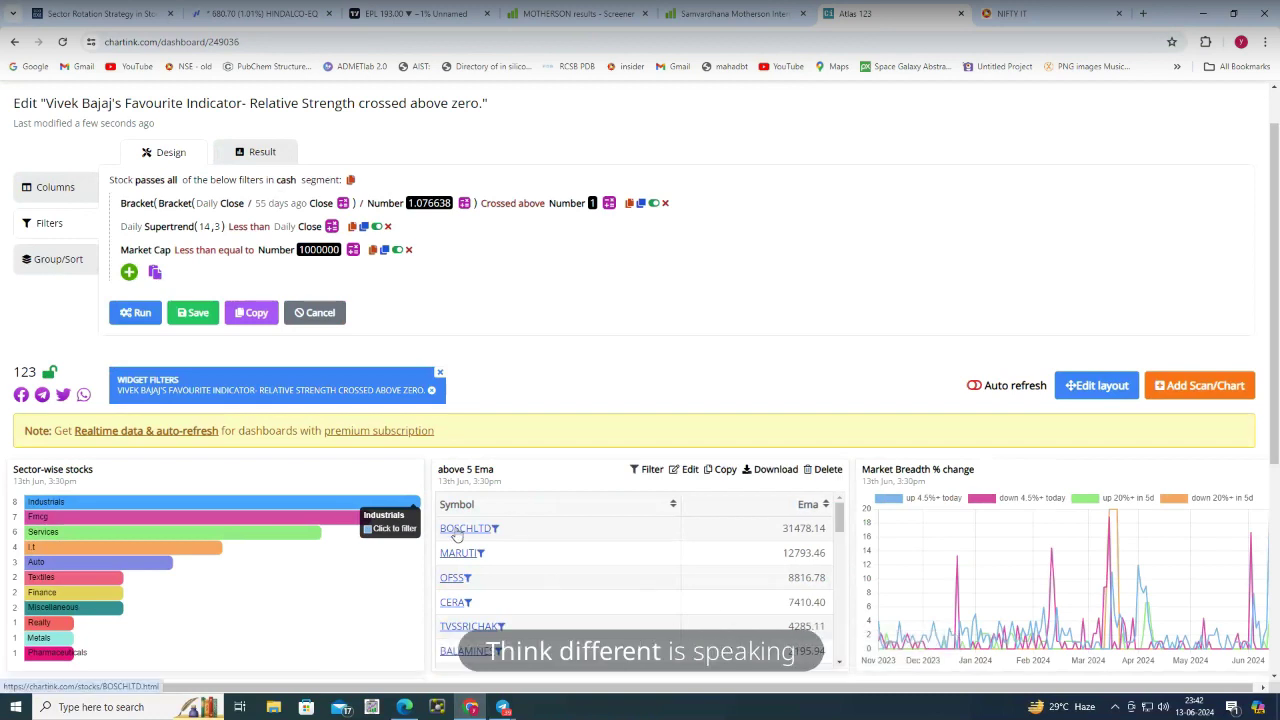
pyautogui.scroll(-3, 207, 458)
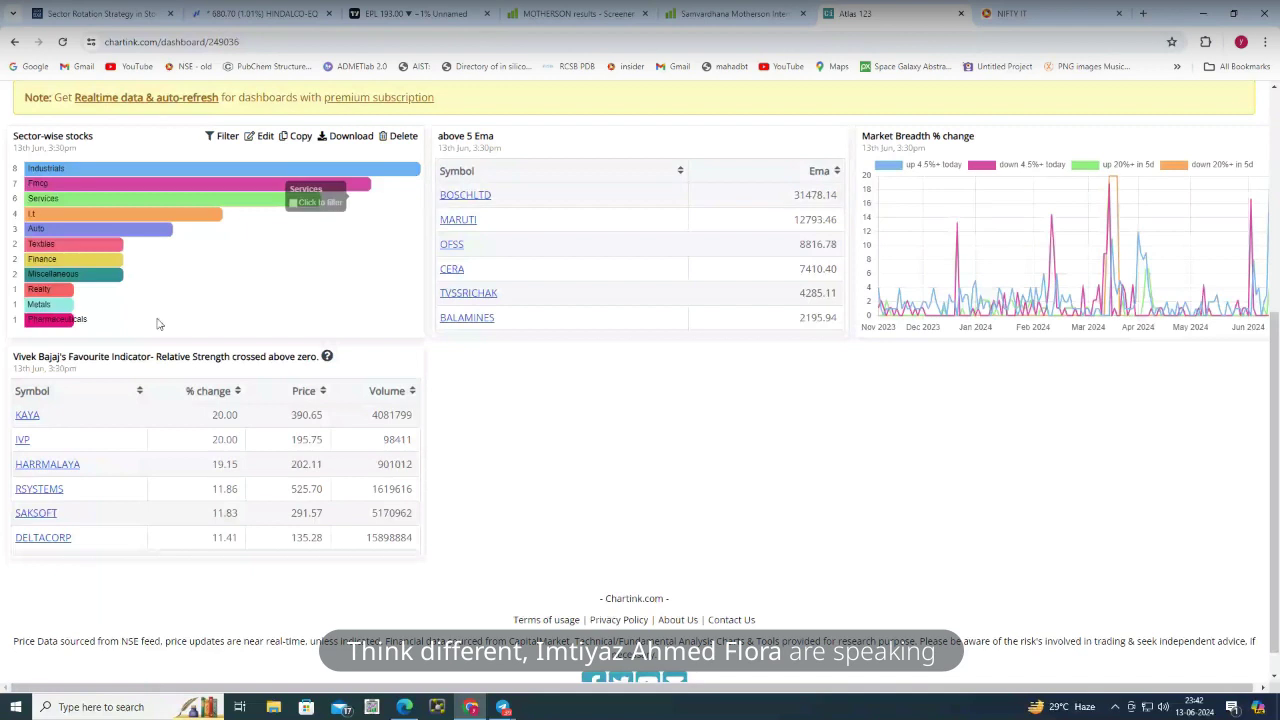
# Switch to TradingView, load KAYA LTD from NSE on the chart, and move the floating drawing toolbar off the Relative Strength pane
pyautogui.click(283, 17)
pyautogui.click(410, 13)
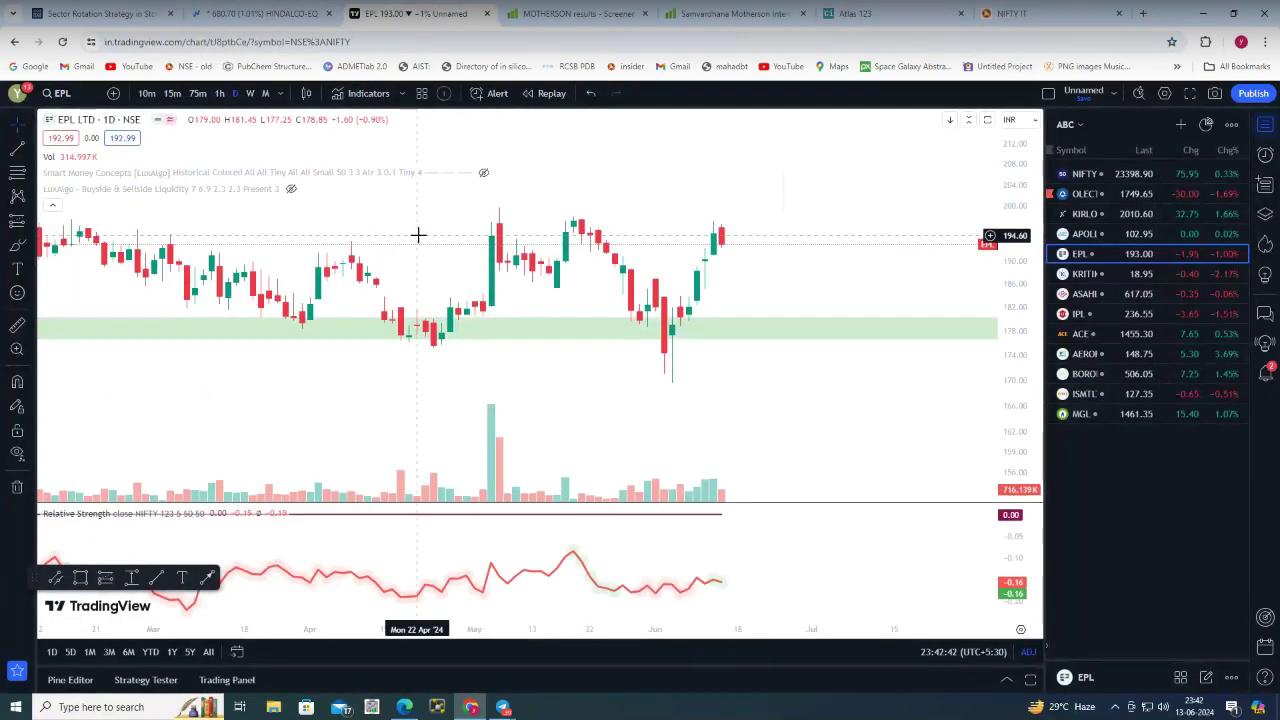
pyautogui.write('KAYA')
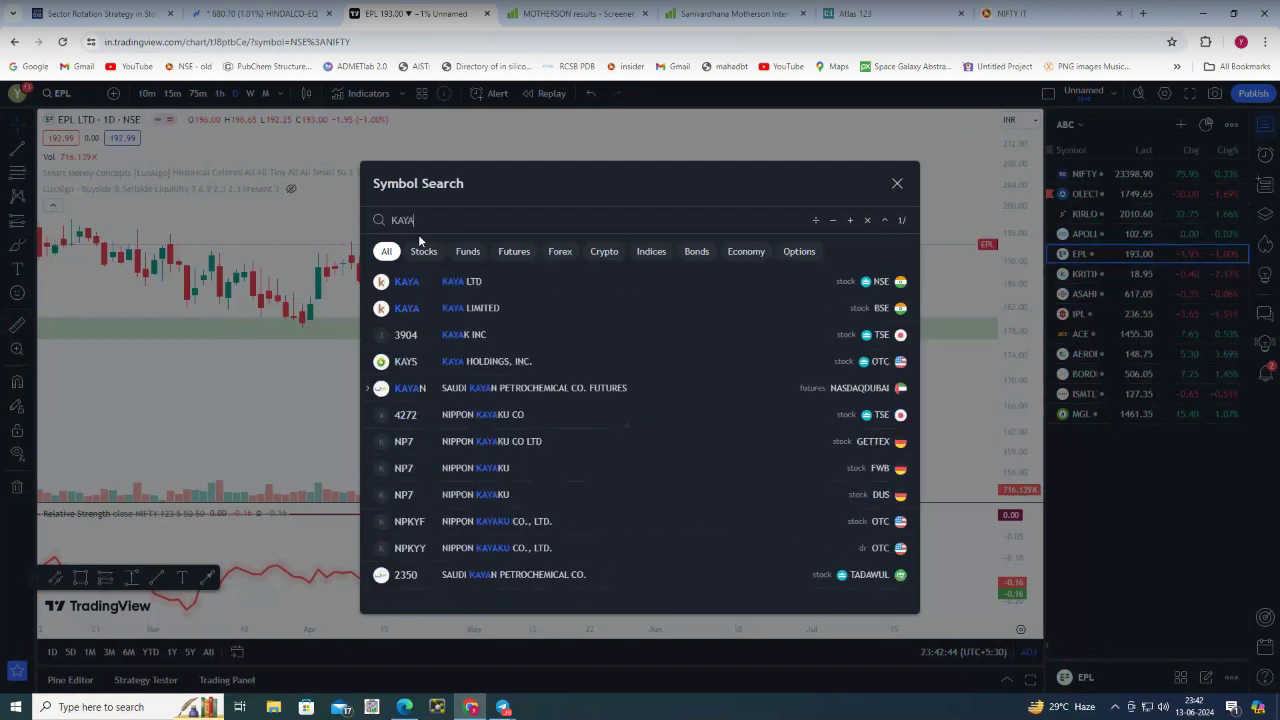
pyautogui.click(453, 284)
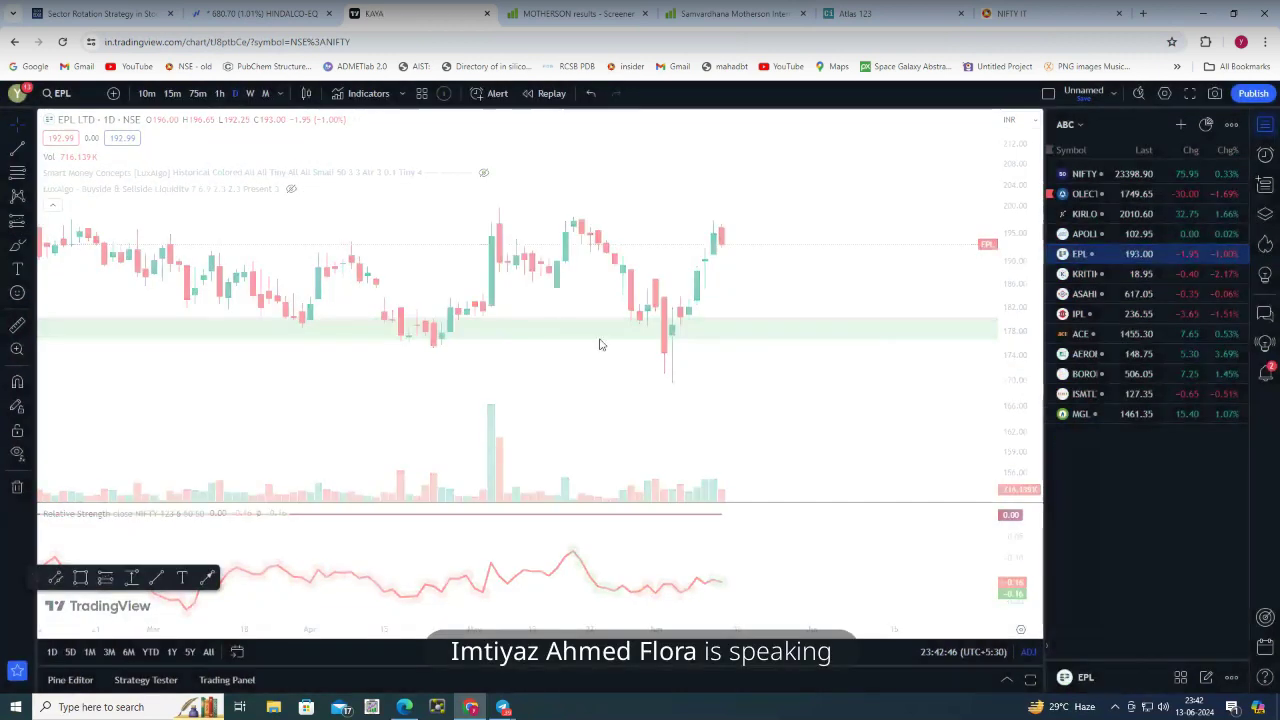
pyautogui.moveTo(1028, 195); pyautogui.dragTo(900, 420)
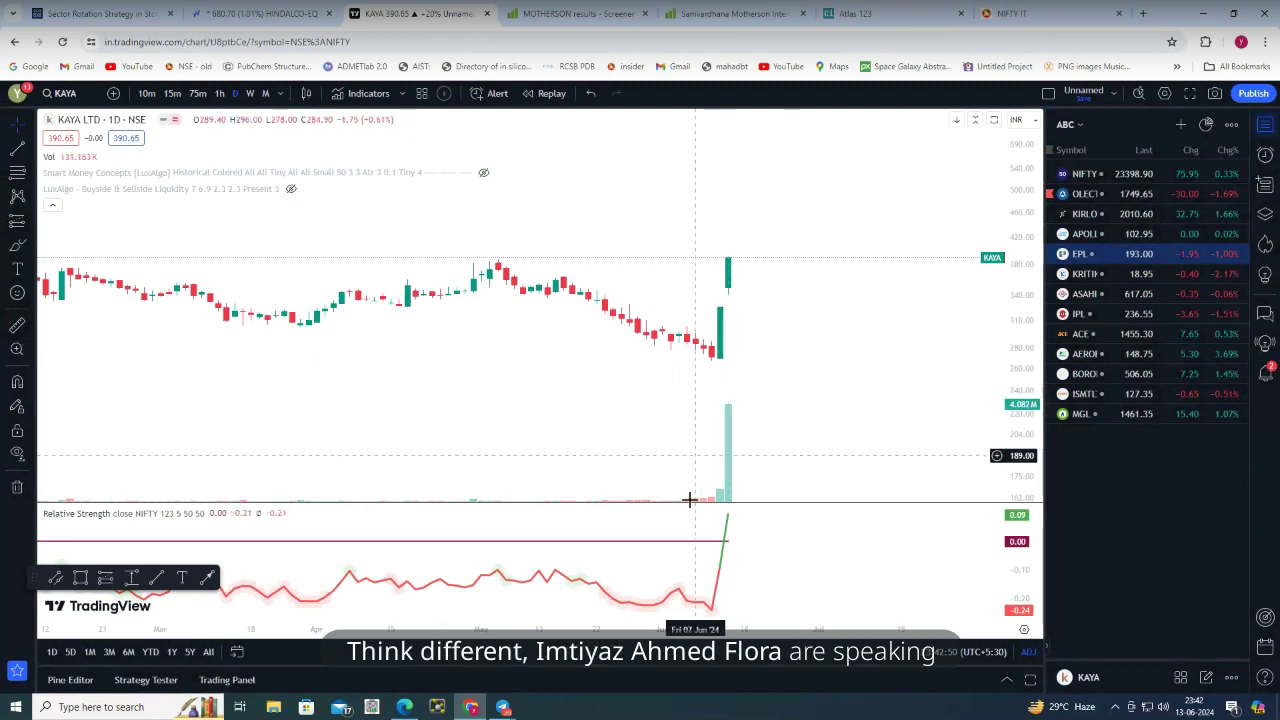
pyautogui.moveTo(44, 578); pyautogui.dragTo(56, 228)
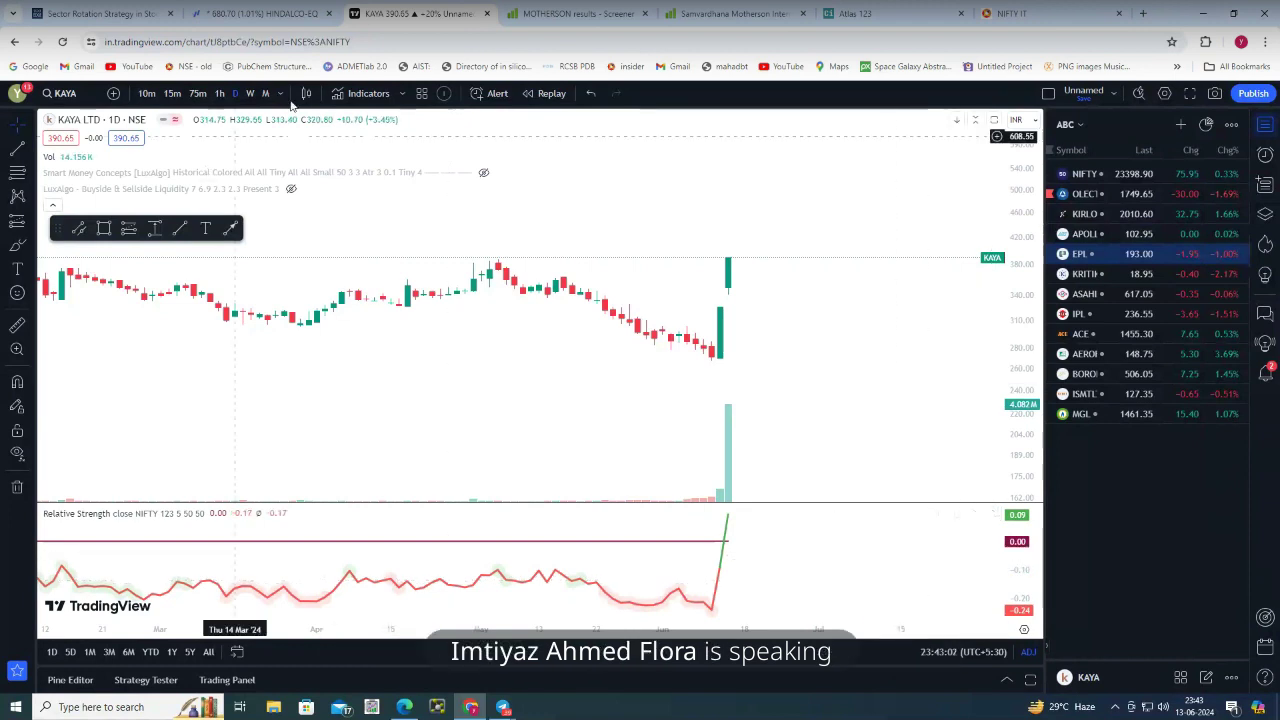
# Look through the Atlas 123 dashboard's Relative Strength stock list for BALAMINES and load that stock on the TradingView chart
pyautogui.click(841, 14)
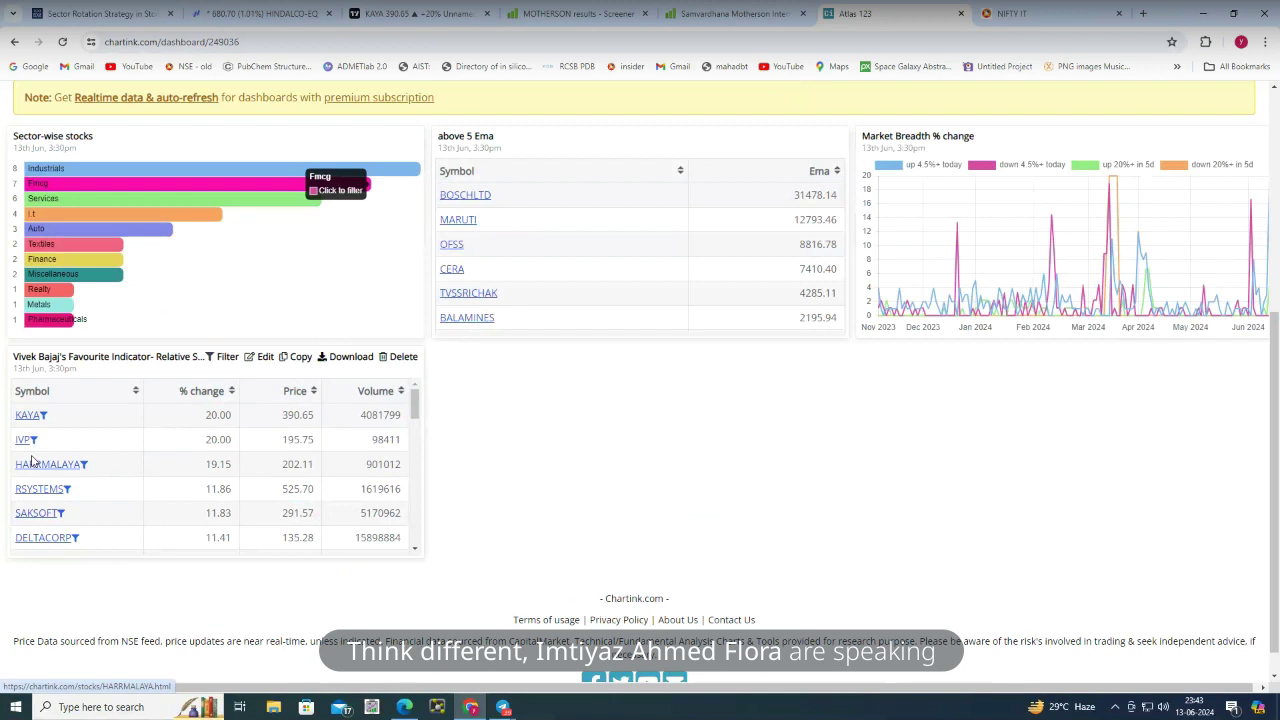
pyautogui.scroll(-5, 93, 486)
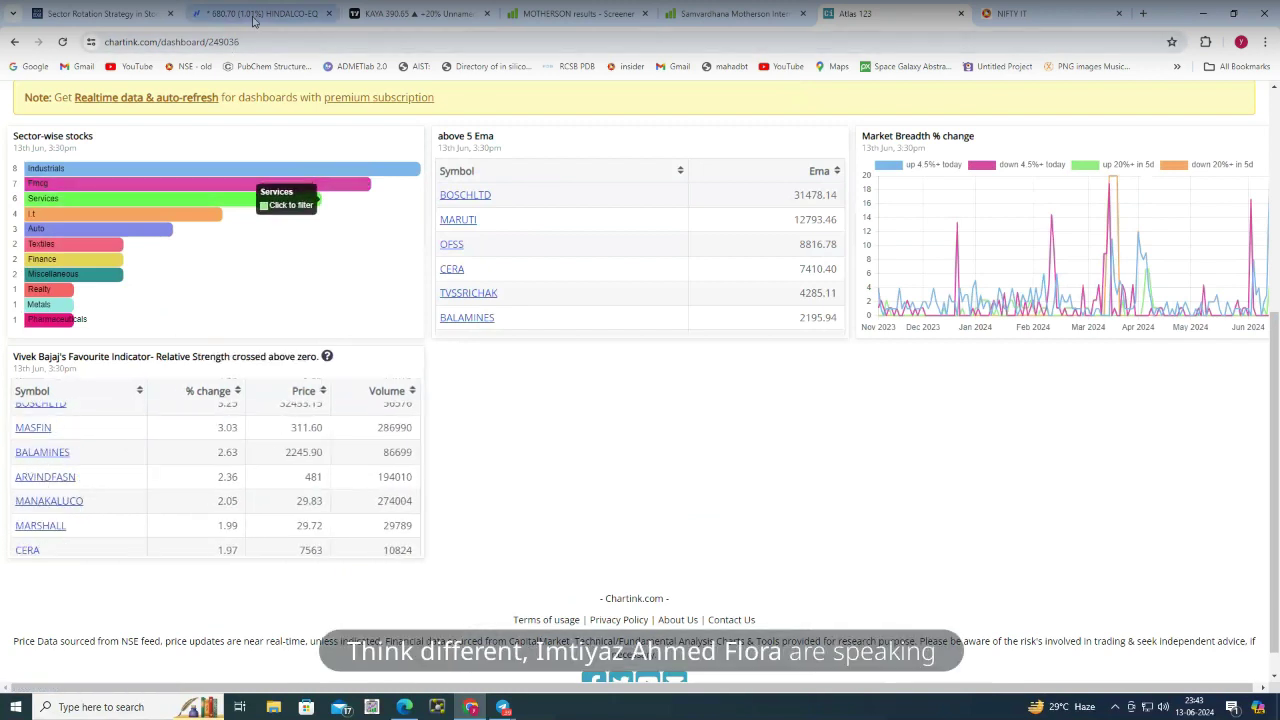
pyautogui.click(397, 11)
pyautogui.write('B')
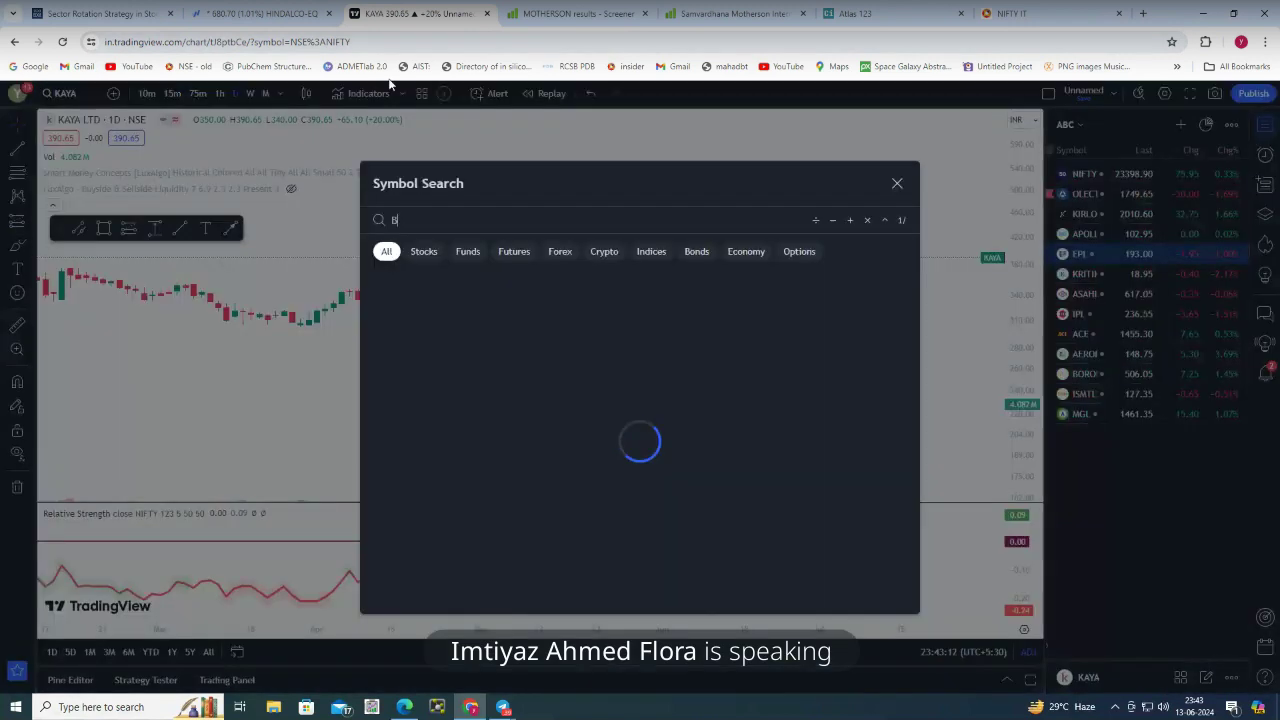
pyautogui.write('ALAM')
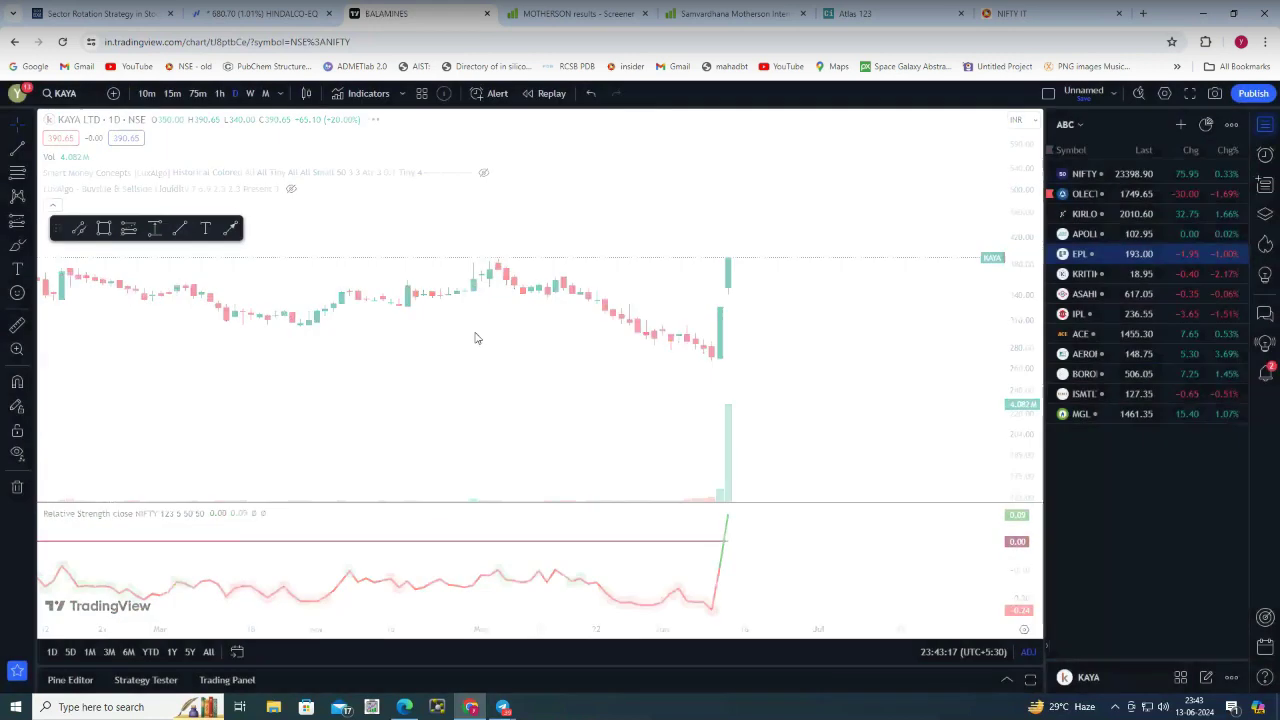
pyautogui.click(476, 335)
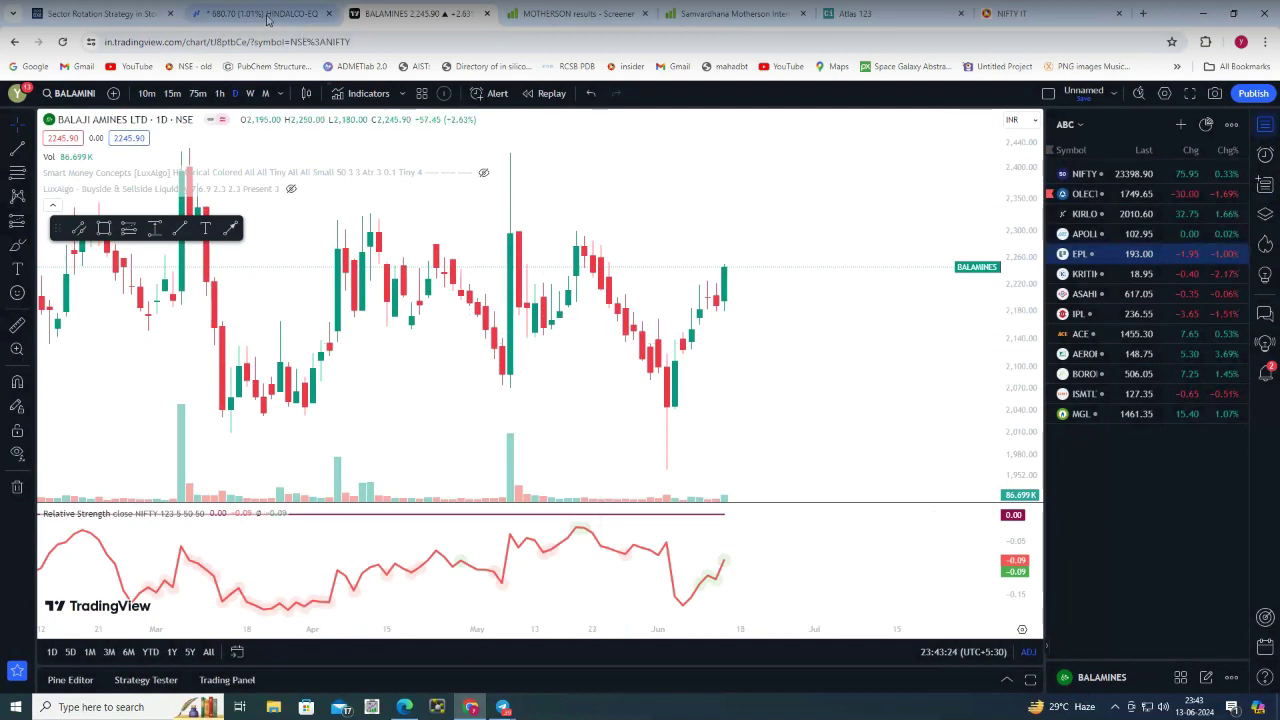
# Recheck the BALAMINES entry in the Relative Strength widget of the Atlas 123 dashboard
pyautogui.click(857, 14)
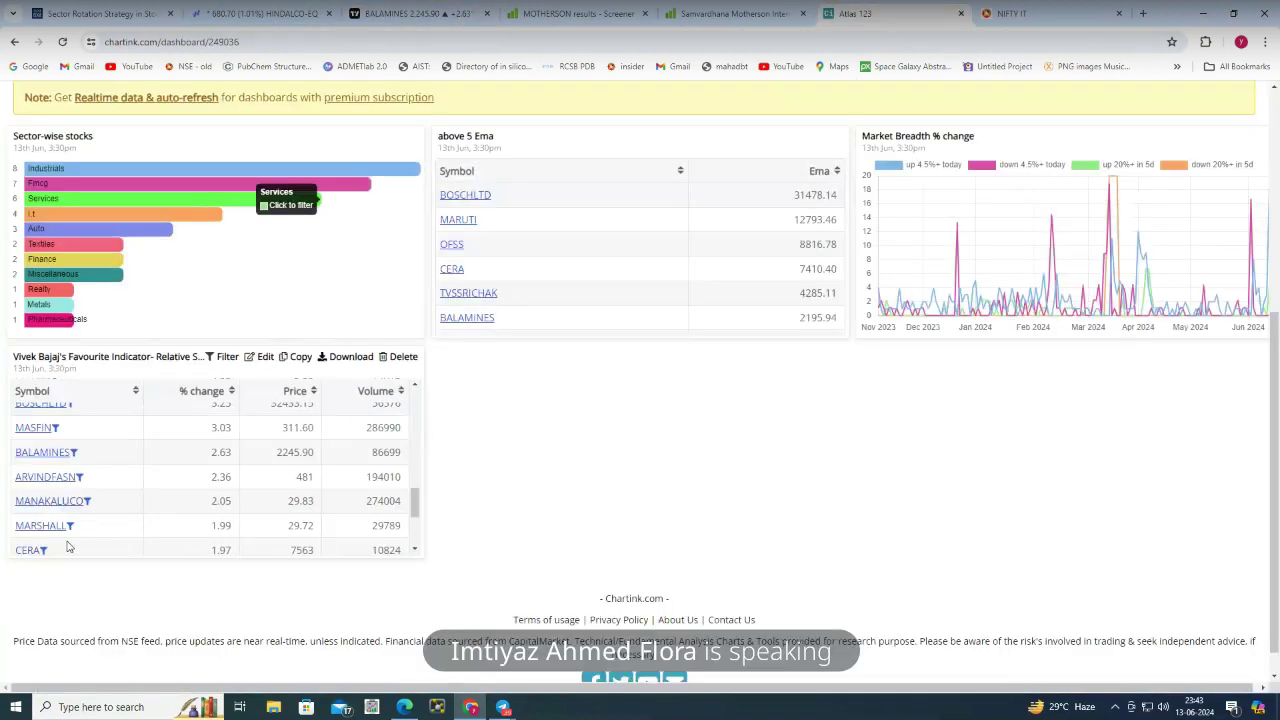
pyautogui.rightClick(40, 457)
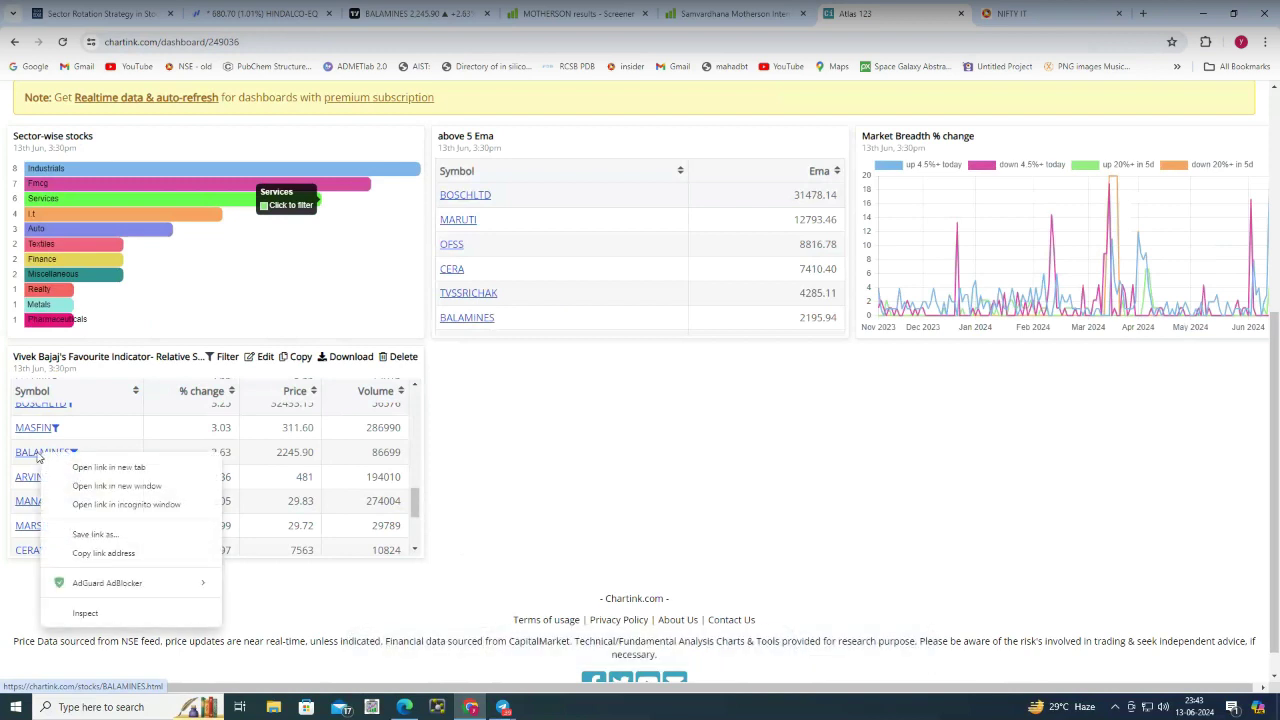
pyautogui.click(500, 449)
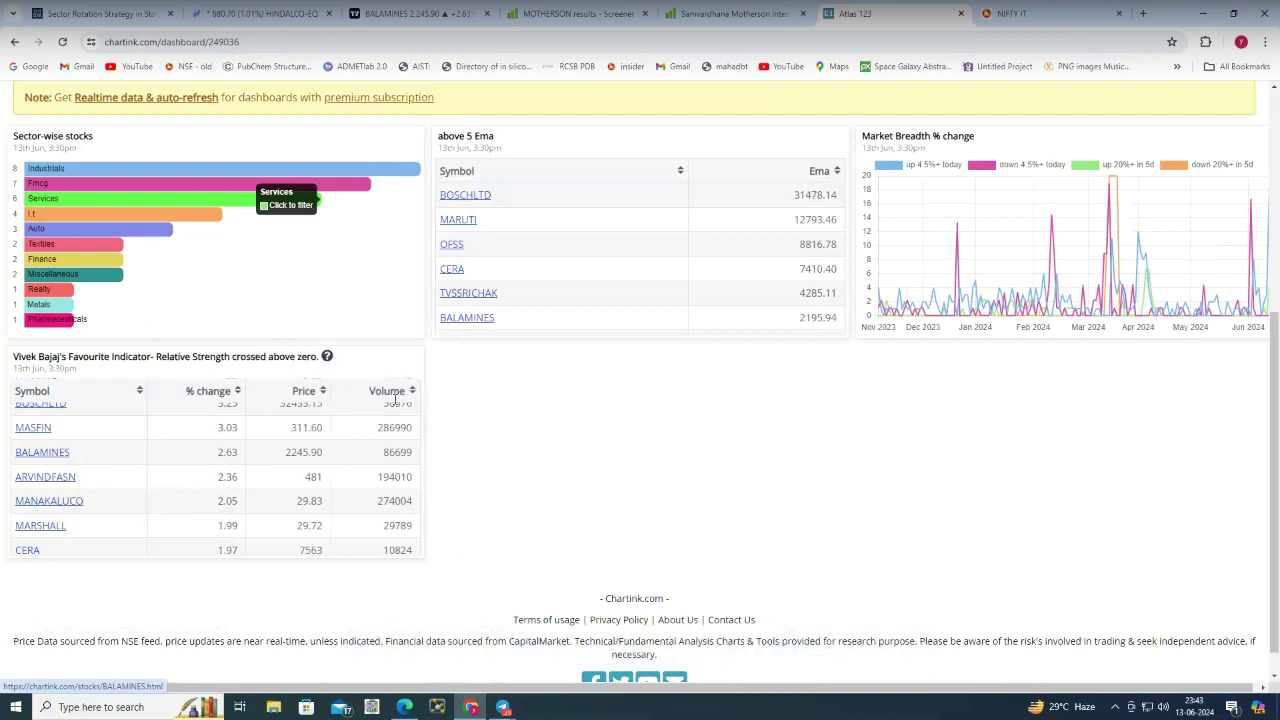
# Return to the BALAMINES chart, open the Relative Strength indicator's settings, and review its style and input options
pyautogui.click(410, 15)
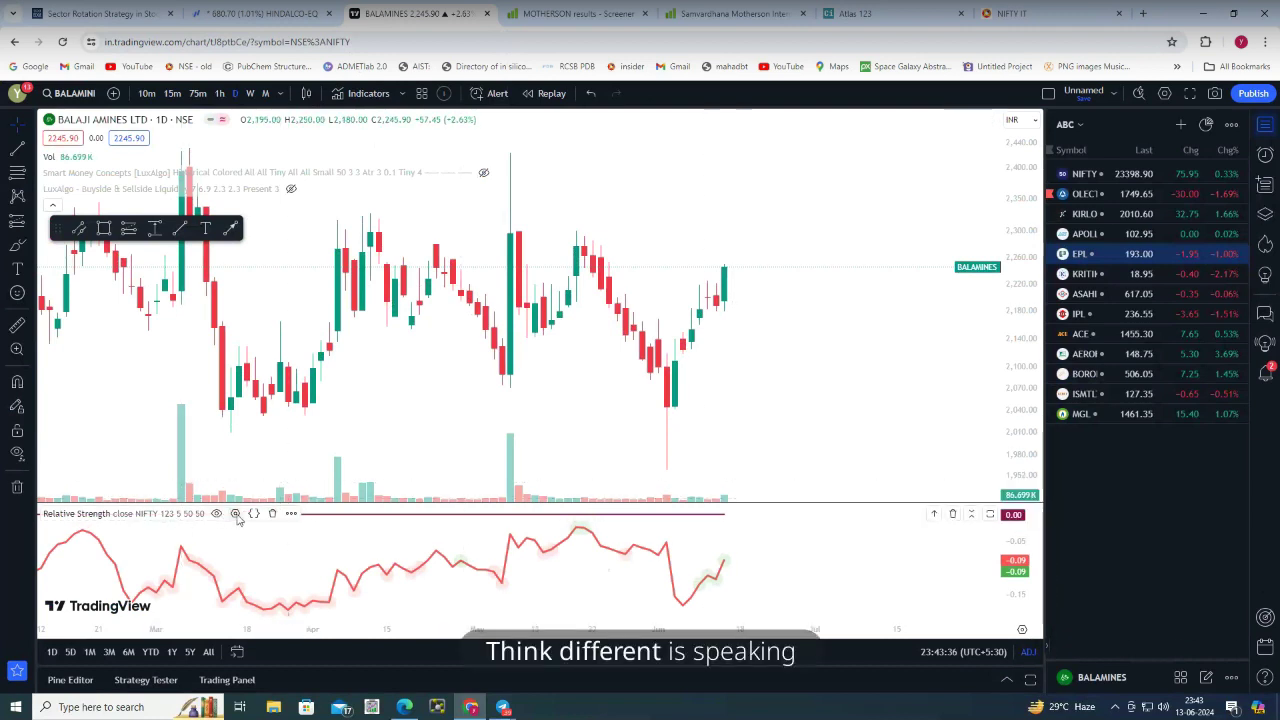
pyautogui.click(236, 514)
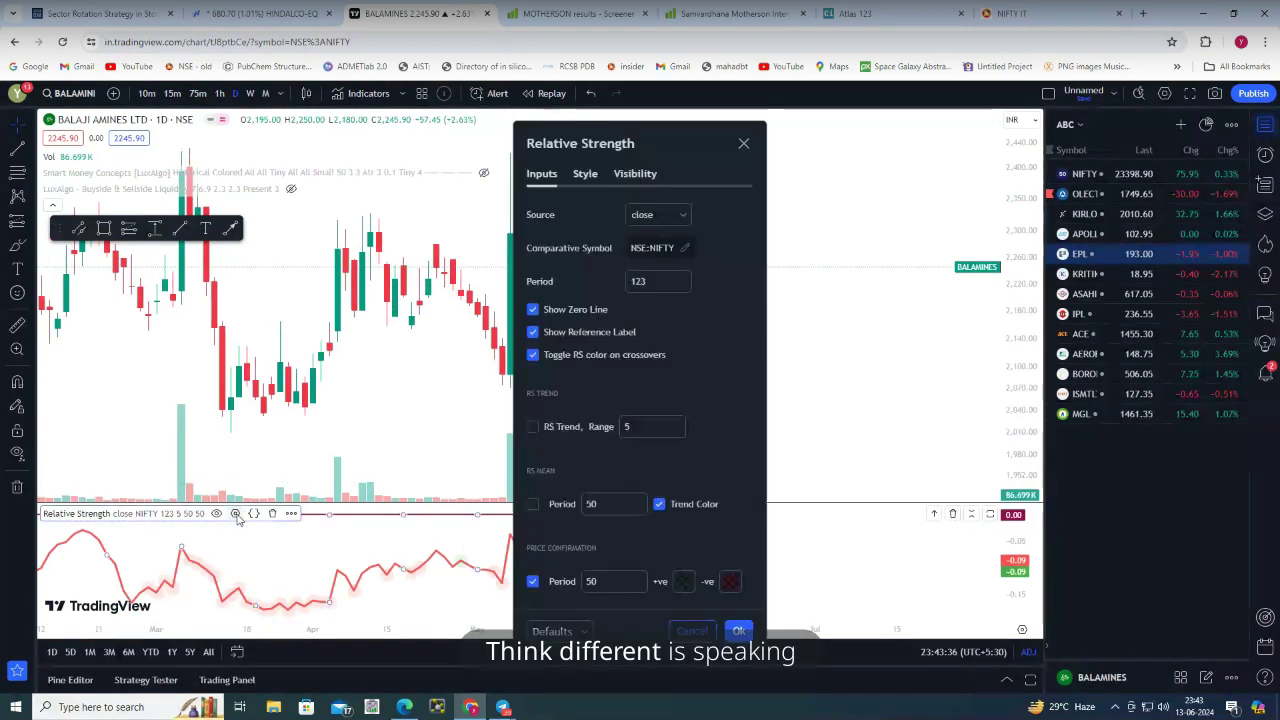
pyautogui.click(587, 175)
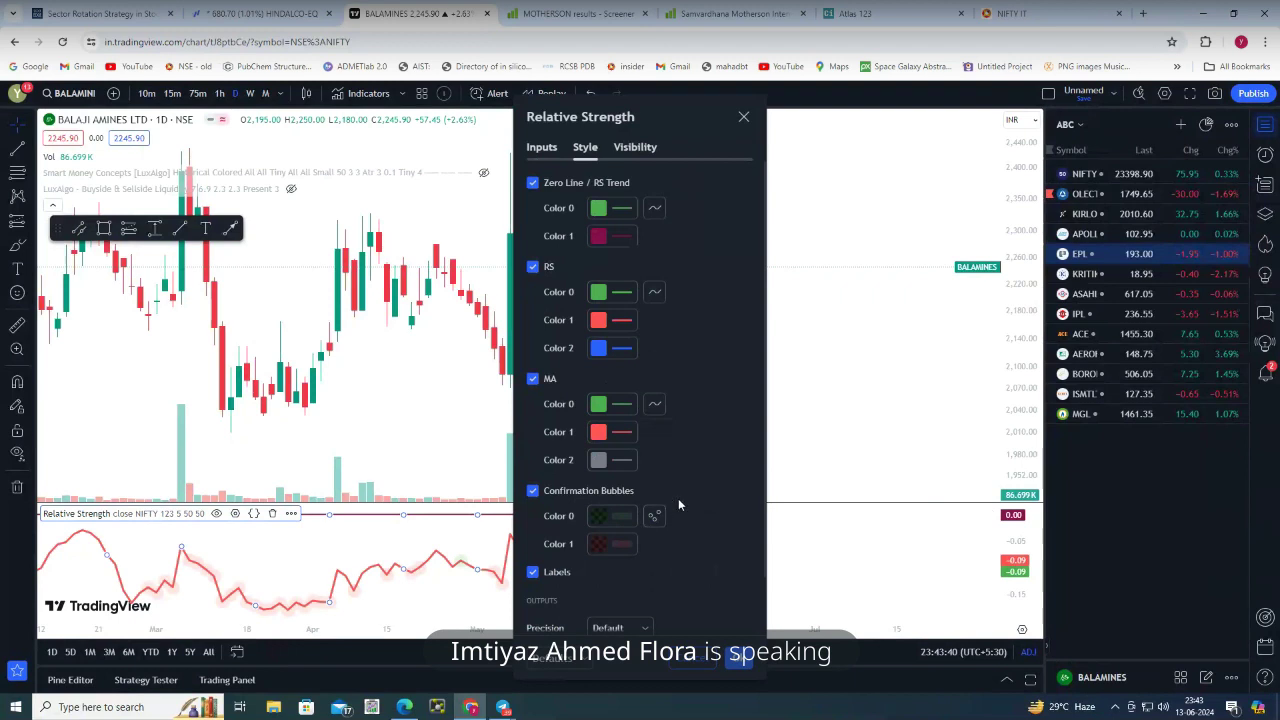
pyautogui.scroll(-1, 692, 467)
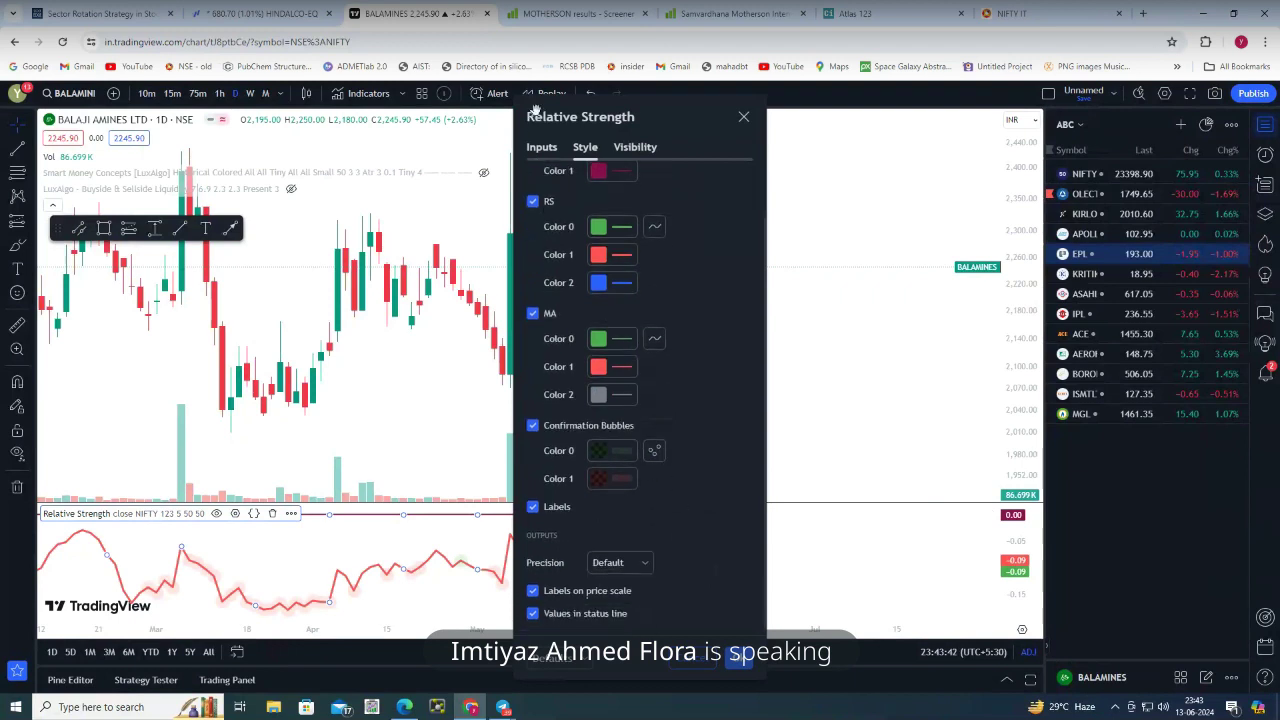
pyautogui.click(541, 147)
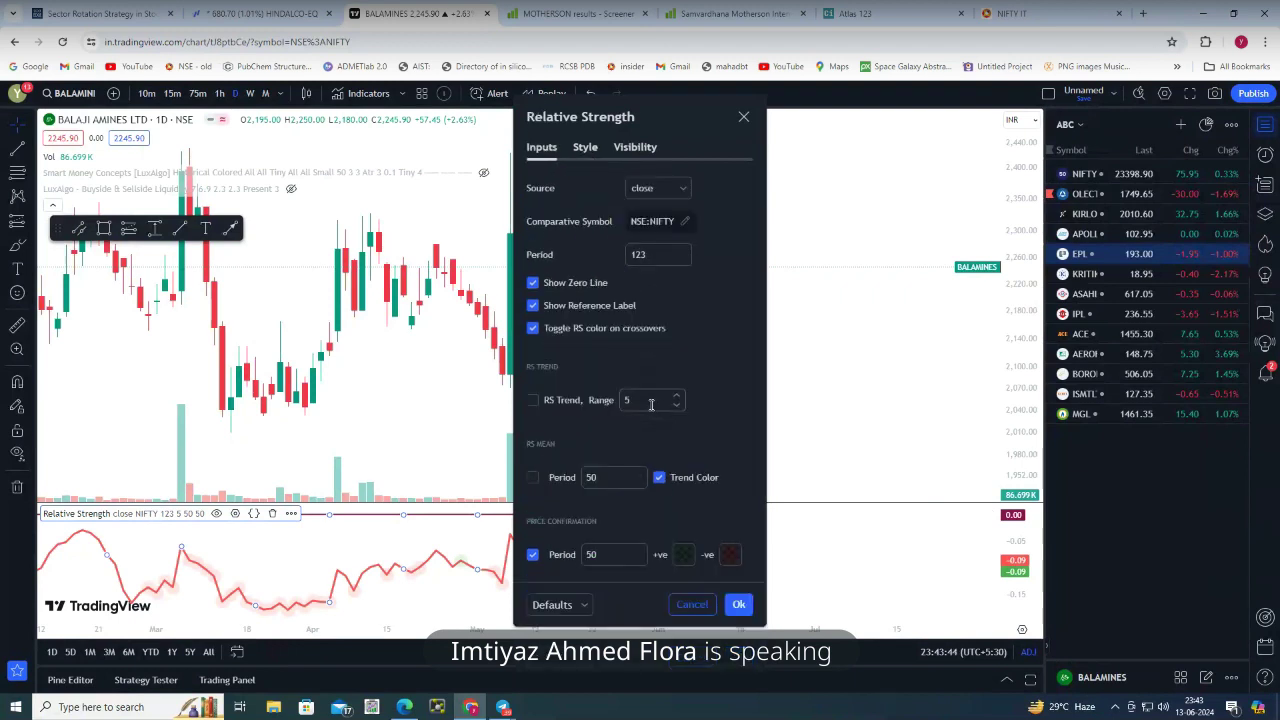
# Set the Relative Strength indicator's main Period to 55 and its RS Mean period to 50, and apply the settings
pyautogui.click(651, 257)
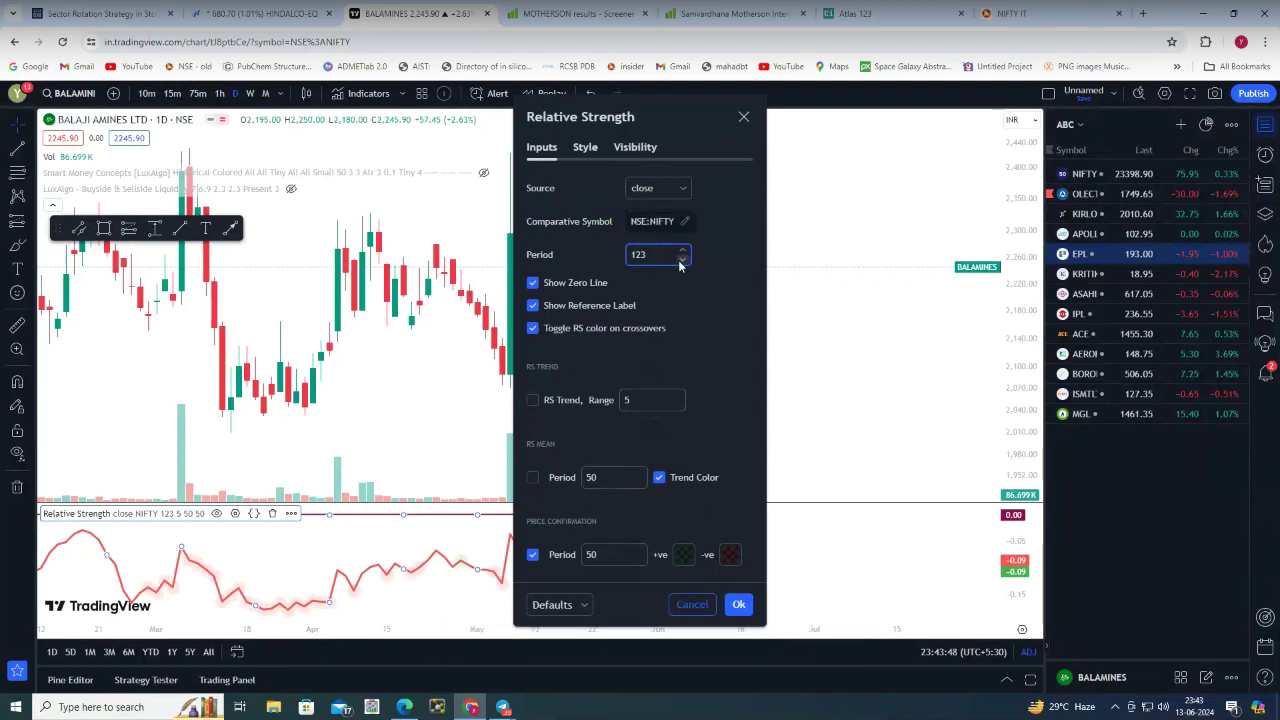
pyautogui.click(628, 480)
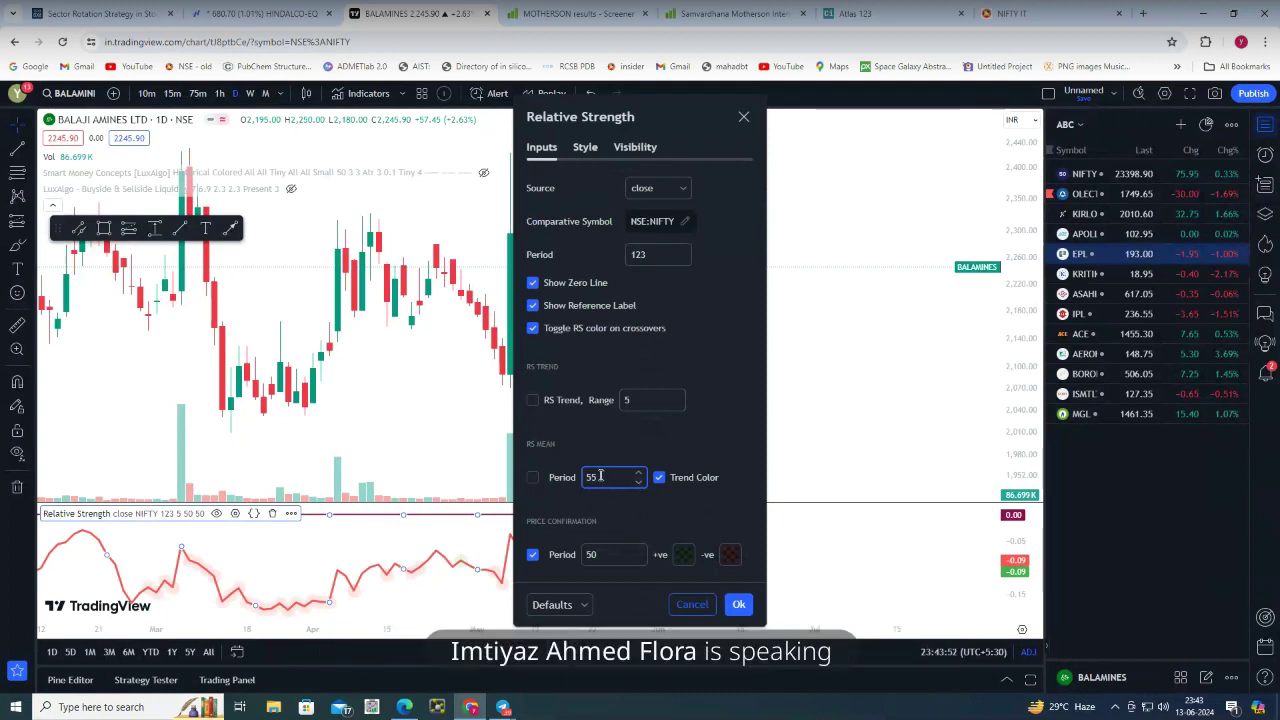
pyautogui.moveTo(650, 254); pyautogui.dragTo(610, 254)
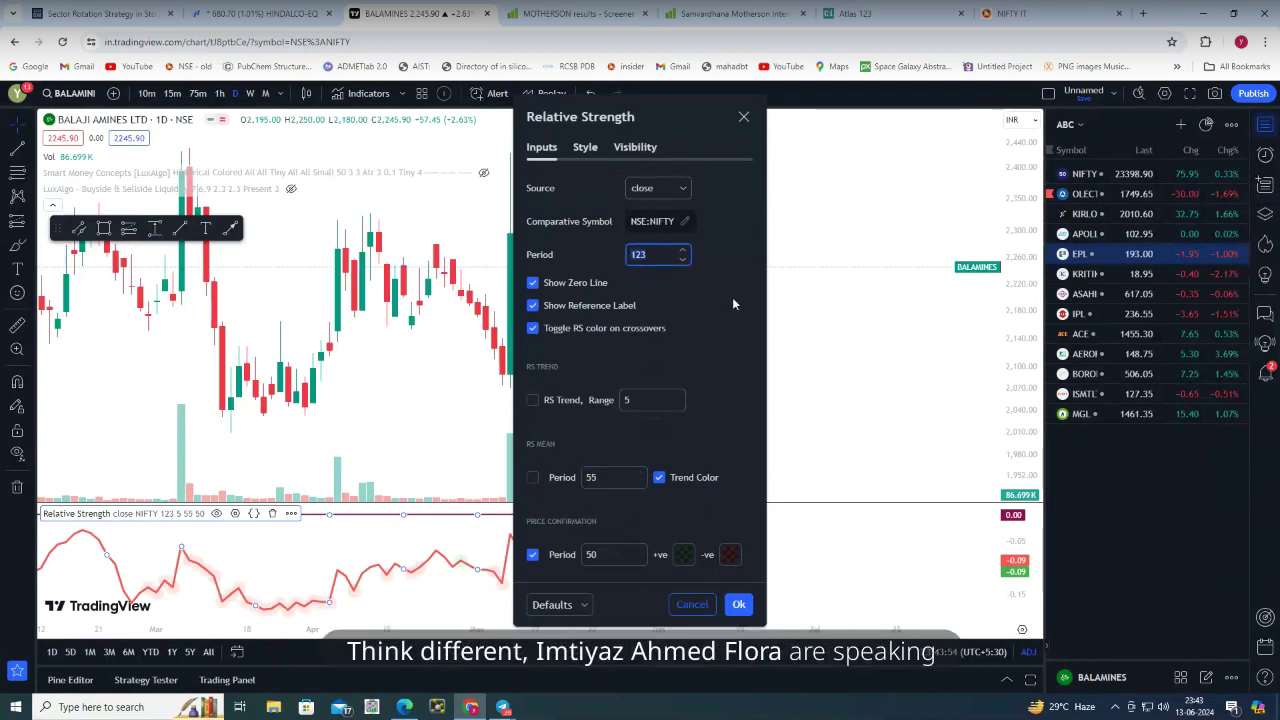
pyautogui.write('55')
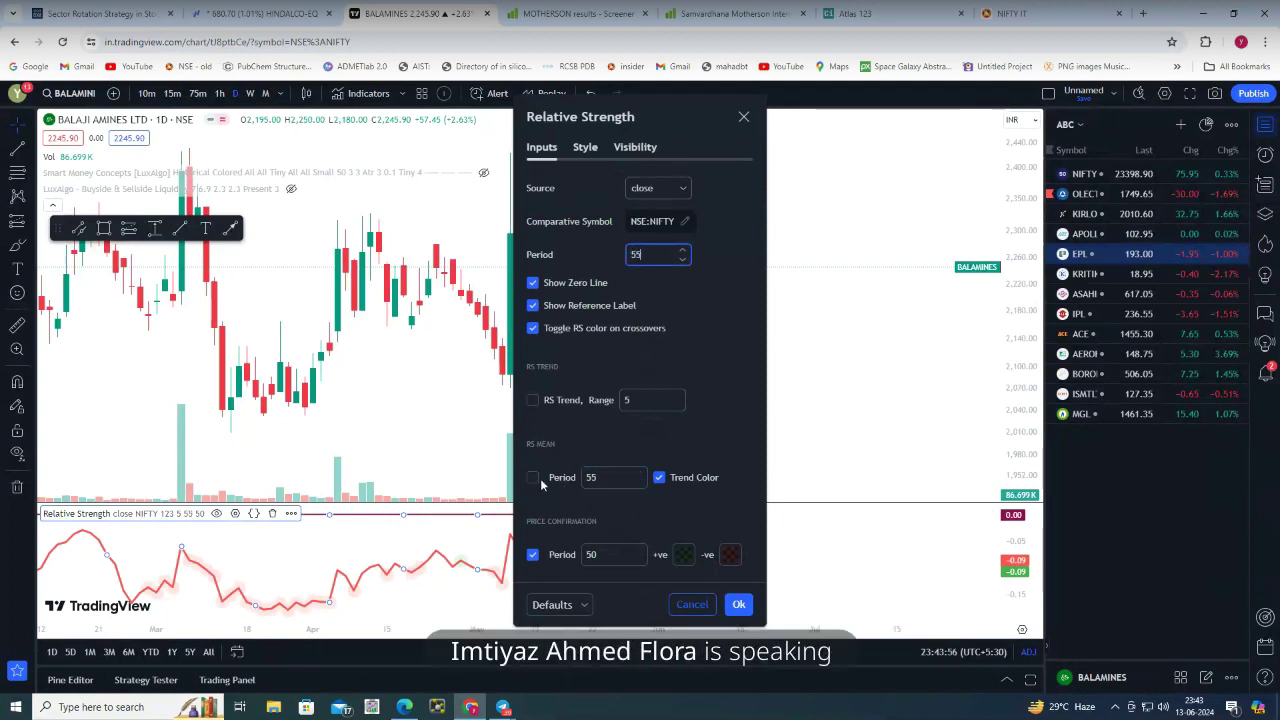
pyautogui.click(597, 477)
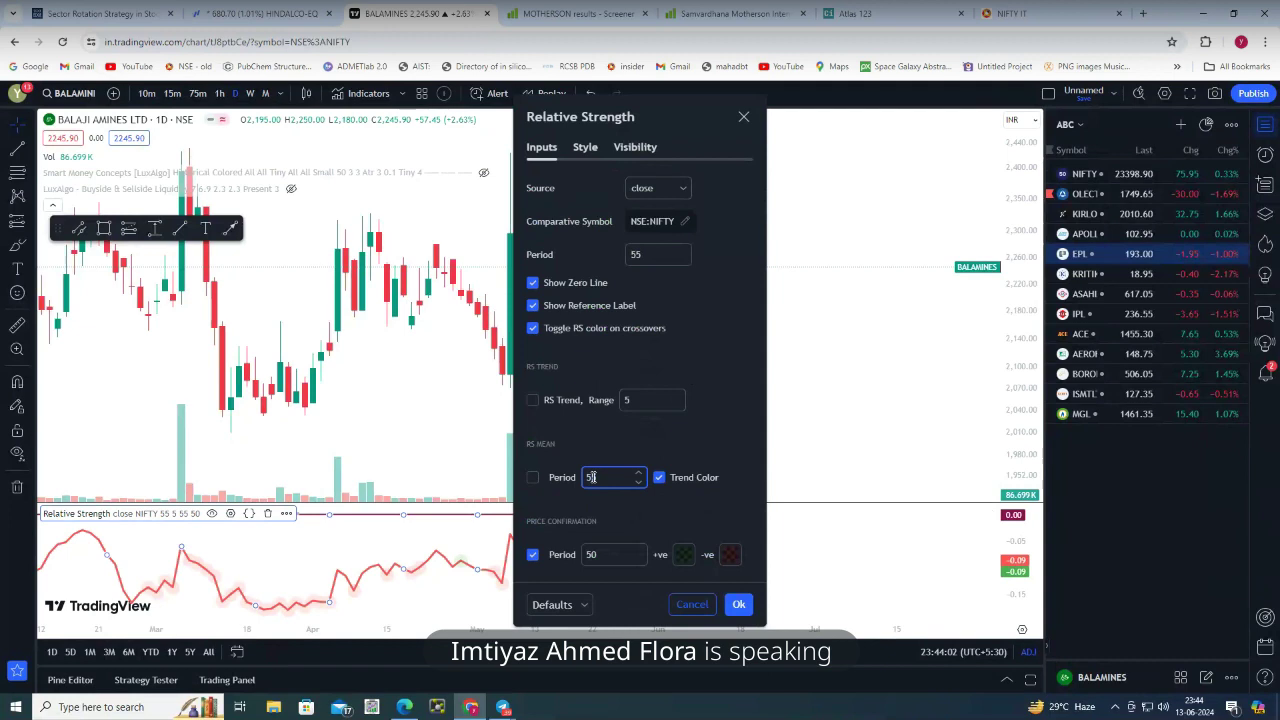
pyautogui.press('BackSpace')
pyautogui.write('0')
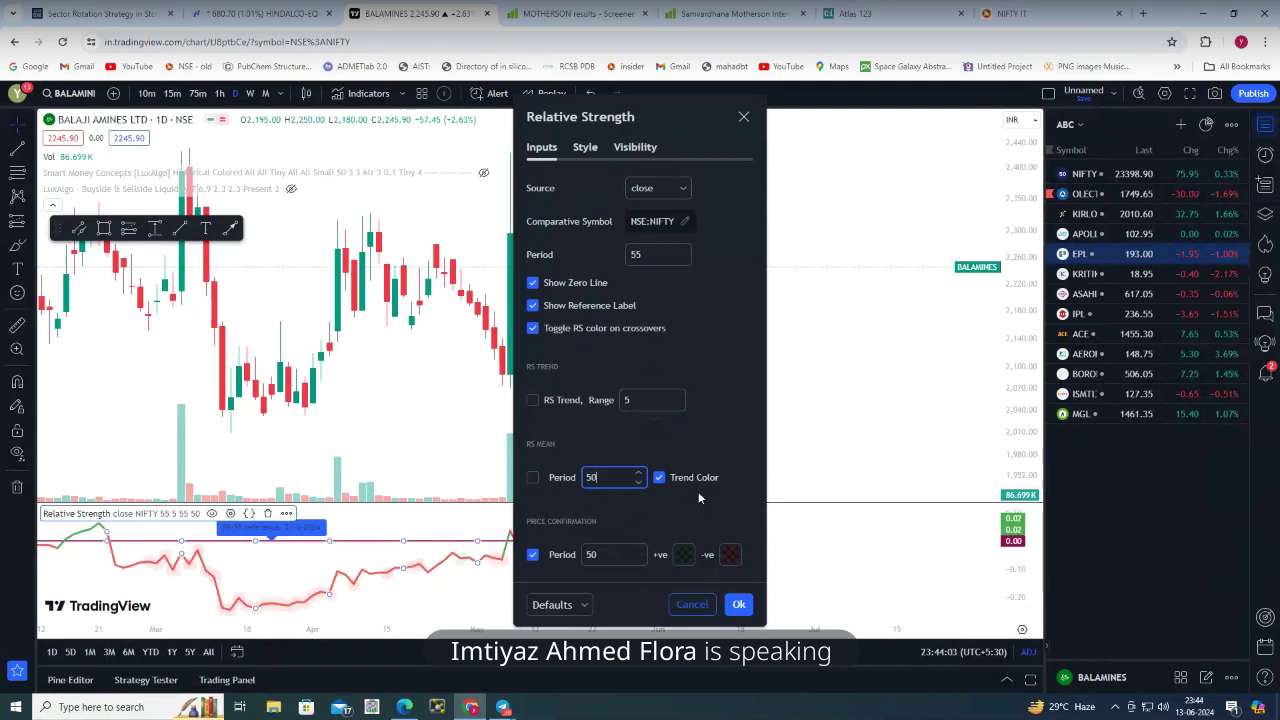
pyautogui.click(739, 605)
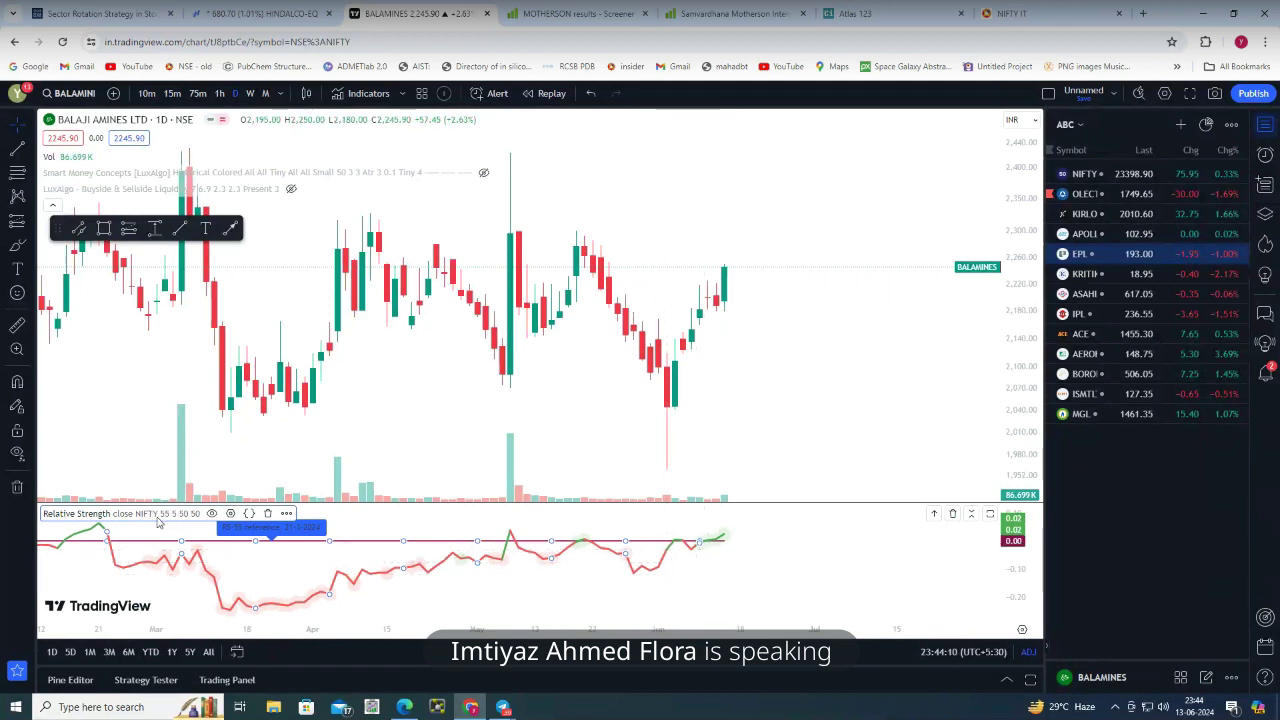
# Compare the BALAMINES candles with the 55-period Relative Strength line around its zero line
pyautogui.scroll(2, 746, 543)
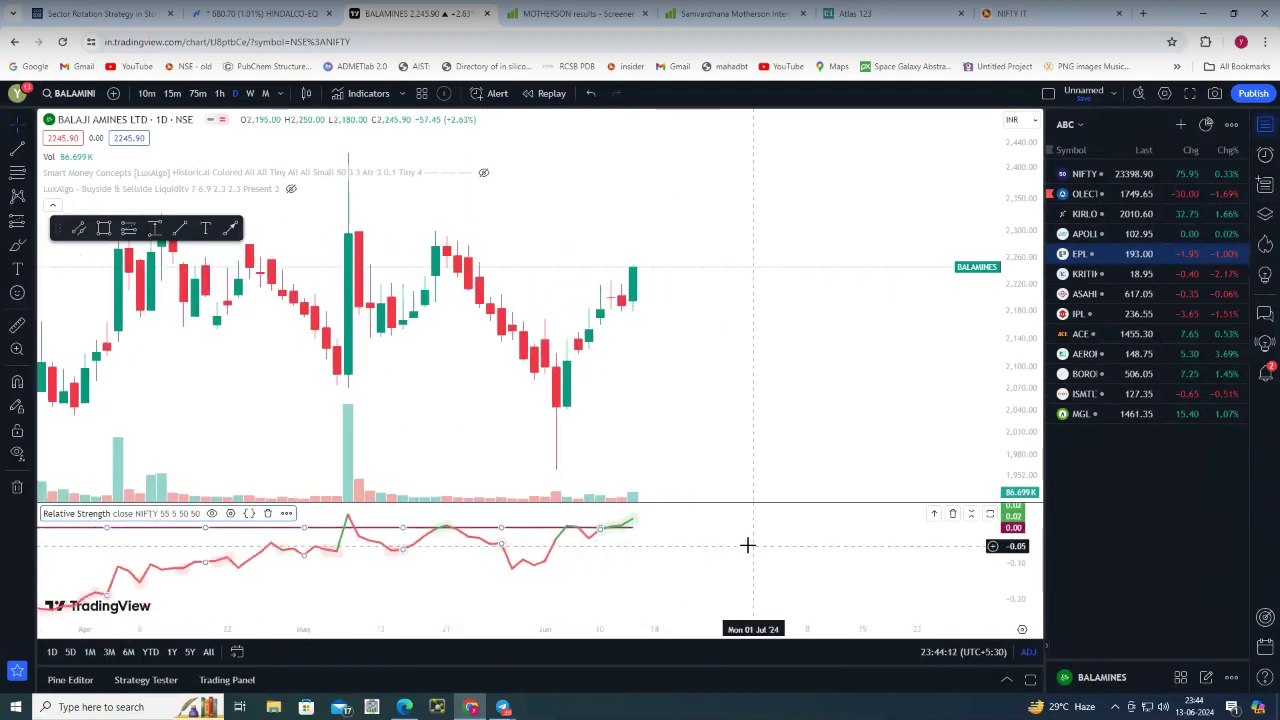
pyautogui.scroll(-4, 643, 366)
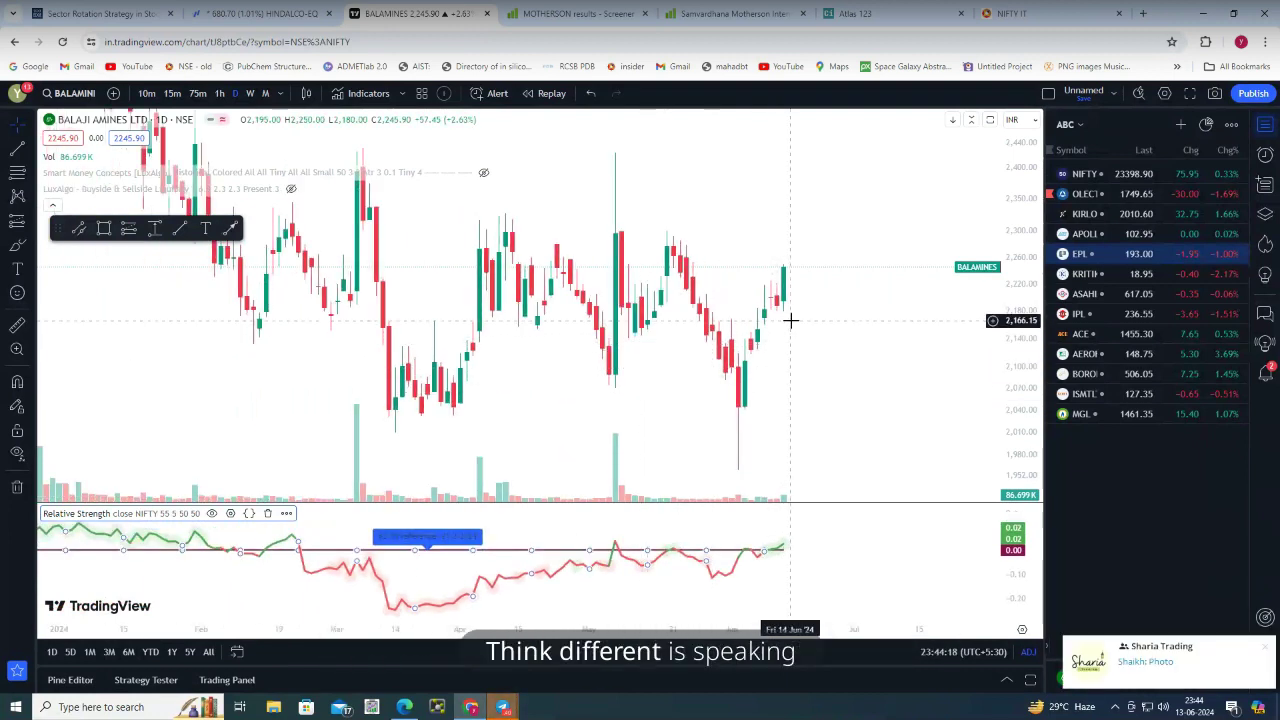
pyautogui.scroll(3, 790, 320)
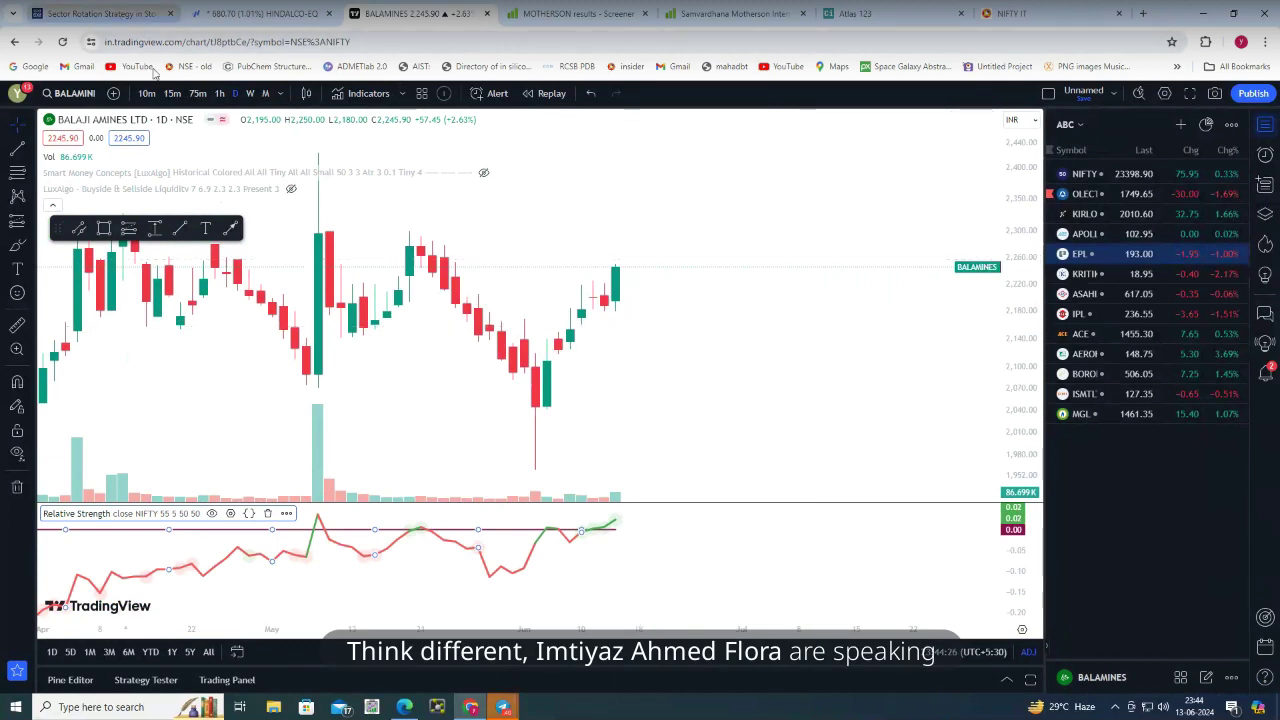
# Switch to StockEdge, open the Abrasives industry, and review its market breadth table and gainers
pyautogui.click(110, 13)
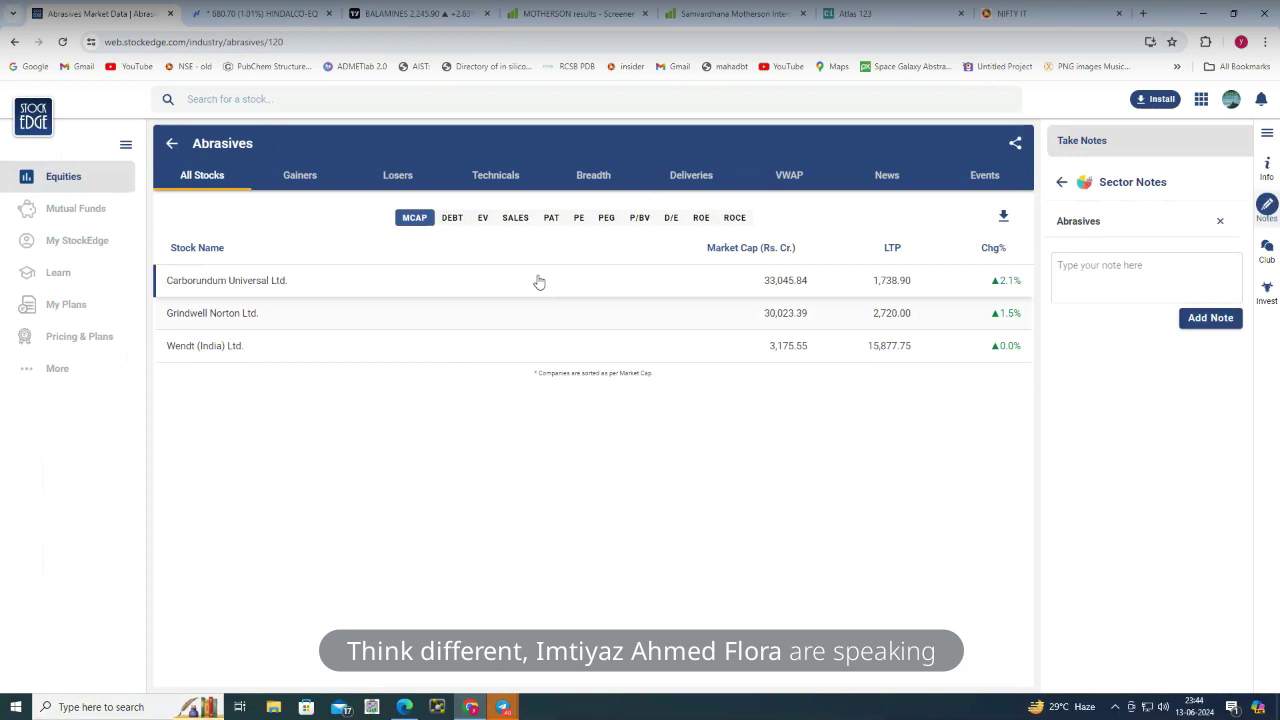
pyautogui.click(590, 178)
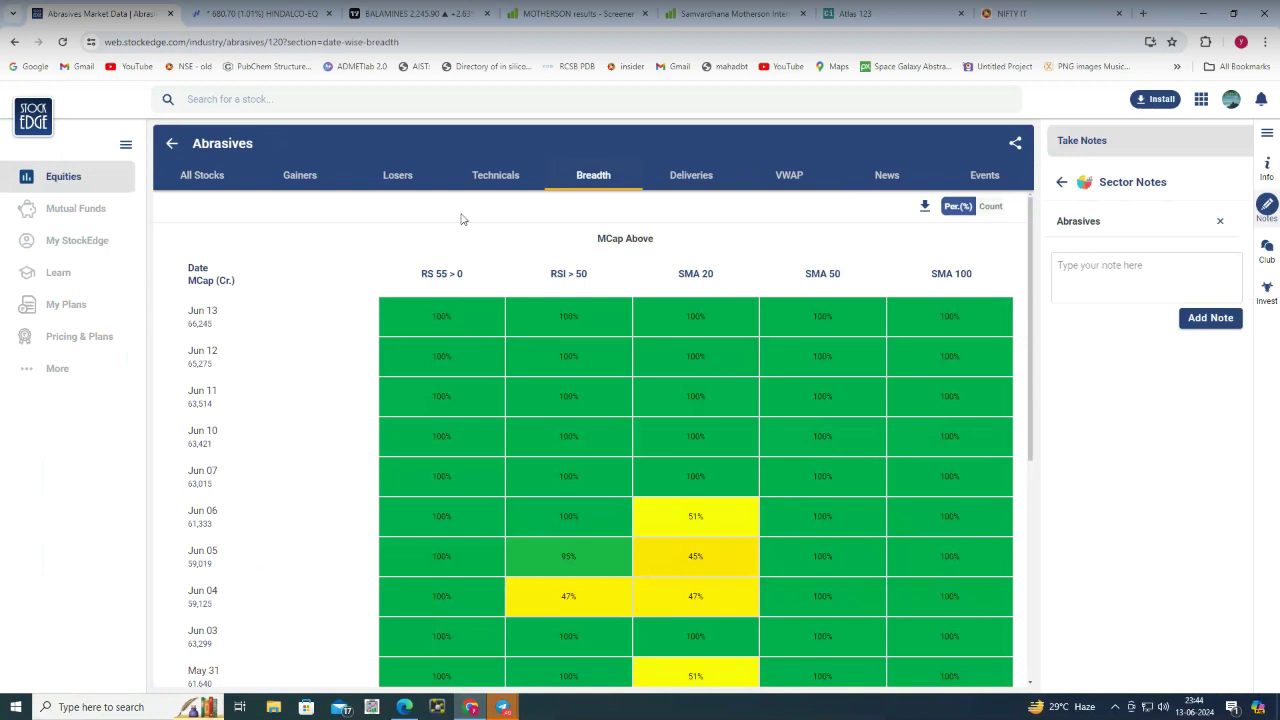
pyautogui.click(300, 177)
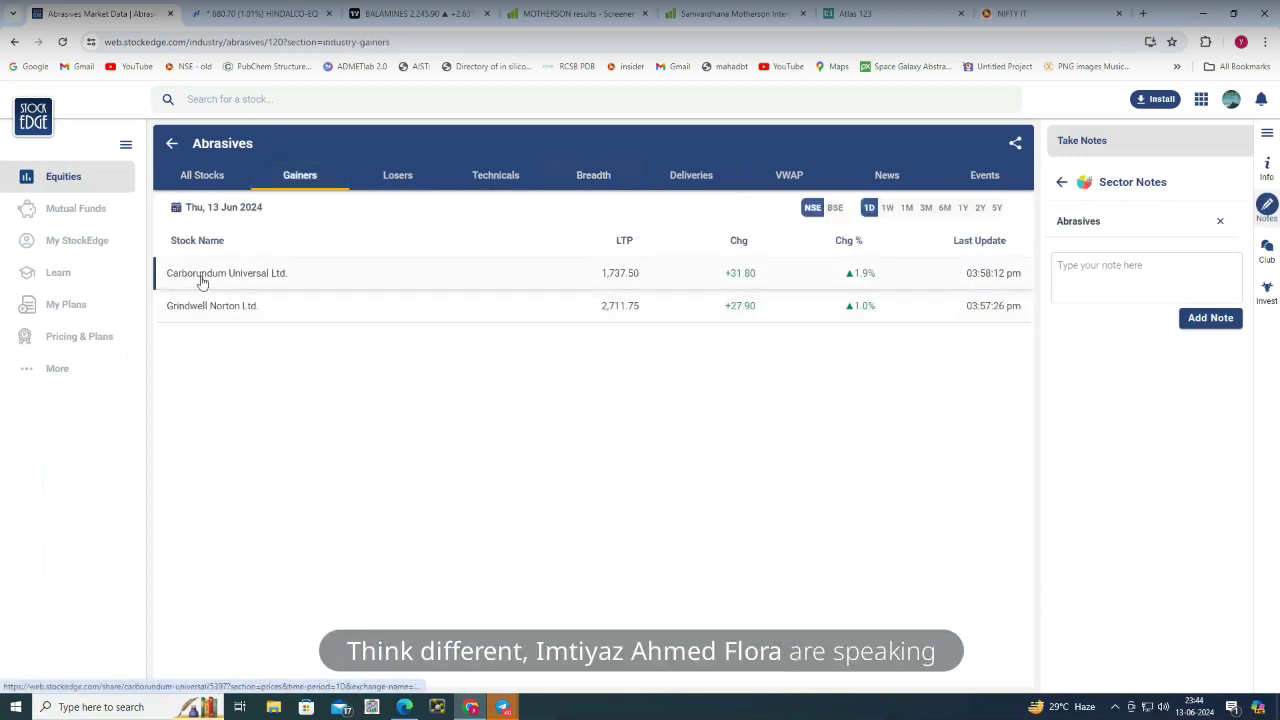
# Open Carborundum Universal Ltd. from the Abrasives gainers and examine the Relative Strength readings among its technical indicators
pyautogui.click(289, 283)
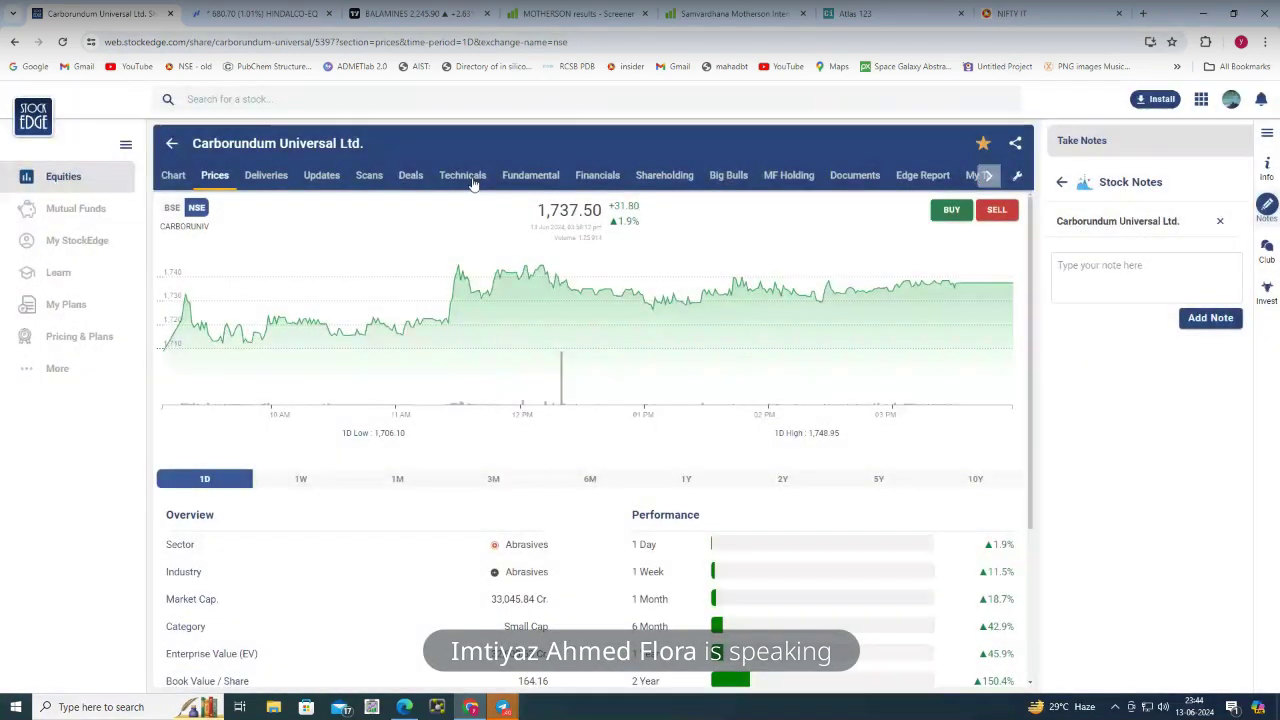
pyautogui.click(466, 176)
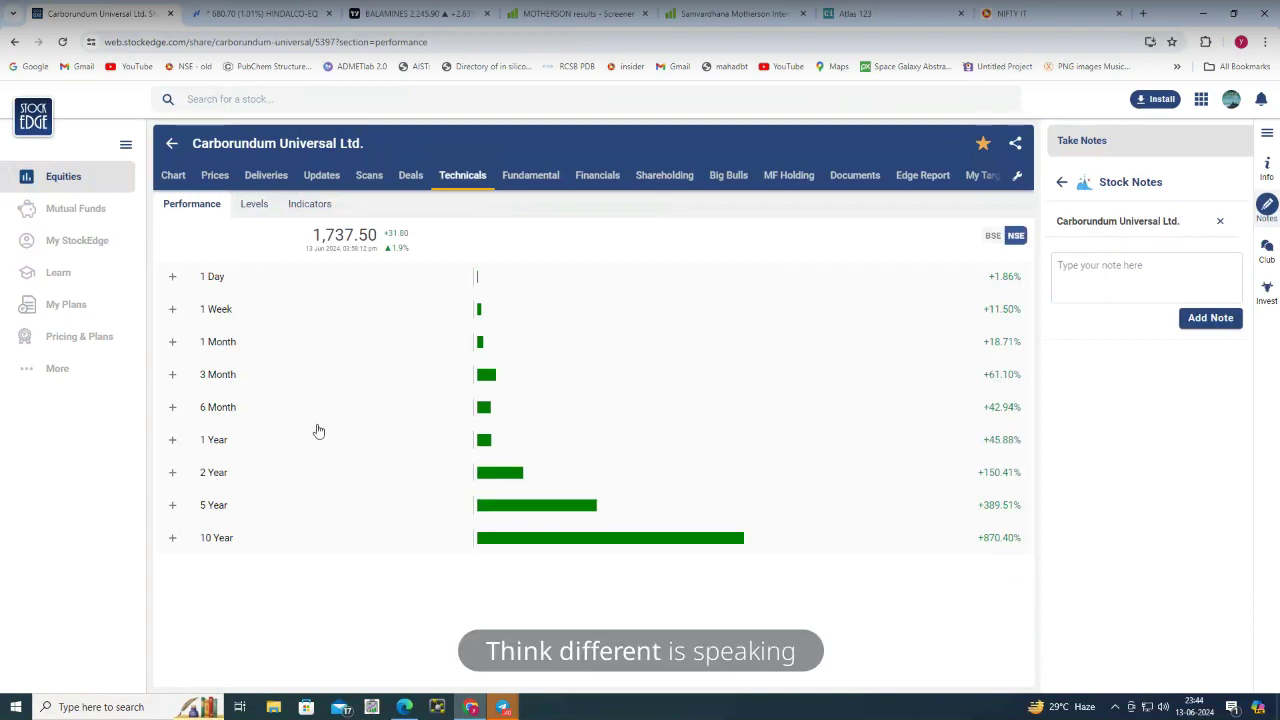
pyautogui.click(255, 206)
pyautogui.click(307, 205)
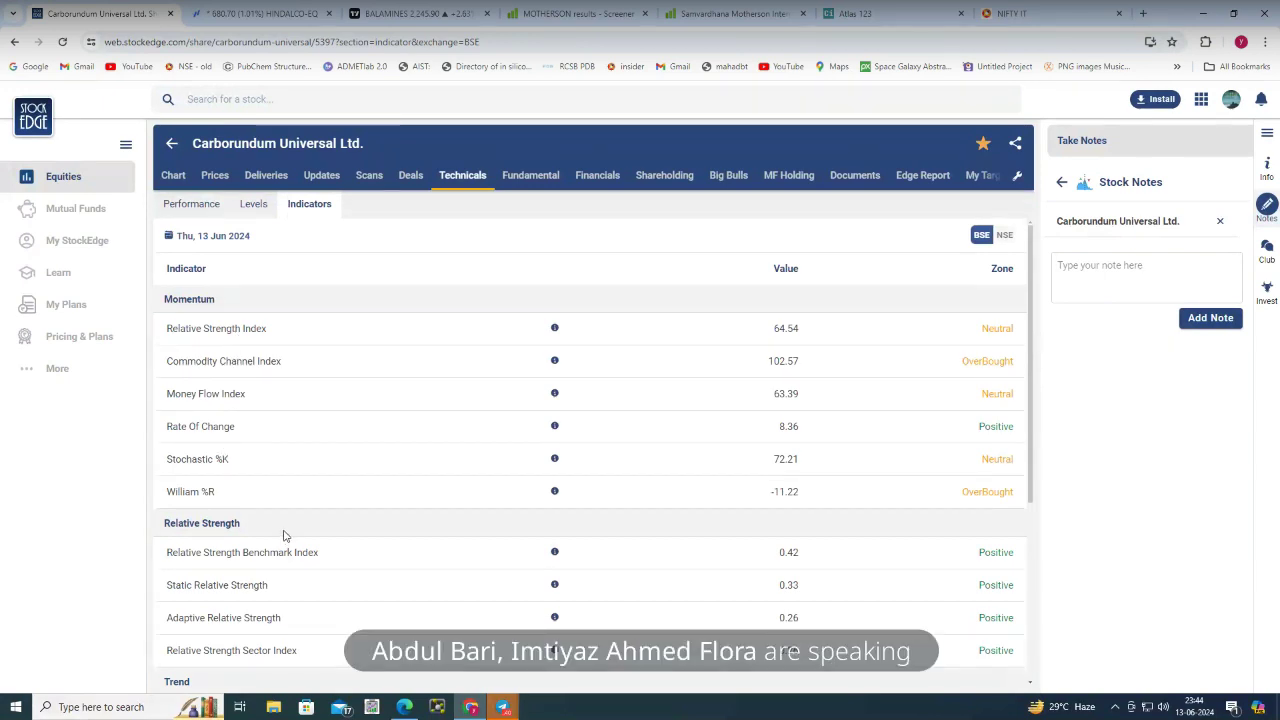
pyautogui.scroll(-3, 270, 545)
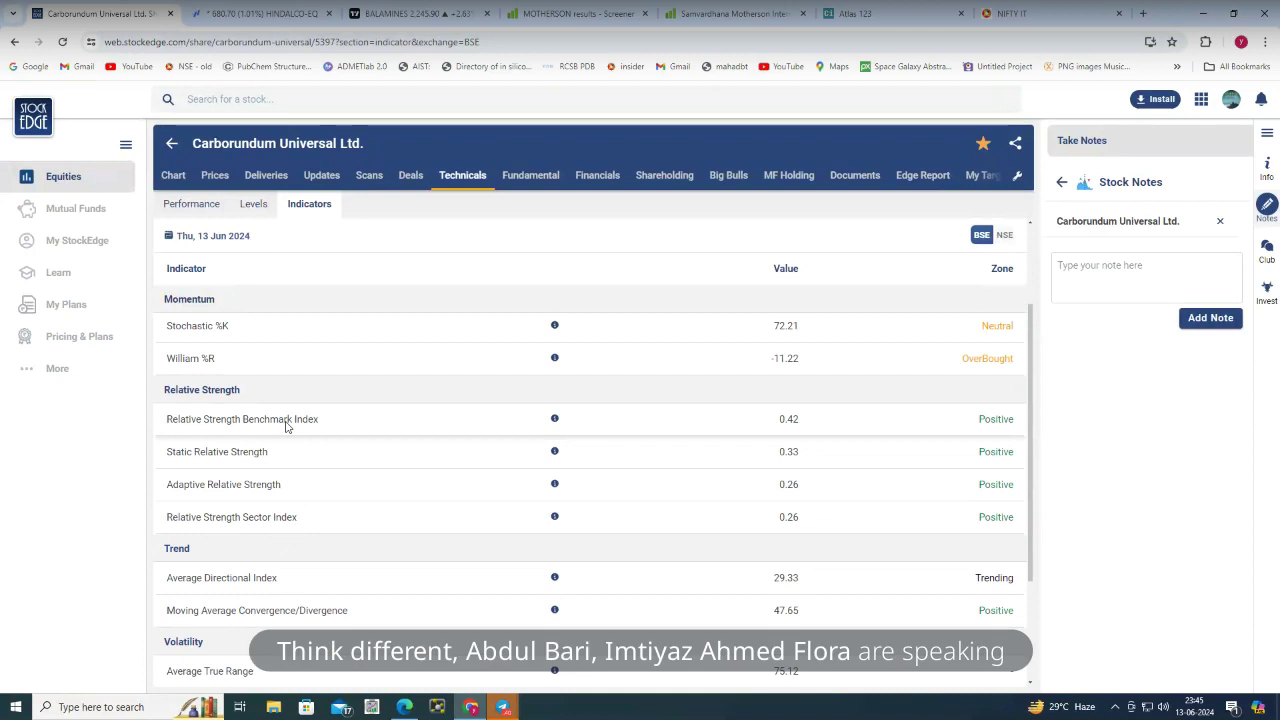
# Review Carborundum Universal's momentum, relative strength, trend and volatility indicators in the technicals list
pyautogui.scroll(3, 285, 425)
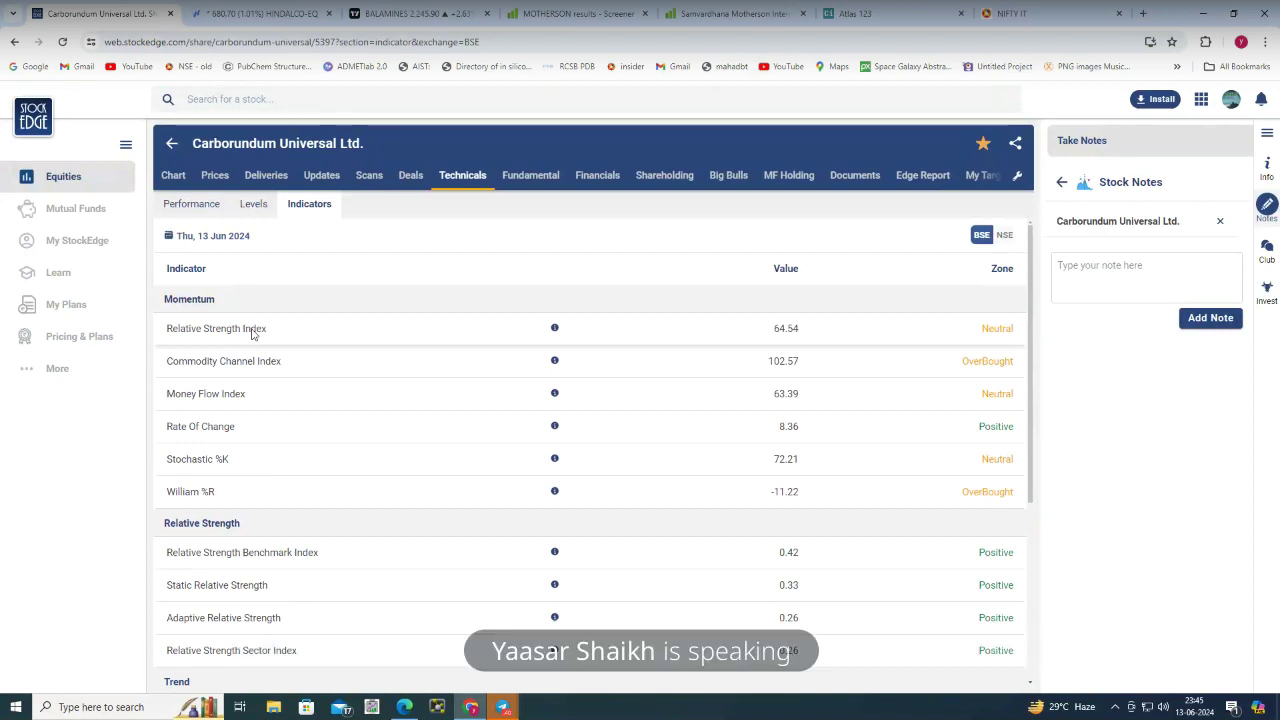
pyautogui.scroll(-1, 249, 377)
pyautogui.scroll(1, 237, 414)
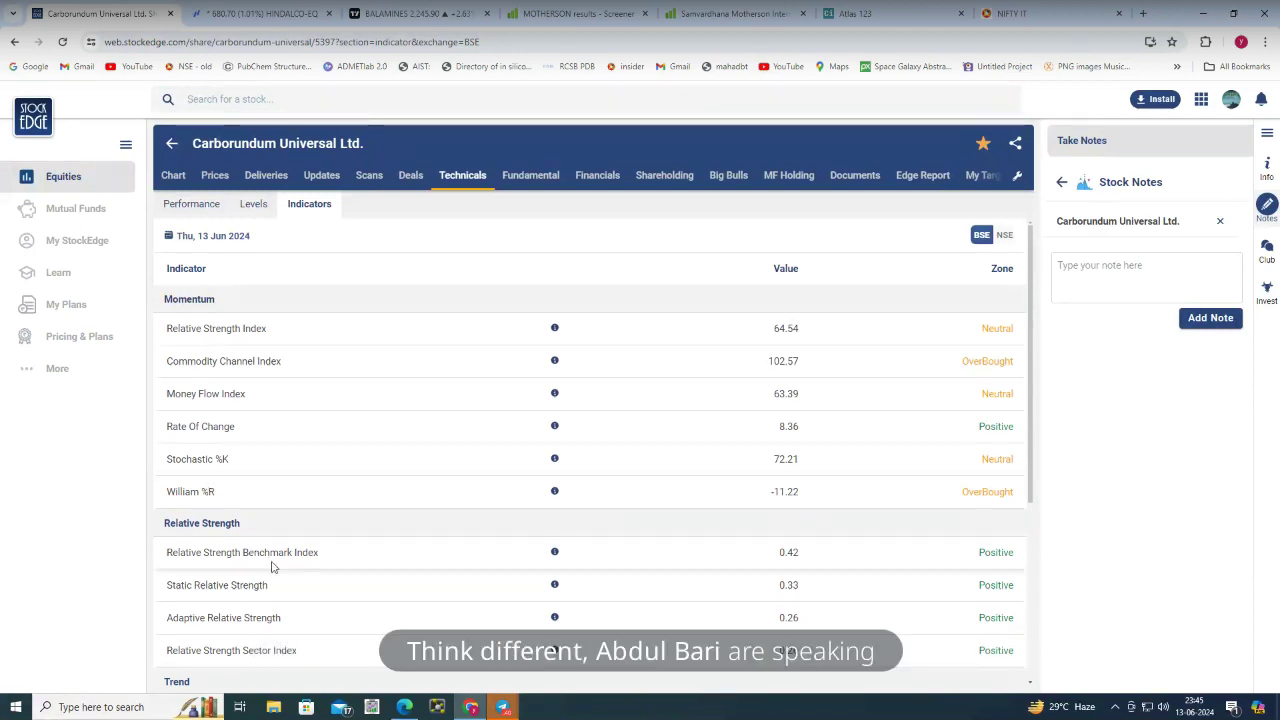
pyautogui.scroll(-3, 310, 625)
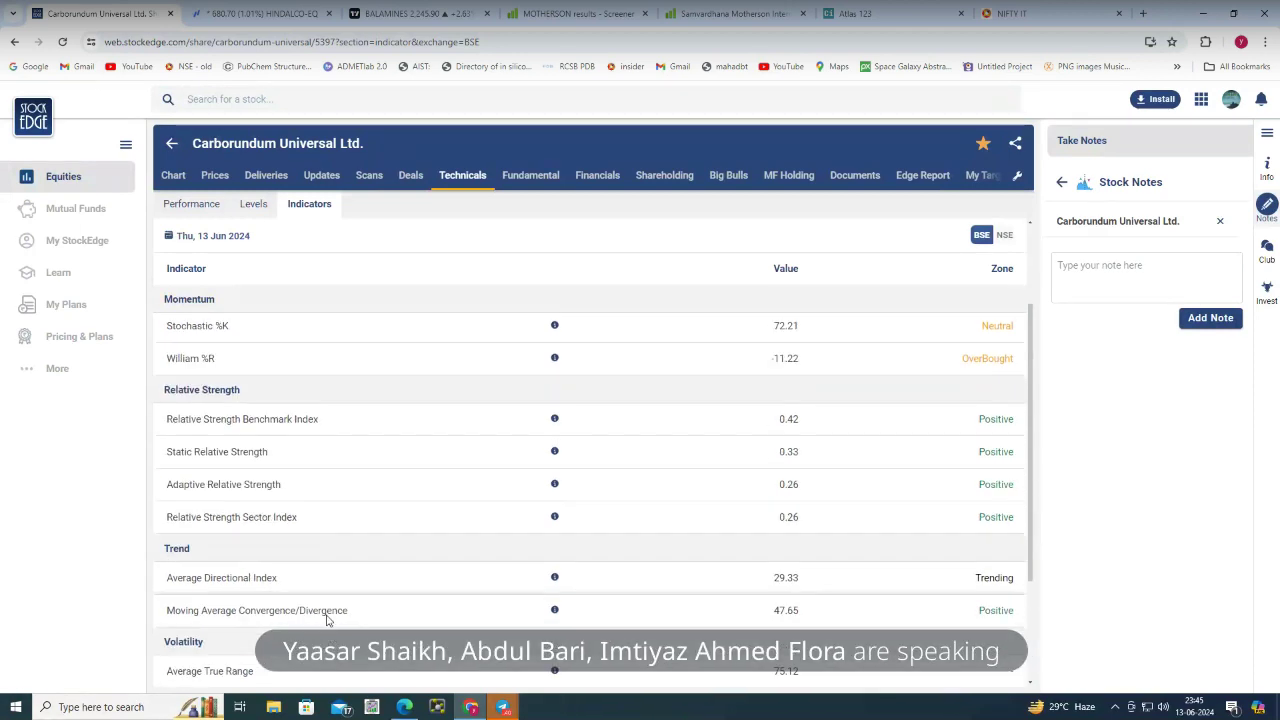
pyautogui.scroll(-1, 326, 620)
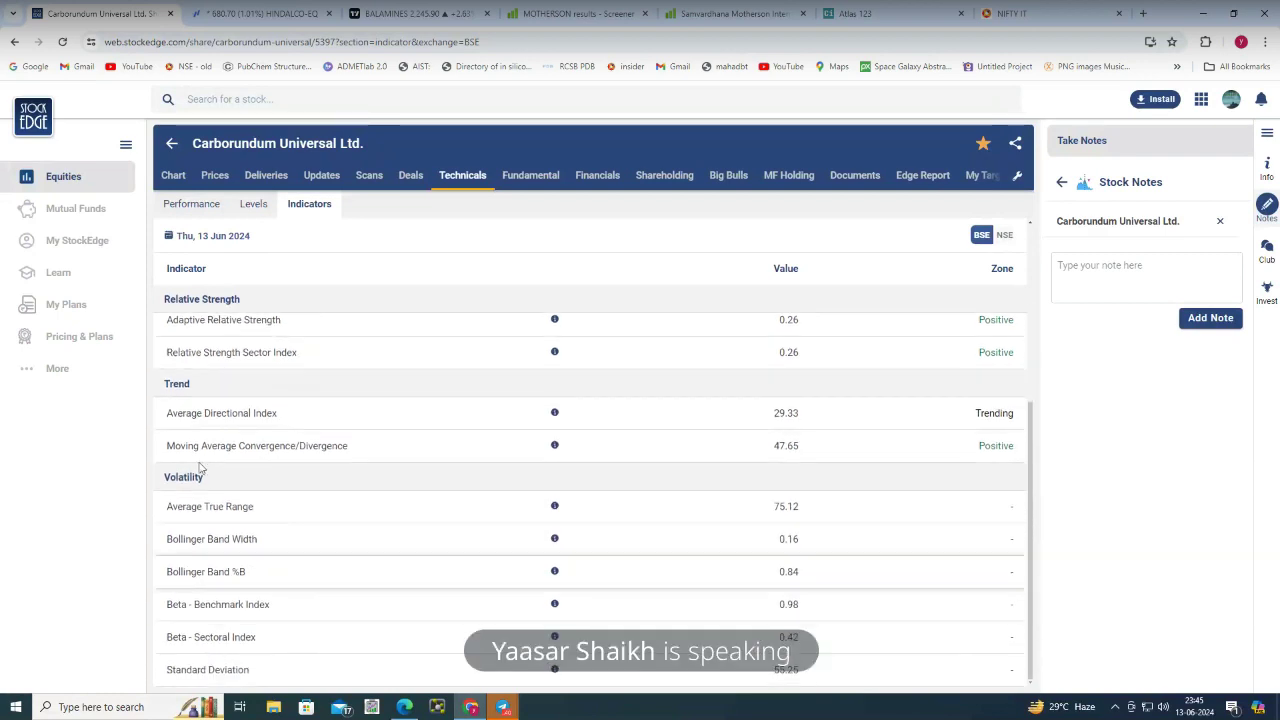
pyautogui.scroll(3, 253, 375)
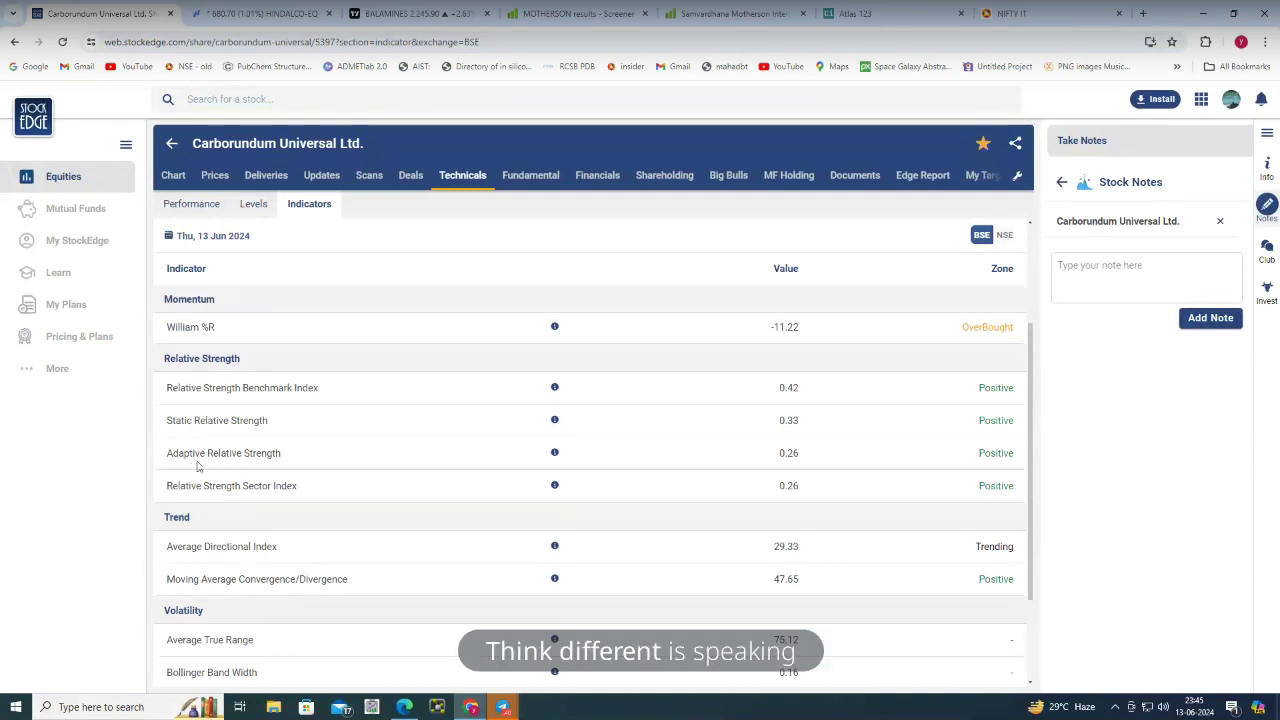
pyautogui.scroll(-1, 197, 466)
pyautogui.scroll(-2, 197, 466)
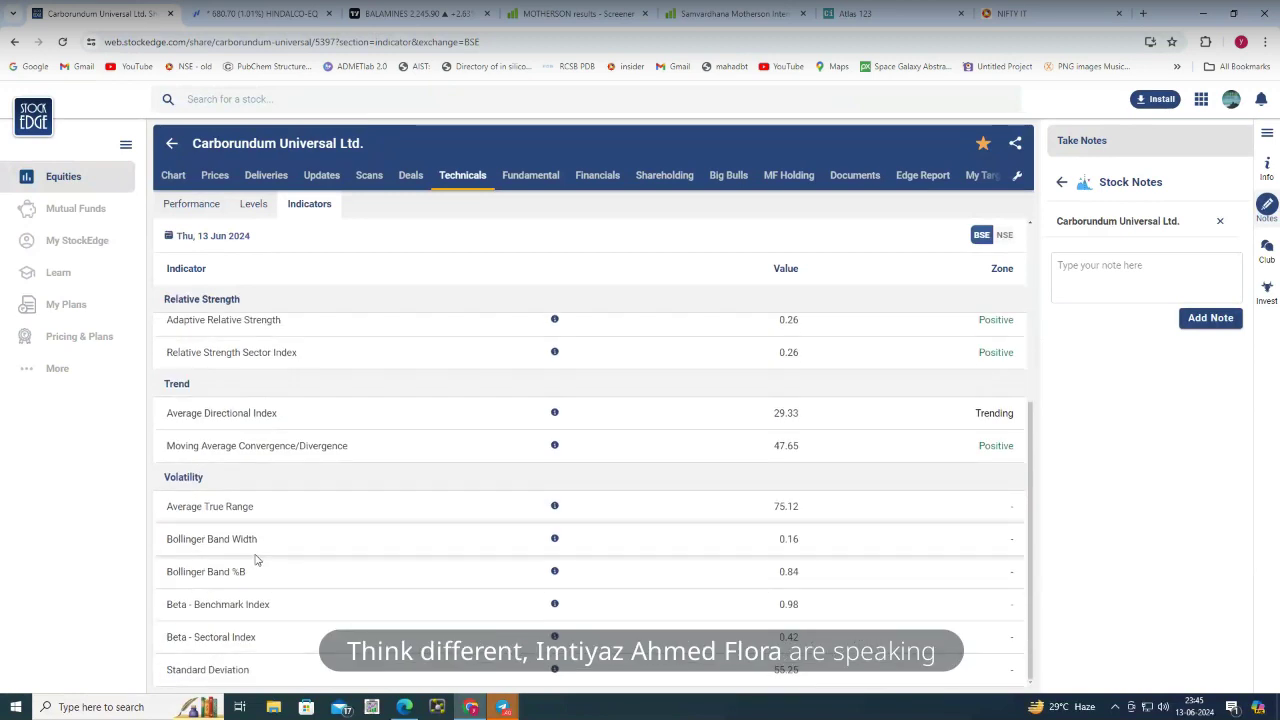
pyautogui.scroll(3, 523, 610)
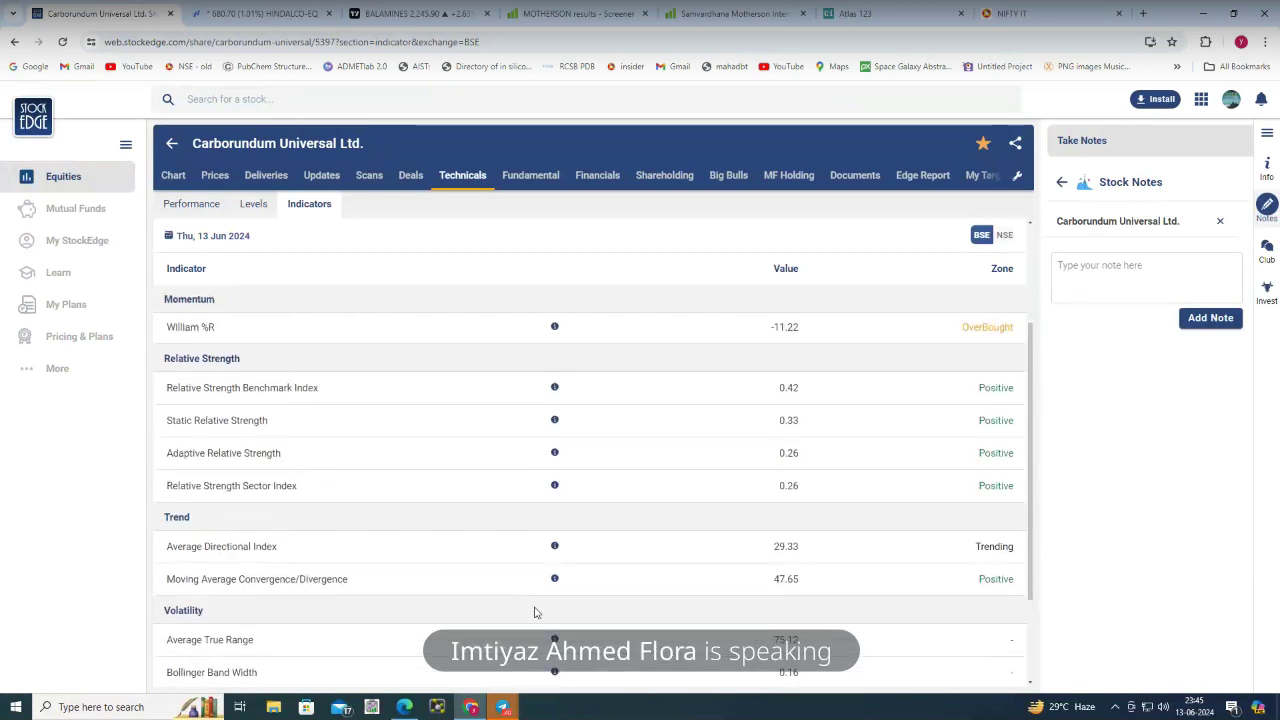
# Read the Meaning and Significance explanations for the Relative Strength Benchmark Index
pyautogui.click(554, 387)
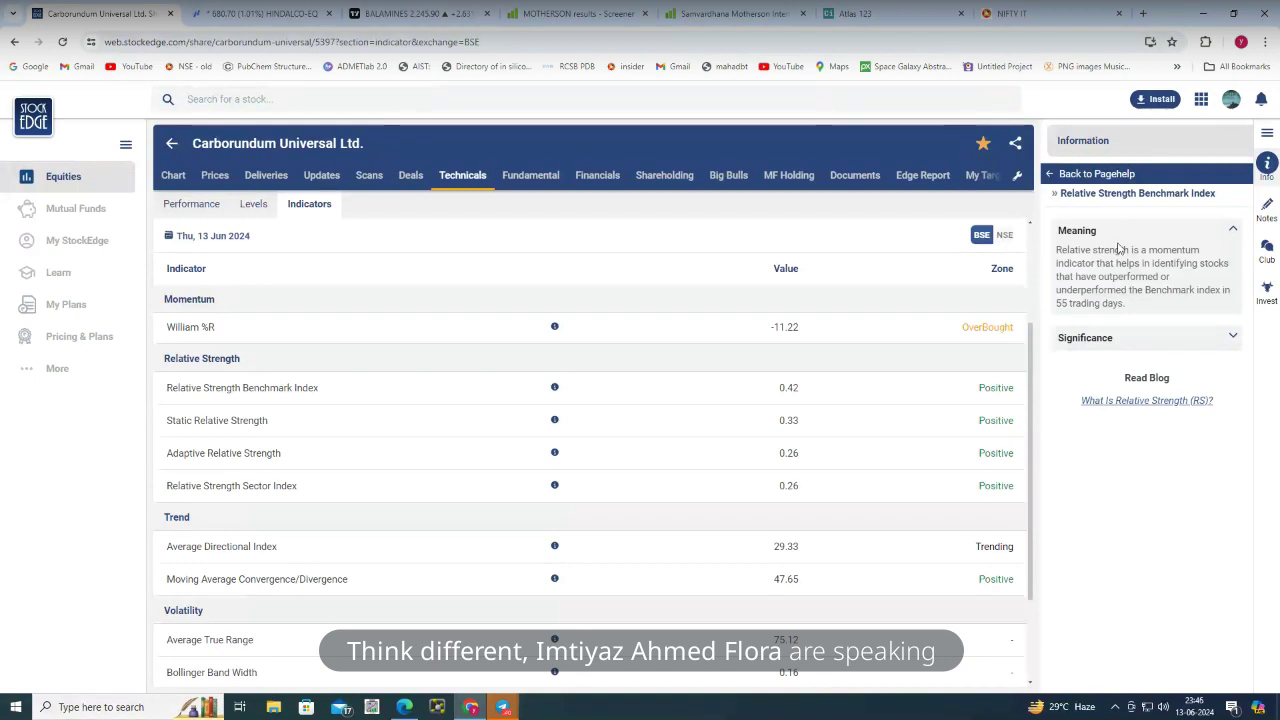
pyautogui.click(1127, 342)
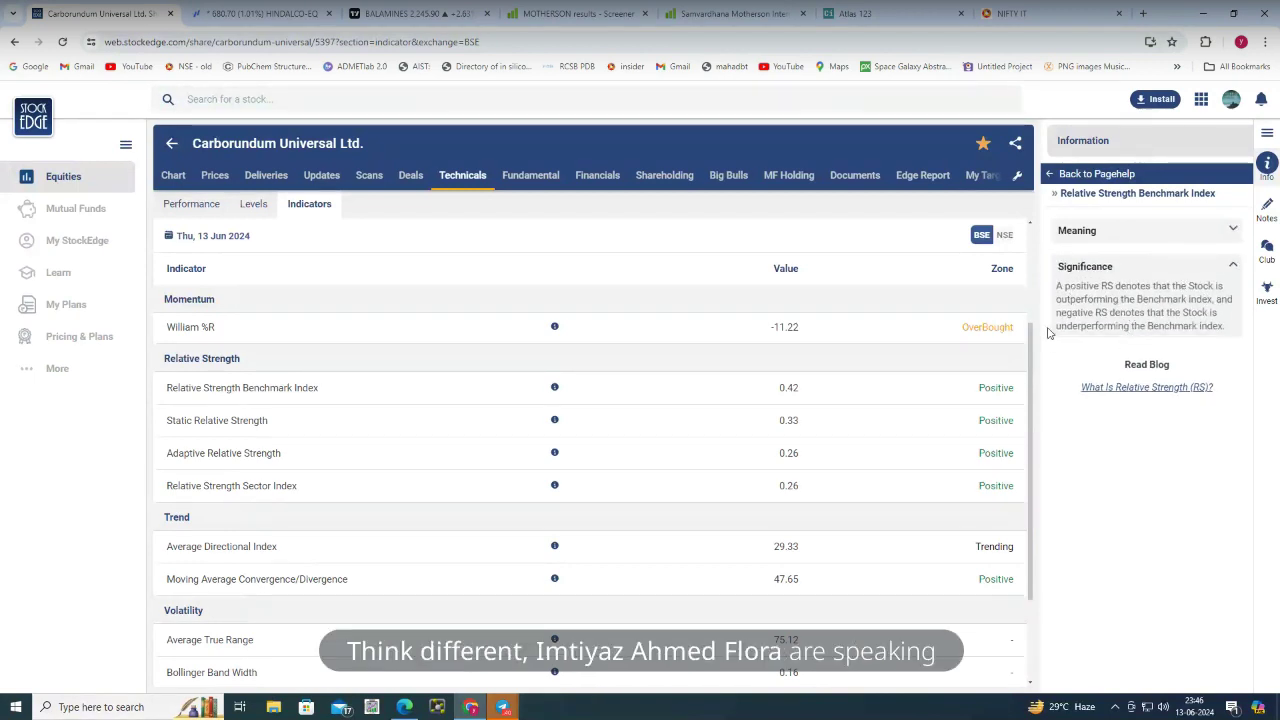
pyautogui.click(1233, 265)
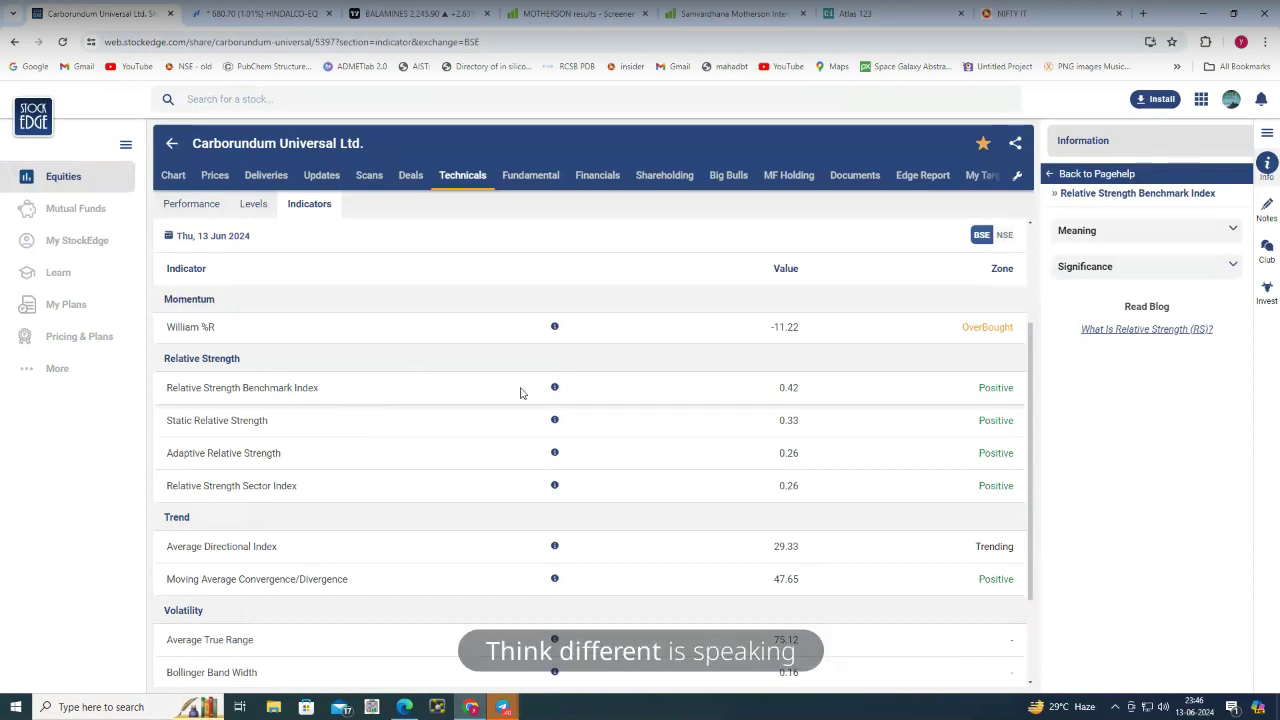
pyautogui.click(556, 389)
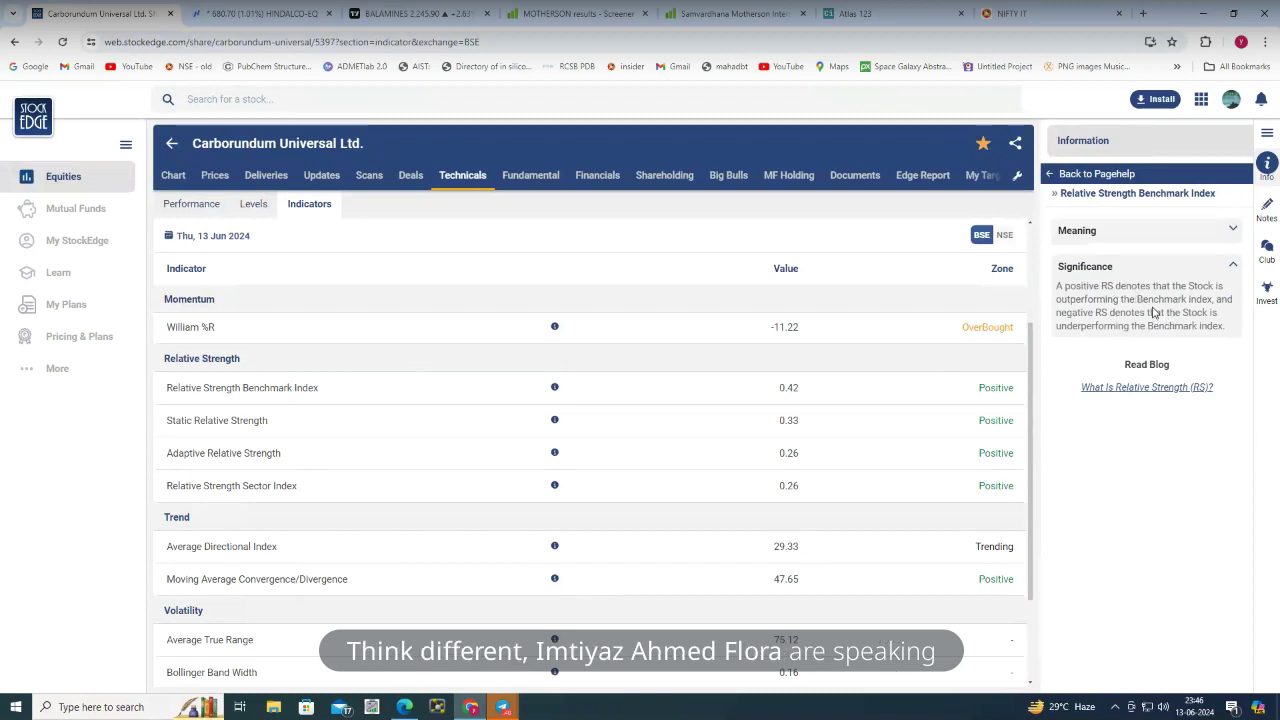
pyautogui.click(1148, 232)
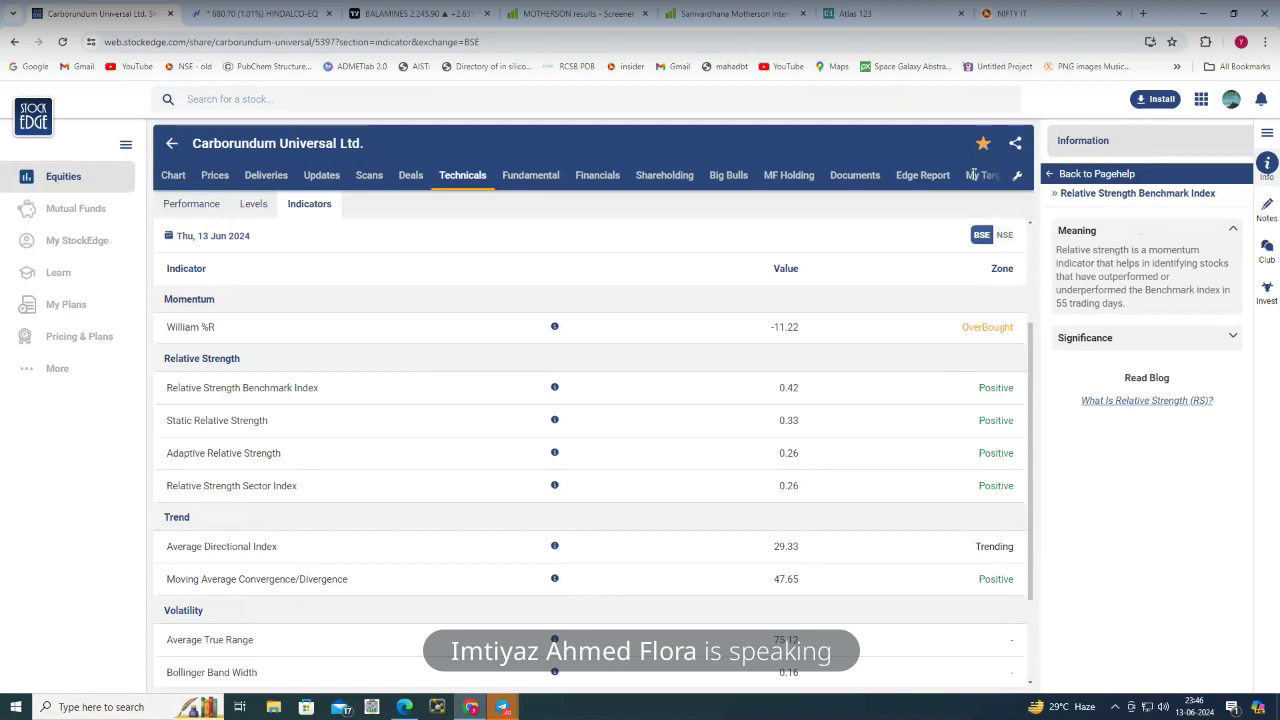
# Check the BALAMINES chart in TradingView, then switch to Chartink's Atlas 123 dashboard and review the Relative Strength stock list
pyautogui.click(391, 14)
pyautogui.scroll(-2, 654, 434)
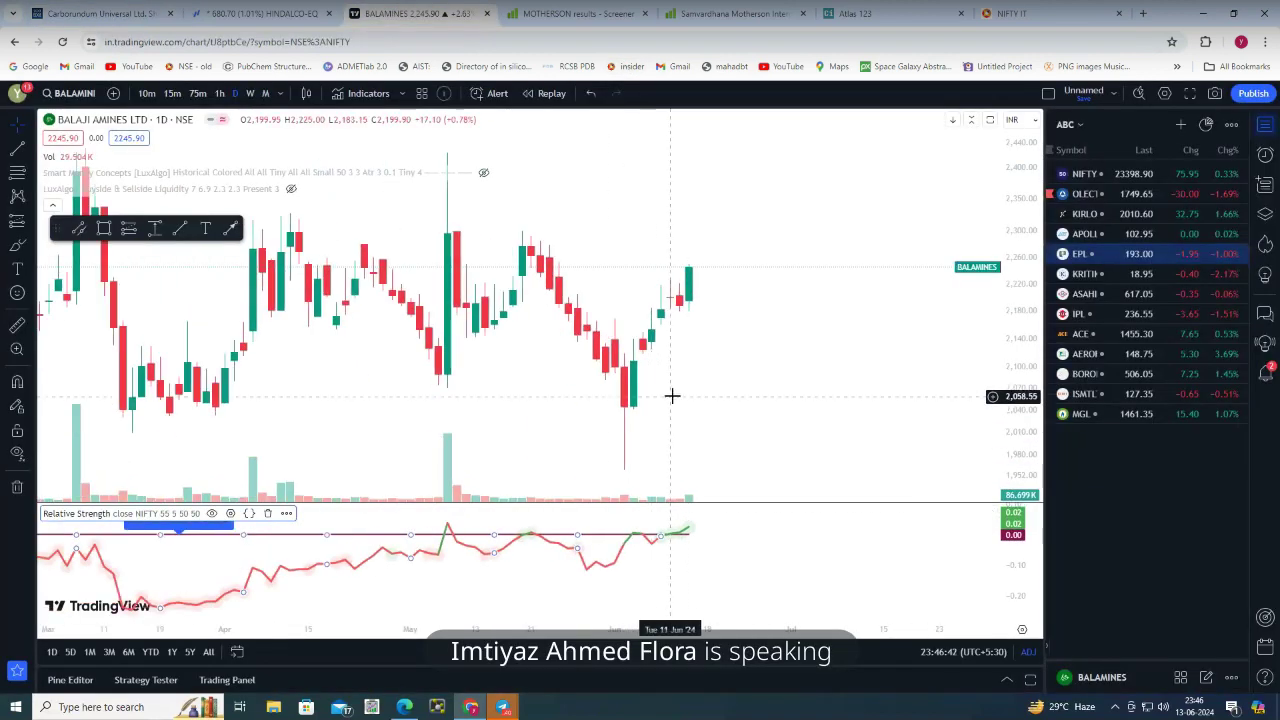
pyautogui.click(883, 14)
pyautogui.scroll(-5, 55, 530)
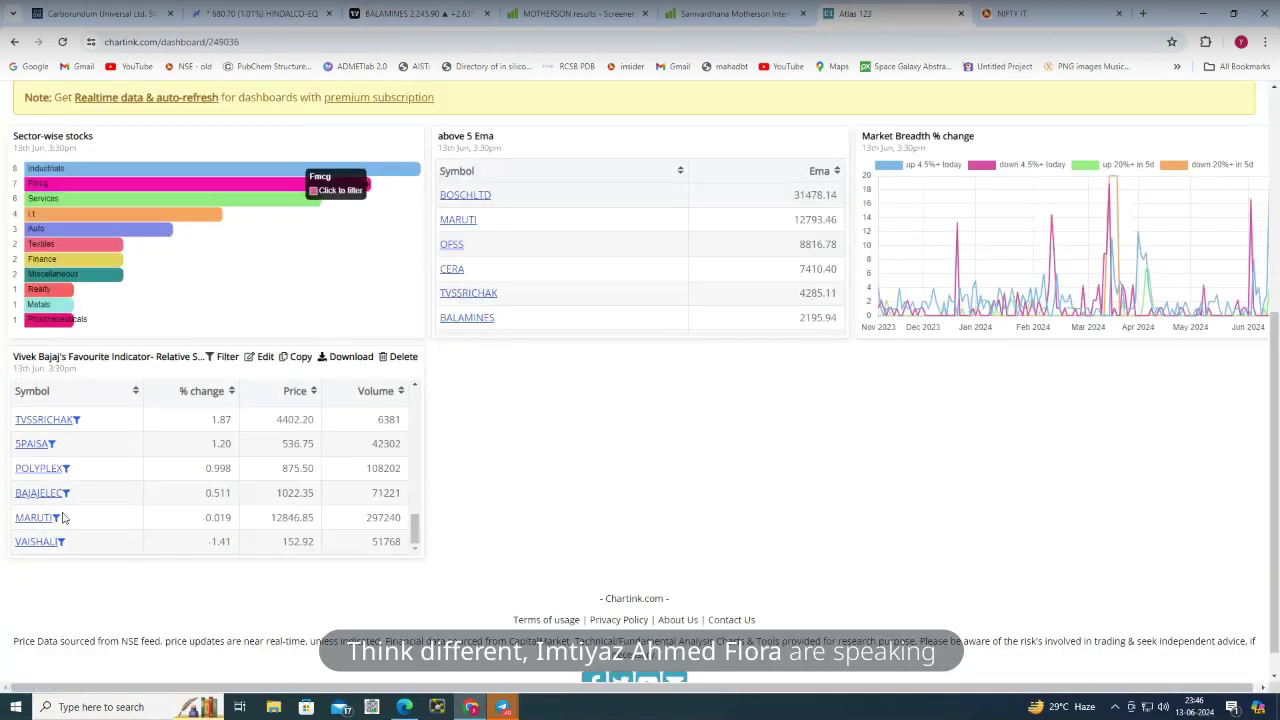
# Switch back to TradingView, load the NSE chart of POLYPLEX CORP, and inspect it with the Relative Strength line
pyautogui.click(258, 14)
pyautogui.click(400, 14)
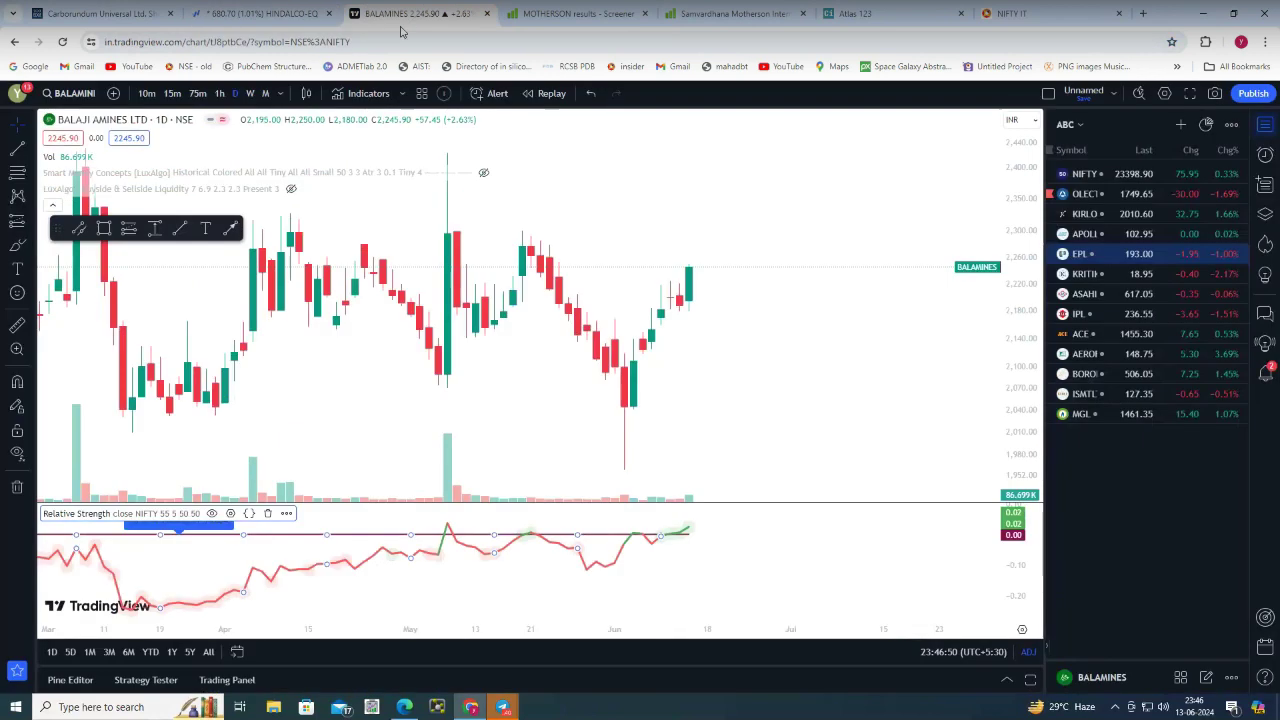
pyautogui.write('POLYPL')
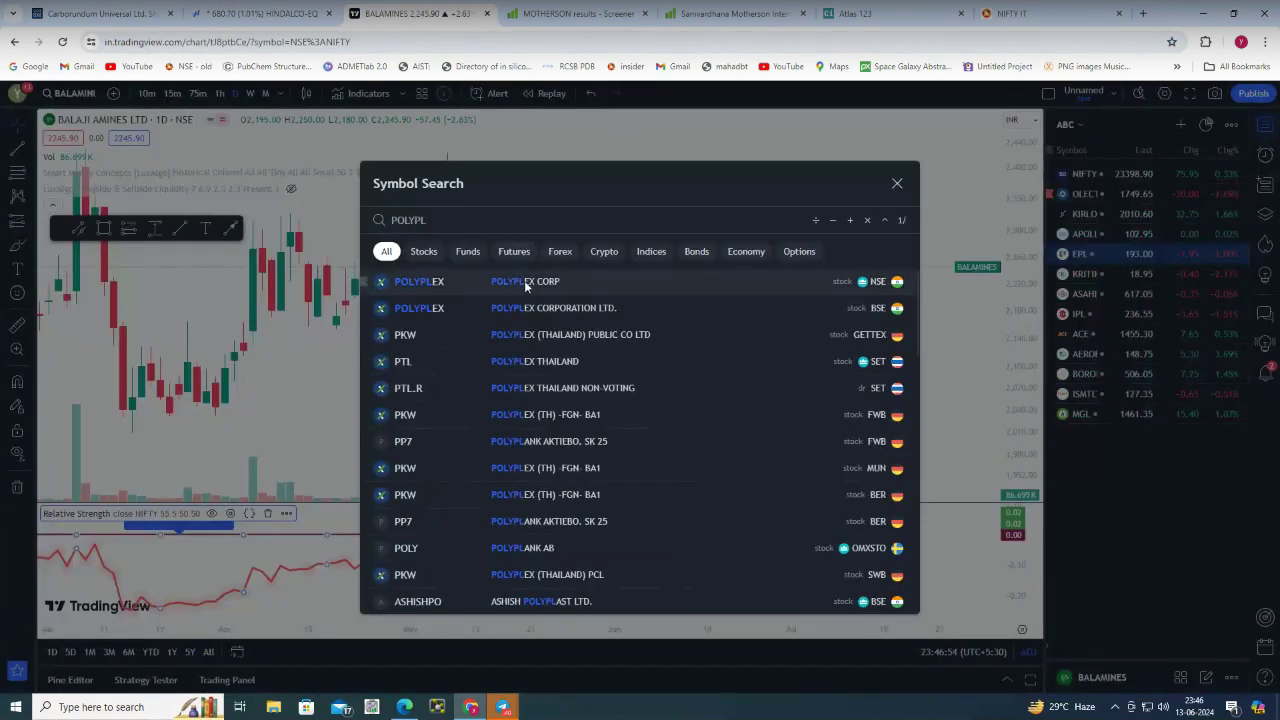
pyautogui.click(524, 281)
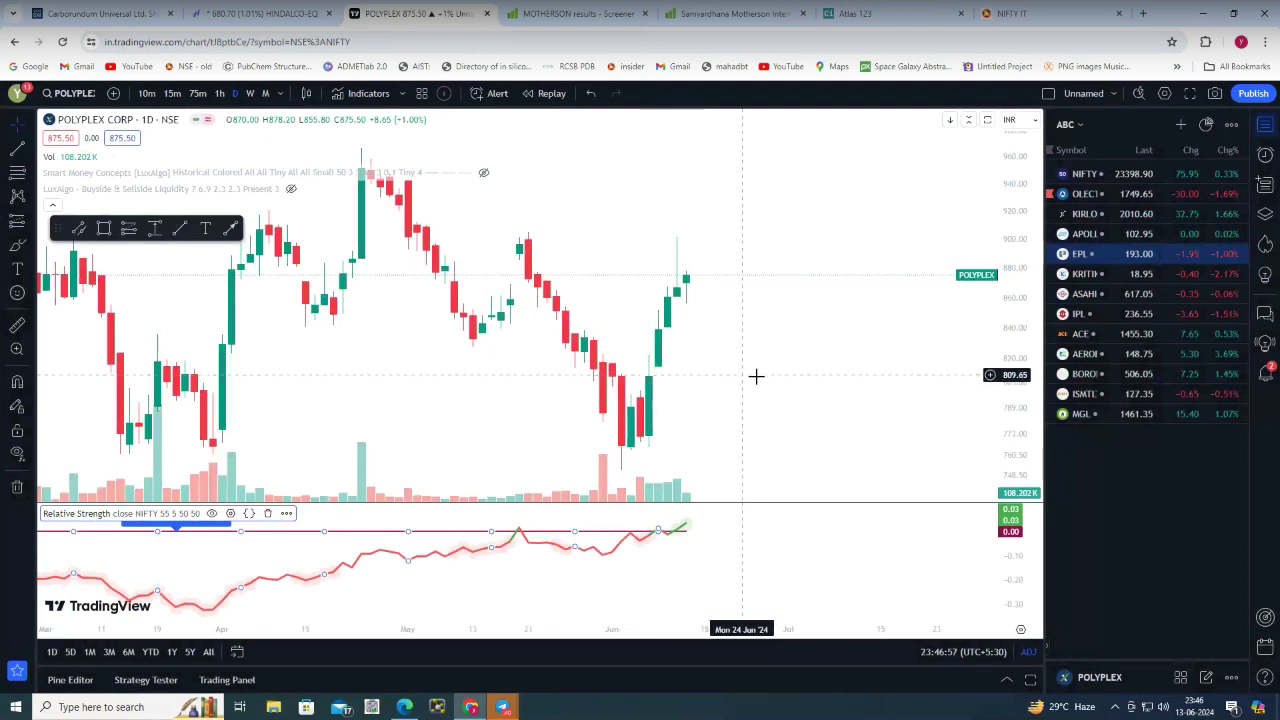
pyautogui.scroll(-3, 756, 376)
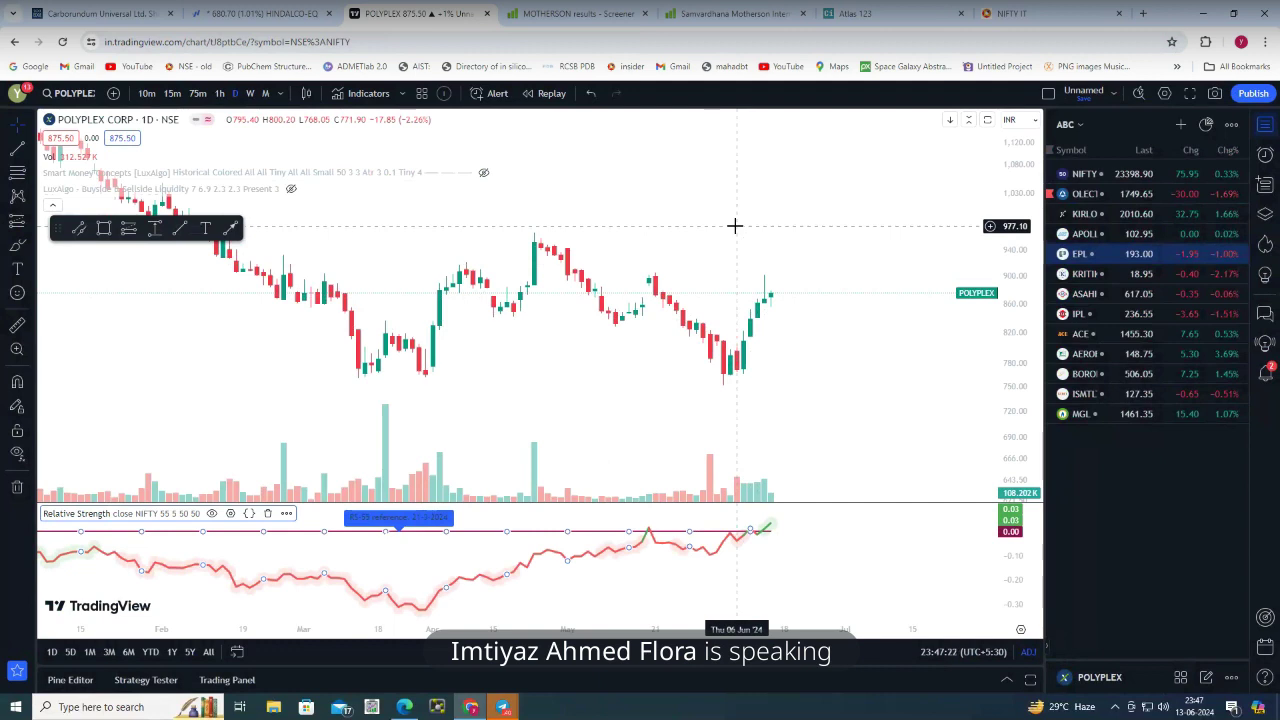
# Set the Relative Strength indicator's Comparative Symbol to NSE:CNXIT, the Nifty IT index, and apply the settings
pyautogui.click(230, 513)
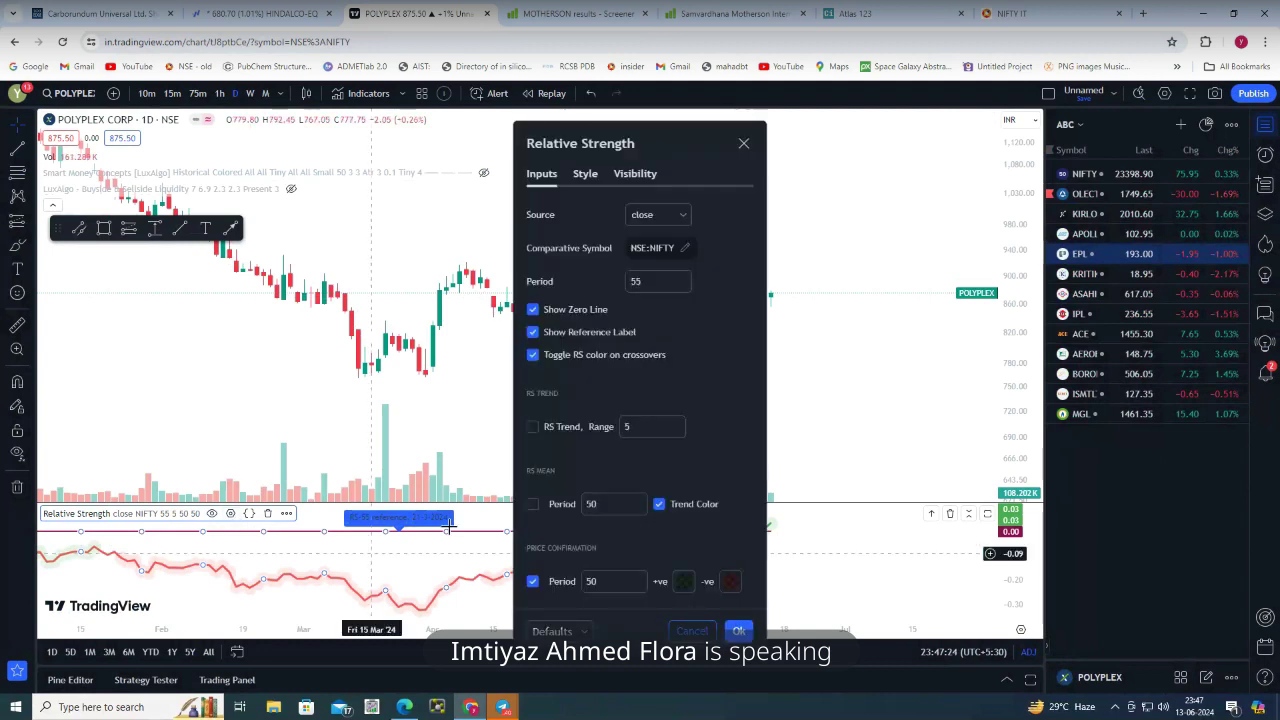
pyautogui.click(679, 257)
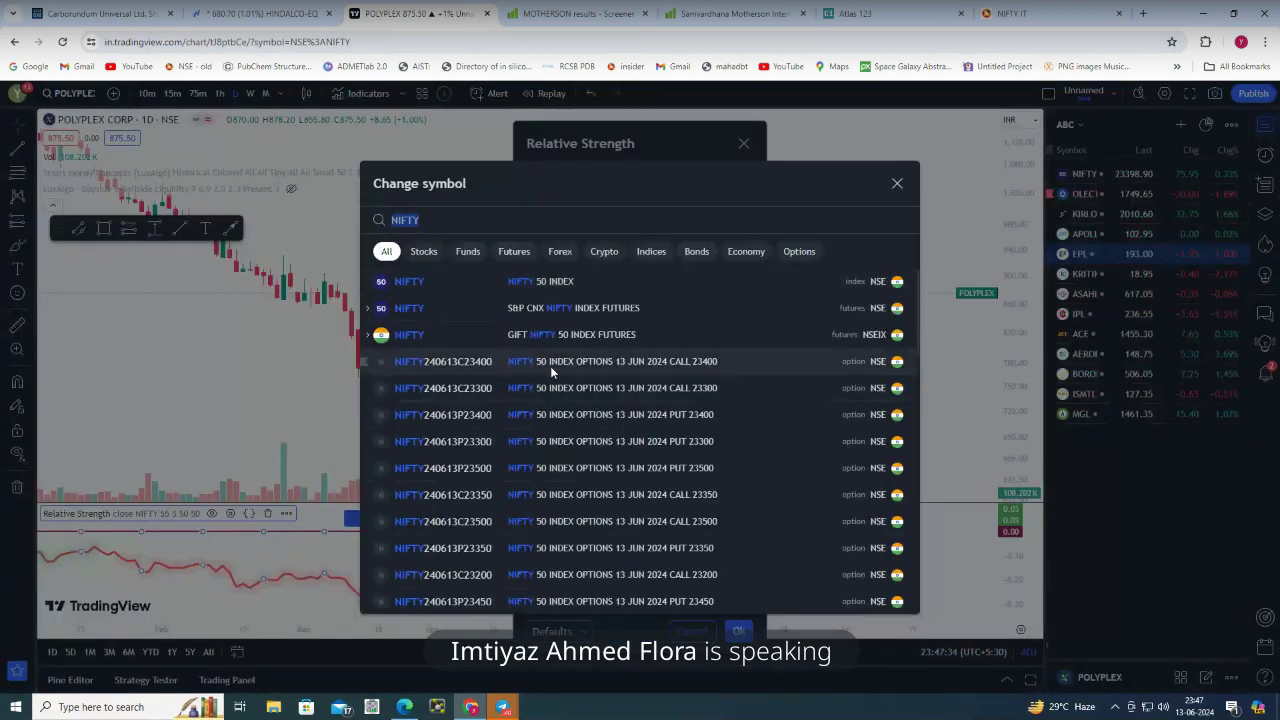
pyautogui.click(491, 225)
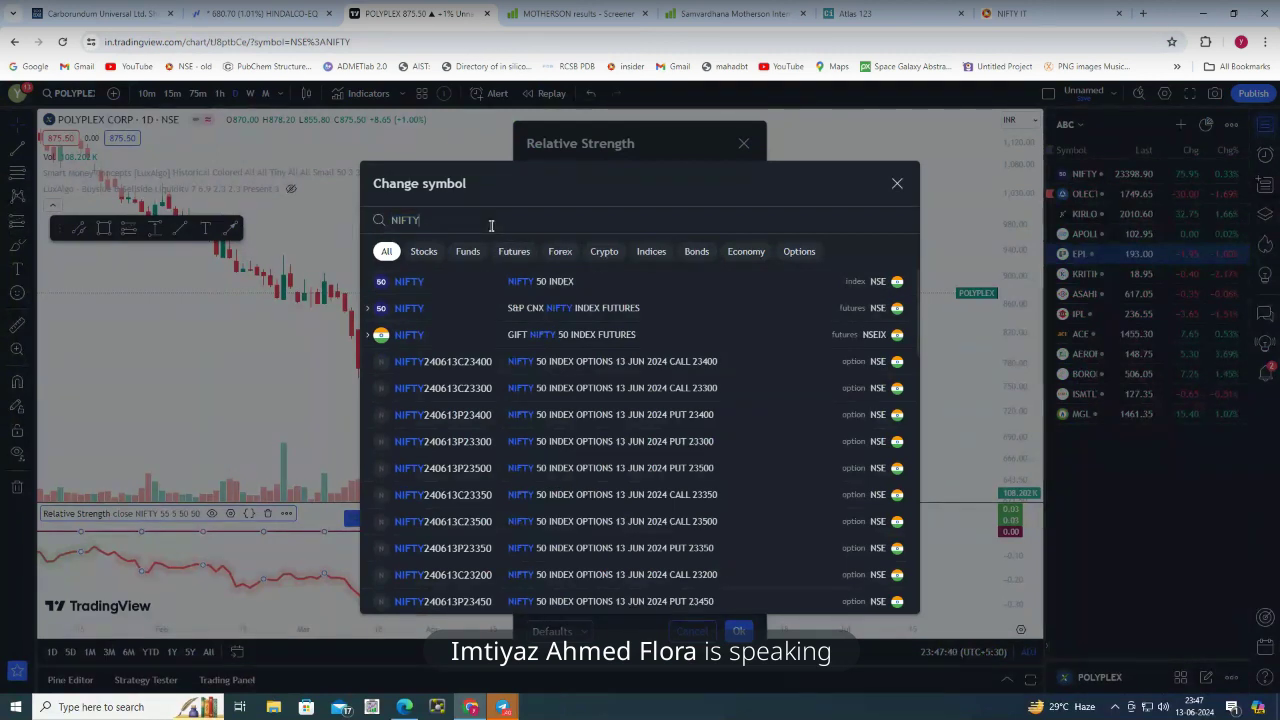
pyautogui.write('IT')
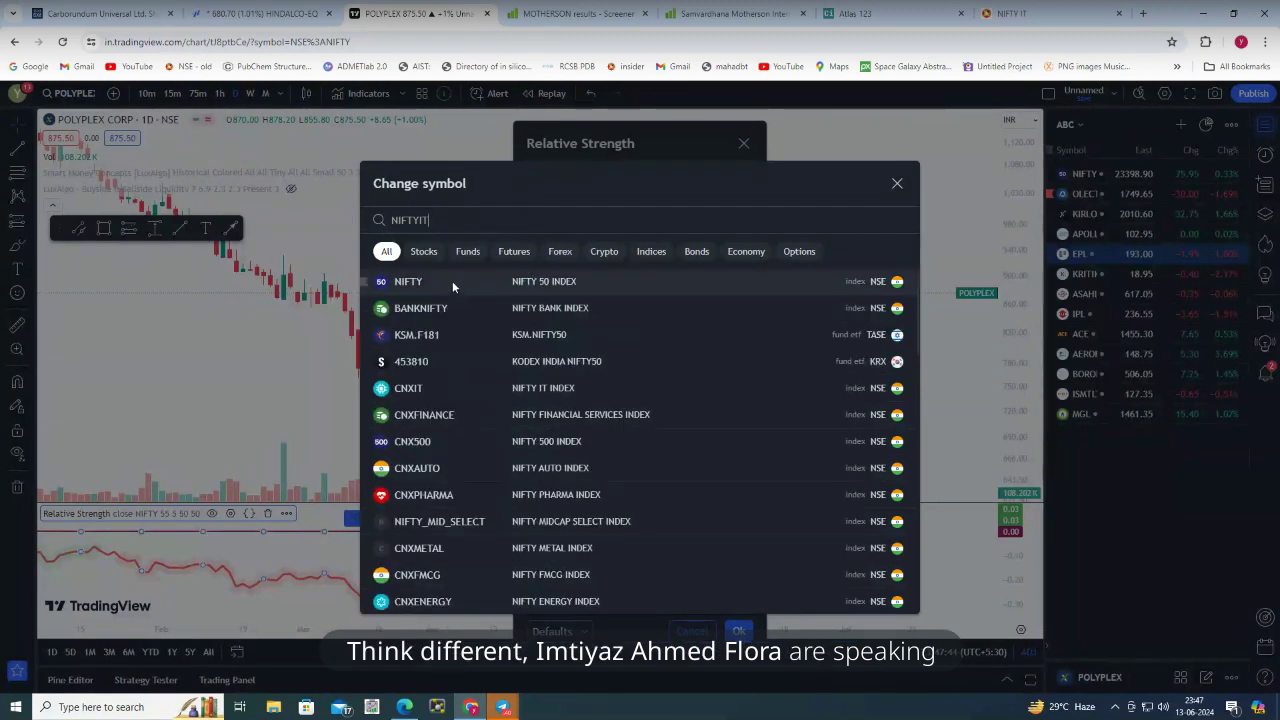
pyautogui.press('BackSpace')
pyautogui.press('BackSpace')
pyautogui.press('BackSpace')
pyautogui.press('BackSpace')
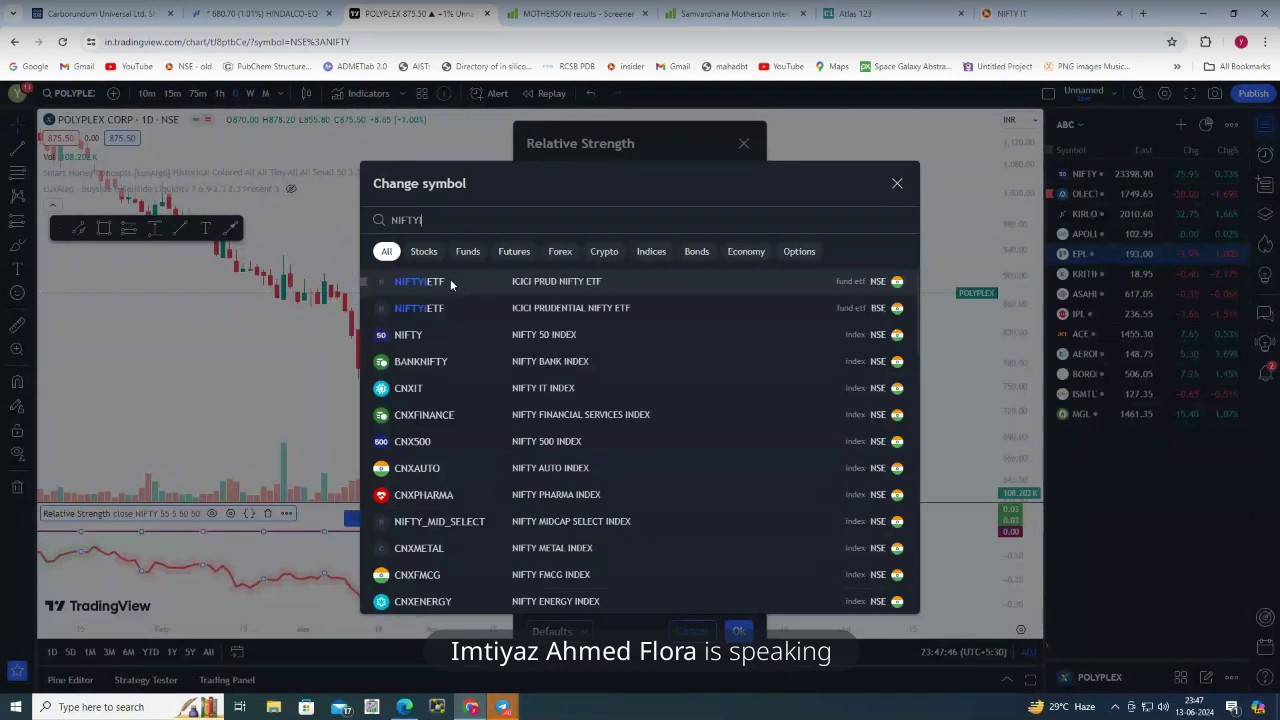
pyautogui.press('BackSpace')
pyautogui.press('BackSpace')
pyautogui.press('BackSpace')
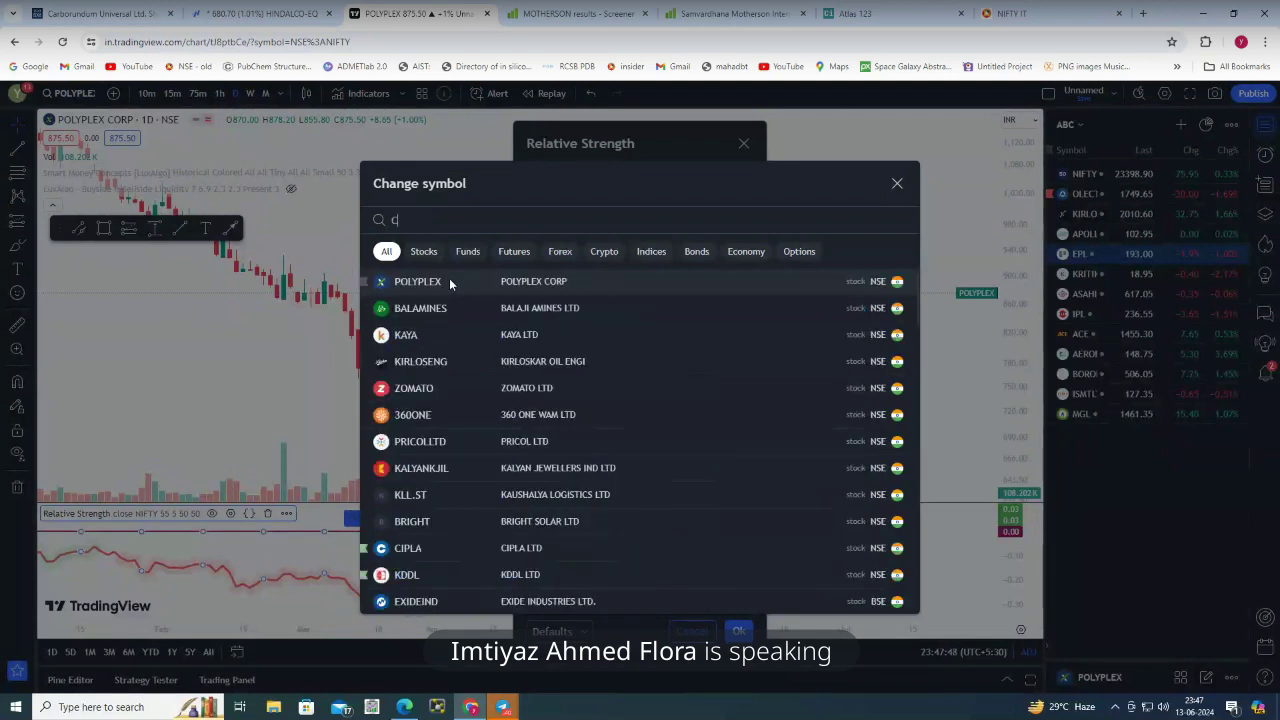
pyautogui.write('CNXIT')
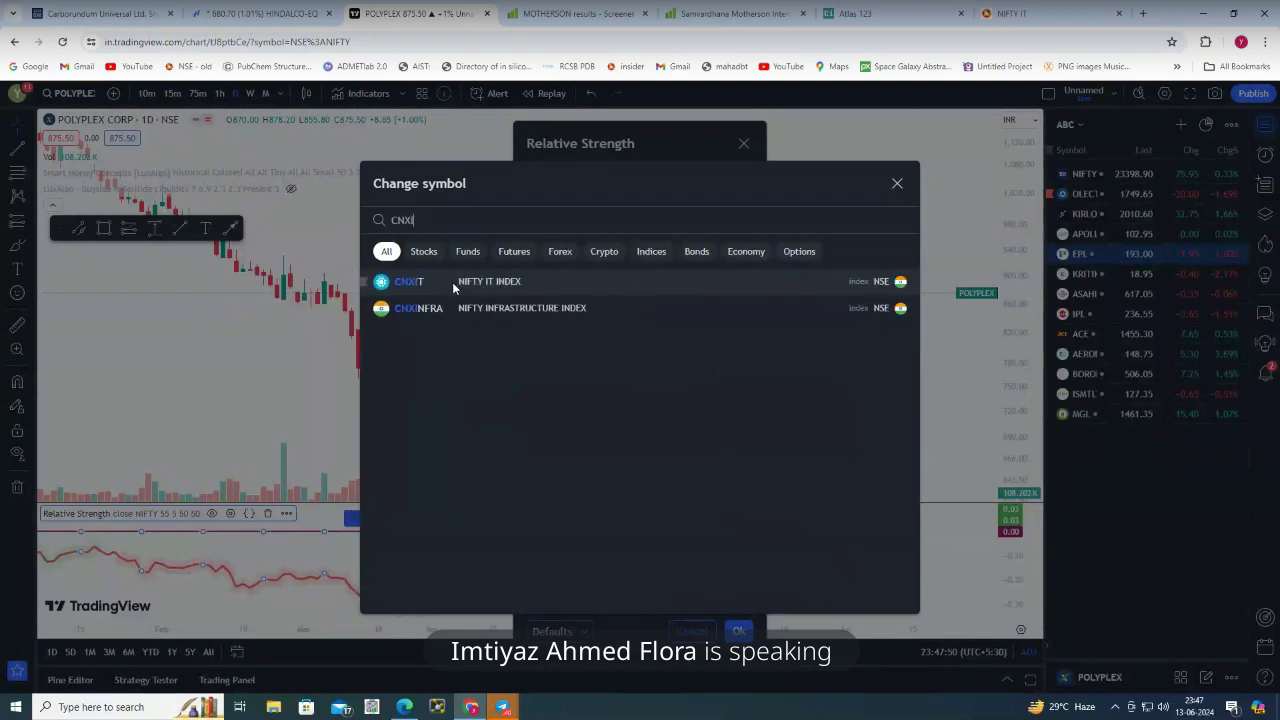
pyautogui.click(520, 284)
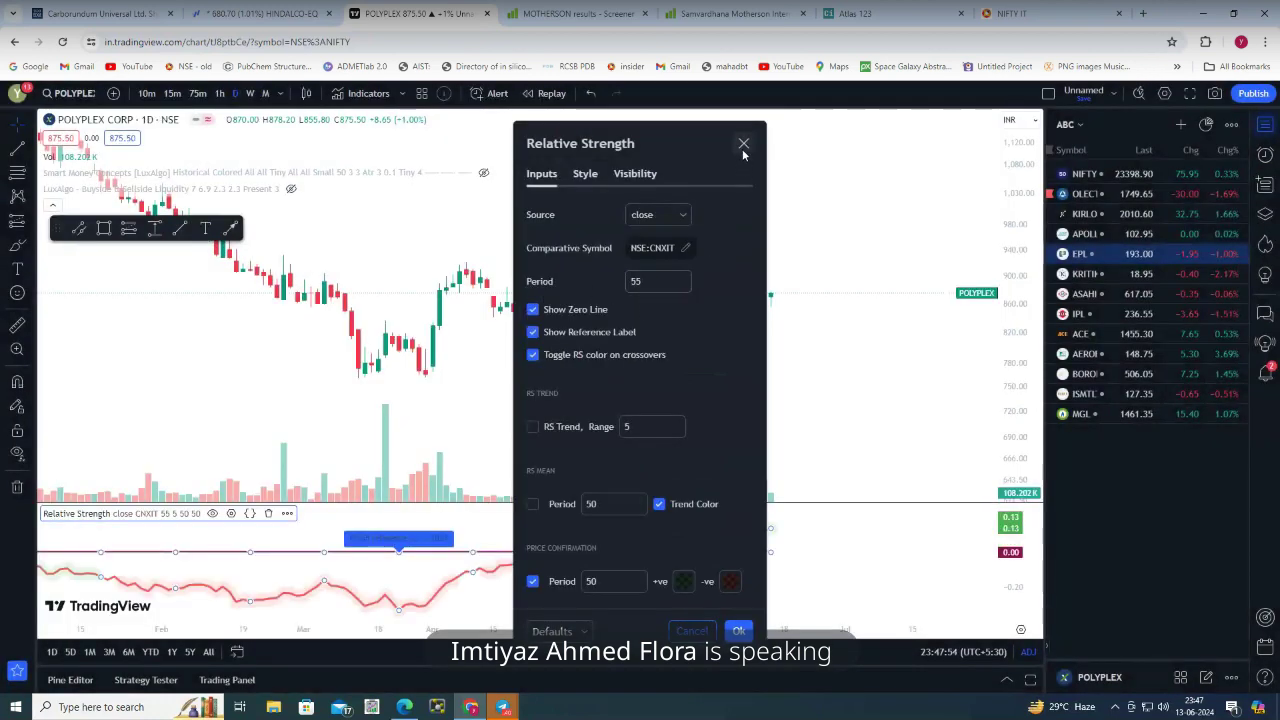
pyautogui.click(736, 631)
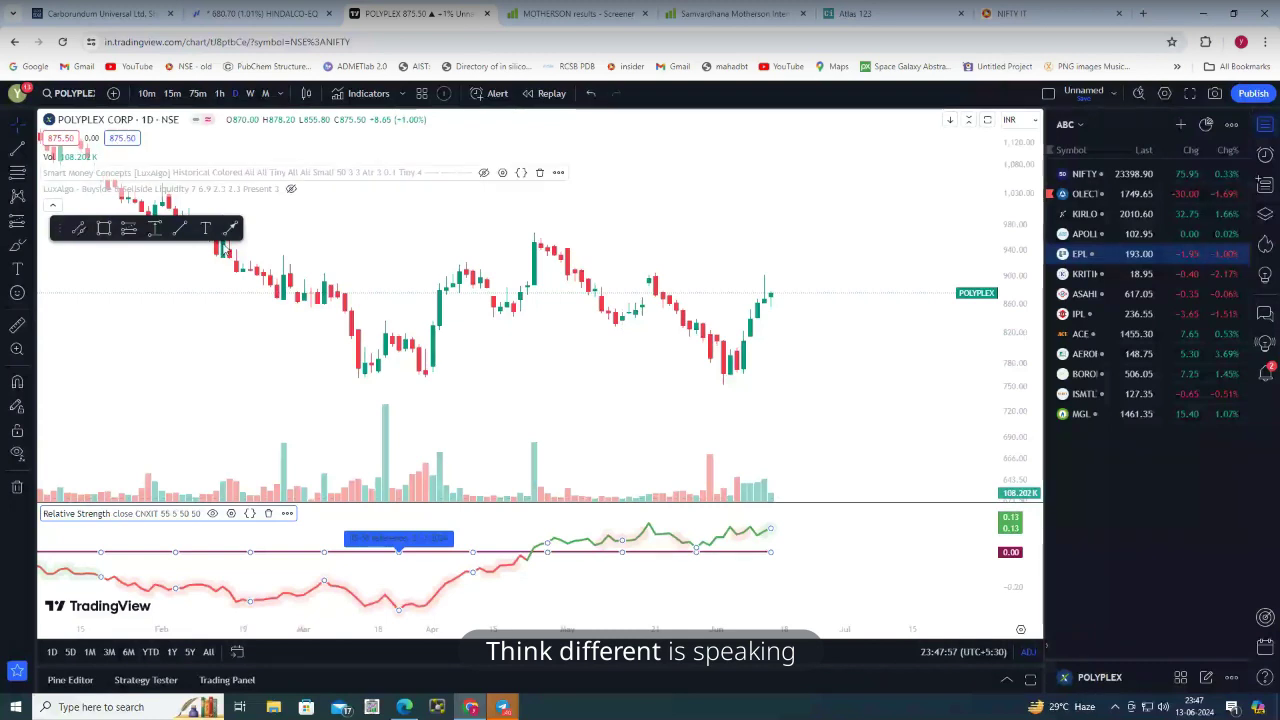
# Load the NSE stock chart of TCS and inspect its Relative Strength line against CNXIT
pyautogui.write('w')
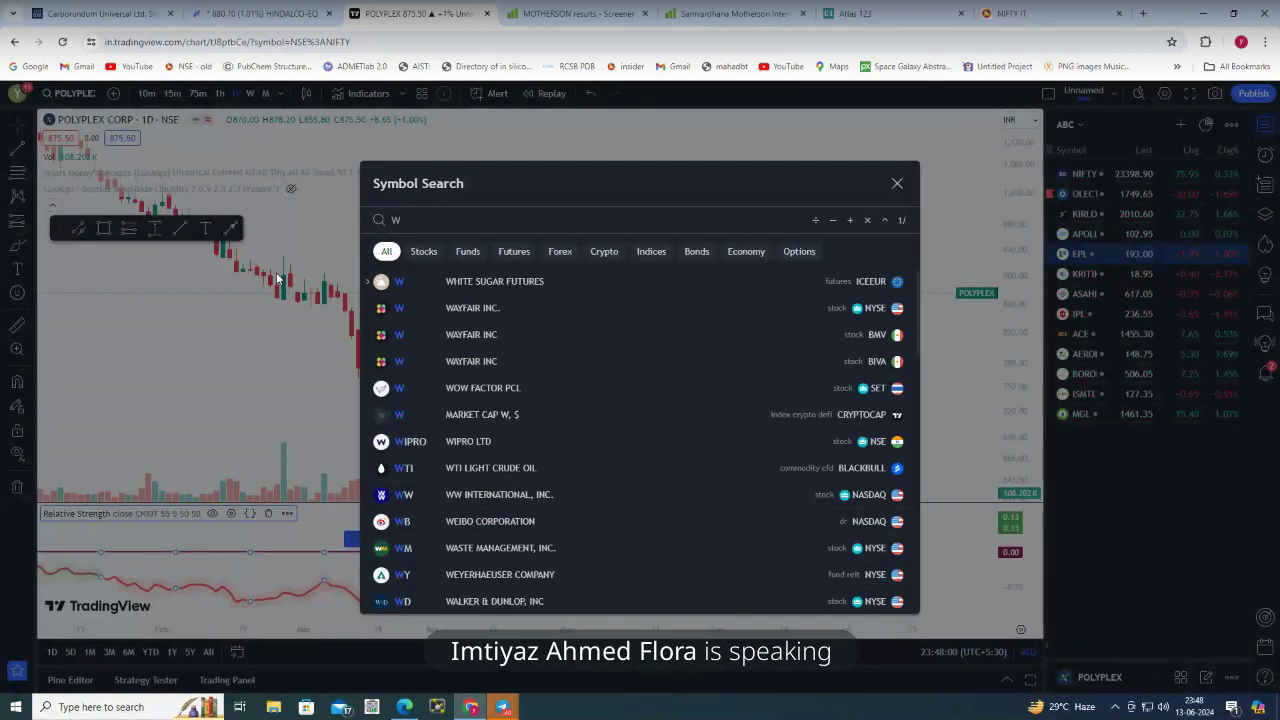
pyautogui.press('BackSpace')
pyautogui.write('t')
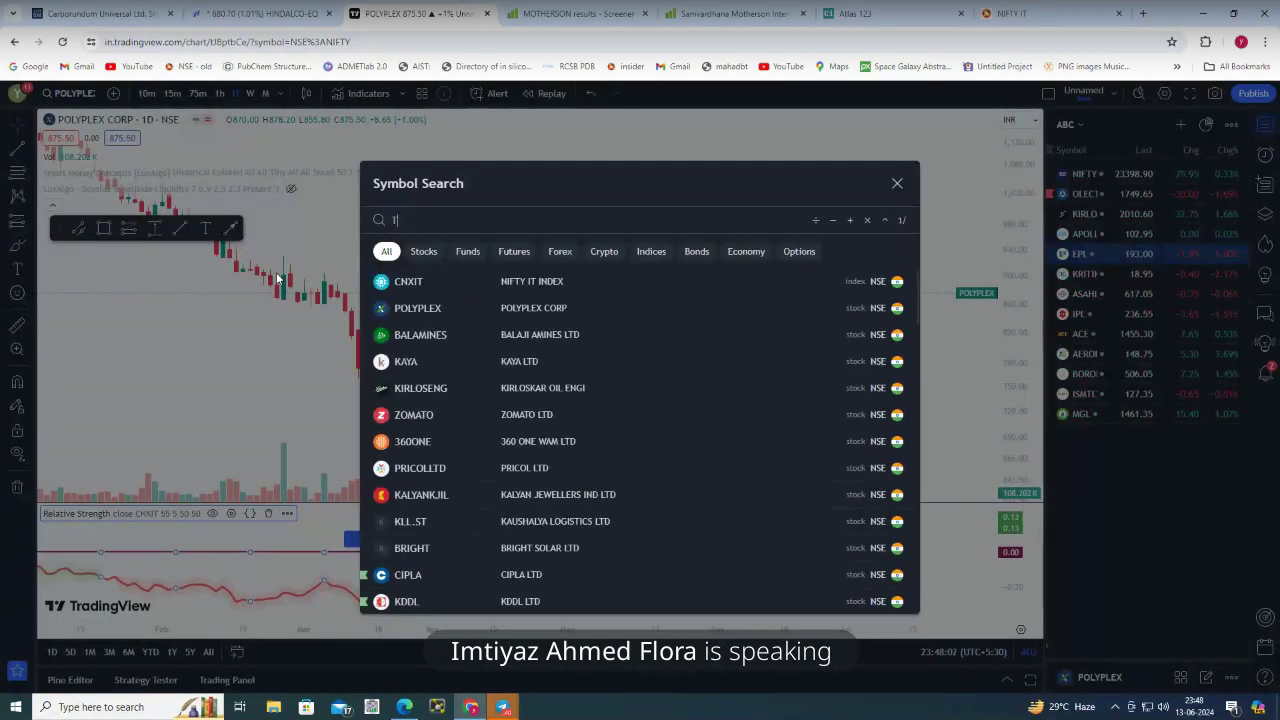
pyautogui.write('cs')
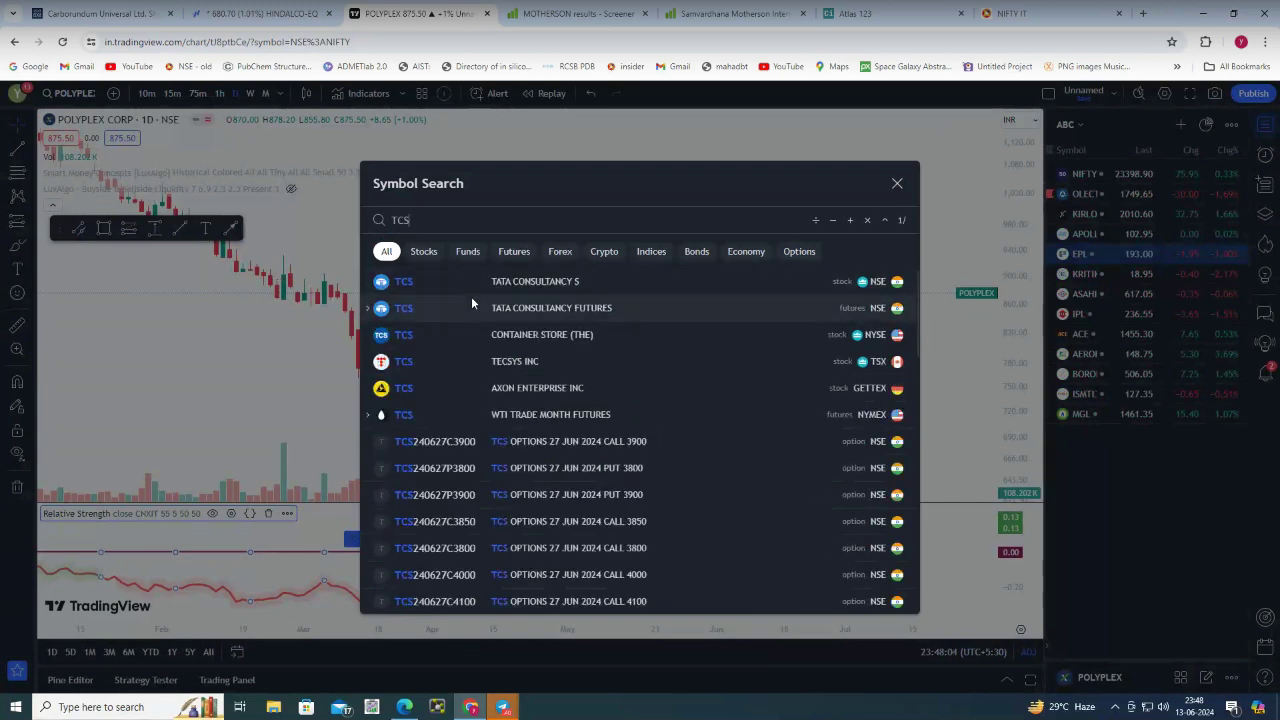
pyautogui.click(486, 290)
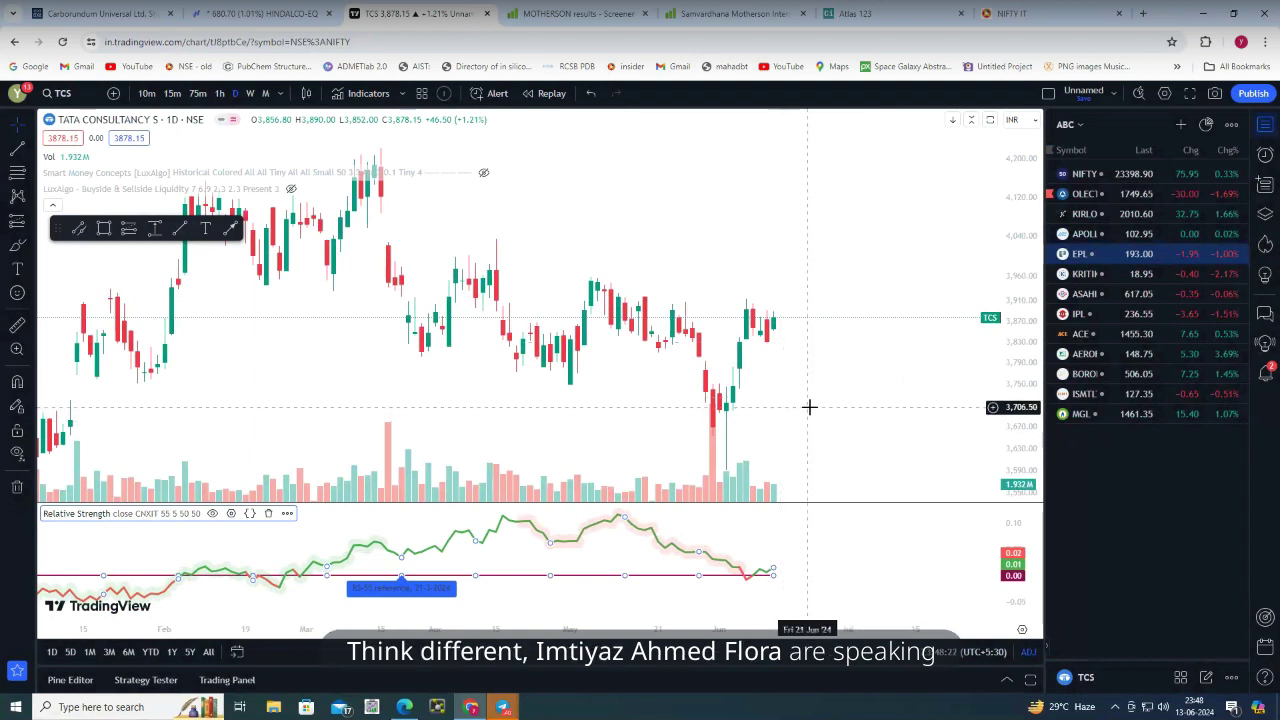
pyautogui.scroll(-3, 812, 405)
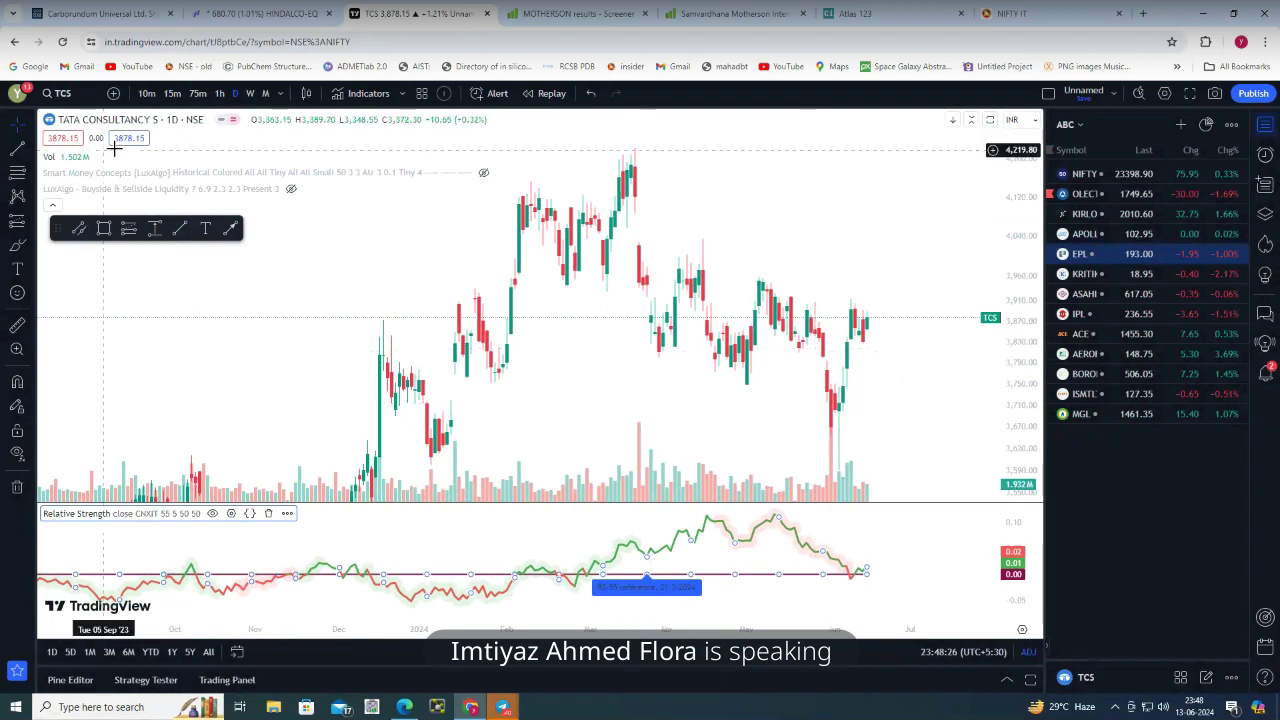
# Load the NSE stock chart of WIPRO and inspect its Relative Strength line against CNXIT
pyautogui.write('WIPRO')
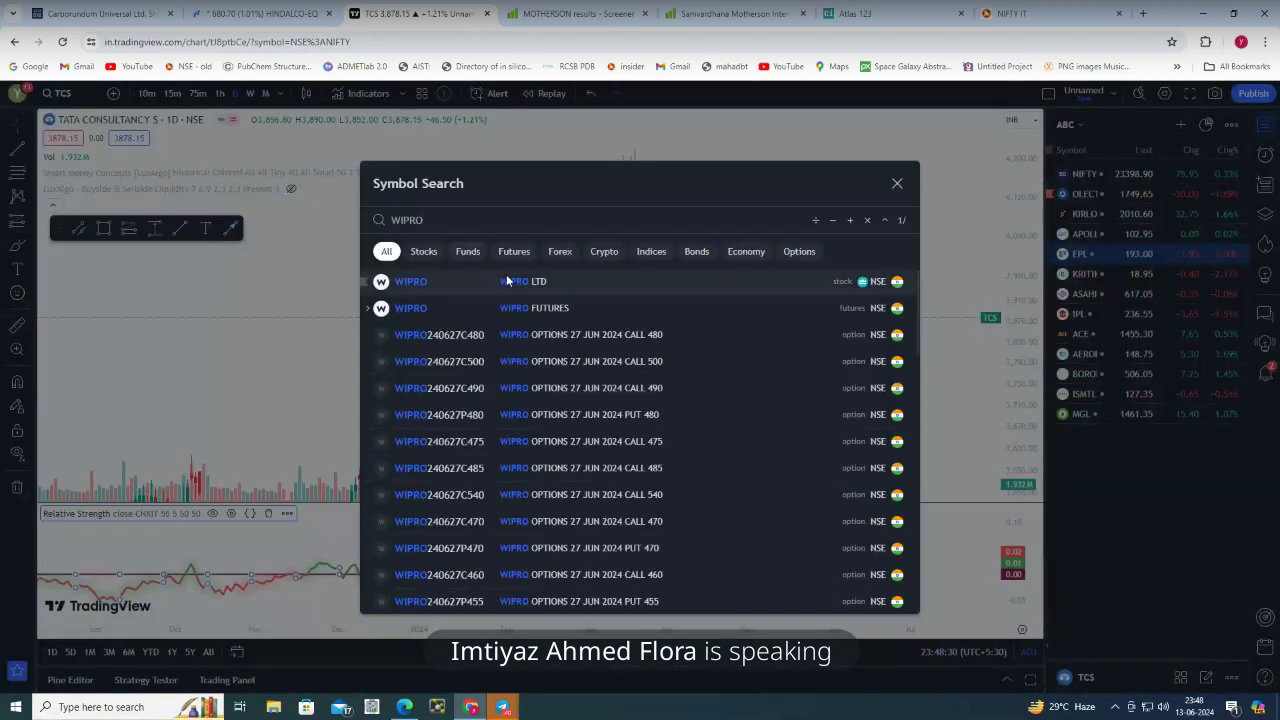
pyautogui.click(507, 282)
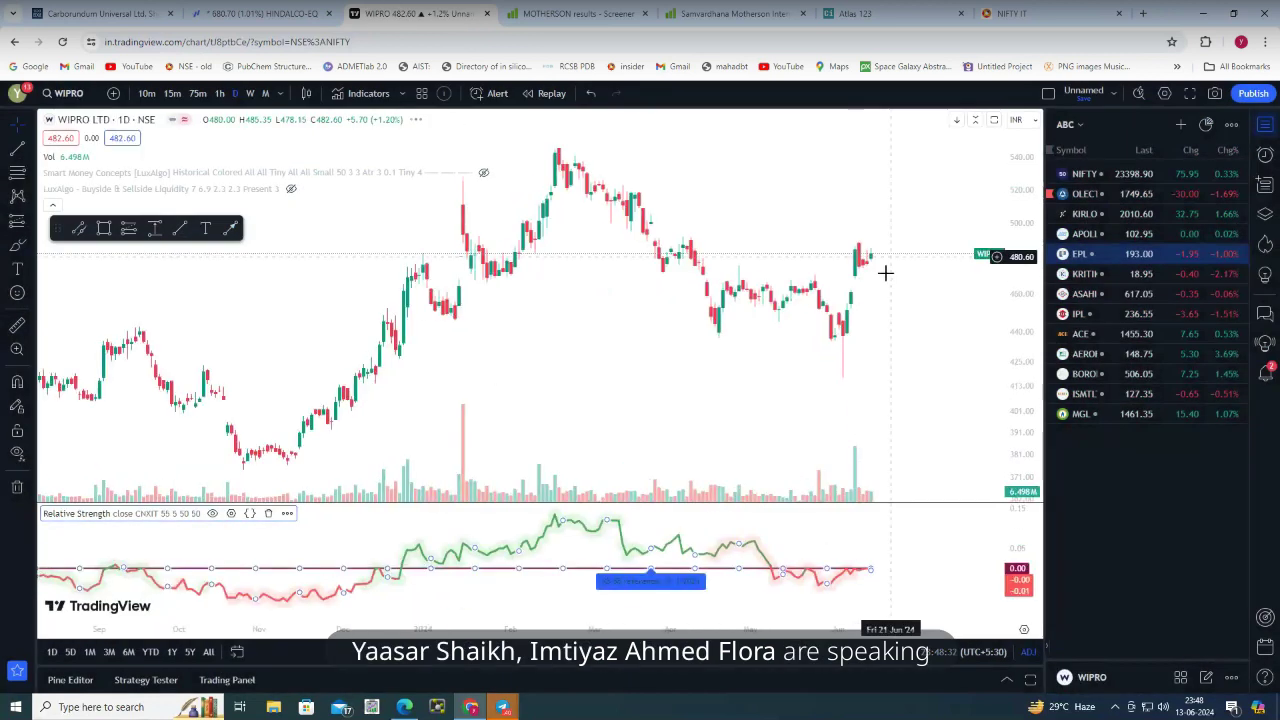
pyautogui.scroll(2, 899, 340)
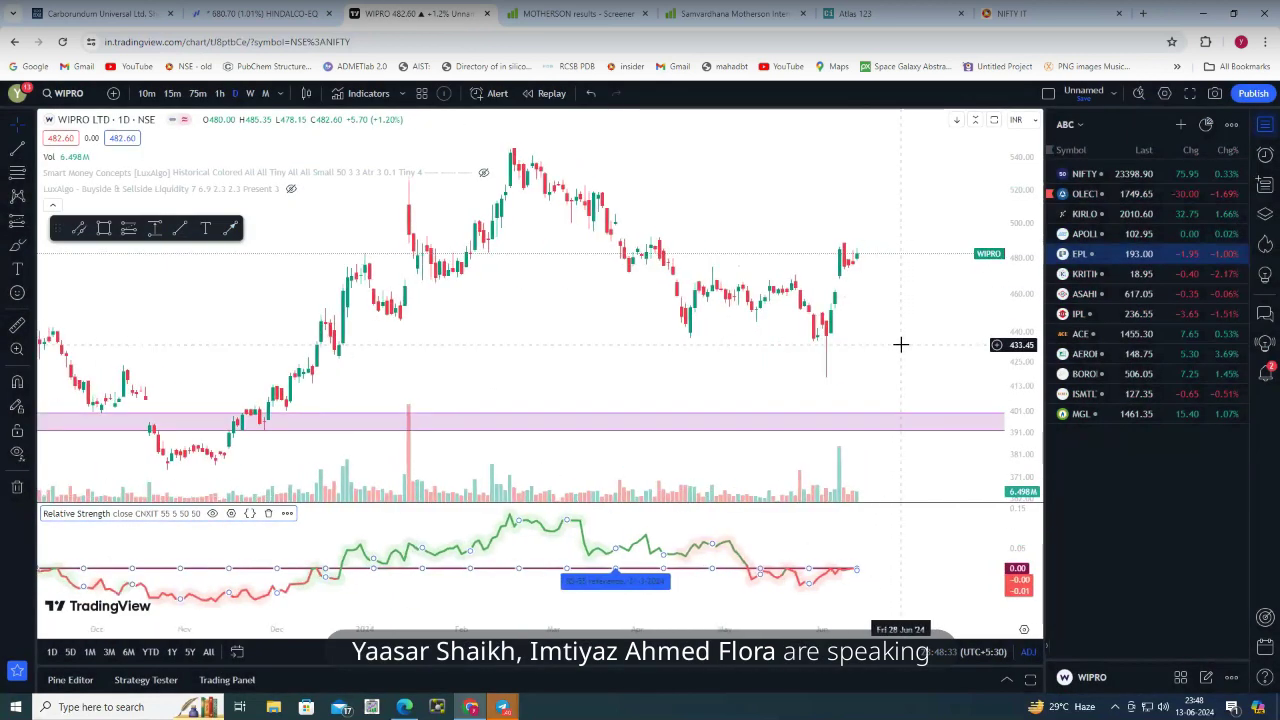
# Load the NSE stock chart of ZENSARTECH and inspect its Relative Strength line against CNXIT
pyautogui.write('ZENSAR')
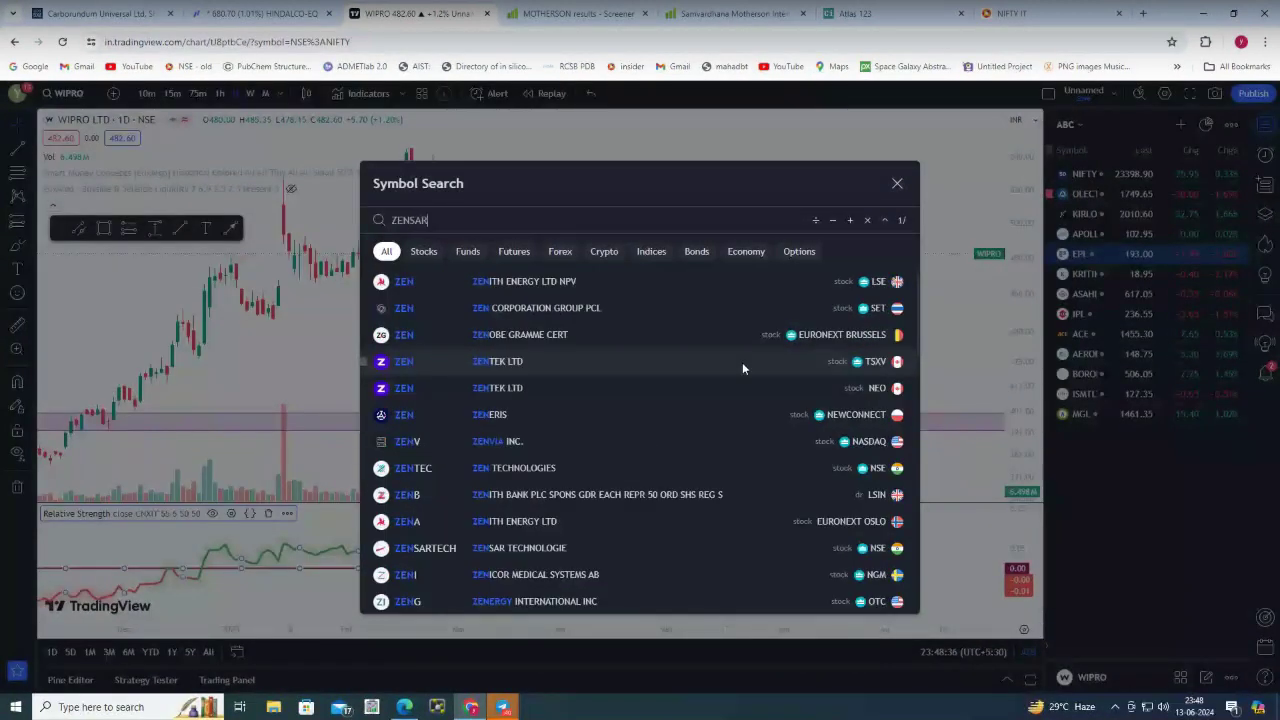
pyautogui.press('Return')
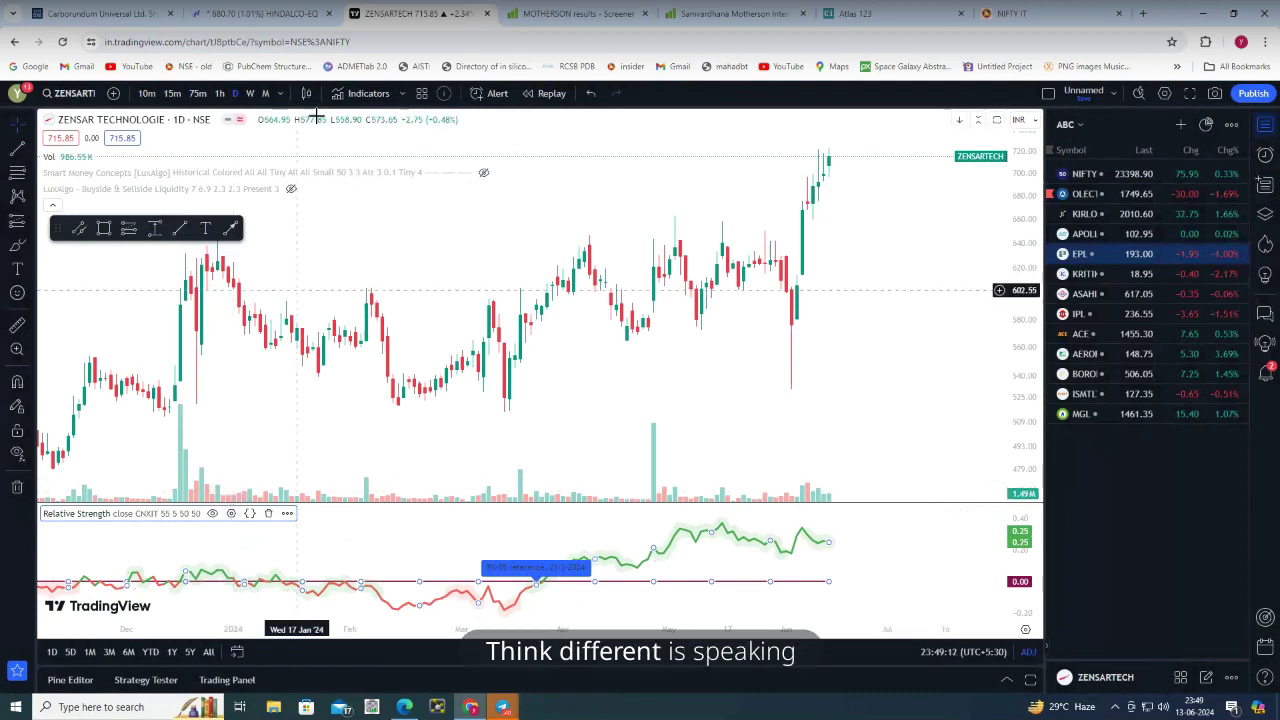
pyautogui.click(864, 14)
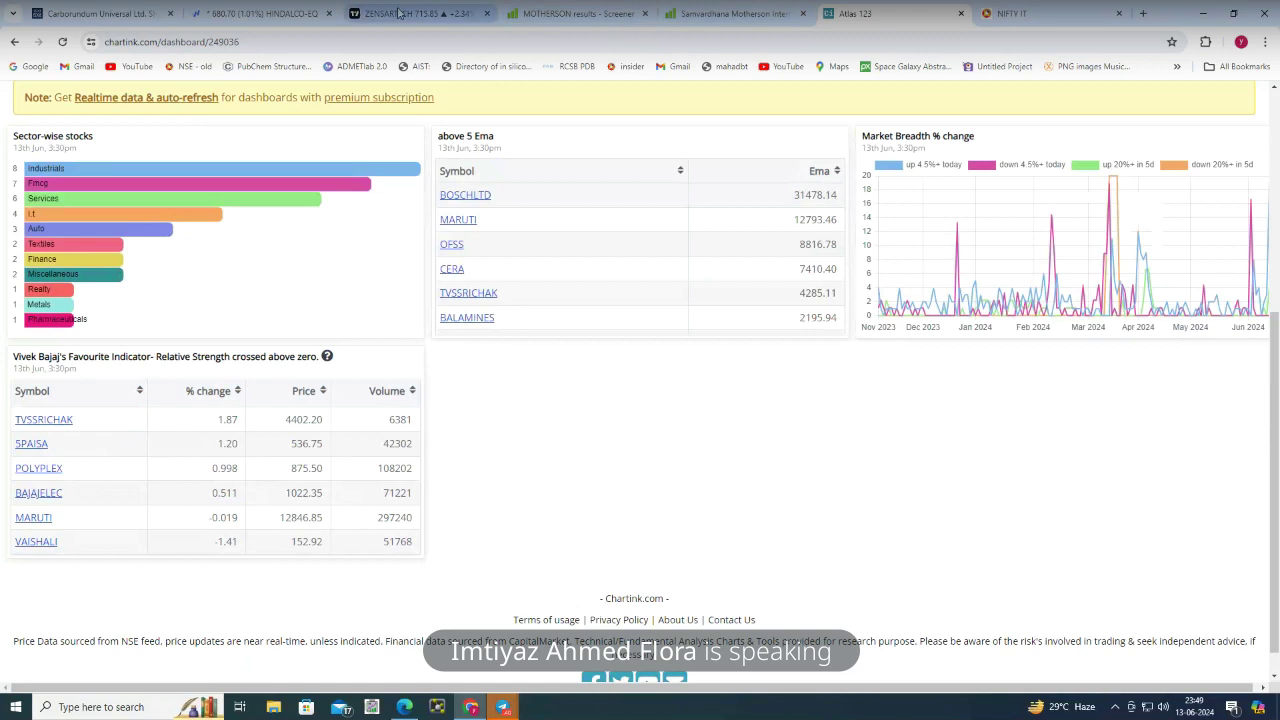
pyautogui.click(398, 12)
pyautogui.click(231, 513)
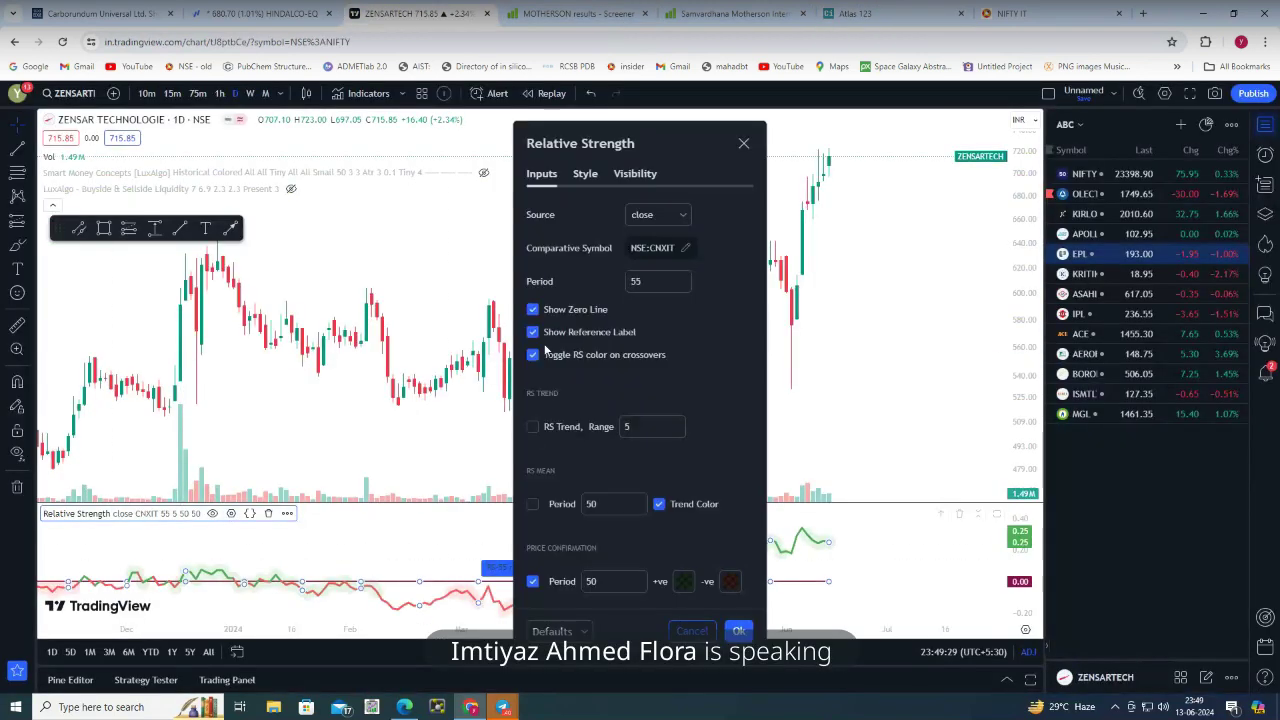
pyautogui.click(658, 248)
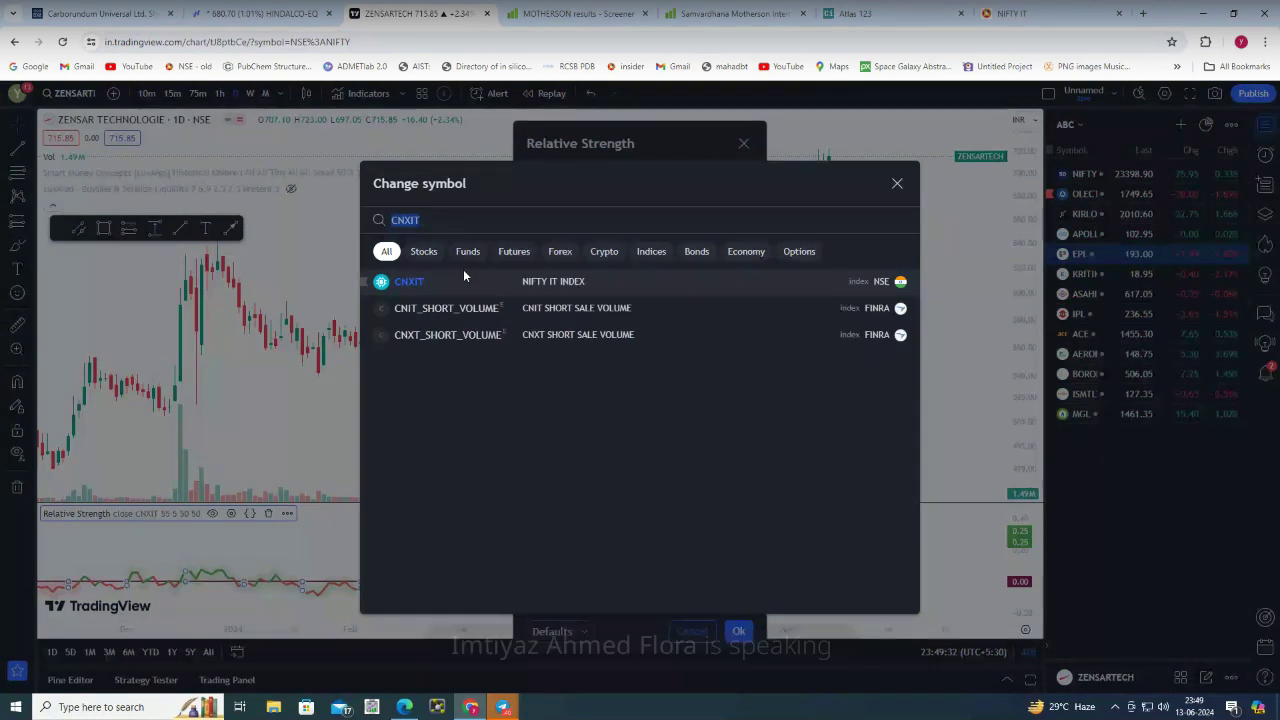
pyautogui.click(896, 184)
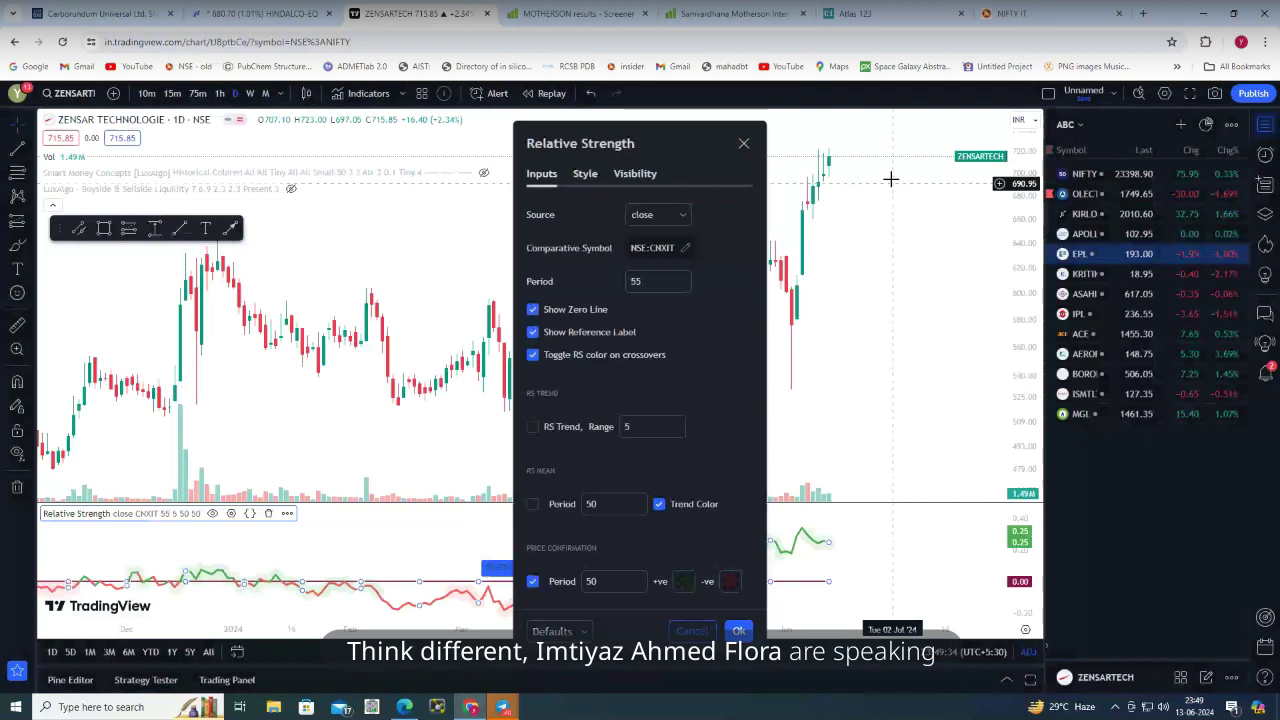
# Switch to the Chartink dashboard and filter its stocks by the FMCG and Industrials sectors
pyautogui.click(855, 13)
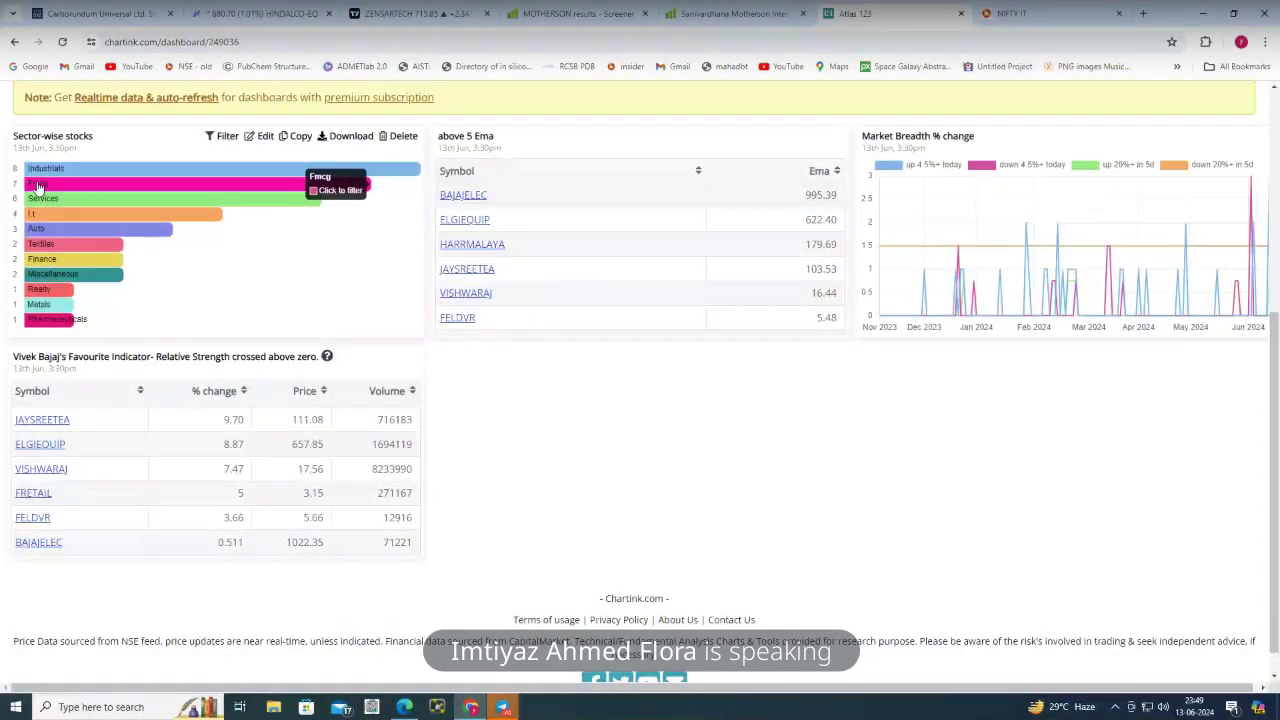
pyautogui.doubleClick(78, 188)
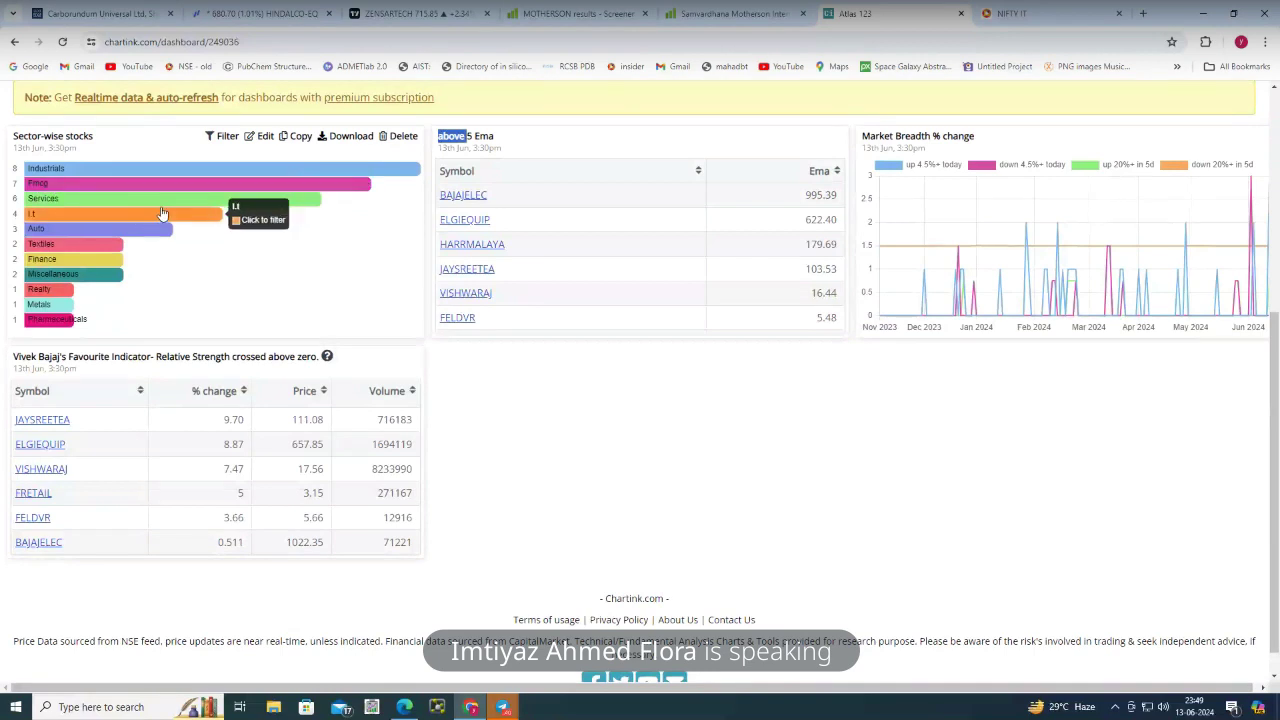
pyautogui.click(258, 172)
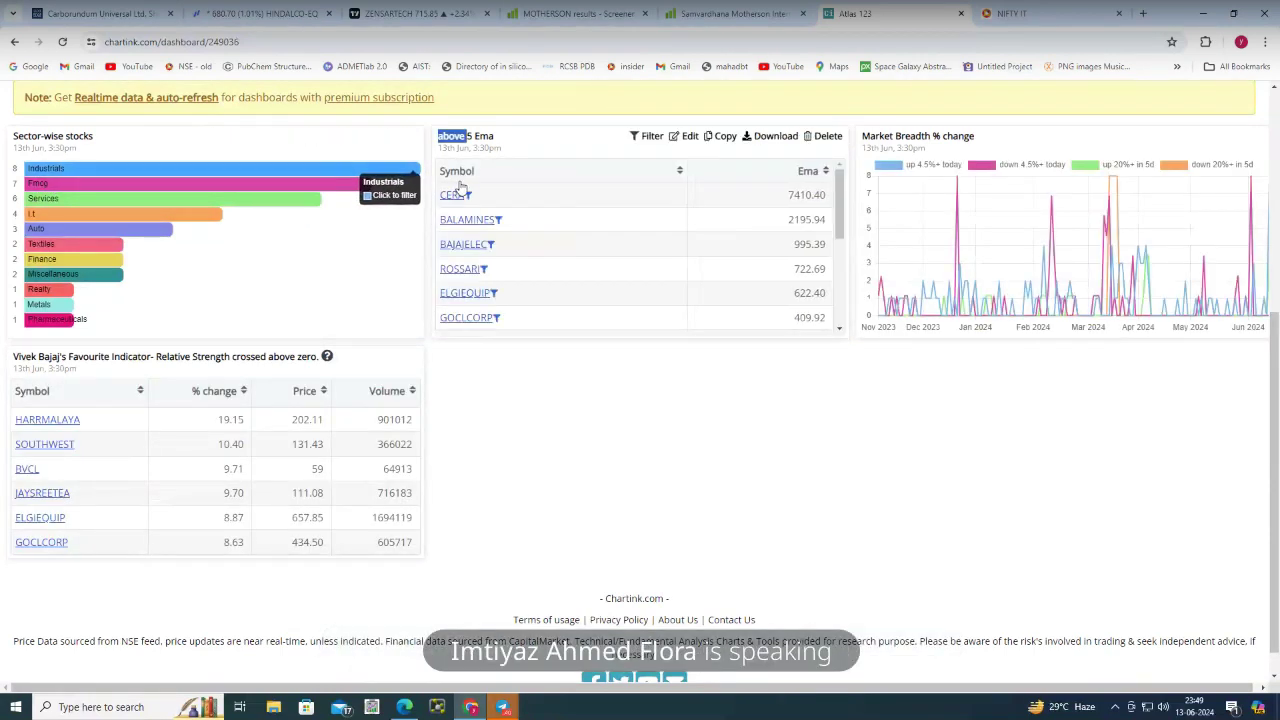
pyautogui.click(214, 191)
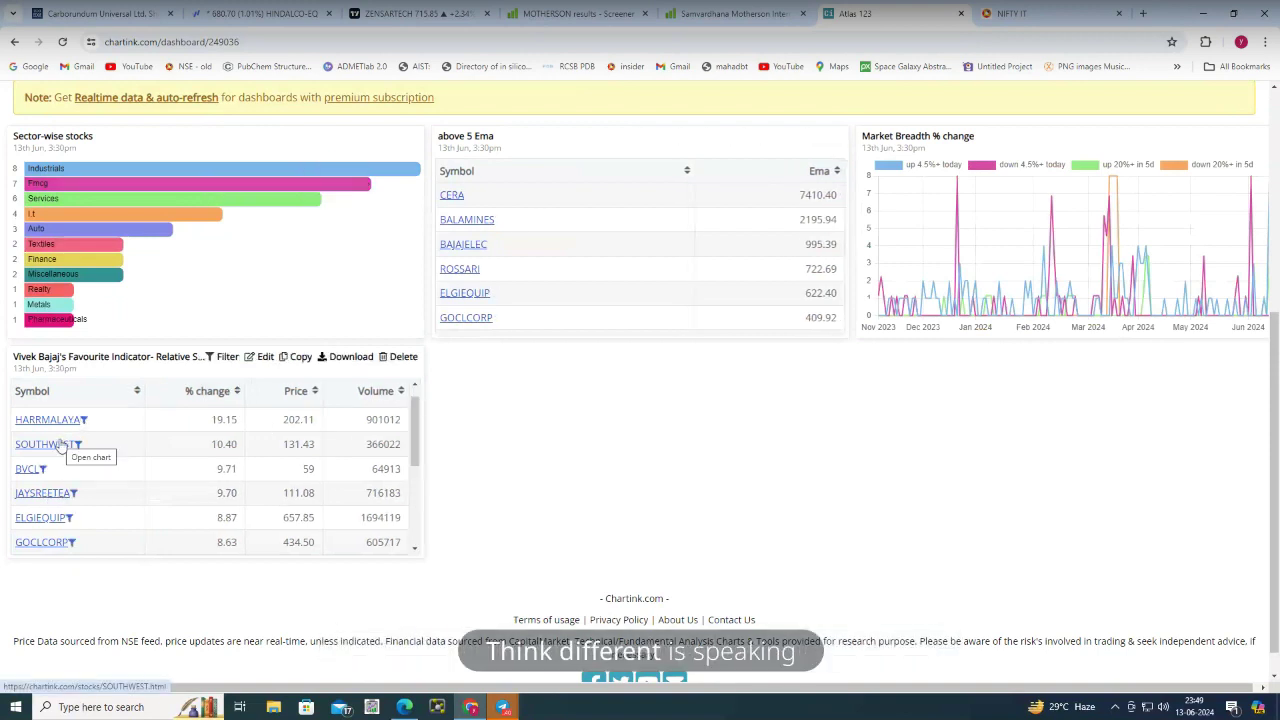
# Review the FMCG and Industrials stocks whose Relative Strength crossed above zero, along with the scan's filter conditions
pyautogui.scroll(-3, 62, 522)
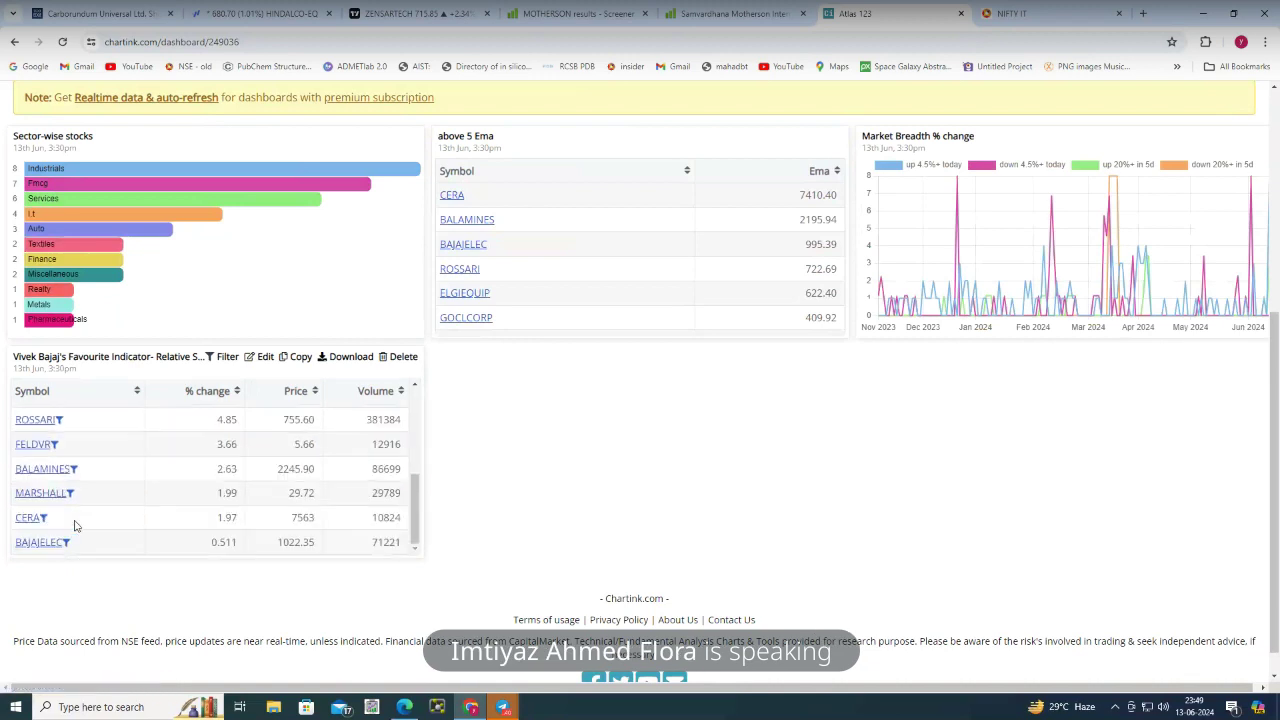
pyautogui.scroll(6, 47, 477)
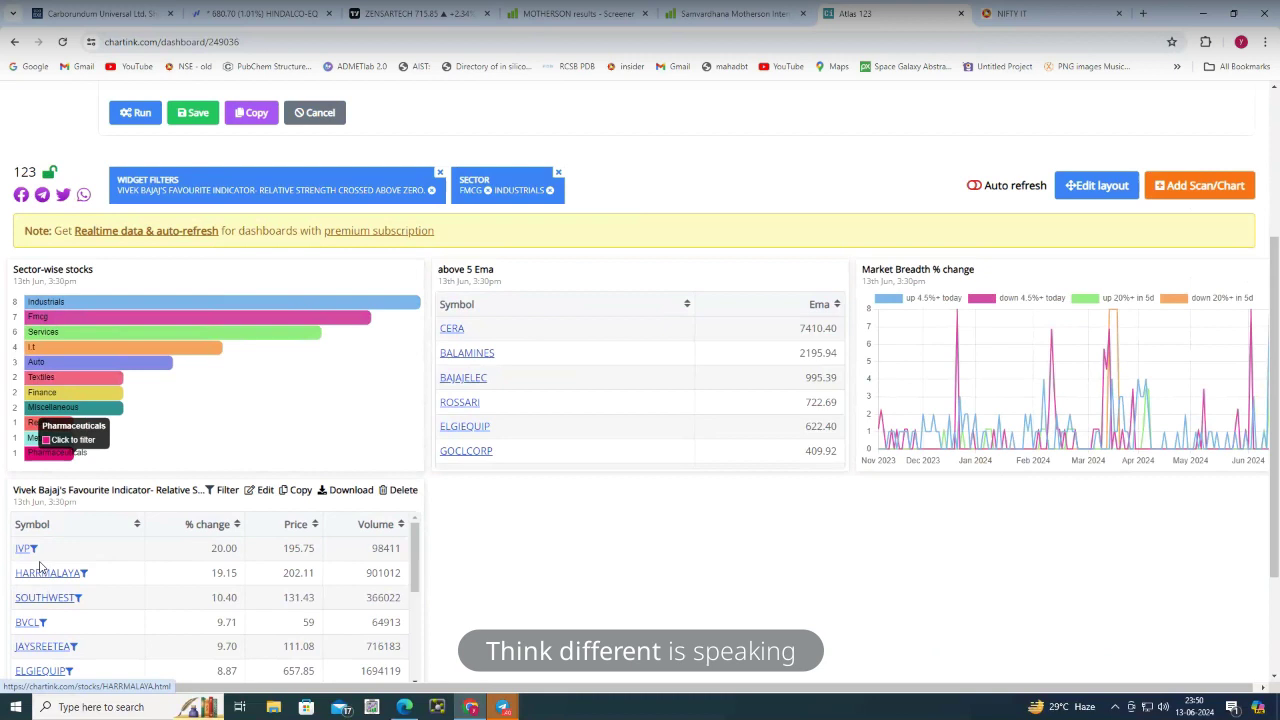
pyautogui.scroll(-2, 40, 565)
pyautogui.scroll(-1, 40, 565)
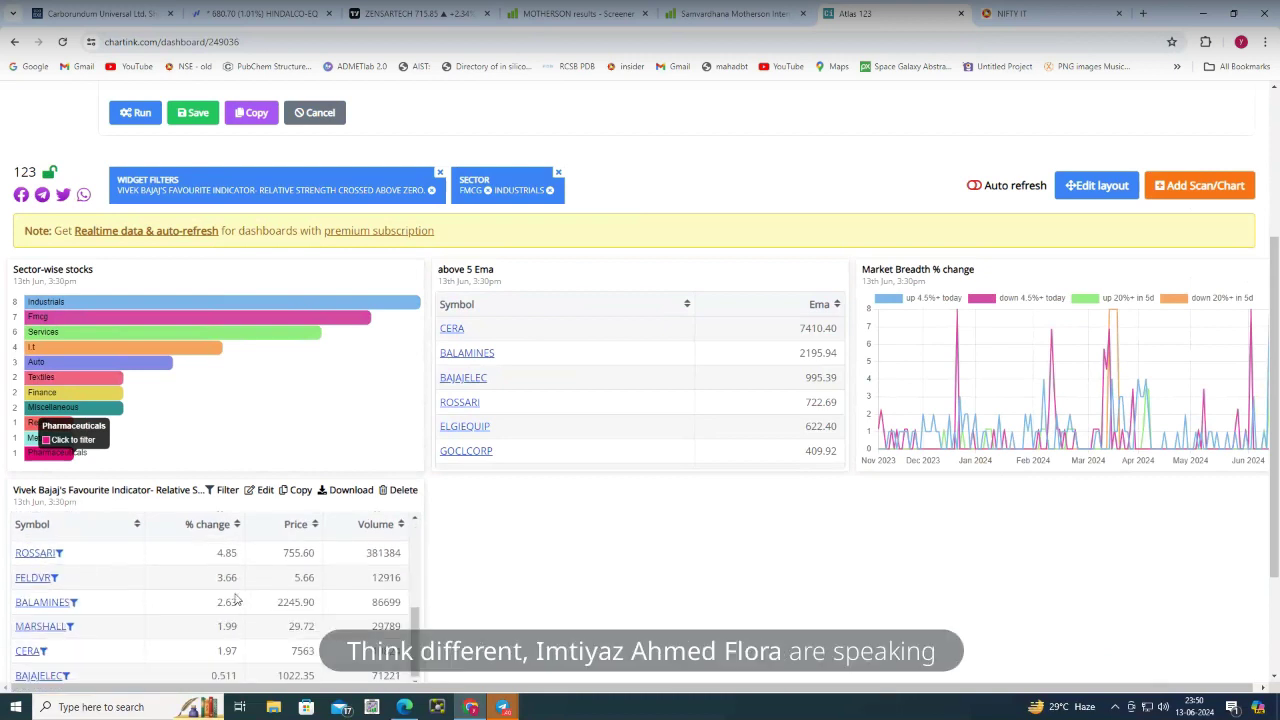
pyautogui.scroll(-3, 124, 560)
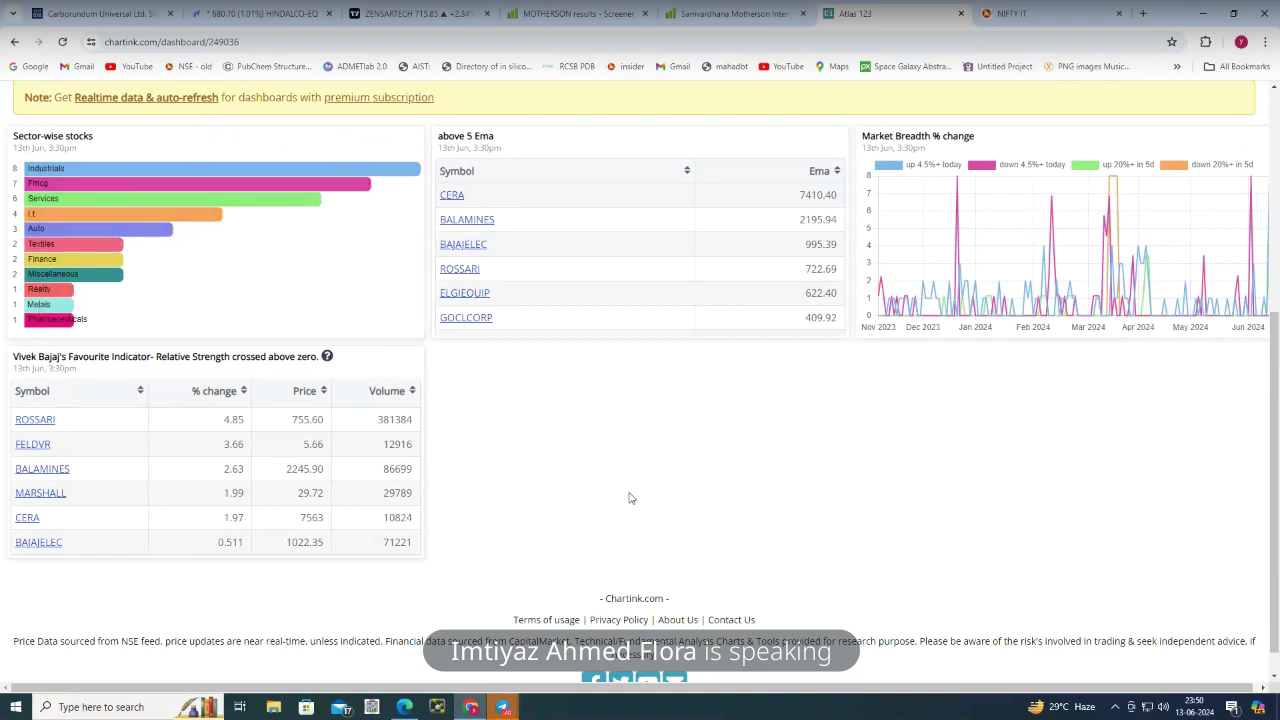
pyautogui.scroll(1, 547, 478)
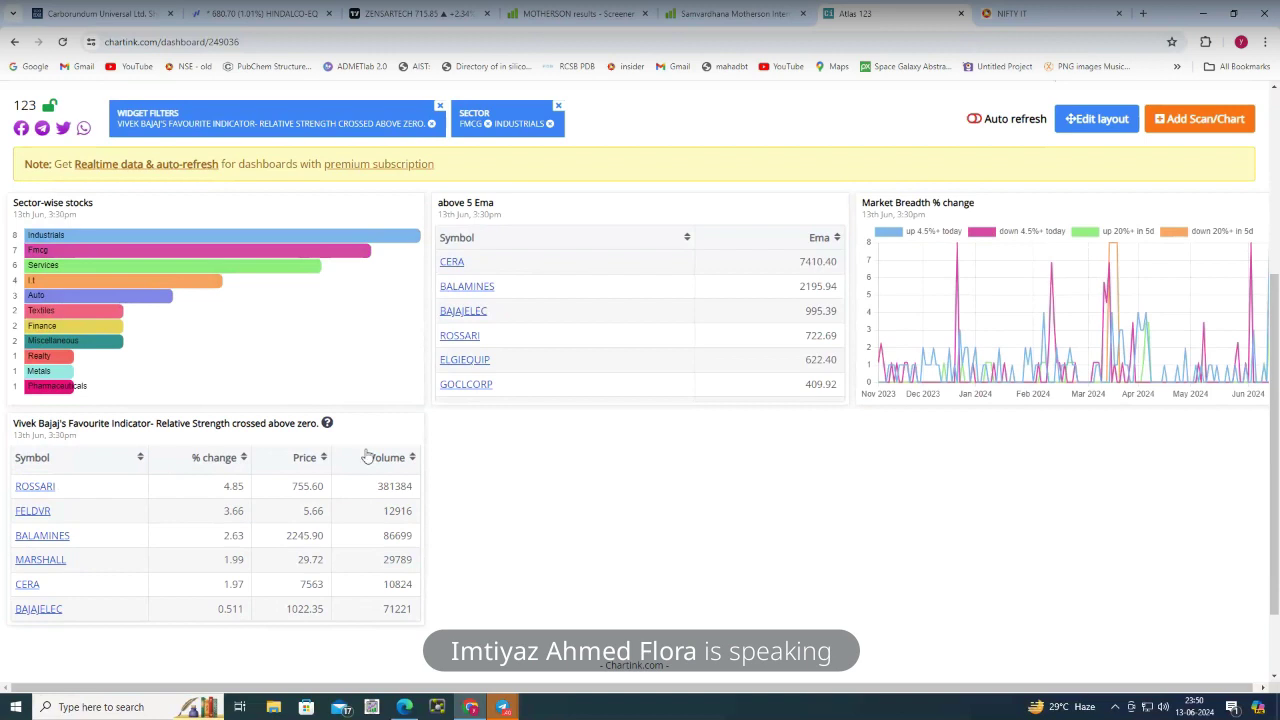
pyautogui.scroll(2, 248, 366)
pyautogui.scroll(1, 250, 400)
pyautogui.scroll(1, 250, 400)
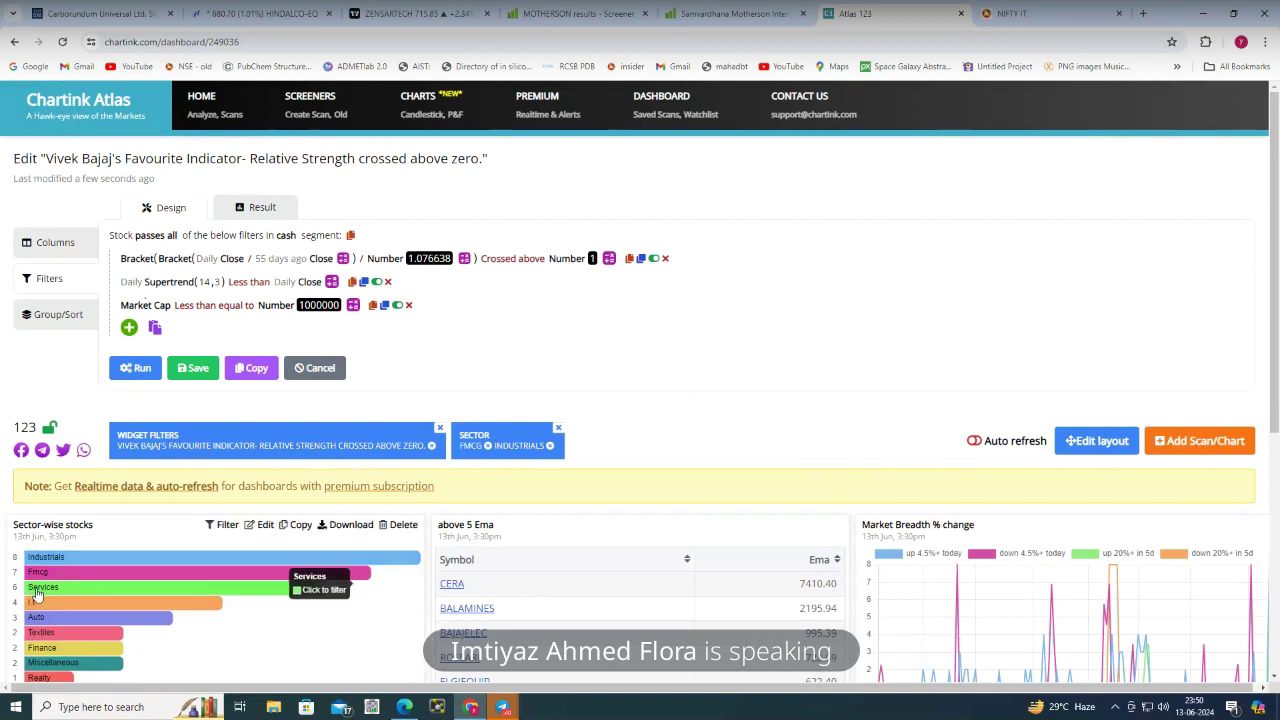
pyautogui.scroll(-2, 176, 600)
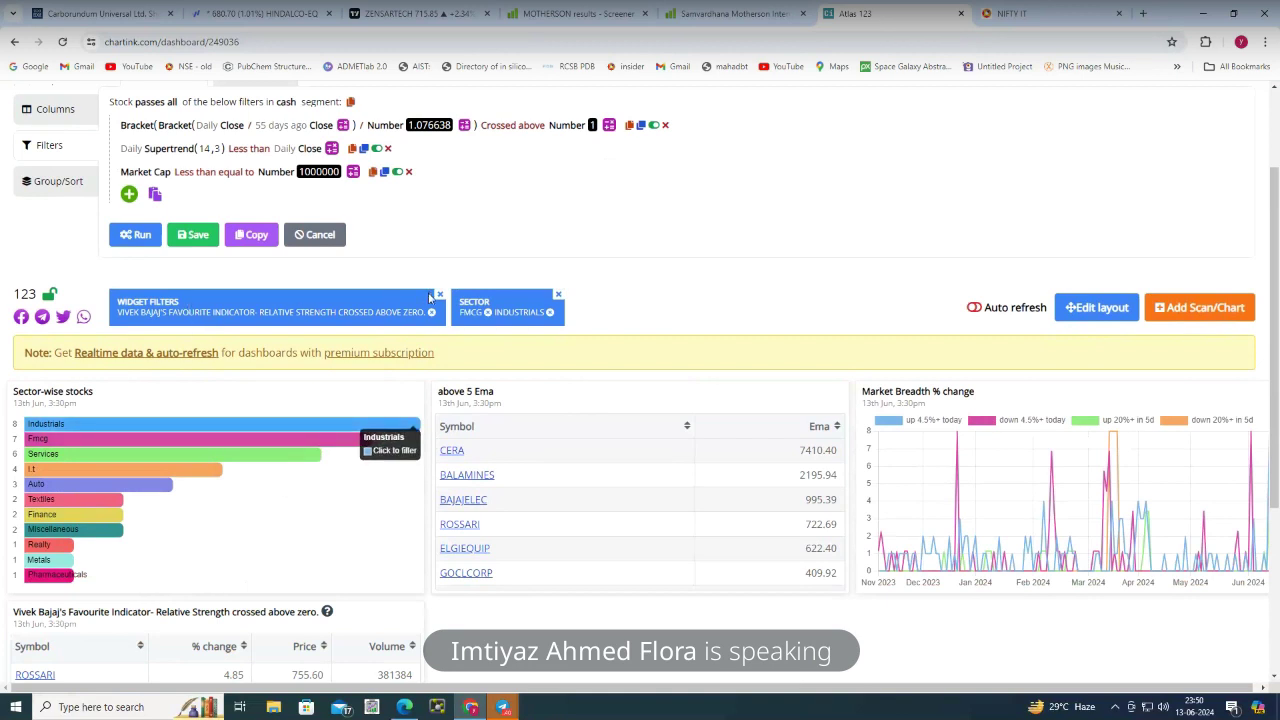
# Clear the dashboard's widget and sector filters, and filter all widgets by the FMCG sector alone
pyautogui.click(440, 295)
pyautogui.click(217, 296)
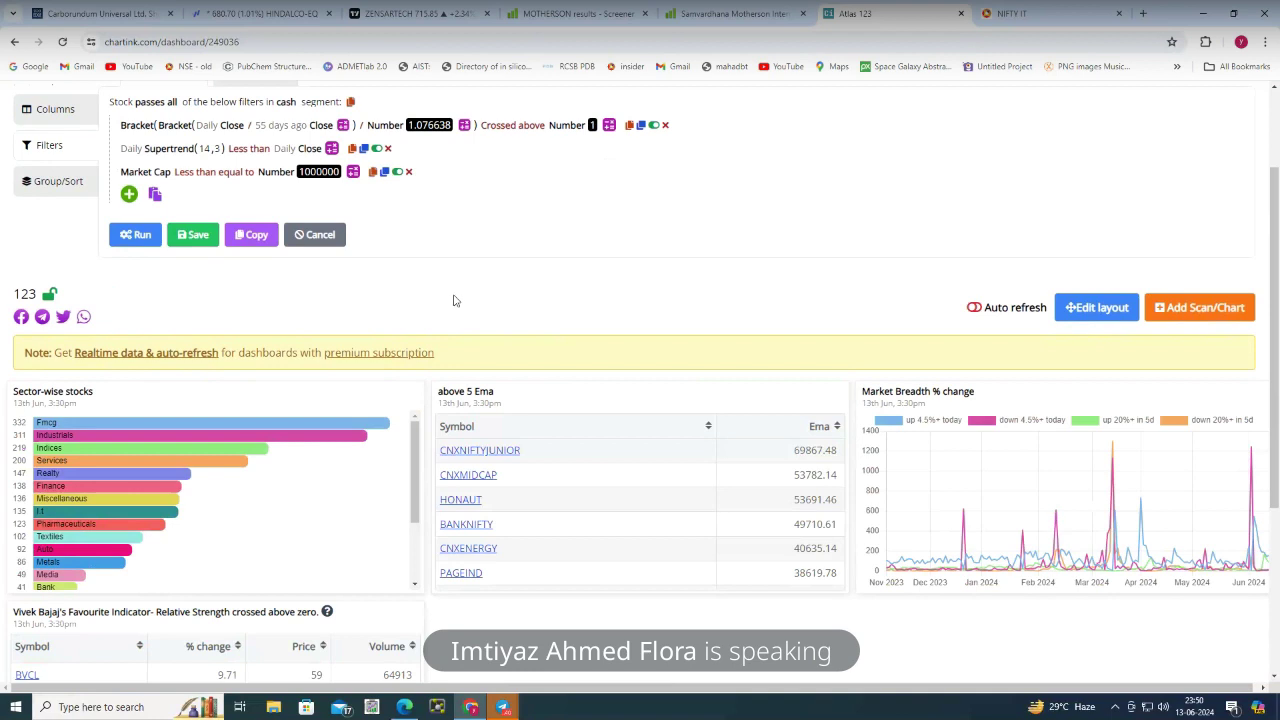
pyautogui.click(116, 428)
# Open the BAJAJELEC chart from the FMCG stocks in the Relative Strength crossed above zero list
pyautogui.scroll(-2, 563, 366)
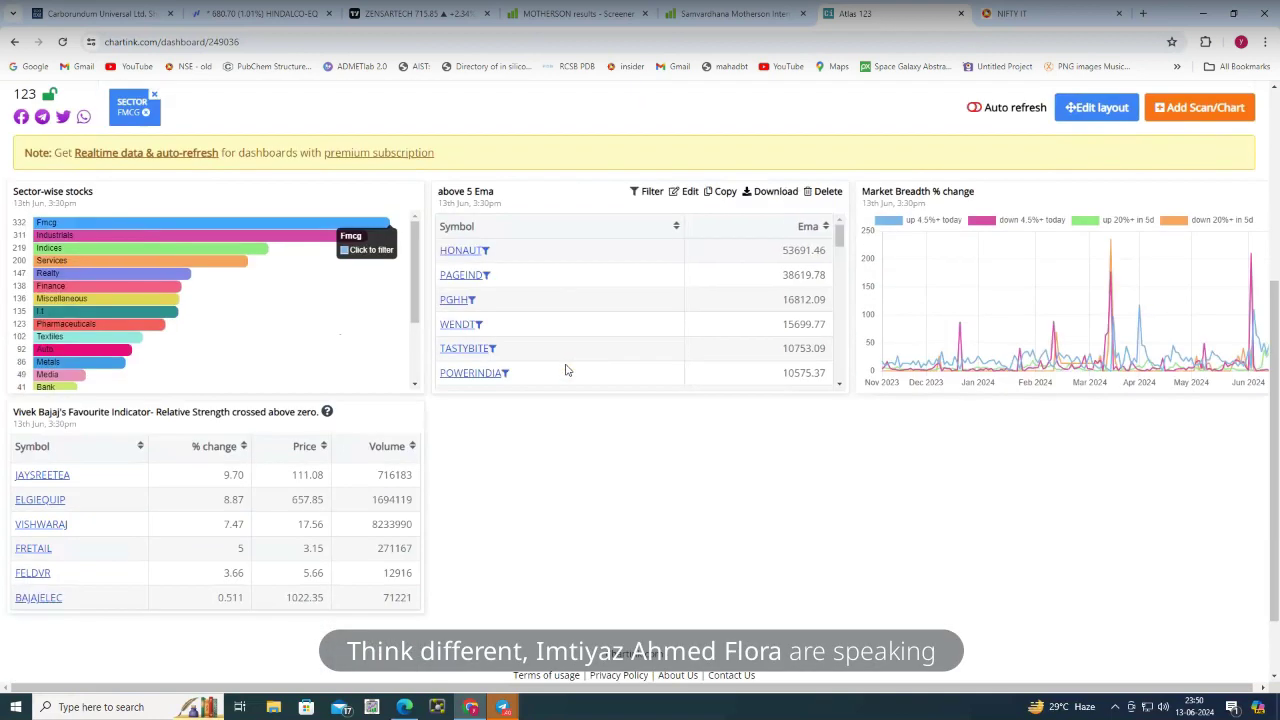
pyautogui.scroll(-2, 77, 541)
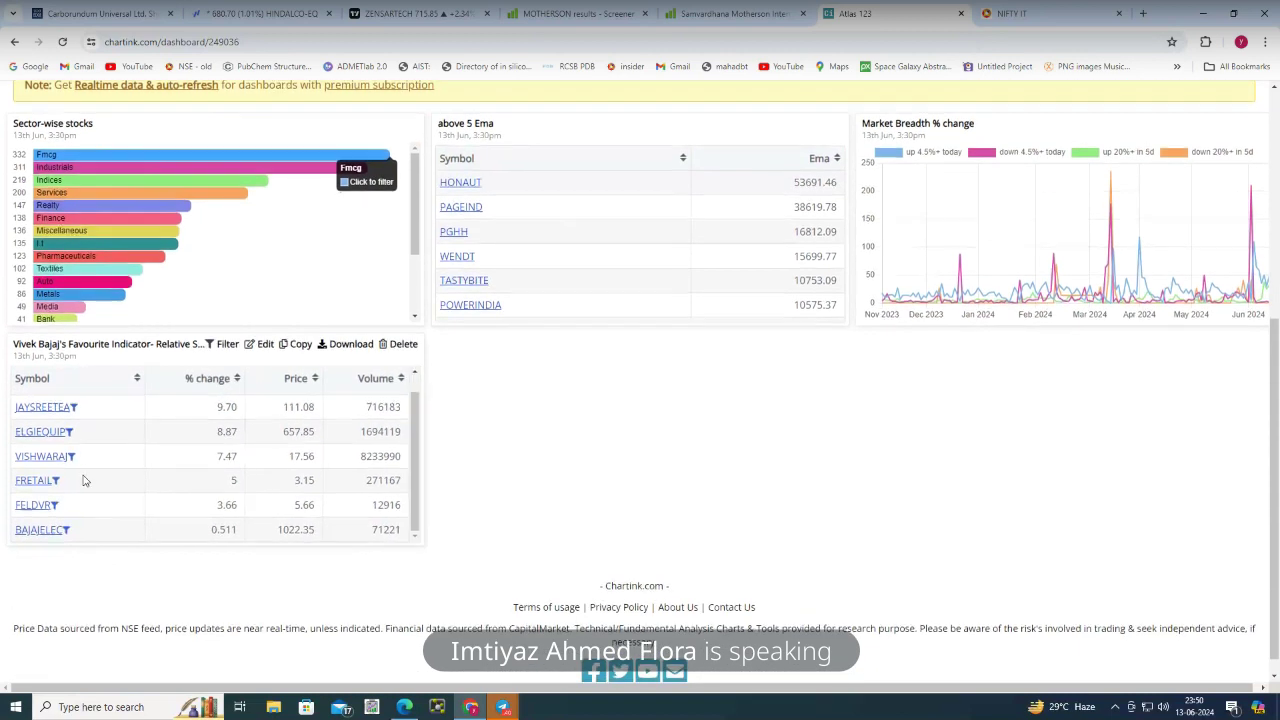
pyautogui.scroll(4, 84, 480)
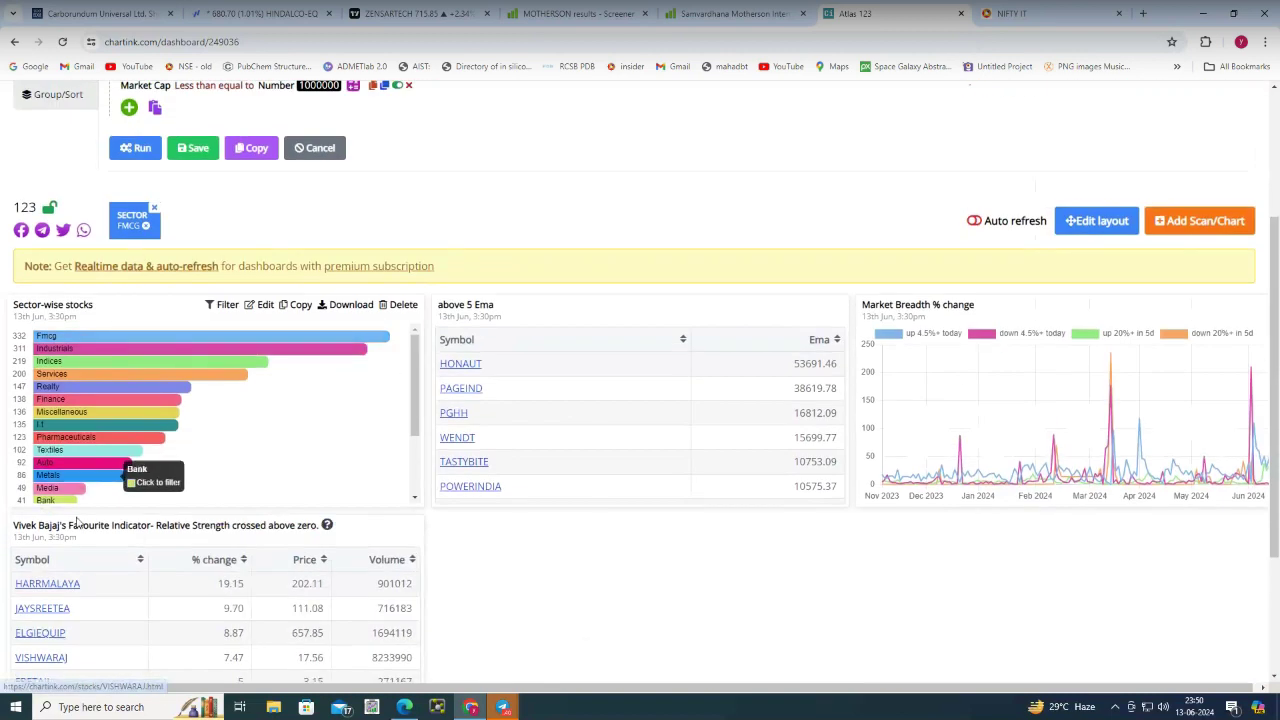
pyautogui.scroll(-1, 77, 593)
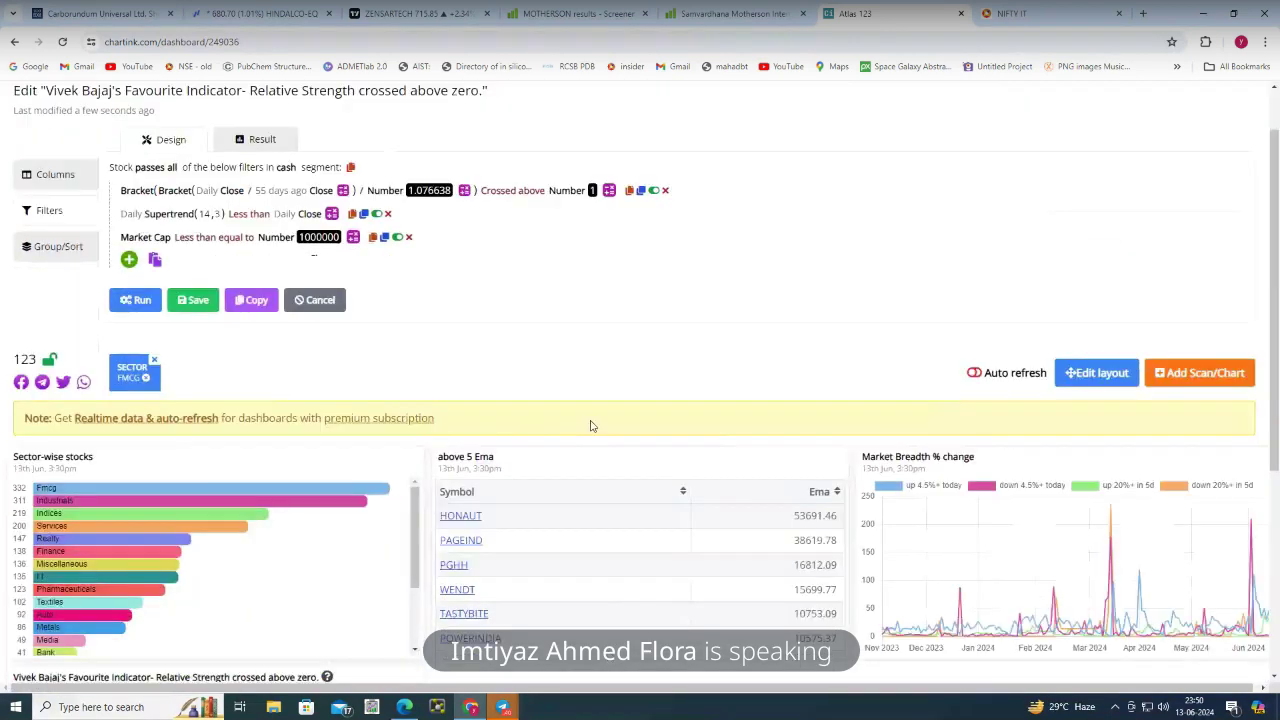
pyautogui.scroll(-2, 661, 555)
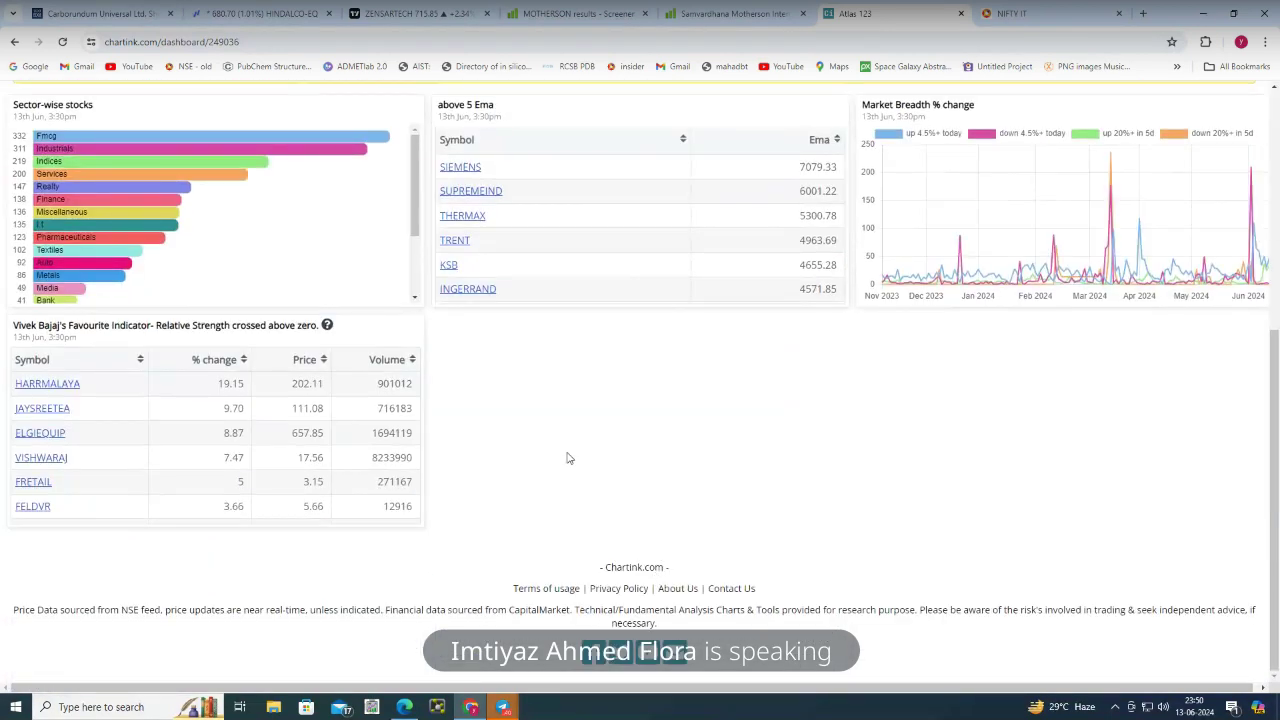
pyautogui.scroll(3, 588, 271)
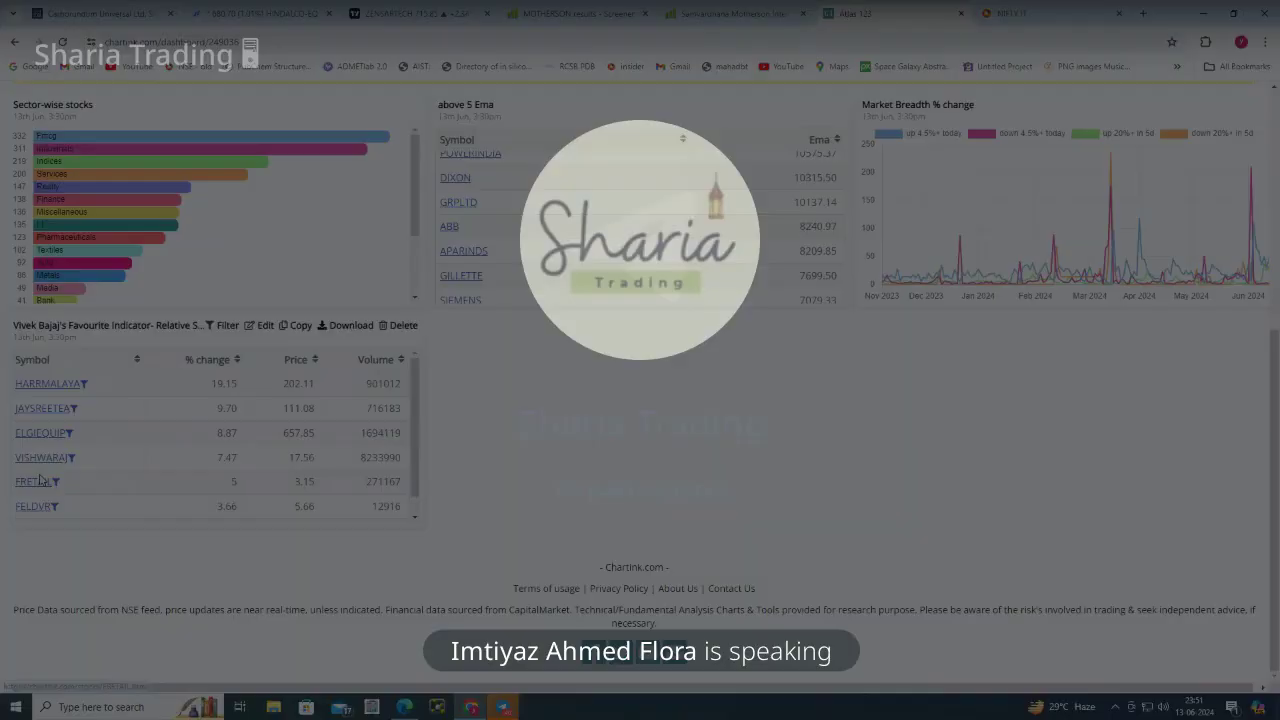
pyautogui.scroll(-1, 44, 481)
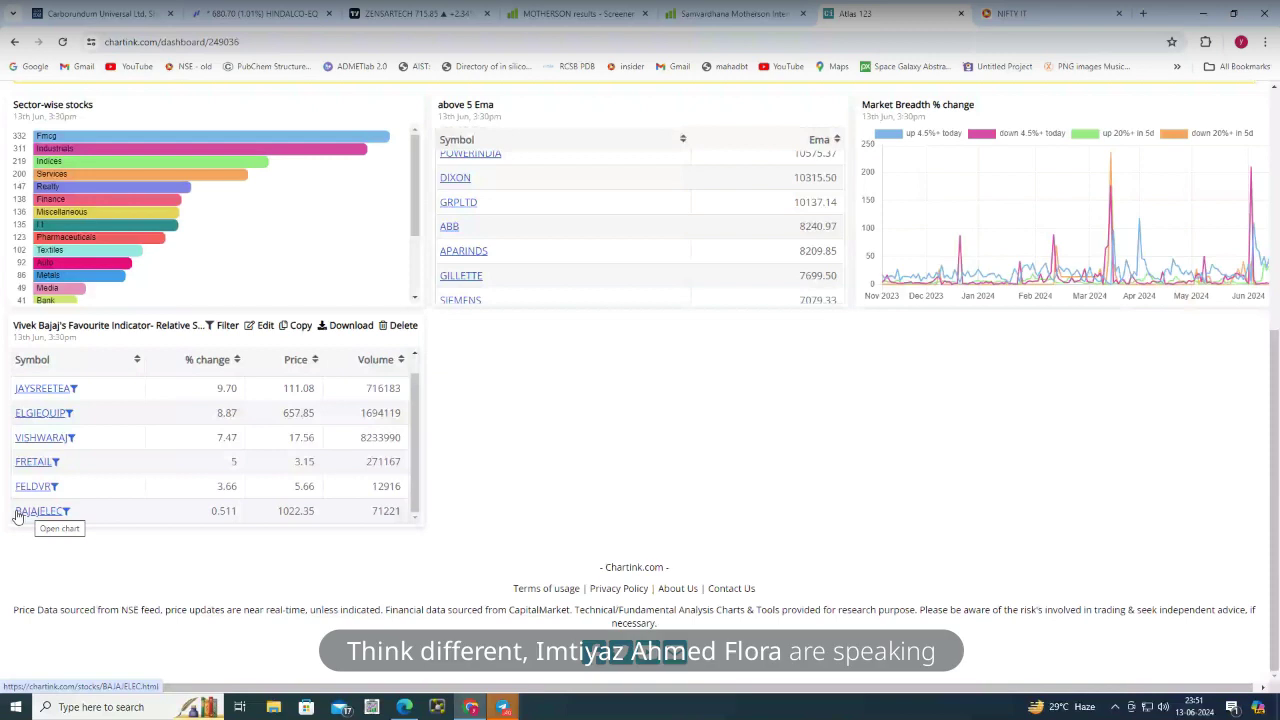
pyautogui.click(22, 514)
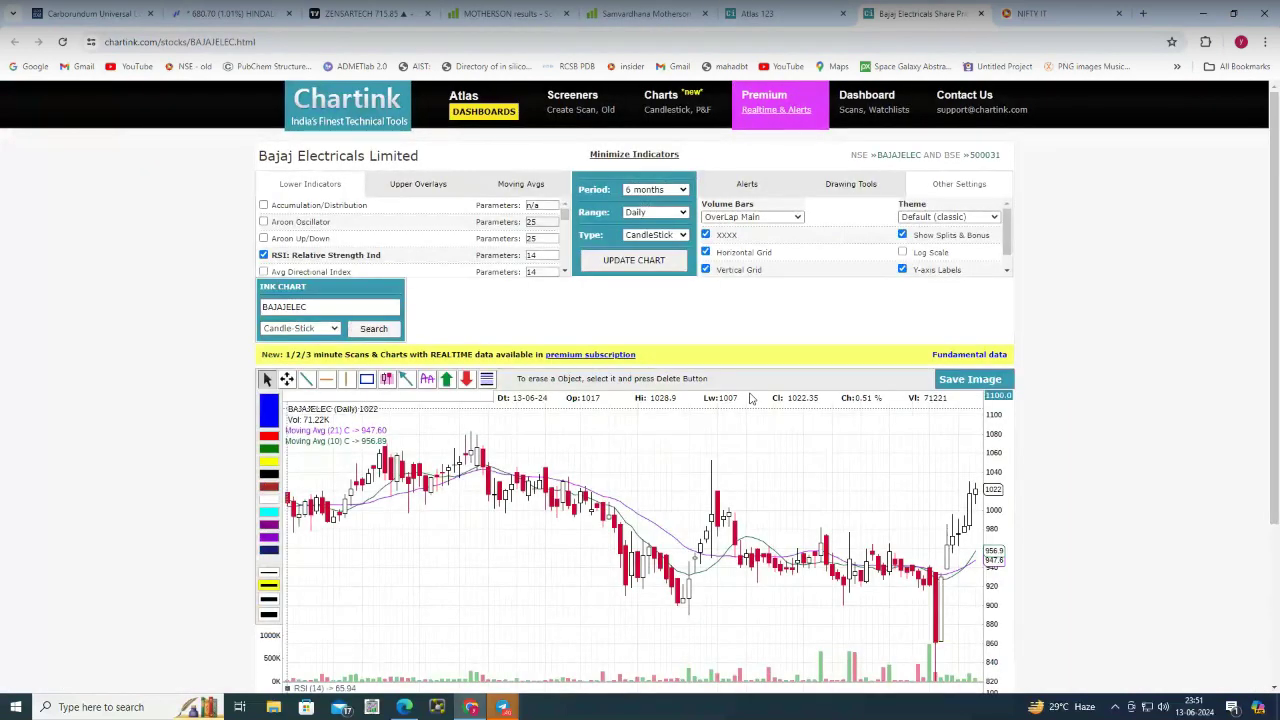
# Switch back to TradingView and load the NSE stock chart of BAJAJ ELECTRICALS
pyautogui.click(382, 14)
pyautogui.write('BAJAJ')
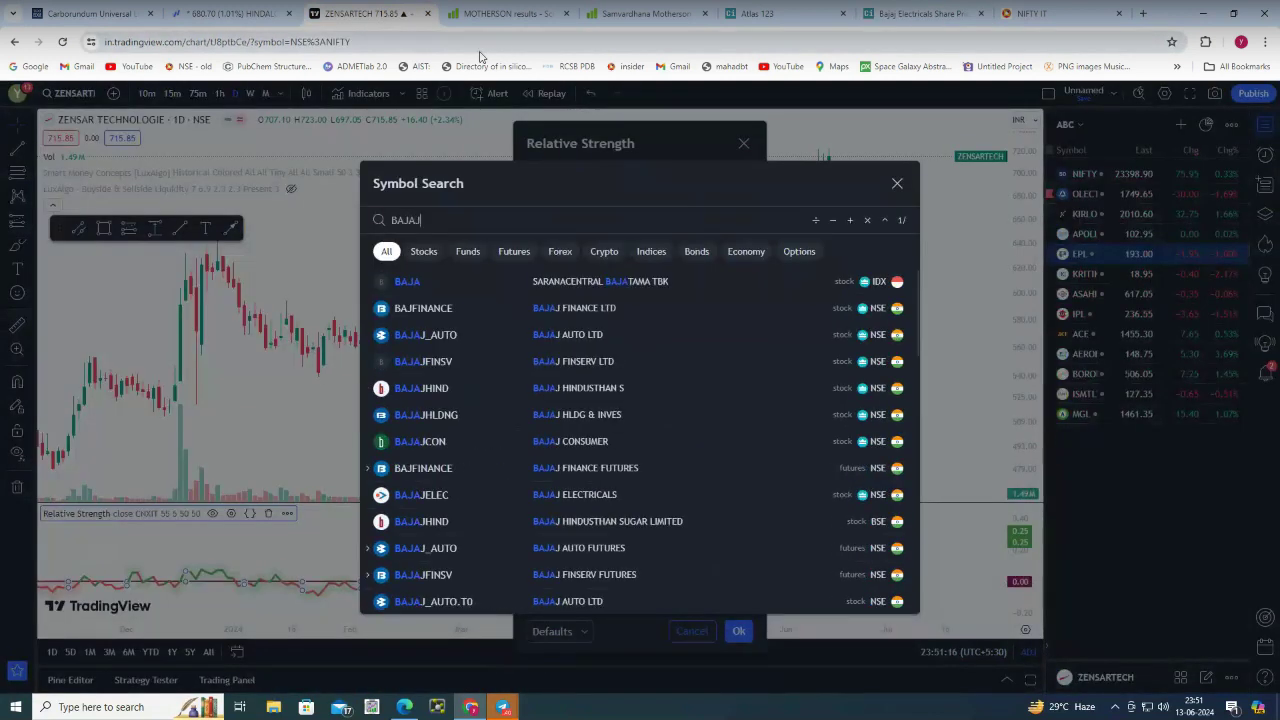
pyautogui.write('EL')
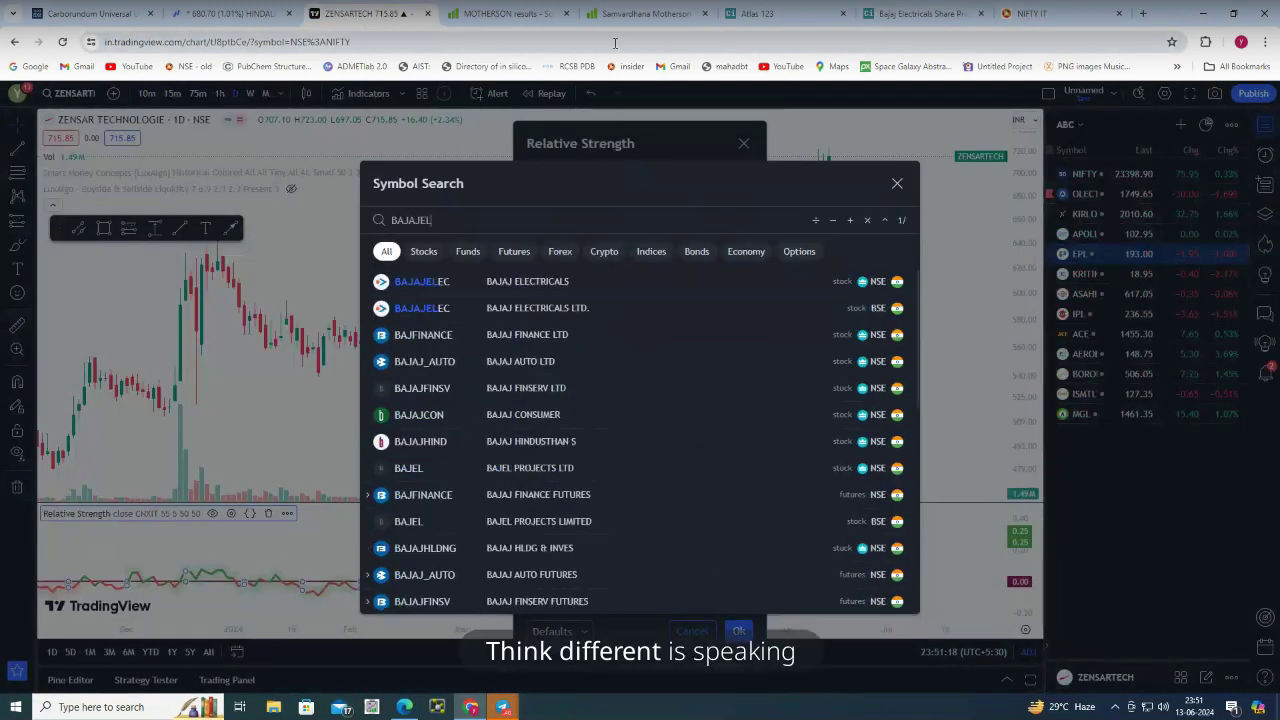
pyautogui.click(548, 280)
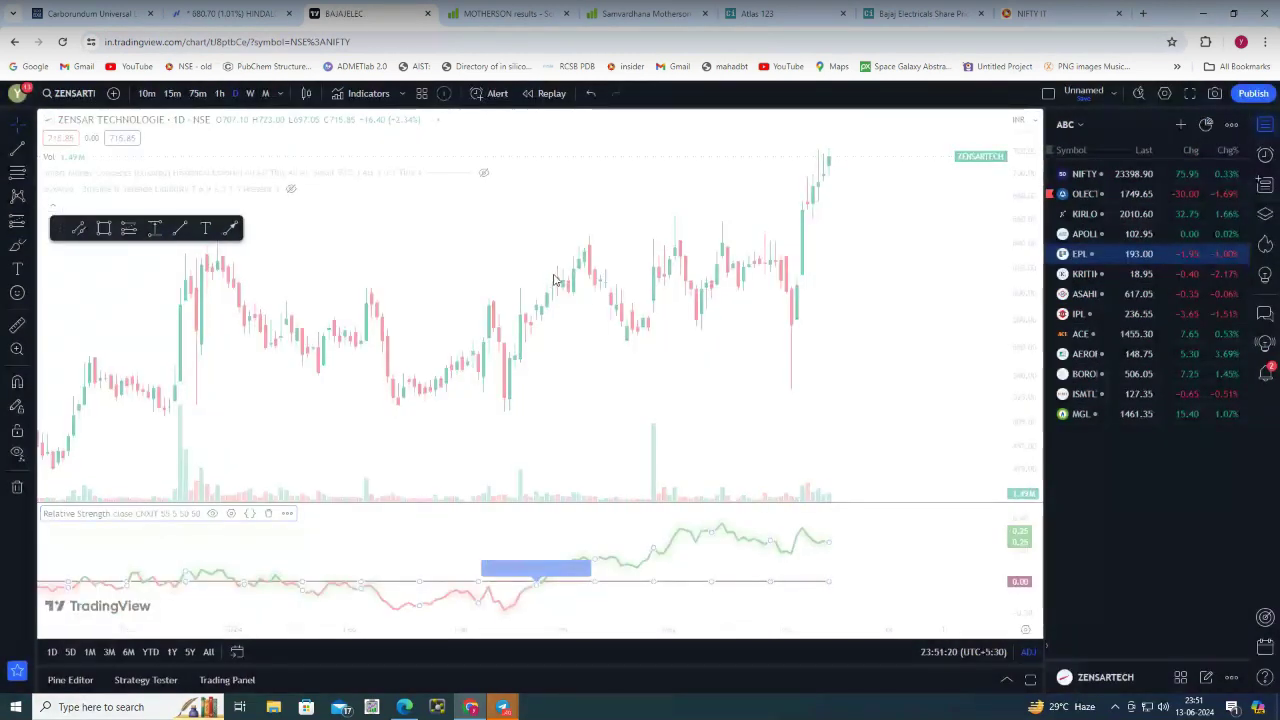
# Set the Relative Strength indicator's Comparative Symbol to NSE:CNXFMCG, the Nifty FMCG index, and apply the settings
pyautogui.click(231, 513)
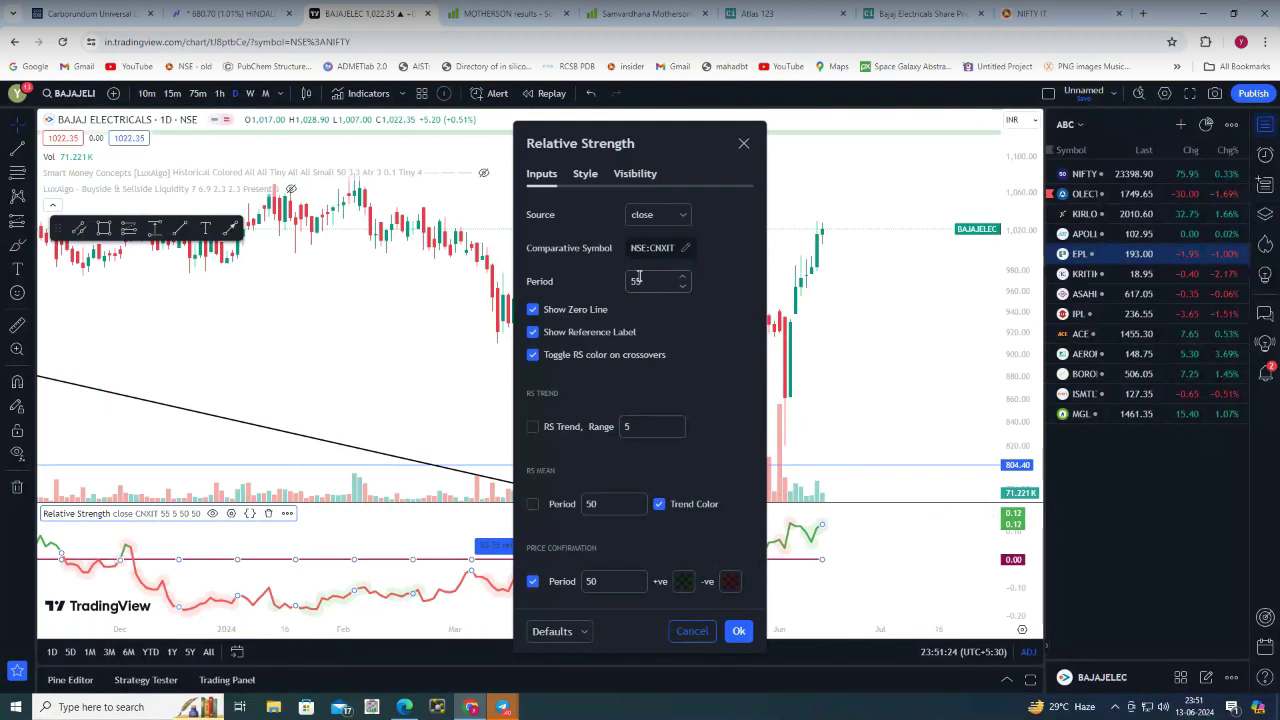
pyautogui.click(657, 250)
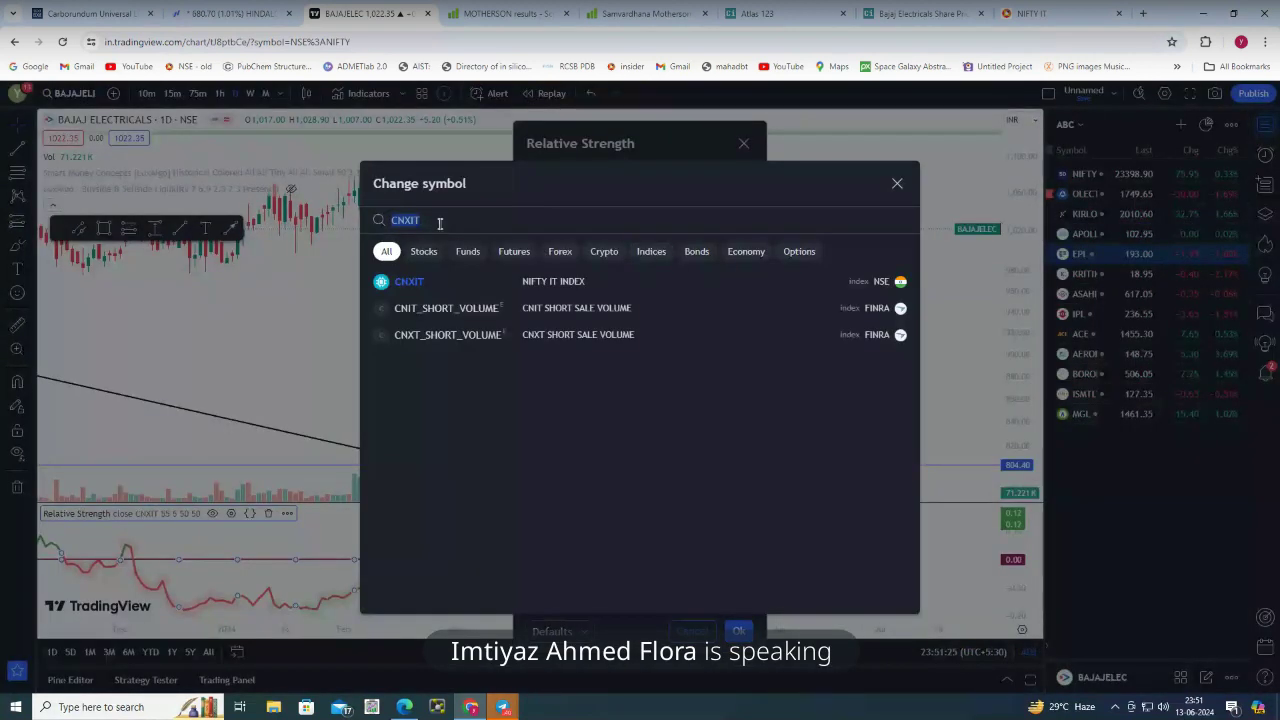
pyautogui.write('FMC')
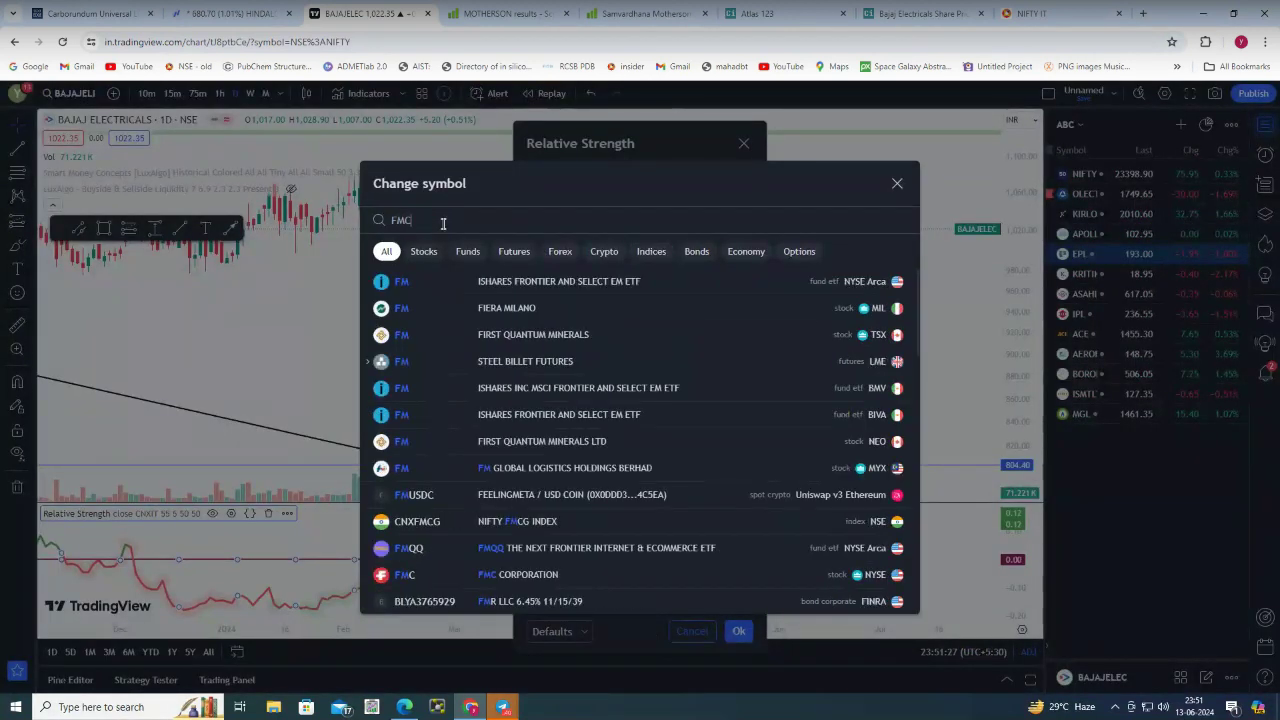
pyautogui.write('G')
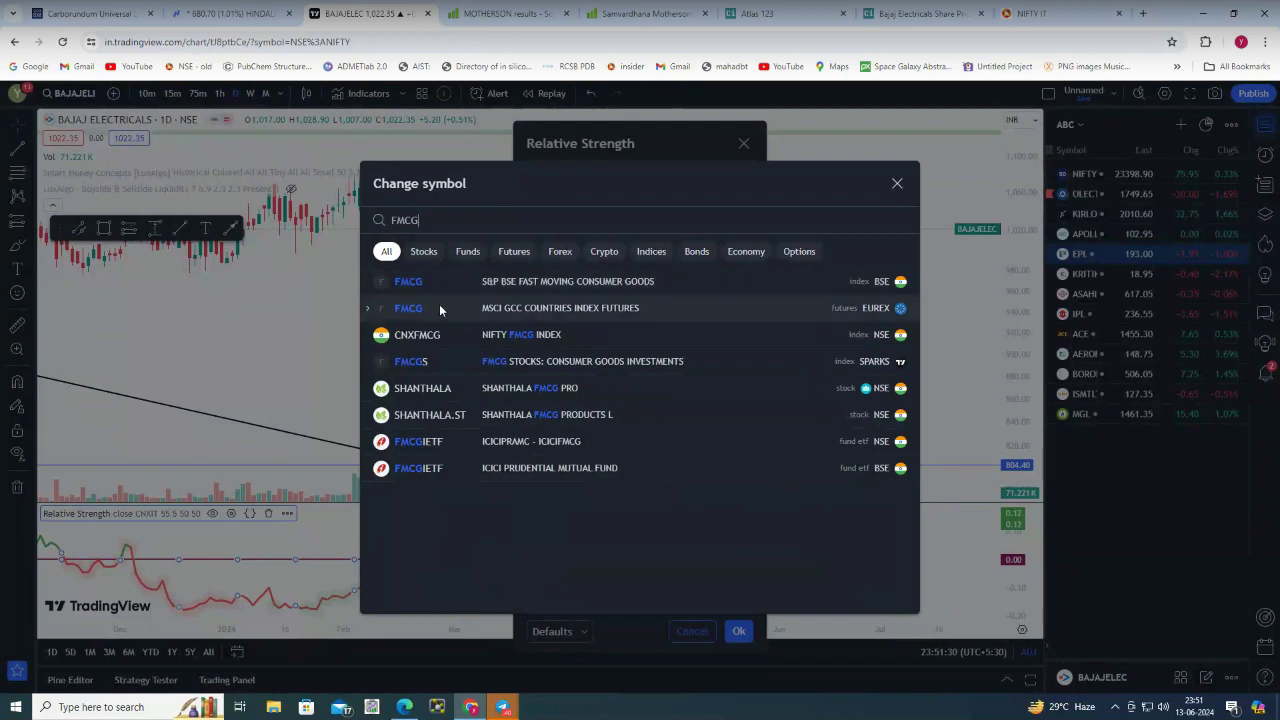
pyautogui.click(410, 331)
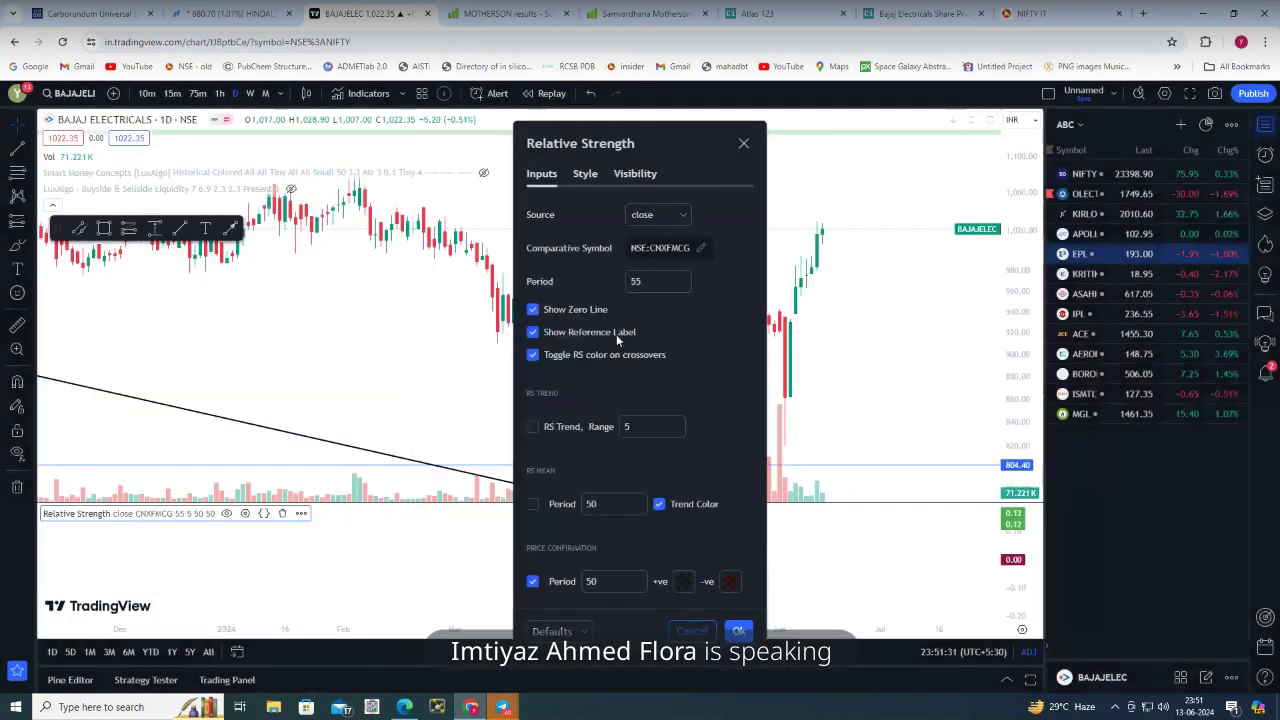
pyautogui.click(737, 631)
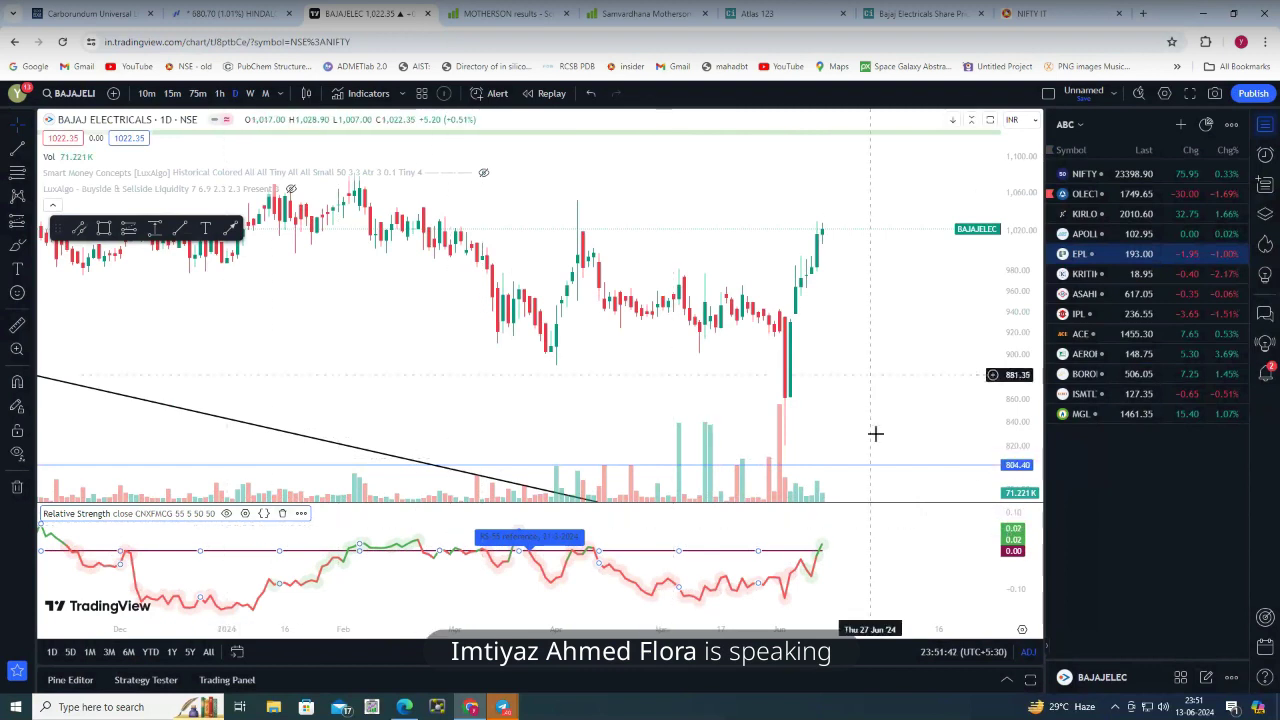
# Review the Bajaj Electricals price and Relative Strength history, and return to the FMCG stock list on the Chartink dashboard
pyautogui.scroll(3, 866, 363)
pyautogui.scroll(-5, 918, 394)
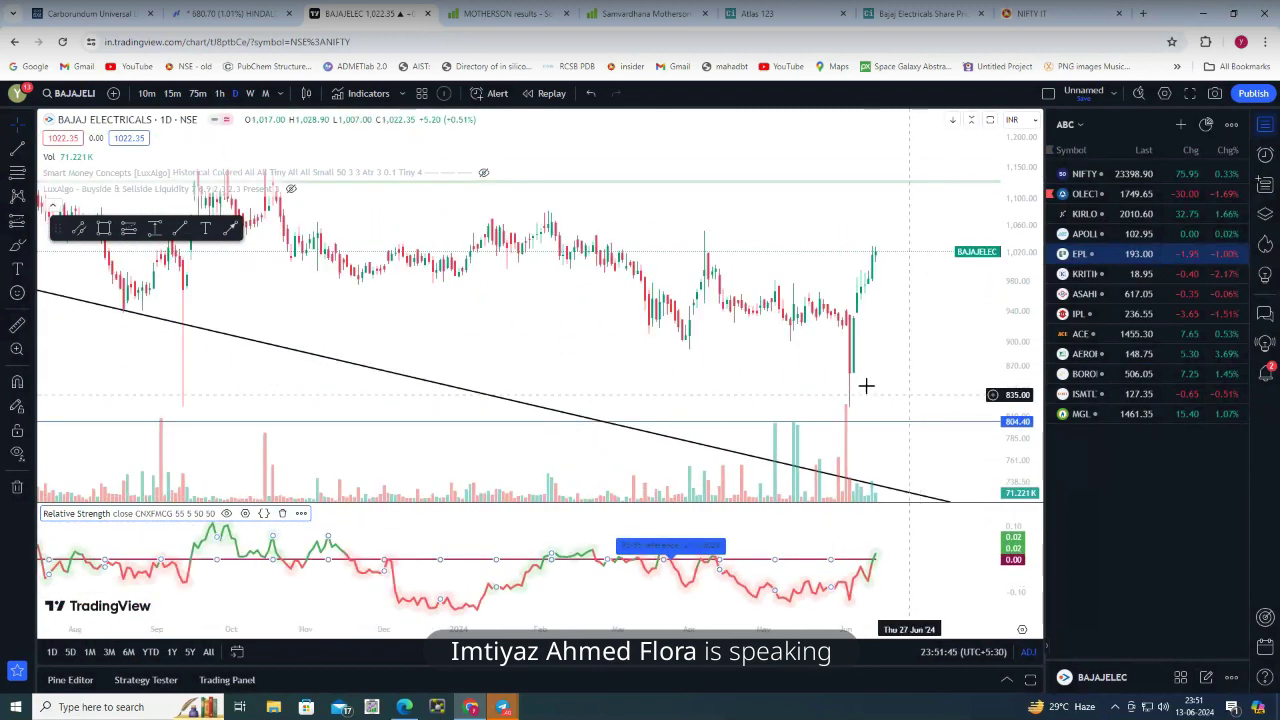
pyautogui.click(787, 15)
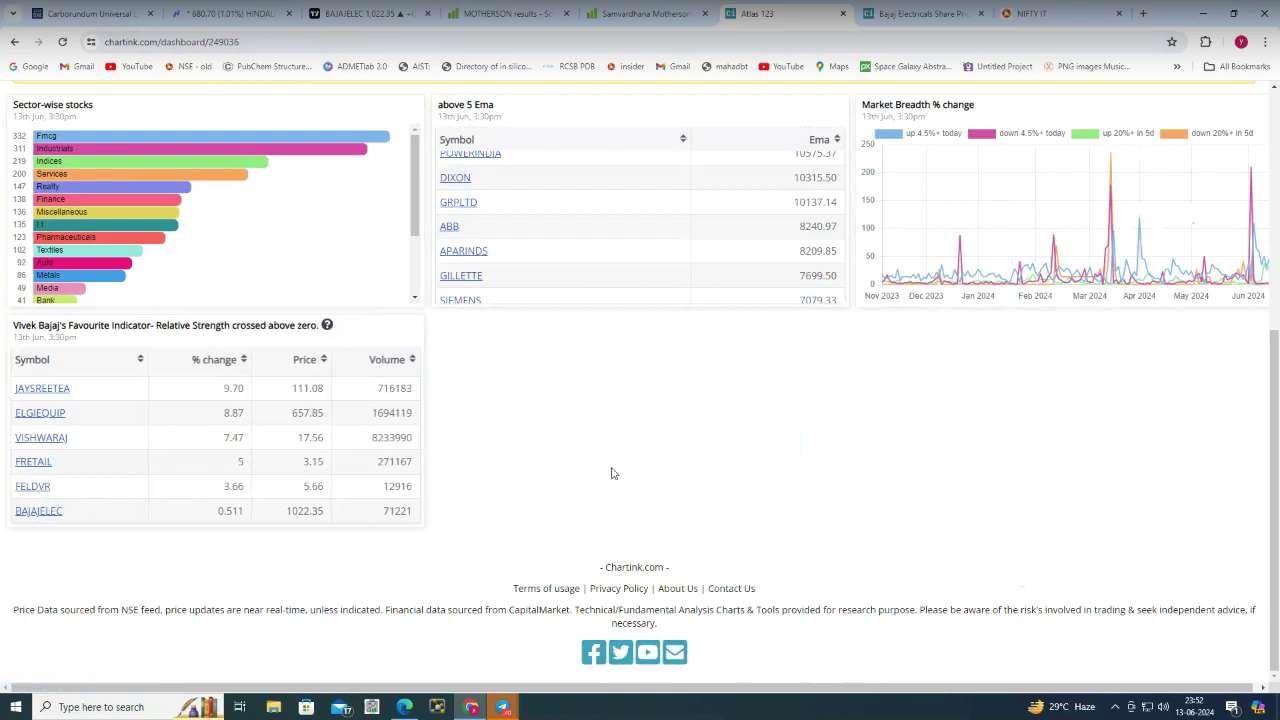
pyautogui.scroll(2, 560, 435)
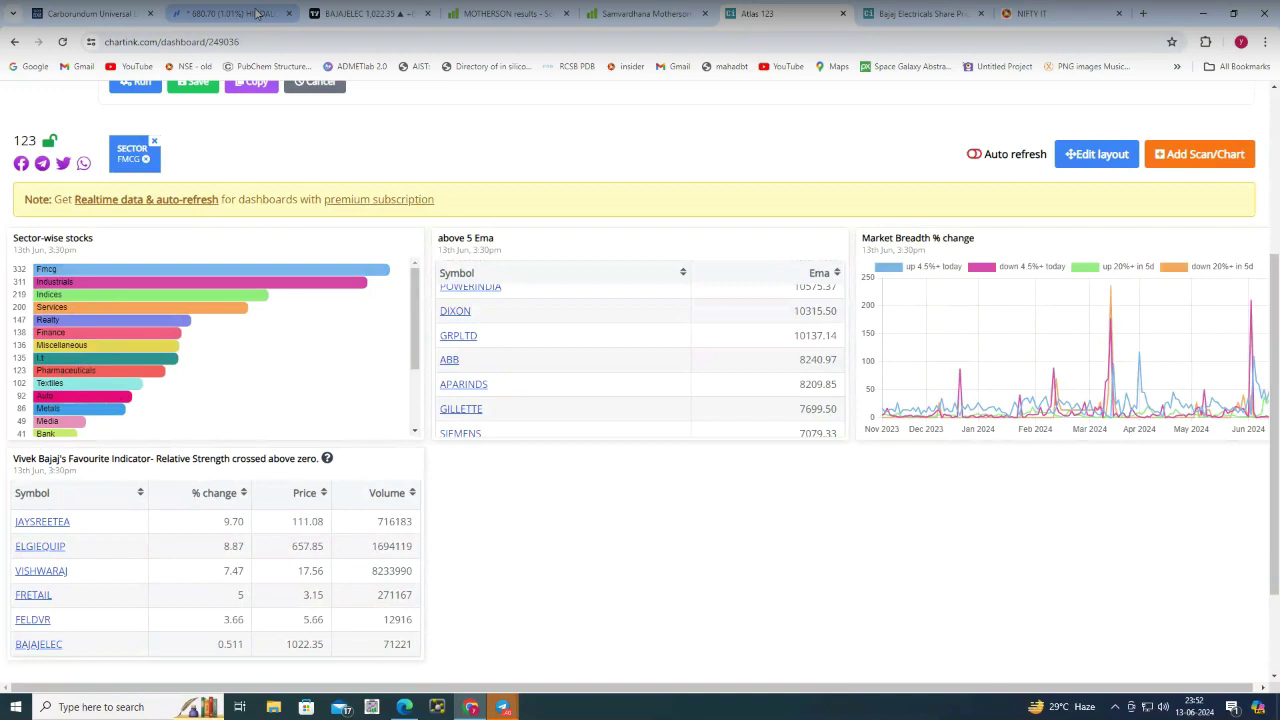
pyautogui.moveTo(257, 13)
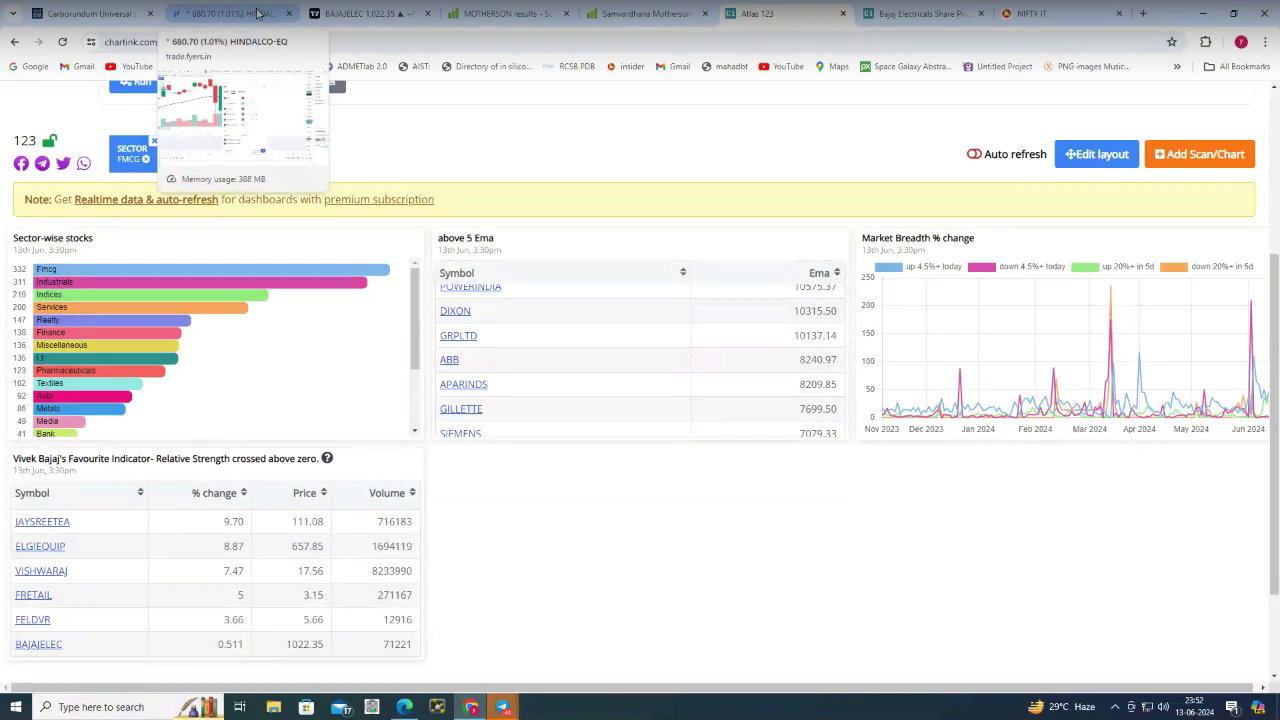
# Close the Nifty IT, Bajaj Electricals share price and Chartink dashboard pages and both Motherson Screener pages
pyautogui.click(1090, 18)
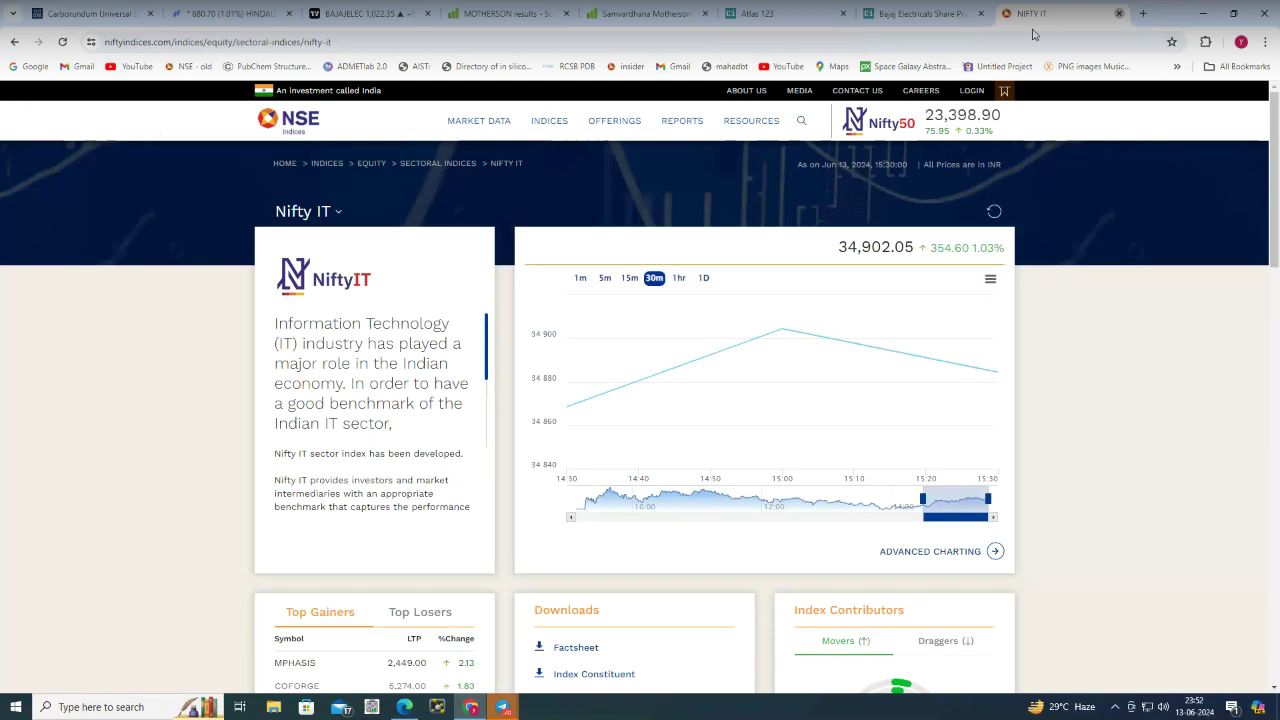
pyautogui.click(1119, 13)
pyautogui.click(1119, 13)
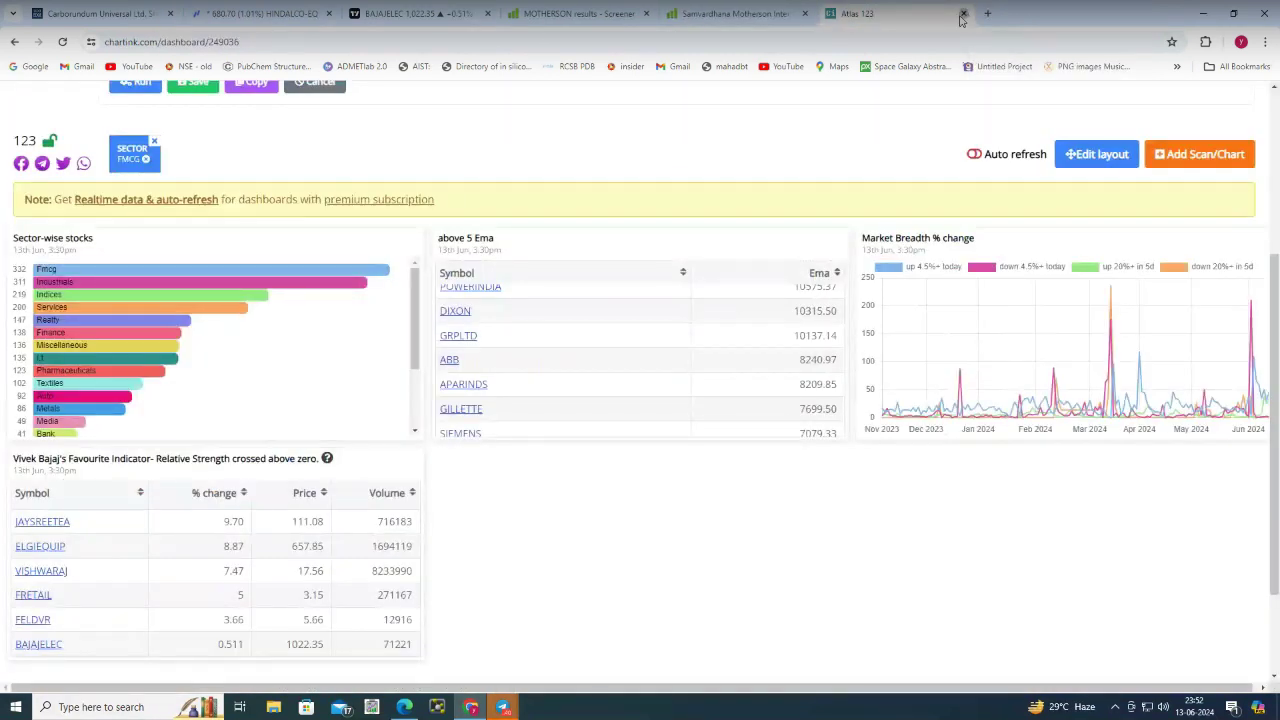
pyautogui.click(963, 14)
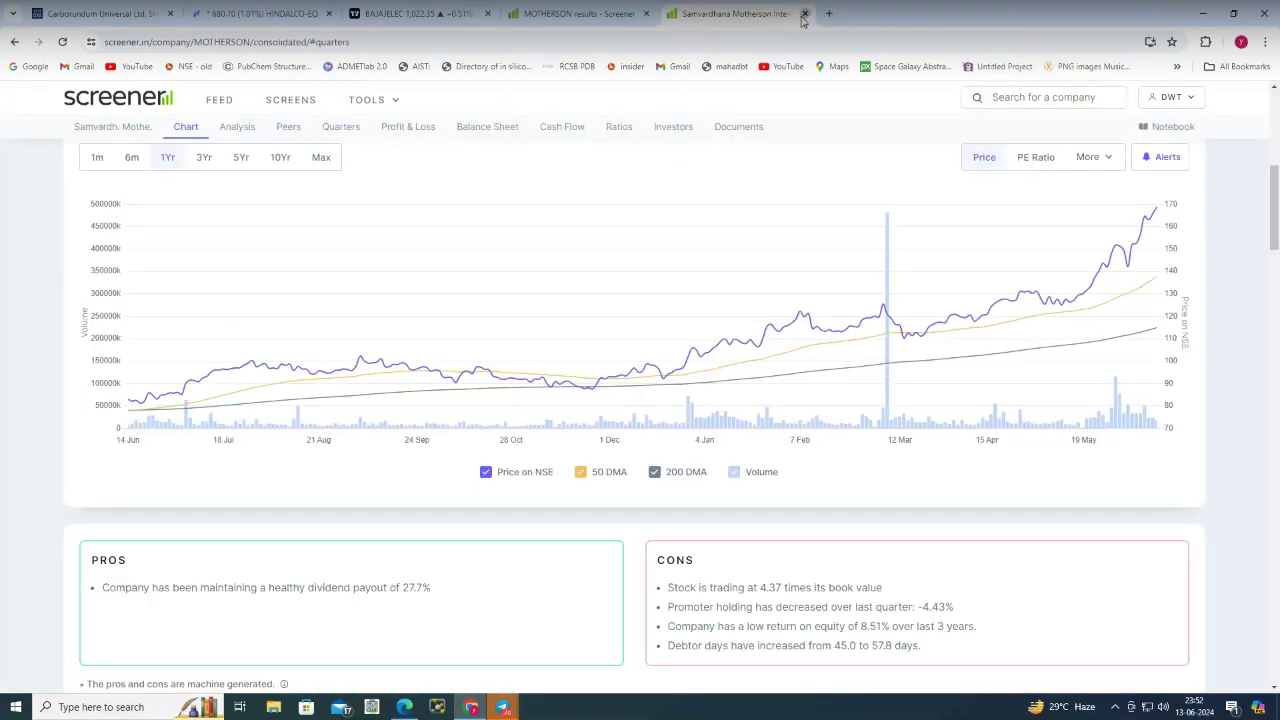
pyautogui.click(805, 17)
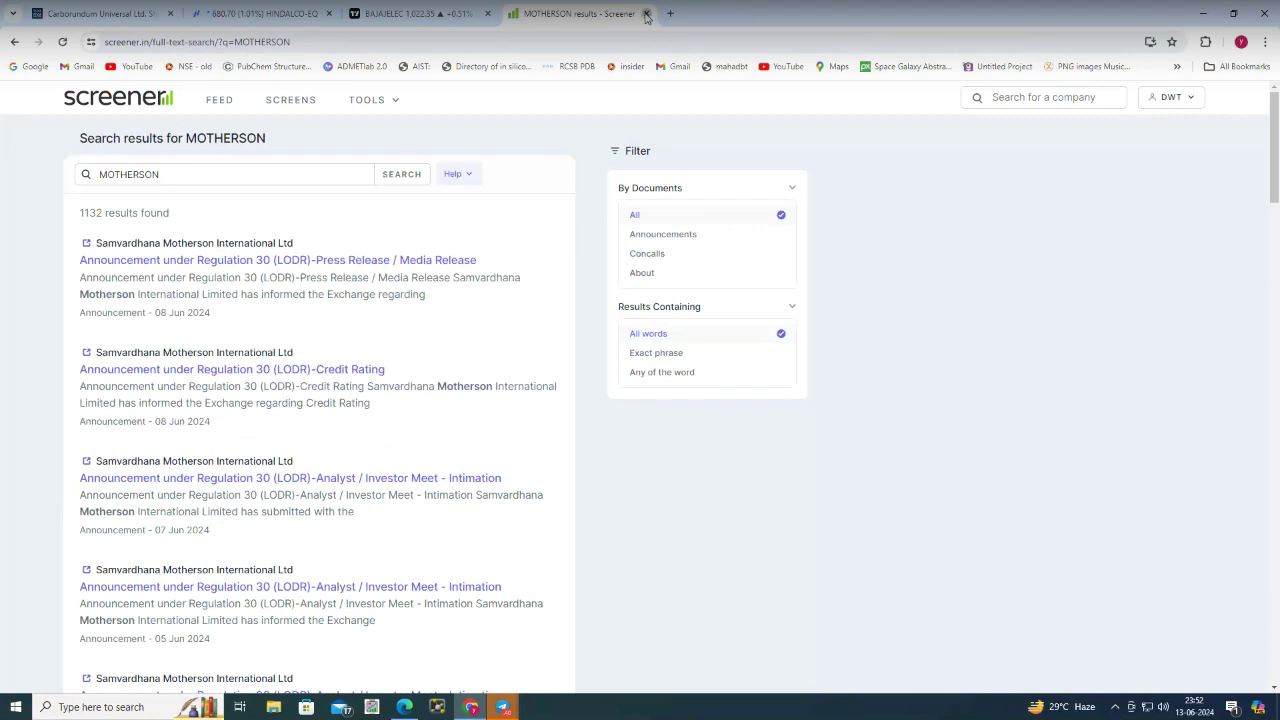
pyautogui.click(646, 14)
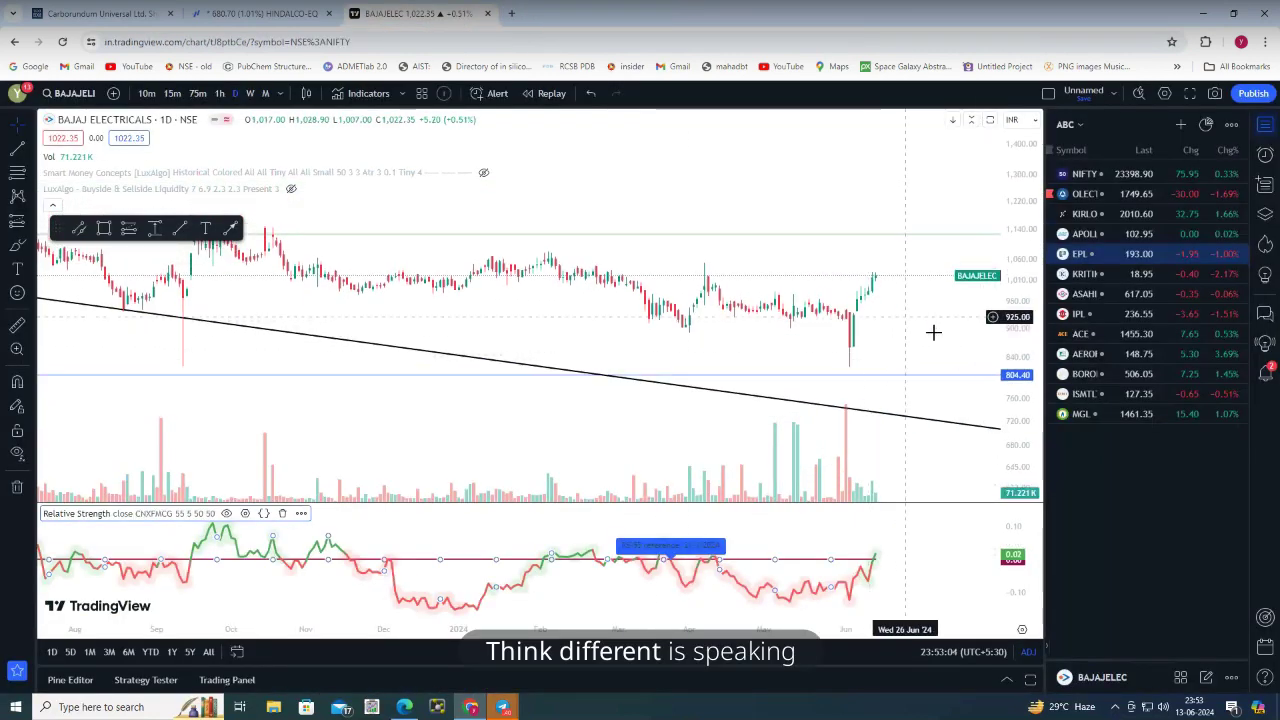
# Examine the longer daily price trend of Bajaj Electricals together with its Relative Strength line against CNXFMCG
pyautogui.scroll(3, 931, 343)
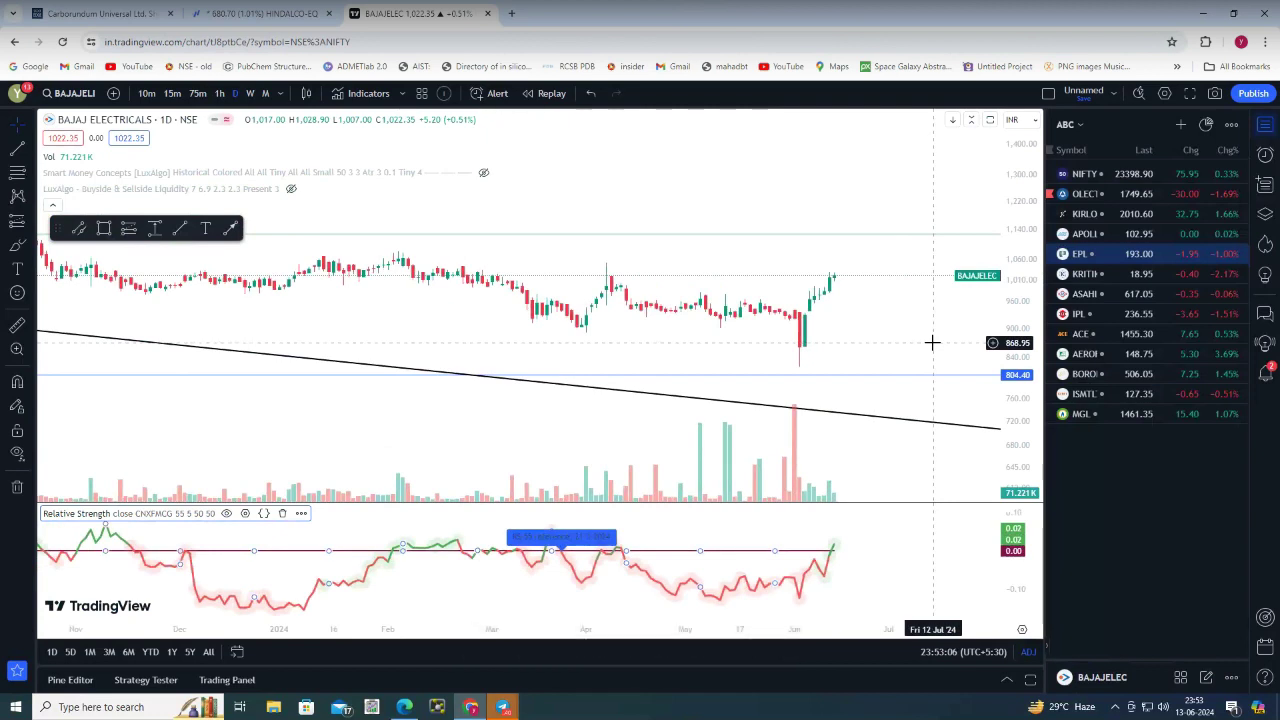
pyautogui.scroll(-4, 900, 340)
pyautogui.scroll(-3, 822, 327)
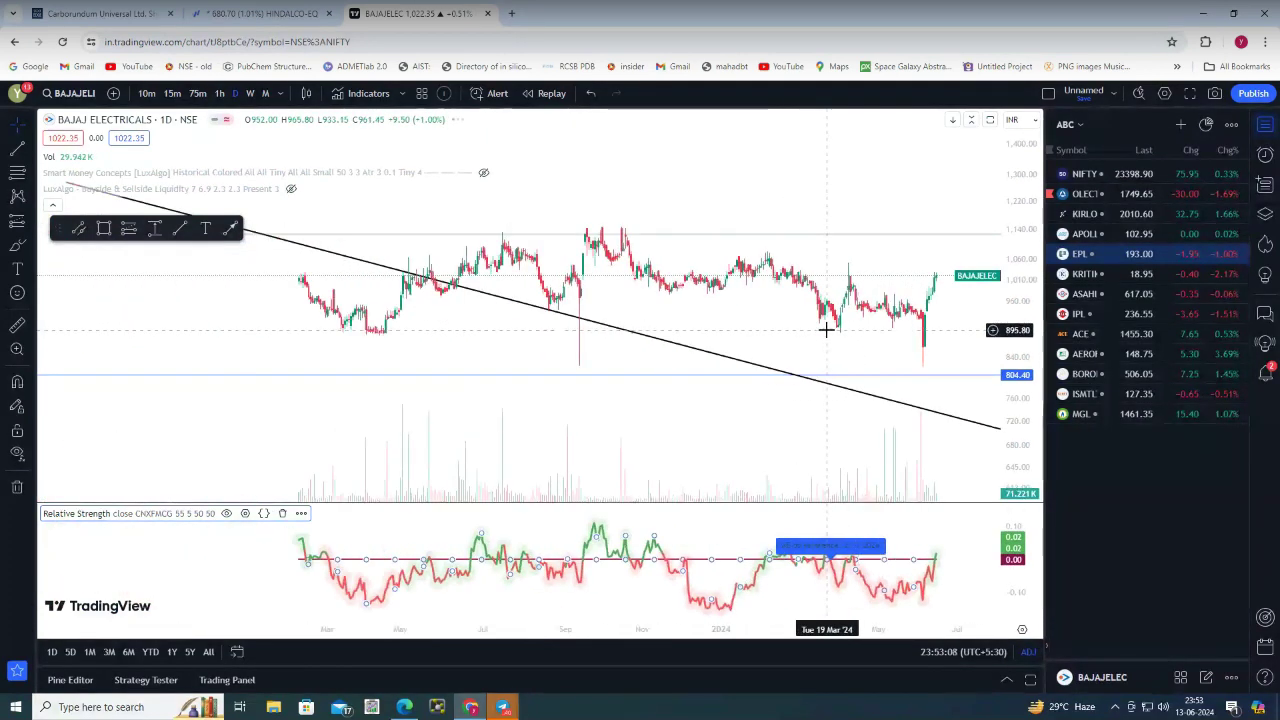
pyautogui.moveTo(779, 335); pyautogui.dragTo(660, 340)
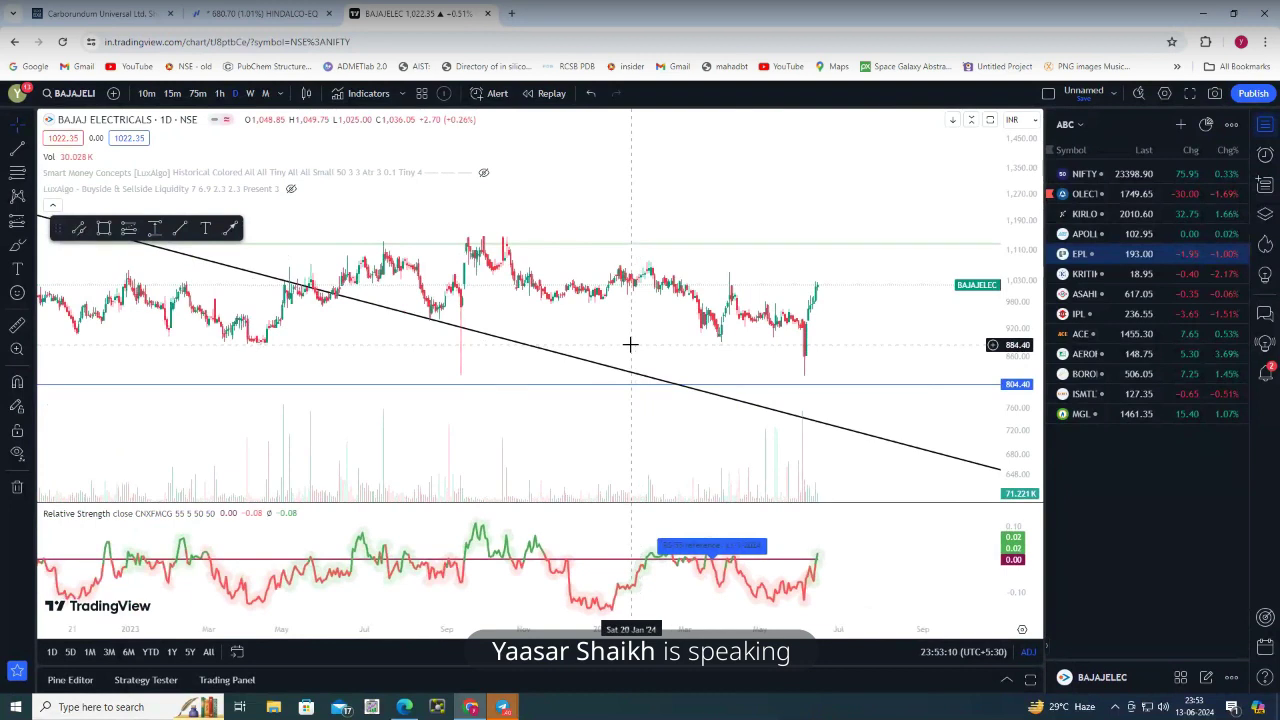
# Switch to the Fyers trading page and load the NSE stock chart of AEGIS LOGISTICS LIMITED
pyautogui.click(246, 18)
pyautogui.press('Escape')
pyautogui.write('AEG')
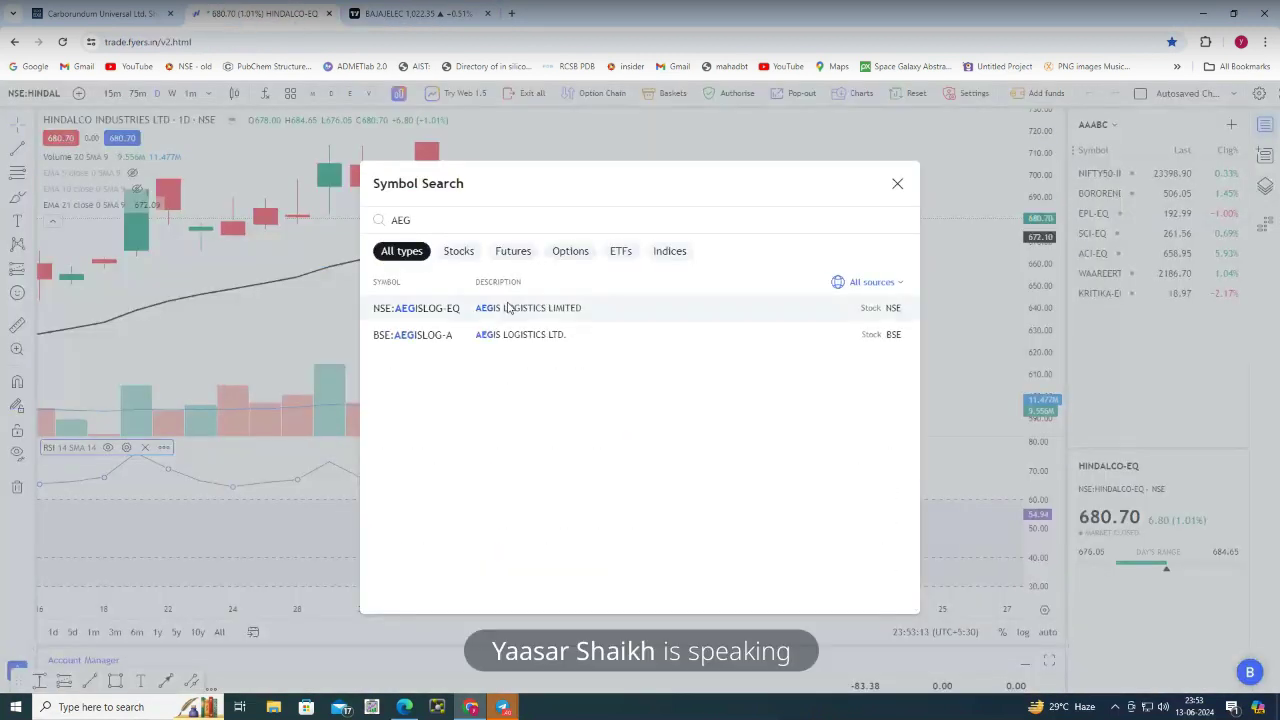
pyautogui.click(508, 308)
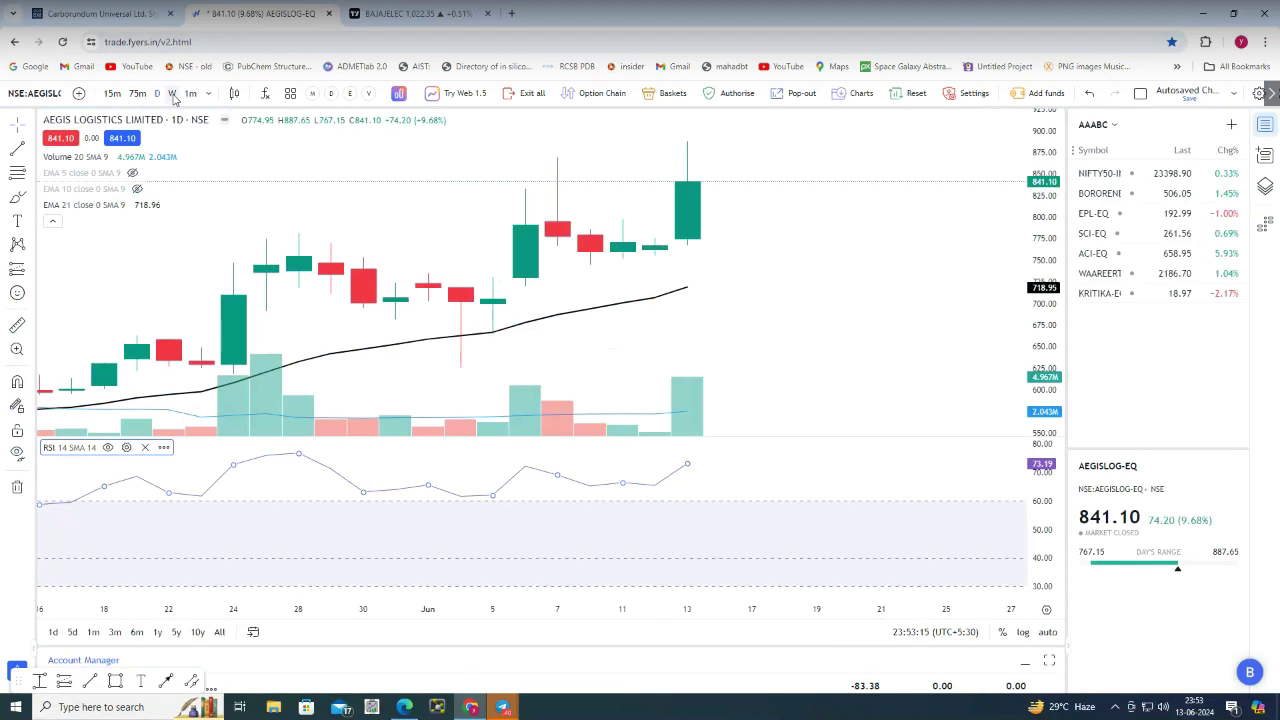
# Examine the Aegis Logistics price, volume and RSI history on the weekly and daily timeframes
pyautogui.scroll(-10, 766, 329)
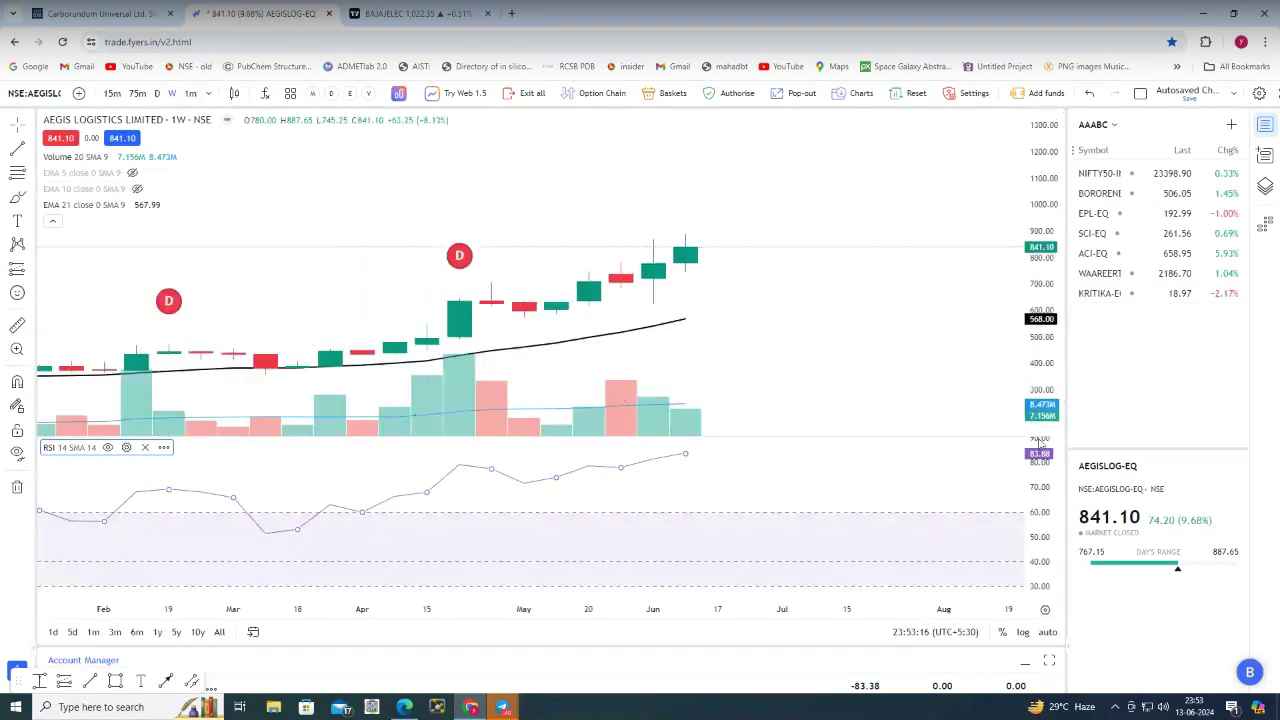
pyautogui.scroll(-2, 810, 319)
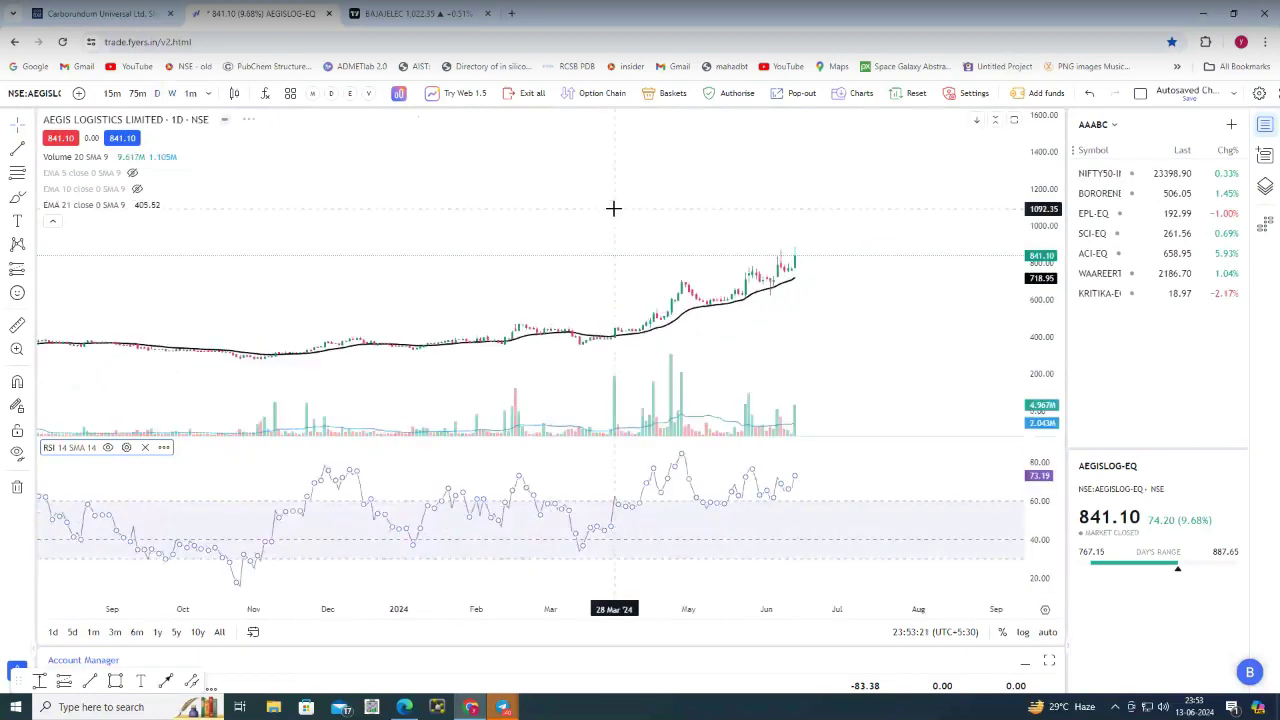
pyautogui.scroll(2, 713, 273)
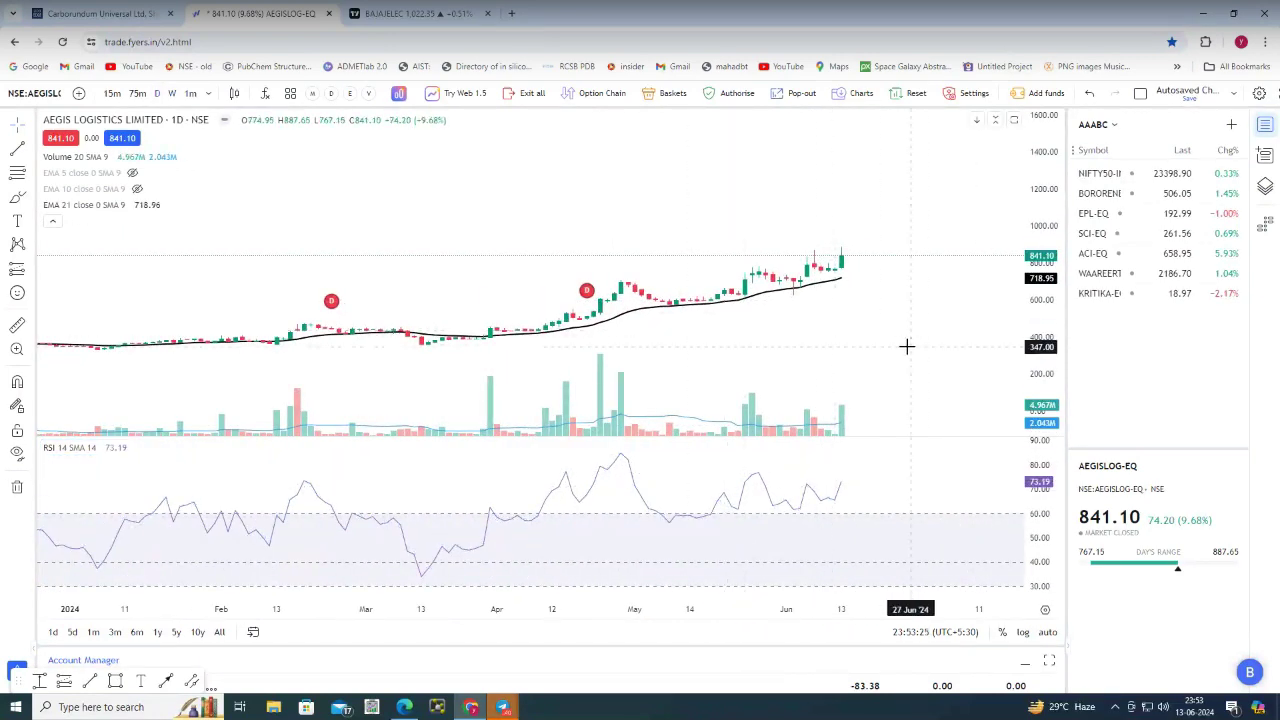
pyautogui.scroll(-5, 906, 346)
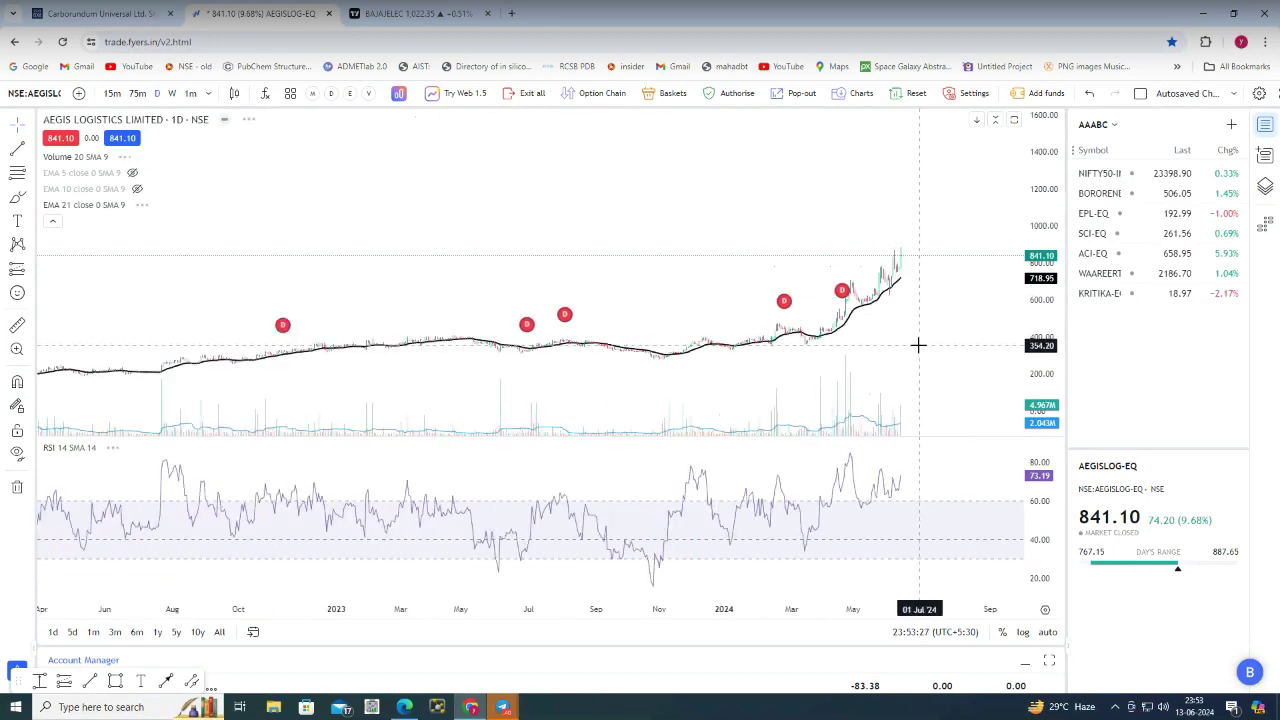
pyautogui.scroll(-3, 918, 345)
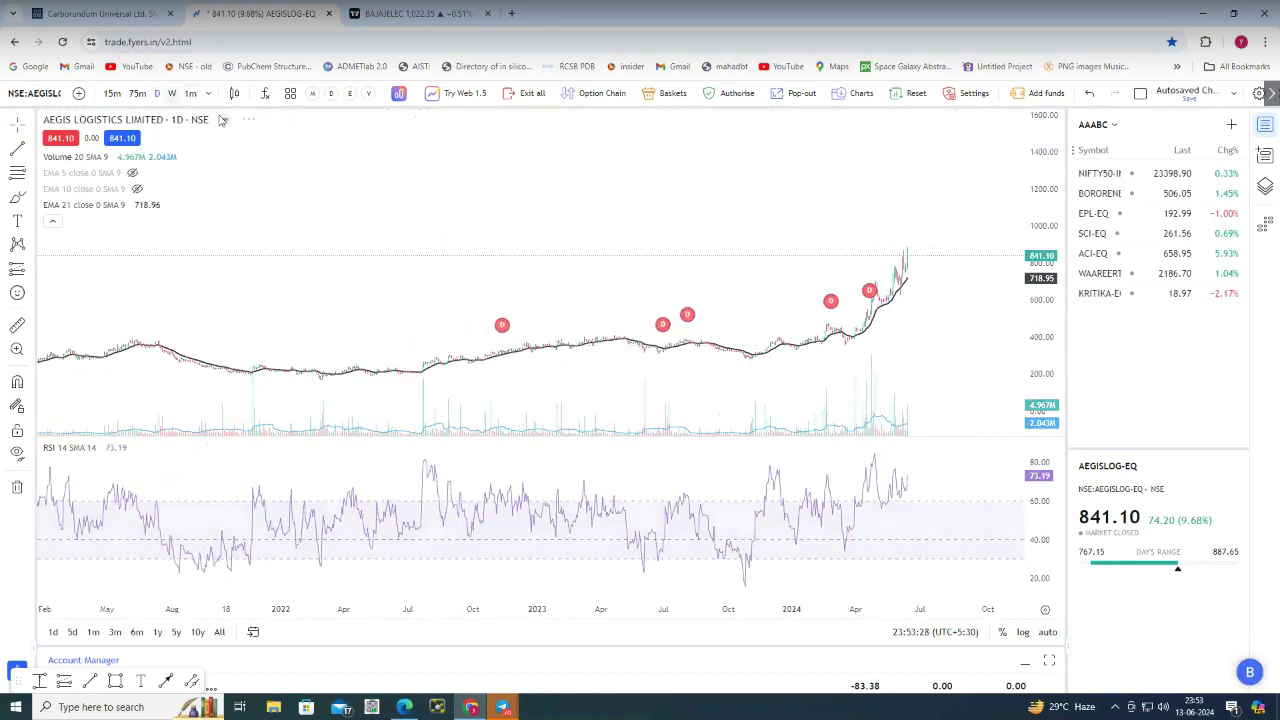
# On the weekly timeframe, draw a rectangle around the long consolidation from April 2017, between about 171 and 394
pyautogui.click(172, 93)
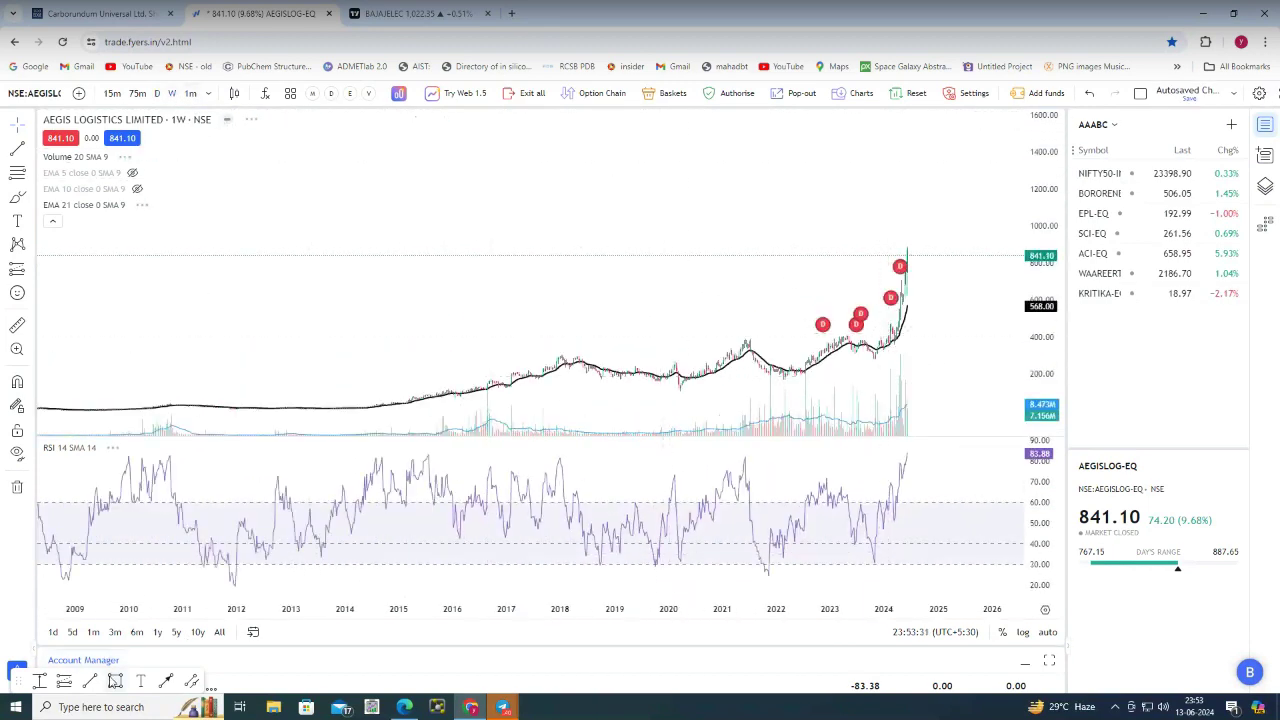
pyautogui.moveTo(519, 337); pyautogui.dragTo(720, 326)
pyautogui.moveTo(831, 330); pyautogui.dragTo(946, 379)
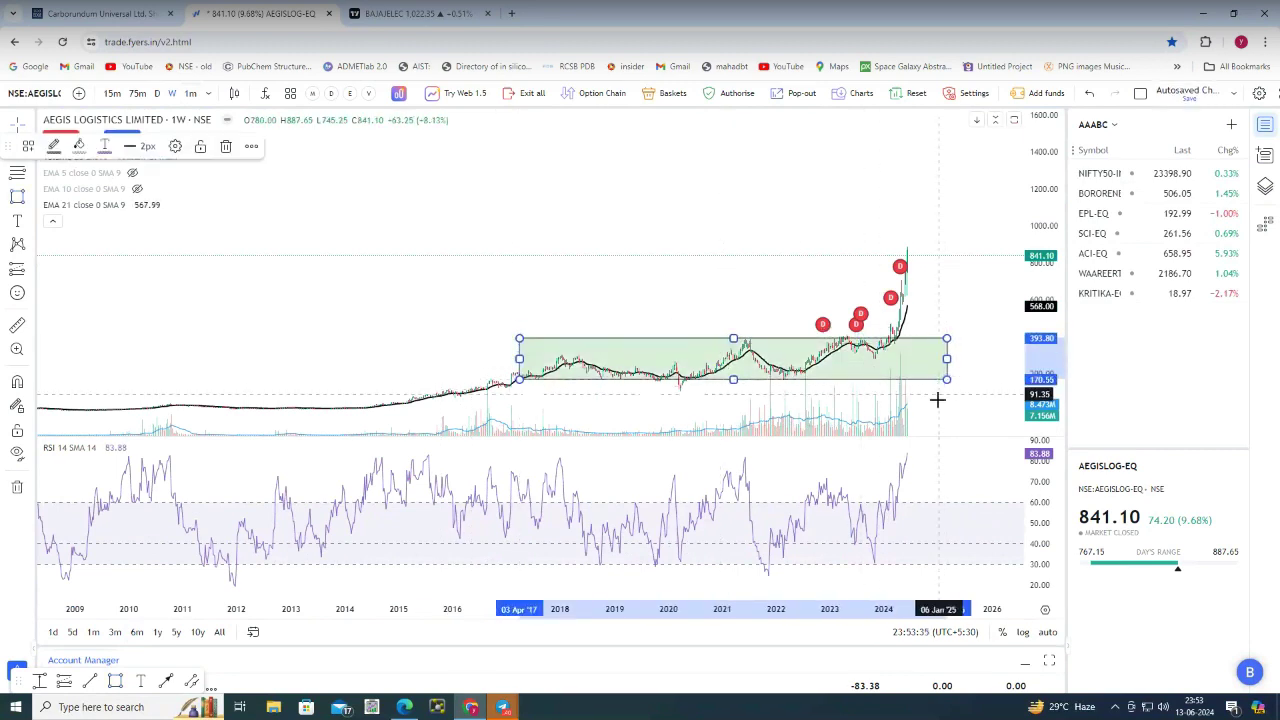
pyautogui.click(937, 399)
# Apply the favourite indicator template E with EMA 8 and EMA 20, and set the chart to the daily timeframe
pyautogui.scroll(8, 923, 292)
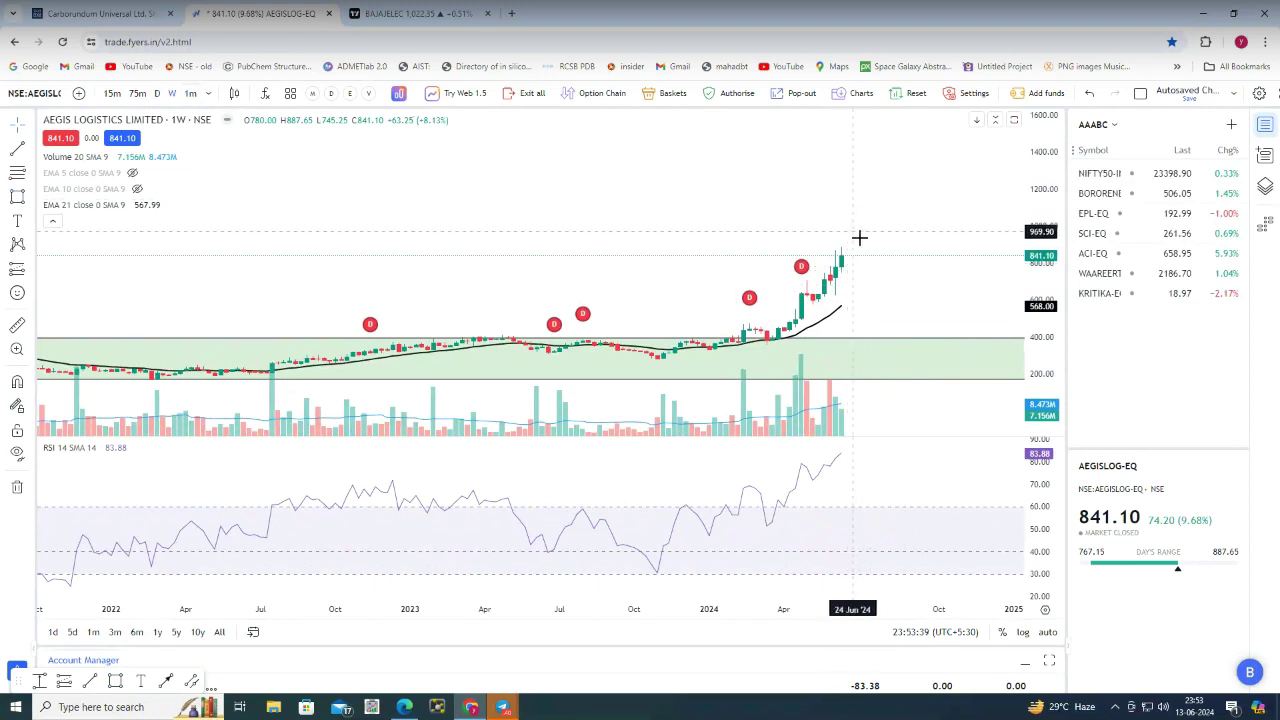
pyautogui.scroll(-5, 866, 240)
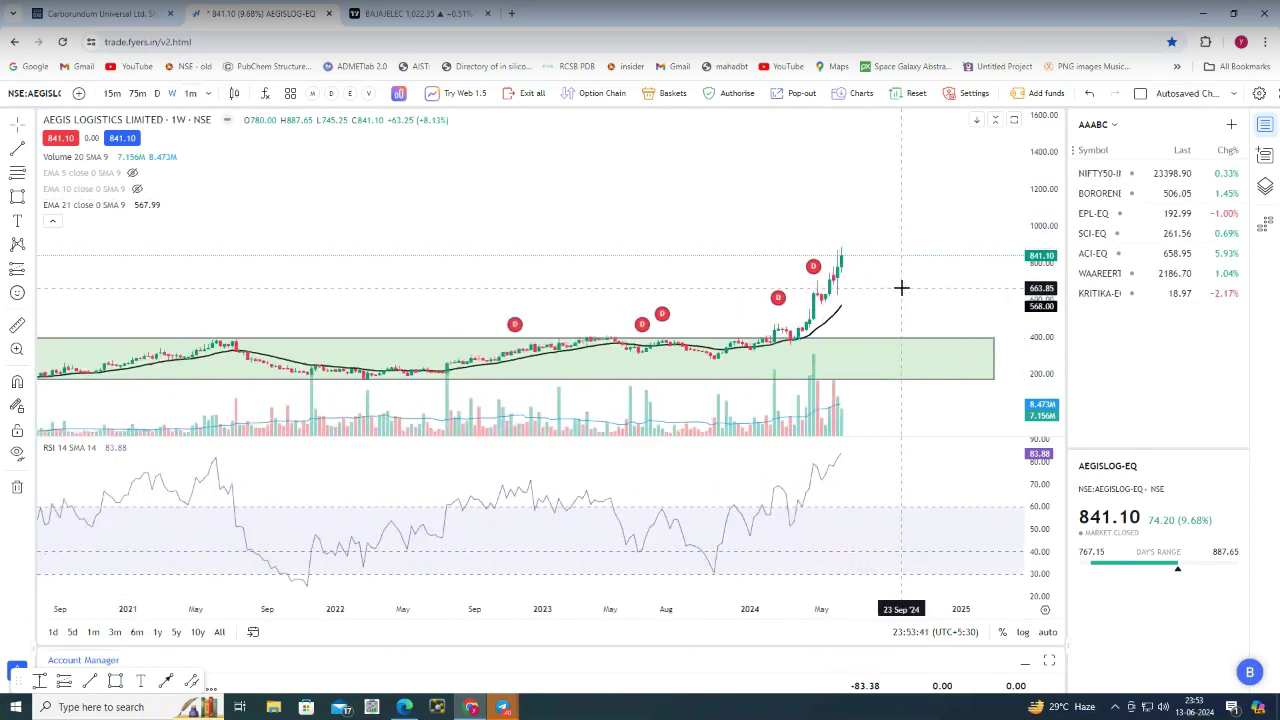
pyautogui.scroll(5, 900, 286)
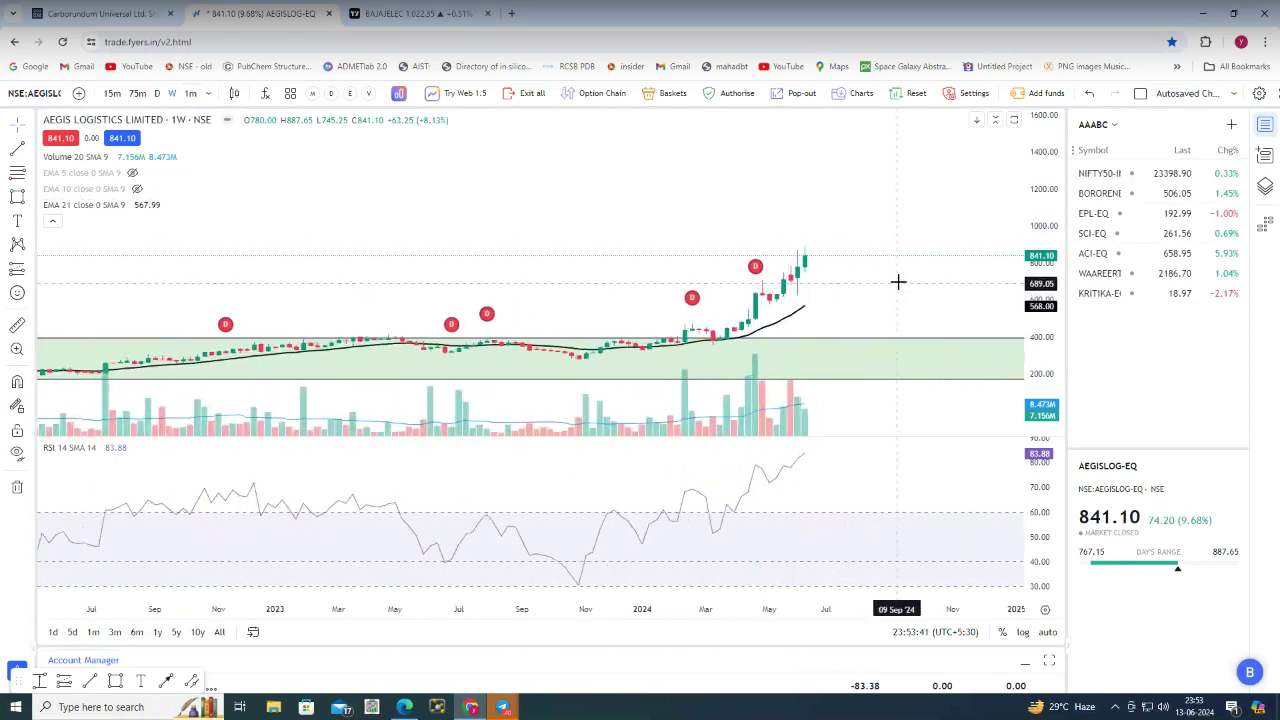
pyautogui.click(348, 94)
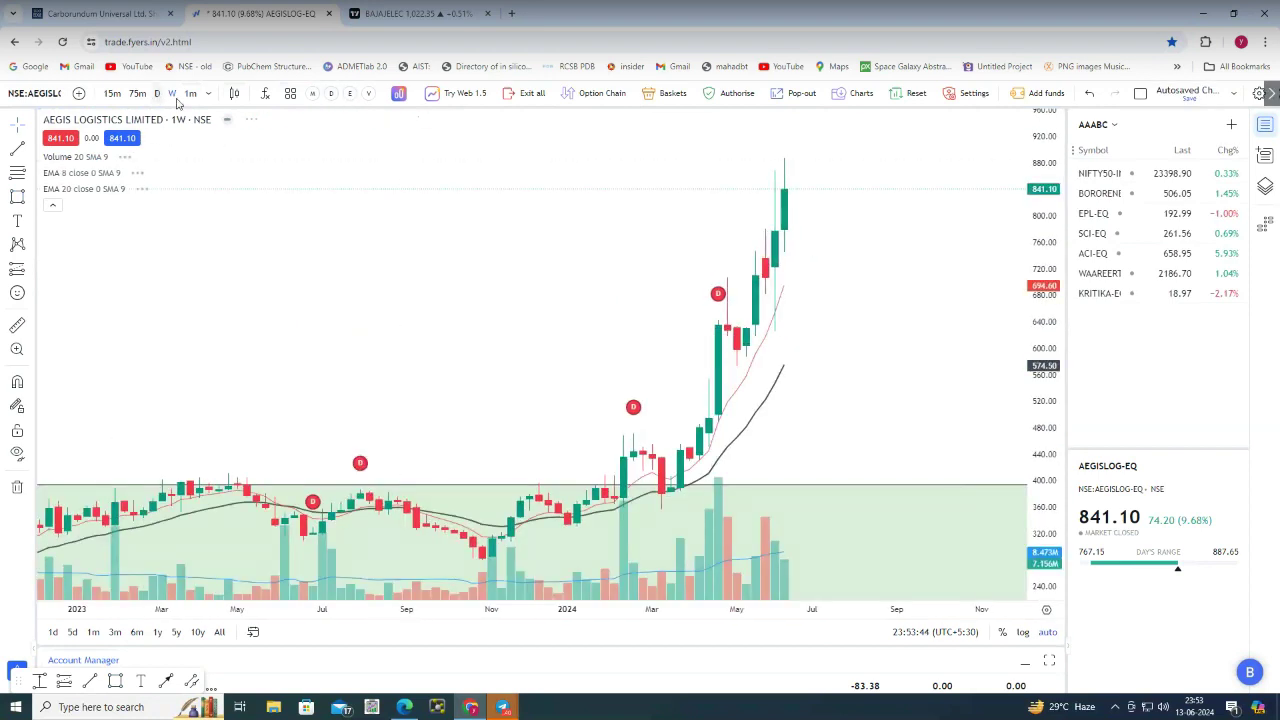
pyautogui.click(157, 93)
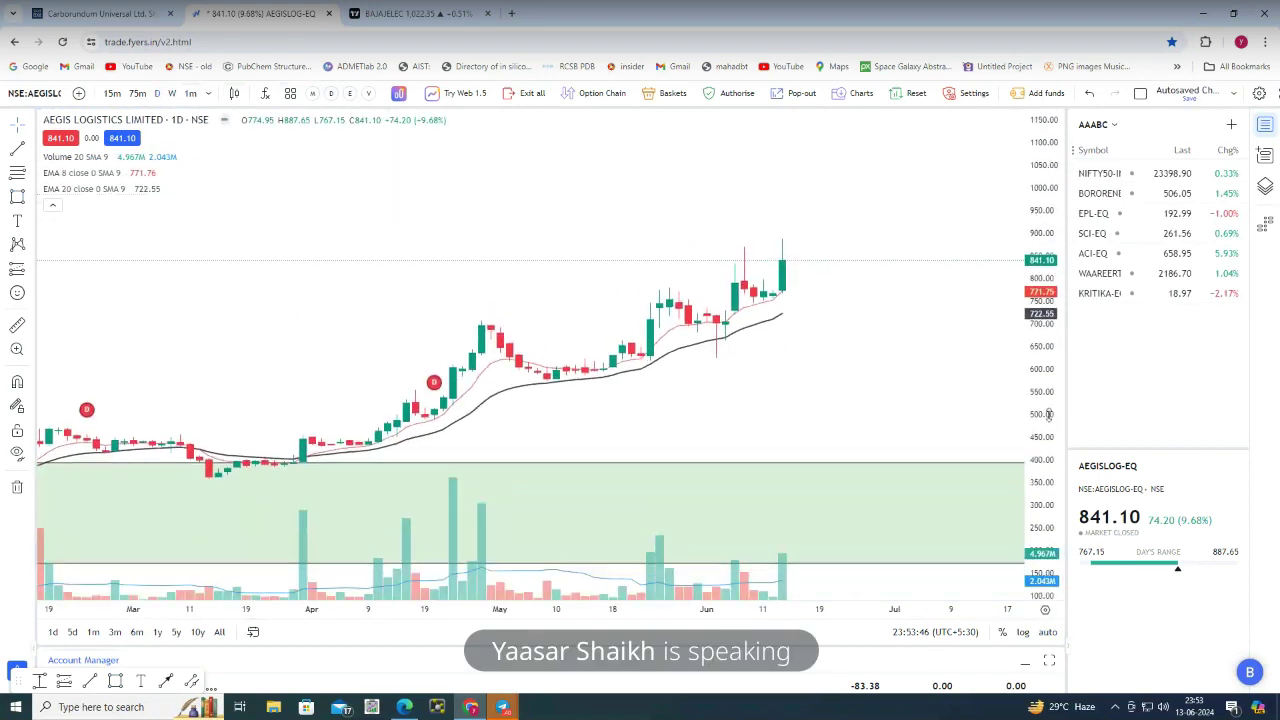
pyautogui.scroll(4, 800, 389)
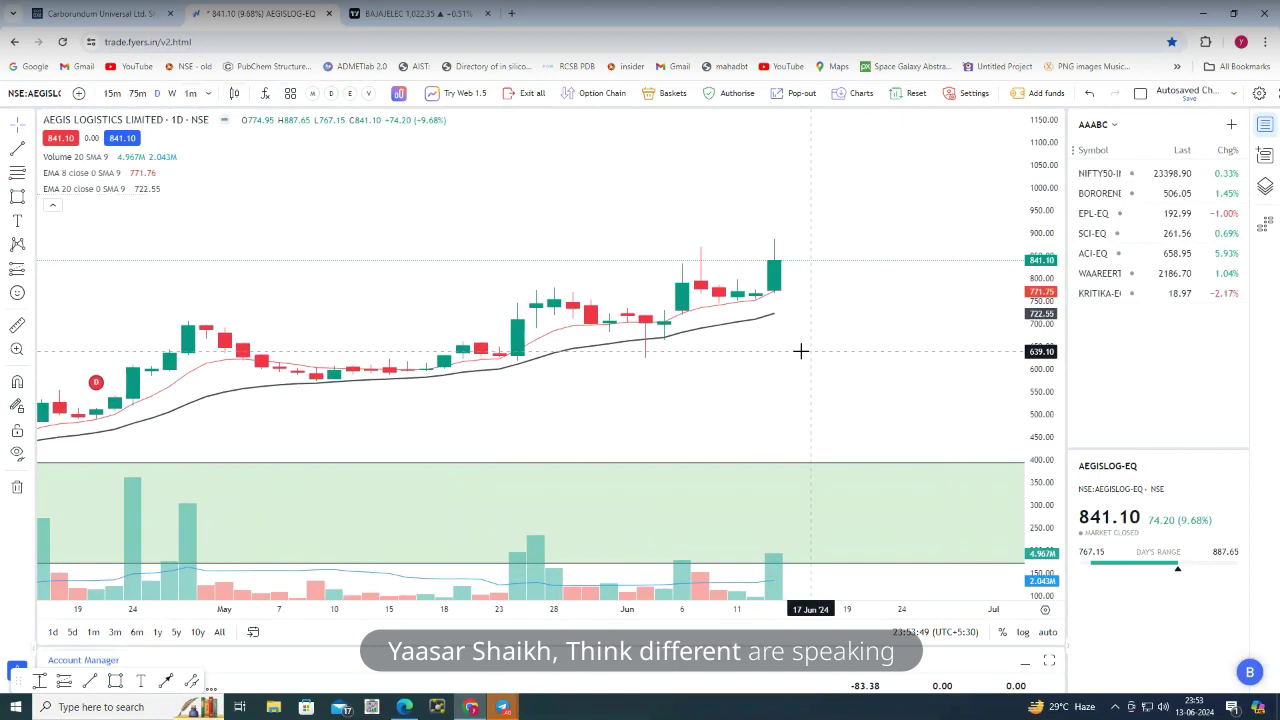
pyautogui.scroll(-2, 800, 351)
pyautogui.scroll(-1, 800, 351)
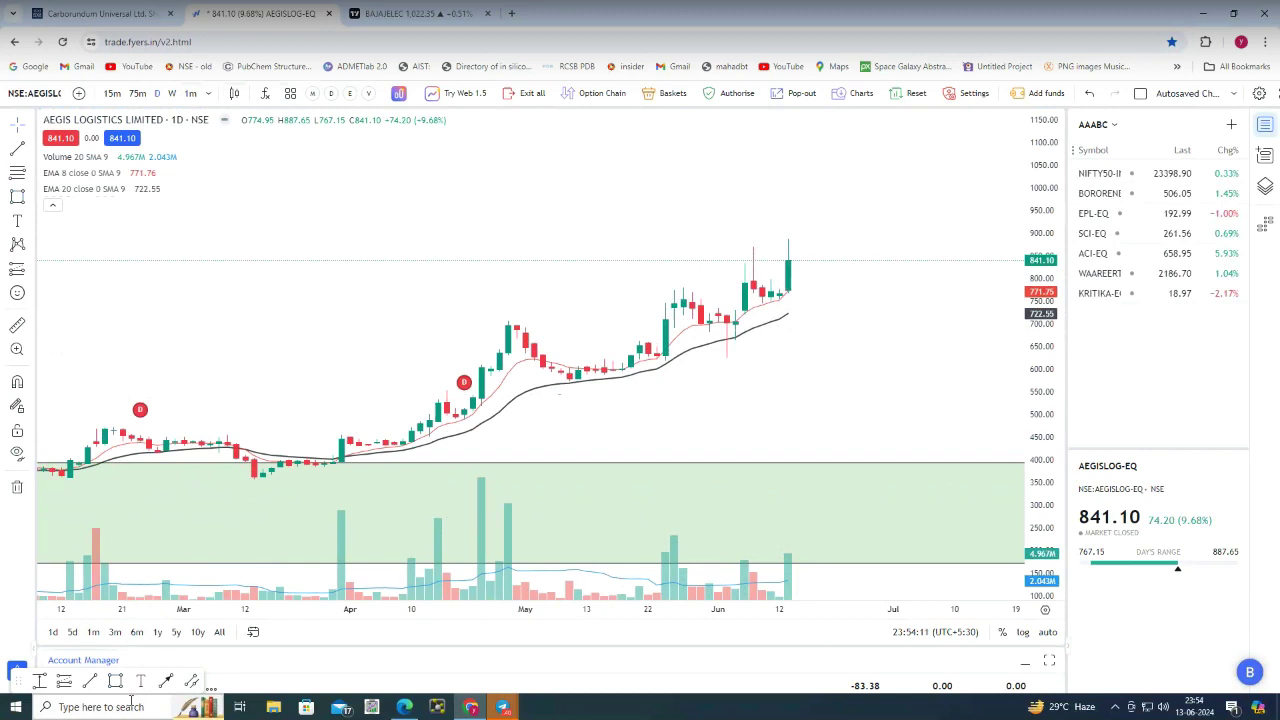
# Set the Aegis Logistics chart to the 75-minute timeframe with automatic price scaling
pyautogui.click(137, 93)
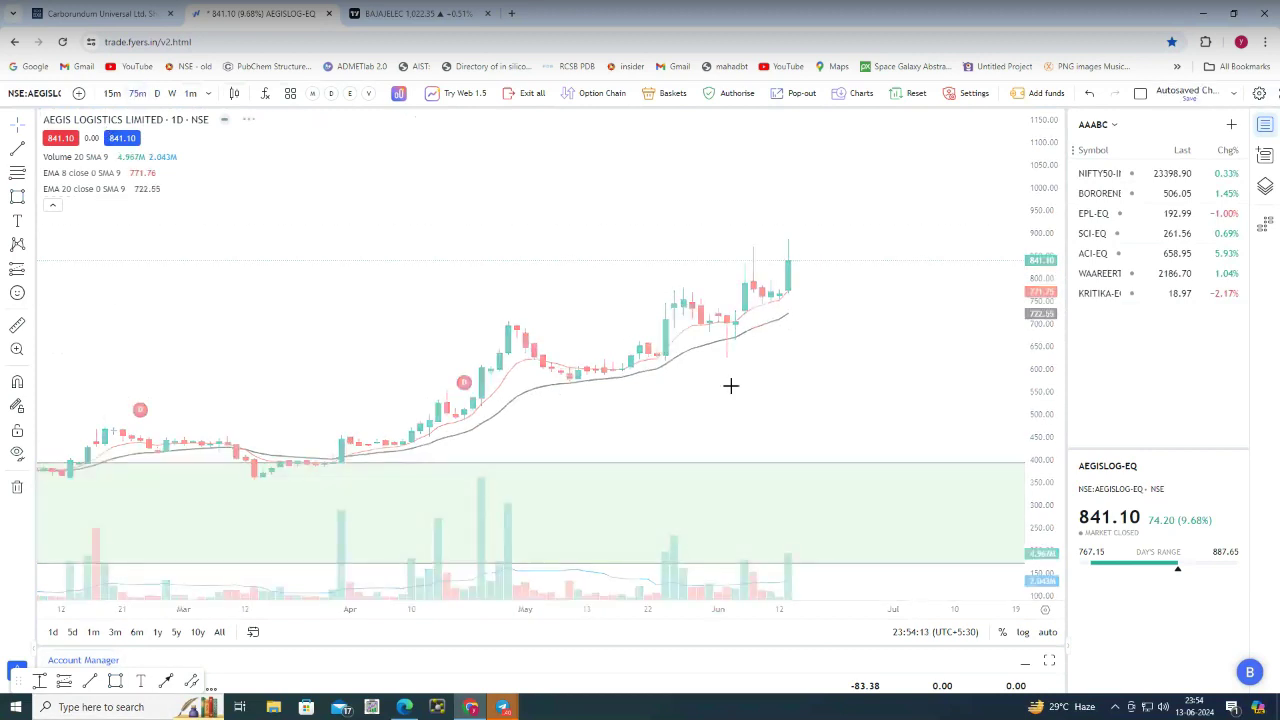
pyautogui.scroll(4, 726, 298)
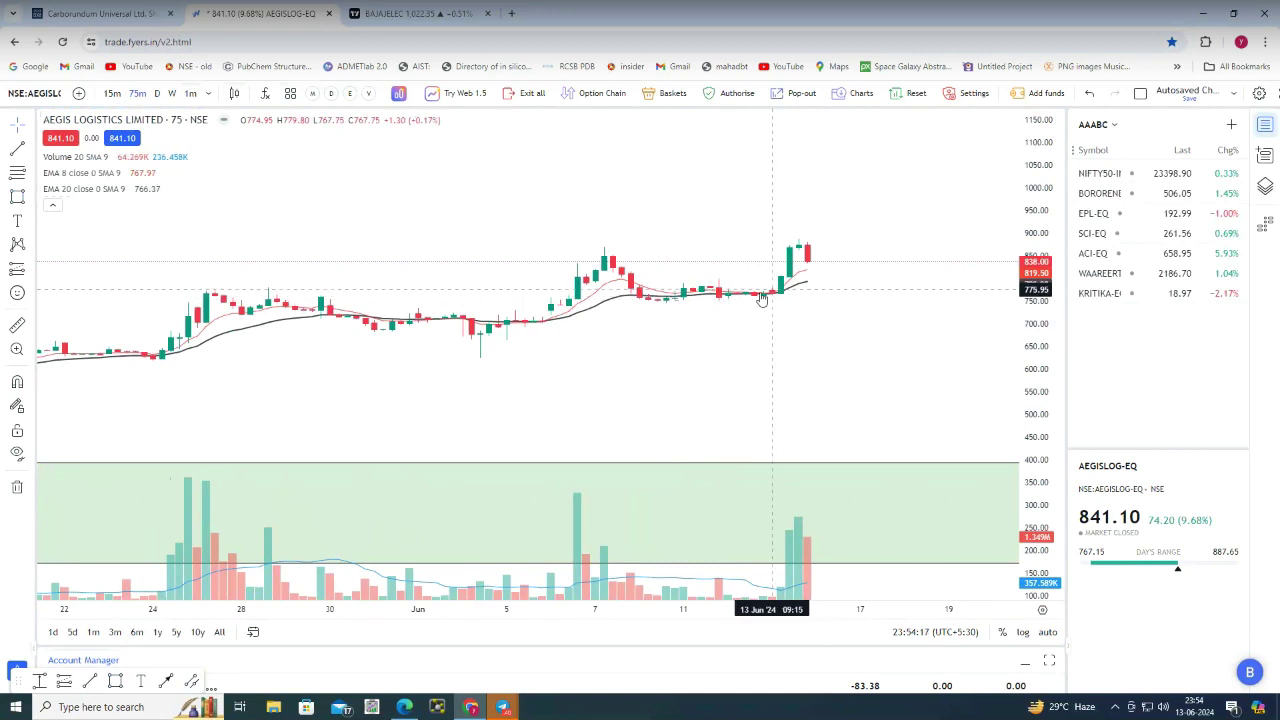
pyautogui.scroll(-2, 776, 312)
pyautogui.click(1047, 632)
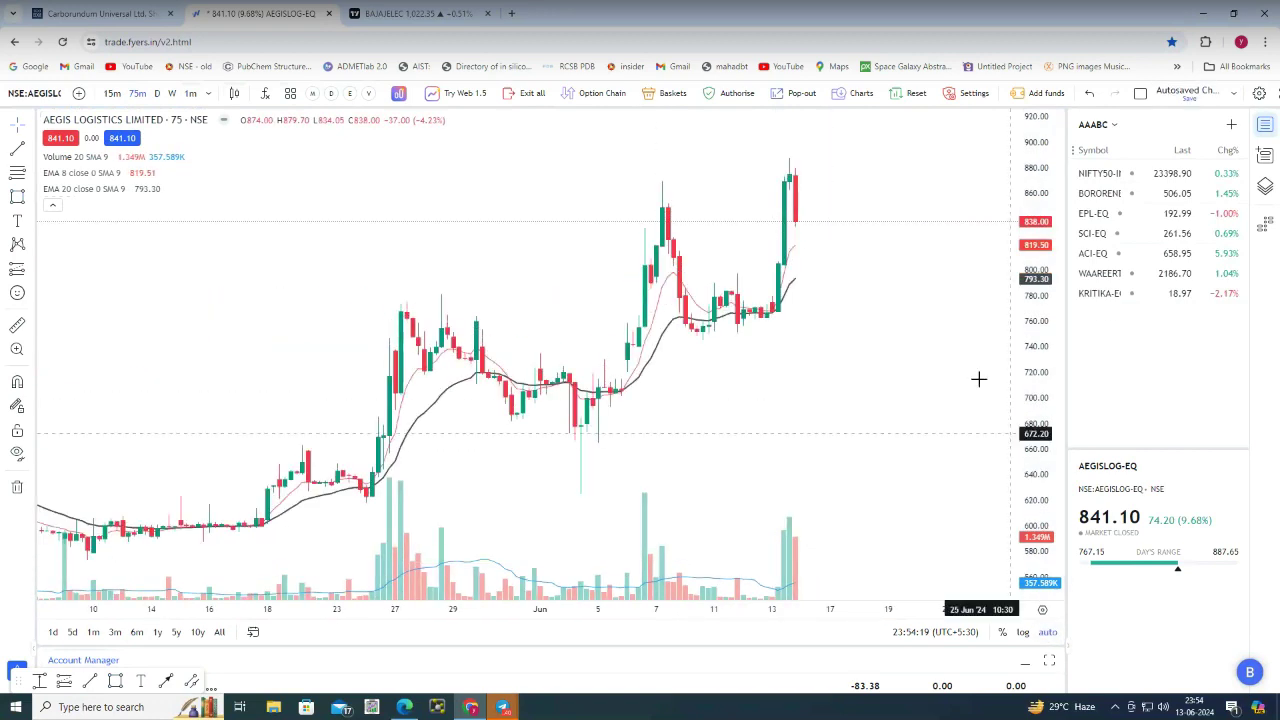
# Draw a thin rectangle over the early-June high just above 860, and place a long position from 11 June with target 839.30 and stop 731.50
pyautogui.scroll(2, 844, 350)
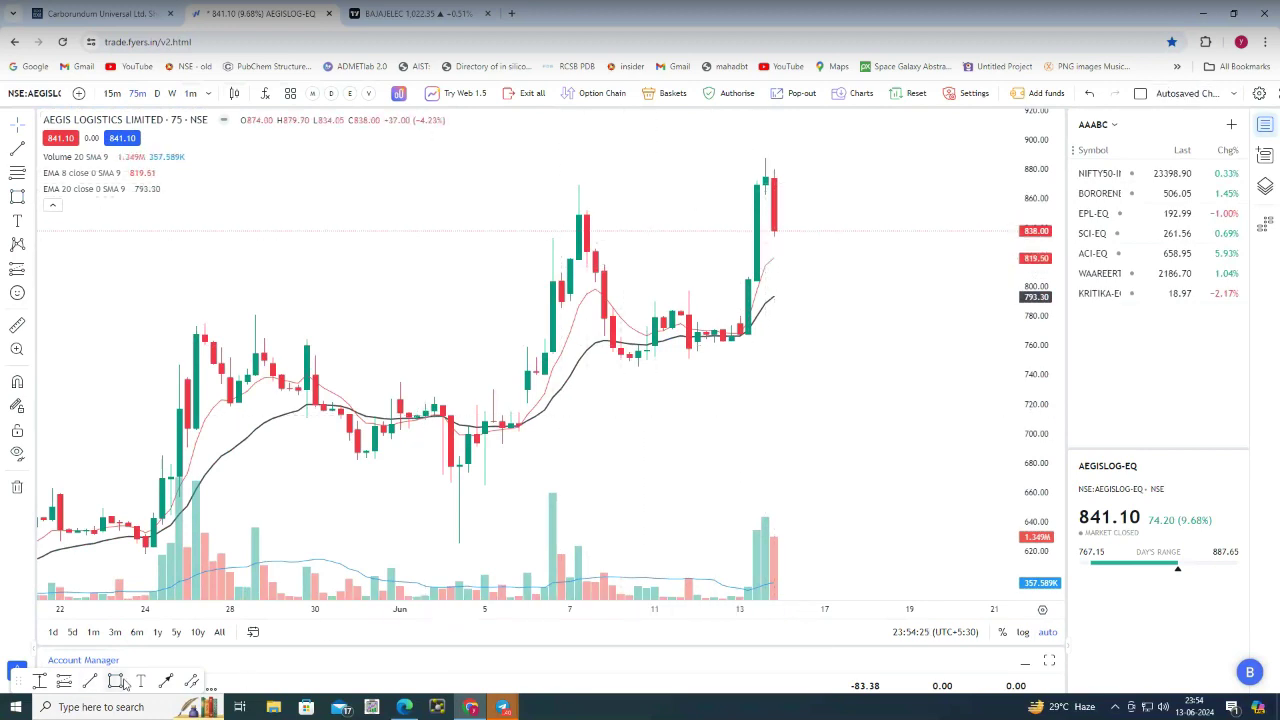
pyautogui.moveTo(536, 184); pyautogui.dragTo(927, 196)
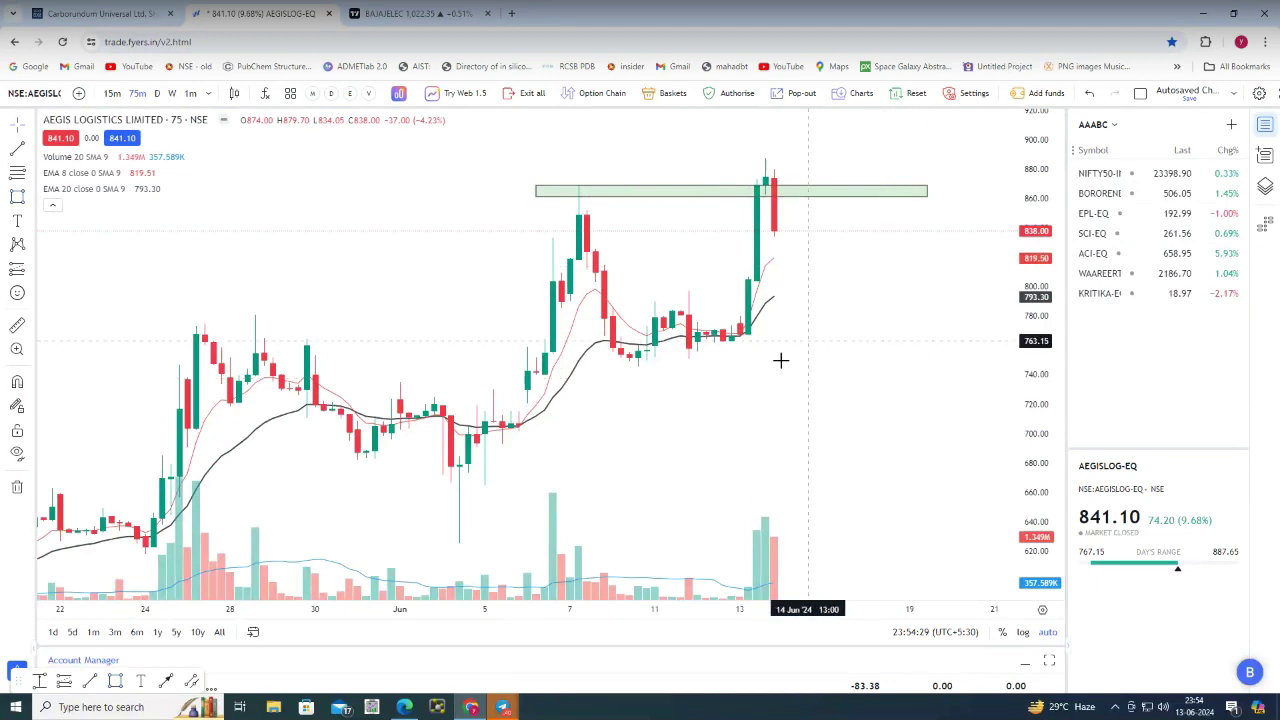
pyautogui.click(66, 681)
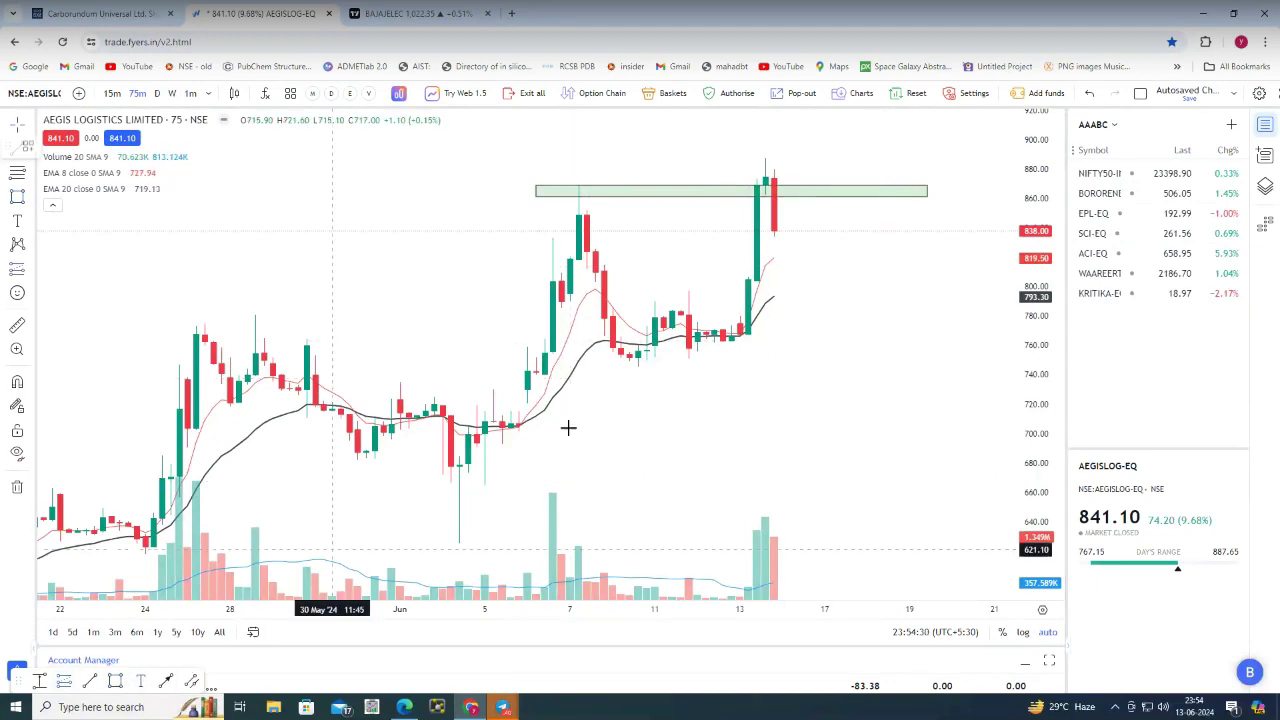
pyautogui.click(655, 308)
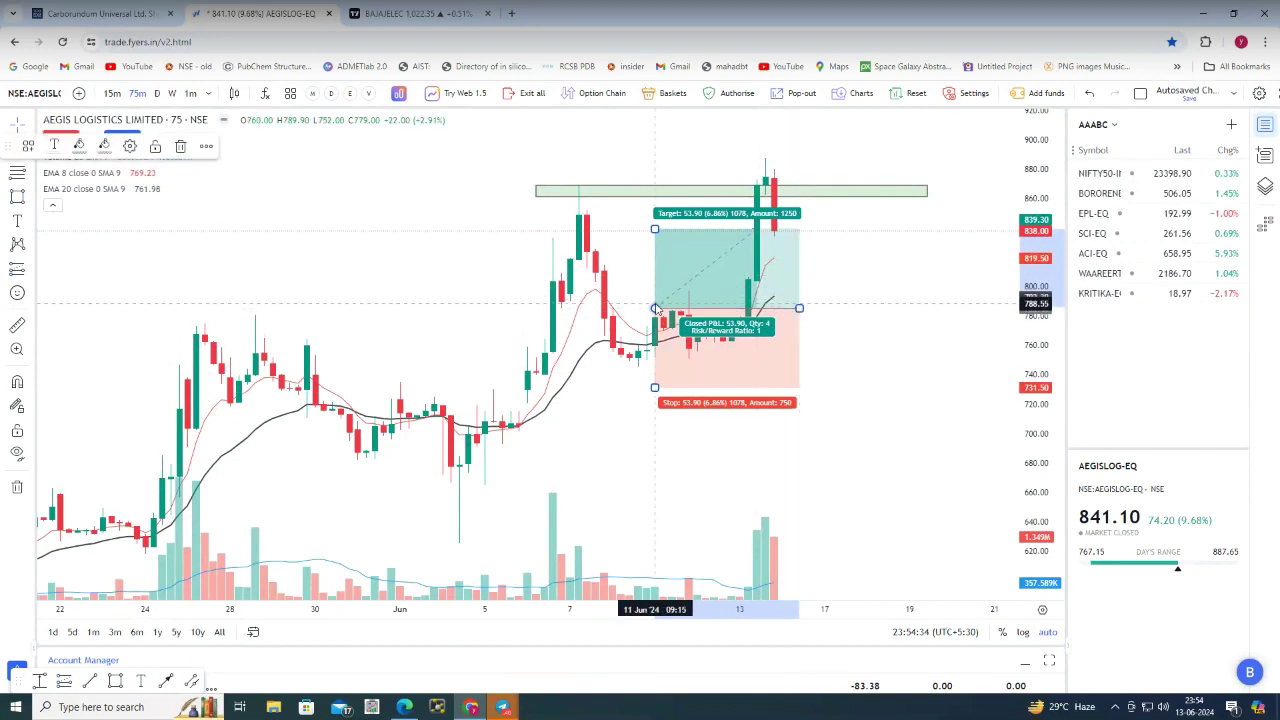
# Adjust the long position to entry 793.10, stop 751.35 and target 921.10, and extend its end to 20 June
pyautogui.moveTo(655, 308); pyautogui.dragTo(655, 297)
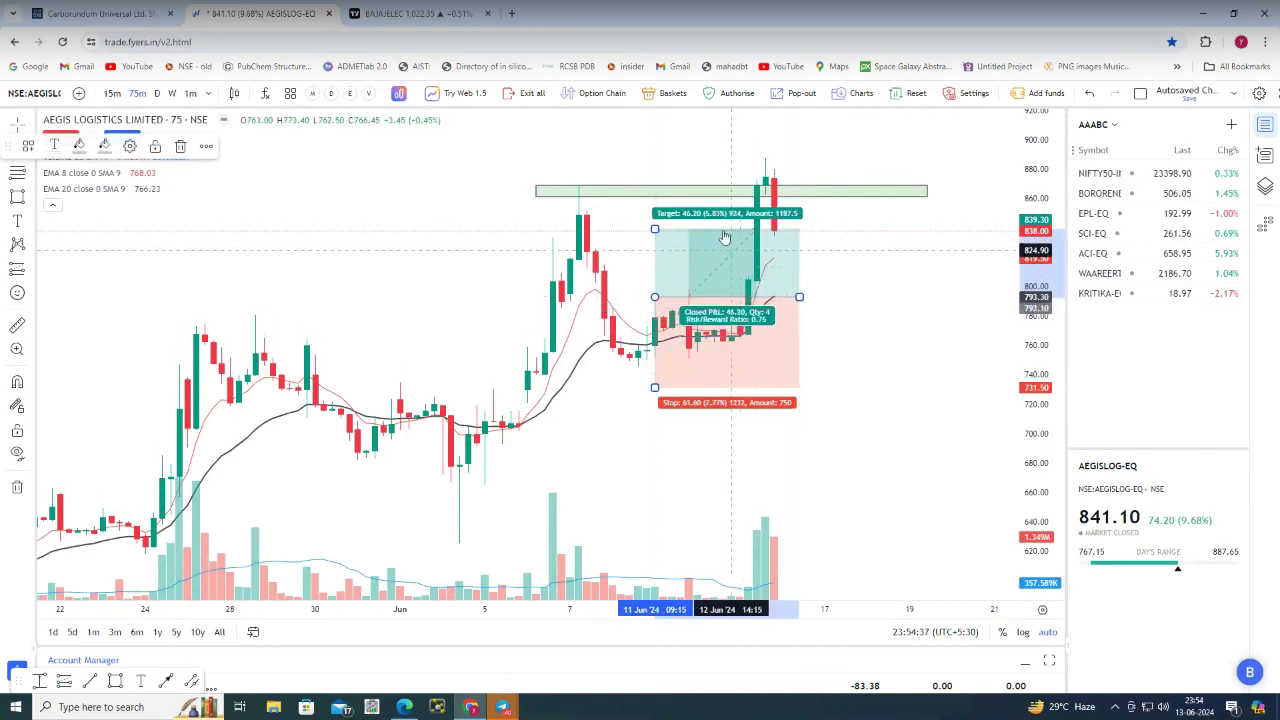
pyautogui.moveTo(655, 388); pyautogui.dragTo(655, 357)
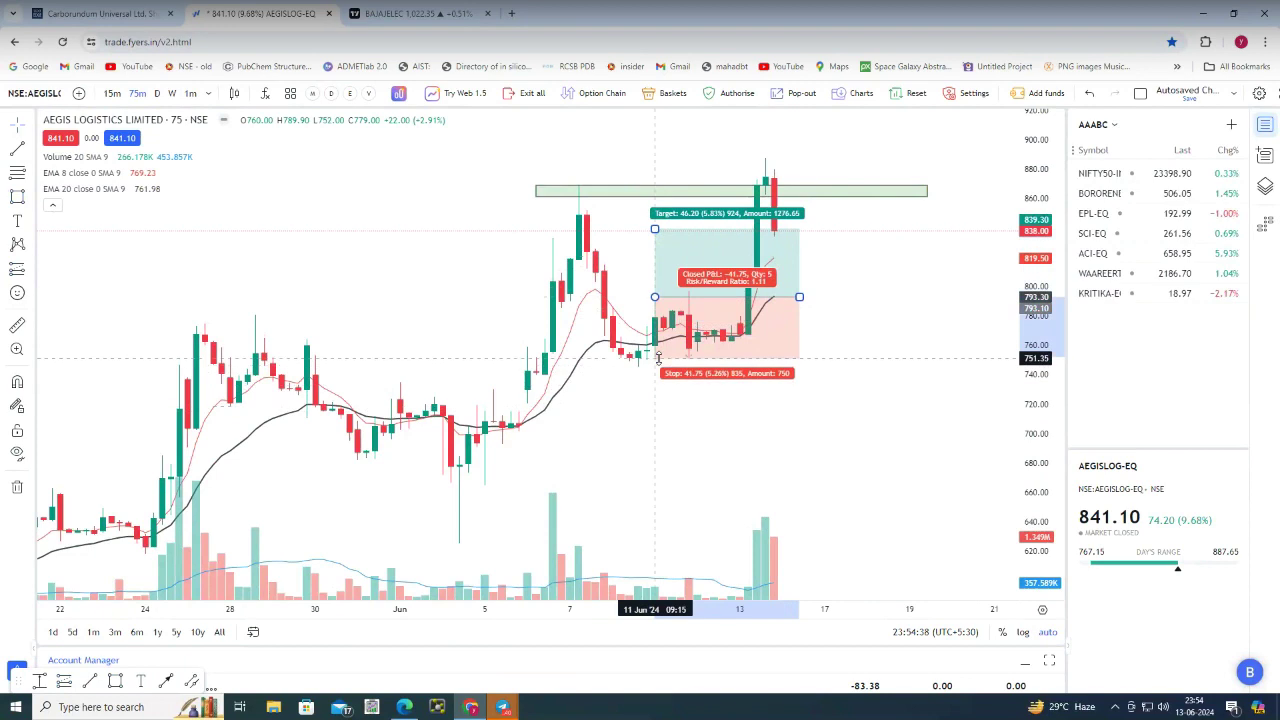
pyautogui.moveTo(799, 296); pyautogui.dragTo(978, 296)
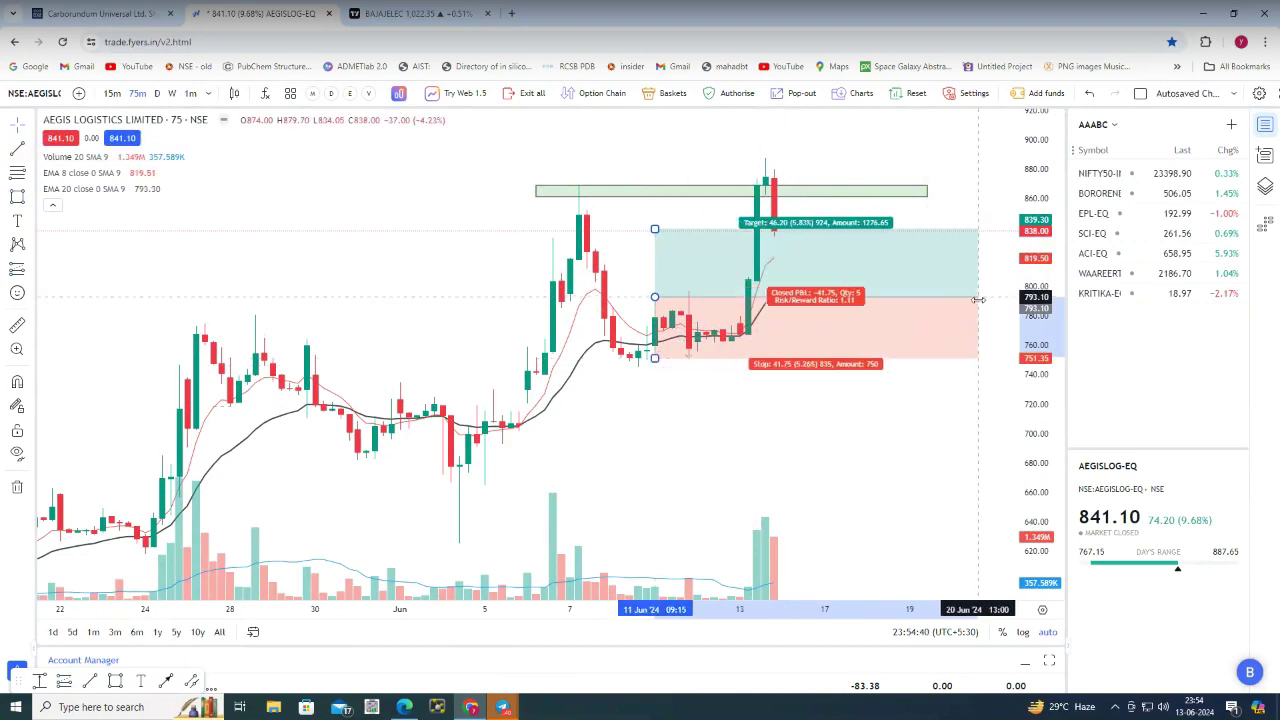
pyautogui.moveTo(668, 183); pyautogui.dragTo(660, 107)
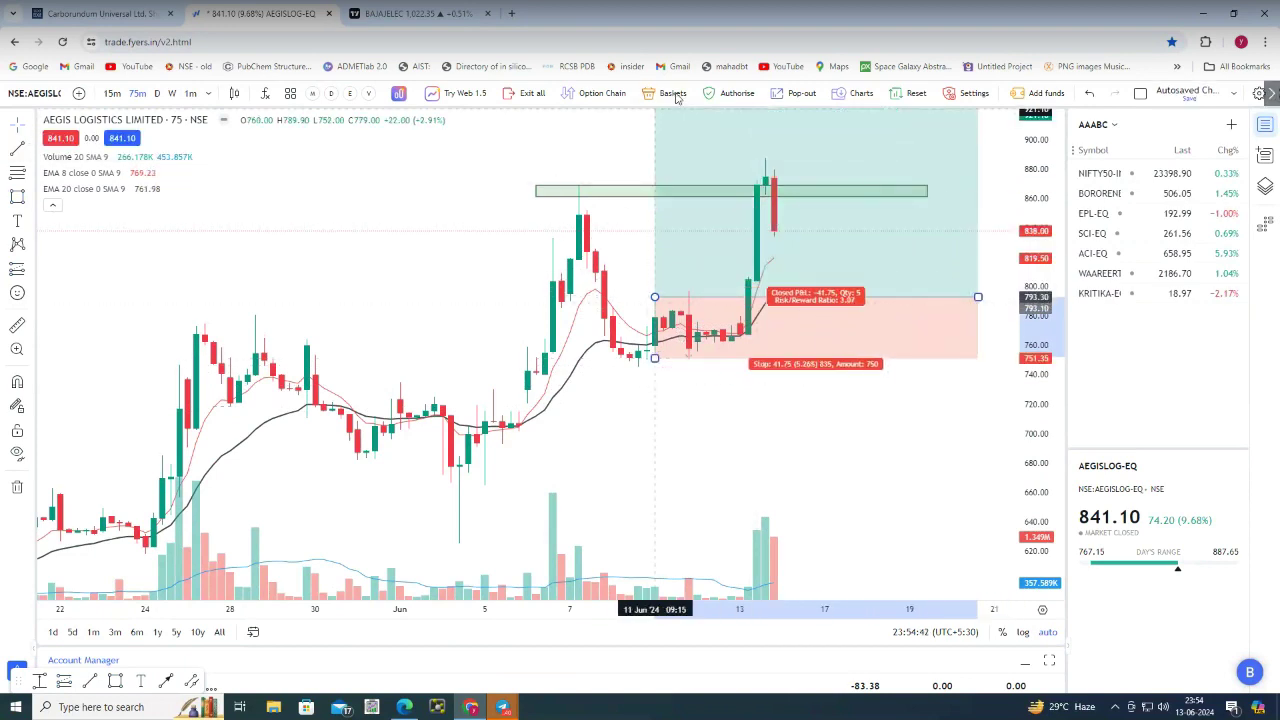
pyautogui.scroll(-5, 777, 366)
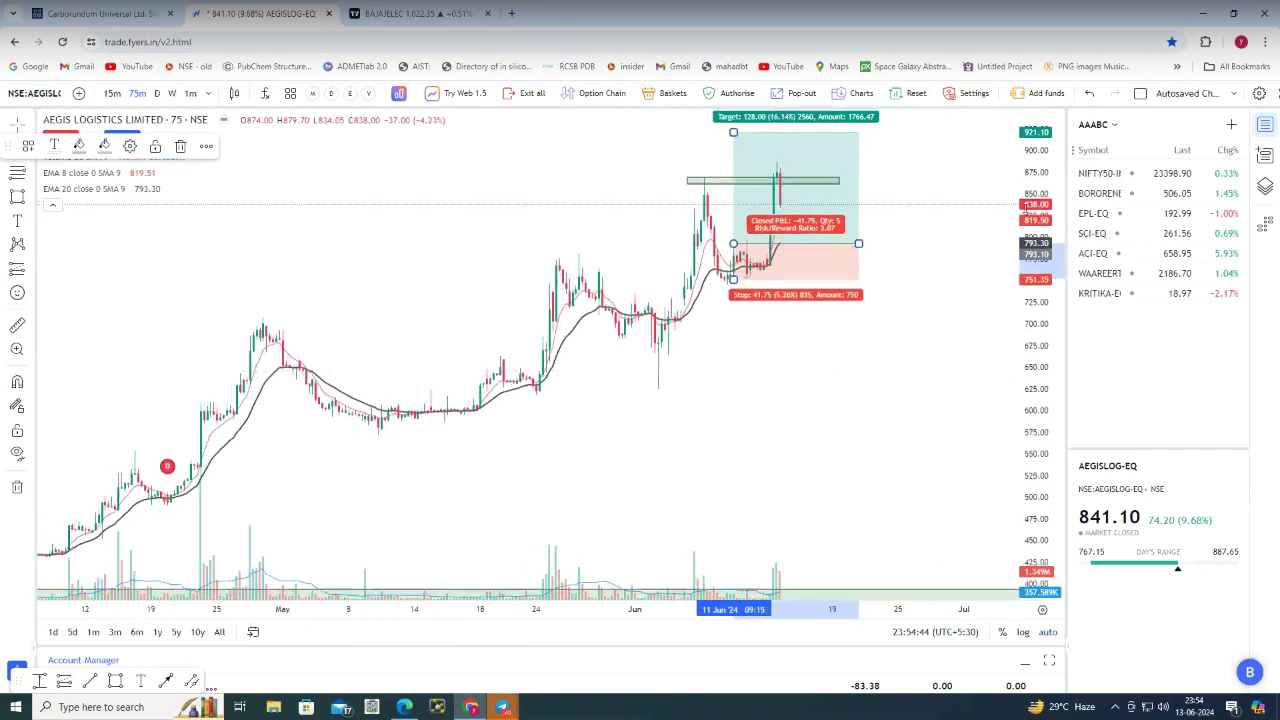
# Raise the long position's entry level to 809.75
pyautogui.moveTo(909, 289); pyautogui.dragTo(771, 357)
pyautogui.scroll(3, 771, 357)
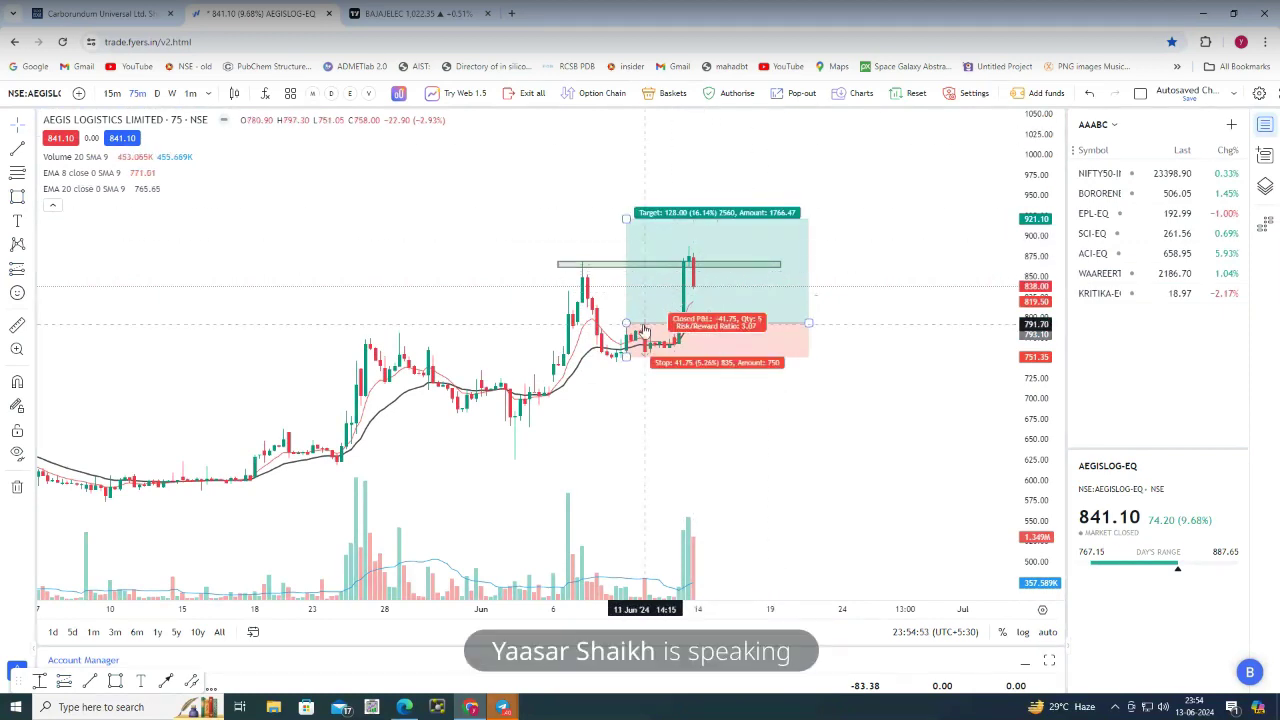
pyautogui.moveTo(627, 323); pyautogui.dragTo(628, 310)
pyautogui.click(891, 280)
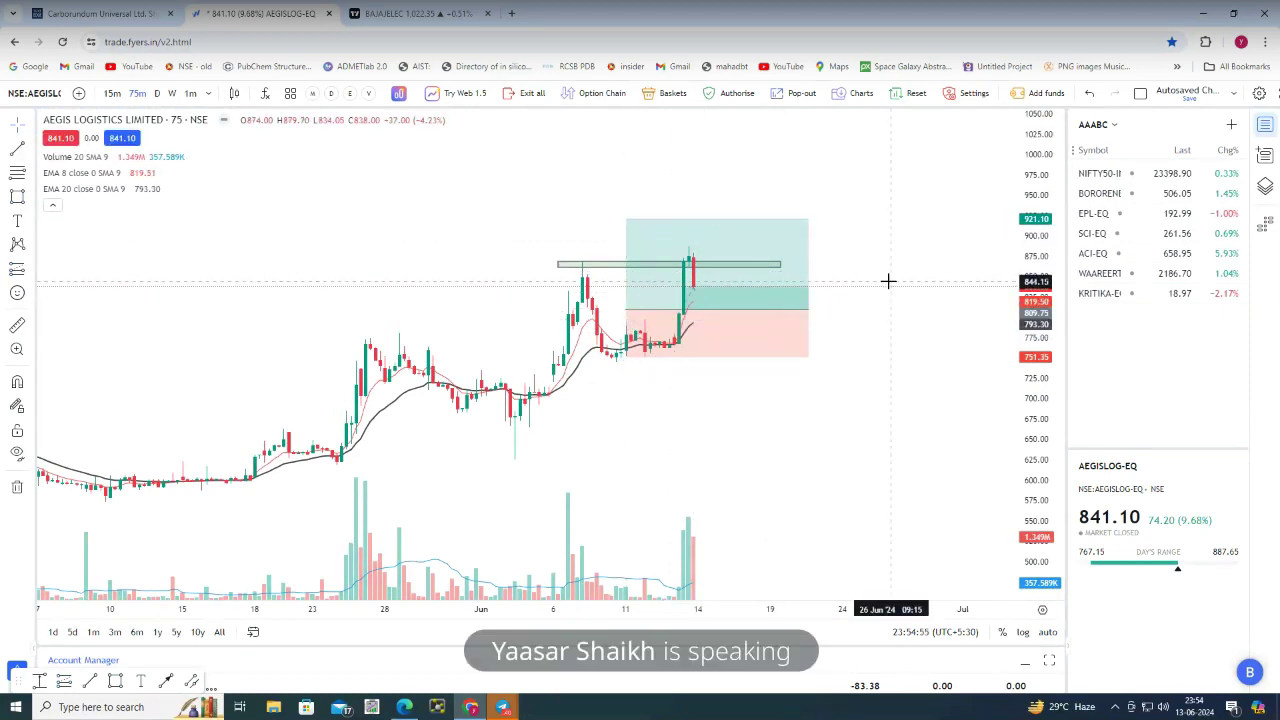
# Set the Aegis Logistics chart to the daily timeframe and examine the long position against the June high zone
pyautogui.hscroll(-3, 894, 287)
pyautogui.click(157, 93)
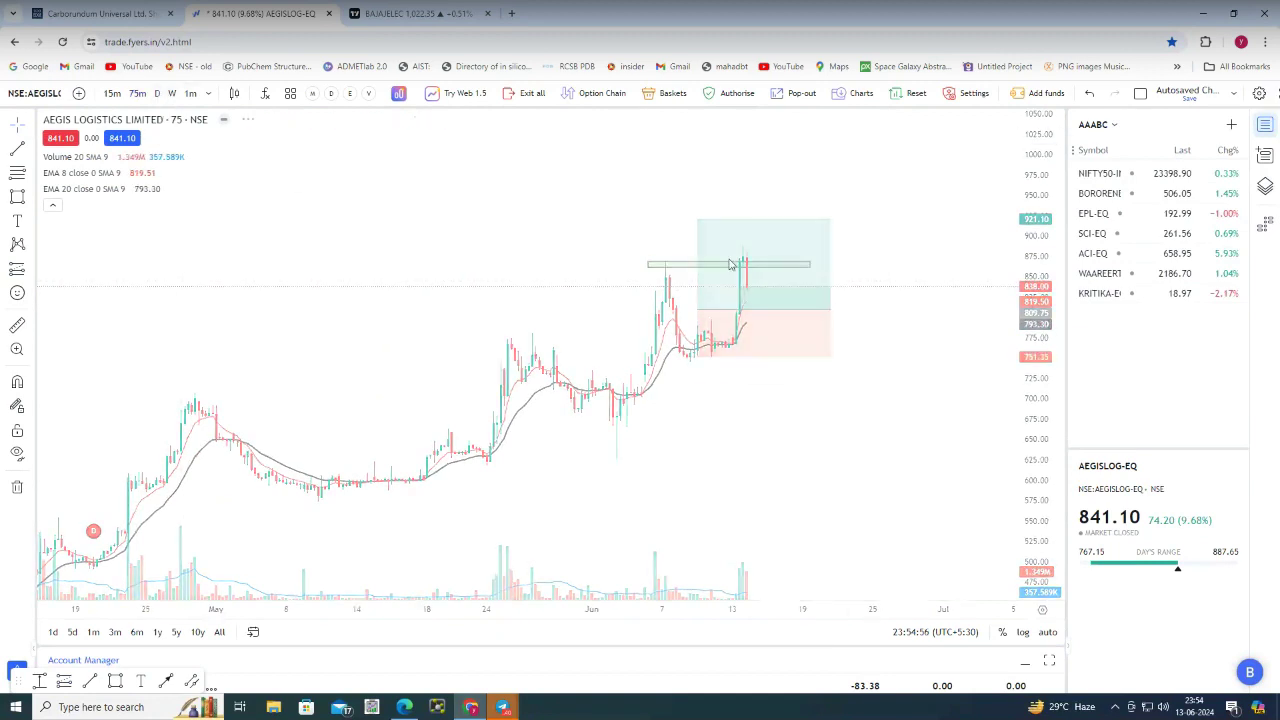
pyautogui.scroll(5, 825, 362)
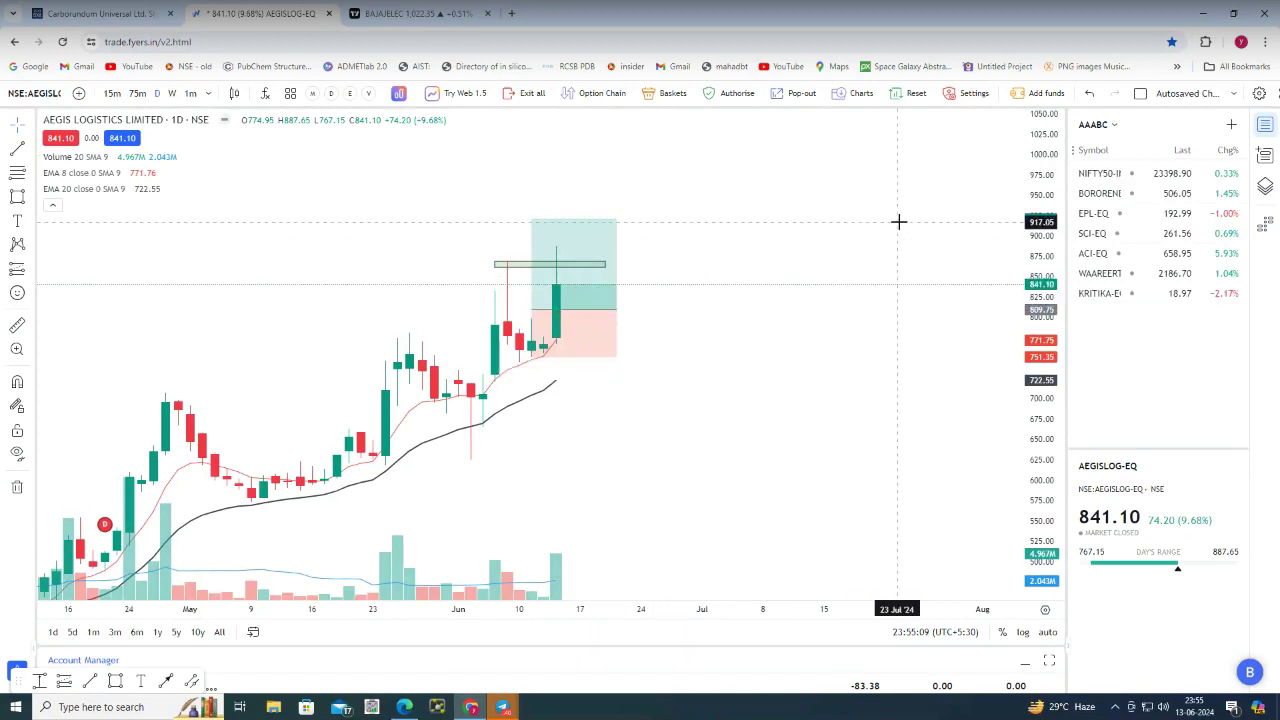
pyautogui.scroll(-2, 686, 290)
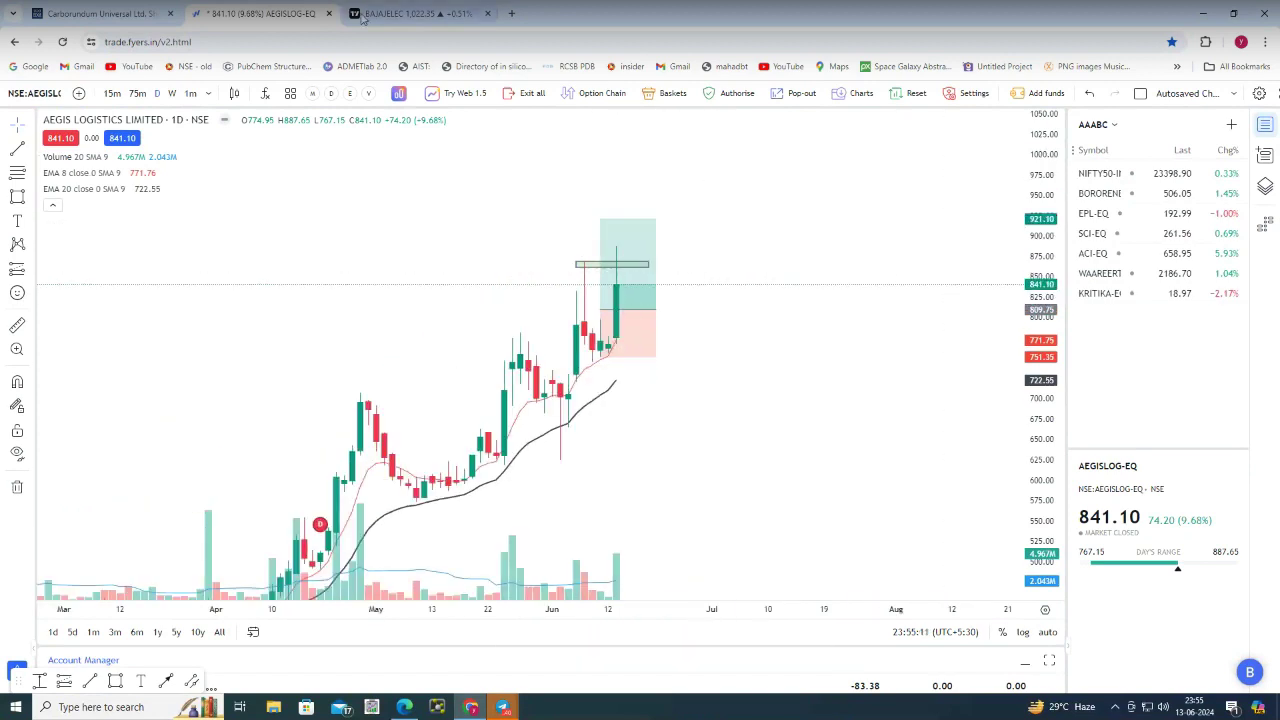
# In StockEdge, go back from the Carborundum Universal indicators through the Abrasives gainers to the Sector Rotation industries breadth
pyautogui.click(134, 16)
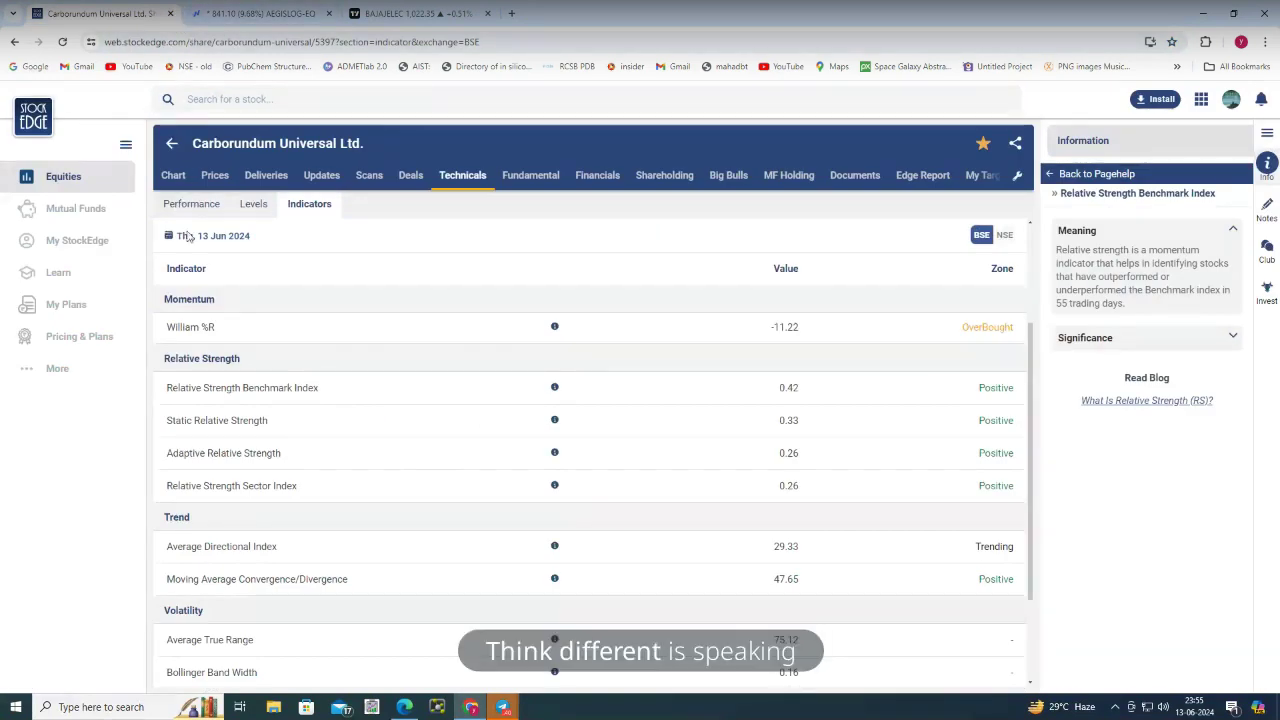
pyautogui.scroll(-3, 210, 258)
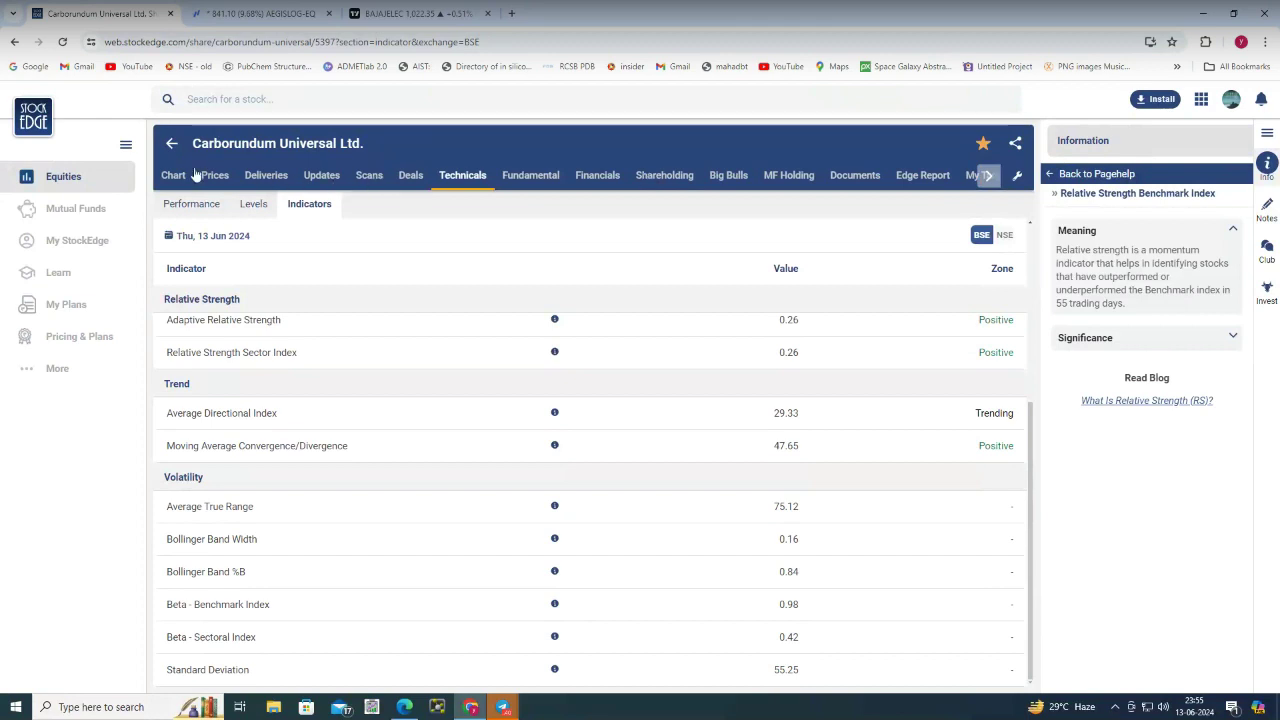
pyautogui.click(172, 145)
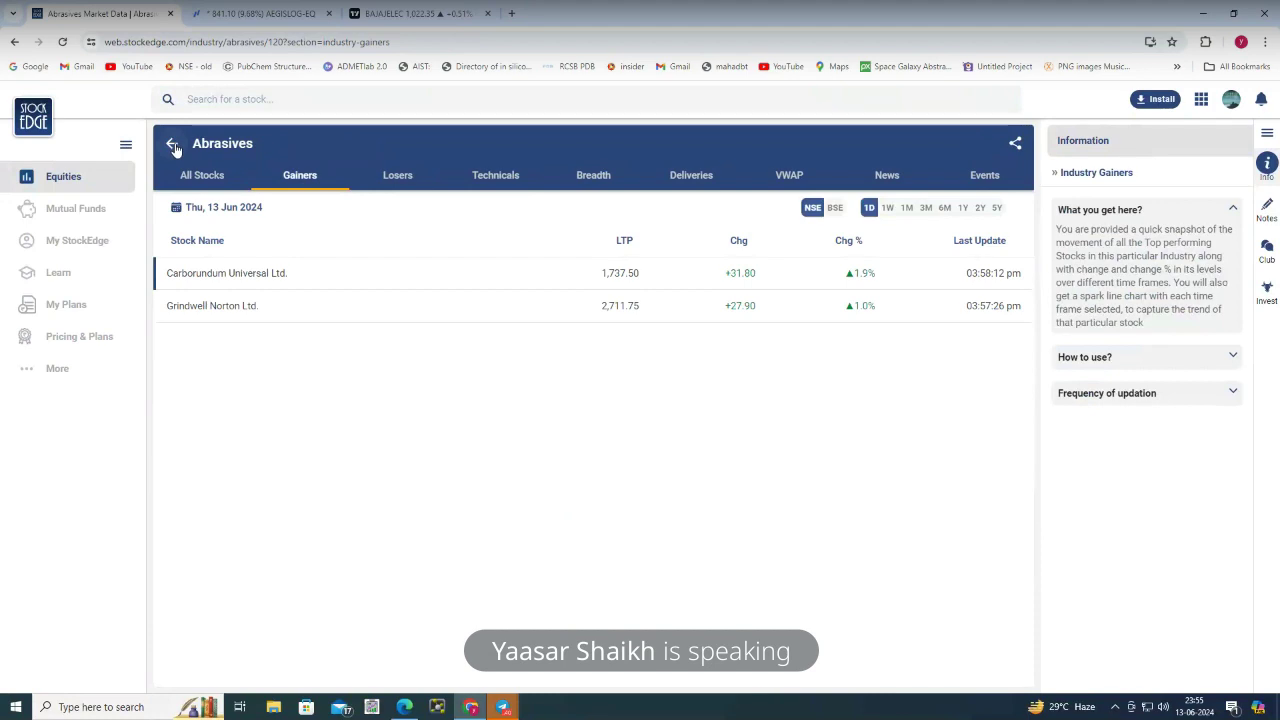
pyautogui.click(221, 152)
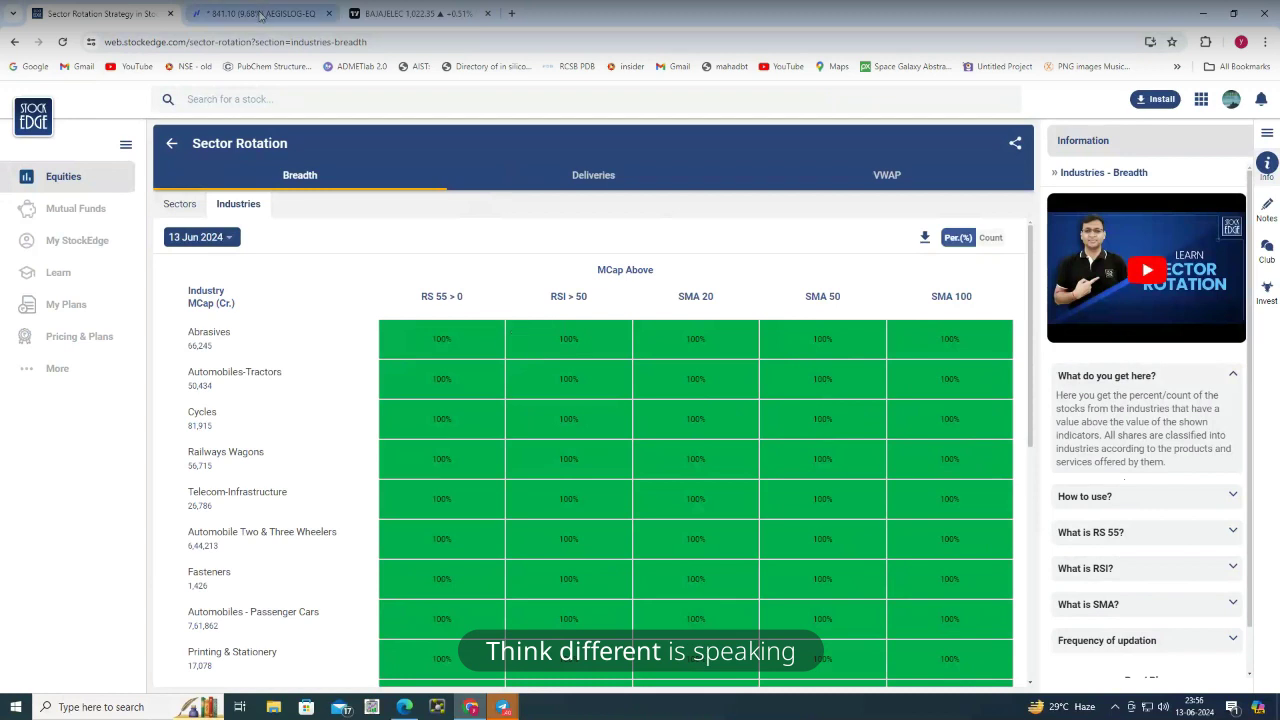
# Switch to Chartink, open the saved four-widget intraday dashboard, and review its 52-week-high, sector advances and VWAP widgets
pyautogui.click(260, 14)
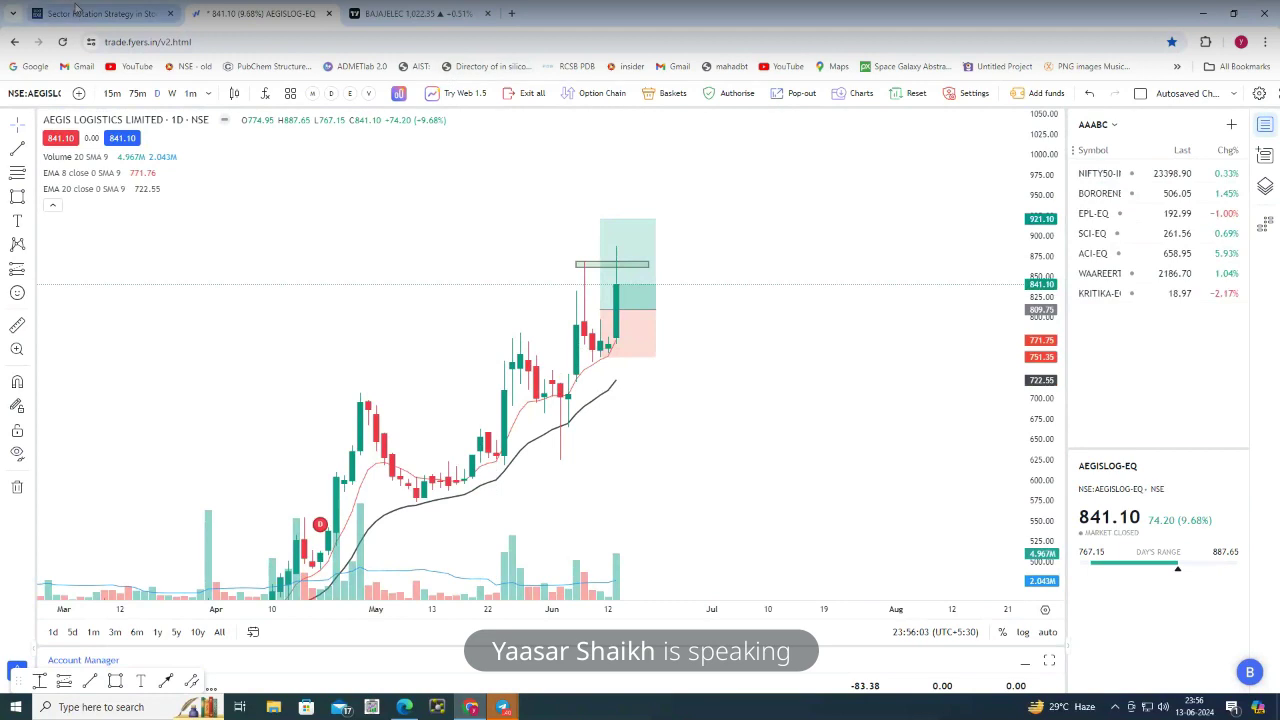
pyautogui.click(470, 707)
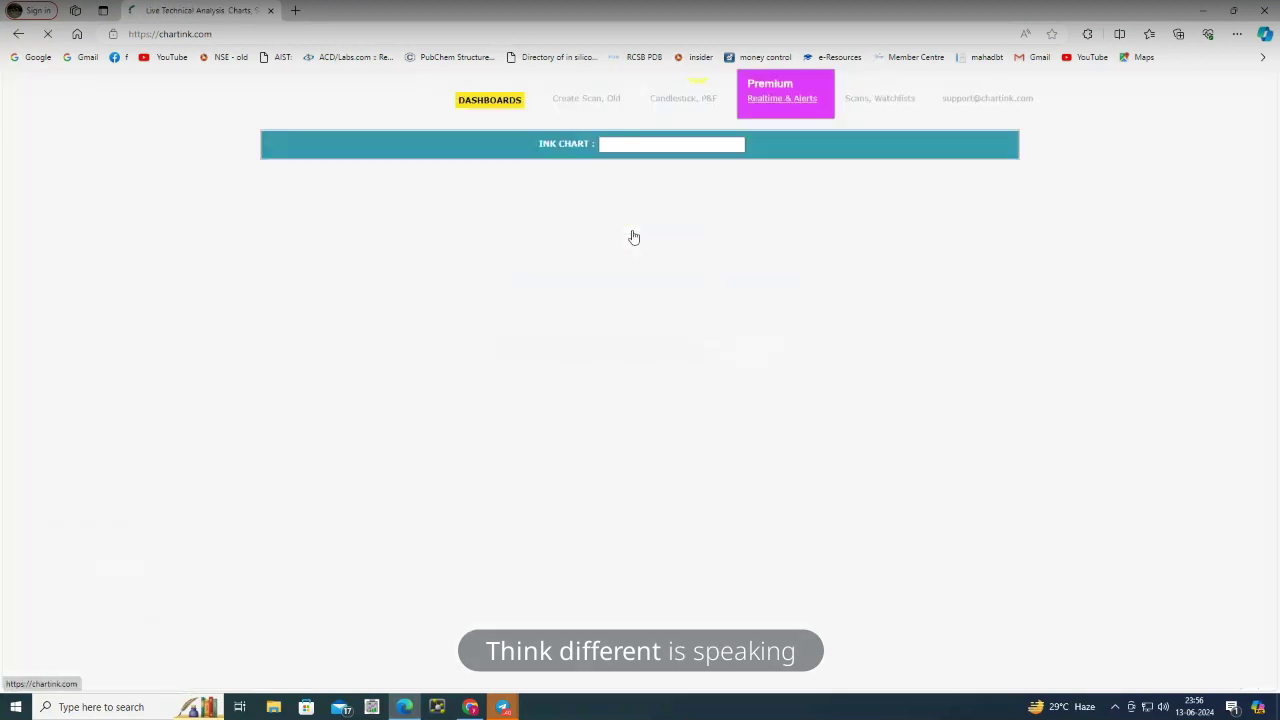
pyautogui.click(473, 87)
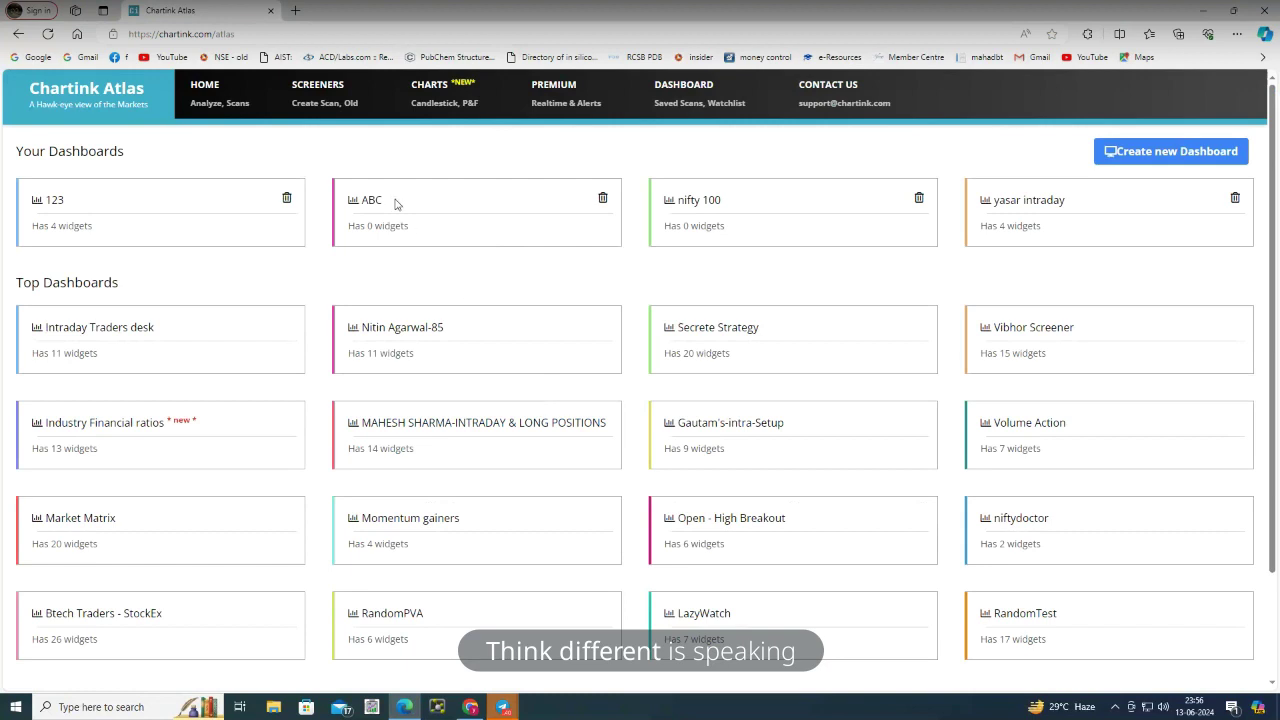
pyautogui.click(1041, 203)
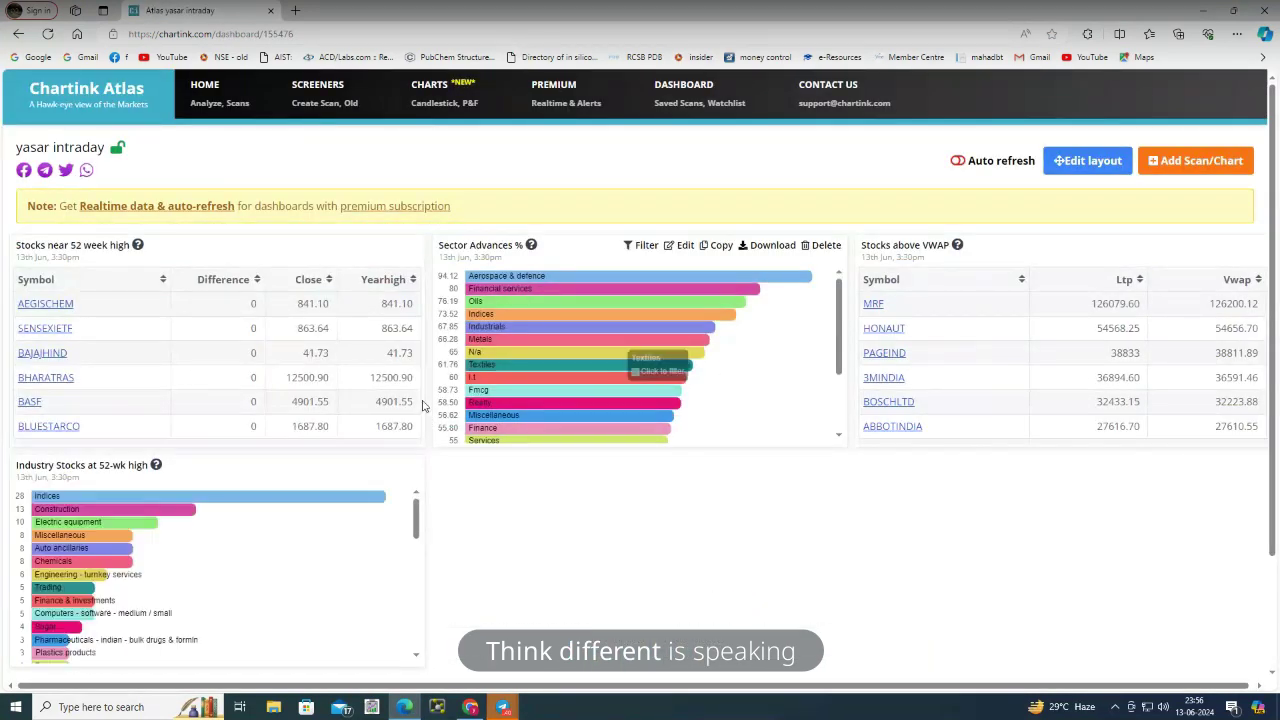
pyautogui.scroll(-2, 723, 367)
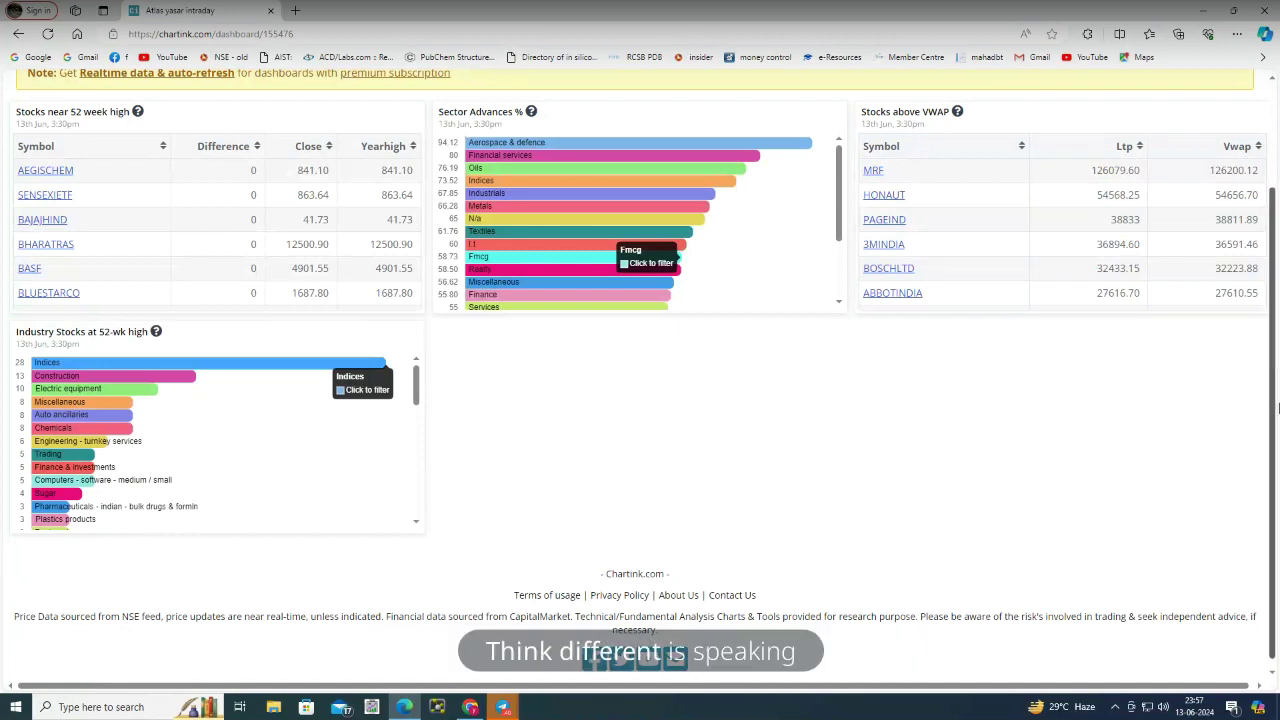
pyautogui.moveTo(166, 357)
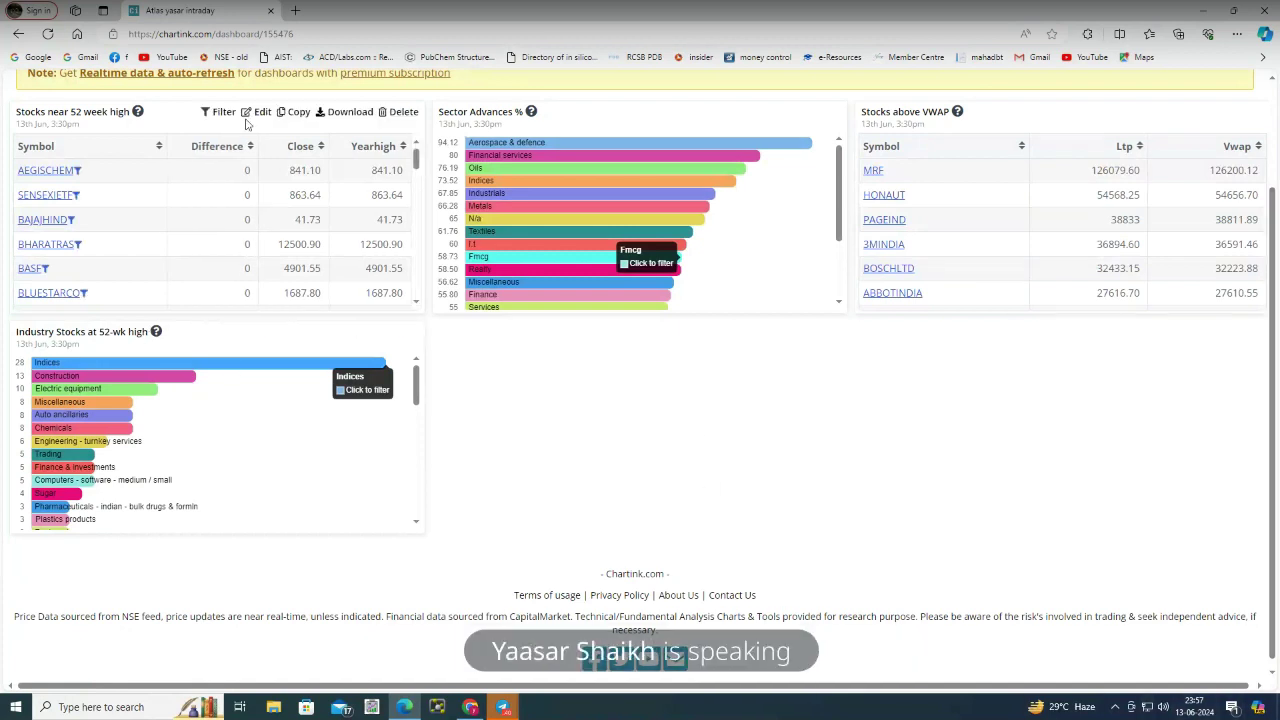
# On the Fyers chart, load the watchlist containing BBOX-EQ and show Black Box Limited on the daily timeframe
pyautogui.click(467, 709)
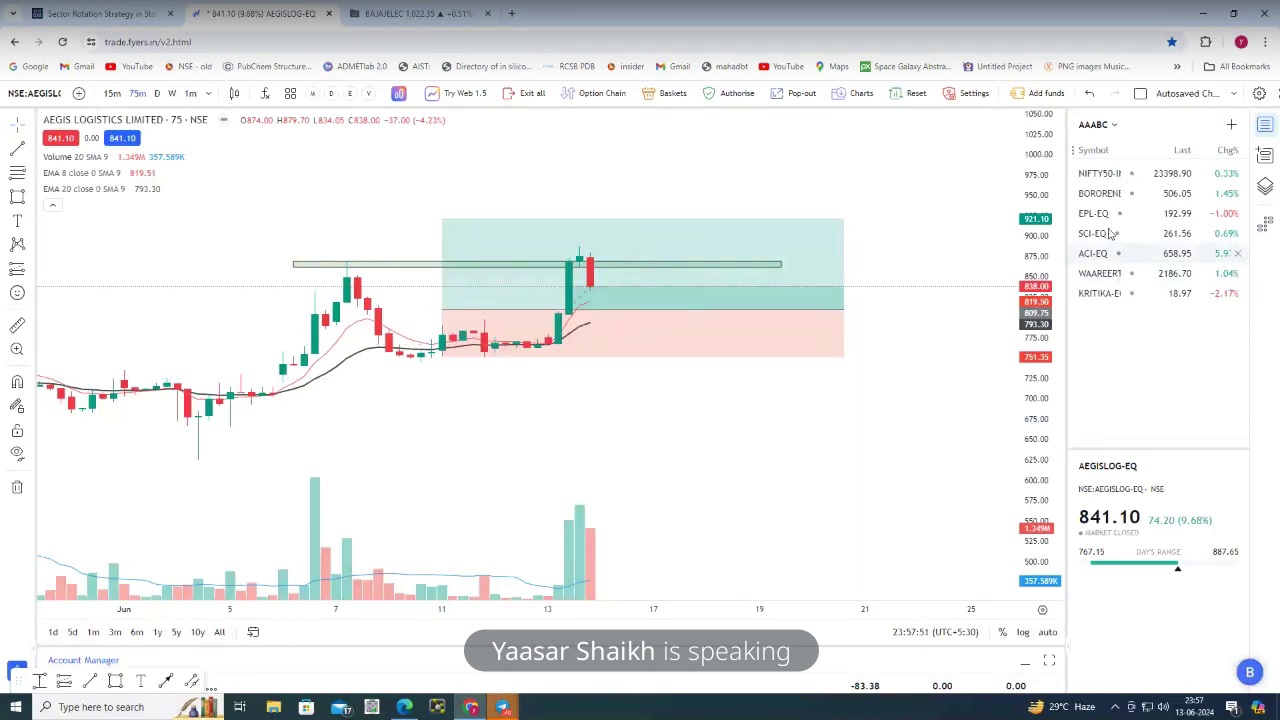
pyautogui.click(1096, 126)
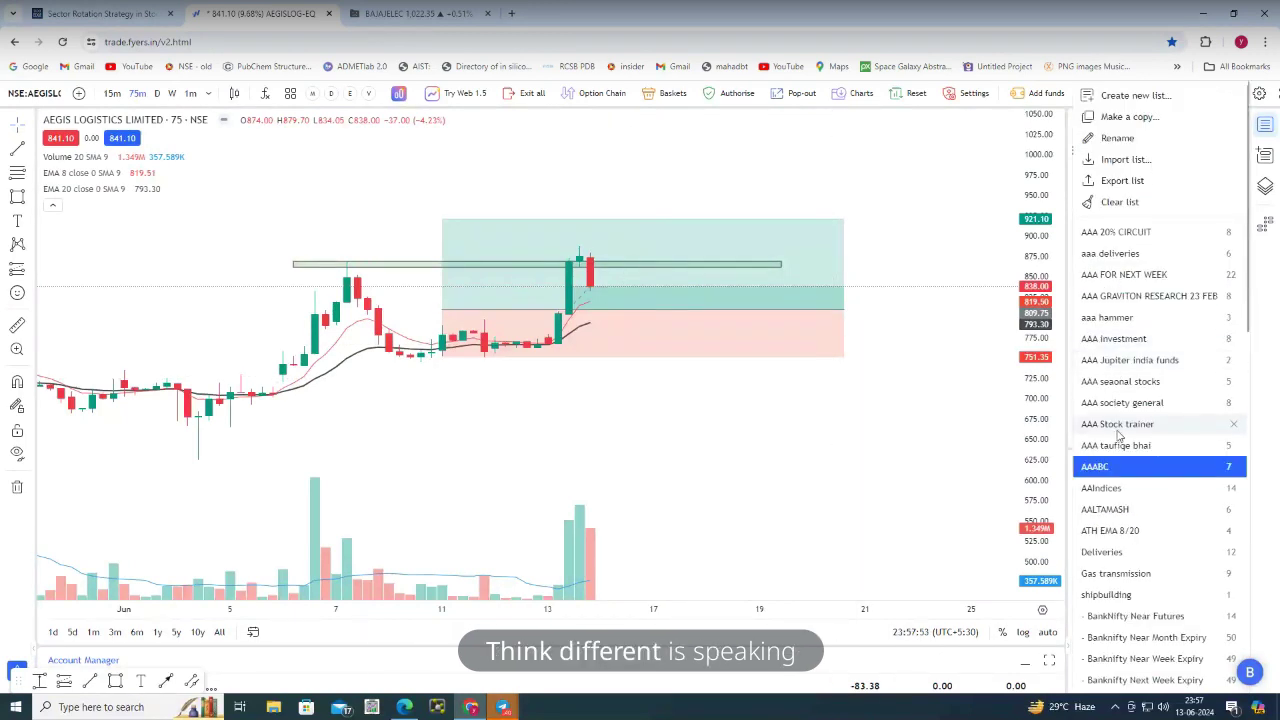
pyautogui.click(1116, 510)
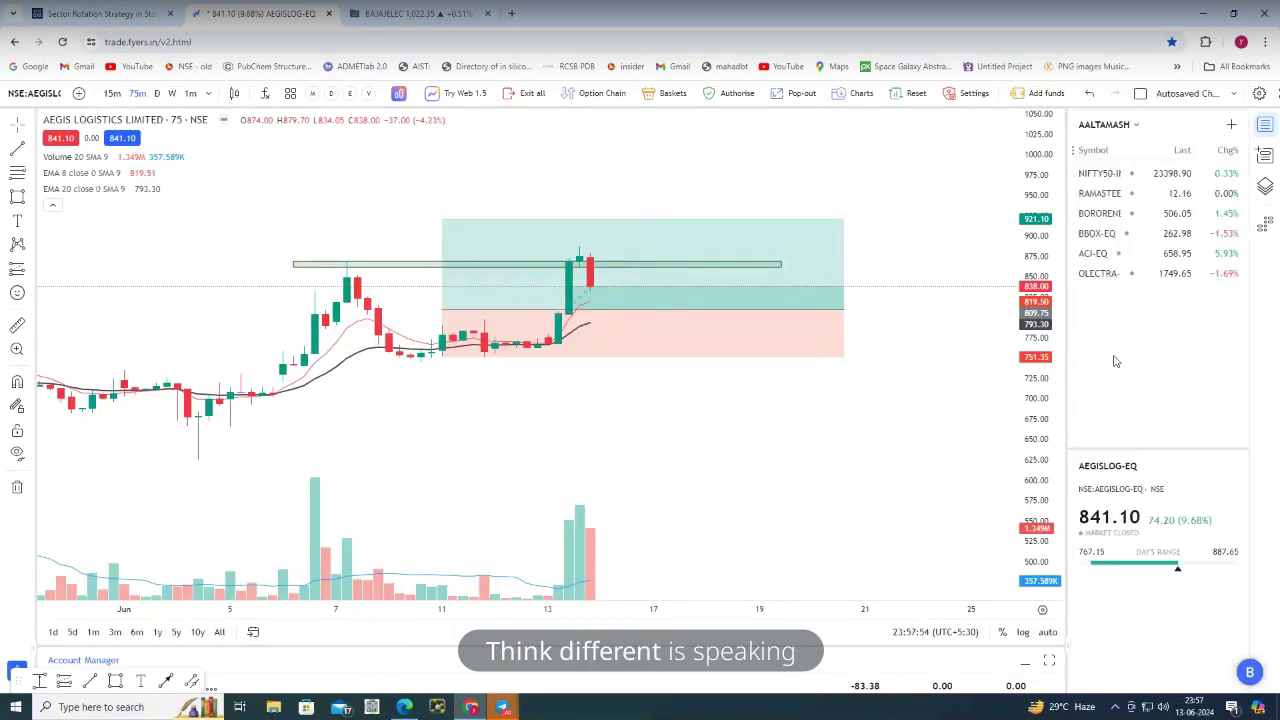
pyautogui.click(1099, 239)
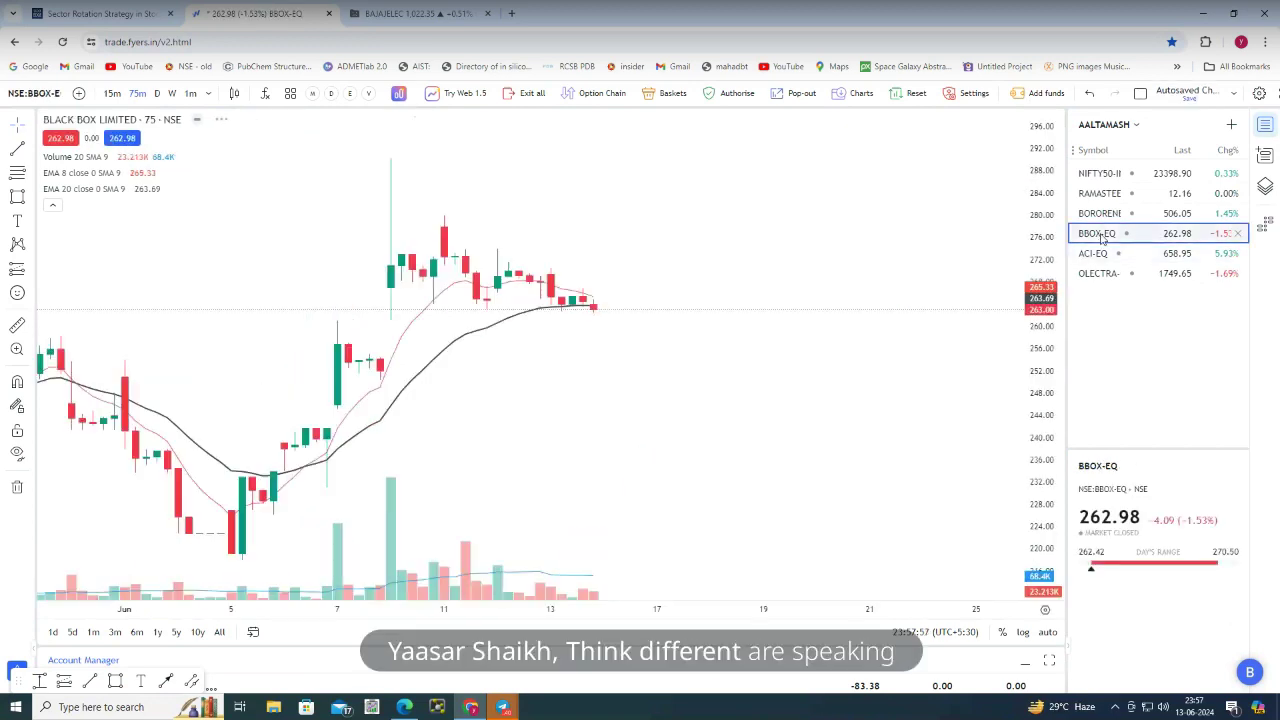
pyautogui.scroll(-2, 602, 416)
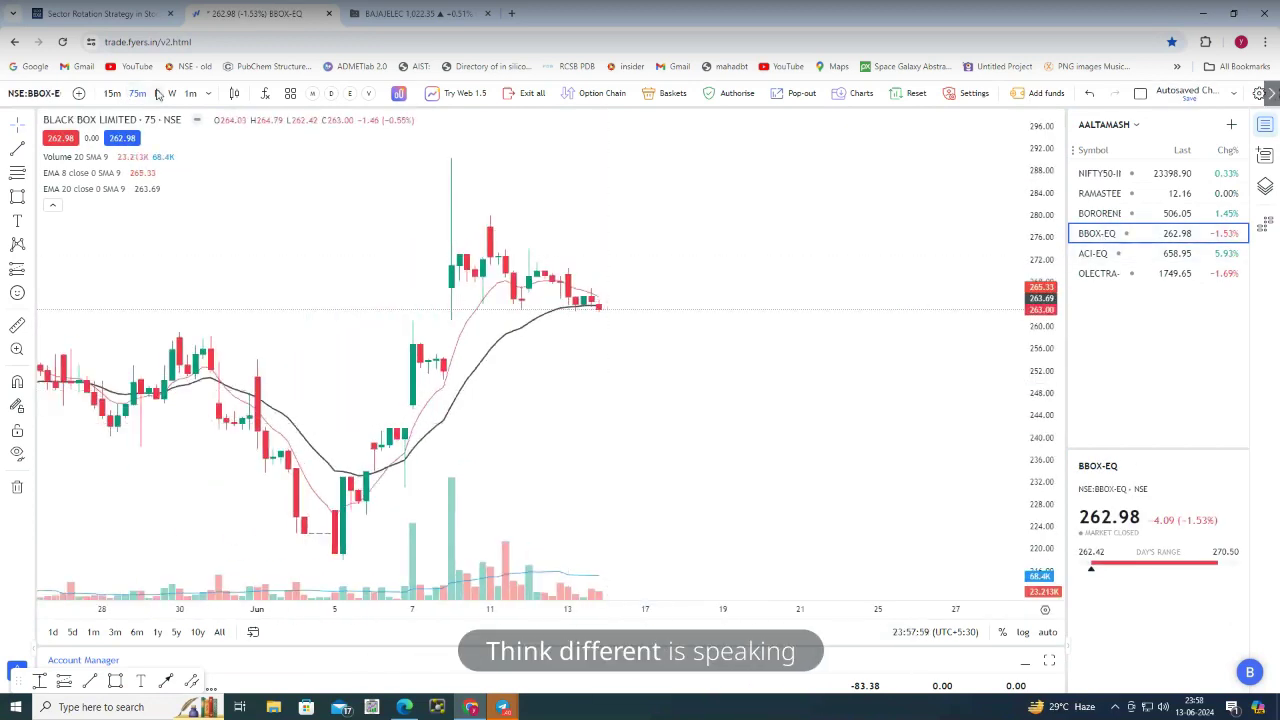
pyautogui.click(157, 93)
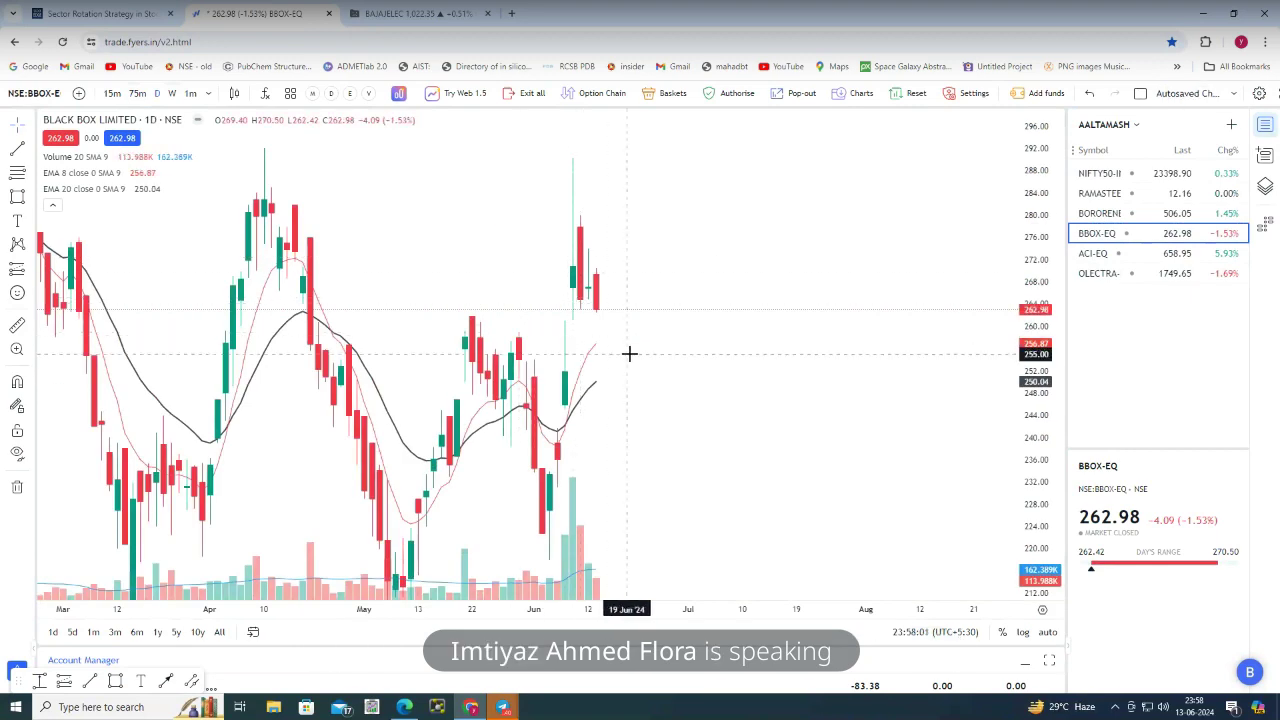
pyautogui.scroll(2, 630, 340)
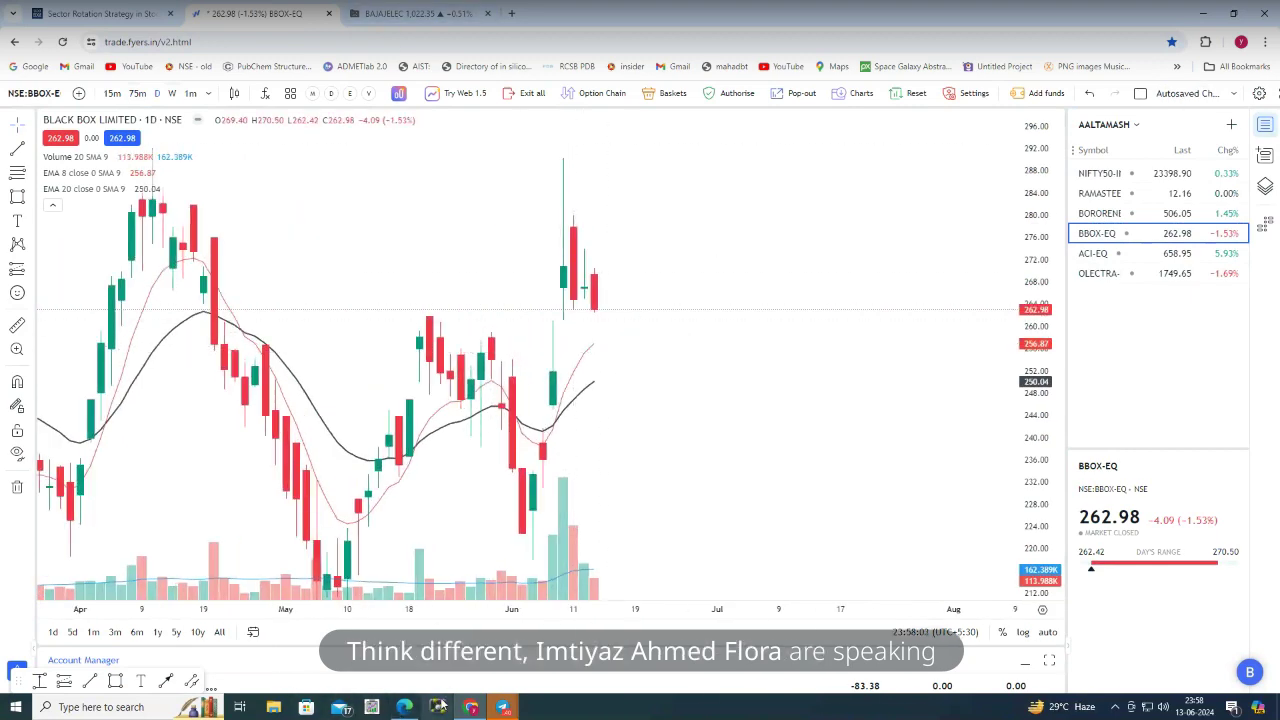
# Switch to the Telegram group chat and open the Chartink sector dashboard shared there
pyautogui.click(511, 13)
pyautogui.write('c')
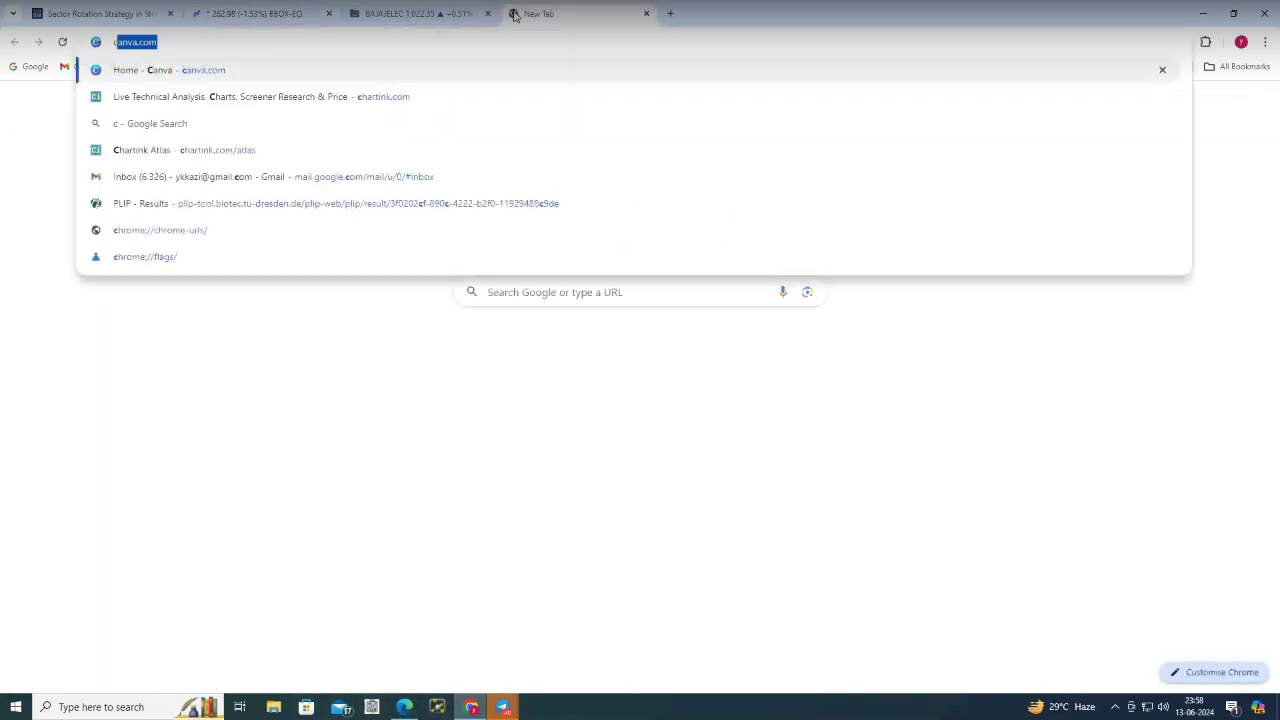
pyautogui.click(503, 707)
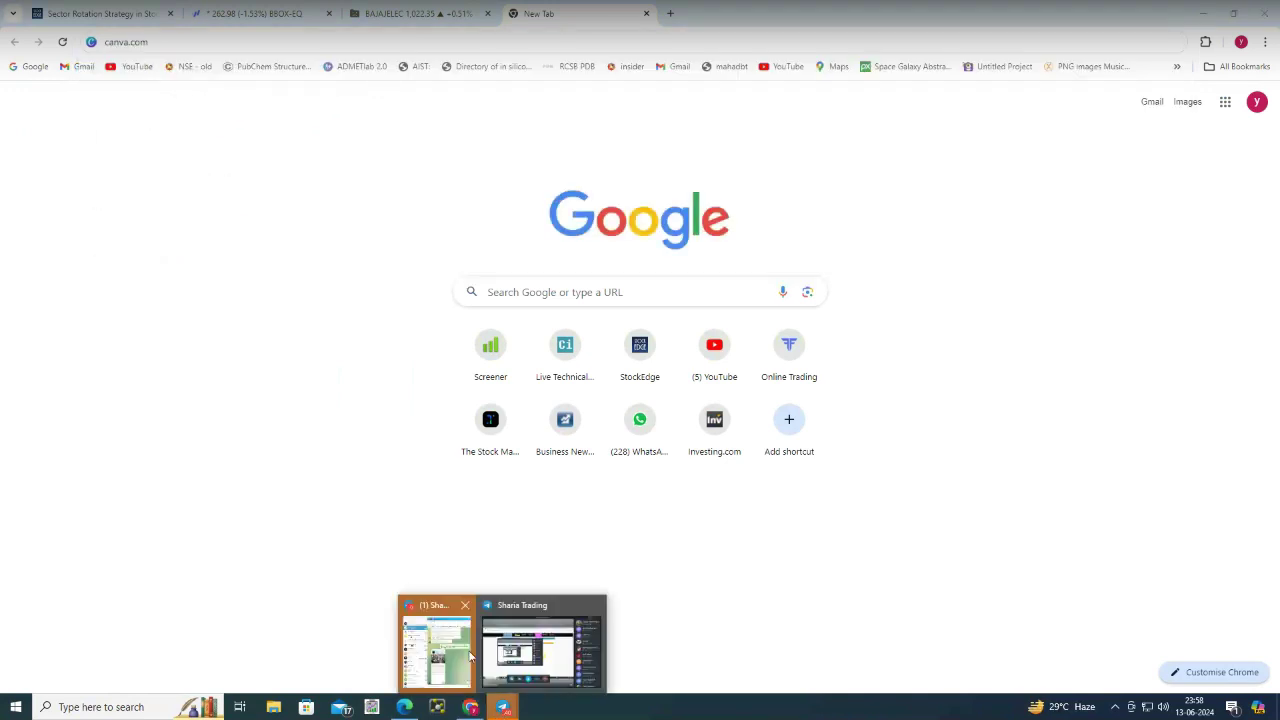
pyautogui.click(462, 665)
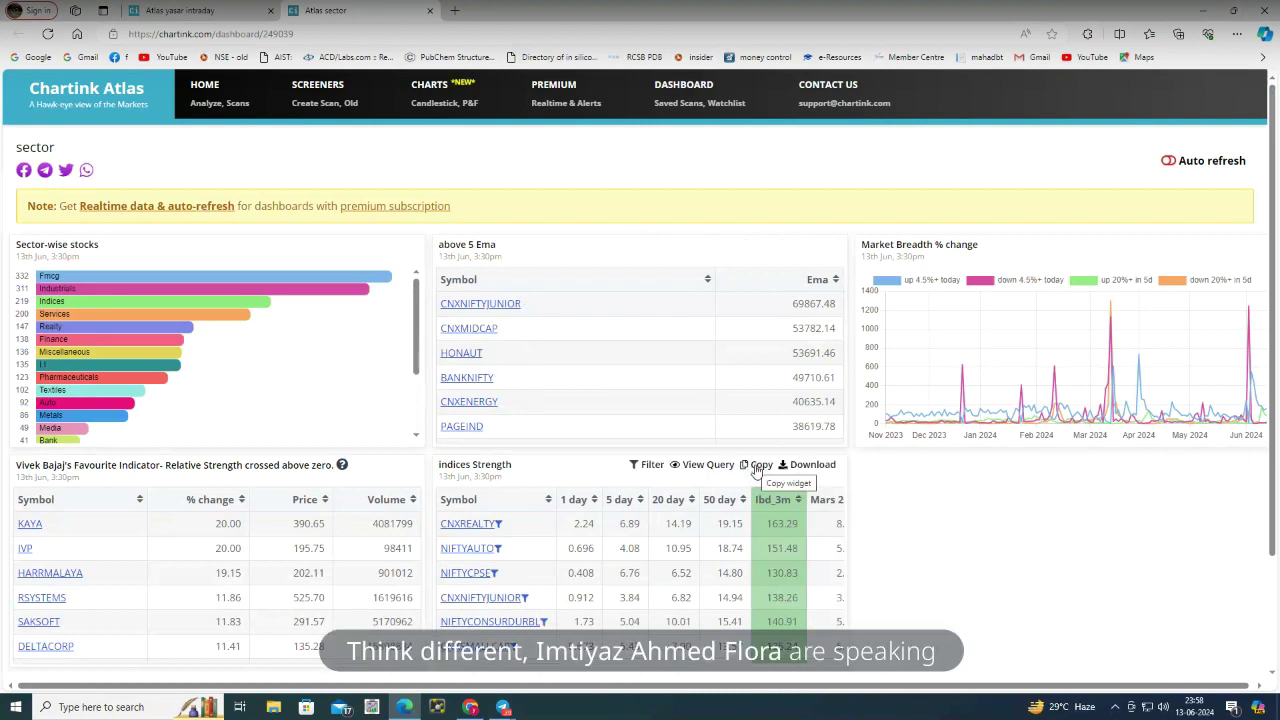
# Copy the indices Strength widget to the destination dashboard 123
pyautogui.click(757, 467)
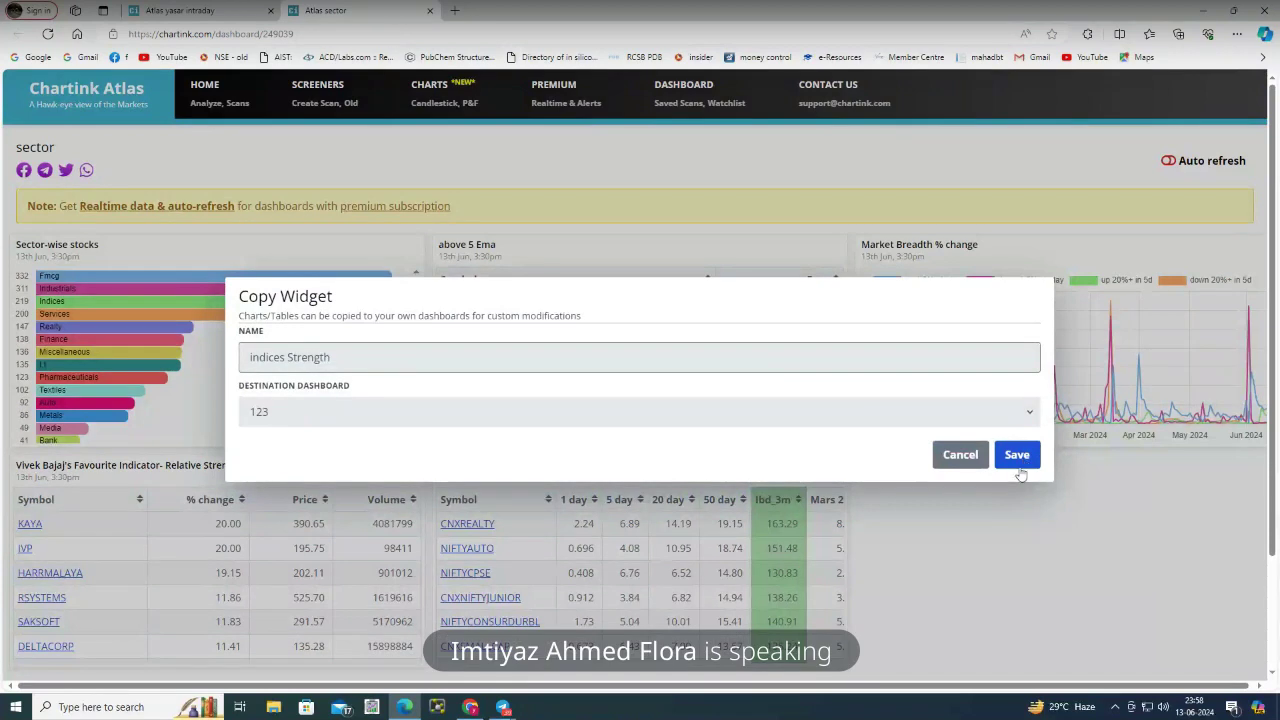
pyautogui.click(1018, 455)
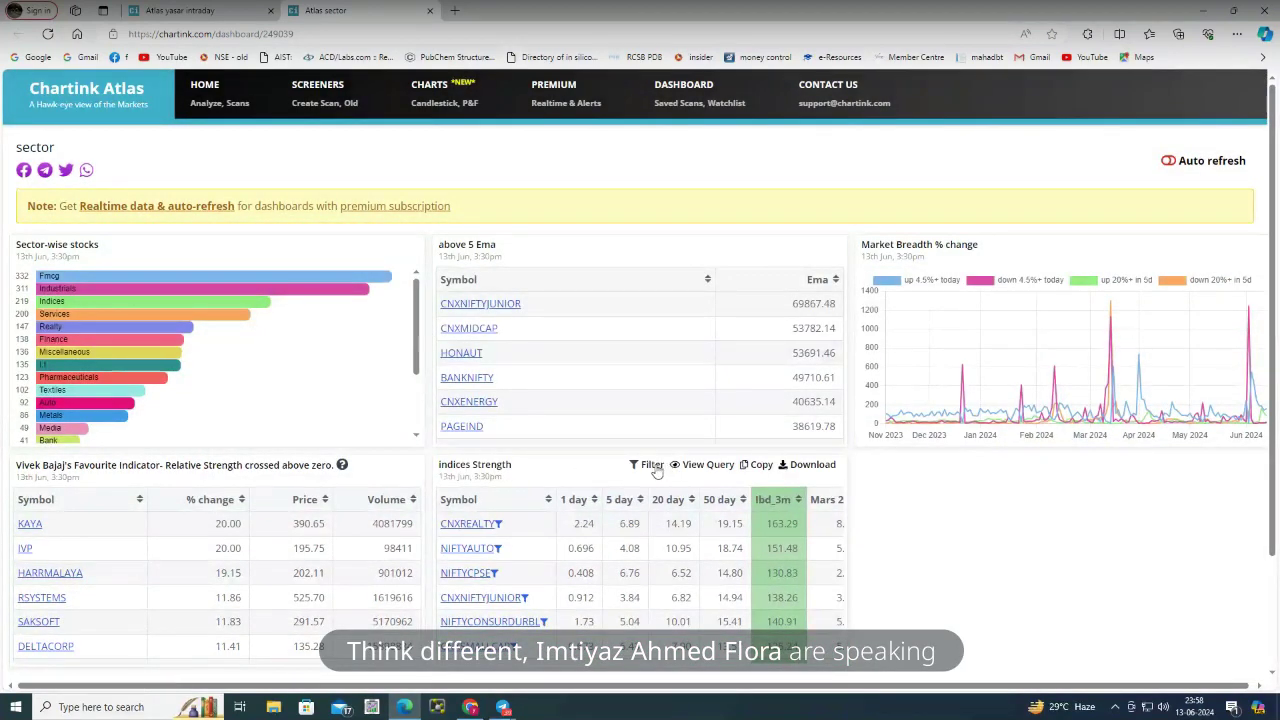
# Sort the indices Strength table by the 50 day column in ascending order
pyautogui.click(649, 470)
pyautogui.click(756, 107)
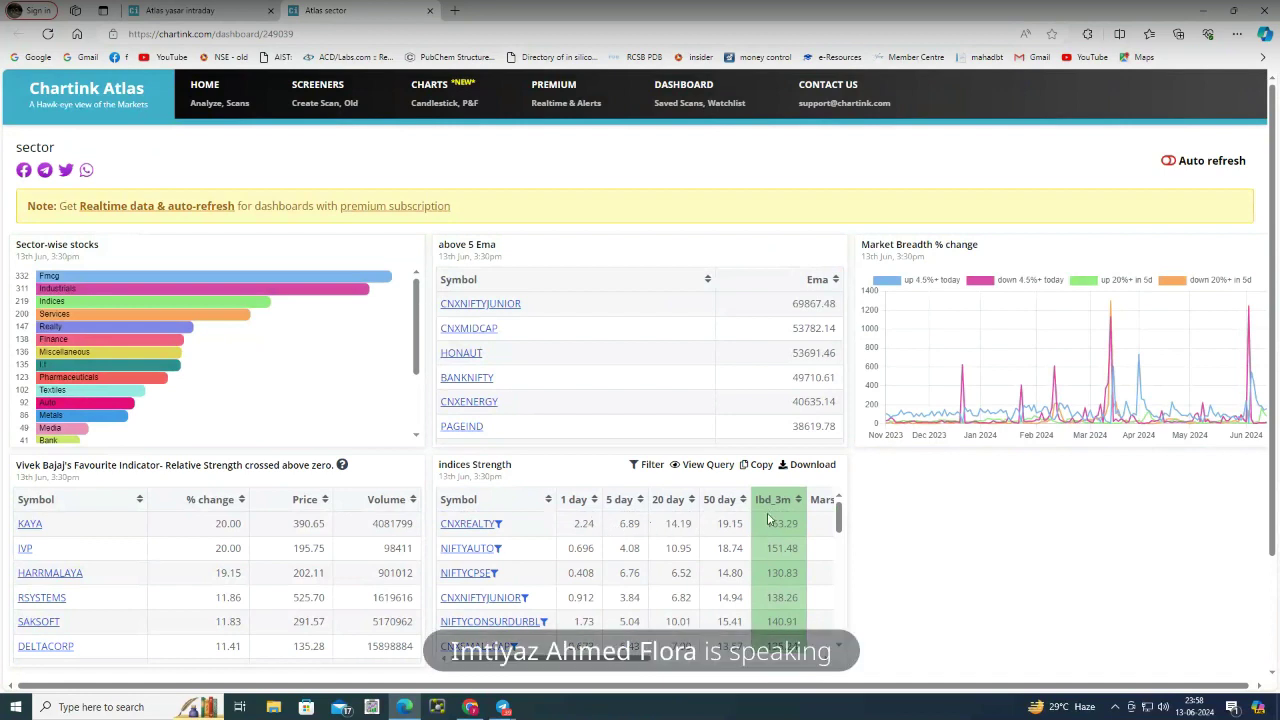
pyautogui.moveTo(641, 663); pyautogui.dragTo(445, 645)
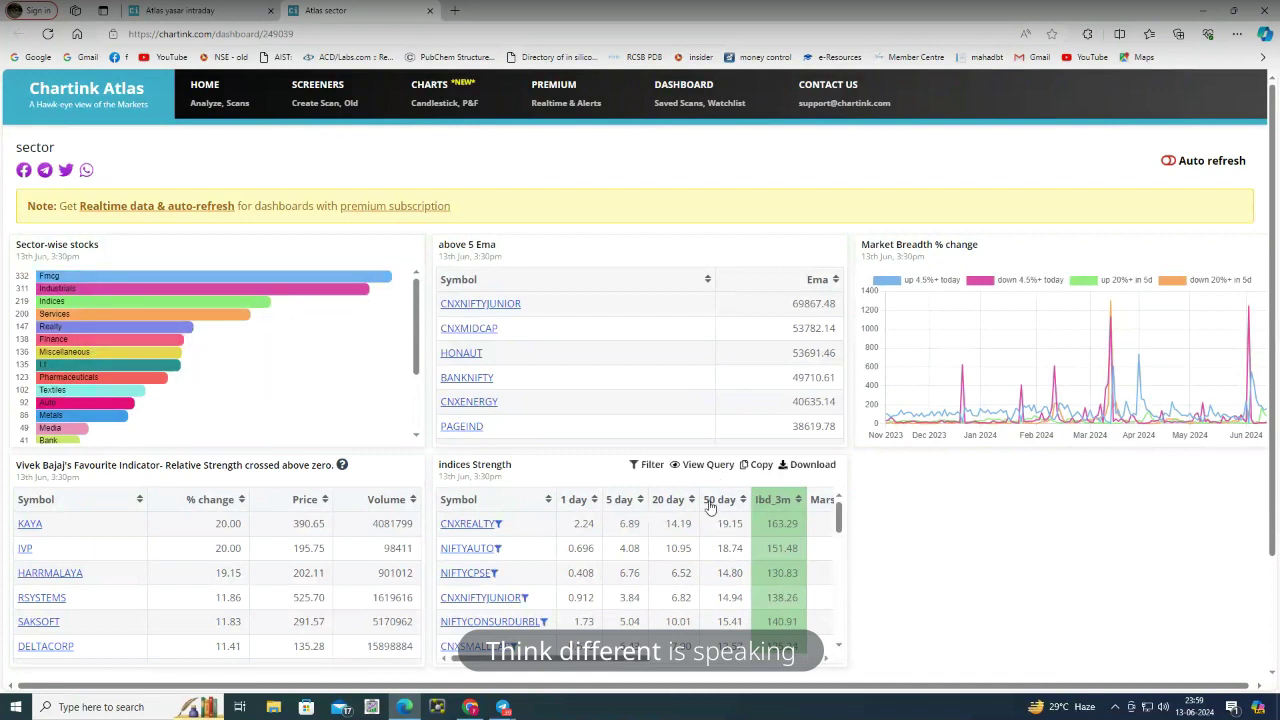
pyautogui.click(711, 503)
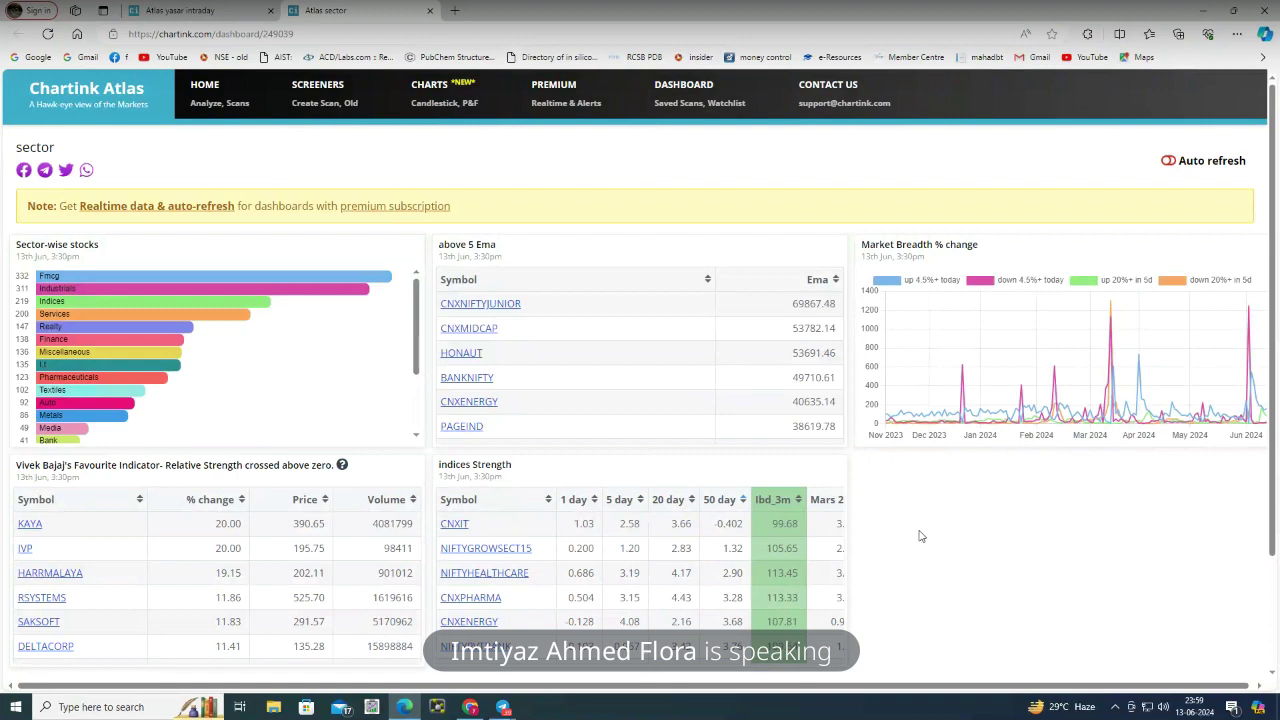
# Sort the indices Strength table by the 50 day column in descending order
pyautogui.click(715, 500)
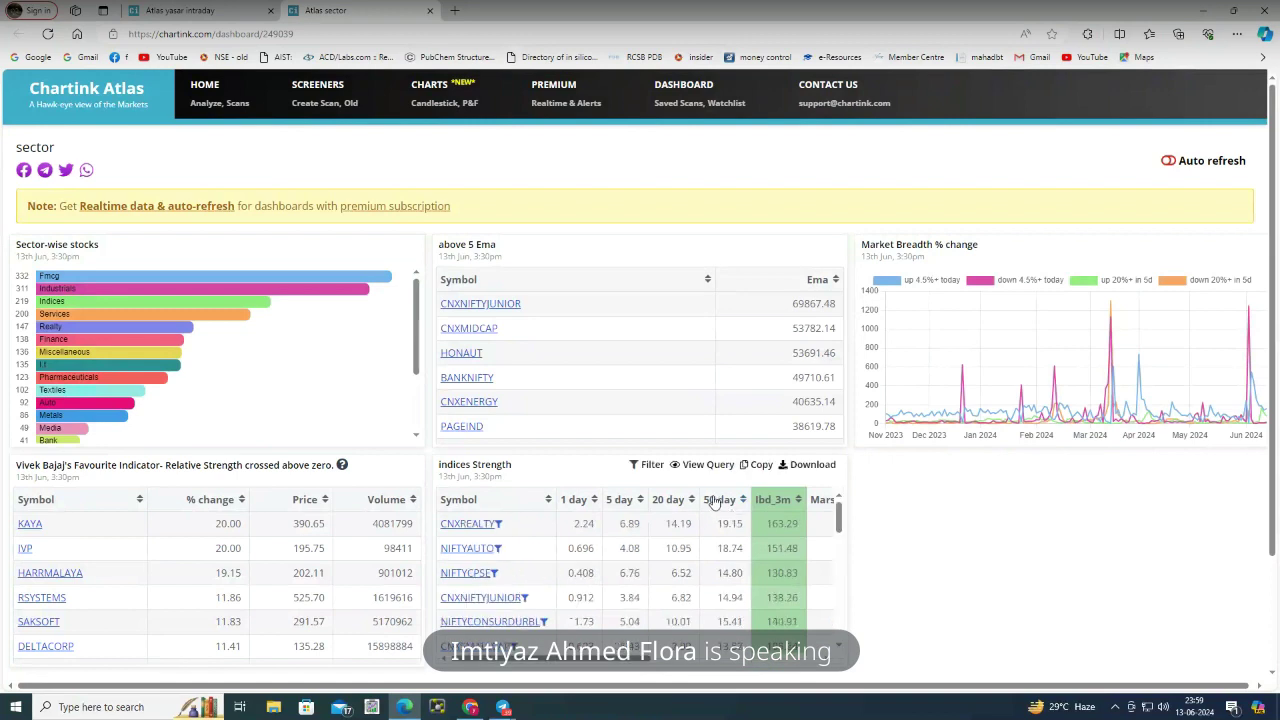
pyautogui.click(715, 502)
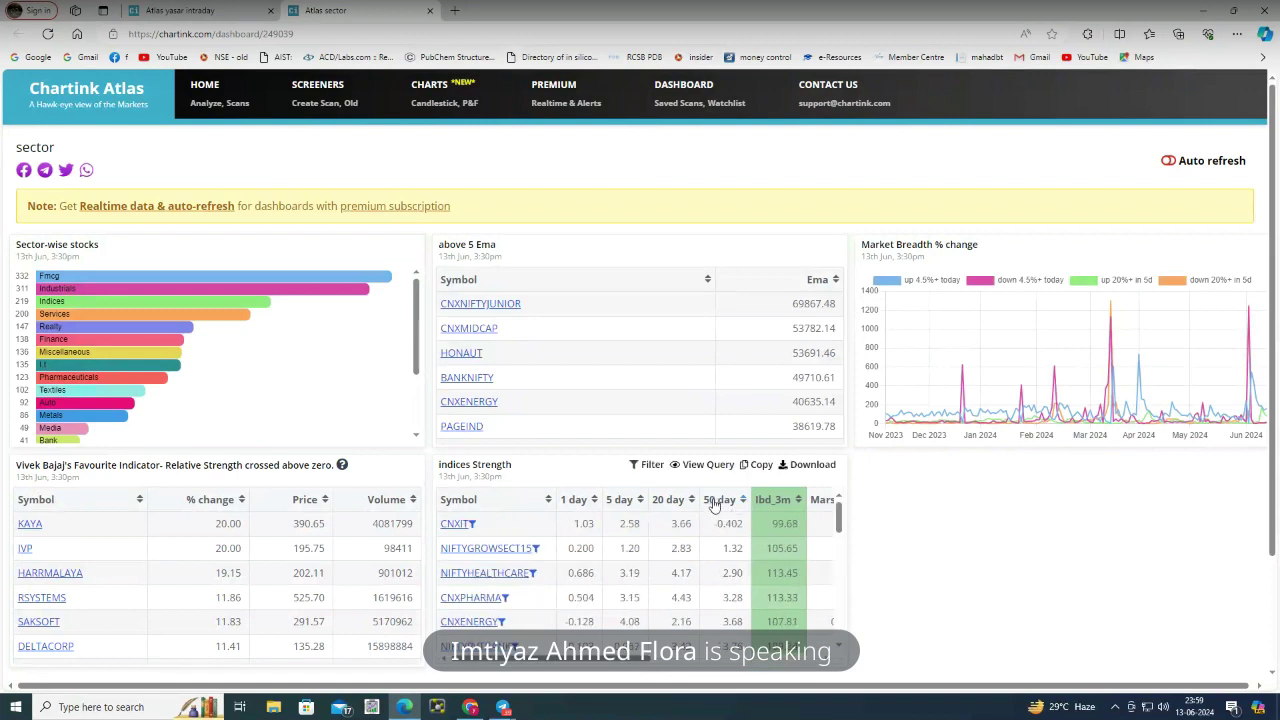
pyautogui.click(715, 502)
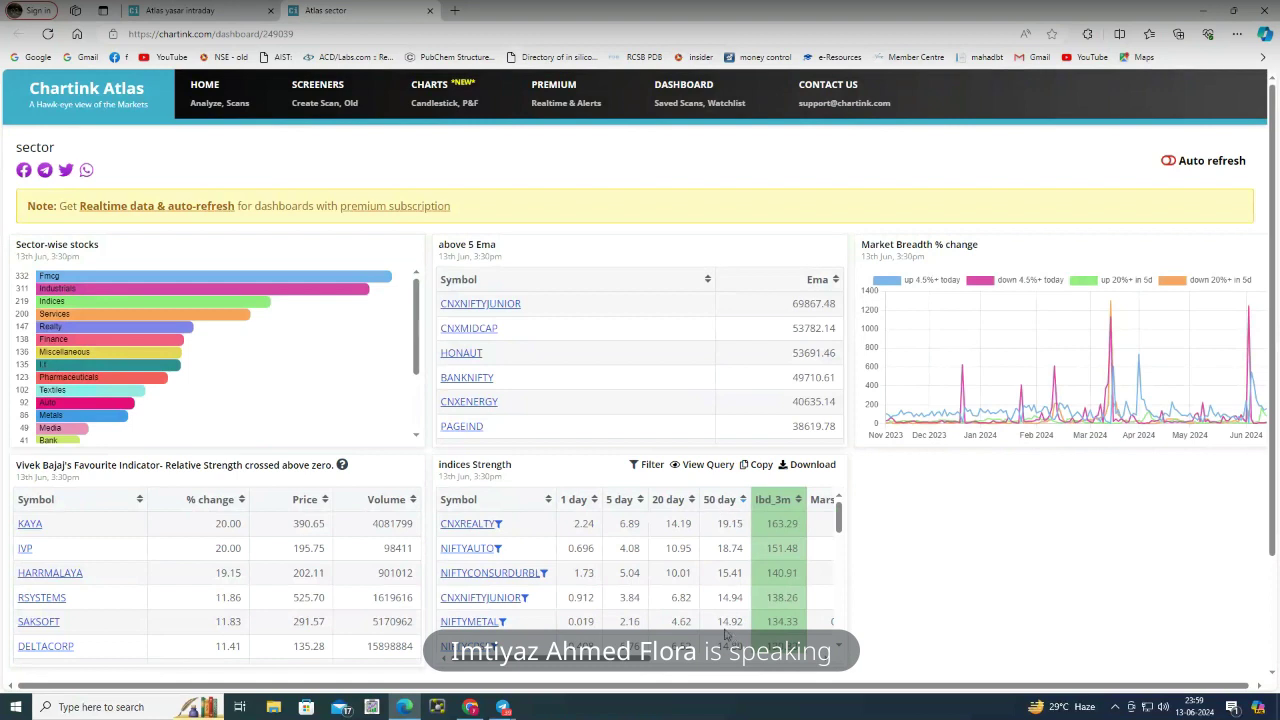
pyautogui.click(716, 508)
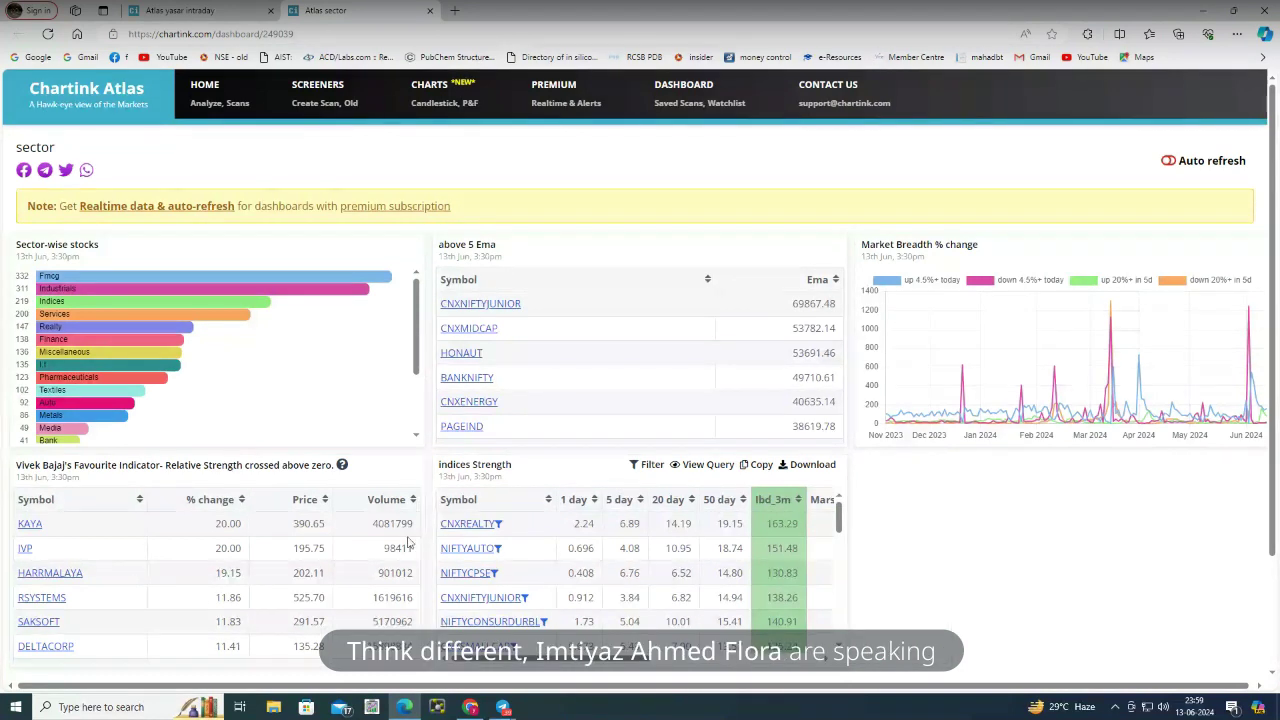
# Switch to Chrome and reload the crashed TradingView chart page
pyautogui.click(445, 528)
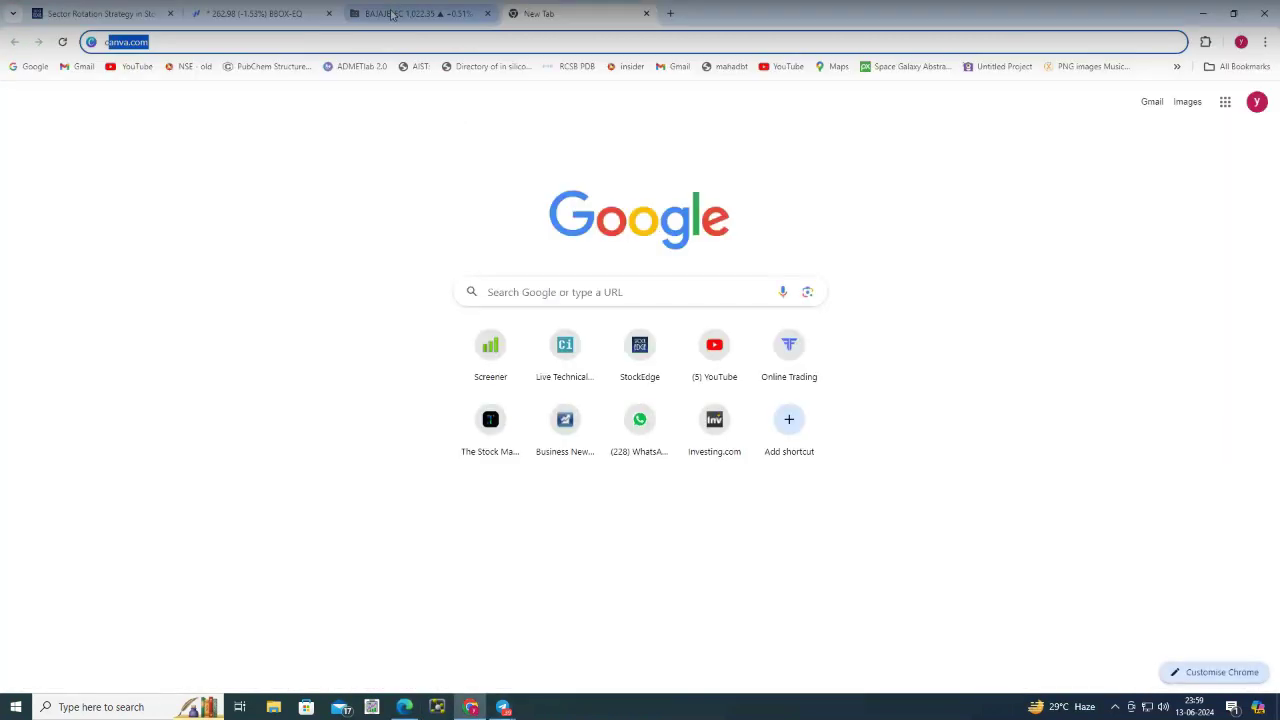
pyautogui.click(412, 15)
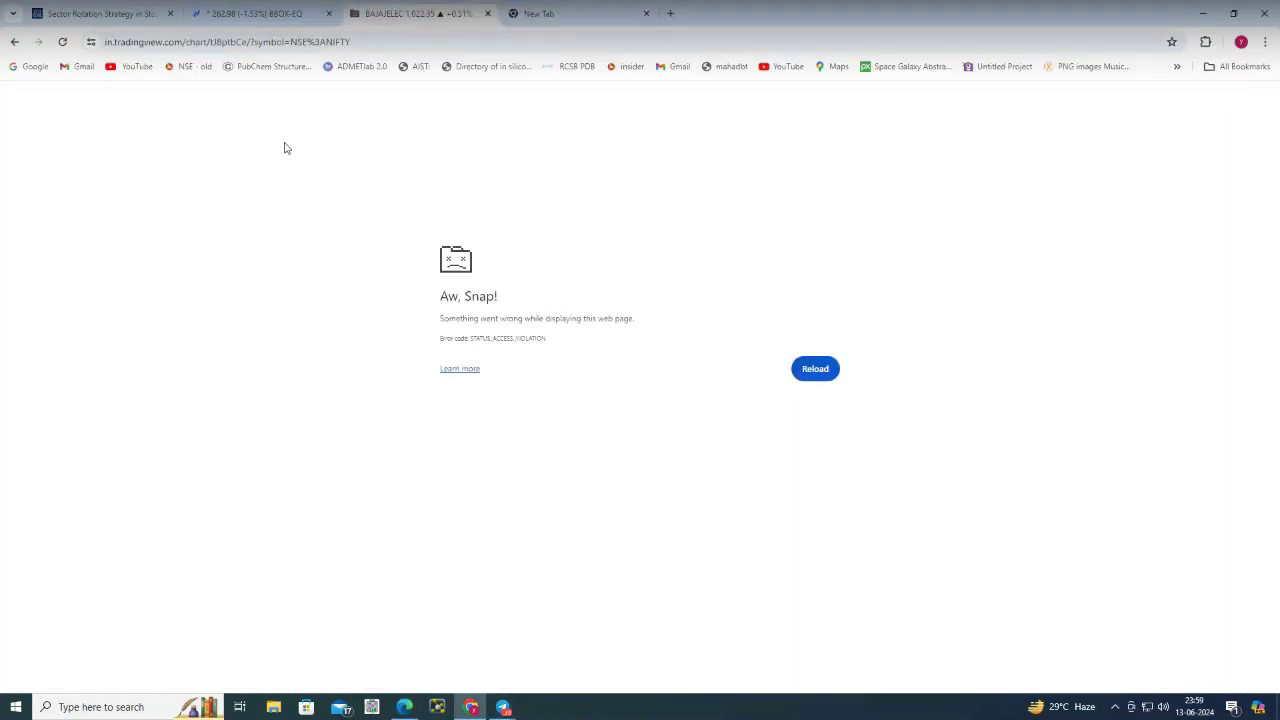
pyautogui.click(62, 41)
# On the Fyers chart page, load the AAIndices watchlist
pyautogui.click(305, 15)
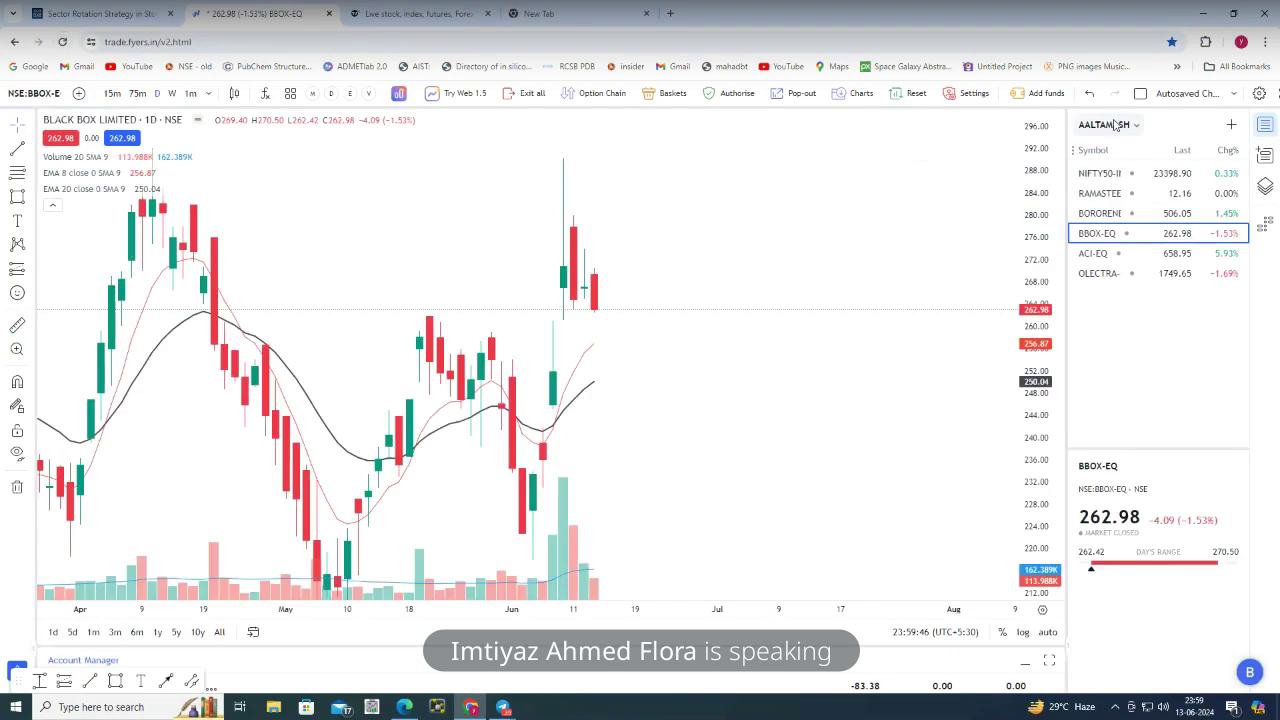
pyautogui.click(1108, 124)
pyautogui.scroll(-5, 1115, 541)
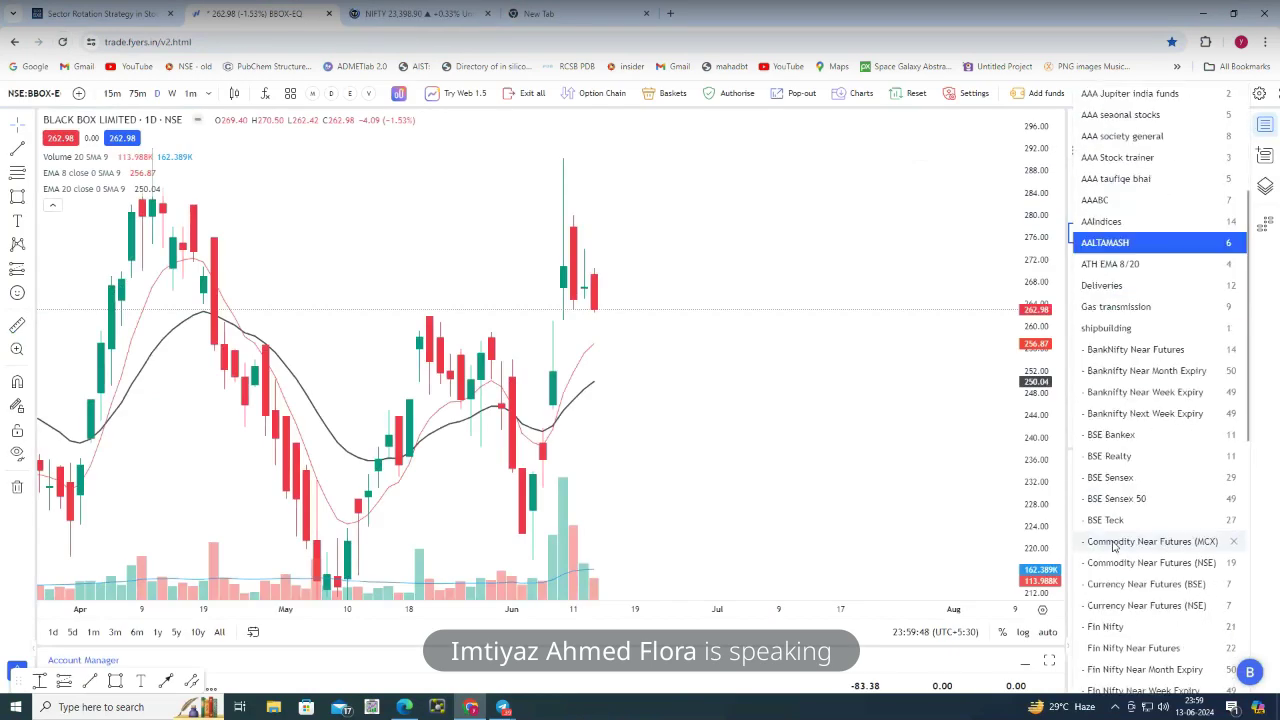
pyautogui.scroll(-5, 1115, 541)
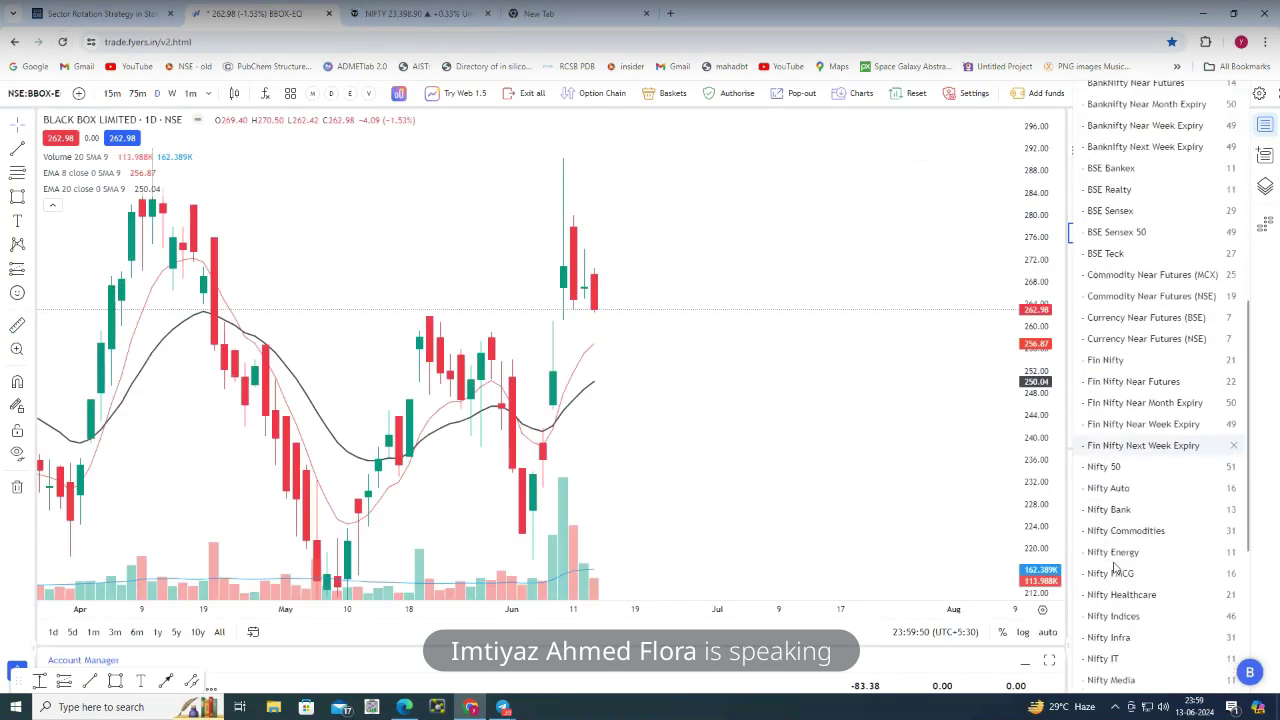
pyautogui.scroll(-1, 1120, 575)
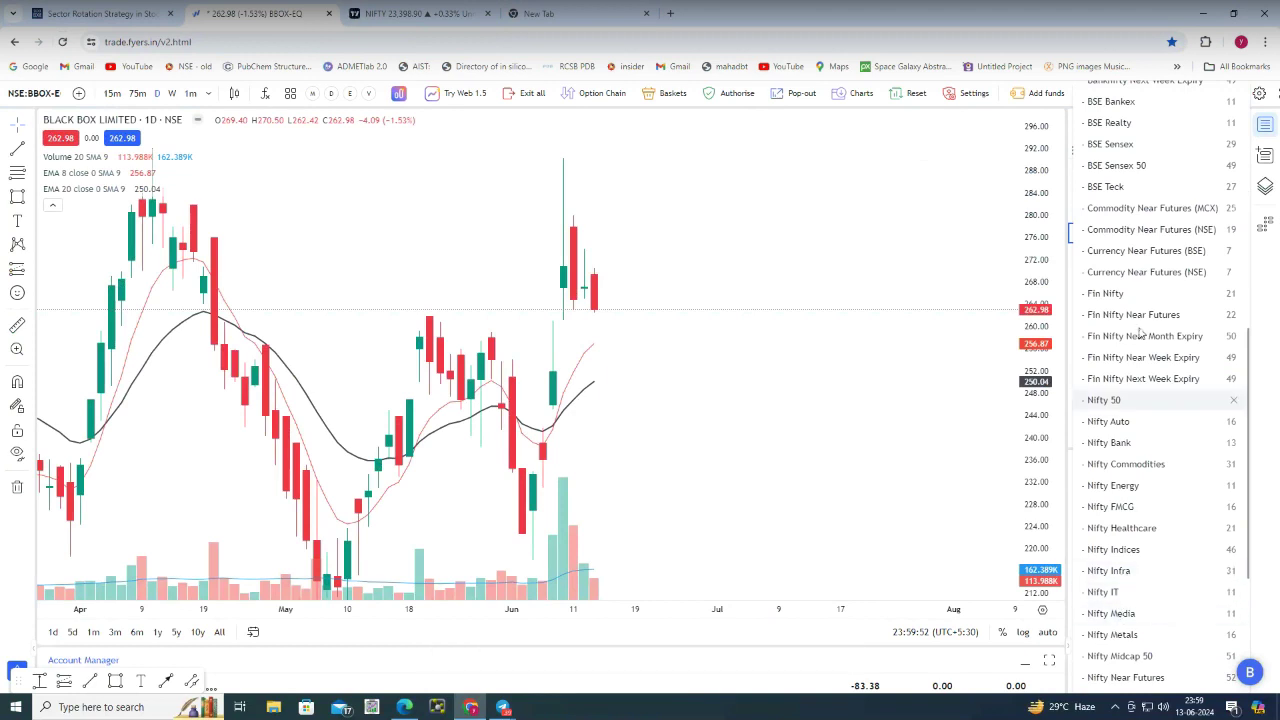
pyautogui.scroll(7, 1117, 274)
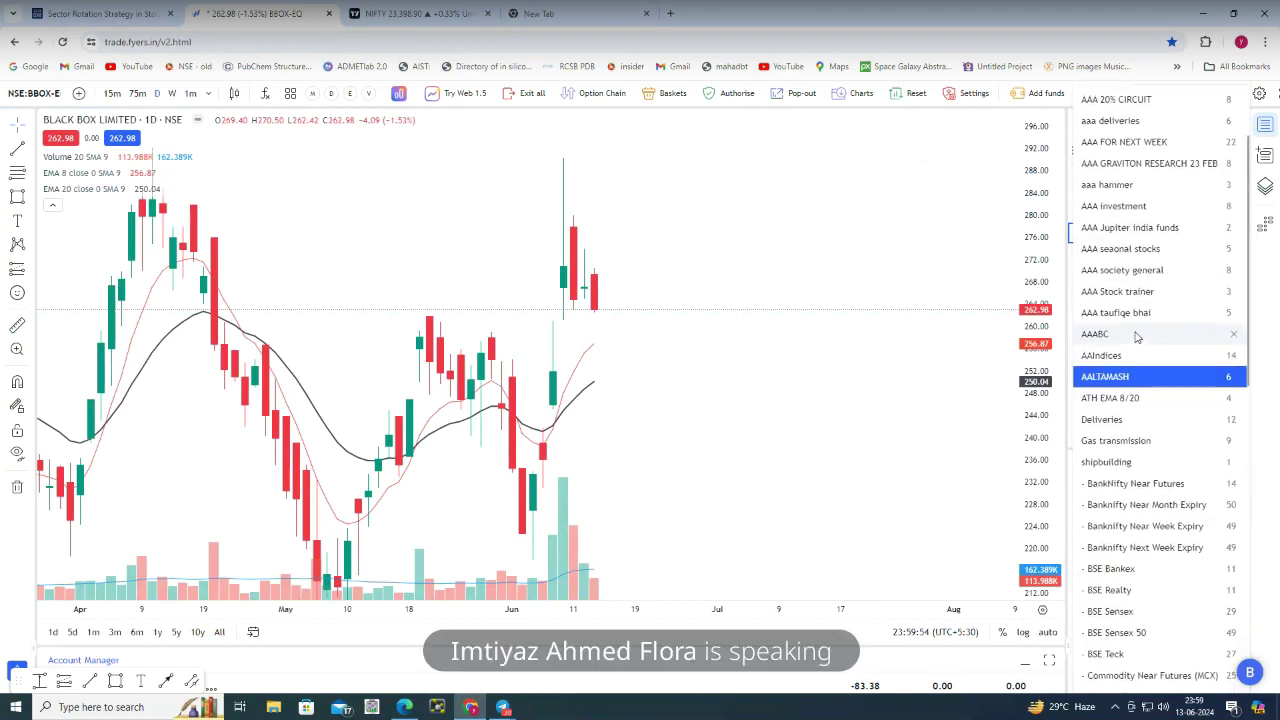
pyautogui.scroll(2, 1136, 336)
pyautogui.click(1110, 495)
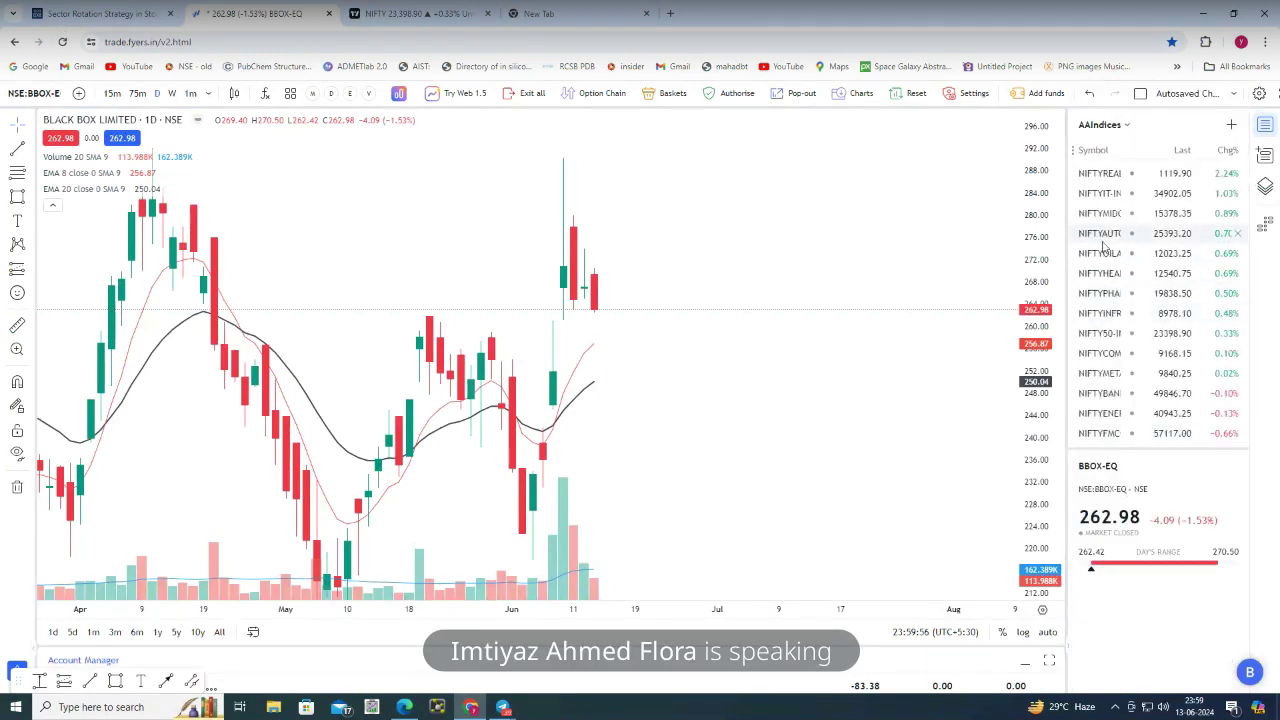
# Show NIFTYREALTY-INDEX from the widened watchlist on the chart and search the available indicators for "rel"
pyautogui.moveTo(1068, 232); pyautogui.dragTo(958, 190)
pyautogui.click(1007, 173)
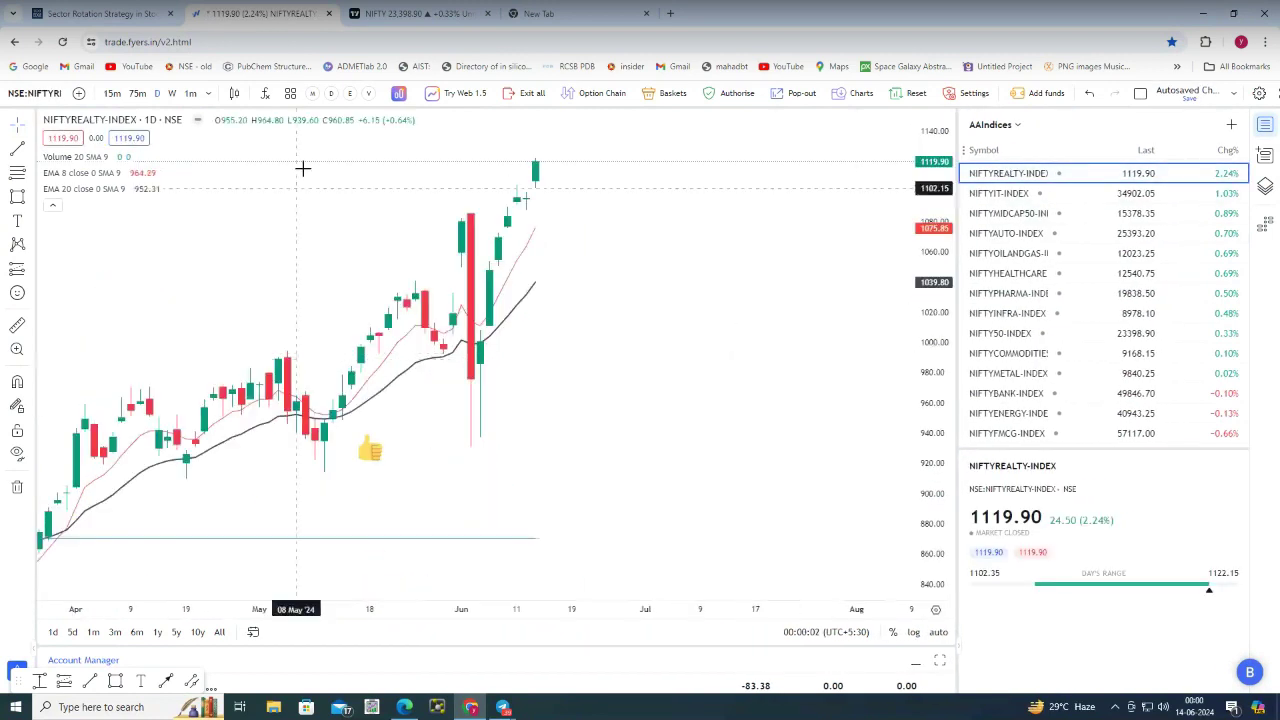
pyautogui.click(267, 97)
pyautogui.write('rel')
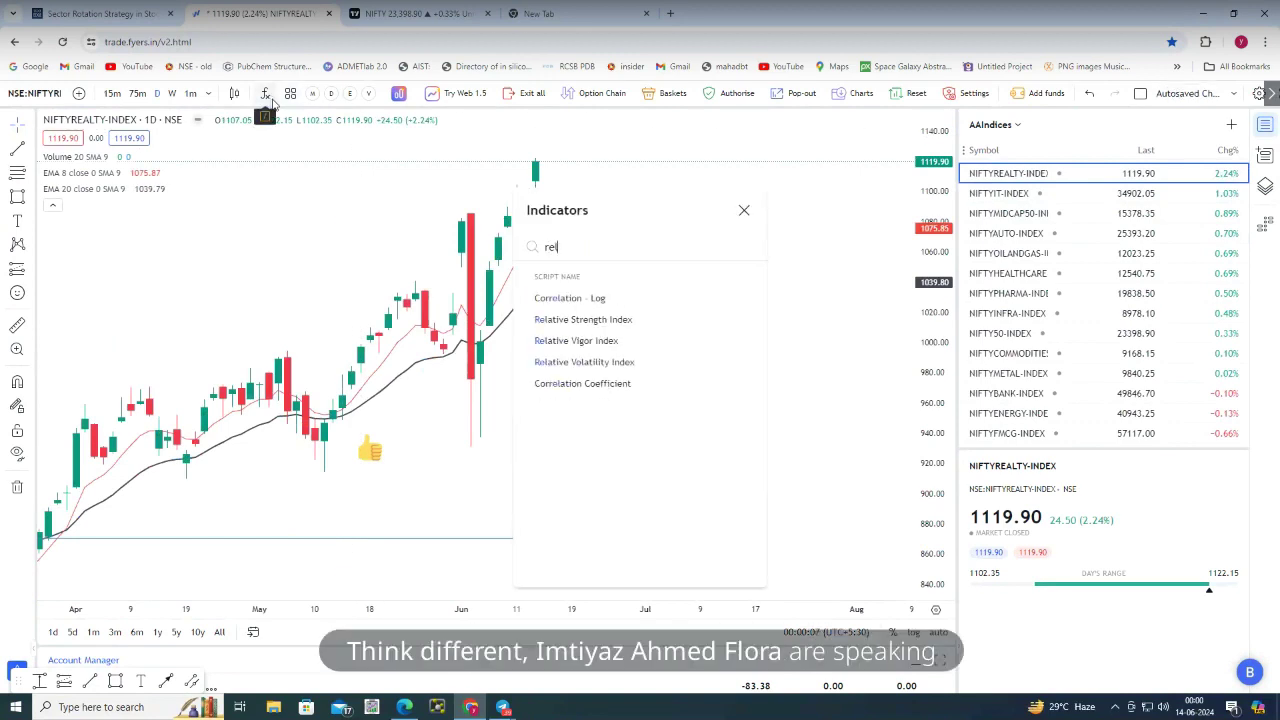
# Switch to the TradingView chart and load the Nifty Realty Index, symbol CNXREALTY on NSE
pyautogui.click(437, 14)
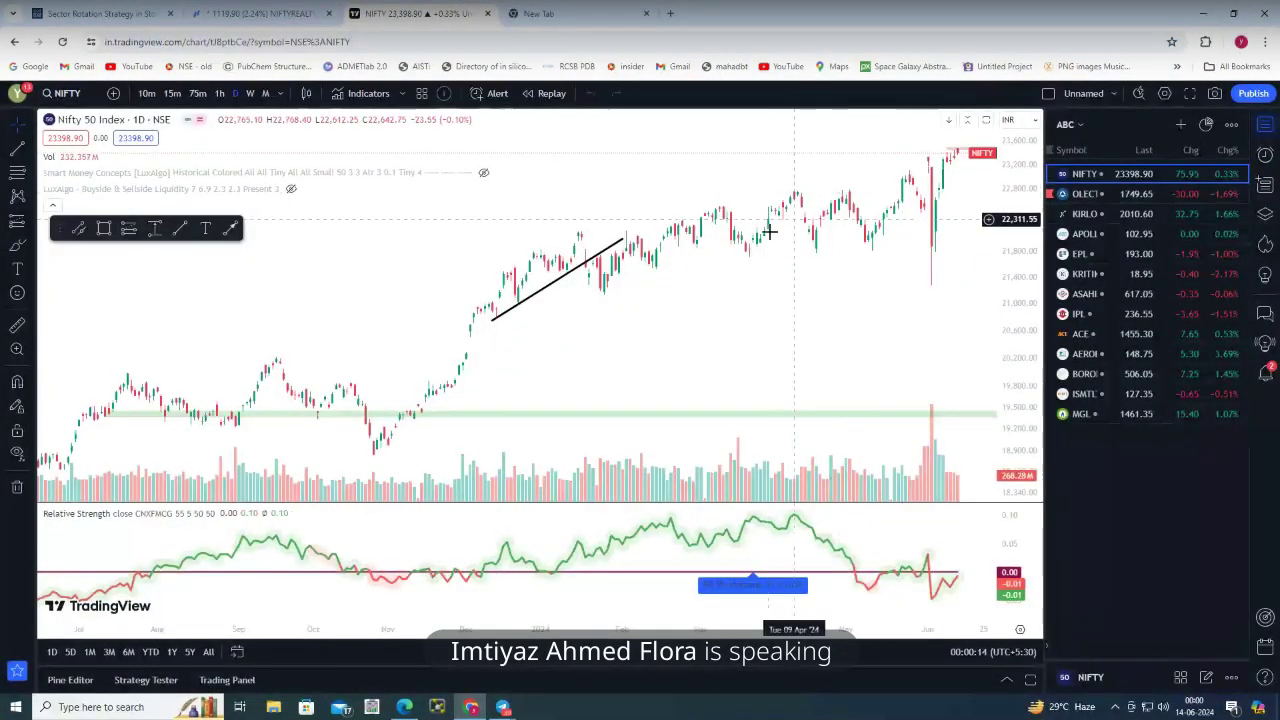
pyautogui.click(84, 119)
pyautogui.write('C')
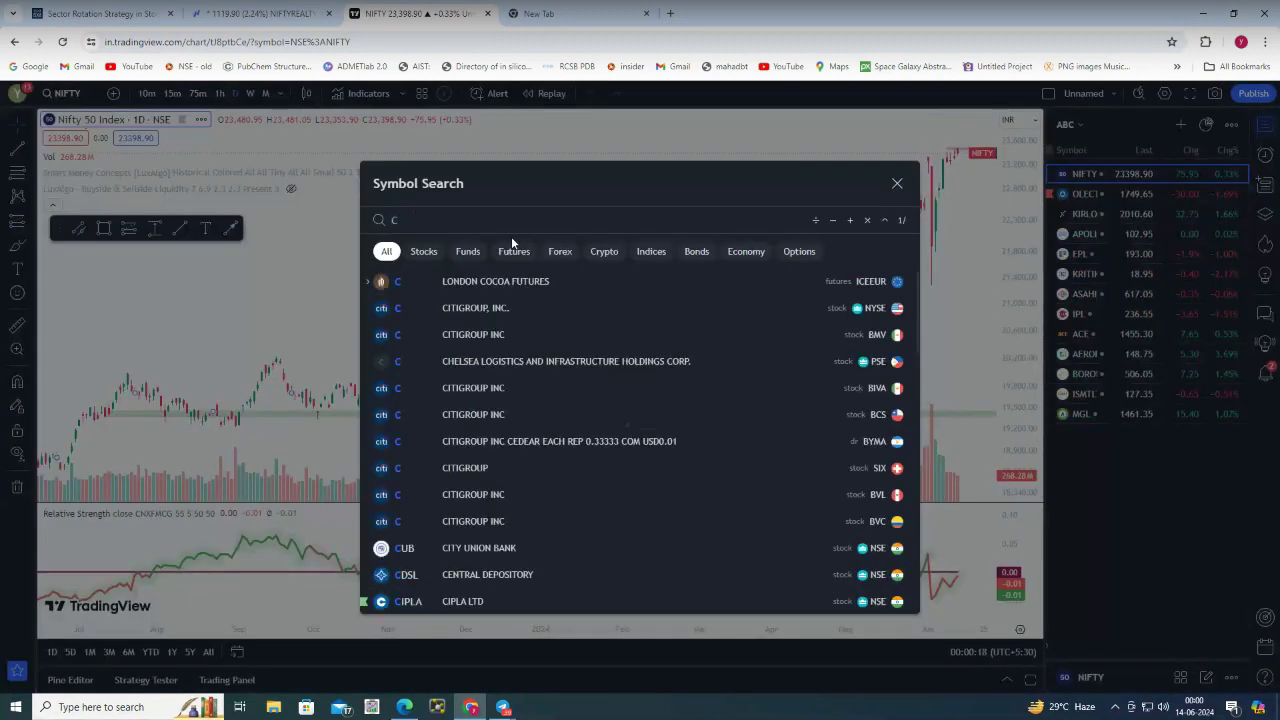
pyautogui.write('NX RE')
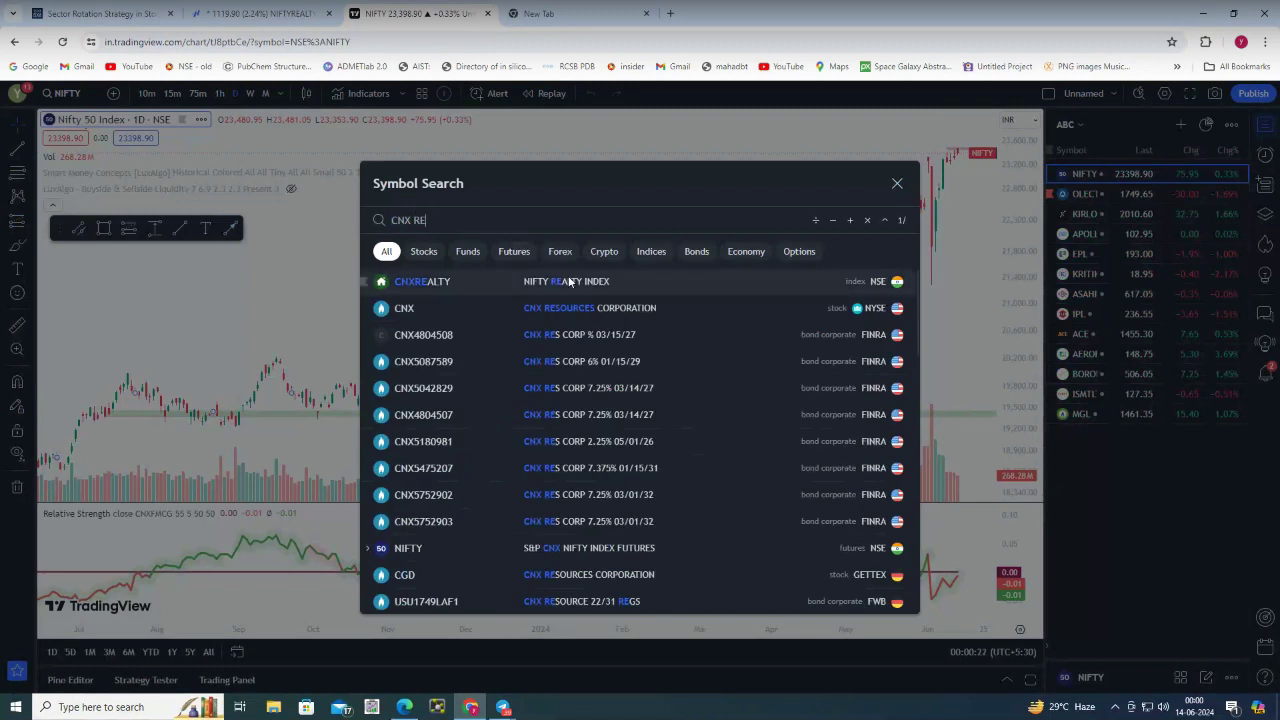
pyautogui.click(567, 283)
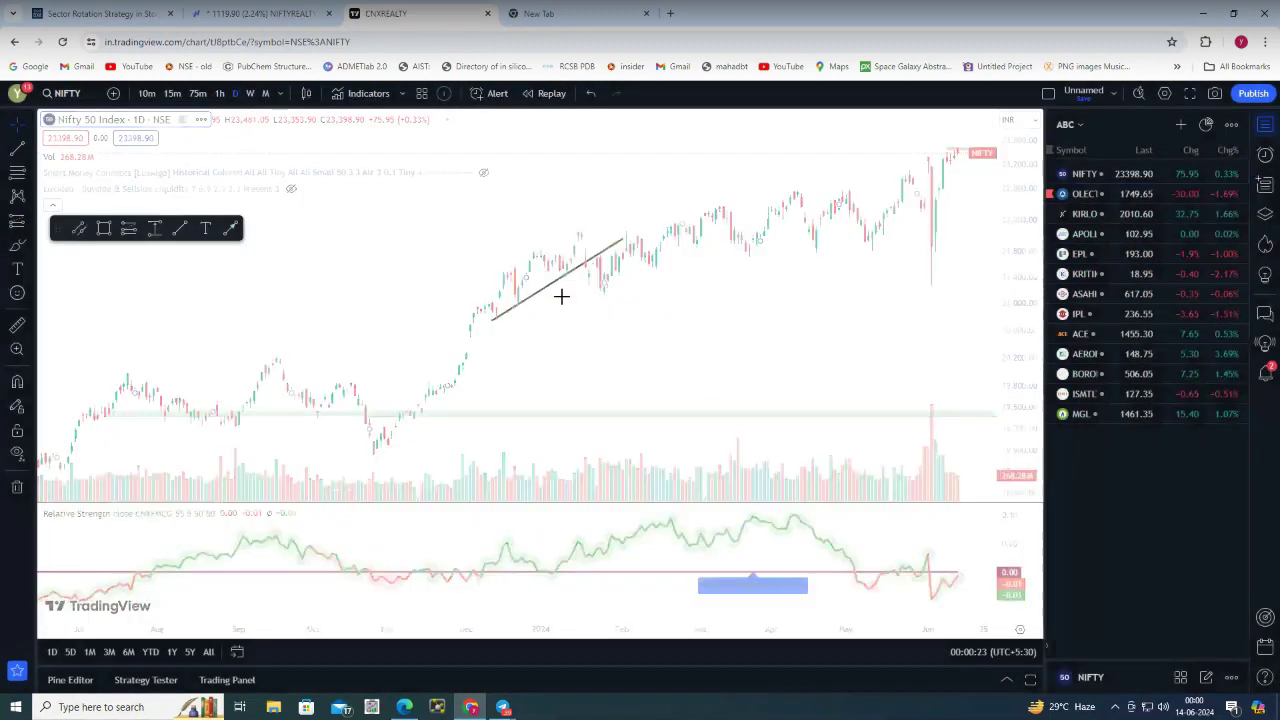
# Set the comparative symbol of the Relative Strength indicator to NSE:NIFTY
pyautogui.click(246, 513)
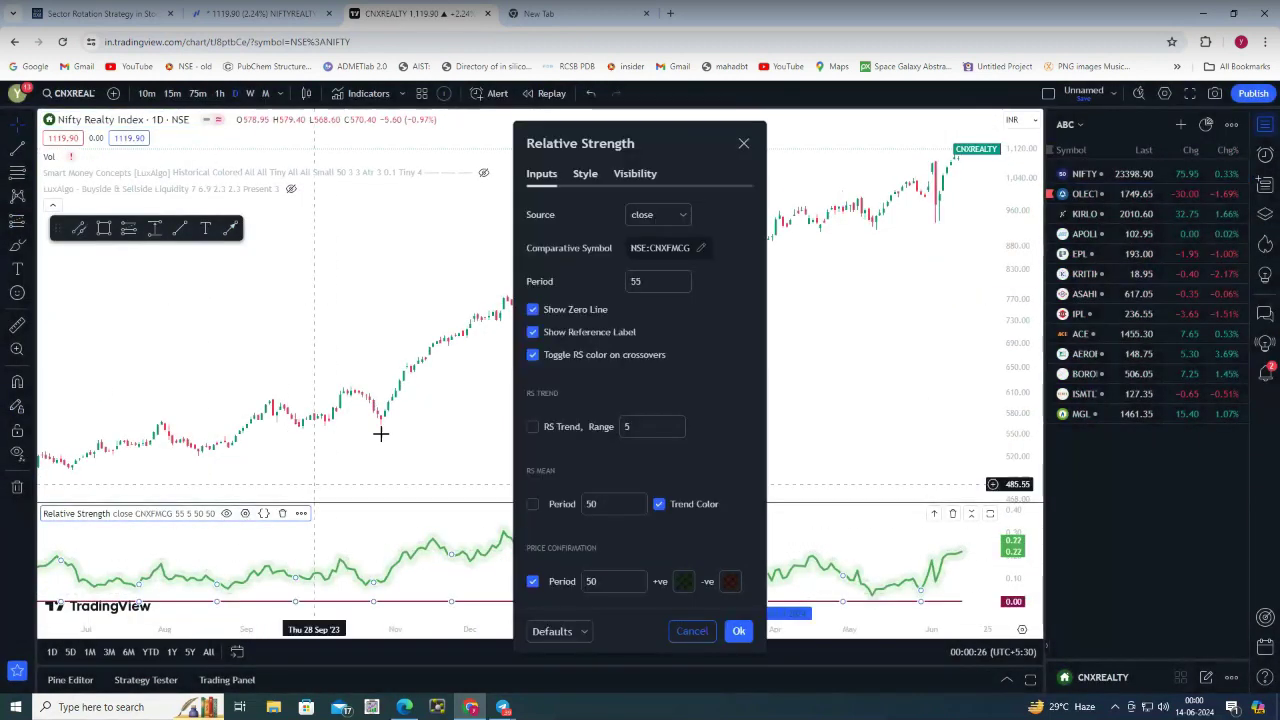
pyautogui.click(656, 249)
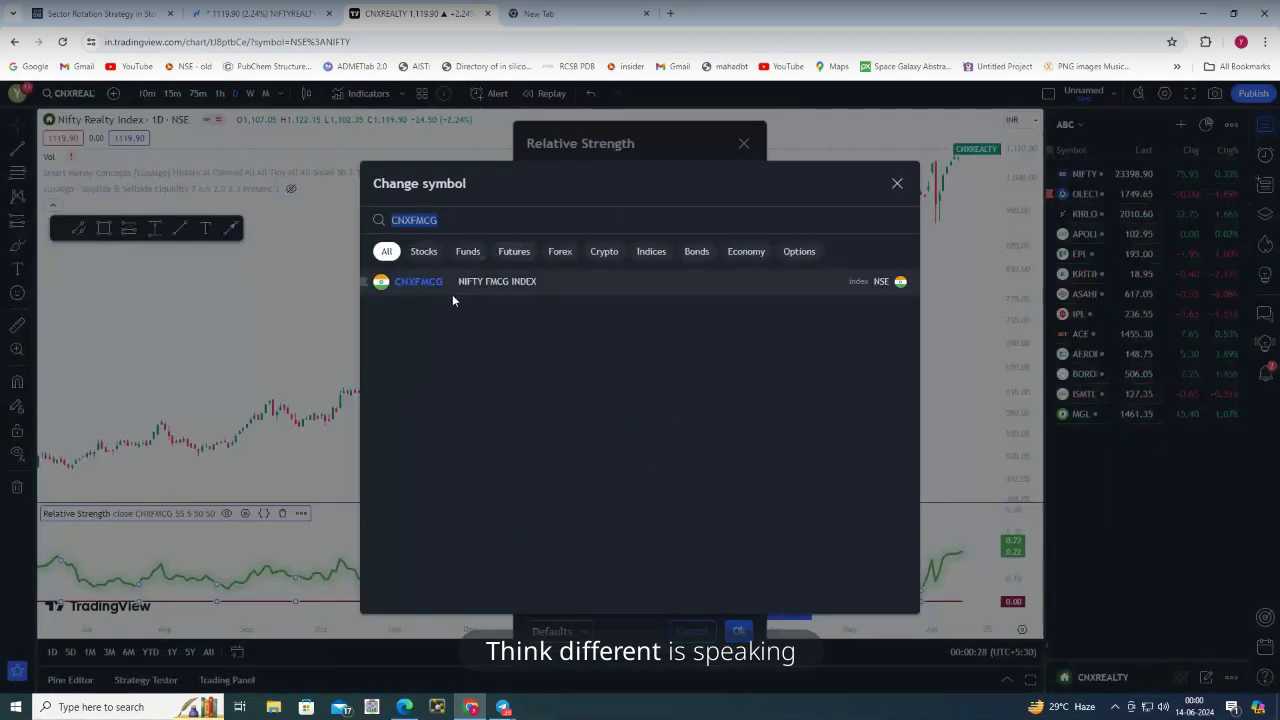
pyautogui.press('BackSpace')
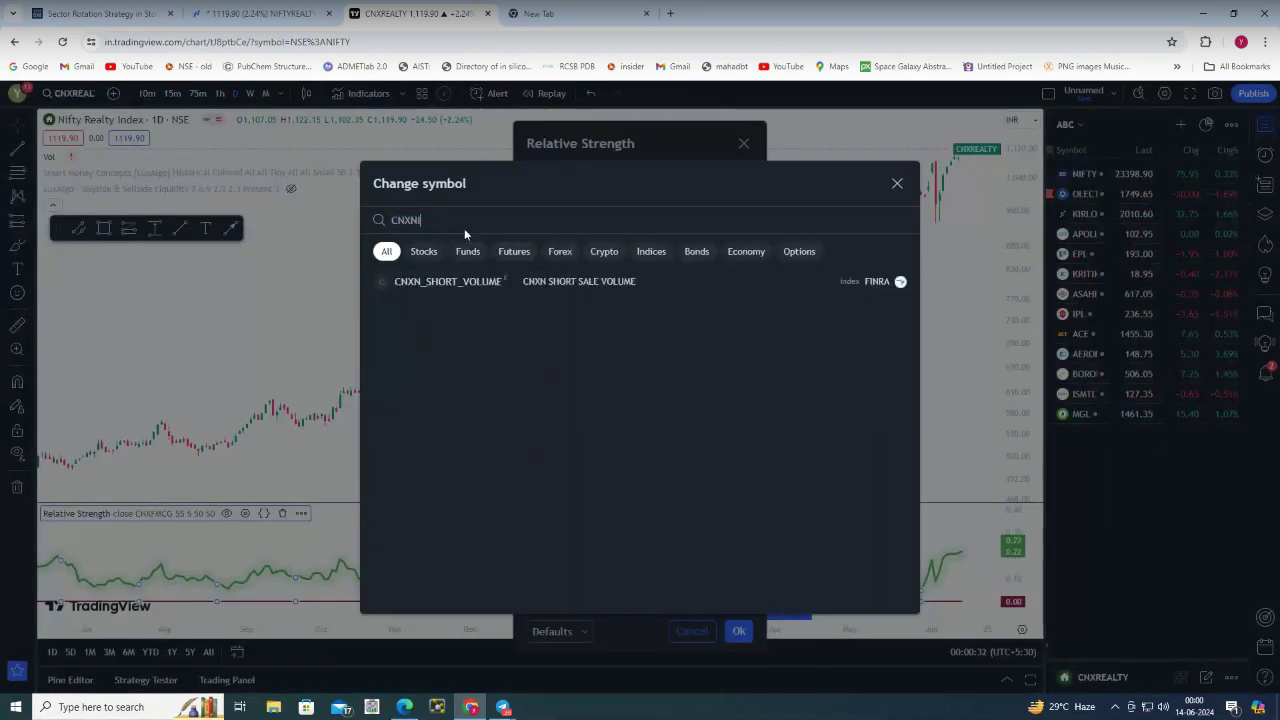
pyautogui.press('BackSpace')
pyautogui.press('BackSpace')
pyautogui.press('BackSpace')
pyautogui.press('BackSpace')
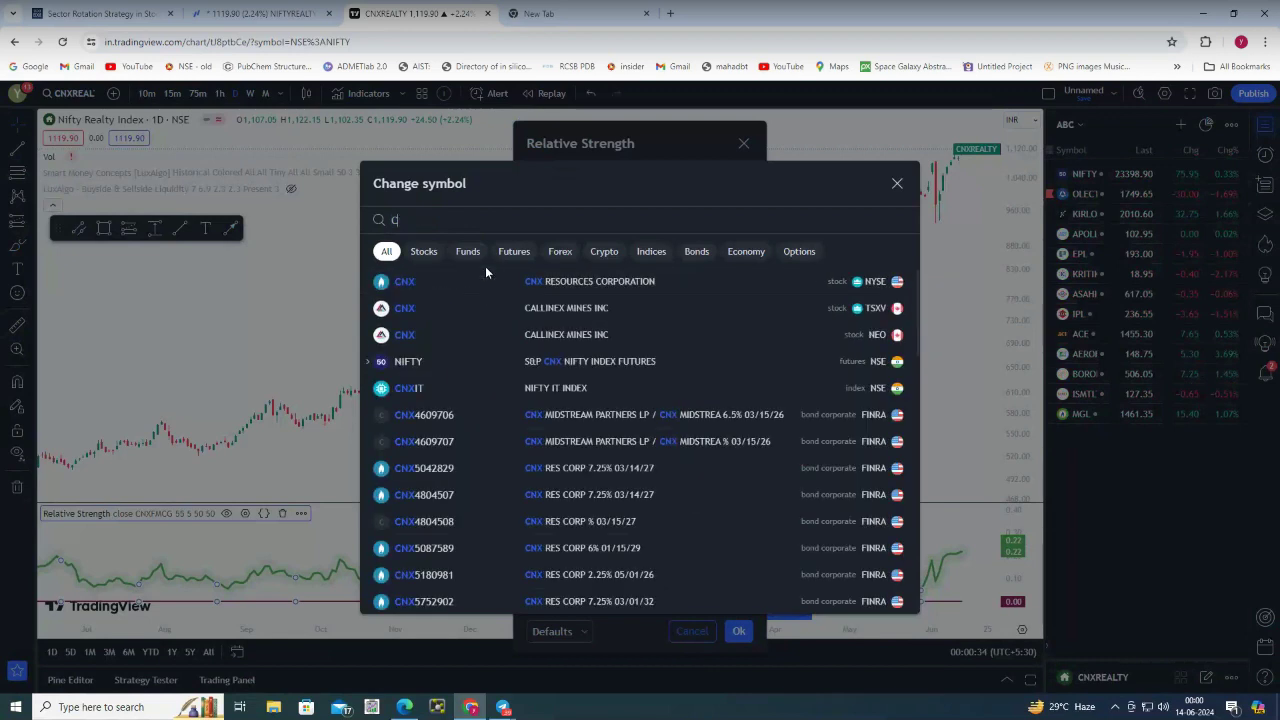
pyautogui.write('NIFTY')
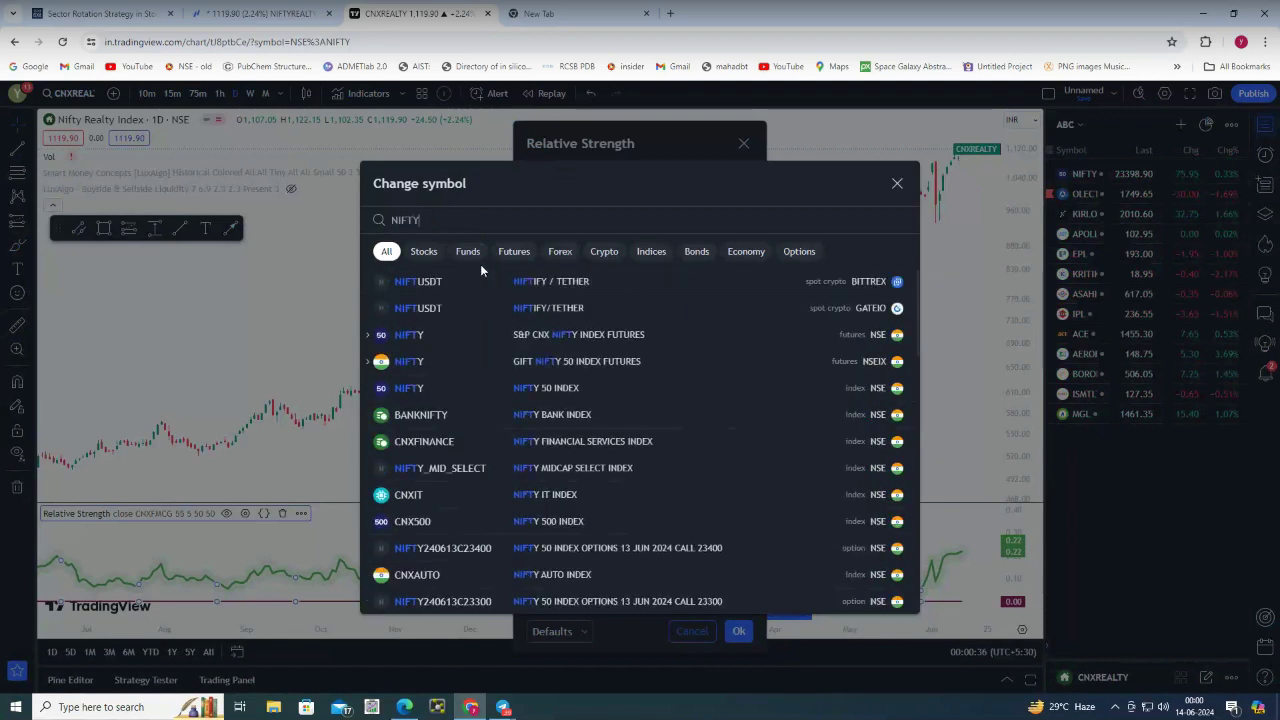
pyautogui.click(527, 282)
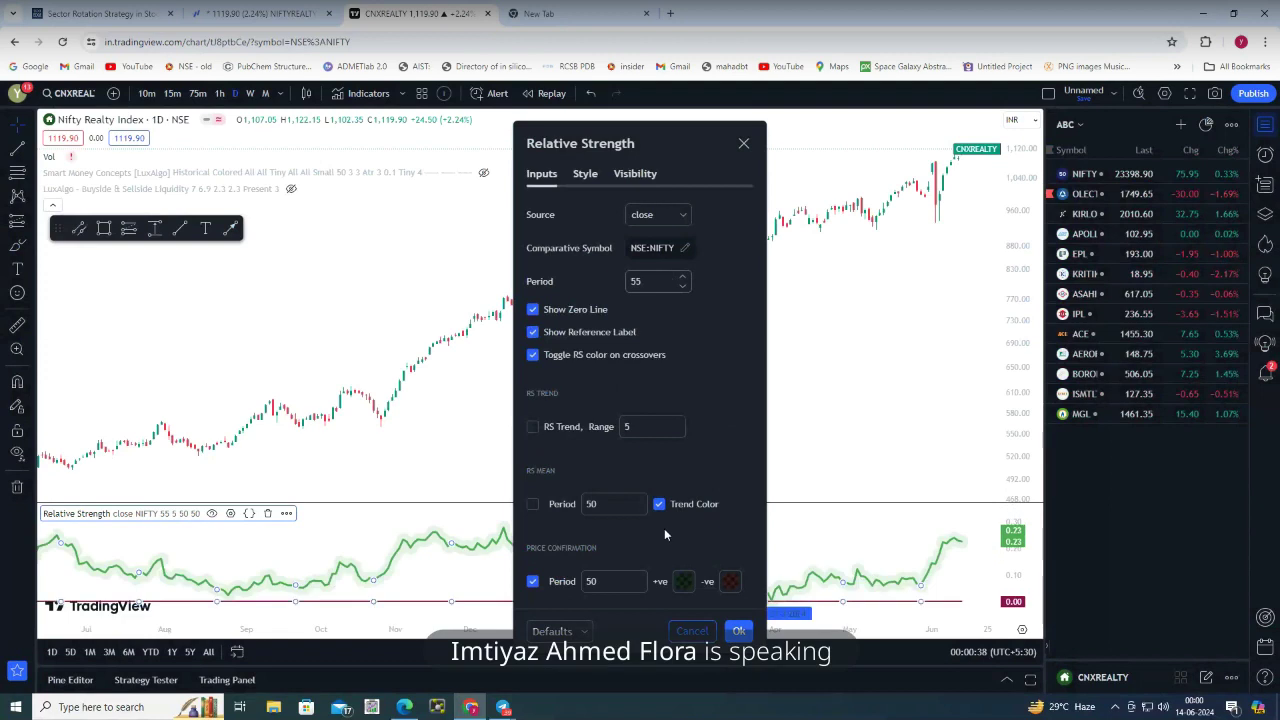
pyautogui.click(740, 631)
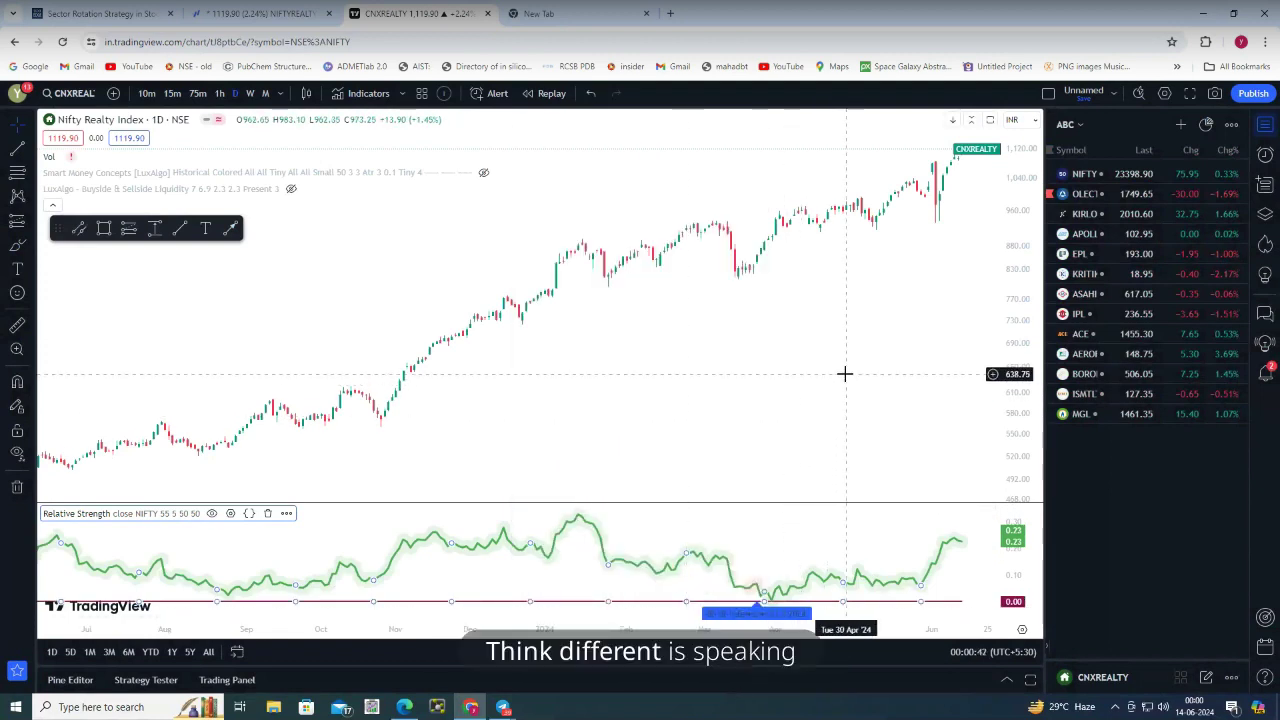
# Examine the Nifty Realty Index price trend against its Relative Strength line from late 2022 to June 2024
pyautogui.scroll(-5, 691, 397)
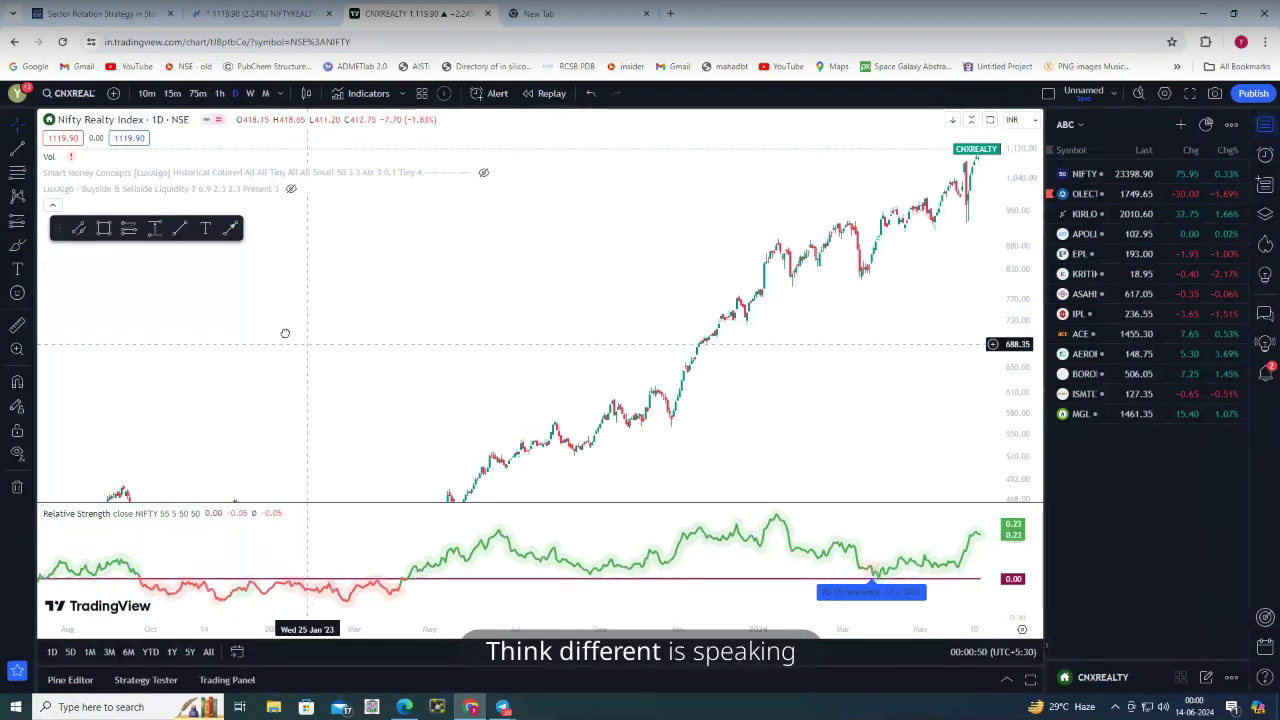
pyautogui.hscroll(2, 280, 330)
pyautogui.hscroll(3, 400, 374)
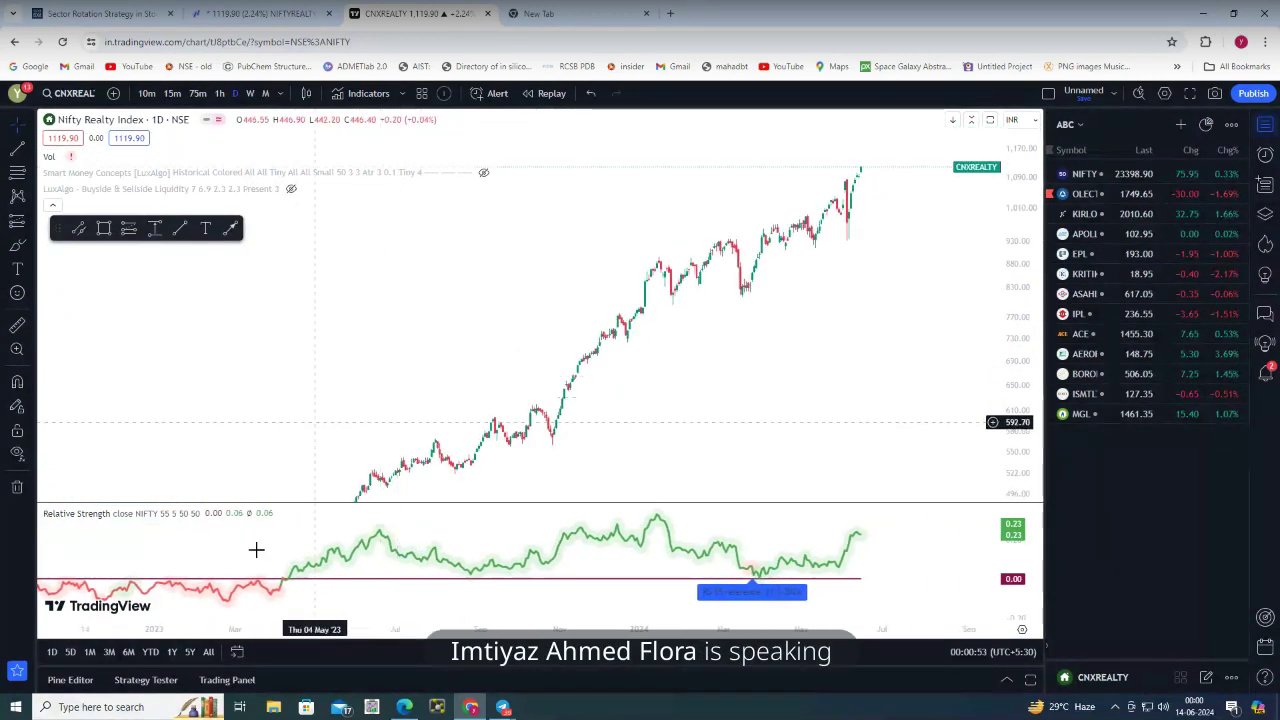
pyautogui.hscroll(-2, 290, 580)
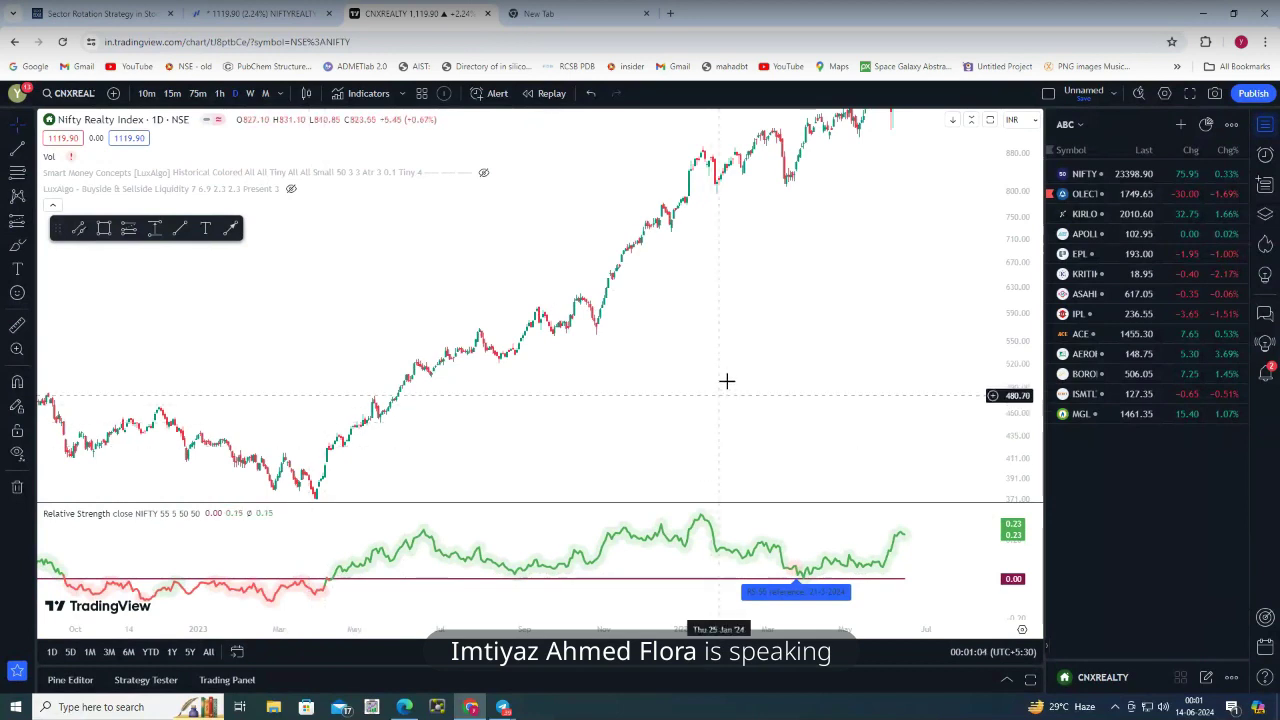
pyautogui.moveTo(677, 400); pyautogui.dragTo(547, 465)
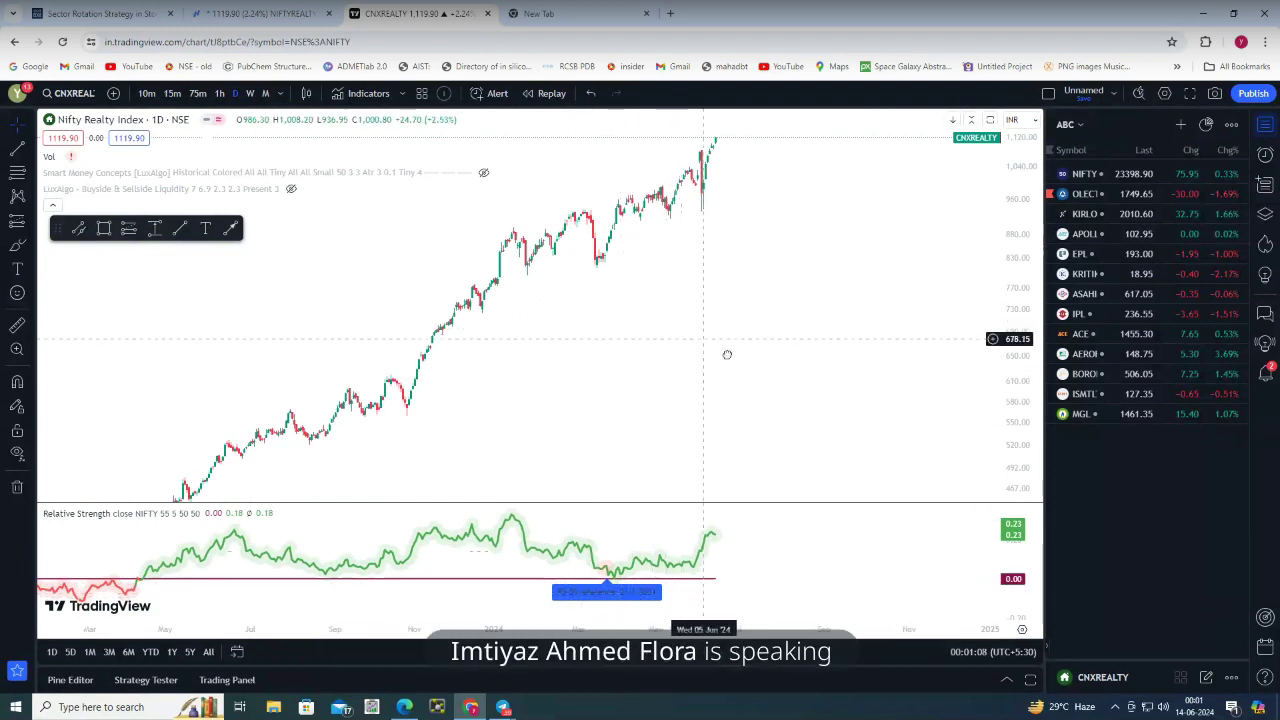
pyautogui.moveTo(726, 354); pyautogui.dragTo(751, 369)
pyautogui.scroll(2, 757, 365)
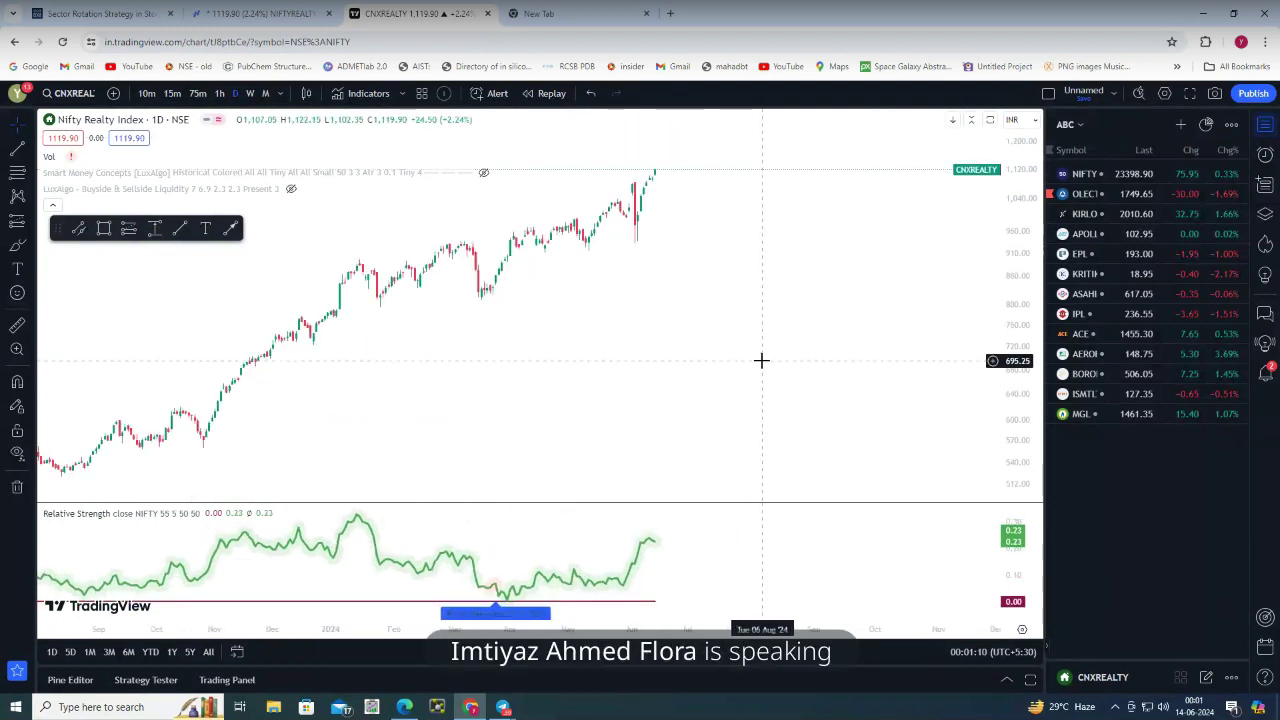
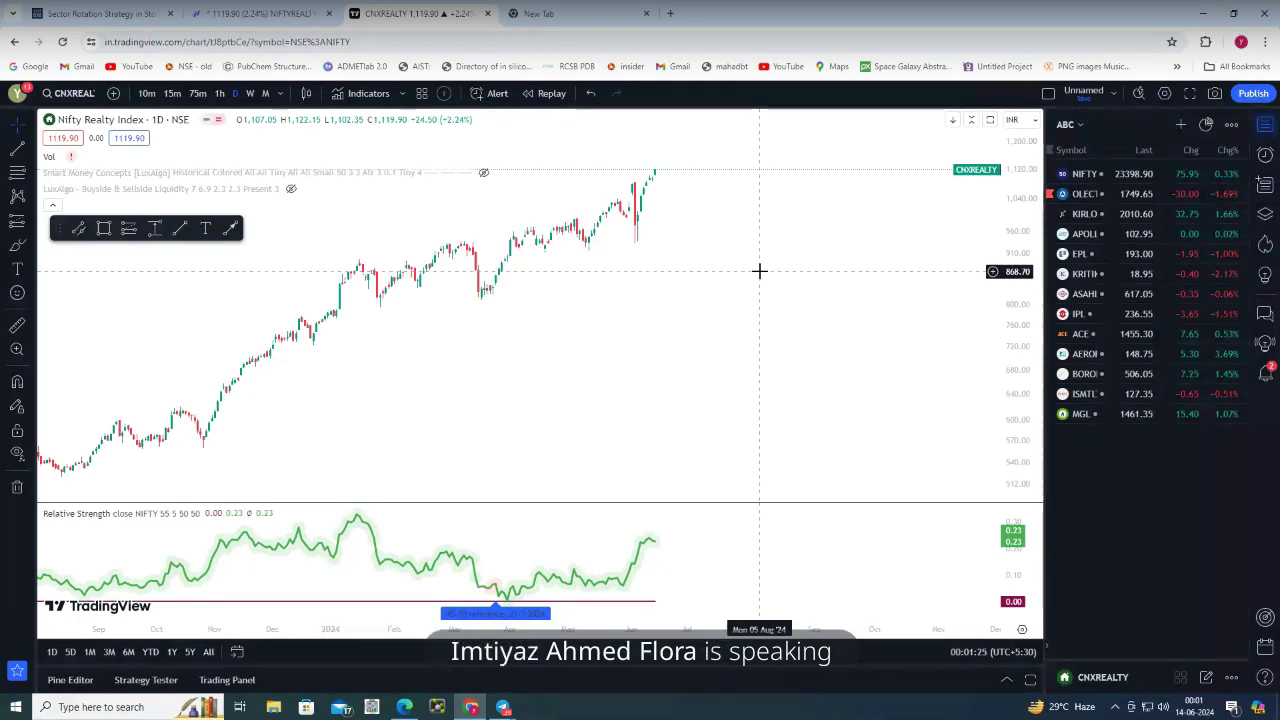
# Set the main period of the Relative Strength indicator to 50
pyautogui.click(230, 513)
pyautogui.click(636, 283)
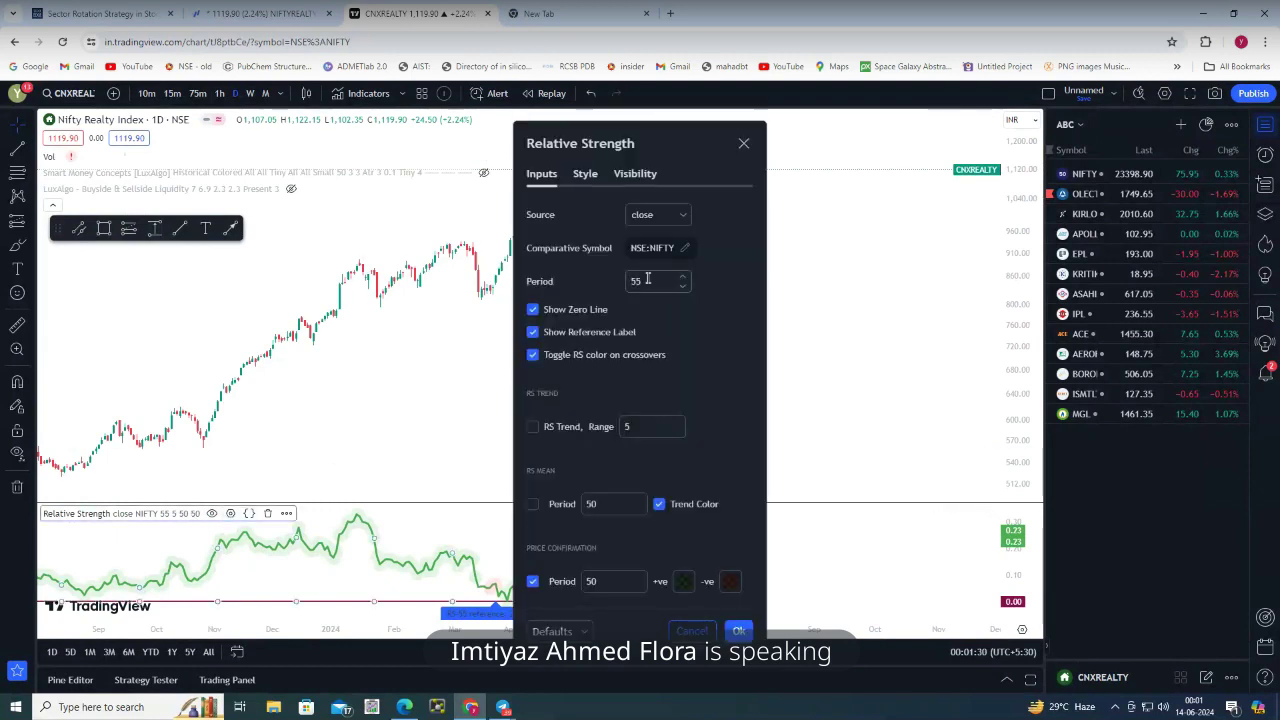
pyautogui.press('BackSpace')
pyautogui.write('0')
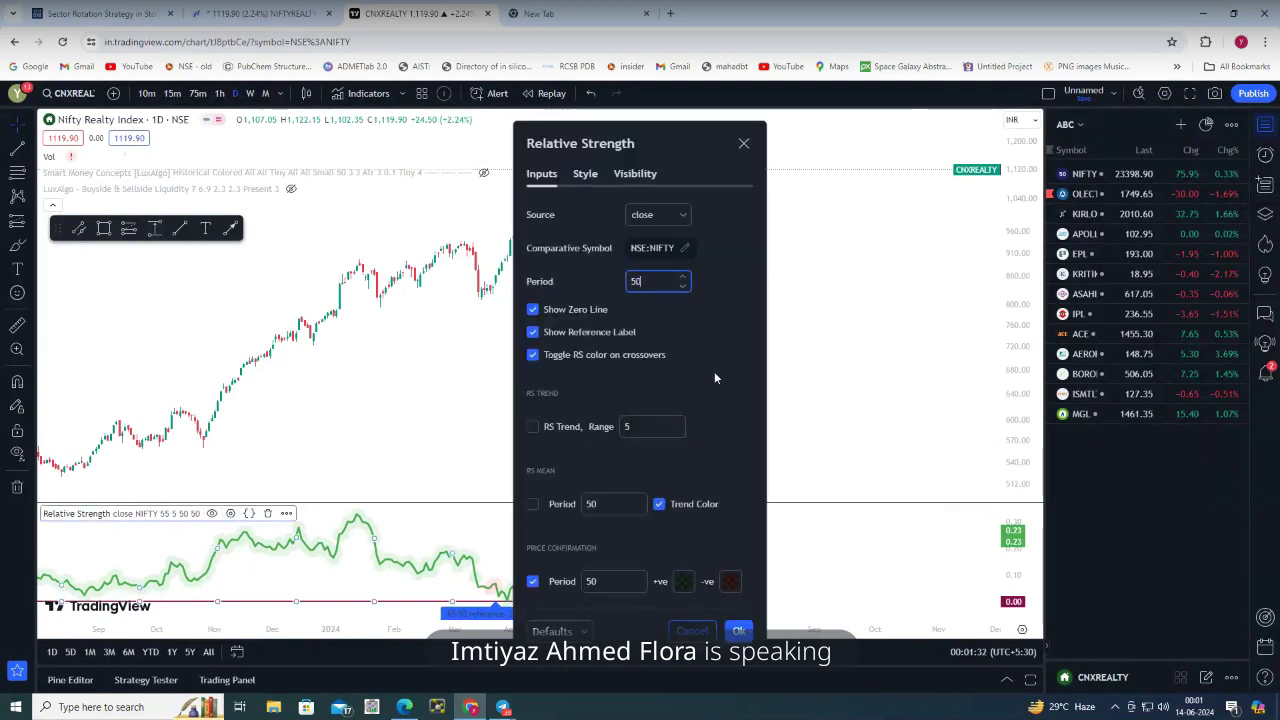
pyautogui.click(738, 631)
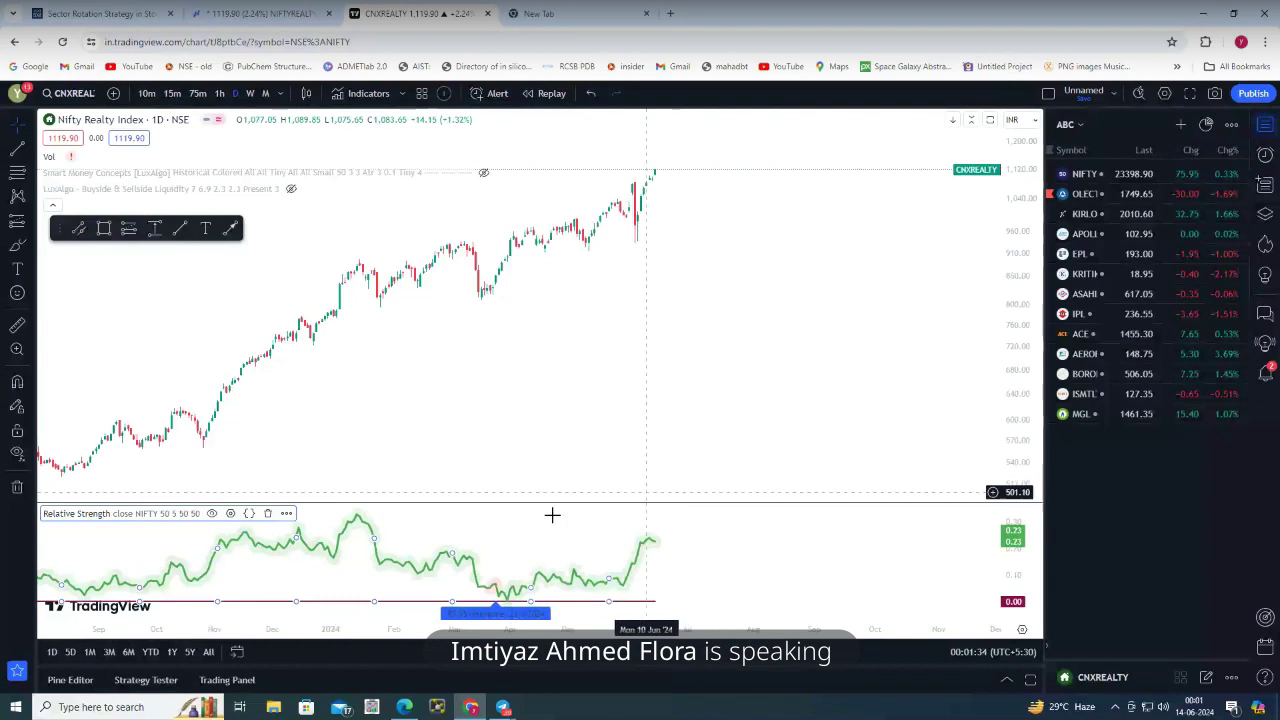
pyautogui.click(656, 367)
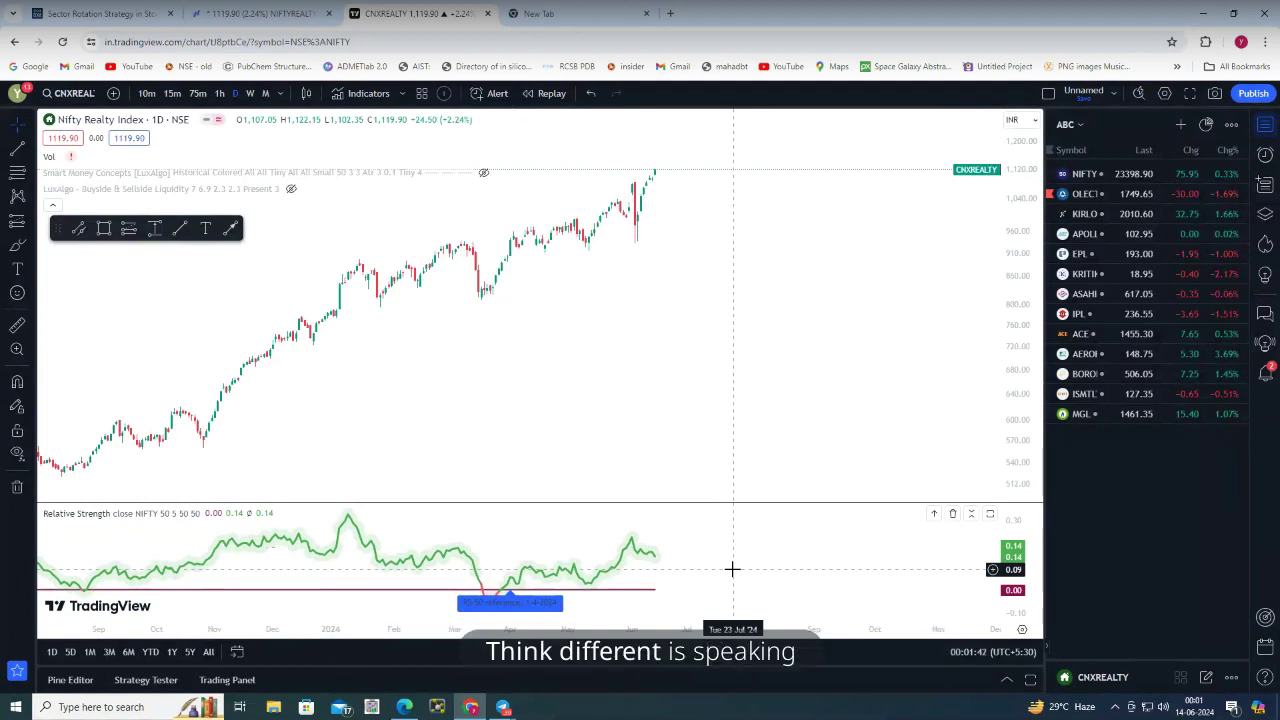
# Set the main period of the Relative Strength indicator to 55 and inspect recent Nifty Realty price action against the line
pyautogui.scroll(-1, 732, 569)
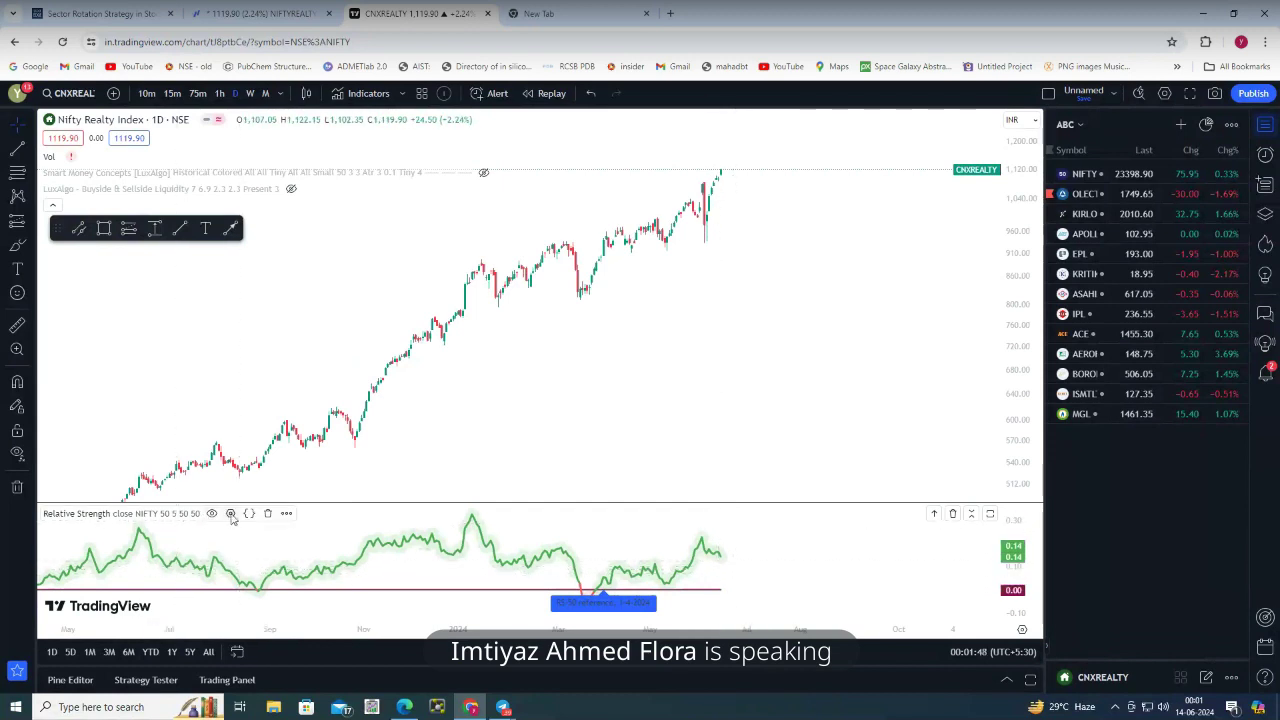
pyautogui.click(230, 513)
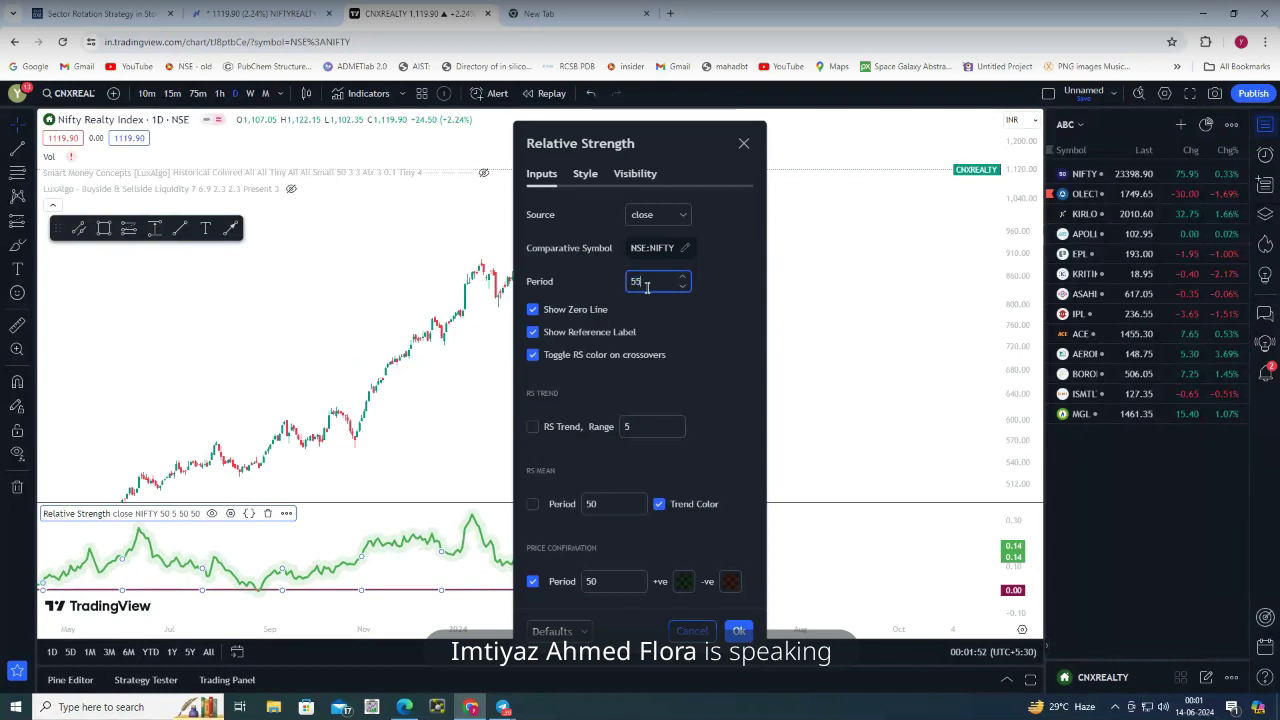
pyautogui.click(738, 630)
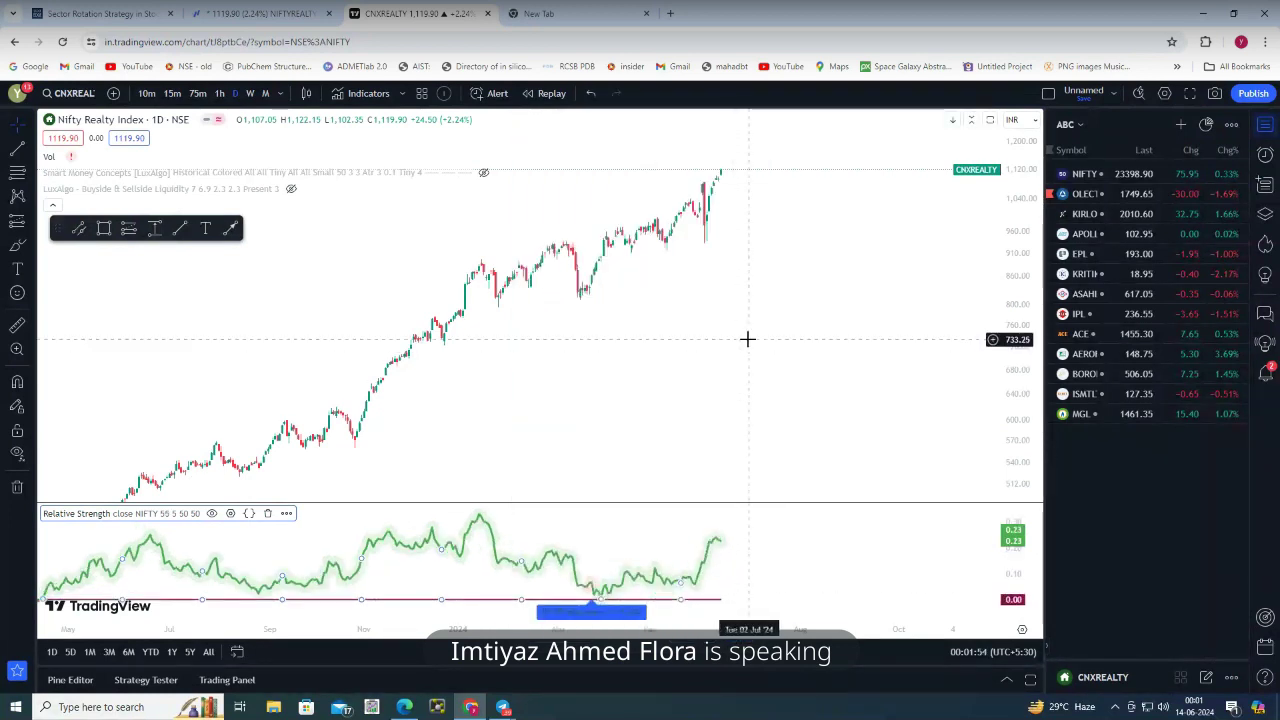
pyautogui.scroll(3, 747, 339)
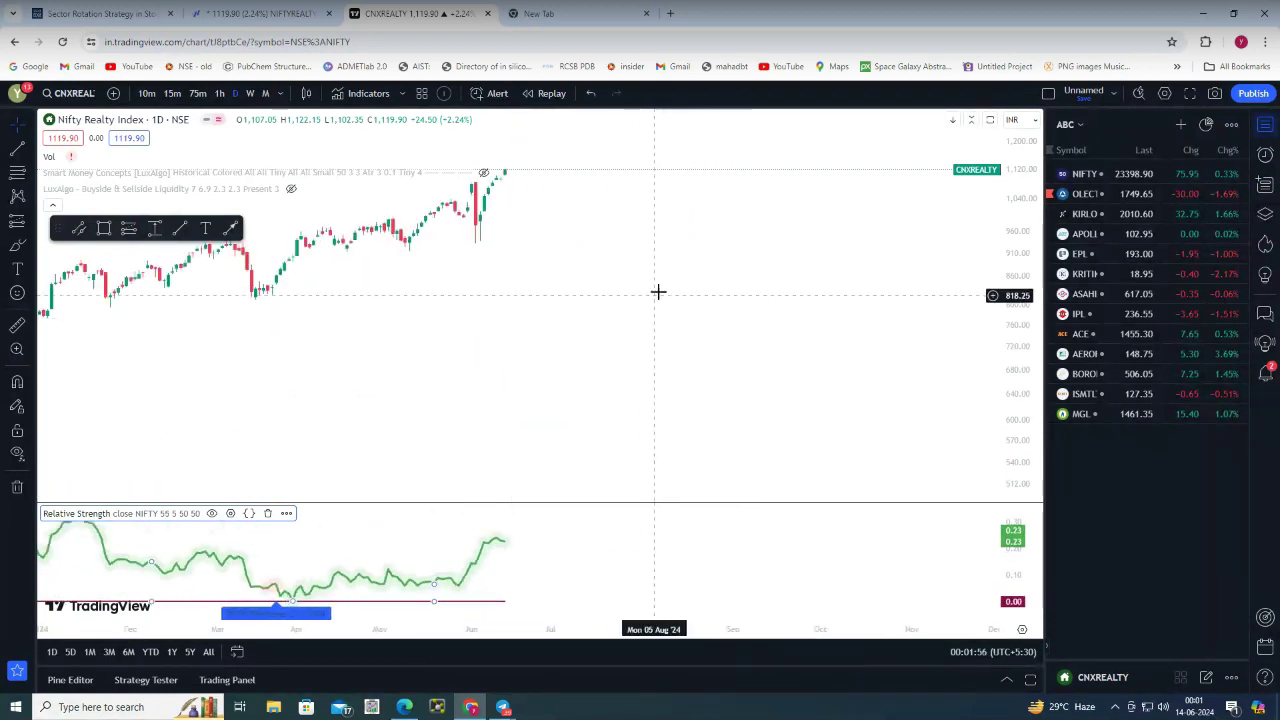
pyautogui.moveTo(551, 297); pyautogui.dragTo(708, 366)
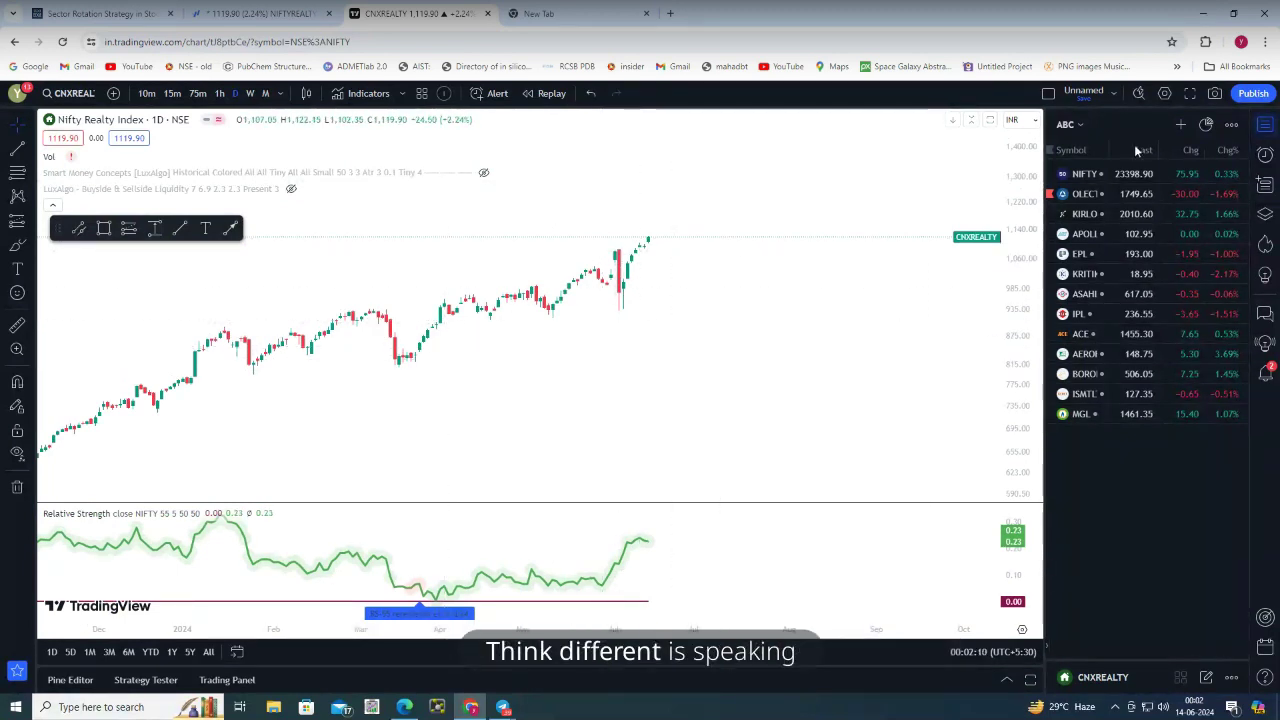
# Switch to the Fyers chart and load the Nifty 50 index from the AAIndices watchlist
pyautogui.click(300, 30)
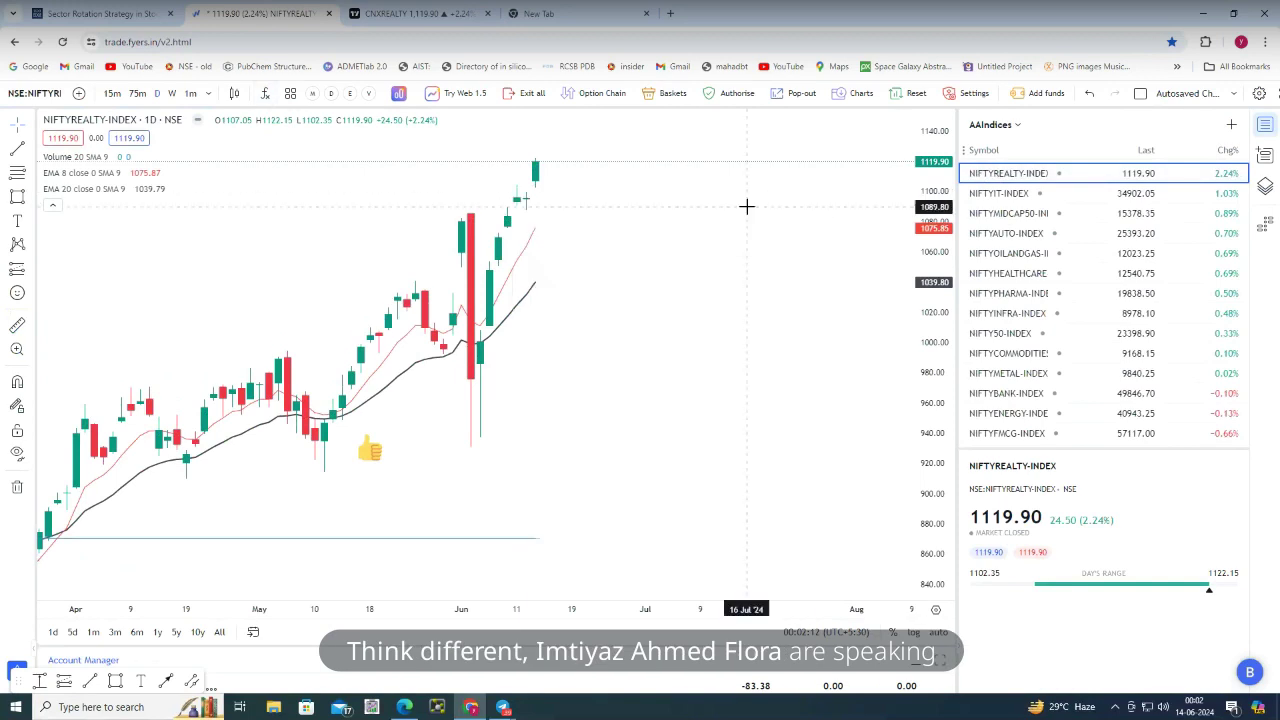
pyautogui.click(1026, 336)
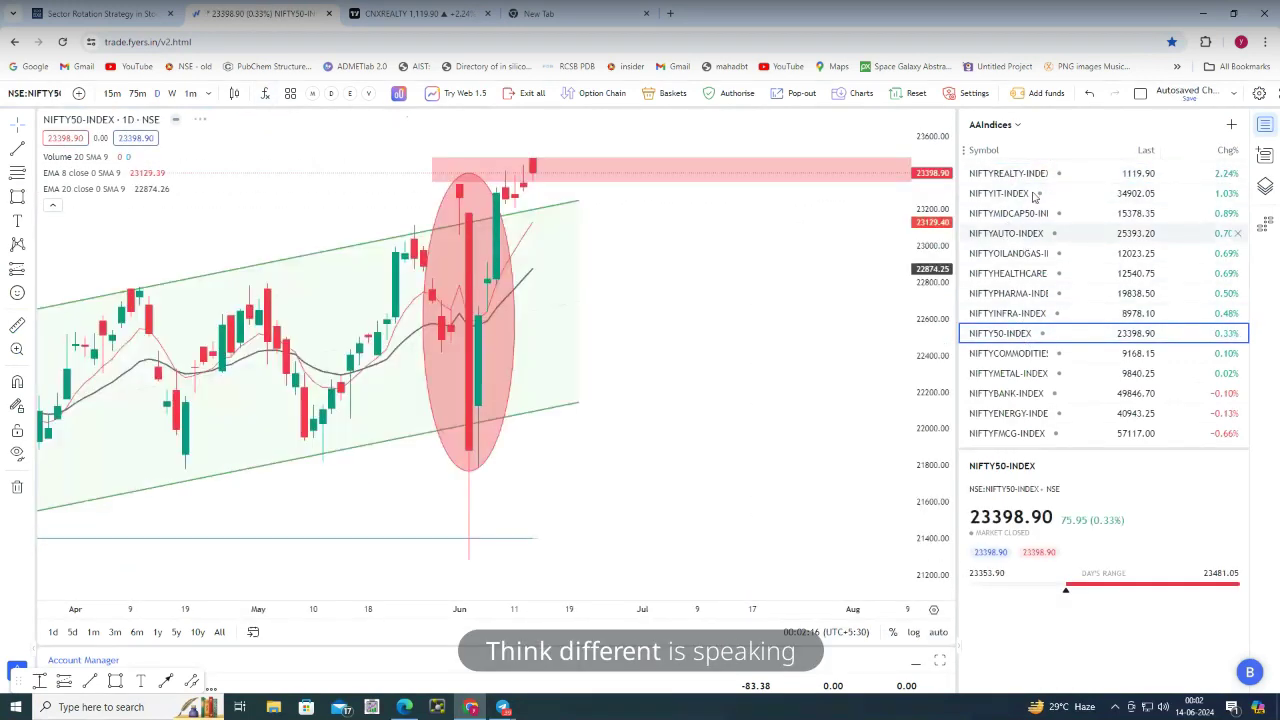
# Remove all drawings from the NIFTY50-INDEX daily chart
pyautogui.scroll(-5, 823, 366)
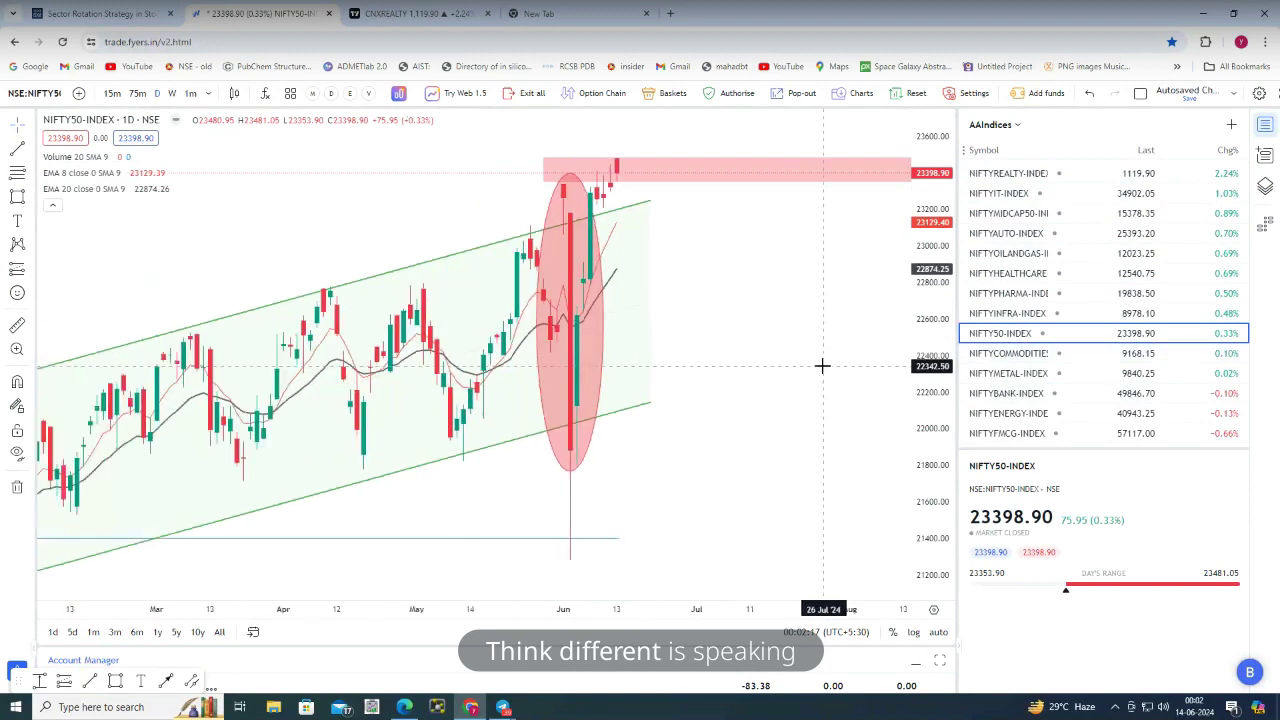
pyautogui.rightClick(440, 221)
pyautogui.click(485, 362)
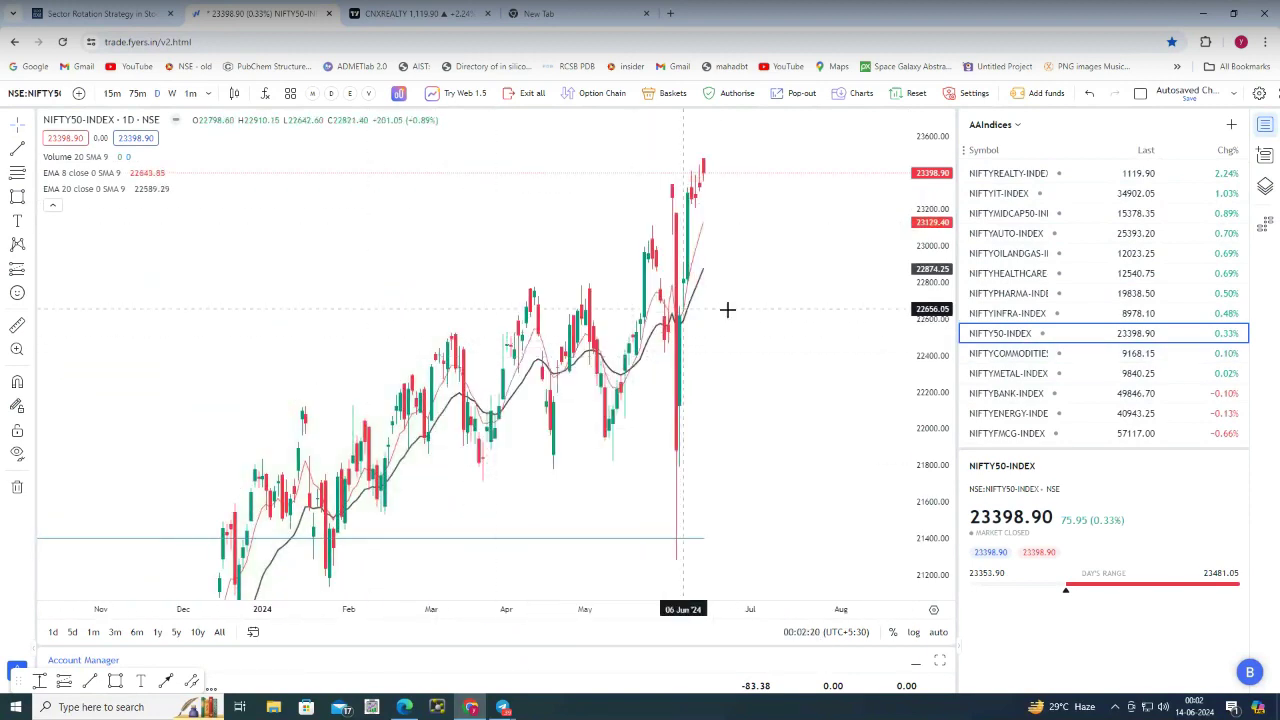
pyautogui.rightClick(354, 200)
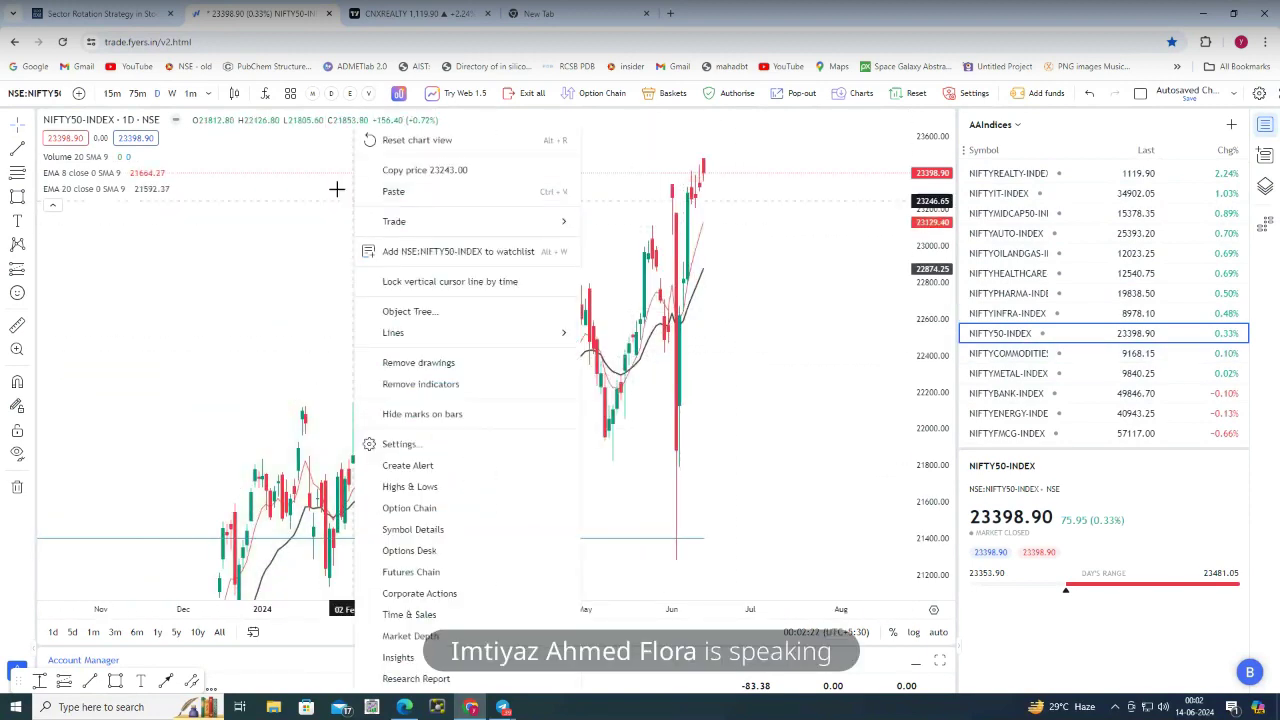
pyautogui.click(266, 217)
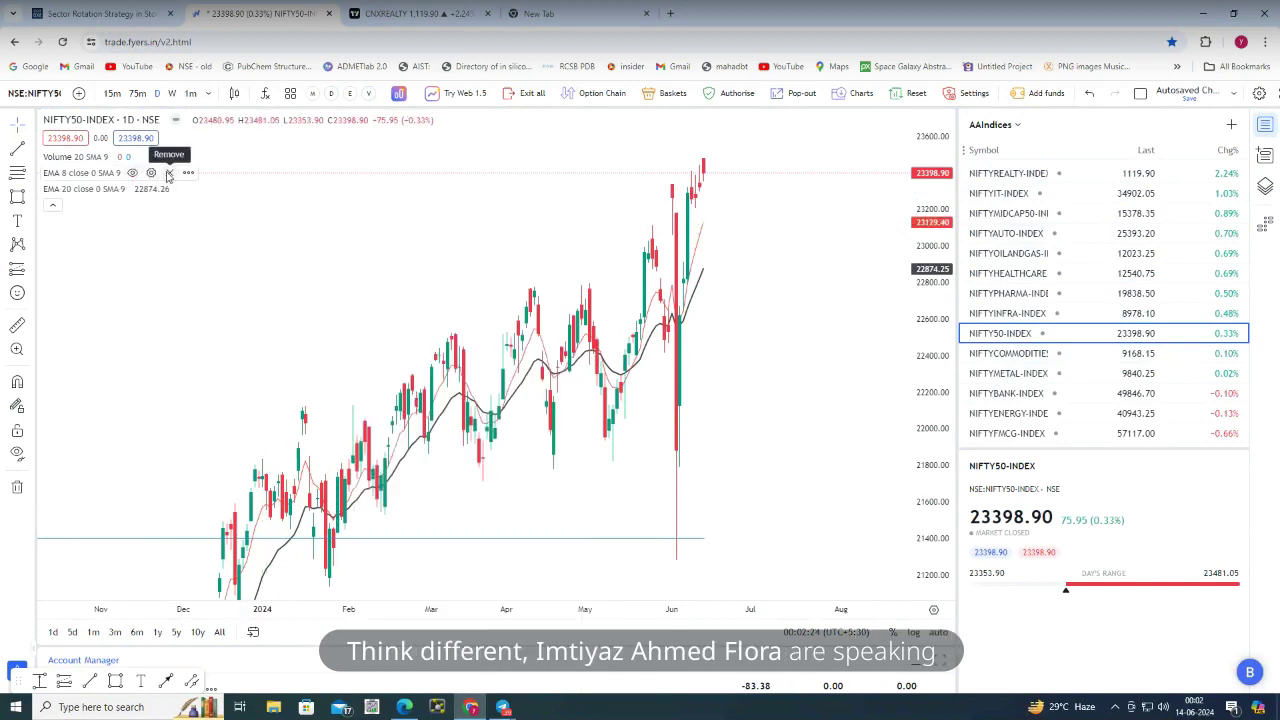
# Remove the EMA 8 and EMA 20 indicators from the NIFTY50-INDEX chart
pyautogui.click(169, 172)
pyautogui.click(172, 175)
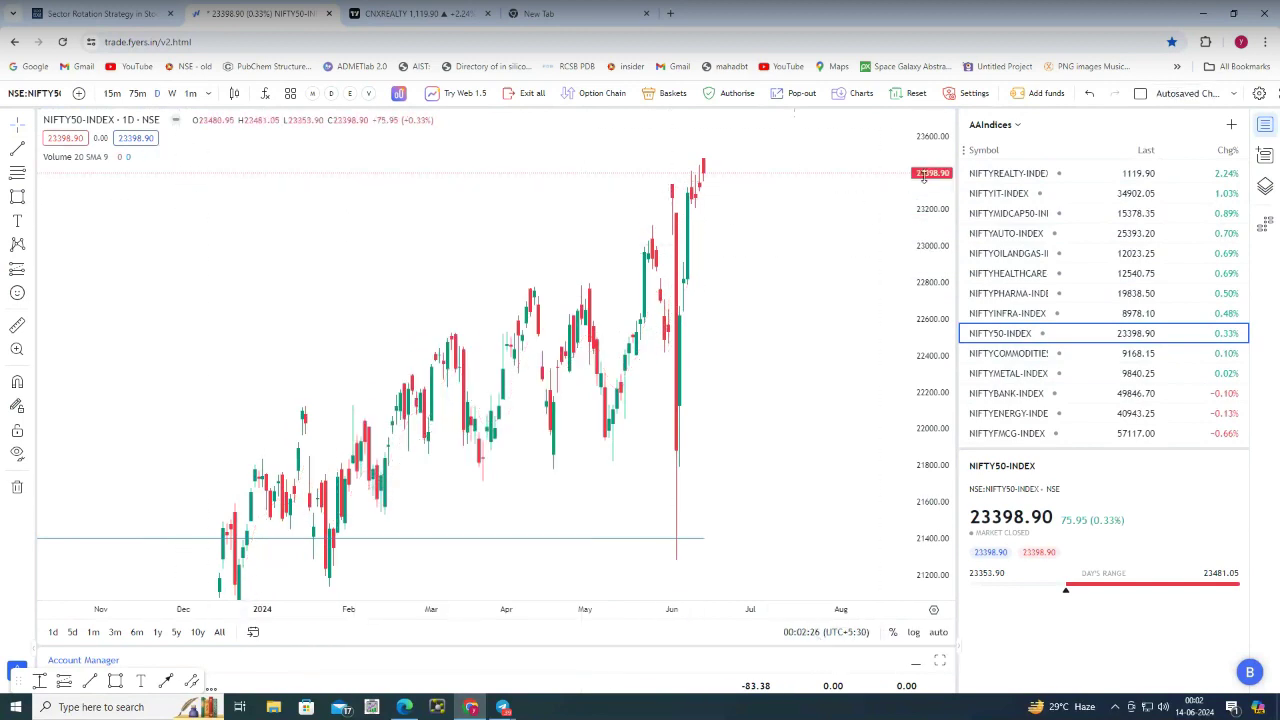
pyautogui.scroll(3, 809, 371)
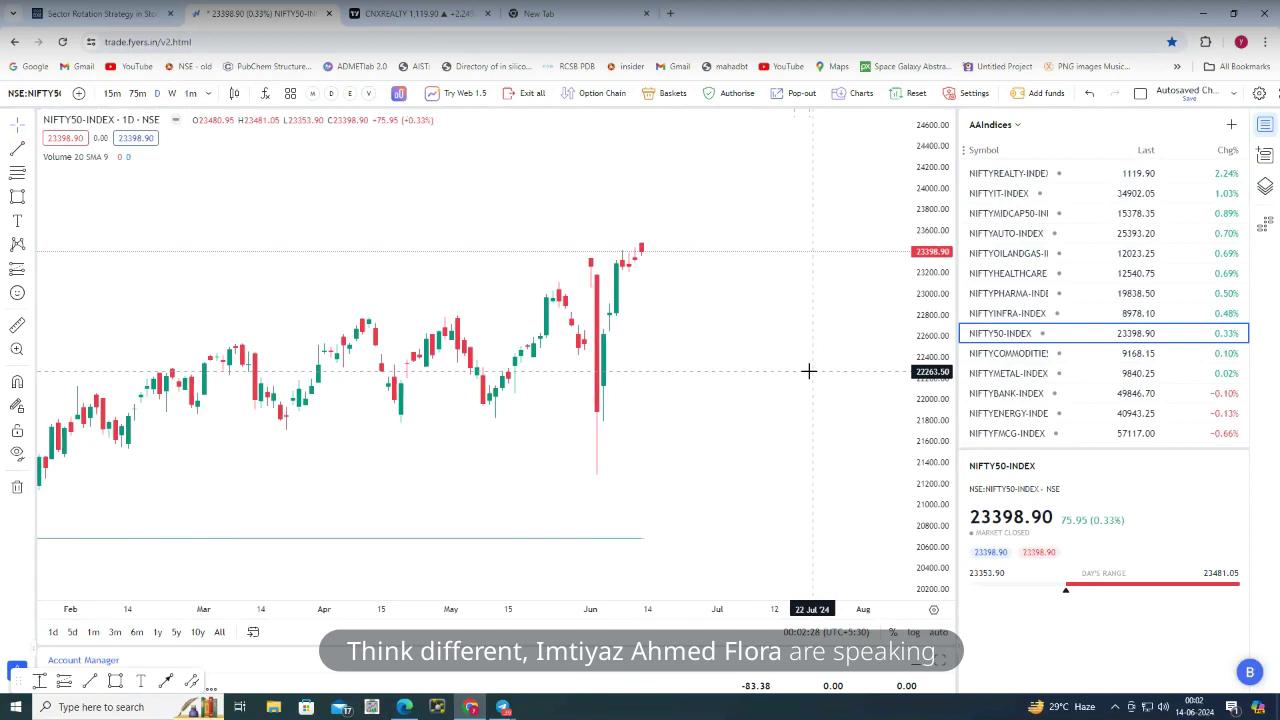
pyautogui.scroll(-2, 727, 361)
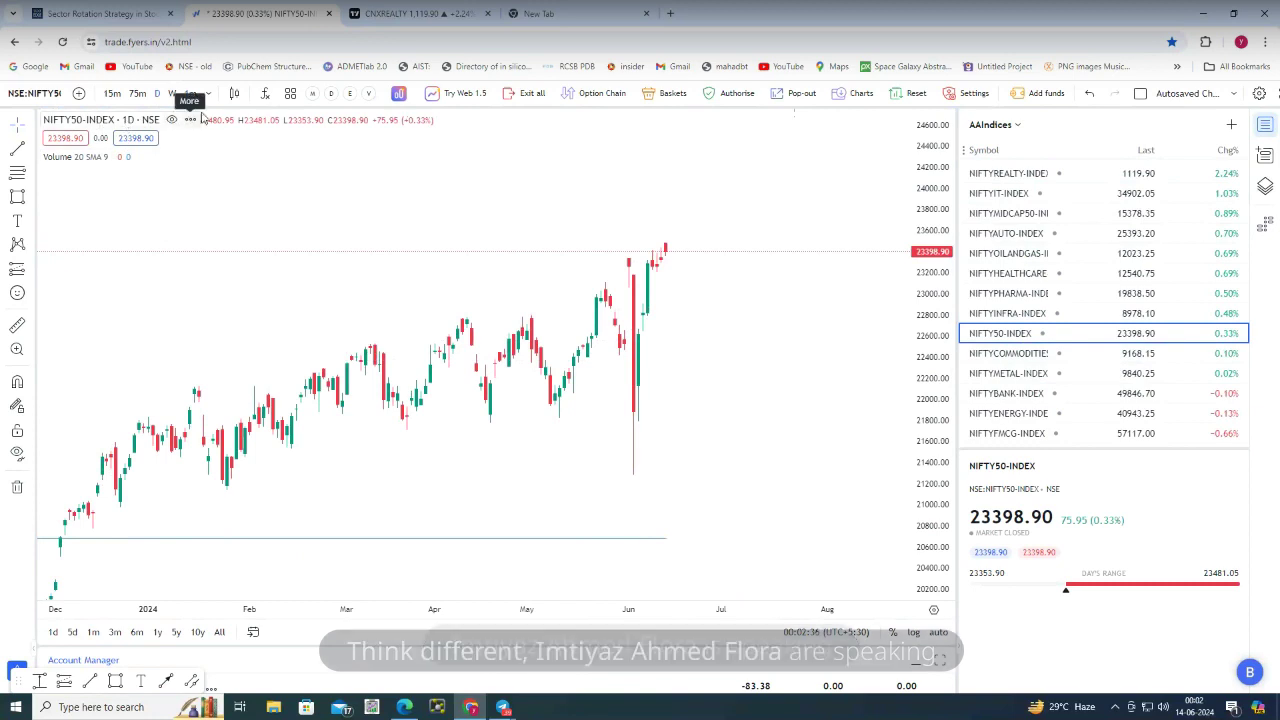
# Load the NIFTYIT-INDEX chart from the AAIndices watchlist and bring its longer price history into view
pyautogui.click(79, 93)
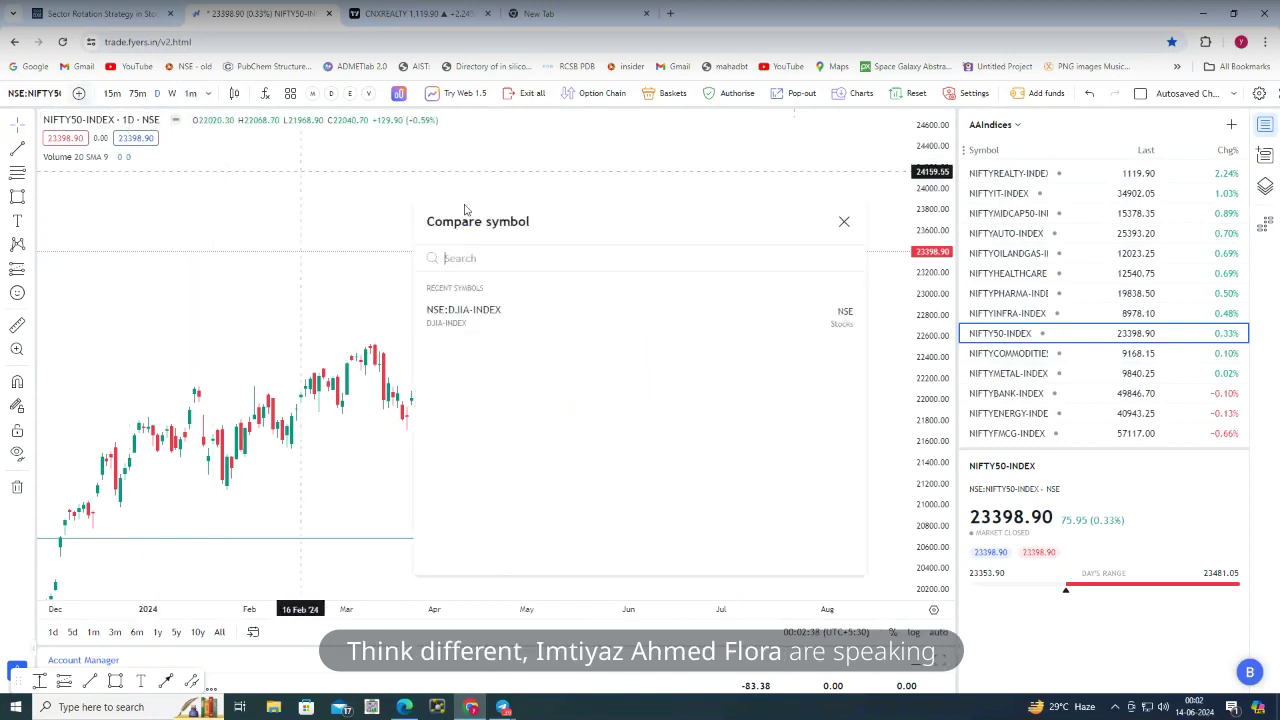
pyautogui.click(997, 194)
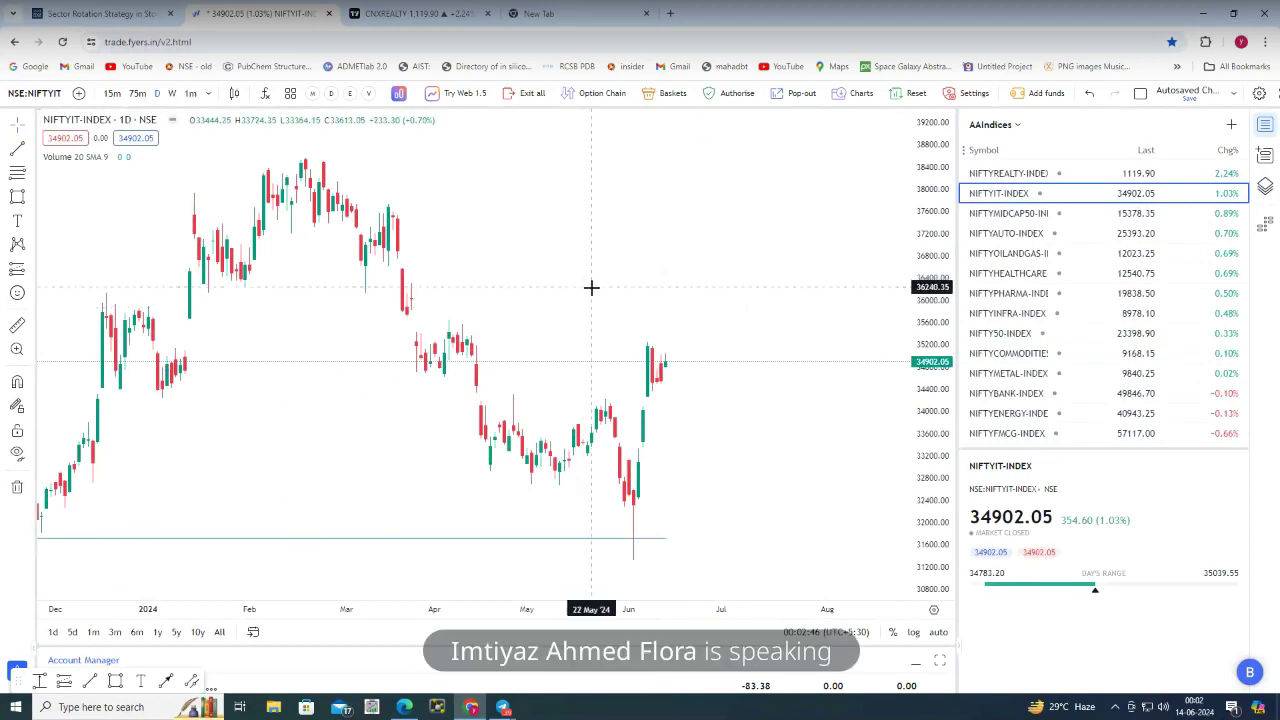
pyautogui.scroll(-3, 591, 286)
pyautogui.moveTo(928, 188); pyautogui.dragTo(929, 250)
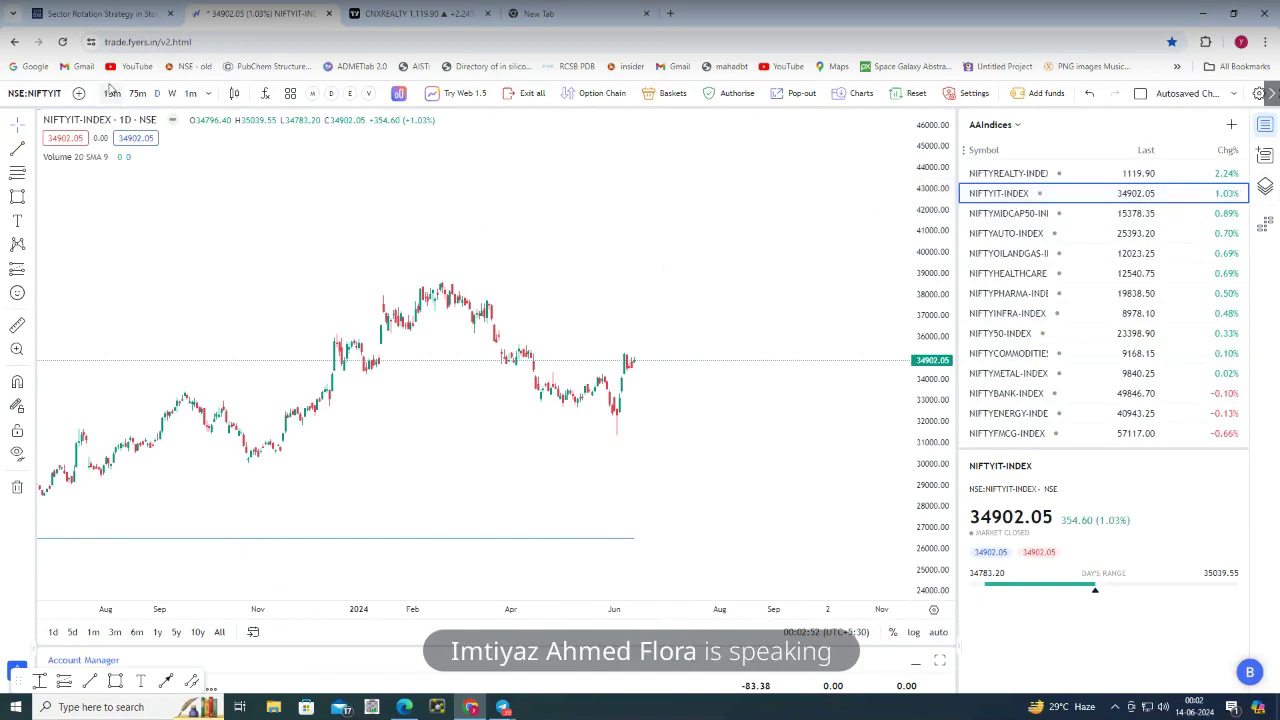
# Add NSE:NIFTY50-INDEX as a comparison symbol on the NIFTYIT-INDEX chart
pyautogui.click(79, 94)
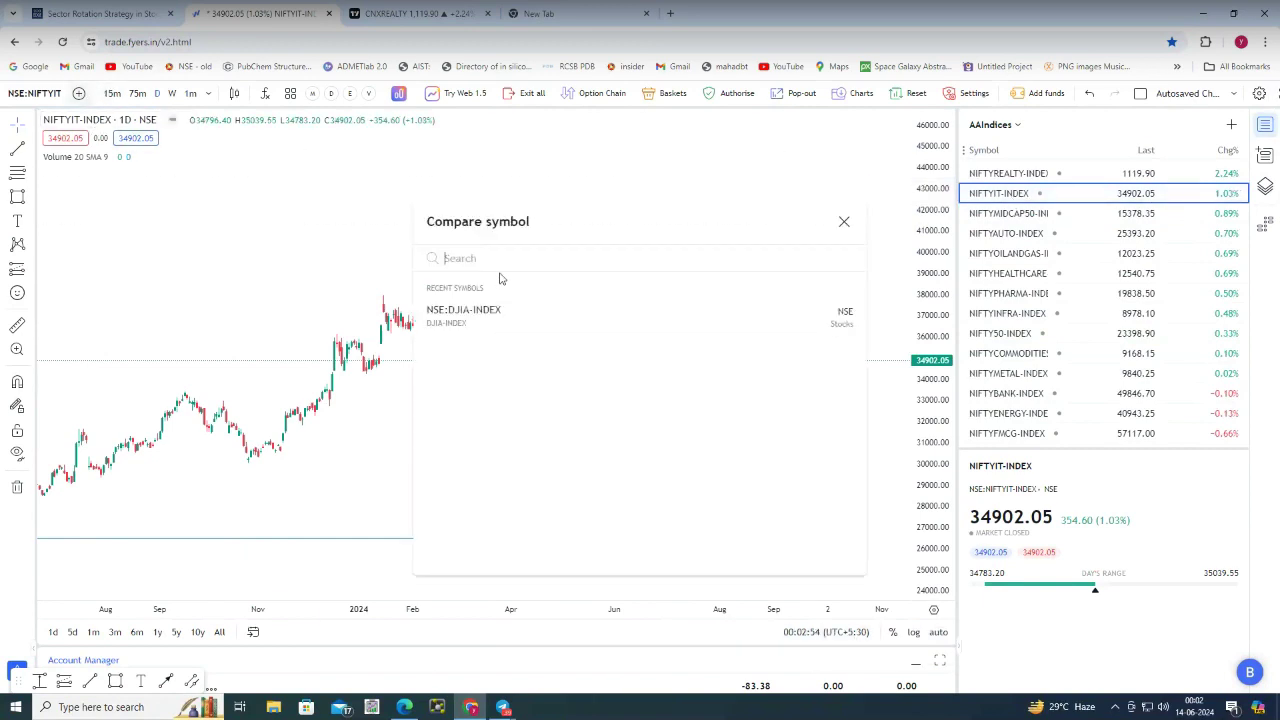
pyautogui.write('NIFTY')
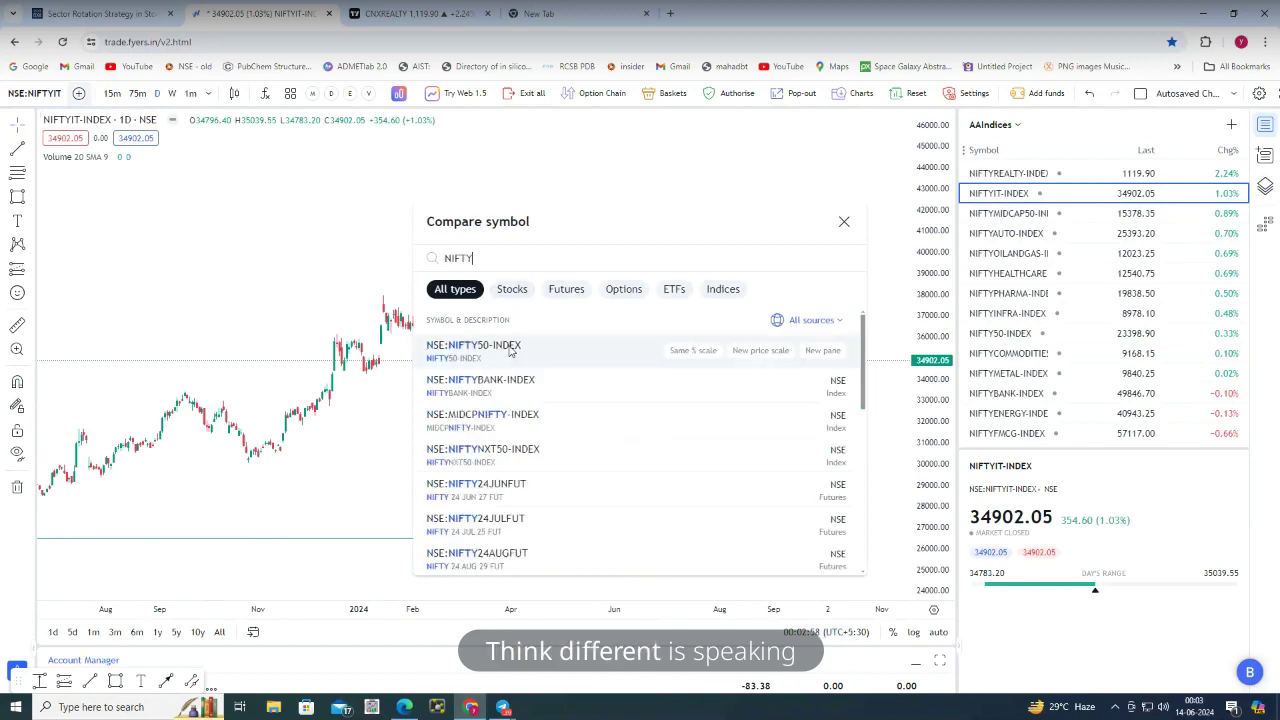
pyautogui.click(473, 345)
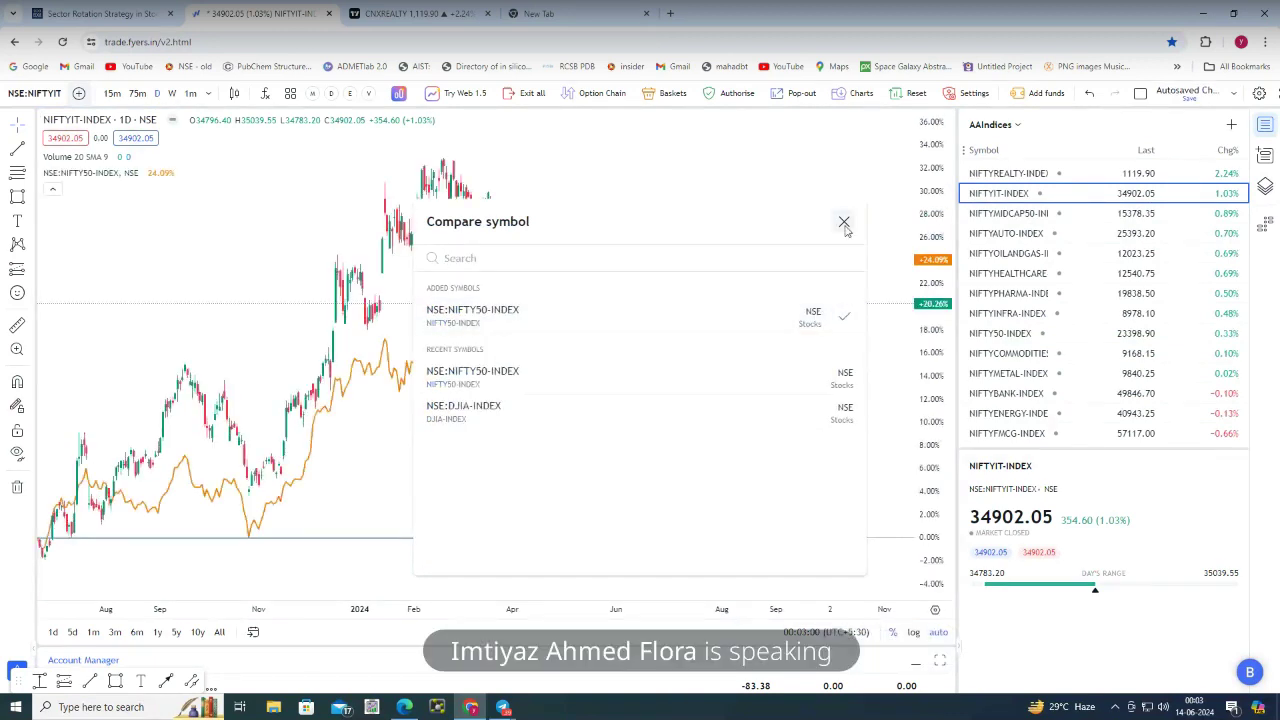
pyautogui.moveTo(484, 388)
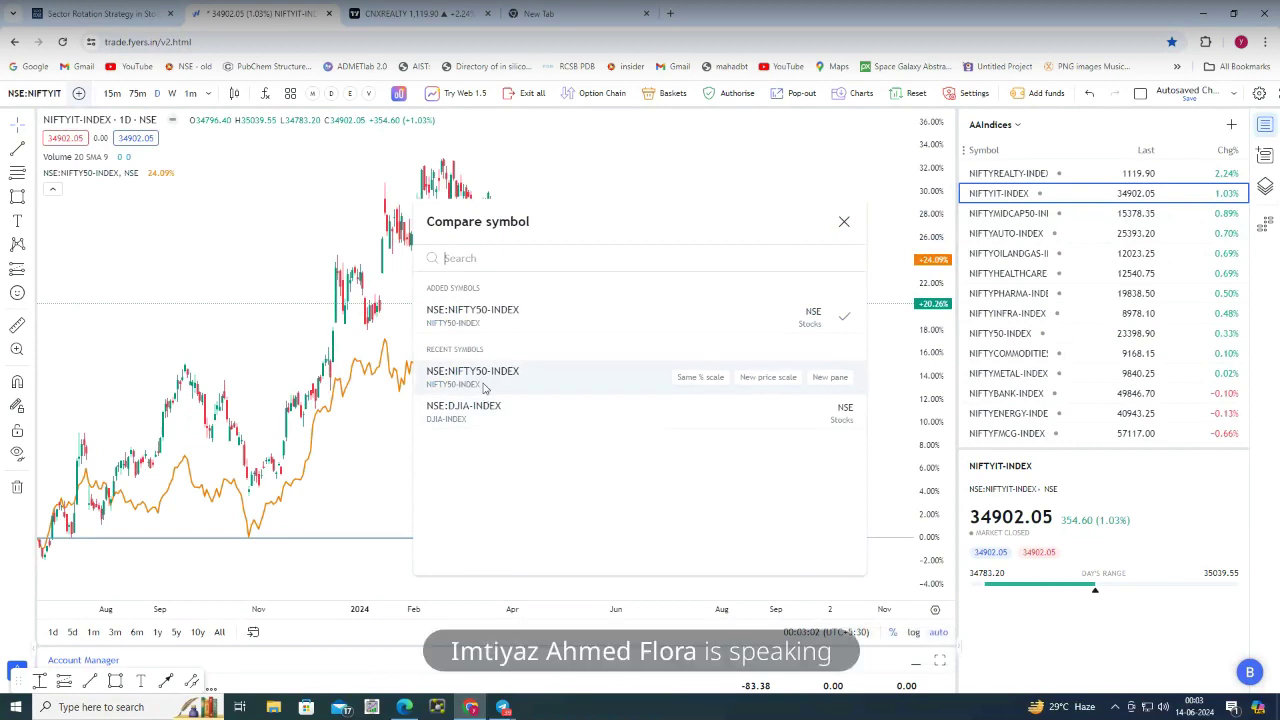
pyautogui.click(843, 222)
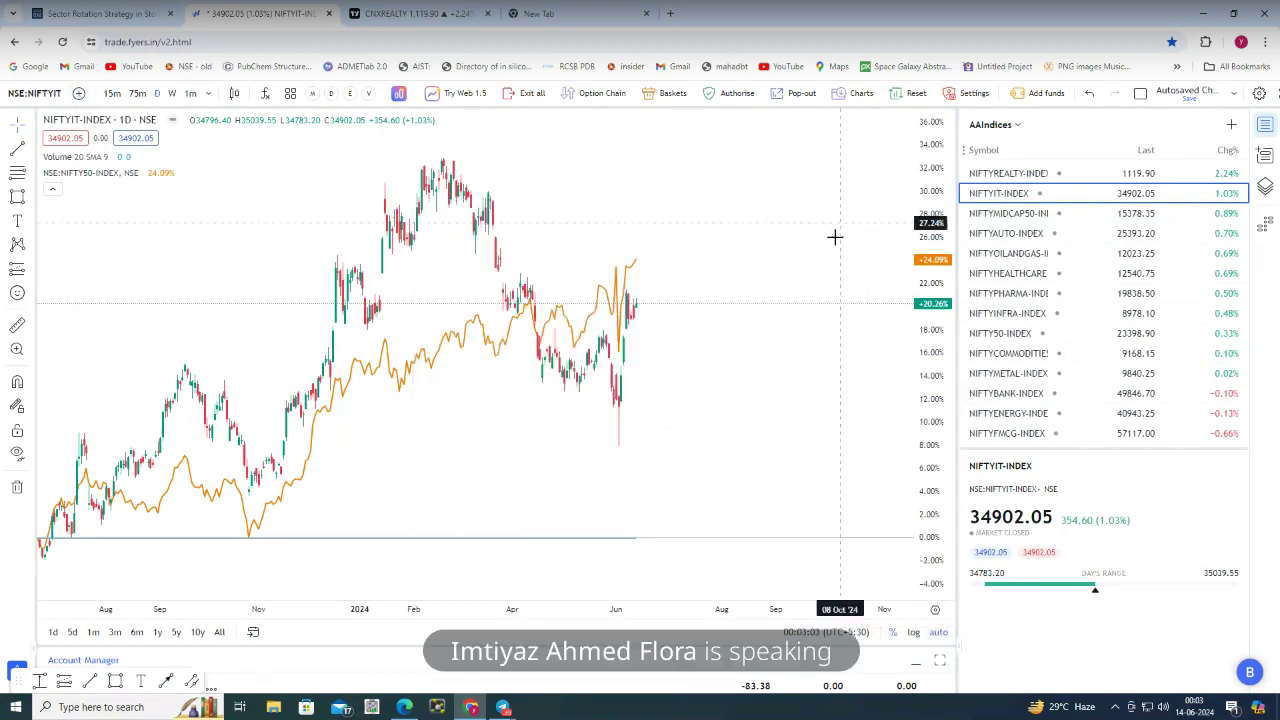
# Change the charted symbol to NIFTYMIDCAP50-INDEX to compare it with the NIFTY50-INDEX overlay
pyautogui.click(1025, 215)
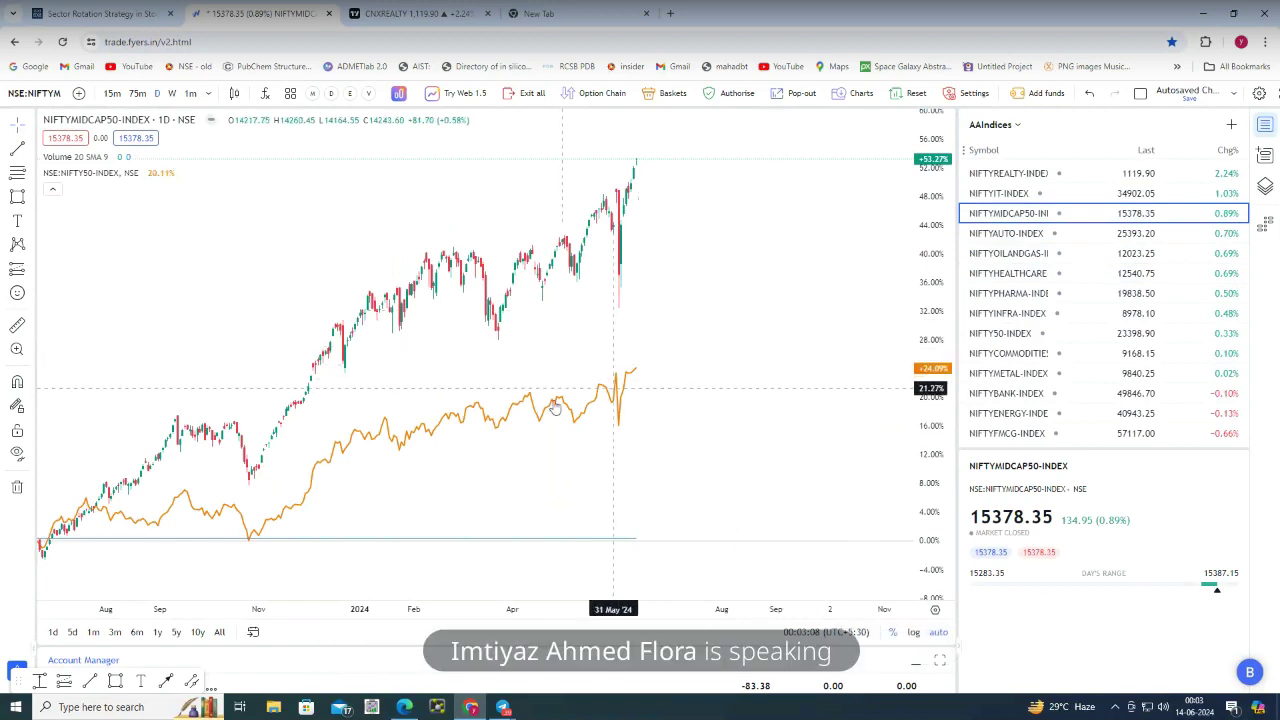
pyautogui.scroll(1, 520, 405)
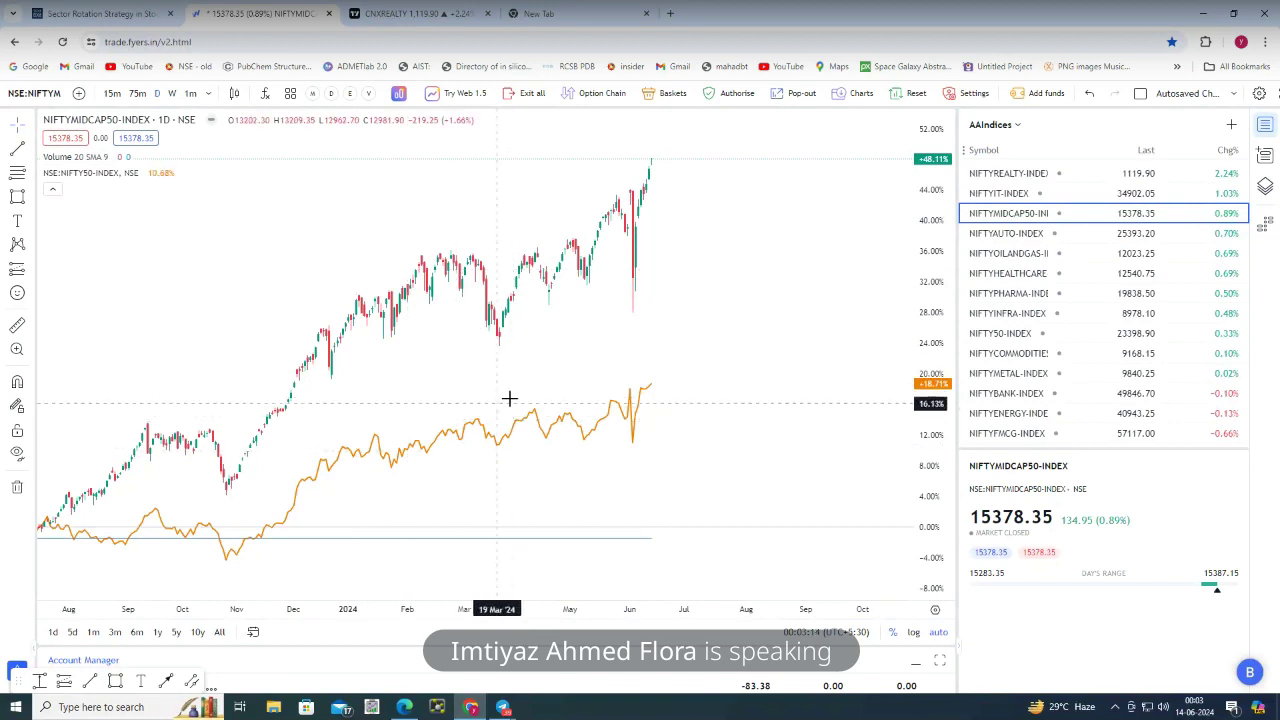
pyautogui.scroll(-2, 627, 365)
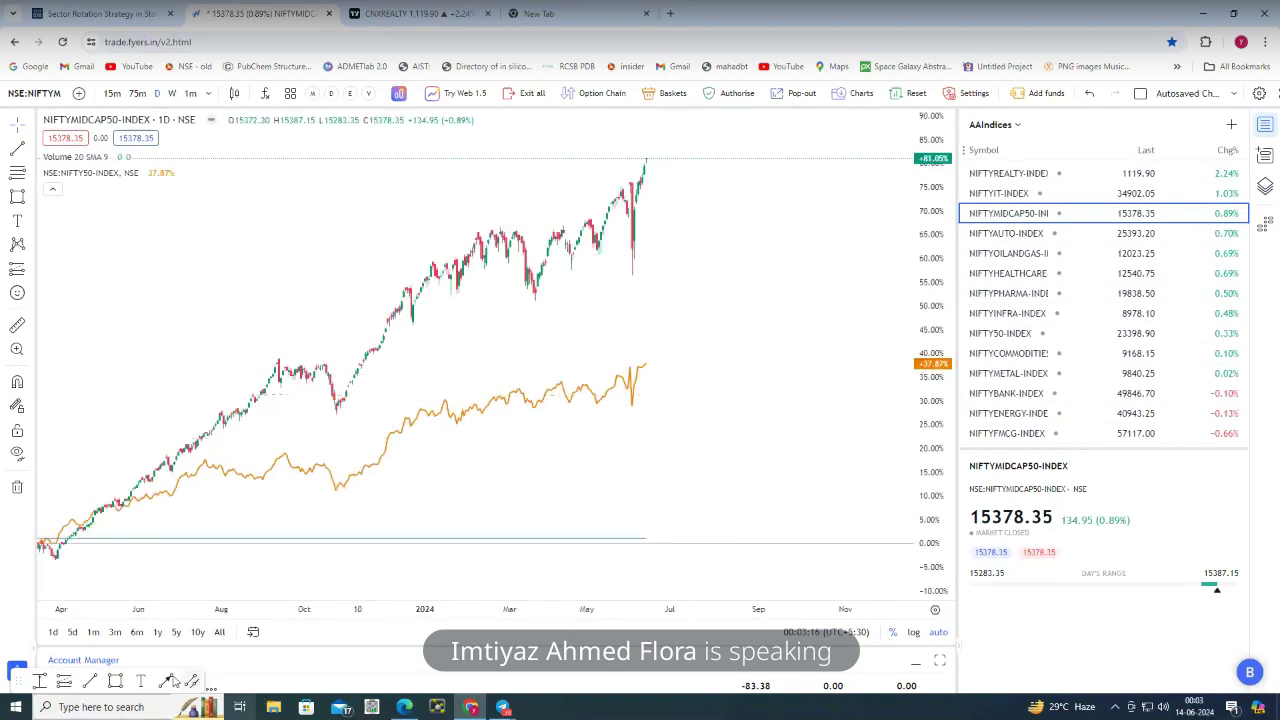
# View the midcap comparison over the 5-day and 1-month ranges and restore the daily interval
pyautogui.click(72, 632)
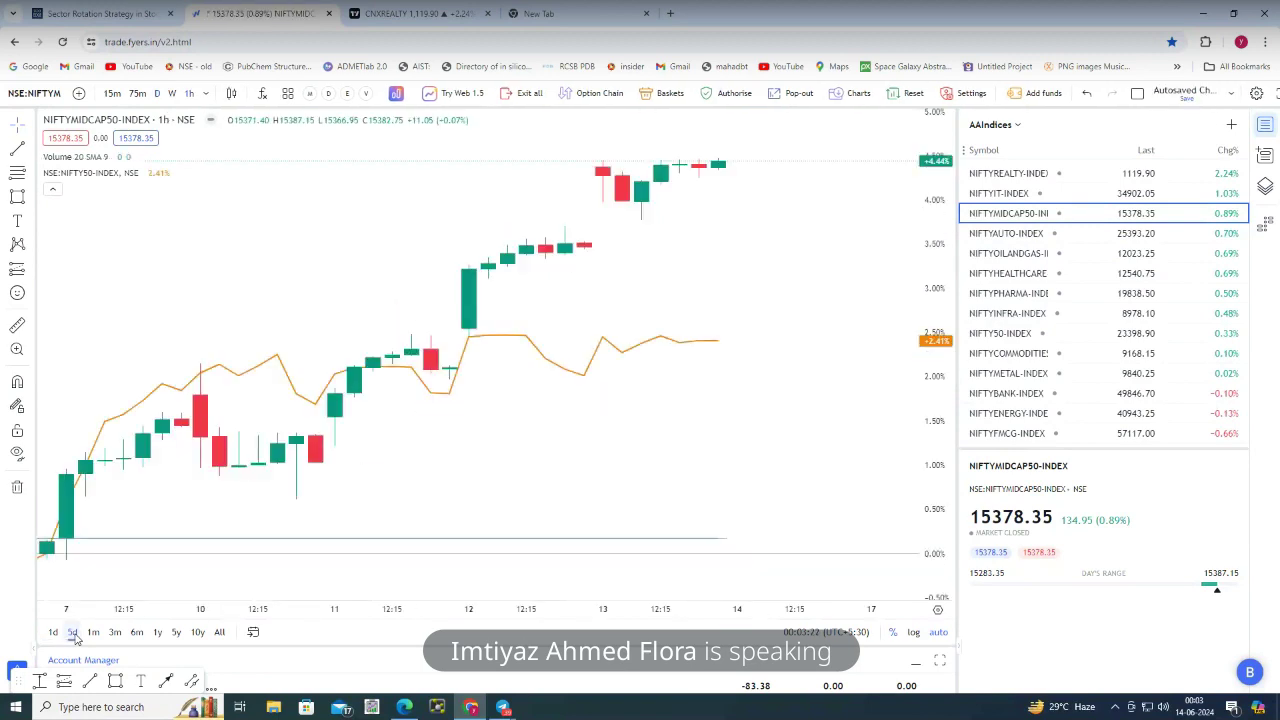
pyautogui.click(95, 633)
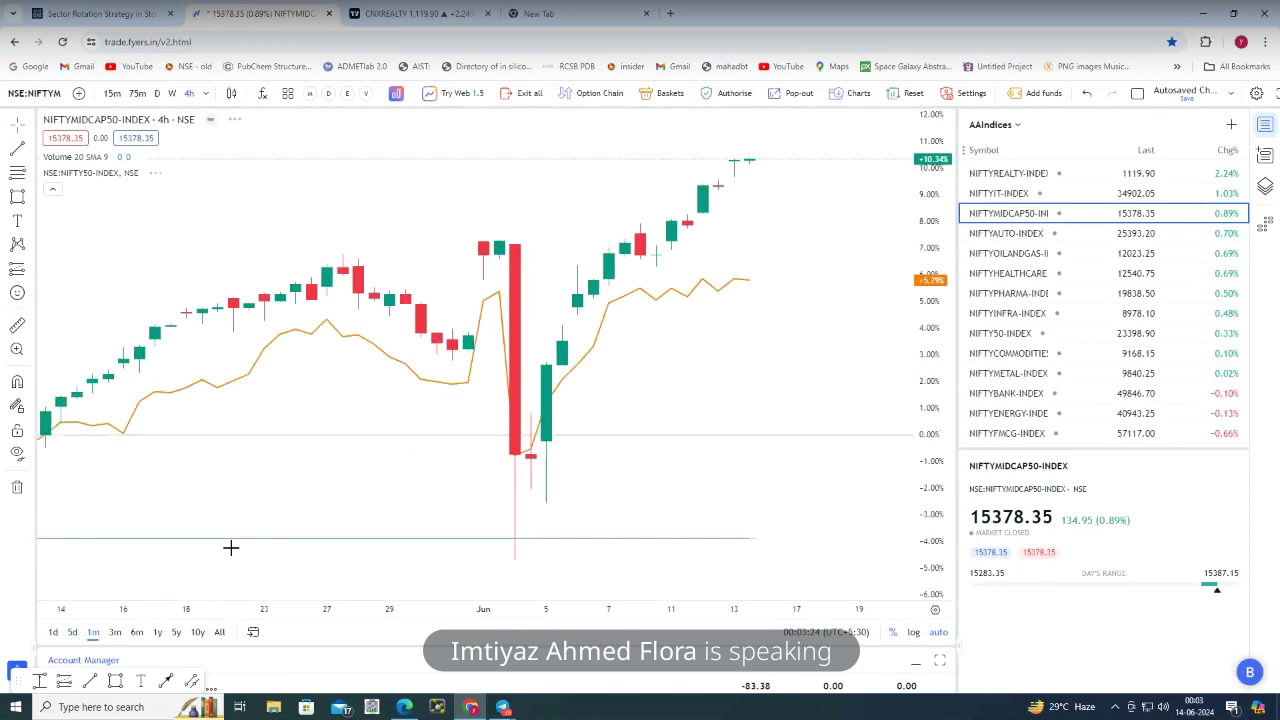
pyautogui.click(157, 94)
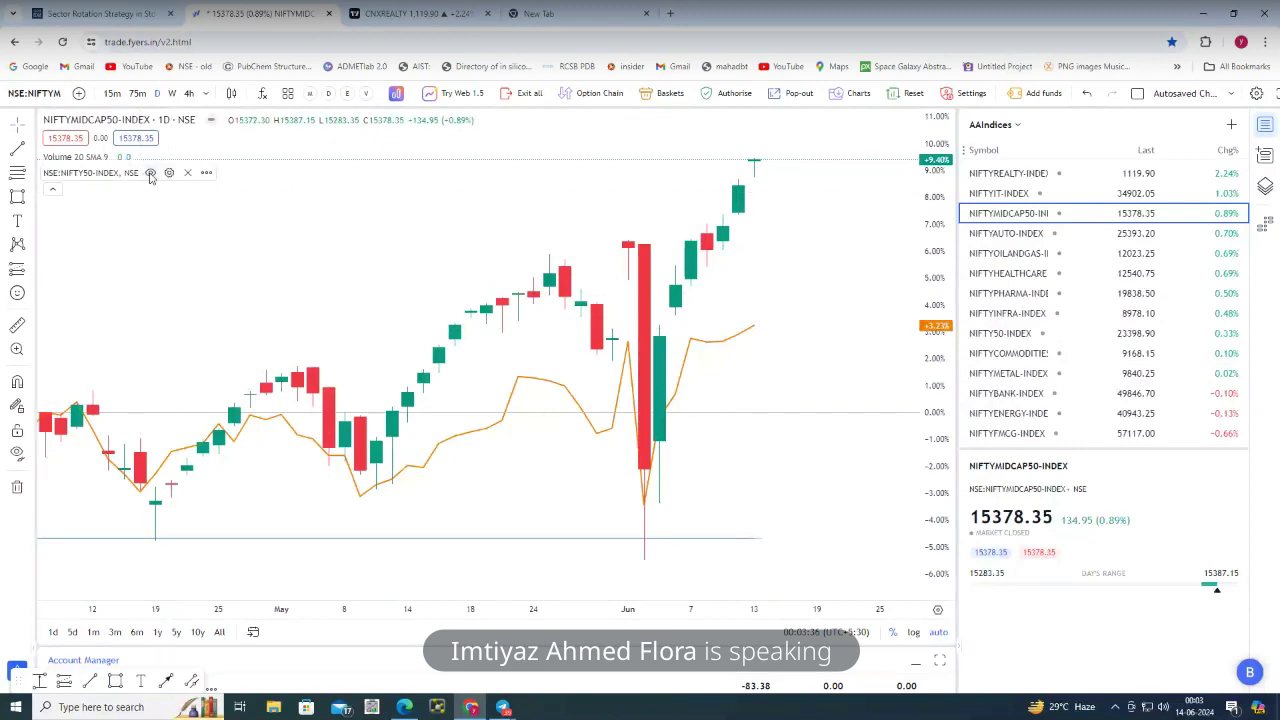
pyautogui.click(169, 173)
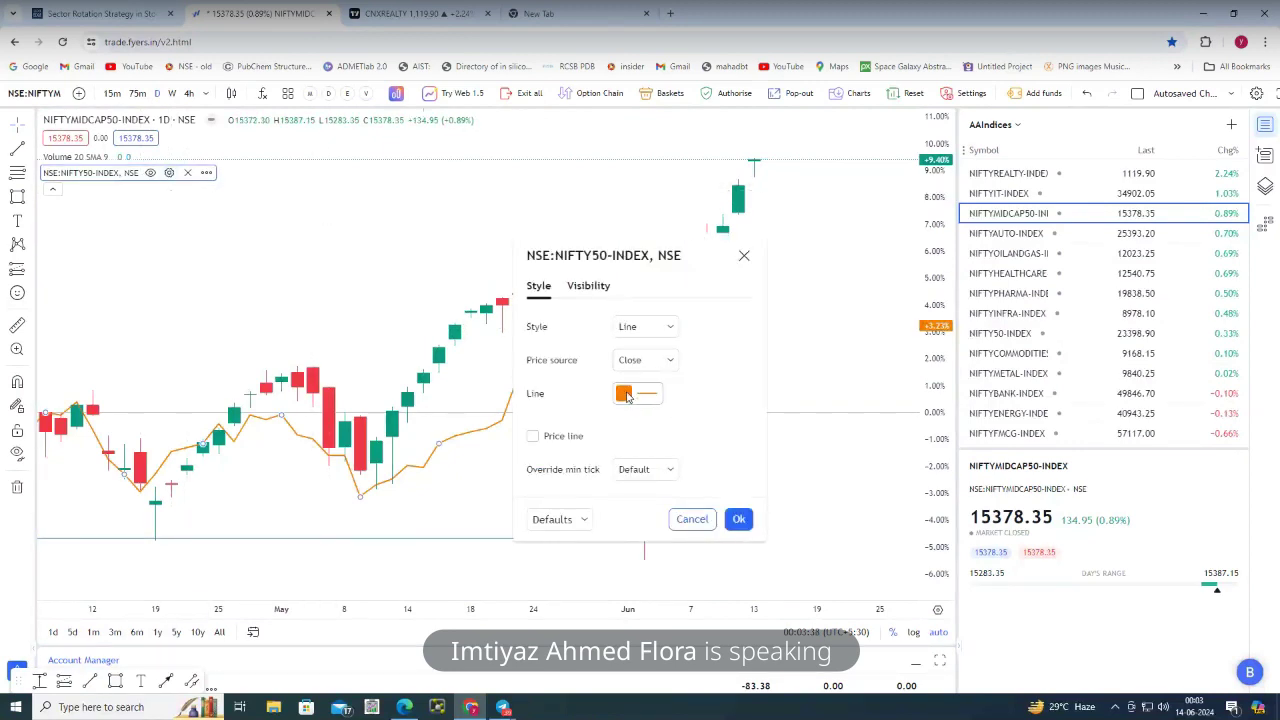
pyautogui.click(625, 395)
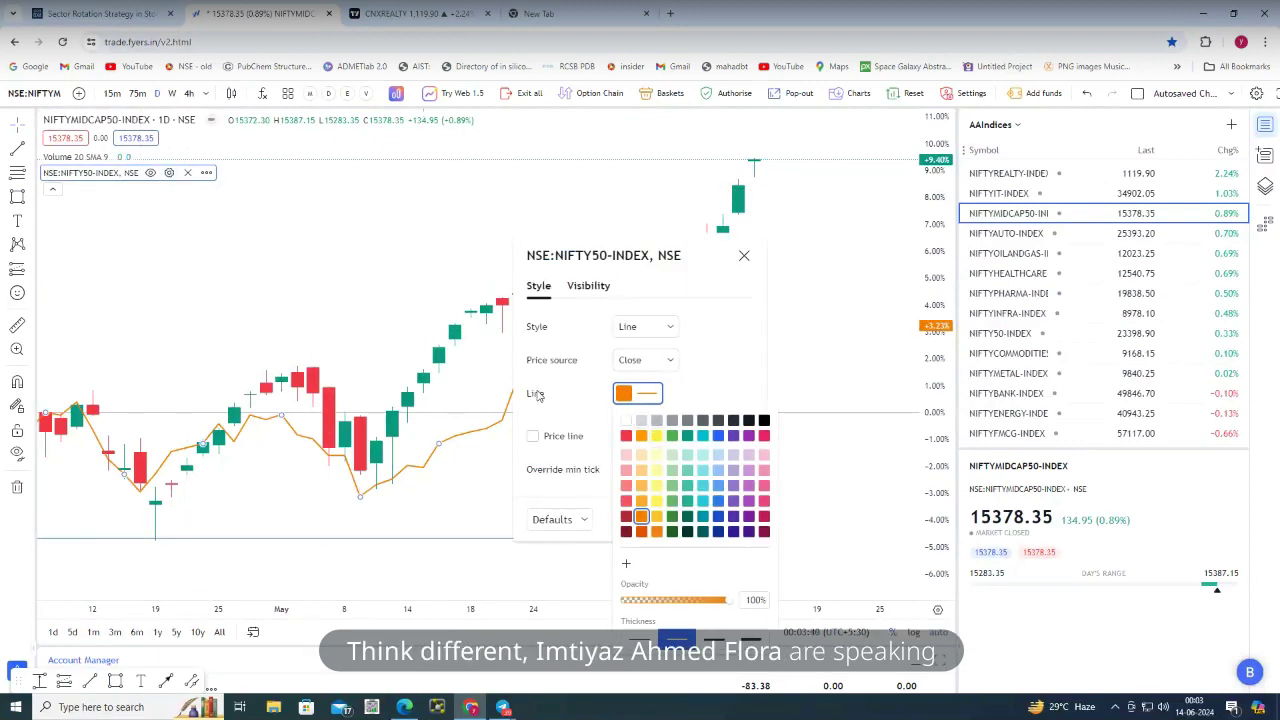
pyautogui.click(478, 292)
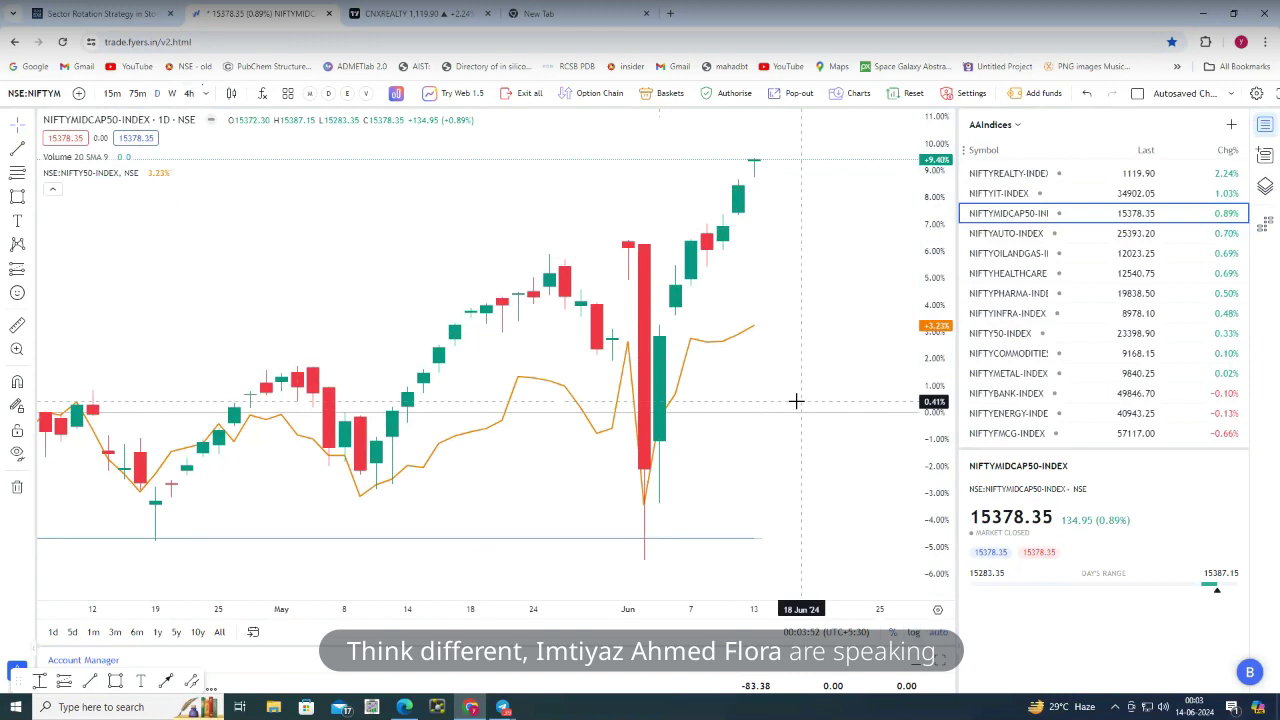
# Switch the NIFTYMIDCAP50-INDEX comparison chart to a logarithmic price scale and show a longer history
pyautogui.scroll(3, 798, 400)
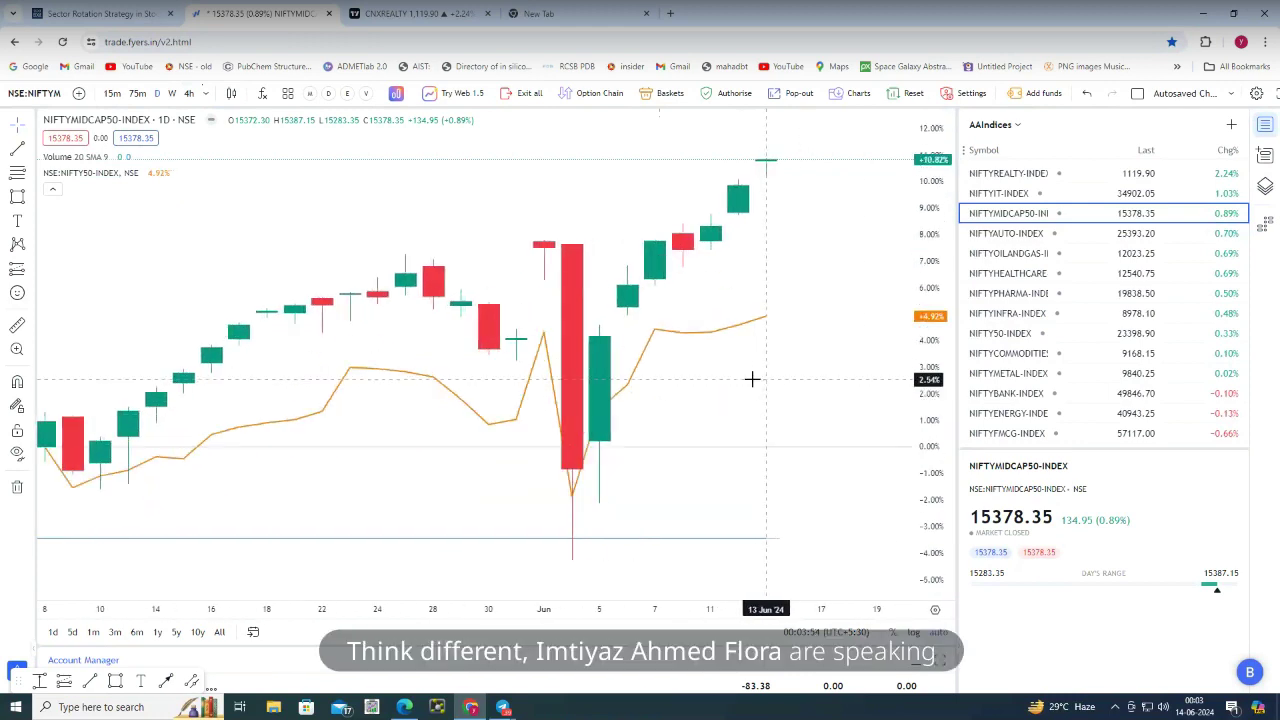
pyautogui.scroll(-2, 752, 378)
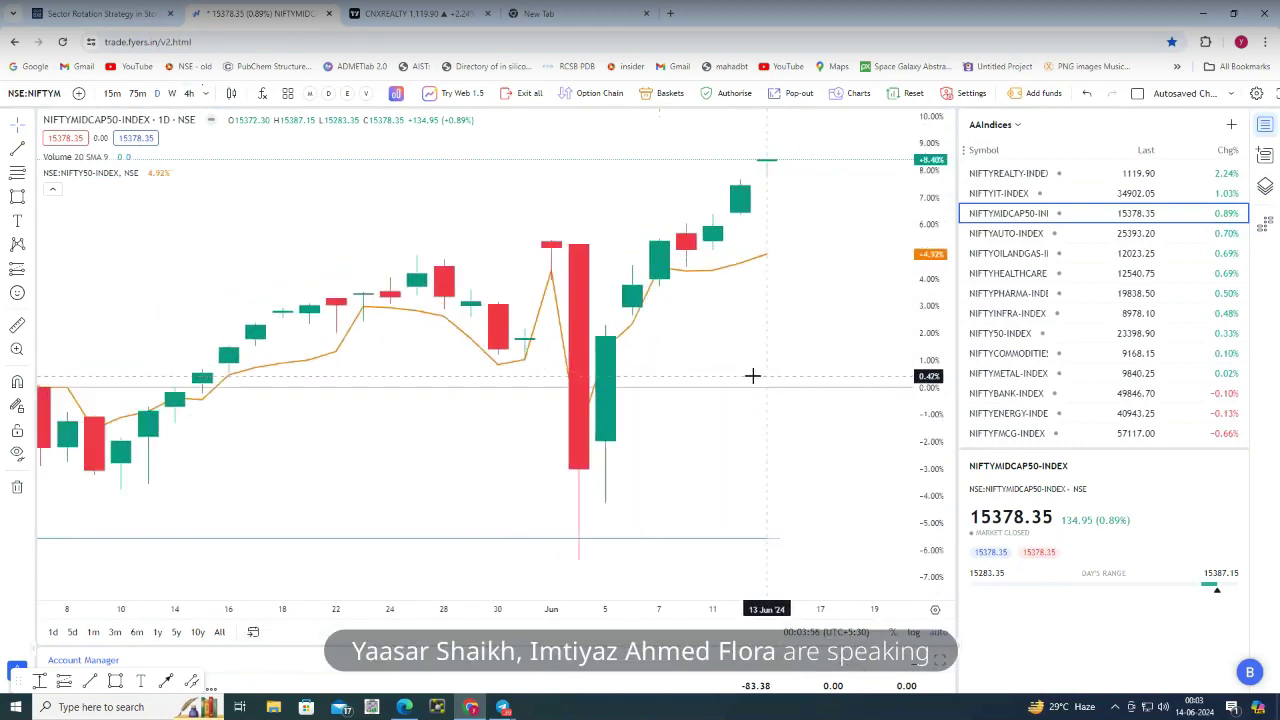
pyautogui.scroll(-4, 752, 376)
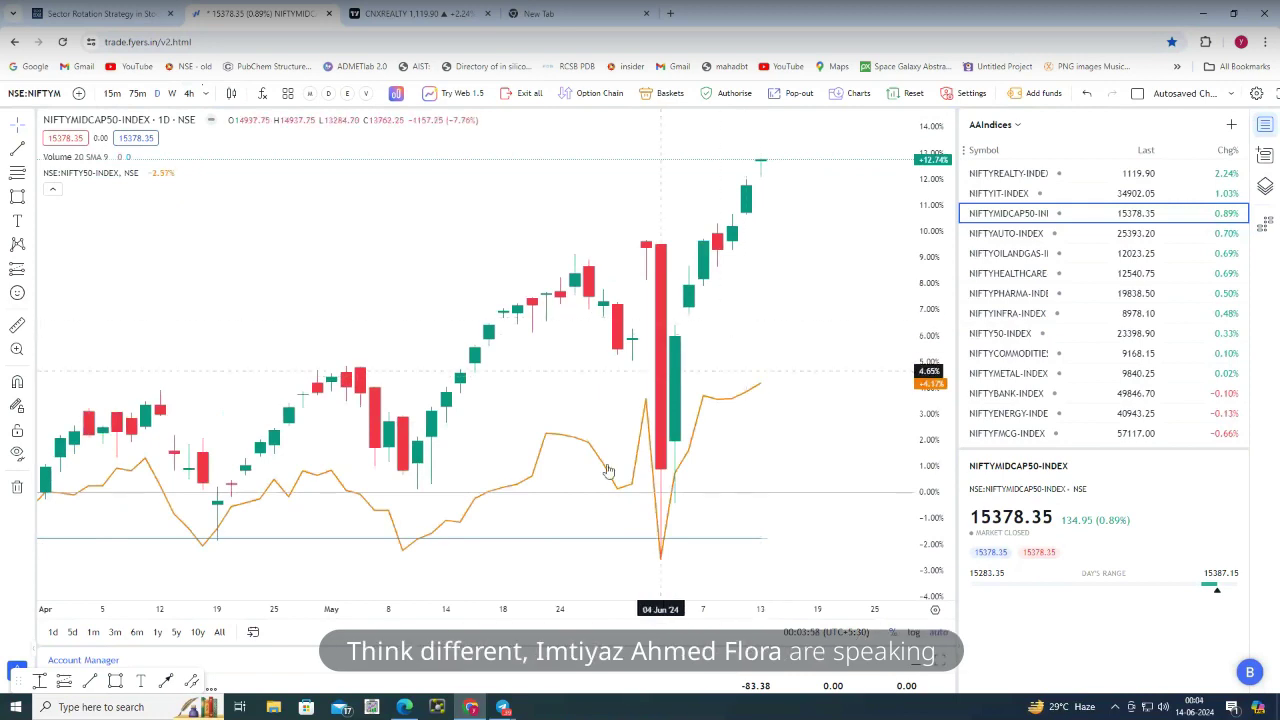
pyautogui.click(912, 633)
pyautogui.scroll(-5, 808, 388)
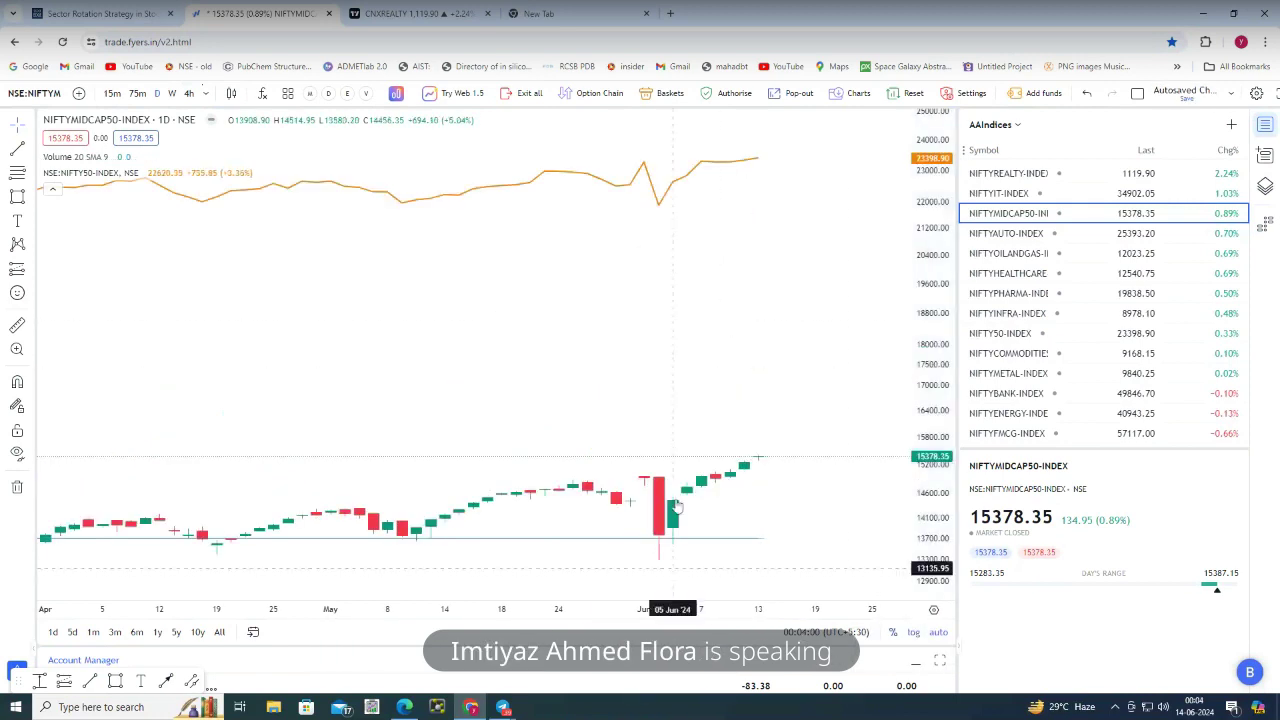
pyautogui.scroll(-2, 810, 390)
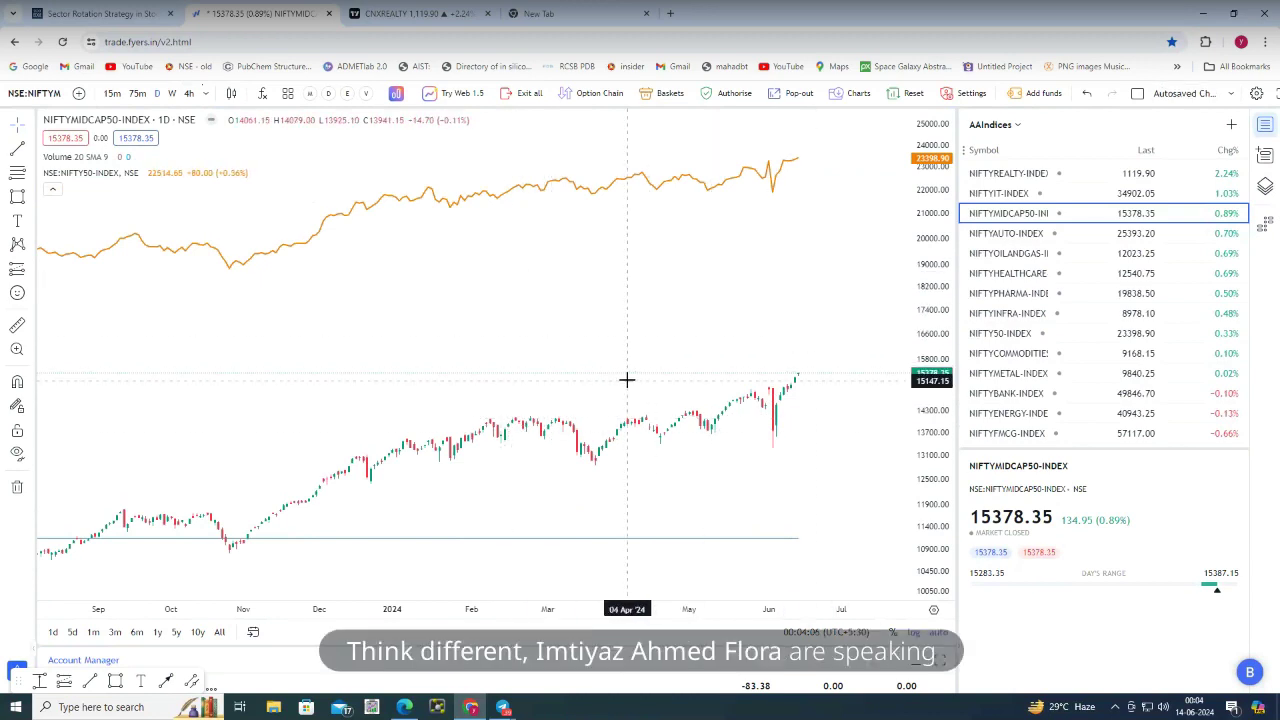
# Change the chart type of NIFTYMIDCAP50-INDEX from candles to a line
pyautogui.click(233, 95)
pyautogui.click(244, 232)
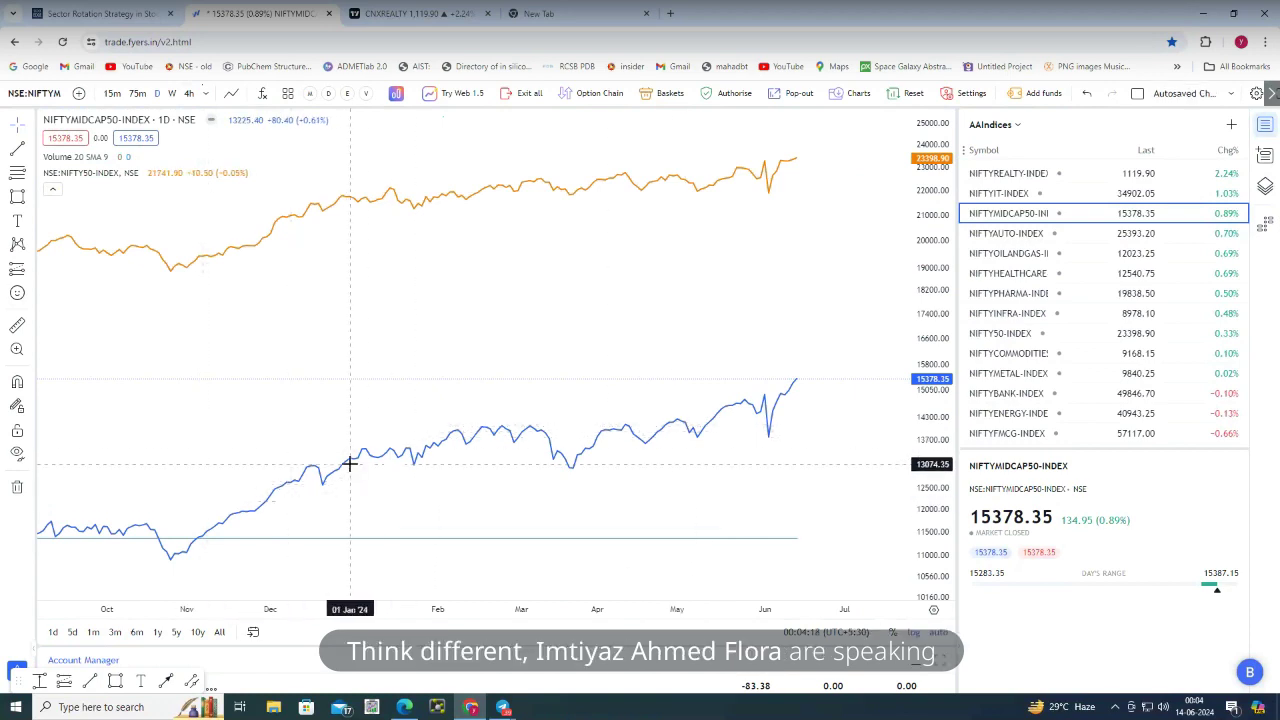
pyautogui.moveTo(360, 471); pyautogui.dragTo(420, 443)
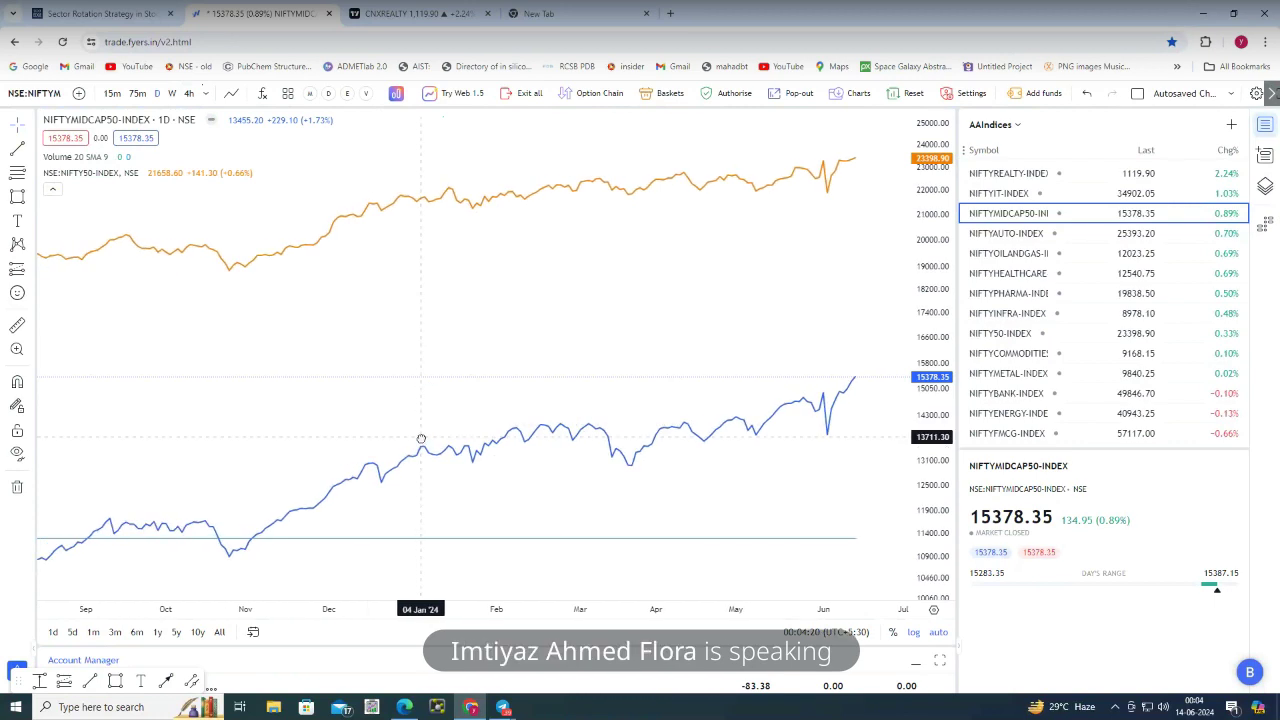
pyautogui.moveTo(442, 360); pyautogui.dragTo(475, 450)
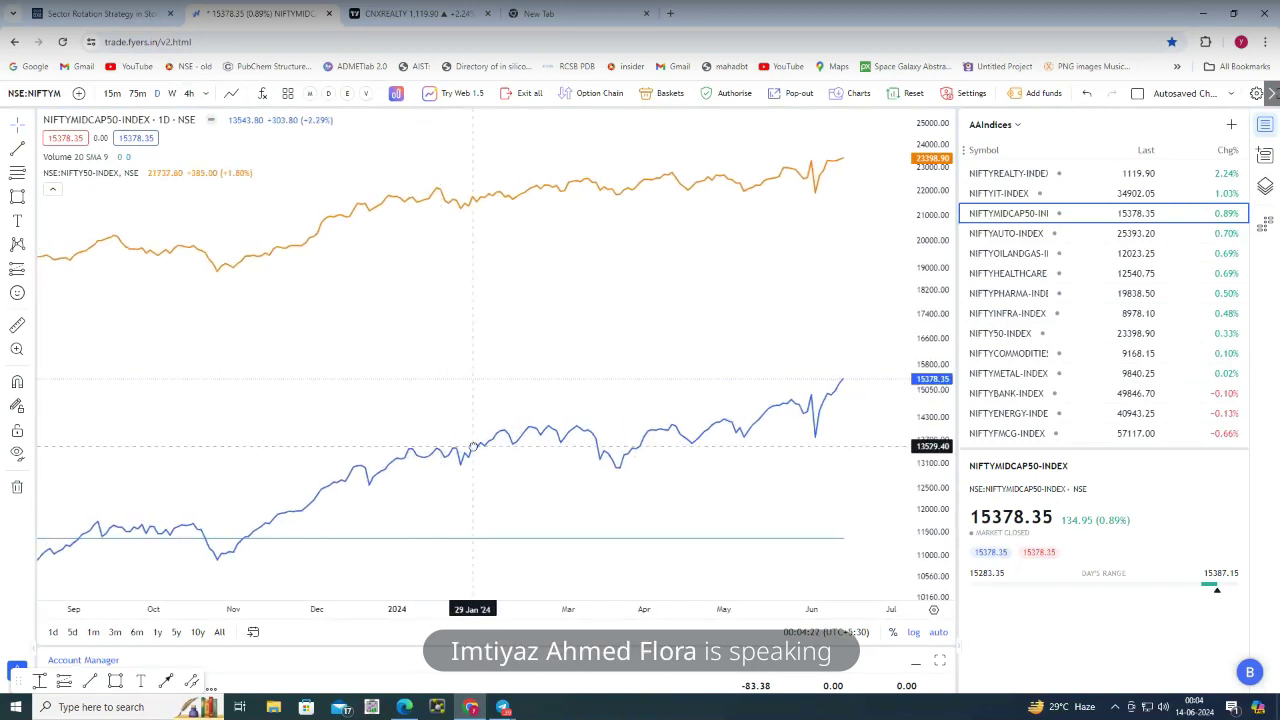
pyautogui.doubleClick(475, 450)
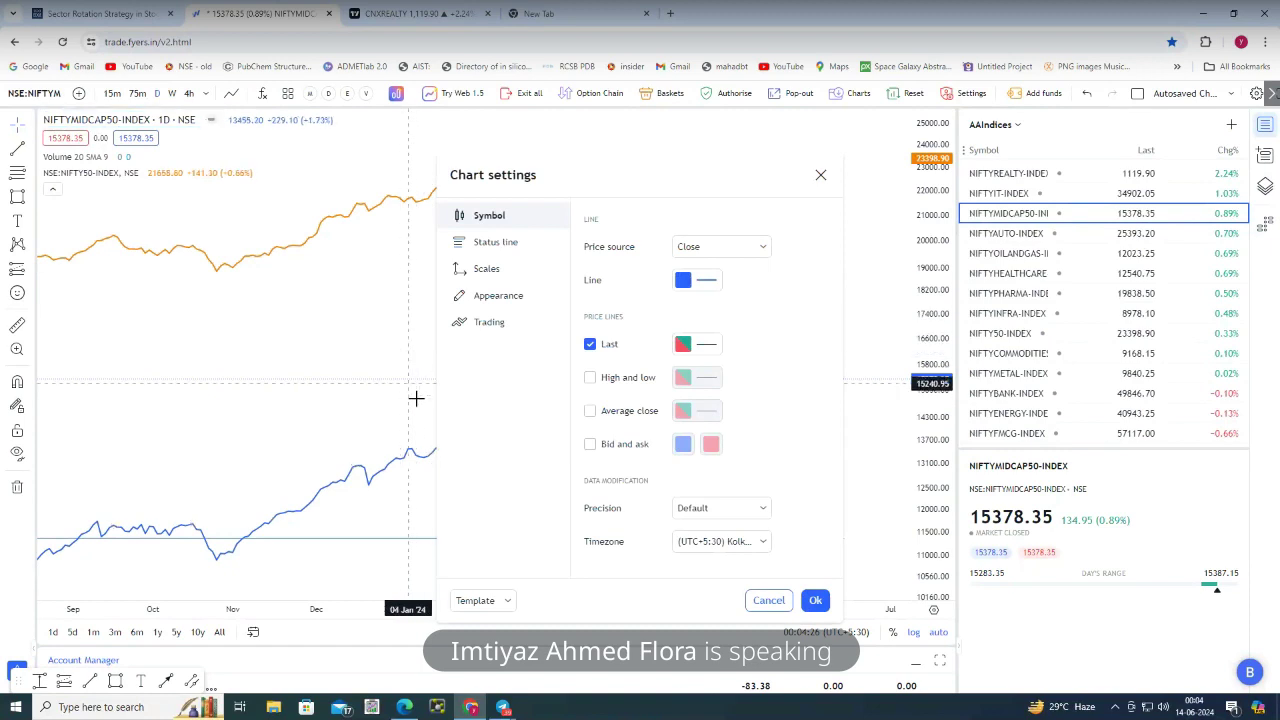
pyautogui.click(815, 600)
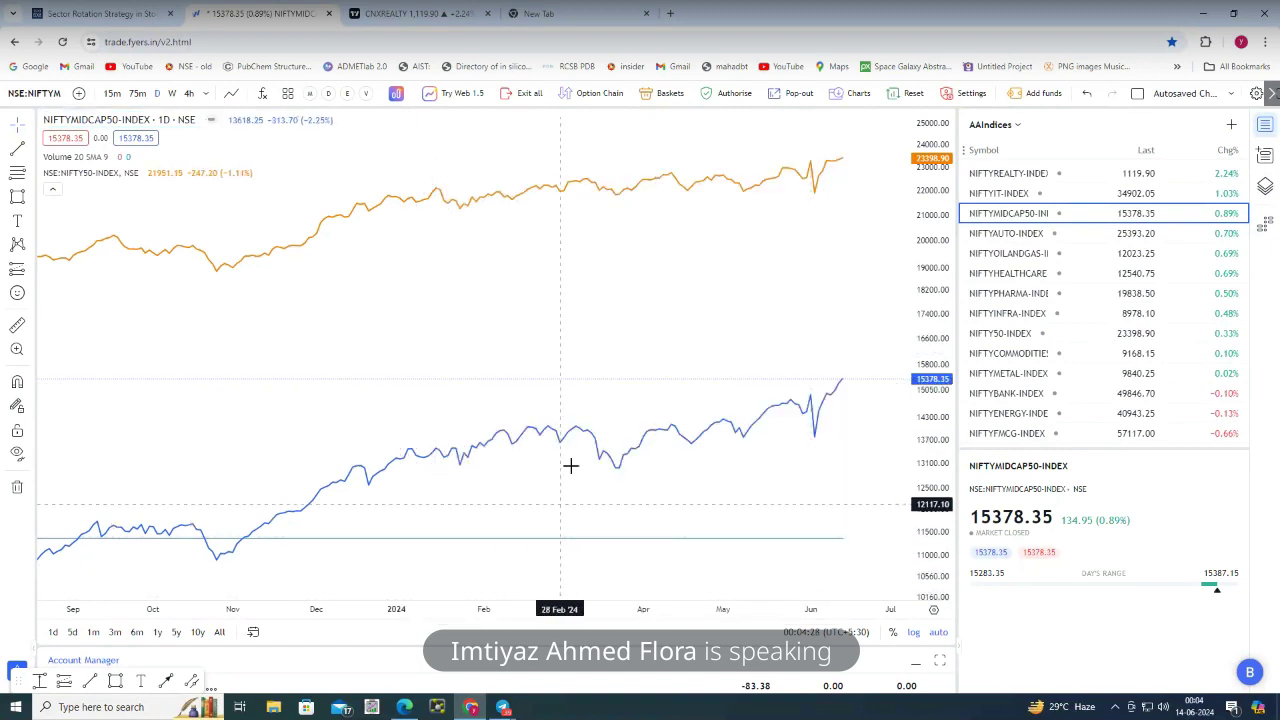
pyautogui.moveTo(584, 433); pyautogui.dragTo(600, 277)
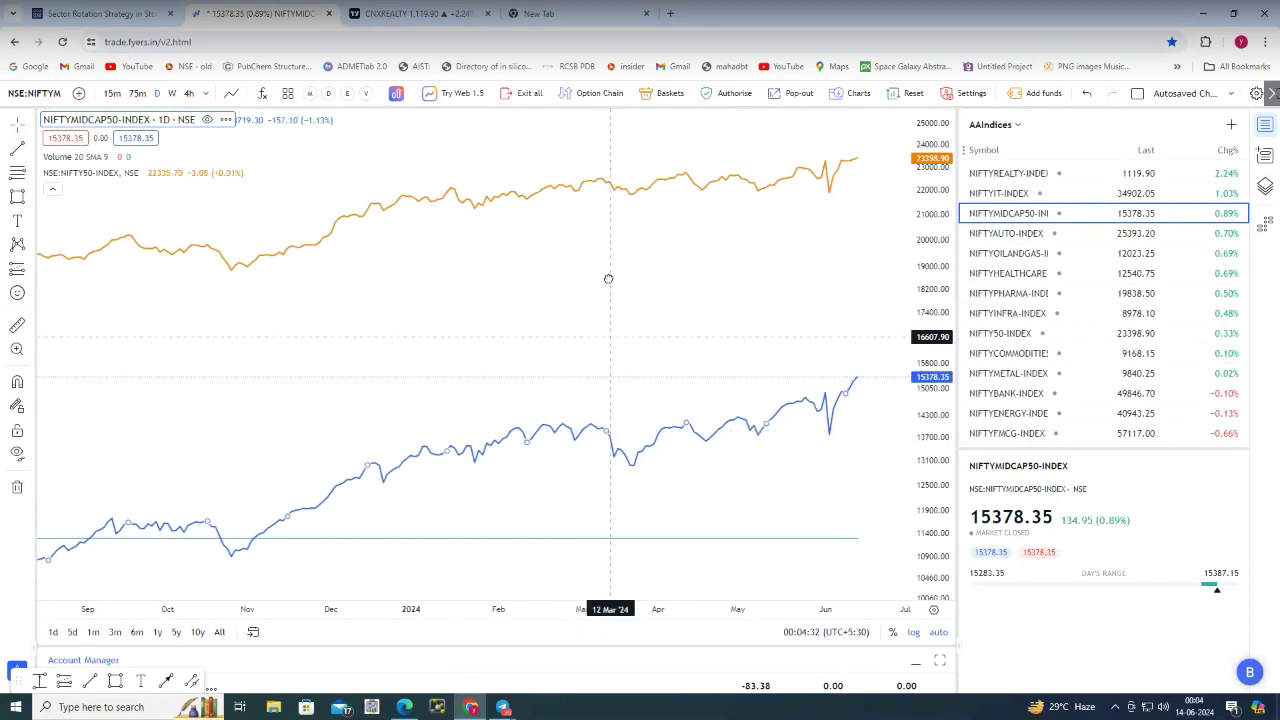
# Close the chart settings unchanged and view a longer history of the NIFTYMIDCAP50-INDEX comparison with NIFTY50-INDEX
pyautogui.doubleClick(578, 438)
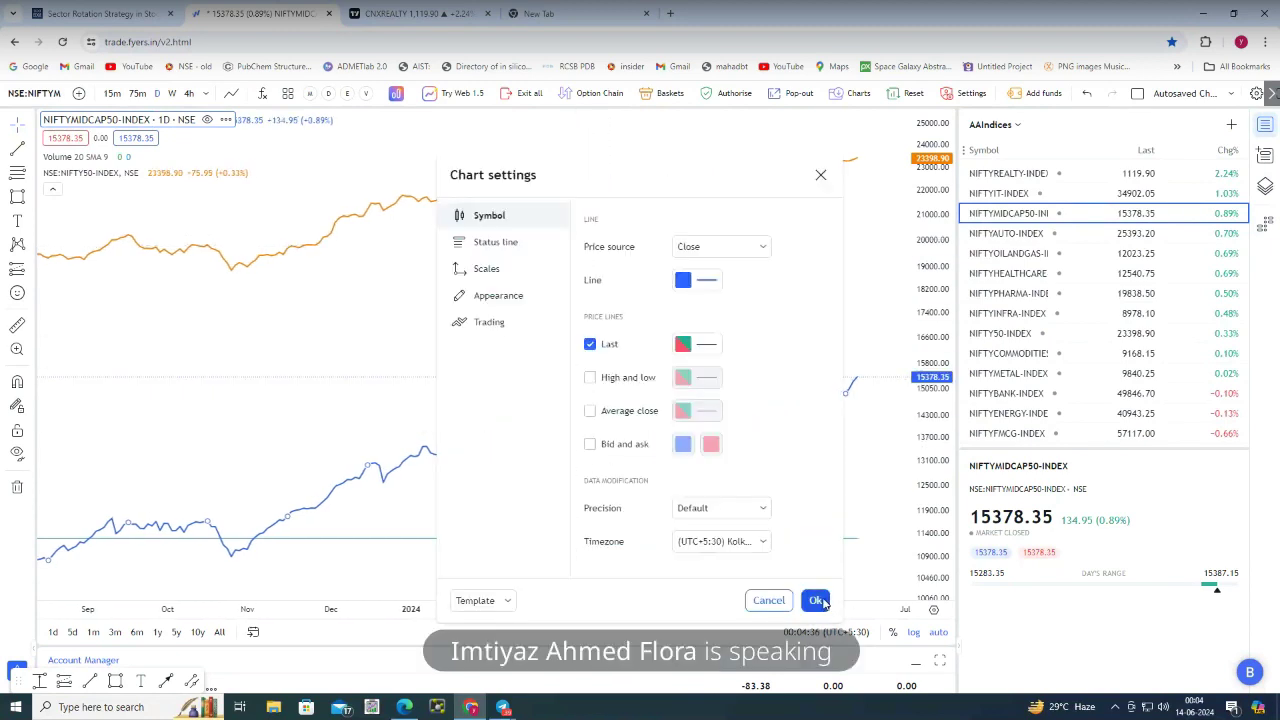
pyautogui.click(816, 600)
pyautogui.scroll(-3, 725, 347)
pyautogui.scroll(-4, 725, 347)
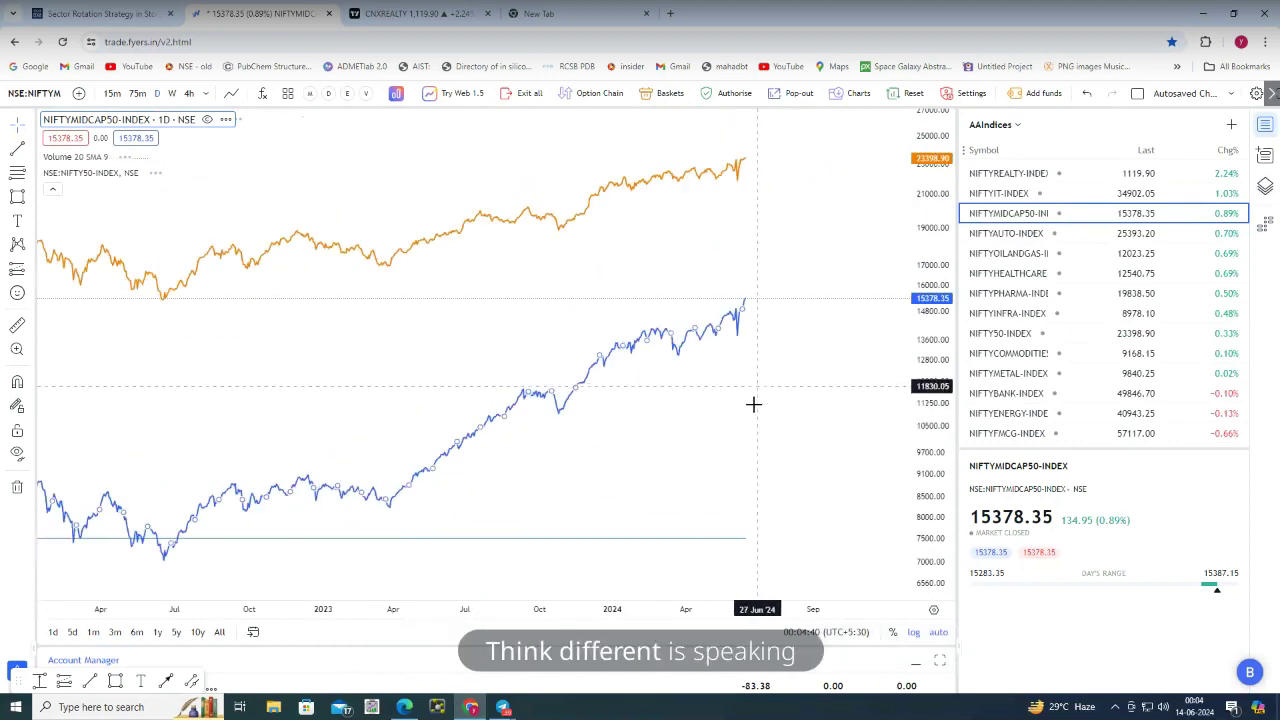
pyautogui.scroll(3, 740, 370)
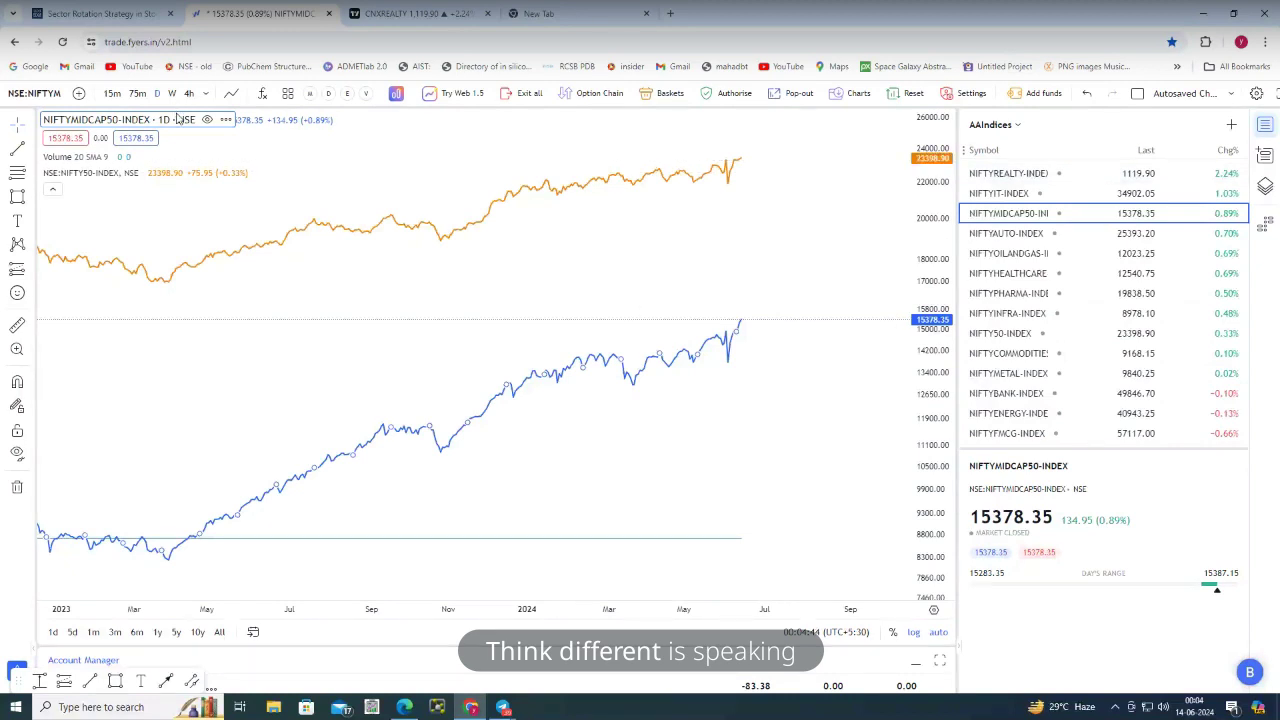
# Chart NIFTYIT-INDEX against the NIFTY50-INDEX overlay and compare them over shorter and longer histories
pyautogui.click(1024, 193)
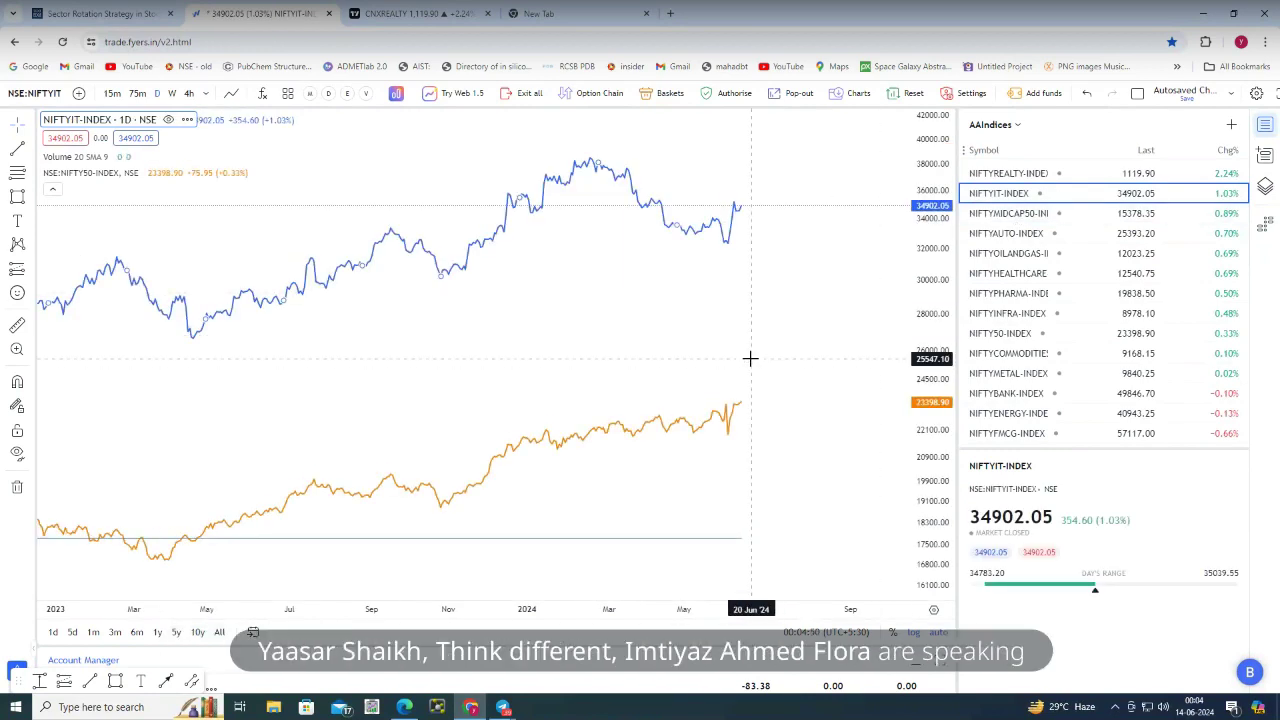
pyautogui.scroll(4, 768, 354)
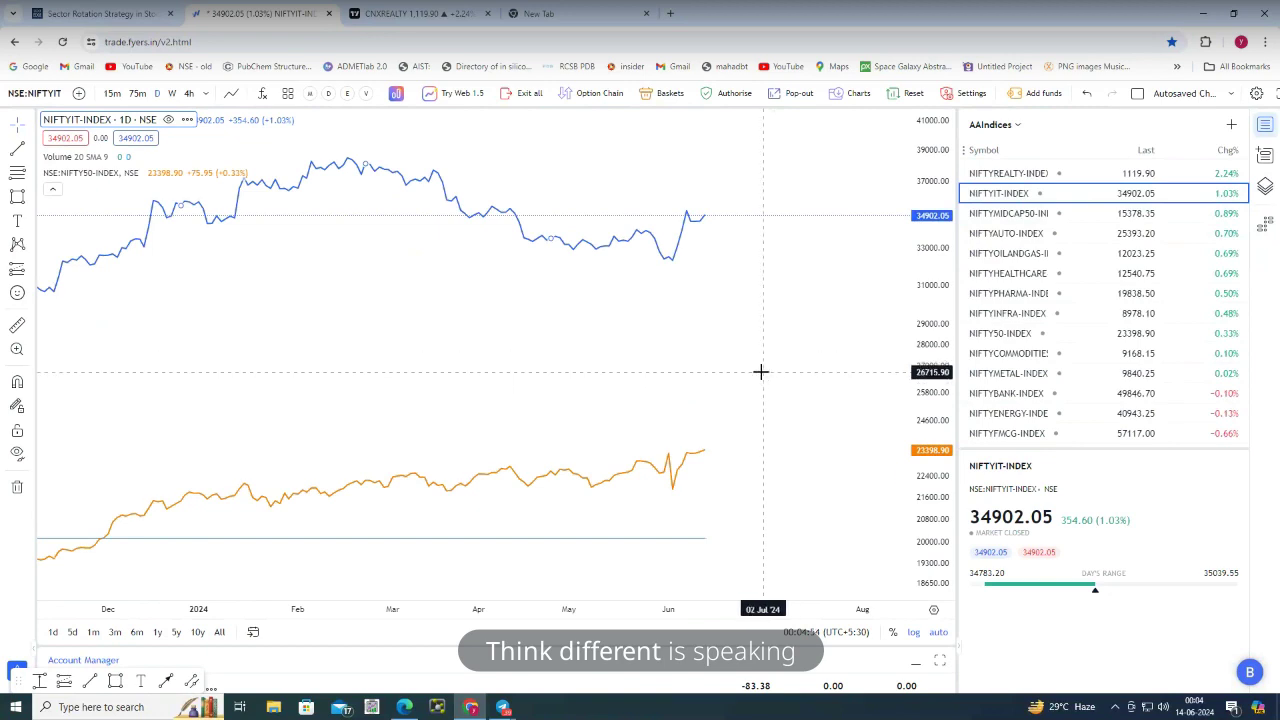
pyautogui.scroll(2, 763, 371)
pyautogui.scroll(-5, 761, 372)
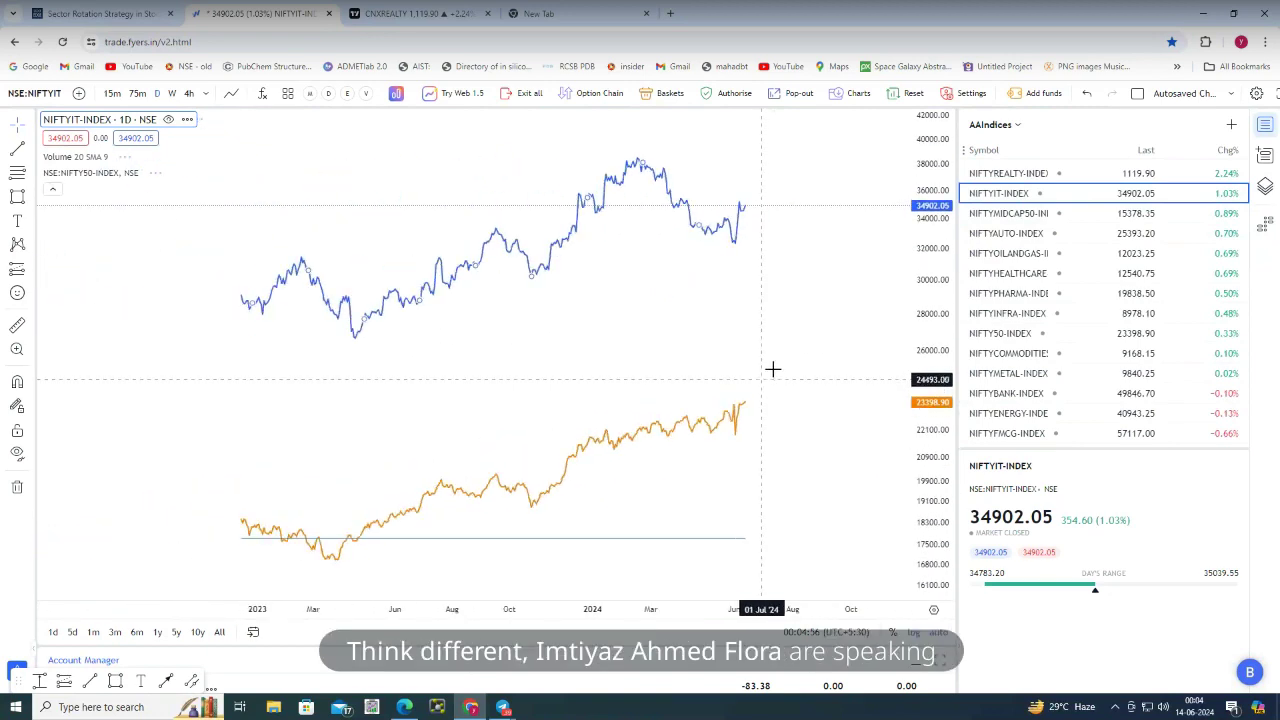
# Change the charted symbol to NIFTYPHARMA-INDEX and remove the NIFTY50-INDEX overlay from the chart
pyautogui.click(1008, 293)
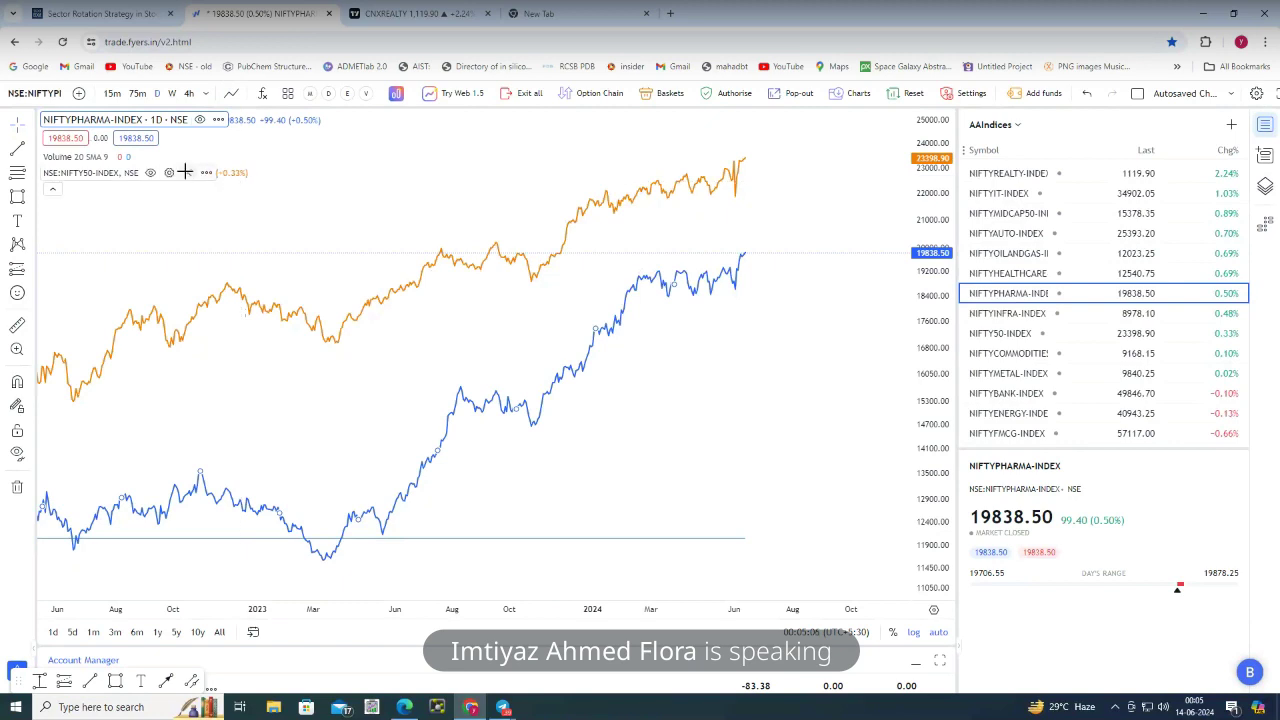
pyautogui.click(186, 174)
pyautogui.scroll(2, 709, 311)
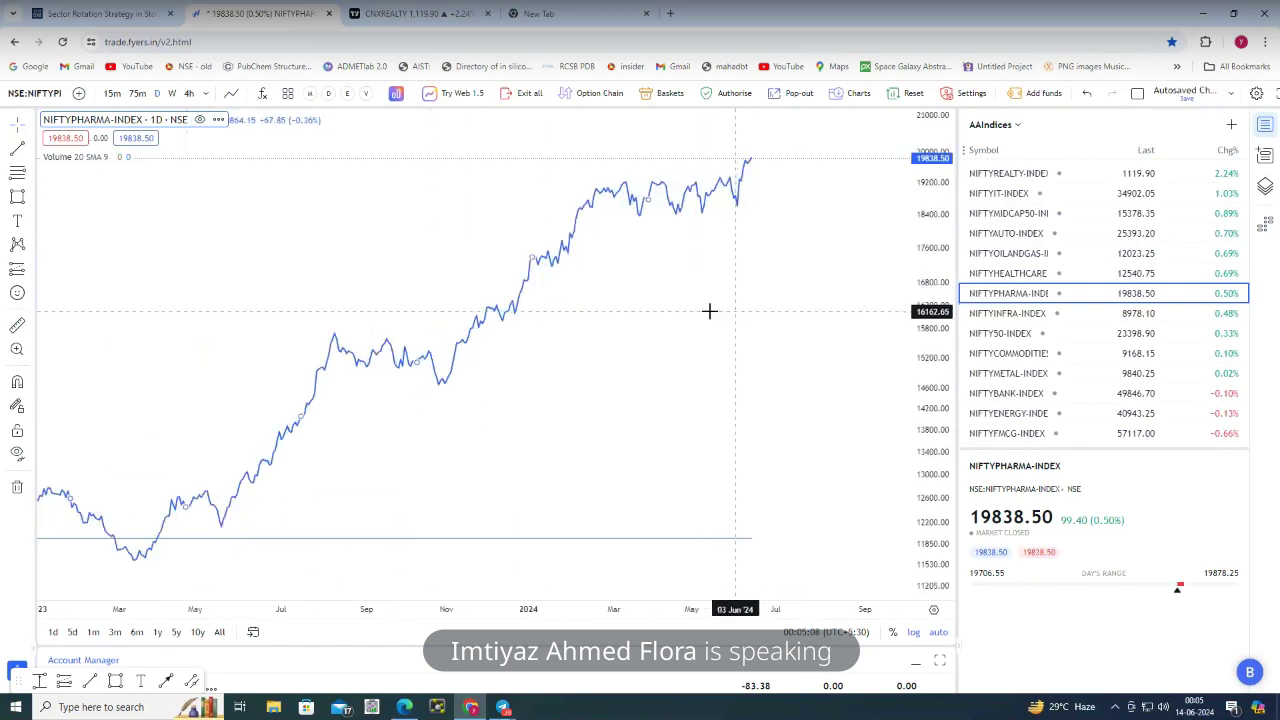
# Change the NIFTYPHARMA-INDEX chart type to candles and compress its price scale
pyautogui.click(231, 93)
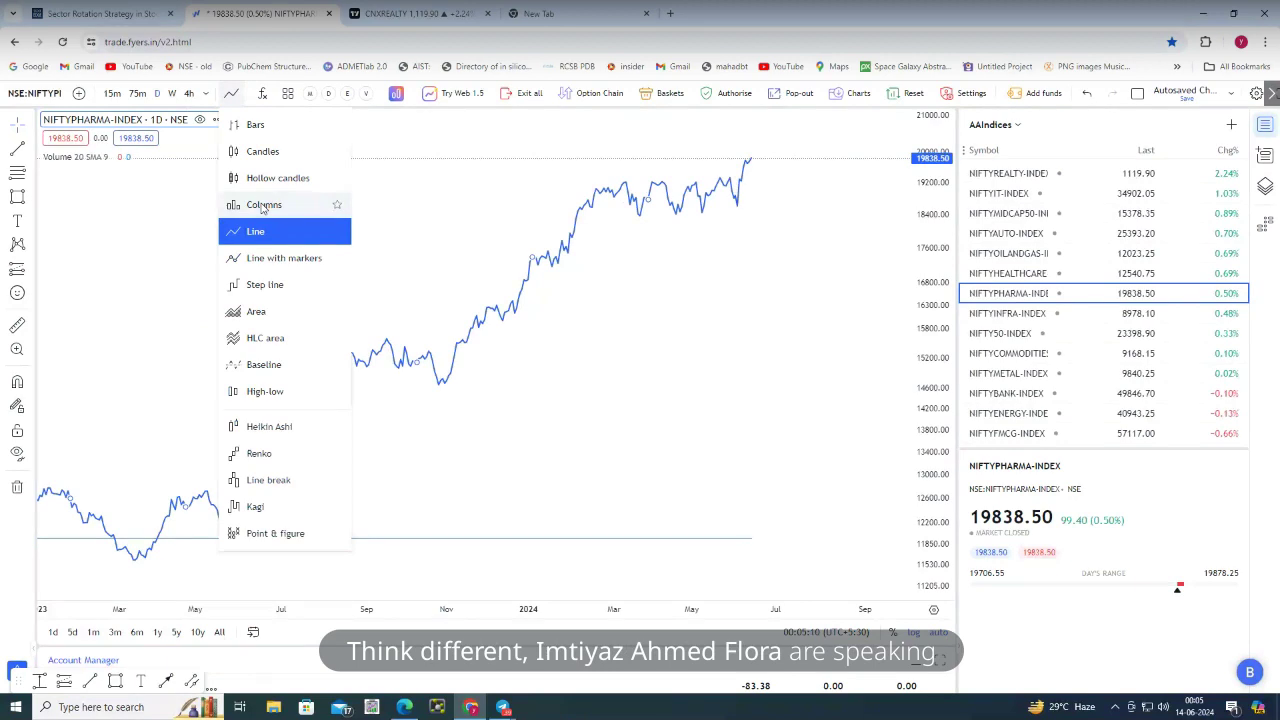
pyautogui.click(268, 151)
pyautogui.scroll(3, 726, 271)
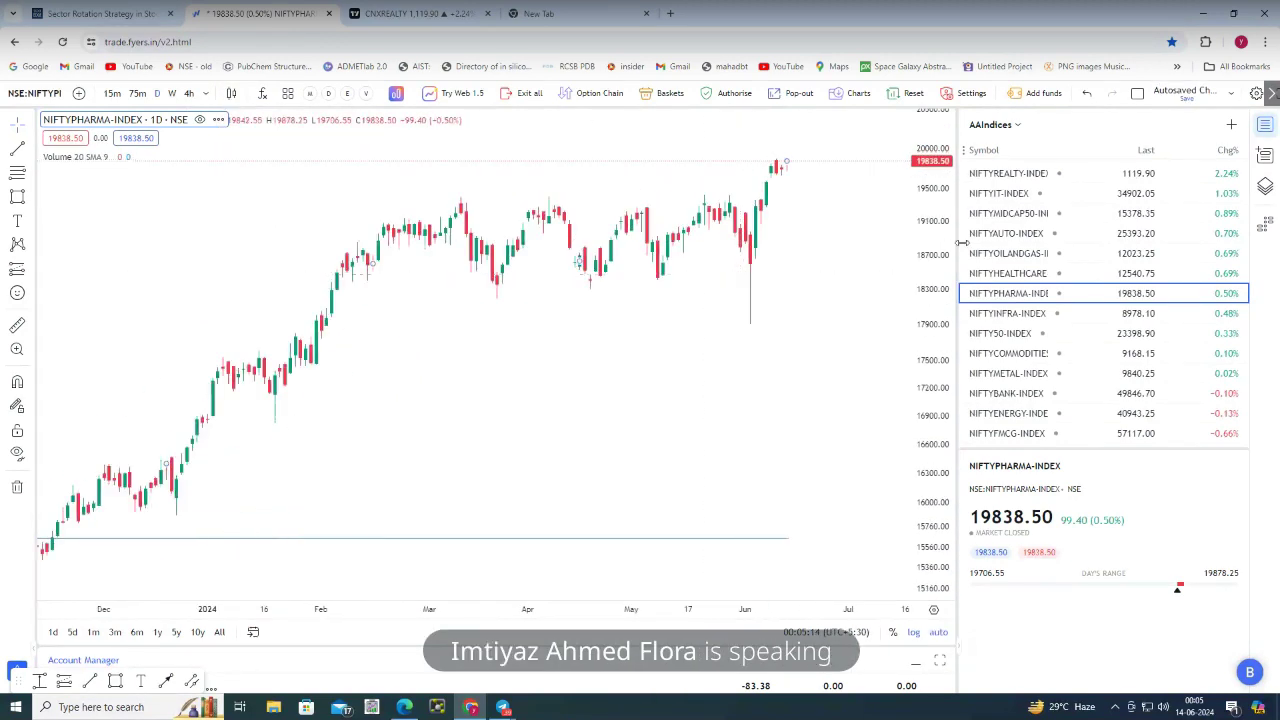
pyautogui.moveTo(935, 191); pyautogui.dragTo(932, 250)
pyautogui.moveTo(849, 300); pyautogui.dragTo(771, 343)
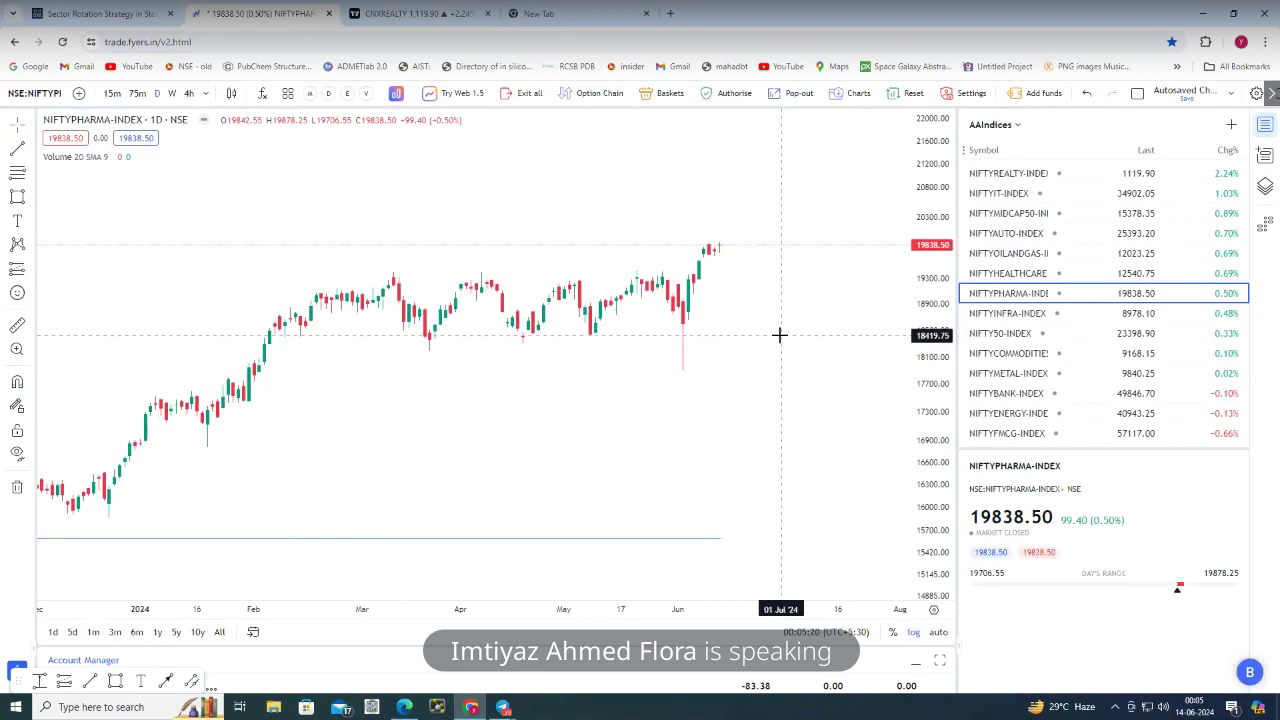
# Chart NIFTY50-INDEX and add NIFTYIT-INDEX from the indices as a comparison symbol
pyautogui.click(1012, 333)
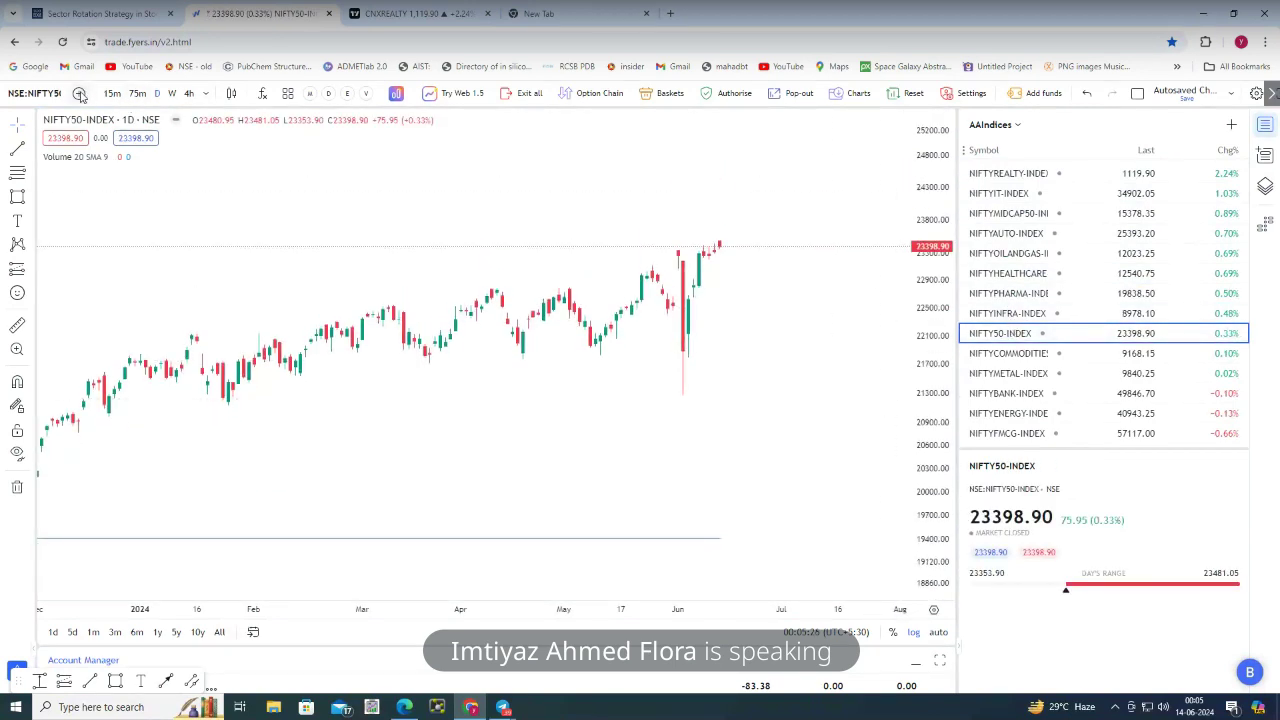
pyautogui.click(79, 93)
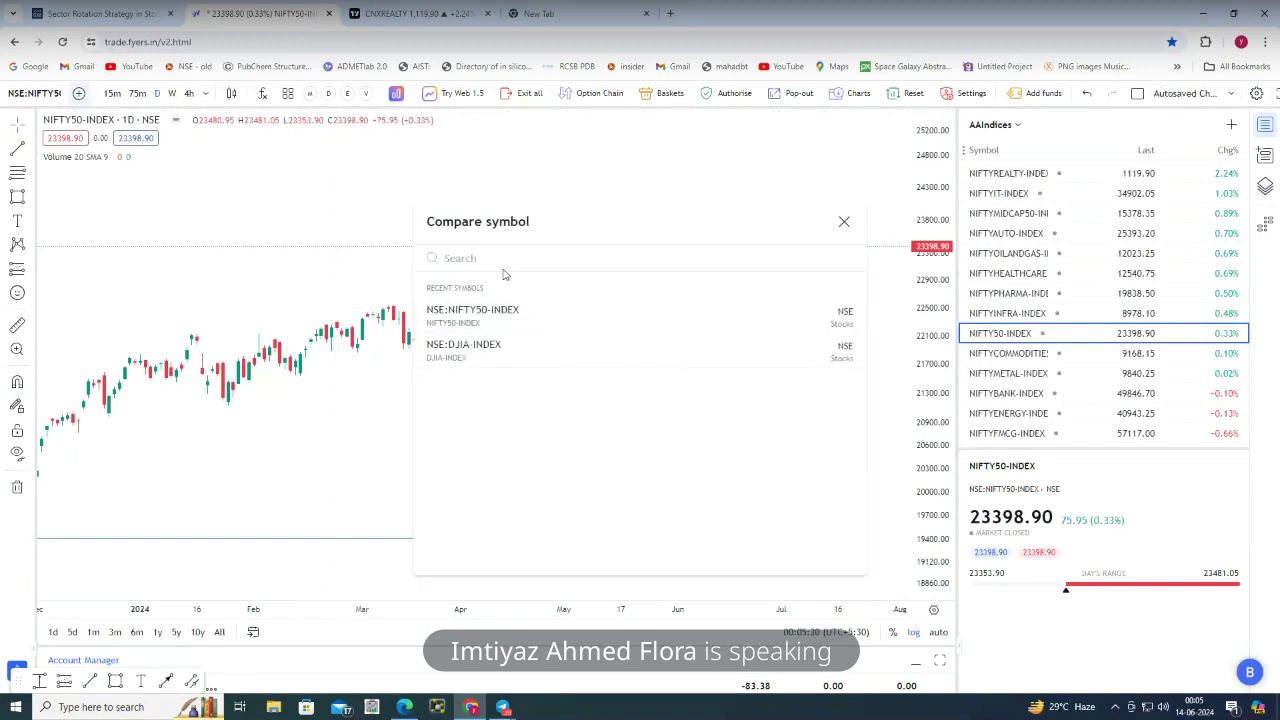
pyautogui.write('CNX')
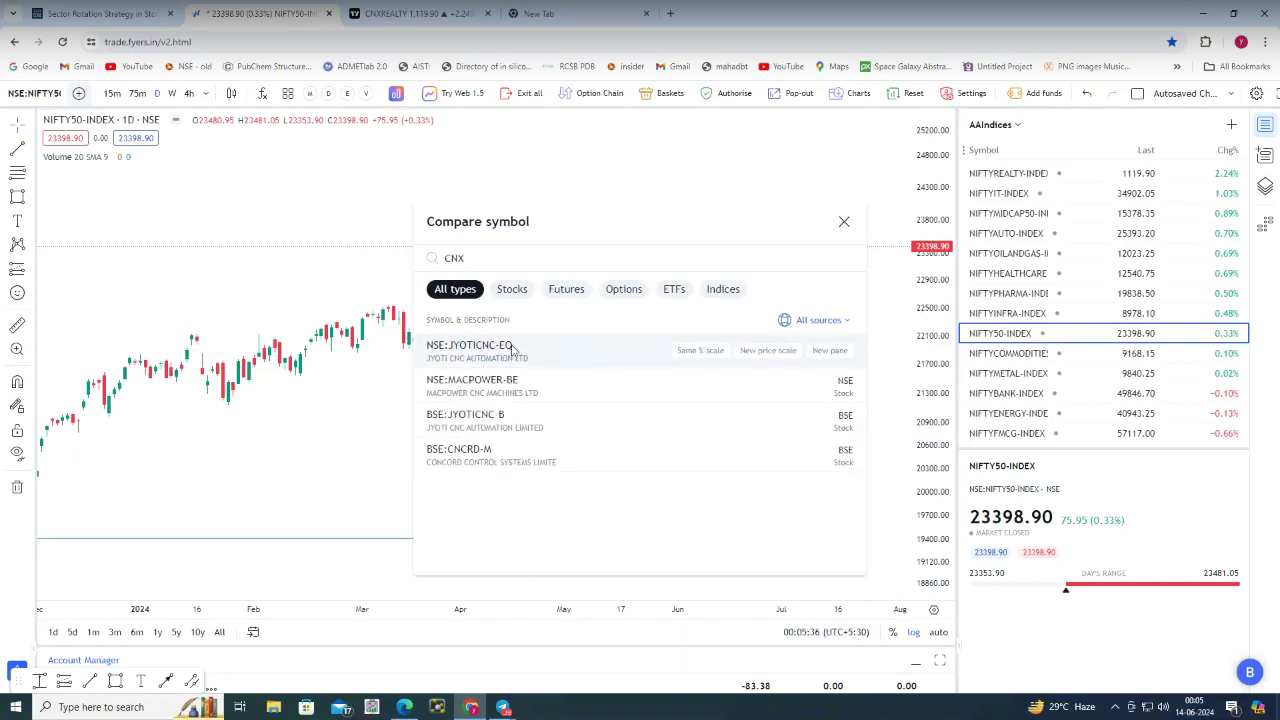
pyautogui.write(' IT')
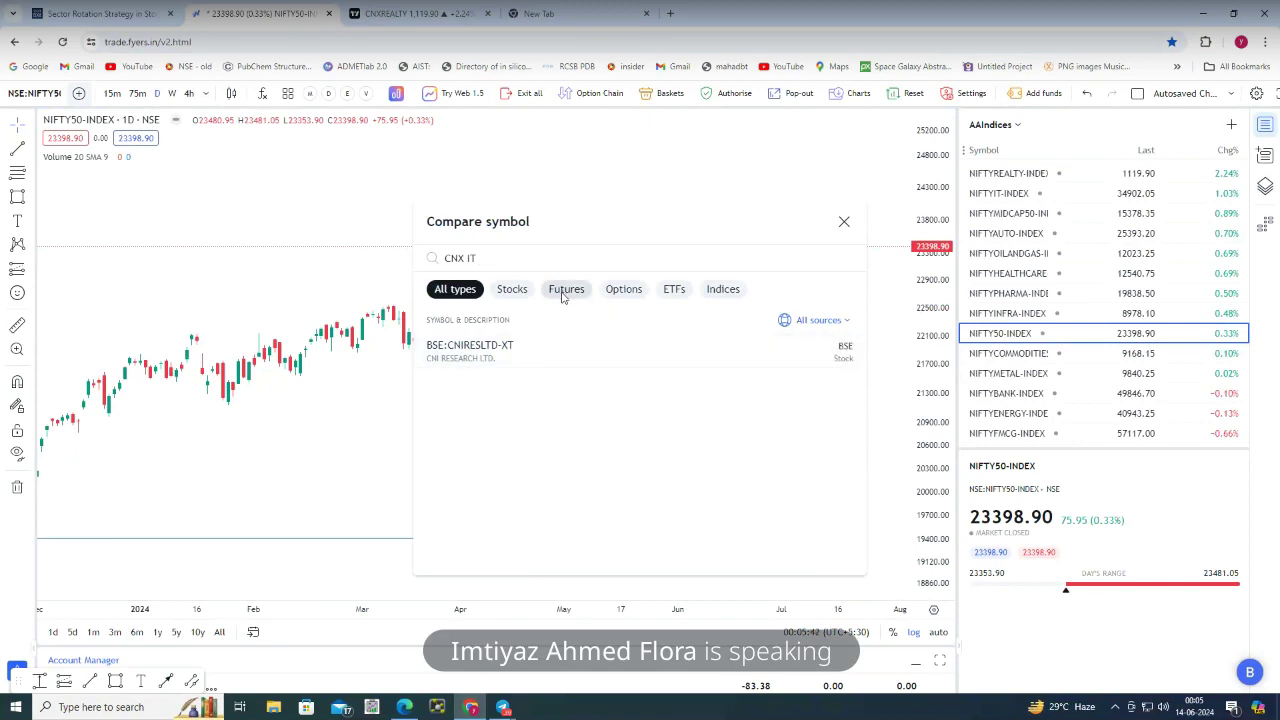
pyautogui.click(718, 292)
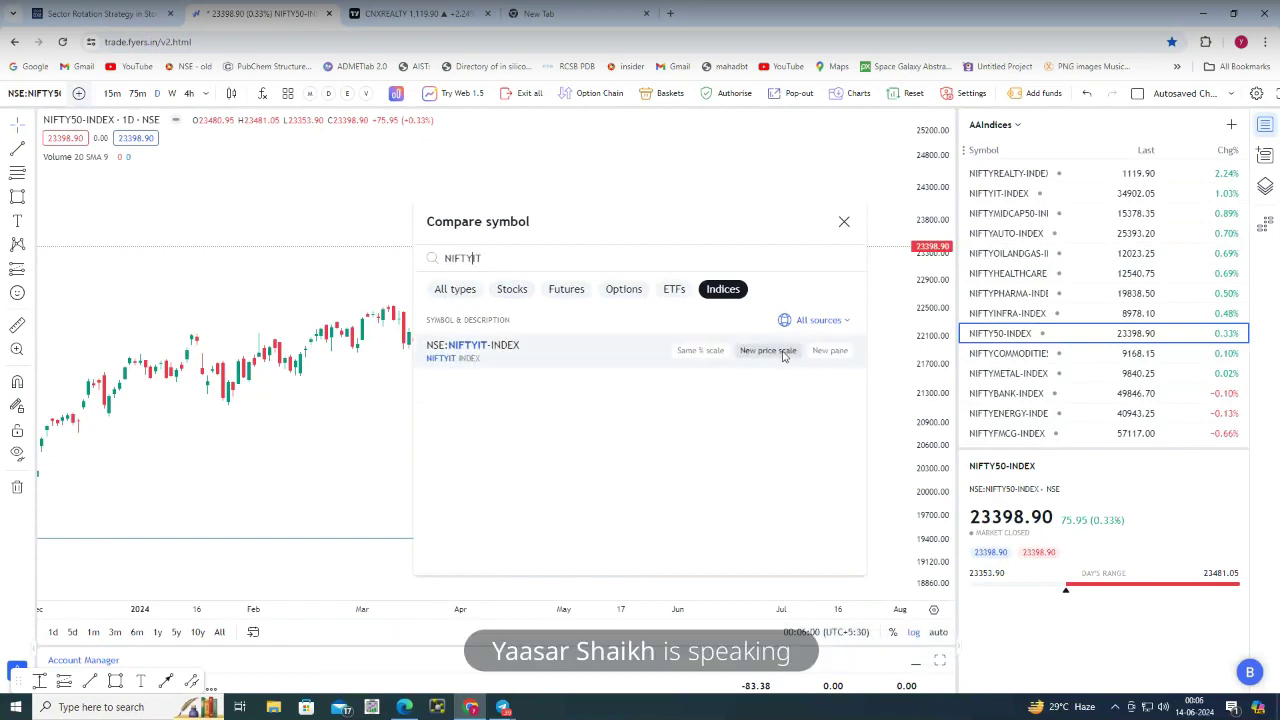
pyautogui.click(565, 346)
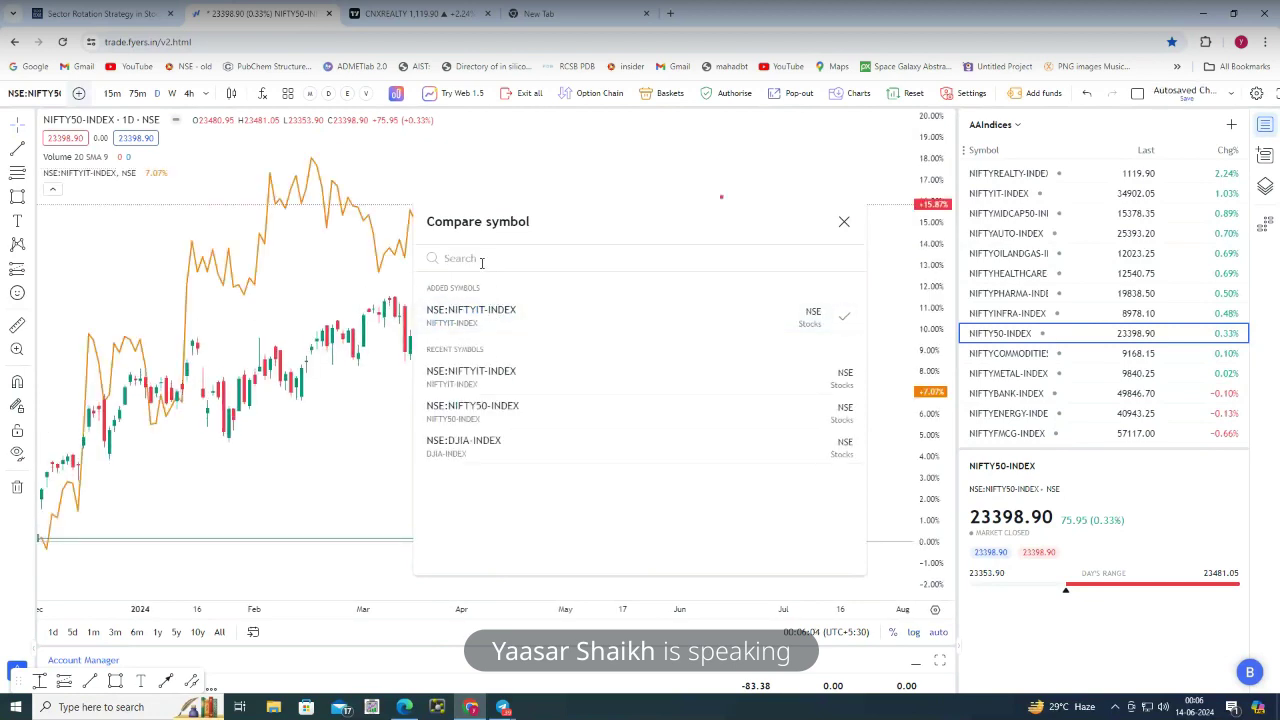
# Add NIFTYPHARMA-INDEX as a second comparison symbol on the NIFTY50-INDEX chart
pyautogui.write('NI')
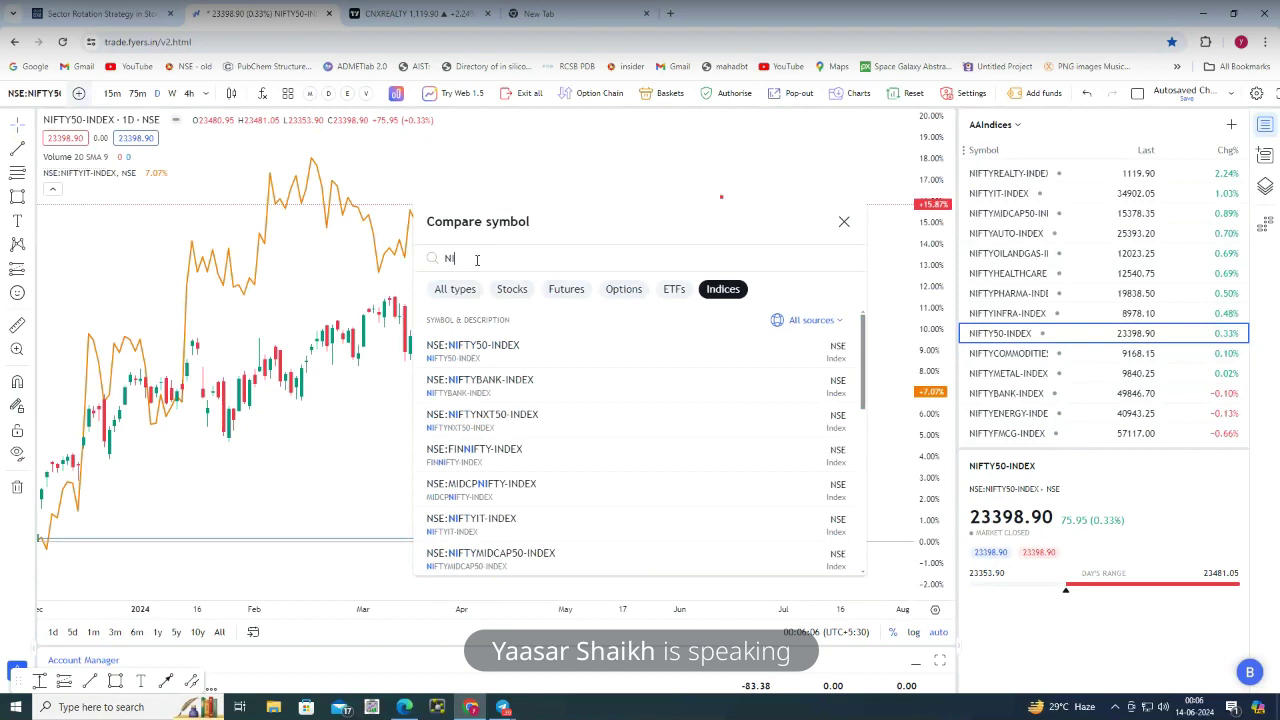
pyautogui.write('FTYPHARMA')
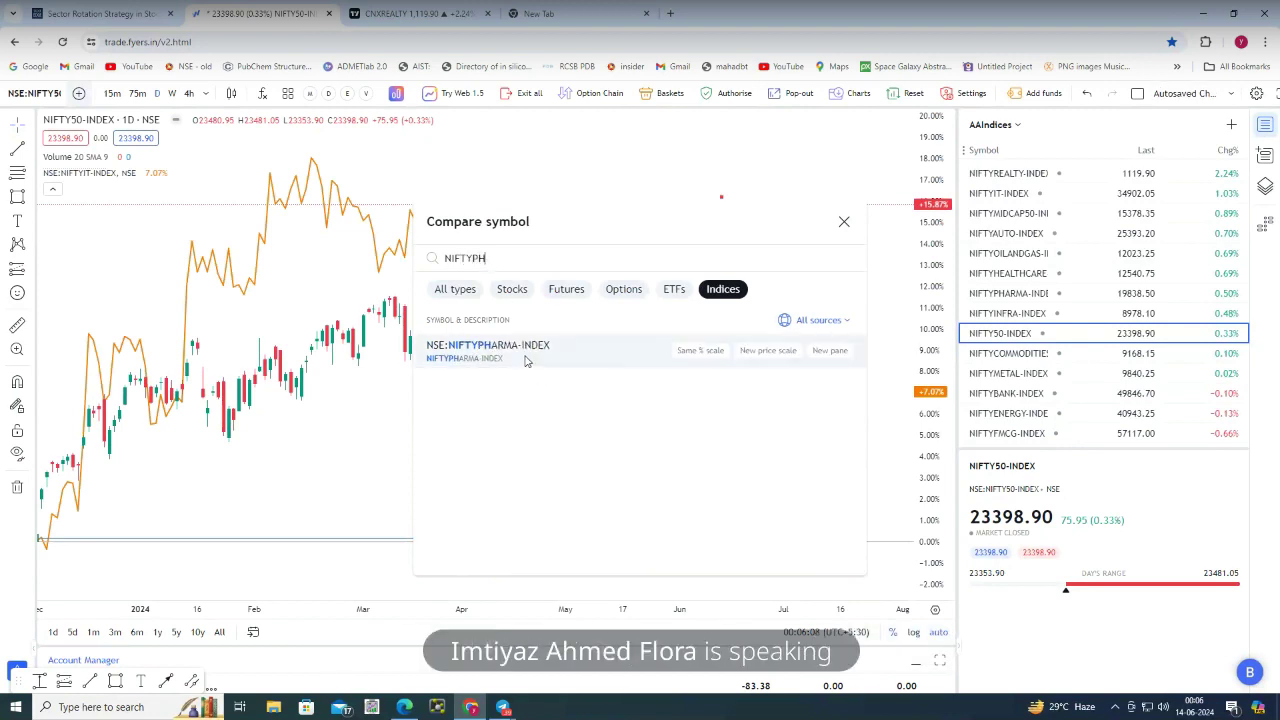
pyautogui.click(620, 350)
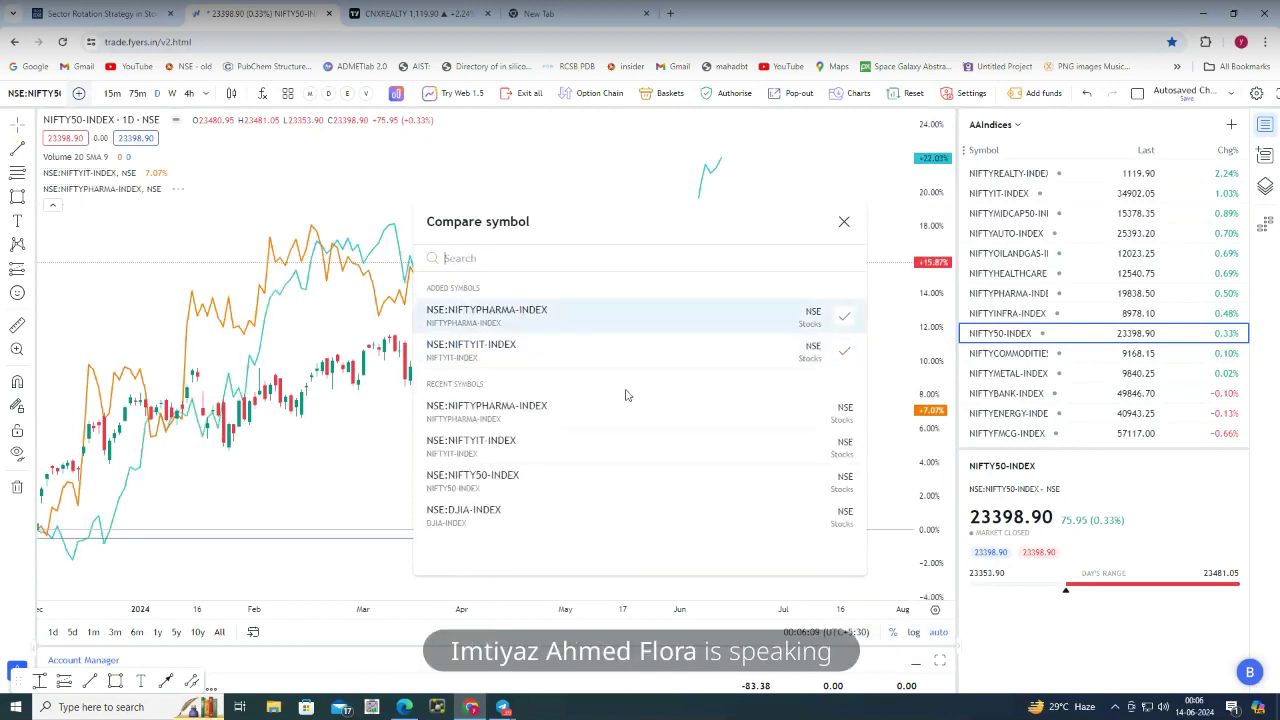
pyautogui.click(844, 222)
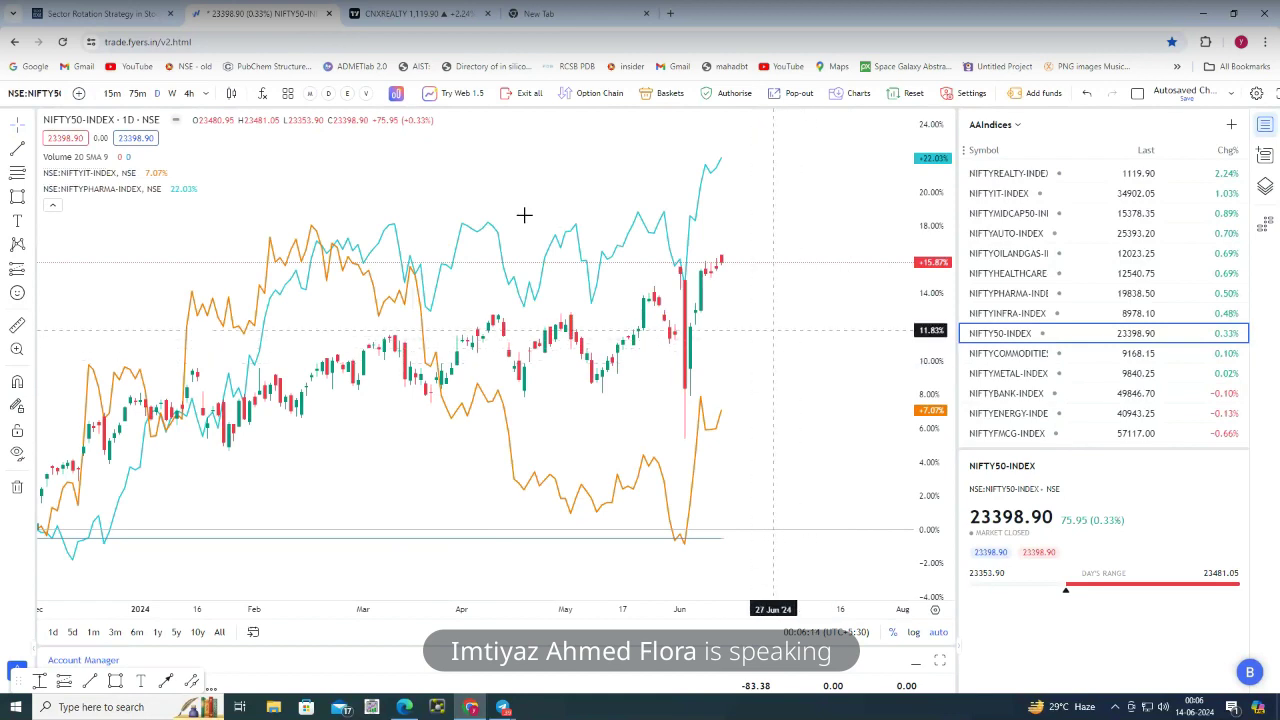
# Add NIFTYFMCG-INDEX as a further comparison symbol on the NIFTY50-INDEX chart
pyautogui.click(79, 94)
pyautogui.write('N')
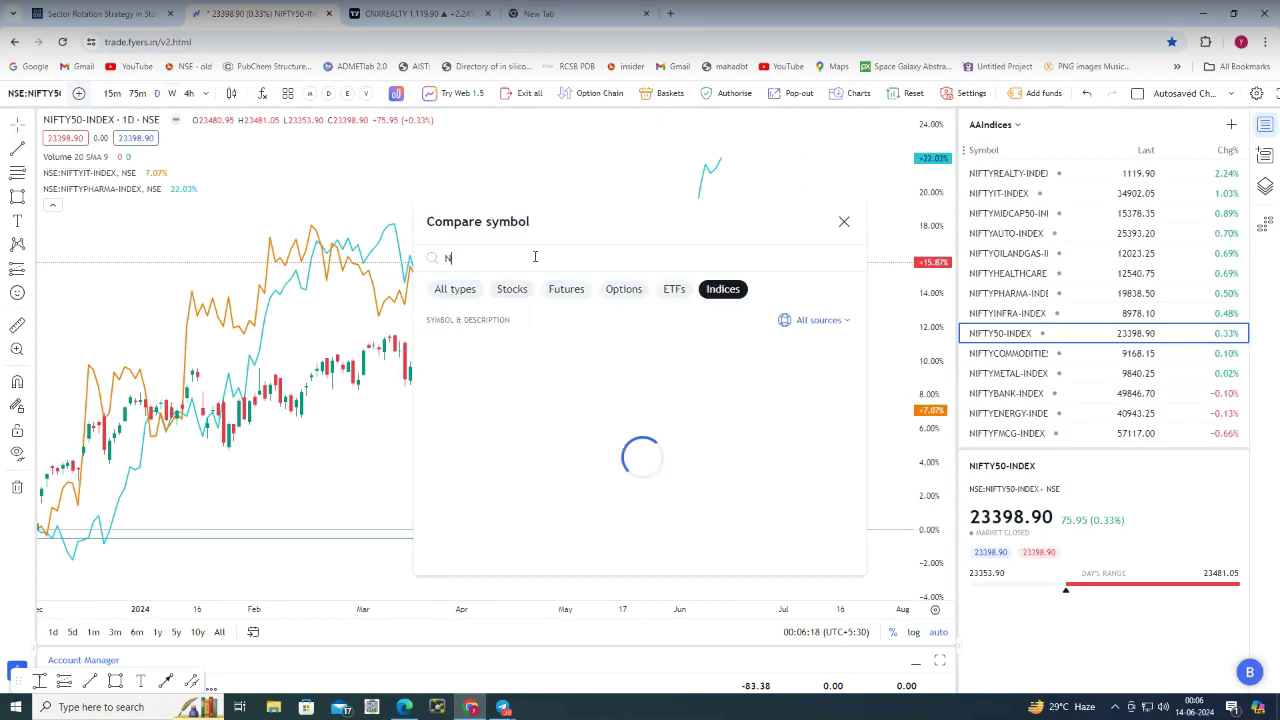
pyautogui.write('IFTY L')
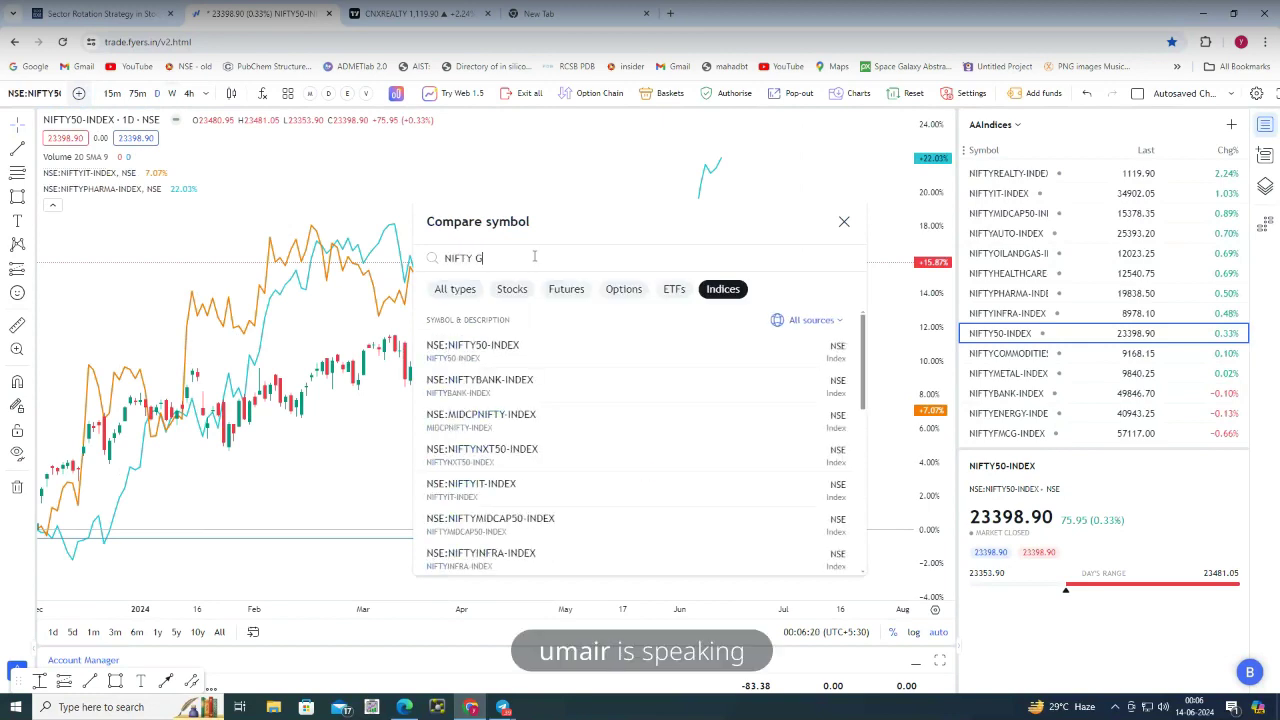
pyautogui.press('BackSpace')
pyautogui.press('BackSpace')
pyautogui.write('FMC')
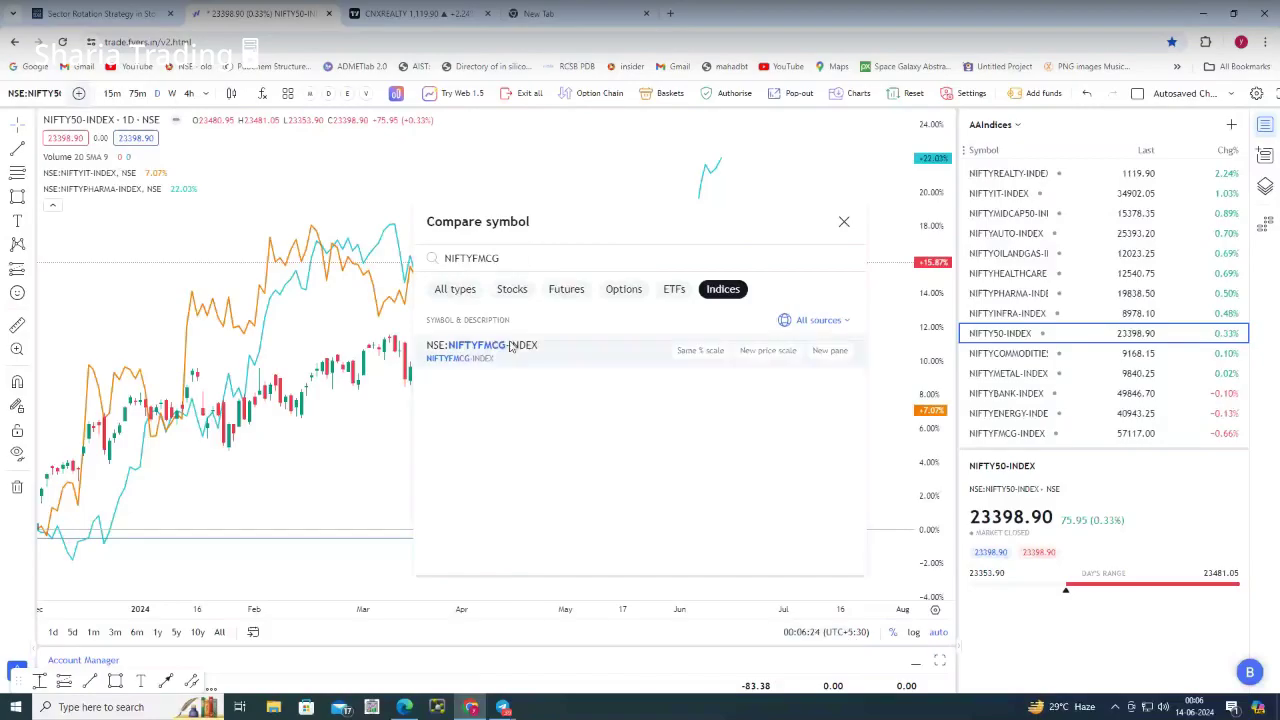
pyautogui.press('Return')
# Add NIFTYREALTY-INDEX to the compared symbols and return to the NIFTY50-INDEX chart
pyautogui.write('M')
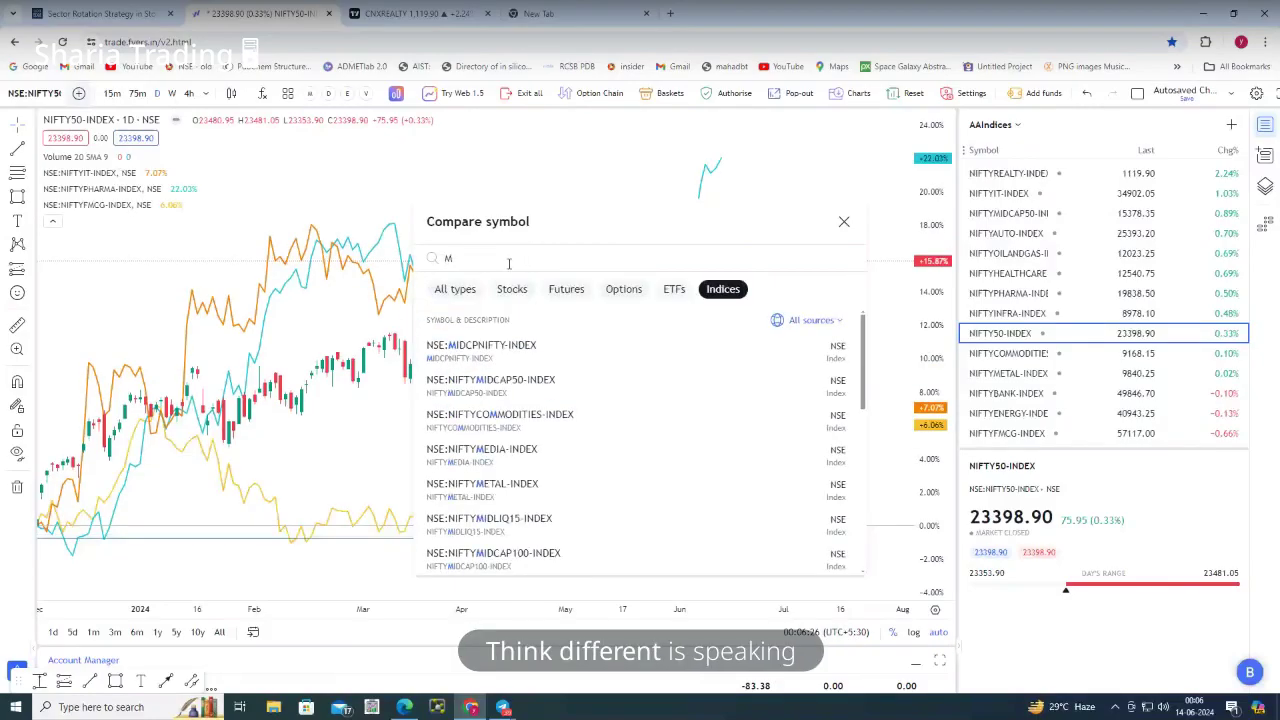
pyautogui.press('BackSpace')
pyautogui.write('NIFTYREALTY')
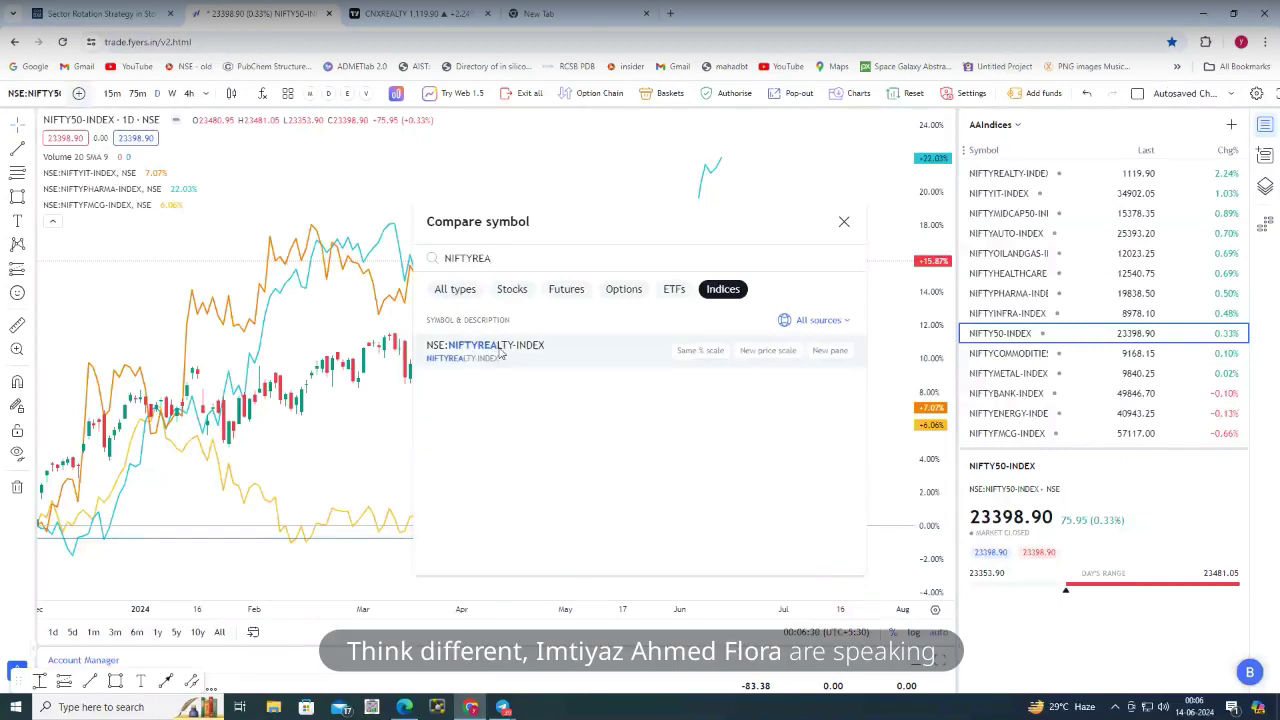
pyautogui.click(735, 345)
pyautogui.click(844, 221)
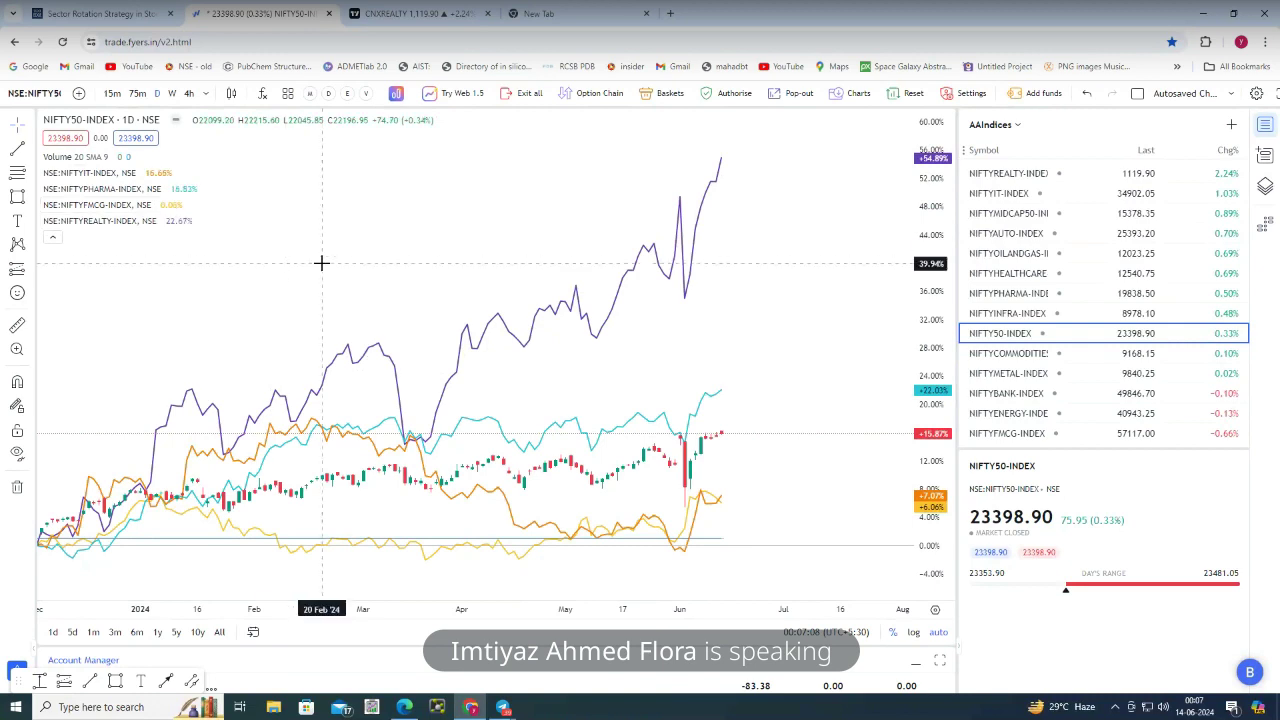
# Examine the visibility, price source and style options of the NIFTYPHARMA-INDEX comparison line without changing them
pyautogui.click(191, 189)
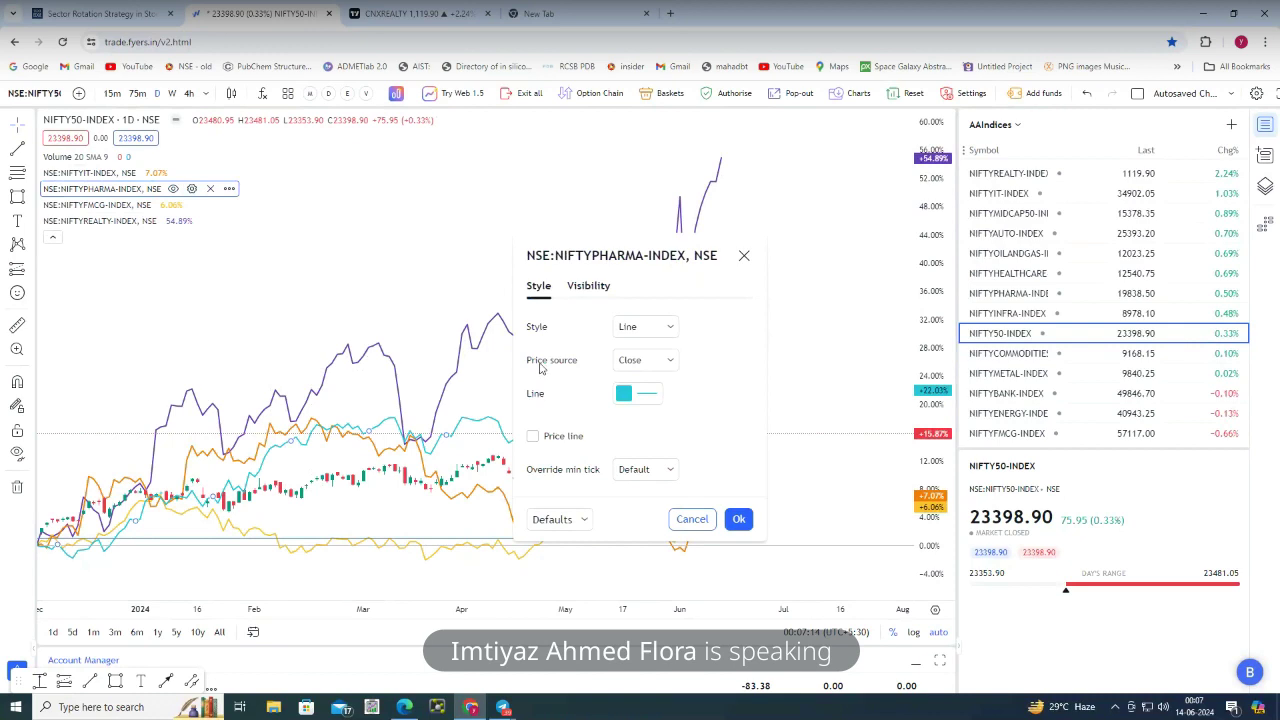
pyautogui.click(575, 288)
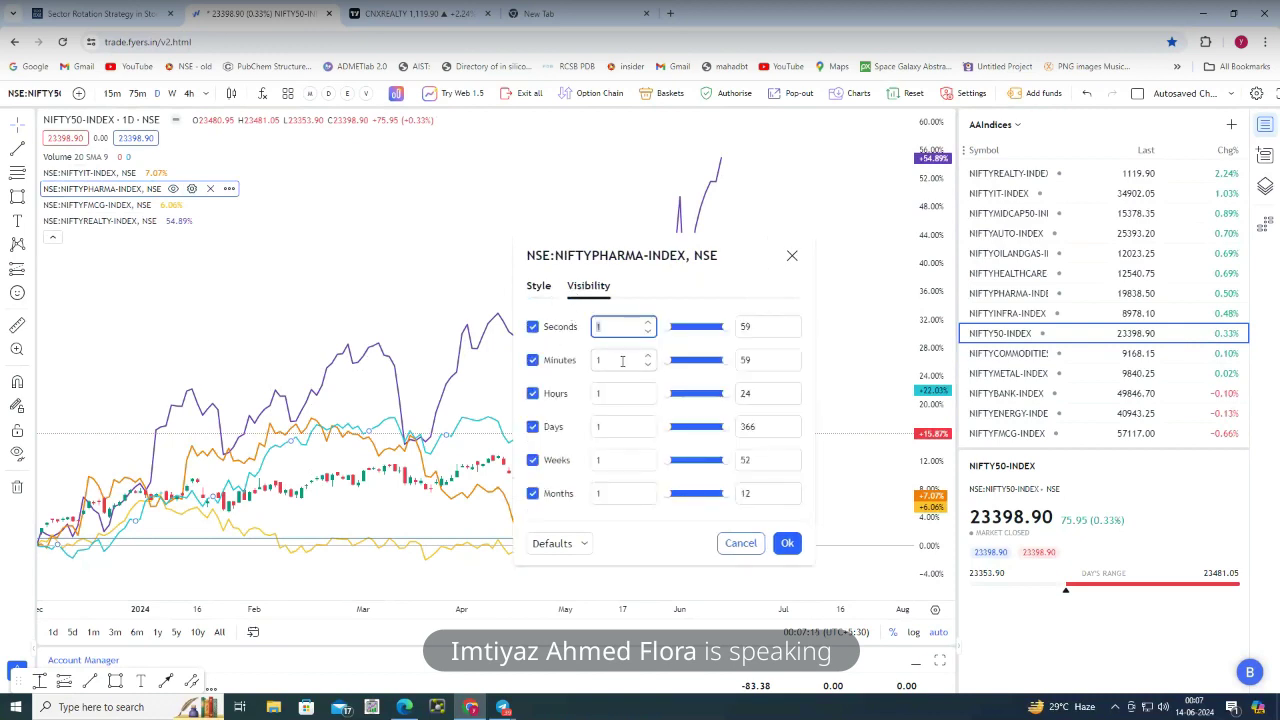
pyautogui.click(539, 286)
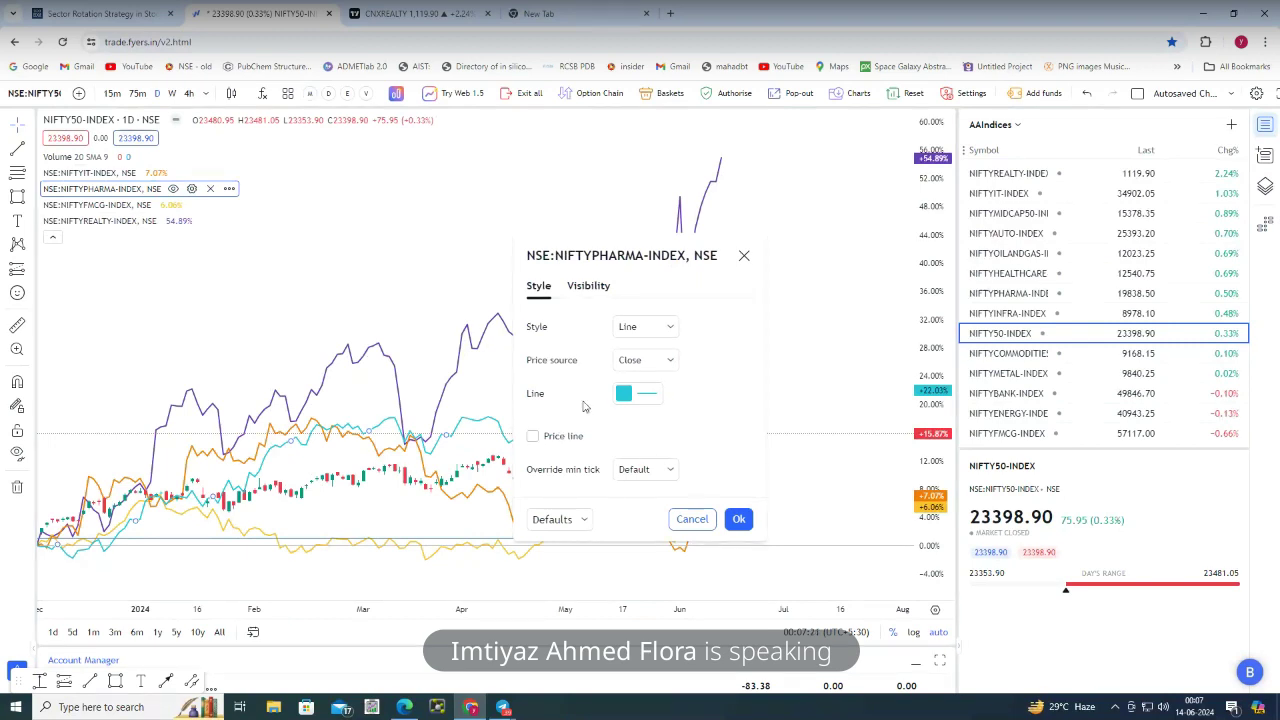
pyautogui.click(655, 362)
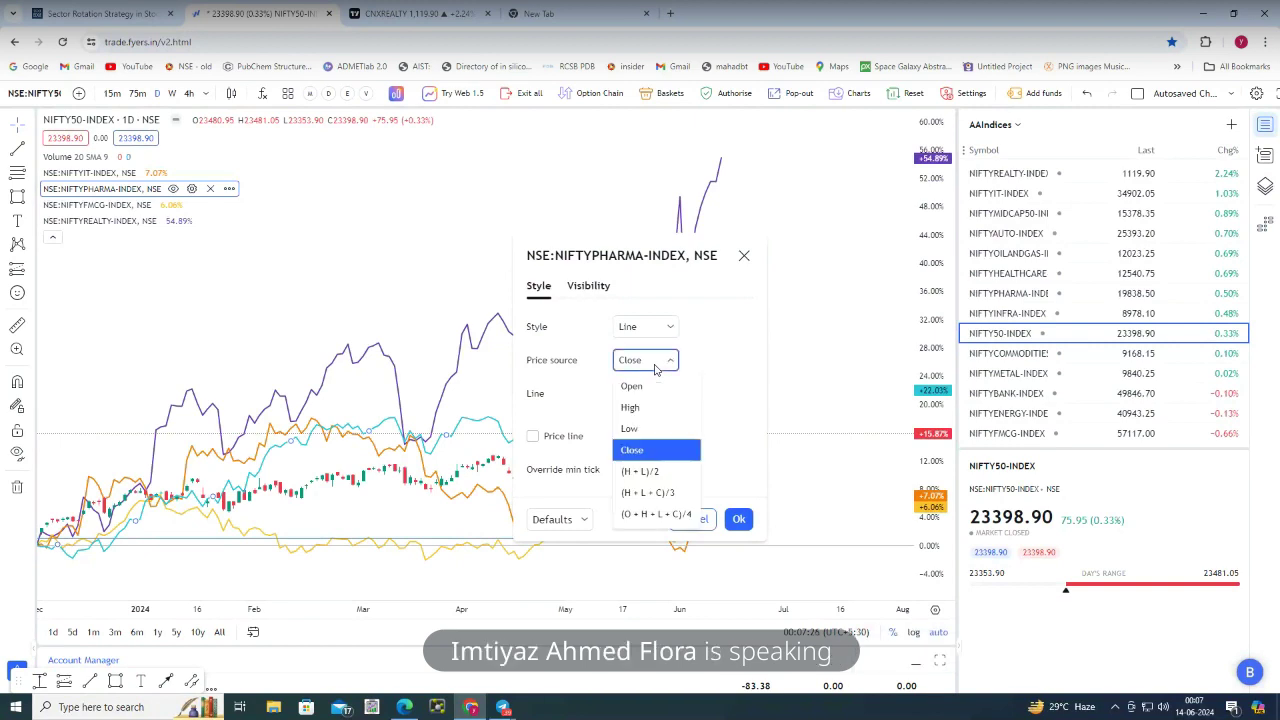
pyautogui.click(655, 362)
pyautogui.click(633, 327)
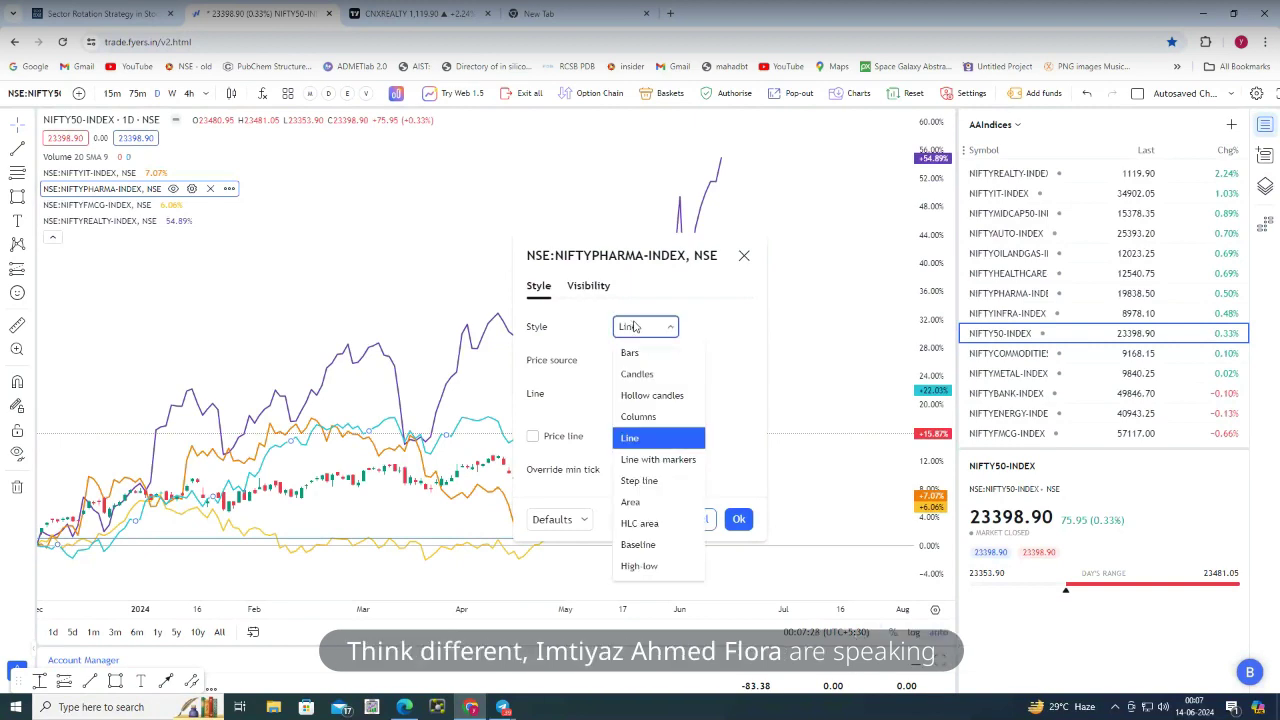
pyautogui.click(633, 327)
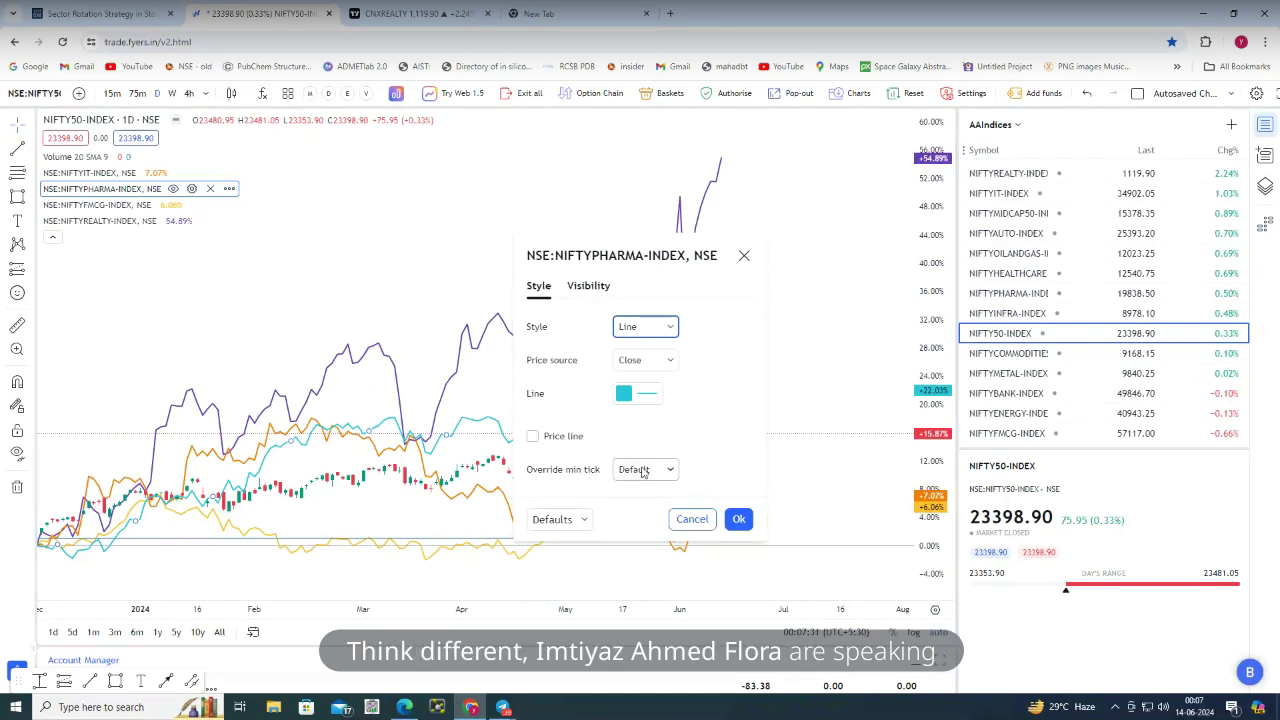
pyautogui.click(744, 258)
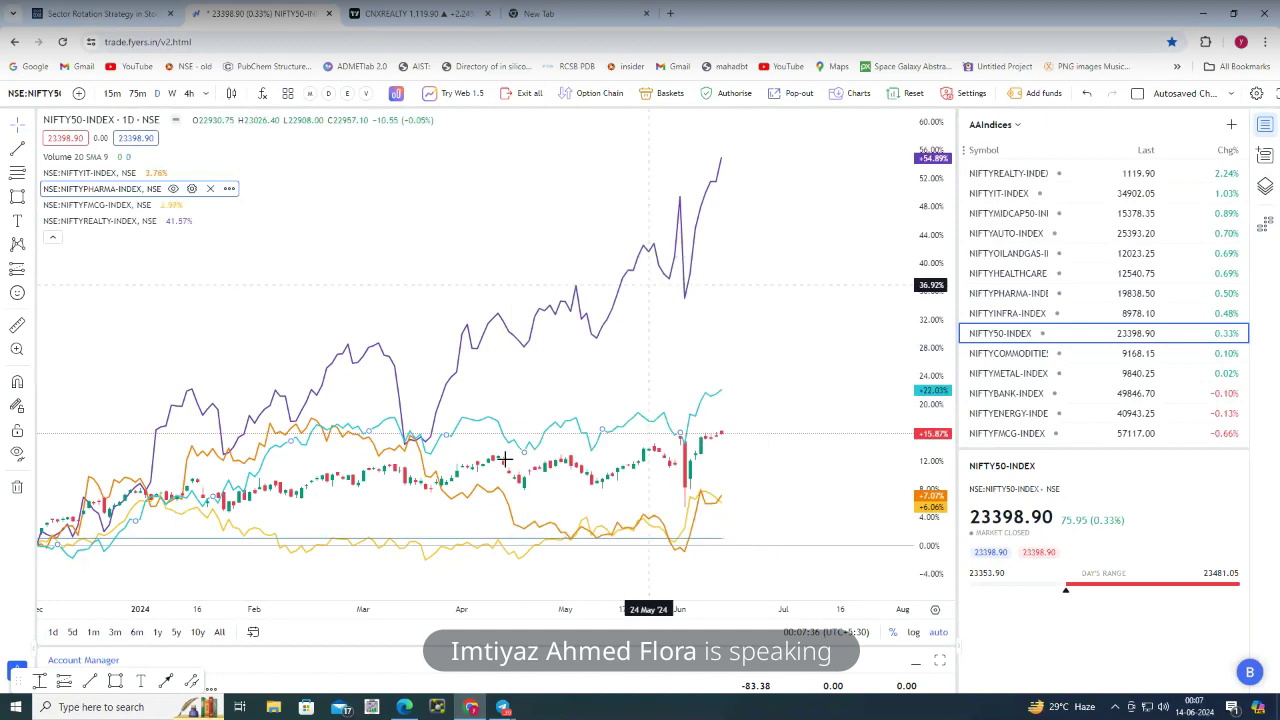
# Check the Sharia Trading group chat in Telegram and return to the NIFTY50-INDEX chart
pyautogui.moveTo(505, 708)
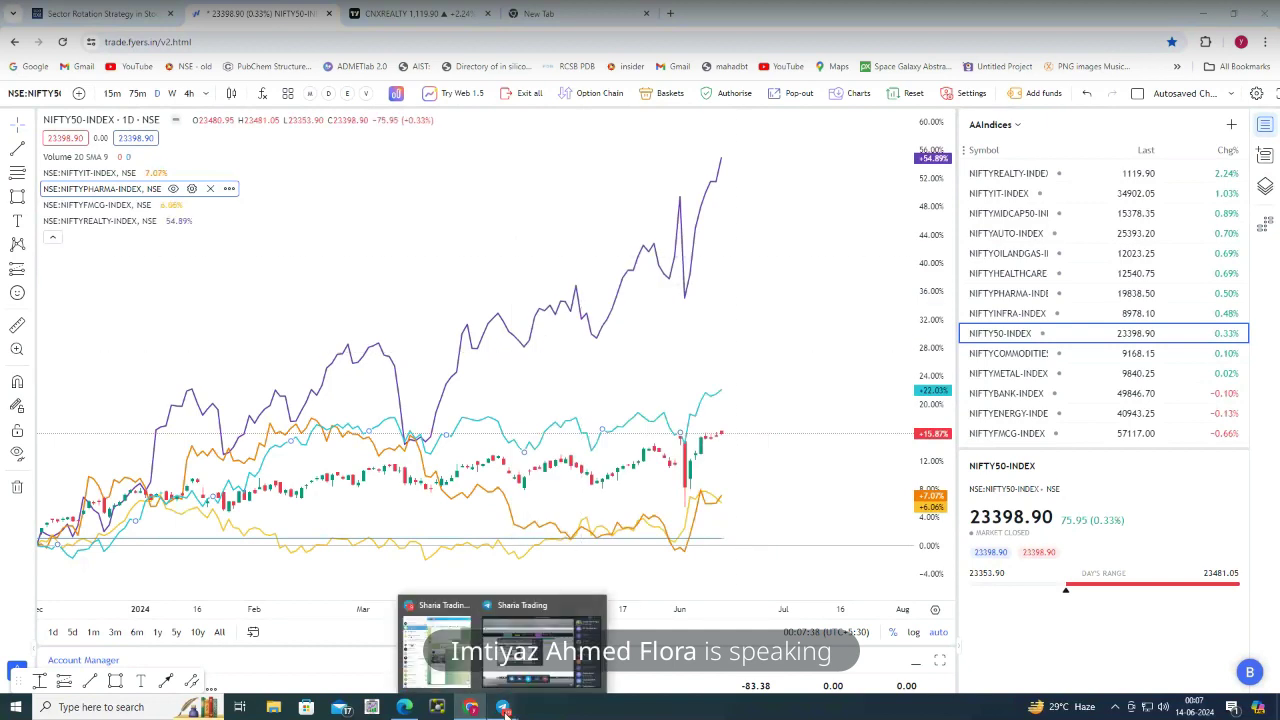
pyautogui.click(456, 675)
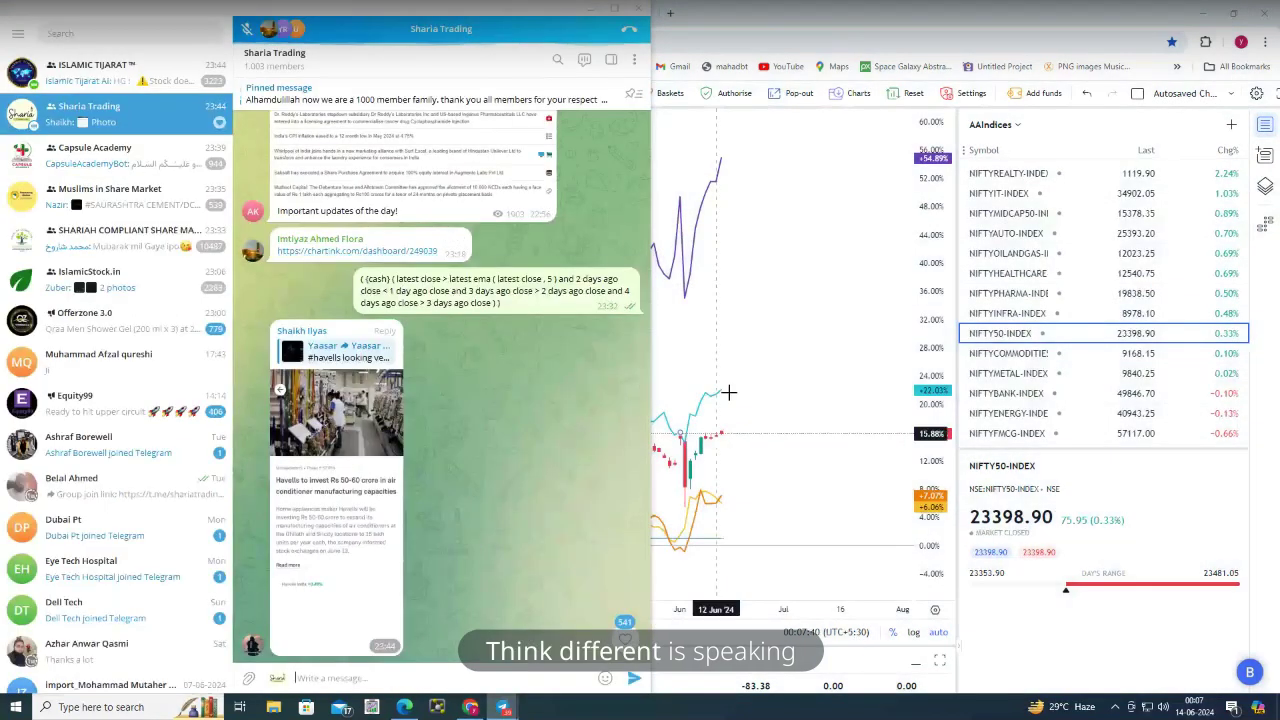
pyautogui.click(745, 362)
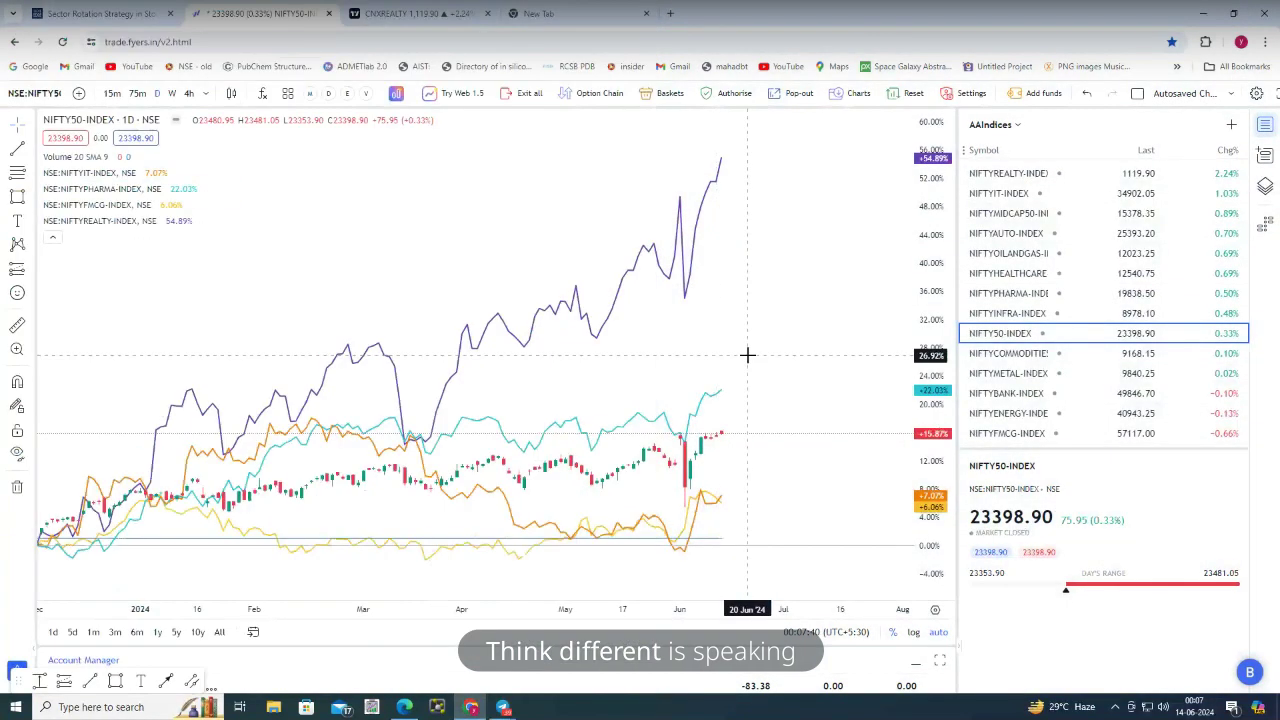
# Switch to TradingView, add DJI (TVC) as a comparison on the Nifty Realty Index chart, and move the floating drawing toolbar clear of the legend
pyautogui.click(405, 13)
pyautogui.click(113, 93)
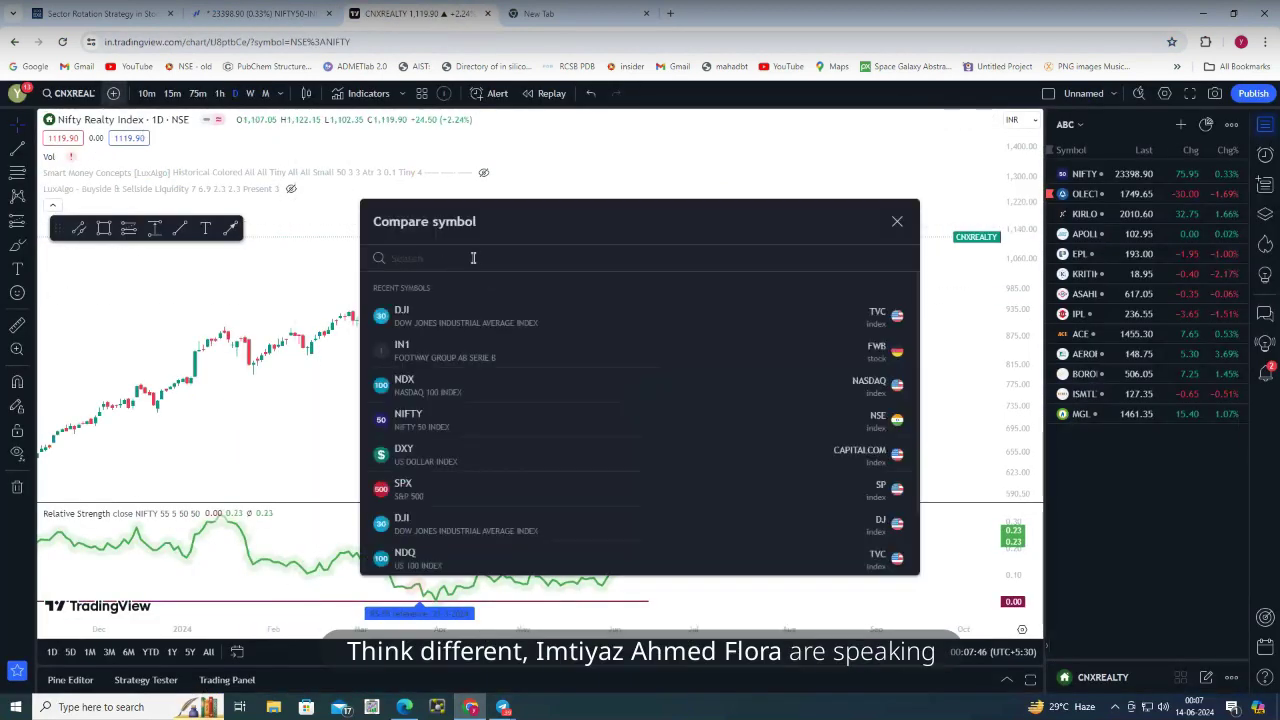
pyautogui.click(422, 314)
pyautogui.click(896, 221)
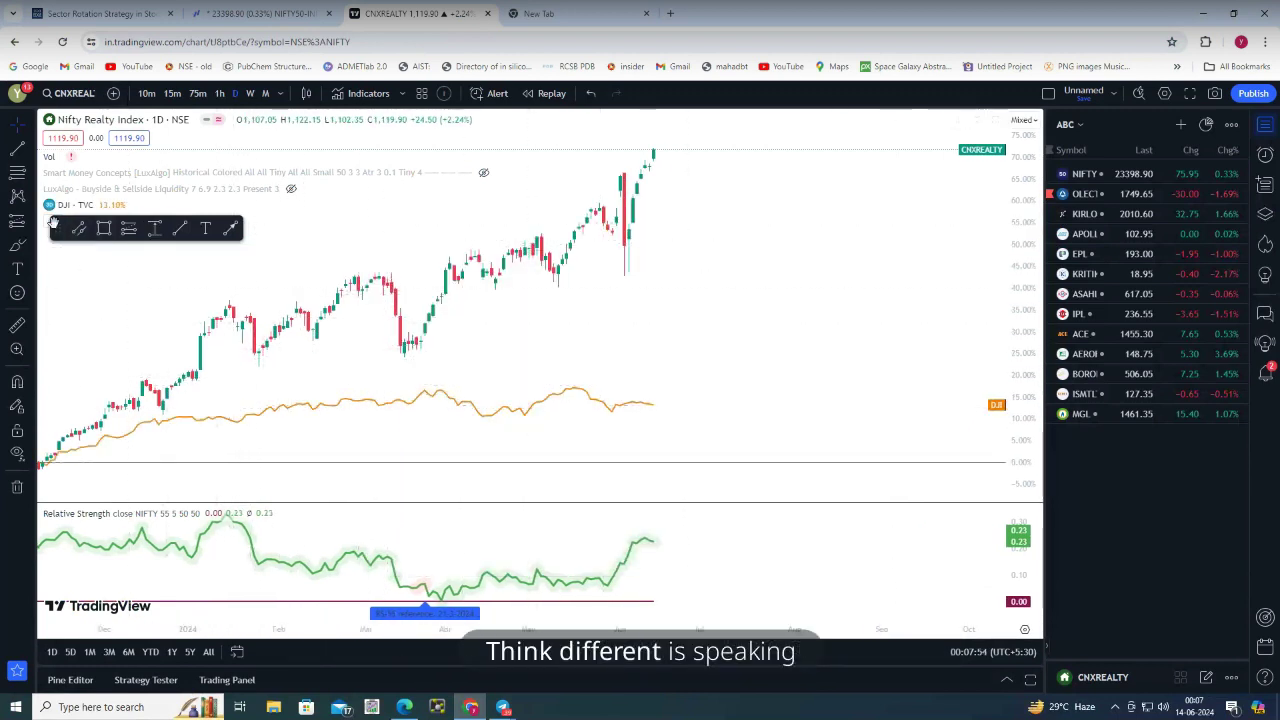
pyautogui.moveTo(53, 253); pyautogui.dragTo(53, 275)
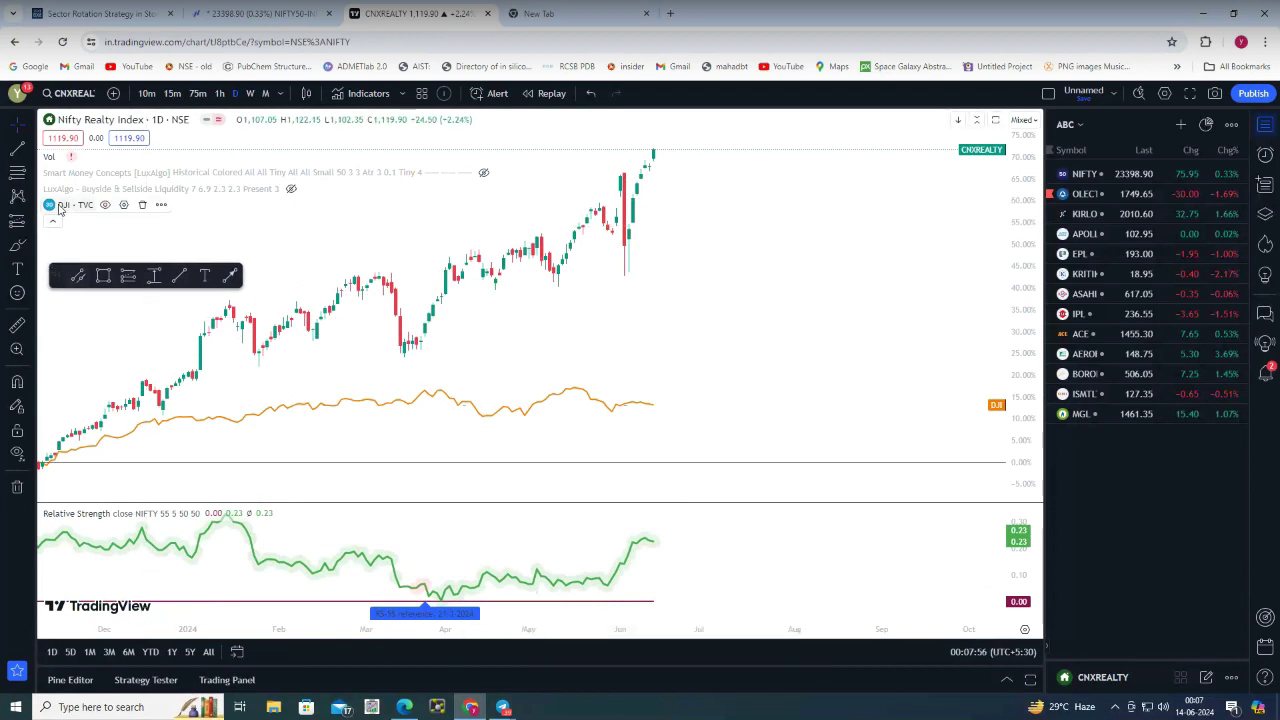
# Examine the symbol input, style, visibility and further options of the DJI comparison line without changing them
pyautogui.click(123, 205)
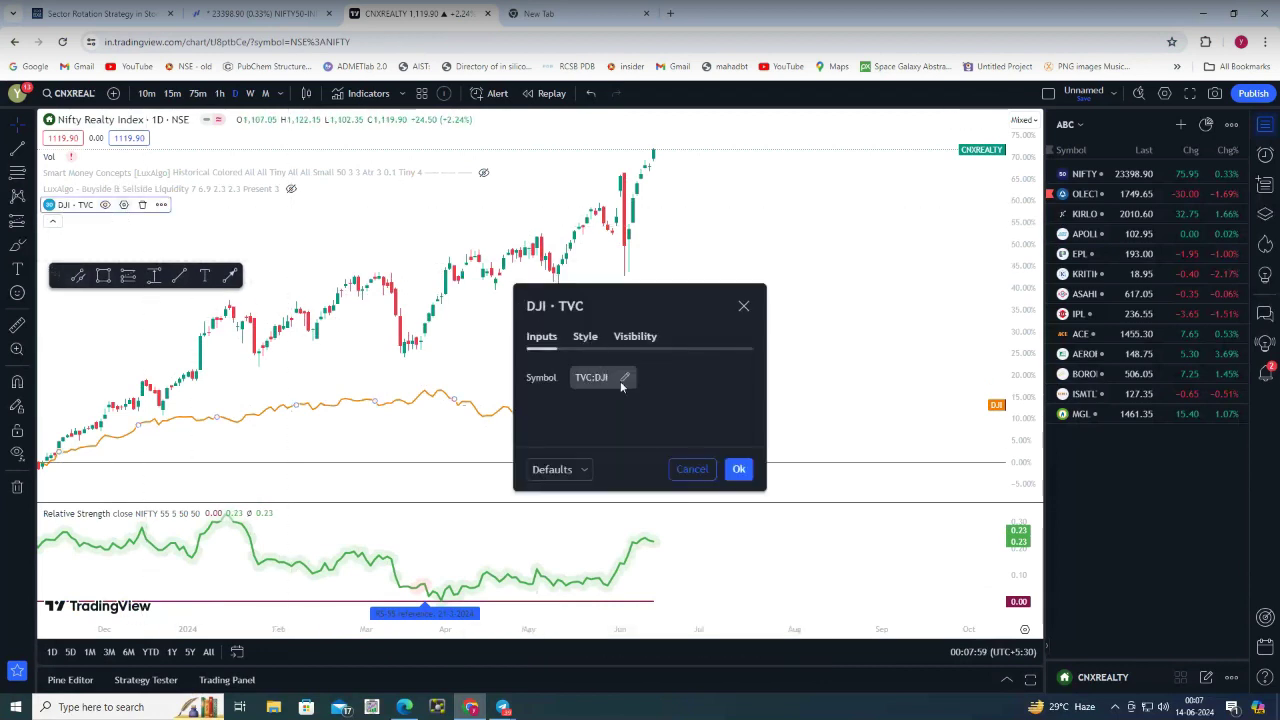
pyautogui.click(738, 469)
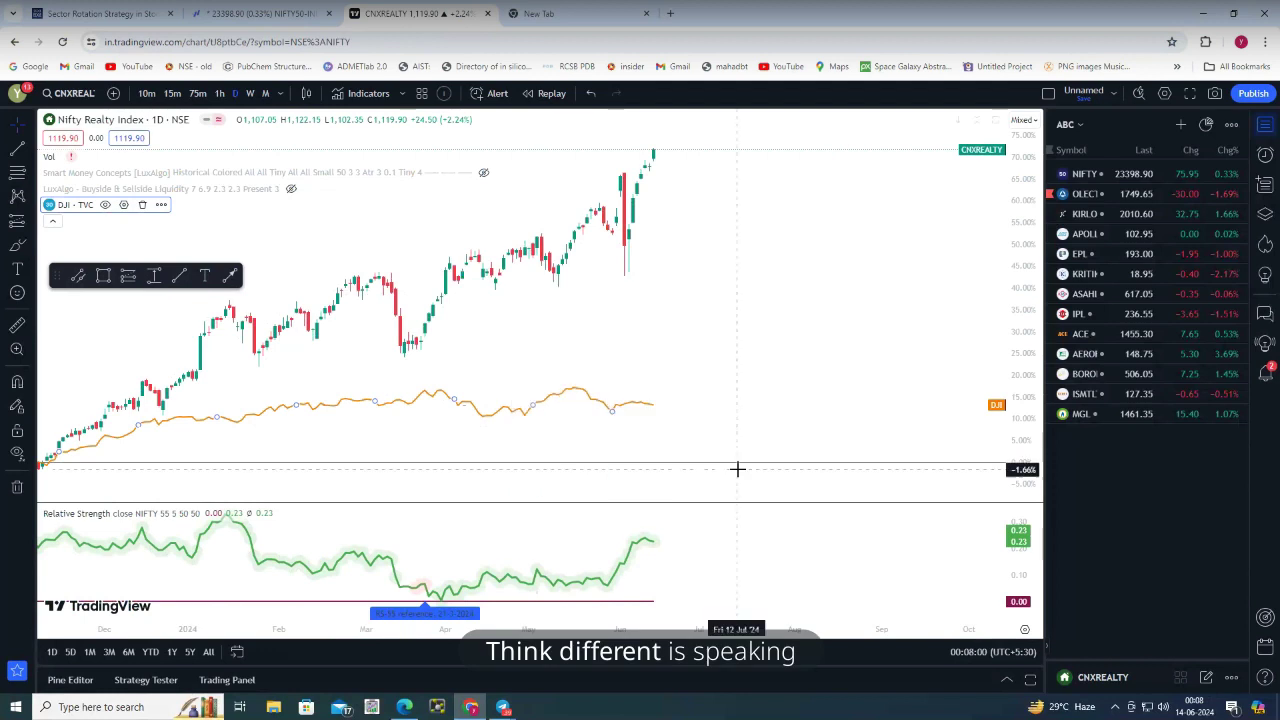
pyautogui.click(124, 205)
pyautogui.click(620, 337)
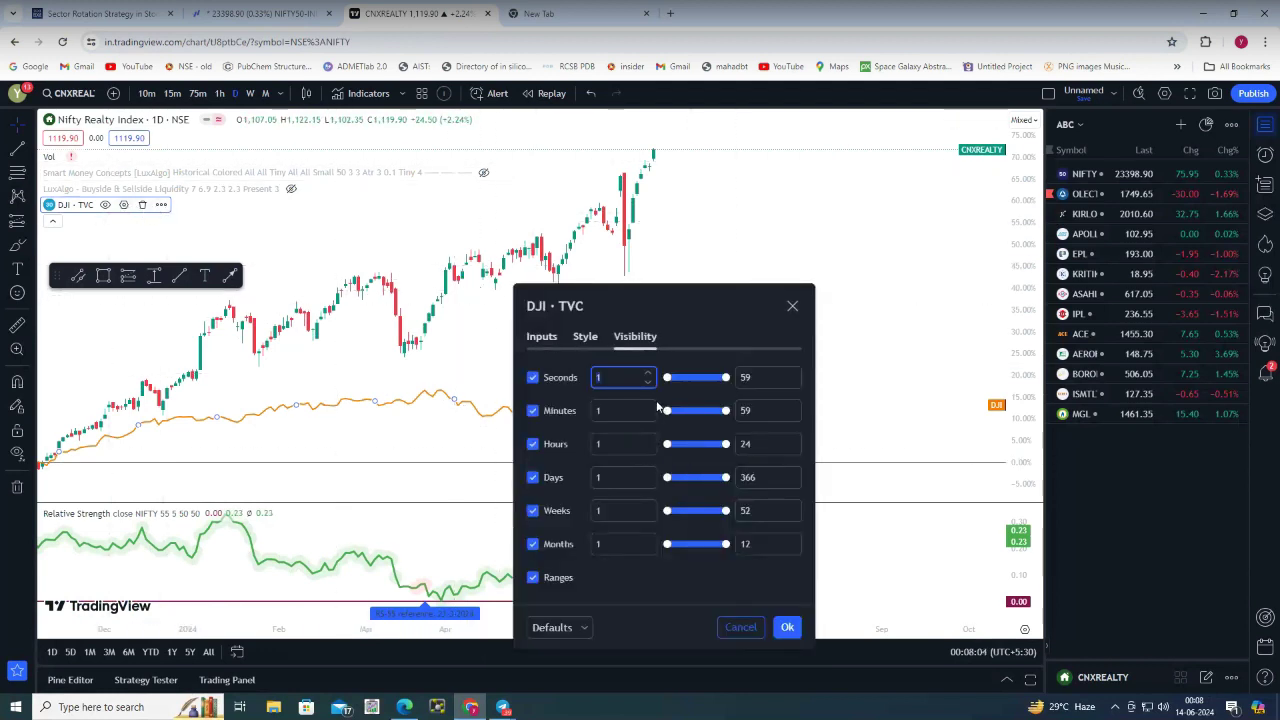
pyautogui.click(585, 338)
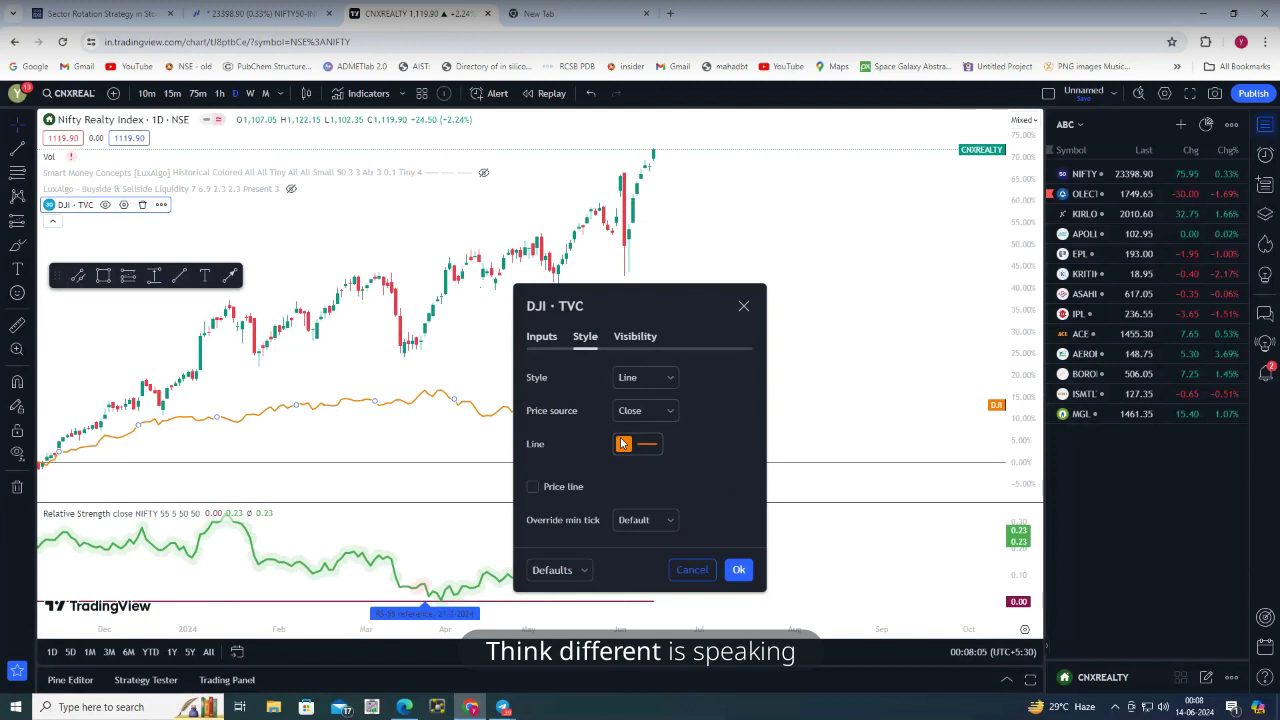
pyautogui.click(538, 336)
pyautogui.click(626, 377)
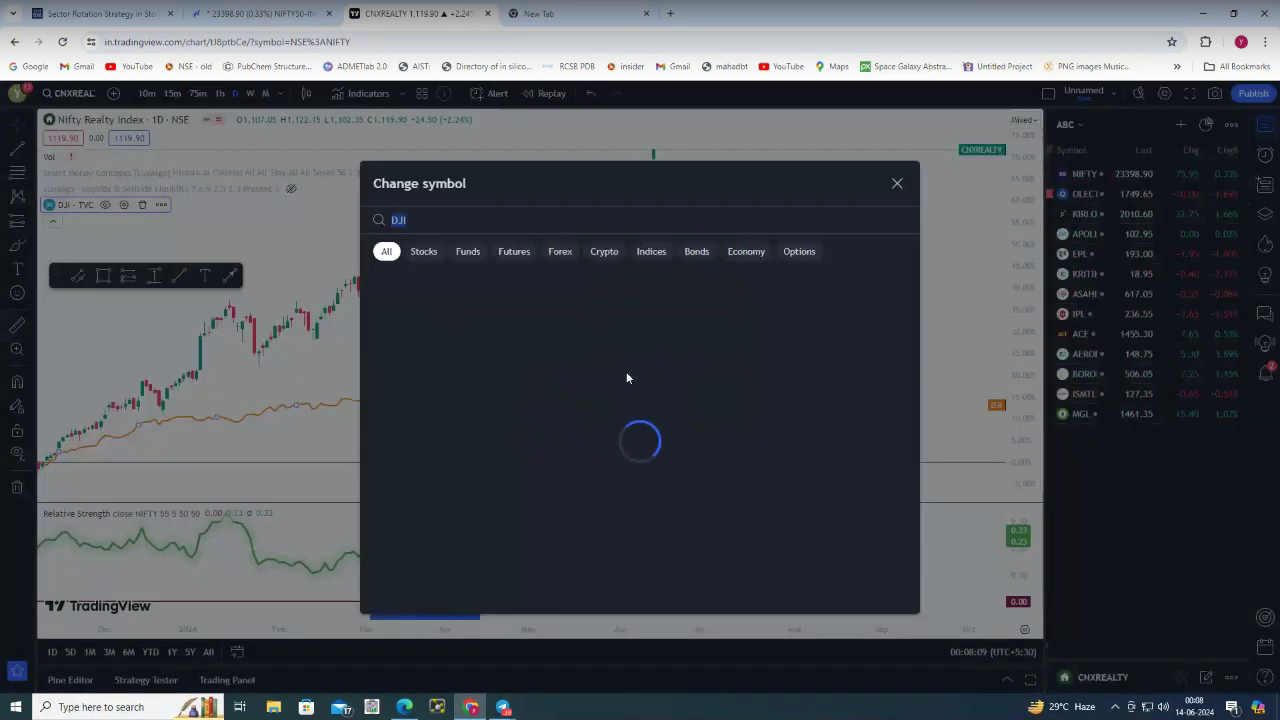
pyautogui.click(897, 181)
pyautogui.click(745, 306)
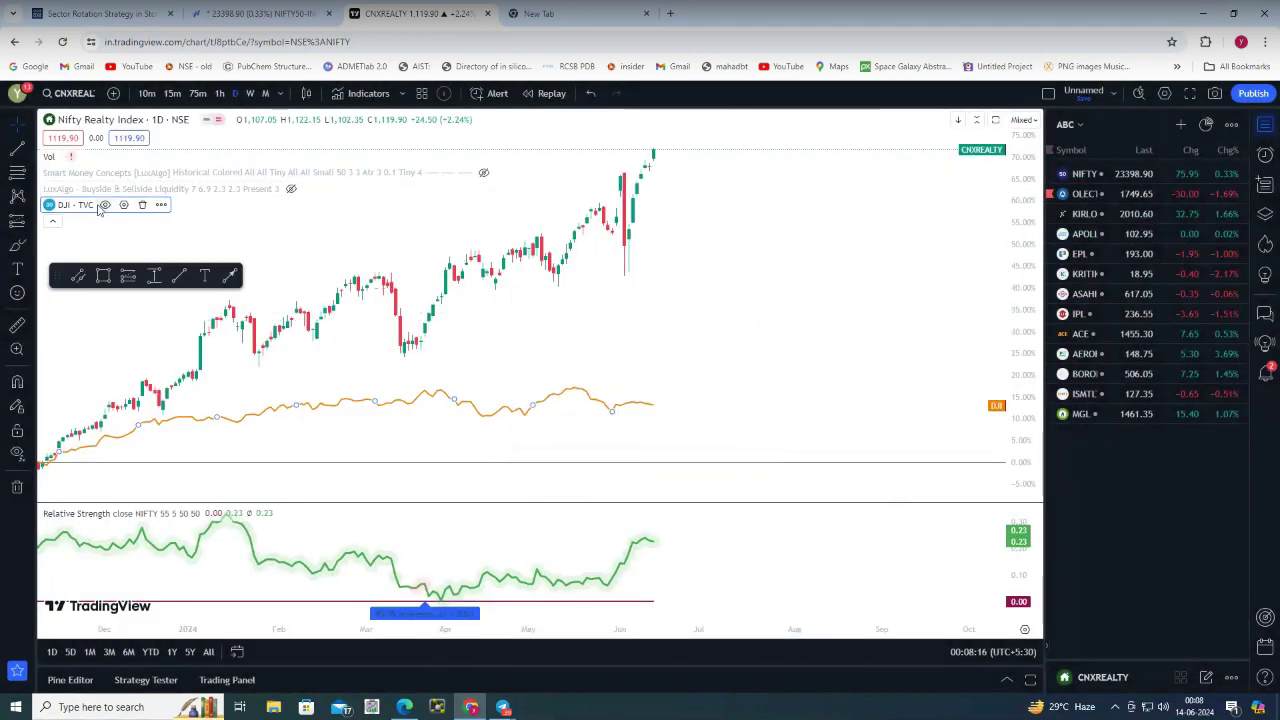
pyautogui.click(160, 205)
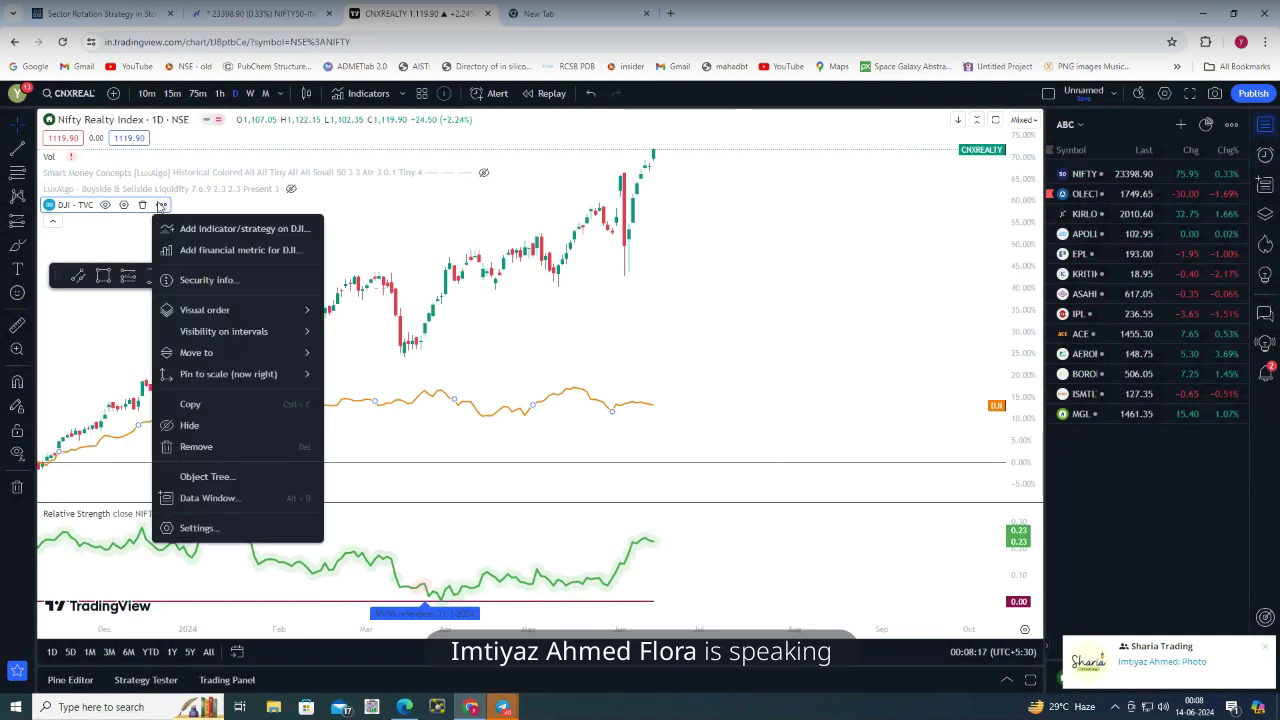
# View the newly shared multi-sector comparison chart photo in the Telegram group, then return to the Nifty Realty Index chart
pyautogui.click(1195, 660)
pyautogui.click(472, 575)
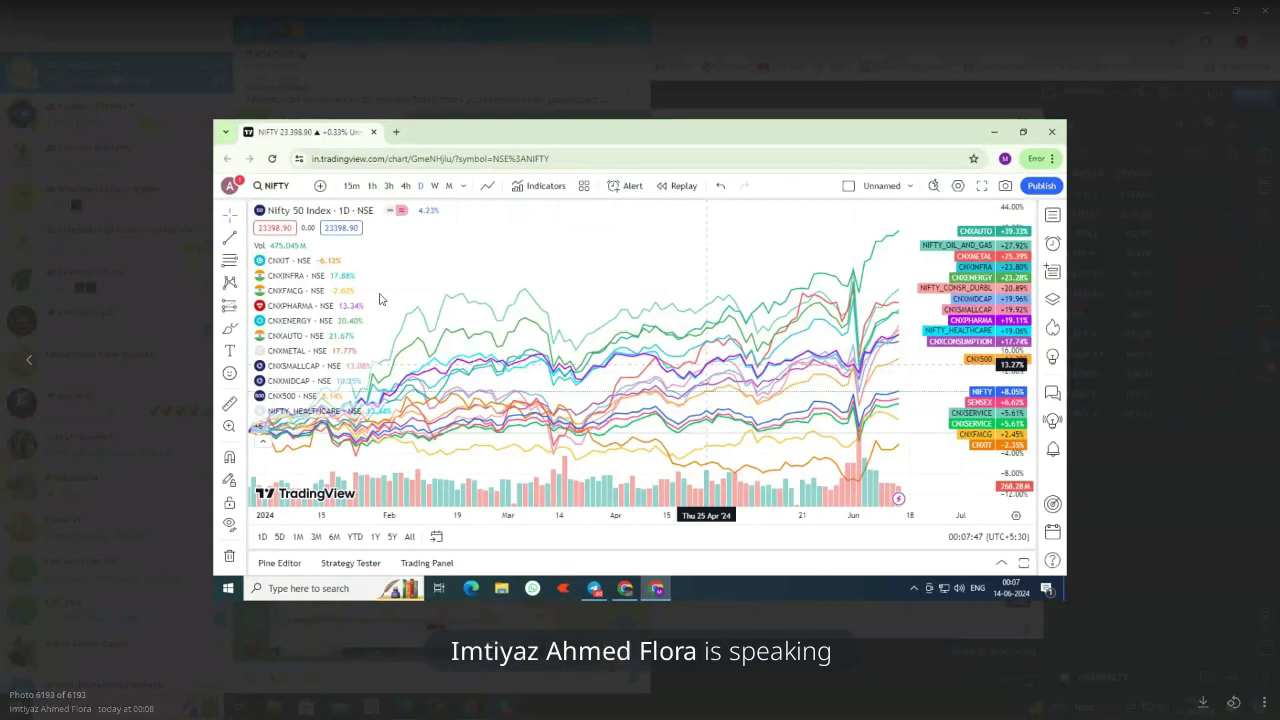
pyautogui.press('Escape')
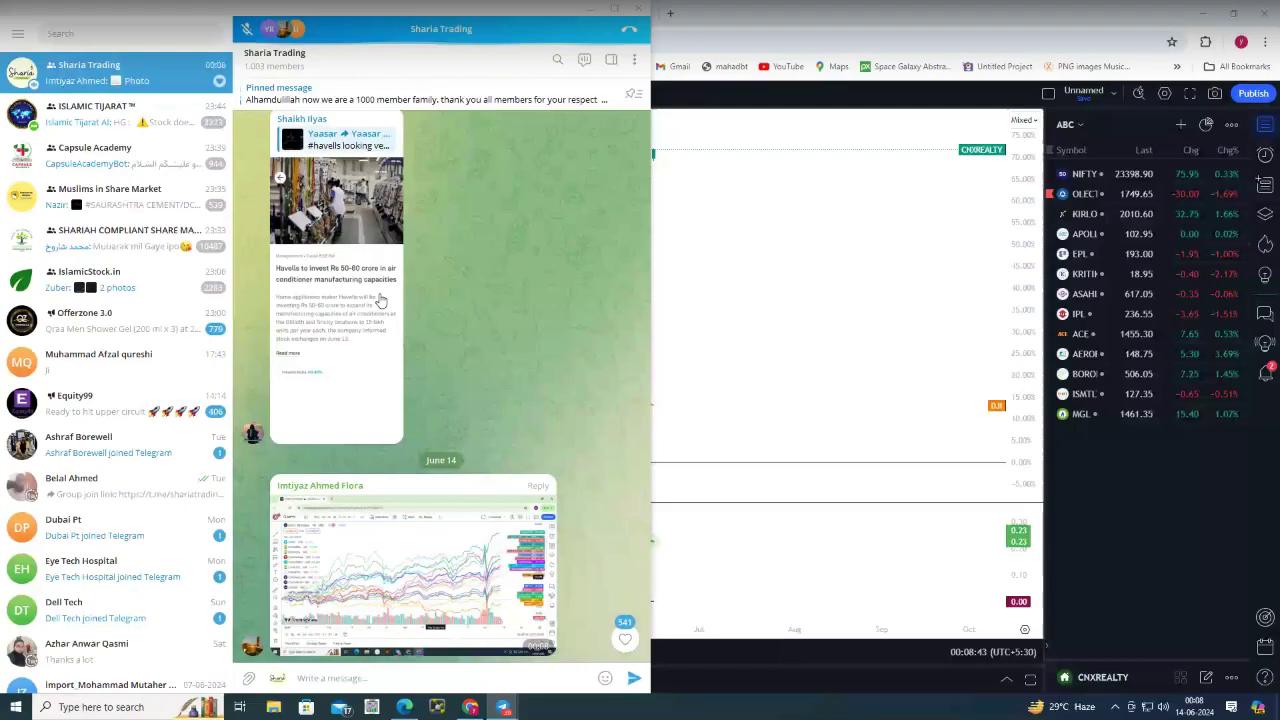
pyautogui.click(588, 17)
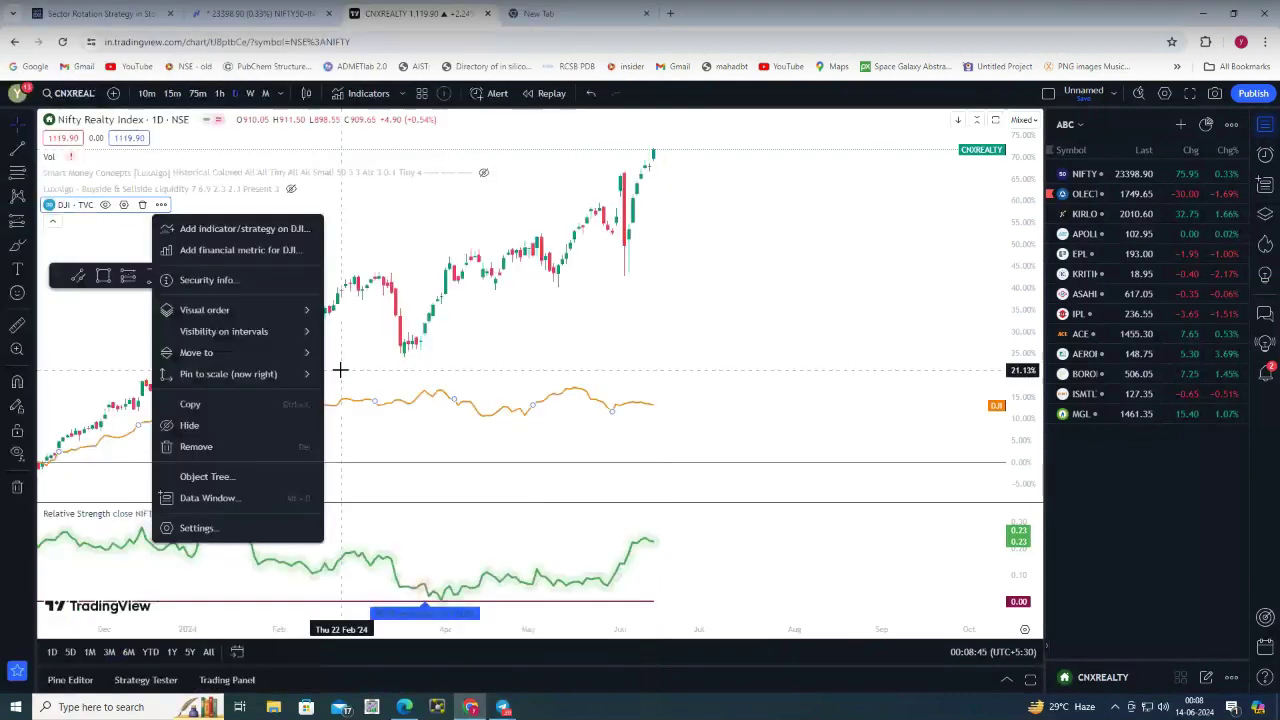
pyautogui.click(340, 366)
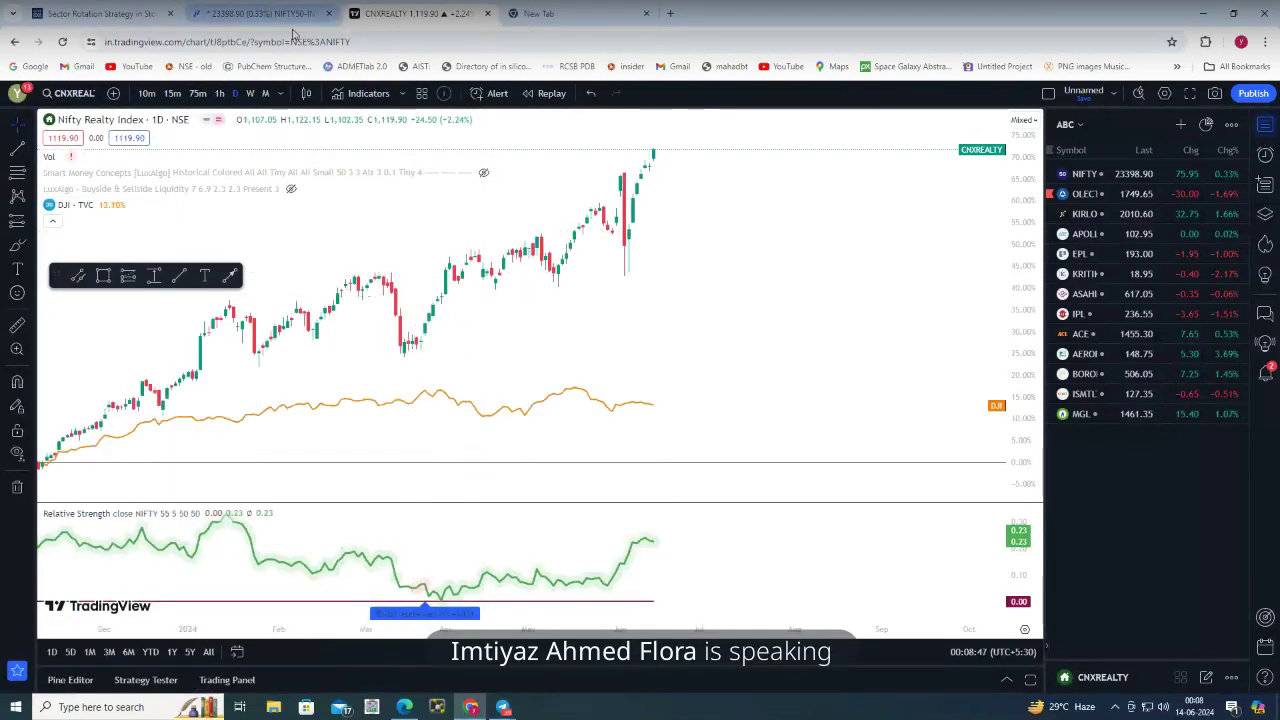
# Return to the Fyers NIFTY50-INDEX chart and sort the AAIndices watchlist by percentage change in descending order
pyautogui.click(288, 15)
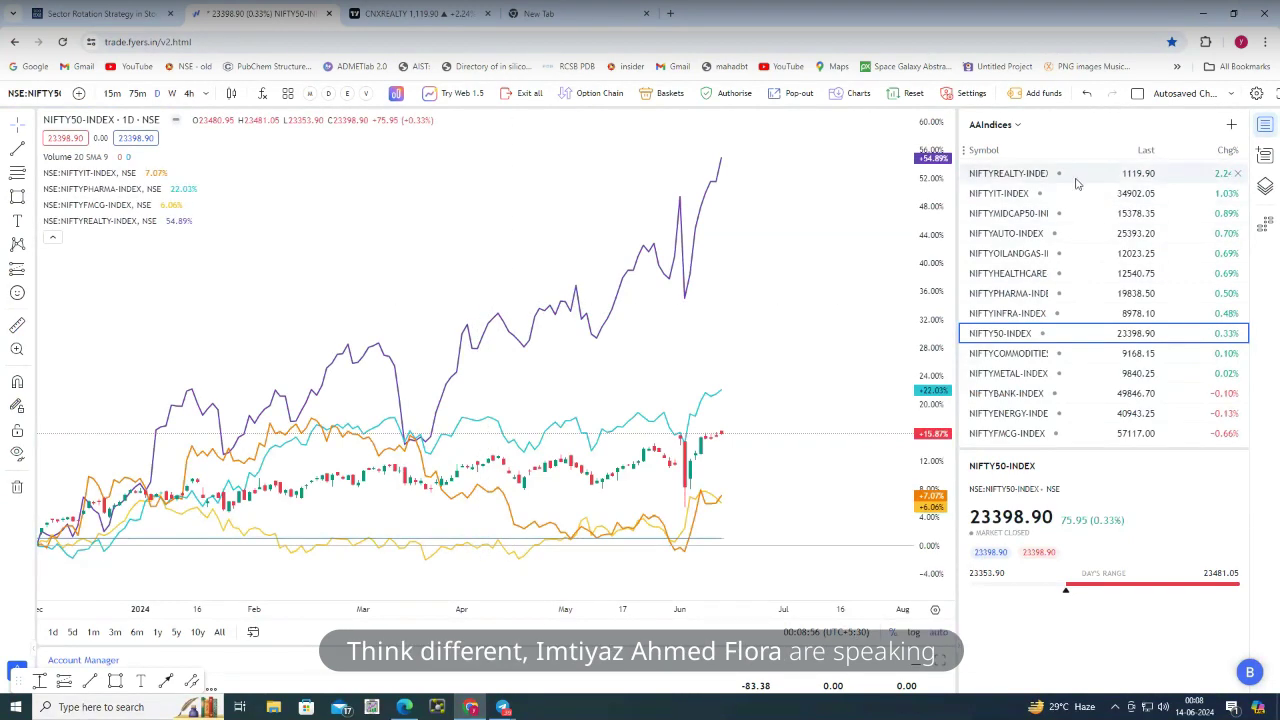
pyautogui.click(985, 124)
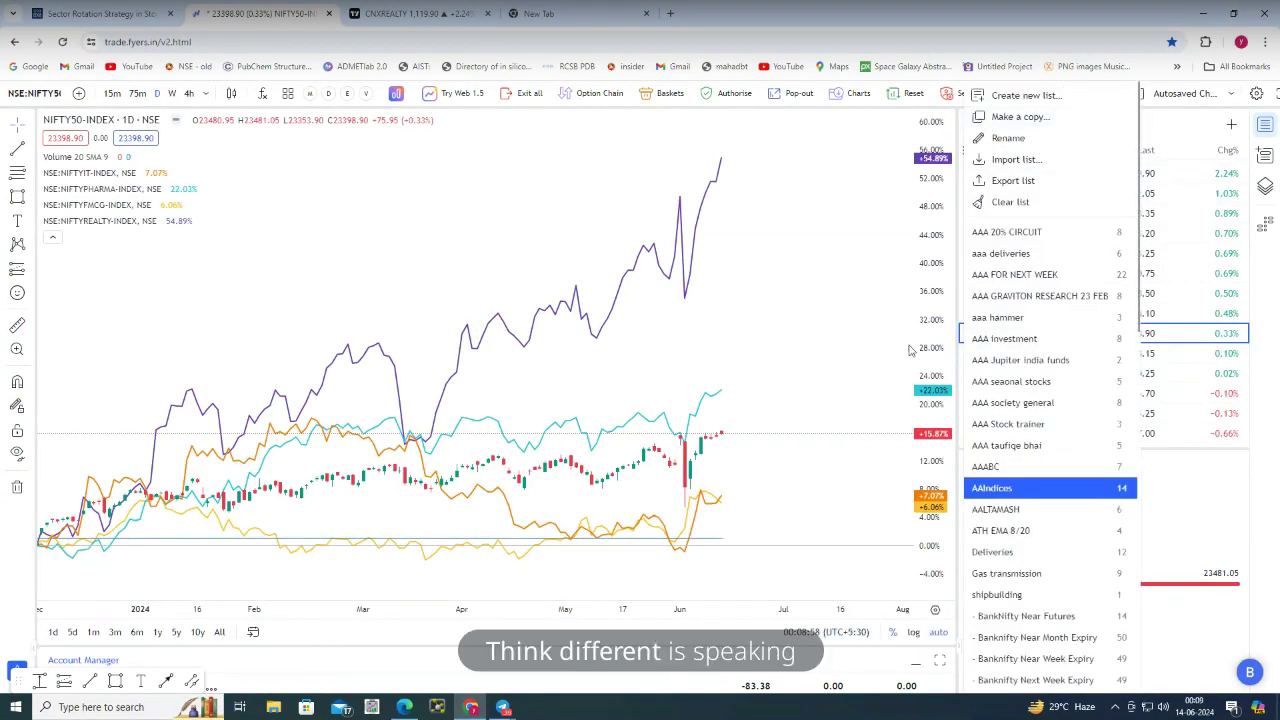
pyautogui.click(1018, 482)
pyautogui.click(1234, 151)
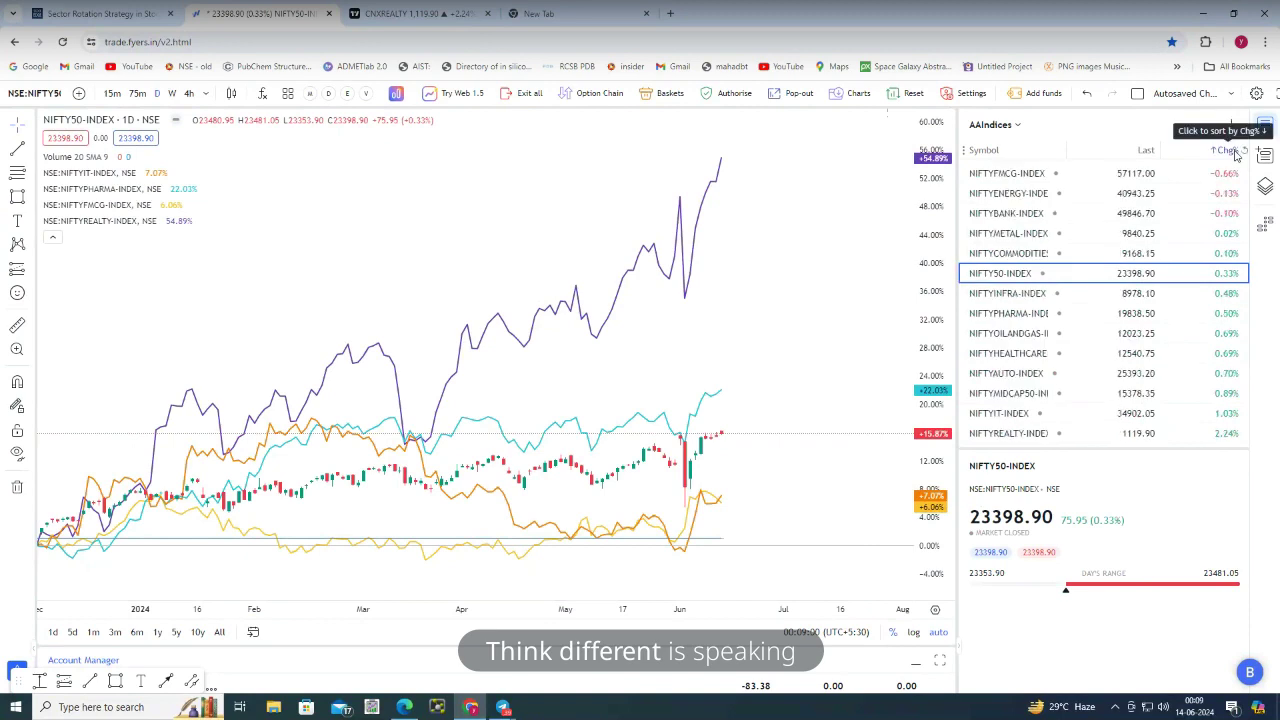
pyautogui.click(1234, 151)
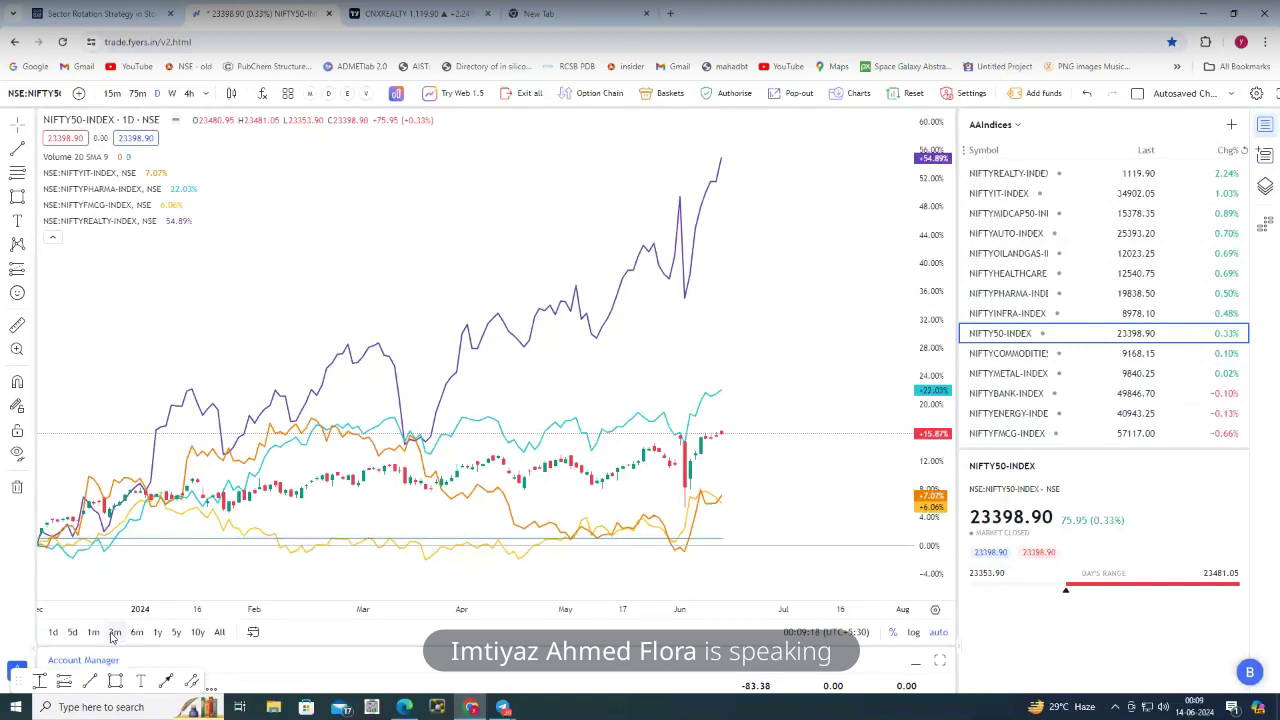
# Compare the sector indices over a 5-day range and over a 1-month range
pyautogui.click(72, 632)
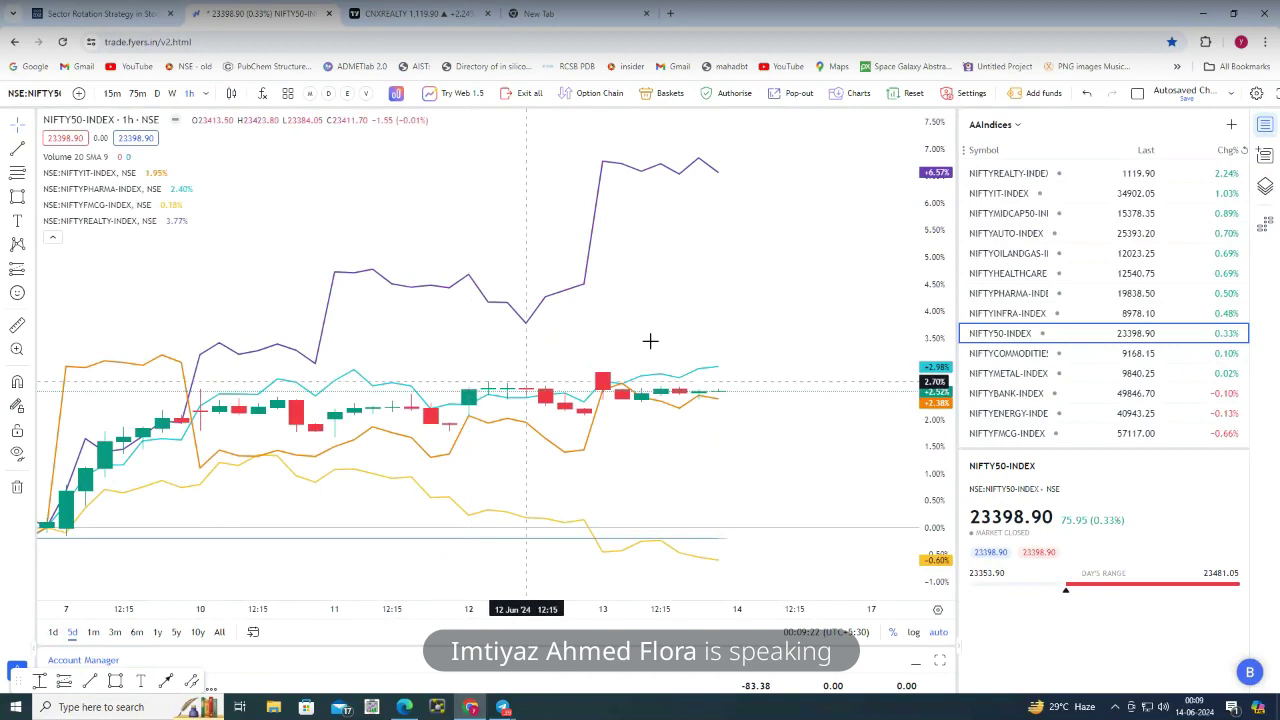
pyautogui.scroll(-1, 755, 310)
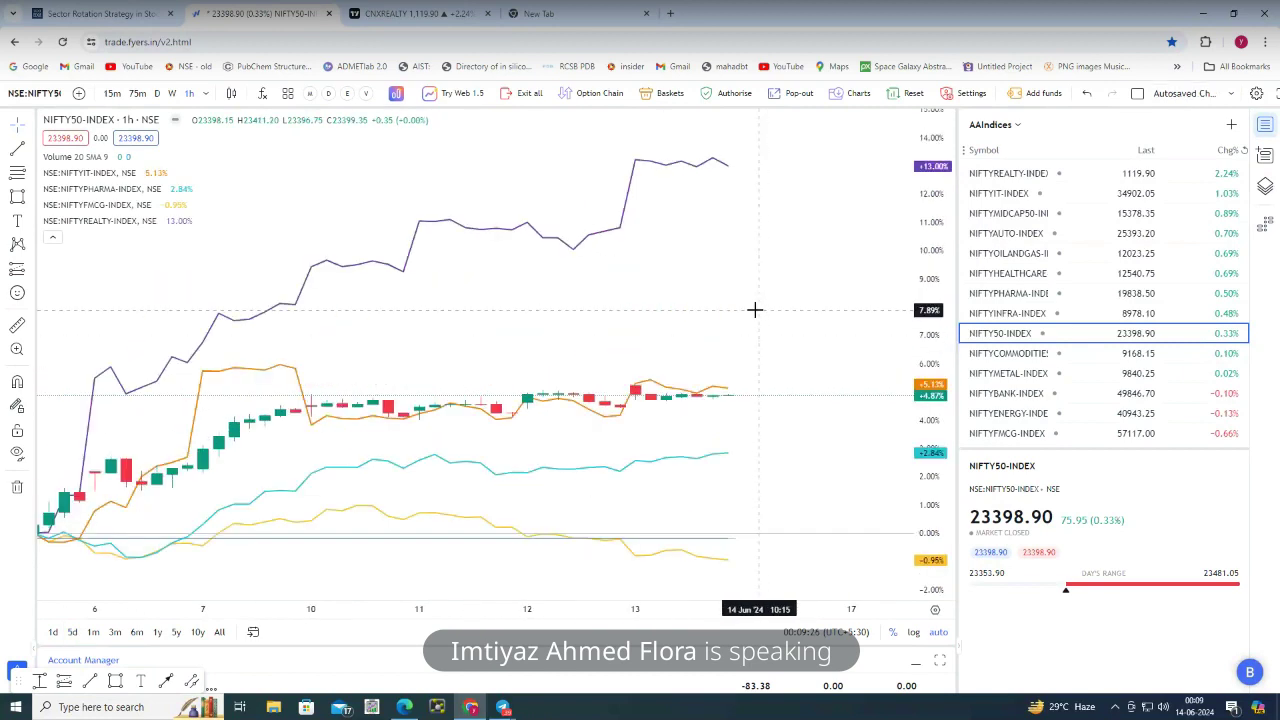
pyautogui.click(93, 631)
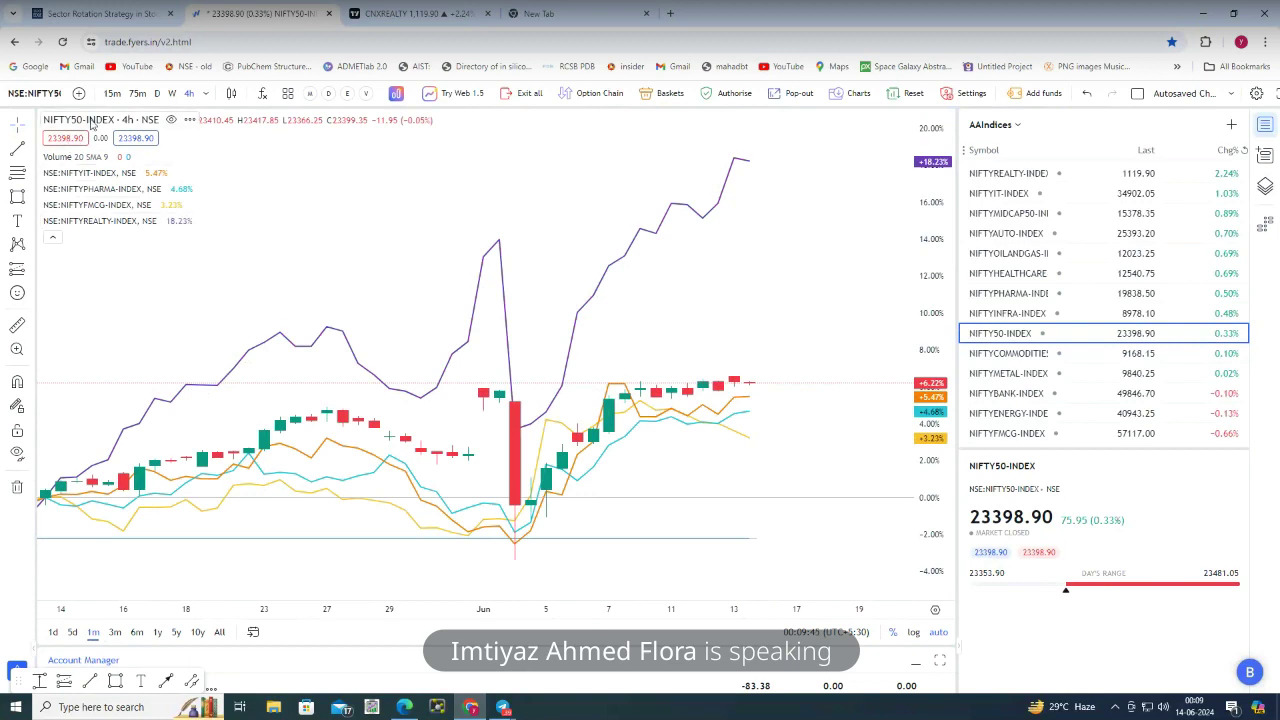
# Change the chart type of NIFTY50-INDEX from candles to a line
pyautogui.click(190, 120)
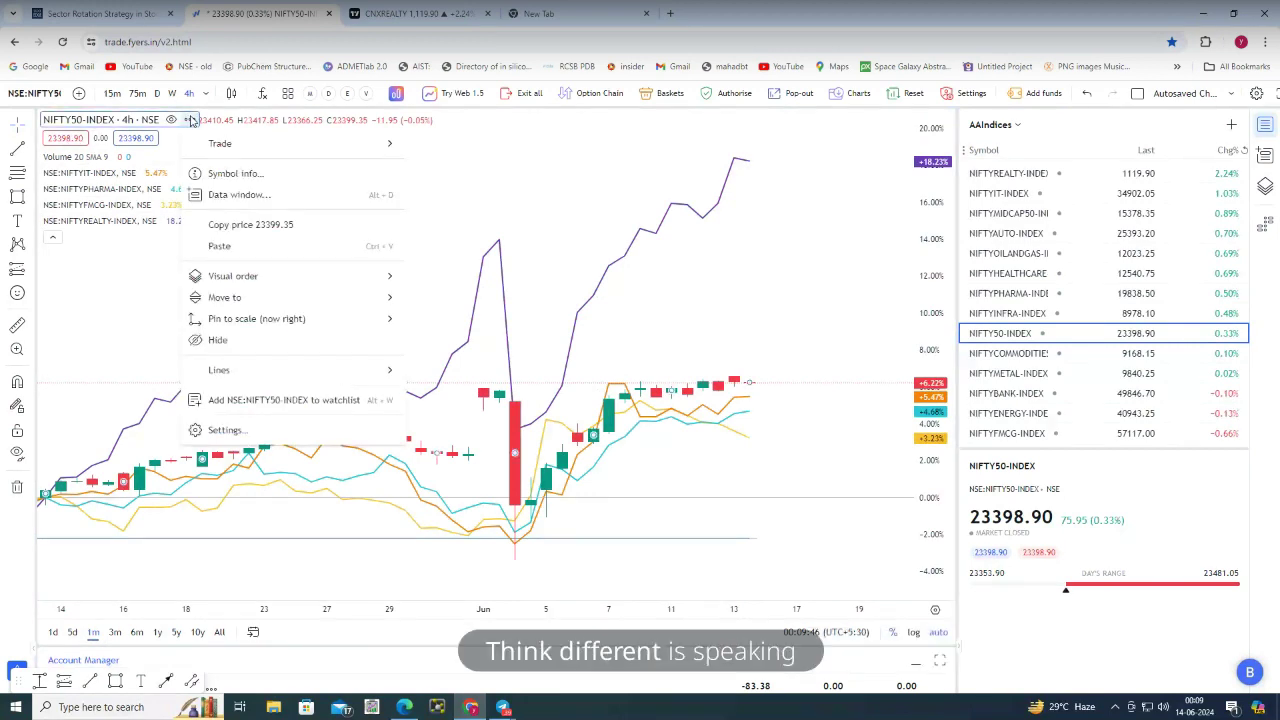
pyautogui.click(210, 104)
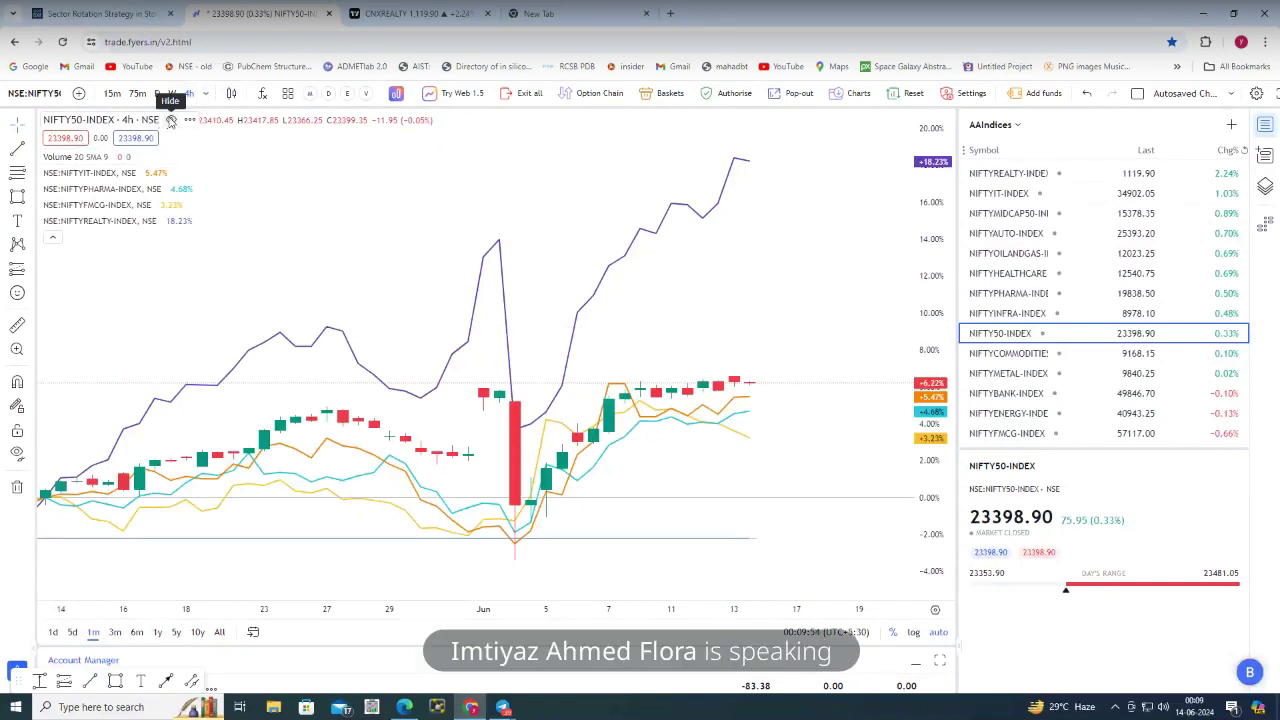
pyautogui.click(233, 93)
pyautogui.click(264, 231)
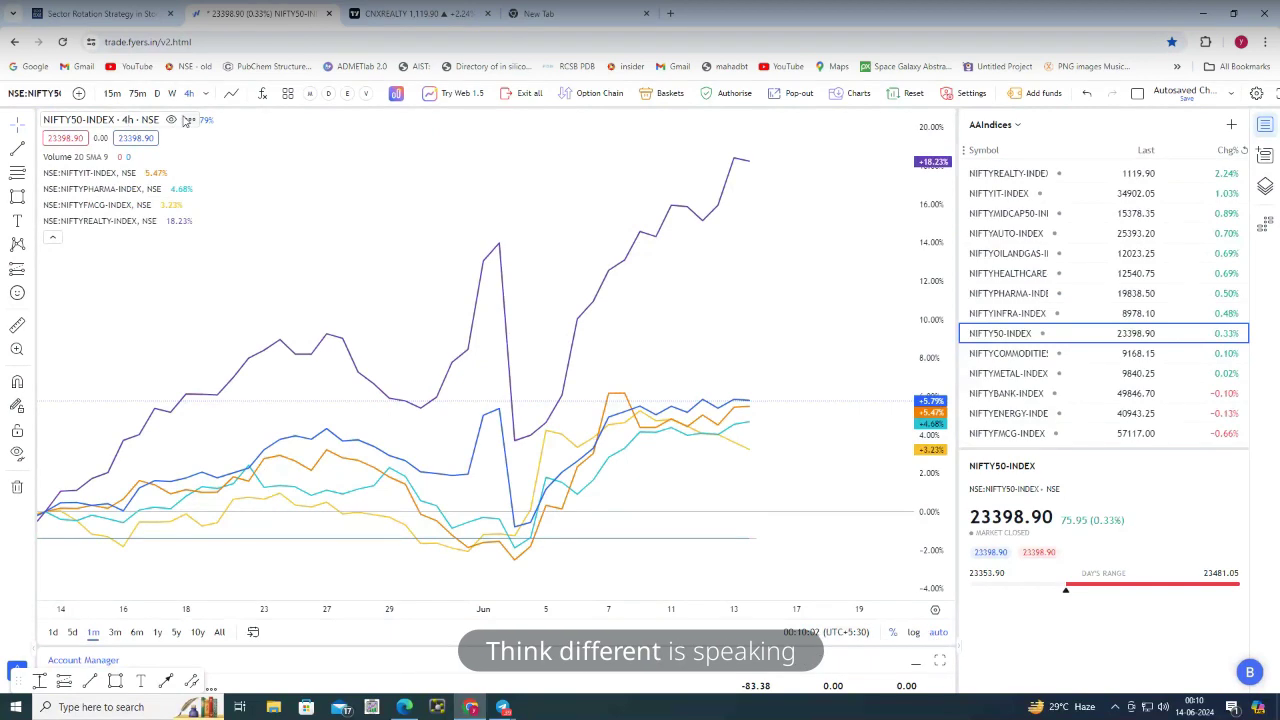
# Format the NIFTY50-INDEX line in black with the greatest thickness in its chart settings
pyautogui.click(189, 119)
pyautogui.click(262, 395)
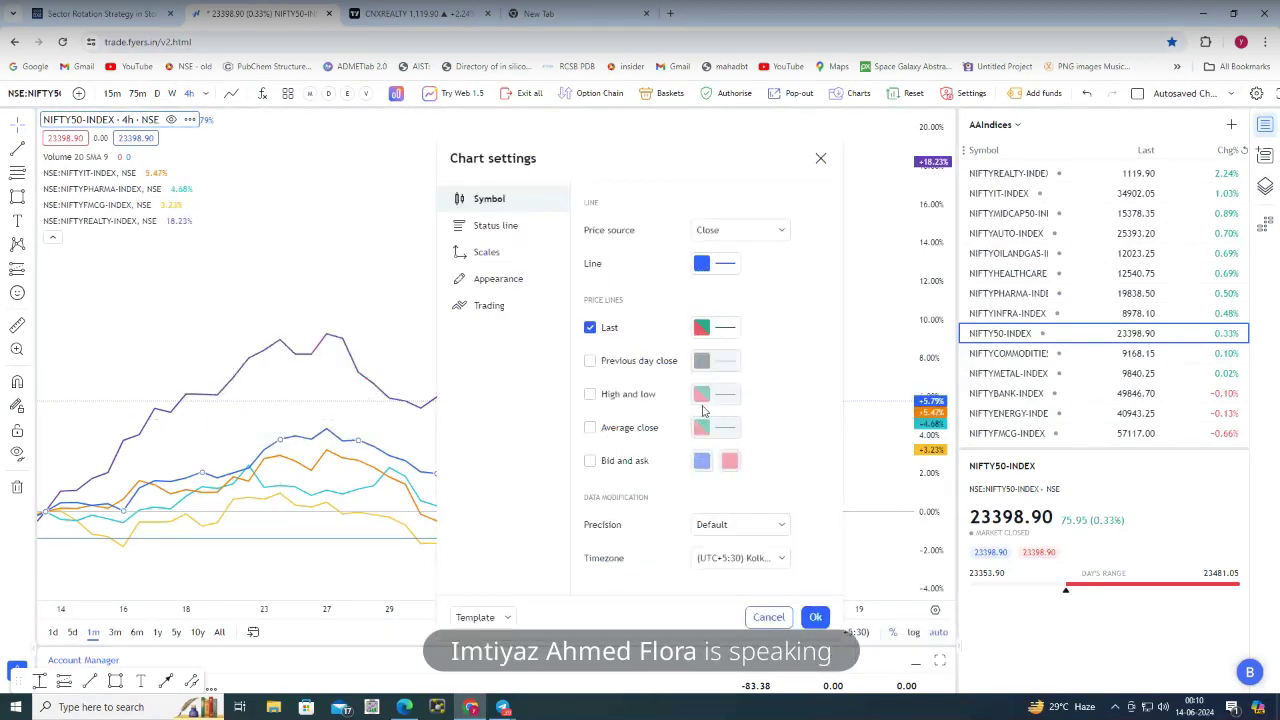
pyautogui.click(706, 263)
pyautogui.click(821, 515)
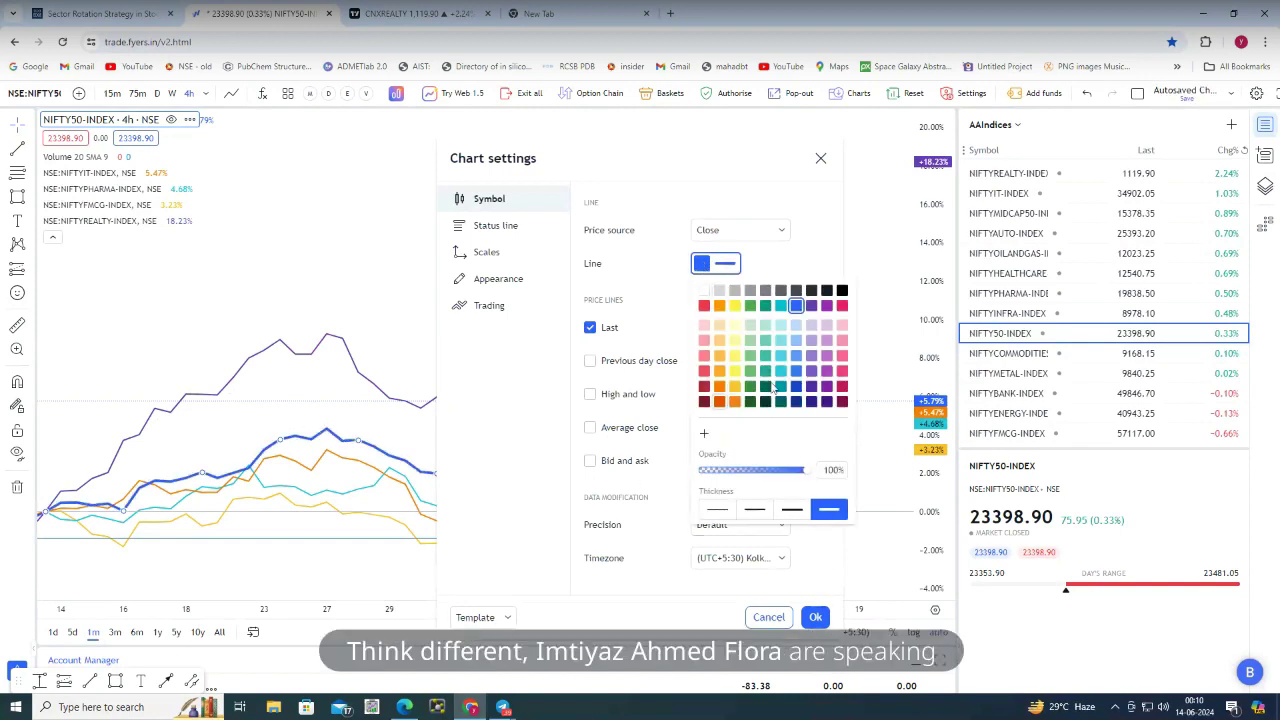
pyautogui.click(843, 291)
pyautogui.click(815, 617)
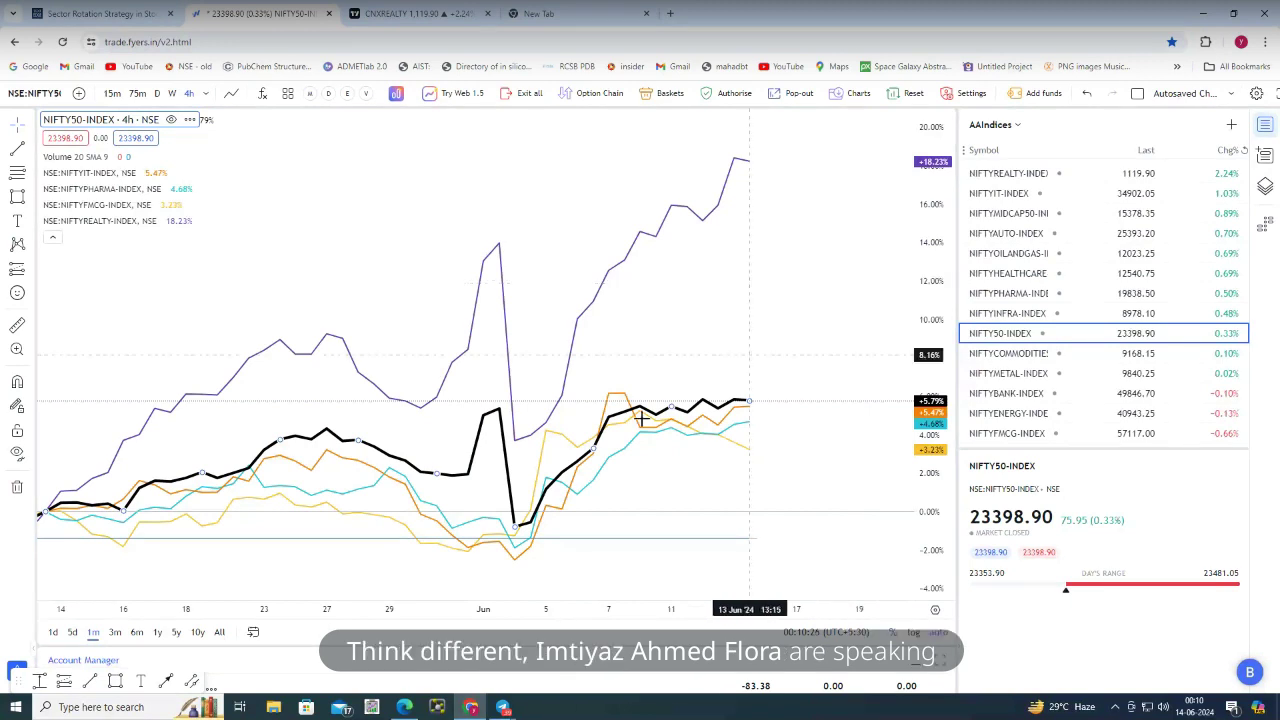
# Set the comparison chart to the 5-day range and widen the visible period slightly
pyautogui.click(78, 634)
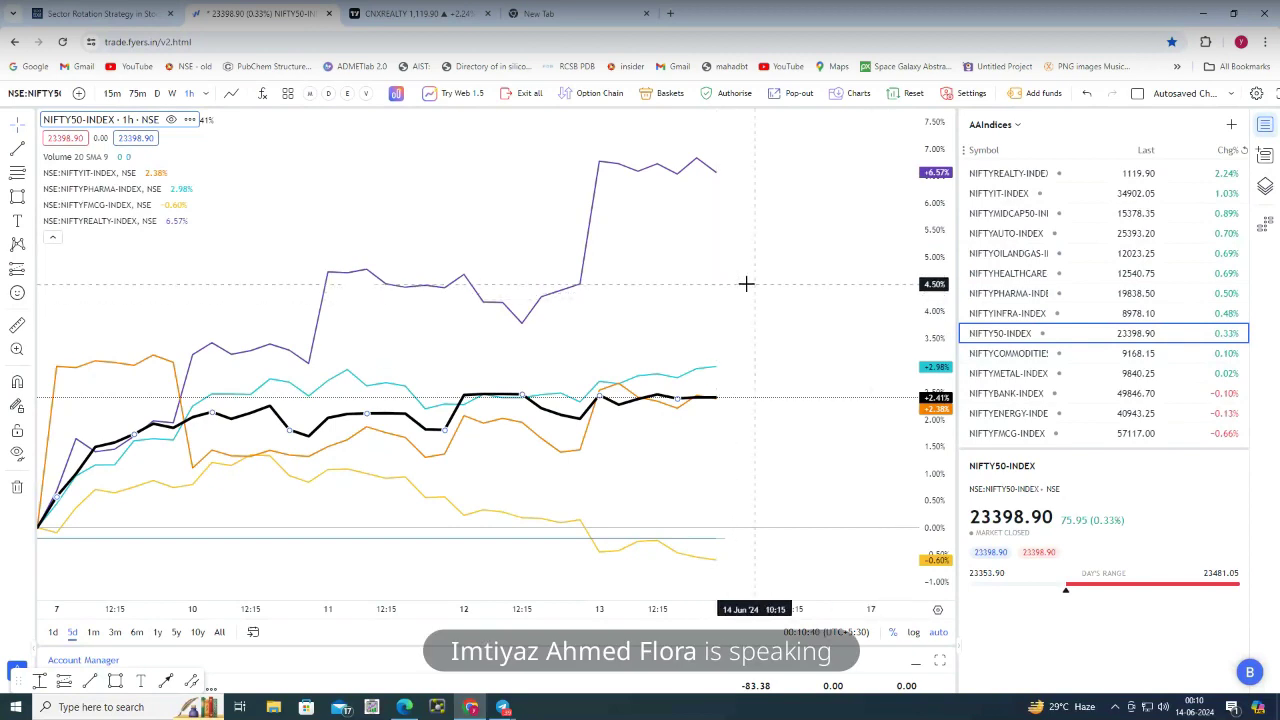
pyautogui.scroll(-2, 746, 284)
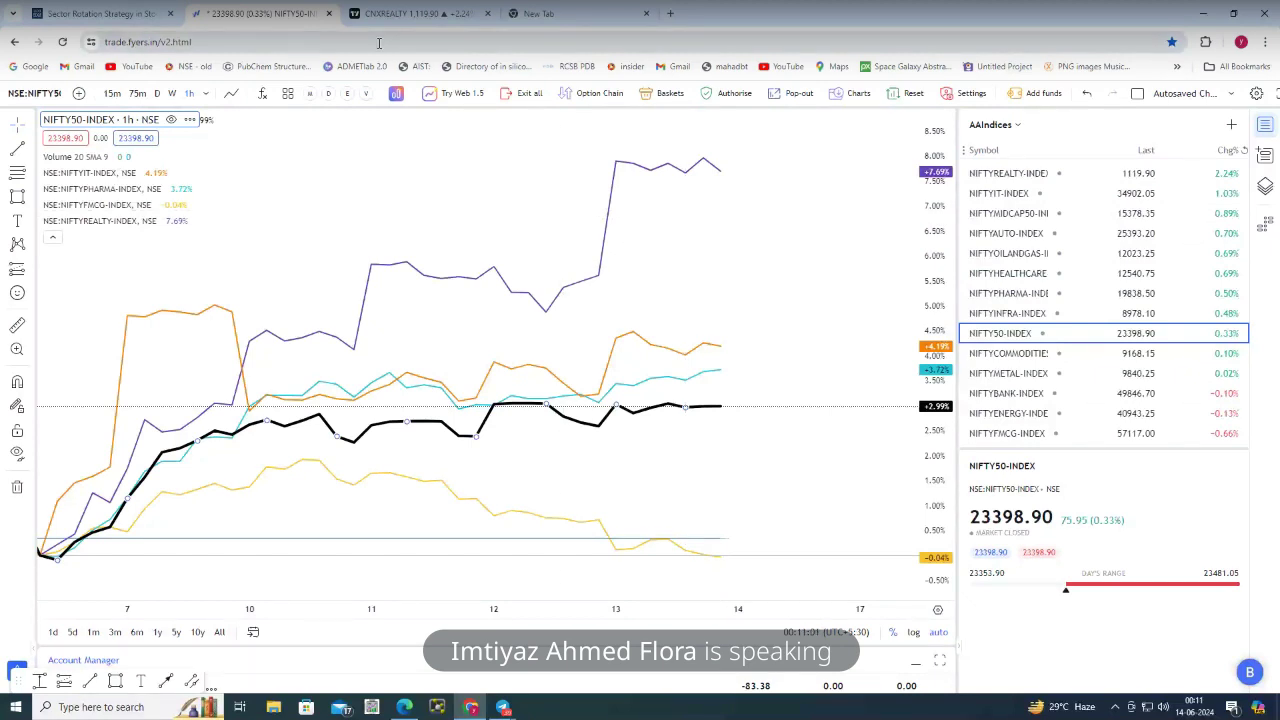
# Save the current comparison setup as an indicator template named overlay
pyautogui.click(287, 93)
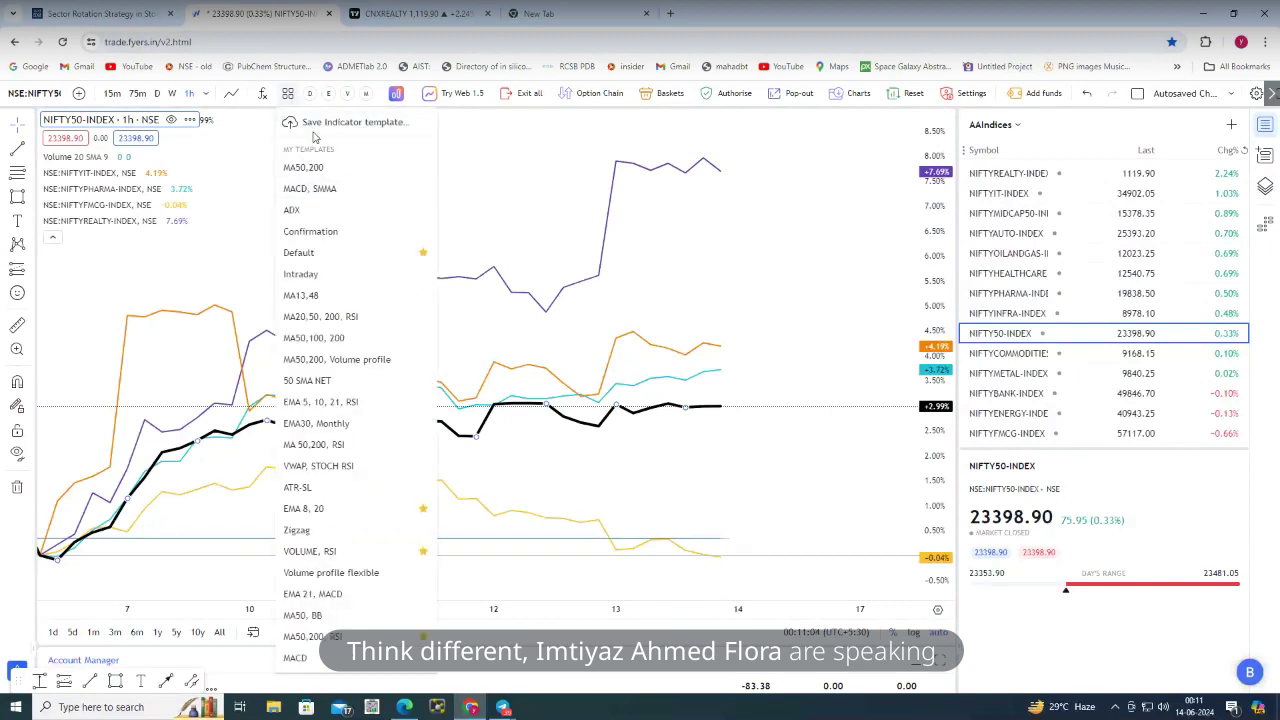
pyautogui.press('Escape')
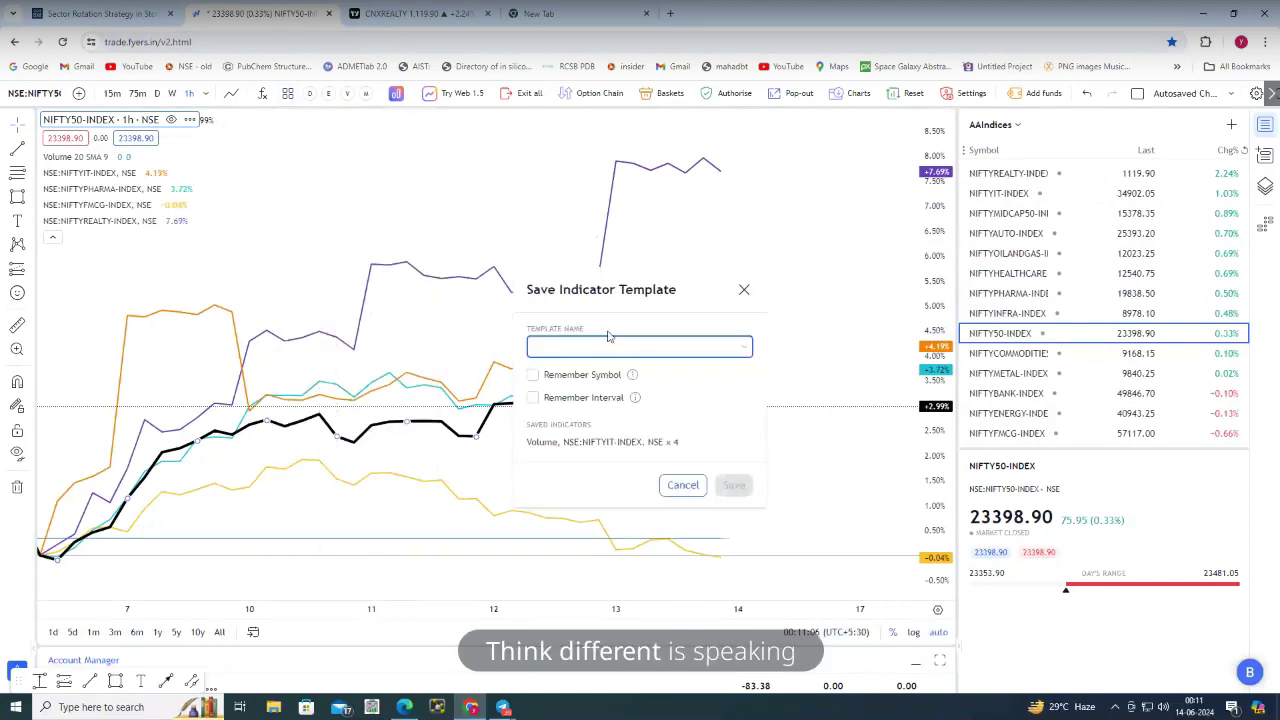
pyautogui.write('ov')
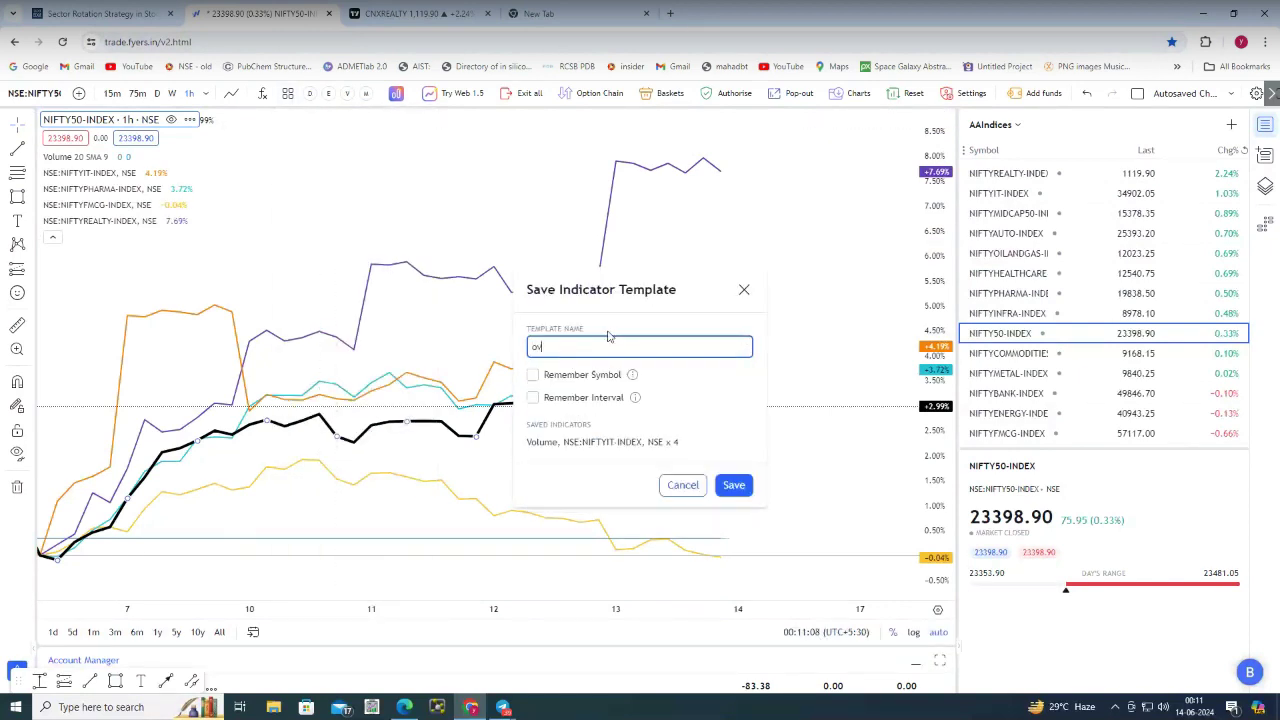
pyautogui.write('erlay')
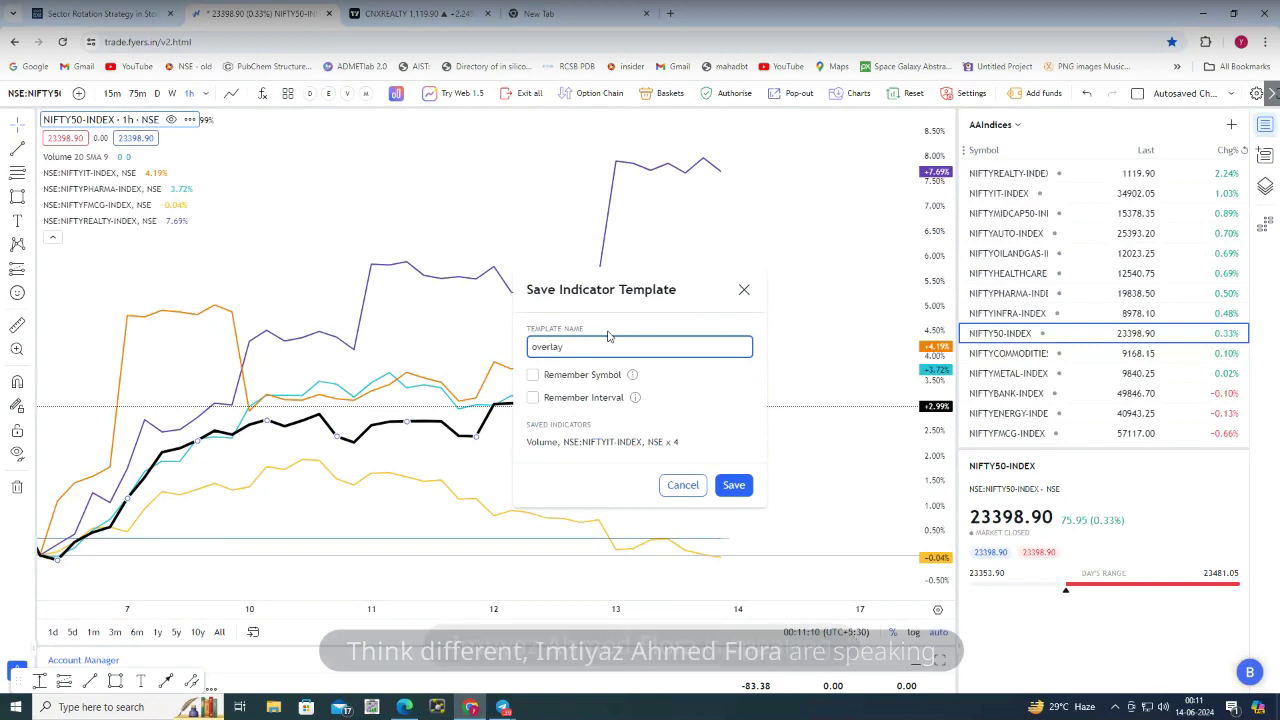
pyautogui.click(731, 488)
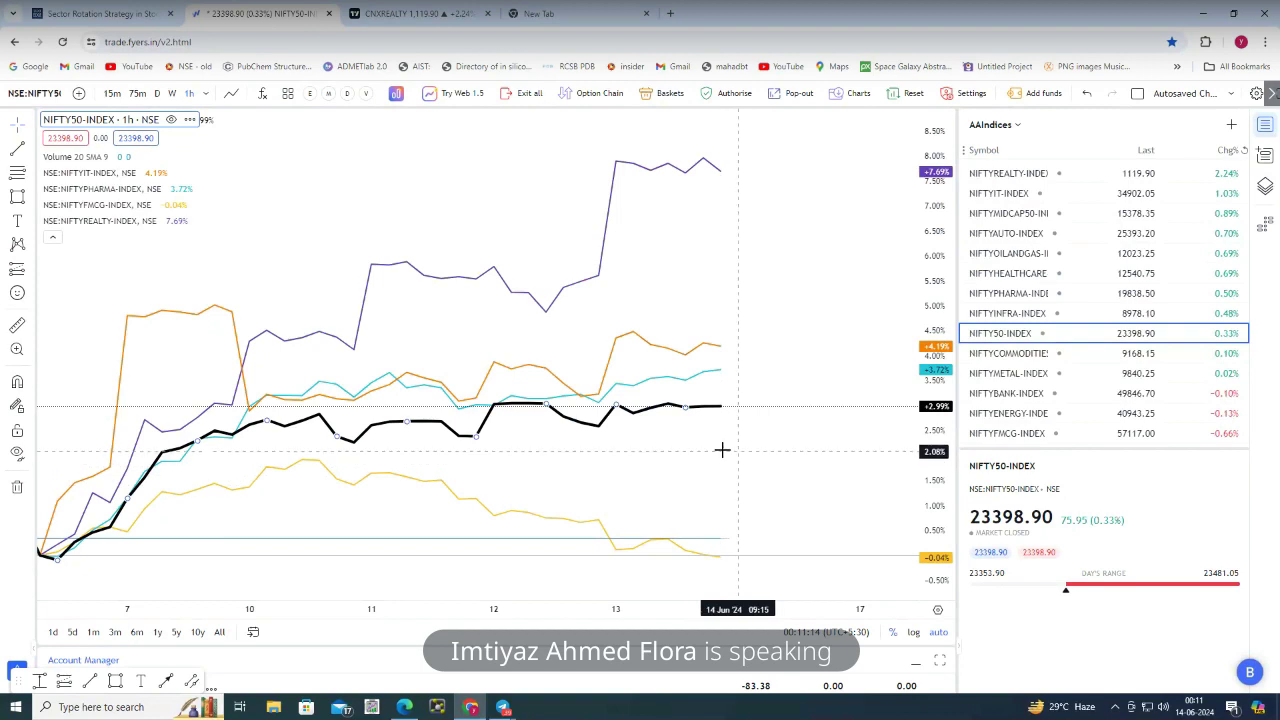
# Apply the EMA30, Monthly indicator template to the chart and switch back to the overlay template
pyautogui.click(288, 95)
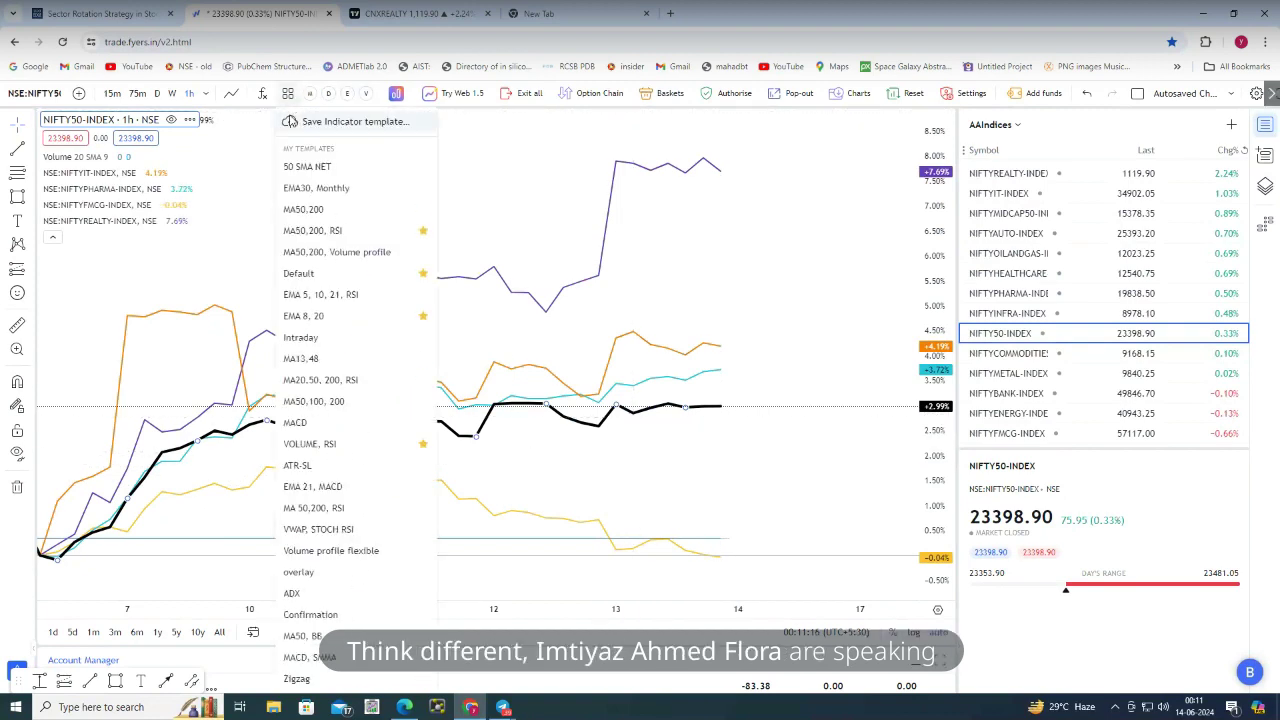
pyautogui.click(306, 185)
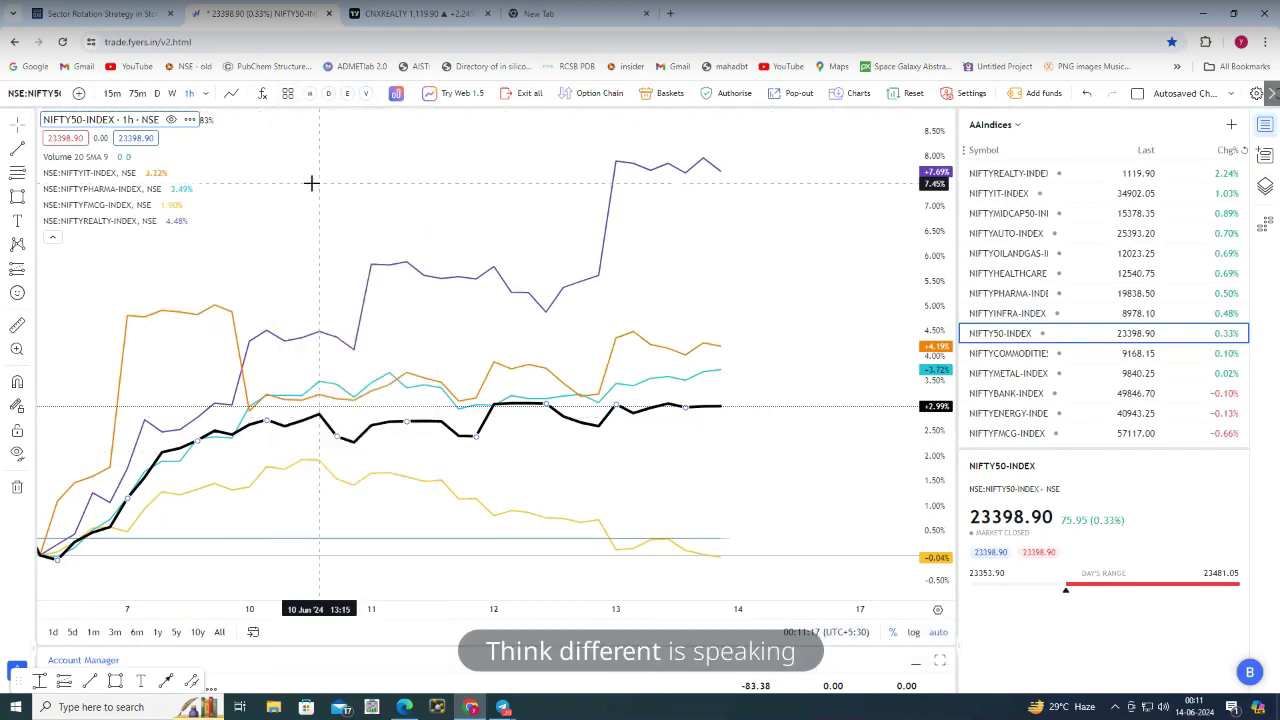
pyautogui.click(288, 93)
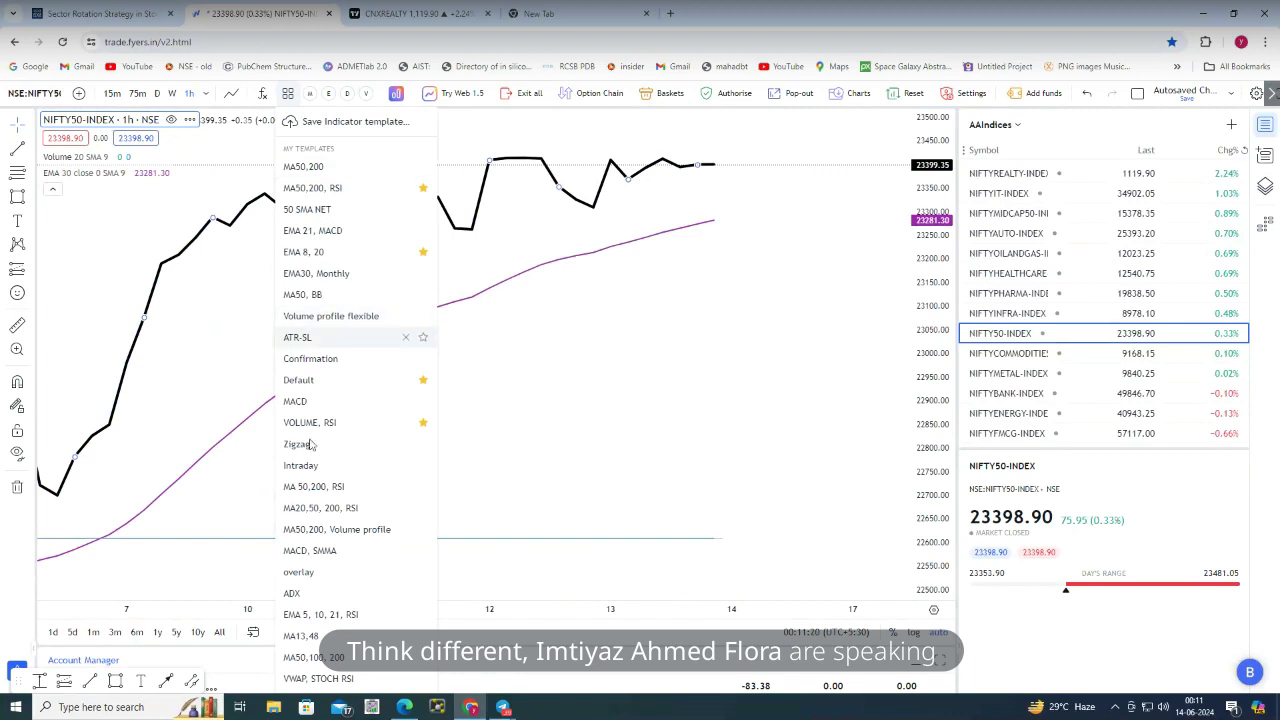
pyautogui.click(330, 572)
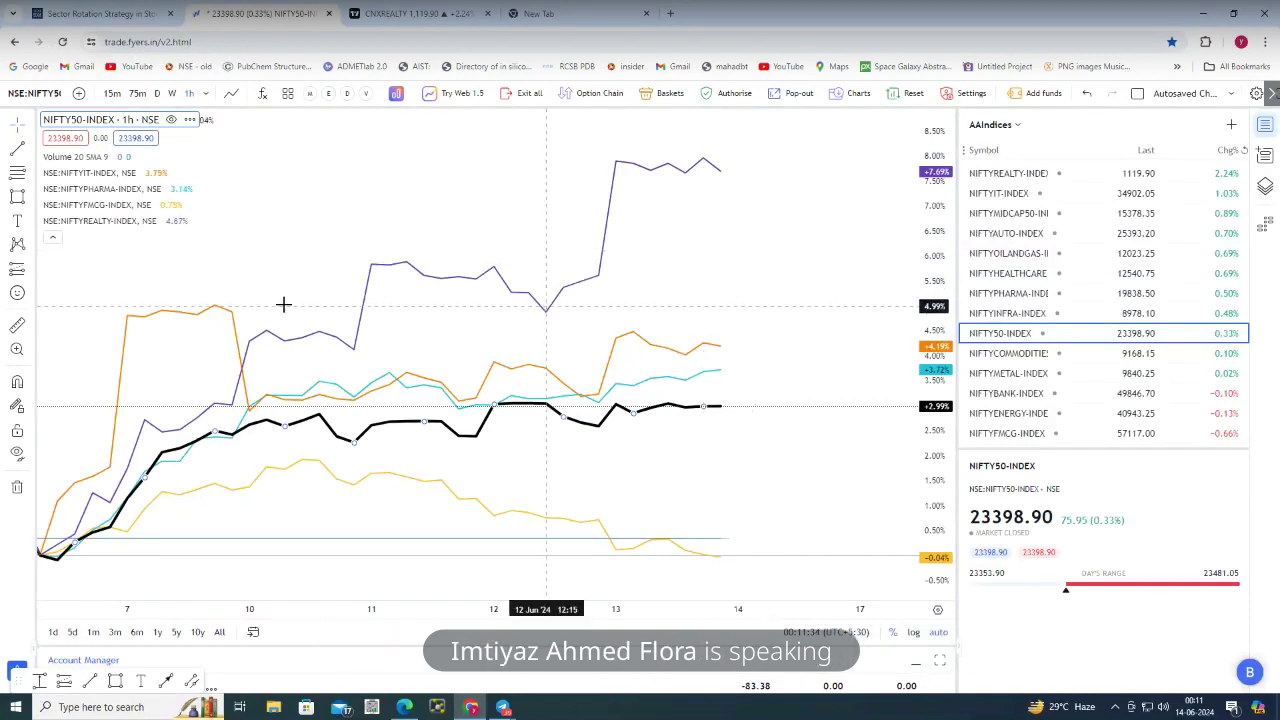
# Switch the chart's main symbol through NIFTYMIDCAP50, NIFTYAUTO and NIFTYOILANDGAS to NIFTYHEALTHCARE, keeping the sector overlays for comparison
pyautogui.click(1018, 216)
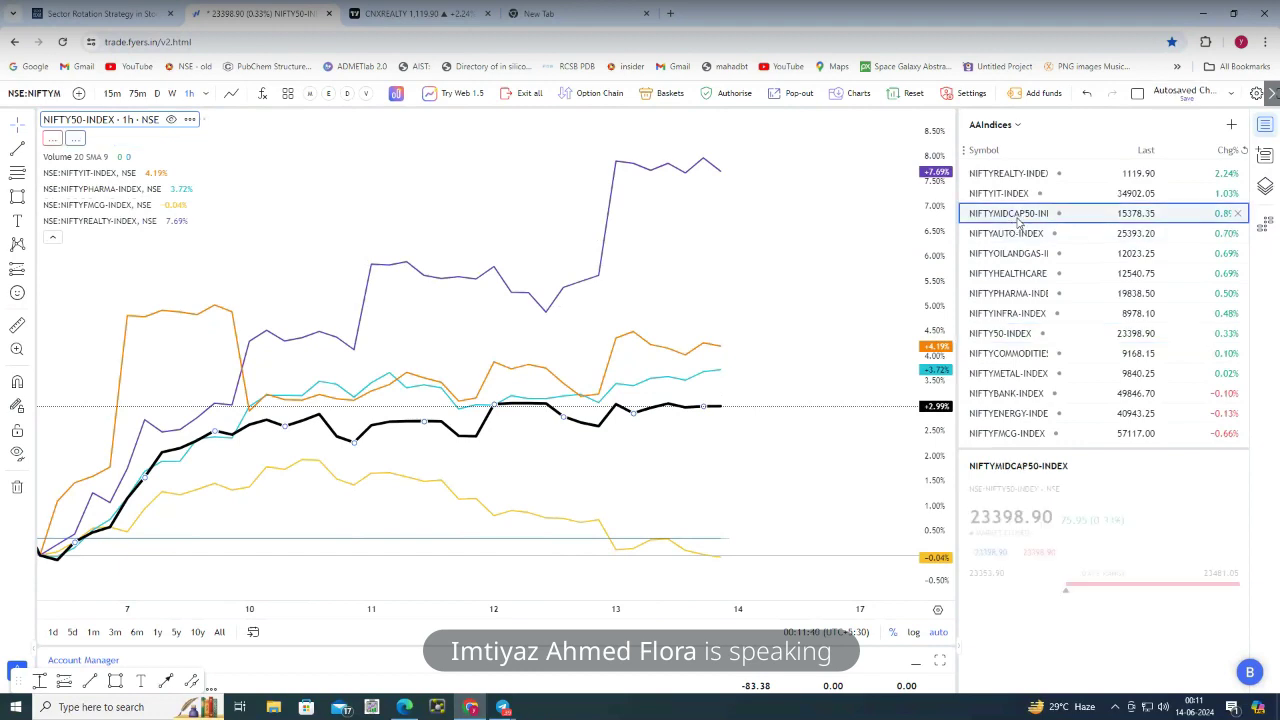
pyautogui.click(1016, 237)
pyautogui.click(1013, 258)
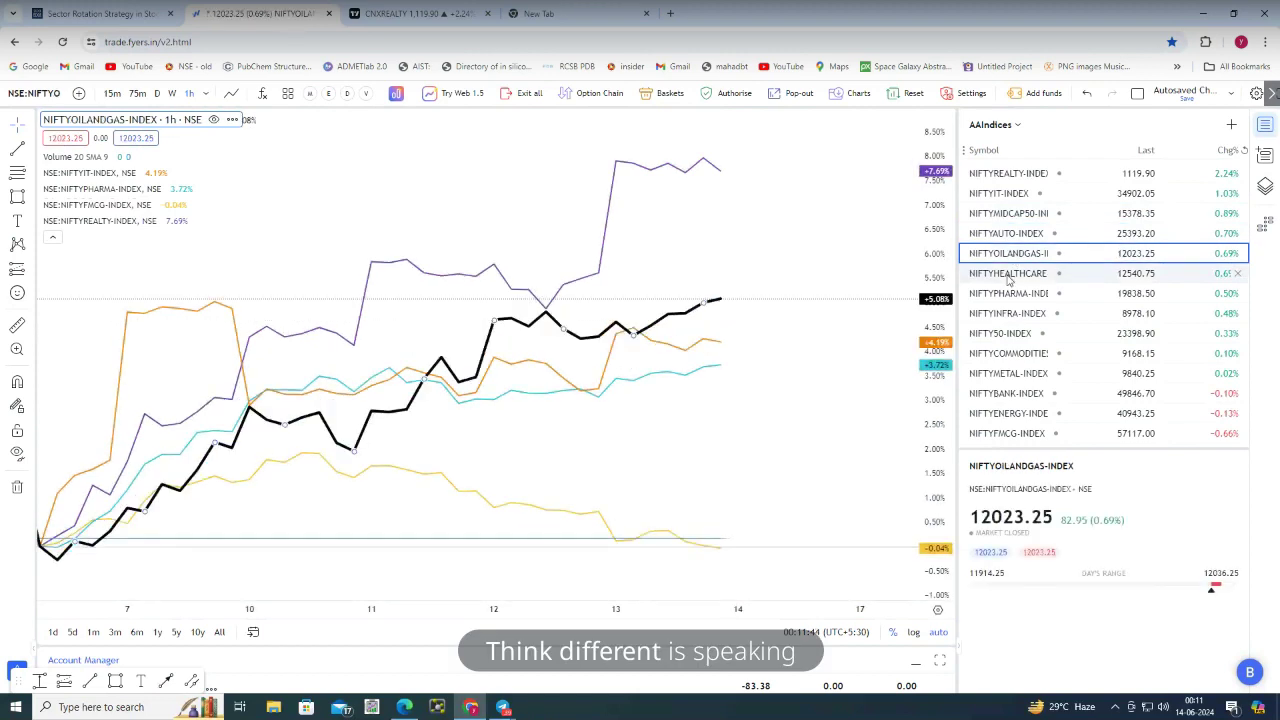
pyautogui.click(1004, 284)
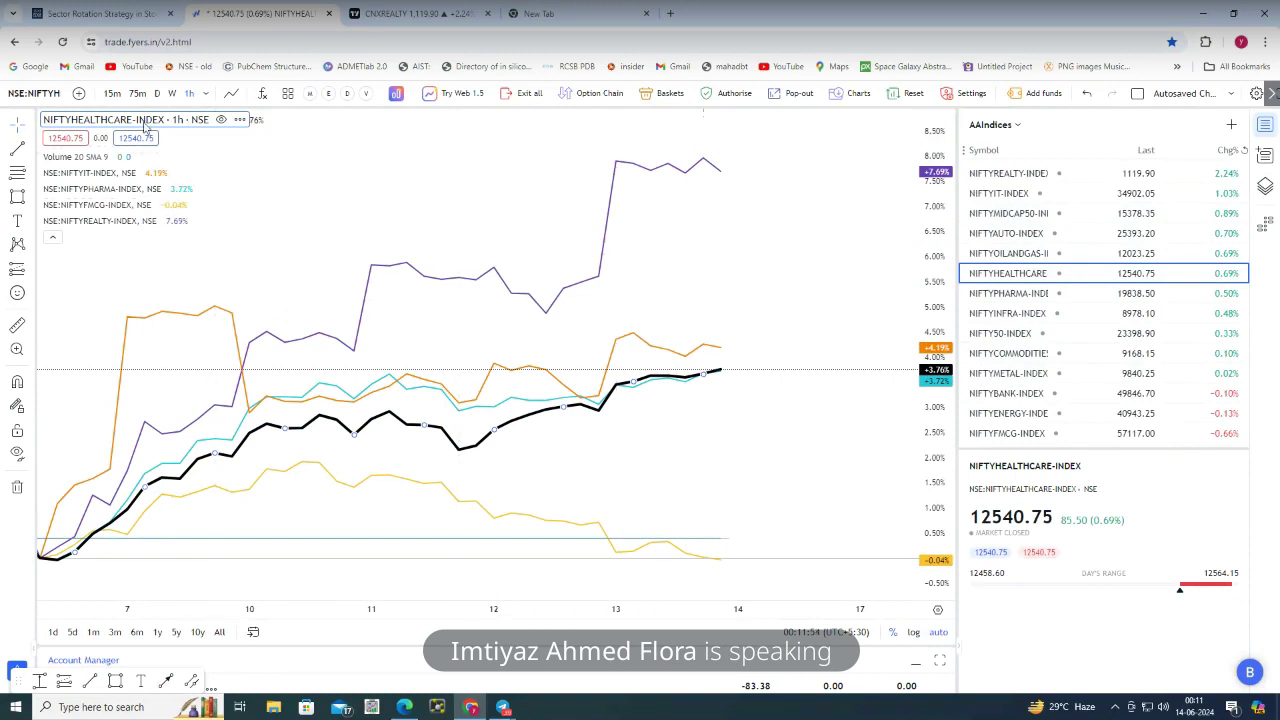
# Search the comparison symbols for NI, look through the matching indices and available sources, and close the search without adding any
pyautogui.click(78, 93)
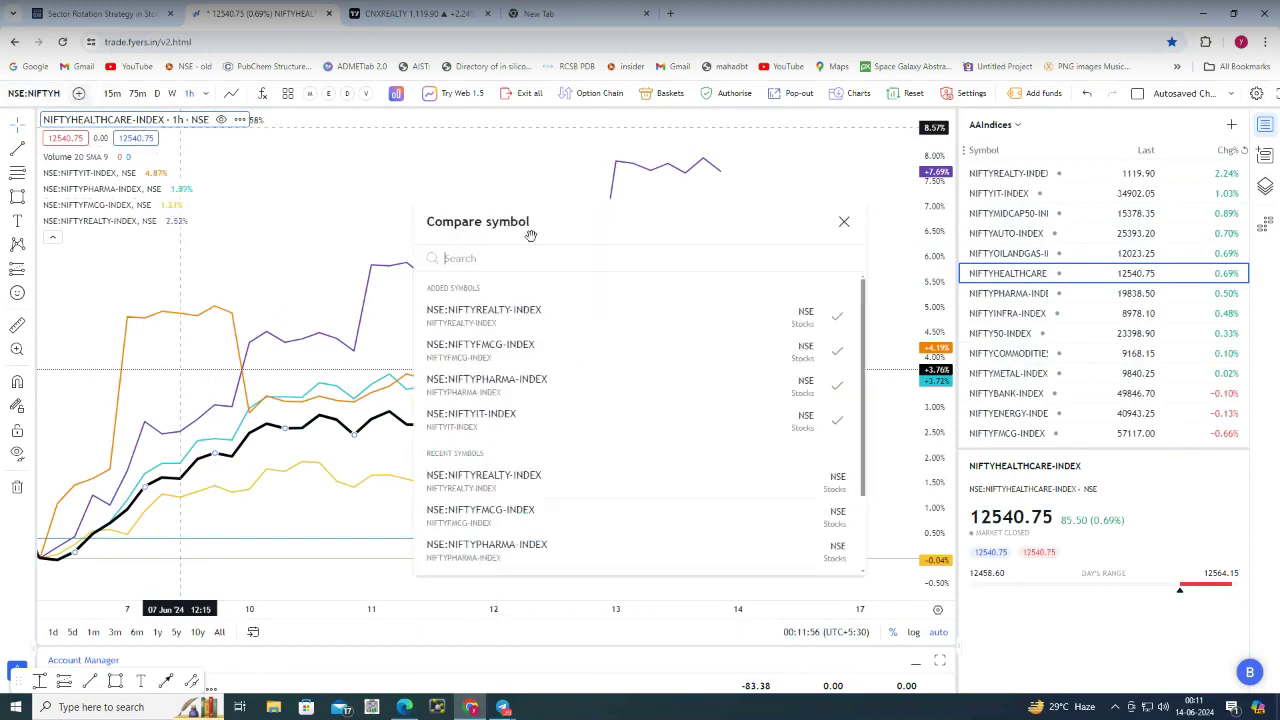
pyautogui.scroll(-2, 645, 311)
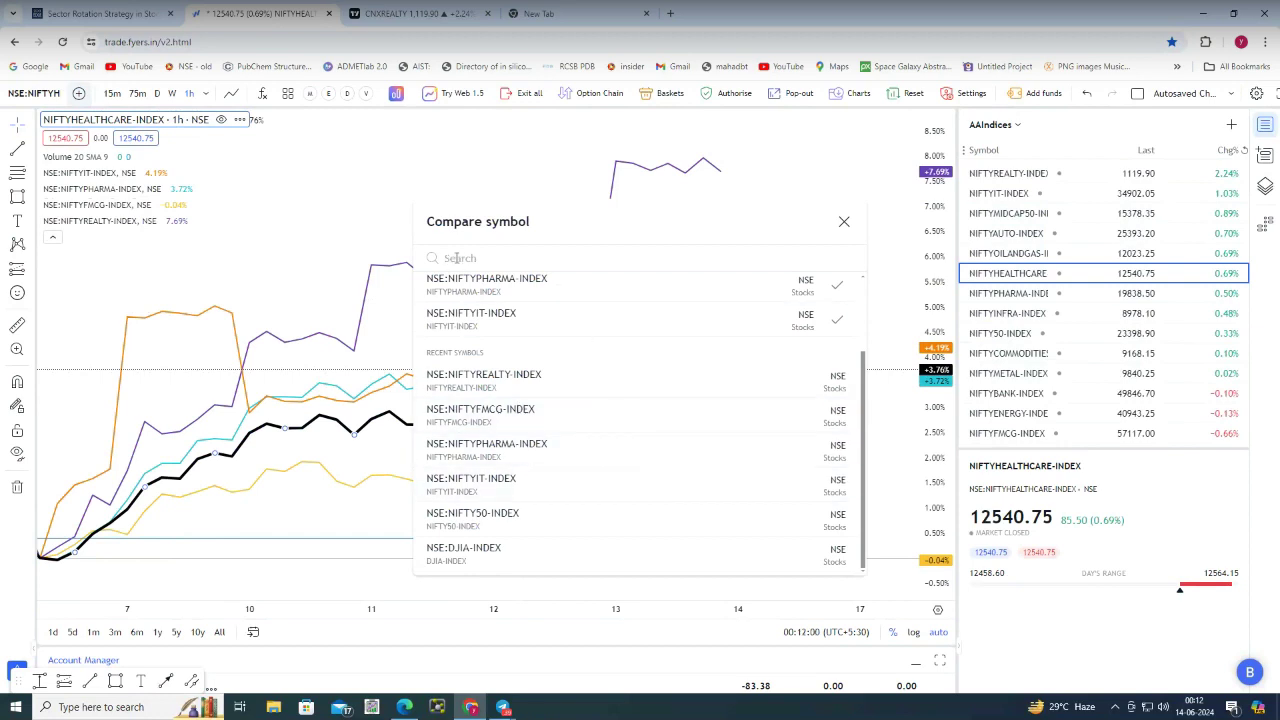
pyautogui.write('NI')
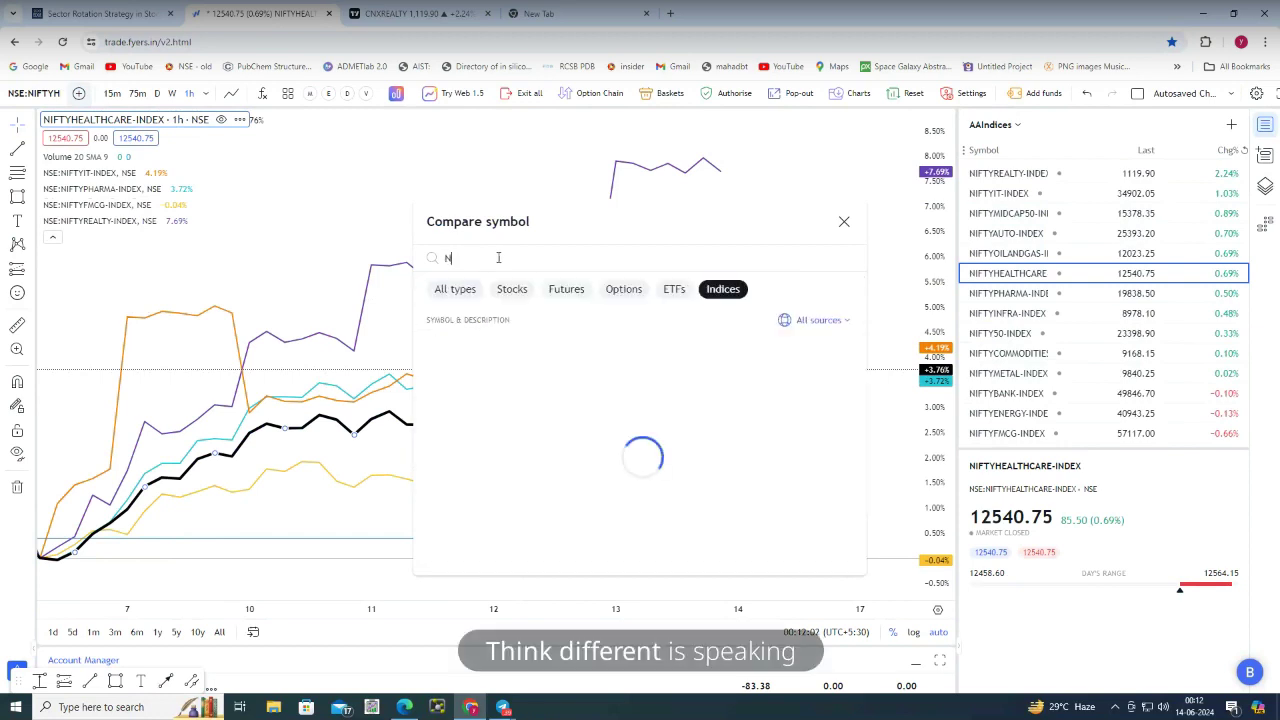
pyautogui.click(812, 320)
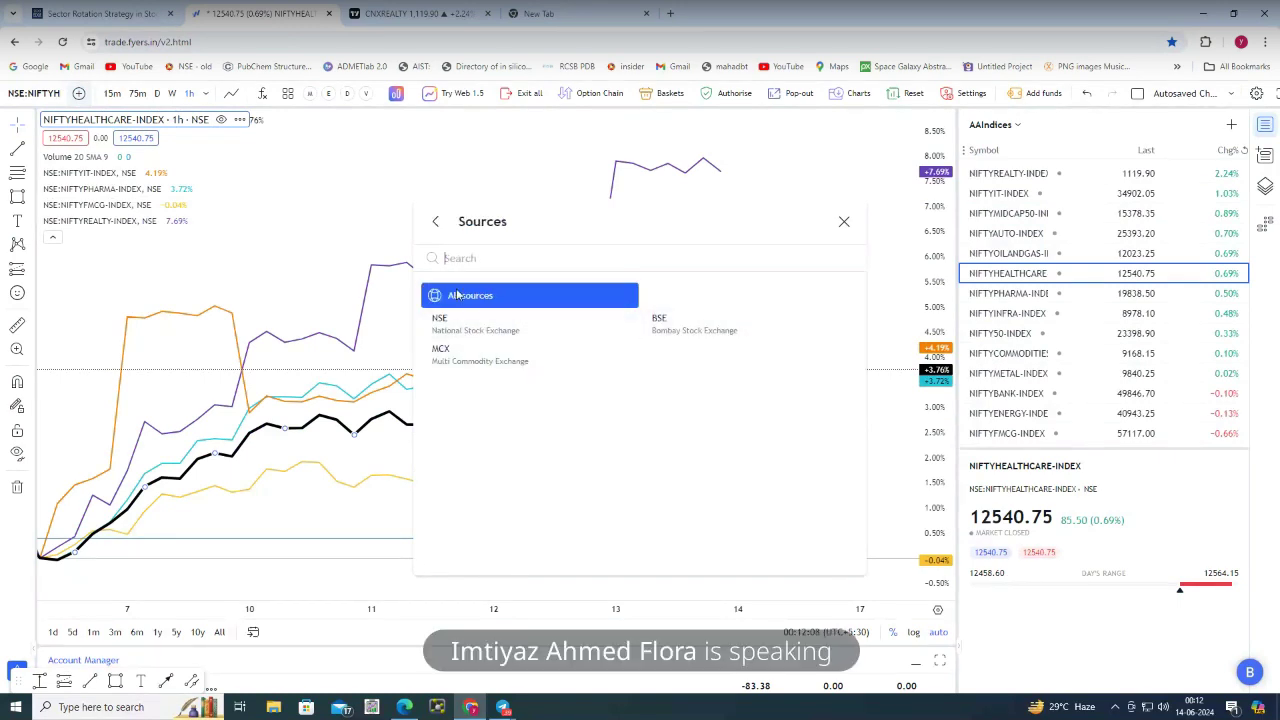
pyautogui.click(435, 221)
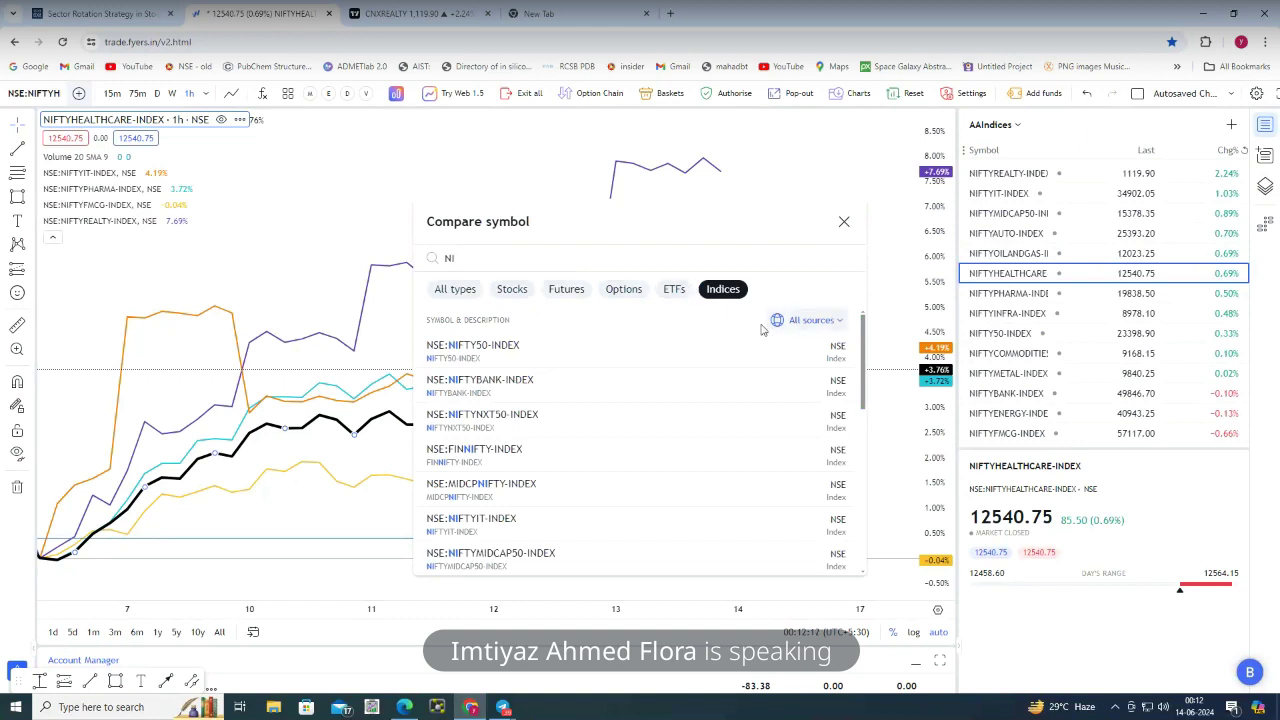
pyautogui.scroll(-3, 618, 453)
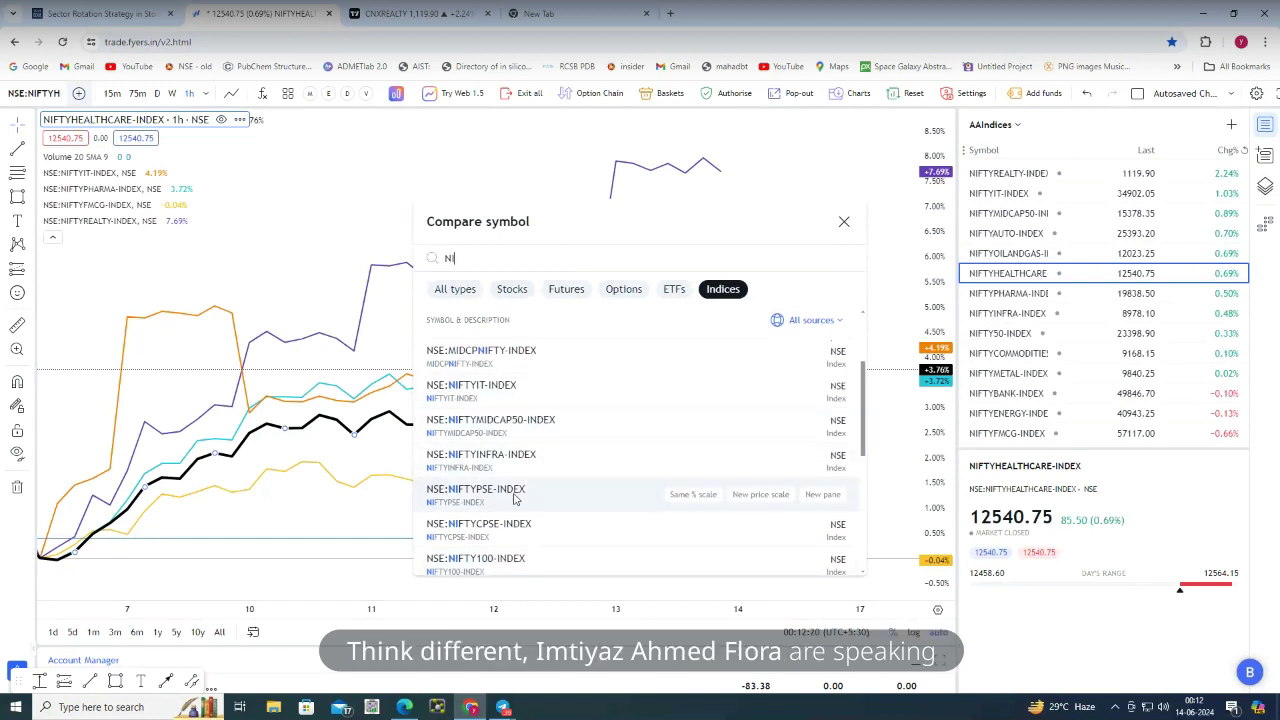
pyautogui.scroll(-5, 515, 497)
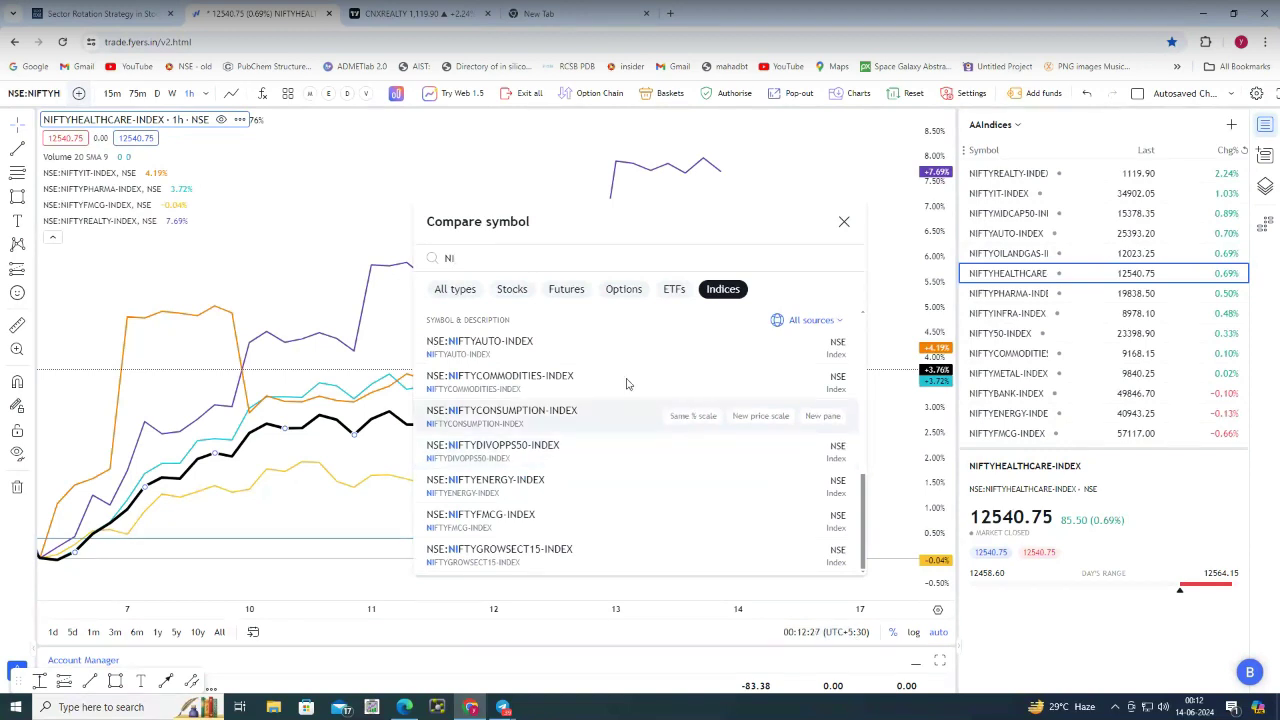
pyautogui.click(843, 221)
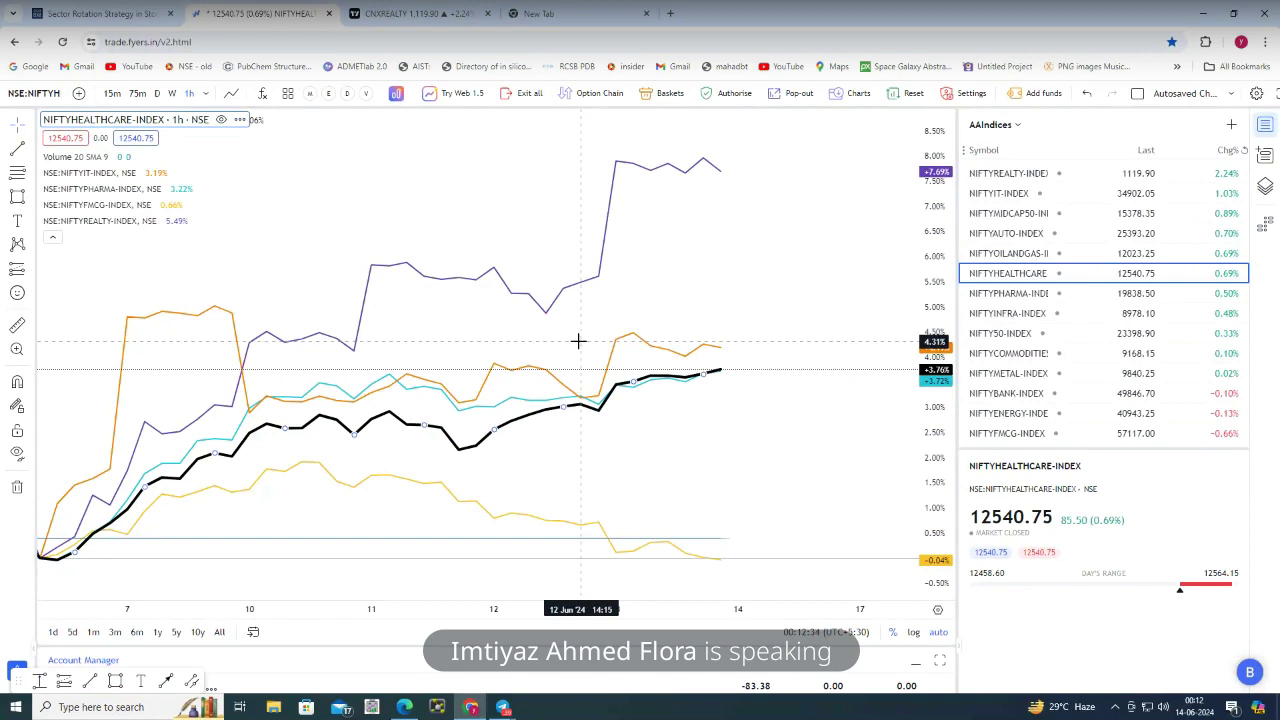
# Switch to the empty browser tab, open Chartink and go to its Atlas Intraday Traders desk dashboard
pyautogui.click(540, 13)
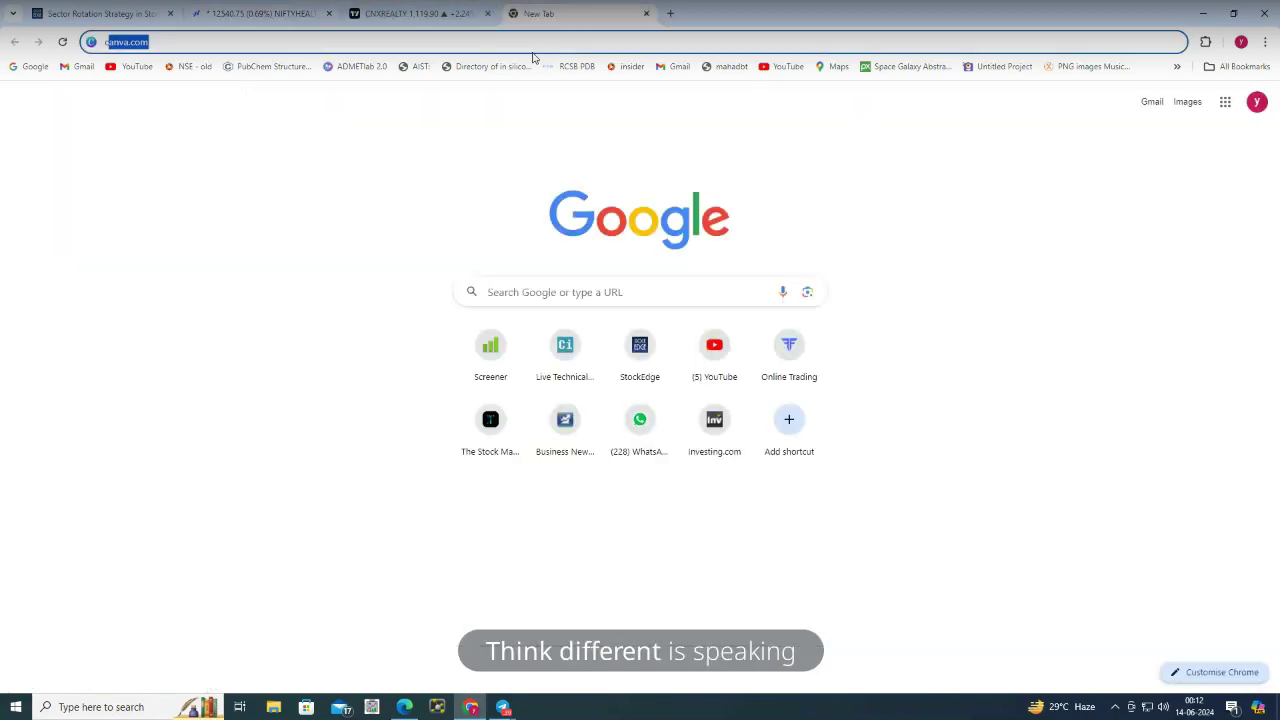
pyautogui.click(565, 345)
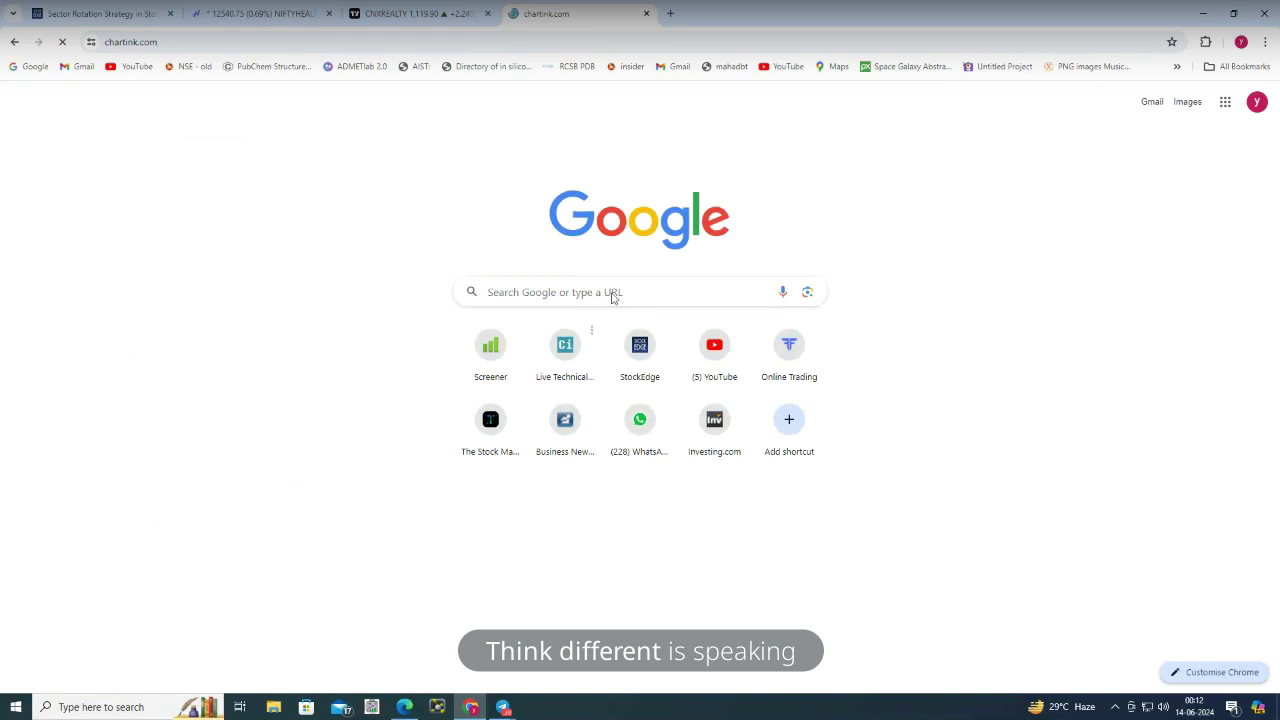
pyautogui.click(470, 100)
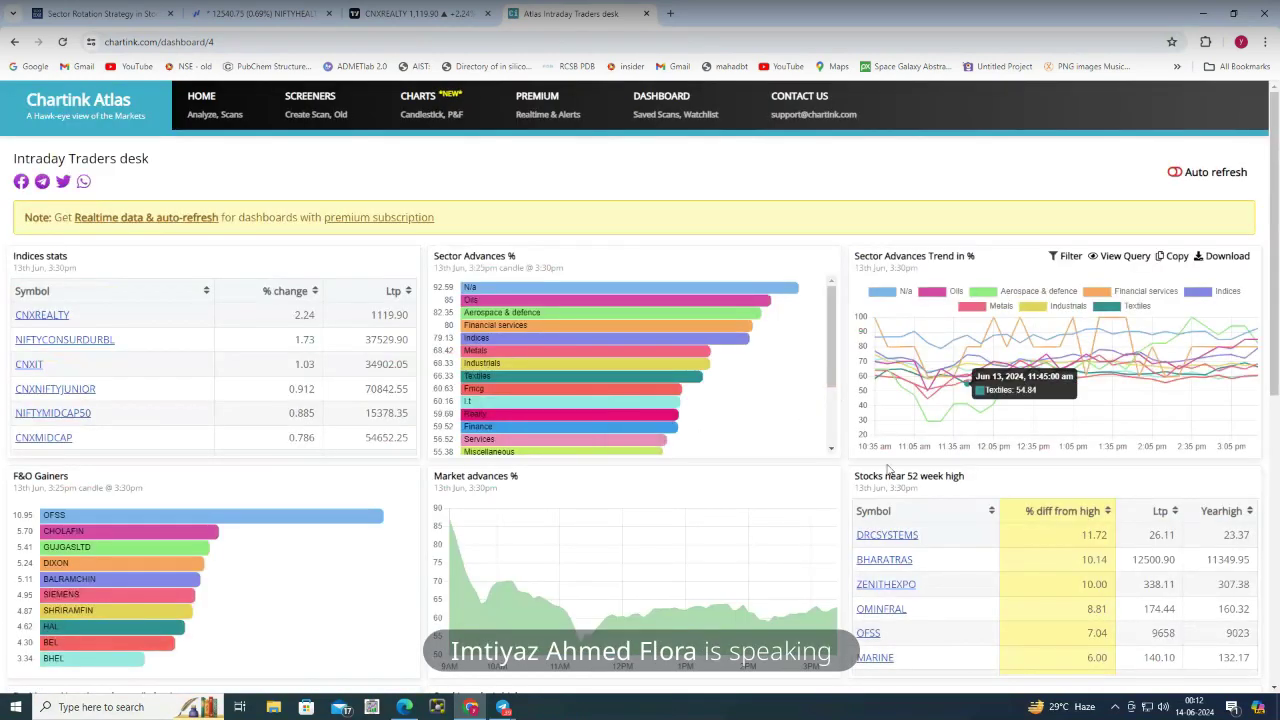
# Examine the sector advances, index, gainer and volume charts on the Intraday Traders desk, and return to StockEdge's Sector Rotation page
pyautogui.scroll(-2, 697, 580)
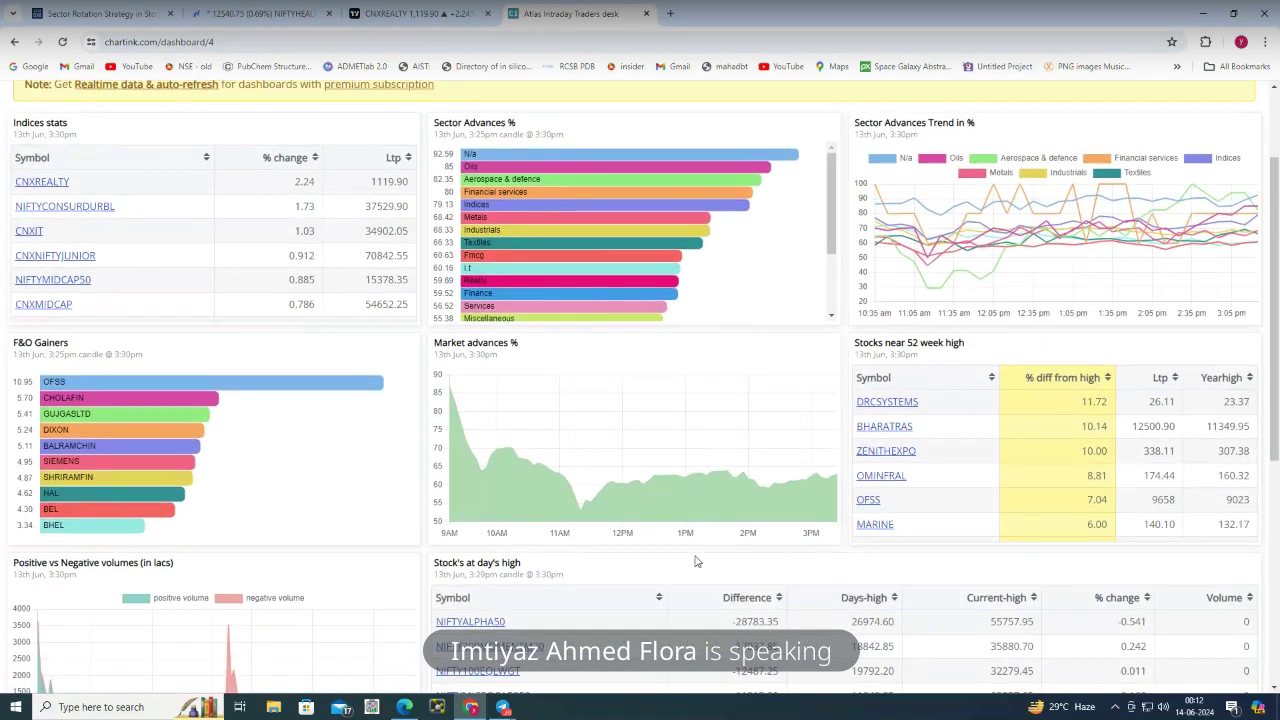
pyautogui.scroll(-3, 697, 561)
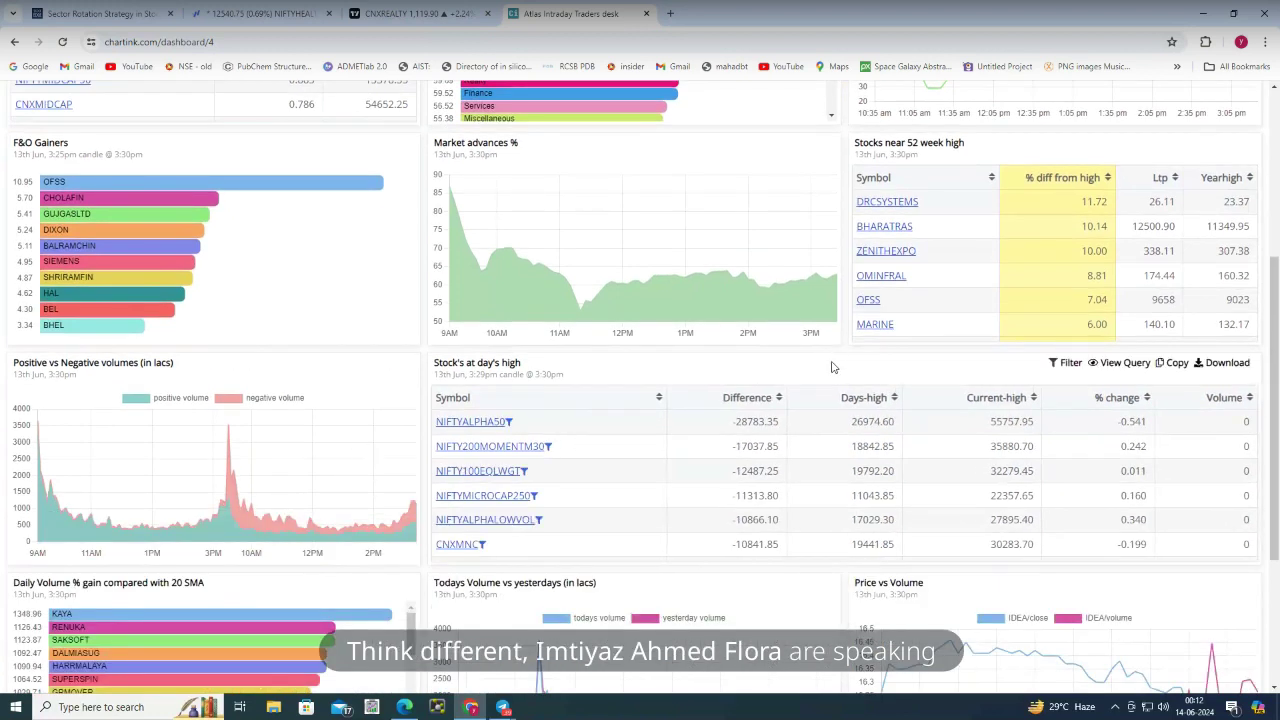
pyautogui.scroll(2, 790, 330)
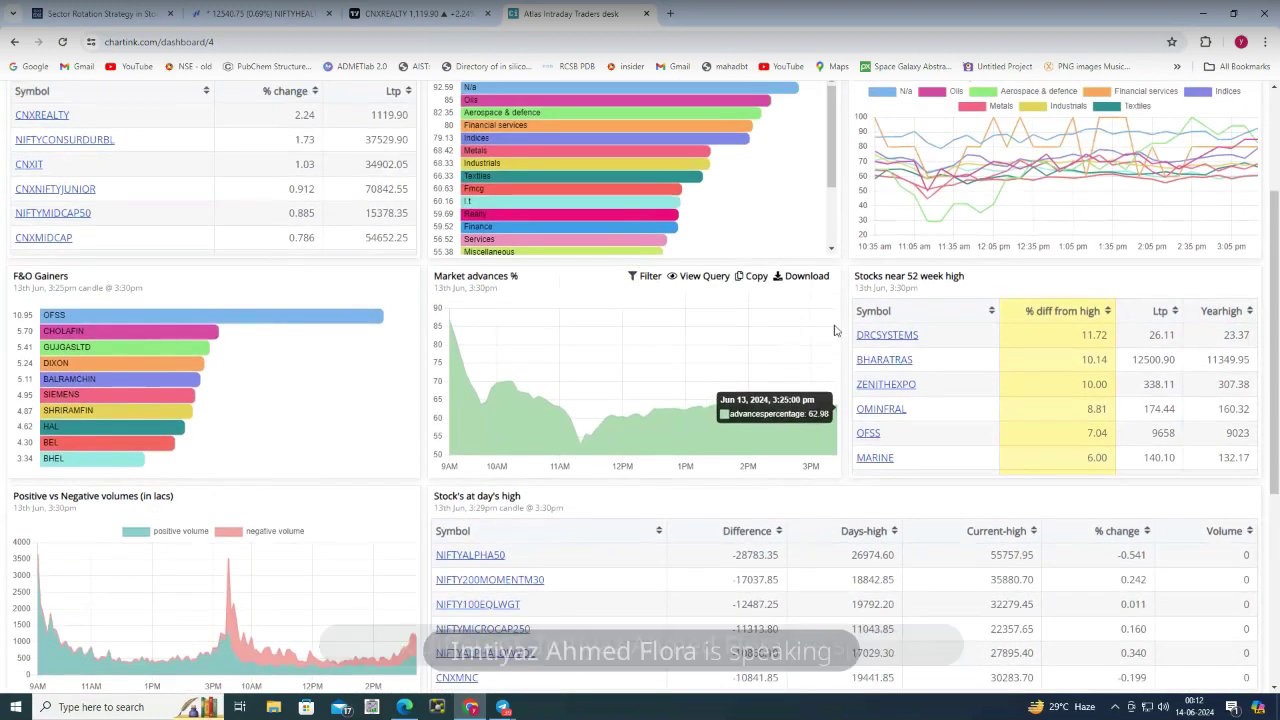
pyautogui.scroll(-1, 816, 365)
pyautogui.scroll(-2, 815, 357)
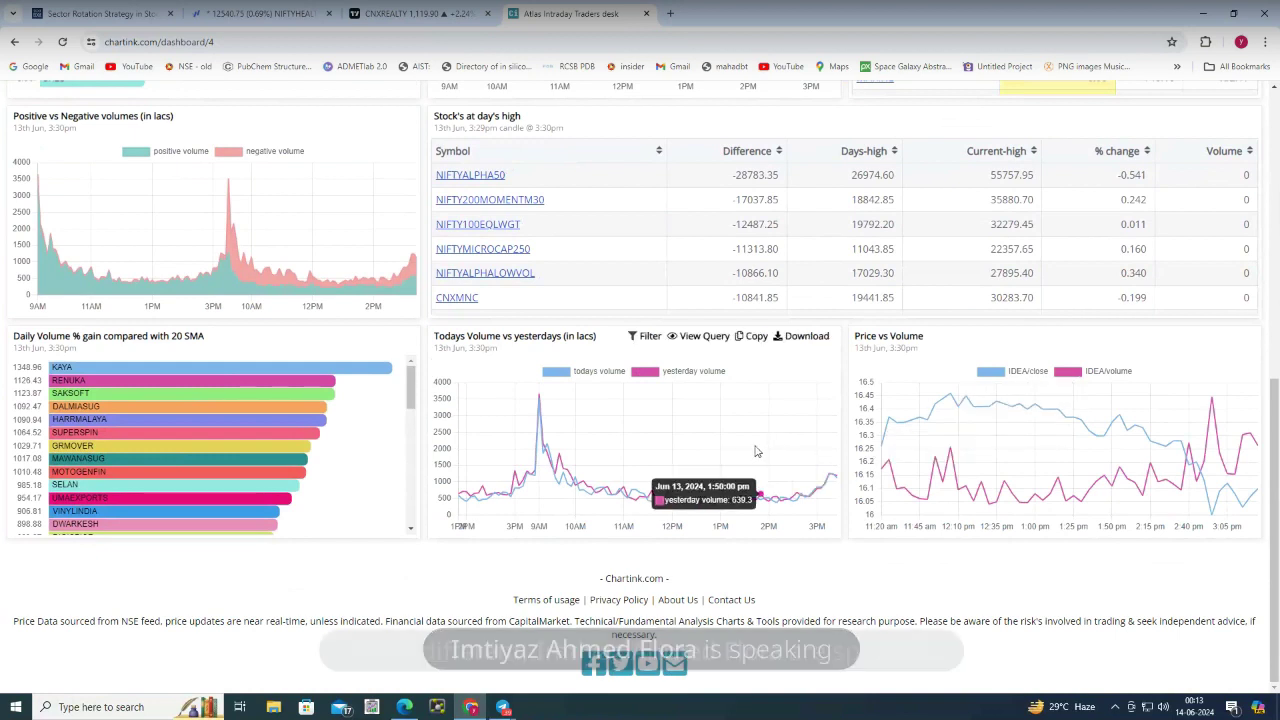
pyautogui.scroll(2, 562, 458)
pyautogui.scroll(3, 562, 458)
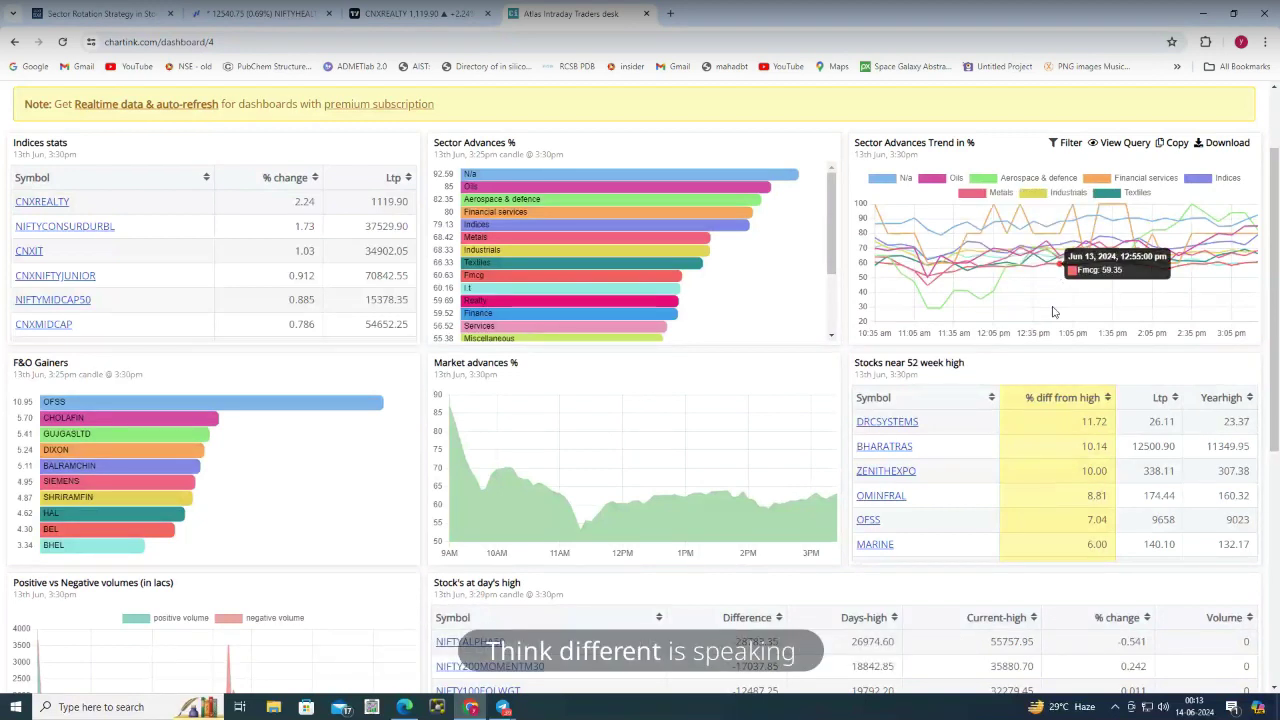
pyautogui.scroll(2, 404, 358)
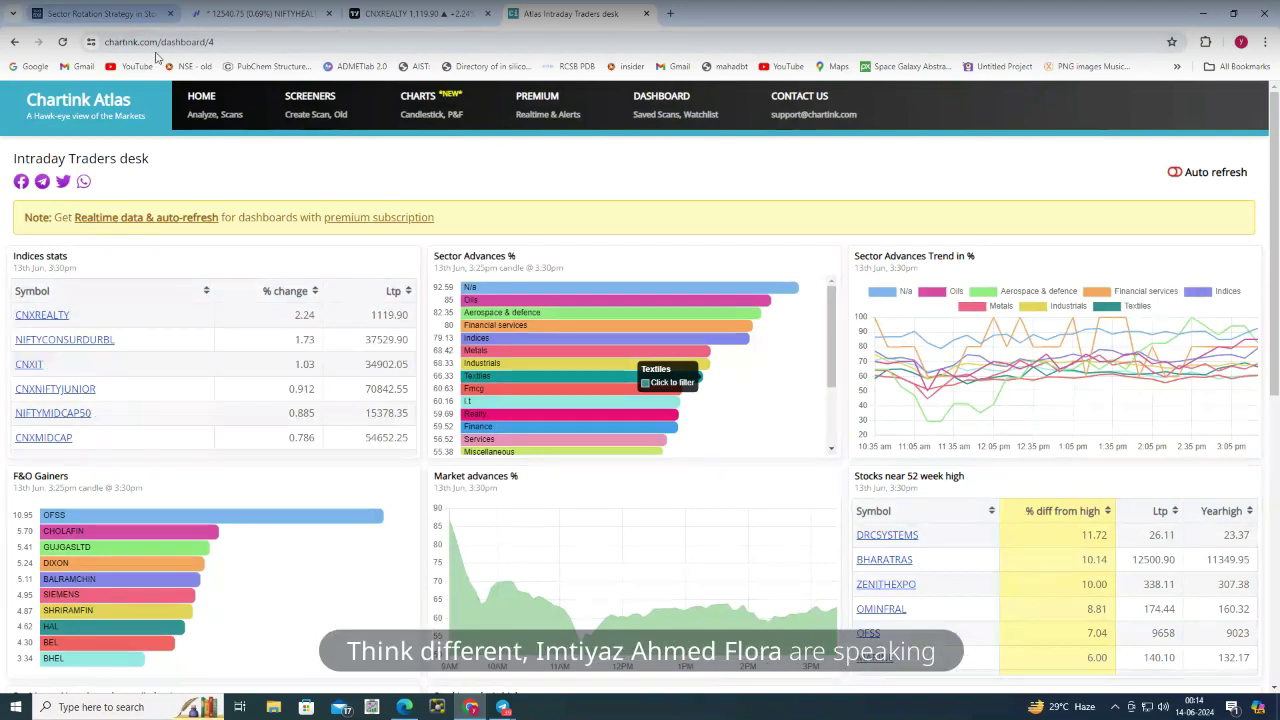
pyautogui.click(125, 18)
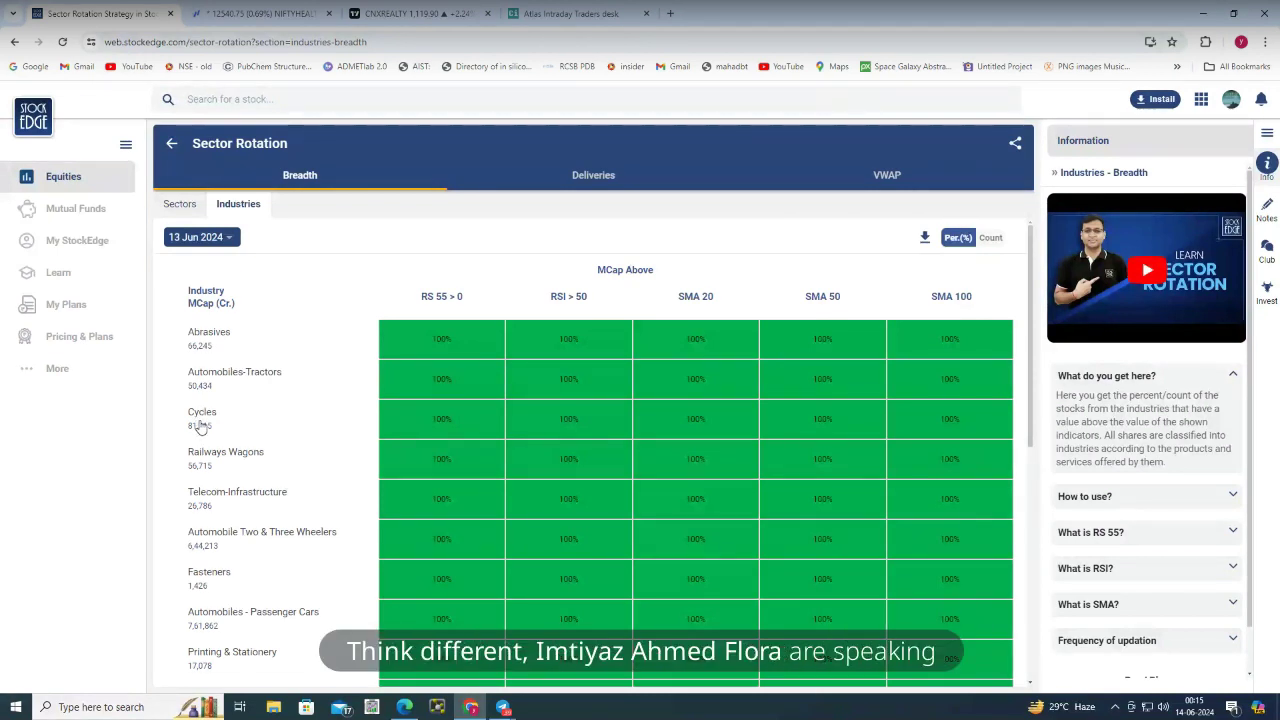
# Open screener.in in a new browser tab and browse the sector list on its stock screens page
pyautogui.click(670, 14)
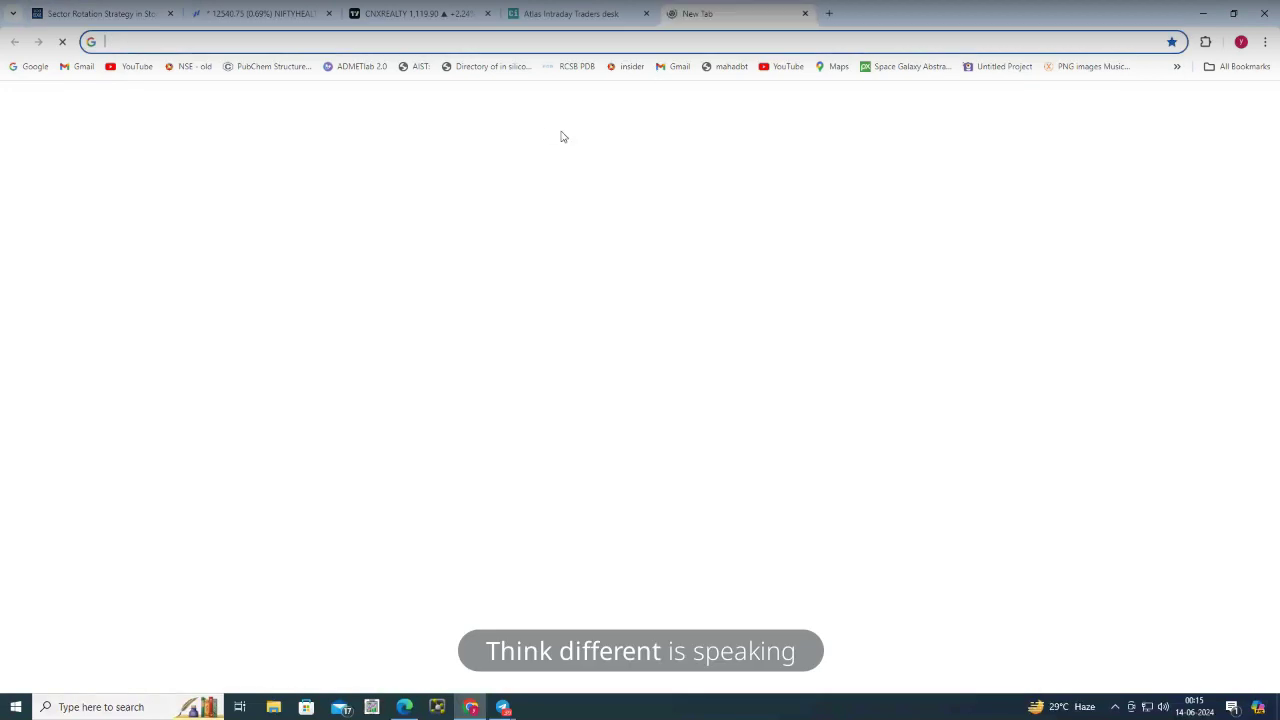
pyautogui.write('screener.in')
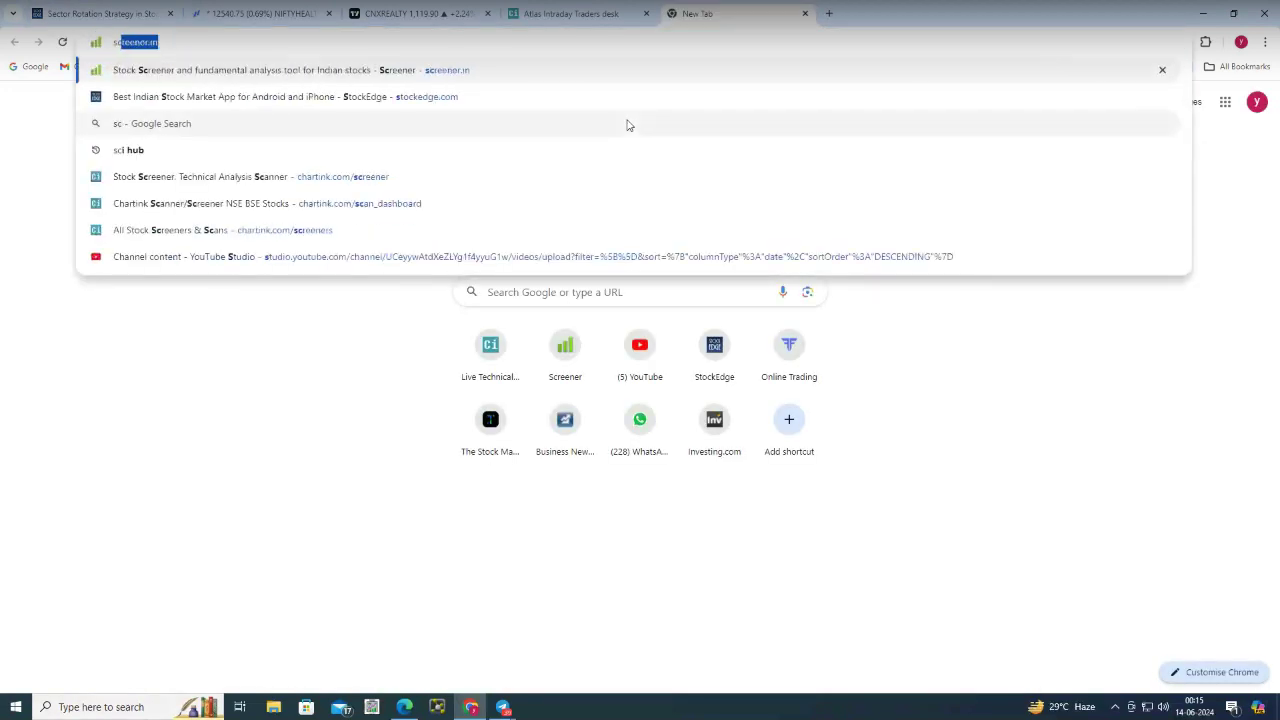
pyautogui.press('Return')
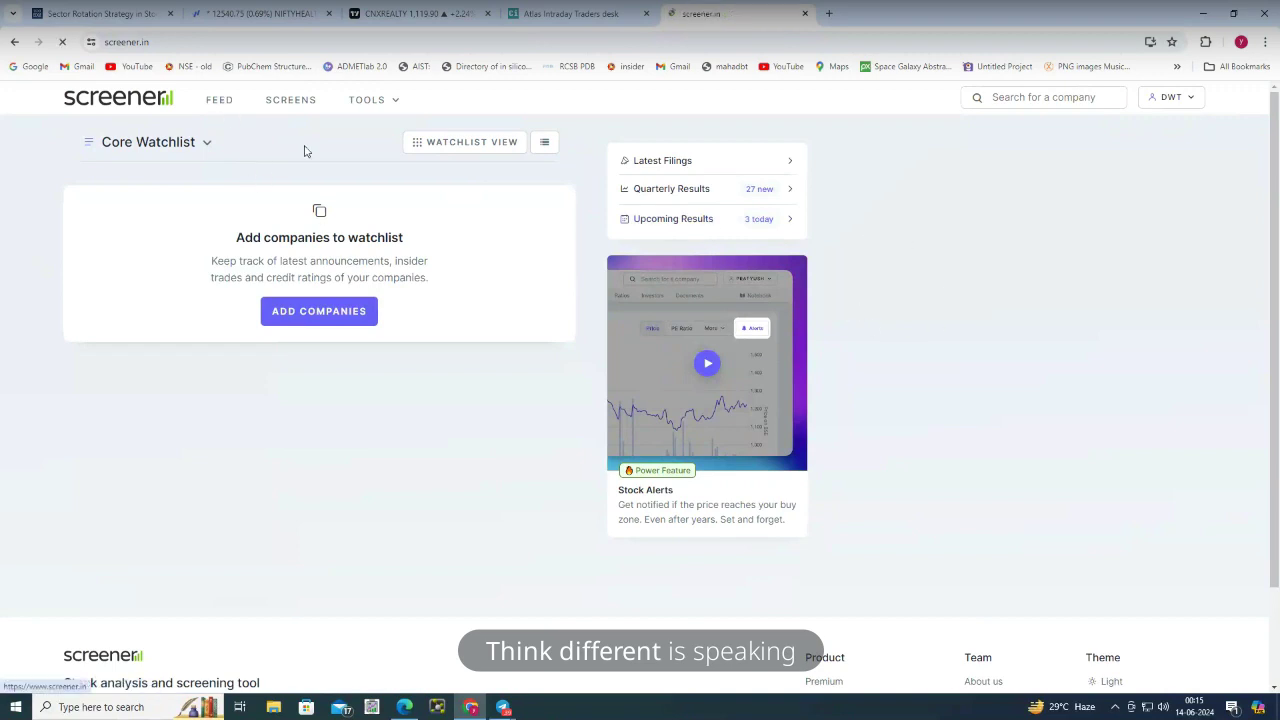
pyautogui.click(291, 101)
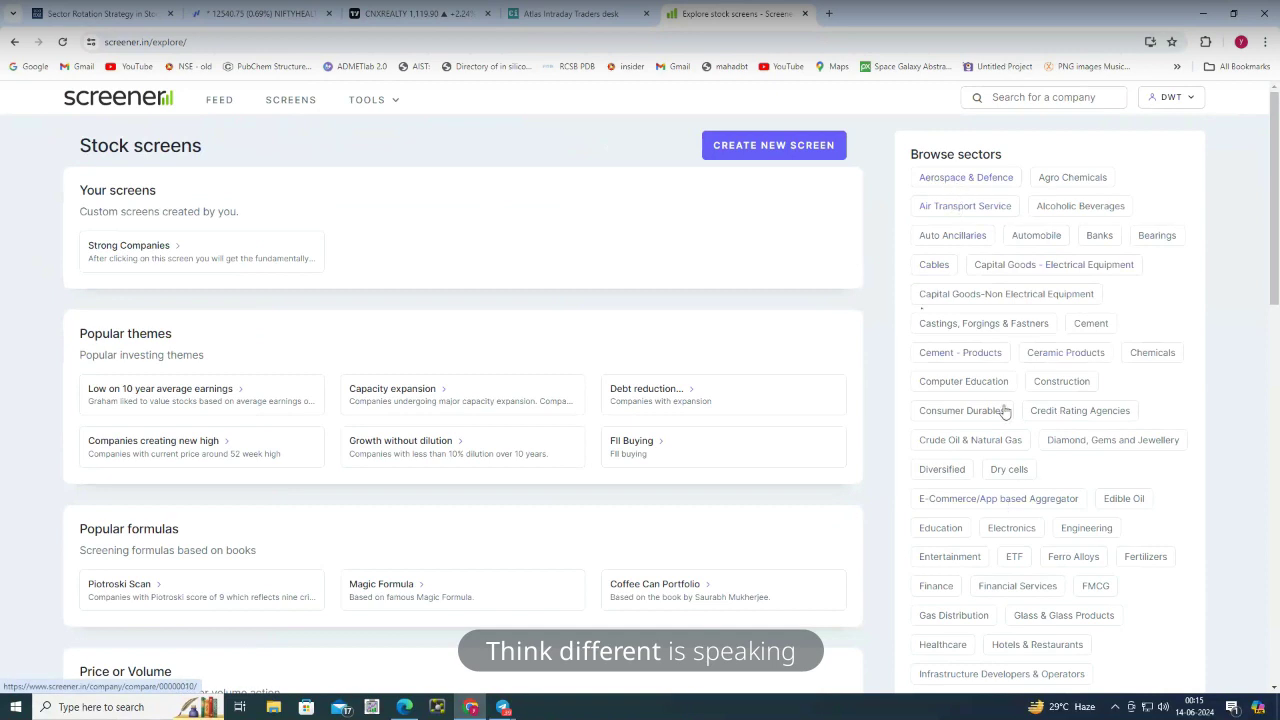
pyautogui.scroll(-5, 1000, 585)
pyautogui.scroll(-3, 997, 565)
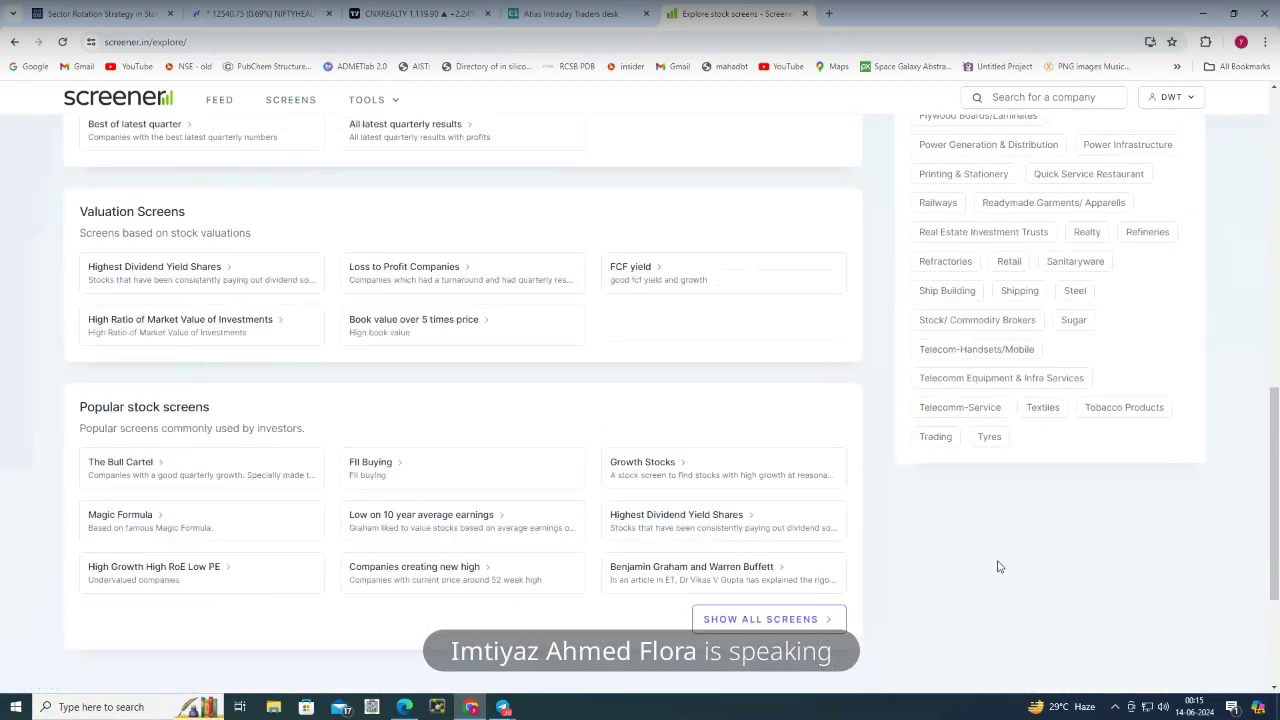
# View the Aerospace & Defence company list, return to the stock screens page and look through the remaining sectors
pyautogui.scroll(8, 997, 565)
pyautogui.click(960, 180)
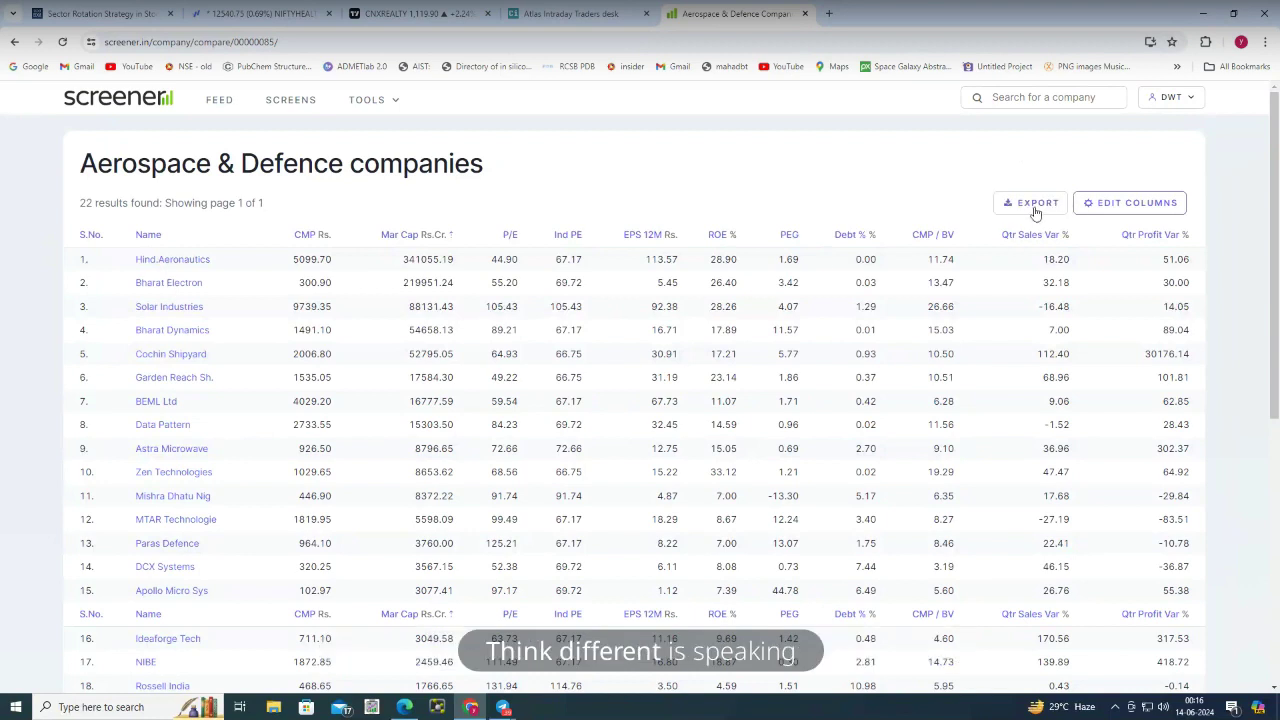
pyautogui.click(14, 41)
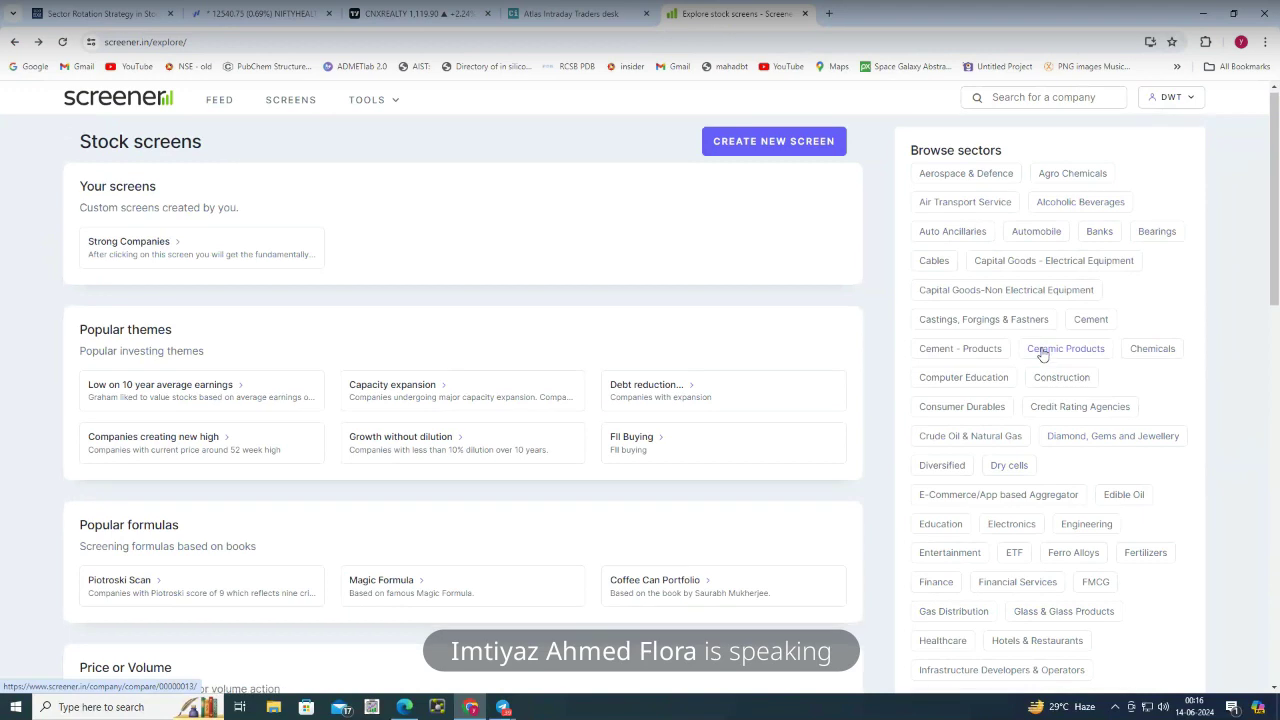
pyautogui.scroll(-3, 1042, 355)
pyautogui.scroll(-1, 1043, 355)
pyautogui.scroll(-6, 1043, 358)
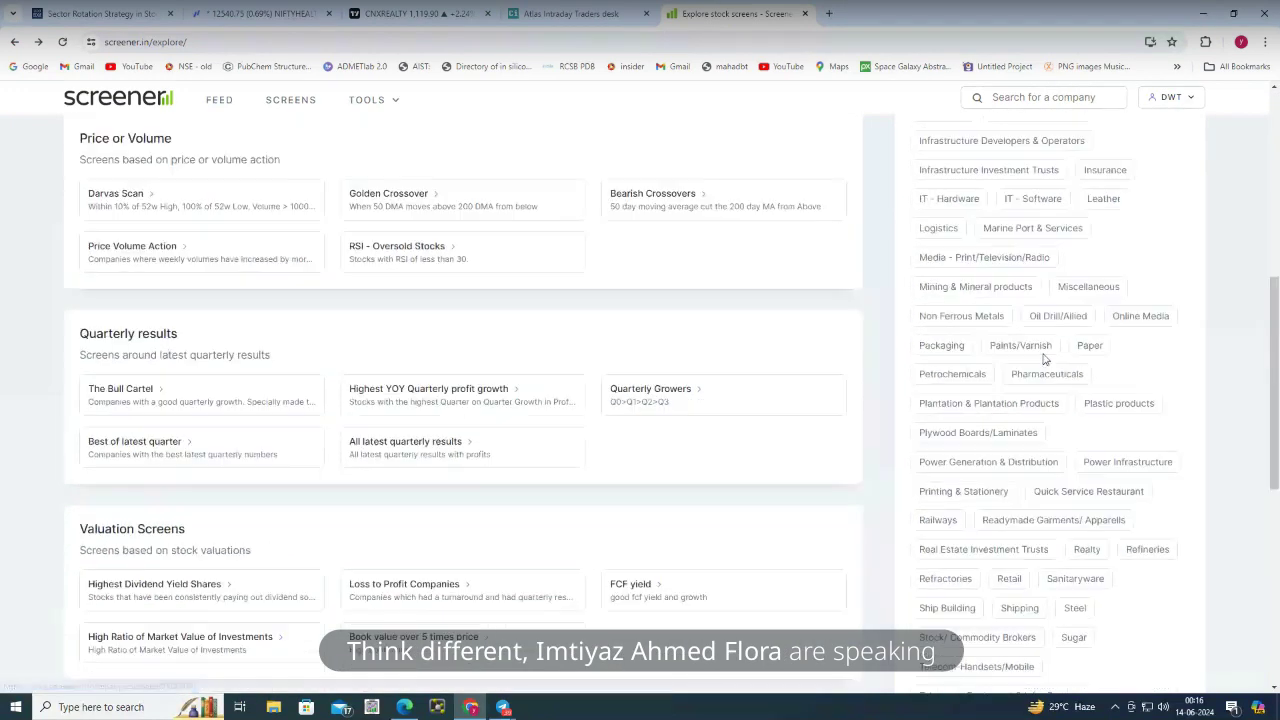
pyautogui.scroll(7, 1037, 423)
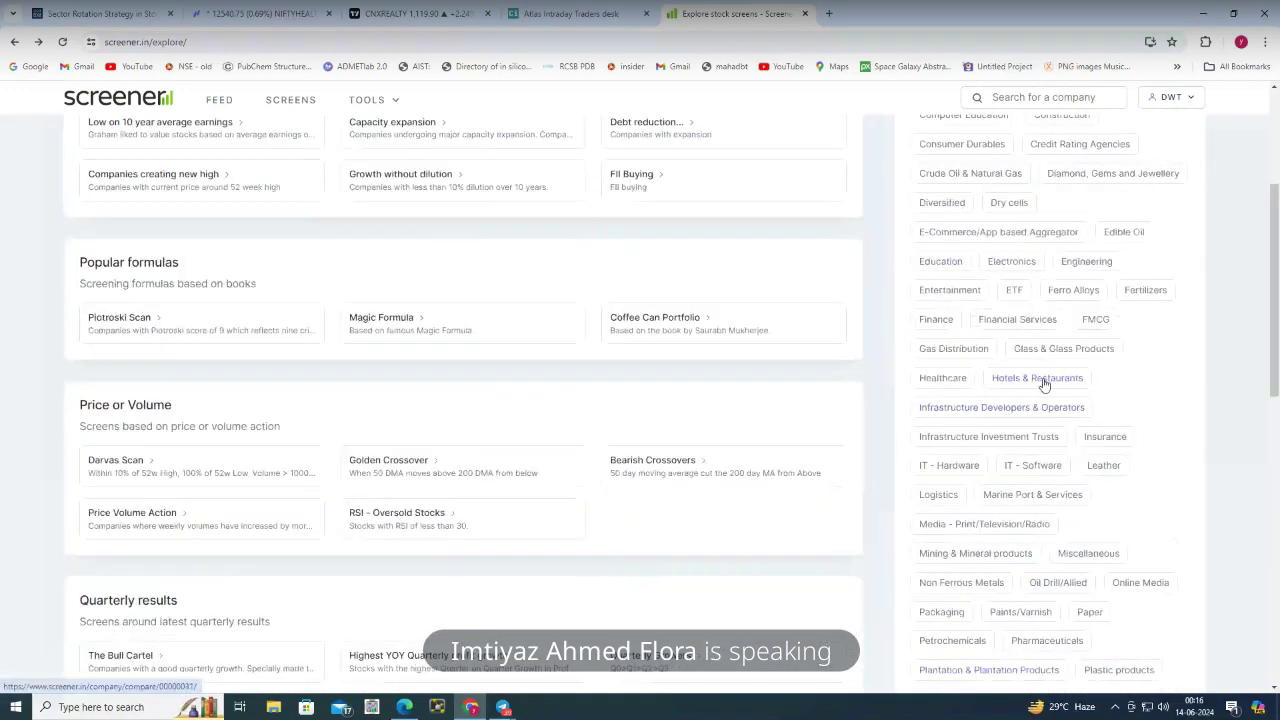
pyautogui.scroll(3, 1043, 385)
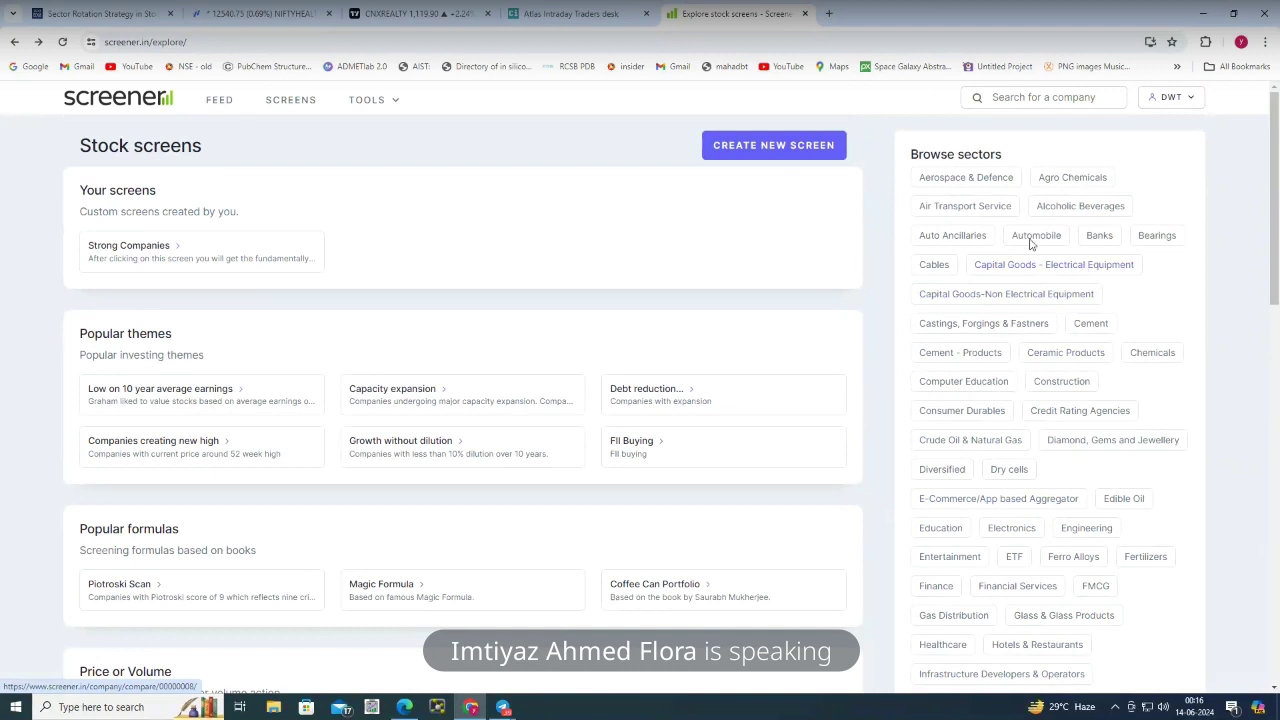
# Try to export the Aerospace & Defence company list, look through the premium plan comparison and FAQ, and return to the list
pyautogui.click(952, 179)
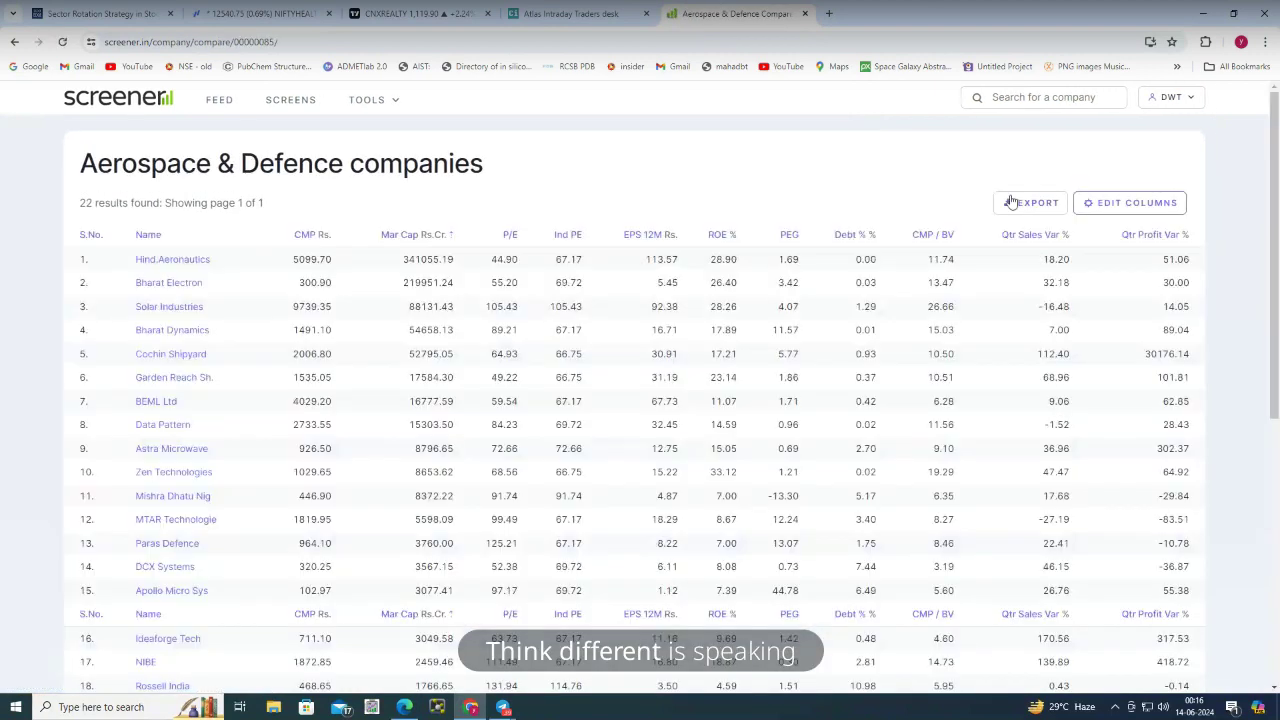
pyautogui.click(1025, 200)
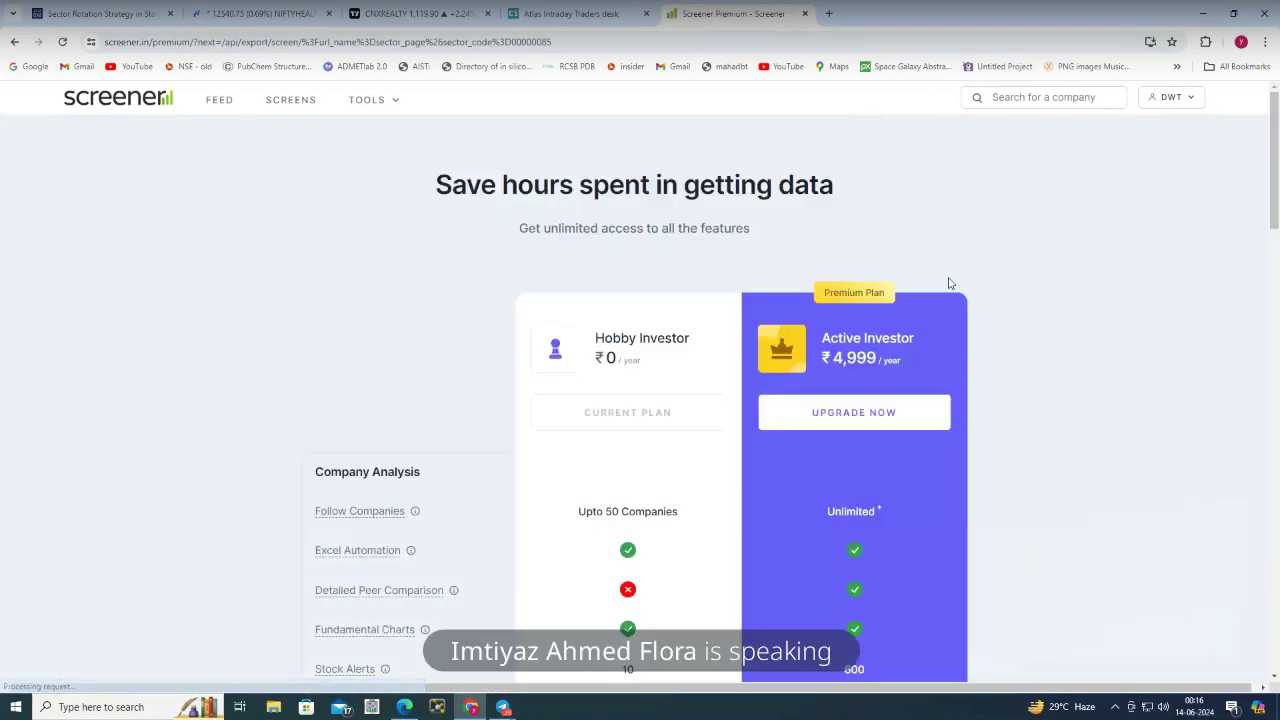
pyautogui.scroll(-6, 936, 300)
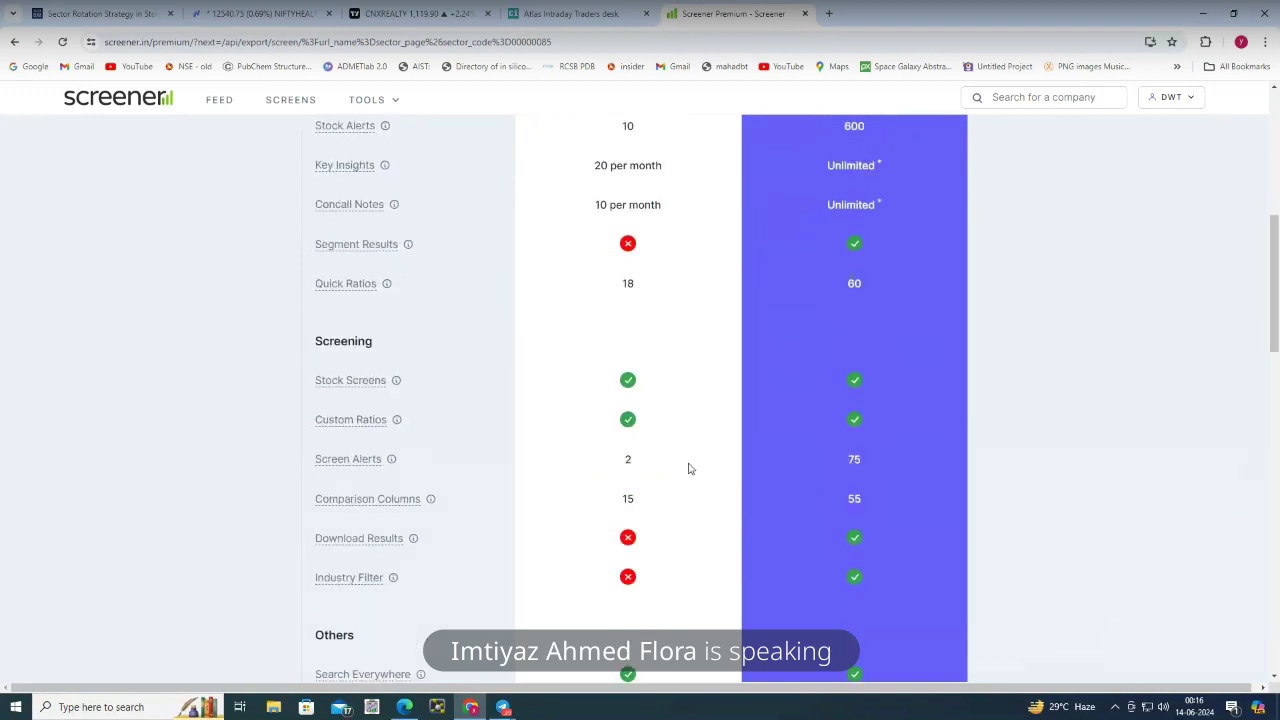
pyautogui.scroll(-5, 688, 468)
pyautogui.scroll(-4, 690, 463)
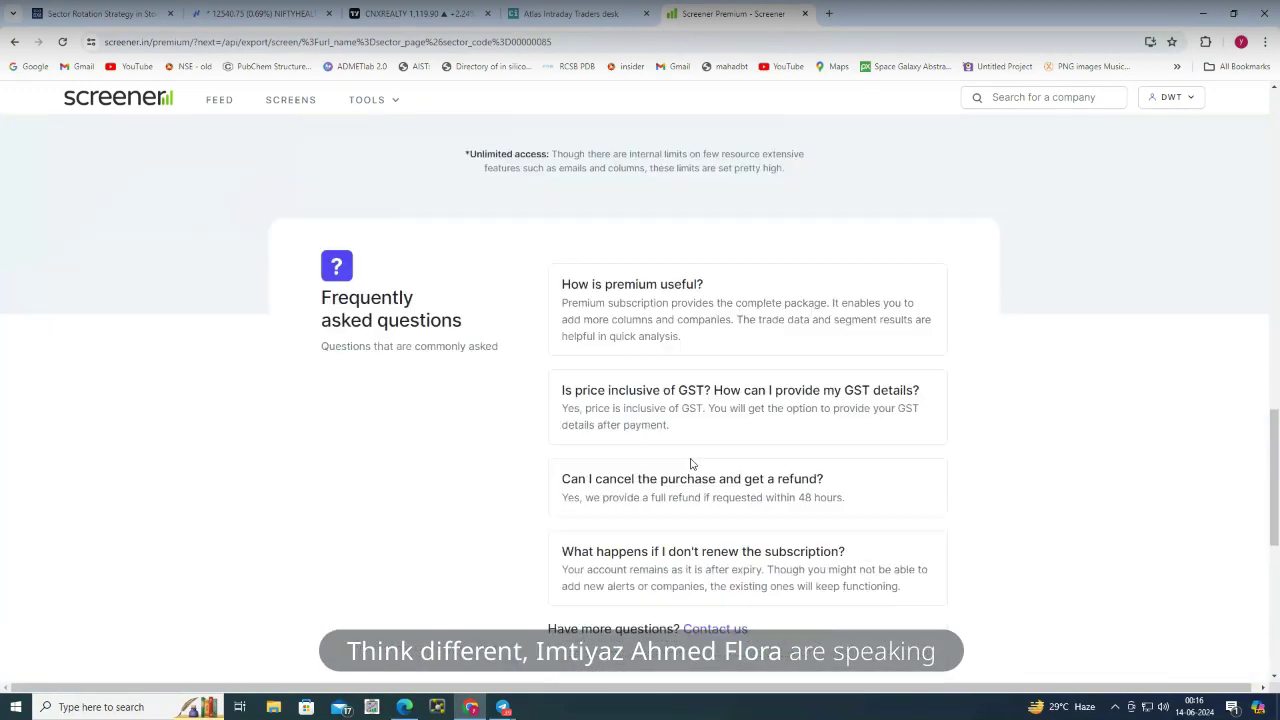
pyautogui.scroll(15, 690, 463)
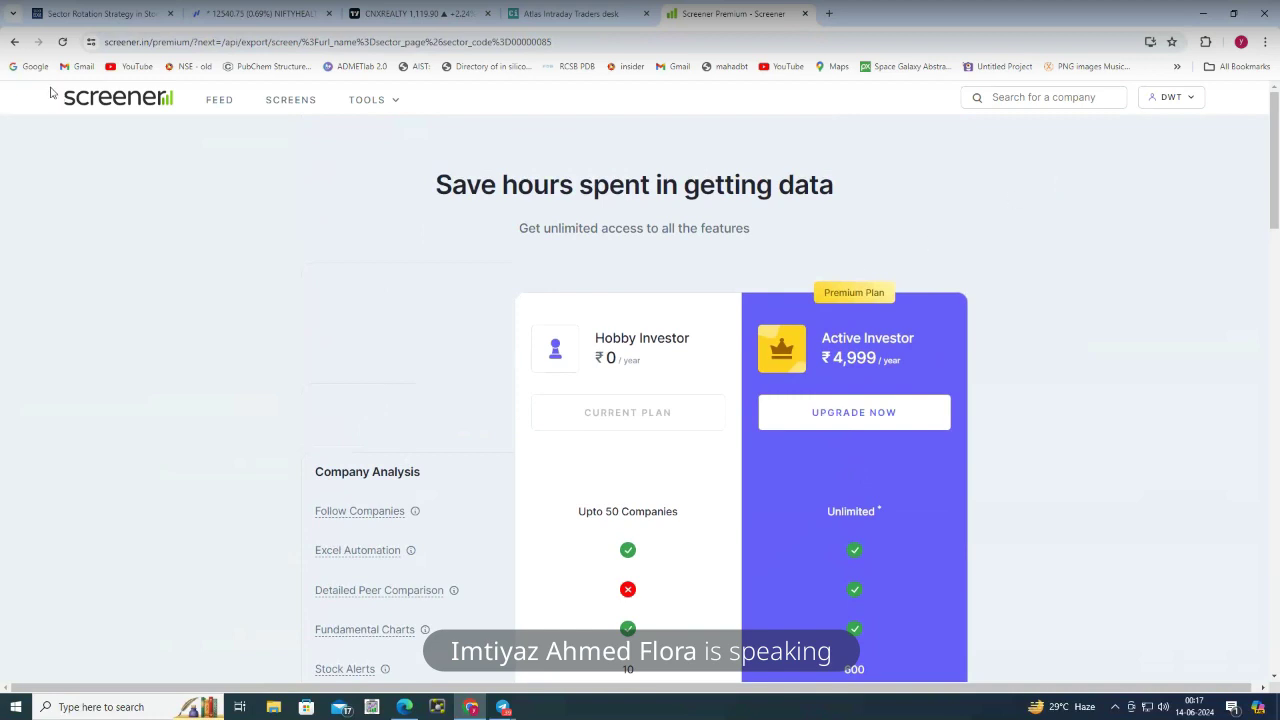
pyautogui.click(15, 42)
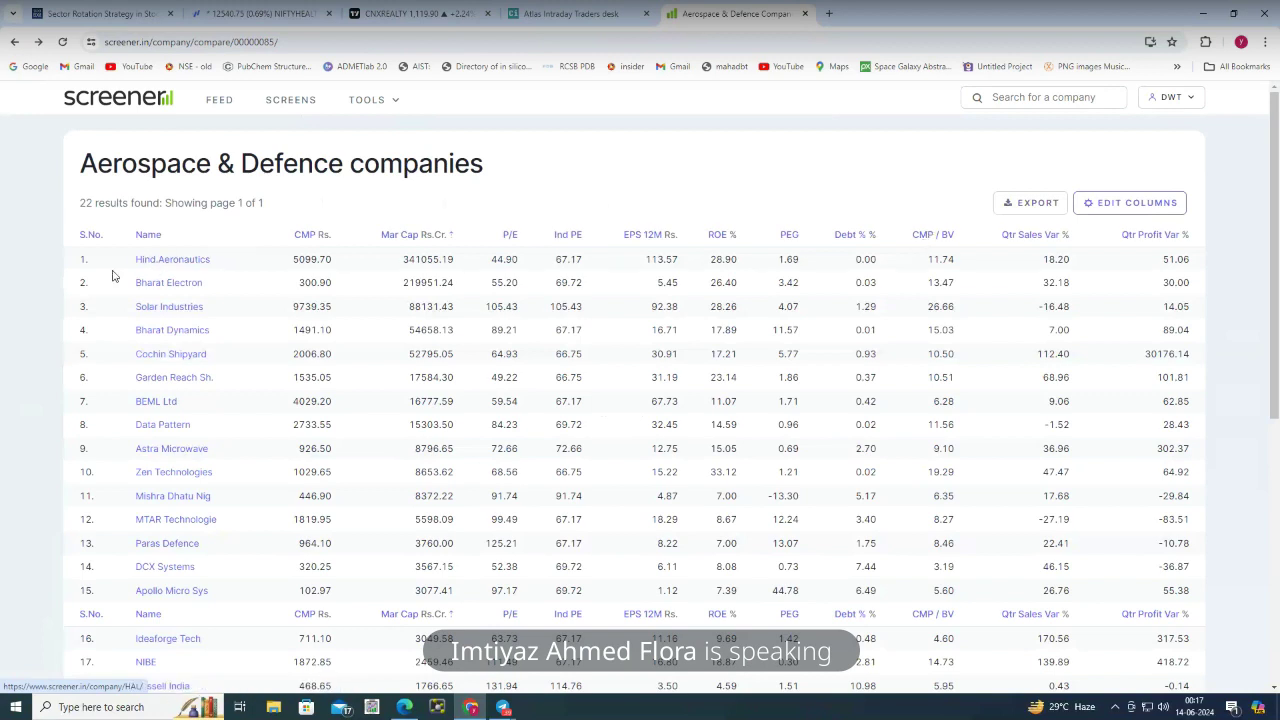
# Highlight the company rows in the Aerospace & Defence table and clear the selection
pyautogui.moveTo(80, 262); pyautogui.dragTo(1025, 285)
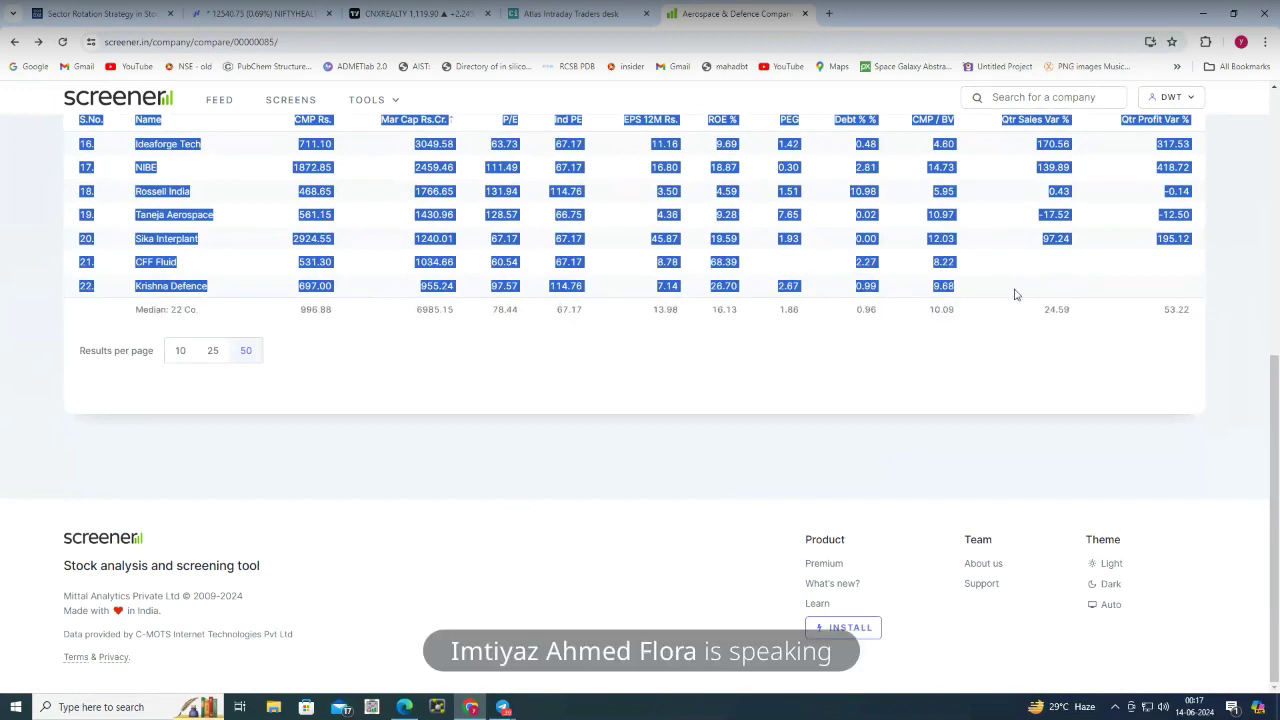
pyautogui.scroll(10, 572, 365)
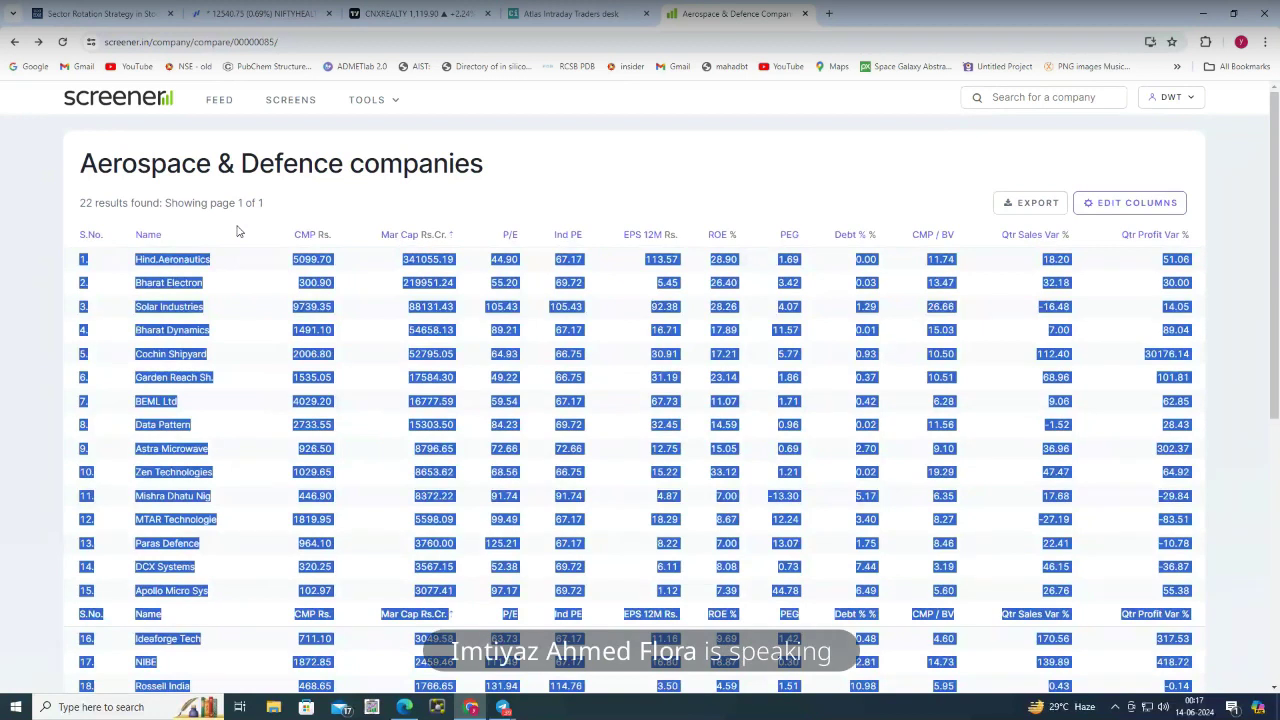
pyautogui.click(238, 231)
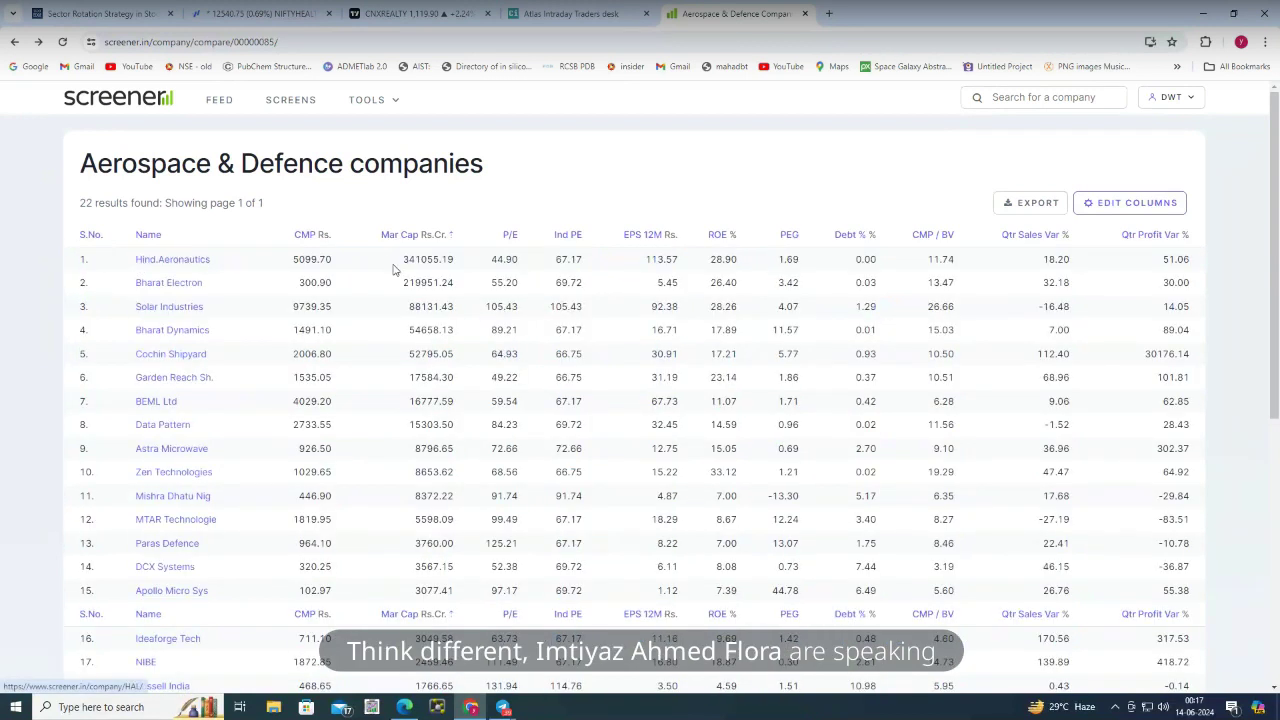
pyautogui.moveTo(123, 259); pyautogui.dragTo(175, 519)
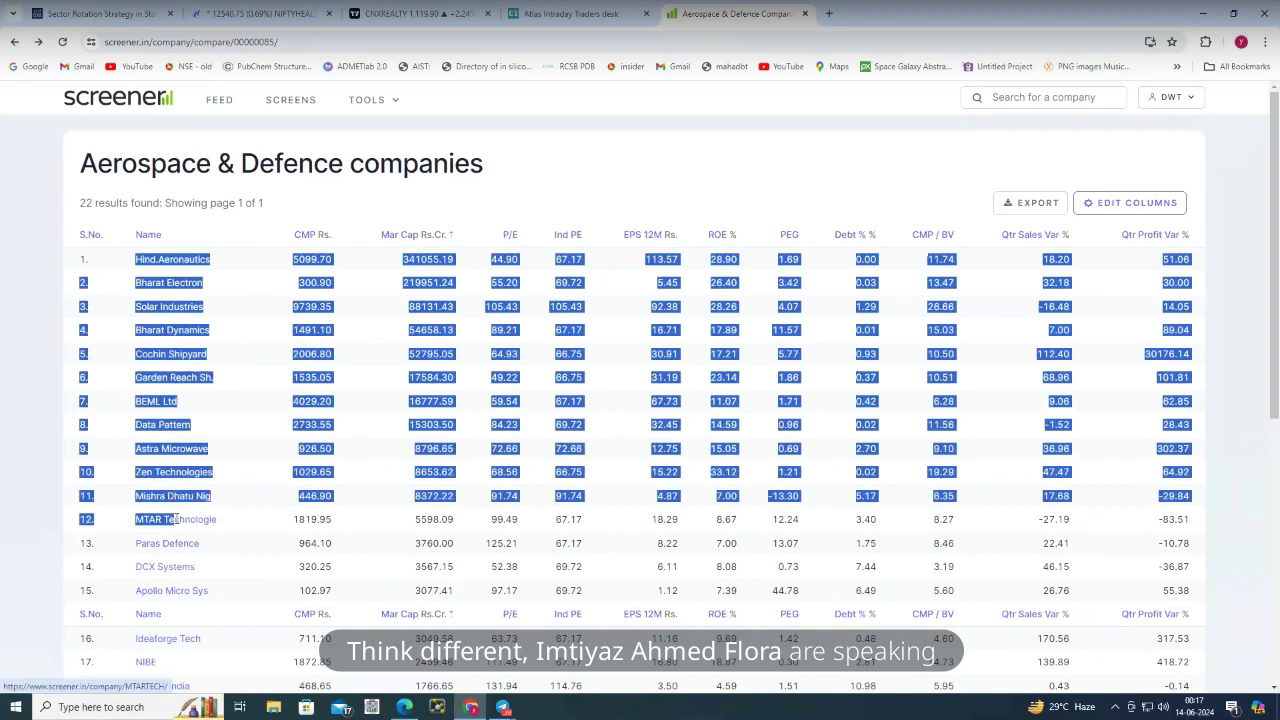
pyautogui.click(378, 205)
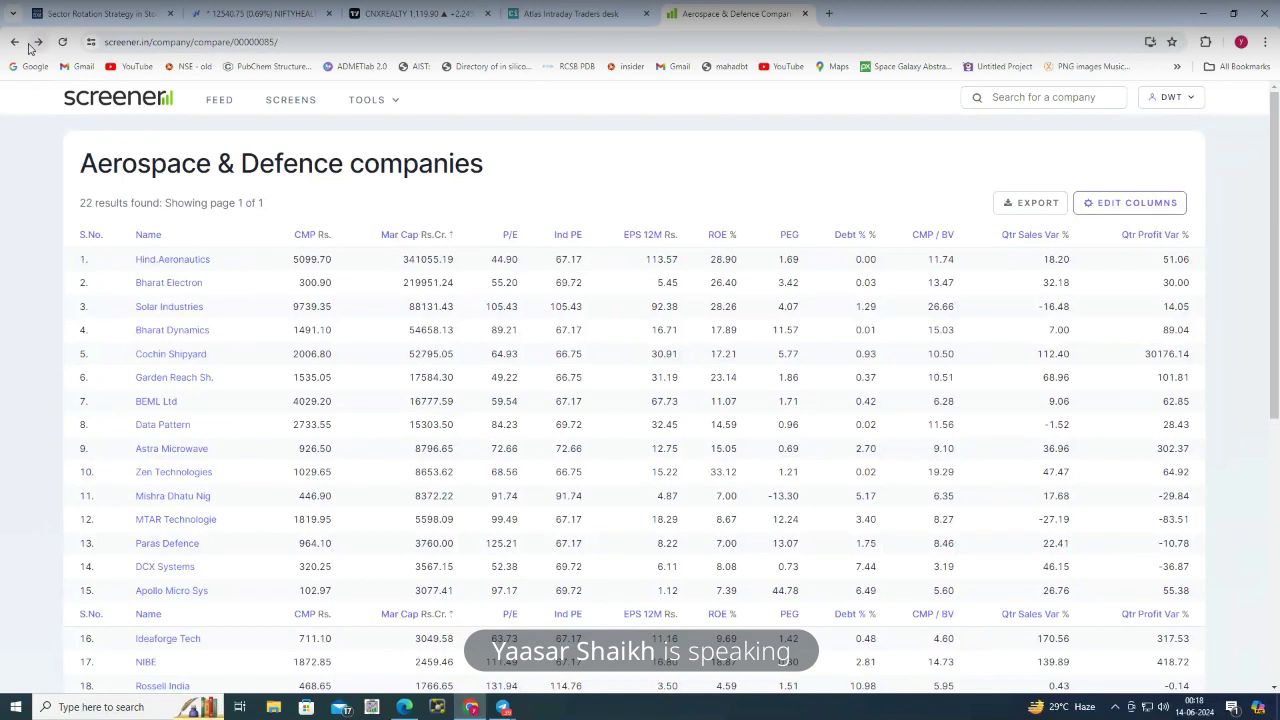
# Open trendlyne.com in a new browser tab and dismiss its Google sign-in prompt
pyautogui.click(829, 14)
pyautogui.write('trendlyne.com')
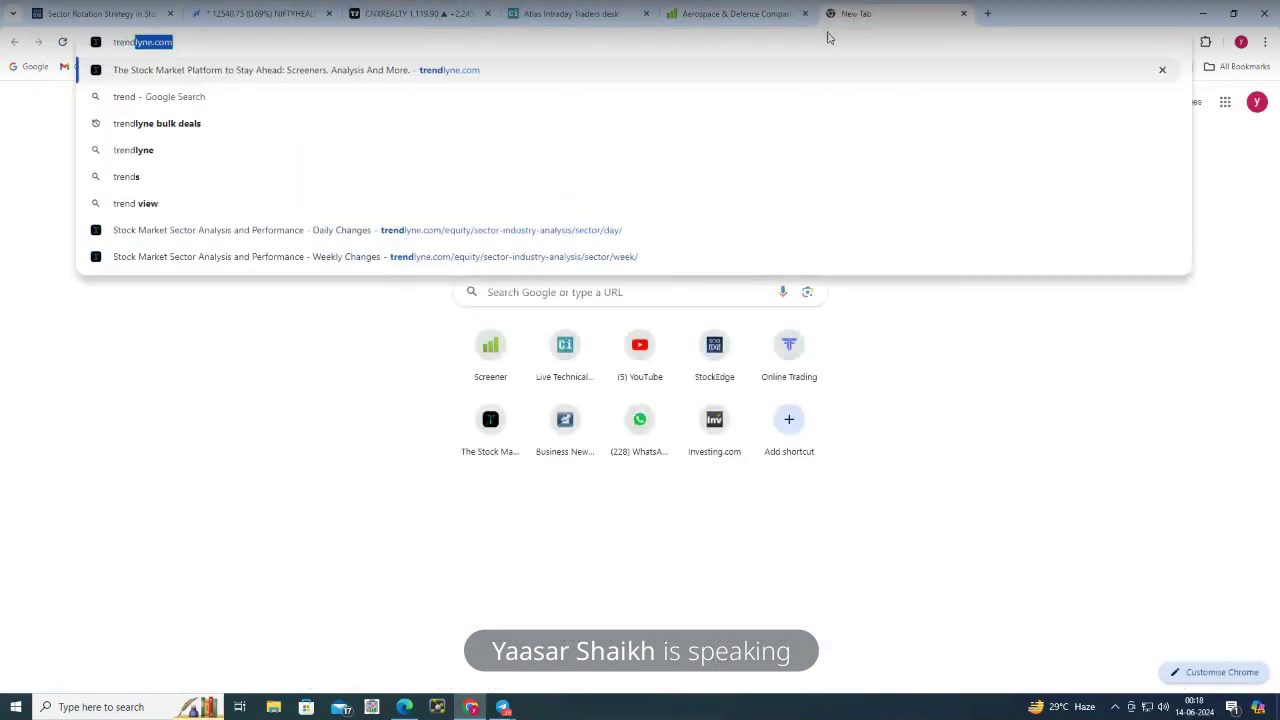
pyautogui.click(519, 70)
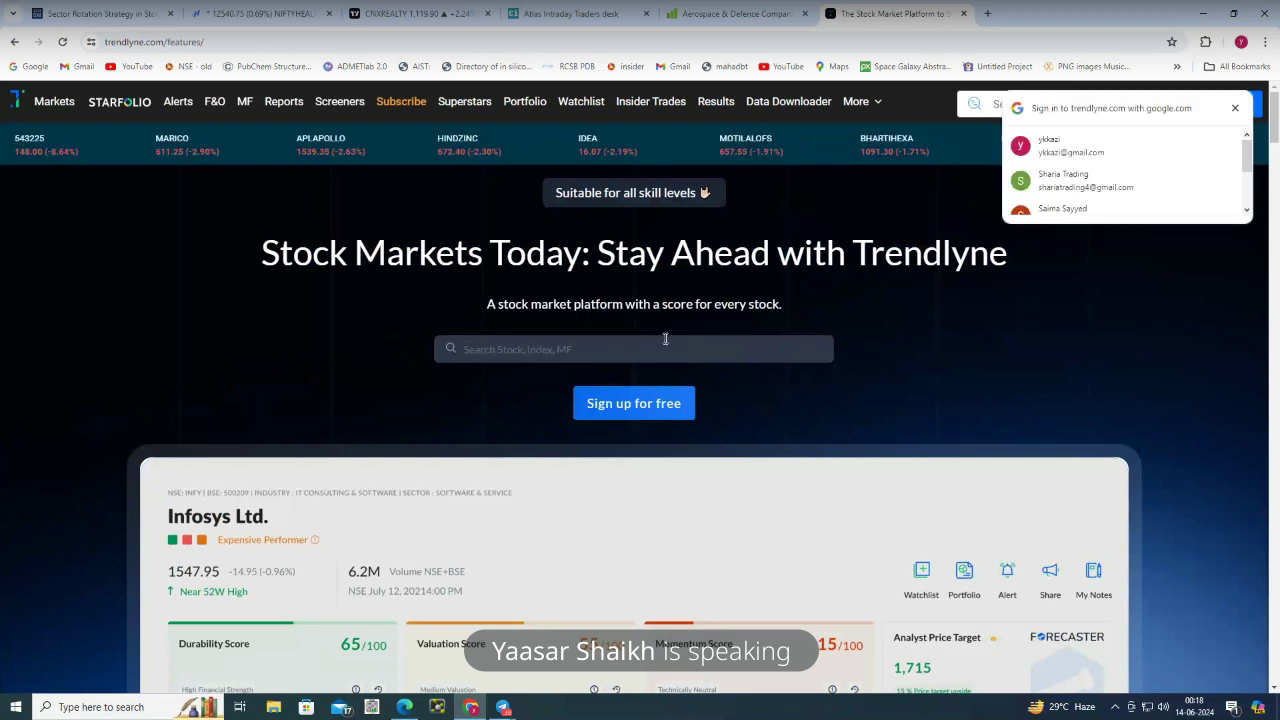
pyautogui.scroll(-3, 665, 338)
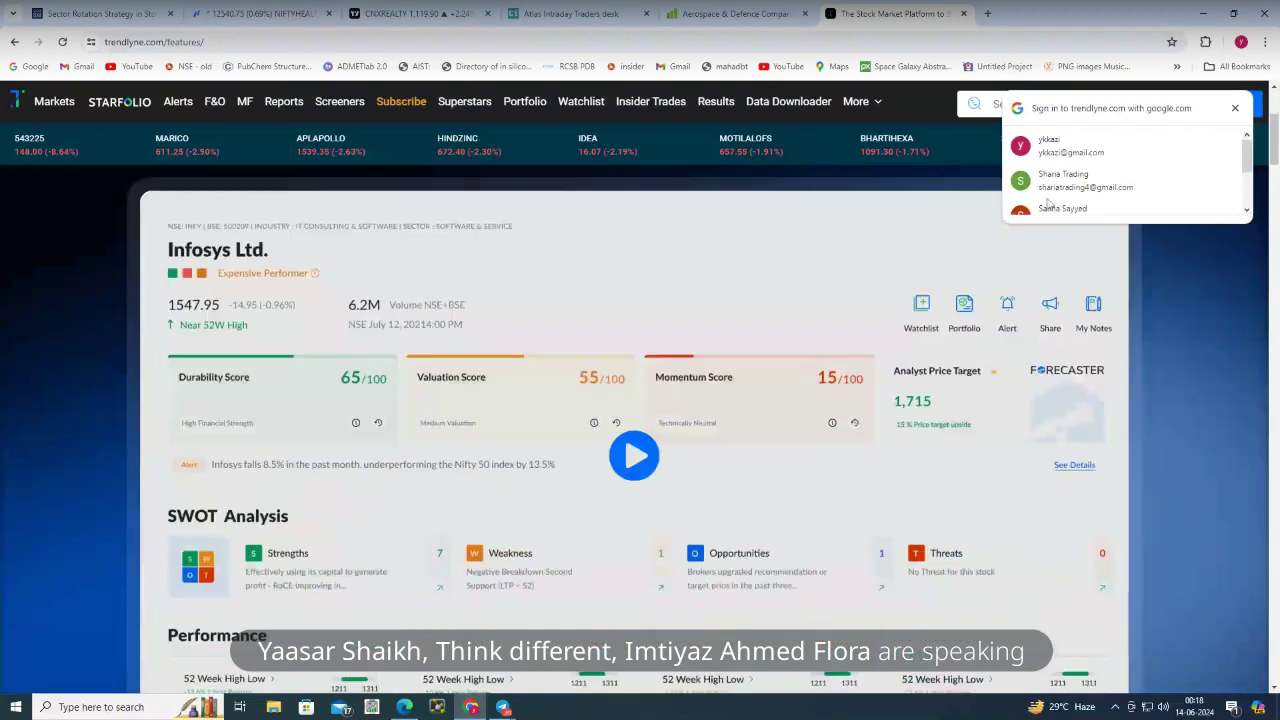
pyautogui.click(1234, 108)
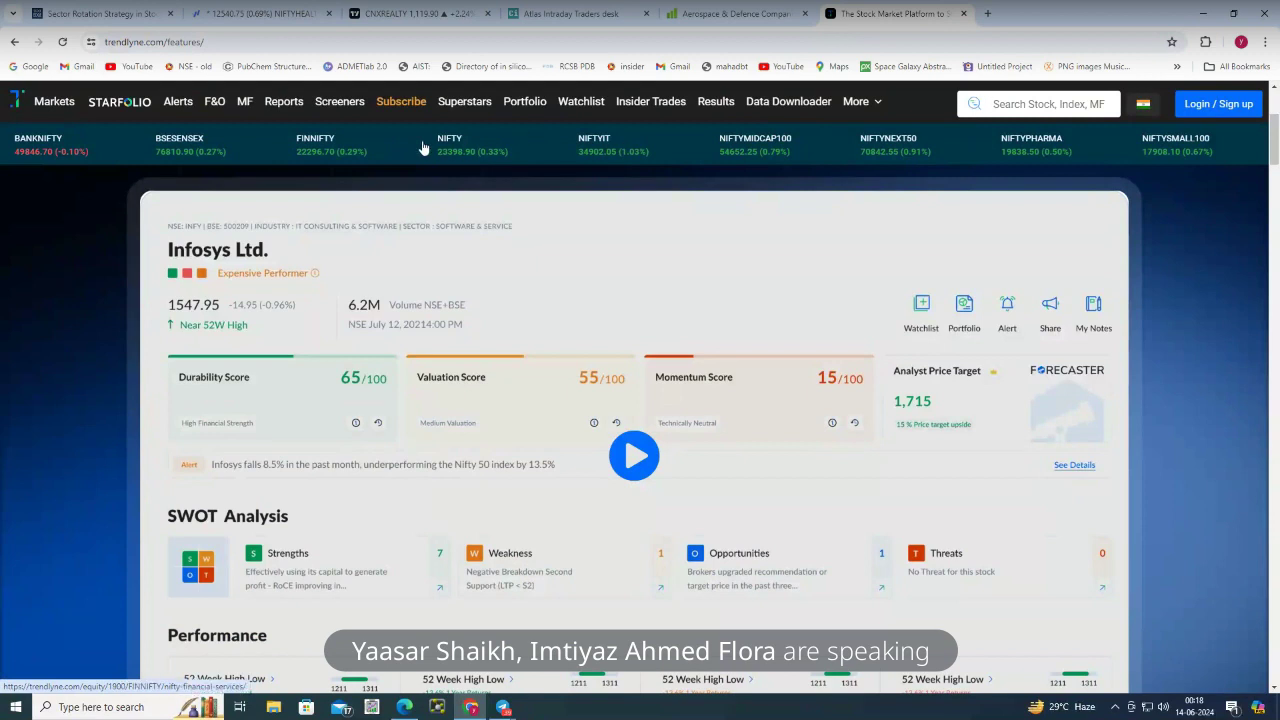
pyautogui.moveTo(446, 104)
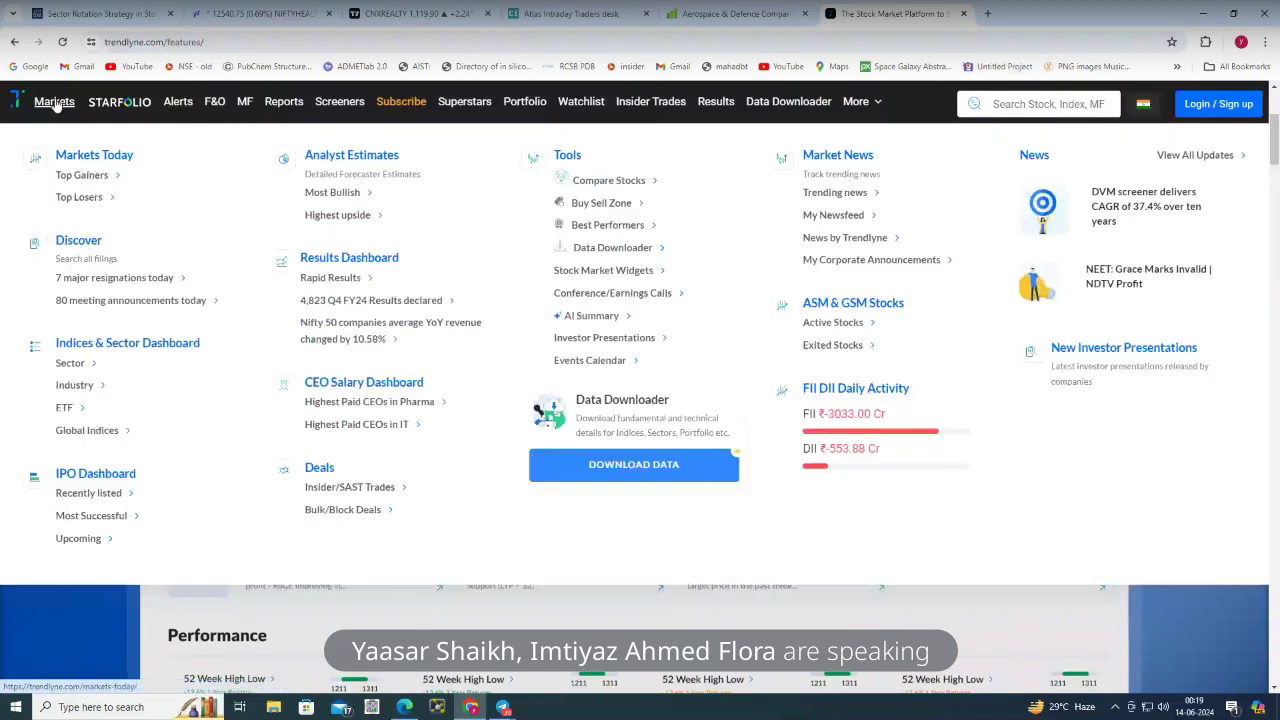
pyautogui.click(54, 104)
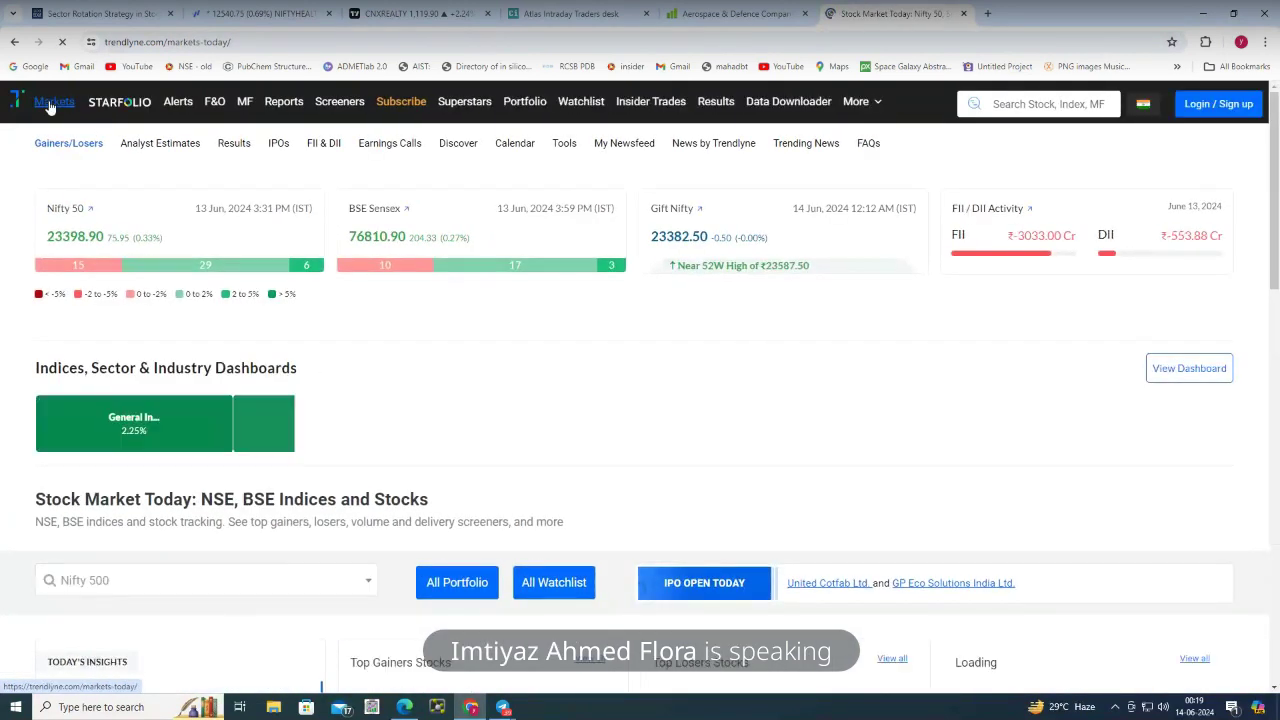
pyautogui.click(15, 42)
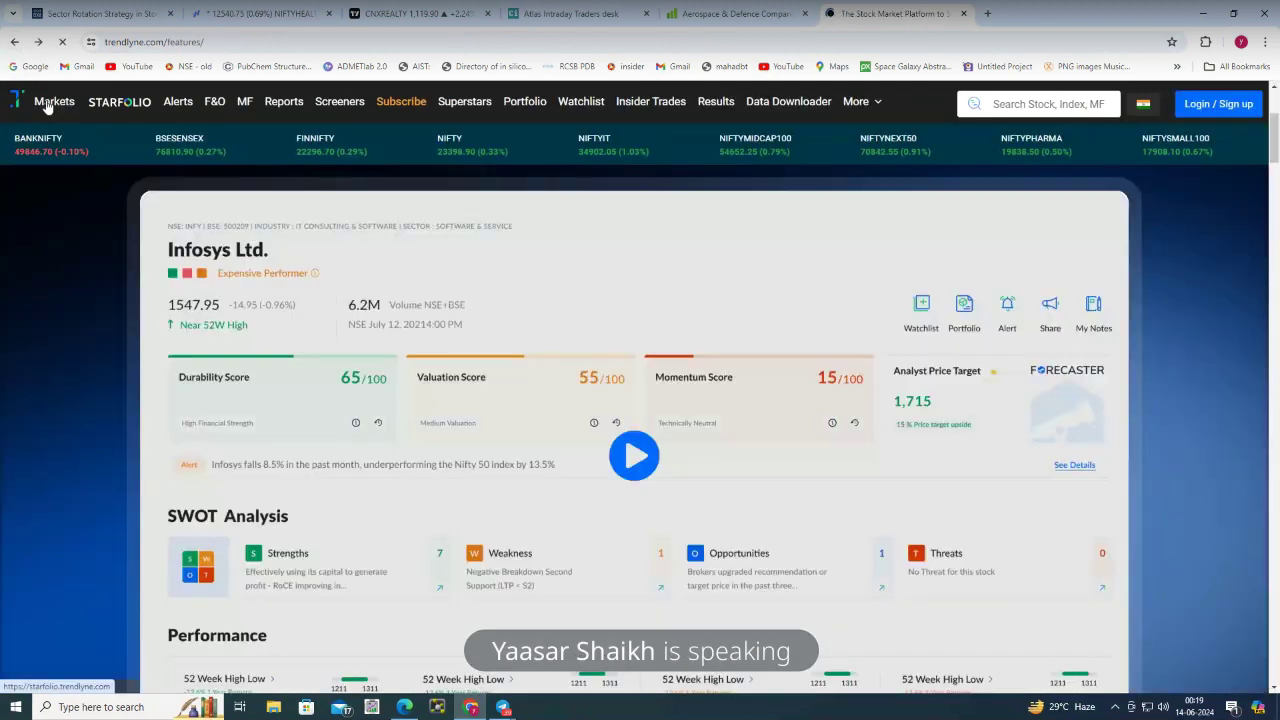
# Open Trendlyne's Indices & Sector Dashboard and view the daily-change heatmaps for indices and industries
pyautogui.moveTo(40, 105)
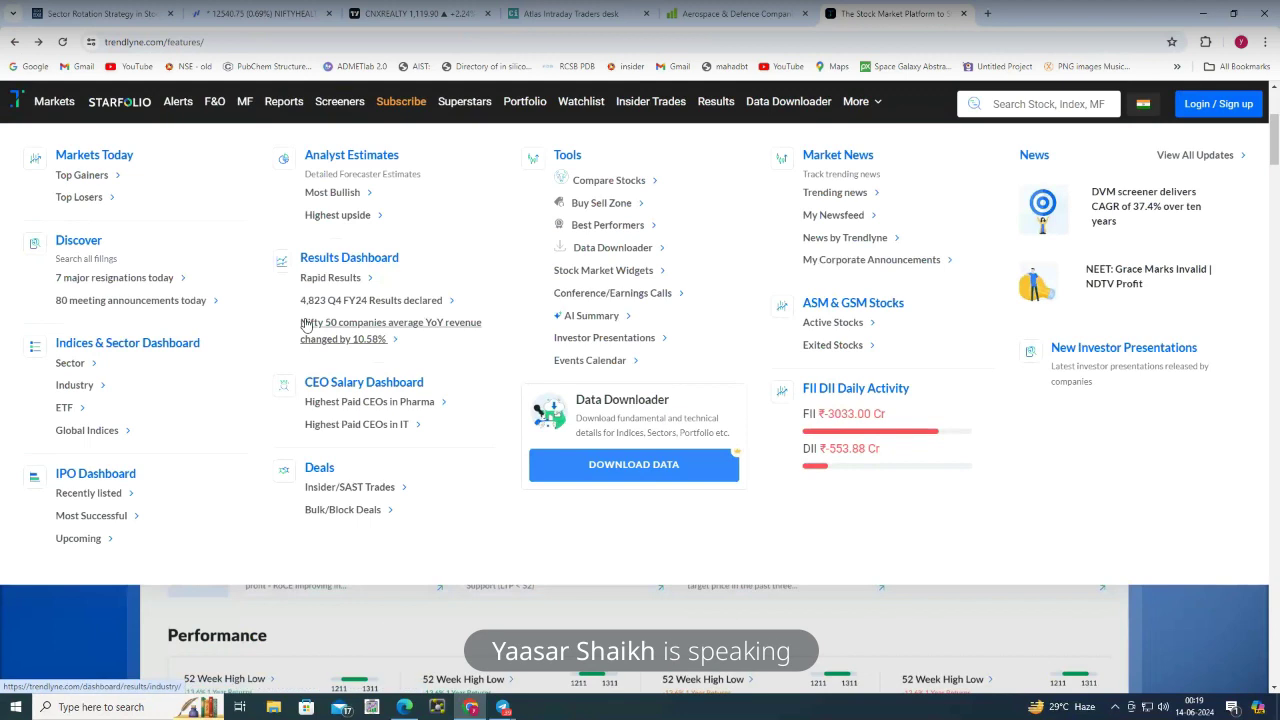
pyautogui.click(69, 157)
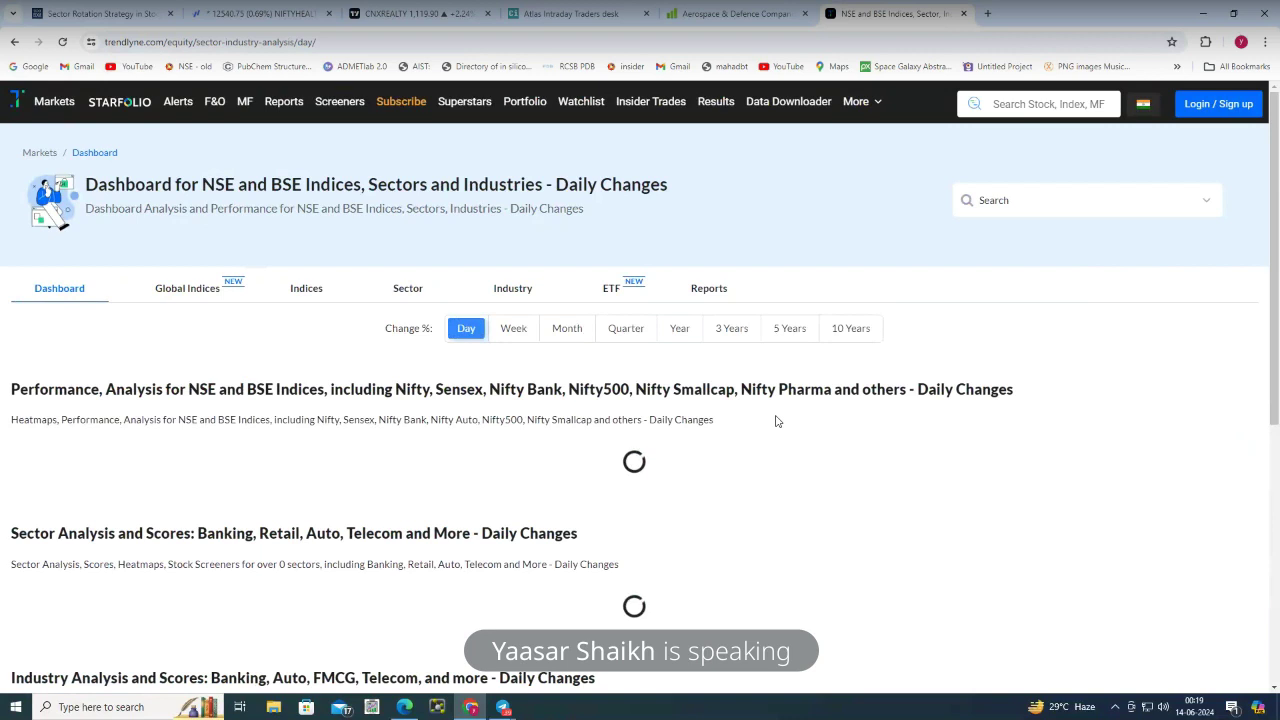
pyautogui.scroll(-2, 811, 360)
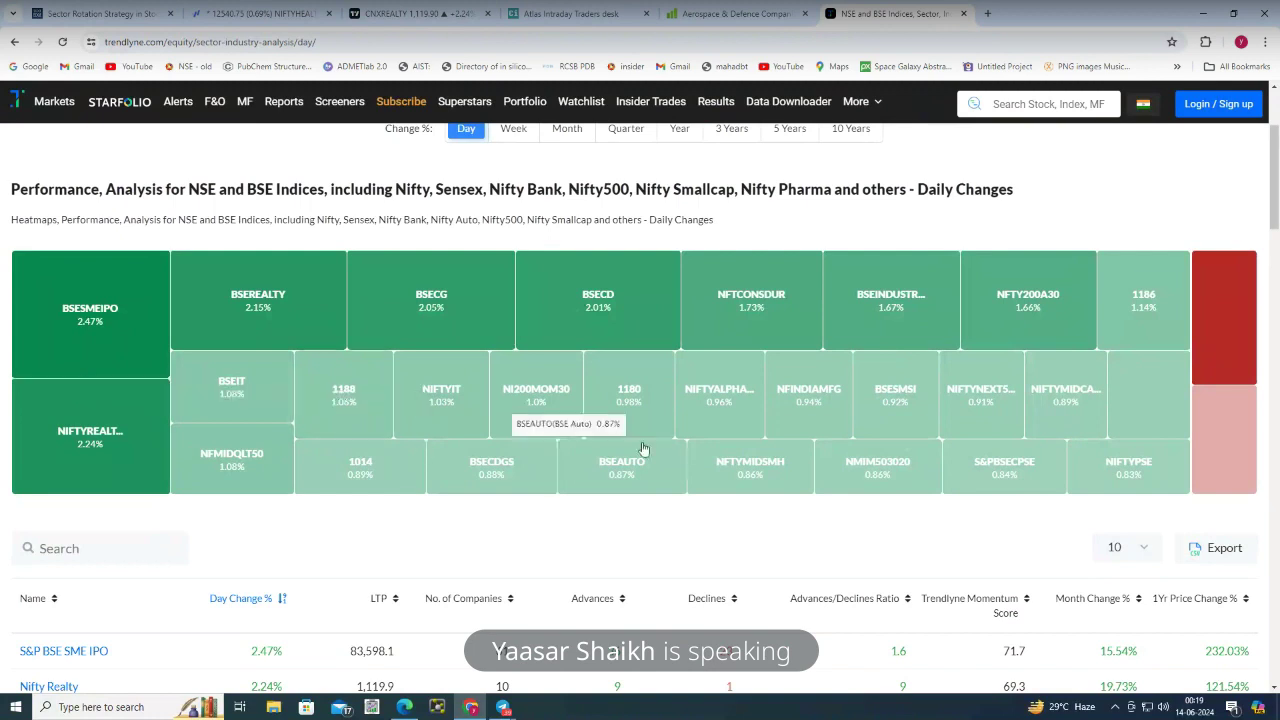
pyautogui.scroll(1, 285, 412)
pyautogui.scroll(1, 285, 412)
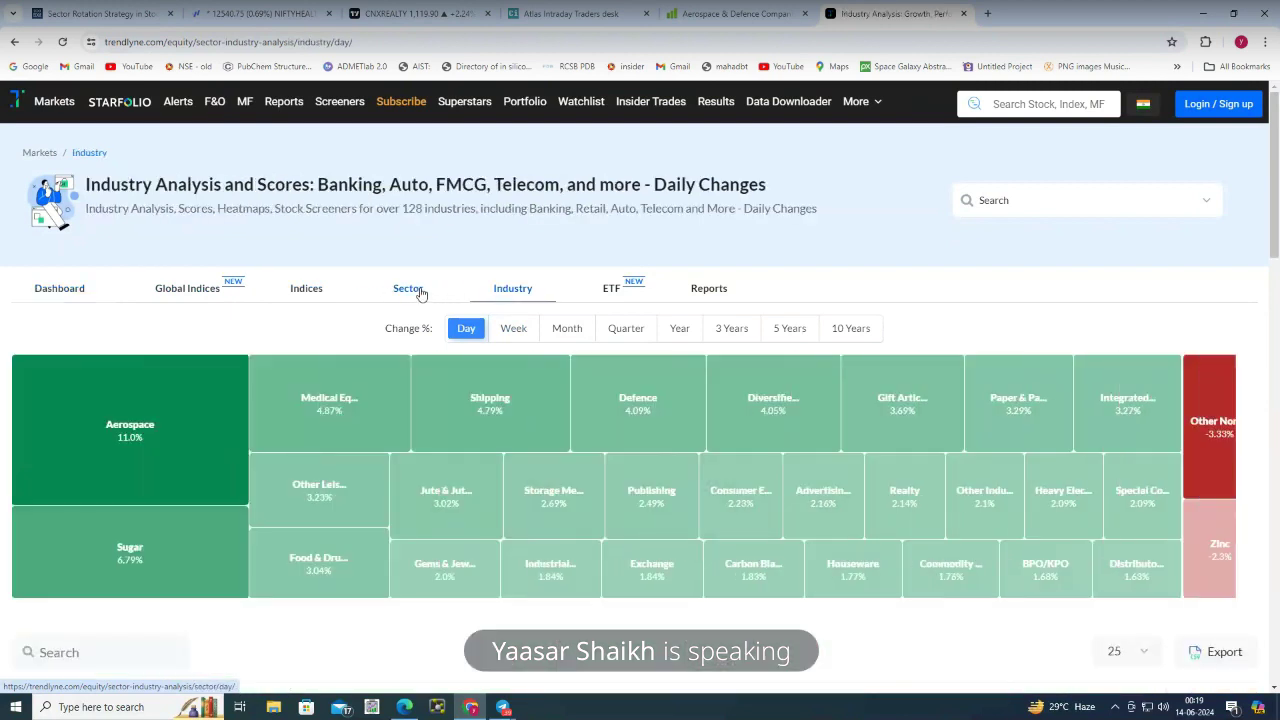
# Show the sector analysis by weekly change and examine its heatmap and sector table
pyautogui.click(408, 288)
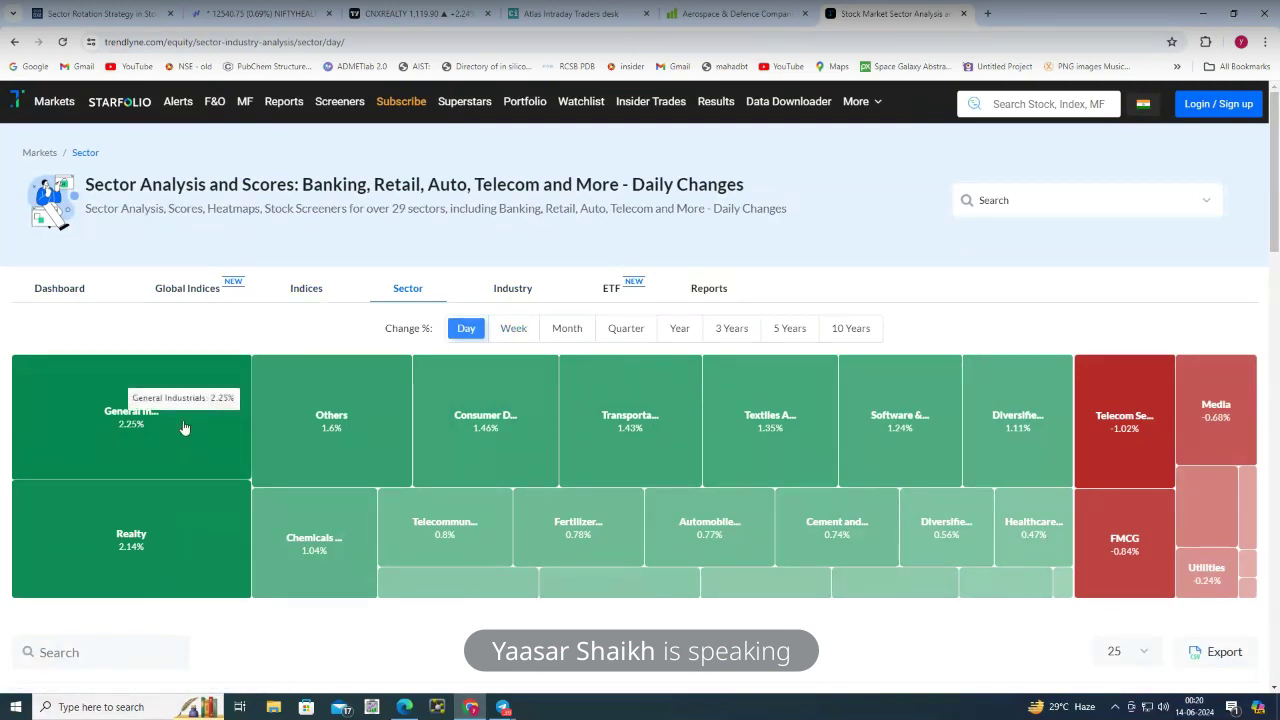
pyautogui.click(513, 330)
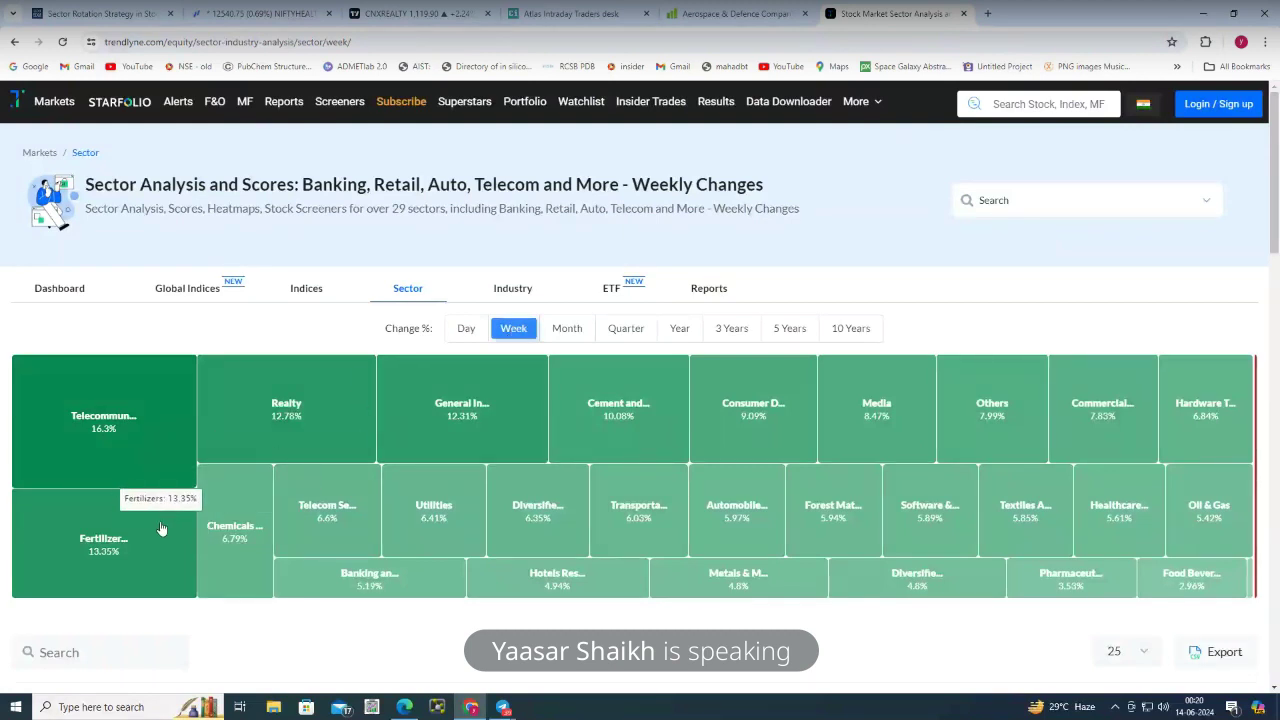
pyautogui.scroll(-2, 297, 512)
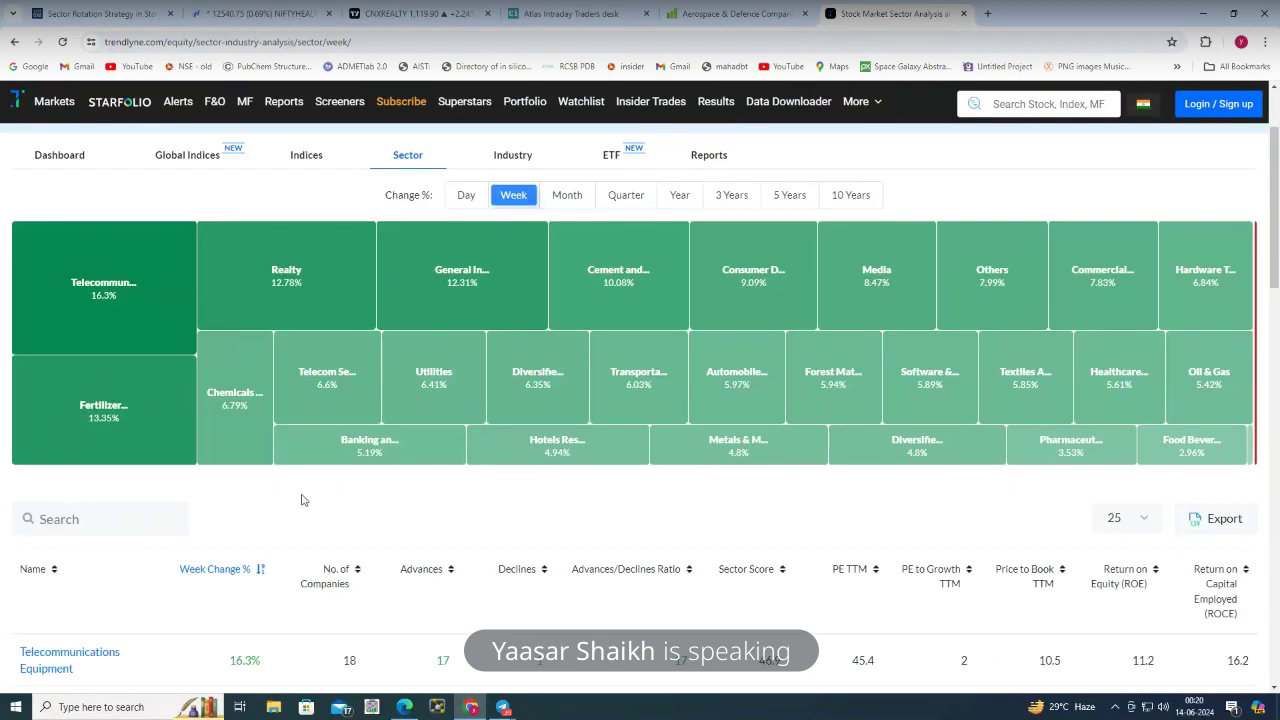
pyautogui.scroll(-1, 302, 502)
pyautogui.scroll(-2, 304, 498)
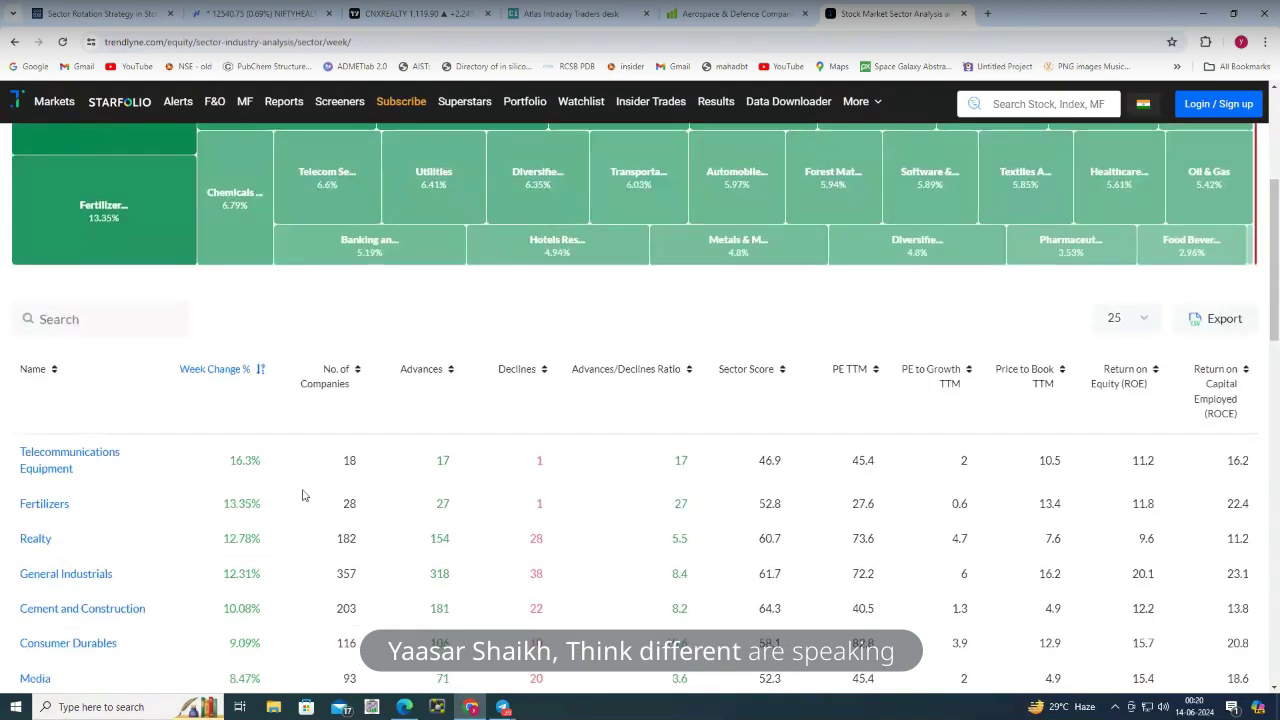
pyautogui.scroll(-2, 303, 494)
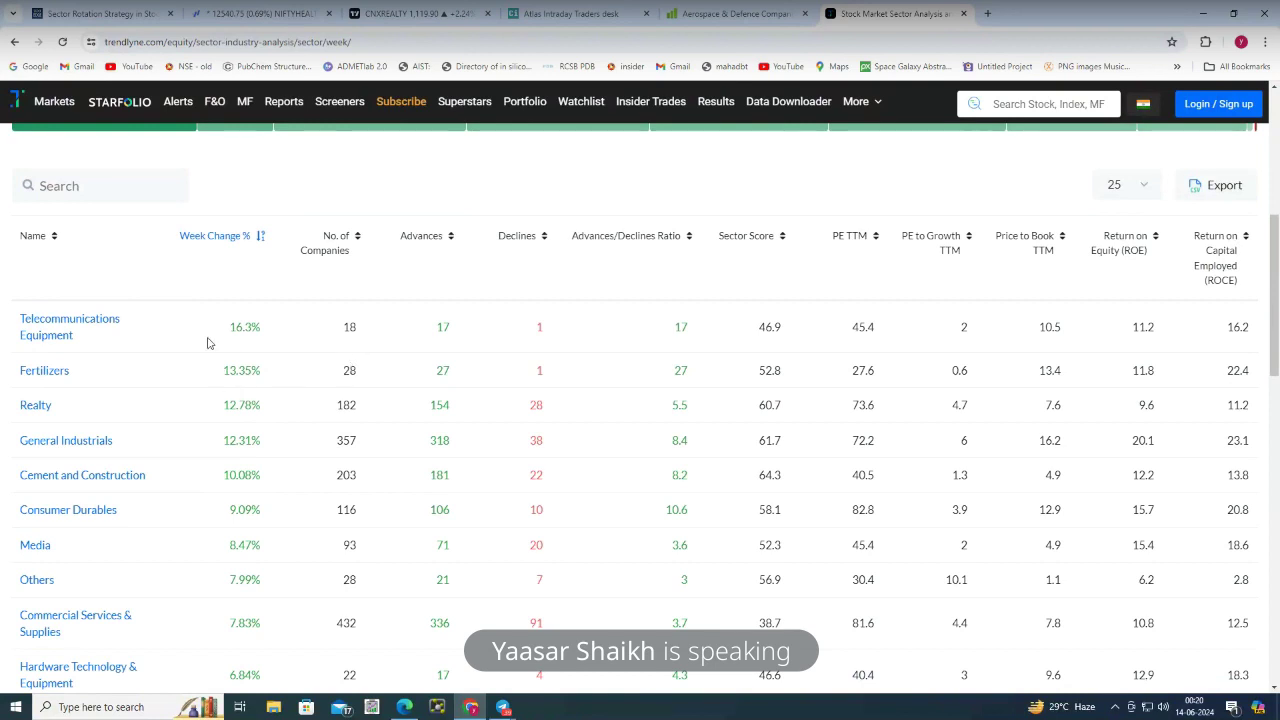
# Open the Realty sector's analysis page and examine its stock heatmap, sector financials and market breadth
pyautogui.click(44, 408)
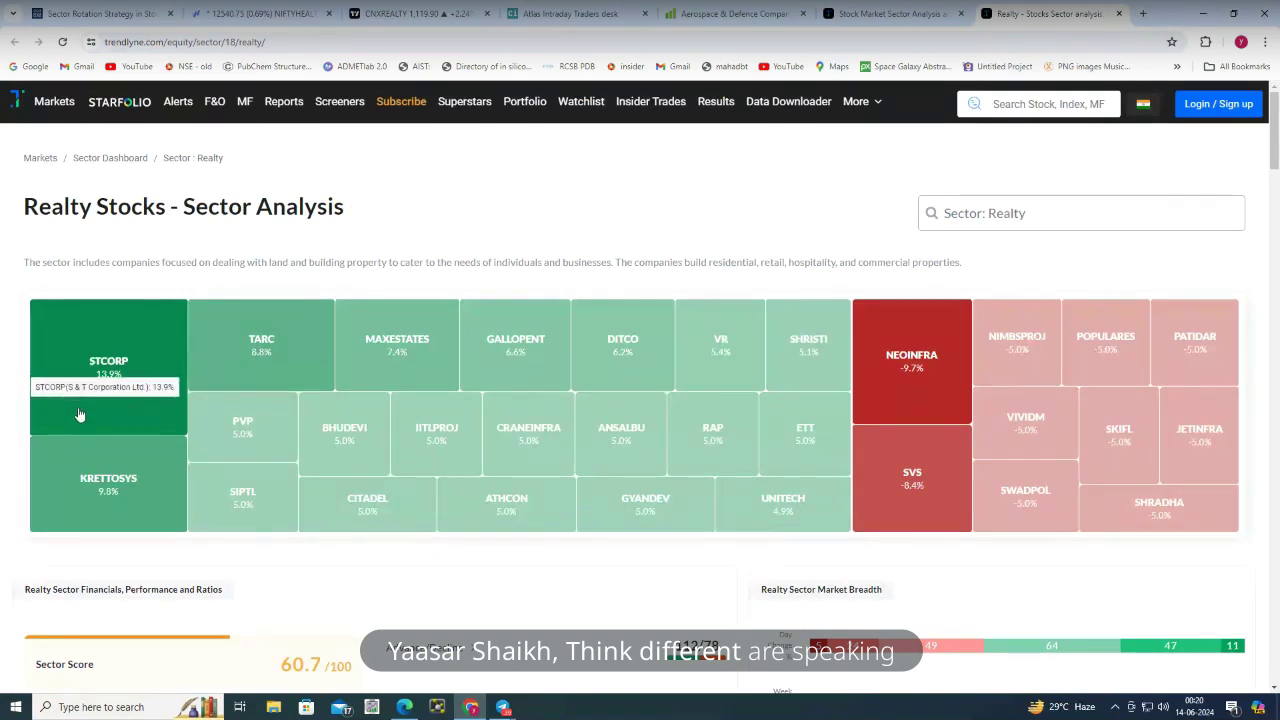
pyautogui.scroll(-1, 90, 375)
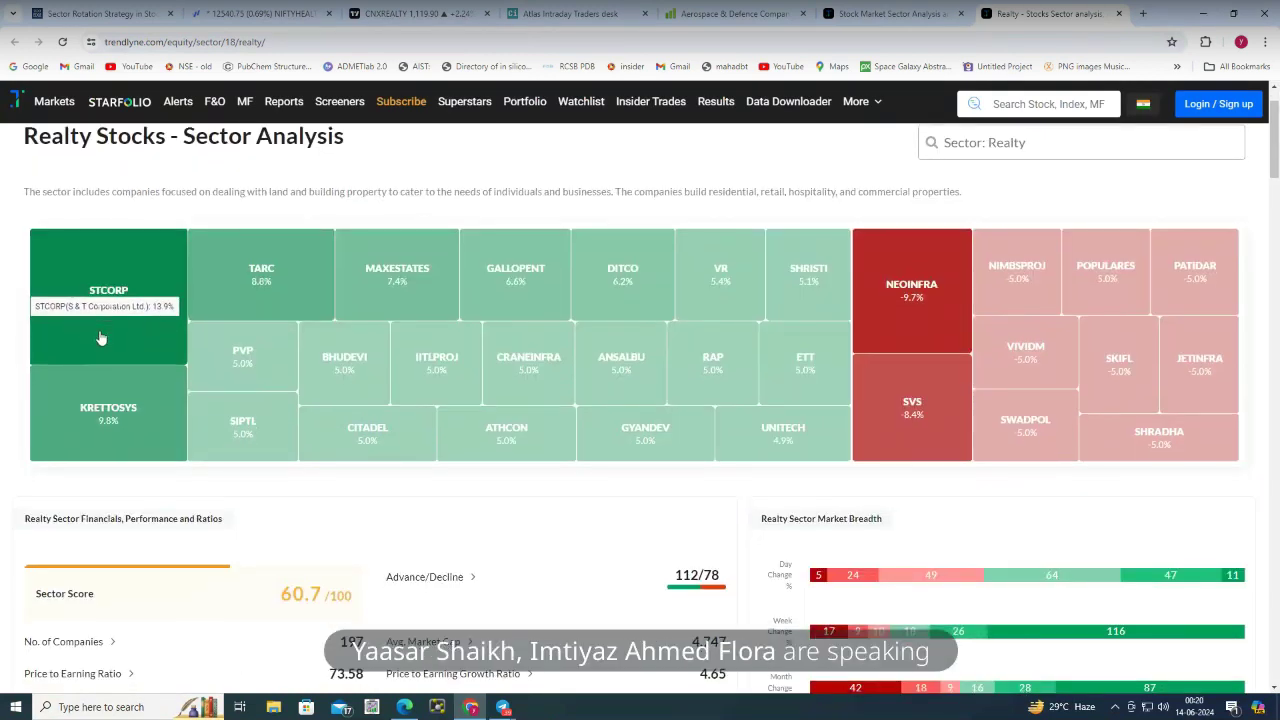
pyautogui.scroll(-2, 100, 341)
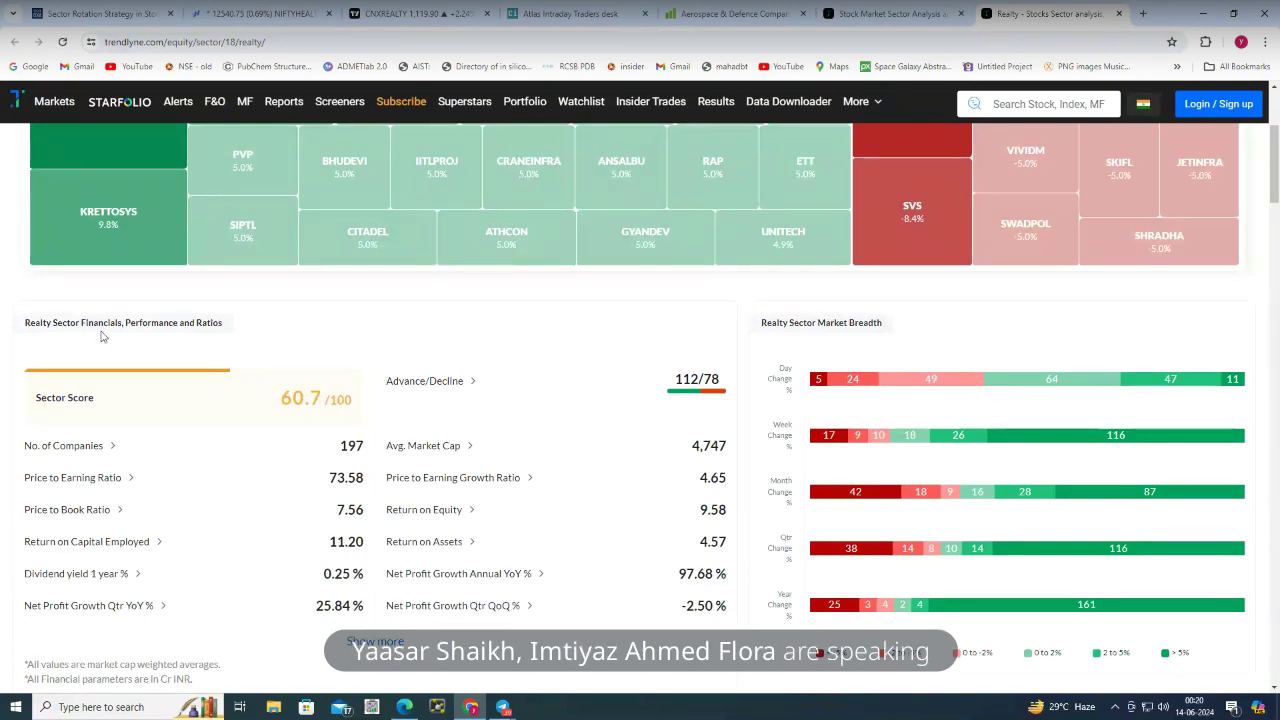
# Return to the weekly sector table and reopen the Realty sector's analysis page to review its heatmap and financials
pyautogui.scroll(3, 100, 337)
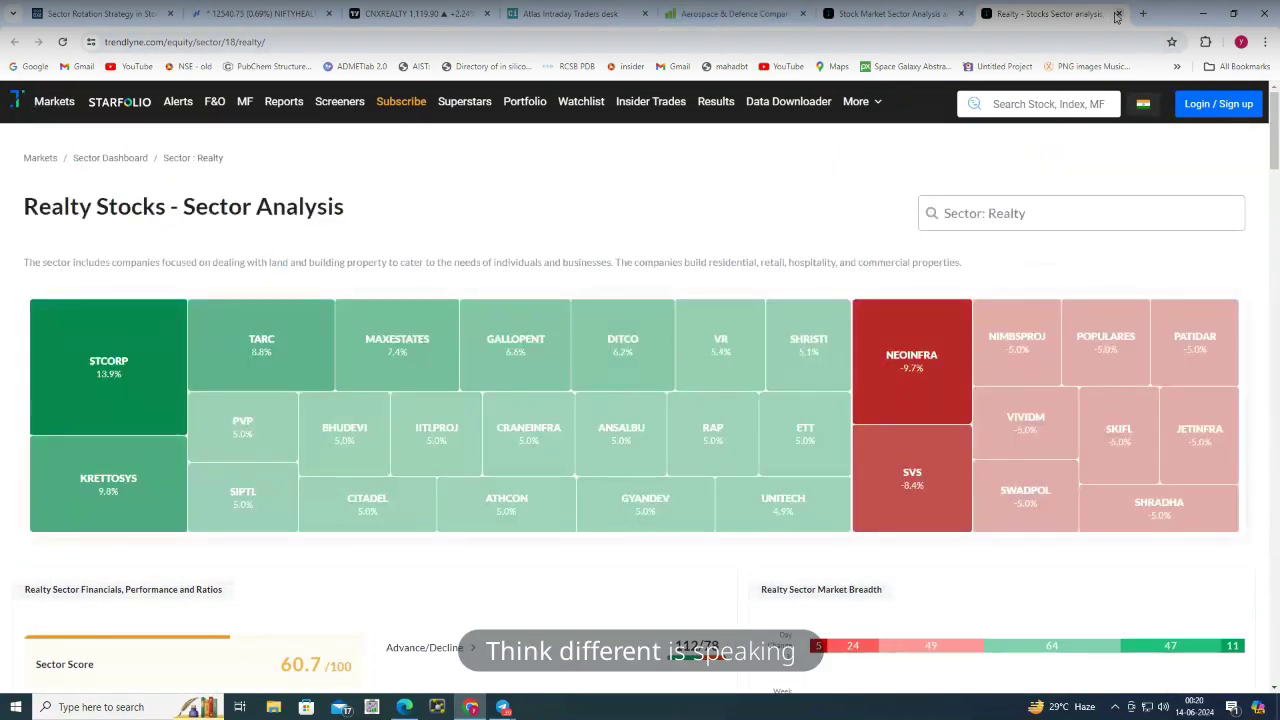
pyautogui.click(1117, 14)
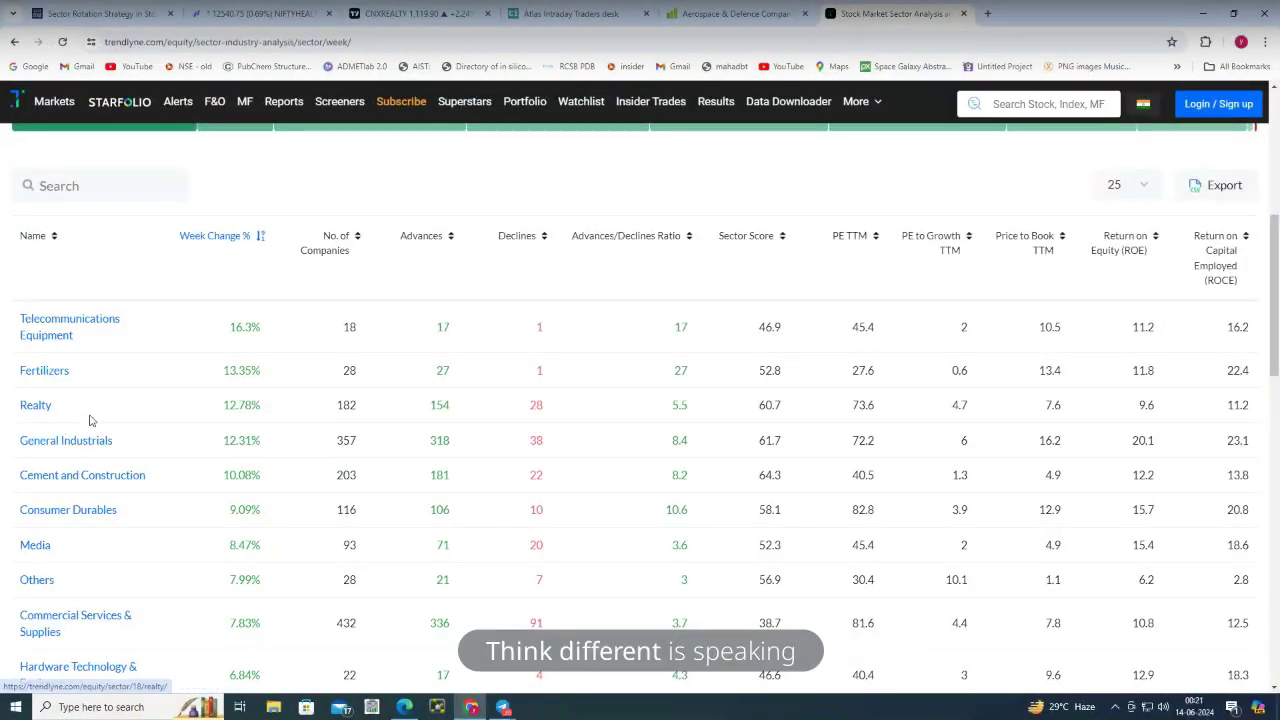
pyautogui.click(38, 406)
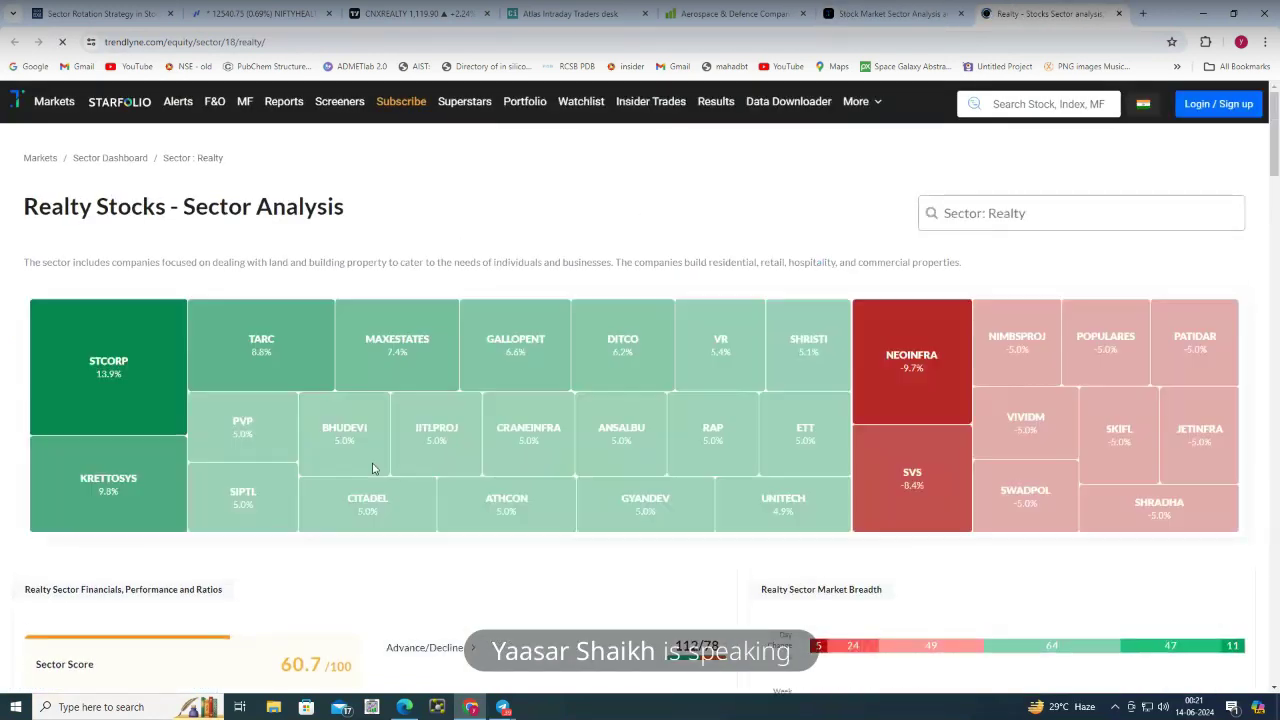
pyautogui.scroll(-2, 450, 520)
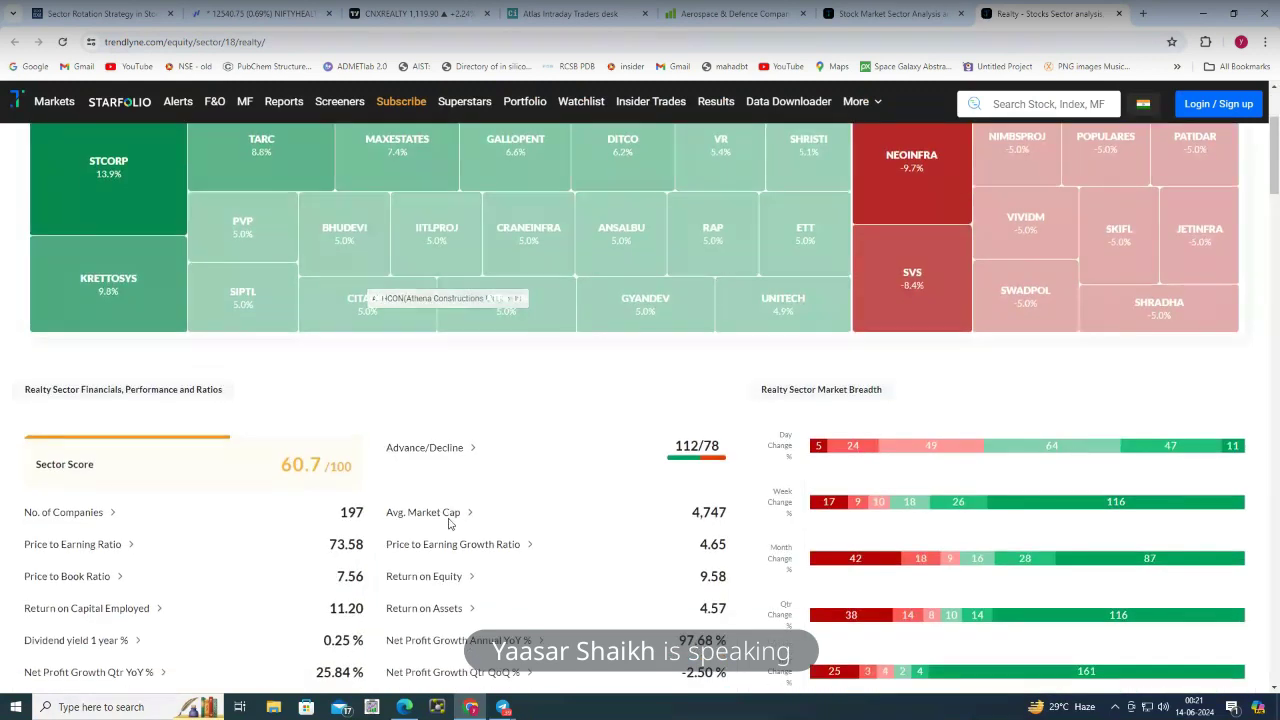
pyautogui.scroll(3, 449, 523)
# Open STCORP's stock page from the Realty heatmap and show its live price chart as OHLC bars
pyautogui.click(185, 314)
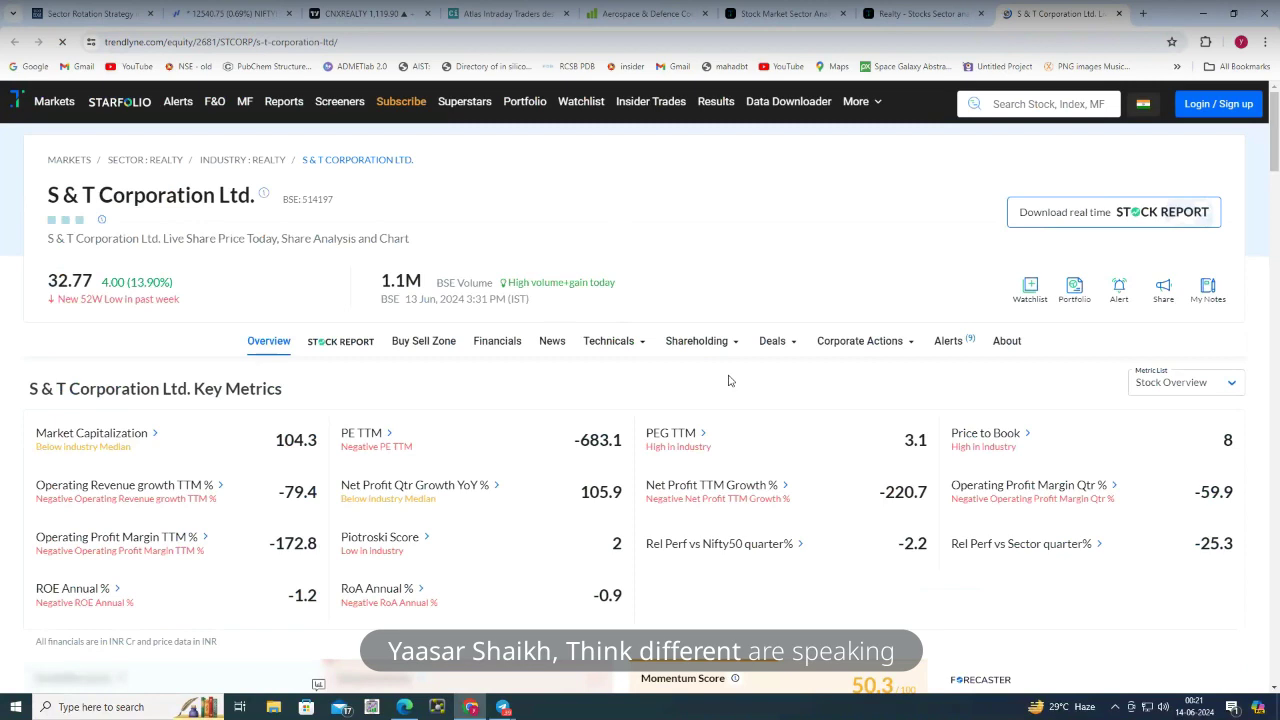
pyautogui.scroll(-3, 810, 487)
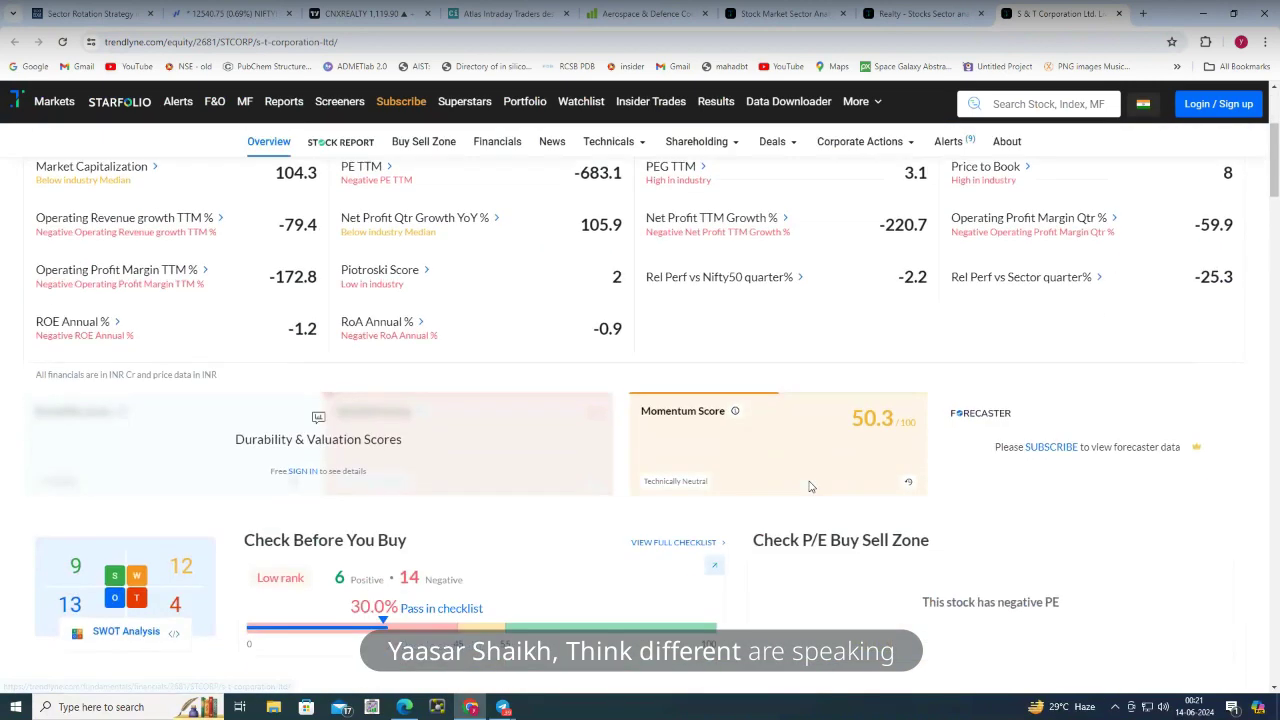
pyautogui.scroll(-7, 810, 487)
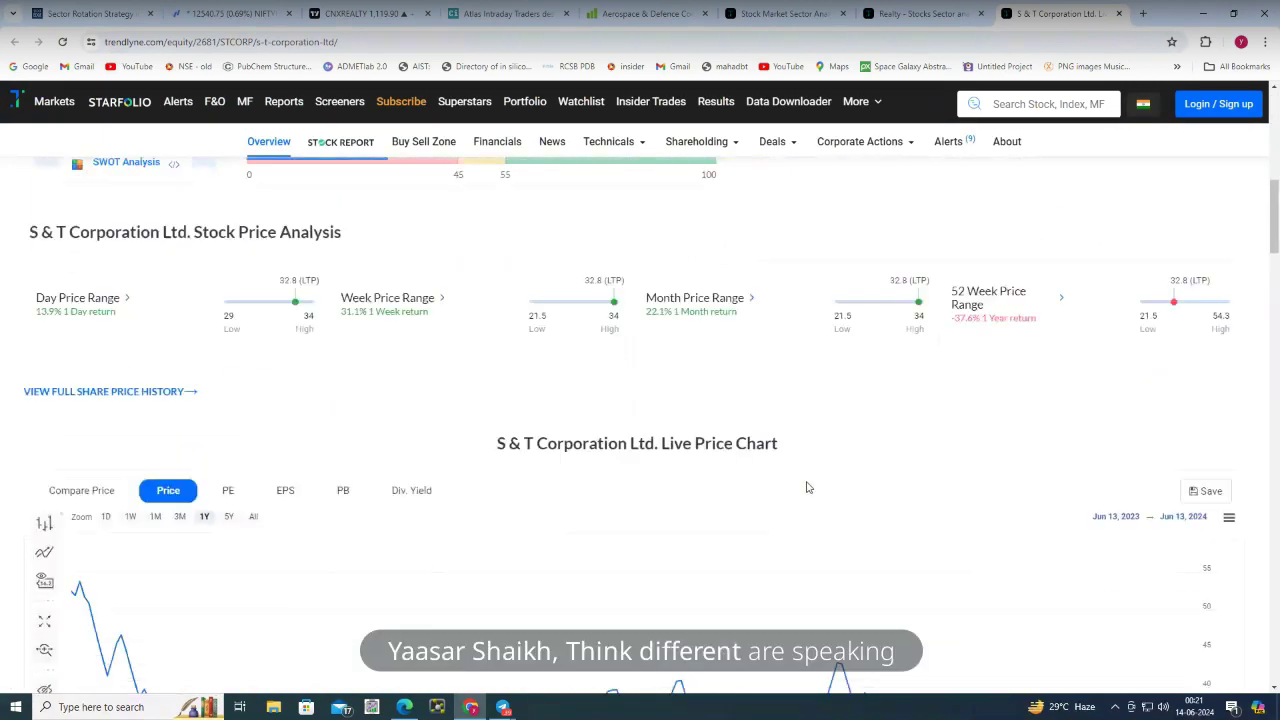
pyautogui.click(44, 325)
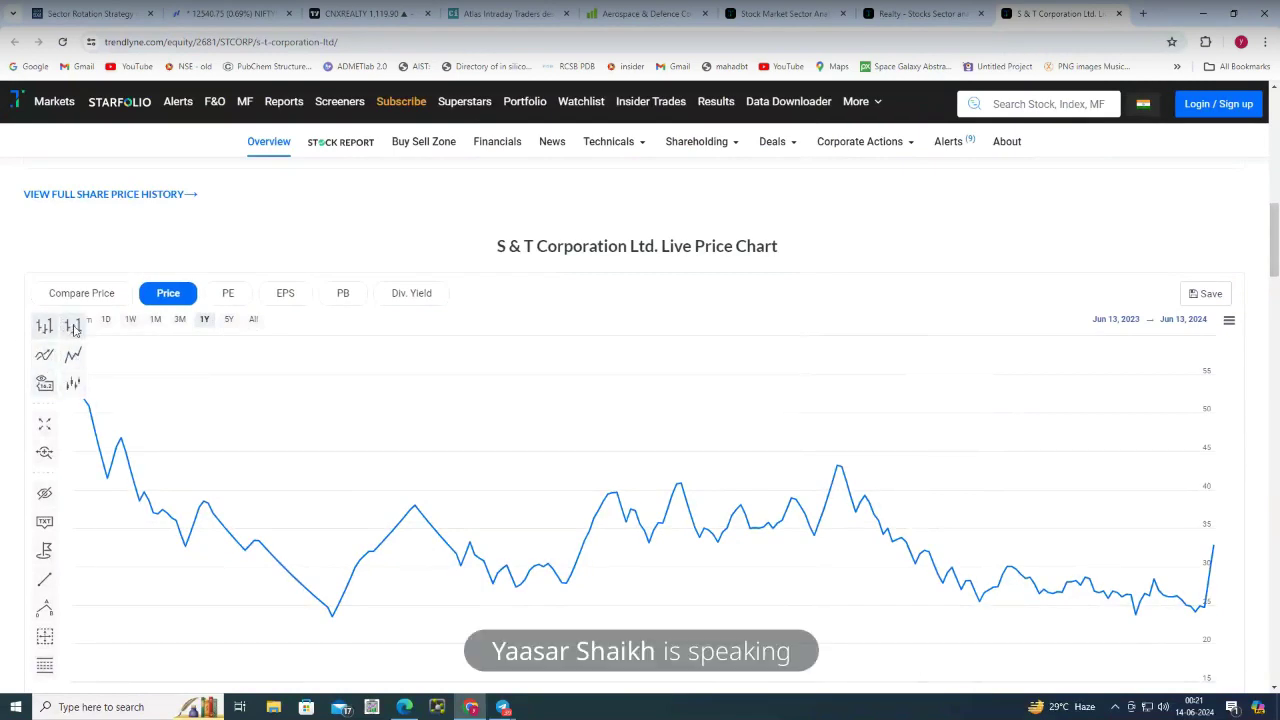
pyautogui.click(73, 328)
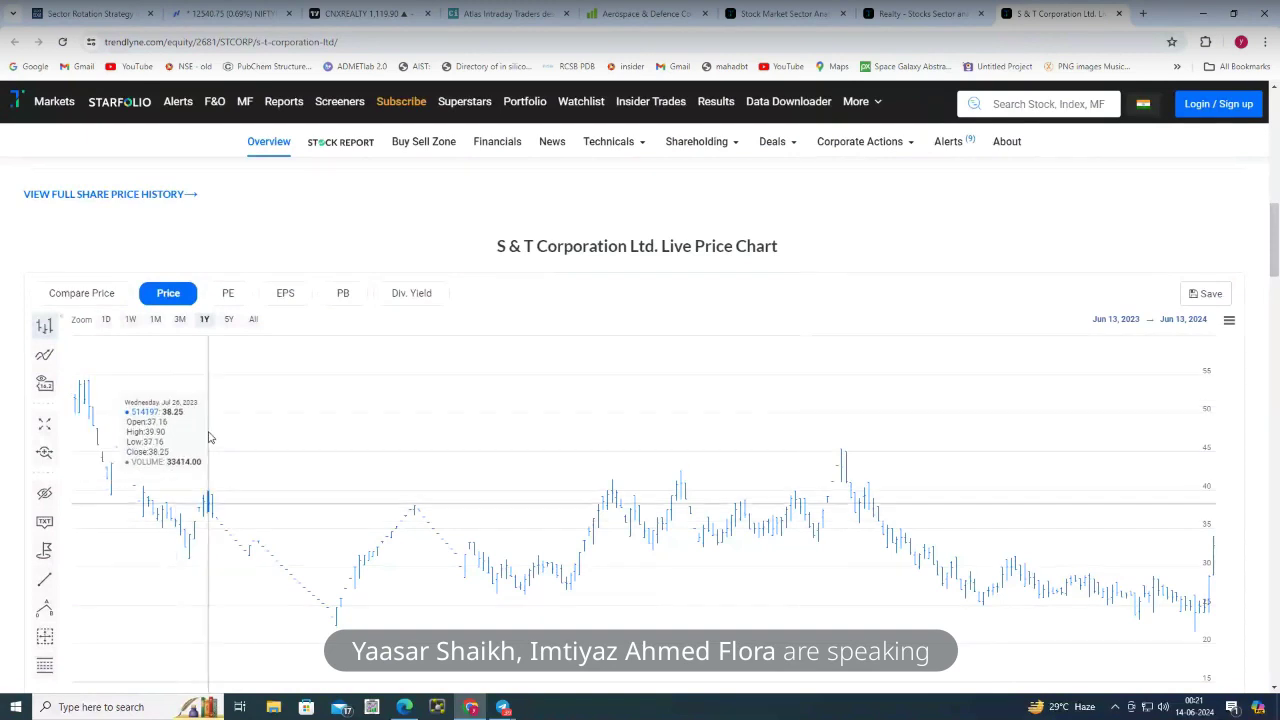
pyautogui.scroll(-1, 210, 435)
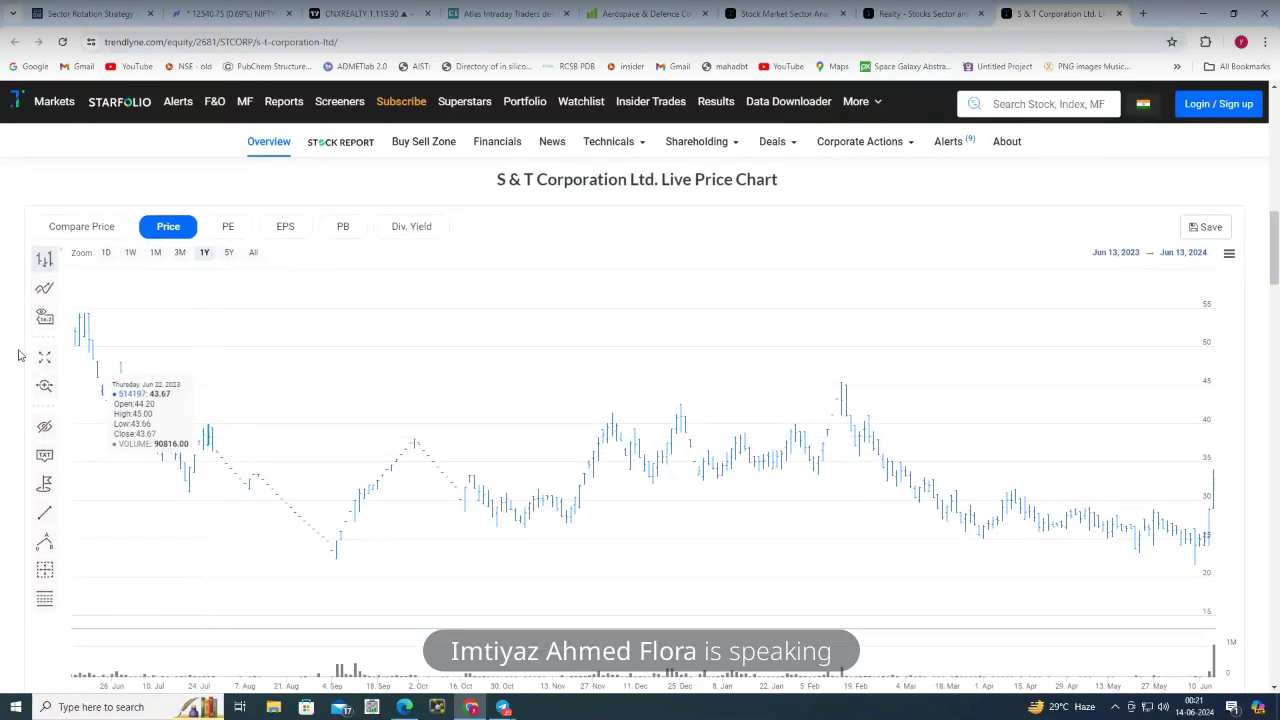
# Check the price chart's indicator options and view the three-month range from Dec 18, 2023 to Mar 13, 2024
pyautogui.click(44, 288)
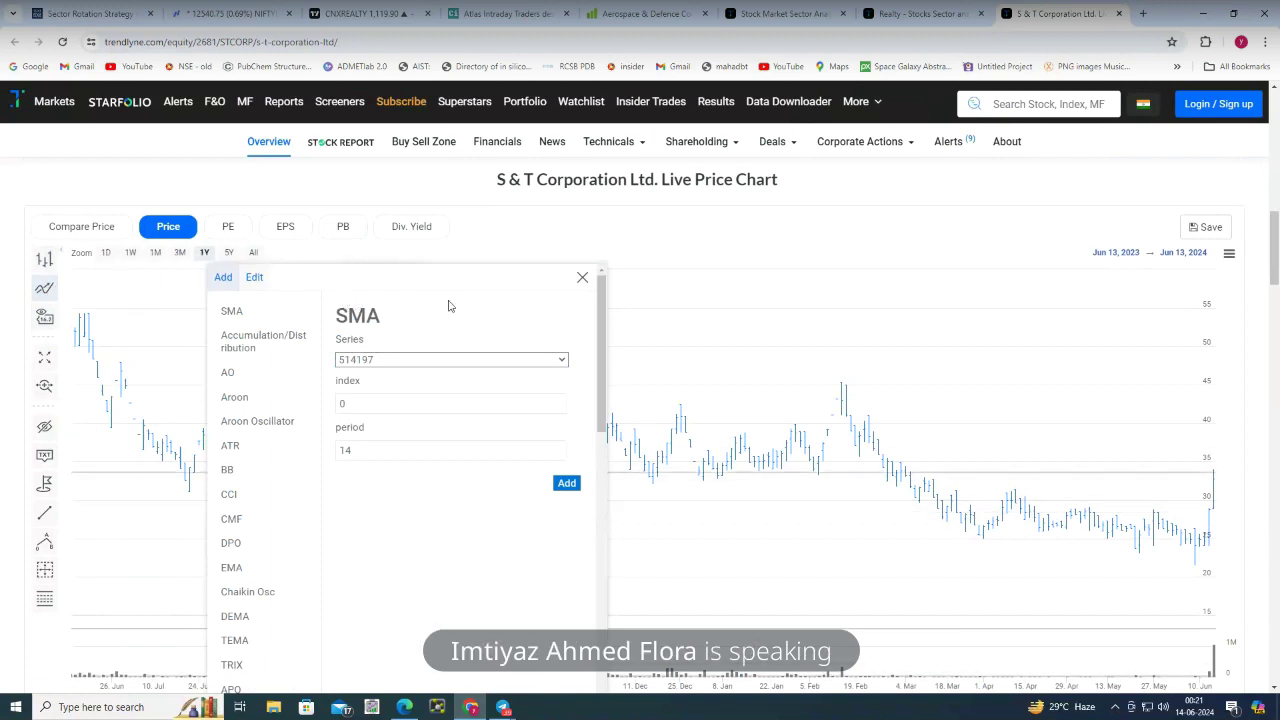
pyautogui.click(581, 279)
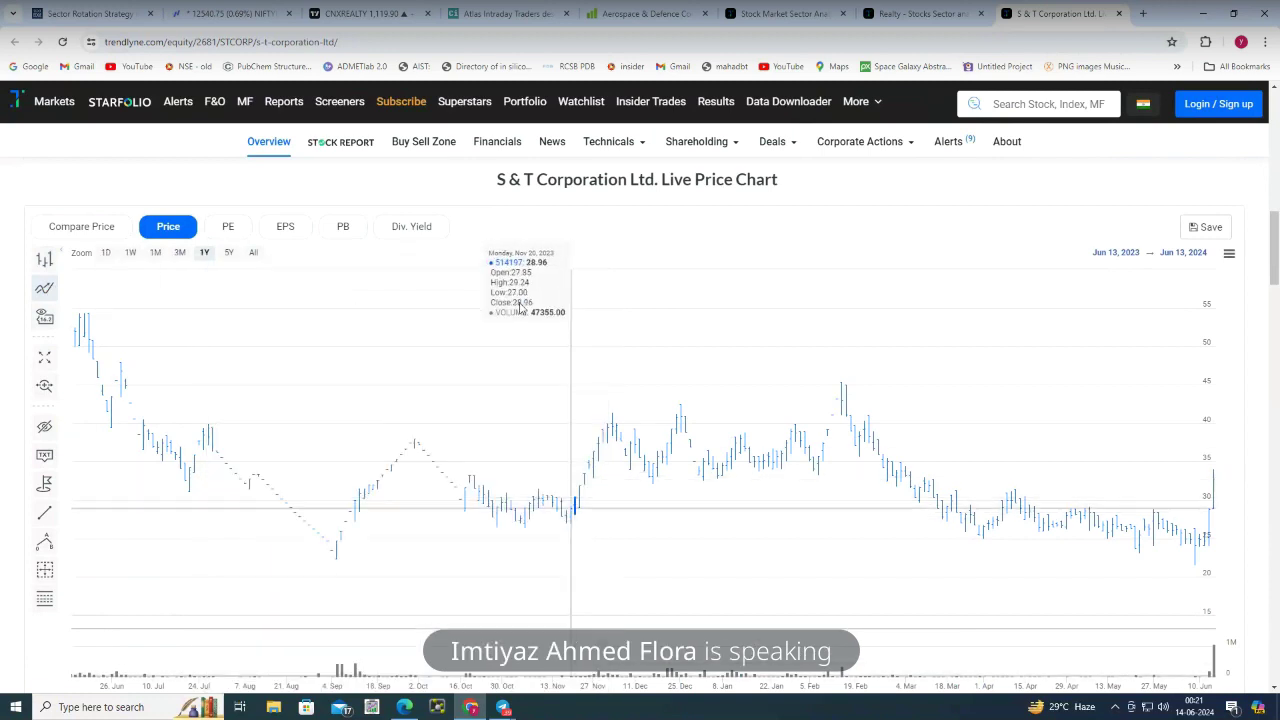
pyautogui.click(71, 231)
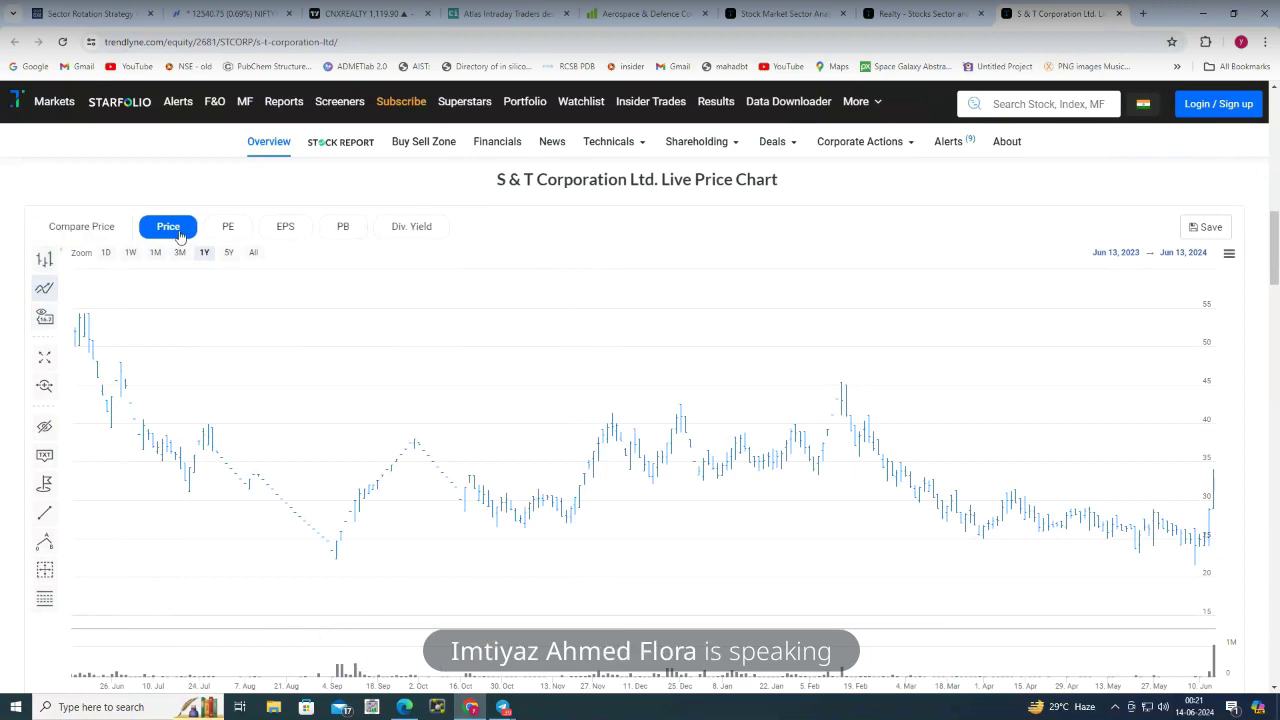
pyautogui.moveTo(640, 350); pyautogui.dragTo(930, 340)
pyautogui.scroll(-4, 923, 336)
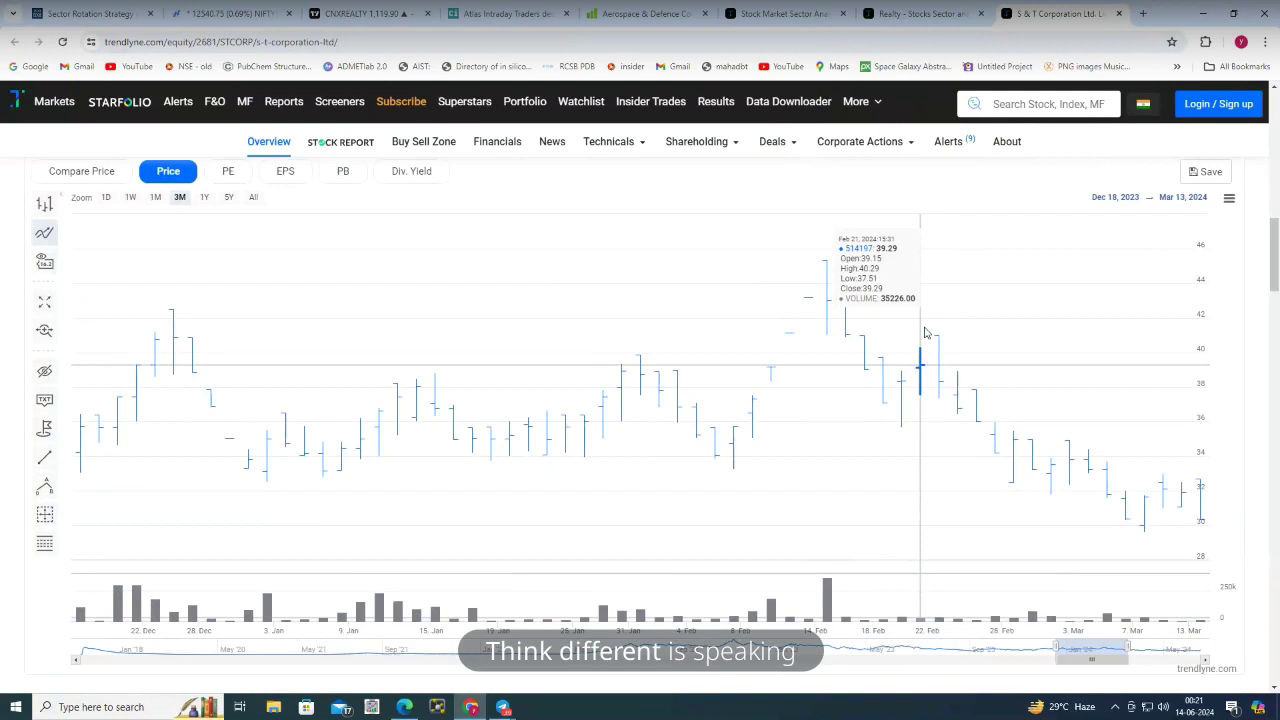
pyautogui.scroll(3, 923, 343)
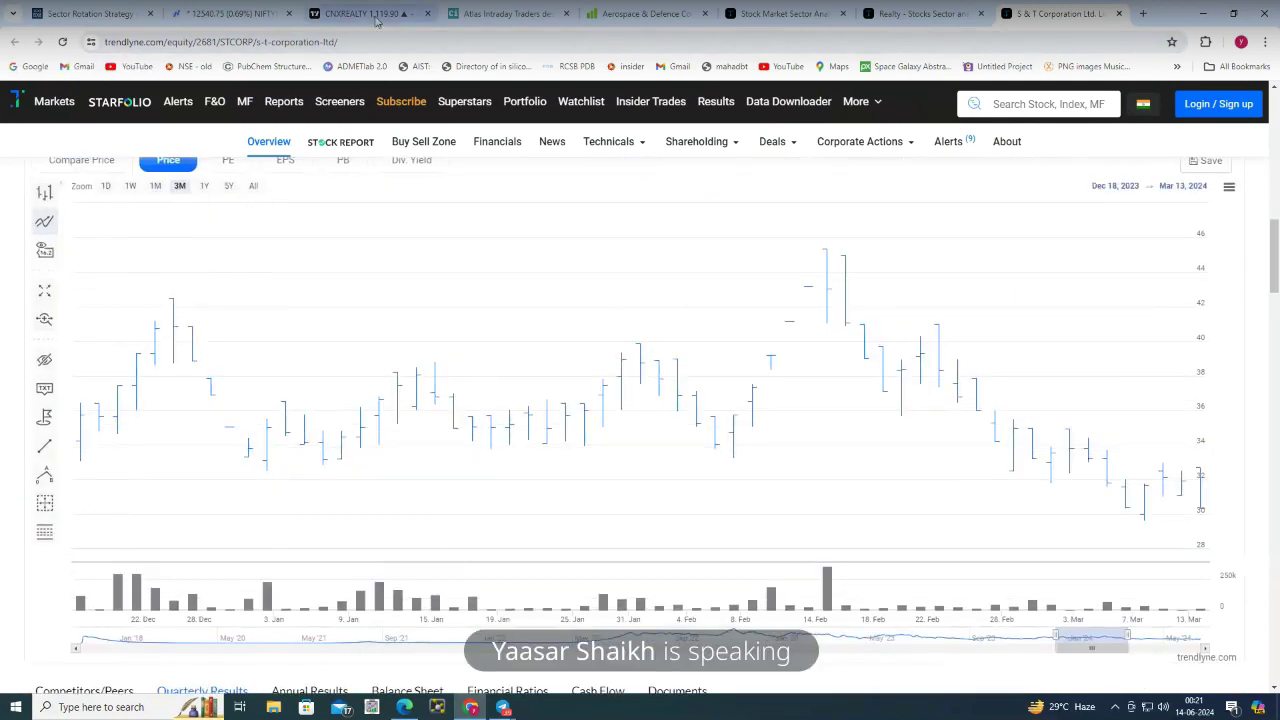
# Close the stock and Realty pages, and view the weekly-change heatmaps for indices and industries
pyautogui.click(1119, 14)
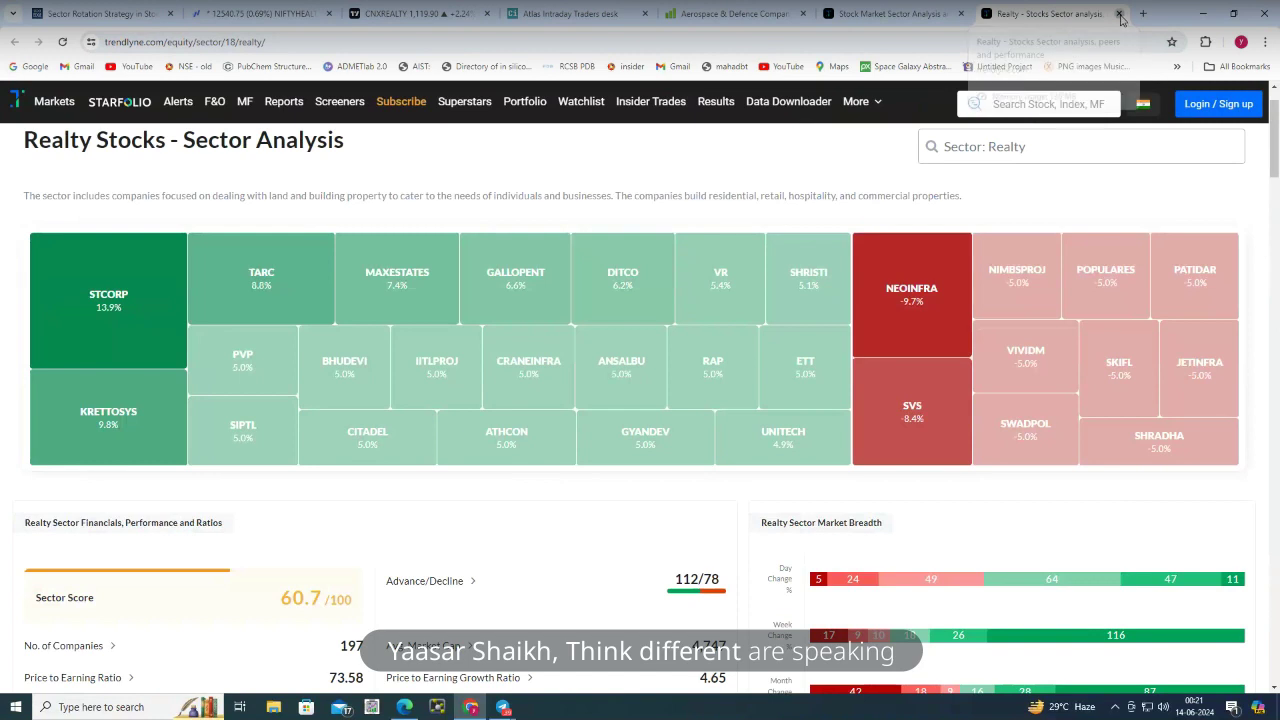
pyautogui.click(1120, 14)
pyautogui.scroll(5, 140, 371)
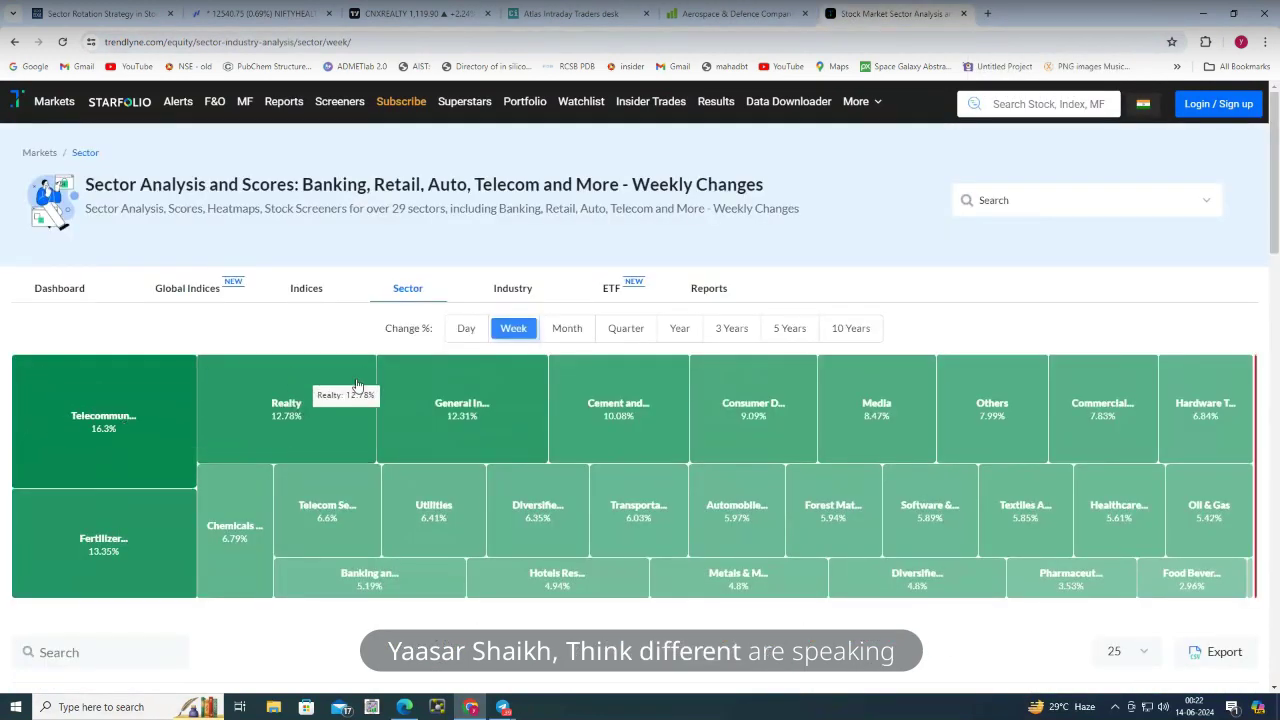
pyautogui.click(303, 290)
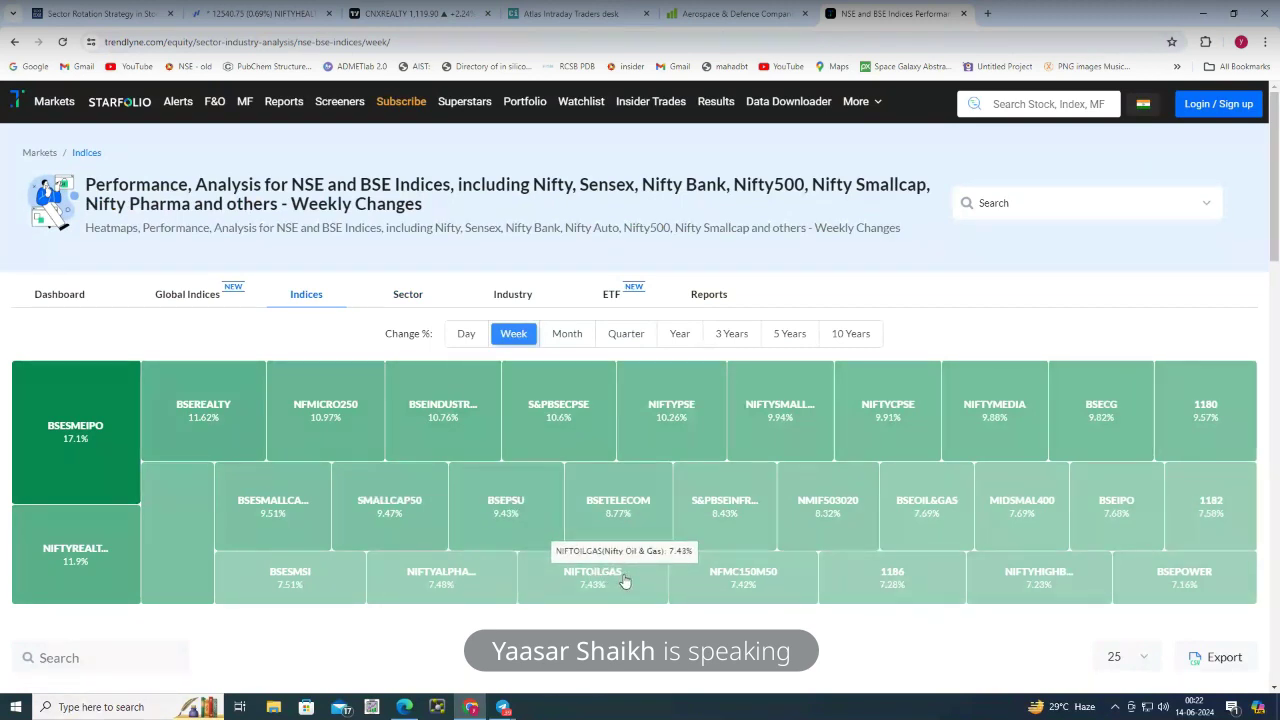
pyautogui.click(520, 296)
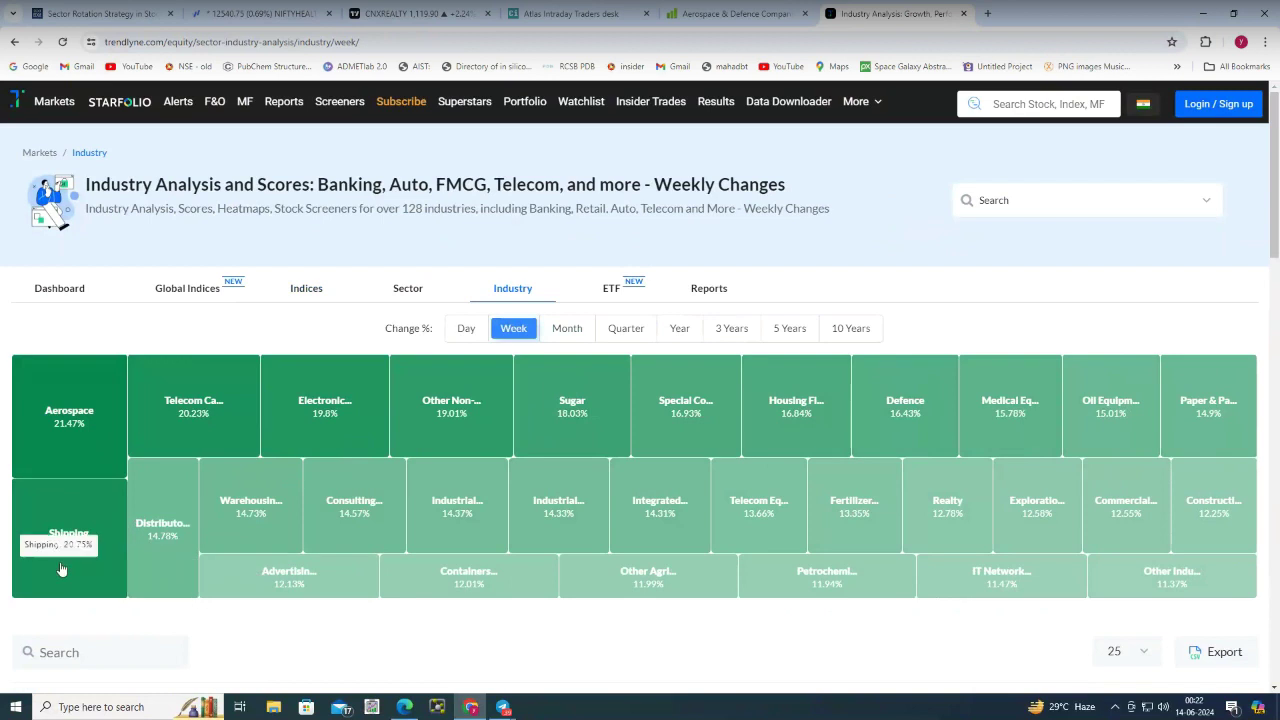
# Open the Aerospace industry's analysis page and examine its heatmap, financials, market breadth and peer comparison table
pyautogui.click(72, 435)
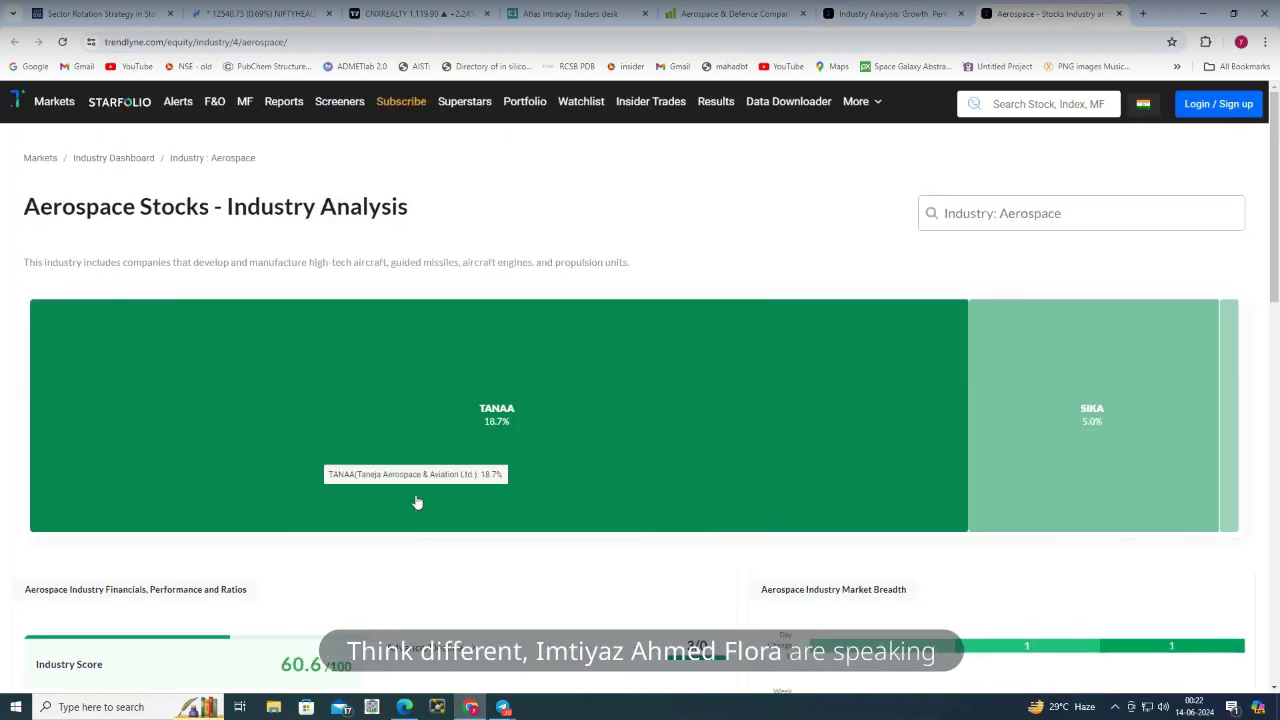
pyautogui.scroll(-2, 520, 495)
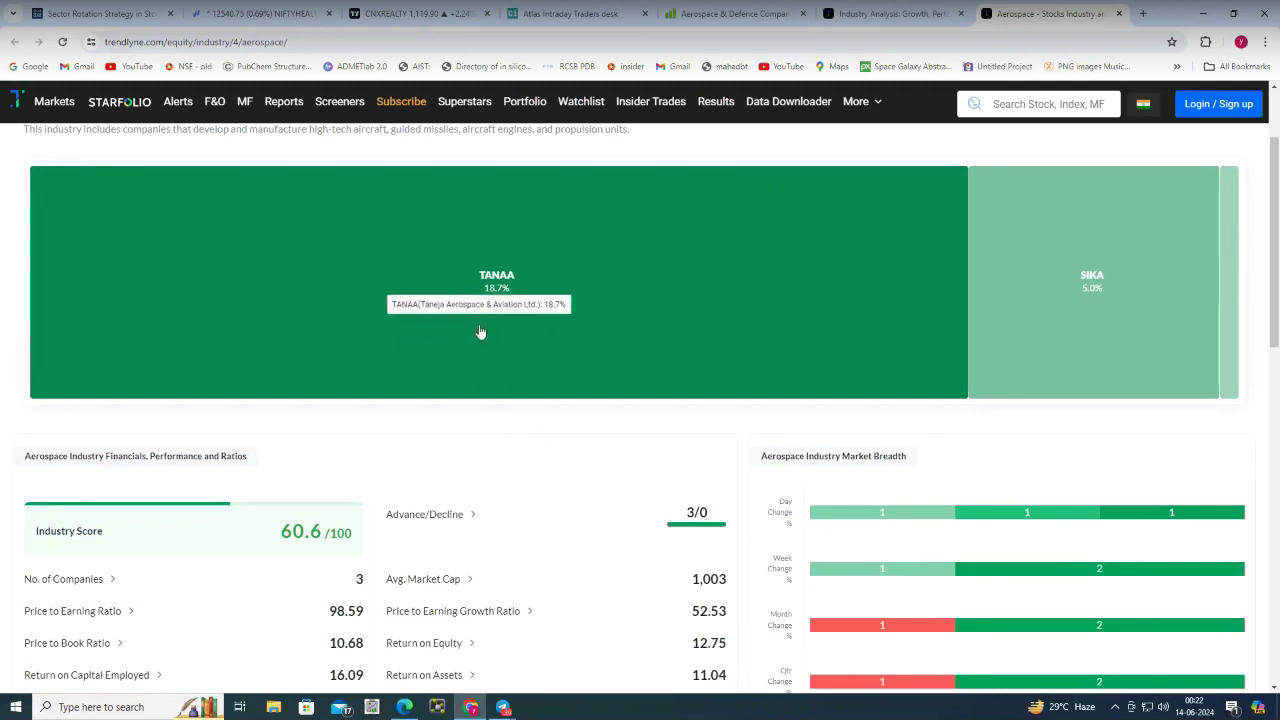
pyautogui.scroll(-3, 485, 340)
pyautogui.scroll(-3, 535, 370)
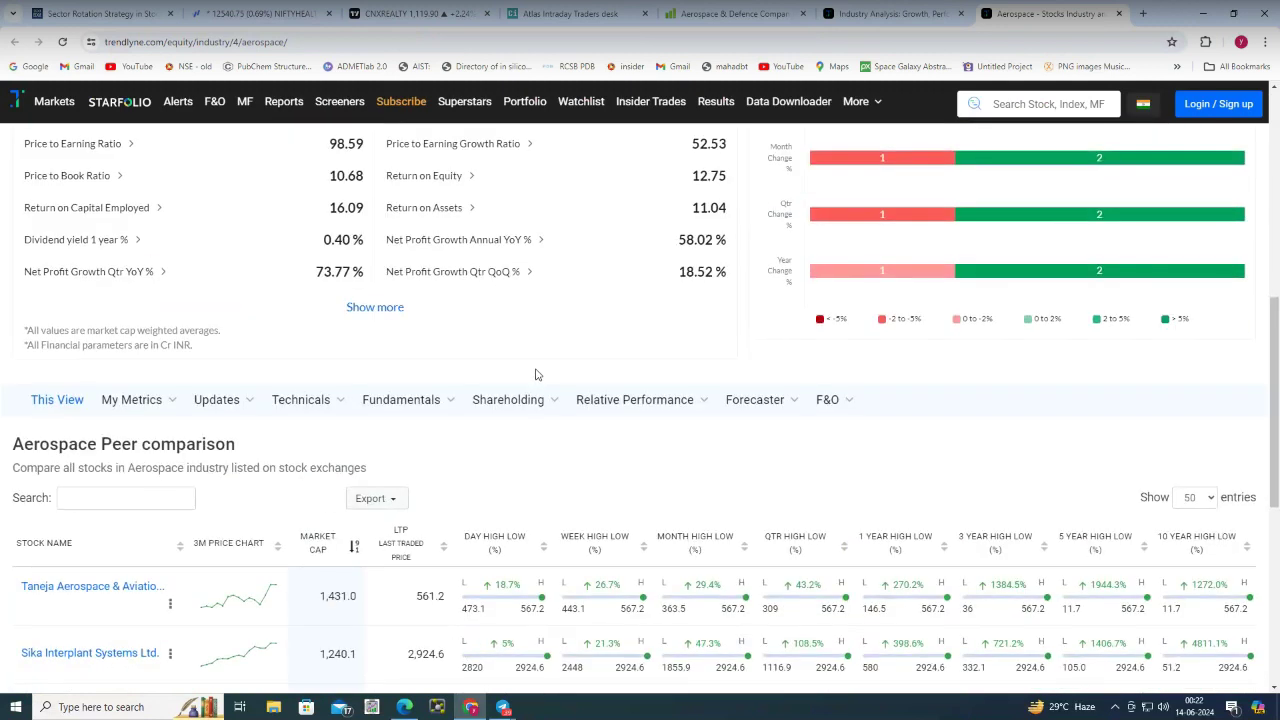
pyautogui.scroll(-3, 535, 370)
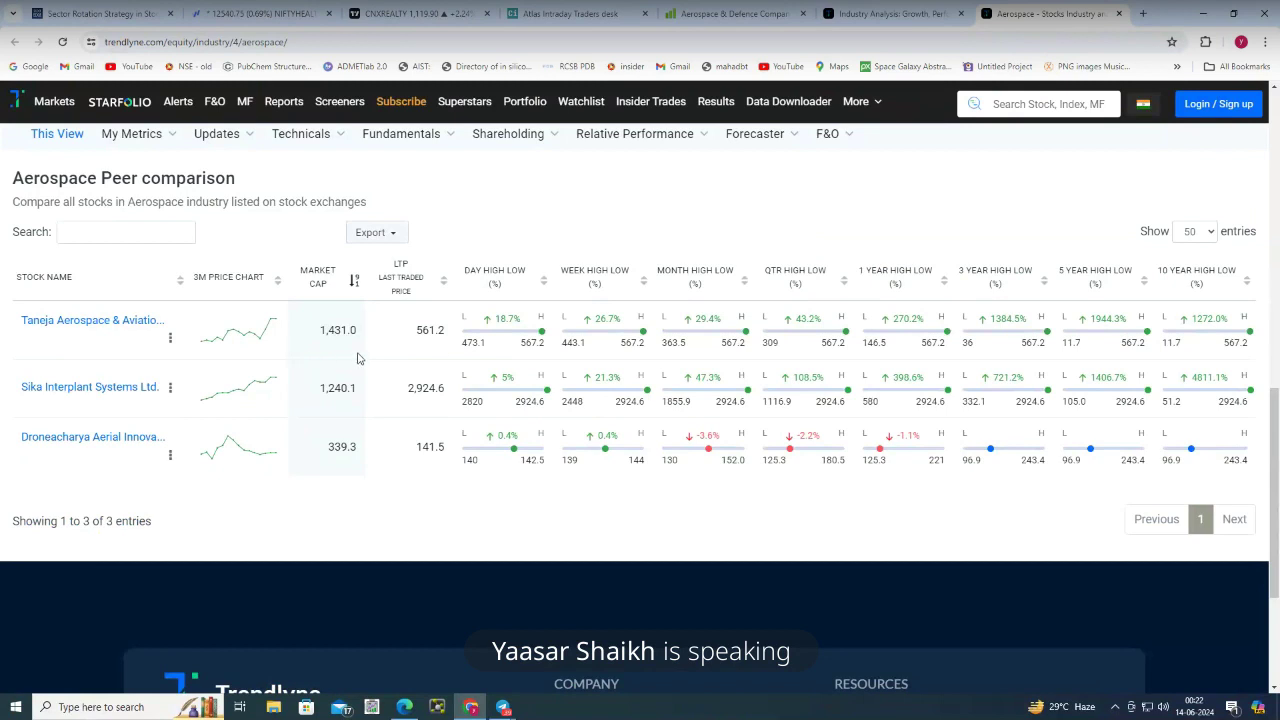
pyautogui.scroll(7, 366, 363)
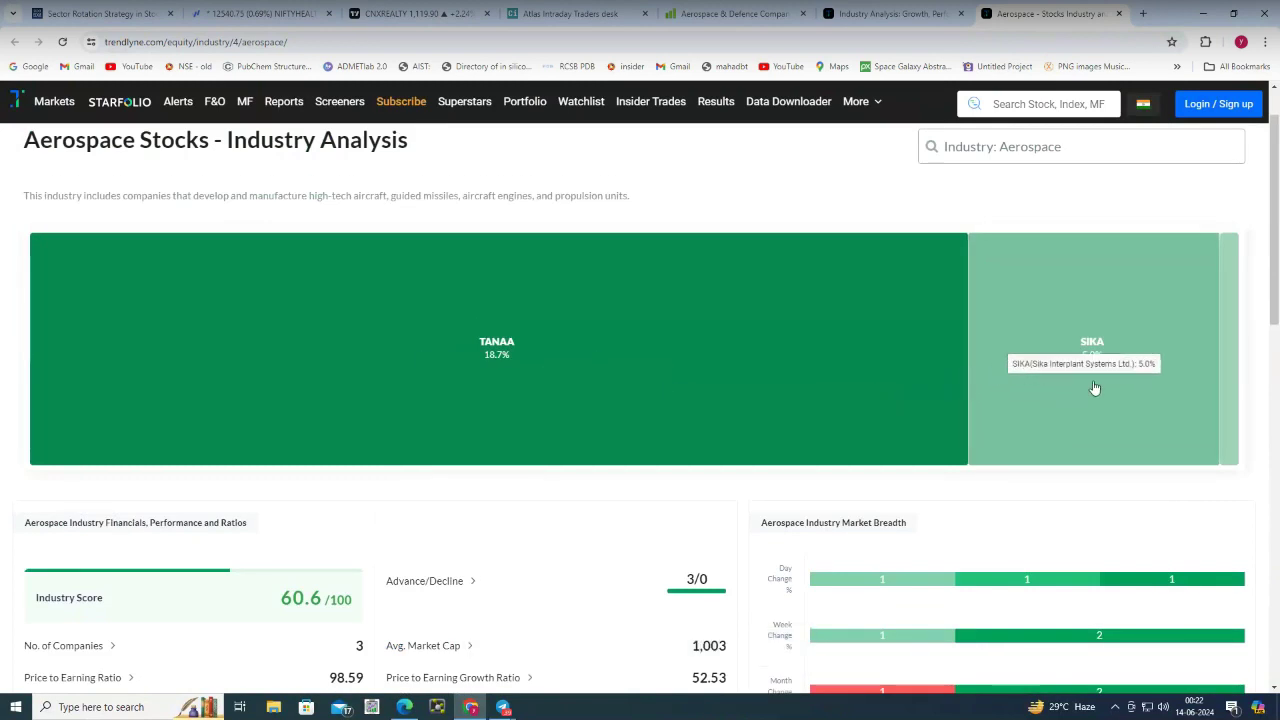
pyautogui.scroll(1, 666, 397)
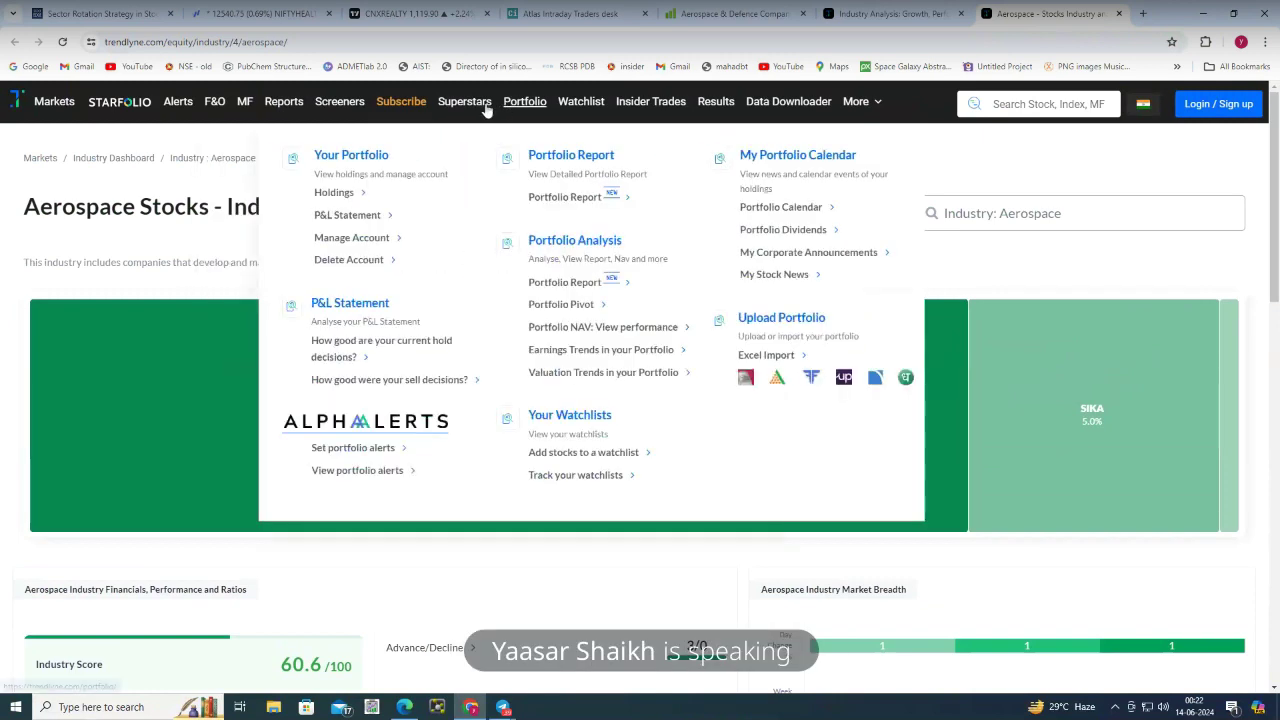
# Open the Markets overview page and go from its dashboard to the daily-change sector heatmap
pyautogui.moveTo(459, 113)
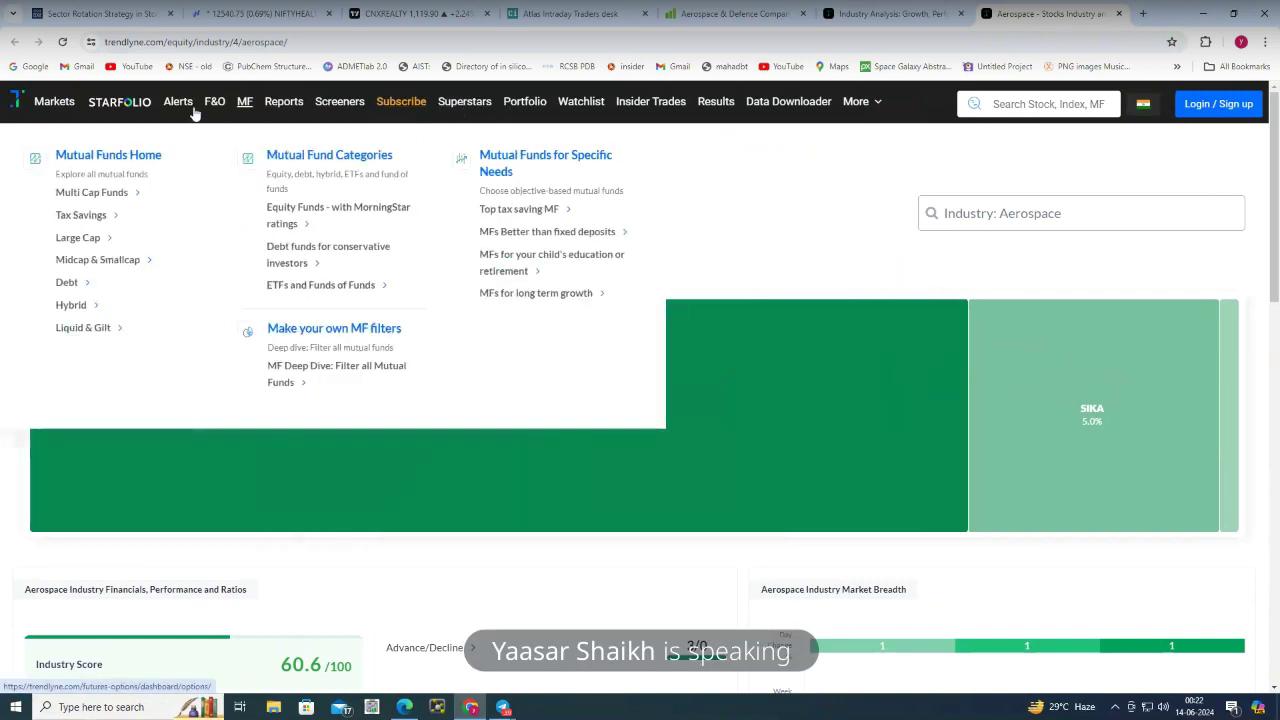
pyautogui.moveTo(48, 112)
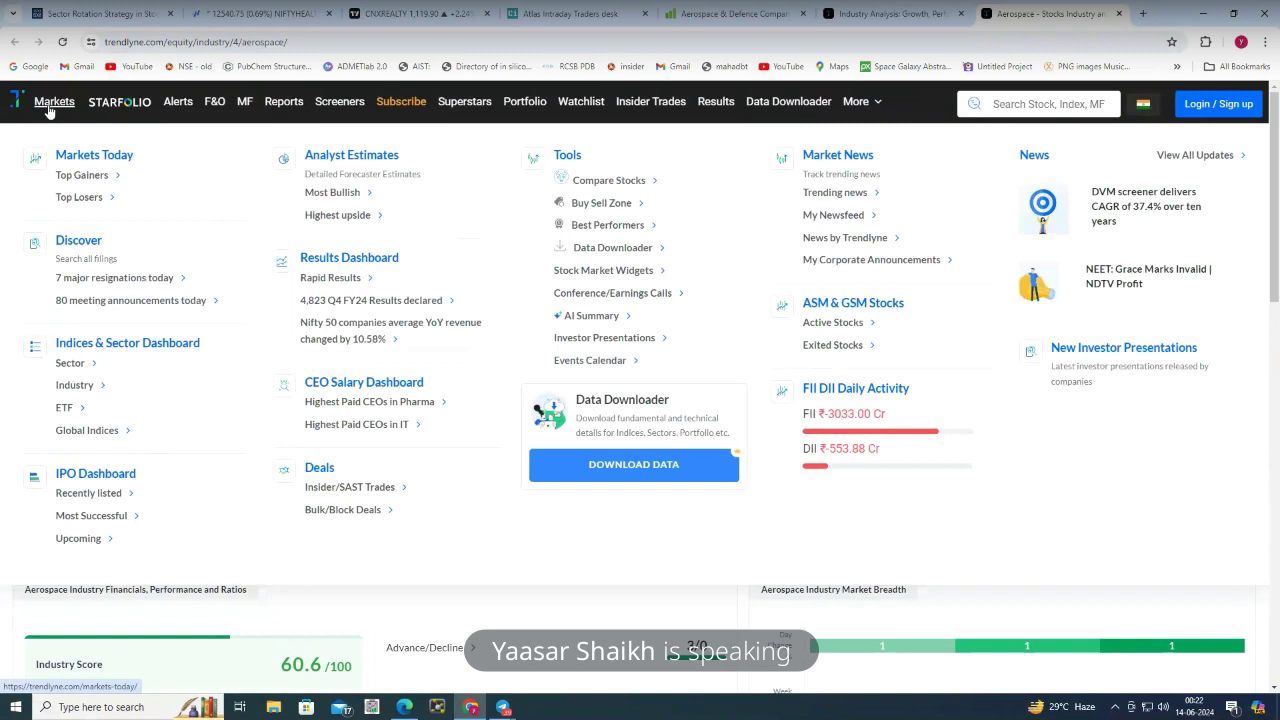
pyautogui.click(48, 112)
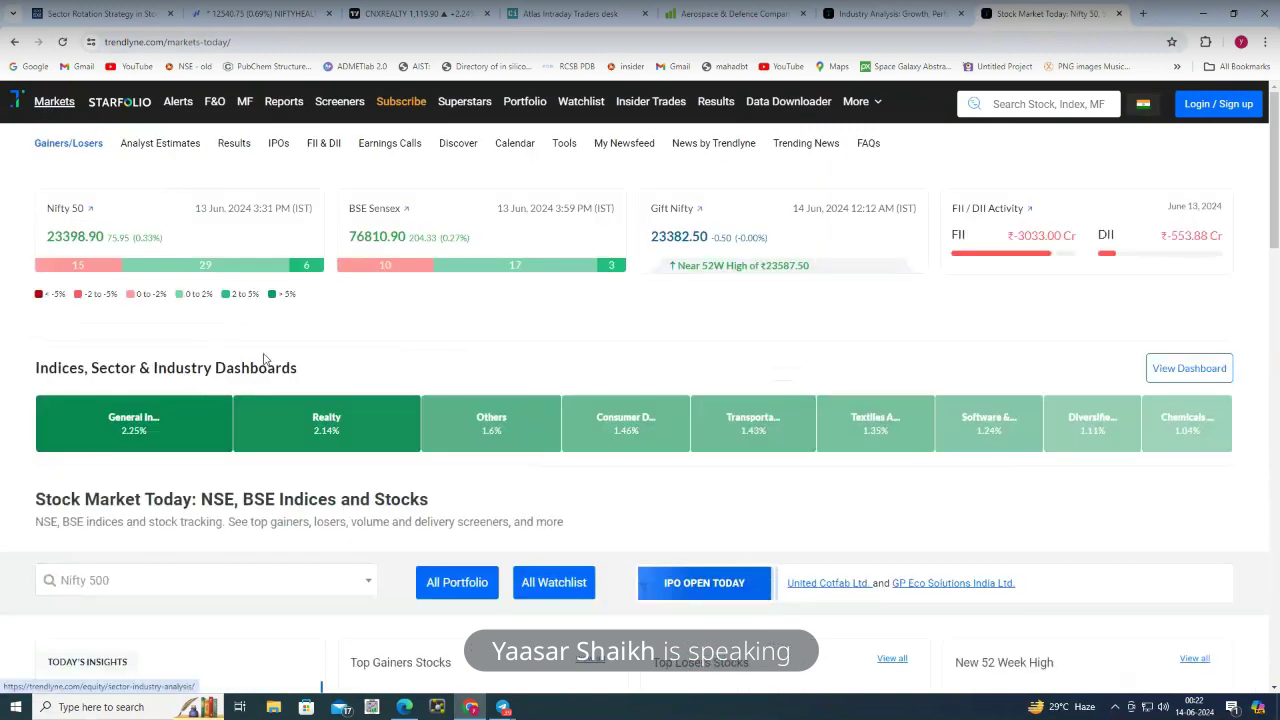
pyautogui.click(1165, 375)
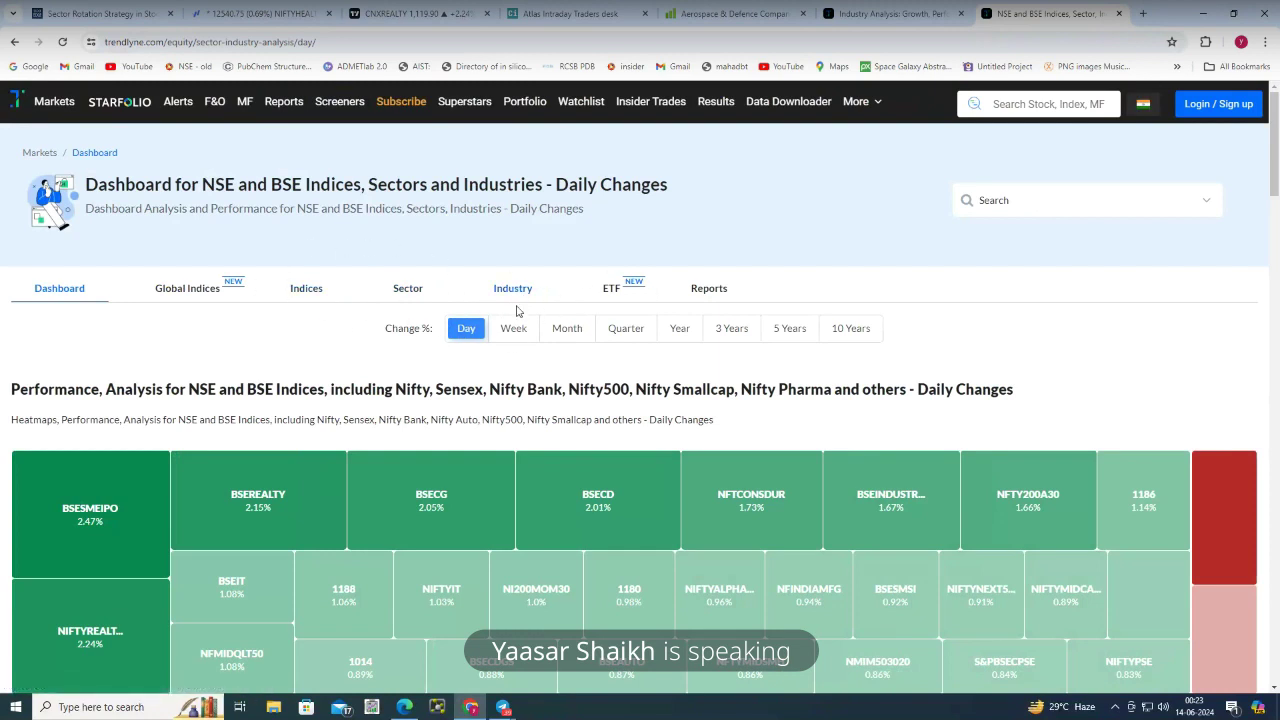
pyautogui.click(393, 290)
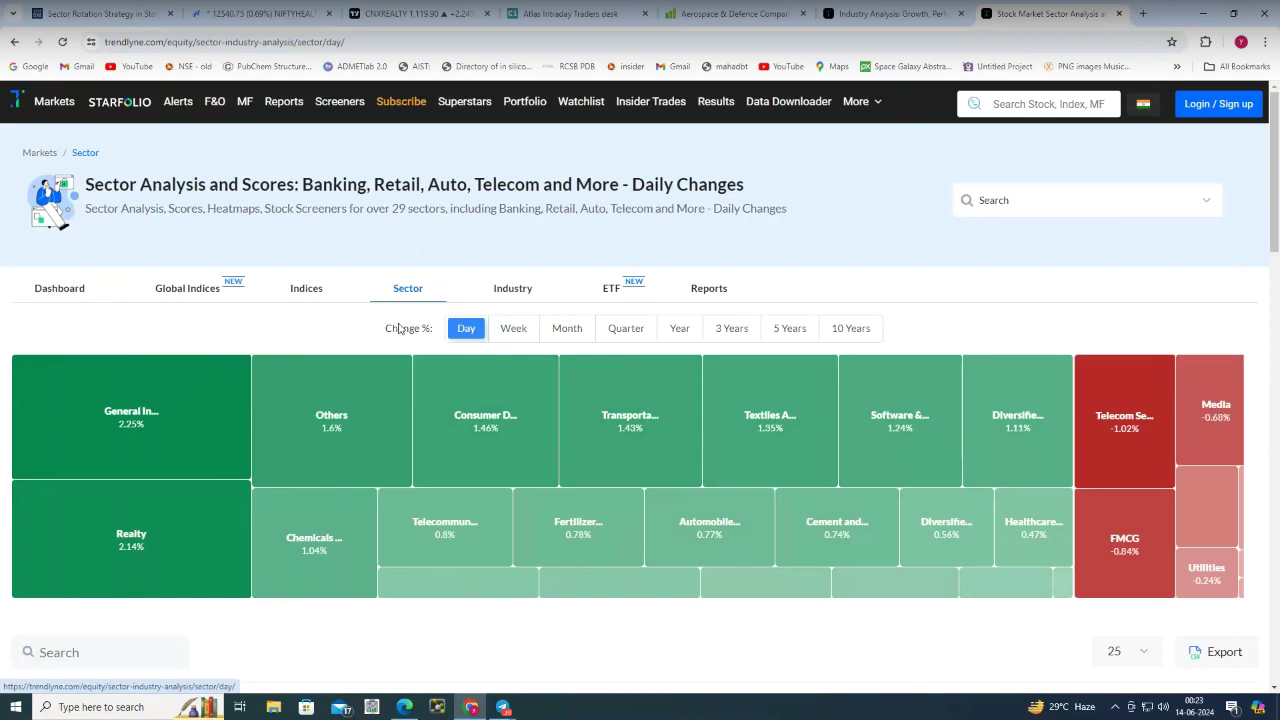
# Open the General Industrials sector's analysis page and look over its stock heatmap
pyautogui.click(129, 418)
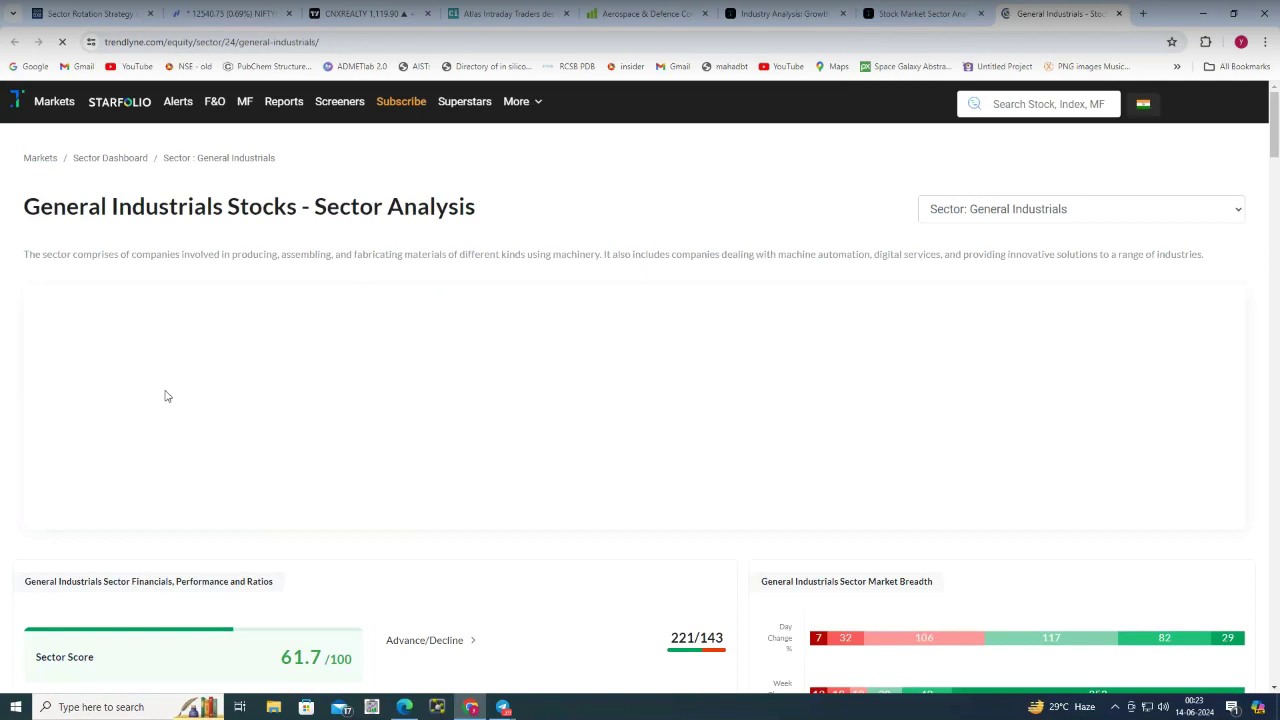
pyautogui.scroll(-1, 210, 408)
pyautogui.scroll(1, 212, 408)
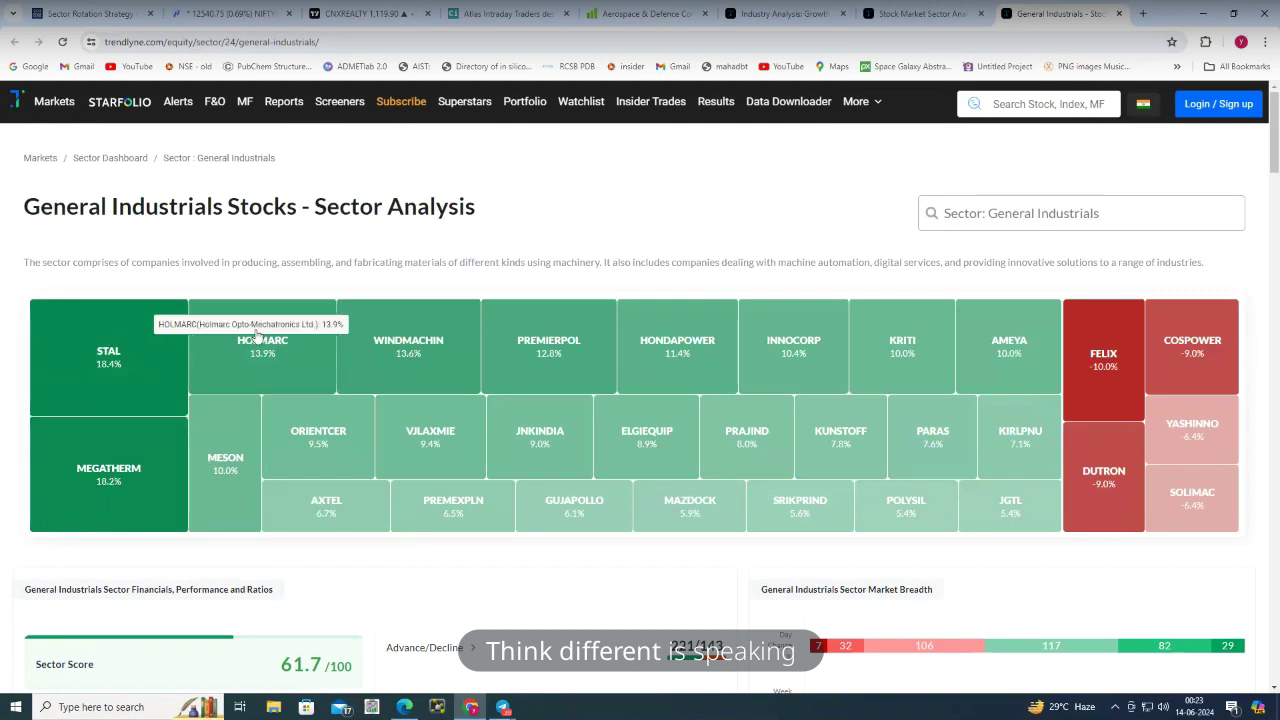
# Open JGTL's stock page from the General Industrials heatmap and review its key metrics and live price chart
pyautogui.click(1012, 515)
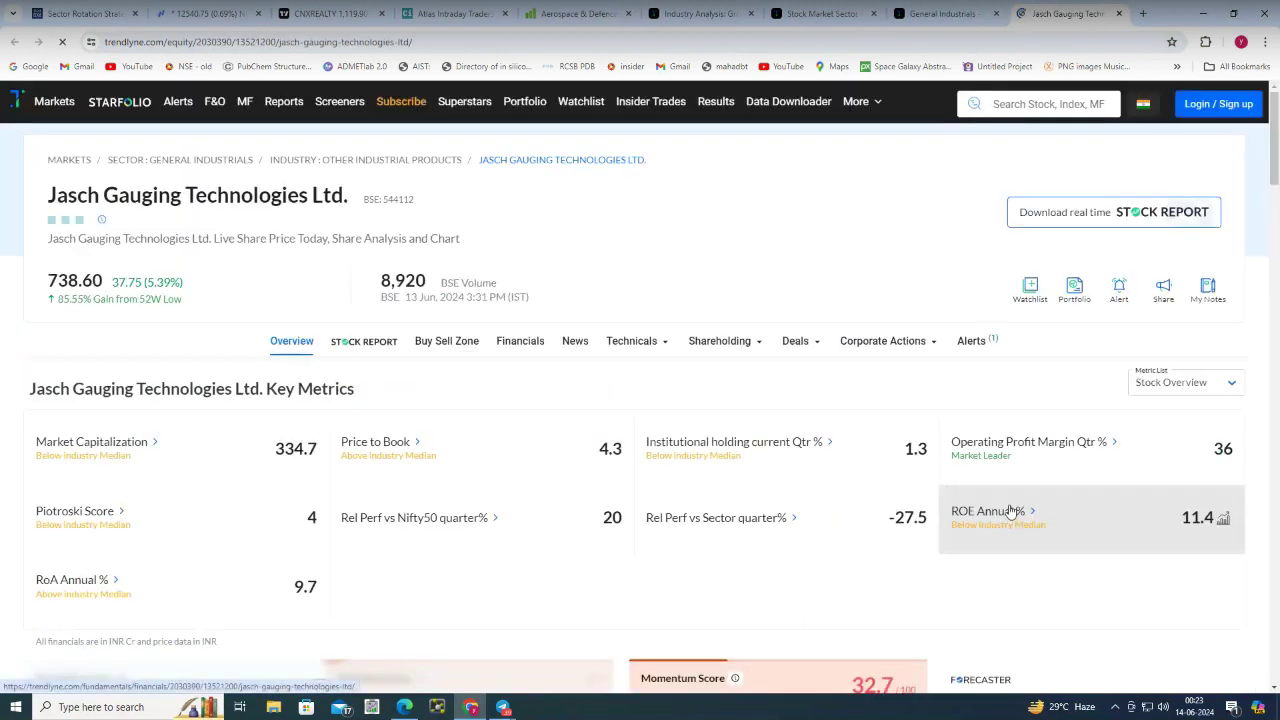
pyautogui.scroll(-3, 888, 480)
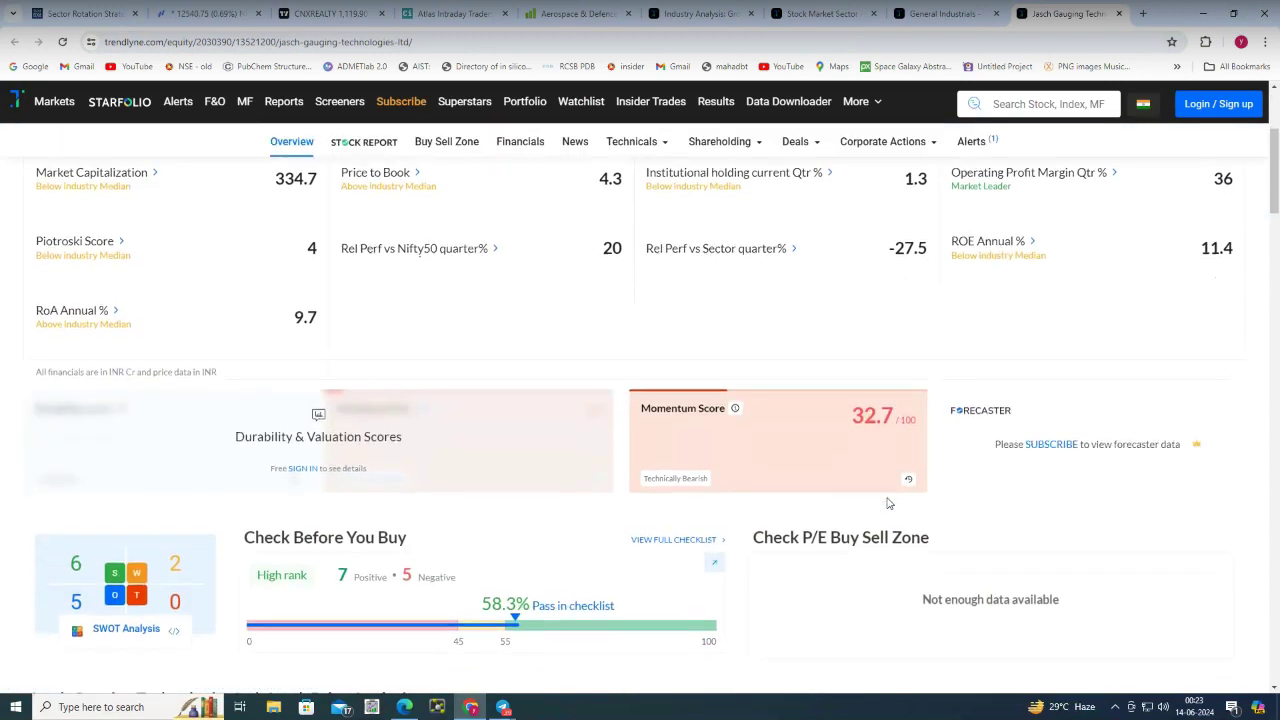
pyautogui.scroll(-7, 888, 503)
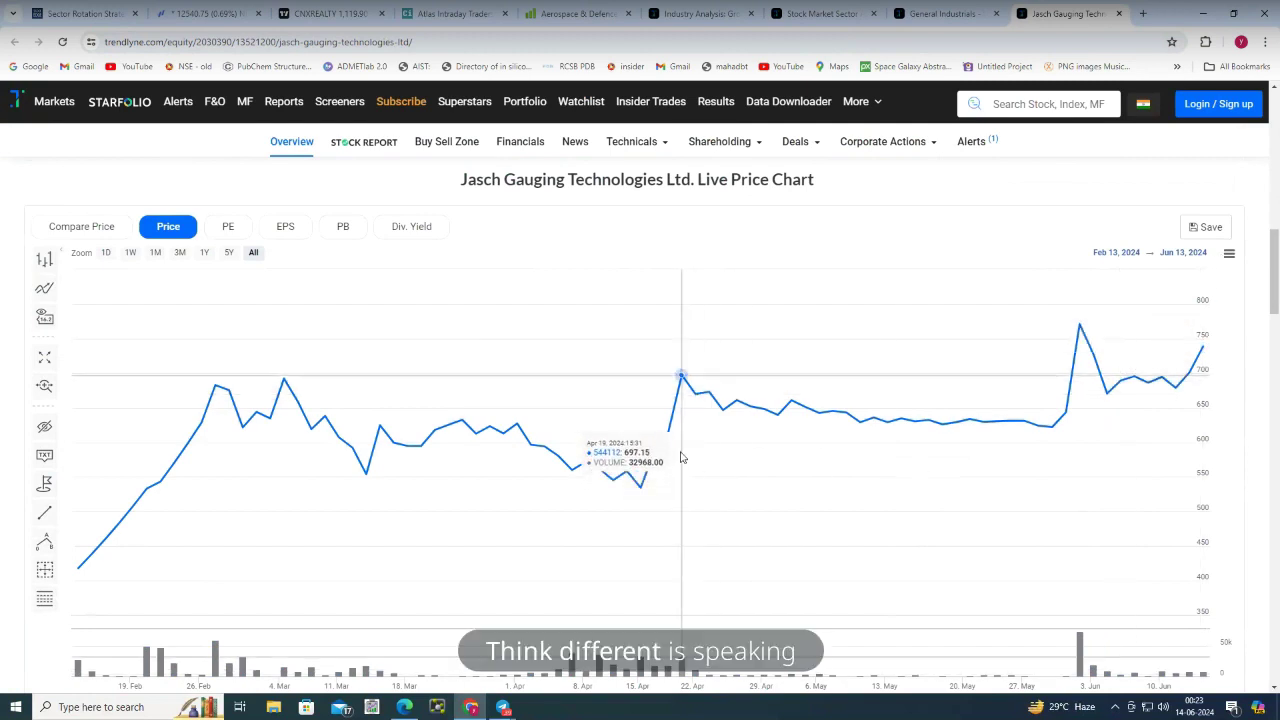
# Review the JGTL page's live price chart, quarterly results, stock price analysis and key metrics
pyautogui.scroll(-2, 681, 457)
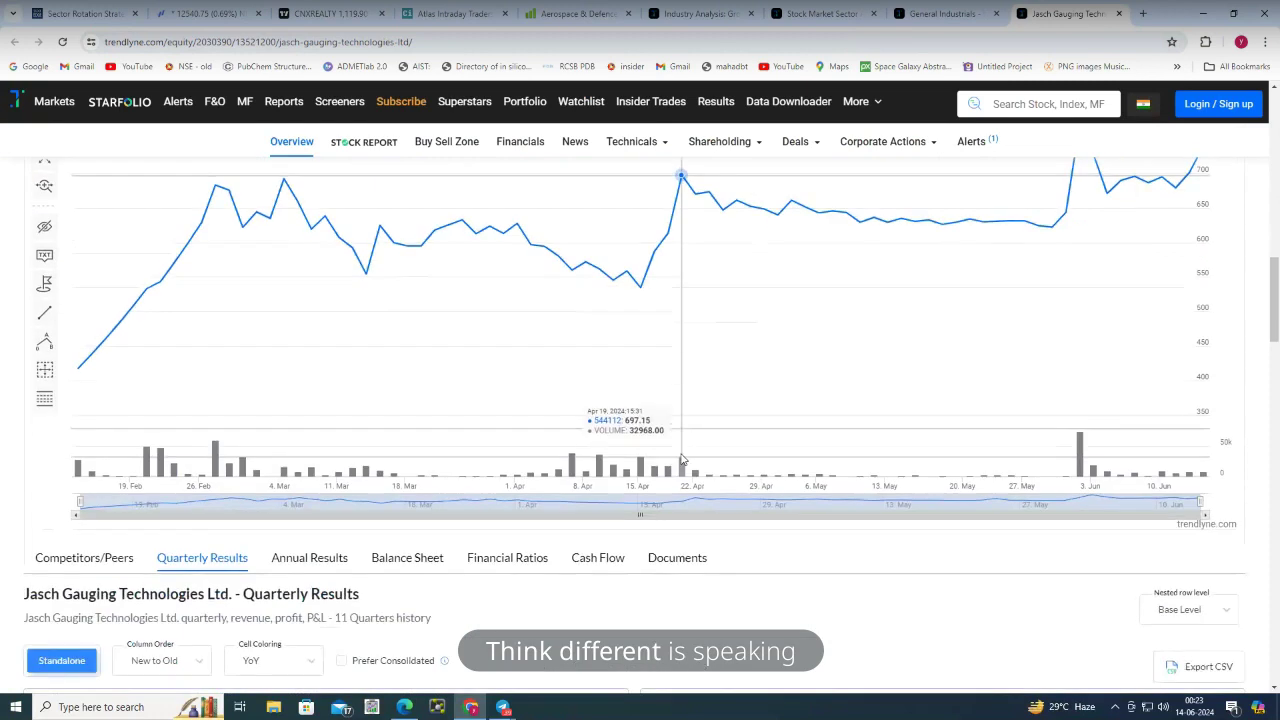
pyautogui.scroll(-4, 681, 457)
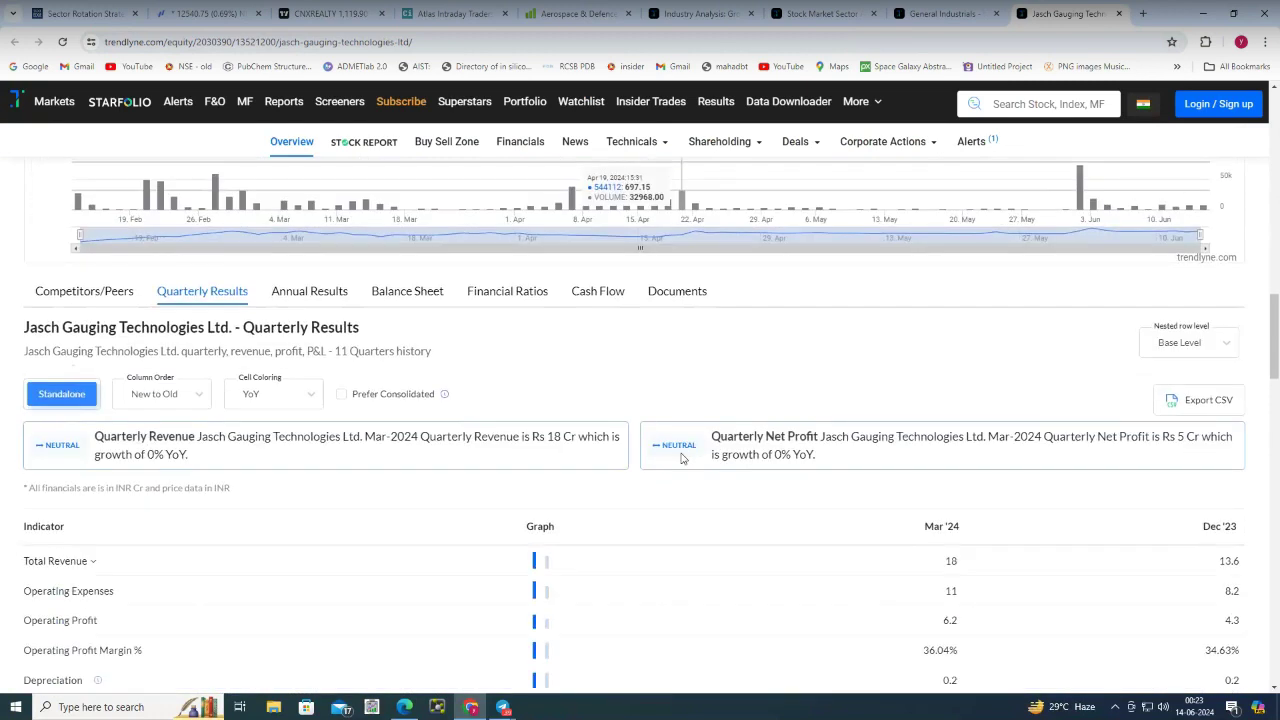
pyautogui.scroll(3, 686, 446)
pyautogui.scroll(8, 686, 446)
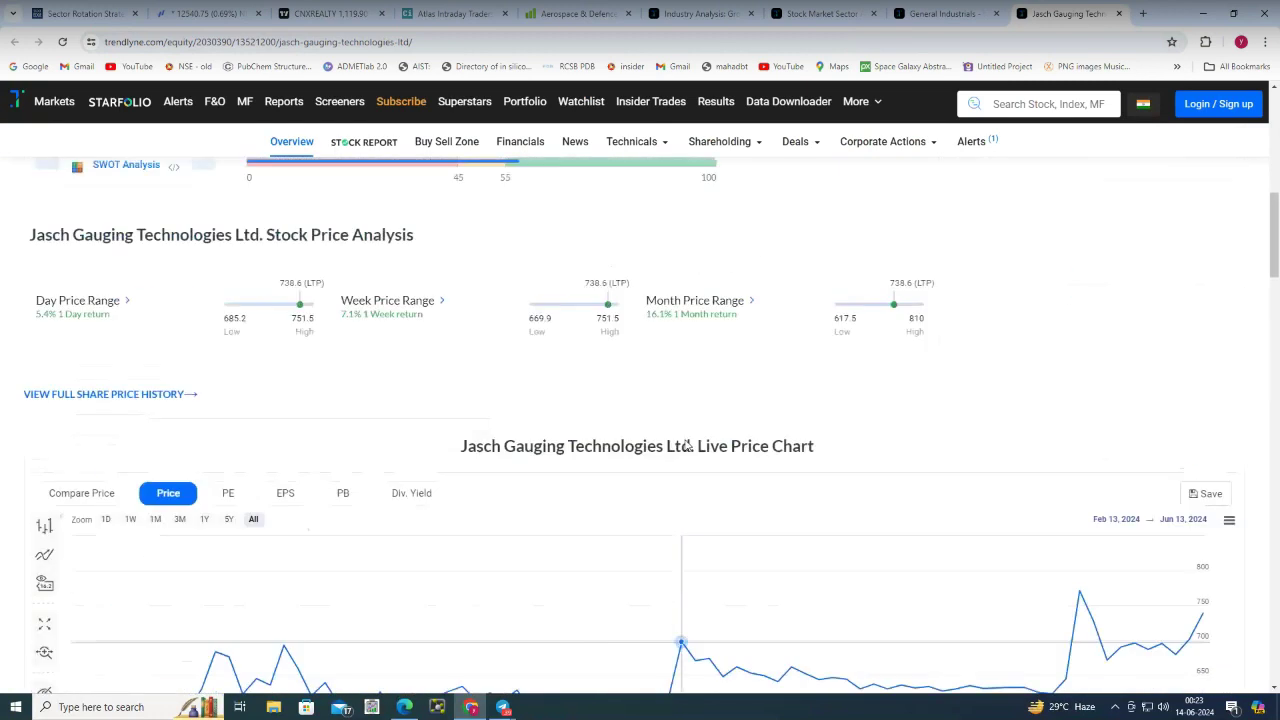
pyautogui.scroll(3, 688, 437)
pyautogui.scroll(1, 688, 437)
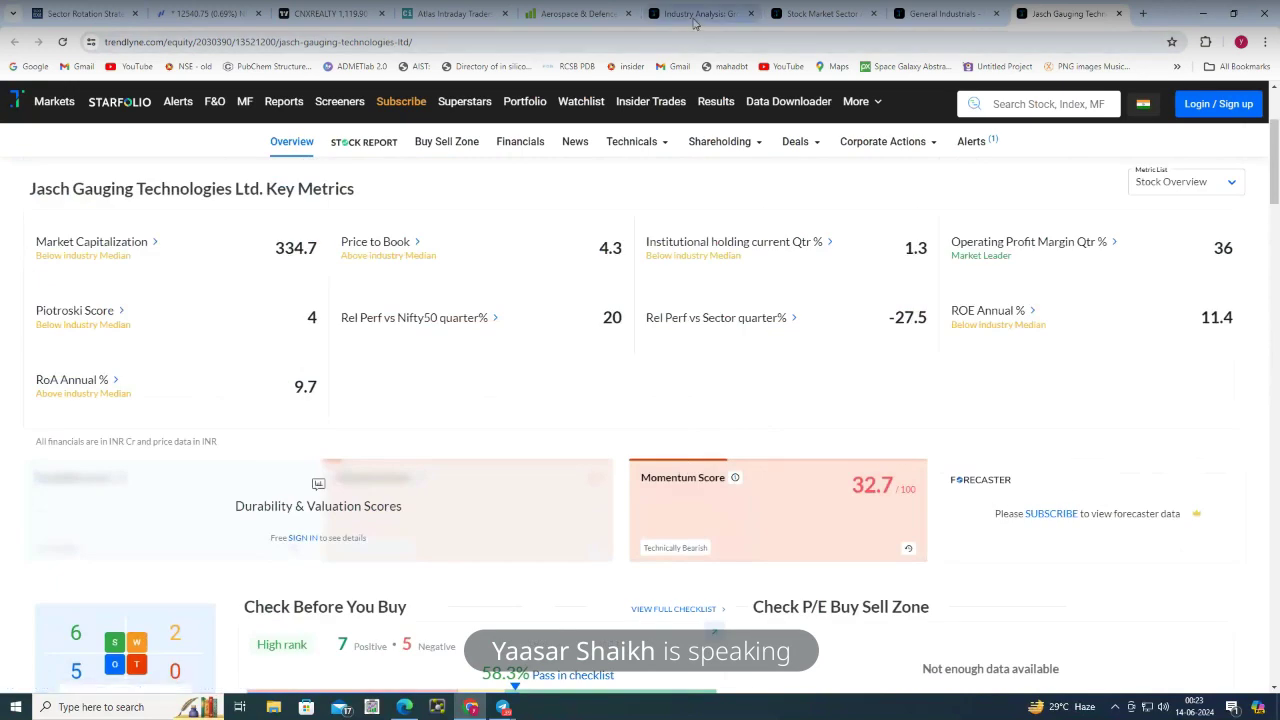
# Close the Trendlyne, Screener, Chartink and TradingView pages and return to StockEdge's Sector Rotation page
pyautogui.click(1120, 14)
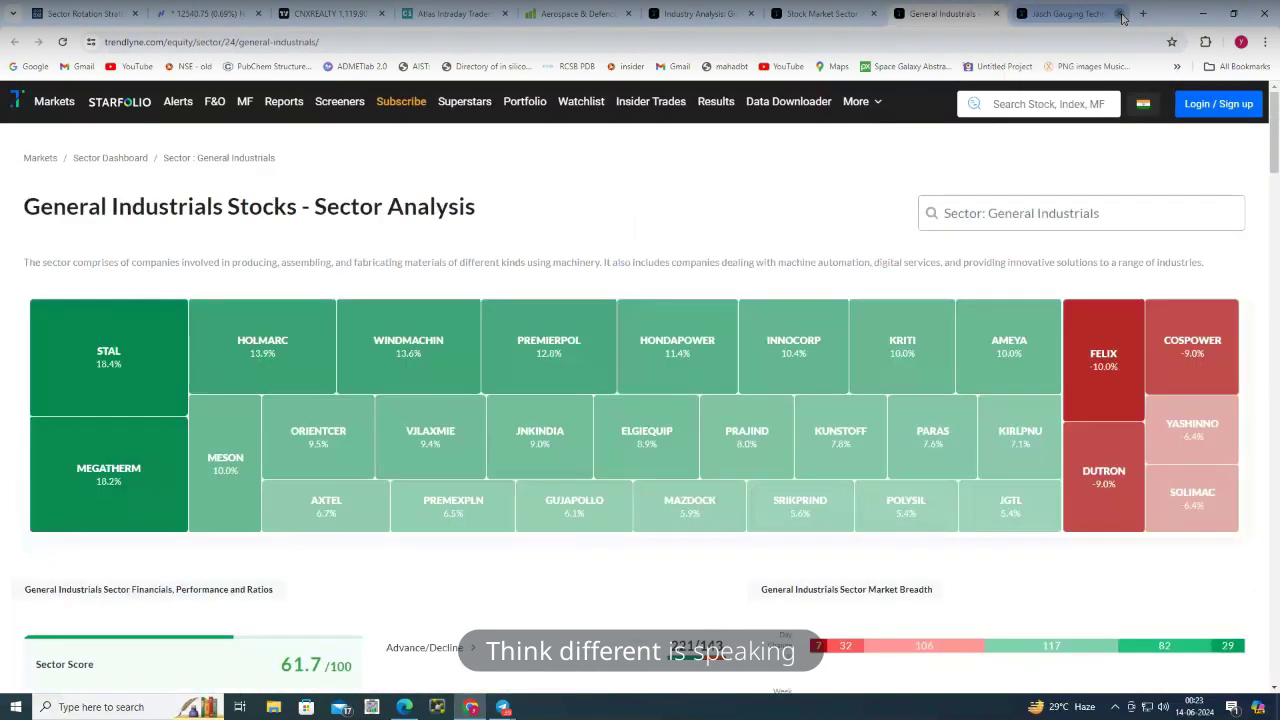
pyautogui.click(1120, 14)
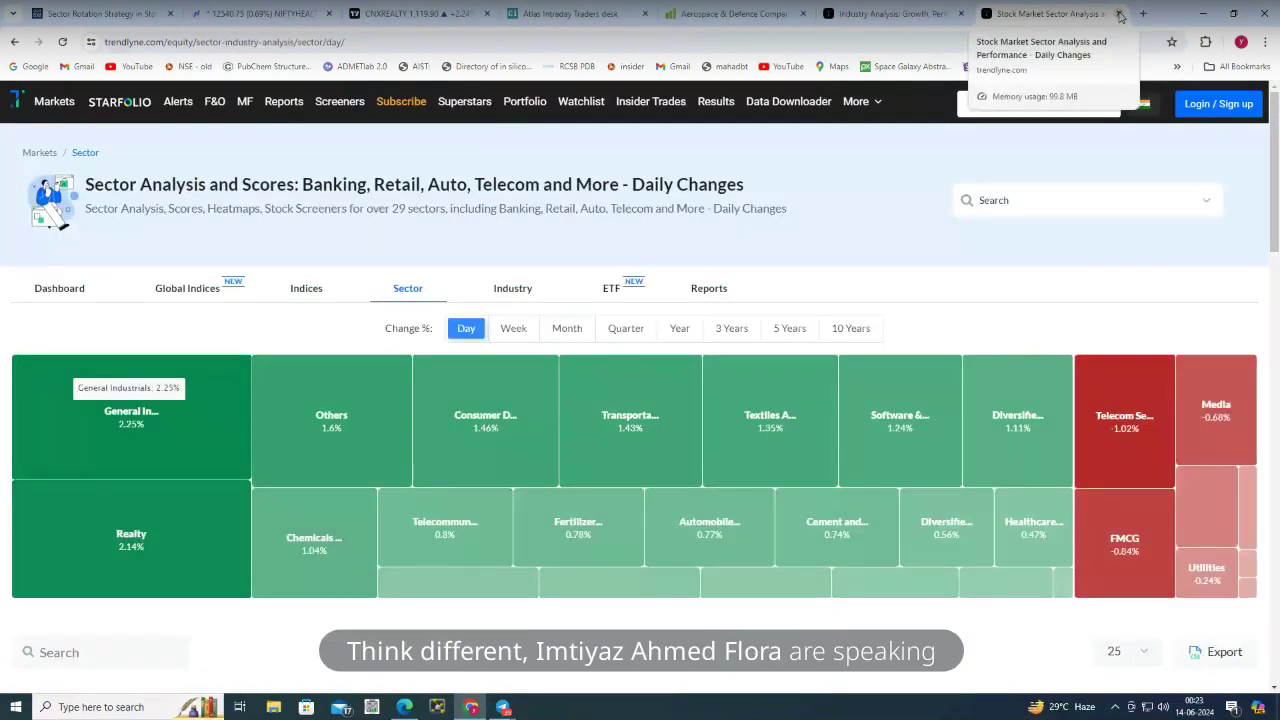
pyautogui.click(1120, 14)
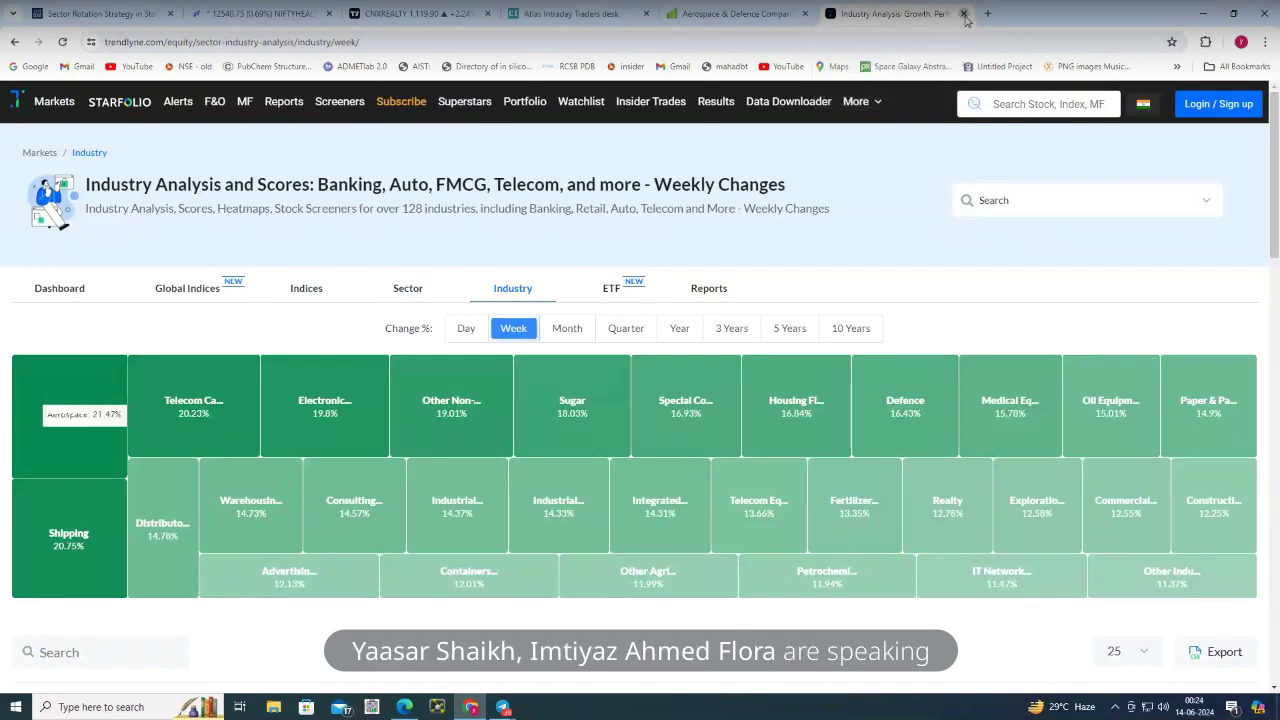
pyautogui.click(963, 14)
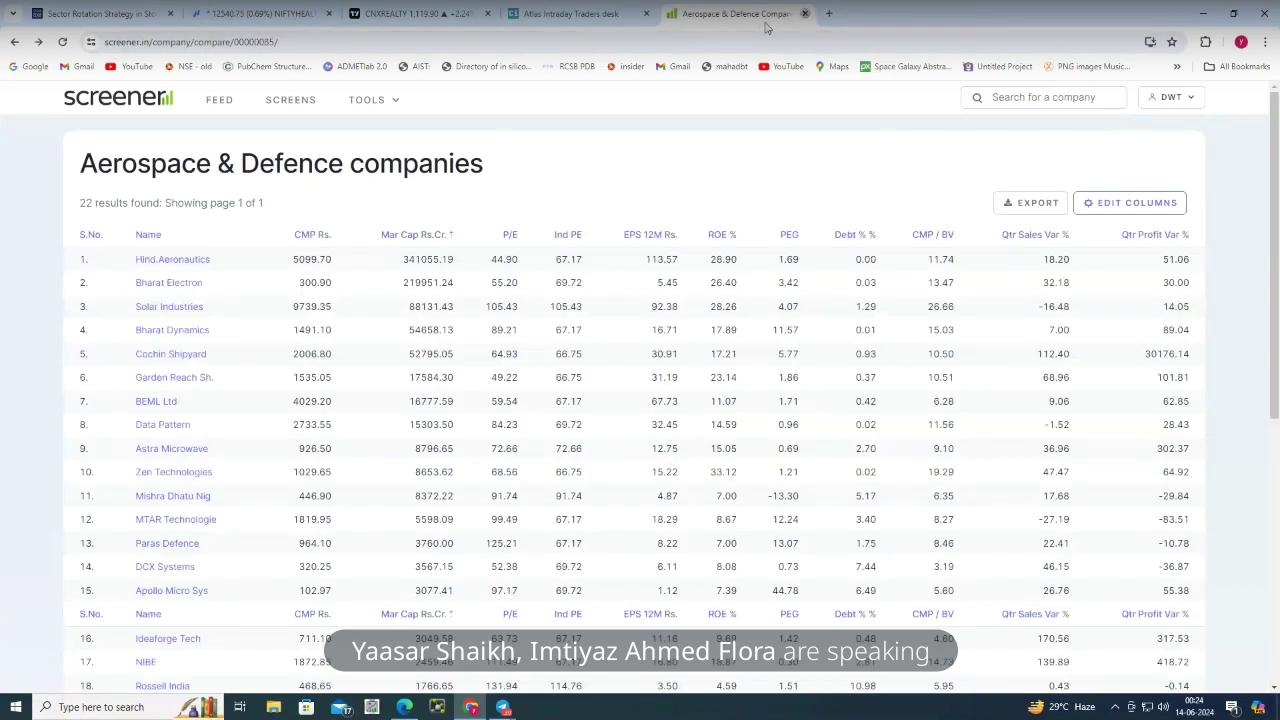
pyautogui.click(802, 14)
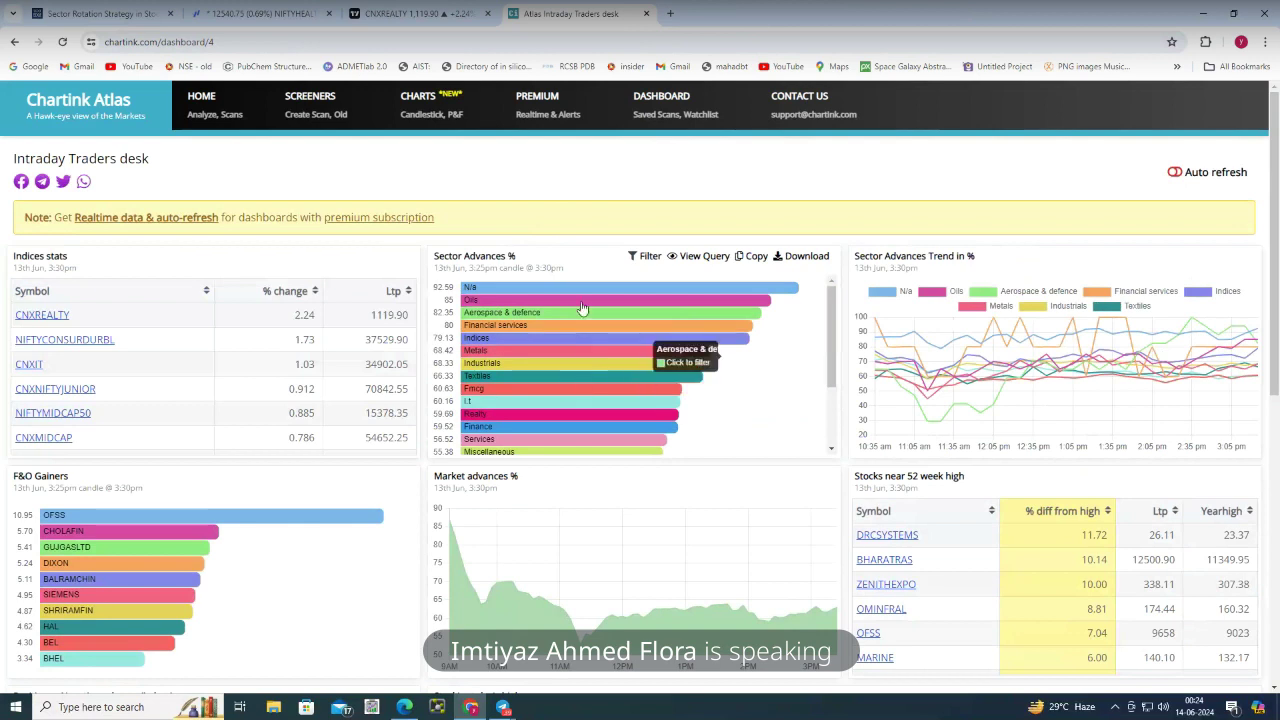
pyautogui.click(647, 14)
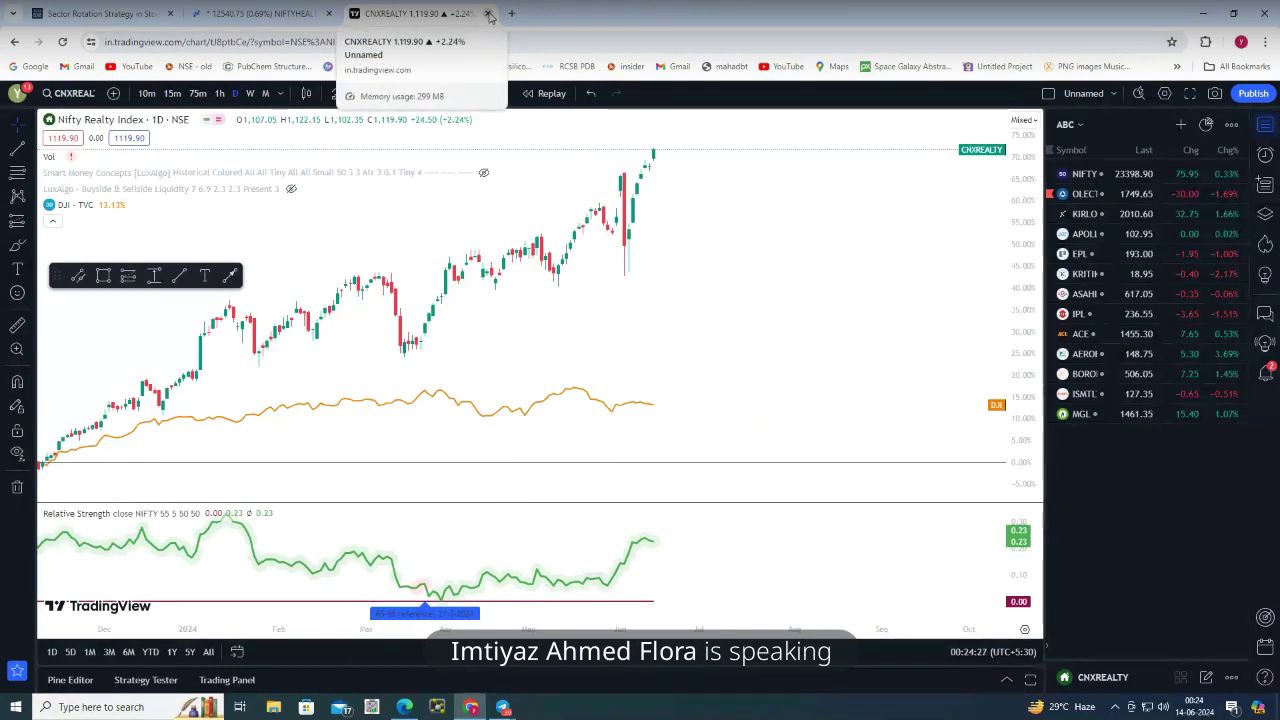
pyautogui.click(489, 14)
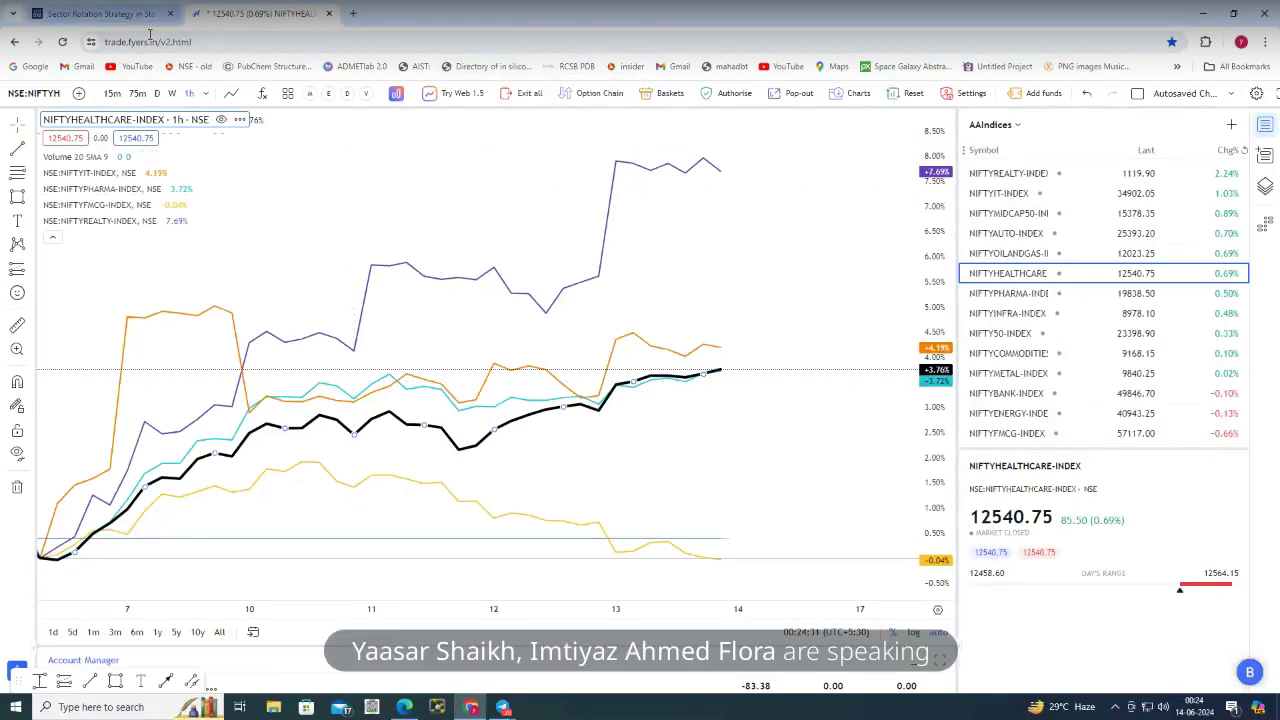
pyautogui.click(140, 13)
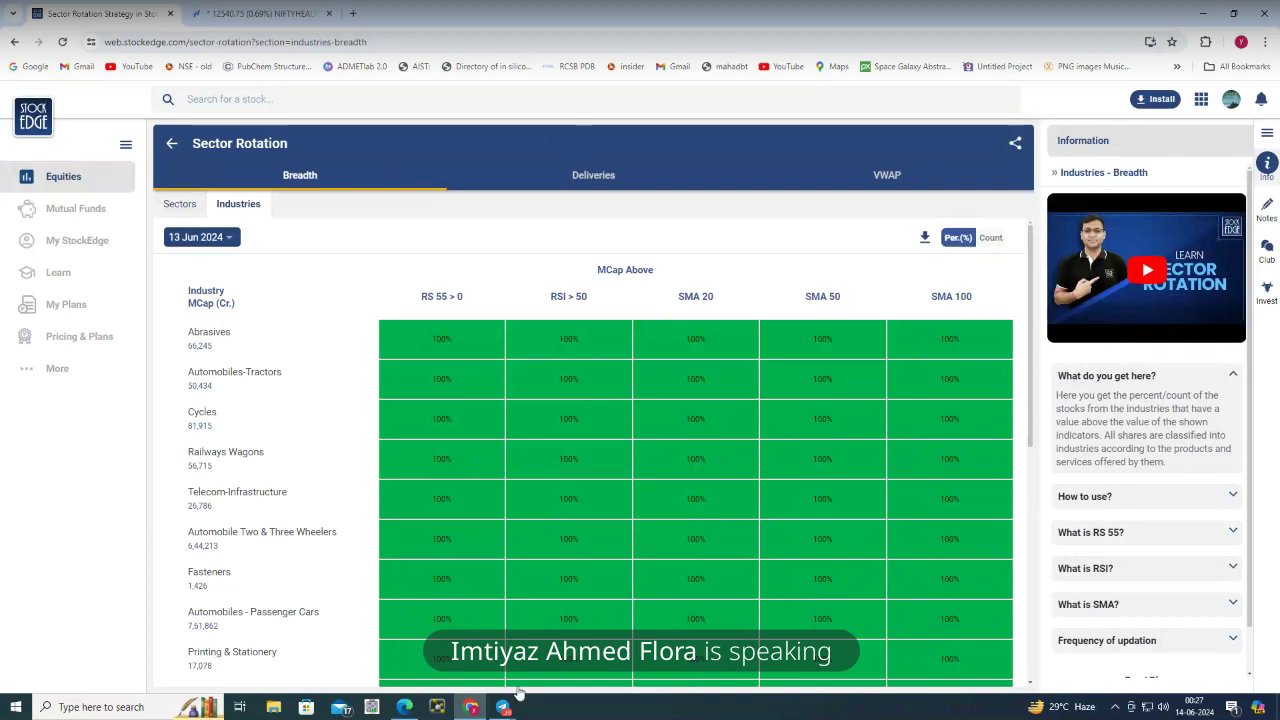
# Switch to Telegram and open the Chartink dashboard link shared in the Sharia Trading group
pyautogui.moveTo(503, 707)
pyautogui.click(436, 650)
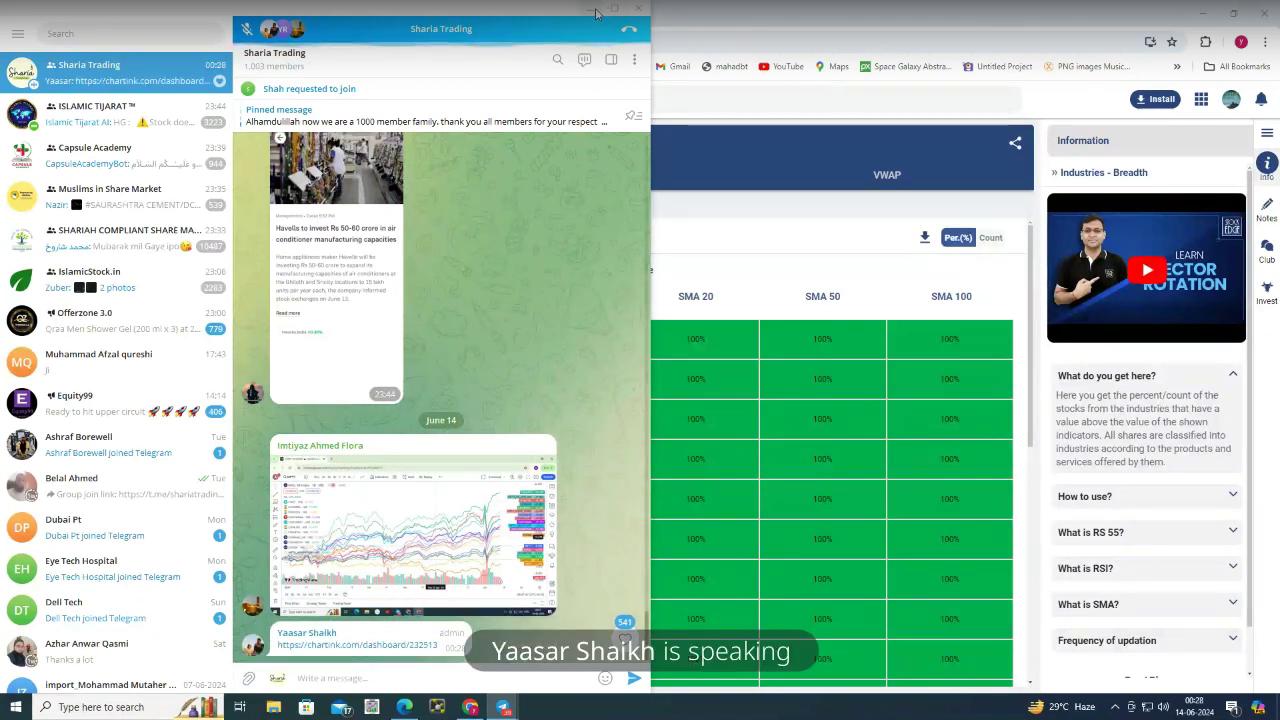
pyautogui.click(358, 644)
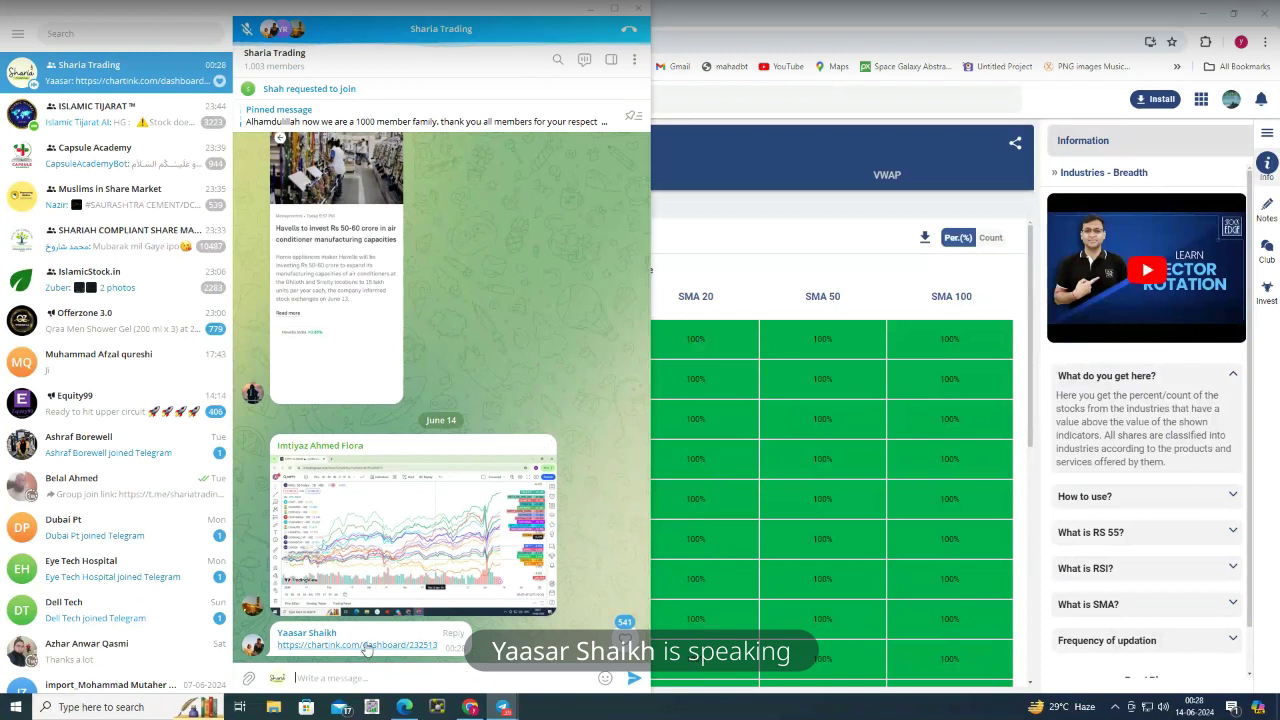
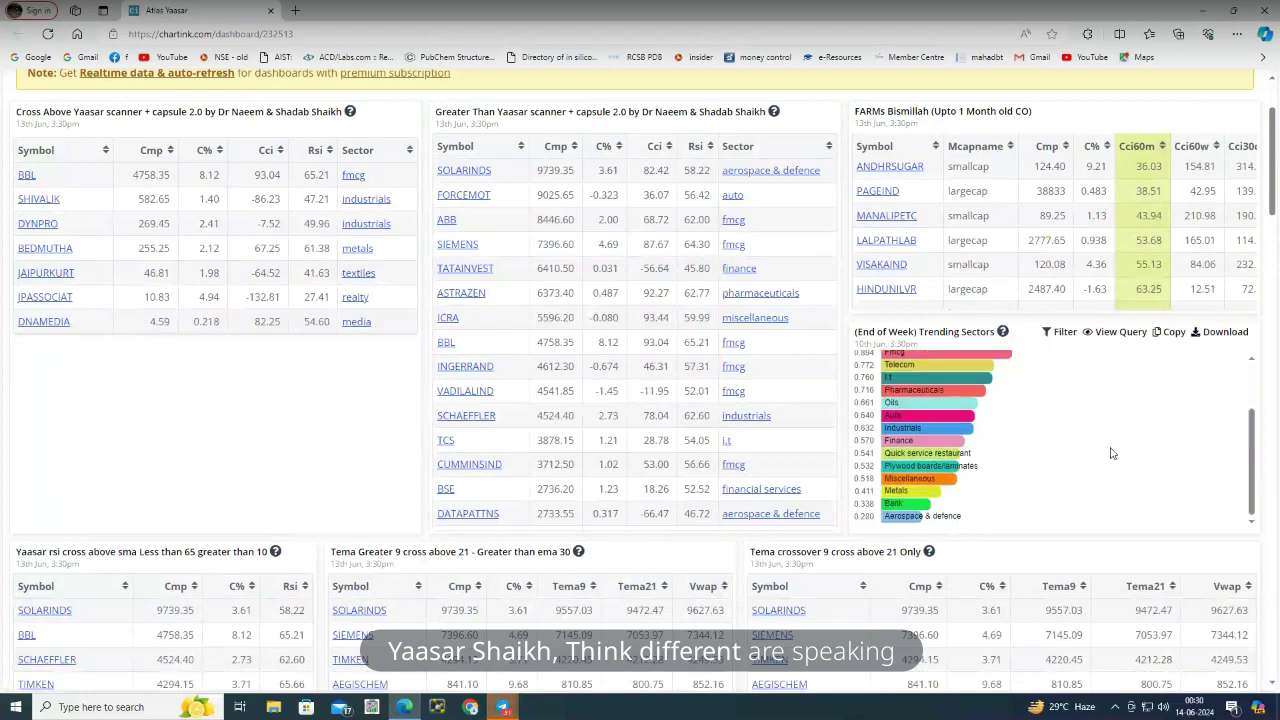
# Look through the shared dashboard's scanners, from the TEMA crossover and Bollinger Band tables to the Sector Advances and rising-volume charts
pyautogui.scroll(-5, 1111, 453)
pyautogui.scroll(-5, 1111, 453)
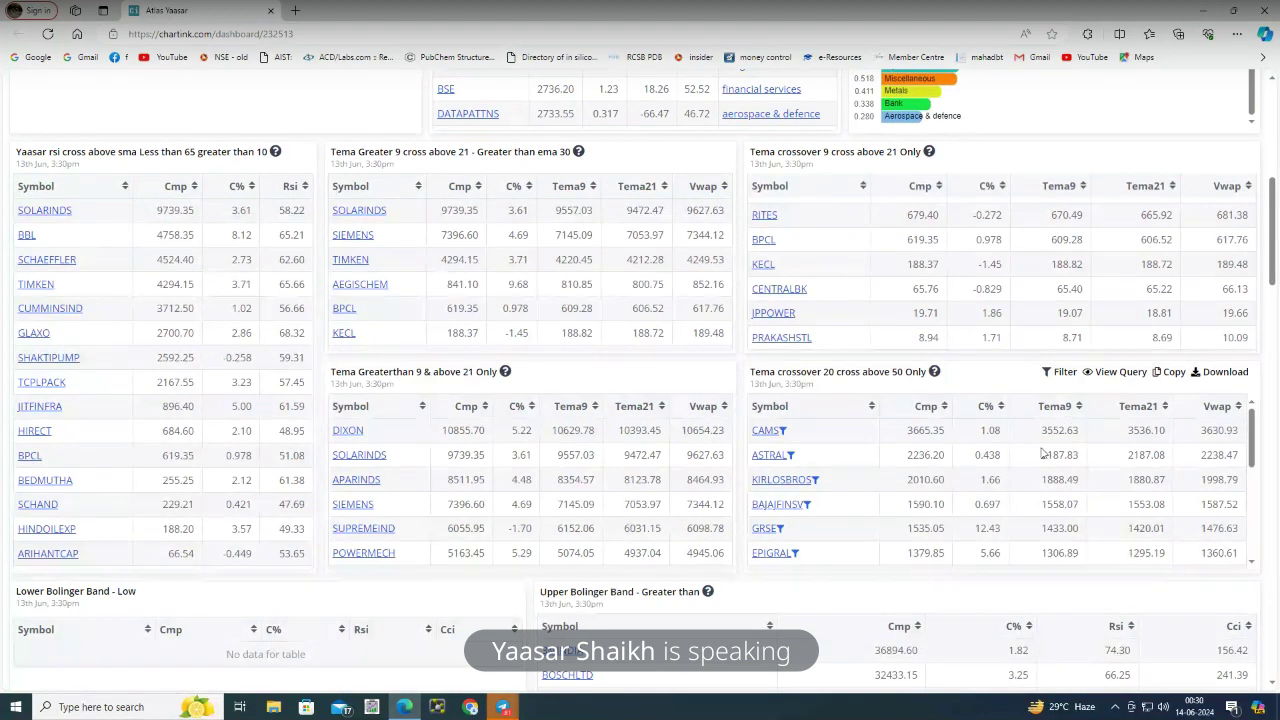
pyautogui.scroll(-2, 1010, 455)
pyautogui.scroll(-3, 897, 535)
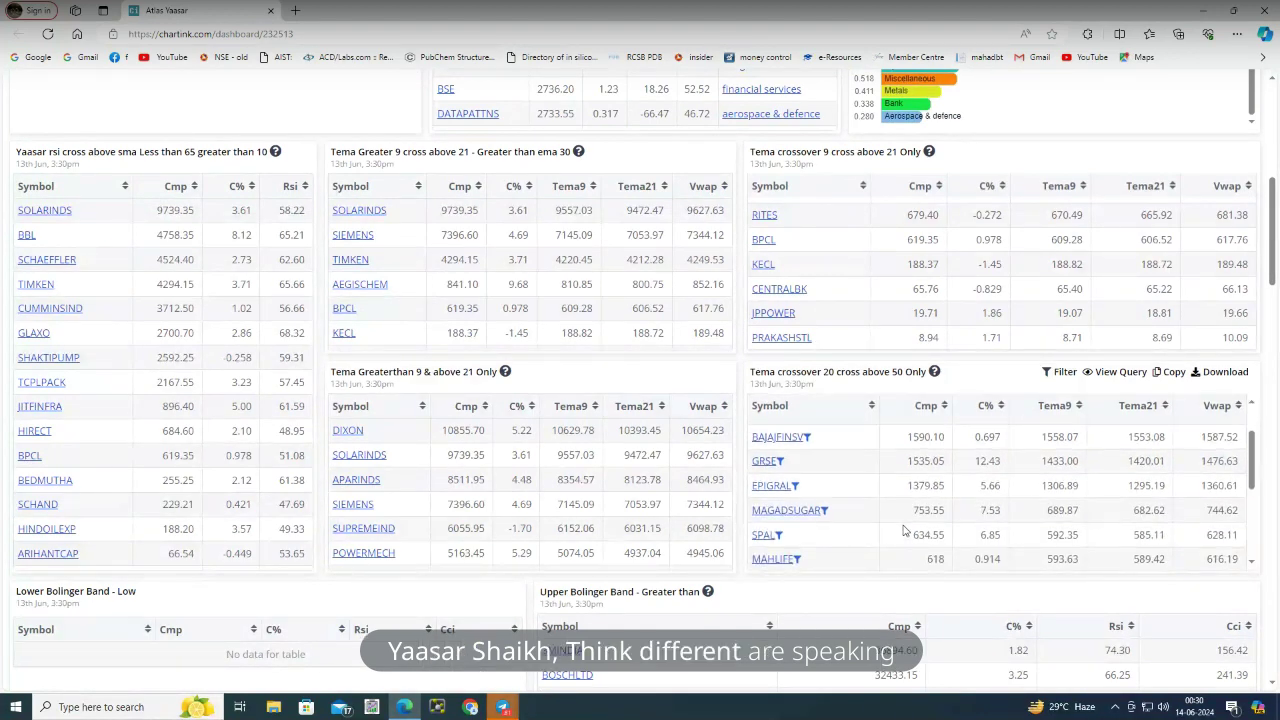
pyautogui.scroll(-5, 960, 528)
pyautogui.scroll(-5, 1005, 518)
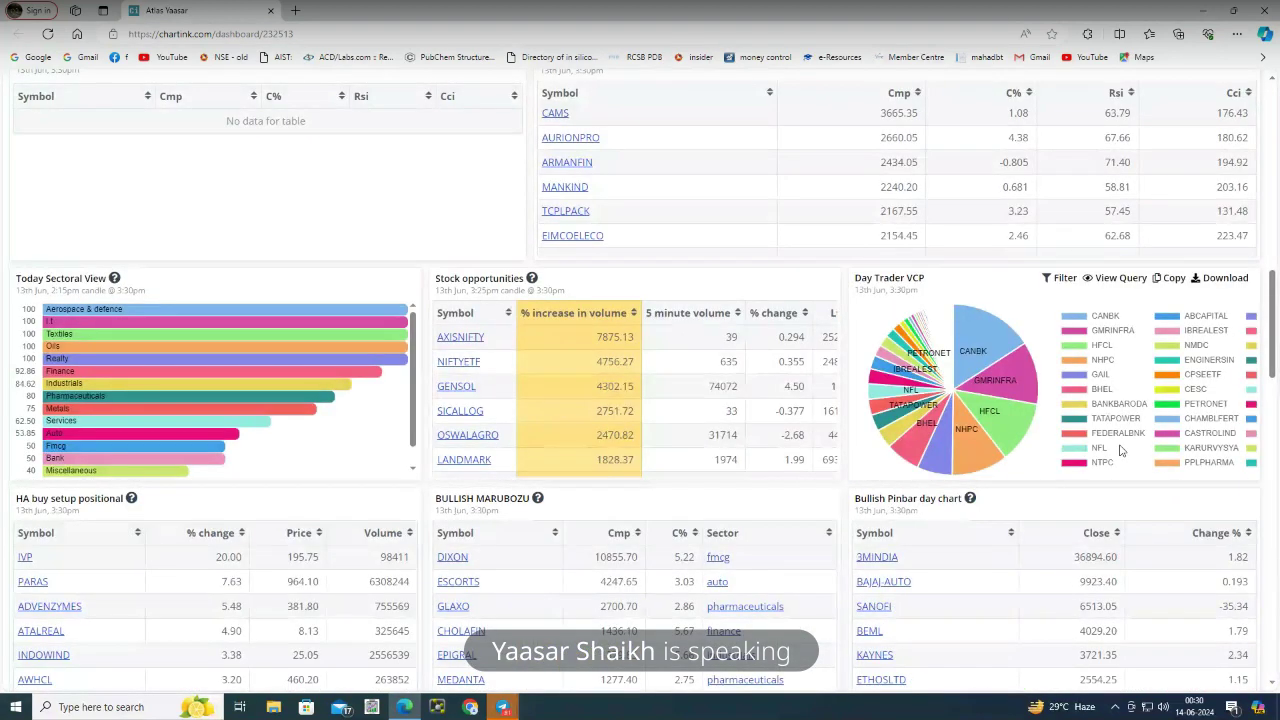
pyautogui.scroll(-5, 1120, 451)
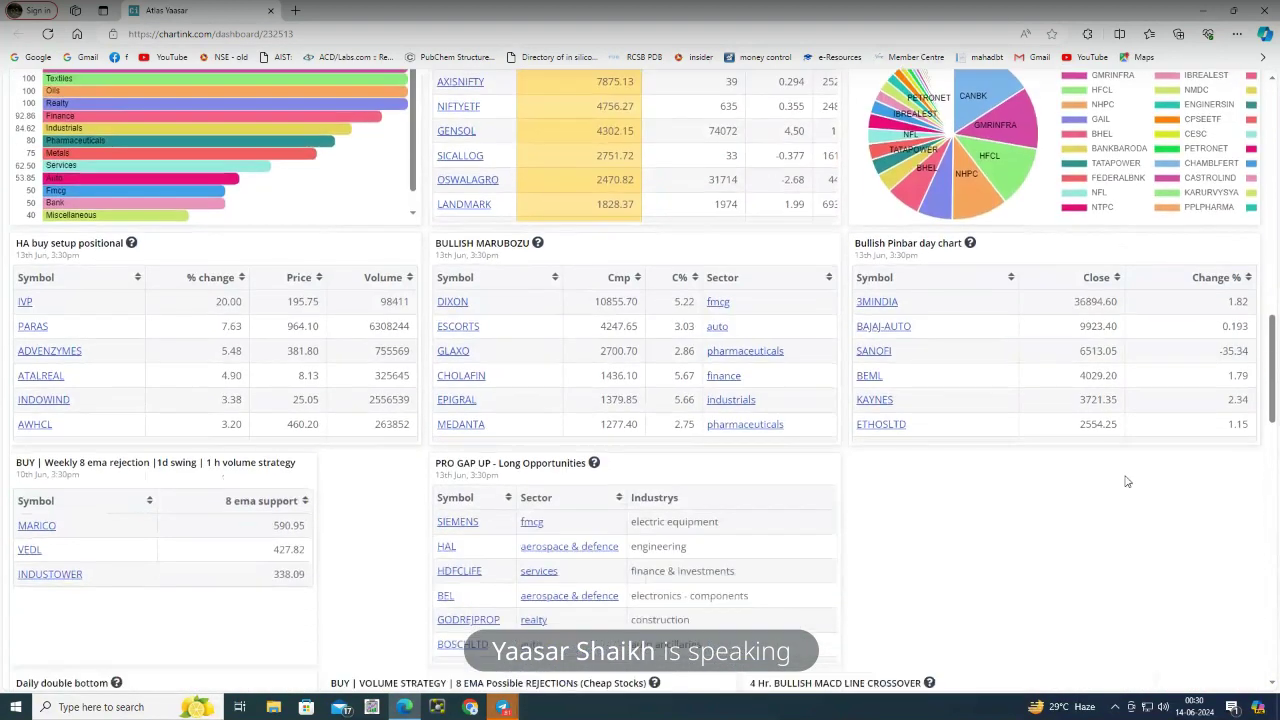
pyautogui.scroll(-7, 1126, 482)
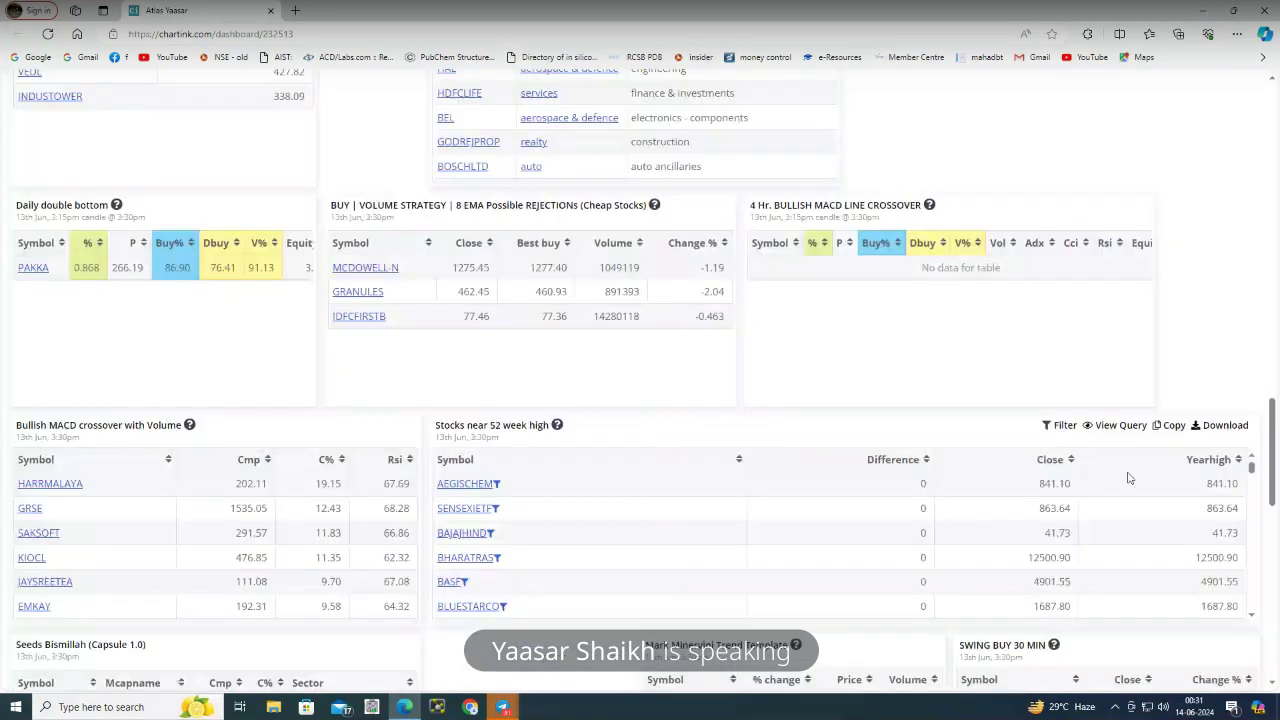
pyautogui.scroll(-7, 1164, 527)
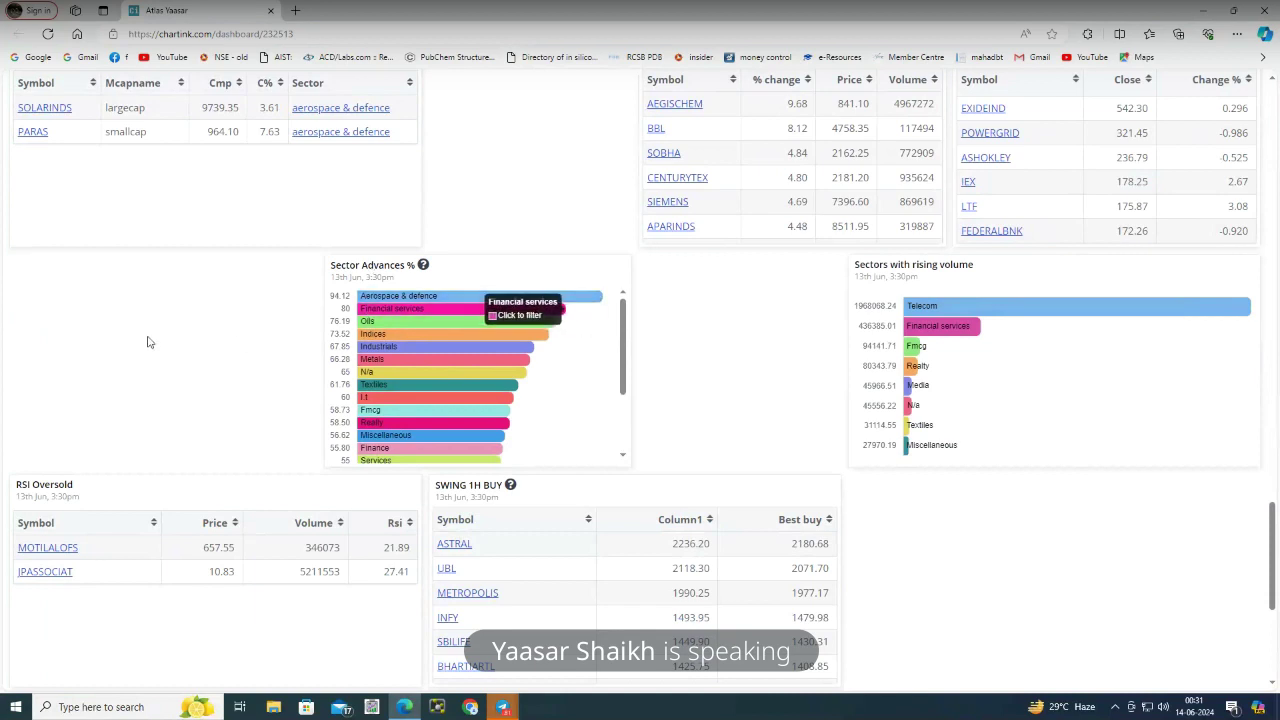
# Go back to the Today Sectoral View chart and examine its full sector ranking
pyautogui.scroll(10, 150, 338)
pyautogui.scroll(5, 255, 347)
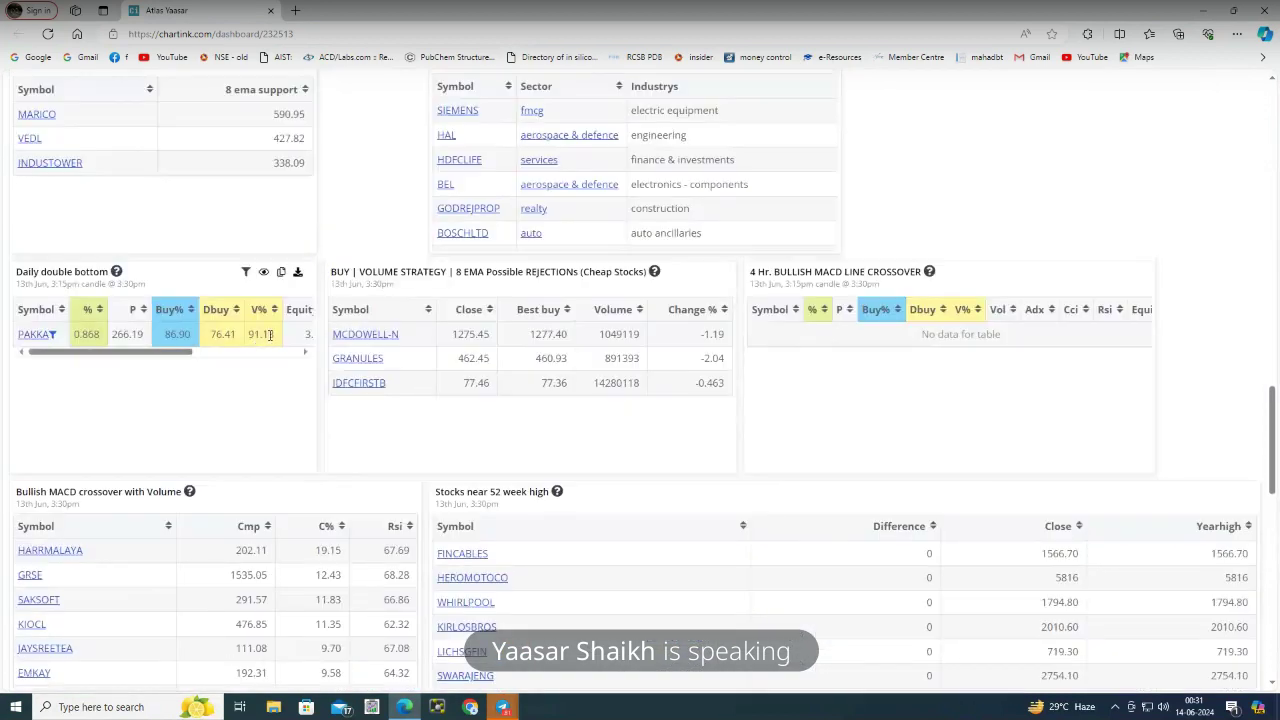
pyautogui.scroll(4, 270, 340)
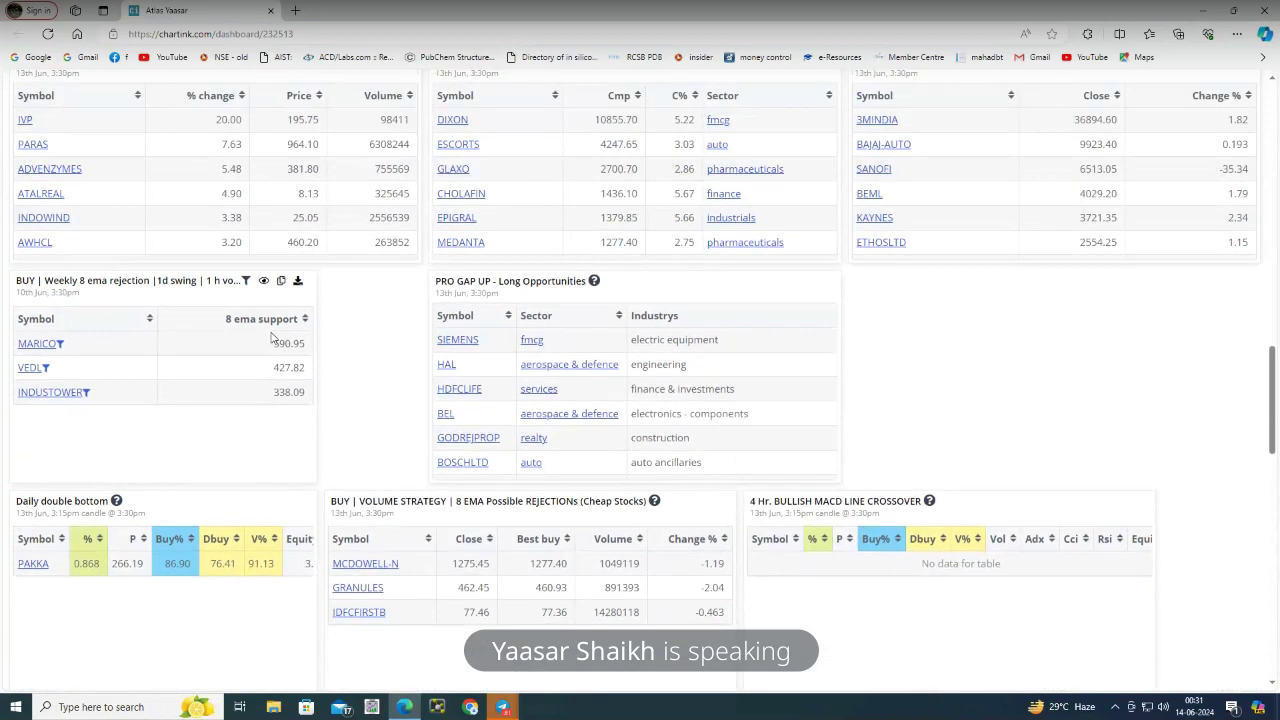
pyautogui.scroll(1, 357, 389)
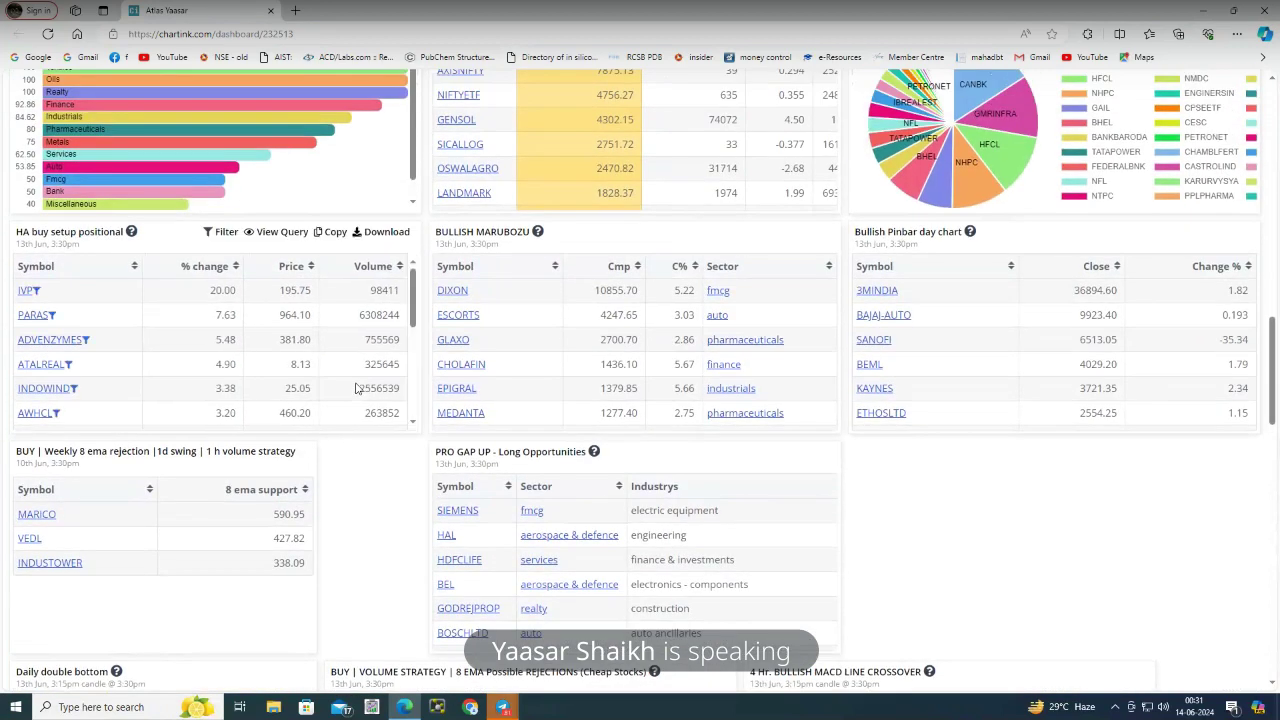
pyautogui.scroll(4, 357, 389)
pyautogui.scroll(2, 357, 389)
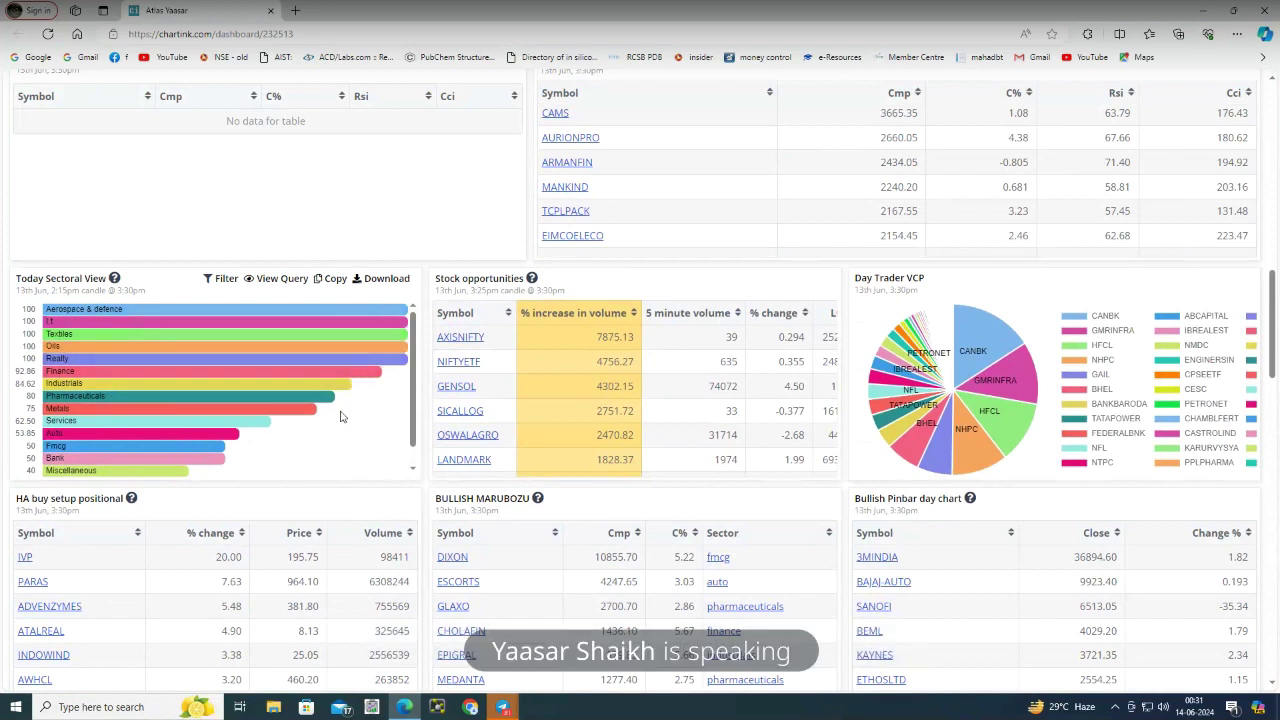
pyautogui.scroll(-5, 340, 416)
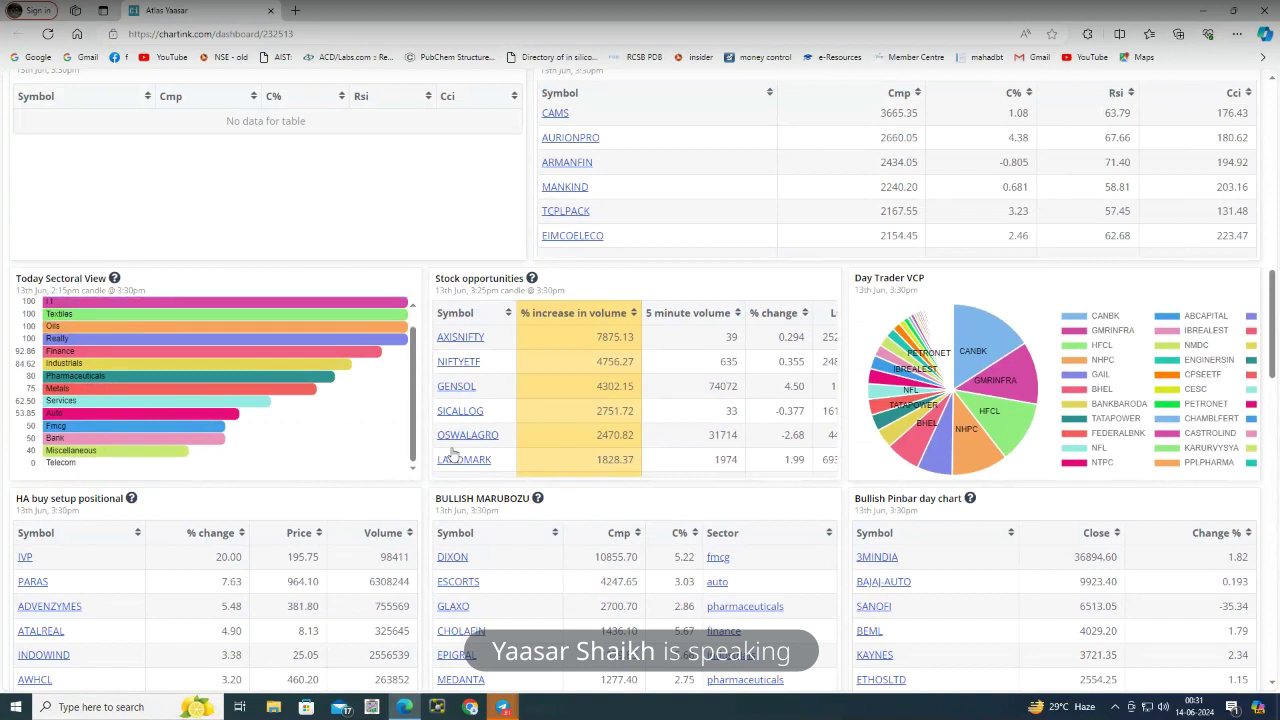
# Filter the dashboard to the Telecom sector from the Sectors with rising volume chart and look through the Stock opportunities list
pyautogui.scroll(-15, 885, 560)
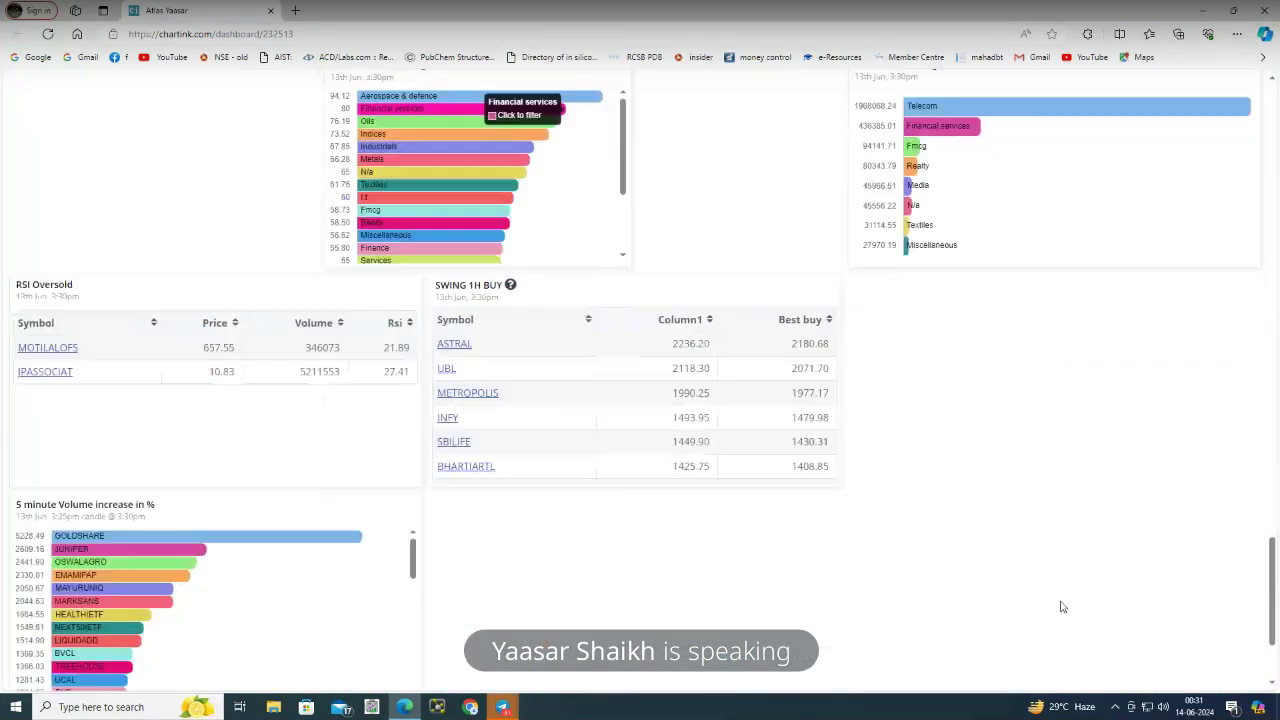
pyautogui.click(953, 113)
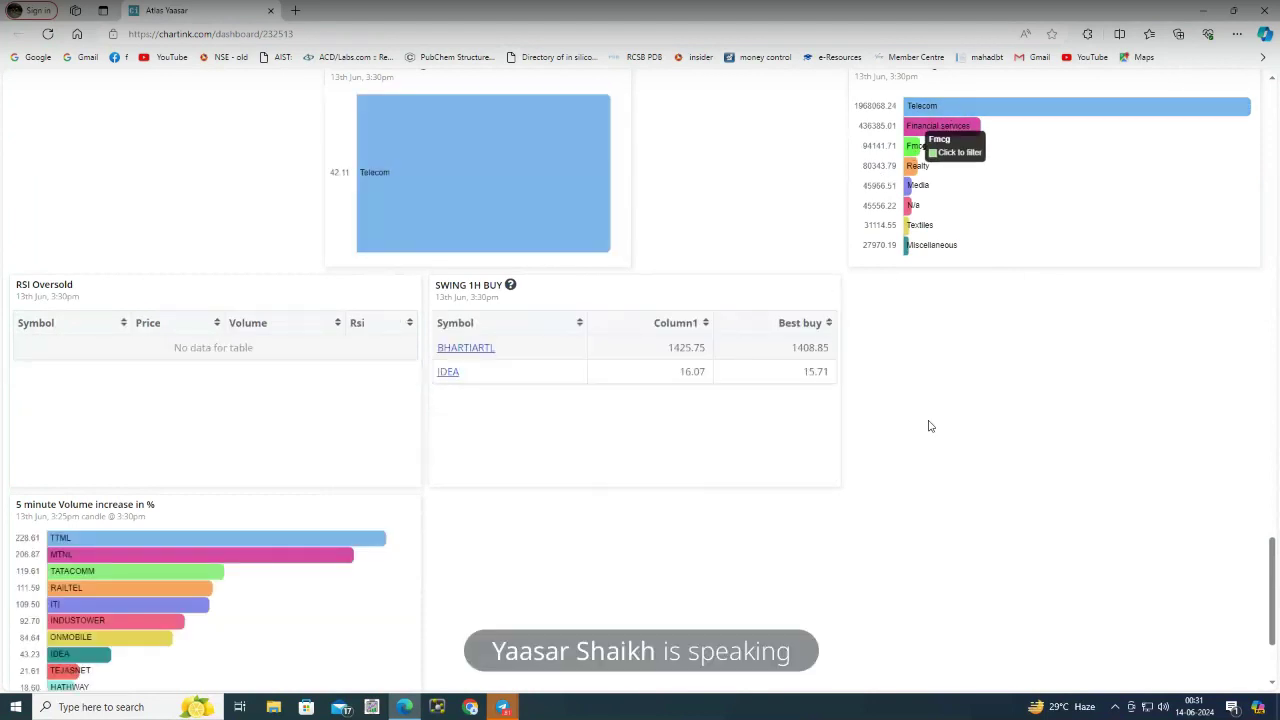
pyautogui.scroll(1, 929, 424)
pyautogui.scroll(4, 932, 419)
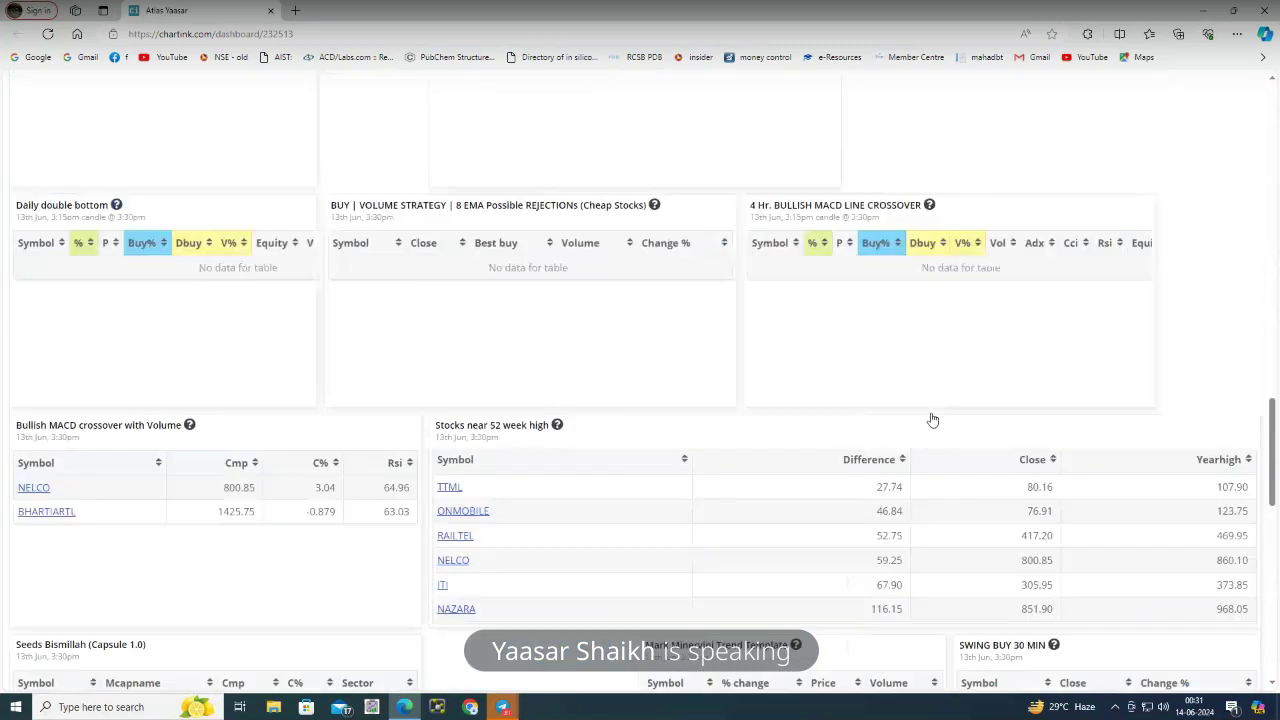
pyautogui.scroll(8, 935, 408)
pyautogui.scroll(-1, 938, 401)
pyautogui.scroll(-2, 940, 401)
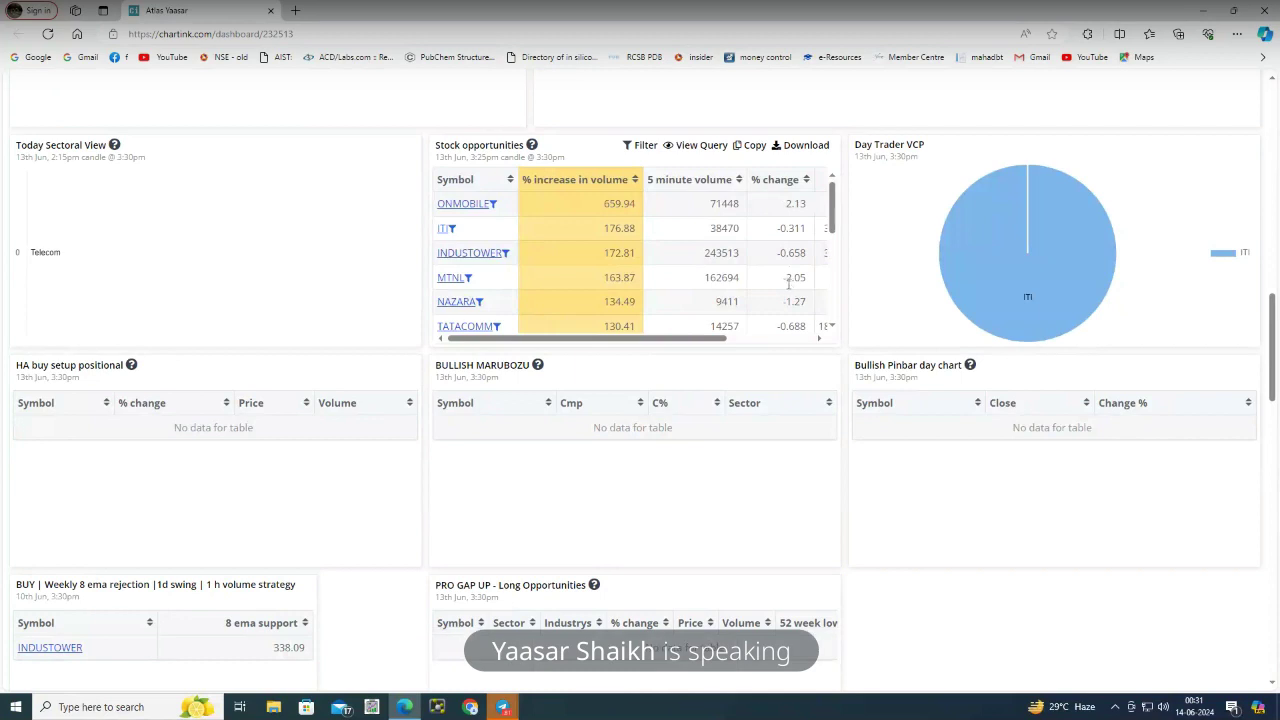
pyautogui.scroll(-5, 755, 280)
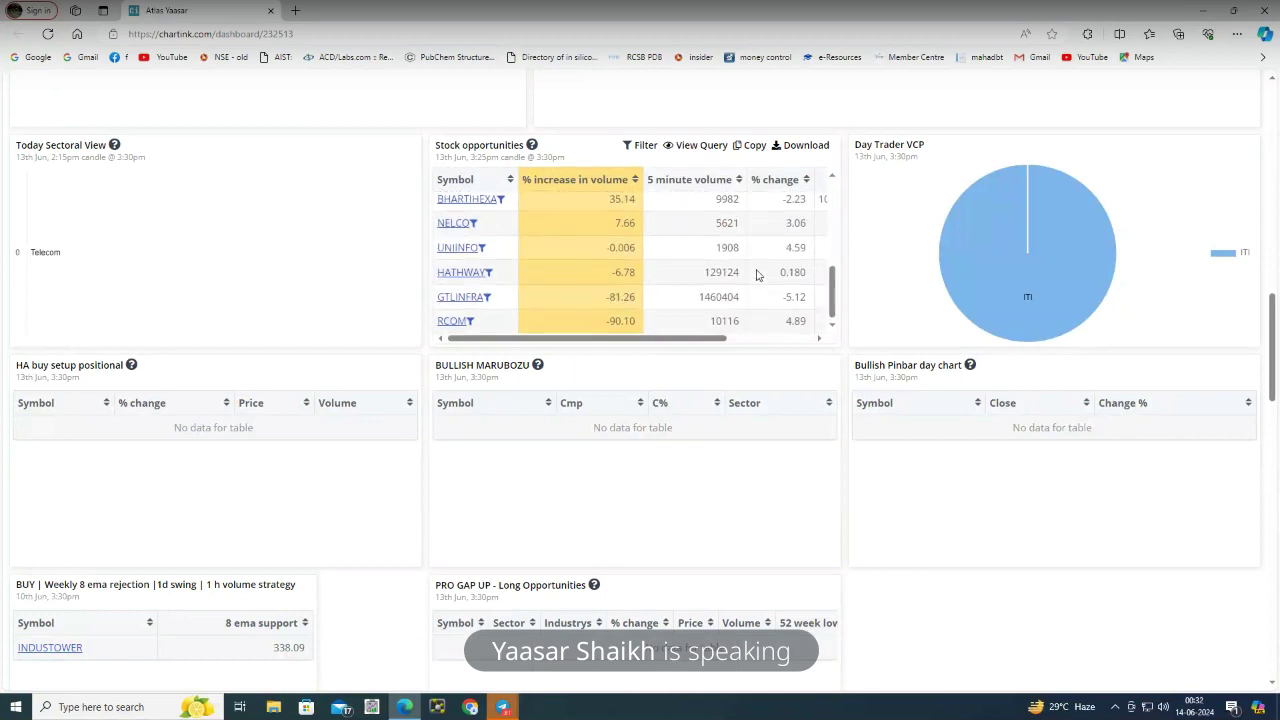
pyautogui.scroll(5, 758, 300)
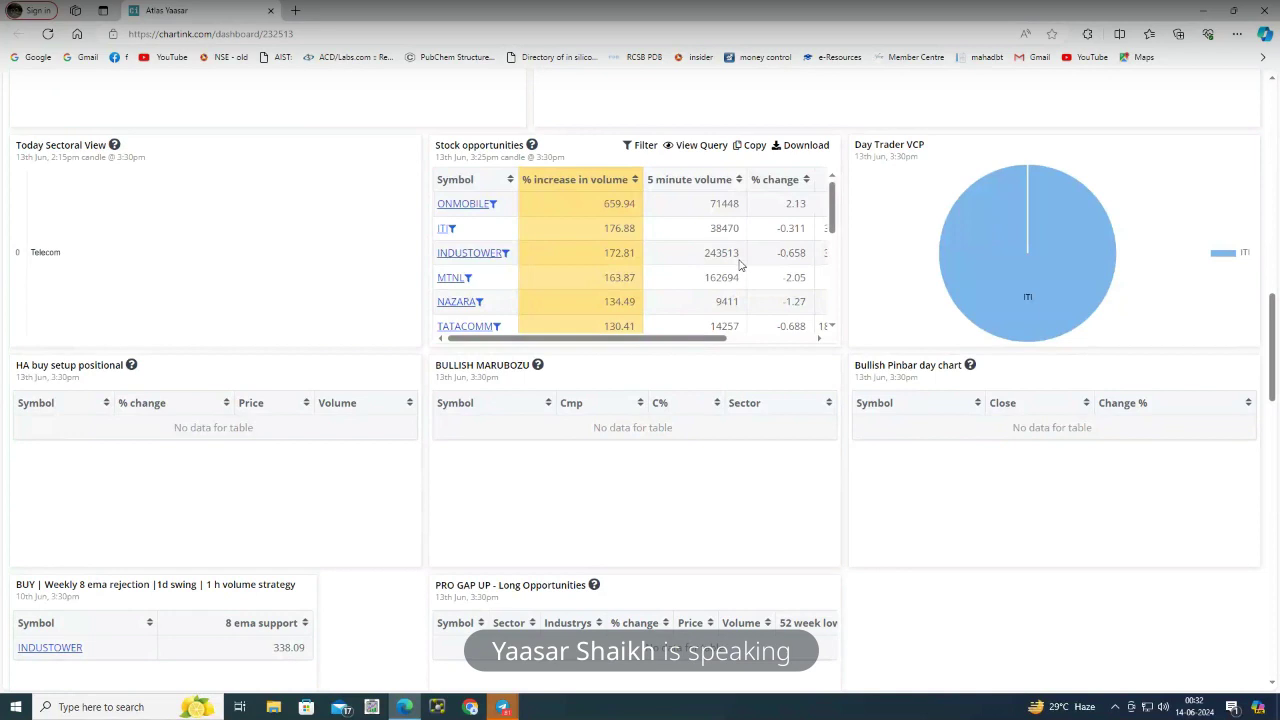
# Check the Telecom results in the TEMA tables, the End of Week Trending Sectors chart and the dashboard's first scanners
pyautogui.scroll(10, 740, 263)
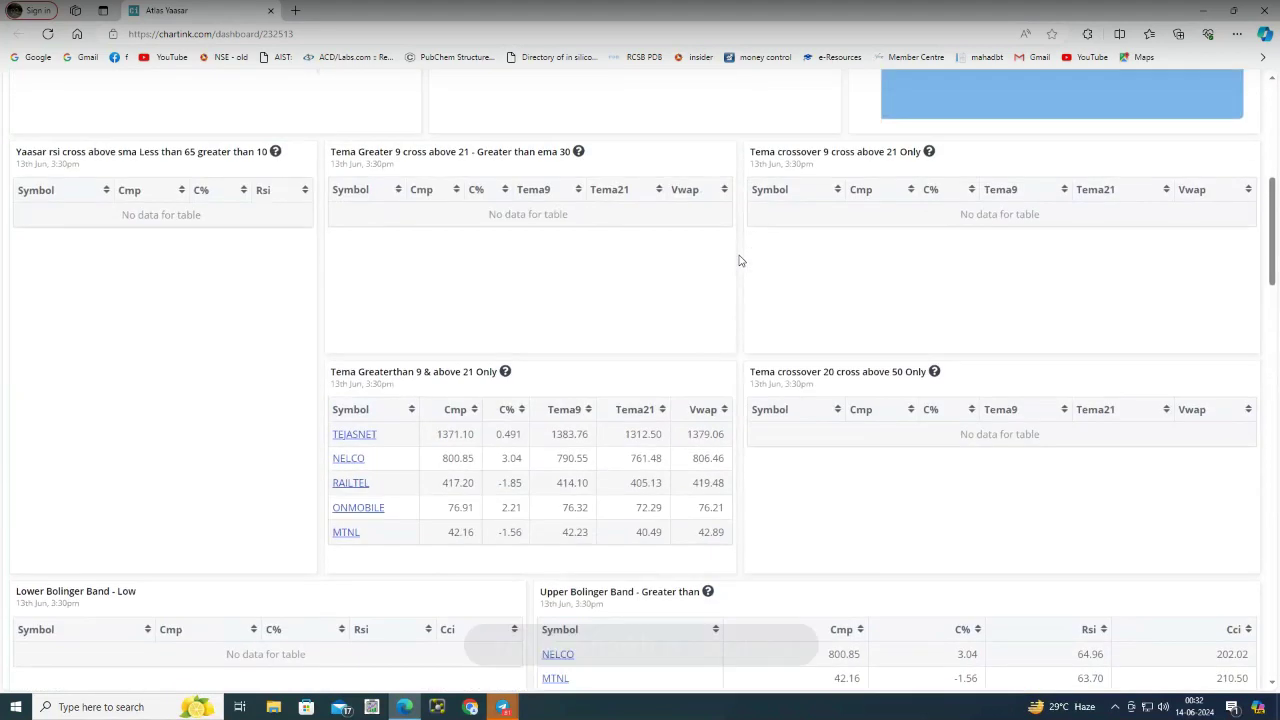
pyautogui.scroll(1, 716, 308)
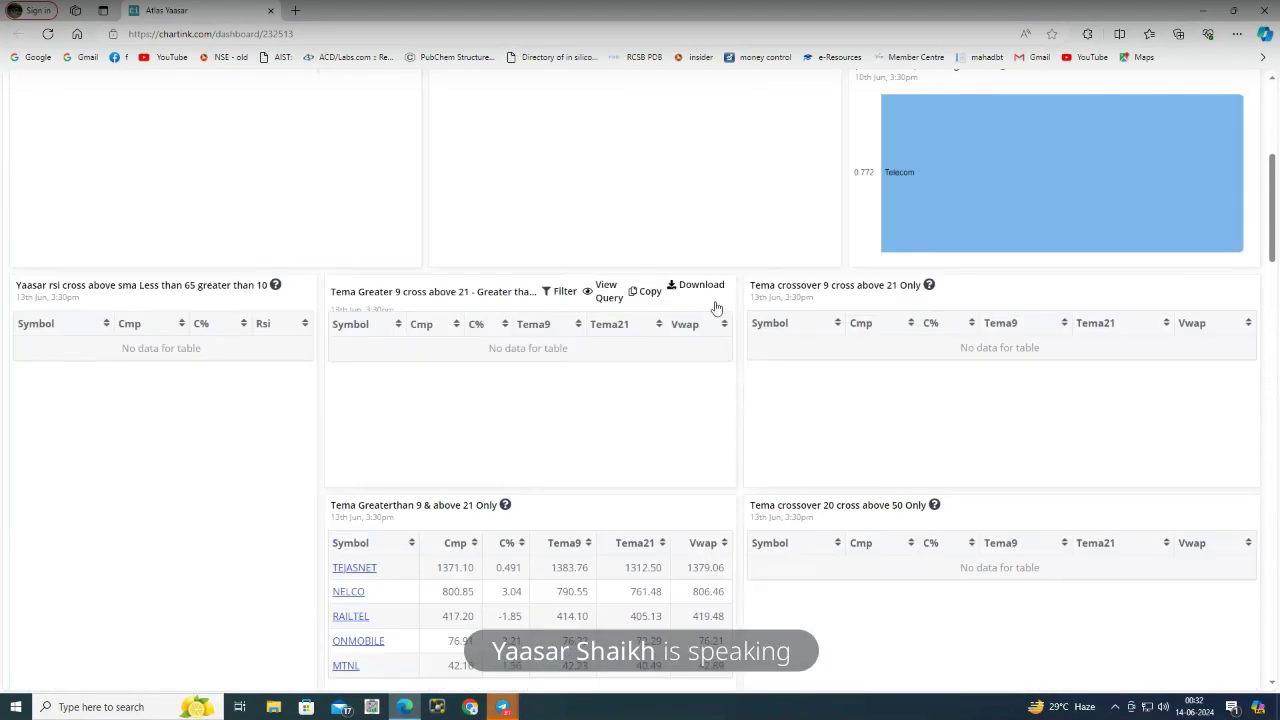
pyautogui.scroll(4, 716, 308)
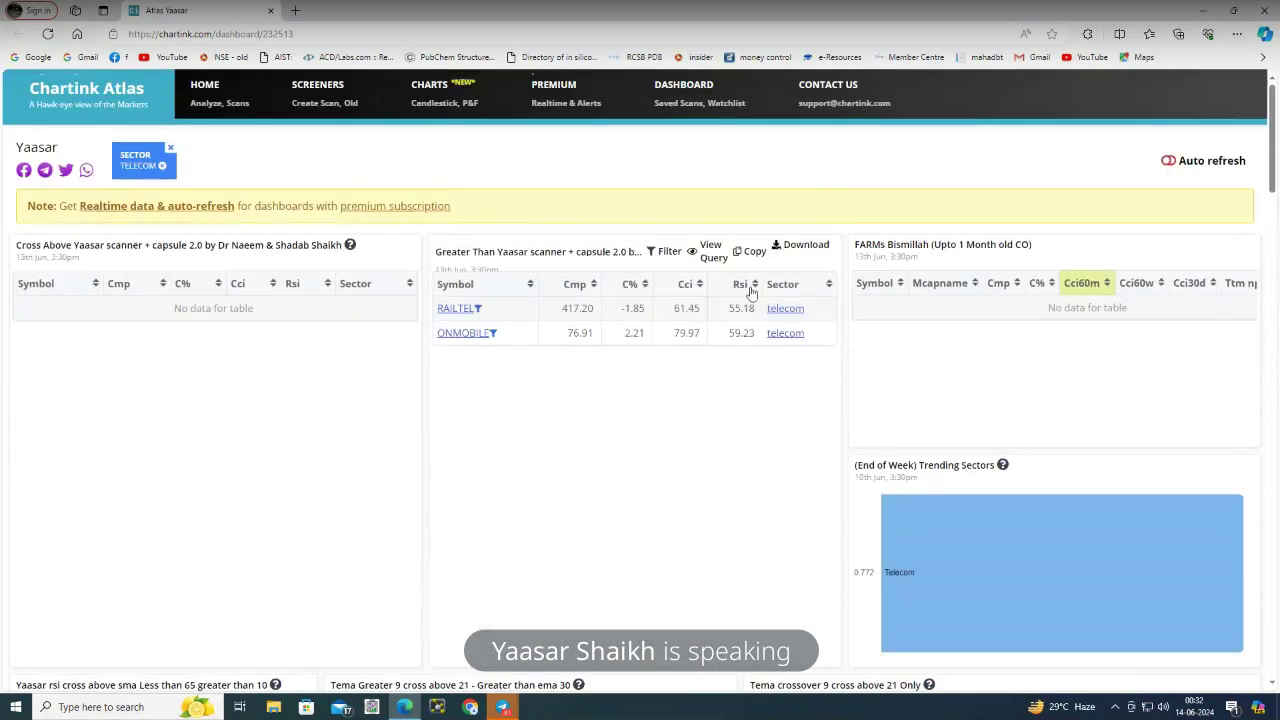
# Refresh the shared dashboard to clear the Telecom filter and look through the full End of Week Trending Sectors chart
pyautogui.rightClick(720, 161)
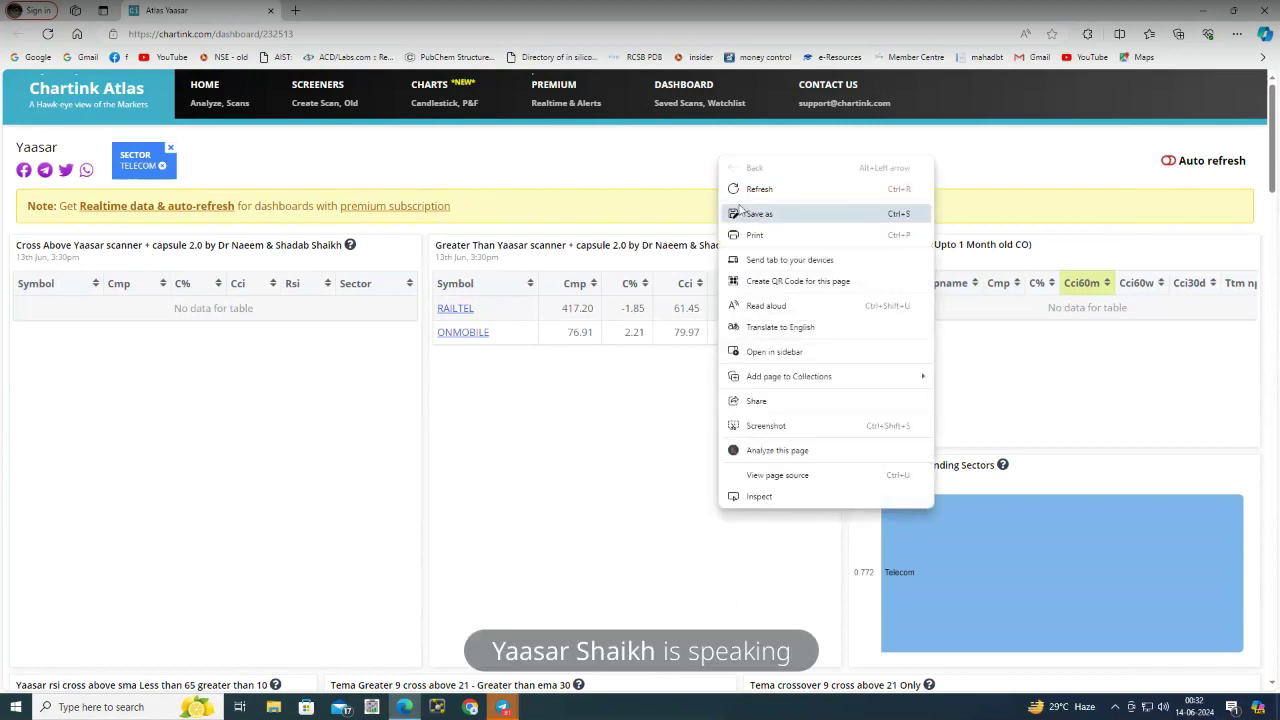
pyautogui.click(760, 190)
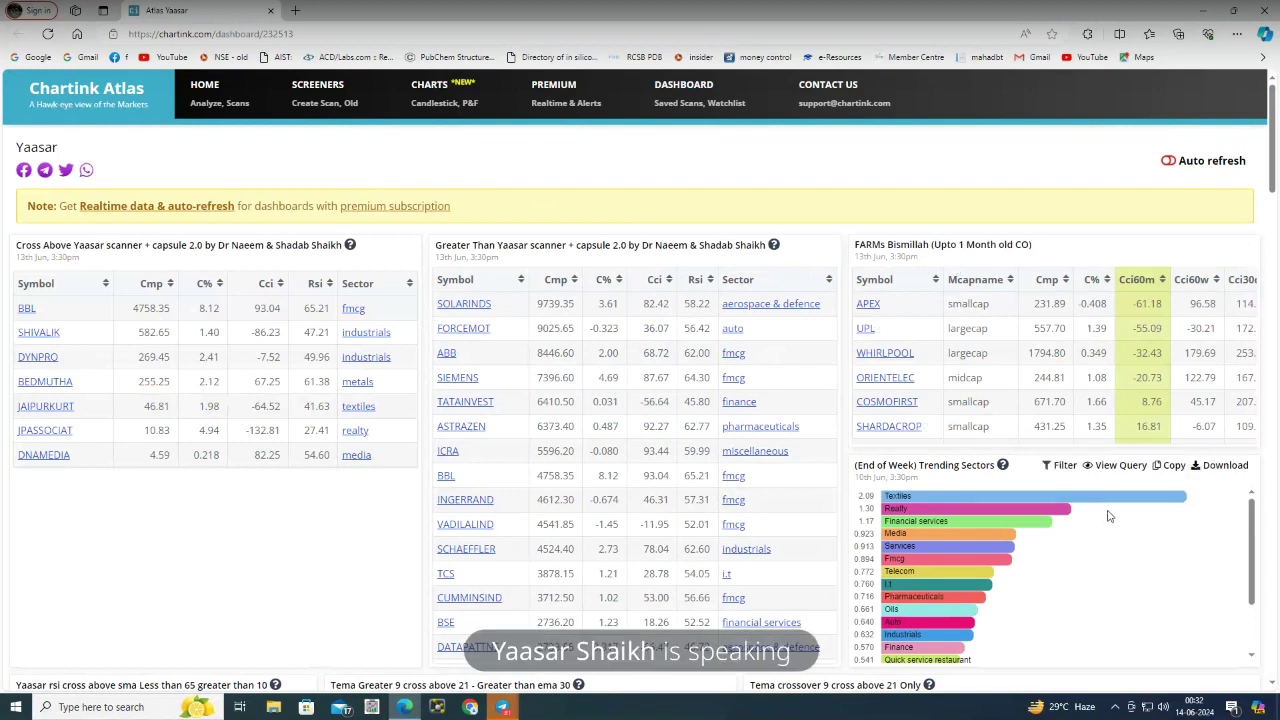
pyautogui.scroll(-2, 1108, 515)
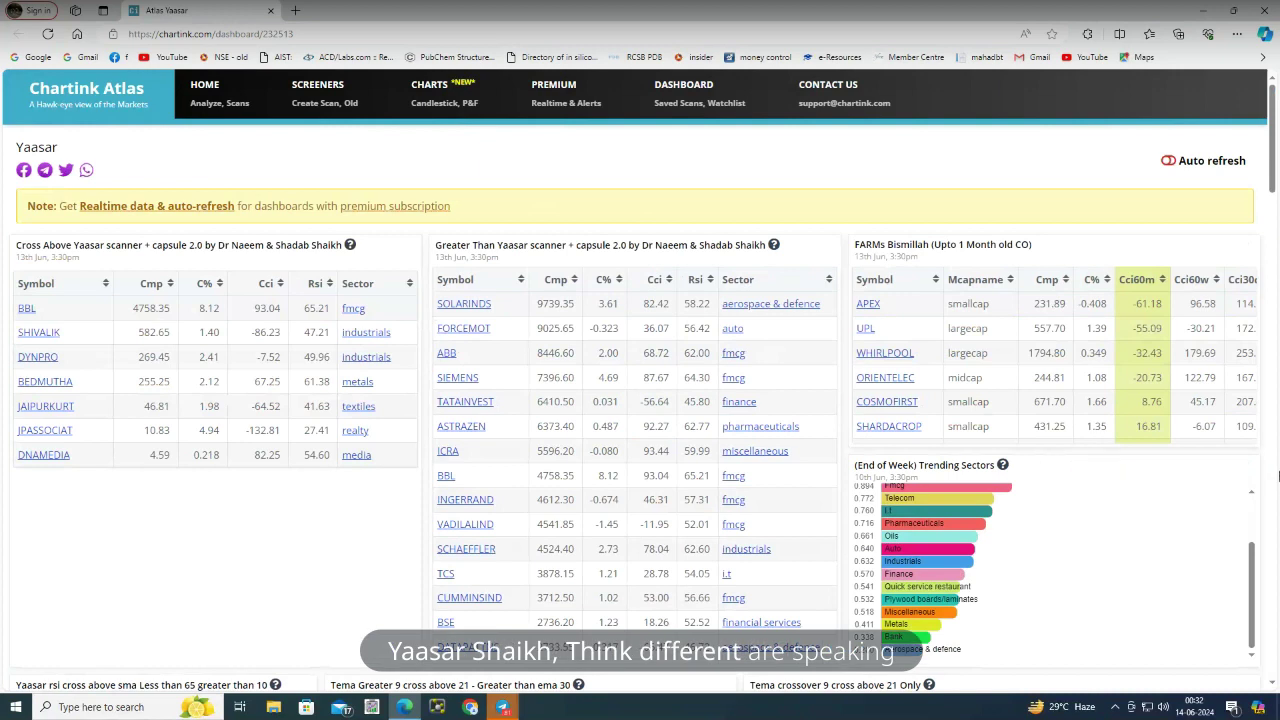
# Filter the dashboard to the Aerospace & defence sector from the Today Sectoral View chart
pyautogui.scroll(-3, 1240, 485)
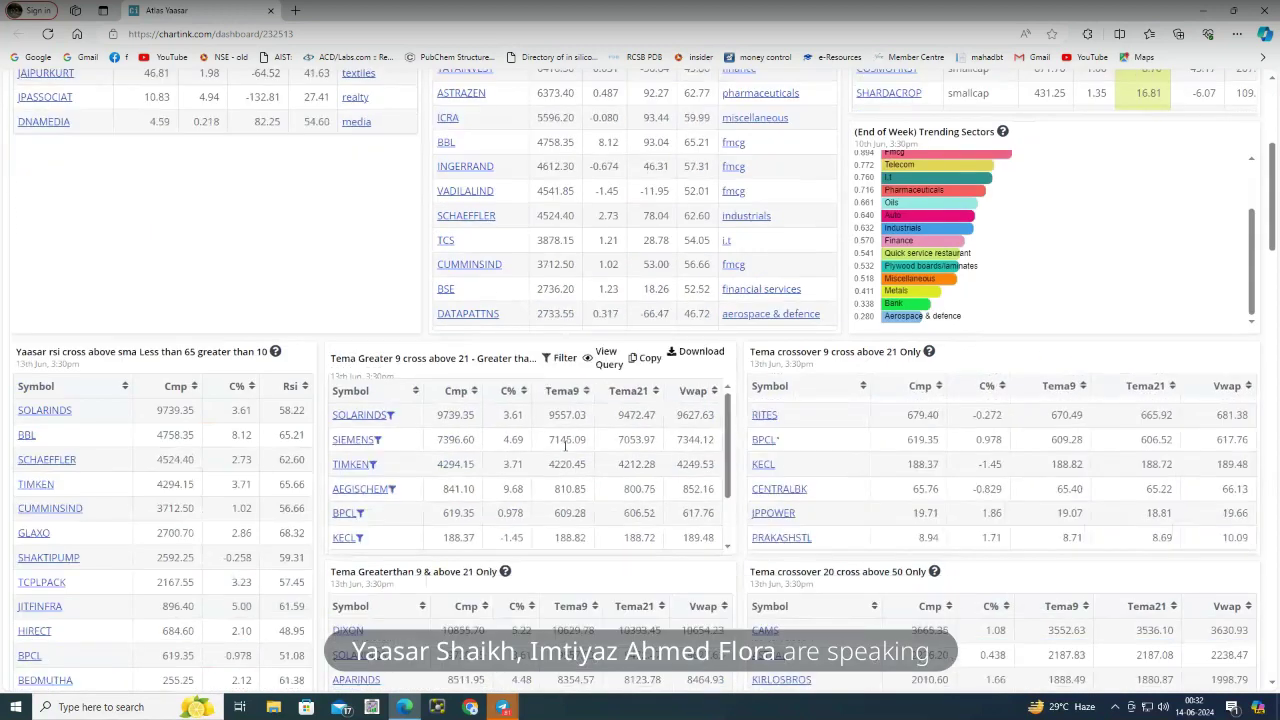
pyautogui.scroll(-3, 745, 583)
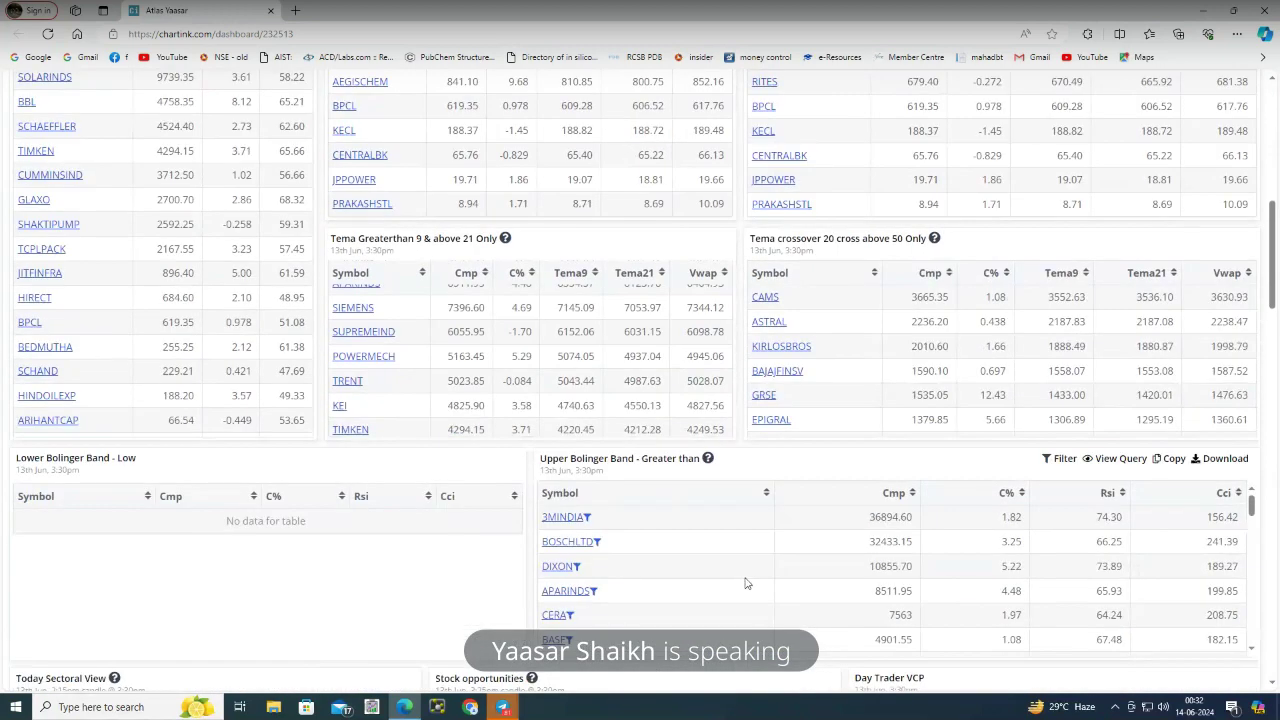
pyautogui.scroll(-2, 745, 583)
pyautogui.scroll(-5, 516, 572)
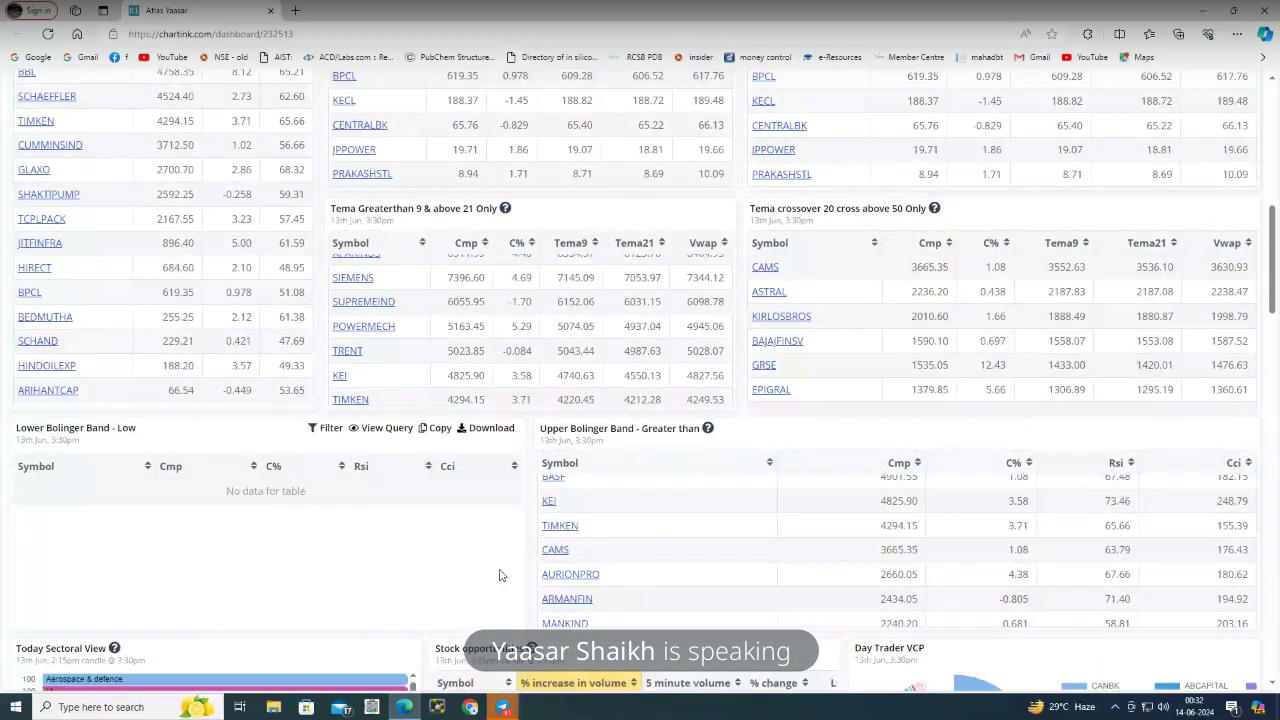
pyautogui.scroll(1, 67, 213)
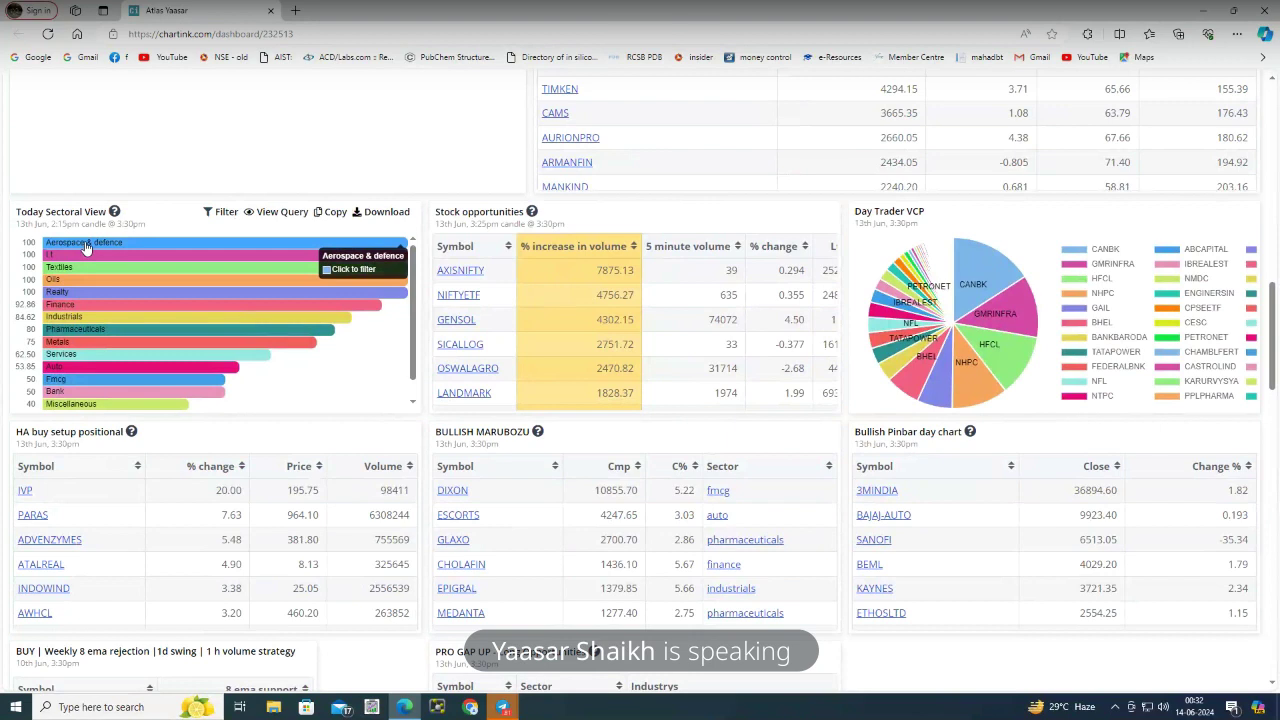
pyautogui.click(132, 244)
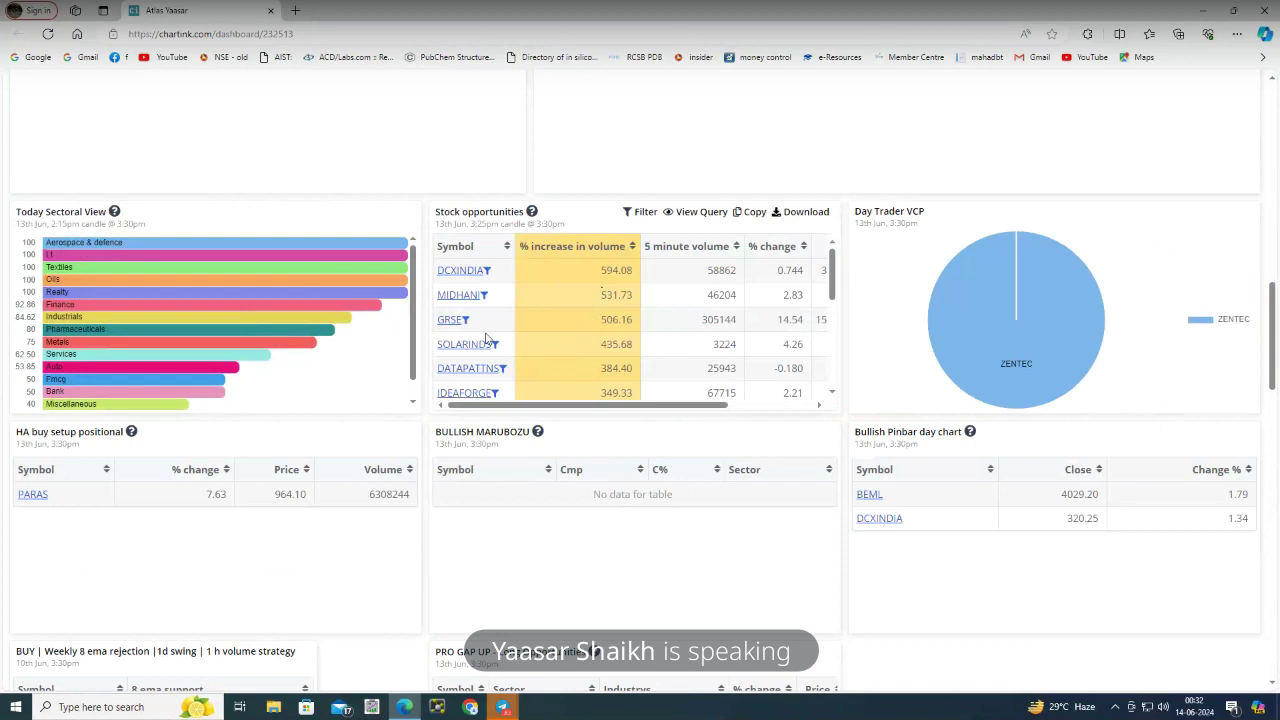
# Look through the Aerospace & defence stocks in the Stock opportunities list, from highest to lowest volume increase
pyautogui.scroll(-5, 484, 332)
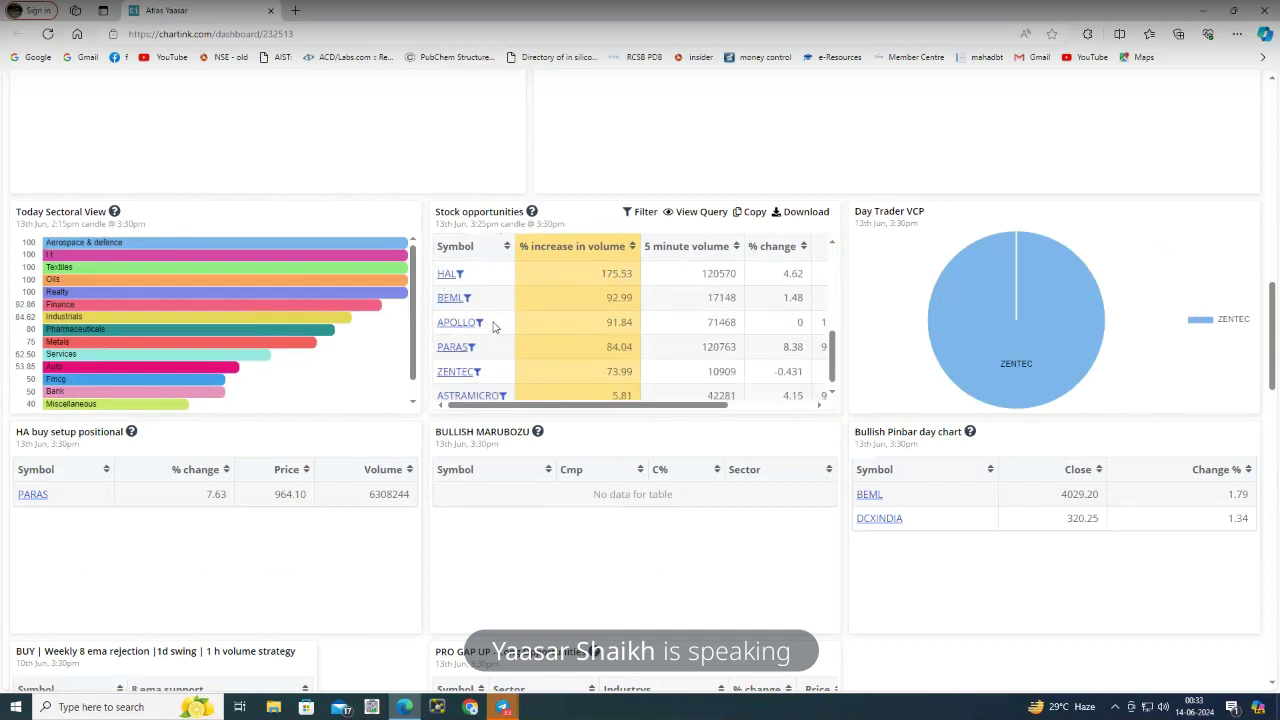
pyautogui.scroll(-2, 514, 337)
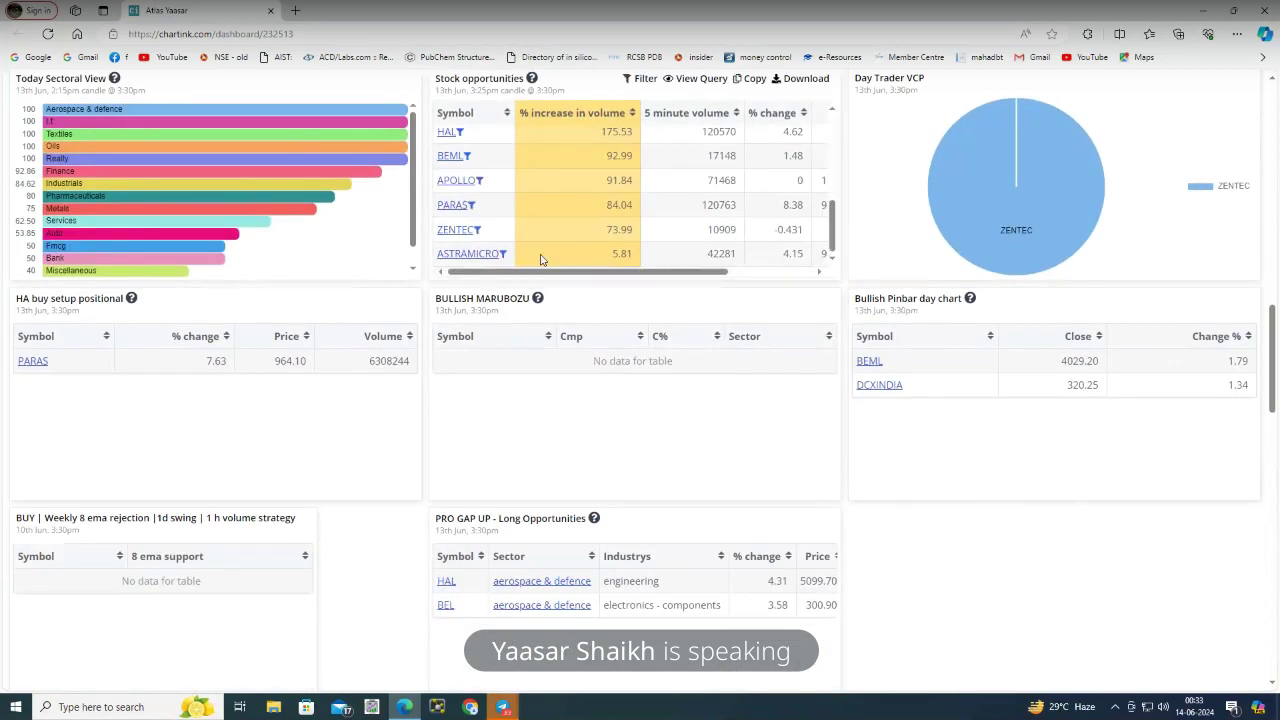
pyautogui.scroll(3, 541, 258)
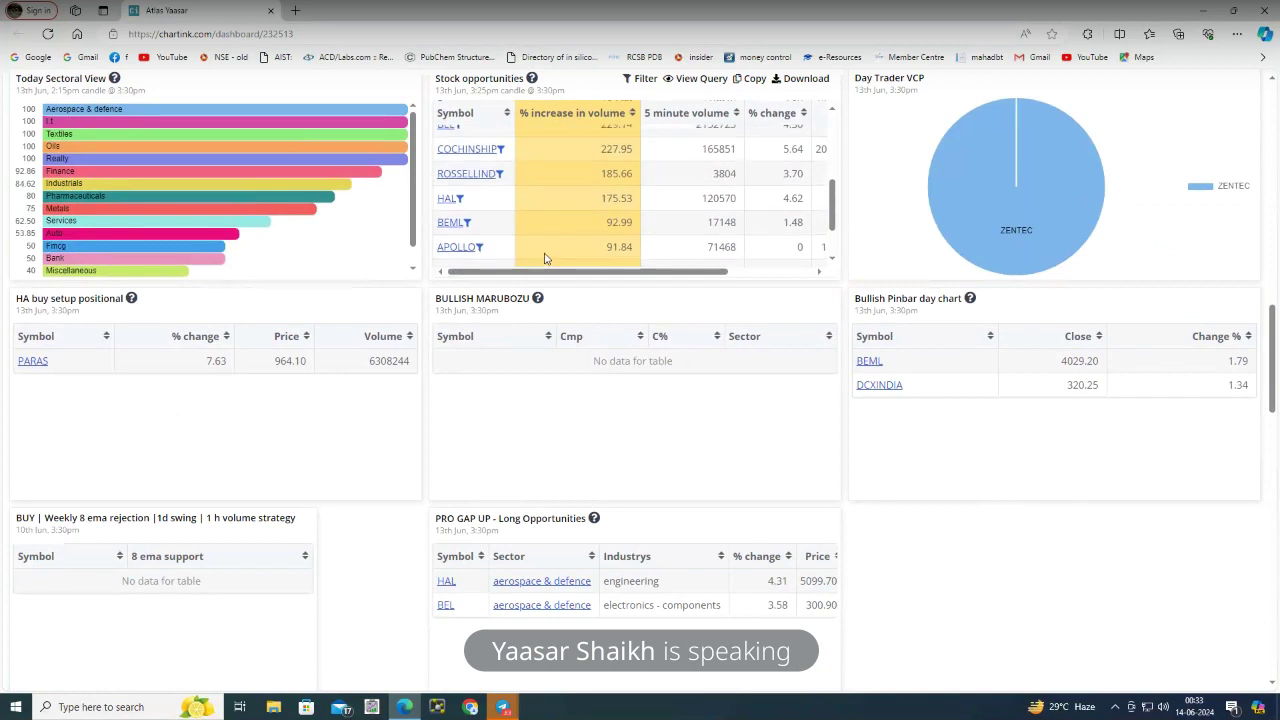
pyautogui.scroll(4, 455, 165)
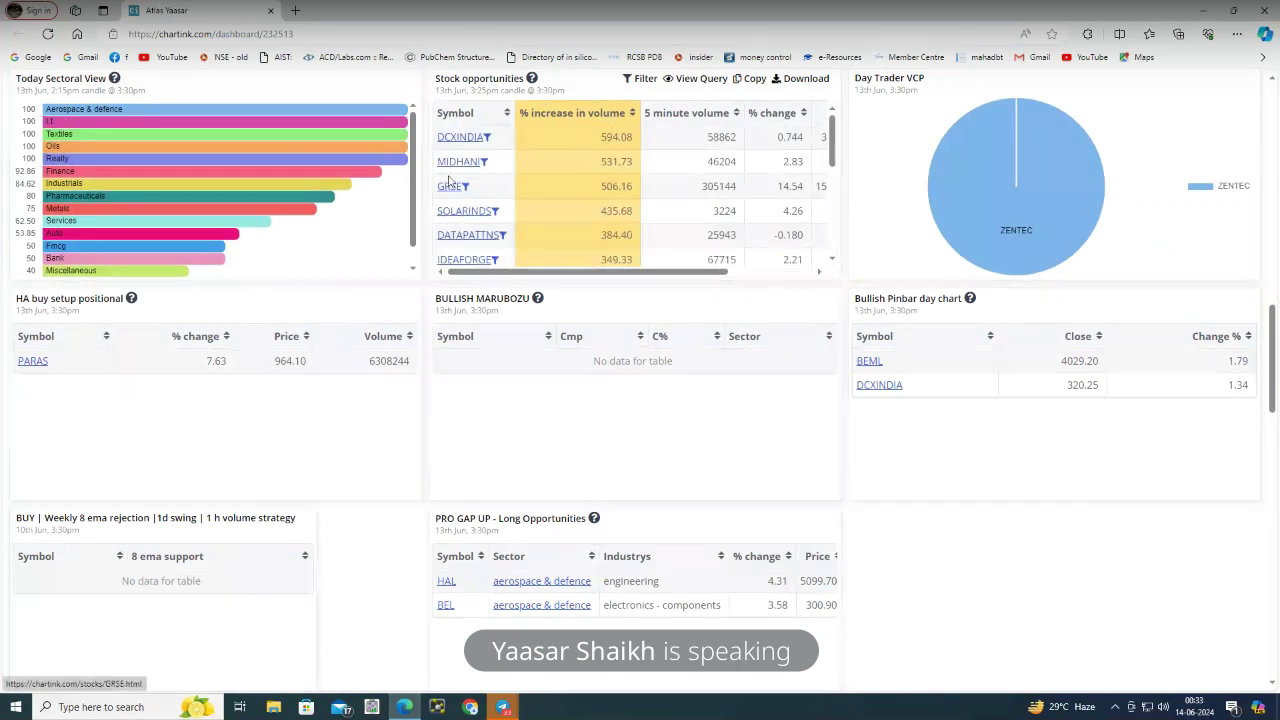
# Switch to Chrome, restore its previous pages and reload the FYERS Trade chart
pyautogui.click(503, 705)
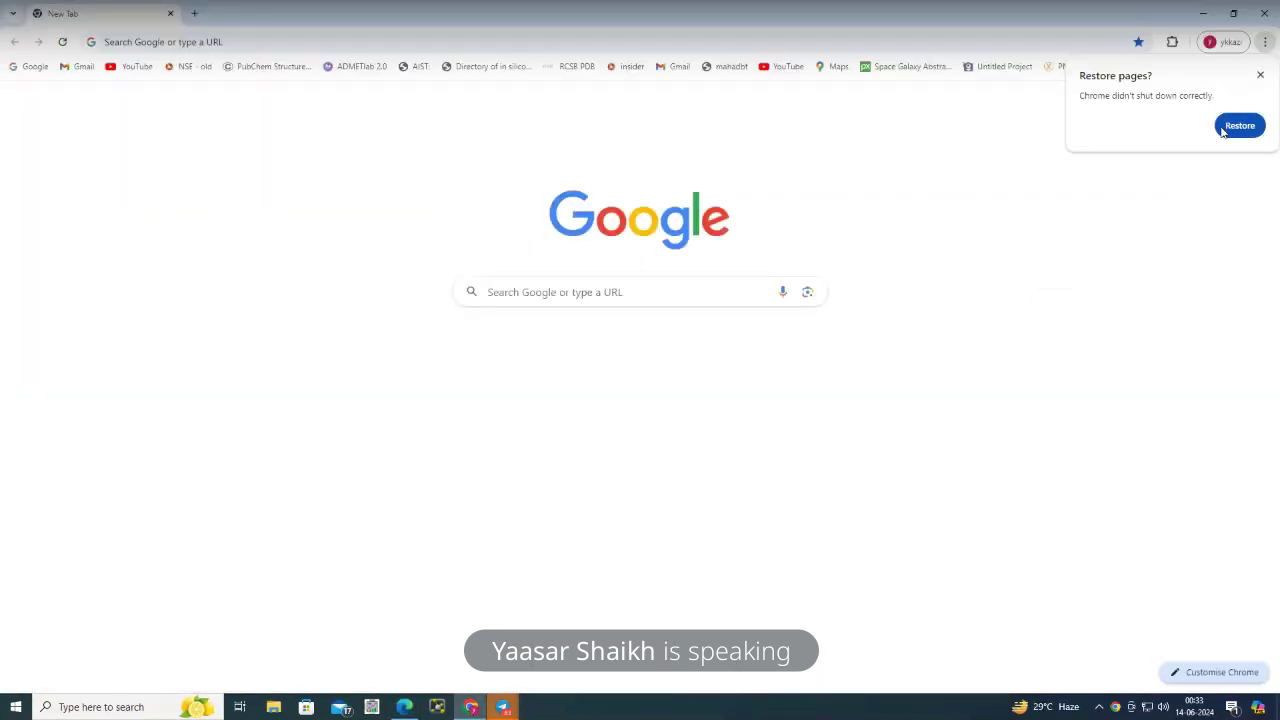
pyautogui.click(1239, 125)
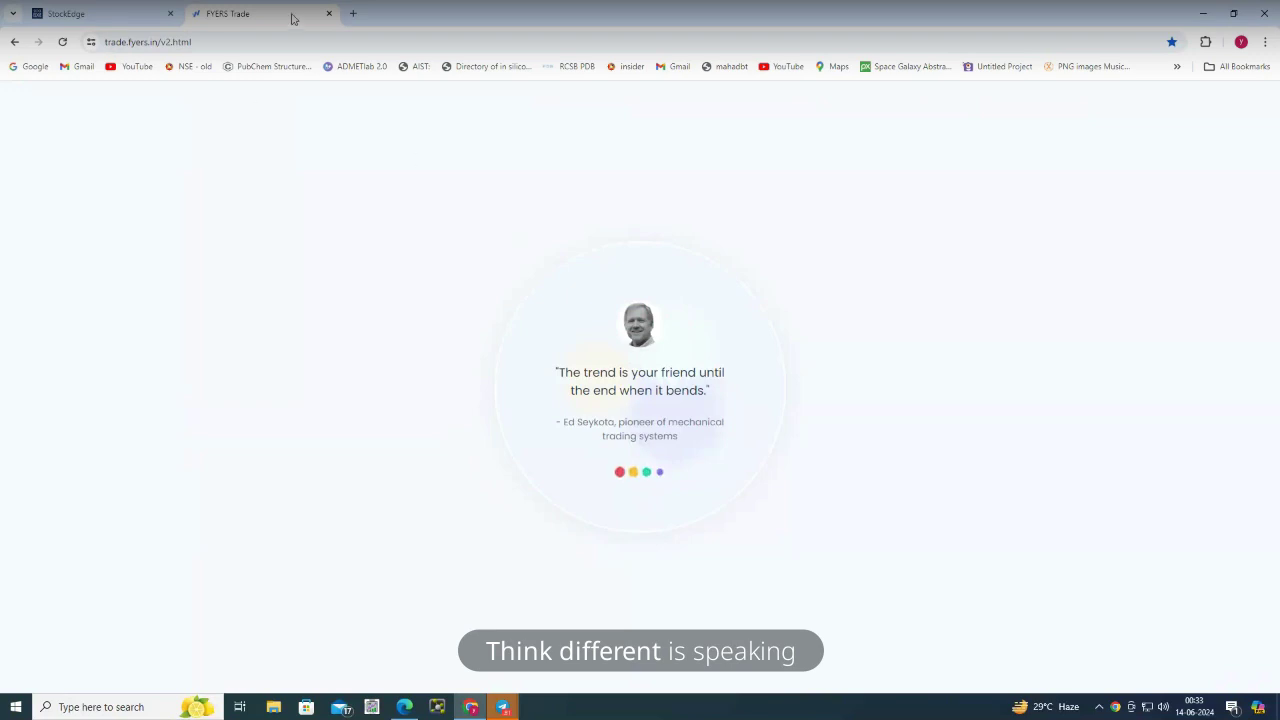
pyautogui.click(62, 43)
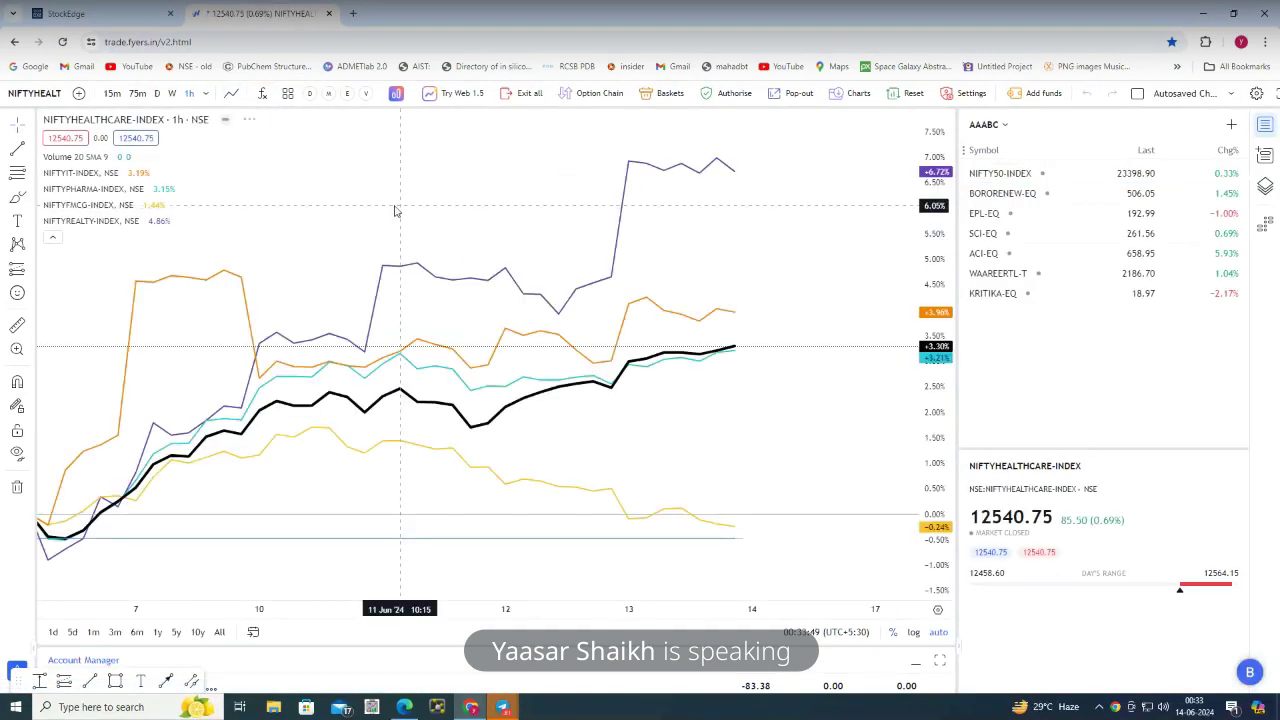
# Find the MIDHANI stock from the dashboard's Stock opportunities list in the FYERS symbol search and load its chart
pyautogui.write('MIDHA')
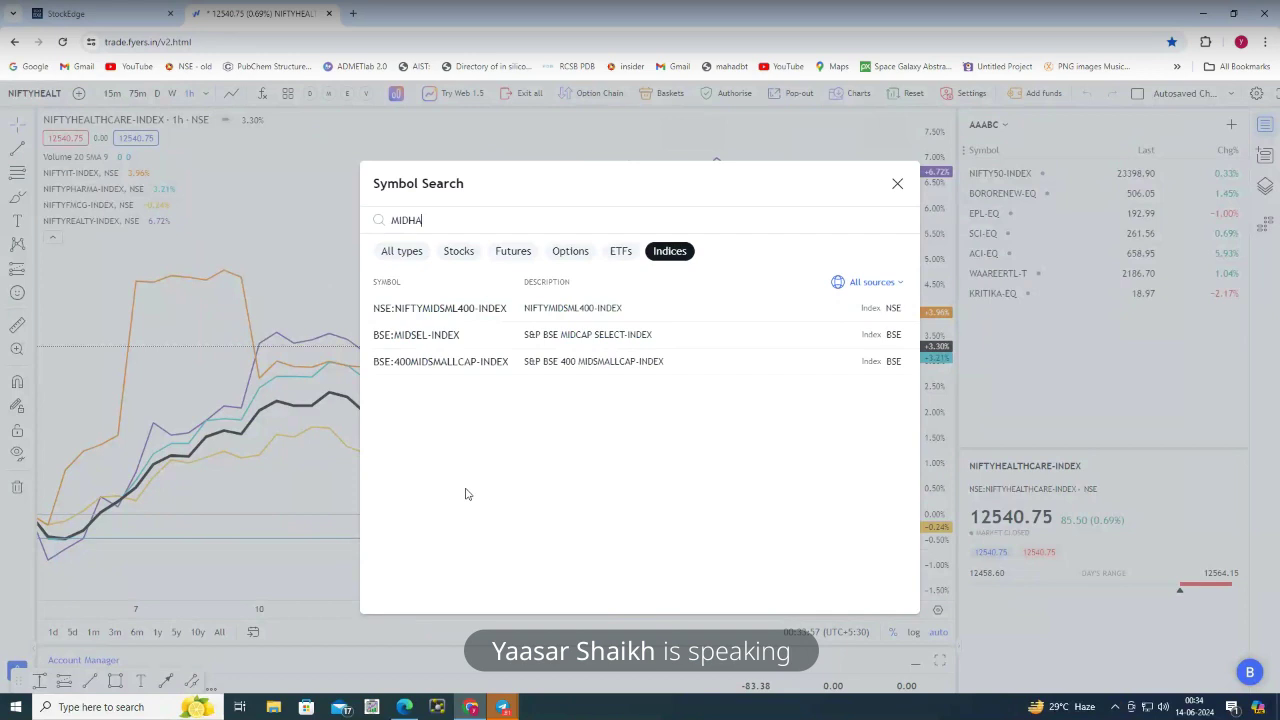
pyautogui.press('super')
pyautogui.hotkey('alt', 'Tab')
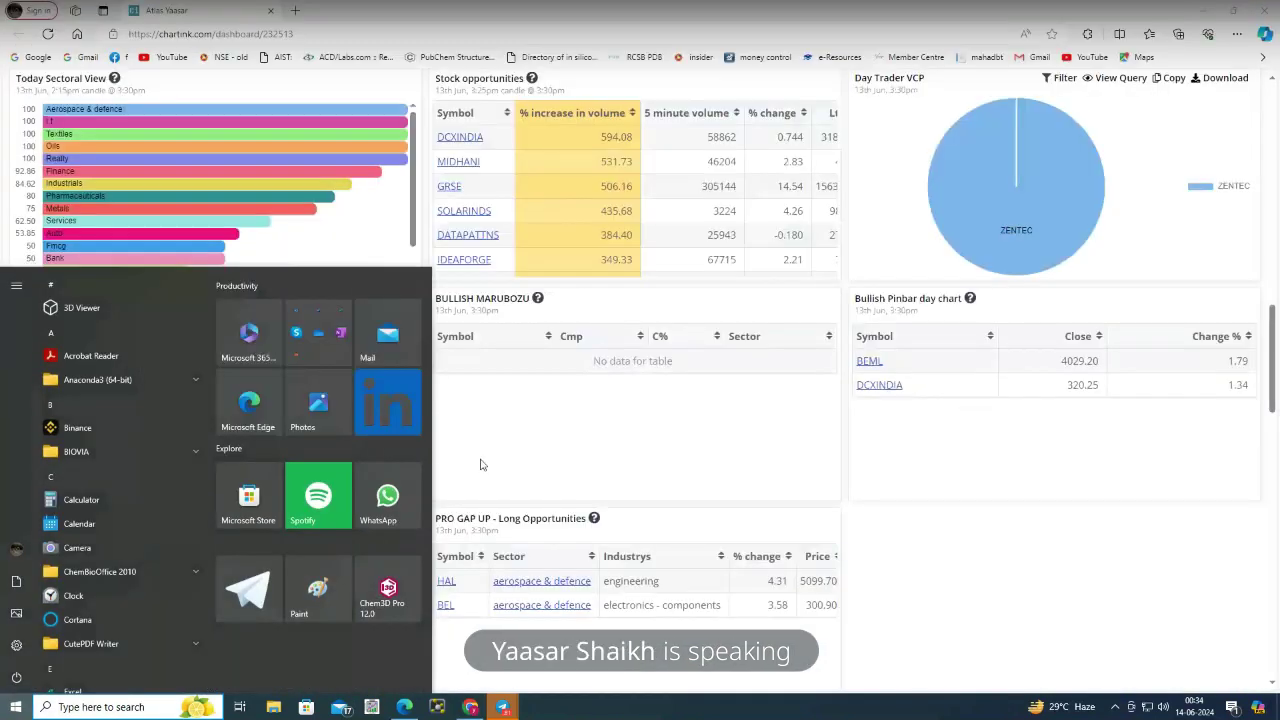
pyautogui.click(480, 465)
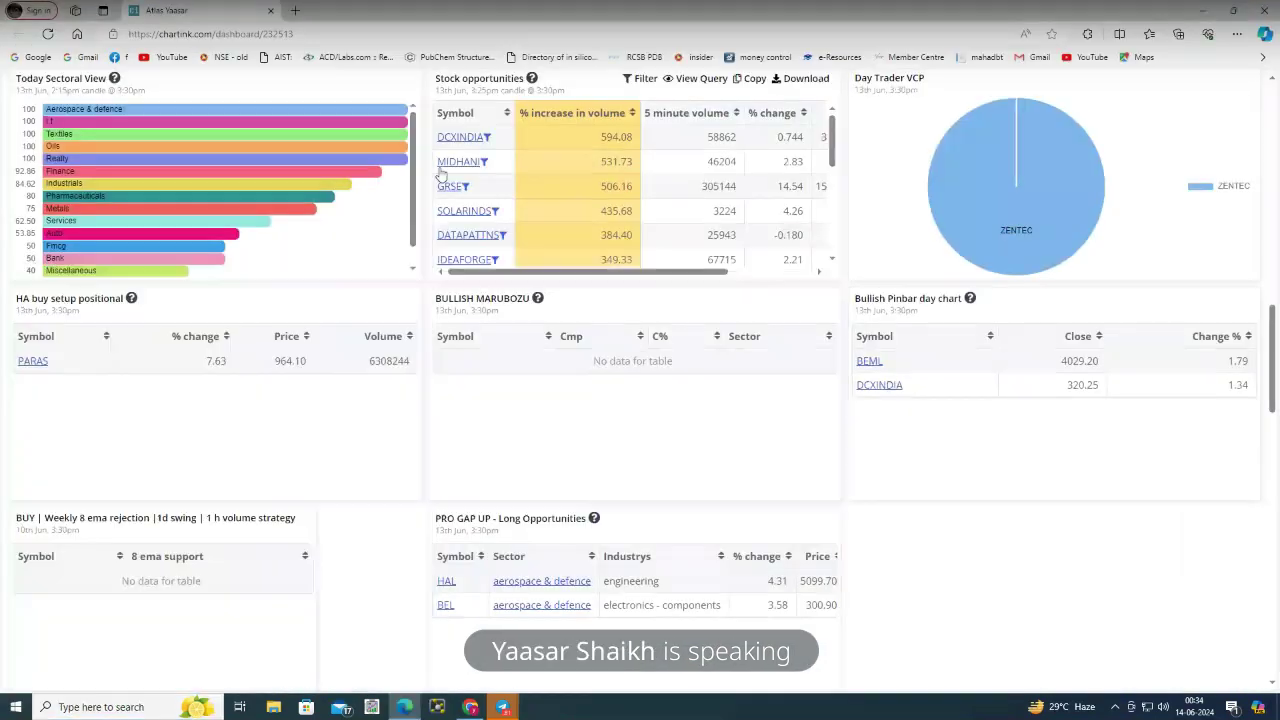
pyautogui.hotkey('alt', 'Tab')
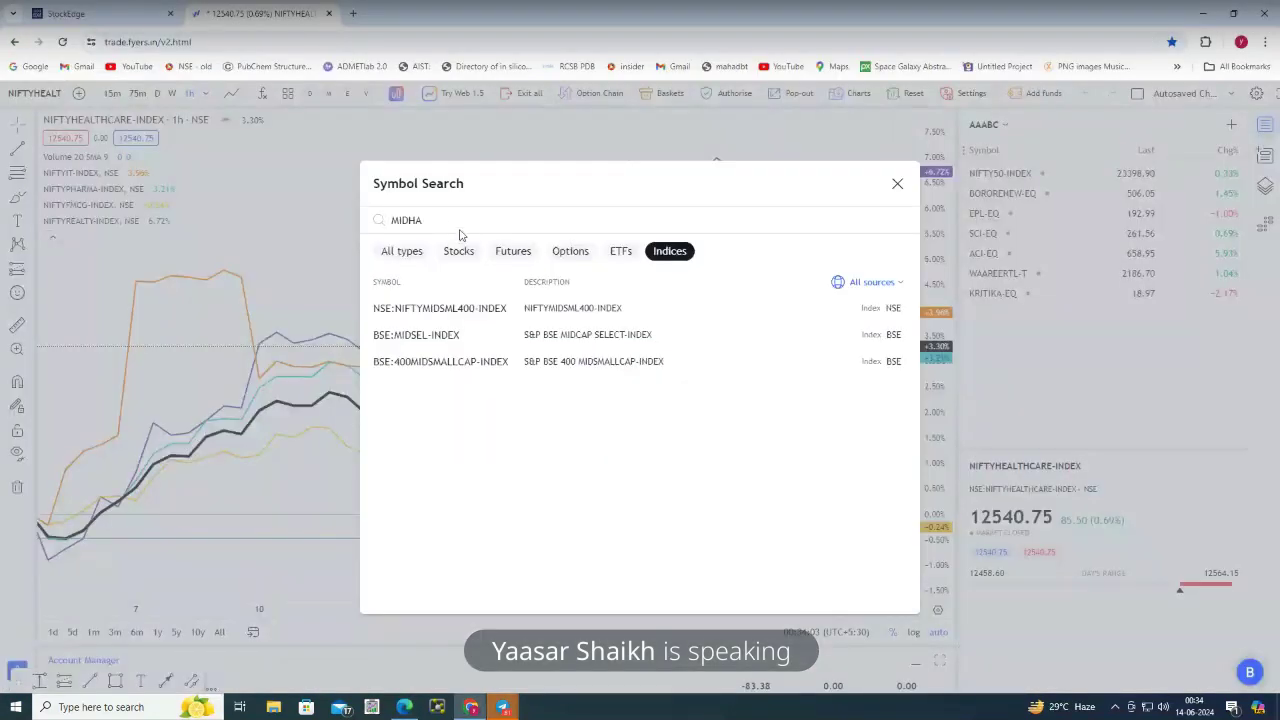
pyautogui.write('NI')
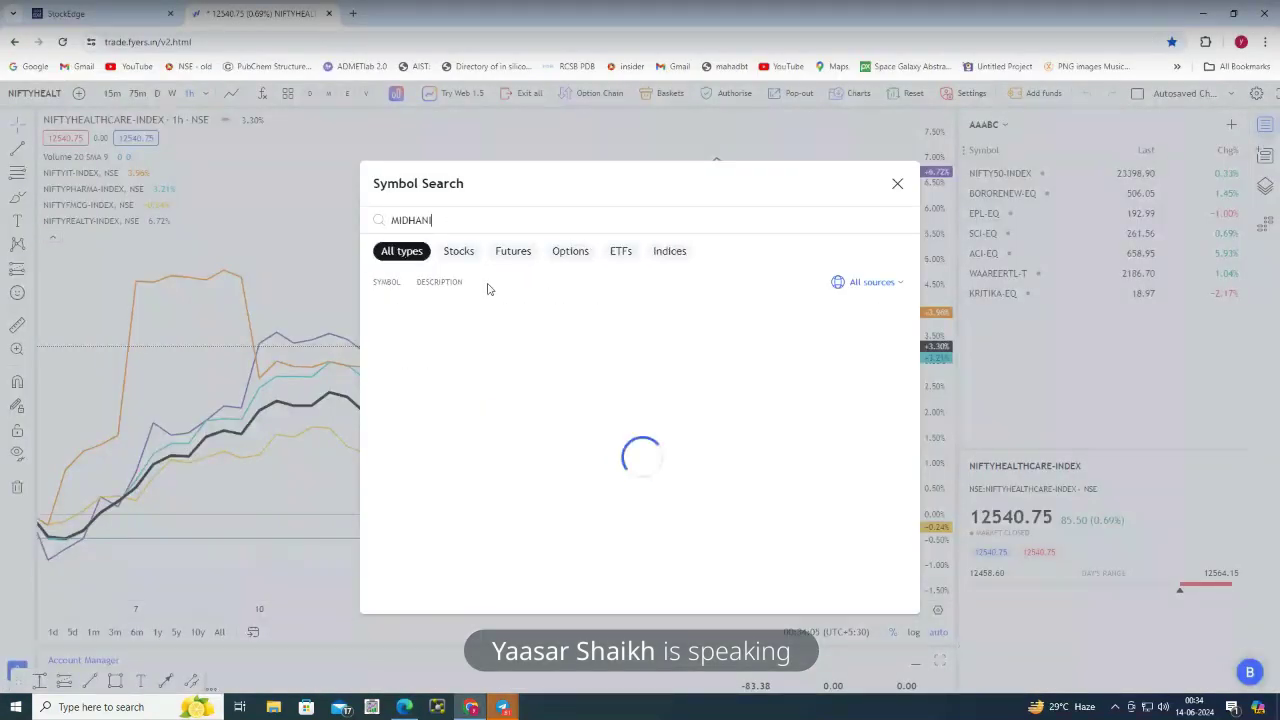
pyautogui.click(495, 310)
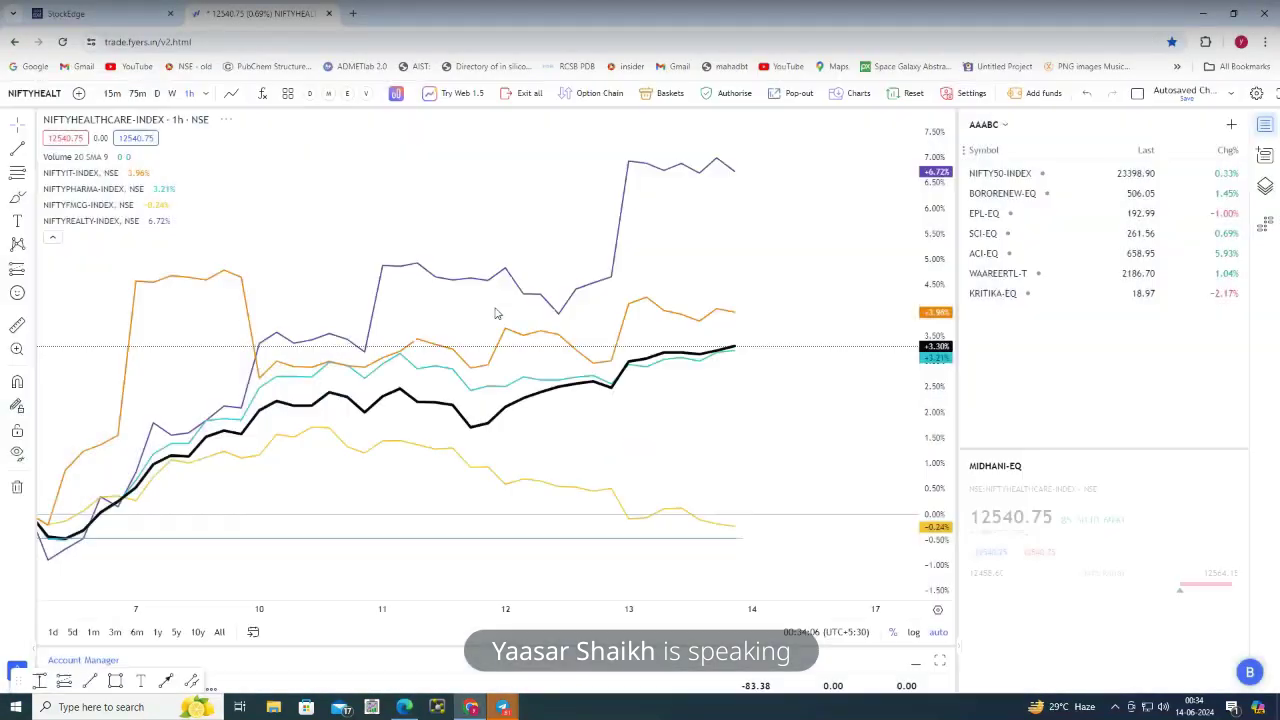
# Display MIDHANI as candles and apply the saved indicator template with volume, EMA 8 and EMA 20
pyautogui.click(230, 94)
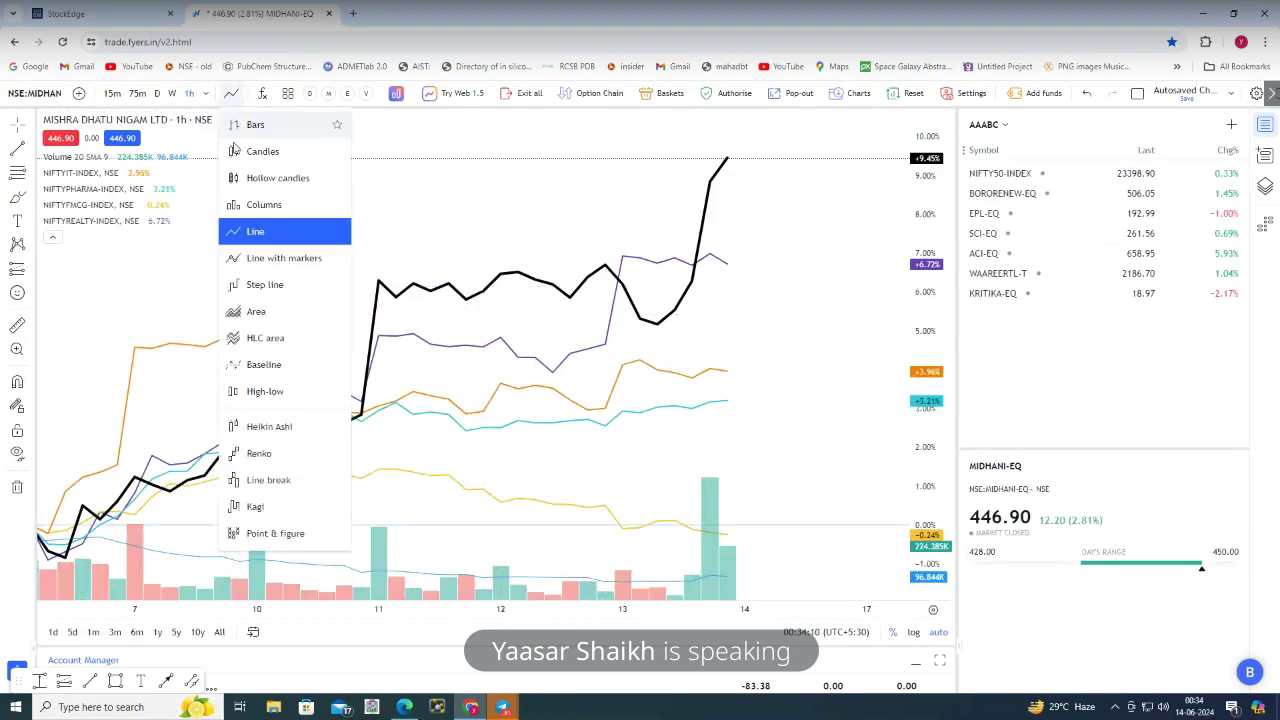
pyautogui.click(245, 150)
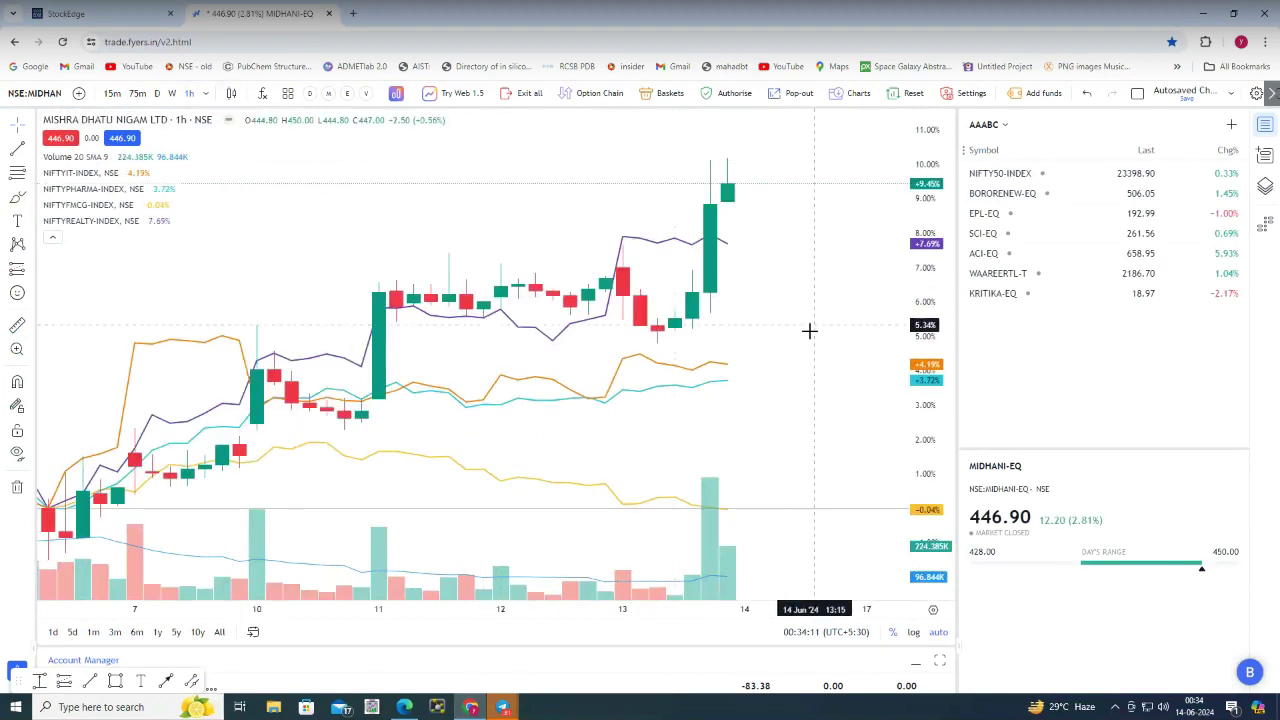
pyautogui.scroll(-4, 810, 331)
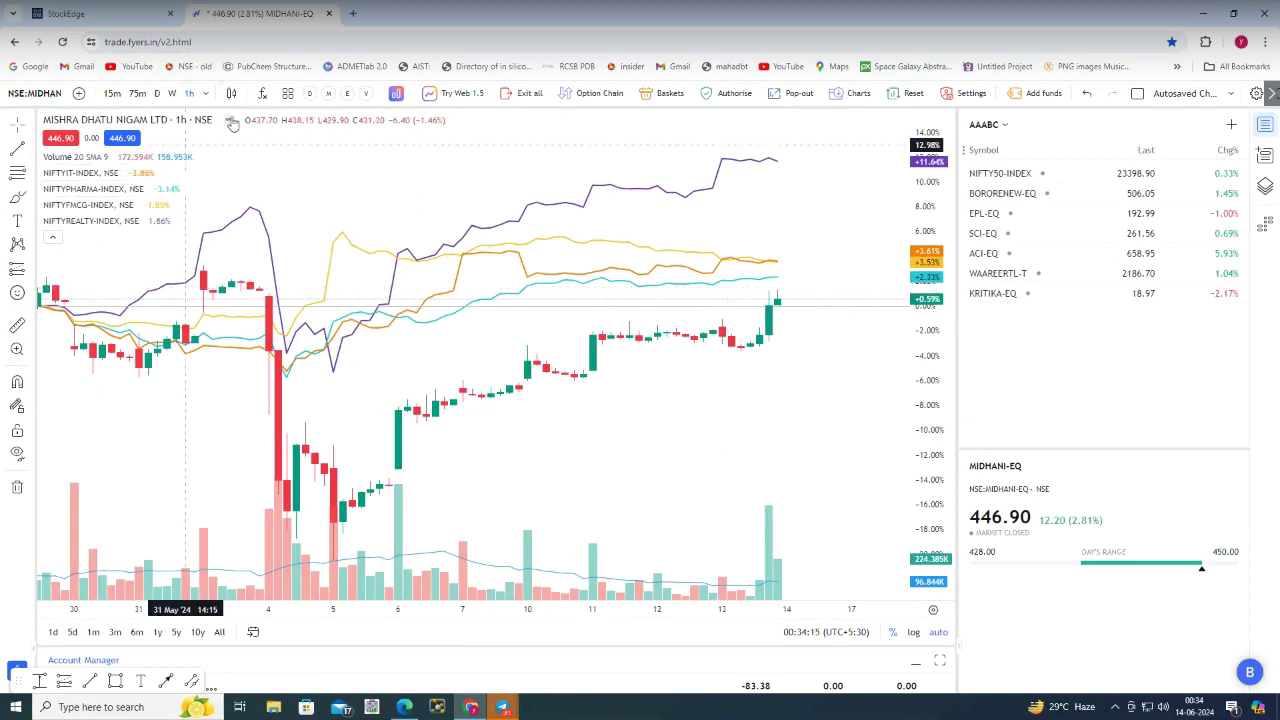
pyautogui.click(343, 95)
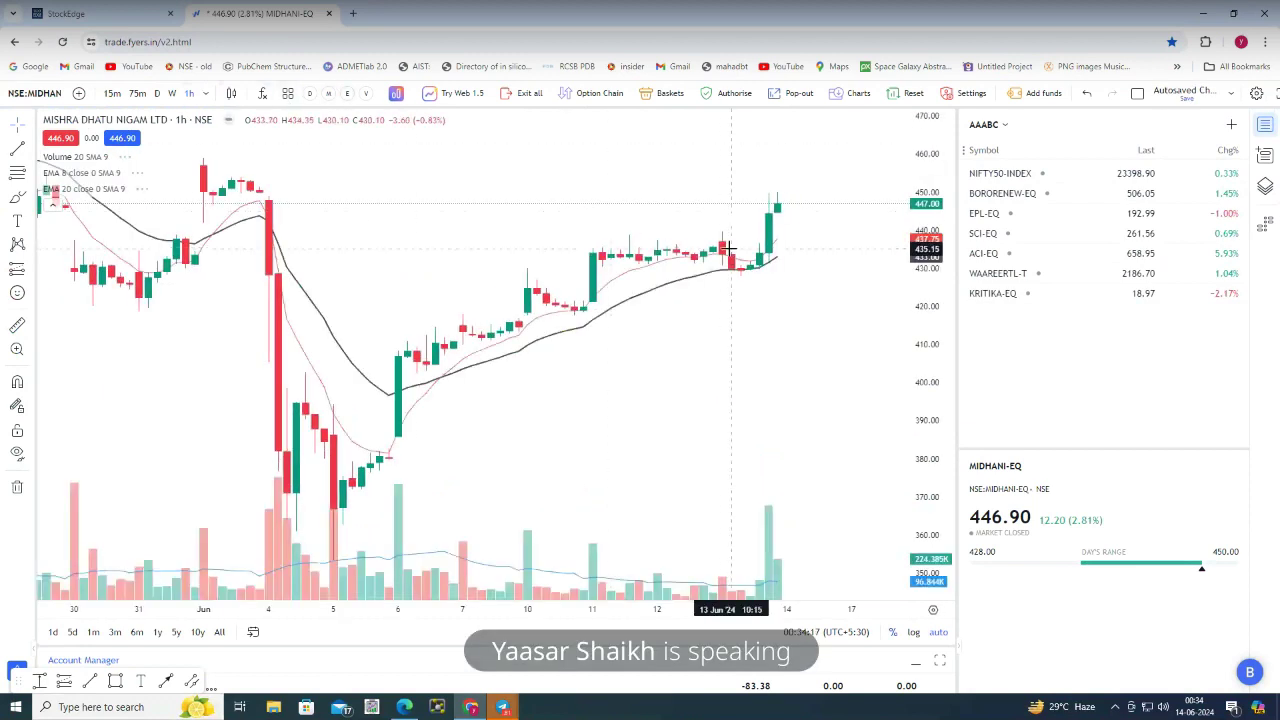
# Examine MIDHANI's hourly price action against the two EMAs, from mid-May to the latest candles
pyautogui.scroll(-3, 870, 308)
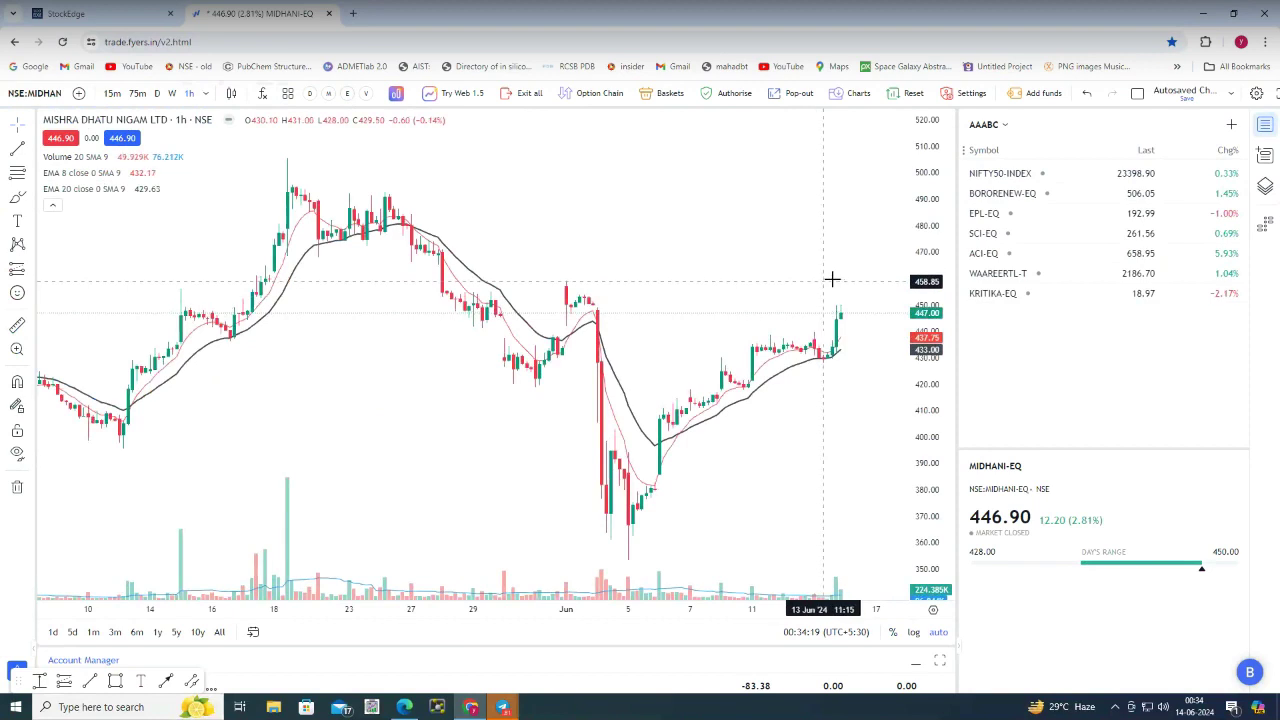
pyautogui.scroll(2, 834, 277)
pyautogui.scroll(1, 610, 242)
pyautogui.scroll(-2, 605, 238)
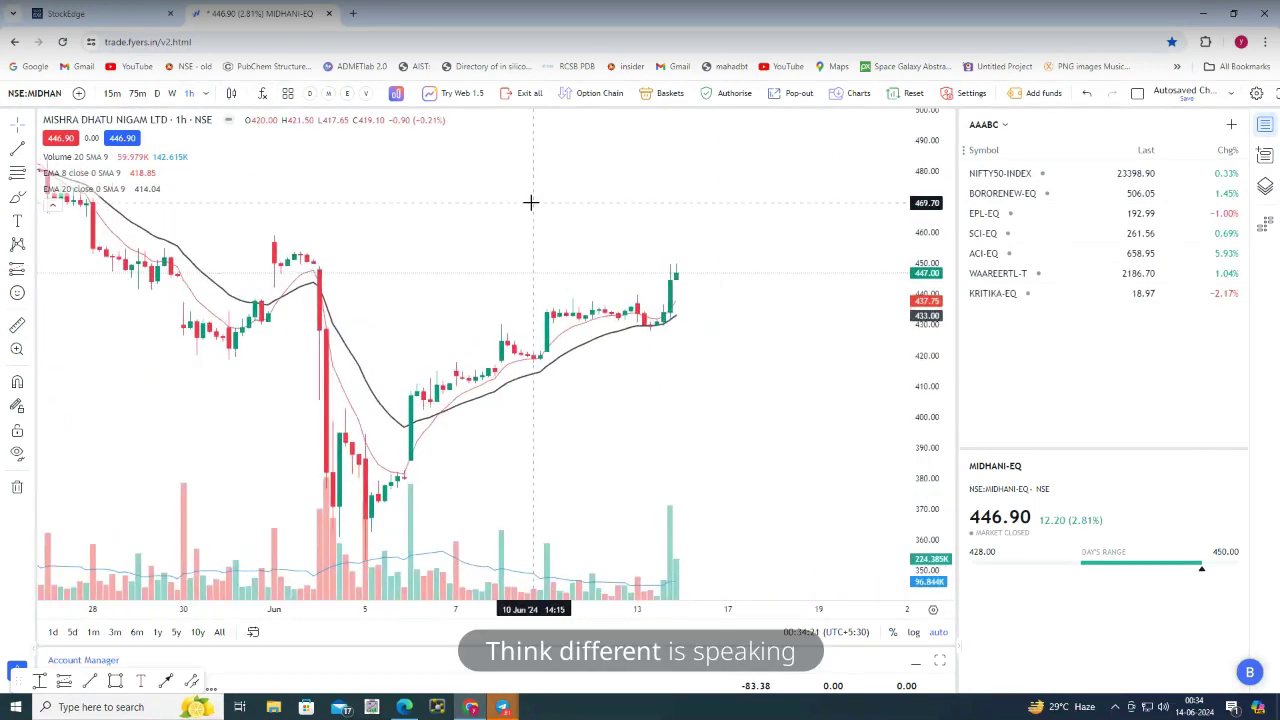
pyautogui.scroll(-1, 560, 258)
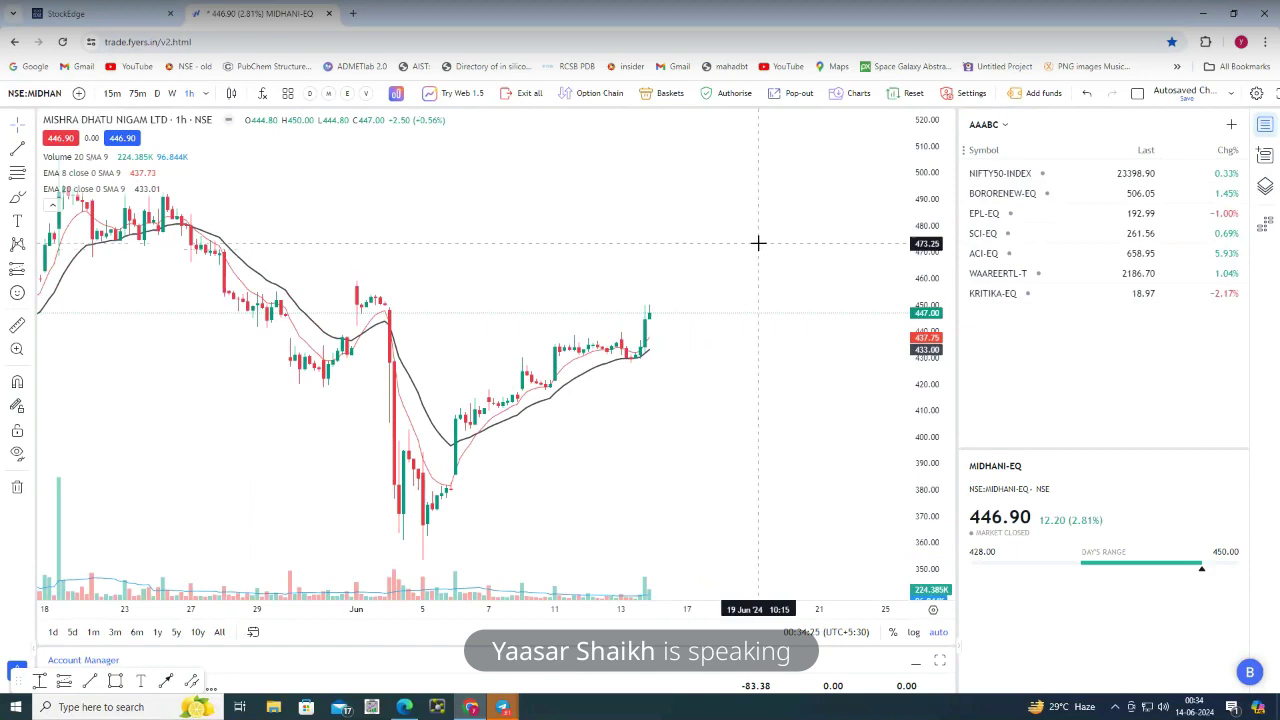
# Switch MIDHANI to the 15-minute timeframe and examine its early-June fall and recovery
pyautogui.click(112, 93)
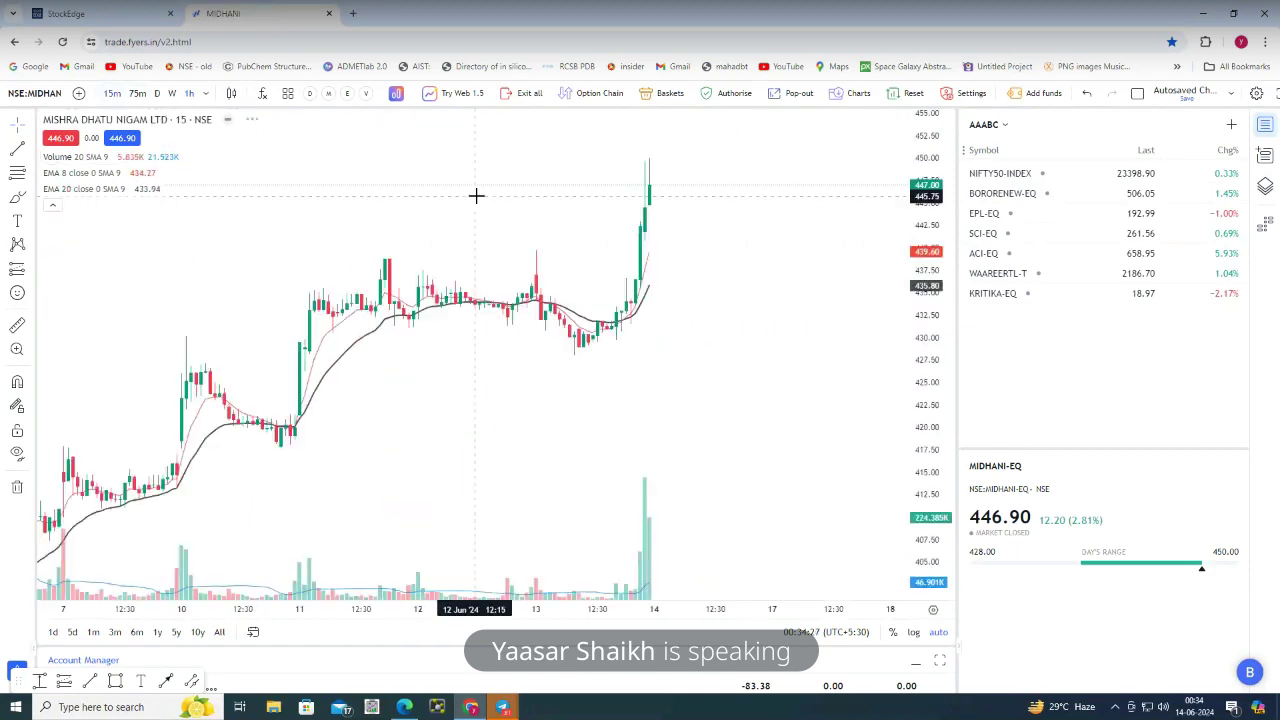
pyautogui.scroll(-5, 594, 263)
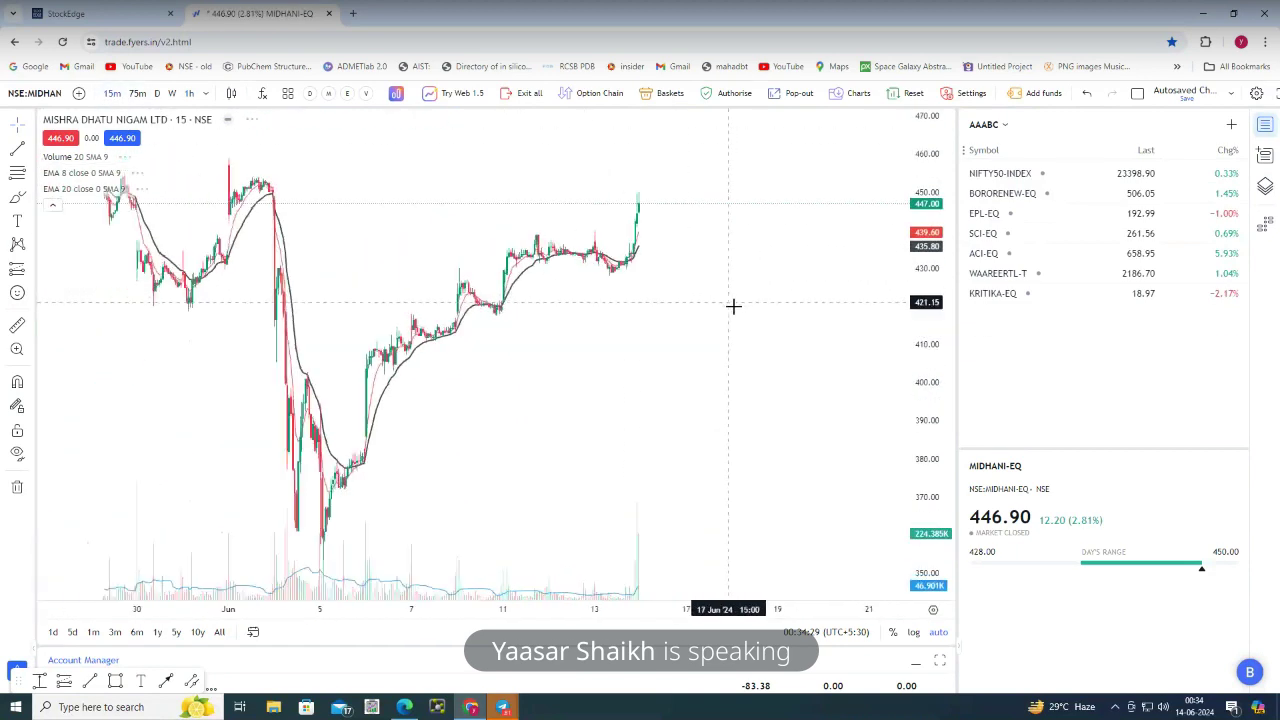
pyautogui.scroll(-2, 739, 306)
pyautogui.scroll(3, 583, 320)
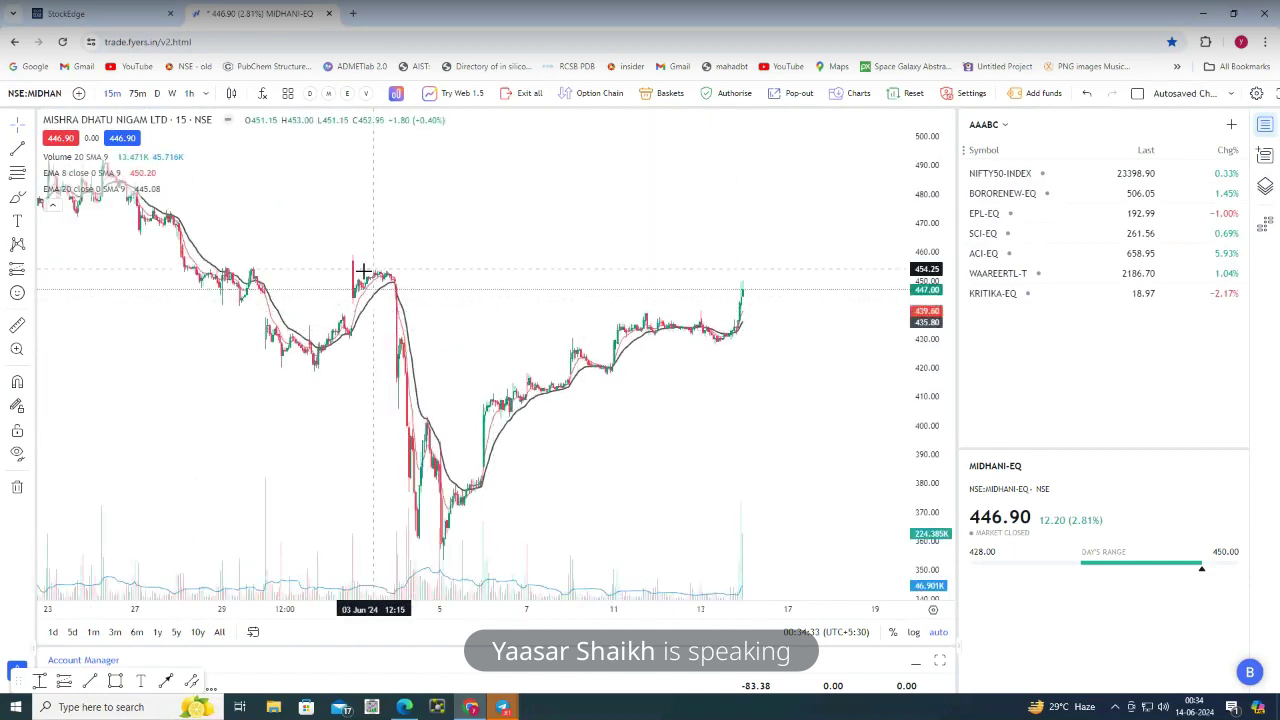
pyautogui.scroll(2, 780, 351)
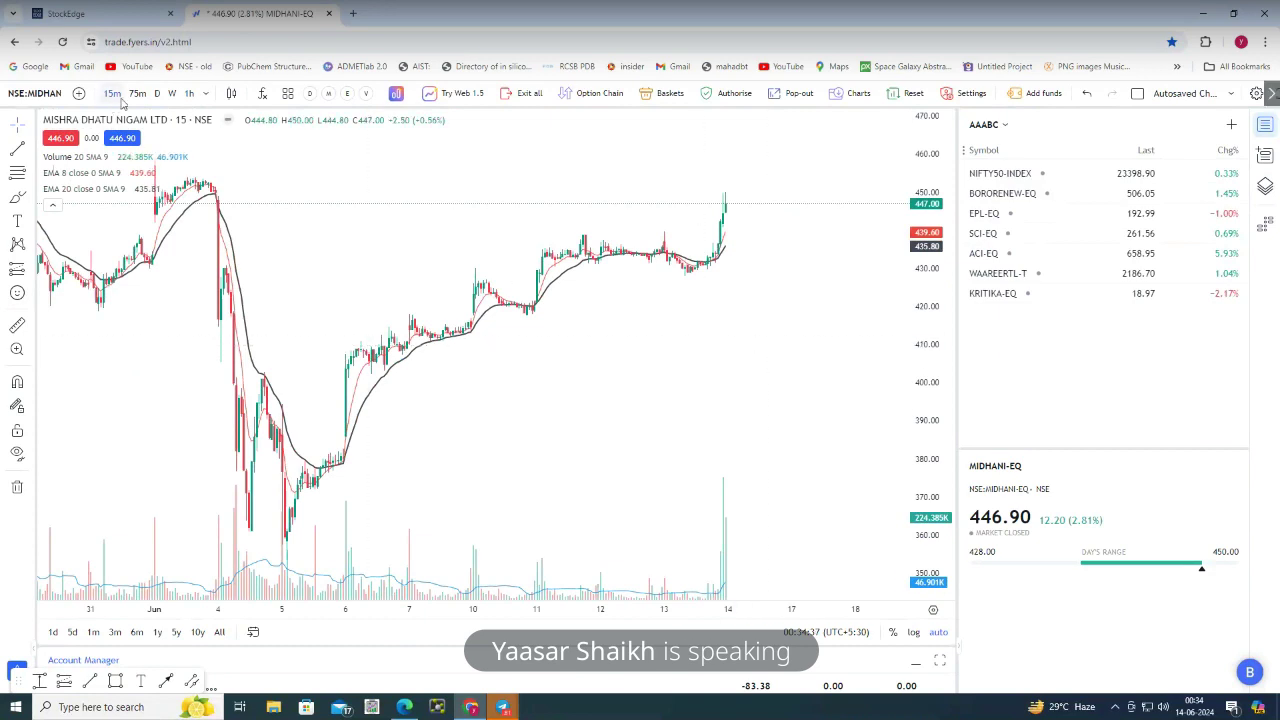
# Set the MIDHANI chart to 75 minutes and draw a price zone from about 458.10 to 447.75, starting at the early-June high
pyautogui.click(136, 95)
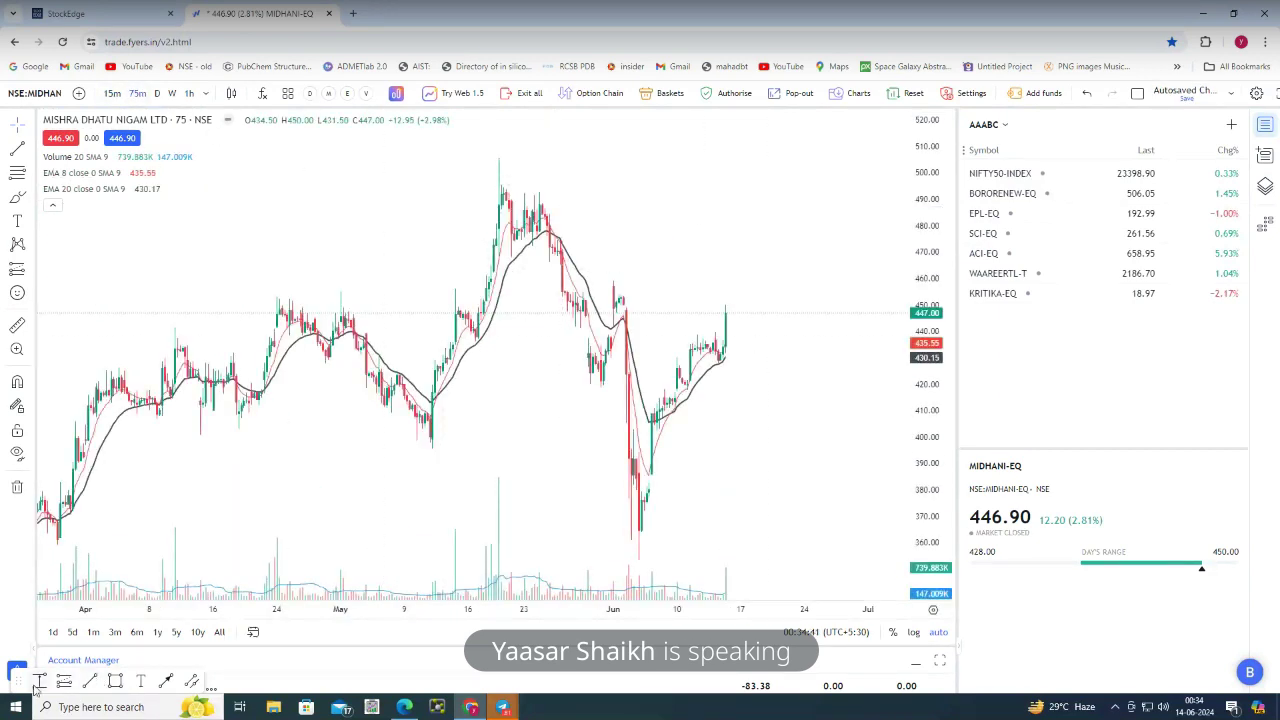
pyautogui.click(608, 284)
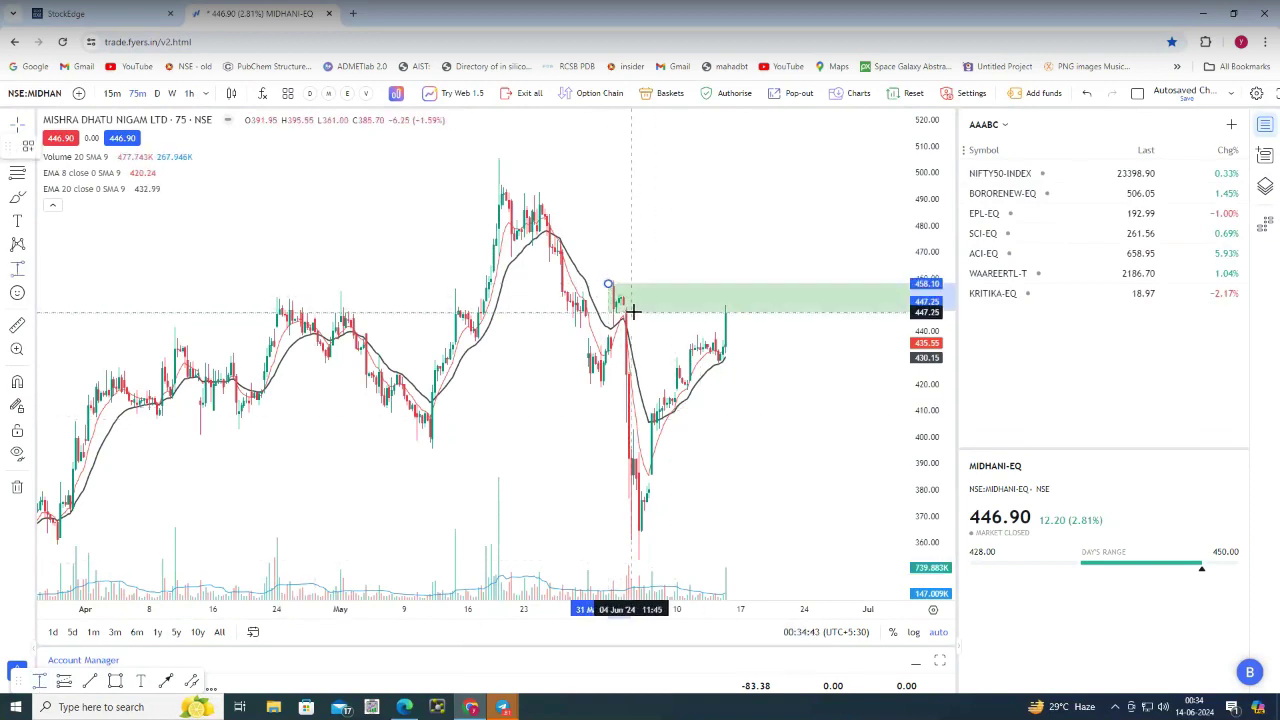
pyautogui.click(636, 311)
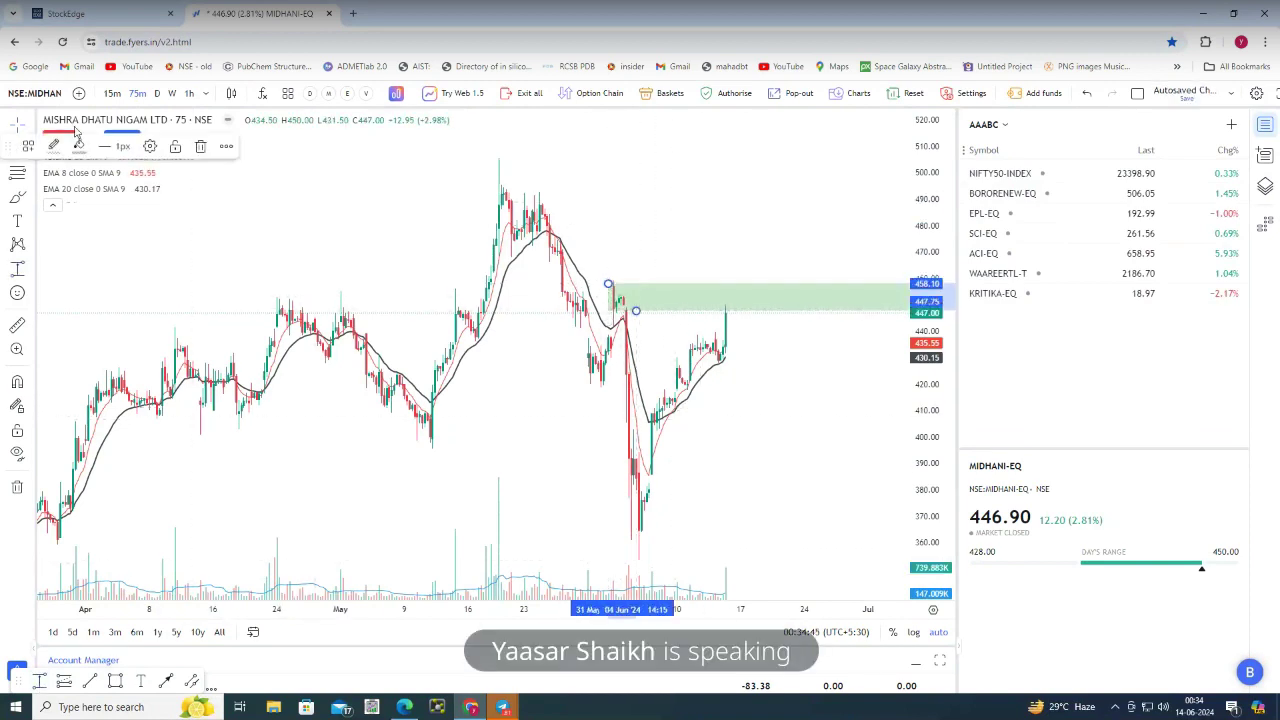
# Recolour the fill of MIDHANI's early-June price zone to light red and compress the chart's price scale
pyautogui.click(79, 146)
pyautogui.click(82, 192)
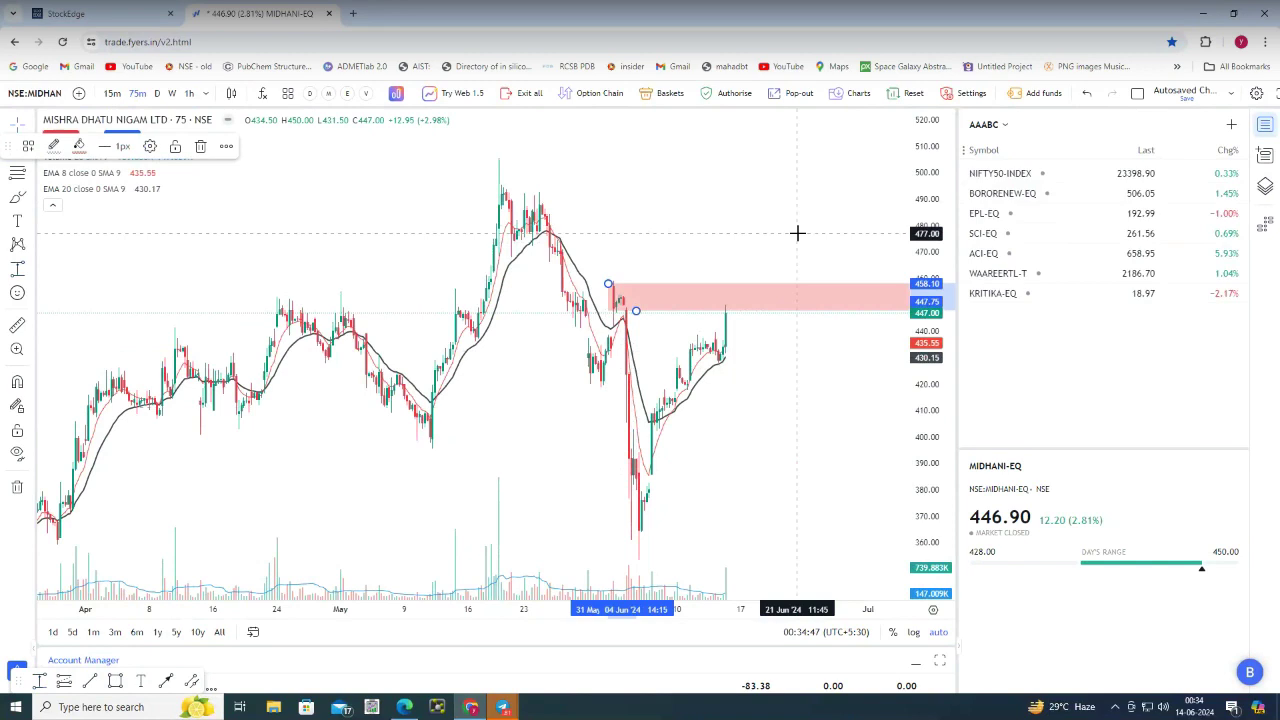
pyautogui.moveTo(930, 212); pyautogui.dragTo(927, 320)
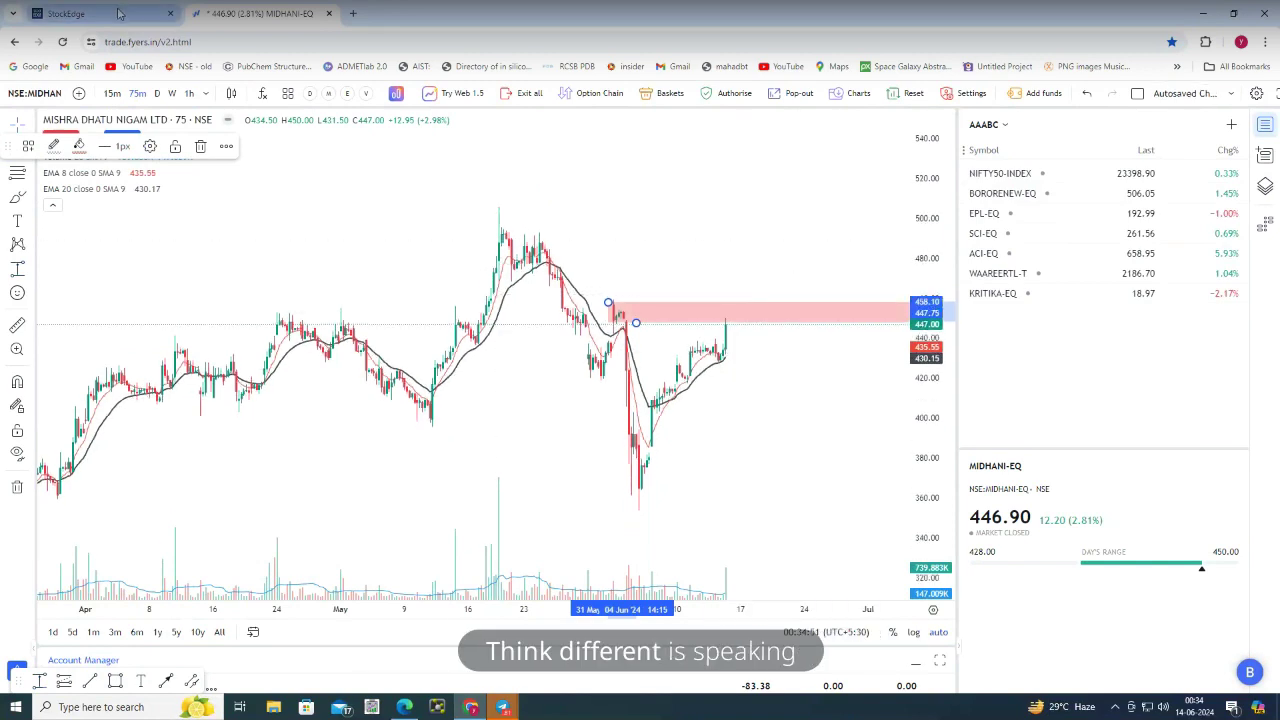
# Check the Day Trader VCP stock in Chartink, then open NSE's ZENTEC chart in FYERS at the 15-minute timeframe
pyautogui.click(472, 708)
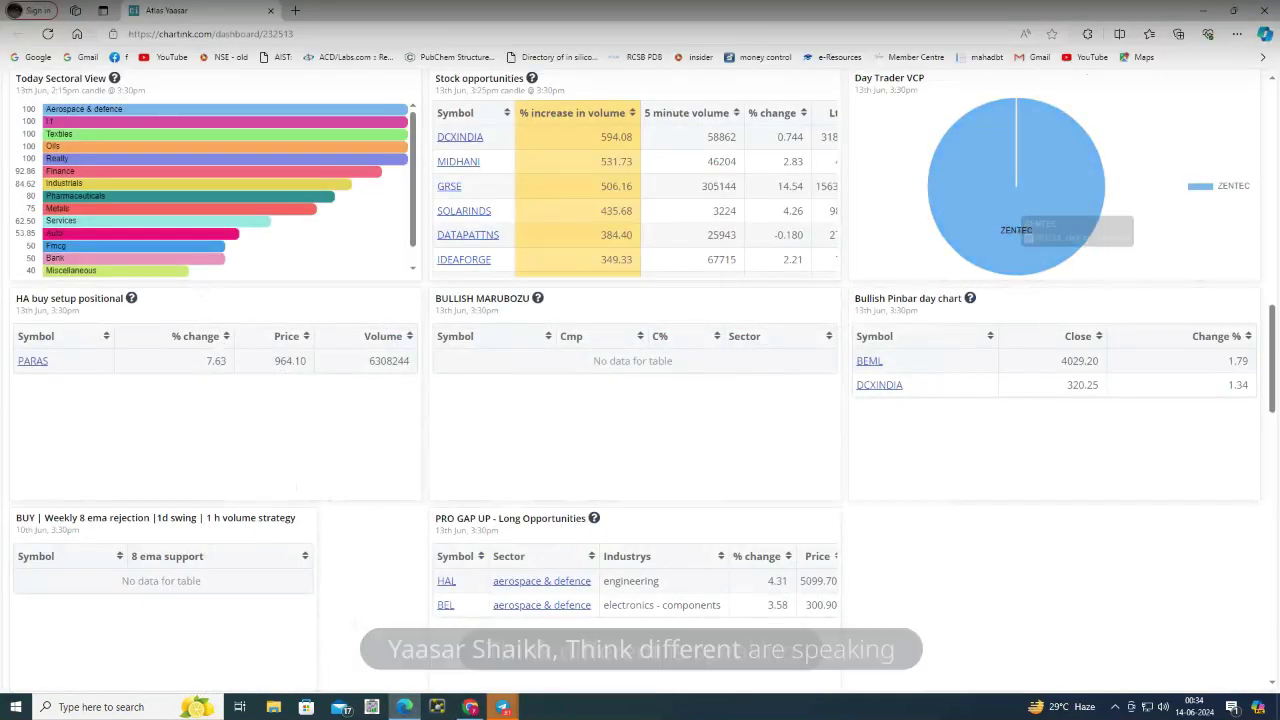
pyautogui.click(468, 708)
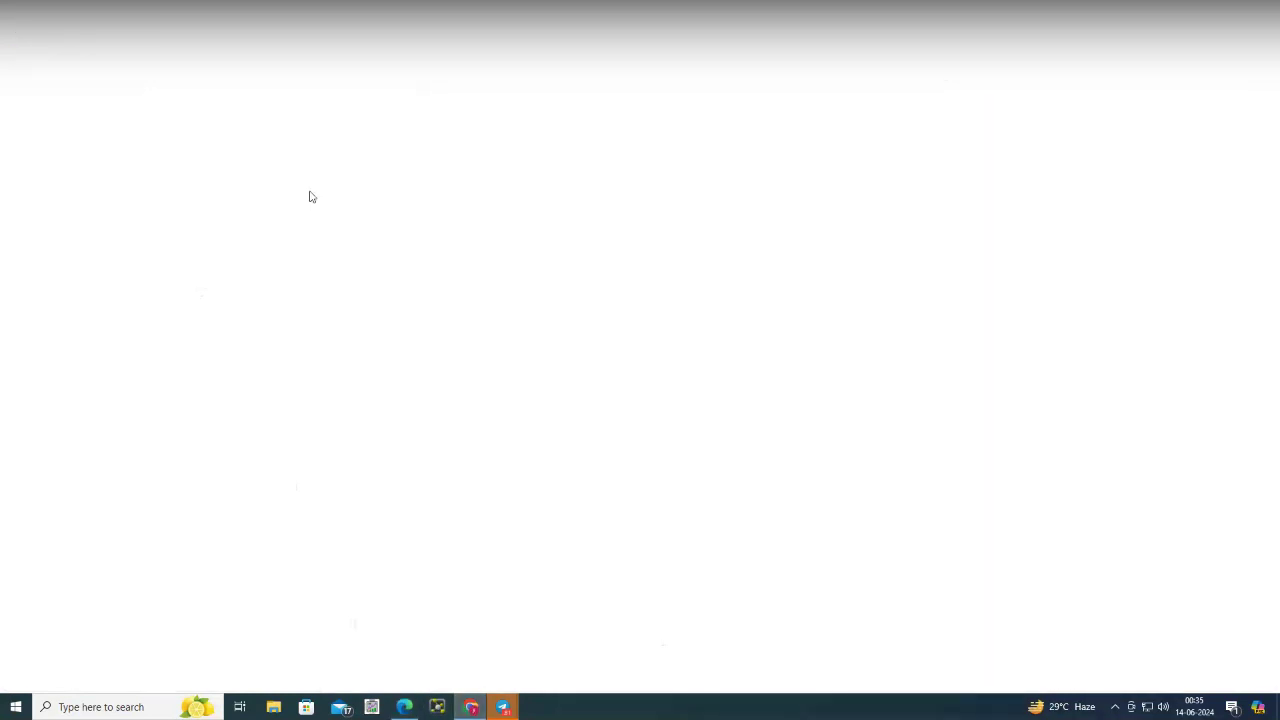
pyautogui.write('ZE')
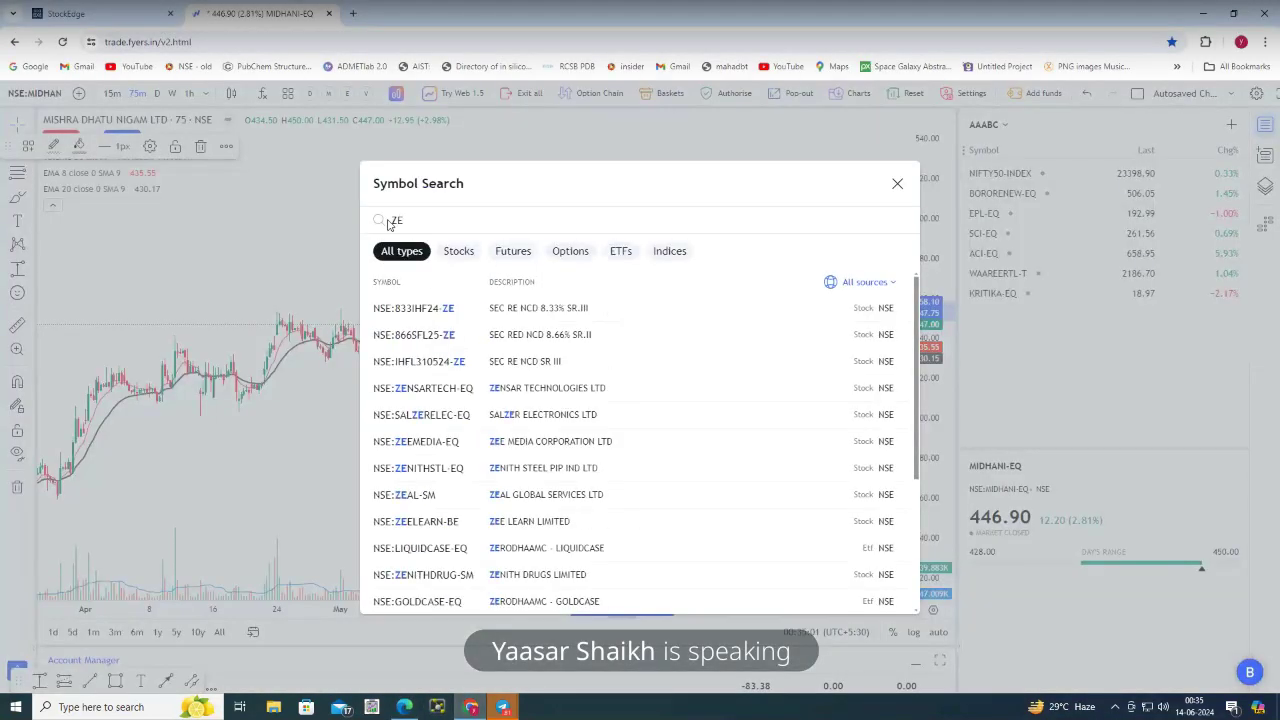
pyautogui.write('NT')
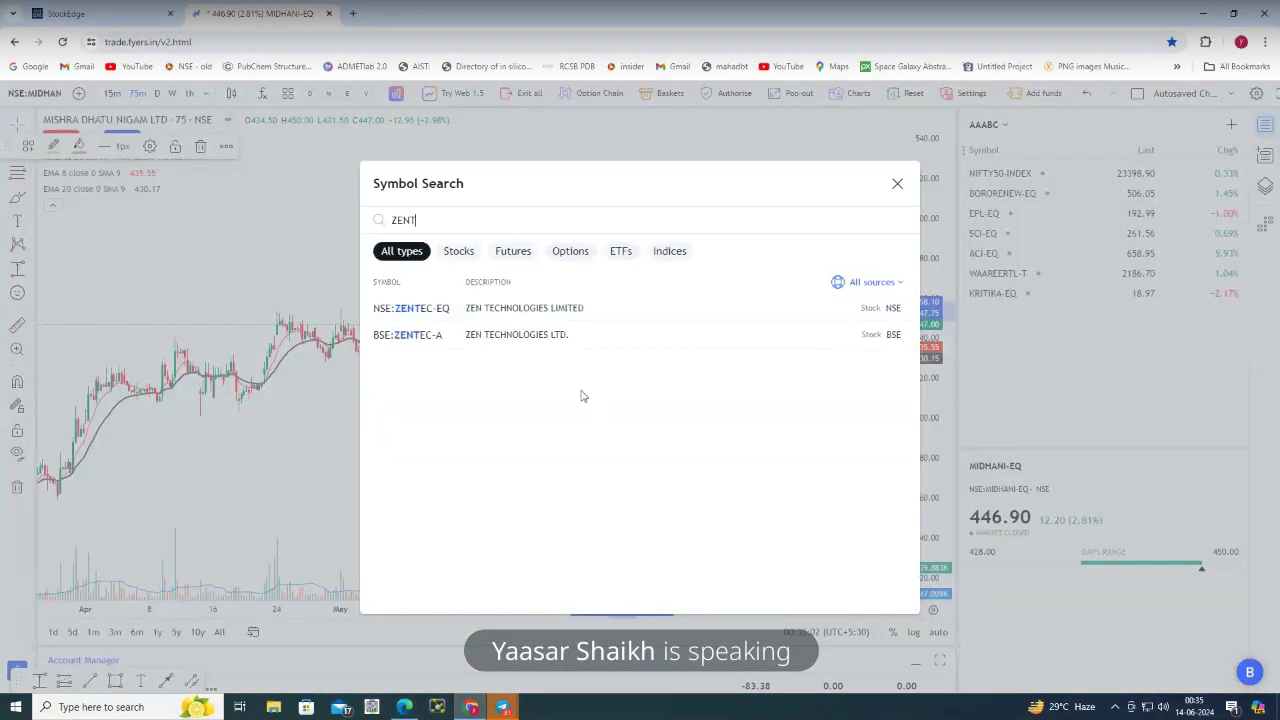
pyautogui.click(533, 310)
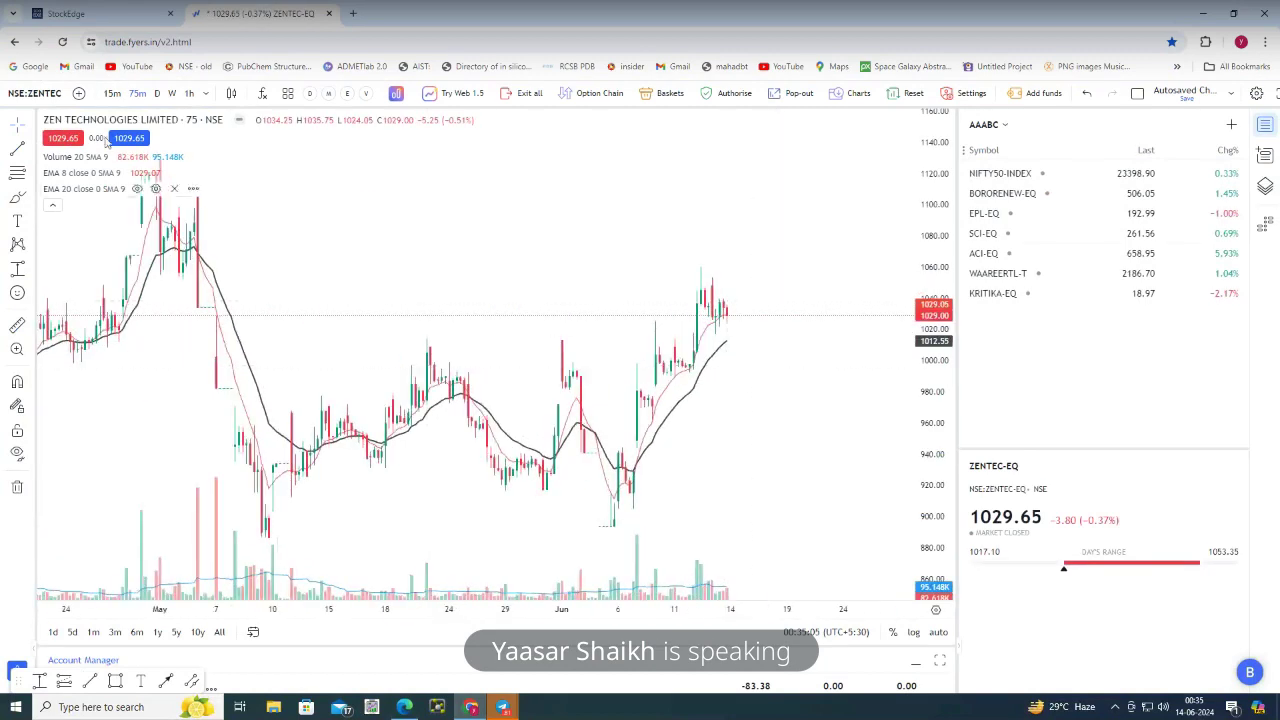
pyautogui.click(114, 93)
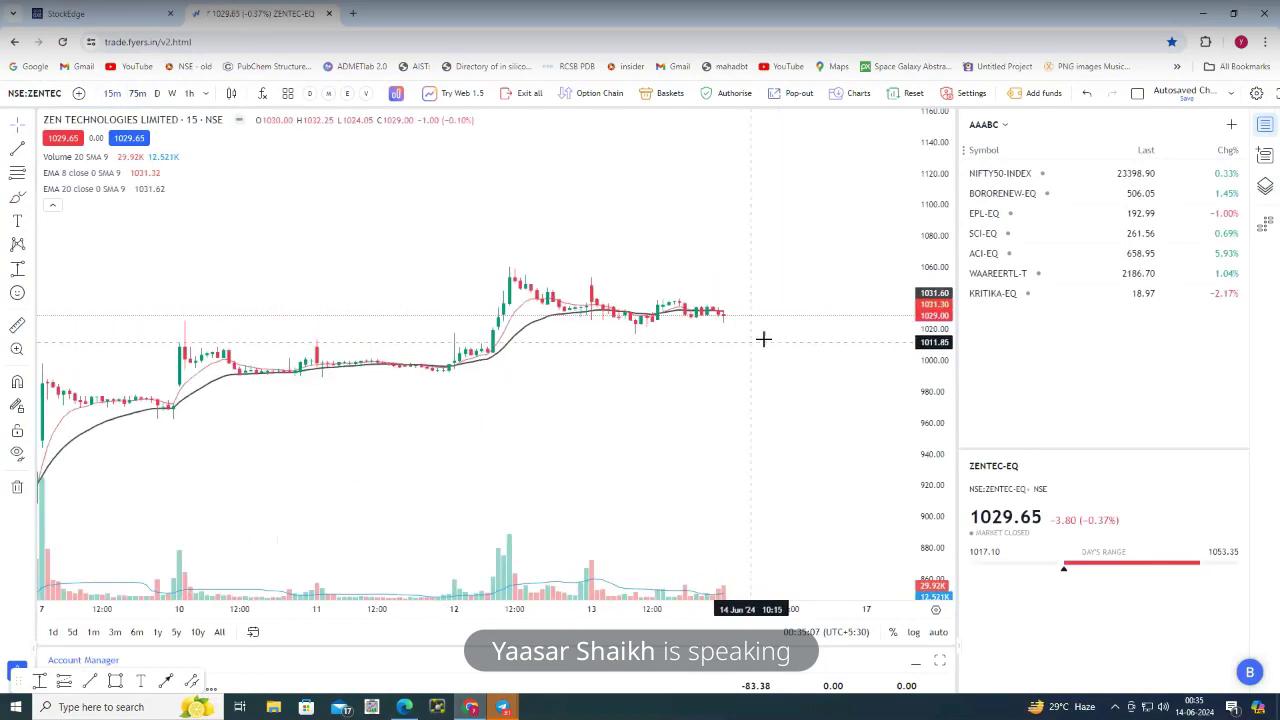
pyautogui.scroll(-2, 781, 334)
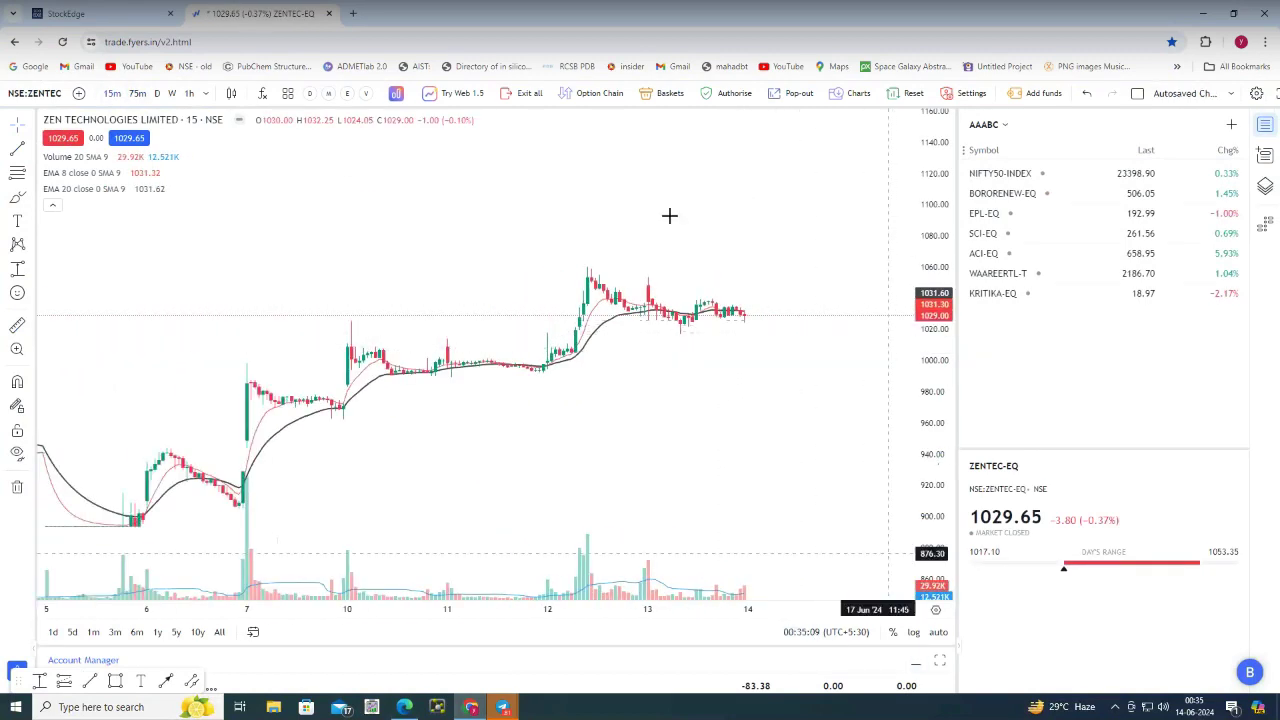
# Review the Chartink dashboard's aerospace and defence scan tables, including the full Stock opportunities list, for further candidates
pyautogui.click(472, 706)
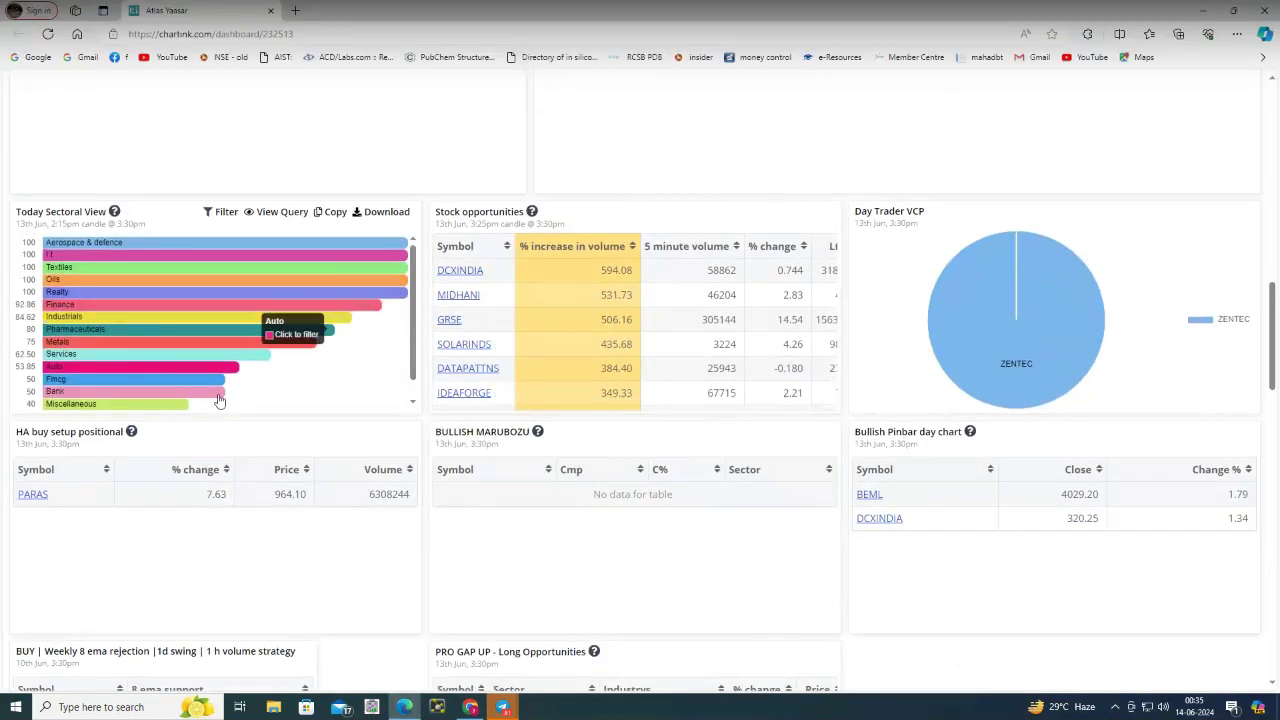
pyautogui.scroll(6, 628, 338)
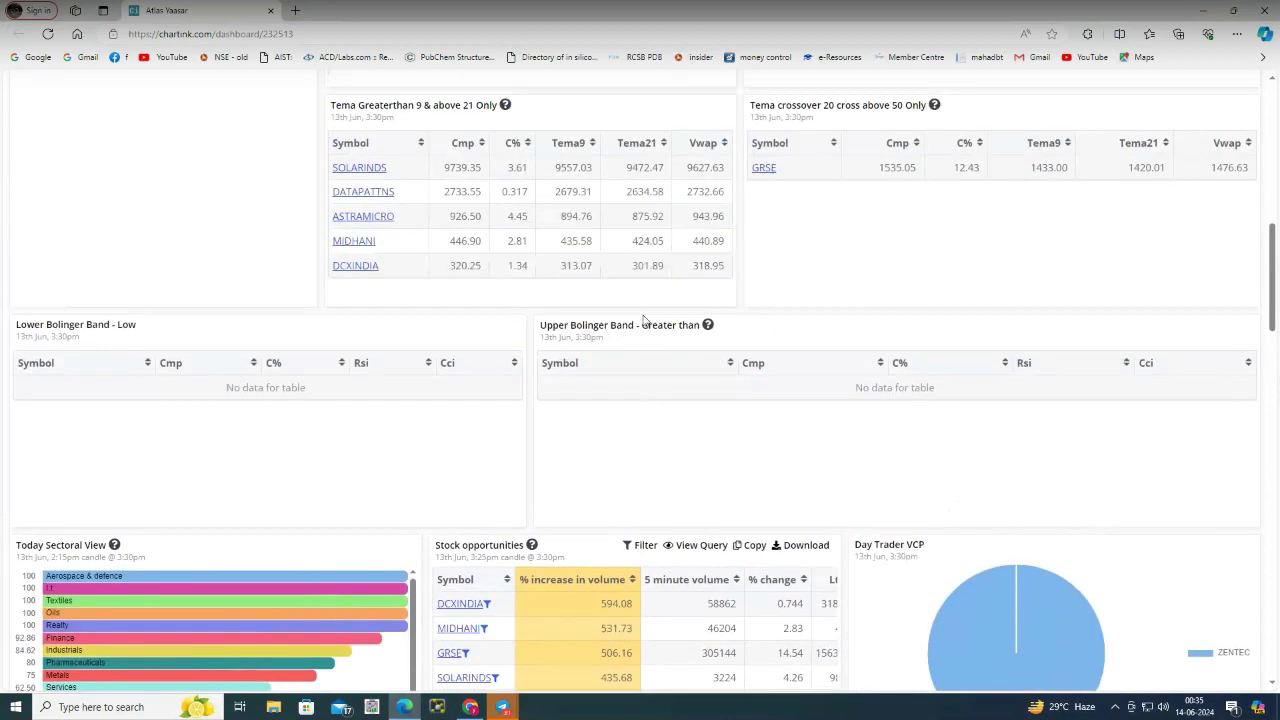
pyautogui.scroll(1, 644, 318)
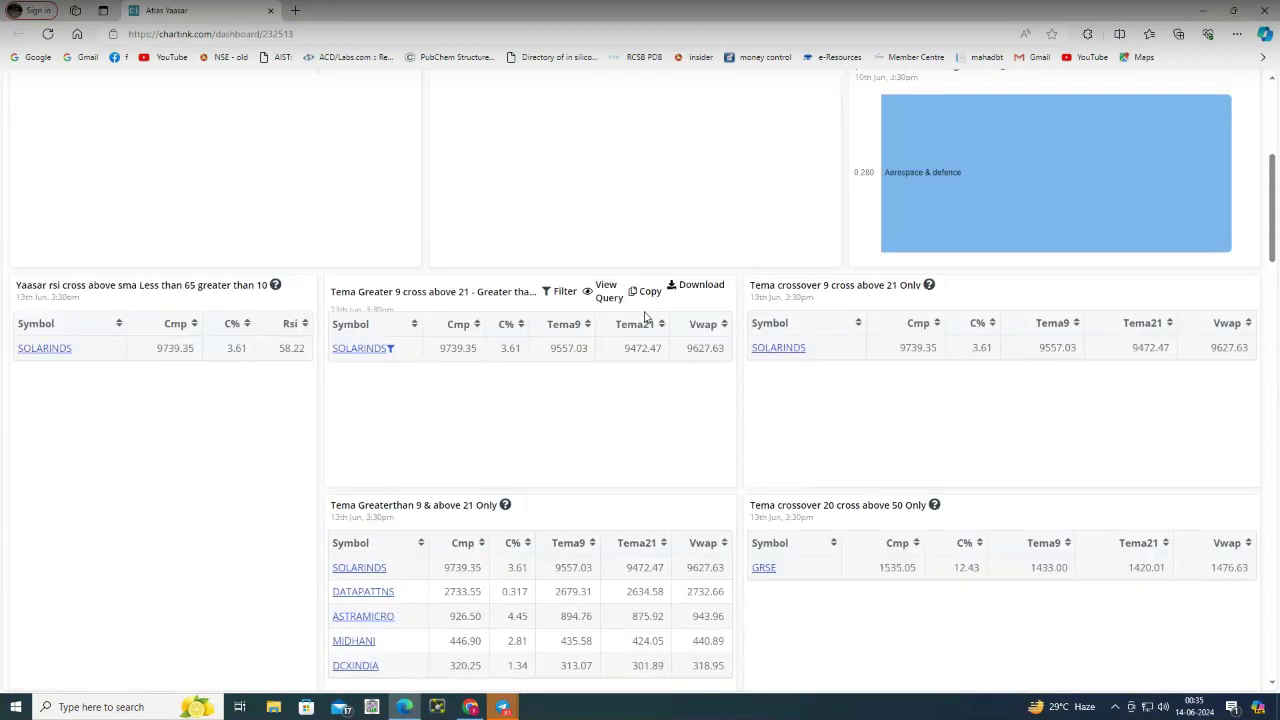
pyautogui.scroll(4, 644, 318)
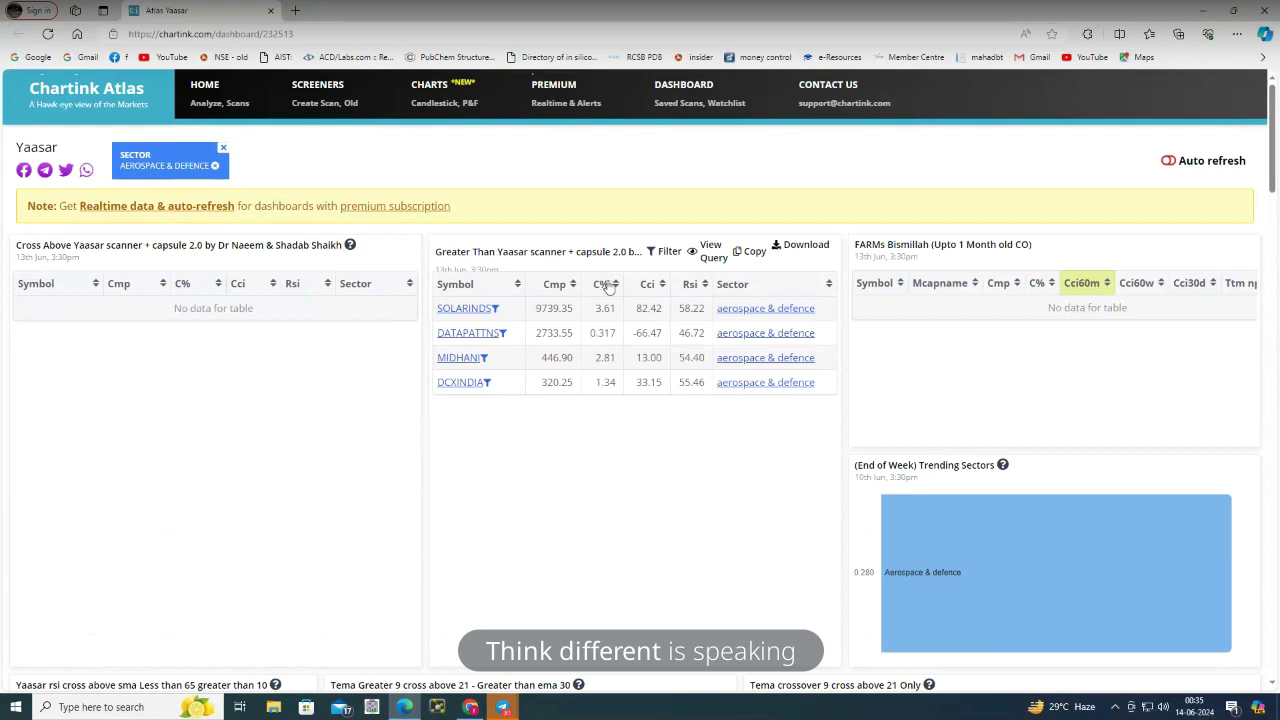
pyautogui.scroll(-3, 614, 250)
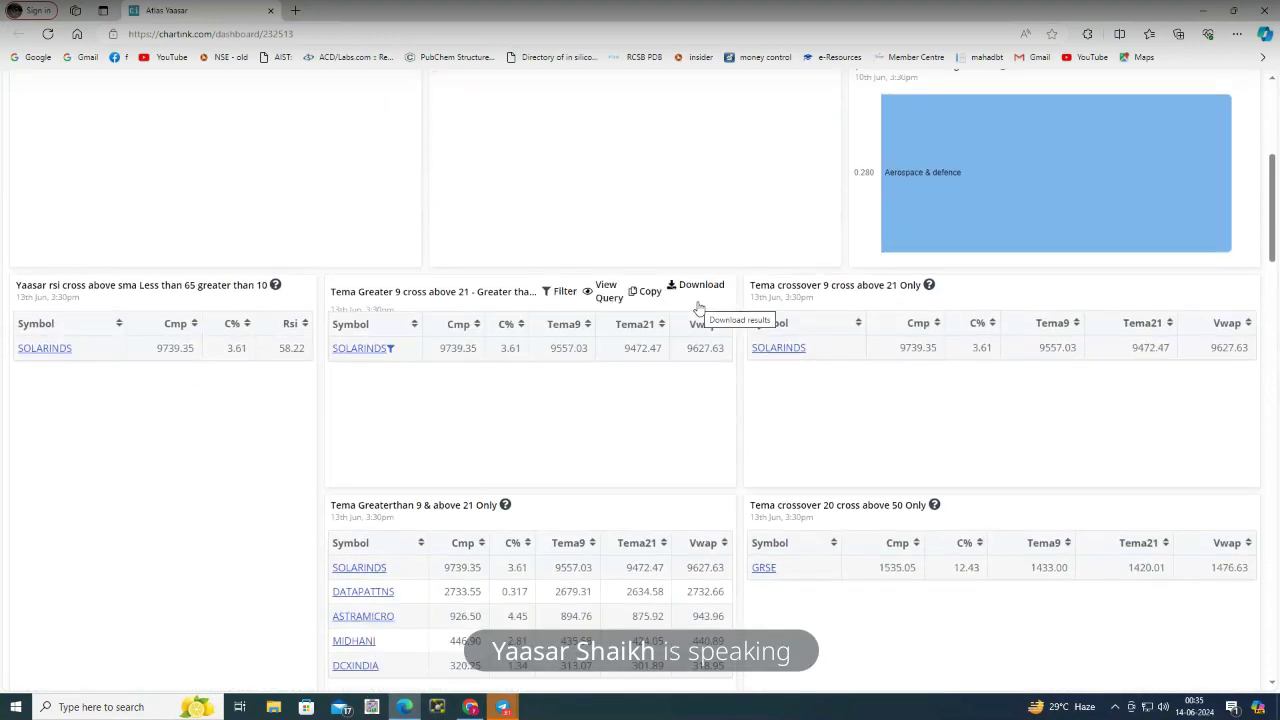
pyautogui.scroll(-10, 697, 305)
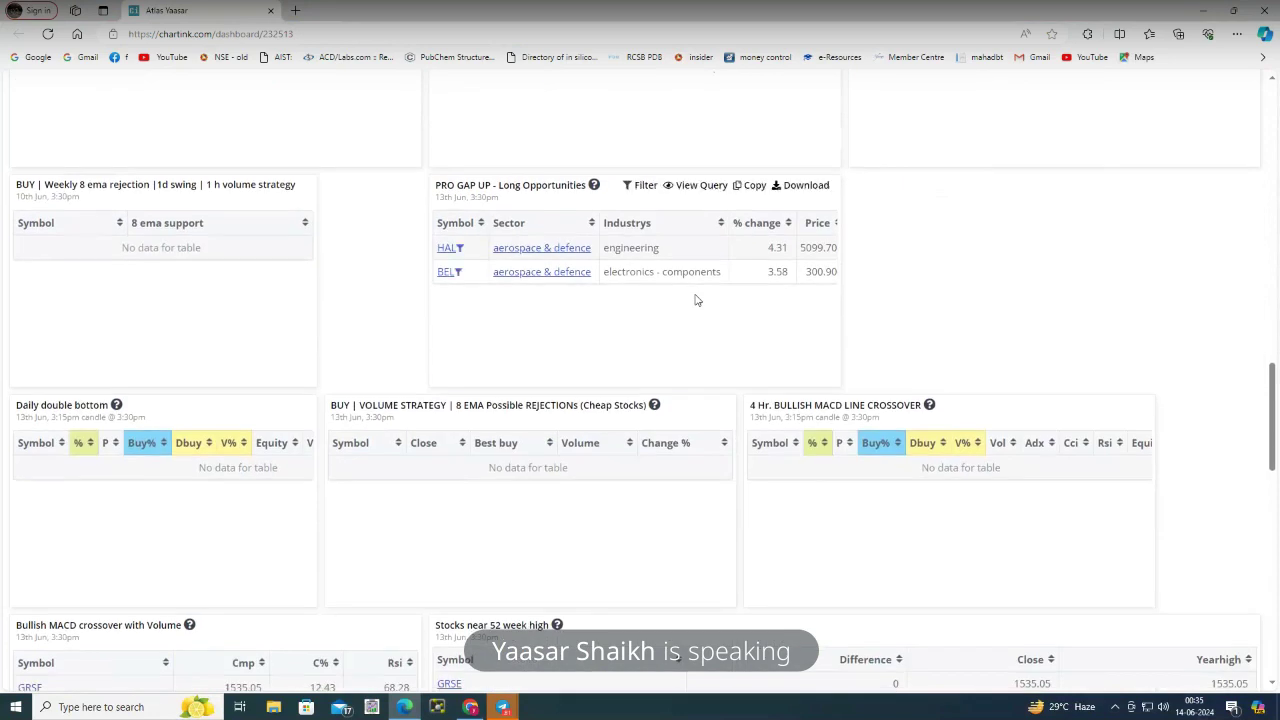
pyautogui.scroll(2, 697, 300)
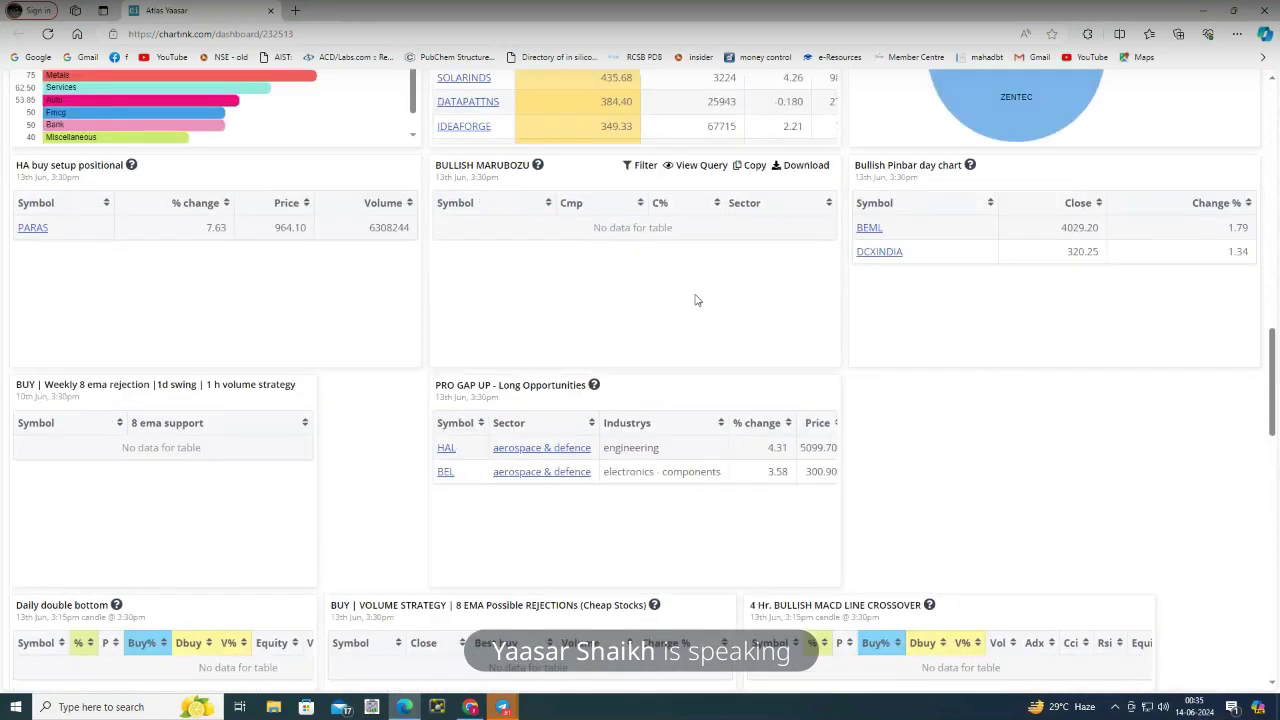
pyautogui.scroll(3, 697, 300)
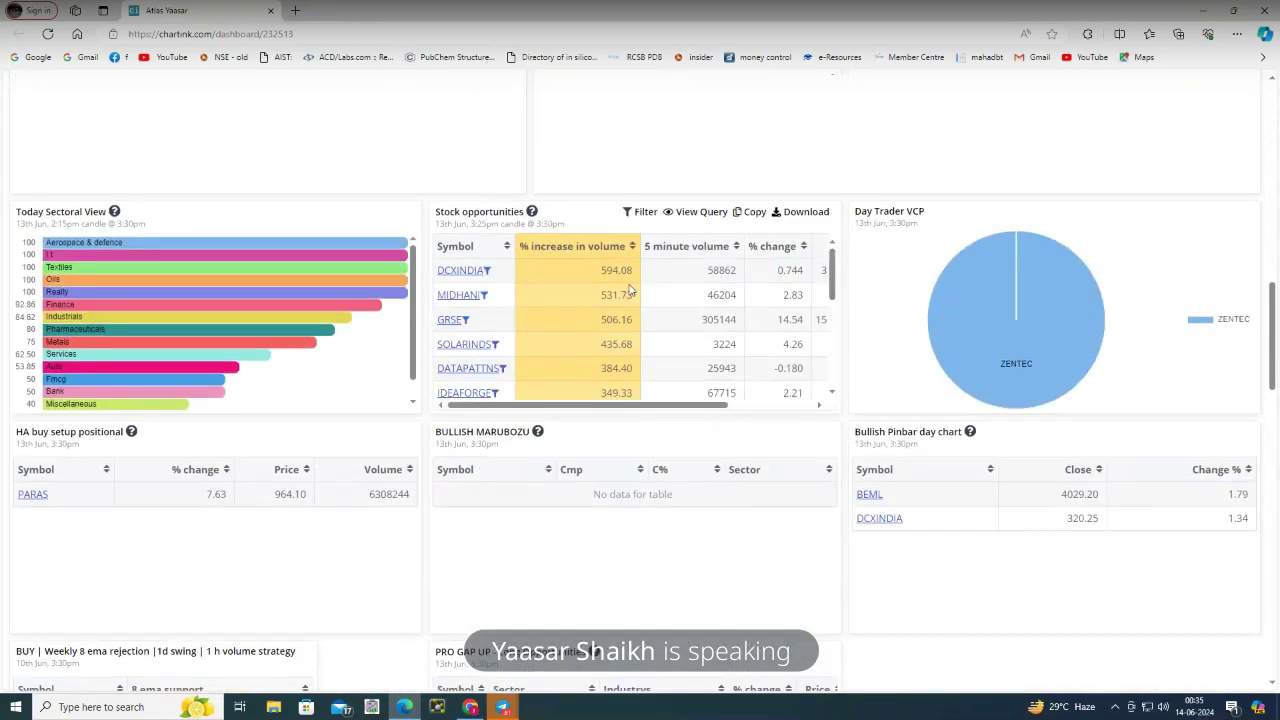
pyautogui.scroll(-3, 629, 290)
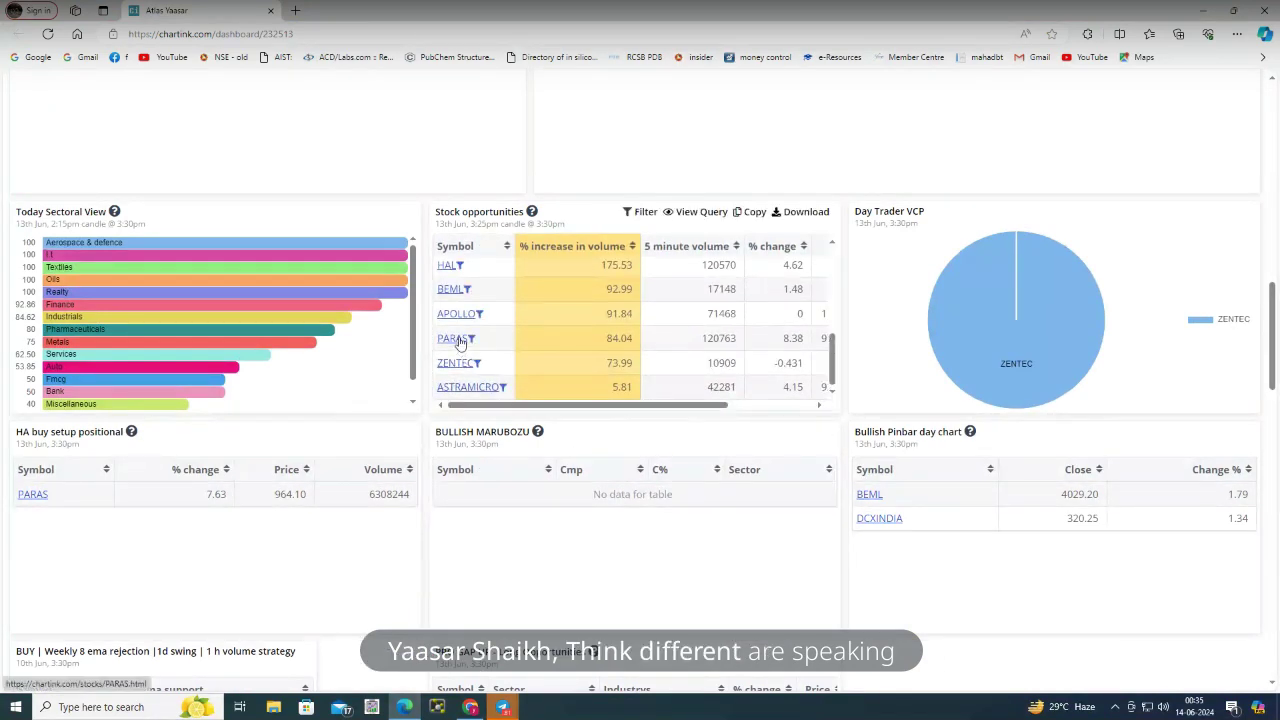
# Switch to FYERS, open the NSE chart of PARAS and examine its 15-minute price action through June
pyautogui.click(470, 708)
pyautogui.write('PARAS')
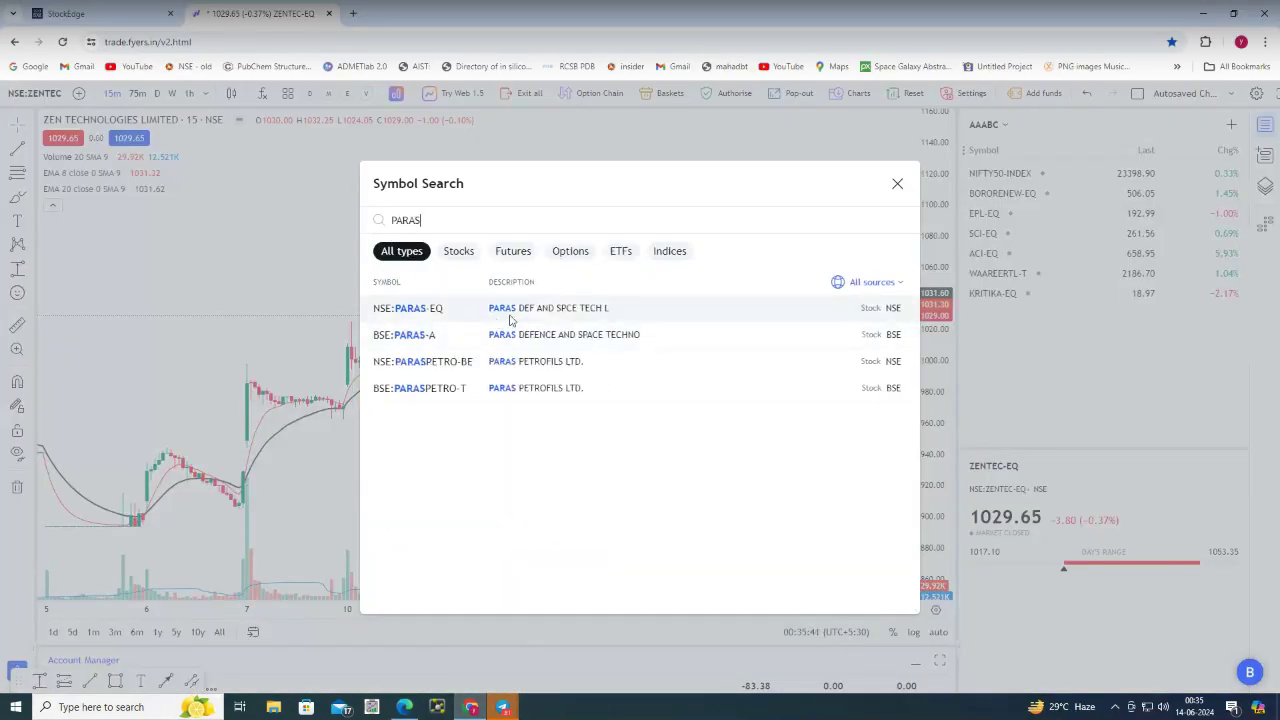
pyautogui.click(510, 312)
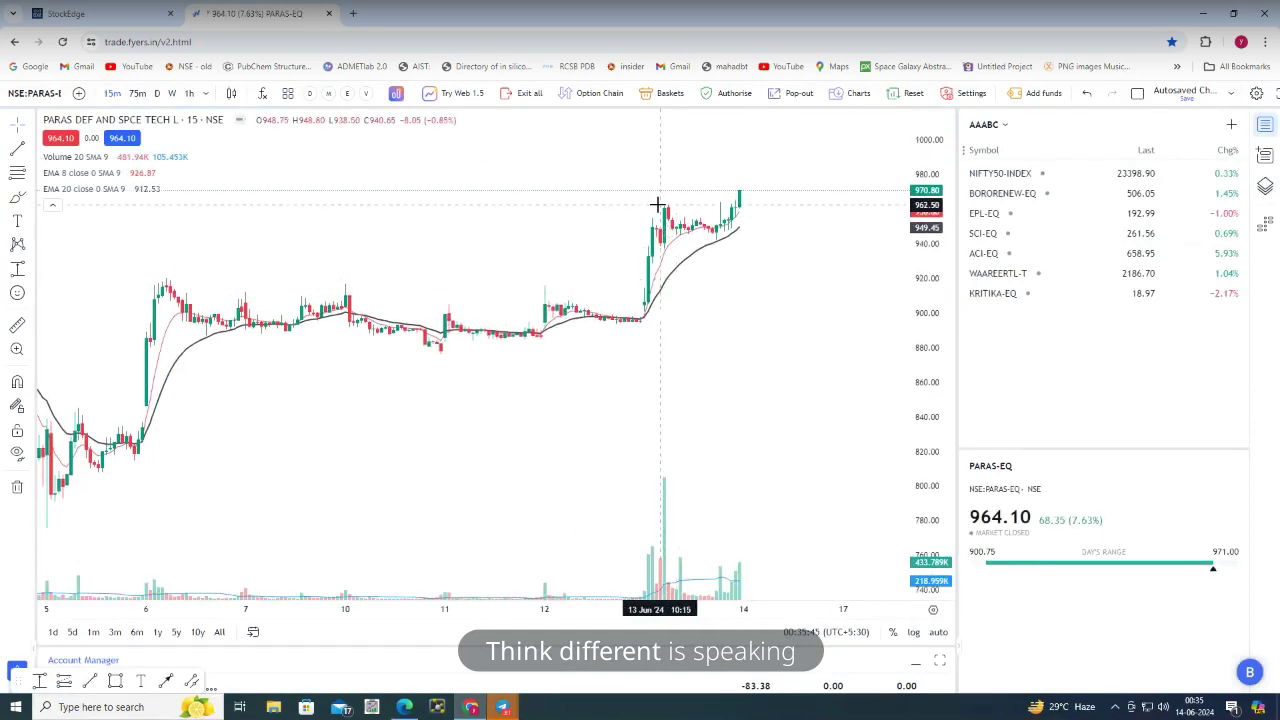
pyautogui.scroll(-2, 680, 409)
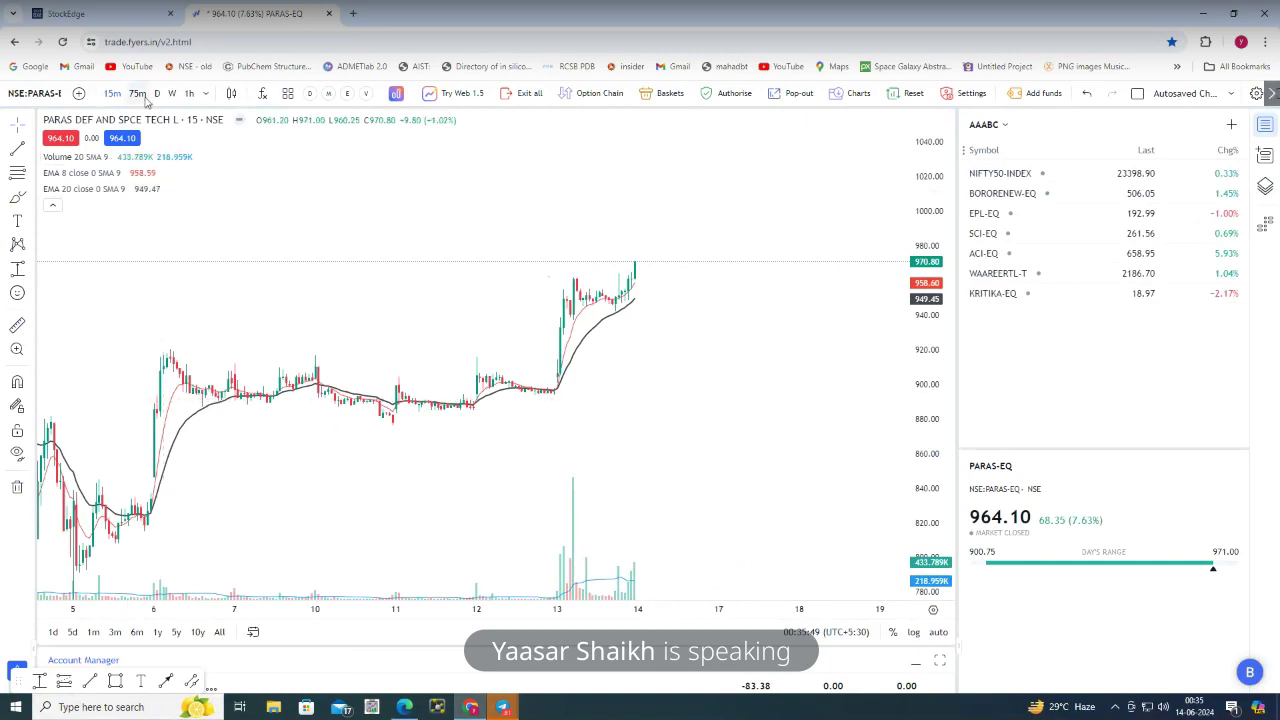
# Examine PARAS on the 75-minute timeframe and add it to the AAABC watchlist
pyautogui.click(137, 93)
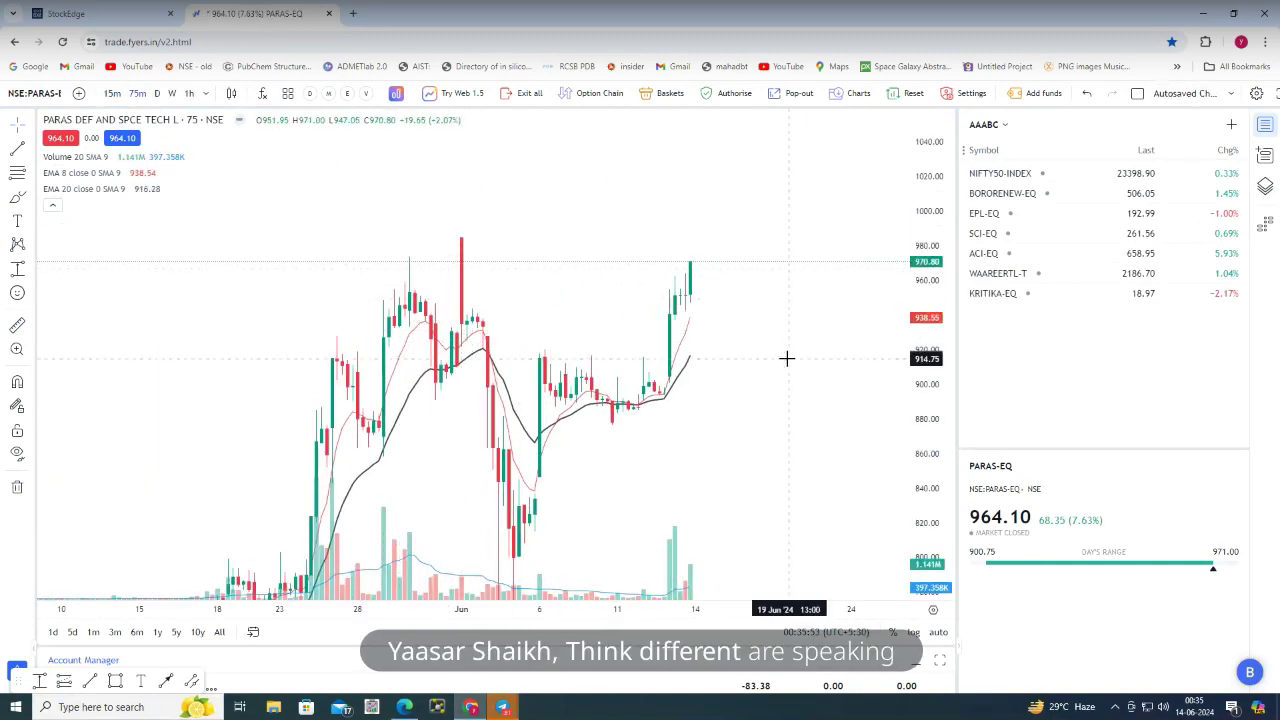
pyautogui.scroll(-3, 816, 512)
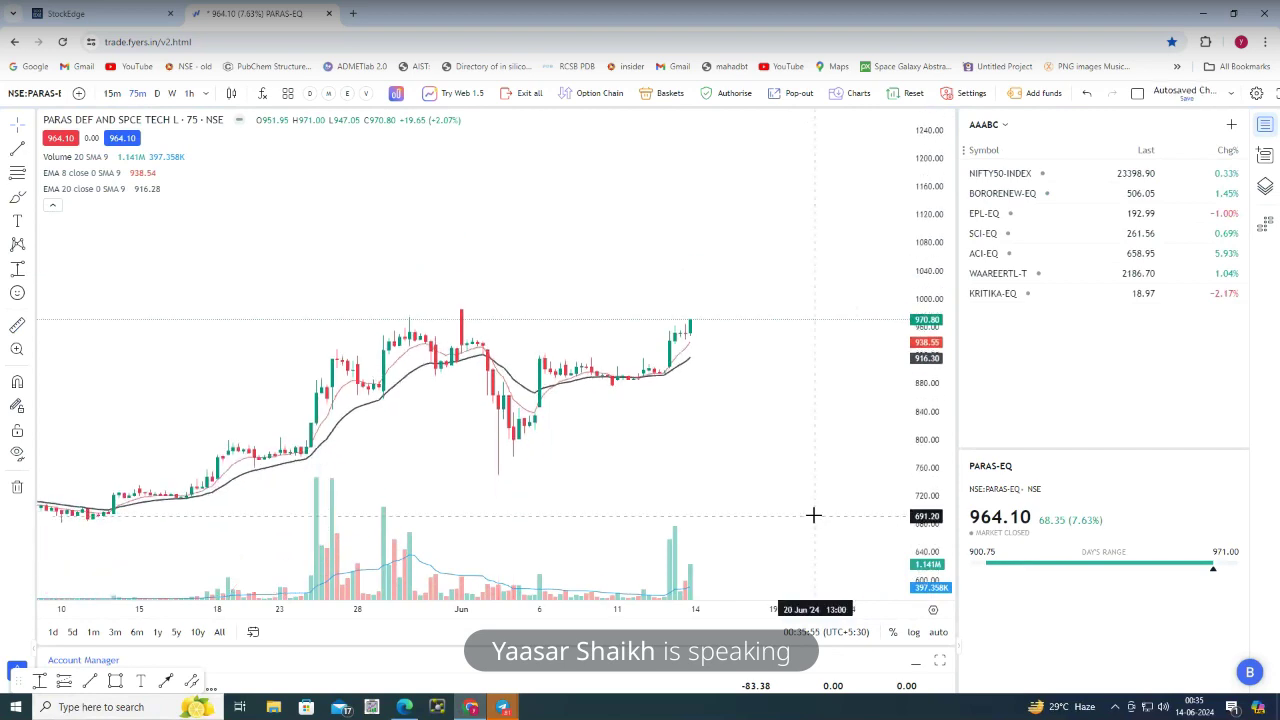
pyautogui.scroll(1, 816, 512)
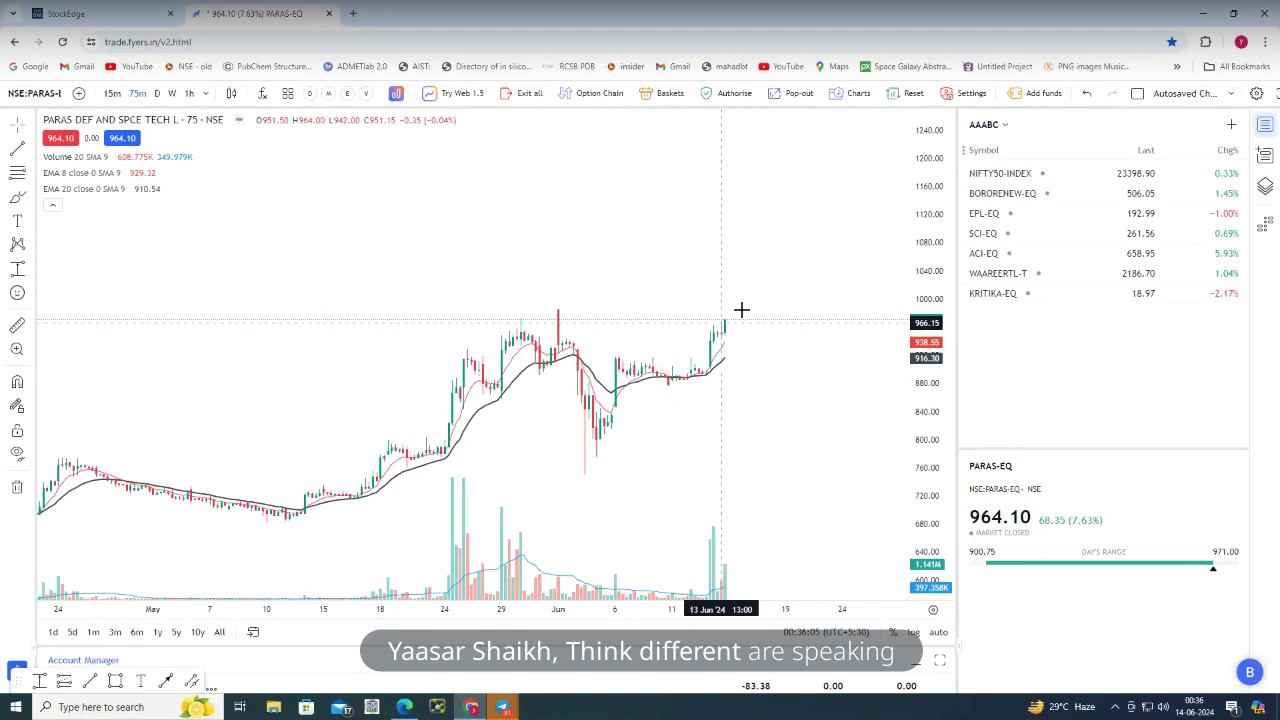
pyautogui.scroll(-2, 764, 295)
pyautogui.moveTo(918, 168); pyautogui.dragTo(919, 250)
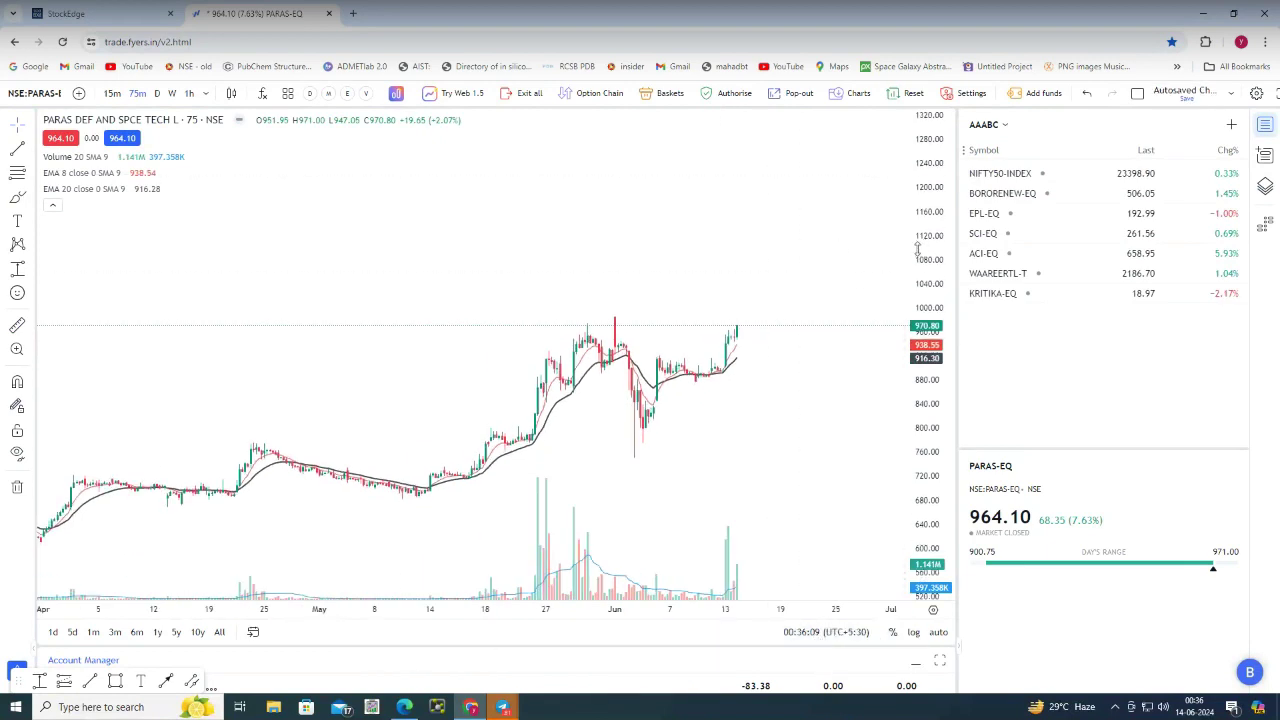
pyautogui.hotkey('alt', 'w')
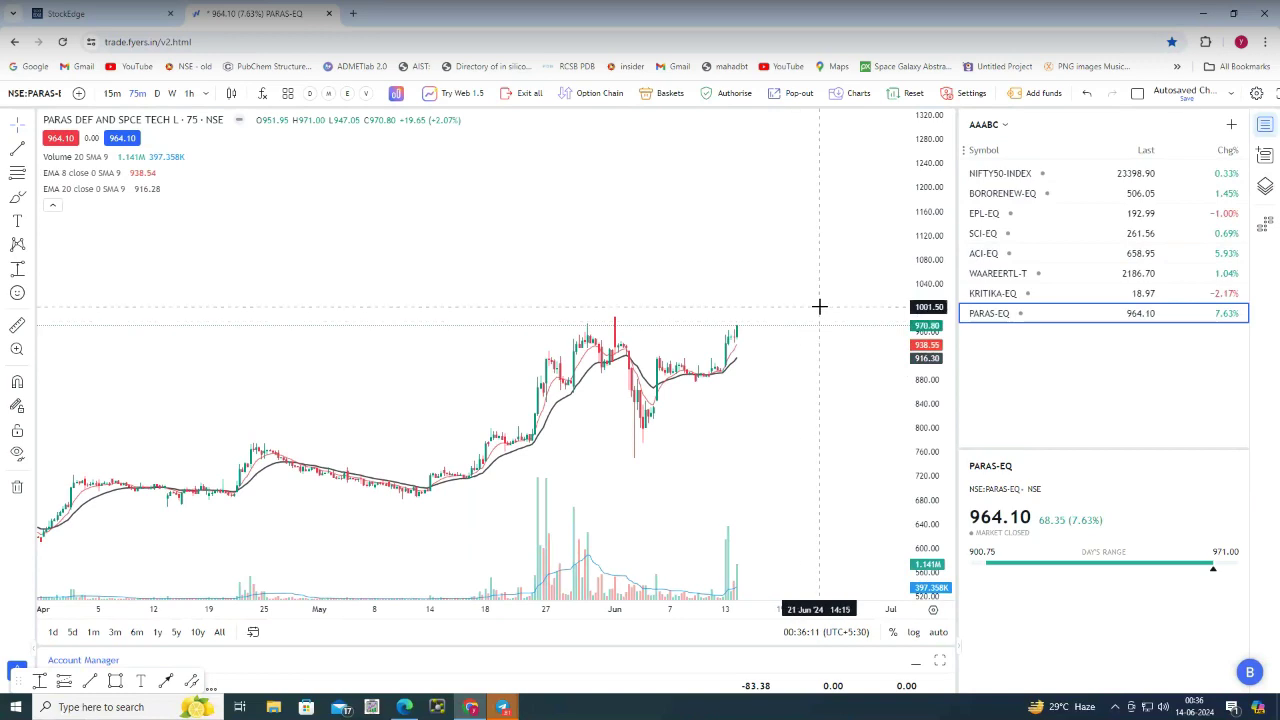
pyautogui.scroll(3, 820, 305)
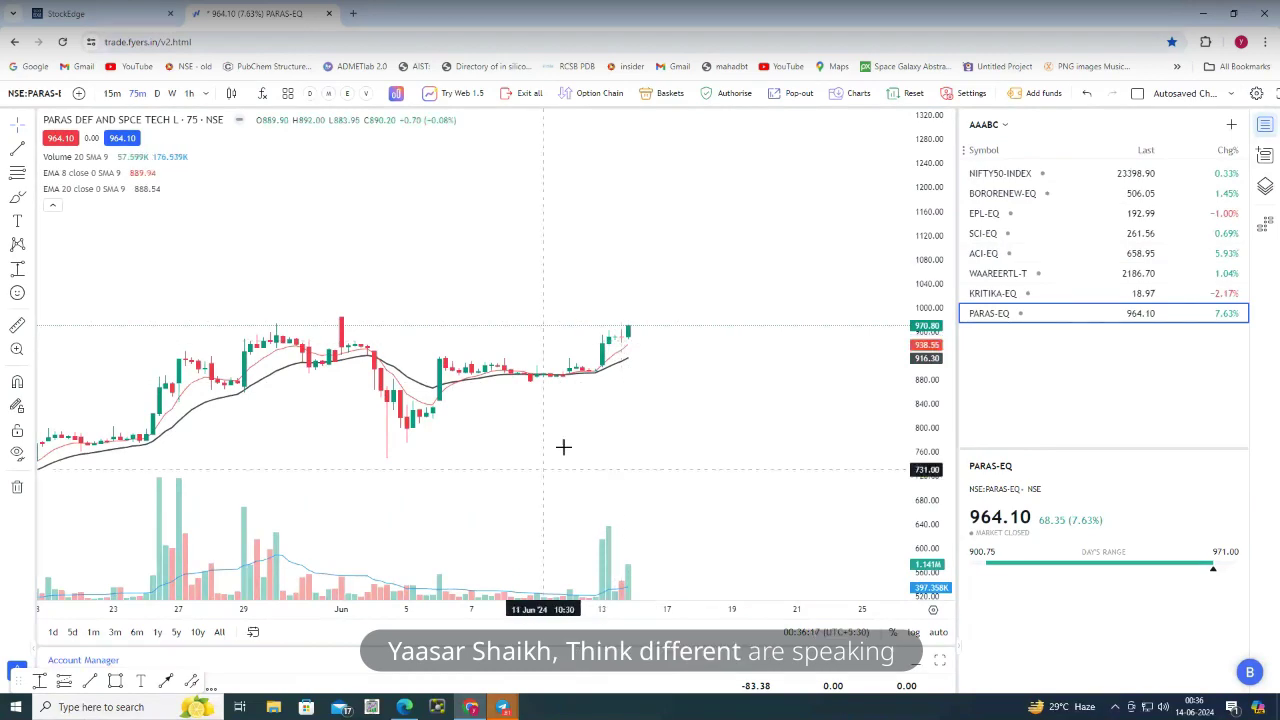
# Return to the Chartink dashboard and examine the stocks ranked in the 5 minute Volume increase in % chart
pyautogui.click(480, 710)
pyautogui.scroll(-10, 661, 488)
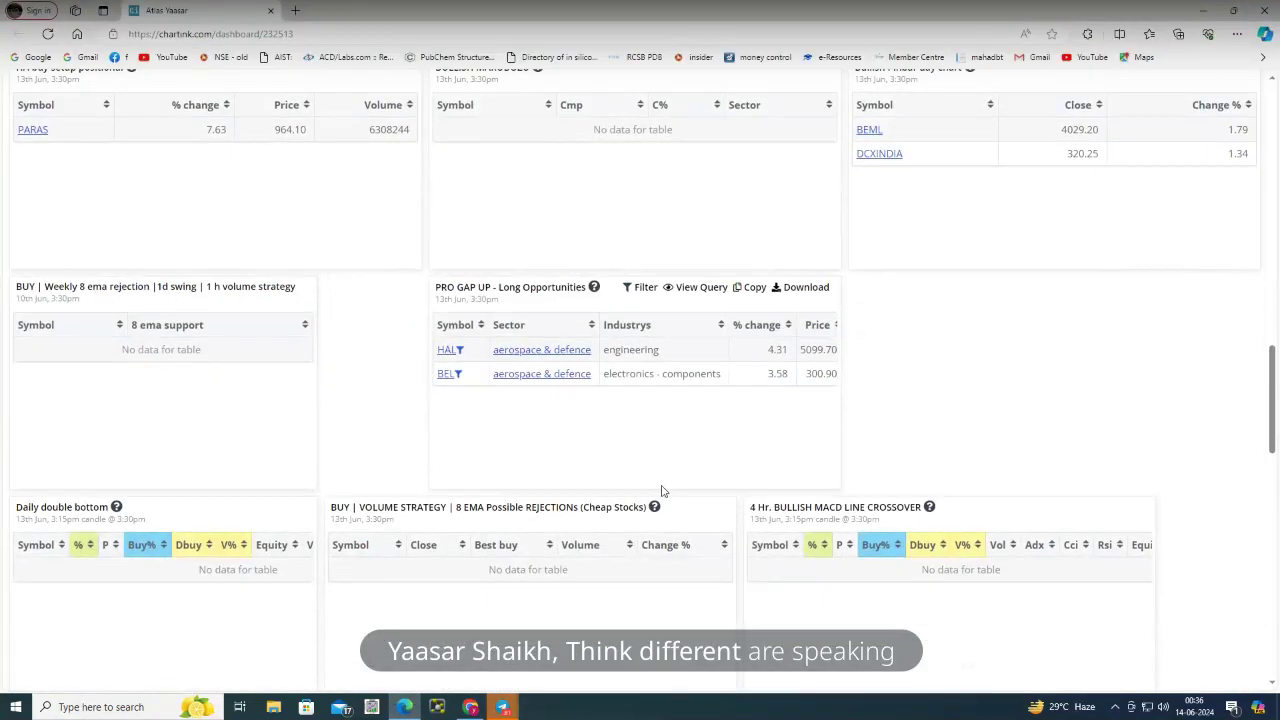
pyautogui.scroll(-5, 661, 488)
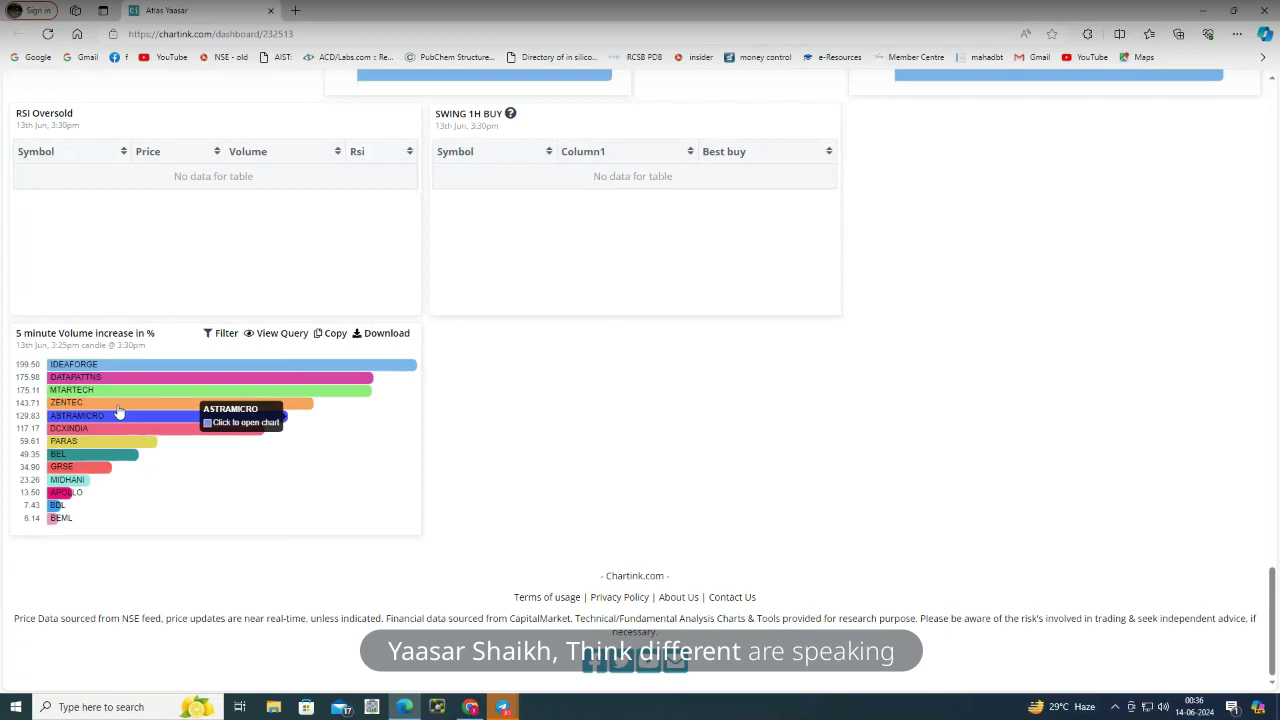
# Open NSE's IDEAFORGE chart in FYERS at 15 minutes and examine its price action from mid-May to 13 June
pyautogui.click(471, 704)
pyautogui.write('IDEAF')
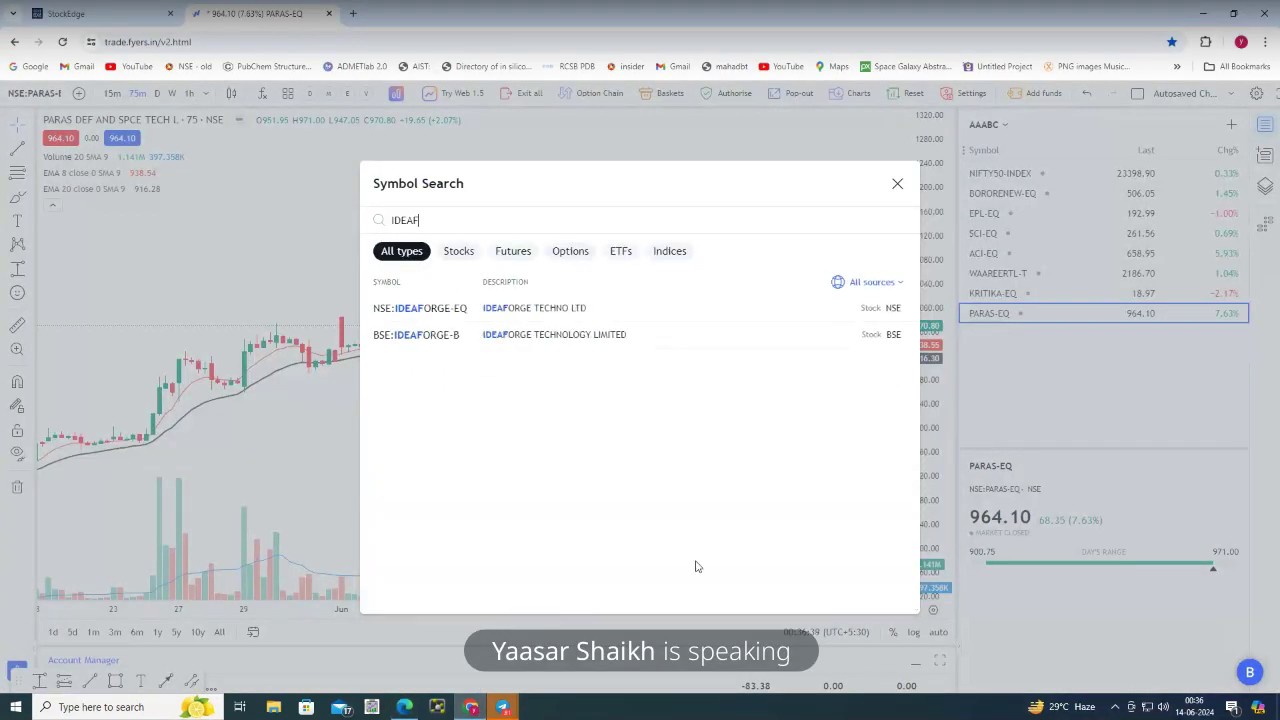
pyautogui.click(550, 310)
pyautogui.click(112, 93)
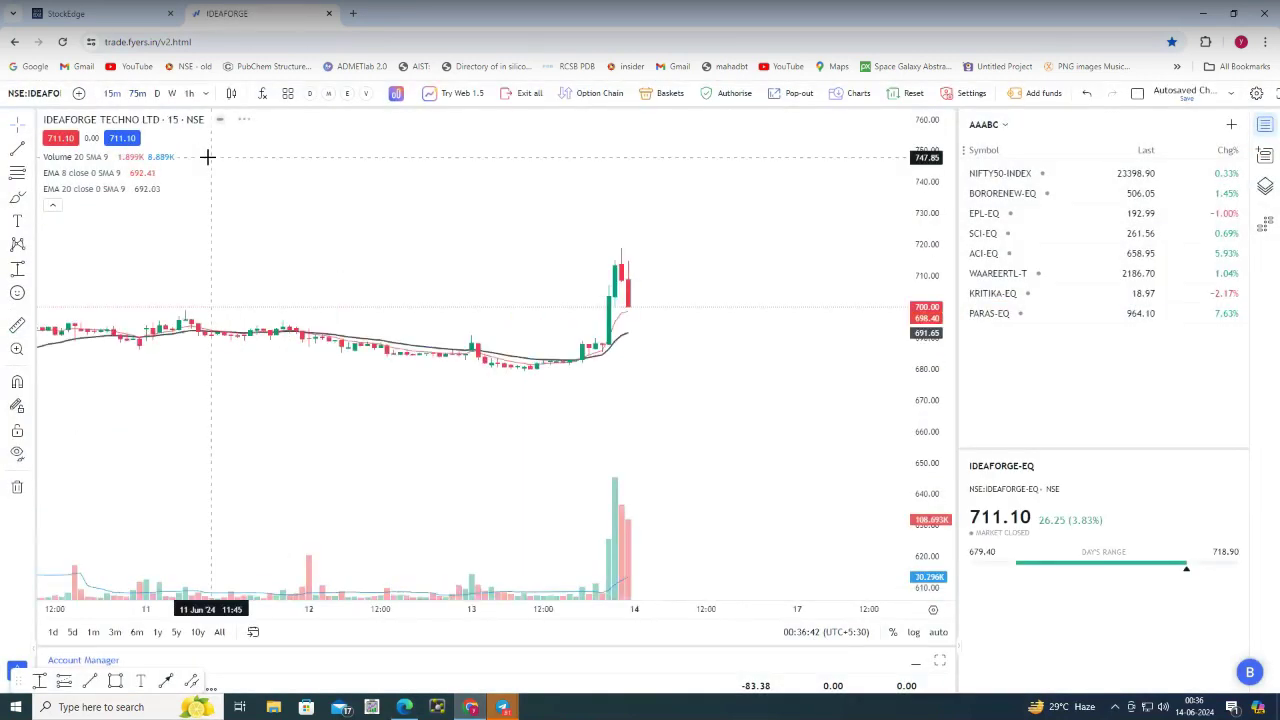
pyautogui.scroll(-10, 789, 399)
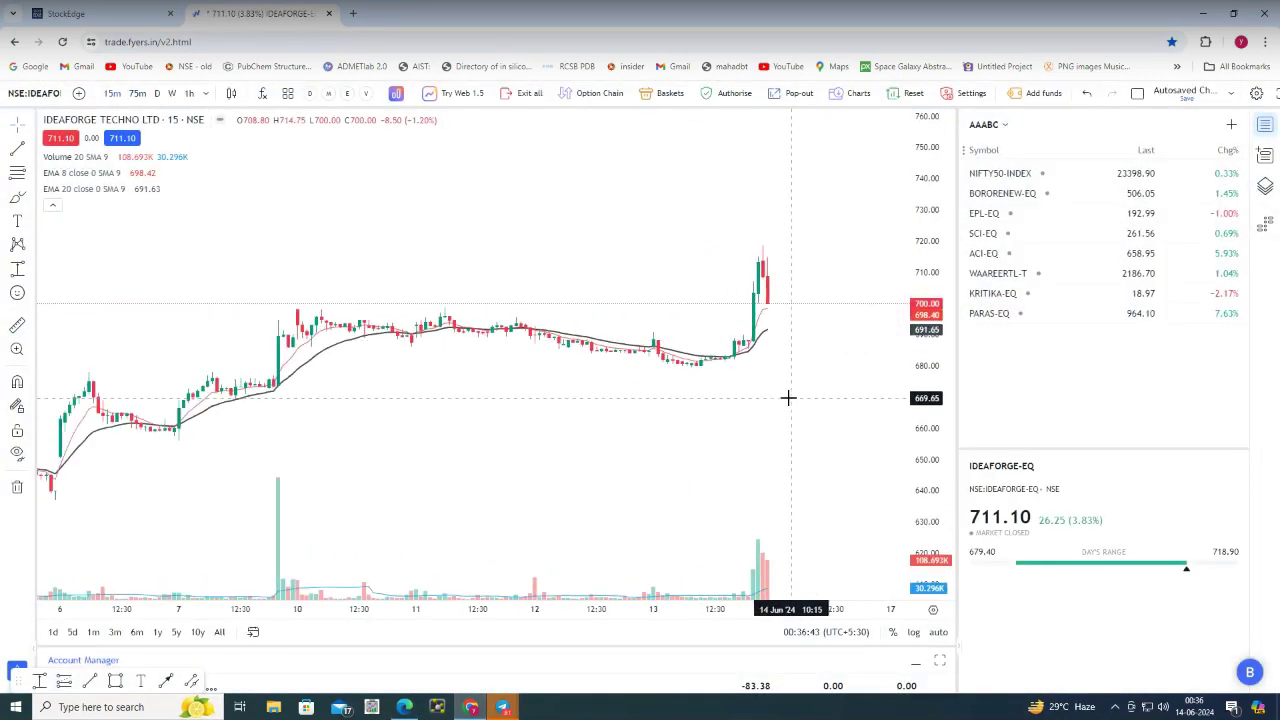
pyautogui.scroll(-2, 785, 398)
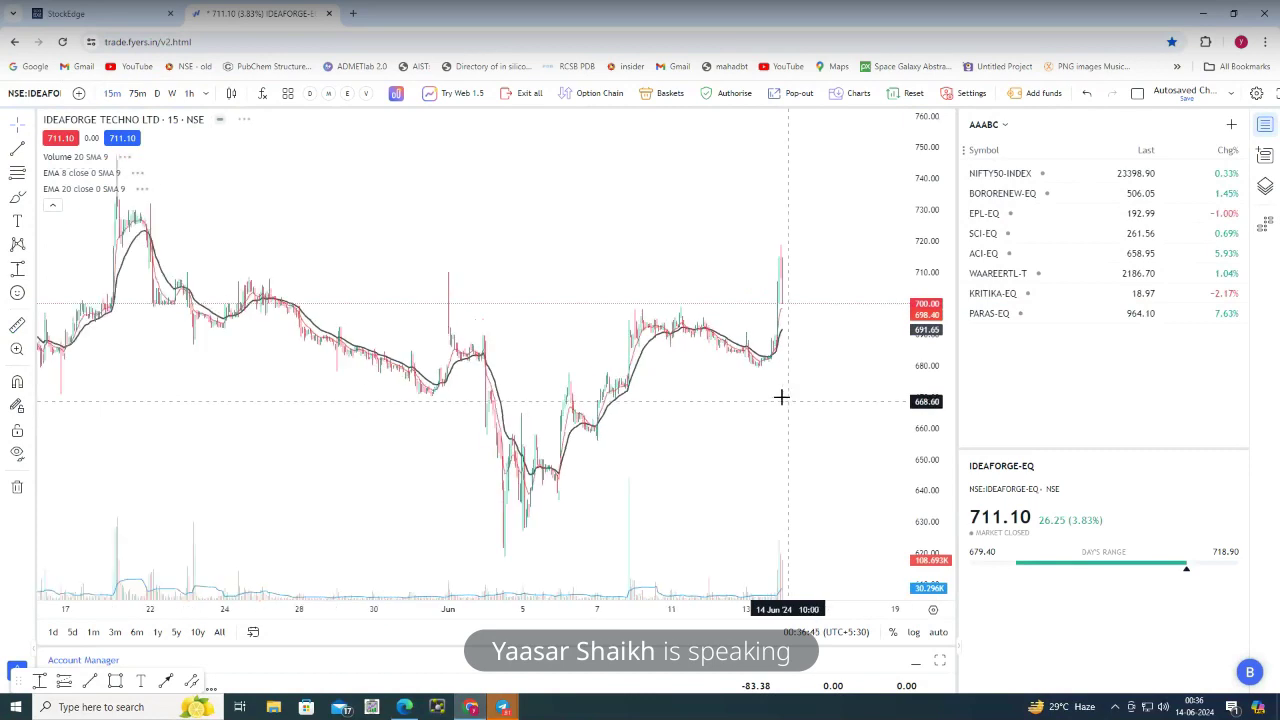
pyautogui.scroll(6, 795, 393)
pyautogui.scroll(4, 705, 386)
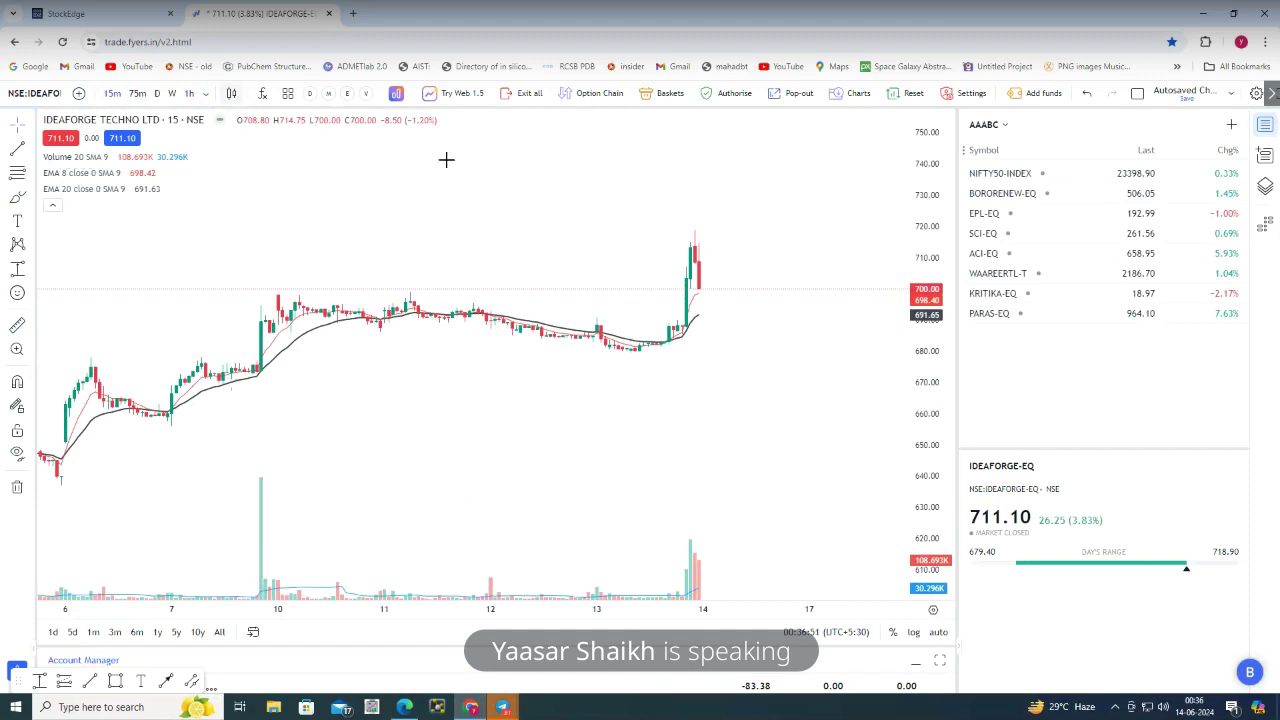
pyautogui.scroll(-4, 737, 283)
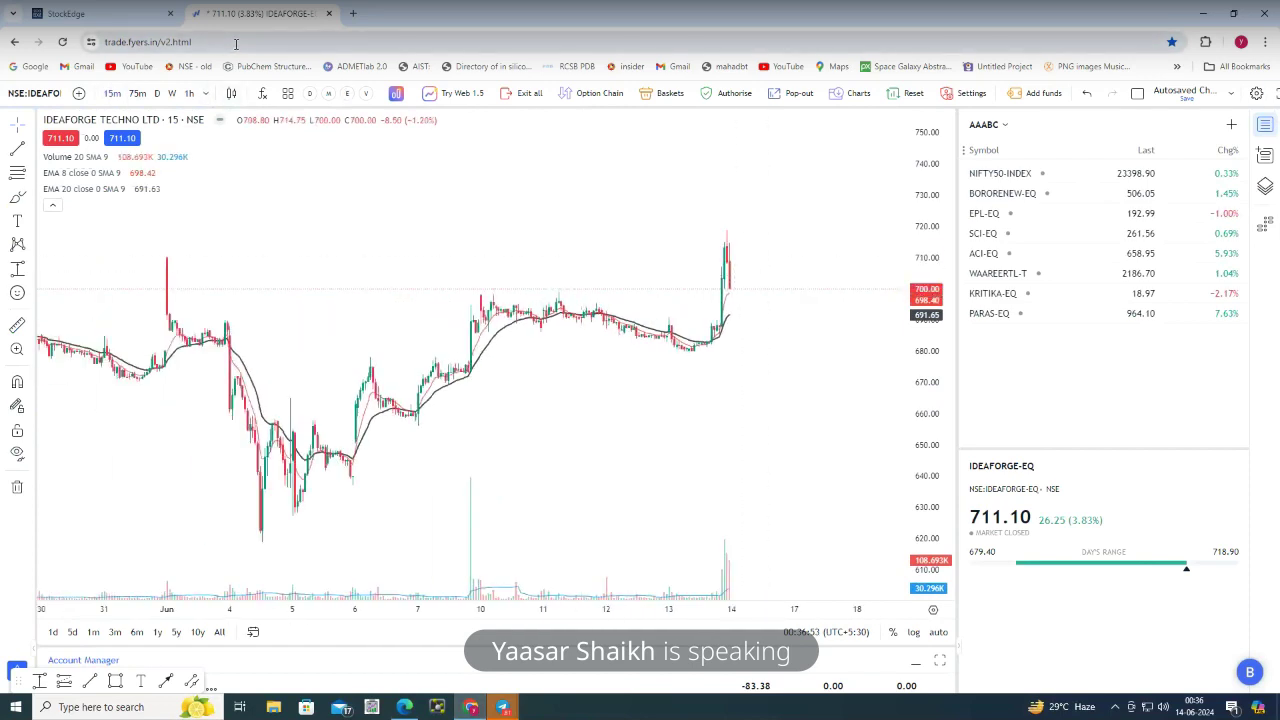
# Check the Chartink 5 minute Volume increase in % ranking, and open NSE's MTARTECH chart in FYERS to examine its 15-minute price action
pyautogui.click(466, 707)
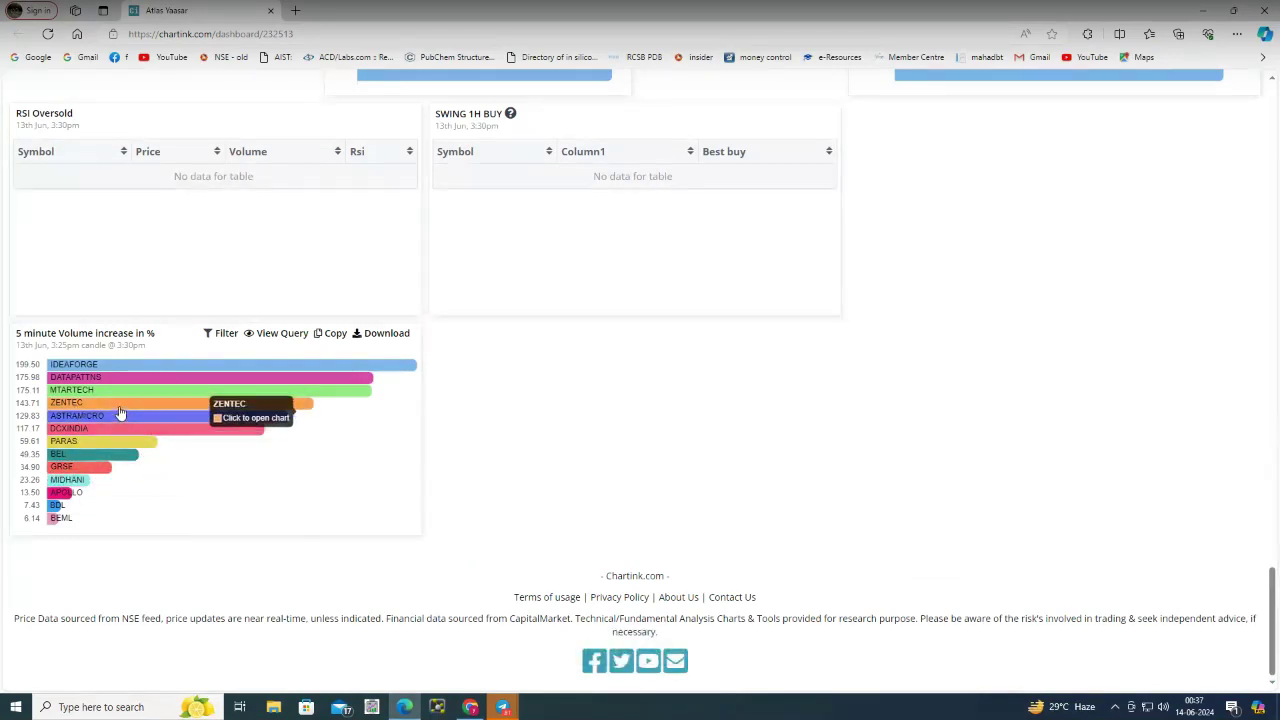
pyautogui.click(471, 708)
pyautogui.write('MTAR')
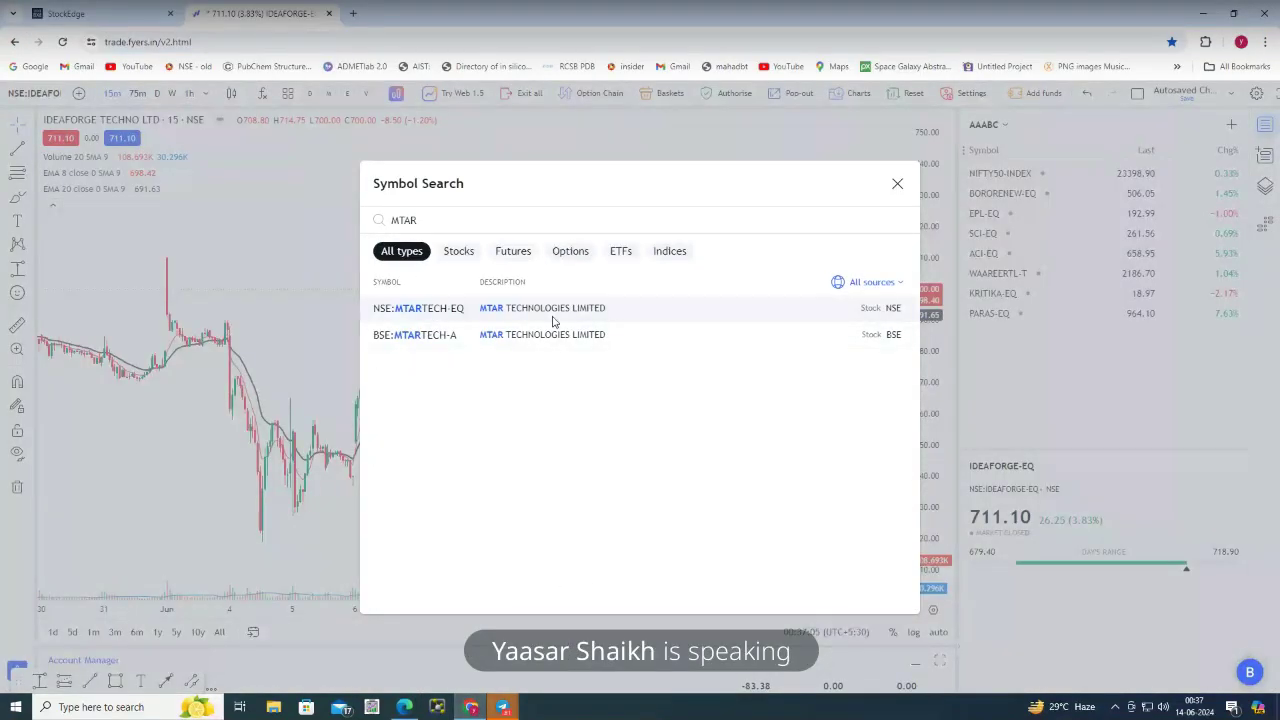
pyautogui.click(555, 310)
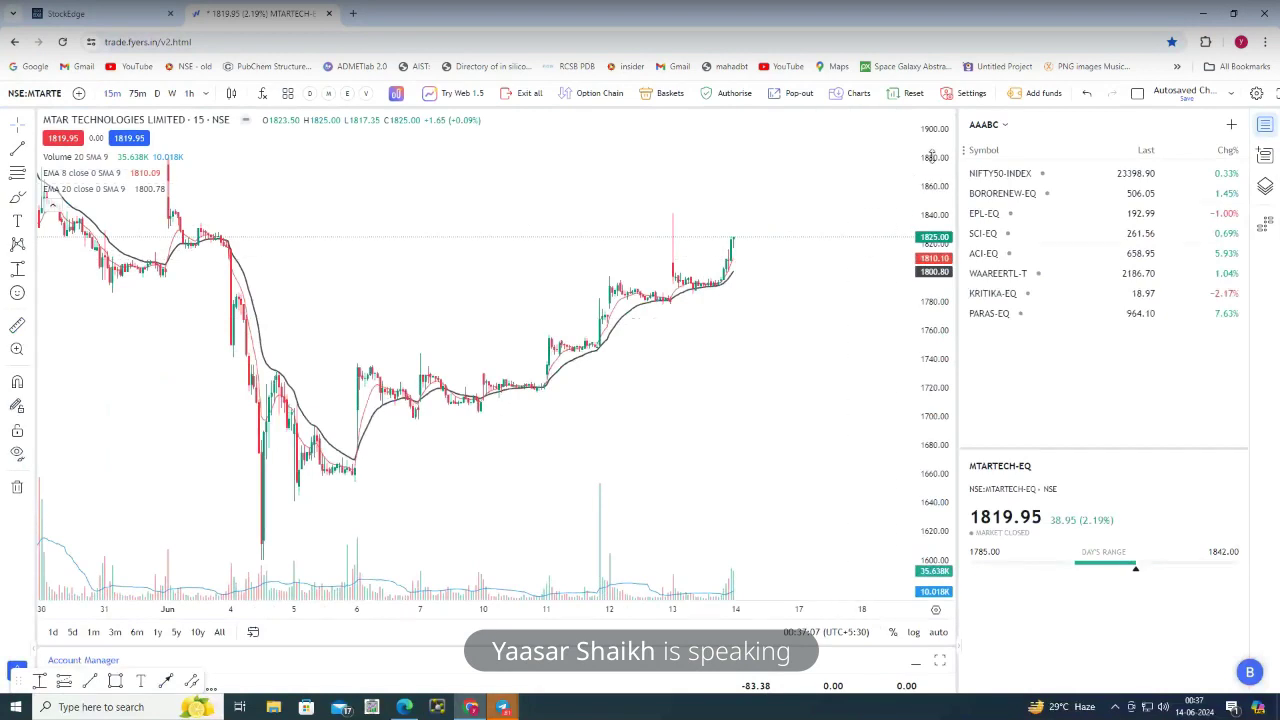
pyautogui.scroll(-5, 881, 454)
pyautogui.scroll(5, 881, 454)
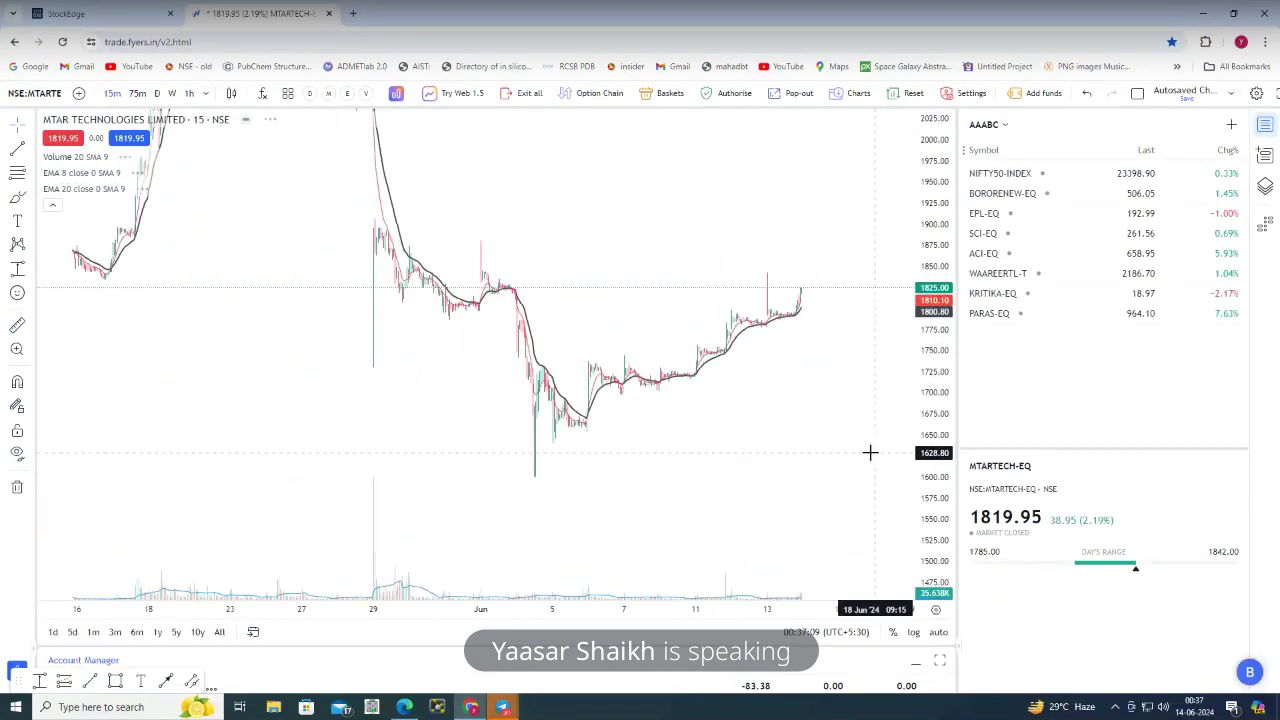
# Examine MTARTECH on the 75-minute timeframe and remove the EMA 8 and EMA 20 indicators from the chart
pyautogui.click(137, 93)
pyautogui.moveTo(928, 188); pyautogui.dragTo(867, 438)
pyautogui.scroll(-3, 840, 437)
pyautogui.scroll(4, 838, 437)
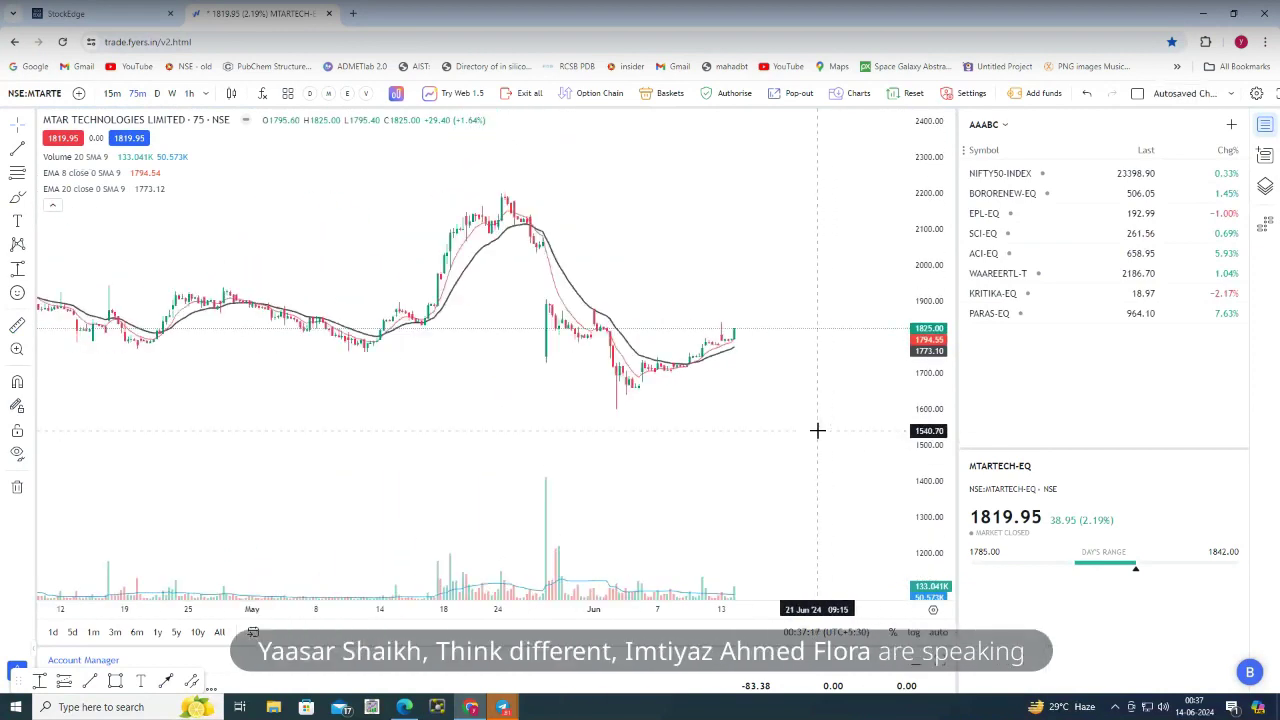
pyautogui.moveTo(932, 232); pyautogui.dragTo(932, 262)
pyautogui.scroll(-3, 757, 352)
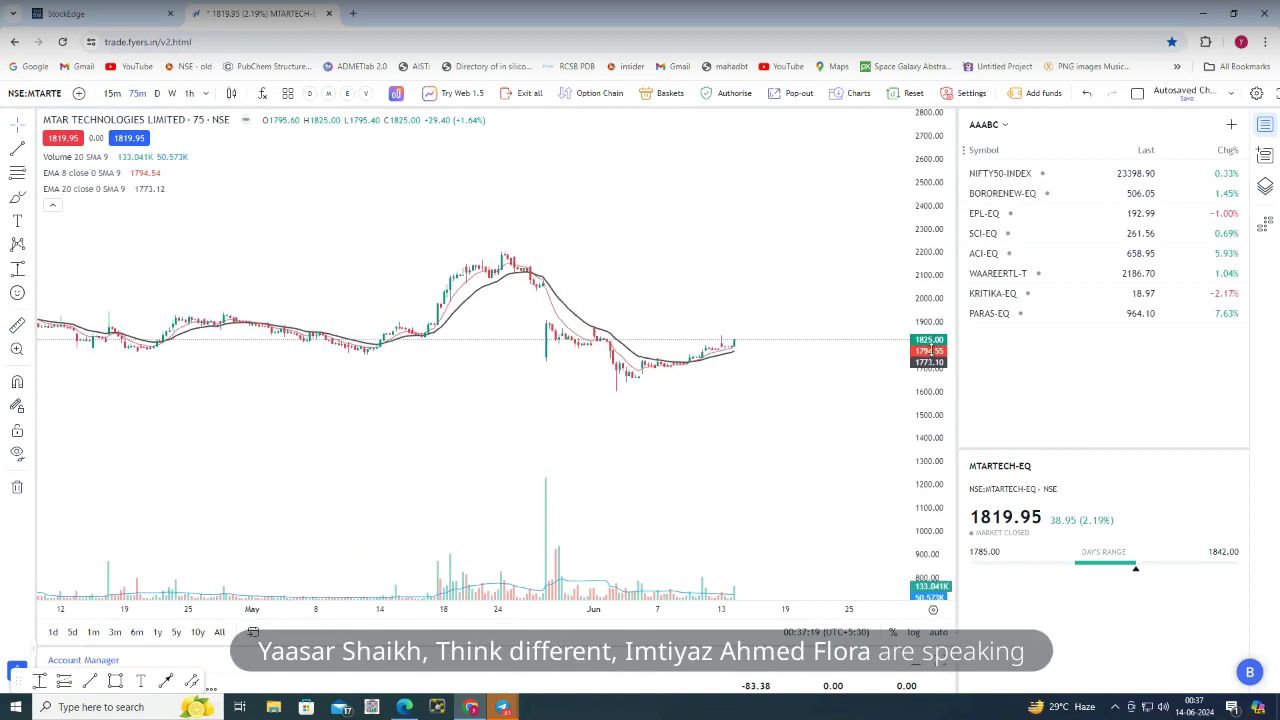
pyautogui.scroll(-2, 760, 351)
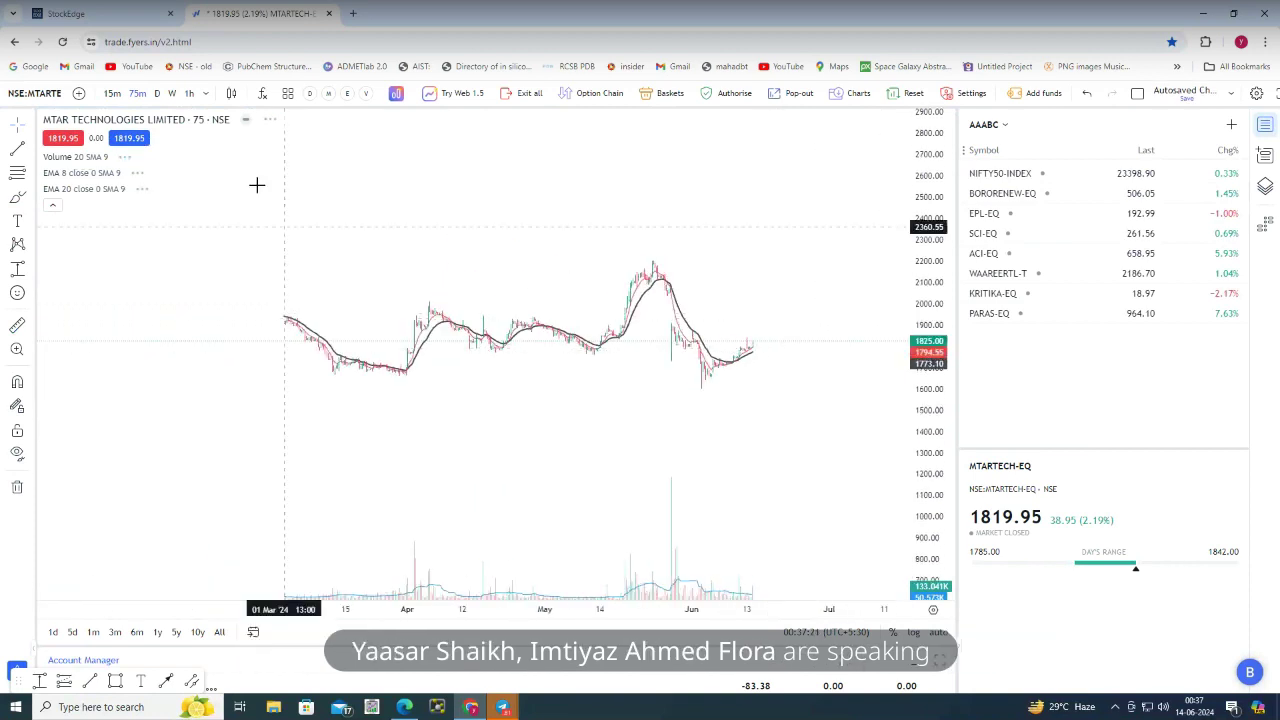
pyautogui.scroll(5, 806, 346)
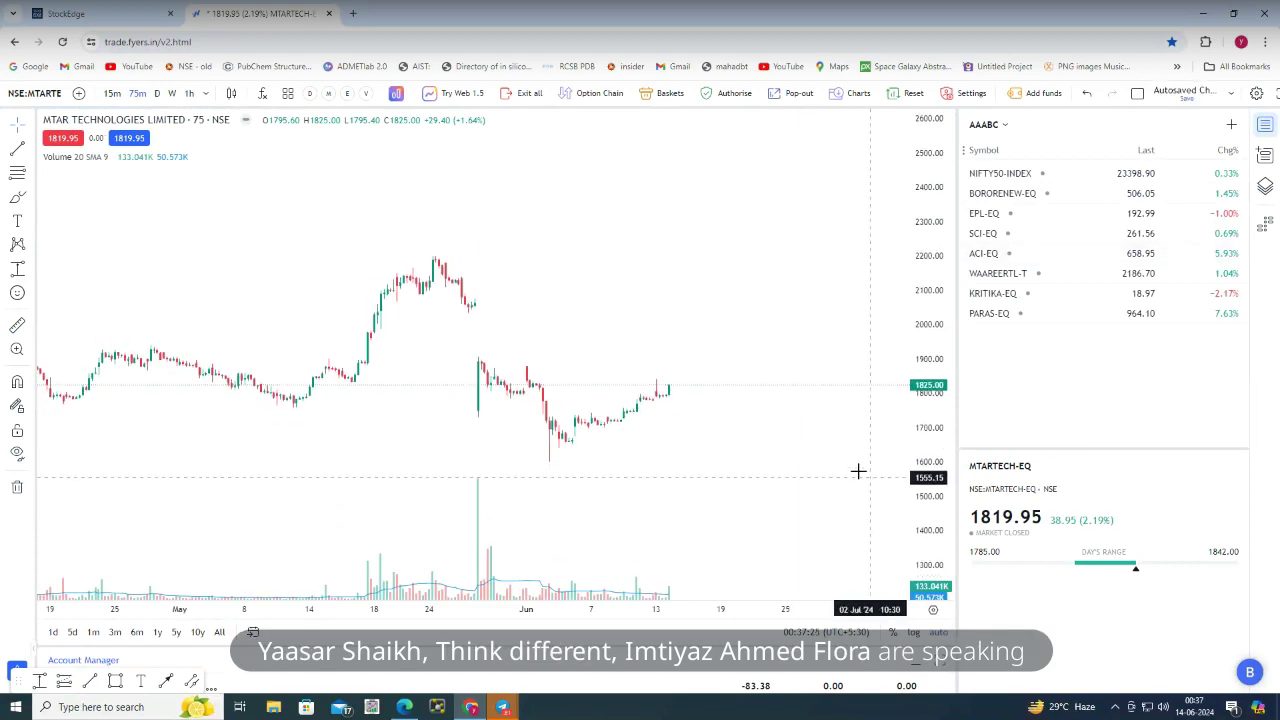
# Examine MTARTECH's 75-minute price and volume action from February to mid-June without the moving averages
pyautogui.scroll(-3, 834, 440)
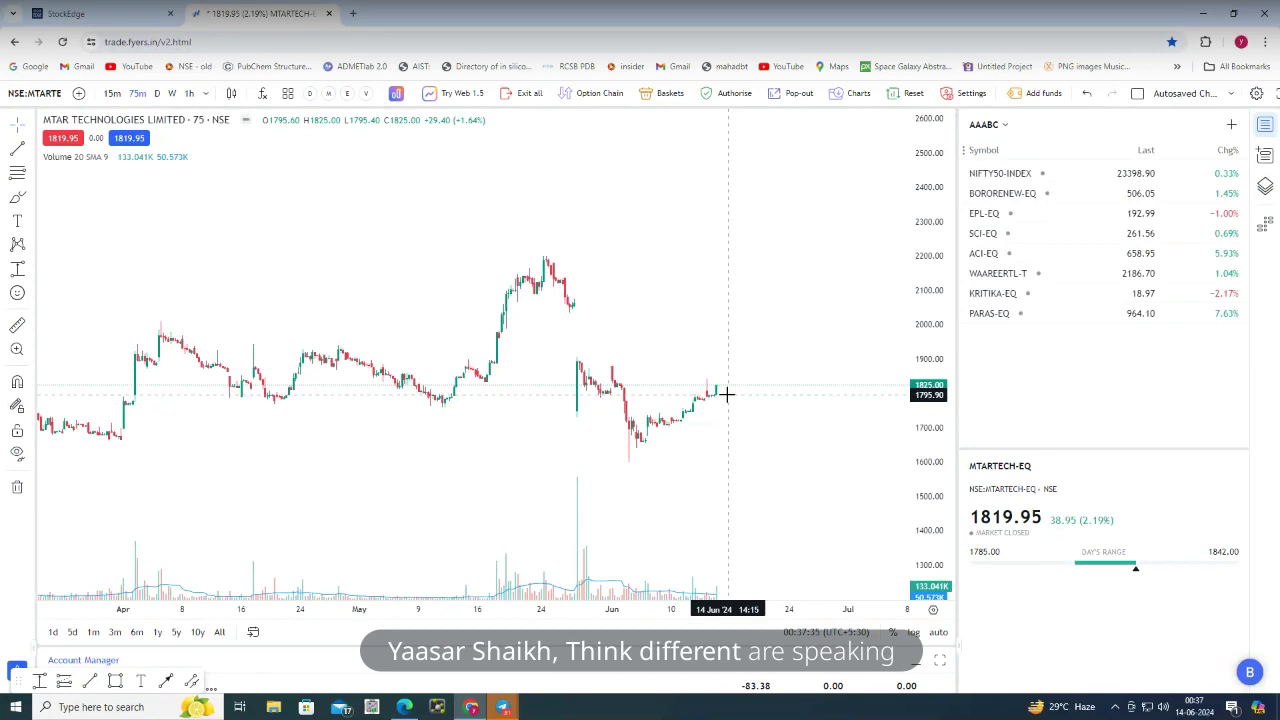
pyautogui.scroll(2, 743, 394)
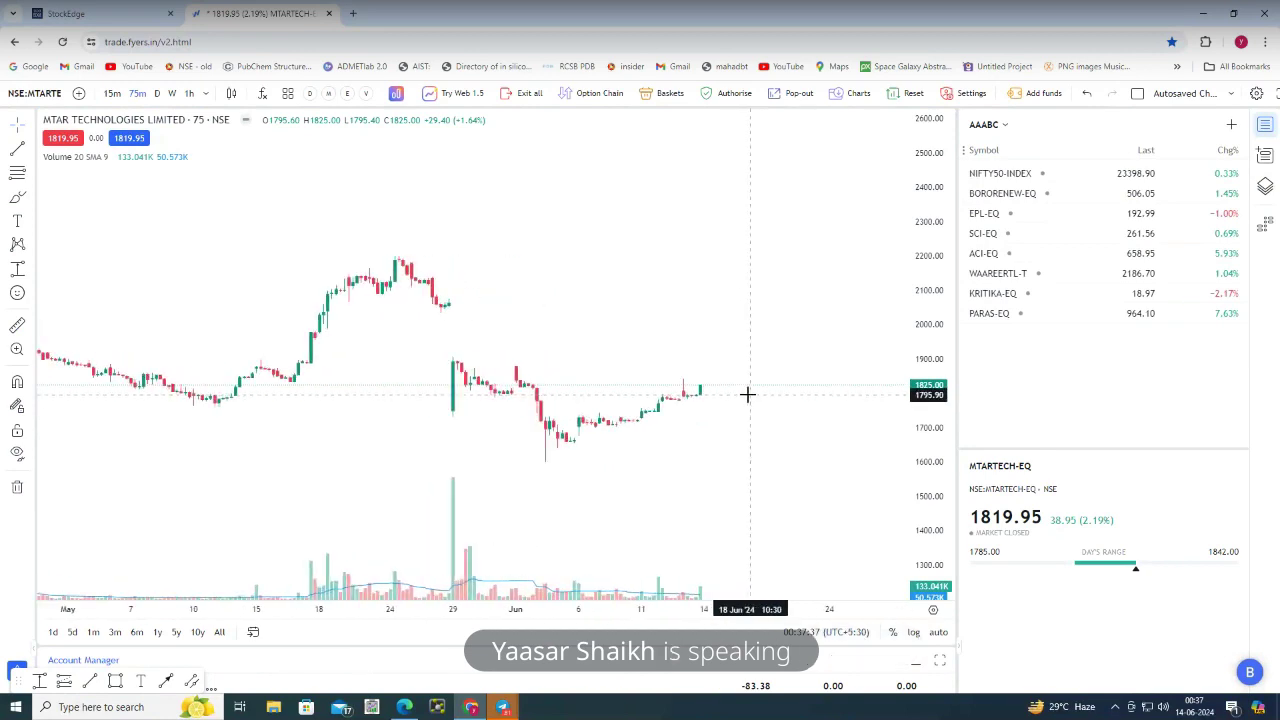
pyautogui.scroll(-2, 772, 358)
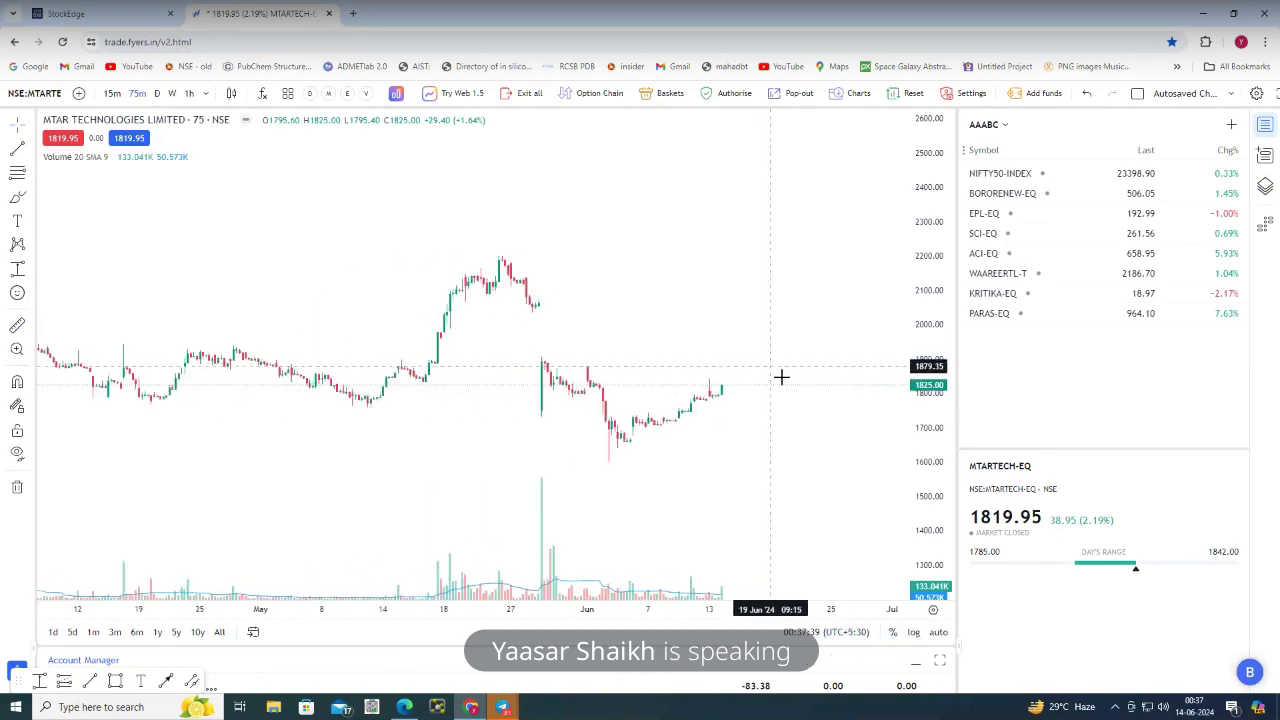
pyautogui.moveTo(938, 212); pyautogui.dragTo(936, 365)
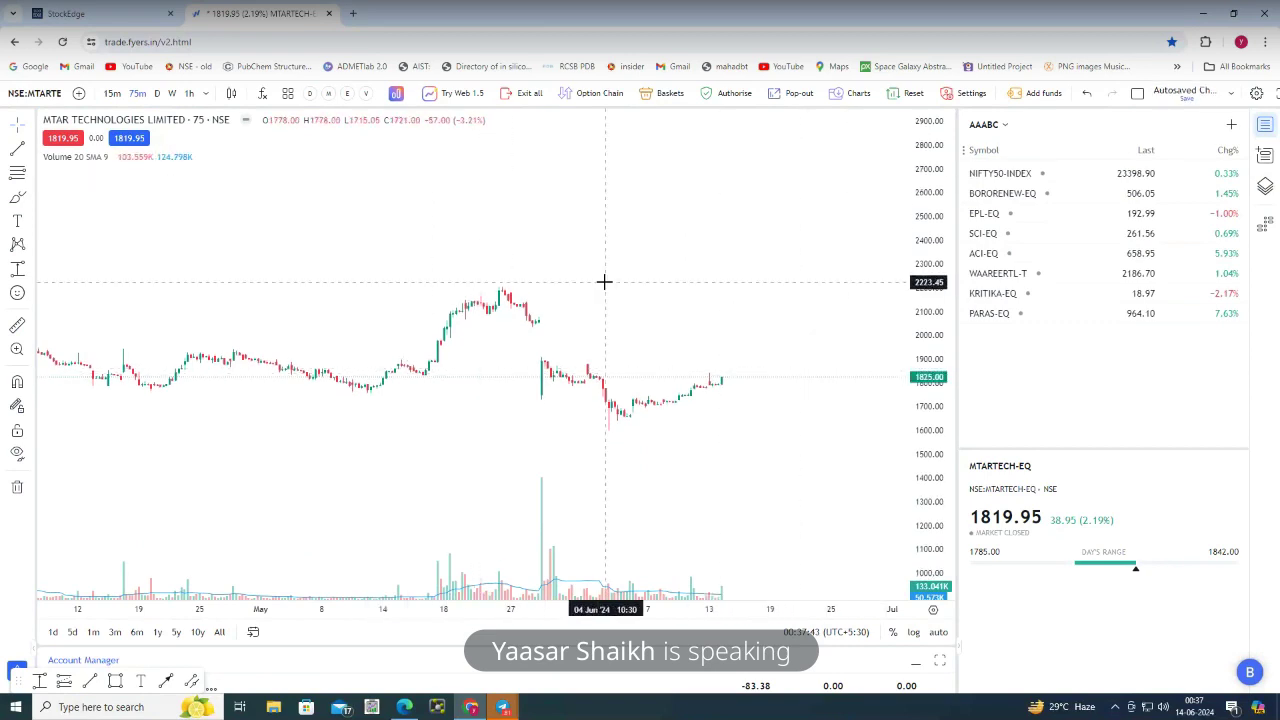
pyautogui.scroll(-1, 604, 280)
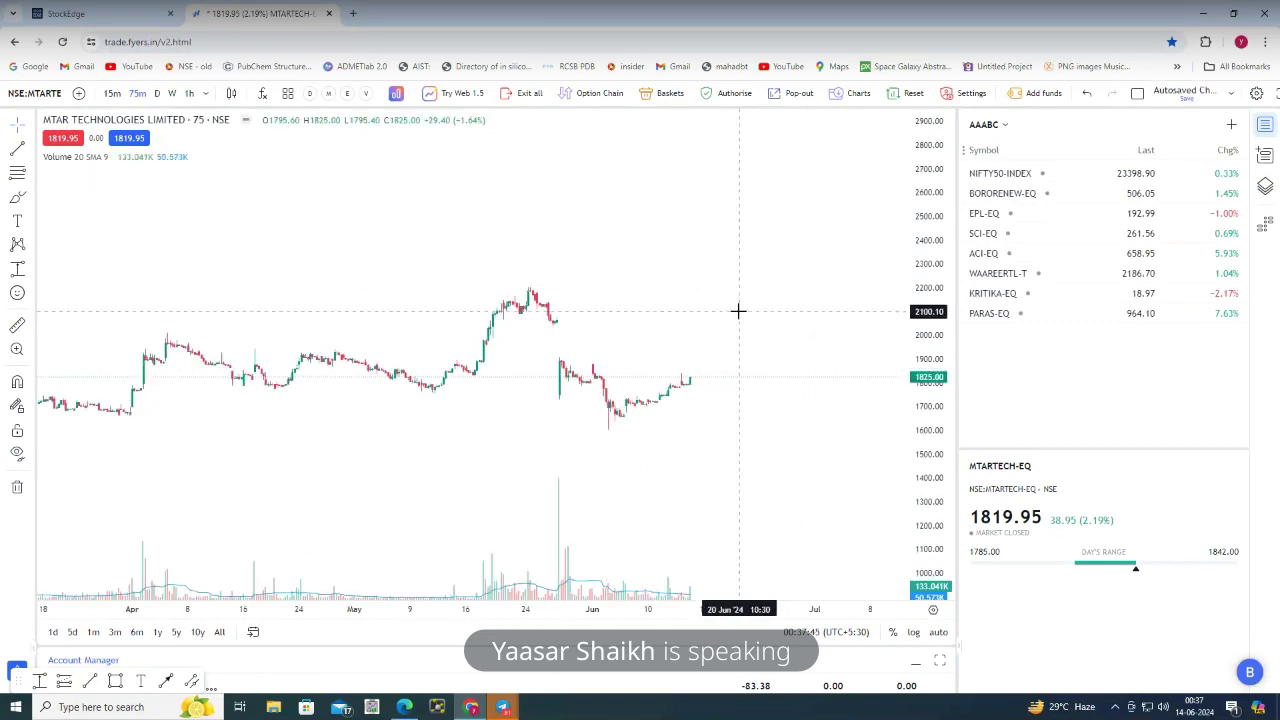
pyautogui.scroll(-2, 614, 346)
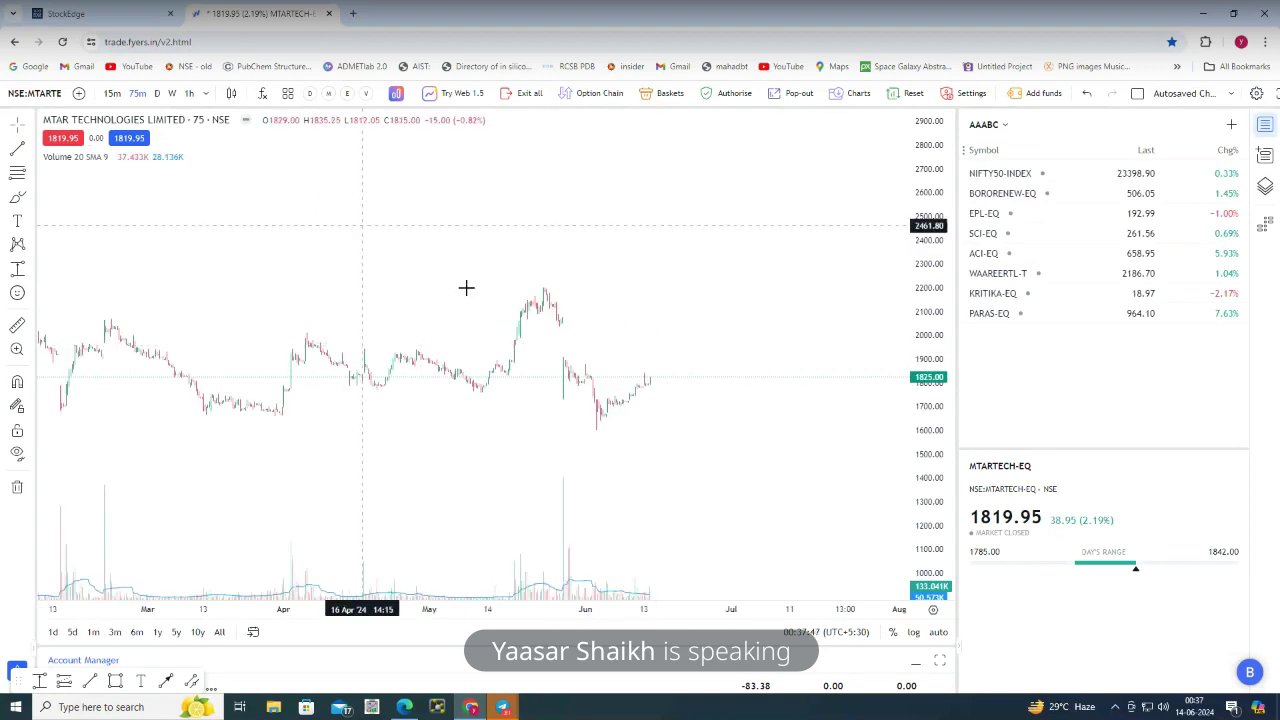
pyautogui.scroll(2, 740, 260)
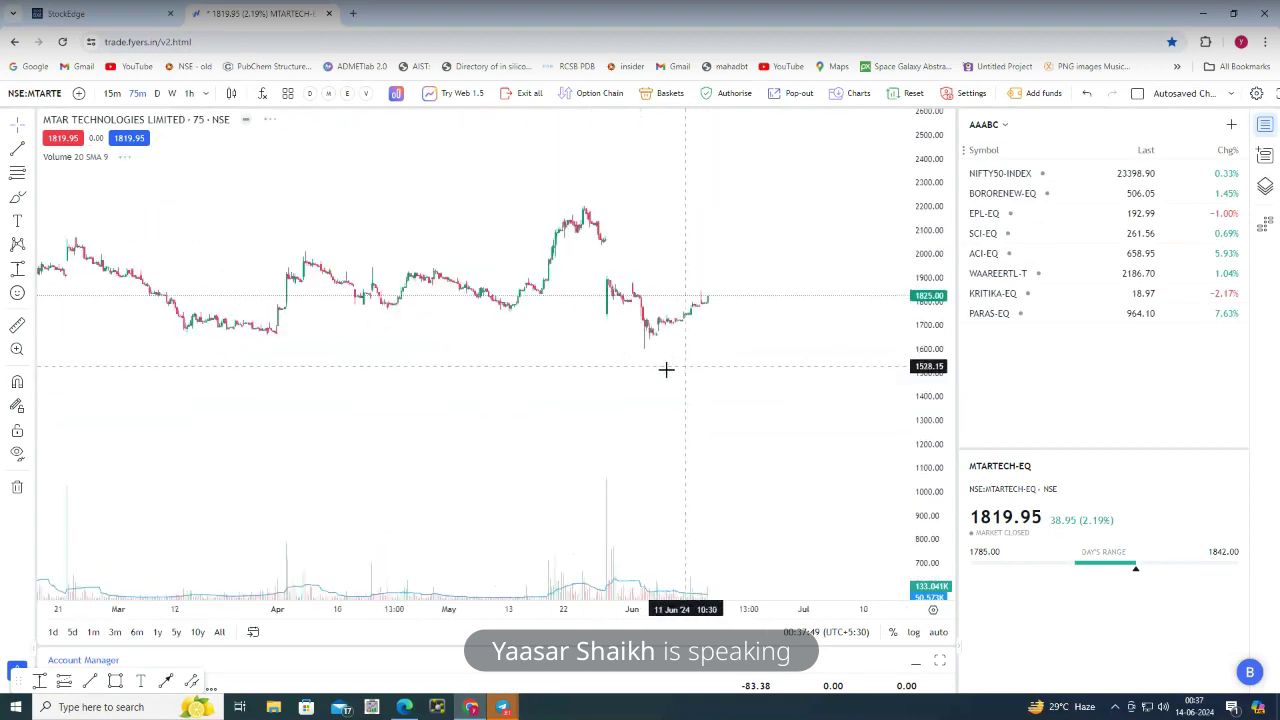
pyautogui.scroll(3, 309, 414)
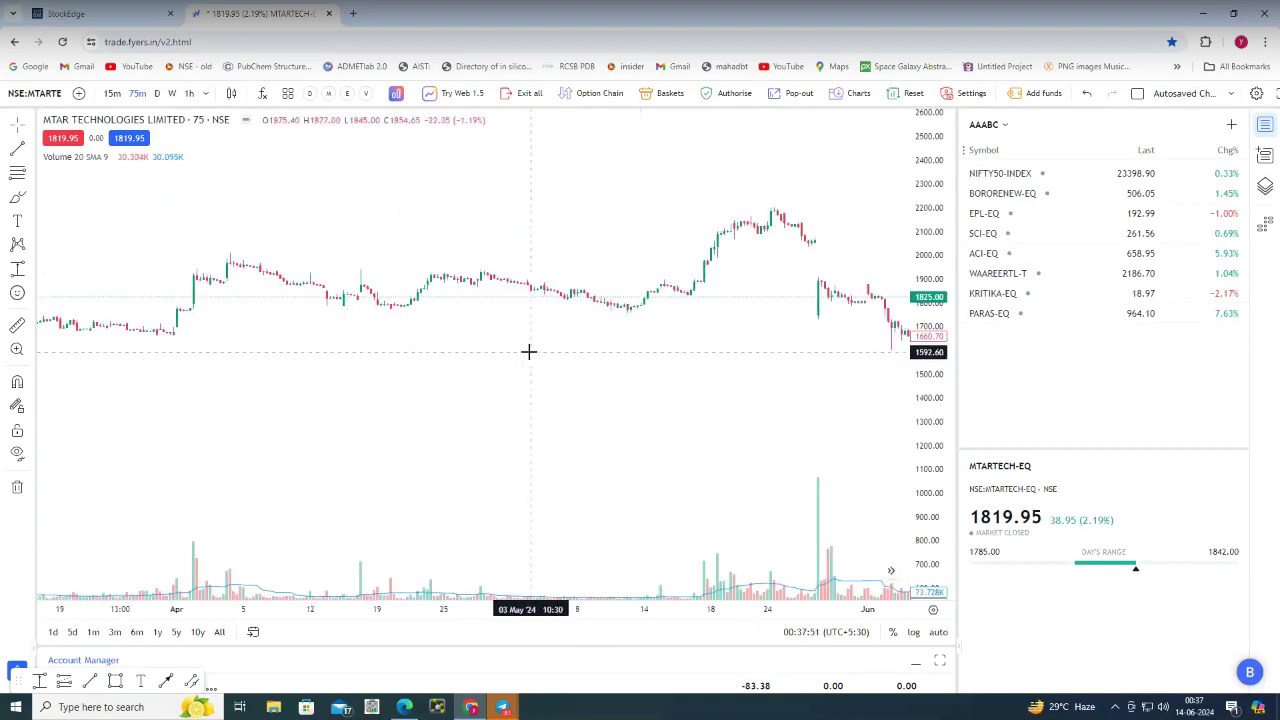
pyautogui.scroll(-3, 521, 346)
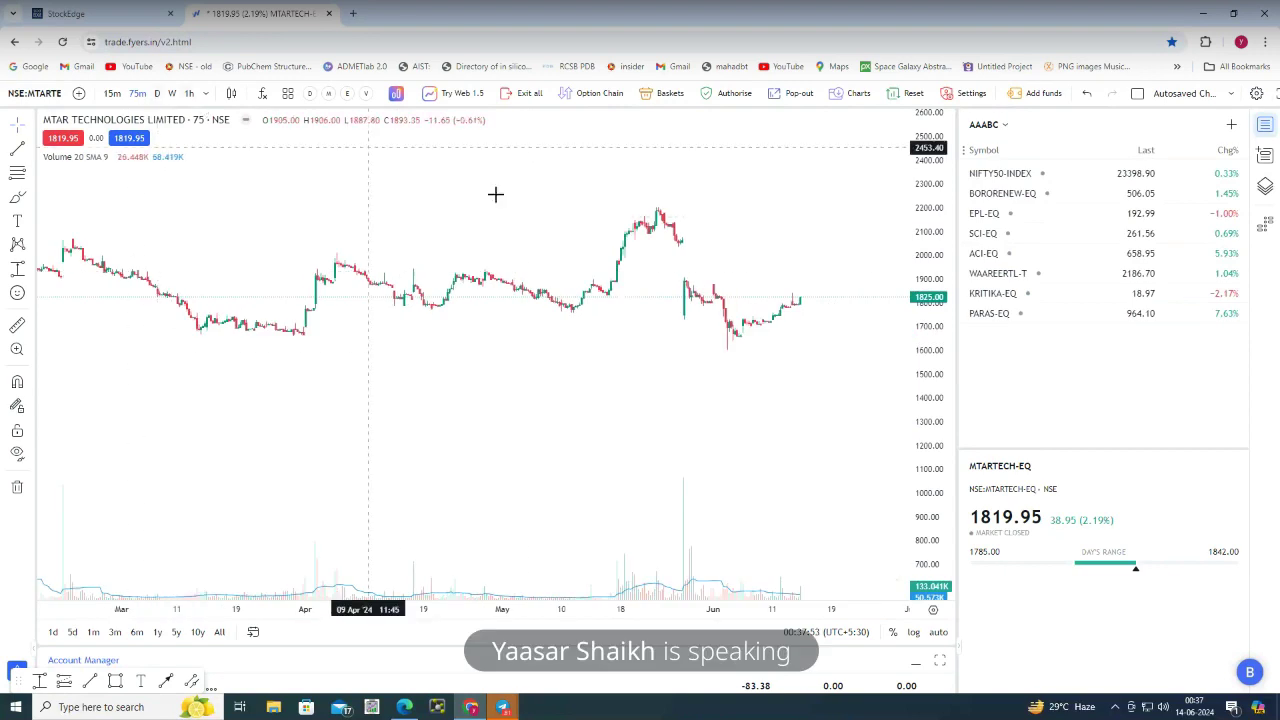
# Switch back to the Chartink dashboard and review the Seeds Bismillah and Mark Minervini Trend Template scans for further stocks
pyautogui.click(472, 707)
pyautogui.scroll(3, 571, 477)
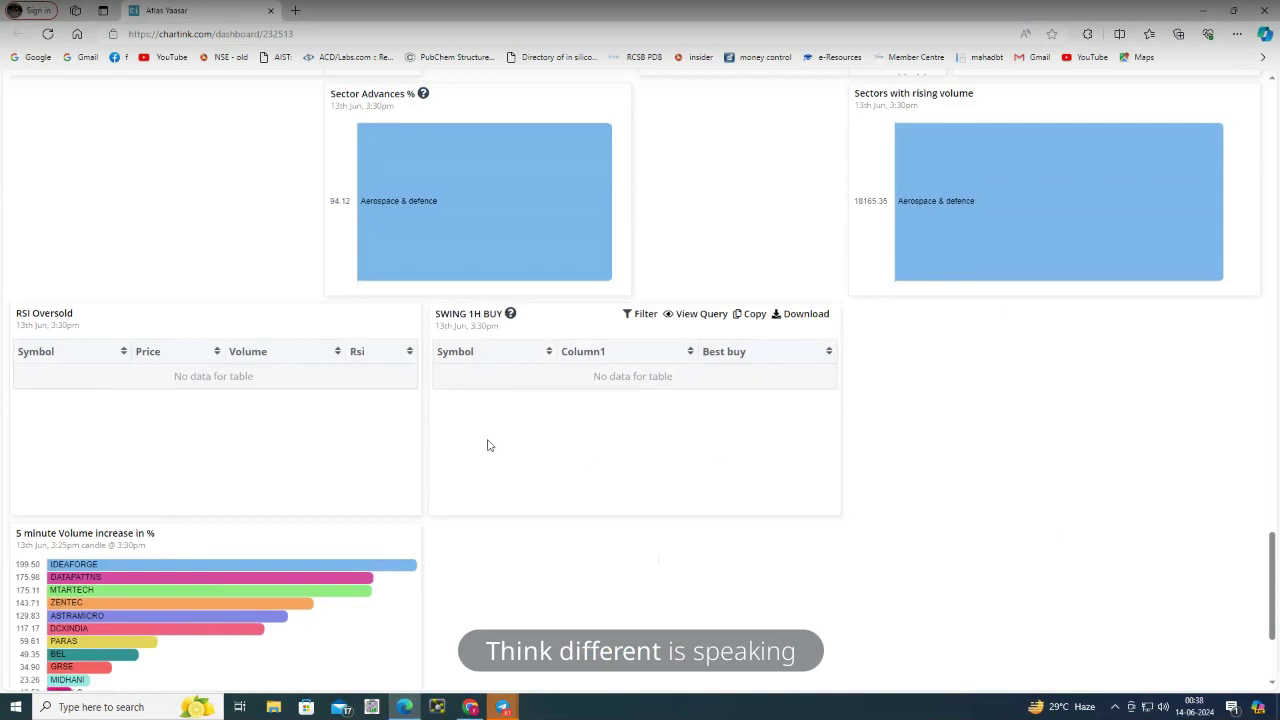
pyautogui.scroll(3, 480, 415)
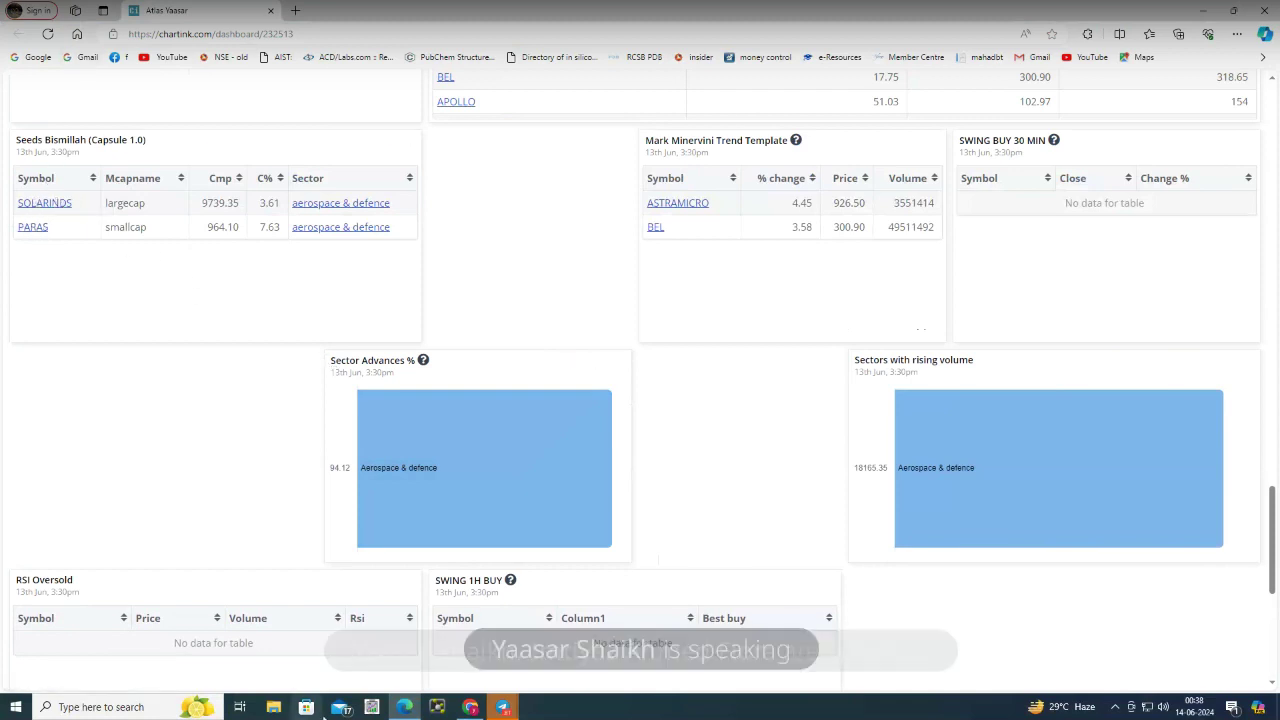
# Switch to FYERS, open NSE's SOLARINDS chart and examine its 75-minute price action from April to mid-June
pyautogui.click(465, 708)
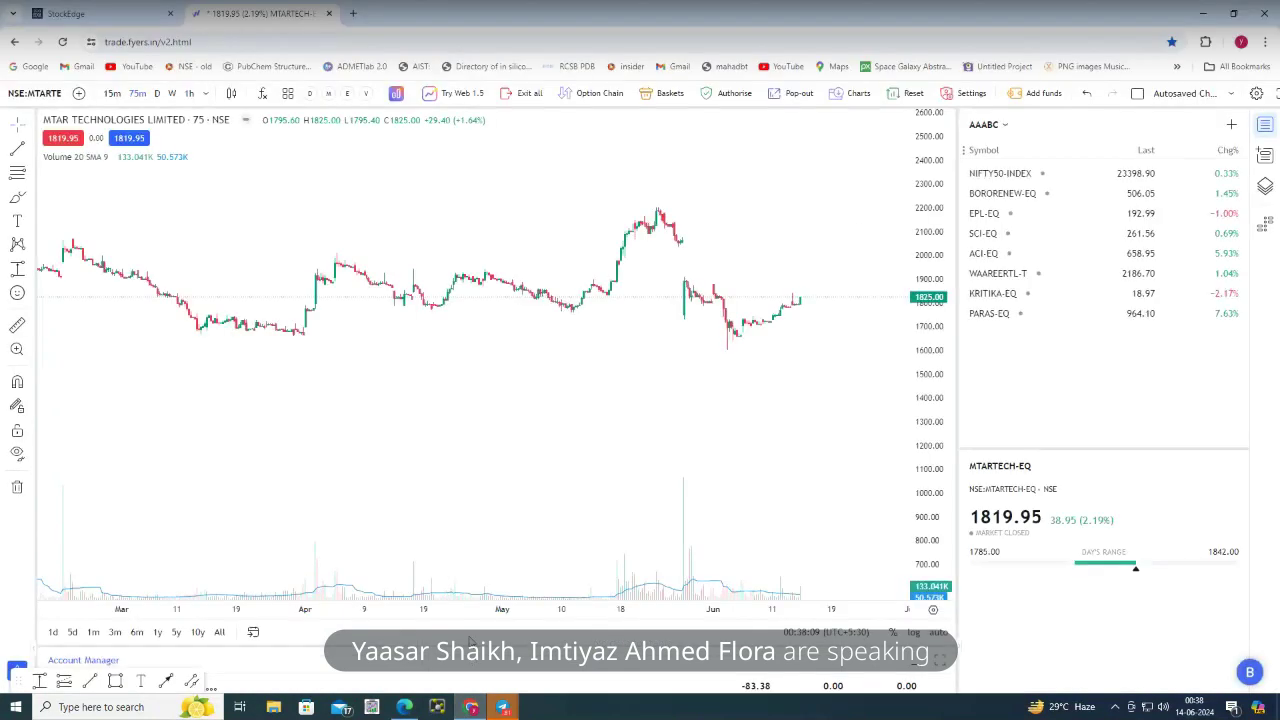
pyautogui.write('SOLARIN')
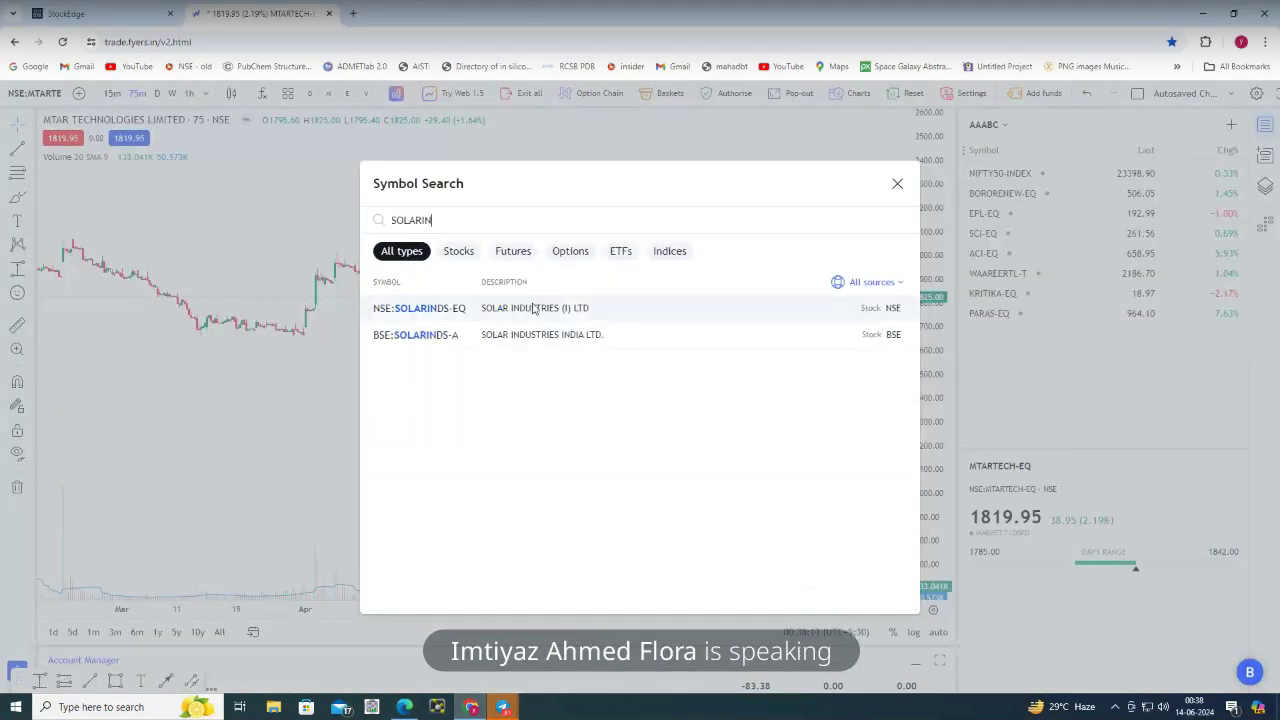
pyautogui.click(532, 310)
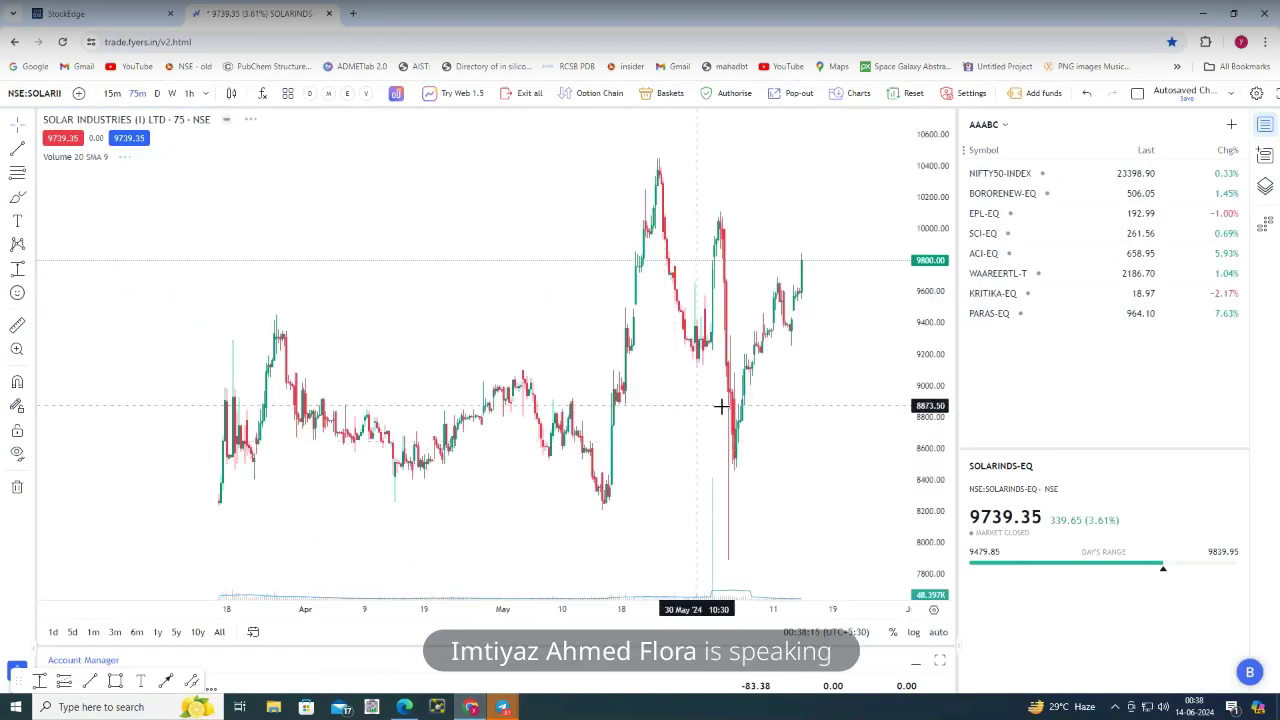
pyautogui.scroll(4, 811, 485)
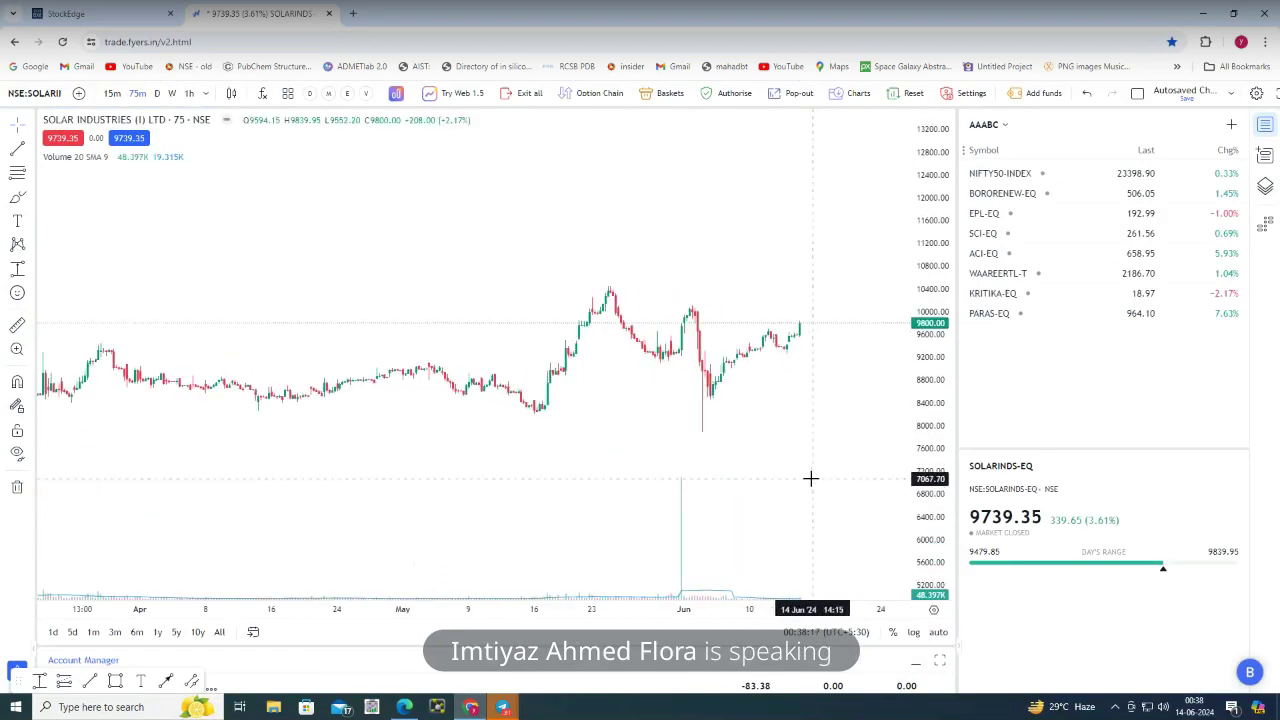
pyautogui.moveTo(780, 477); pyautogui.dragTo(598, 447)
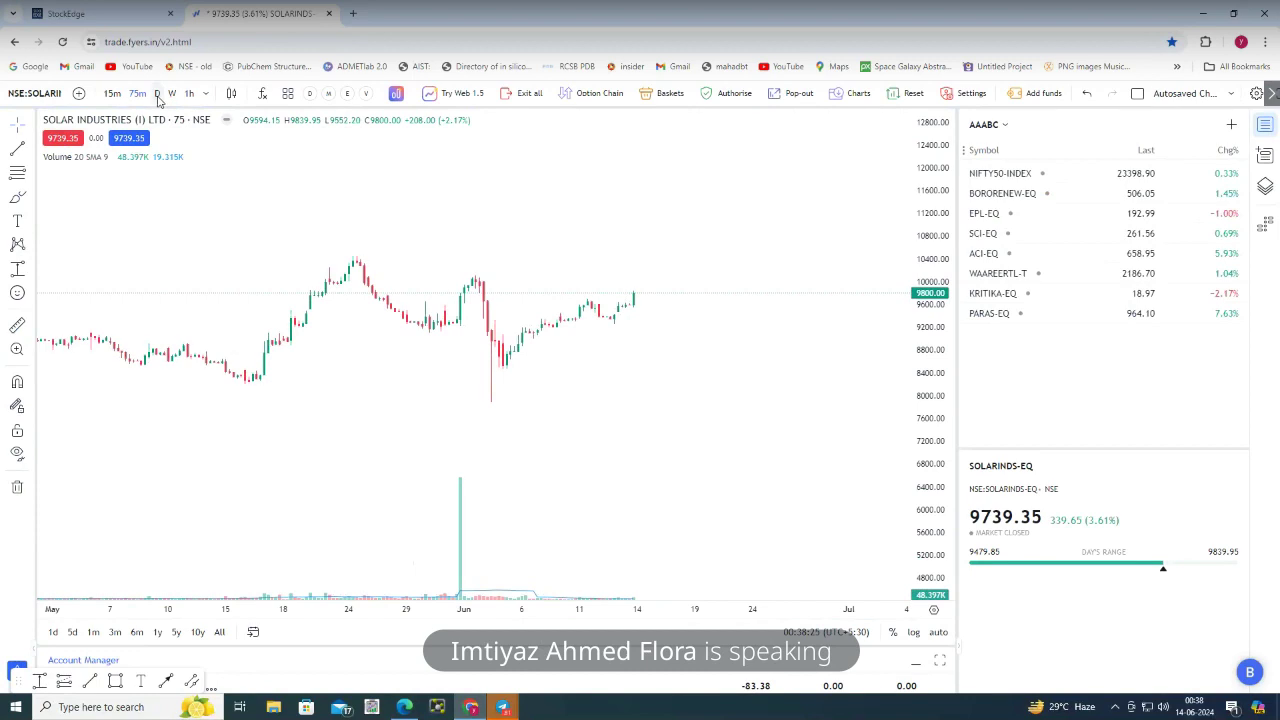
# Set the SOLARINDS chart to the 1D timeframe and examine its long-term trend back to late 2022
pyautogui.write('1D')
pyautogui.press('Return')
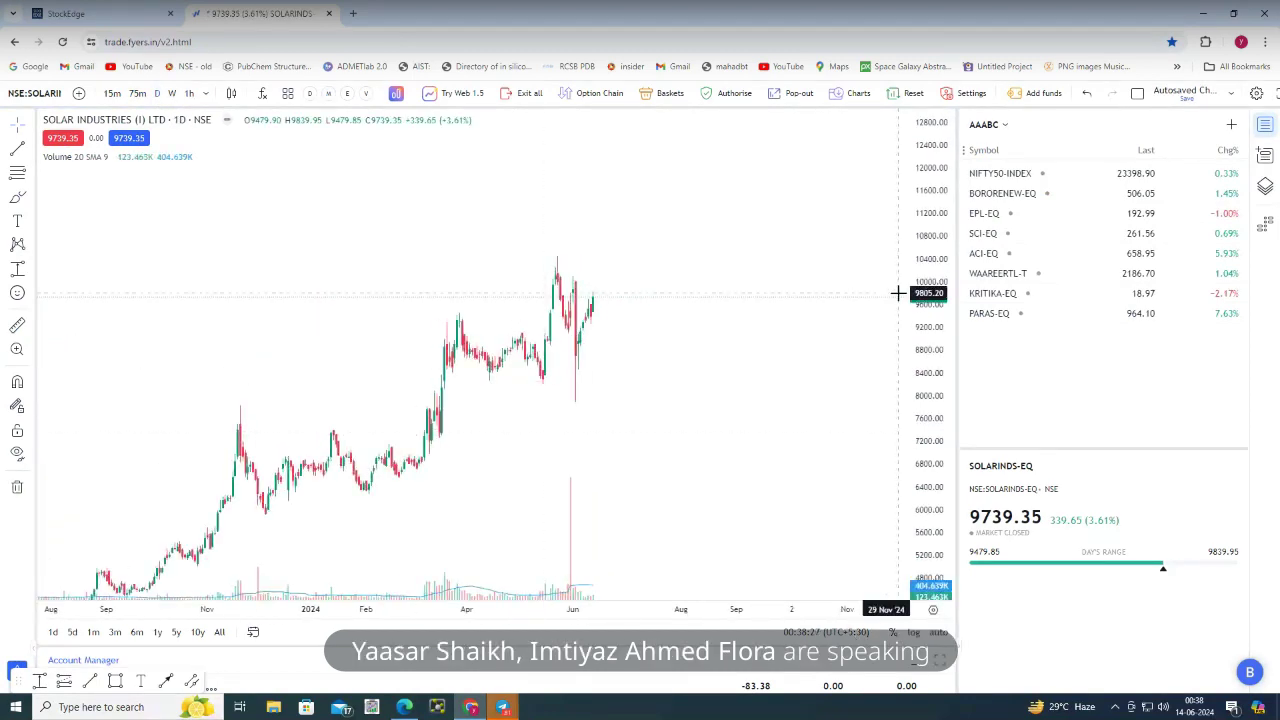
pyautogui.moveTo(954, 340); pyautogui.dragTo(503, 451)
pyautogui.scroll(3, 477, 406)
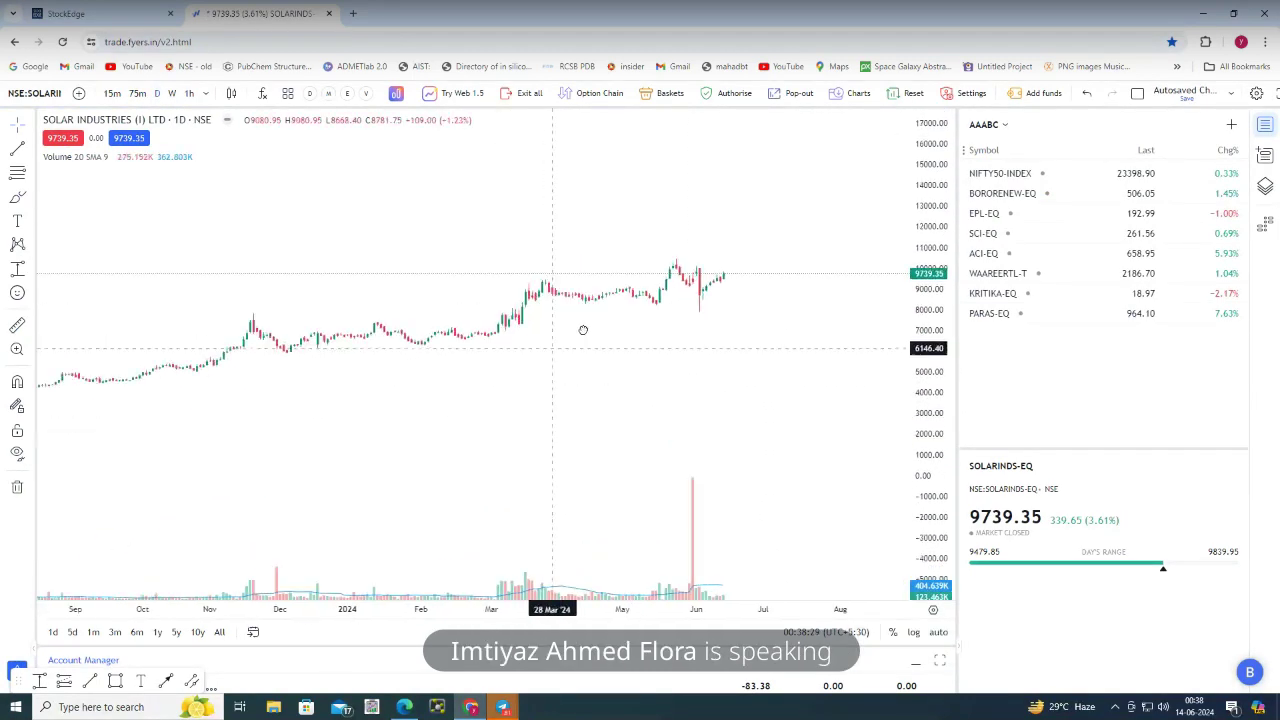
pyautogui.scroll(-3, 686, 380)
pyautogui.moveTo(606, 434); pyautogui.dragTo(588, 507)
pyautogui.scroll(-5, 588, 507)
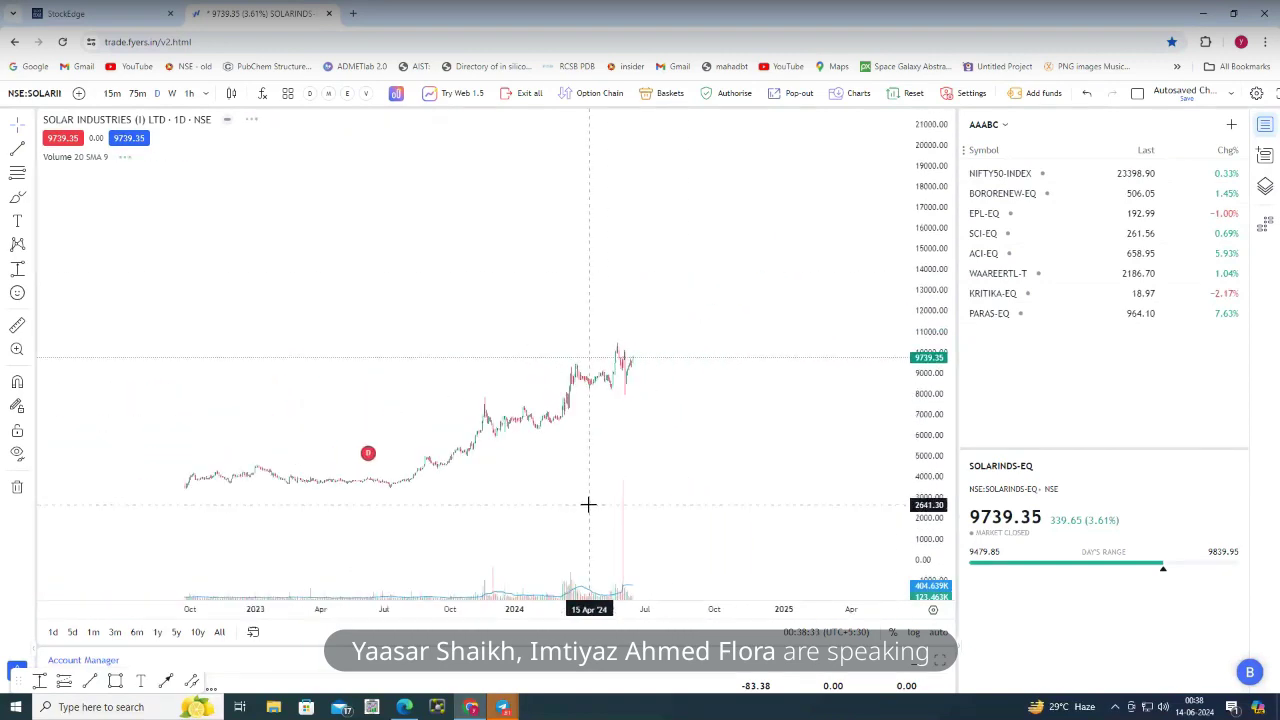
# Examine the daily SOLARINDS candles closely from May to mid-June, including the early-June fall and recovery
pyautogui.scroll(5, 588, 511)
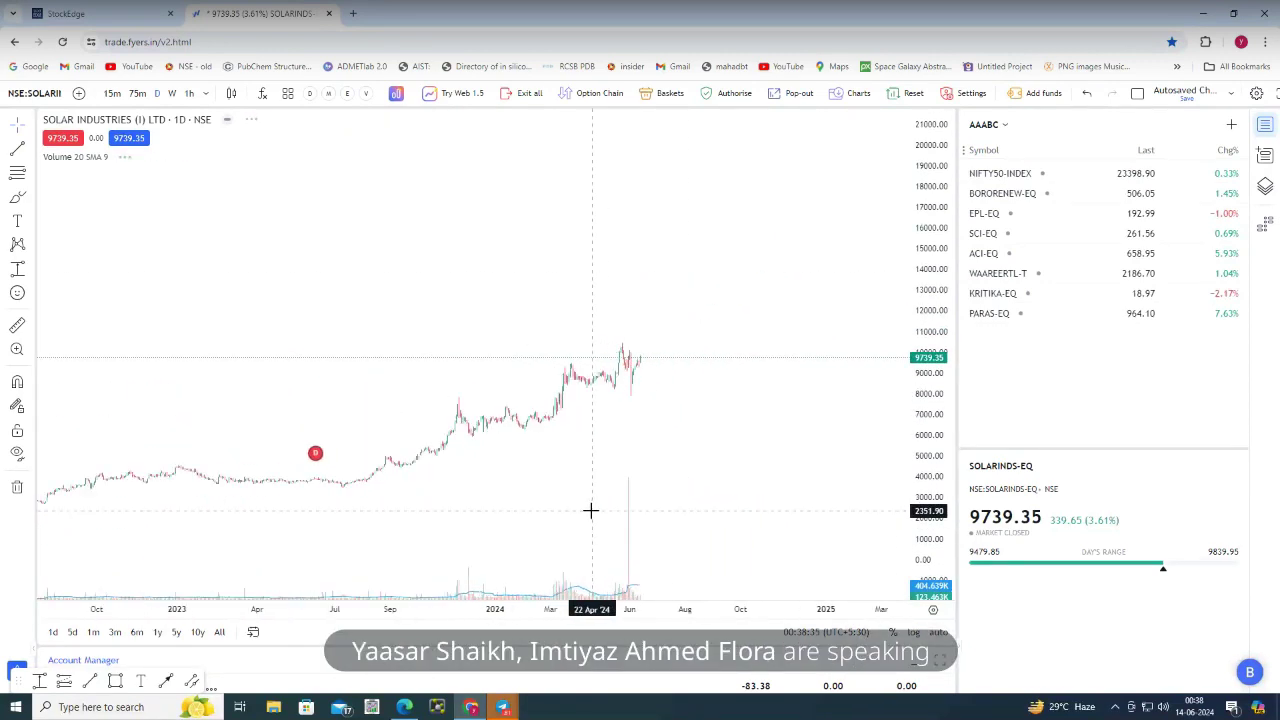
pyautogui.scroll(4, 791, 452)
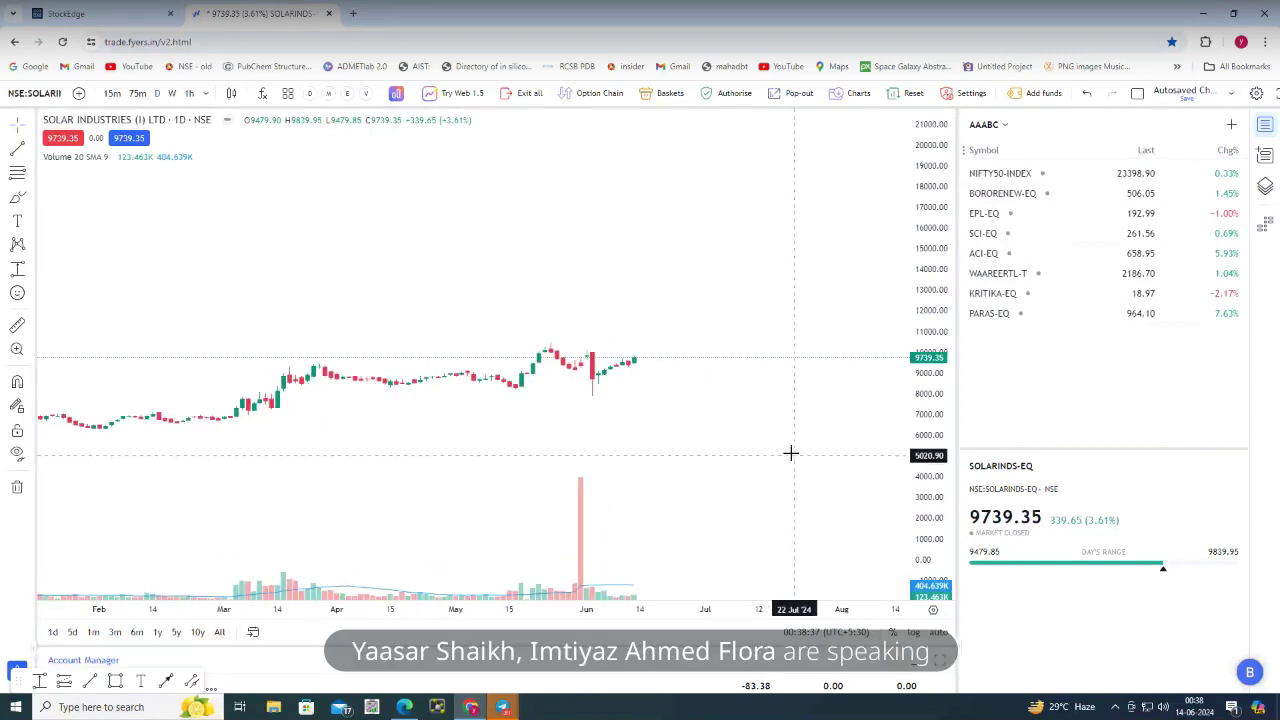
pyautogui.scroll(5, 600, 462)
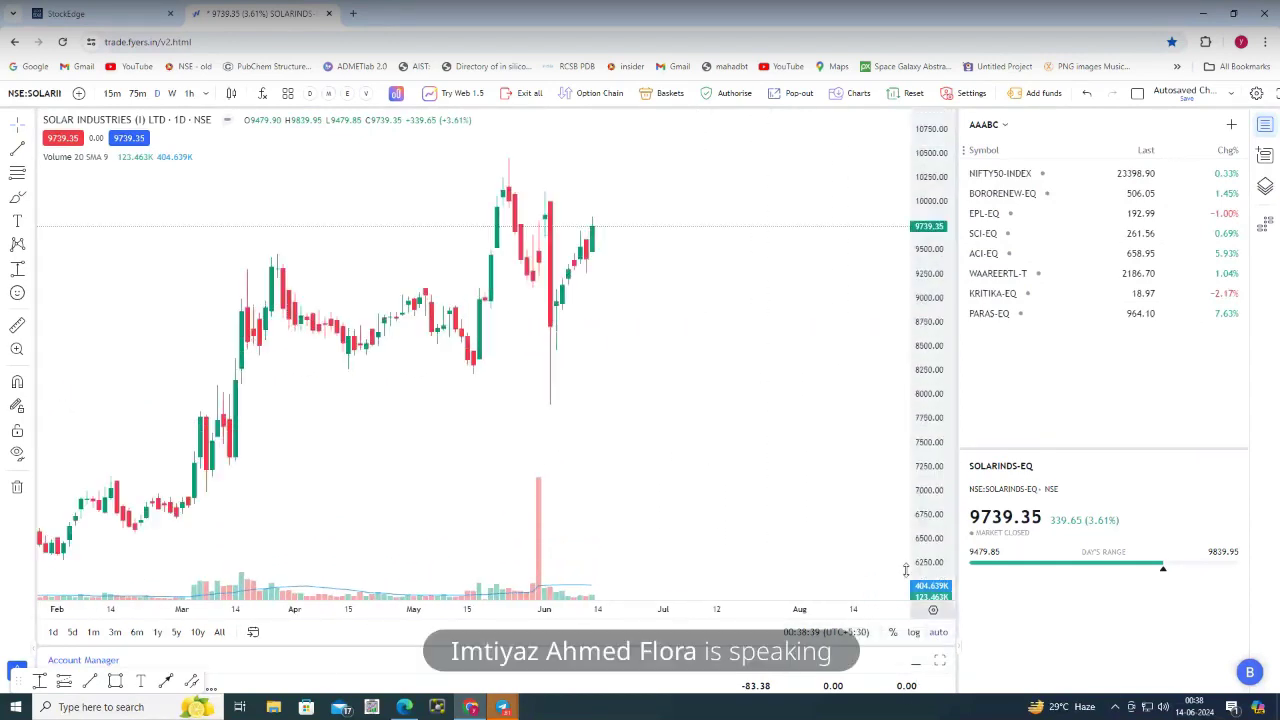
pyautogui.scroll(3, 614, 468)
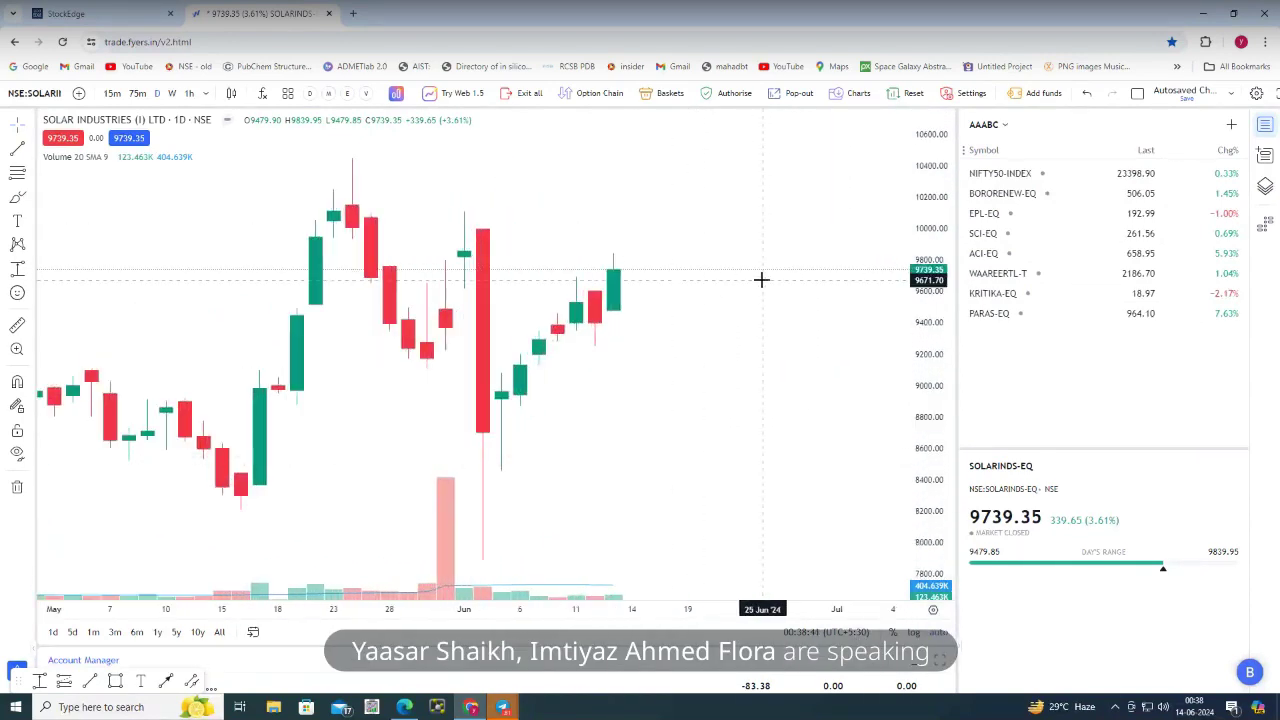
pyautogui.scroll(-2, 903, 166)
pyautogui.scroll(-2, 690, 430)
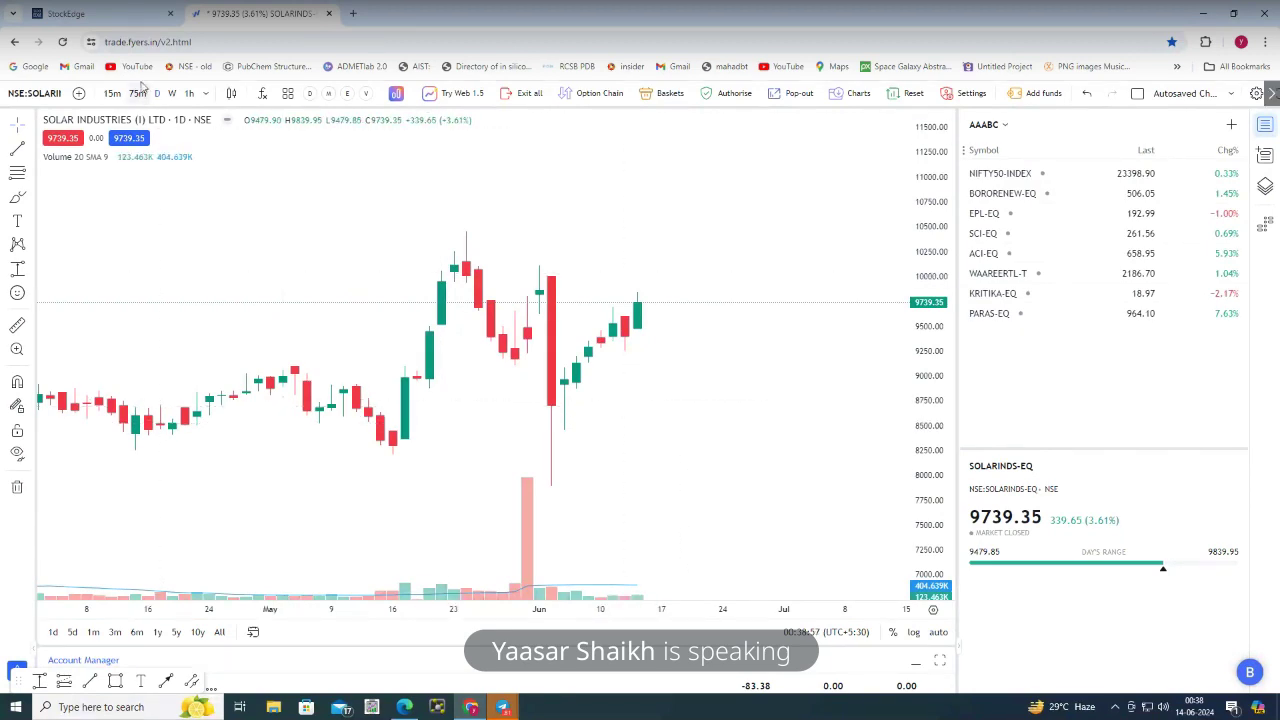
# Return to the Chartink dashboard and review the scans from Mark Minervini Trend Template up to PRO GAP UP - Long Opportunities
pyautogui.click(466, 708)
pyautogui.scroll(3, 683, 486)
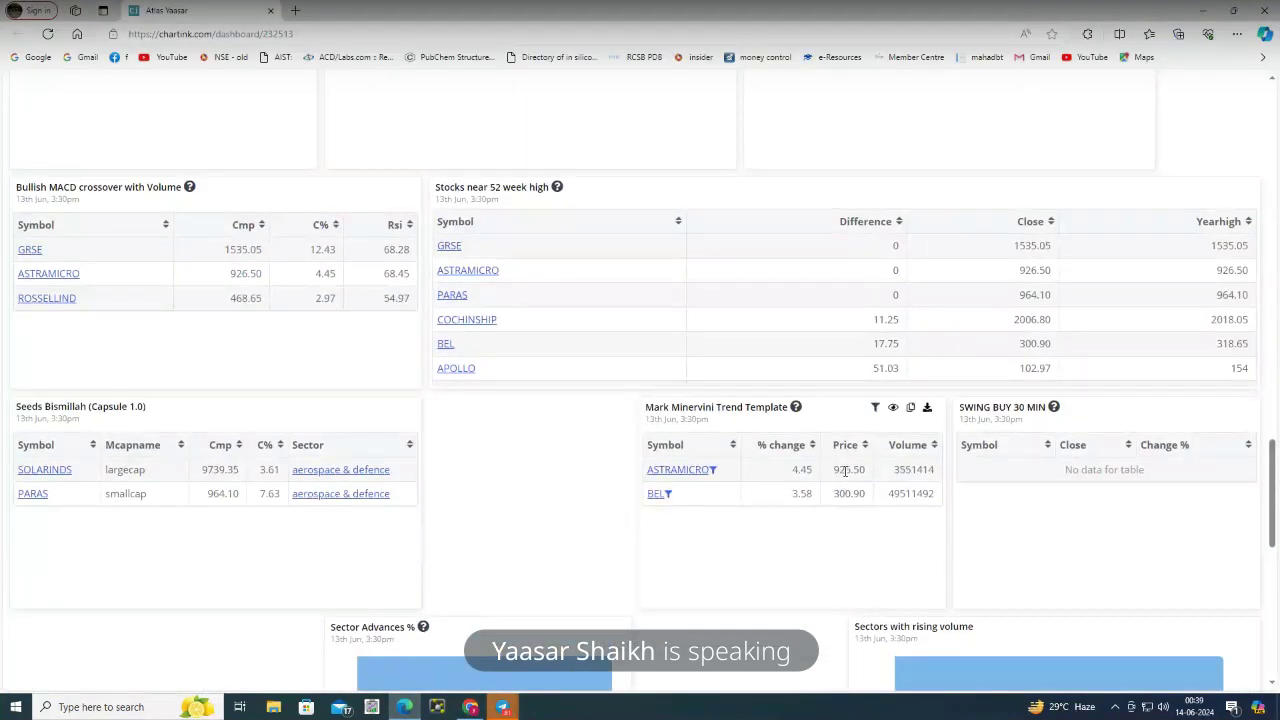
pyautogui.scroll(2, 658, 505)
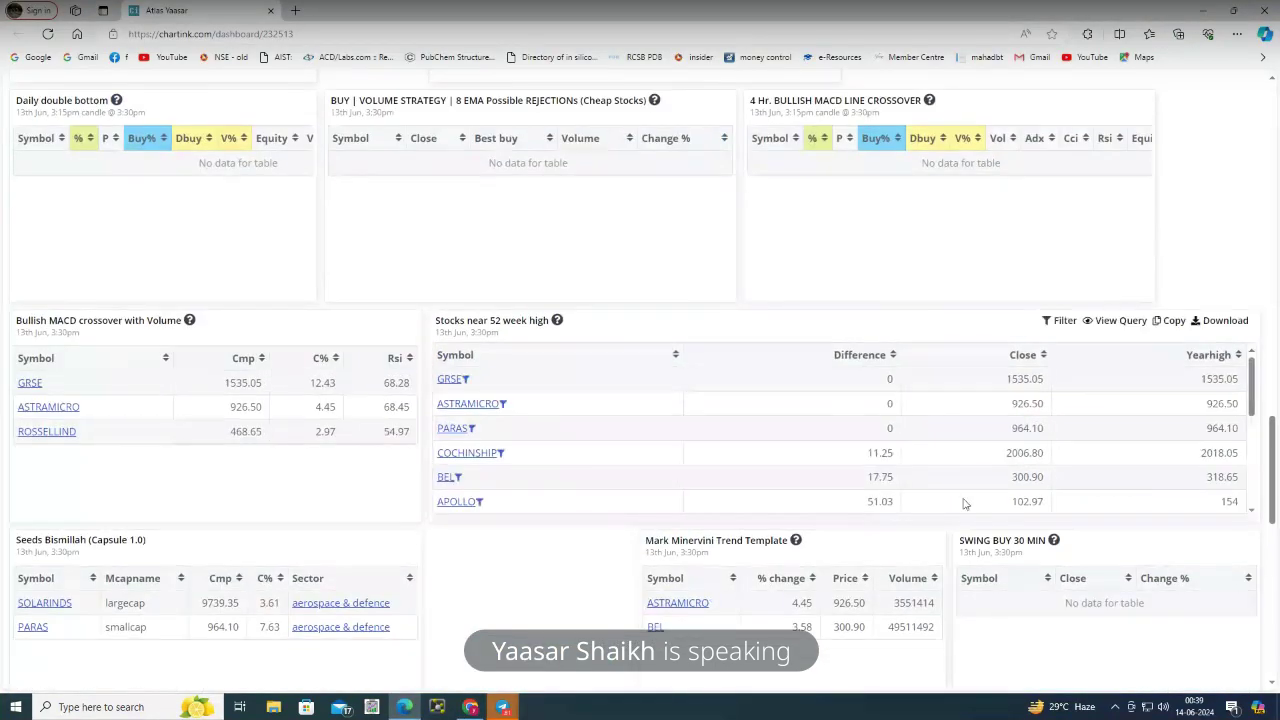
pyautogui.scroll(3, 940, 500)
pyautogui.moveTo(980, 491)
pyautogui.scroll(4, 1020, 423)
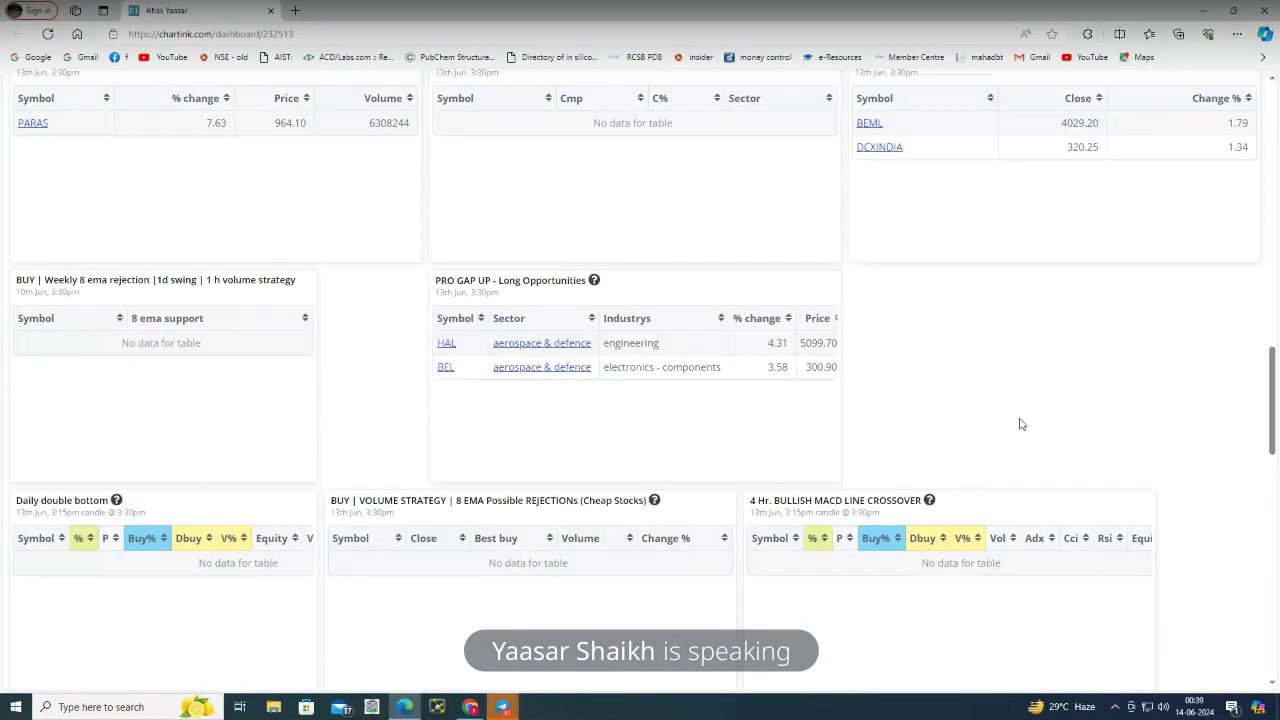
# Review the Day Trader VCP and Bullish Pinbar scans, then switch to FYERS and open the NSE ZENTEC-EQ chart
pyautogui.moveTo(1008, 236)
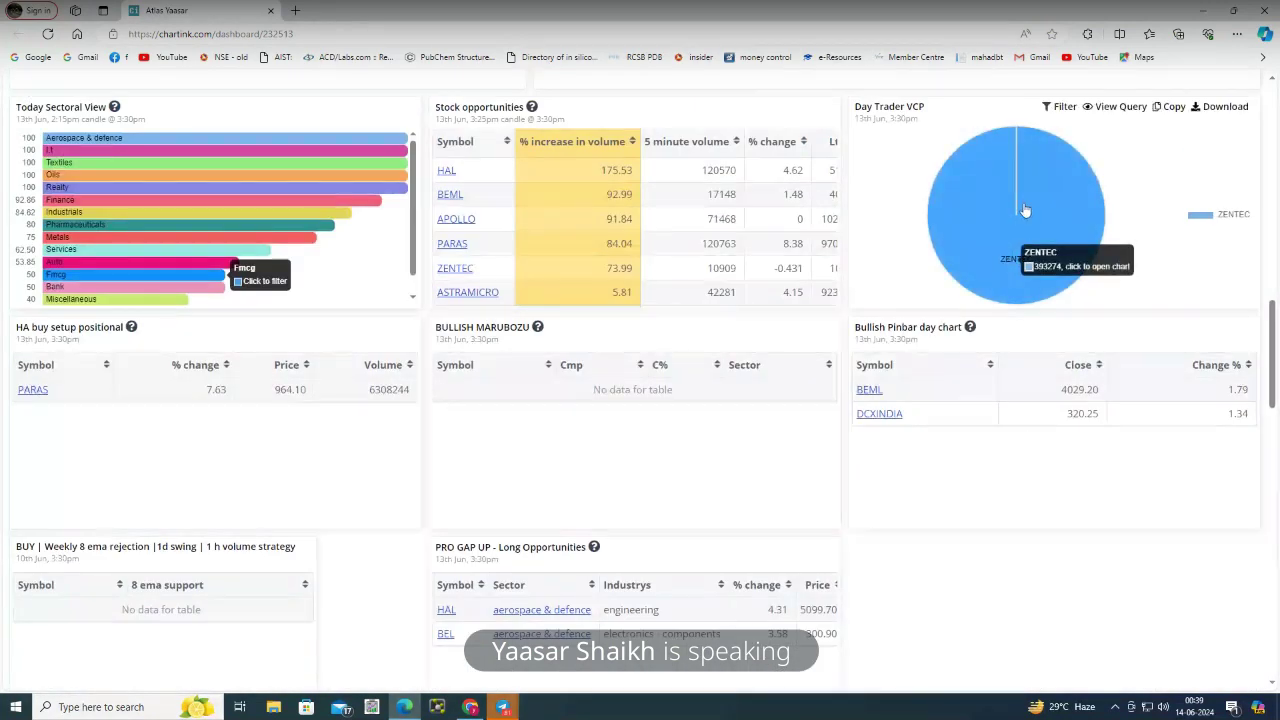
pyautogui.moveTo(1088, 448)
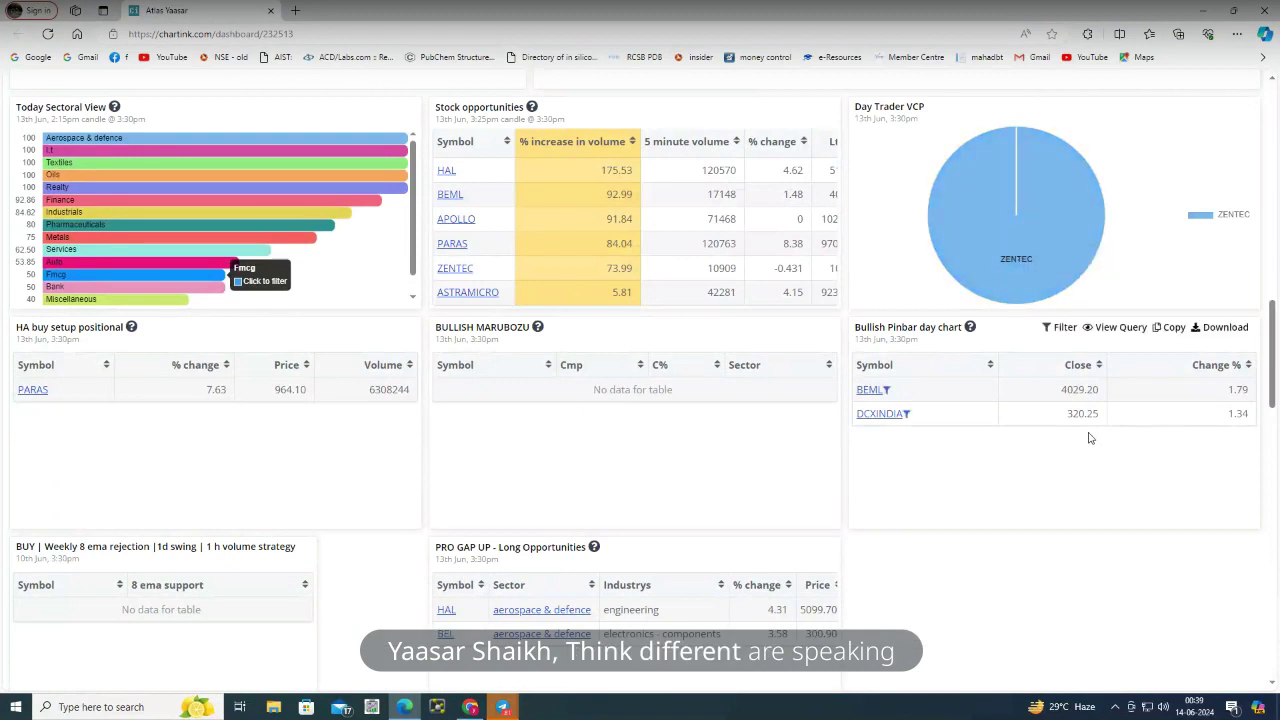
pyautogui.moveTo(1051, 189)
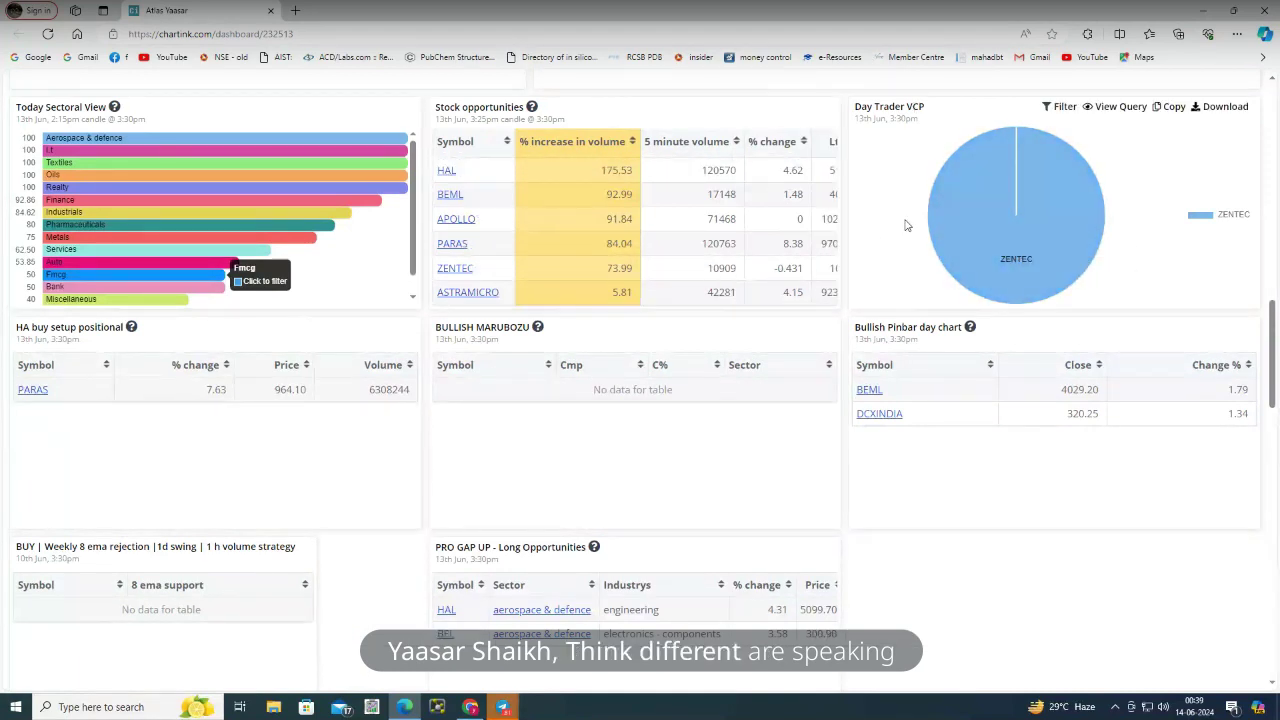
pyautogui.click(472, 708)
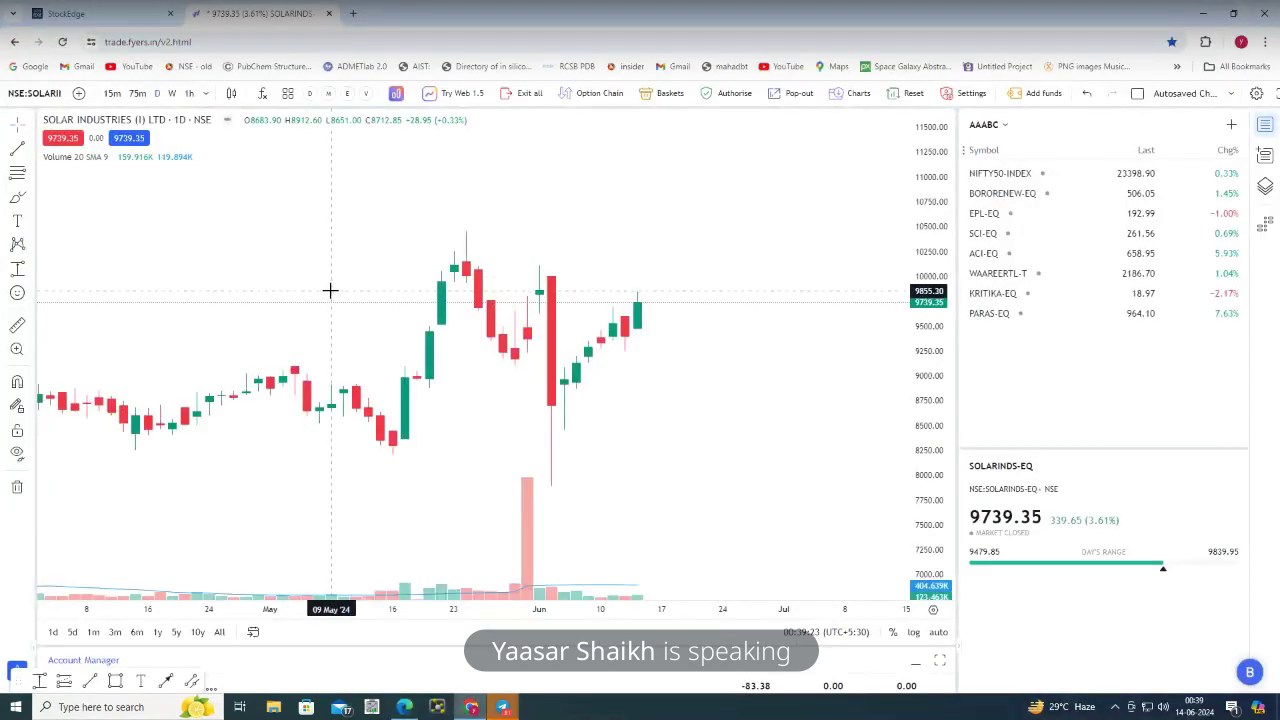
pyautogui.write('zentec')
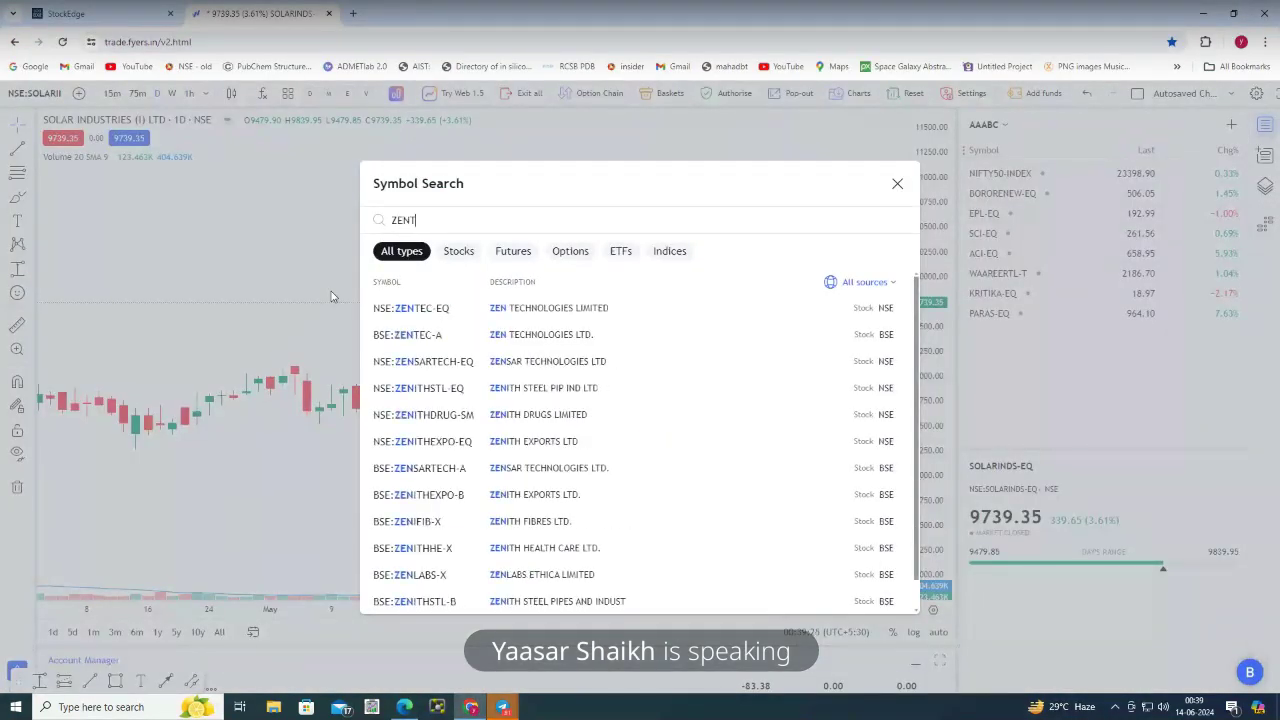
pyautogui.click(480, 308)
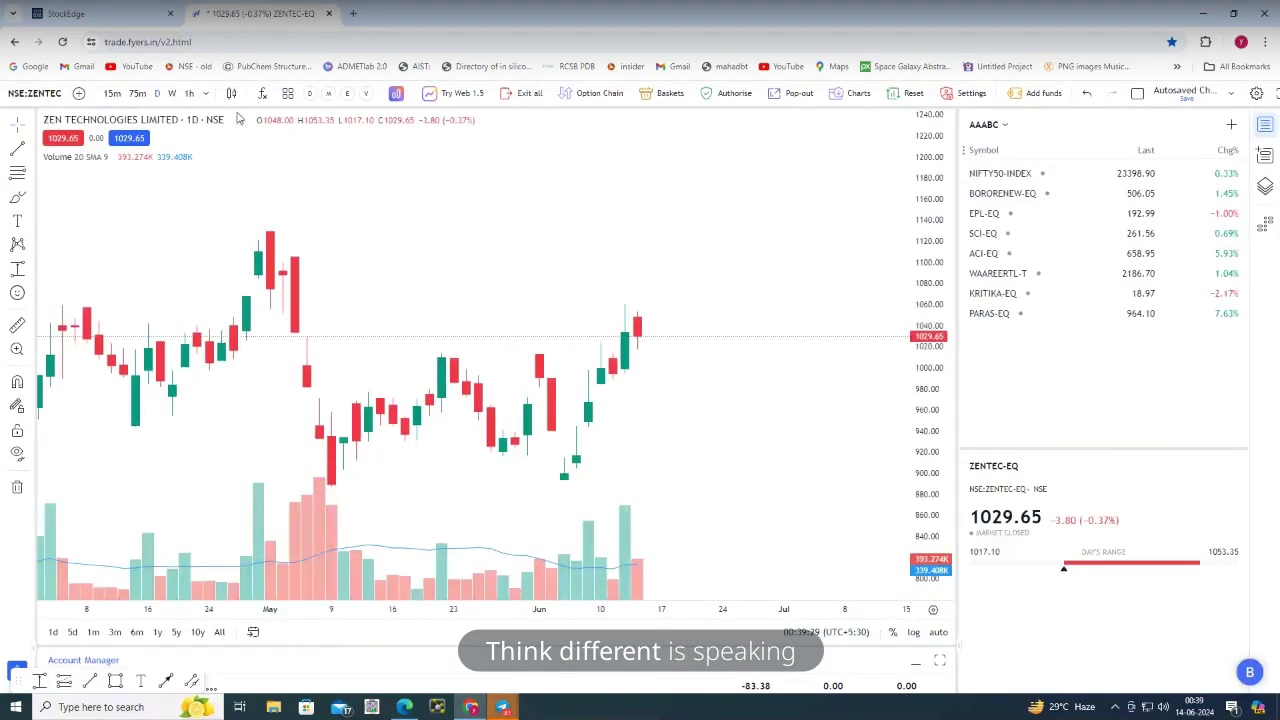
# Set the ZENTEC chart to the 15-minute timeframe and examine its price action from the end of May to 13 June
pyautogui.click(112, 93)
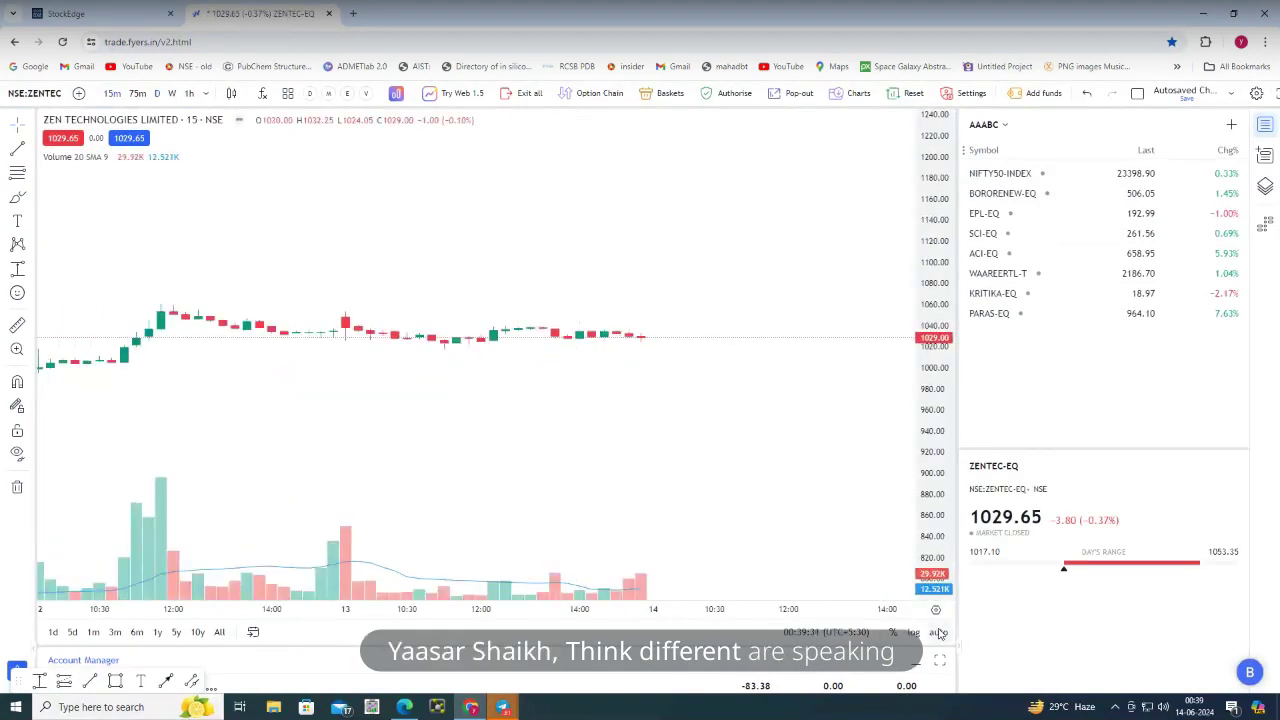
pyautogui.scroll(-5, 819, 462)
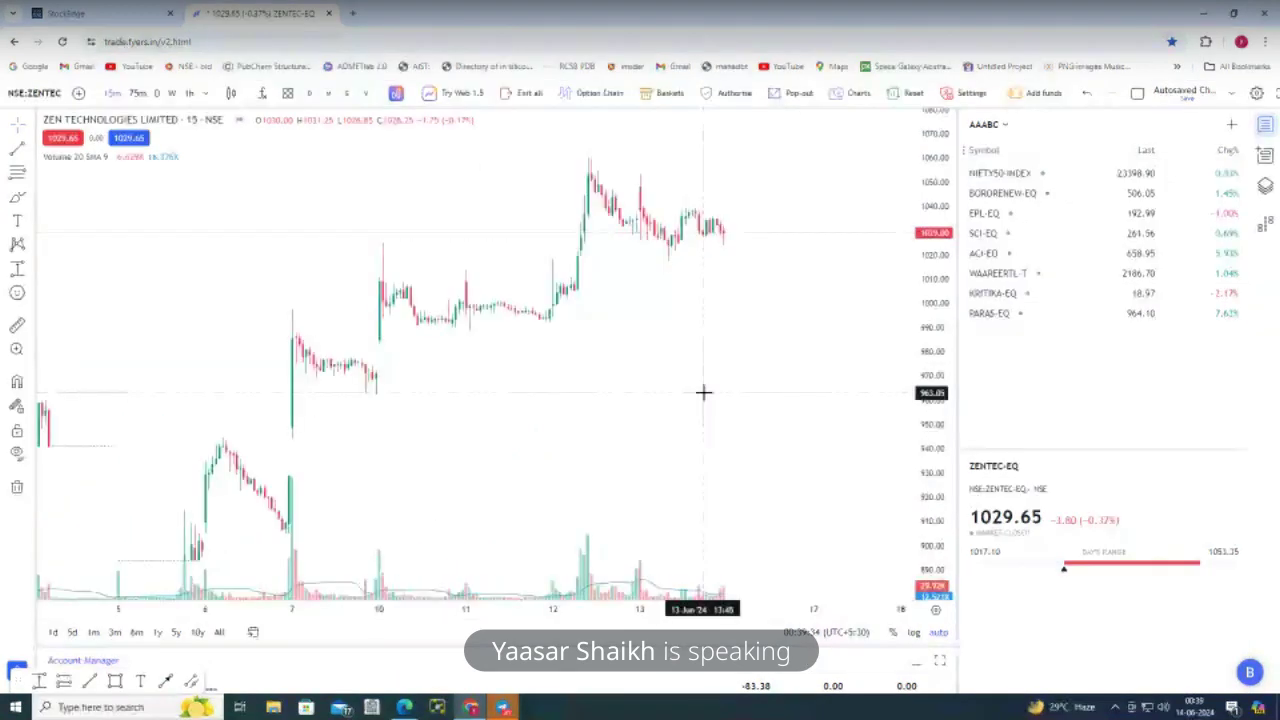
pyautogui.scroll(1, 680, 393)
pyautogui.scroll(3, 645, 395)
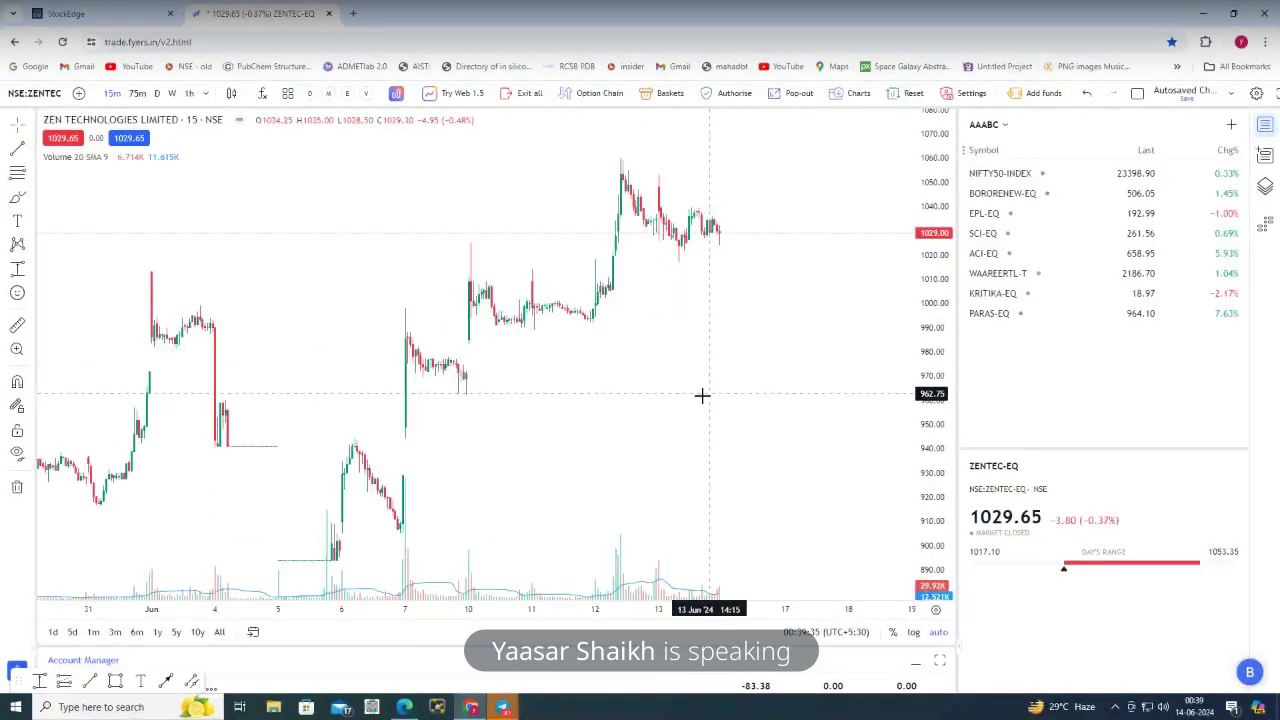